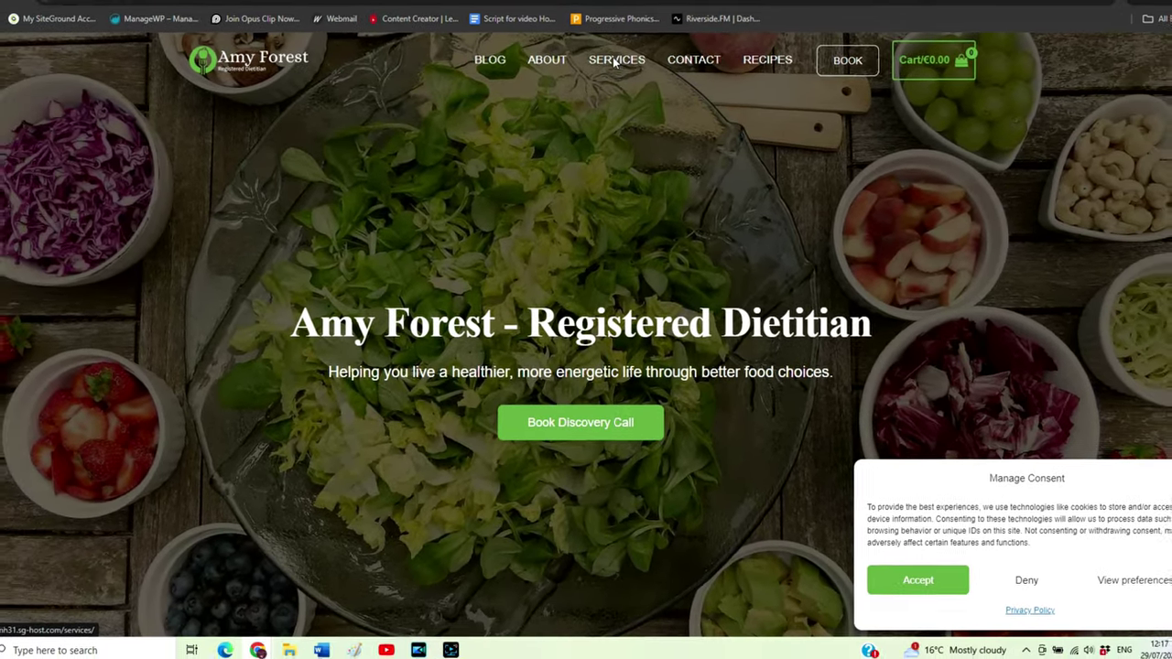
Go to the SERVICES page and scroll down to the 1-1 Consultation listing
{"action": "left_click", "coordinate": [614, 61]}
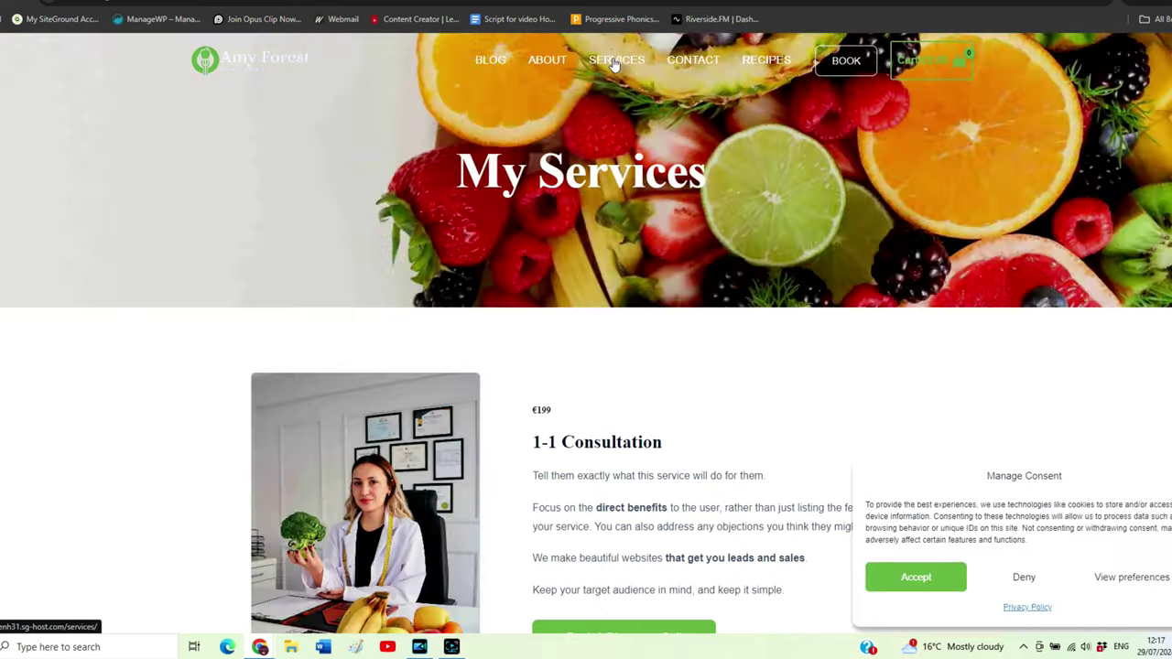
{"action": "scroll", "coordinate": [832, 346], "scroll_direction": "down", "scroll_amount": 4}
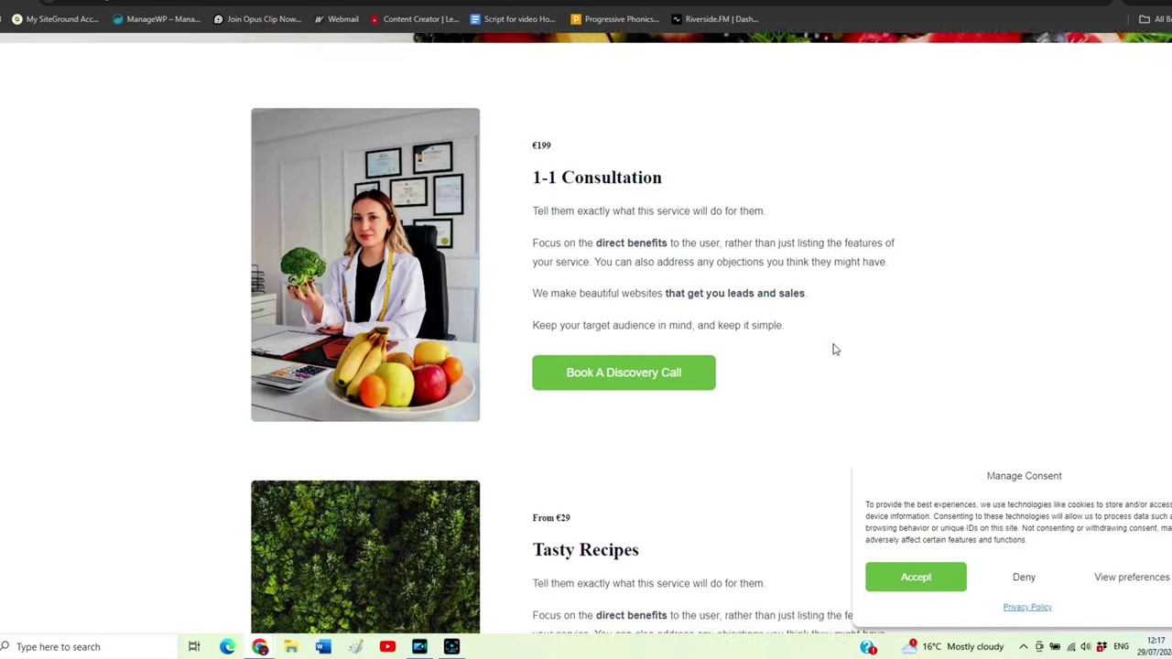
{"action": "scroll", "coordinate": [832, 348], "scroll_direction": "down", "scroll_amount": 4}
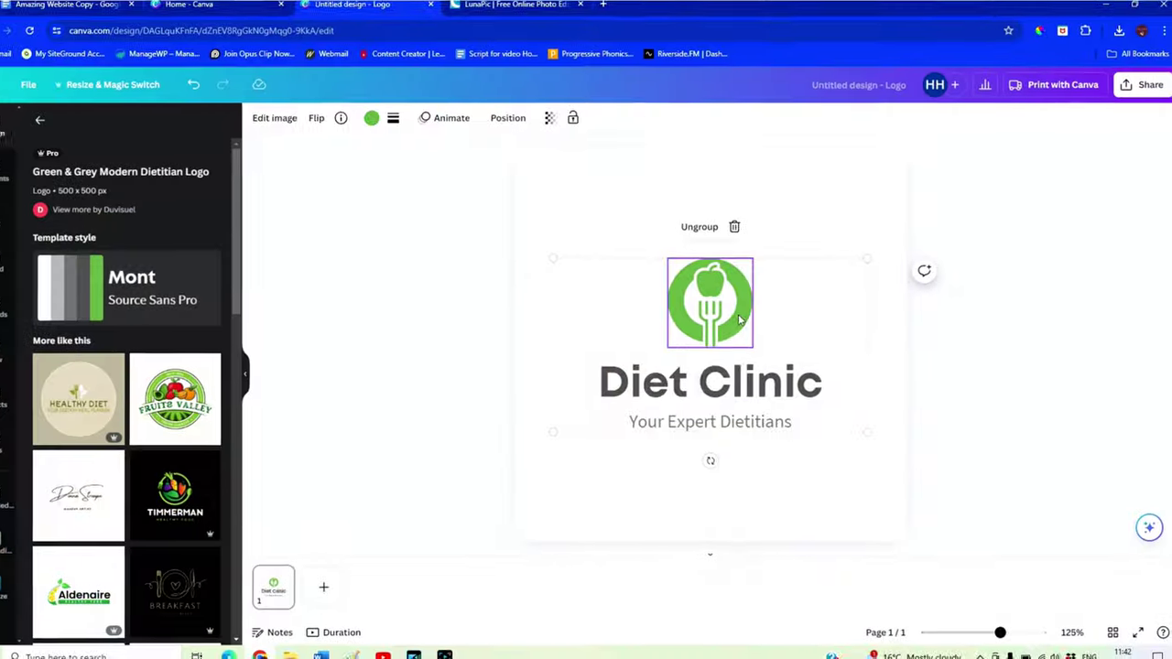
Move the fork-and-apple icon above the heading and replace 'Diet Clinic' with the dietitian's name
{"action": "left_click_drag", "start_coordinate": [711, 302], "coordinate": [696, 275]}
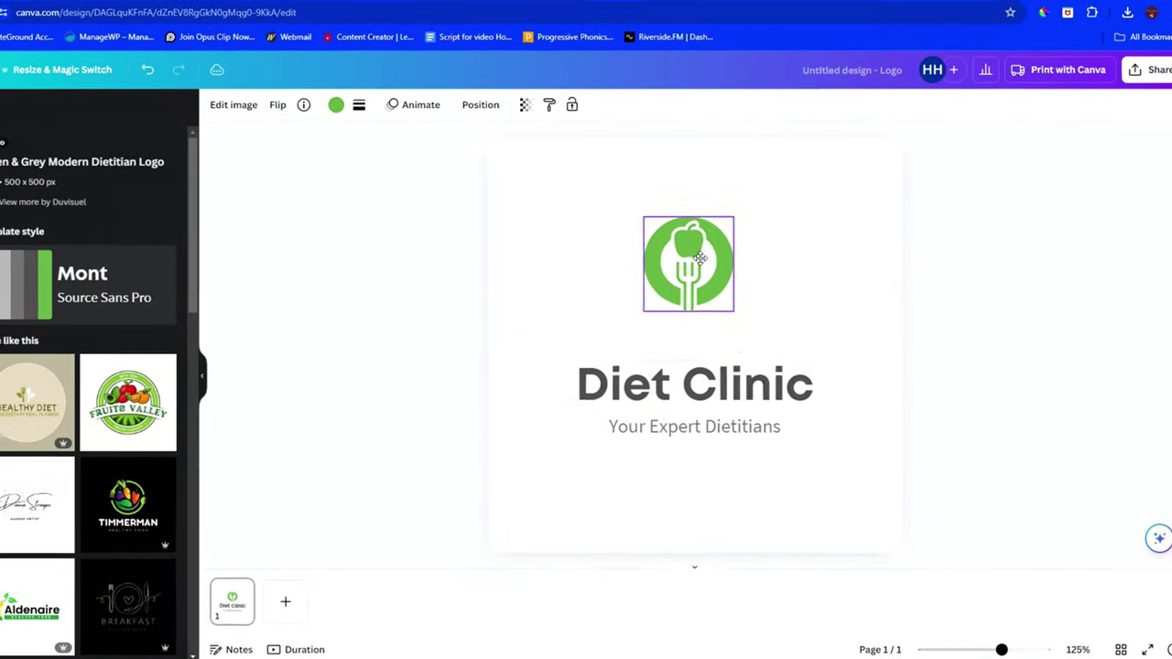
{"action": "double_click", "coordinate": [828, 410]}
Replace the tagline with 'Registered Dietitian'
{"action": "left_click", "coordinate": [601, 429]}
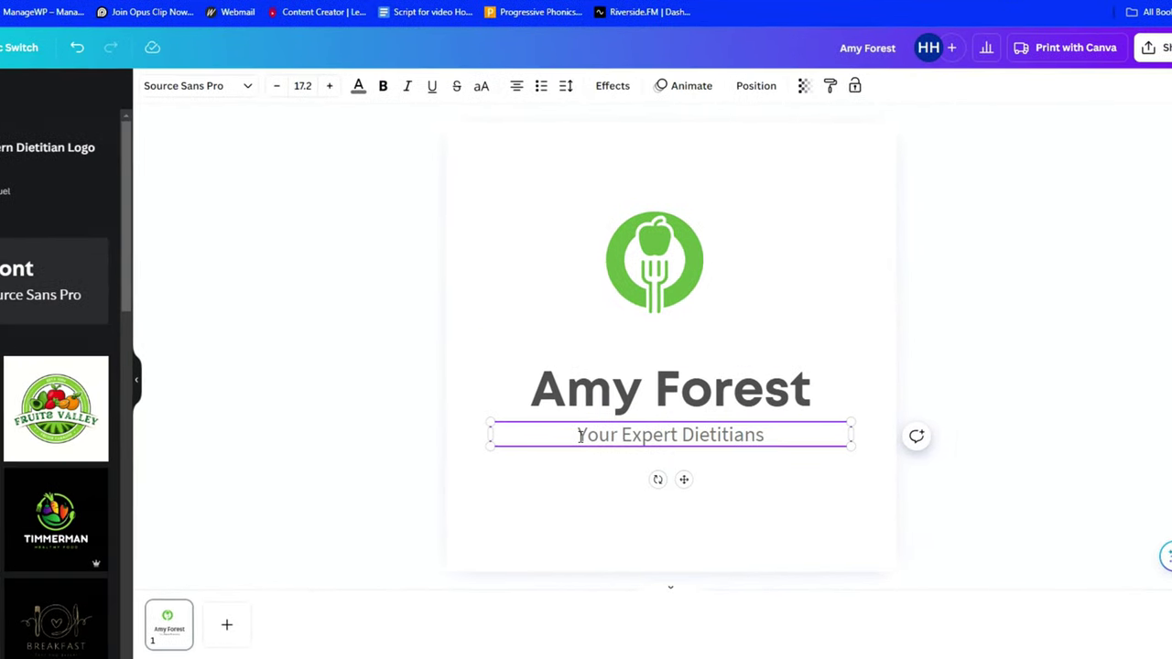
{"action": "key", "text": "ctrl+a"}
{"action": "type", "text": "Registered Dietitian"}
{"action": "left_click", "coordinate": [714, 393]}
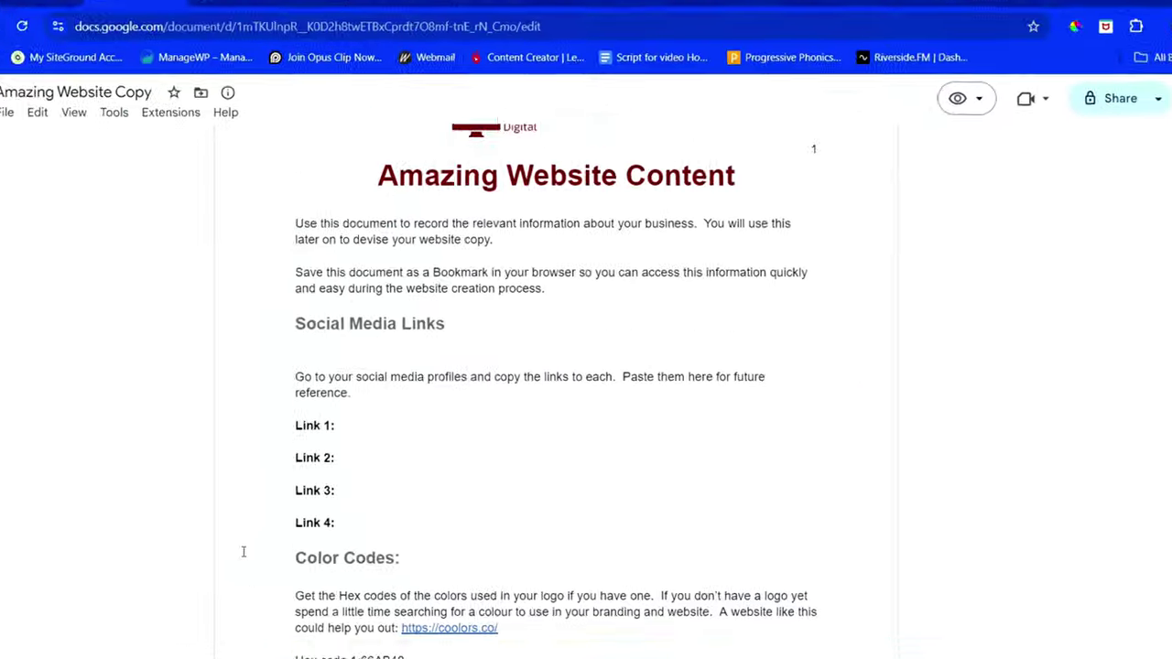
{"action": "scroll", "coordinate": [166, 583], "scroll_direction": "down", "scroll_amount": 5}
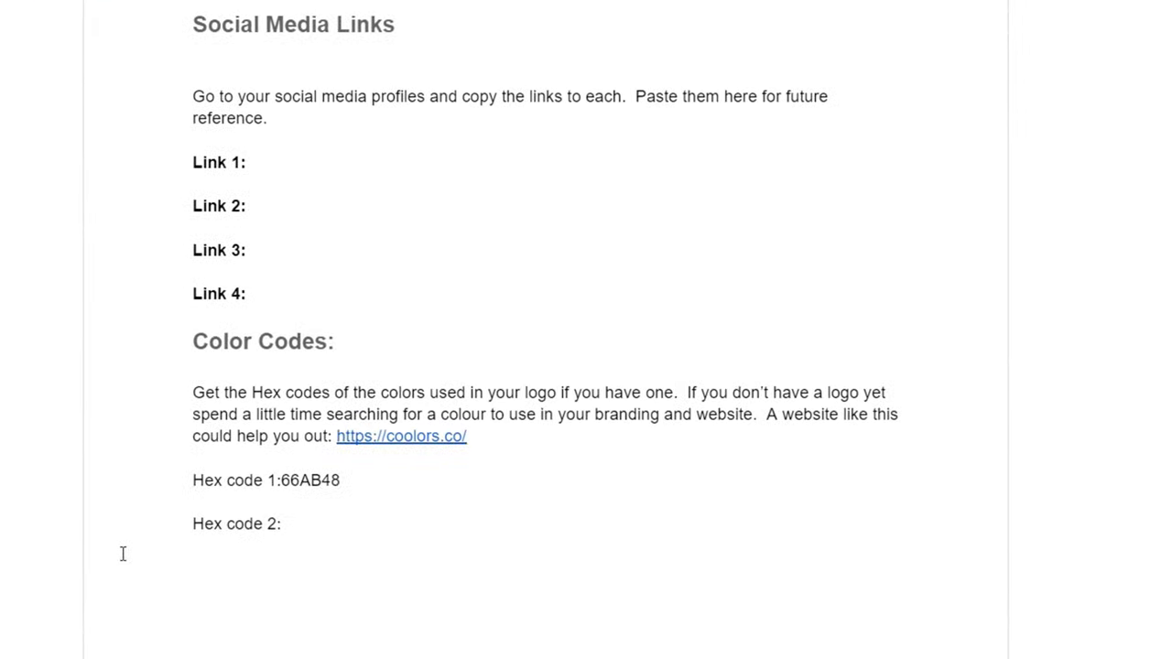
{"action": "scroll", "coordinate": [108, 542], "scroll_direction": "down", "scroll_amount": 5}
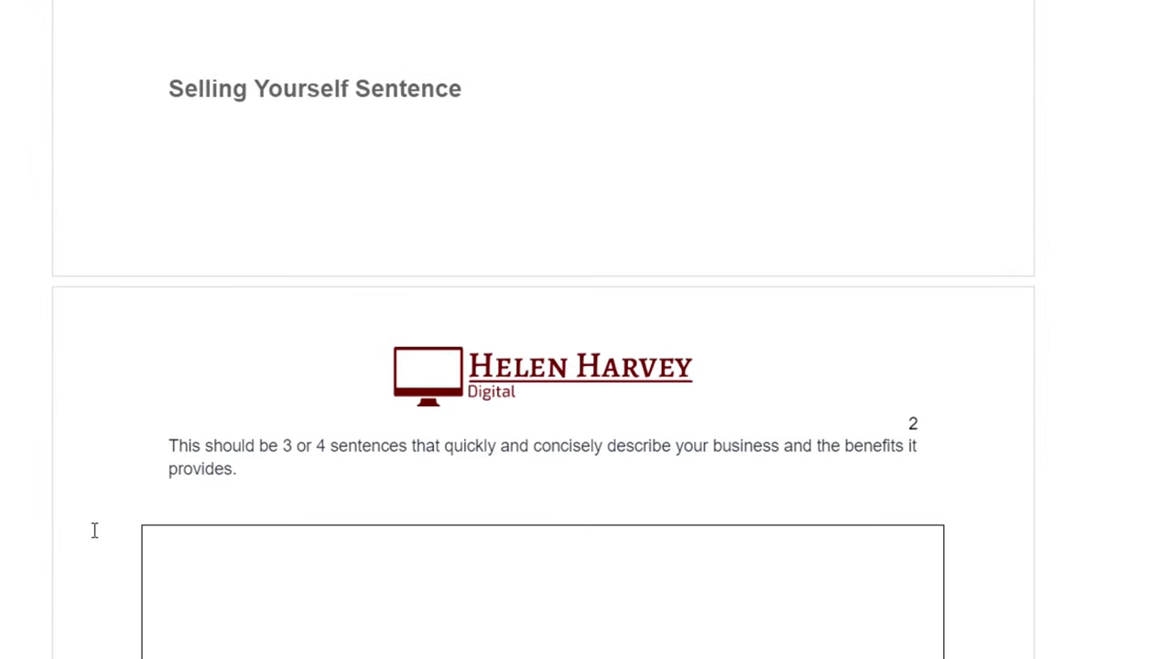
{"action": "scroll", "coordinate": [94, 530], "scroll_direction": "down", "scroll_amount": 8}
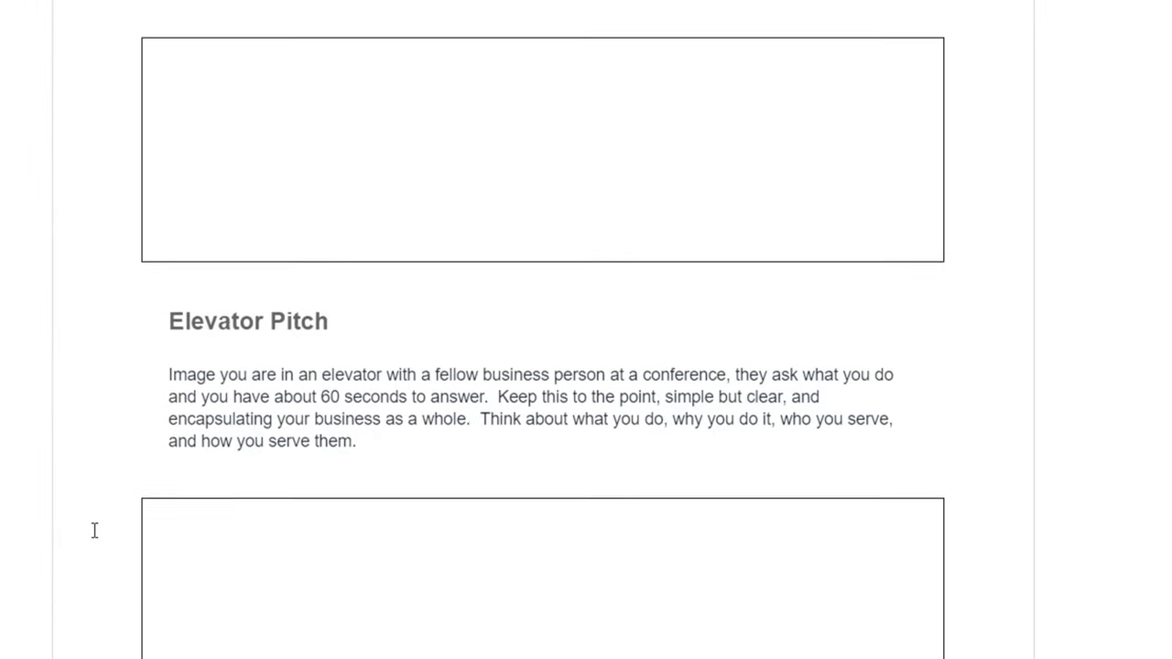
{"action": "scroll", "coordinate": [94, 530], "scroll_direction": "down", "scroll_amount": 2}
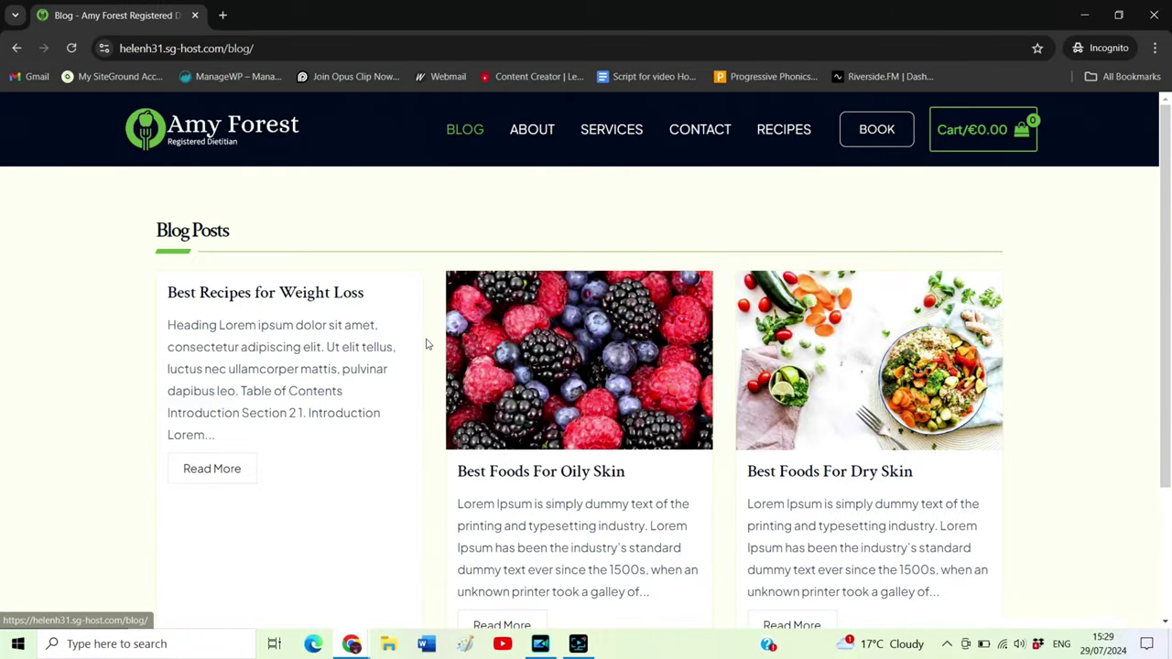
Scroll down to the Calendly calendar and pick July 31, 2024 for the discovery call
{"action": "scroll", "coordinate": [423, 373], "scroll_direction": "down", "scroll_amount": 3}
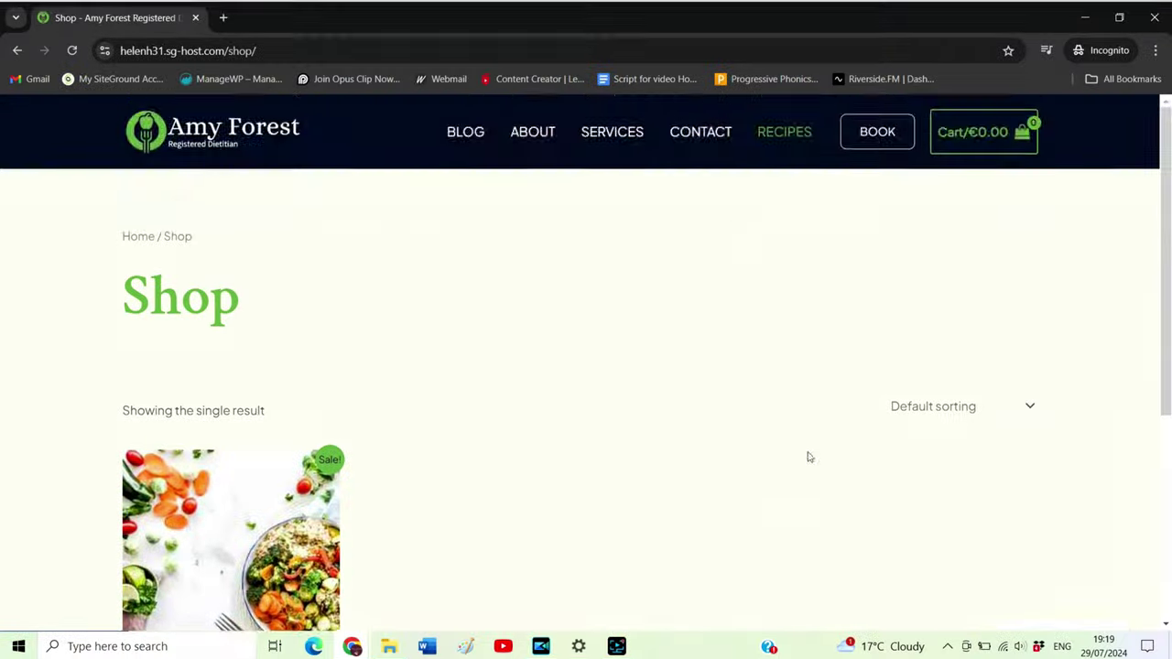
{"action": "scroll", "coordinate": [806, 455], "scroll_direction": "down", "scroll_amount": 2}
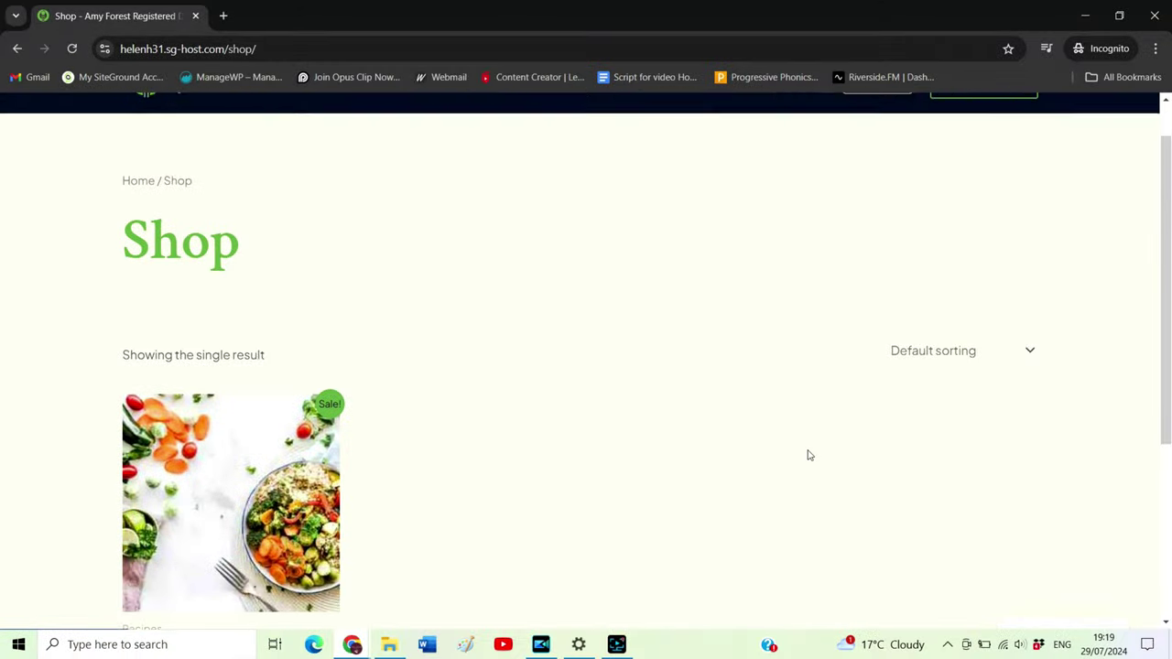
{"action": "scroll", "coordinate": [809, 455], "scroll_direction": "down", "scroll_amount": 2}
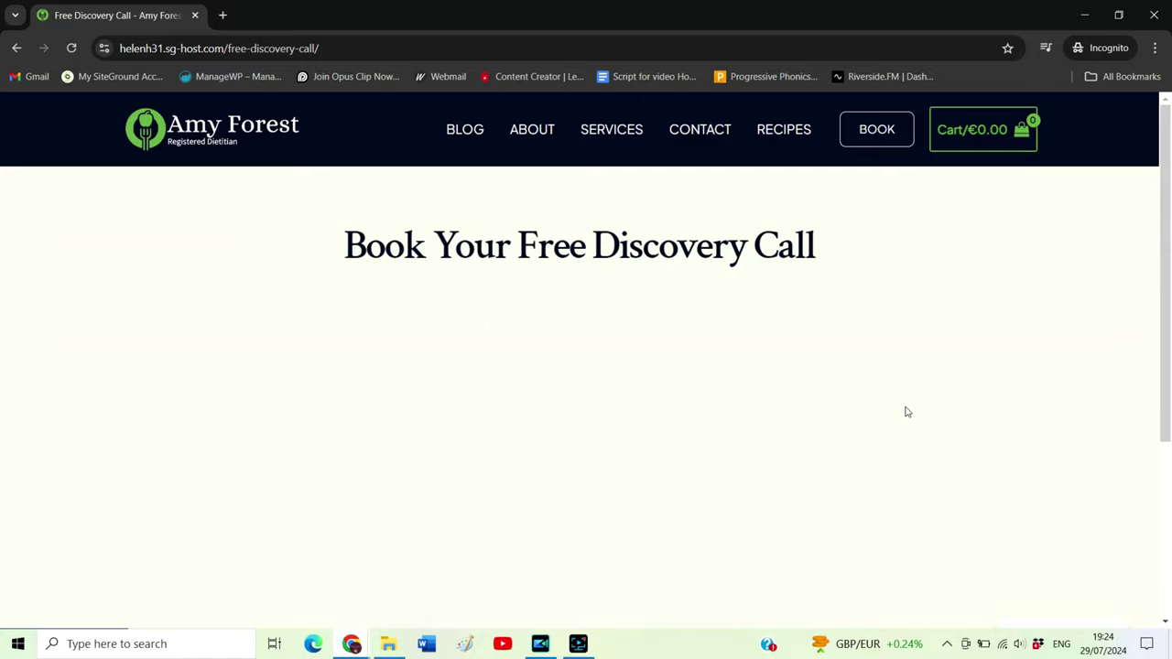
{"action": "scroll", "coordinate": [905, 412], "scroll_direction": "down", "scroll_amount": 2}
{"action": "scroll", "coordinate": [905, 412], "scroll_direction": "down", "scroll_amount": 1}
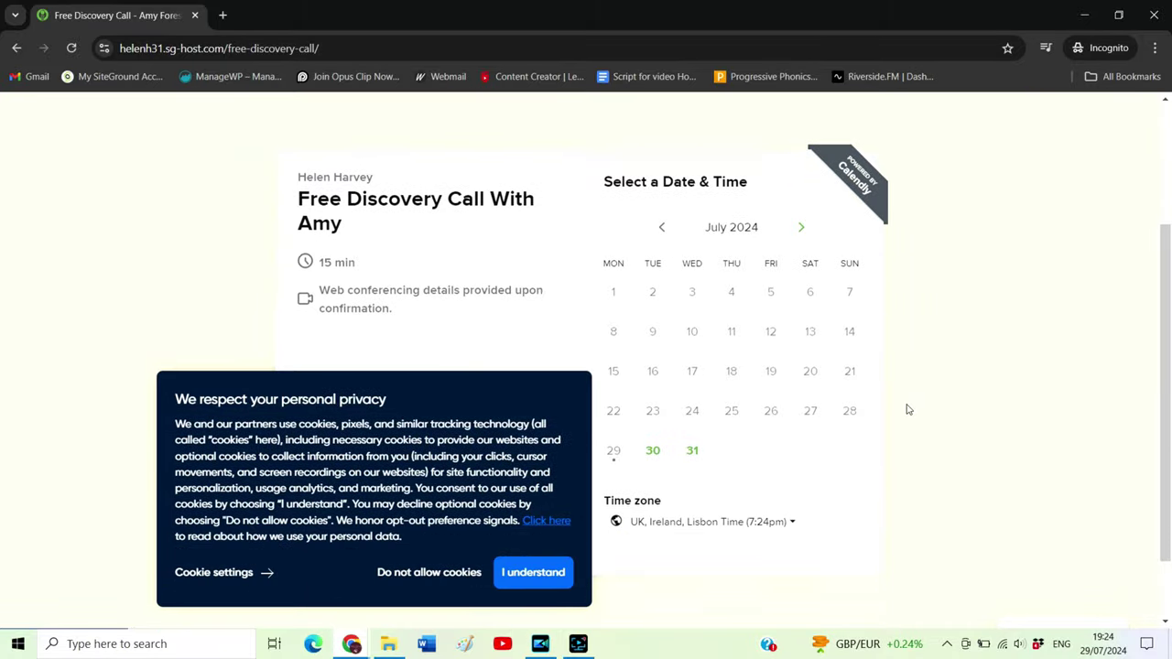
{"action": "scroll", "coordinate": [962, 534], "scroll_direction": "down", "scroll_amount": 1}
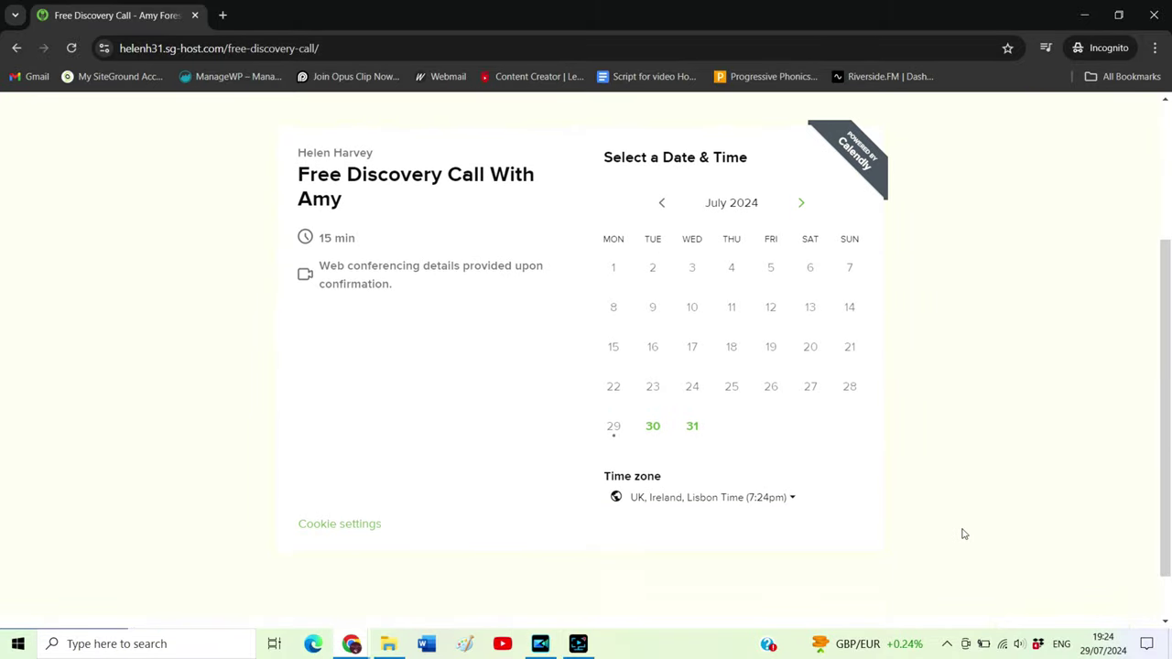
{"action": "left_click", "coordinate": [691, 427]}
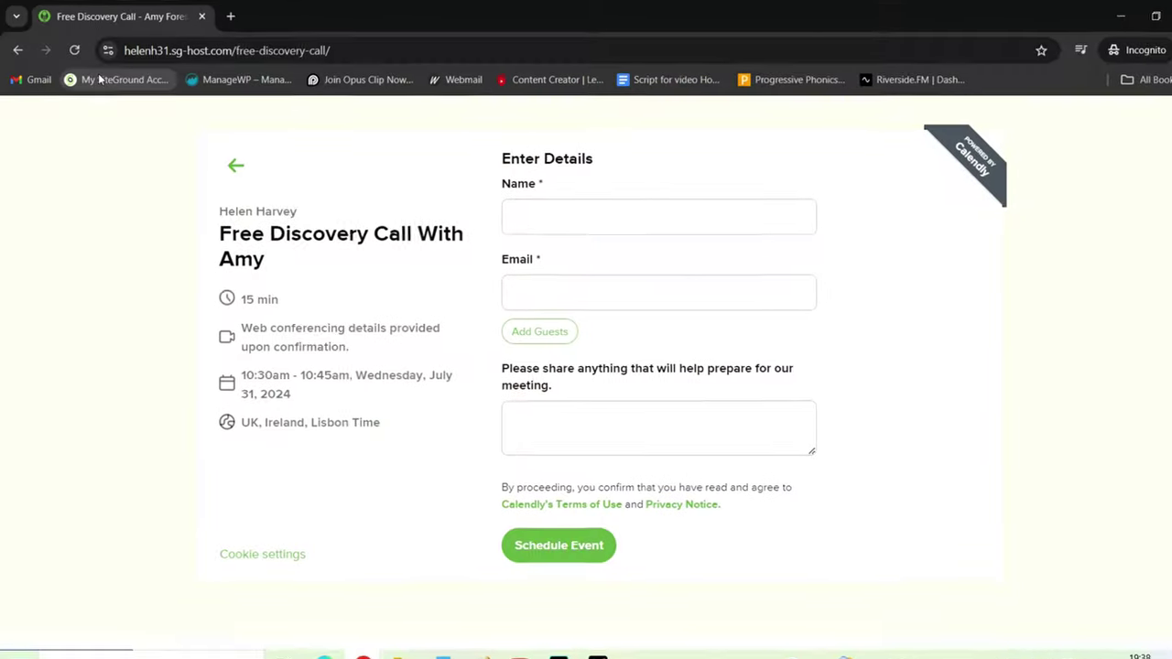
View the site's secure-connection details from the address bar's site-info icon
{"action": "left_click", "coordinate": [71, 47]}
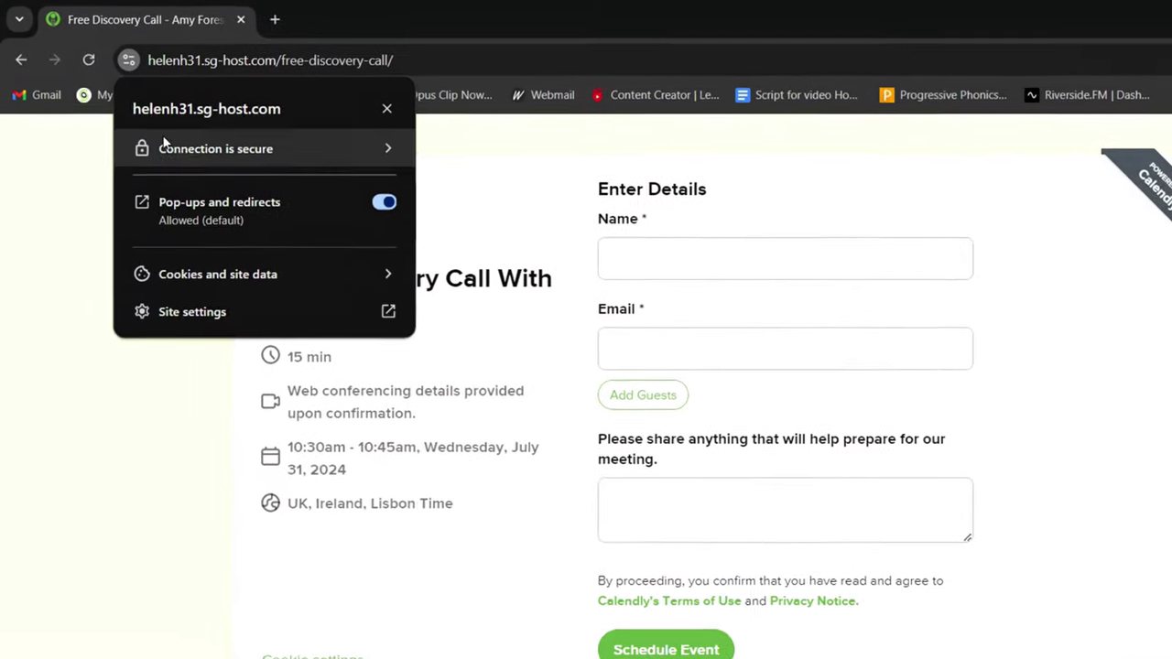
{"action": "left_click", "coordinate": [308, 168]}
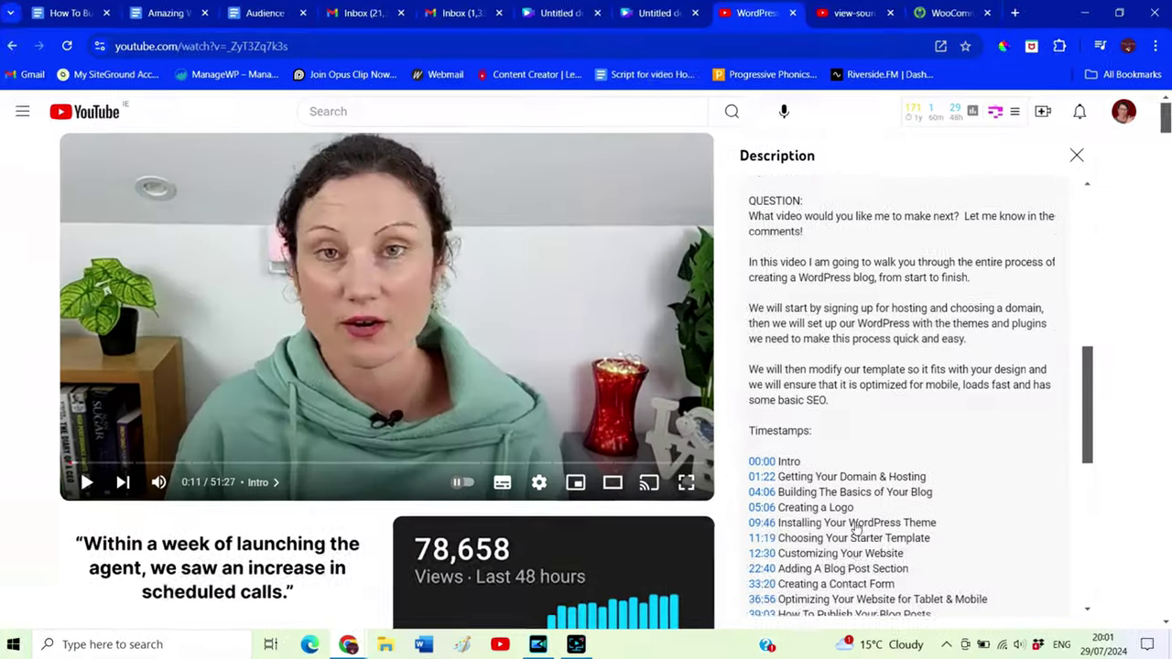
{"action": "scroll", "coordinate": [856, 529], "scroll_direction": "up", "scroll_amount": 1}
{"action": "scroll", "coordinate": [856, 529], "scroll_direction": "down", "scroll_amount": 3}
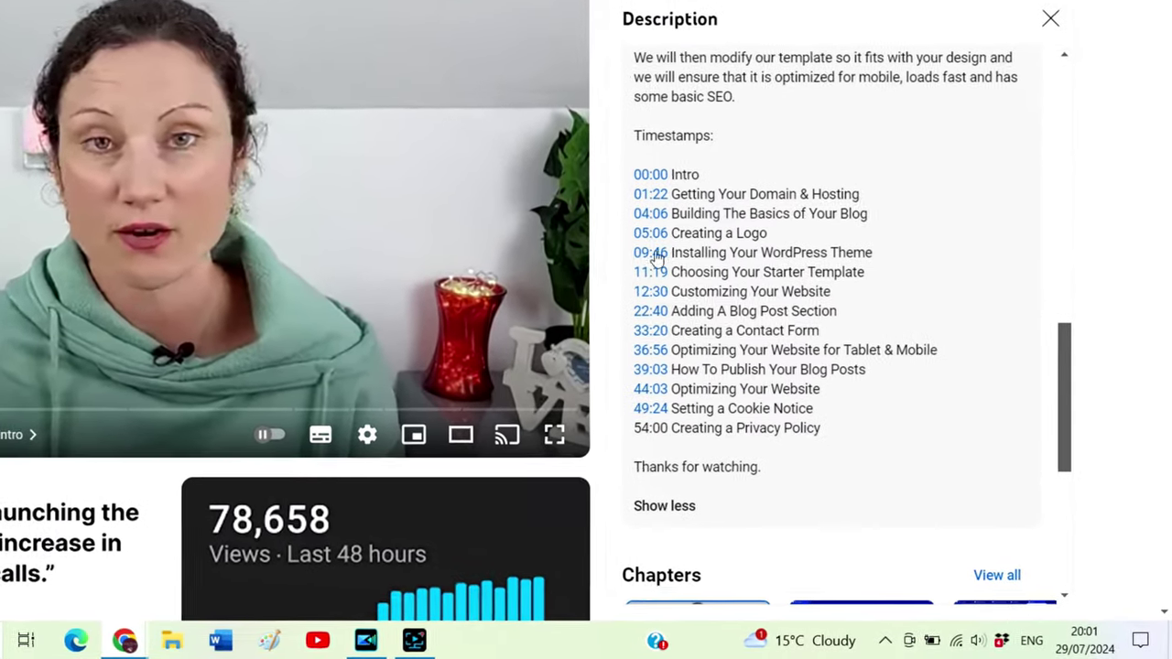
Seek the WordPress tutorial to 0:11 and bring up the playback speed options
{"action": "scroll", "coordinate": [549, 413], "scroll_direction": "up", "scroll_amount": 2}
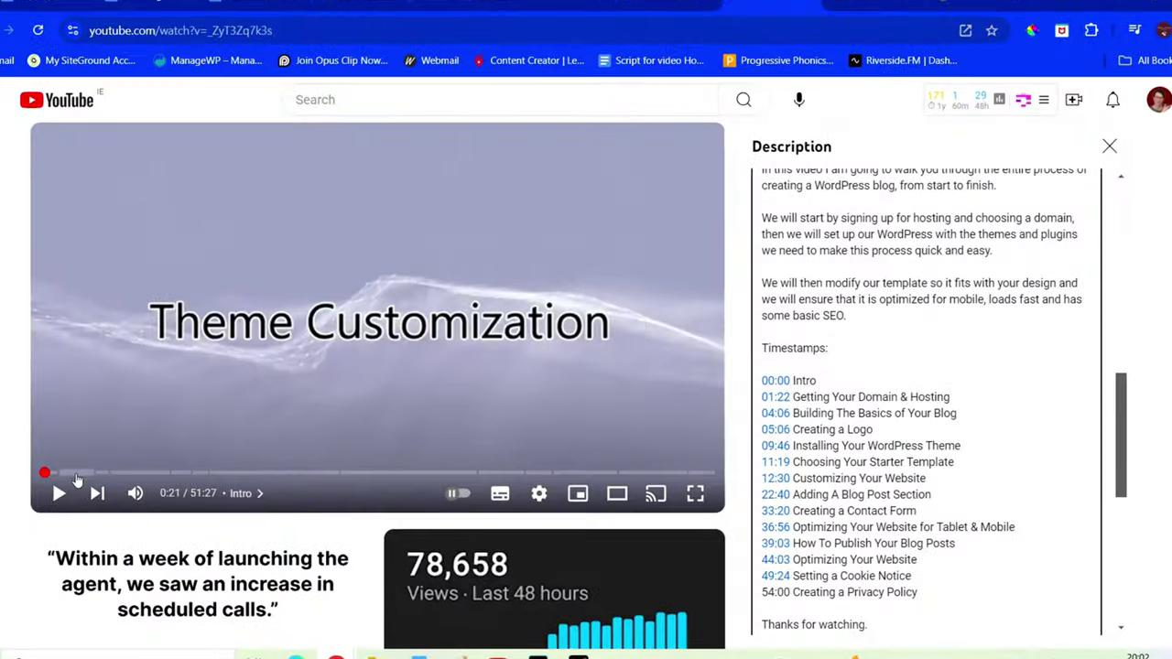
{"action": "key", "text": "Right"}
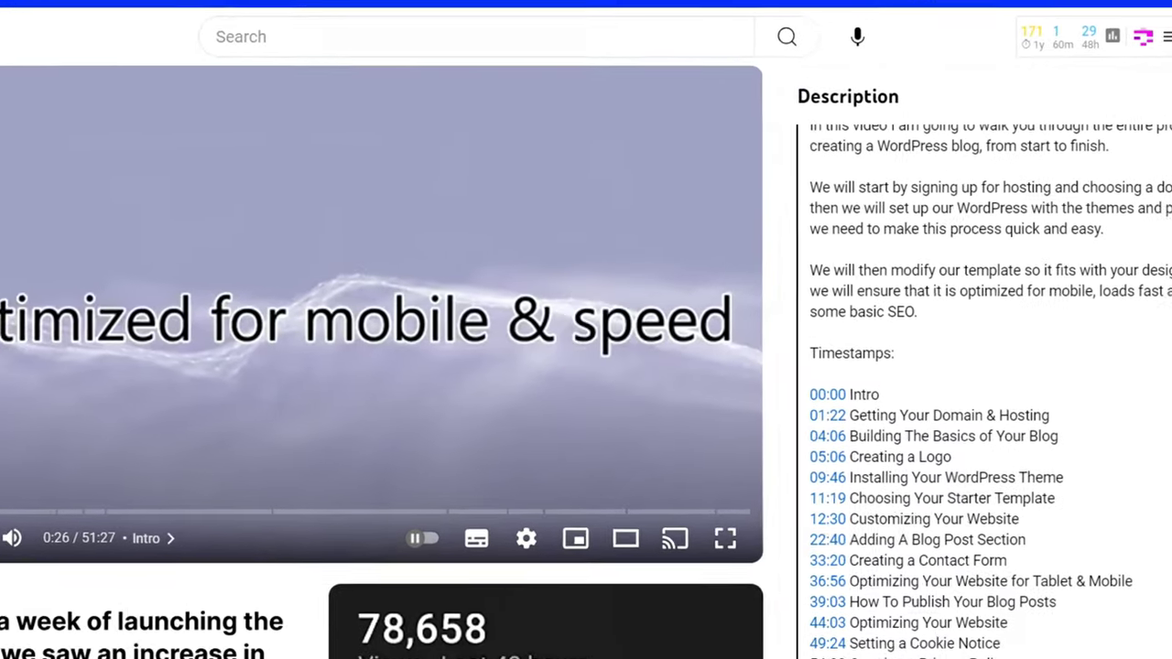
{"action": "key", "text": "Right"}
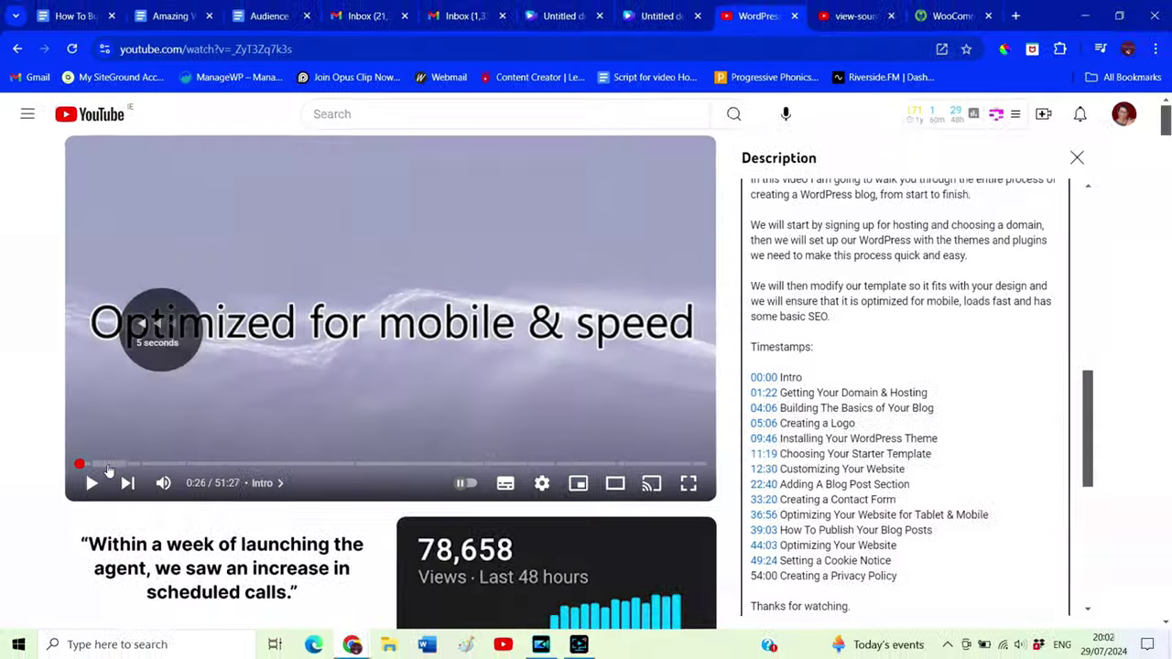
{"action": "key", "text": "Right"}
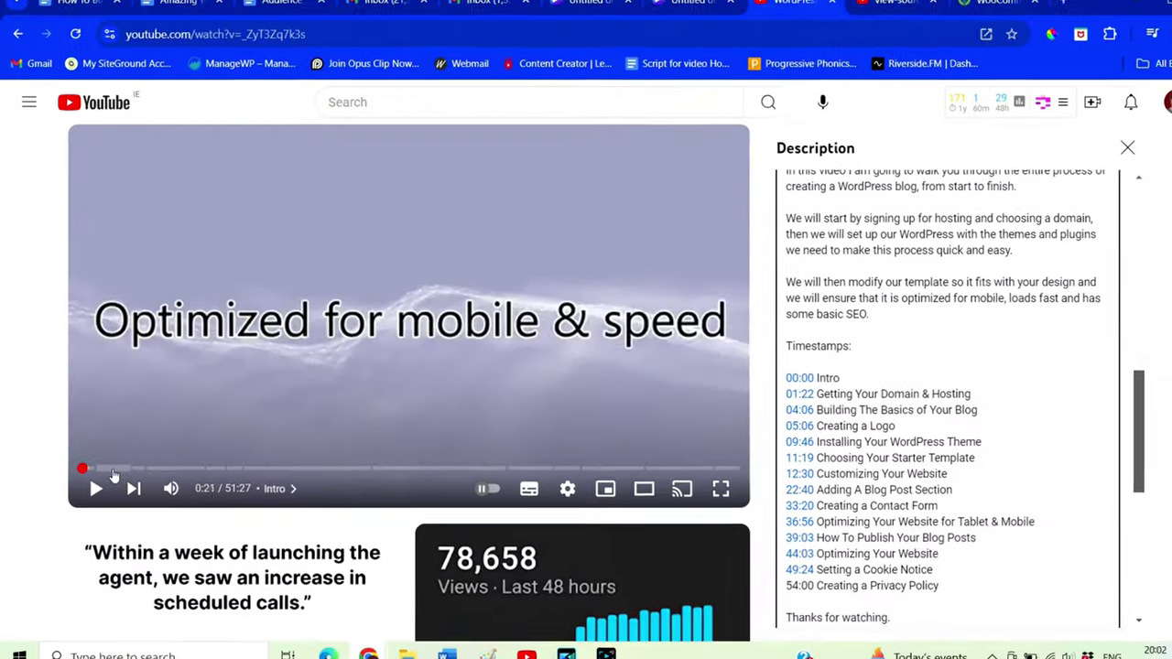
{"action": "key", "text": "Right"}
{"action": "key", "text": "Left"}
{"action": "key", "text": "Left"}
{"action": "key", "text": "Left"}
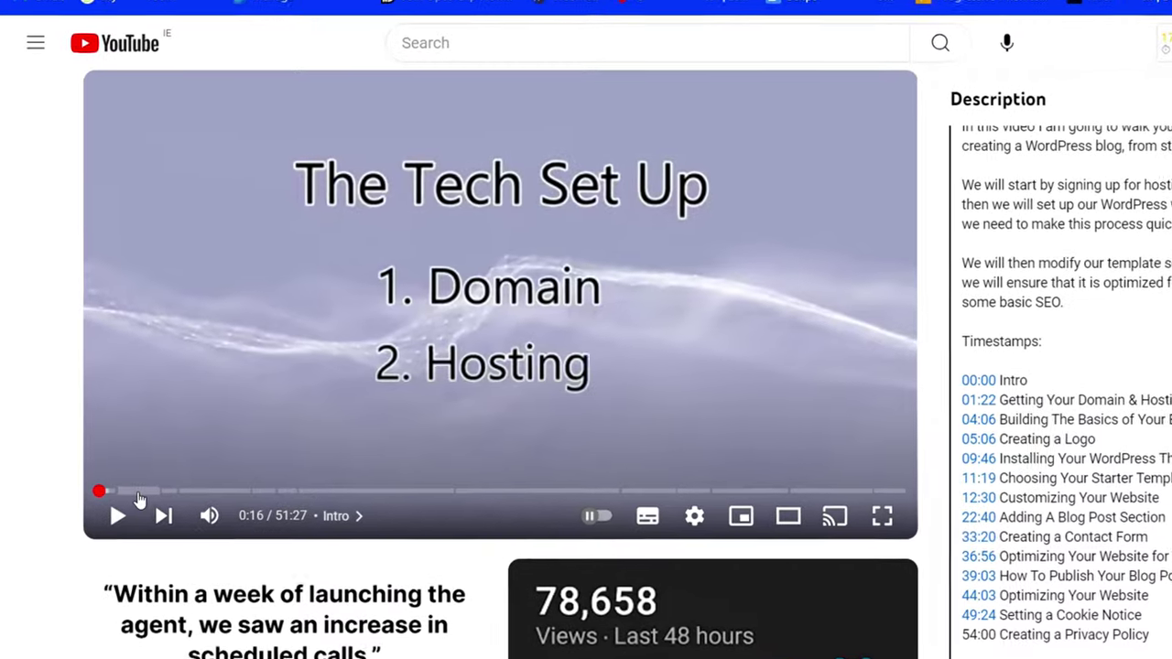
{"action": "key", "text": "Left"}
{"action": "left_click", "coordinate": [623, 500]}
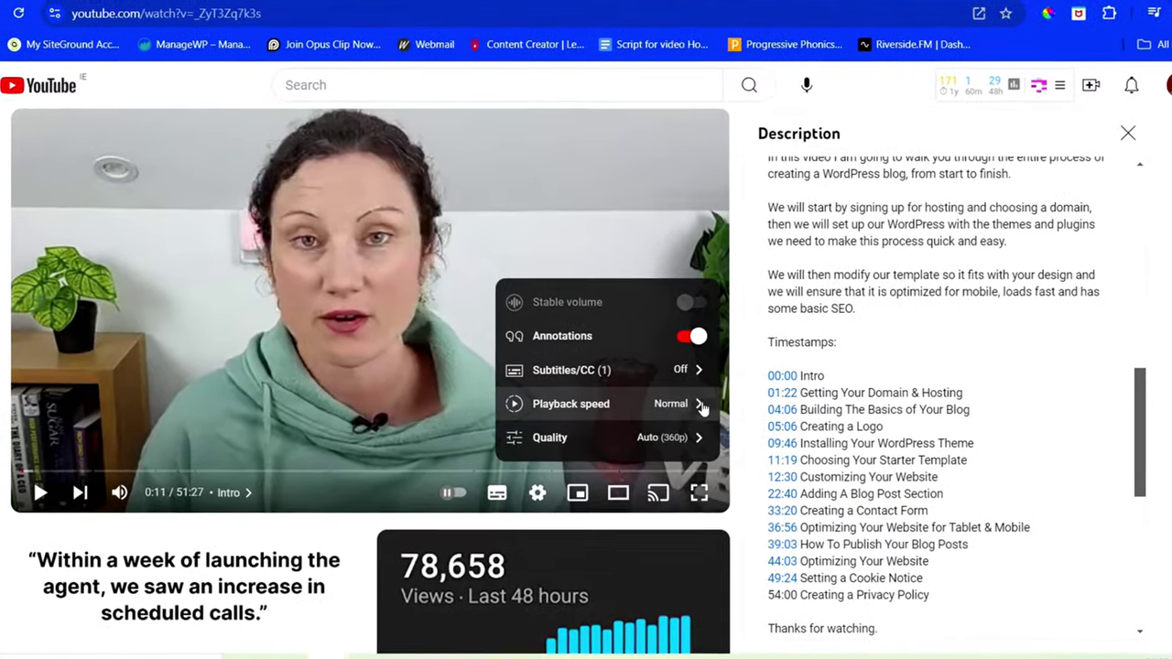
{"action": "left_click", "coordinate": [712, 409]}
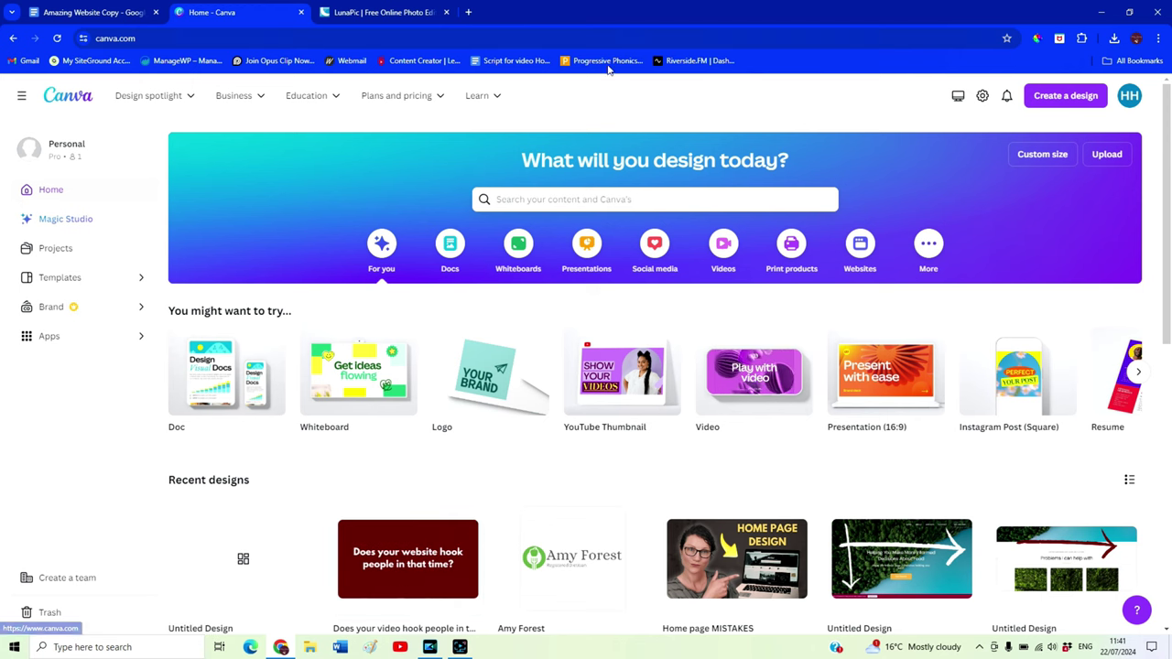
Create a new 500 × 500 px Logo design
{"action": "left_click", "coordinate": [1060, 100]}
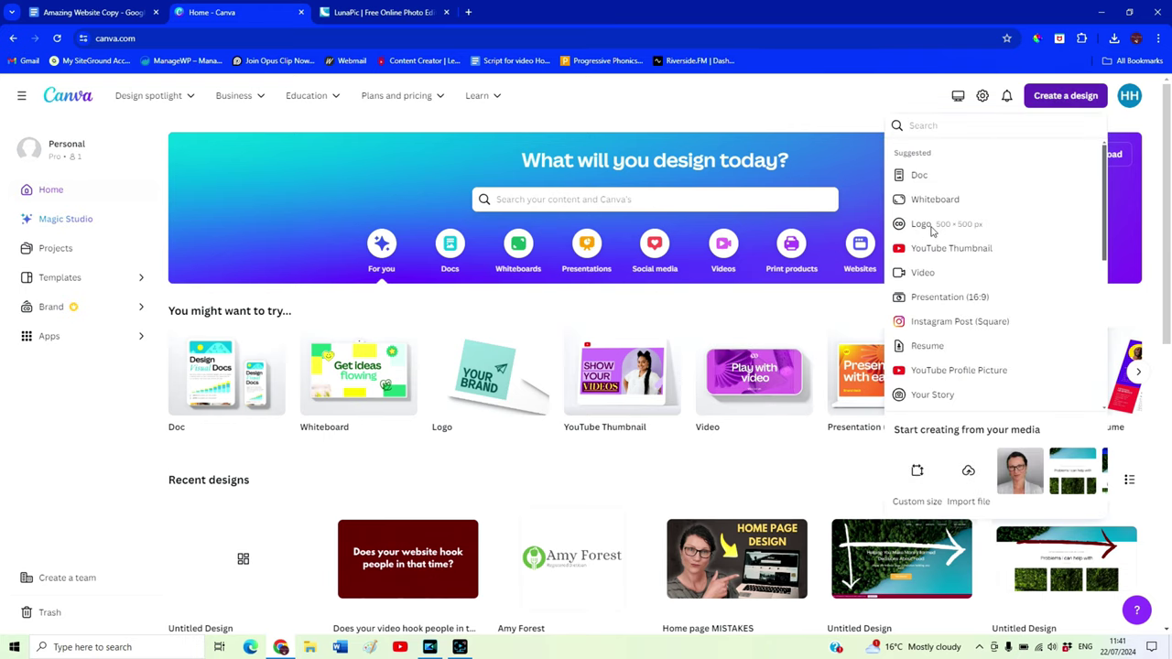
{"action": "left_click", "coordinate": [930, 227]}
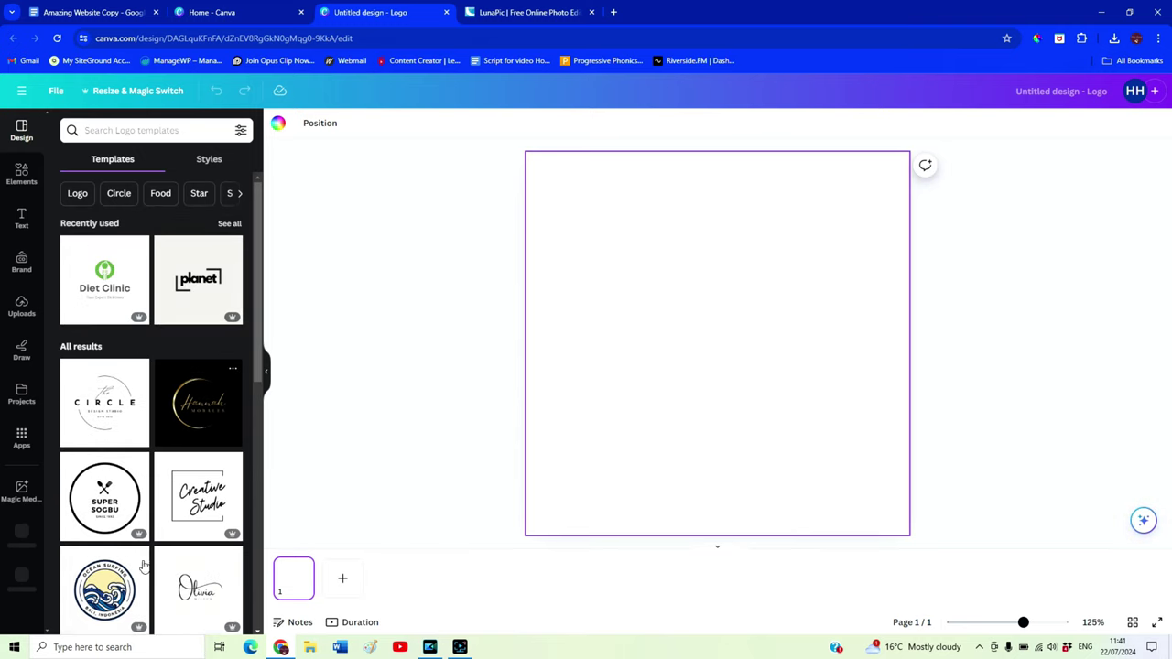
Search logo templates for 'dietitian' and apply the Diet Clinic template
{"action": "left_click", "coordinate": [122, 131]}
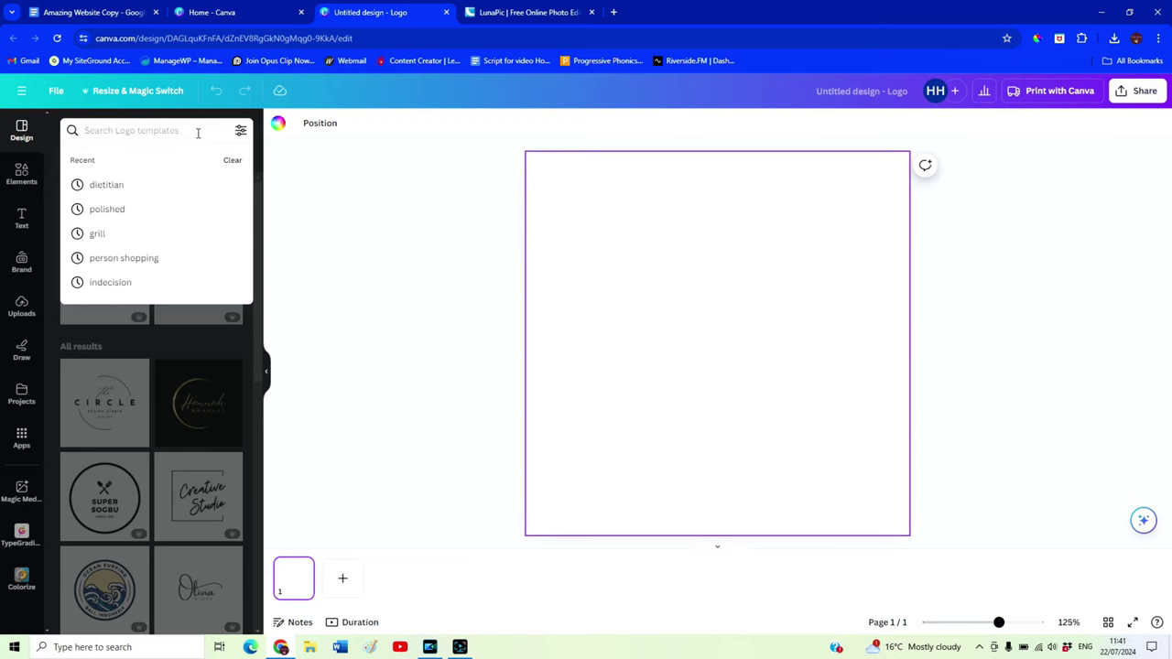
{"action": "key", "text": "Down"}
{"action": "key", "text": "Return"}
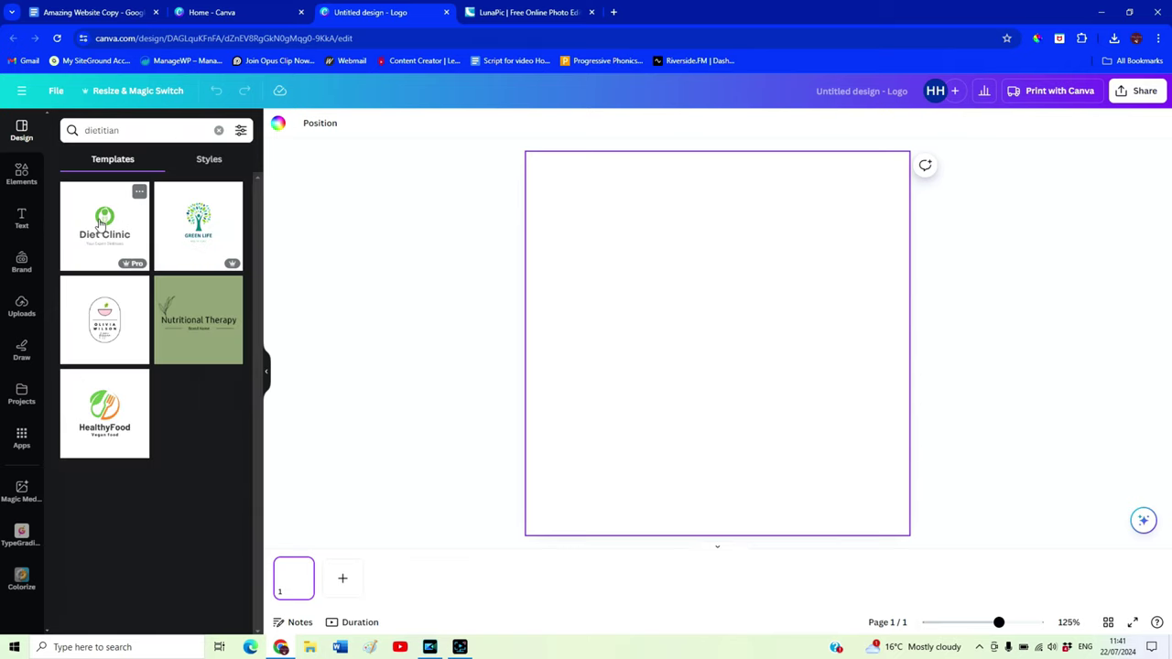
{"action": "left_click", "coordinate": [102, 224]}
{"action": "left_click", "coordinate": [117, 235]}
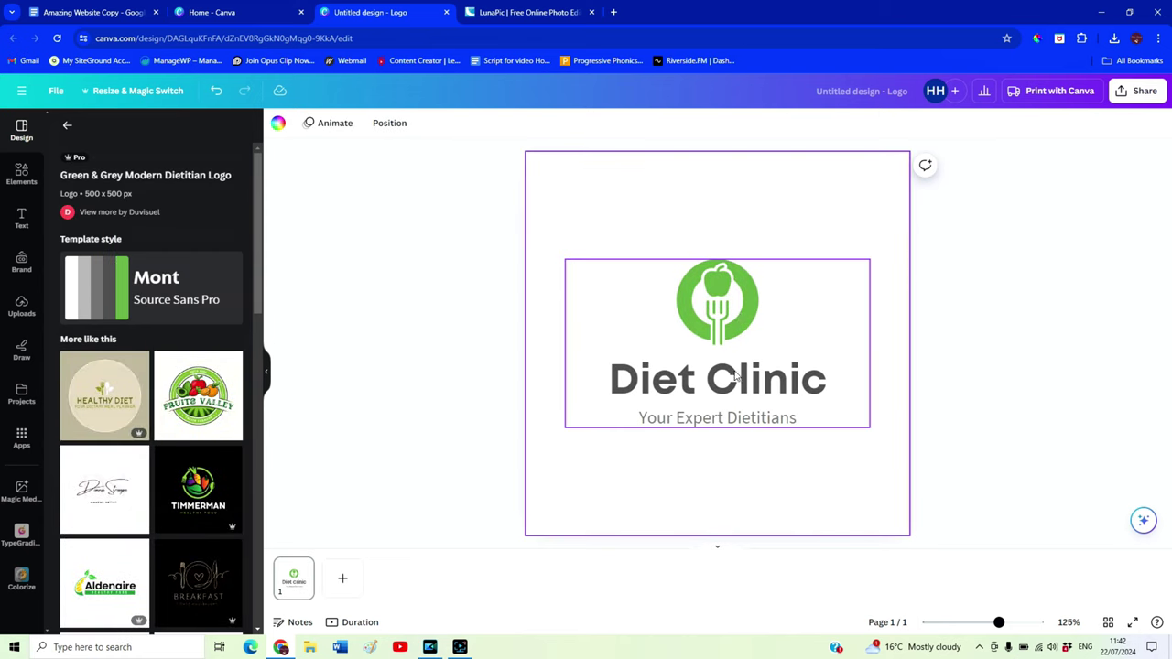
Ungroup the Diet Clinic logo and drag the apple-fork icon up and to the left
{"action": "left_click", "coordinate": [729, 328]}
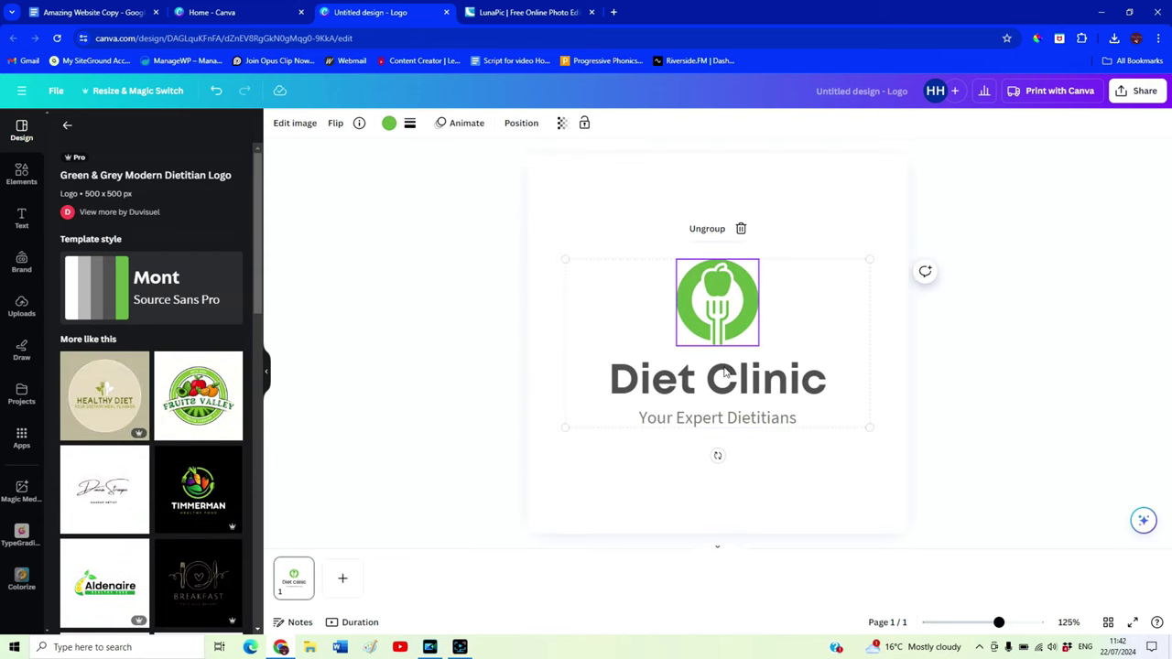
{"action": "left_click", "coordinate": [719, 385]}
{"action": "left_click", "coordinate": [710, 422]}
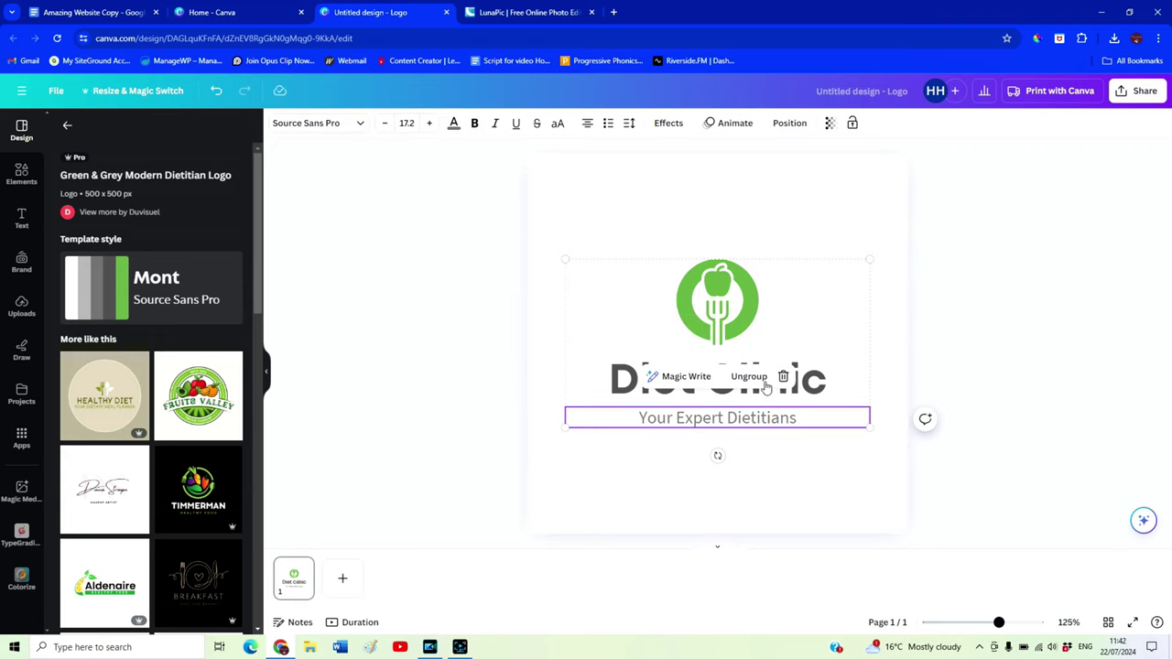
{"action": "left_click", "coordinate": [747, 317]}
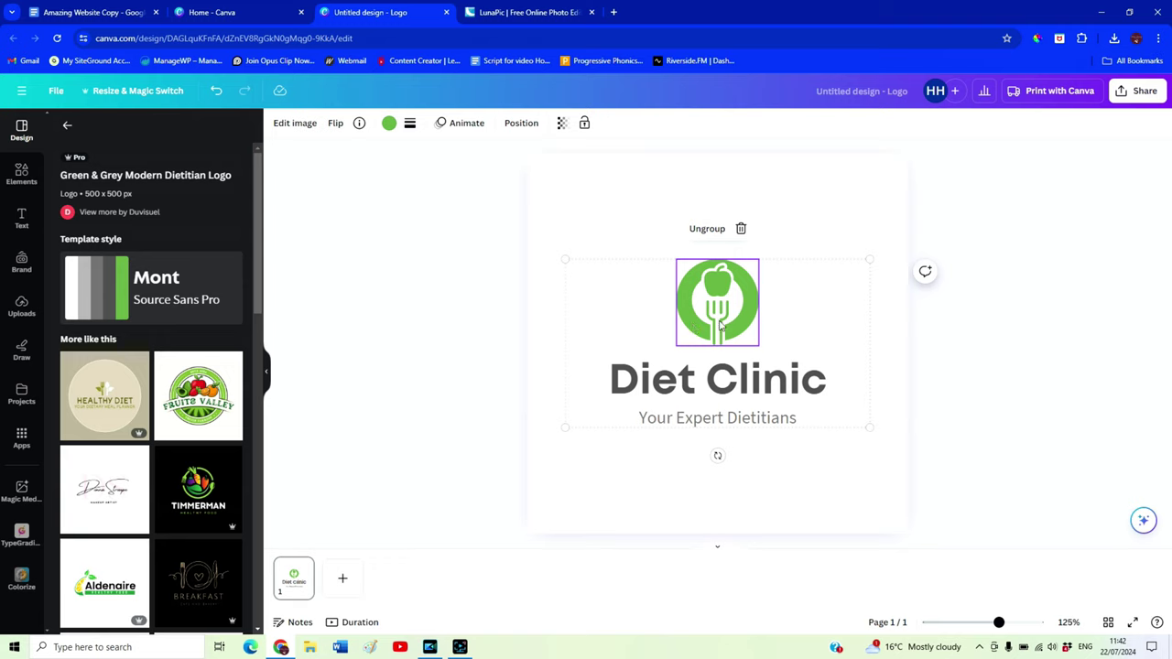
{"action": "left_click", "coordinate": [719, 230]}
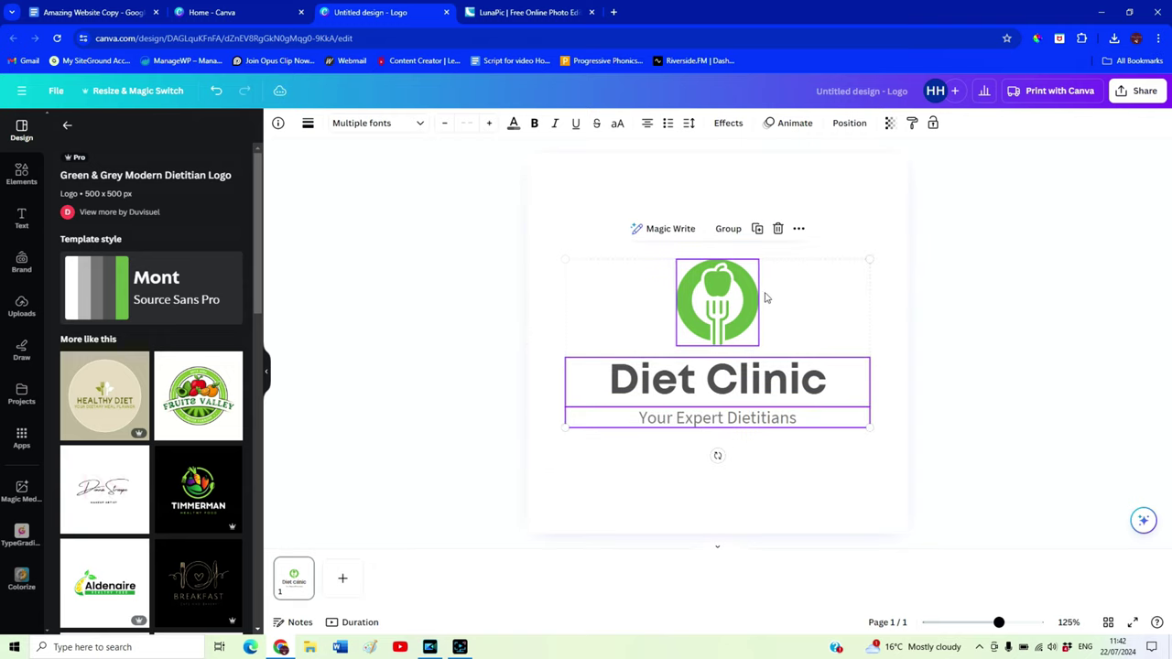
{"action": "left_click", "coordinate": [910, 273]}
{"action": "left_click", "coordinate": [731, 297]}
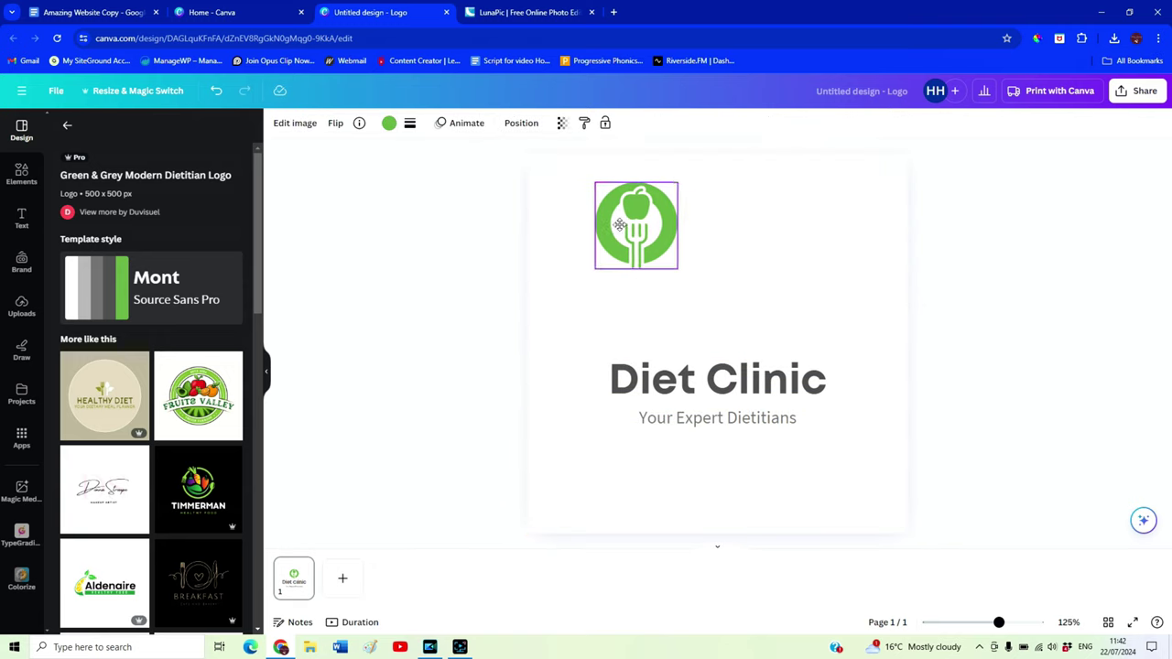
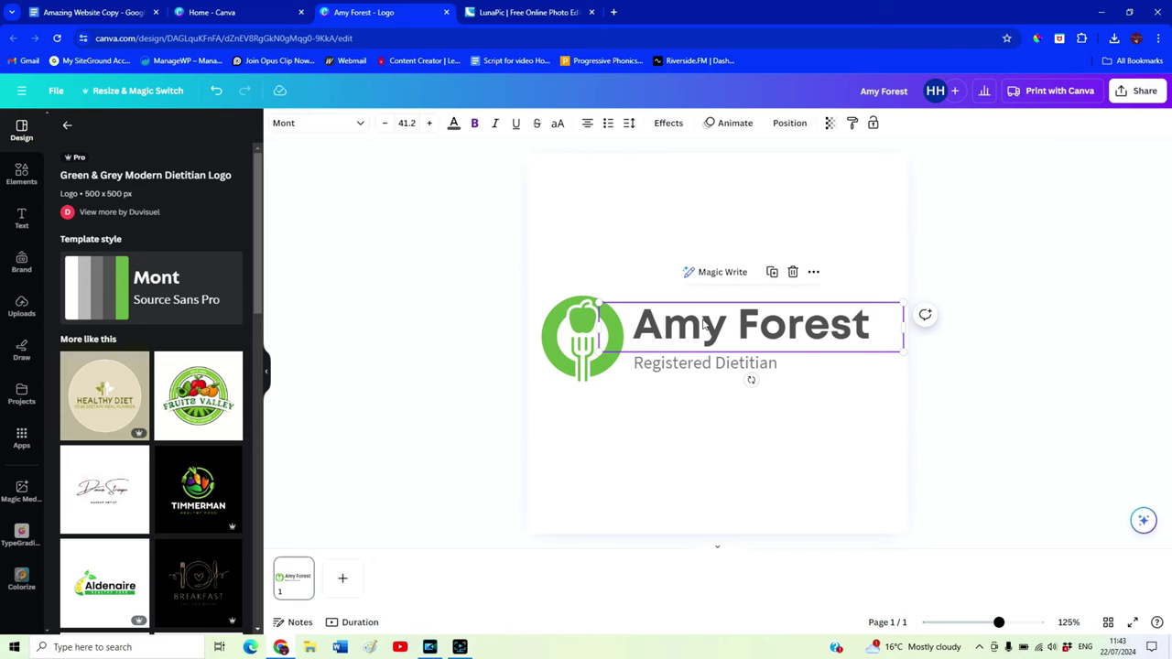
{"action": "double_click", "coordinate": [693, 327]}
{"action": "left_click_drag", "start_coordinate": [645, 327], "coordinate": [844, 320]}
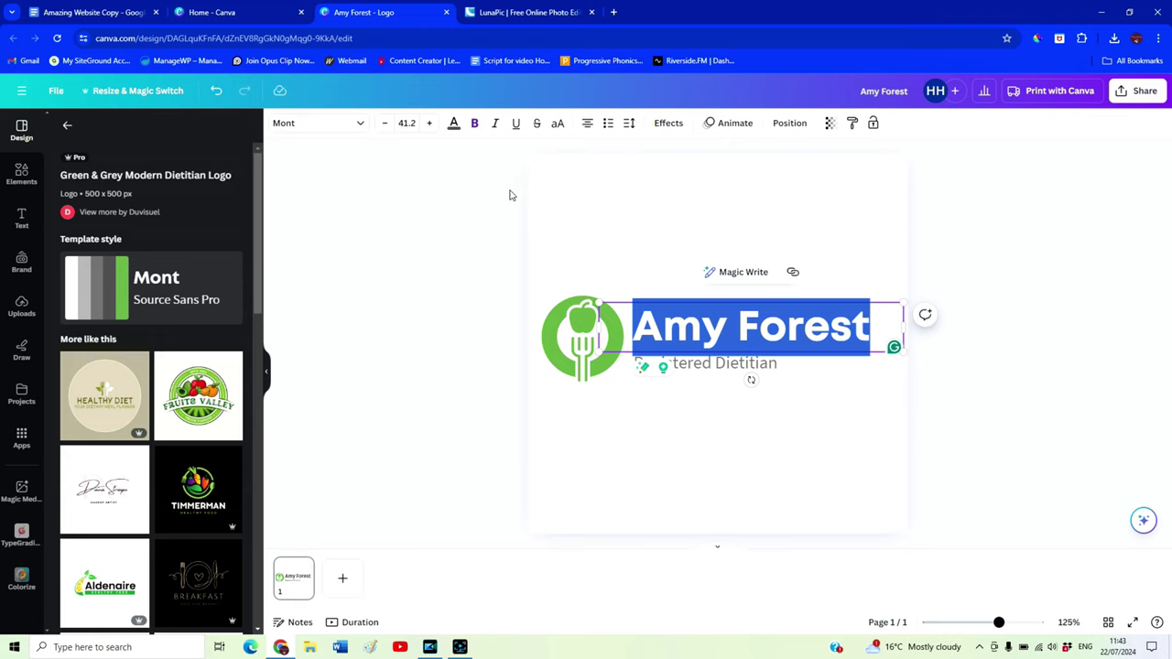
{"action": "left_click", "coordinate": [452, 125]}
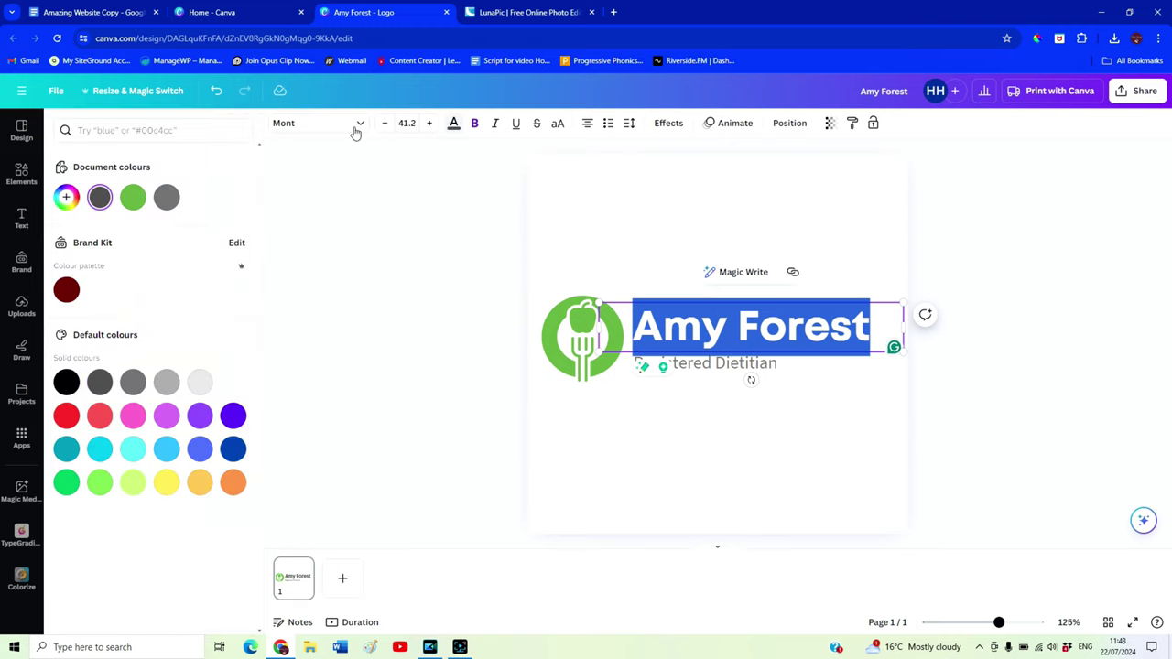
{"action": "left_click", "coordinate": [356, 128]}
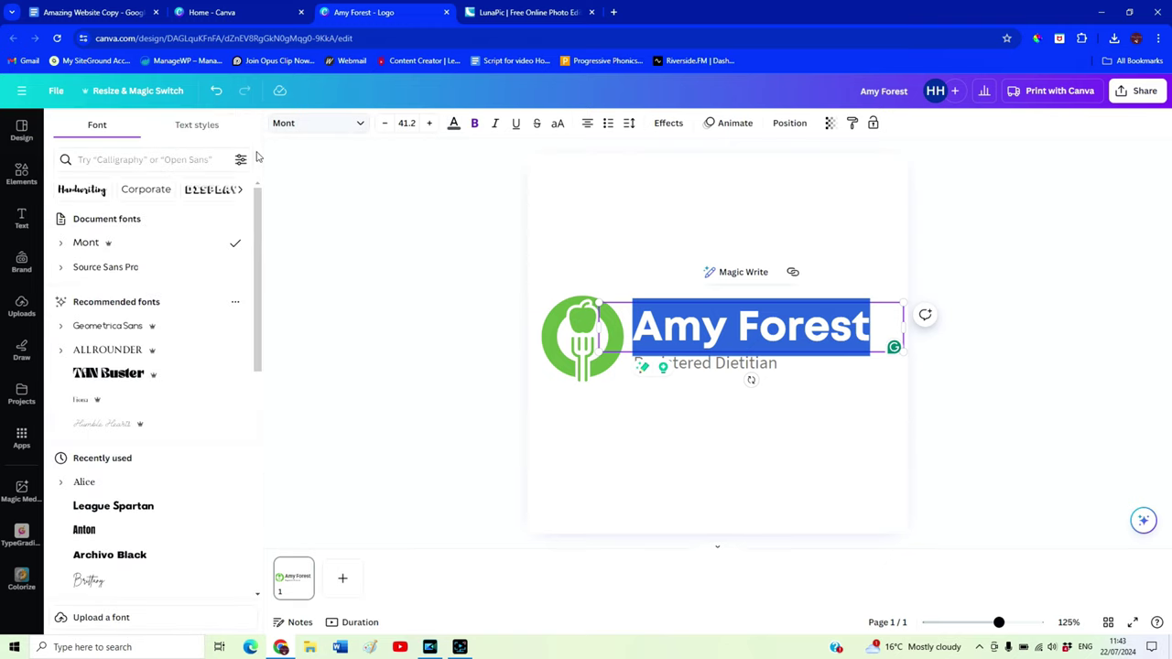
{"action": "scroll", "coordinate": [103, 460], "scroll_direction": "down", "scroll_amount": 3}
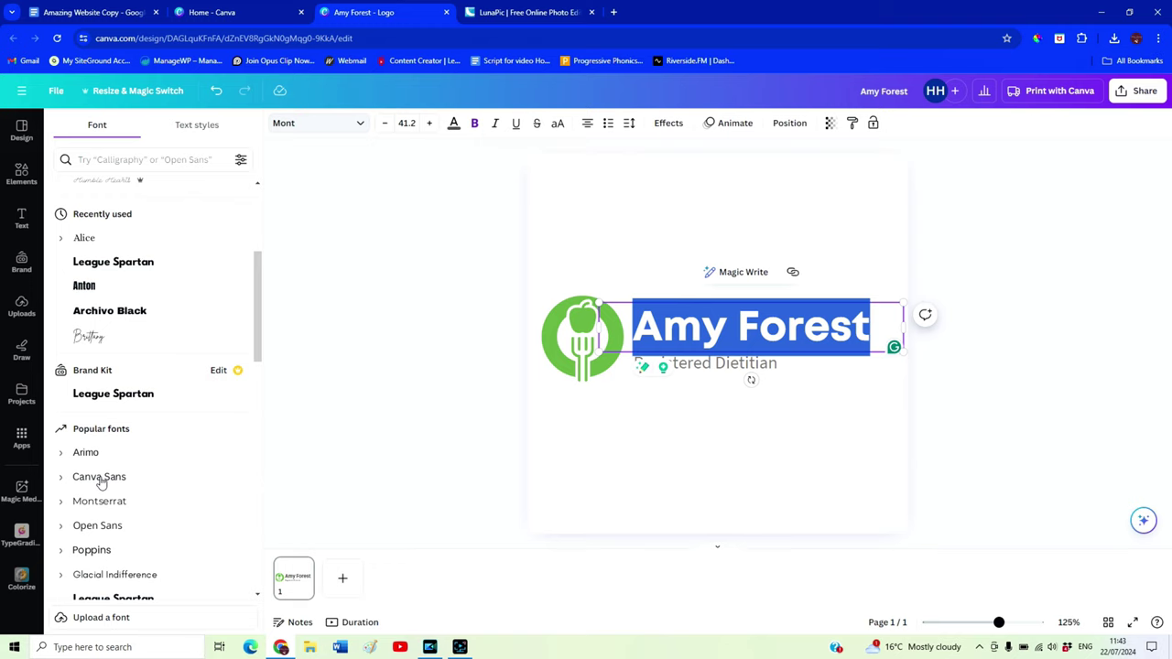
{"action": "scroll", "coordinate": [161, 481], "scroll_direction": "down", "scroll_amount": 5}
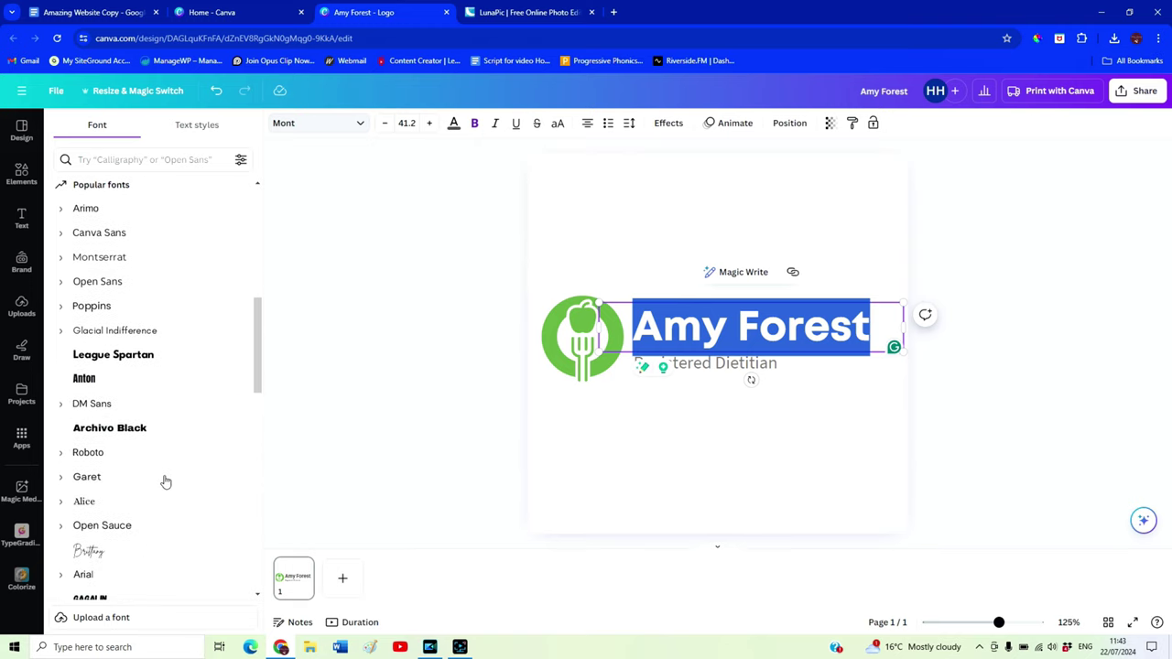
{"action": "left_click", "coordinate": [89, 502]}
{"action": "left_click", "coordinate": [446, 359]}
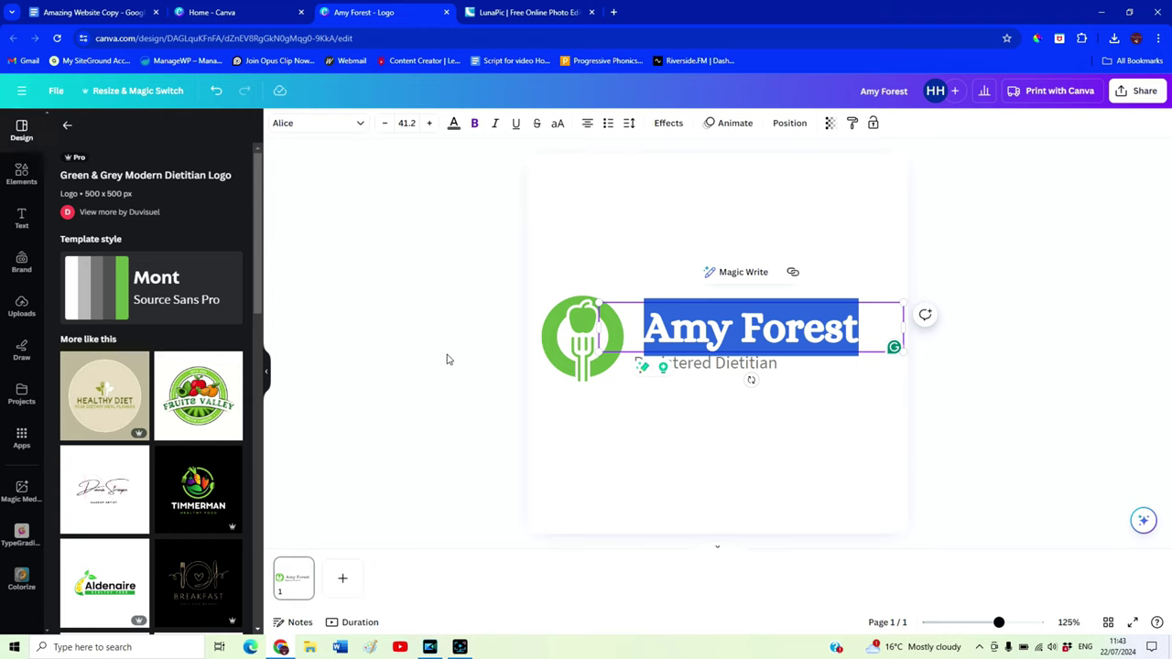
{"action": "left_click", "coordinate": [447, 359]}
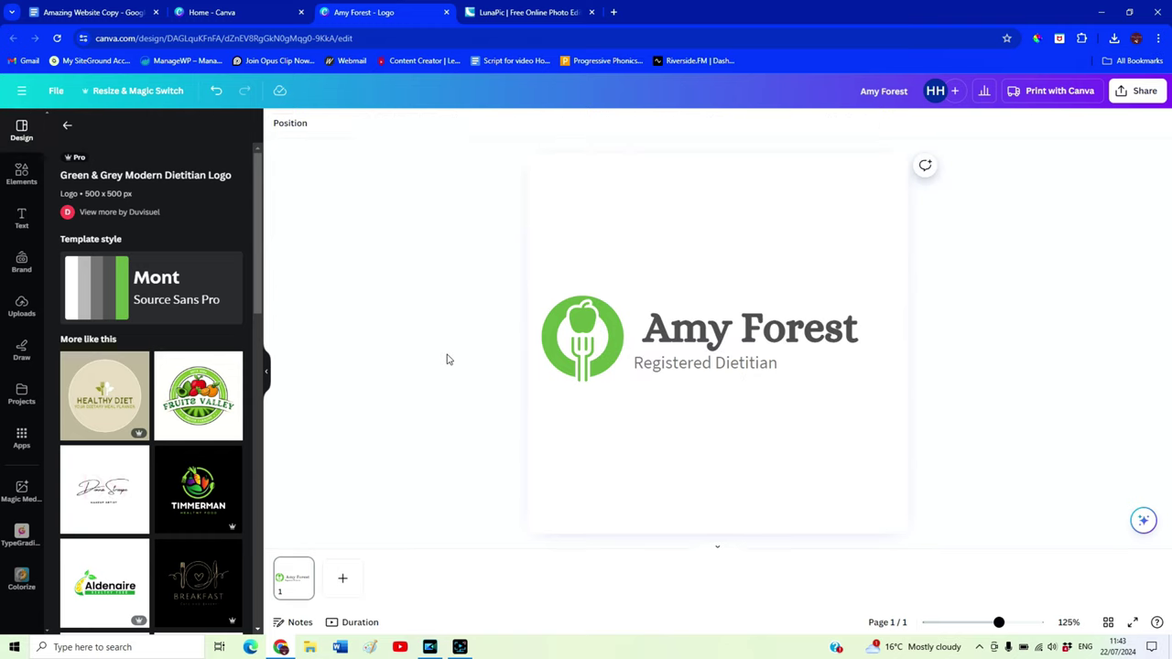
Check the heading's current text colour, #545454, without changing it
{"action": "left_click", "coordinate": [760, 341]}
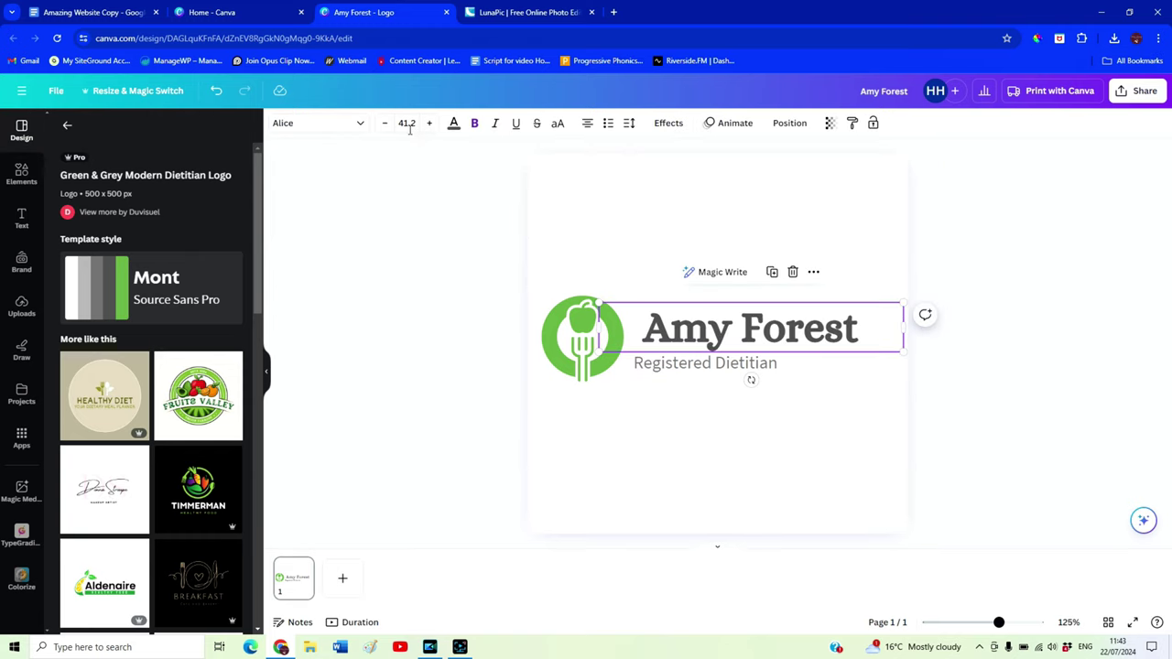
{"action": "left_click", "coordinate": [453, 123]}
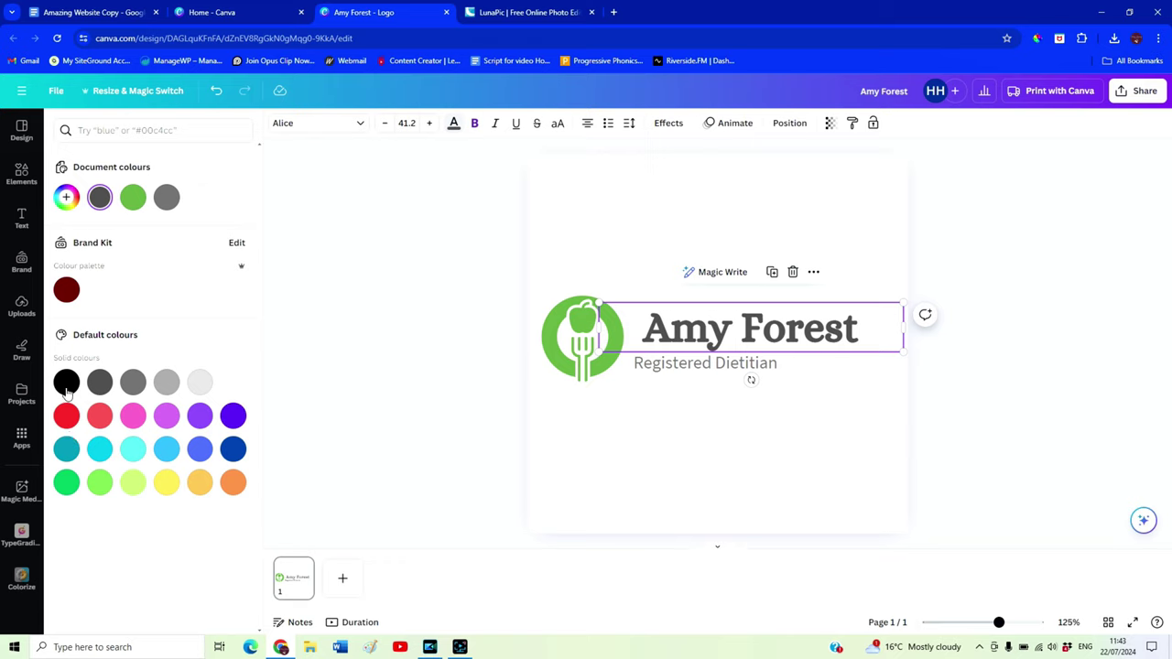
{"action": "left_click", "coordinate": [65, 197]}
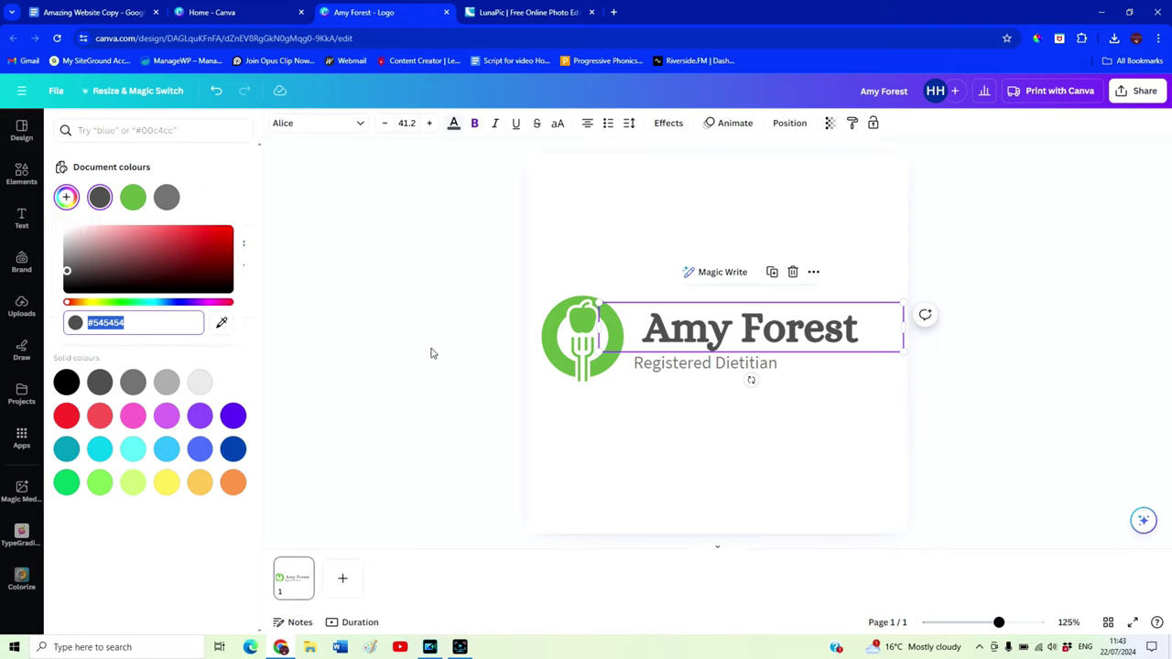
{"action": "key", "text": "Escape"}
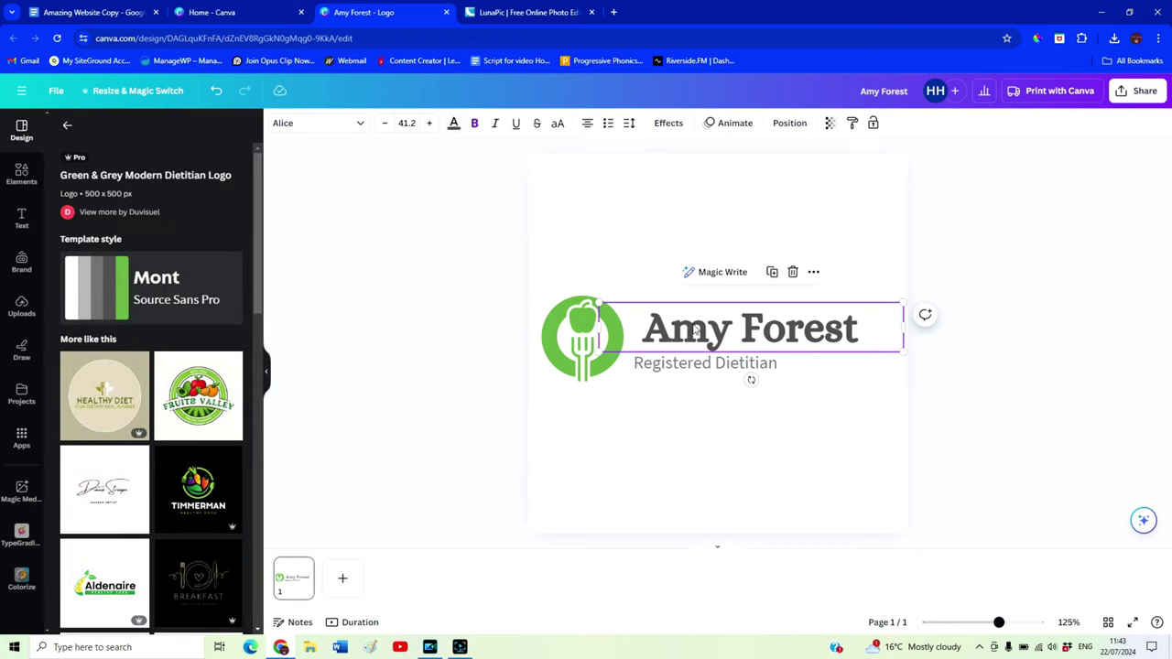
{"action": "left_click", "coordinate": [696, 331]}
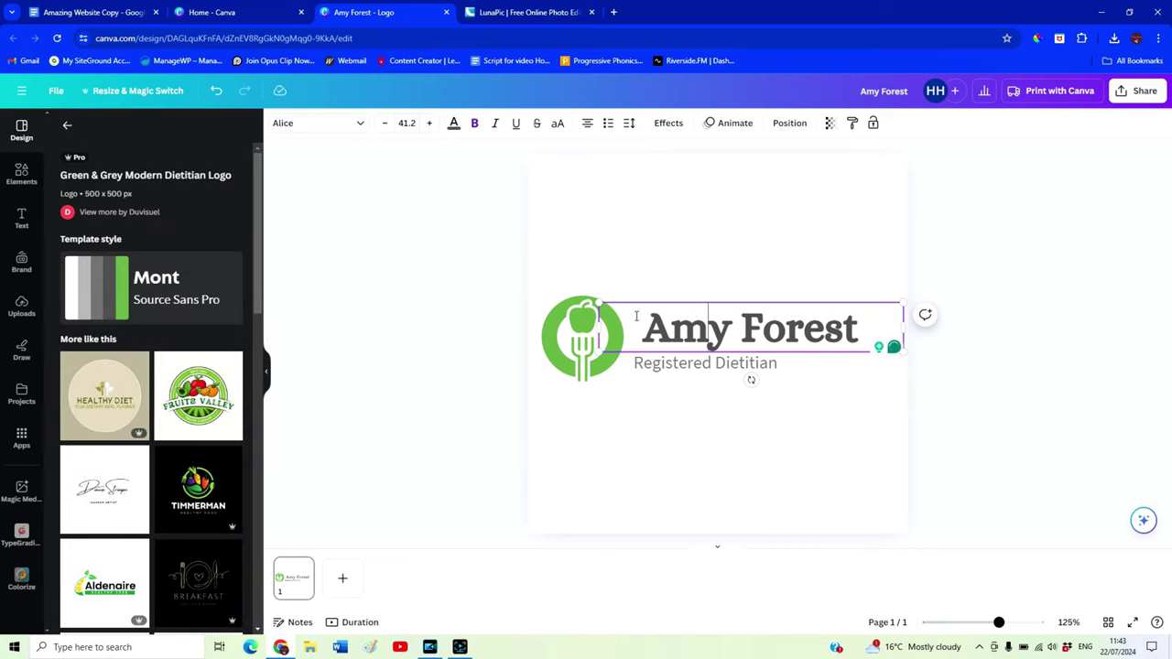
{"action": "mouse_move", "coordinate": [590, 301]}
{"action": "left_mouse_down"}
{"action": "mouse_move", "coordinate": [548, 295]}
{"action": "mouse_move", "coordinate": [570, 298]}
{"action": "left_mouse_up"}
{"action": "left_click", "coordinate": [892, 327]}
{"action": "left_click_drag", "start_coordinate": [902, 325], "coordinate": [814, 325]}
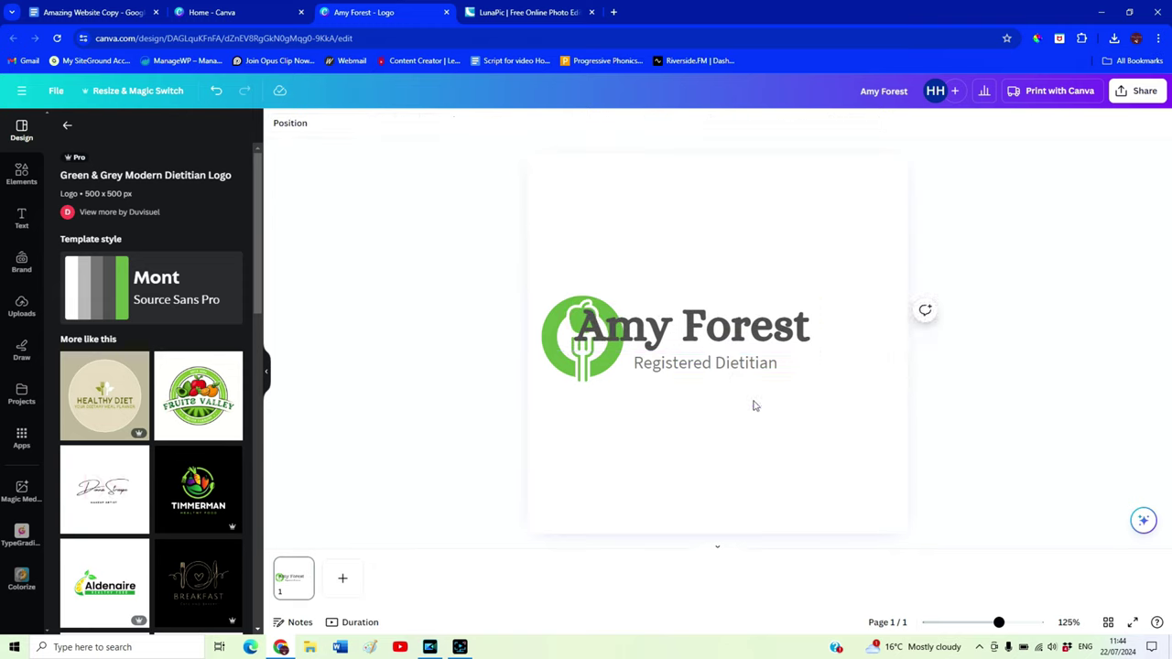
{"action": "left_click_drag", "start_coordinate": [731, 329], "coordinate": [779, 321]}
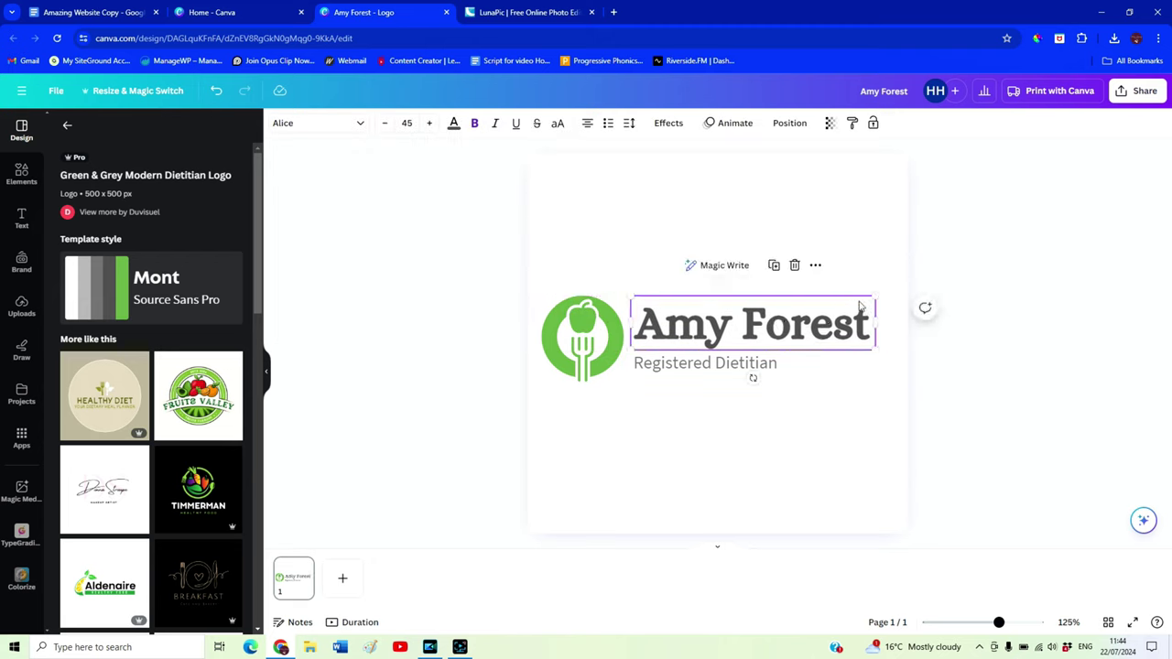
{"action": "left_click_drag", "start_coordinate": [872, 297], "coordinate": [899, 290]}
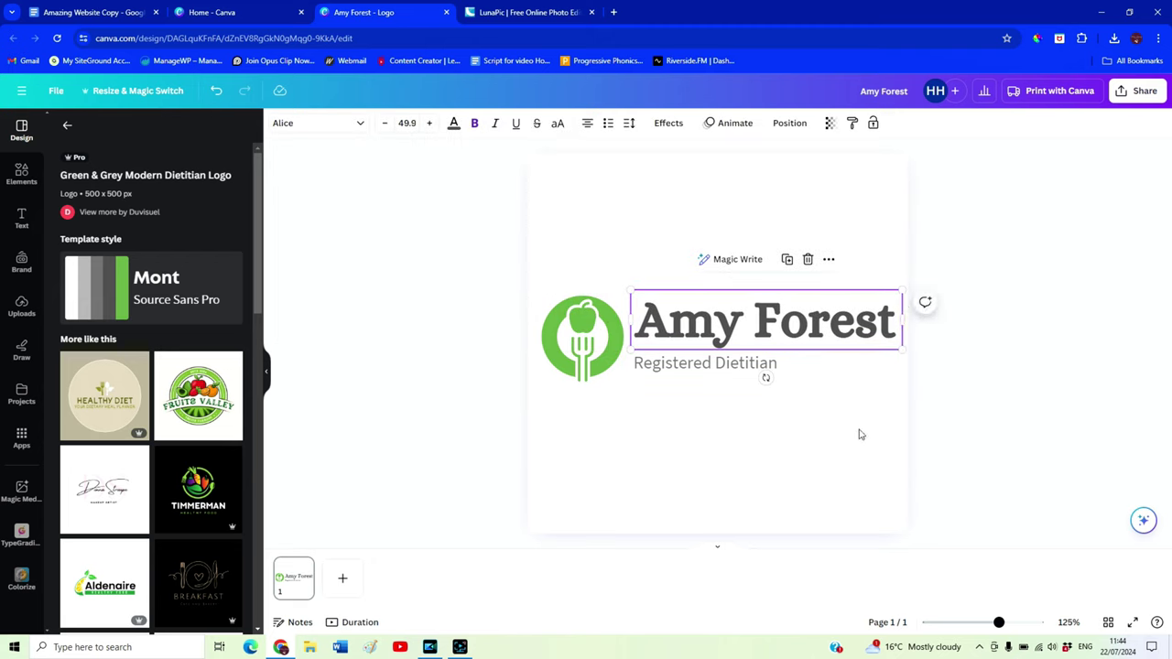
Narrow the Registered Dietitian text box so it lines up beneath the heading
{"action": "left_click", "coordinate": [860, 436]}
{"action": "left_click", "coordinate": [741, 363]}
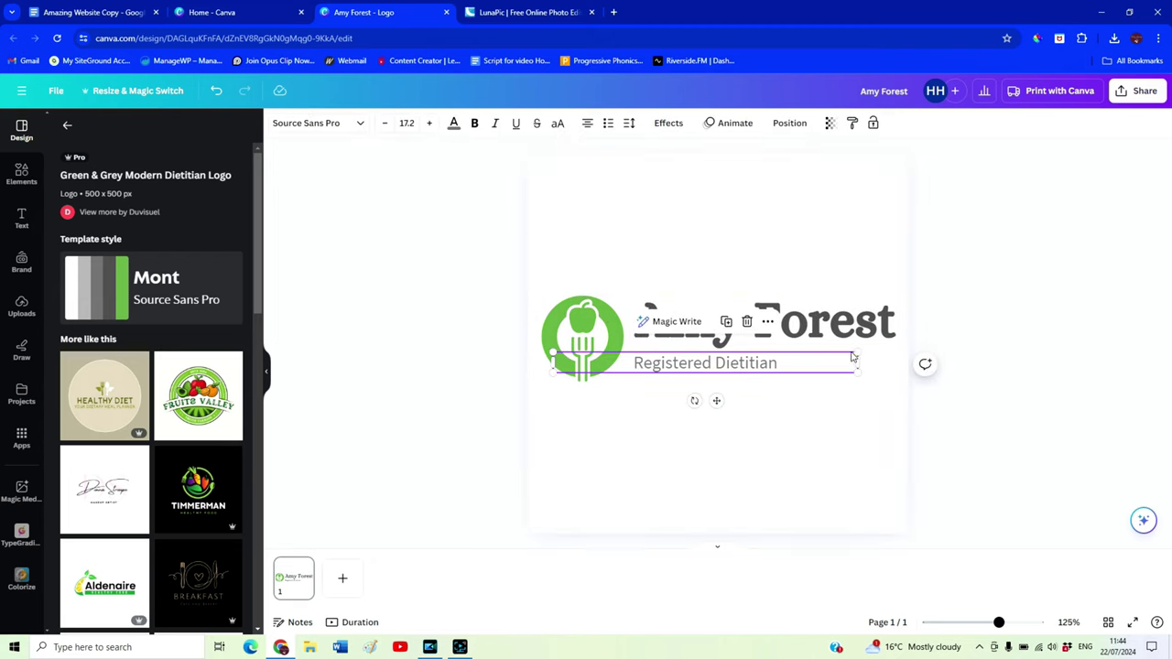
{"action": "left_click_drag", "start_coordinate": [853, 362], "coordinate": [758, 368]}
{"action": "left_click", "coordinate": [786, 432]}
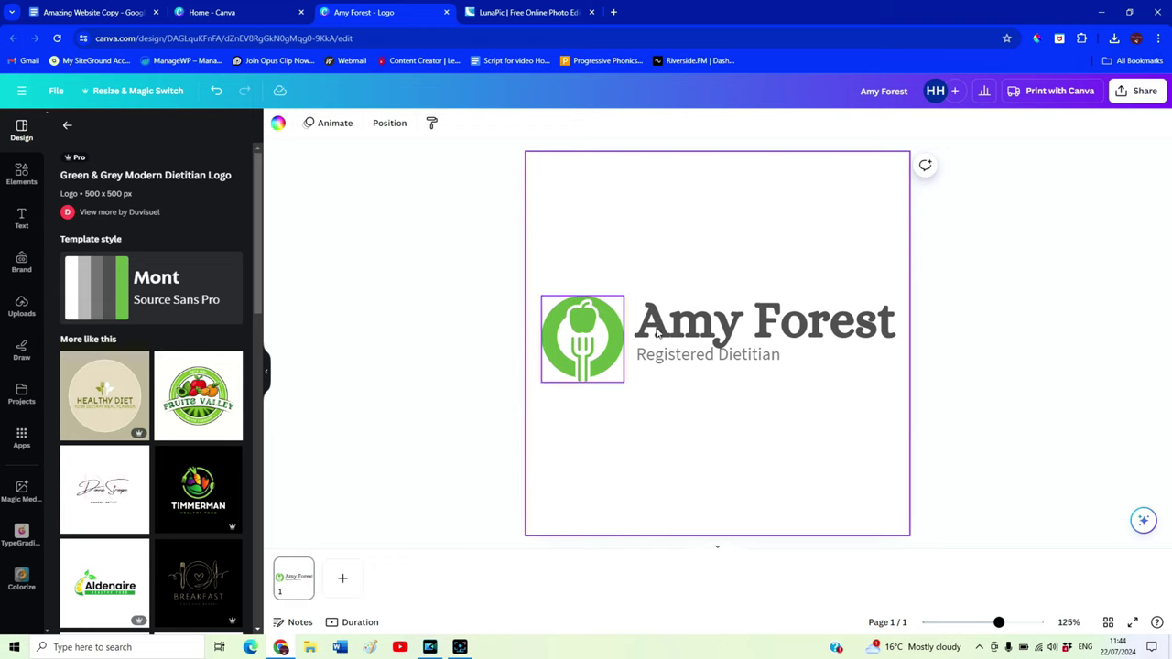
{"action": "left_click", "coordinate": [737, 334]}
{"action": "left_click_drag", "start_coordinate": [737, 334], "coordinate": [714, 376]}
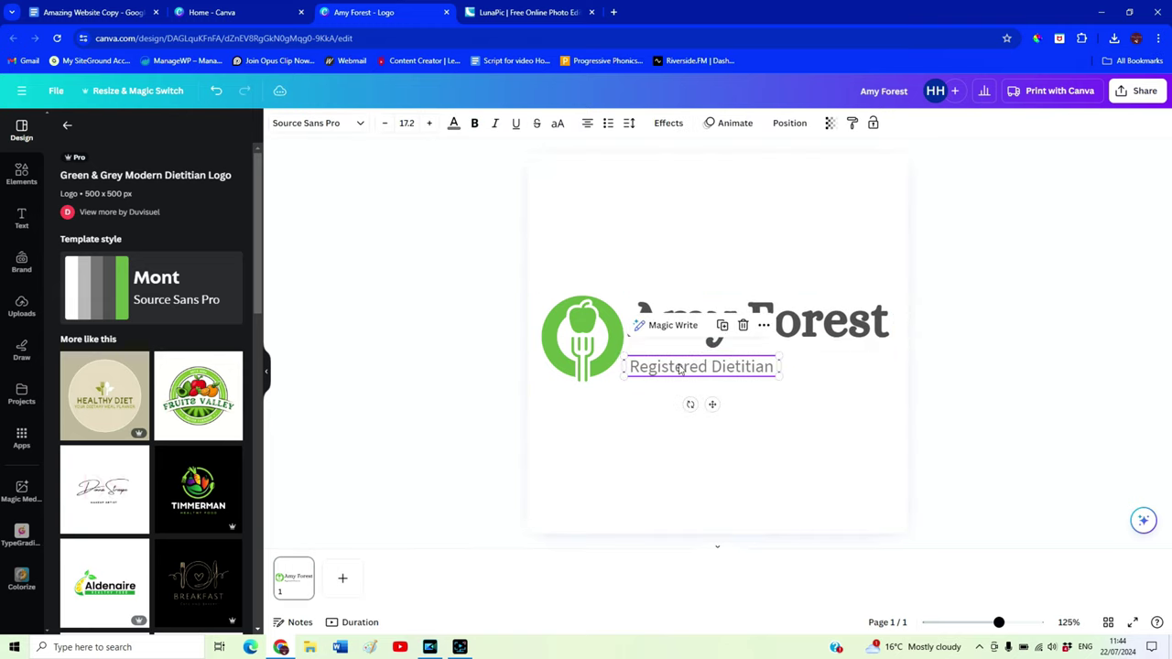
{"action": "left_click", "coordinate": [593, 340]}
{"action": "left_click_drag", "start_coordinate": [538, 293], "coordinate": [534, 289]}
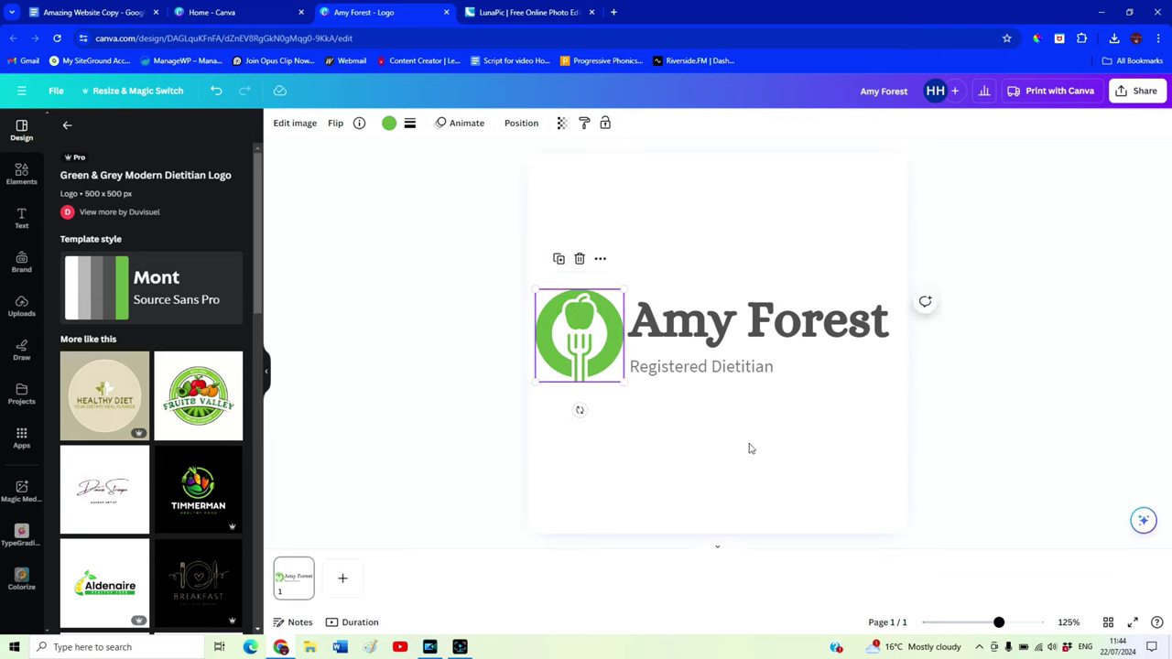
{"action": "left_click", "coordinate": [750, 329]}
{"action": "left_click_drag", "start_coordinate": [890, 321], "coordinate": [902, 317]}
{"action": "left_click", "coordinate": [746, 381]}
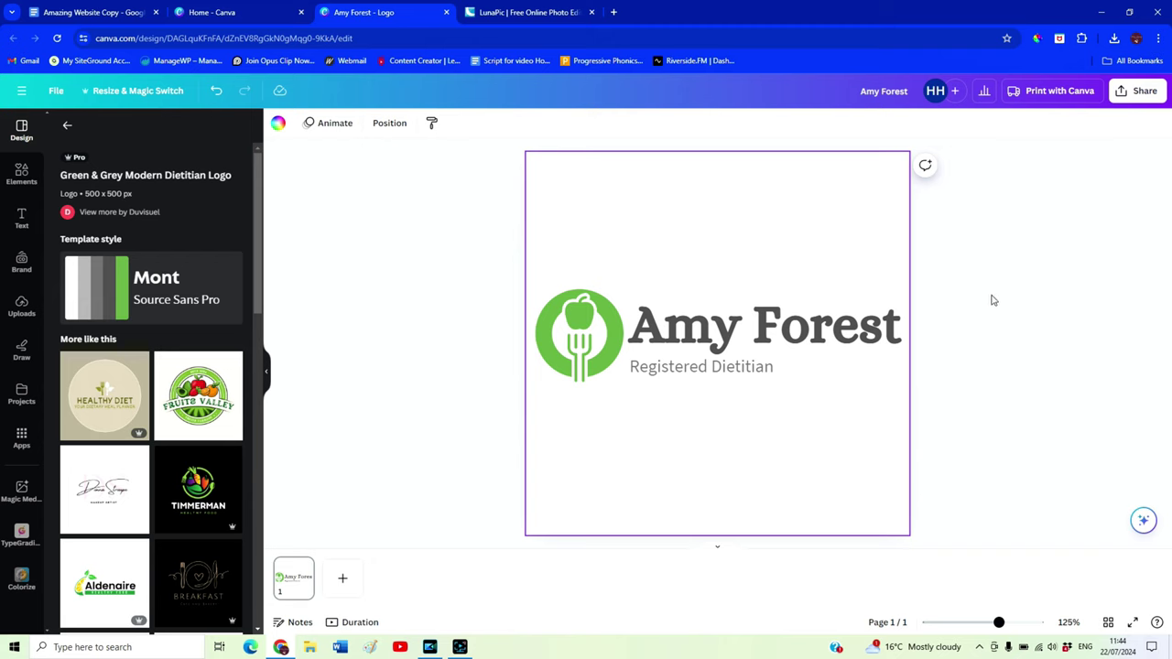
{"action": "left_click", "coordinate": [1125, 99]}
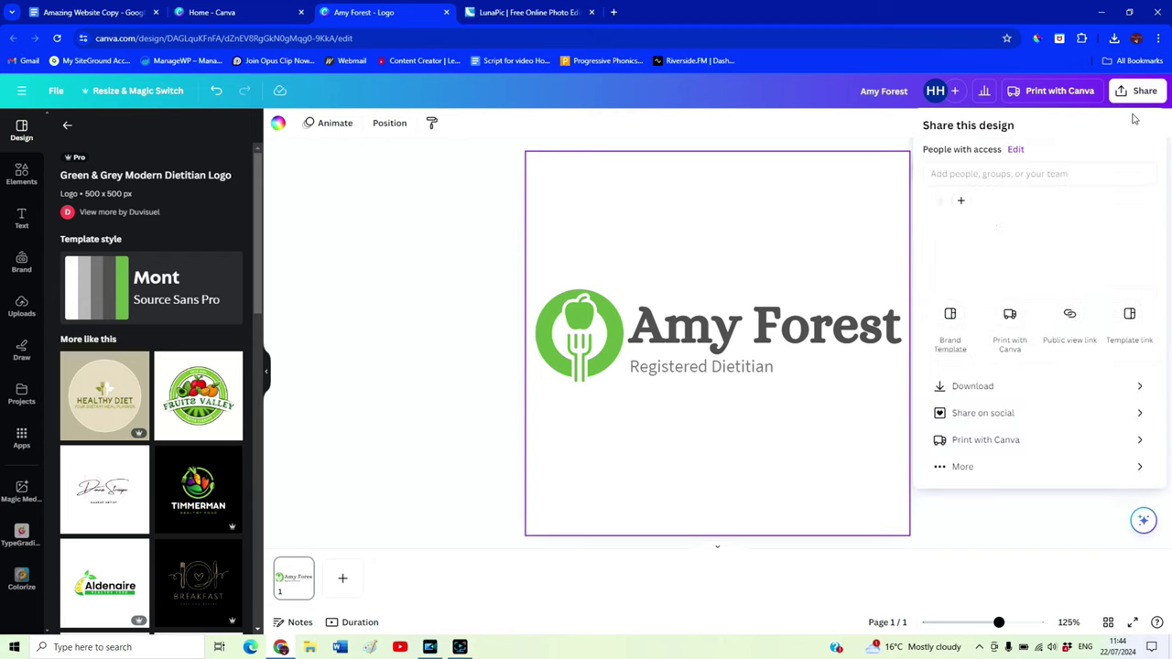
{"action": "left_click", "coordinate": [976, 399]}
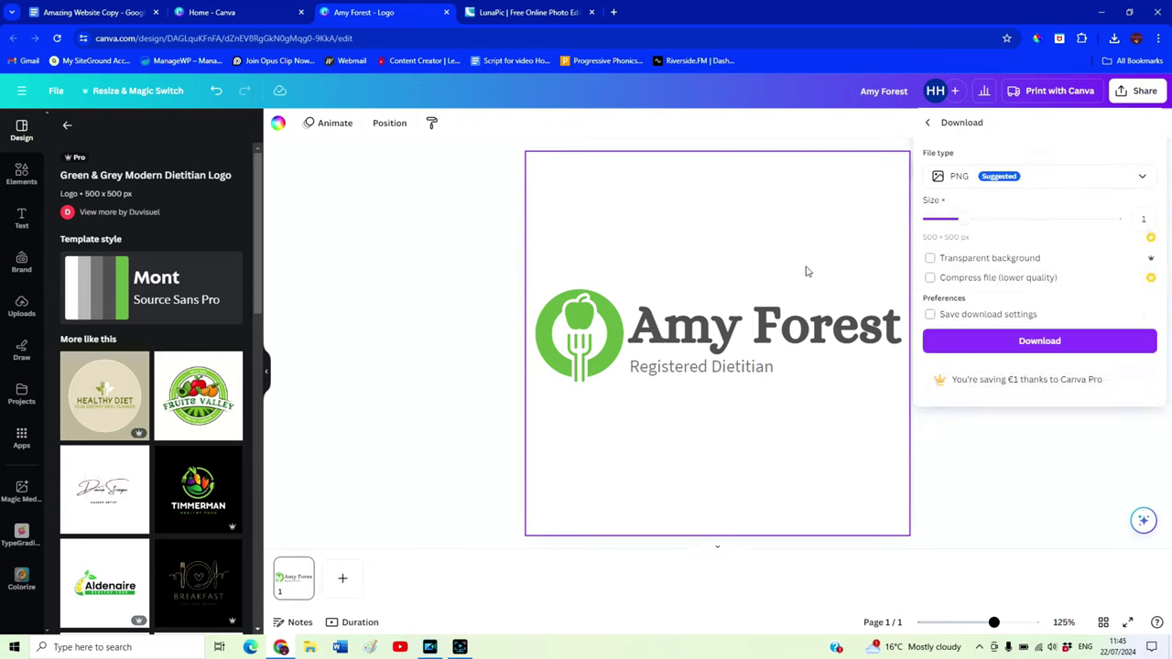
{"action": "left_click", "coordinate": [1082, 455]}
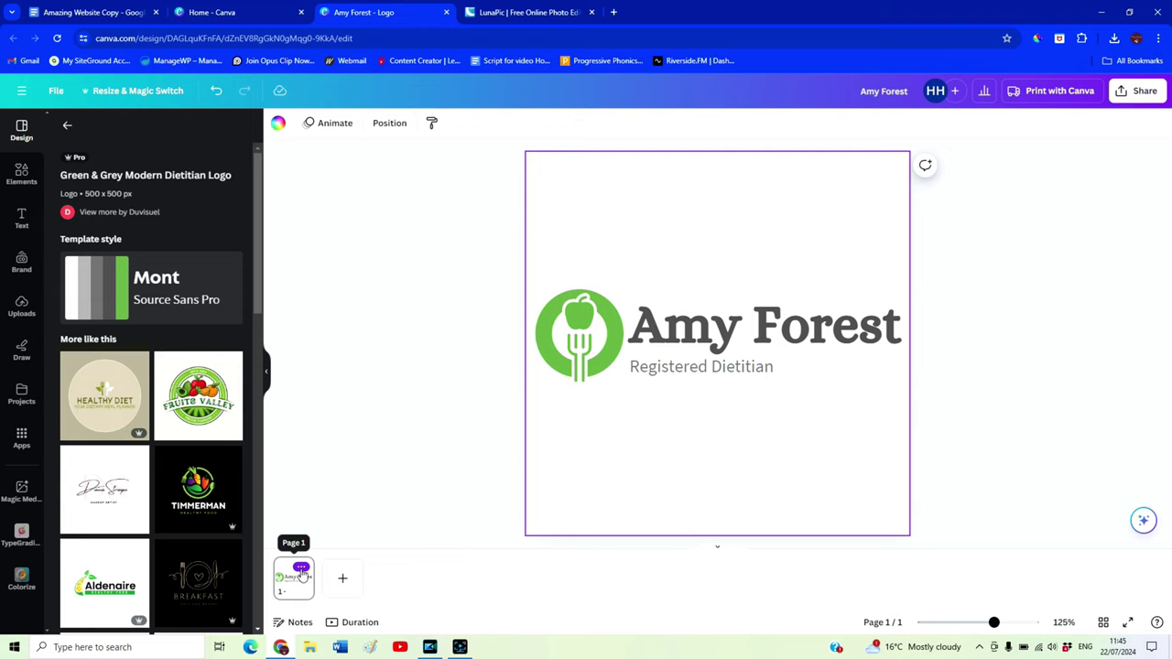
{"action": "left_click", "coordinate": [301, 569]}
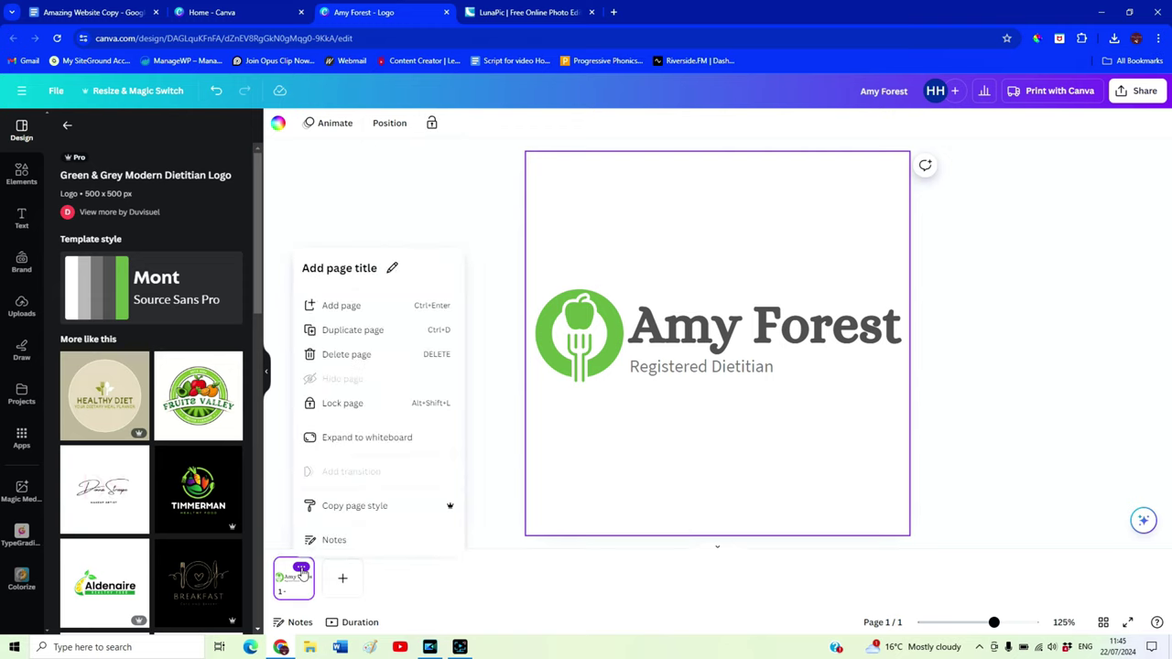
{"action": "left_click", "coordinate": [385, 335]}
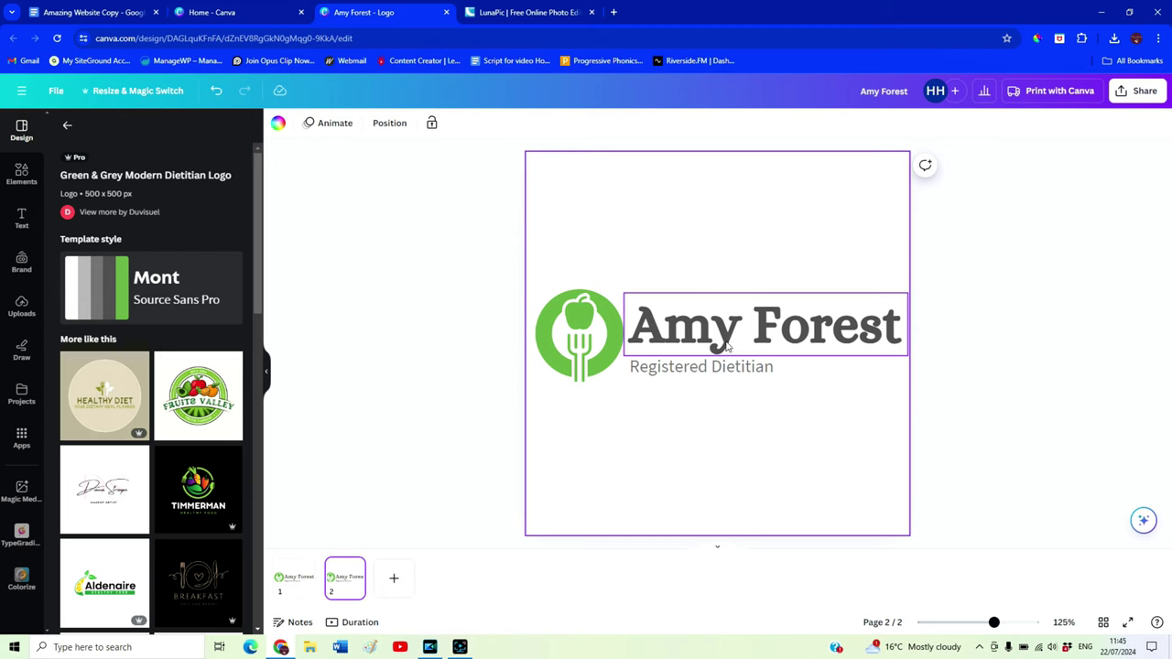
{"action": "left_click", "coordinate": [728, 346]}
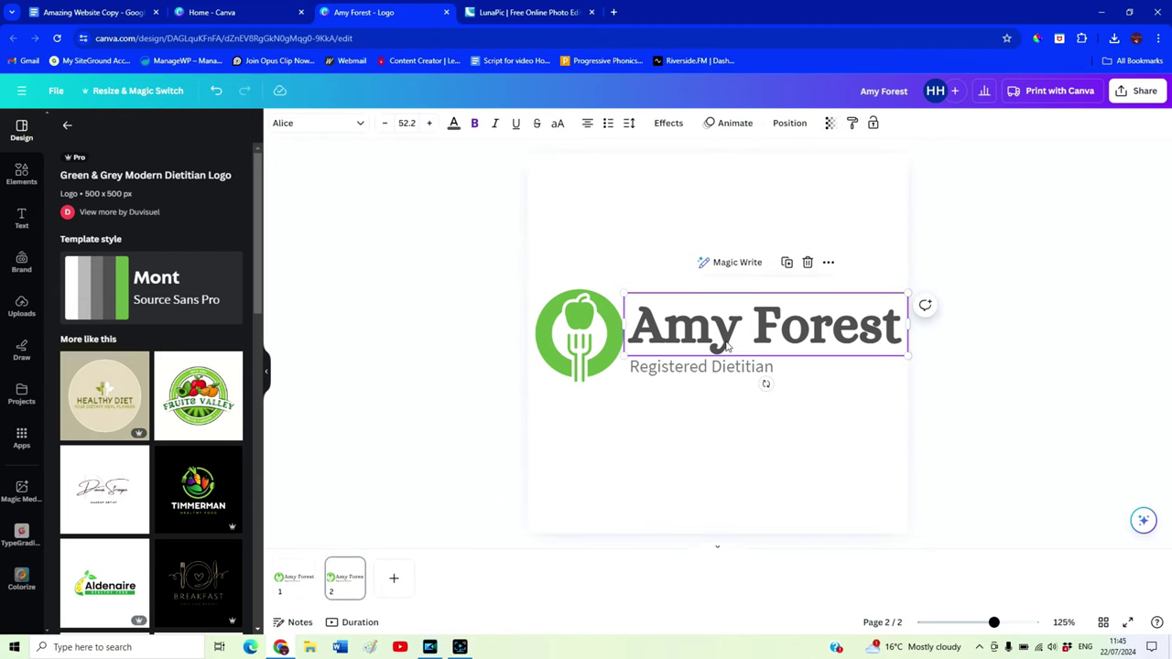
{"action": "double_click", "coordinate": [727, 346]}
{"action": "left_click", "coordinate": [454, 125]}
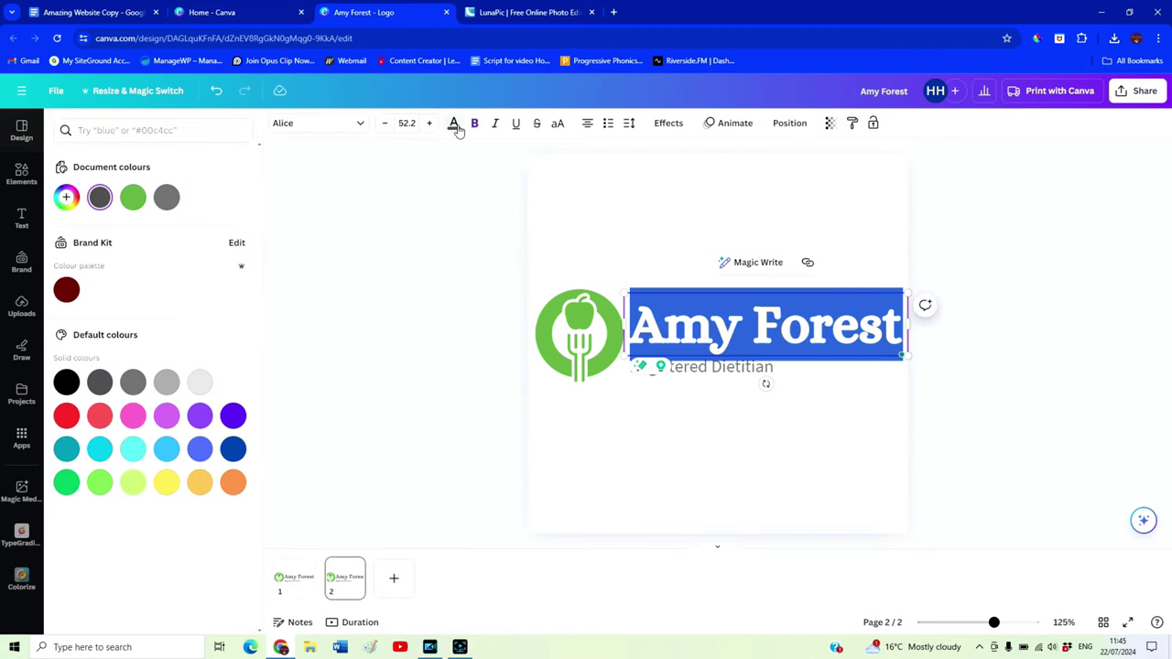
{"action": "left_click", "coordinate": [199, 197]}
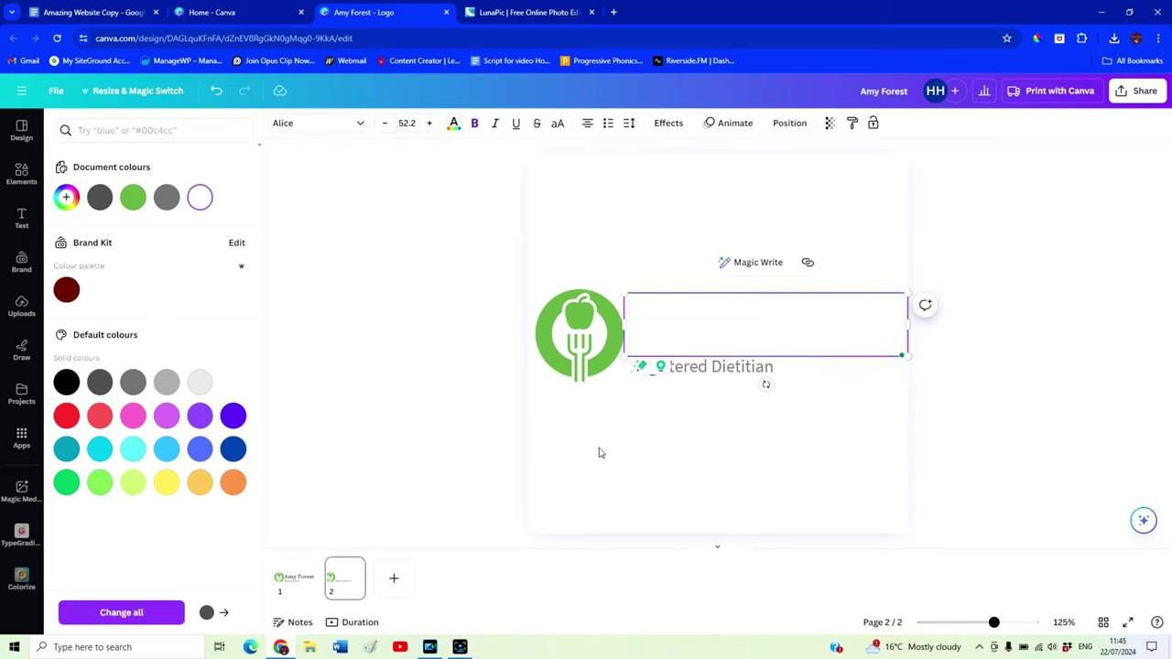
{"action": "left_click", "coordinate": [716, 369]}
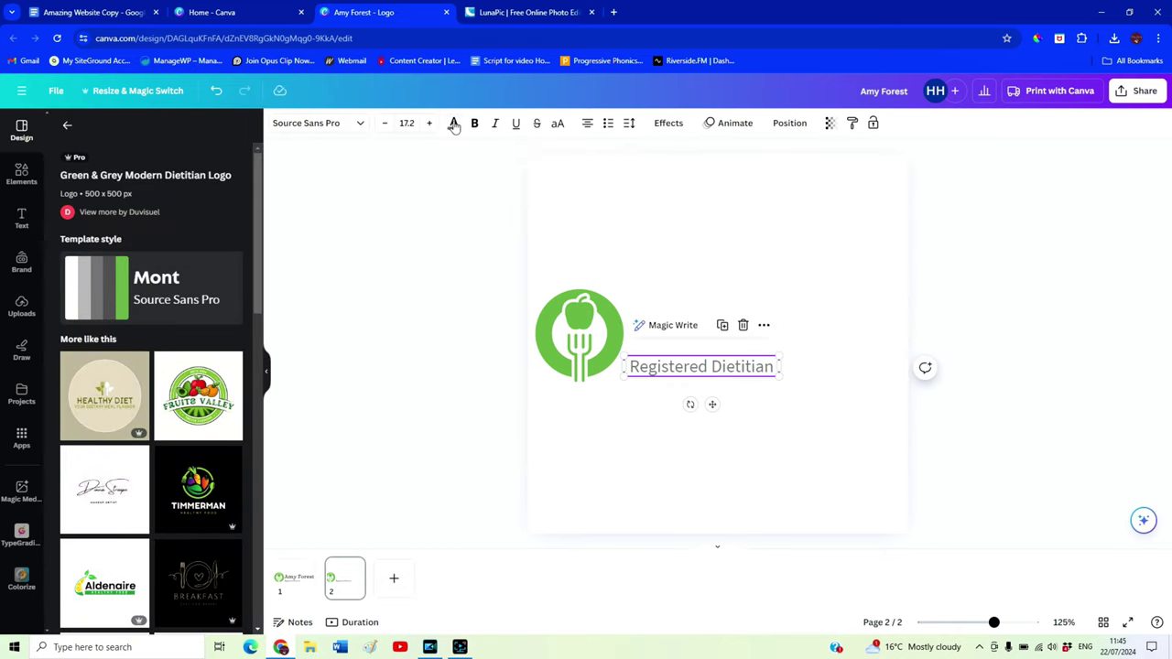
{"action": "left_click", "coordinate": [453, 123]}
{"action": "left_click", "coordinate": [200, 196]}
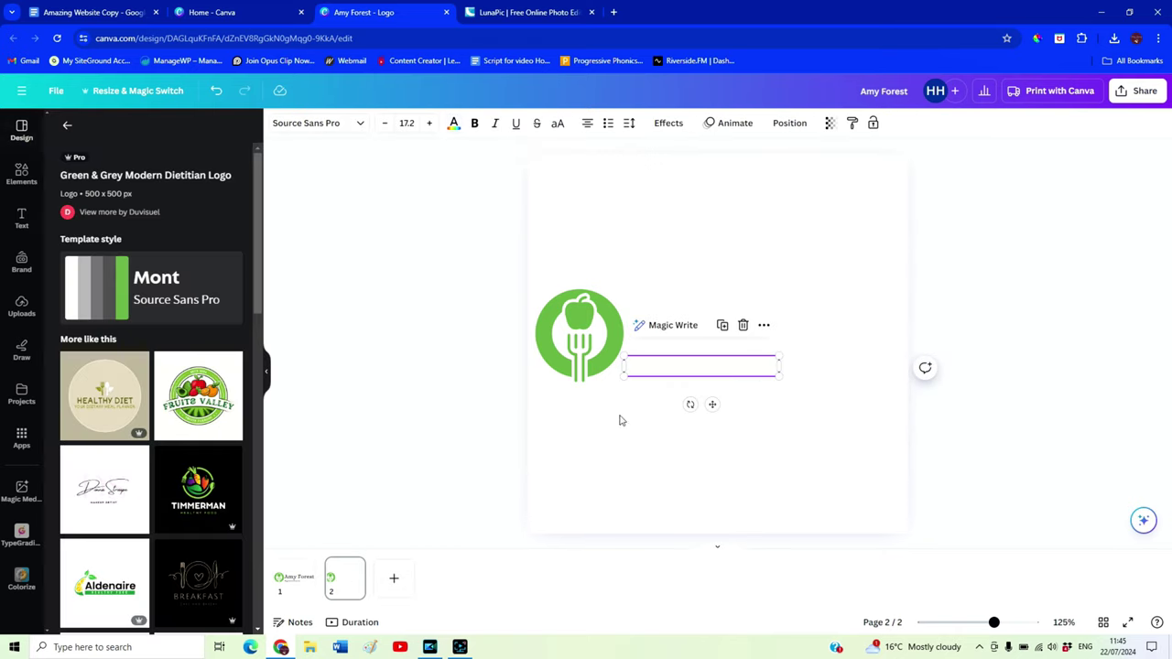
Give page 2 a grey background, compare with page 1, then return to page 2
{"action": "left_click", "coordinate": [593, 182]}
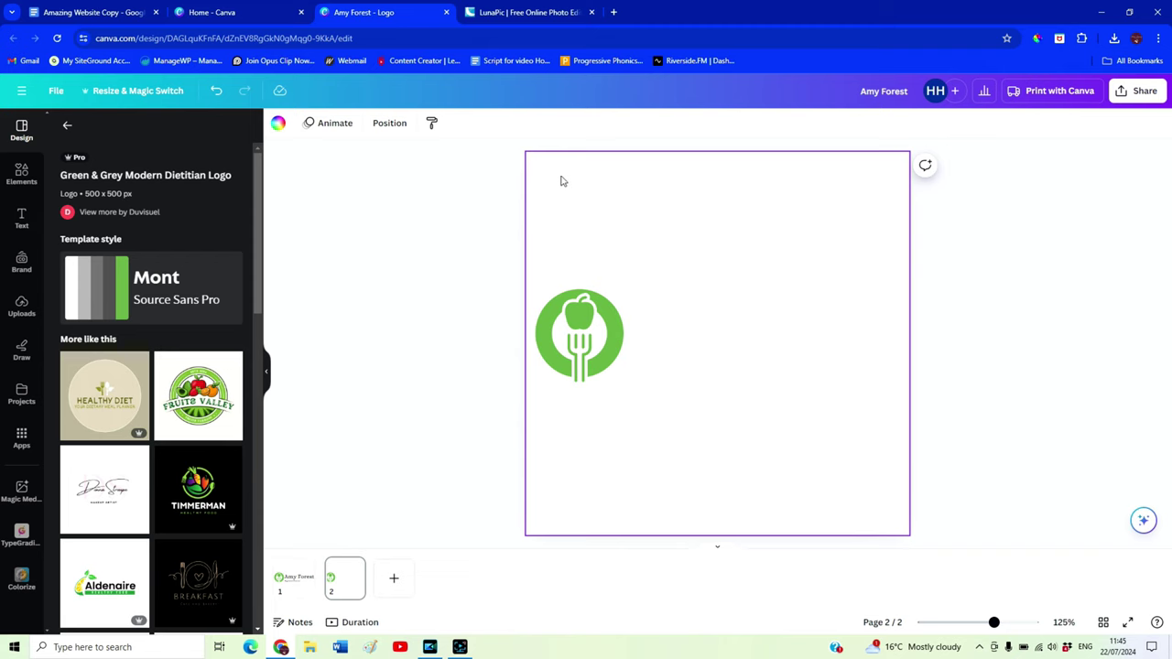
{"action": "left_click", "coordinate": [277, 124]}
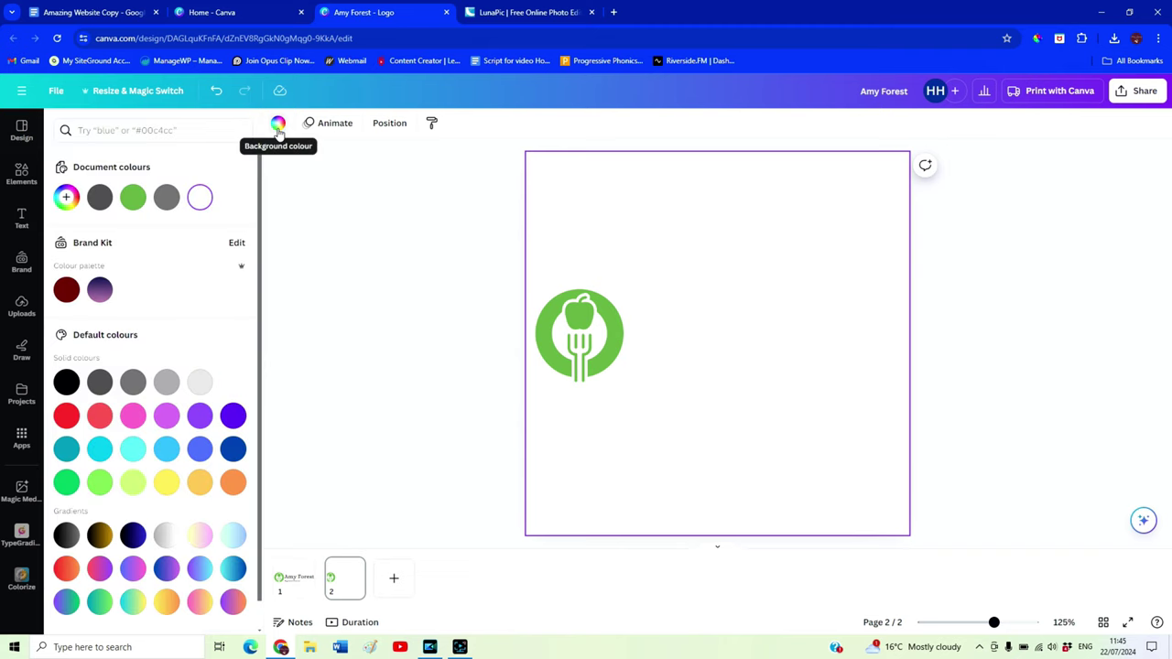
{"action": "left_click", "coordinate": [165, 197]}
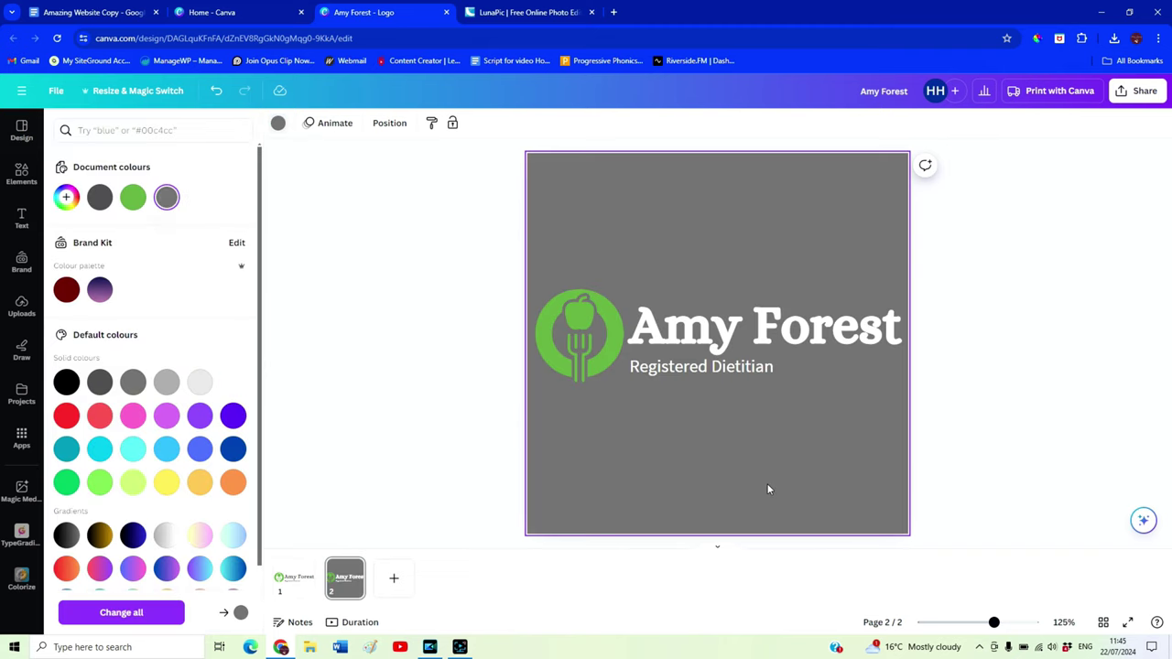
{"action": "left_click", "coordinate": [293, 577]}
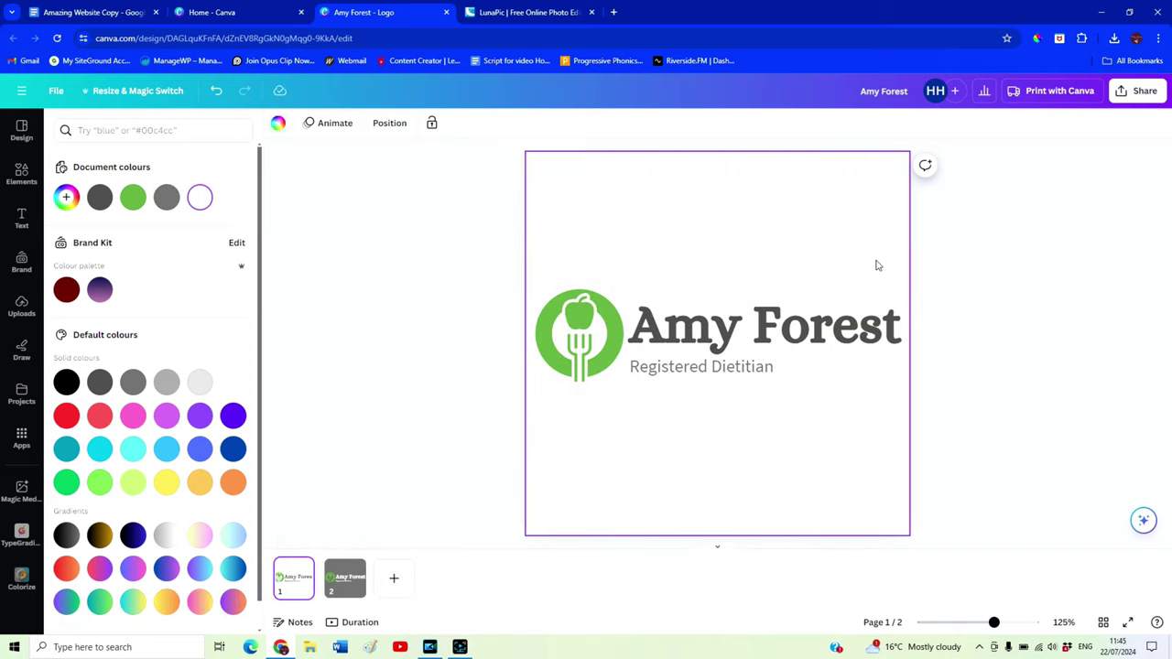
{"action": "left_click", "coordinate": [759, 462]}
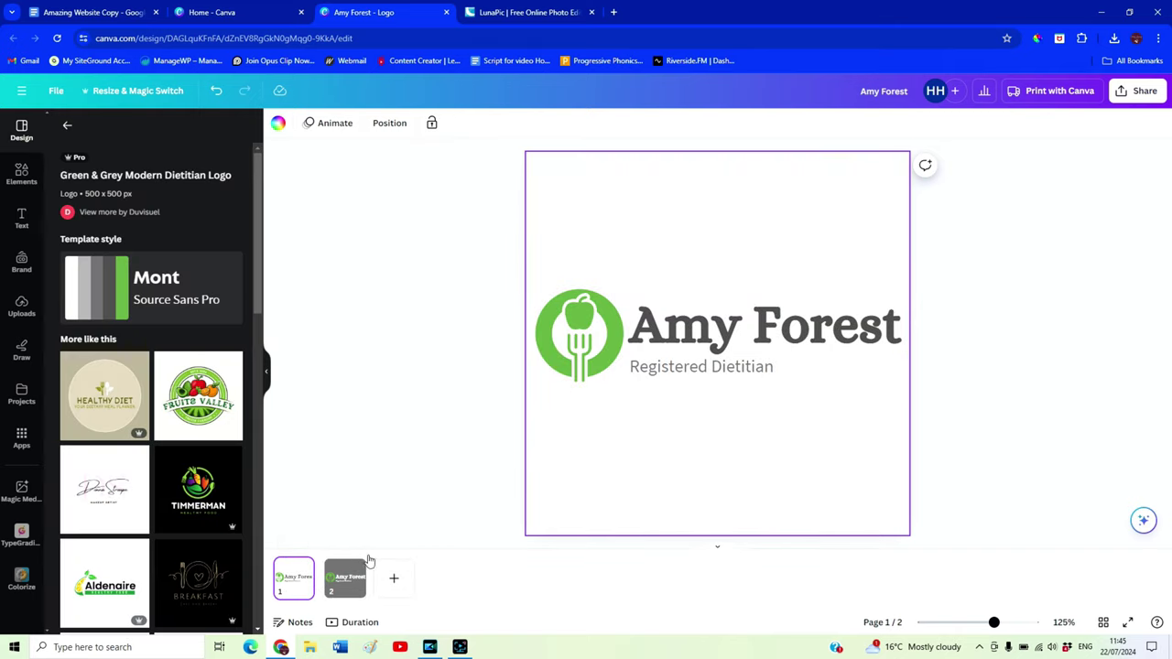
{"action": "left_click", "coordinate": [345, 576]}
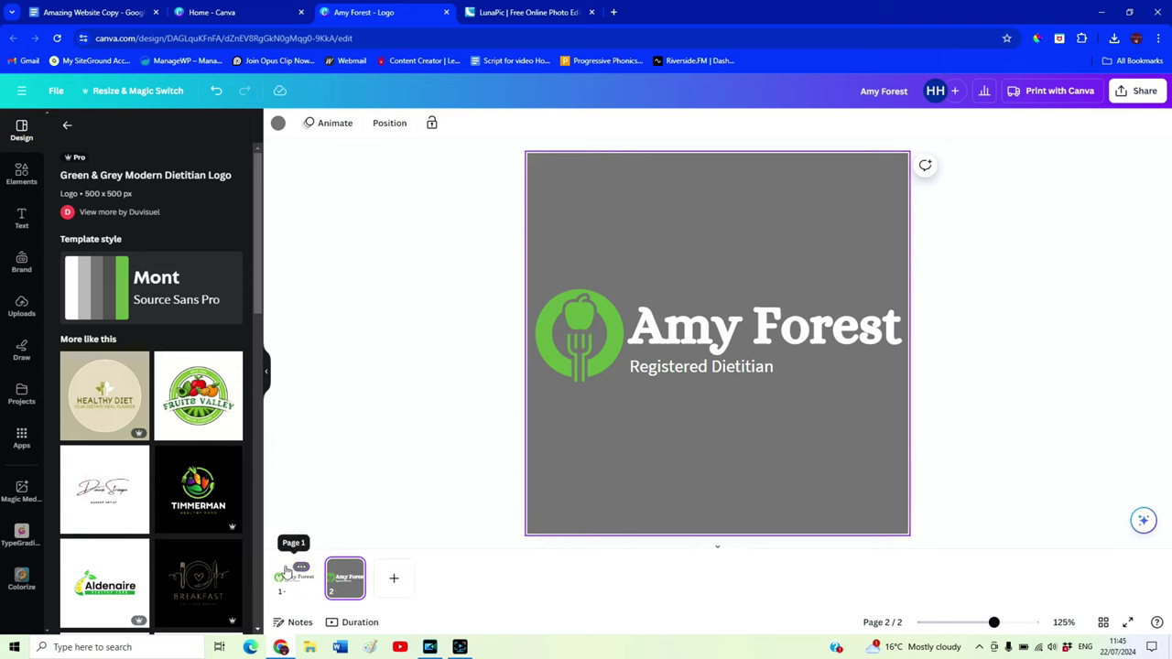
Download all 2 pages as PNG files, then move to the LunaPic tab
{"action": "left_click", "coordinate": [1132, 95]}
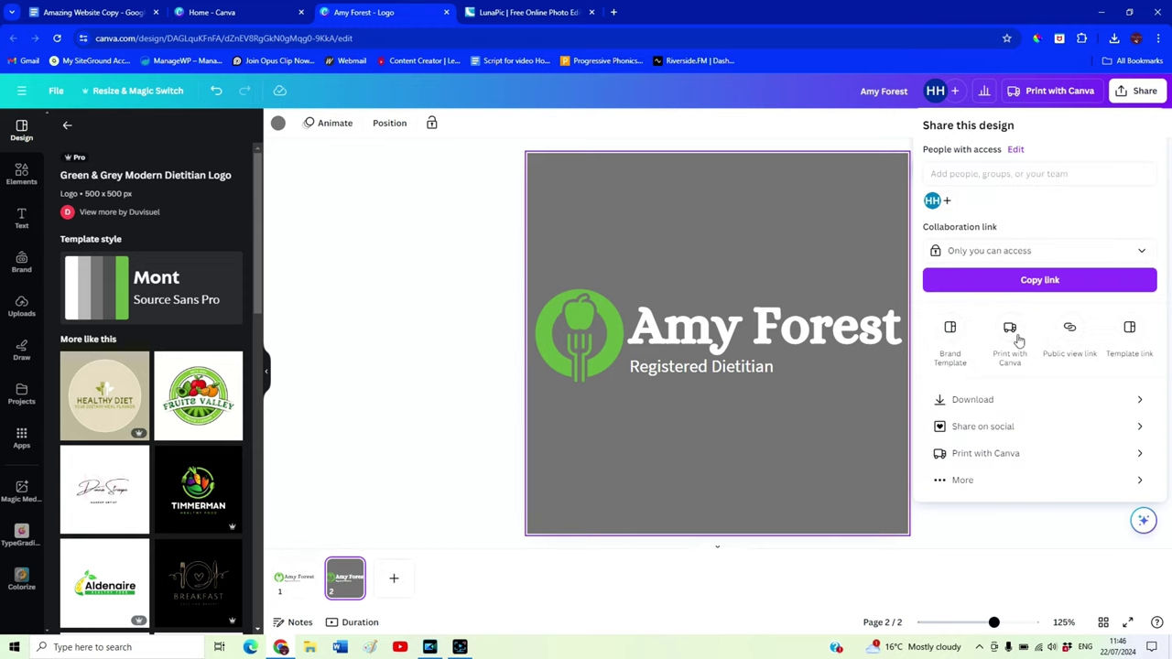
{"action": "left_click", "coordinate": [983, 403]}
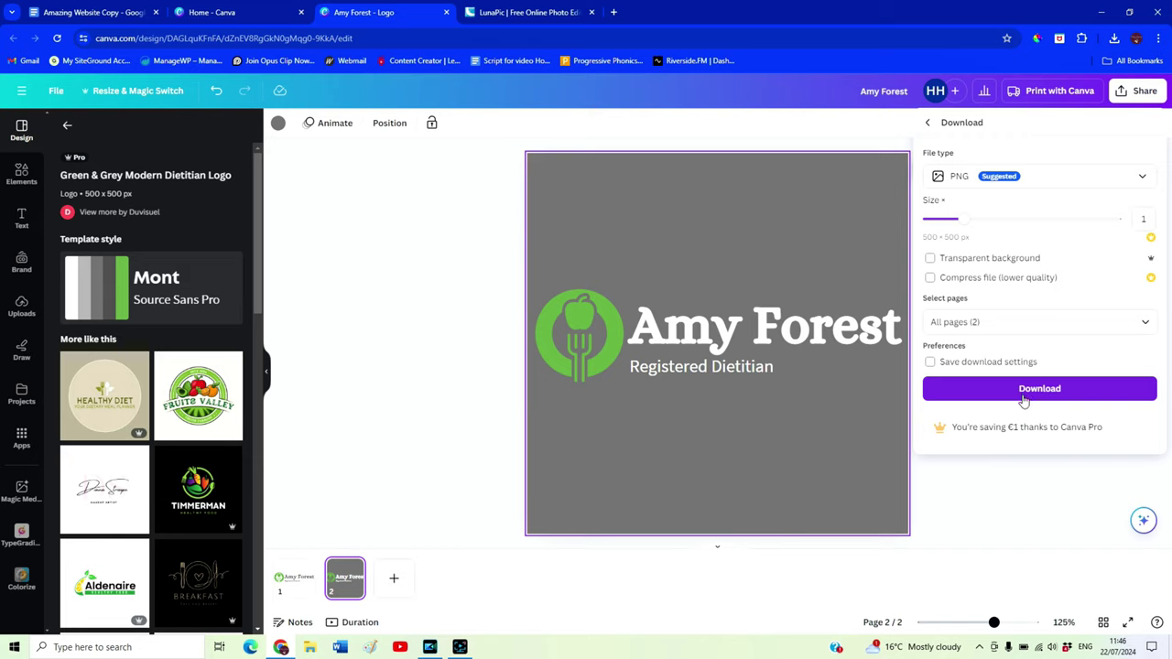
{"action": "left_click", "coordinate": [487, 207]}
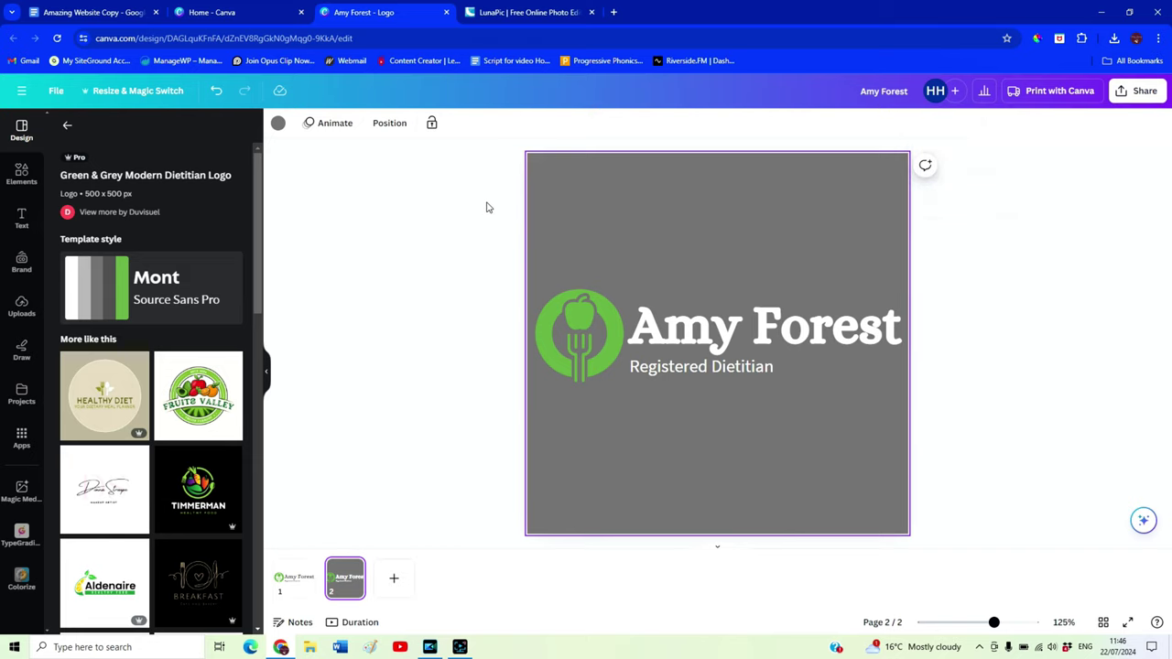
{"action": "left_click", "coordinate": [531, 12]}
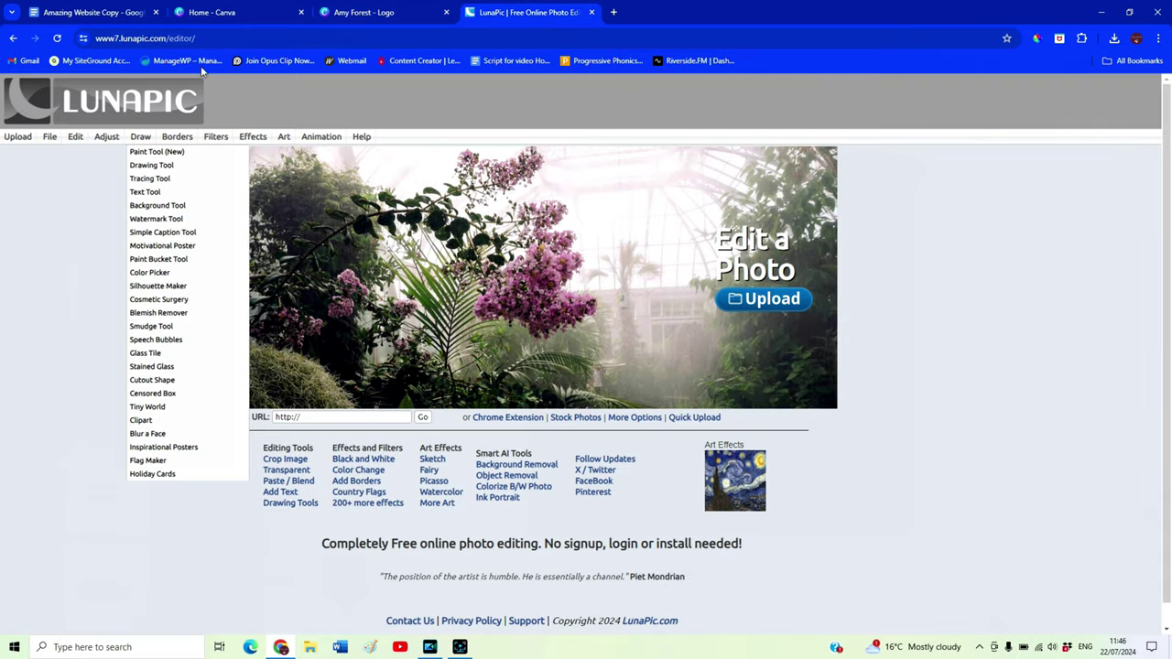
{"action": "left_click", "coordinate": [25, 142]}
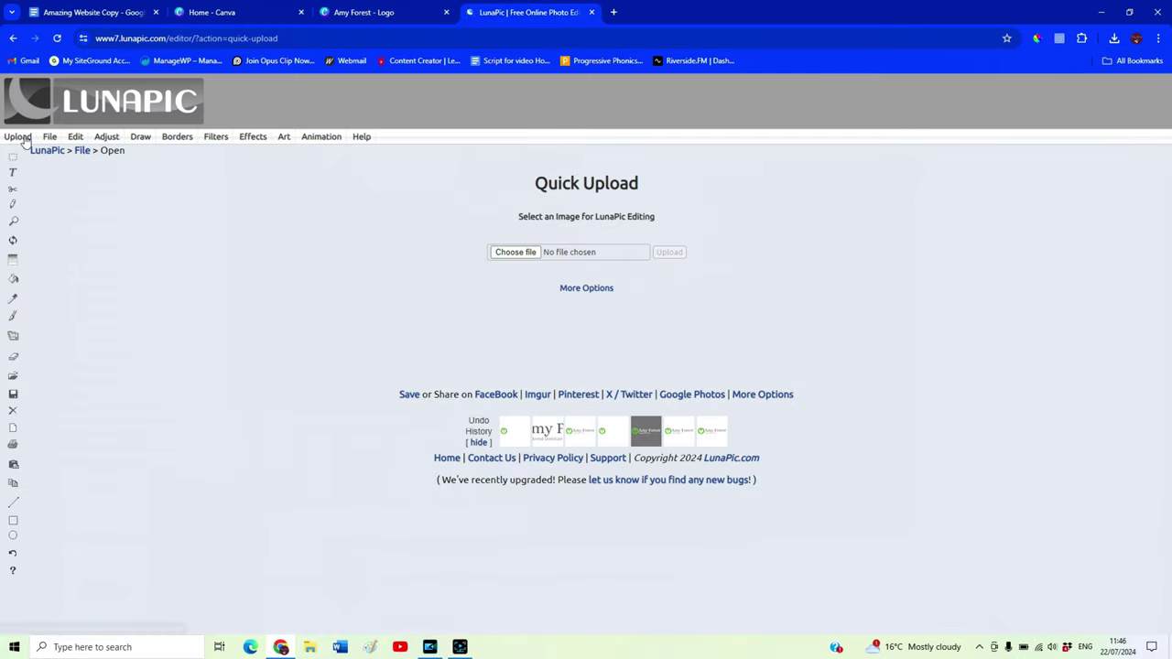
{"action": "left_click", "coordinate": [509, 254]}
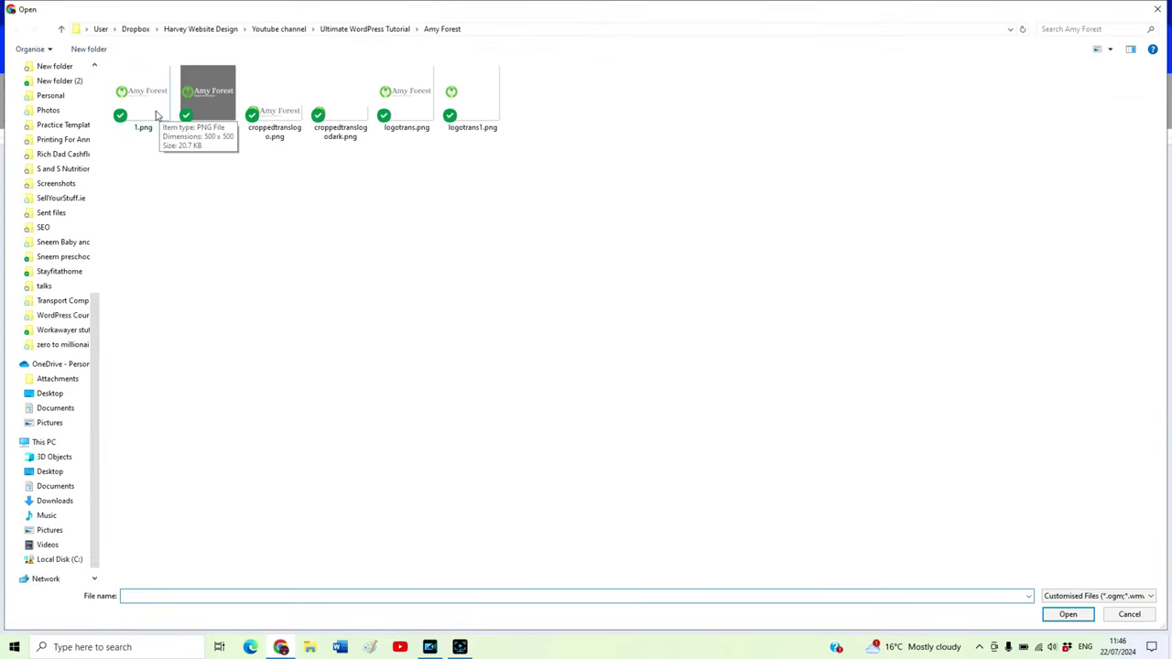
{"action": "double_click", "coordinate": [153, 115]}
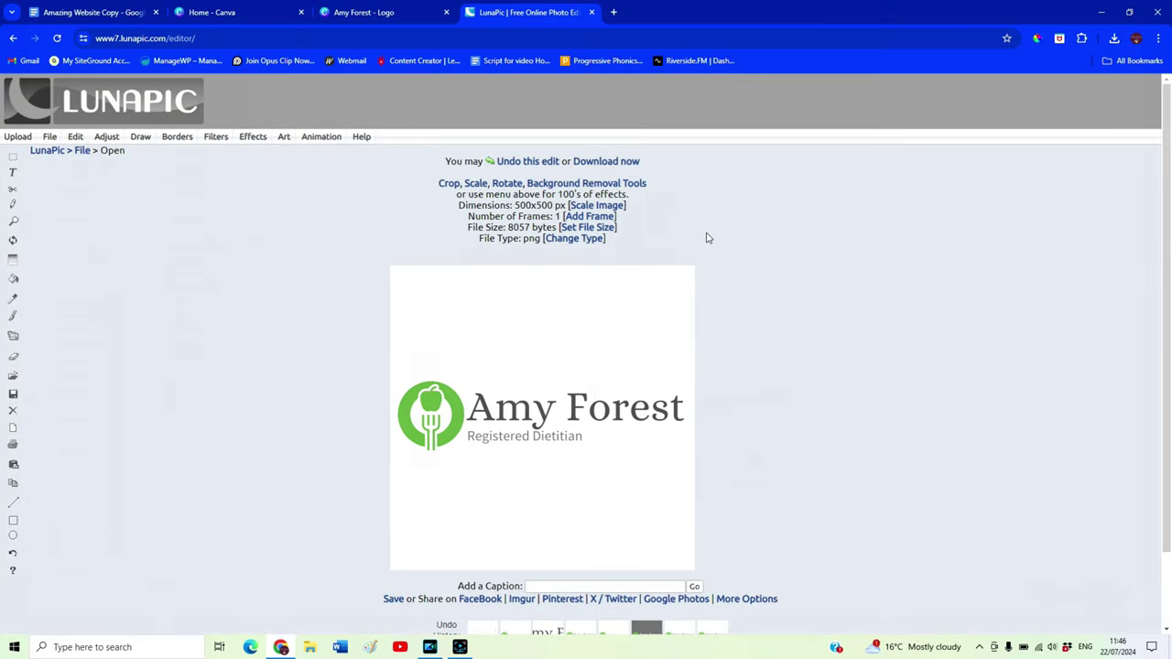
{"action": "mouse_move", "coordinate": [75, 136]}
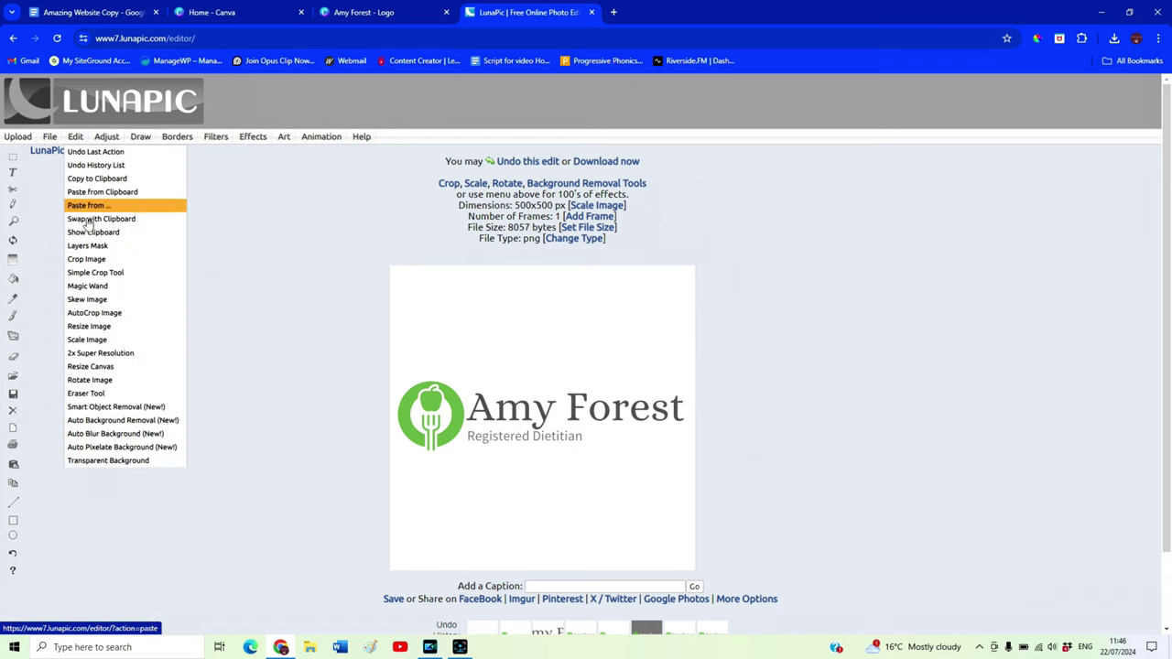
Make the logo's white background transparent using Transparent Color mode
{"action": "left_click", "coordinate": [80, 460]}
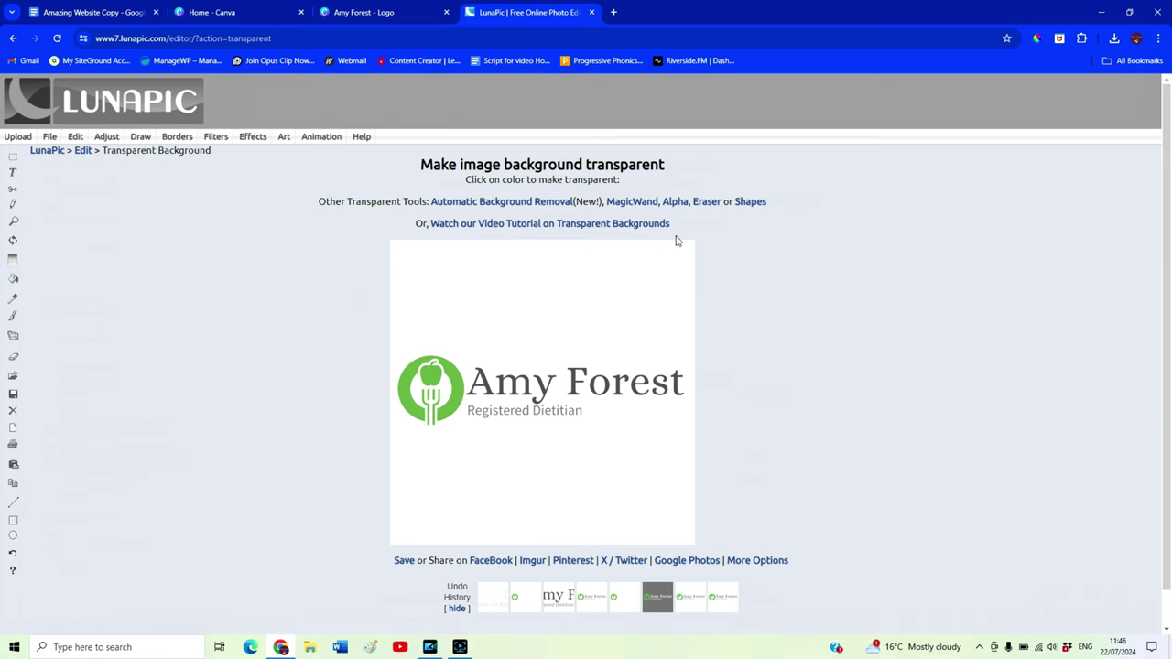
{"action": "left_click", "coordinate": [539, 303]}
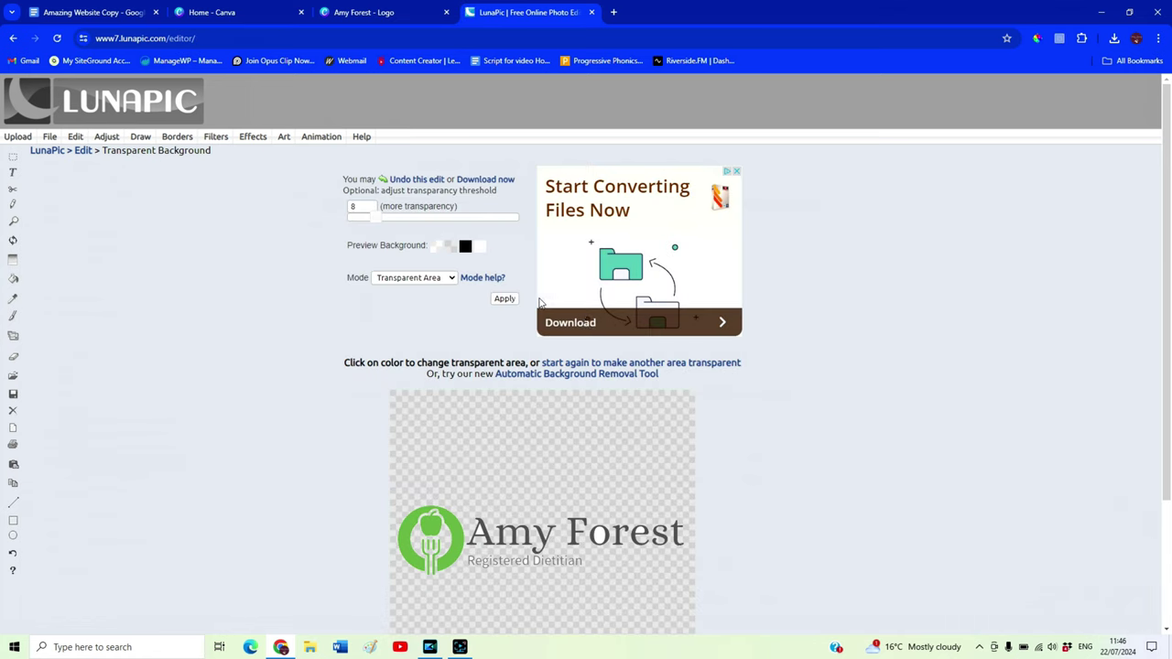
{"action": "scroll", "coordinate": [805, 409], "scroll_direction": "down", "scroll_amount": 1}
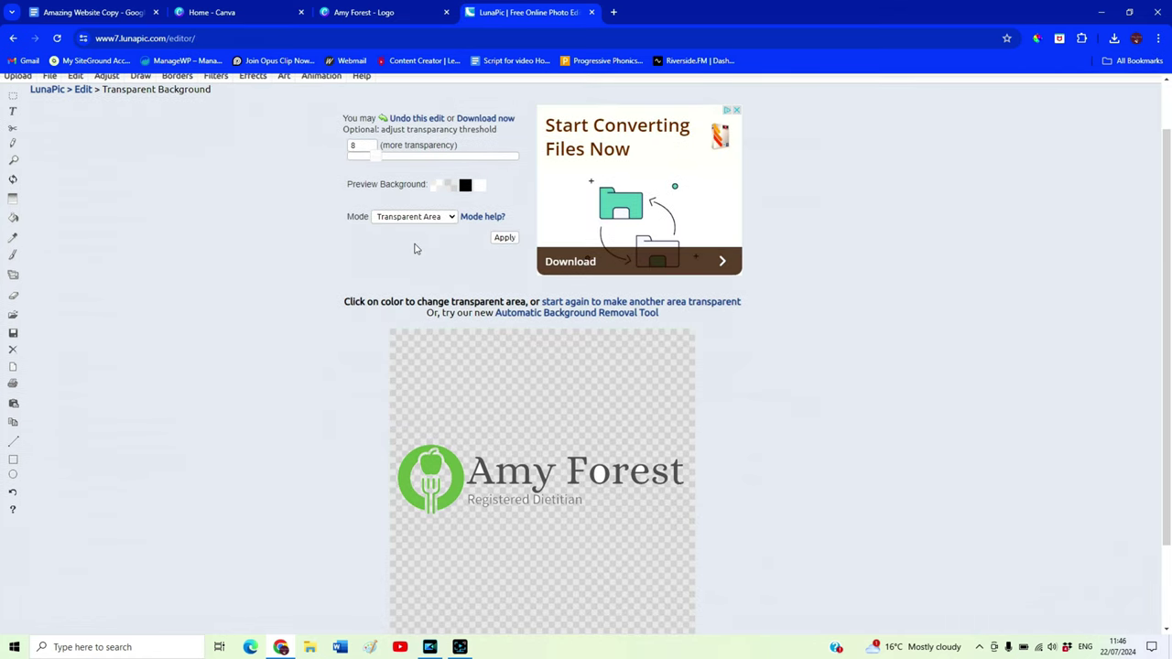
{"action": "left_click", "coordinate": [447, 219]}
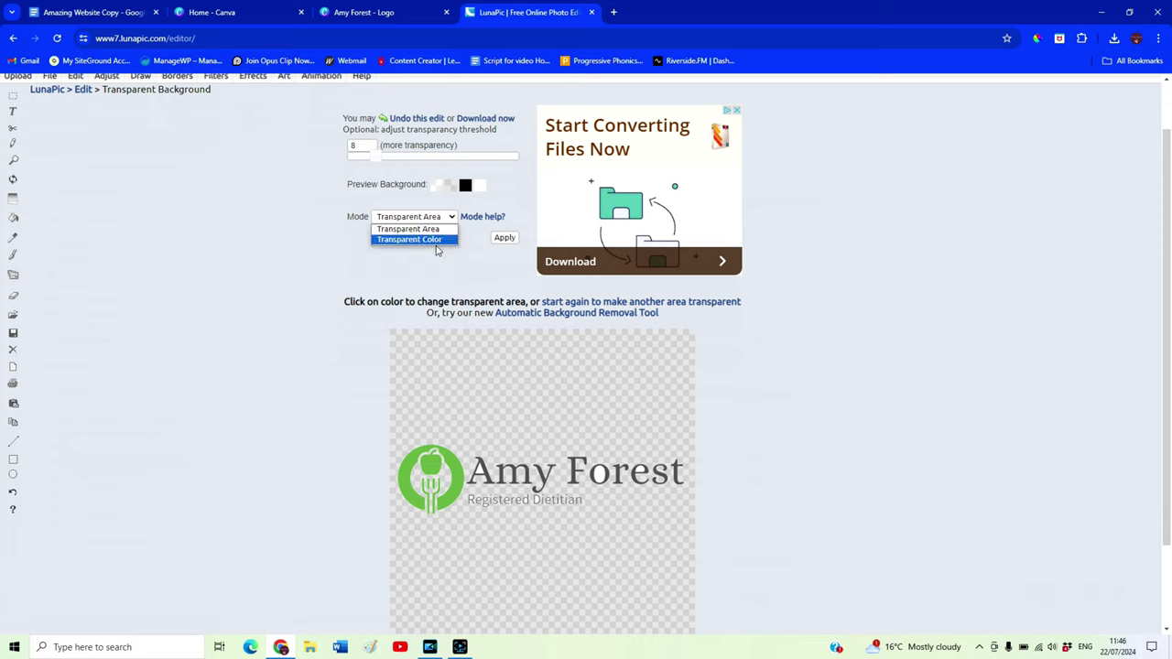
{"action": "left_click", "coordinate": [436, 241]}
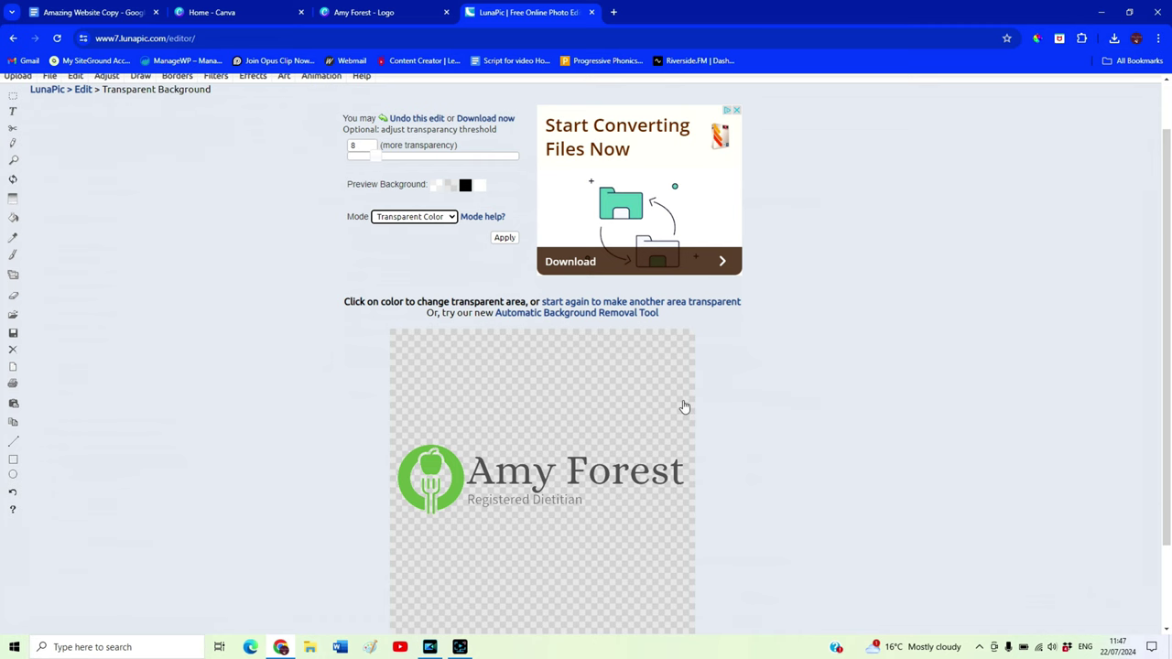
{"action": "left_click", "coordinate": [508, 240]}
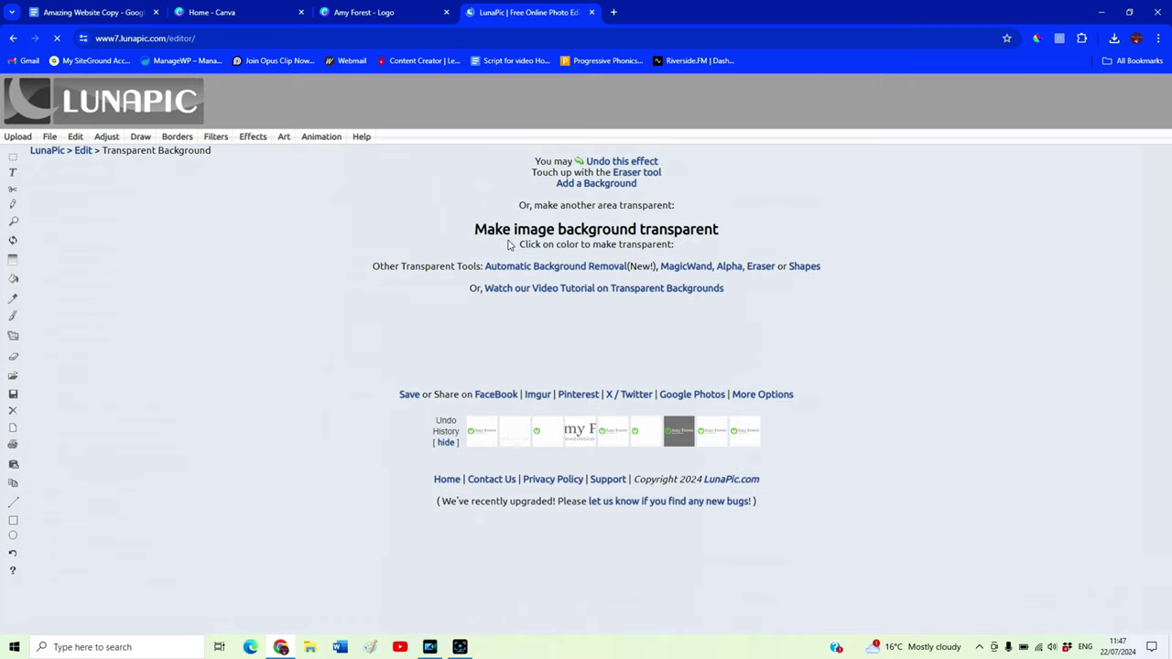
Crop the transparent image tightly around the logo icon and text
{"action": "scroll", "coordinate": [763, 361], "scroll_direction": "down", "scroll_amount": 1}
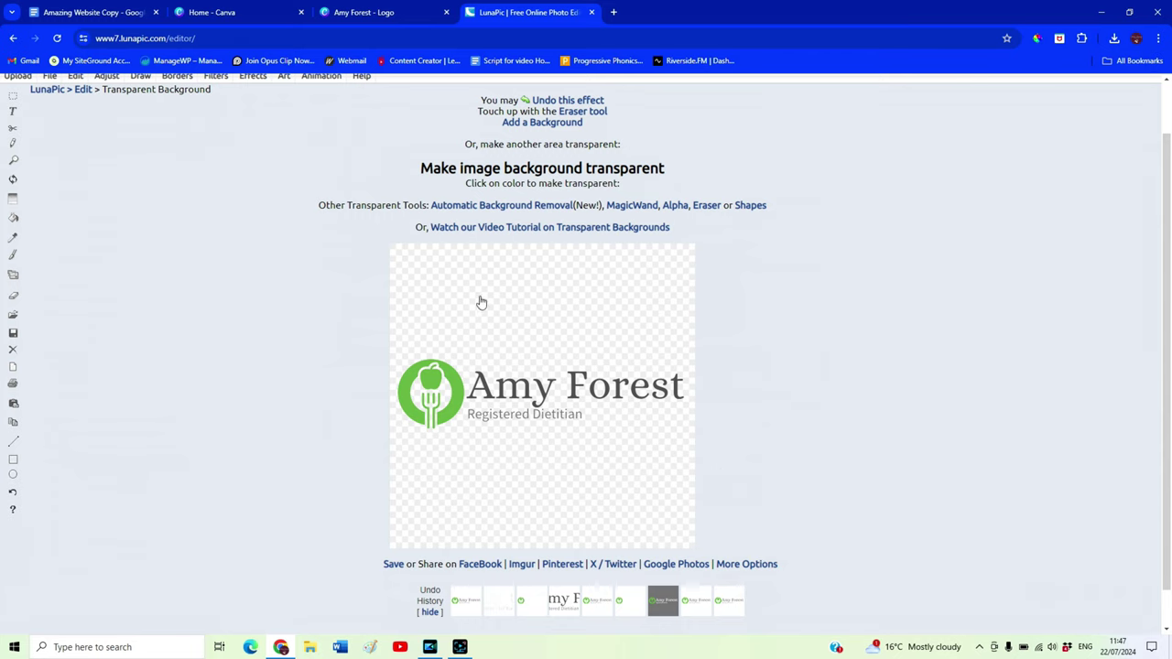
{"action": "scroll", "coordinate": [311, 370], "scroll_direction": "up", "scroll_amount": 2}
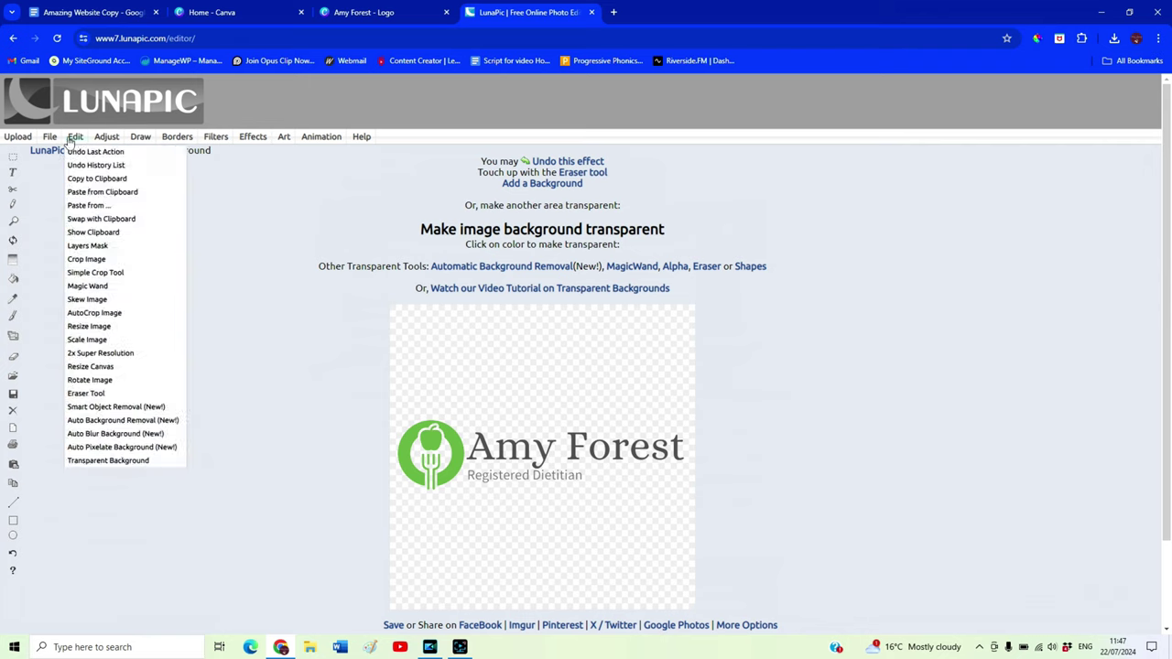
{"action": "mouse_move", "coordinate": [51, 136]}
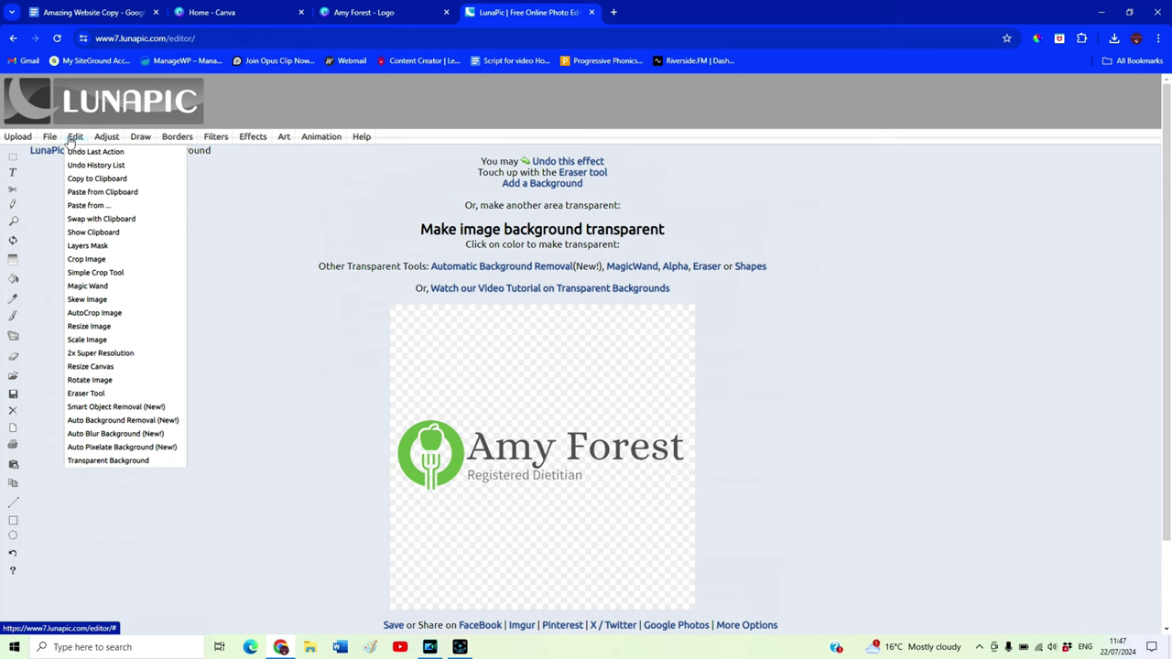
{"action": "left_click", "coordinate": [81, 260]}
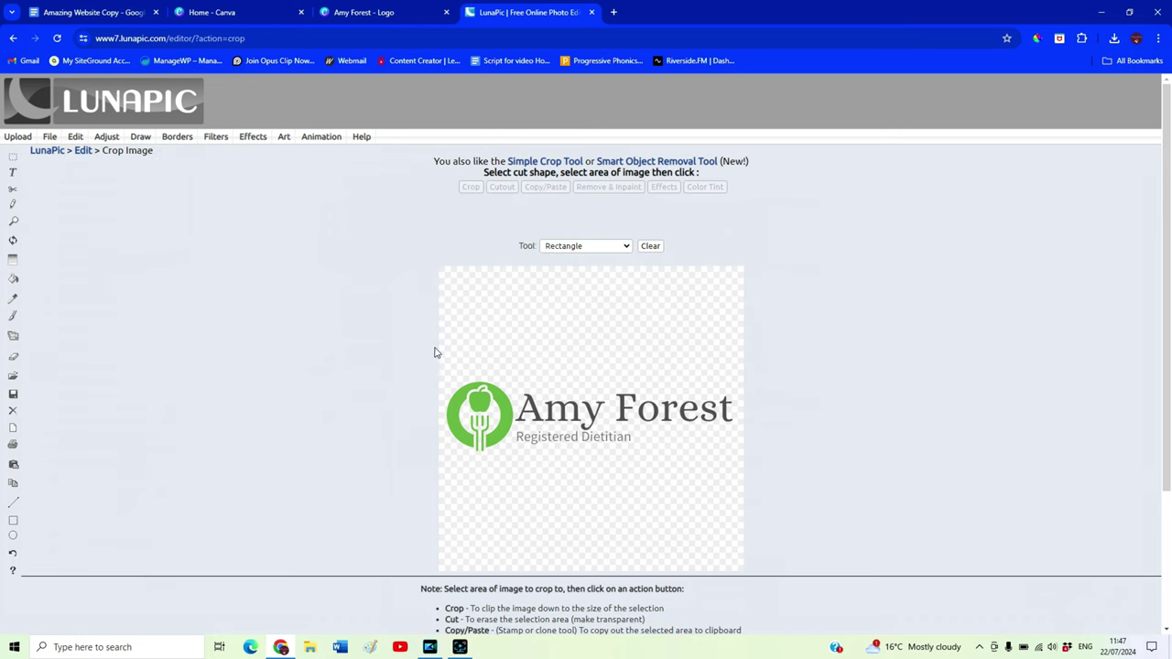
{"action": "left_click_drag", "start_coordinate": [442, 379], "coordinate": [739, 455]}
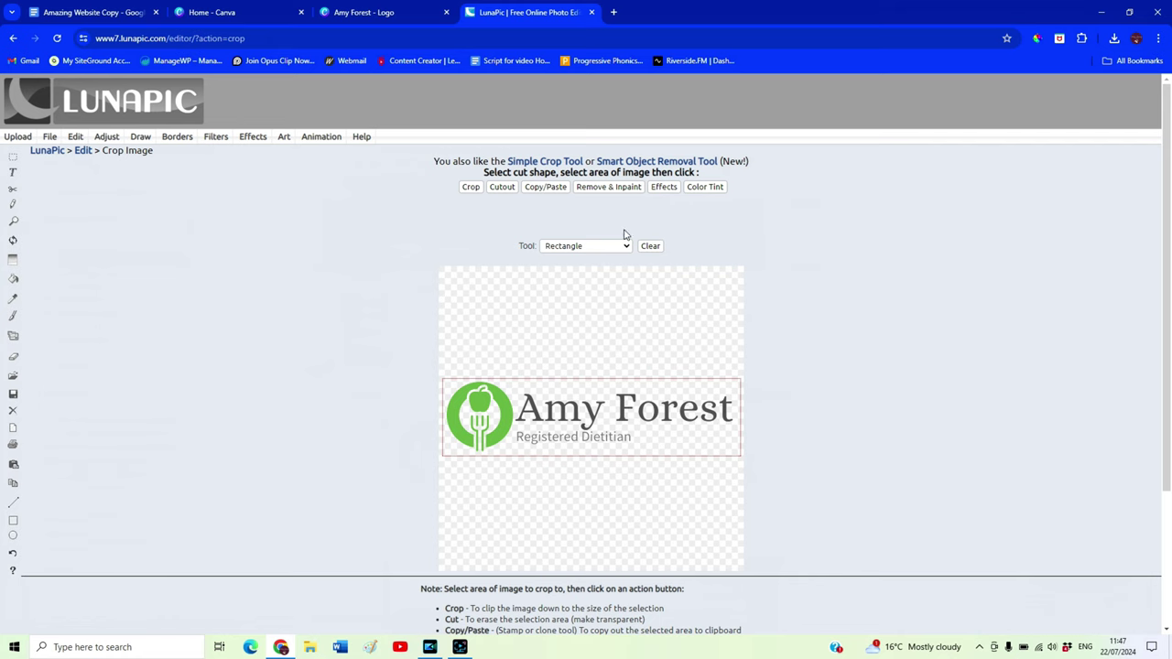
{"action": "left_click", "coordinate": [471, 188]}
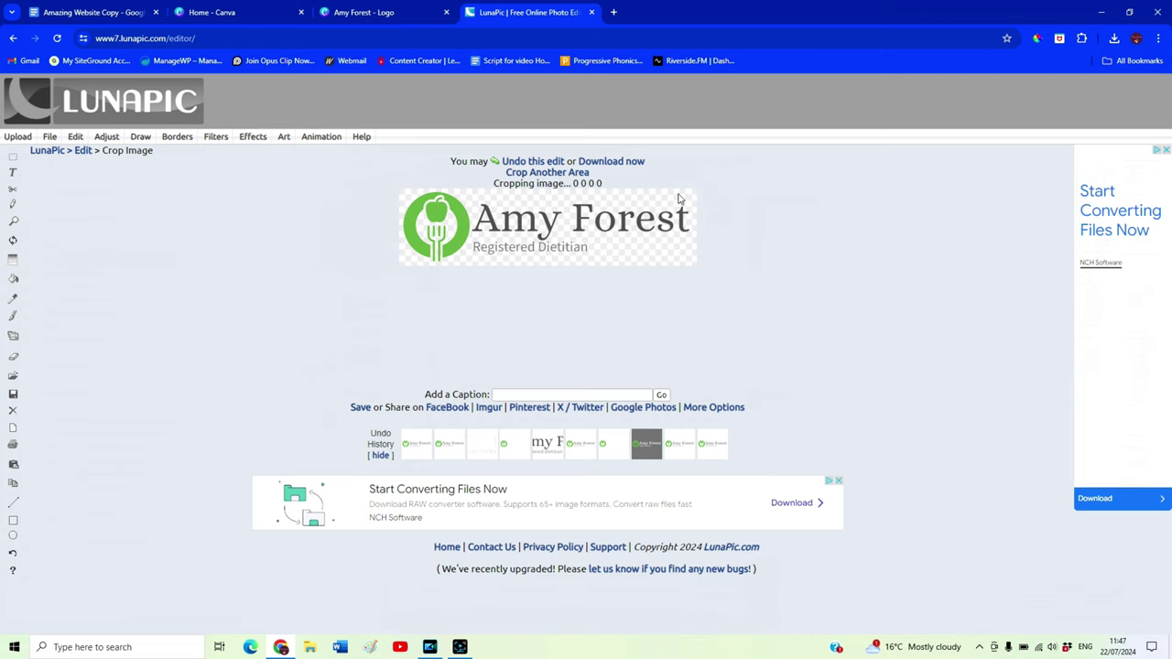
Download the cropped logo PNG and begin a new upload
{"action": "left_click", "coordinate": [630, 170]}
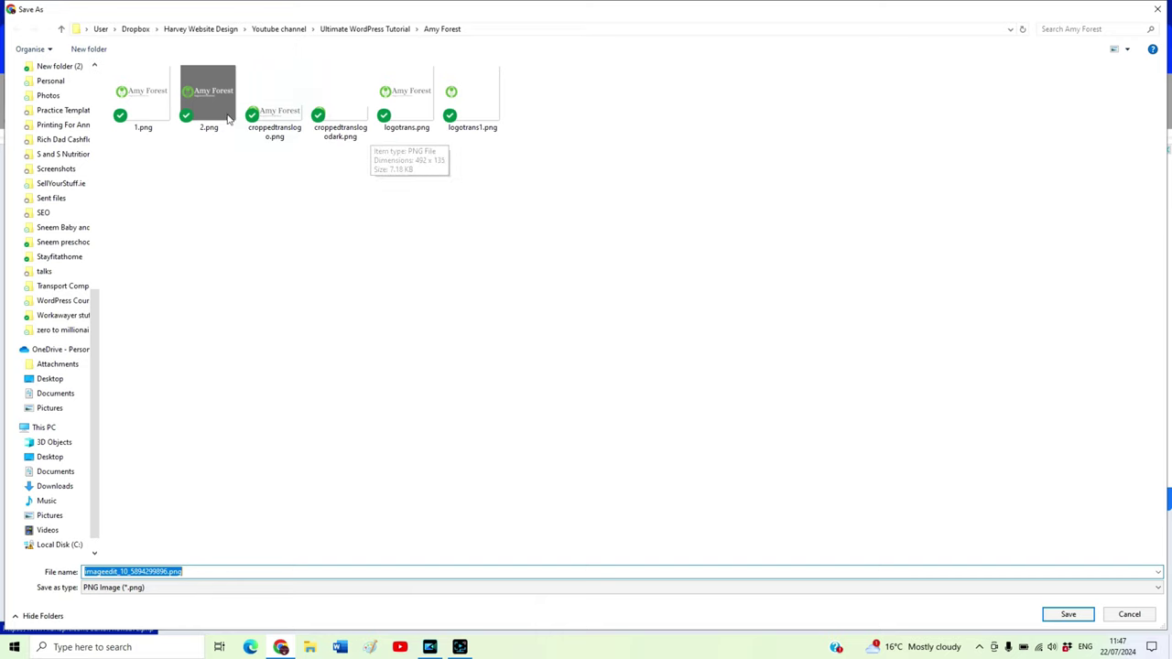
{"action": "left_click", "coordinate": [1157, 9]}
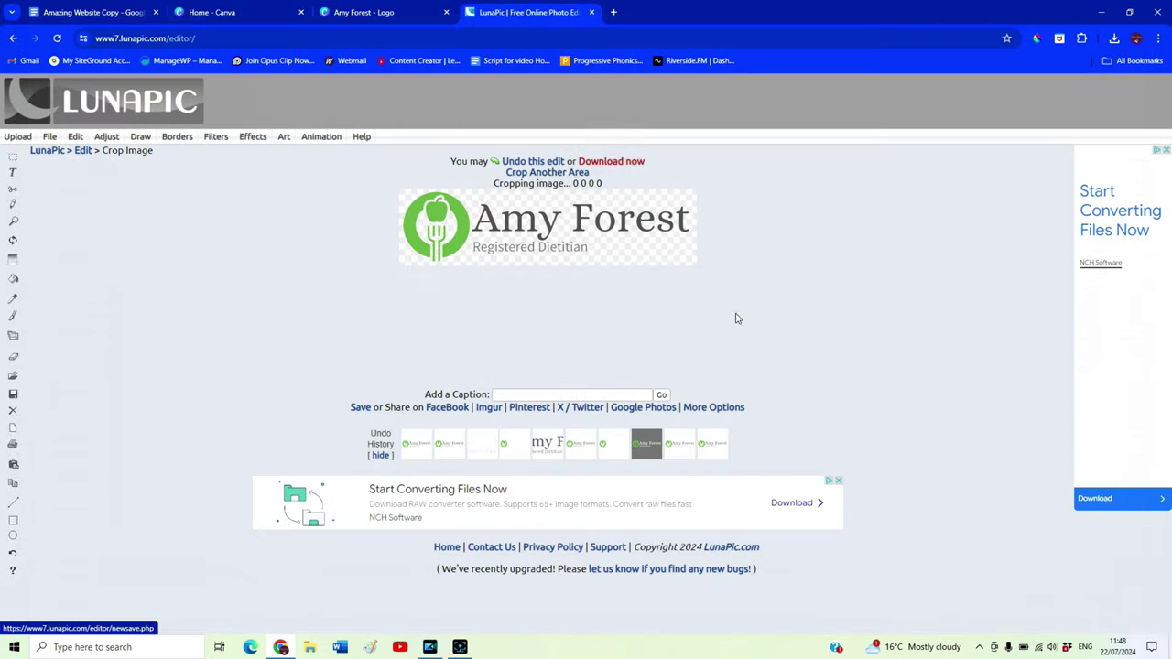
{"action": "left_click", "coordinate": [25, 142]}
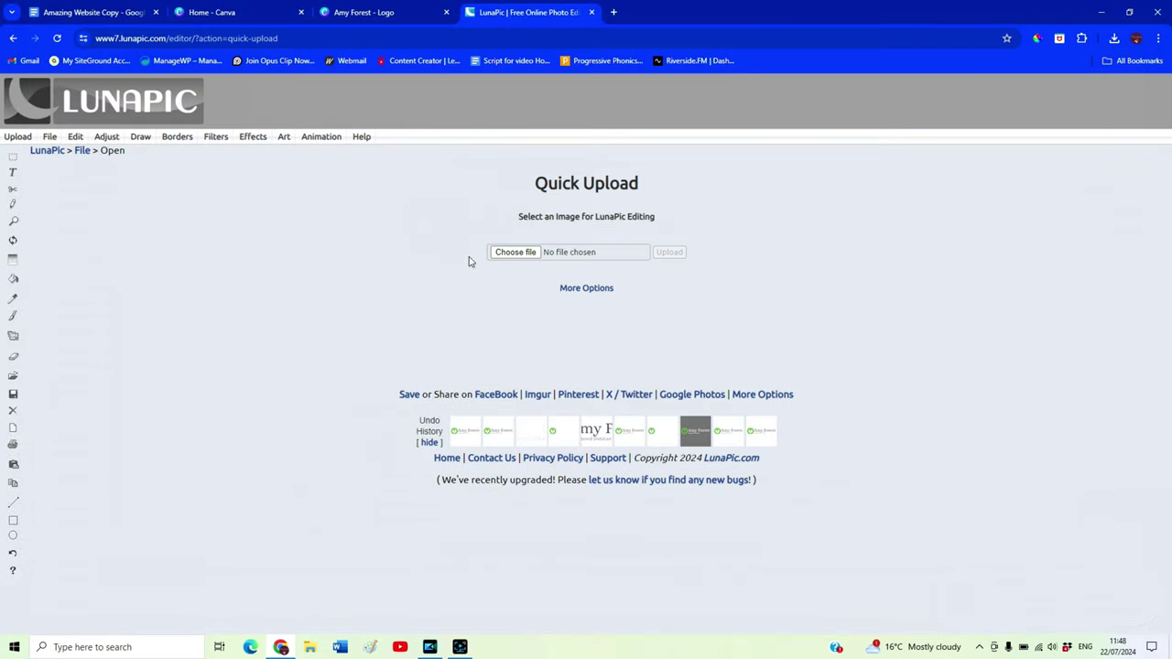
Open 2.png and make its grey background transparent with Transparent Color mode
{"action": "left_click", "coordinate": [526, 255]}
{"action": "double_click", "coordinate": [210, 97]}
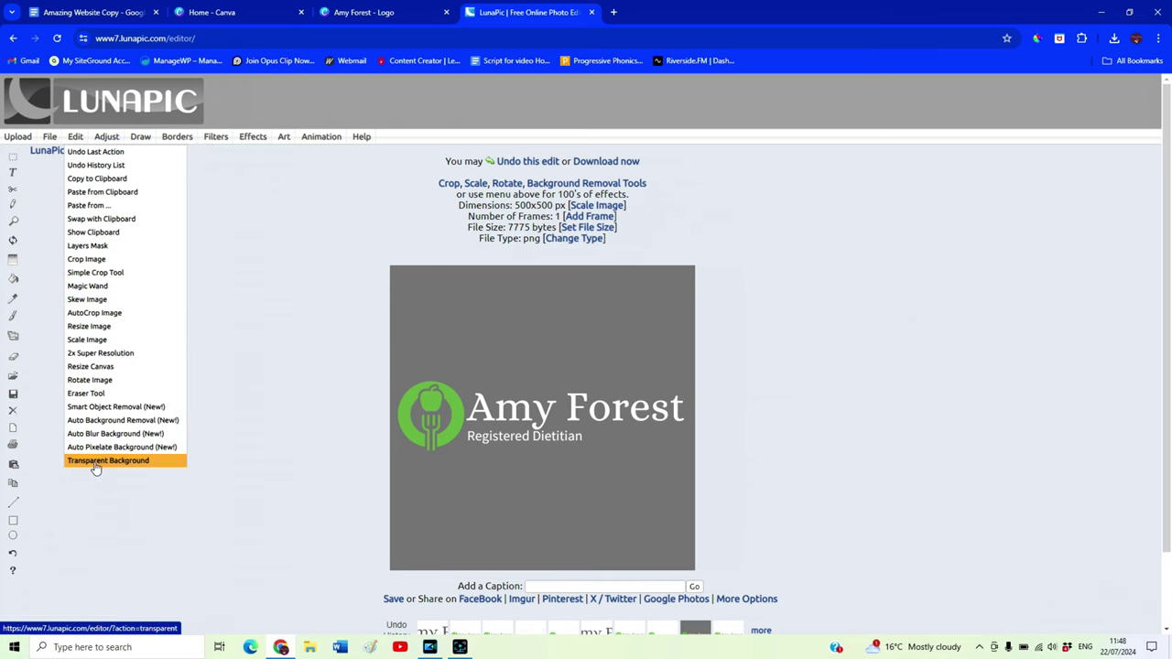
{"action": "left_click", "coordinate": [96, 465]}
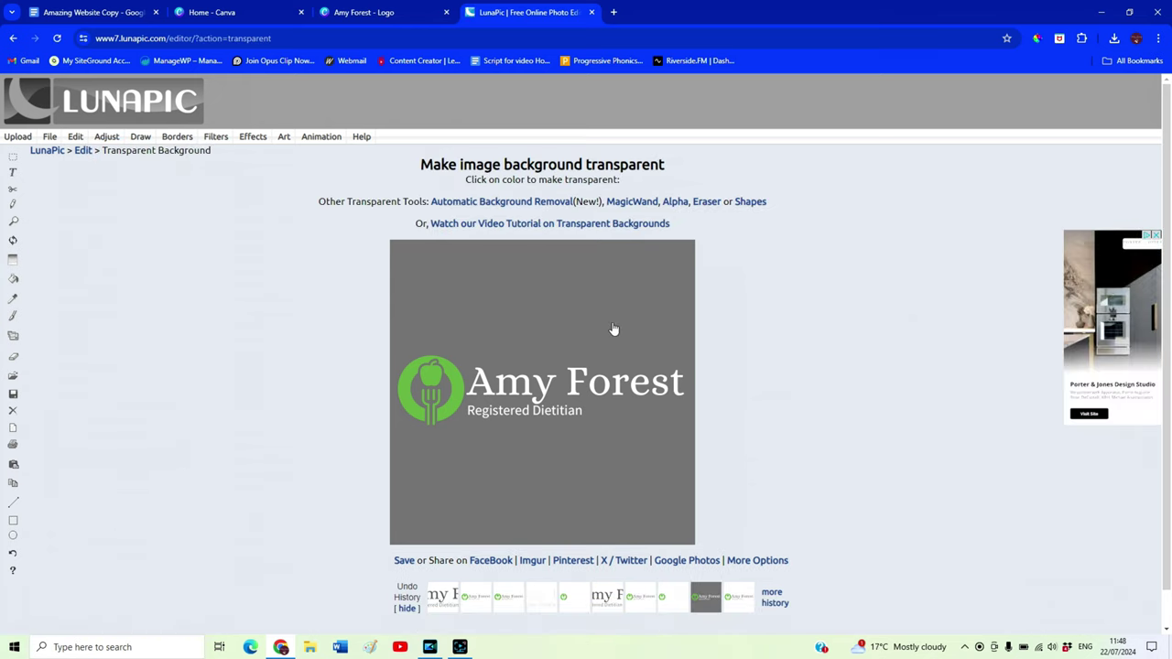
{"action": "left_click", "coordinate": [616, 318]}
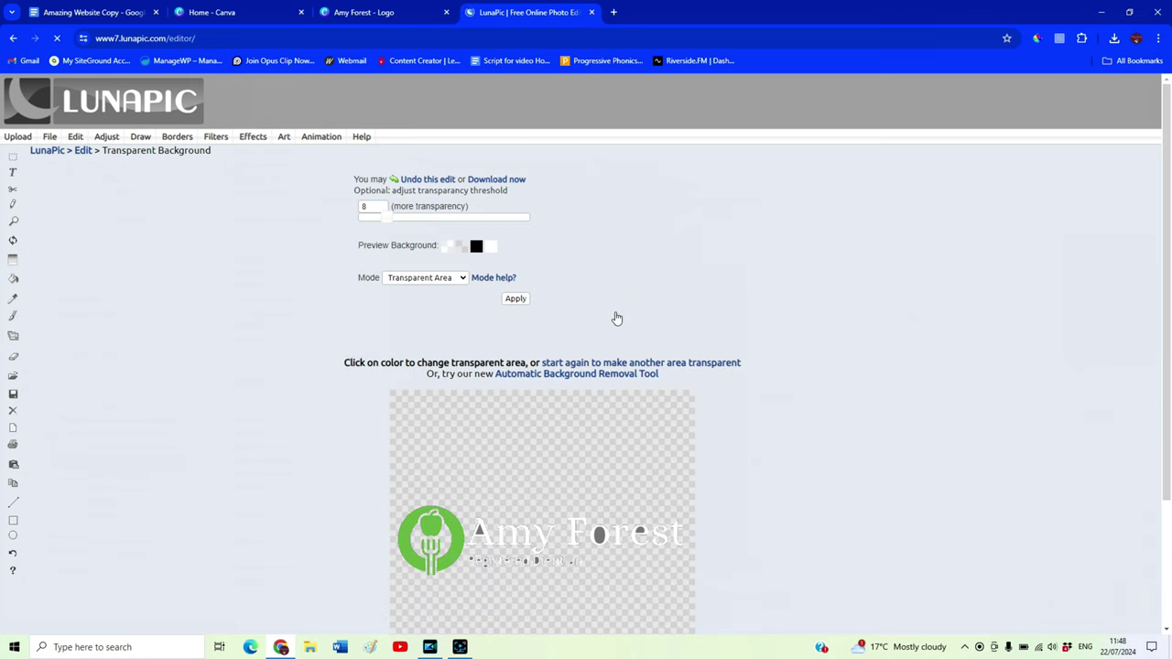
{"action": "left_click", "coordinate": [462, 277]}
{"action": "left_click", "coordinate": [446, 306]}
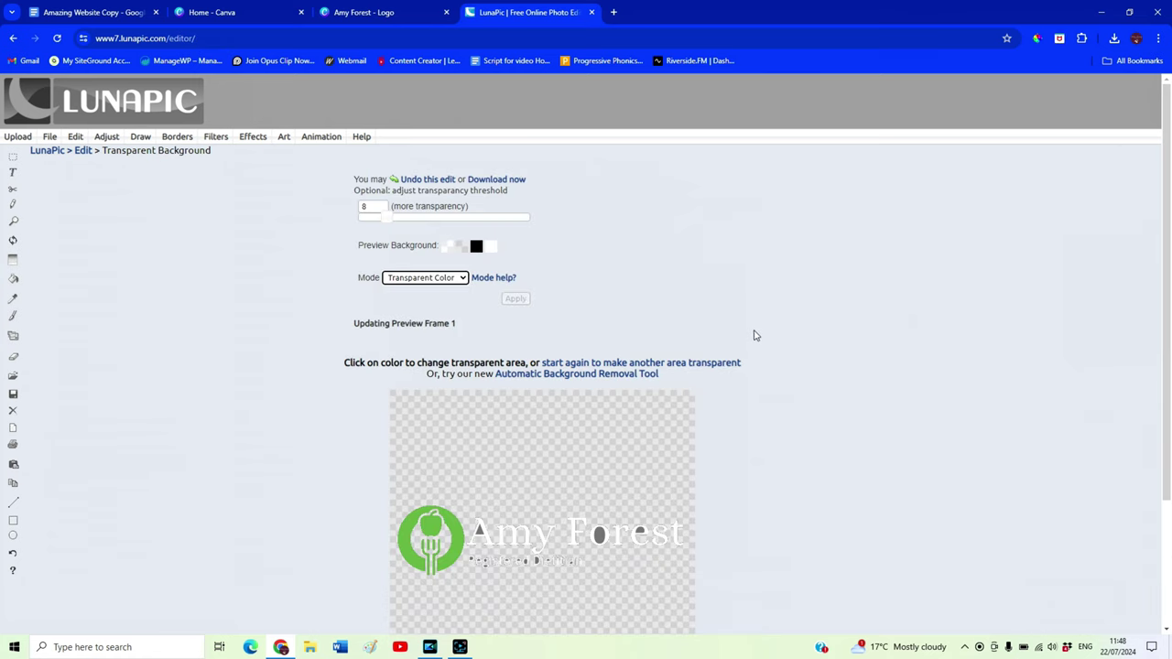
{"action": "left_click", "coordinate": [515, 299]}
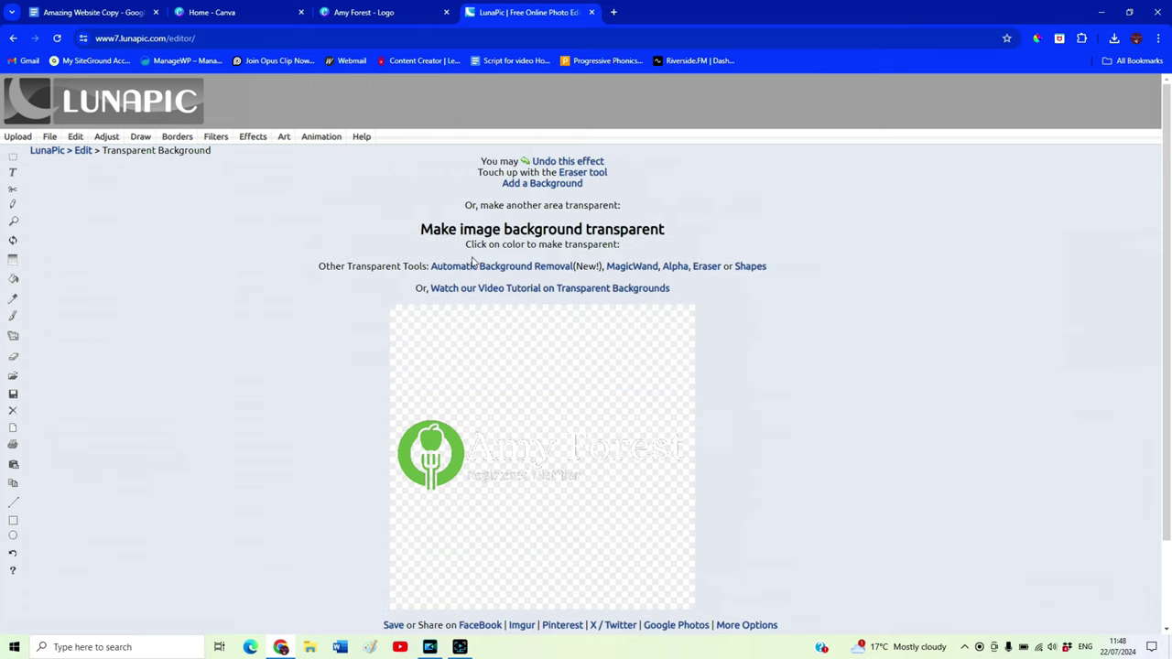
{"action": "mouse_move", "coordinate": [77, 139]}
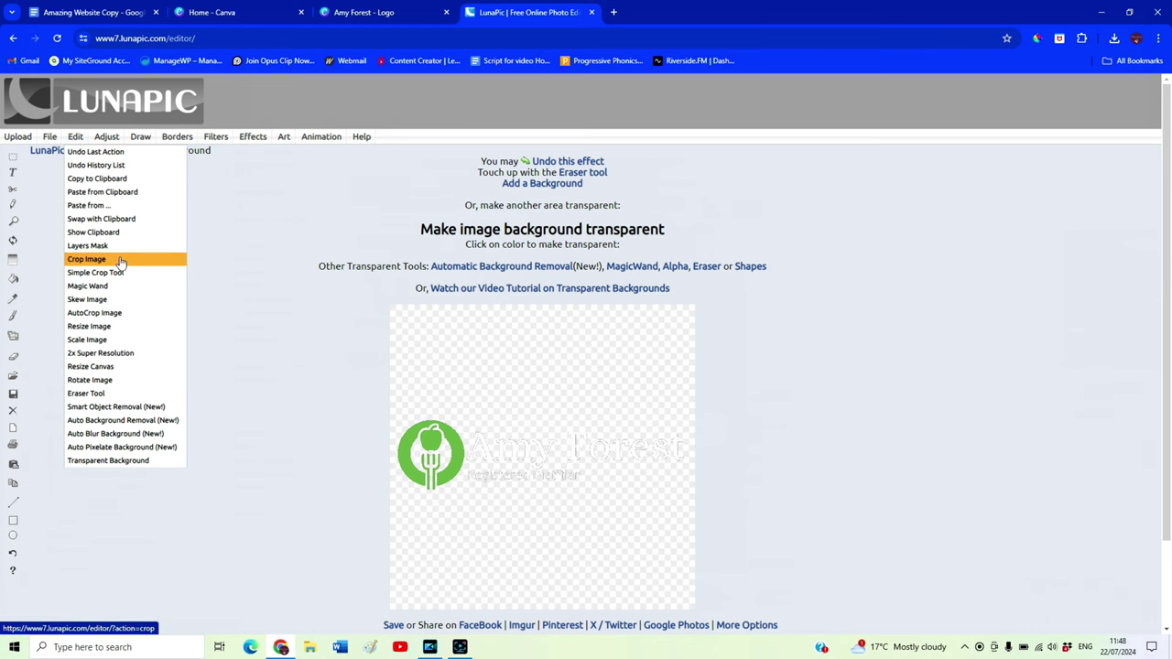
{"action": "left_click", "coordinate": [120, 260]}
Crop the white-text logo tightly around icon and text, then open Save Image options
{"action": "left_click_drag", "start_coordinate": [442, 382], "coordinate": [742, 461]}
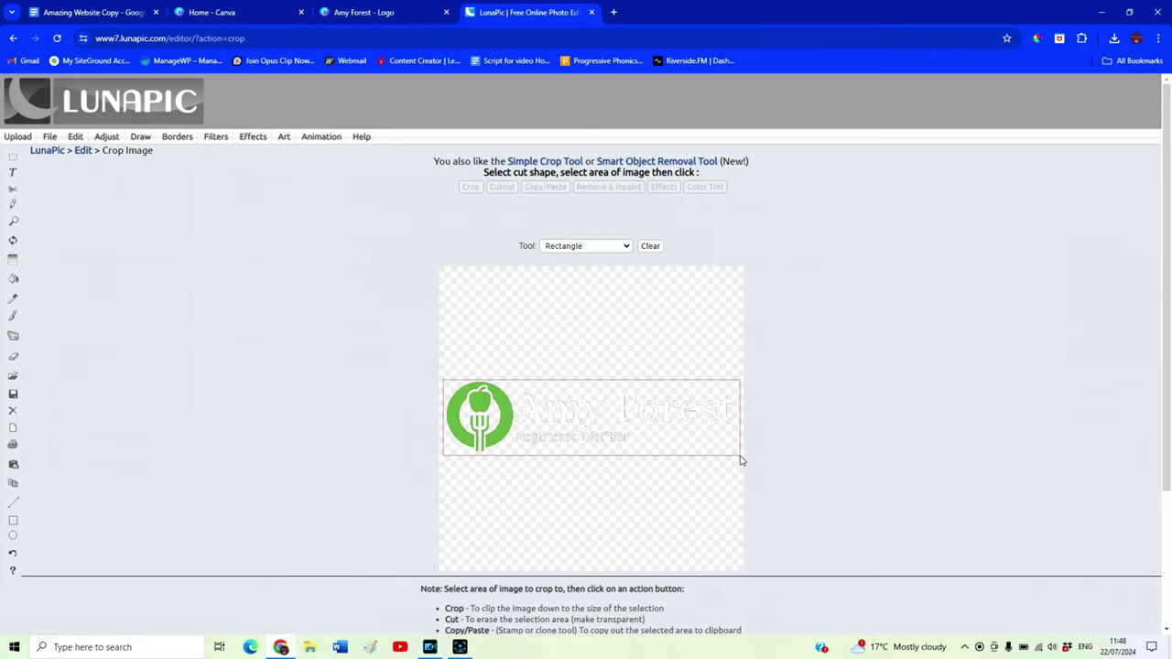
{"action": "left_click", "coordinate": [468, 188]}
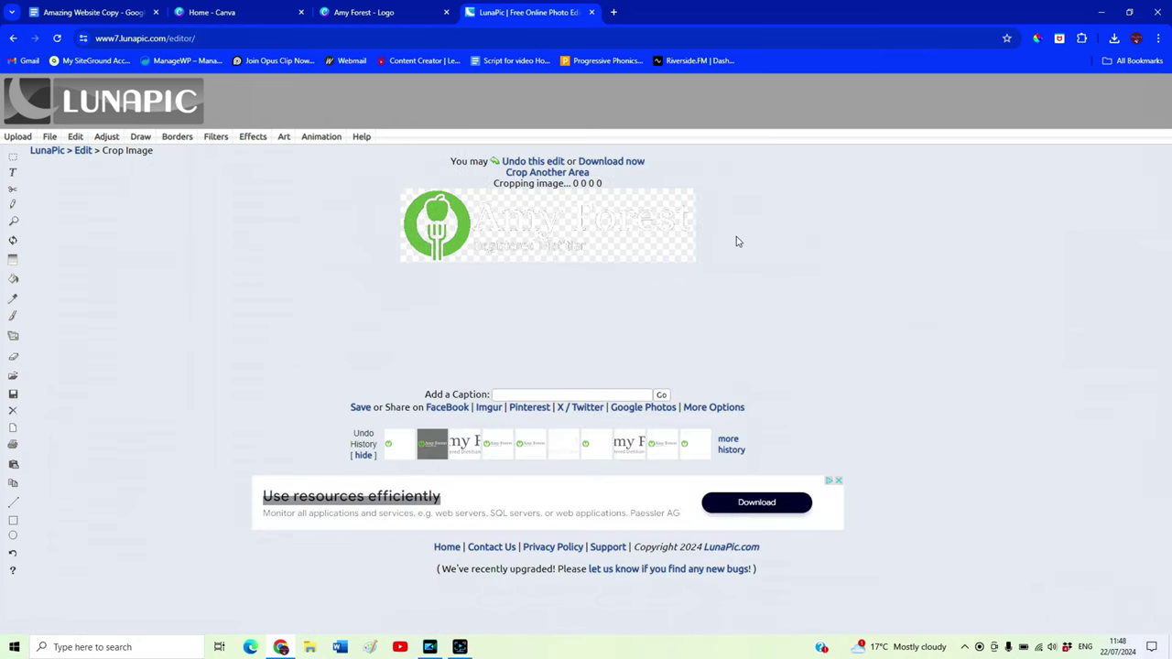
{"action": "mouse_move", "coordinate": [50, 137]}
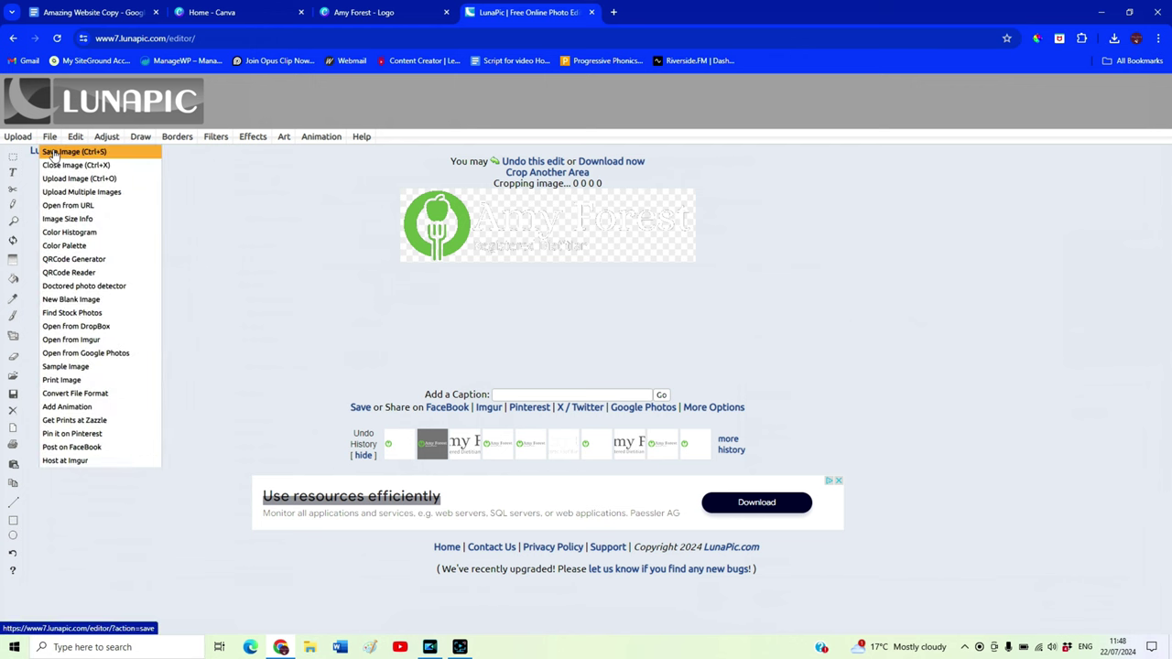
{"action": "left_click", "coordinate": [53, 155]}
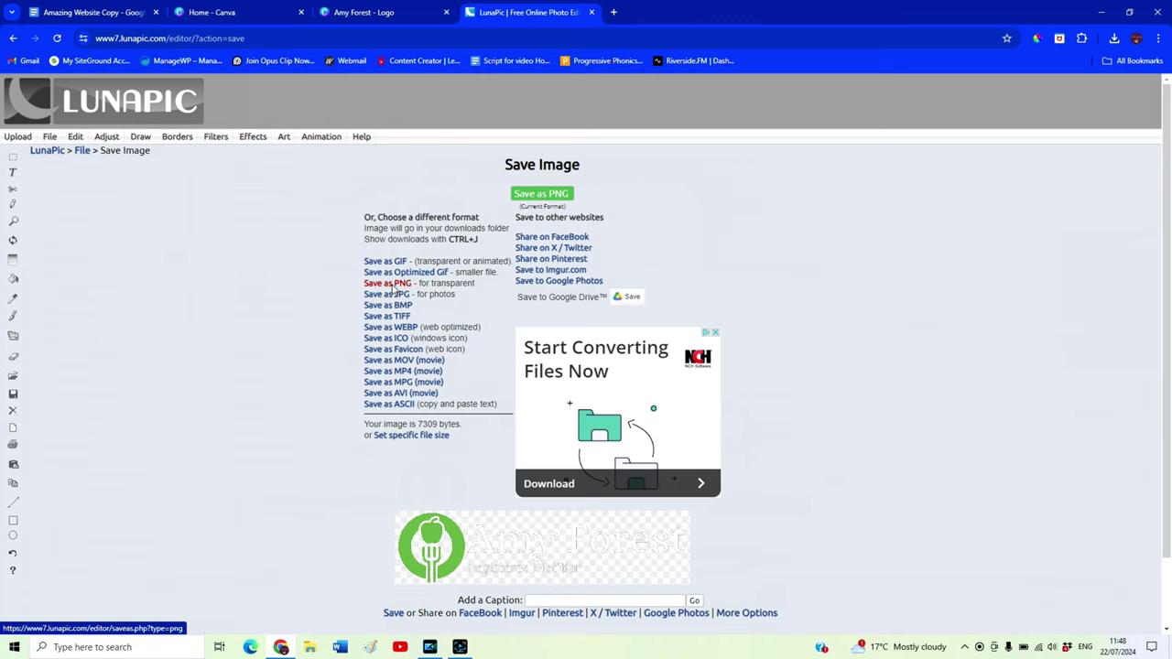
{"action": "key", "text": "alt+Tab"}
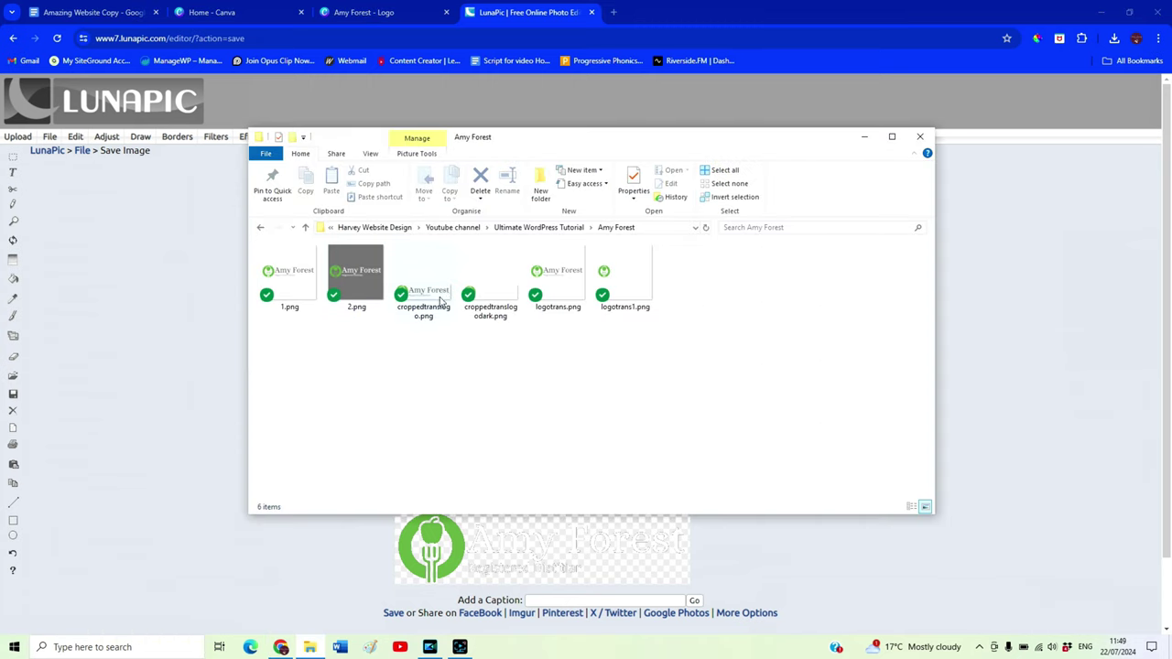
{"action": "double_click", "coordinate": [441, 300]}
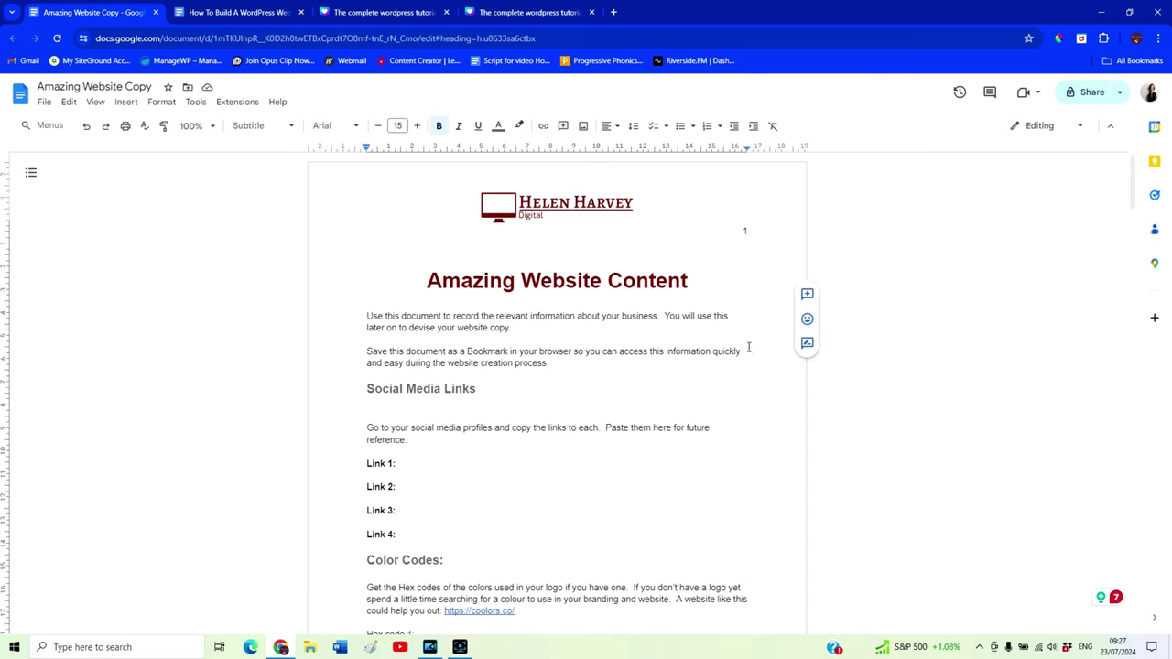
{"action": "scroll", "coordinate": [747, 352], "scroll_direction": "down", "scroll_amount": 1}
{"action": "scroll", "coordinate": [745, 354], "scroll_direction": "down", "scroll_amount": 1}
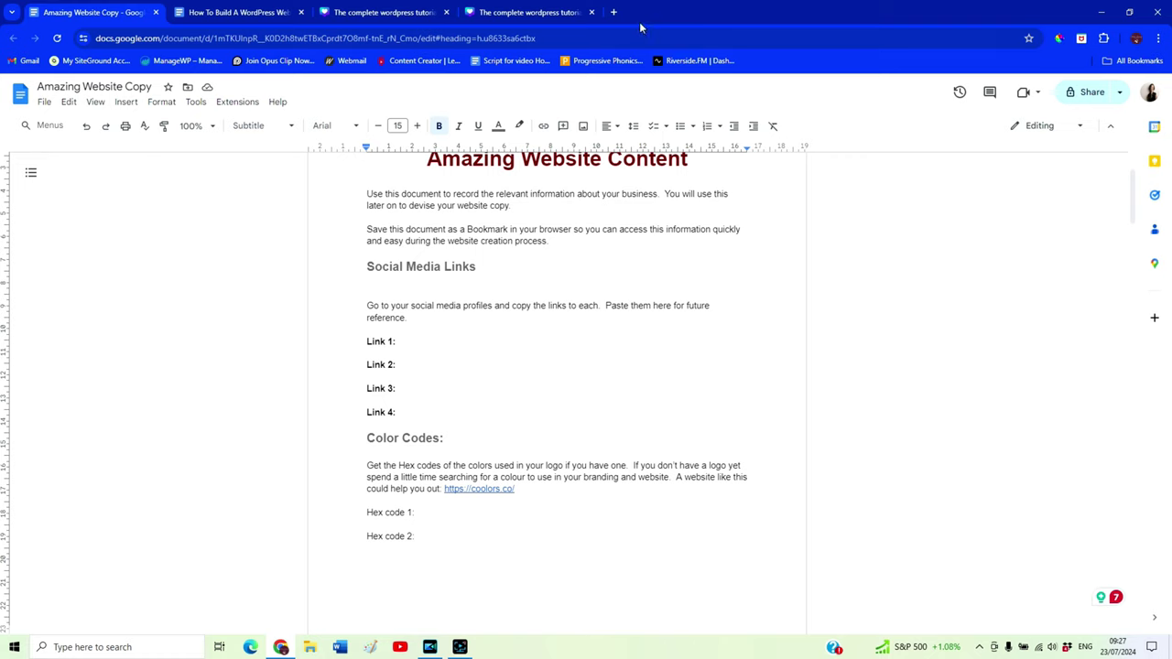
{"action": "left_click", "coordinate": [404, 342]}
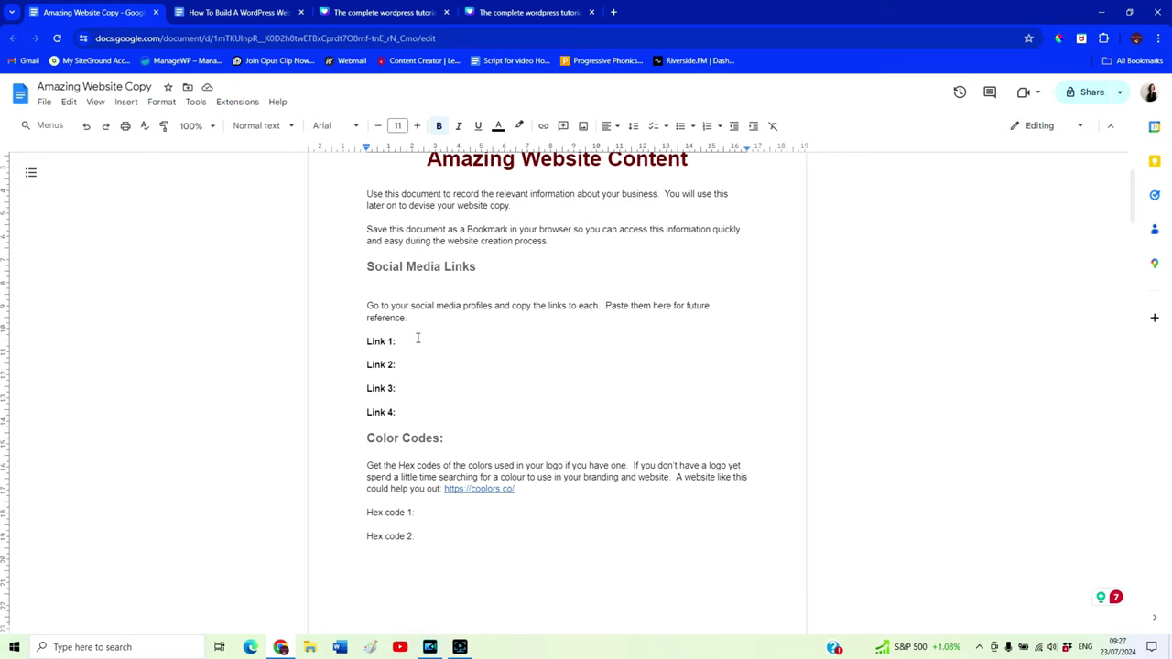
{"action": "key", "text": "Down"}
{"action": "key", "text": "Up"}
{"action": "key", "text": "Up"}
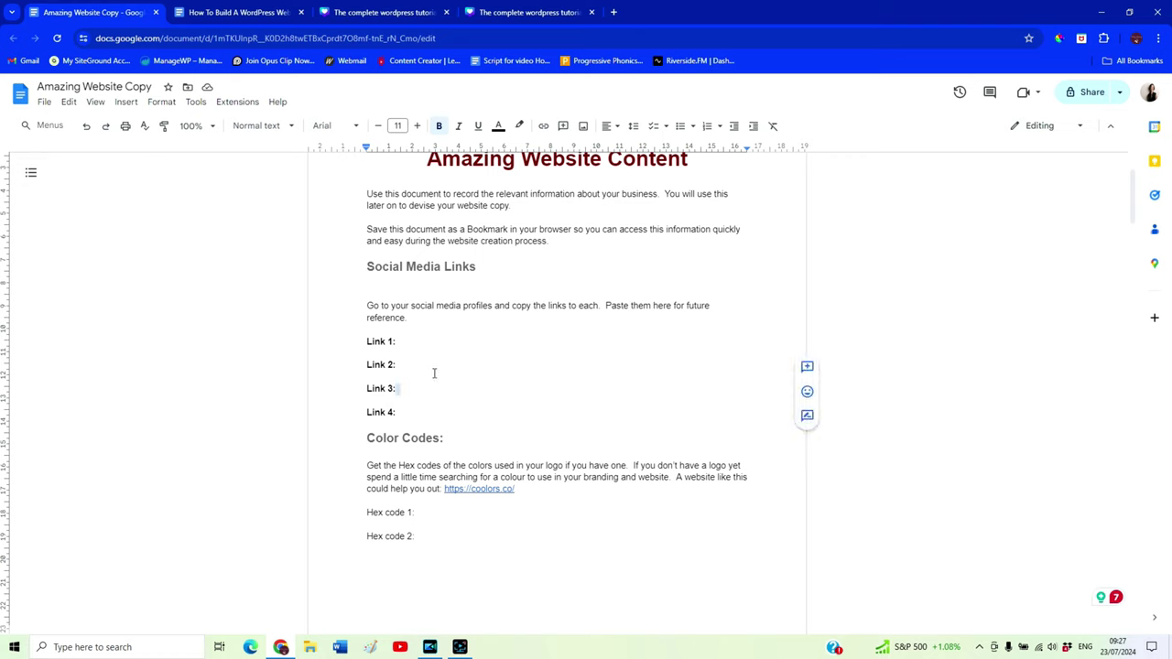
{"action": "key", "text": "Up"}
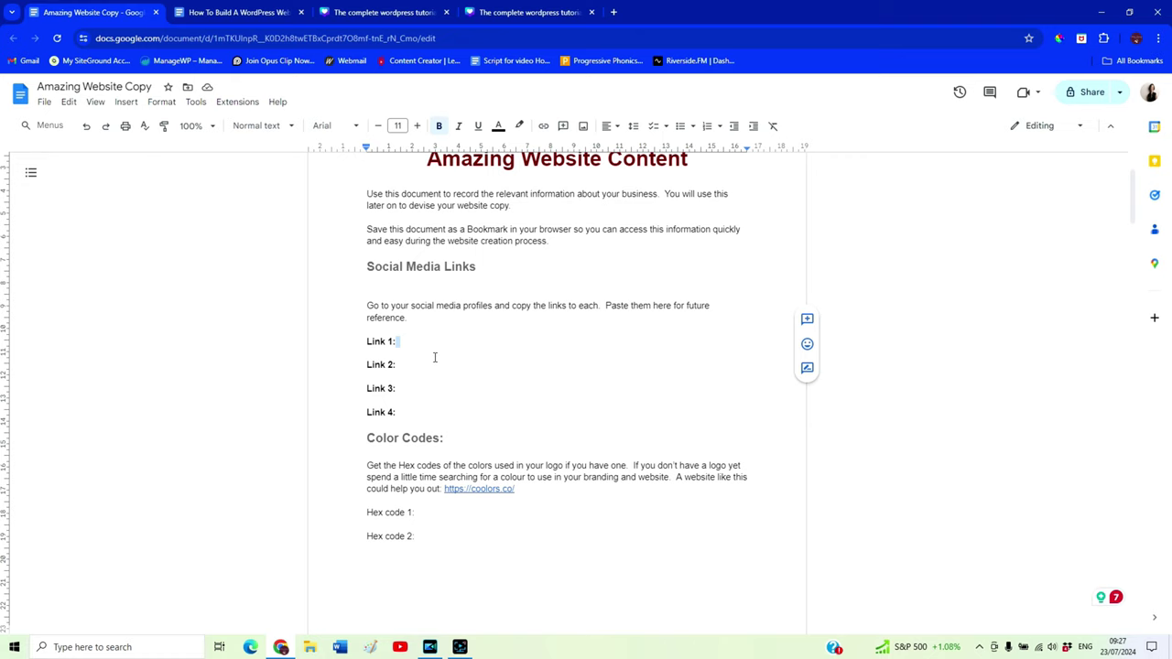
{"action": "left_click", "coordinate": [434, 357]}
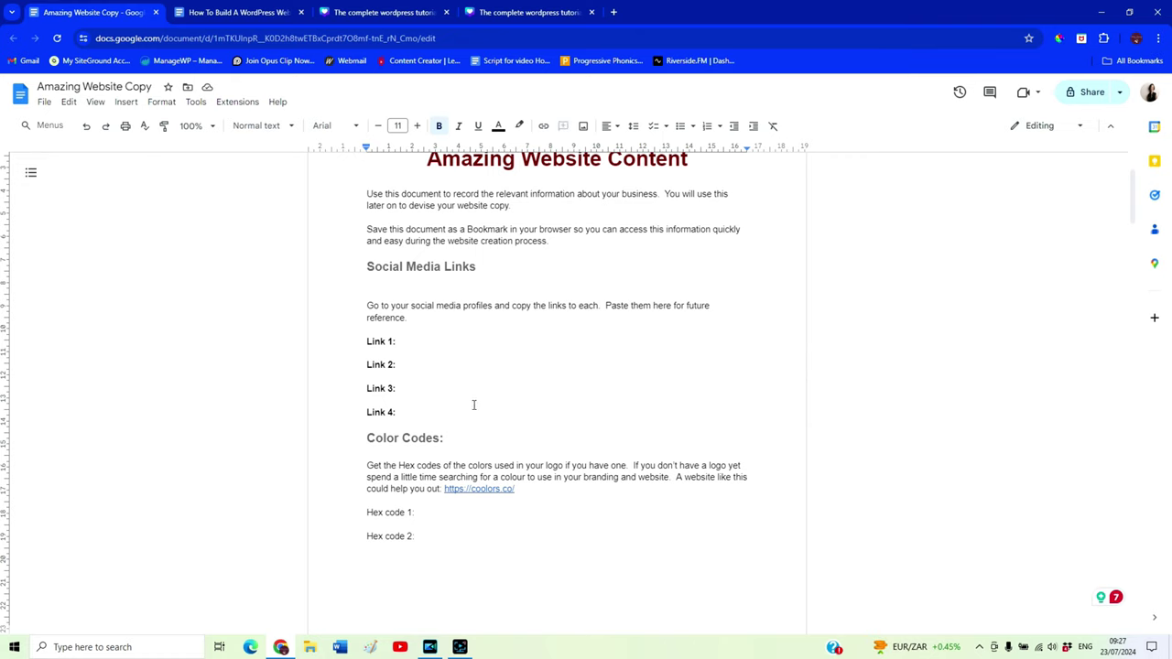
{"action": "scroll", "coordinate": [594, 433], "scroll_direction": "down", "scroll_amount": 3}
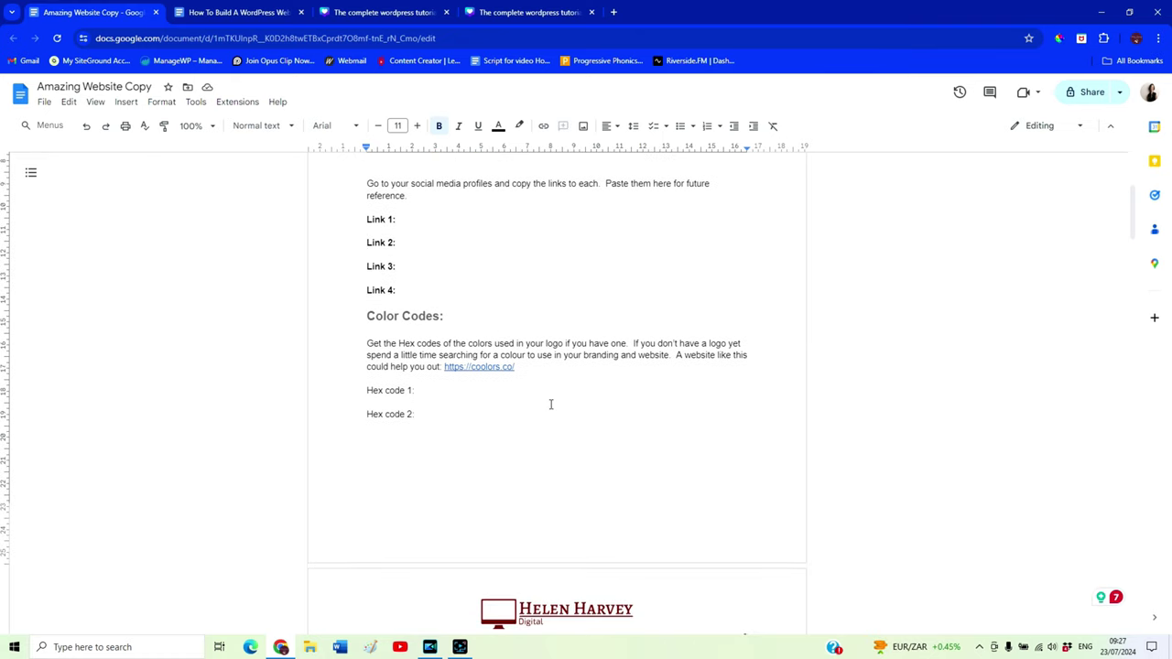
{"action": "scroll", "coordinate": [474, 412], "scroll_direction": "down", "scroll_amount": 2}
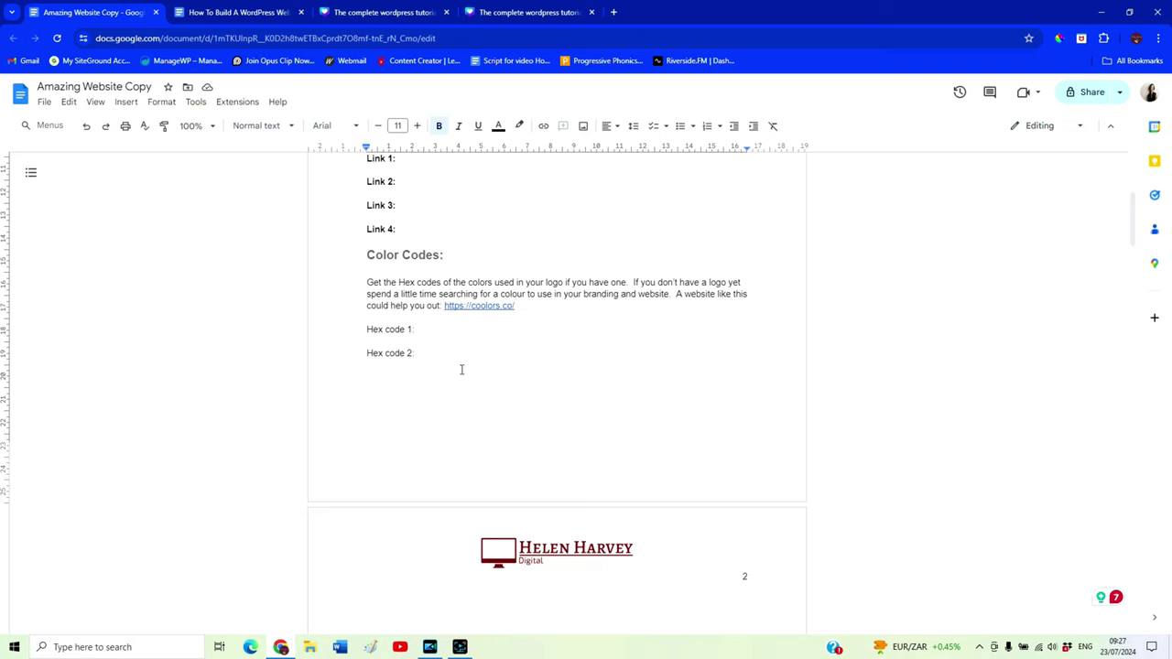
{"action": "left_click", "coordinate": [613, 12]}
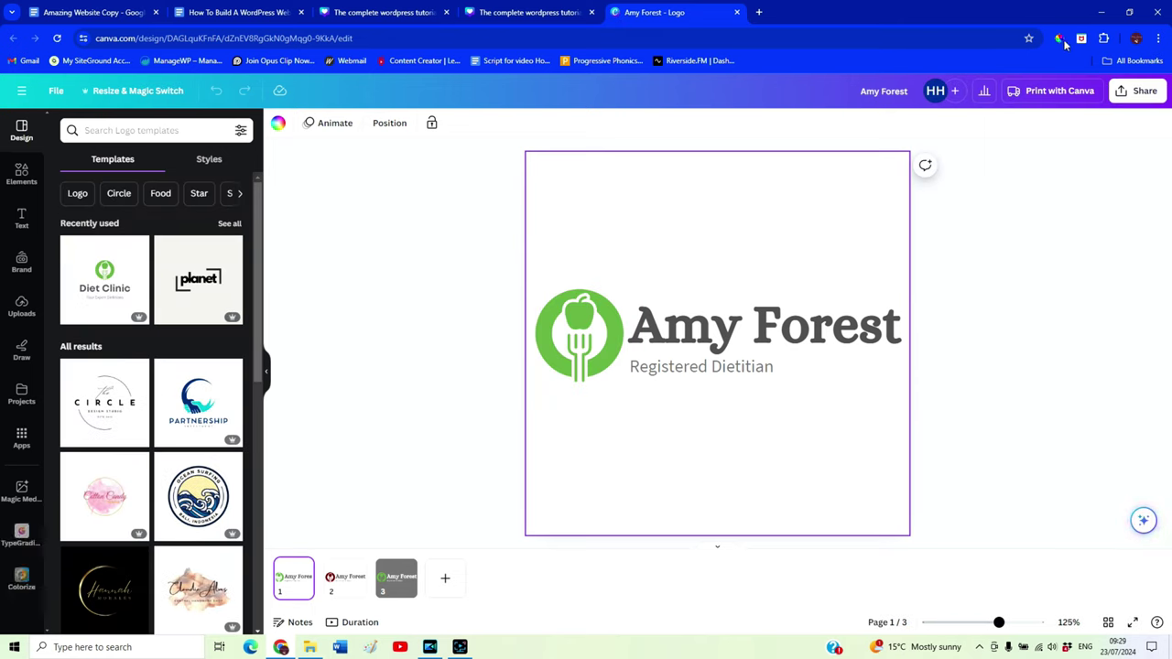
{"action": "left_click", "coordinate": [574, 364]}
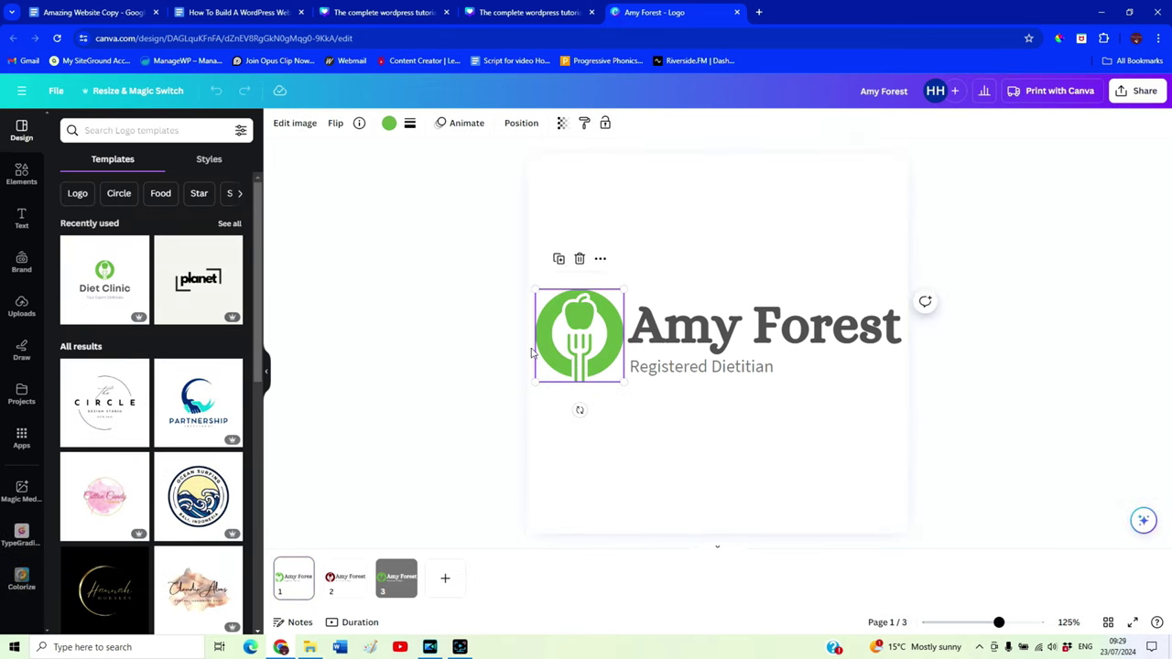
{"action": "left_click", "coordinate": [388, 125]}
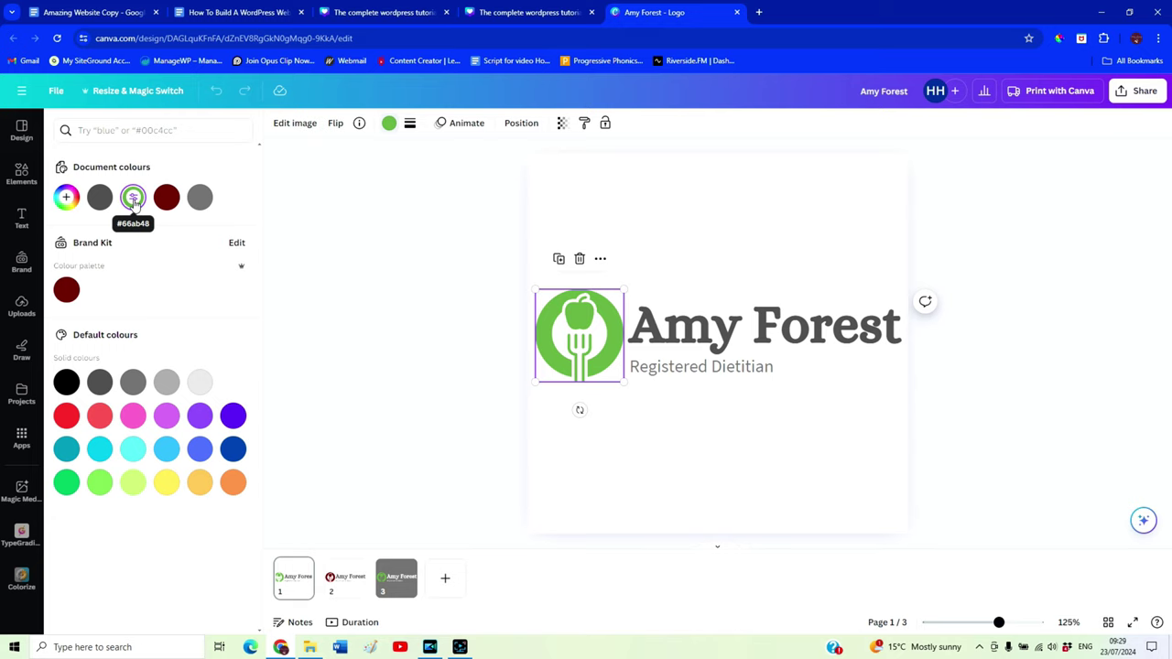
{"action": "left_click", "coordinate": [1058, 40]}
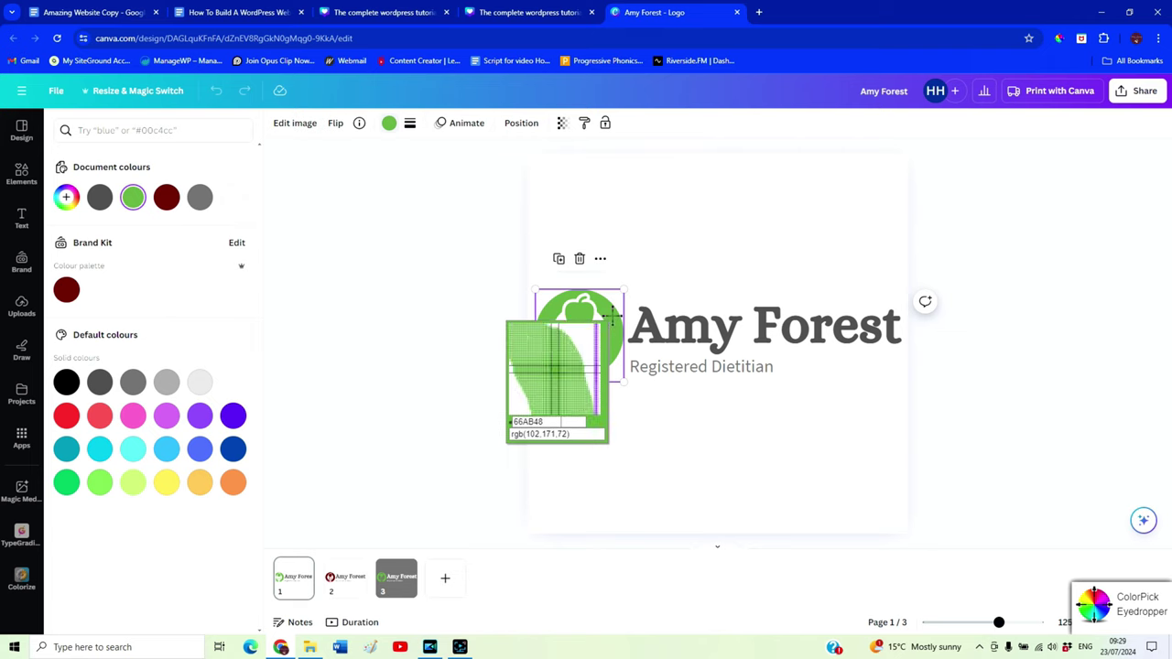
{"action": "left_click", "coordinate": [612, 313]}
{"action": "key", "text": "ctrl+c"}
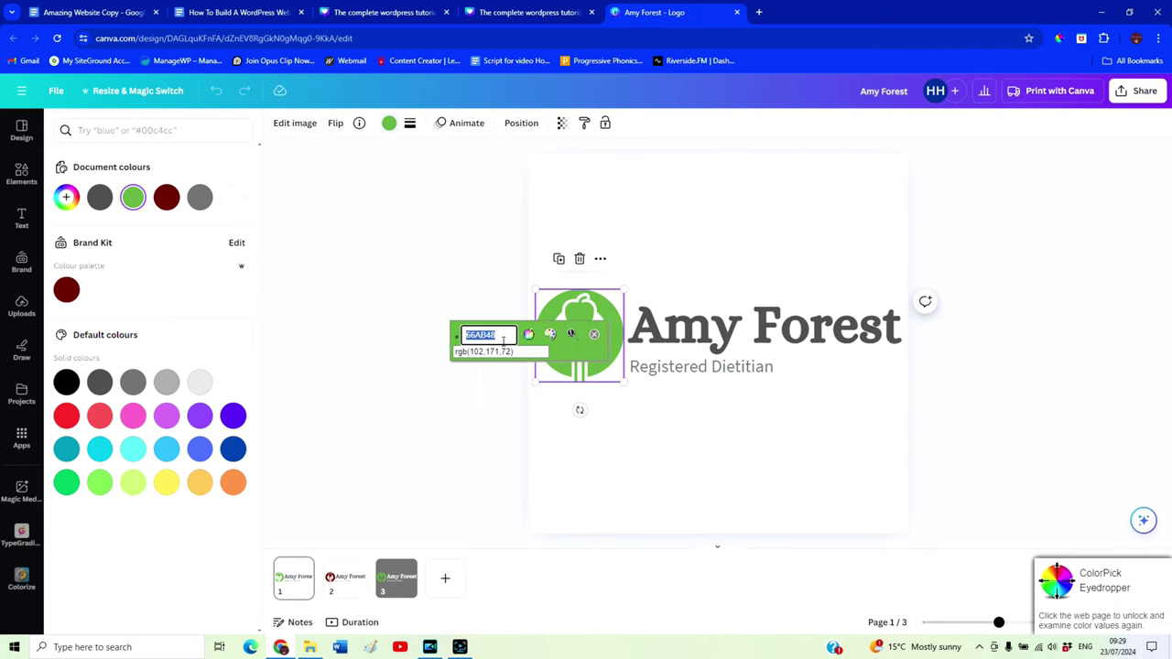
{"action": "left_click", "coordinate": [87, 12]}
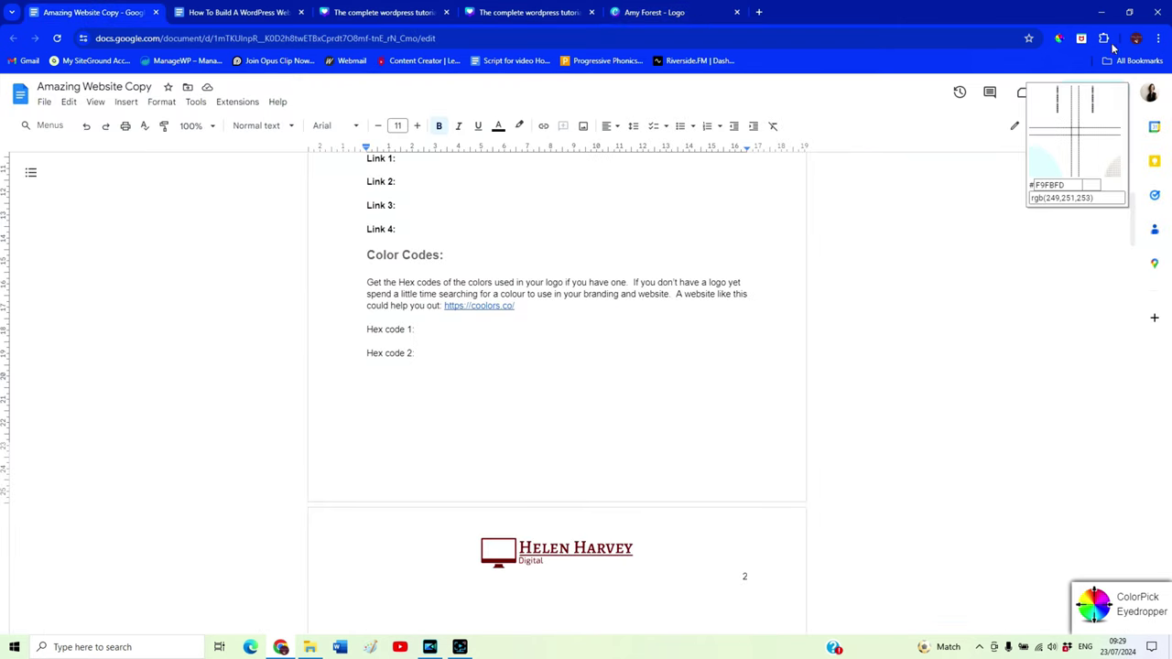
Paste 66AB48 after 'Hex code 1:' in the Color Codes section, leaving Hex code 2 blank
{"action": "left_click", "coordinate": [767, 219]}
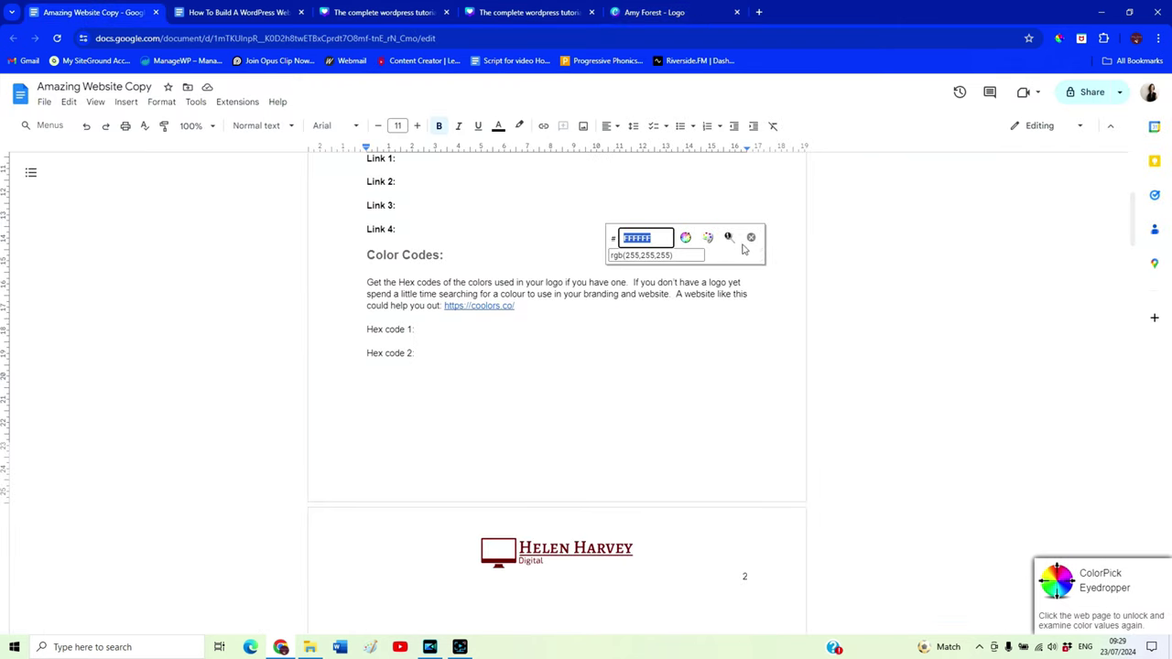
{"action": "left_click", "coordinate": [750, 237]}
{"action": "left_click", "coordinate": [429, 328]}
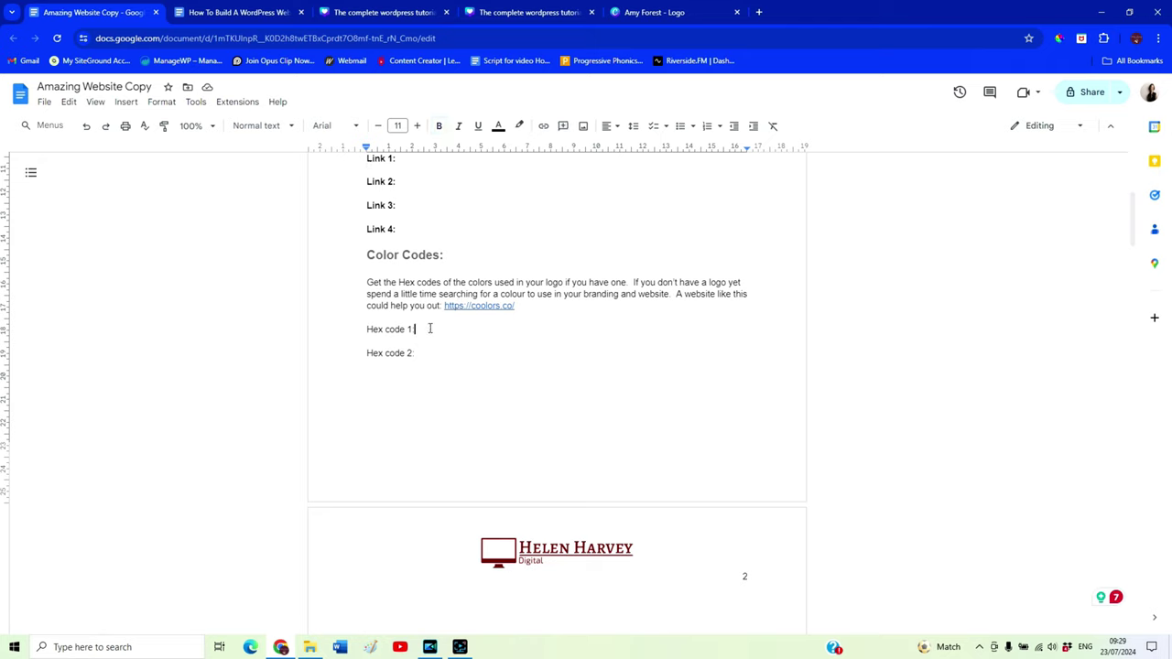
{"action": "key", "text": "ctrl+v"}
{"action": "double_click", "coordinate": [442, 353]}
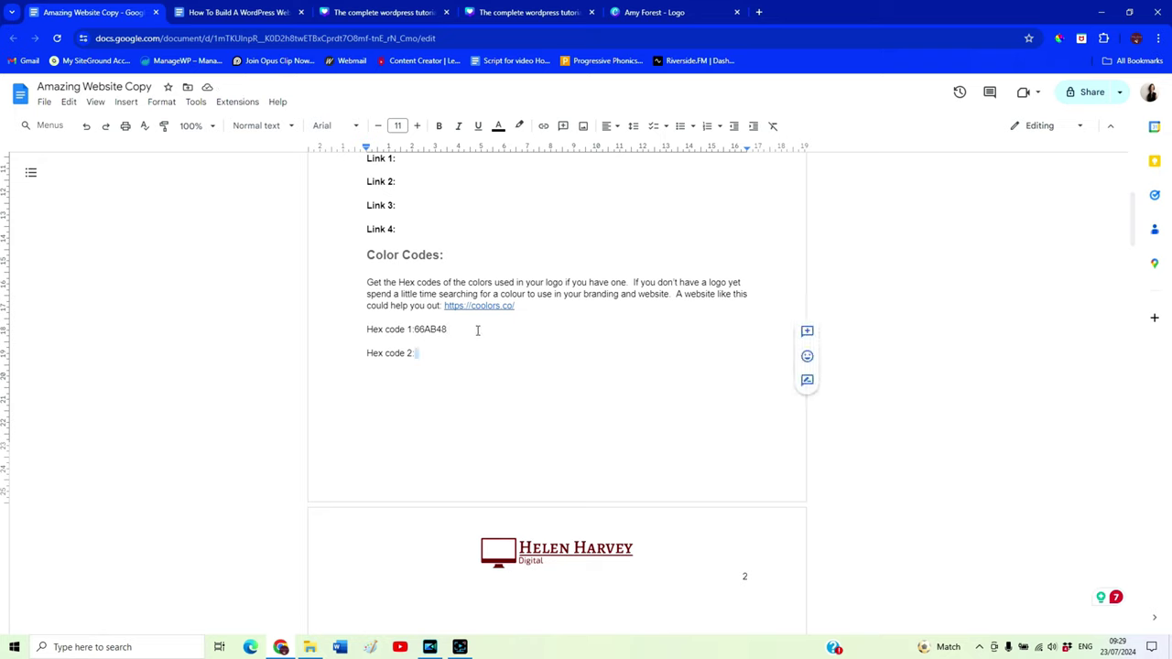
{"action": "left_click", "coordinate": [476, 331]}
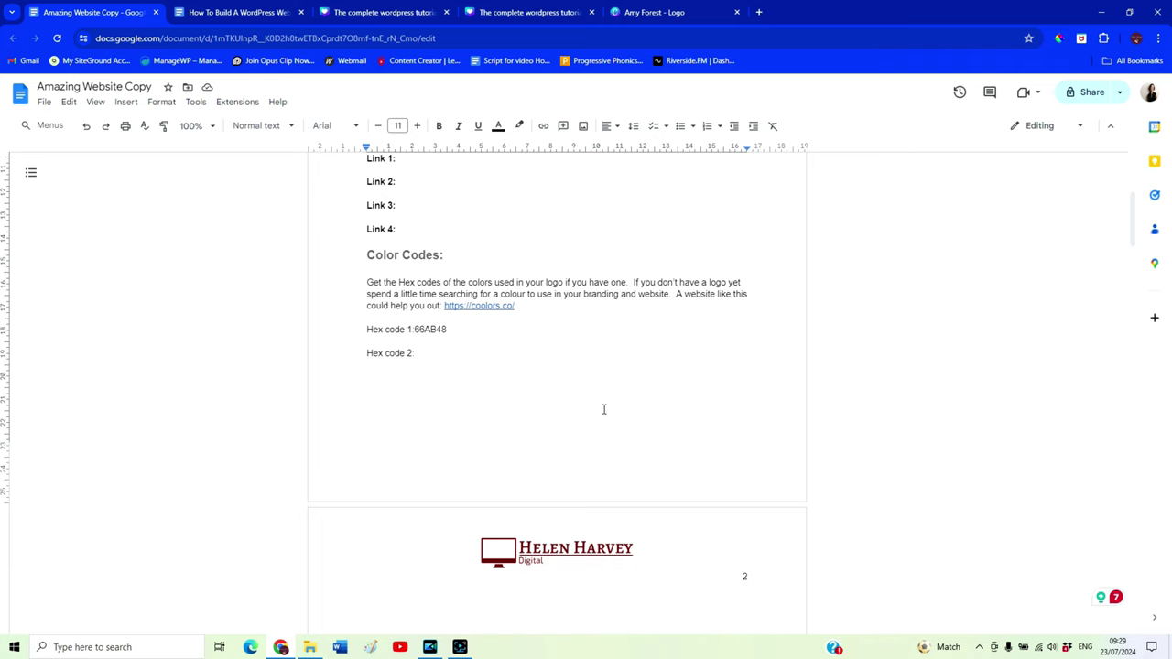
{"action": "scroll", "coordinate": [603, 409], "scroll_direction": "down", "scroll_amount": 5}
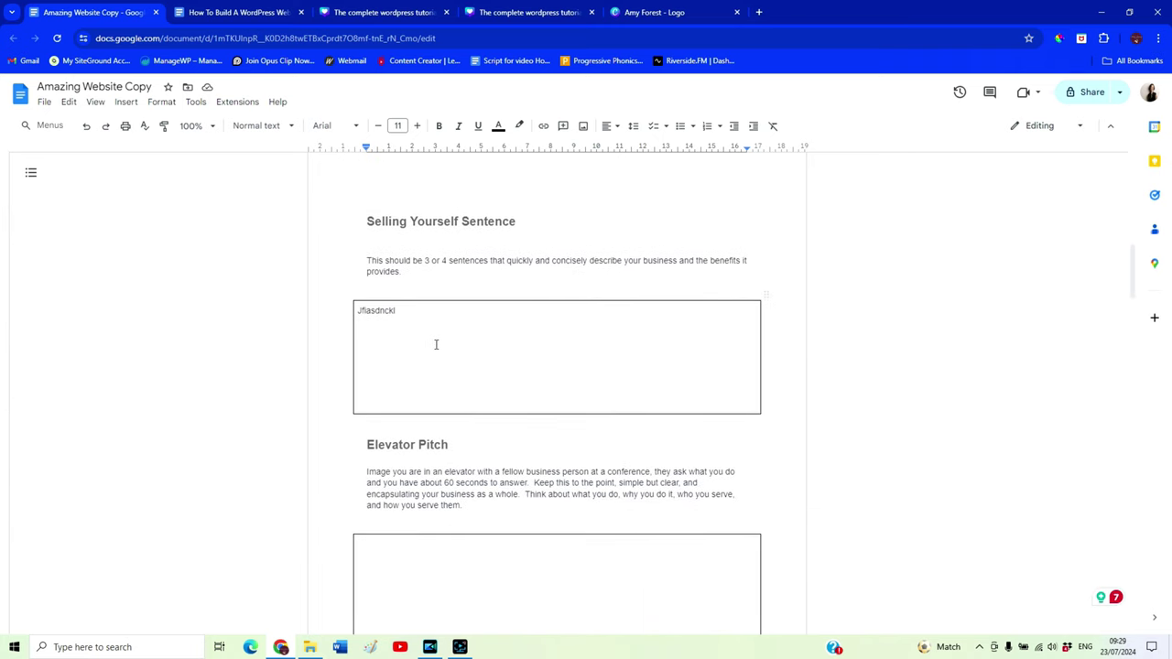
Delete the stray test text from the Selling Yourself Sentence answer box
{"action": "left_click_drag", "start_coordinate": [418, 311], "coordinate": [354, 314]}
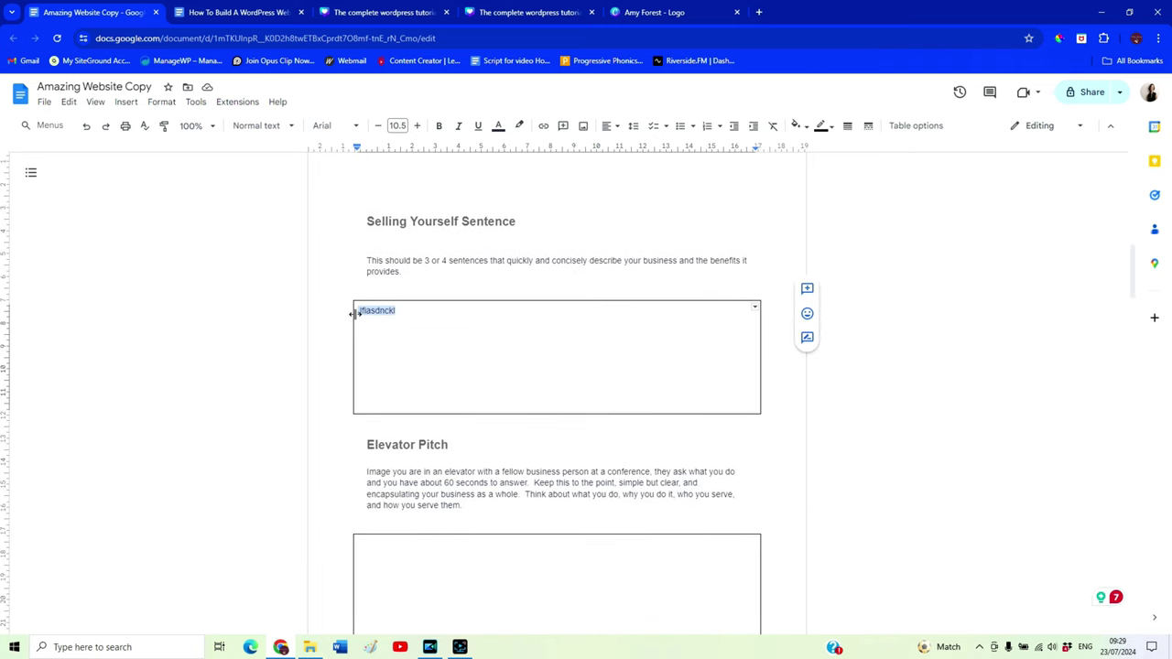
{"action": "key", "text": "BackSpace"}
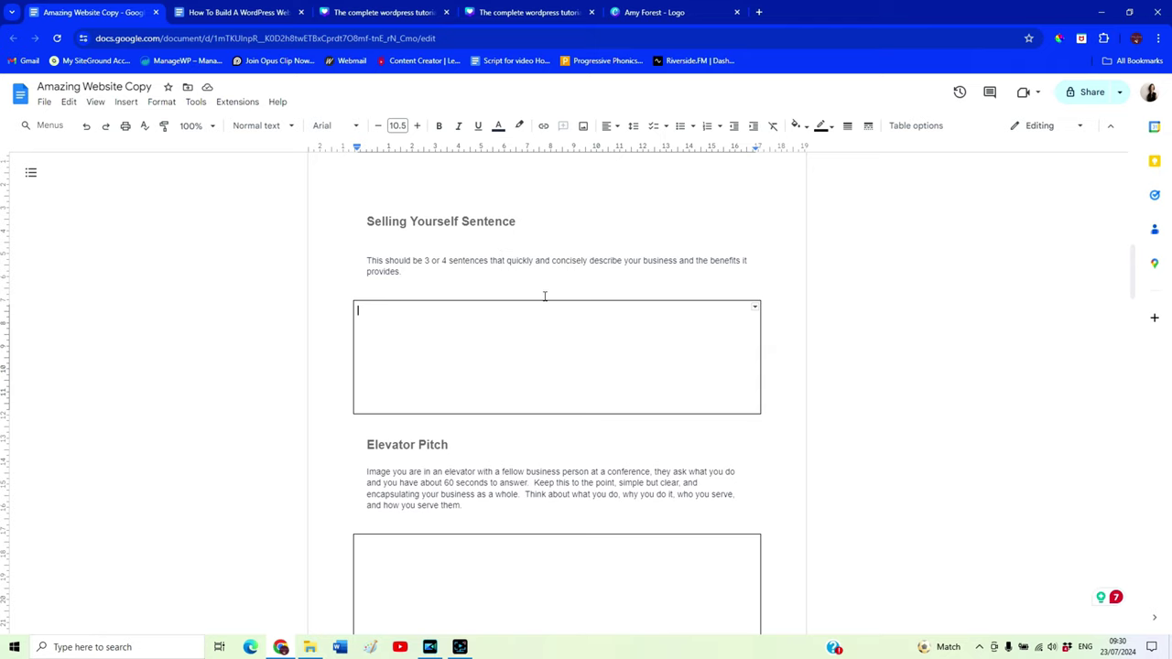
{"action": "scroll", "coordinate": [699, 366], "scroll_direction": "down", "scroll_amount": 1}
{"action": "scroll", "coordinate": [698, 369], "scroll_direction": "down", "scroll_amount": 1}
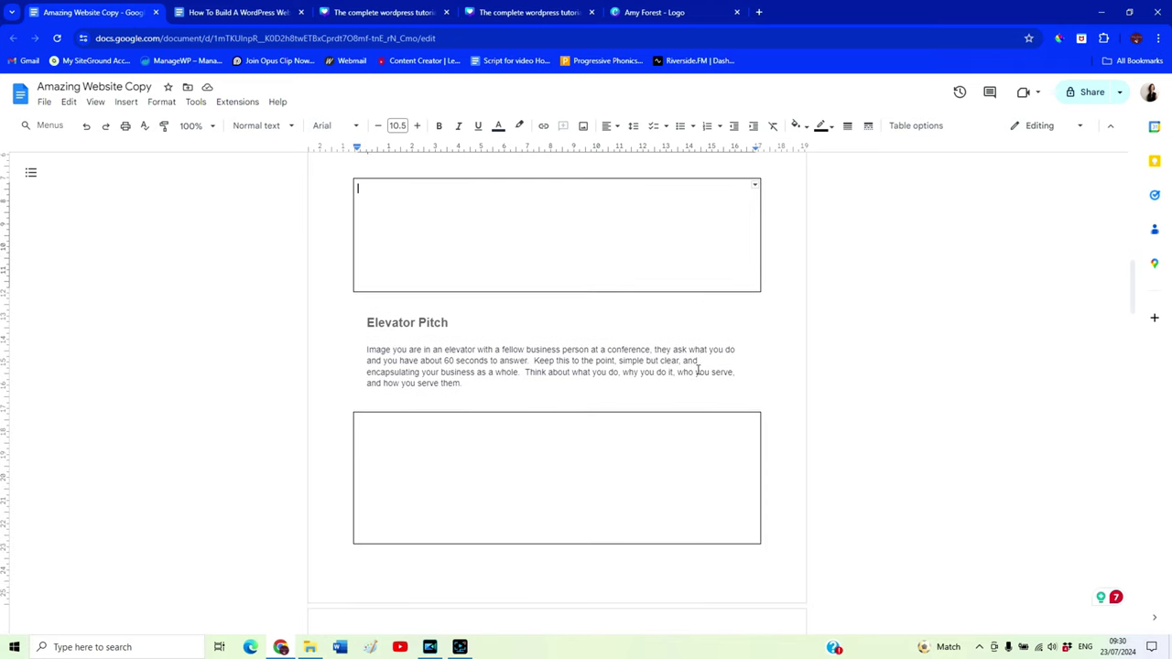
{"action": "left_click", "coordinate": [385, 430]}
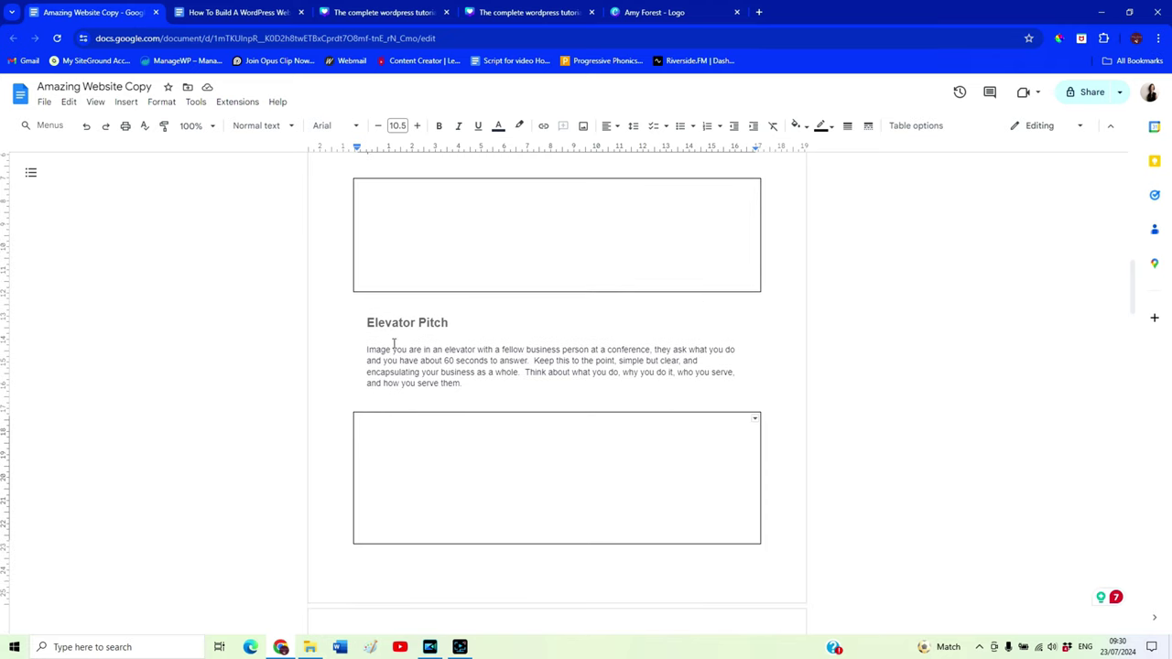
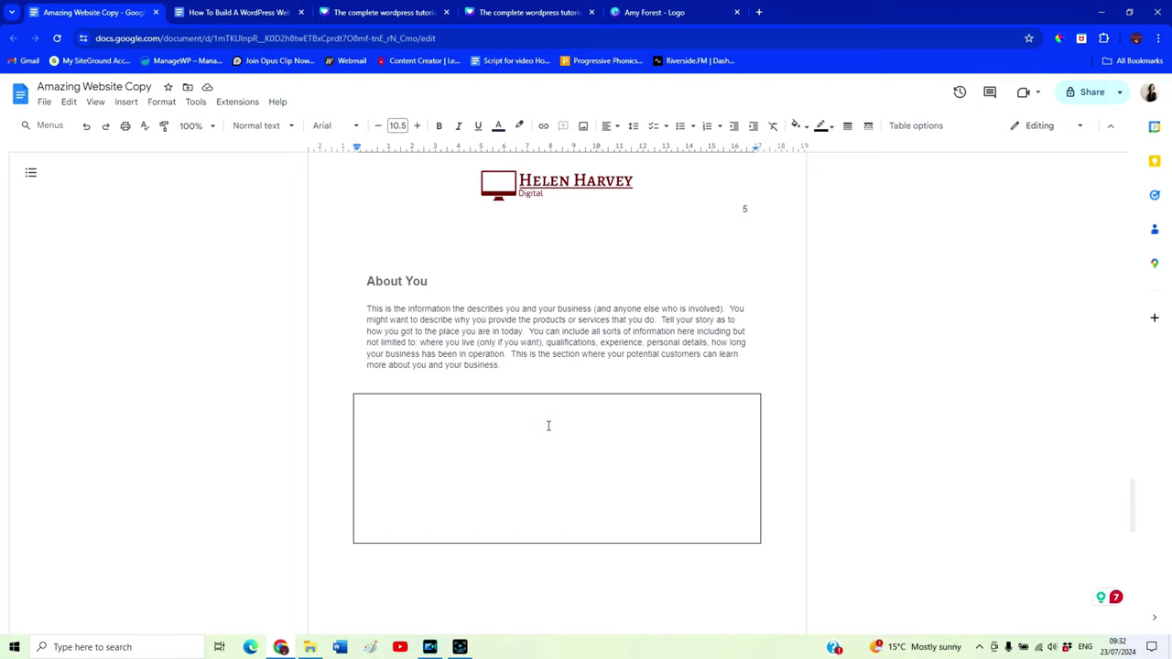
Scroll down to the template's Testimonials answer box, click into it, then scroll back up to page 4
{"action": "scroll", "coordinate": [640, 474], "scroll_direction": "down", "scroll_amount": 1}
{"action": "scroll", "coordinate": [640, 474], "scroll_direction": "down", "scroll_amount": 1}
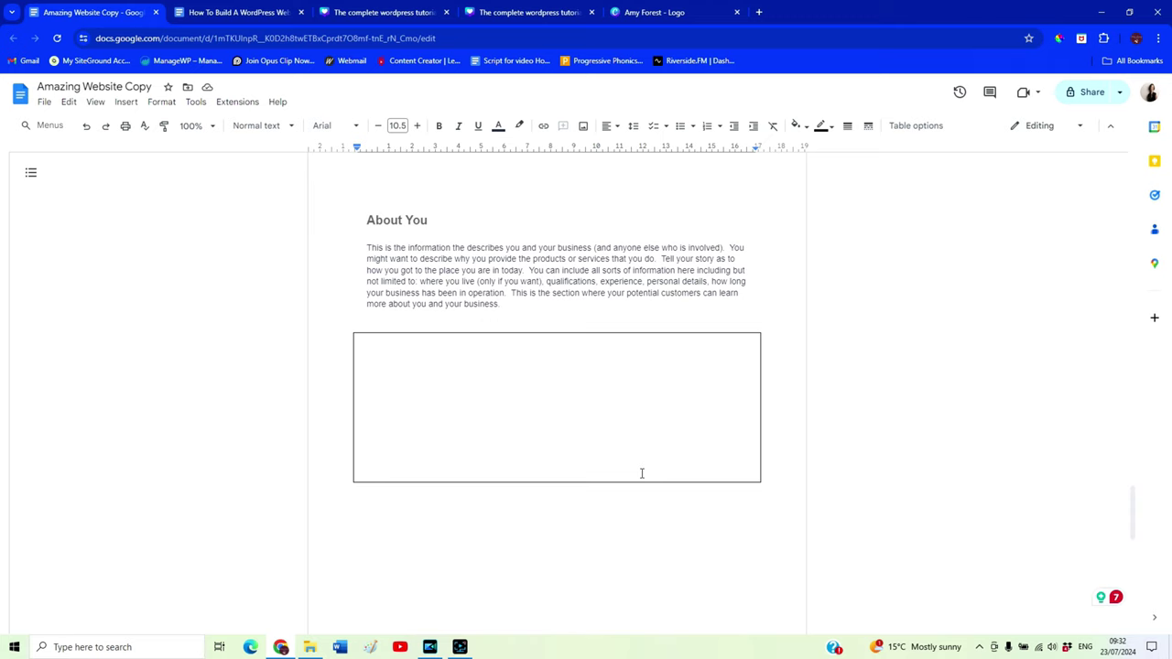
{"action": "scroll", "coordinate": [641, 474], "scroll_direction": "down", "scroll_amount": 6}
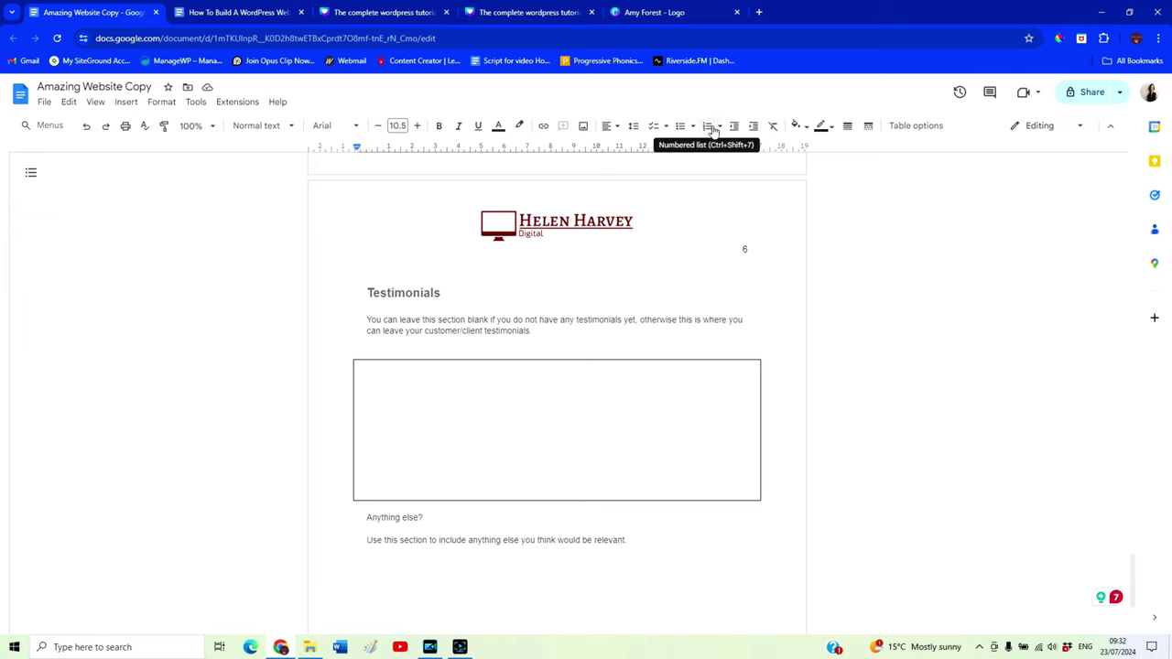
{"action": "left_click", "coordinate": [568, 384]}
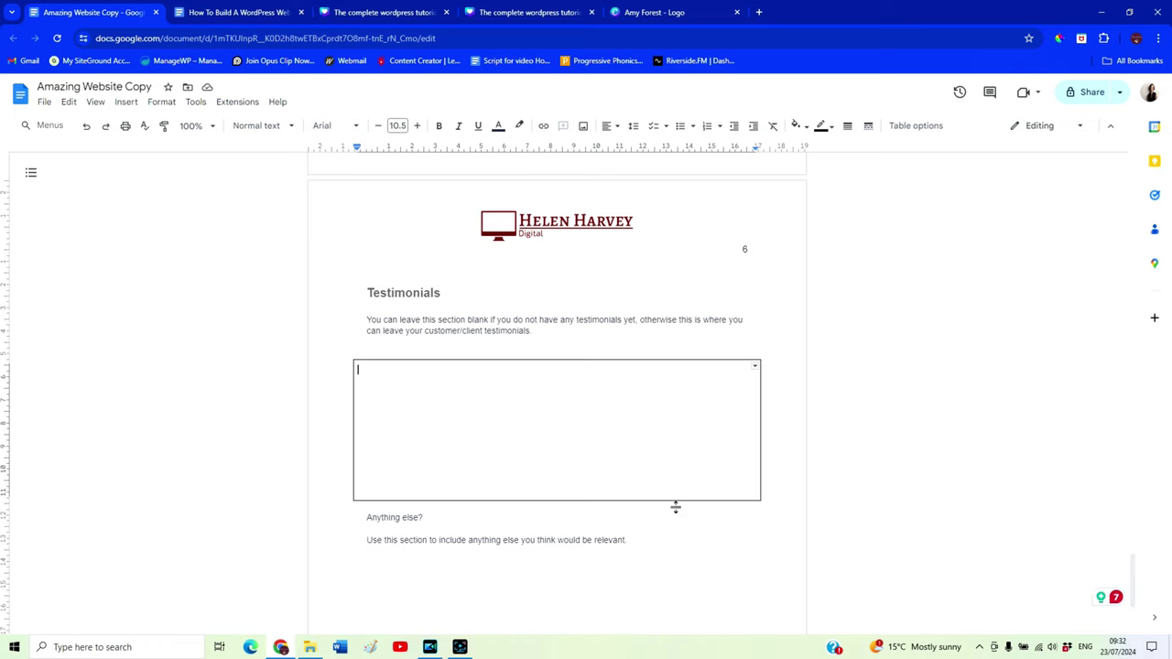
{"action": "scroll", "coordinate": [709, 522], "scroll_direction": "down", "scroll_amount": 1}
{"action": "scroll", "coordinate": [709, 522], "scroll_direction": "down", "scroll_amount": 1}
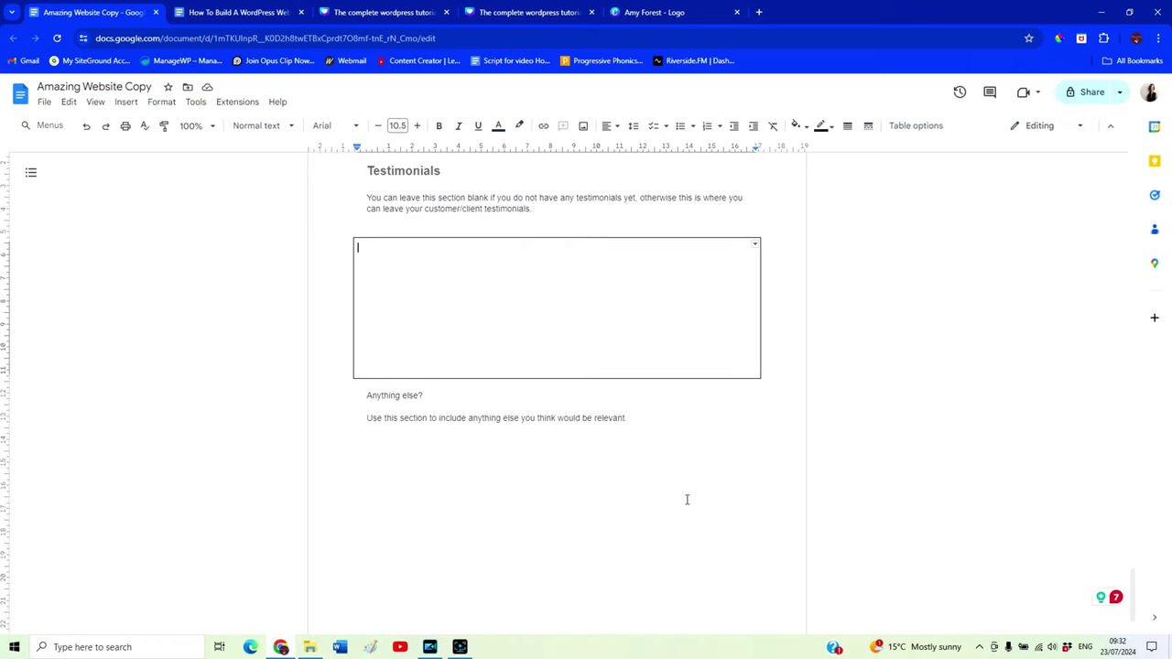
{"action": "scroll", "coordinate": [687, 497], "scroll_direction": "up", "scroll_amount": 3}
{"action": "scroll", "coordinate": [686, 499], "scroll_direction": "up", "scroll_amount": 14}
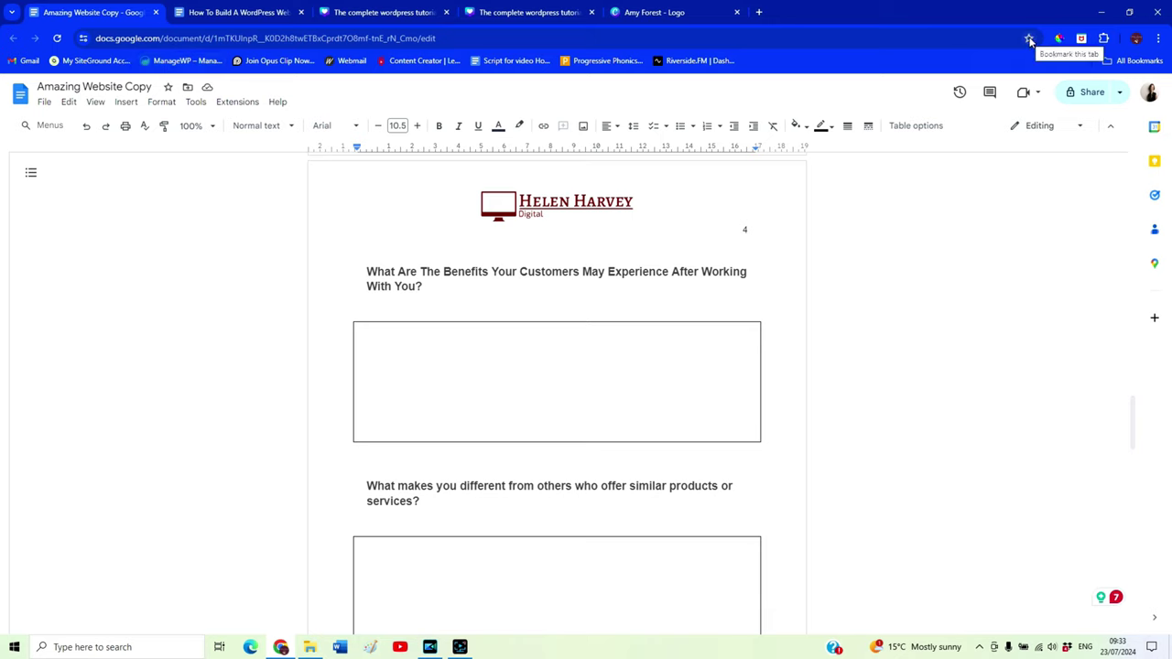
{"action": "scroll", "coordinate": [633, 368], "scroll_direction": "up", "scroll_amount": 1}
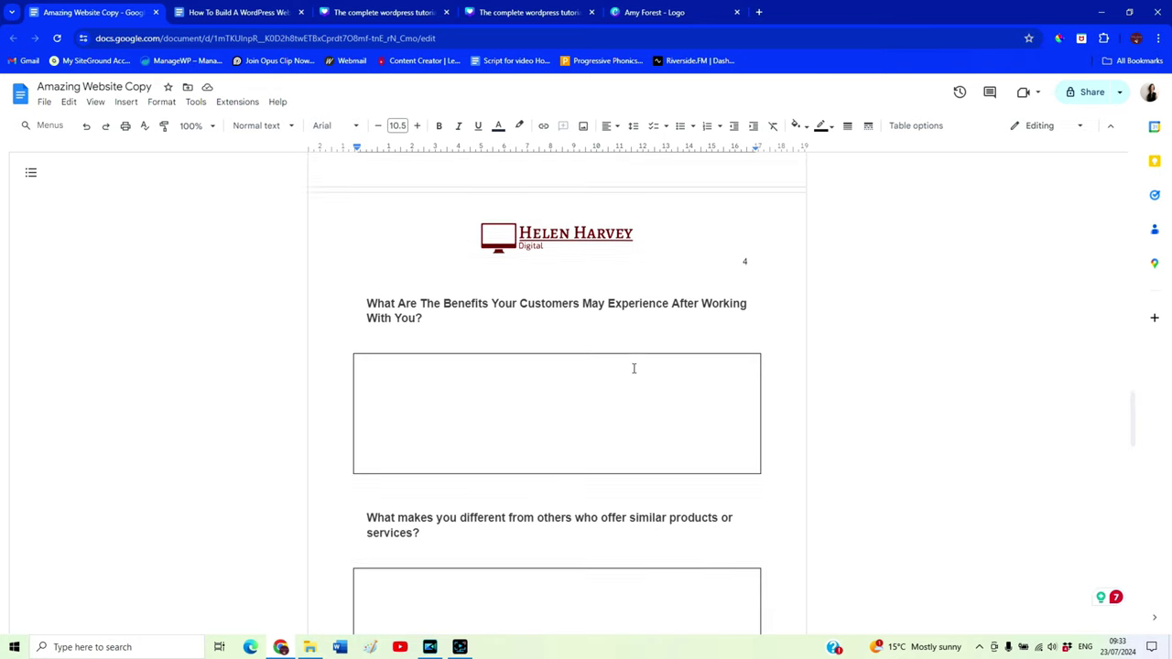
{"action": "scroll", "coordinate": [632, 367], "scroll_direction": "up", "scroll_amount": 2}
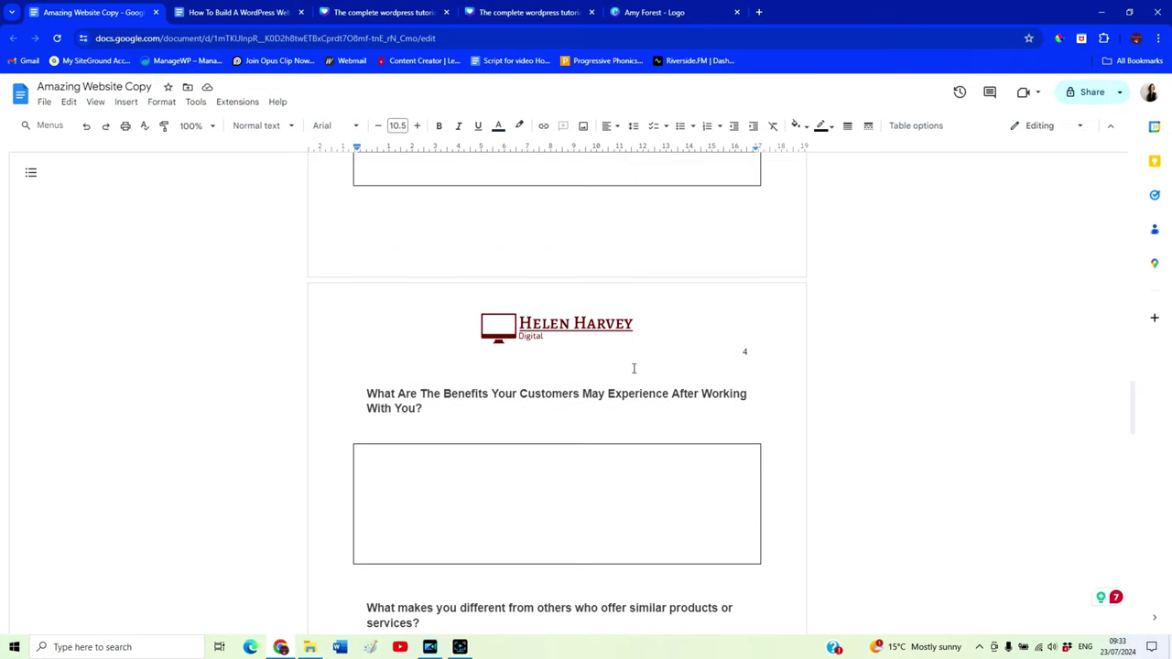
{"action": "scroll", "coordinate": [632, 368], "scroll_direction": "up", "scroll_amount": 5}
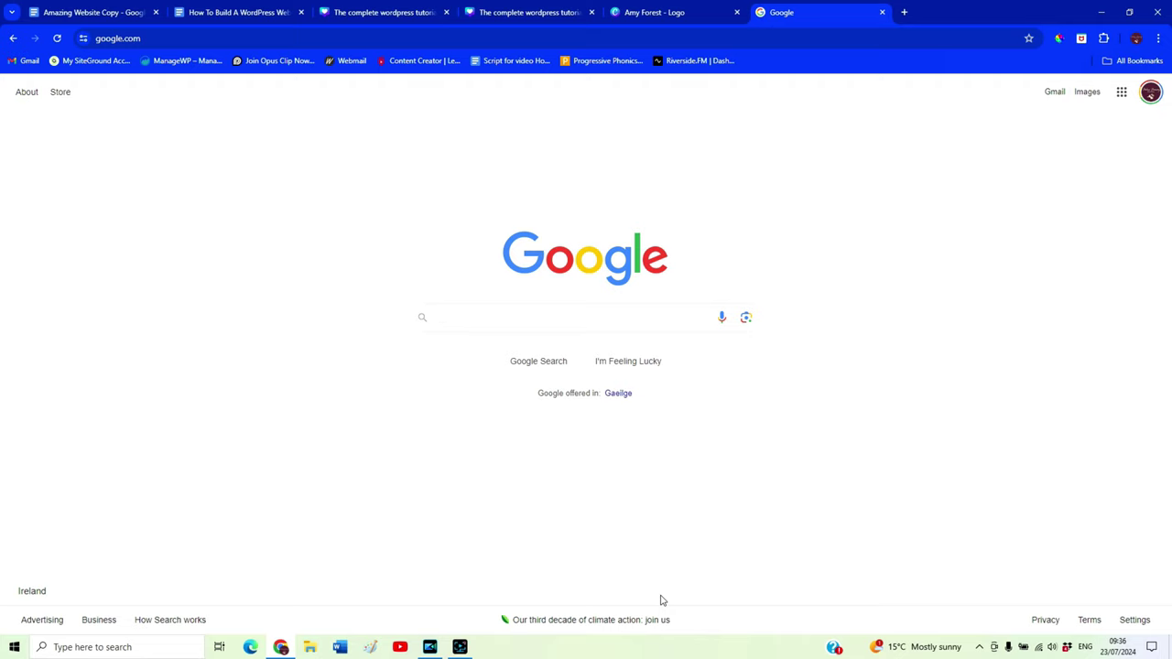
Search Google for 'siteground' and go to the SiteGround homepage from the results
{"action": "type", "text": "siteground"}
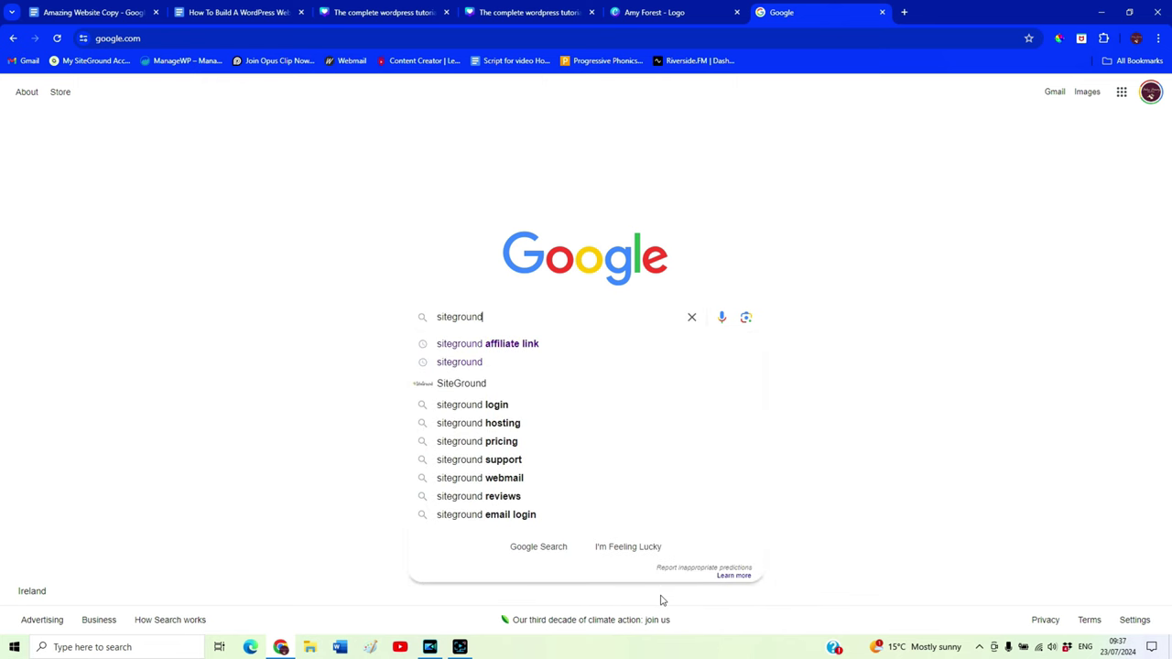
{"action": "key", "text": "Return"}
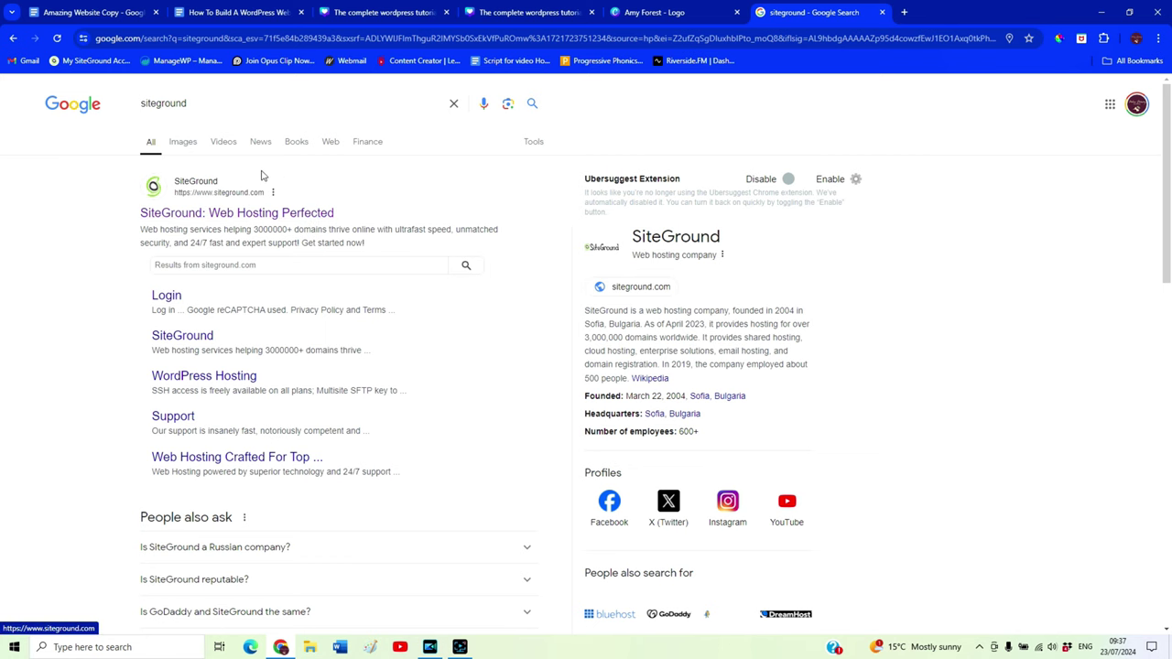
{"action": "left_click", "coordinate": [311, 216]}
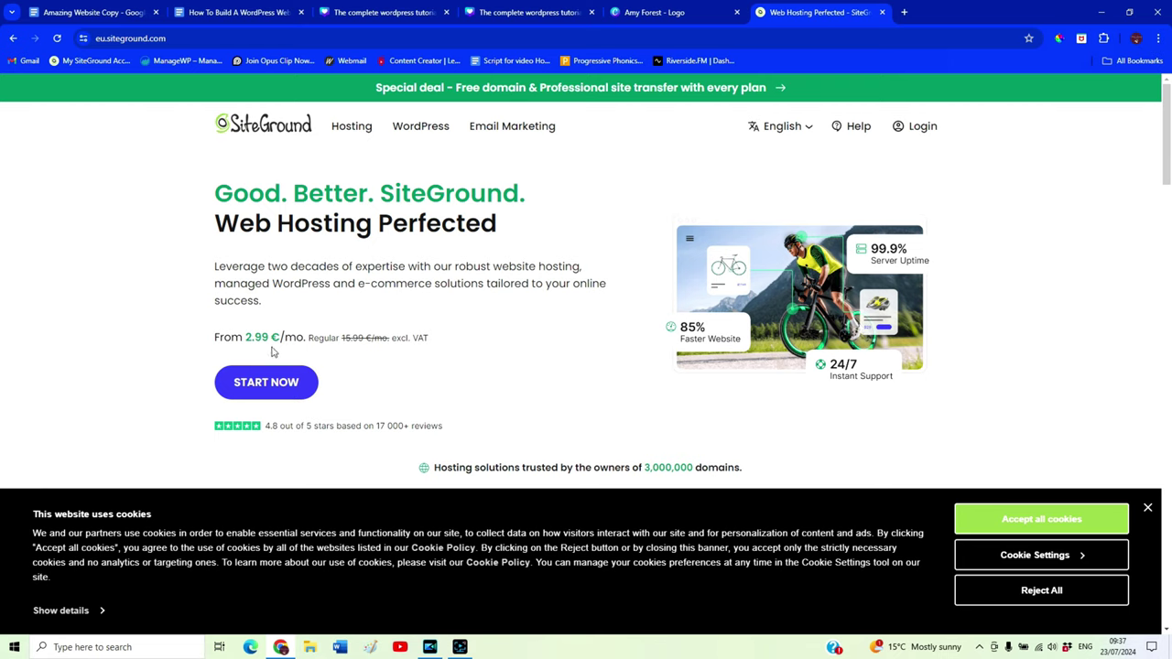
Accept all cookies, view the WordPress hosting plans StartUp, GrowBig and GoGeek, and choose StartUp
{"action": "left_click", "coordinate": [1035, 520]}
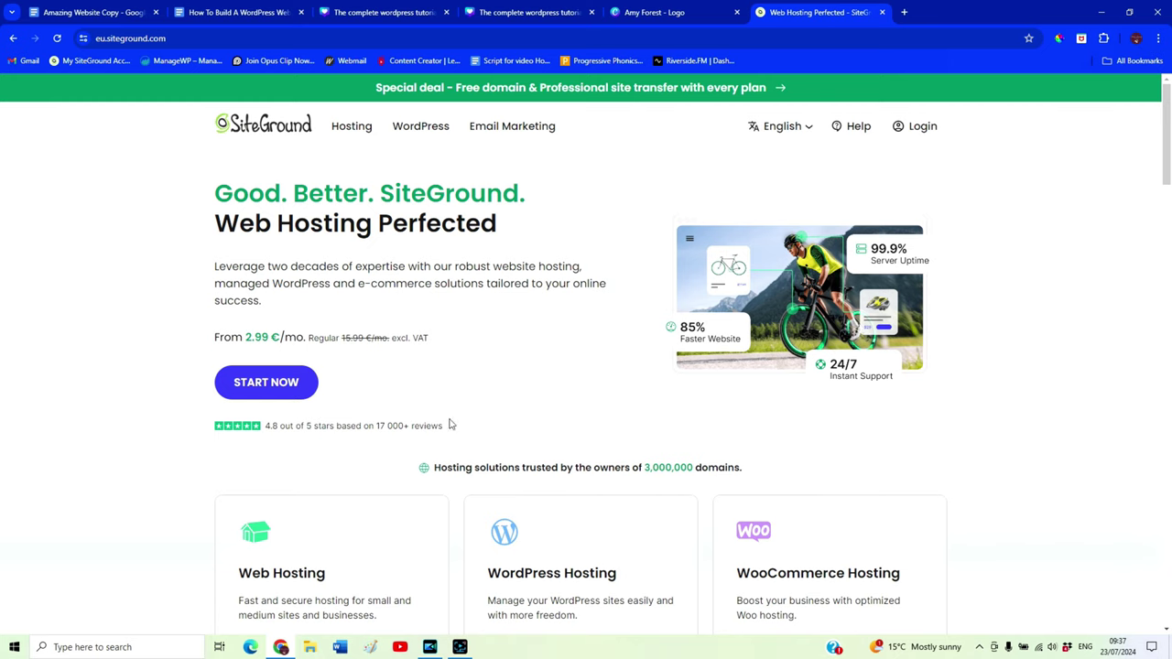
{"action": "left_click", "coordinate": [277, 388]}
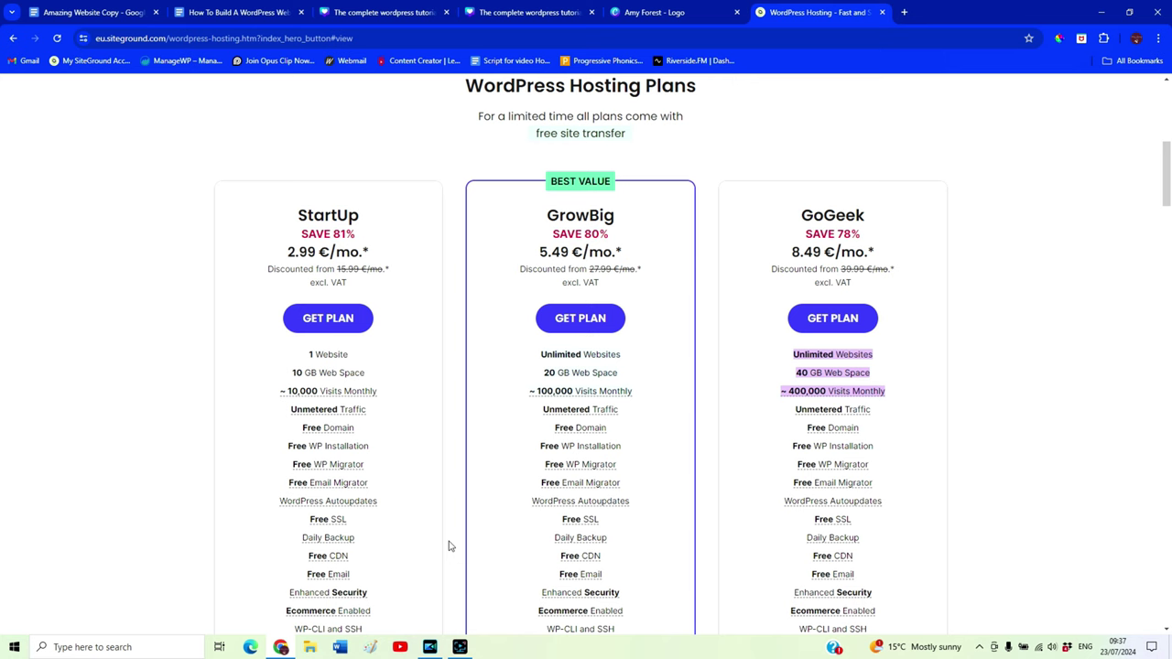
{"action": "scroll", "coordinate": [449, 545], "scroll_direction": "down", "scroll_amount": 1}
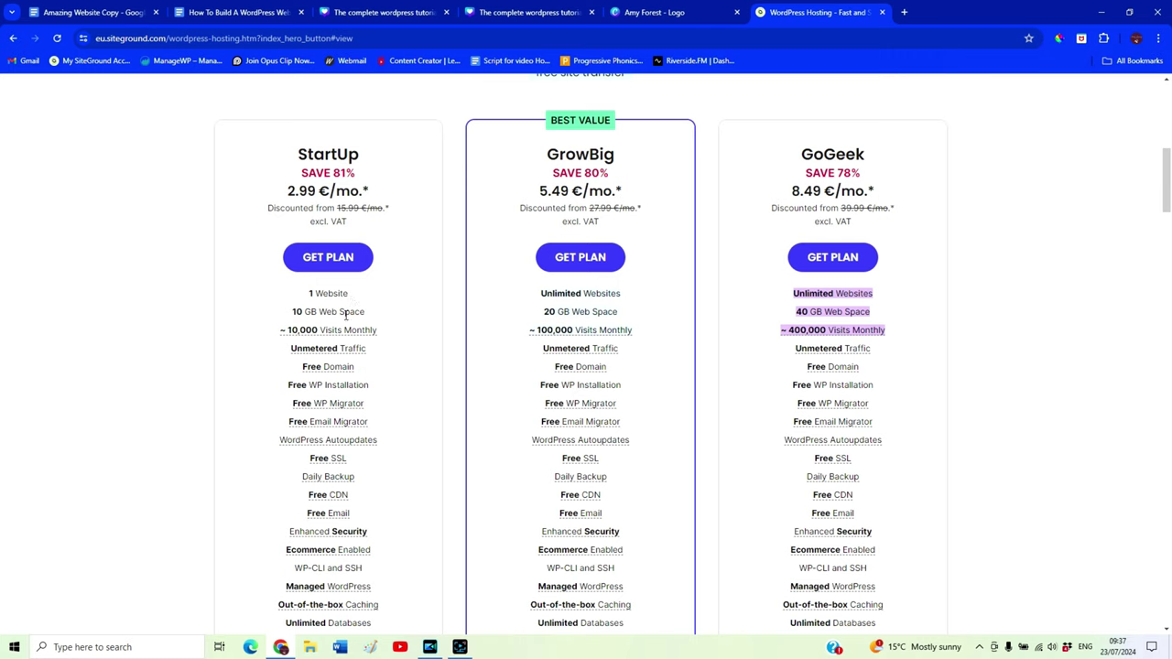
{"action": "mouse_move", "coordinate": [313, 370]}
{"action": "scroll", "coordinate": [410, 529], "scroll_direction": "down", "scroll_amount": 1}
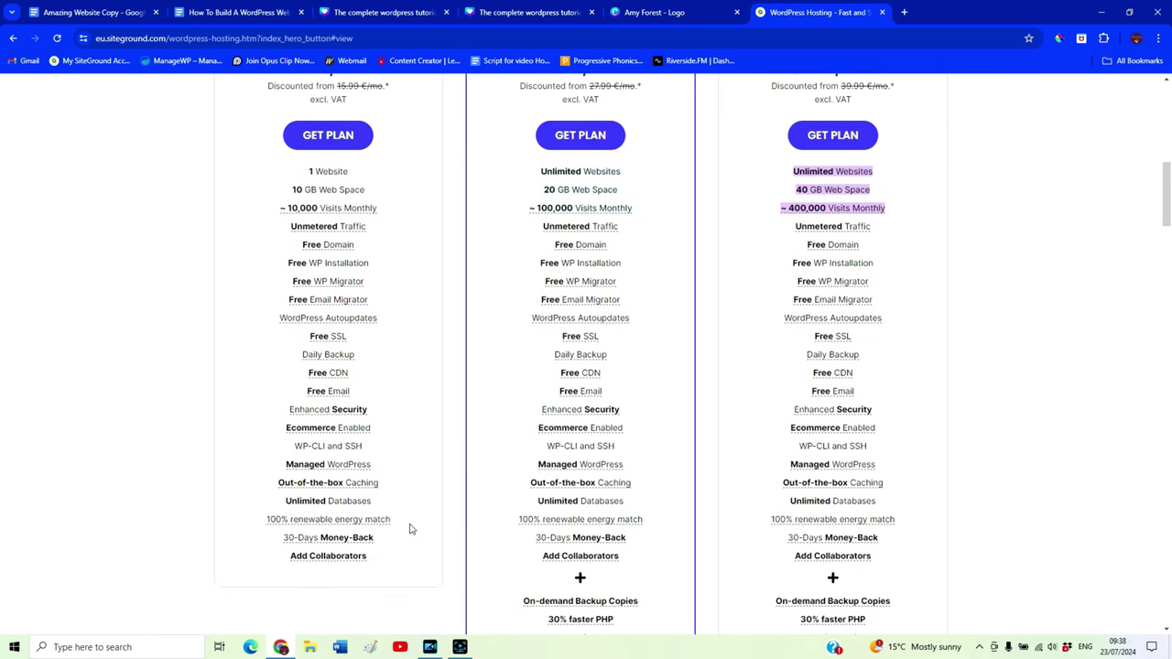
{"action": "scroll", "coordinate": [410, 529], "scroll_direction": "up", "scroll_amount": 1}
{"action": "scroll", "coordinate": [403, 512], "scroll_direction": "up", "scroll_amount": 1}
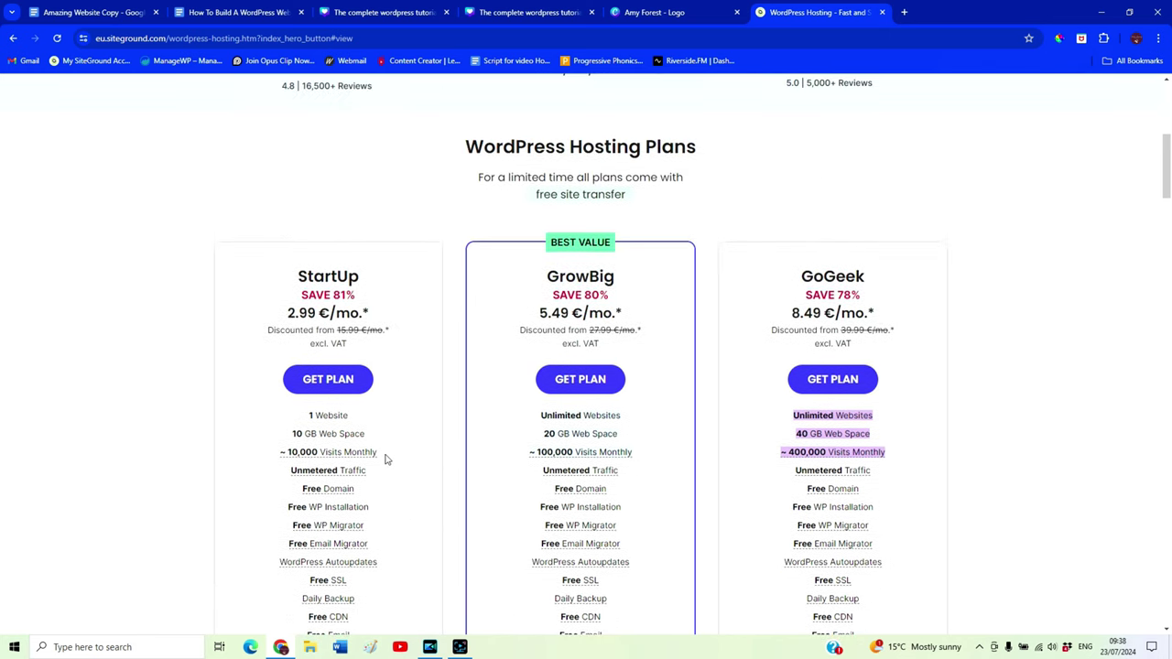
{"action": "left_click", "coordinate": [335, 378]}
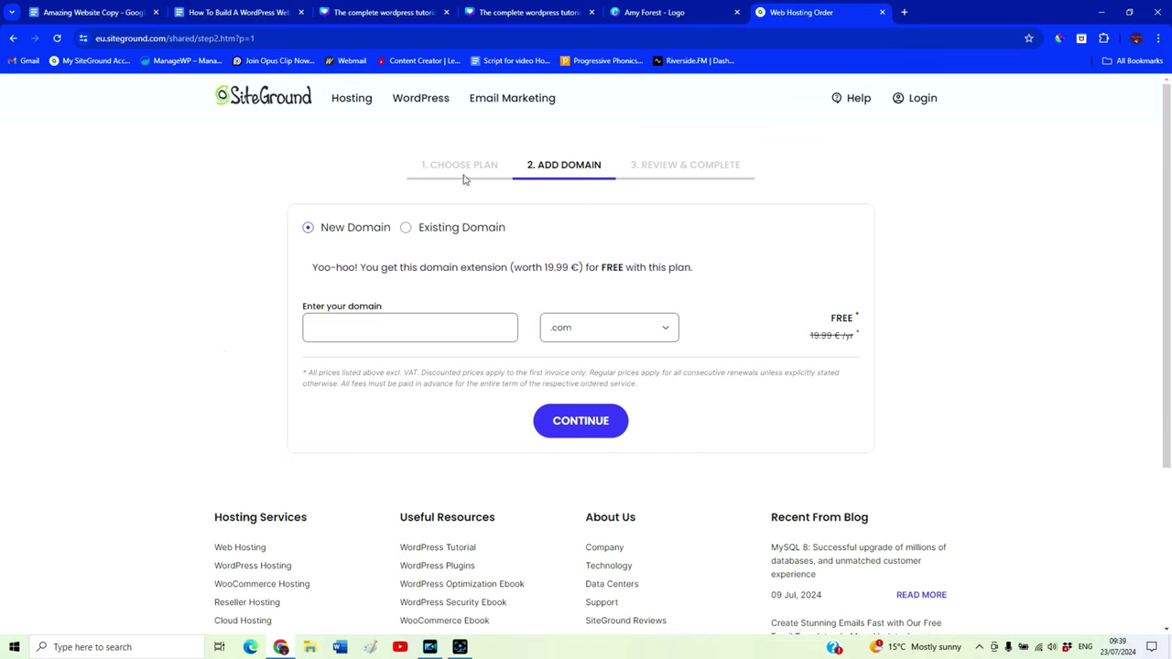
Keep New Domain selected and start entering a domain name in the Add Domain step
{"action": "left_click", "coordinate": [400, 323]}
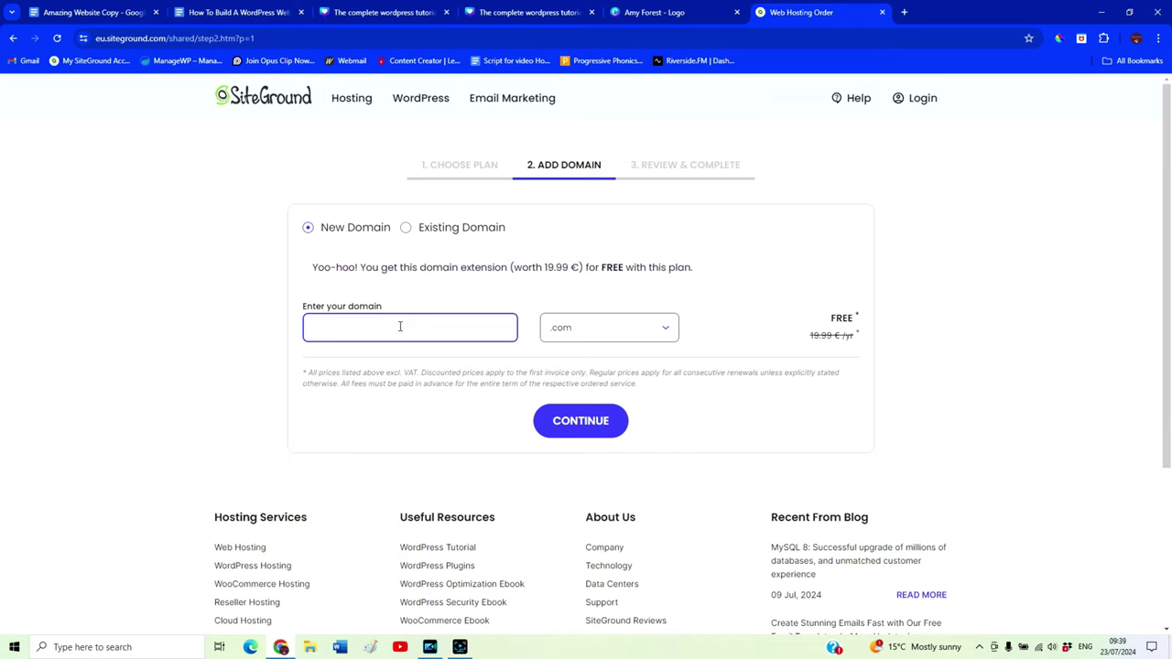
Enter mydomainiscool with the .com extension and check its availability
{"action": "type", "text": "mydomainiscool"}
{"action": "left_click", "coordinate": [630, 329]}
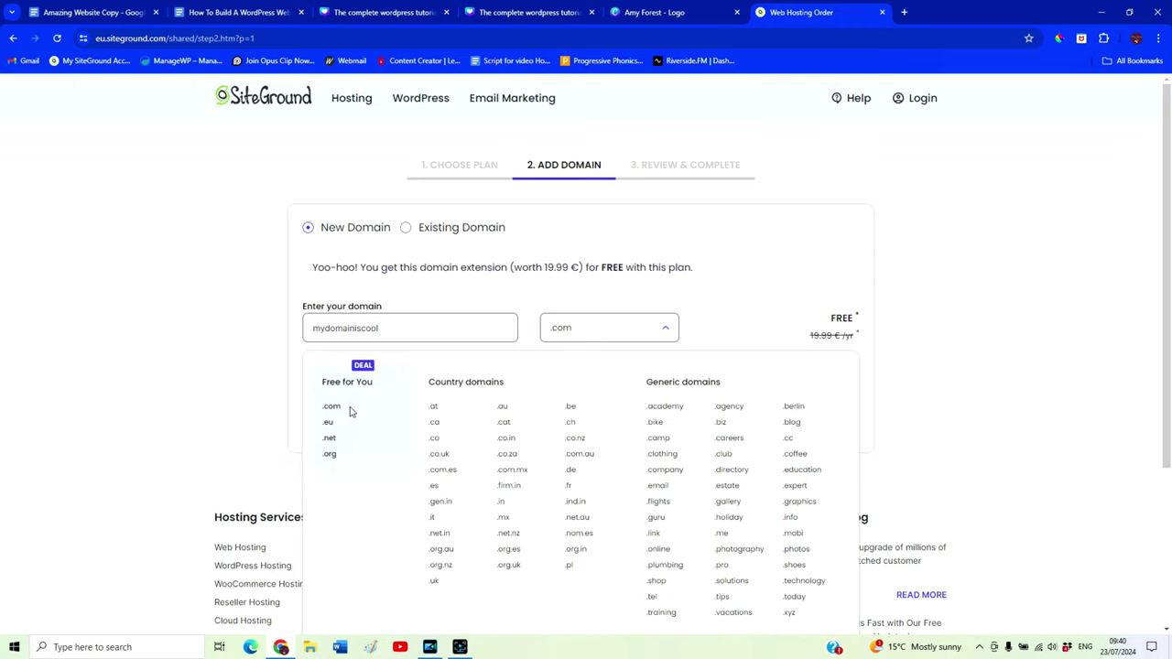
{"action": "left_click", "coordinate": [404, 329]}
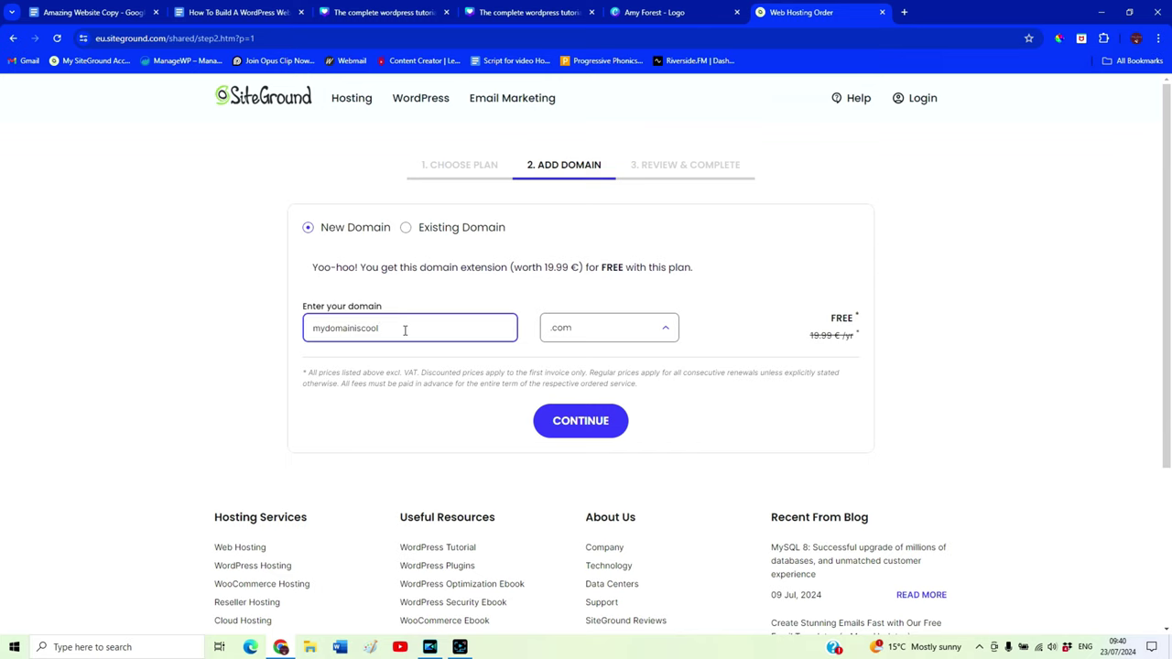
{"action": "left_click", "coordinate": [591, 430]}
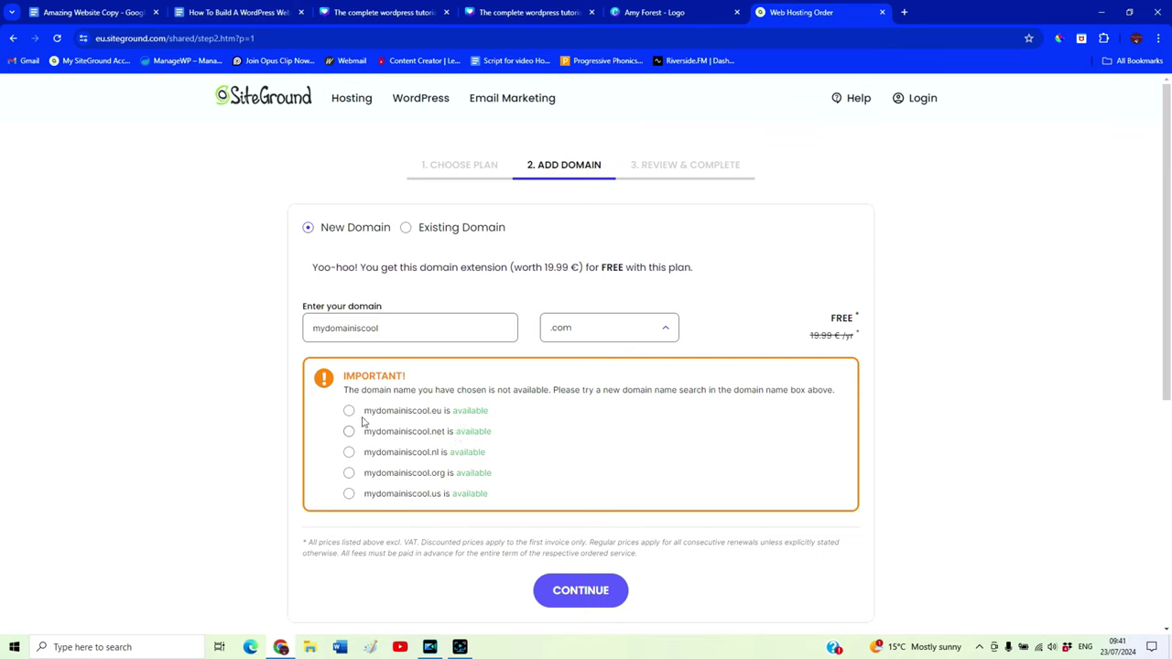
Replace the unavailable name with the preferred pasted .com domain and continue to Review & Complete
{"action": "double_click", "coordinate": [385, 327]}
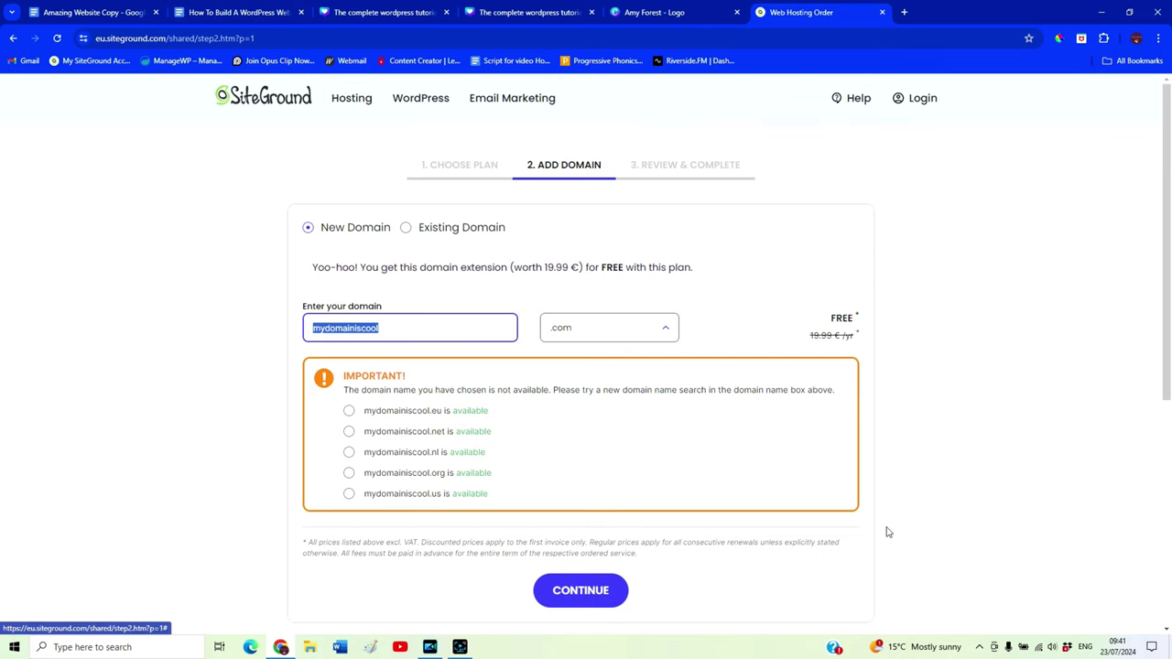
{"action": "scroll", "coordinate": [884, 533], "scroll_direction": "down", "scroll_amount": 2}
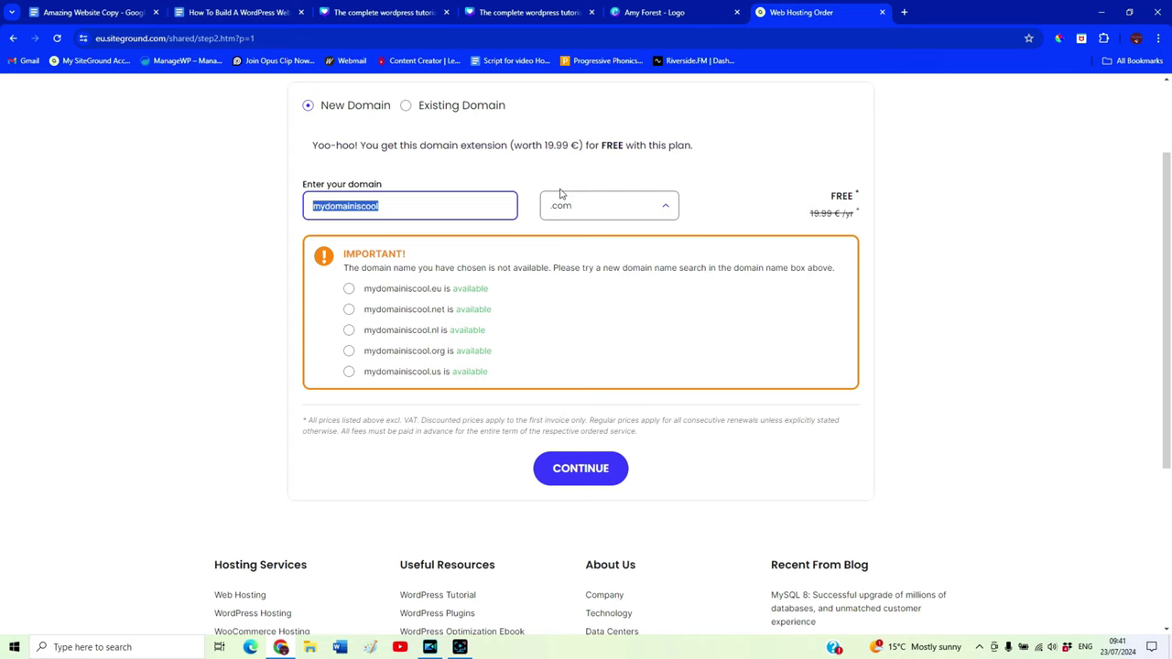
{"action": "type", "text": "travelwithhelenharvey"}
{"action": "left_click", "coordinate": [573, 454]}
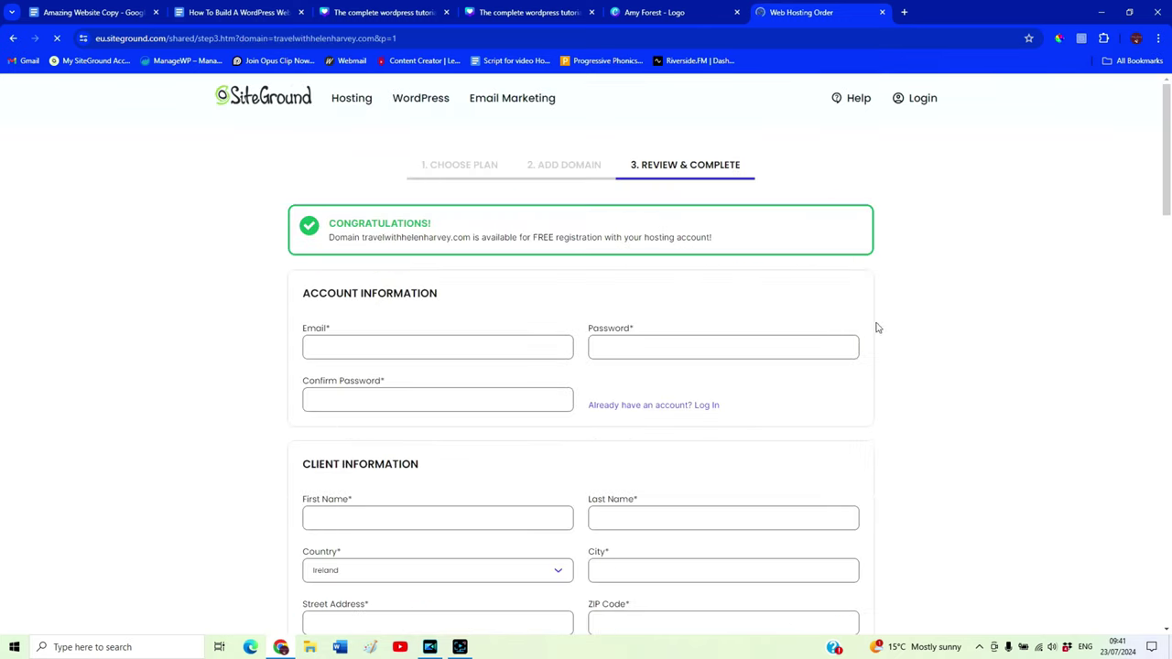
Compare 1-month and 24-month StartUp pricing, keep 12 months, and review the 44.13 EUR order summary
{"action": "scroll", "coordinate": [784, 510], "scroll_direction": "down", "scroll_amount": 2}
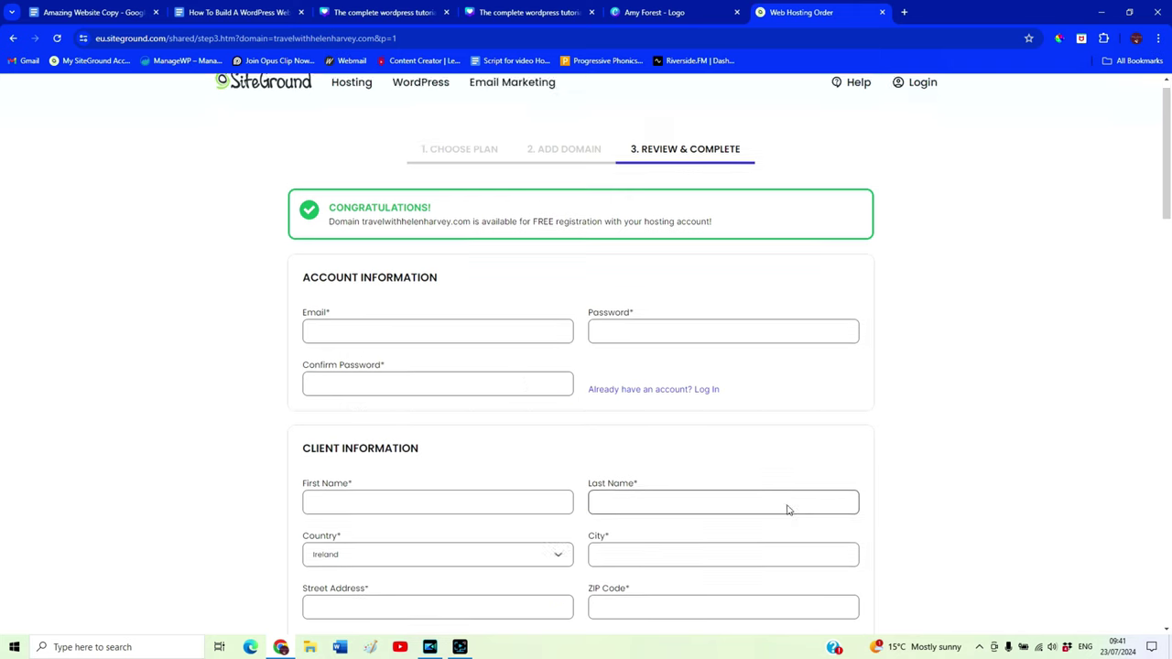
{"action": "scroll", "coordinate": [790, 504], "scroll_direction": "down", "scroll_amount": 3}
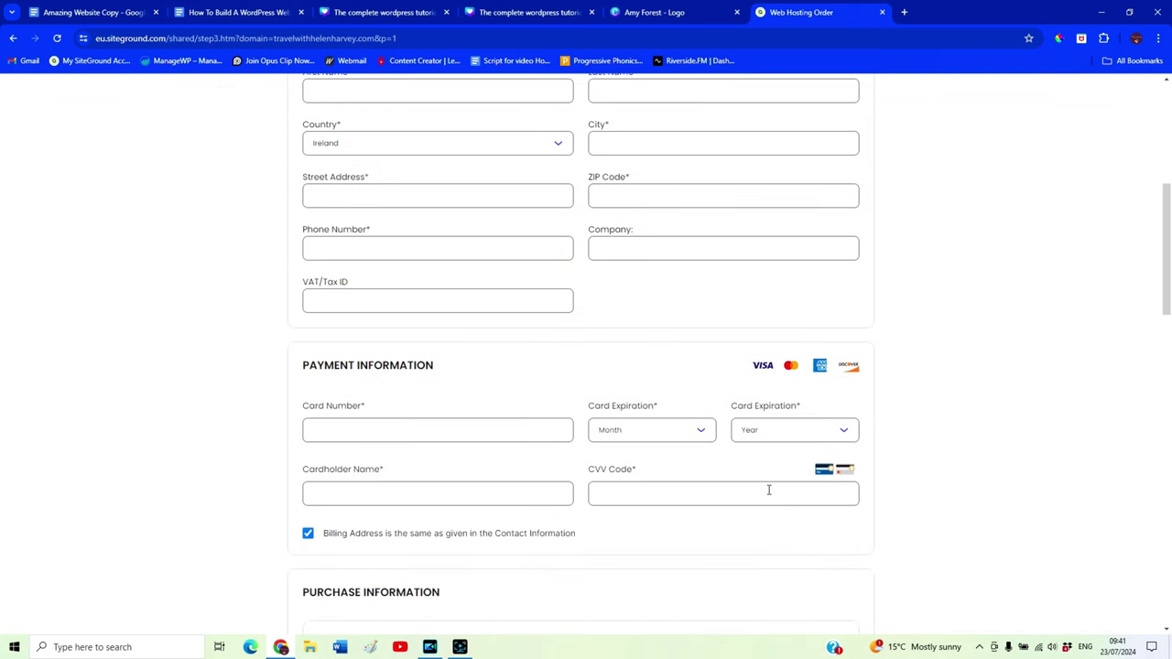
{"action": "scroll", "coordinate": [525, 458], "scroll_direction": "down", "scroll_amount": 3}
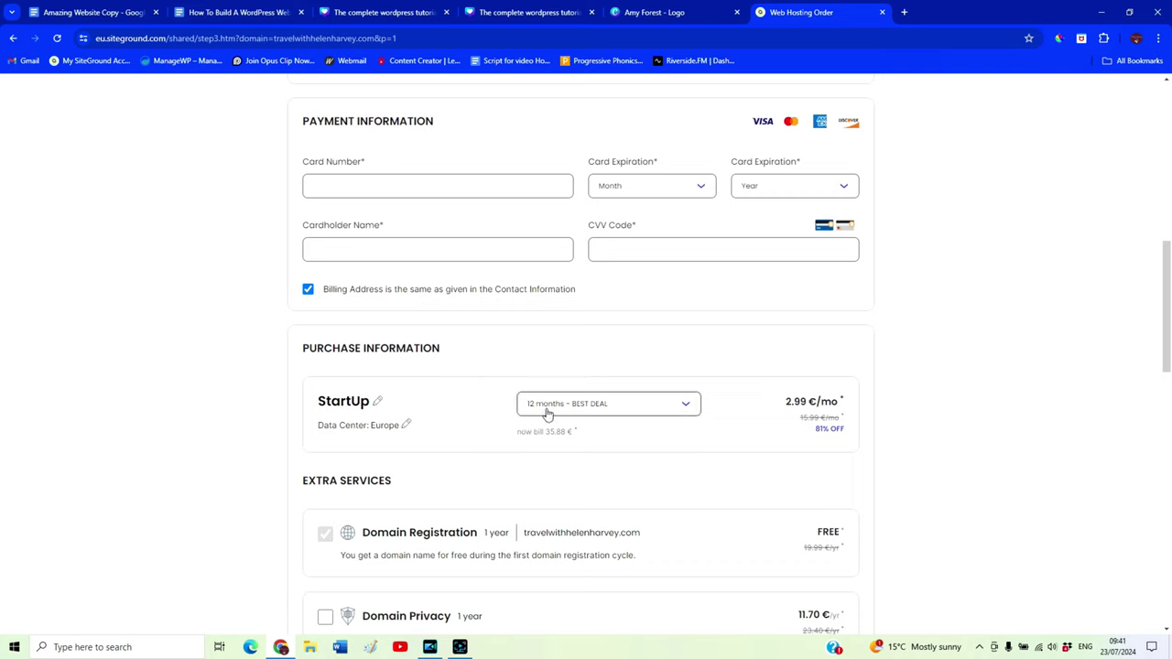
{"action": "left_click", "coordinate": [685, 405]}
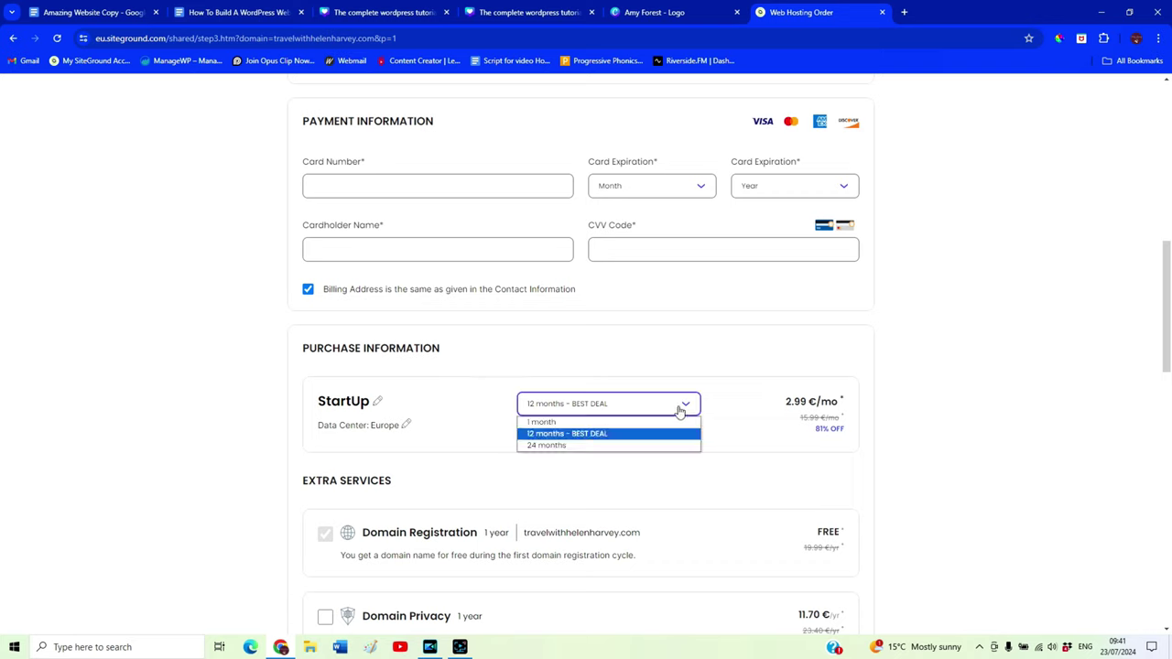
{"action": "left_click", "coordinate": [554, 426]}
{"action": "left_click", "coordinate": [575, 412]}
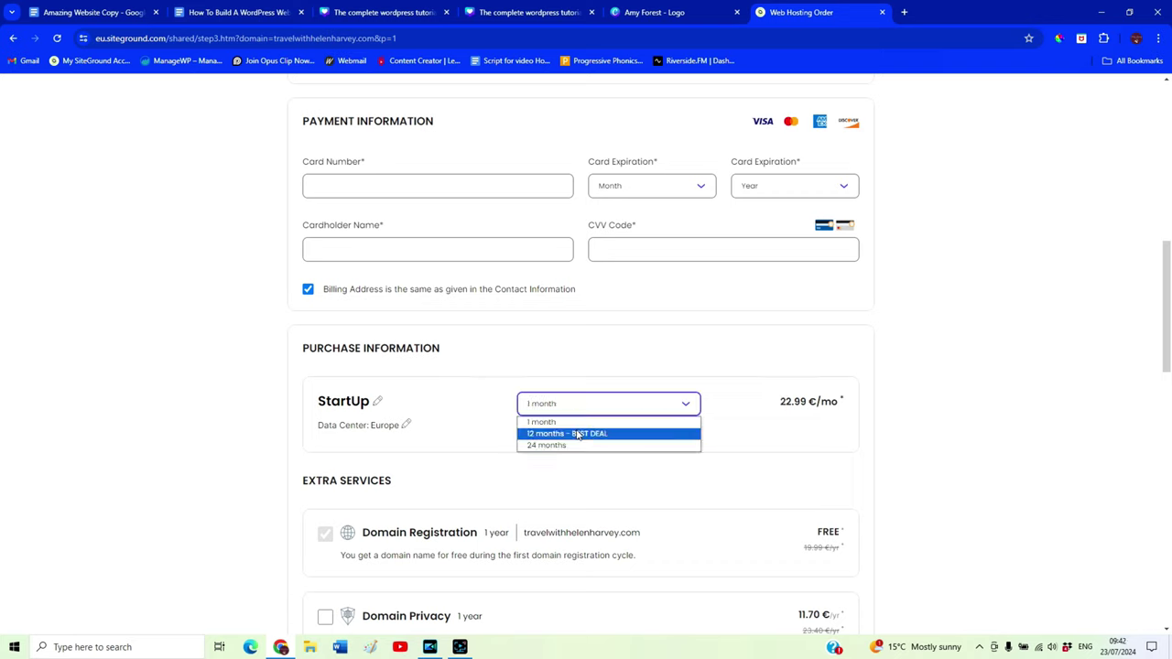
{"action": "left_click", "coordinate": [581, 445]}
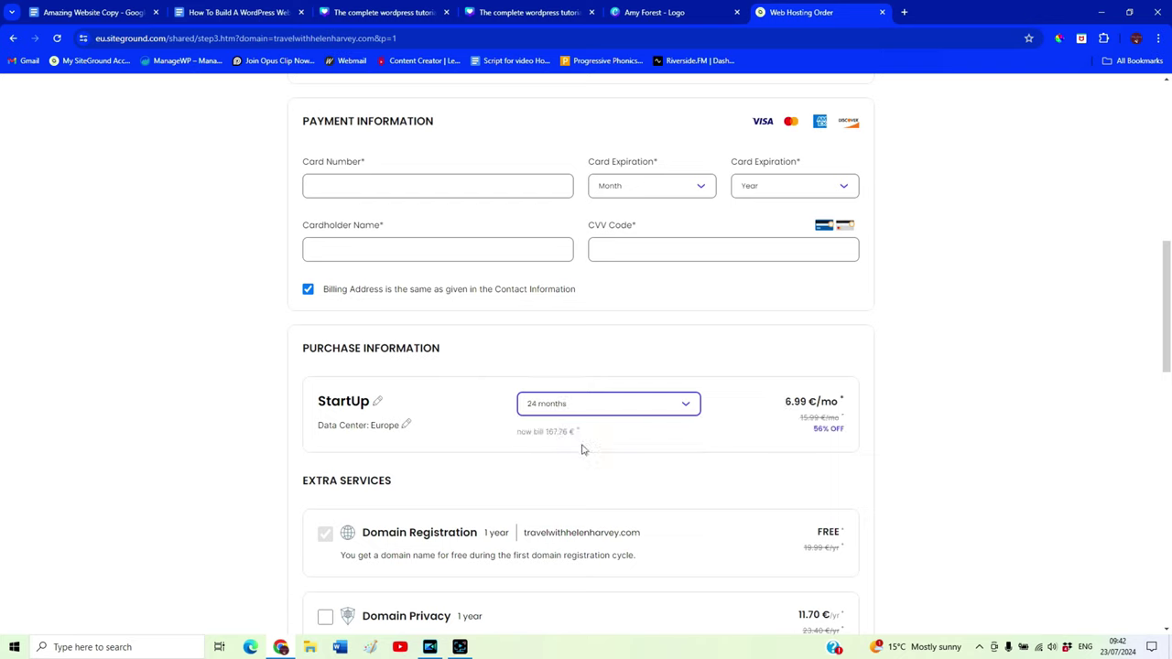
{"action": "left_click", "coordinate": [582, 412]}
{"action": "left_click", "coordinate": [578, 436]}
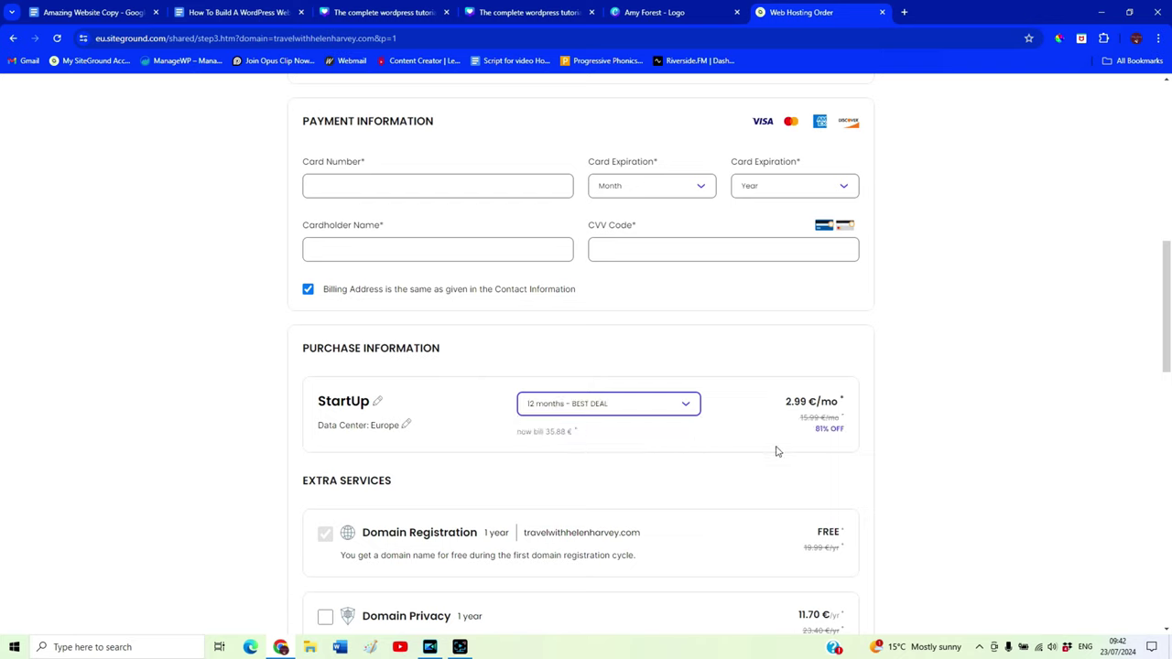
{"action": "scroll", "coordinate": [753, 536], "scroll_direction": "down", "scroll_amount": 2}
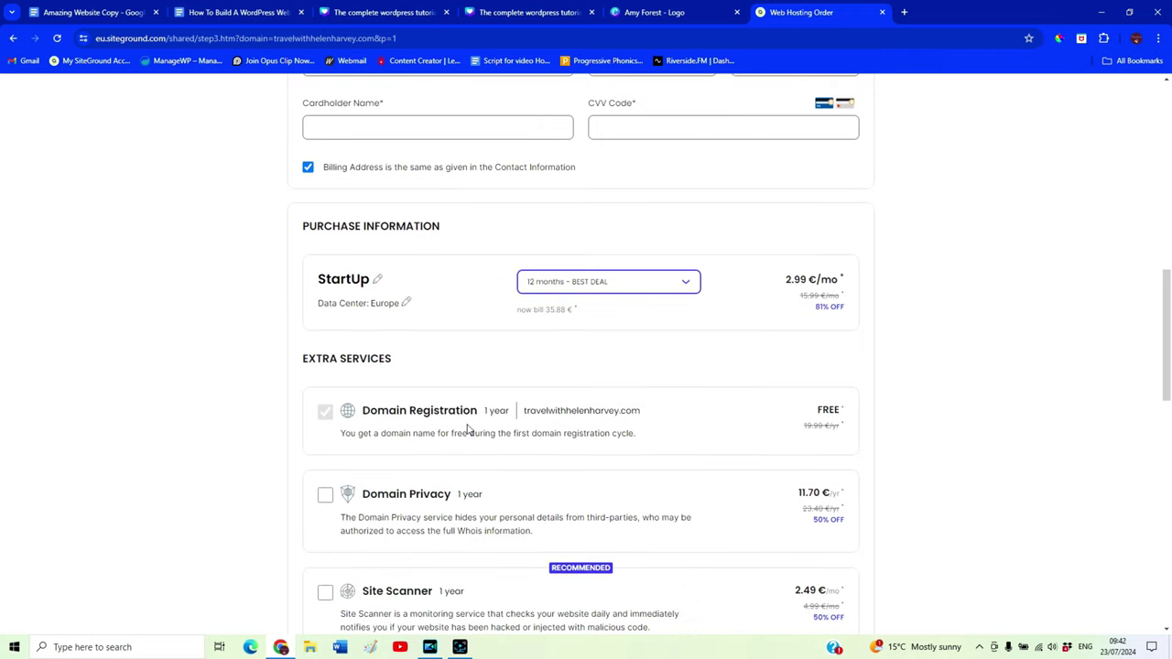
{"action": "scroll", "coordinate": [774, 491], "scroll_direction": "down", "scroll_amount": 4}
{"action": "scroll", "coordinate": [712, 468], "scroll_direction": "down", "scroll_amount": 5}
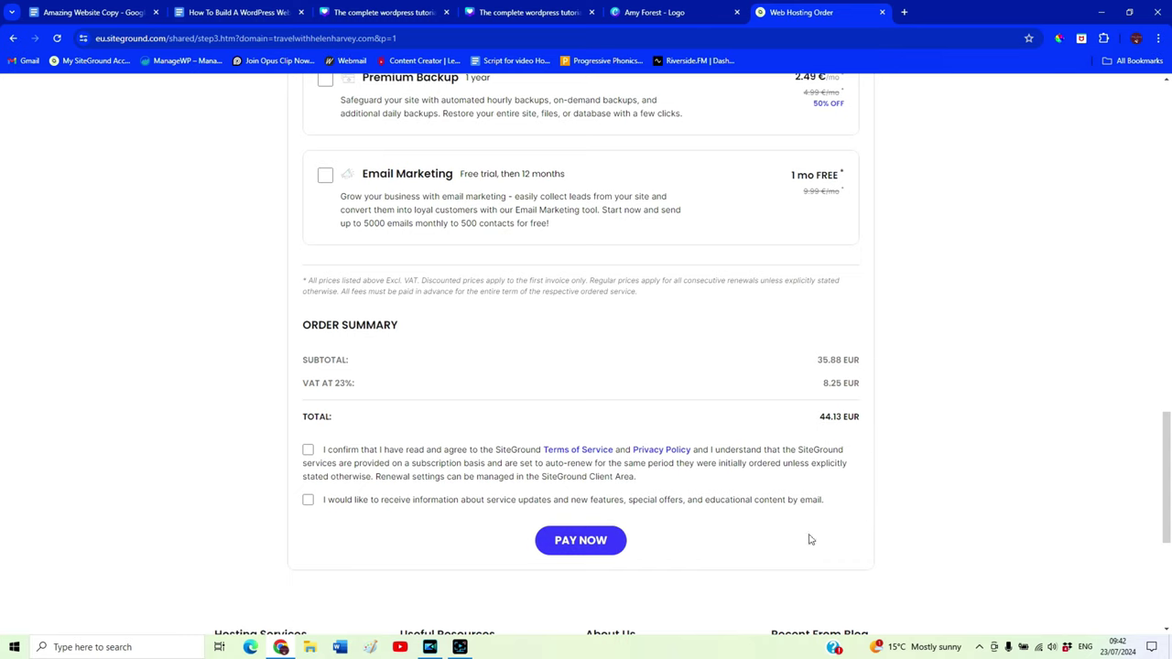
Submit payment for the StartUp hosting order with PAY NOW
{"action": "left_click", "coordinate": [921, 395]}
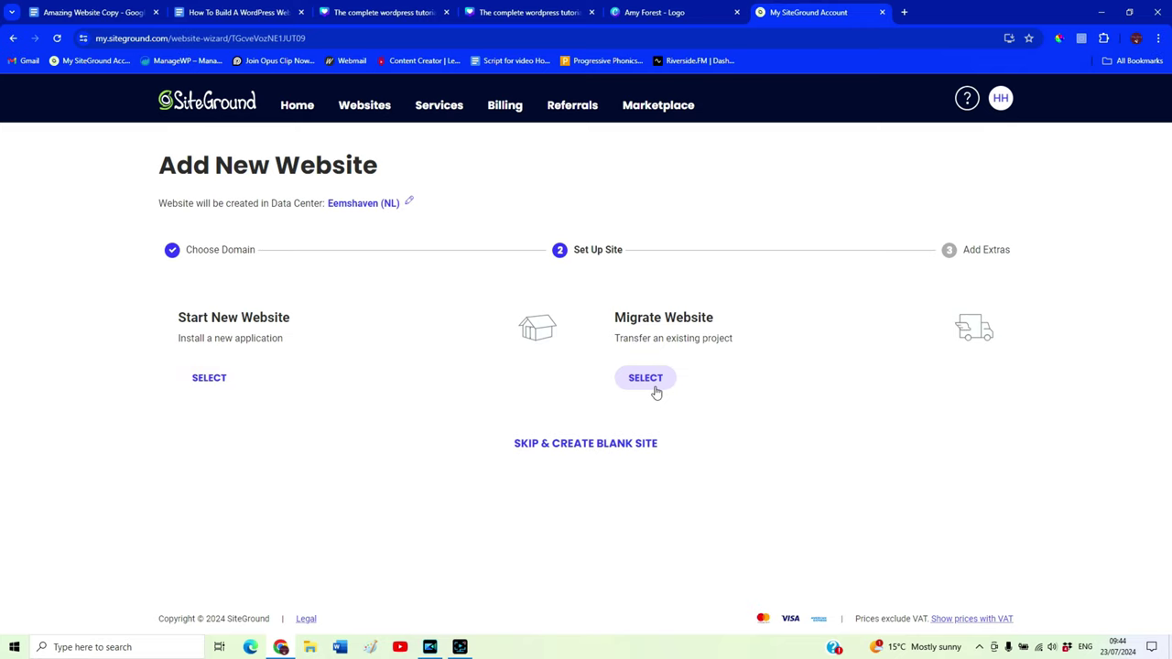
Start a new WooCommerce website, enter the admin login email and password, and continue
{"action": "left_click", "coordinate": [206, 382]}
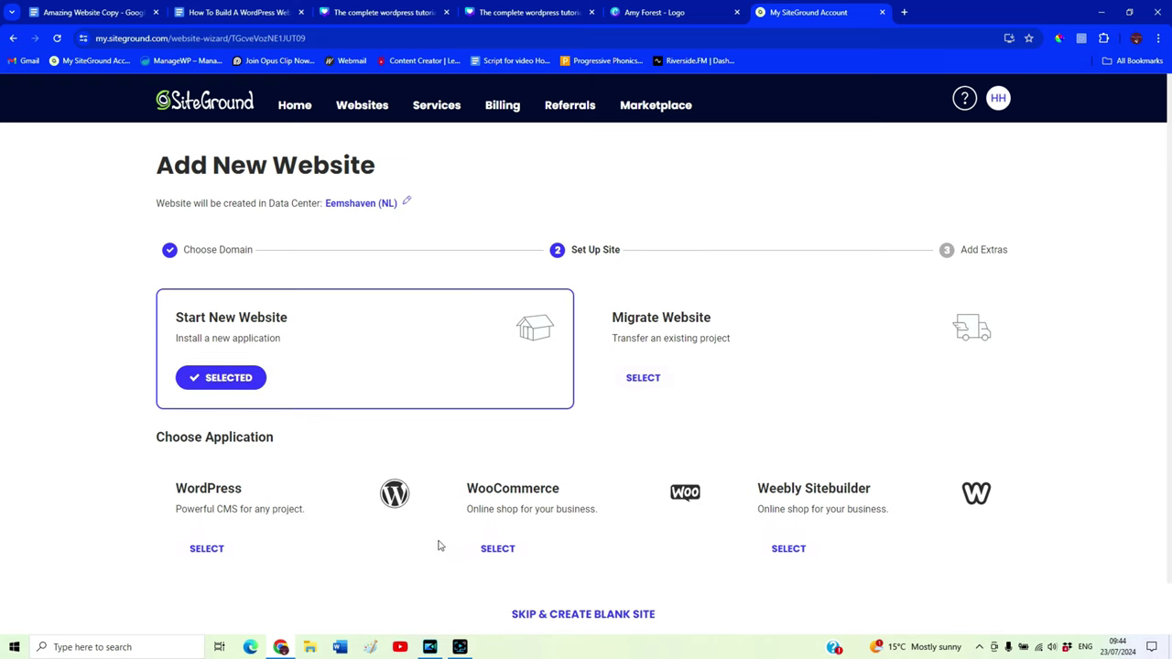
{"action": "scroll", "coordinate": [437, 546], "scroll_direction": "down", "scroll_amount": 1}
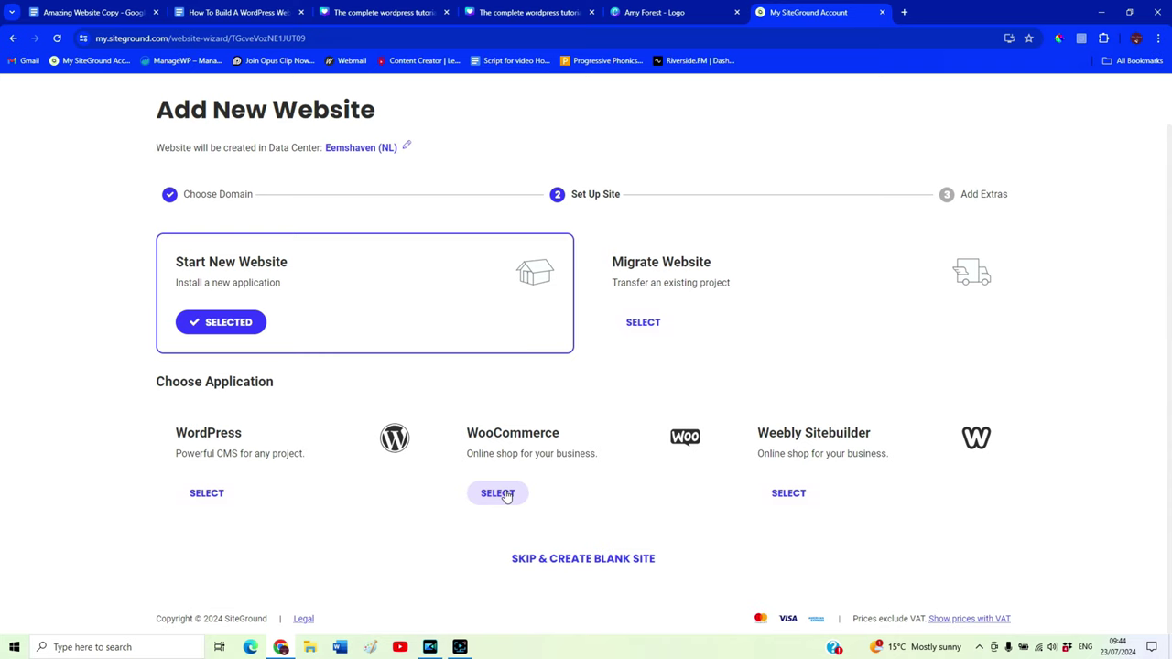
{"action": "left_click", "coordinate": [506, 495]}
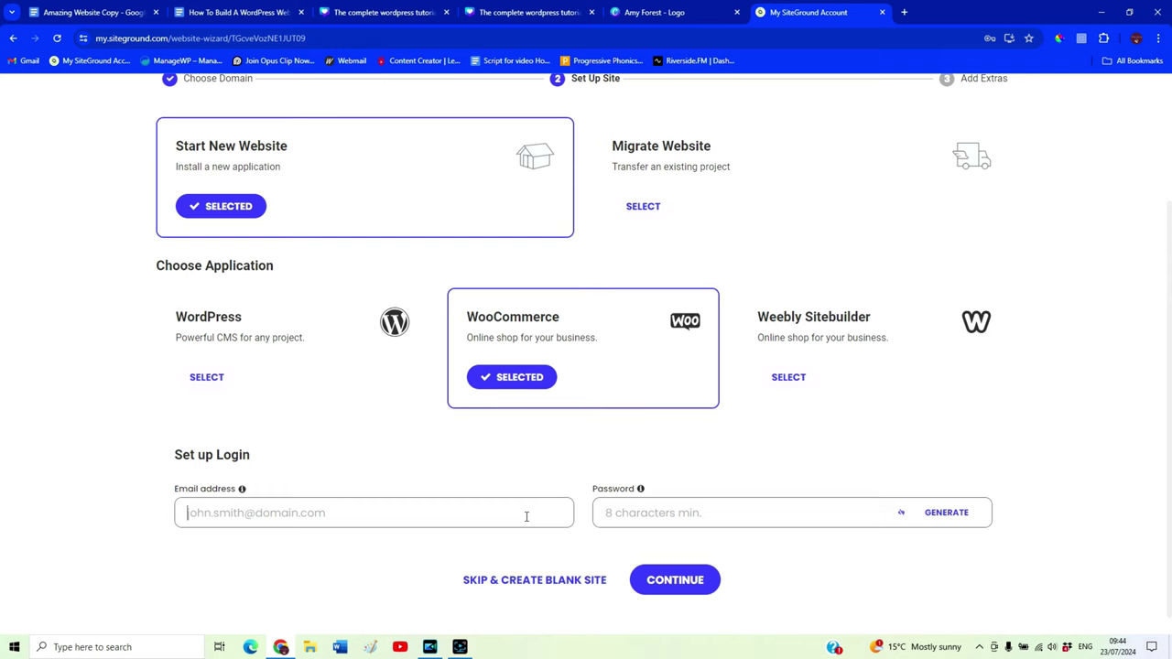
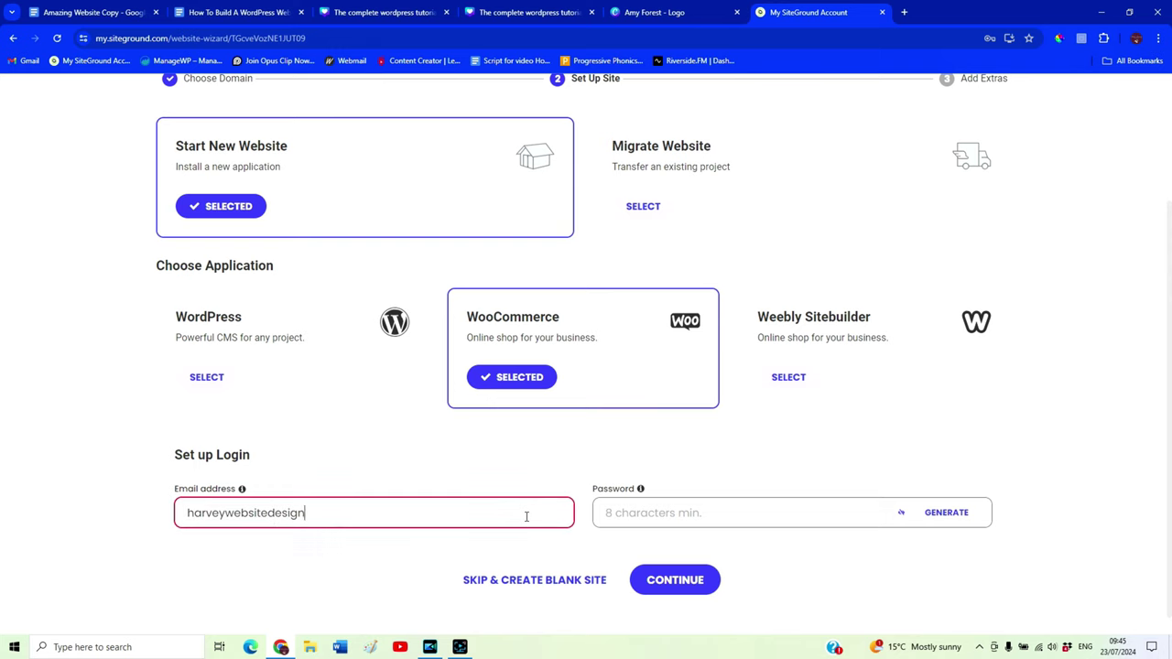
{"action": "left_click", "coordinate": [693, 514]}
{"action": "type", "text": "************"}
{"action": "left_click", "coordinate": [674, 580]}
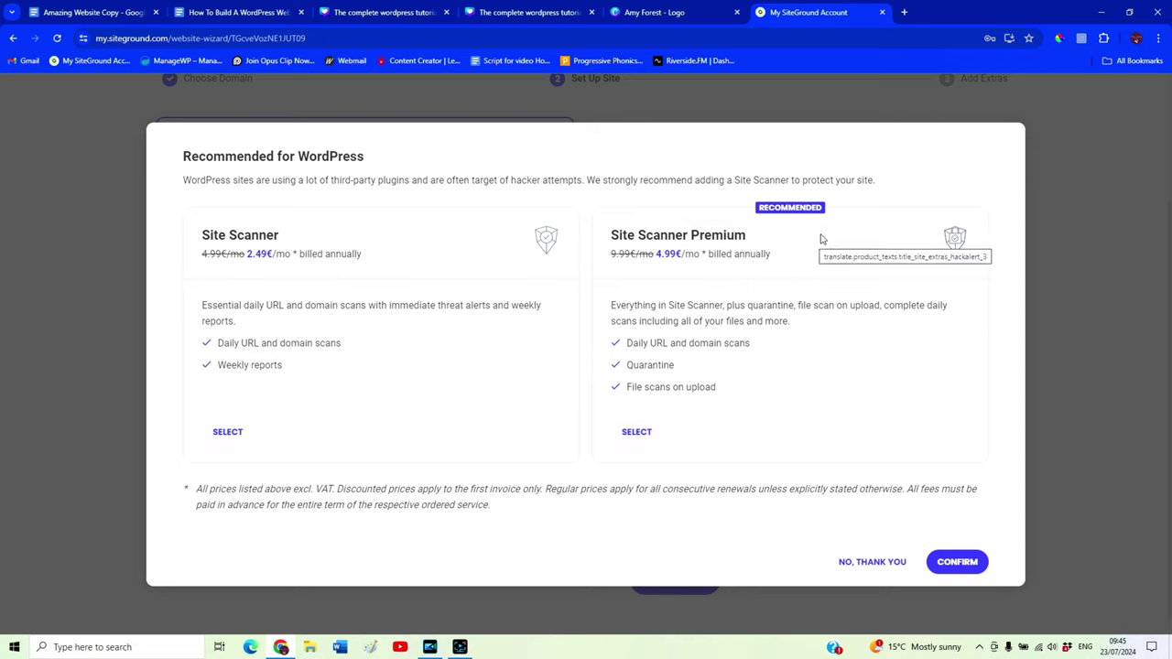
Skip the Site Scanner add-on by confirming without a plan and choosing No, Thank You
{"action": "left_click", "coordinate": [961, 567]}
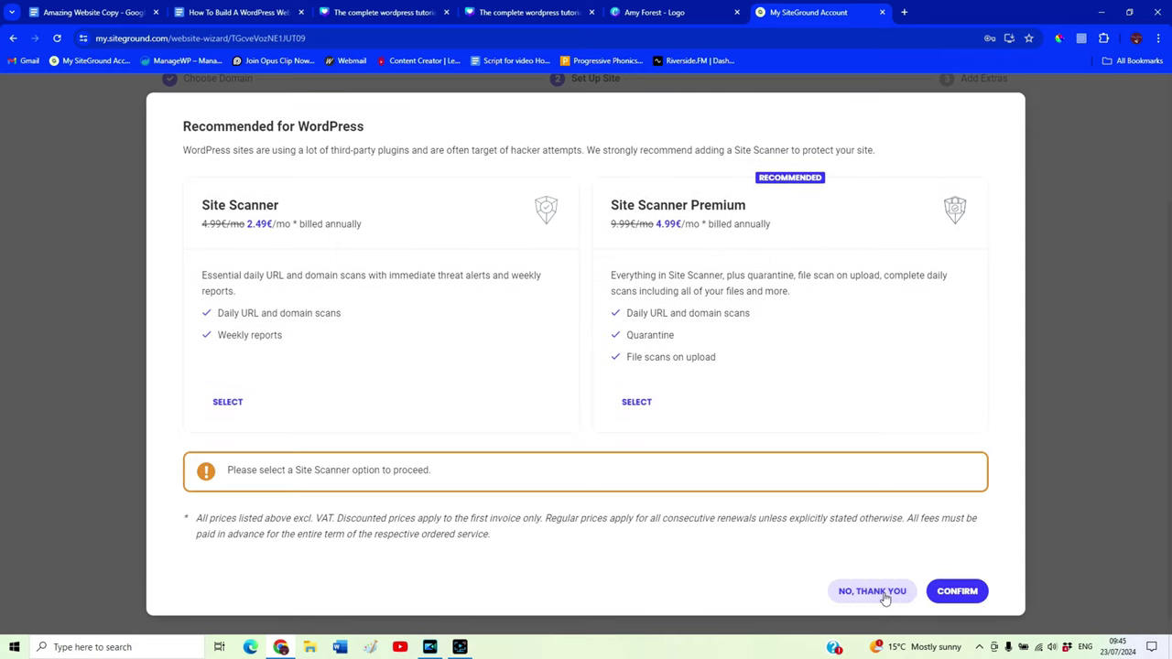
{"action": "left_click", "coordinate": [881, 593]}
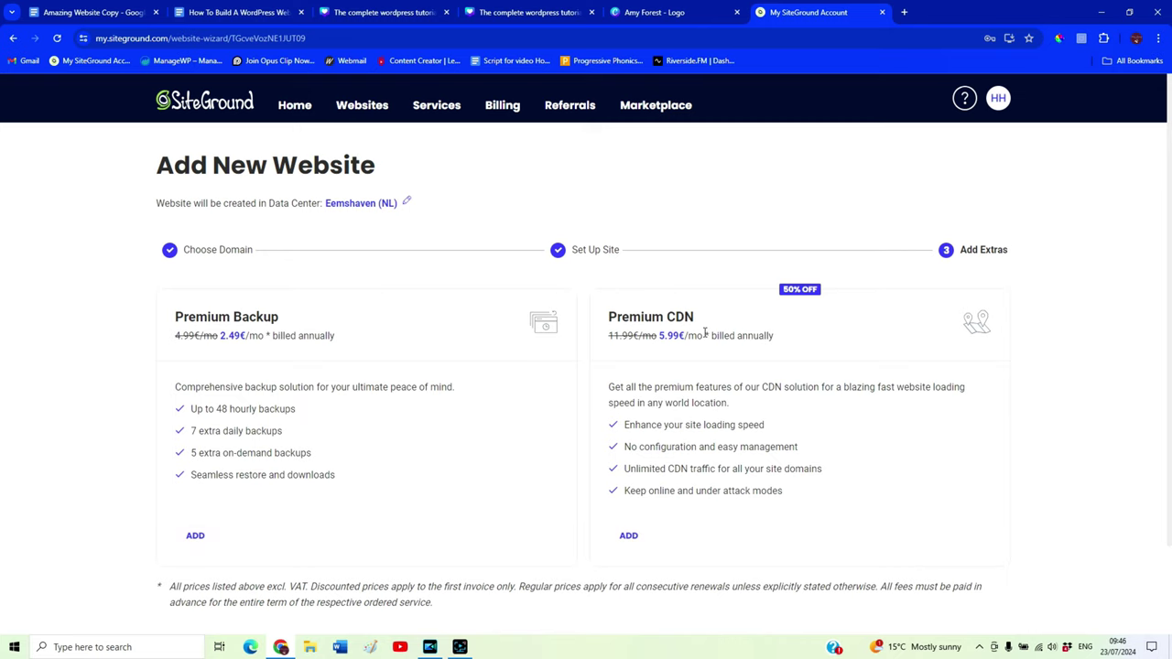
Finish setup with no extras, creating the WooCommerce site on its temporary sg-host.com domain
{"action": "scroll", "coordinate": [1014, 419], "scroll_direction": "down", "scroll_amount": 2}
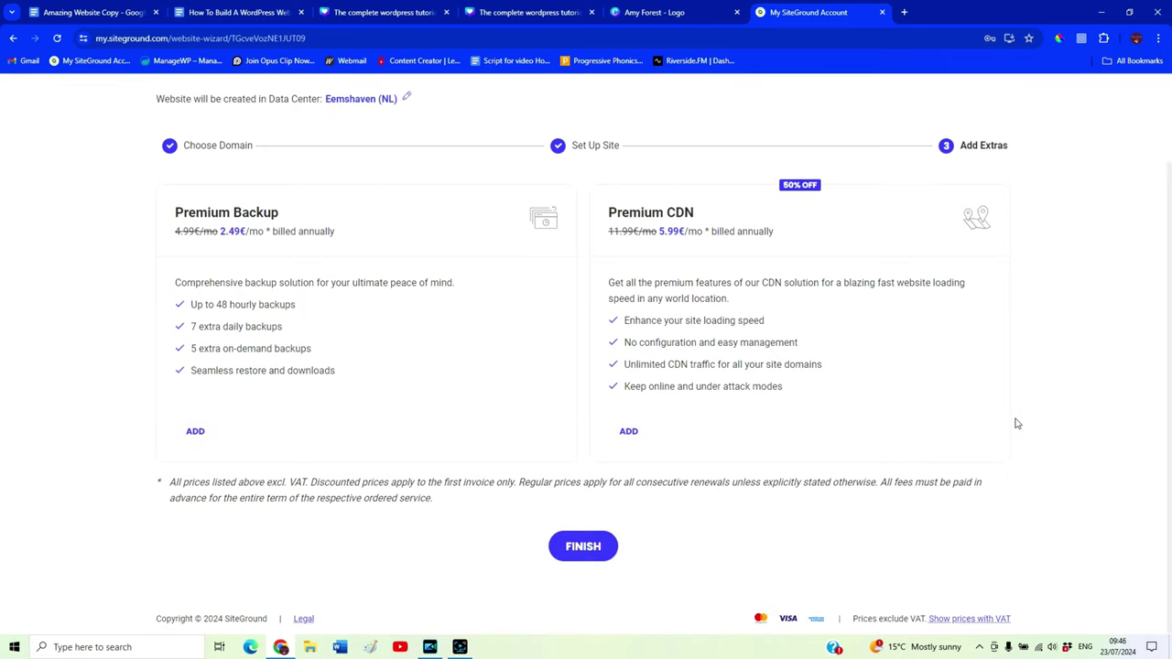
{"action": "left_click", "coordinate": [597, 549]}
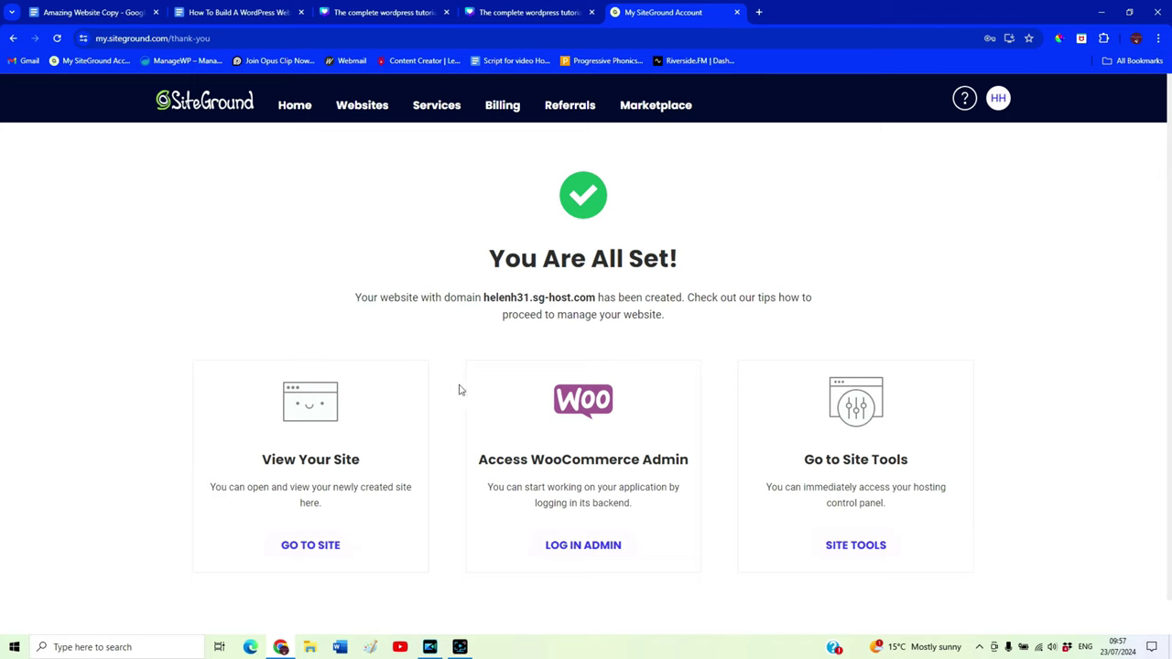
Launch the site admin, then replace the wp_auto_login path with 'admin' in the address bar
{"action": "left_click", "coordinate": [581, 547]}
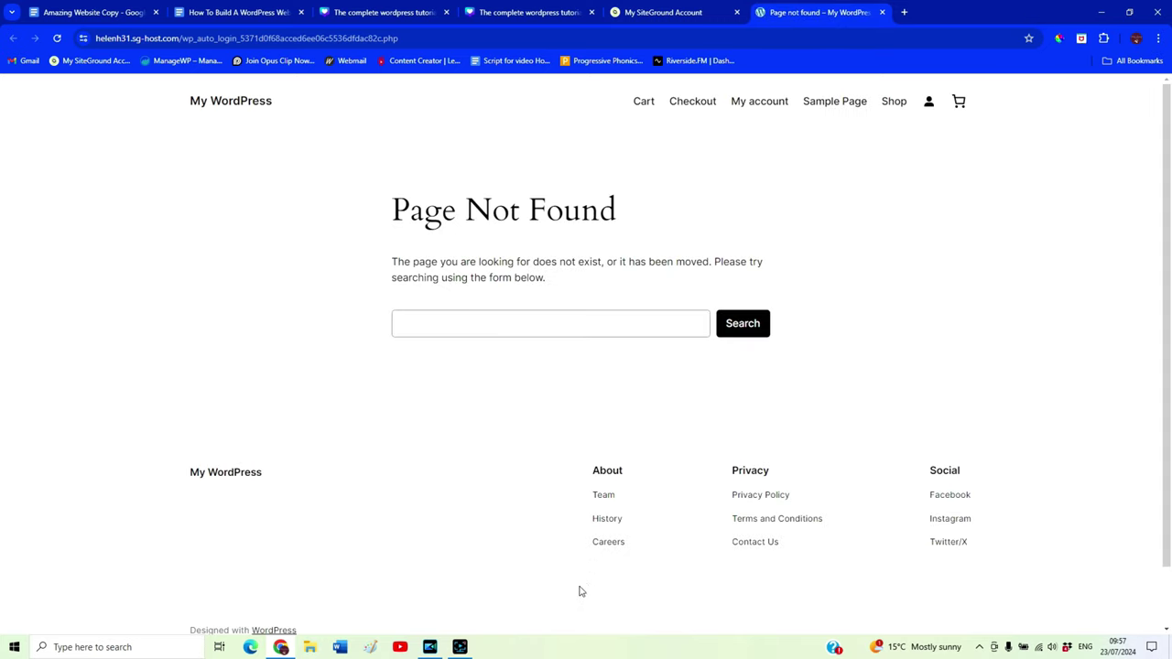
{"action": "left_click", "coordinate": [420, 39]}
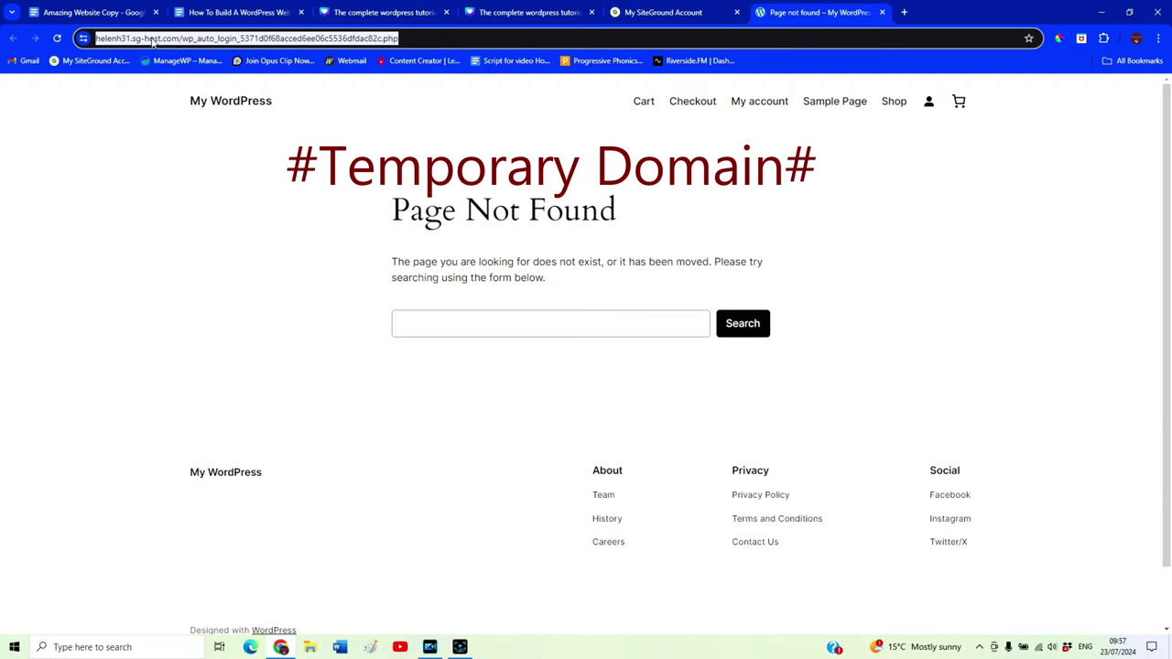
{"action": "left_click", "coordinate": [210, 40]}
{"action": "left_click_drag", "start_coordinate": [426, 38], "coordinate": [209, 39]}
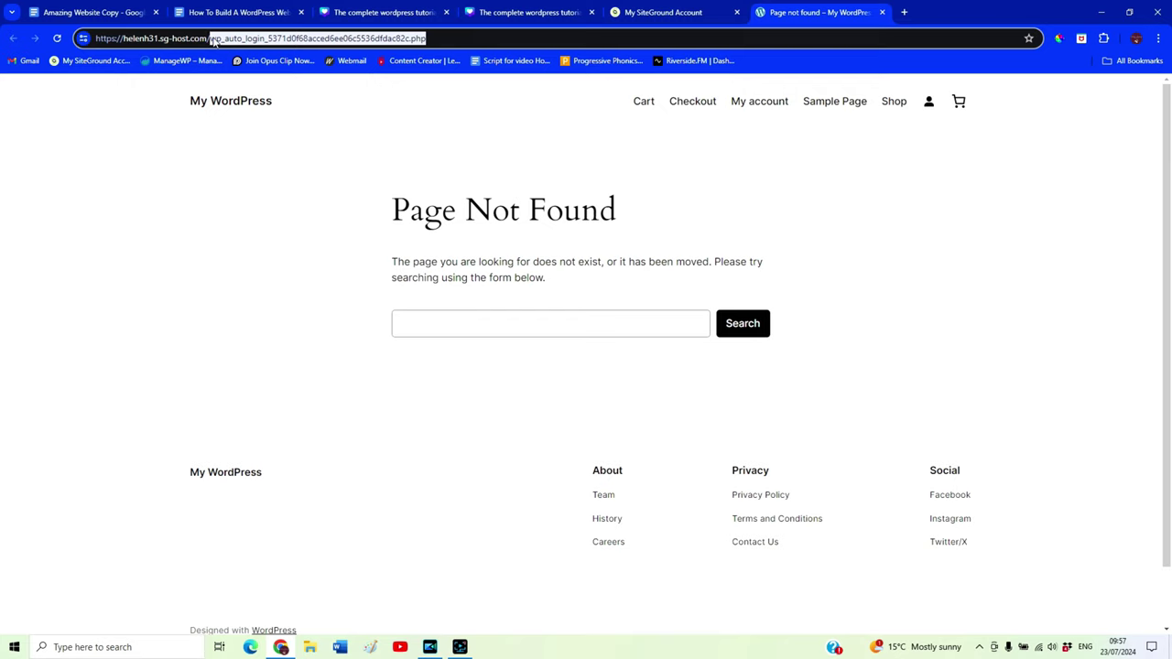
{"action": "type", "text": "admin"}
{"action": "key", "text": "Return"}
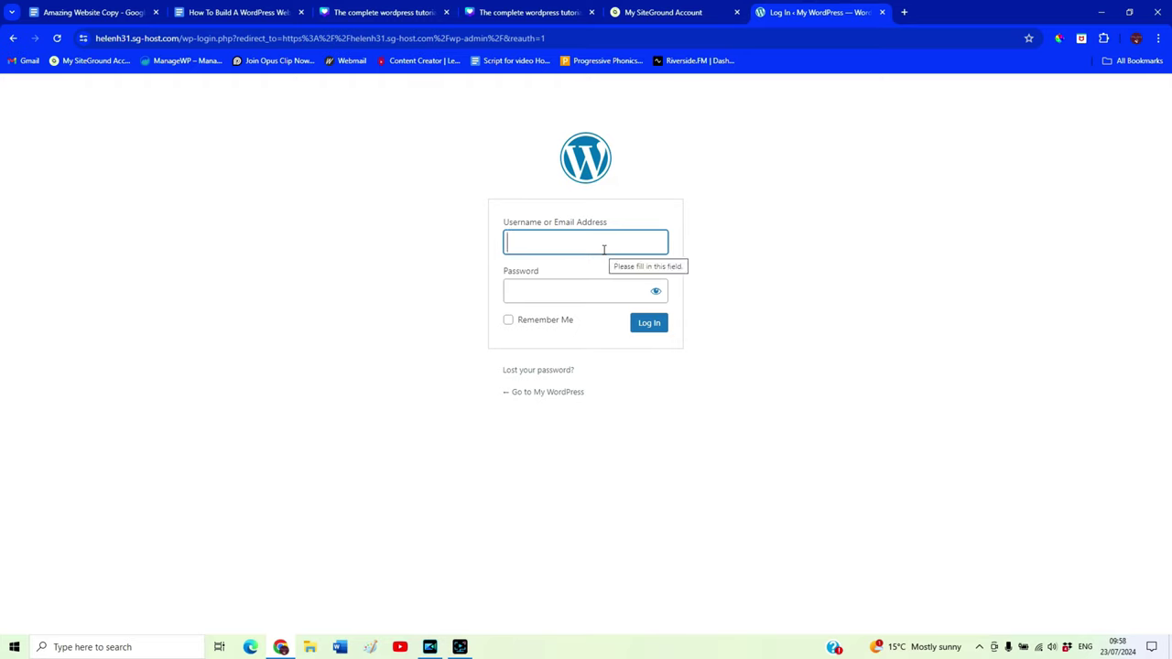
Enter the admin e-mail address as the username and paste in the account password
{"action": "key", "text": "Tab"}
{"action": "key", "text": "ctrl+v"}
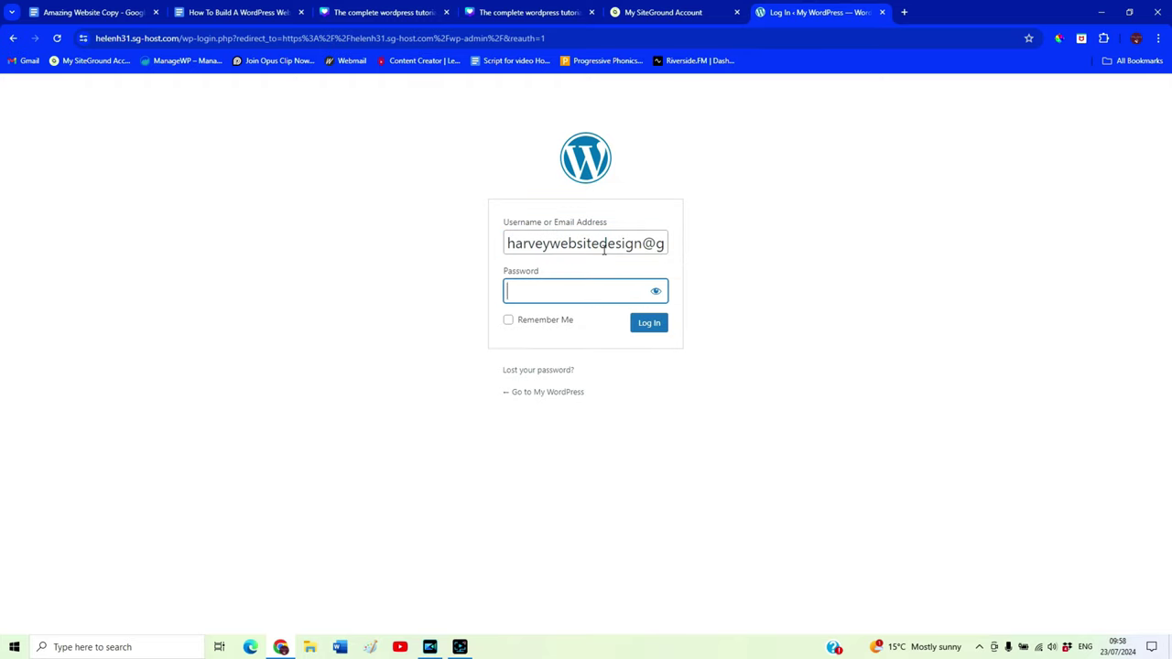
{"action": "type", "text": "••"}
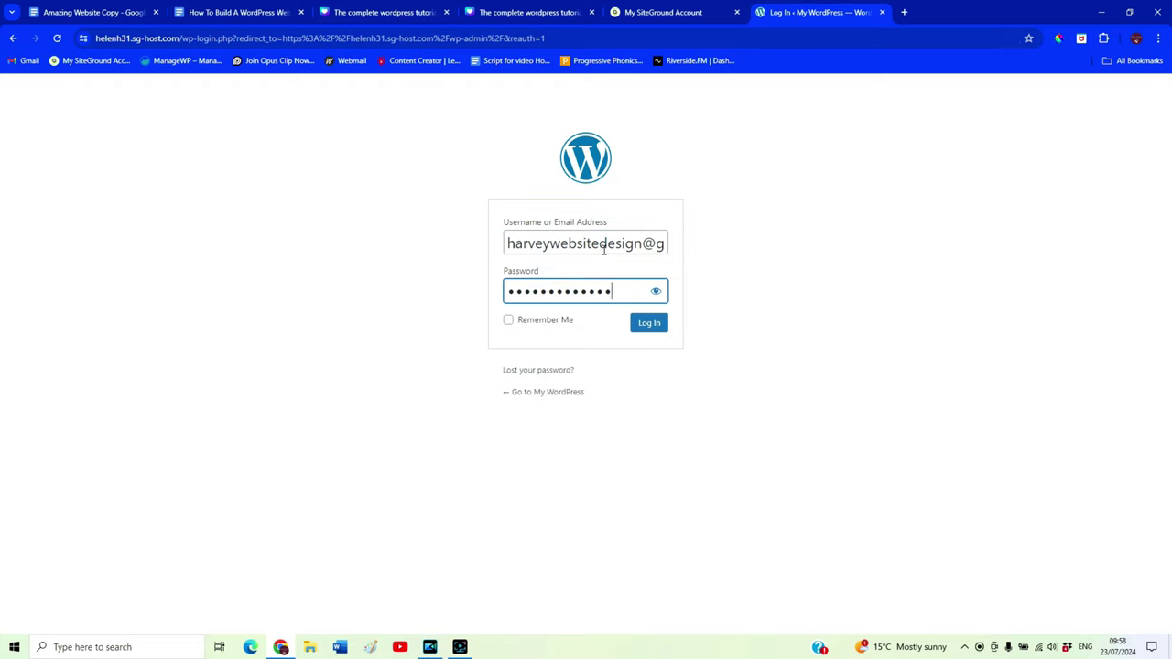
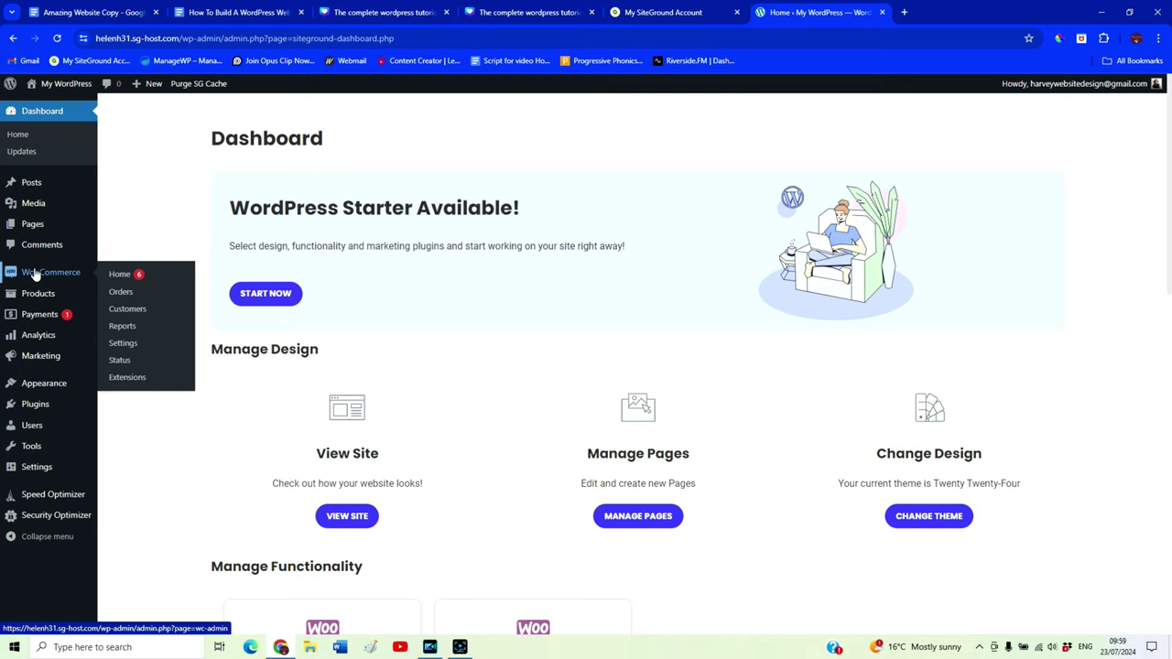
Search the WordPress theme directory for the Astra theme
{"action": "mouse_move", "coordinate": [30, 186]}
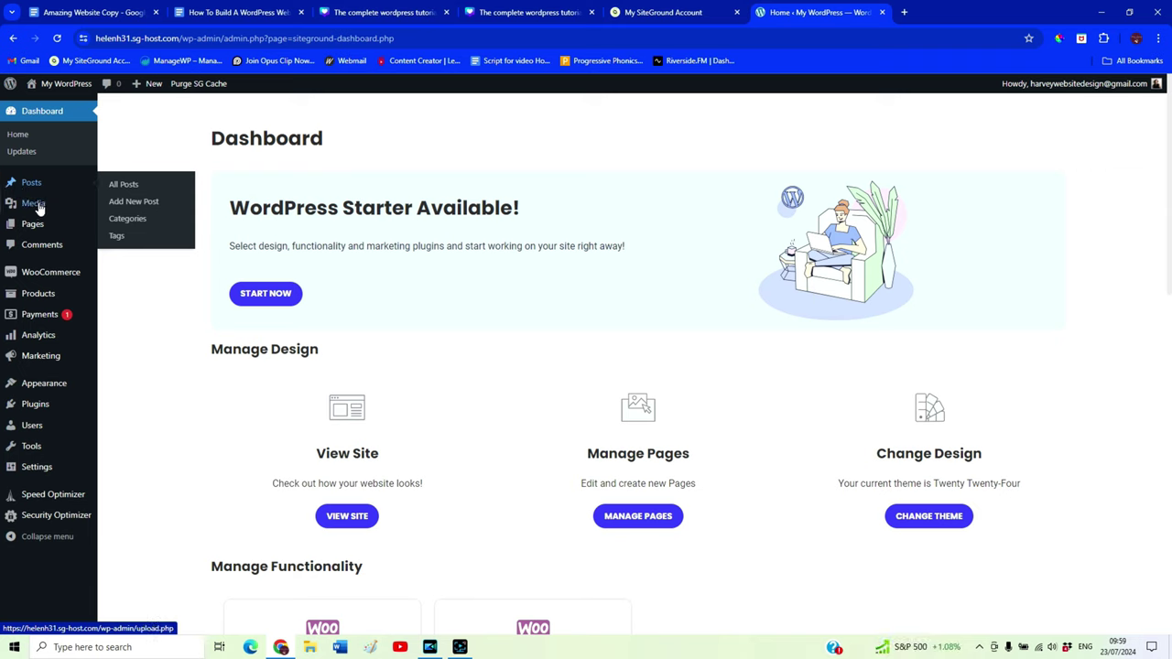
{"action": "mouse_move", "coordinate": [43, 212]}
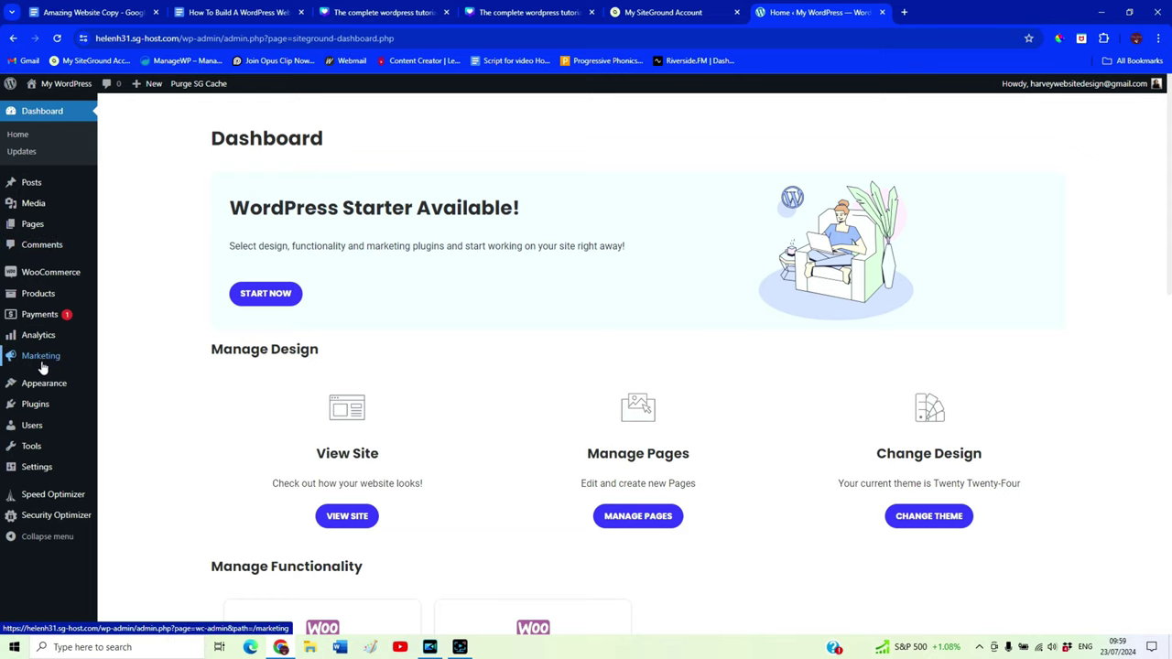
{"action": "mouse_move", "coordinate": [42, 367]}
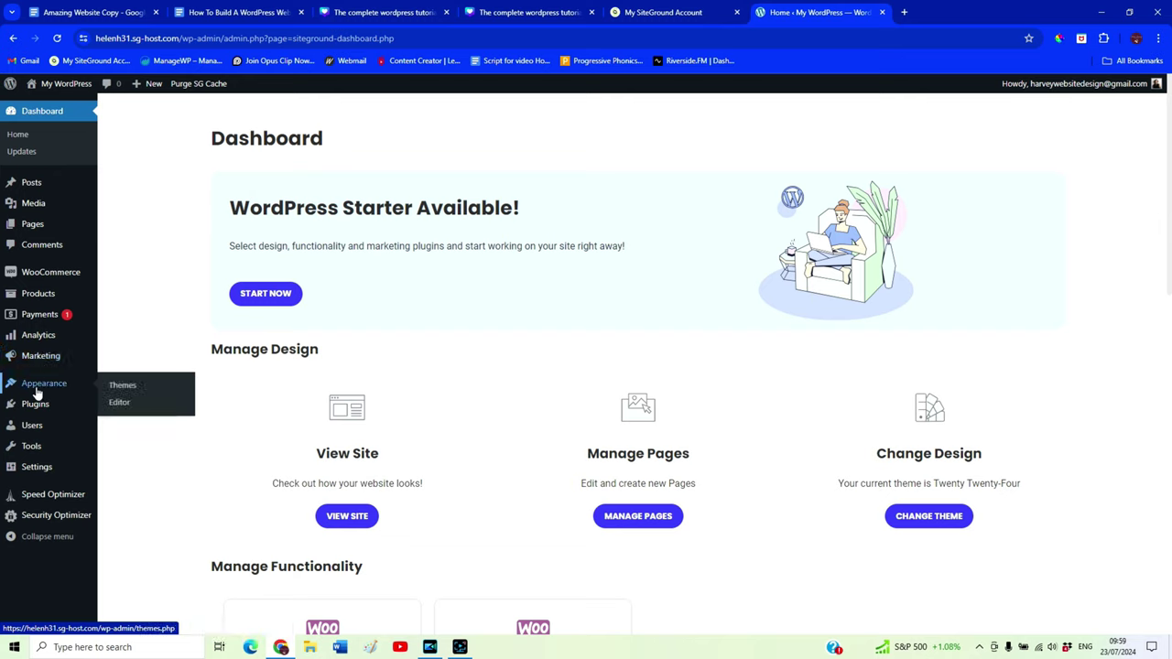
{"action": "mouse_move", "coordinate": [34, 408]}
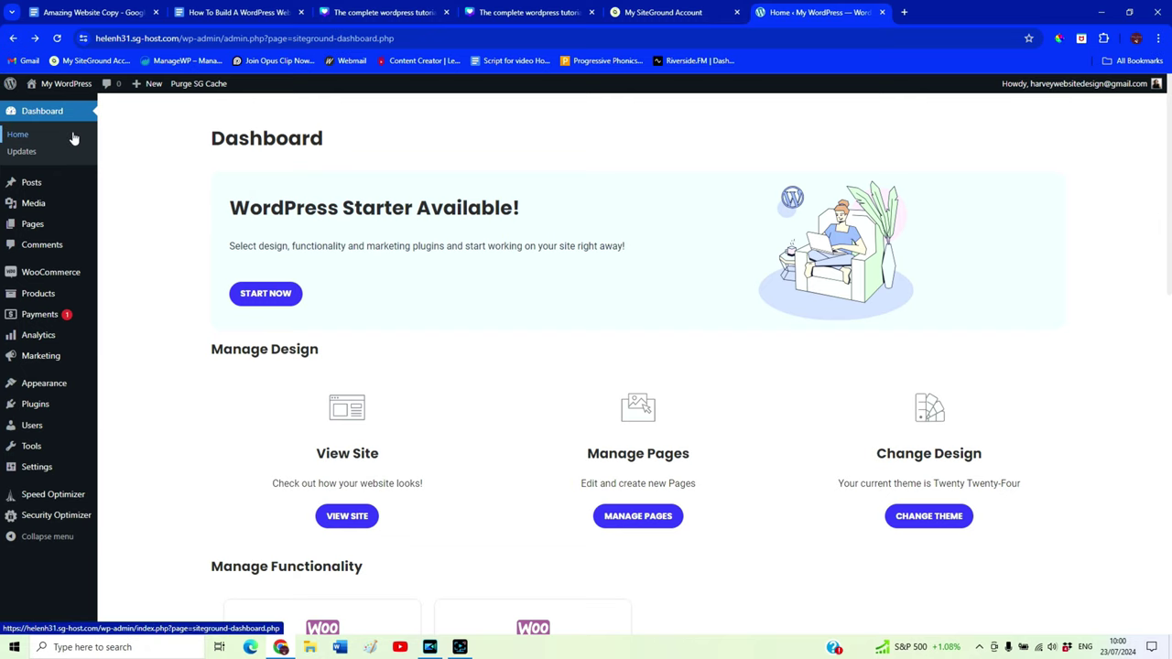
{"action": "left_click", "coordinate": [50, 389]}
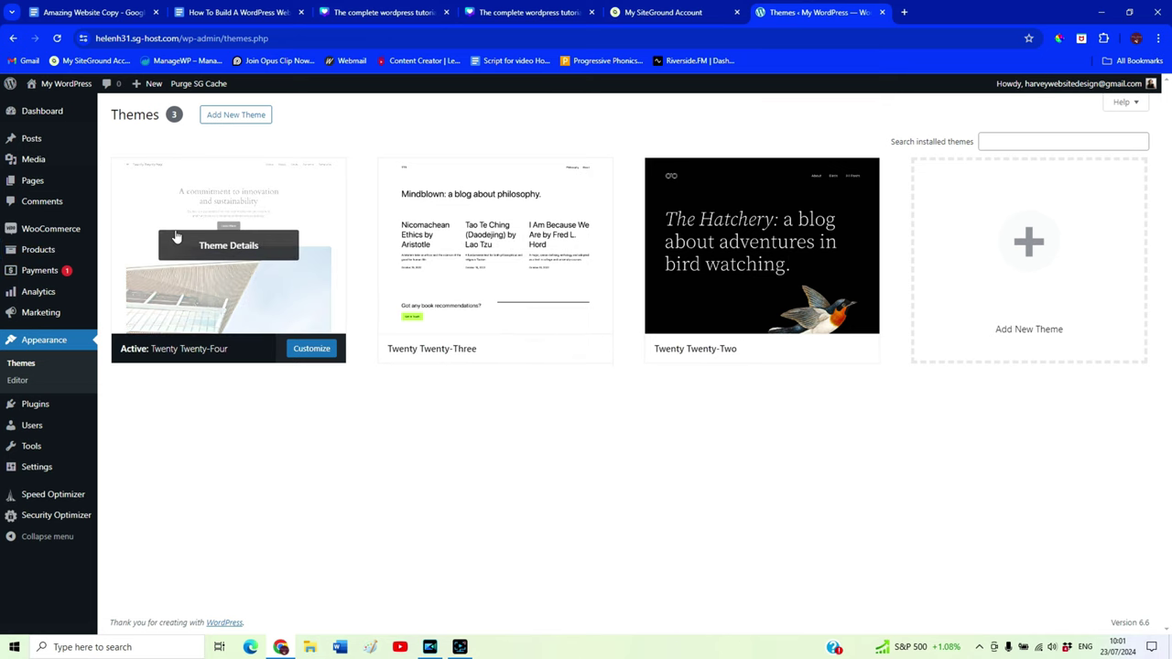
{"action": "left_click", "coordinate": [246, 117]}
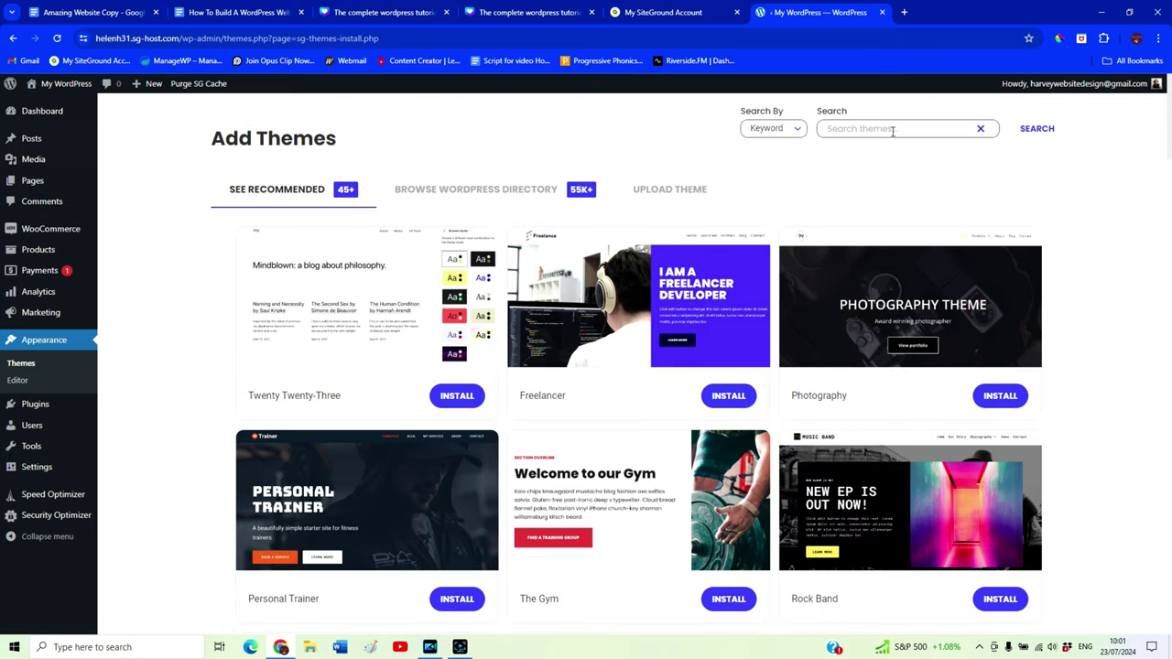
{"action": "type", "text": "astro"}
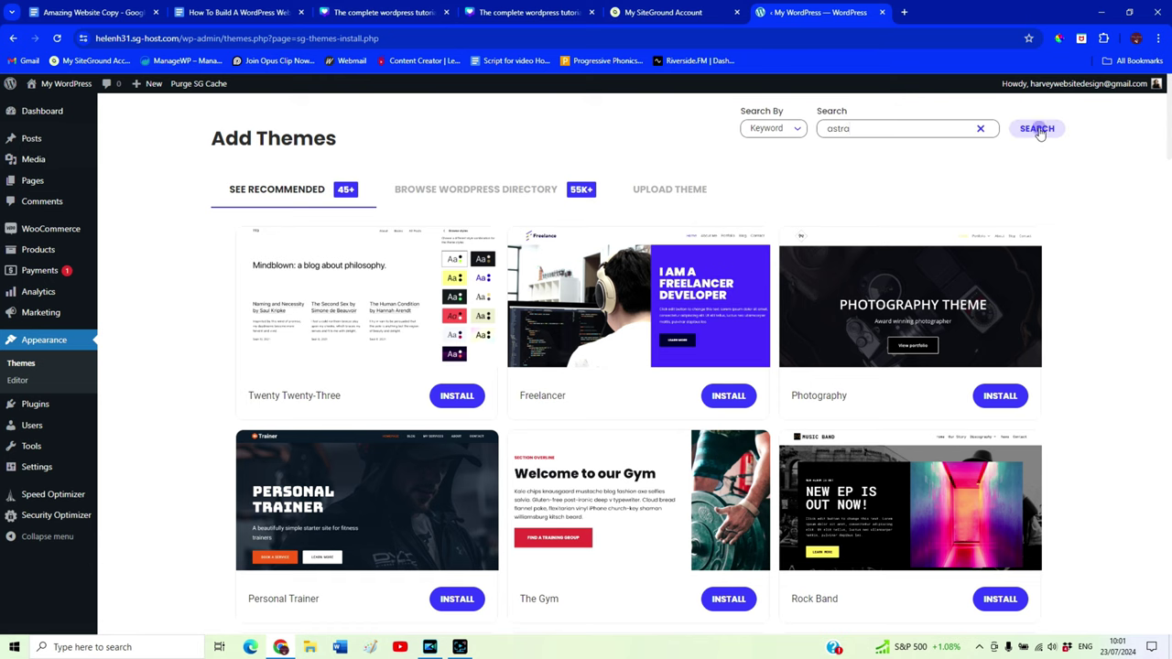
{"action": "left_click", "coordinate": [1037, 129]}
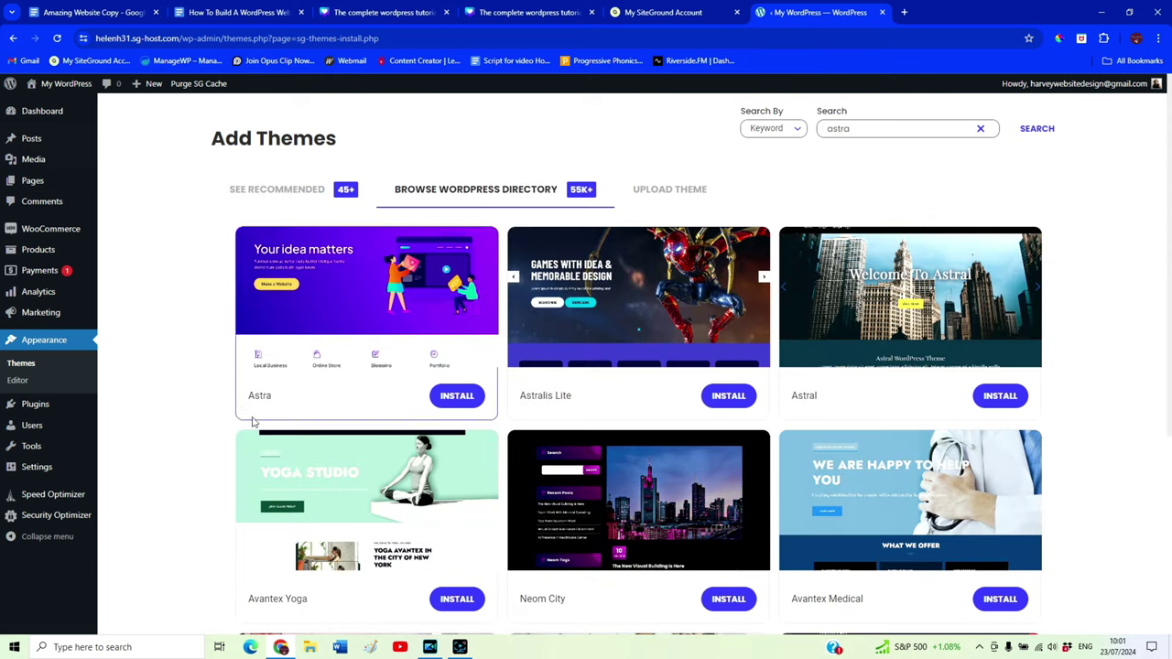
Install and activate Astra, then open its live preview in the Customizer
{"action": "left_click", "coordinate": [457, 399]}
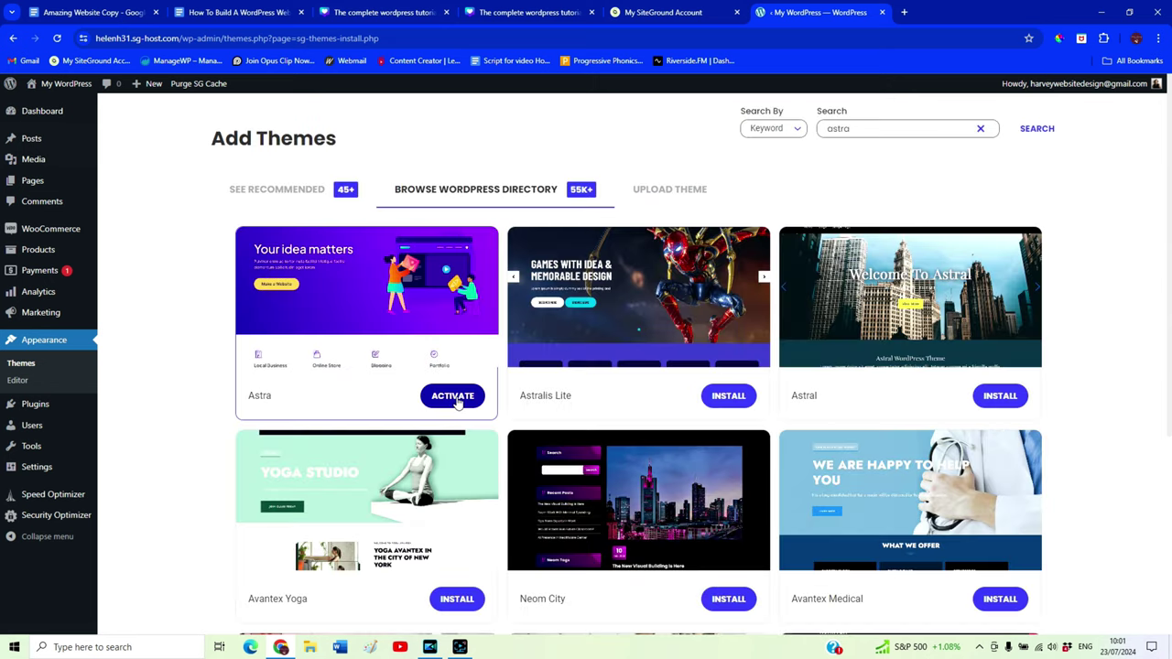
{"action": "left_click", "coordinate": [453, 396]}
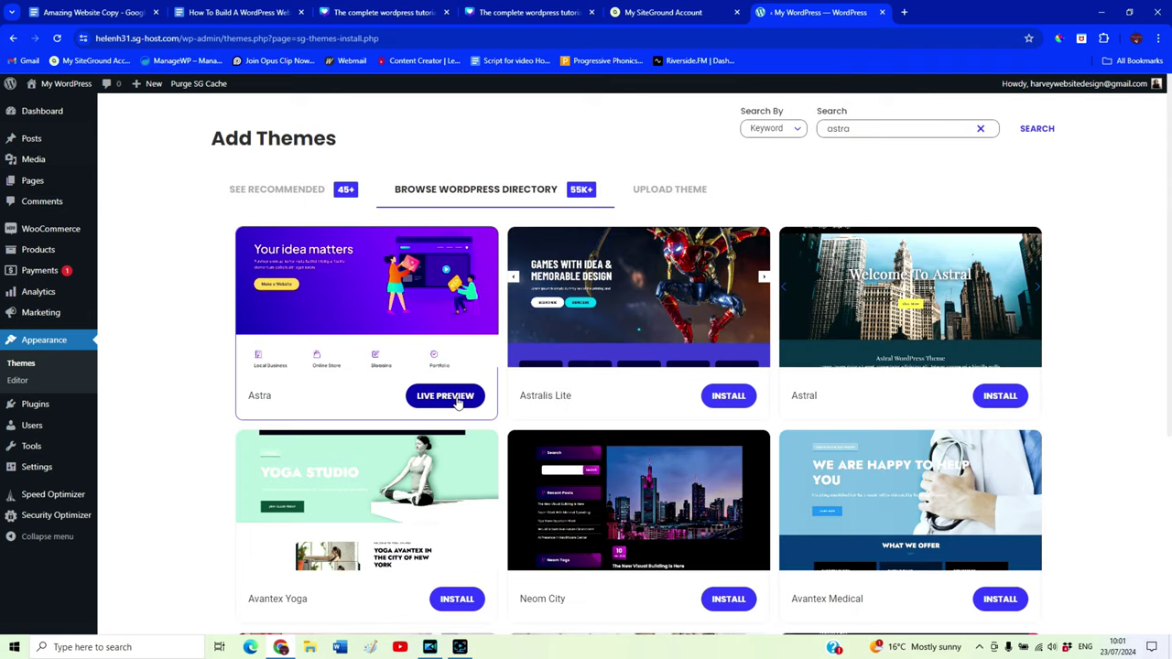
{"action": "left_click", "coordinate": [456, 401]}
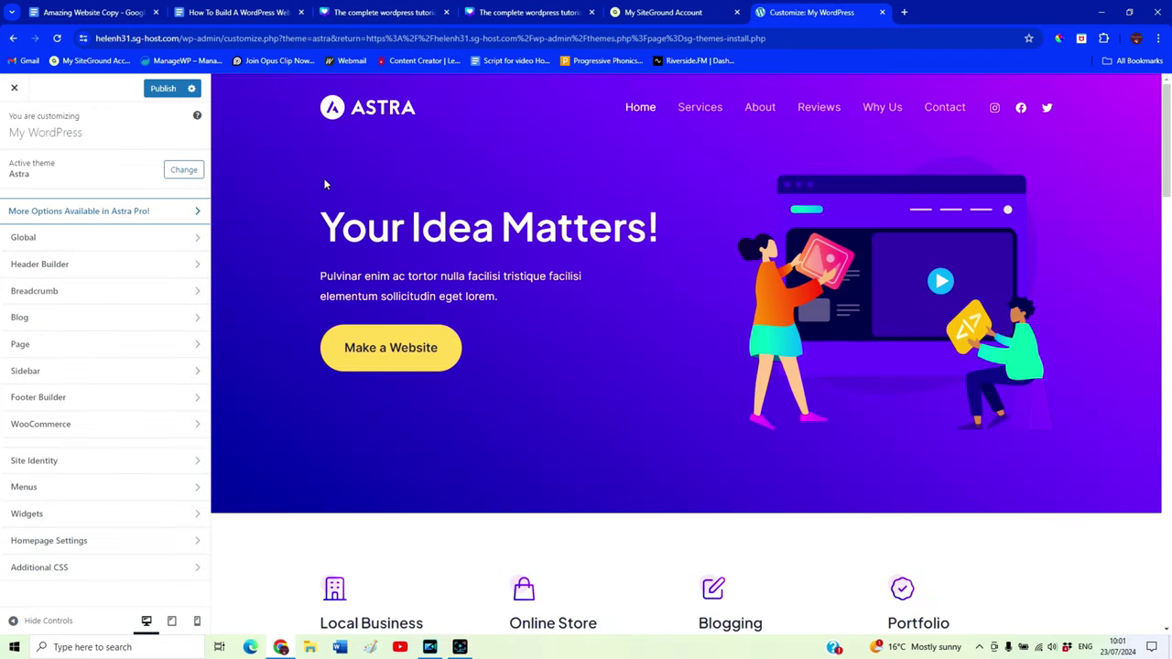
Open Site Identity's Site Title & Logo settings in the Astra Customizer
{"action": "scroll", "coordinate": [1021, 362], "scroll_direction": "down", "scroll_amount": 5}
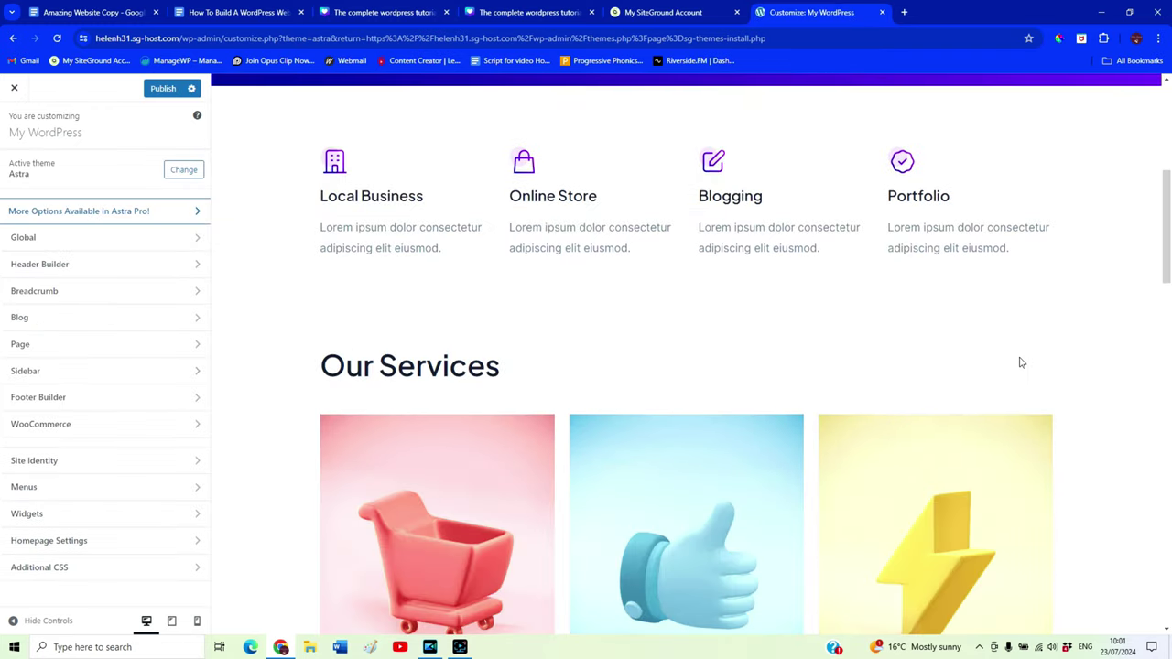
{"action": "scroll", "coordinate": [1022, 363], "scroll_direction": "down", "scroll_amount": 8}
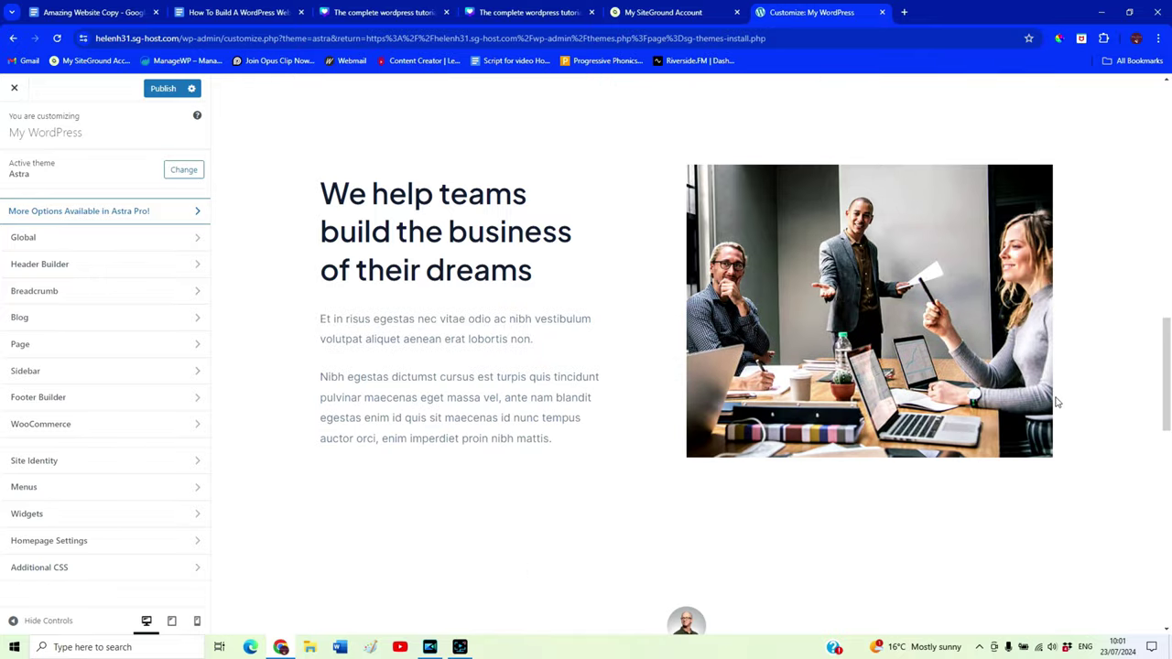
{"action": "left_click_drag", "start_coordinate": [1166, 412], "coordinate": [1135, 129]}
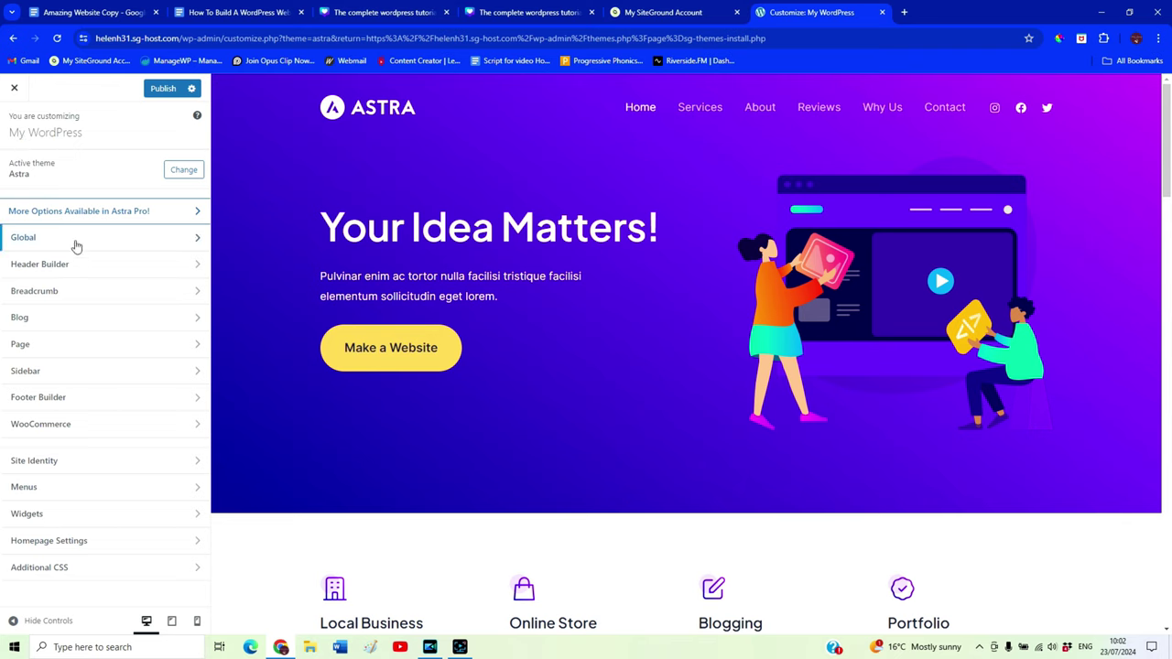
{"action": "left_click", "coordinate": [81, 469]}
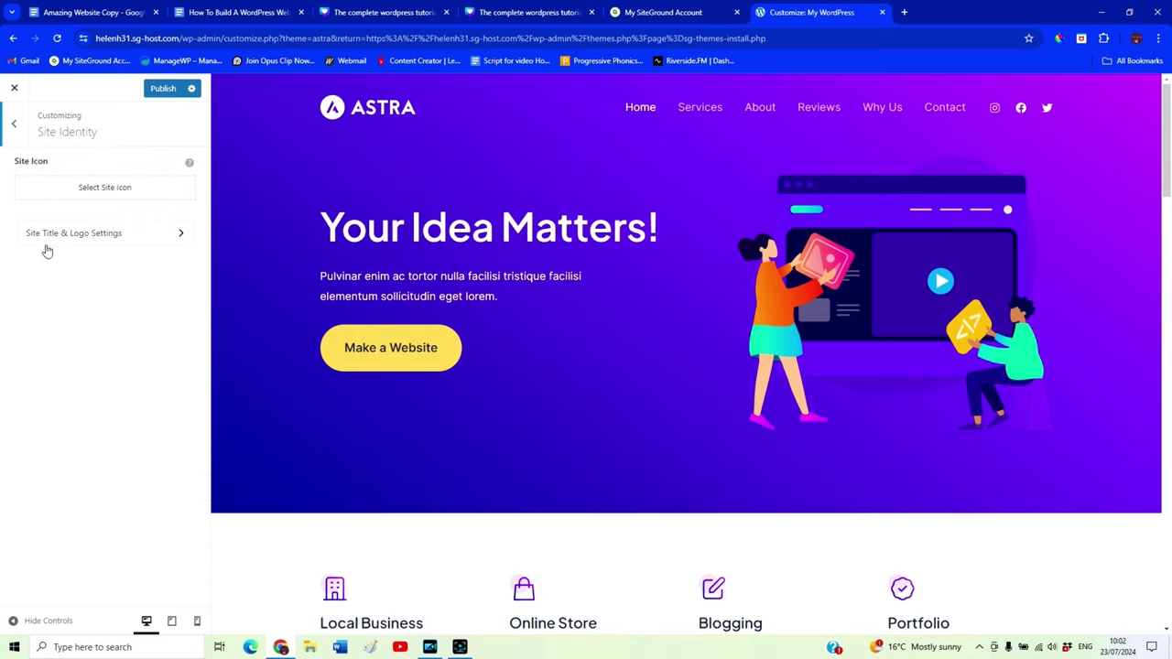
{"action": "left_click", "coordinate": [173, 240]}
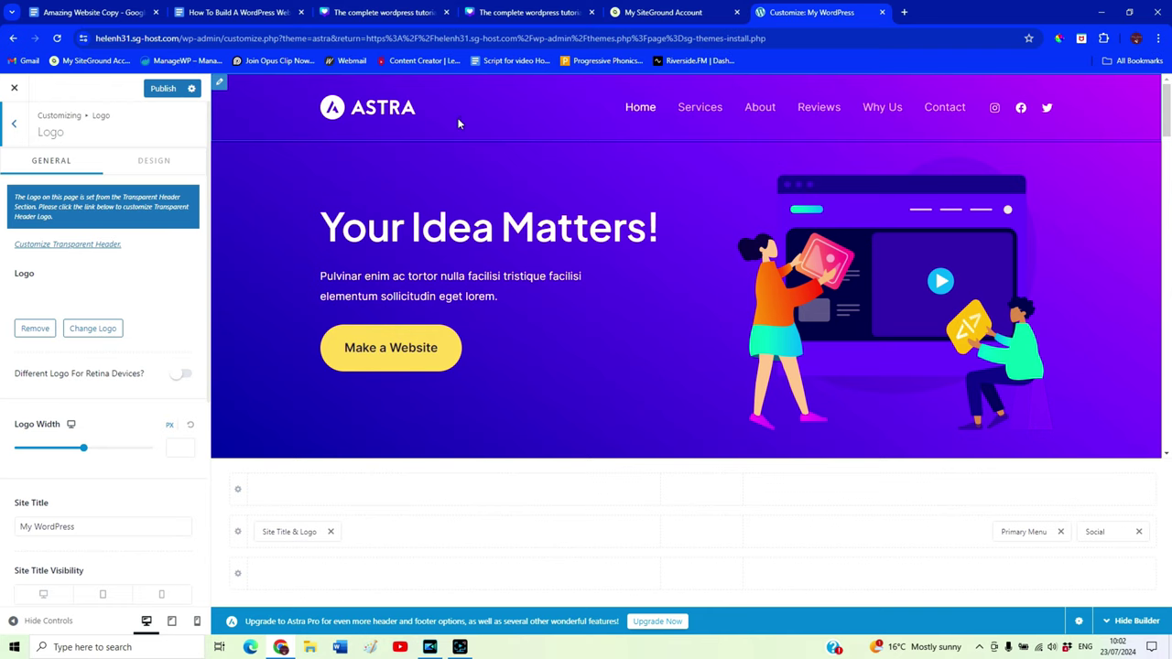
Start replacing the site logo and browse up to the logo files' folder
{"action": "left_click", "coordinate": [90, 331]}
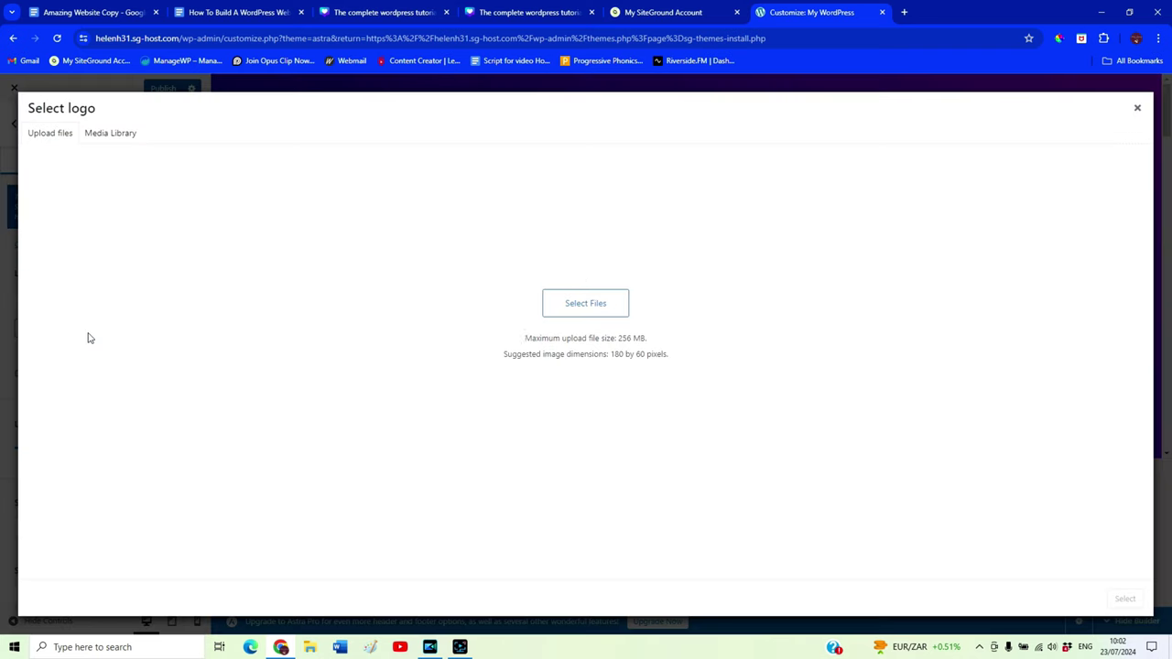
{"action": "left_click", "coordinate": [555, 340]}
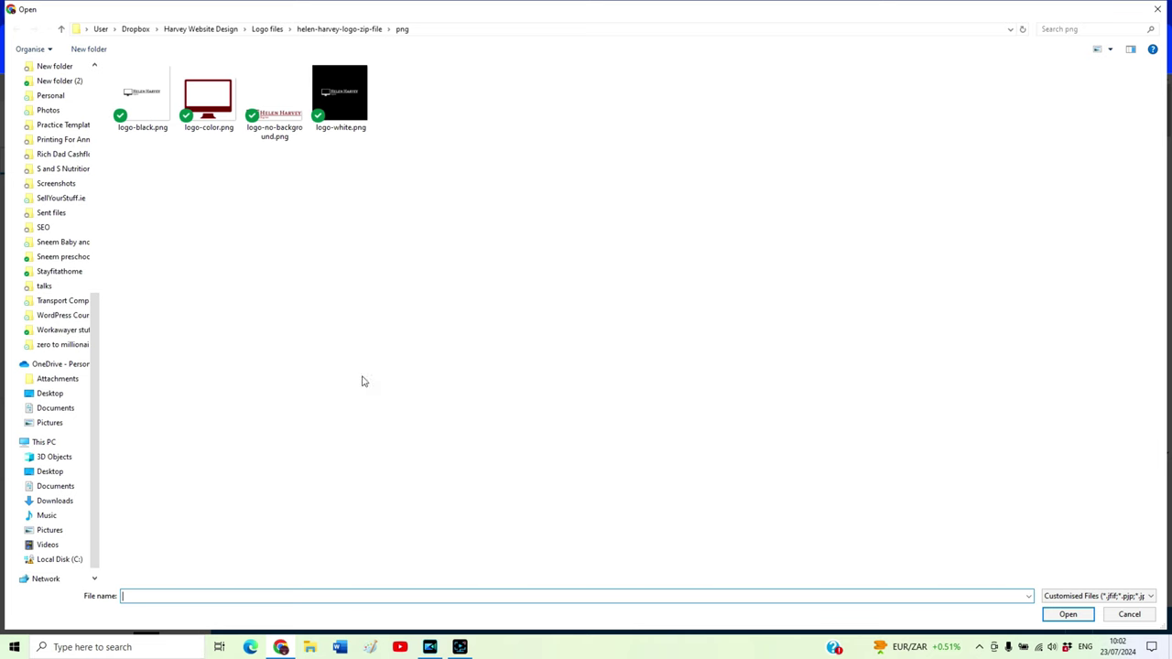
{"action": "left_click", "coordinate": [269, 28]}
{"action": "left_click", "coordinate": [216, 32]}
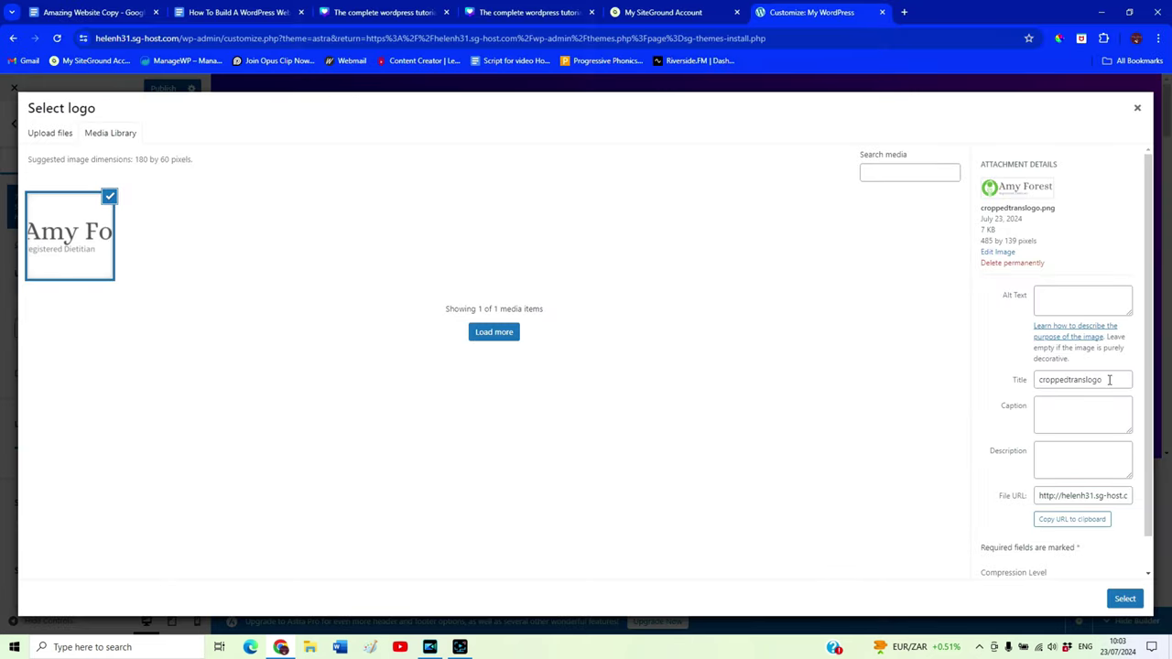
Title the logo image with the dietitian's logo name, reuse it as alt text, and skip cropping
{"action": "left_click_drag", "start_coordinate": [1107, 379], "coordinate": [1036, 379]}
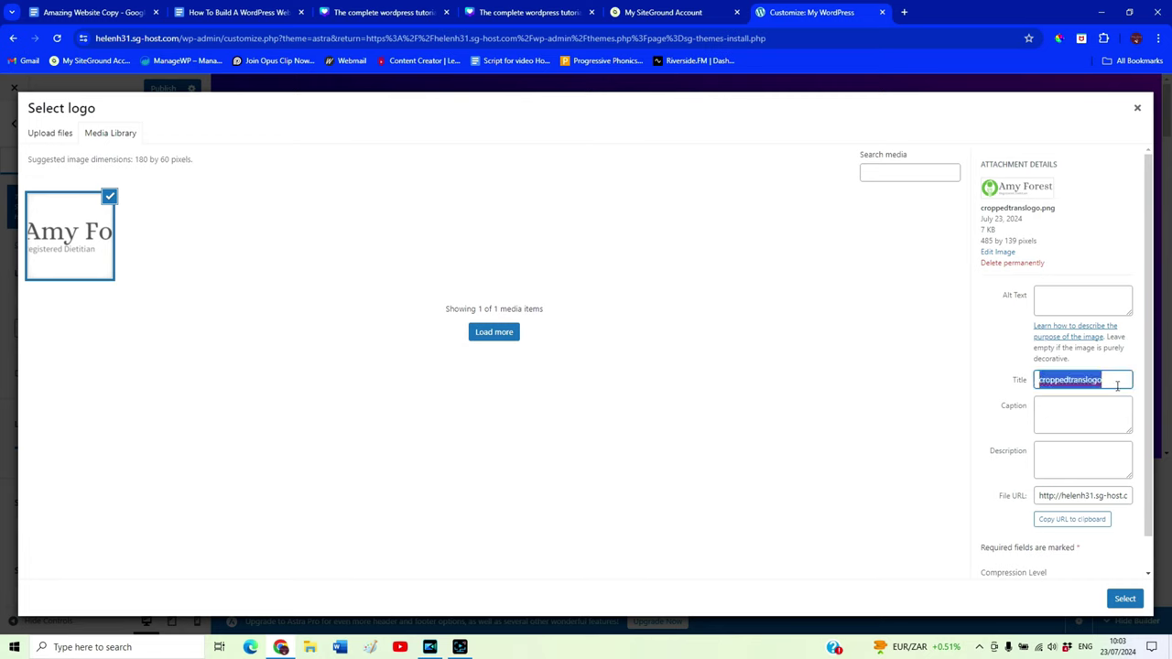
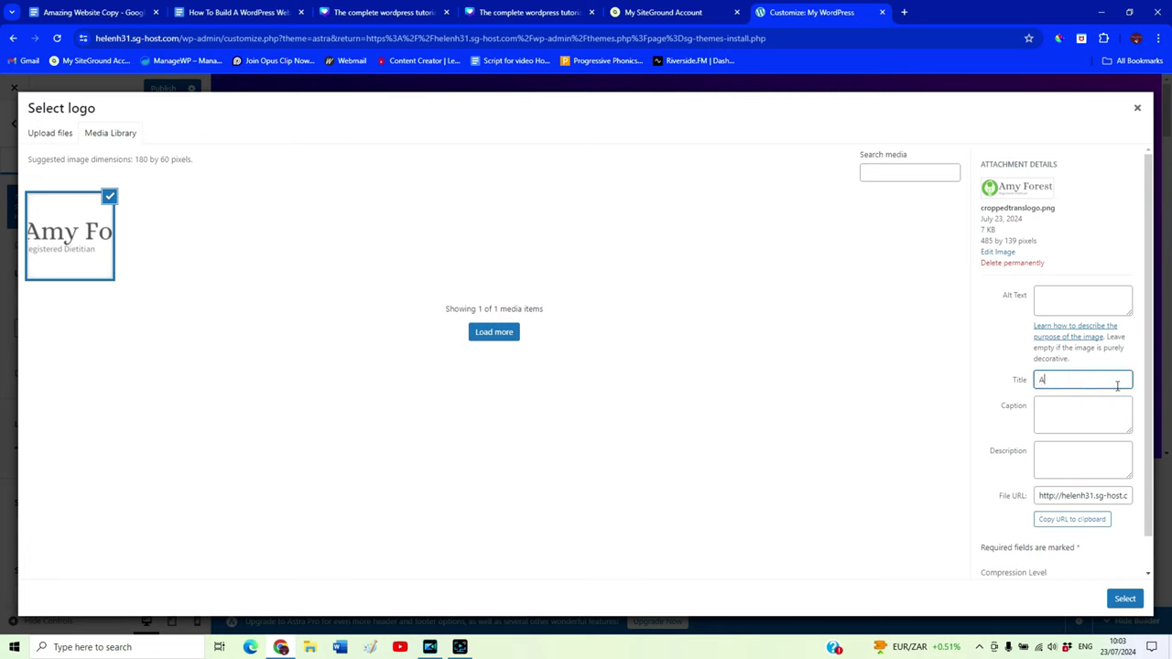
{"action": "left_click_drag", "start_coordinate": [1099, 380], "coordinate": [955, 371]}
{"action": "key", "text": "ctrl+c"}
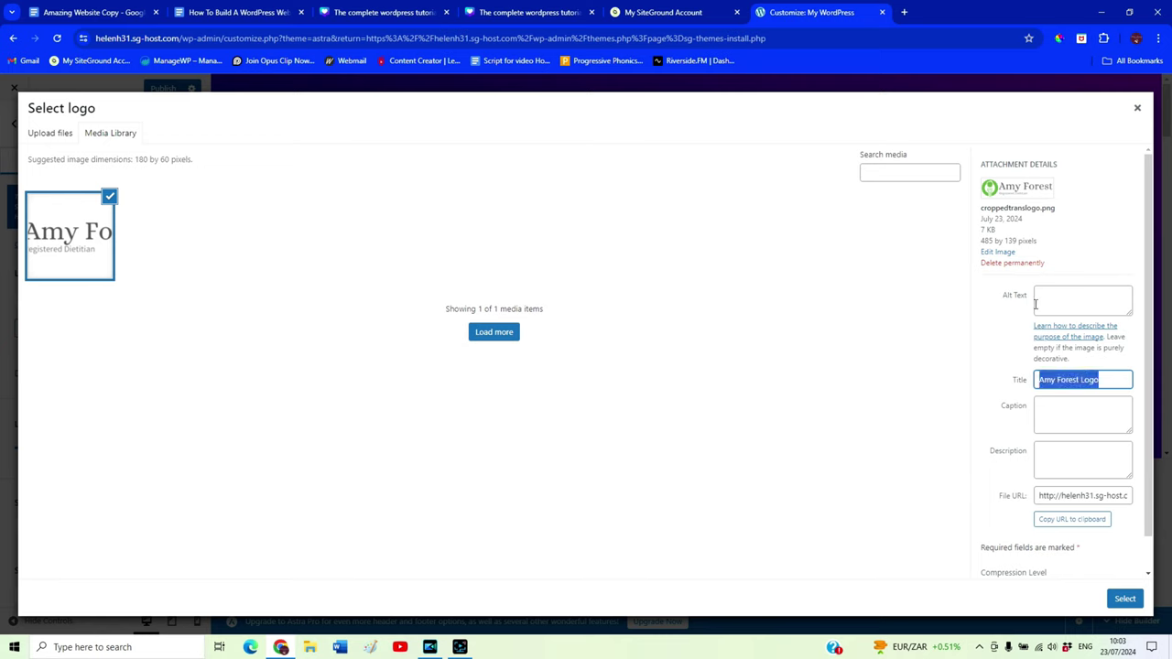
{"action": "left_click", "coordinate": [1060, 291]}
{"action": "key", "text": "ctrl+v"}
{"action": "left_click", "coordinate": [1124, 599]}
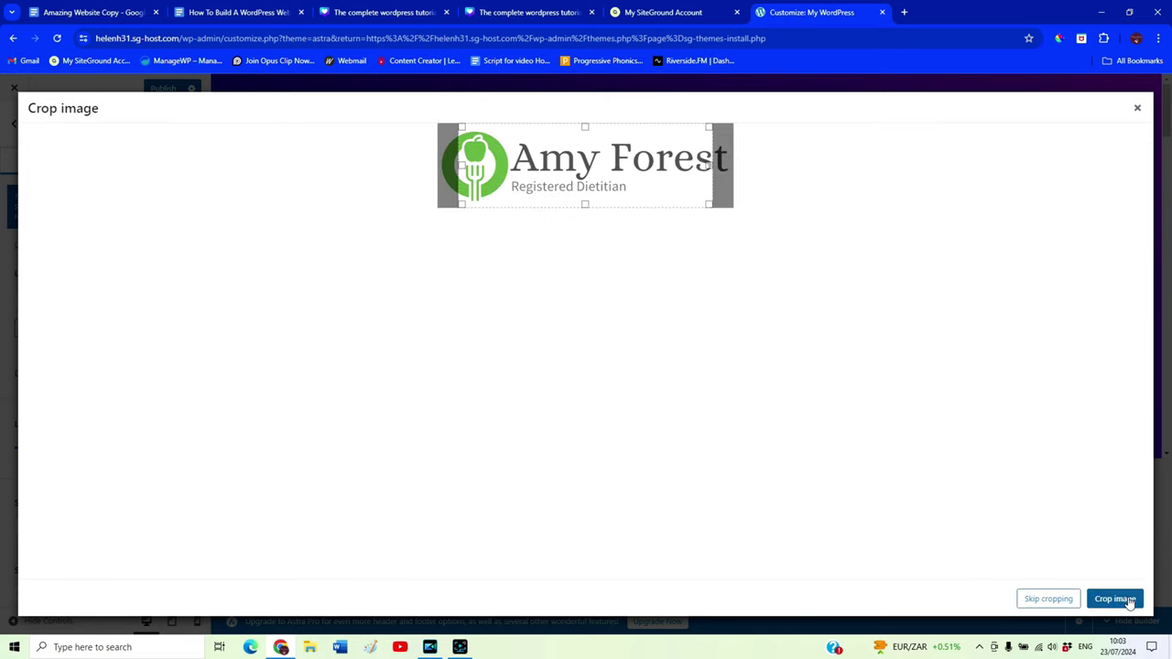
{"action": "left_click", "coordinate": [1062, 599]}
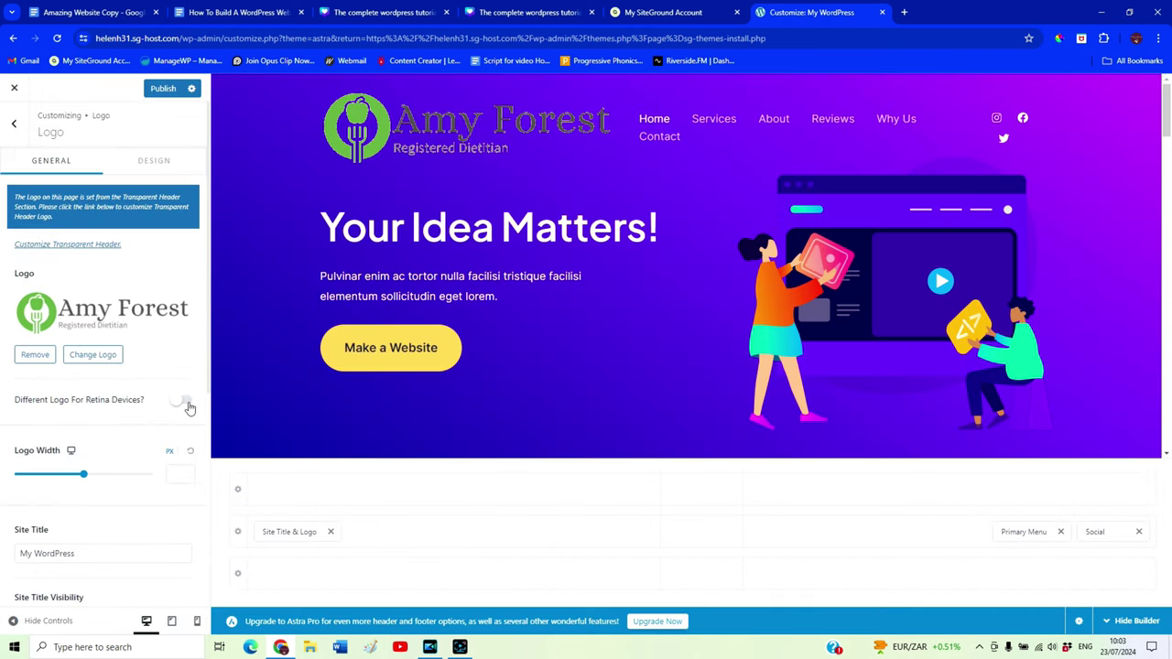
Replace the site title with the dietitian's name followed by 'Registered Dietitian'
{"action": "scroll", "coordinate": [146, 490], "scroll_direction": "down", "scroll_amount": 2}
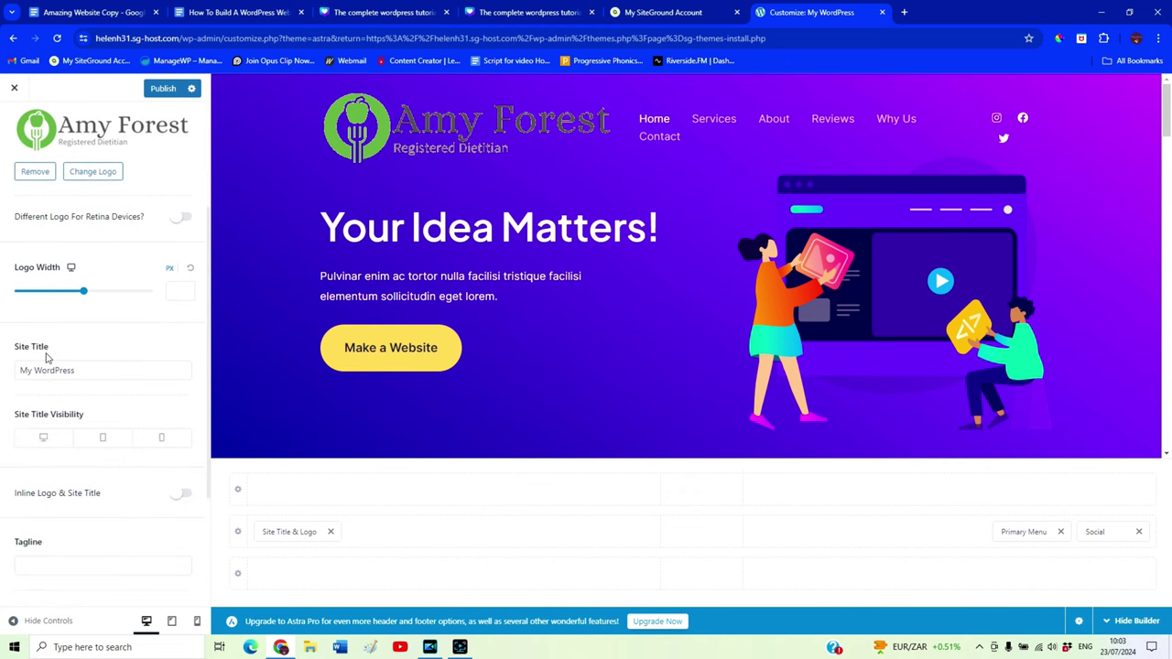
{"action": "left_click_drag", "start_coordinate": [87, 378], "coordinate": [16, 368]}
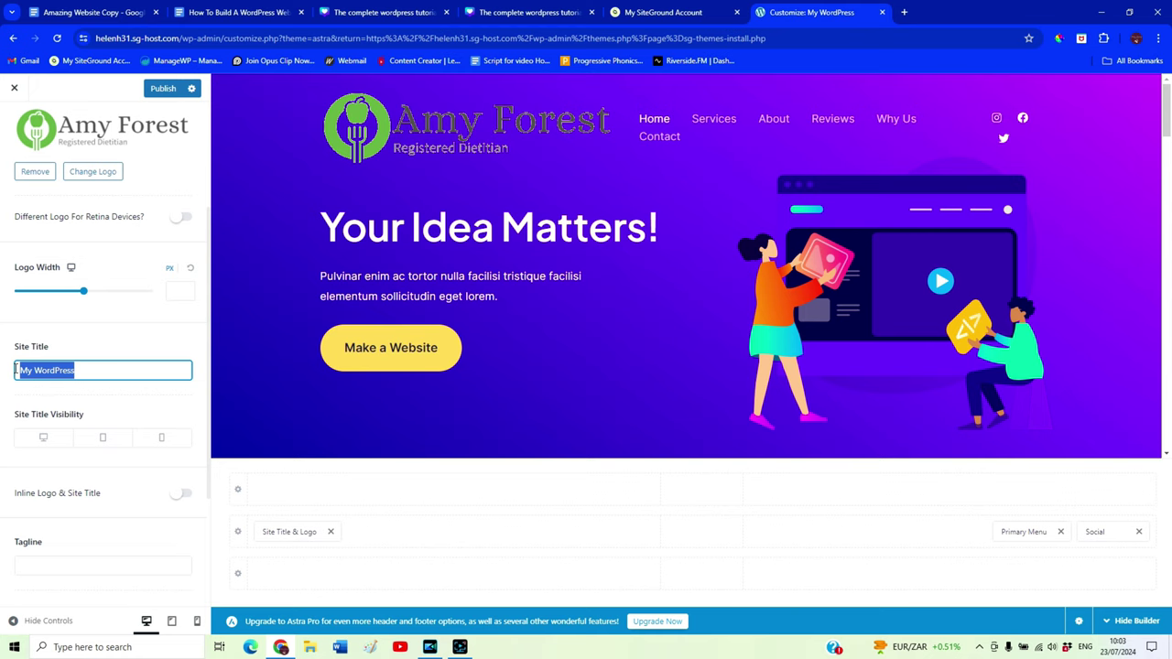
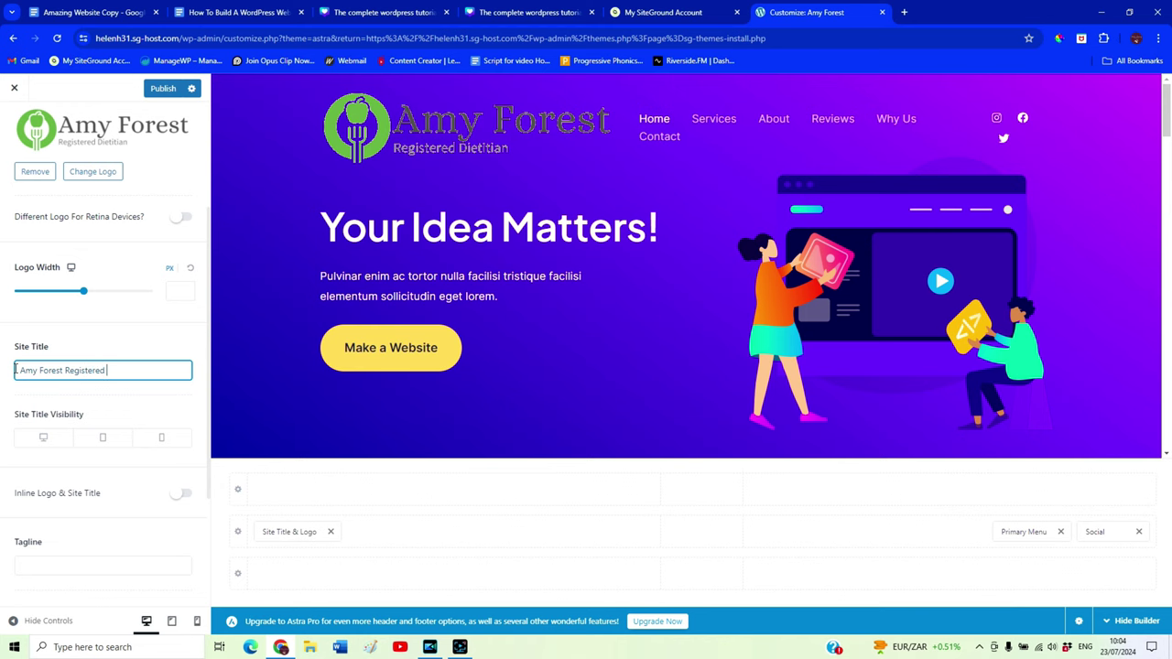
{"action": "type", "text": " Dietitian"}
Set the tagline 'Helping you achieve great health through food' and make it visible on mobile
{"action": "scroll", "coordinate": [120, 476], "scroll_direction": "down", "scroll_amount": 1}
{"action": "left_click", "coordinate": [120, 501]}
{"action": "type", "text": "Helping you achieve great health through food"}
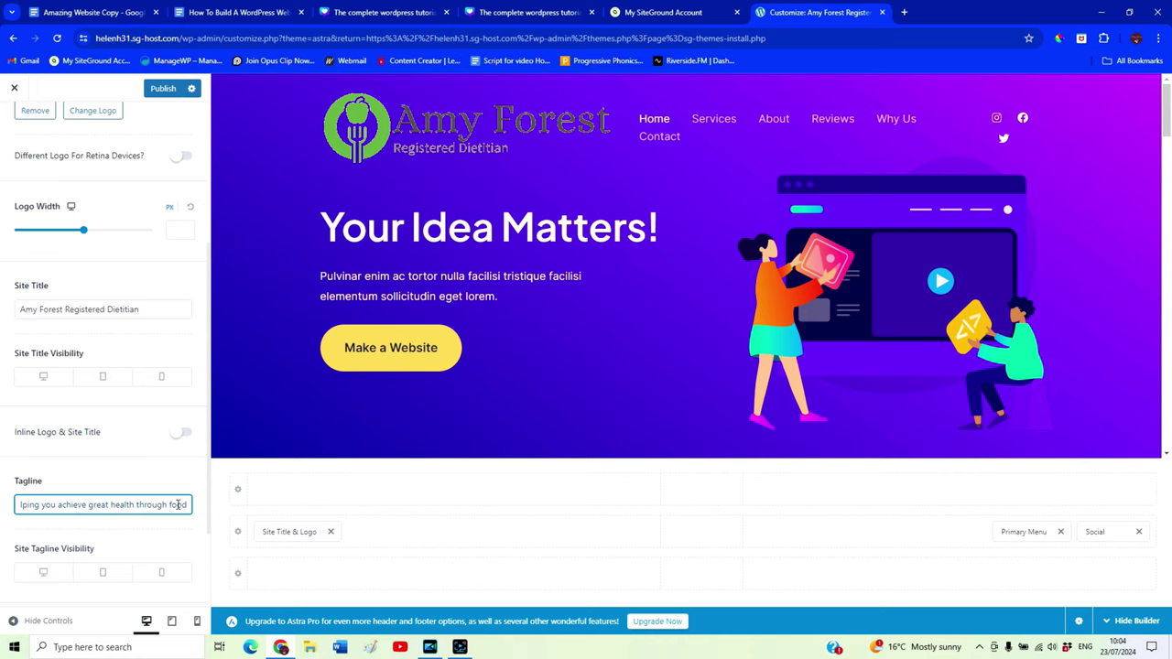
{"action": "scroll", "coordinate": [161, 509], "scroll_direction": "down", "scroll_amount": 2}
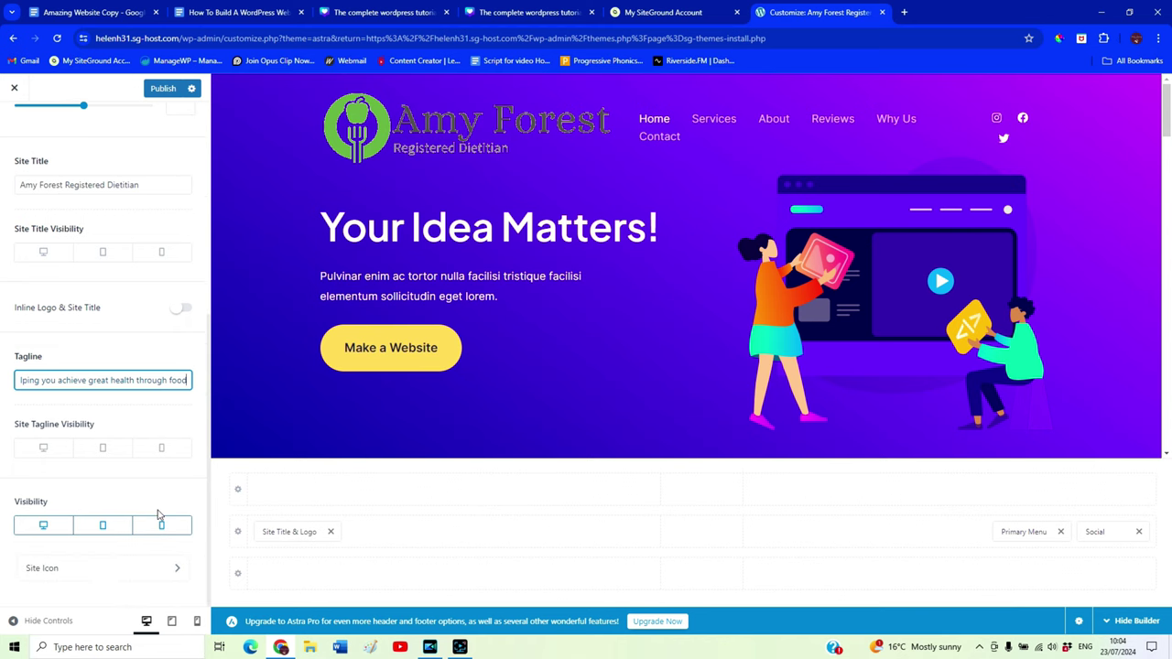
{"action": "left_click", "coordinate": [161, 526]}
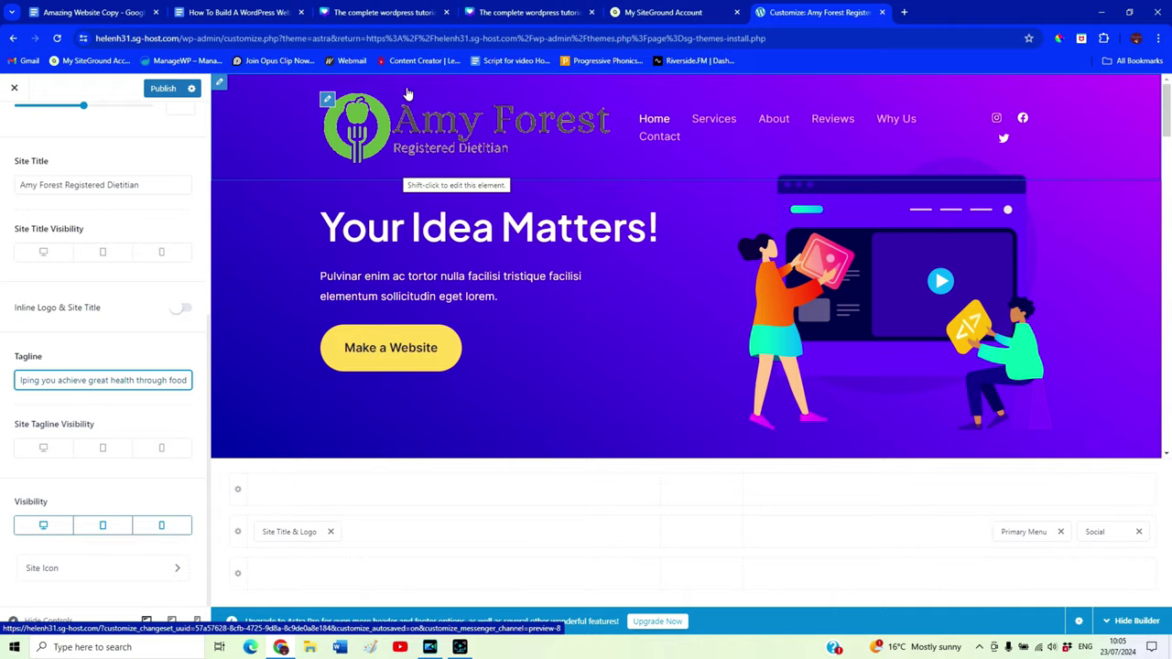
{"action": "left_click", "coordinate": [394, 18]}
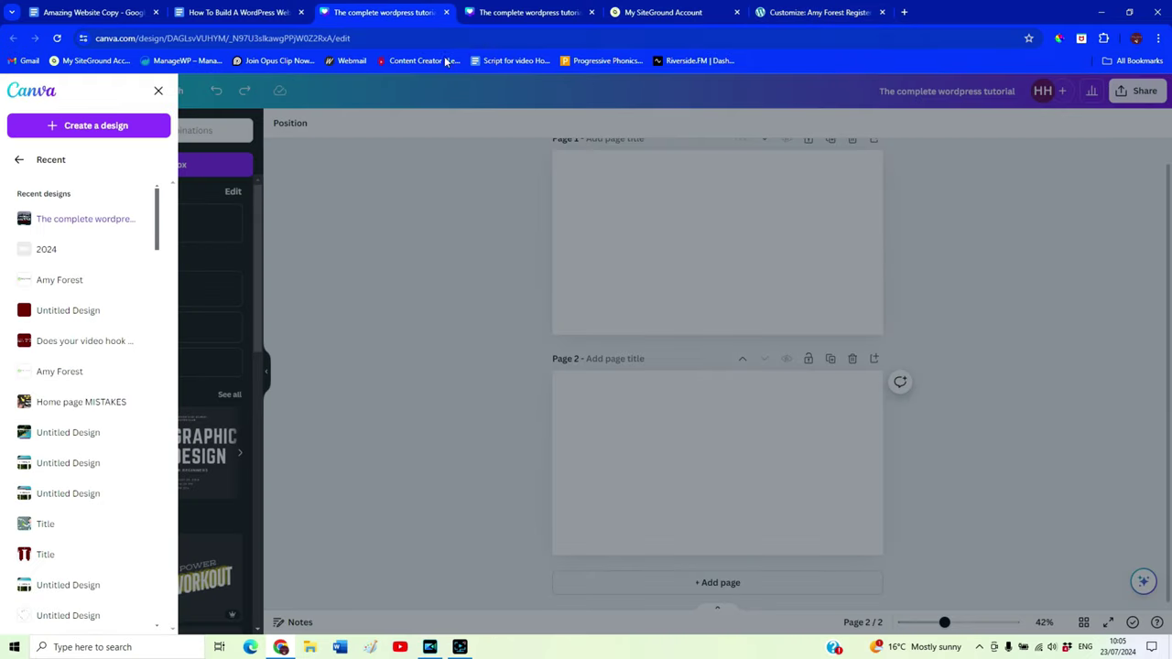
Open the logo design in Canva and duplicate its first page
{"action": "left_click", "coordinate": [59, 279]}
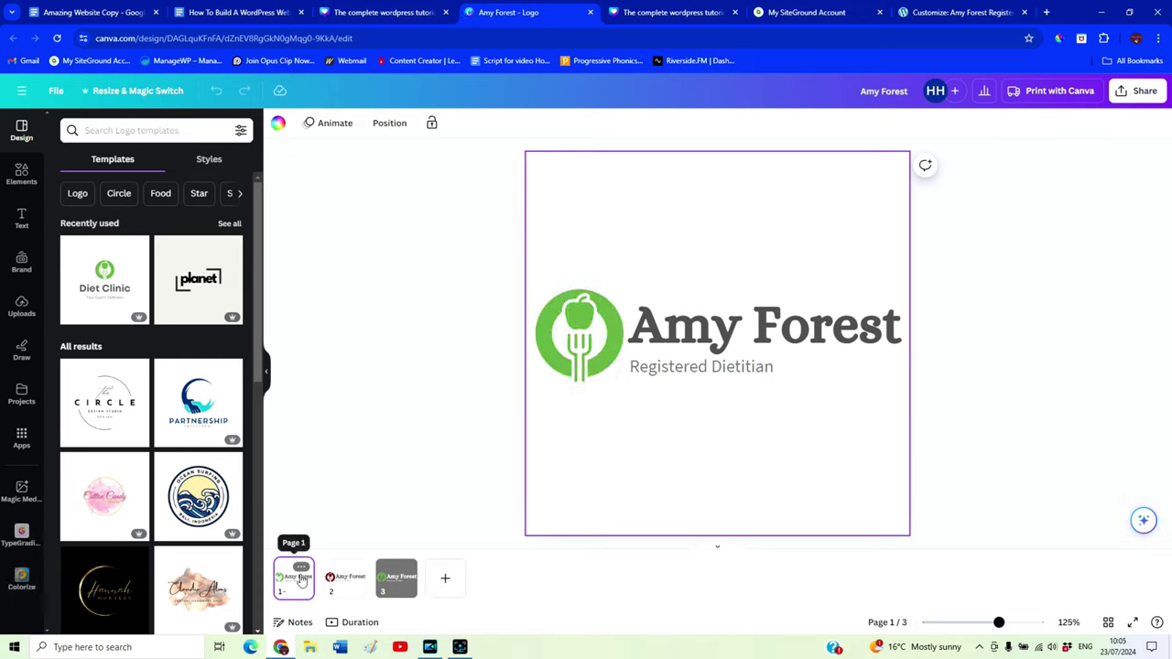
{"action": "left_click", "coordinate": [303, 567]}
{"action": "left_click", "coordinate": [303, 567]}
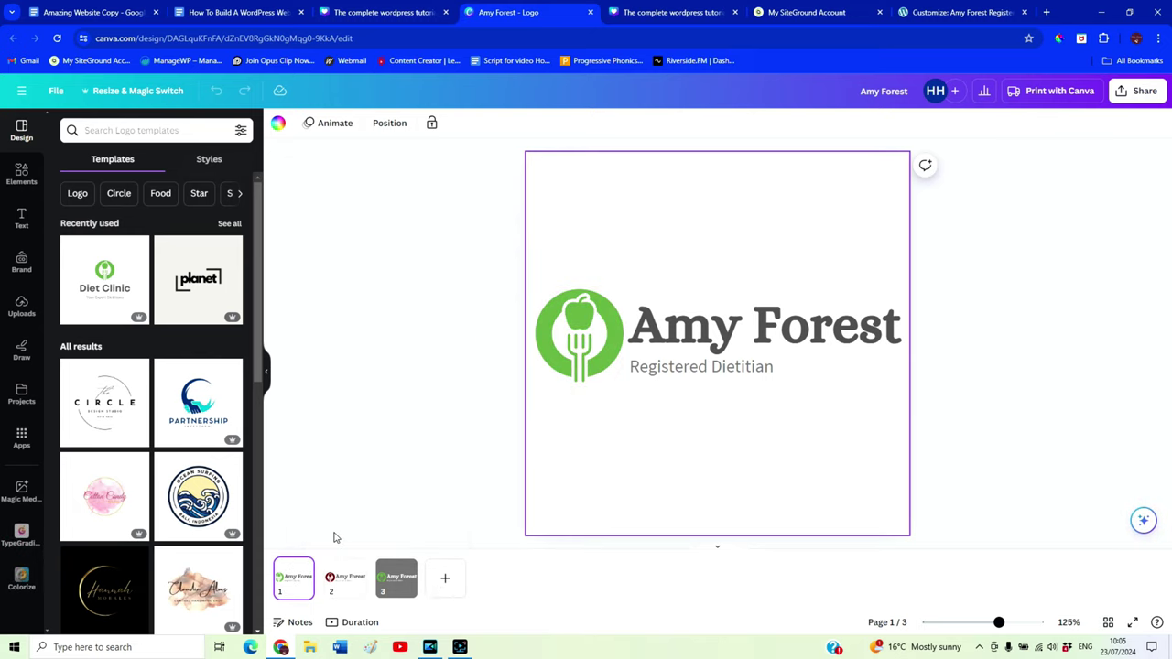
{"action": "left_click", "coordinate": [303, 568]}
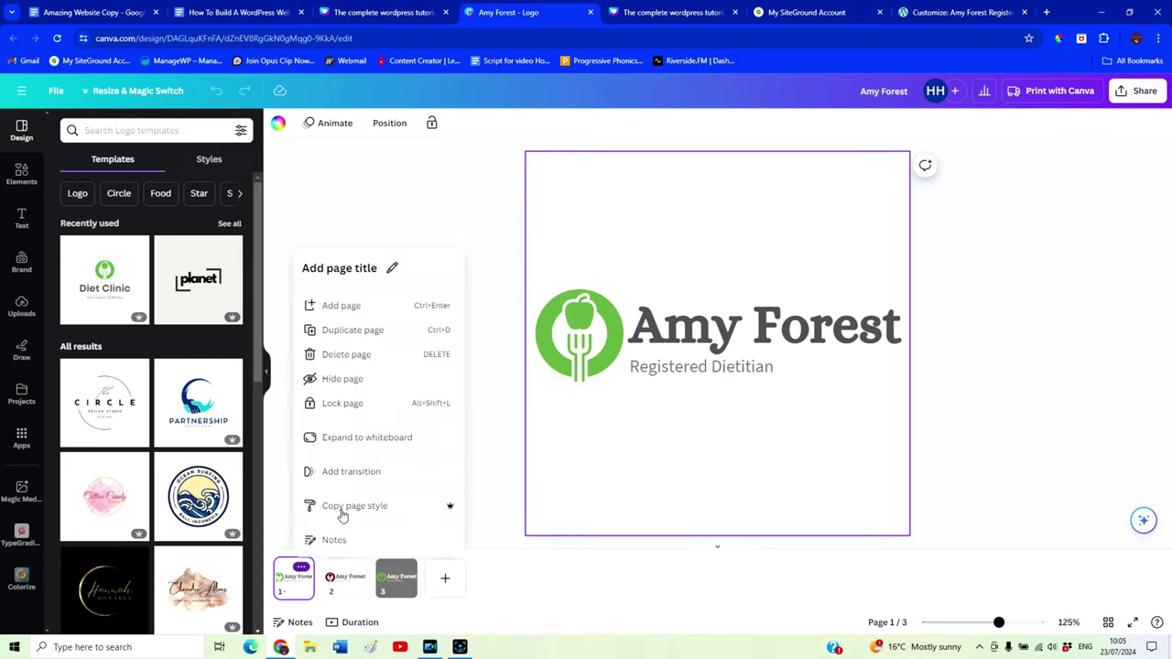
{"action": "left_click", "coordinate": [350, 334]}
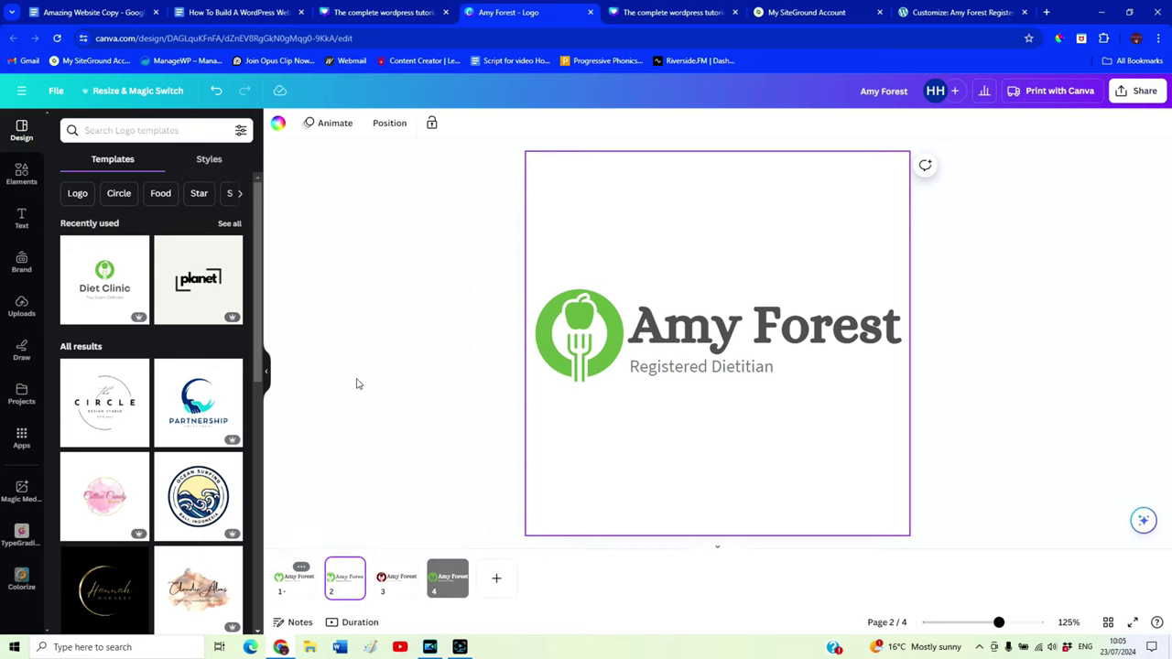
Delete both text boxes on page 2 and enlarge the fork icon to about 477 by 500, centred
{"action": "left_click", "coordinate": [704, 333]}
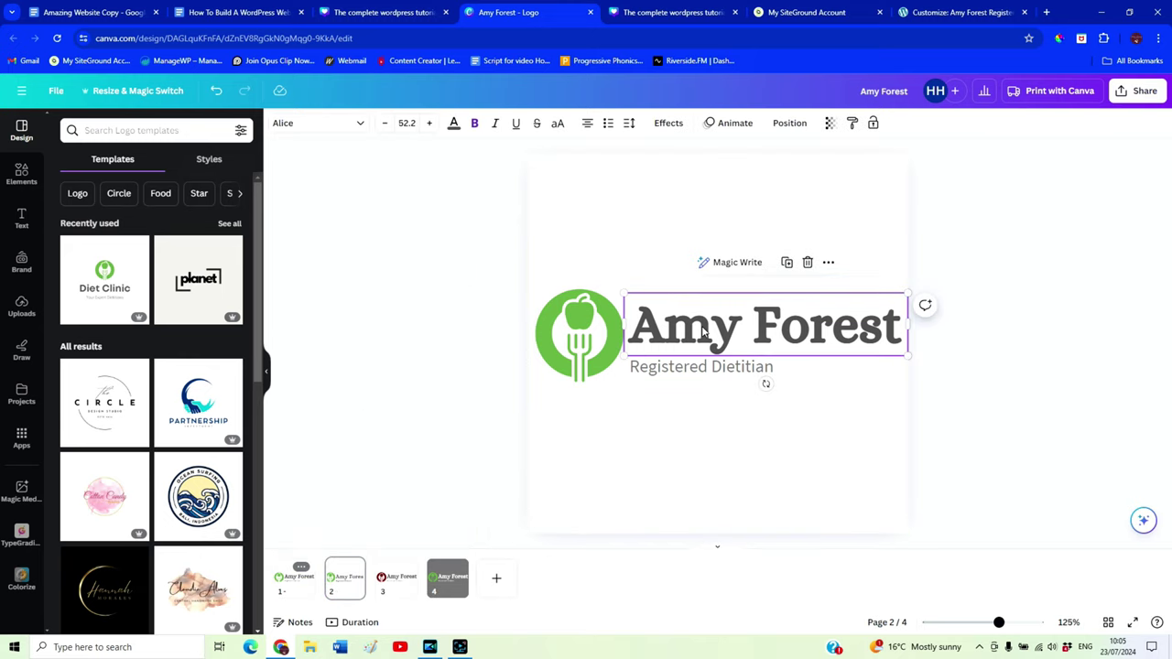
{"action": "key", "text": "Delete"}
{"action": "left_click", "coordinate": [705, 370]}
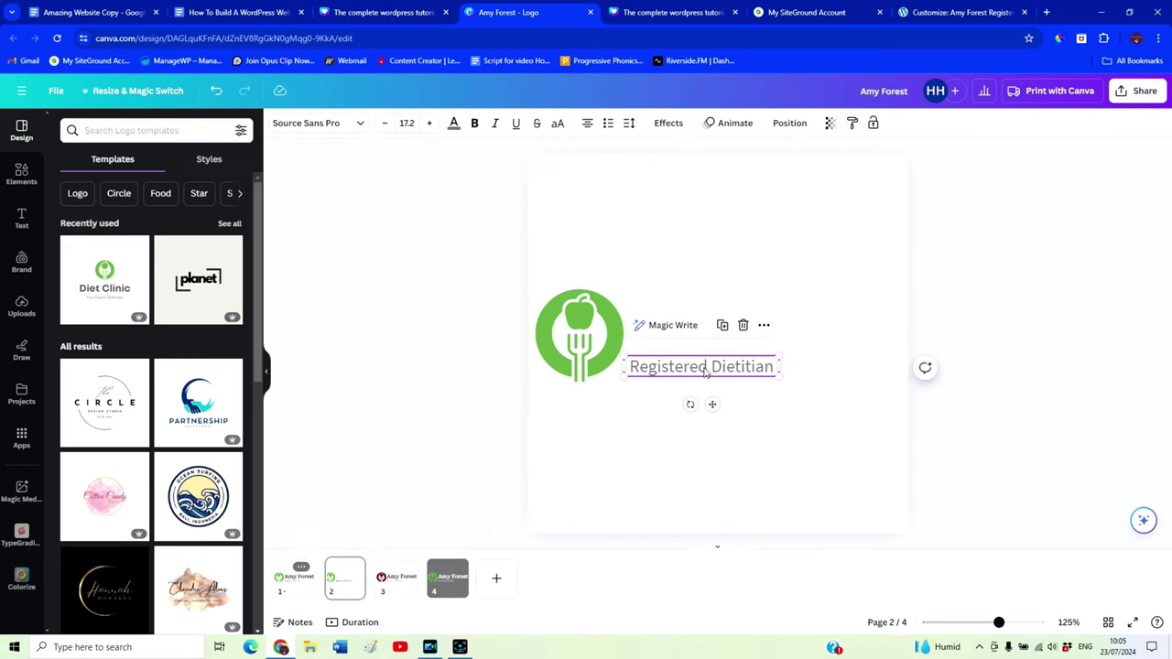
{"action": "key", "text": "Delete"}
{"action": "left_click", "coordinate": [569, 349]}
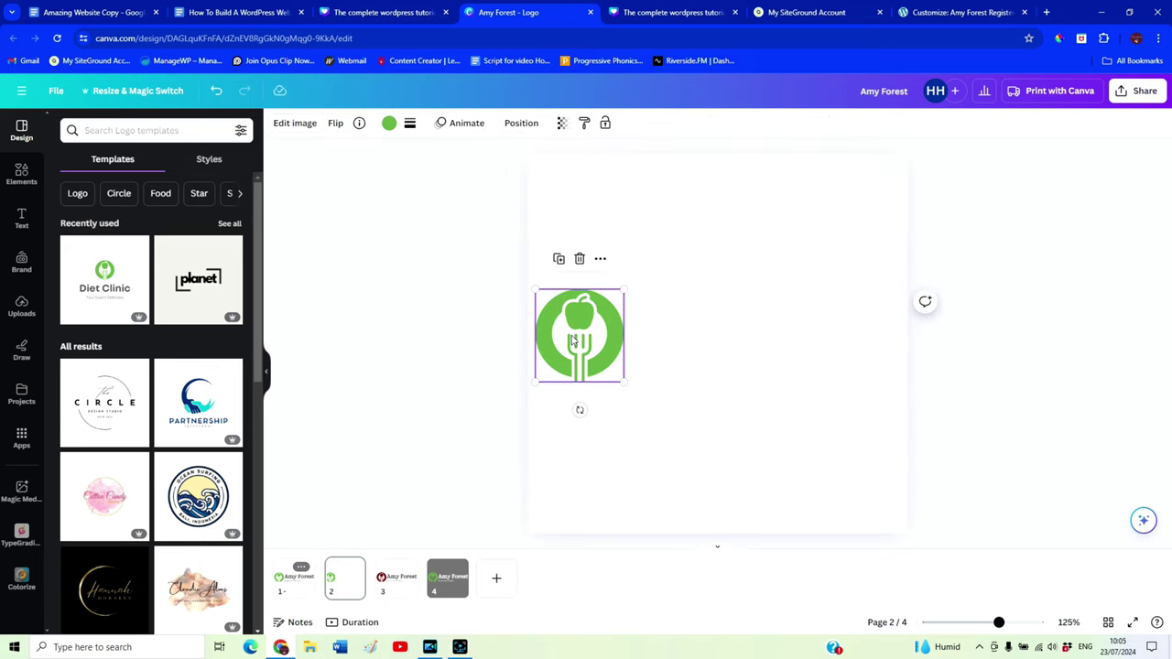
{"action": "left_click_drag", "start_coordinate": [625, 289], "coordinate": [881, 209]}
{"action": "left_click_drag", "start_coordinate": [746, 254], "coordinate": [786, 345]}
{"action": "left_click_drag", "start_coordinate": [837, 216], "coordinate": [899, 157]}
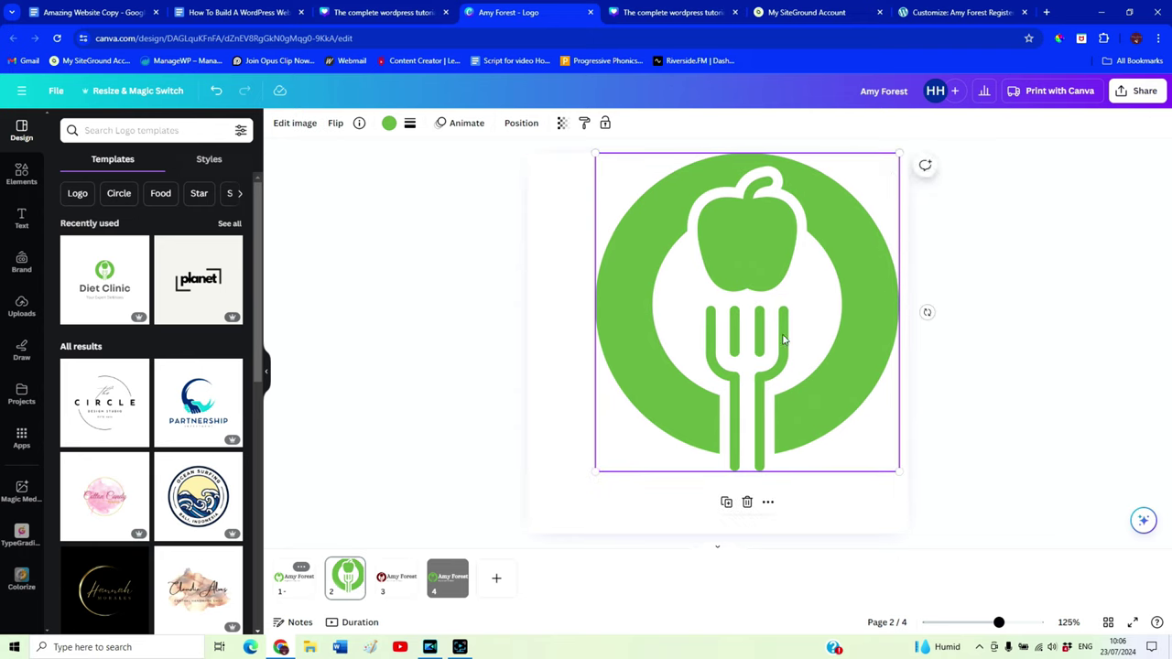
{"action": "left_click_drag", "start_coordinate": [596, 471], "coordinate": [529, 535]}
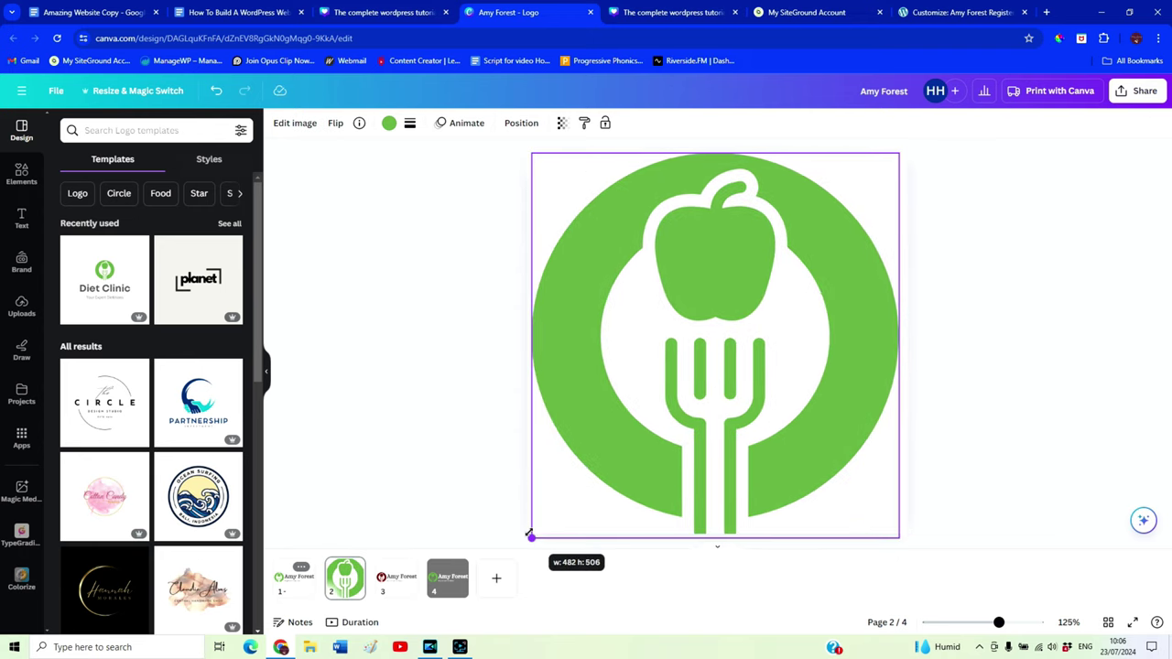
{"action": "left_click_drag", "start_coordinate": [529, 534], "coordinate": [532, 529]}
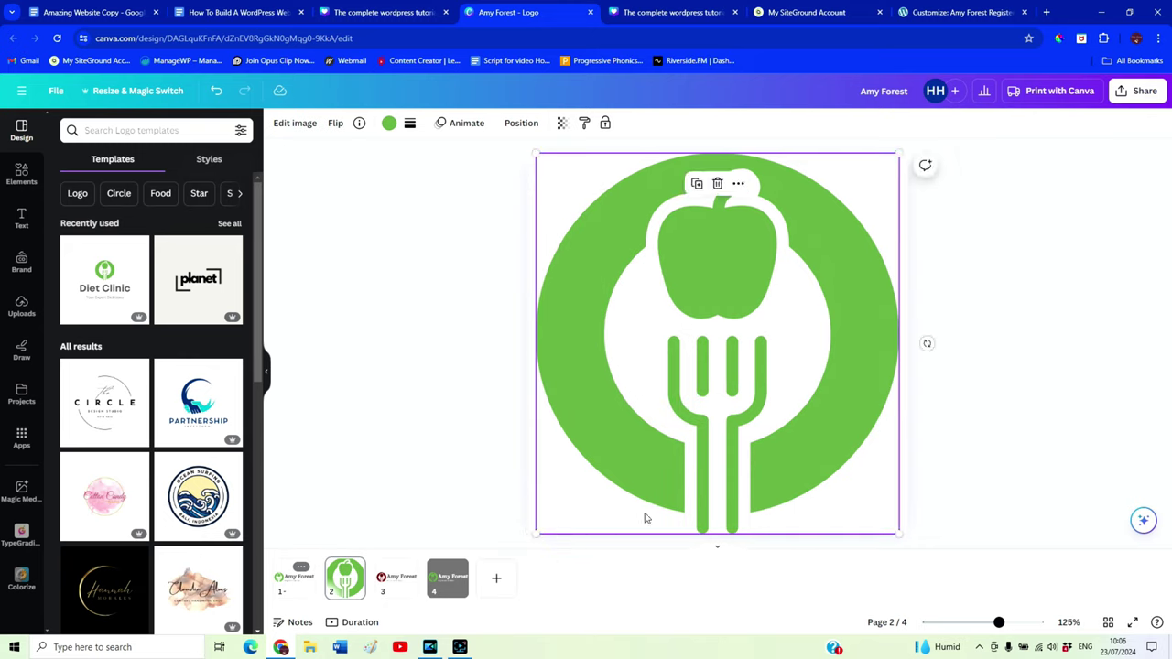
{"action": "left_click", "coordinate": [1058, 343]}
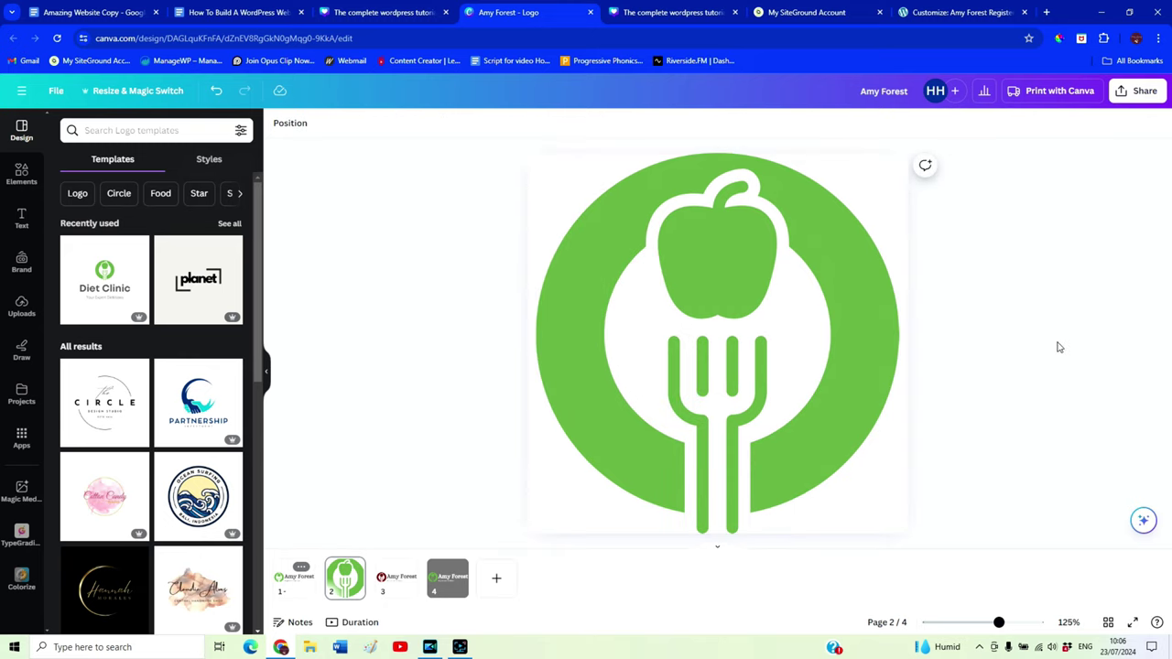
Download only page 2 of the design as a PNG
{"action": "left_click", "coordinate": [1140, 95]}
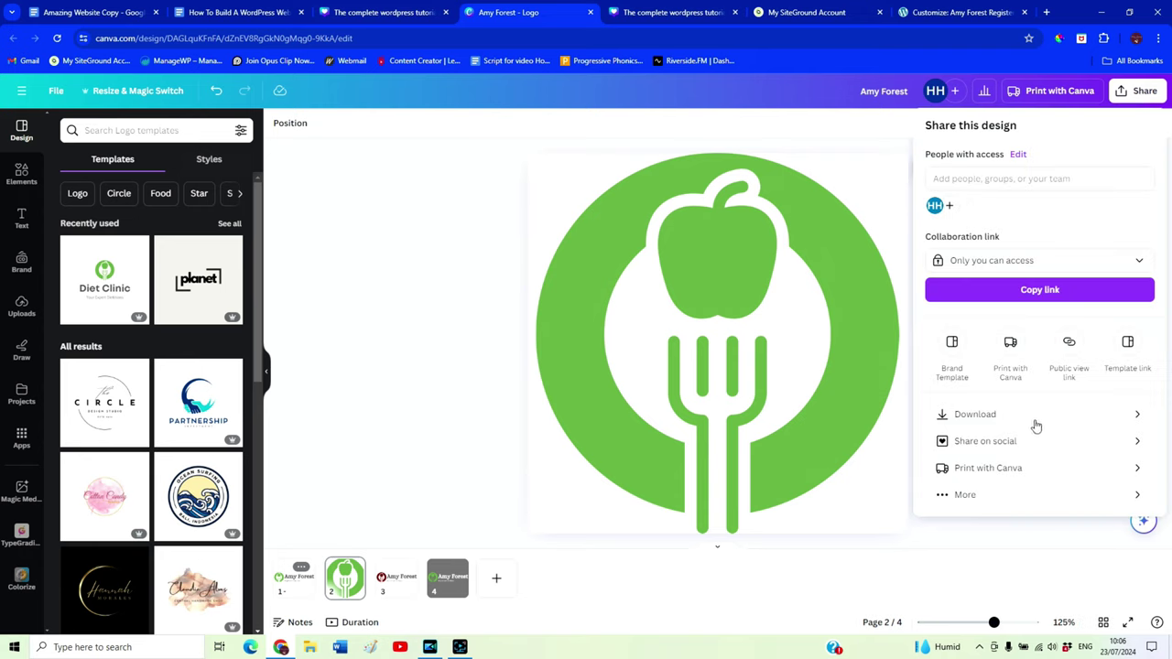
{"action": "left_click", "coordinate": [1032, 423]}
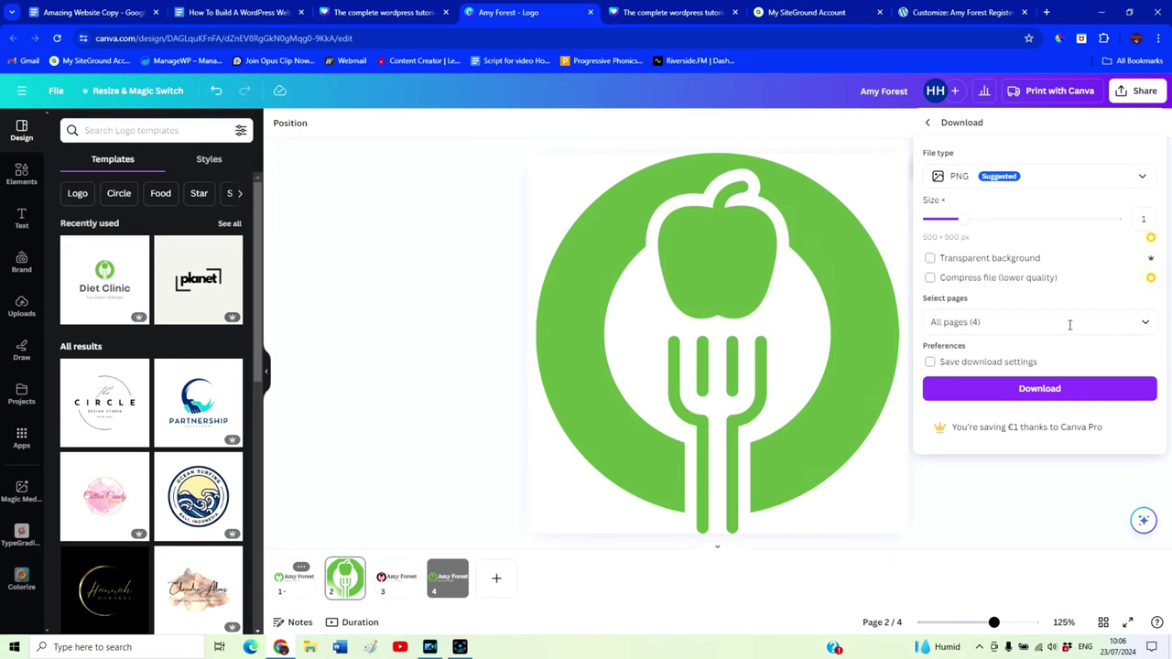
{"action": "left_click", "coordinate": [987, 322]}
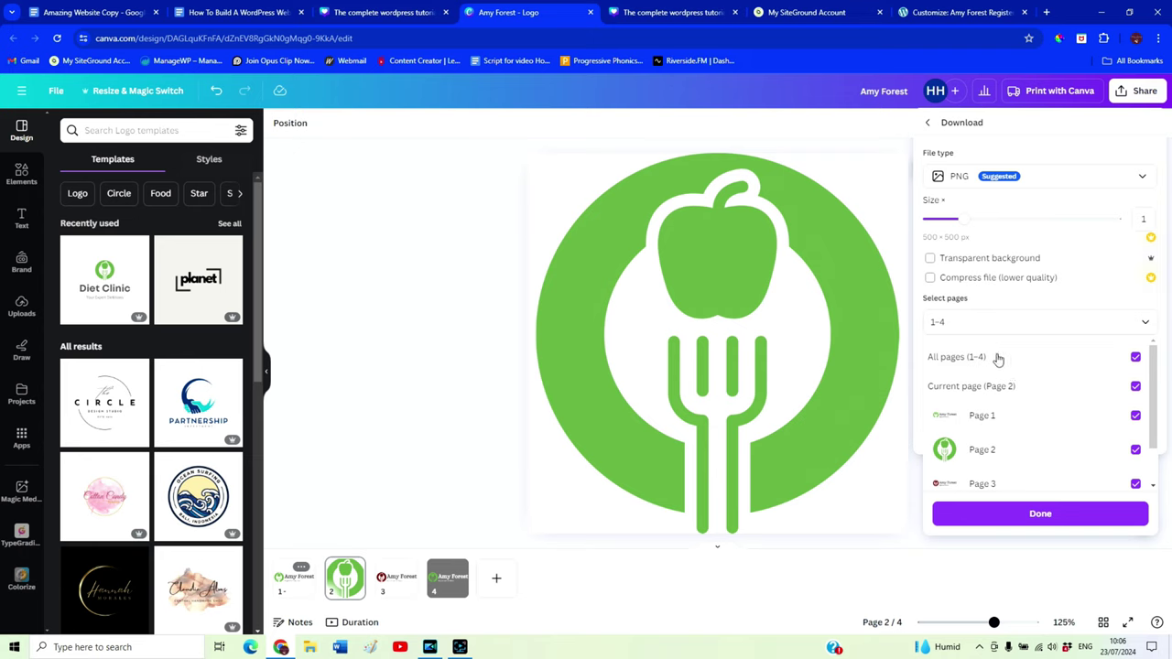
{"action": "left_click", "coordinate": [1032, 364]}
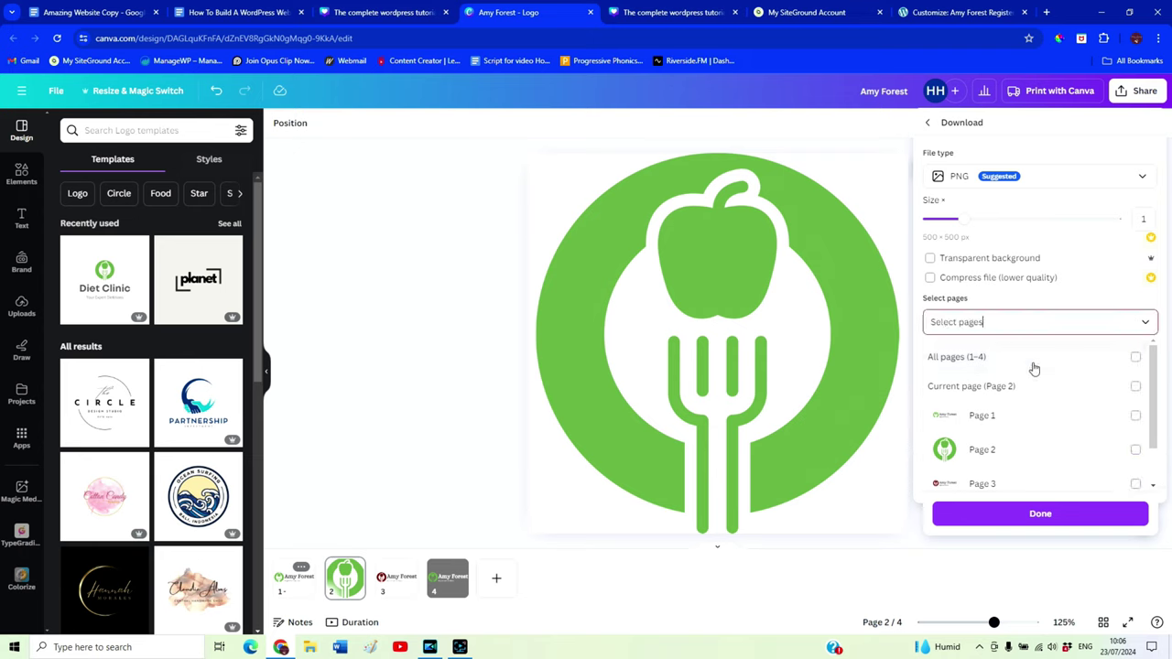
{"action": "left_click", "coordinate": [1016, 449]}
{"action": "left_click", "coordinate": [1043, 306]}
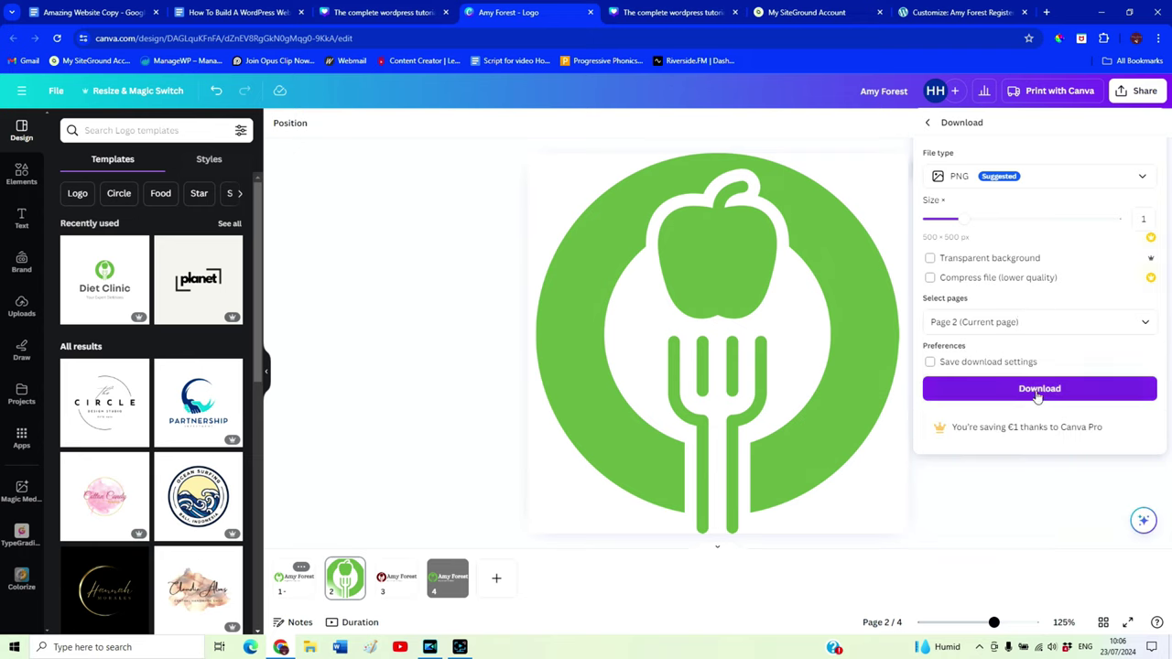
{"action": "left_click", "coordinate": [1037, 389]}
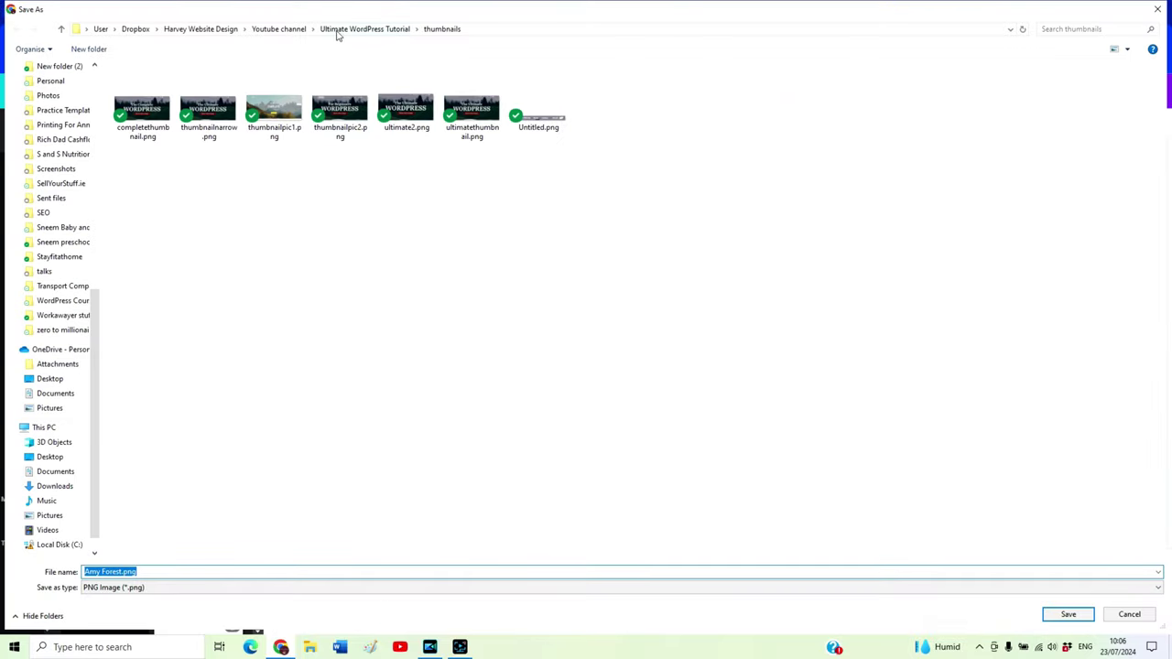
{"action": "left_click", "coordinate": [336, 31]}
{"action": "left_click", "coordinate": [153, 88]}
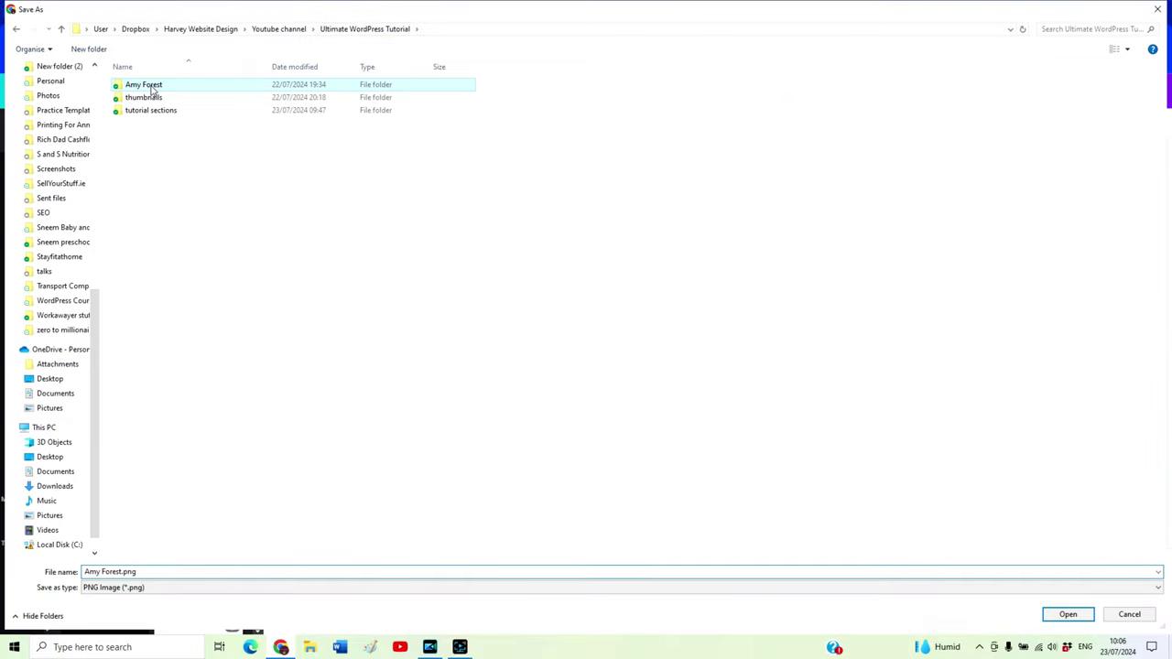
{"action": "double_click", "coordinate": [153, 88]}
{"action": "left_click", "coordinate": [149, 570]}
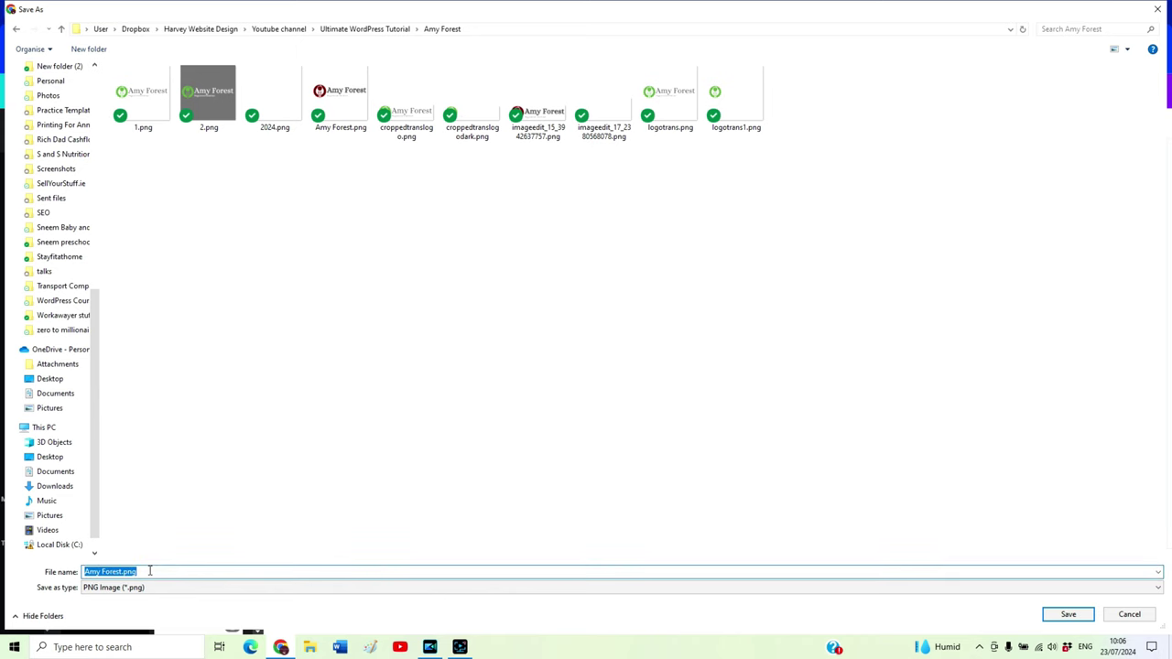
{"action": "type", "text": "amyforesticon"}
{"action": "key", "text": "Return"}
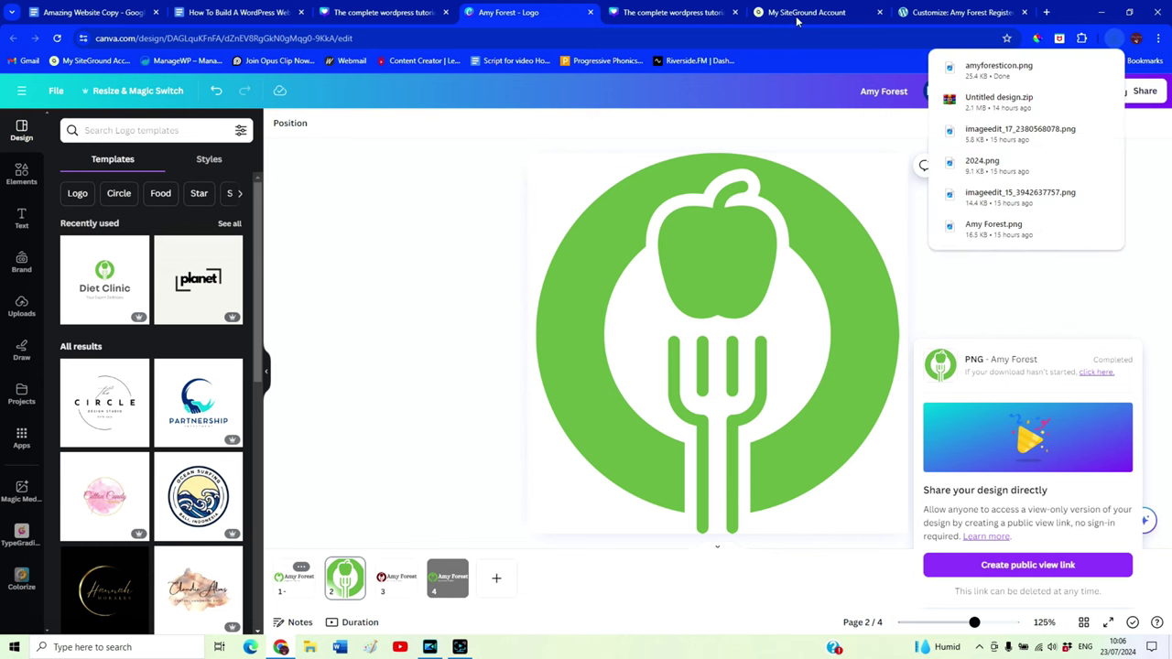
{"action": "left_click", "coordinate": [675, 12]}
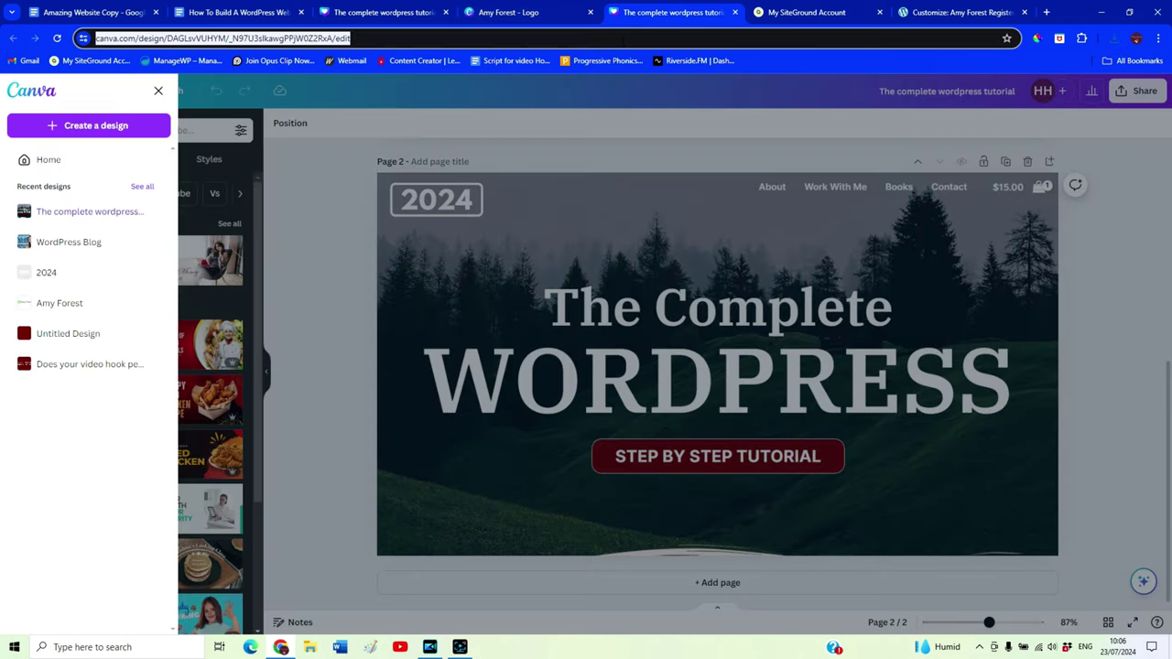
Load the LunaPic editor and upload amyforesticon.png
{"action": "type", "text": "lunapic"}
{"action": "key", "text": "Return"}
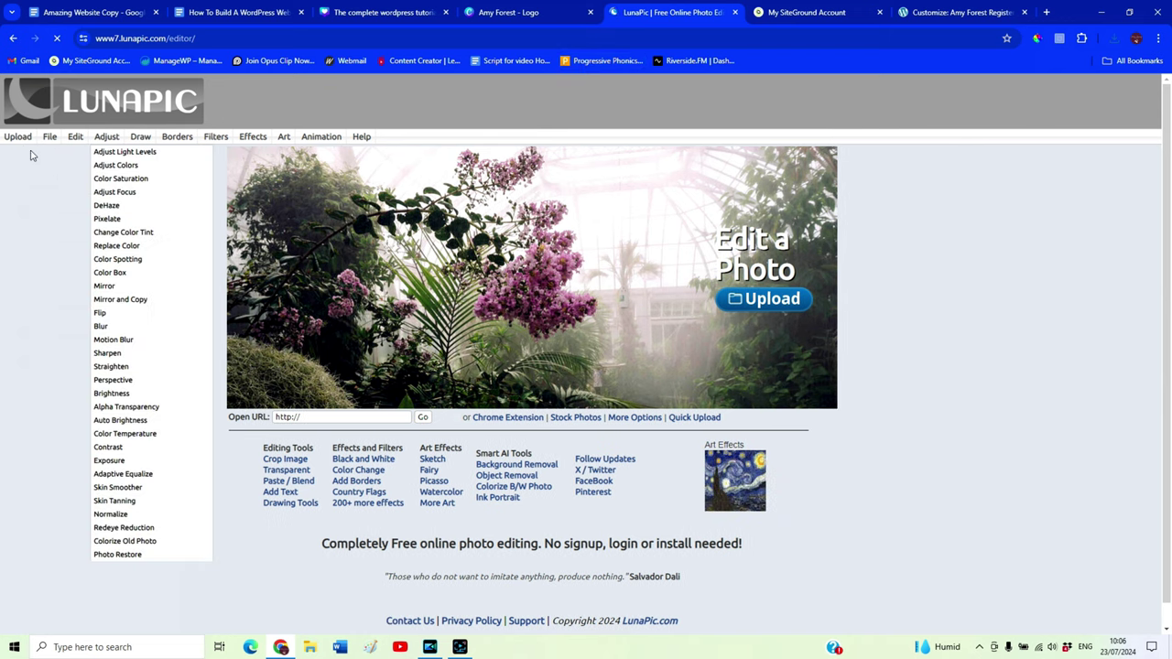
{"action": "left_click", "coordinate": [11, 137]}
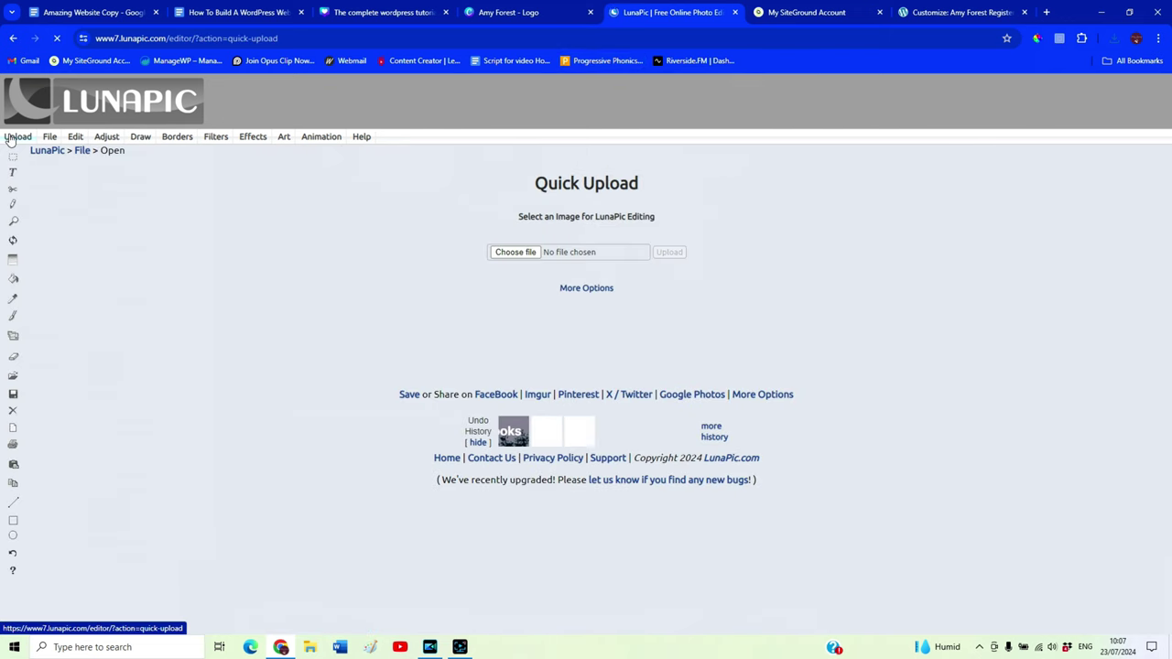
{"action": "left_click", "coordinate": [523, 252]}
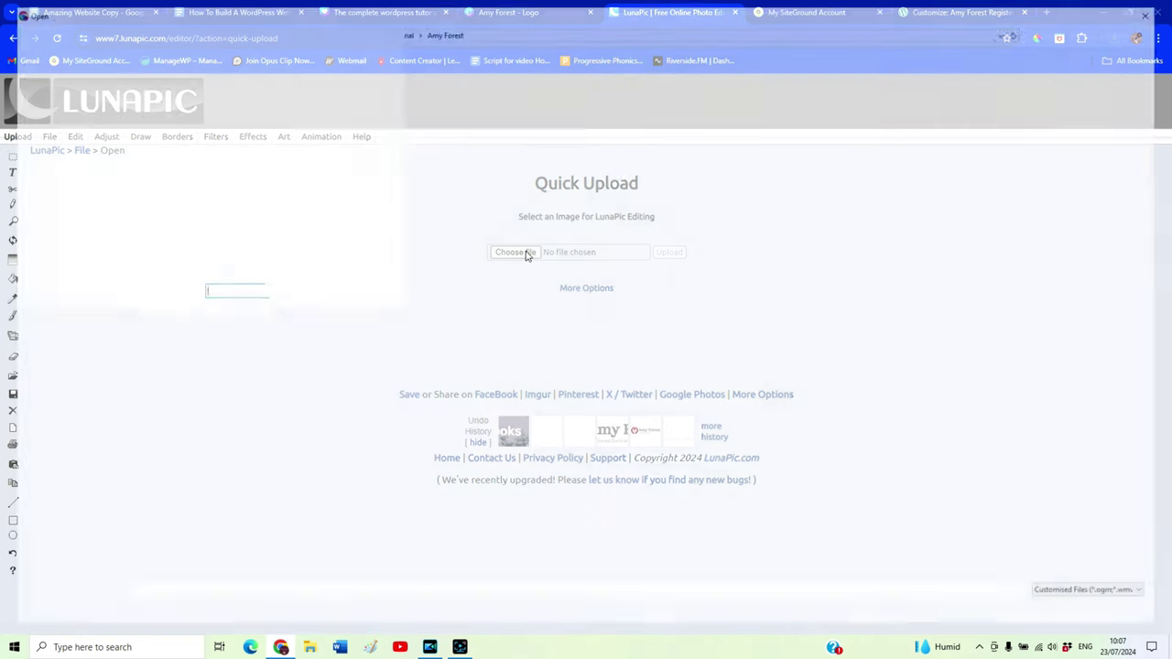
{"action": "double_click", "coordinate": [412, 114]}
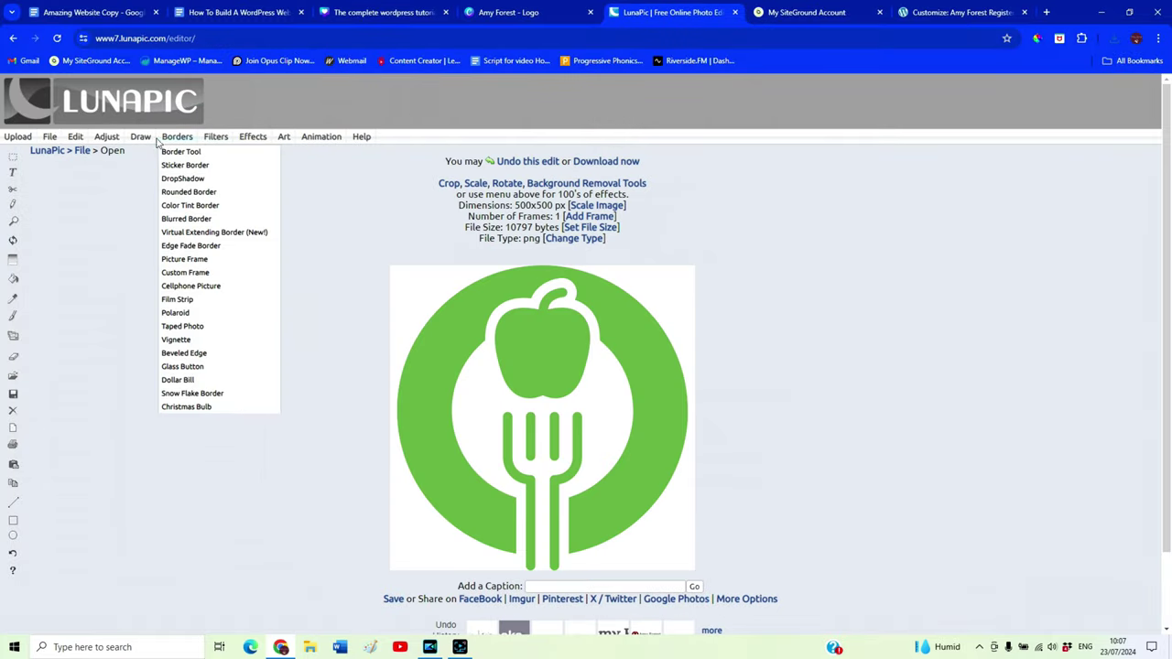
Make the icon's white background transparent and apply the change
{"action": "mouse_move", "coordinate": [73, 138]}
{"action": "left_click", "coordinate": [110, 460]}
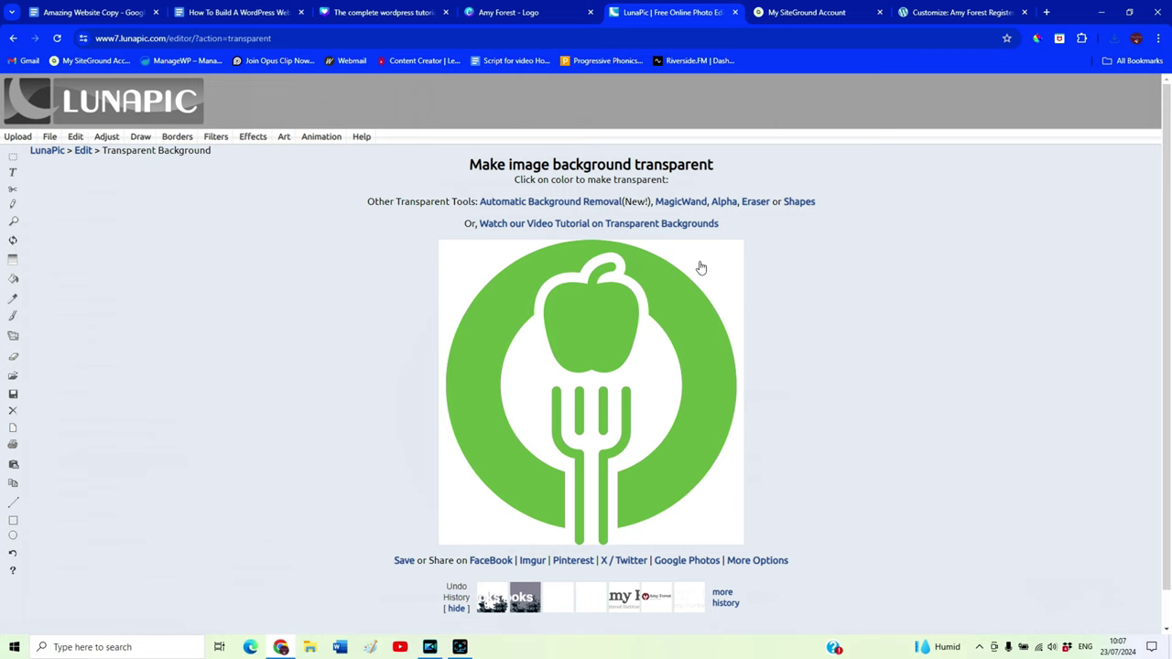
{"action": "left_click", "coordinate": [700, 267]}
{"action": "scroll", "coordinate": [860, 541], "scroll_direction": "down", "scroll_amount": 3}
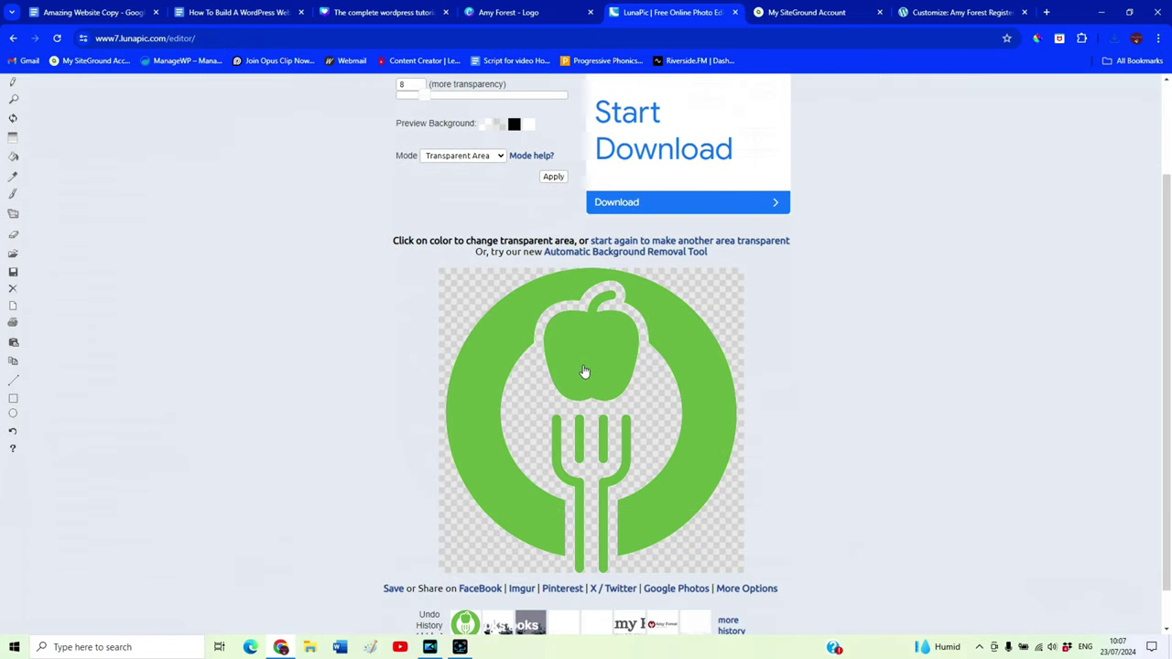
{"action": "left_click", "coordinate": [553, 180]}
{"action": "scroll", "coordinate": [767, 446], "scroll_direction": "down", "scroll_amount": 1}
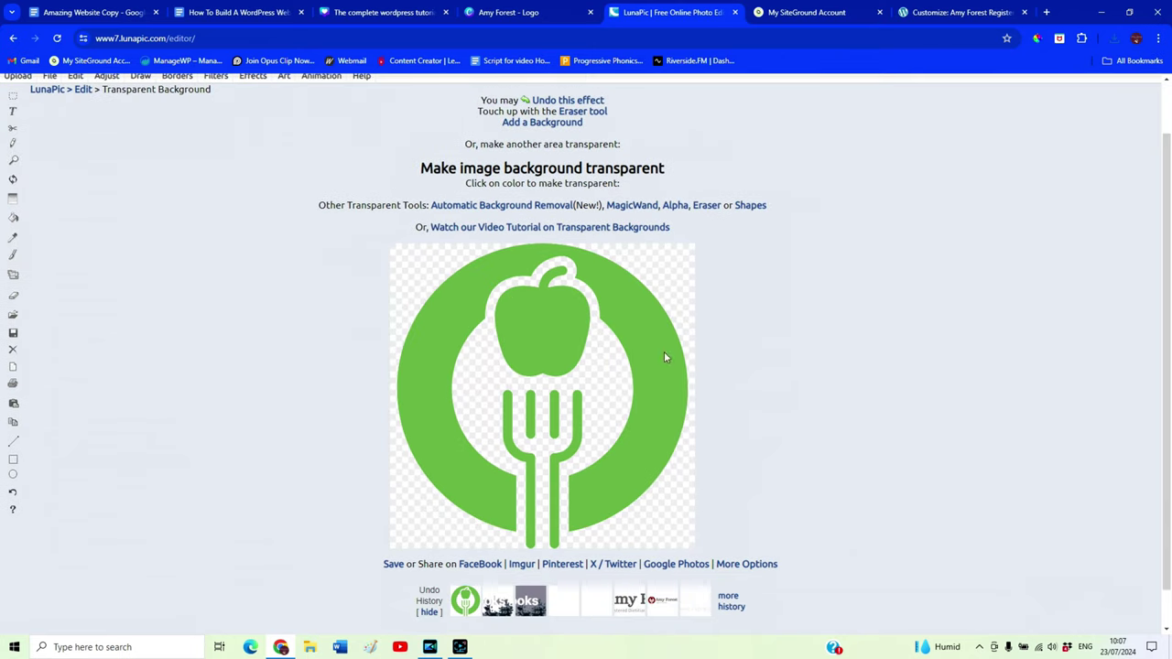
{"action": "scroll", "coordinate": [535, 418], "scroll_direction": "up", "scroll_amount": 1}
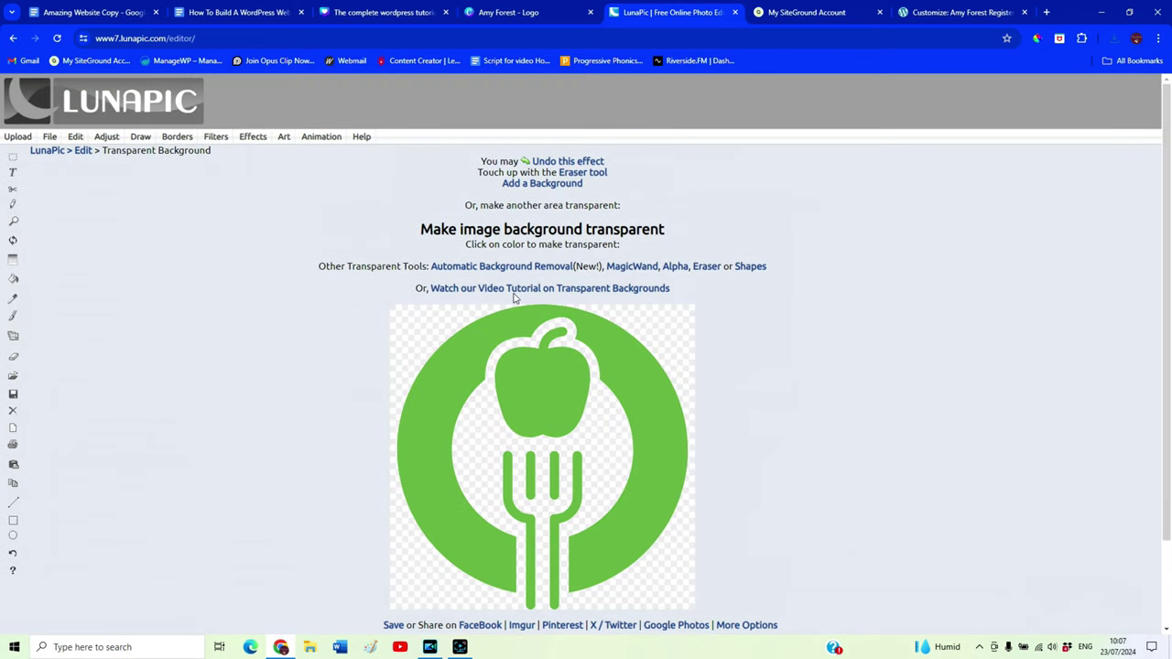
Save the edited image as a PNG named icontrans
{"action": "left_click", "coordinate": [50, 137]}
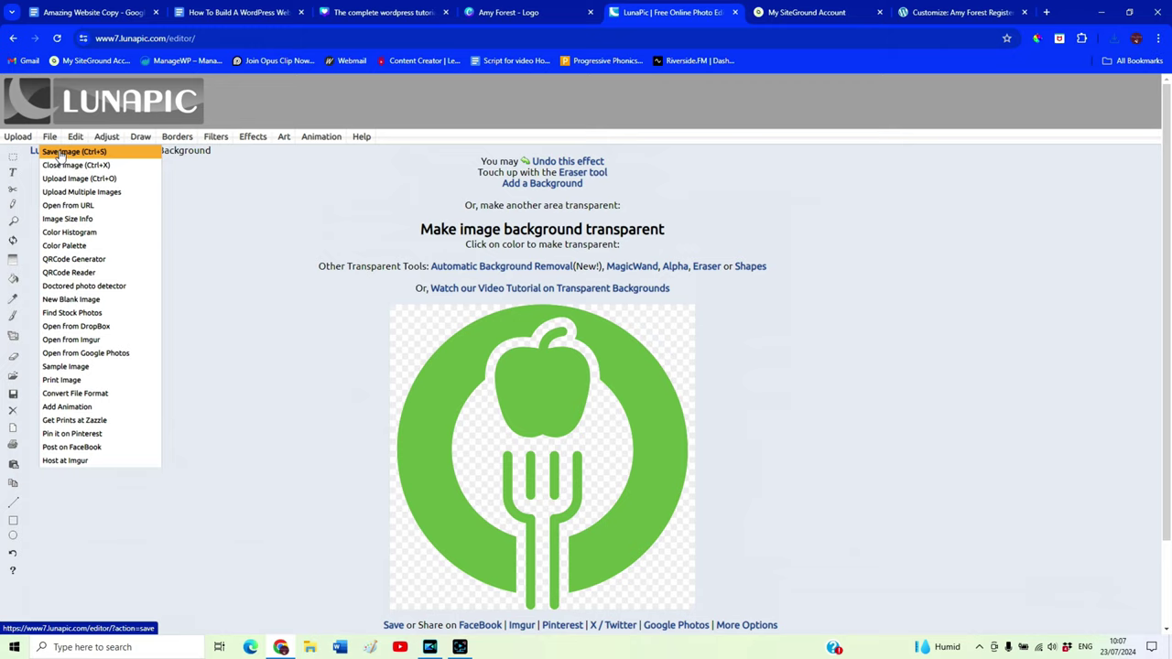
{"action": "left_click", "coordinate": [60, 152]}
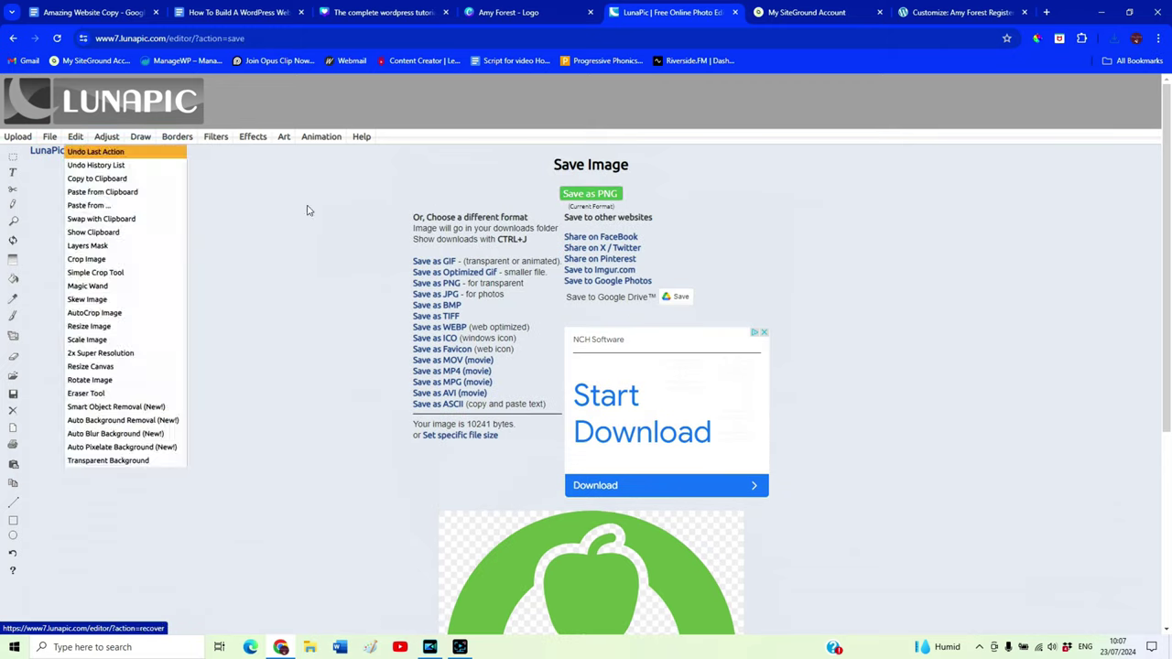
{"action": "left_click", "coordinate": [447, 284]}
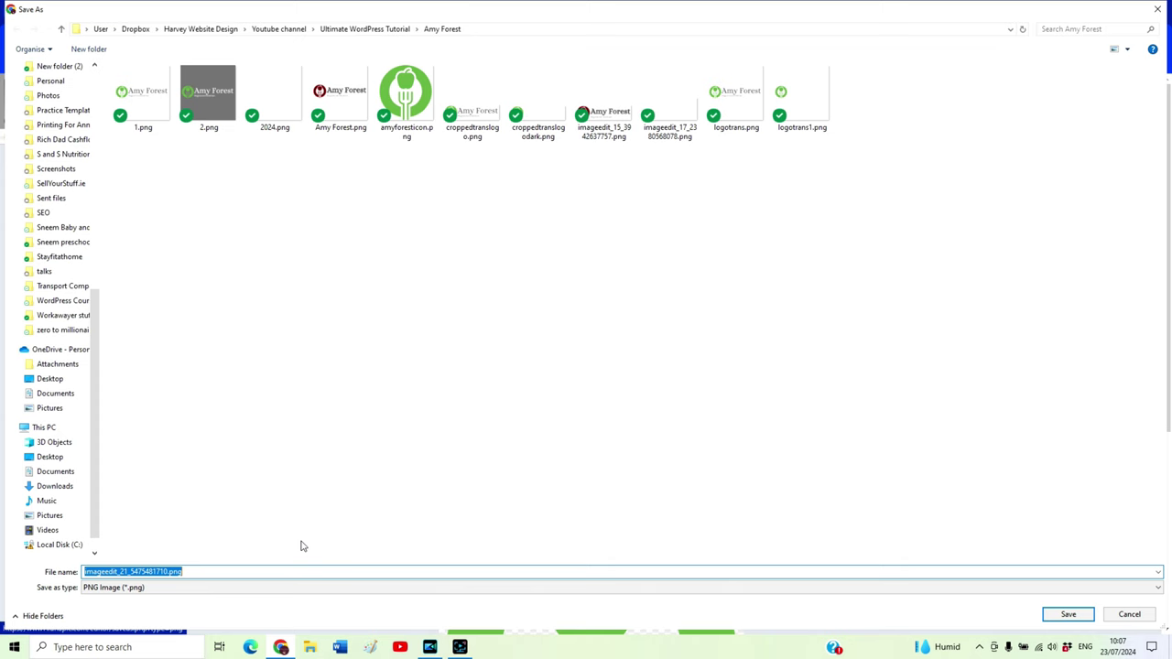
{"action": "type", "text": "icontrans"}
{"action": "key", "text": "Return"}
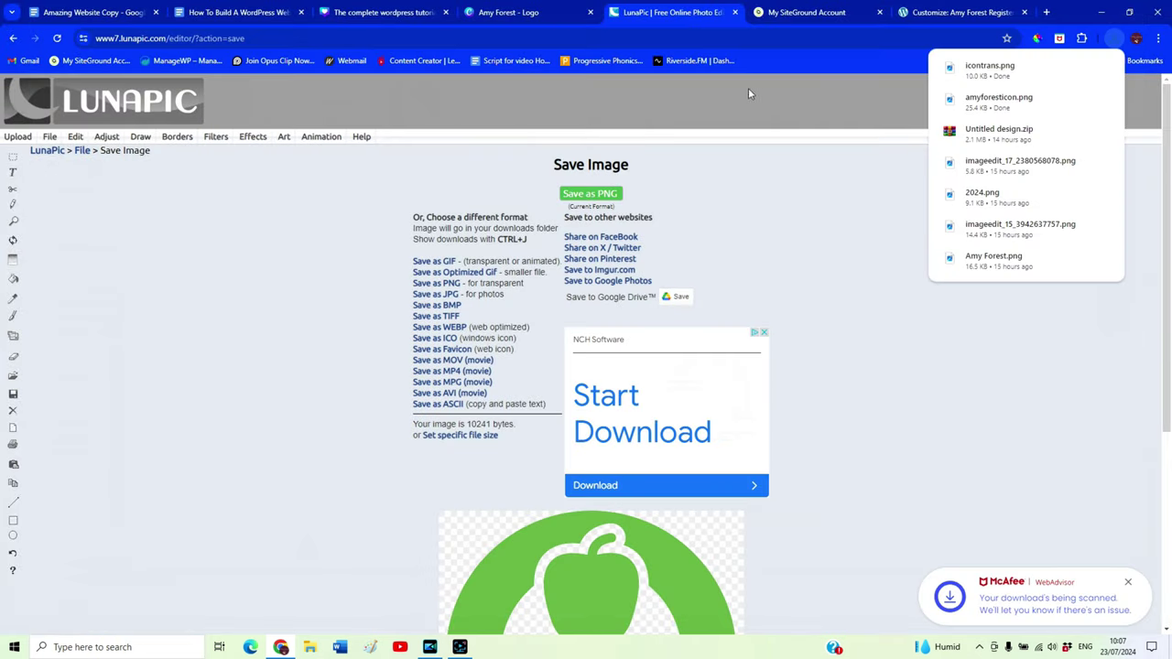
{"action": "left_click", "coordinate": [961, 12]}
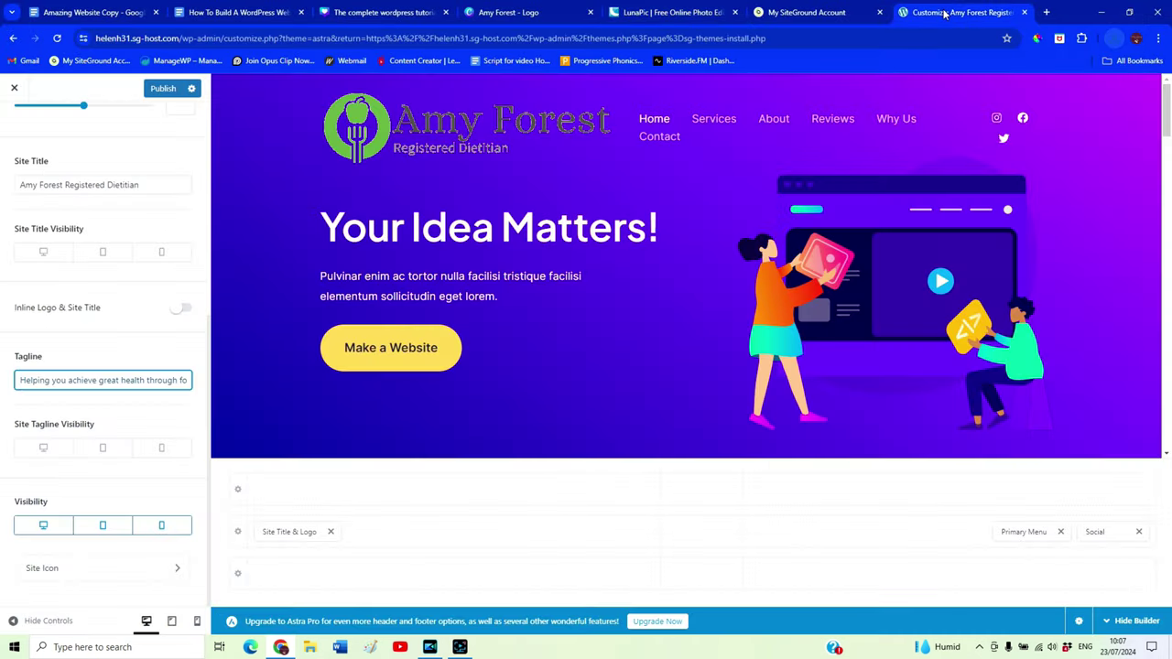
Upload icontrans.png as the image for the Site Icon
{"action": "left_click", "coordinate": [101, 575]}
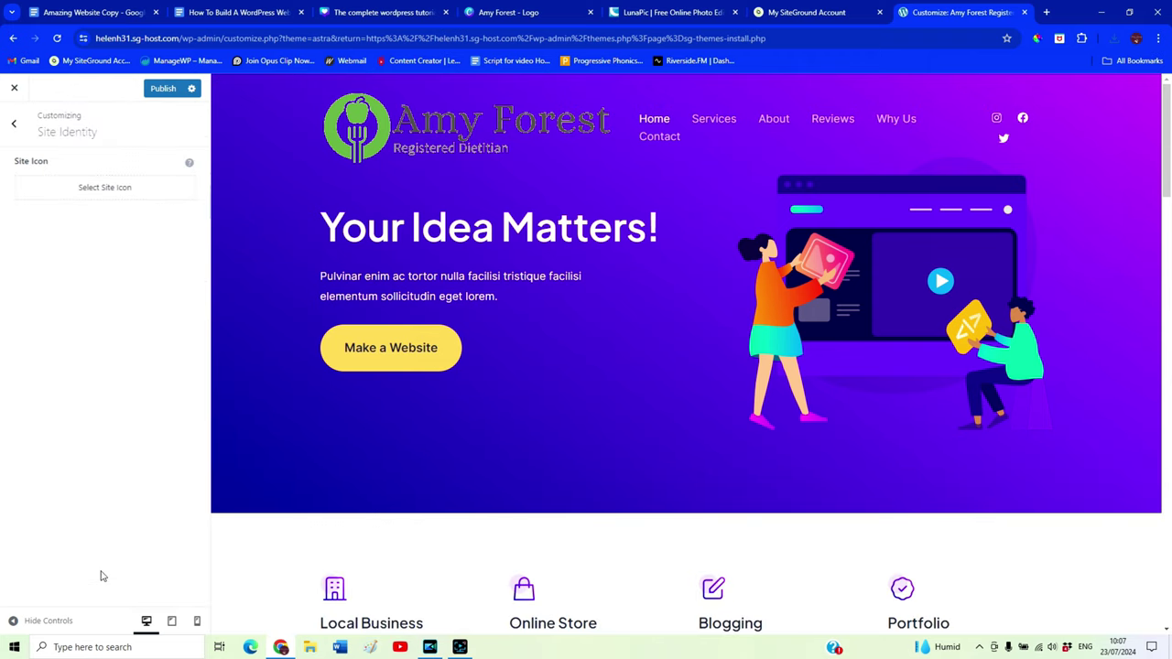
{"action": "left_click", "coordinate": [98, 191]}
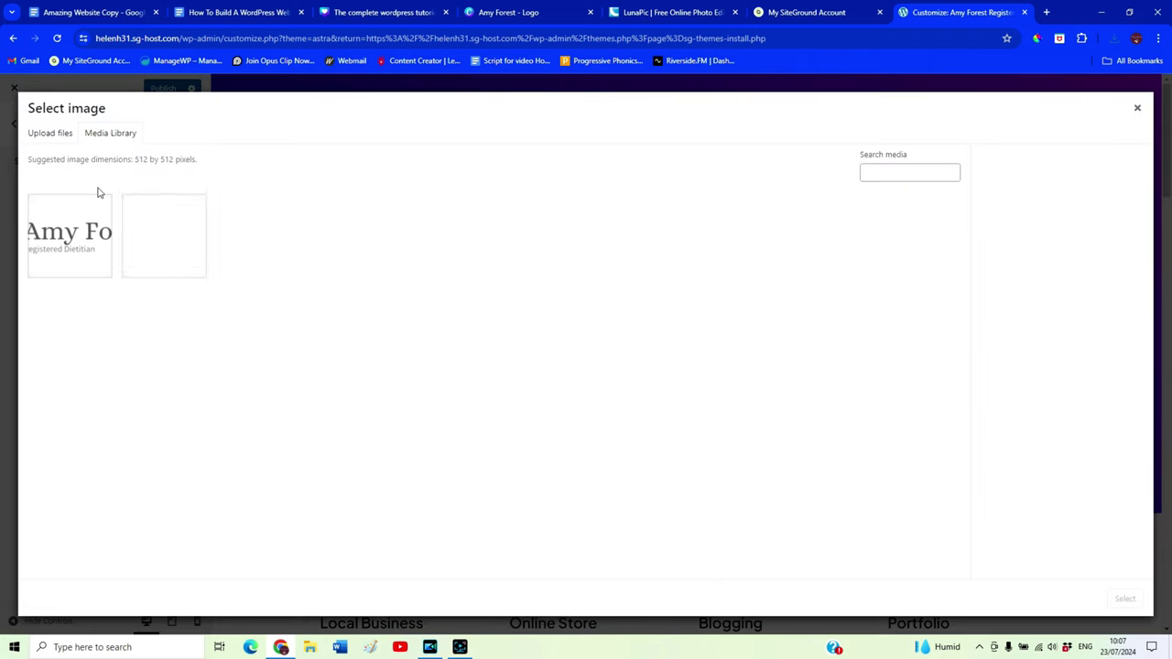
{"action": "left_click", "coordinate": [55, 137]}
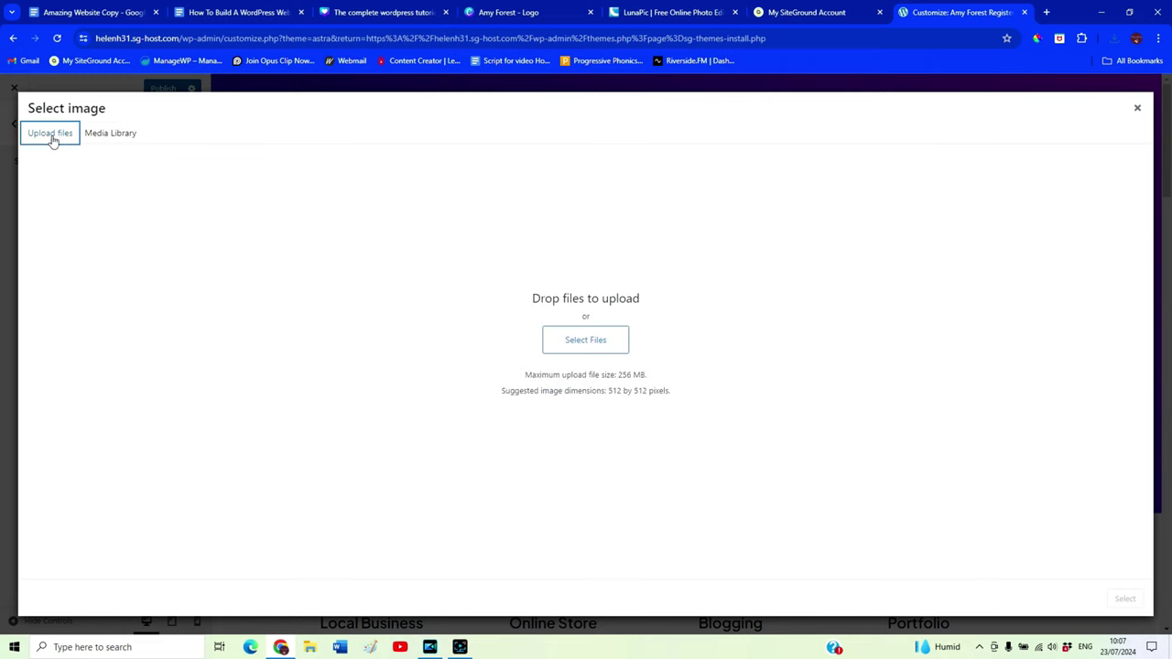
{"action": "left_click", "coordinate": [569, 341]}
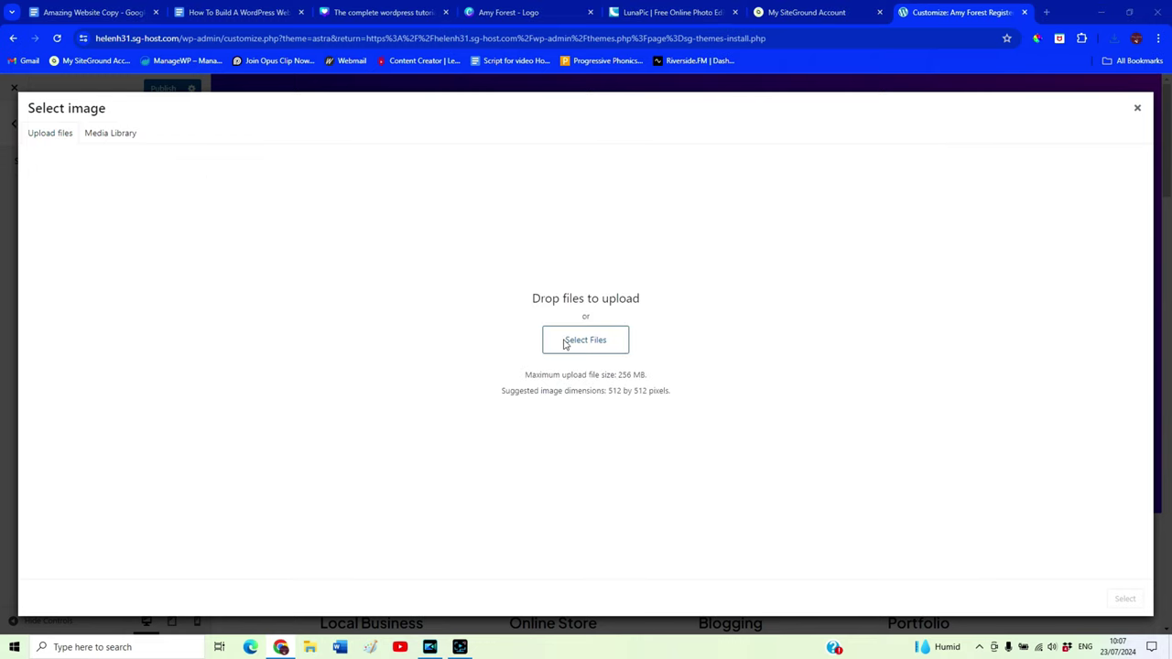
{"action": "key", "text": "Escape"}
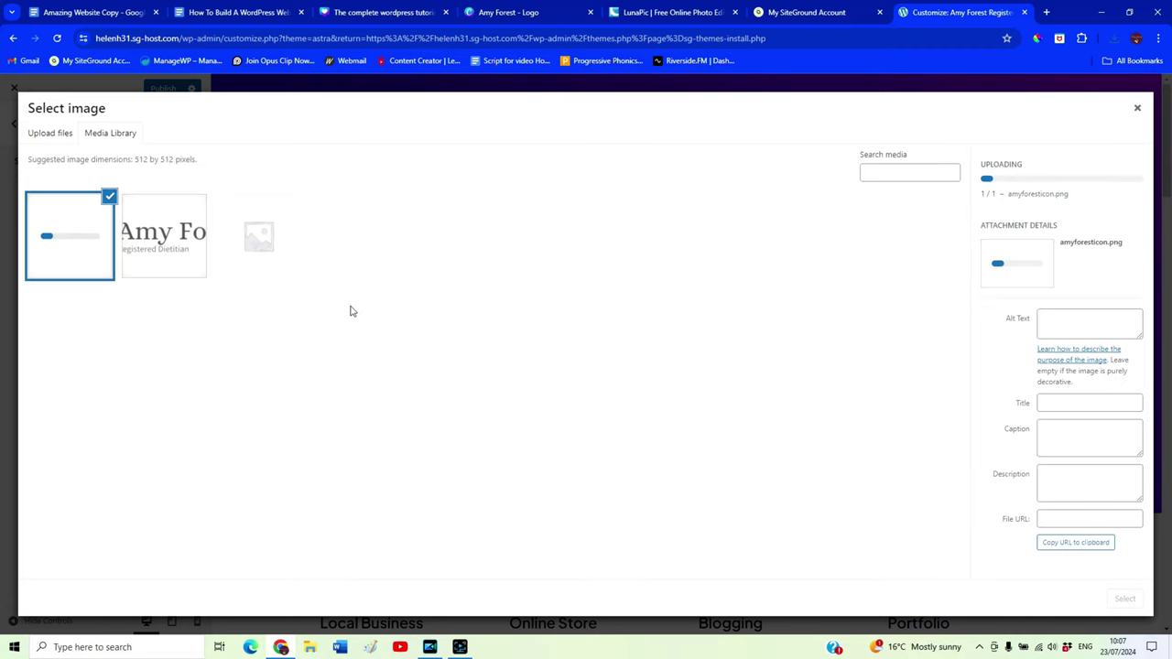
{"action": "left_click", "coordinate": [49, 135]}
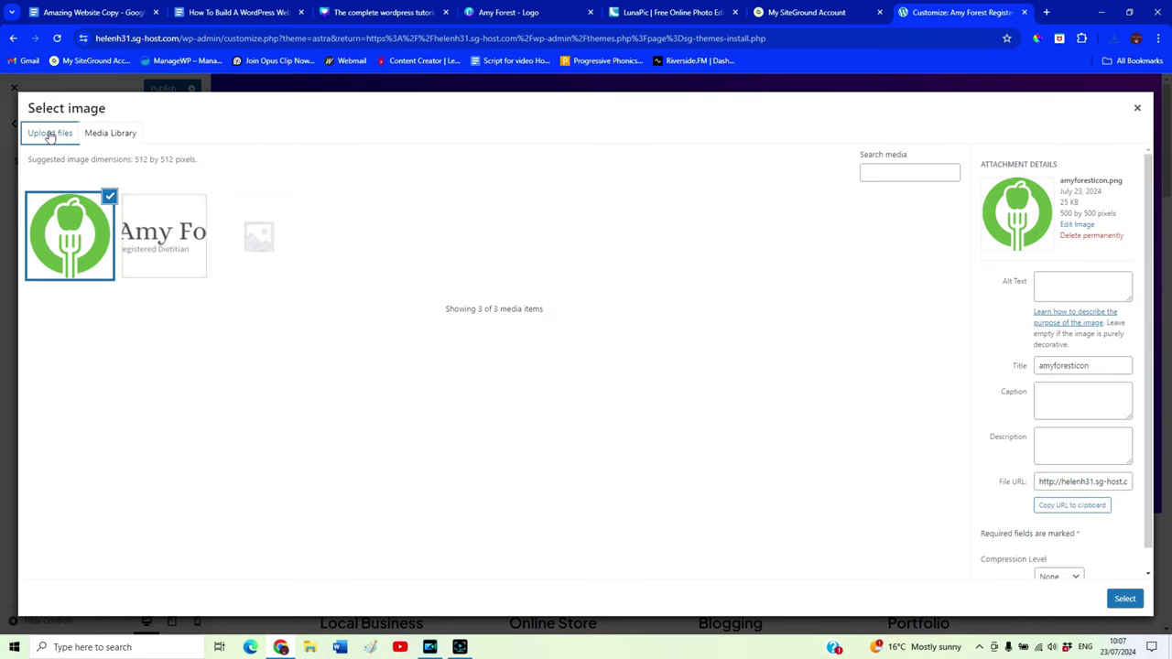
{"action": "left_click", "coordinate": [573, 338]}
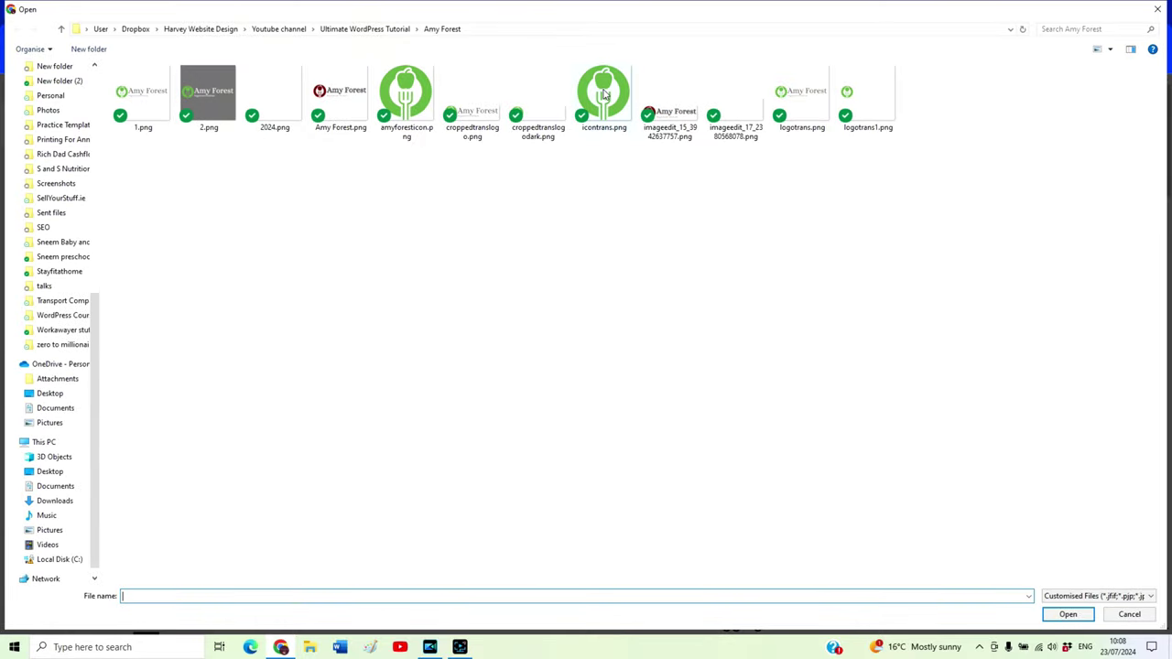
{"action": "double_click", "coordinate": [604, 94]}
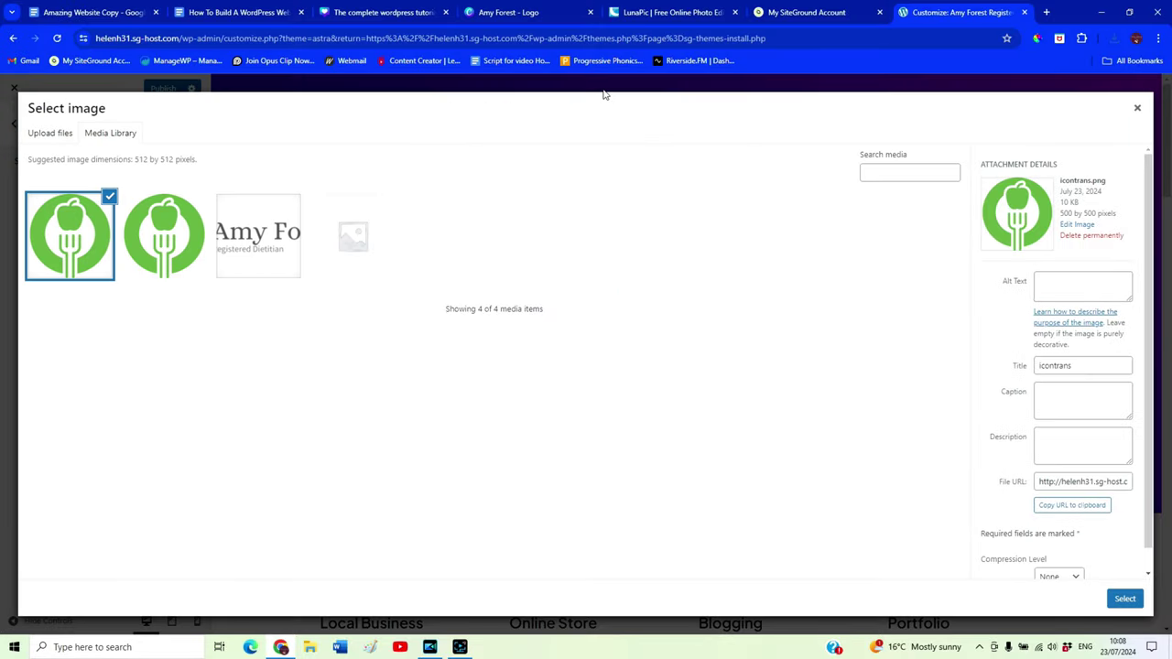
Give the icon matching 'Icon' alt text and title, skip cropping, and publish
{"action": "left_click", "coordinate": [1084, 289]}
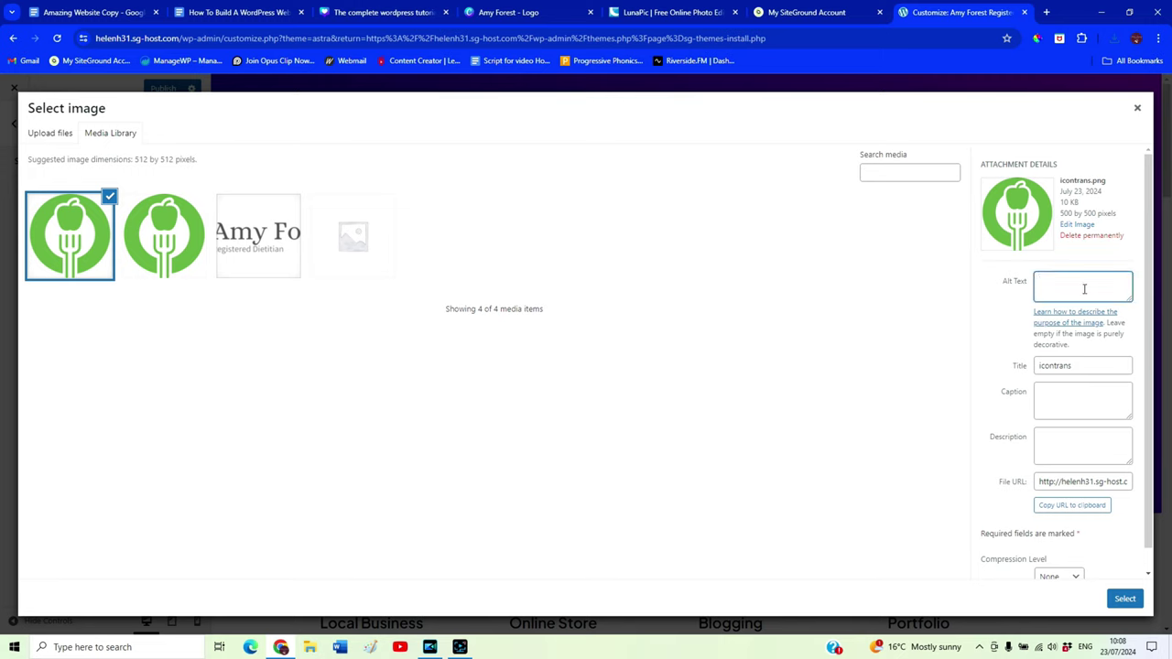
{"action": "left_click_drag", "start_coordinate": [1096, 282], "coordinate": [1042, 278]}
{"action": "key", "text": "ctrl+c"}
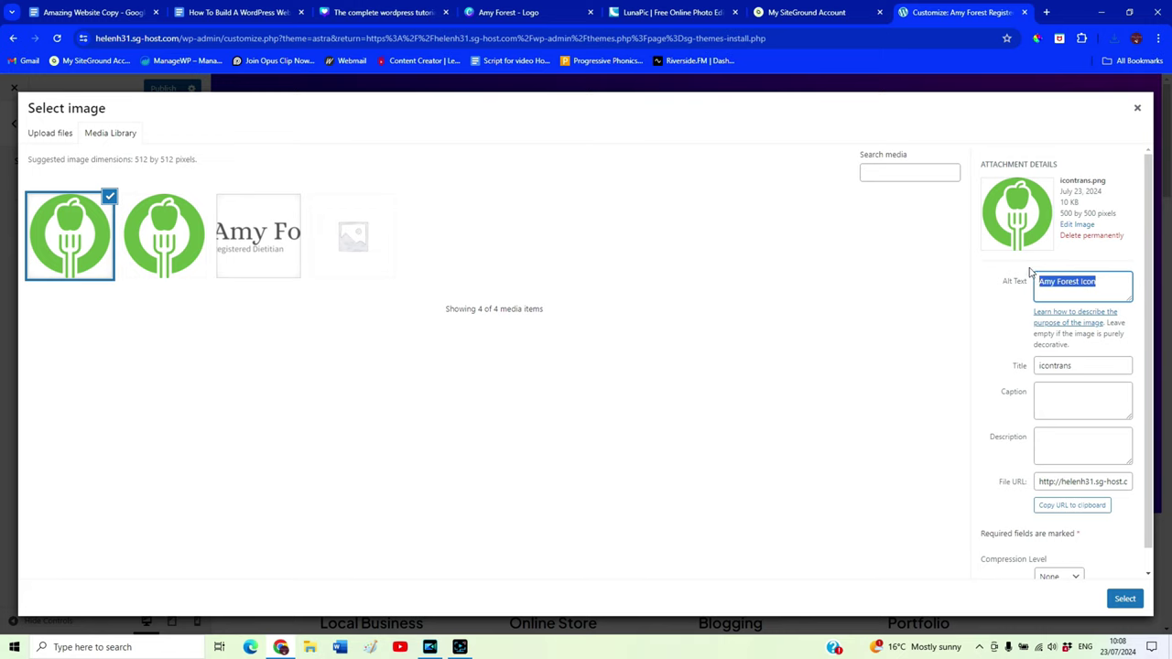
{"action": "left_click_drag", "start_coordinate": [1036, 365], "coordinate": [1072, 365]}
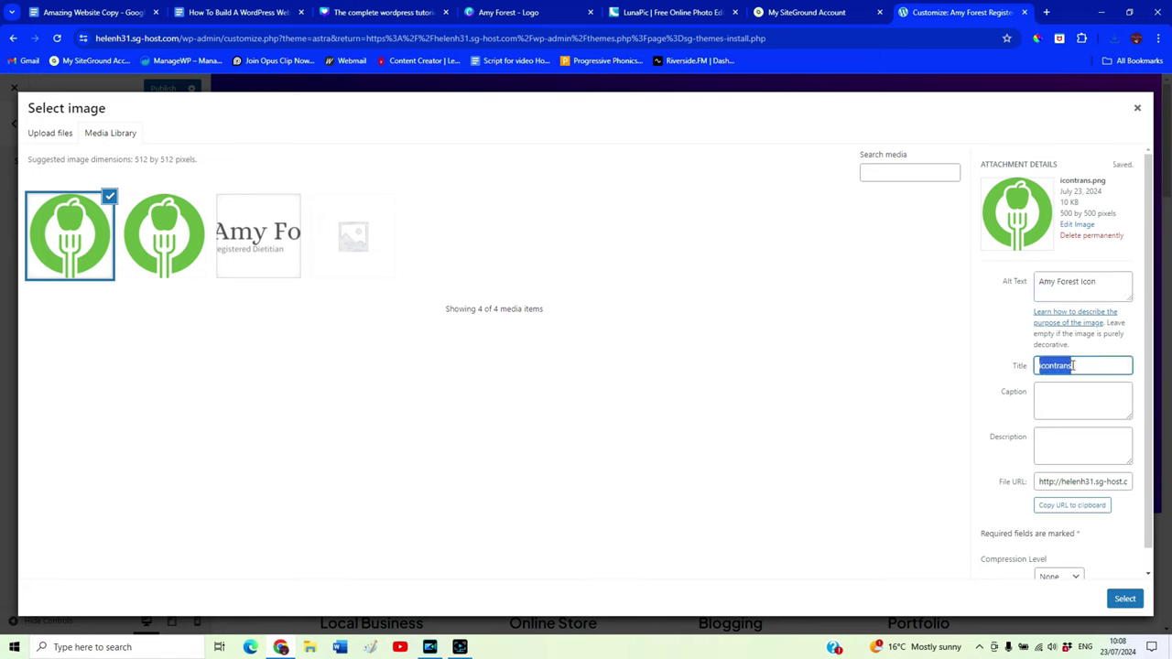
{"action": "key", "text": "ctrl+v"}
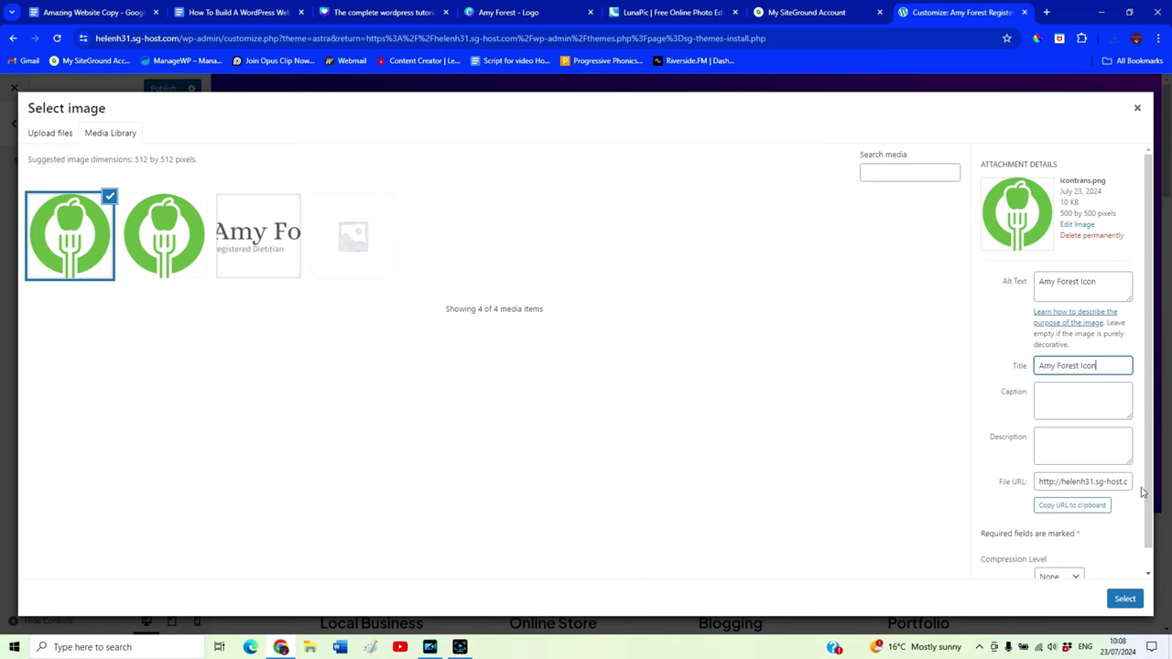
{"action": "left_click", "coordinate": [1131, 601]}
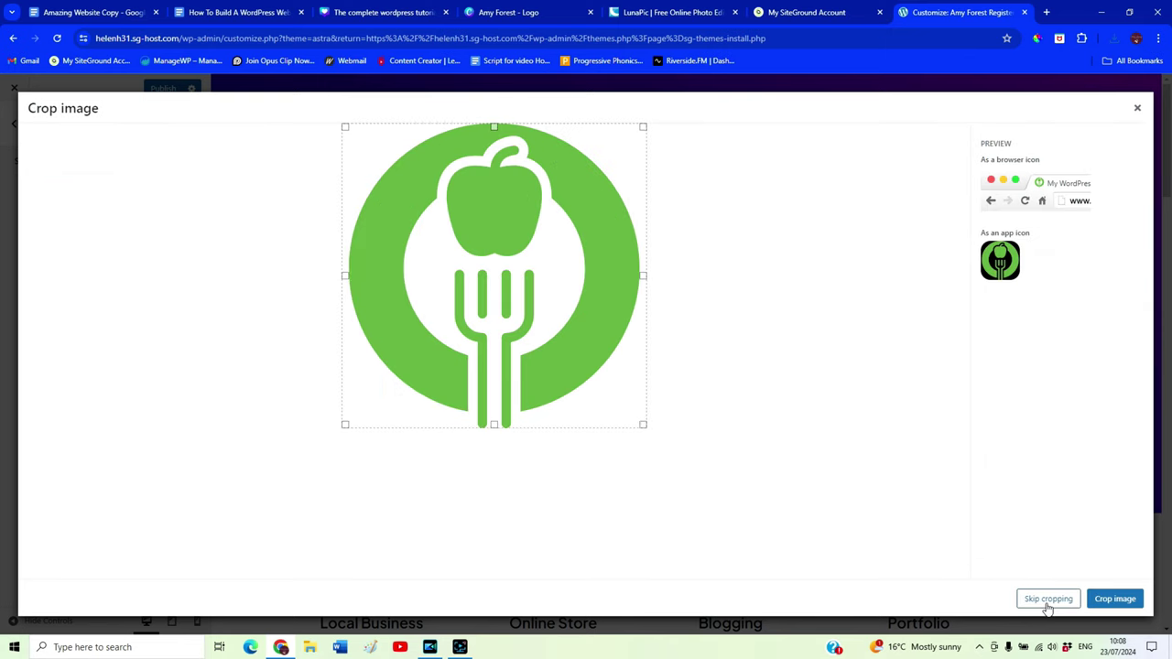
{"action": "left_click", "coordinate": [1048, 599]}
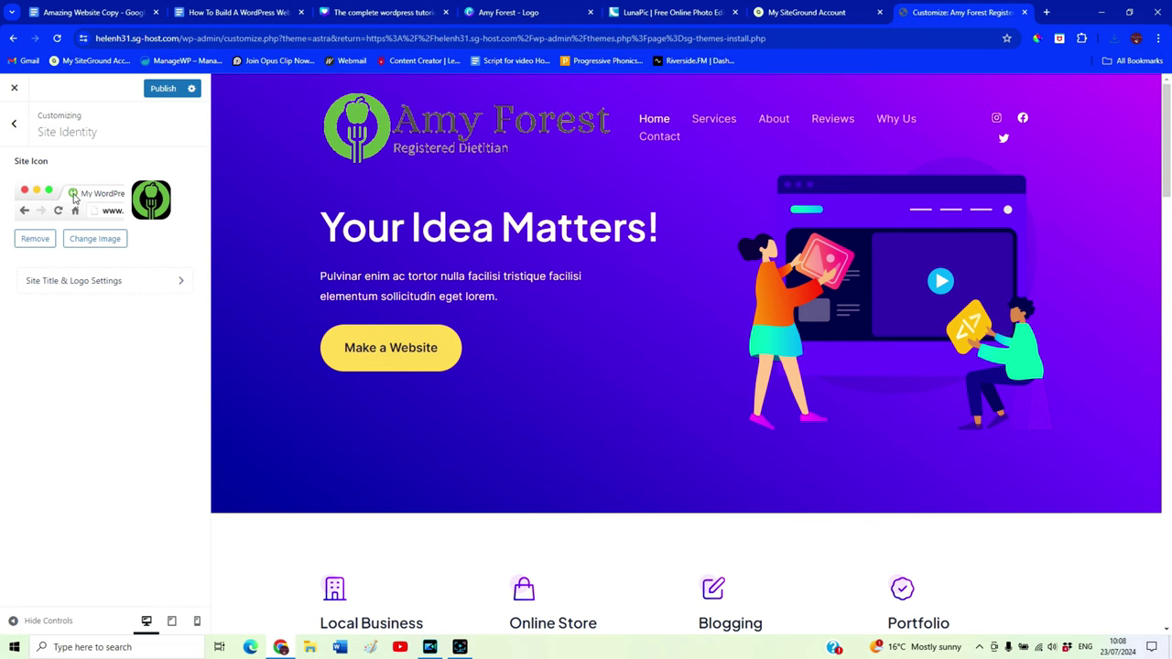
{"action": "left_click", "coordinate": [158, 91]}
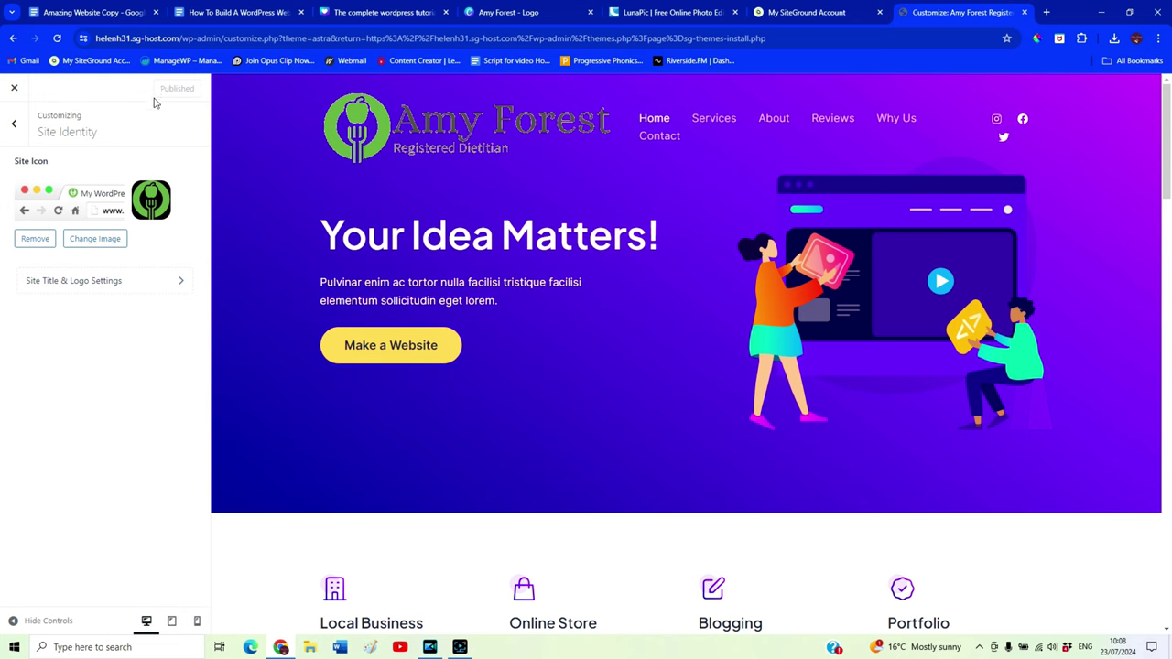
Leave the Customizer, search Add Plugins for 'starter templates', and install Starter Templates
{"action": "left_click", "coordinate": [15, 125]}
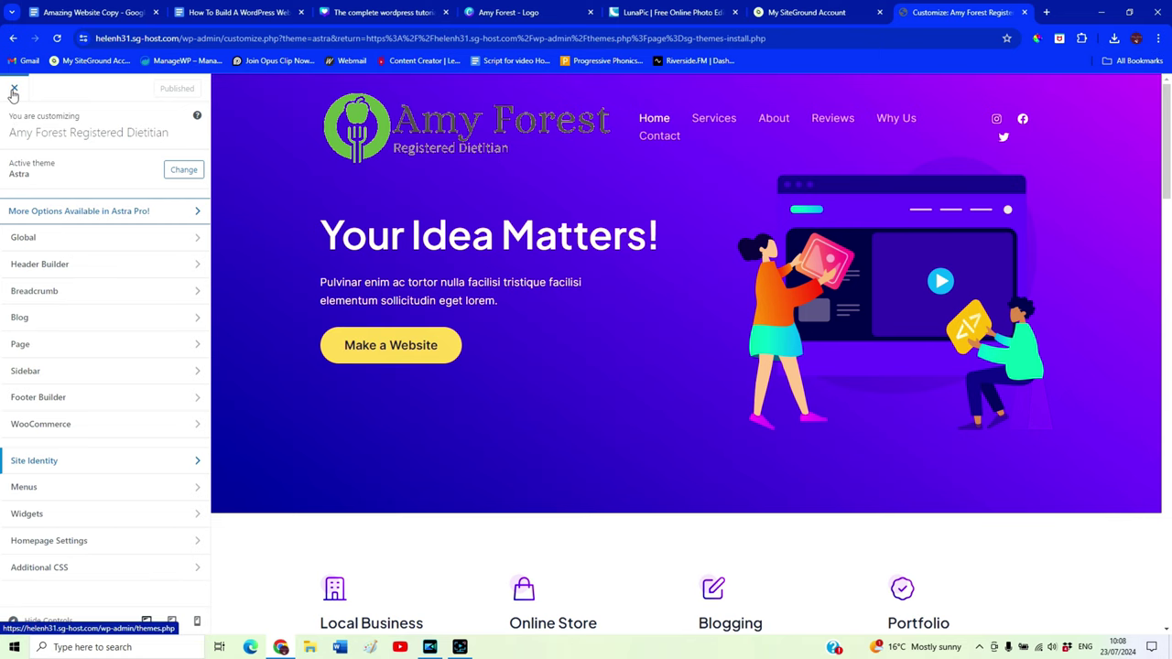
{"action": "left_click", "coordinate": [14, 91]}
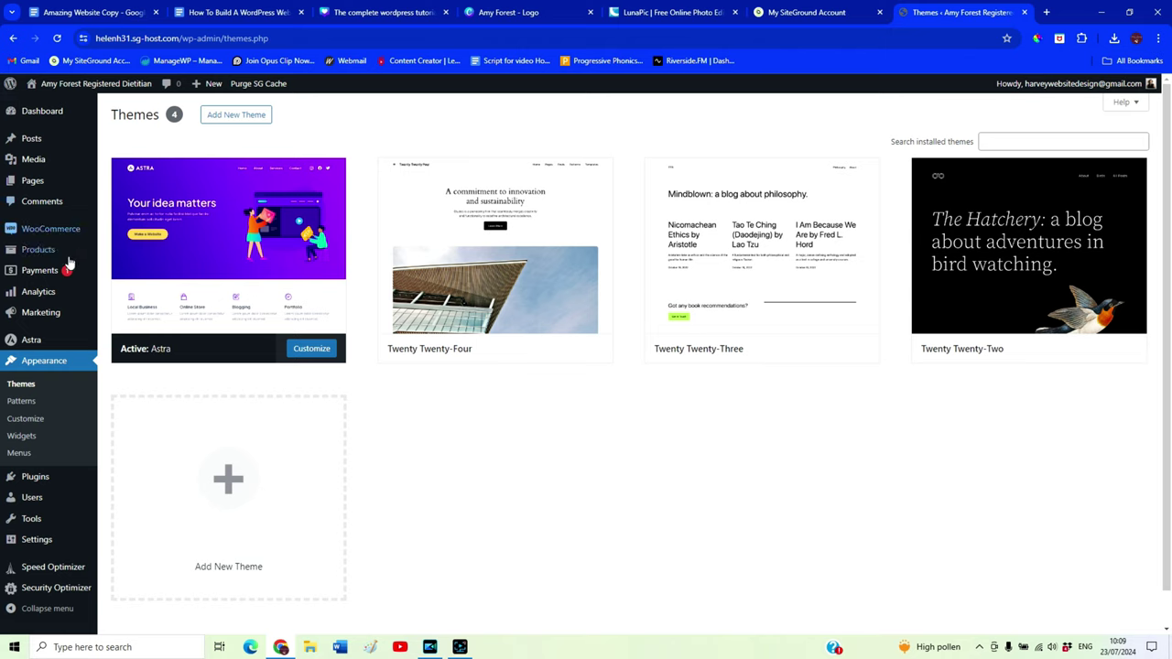
{"action": "left_click", "coordinate": [39, 482]}
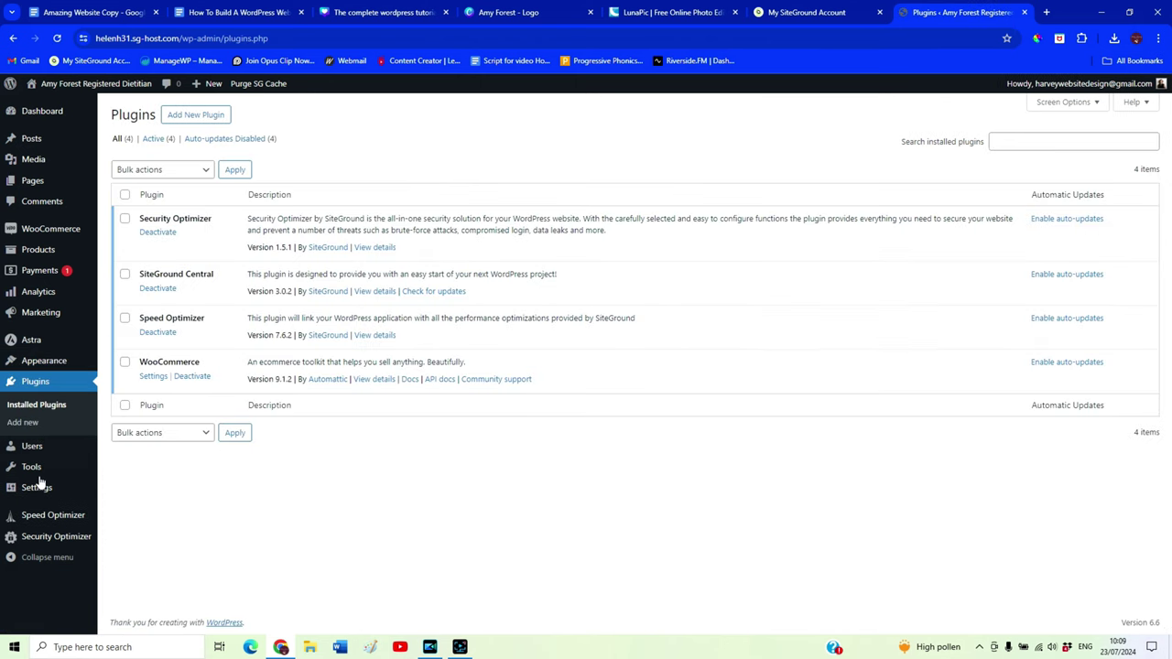
{"action": "left_click", "coordinate": [201, 116]}
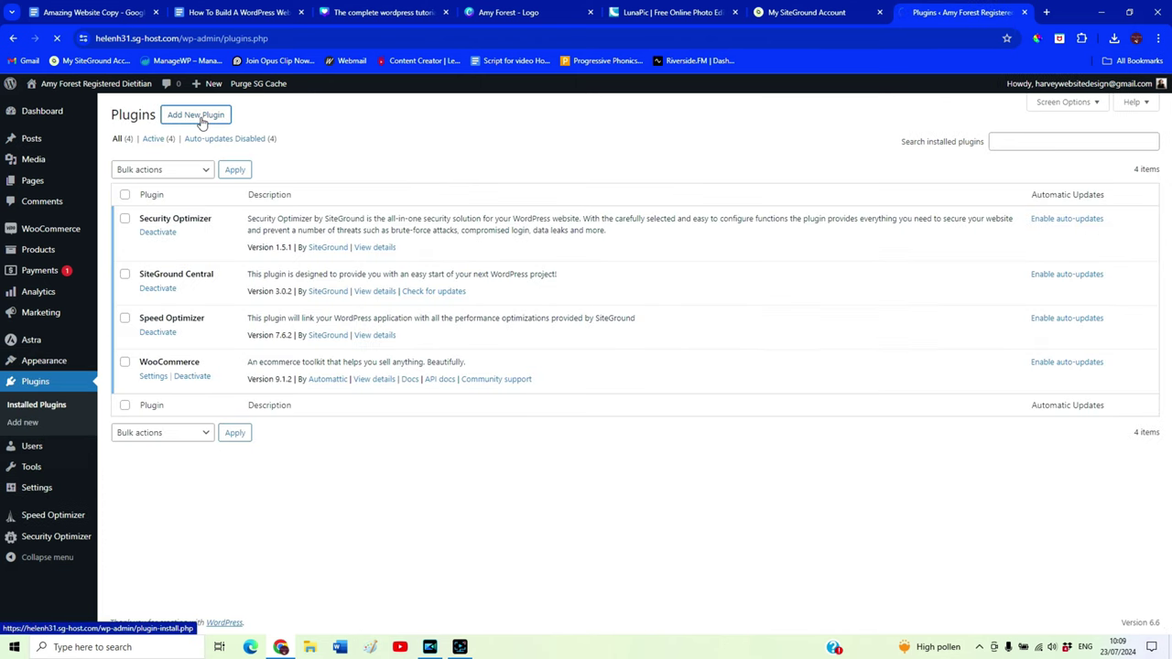
{"action": "left_click", "coordinate": [960, 154]}
{"action": "type", "text": "starter templates"}
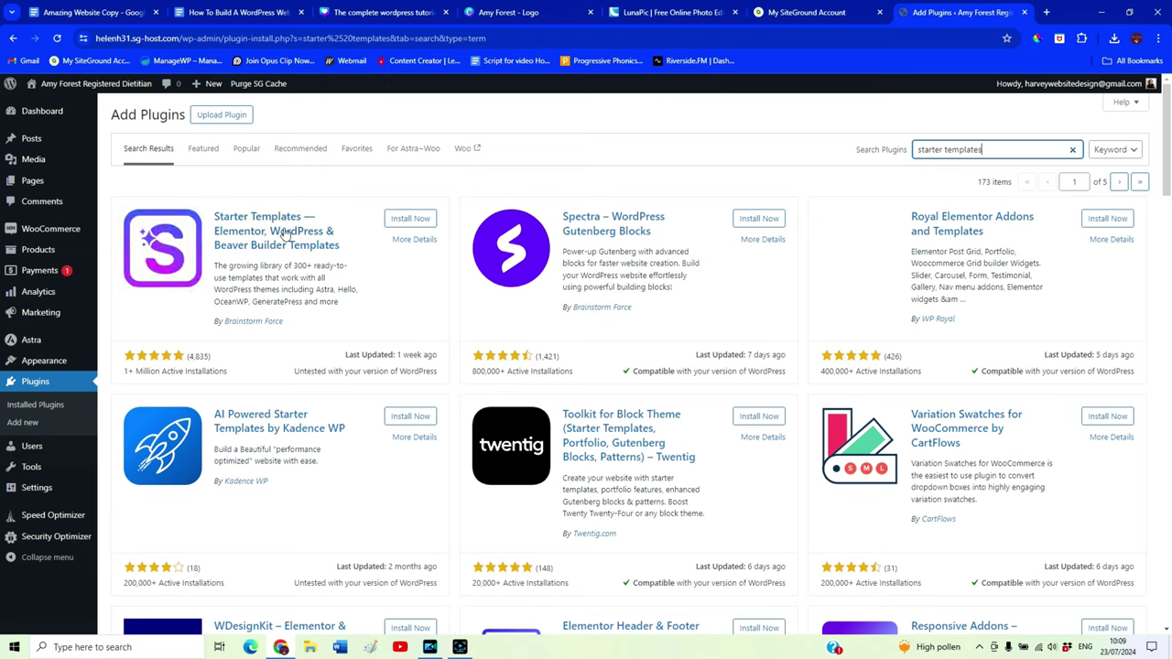
{"action": "left_click", "coordinate": [405, 218]}
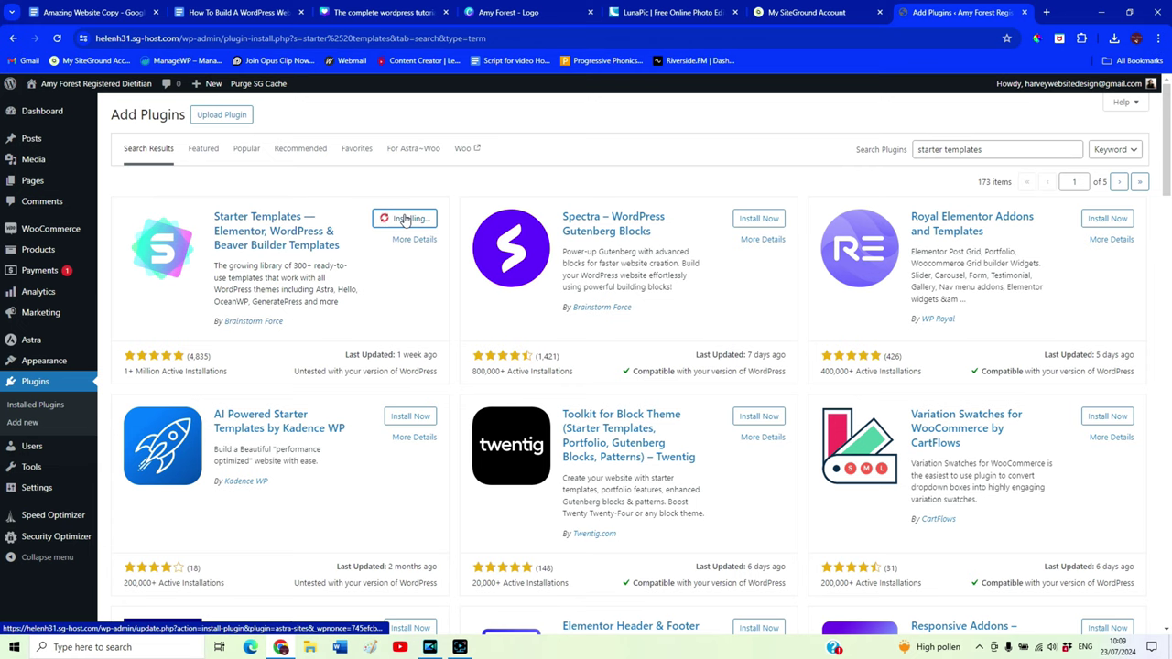
Activate Starter Templates, pick Build with Templates using Elementor, then close the wizard
{"action": "left_click", "coordinate": [416, 218]}
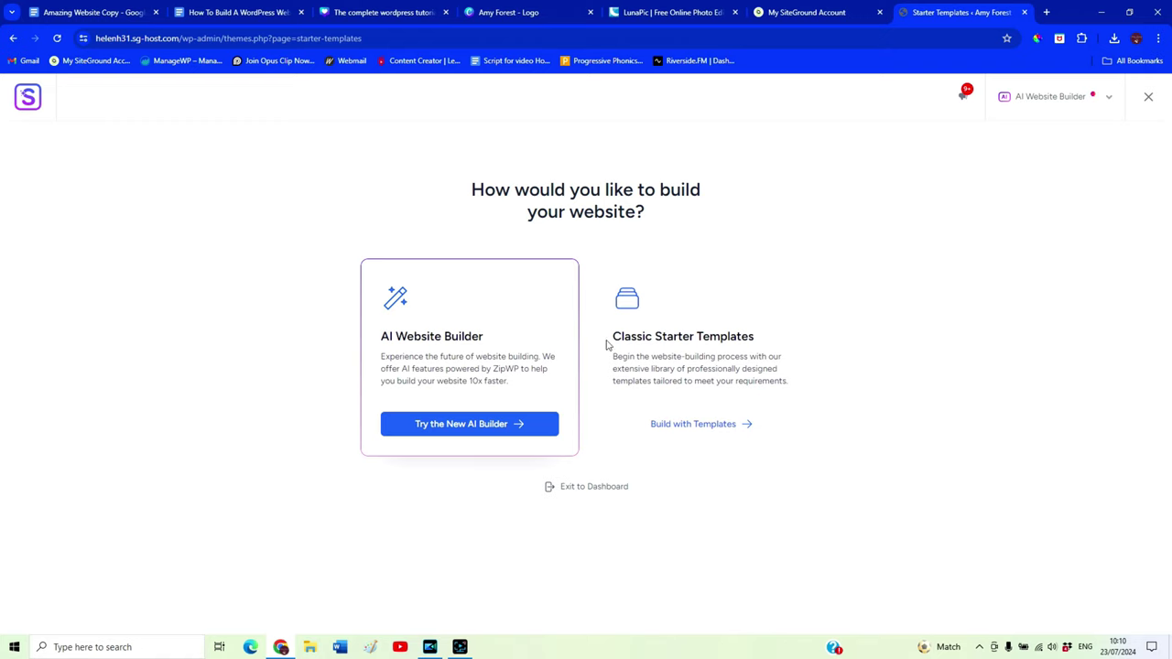
{"action": "left_click", "coordinate": [736, 427]}
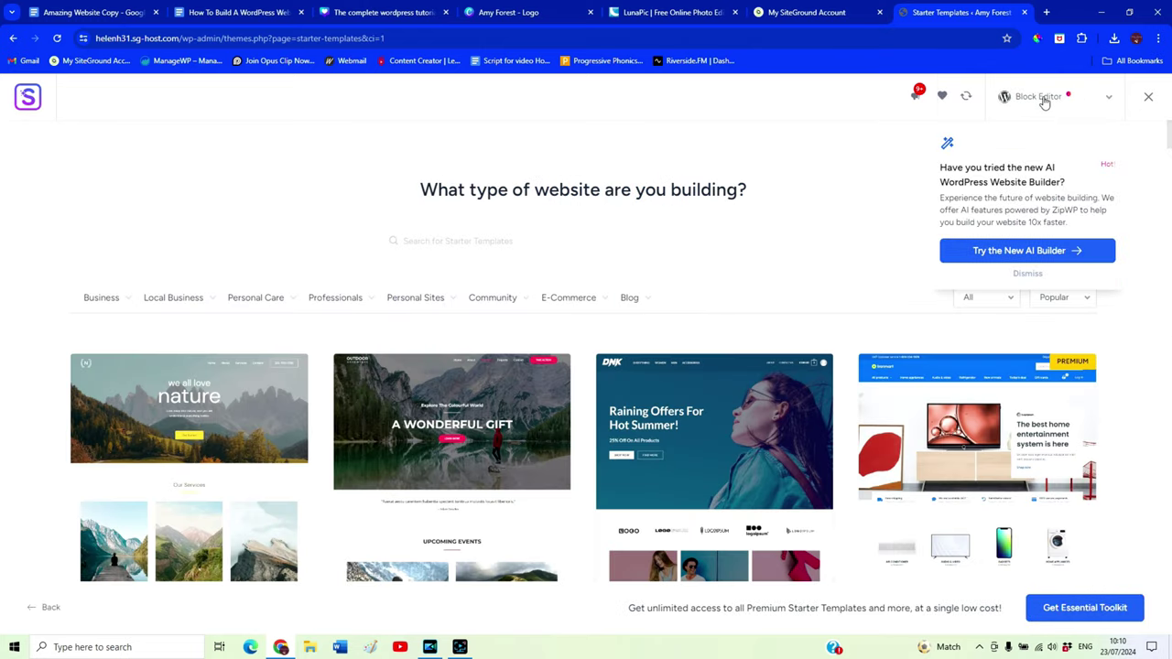
{"action": "left_click", "coordinate": [1108, 98]}
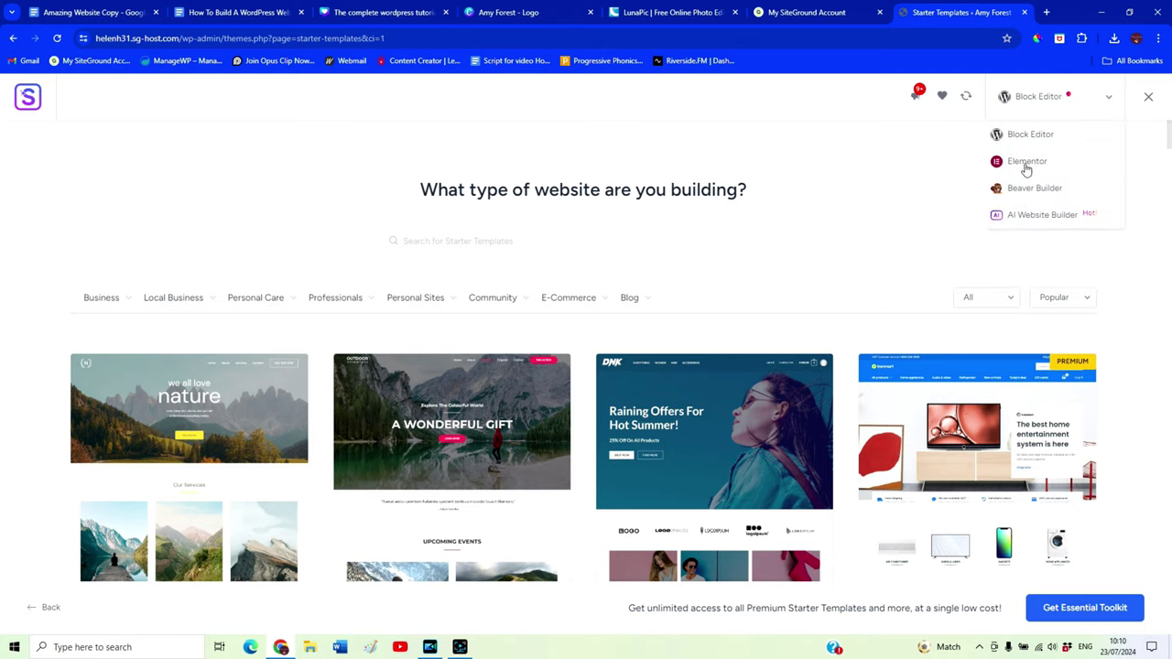
{"action": "left_click", "coordinate": [1026, 164]}
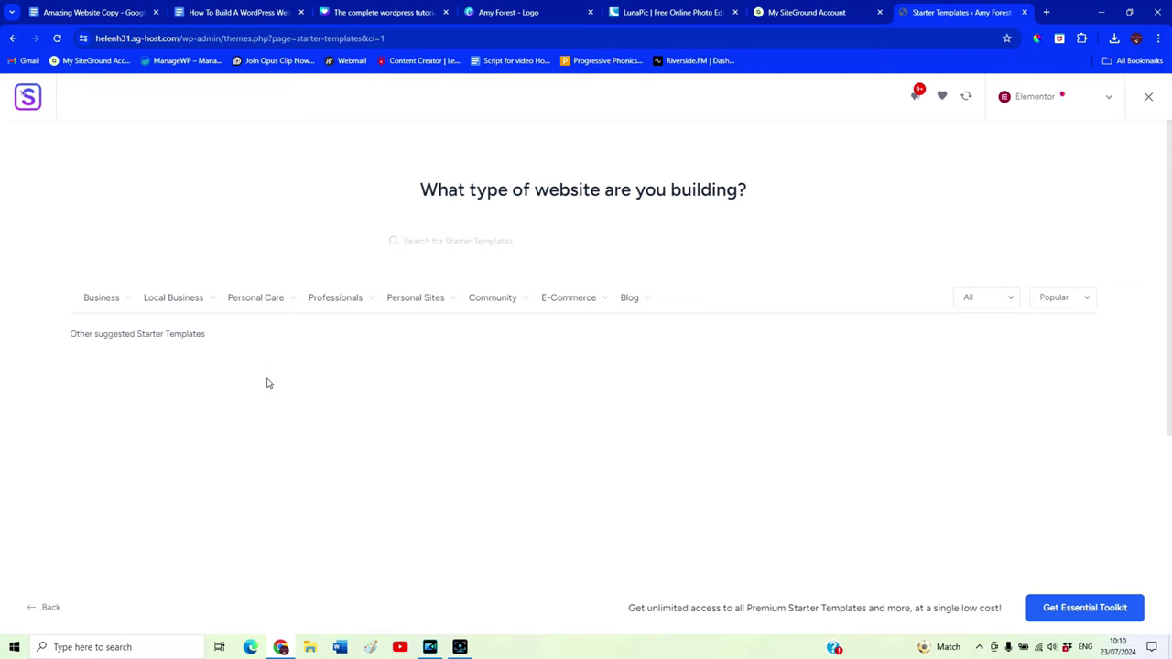
{"action": "left_click", "coordinate": [1148, 96]}
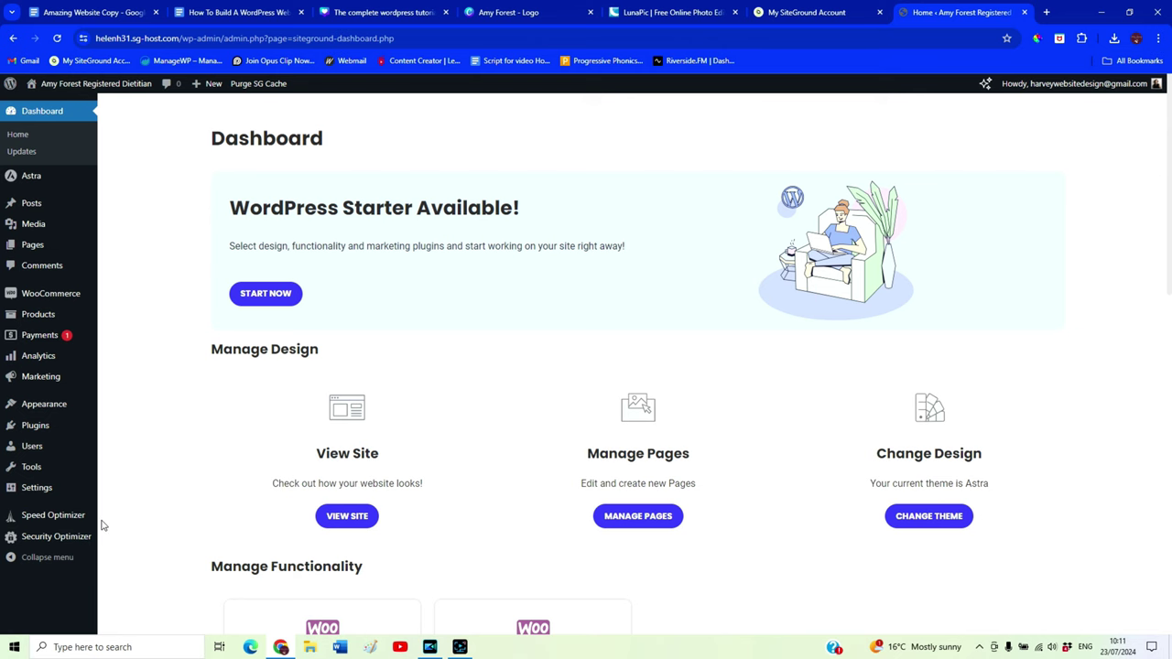
Relaunch Starter Templates from Installed Plugins and choose classic templates with Elementor
{"action": "mouse_move", "coordinate": [92, 404]}
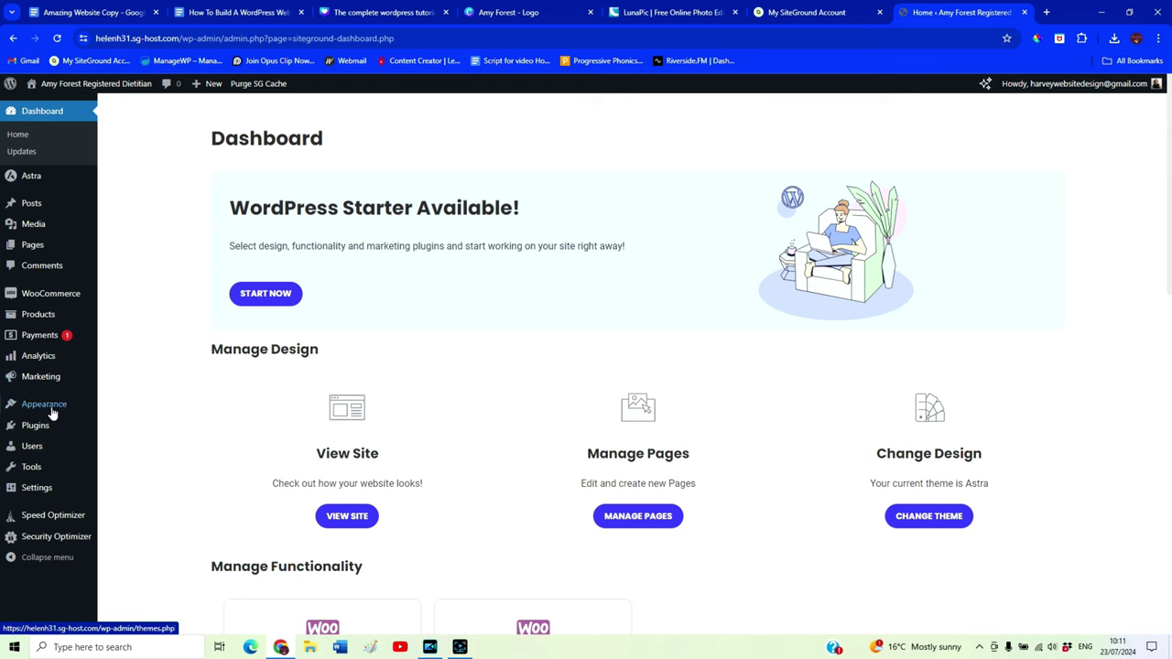
{"action": "left_click", "coordinate": [37, 432]}
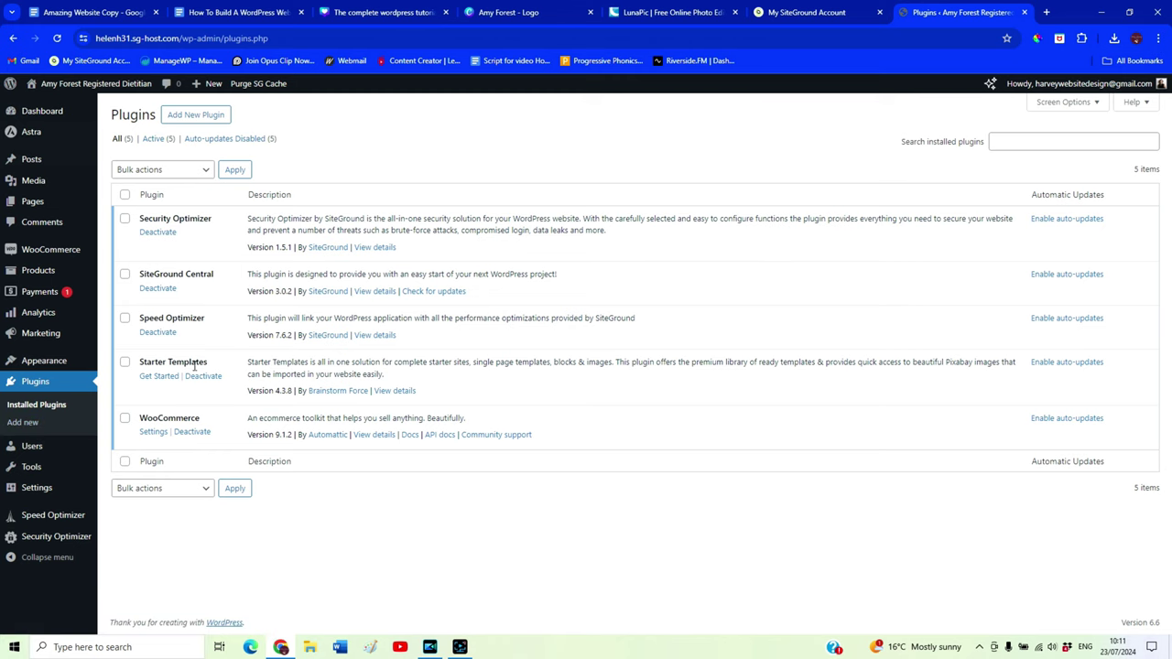
{"action": "left_click", "coordinate": [159, 376]}
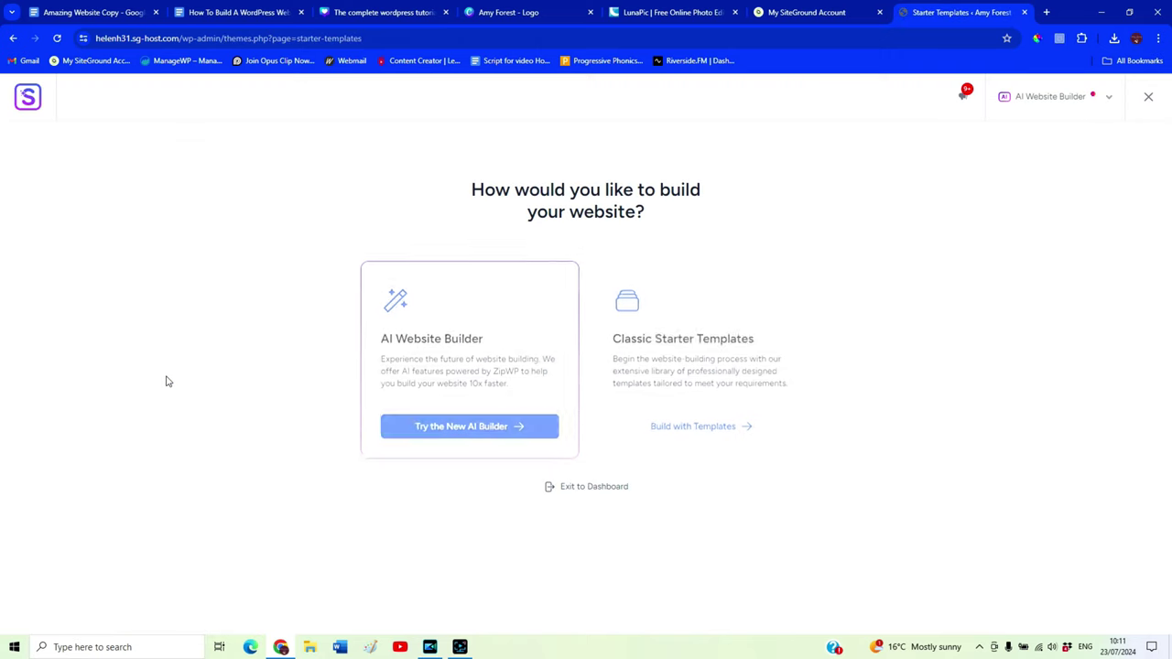
{"action": "left_click", "coordinate": [674, 427]}
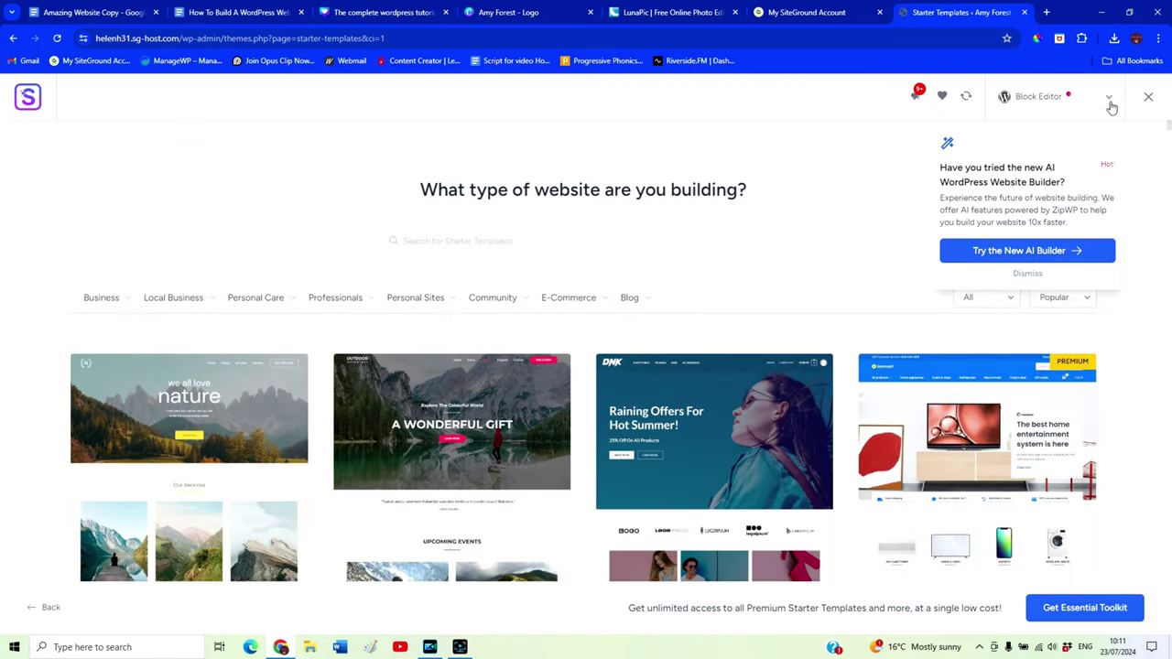
{"action": "left_click", "coordinate": [1108, 101]}
{"action": "left_click", "coordinate": [1047, 169]}
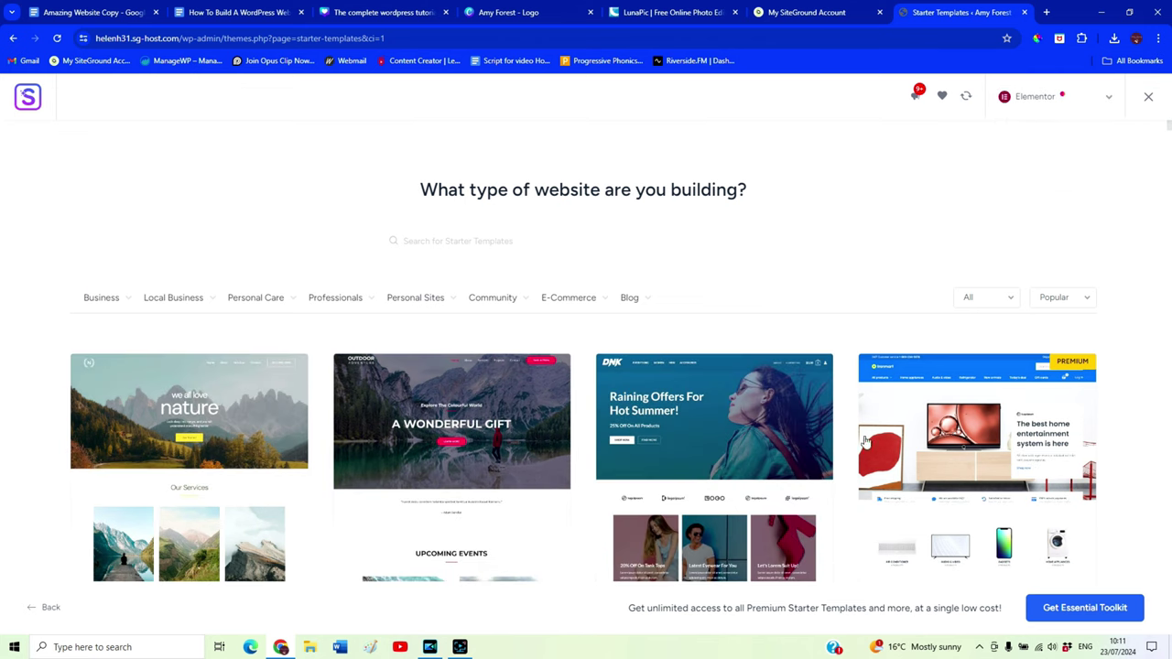
{"action": "scroll", "coordinate": [1150, 348], "scroll_direction": "down", "scroll_amount": 2}
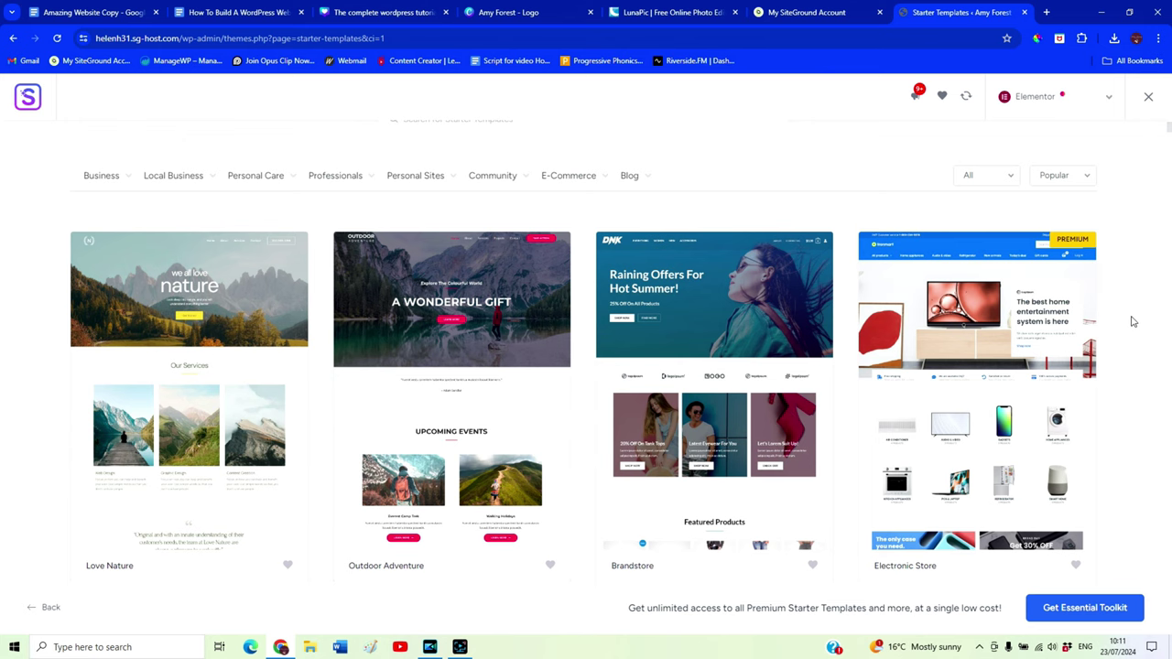
{"action": "scroll", "coordinate": [966, 428], "scroll_direction": "down", "scroll_amount": 1}
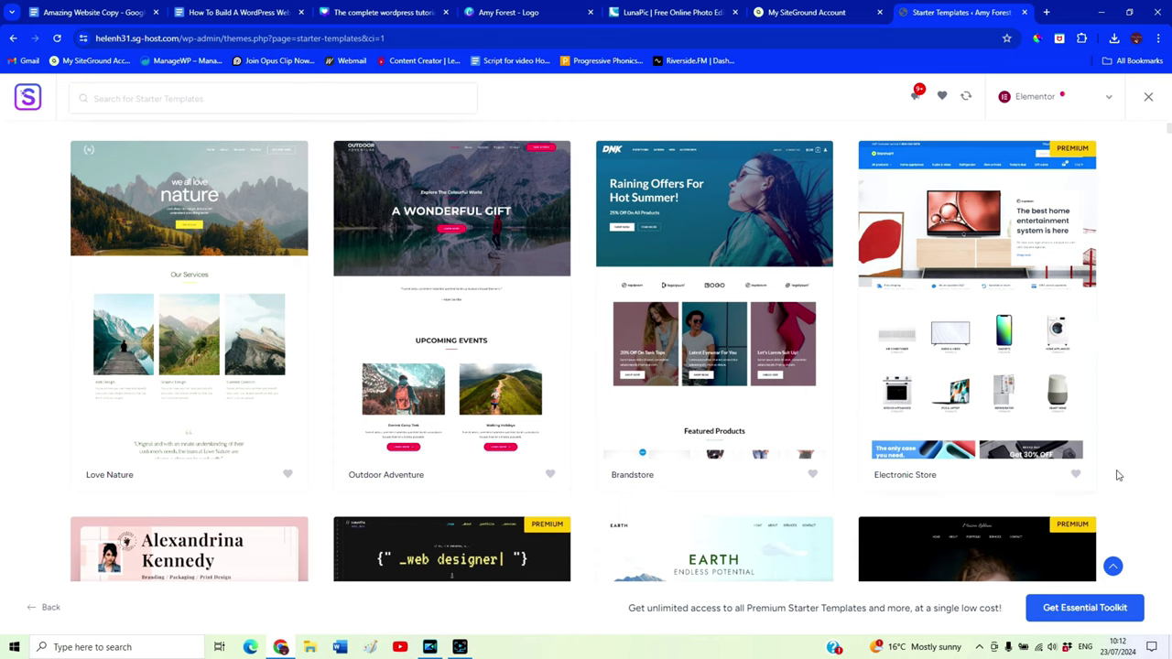
{"action": "scroll", "coordinate": [1117, 474], "scroll_direction": "down", "scroll_amount": 2}
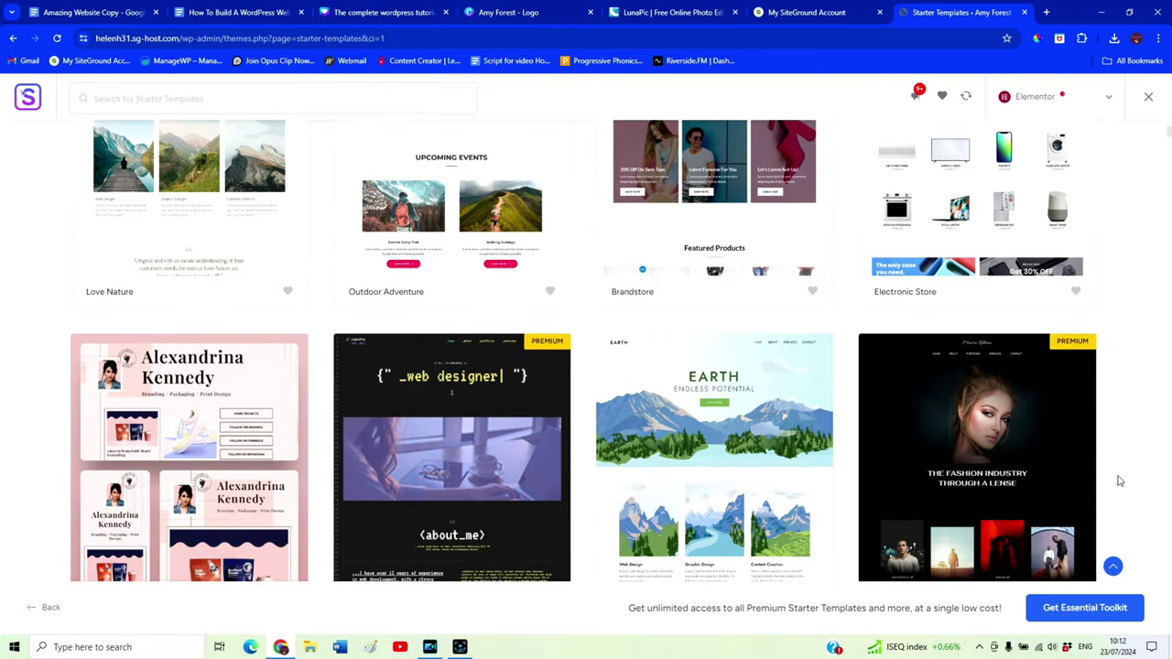
{"action": "scroll", "coordinate": [1117, 482], "scroll_direction": "up", "scroll_amount": 3}
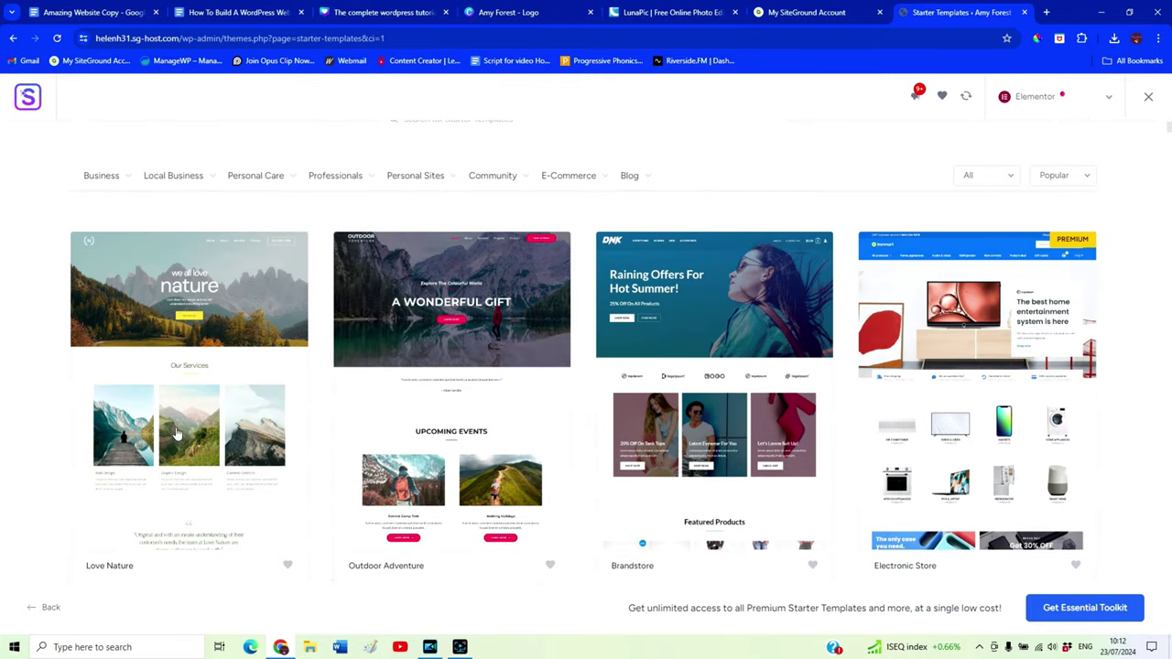
{"action": "scroll", "coordinate": [594, 476], "scroll_direction": "down", "scroll_amount": 3}
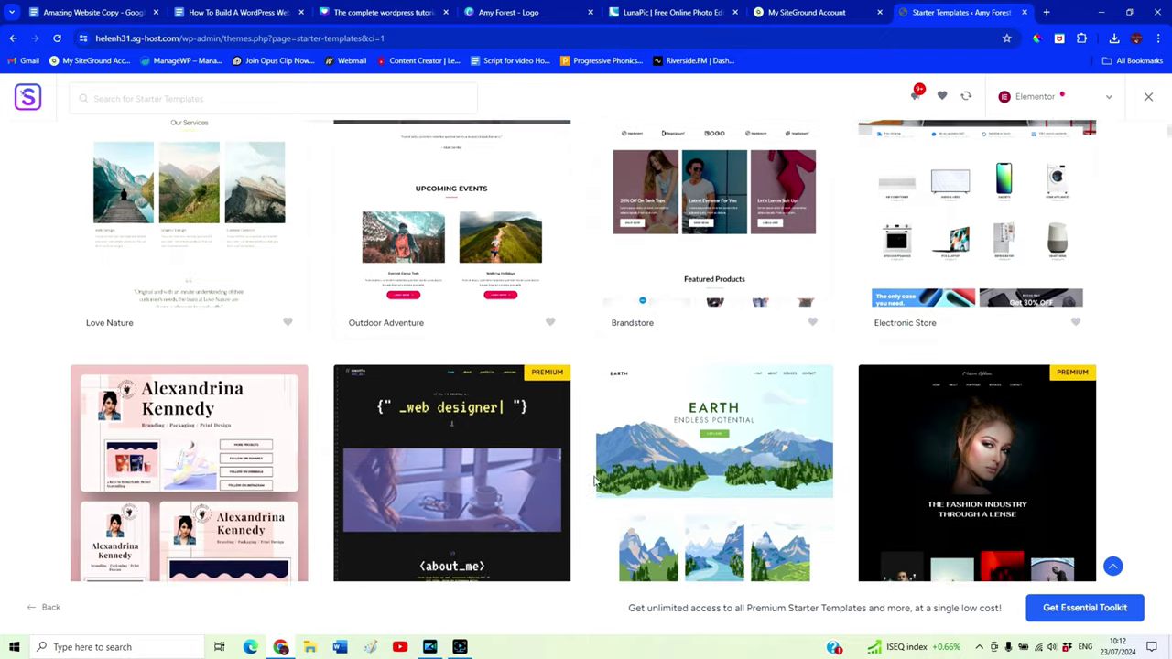
{"action": "scroll", "coordinate": [594, 481], "scroll_direction": "down", "scroll_amount": 1}
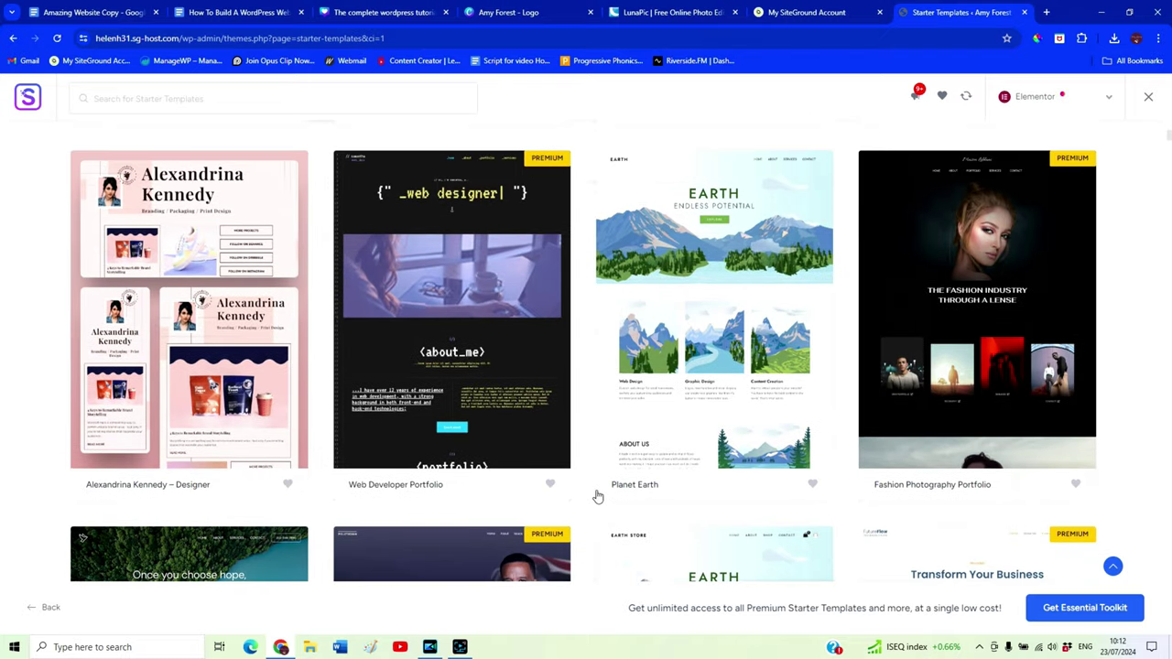
{"action": "scroll", "coordinate": [597, 496], "scroll_direction": "down", "scroll_amount": 2}
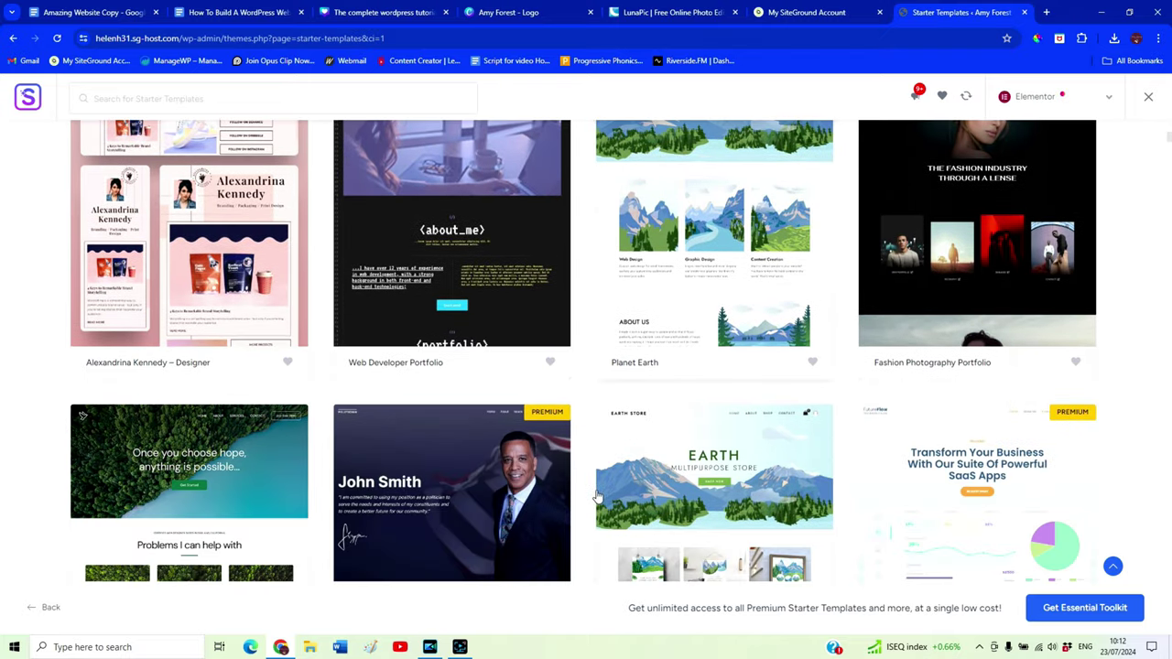
{"action": "scroll", "coordinate": [596, 496], "scroll_direction": "down", "scroll_amount": 1}
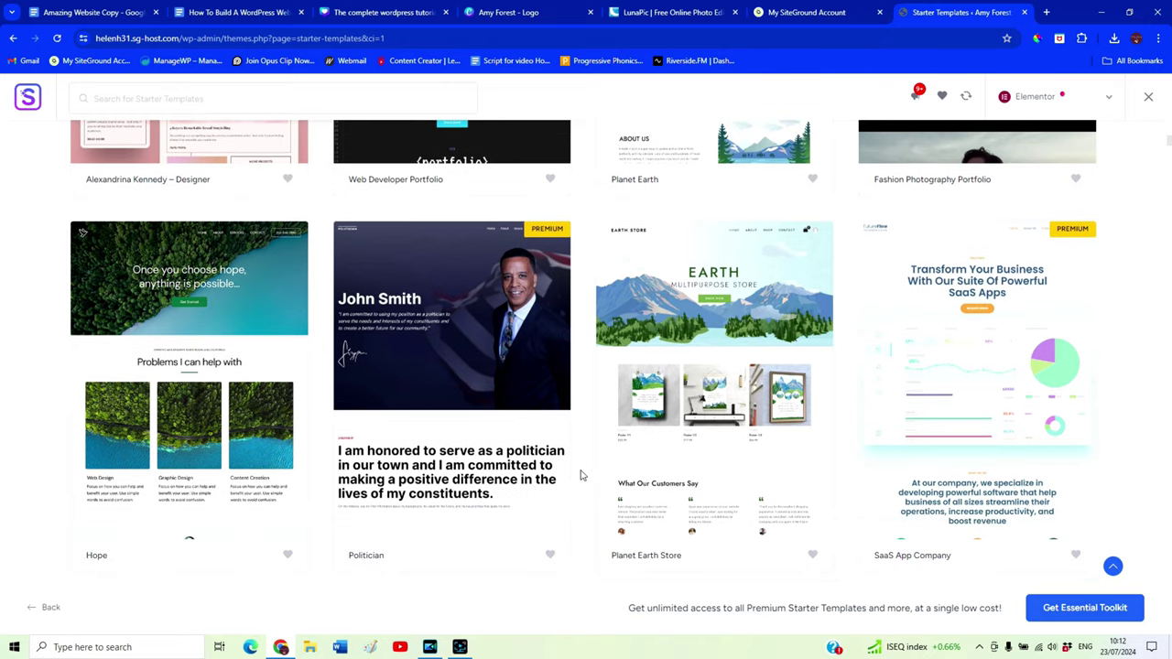
{"action": "scroll", "coordinate": [580, 475], "scroll_direction": "down", "scroll_amount": 4}
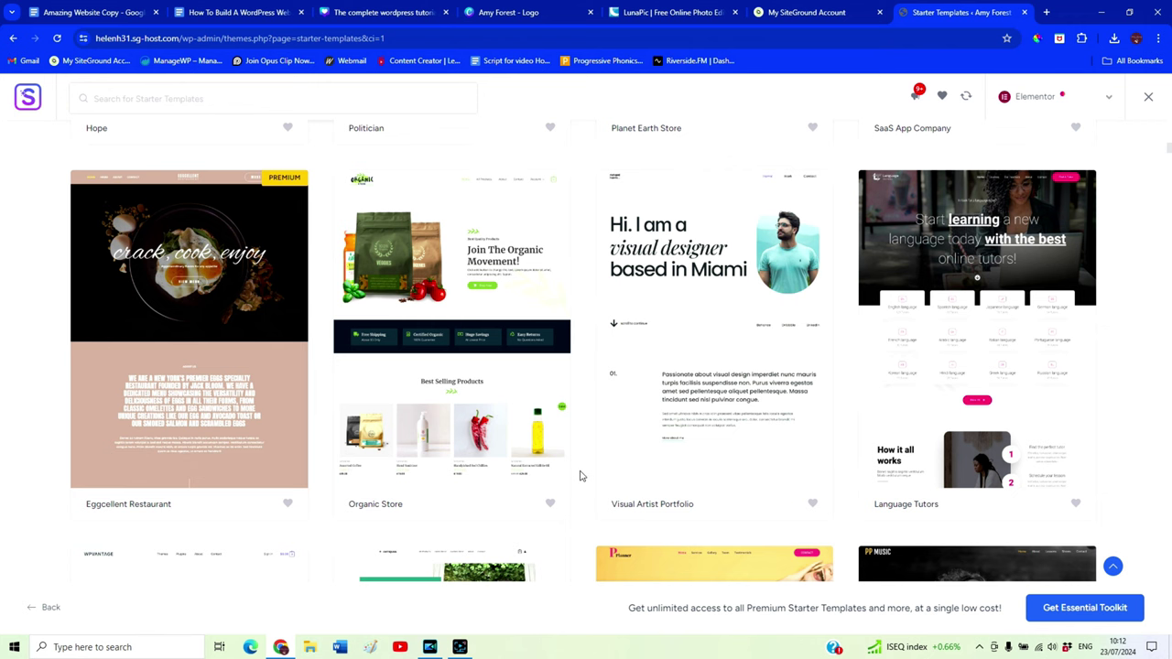
{"action": "scroll", "coordinate": [586, 474], "scroll_direction": "up", "scroll_amount": 5}
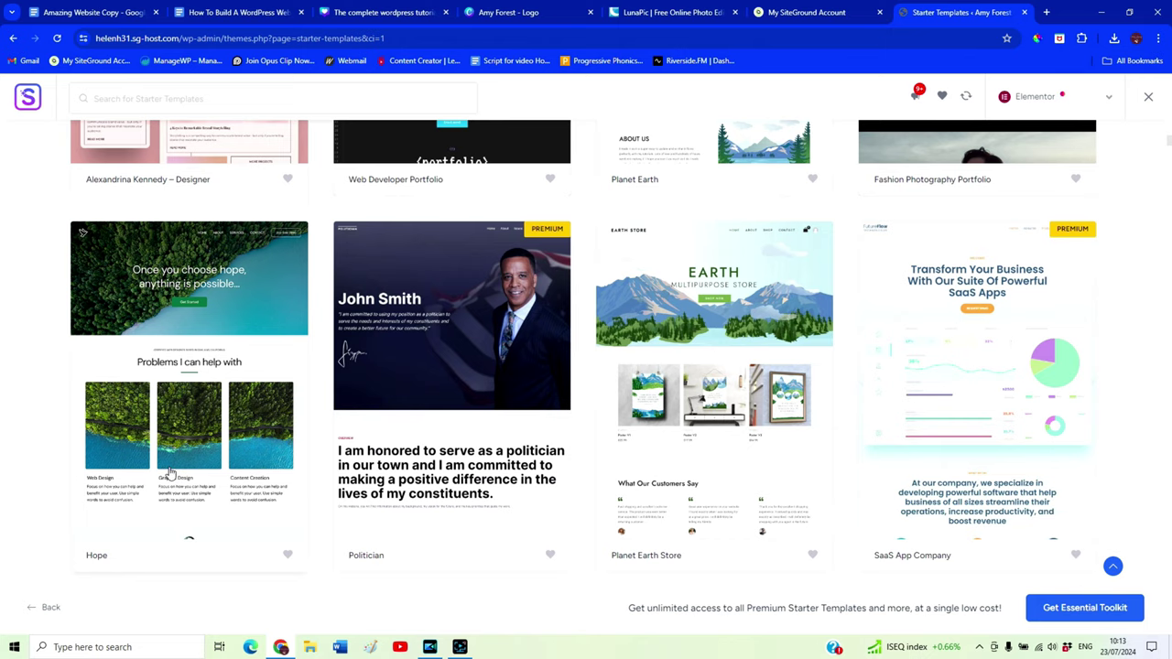
Pick the Hope template and settle on the Crimson Text & Plus Jakarta Sans font pair
{"action": "left_click", "coordinate": [193, 392]}
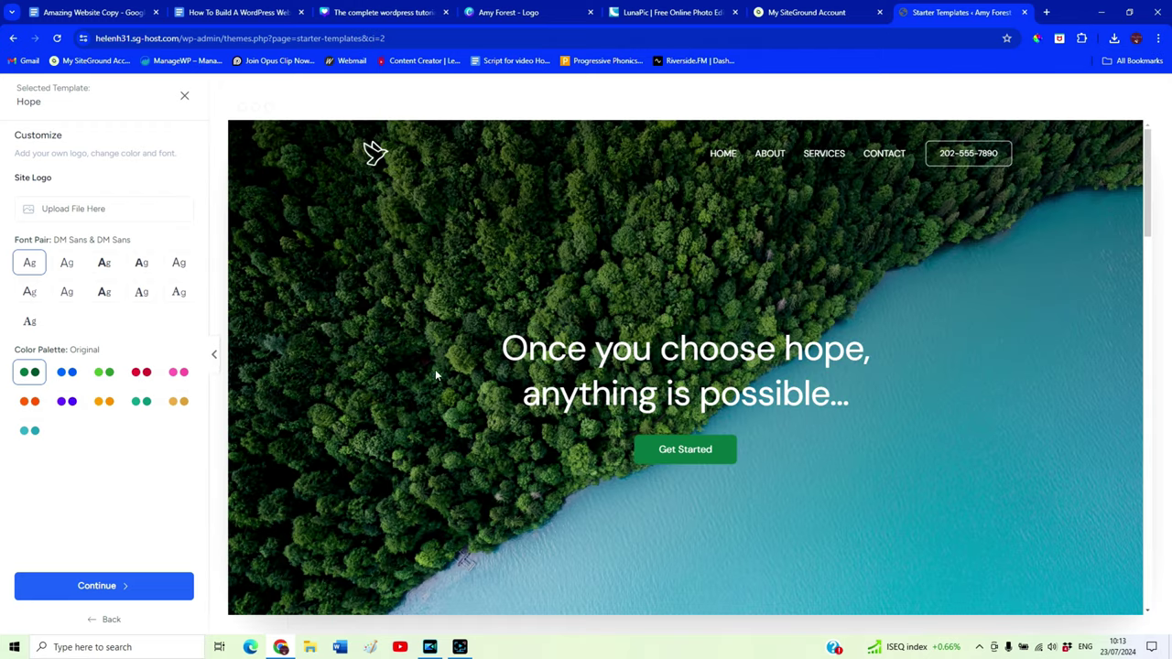
{"action": "left_click", "coordinate": [76, 269]}
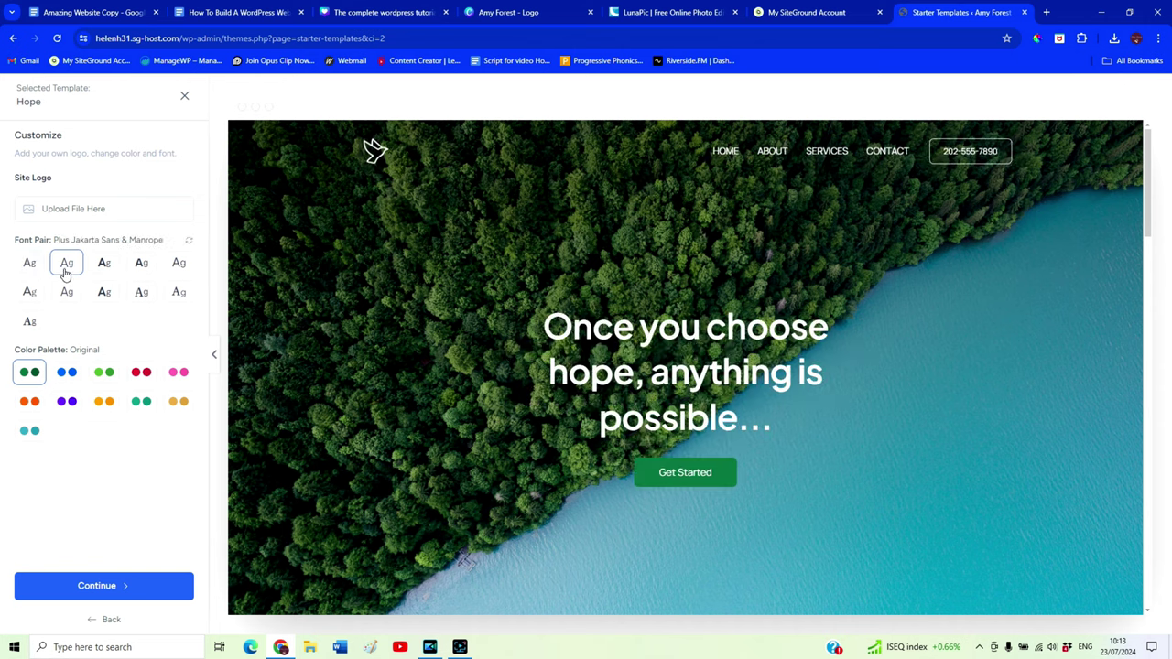
{"action": "left_click", "coordinate": [103, 265]}
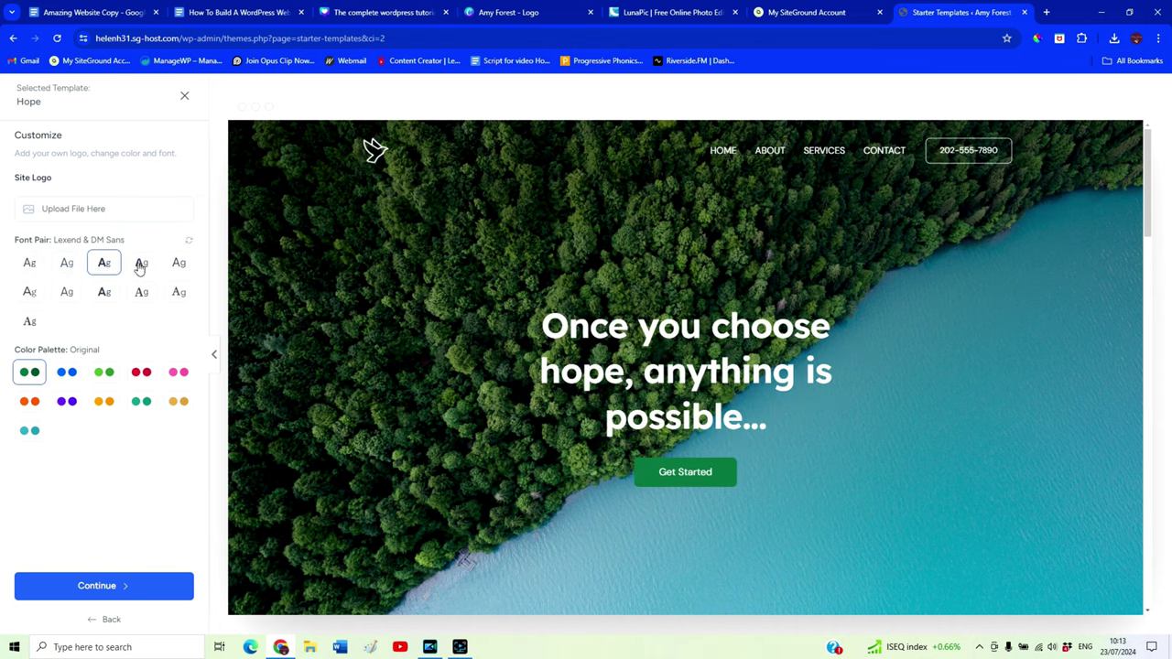
{"action": "left_click", "coordinate": [139, 266]}
{"action": "left_click", "coordinate": [181, 272]}
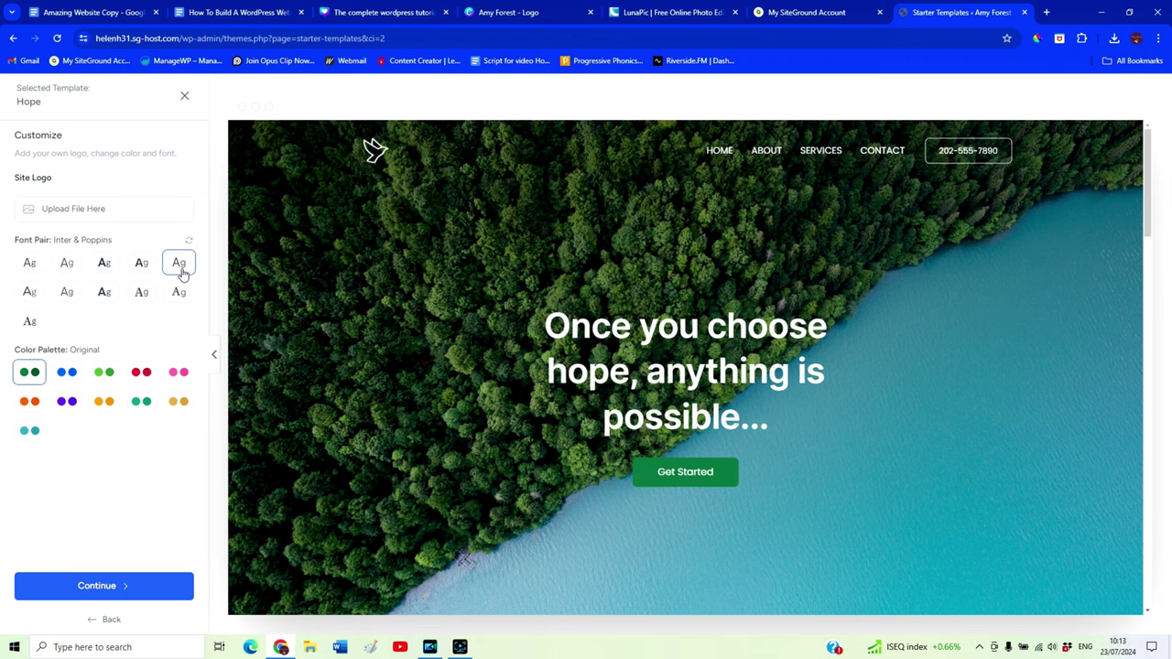
{"action": "left_click", "coordinate": [182, 297]}
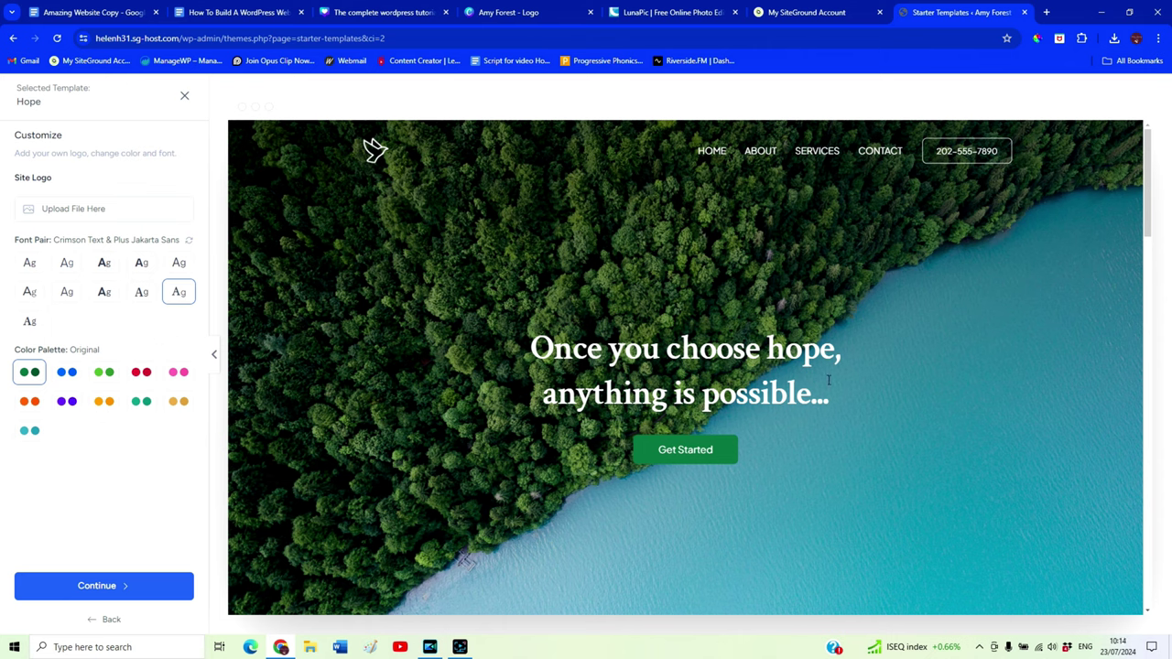
{"action": "left_click", "coordinate": [144, 302]}
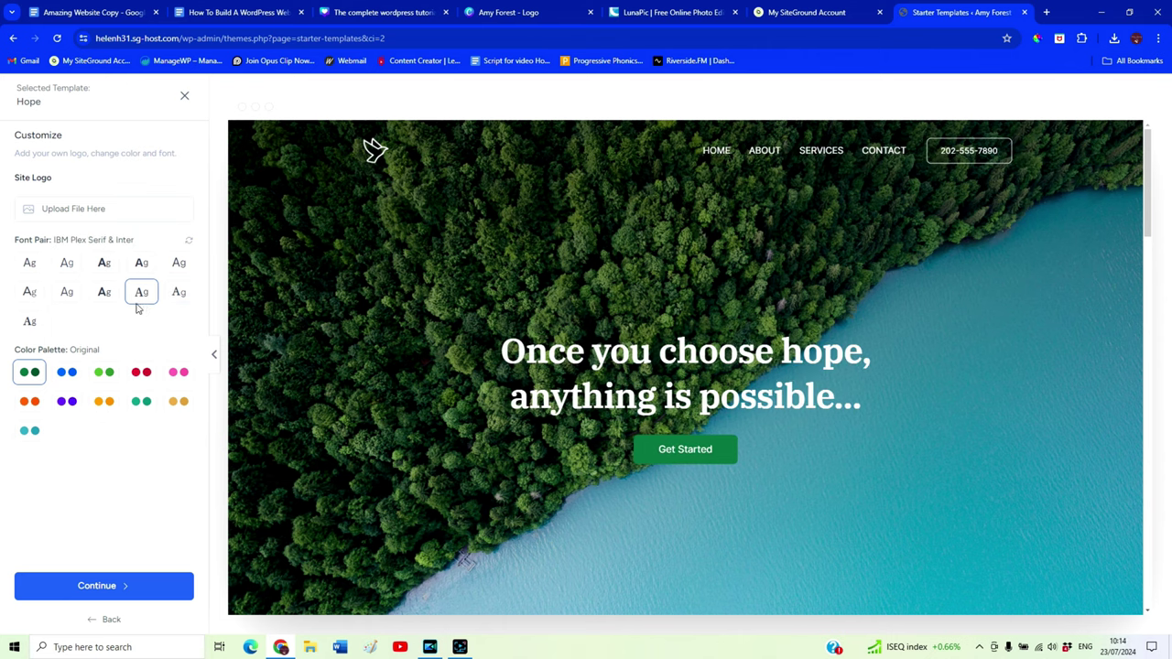
{"action": "left_click", "coordinate": [178, 294]}
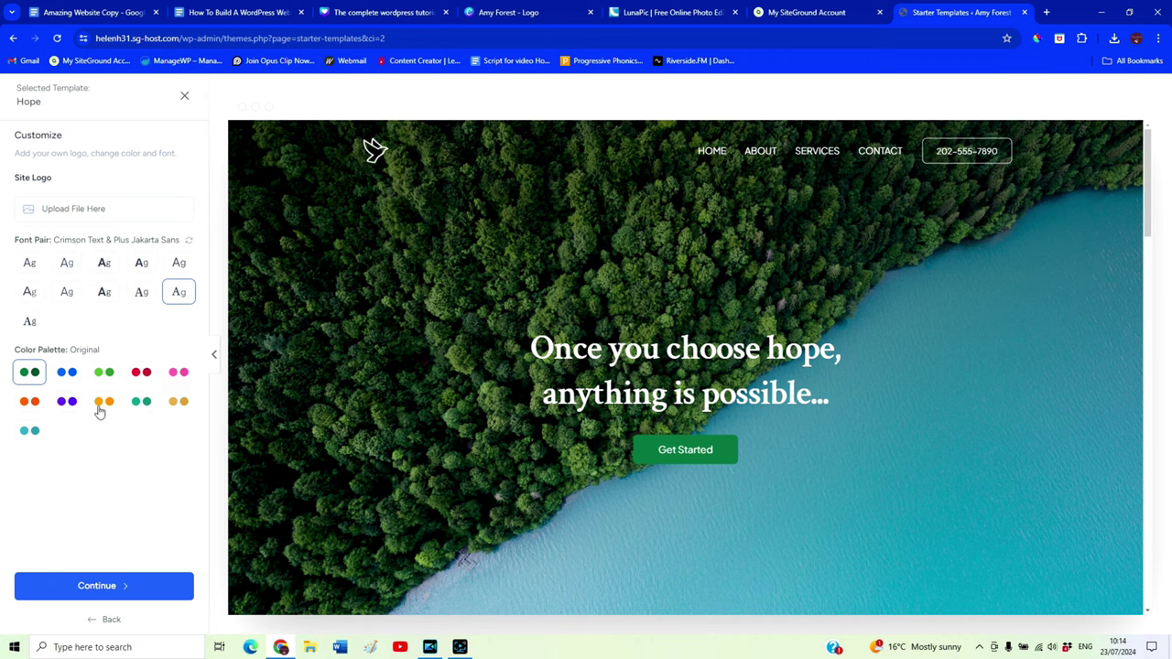
Try colour palettes and apply the orange Style 7 palette, checking it in the preview
{"action": "left_click", "coordinate": [102, 375]}
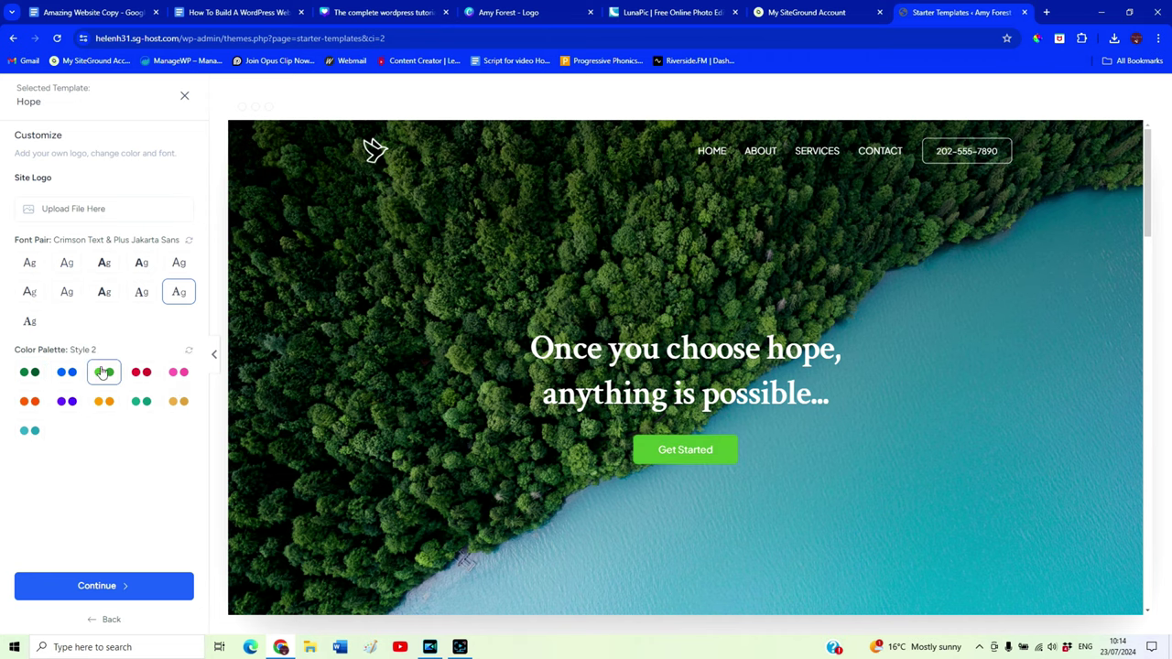
{"action": "scroll", "coordinate": [646, 379], "scroll_direction": "down", "scroll_amount": 4}
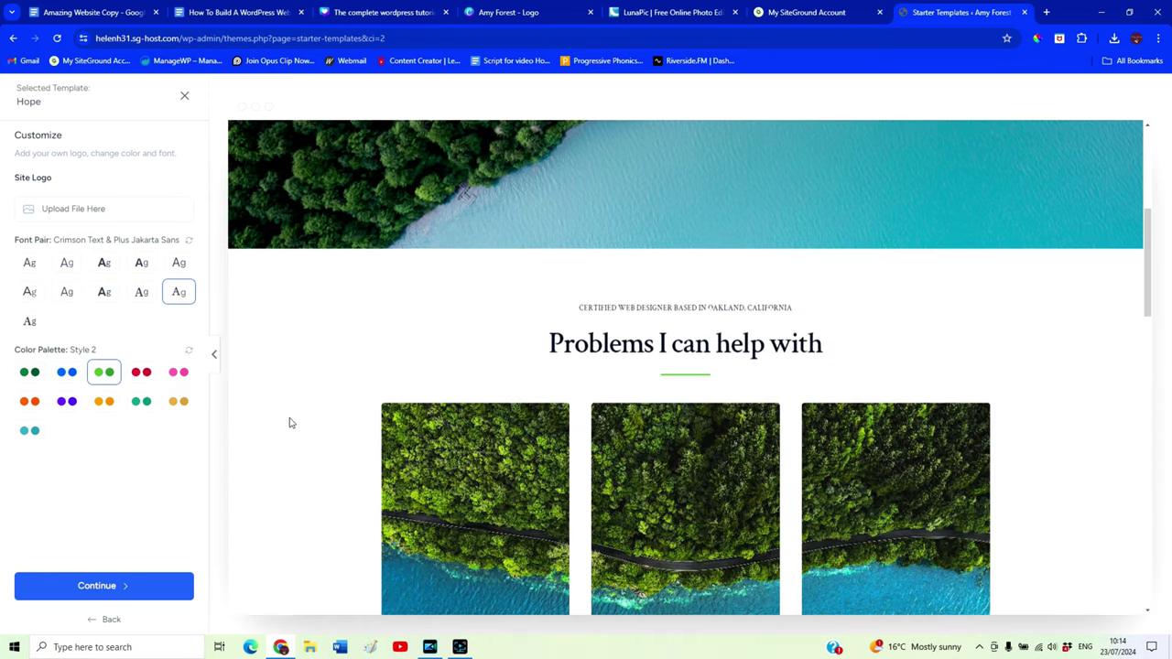
{"action": "left_click", "coordinate": [141, 403]}
{"action": "left_click", "coordinate": [106, 407]}
{"action": "scroll", "coordinate": [644, 363], "scroll_direction": "down", "scroll_amount": 3}
{"action": "scroll", "coordinate": [643, 362], "scroll_direction": "up", "scroll_amount": 5}
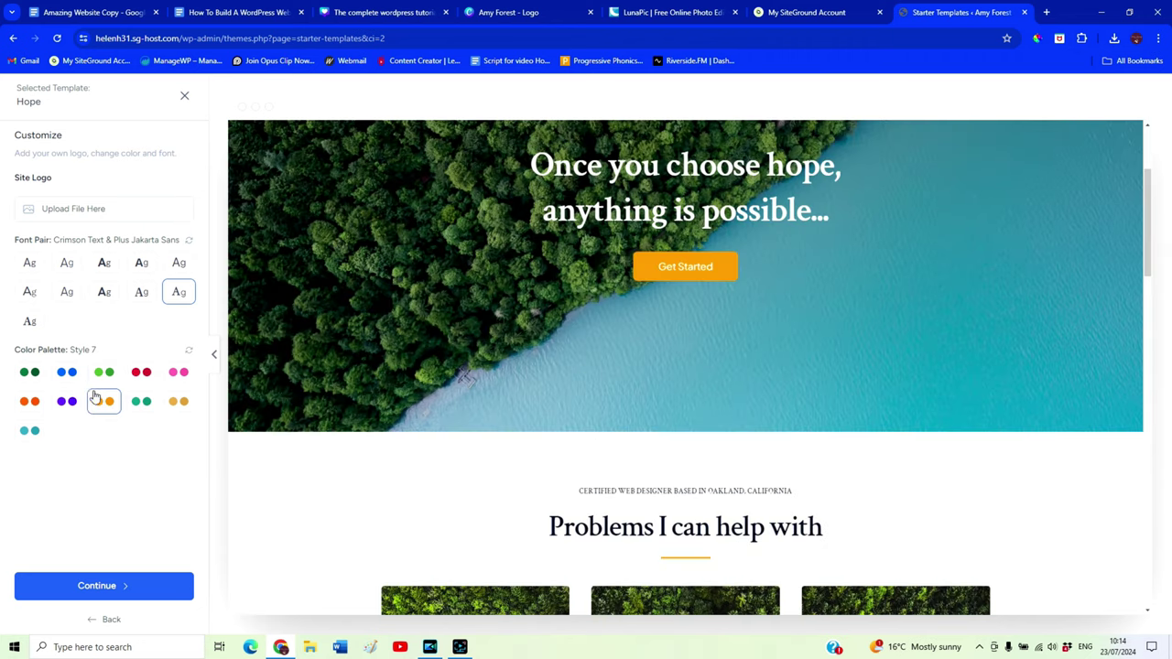
Continue past customisation and features without extras, then build the Hope site to 100%
{"action": "left_click", "coordinate": [125, 586]}
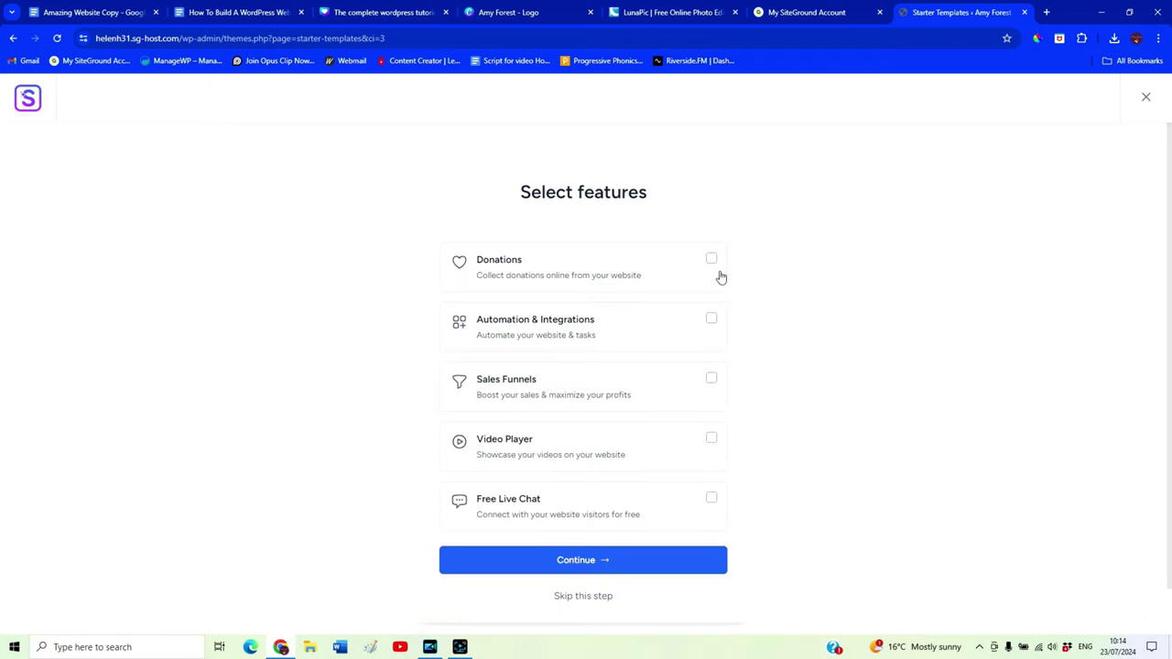
{"action": "scroll", "coordinate": [947, 419], "scroll_direction": "down", "scroll_amount": 1}
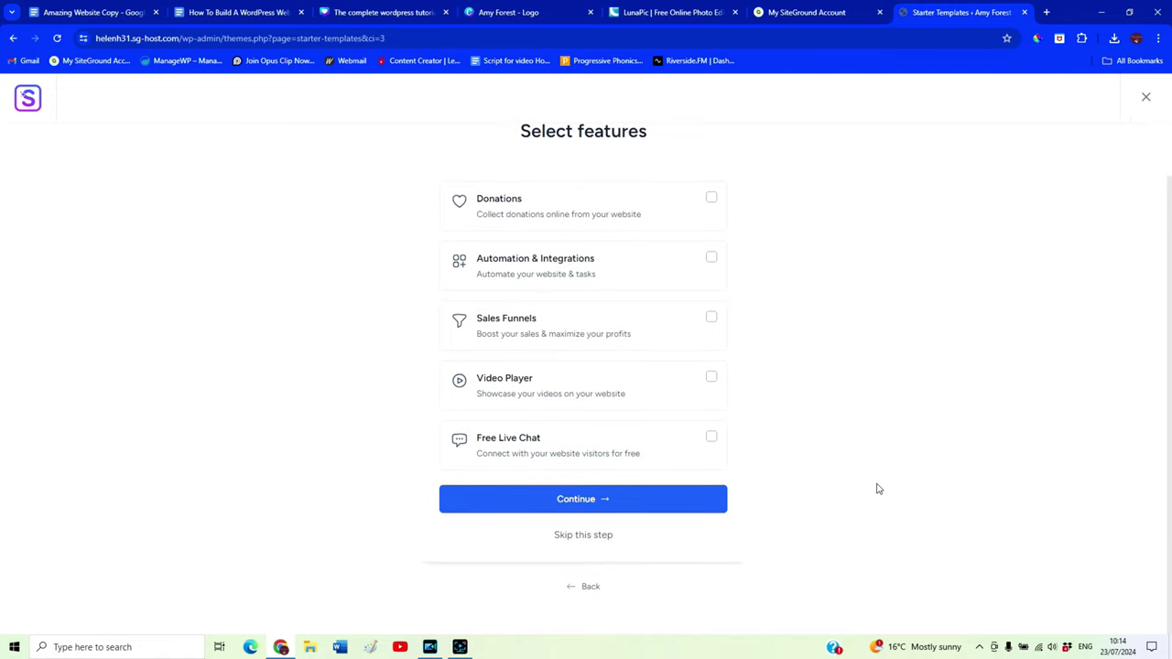
{"action": "left_click", "coordinate": [580, 503]}
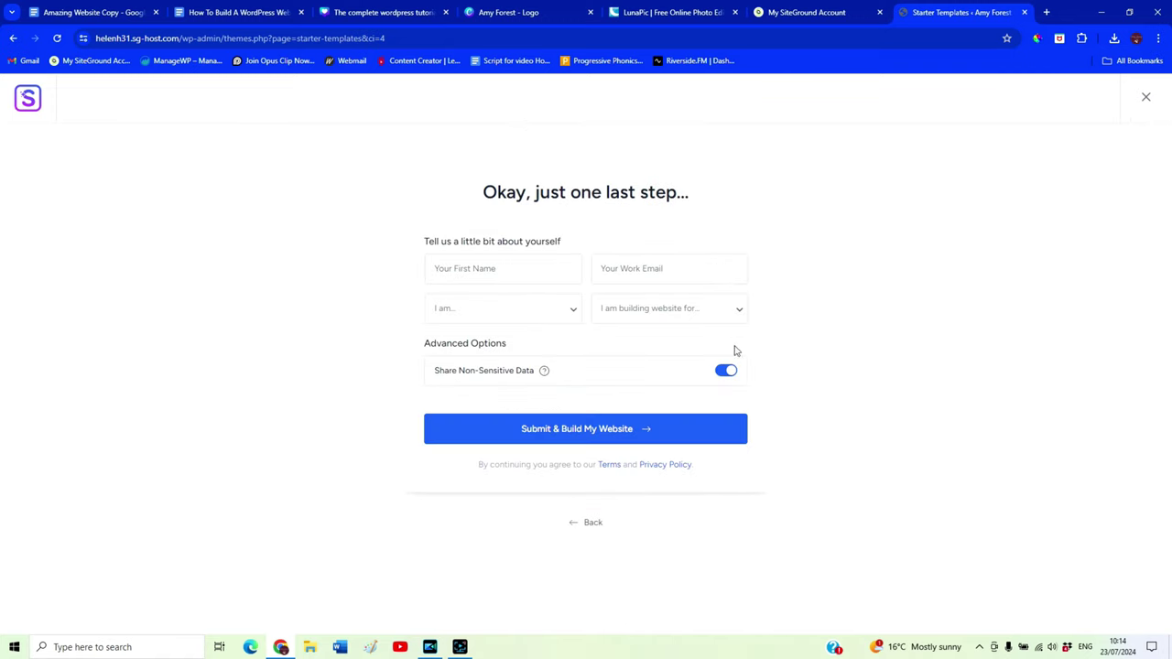
{"action": "left_click", "coordinate": [621, 438]}
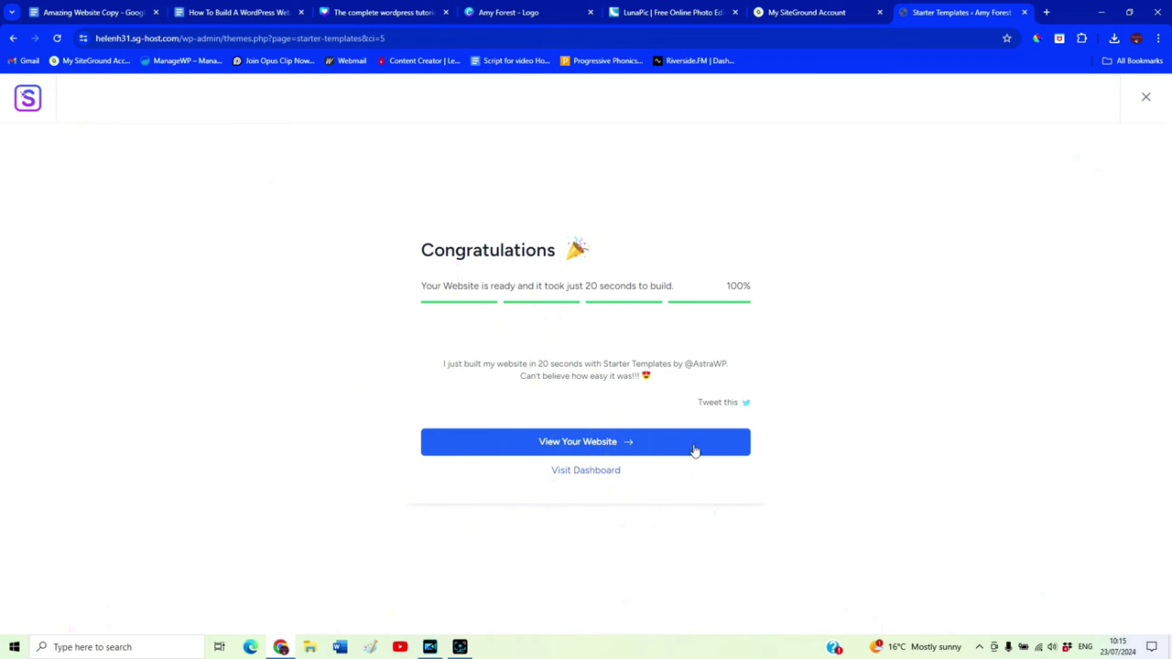
Open the finished website in a new tab and look over its home page
{"action": "left_click", "coordinate": [578, 450]}
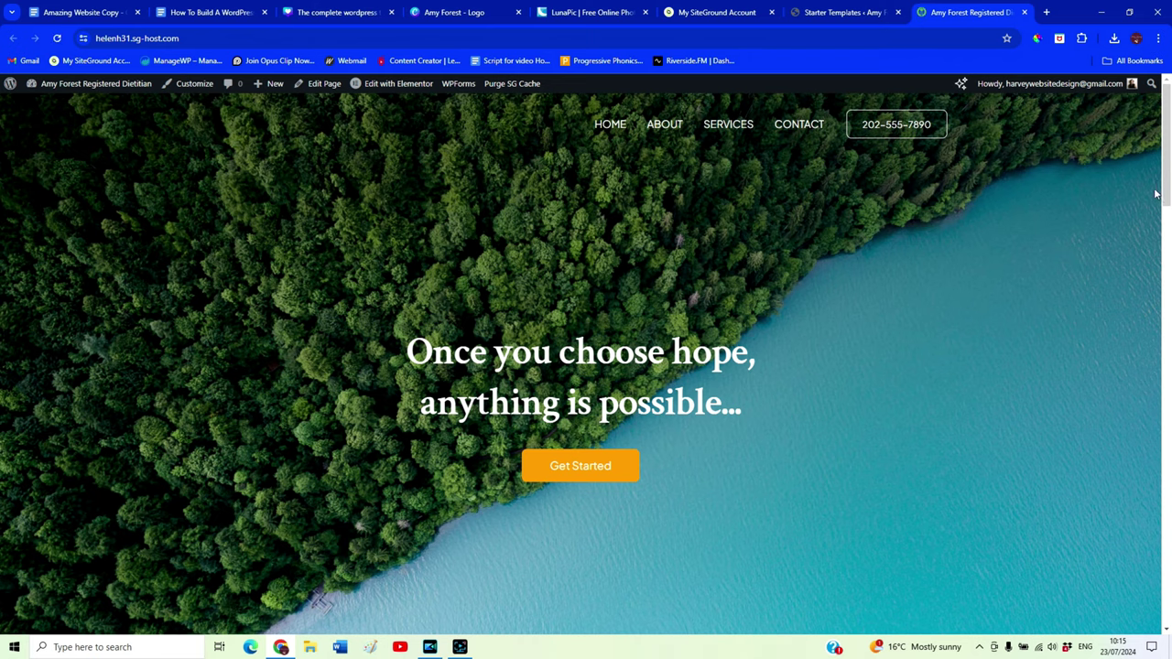
{"action": "scroll", "coordinate": [1167, 174], "scroll_direction": "down", "scroll_amount": 3}
{"action": "scroll", "coordinate": [1168, 146], "scroll_direction": "up", "scroll_amount": 3}
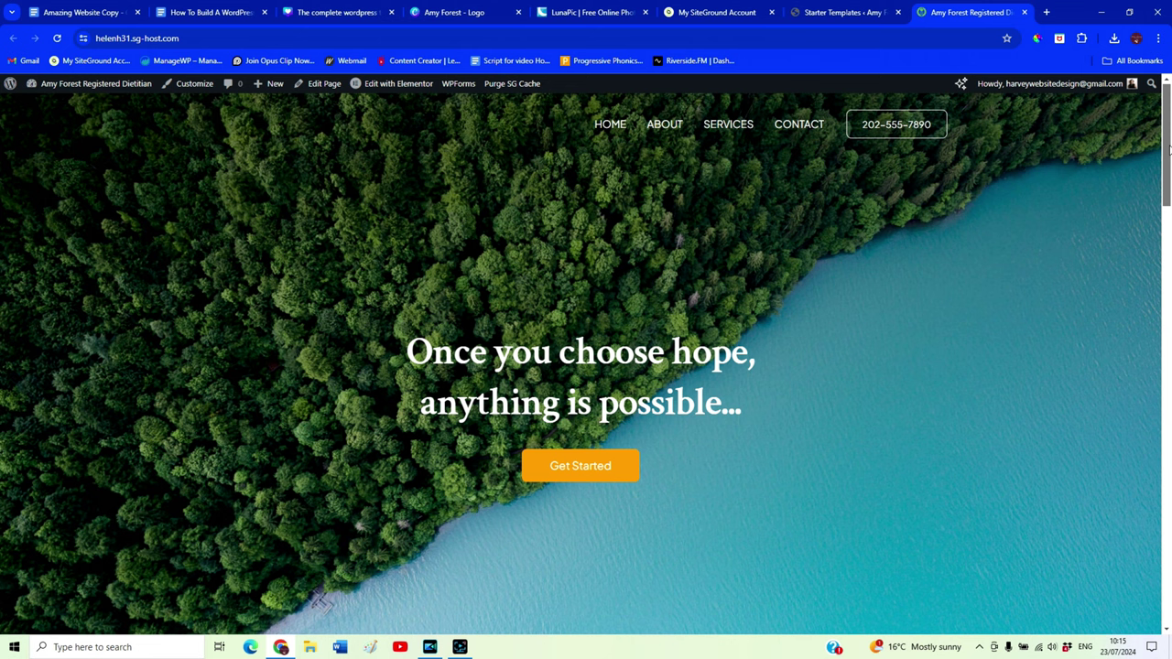
{"action": "left_click_drag", "start_coordinate": [1168, 149], "coordinate": [1137, 147]}
Browse the site's About page, then return to the home page
{"action": "left_click", "coordinate": [664, 133]}
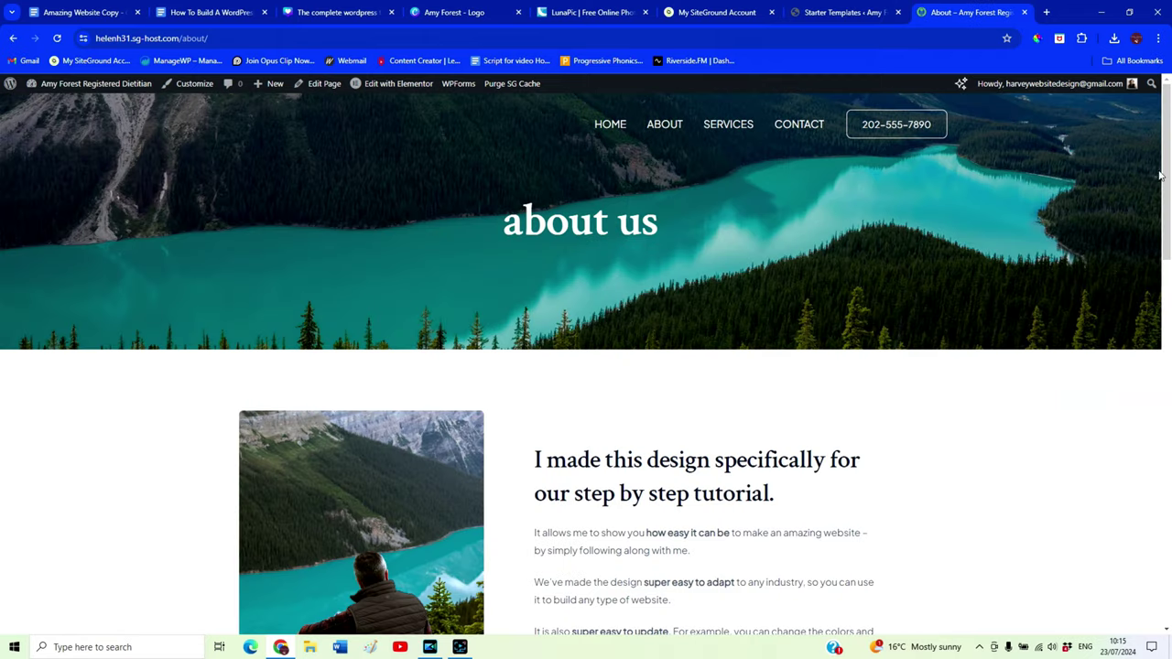
{"action": "scroll", "coordinate": [1156, 179], "scroll_direction": "down", "scroll_amount": 1}
{"action": "scroll", "coordinate": [1156, 138], "scroll_direction": "up", "scroll_amount": 1}
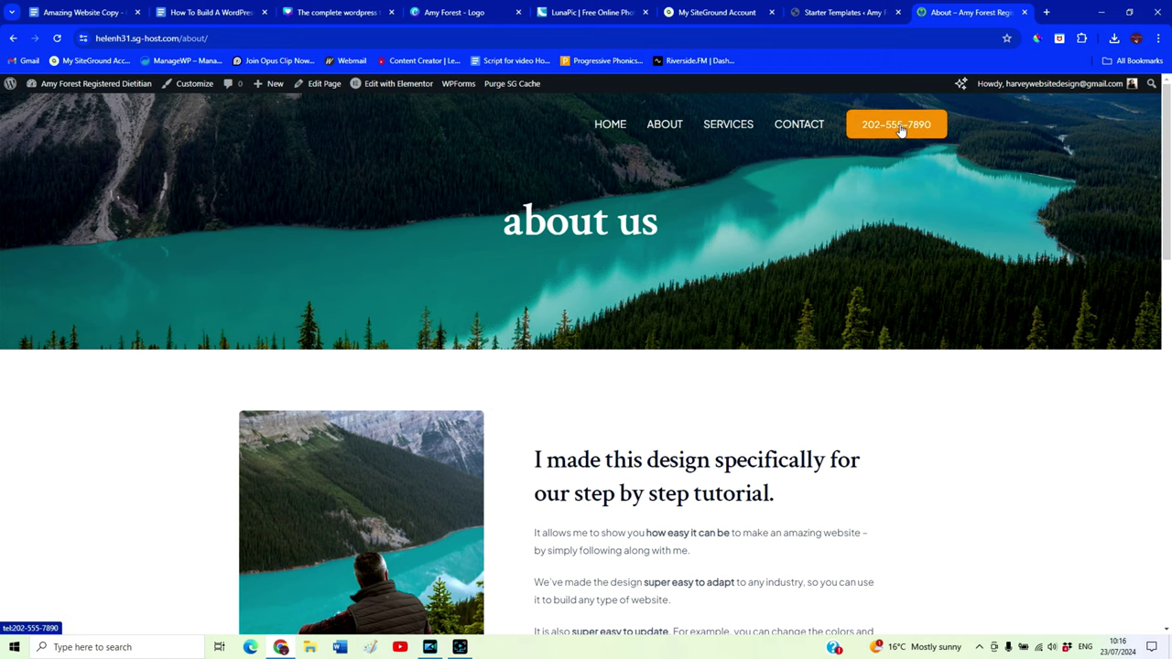
{"action": "left_click_drag", "start_coordinate": [1165, 155], "coordinate": [1169, 593]}
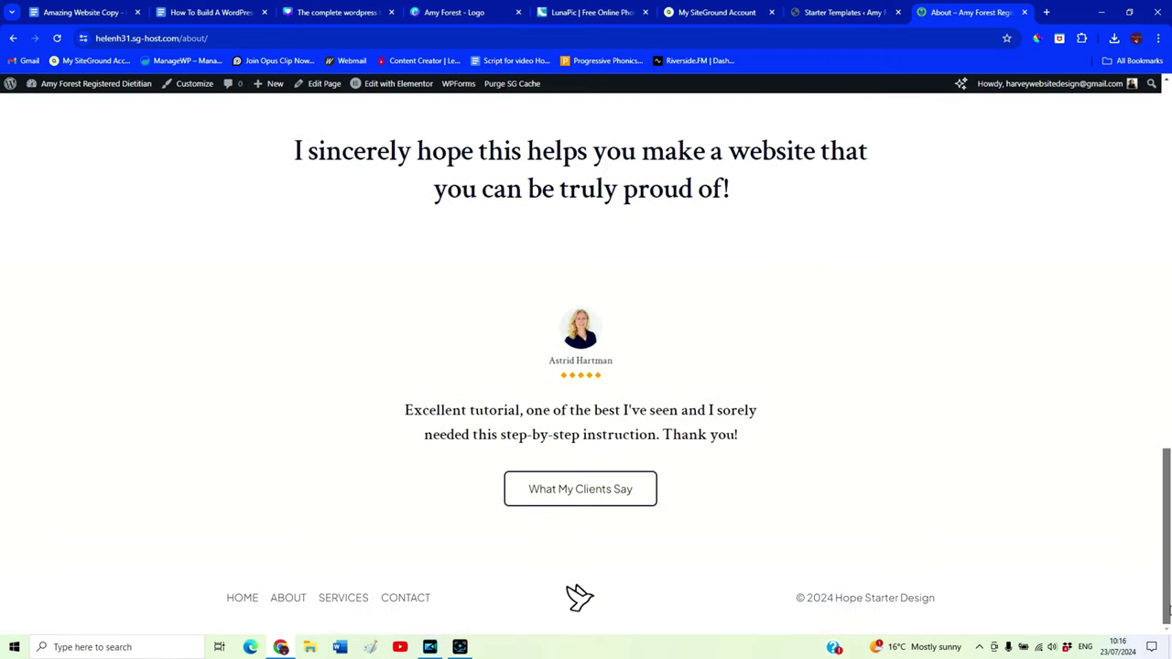
{"action": "left_click_drag", "start_coordinate": [1168, 611], "coordinate": [1147, 107]}
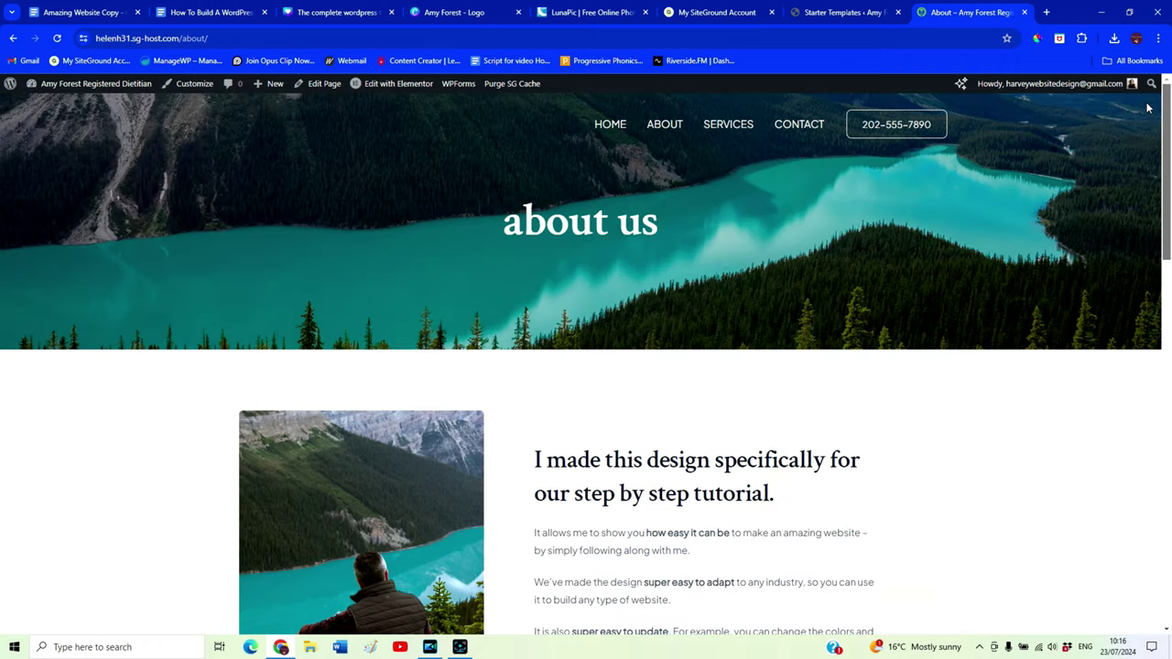
{"action": "left_click", "coordinate": [620, 122]}
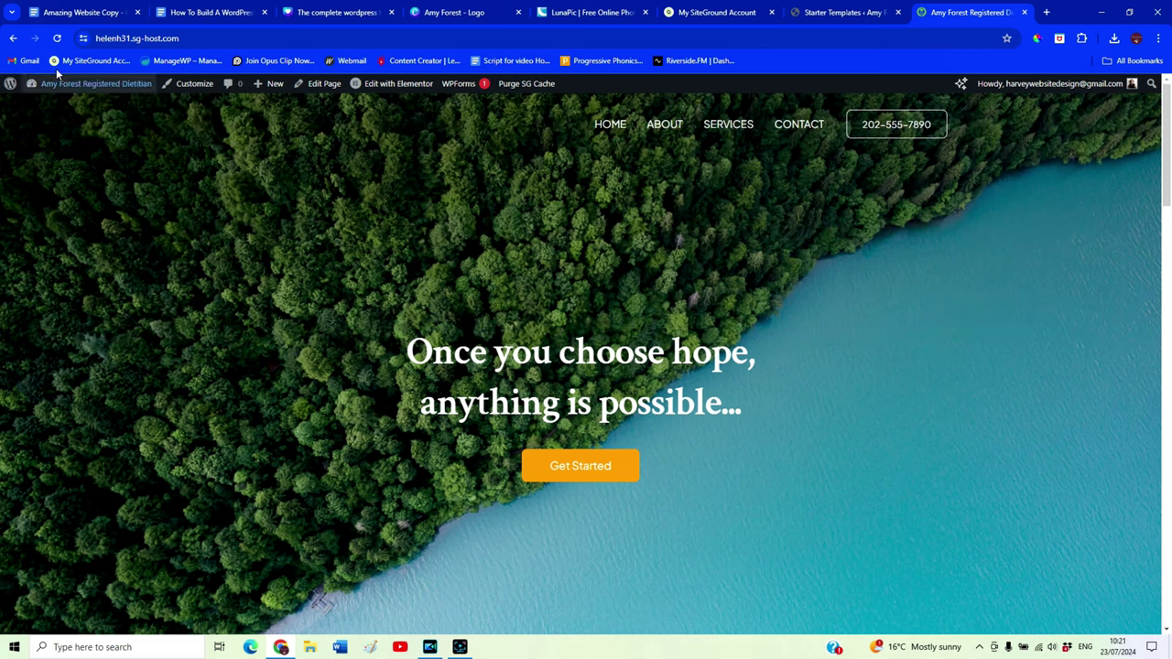
In Pages > All Pages, trash the duplicate plain Home page, leaving 11 pages
{"action": "mouse_move", "coordinate": [66, 87]}
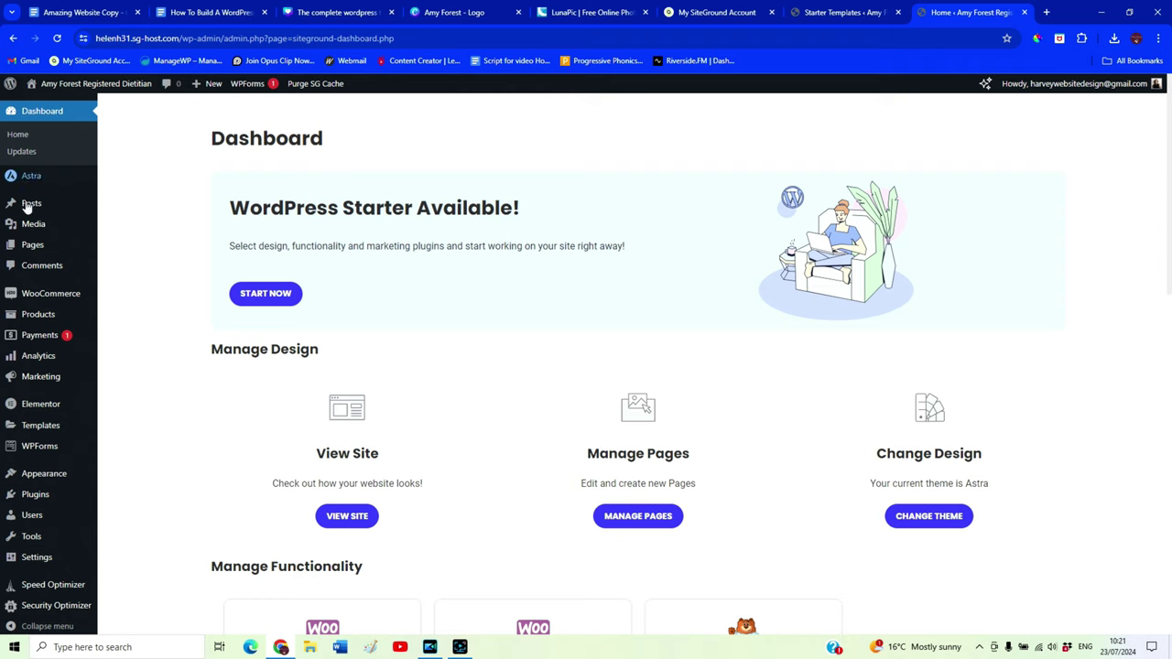
{"action": "mouse_move", "coordinate": [36, 249]}
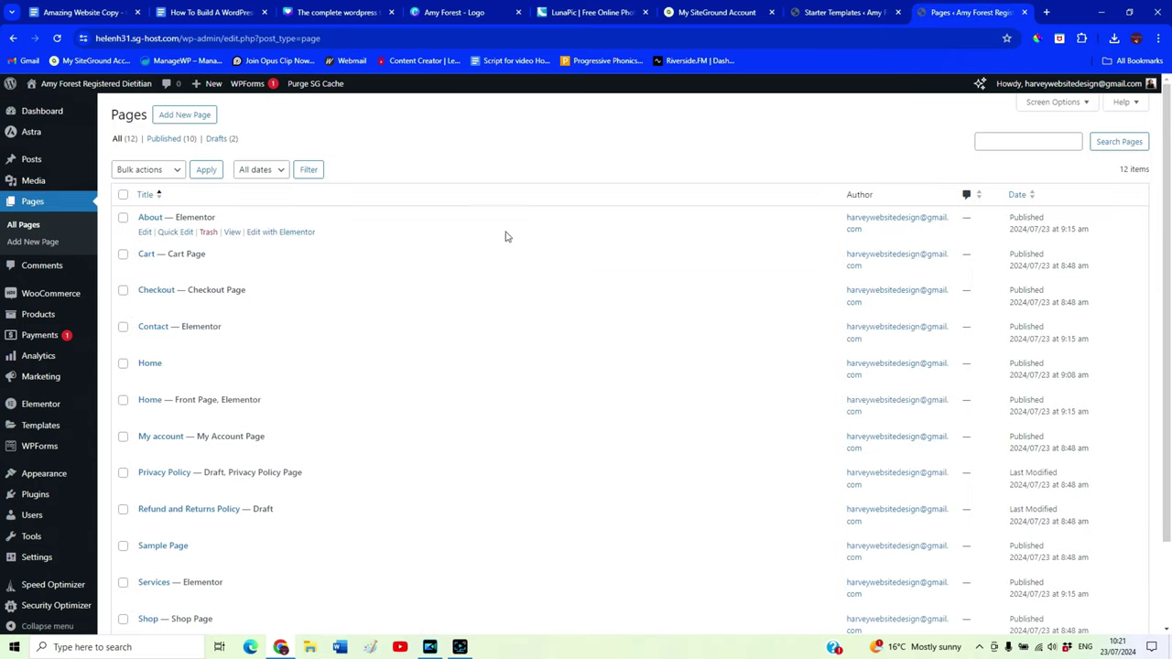
{"action": "scroll", "coordinate": [548, 225], "scroll_direction": "down", "scroll_amount": 2}
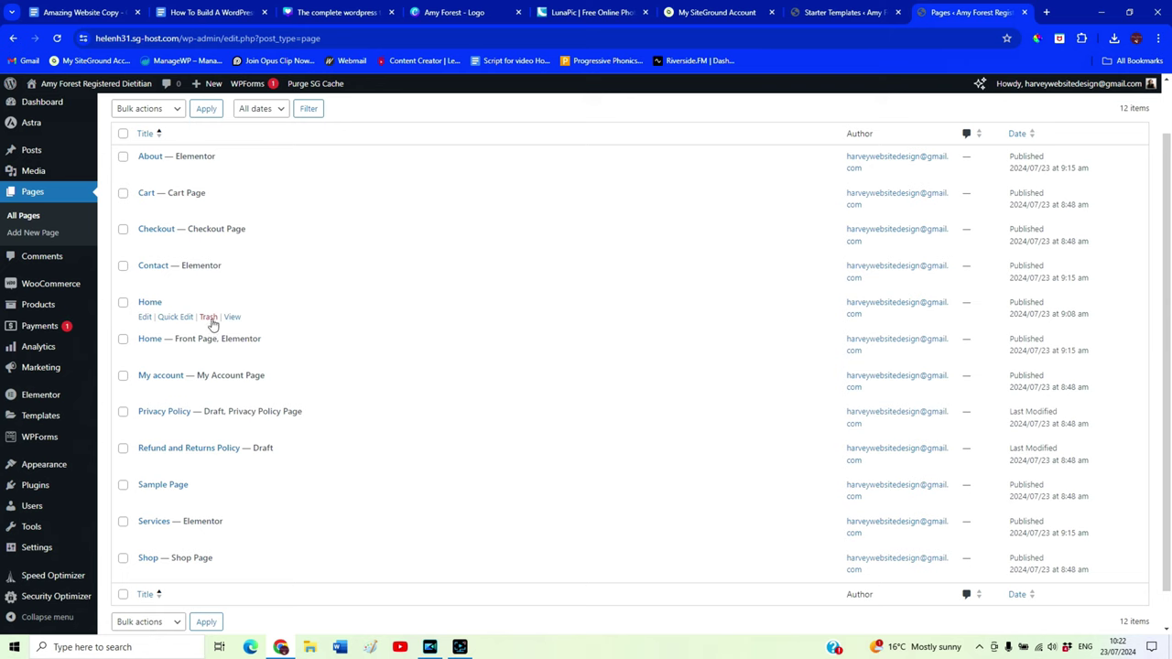
{"action": "left_click", "coordinate": [210, 317]}
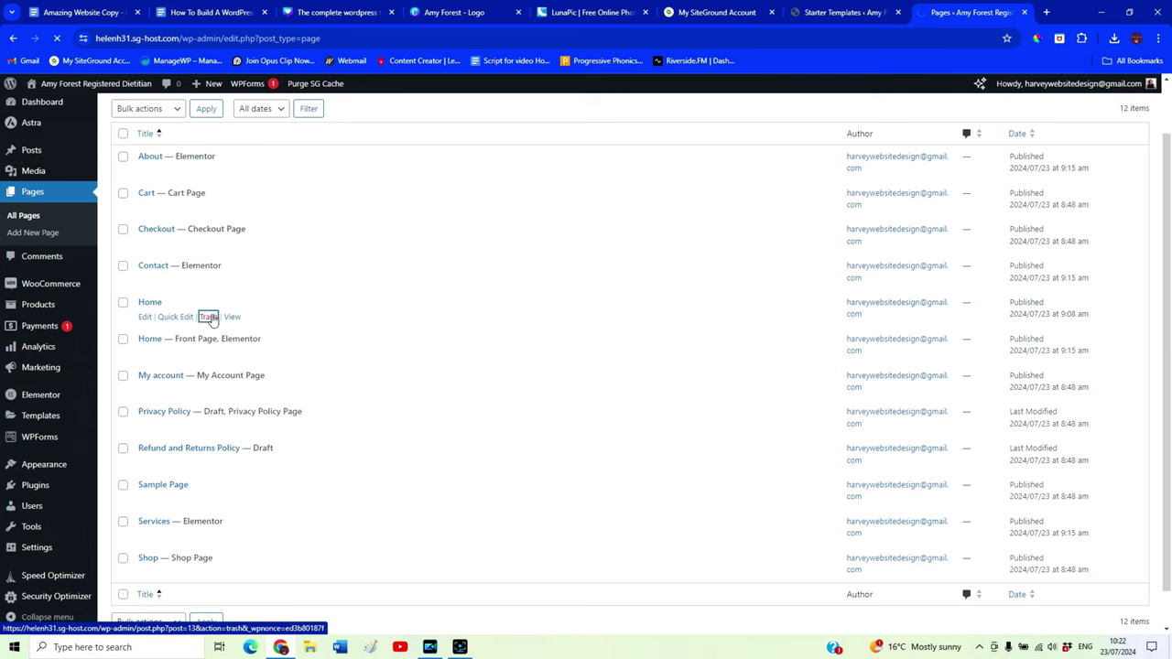
{"action": "scroll", "coordinate": [324, 376], "scroll_direction": "down", "scroll_amount": 1}
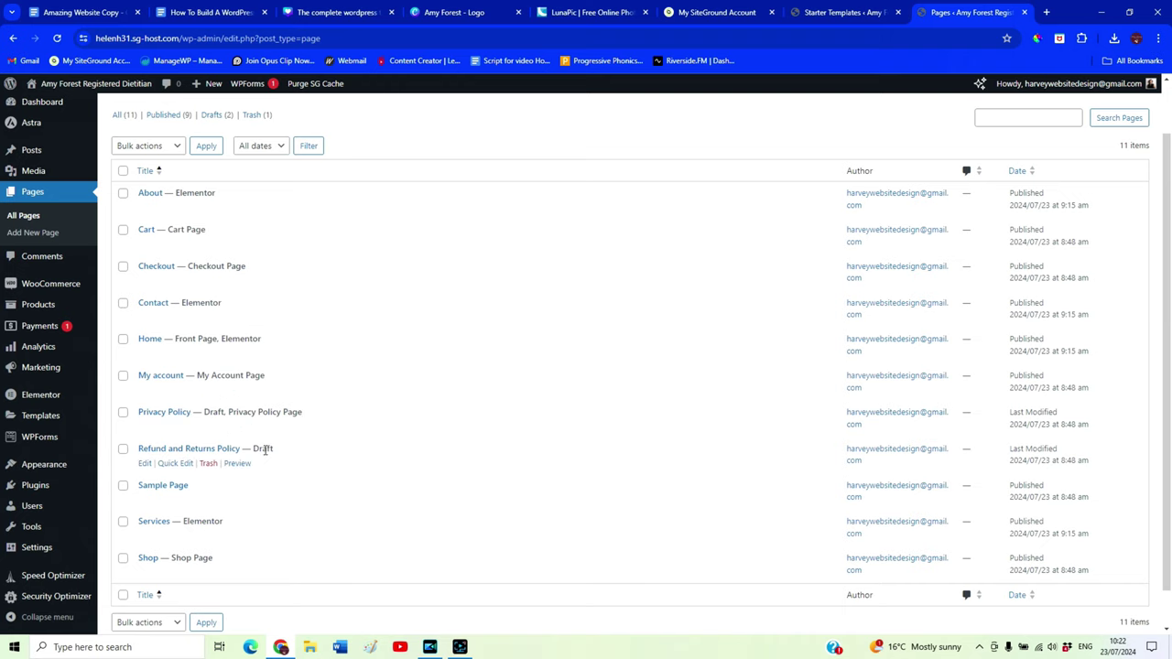
{"action": "scroll", "coordinate": [285, 456], "scroll_direction": "down", "scroll_amount": 1}
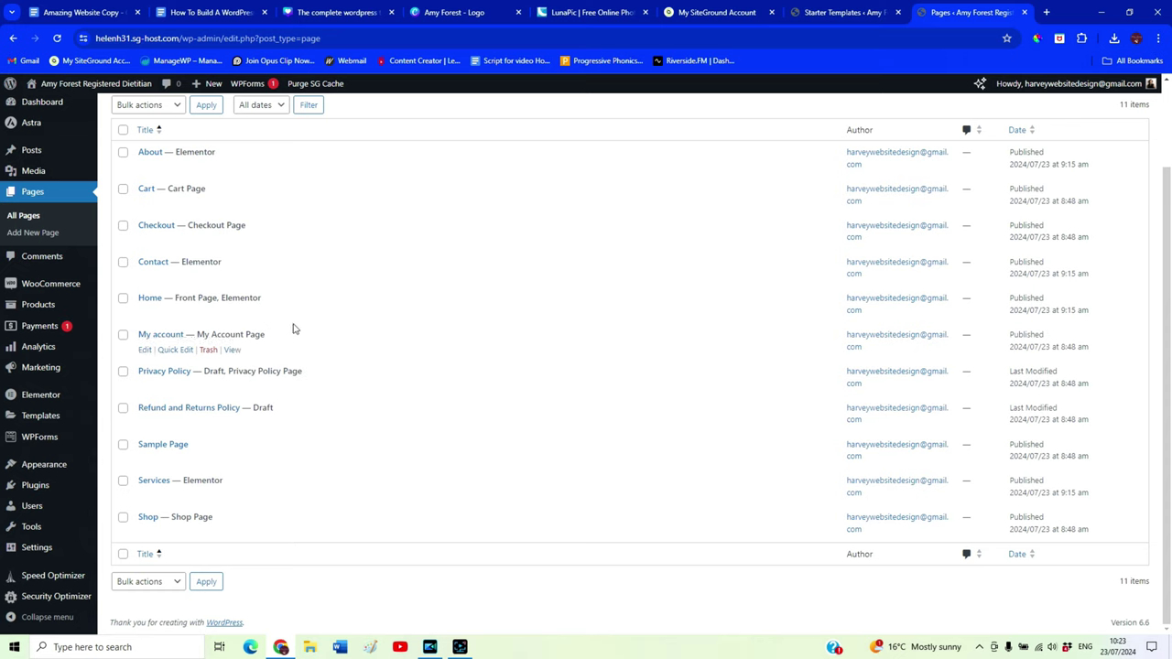
Open Home in the Elementor editor in a new tab and dismiss the Notifications popup
{"action": "right_click", "coordinate": [292, 316]}
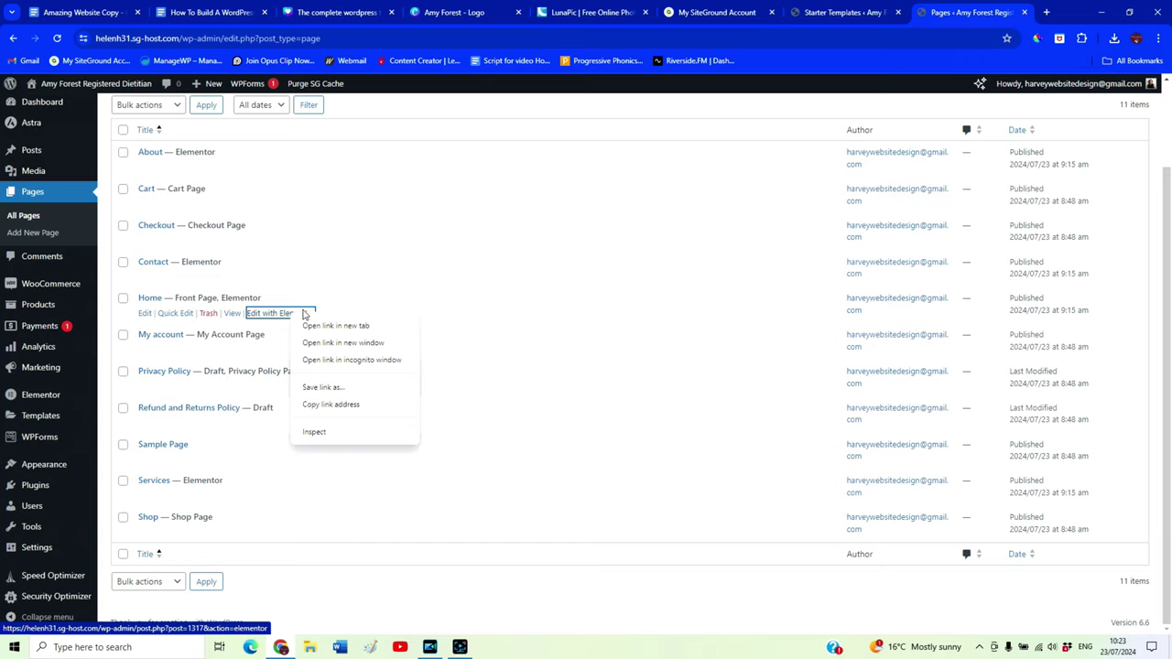
{"action": "left_click", "coordinate": [335, 326]}
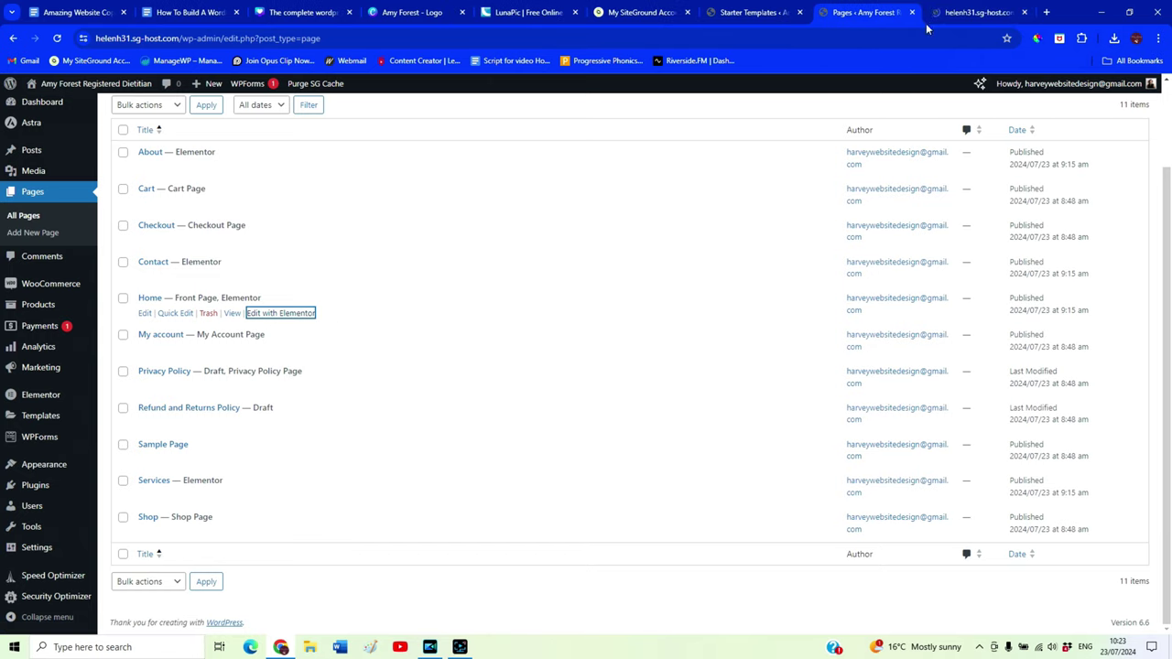
{"action": "left_click", "coordinate": [974, 12]}
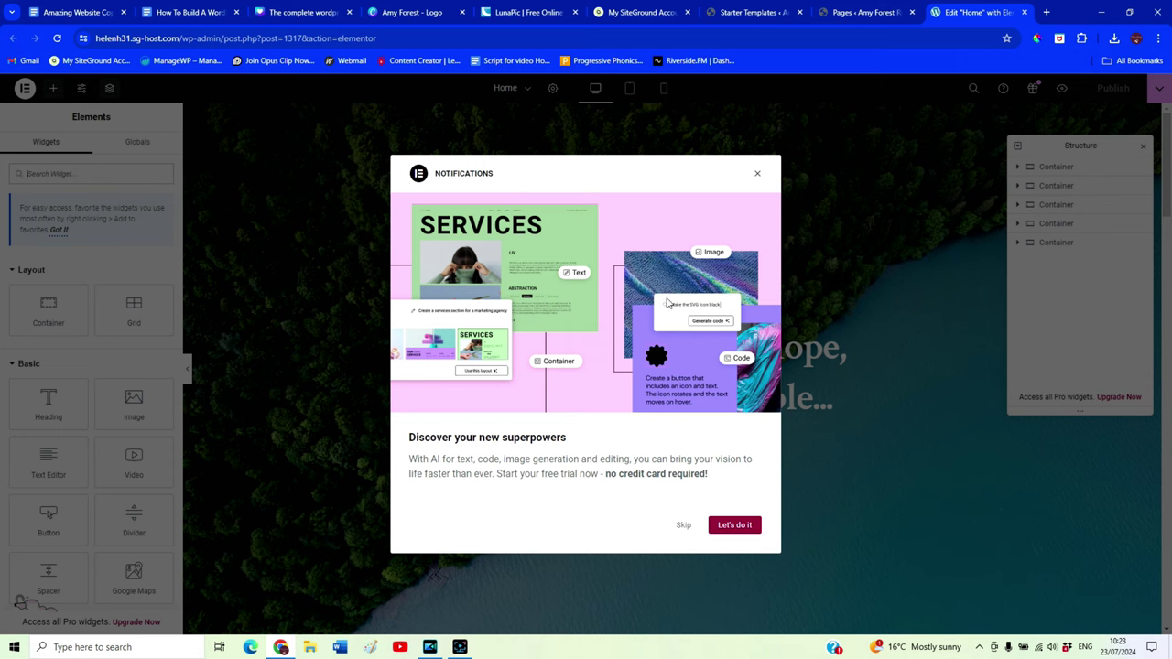
{"action": "left_click", "coordinate": [757, 174]}
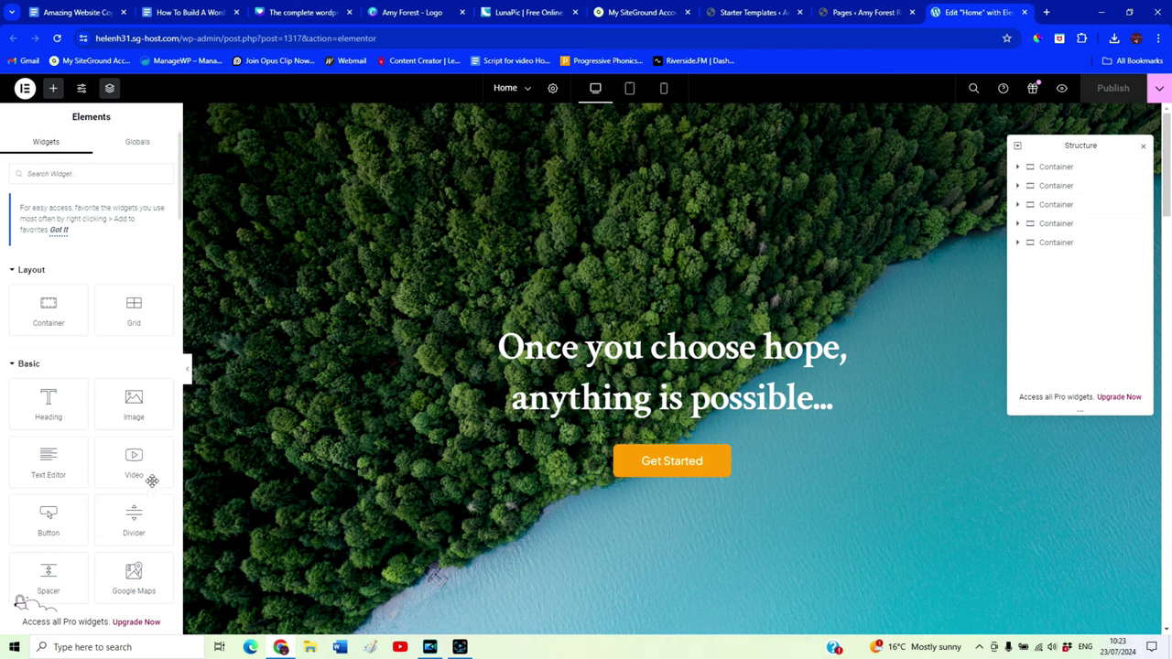
Move the Structure overview aside and inspect the hero, second and services section containers
{"action": "left_click_drag", "start_coordinate": [1101, 149], "coordinate": [986, 179]}
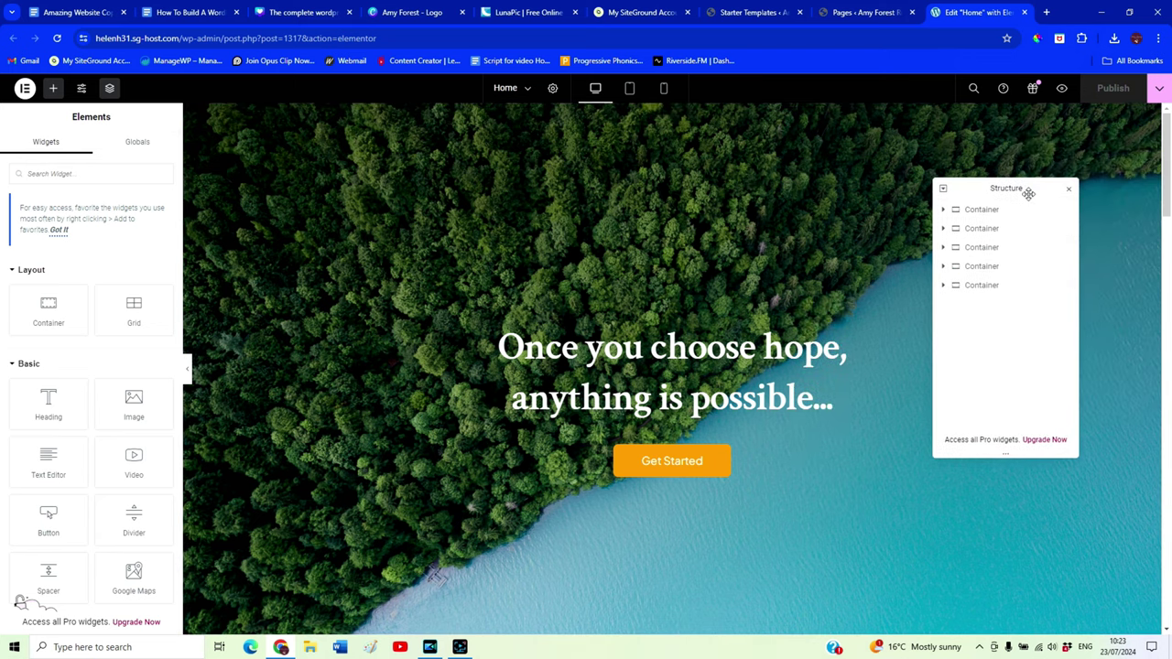
{"action": "left_click", "coordinate": [979, 210]}
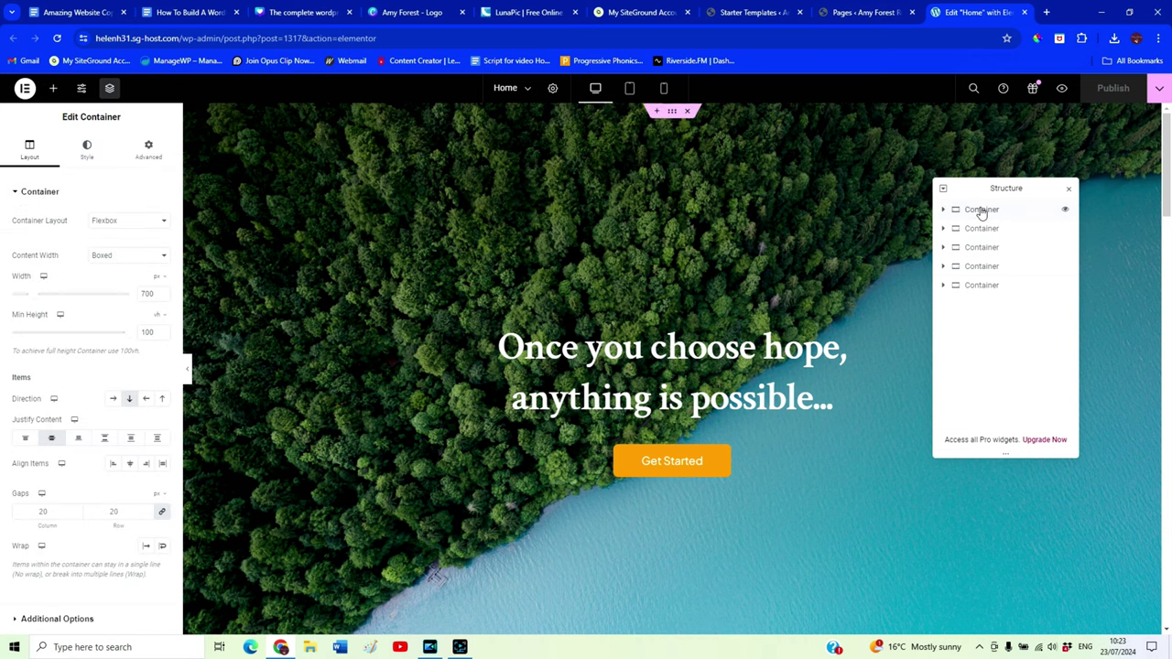
{"action": "left_click", "coordinate": [980, 229]}
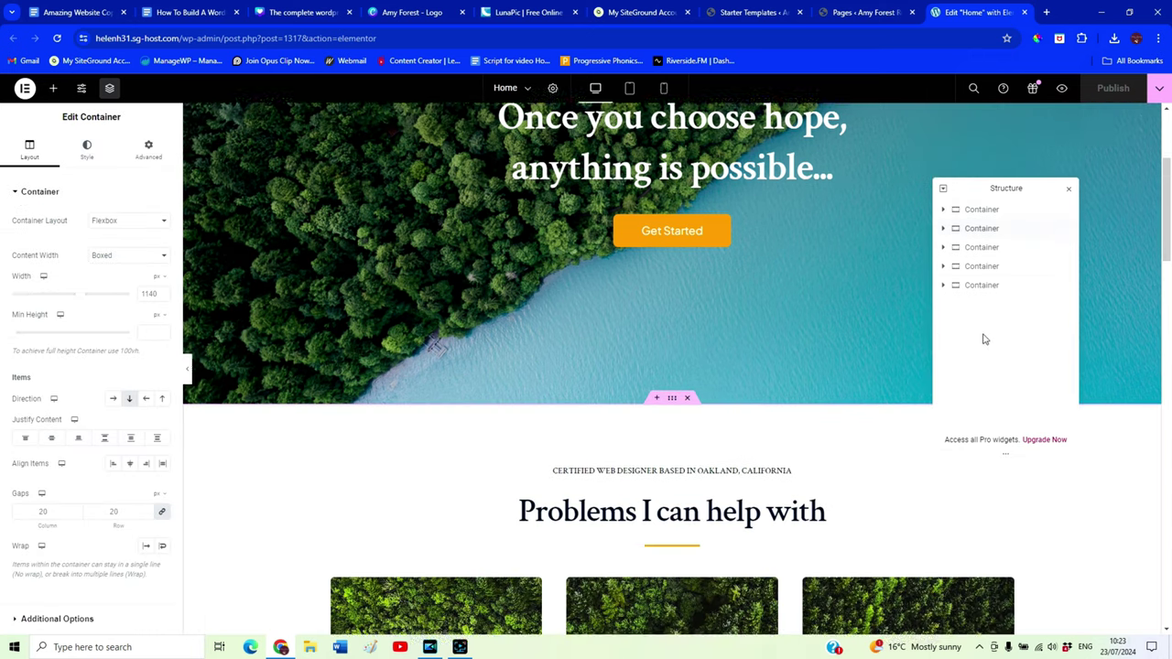
{"action": "left_click", "coordinate": [977, 248]}
{"action": "left_click", "coordinate": [1068, 190]}
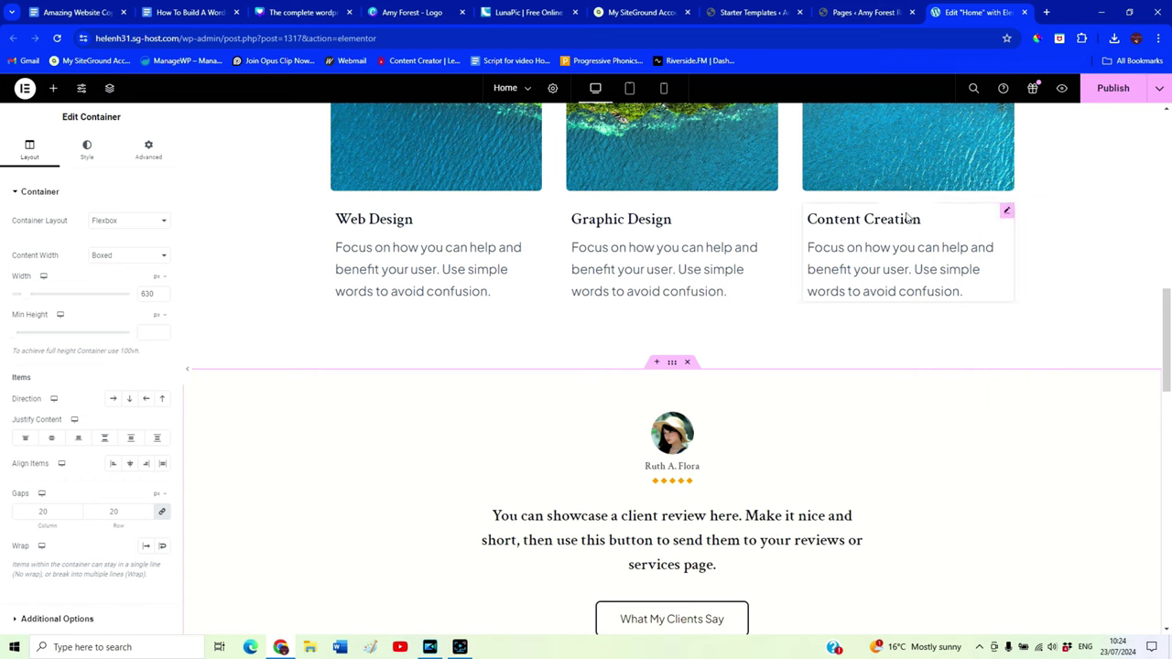
{"action": "scroll", "coordinate": [947, 482], "scroll_direction": "up", "scroll_amount": 10}
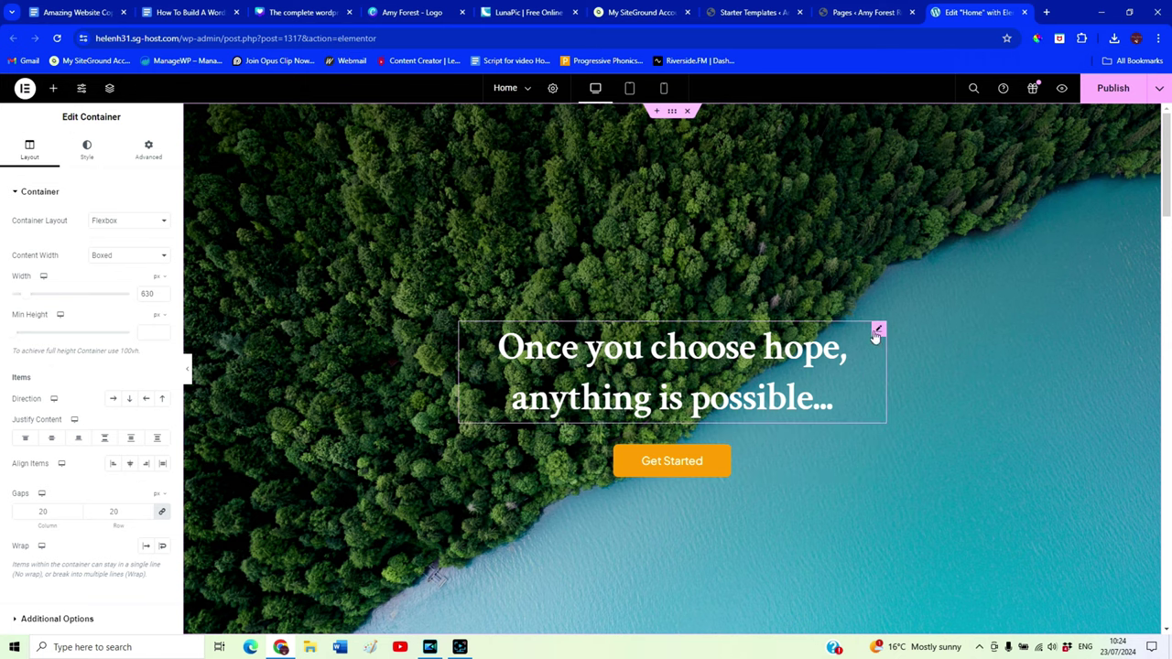
Check the hero heading and Get Started button, preview the page, then reopen the heading's settings
{"action": "left_click", "coordinate": [828, 398]}
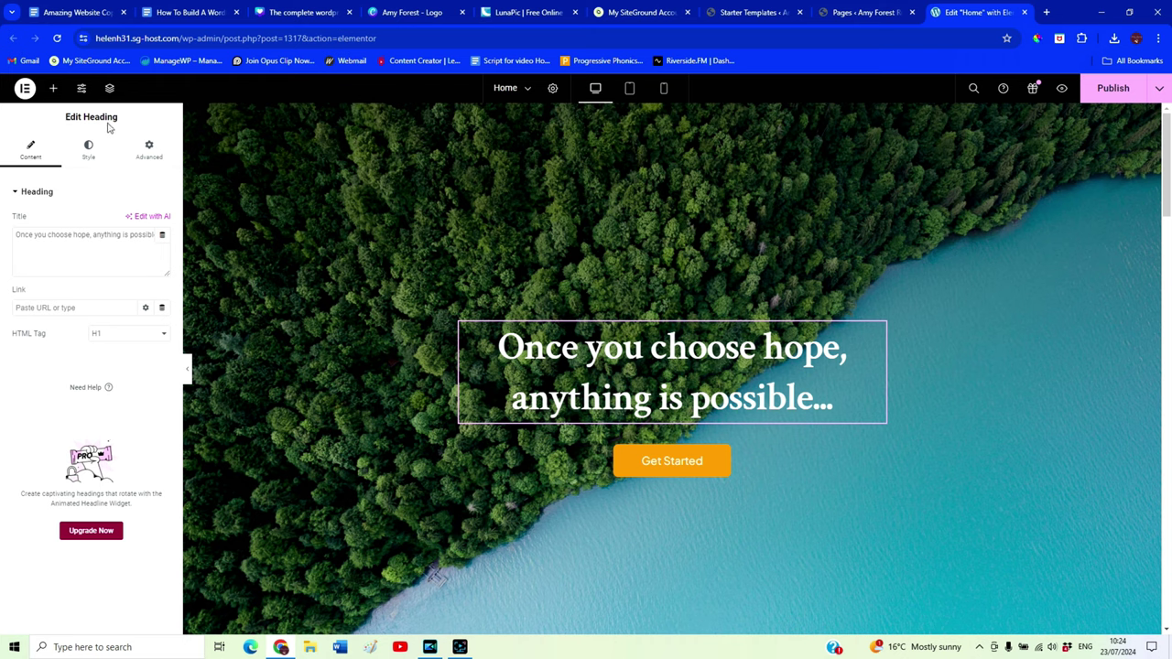
{"action": "left_click", "coordinate": [705, 478]}
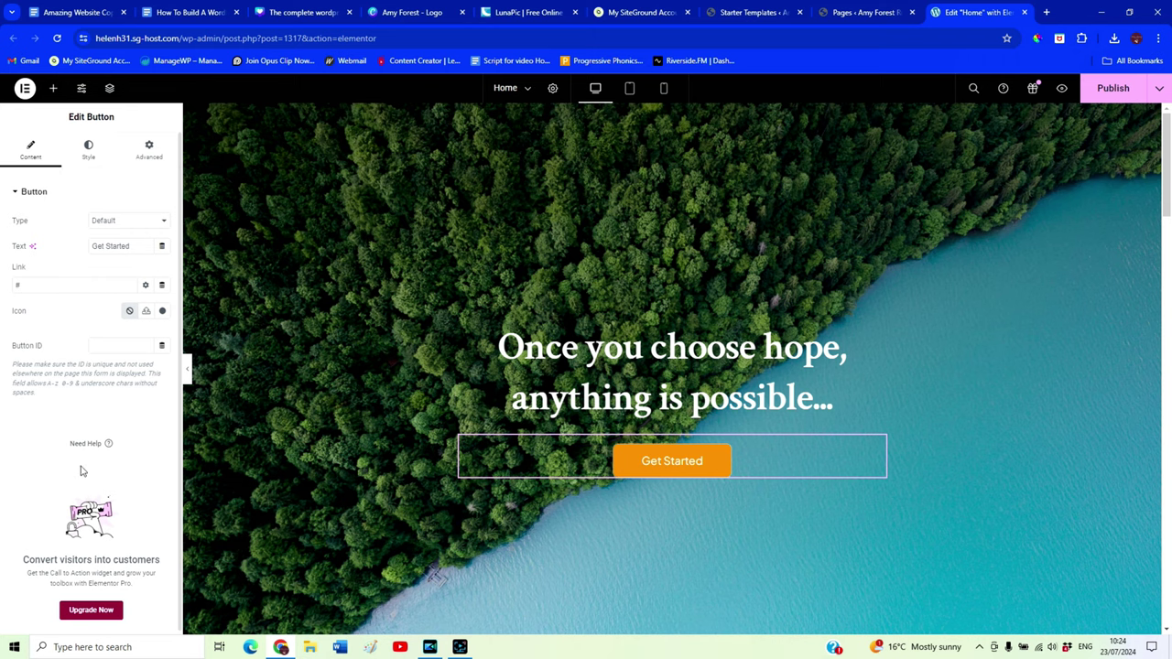
{"action": "left_click", "coordinate": [187, 374]}
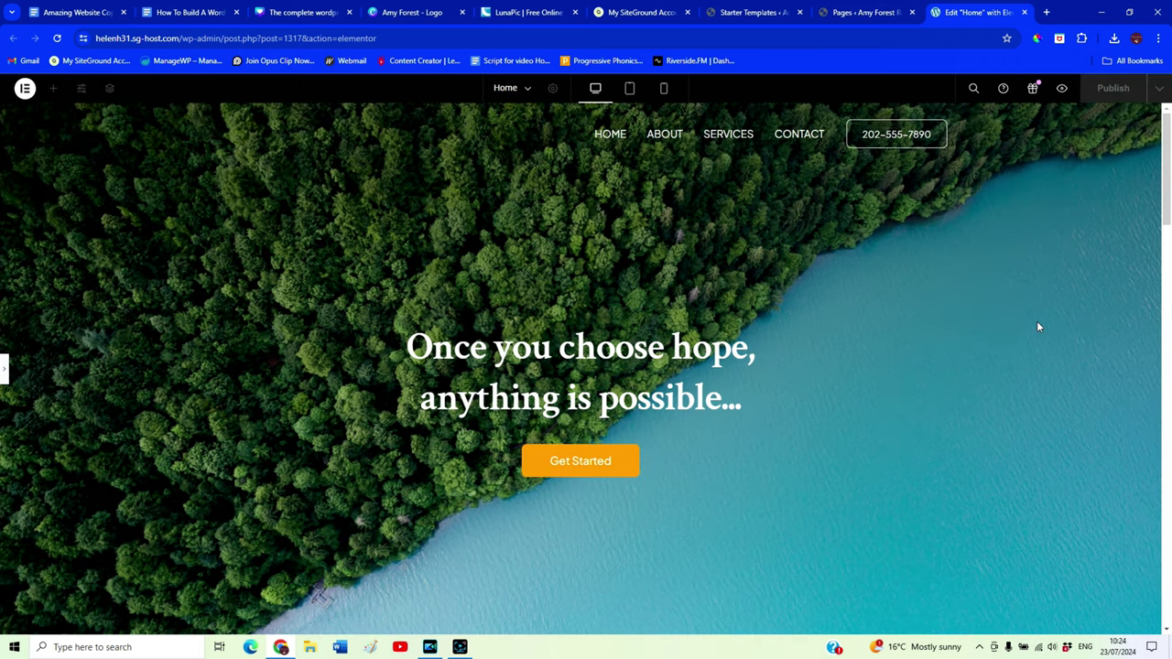
{"action": "scroll", "coordinate": [1038, 327], "scroll_direction": "down", "scroll_amount": 2}
{"action": "scroll", "coordinate": [1051, 335], "scroll_direction": "up", "scroll_amount": 2}
{"action": "left_click_drag", "start_coordinate": [1167, 147], "coordinate": [1169, 60]}
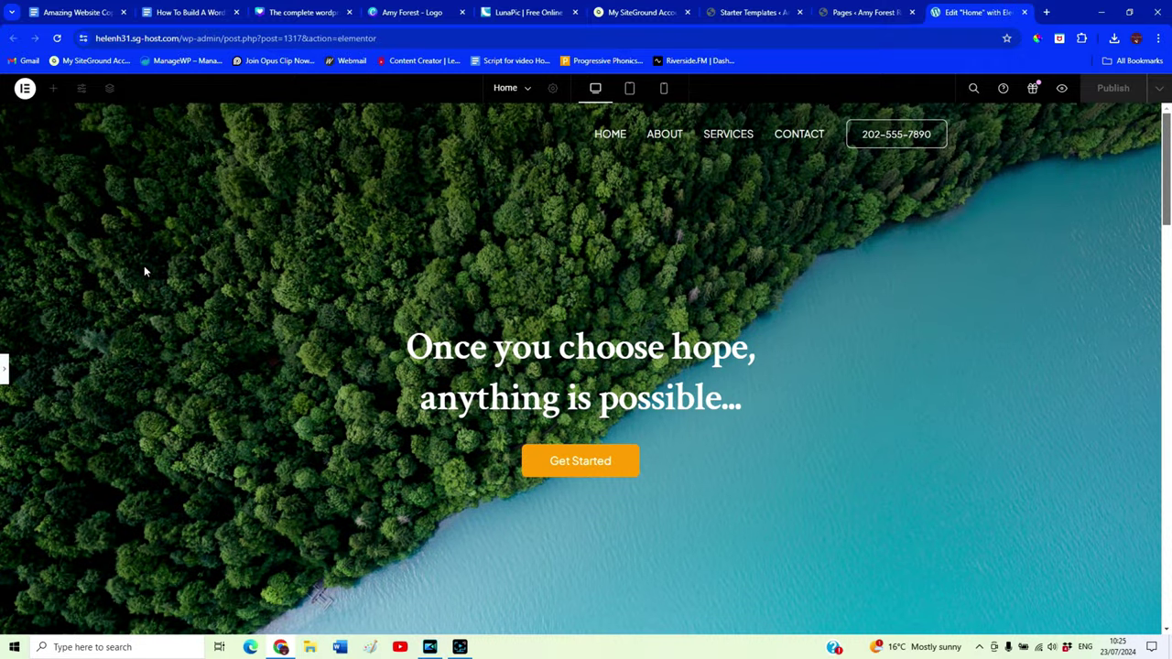
{"action": "left_click", "coordinate": [8, 369]}
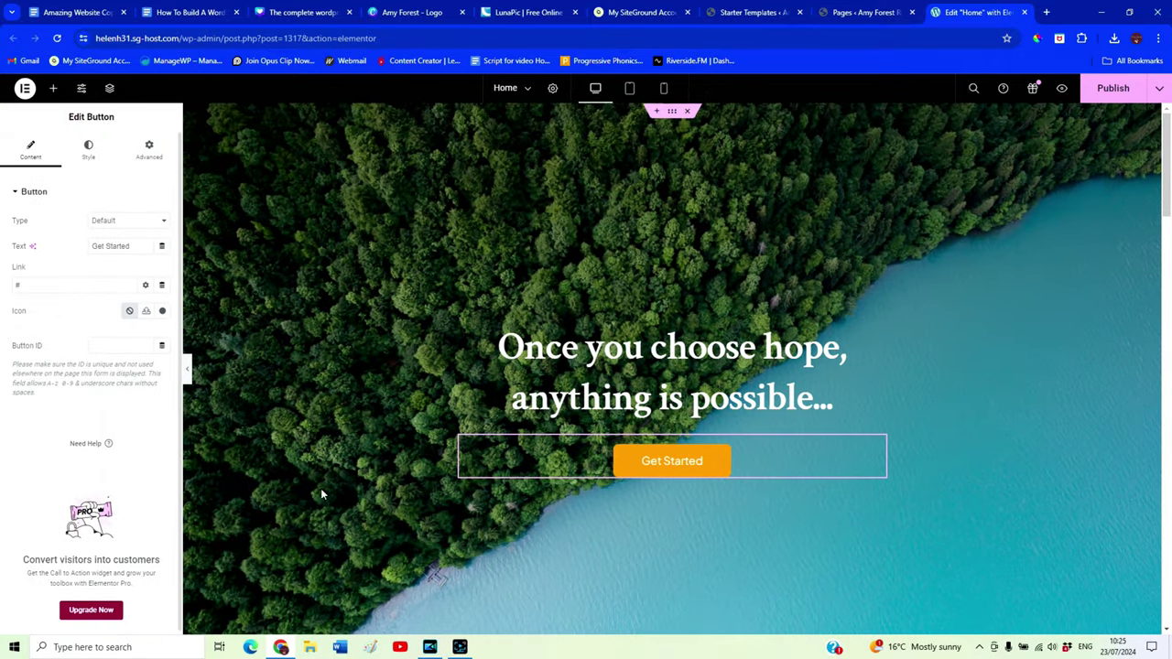
{"action": "left_click", "coordinate": [573, 349]}
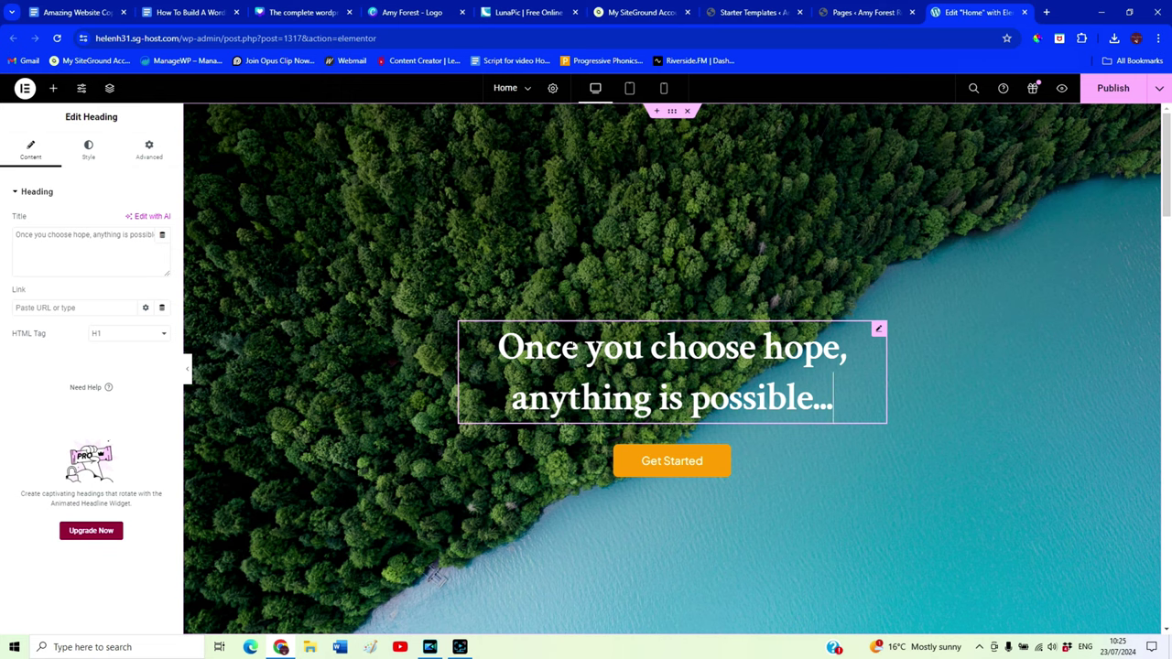
Retitle the hero heading to the dietitian's name plus '- Registered Dietitian', then open the hero container settings
{"action": "left_click_drag", "start_coordinate": [15, 234], "coordinate": [236, 255]}
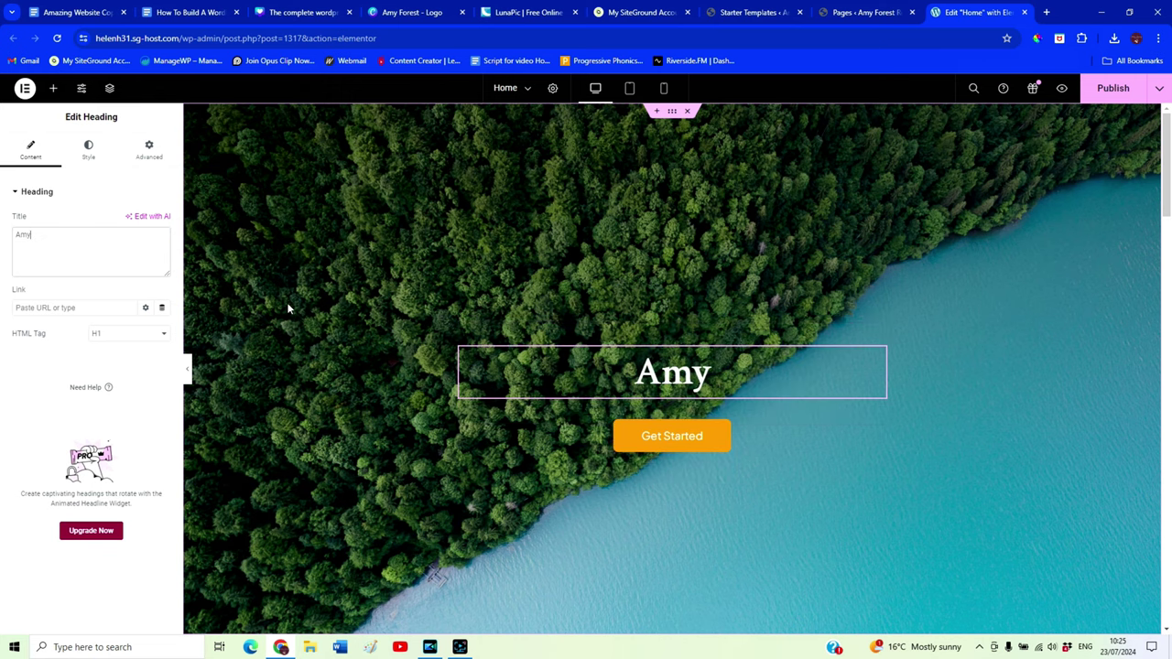
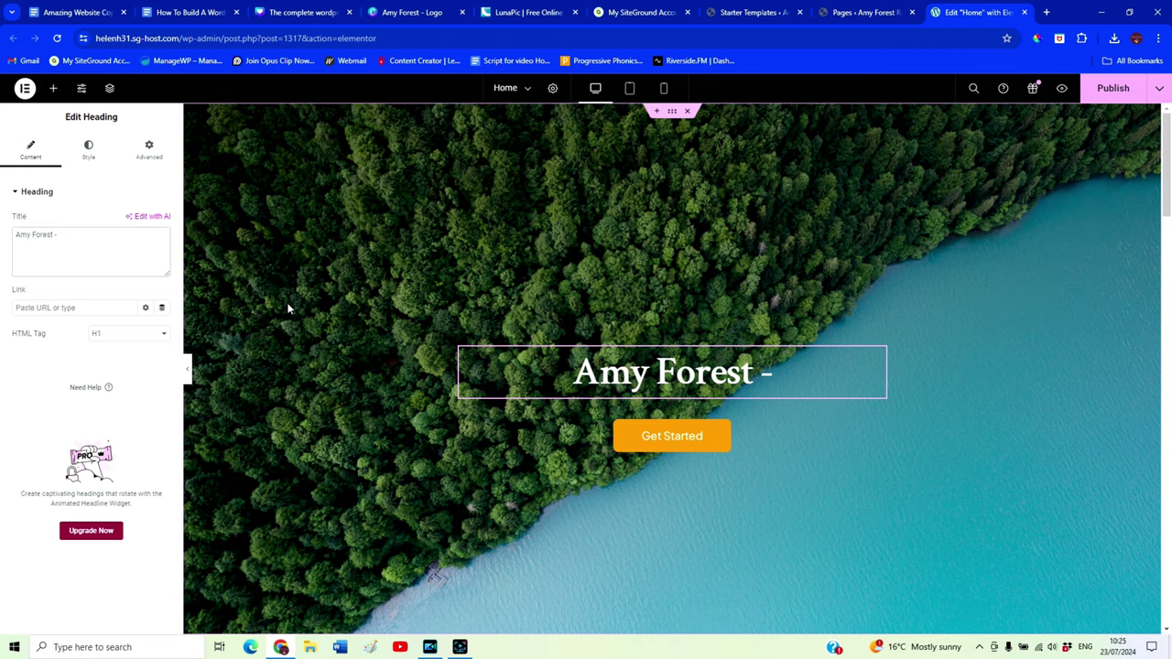
{"action": "type", "text": " Registered Dietitian"}
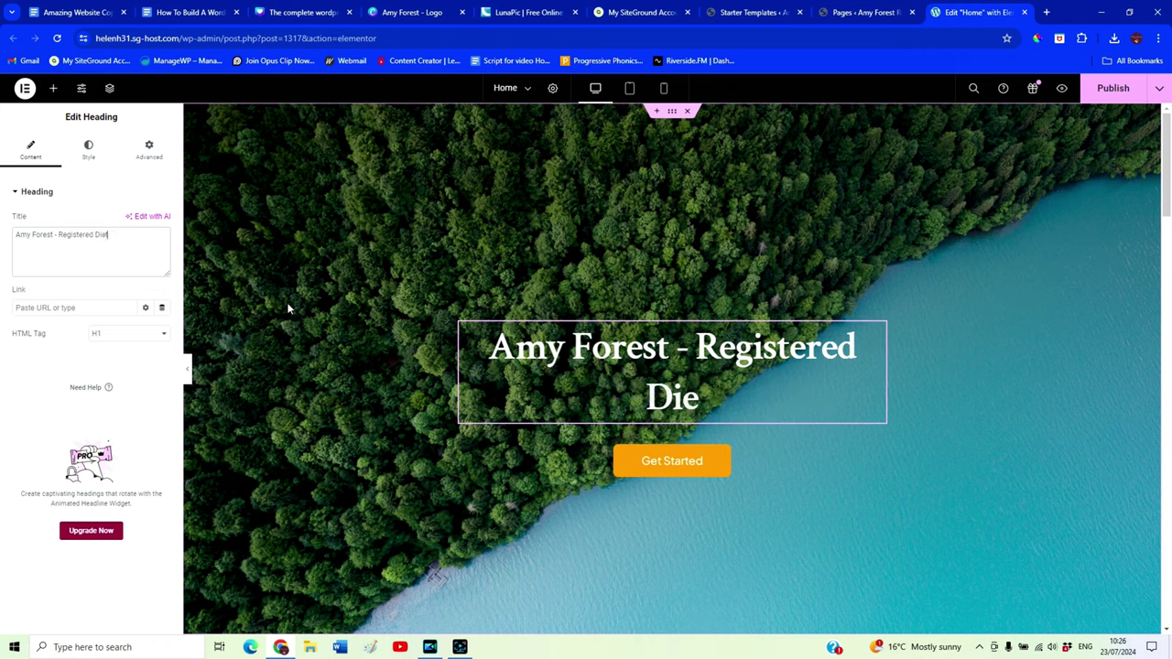
{"action": "left_click", "coordinate": [188, 368]}
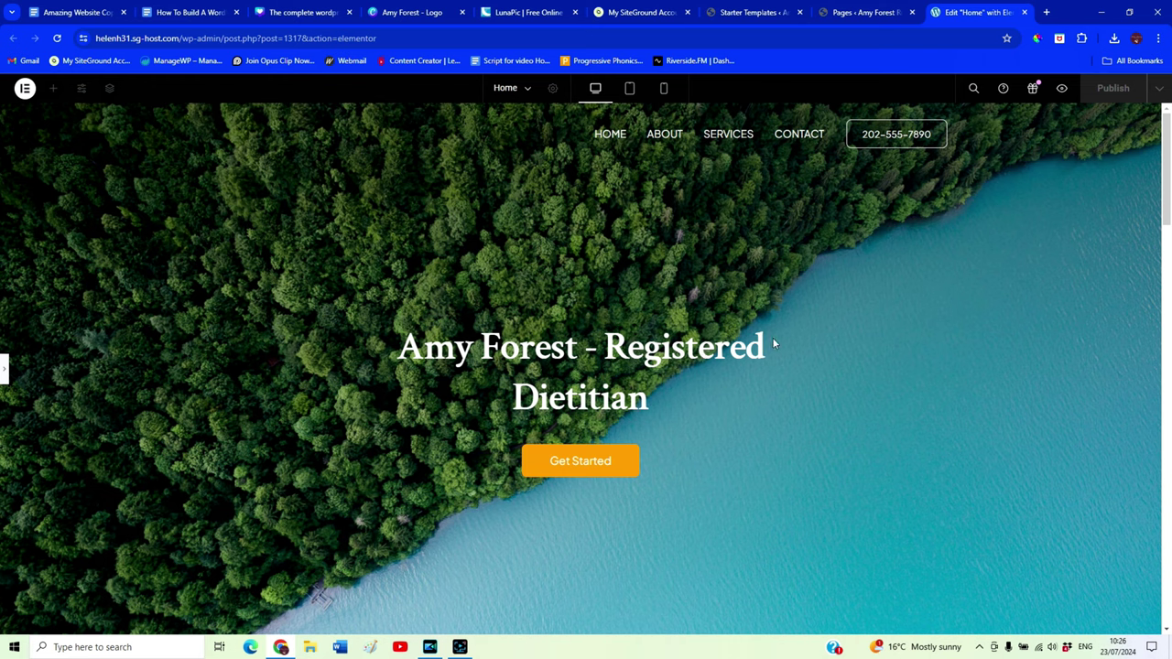
{"action": "left_click", "coordinate": [4, 364]}
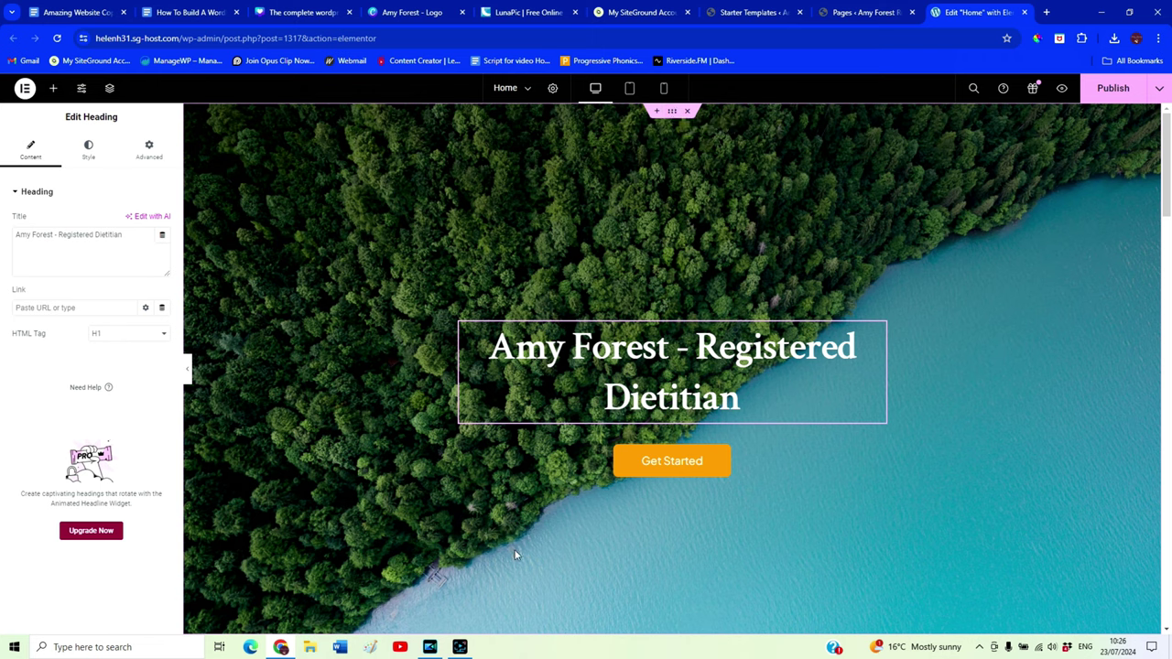
{"action": "left_click", "coordinate": [673, 111]}
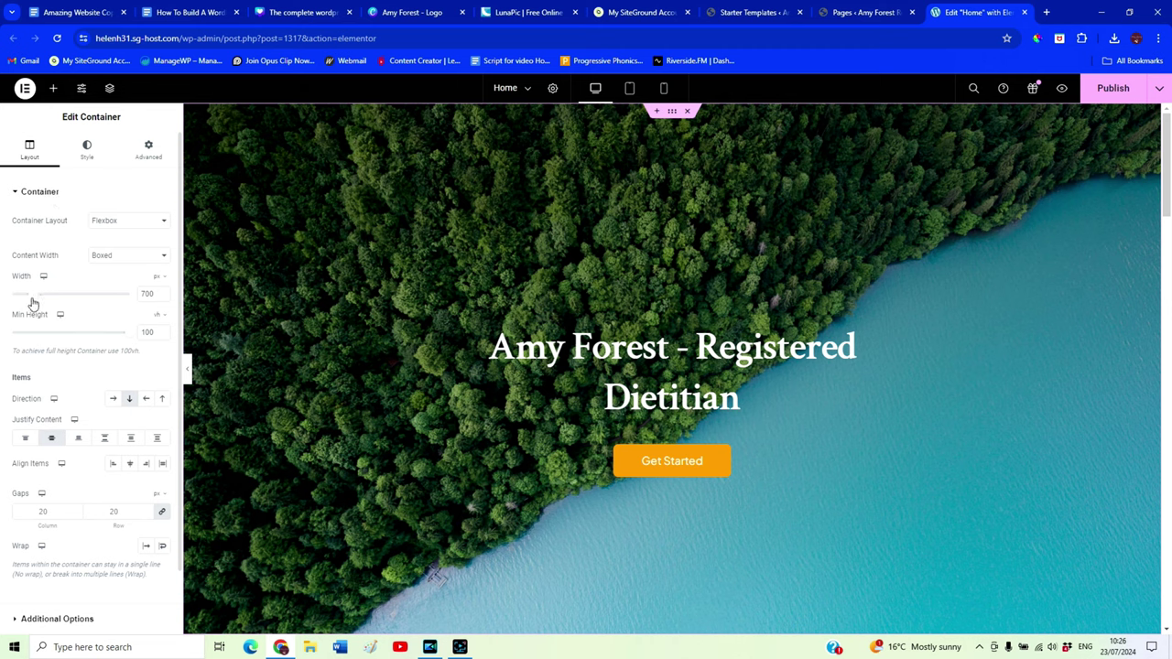
Set the hero container width to 910 px, preview it, and show the widget list
{"action": "left_click_drag", "start_coordinate": [33, 303], "coordinate": [57, 302]}
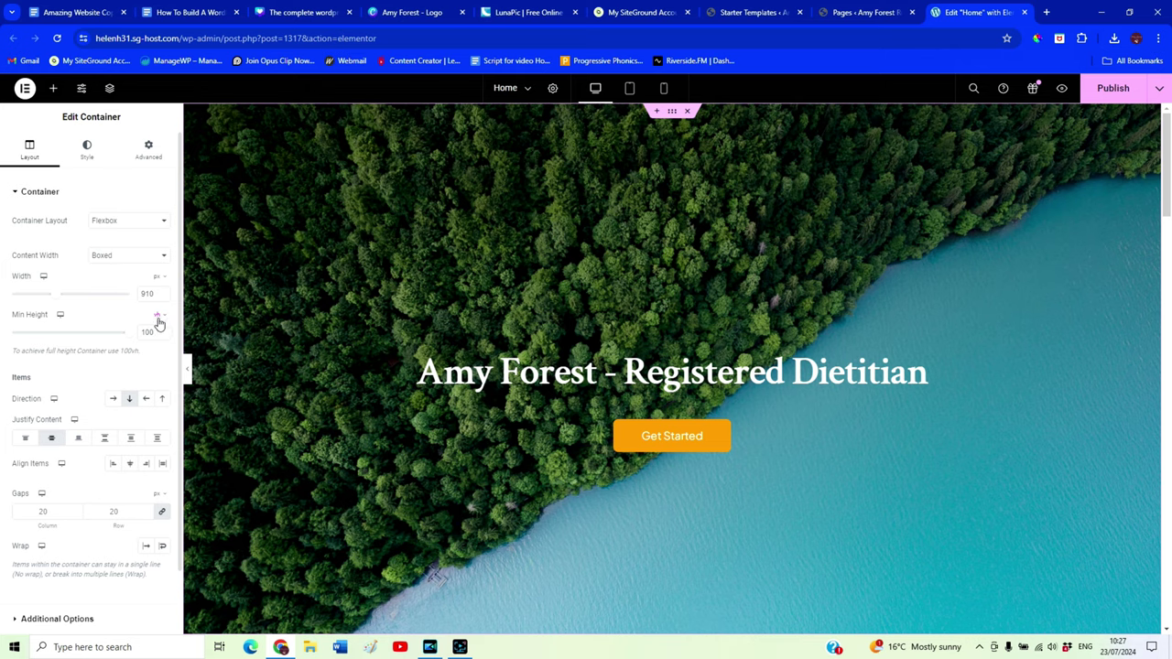
{"action": "left_click", "coordinate": [187, 370]}
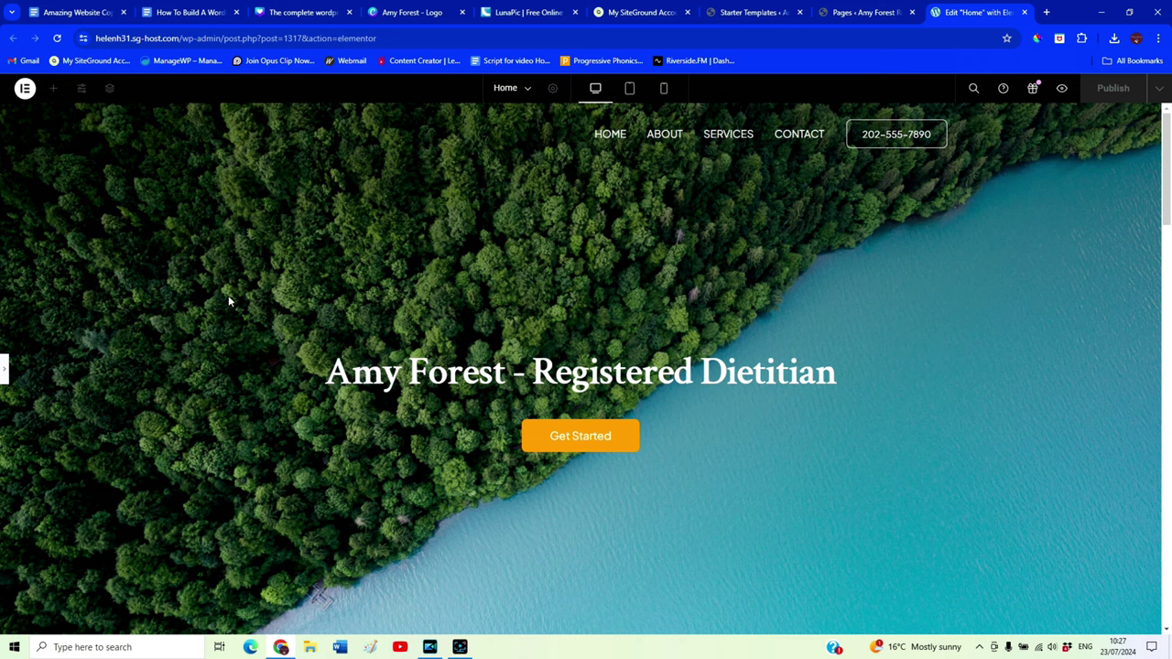
{"action": "left_click", "coordinate": [5, 369]}
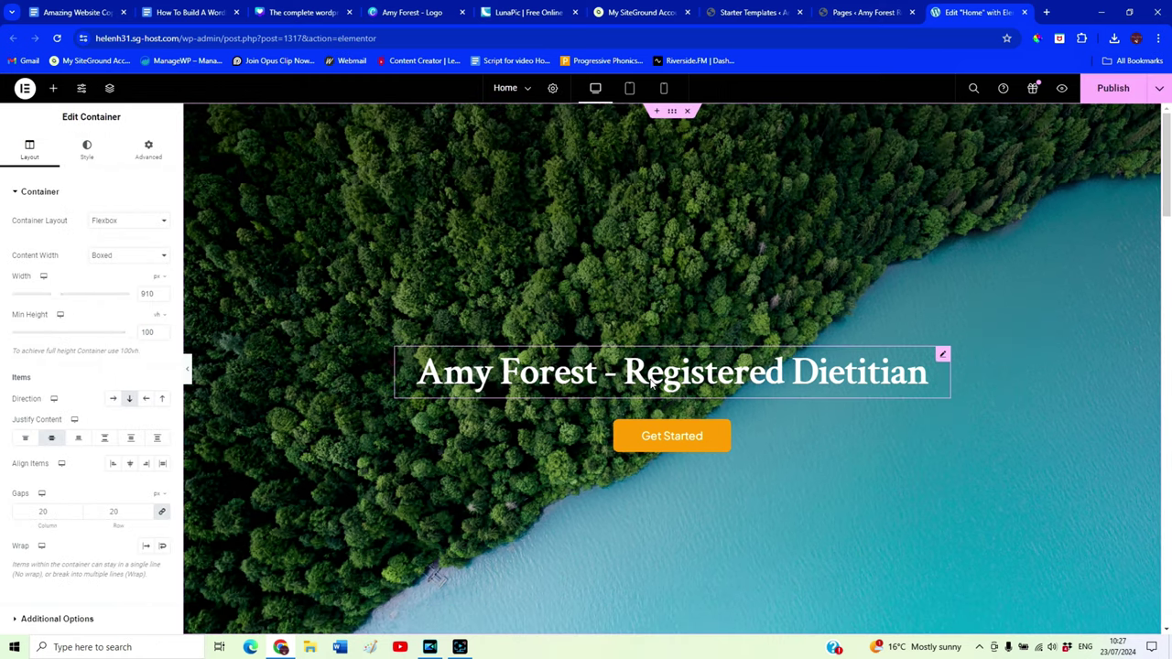
{"action": "left_click", "coordinate": [52, 88]}
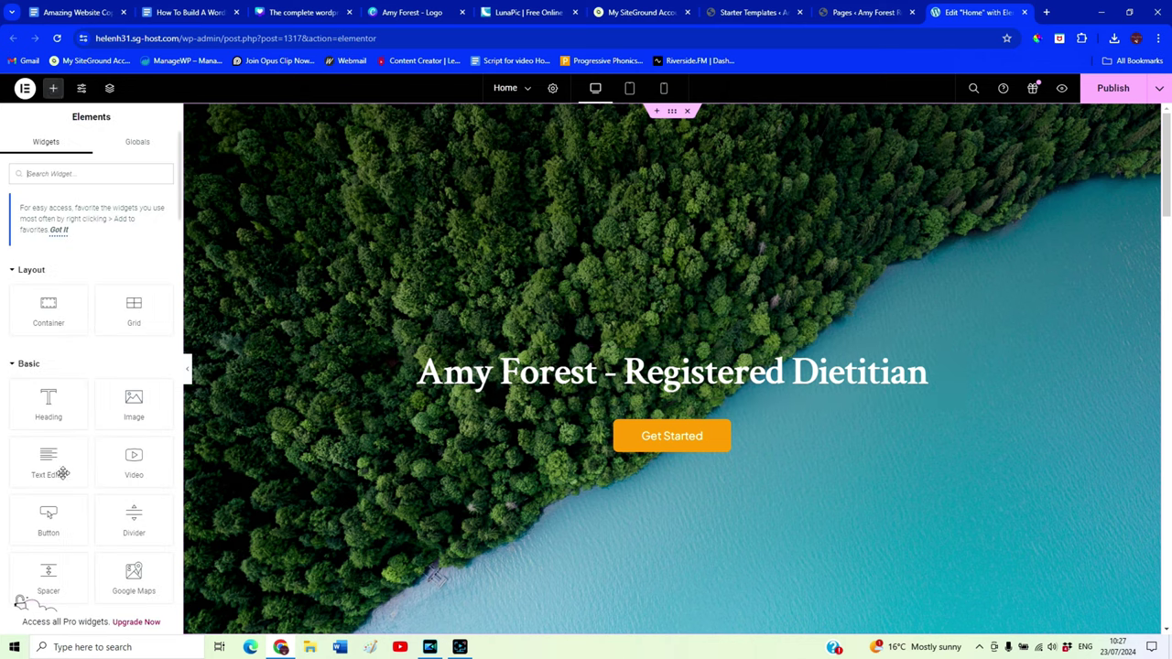
Add a Text Editor under the heading with the tagline 'Helping you live a healthier, more energetic life…'
{"action": "left_click_drag", "start_coordinate": [59, 472], "coordinate": [678, 384]}
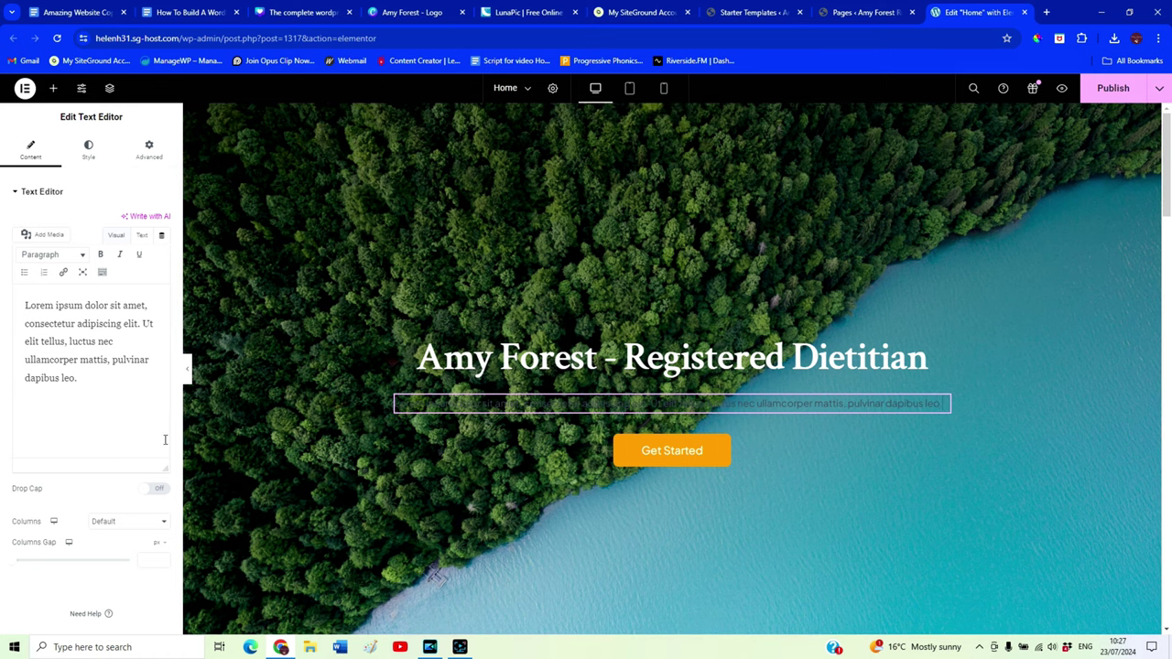
{"action": "left_click_drag", "start_coordinate": [107, 385], "coordinate": [23, 305]}
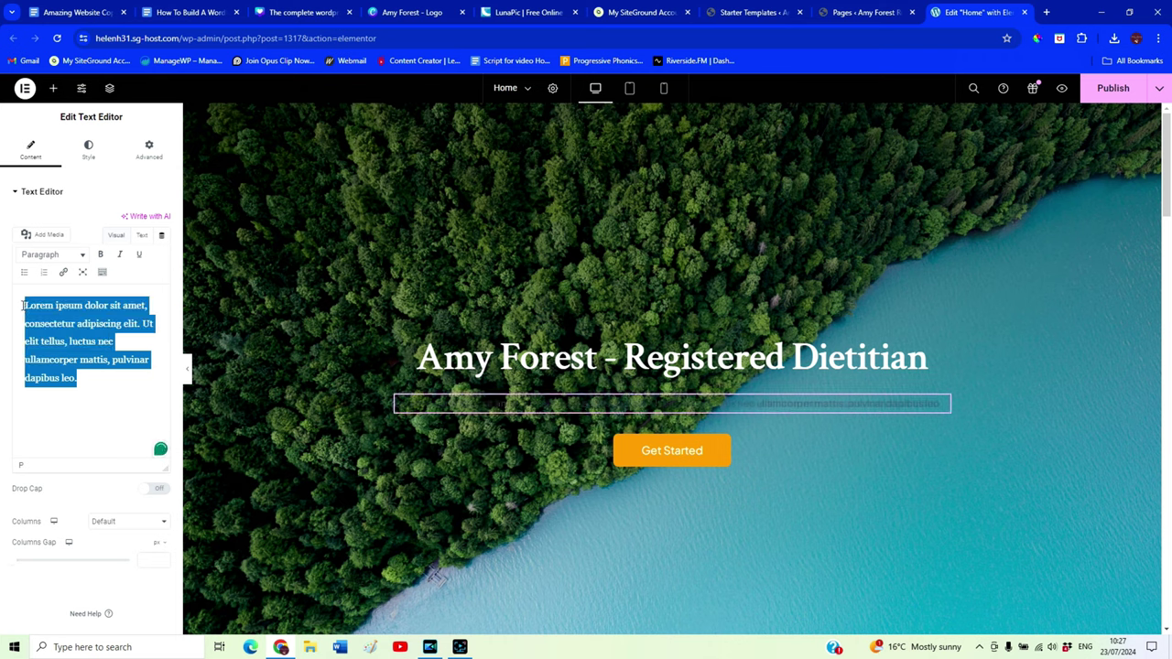
{"action": "type", "text": "Helping you live a healthier, more energetic life through better food choices."}
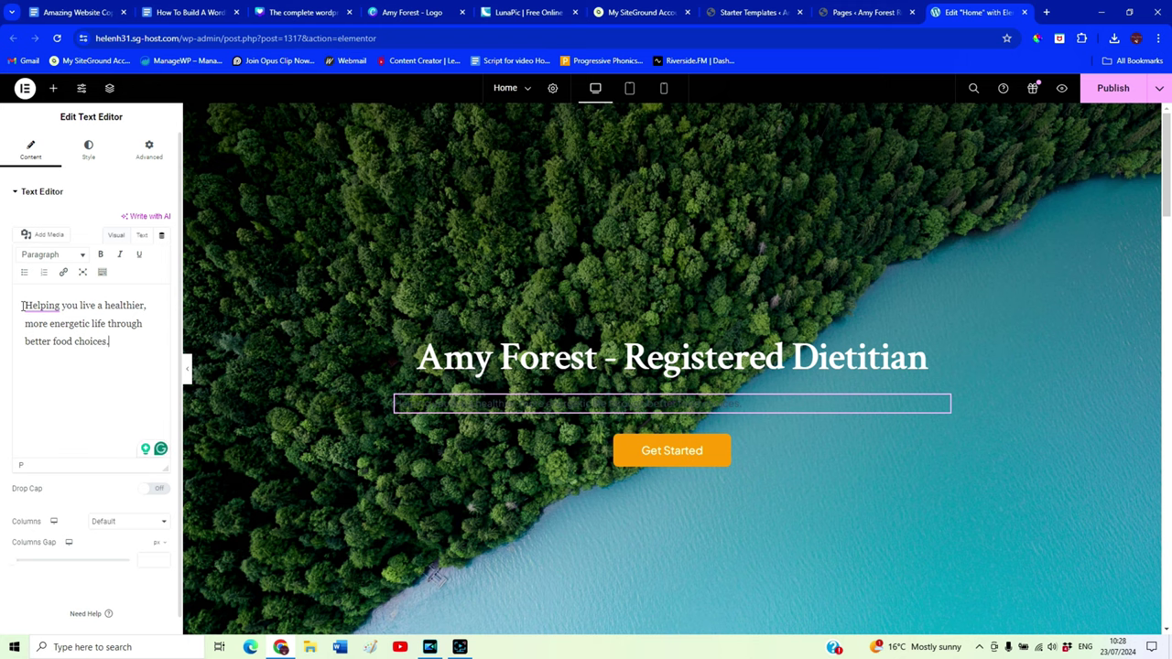
{"action": "left_click", "coordinate": [55, 11]}
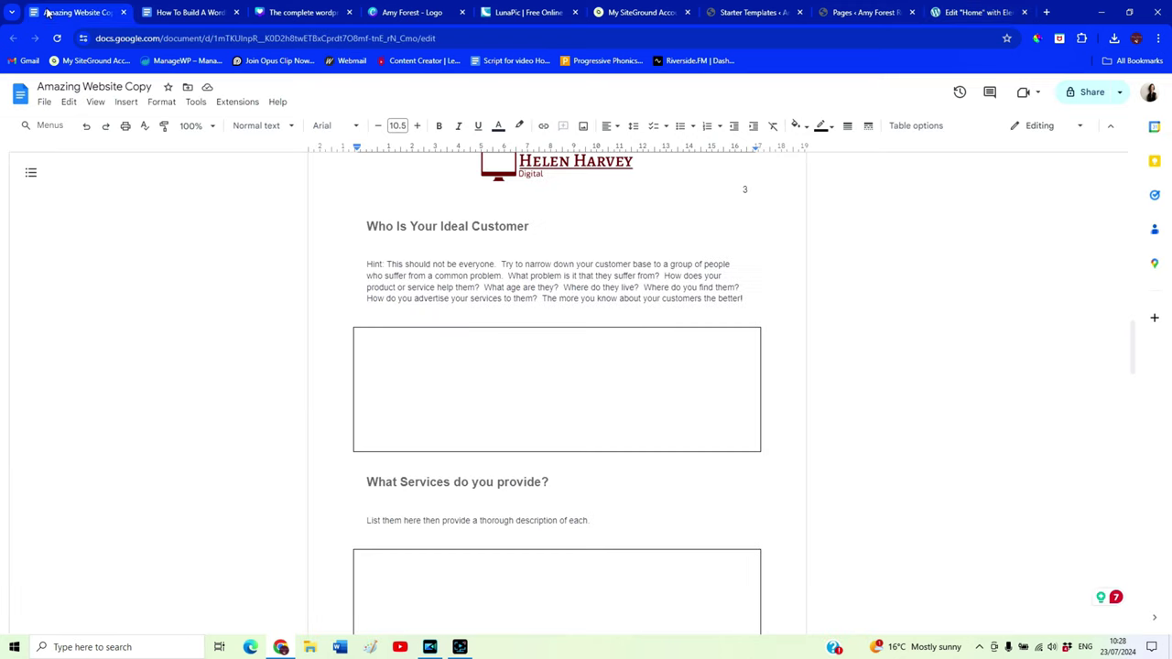
Scroll the Amazing Website Copy doc to the Selling Yourself Sentence, then return to Elementor
{"action": "scroll", "coordinate": [512, 394], "scroll_direction": "up", "scroll_amount": 5}
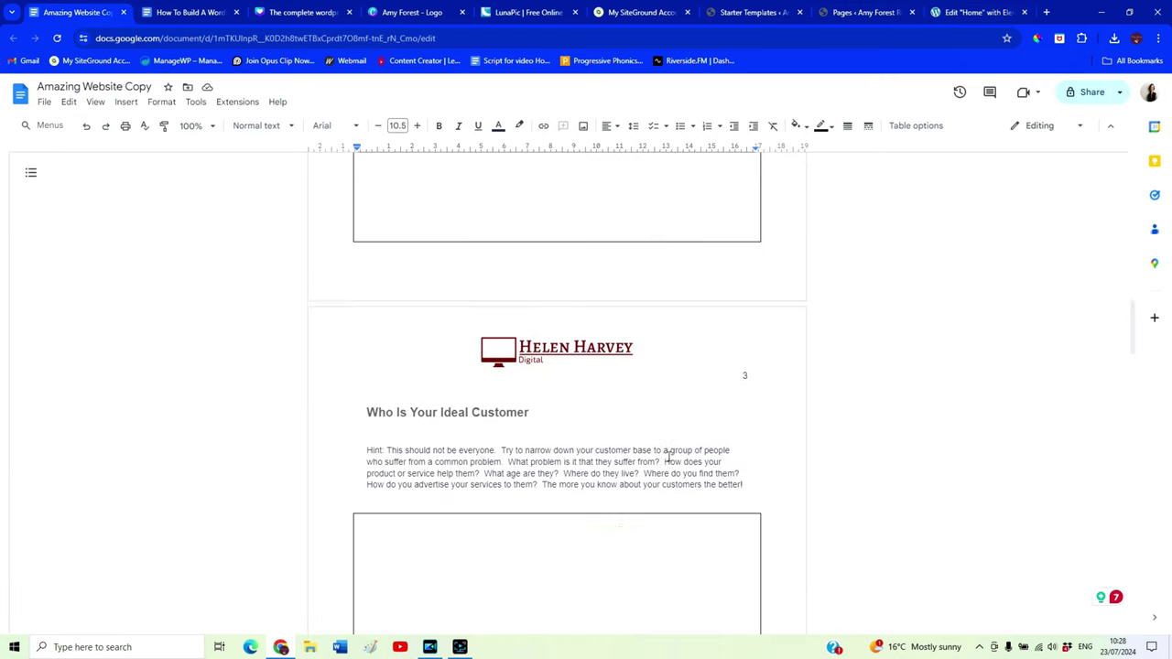
{"action": "scroll", "coordinate": [668, 456], "scroll_direction": "up", "scroll_amount": 3}
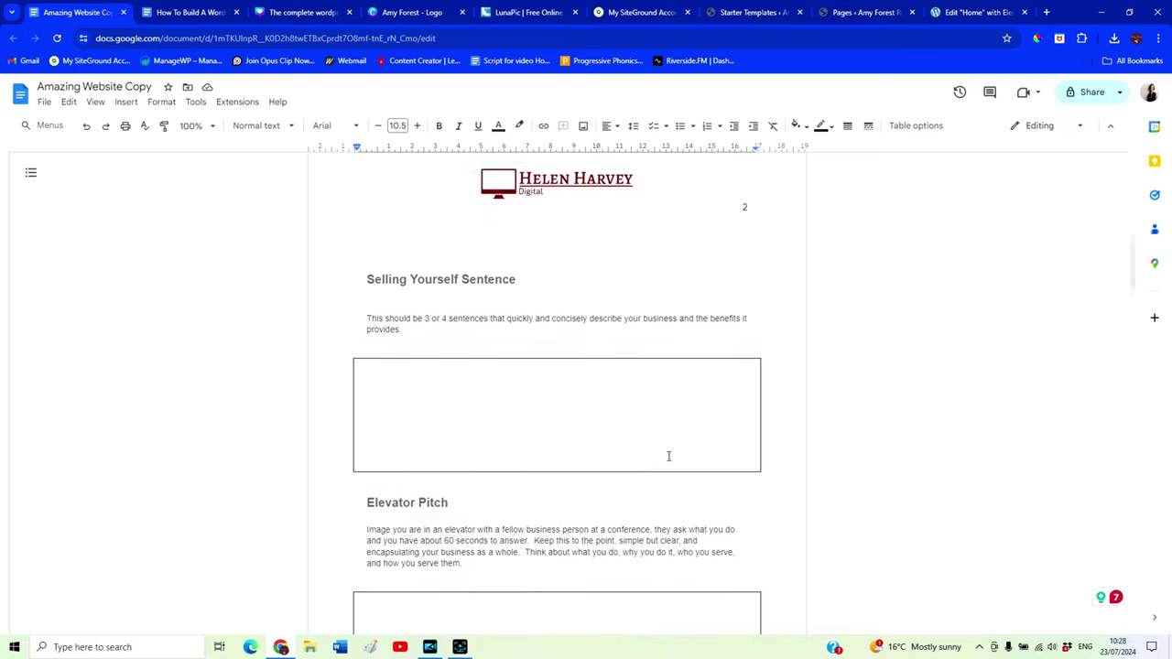
{"action": "scroll", "coordinate": [668, 455], "scroll_direction": "up", "scroll_amount": 1}
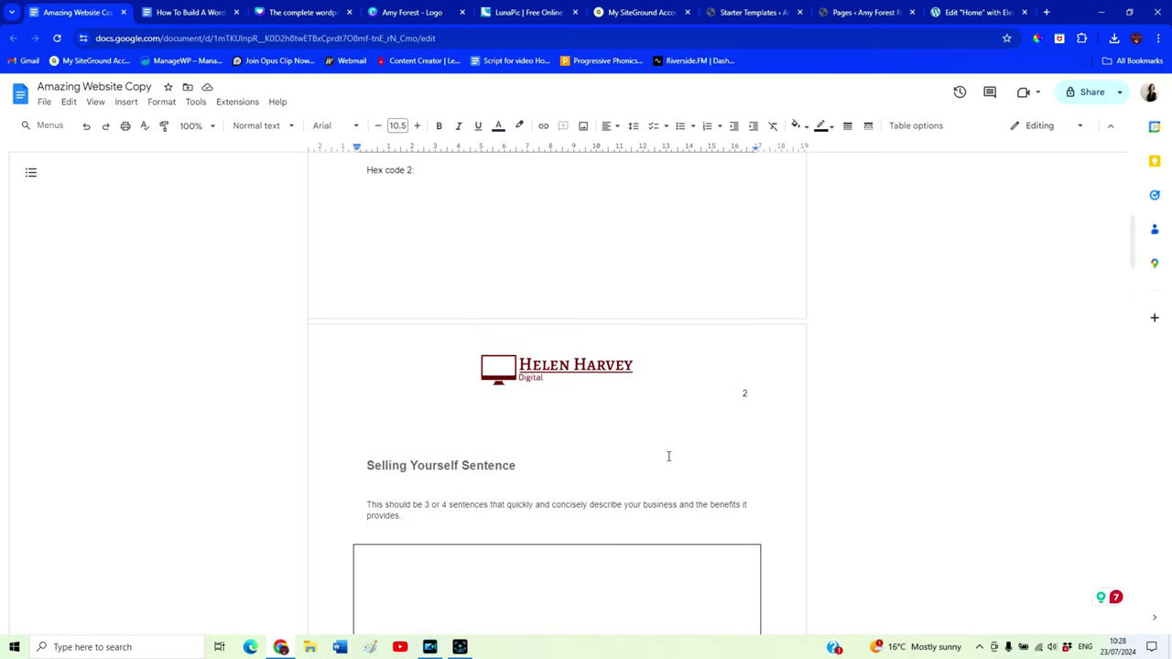
{"action": "scroll", "coordinate": [504, 411], "scroll_direction": "down", "scroll_amount": 1}
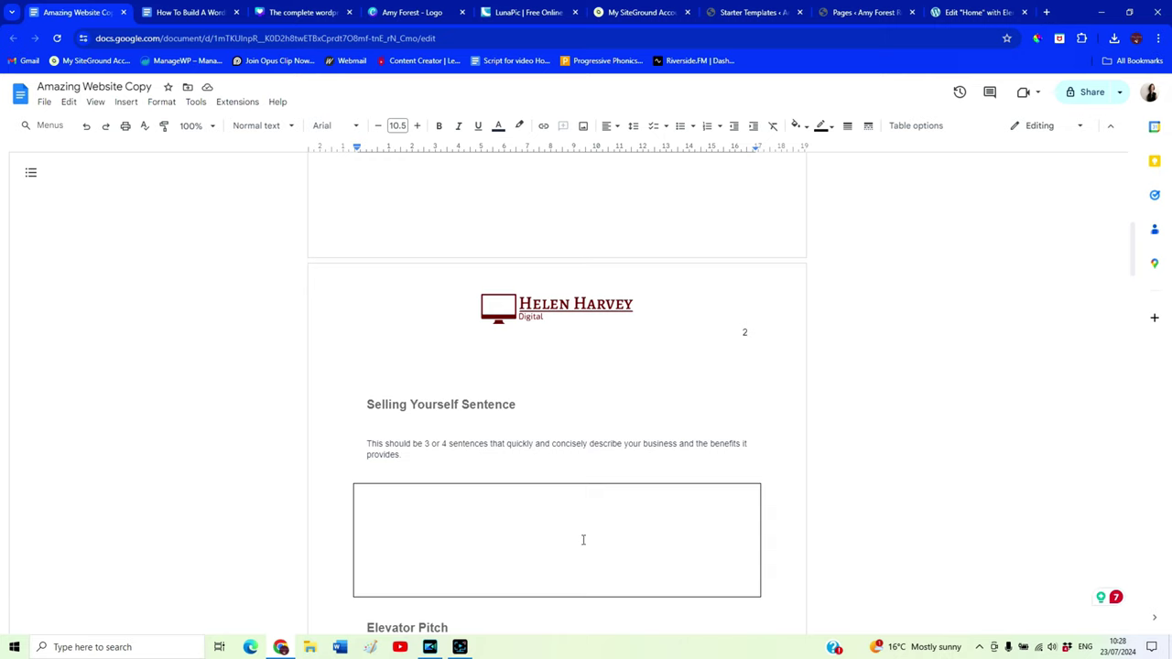
{"action": "scroll", "coordinate": [575, 538], "scroll_direction": "up", "scroll_amount": 2}
{"action": "scroll", "coordinate": [633, 521], "scroll_direction": "down", "scroll_amount": 4}
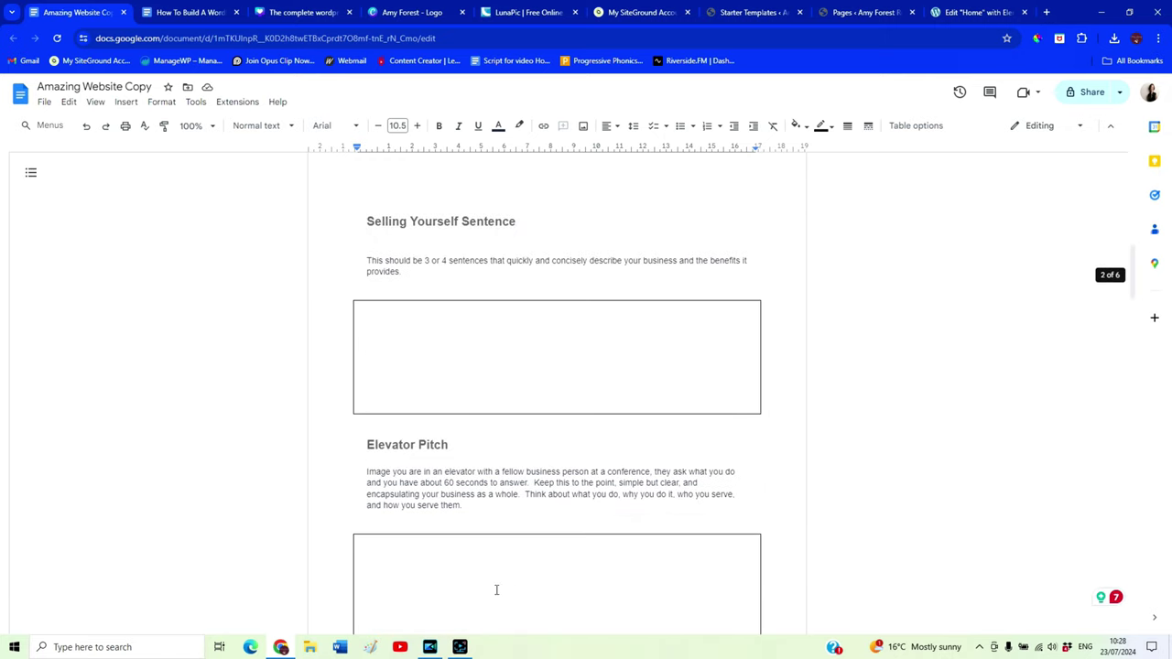
{"action": "scroll", "coordinate": [578, 559], "scroll_direction": "up", "scroll_amount": 1}
{"action": "scroll", "coordinate": [579, 561], "scroll_direction": "down", "scroll_amount": 2}
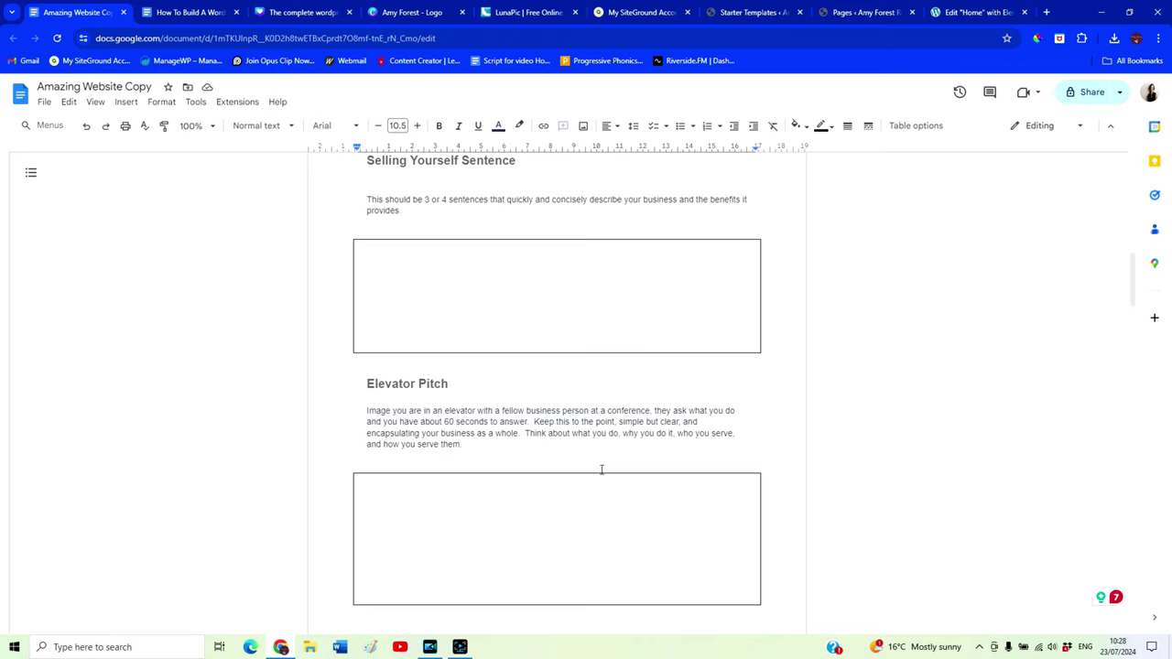
{"action": "left_click", "coordinate": [984, 11]}
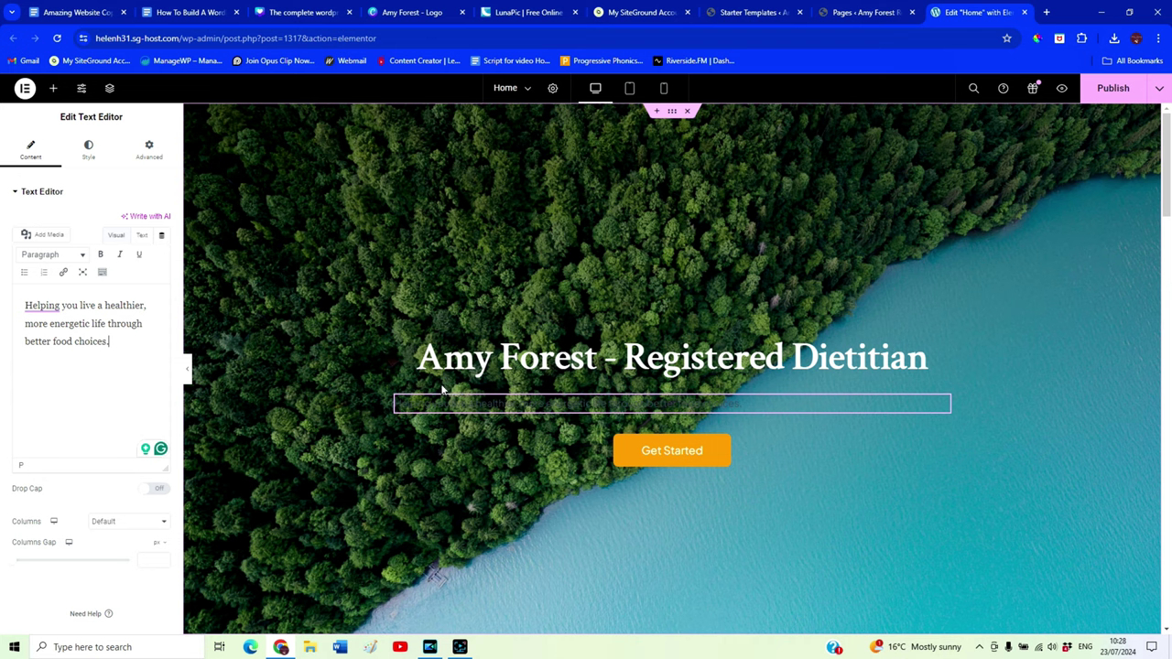
Give the hero tagline the global Theme Color 3 and centre-align it
{"action": "mouse_move", "coordinate": [43, 308]}
{"action": "left_click", "coordinate": [89, 150]}
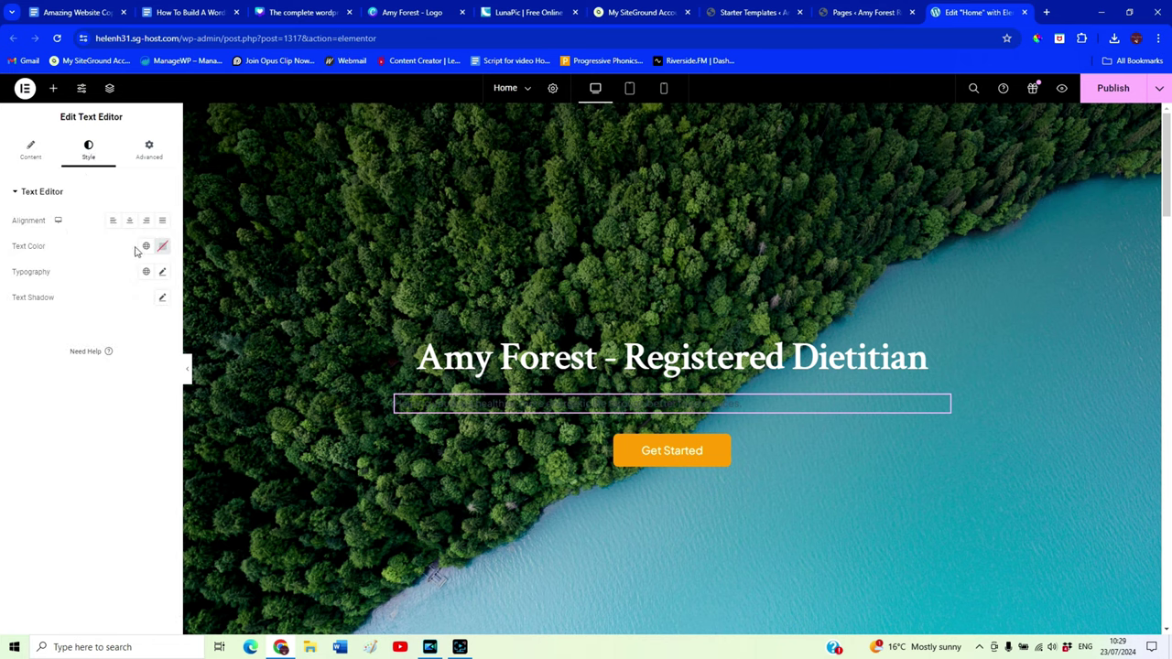
{"action": "left_click", "coordinate": [162, 247]}
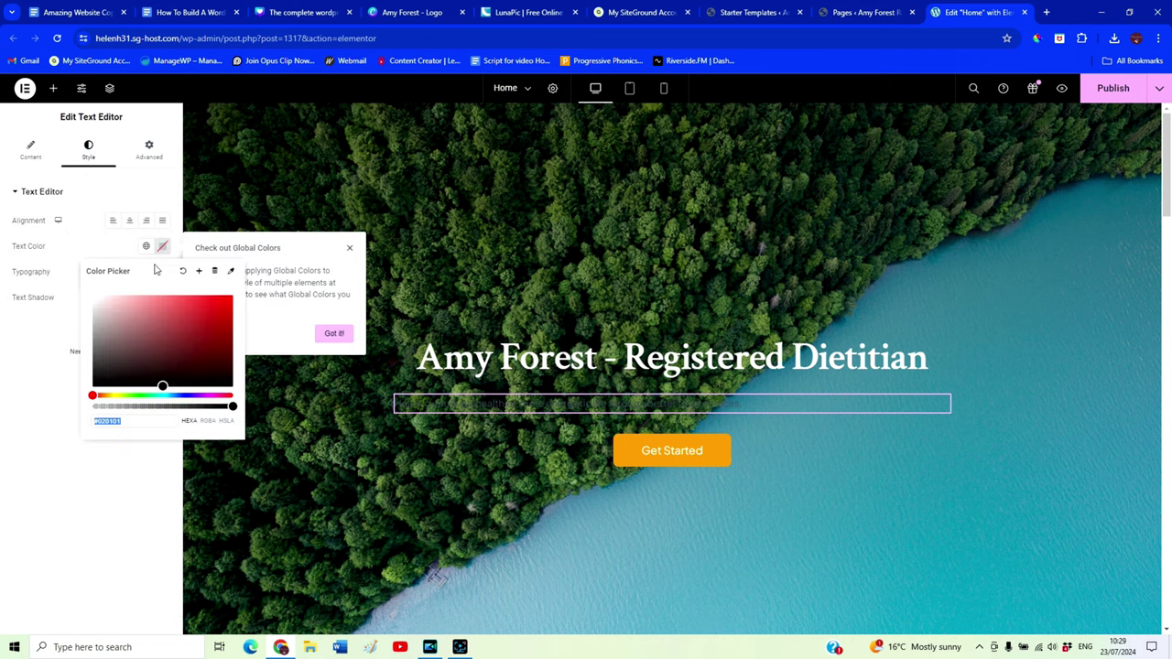
{"action": "left_click", "coordinate": [147, 247]}
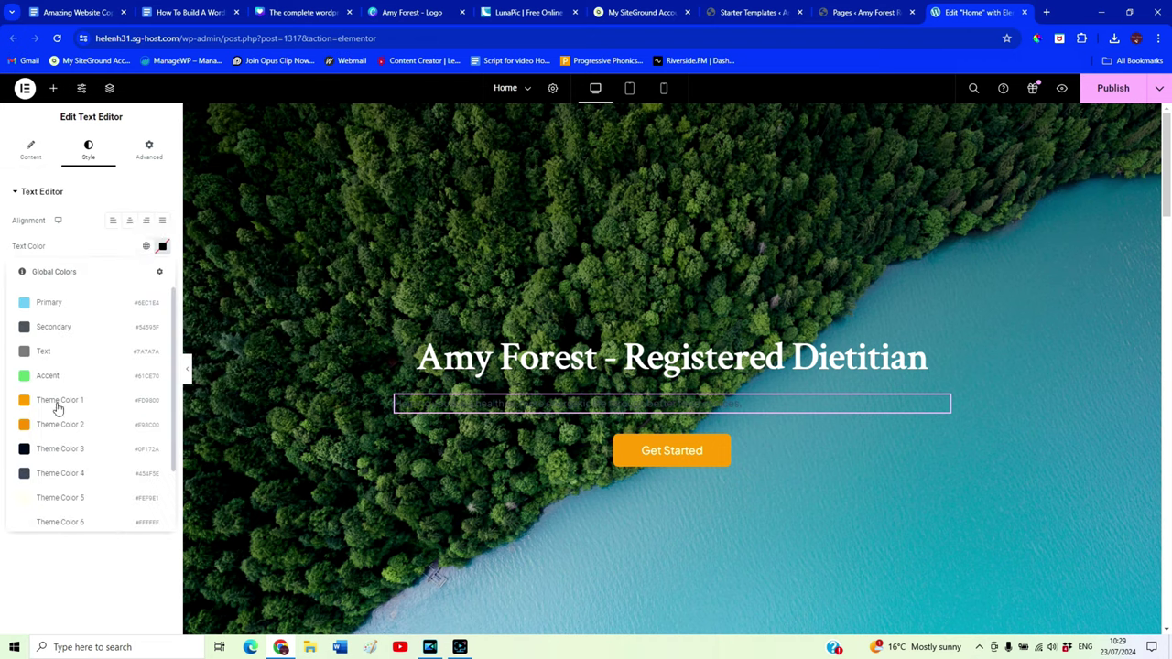
{"action": "scroll", "coordinate": [114, 485], "scroll_direction": "down", "scroll_amount": 2}
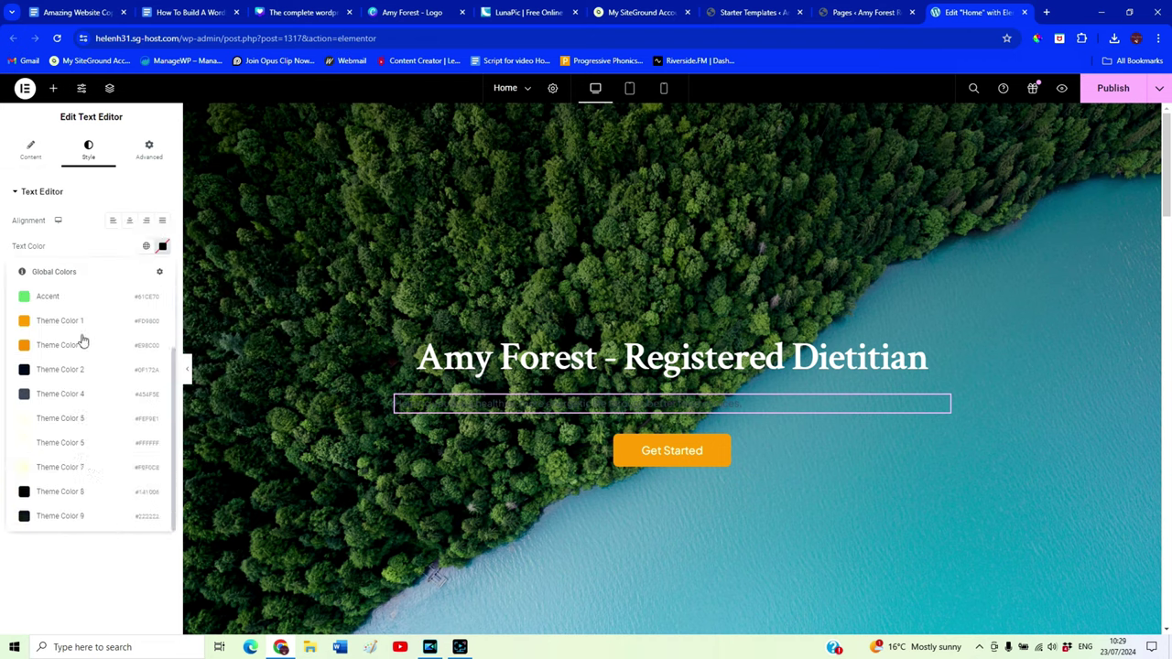
{"action": "scroll", "coordinate": [74, 472], "scroll_direction": "up", "scroll_amount": 2}
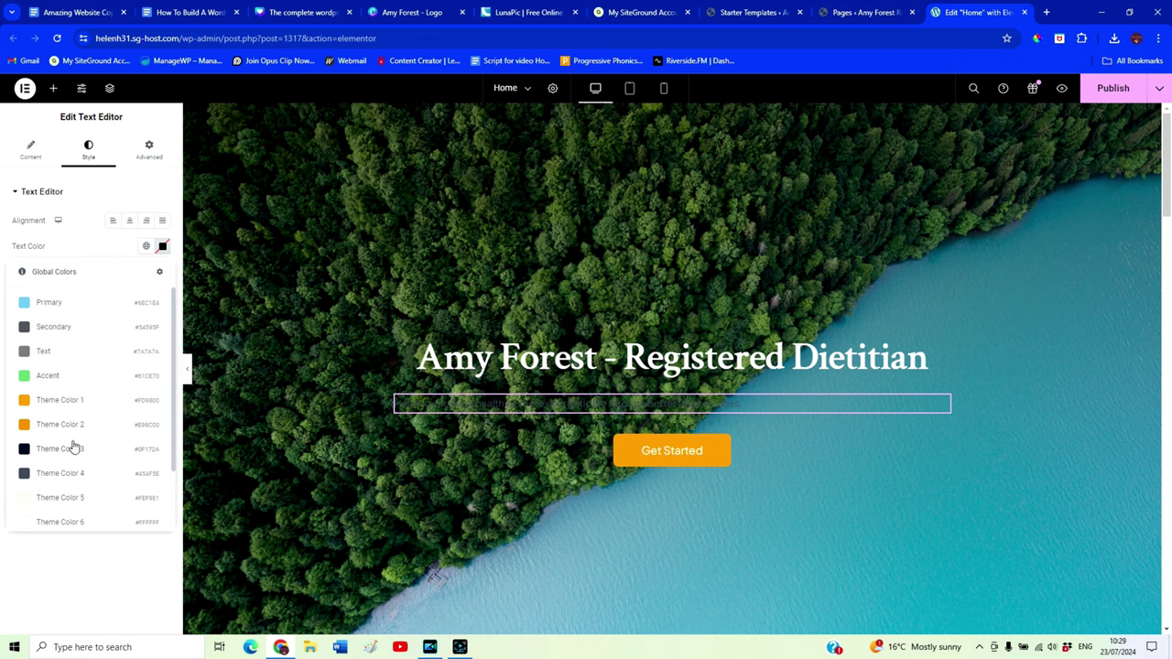
{"action": "left_click", "coordinate": [74, 447]}
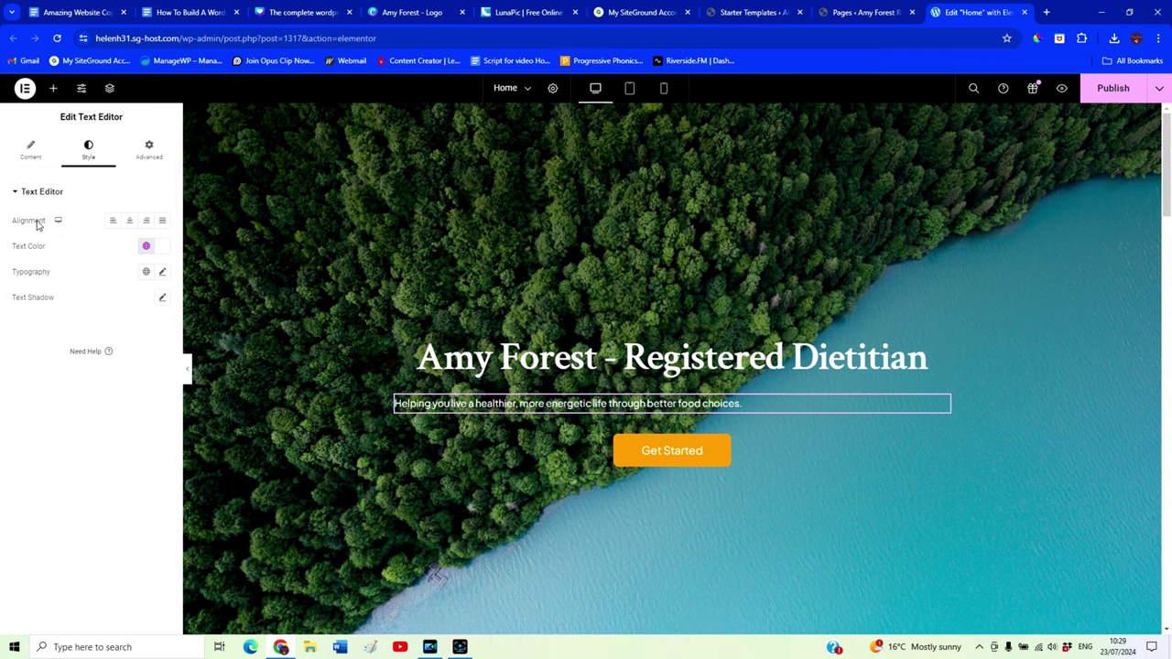
{"action": "left_click", "coordinate": [129, 222]}
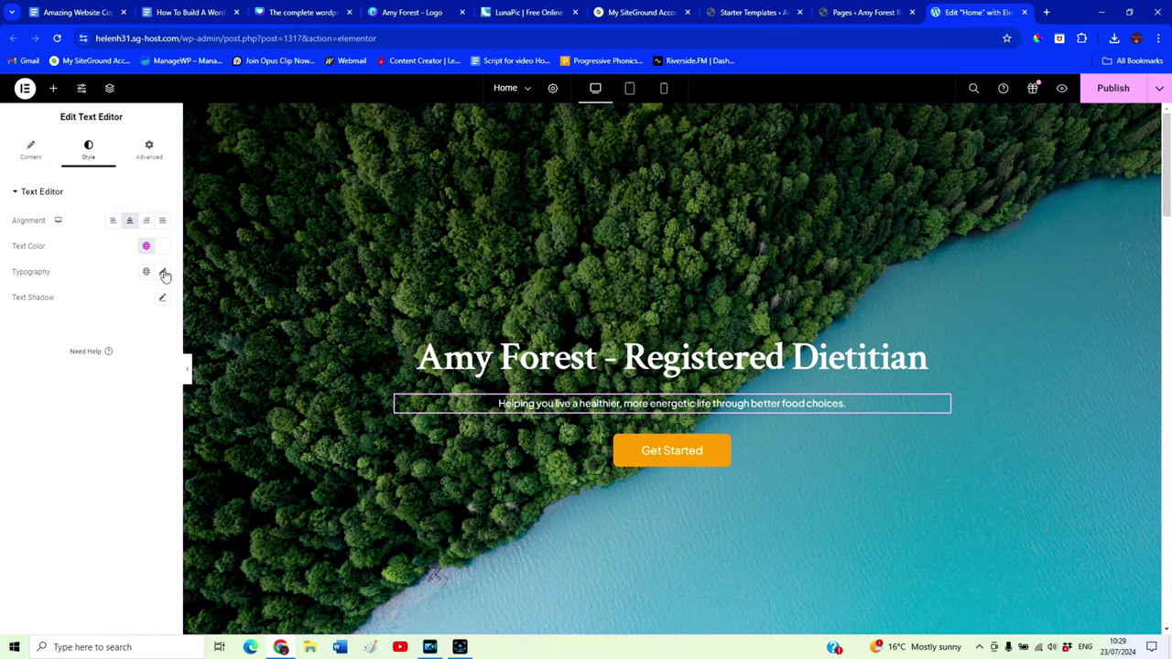
Set the tagline's typography font size to about 23 px
{"action": "left_click", "coordinate": [163, 272]}
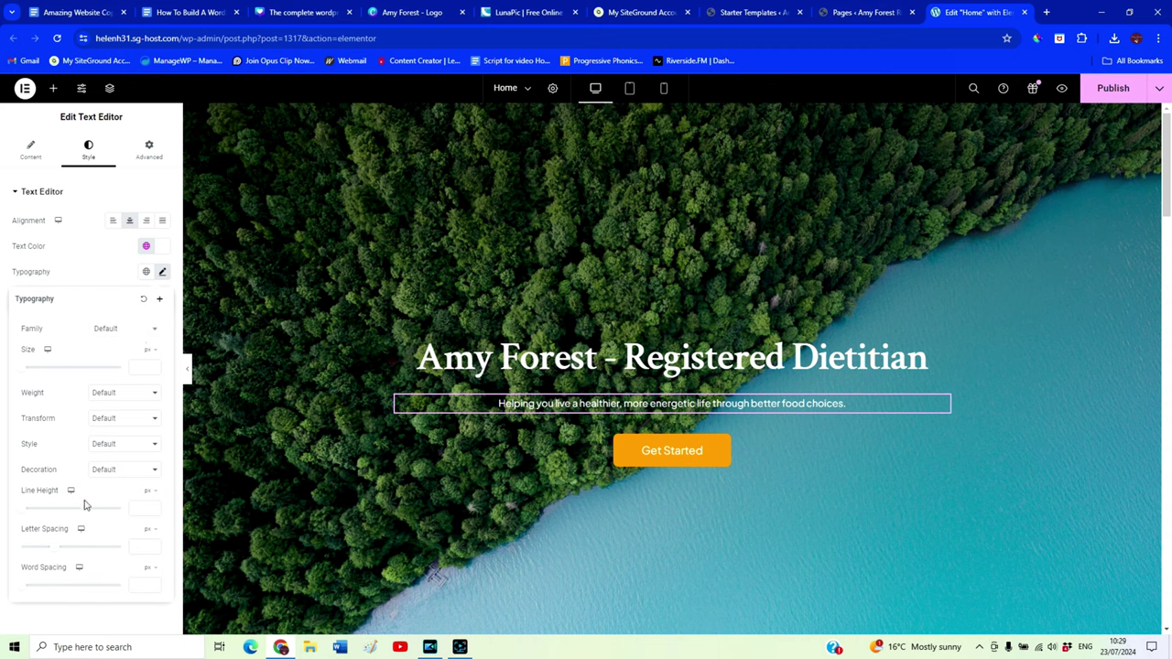
{"action": "left_click", "coordinate": [25, 367]}
{"action": "left_click_drag", "start_coordinate": [26, 369], "coordinate": [34, 376]}
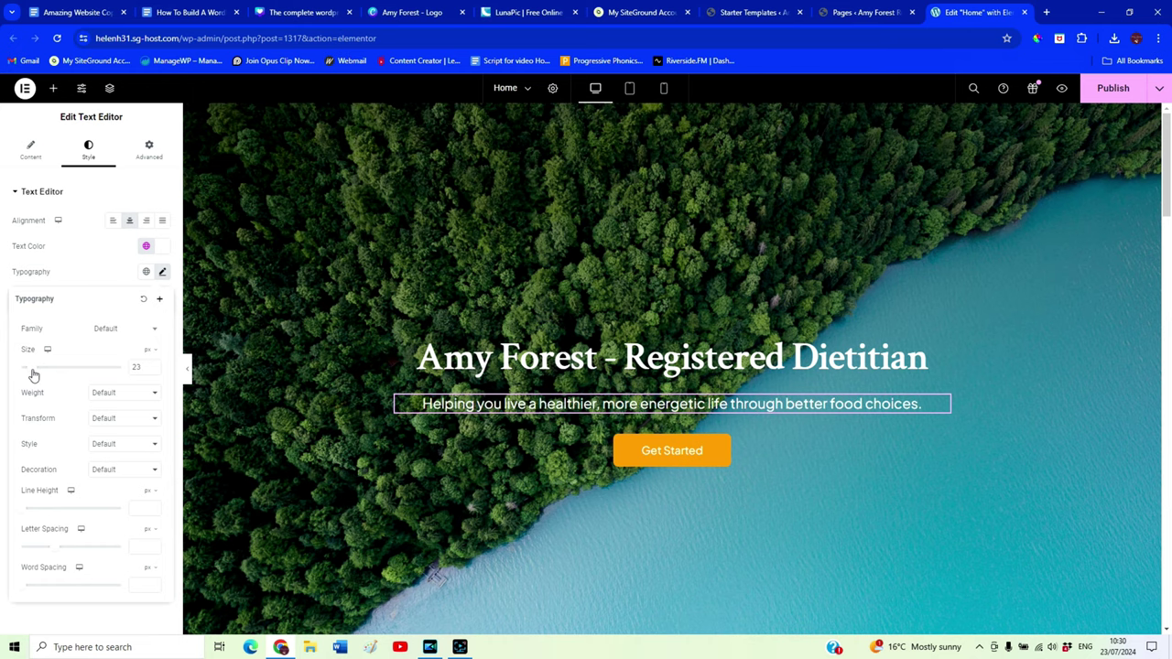
{"action": "left_click", "coordinate": [187, 375]}
Collapse the Elementor panel to preview the page, then bring it back
{"action": "left_click", "coordinate": [188, 375]}
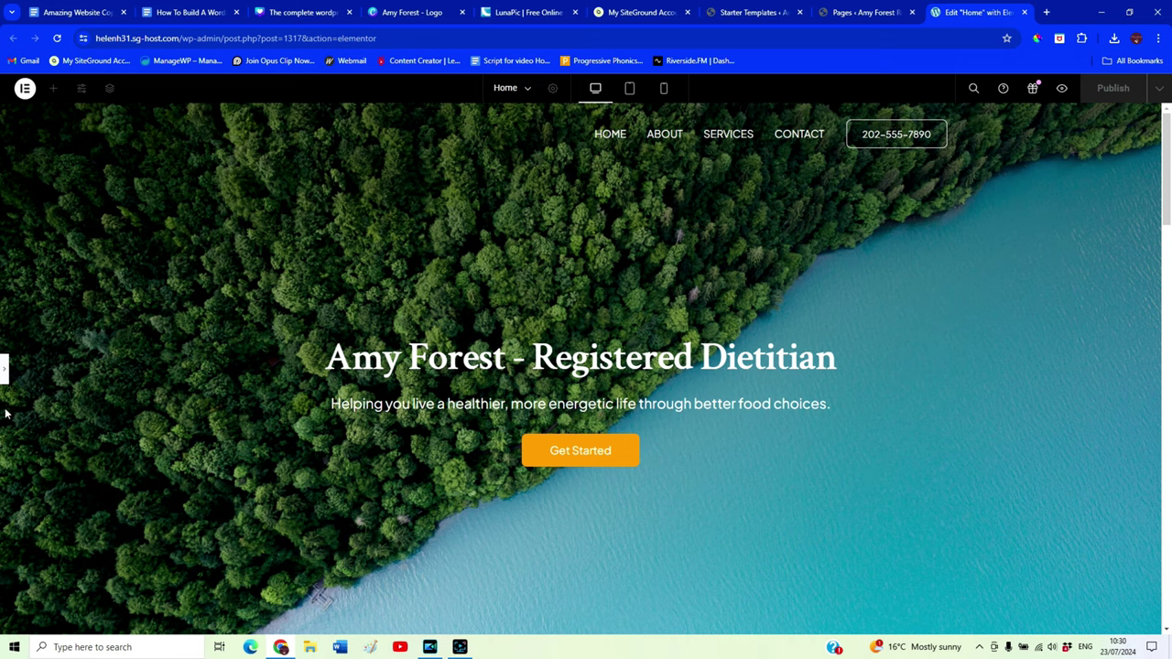
{"action": "left_click", "coordinate": [4, 369]}
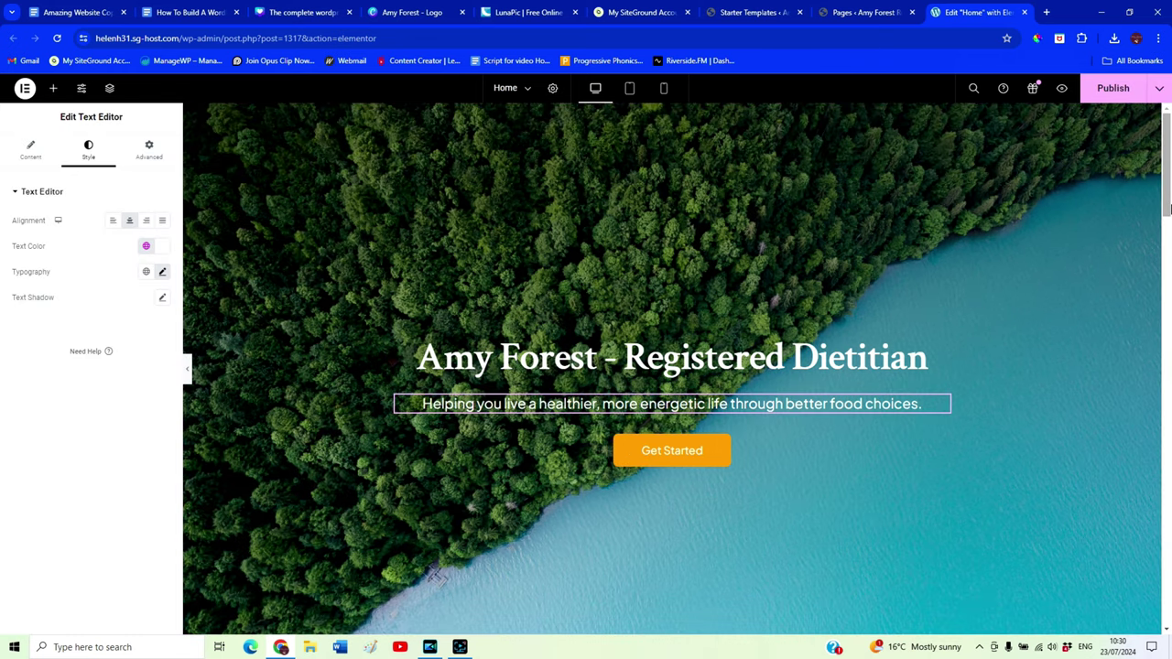
{"action": "left_click_drag", "start_coordinate": [1168, 209], "coordinate": [1167, 227]}
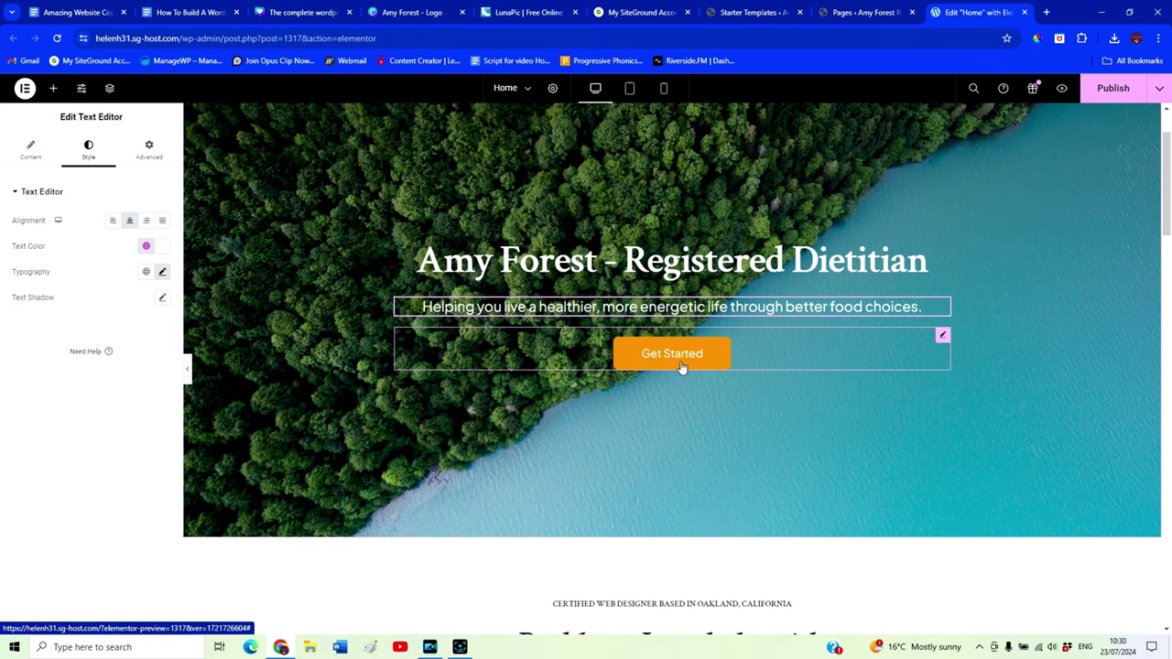
{"action": "left_click_drag", "start_coordinate": [1167, 199], "coordinate": [1166, 181]}
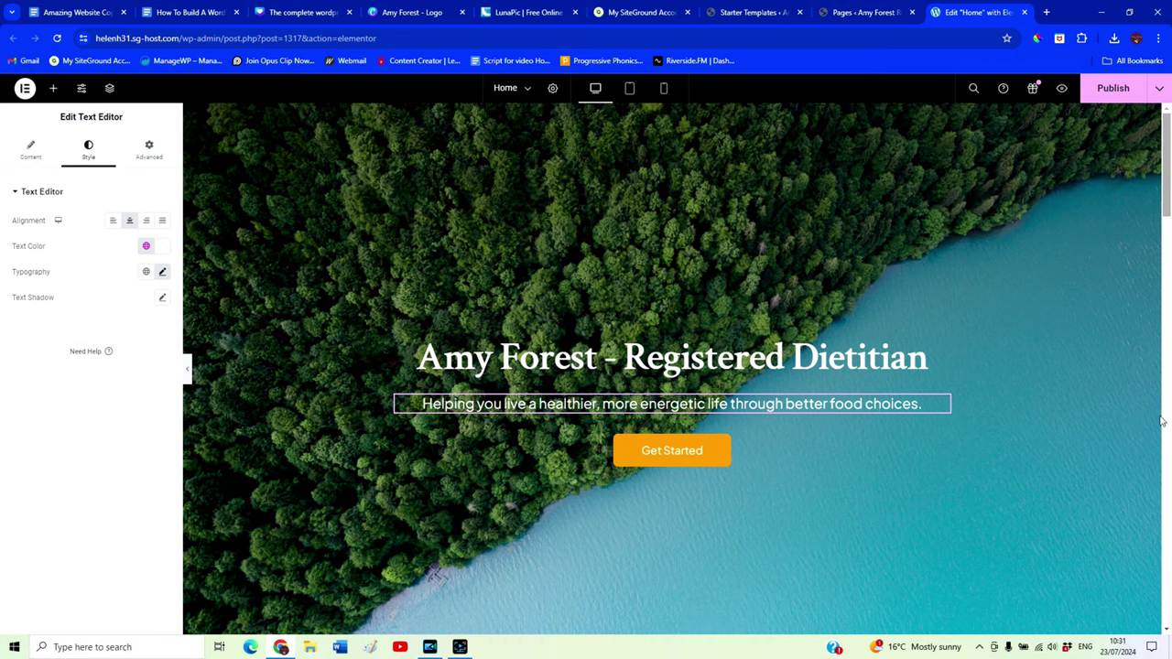
Change the hero button's text from 'Get Started' to 'Book Discovery Call'
{"action": "left_click", "coordinate": [689, 457]}
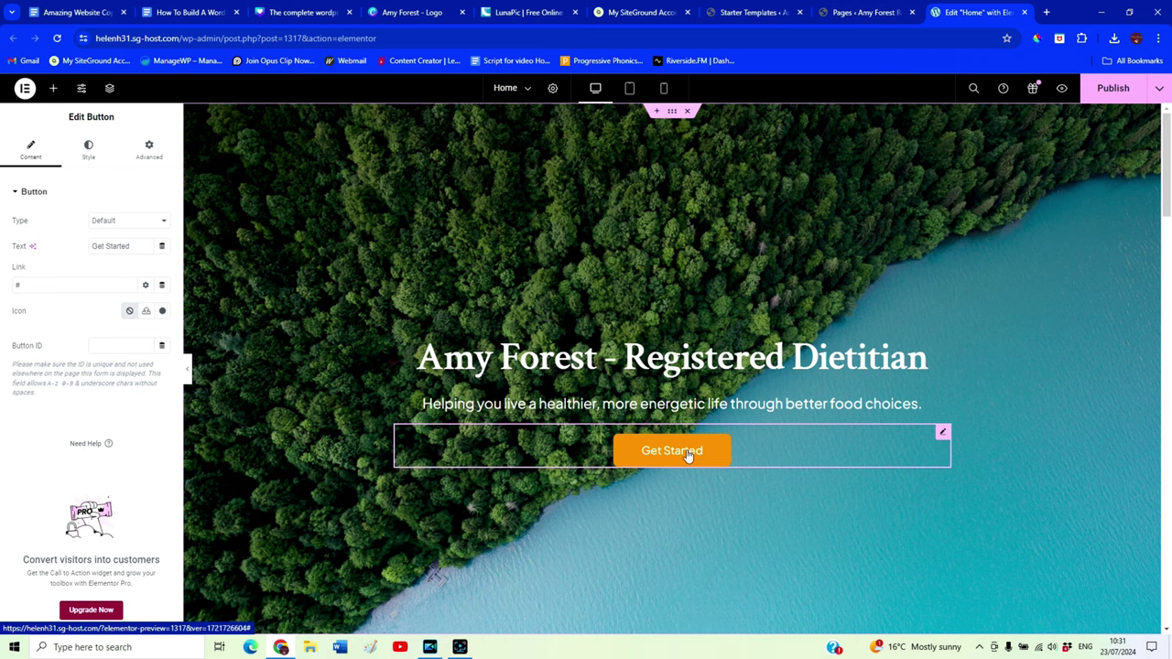
{"action": "left_click_drag", "start_coordinate": [131, 246], "coordinate": [93, 245]}
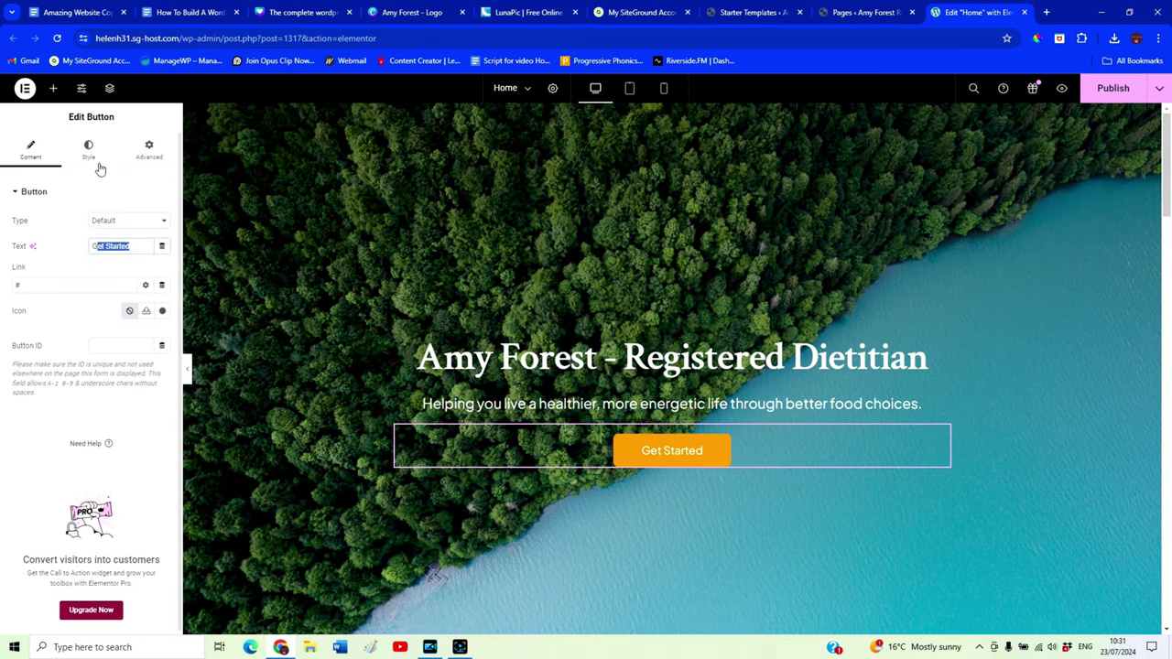
{"action": "left_click_drag", "start_coordinate": [145, 246], "coordinate": [99, 240]}
{"action": "type", "text": "Book"}
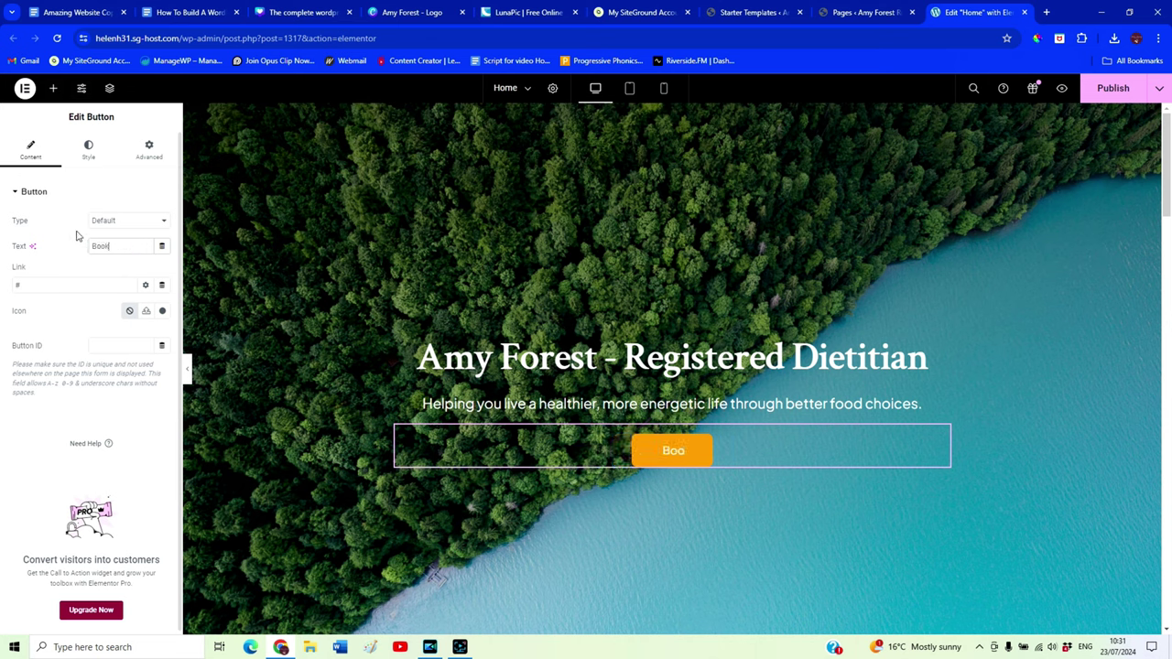
{"action": "type", "text": " Disco"}
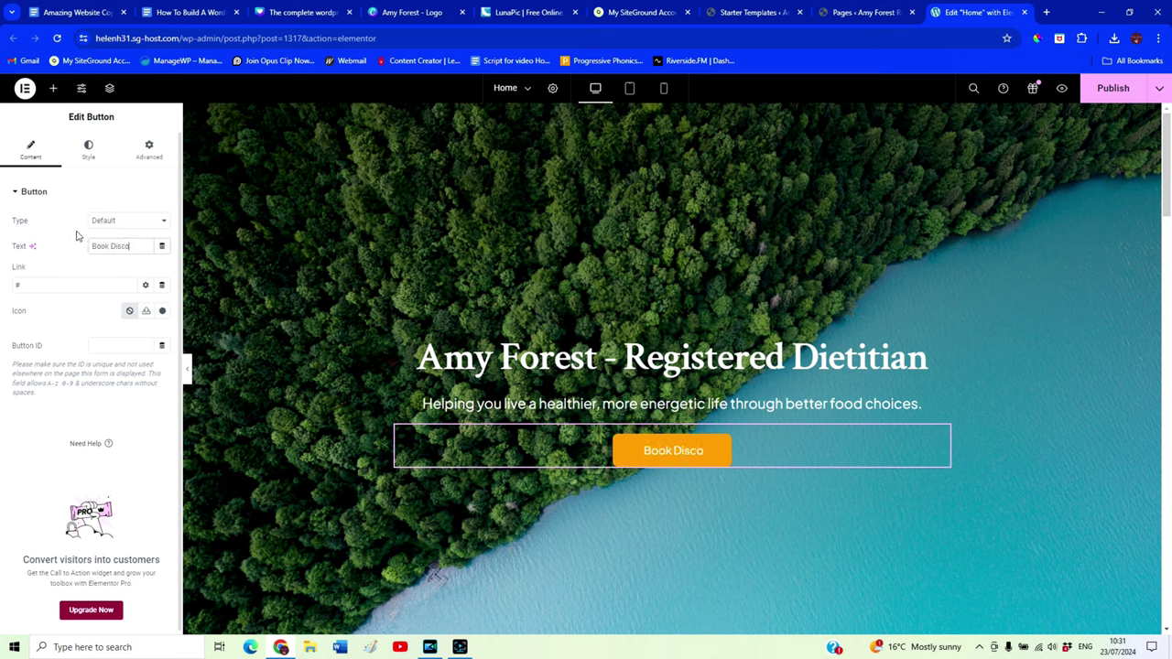
{"action": "type", "text": "very Call"}
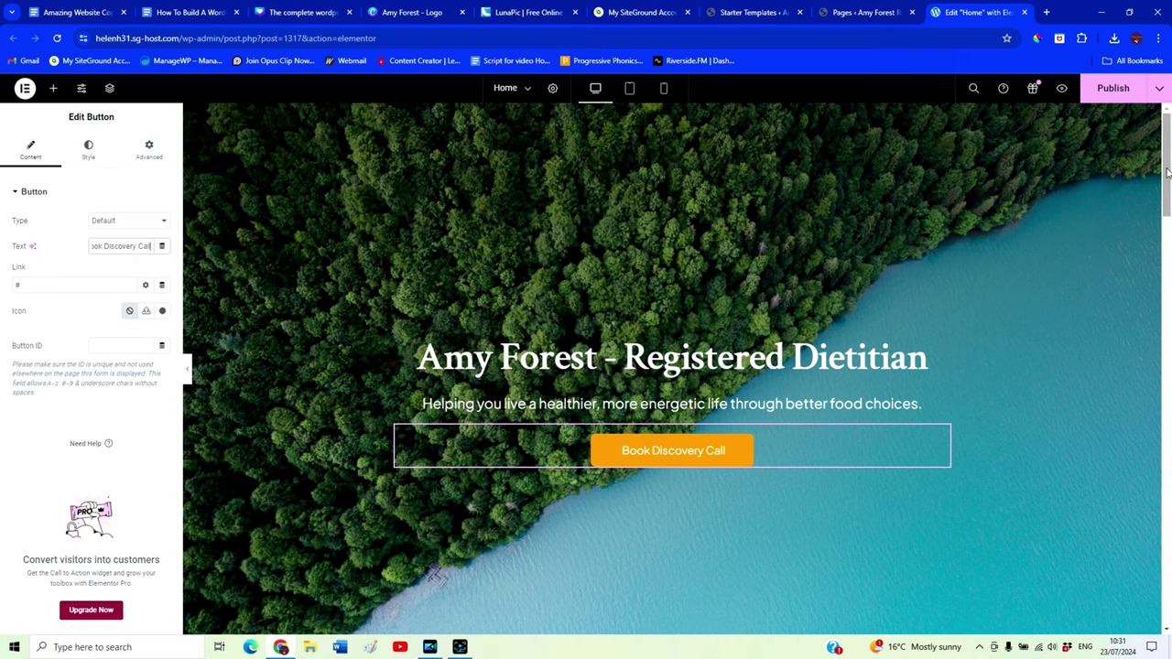
{"action": "left_click_drag", "start_coordinate": [1165, 172], "coordinate": [1166, 174]}
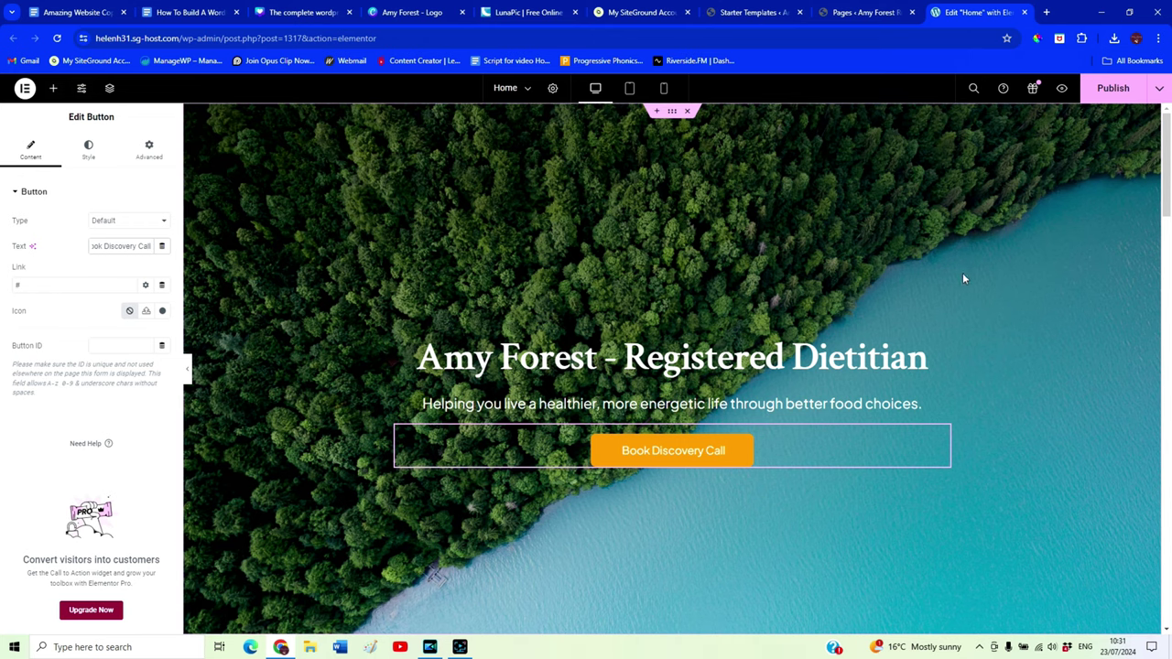
Open the hero section's background image in the media picker's Upload files pane, cancelling the file dialog
{"action": "left_click", "coordinate": [673, 111]}
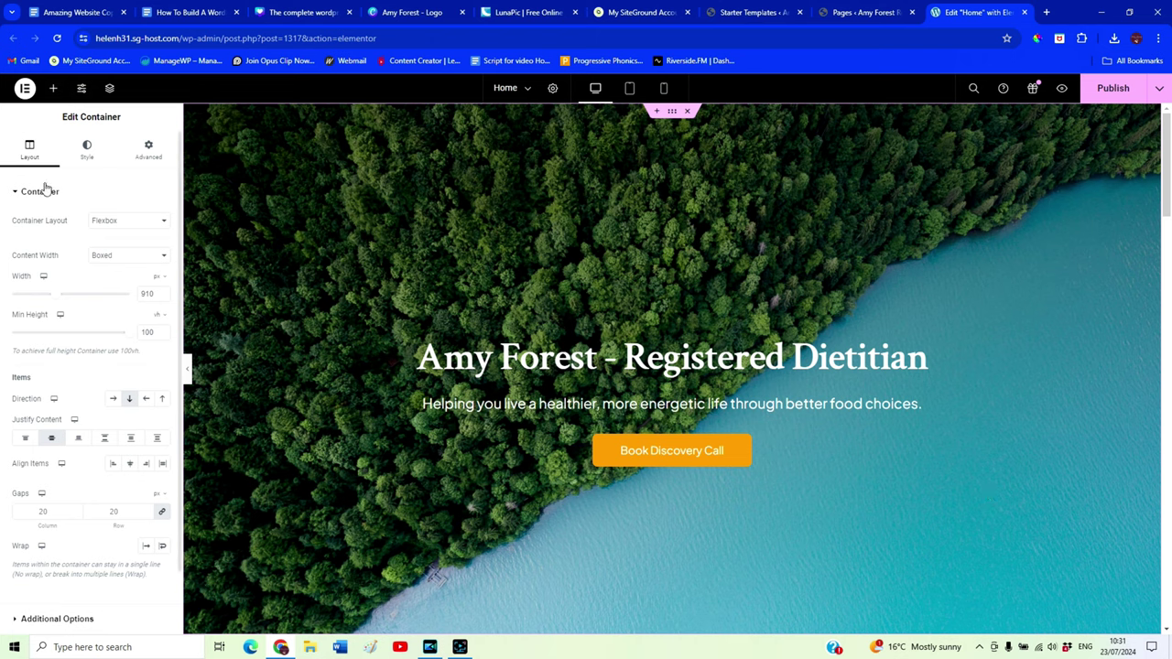
{"action": "left_click", "coordinate": [86, 151]}
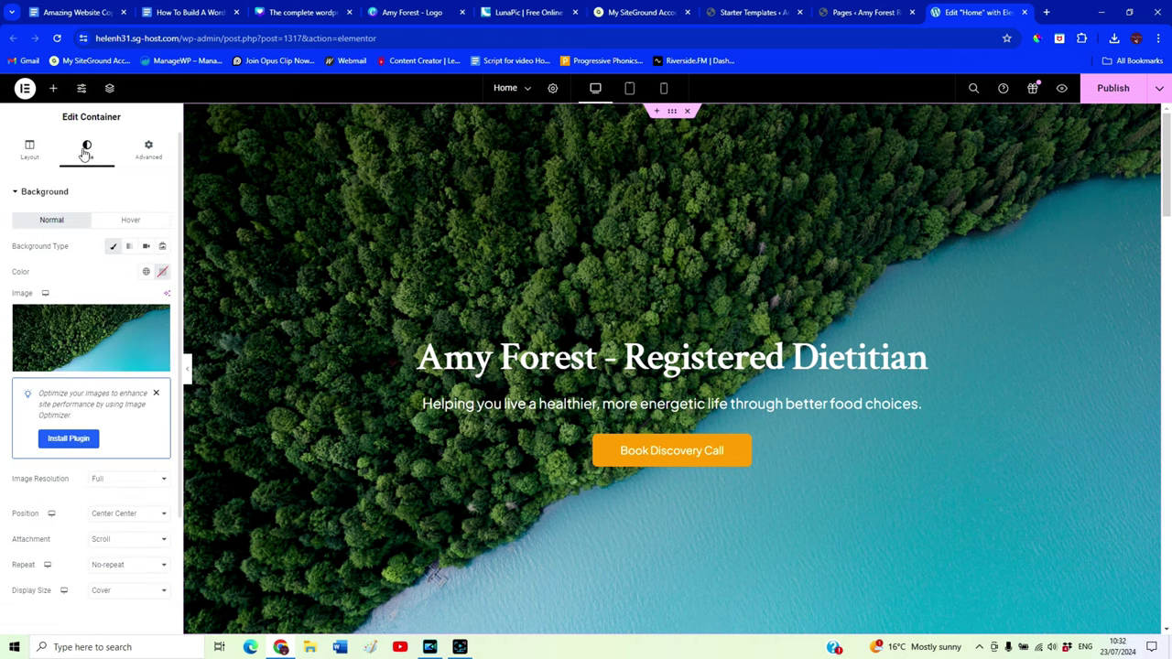
{"action": "left_click", "coordinate": [88, 334]}
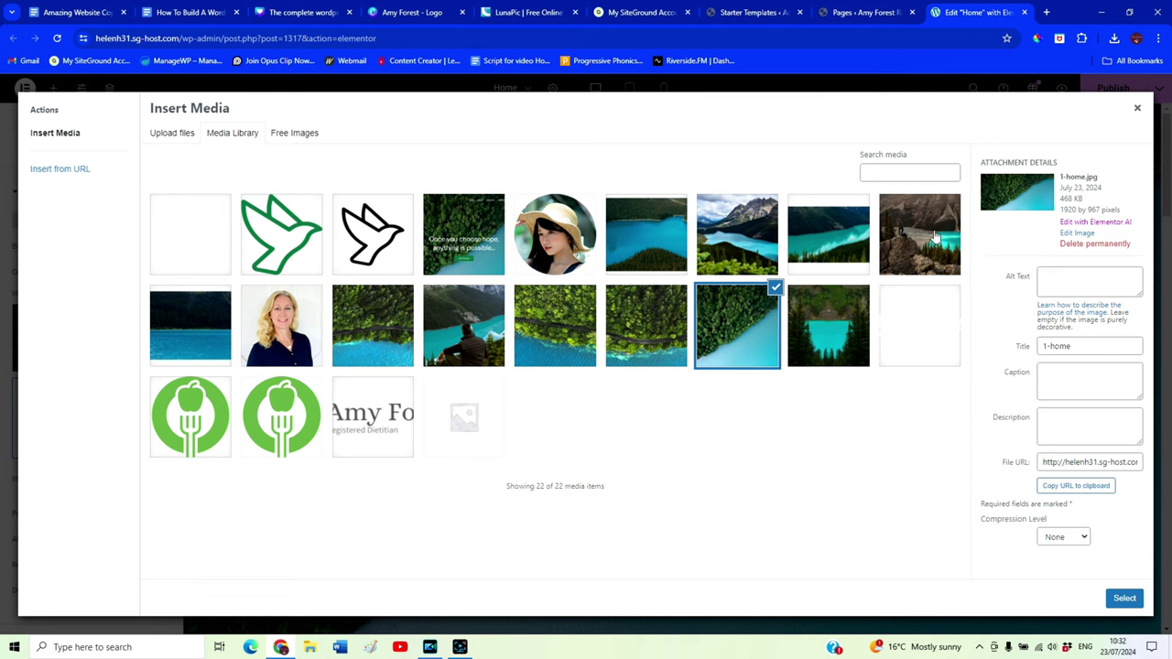
{"action": "left_click", "coordinate": [179, 140]}
{"action": "left_click", "coordinate": [630, 336]}
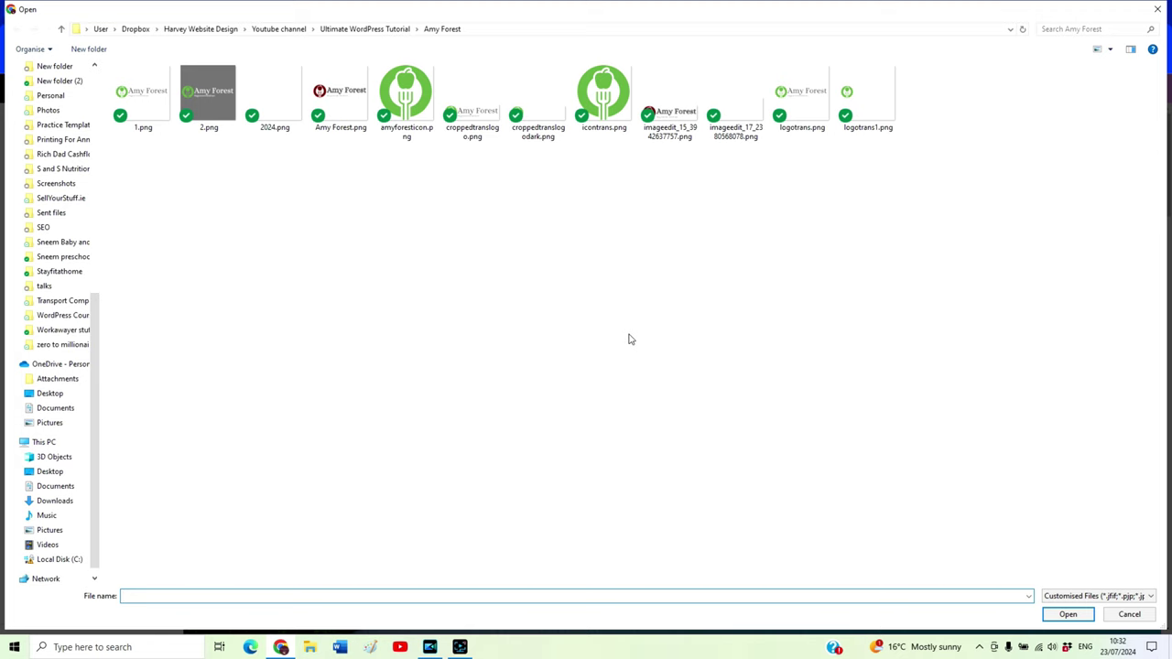
{"action": "left_click", "coordinate": [1157, 9]}
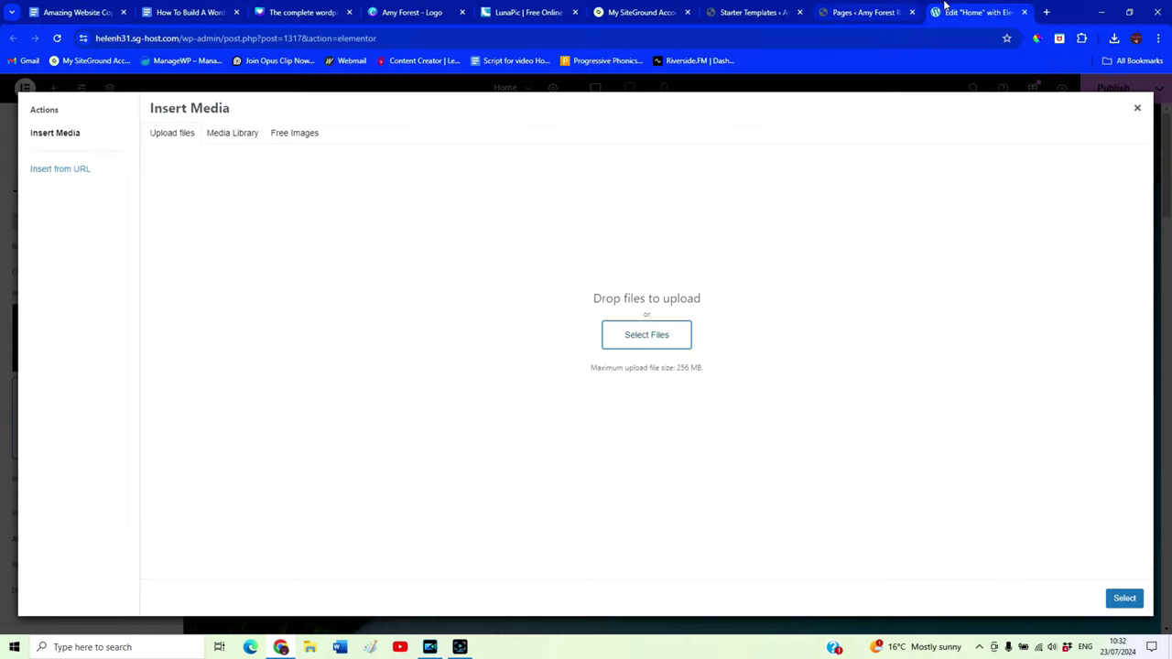
{"action": "left_click", "coordinate": [1046, 12]}
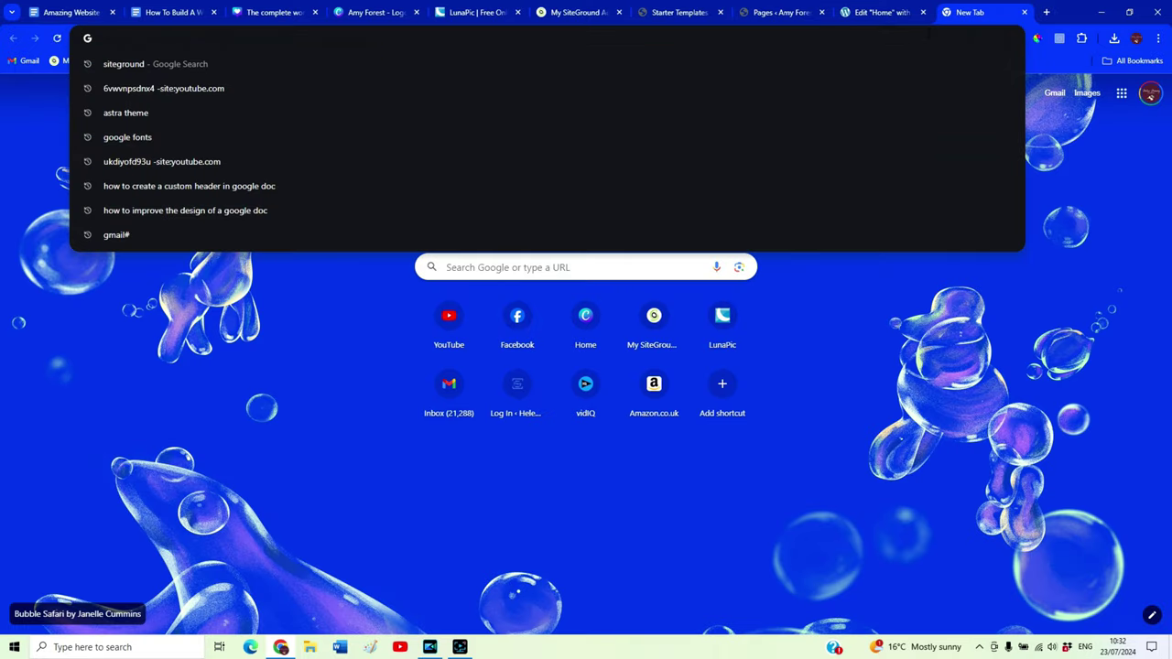
Go to Pixabay in the new tab and search for food images
{"action": "type", "text": "pix"}
{"action": "key", "text": "Return"}
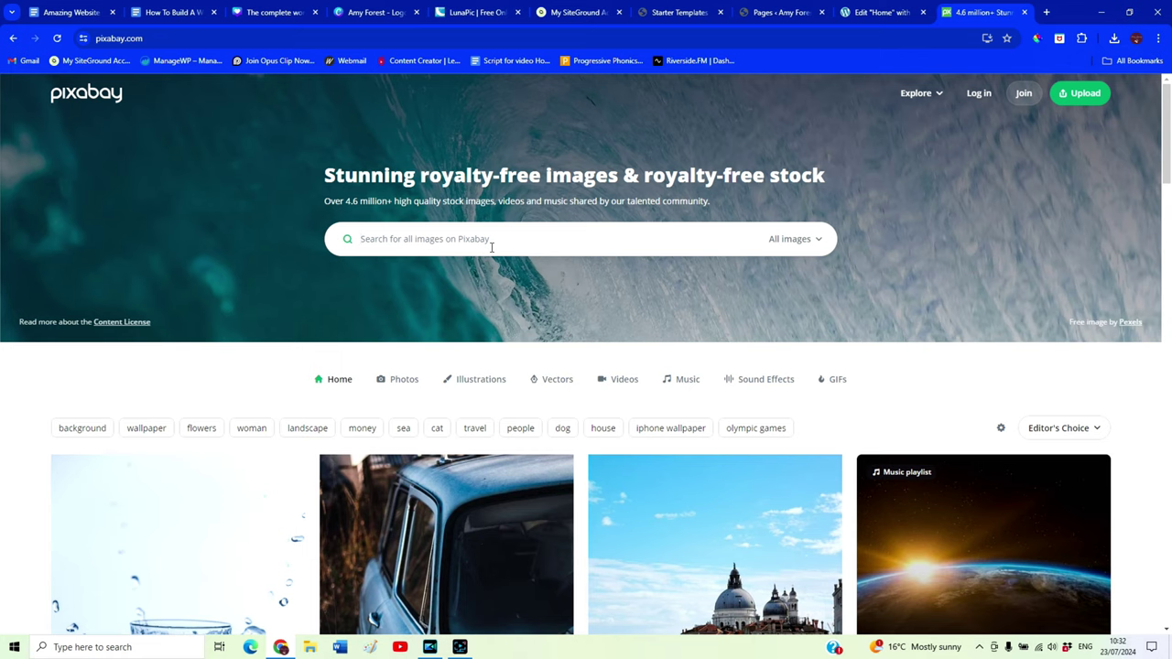
{"action": "left_click", "coordinate": [492, 247]}
{"action": "type", "text": "tood"}
{"action": "key", "text": "Return"}
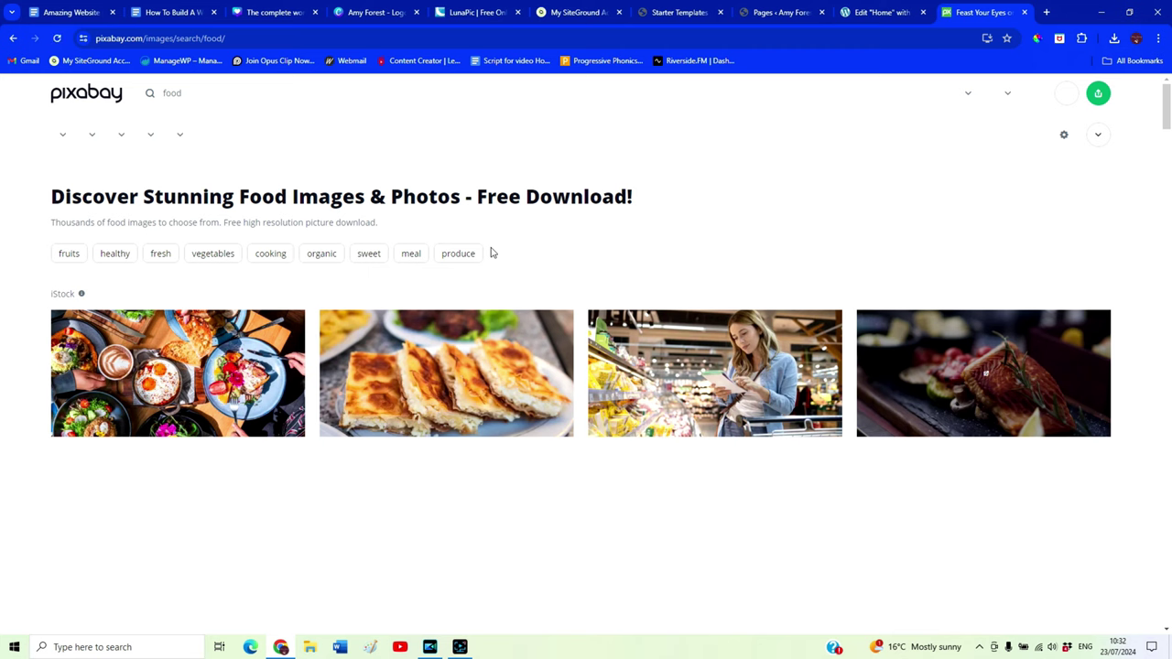
{"action": "scroll", "coordinate": [586, 287], "scroll_direction": "down", "scroll_amount": 1}
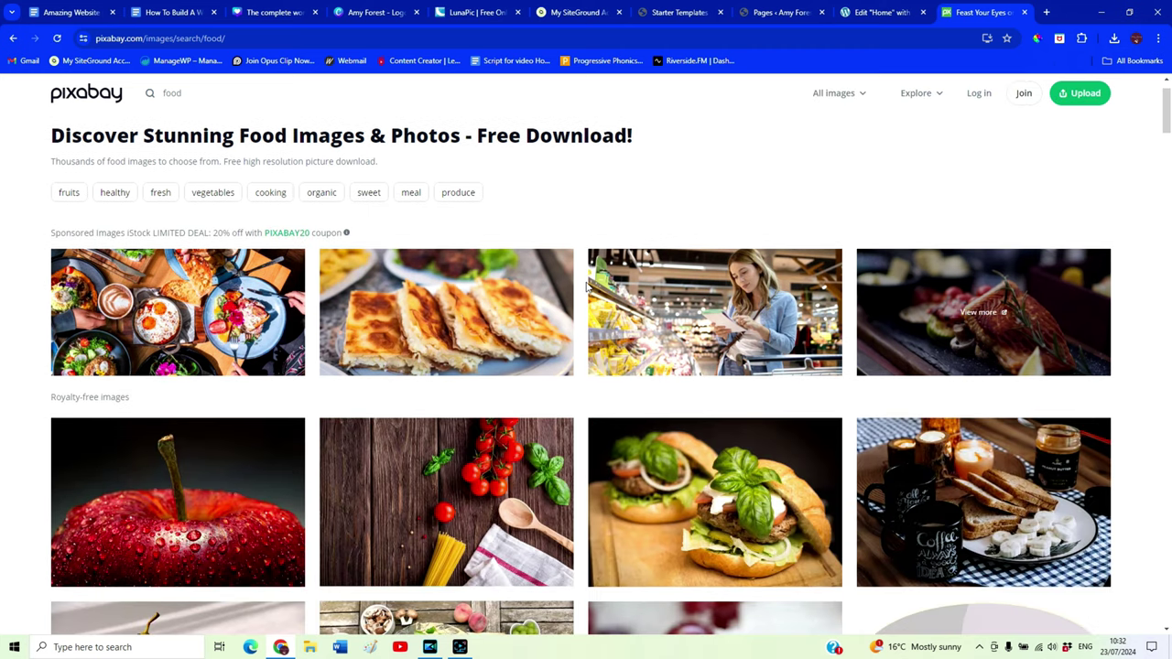
{"action": "scroll", "coordinate": [572, 403], "scroll_direction": "down", "scroll_amount": 3}
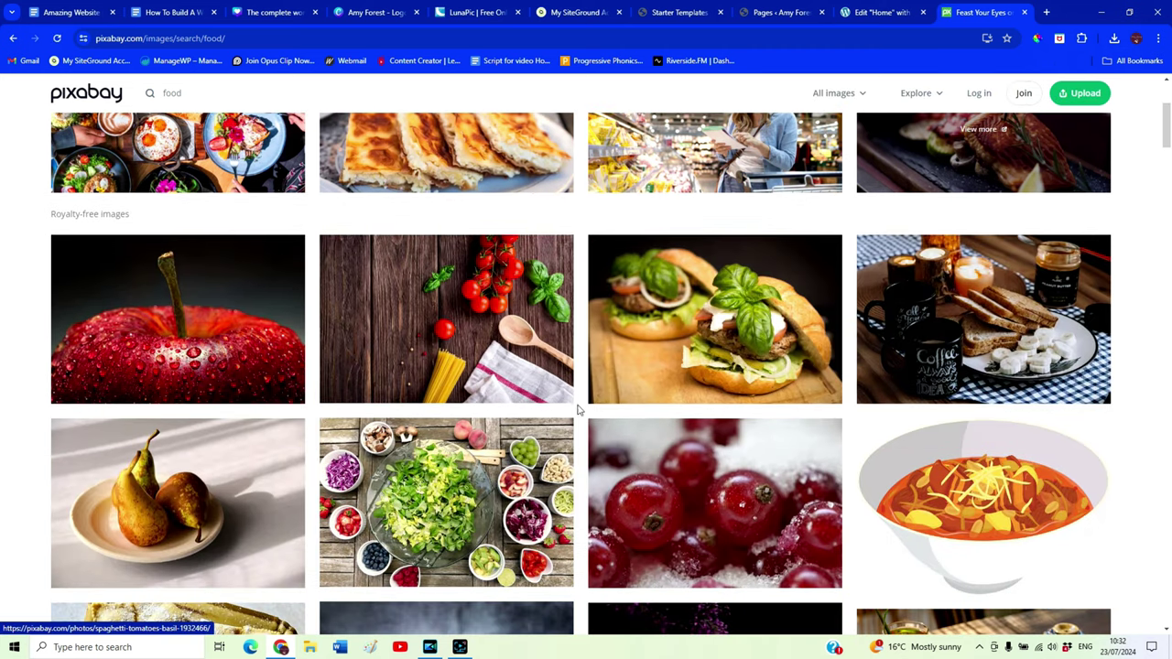
{"action": "scroll", "coordinate": [578, 417], "scroll_direction": "down", "scroll_amount": 1}
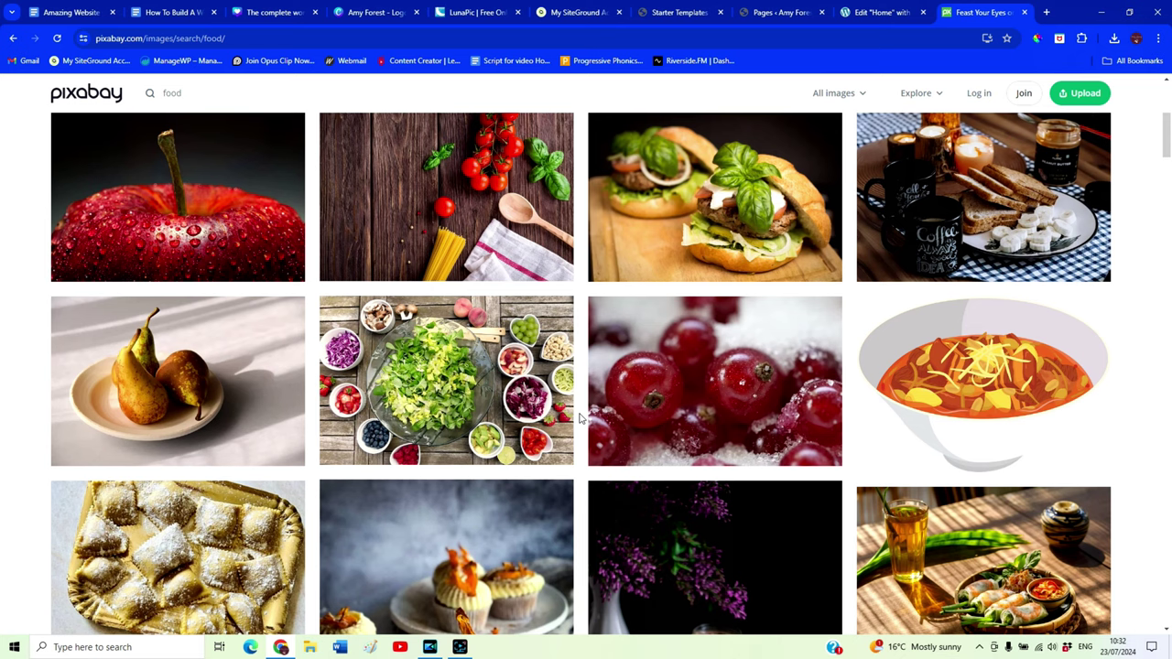
{"action": "scroll", "coordinate": [579, 418], "scroll_direction": "down", "scroll_amount": 5}
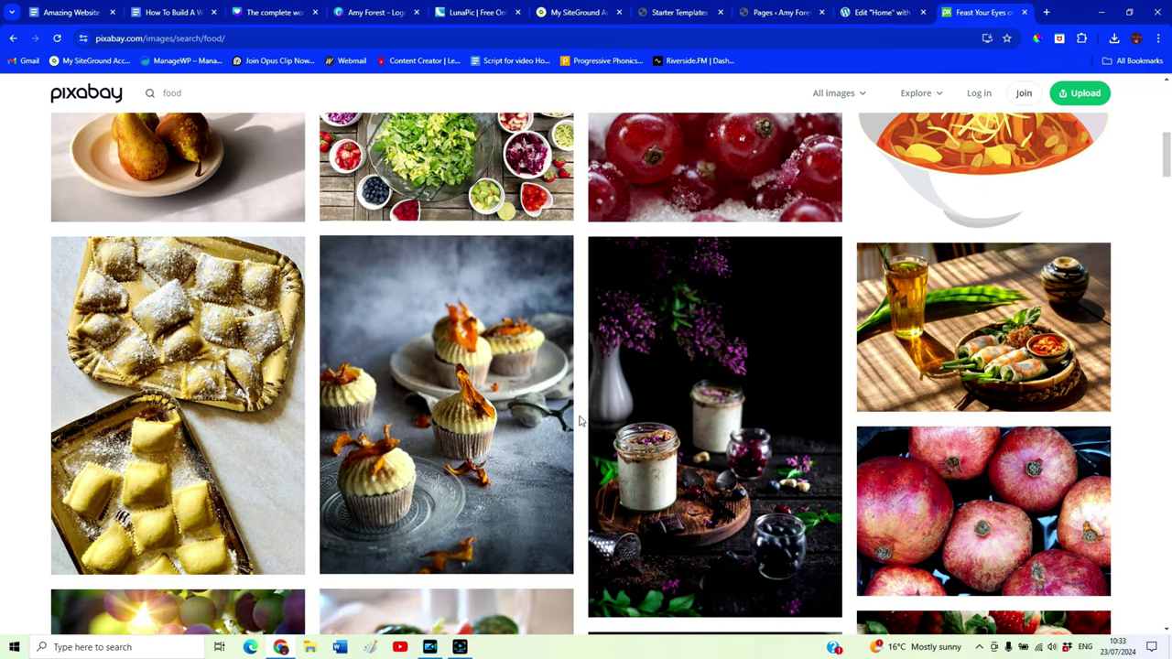
{"action": "scroll", "coordinate": [579, 420], "scroll_direction": "down", "scroll_amount": 1}
{"action": "scroll", "coordinate": [579, 426], "scroll_direction": "down", "scroll_amount": 3}
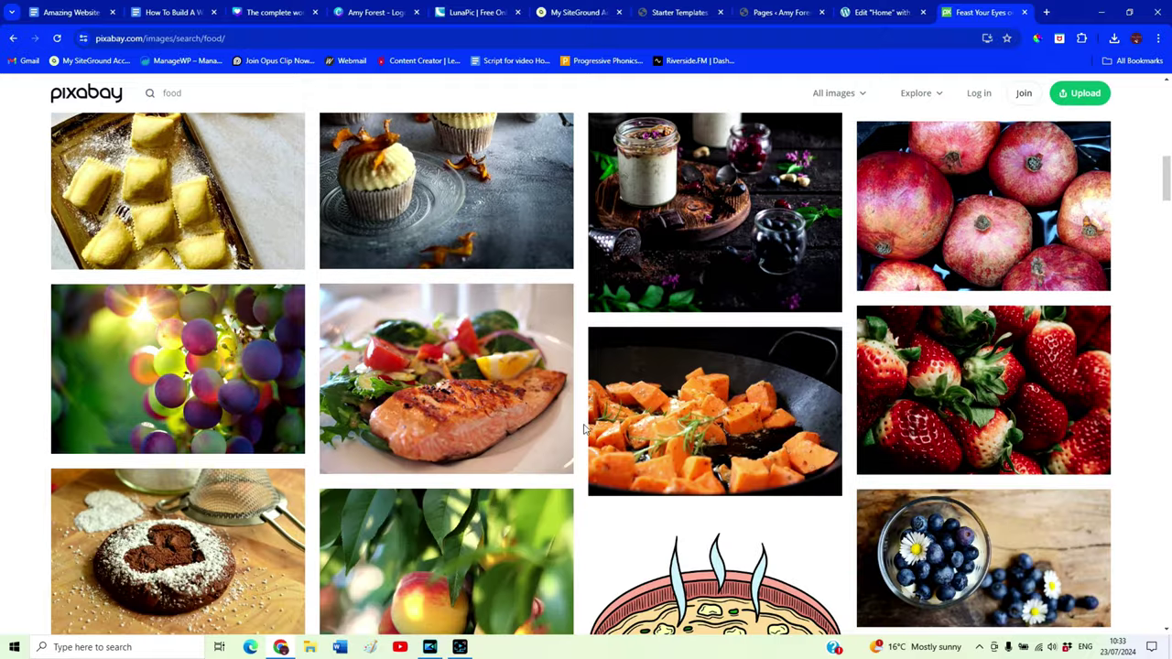
{"action": "scroll", "coordinate": [582, 428], "scroll_direction": "up", "scroll_amount": 10}
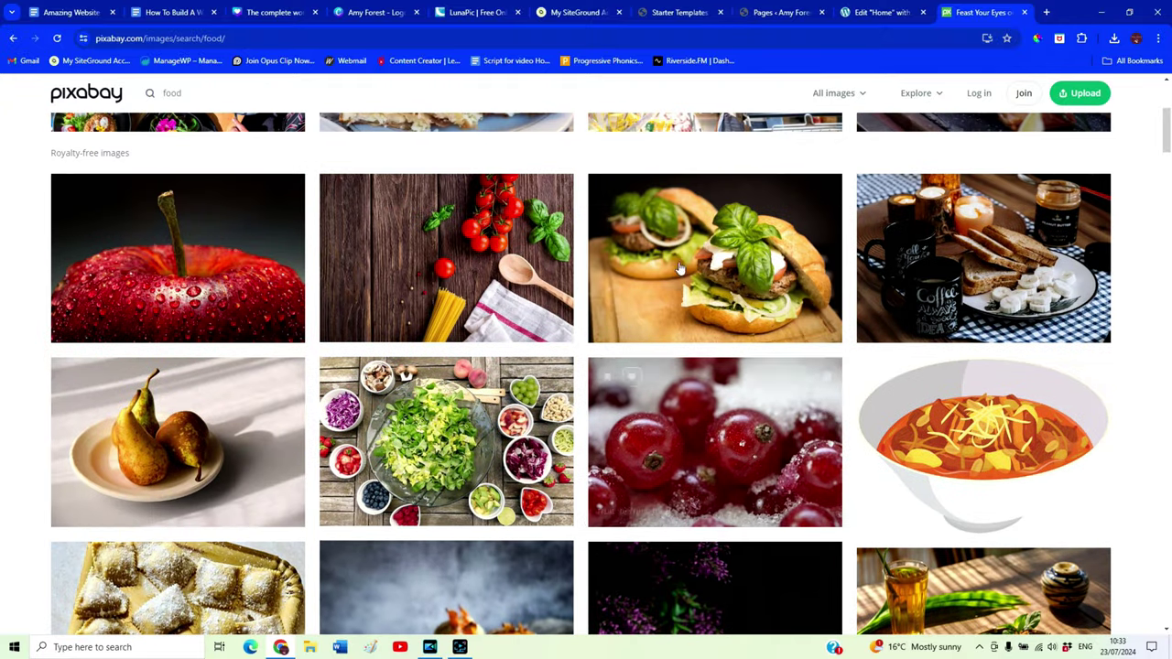
Close Elementor's Insert Media dialog and return to the Pixabay food results
{"action": "left_click", "coordinate": [867, 16]}
{"action": "left_click", "coordinate": [781, 13]}
{"action": "left_click", "coordinate": [882, 15]}
{"action": "left_click", "coordinate": [1136, 110]}
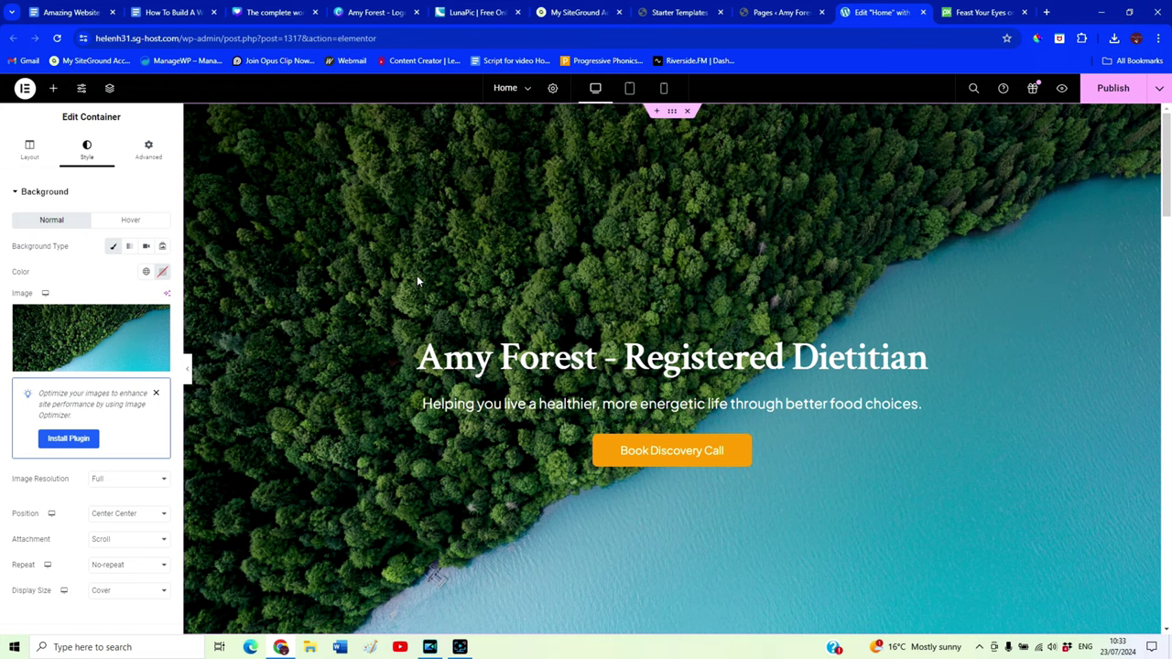
{"action": "left_click", "coordinate": [961, 11]}
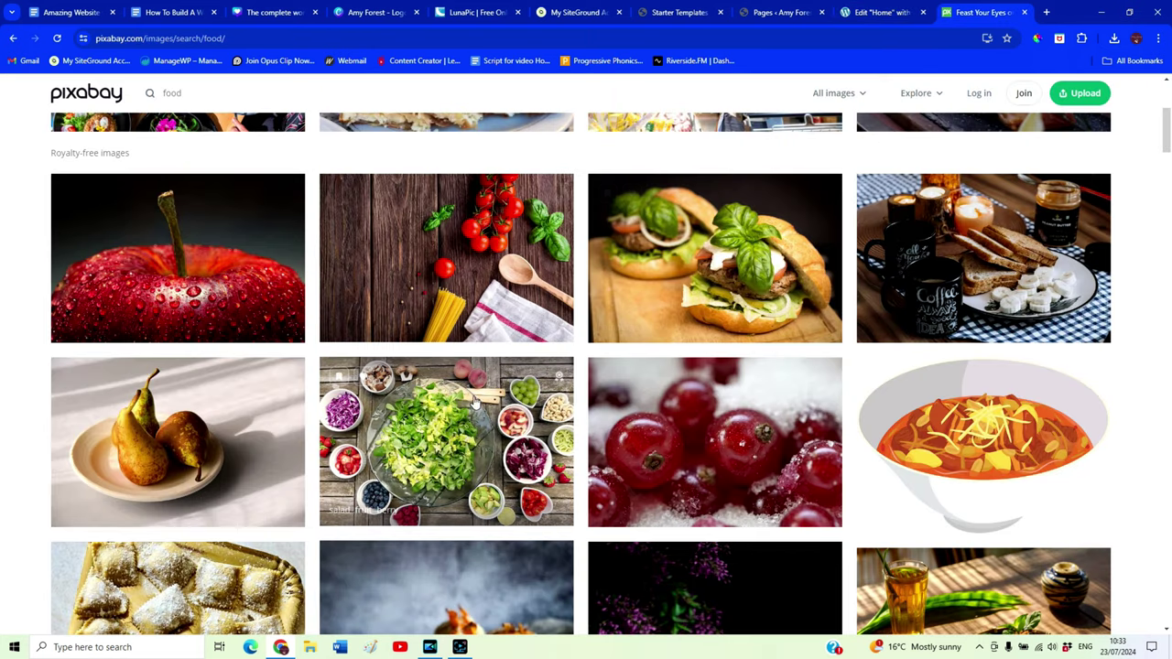
{"action": "scroll", "coordinate": [583, 491], "scroll_direction": "down", "scroll_amount": 3}
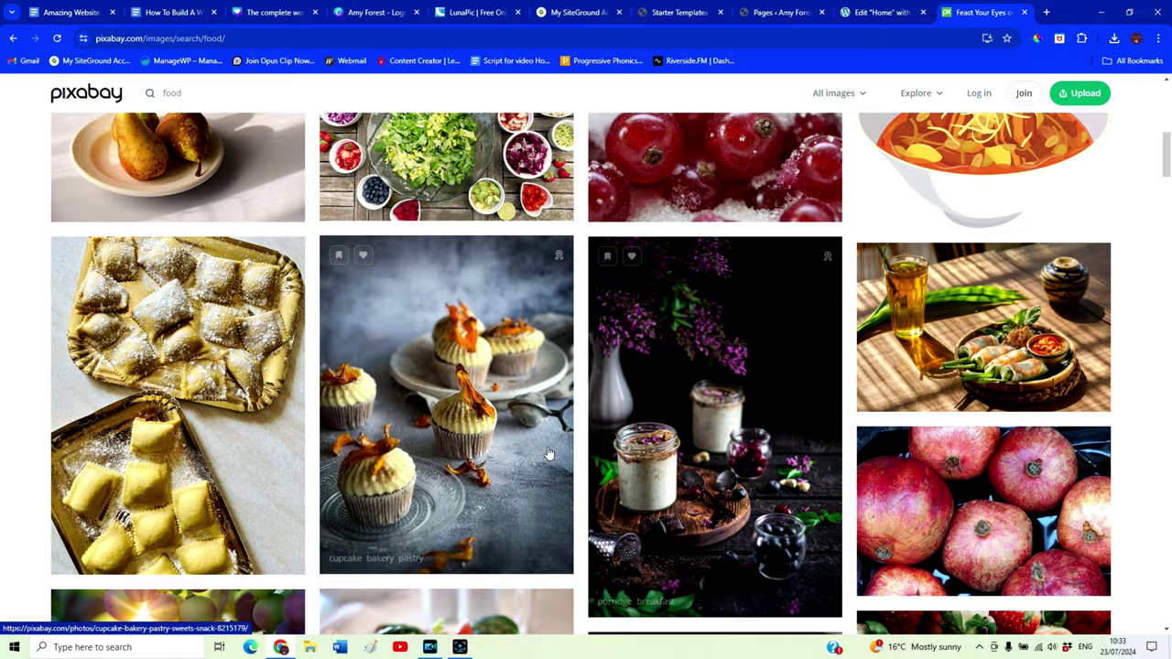
{"action": "scroll", "coordinate": [545, 448], "scroll_direction": "up", "scroll_amount": 2}
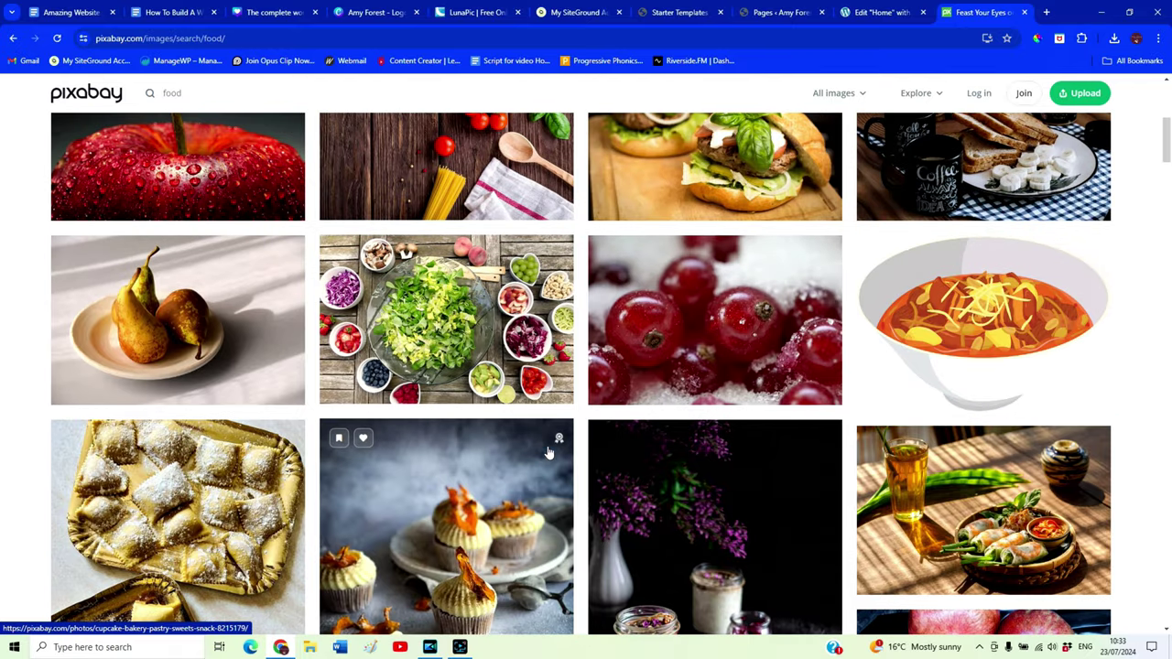
{"action": "left_click", "coordinate": [428, 318]}
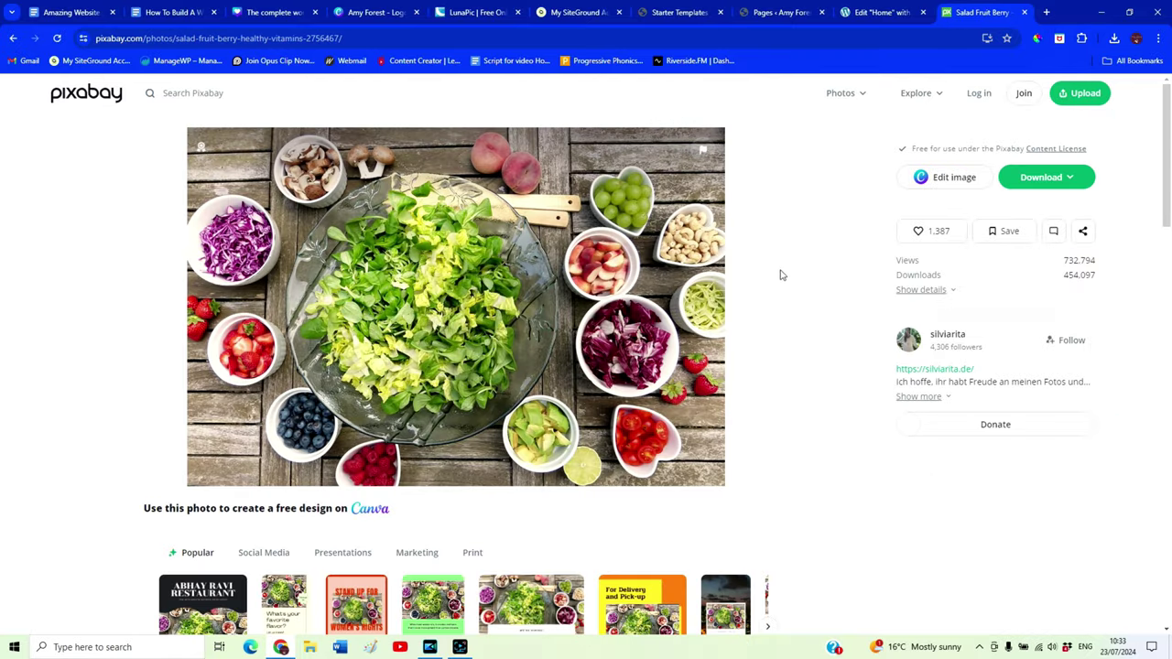
{"action": "left_click", "coordinate": [1066, 180]}
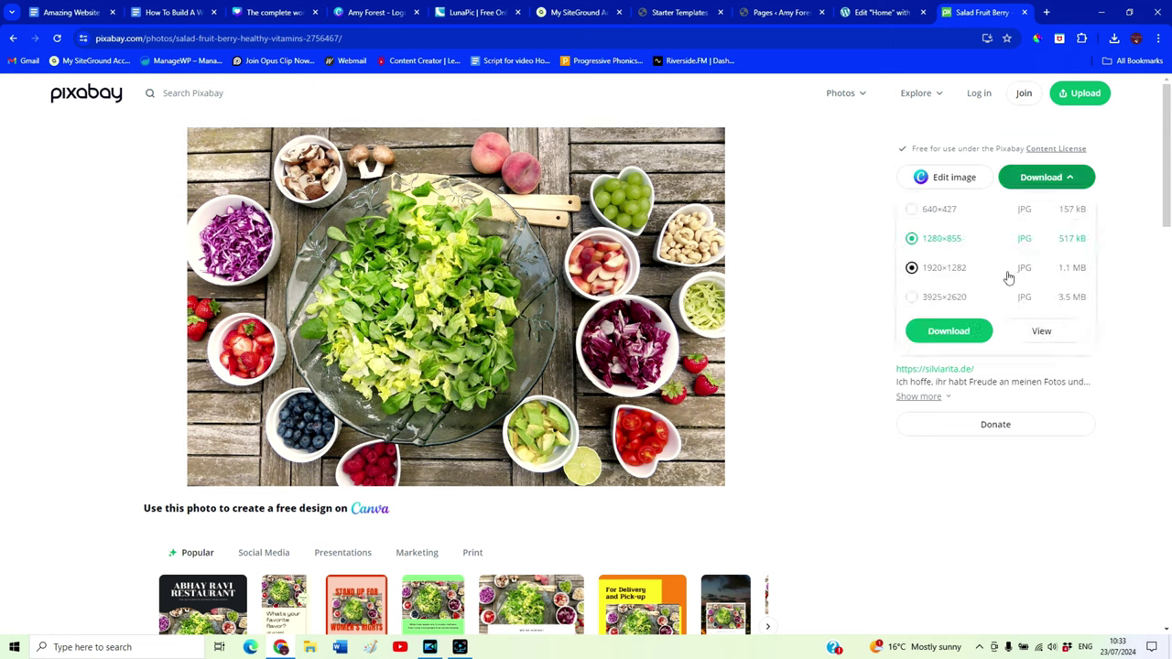
{"action": "left_click", "coordinate": [952, 269]}
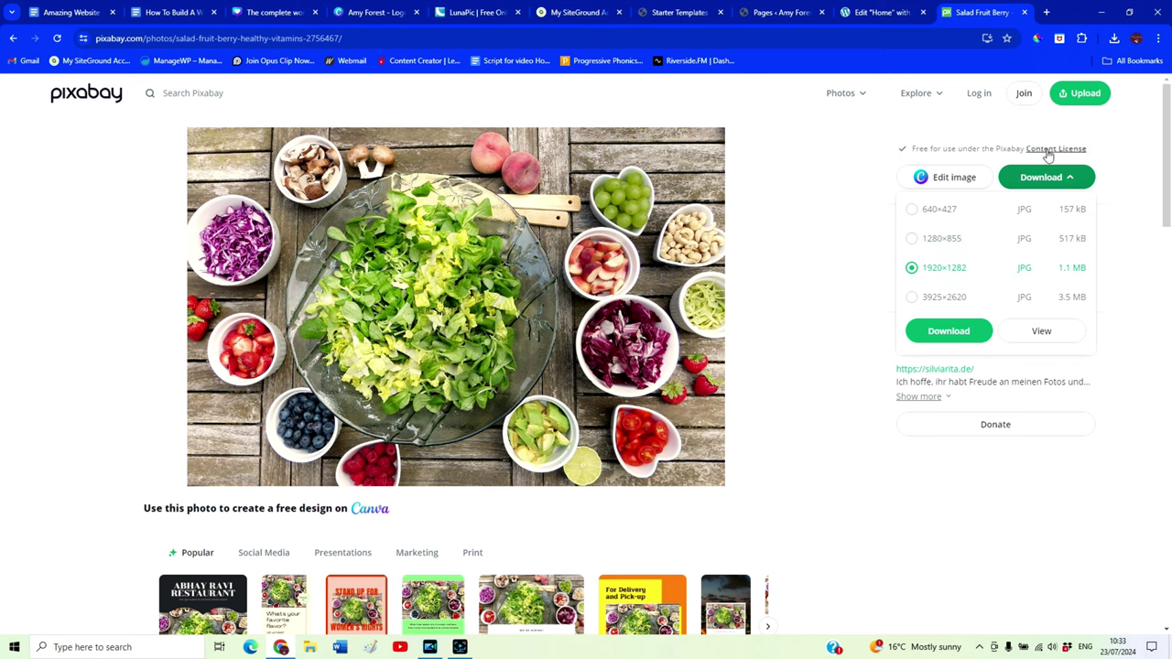
{"action": "left_click", "coordinate": [954, 335]}
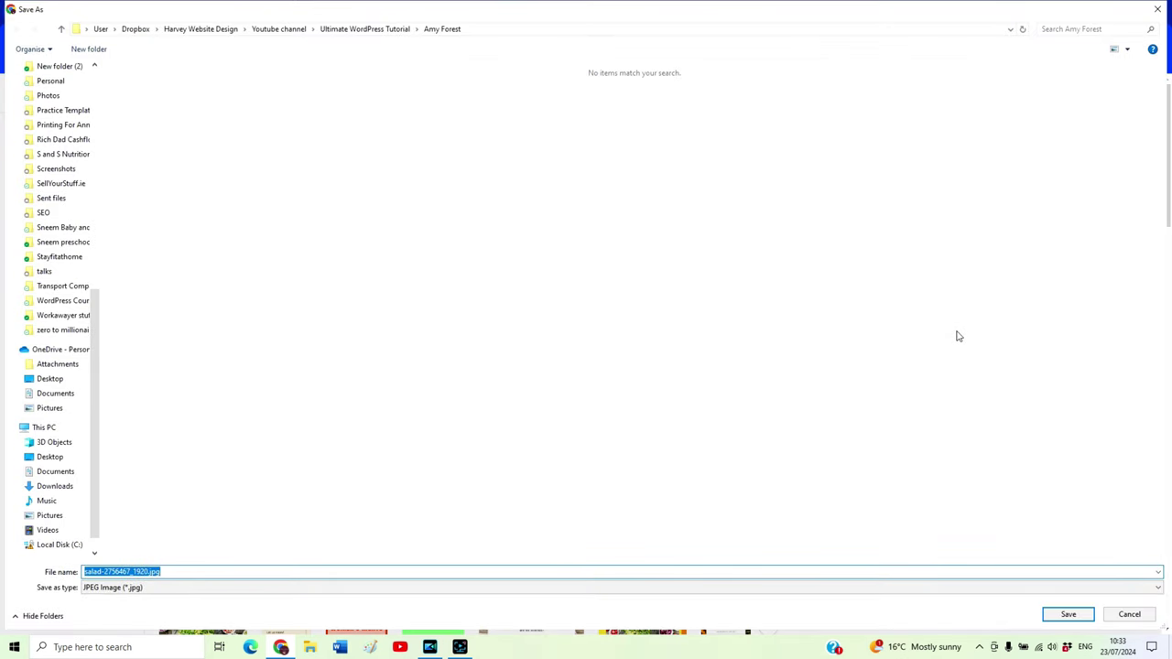
{"action": "left_click", "coordinate": [385, 30]}
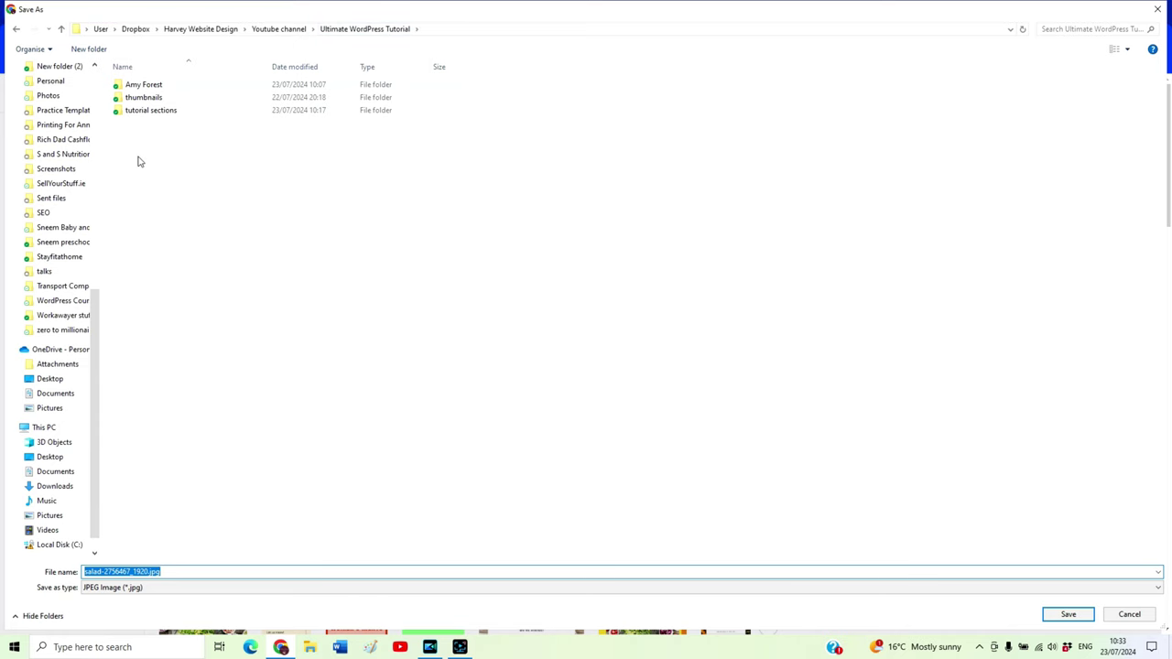
{"action": "double_click", "coordinate": [144, 90]}
{"action": "left_click", "coordinate": [1065, 613]}
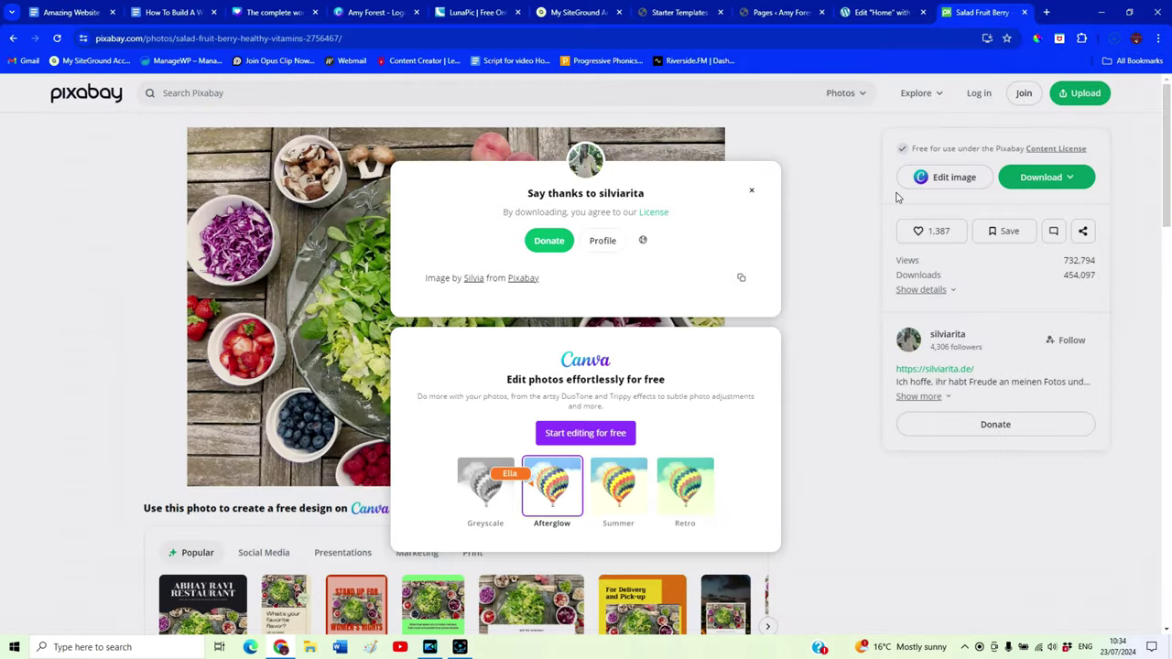
{"action": "left_click", "coordinate": [865, 12]}
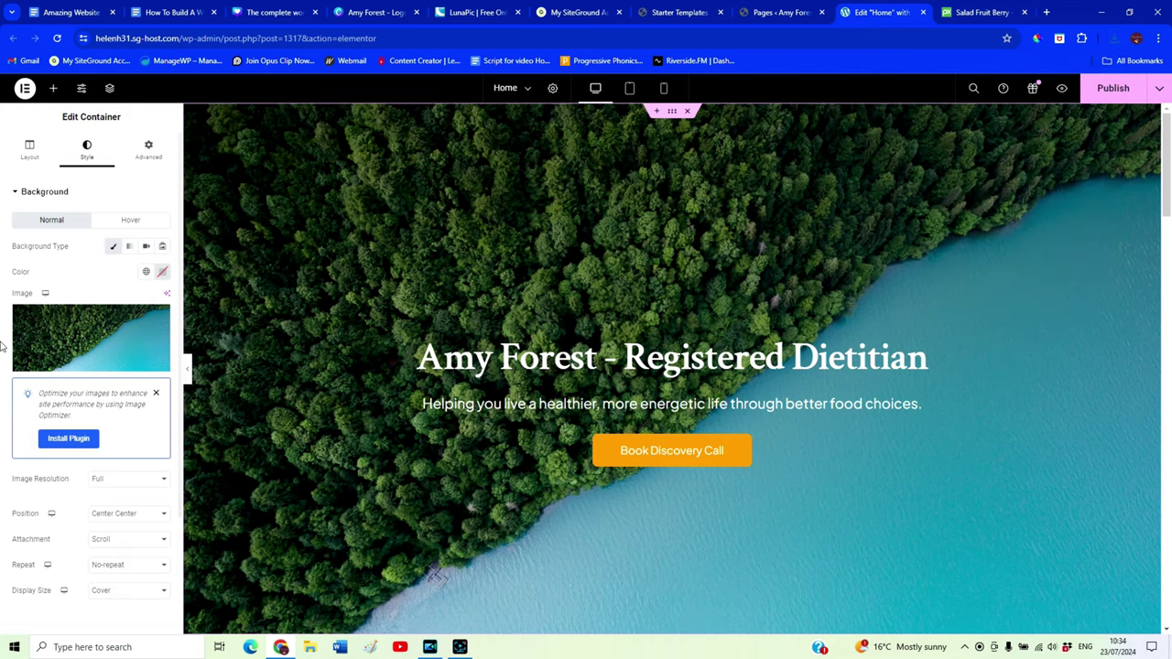
{"action": "left_click", "coordinate": [89, 344]}
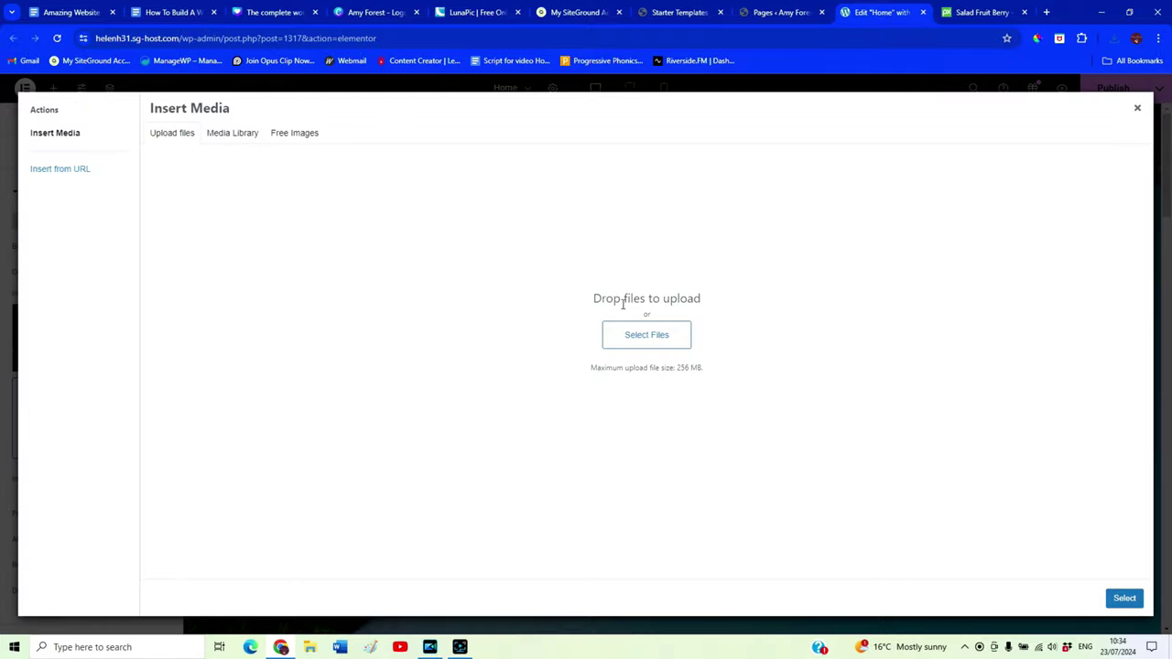
{"action": "left_click", "coordinate": [676, 336]}
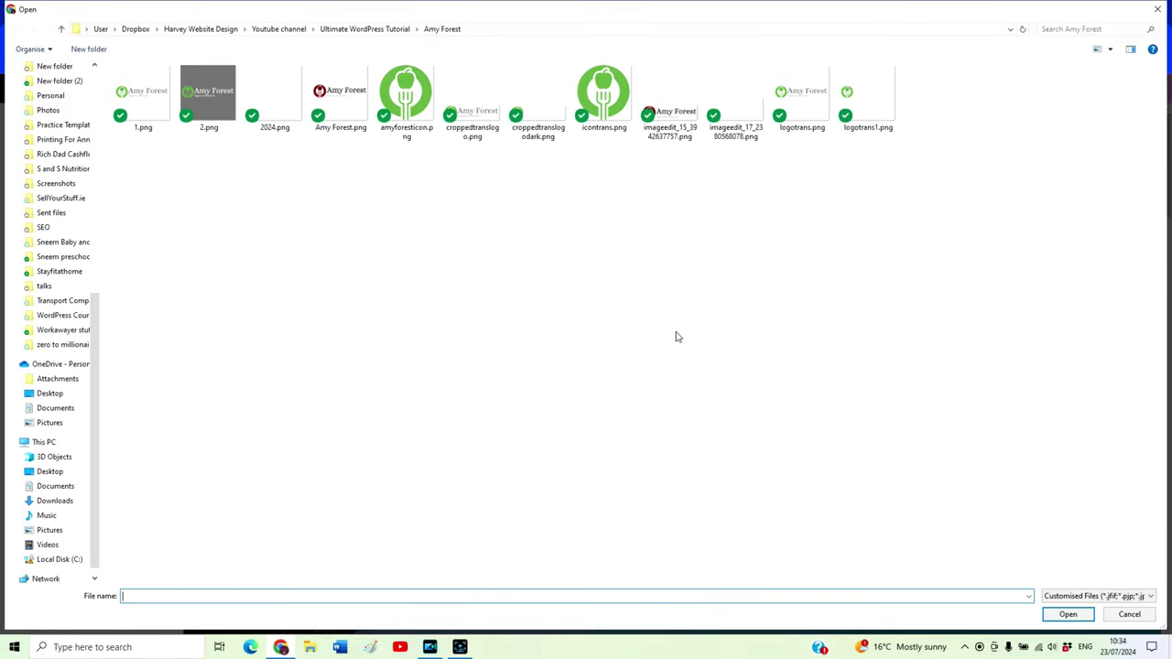
{"action": "left_click", "coordinate": [372, 28]}
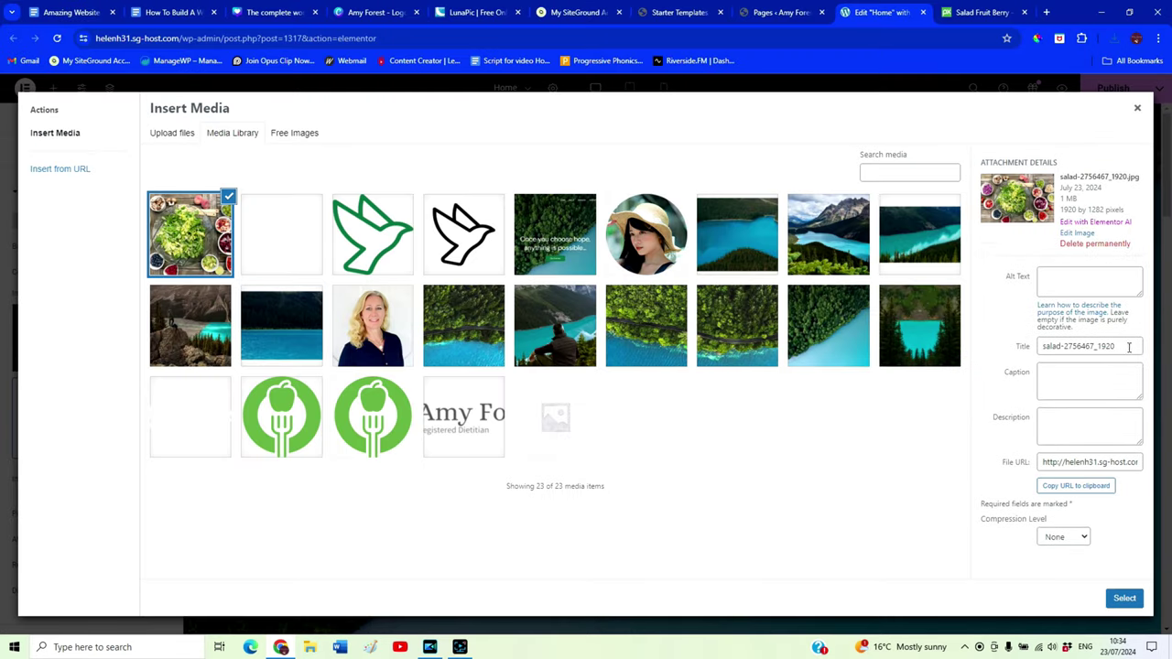
Set the image's title and alt text to 'Picture of healthy food'
{"action": "left_click_drag", "start_coordinate": [1128, 346], "coordinate": [975, 348]}
{"action": "type", "text": "Picture of healthy food"}
{"action": "left_click_drag", "start_coordinate": [1135, 347], "coordinate": [1040, 346]}
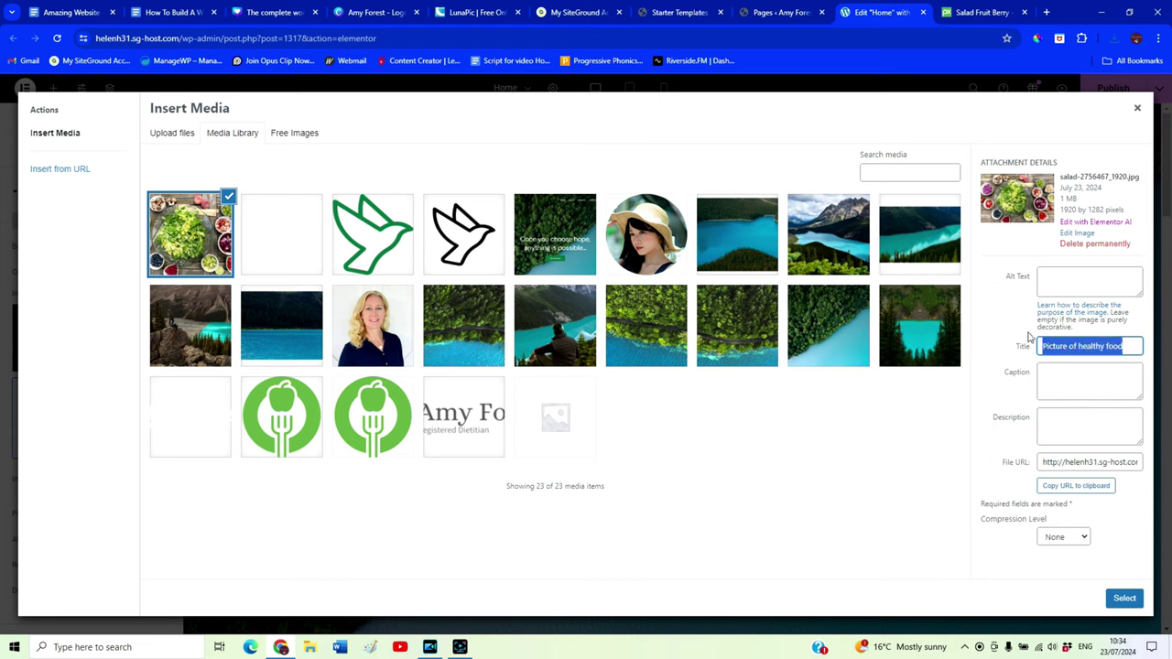
{"action": "left_click", "coordinate": [1071, 281]}
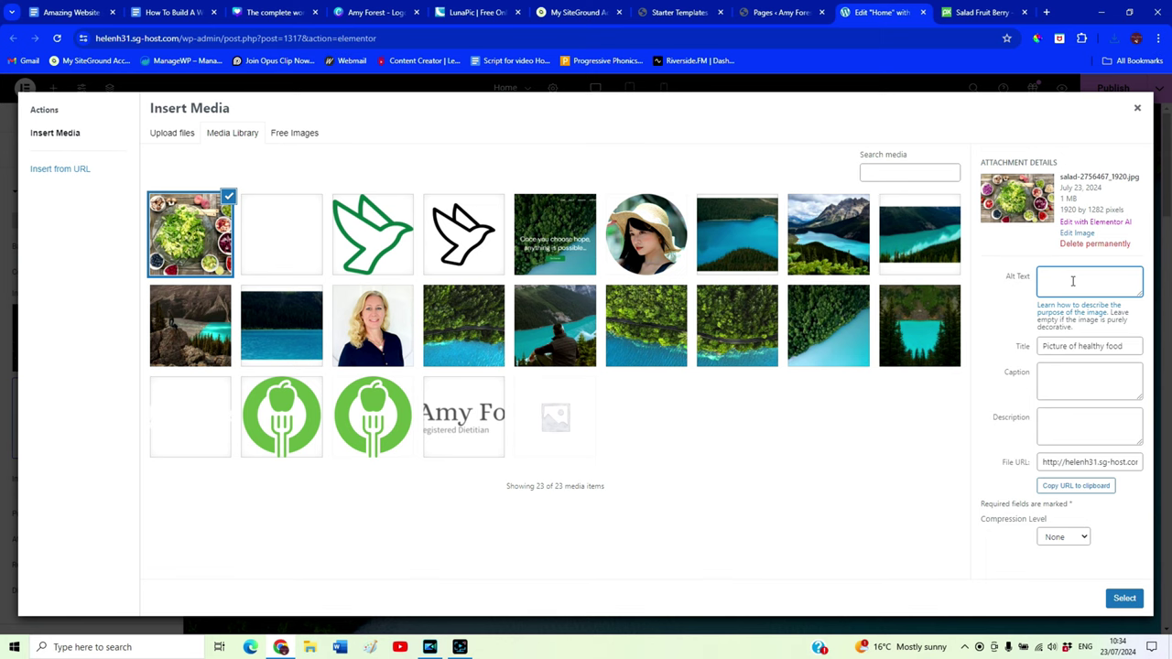
{"action": "type", "text": "Picture of healthy food"}
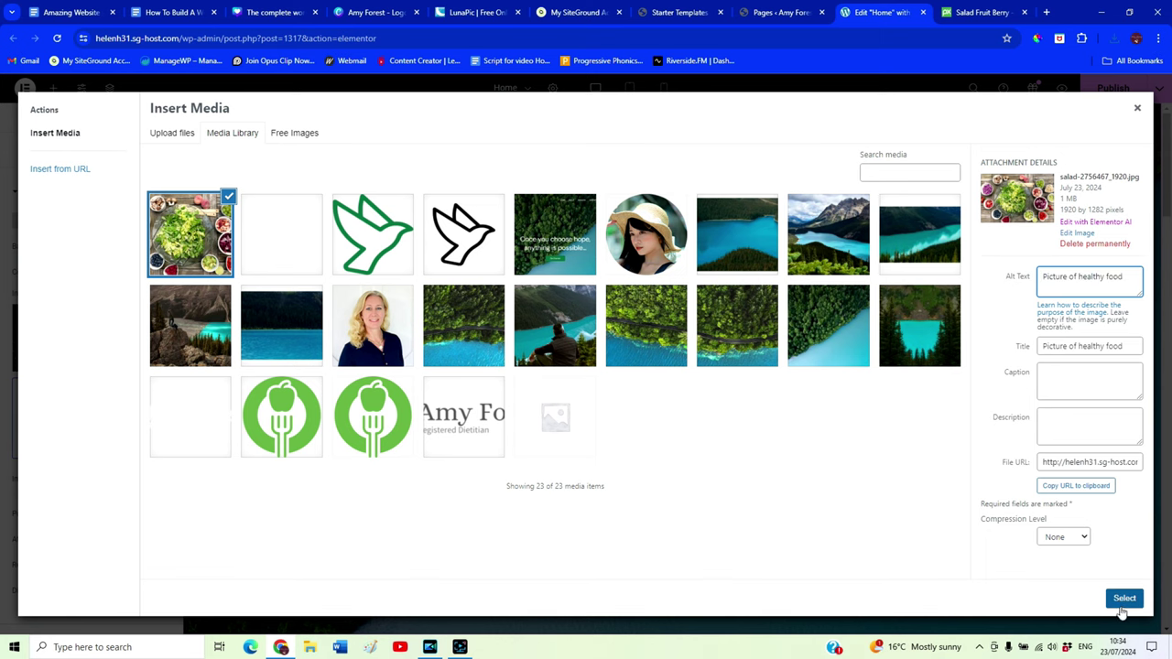
{"action": "left_click", "coordinate": [1118, 602]}
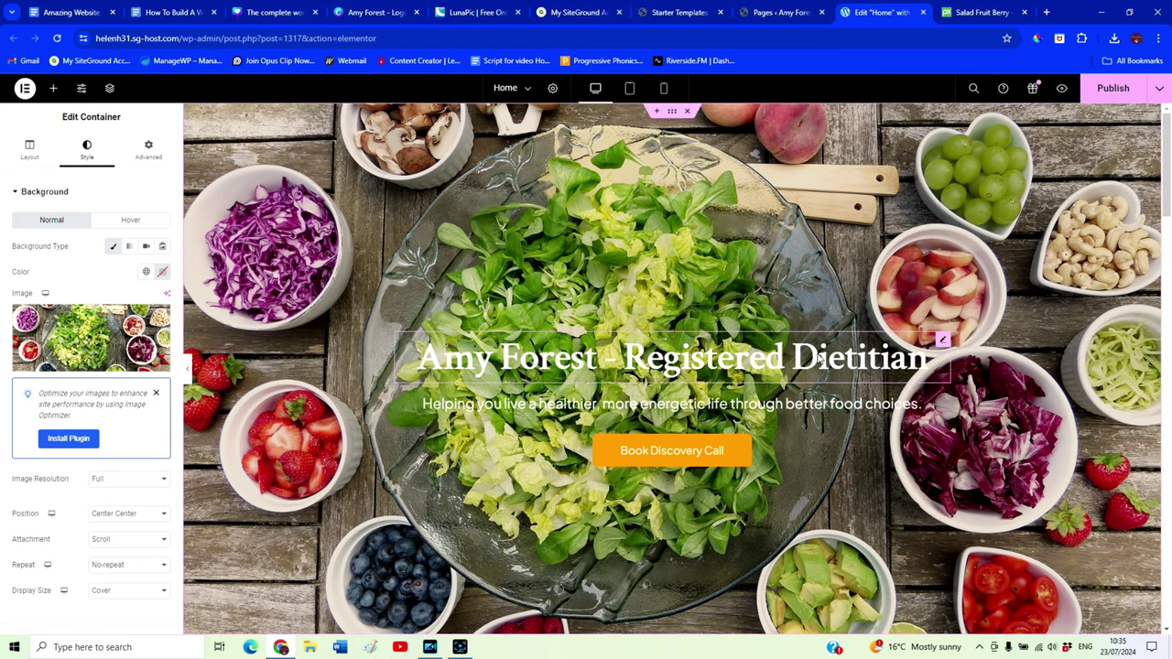
Collapse the Elementor panel to preview the salad-background hero, then reopen it
{"action": "left_click", "coordinate": [185, 368]}
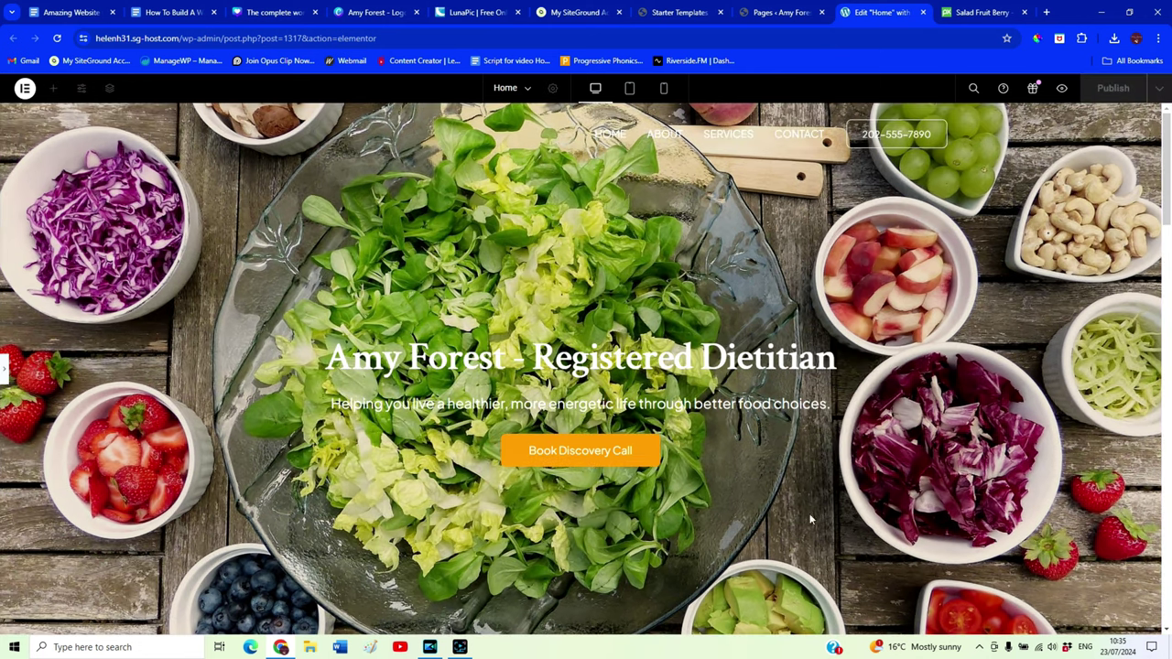
{"action": "left_click", "coordinate": [4, 369]}
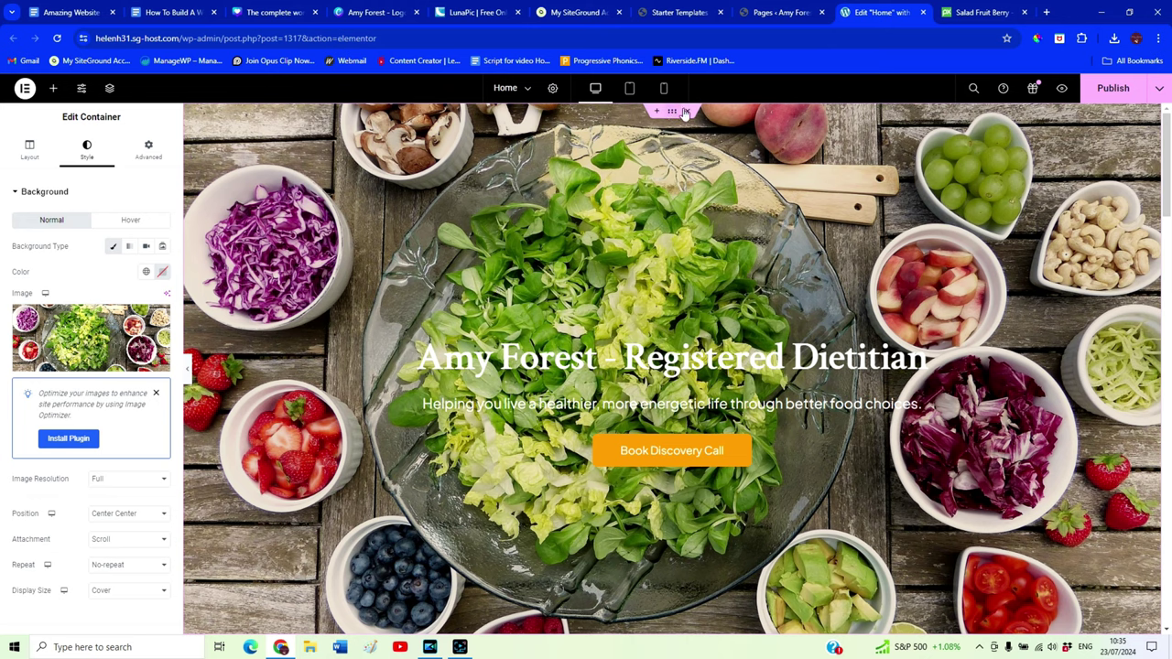
Raise the hero container's background overlay opacity to about 0.66 and preview the darker hero
{"action": "scroll", "coordinate": [66, 305], "scroll_direction": "down", "scroll_amount": 2}
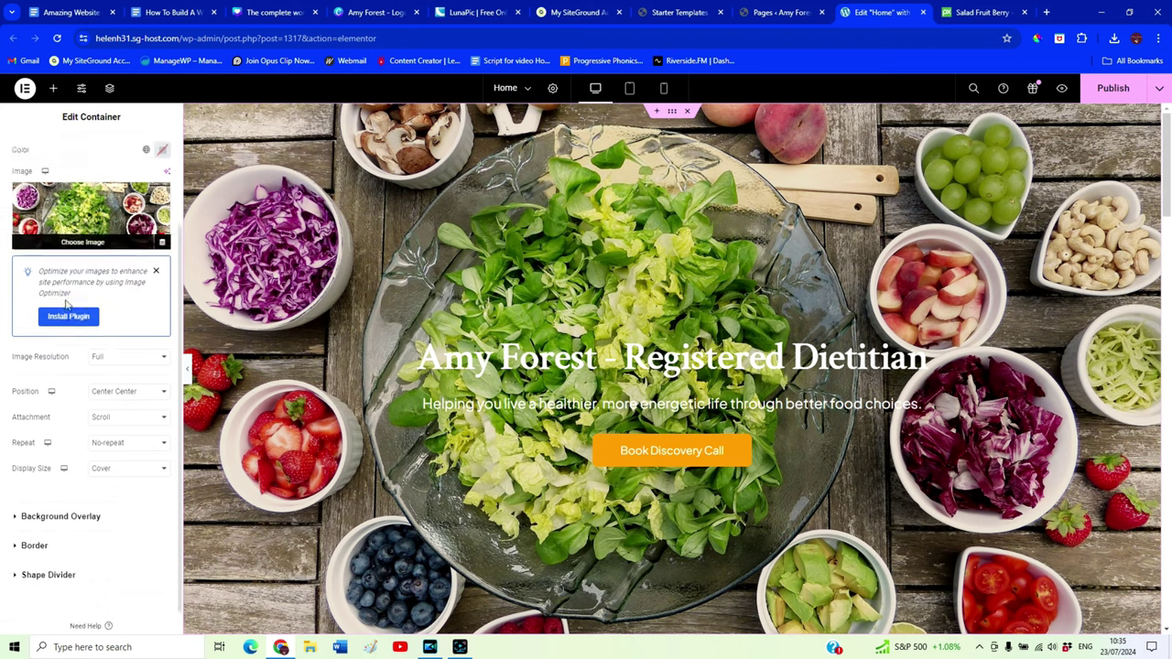
{"action": "scroll", "coordinate": [66, 305], "scroll_direction": "down", "scroll_amount": 1}
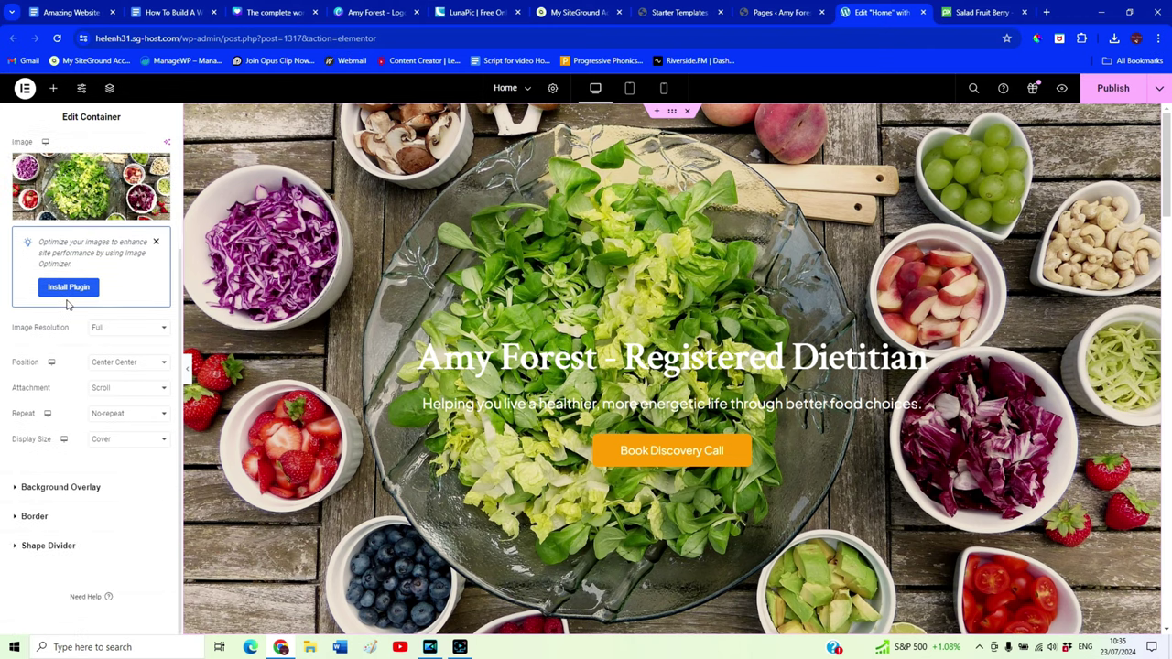
{"action": "left_click", "coordinate": [51, 493]}
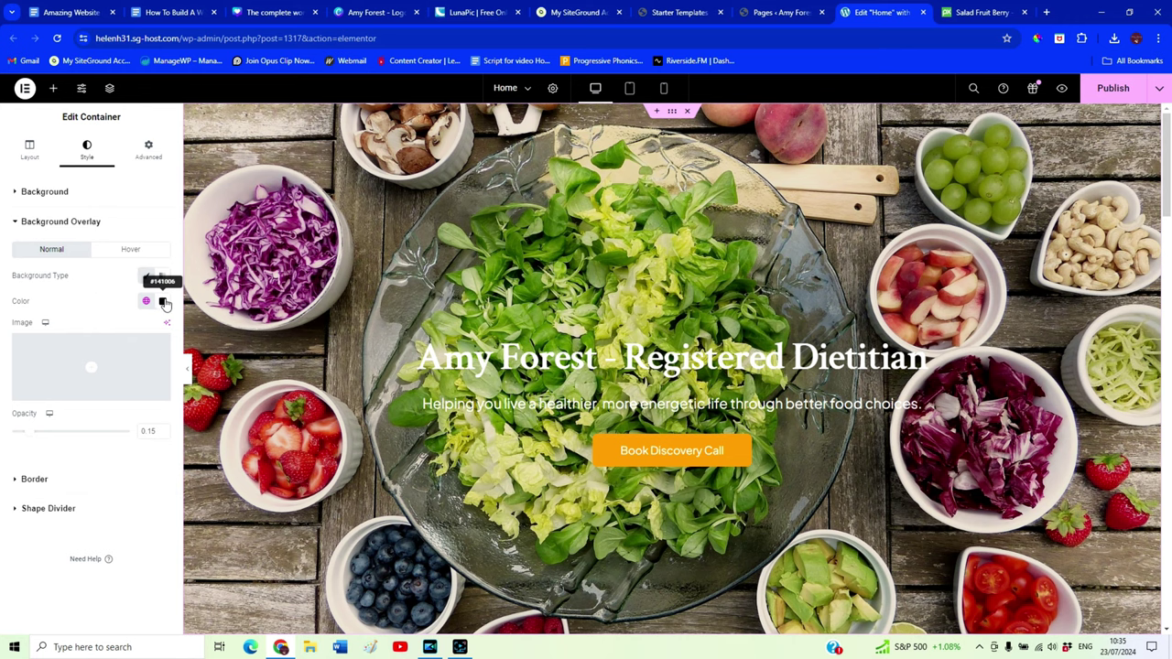
{"action": "mouse_move", "coordinate": [29, 431]}
{"action": "left_mouse_down"}
{"action": "mouse_move", "coordinate": [73, 432]}
{"action": "mouse_move", "coordinate": [52, 435]}
{"action": "left_mouse_up"}
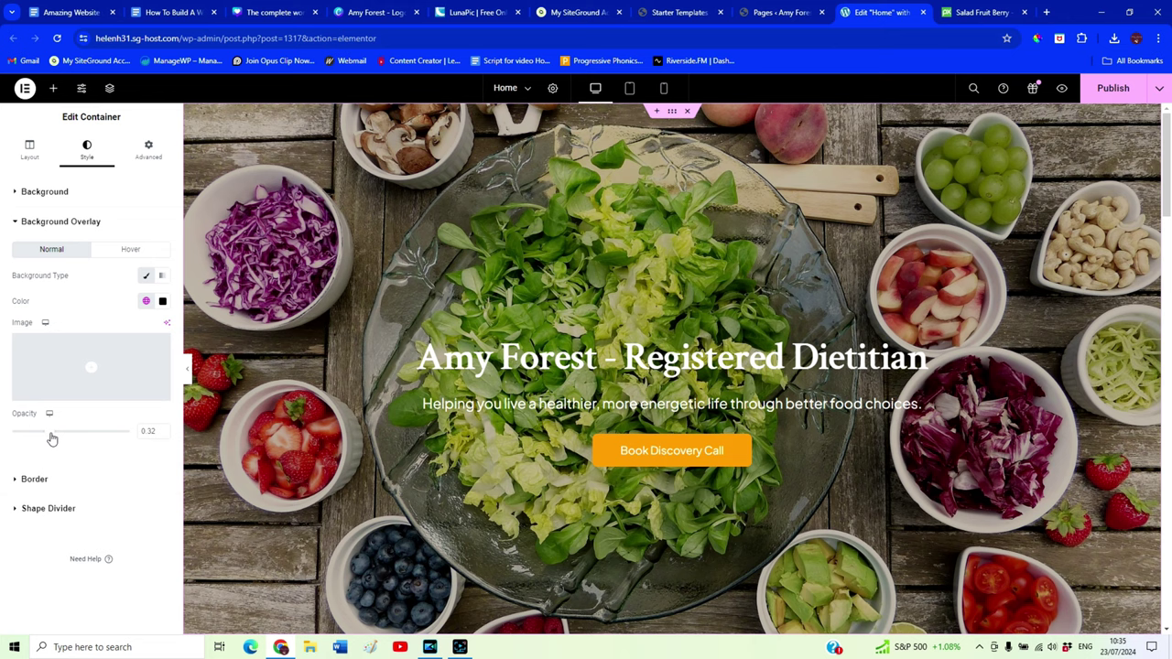
{"action": "left_click_drag", "start_coordinate": [61, 434], "coordinate": [89, 443]}
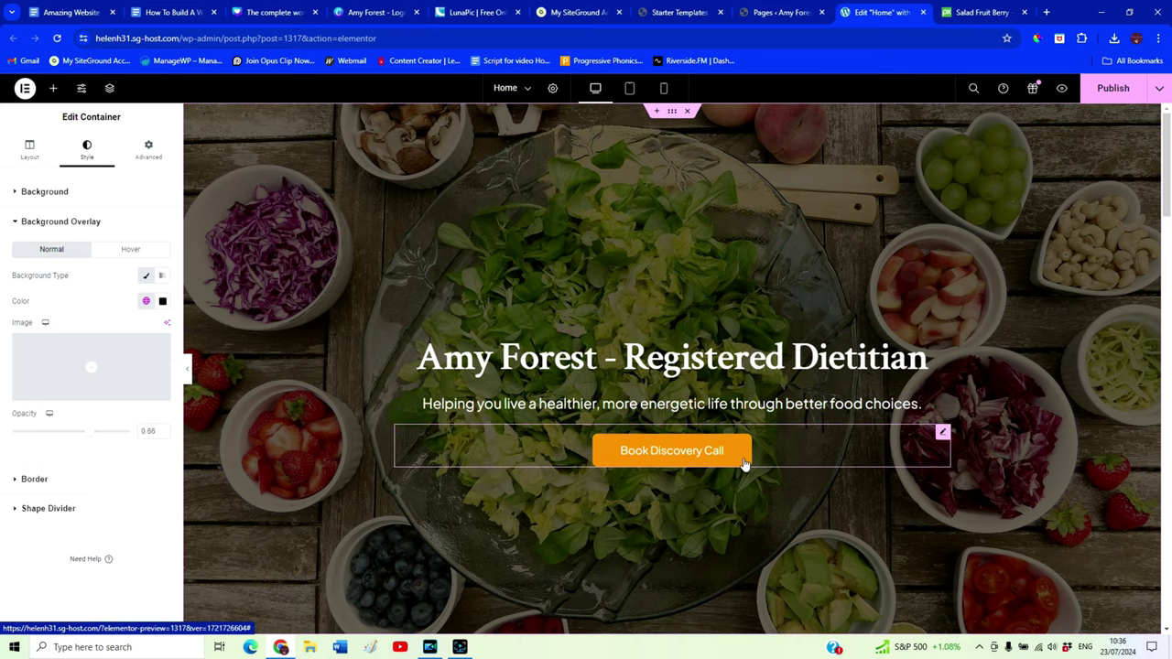
{"action": "left_click", "coordinate": [189, 370]}
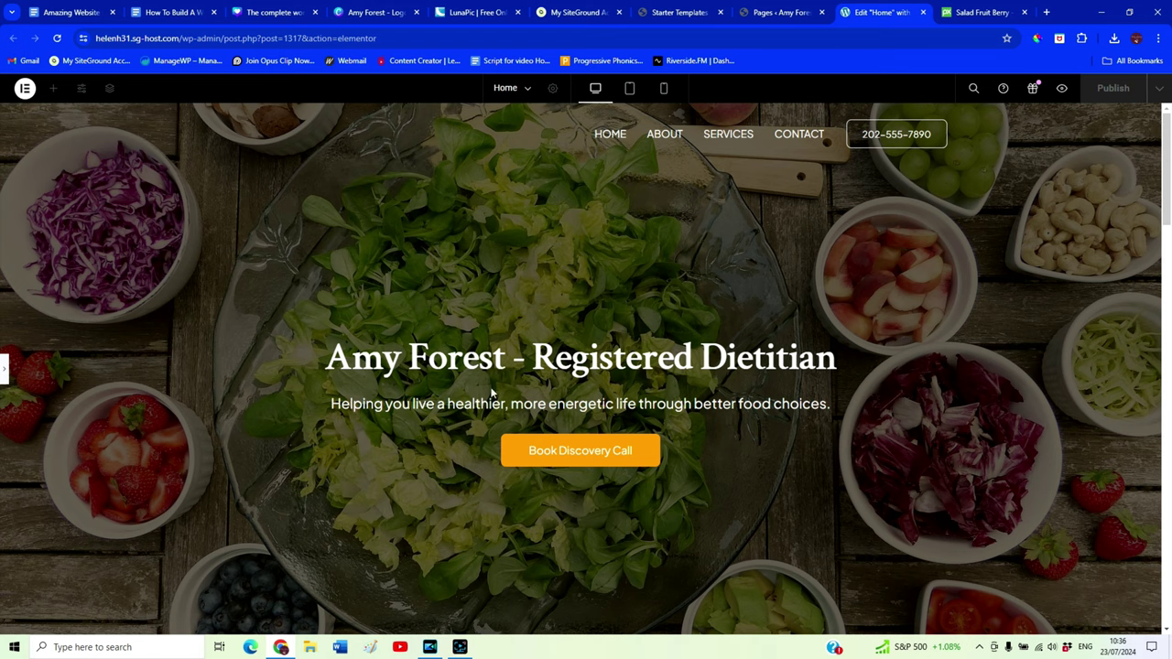
{"action": "left_click", "coordinate": [4, 369]}
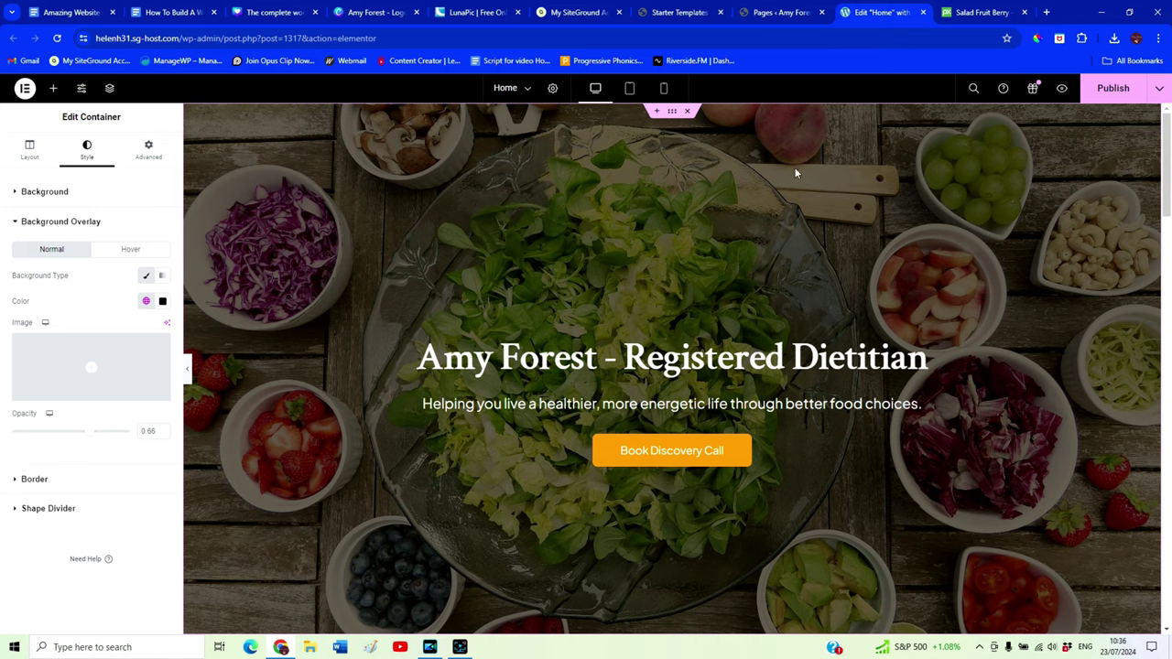
Publish the home page with the darkened hero overlay
{"action": "left_click", "coordinate": [1115, 97]}
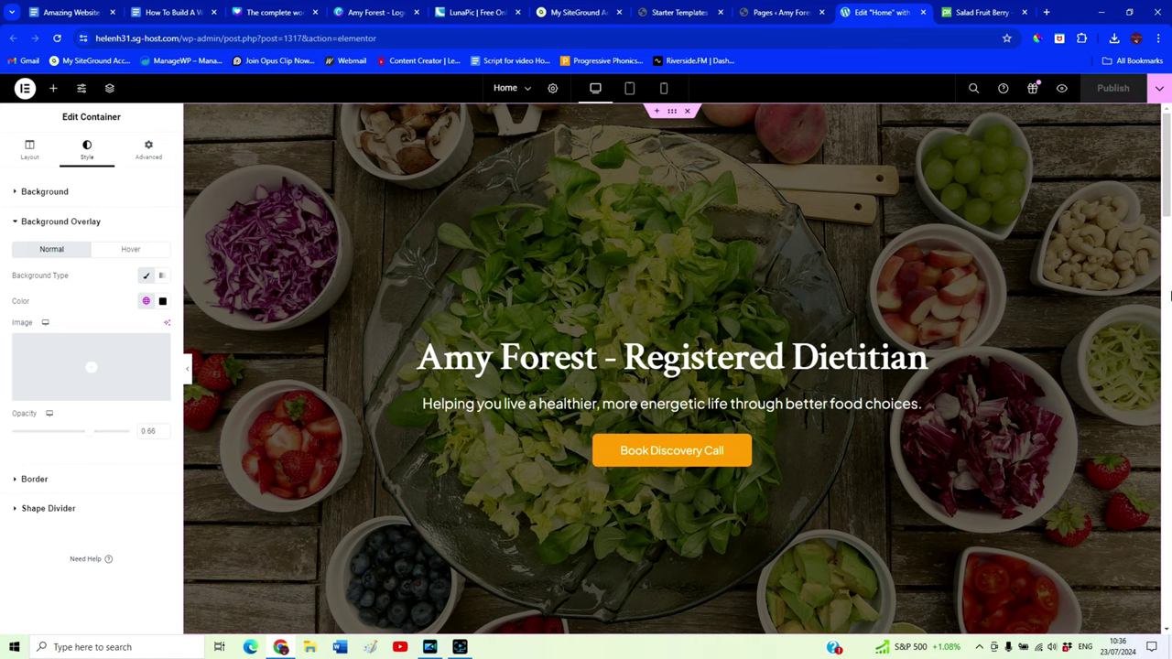
{"action": "scroll", "coordinate": [1009, 438], "scroll_direction": "down", "scroll_amount": 5}
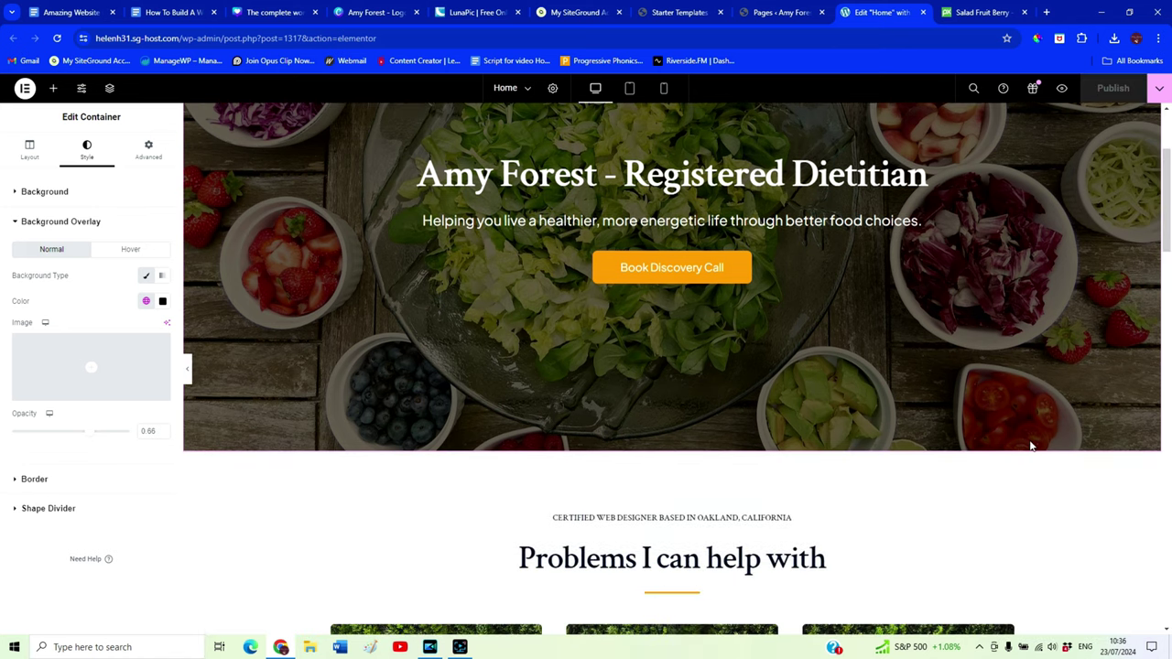
{"action": "scroll", "coordinate": [1065, 466], "scroll_direction": "down", "scroll_amount": 3}
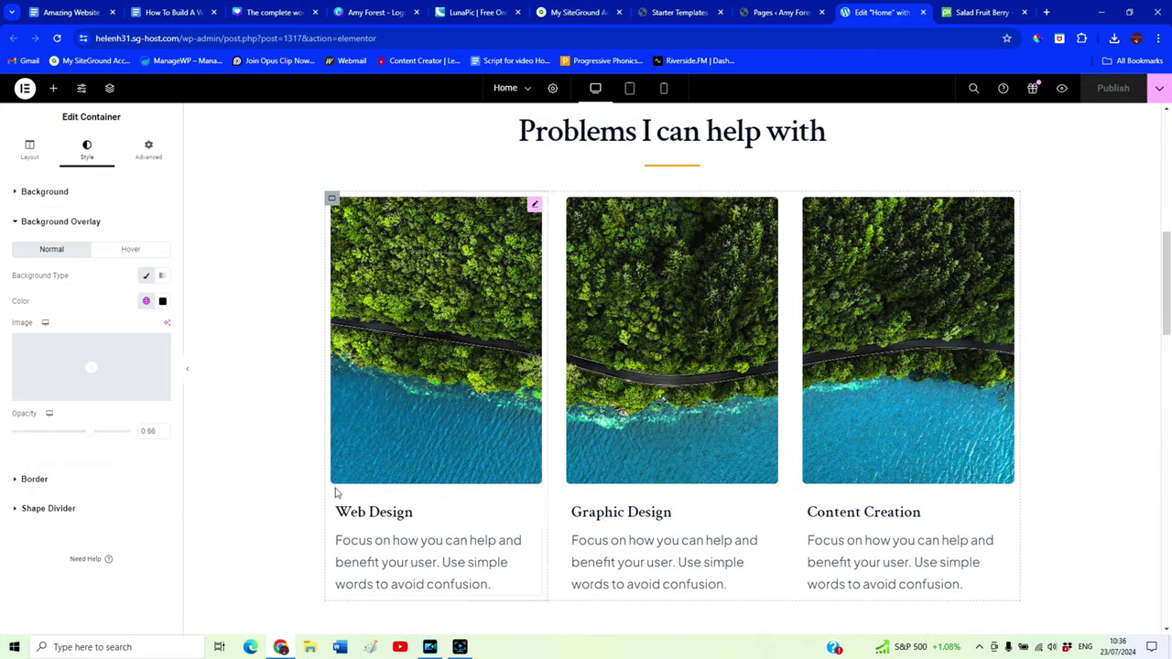
Scroll down to the 'Problems I can help with' section and select the tagline above it
{"action": "scroll", "coordinate": [1090, 247], "scroll_direction": "down", "scroll_amount": 1}
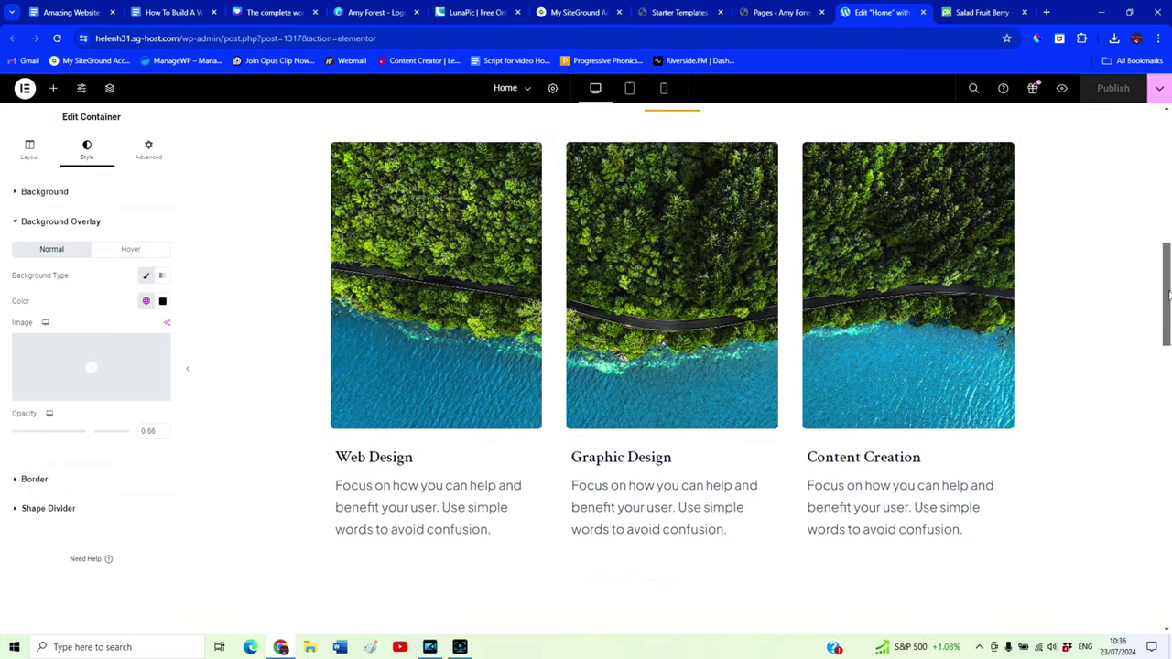
{"action": "scroll", "coordinate": [1169, 261], "scroll_direction": "up", "scroll_amount": 2}
{"action": "left_click_drag", "start_coordinate": [1169, 261], "coordinate": [1168, 279]}
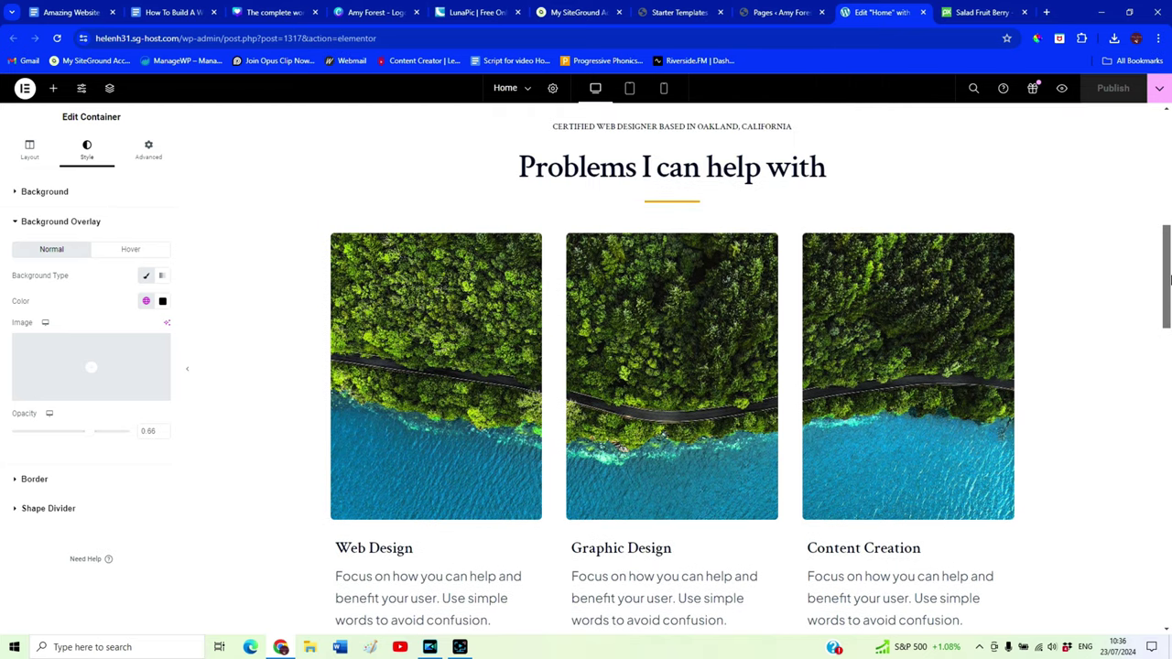
{"action": "left_click_drag", "start_coordinate": [1168, 279], "coordinate": [1155, 274]}
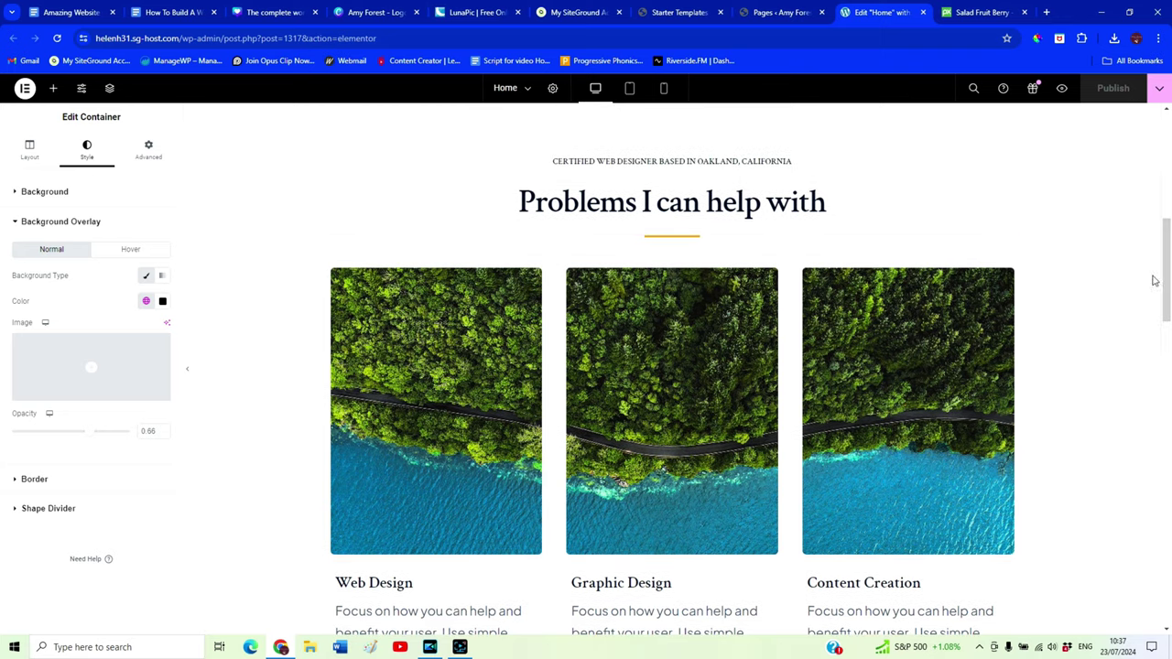
{"action": "left_click", "coordinate": [826, 194]}
Replace CERTIFIED WEB DESIGNER in the tagline with REGISTERED DIETITIAN, undoing an accidental move
{"action": "left_click", "coordinate": [773, 162]}
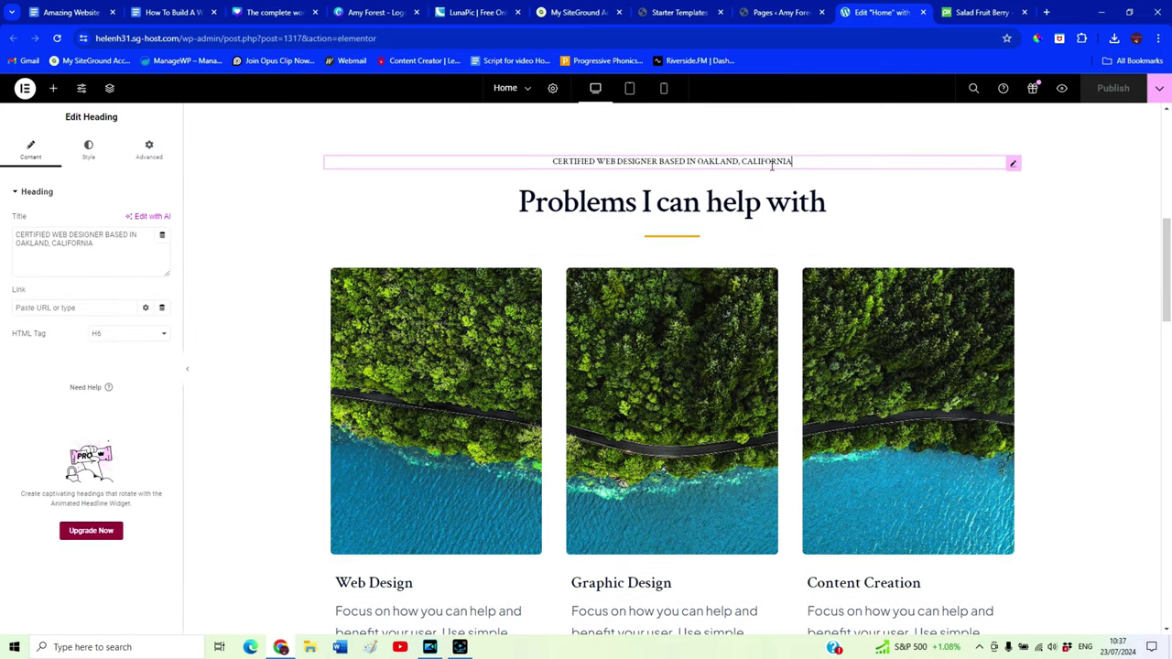
{"action": "mouse_move", "coordinate": [552, 161]}
{"action": "left_mouse_down"}
{"action": "mouse_move", "coordinate": [604, 173]}
{"action": "mouse_move", "coordinate": [573, 164]}
{"action": "left_mouse_up"}
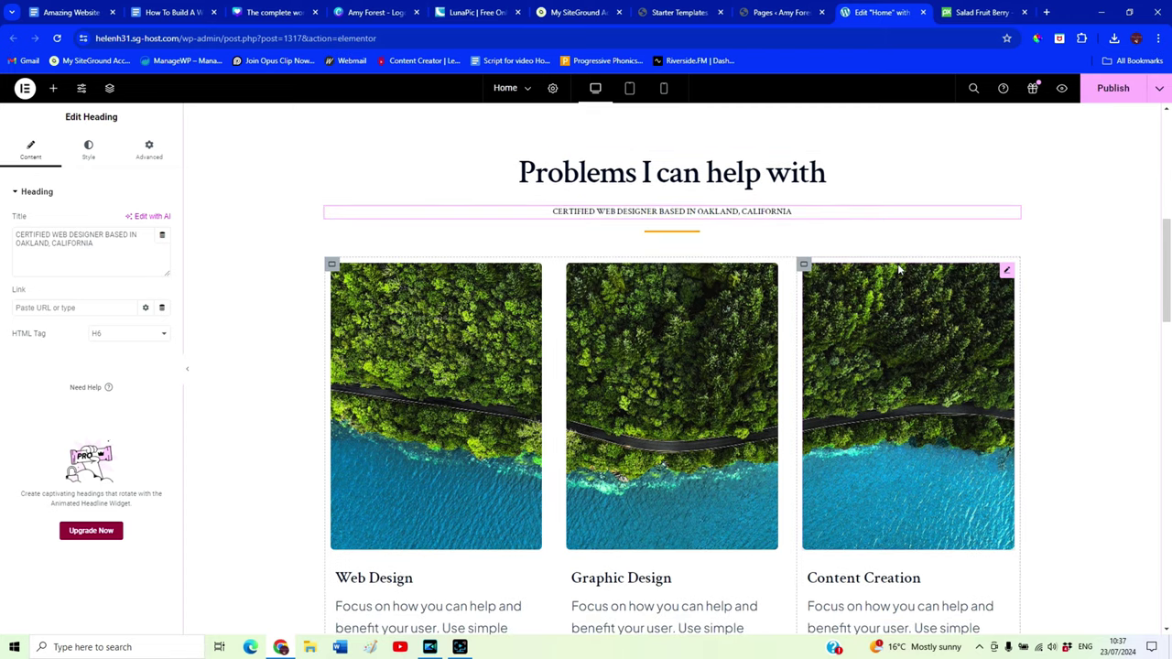
{"action": "key", "text": "ctrl+z"}
{"action": "scroll", "coordinate": [897, 265], "scroll_direction": "up", "scroll_amount": 5}
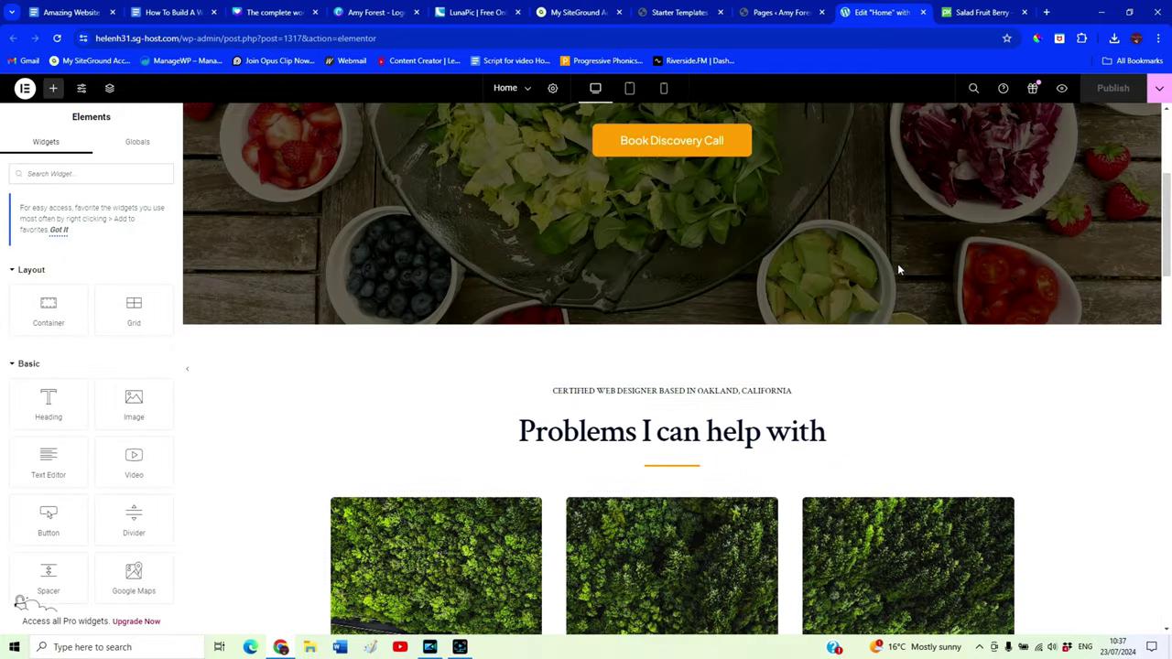
{"action": "scroll", "coordinate": [961, 390], "scroll_direction": "down", "scroll_amount": 4}
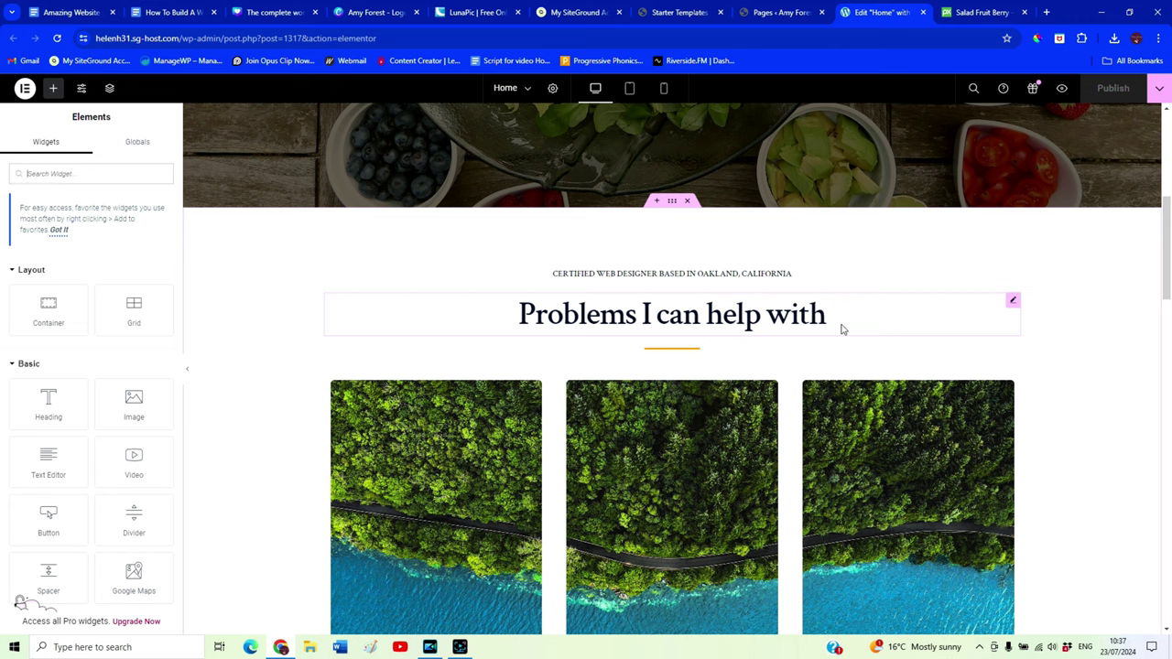
{"action": "left_click", "coordinate": [747, 273]}
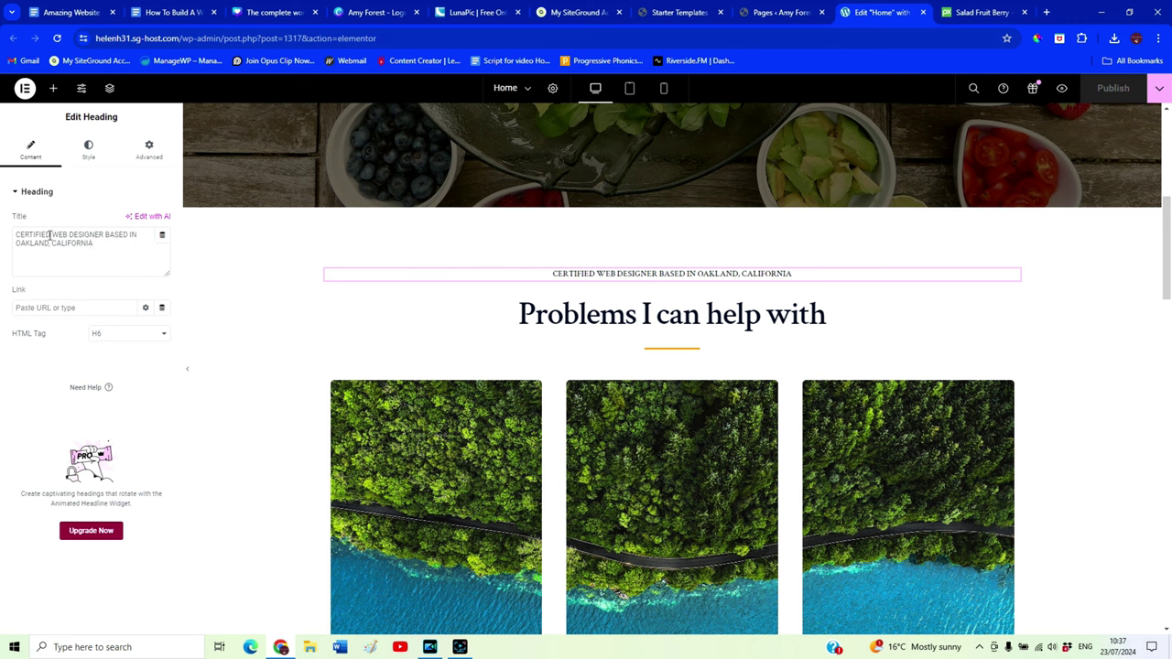
{"action": "left_click_drag", "start_coordinate": [16, 234], "coordinate": [108, 234]}
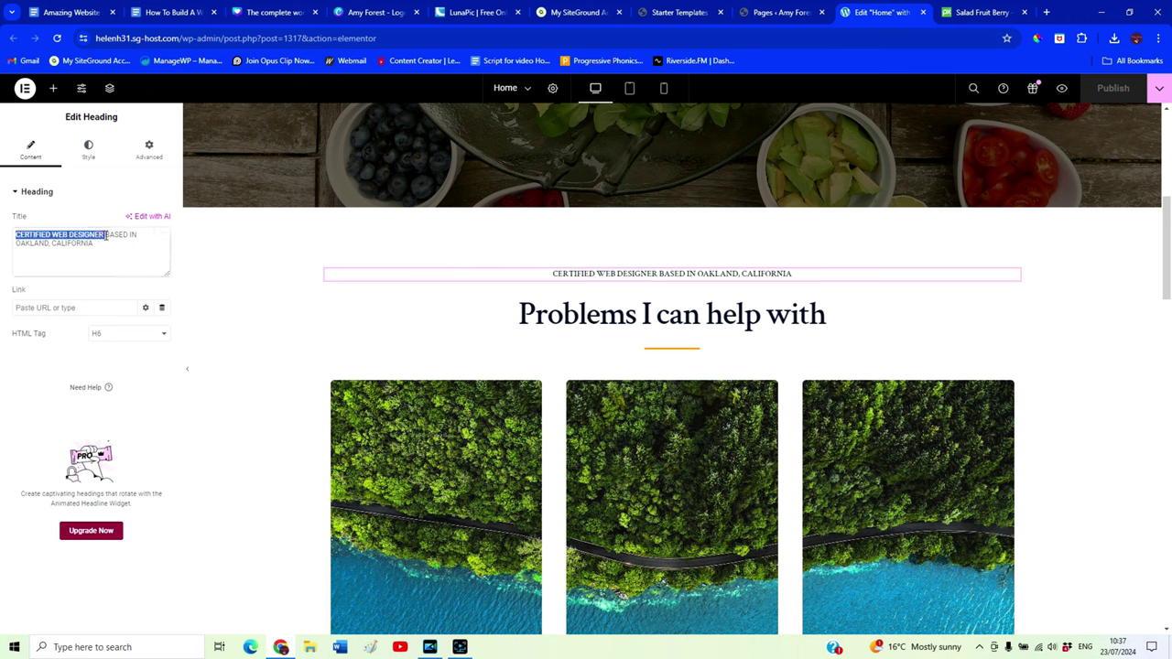
{"action": "type", "text": "REGISTERED DIETITIAN"}
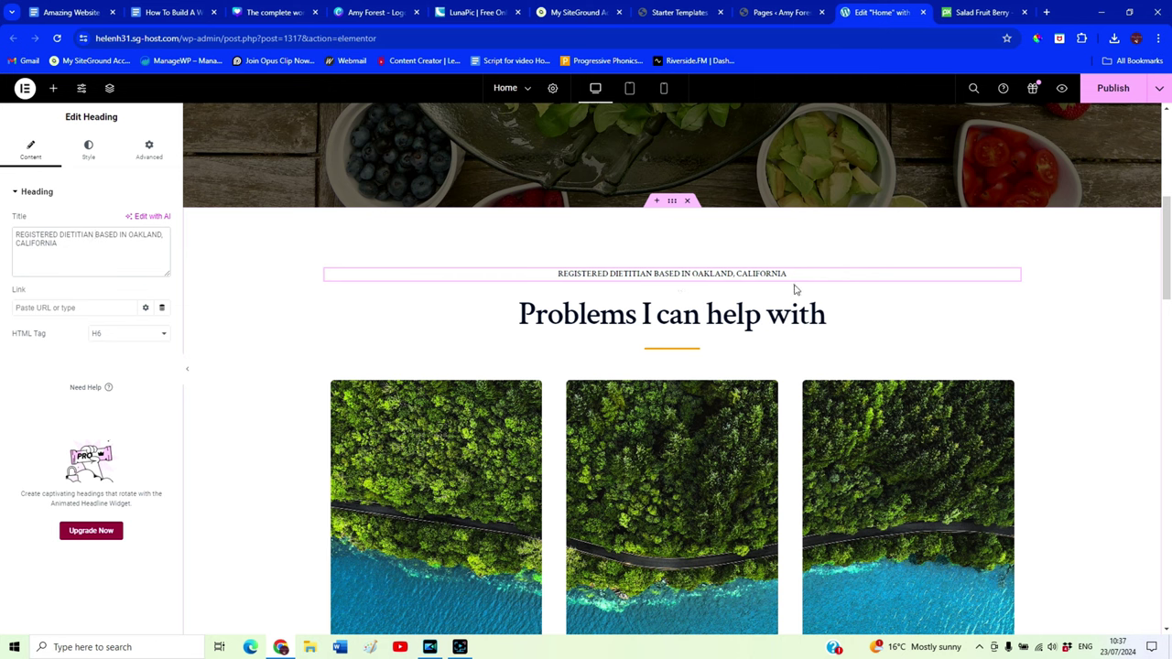
Change the section heading 'Problems I can help with' to 'Services I Provide'
{"action": "left_click", "coordinate": [762, 318]}
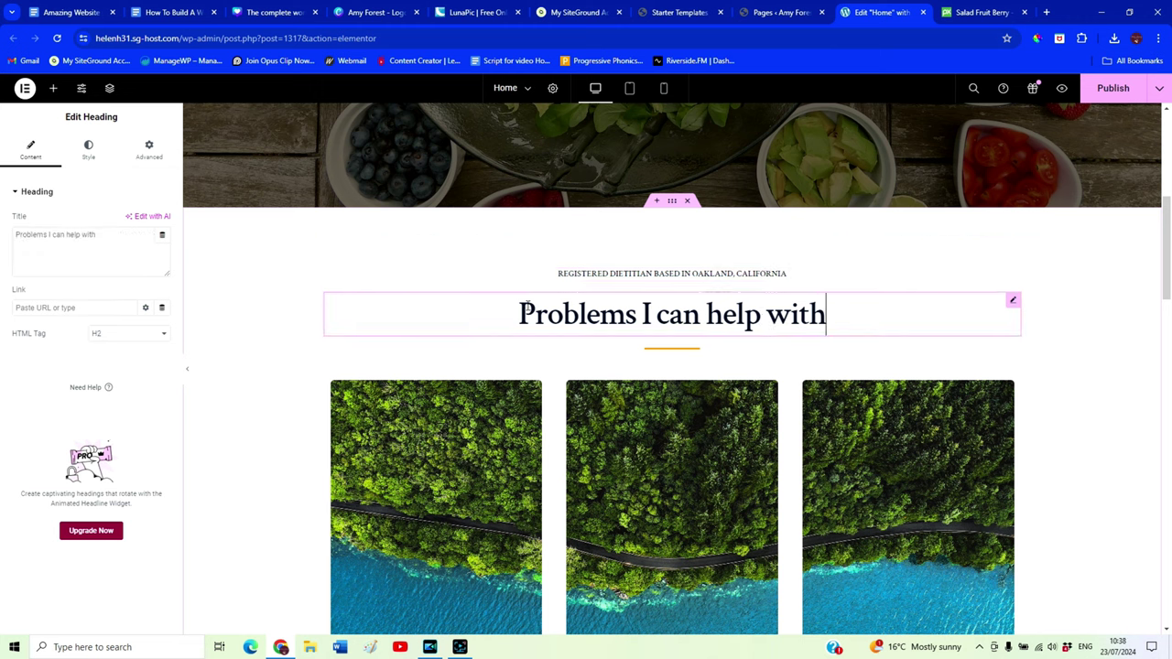
{"action": "left_click_drag", "start_coordinate": [97, 235], "coordinate": [2, 243]}
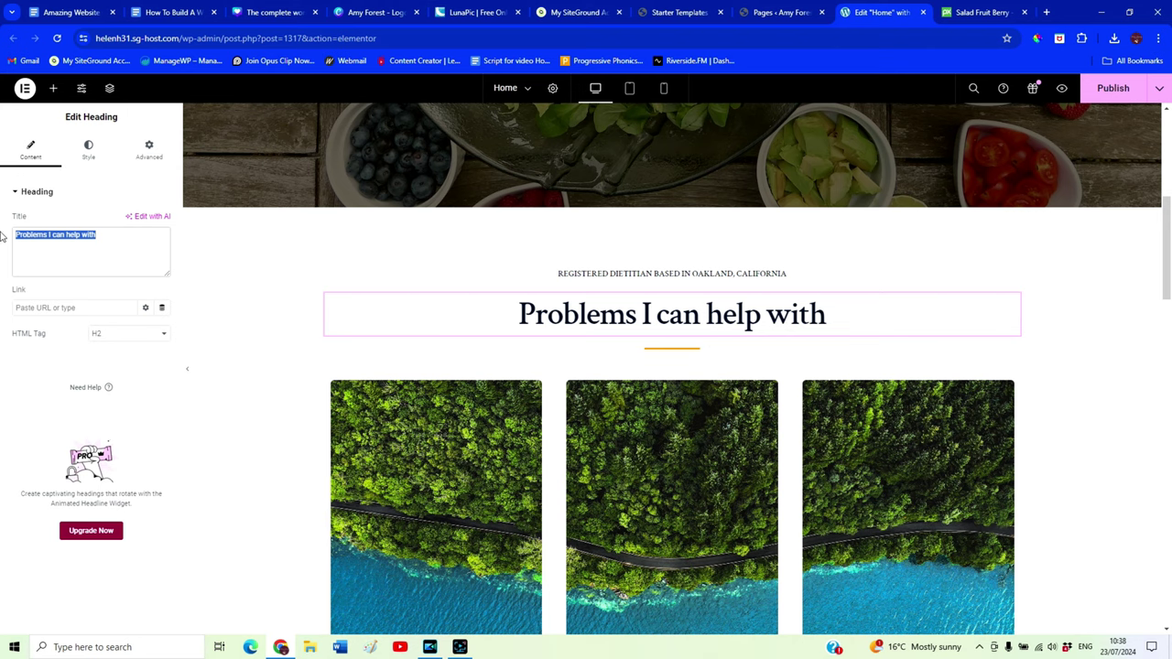
{"action": "type", "text": "Services I Provide"}
{"action": "scroll", "coordinate": [1080, 368], "scroll_direction": "down", "scroll_amount": 3}
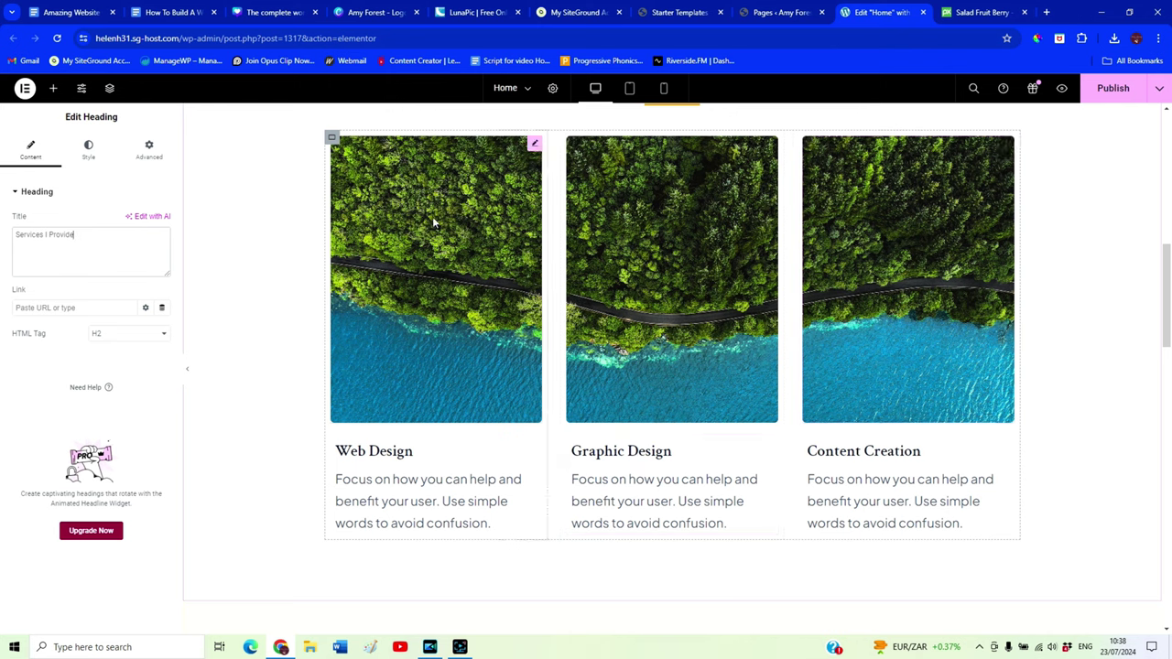
{"action": "left_click", "coordinate": [330, 138]}
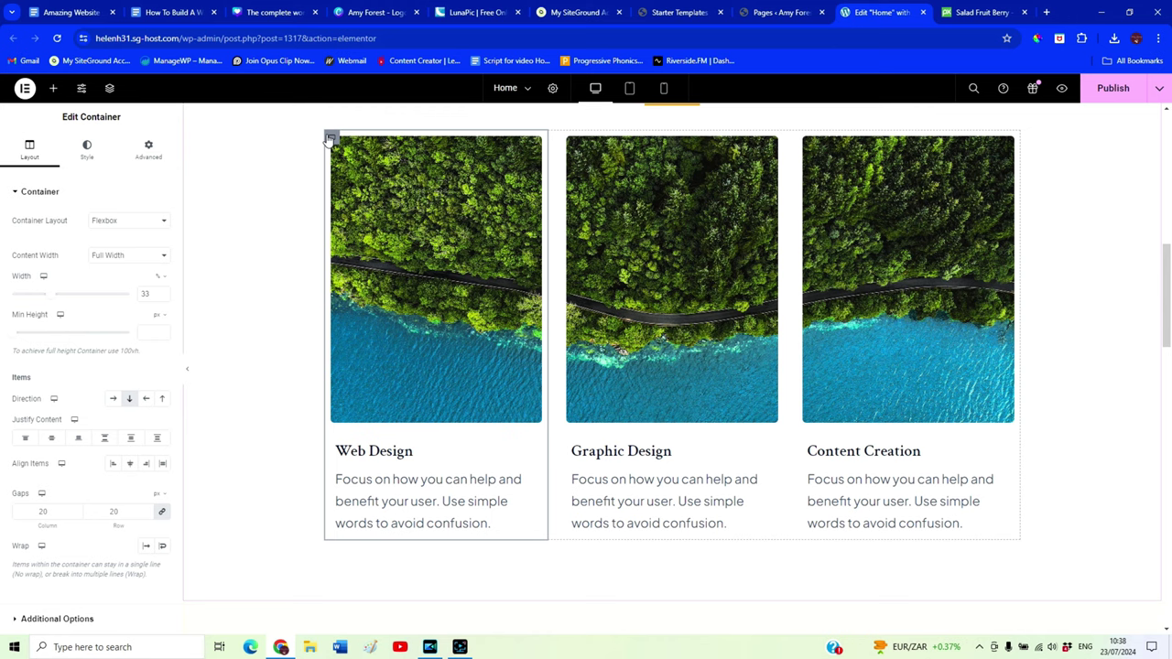
{"action": "scroll", "coordinate": [332, 245], "scroll_direction": "up", "scroll_amount": 2}
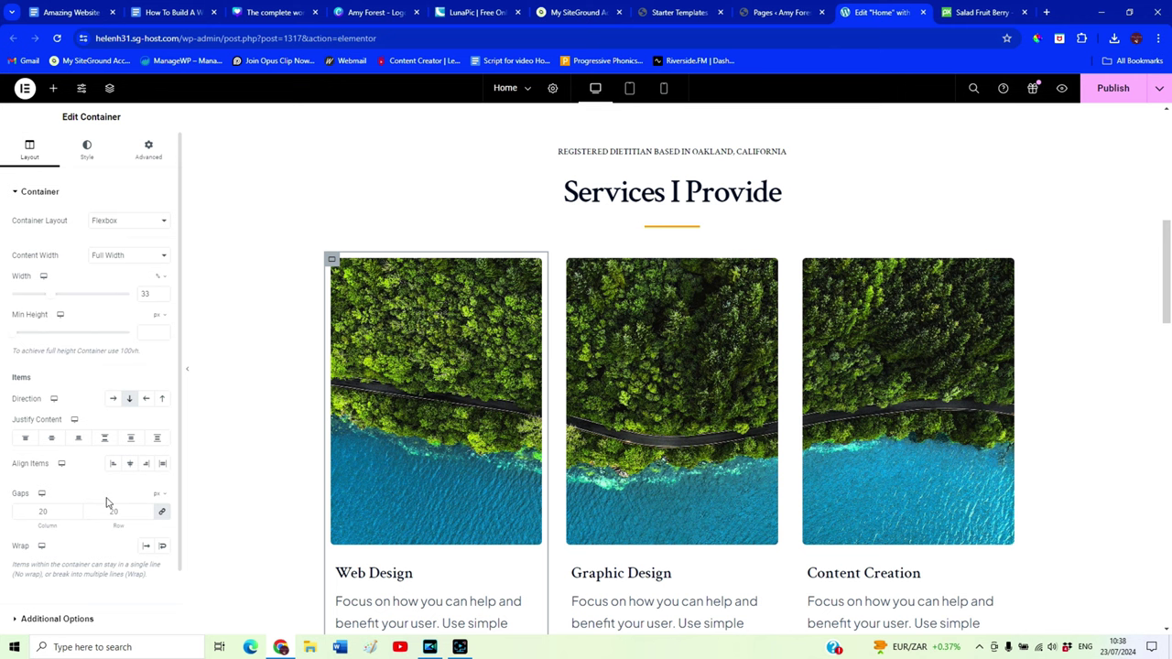
{"action": "left_click", "coordinate": [109, 88]}
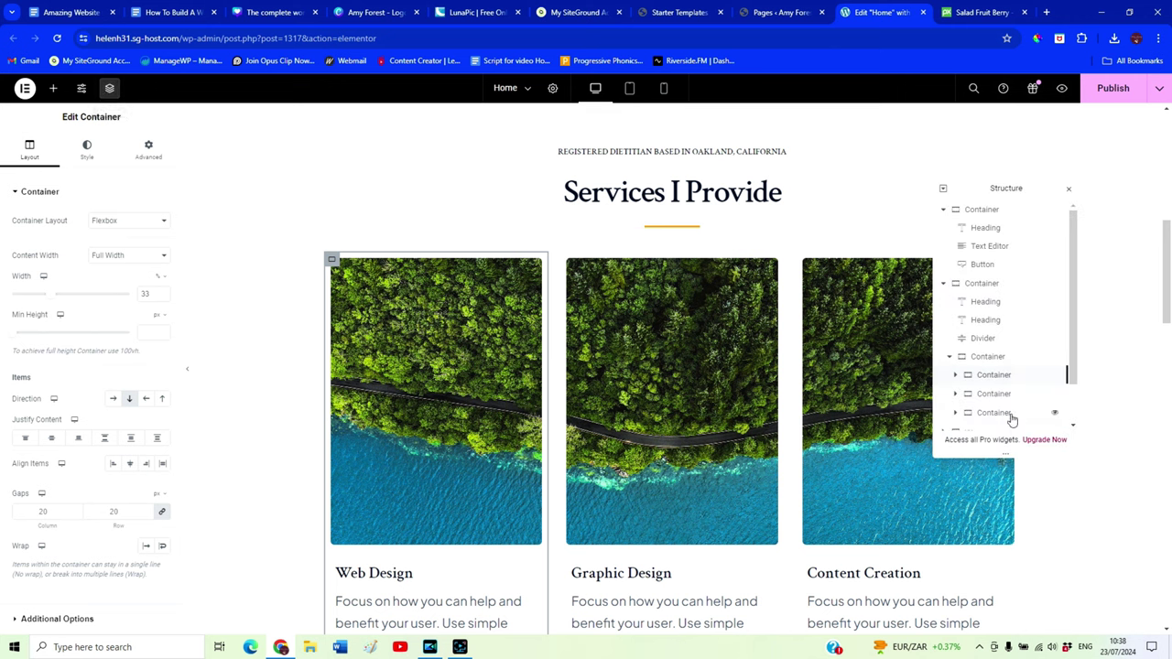
{"action": "left_click", "coordinate": [951, 362]}
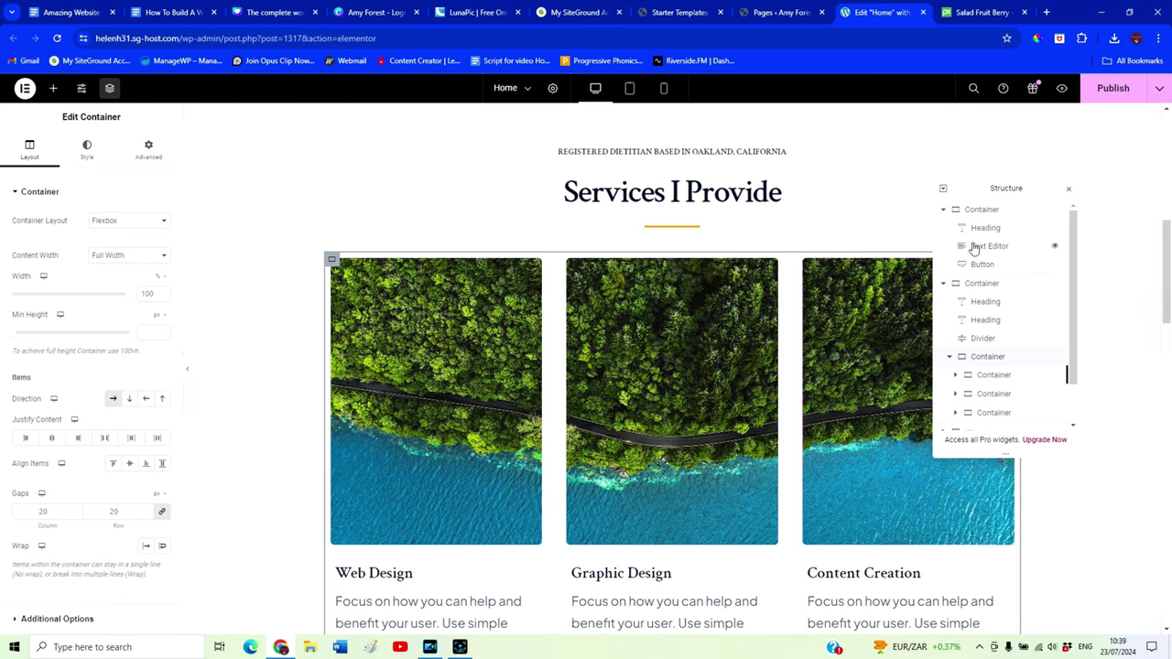
{"action": "left_click_drag", "start_coordinate": [1011, 190], "coordinate": [1067, 132]}
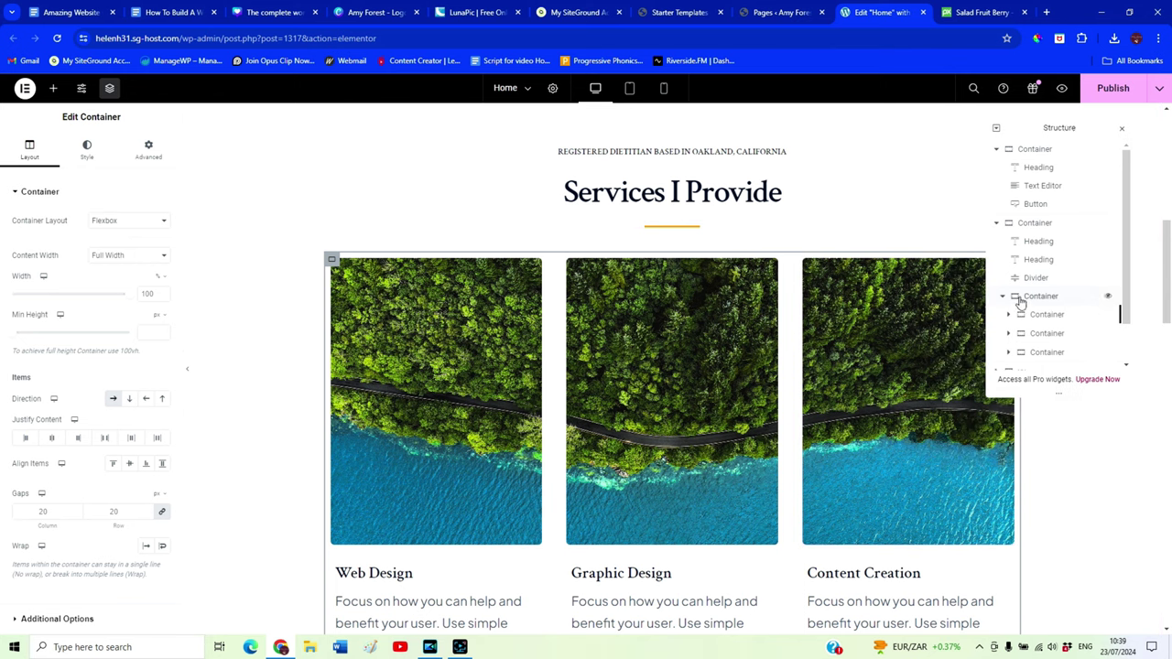
{"action": "left_click", "coordinate": [422, 307]}
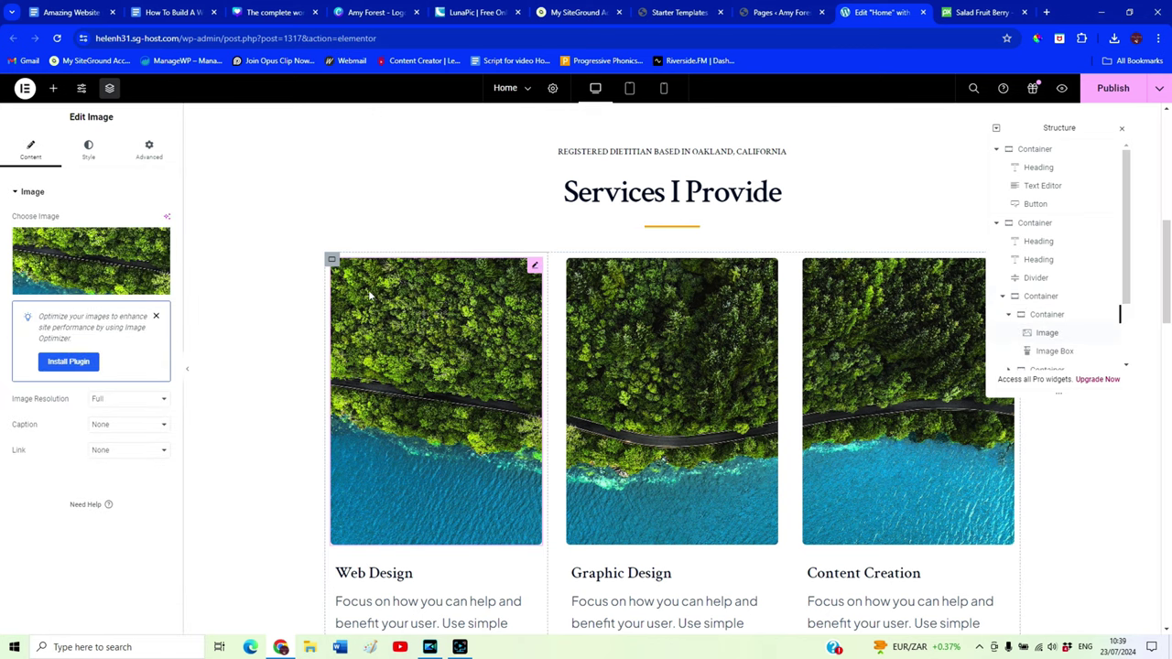
{"action": "left_click", "coordinate": [333, 260]}
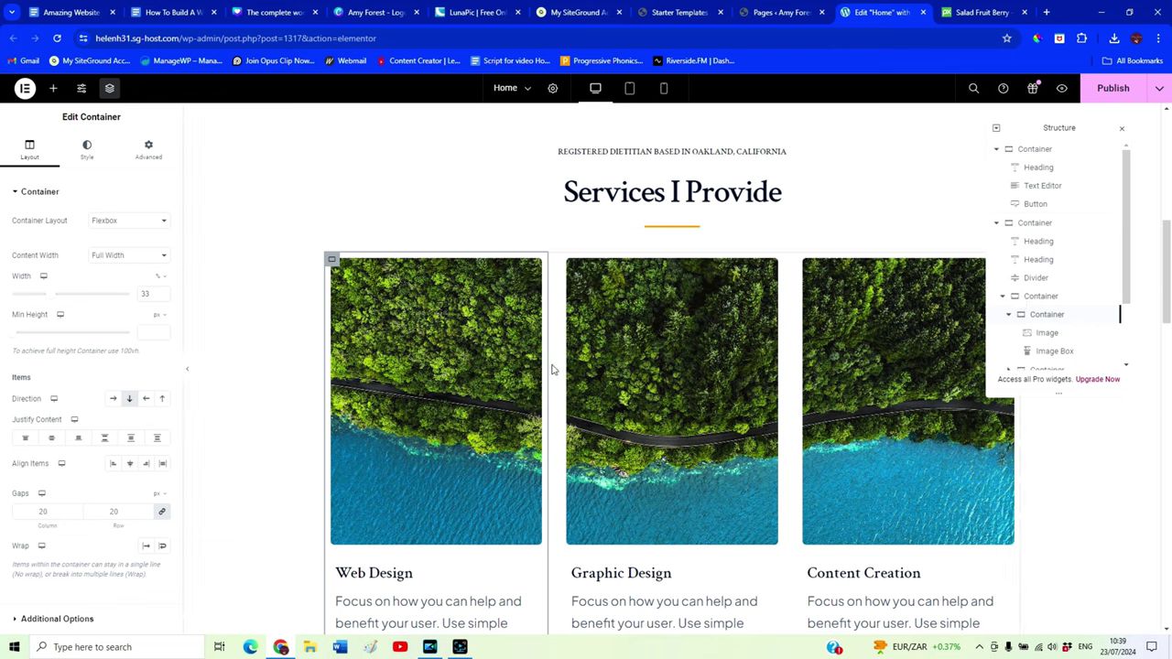
{"action": "left_click", "coordinate": [1025, 297]}
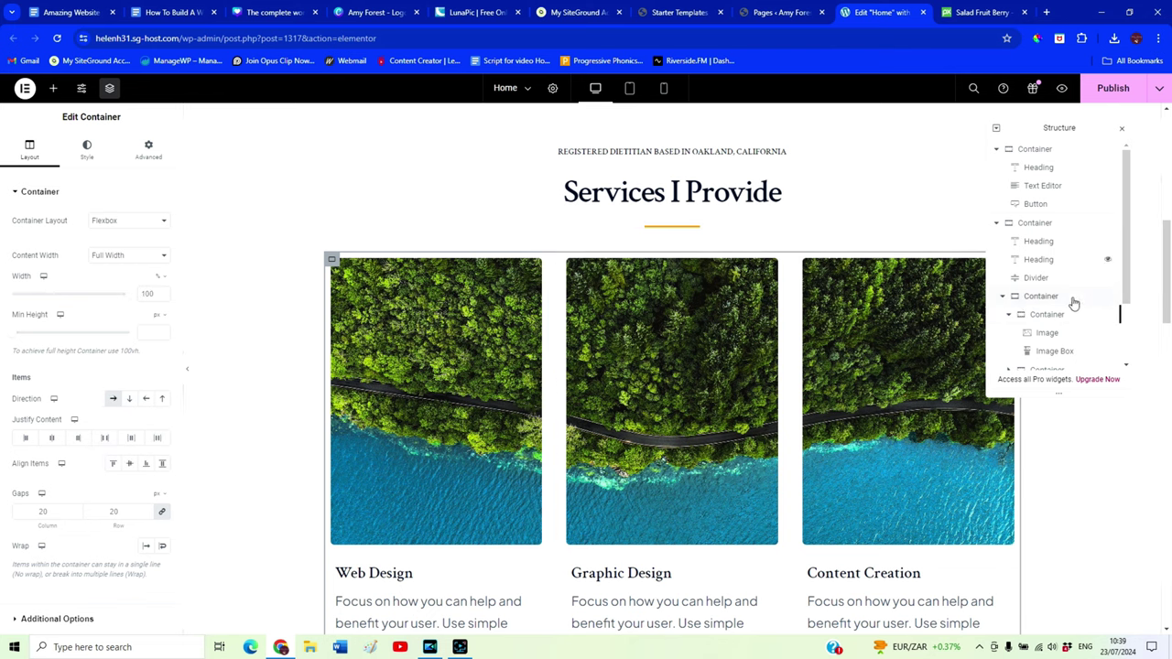
{"action": "left_click", "coordinate": [332, 260]}
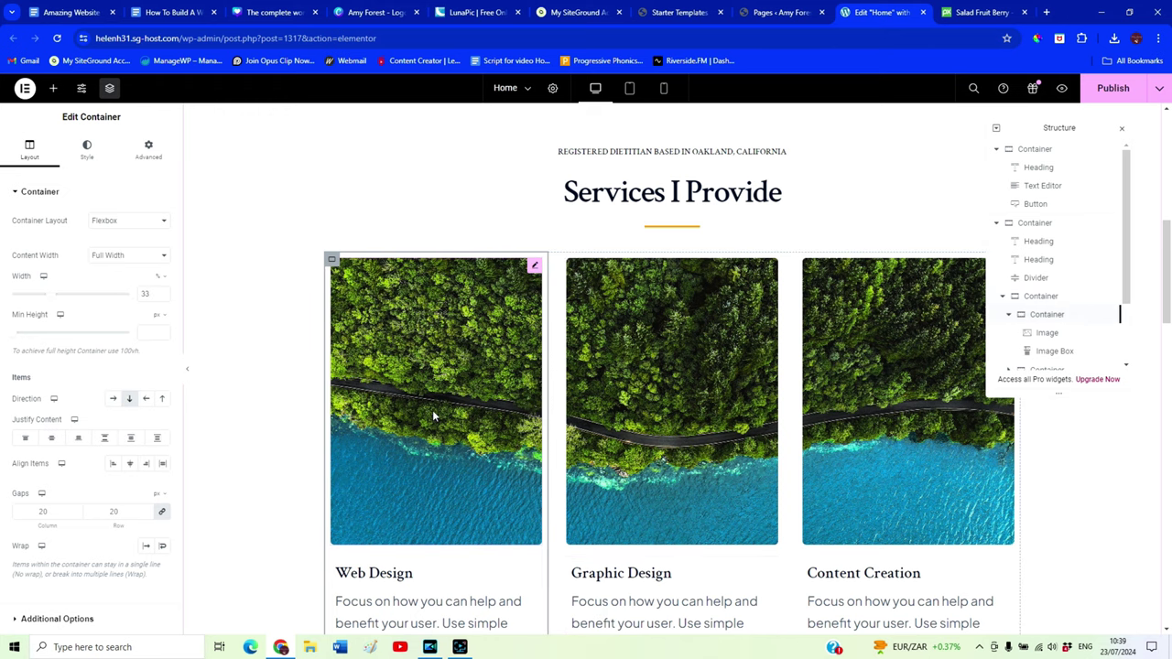
{"action": "scroll", "coordinate": [432, 409], "scroll_direction": "down", "scroll_amount": 1}
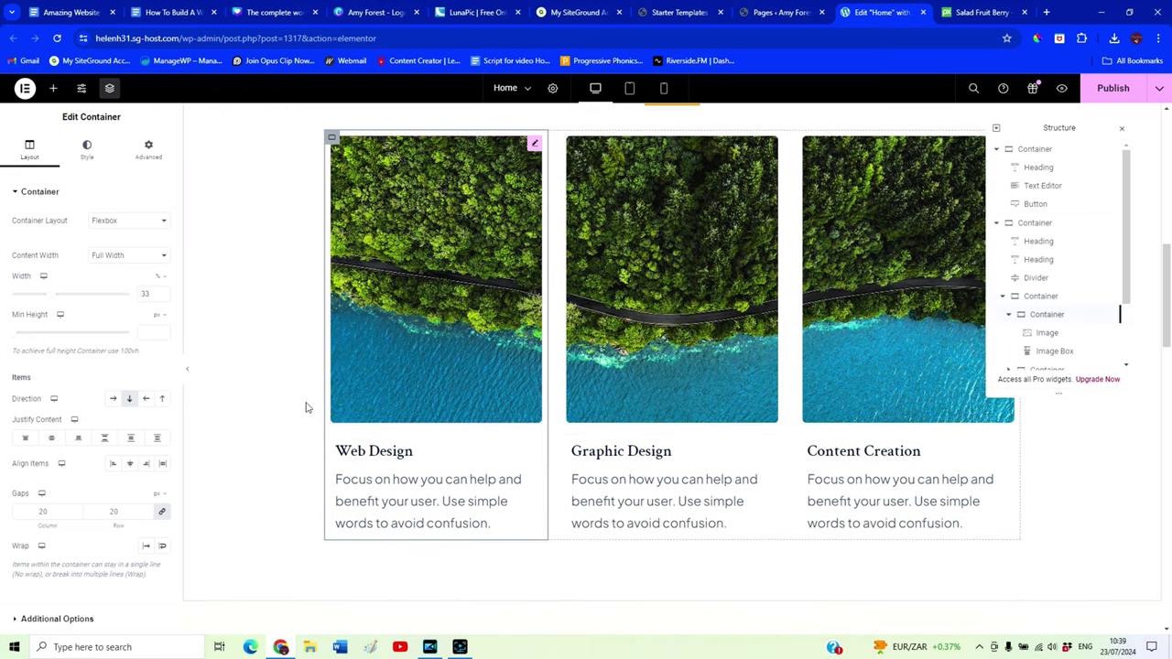
{"action": "scroll", "coordinate": [236, 479], "scroll_direction": "up", "scroll_amount": 1}
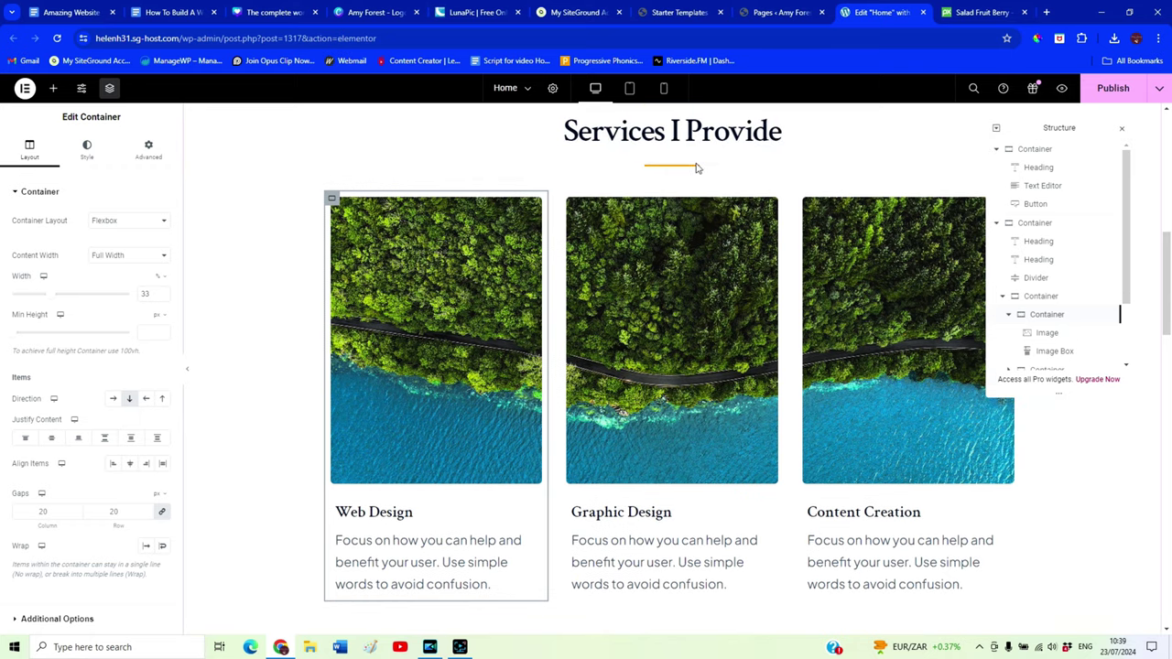
{"action": "left_click", "coordinate": [1043, 297]}
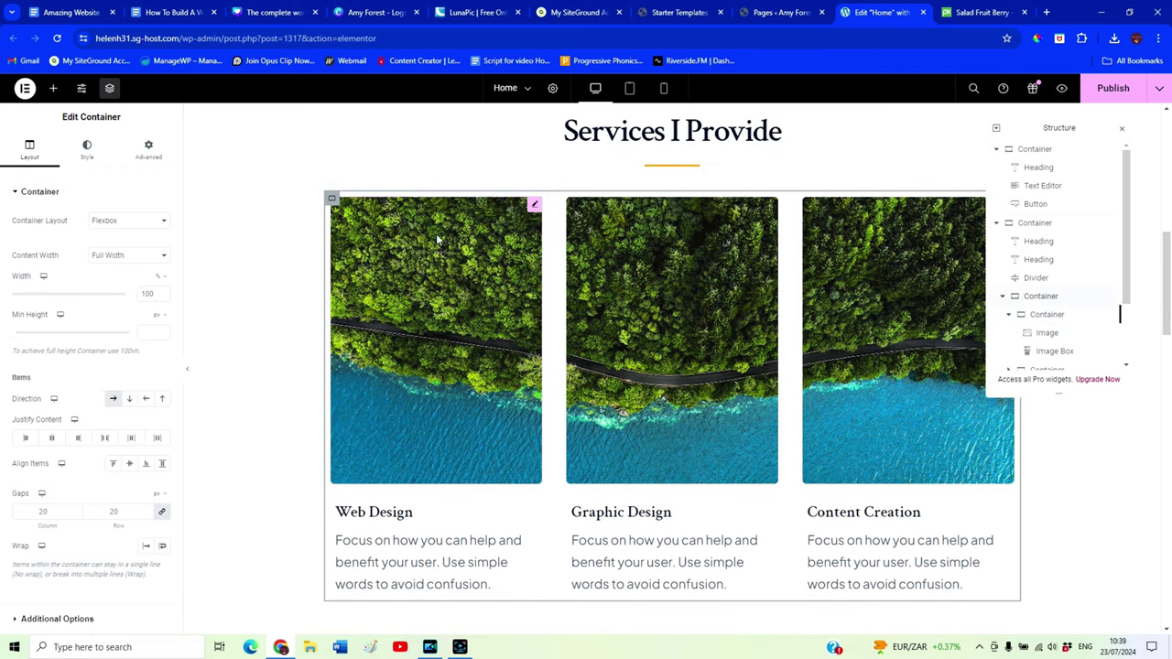
{"action": "right_click", "coordinate": [330, 203]}
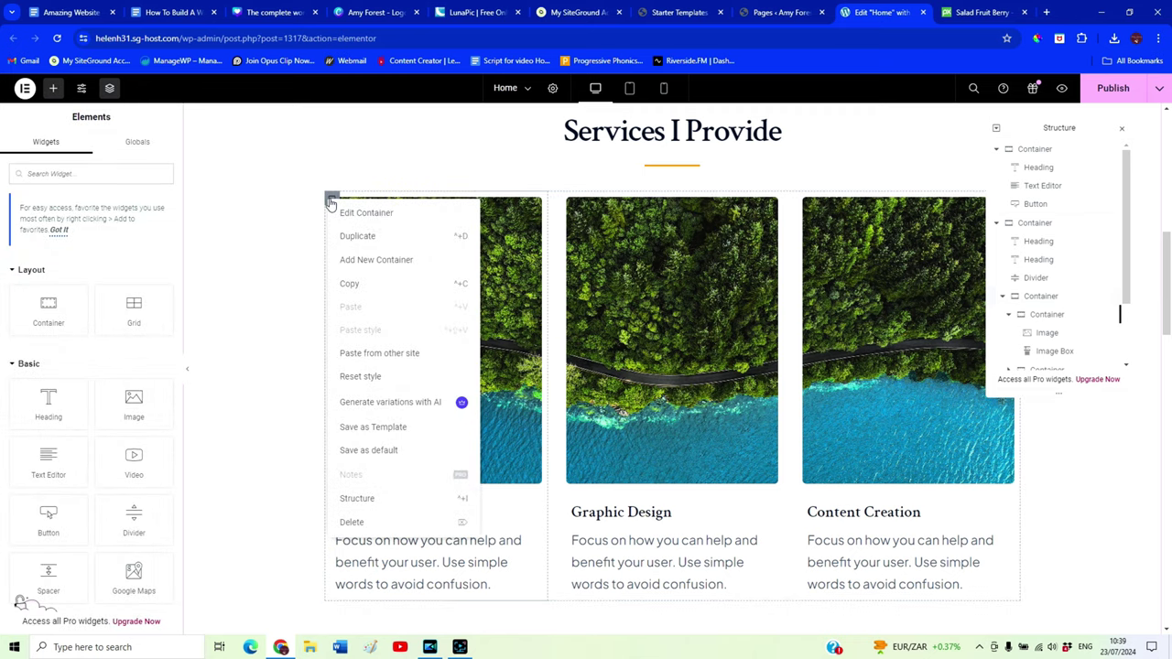
{"action": "left_click", "coordinate": [355, 235]}
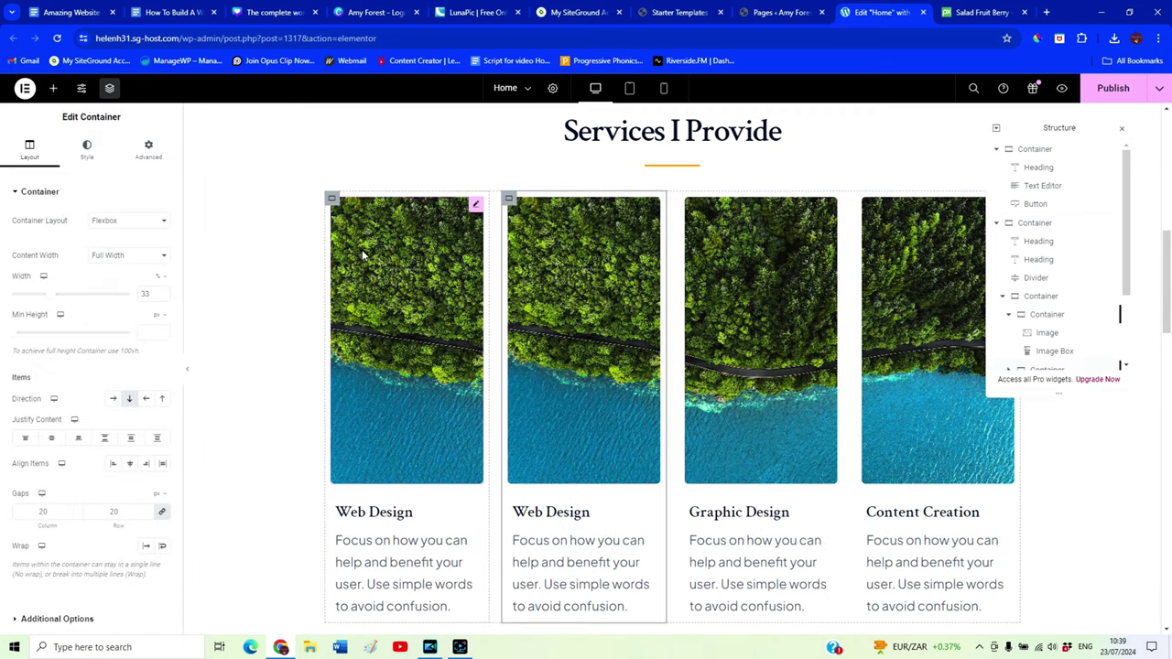
{"action": "scroll", "coordinate": [1103, 492], "scroll_direction": "down", "scroll_amount": 2}
{"action": "scroll", "coordinate": [1103, 492], "scroll_direction": "up", "scroll_amount": 2}
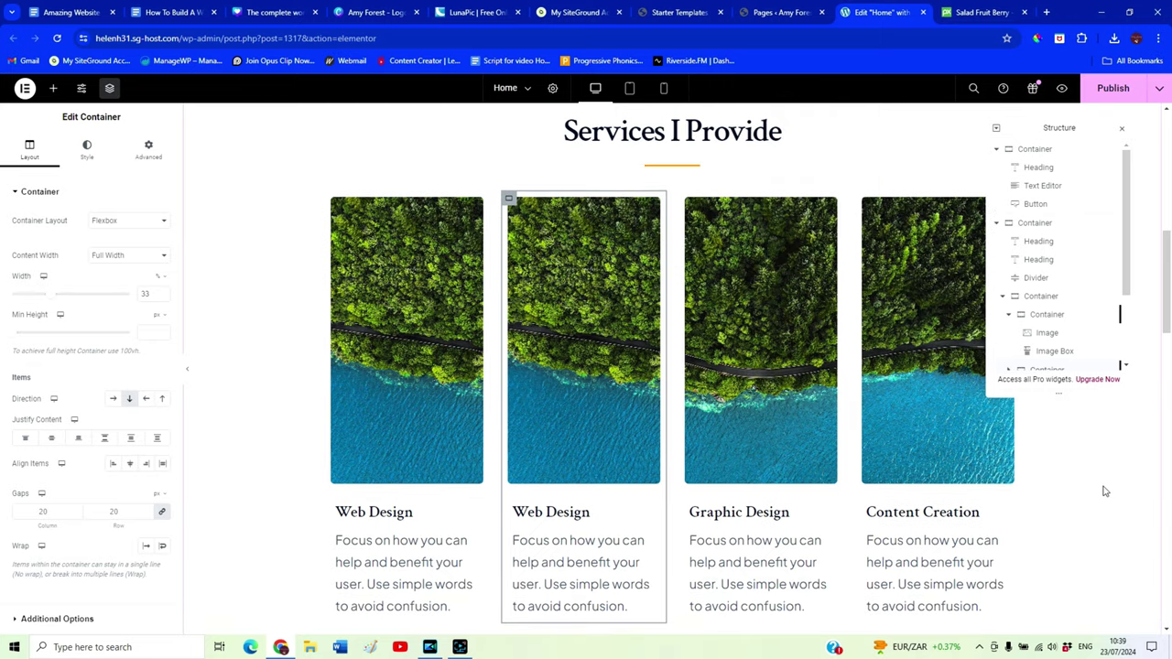
{"action": "key", "text": "Delete"}
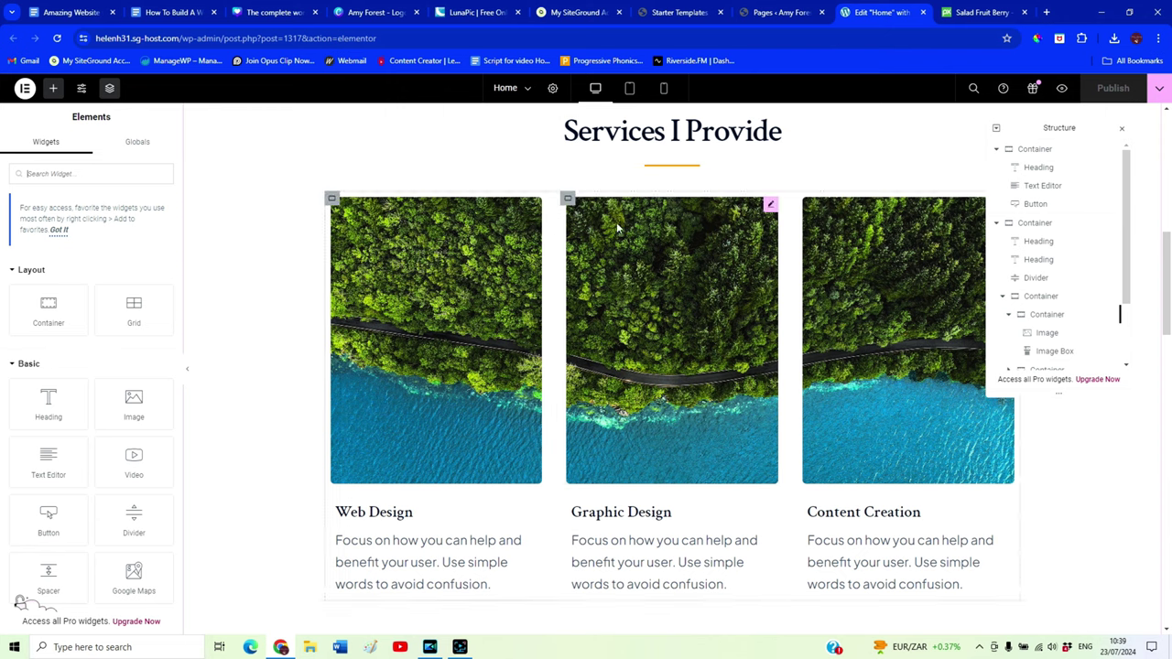
{"action": "left_click", "coordinate": [1044, 297]}
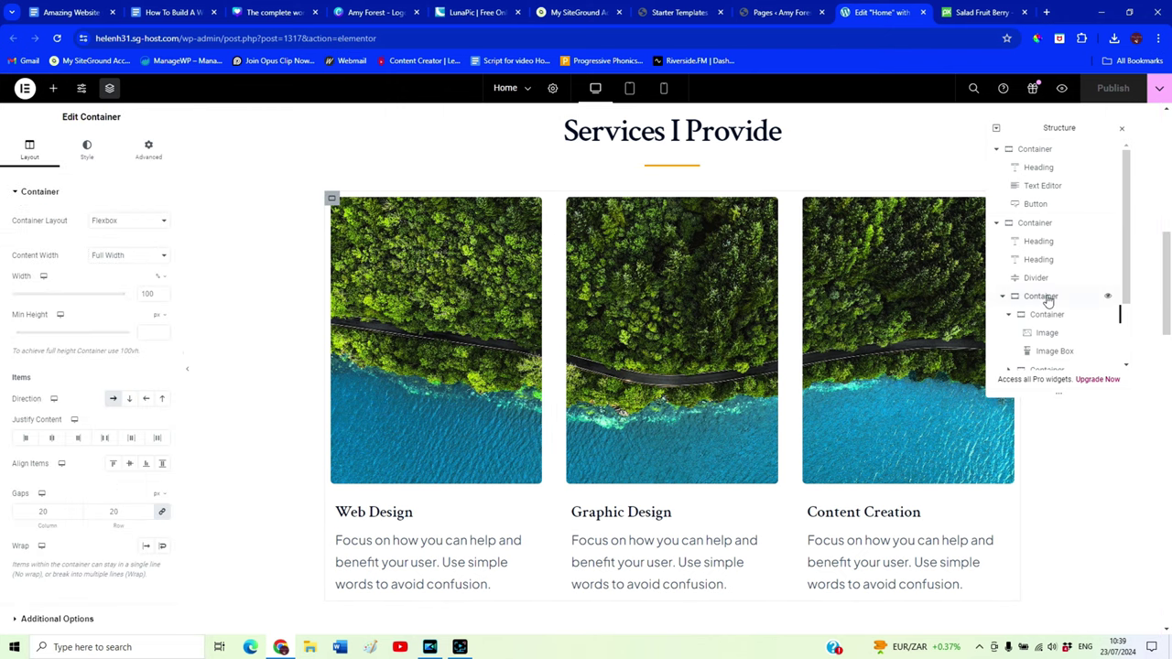
{"action": "right_click", "coordinate": [1048, 300]}
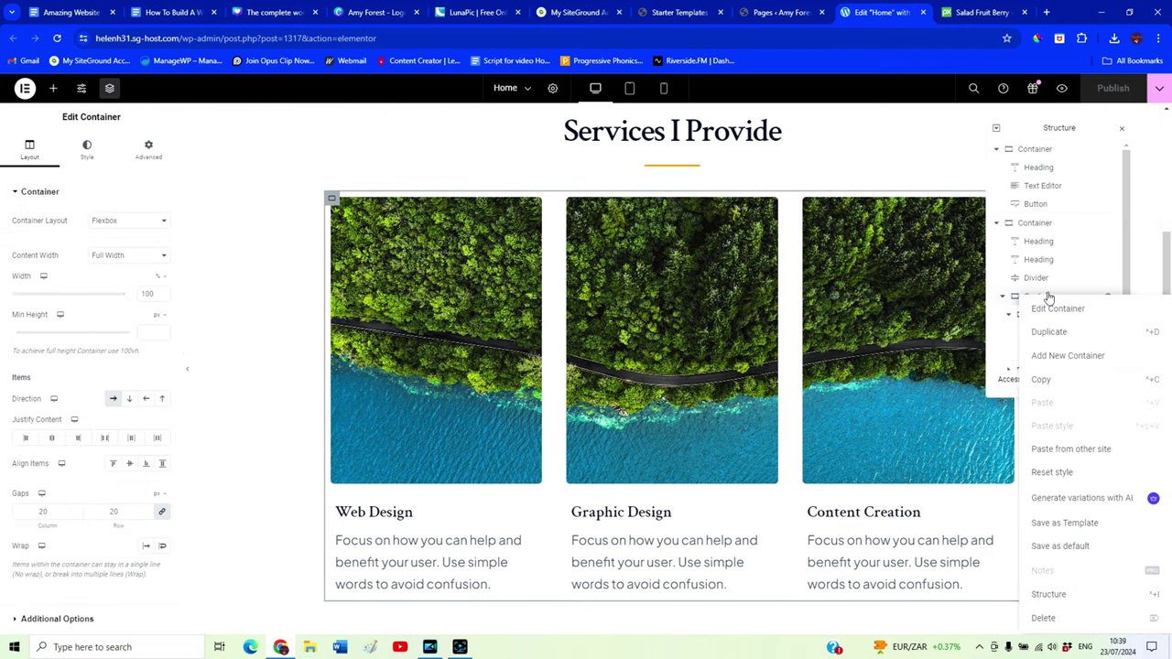
{"action": "left_click", "coordinate": [1064, 337]}
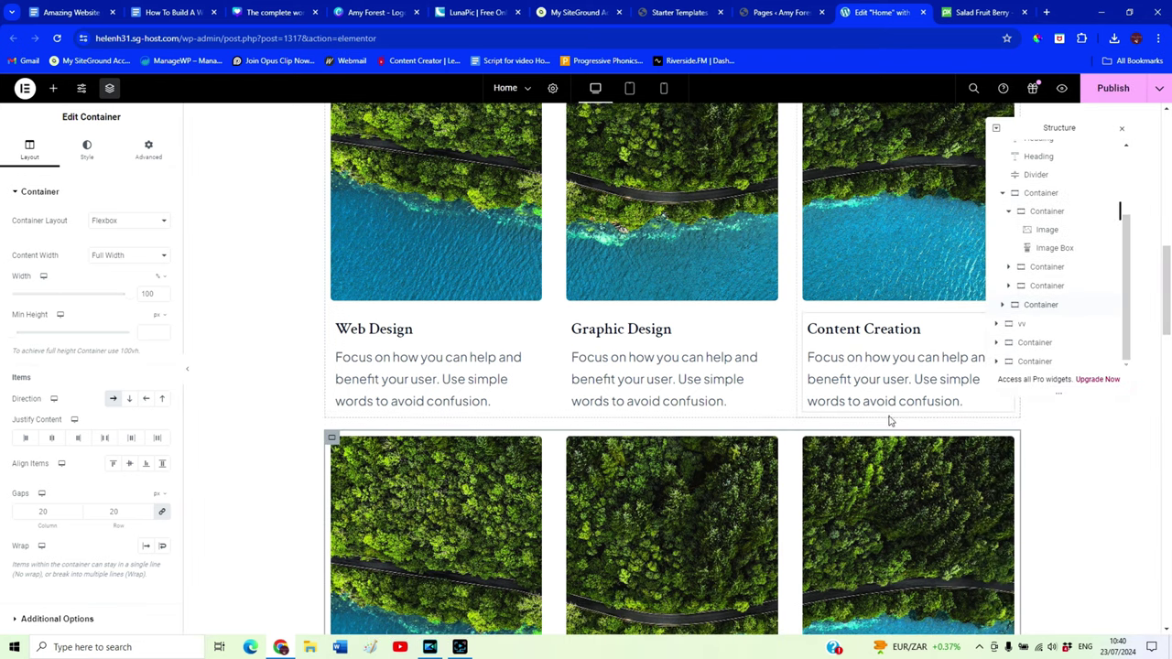
{"action": "scroll", "coordinate": [915, 444], "scroll_direction": "down", "scroll_amount": 2}
{"action": "scroll", "coordinate": [943, 467], "scroll_direction": "down", "scroll_amount": 2}
{"action": "key", "text": "ctrl+d"}
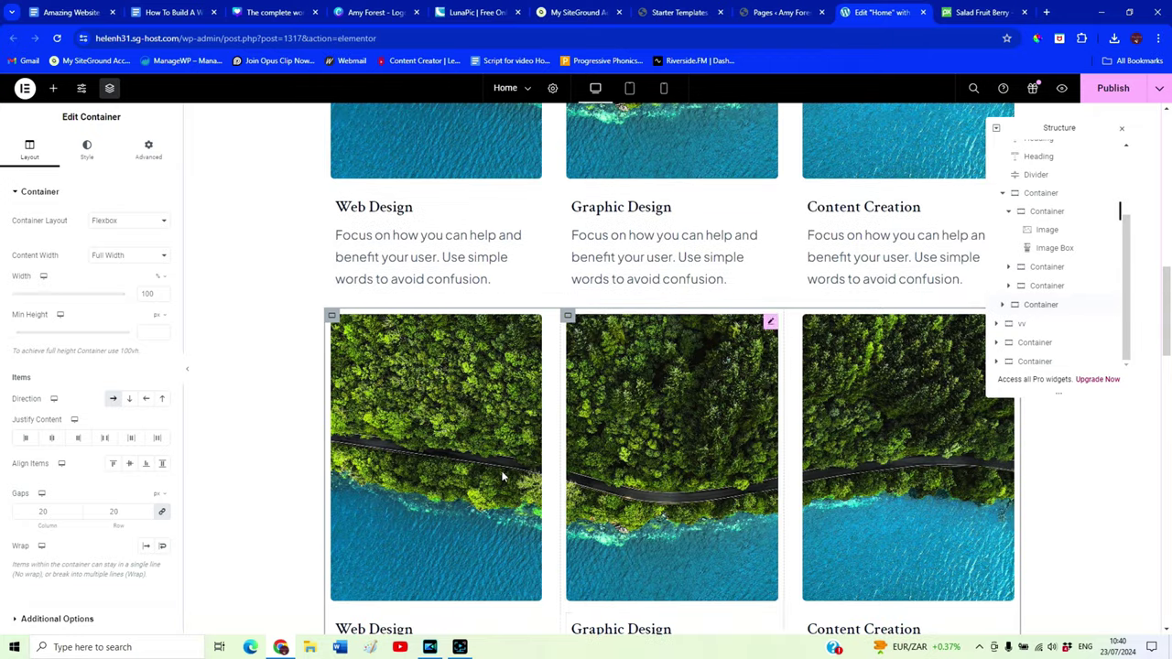
{"action": "scroll", "coordinate": [348, 255], "scroll_direction": "up", "scroll_amount": 2}
{"action": "scroll", "coordinate": [322, 256], "scroll_direction": "up", "scroll_amount": 2}
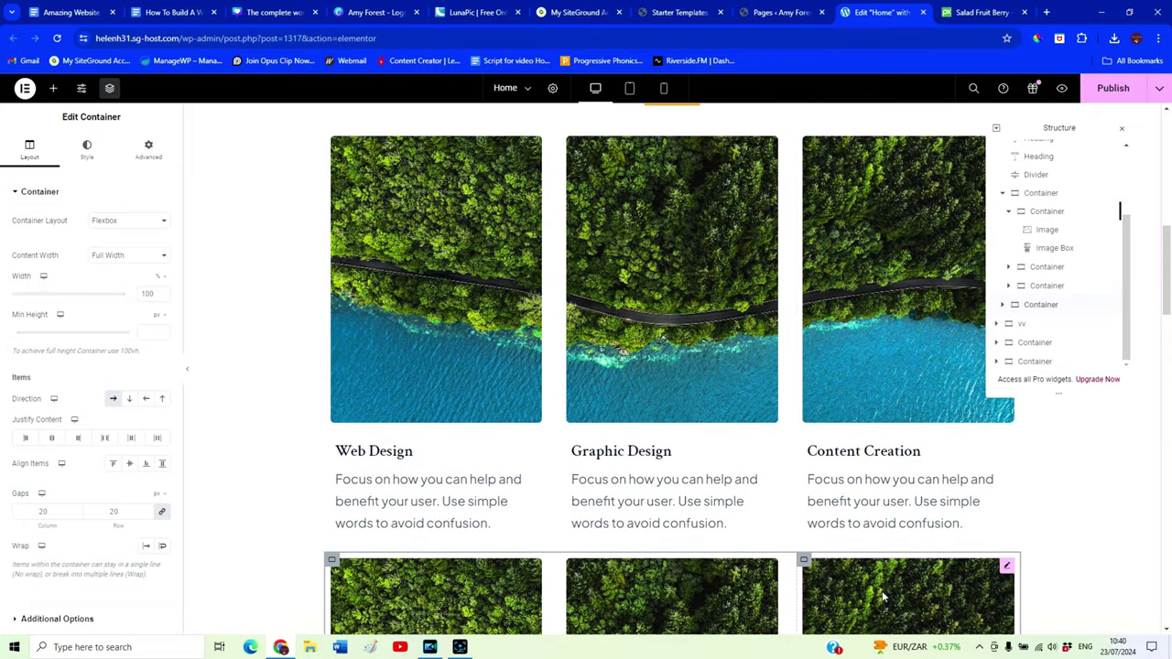
{"action": "scroll", "coordinate": [881, 593], "scroll_direction": "up", "scroll_amount": 3}
{"action": "left_click", "coordinate": [187, 370]}
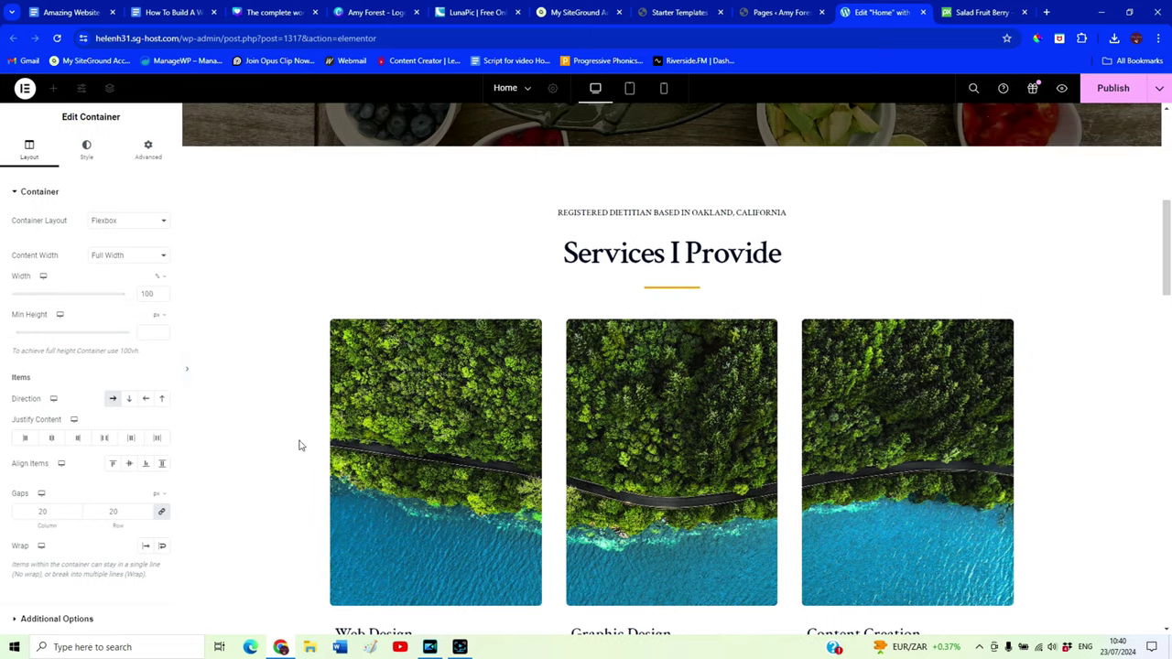
{"action": "scroll", "coordinate": [1034, 403], "scroll_direction": "down", "scroll_amount": 5}
{"action": "scroll", "coordinate": [1041, 406], "scroll_direction": "down", "scroll_amount": 1}
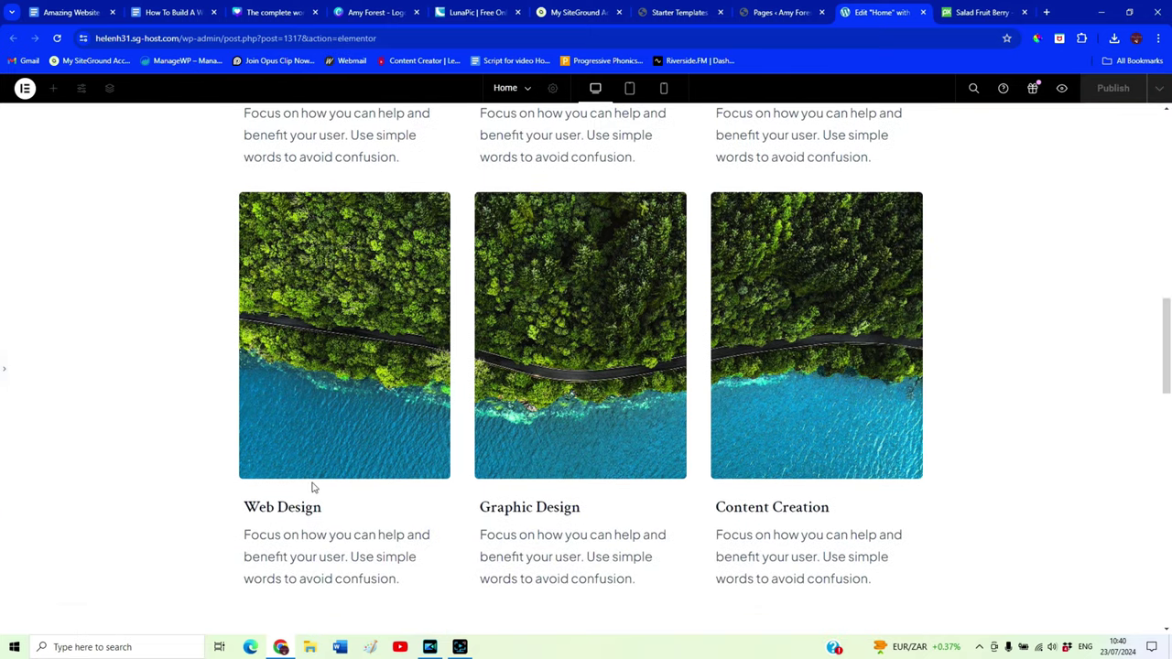
{"action": "scroll", "coordinate": [964, 461], "scroll_direction": "up", "scroll_amount": 5}
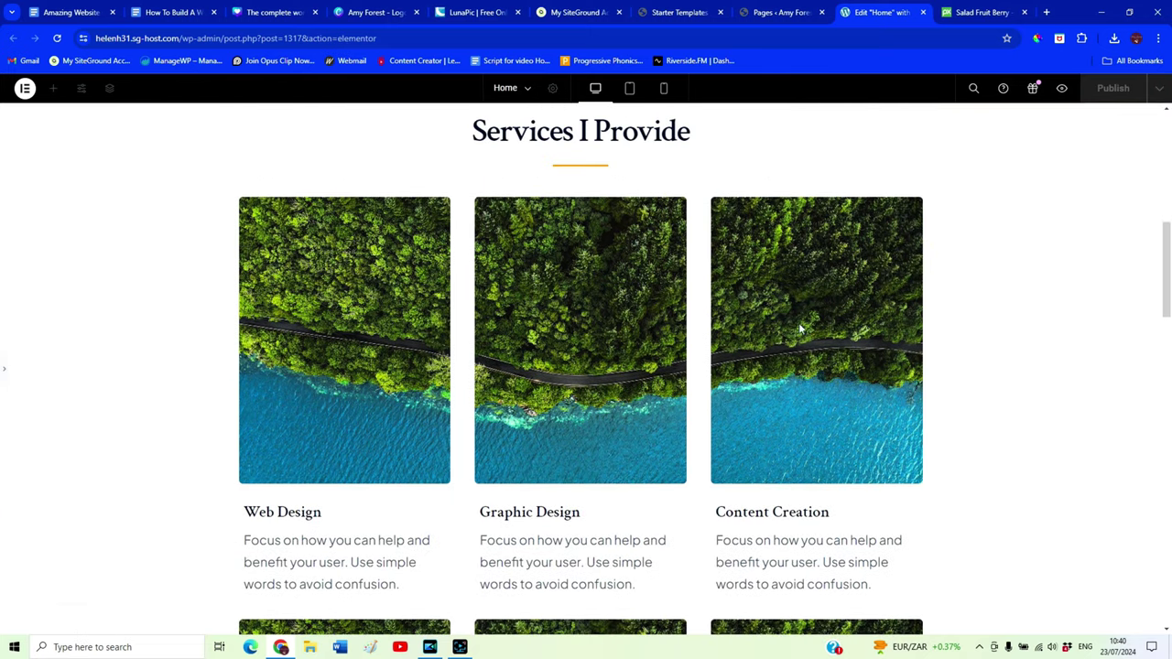
{"action": "left_click", "coordinate": [4, 373]}
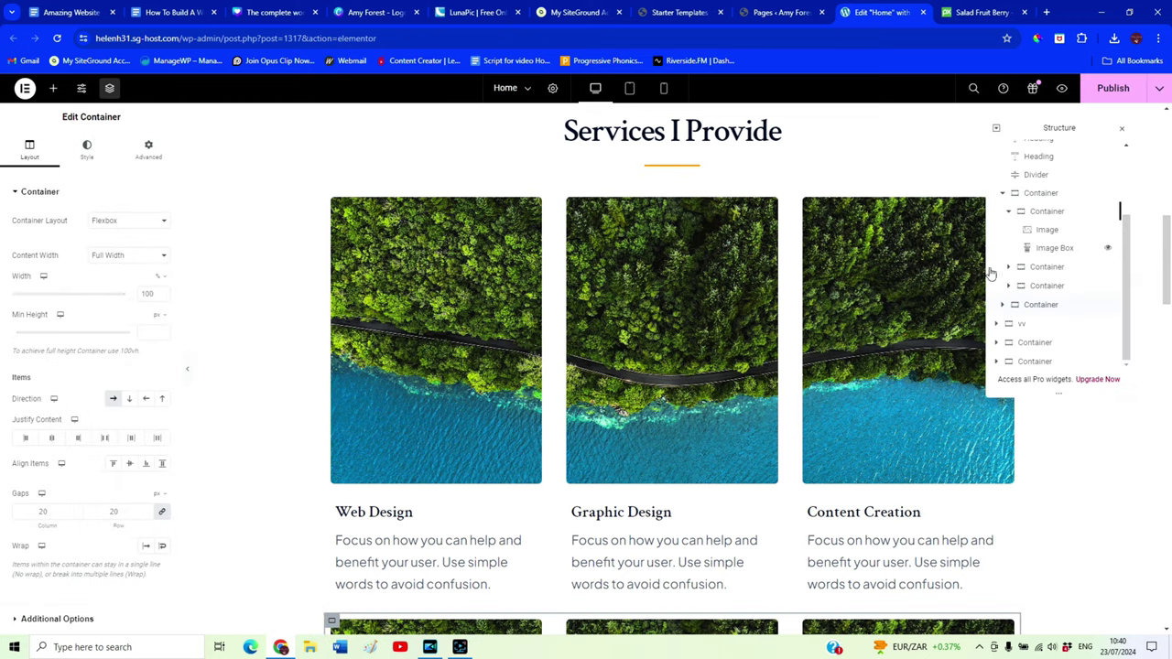
{"action": "scroll", "coordinate": [1002, 504], "scroll_direction": "down", "scroll_amount": 2}
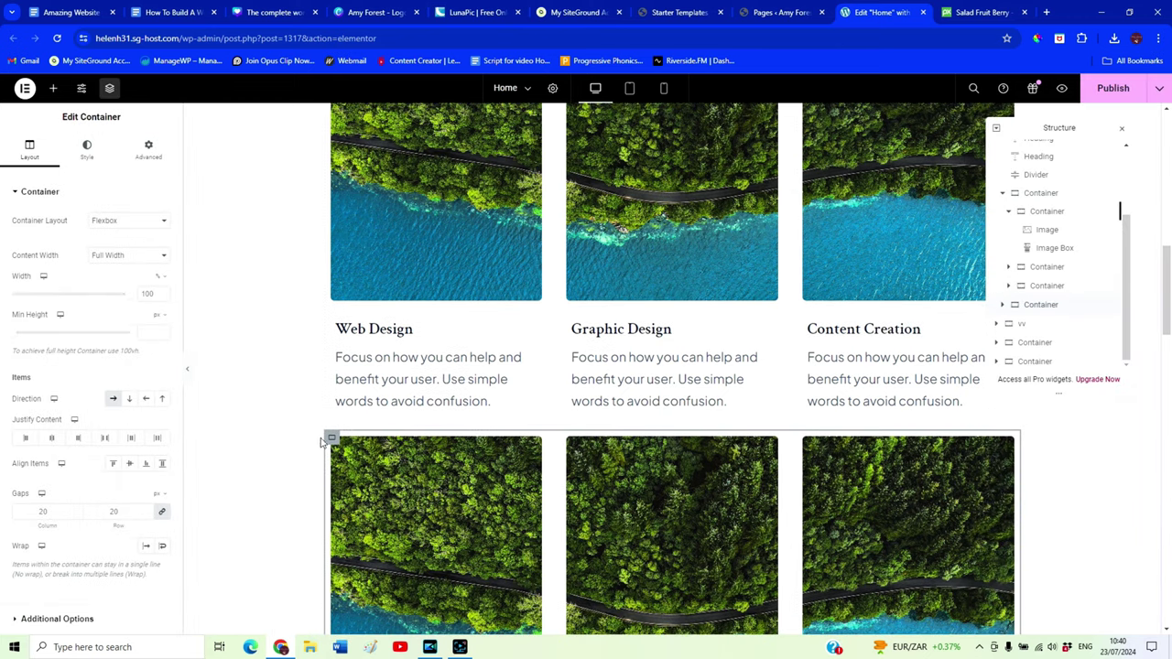
{"action": "right_click", "coordinate": [335, 439]}
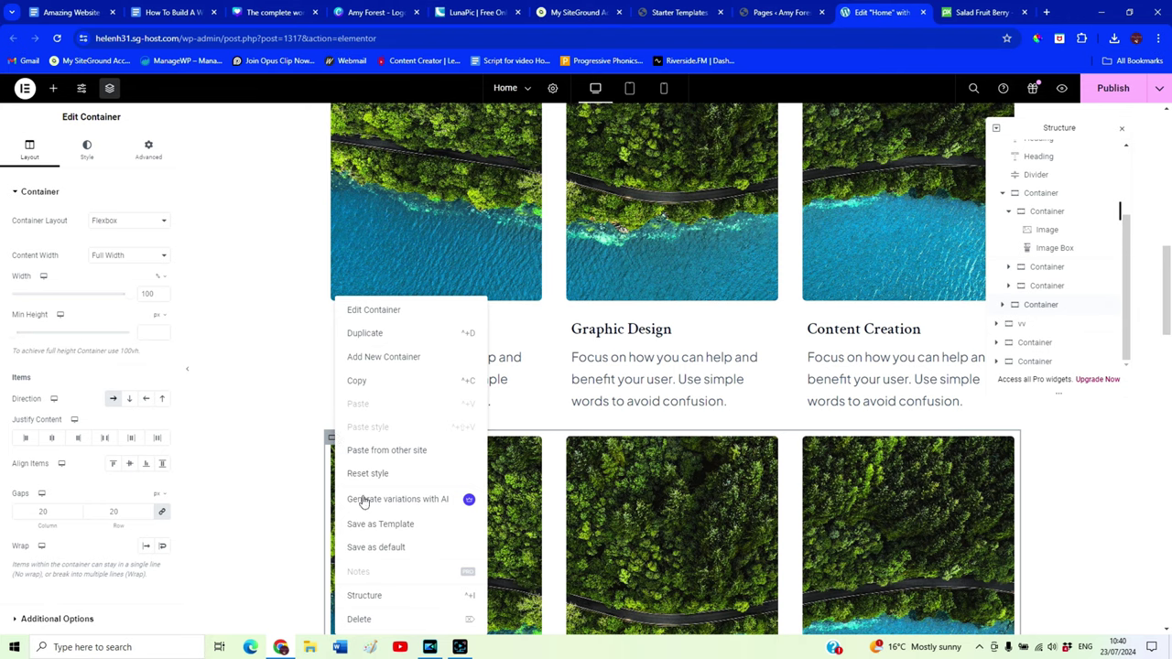
{"action": "left_click", "coordinate": [357, 620]}
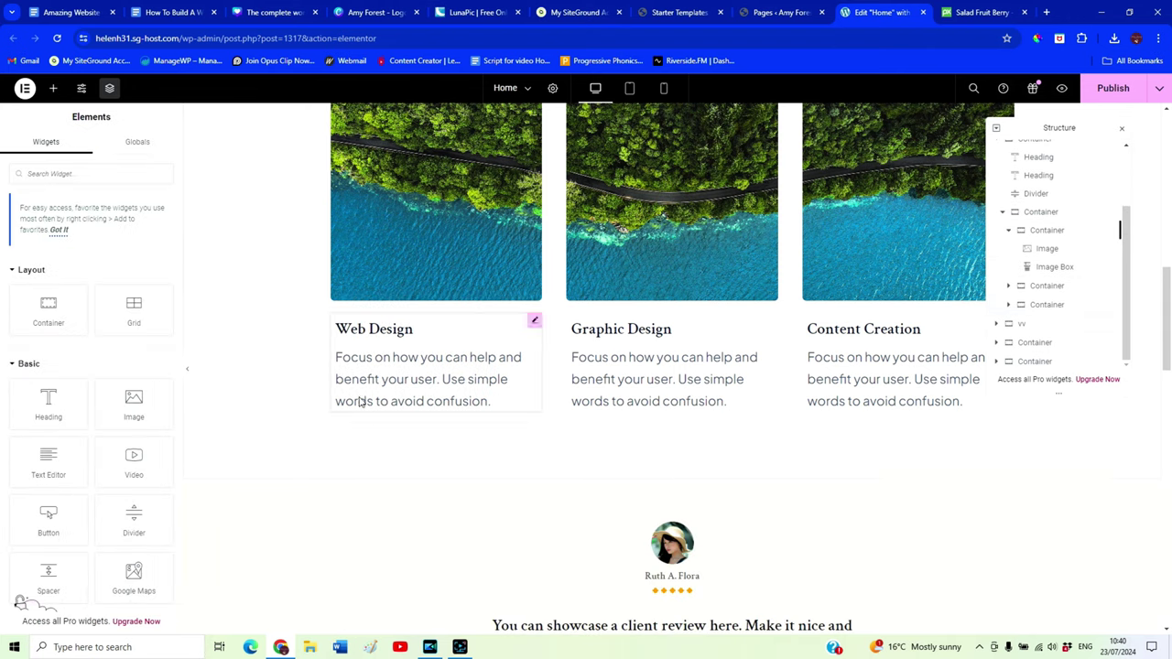
{"action": "scroll", "coordinate": [362, 401], "scroll_direction": "up", "scroll_amount": 2}
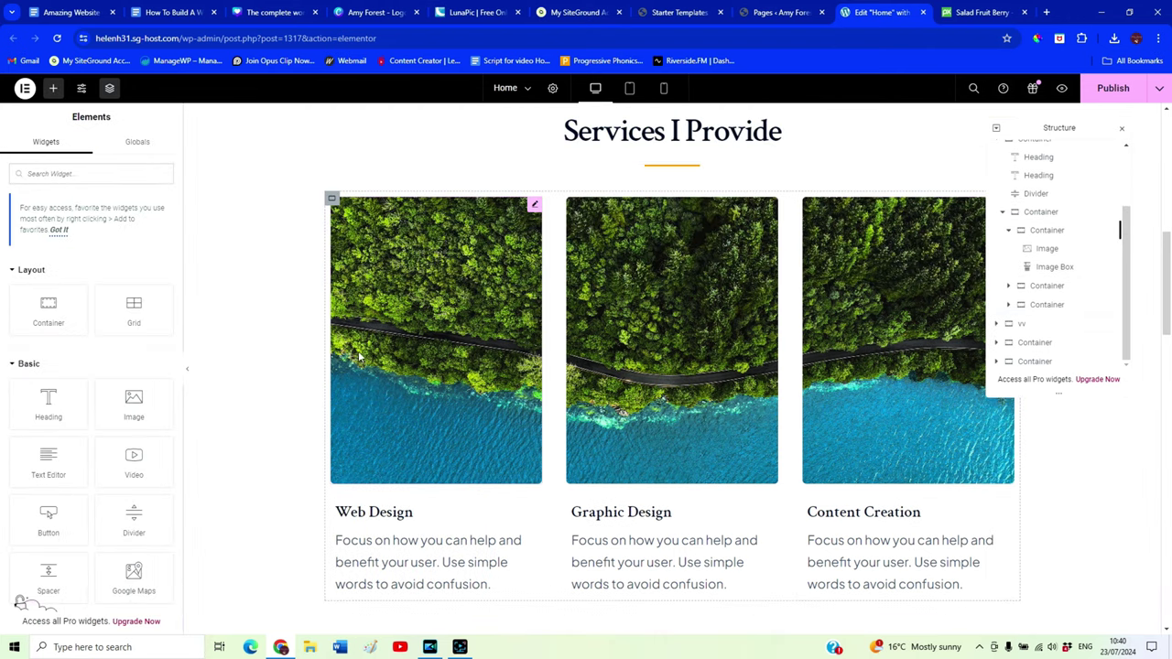
{"action": "scroll", "coordinate": [811, 422], "scroll_direction": "down", "scroll_amount": 1}
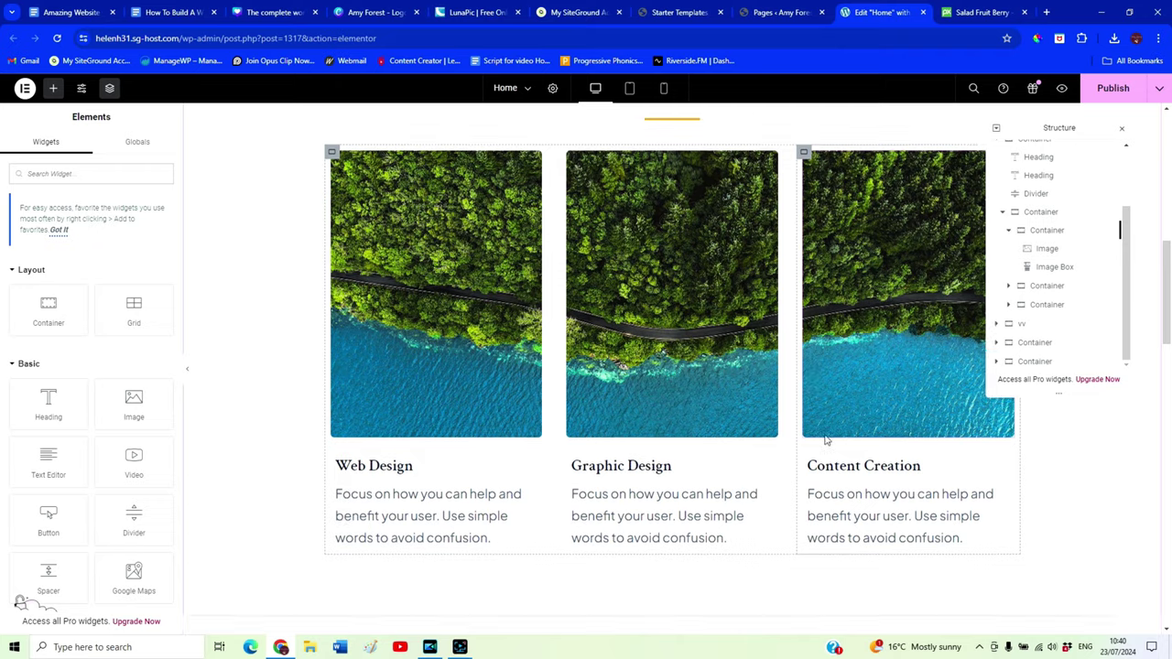
Retitle the first card '1-1 Consultations' with a tailored individual-consultations description
{"action": "left_click", "coordinate": [396, 448]}
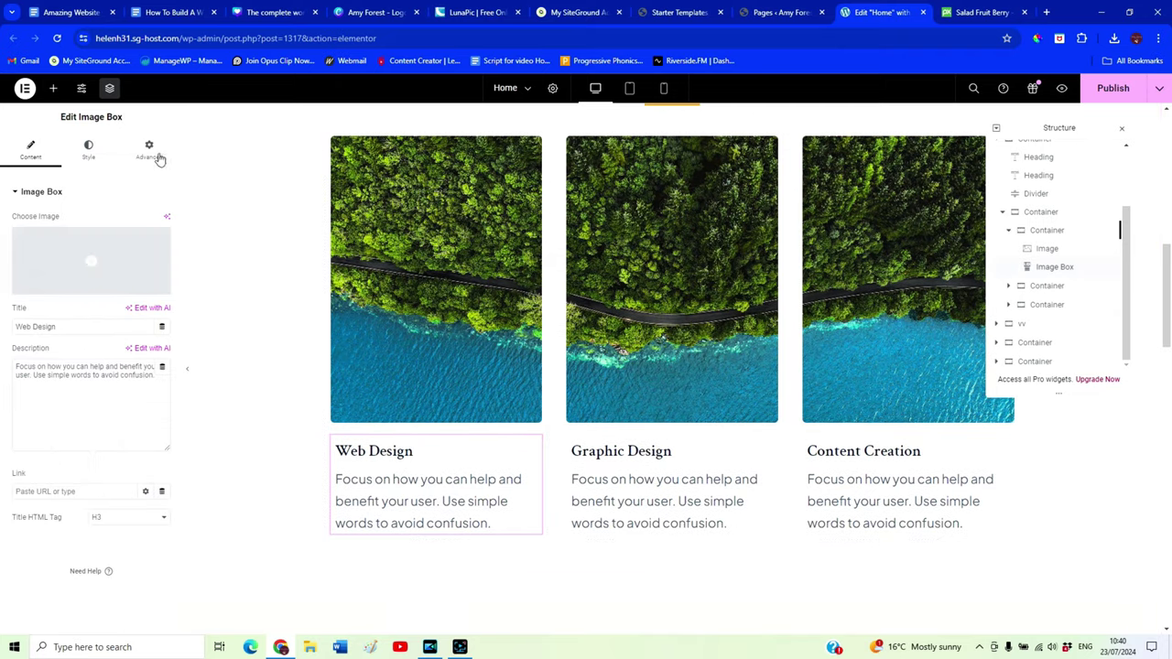
{"action": "triple_click", "coordinate": [87, 326]}
{"action": "type", "text": "1-1 Consultations"}
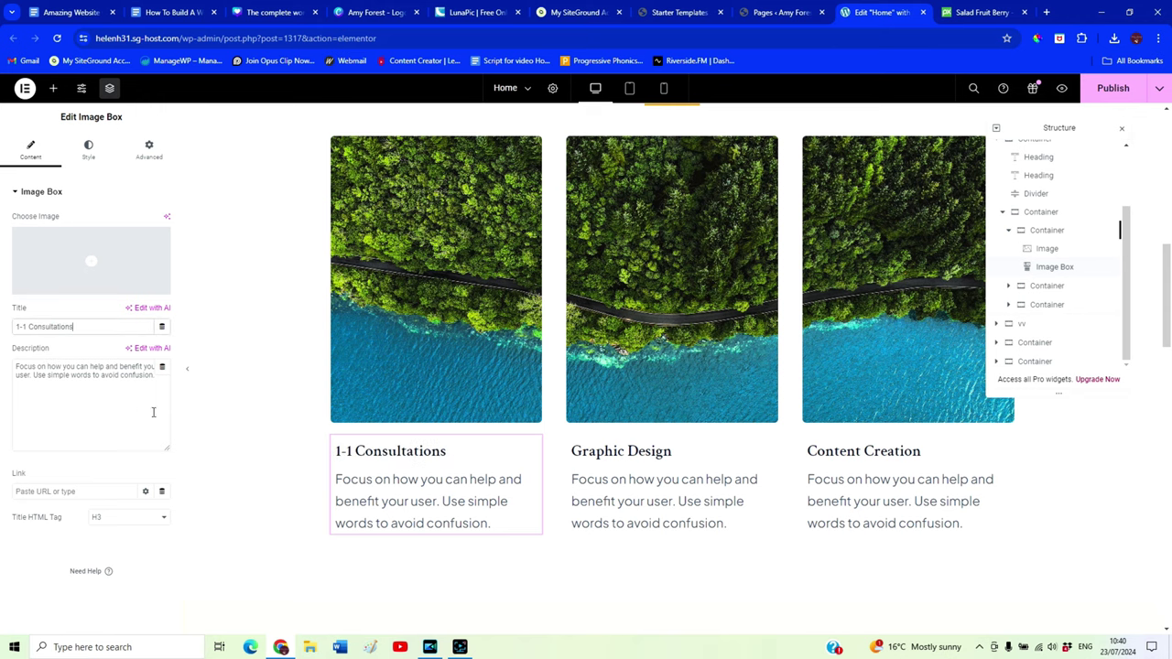
{"action": "left_click_drag", "start_coordinate": [156, 376], "coordinate": [13, 364]}
{"action": "type", "text": "Through tailored"}
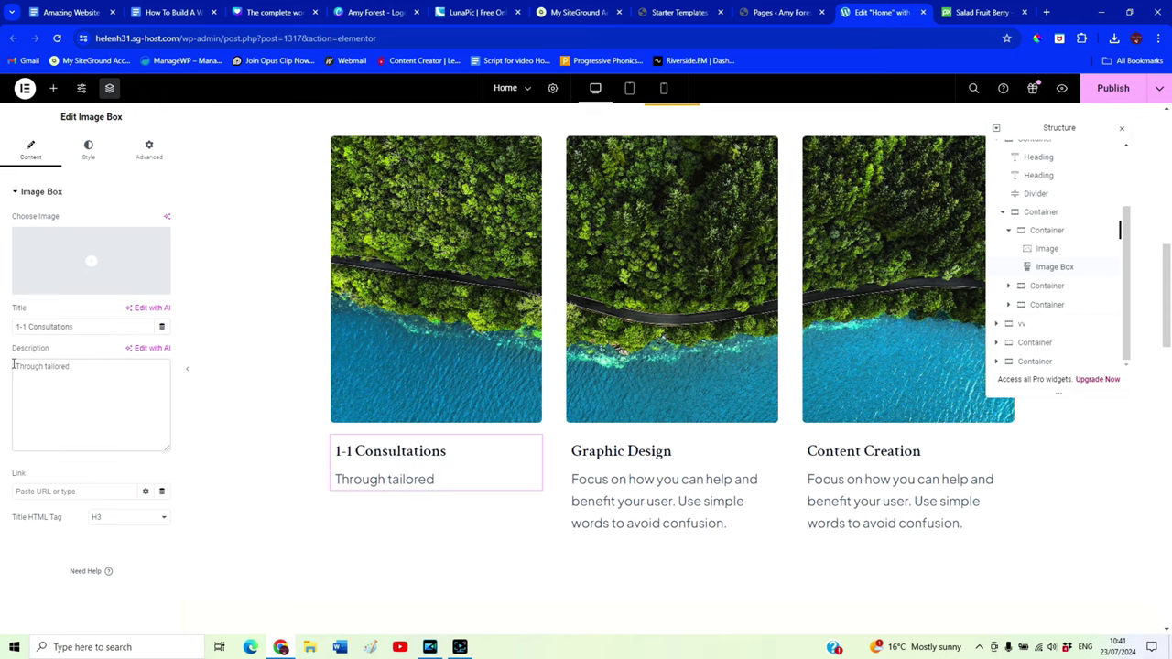
{"action": "type", "text": ", individual consultations I"}
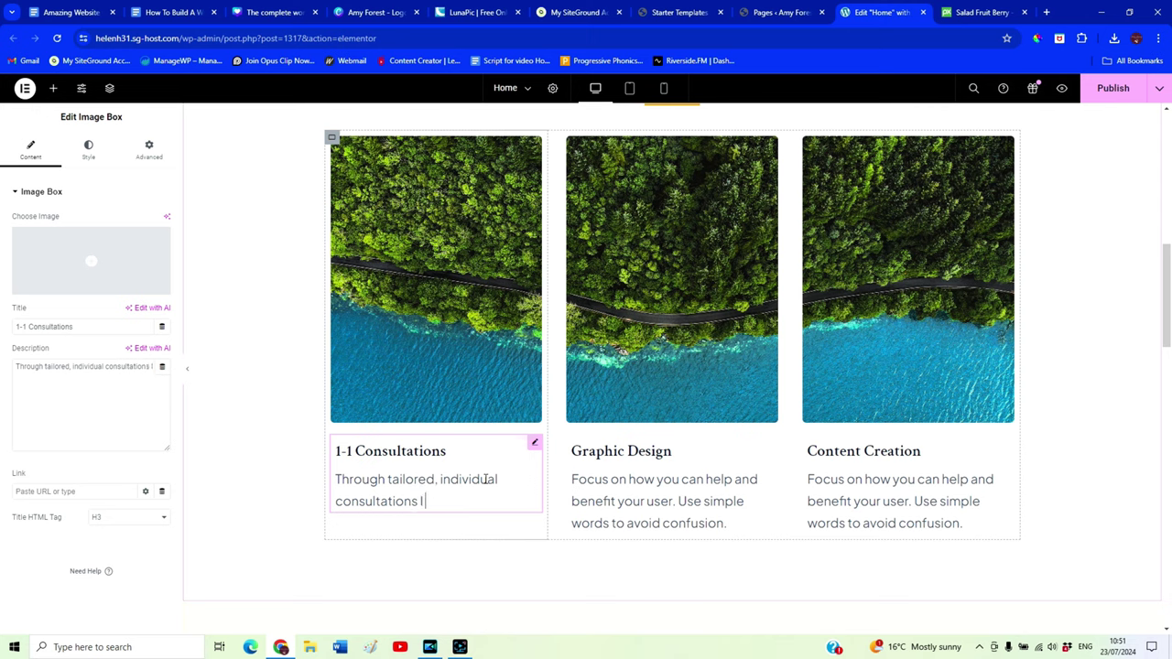
{"action": "type", "text": " can help you come up with a plan to reach your health goals."}
Retitle the second card 'Tasty Recipes' with a professionally designed recipe-ideas description
{"action": "left_click", "coordinate": [671, 485]}
{"action": "triple_click", "coordinate": [87, 326]}
{"action": "type", "text": "Tasty Recipes"}
{"action": "left_click_drag", "start_coordinate": [161, 393], "coordinate": [13, 364]}
{"action": "type", "text": "My professionally designed recipe ideas are ideal to help you"}
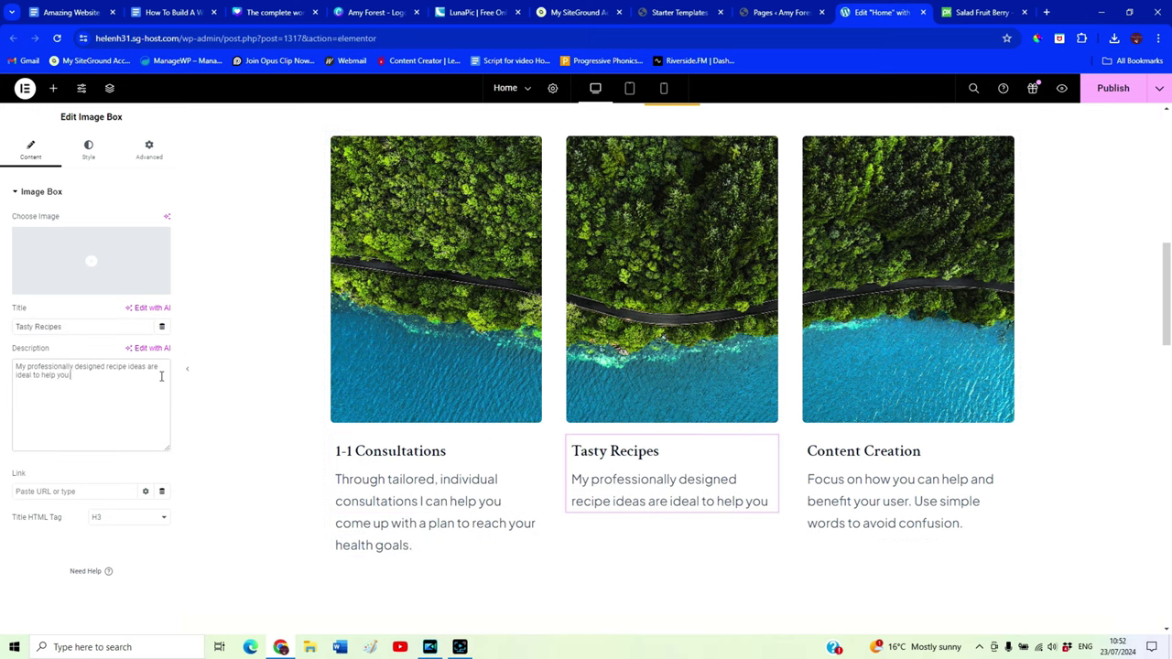
{"action": "type", "text": " create delicious meals for you and your family."}
Retitle the third card 'Community Support', described as 'Join our community to receive and provide support to others.'
{"action": "left_click", "coordinate": [906, 485]}
{"action": "triple_click", "coordinate": [87, 326]}
{"action": "type", "text": "Community Support"}
{"action": "left_click_drag", "start_coordinate": [165, 394], "coordinate": [13, 365]}
{"action": "type", "text": "Join our "}
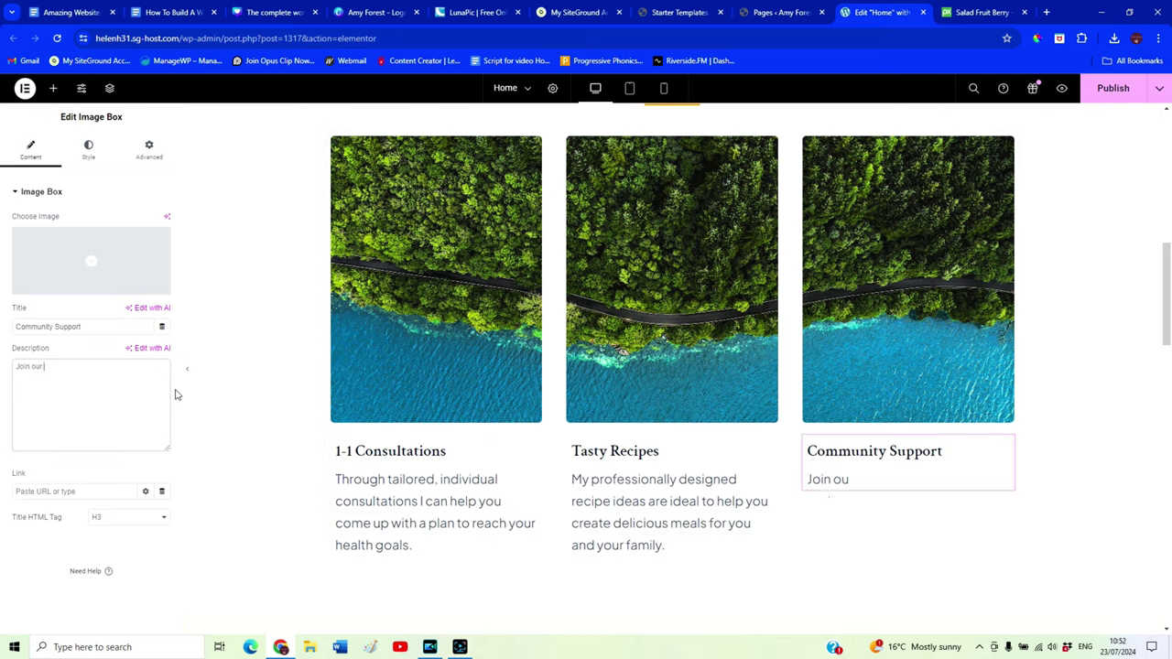
{"action": "type", "text": "community to receive and provide support to others."}
{"action": "scroll", "coordinate": [533, 206], "scroll_direction": "up", "scroll_amount": 1}
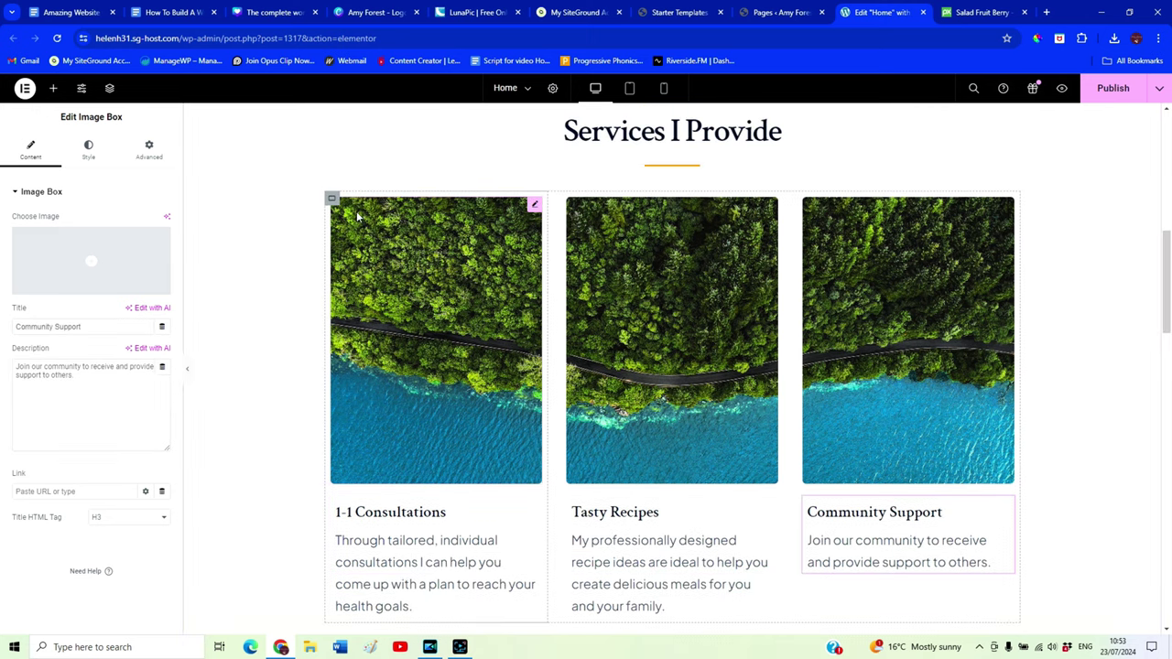
Pick the blonde dietitian's portrait from the Media Library for the first card's image
{"action": "left_click", "coordinate": [533, 205]}
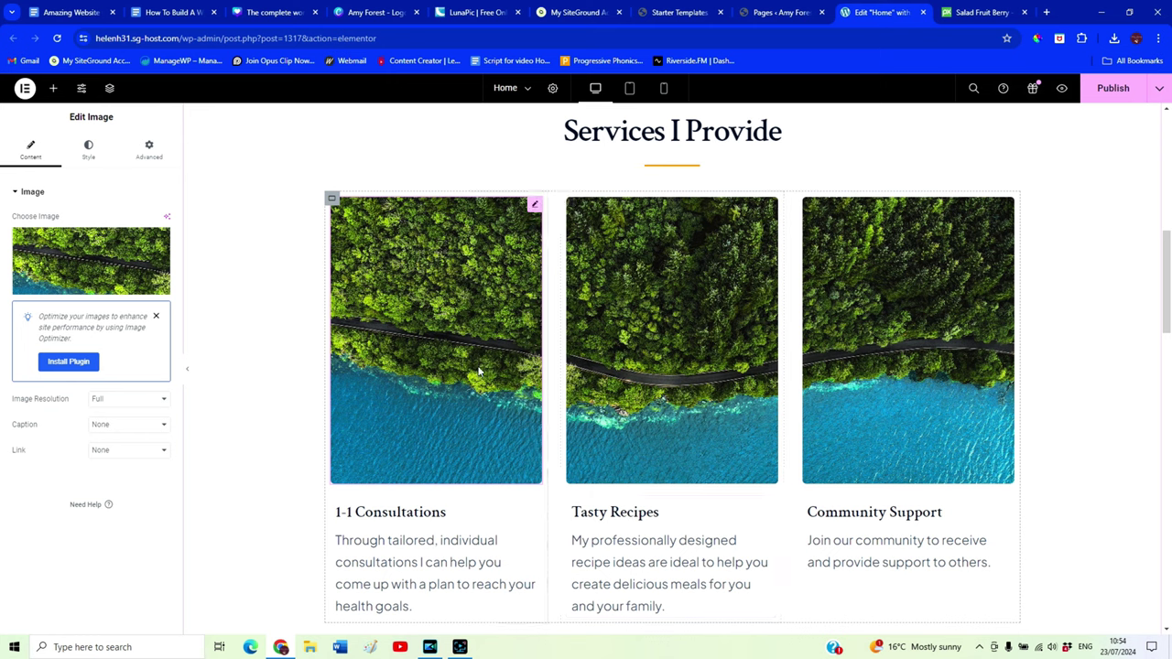
{"action": "mouse_move", "coordinate": [61, 265]}
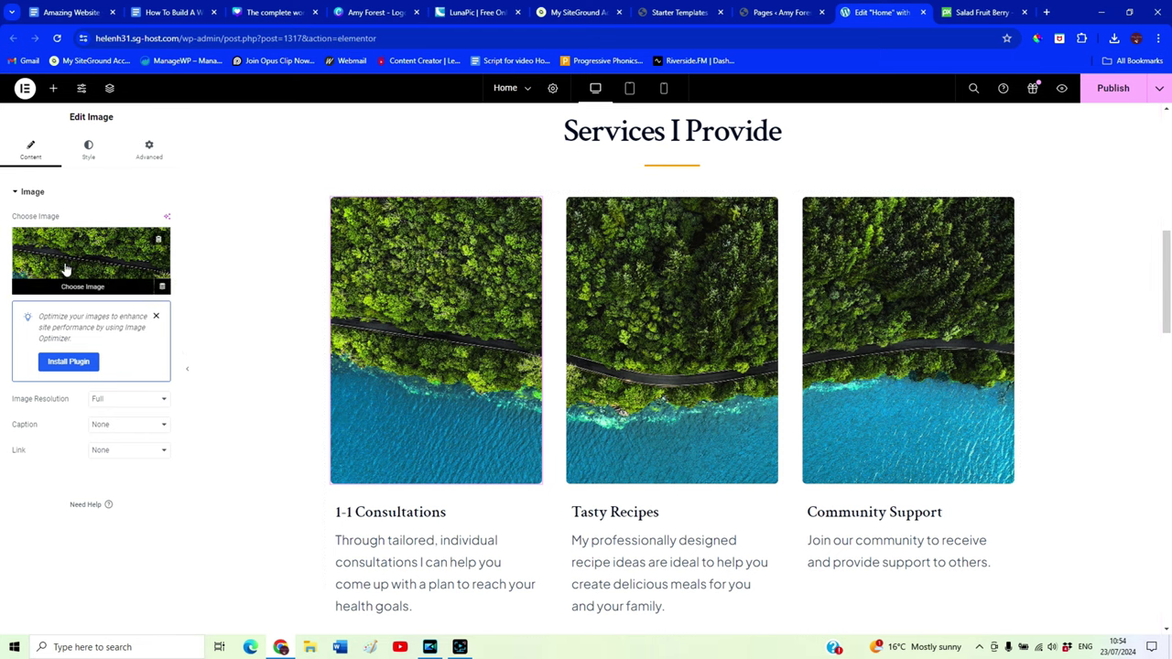
{"action": "left_click", "coordinate": [94, 263]}
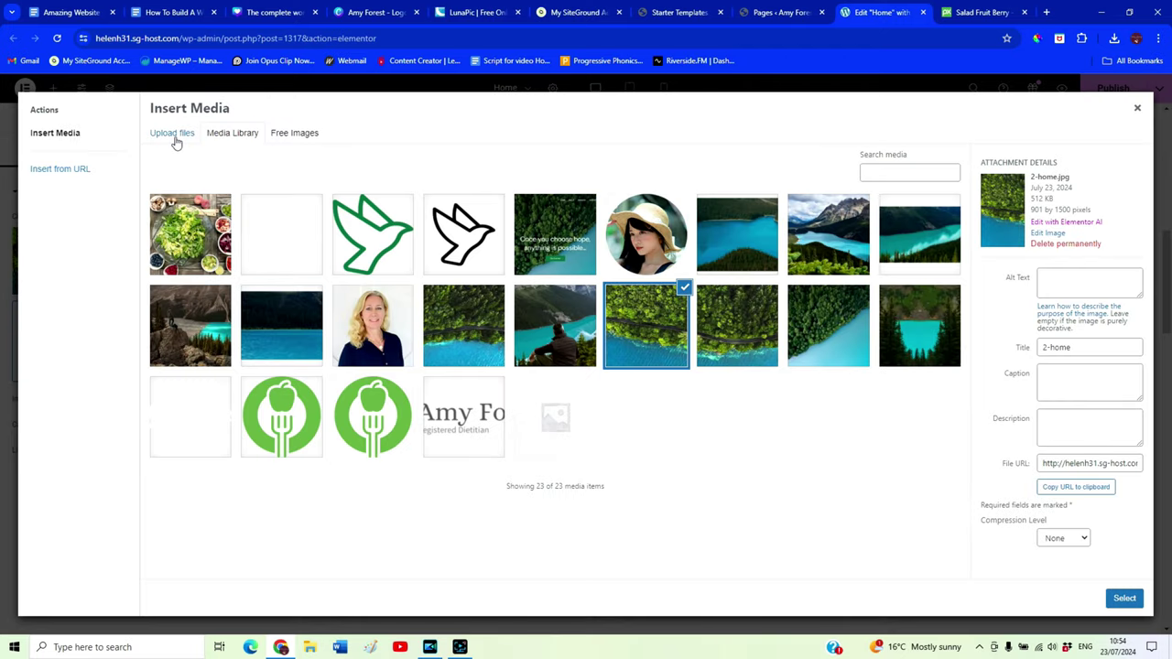
{"action": "left_click", "coordinate": [352, 343]}
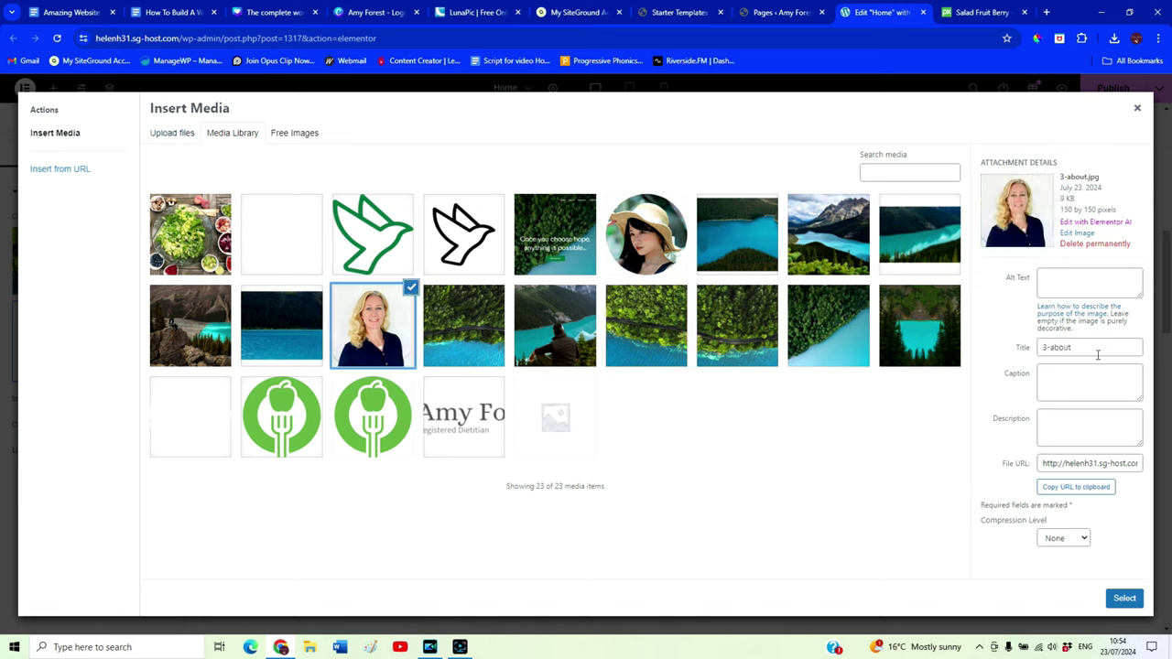
Set the portrait's title and alt text to the dietitian's name and insert it
{"action": "left_click_drag", "start_coordinate": [1098, 355], "coordinate": [1004, 346]}
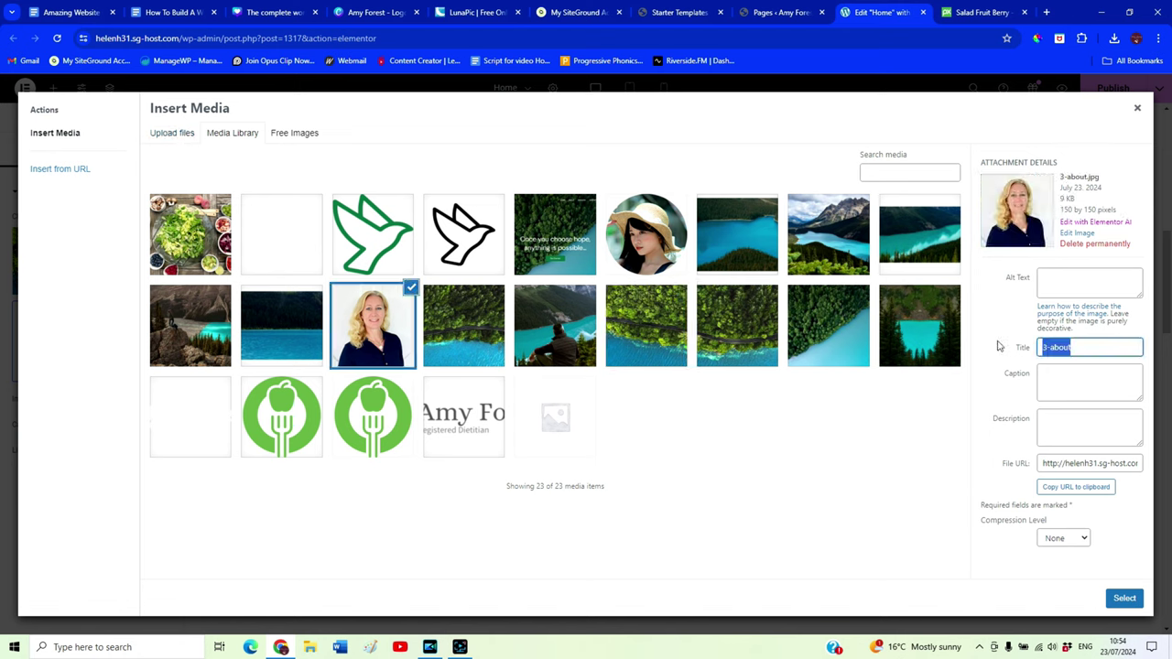
{"action": "key", "text": "ctrl+a"}
{"action": "left_click", "coordinate": [1058, 277]}
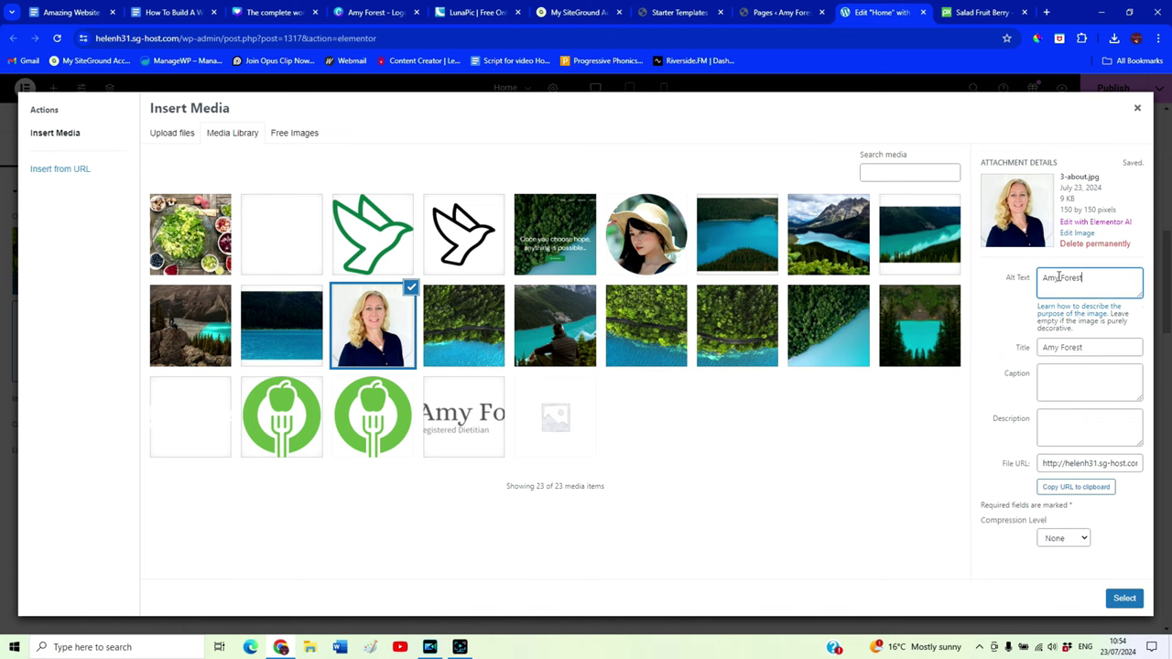
{"action": "left_click", "coordinate": [1123, 600]}
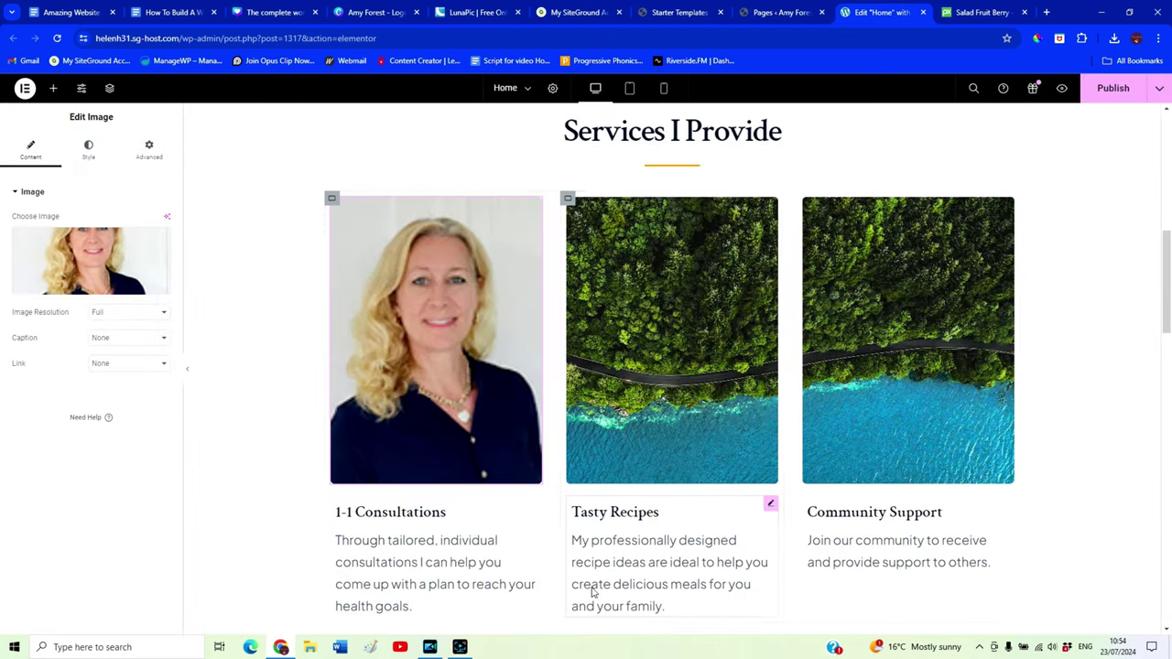
Check the new portrait in a wider preview, then reopen the image's media library
{"action": "scroll", "coordinate": [281, 510], "scroll_direction": "down", "scroll_amount": 1}
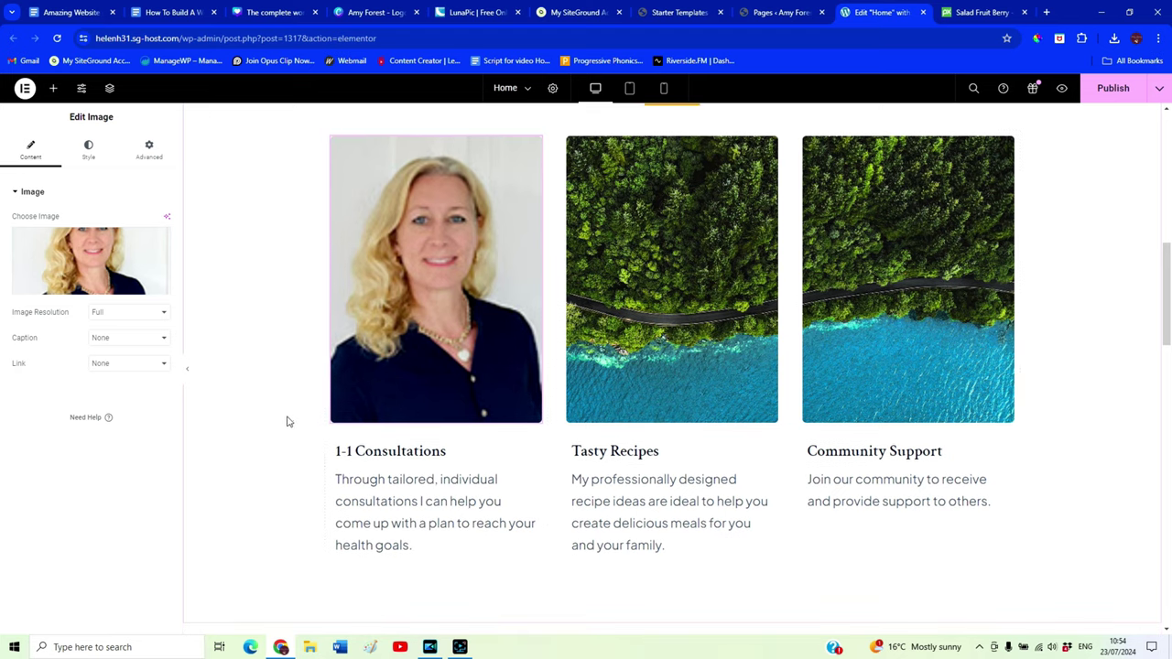
{"action": "scroll", "coordinate": [285, 421], "scroll_direction": "up", "scroll_amount": 1}
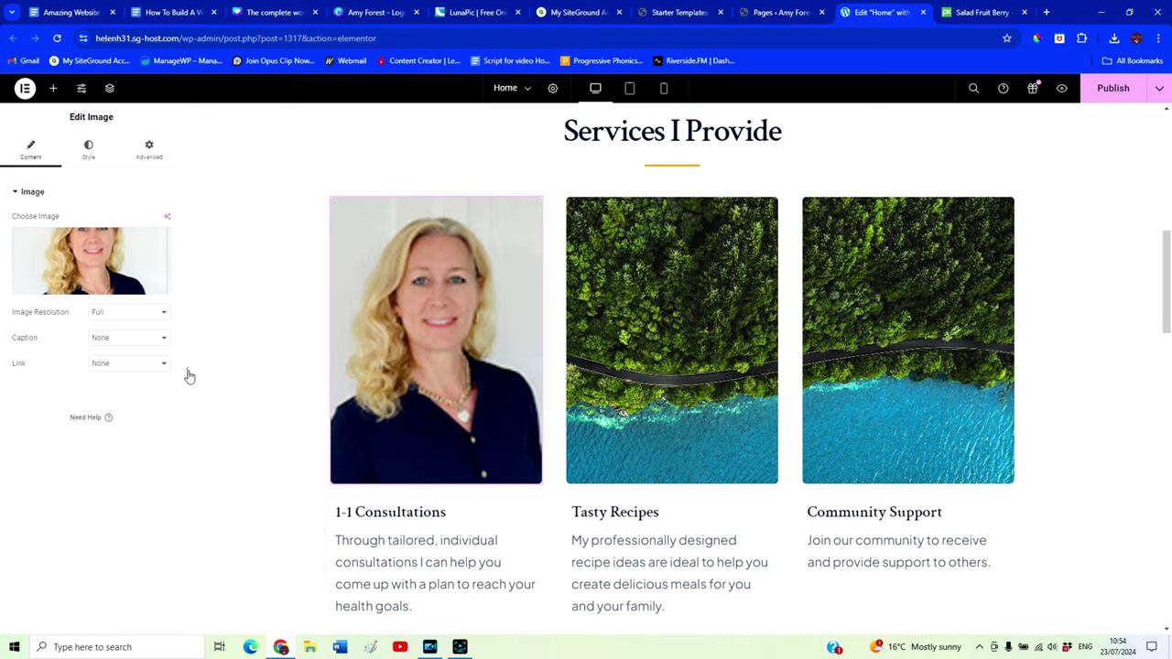
{"action": "left_click", "coordinate": [188, 372]}
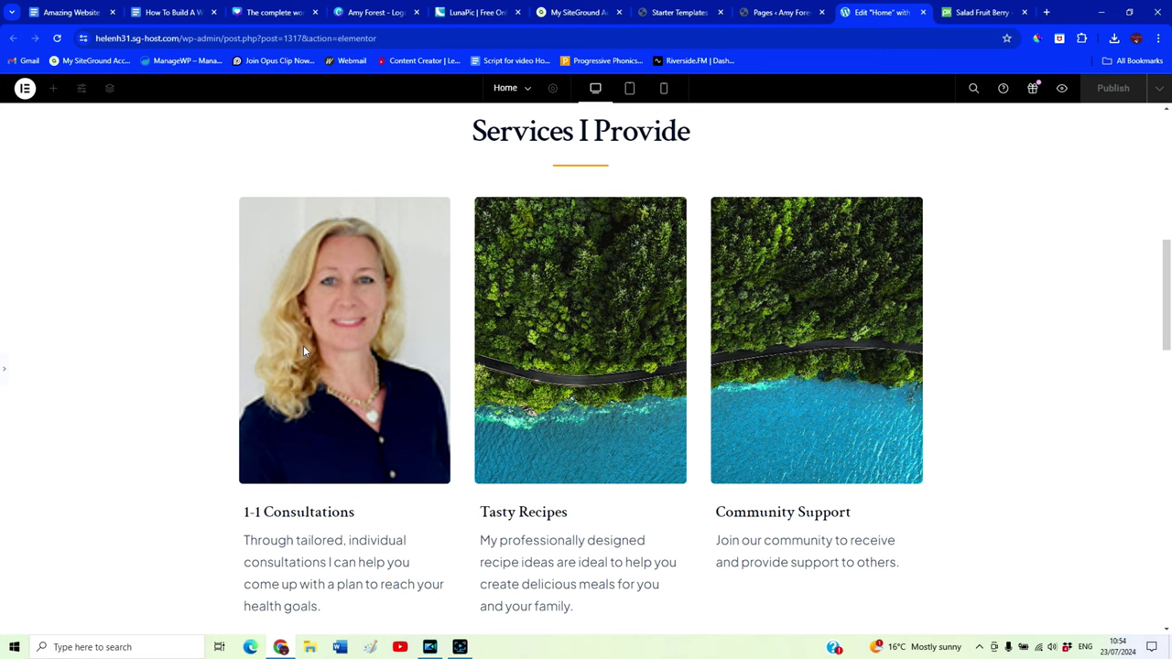
{"action": "left_click", "coordinate": [7, 367]}
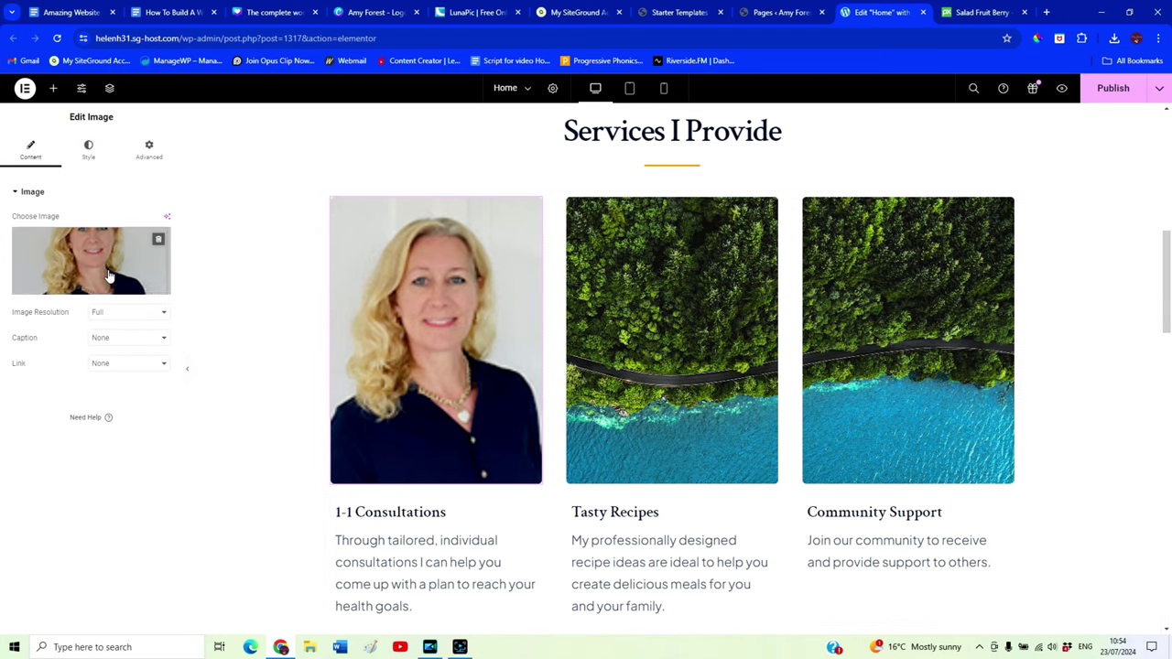
{"action": "left_click", "coordinate": [98, 263]}
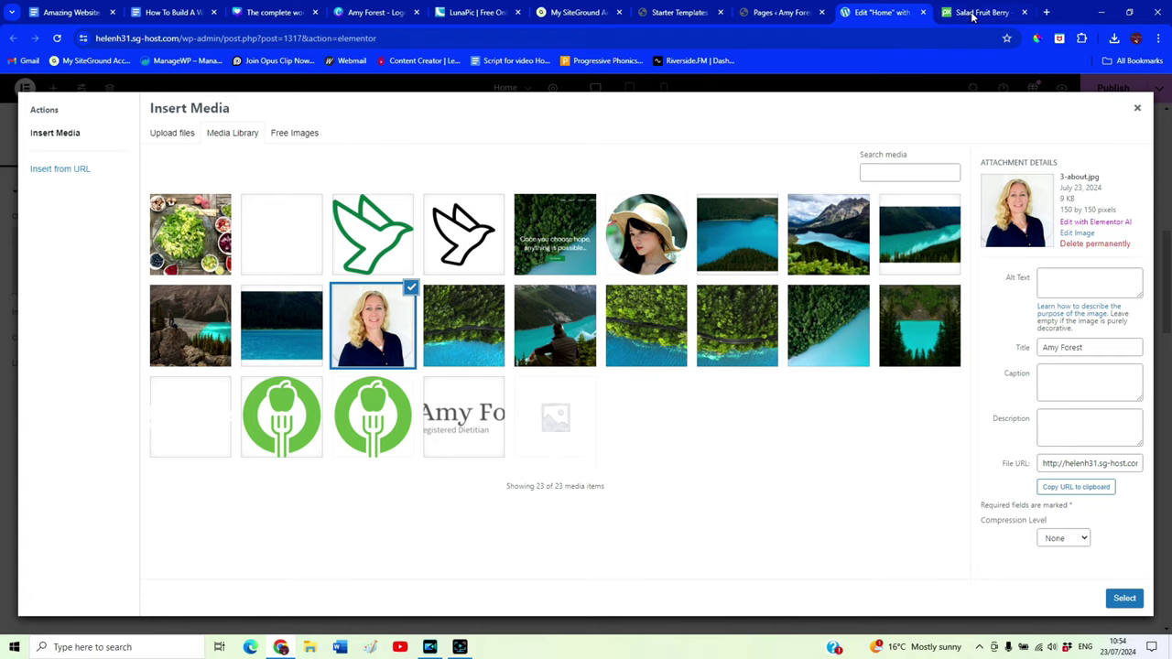
On Pixabay's salad photo page, dismiss the thank-you popup and start a new search
{"action": "left_click", "coordinate": [975, 12]}
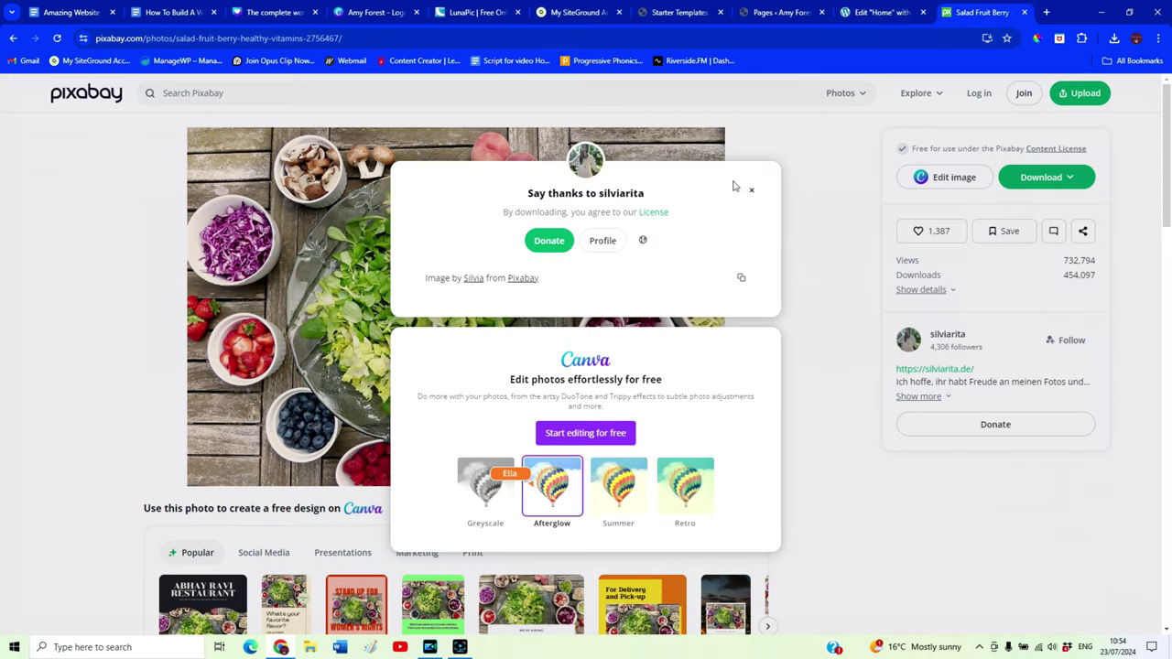
{"action": "left_click", "coordinate": [751, 195]}
{"action": "left_click", "coordinate": [291, 93]}
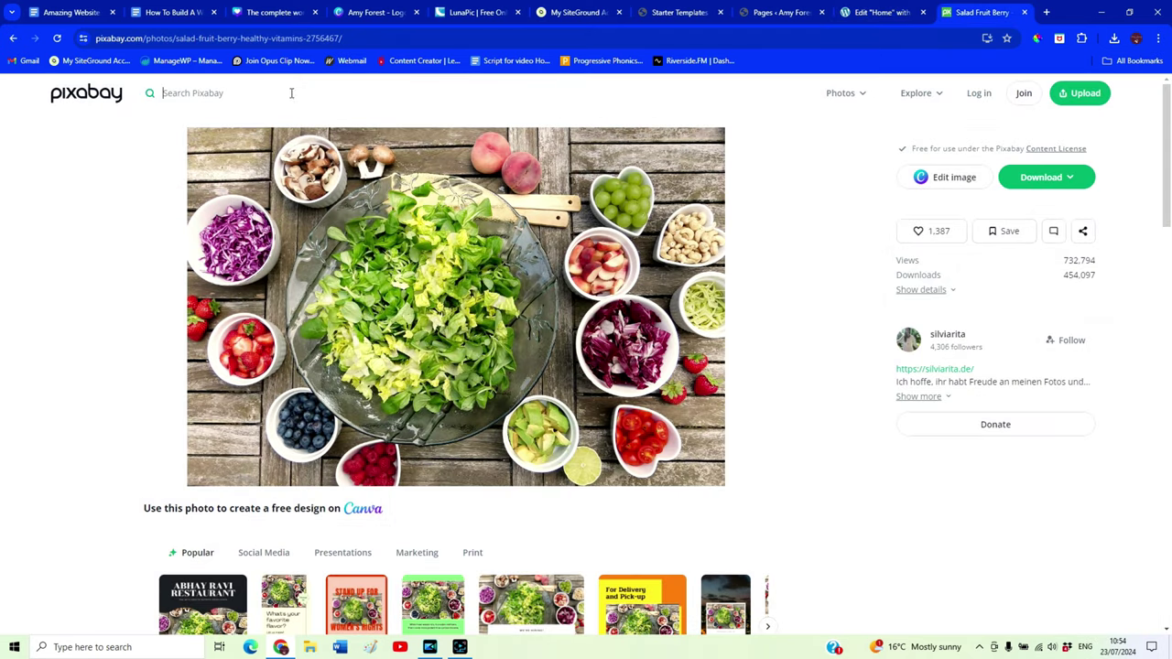
{"action": "type", "text": "te"}
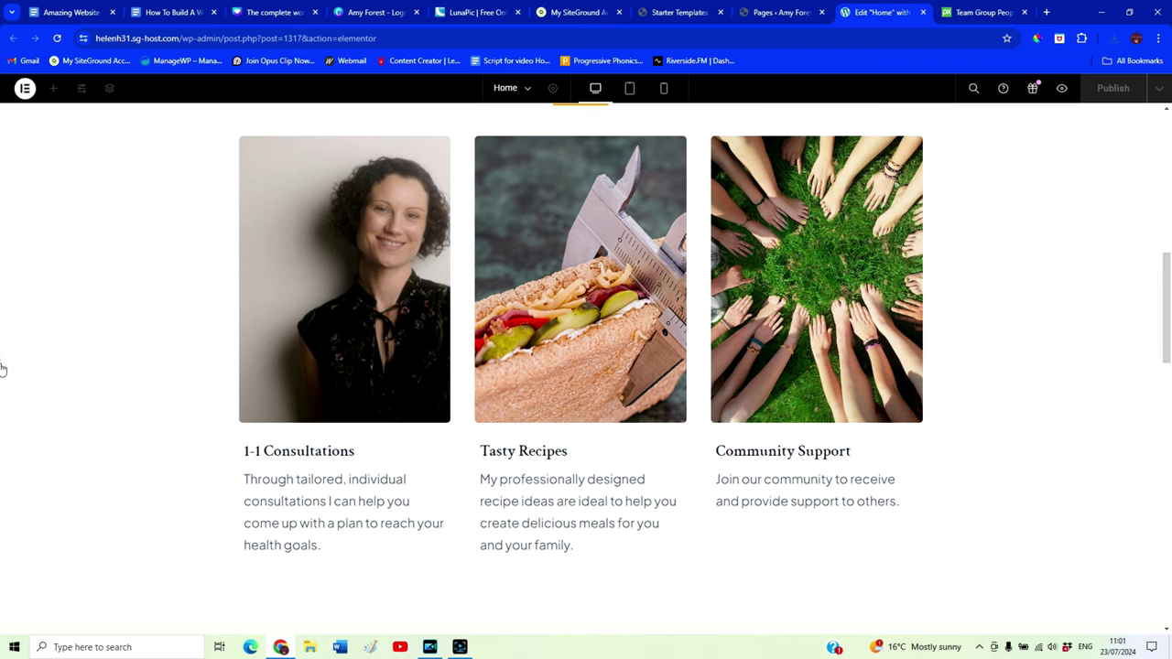
Review the three new Services card photos, then select the hero's Book Discovery Call button
{"action": "left_click", "coordinate": [3, 369]}
{"action": "scroll", "coordinate": [1014, 515], "scroll_direction": "up", "scroll_amount": 2}
{"action": "scroll", "coordinate": [1065, 518], "scroll_direction": "down", "scroll_amount": 1}
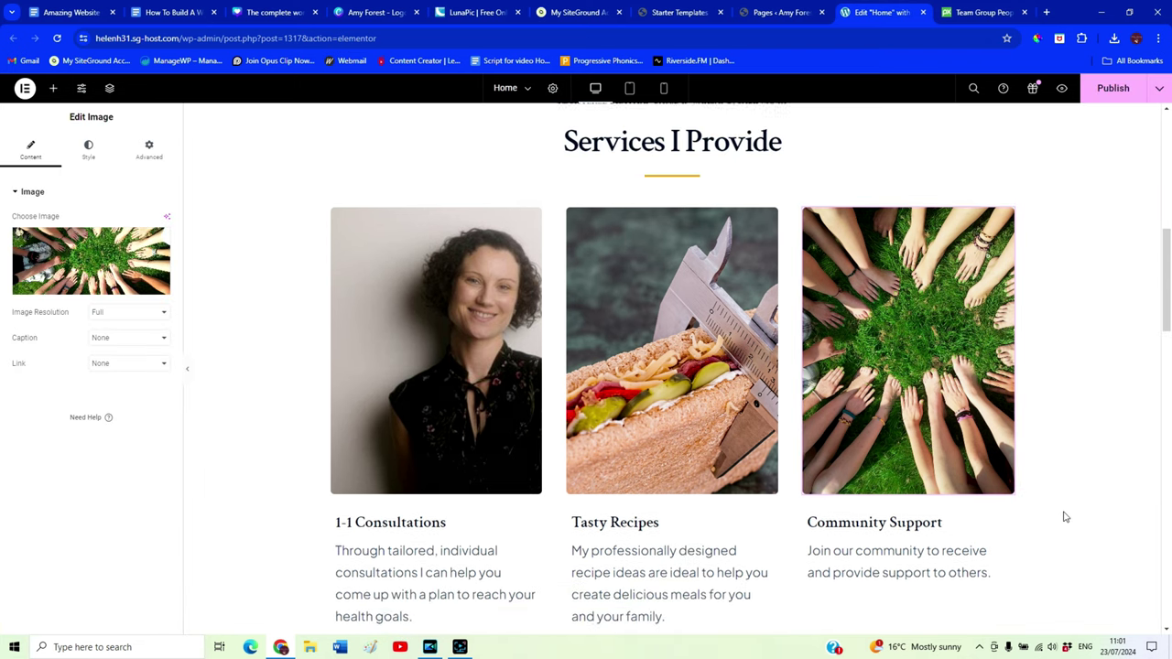
{"action": "scroll", "coordinate": [1065, 517], "scroll_direction": "down", "scroll_amount": 1}
{"action": "scroll", "coordinate": [1065, 517], "scroll_direction": "up", "scroll_amount": 1}
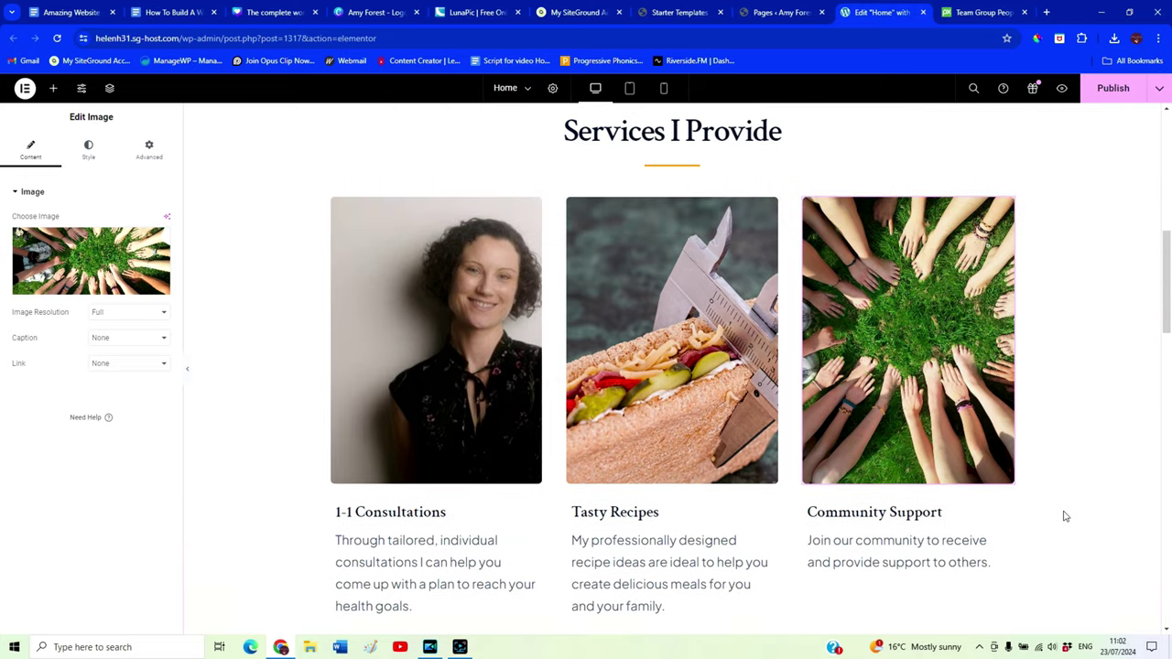
{"action": "scroll", "coordinate": [1064, 517], "scroll_direction": "down", "scroll_amount": 1}
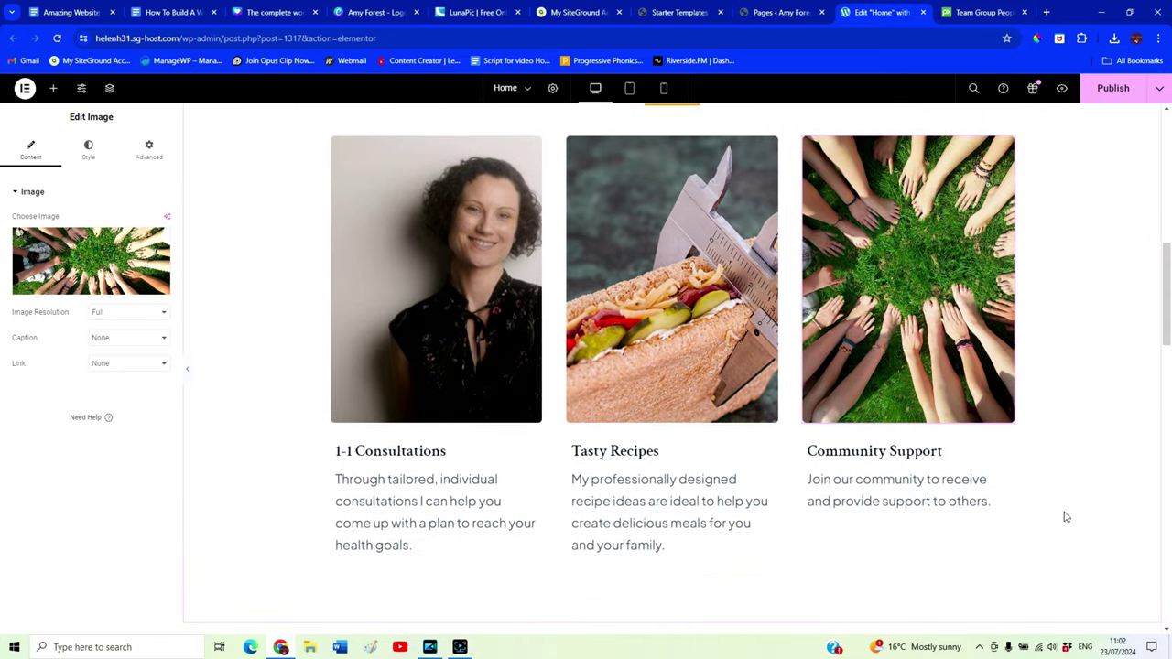
{"action": "scroll", "coordinate": [832, 541], "scroll_direction": "up", "scroll_amount": 3}
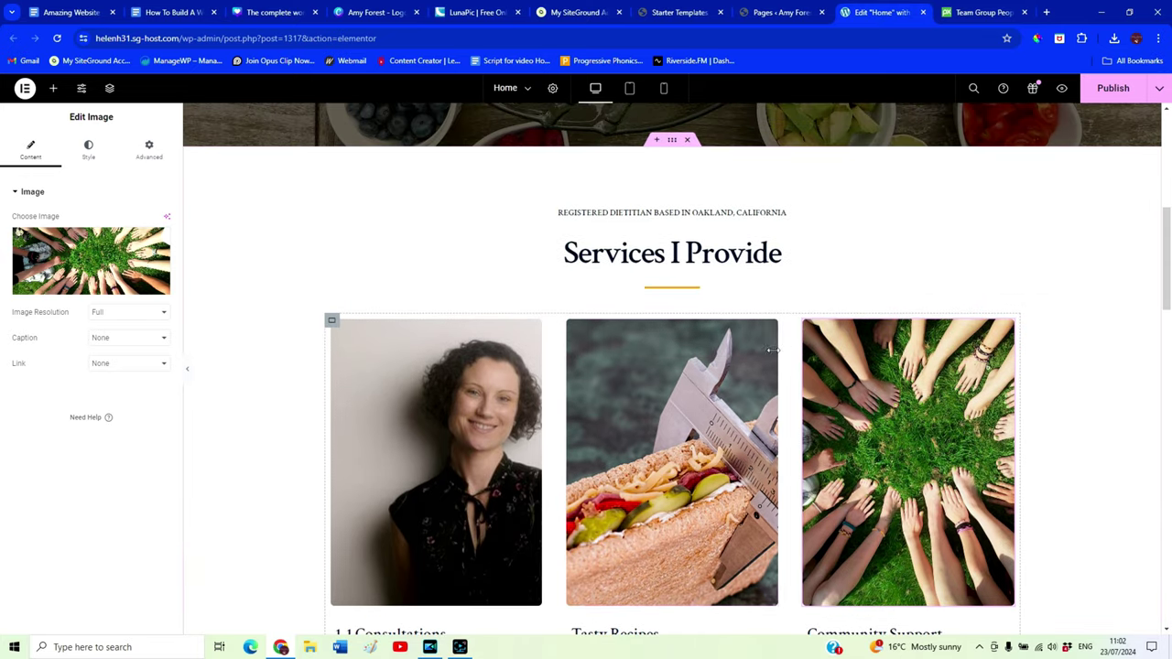
{"action": "scroll", "coordinate": [817, 483], "scroll_direction": "down", "scroll_amount": 3}
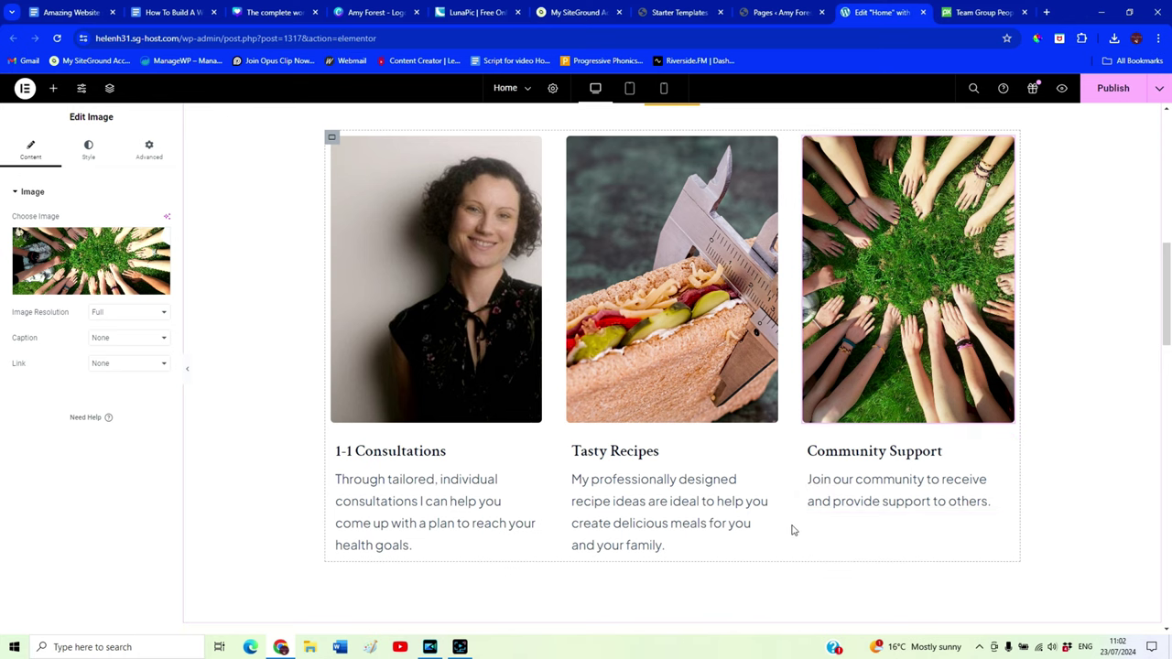
{"action": "scroll", "coordinate": [794, 531], "scroll_direction": "up", "scroll_amount": 10}
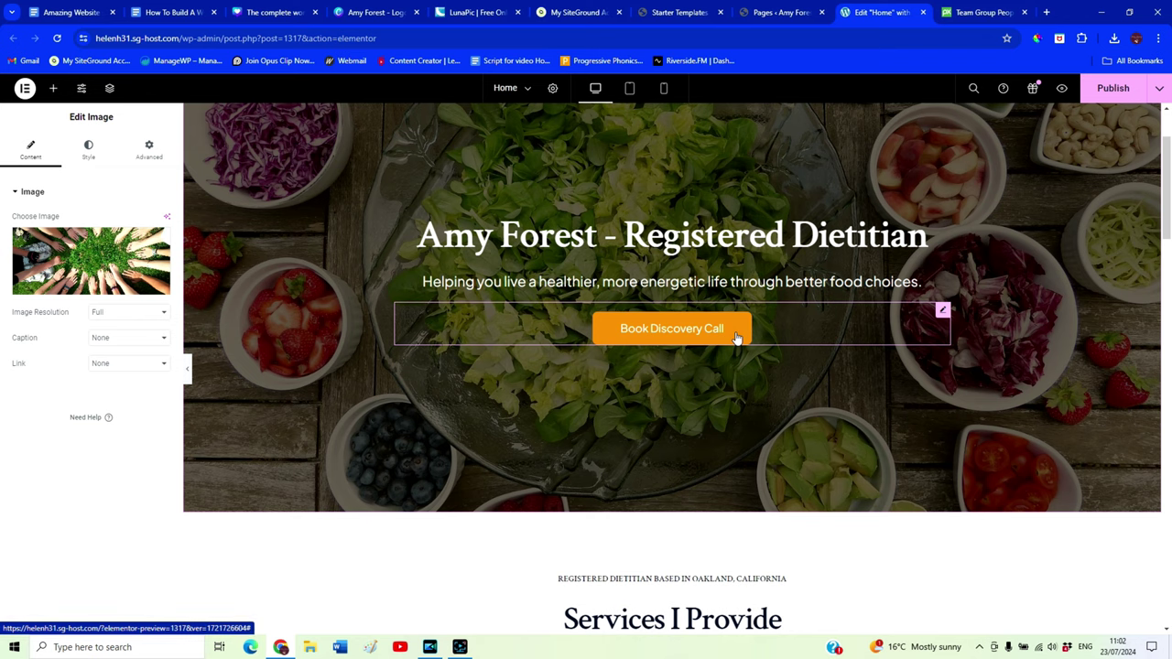
{"action": "left_click", "coordinate": [735, 337]}
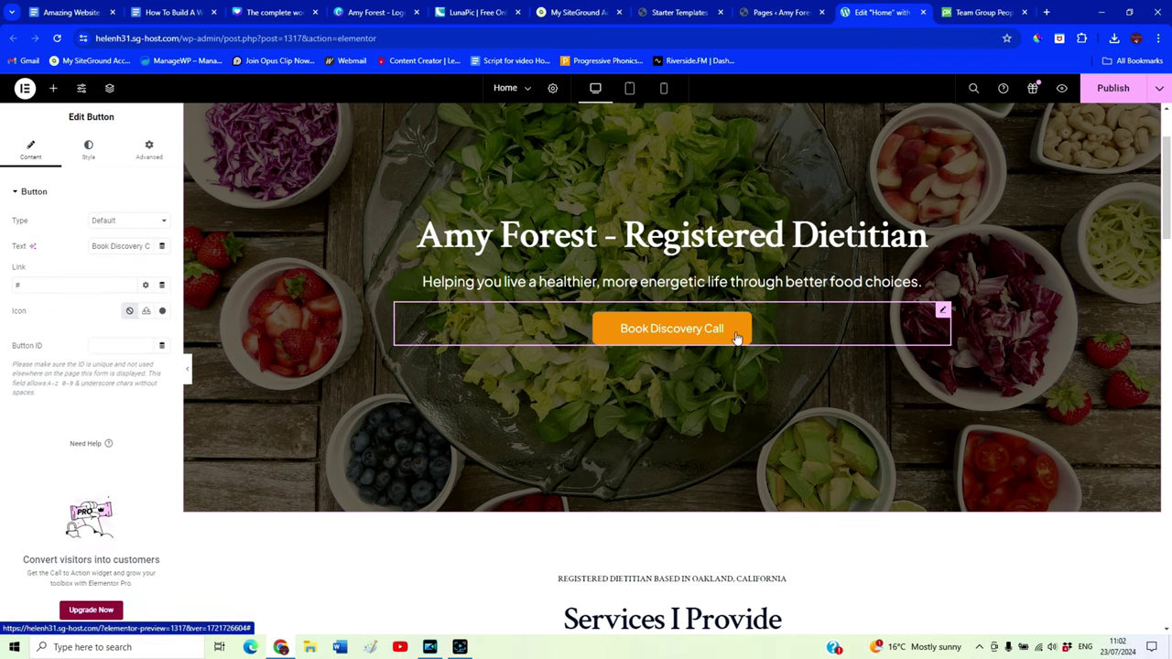
Duplicate the Book Discovery Call button under the 1-1 Consultations card and align it left
{"action": "right_click", "coordinate": [946, 317]}
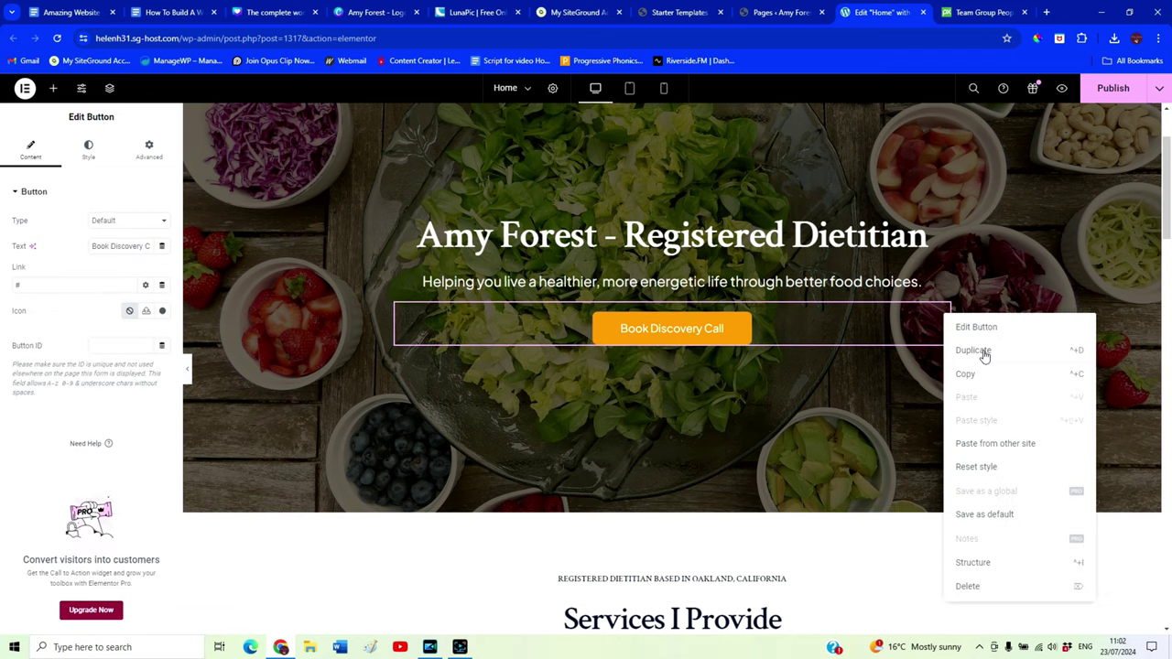
{"action": "left_click", "coordinate": [977, 350]}
{"action": "scroll", "coordinate": [893, 367], "scroll_direction": "down", "scroll_amount": 3}
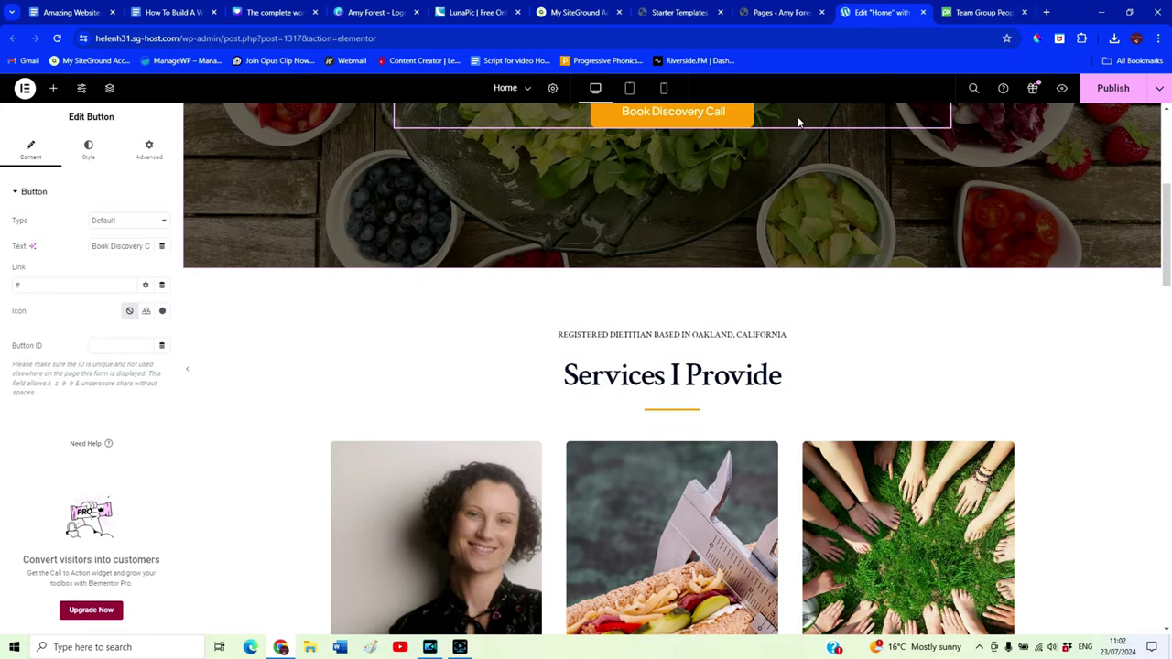
{"action": "left_click_drag", "start_coordinate": [799, 122], "coordinate": [466, 397]}
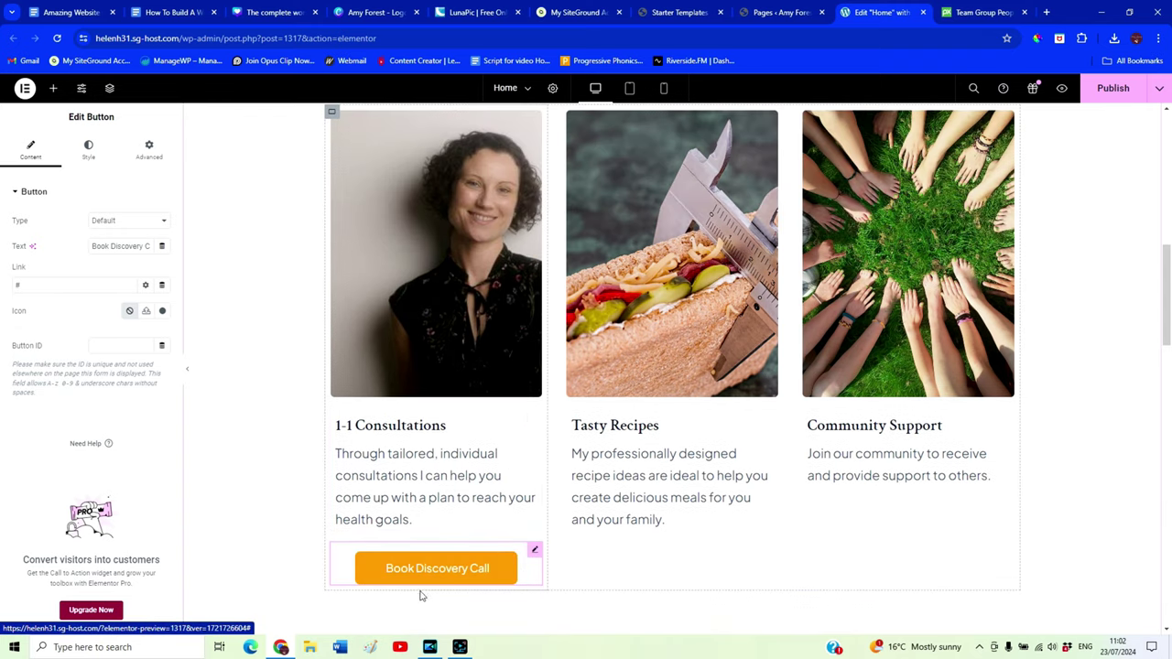
{"action": "left_click", "coordinate": [352, 473]}
{"action": "left_click", "coordinate": [363, 562]}
{"action": "left_click", "coordinate": [84, 152]}
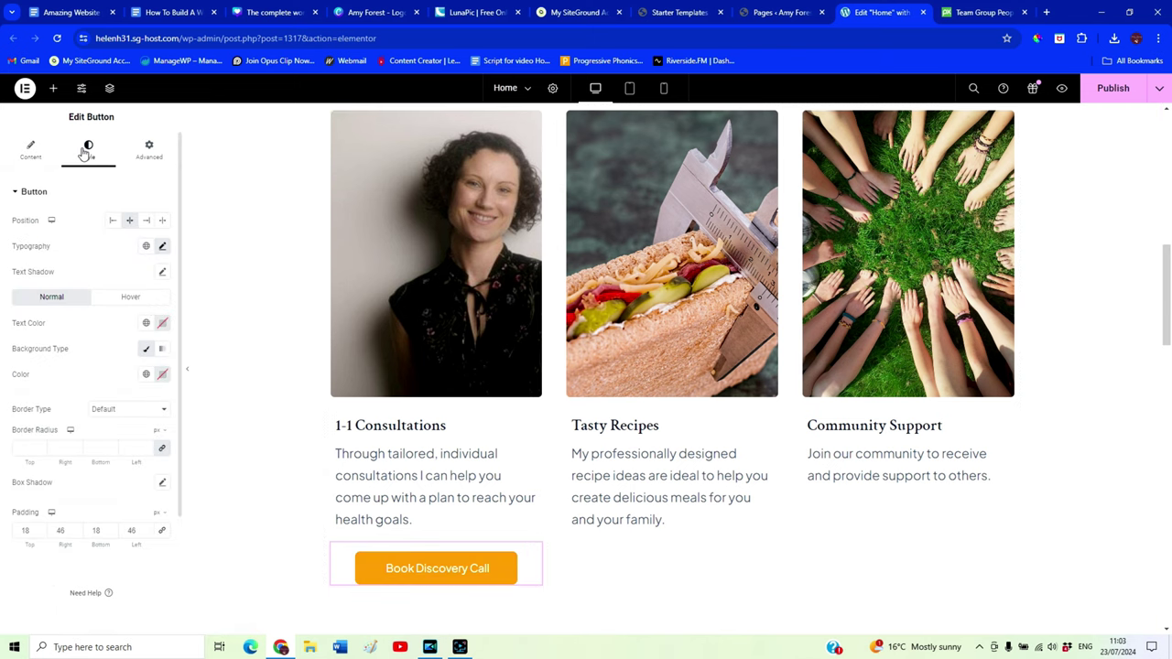
{"action": "left_click", "coordinate": [119, 223]}
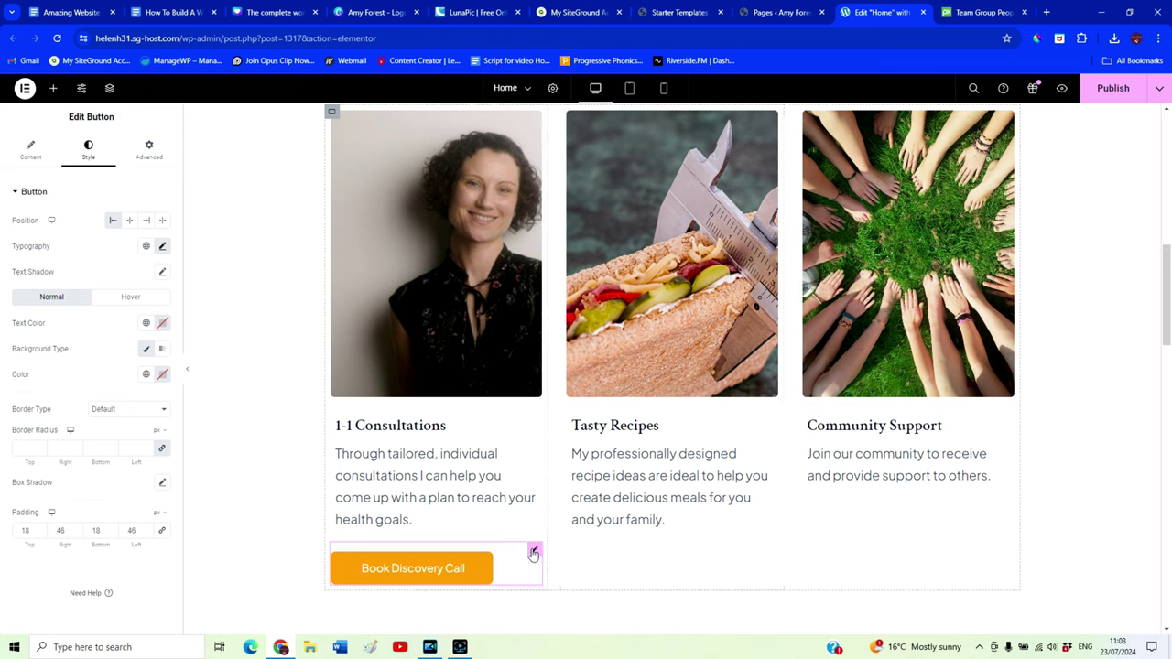
Duplicate the left-aligned button and place the copy under the Tasty Recipes card
{"action": "right_click", "coordinate": [534, 554]}
{"action": "left_click", "coordinate": [565, 385]}
{"action": "left_click_drag", "start_coordinate": [534, 609], "coordinate": [629, 527]}
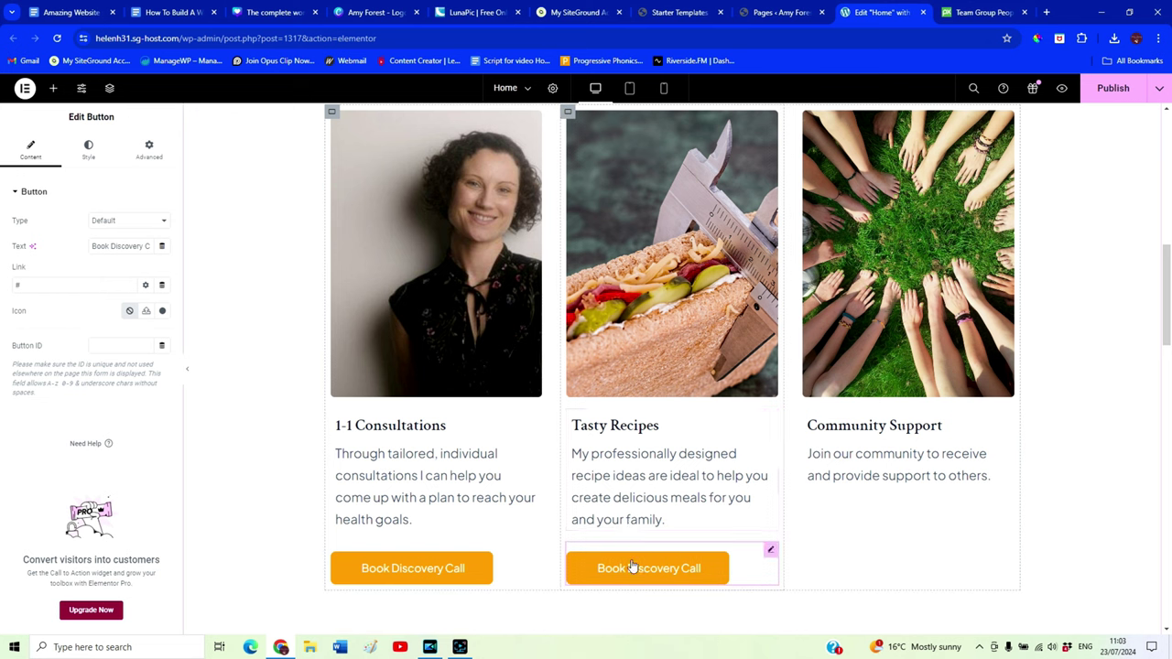
Relabel the Tasty Recipes button to 'View Recipes'
{"action": "left_click", "coordinate": [697, 574]}
{"action": "triple_click", "coordinate": [90, 245]}
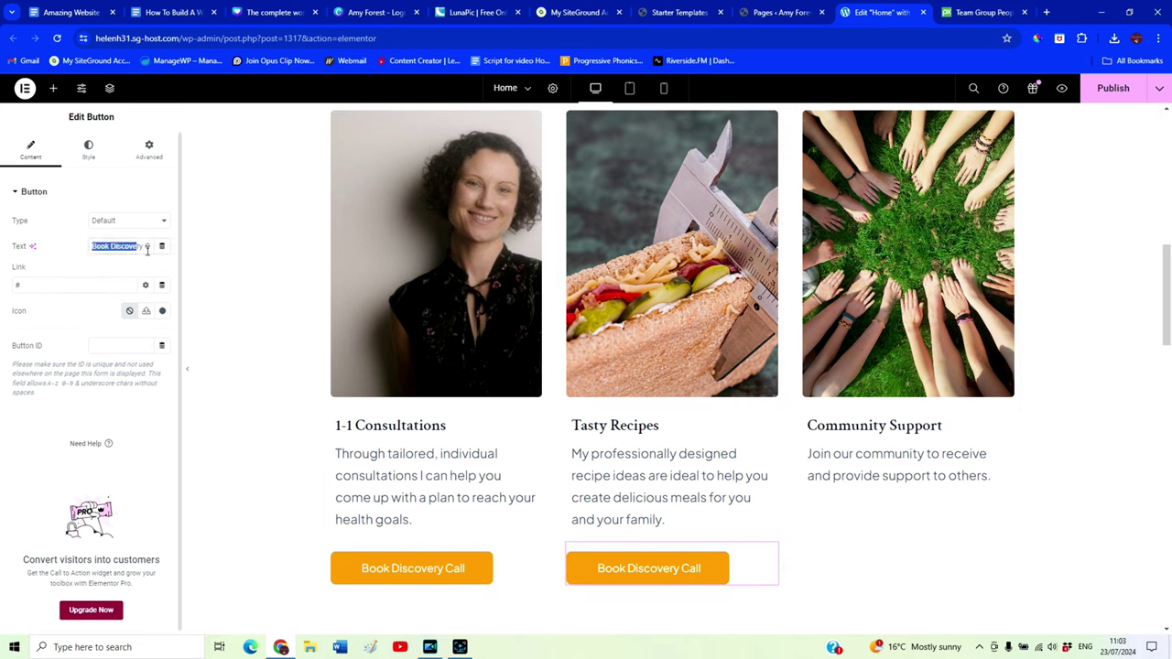
{"action": "type", "text": "View U"}
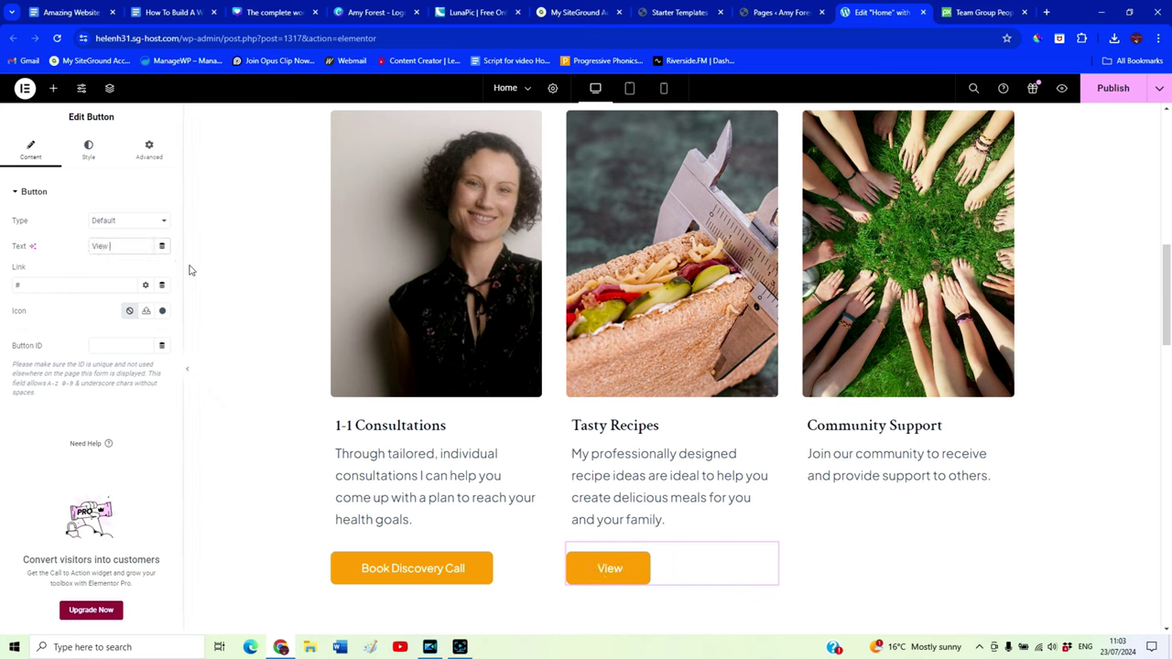
{"action": "key", "text": "BackSpace"}
{"action": "key", "text": "BackSpace"}
{"action": "type", "text": "Recipes"}
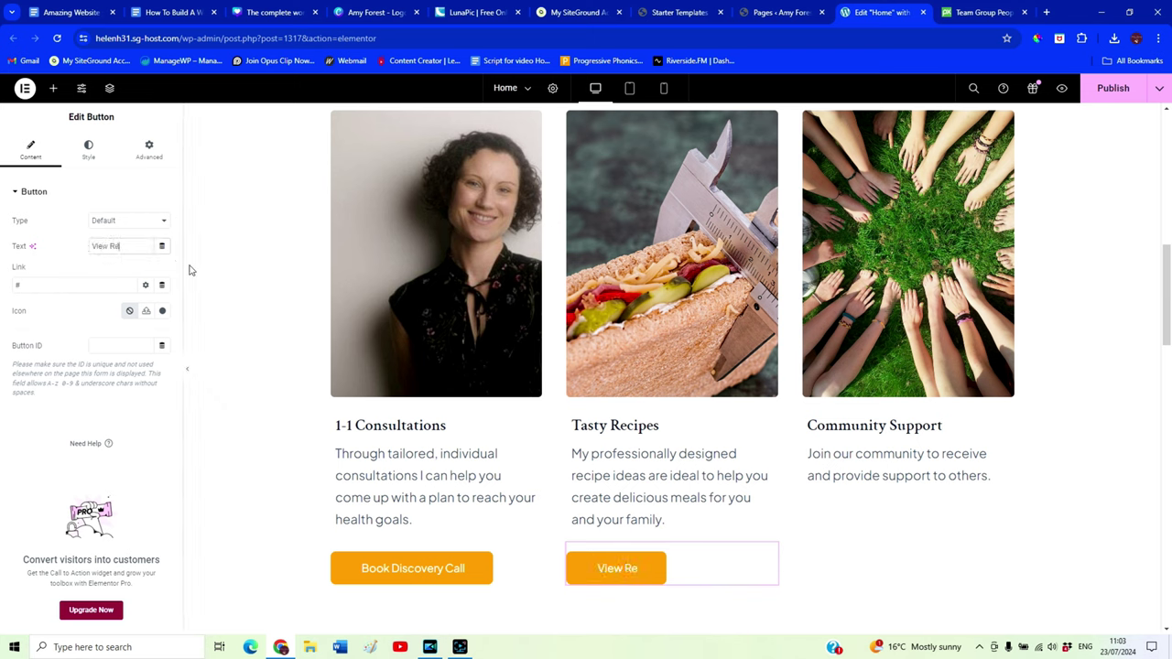
Duplicate View Recipes under Community Support and relabel the copy 'View Services'
{"action": "right_click", "coordinate": [774, 567]}
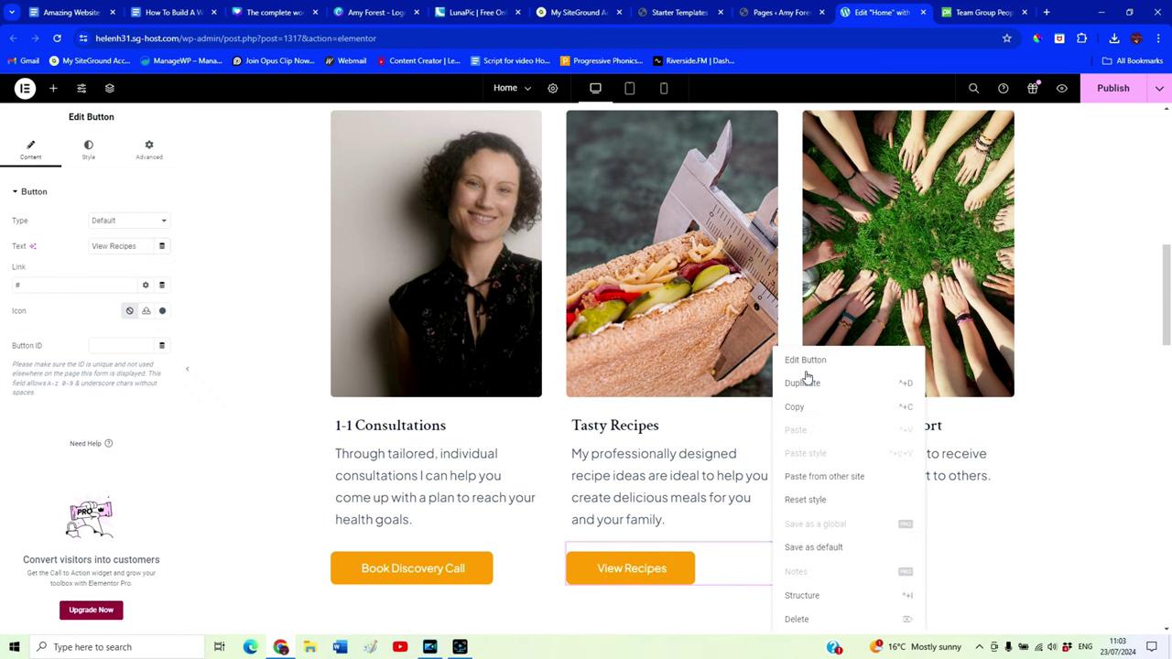
{"action": "left_click", "coordinate": [819, 388]}
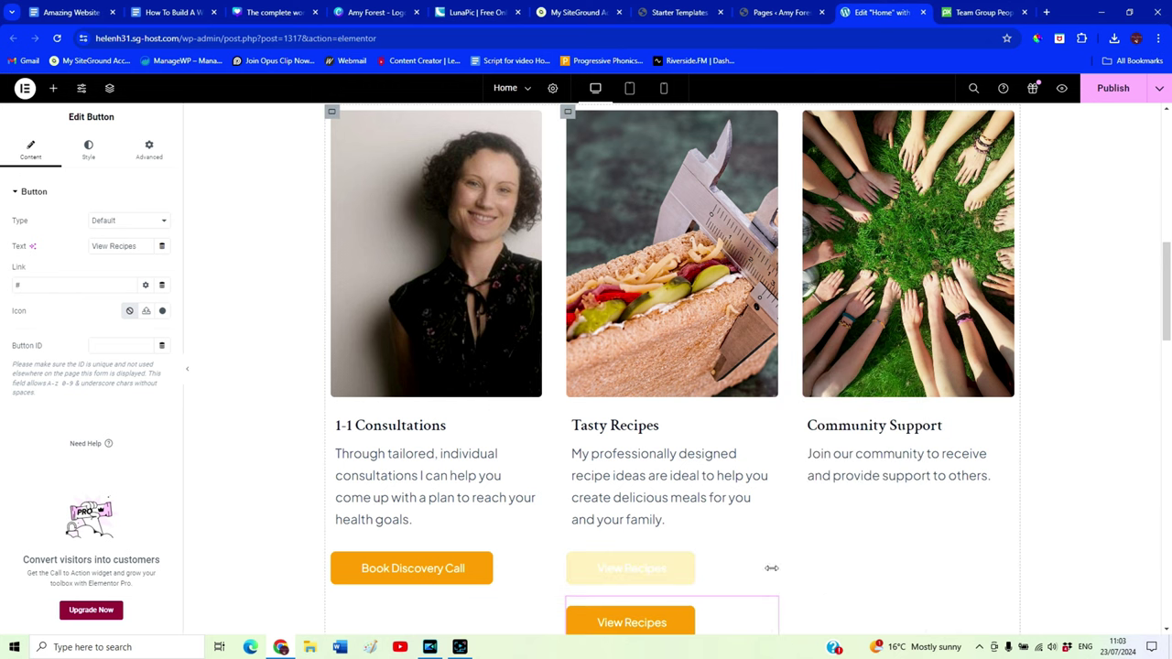
{"action": "left_click_drag", "start_coordinate": [770, 605], "coordinate": [865, 499]}
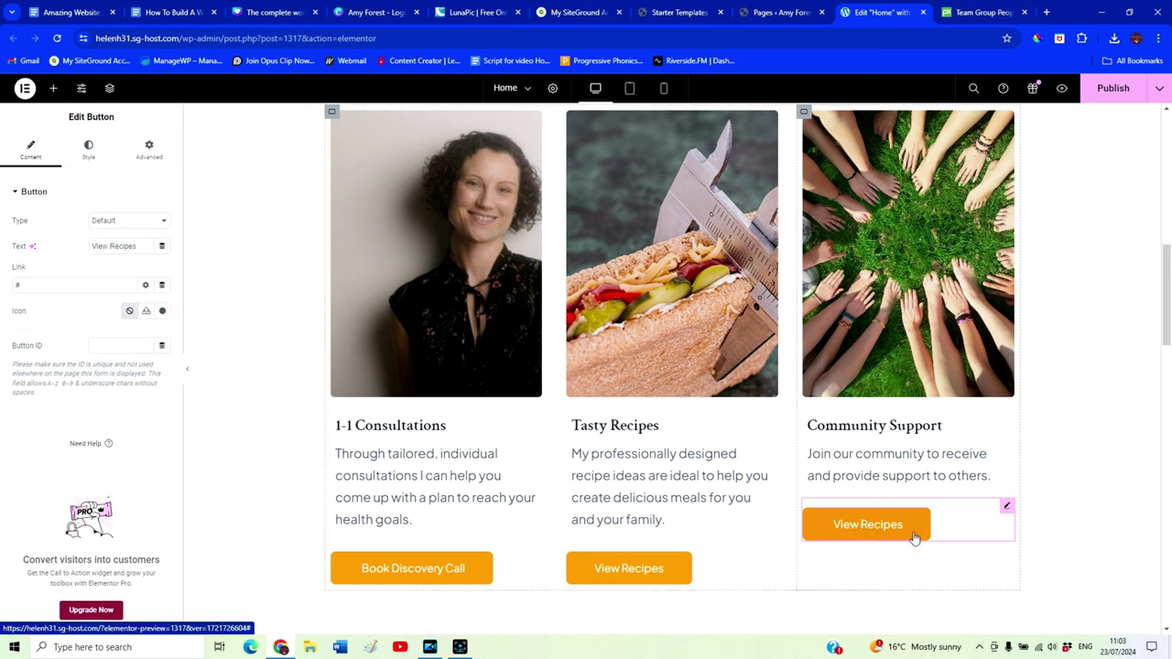
{"action": "left_click_drag", "start_coordinate": [88, 245], "coordinate": [156, 249]}
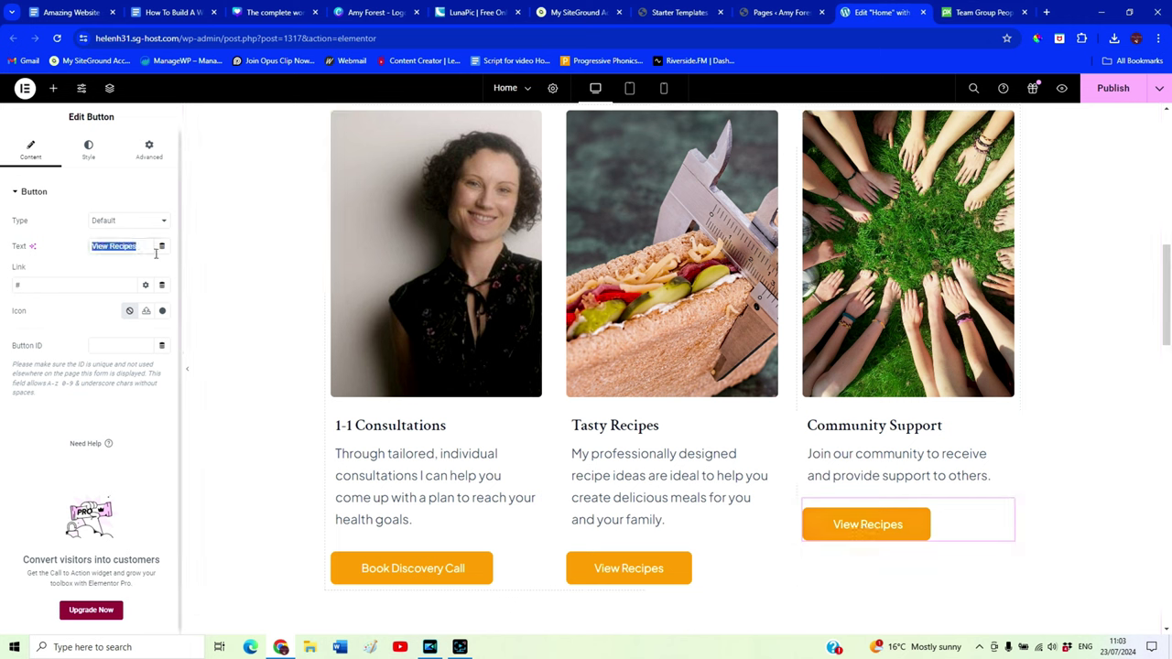
{"action": "type", "text": "V"}
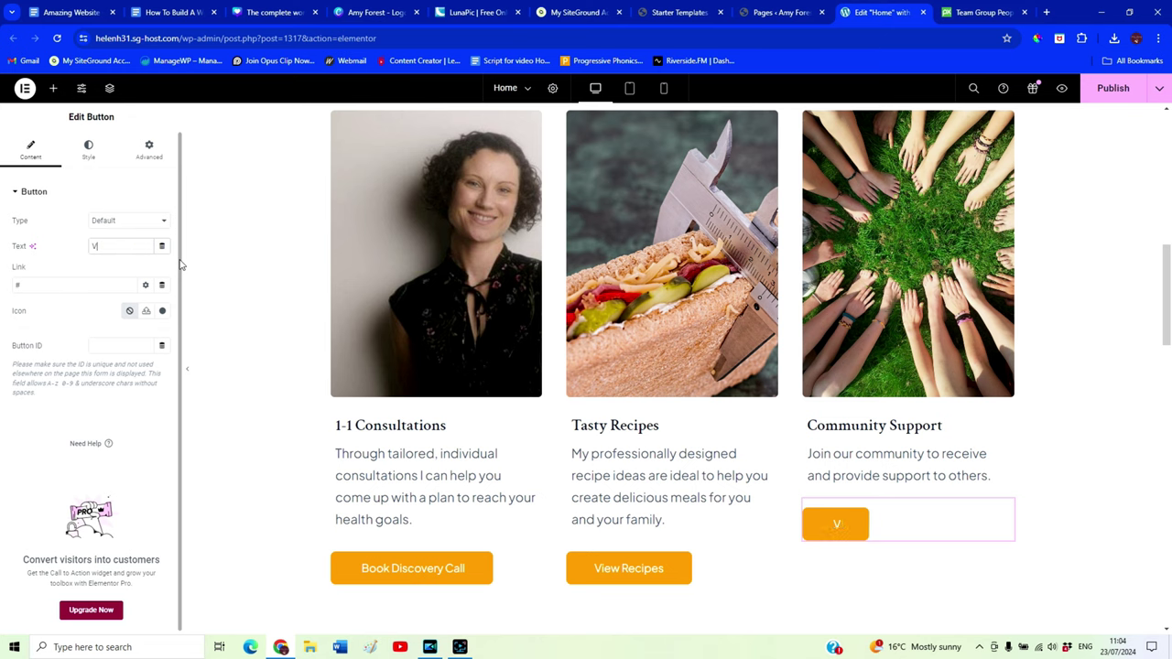
{"action": "type", "text": "iew Services"}
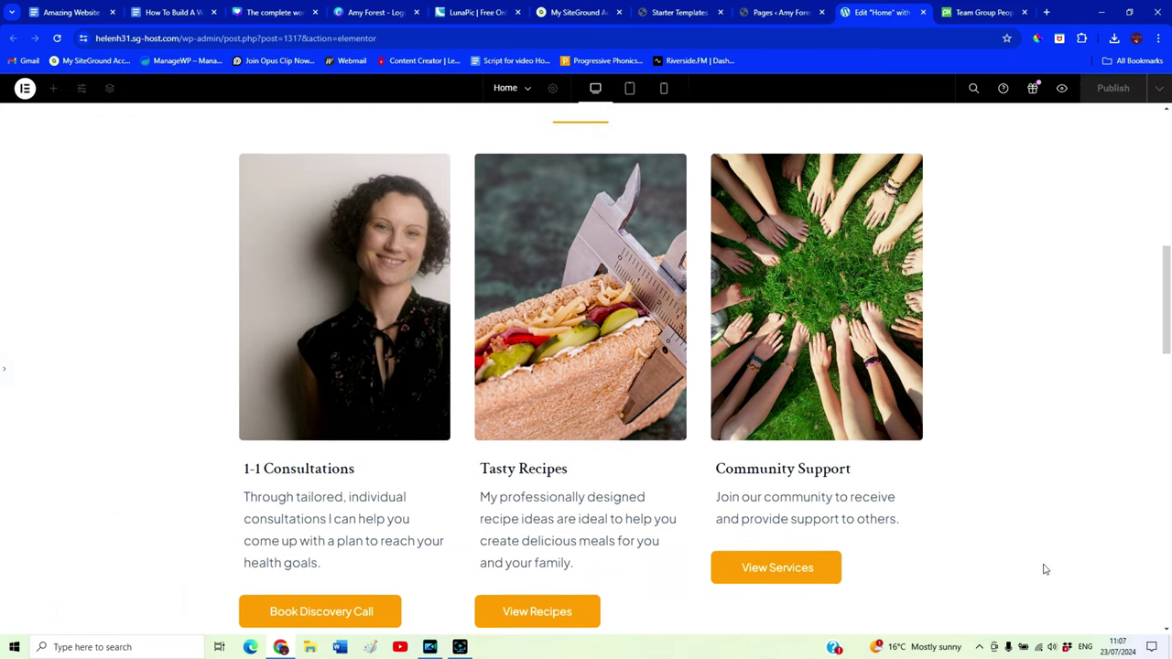
{"action": "scroll", "coordinate": [1043, 567], "scroll_direction": "down", "scroll_amount": 1}
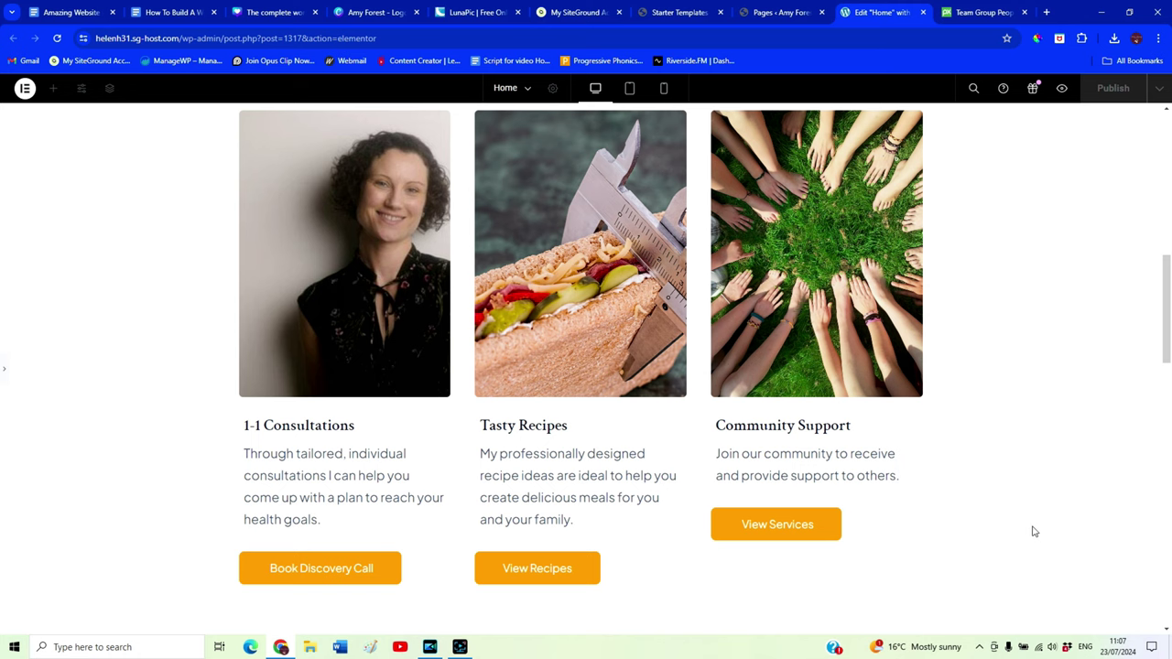
Scroll to the client review section and open its container's layout settings
{"action": "scroll", "coordinate": [1033, 530], "scroll_direction": "up", "scroll_amount": 2}
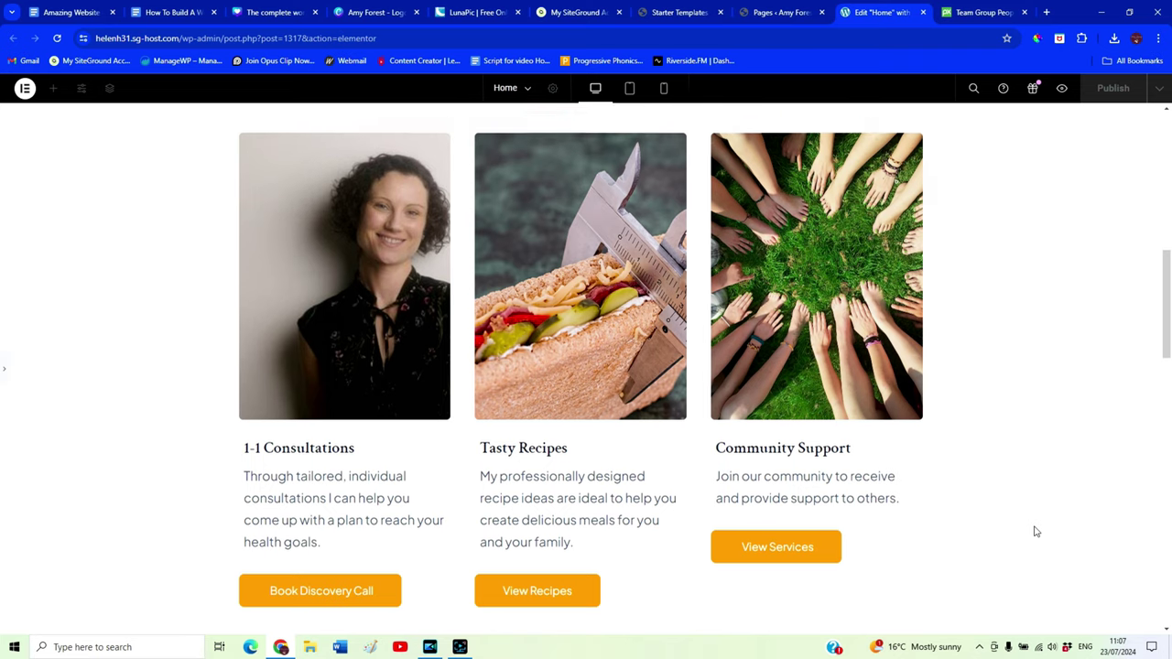
{"action": "scroll", "coordinate": [1034, 533], "scroll_direction": "down", "scroll_amount": 5}
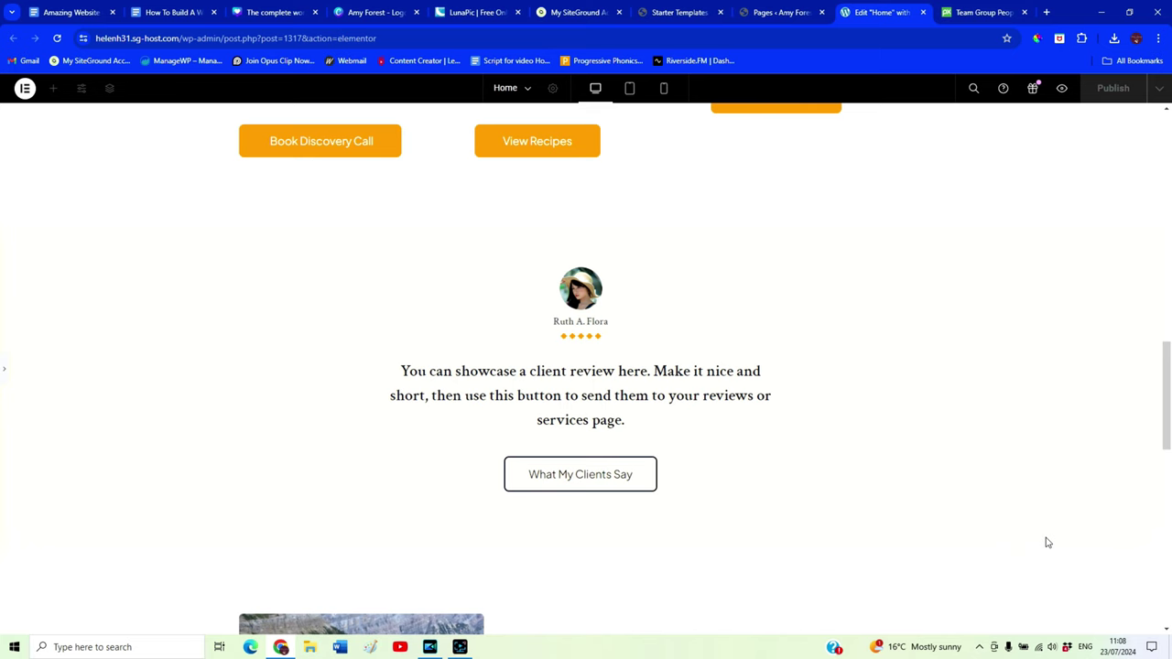
{"action": "left_click", "coordinate": [586, 364]}
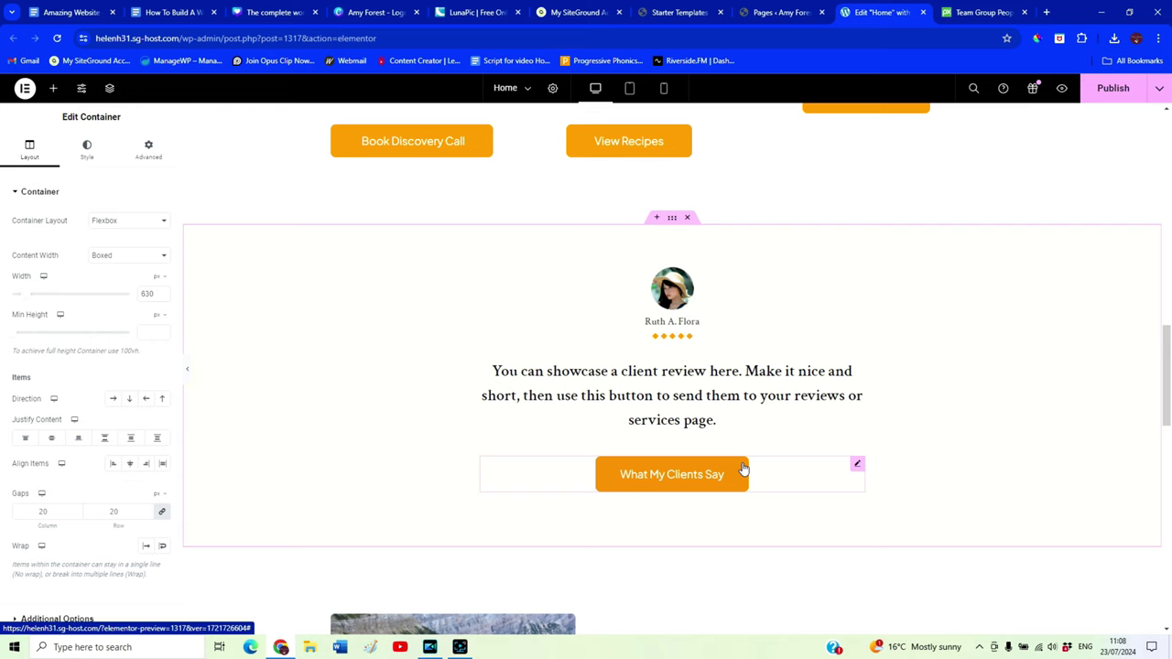
Delete the What My Clients Say button below the client review quote
{"action": "right_click", "coordinate": [857, 469]}
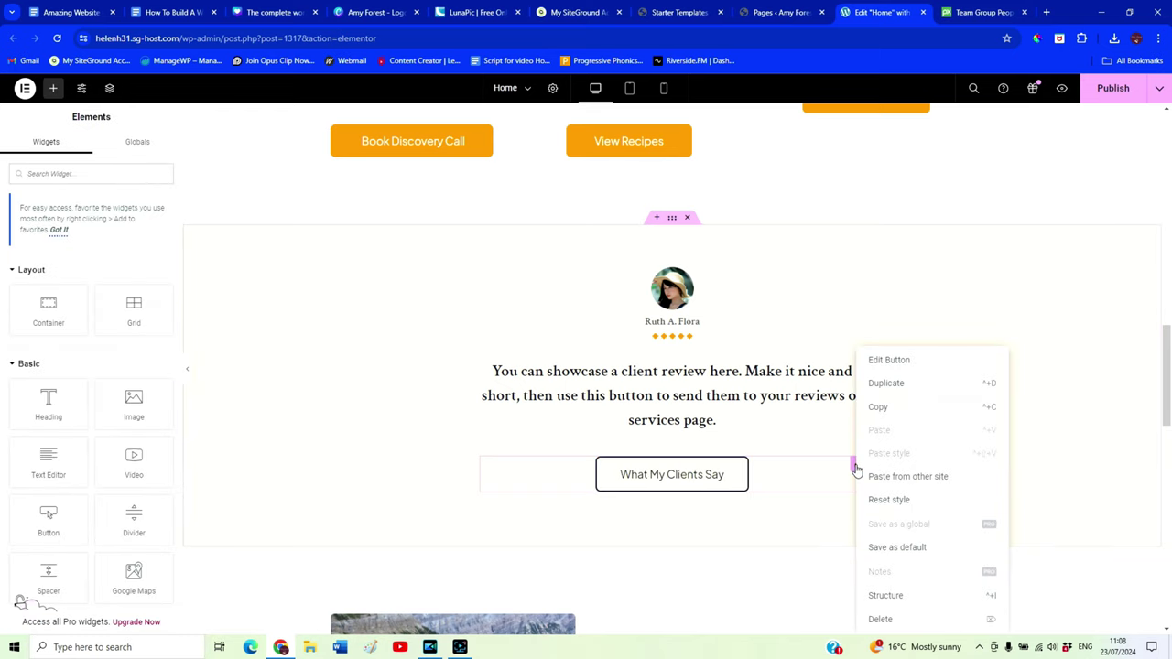
{"action": "left_click", "coordinate": [880, 618]}
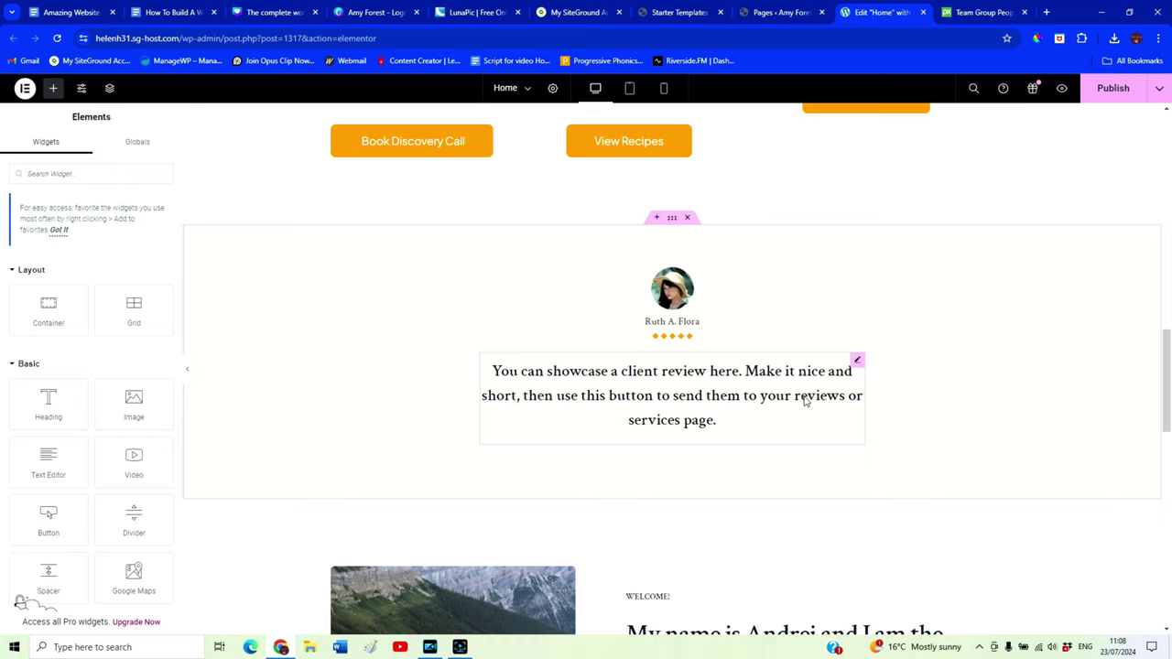
{"action": "scroll", "coordinate": [922, 504], "scroll_direction": "up", "scroll_amount": 2}
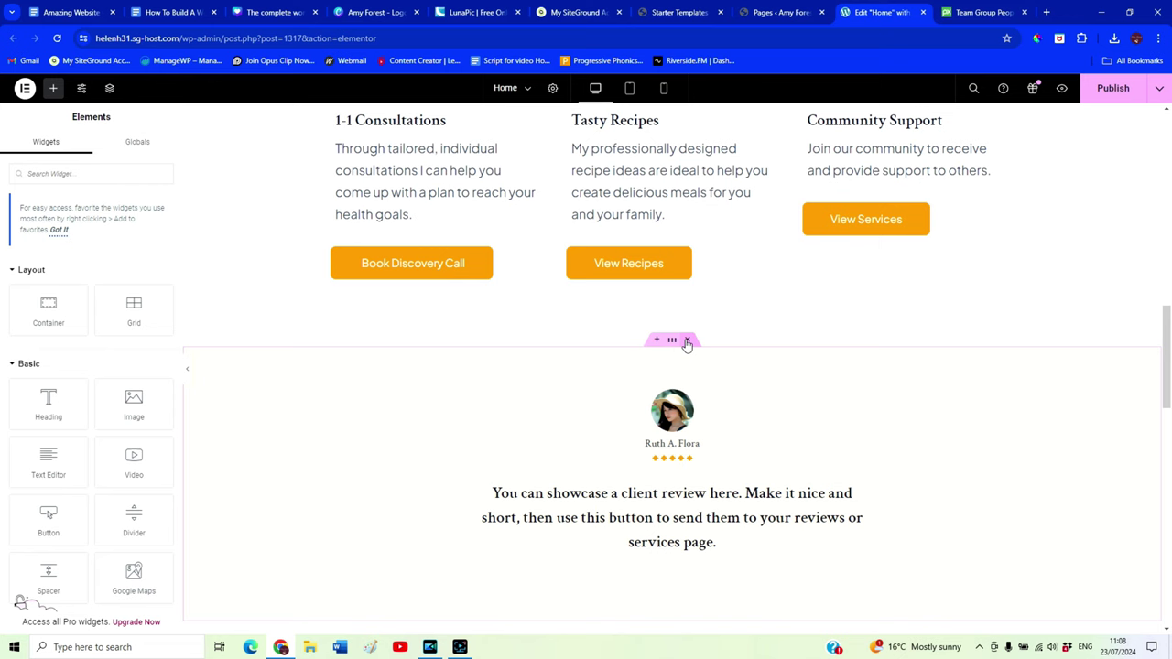
{"action": "scroll", "coordinate": [977, 481], "scroll_direction": "down", "scroll_amount": 3}
{"action": "scroll", "coordinate": [981, 483], "scroll_direction": "down", "scroll_amount": 2}
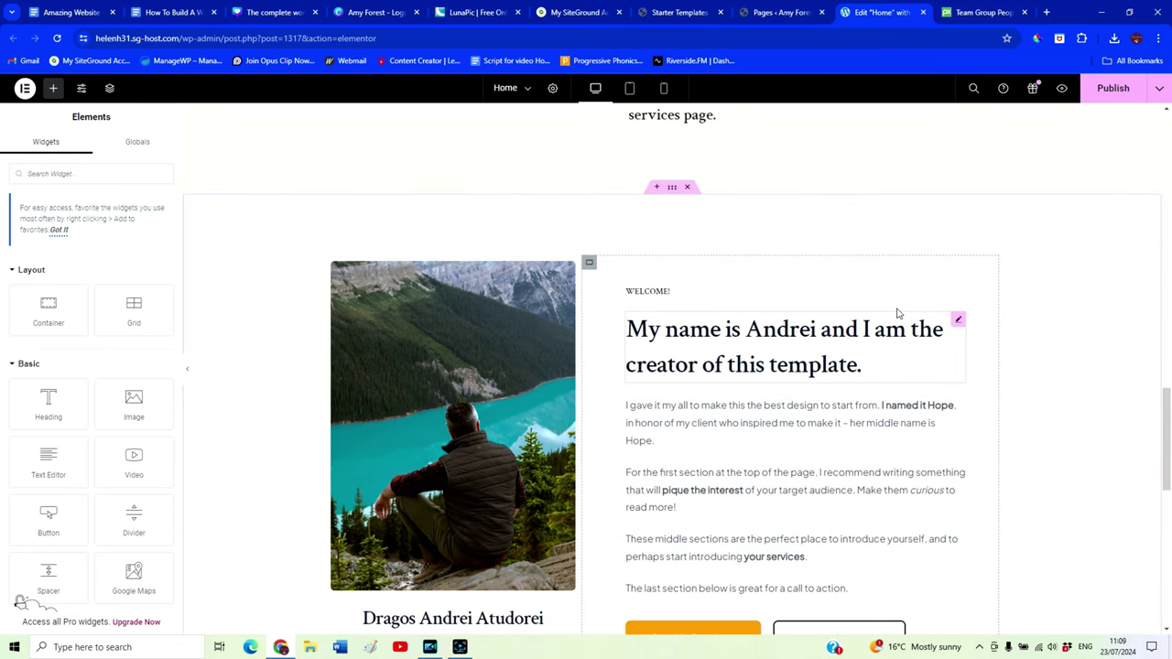
{"action": "scroll", "coordinate": [1090, 528], "scroll_direction": "down", "scroll_amount": 1}
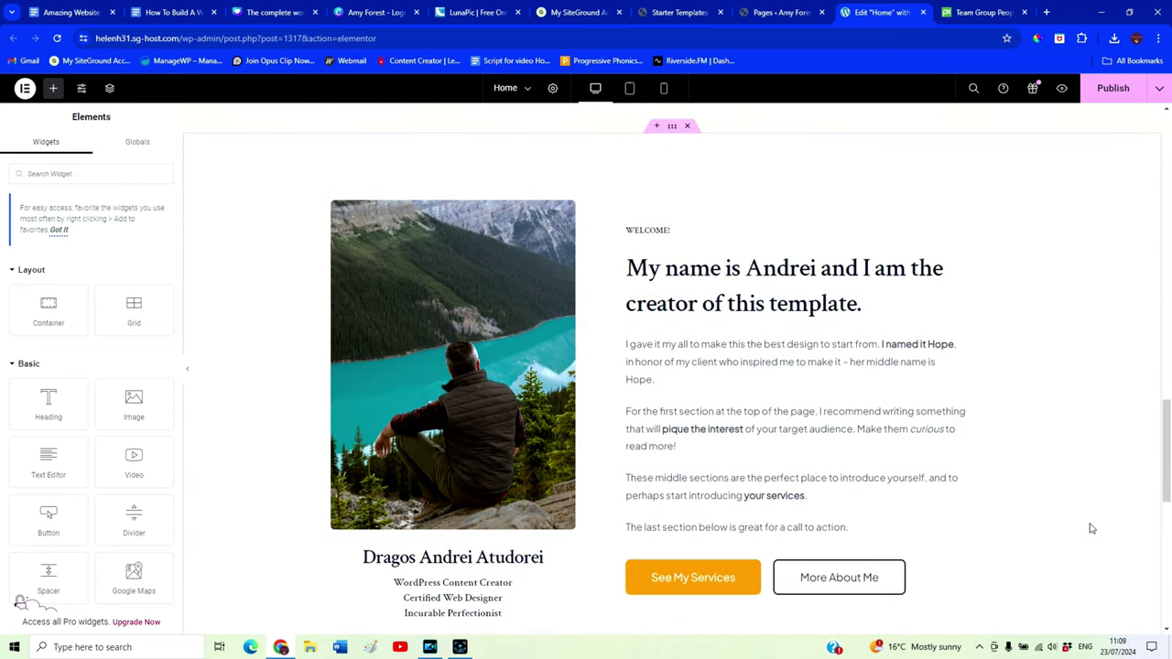
{"action": "scroll", "coordinate": [1090, 528], "scroll_direction": "down", "scroll_amount": 1}
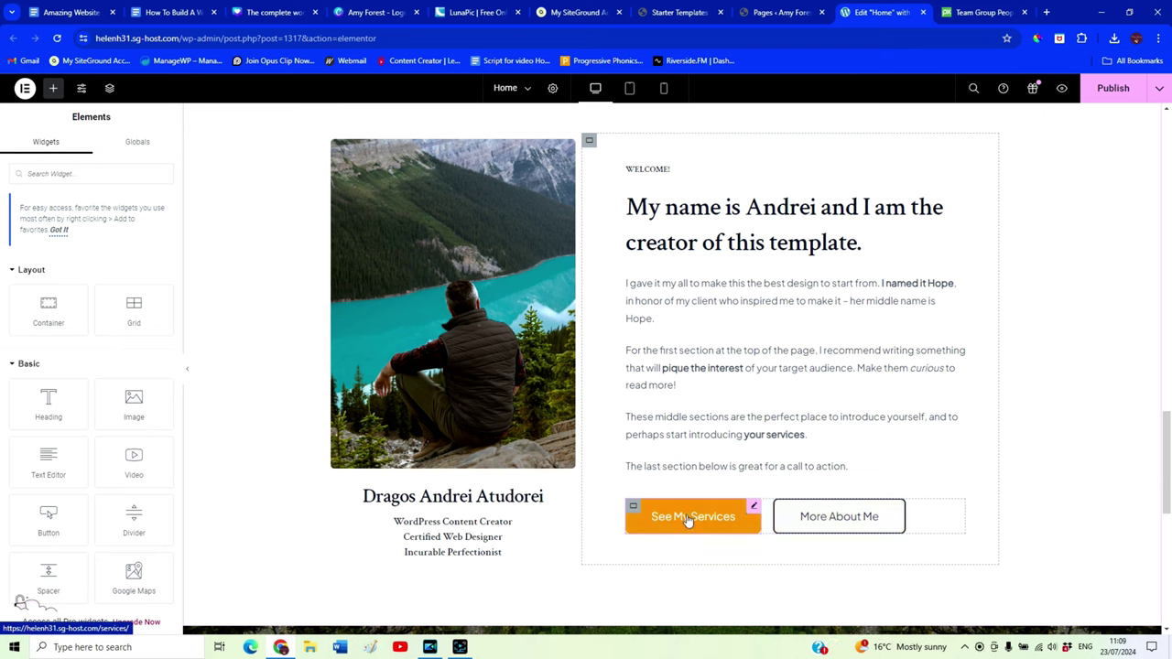
Replace the More About Me button's /about/ link with the site's About page
{"action": "left_click", "coordinate": [754, 509]}
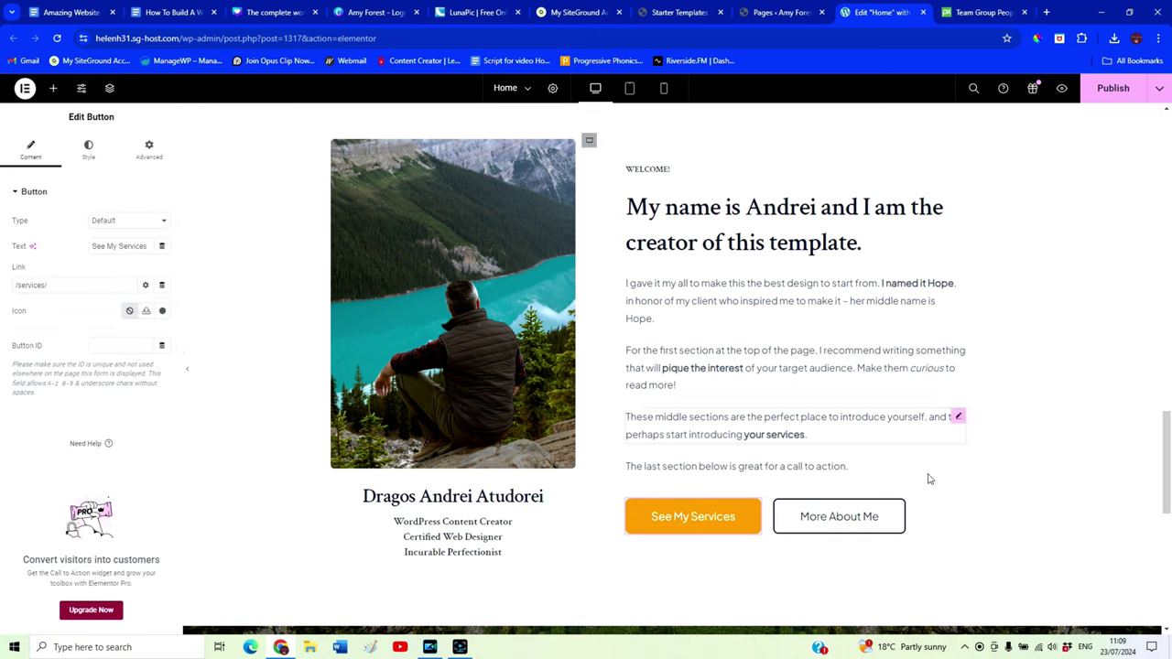
{"action": "left_click", "coordinate": [898, 509]}
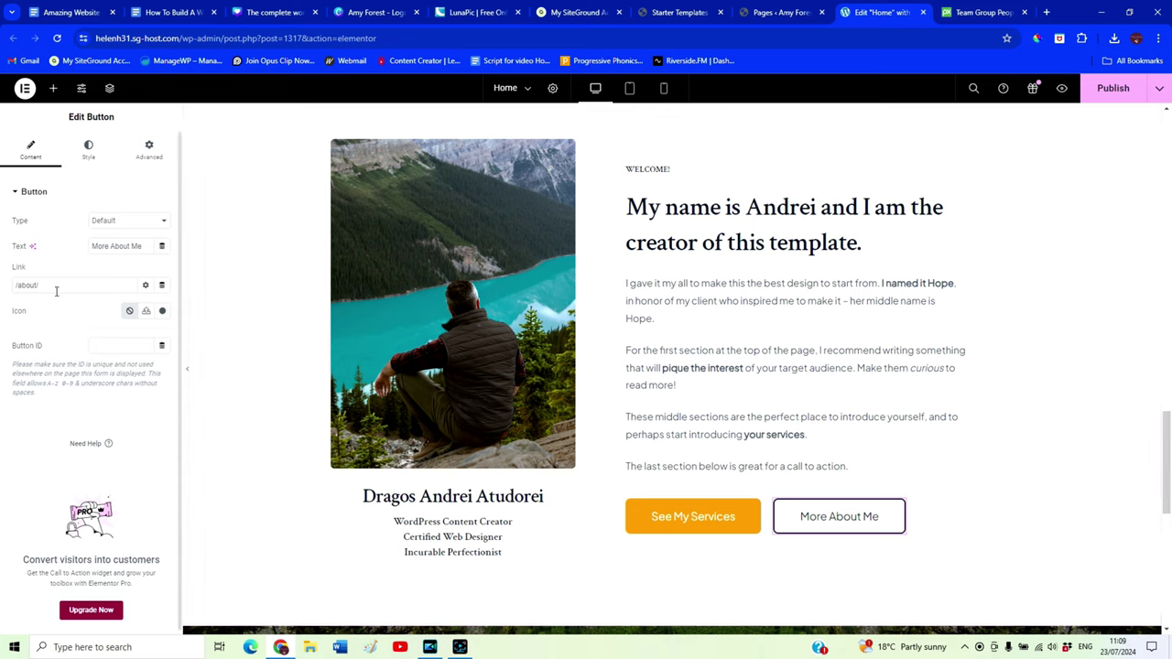
{"action": "left_click_drag", "start_coordinate": [52, 287], "coordinate": [7, 289]}
{"action": "type", "text": "about"}
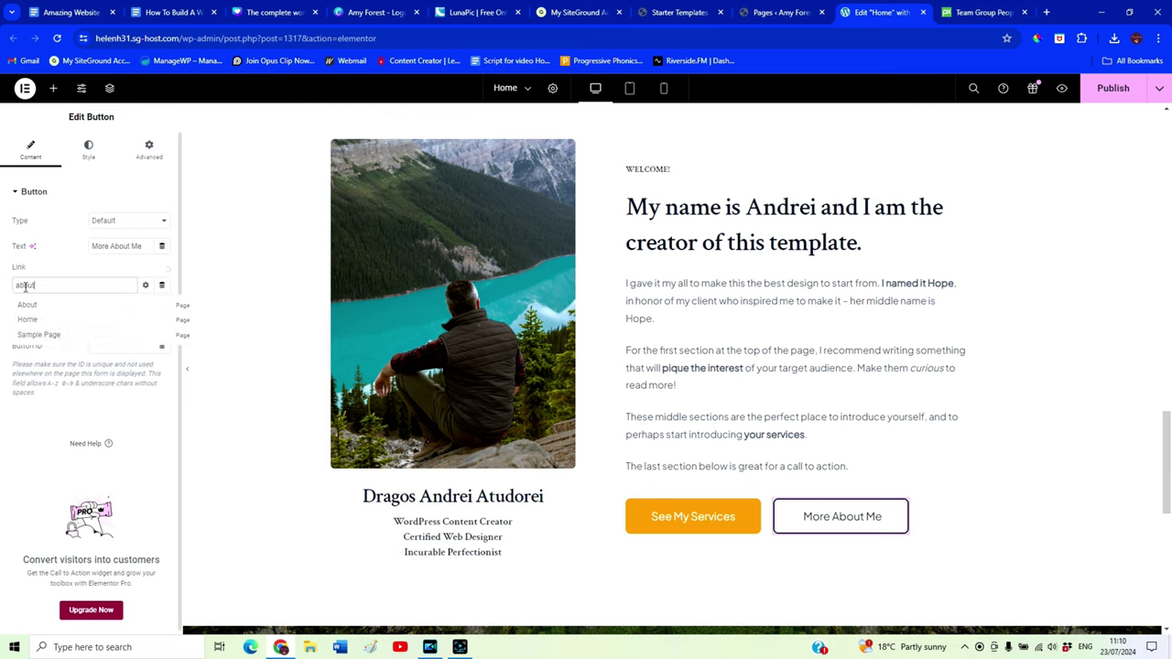
{"action": "left_click", "coordinate": [28, 307]}
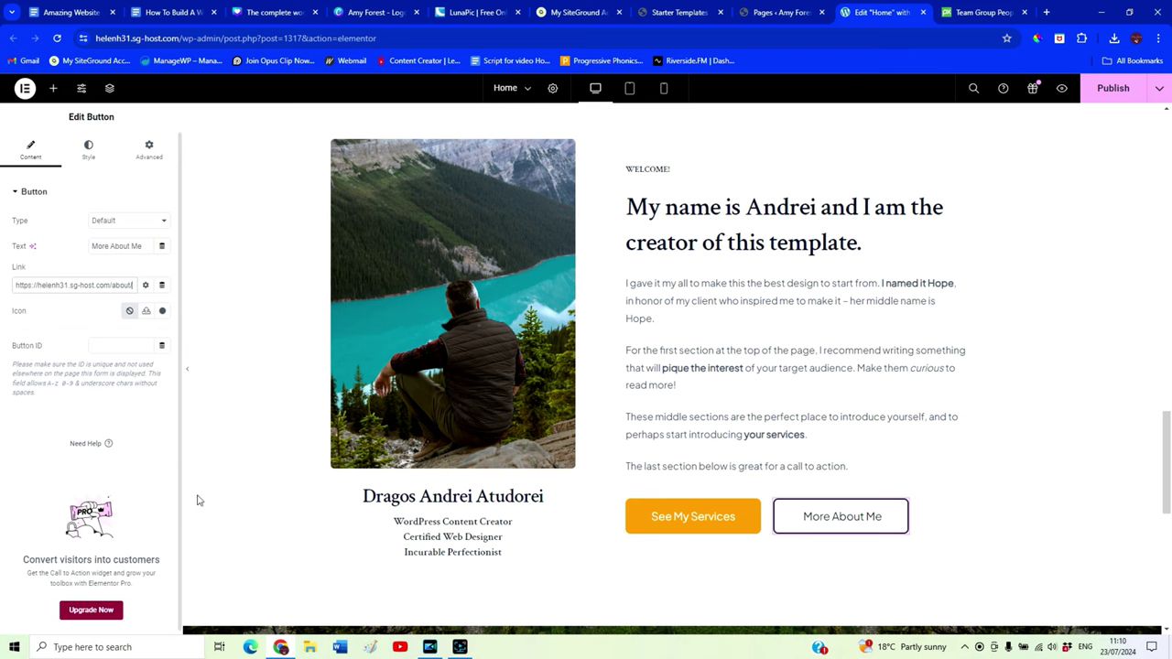
{"action": "left_click", "coordinate": [484, 496]}
Select the name heading text under the photo, then open the welcome photo's image settings
{"action": "left_click_drag", "start_coordinate": [364, 495], "coordinate": [546, 495]}
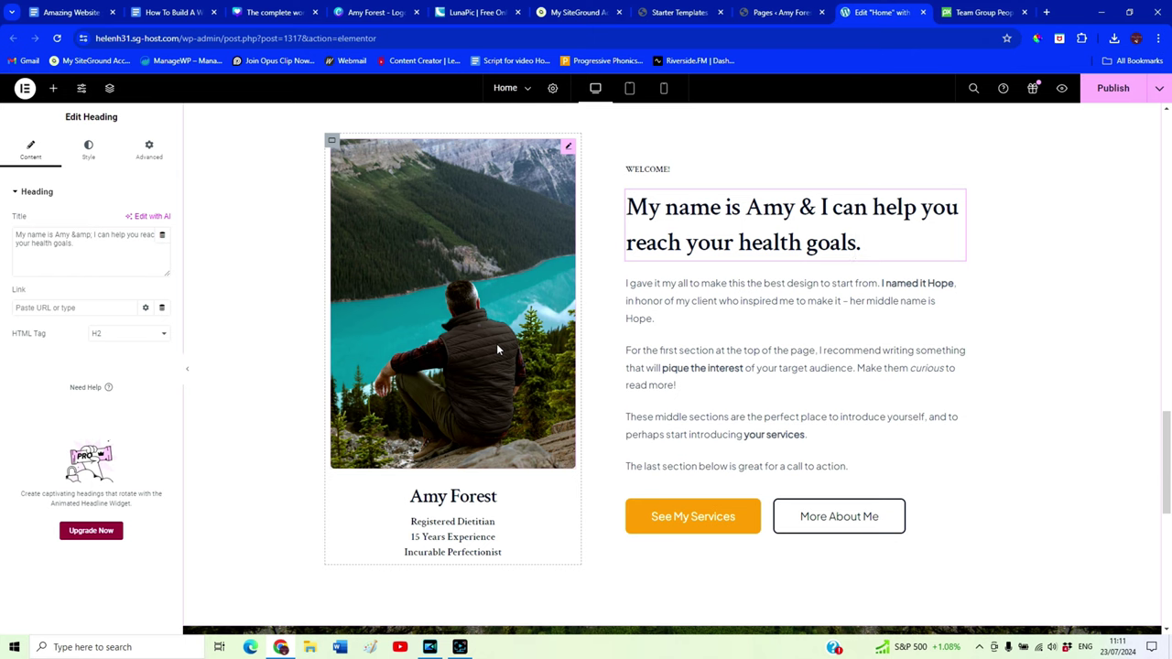
{"action": "left_click", "coordinate": [496, 348]}
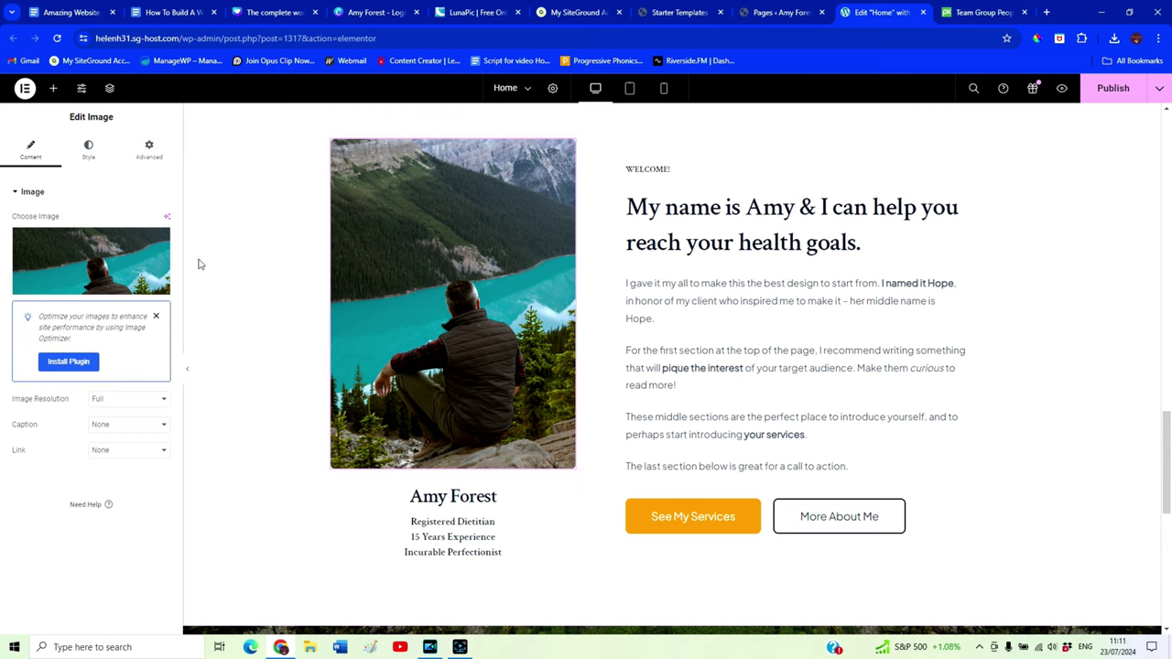
Replace the welcome lake photo with the dietitian portrait 3-about.jpg from the Media Library
{"action": "left_click", "coordinate": [91, 265]}
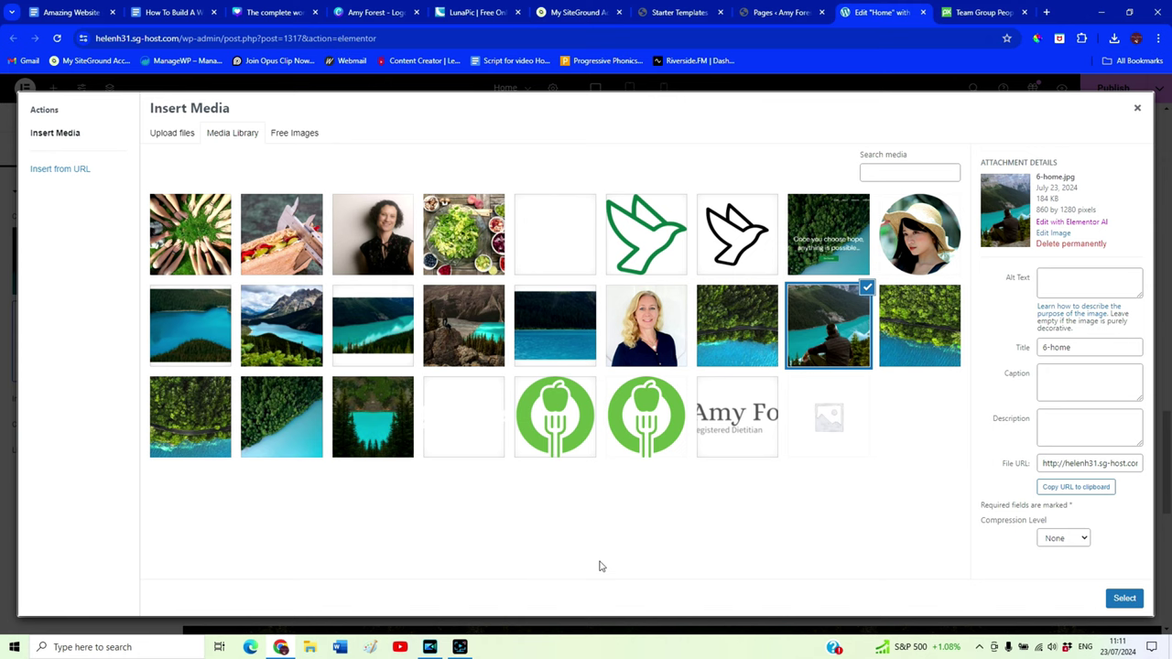
{"action": "left_click", "coordinate": [639, 348]}
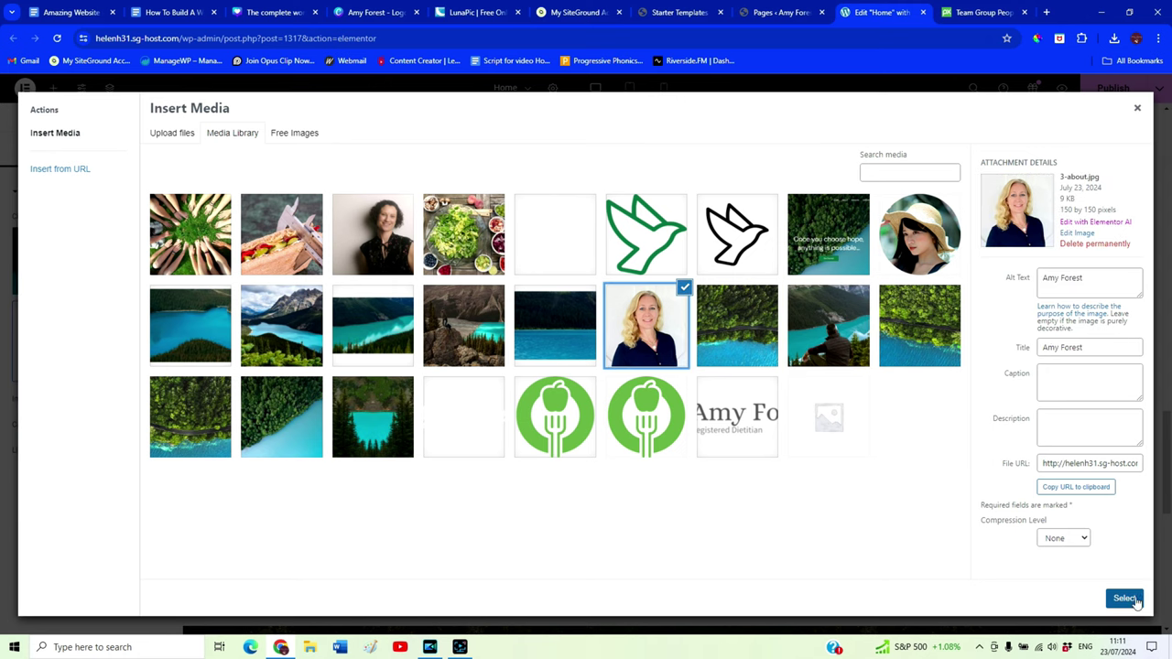
{"action": "left_click", "coordinate": [1125, 598]}
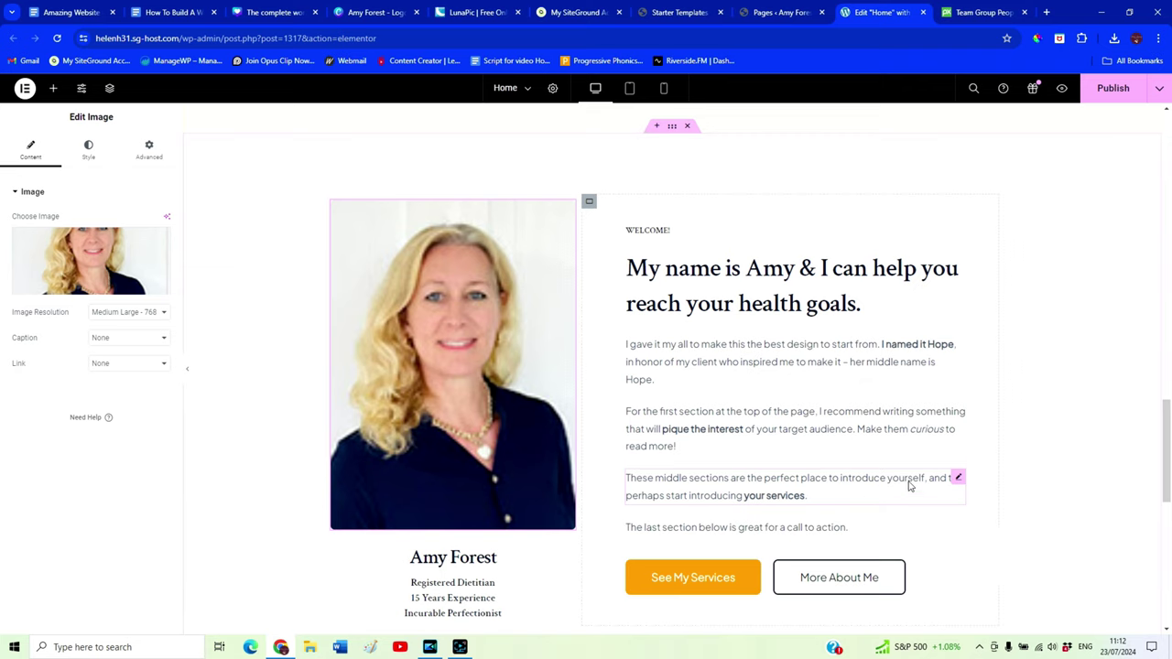
{"action": "scroll", "coordinate": [1006, 531], "scroll_direction": "down", "scroll_amount": 1}
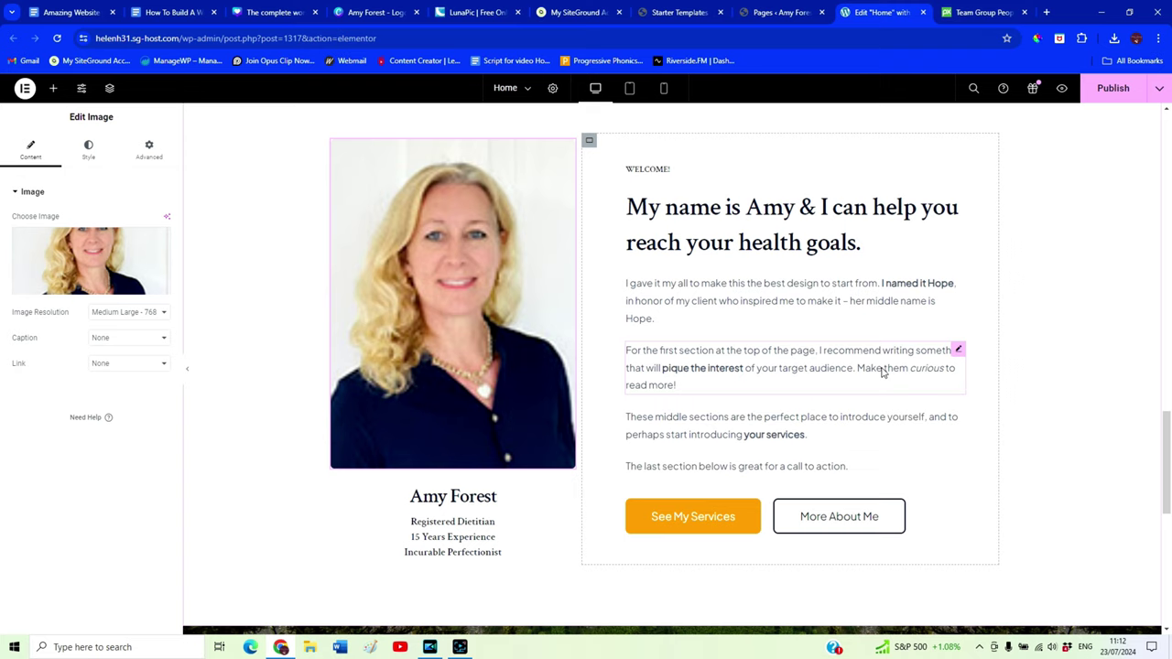
Rename the Get In Touch button to 'Book Discovery Call'
{"action": "scroll", "coordinate": [884, 371], "scroll_direction": "down", "scroll_amount": 4}
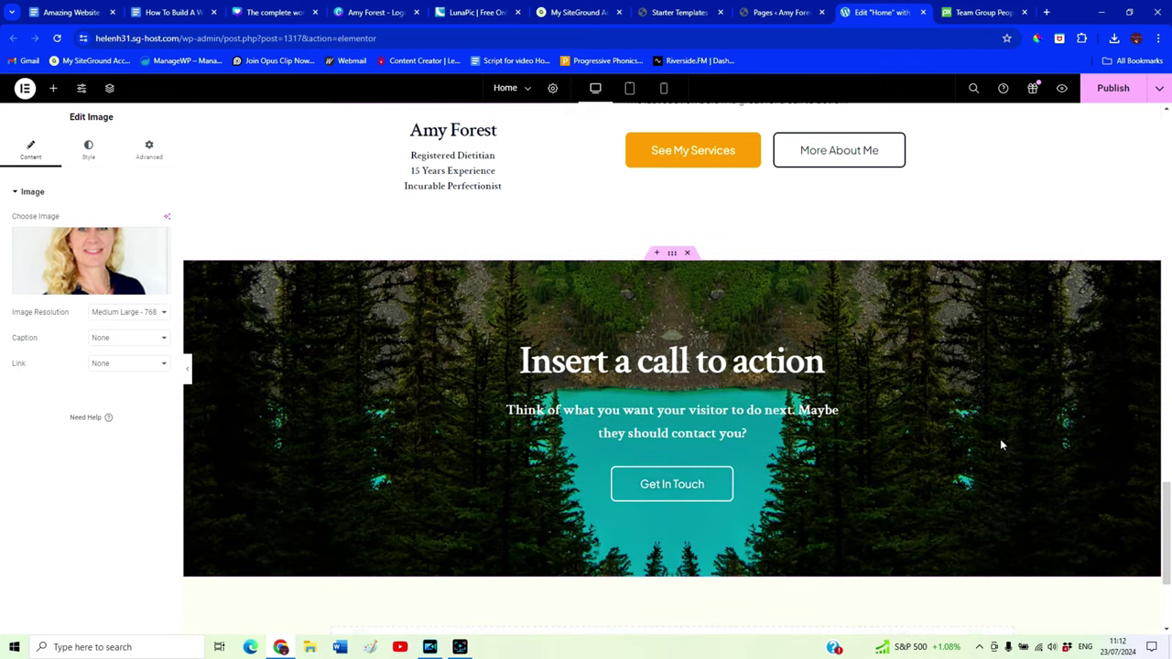
{"action": "left_click", "coordinate": [710, 495]}
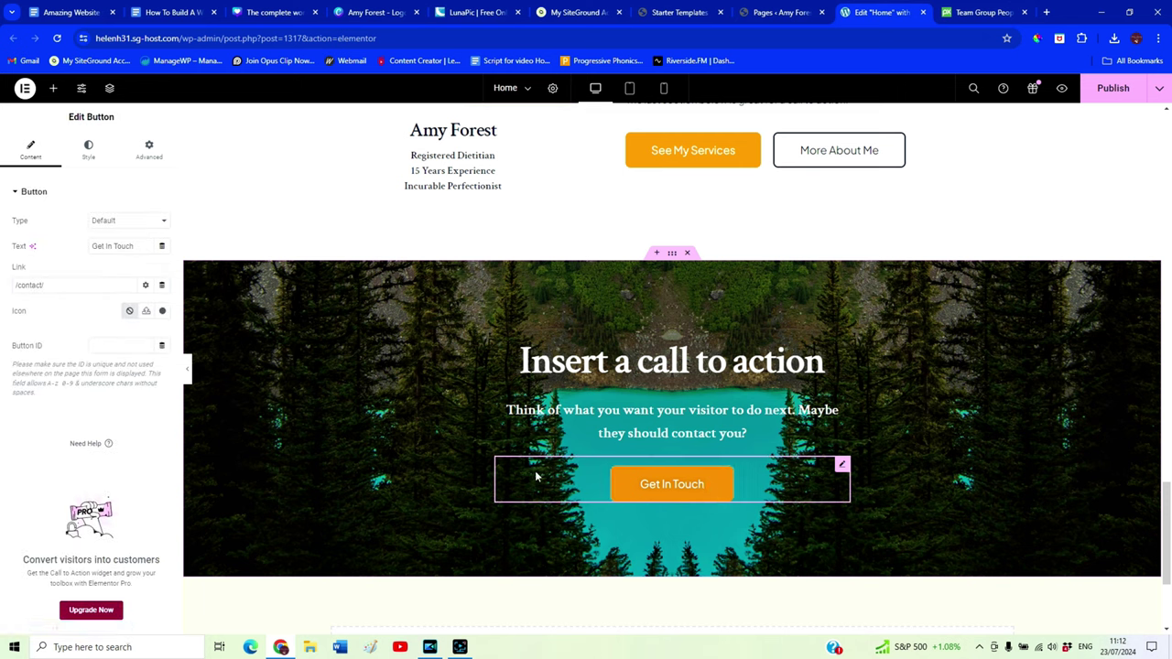
{"action": "left_click_drag", "start_coordinate": [150, 246], "coordinate": [72, 247]}
{"action": "type", "text": "Book Discovery Call"}
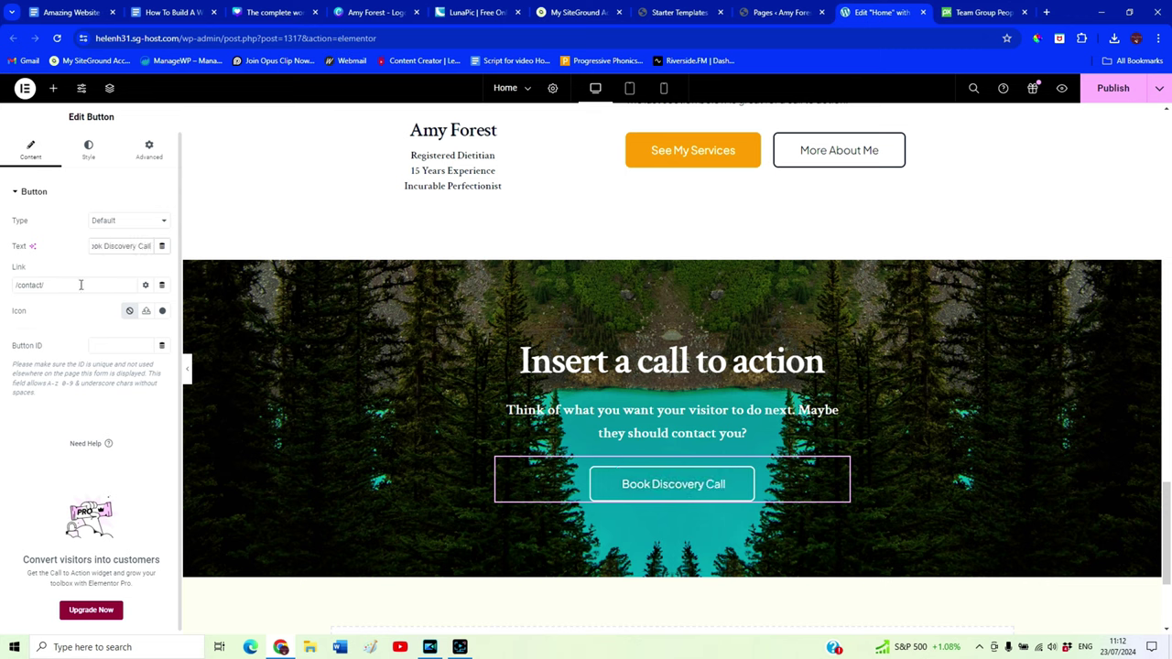
Retitle the call-to-action heading 'Ready To Improve Your Health?'
{"action": "left_click", "coordinate": [526, 358]}
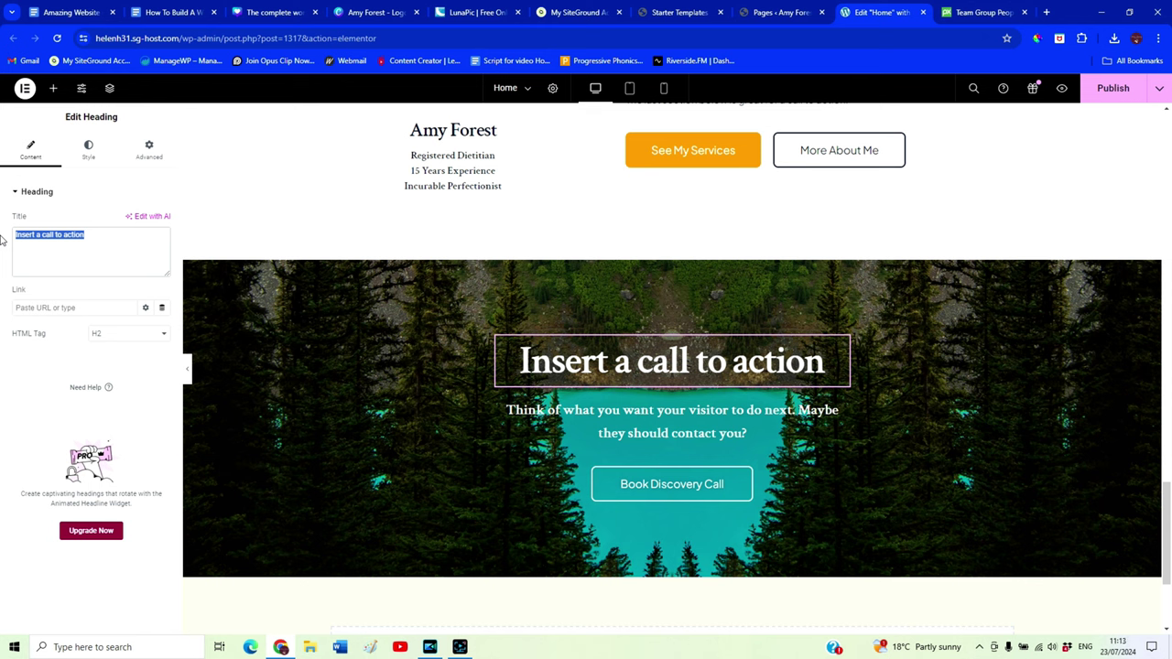
{"action": "type", "text": "Ready To "}
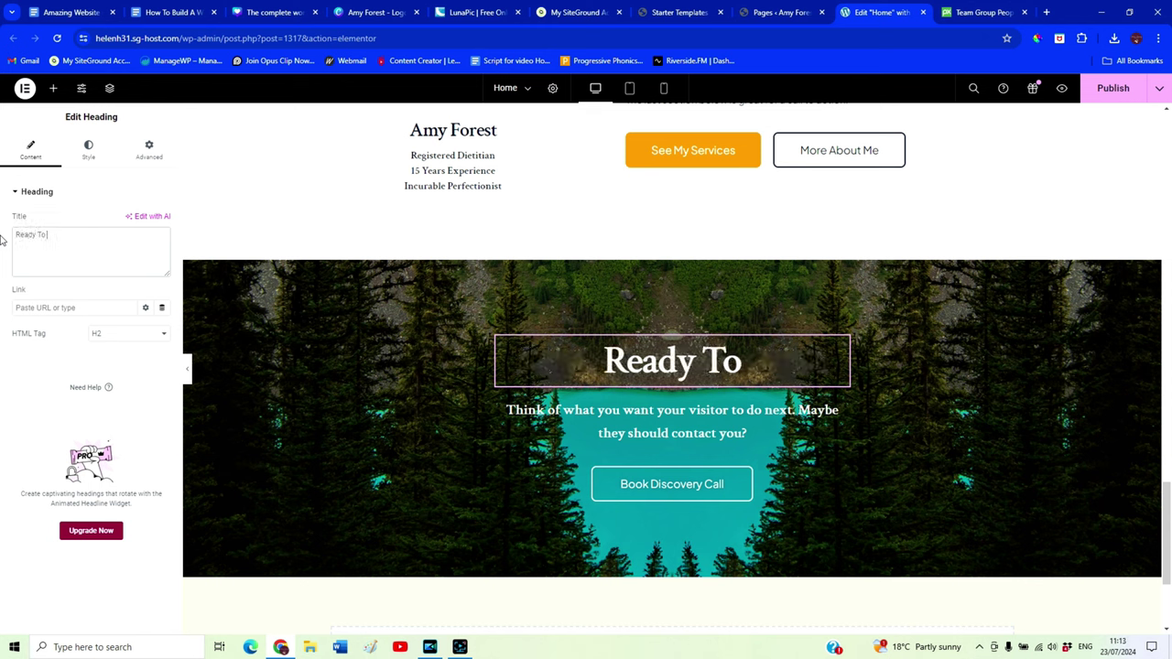
{"action": "type", "text": "Improve "}
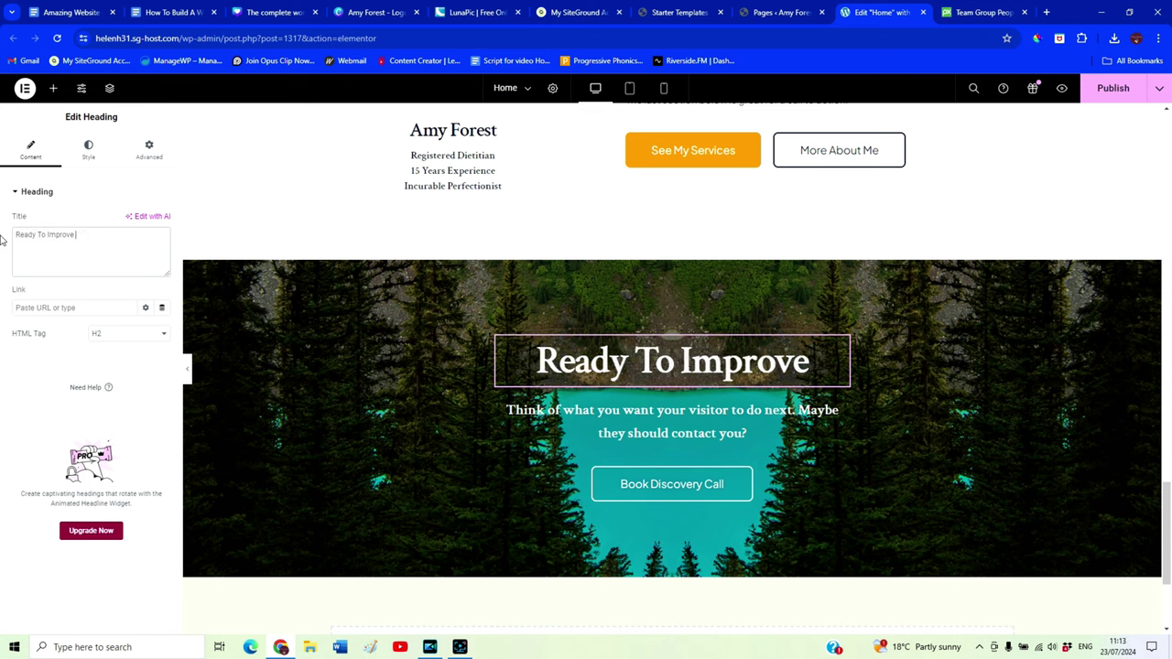
{"action": "type", "text": "Your Health?"}
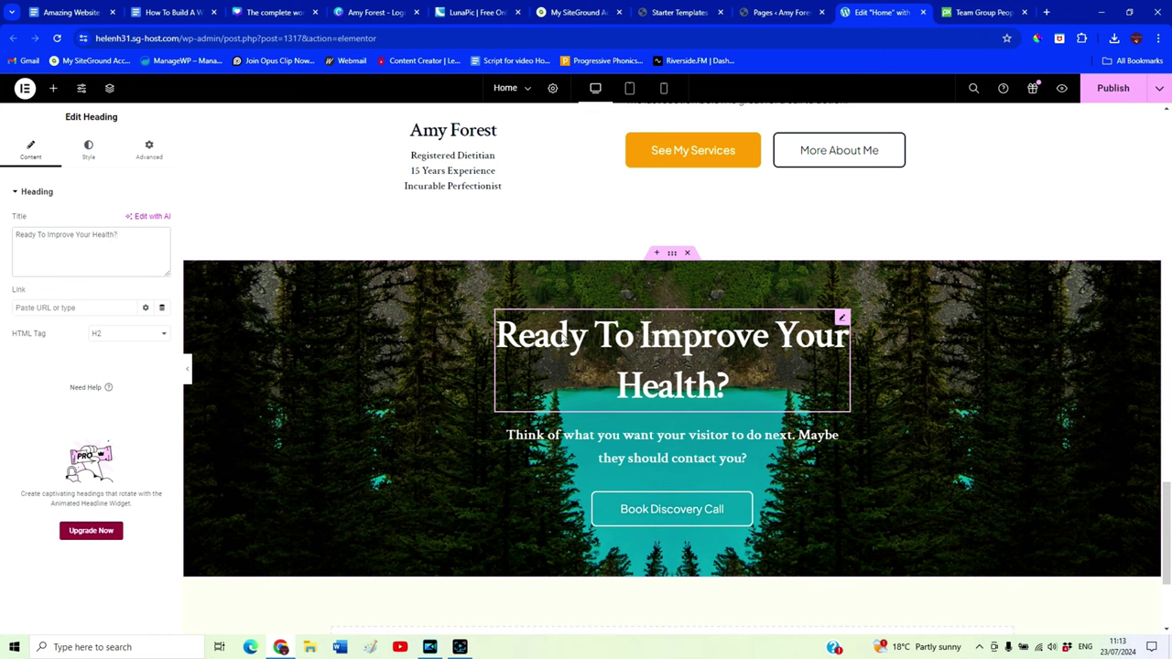
{"action": "left_click", "coordinate": [672, 255]}
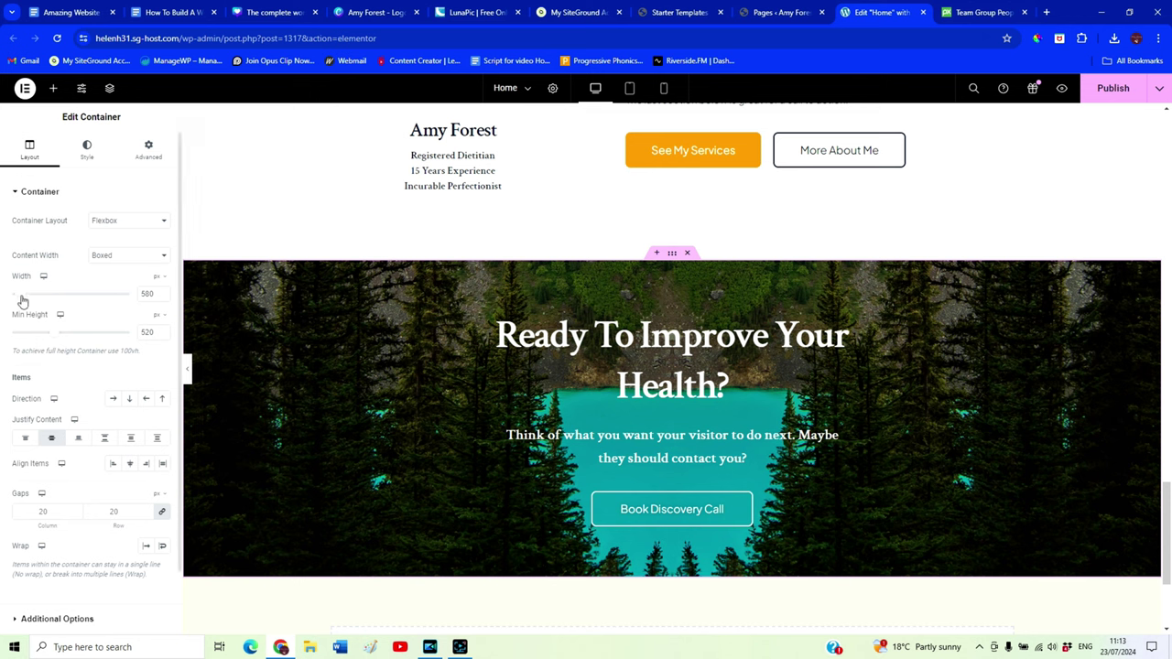
Widen the call-to-action to about 800 px and rewrite its subtitle about the free Discovery Call
{"action": "left_click_drag", "start_coordinate": [22, 301], "coordinate": [47, 303]}
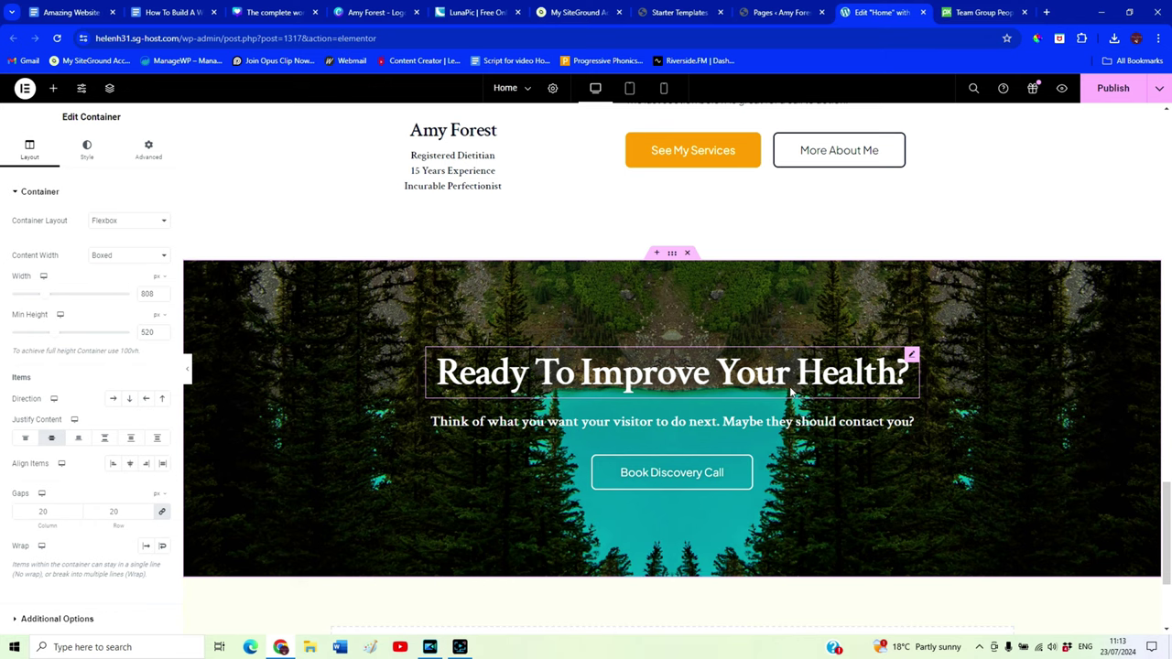
{"action": "left_click", "coordinate": [794, 422]}
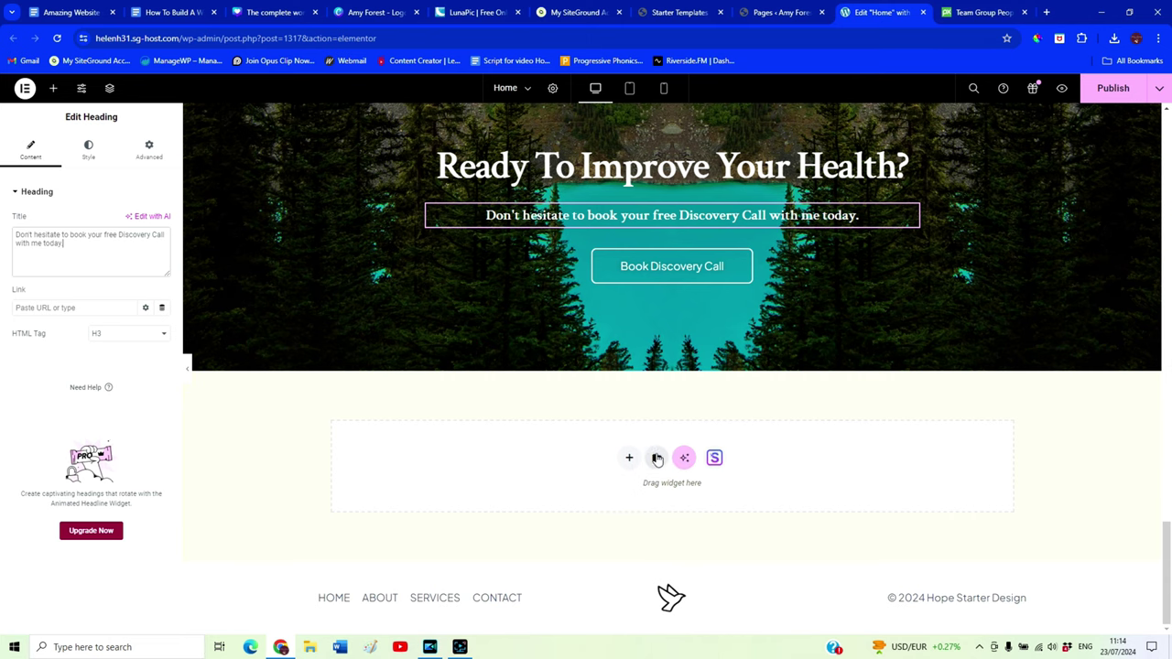
{"action": "left_click", "coordinate": [658, 458]}
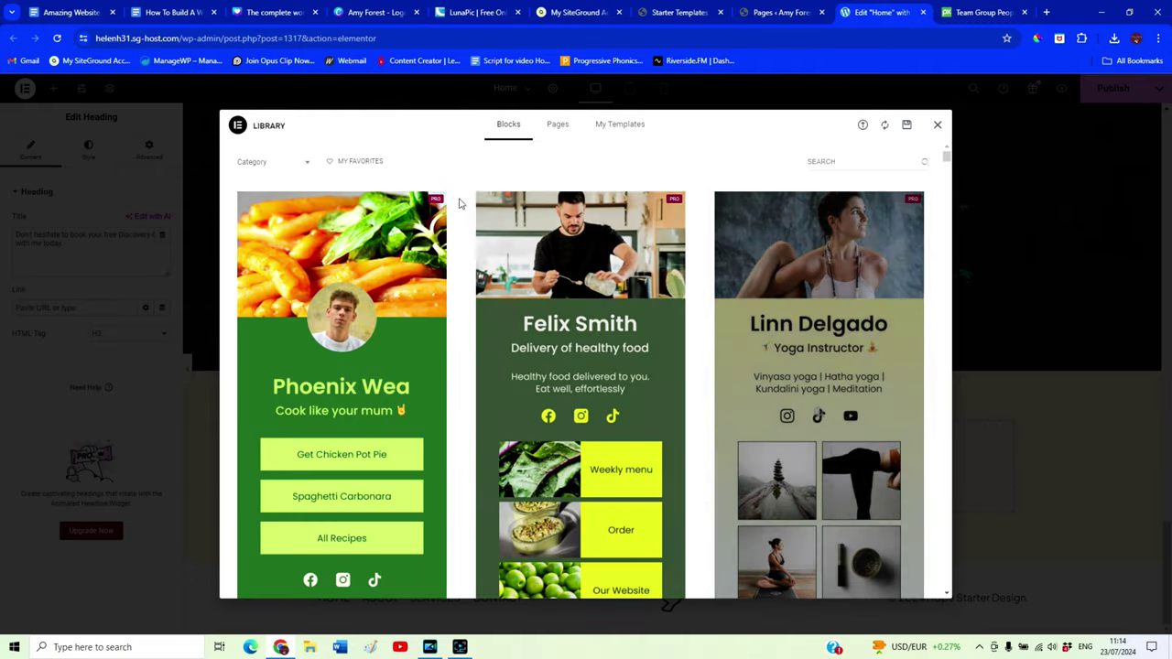
Browse the template library's Blocks, Pages and My Templates tabs, then close it
{"action": "left_click", "coordinate": [559, 125]}
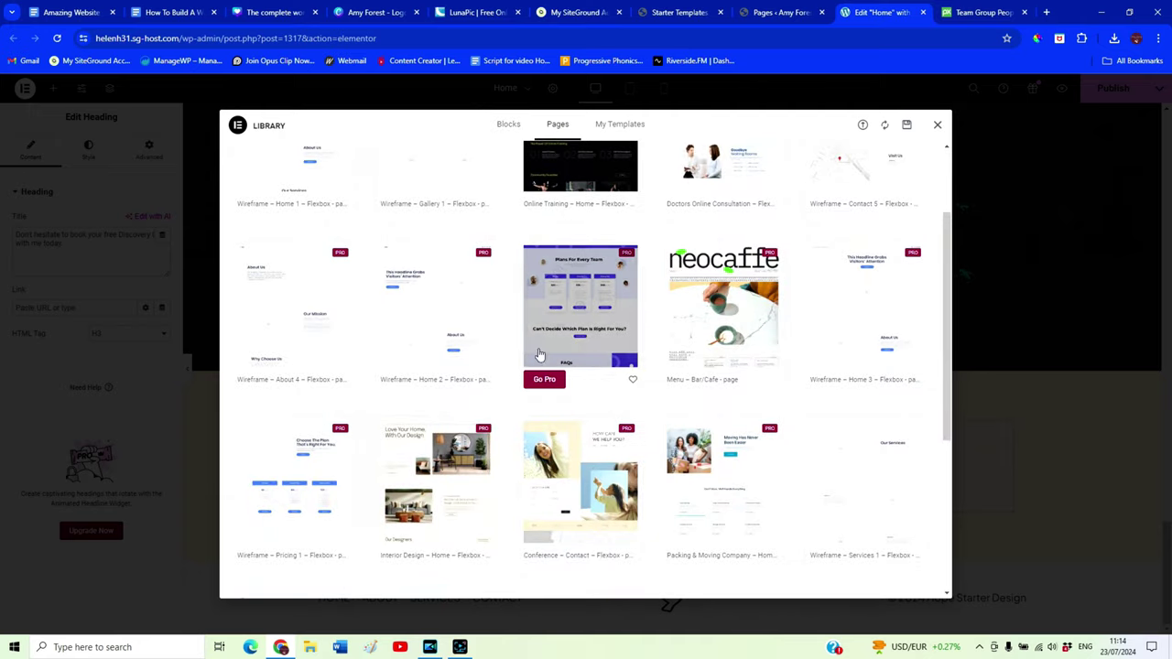
{"action": "left_click", "coordinate": [625, 126]}
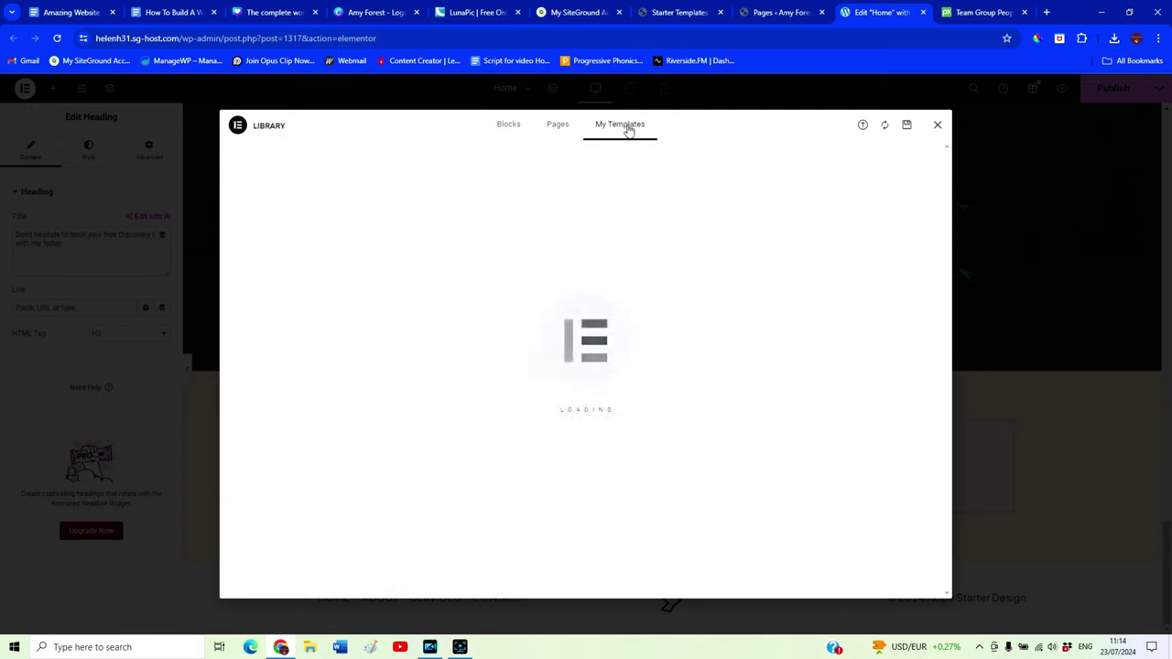
{"action": "left_click", "coordinate": [513, 125]}
{"action": "left_click", "coordinate": [937, 124]}
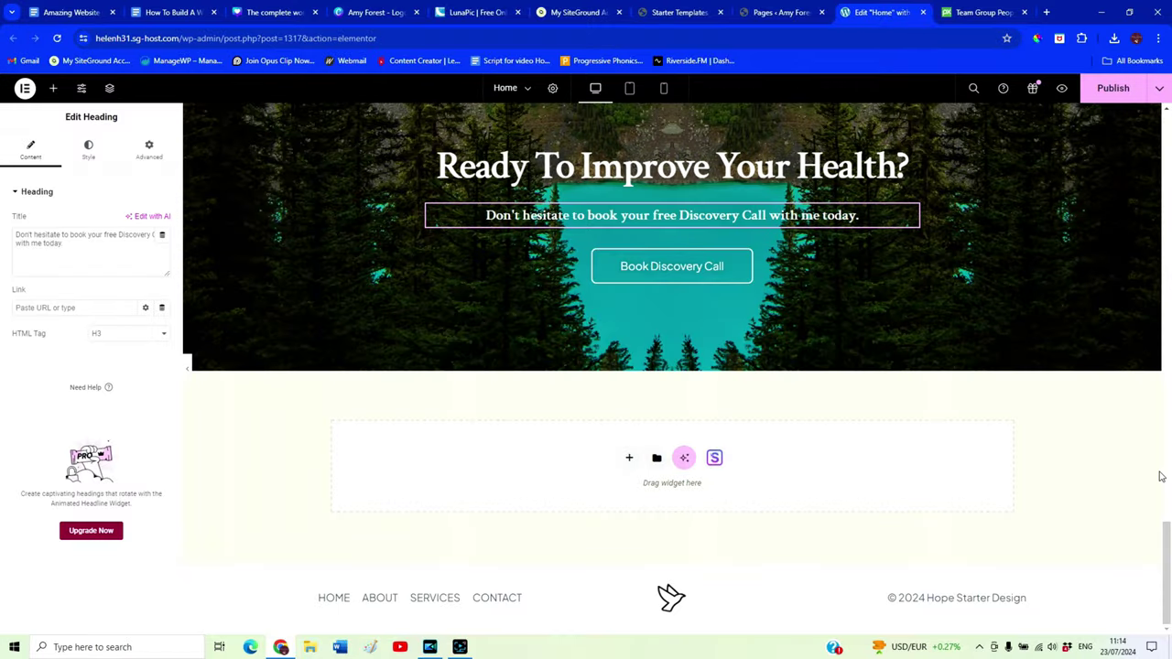
{"action": "scroll", "coordinate": [1158, 521], "scroll_direction": "up", "scroll_amount": 5}
{"action": "scroll", "coordinate": [1151, 521], "scroll_direction": "up", "scroll_amount": 15}
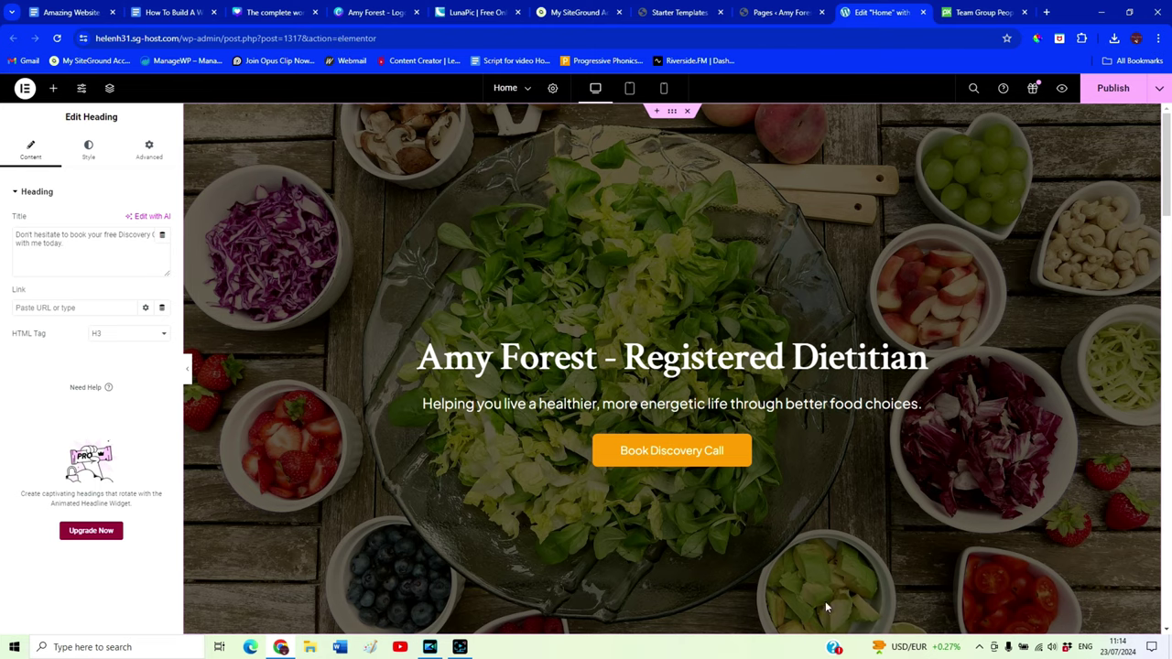
{"action": "left_click", "coordinate": [188, 372]}
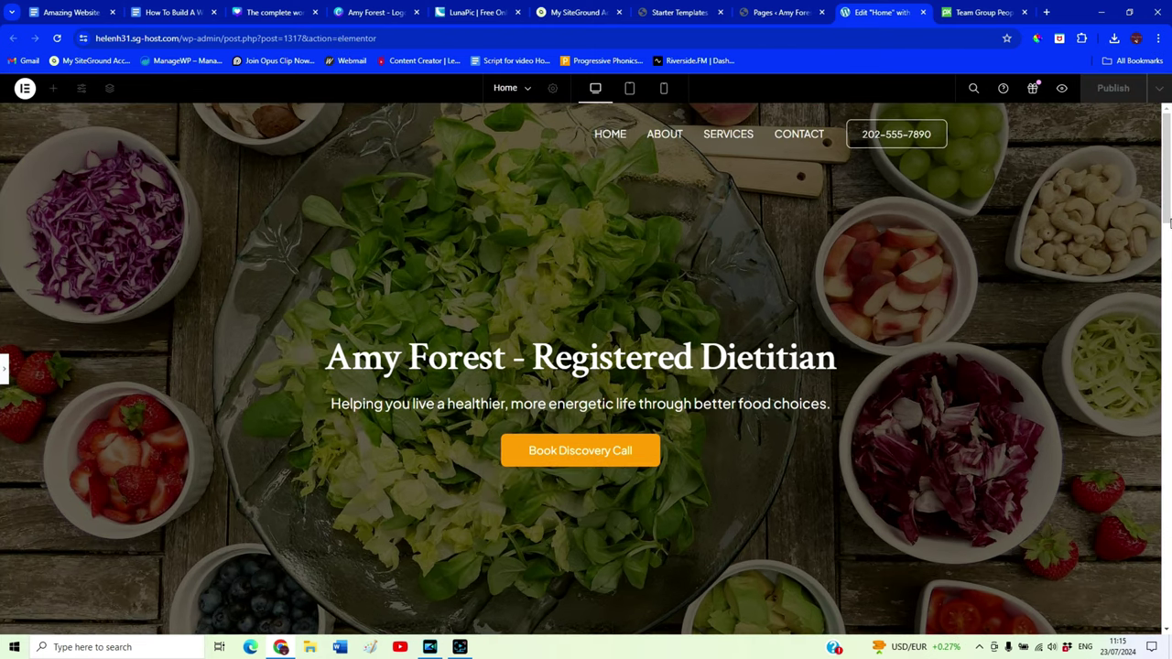
{"action": "left_click_drag", "start_coordinate": [1164, 189], "coordinate": [1120, 605]}
{"action": "scroll", "coordinate": [694, 366], "scroll_direction": "up", "scroll_amount": 1}
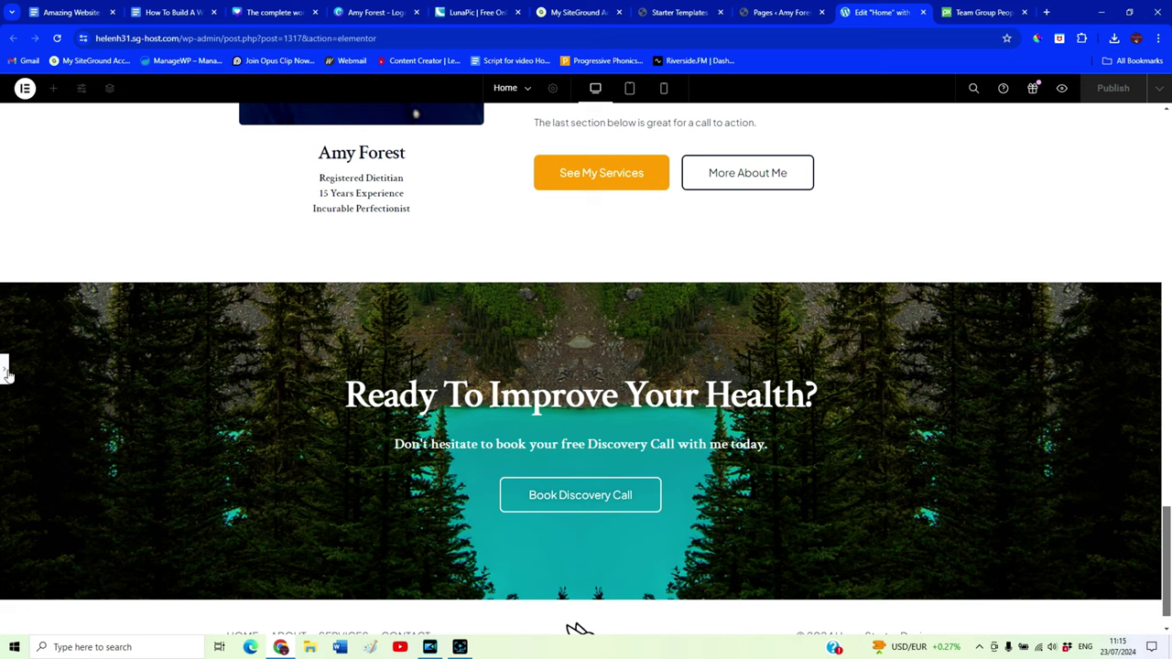
{"action": "left_click", "coordinate": [581, 444]}
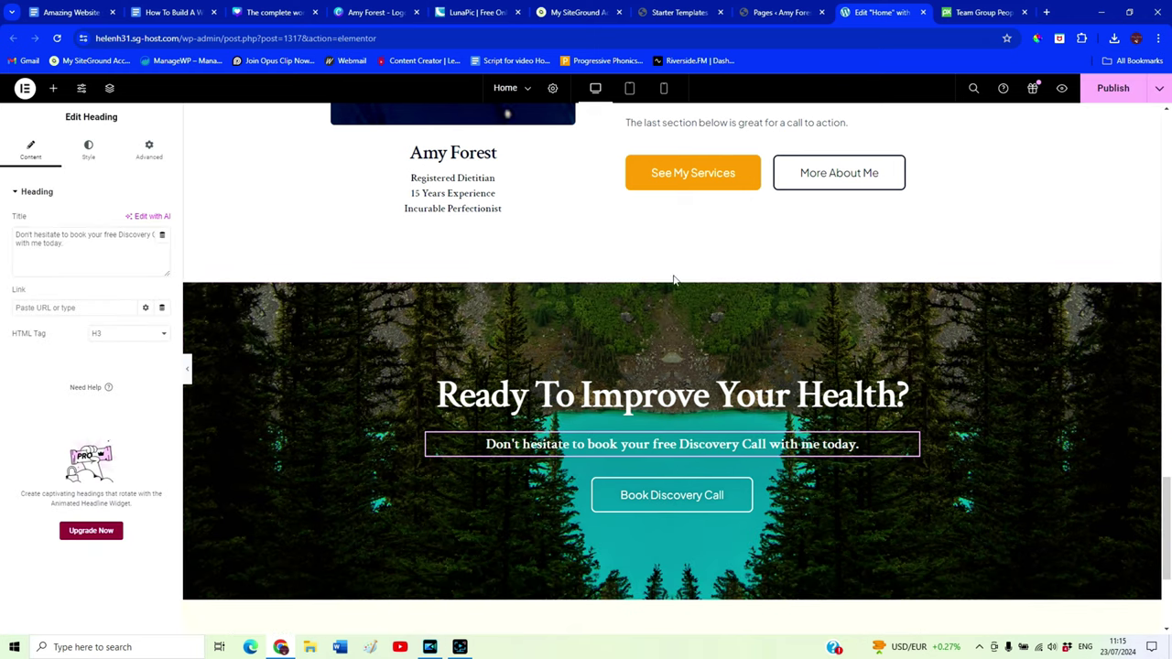
Darken the call-to-action's coffee and bread background with a 0.59 overlay opacity
{"action": "left_click", "coordinate": [672, 277]}
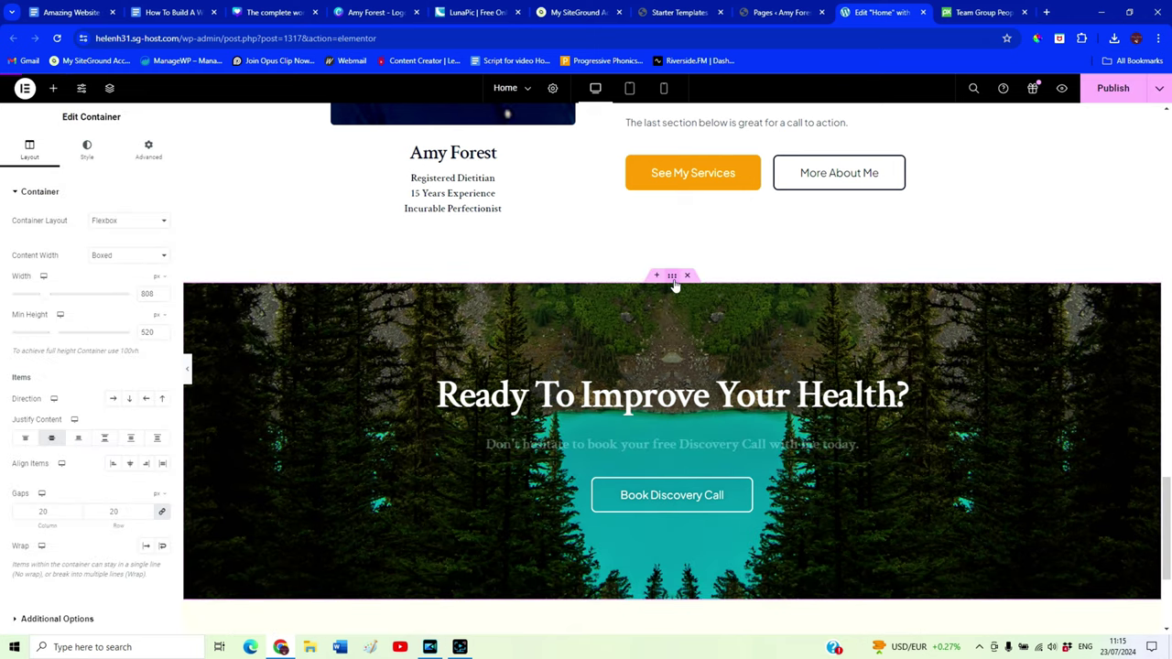
{"action": "left_click", "coordinate": [88, 151]}
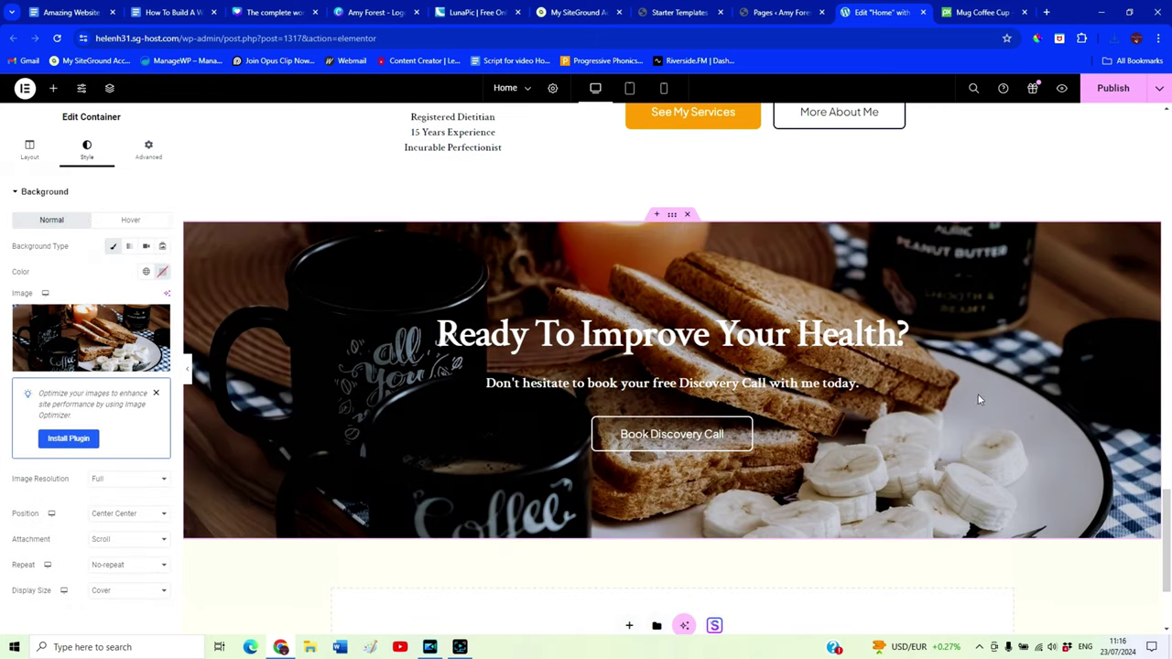
{"action": "left_click", "coordinate": [34, 154]}
{"action": "scroll", "coordinate": [62, 338], "scroll_direction": "down", "scroll_amount": 2}
{"action": "scroll", "coordinate": [62, 338], "scroll_direction": "up", "scroll_amount": 2}
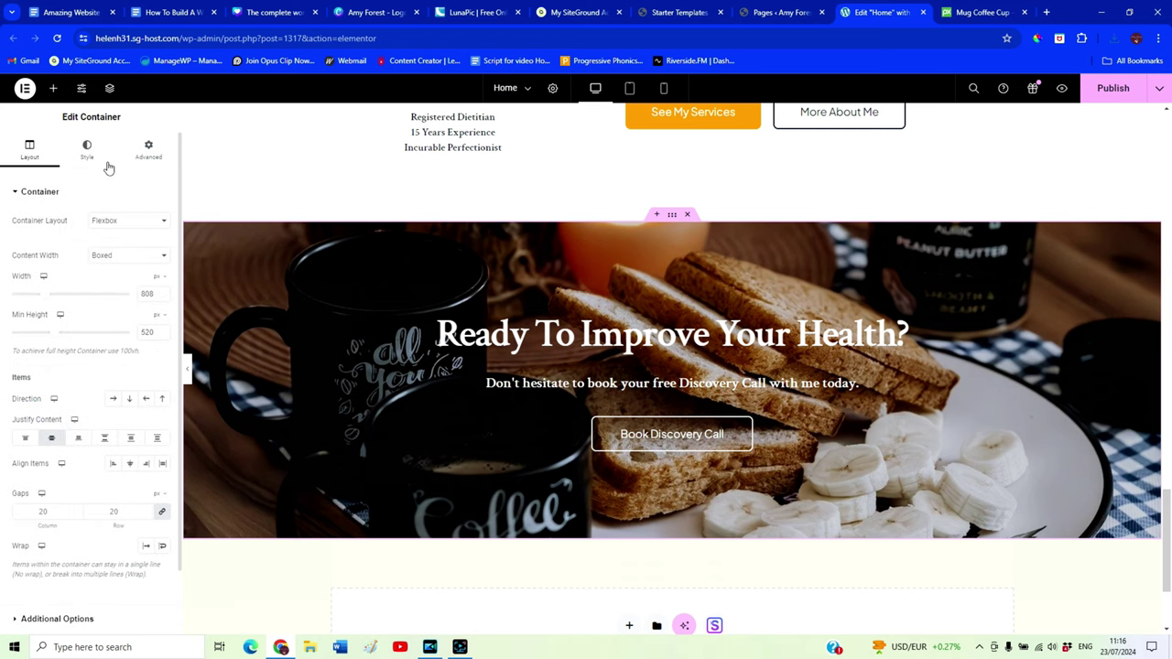
{"action": "left_click", "coordinate": [89, 151]}
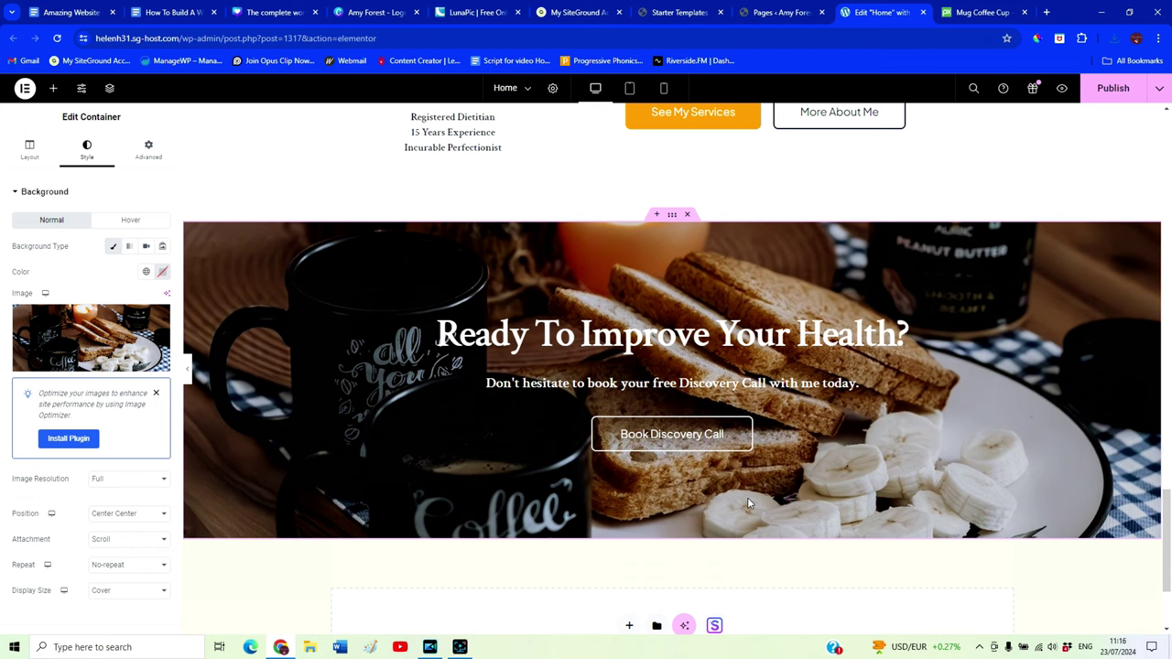
{"action": "scroll", "coordinate": [66, 519], "scroll_direction": "down", "scroll_amount": 2}
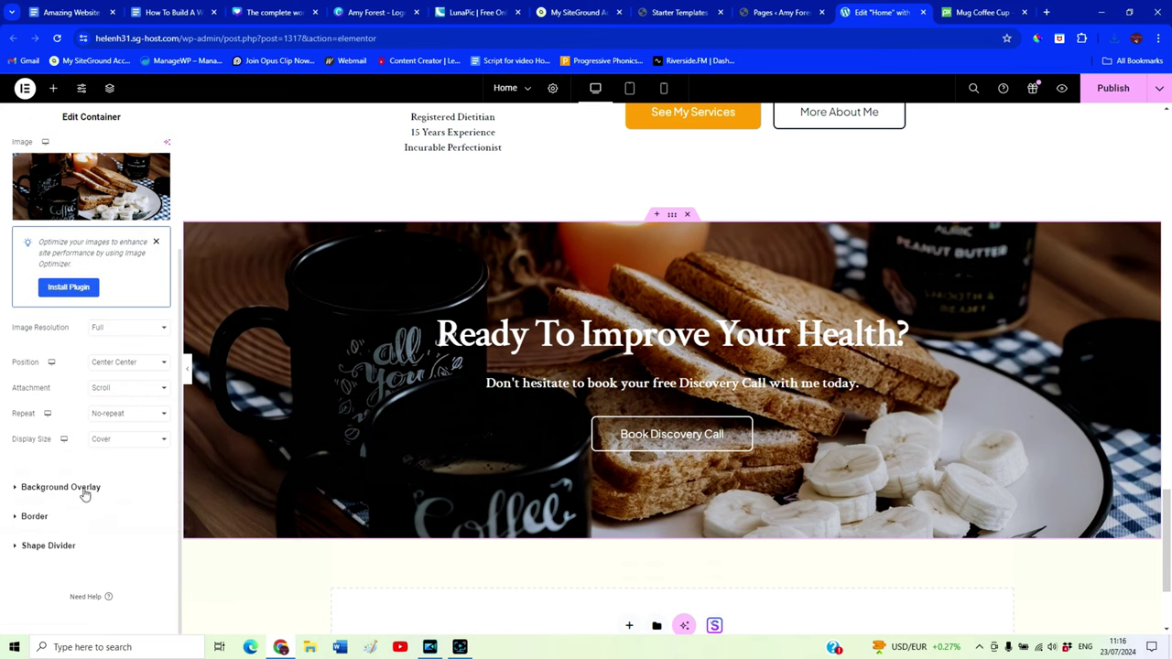
{"action": "left_click", "coordinate": [91, 486]}
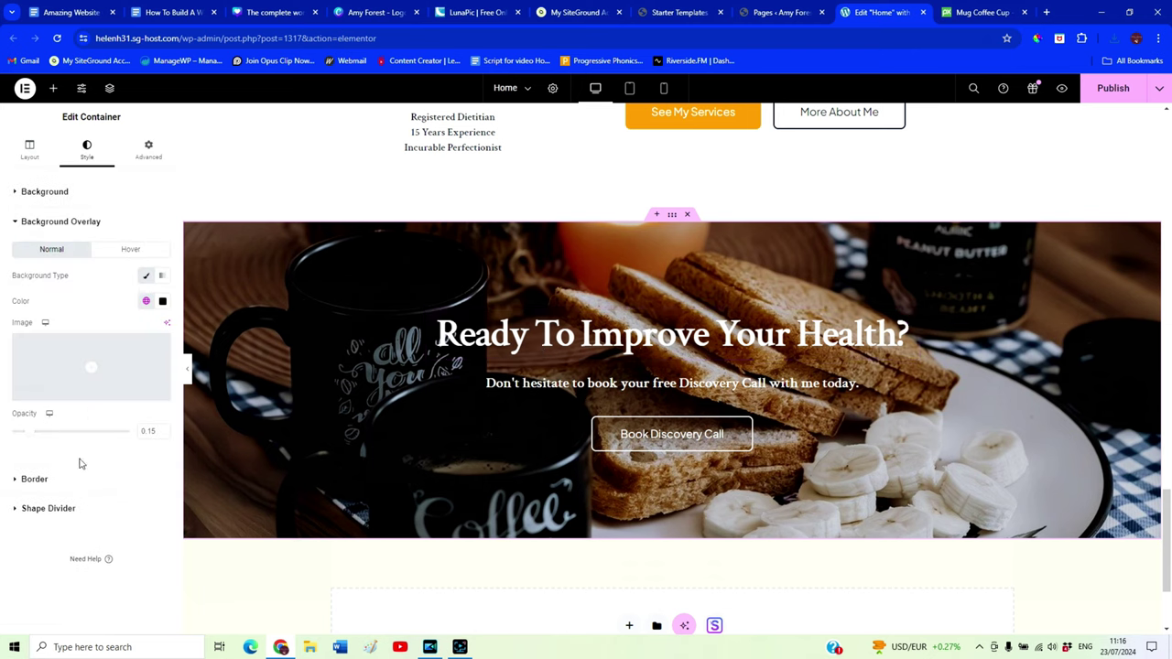
{"action": "left_click_drag", "start_coordinate": [31, 437], "coordinate": [85, 440]}
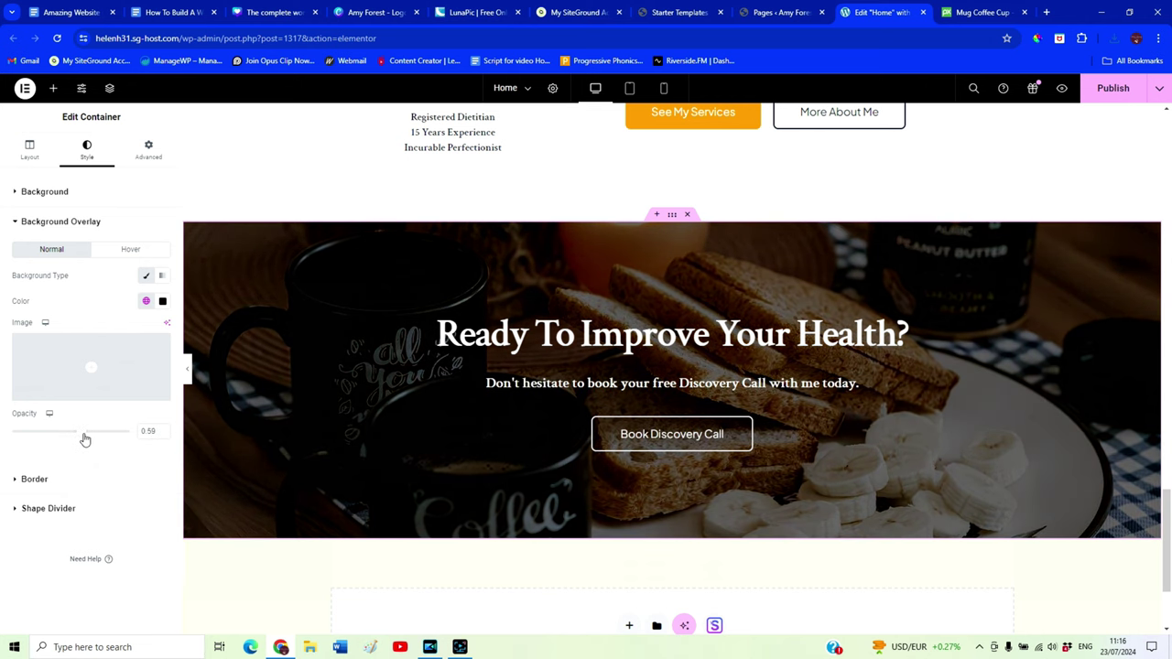
{"action": "left_click", "coordinate": [187, 366]}
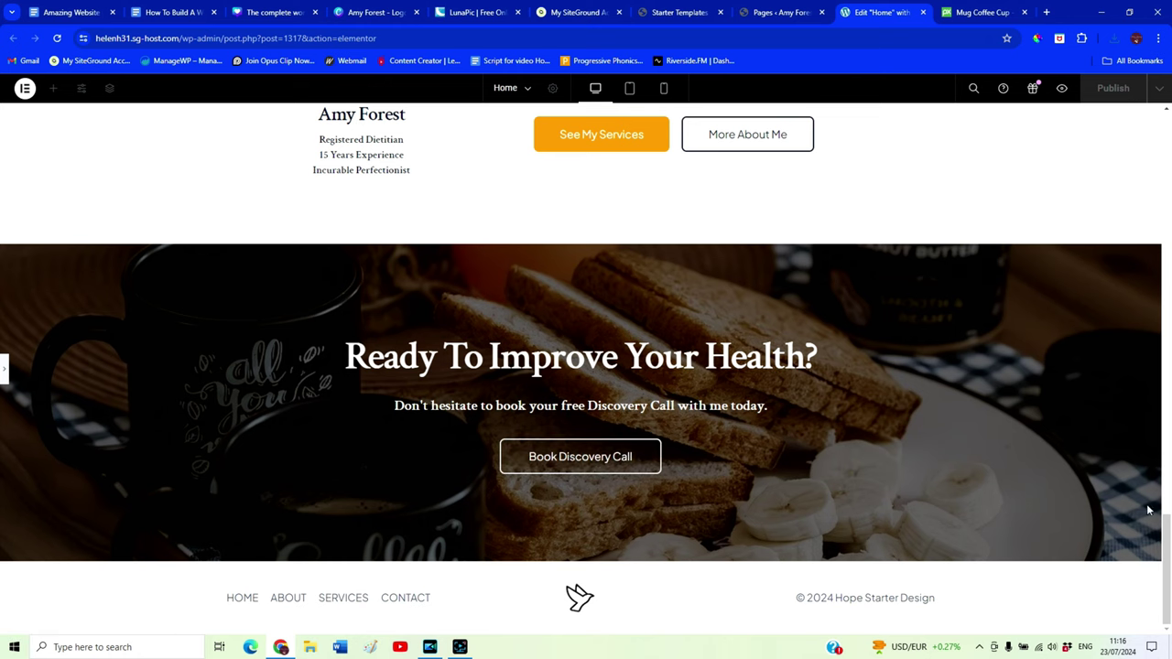
Preview the page at tablet width and then mobile width, scrolling through each layout
{"action": "left_click_drag", "start_coordinate": [1164, 540], "coordinate": [1166, 112]}
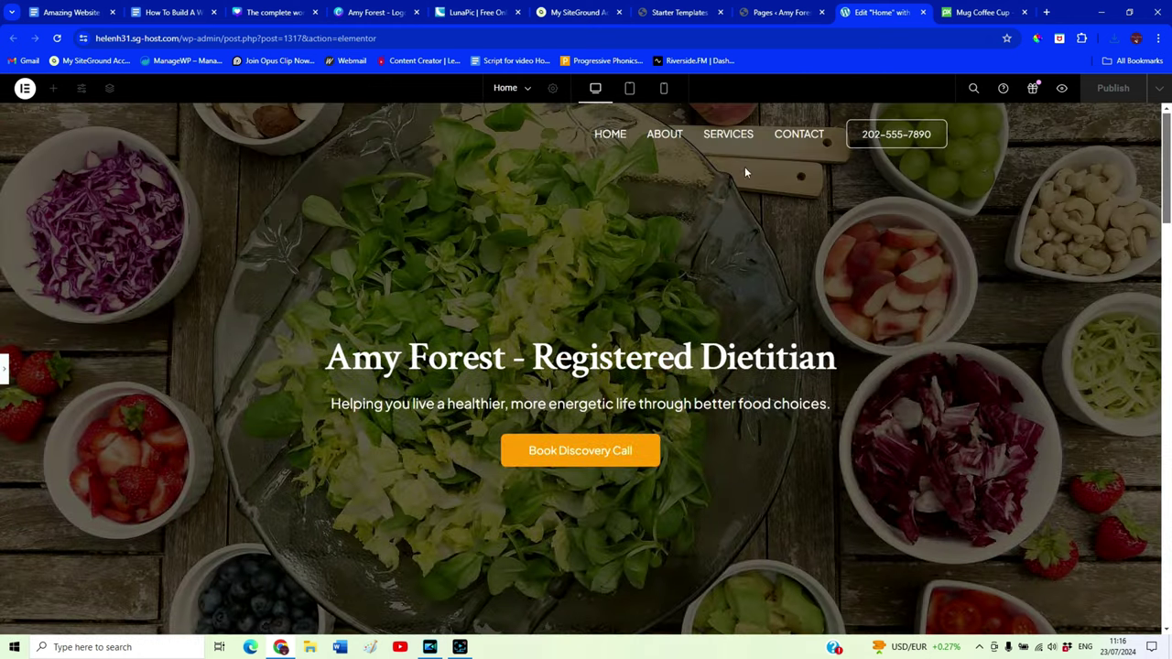
{"action": "left_click", "coordinate": [629, 89]}
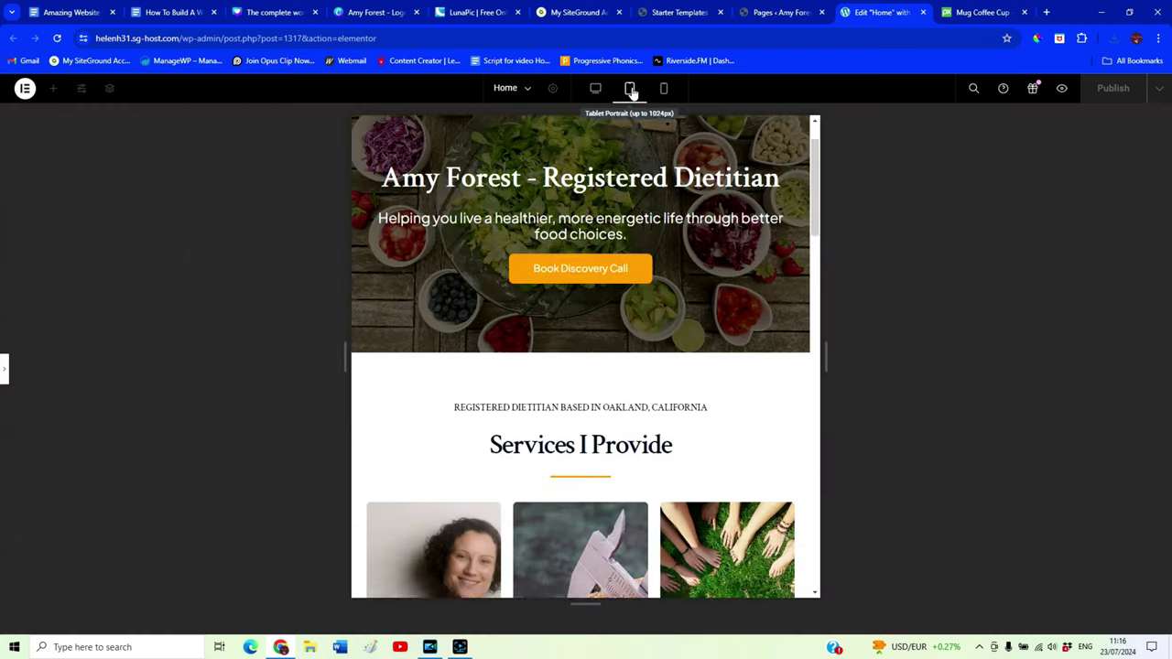
{"action": "scroll", "coordinate": [646, 296], "scroll_direction": "down", "scroll_amount": 10}
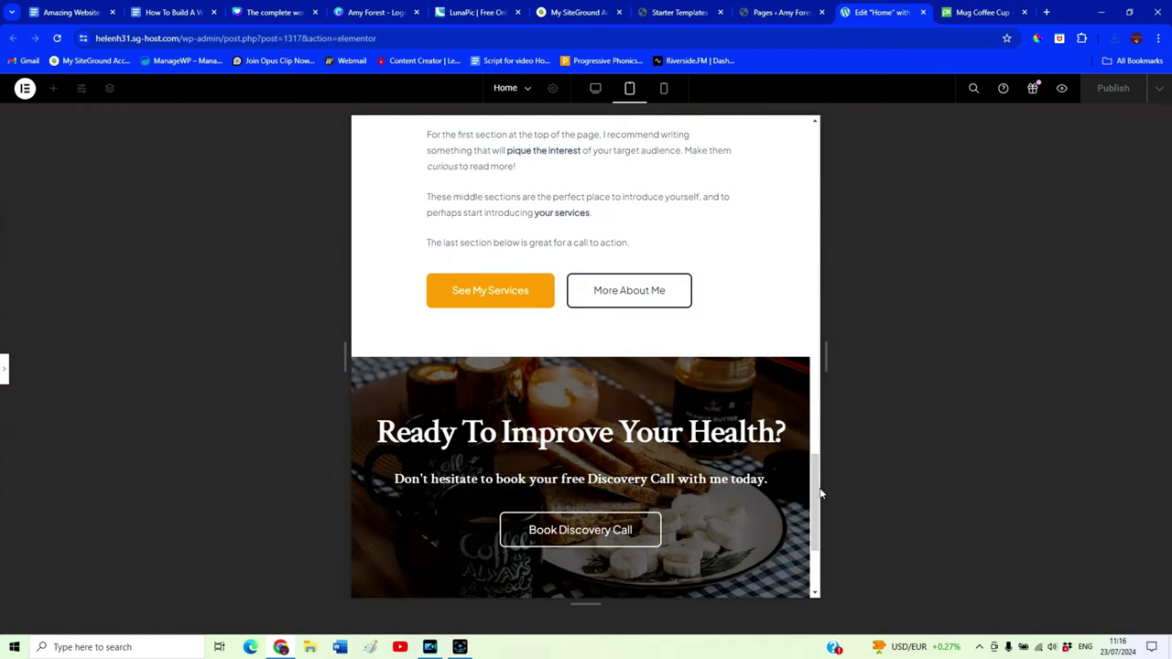
{"action": "left_click_drag", "start_coordinate": [818, 493], "coordinate": [837, 152]}
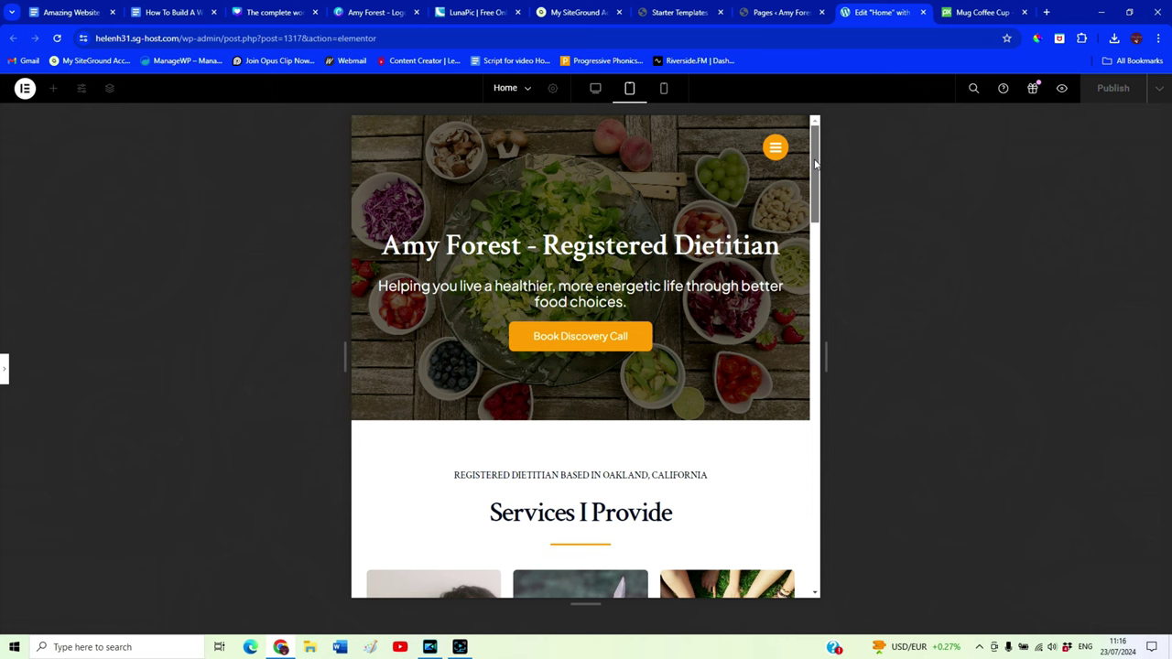
{"action": "mouse_move", "coordinate": [815, 165]}
{"action": "left_mouse_down"}
{"action": "mouse_move", "coordinate": [806, 247]}
{"action": "mouse_move", "coordinate": [763, 353]}
{"action": "mouse_move", "coordinate": [800, 554]}
{"action": "mouse_move", "coordinate": [860, 274]}
{"action": "mouse_move", "coordinate": [843, 131]}
{"action": "left_mouse_up"}
{"action": "left_click", "coordinate": [665, 90]}
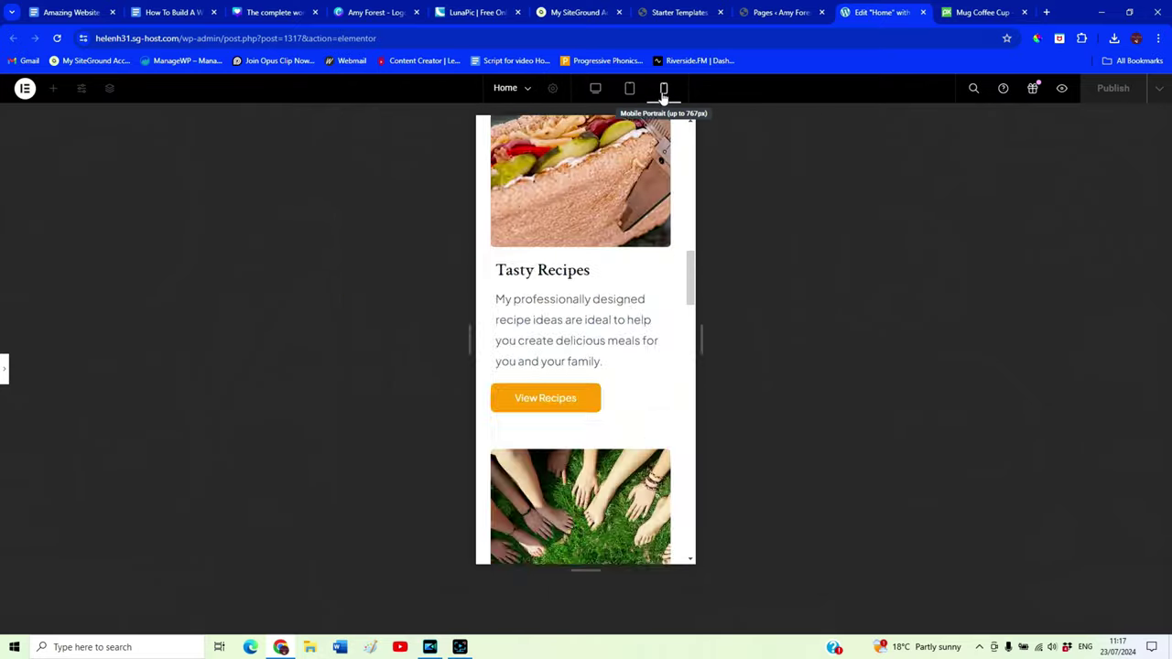
{"action": "mouse_move", "coordinate": [700, 354]}
{"action": "left_mouse_down"}
{"action": "mouse_move", "coordinate": [705, 365]}
{"action": "mouse_move", "coordinate": [702, 147]}
{"action": "left_mouse_up"}
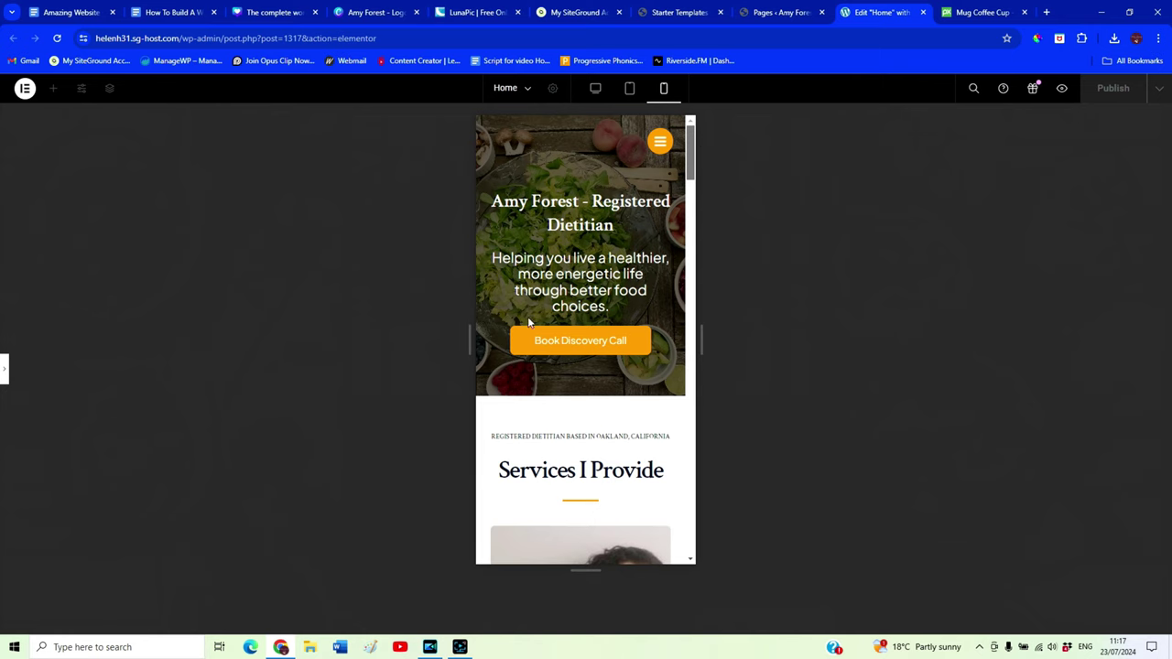
{"action": "mouse_move", "coordinate": [691, 160]}
{"action": "left_mouse_down"}
{"action": "mouse_move", "coordinate": [666, 348]}
{"action": "mouse_move", "coordinate": [683, 466]}
{"action": "mouse_move", "coordinate": [677, 540]}
{"action": "mouse_move", "coordinate": [666, 487]}
{"action": "mouse_move", "coordinate": [669, 496]}
{"action": "left_mouse_up"}
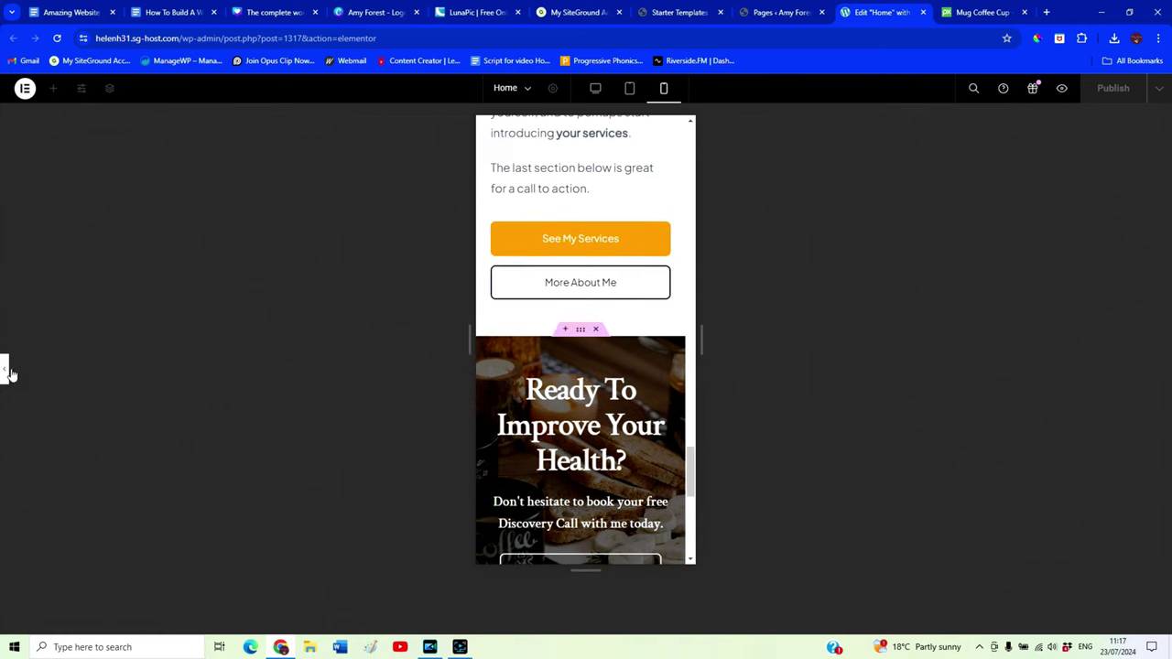
Shrink the 'Ready To Improve Your Health?' heading's mobile font size from 52 to 40
{"action": "left_click", "coordinate": [5, 369]}
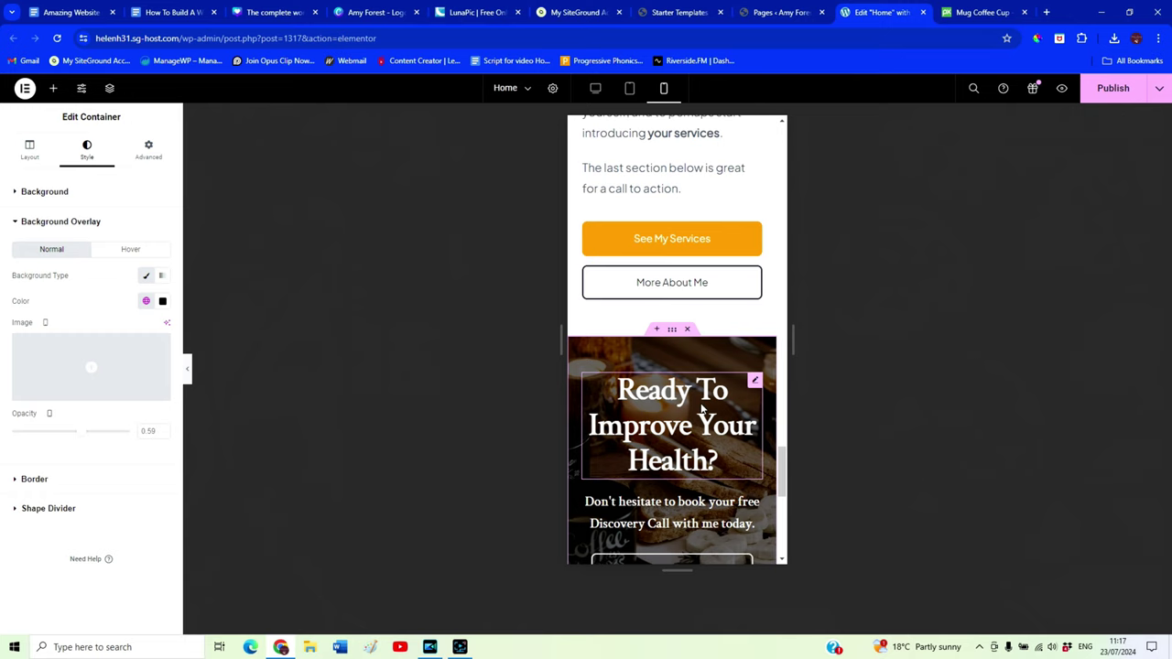
{"action": "left_click", "coordinate": [717, 461]}
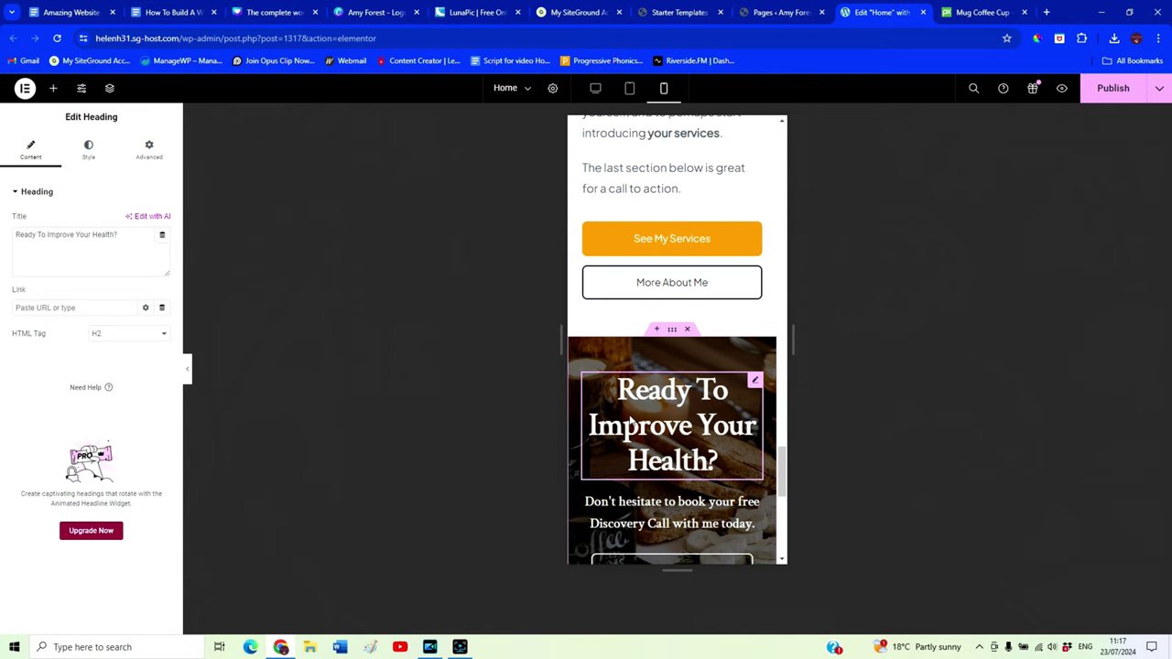
{"action": "left_click", "coordinate": [89, 151]}
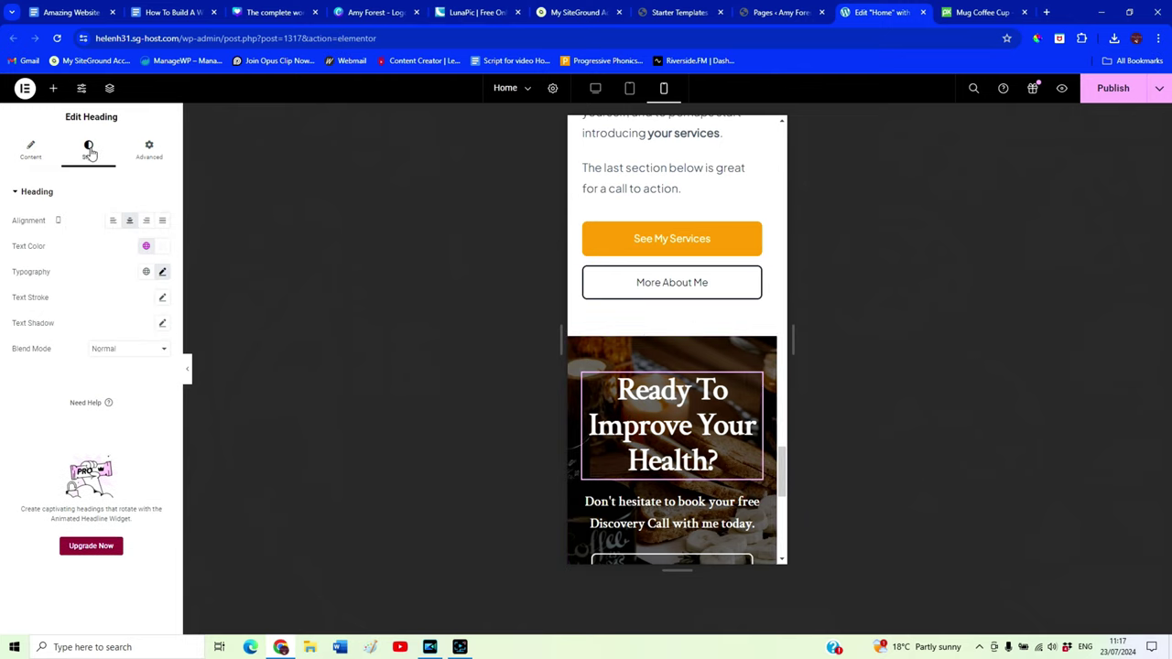
{"action": "left_click", "coordinate": [162, 272]}
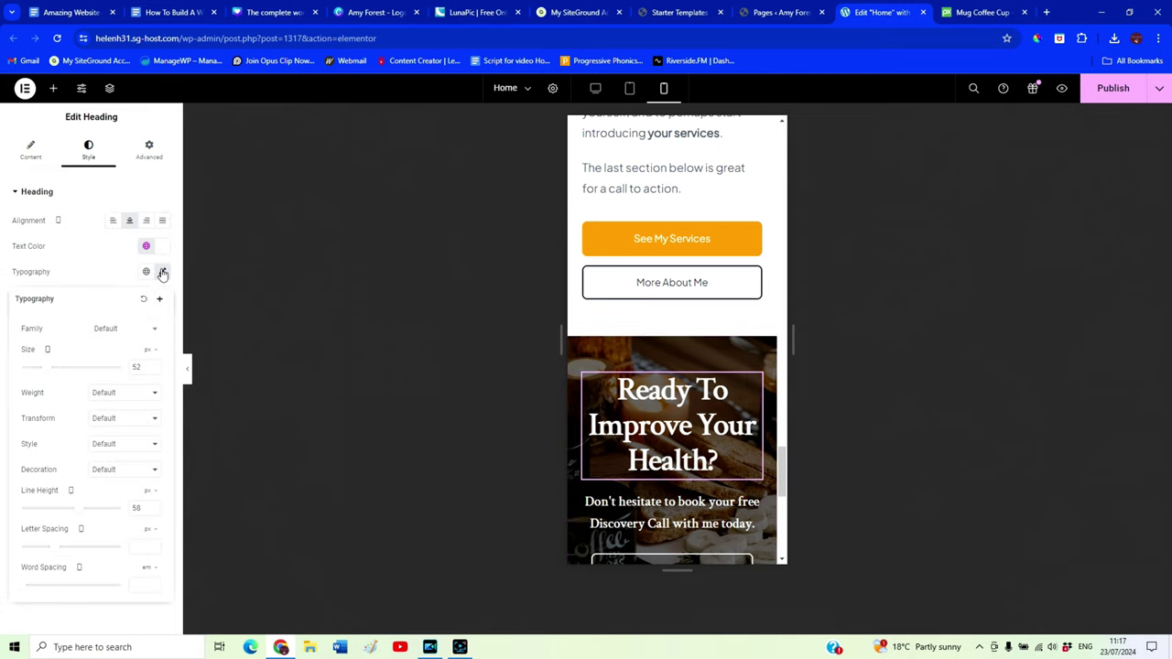
{"action": "left_click_drag", "start_coordinate": [51, 367], "coordinate": [42, 370]}
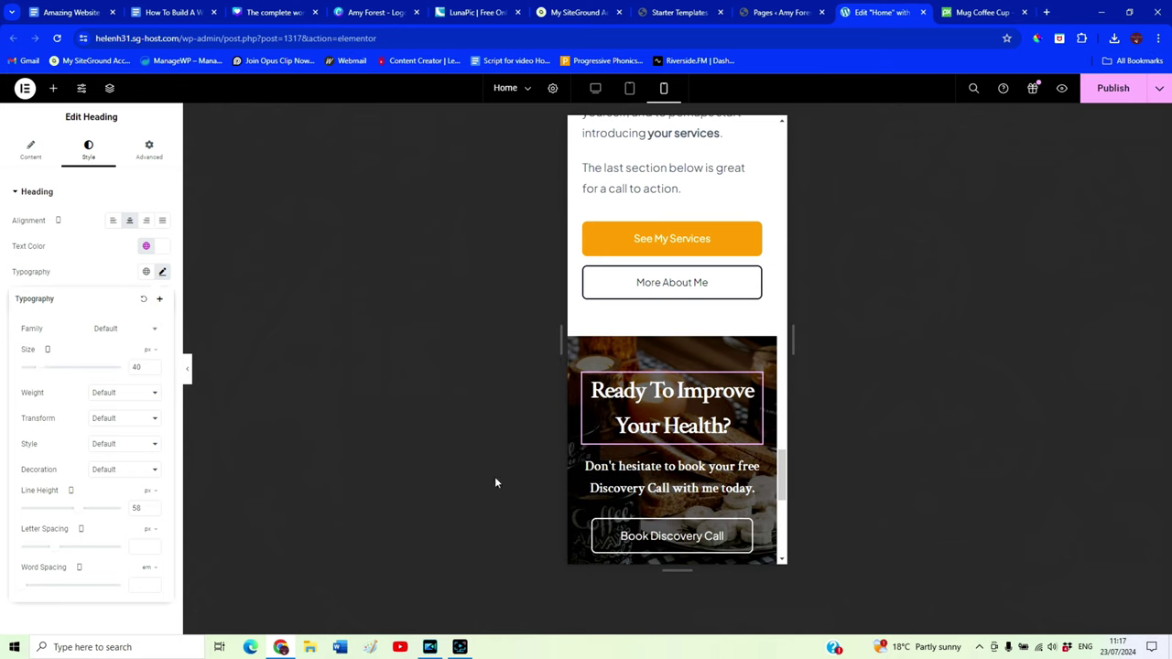
Publish the Home page's mobile-view changes
{"action": "scroll", "coordinate": [740, 462], "scroll_direction": "down", "scroll_amount": 3}
{"action": "scroll", "coordinate": [751, 449], "scroll_direction": "up", "scroll_amount": 2}
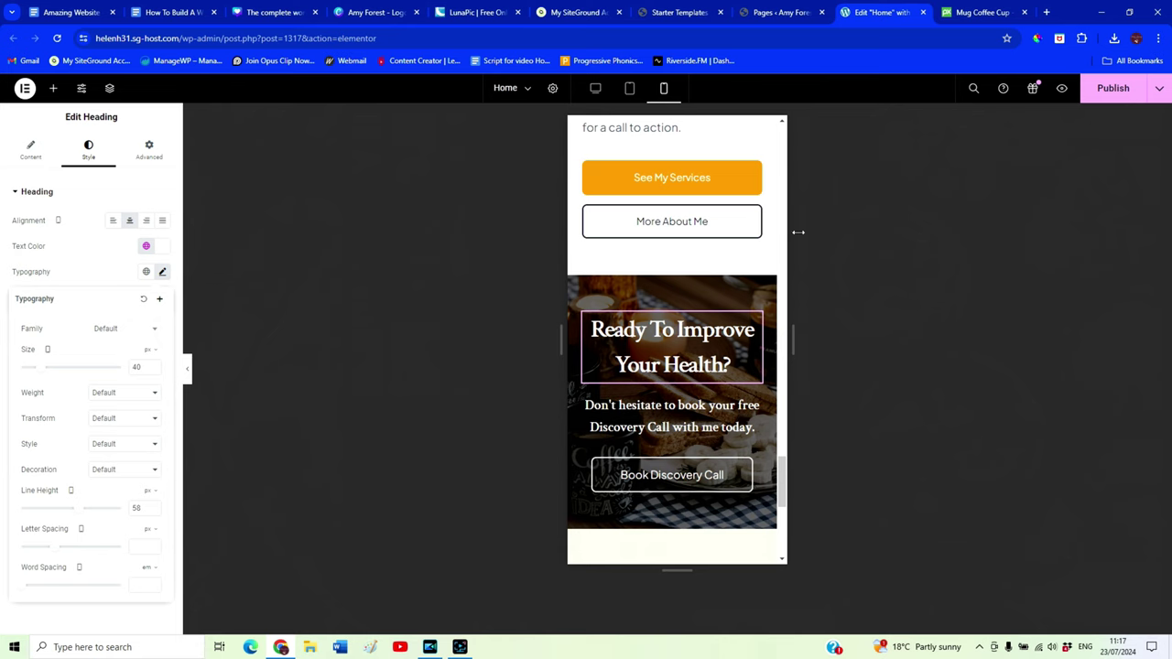
{"action": "mouse_move", "coordinate": [779, 472]}
{"action": "left_mouse_down"}
{"action": "mouse_move", "coordinate": [812, 224]}
{"action": "mouse_move", "coordinate": [810, 117]}
{"action": "left_mouse_up"}
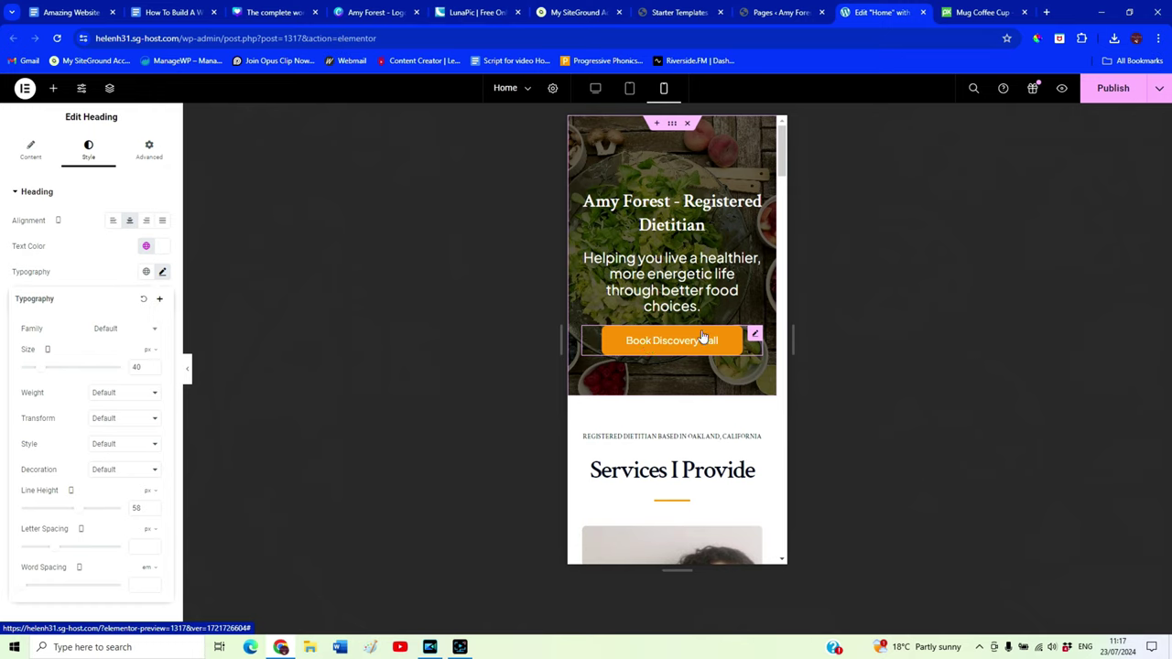
{"action": "left_click", "coordinate": [1122, 96]}
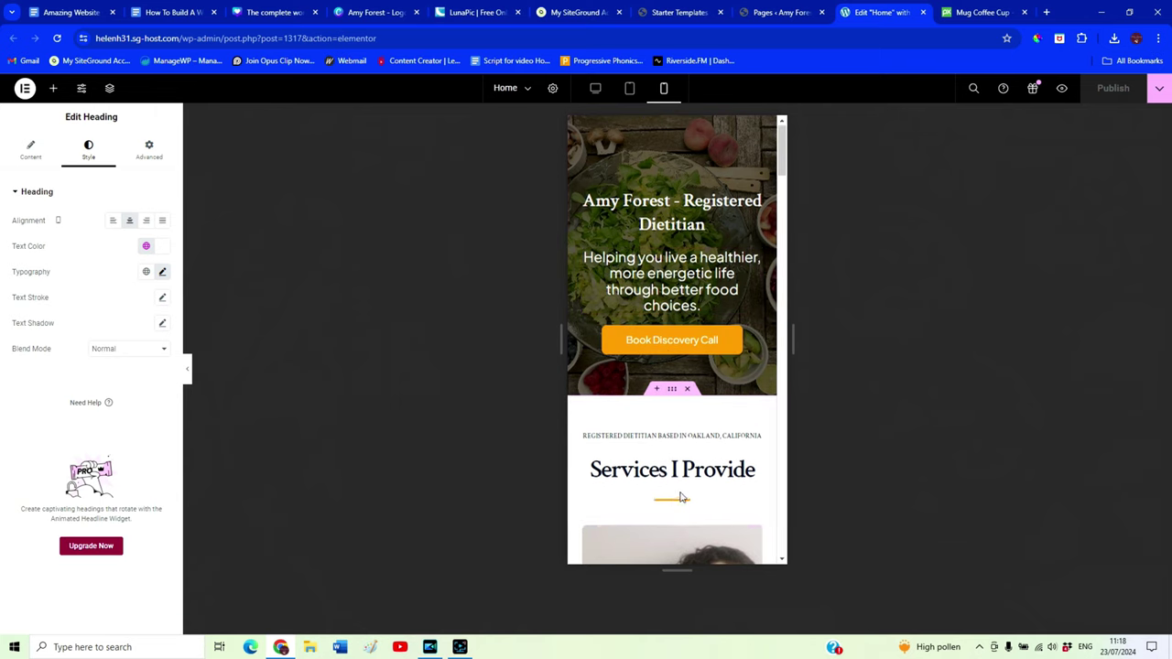
Exit Elementor from its main menu so the Home page reopens in the WordPress block editor
{"action": "scroll", "coordinate": [680, 497], "scroll_direction": "down", "scroll_amount": 2}
{"action": "scroll", "coordinate": [727, 390], "scroll_direction": "down", "scroll_amount": 6}
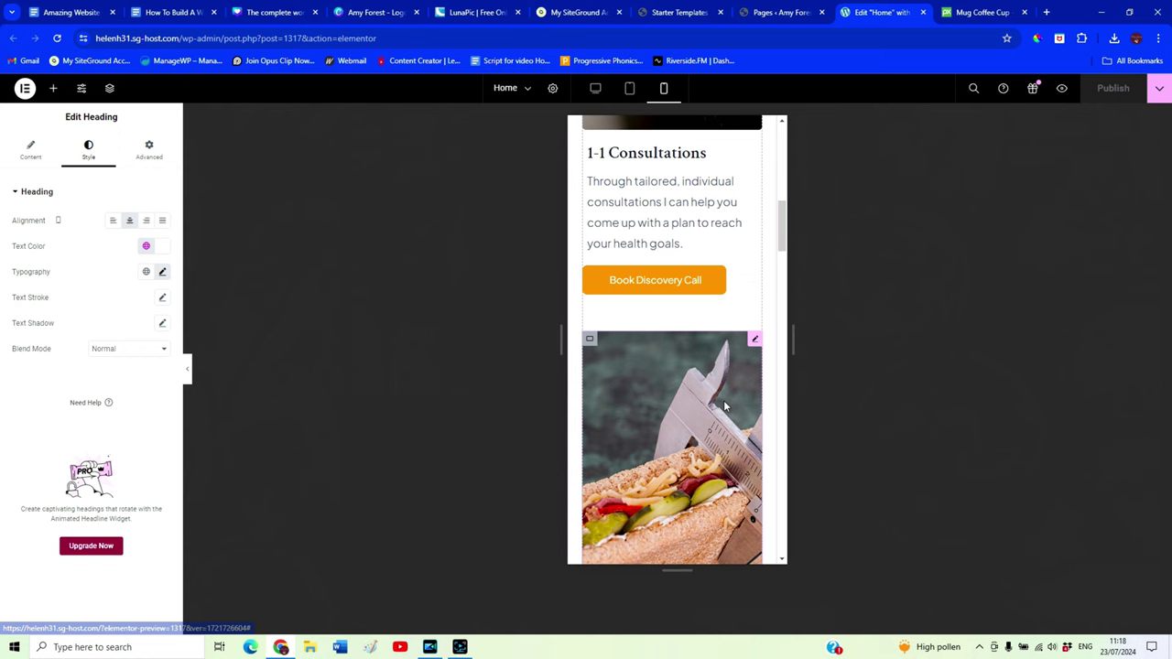
{"action": "left_click_drag", "start_coordinate": [783, 229], "coordinate": [792, 148]}
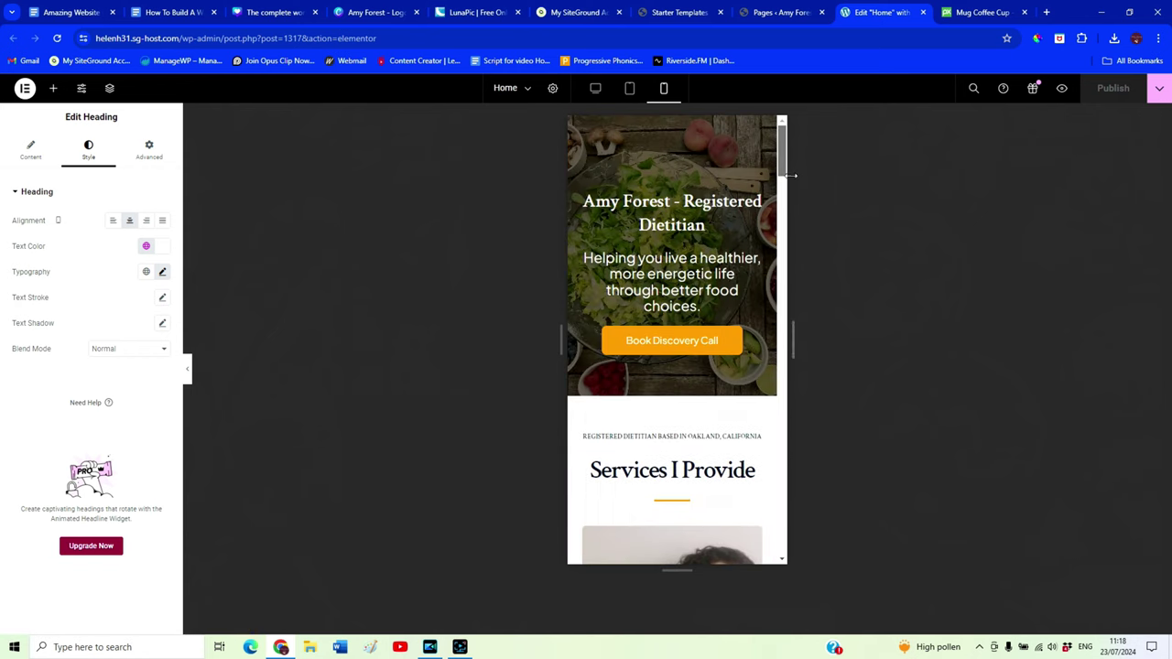
{"action": "left_click", "coordinate": [25, 92]}
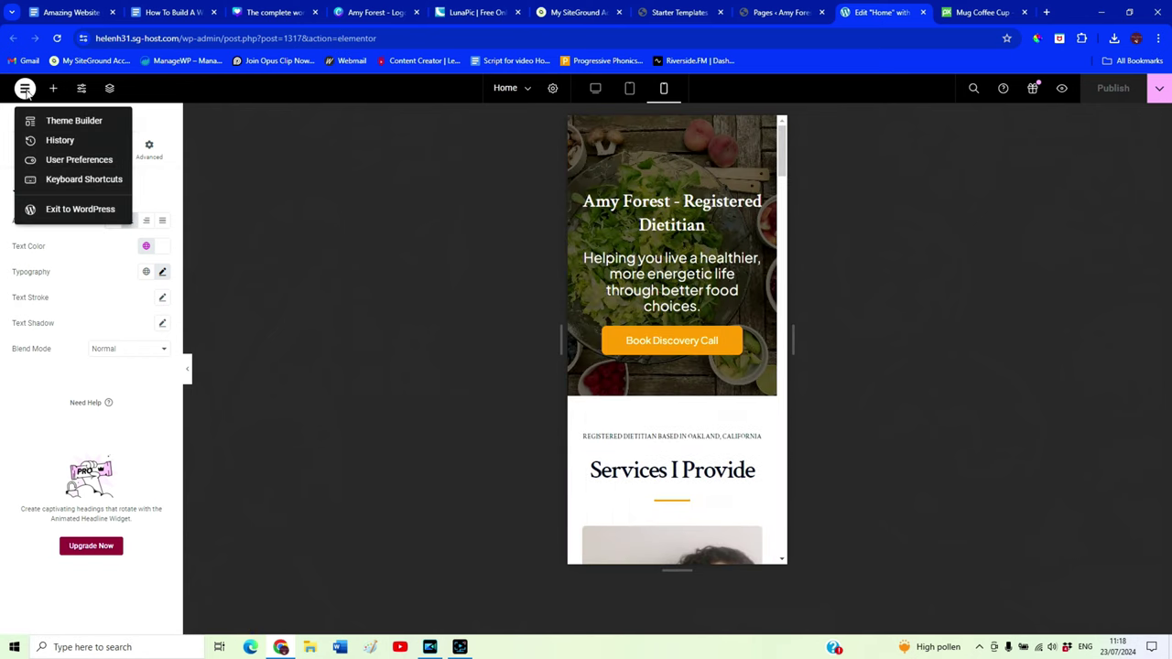
{"action": "left_click", "coordinate": [59, 211]}
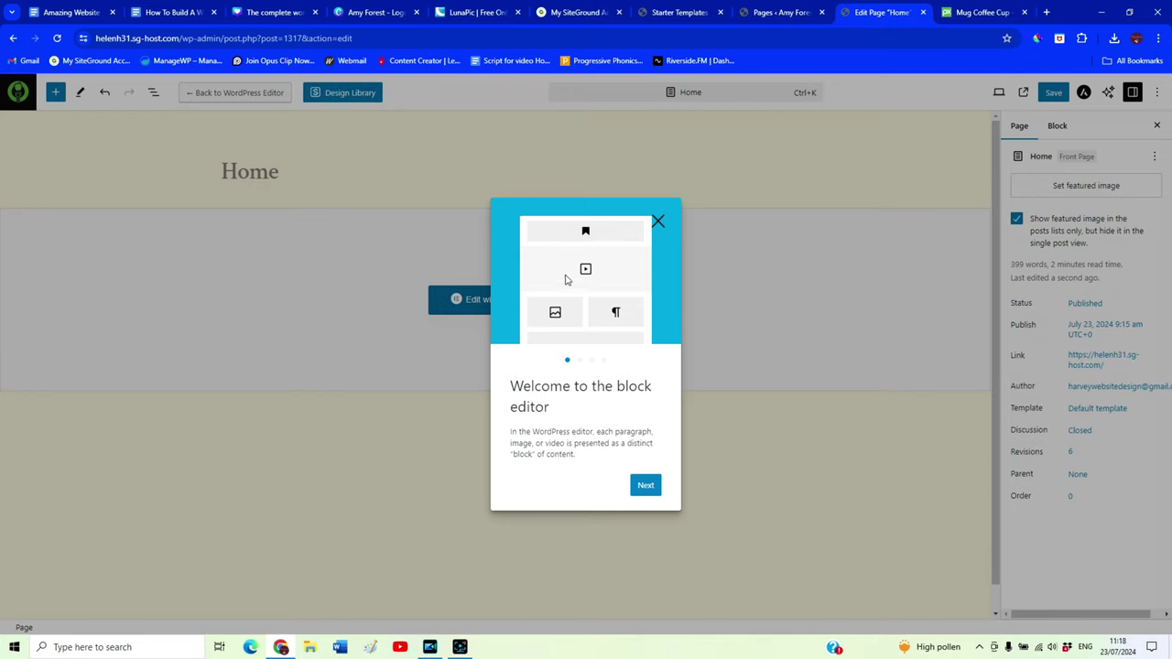
Dismiss the block editor welcome guide and head back toward the WordPress dashboard
{"action": "left_click", "coordinate": [656, 223]}
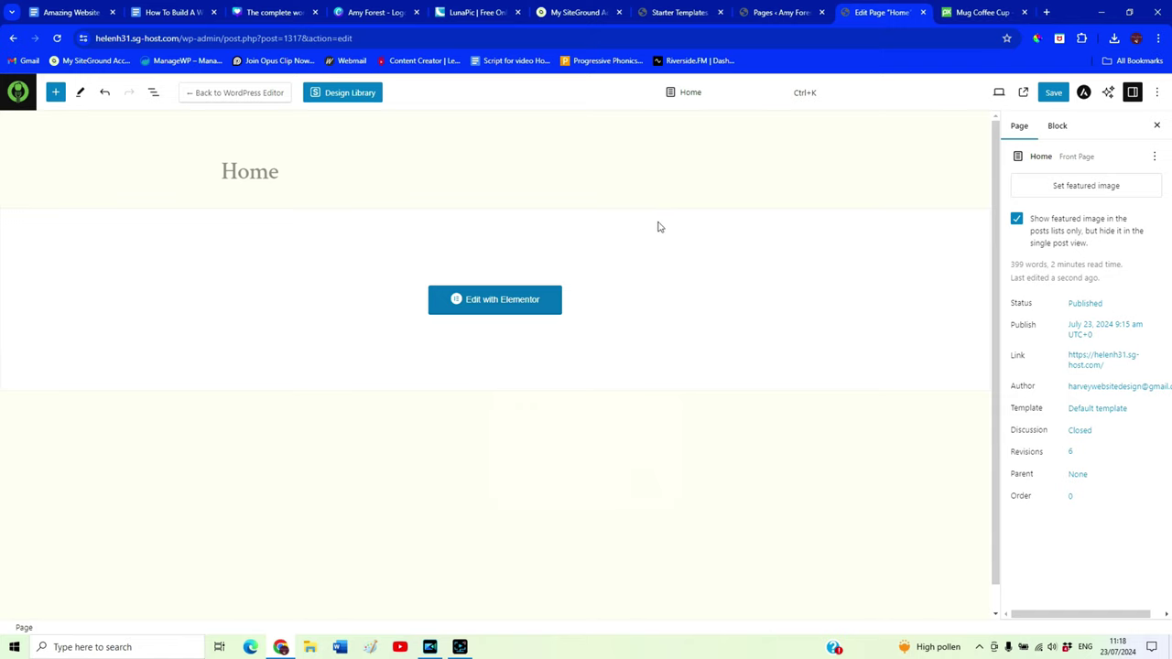
{"action": "left_click", "coordinate": [16, 94]}
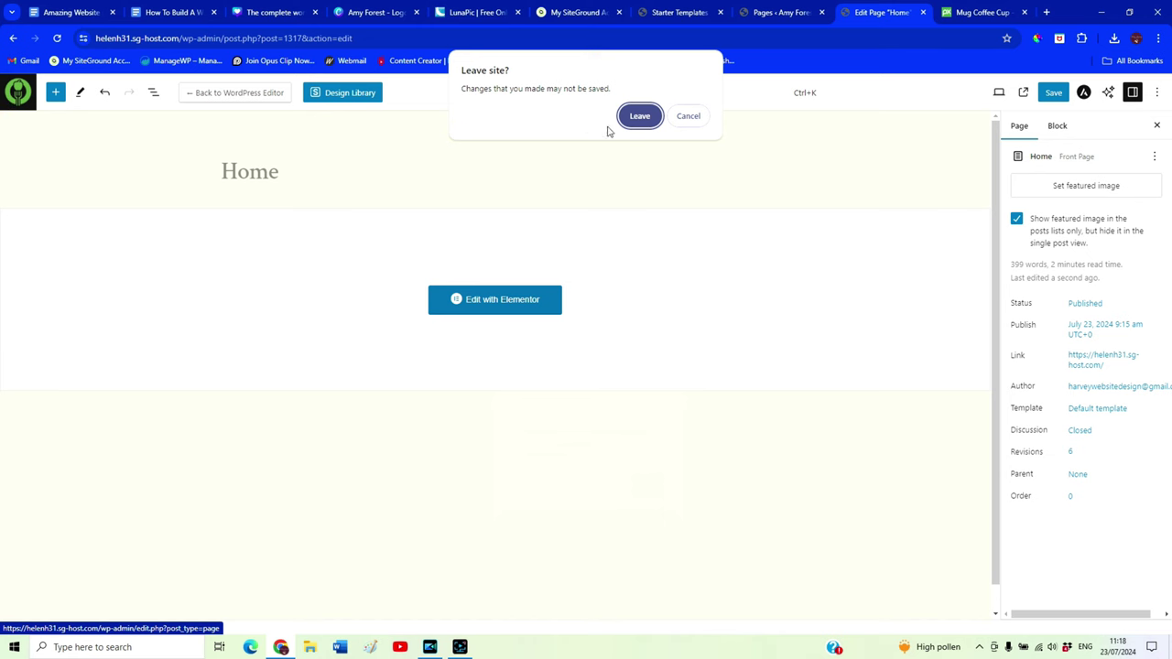
Confirm leaving the editor and go to Appearance > Customize for the Astra theme
{"action": "left_click", "coordinate": [640, 117]}
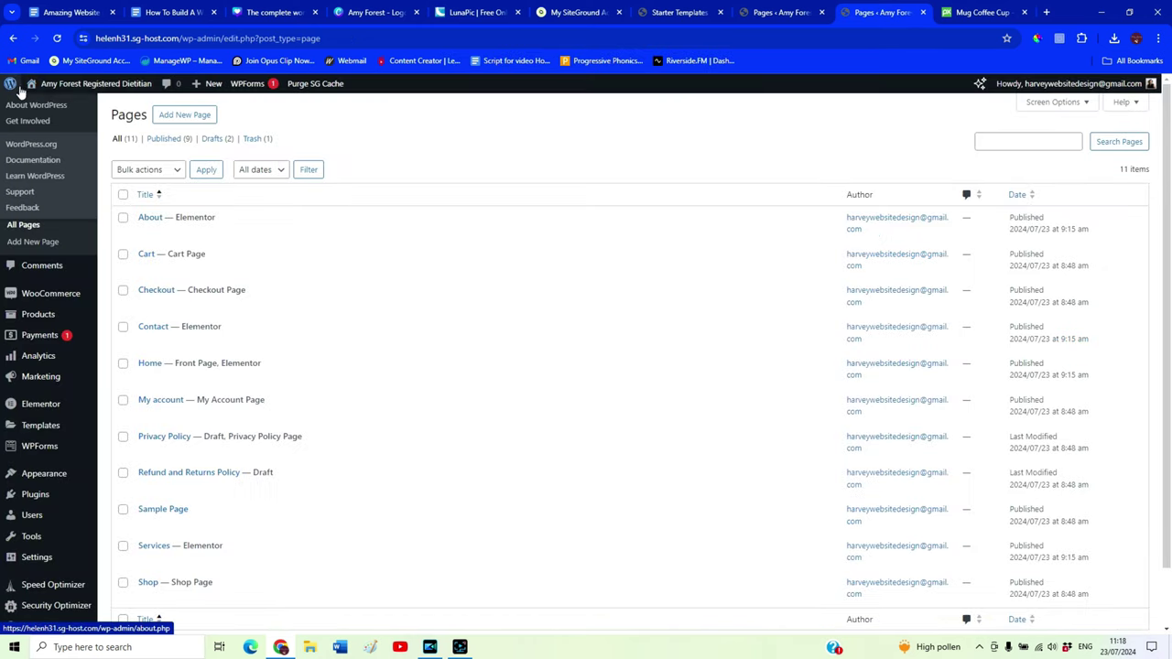
{"action": "mouse_move", "coordinate": [71, 90]}
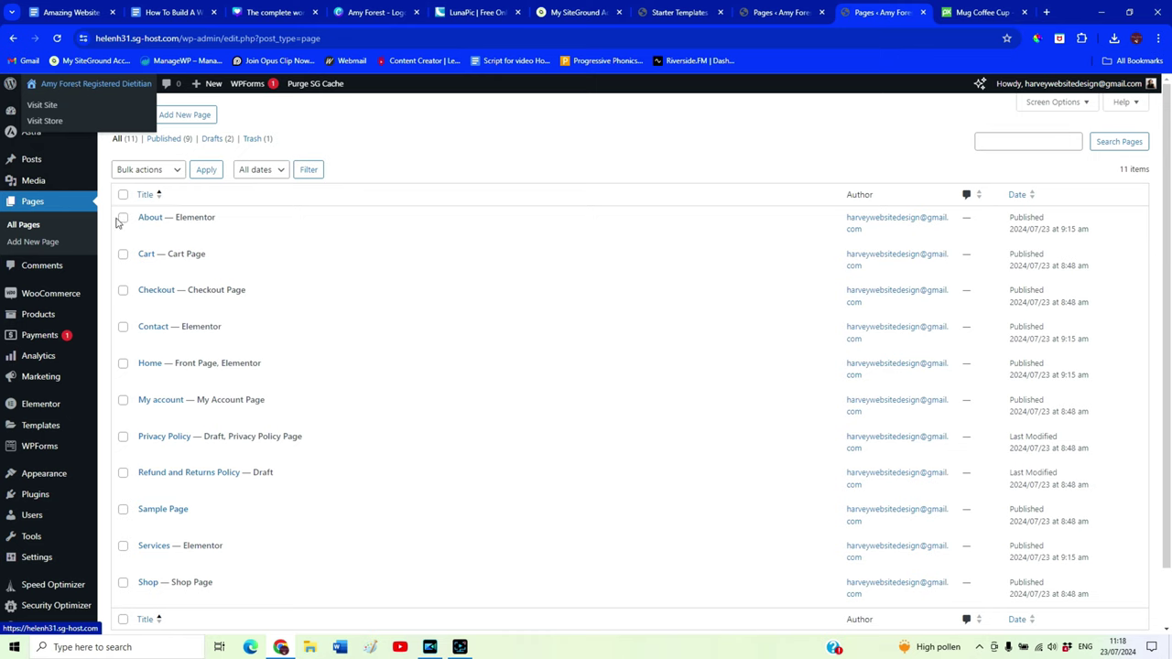
{"action": "mouse_move", "coordinate": [137, 459]}
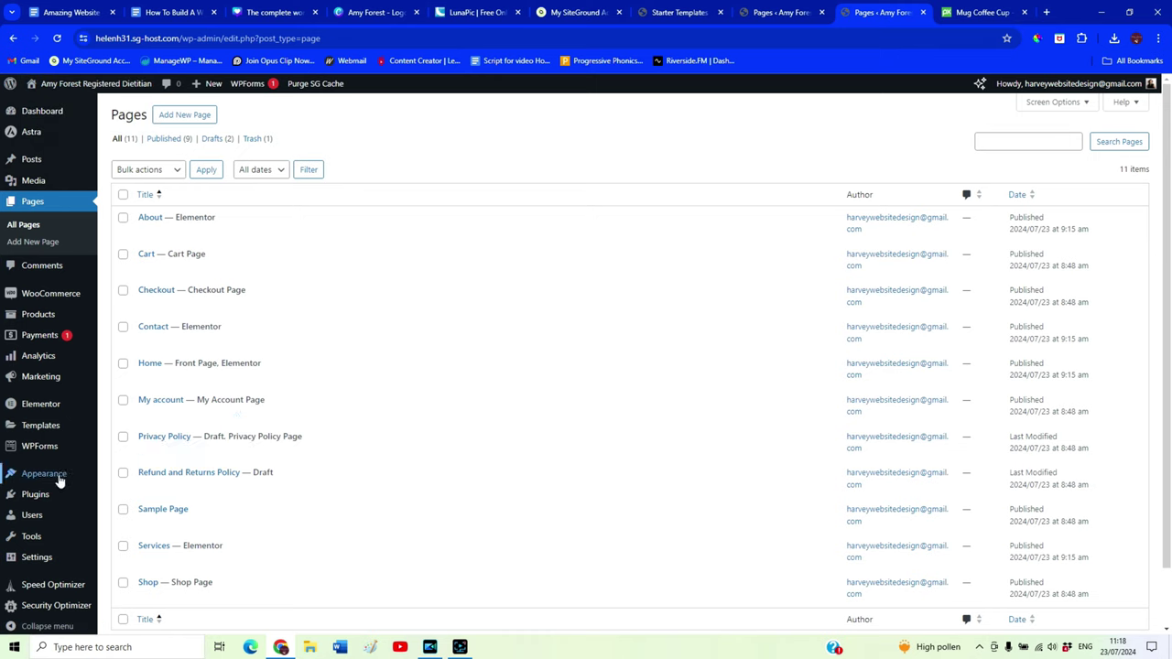
{"action": "mouse_move", "coordinate": [58, 480]}
{"action": "left_click", "coordinate": [126, 512]}
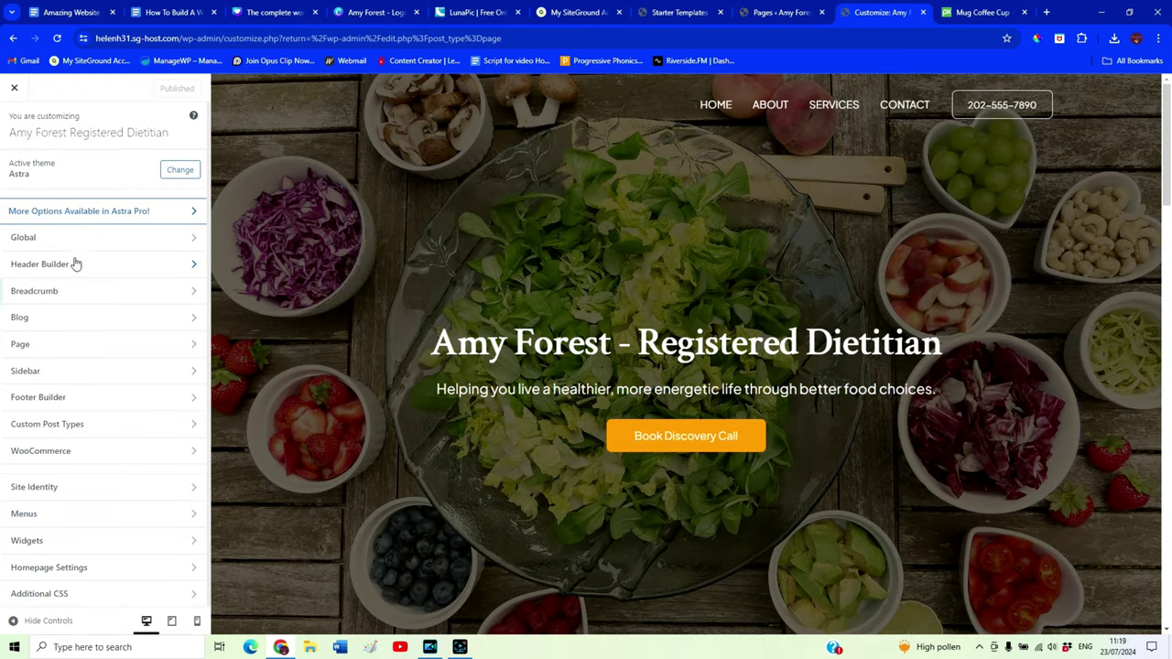
Open Global > Colors in the Astra Customizer sidebar
{"action": "left_click", "coordinate": [64, 240]}
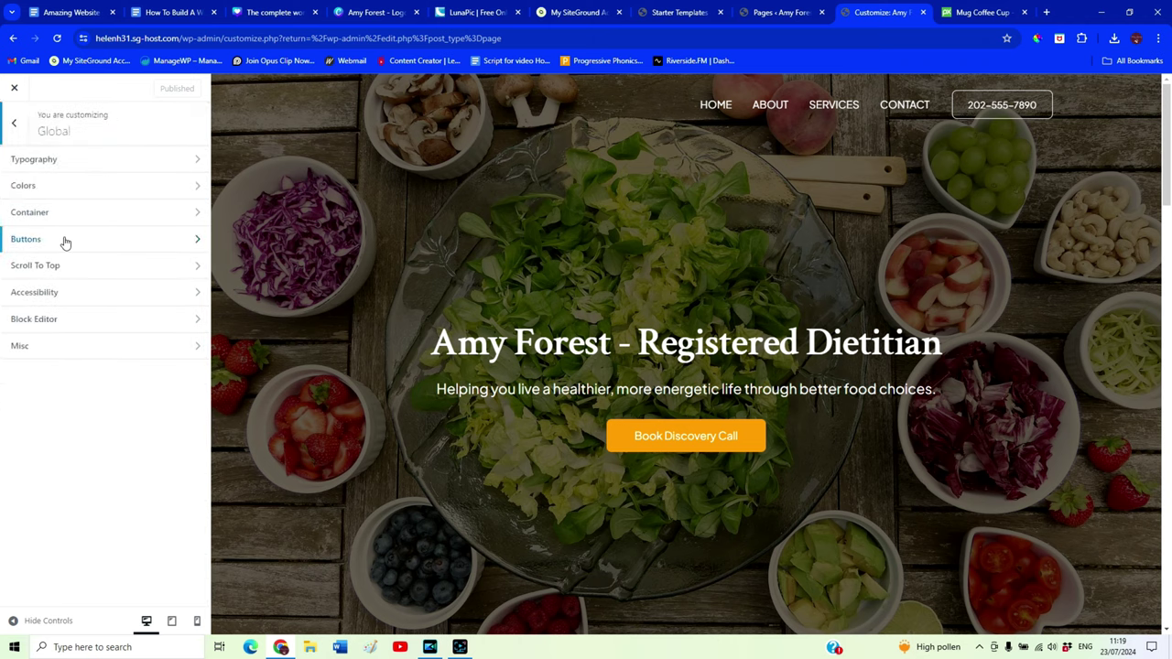
{"action": "left_click", "coordinate": [58, 186]}
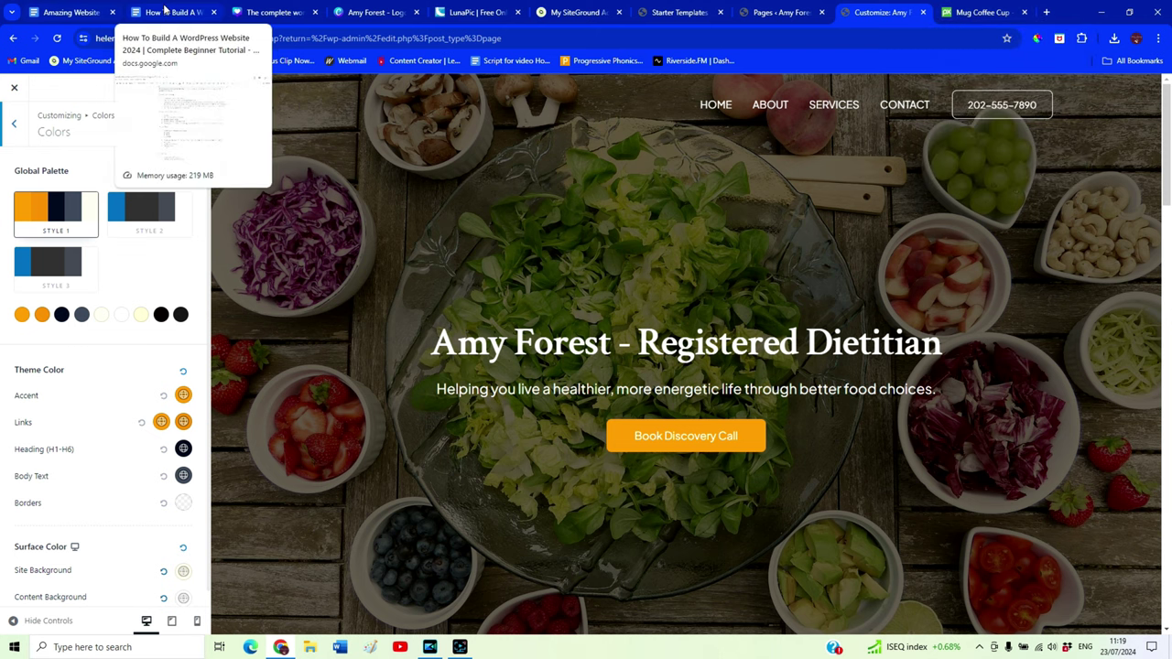
Copy Hex code 1 under Color Codes from the Amazing Website Copy doc, then return to the Customizer
{"action": "left_click", "coordinate": [75, 11]}
{"action": "scroll", "coordinate": [609, 463], "scroll_direction": "up", "scroll_amount": 5}
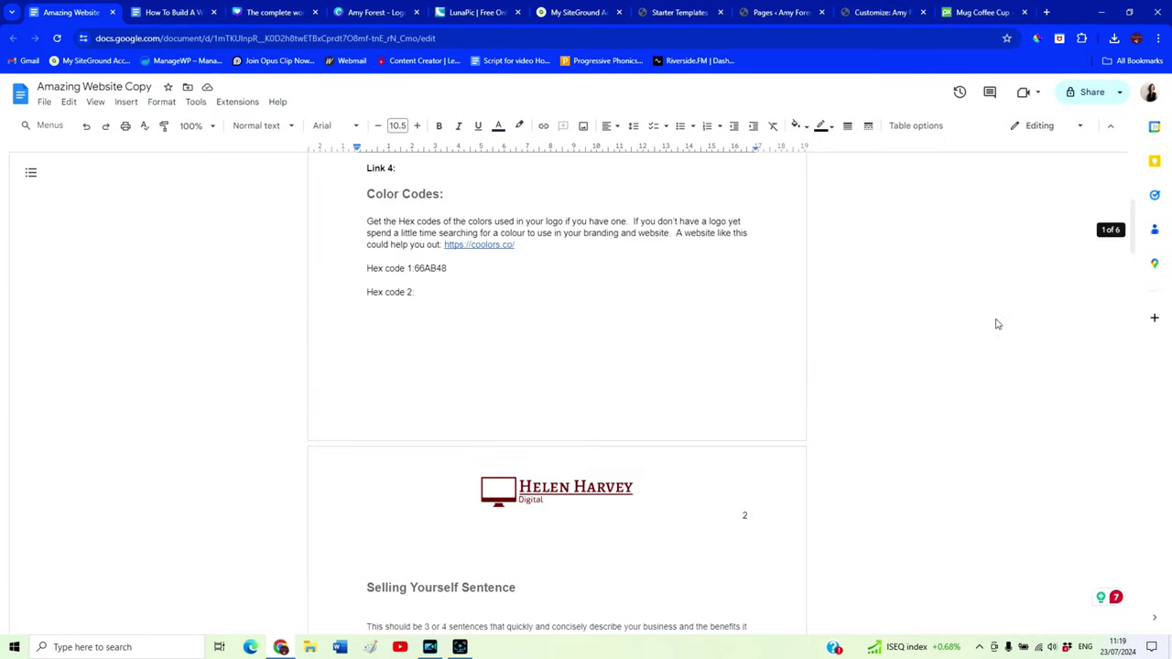
{"action": "scroll", "coordinate": [1125, 262], "scroll_direction": "up", "scroll_amount": 4}
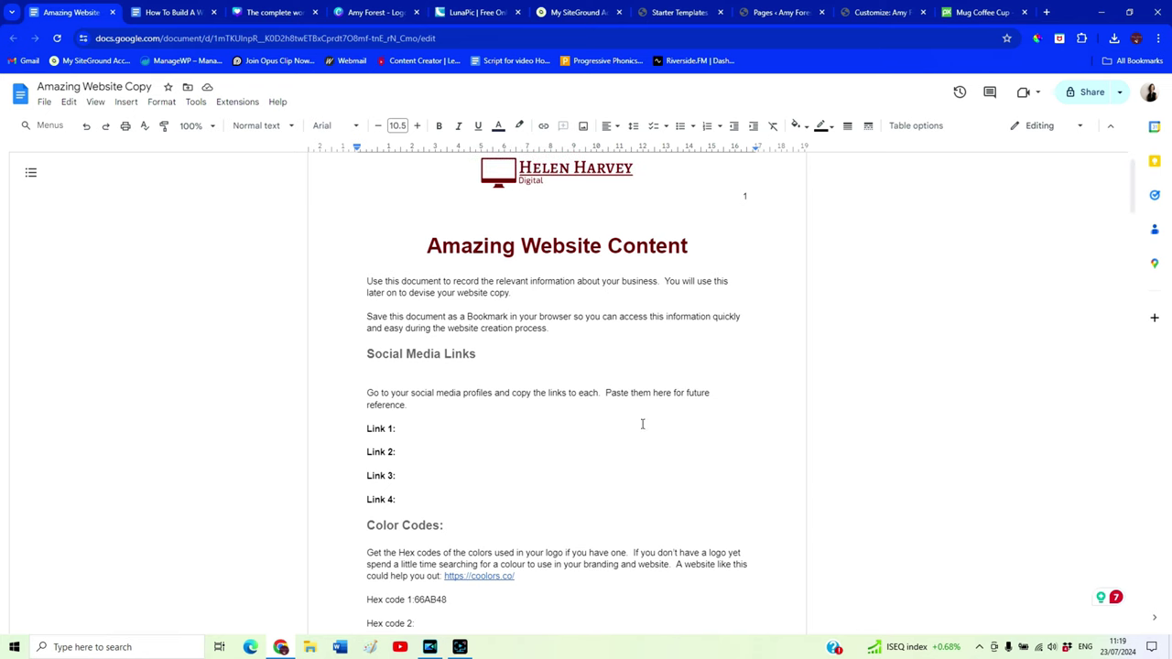
{"action": "scroll", "coordinate": [485, 508], "scroll_direction": "down", "scroll_amount": 2}
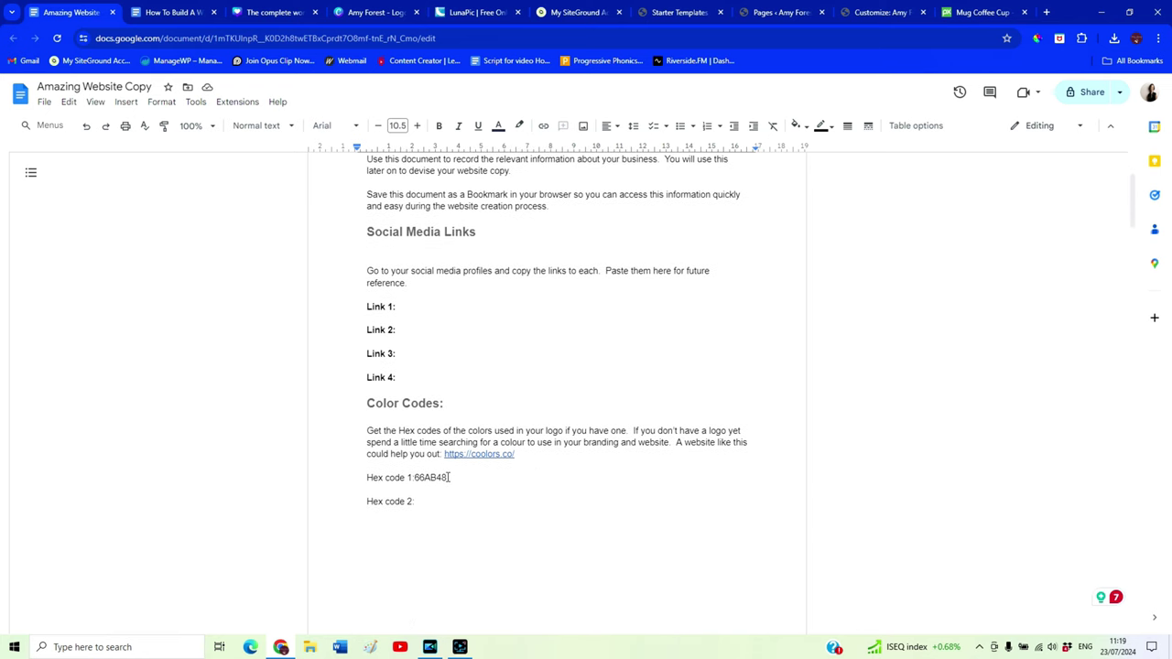
{"action": "left_click_drag", "start_coordinate": [448, 477], "coordinate": [424, 480]}
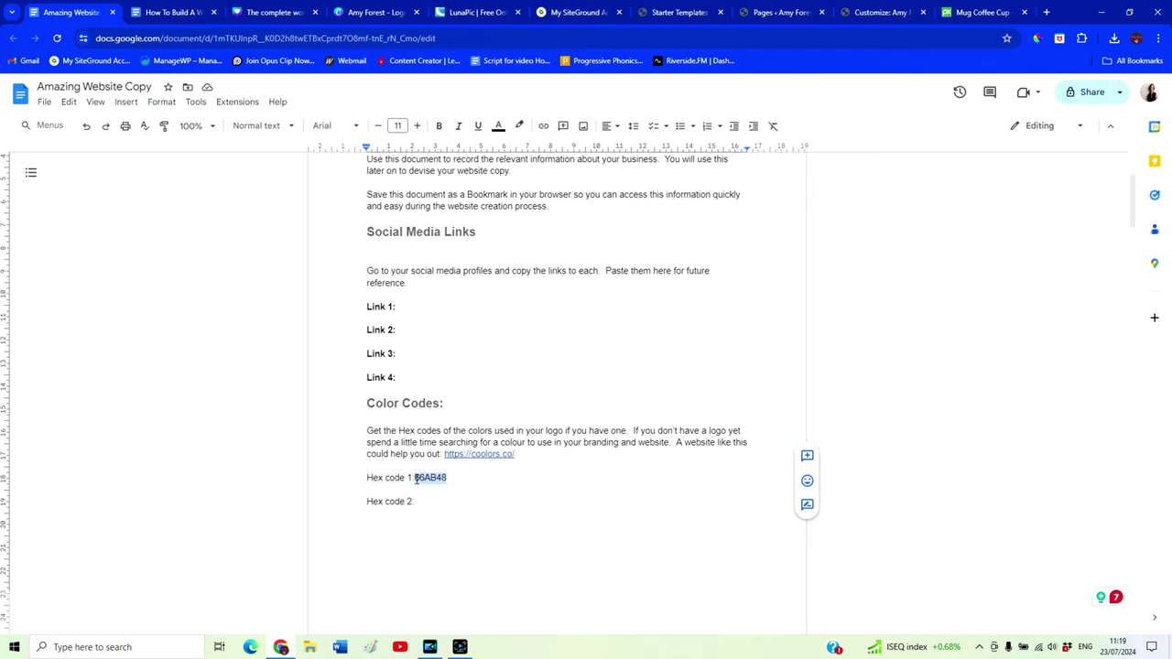
{"action": "left_click", "coordinate": [883, 13]}
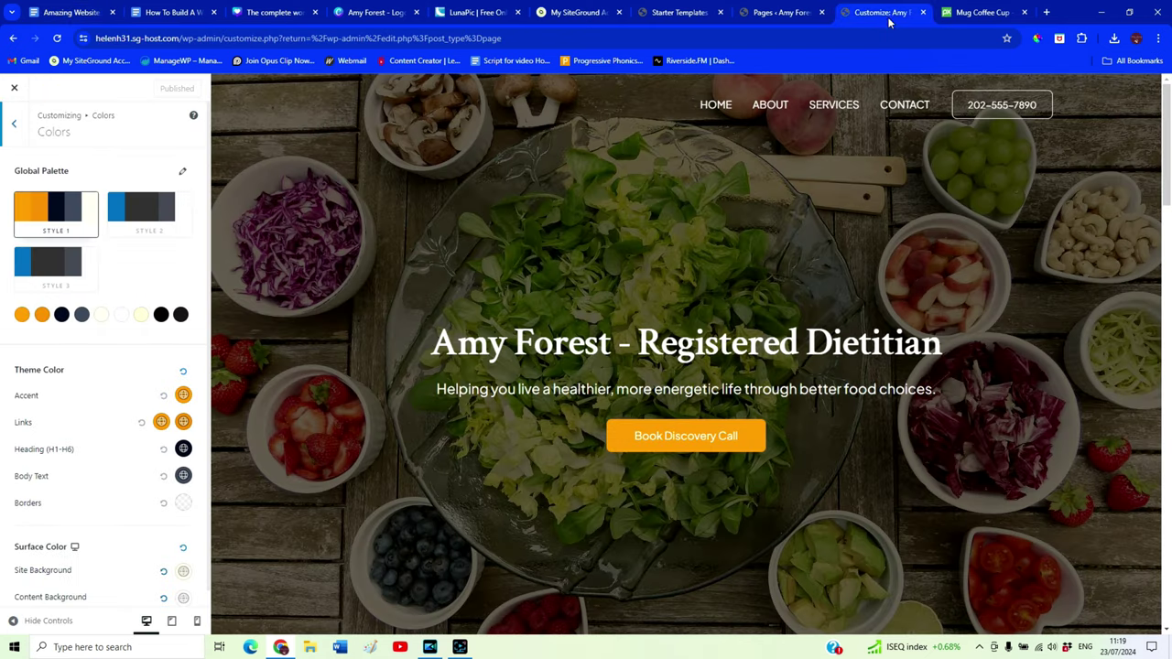
Replace palette Colors 1 and 2 with the brand green 66A848 and check the preview
{"action": "left_click", "coordinate": [22, 315]}
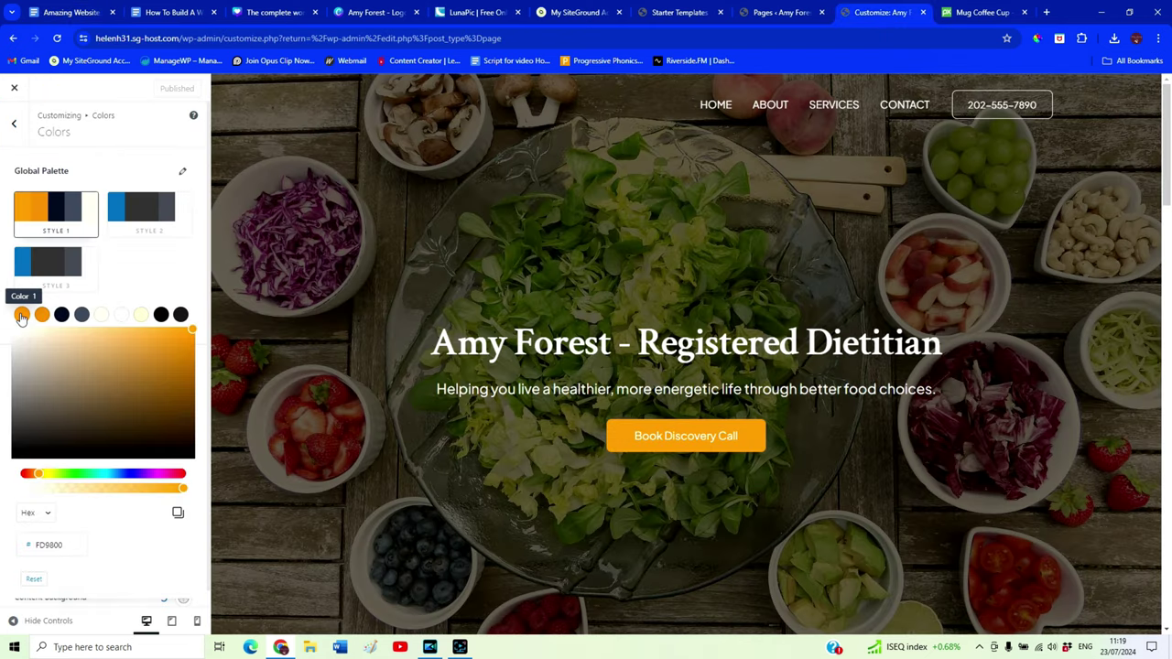
{"action": "double_click", "coordinate": [39, 547]}
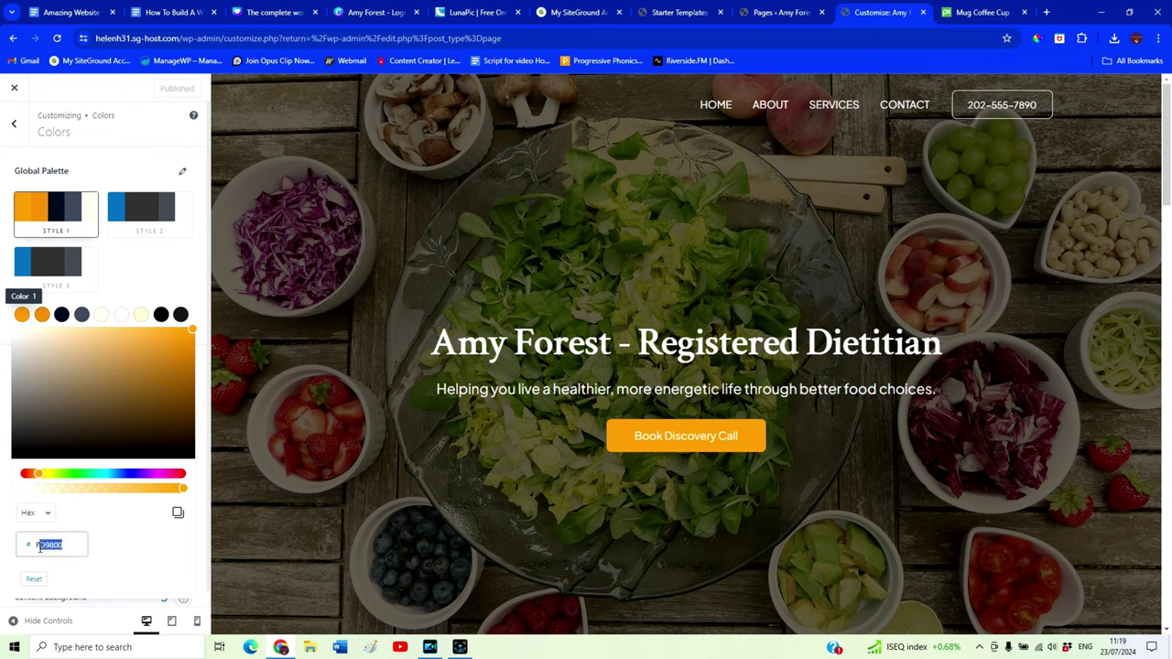
{"action": "type", "text": "66A848"}
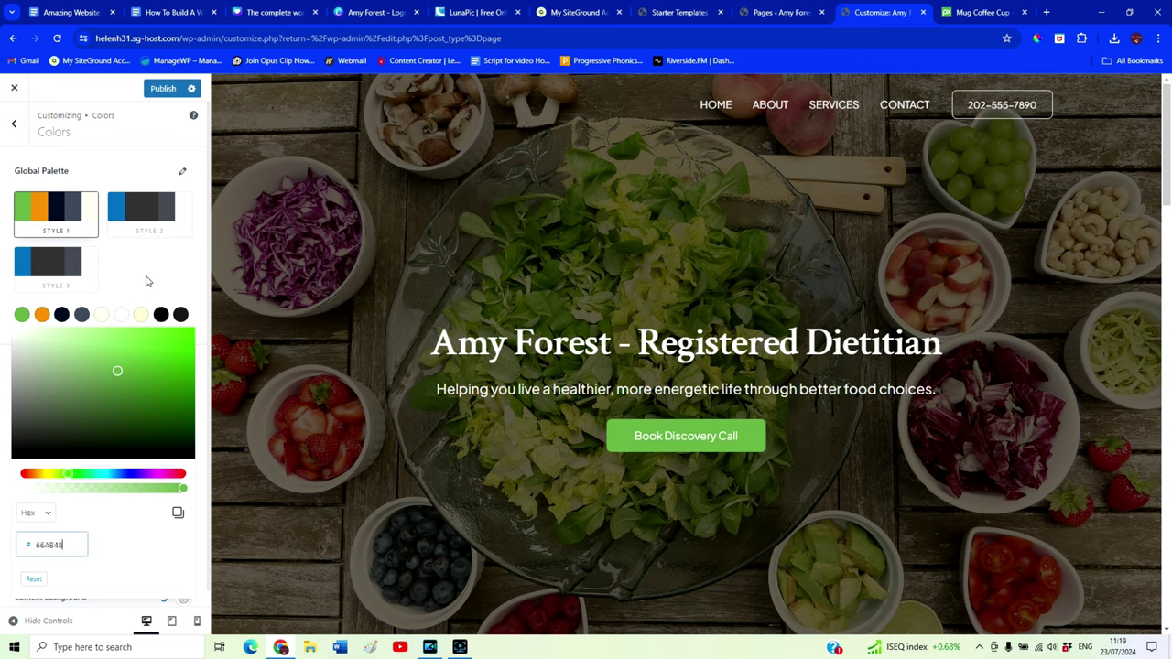
{"action": "left_click", "coordinate": [41, 314]}
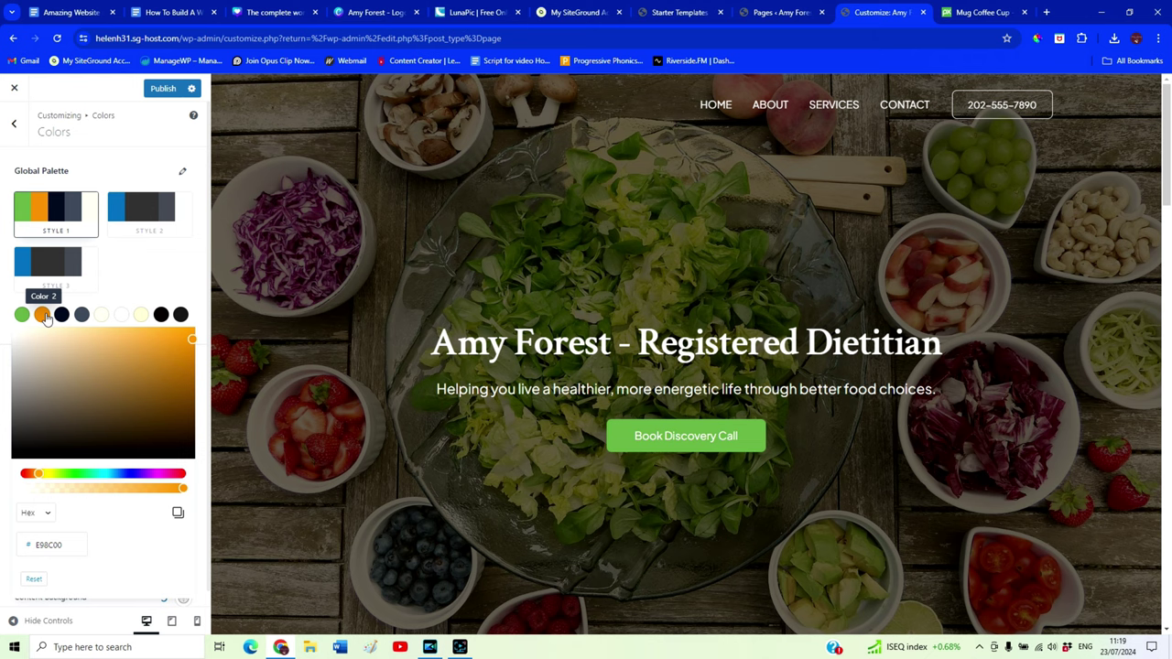
{"action": "left_click", "coordinate": [63, 546]}
{"action": "left_click_drag", "start_coordinate": [63, 546], "coordinate": [36, 547]}
{"action": "type", "text": "66A848"}
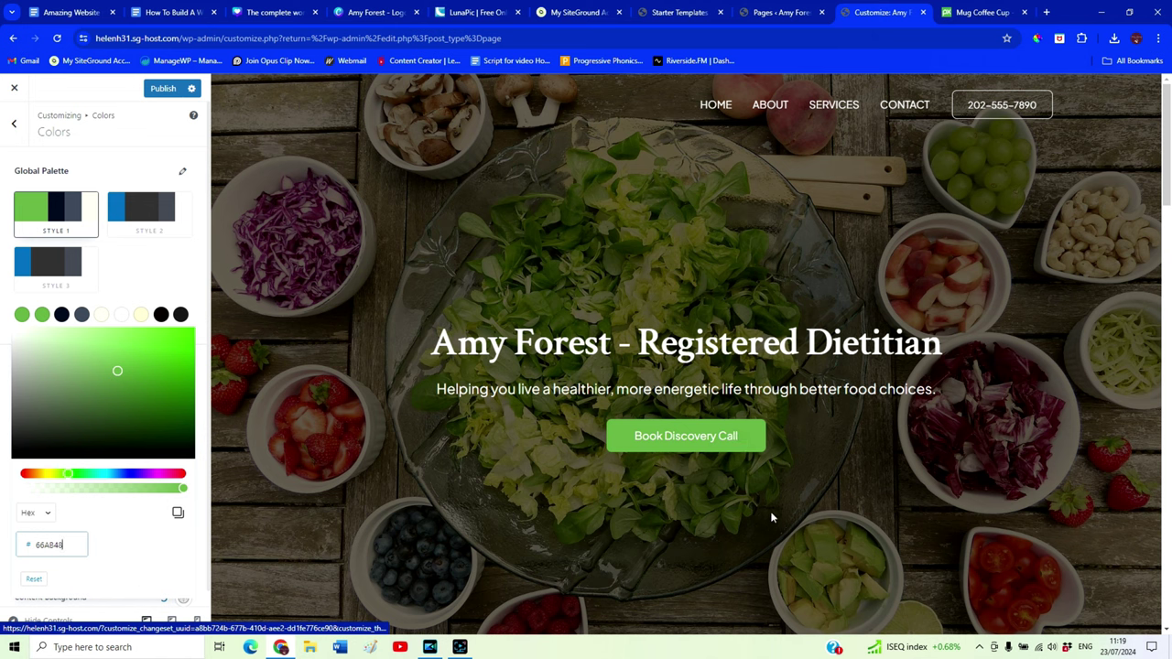
{"action": "scroll", "coordinate": [915, 448], "scroll_direction": "down", "scroll_amount": 3}
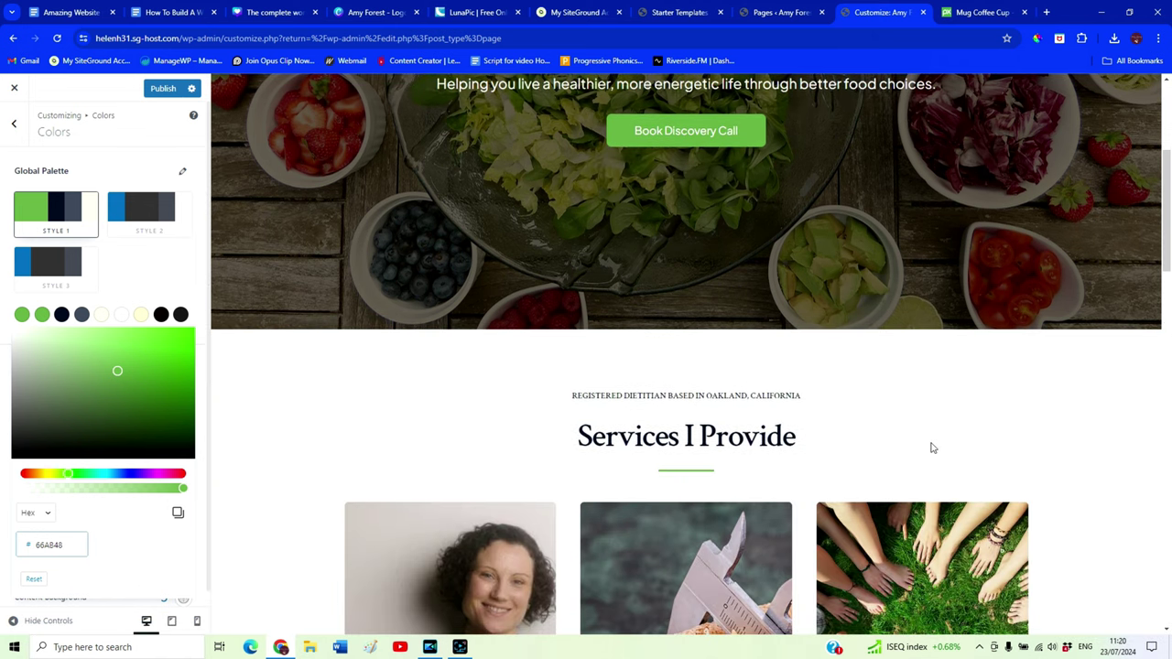
{"action": "left_click_drag", "start_coordinate": [1165, 258], "coordinate": [1168, 627]}
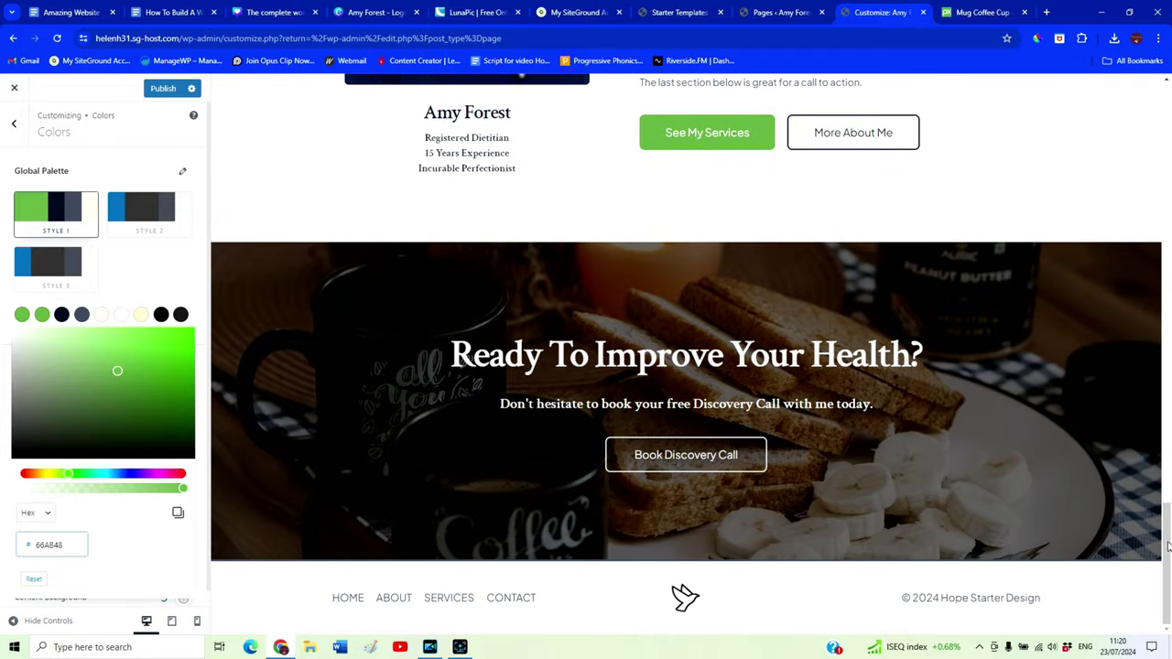
{"action": "scroll", "coordinate": [1130, 413], "scroll_direction": "up", "scroll_amount": 20}
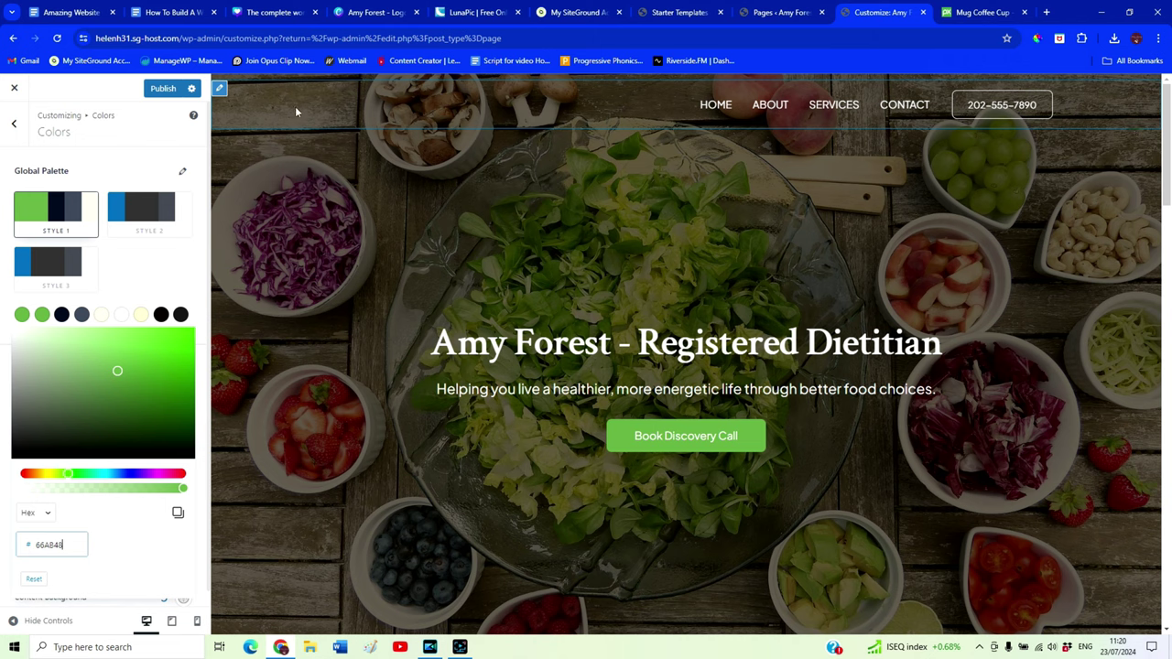
Try the green apple-and-fork icon as the site logo, skipping the crop step
{"action": "left_click", "coordinate": [17, 128]}
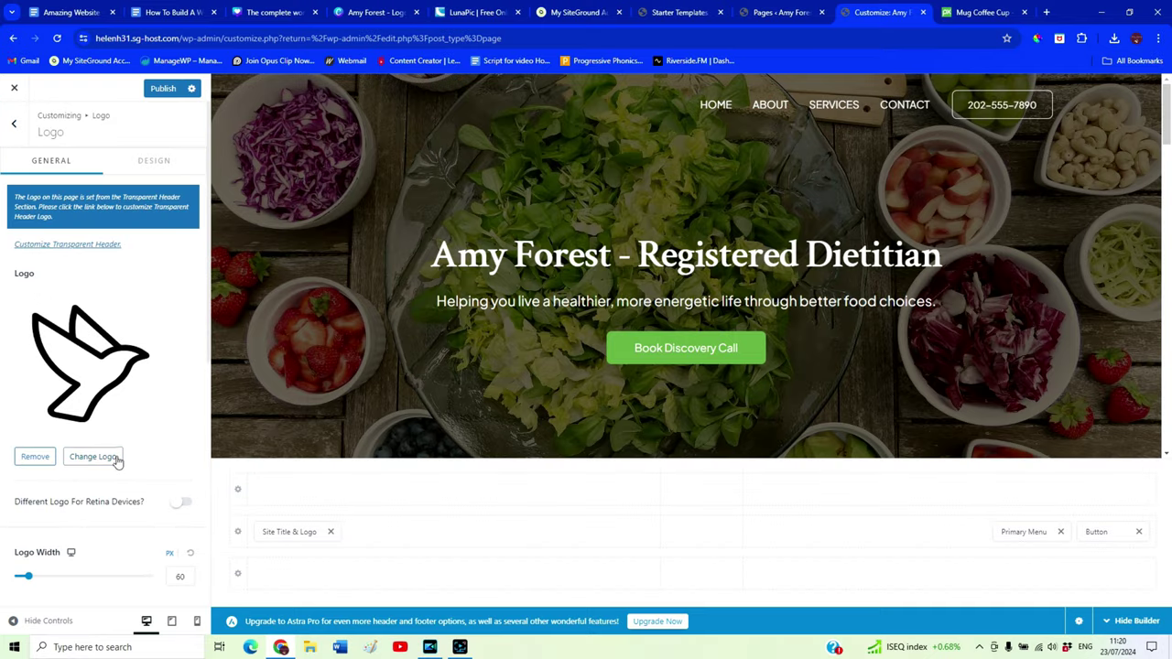
{"action": "left_click", "coordinate": [93, 456]}
{"action": "left_click", "coordinate": [357, 428]}
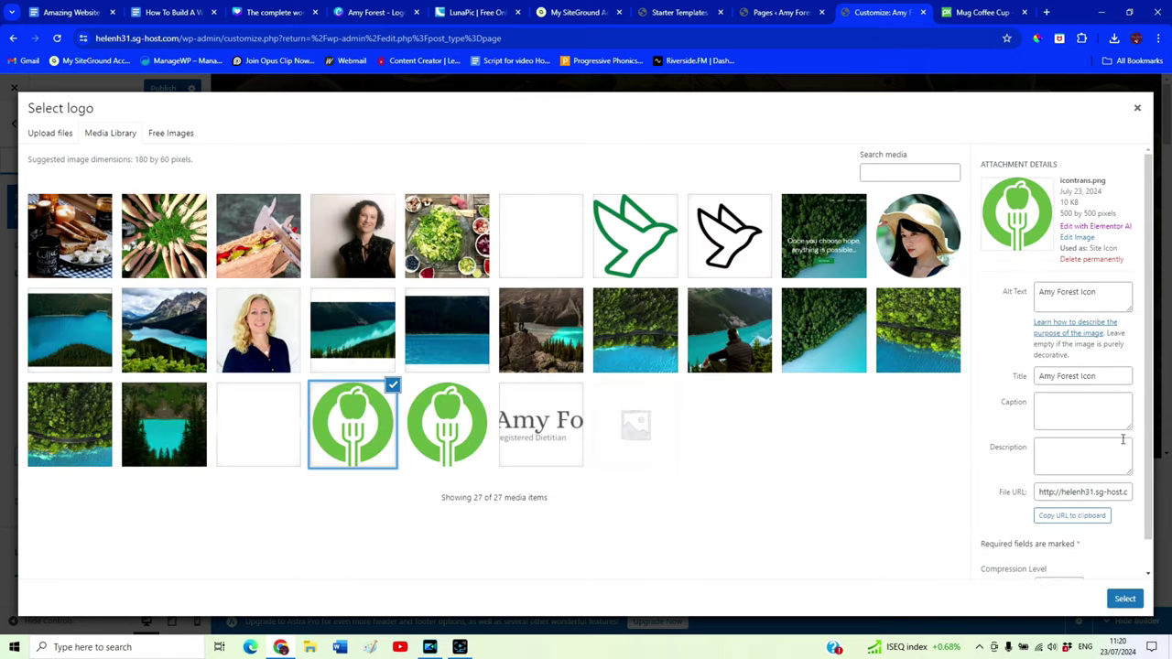
{"action": "left_click", "coordinate": [1139, 604]}
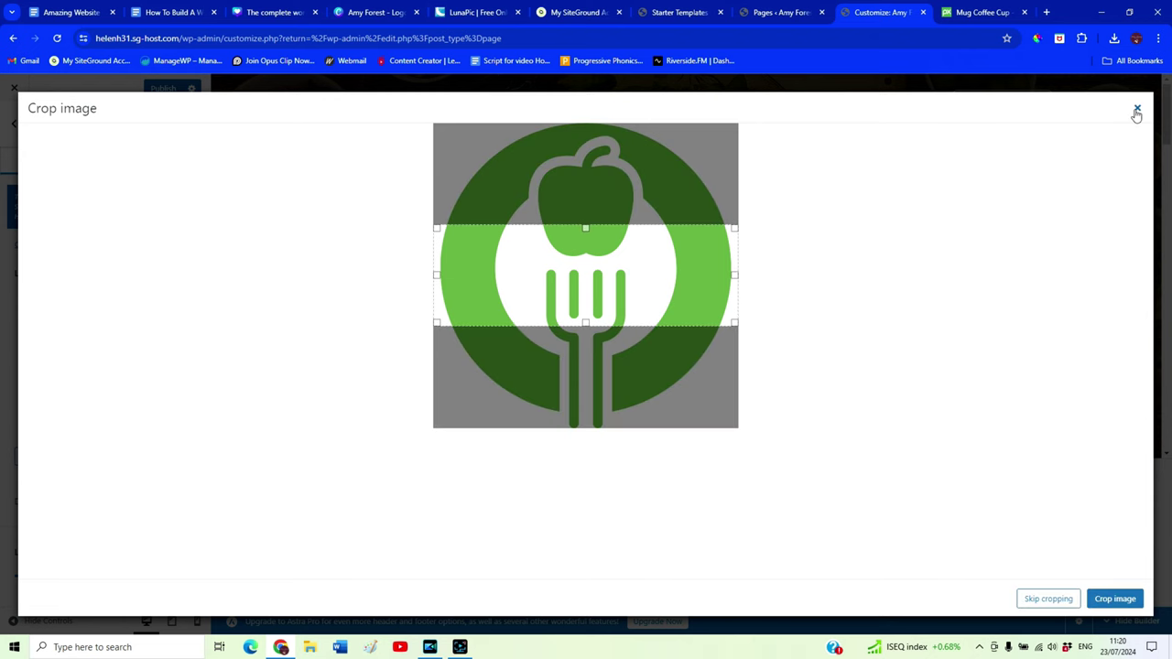
{"action": "key", "text": "Escape"}
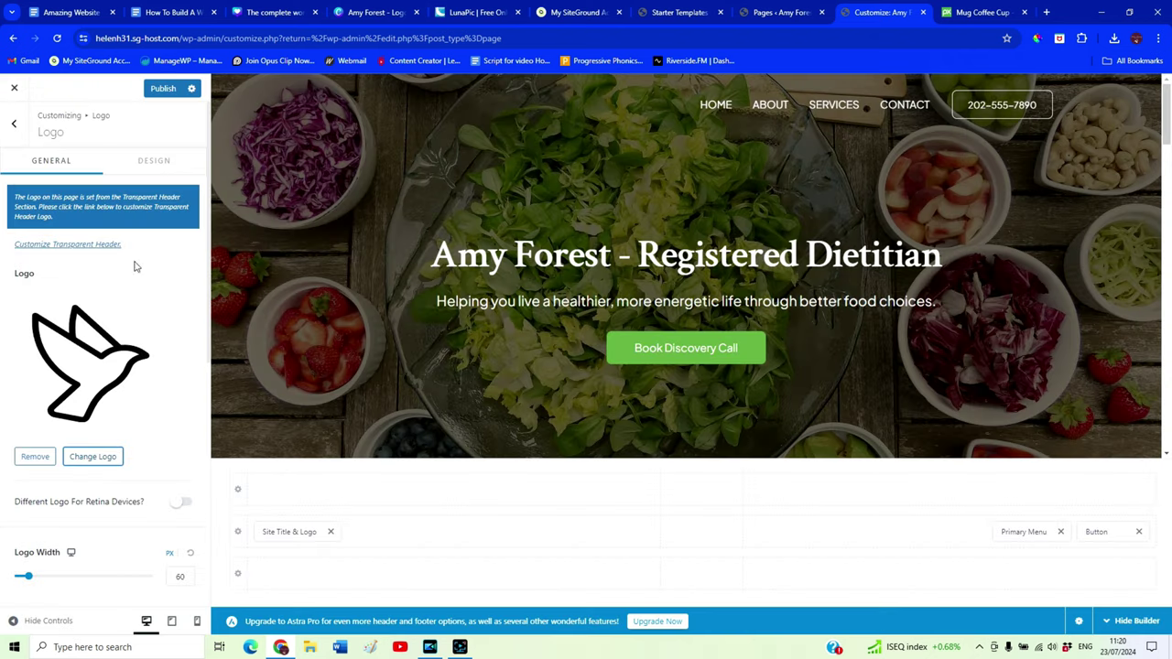
{"action": "left_click", "coordinate": [104, 458]}
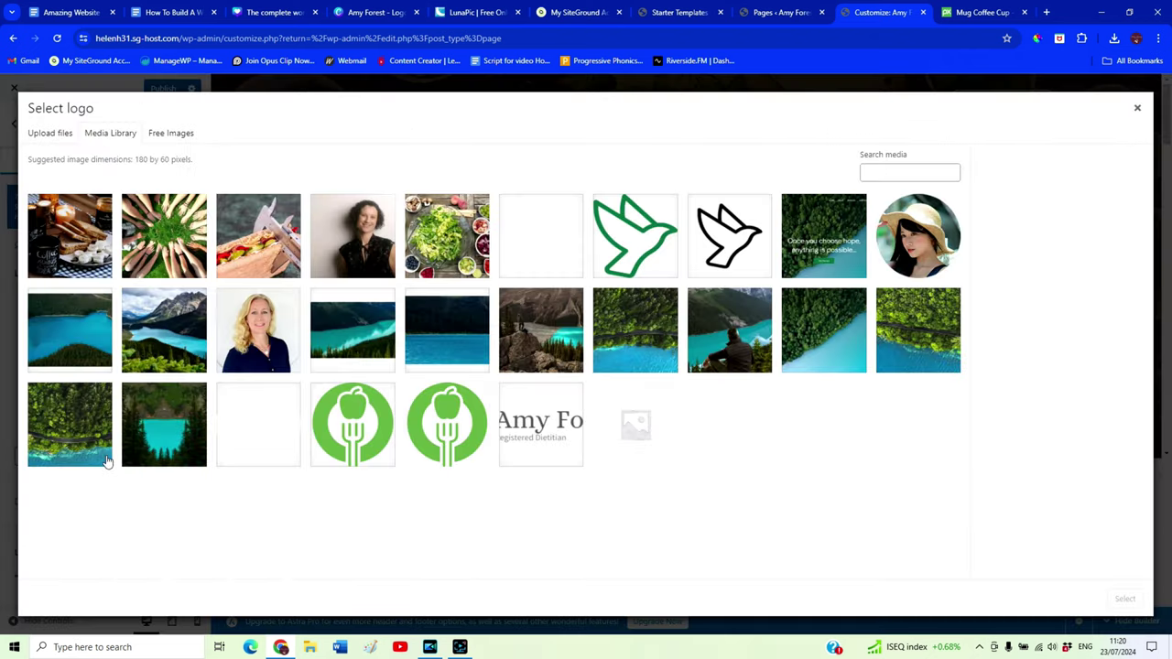
{"action": "left_click", "coordinate": [534, 446]}
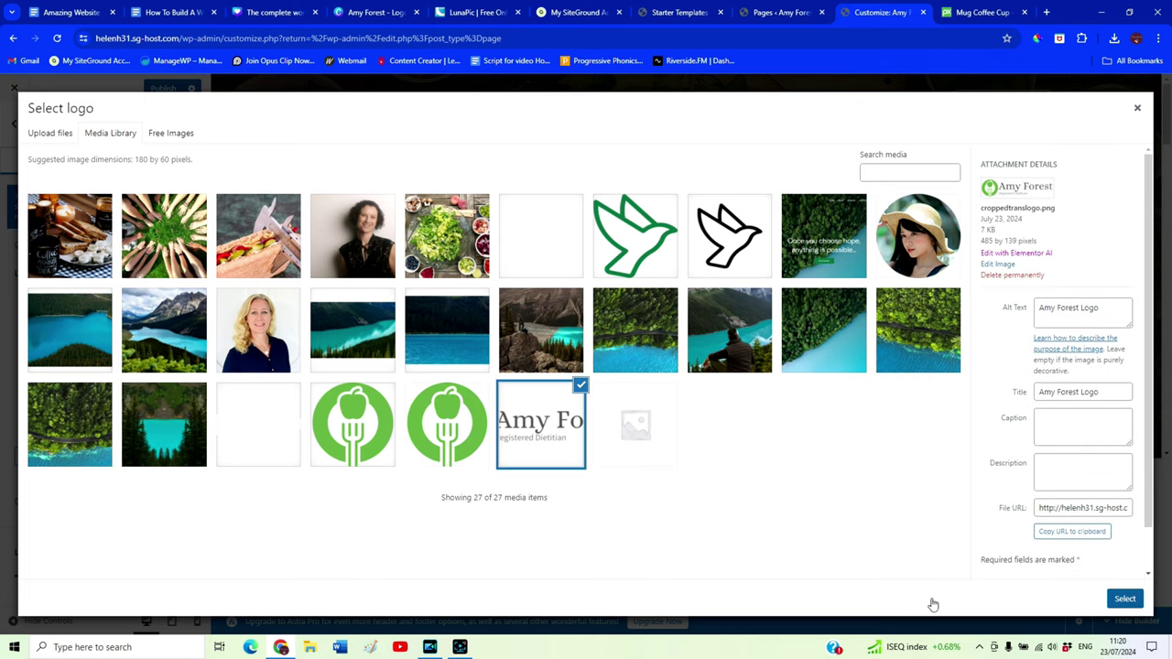
{"action": "left_click", "coordinate": [1053, 604]}
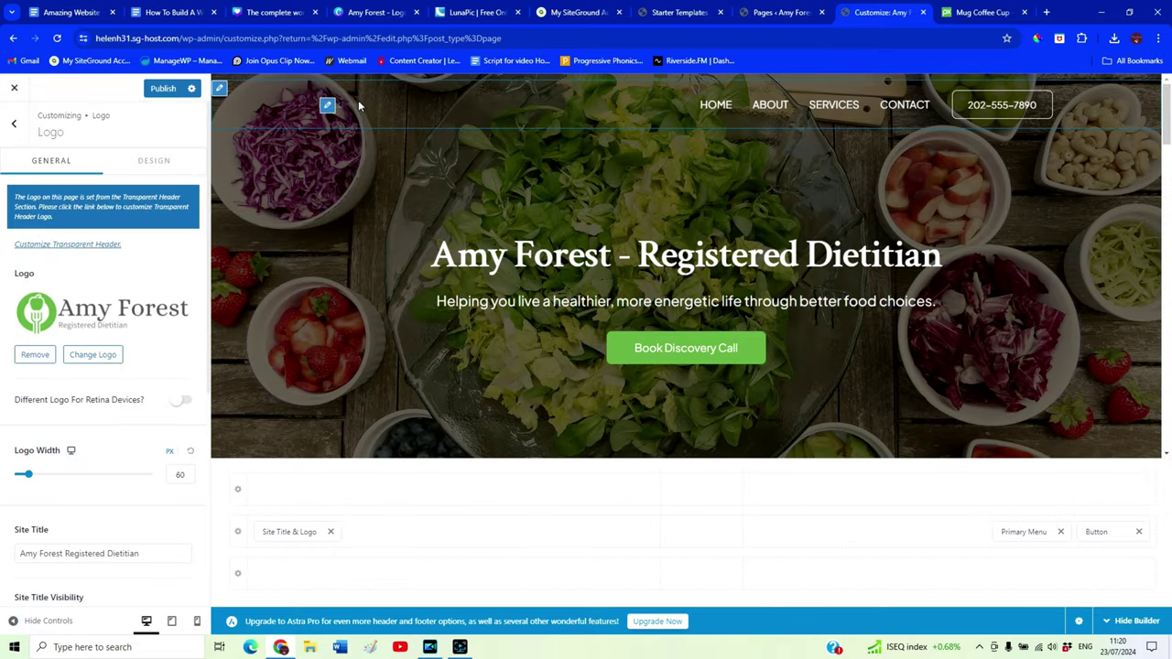
{"action": "mouse_move", "coordinate": [29, 476]}
{"action": "left_click_drag", "start_coordinate": [29, 477], "coordinate": [71, 491]}
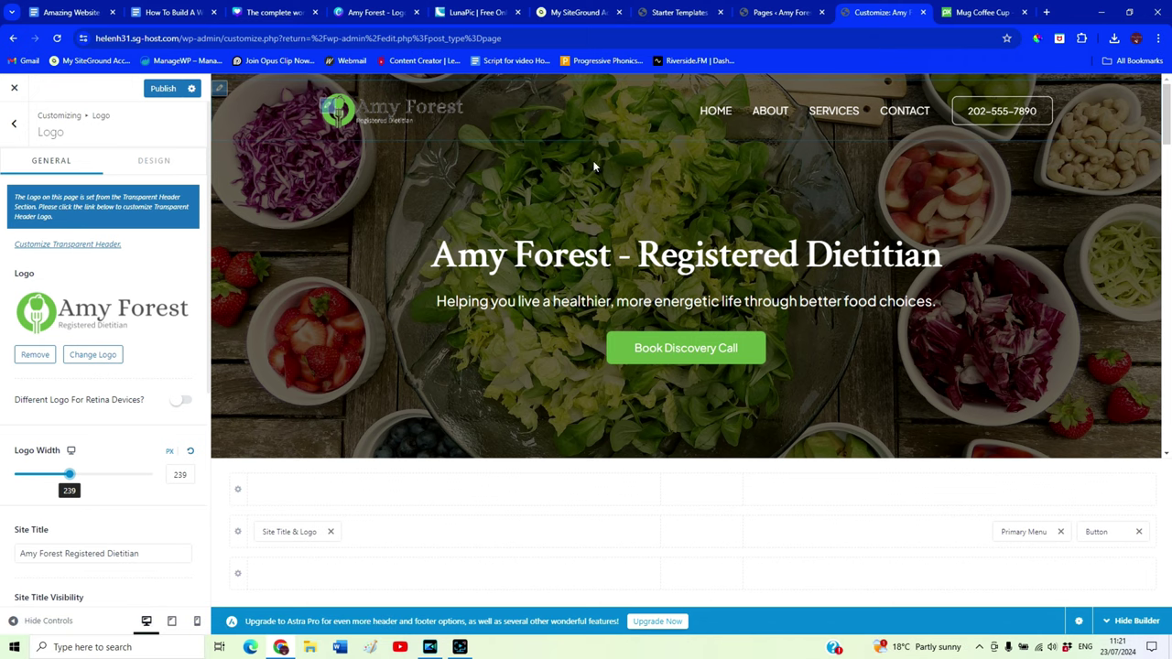
{"action": "left_click", "coordinate": [93, 354]}
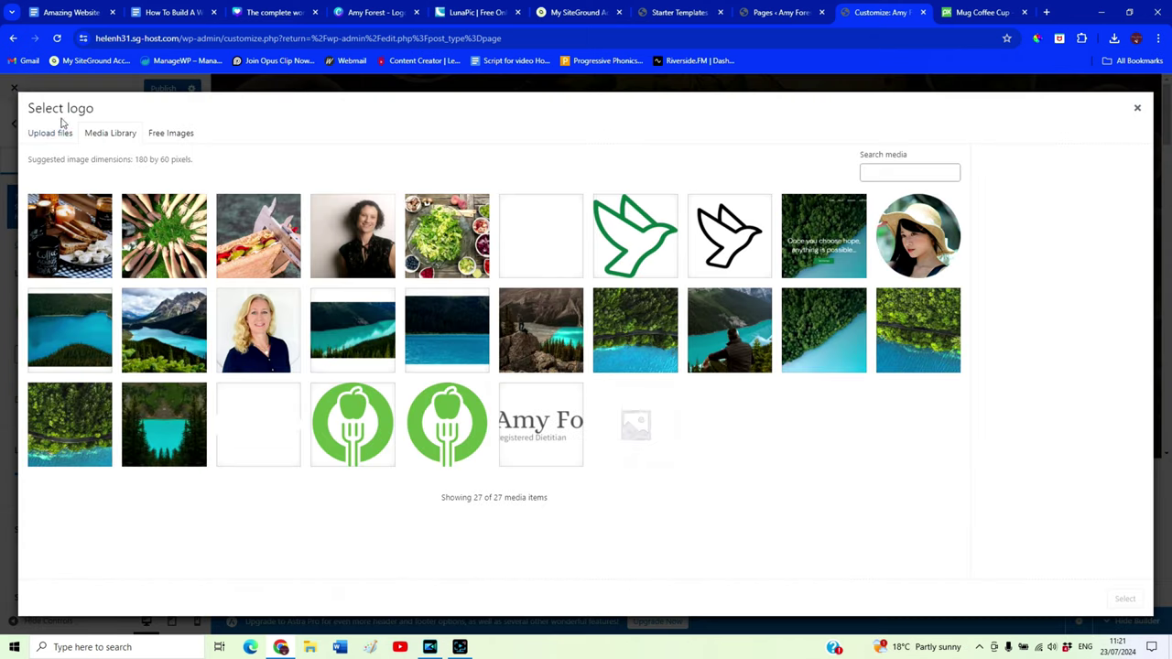
{"action": "left_click", "coordinate": [58, 134]}
{"action": "left_click", "coordinate": [619, 340]}
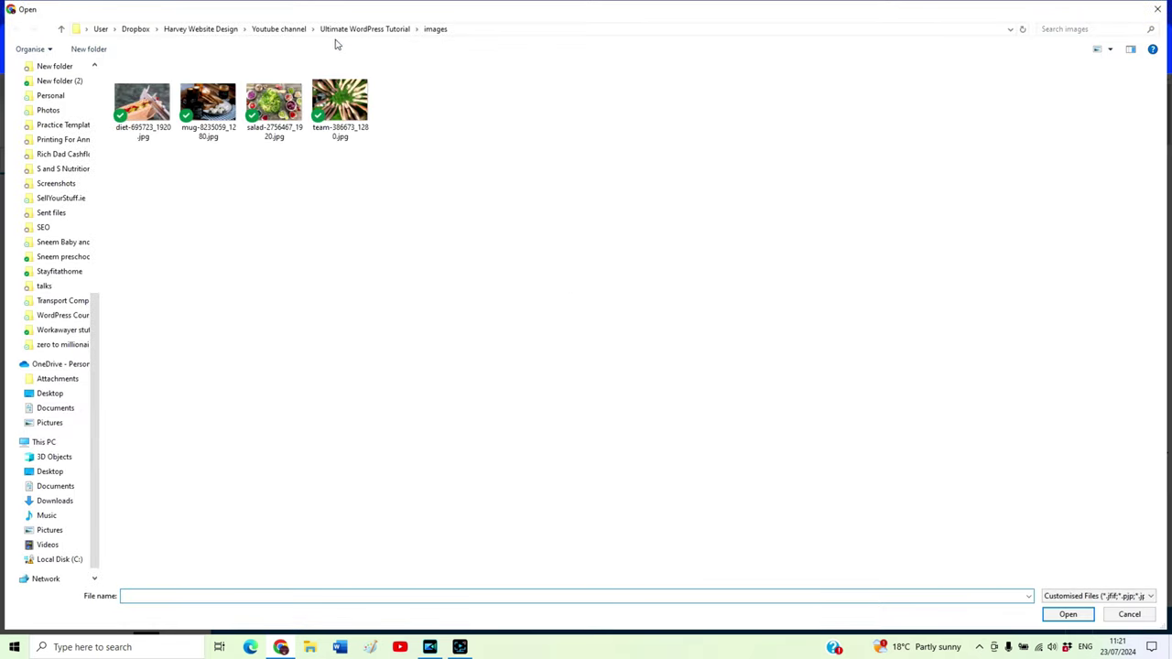
{"action": "left_click", "coordinate": [347, 31]}
{"action": "double_click", "coordinate": [157, 85]}
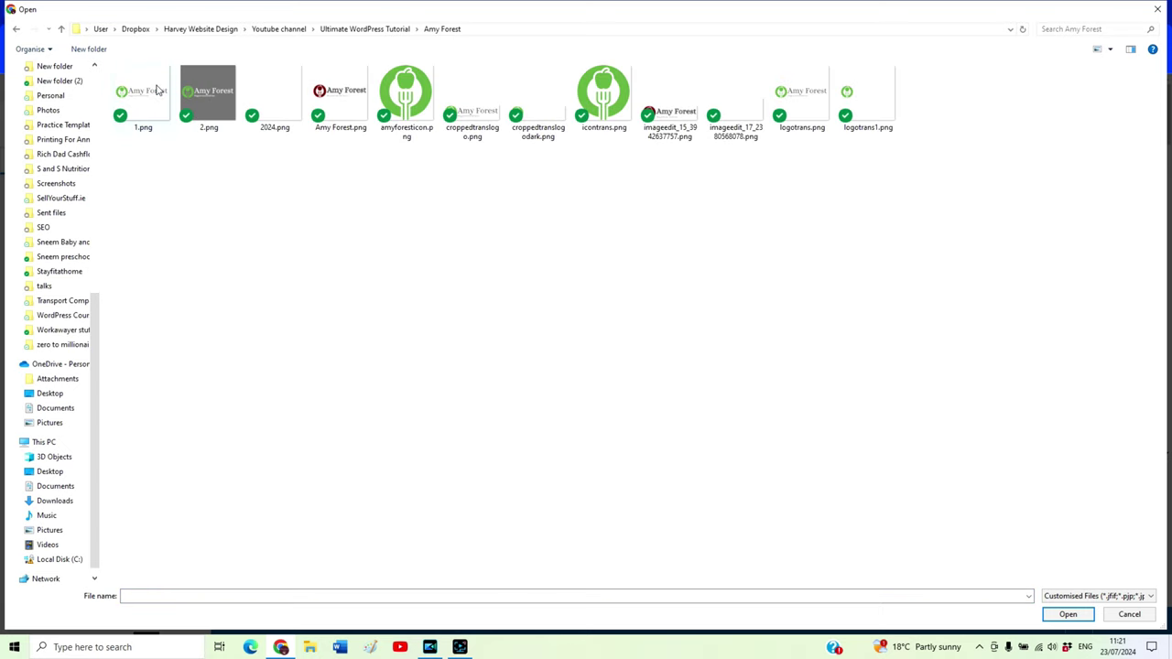
{"action": "double_click", "coordinate": [537, 115]}
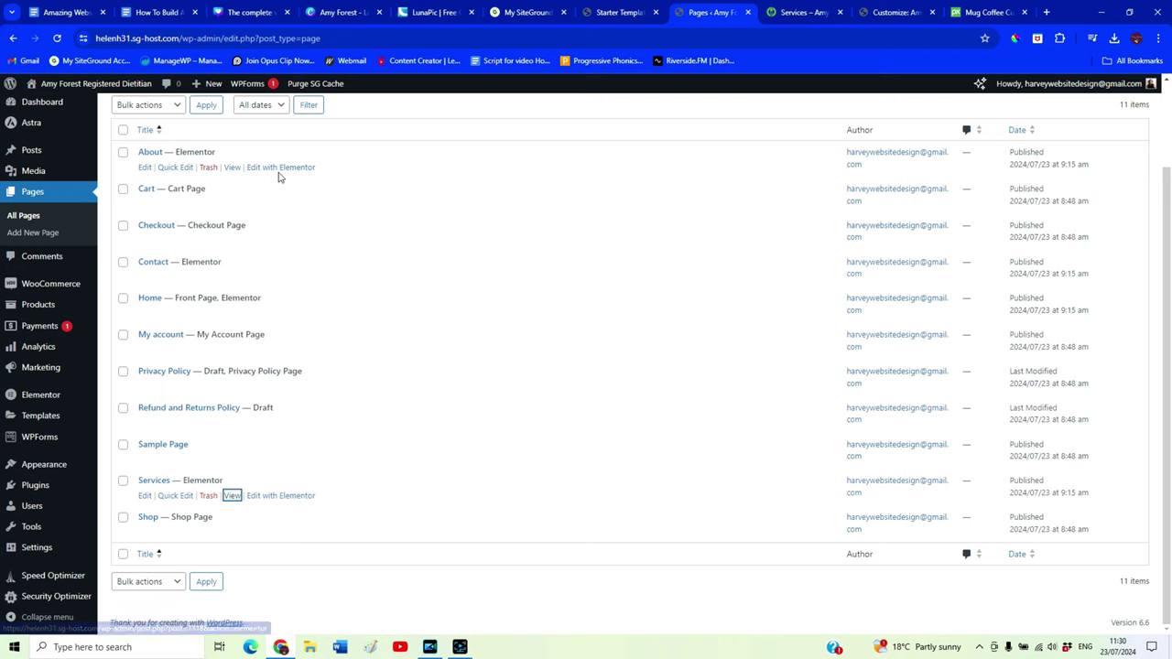
Open the About page's Edit with Elementor link in a new tab and switch to it
{"action": "right_click", "coordinate": [290, 170]}
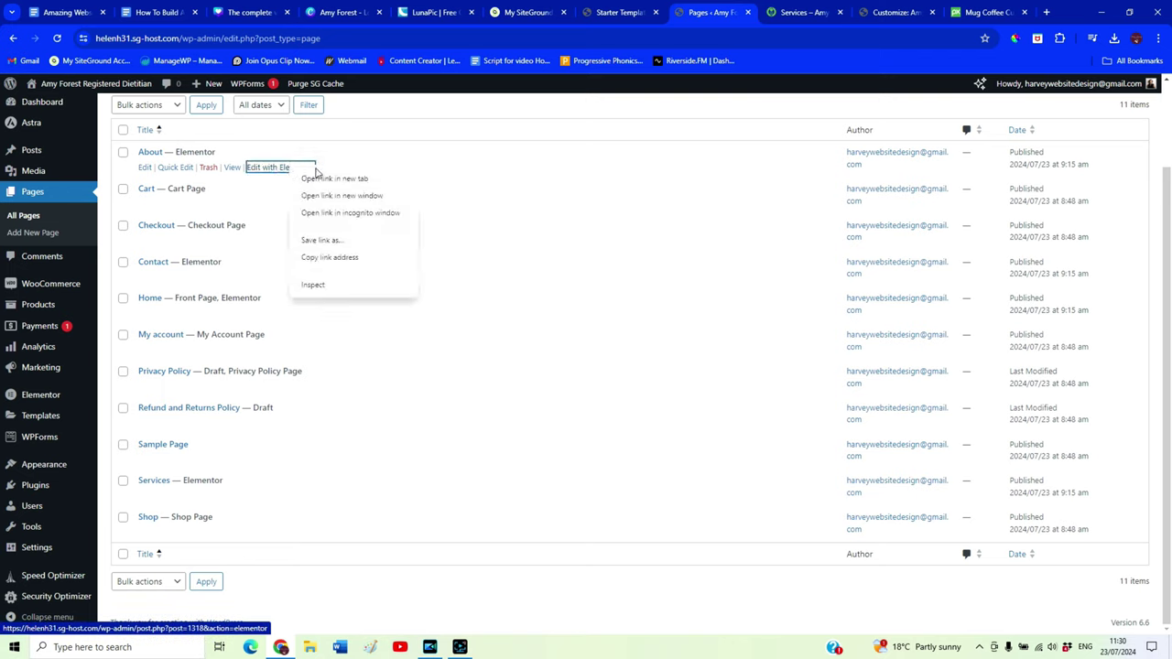
{"action": "left_click", "coordinate": [332, 179]}
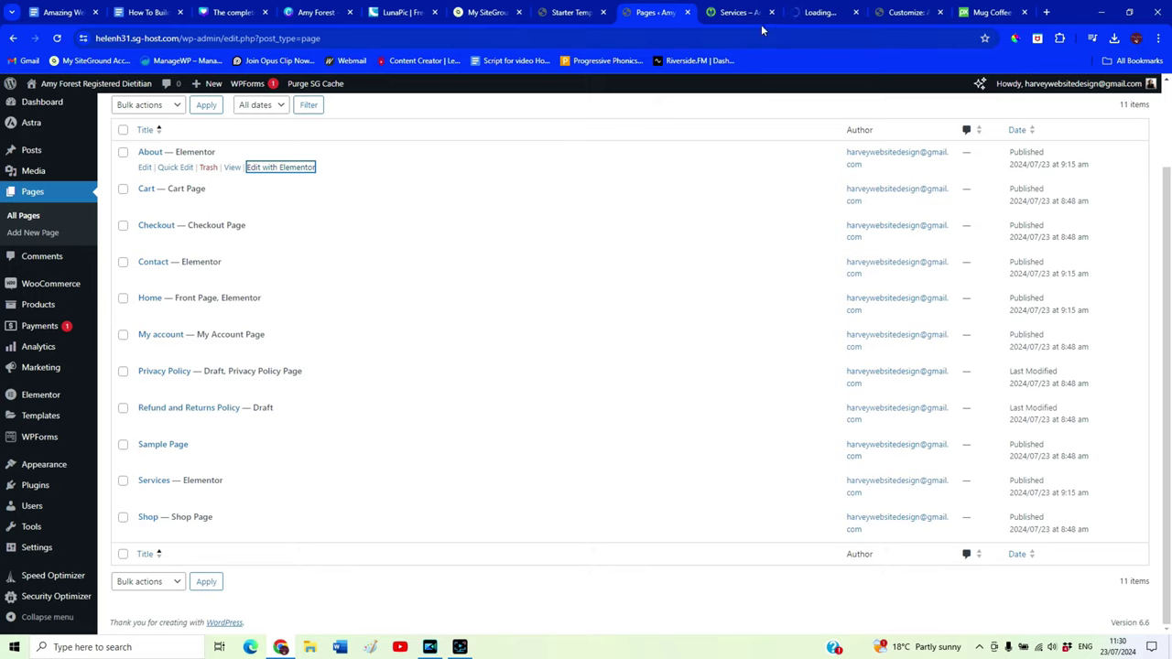
{"action": "left_click", "coordinate": [802, 18]}
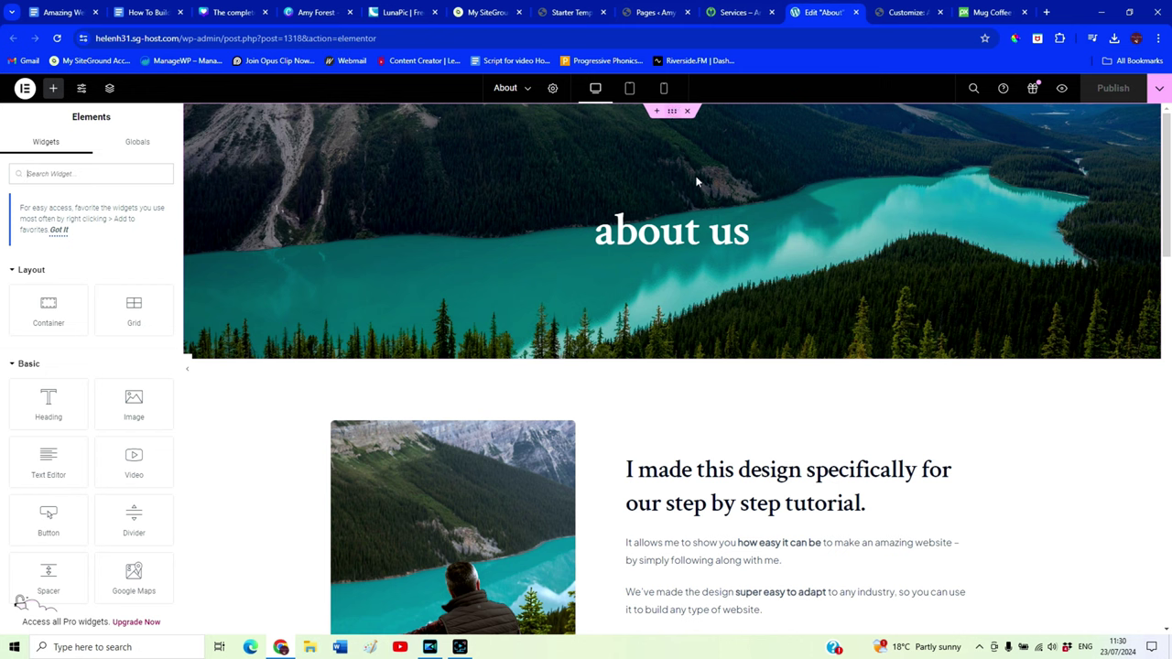
Rewrite the lake hero heading from 'about us' to 'About Me', then select the hero container's style settings
{"action": "left_click", "coordinate": [718, 238]}
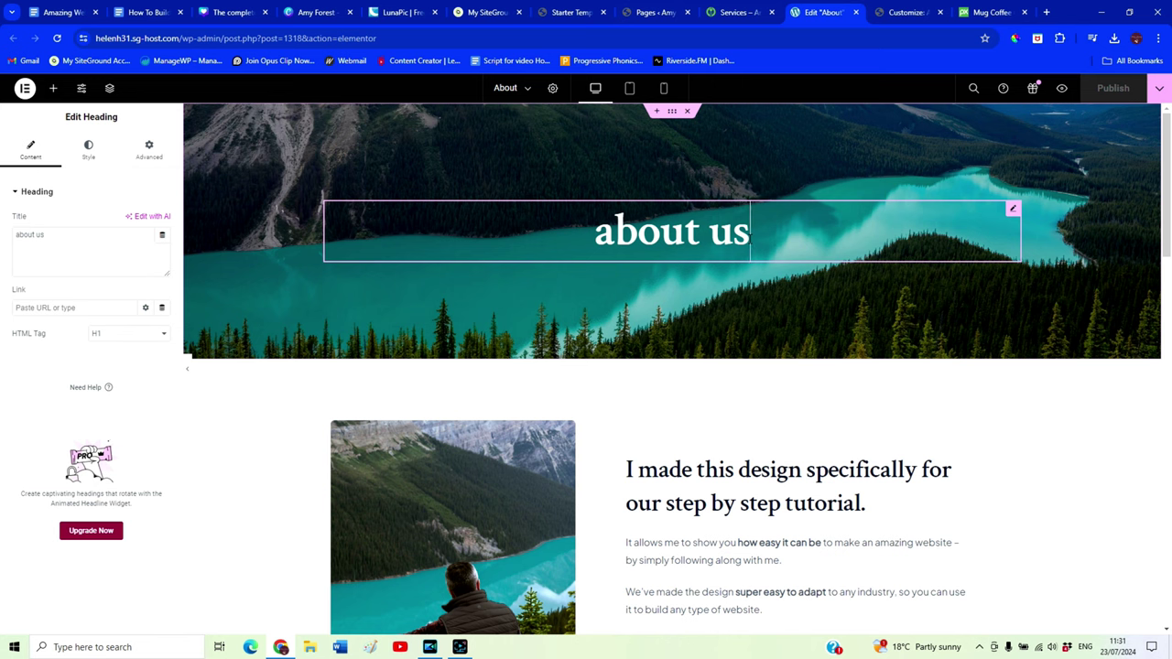
{"action": "key", "text": "BackSpace"}
{"action": "key", "text": "BackSpace"}
{"action": "type", "text": "Me"}
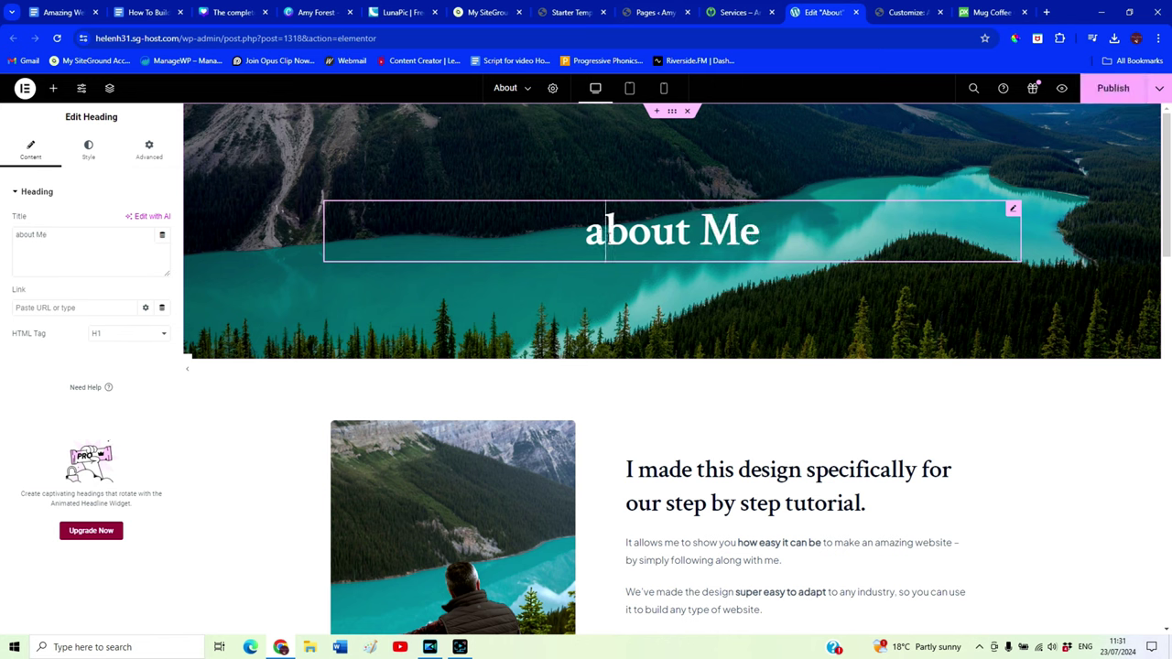
{"action": "left_click", "coordinate": [26, 236]}
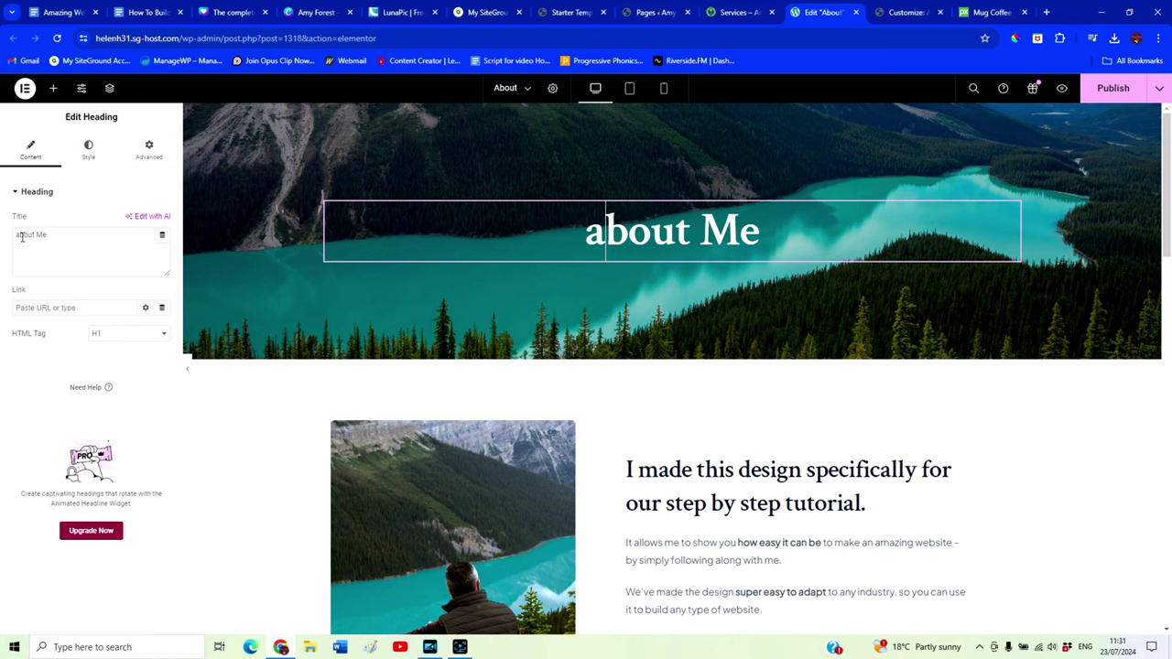
{"action": "key", "text": "BackSpace"}
{"action": "type", "text": "A"}
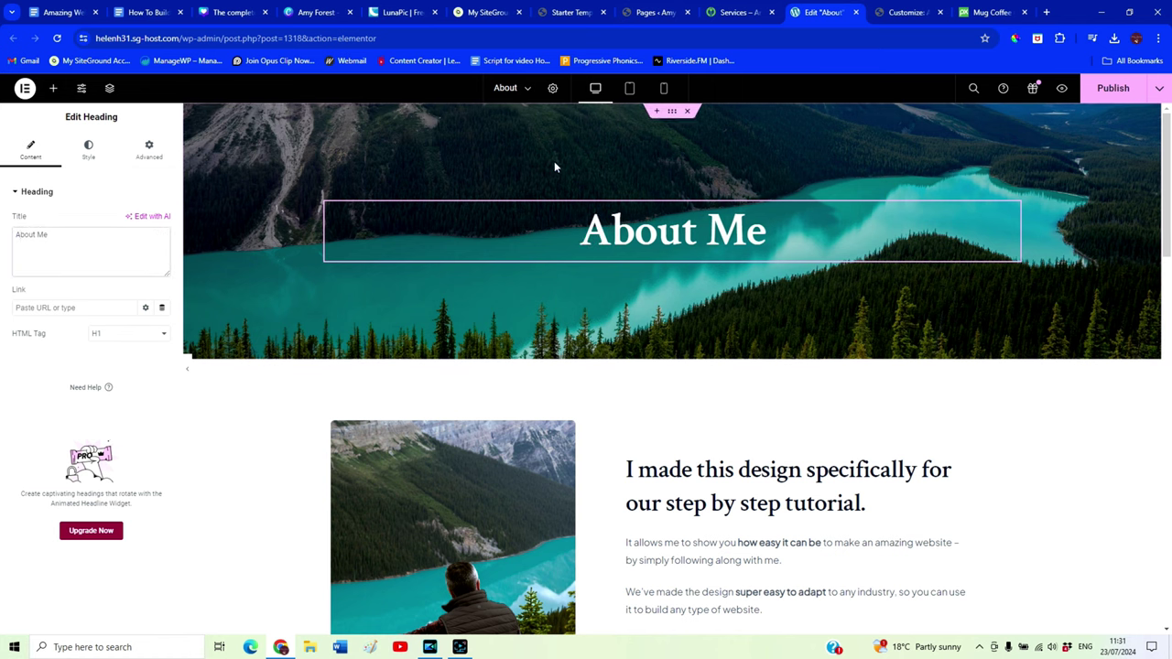
{"action": "left_click", "coordinate": [671, 113]}
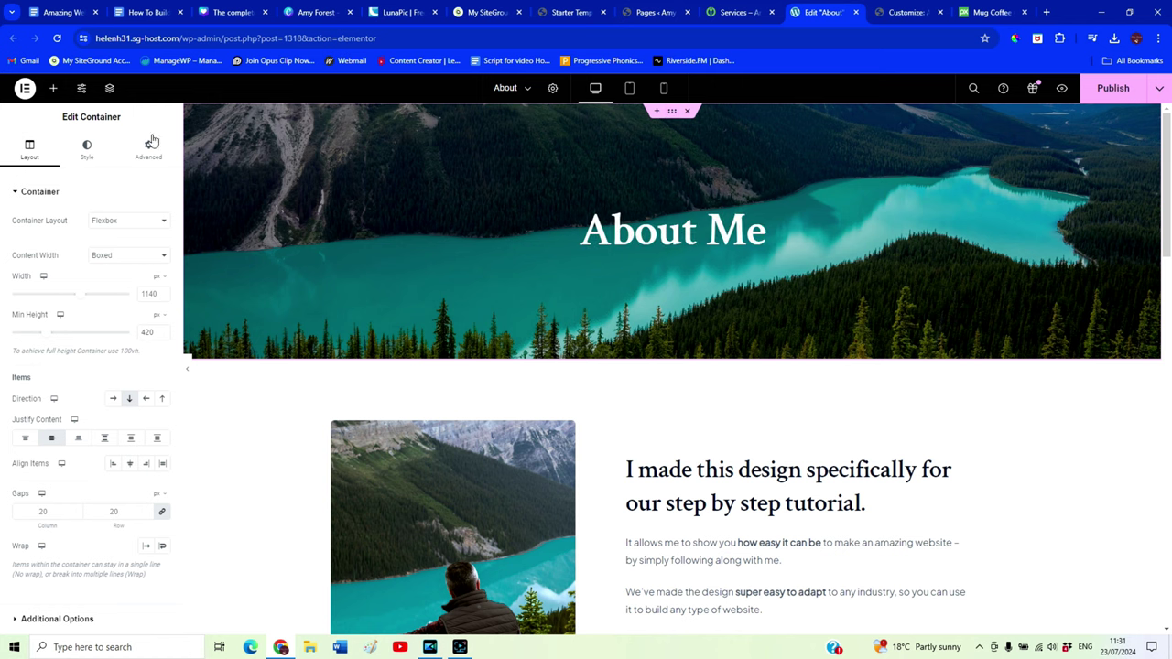
{"action": "left_click", "coordinate": [80, 156]}
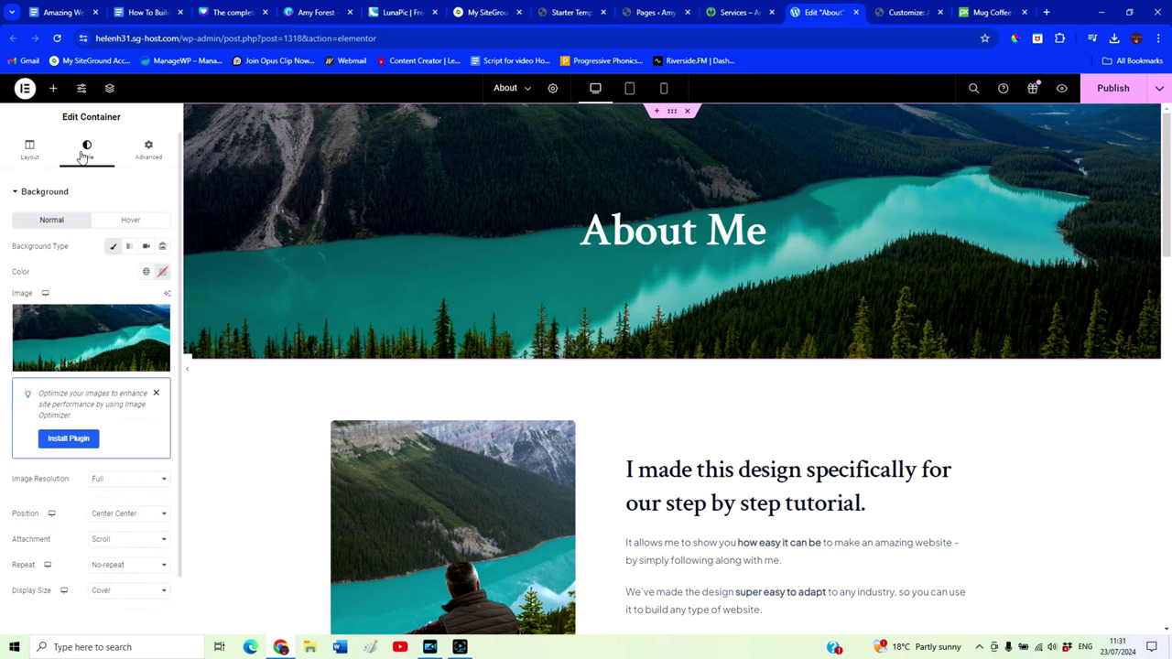
Upload berries.jpg with alt text 'berries' and apply it as the hero background image
{"action": "left_click", "coordinate": [101, 349]}
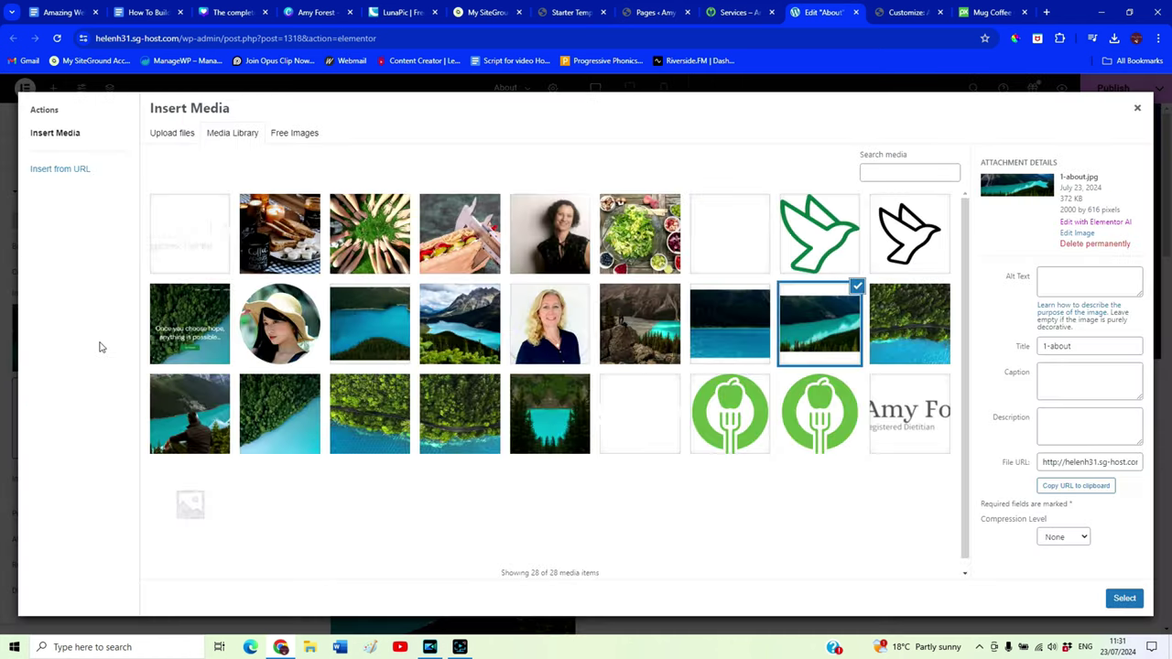
{"action": "left_click", "coordinate": [173, 134]}
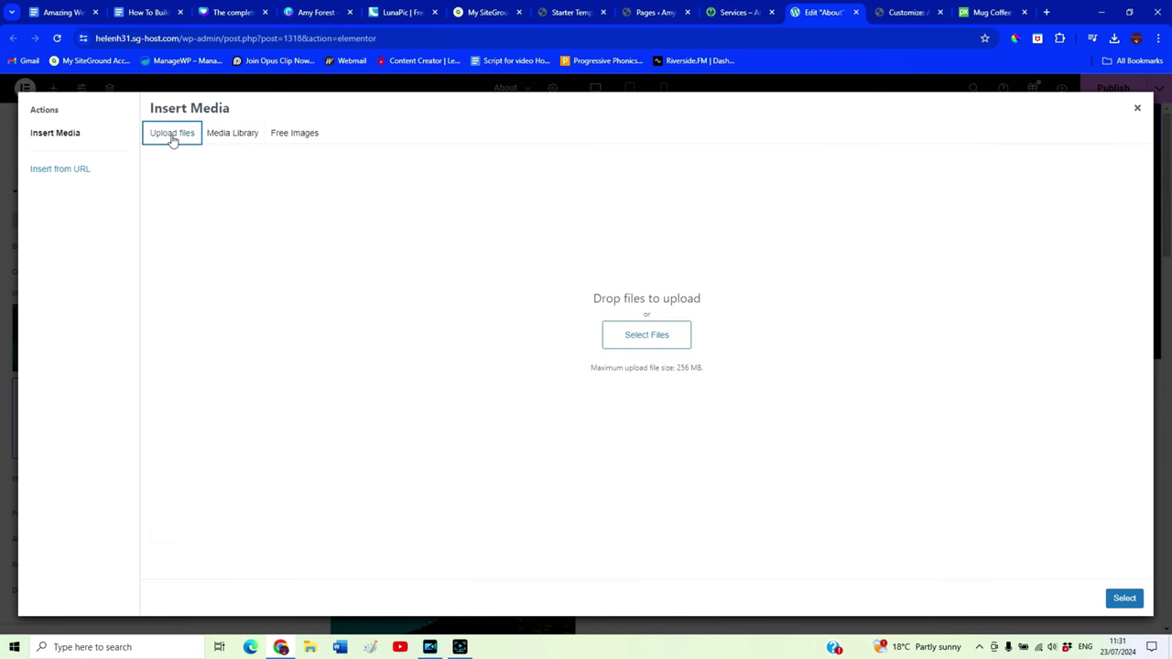
{"action": "left_click", "coordinate": [633, 338]}
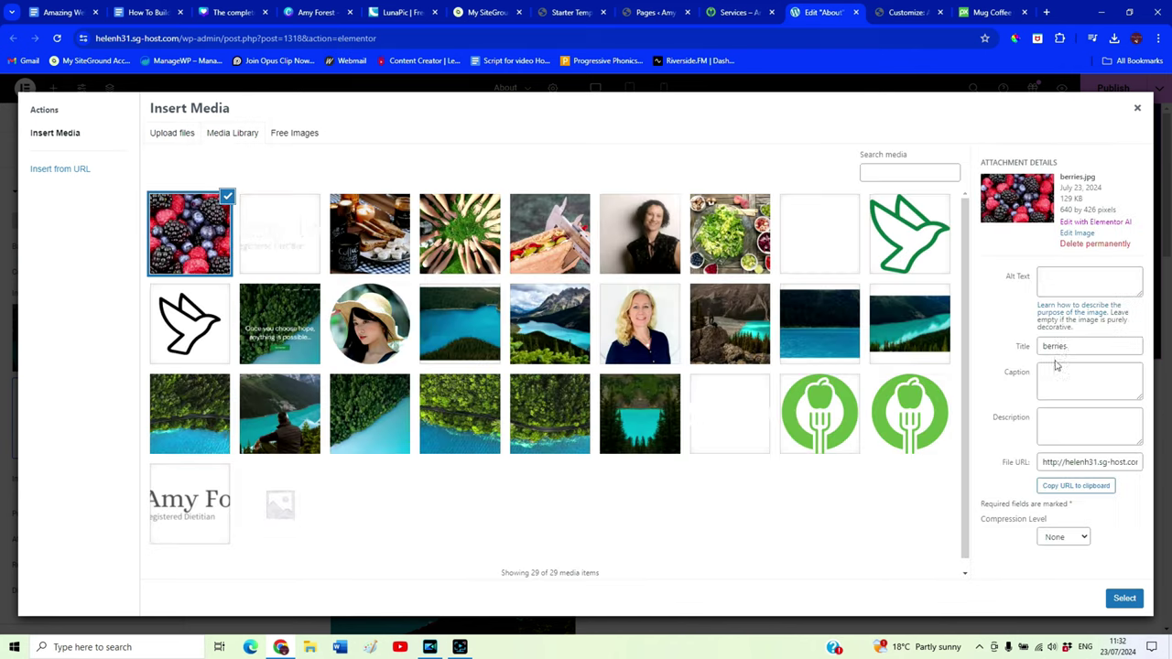
{"action": "left_click", "coordinate": [1077, 280]}
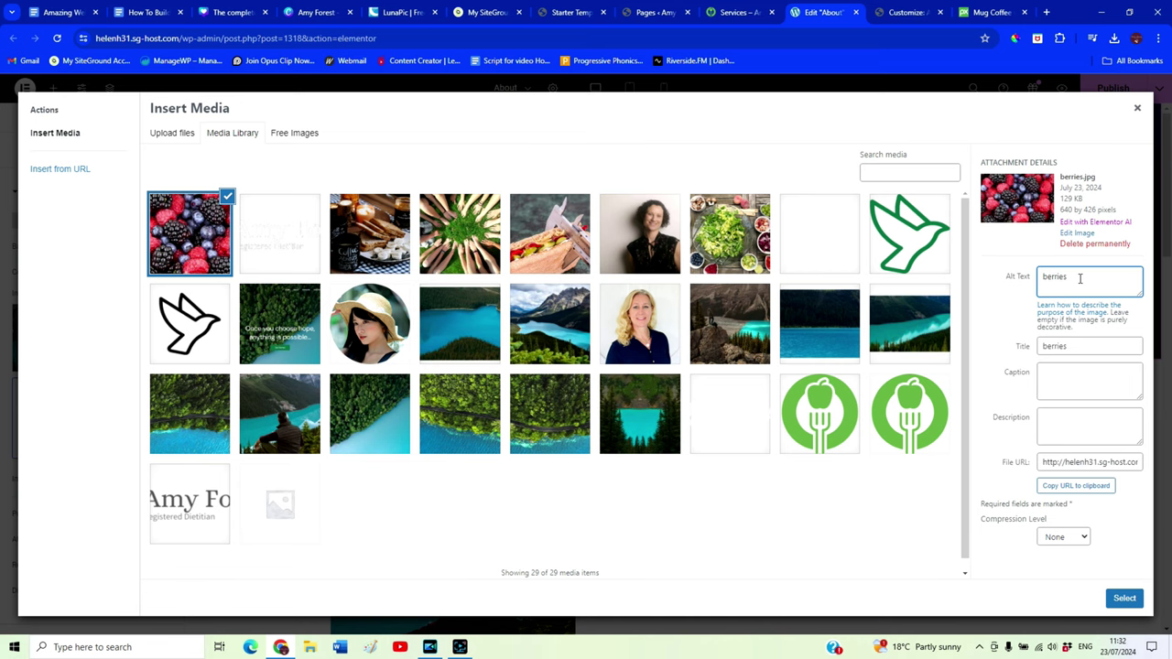
{"action": "left_click", "coordinate": [1124, 599]}
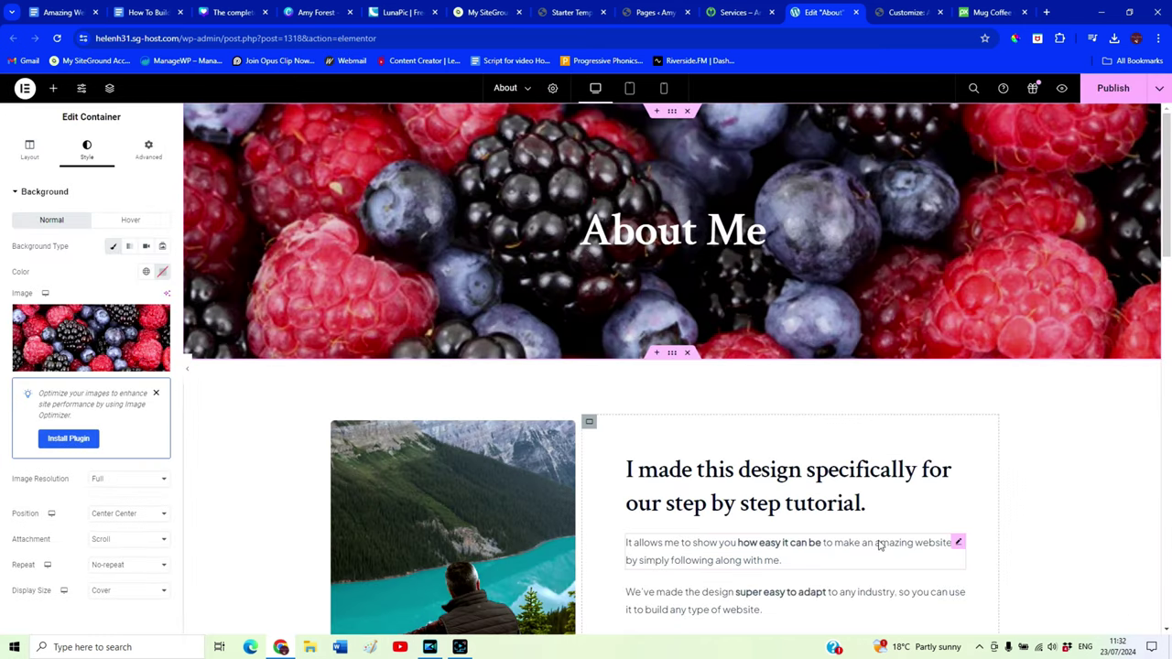
Open the hero's Background Overlay settings, then select the lake photo beside the tutorial text
{"action": "scroll", "coordinate": [100, 458], "scroll_direction": "down", "scroll_amount": 3}
{"action": "left_click", "coordinate": [102, 486]}
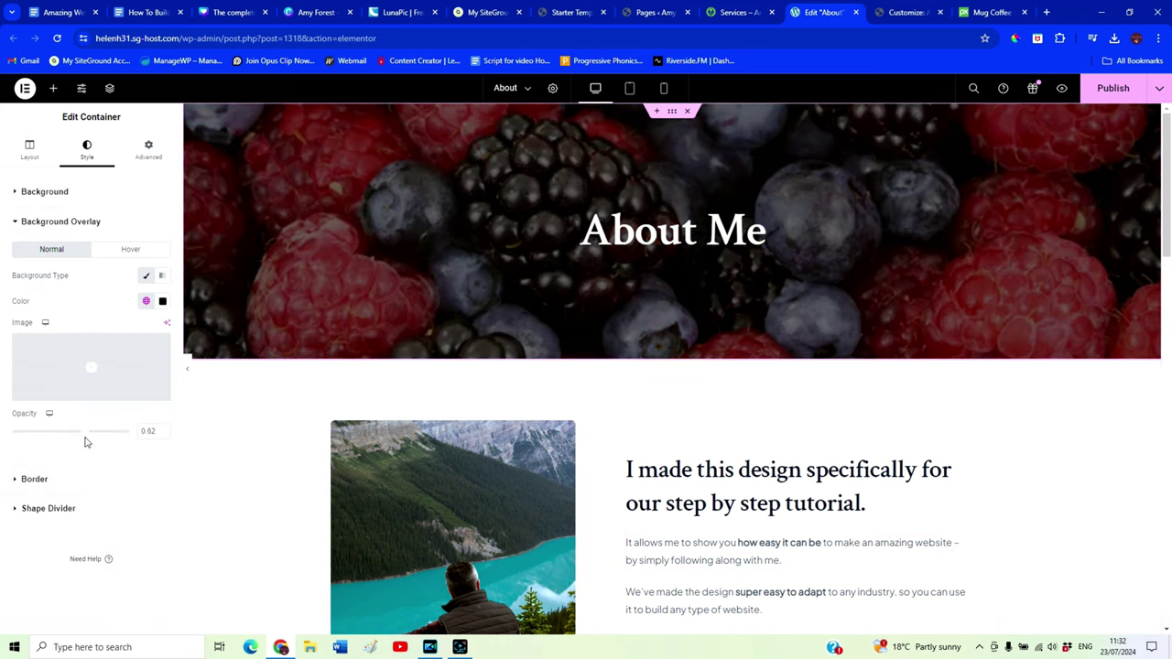
{"action": "scroll", "coordinate": [399, 284], "scroll_direction": "down", "scroll_amount": 2}
{"action": "left_click", "coordinate": [400, 284]}
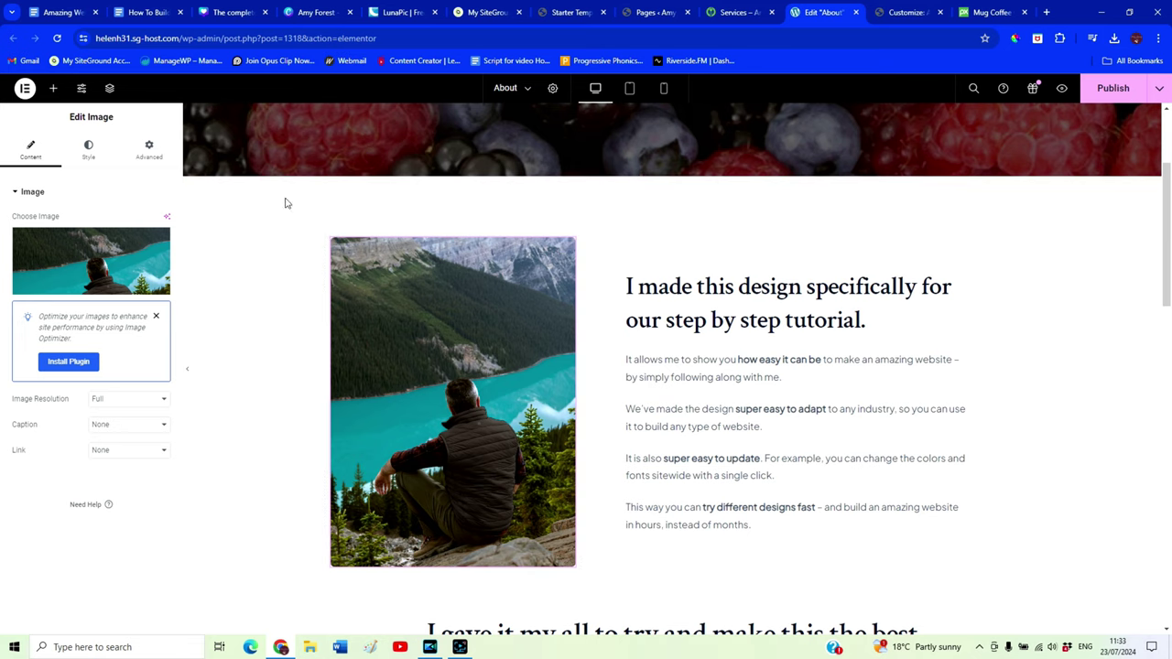
{"action": "left_click", "coordinate": [331, 241]}
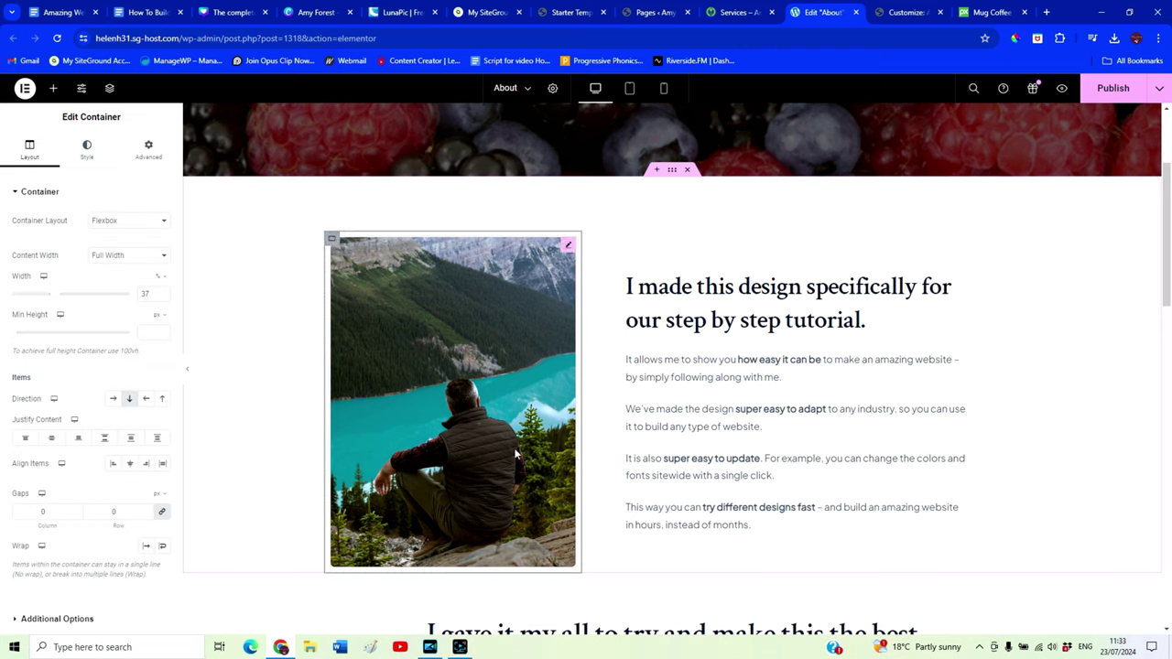
{"action": "left_click", "coordinate": [392, 272]}
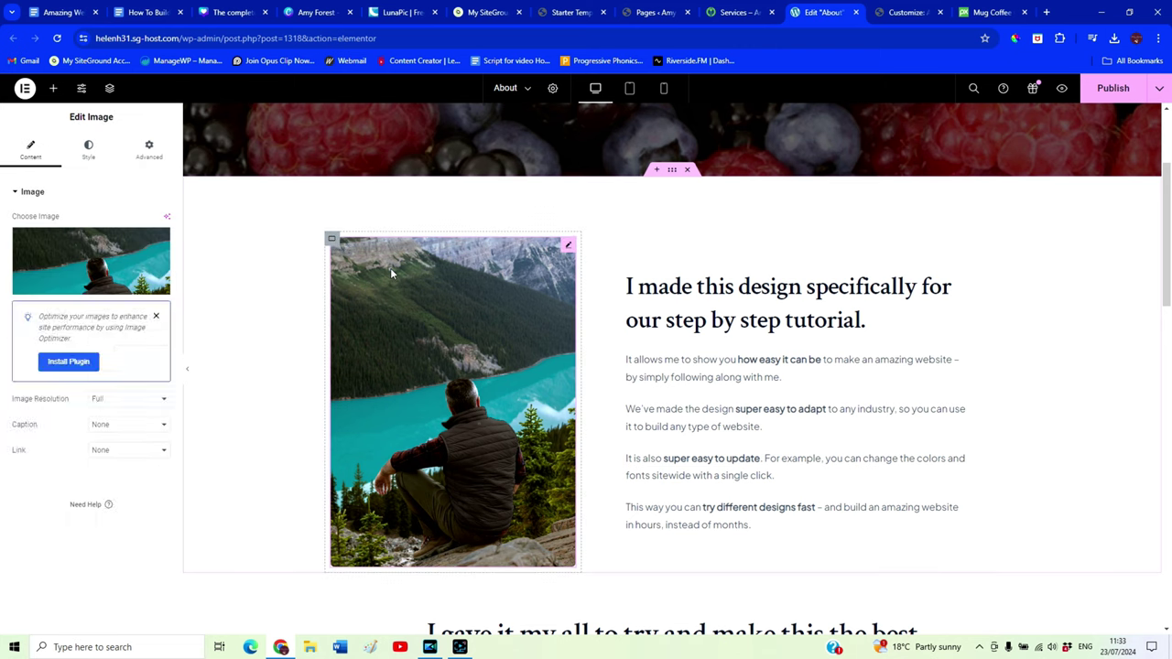
{"action": "left_click", "coordinate": [89, 270]}
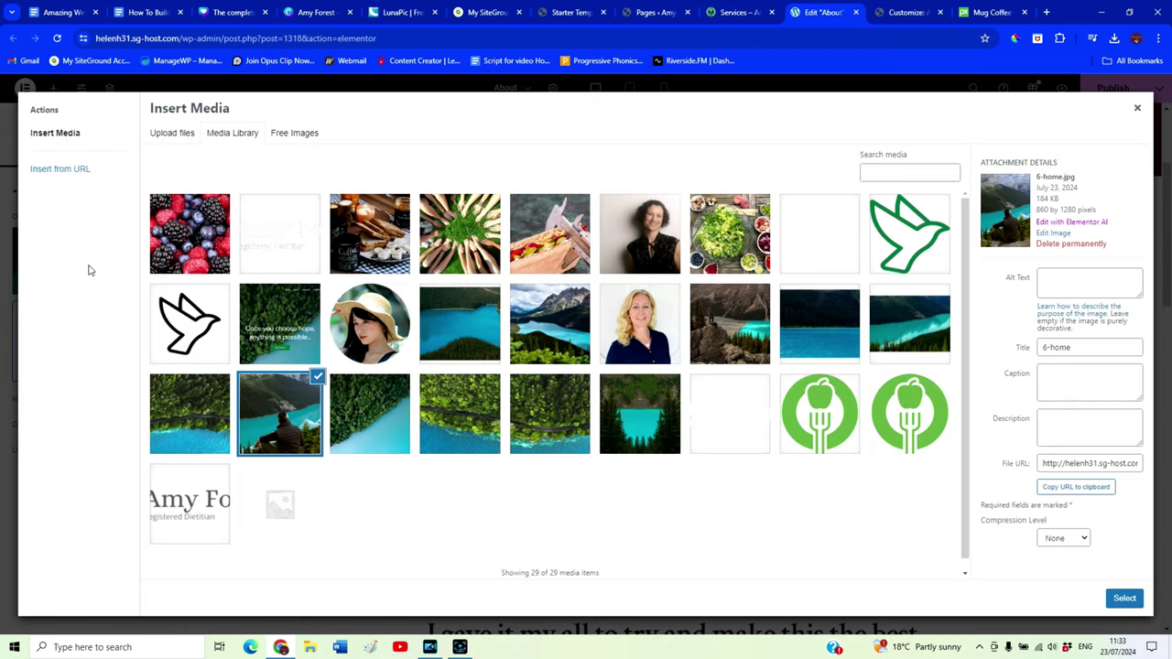
{"action": "key", "text": "Escape"}
{"action": "left_click", "coordinate": [865, 259]}
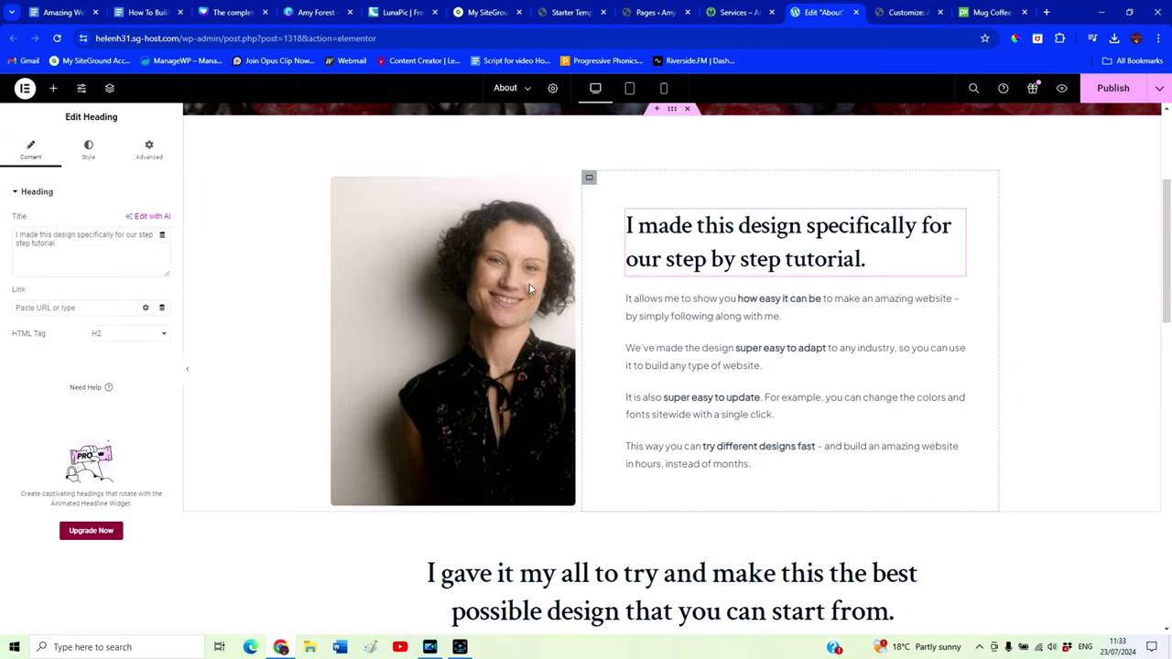
{"action": "left_click_drag", "start_coordinate": [60, 241], "coordinate": [5, 236]}
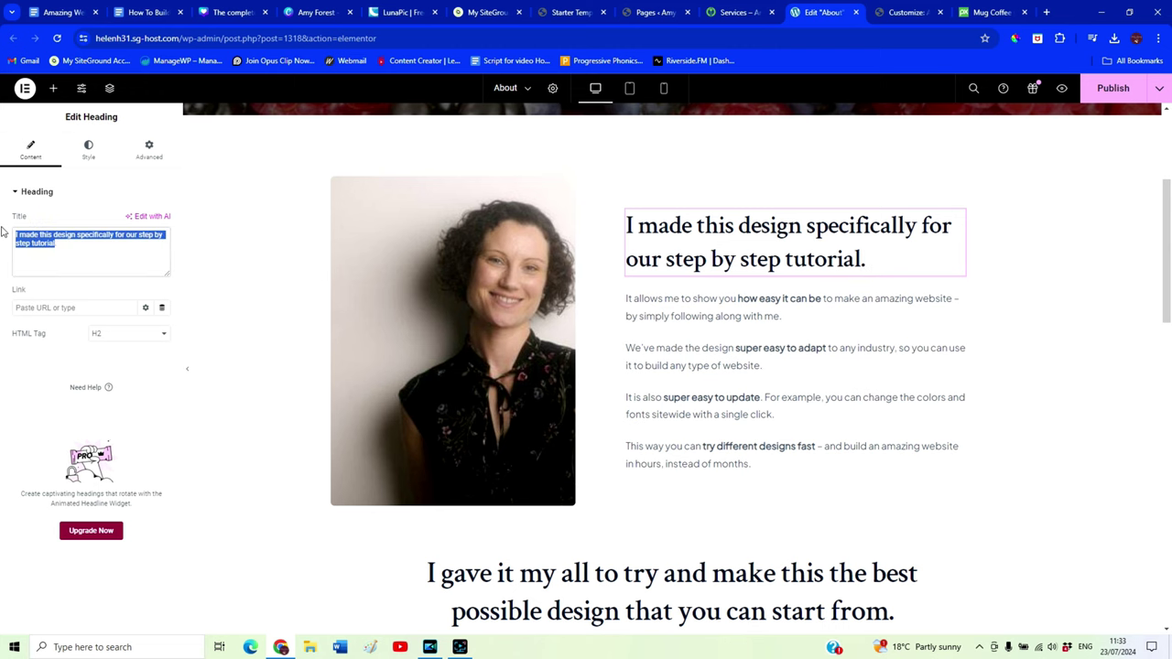
{"action": "scroll", "coordinate": [826, 467], "scroll_direction": "down", "scroll_amount": 2}
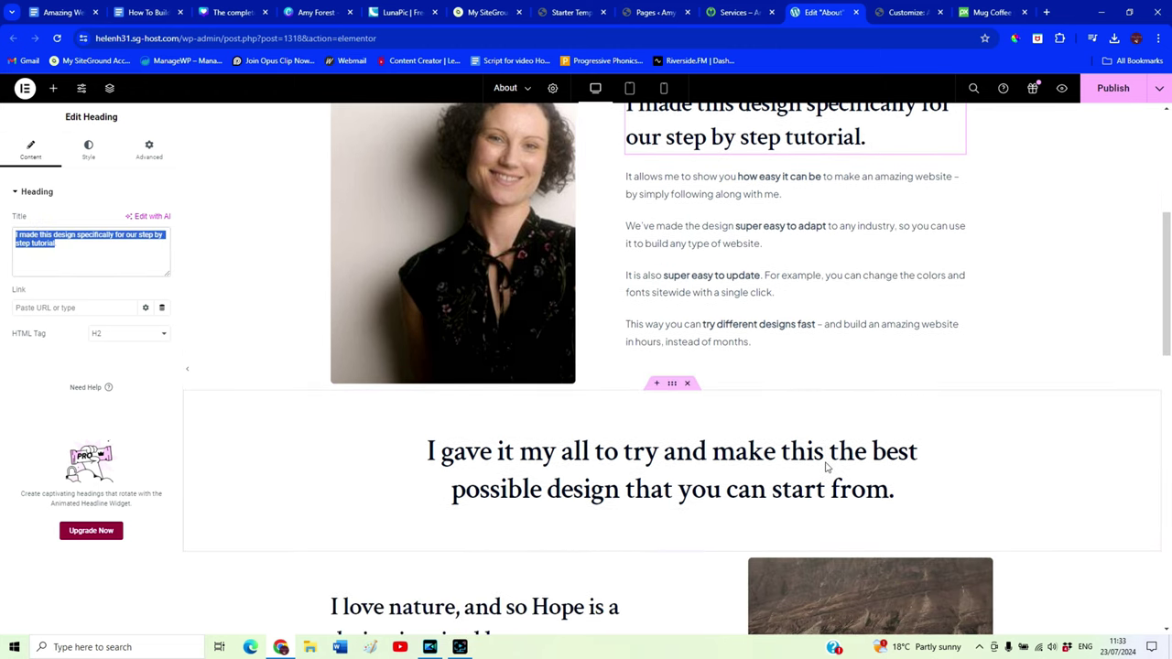
{"action": "scroll", "coordinate": [826, 467], "scroll_direction": "up", "scroll_amount": 2}
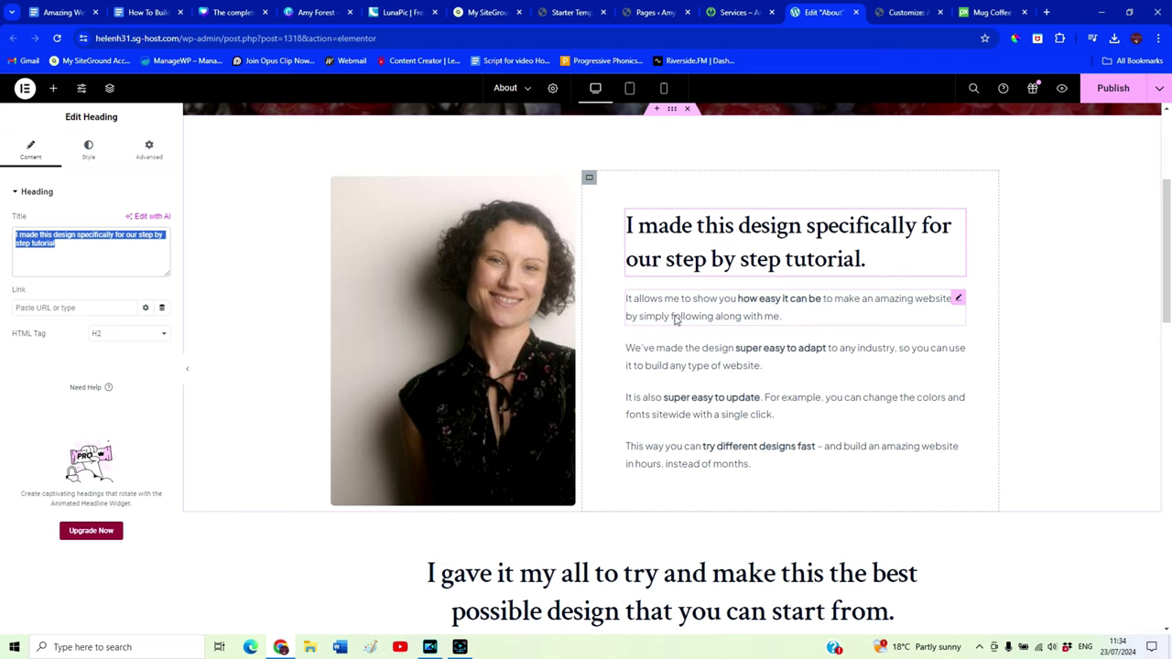
{"action": "scroll", "coordinate": [700, 385], "scroll_direction": "up", "scroll_amount": 3}
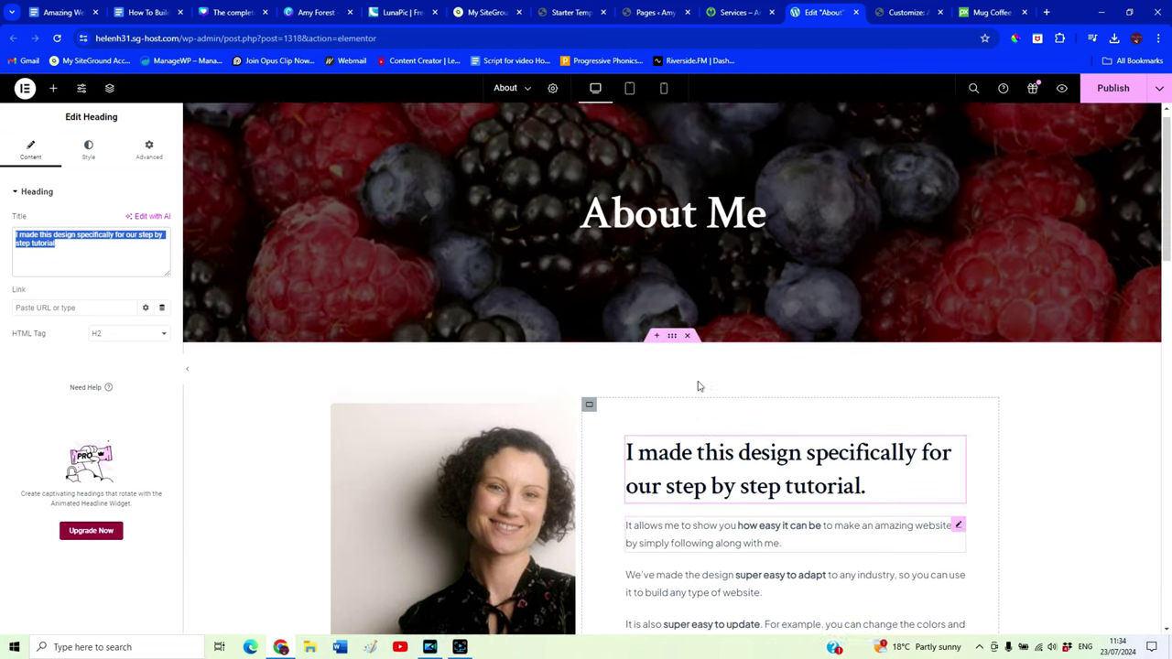
{"action": "scroll", "coordinate": [700, 384], "scroll_direction": "down", "scroll_amount": 2}
{"action": "scroll", "coordinate": [700, 384], "scroll_direction": "down", "scroll_amount": 3}
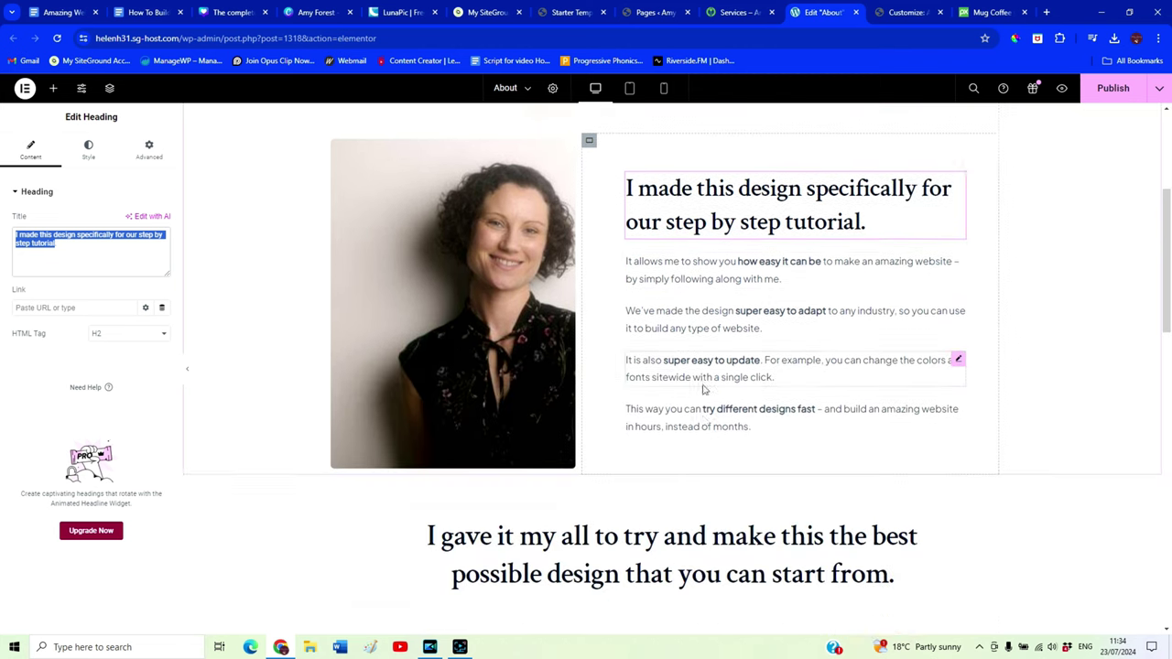
{"action": "scroll", "coordinate": [702, 389], "scroll_direction": "down", "scroll_amount": 2}
{"action": "scroll", "coordinate": [702, 392], "scroll_direction": "down", "scroll_amount": 8}
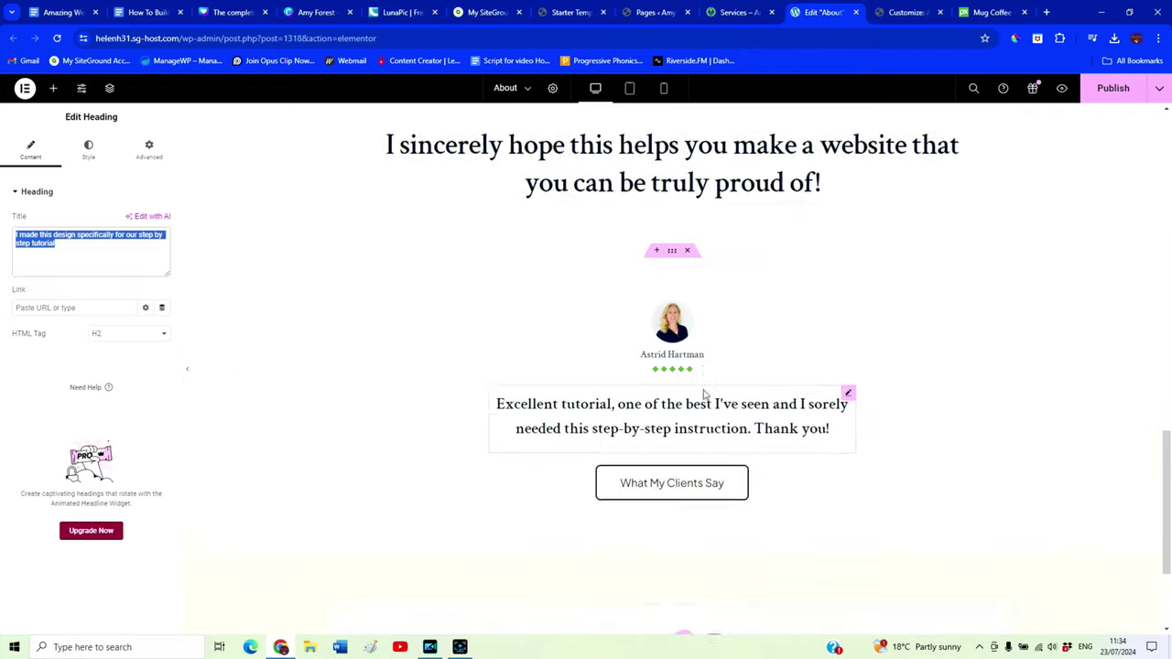
{"action": "scroll", "coordinate": [705, 398], "scroll_direction": "up", "scroll_amount": 5}
{"action": "scroll", "coordinate": [704, 400], "scroll_direction": "up", "scroll_amount": 5}
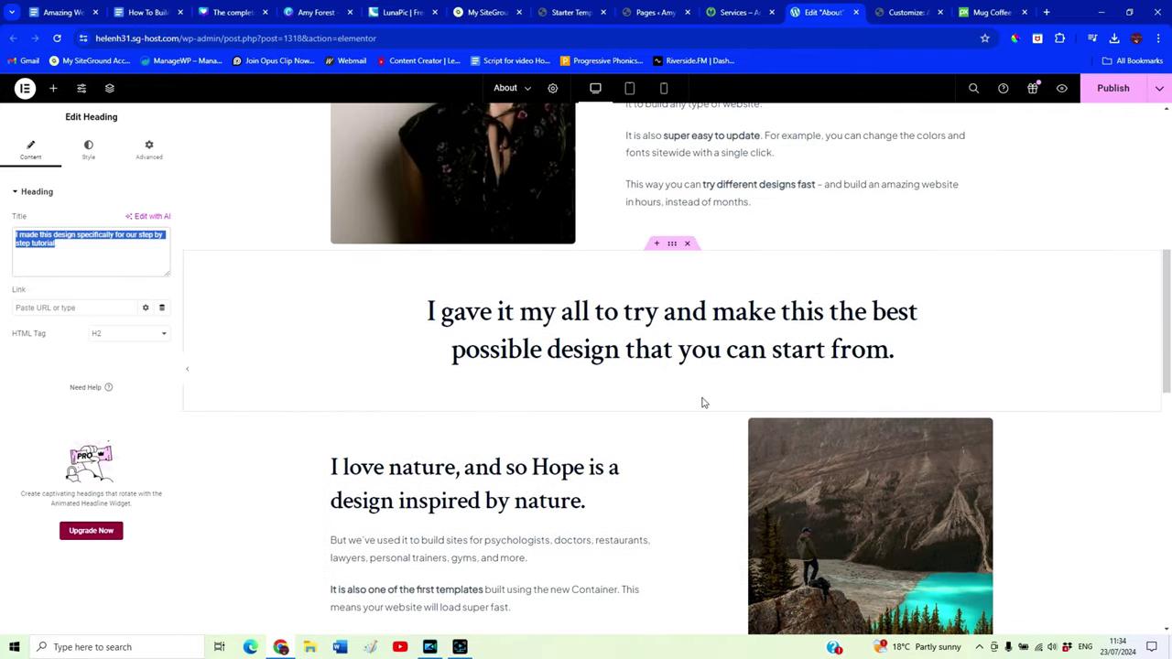
{"action": "scroll", "coordinate": [702, 403], "scroll_direction": "up", "scroll_amount": 3}
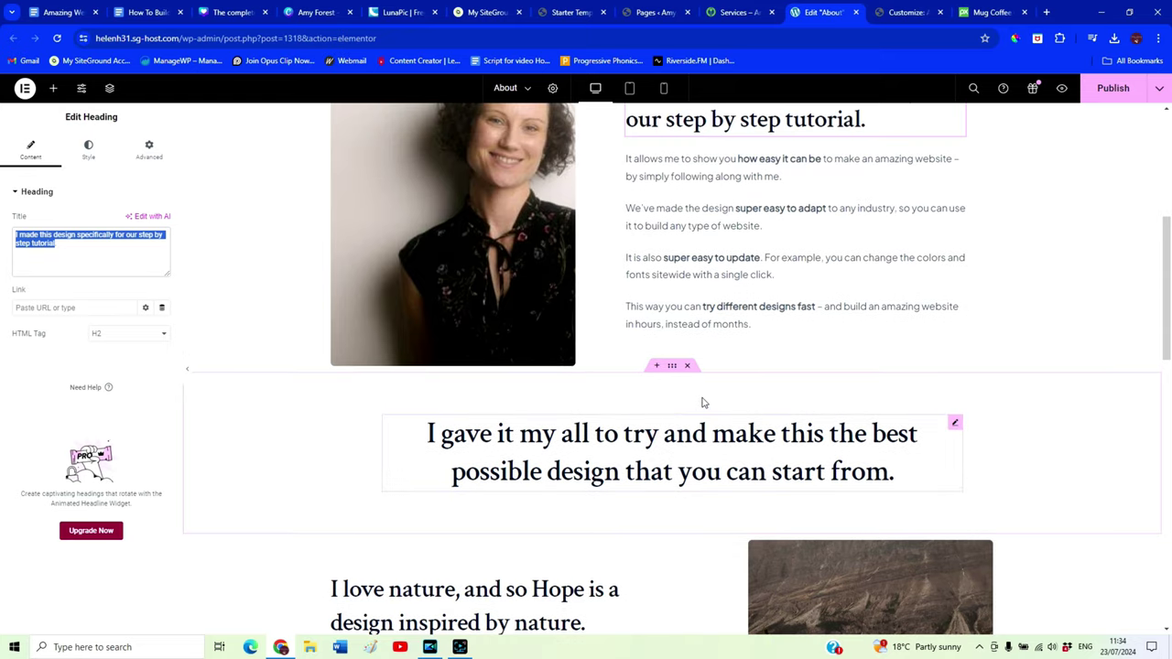
{"action": "scroll", "coordinate": [702, 403], "scroll_direction": "up", "scroll_amount": 3}
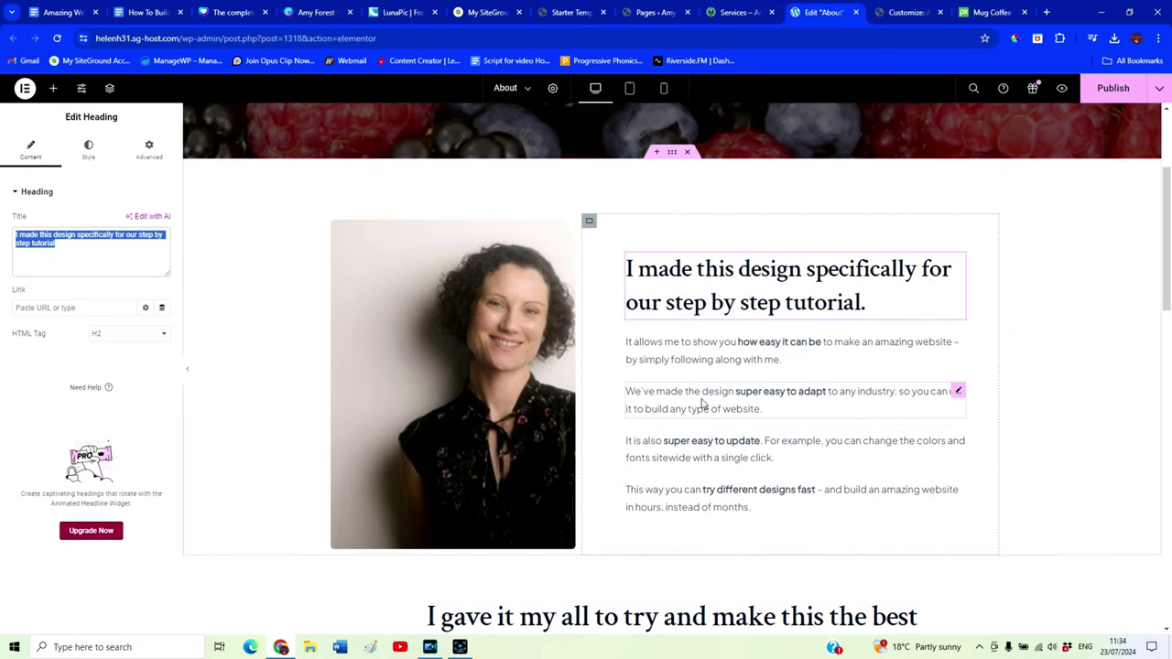
{"action": "scroll", "coordinate": [702, 403], "scroll_direction": "down", "scroll_amount": 4}
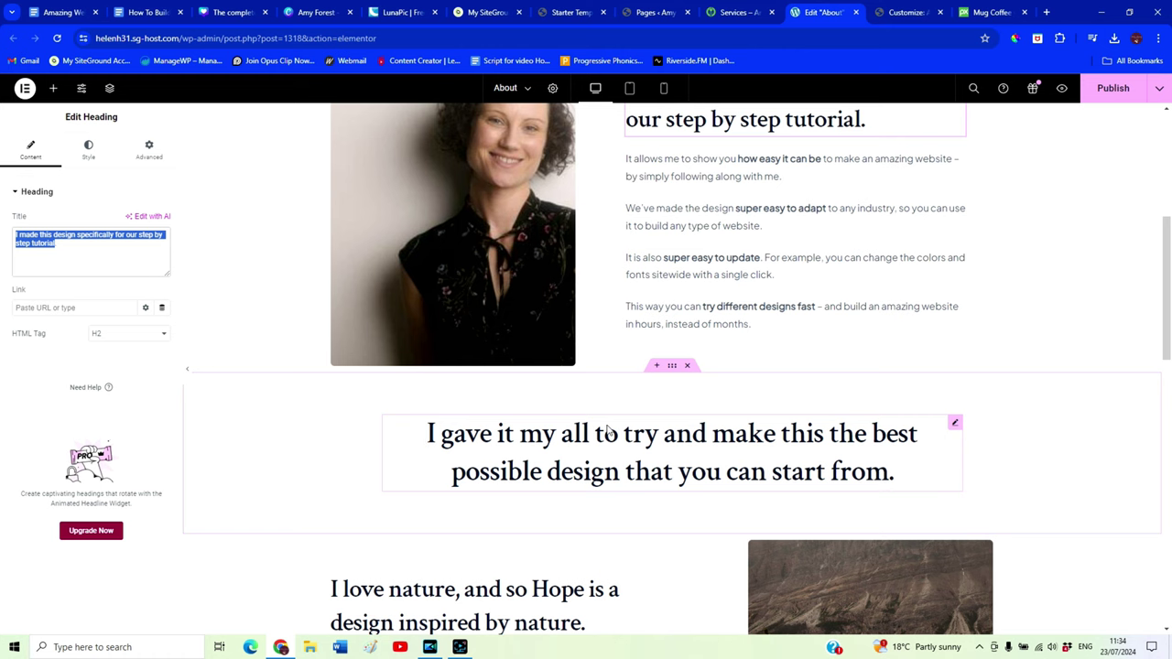
{"action": "scroll", "coordinate": [667, 501], "scroll_direction": "up", "scroll_amount": 2}
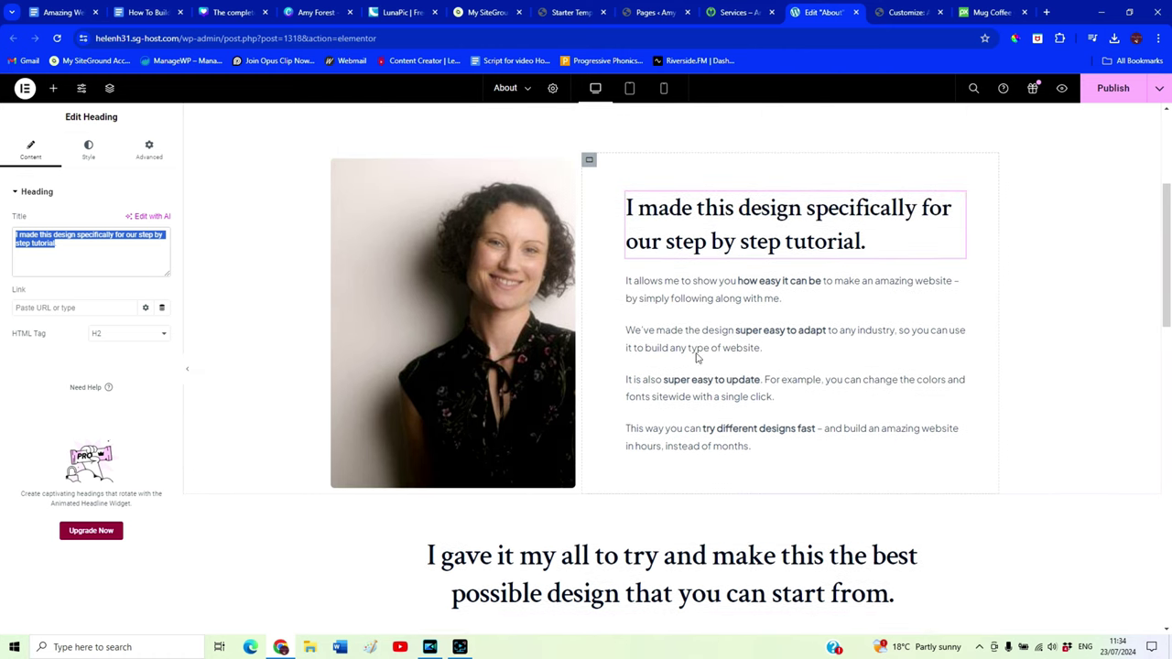
{"action": "scroll", "coordinate": [696, 357], "scroll_direction": "down", "scroll_amount": 3}
Change the 'I gave it my all…' heading to 'I trained in the UK to become a Registered Dietitian perfectly skilled to help you'
{"action": "left_click", "coordinate": [673, 329]}
{"action": "left_click_drag", "start_coordinate": [146, 244], "coordinate": [9, 238]}
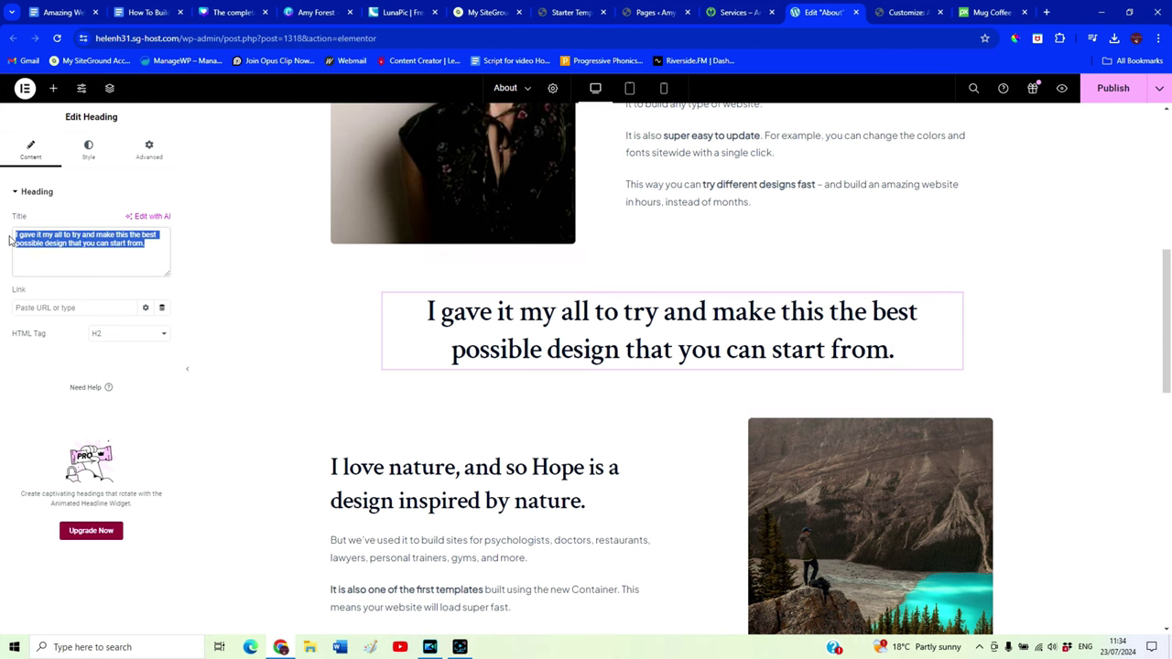
{"action": "type", "text": "I trained in the UK to become a Registered Dietitian perfectly skilled to help you"}
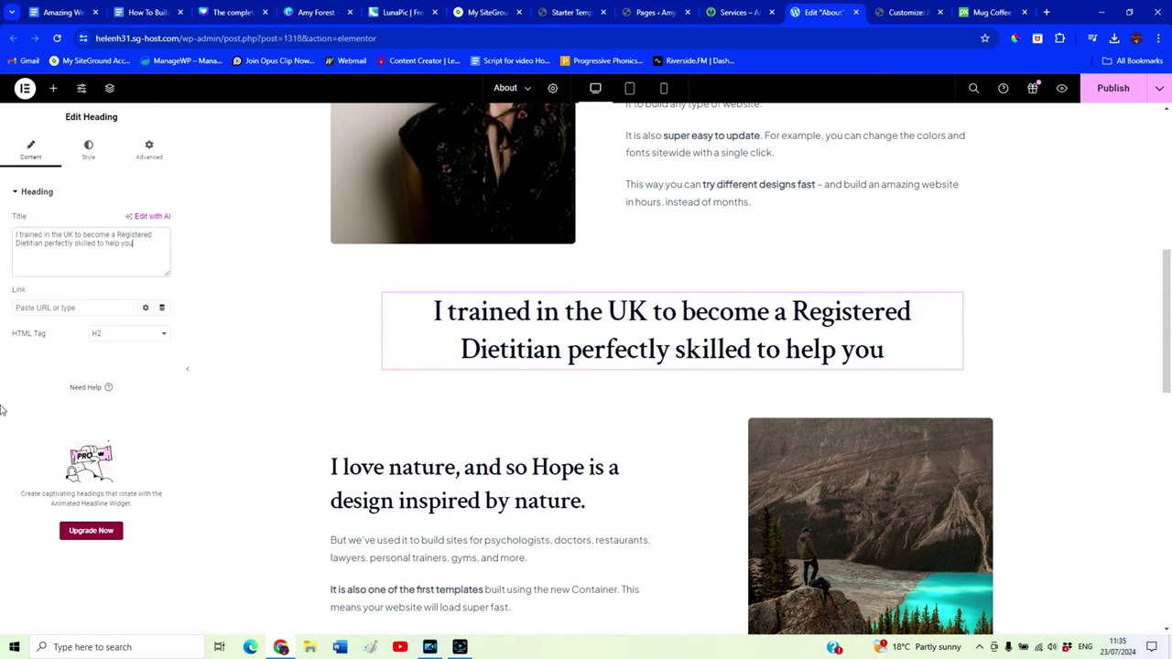
{"action": "scroll", "coordinate": [662, 479], "scroll_direction": "down", "scroll_amount": 3}
{"action": "scroll", "coordinate": [570, 472], "scroll_direction": "down", "scroll_amount": 1}
{"action": "scroll", "coordinate": [569, 472], "scroll_direction": "up", "scroll_amount": 1}
Replace the landscape photo in the nature section with the salad photo from the media library
{"action": "left_click", "coordinate": [824, 366]}
{"action": "left_click", "coordinate": [91, 264]}
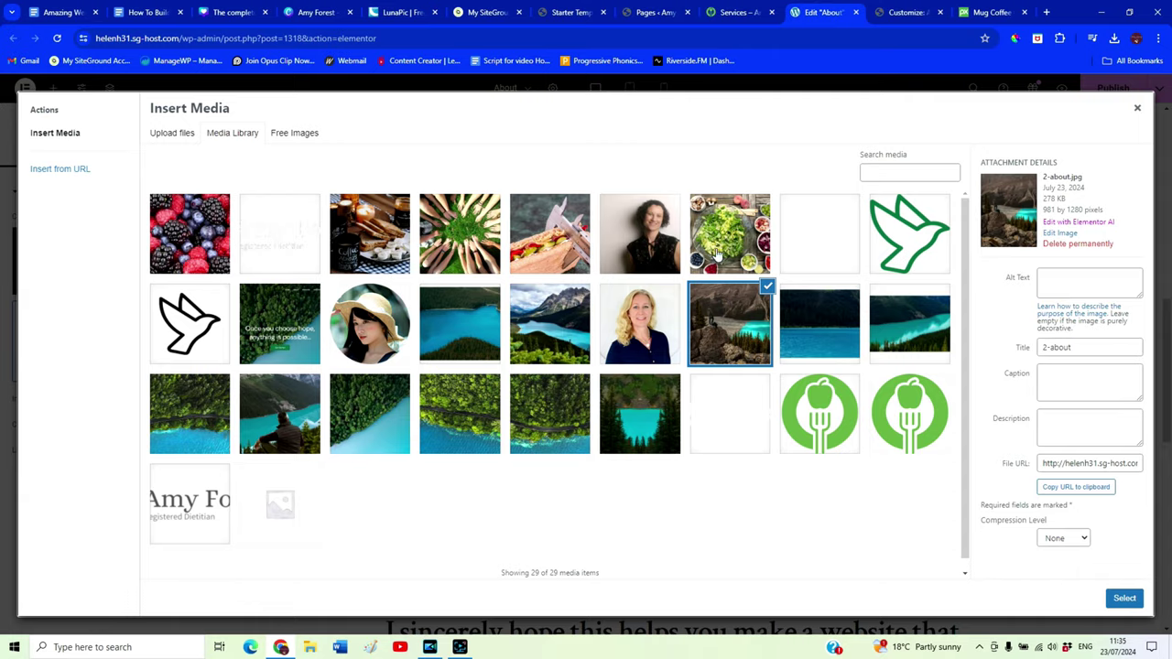
{"action": "left_click", "coordinate": [717, 256]}
{"action": "left_click", "coordinate": [1124, 598]}
{"action": "scroll", "coordinate": [1033, 521], "scroll_direction": "down", "scroll_amount": 3}
Change the 'I sincerely hope…' heading to 'Get in touch today to start on your journey to better health!'
{"action": "left_click", "coordinate": [672, 406]}
{"action": "left_click_drag", "start_coordinate": [114, 243], "coordinate": [11, 240]}
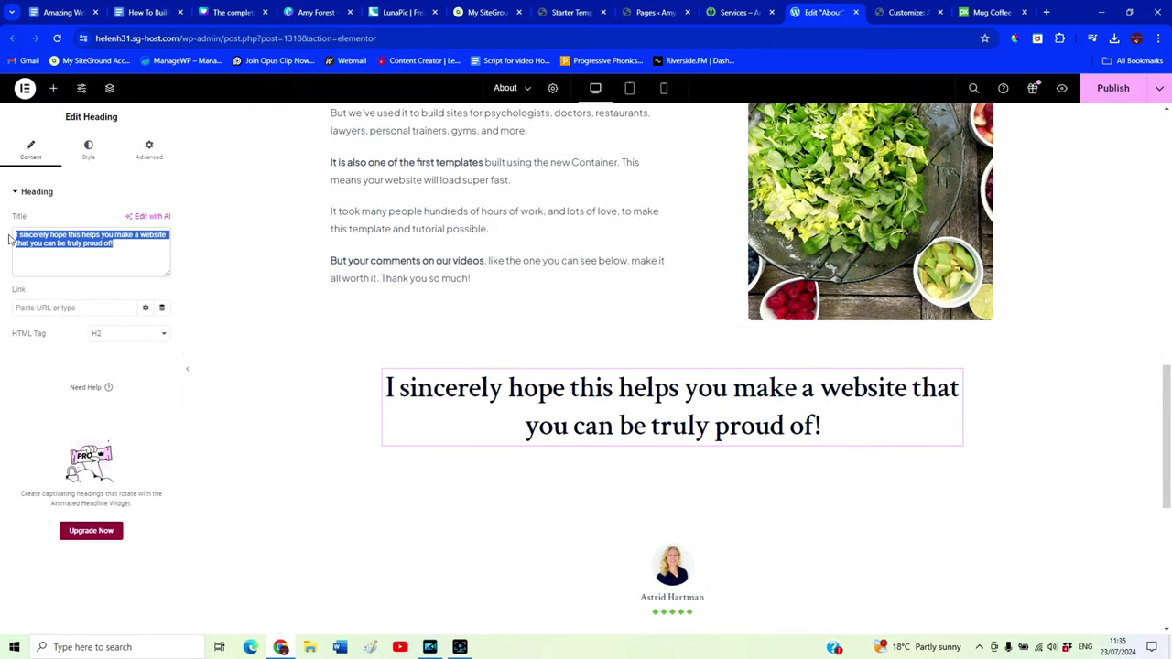
{"action": "type", "text": "Get in touch today to start on"}
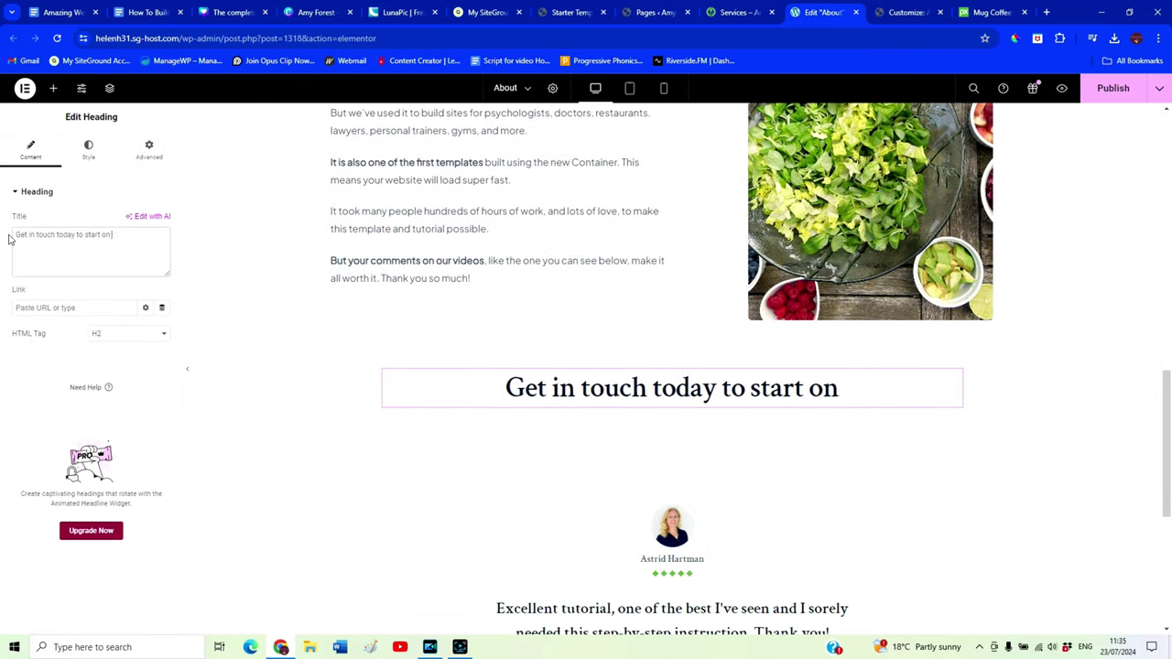
{"action": "type", "text": " your journey to better health!"}
{"action": "scroll", "coordinate": [1169, 508], "scroll_direction": "down", "scroll_amount": 3}
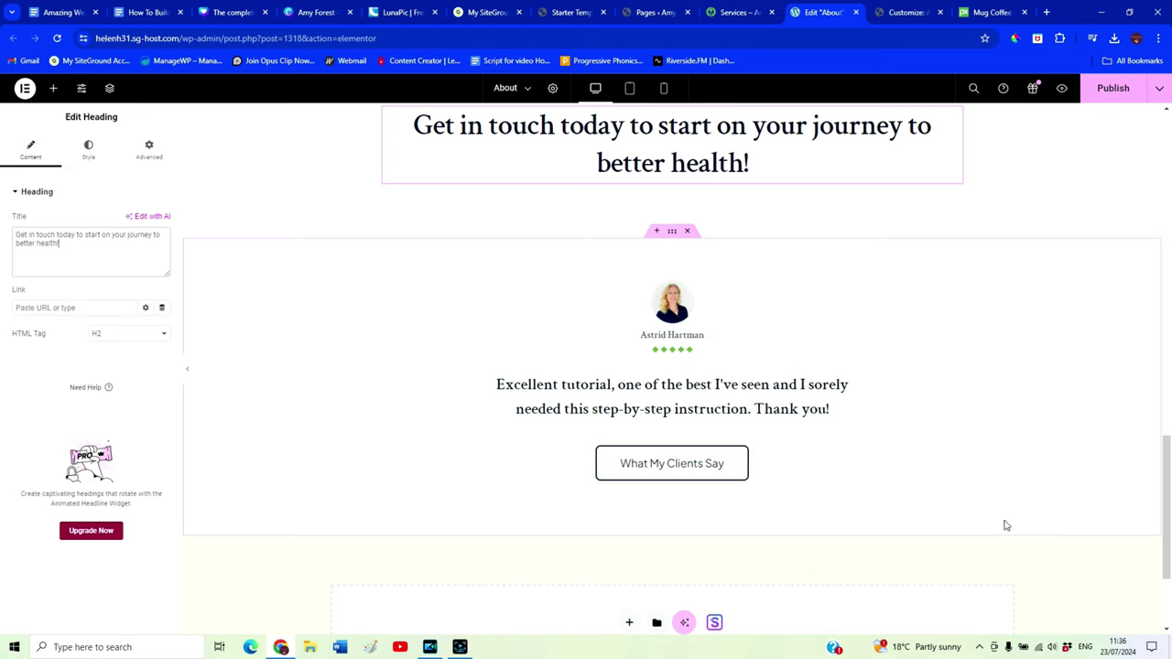
{"action": "scroll", "coordinate": [1002, 523], "scroll_direction": "down", "scroll_amount": 3}
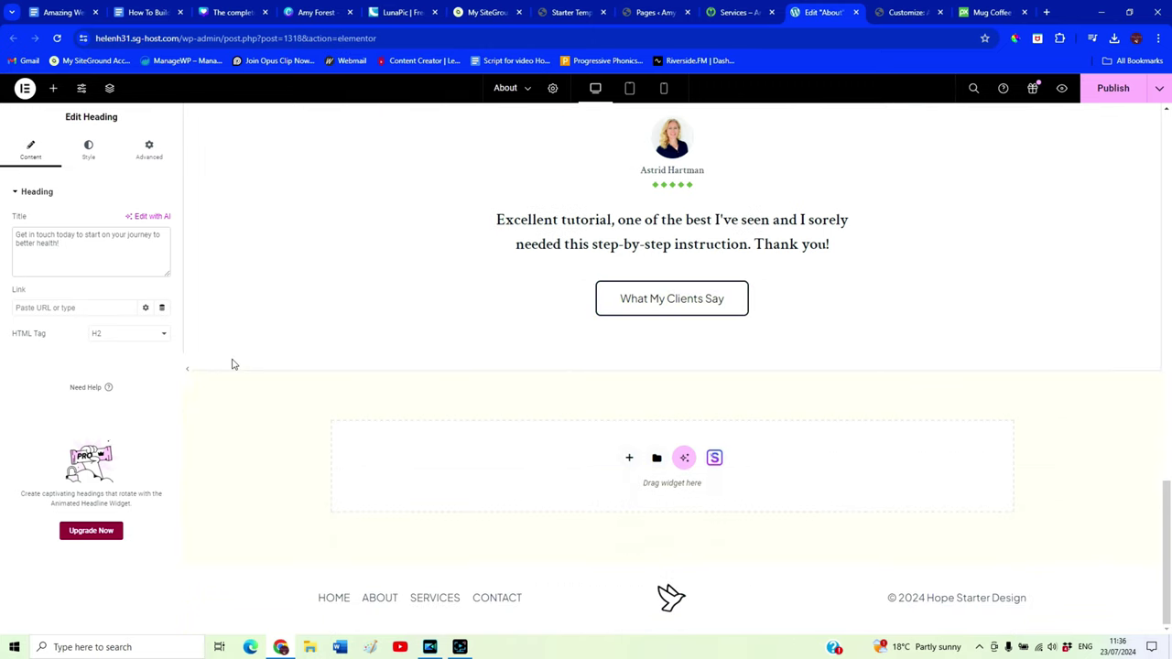
{"action": "left_click", "coordinate": [188, 370]}
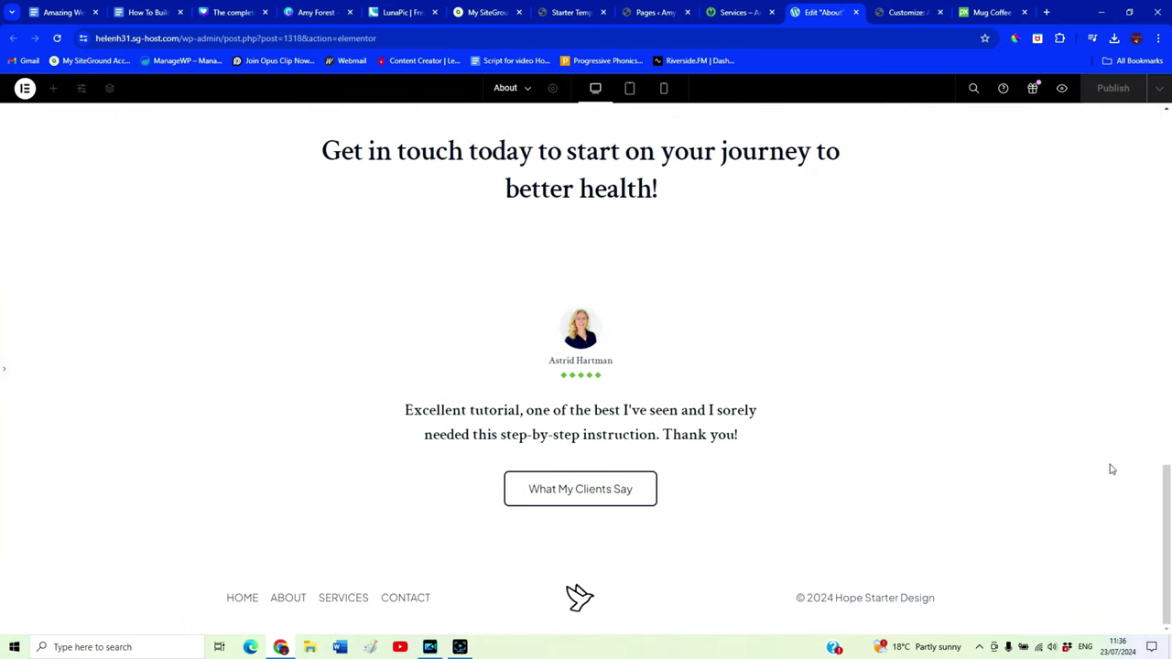
Preview the page at tablet and mobile widths, opening and closing the mobile navigation menu
{"action": "left_click_drag", "start_coordinate": [1168, 507], "coordinate": [1123, 150]}
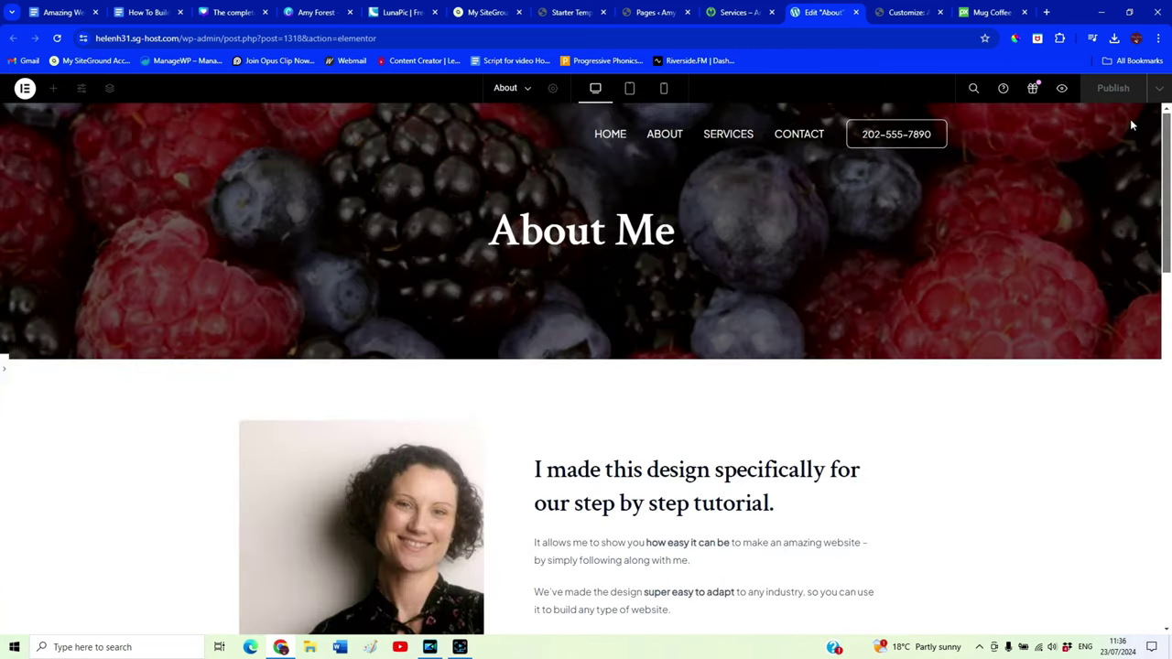
{"action": "left_click", "coordinate": [632, 90]}
{"action": "scroll", "coordinate": [935, 363], "scroll_direction": "down", "scroll_amount": 10}
{"action": "left_click_drag", "start_coordinate": [814, 447], "coordinate": [715, 91]}
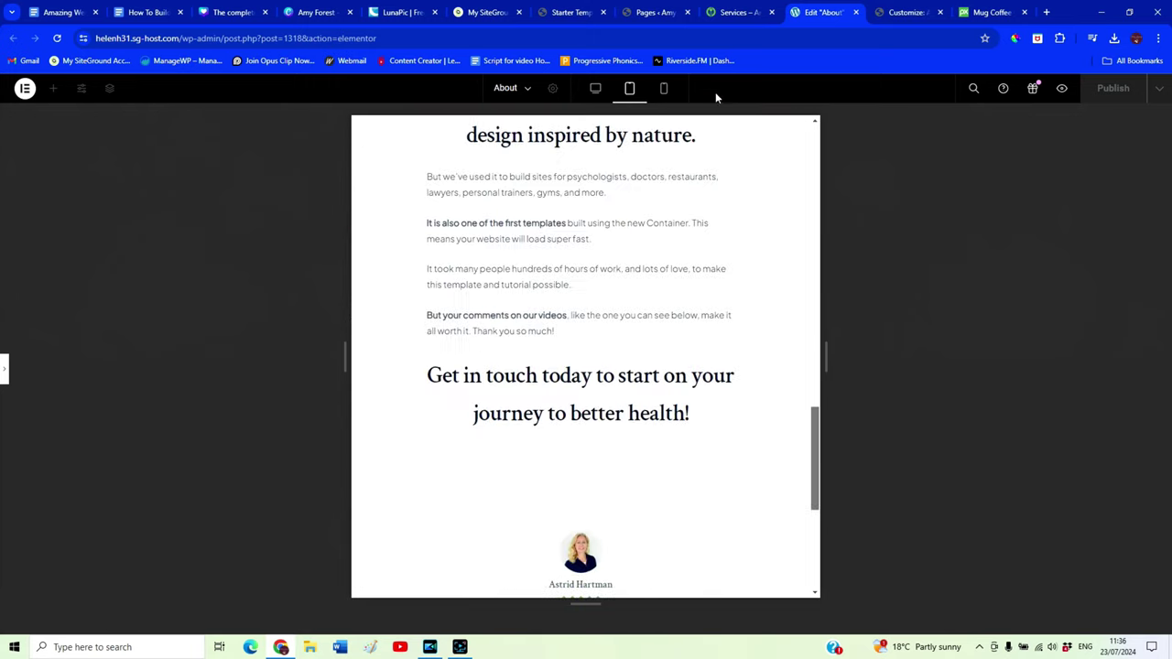
{"action": "left_click", "coordinate": [664, 88]}
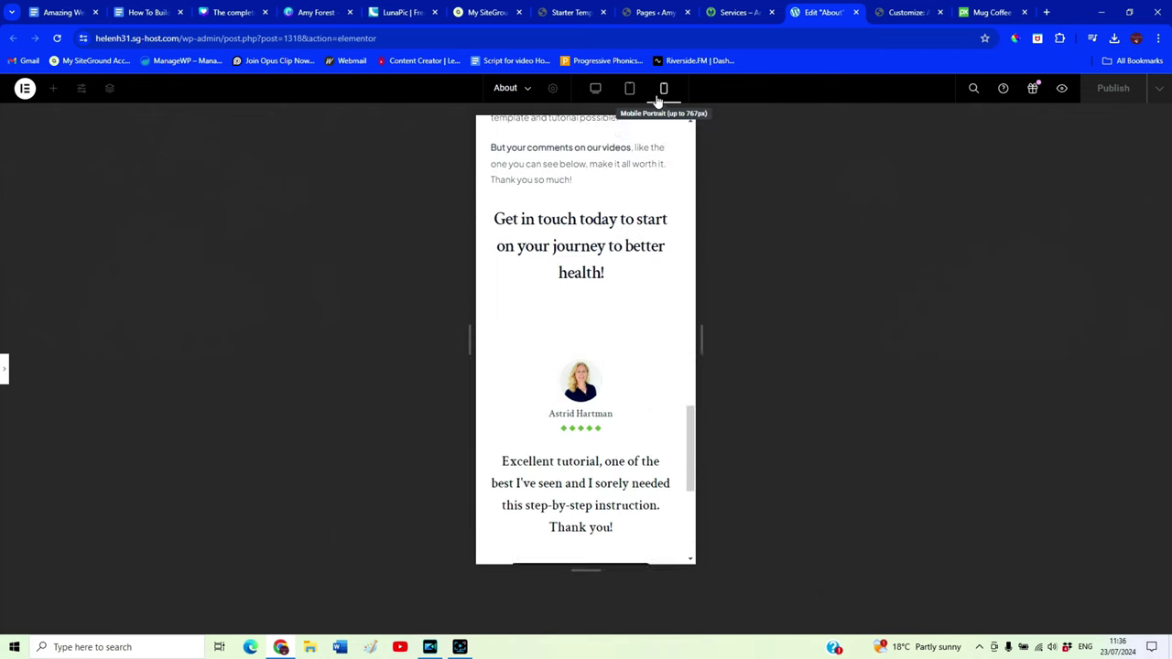
{"action": "left_click_drag", "start_coordinate": [701, 387], "coordinate": [624, 142]}
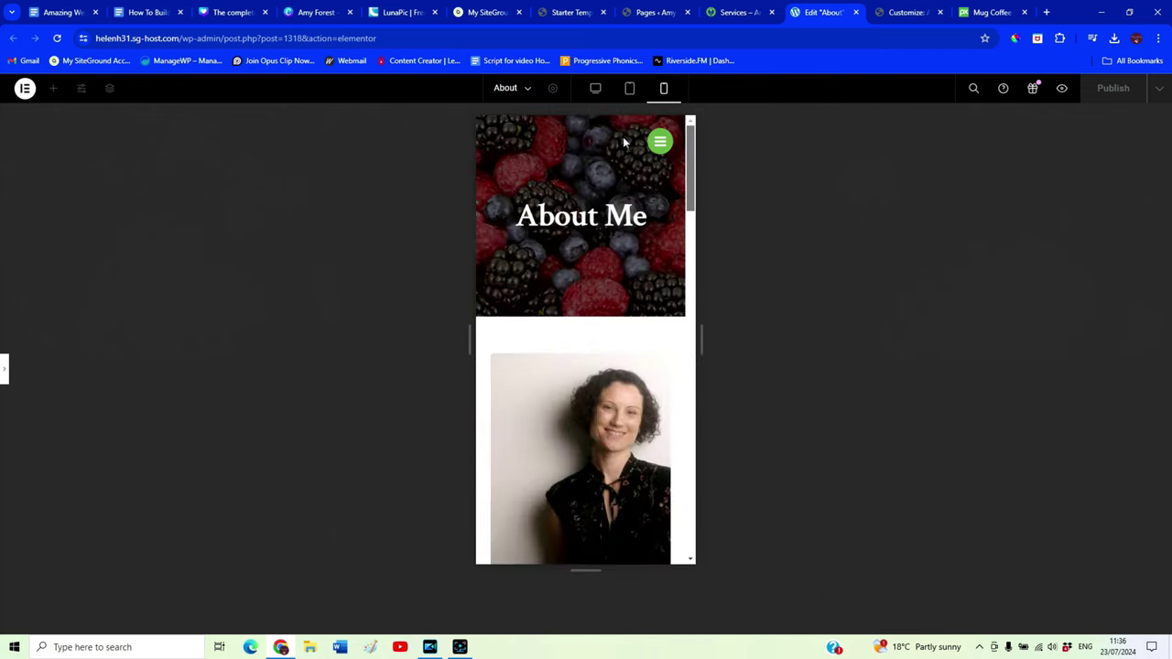
{"action": "left_click", "coordinate": [659, 143]}
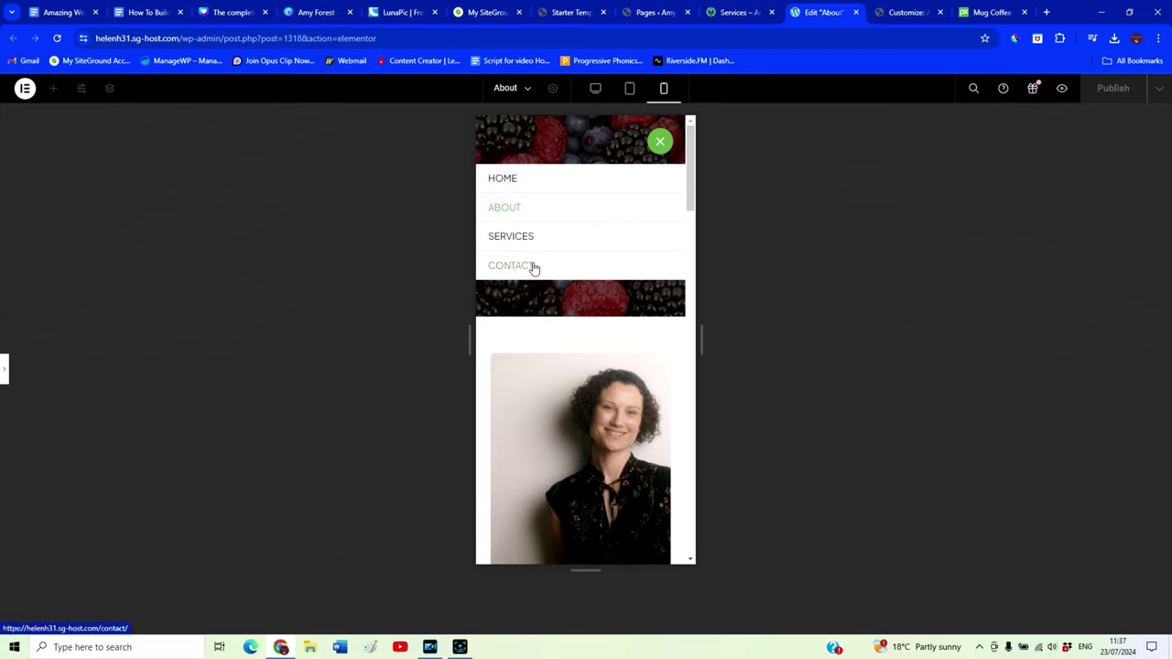
{"action": "left_click", "coordinate": [666, 146]}
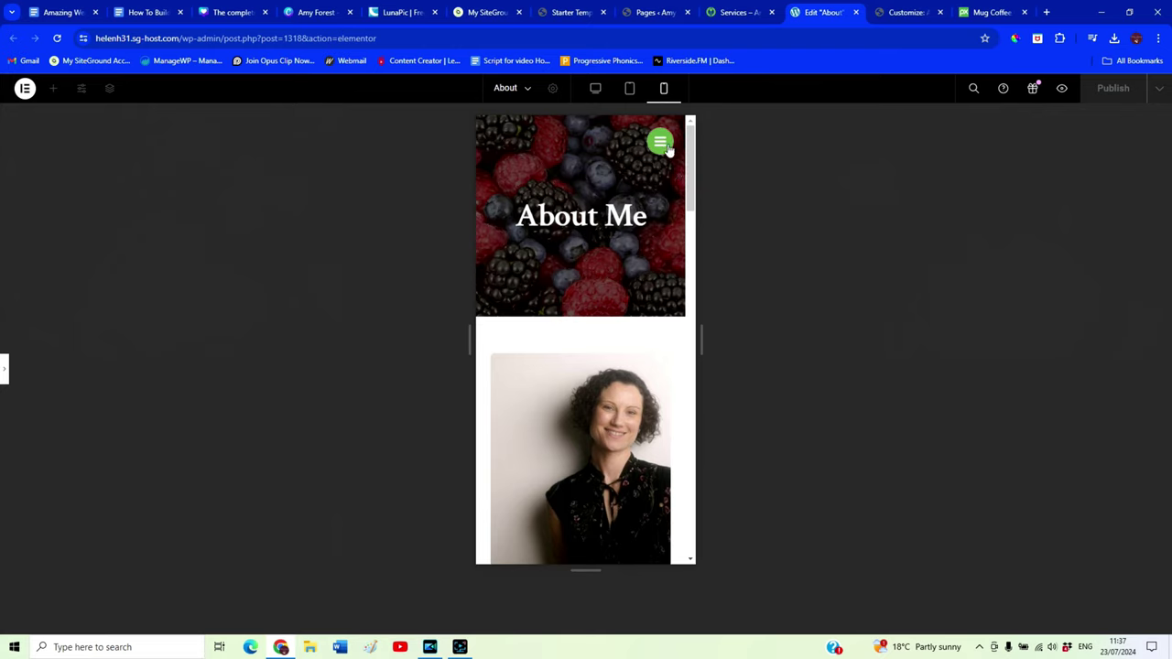
Publish the About page and open the list of other site pages
{"action": "left_click", "coordinate": [5, 369]}
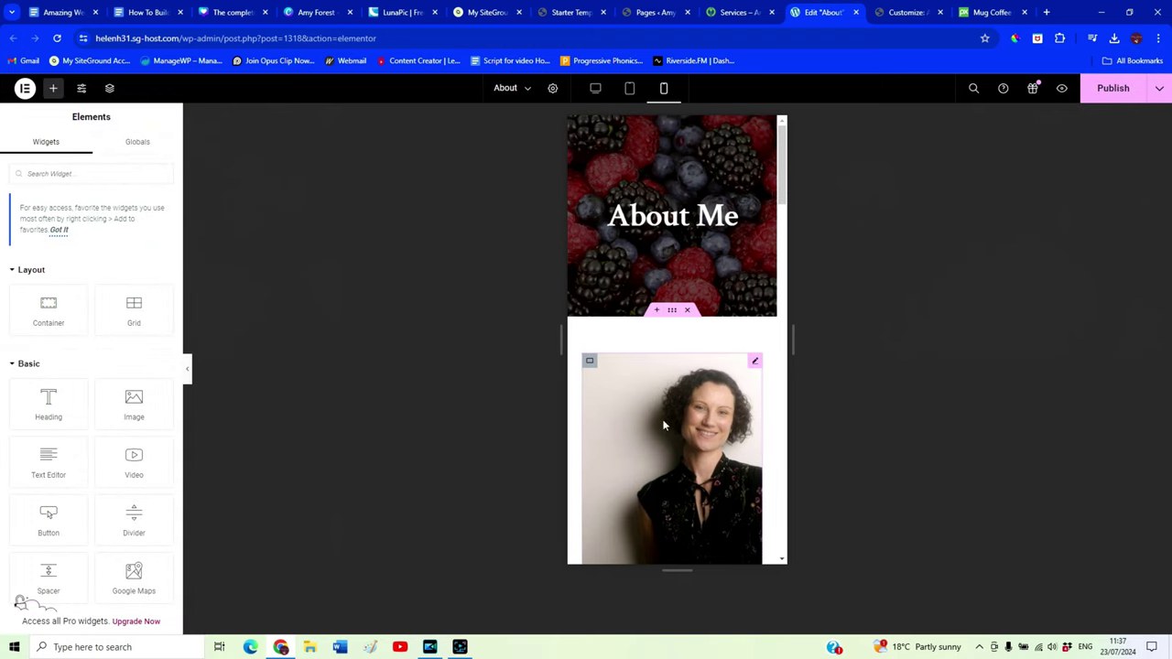
{"action": "left_click", "coordinate": [1115, 90]}
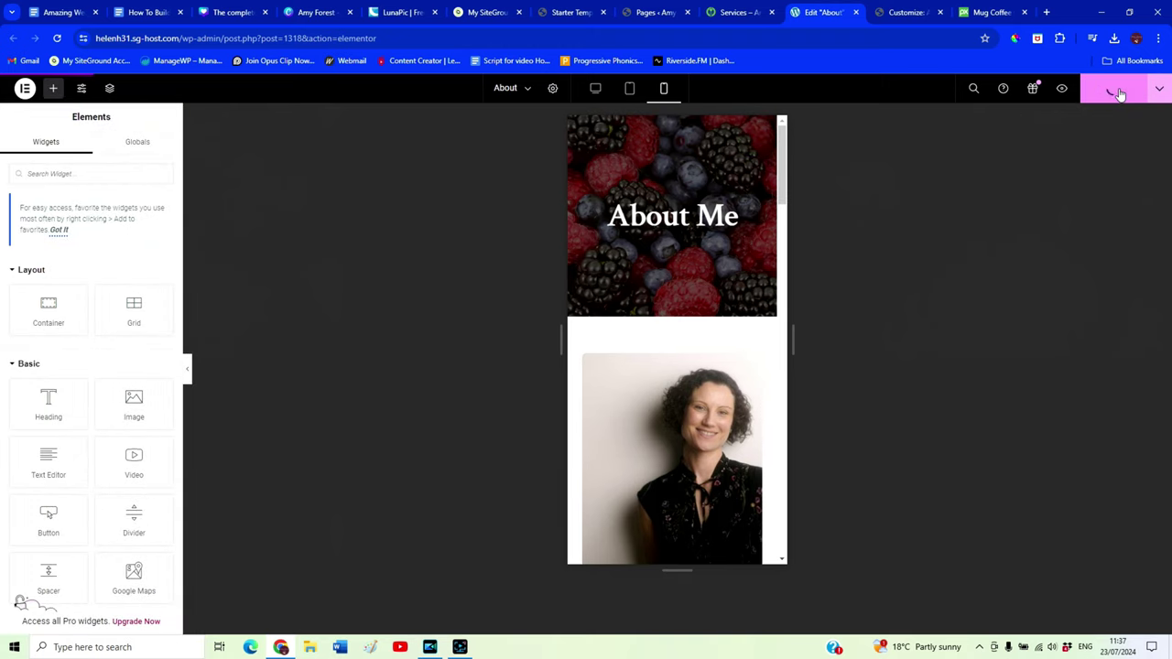
{"action": "left_click", "coordinate": [595, 88]}
{"action": "left_click", "coordinate": [527, 89]}
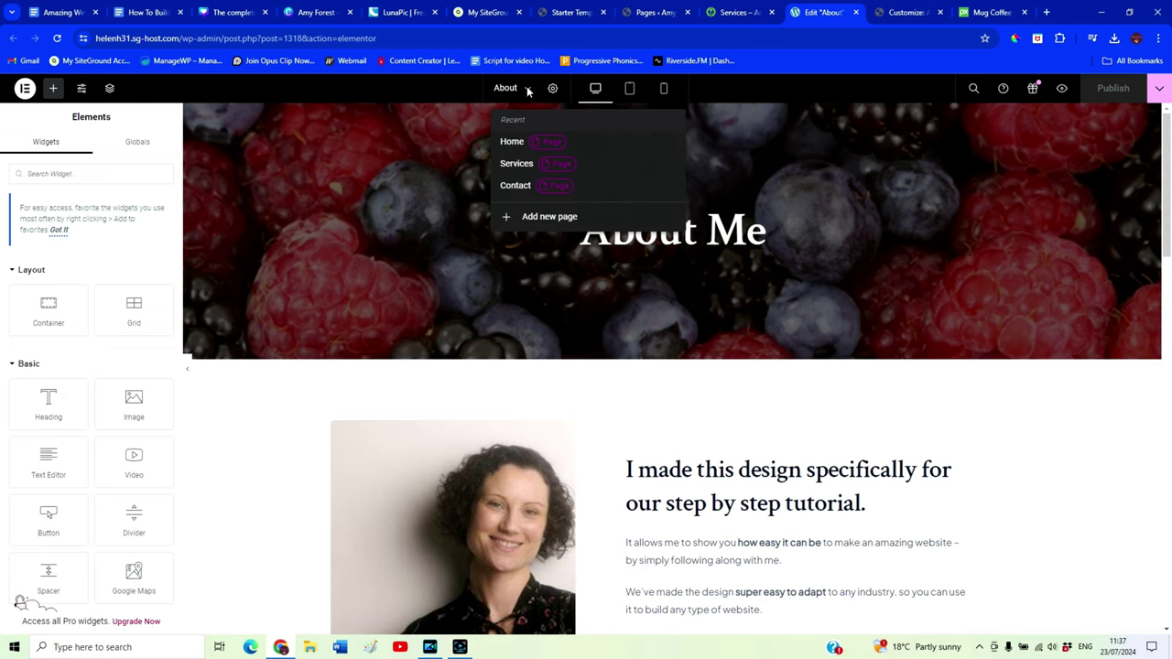
Switch the Elementor editor to the Contact page
{"action": "left_click", "coordinate": [517, 186]}
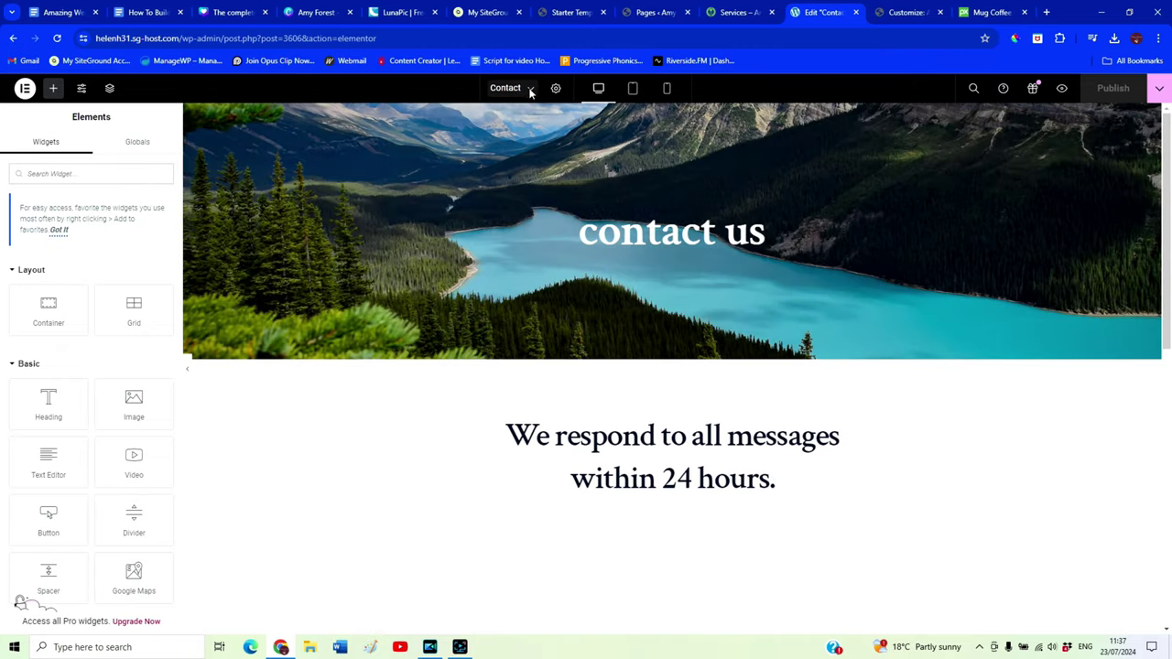
{"action": "left_click", "coordinate": [529, 90]}
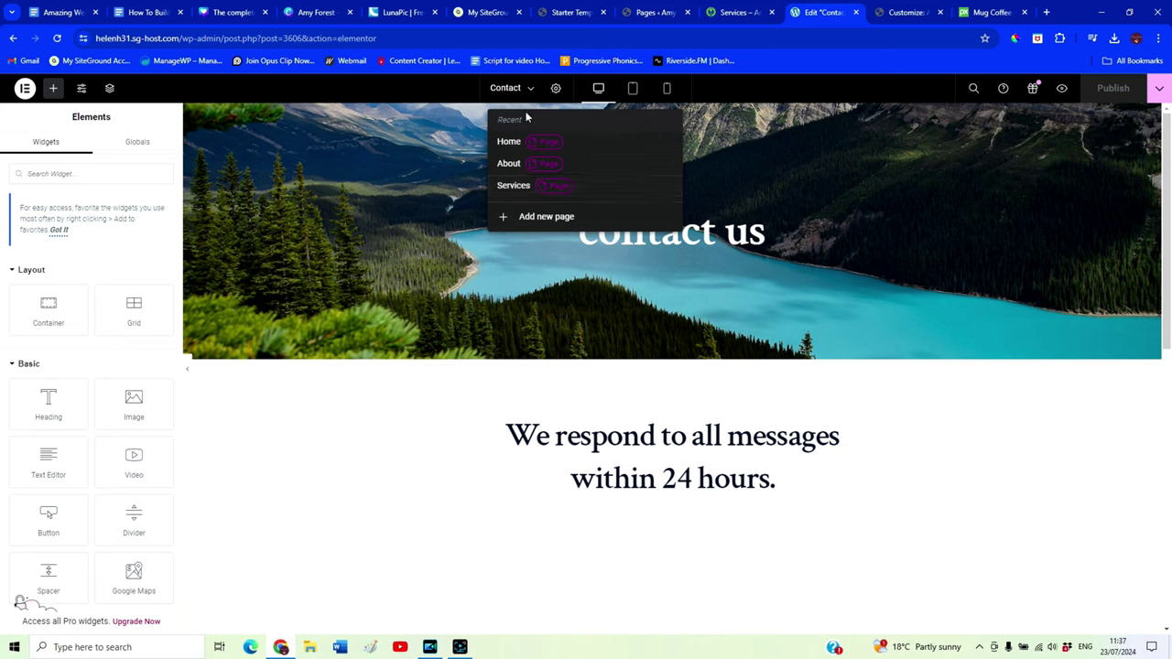
{"action": "left_click", "coordinate": [532, 94]}
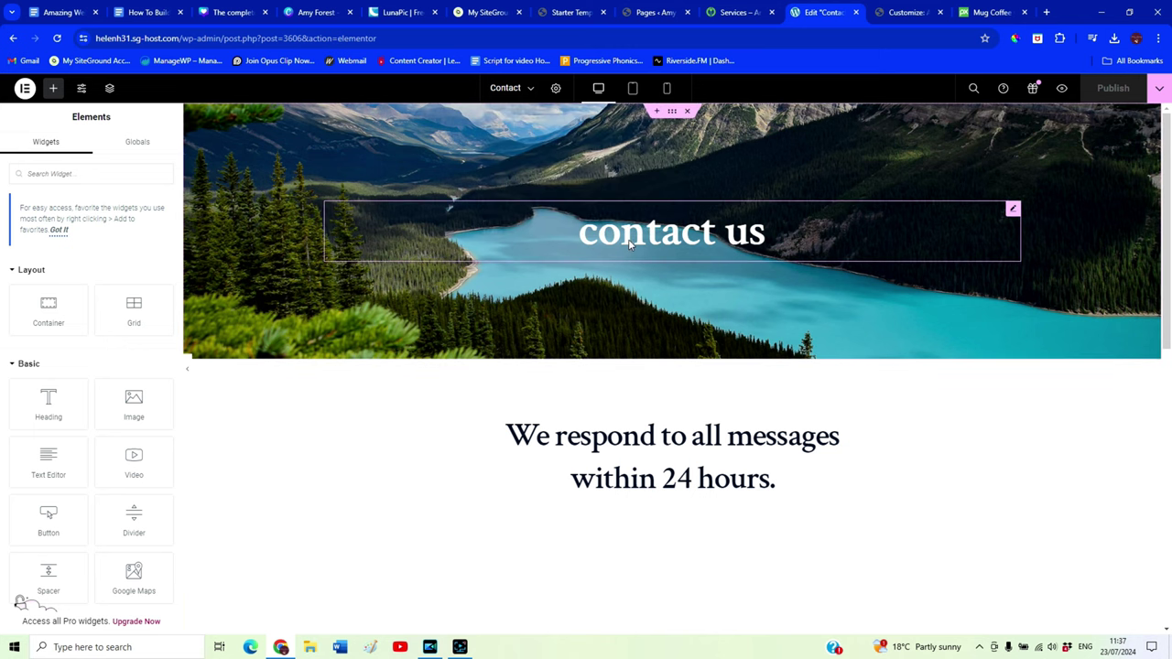
Change the hero heading from 'contact us' to 'Contact Me'
{"action": "left_click", "coordinate": [767, 243]}
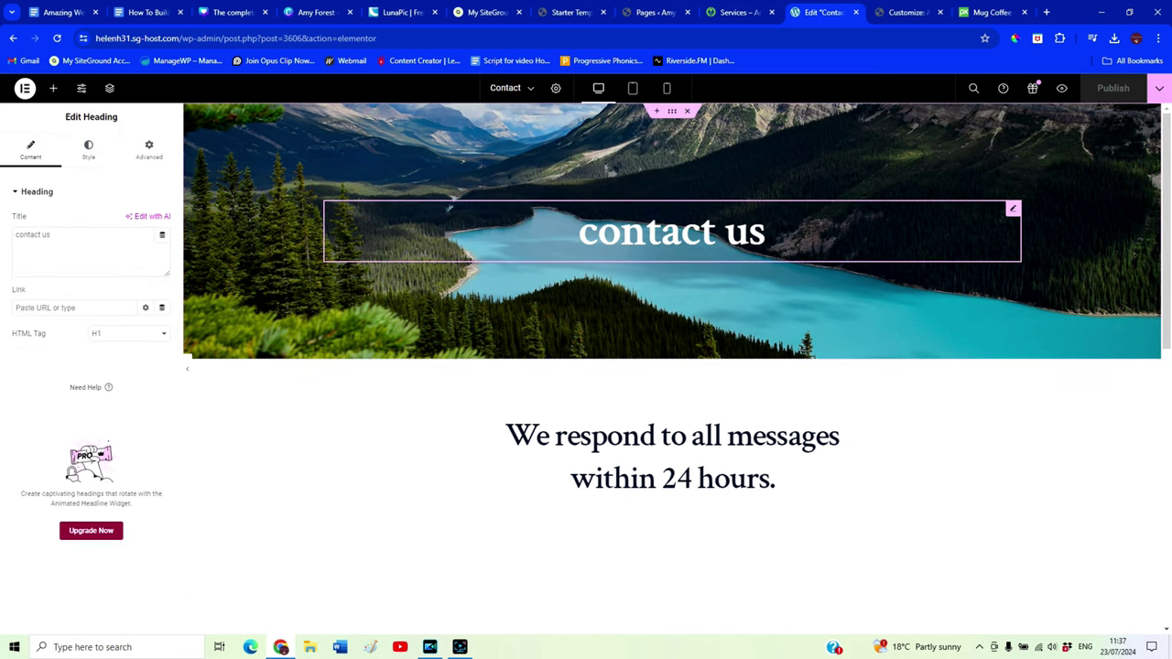
{"action": "left_click_drag", "start_coordinate": [767, 236], "coordinate": [724, 236]}
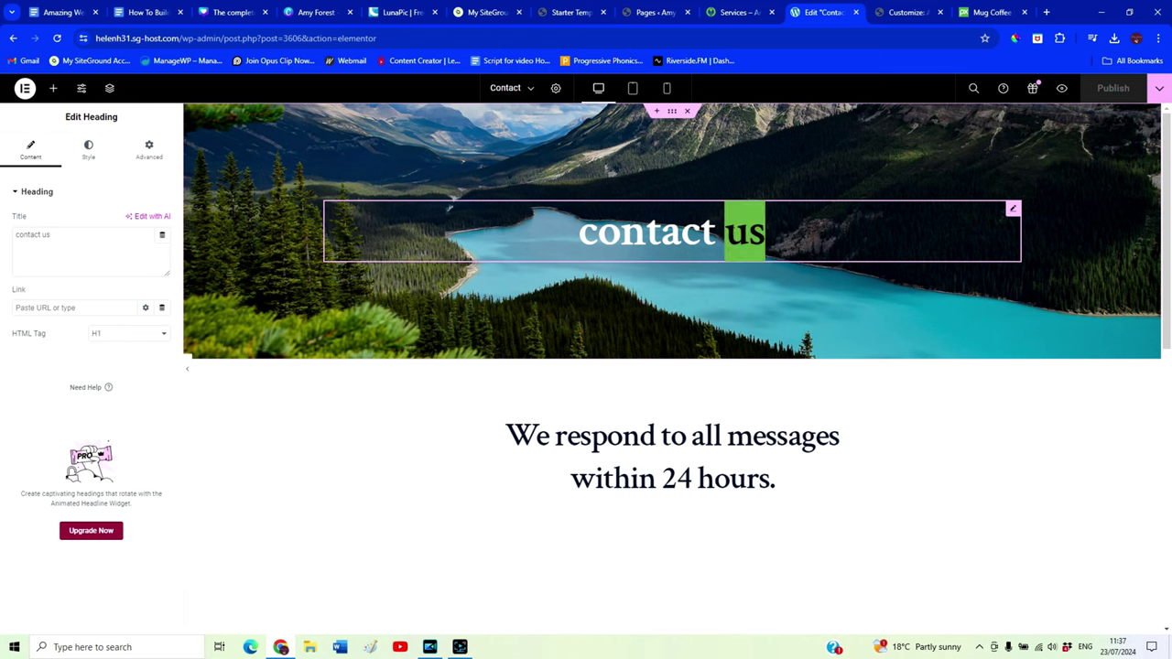
{"action": "type", "text": "Me"}
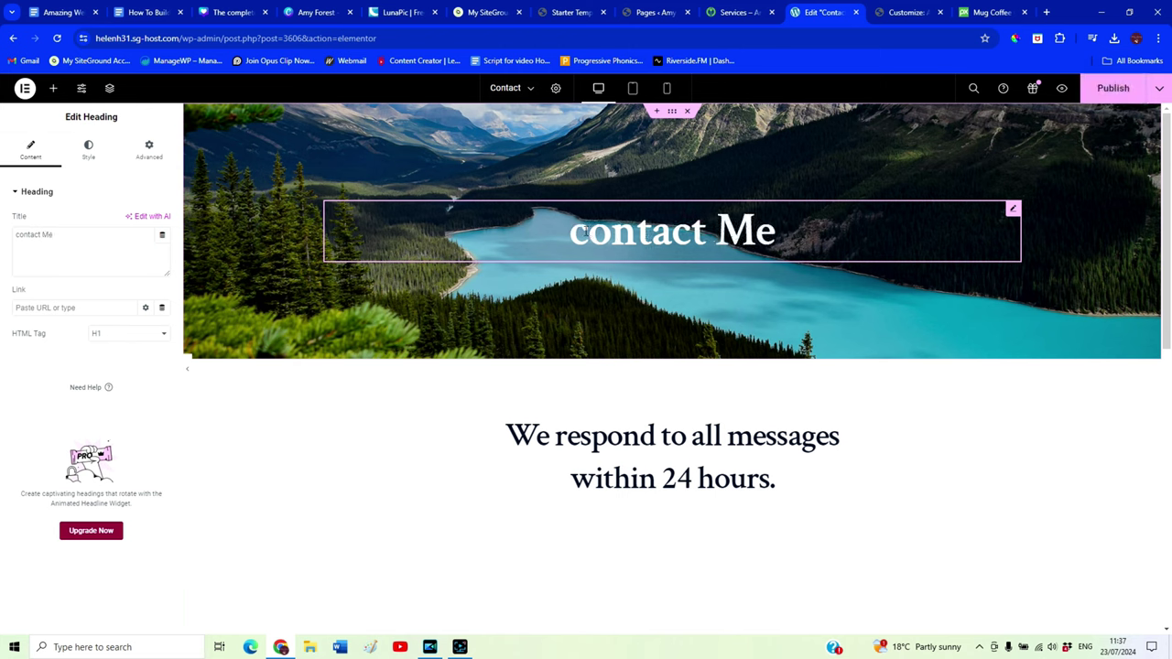
{"action": "left_click_drag", "start_coordinate": [591, 236], "coordinate": [569, 235]}
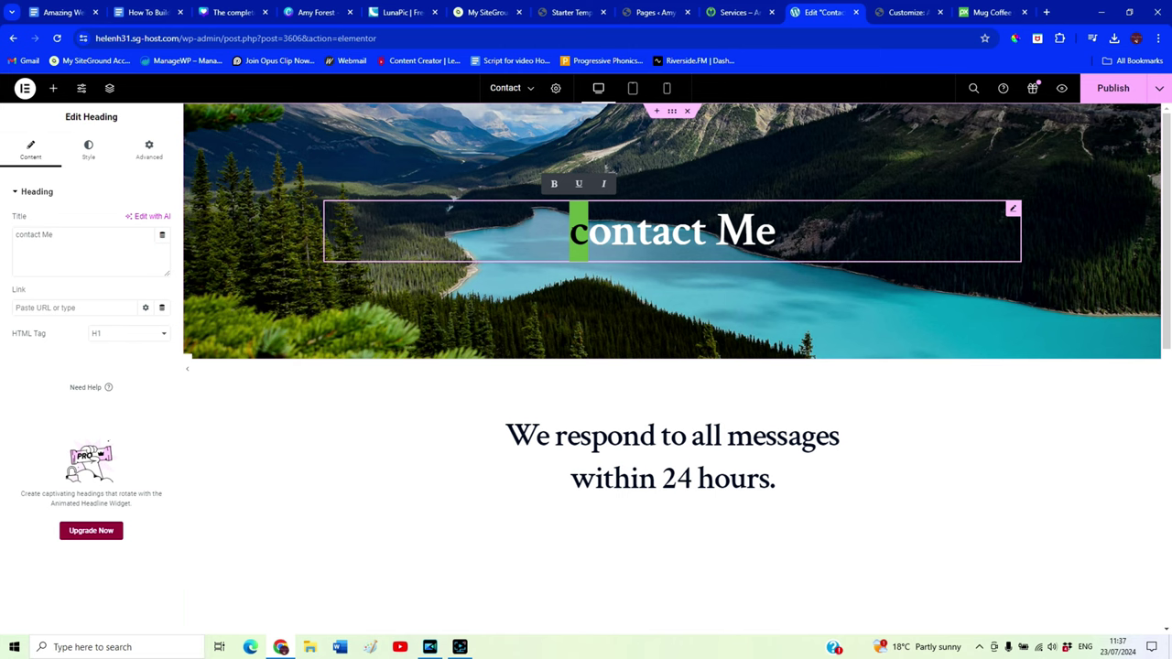
{"action": "type", "text": "C"}
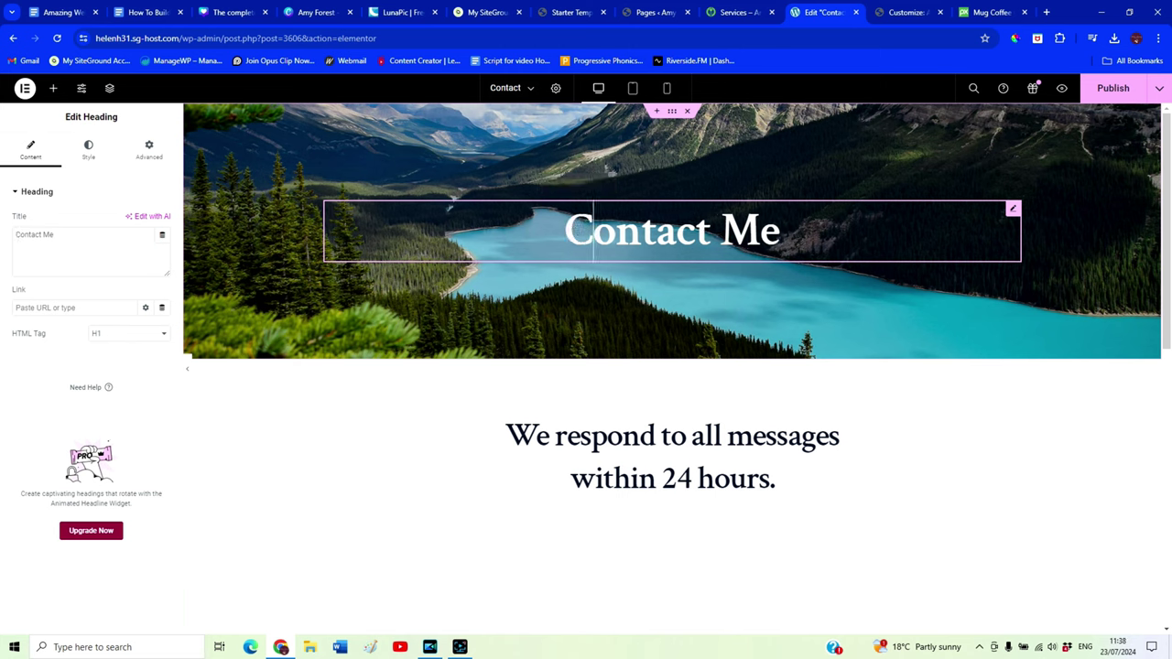
Replace the hero background with the free vegetable salad food photo
{"action": "left_click", "coordinate": [673, 111]}
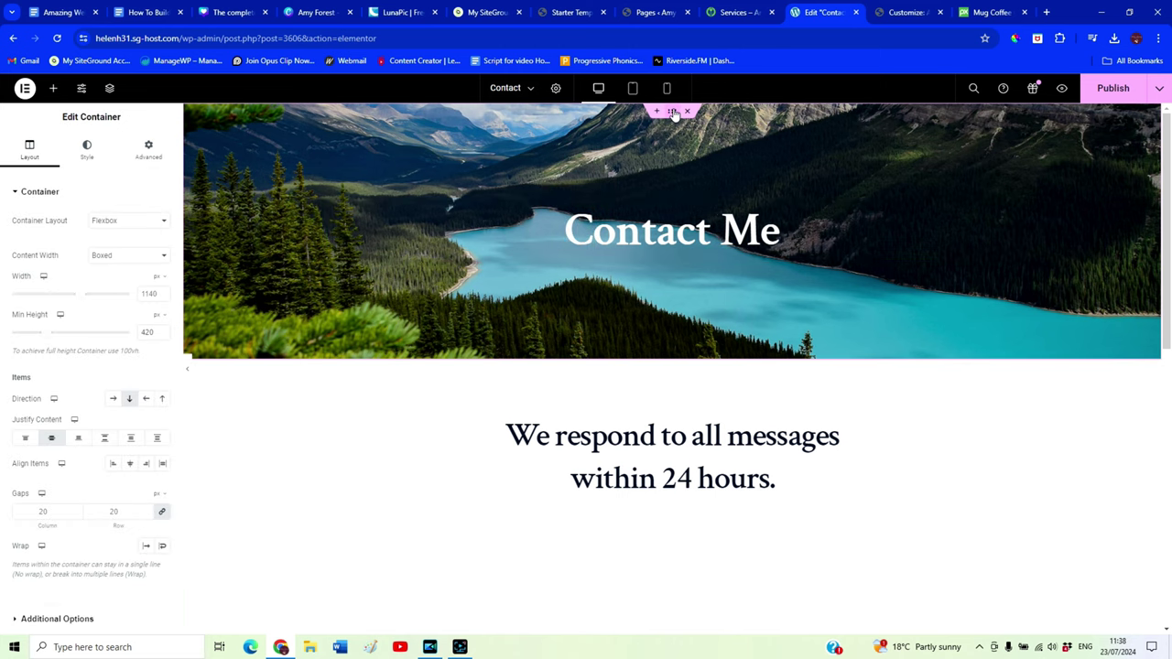
{"action": "left_click", "coordinate": [87, 149]}
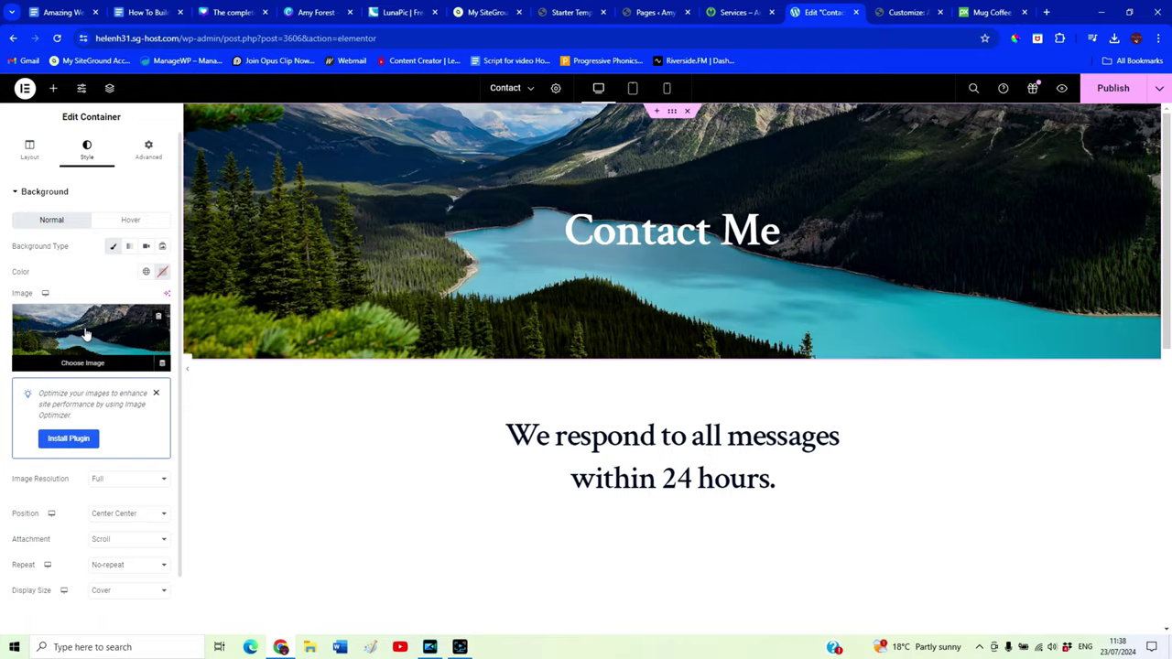
{"action": "left_click", "coordinate": [85, 333]}
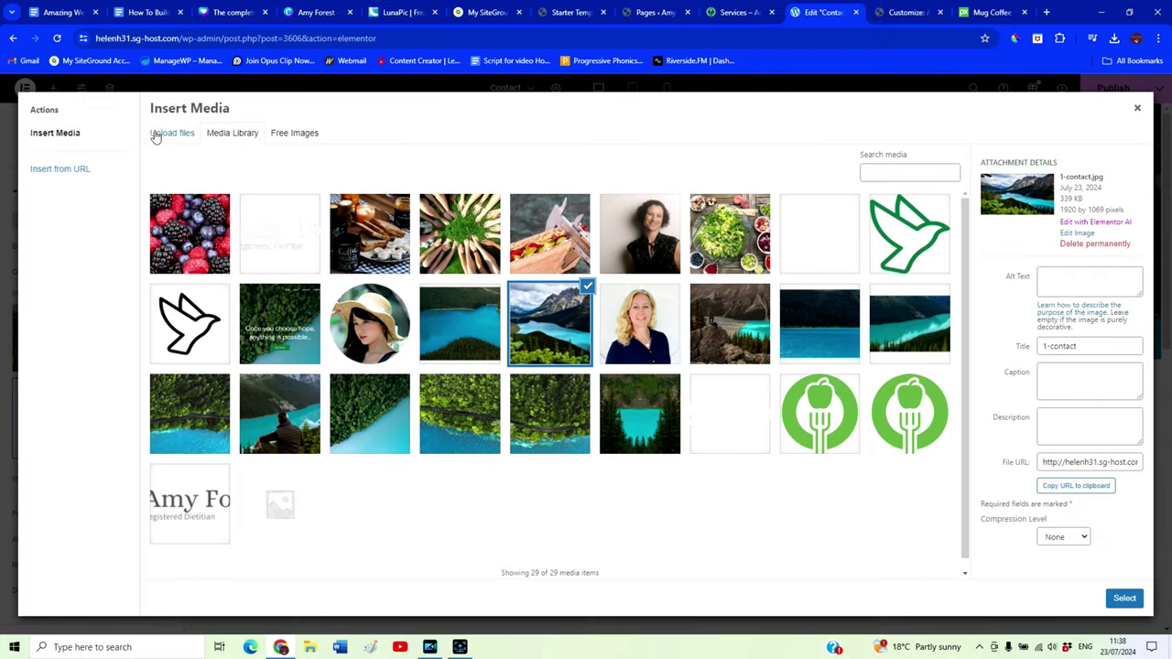
{"action": "left_click", "coordinate": [286, 137]}
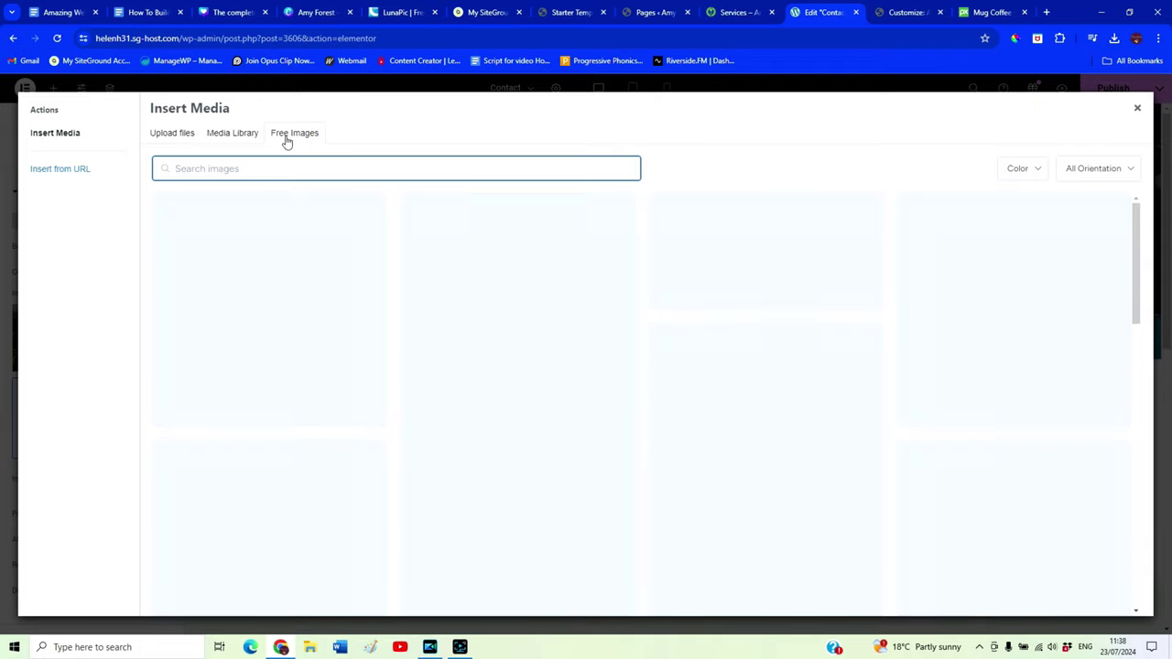
{"action": "left_click", "coordinate": [365, 170]}
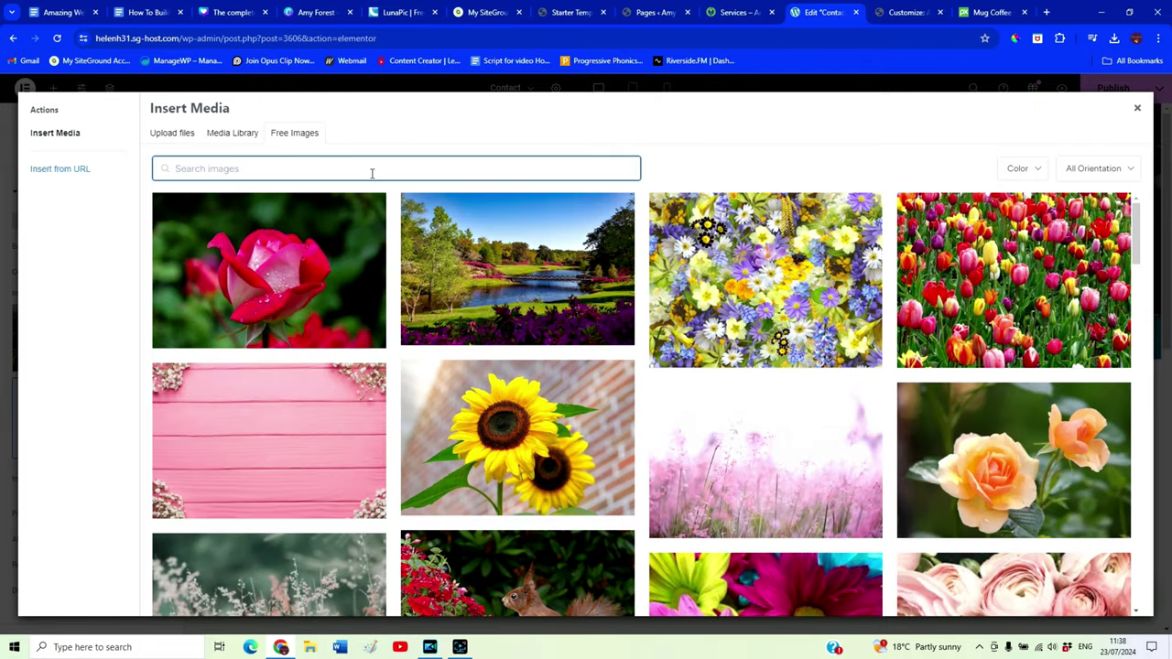
{"action": "type", "text": "food"}
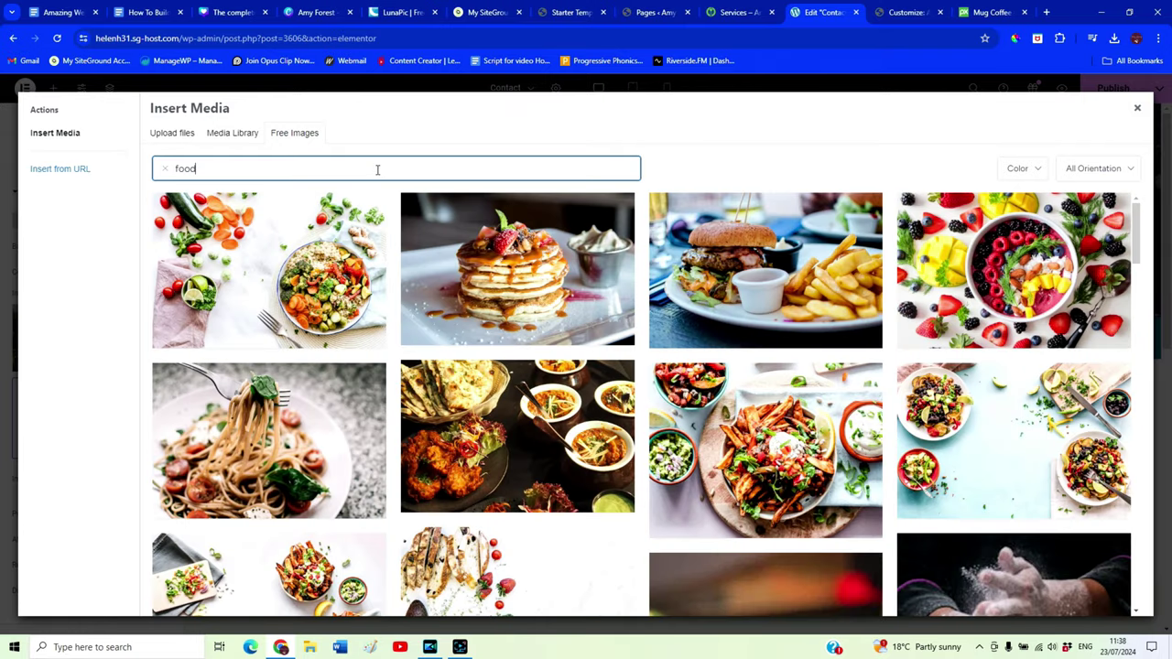
{"action": "left_click", "coordinate": [366, 215]}
{"action": "left_click", "coordinate": [1043, 381]}
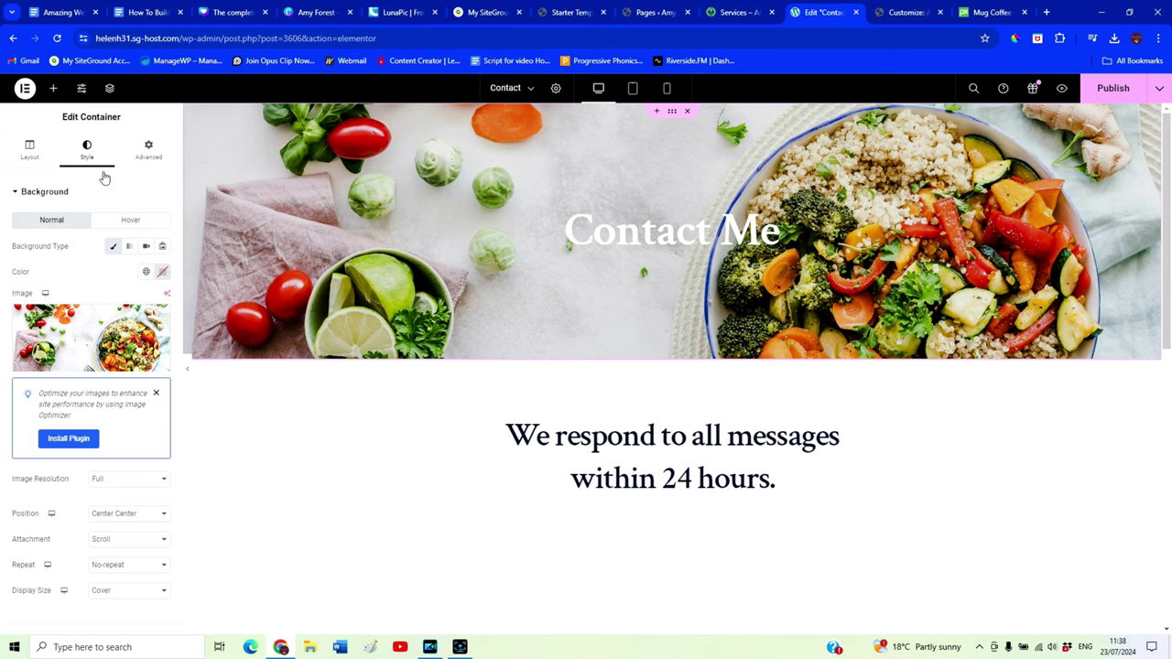
Expand the hero's Background Overlay settings and select the 'We respond to all messages' heading
{"action": "scroll", "coordinate": [99, 338], "scroll_direction": "down", "scroll_amount": 2}
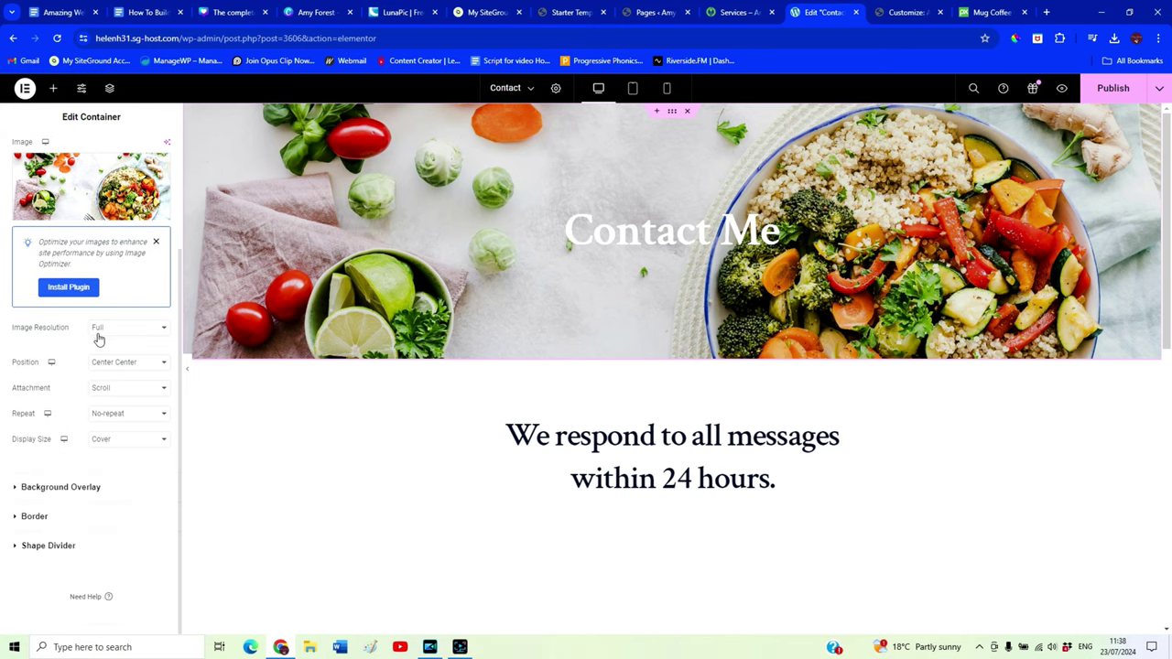
{"action": "left_click", "coordinate": [83, 489]}
{"action": "scroll", "coordinate": [358, 479], "scroll_direction": "down", "scroll_amount": 2}
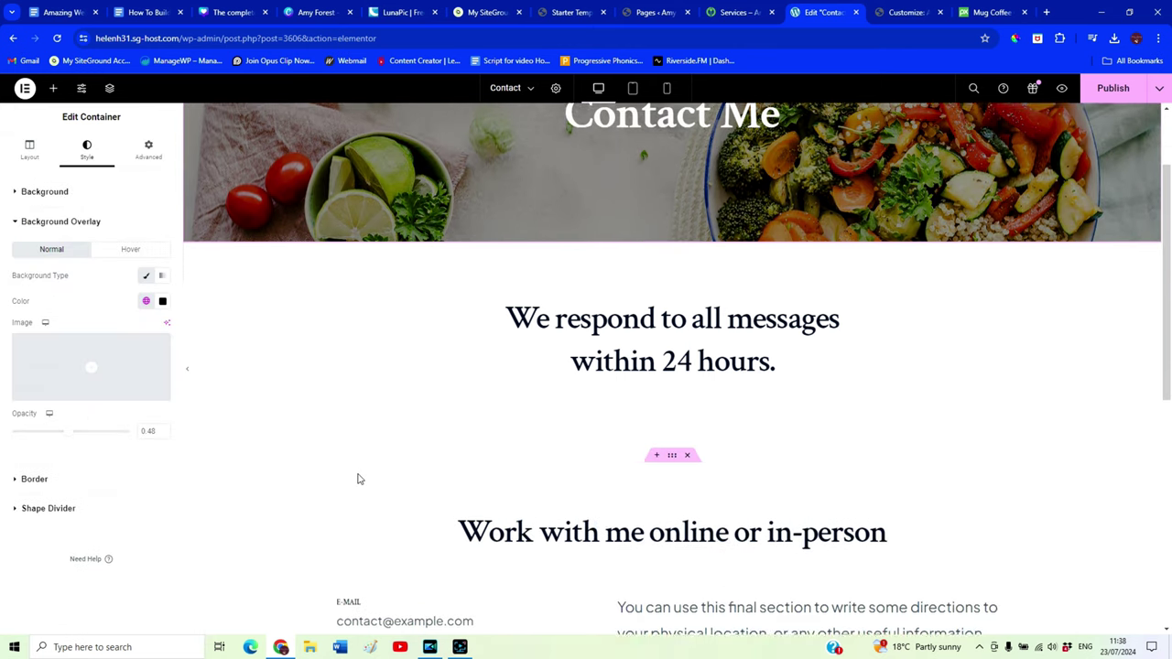
{"action": "left_click", "coordinate": [786, 364]}
Retitle the 'We respond to all messages' heading to 'I would love to hear from you.'
{"action": "left_click", "coordinate": [622, 316]}
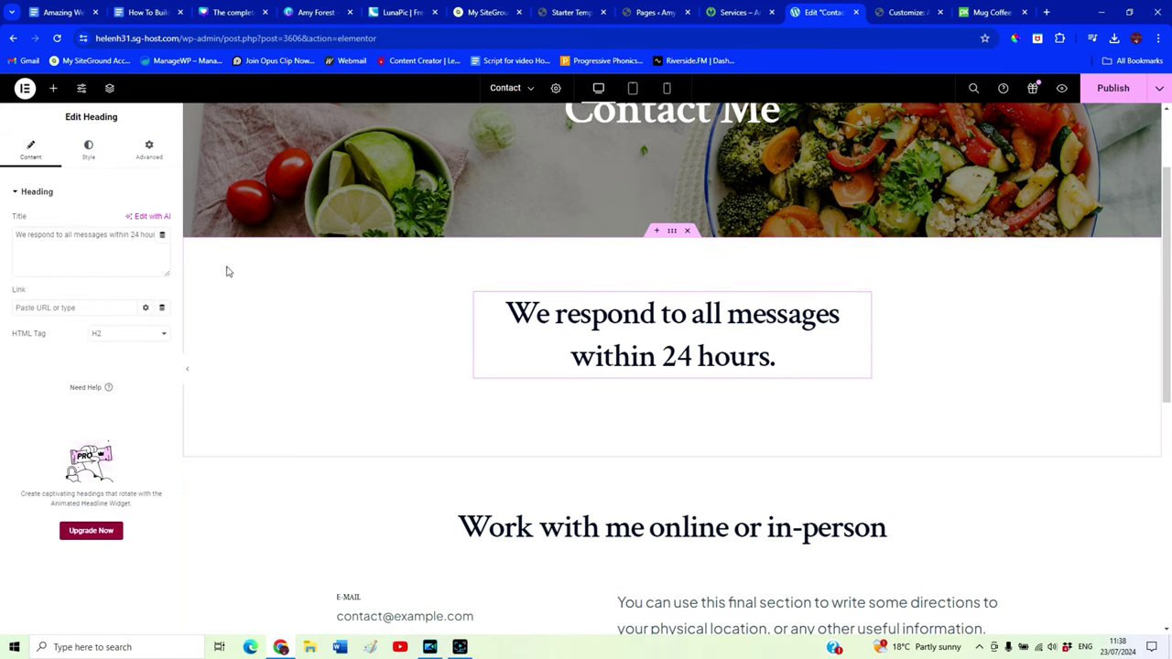
{"action": "left_click_drag", "start_coordinate": [13, 236], "coordinate": [262, 275]}
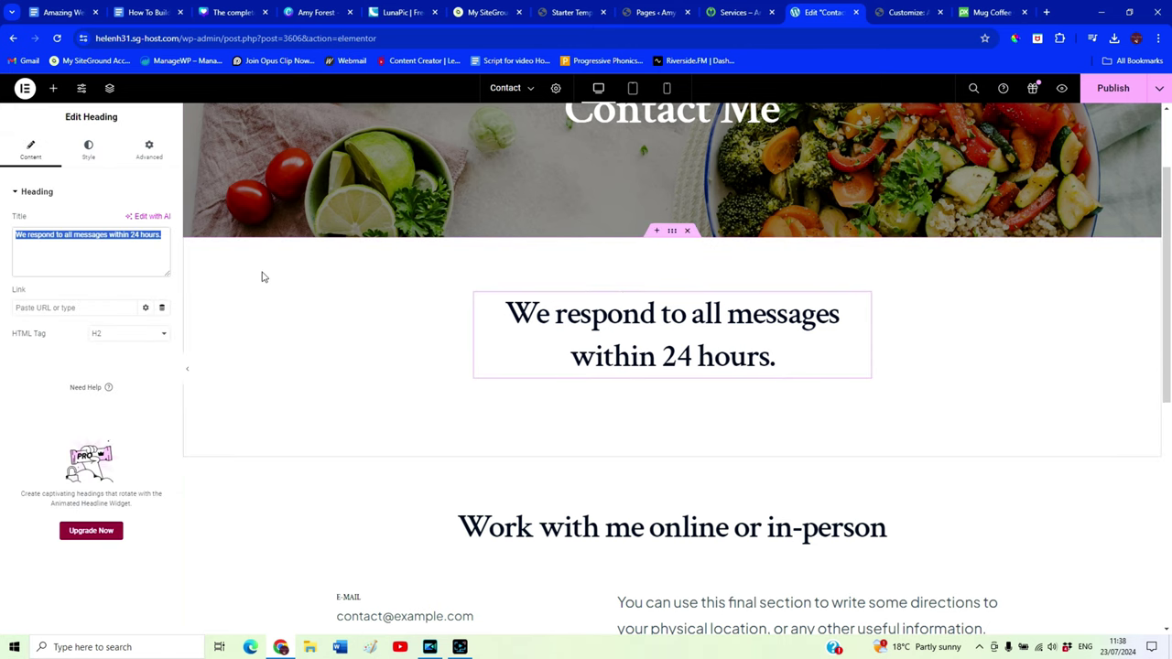
{"action": "type", "text": "I would love to hear from me"}
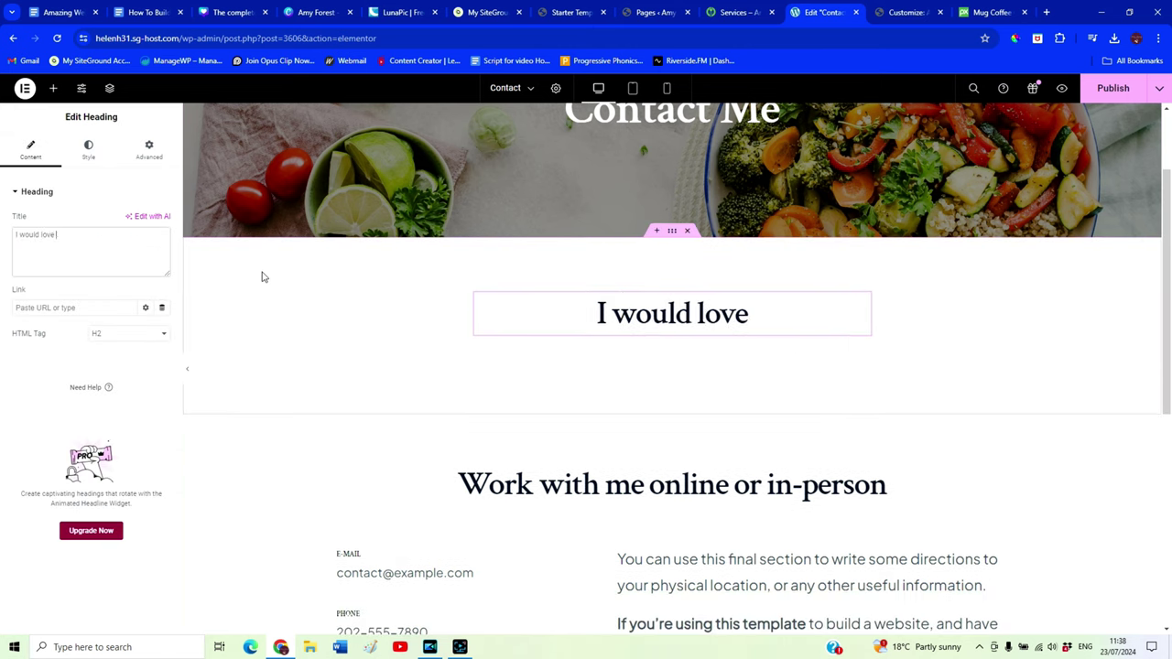
{"action": "key", "text": "BackSpace"}
{"action": "key", "text": "BackSpace"}
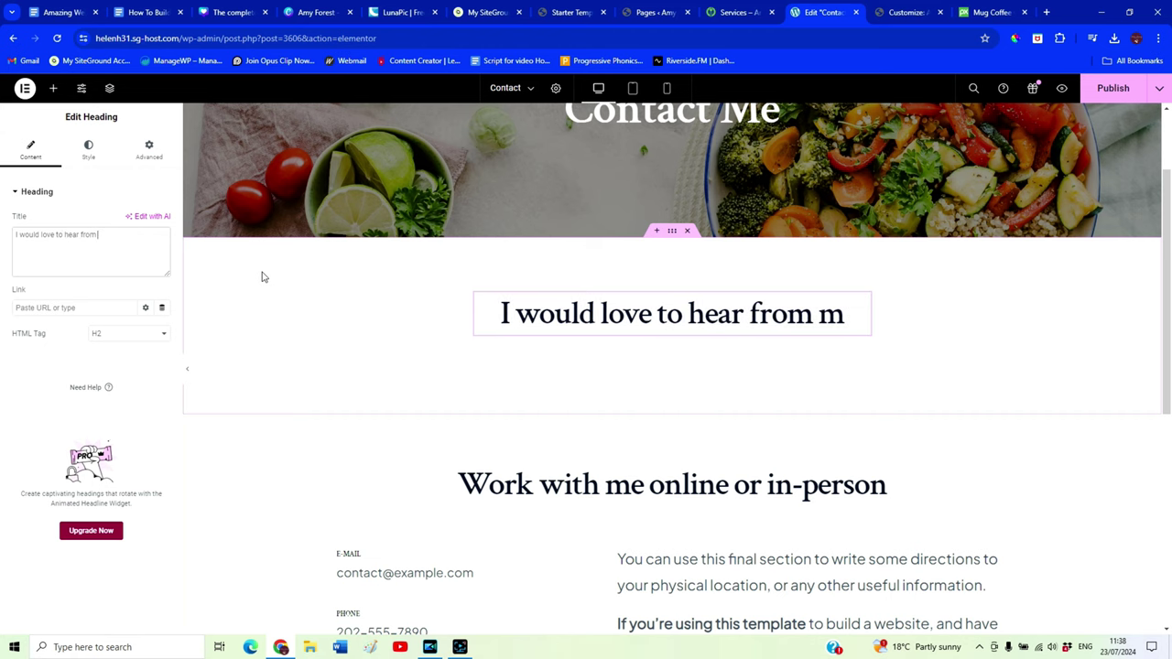
{"action": "type", "text": "you"}
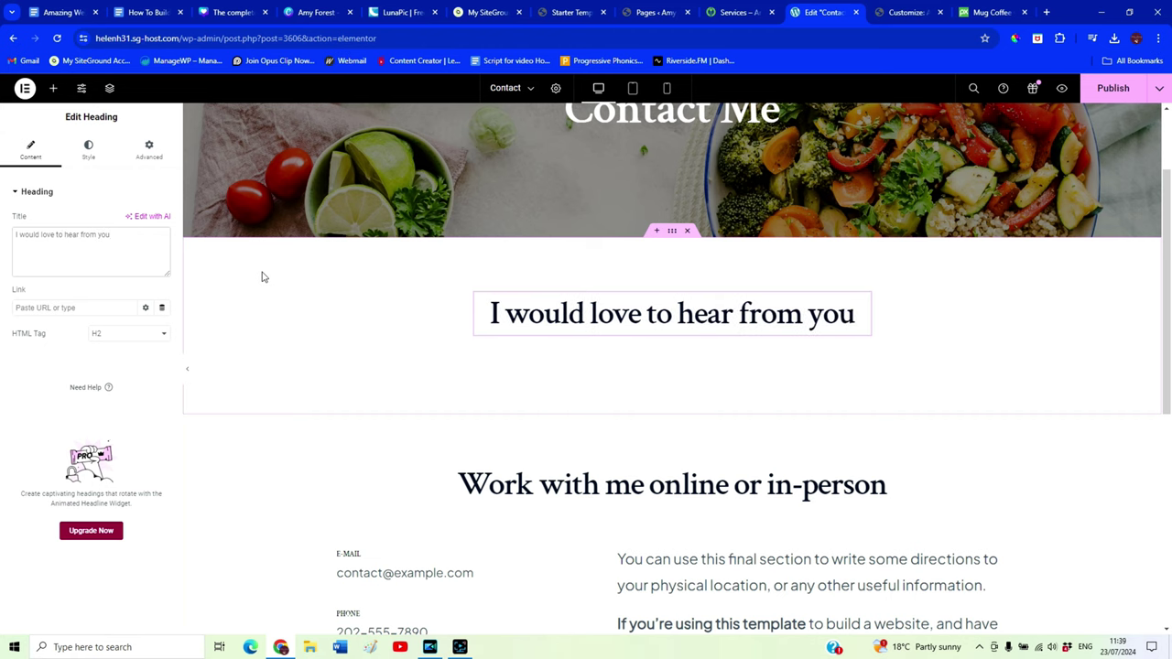
{"action": "type", "text": "."}
Delete the phone block from the contact details below 'Work with me online or in-person'
{"action": "scroll", "coordinate": [719, 523], "scroll_direction": "down", "scroll_amount": 3}
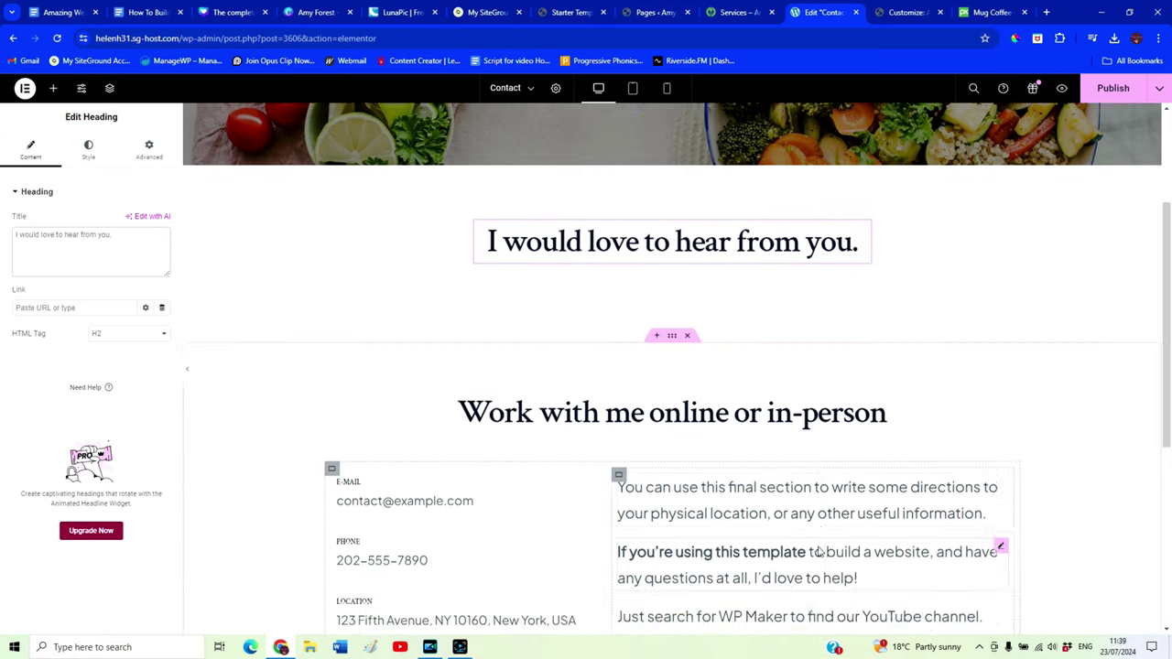
{"action": "left_click", "coordinate": [886, 363]}
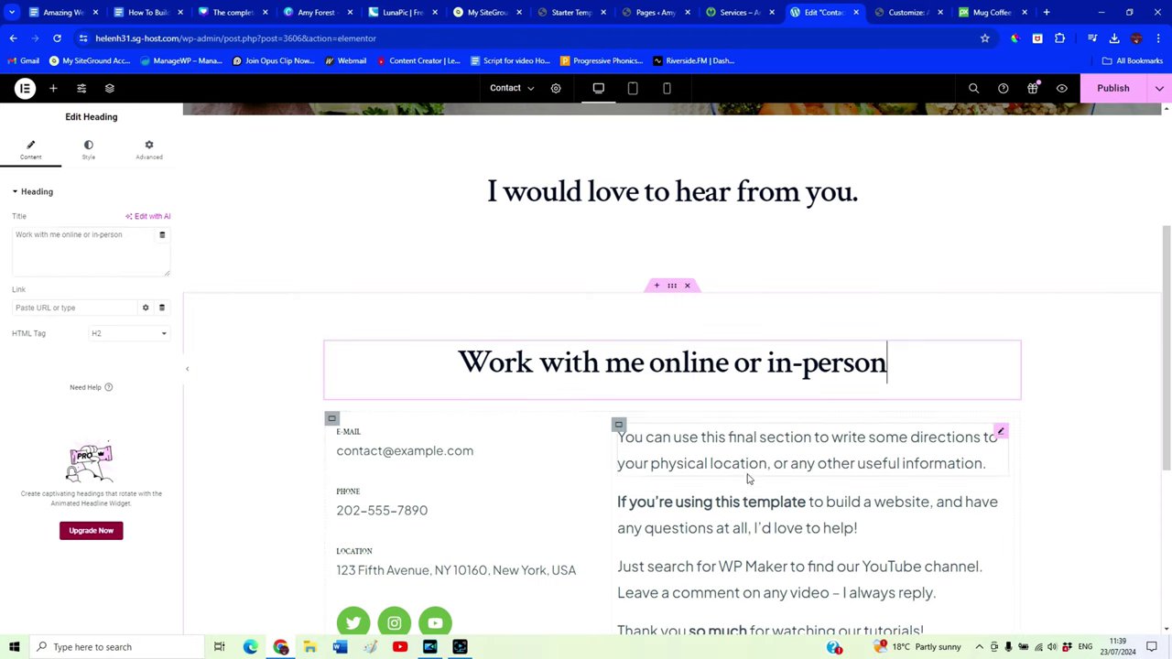
{"action": "scroll", "coordinate": [739, 485], "scroll_direction": "down", "scroll_amount": 3}
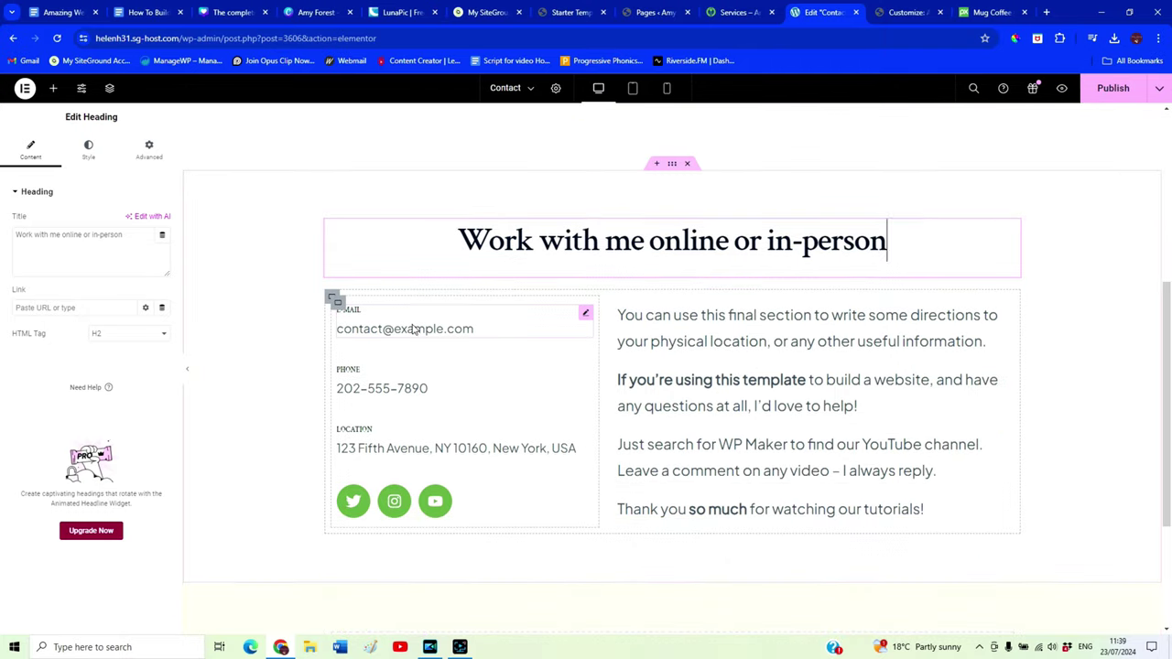
{"action": "left_click", "coordinate": [409, 332]}
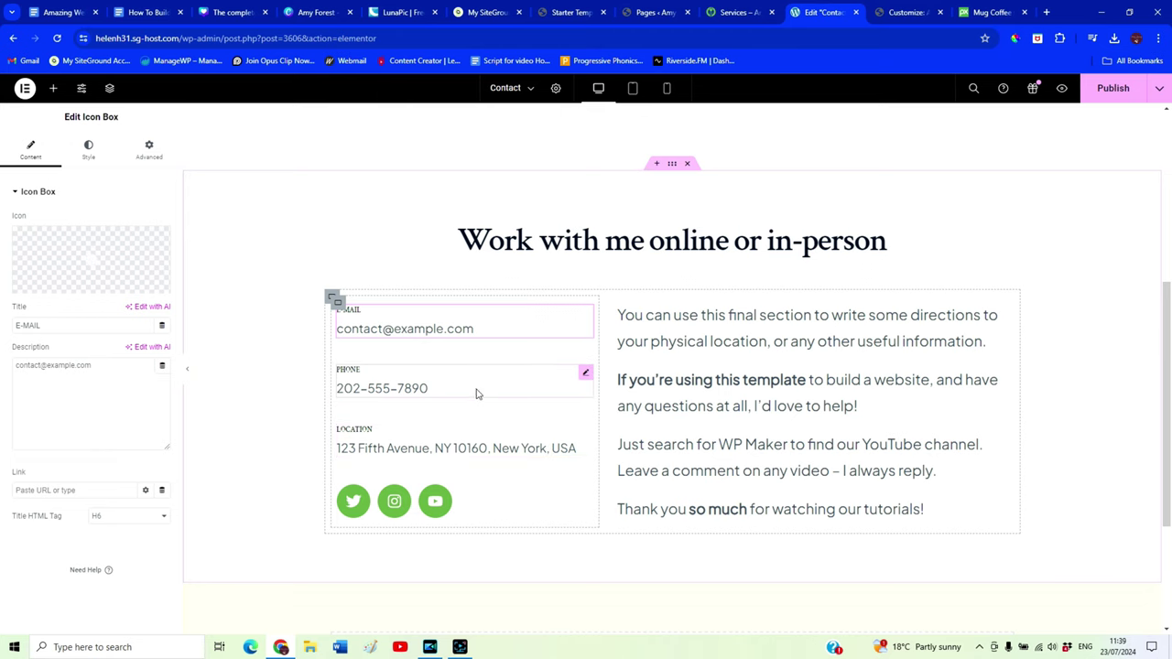
{"action": "right_click", "coordinate": [584, 382]}
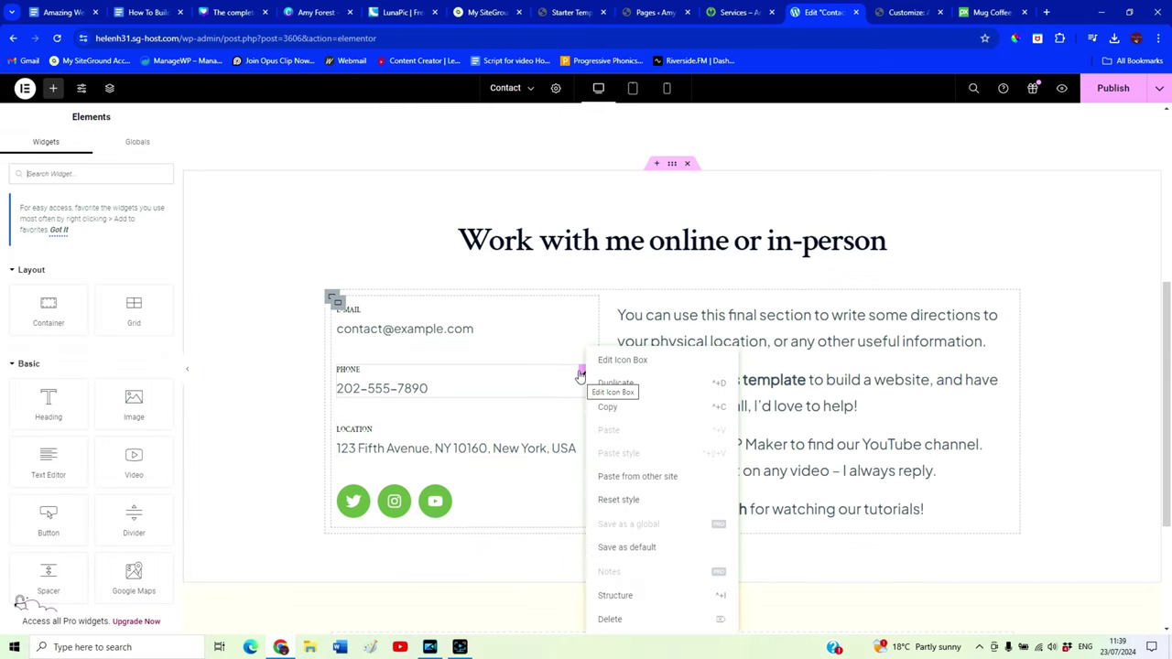
{"action": "left_click", "coordinate": [628, 620]}
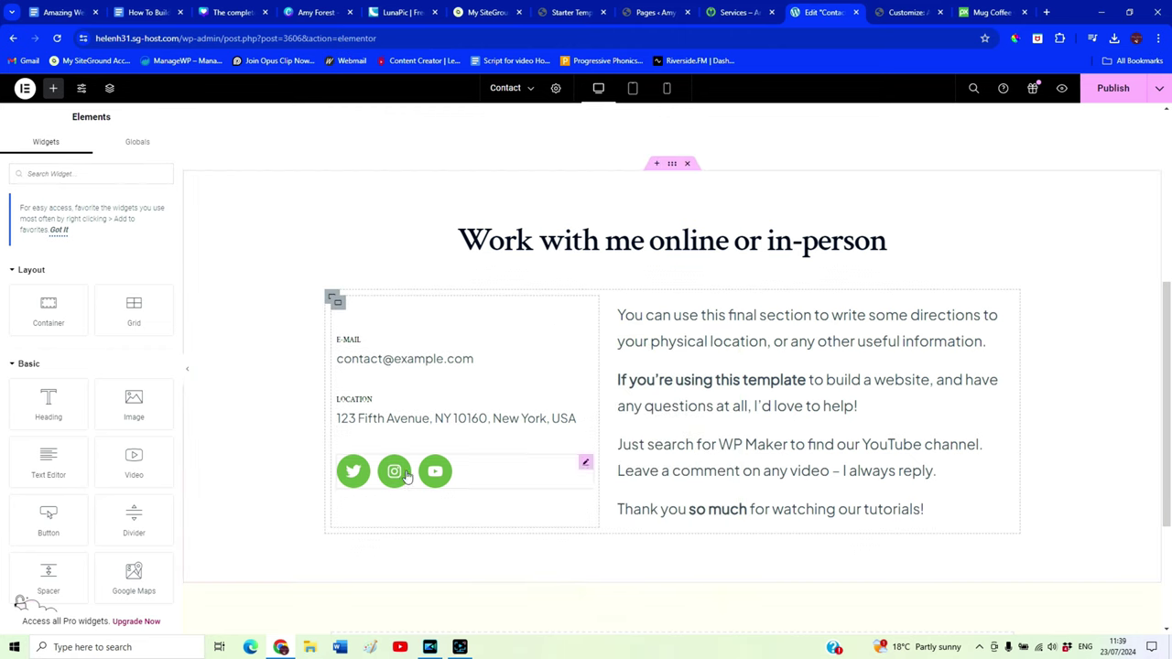
Check the location block in a full-page preview and open the social icons widget settings
{"action": "left_click", "coordinate": [372, 418]}
{"action": "left_click", "coordinate": [363, 395]}
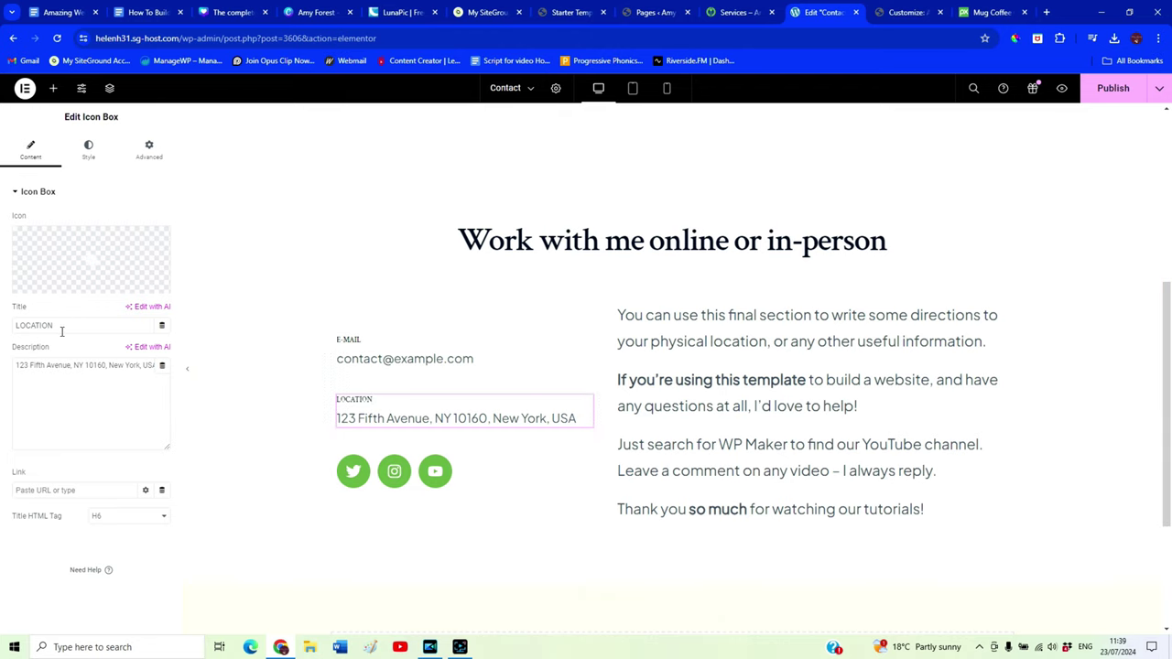
{"action": "left_click", "coordinate": [187, 369]}
{"action": "scroll", "coordinate": [5, 373], "scroll_direction": "down", "scroll_amount": 2}
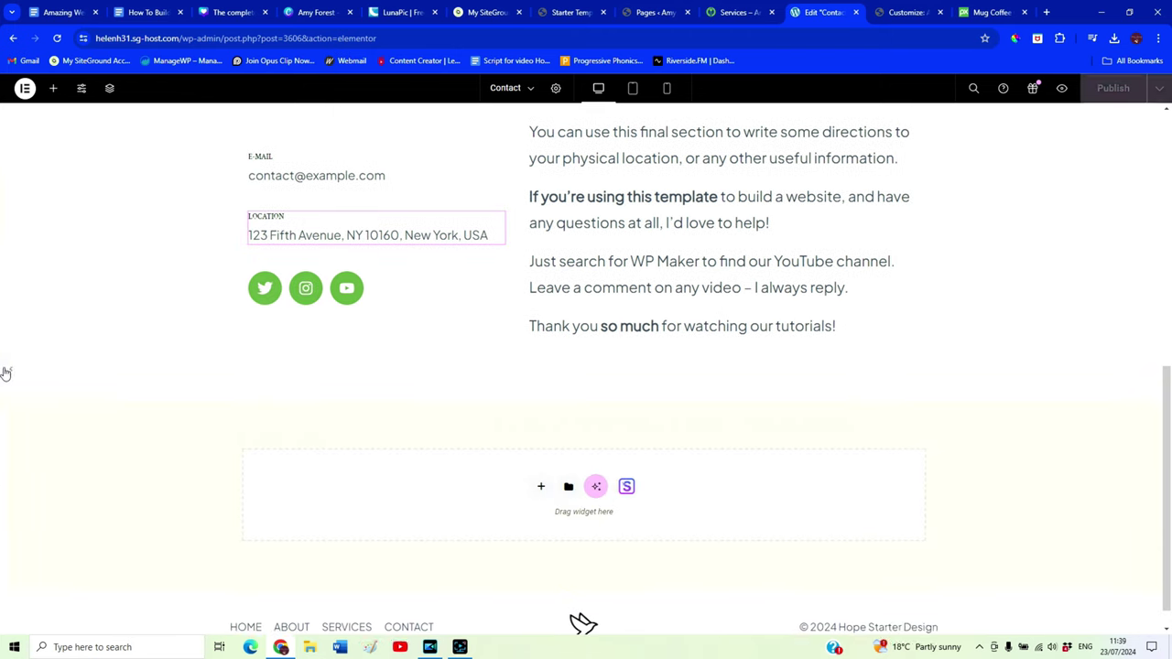
{"action": "left_click", "coordinate": [4, 372]}
{"action": "left_click", "coordinate": [354, 293]}
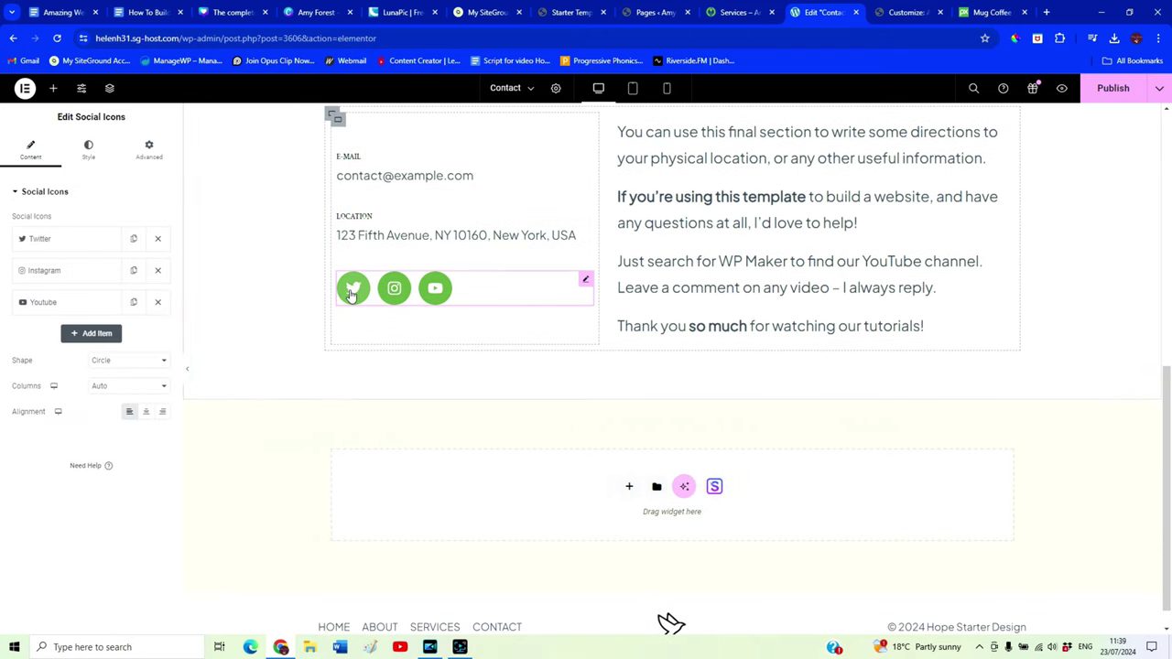
{"action": "left_click", "coordinate": [46, 13]}
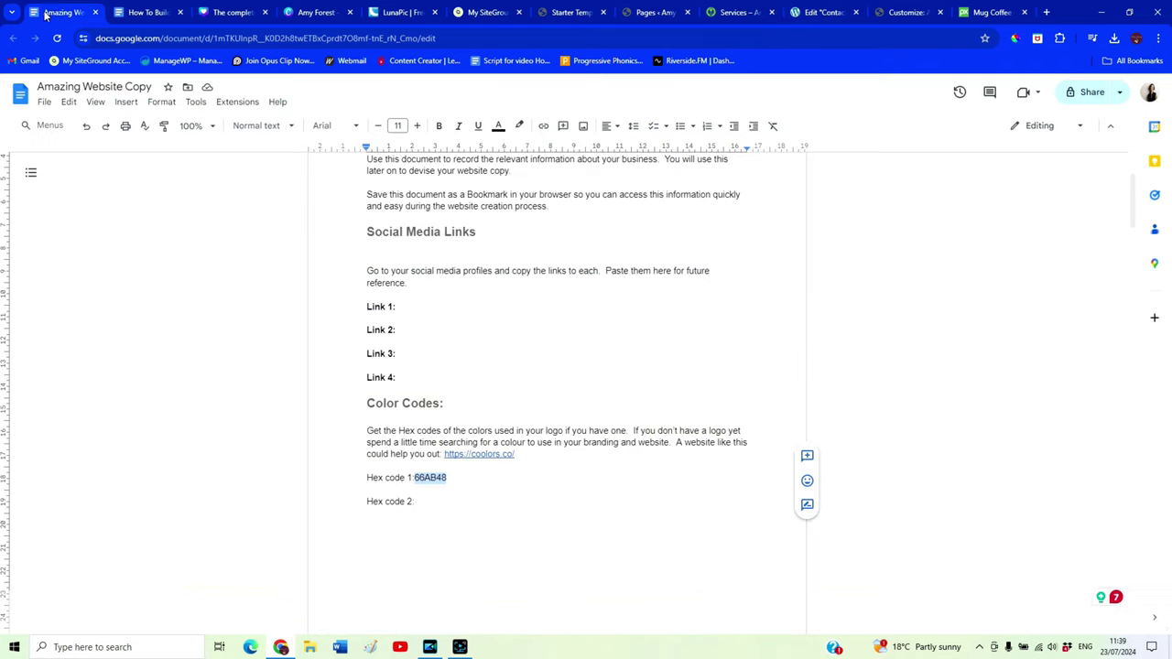
{"action": "scroll", "coordinate": [573, 404], "scroll_direction": "down", "scroll_amount": 2}
{"action": "scroll", "coordinate": [414, 280], "scroll_direction": "up", "scroll_amount": 2}
{"action": "left_click", "coordinate": [911, 12]}
{"action": "left_click", "coordinate": [939, 12]}
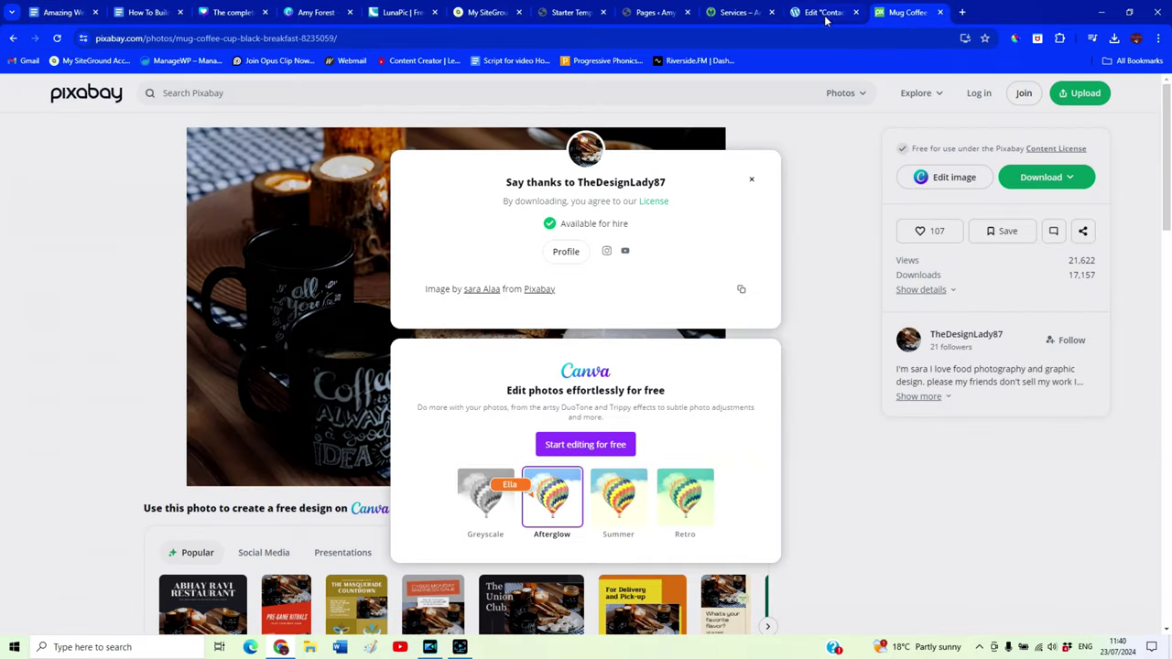
{"action": "left_click", "coordinate": [812, 19]}
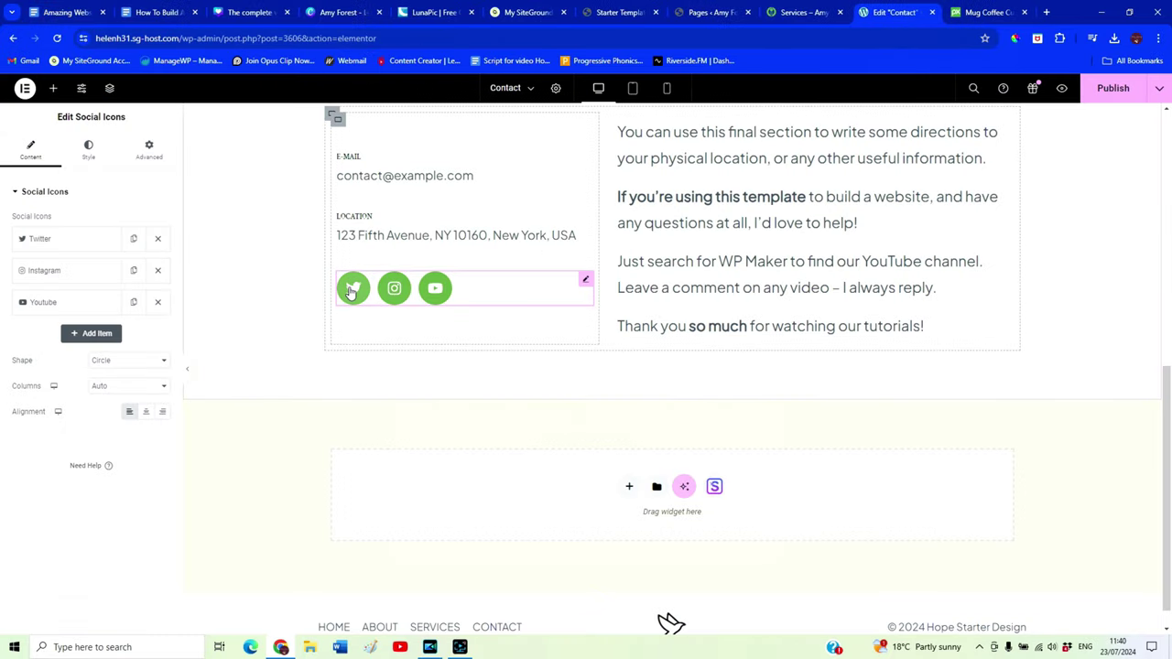
Replace the Twitter social icon with Facebook from the icon library
{"action": "left_click", "coordinate": [51, 245]}
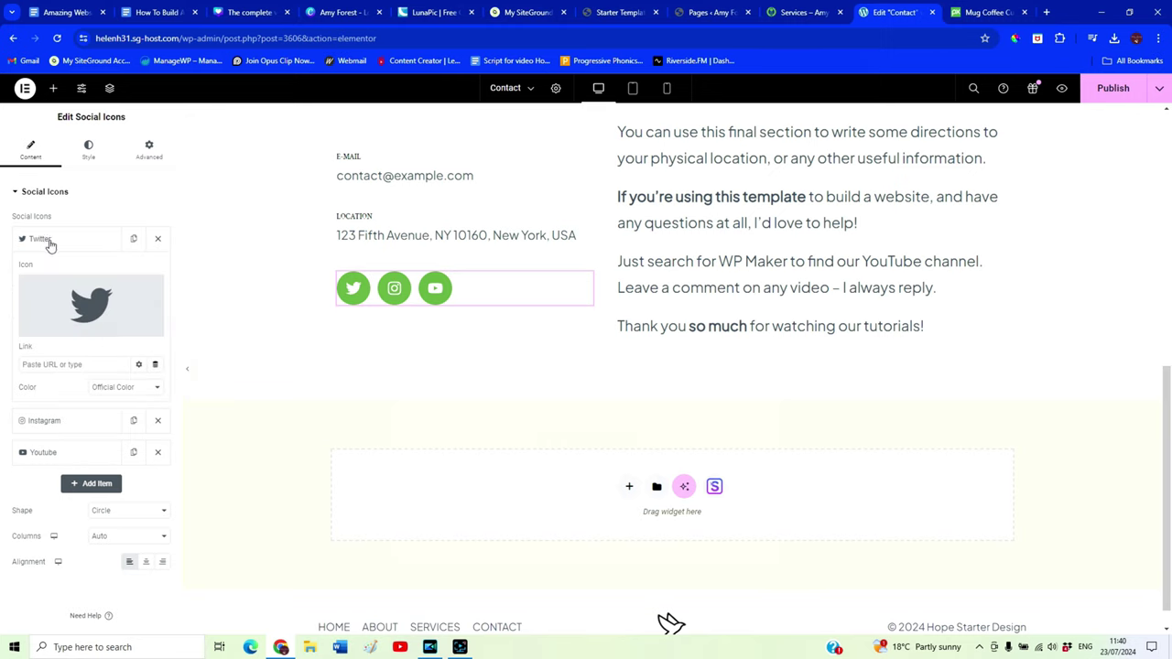
{"action": "mouse_move", "coordinate": [52, 316]}
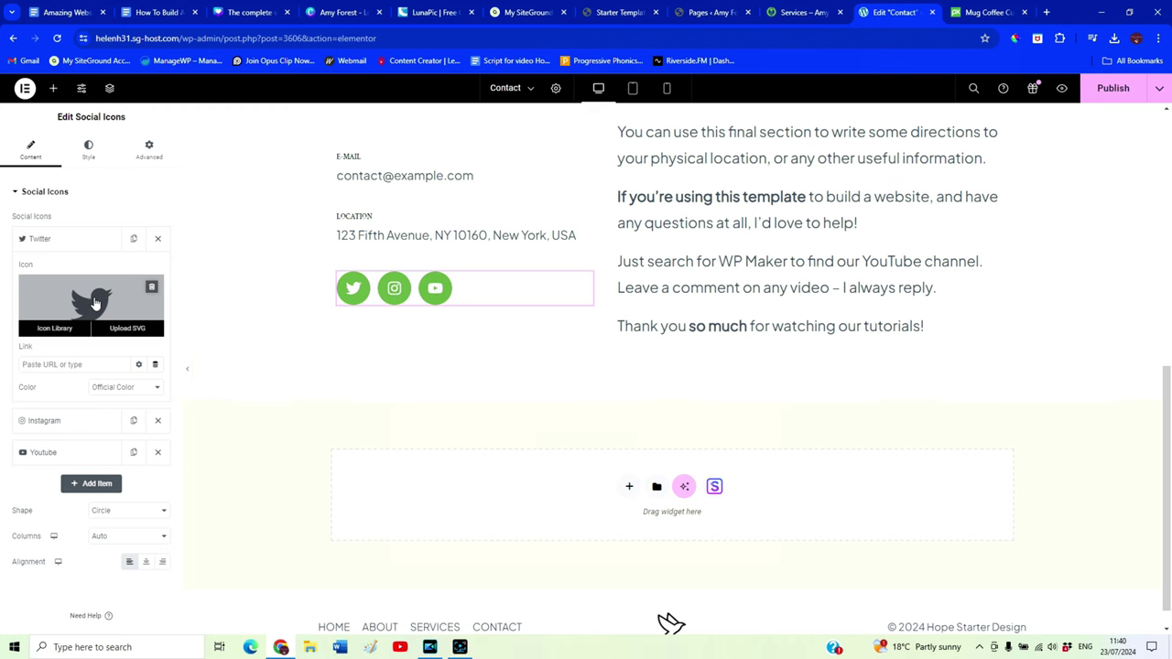
{"action": "left_click", "coordinate": [55, 327]}
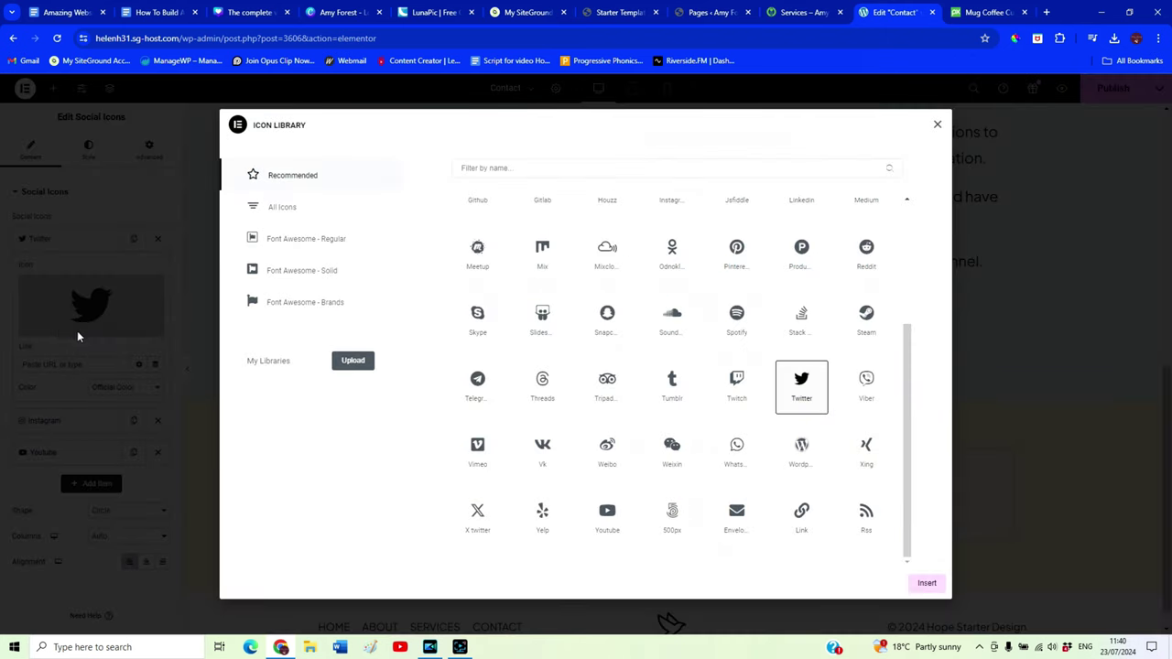
{"action": "left_click", "coordinate": [521, 168]}
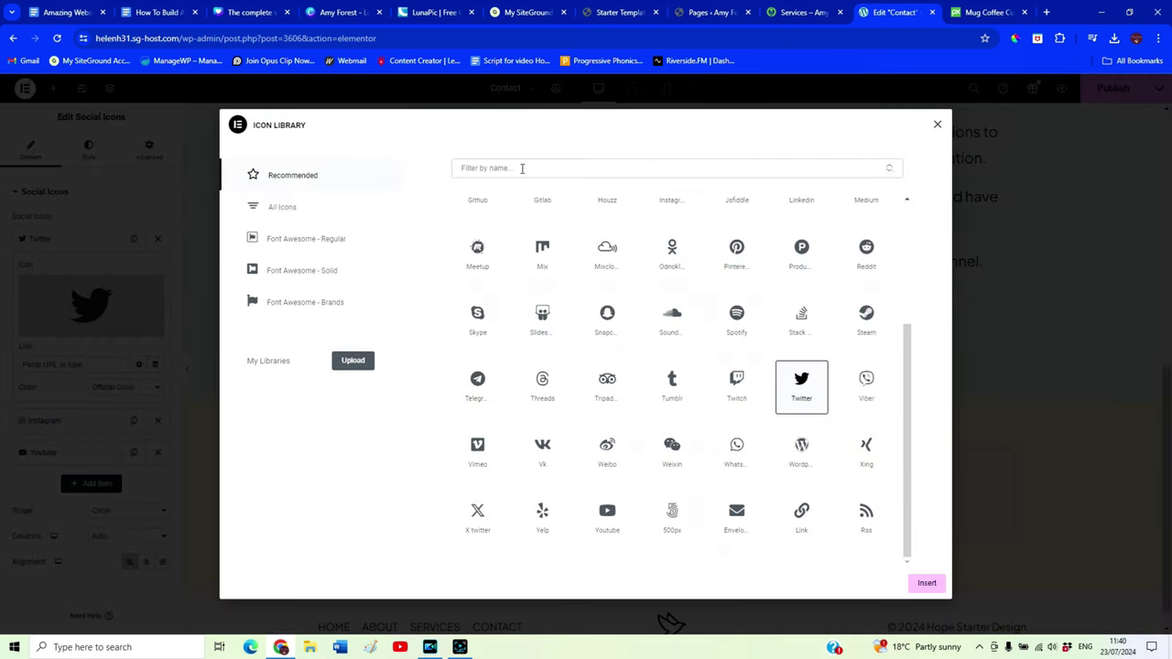
{"action": "type", "text": "you"}
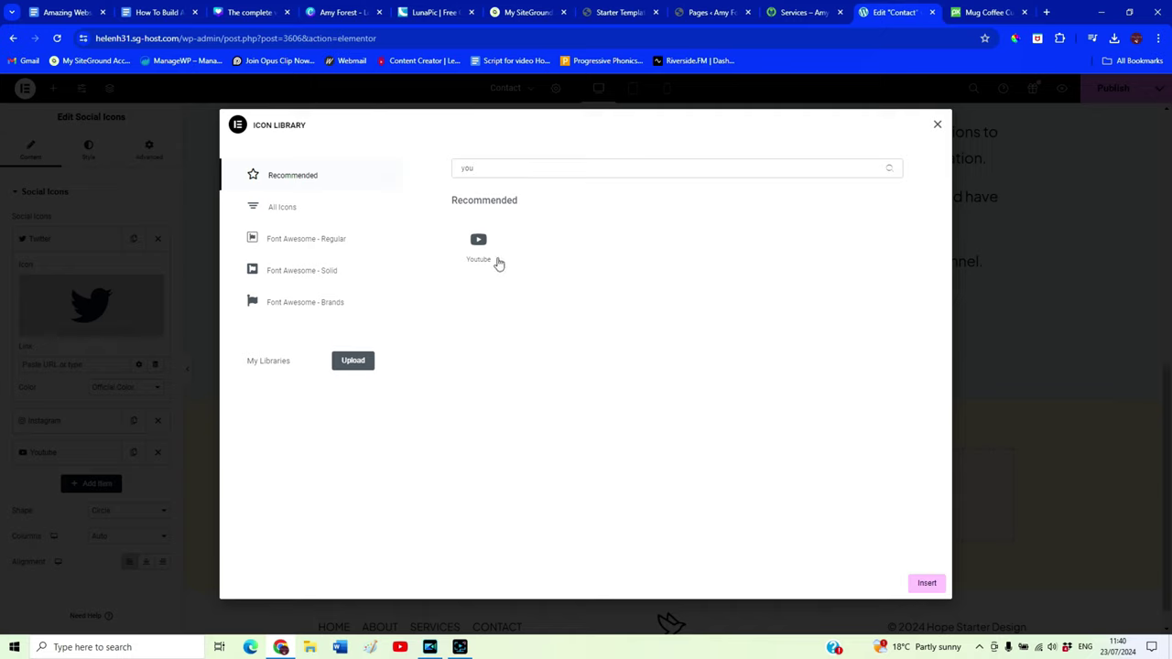
{"action": "double_click", "coordinate": [465, 168]}
{"action": "type", "text": "face"}
{"action": "left_click", "coordinate": [492, 255]}
{"action": "left_click", "coordinate": [928, 583]}
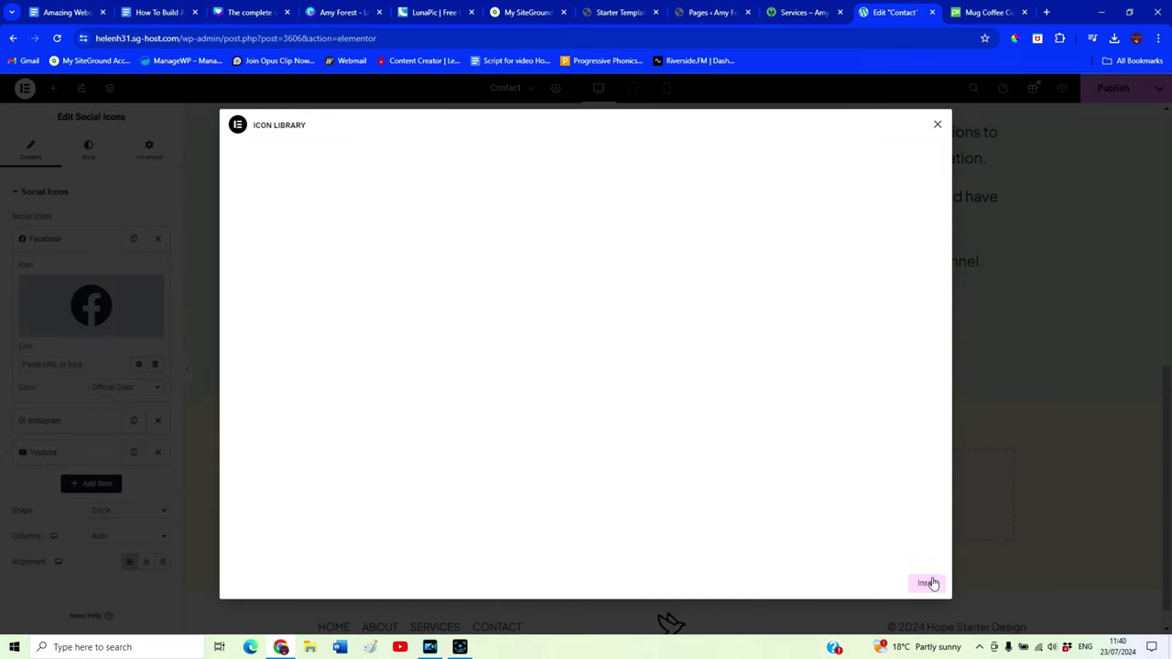
Focus the Facebook item's Link field and preview the page with the panel hidden
{"action": "left_click", "coordinate": [63, 366]}
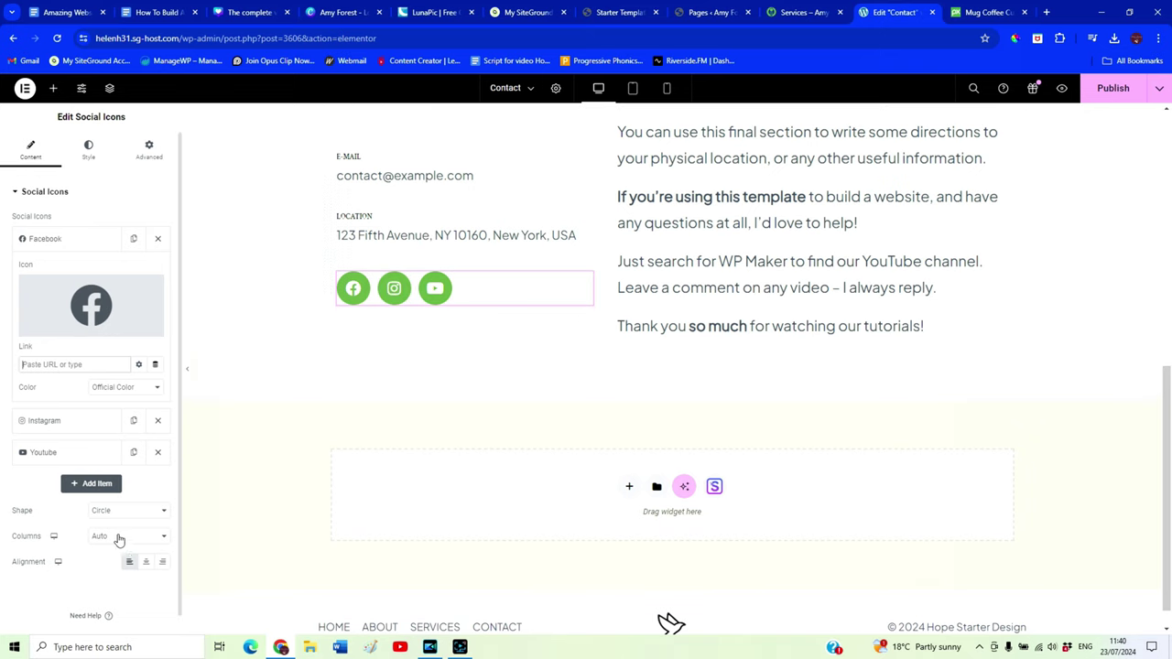
{"action": "left_click", "coordinate": [188, 369]}
{"action": "scroll", "coordinate": [1007, 412], "scroll_direction": "up", "scroll_amount": 5}
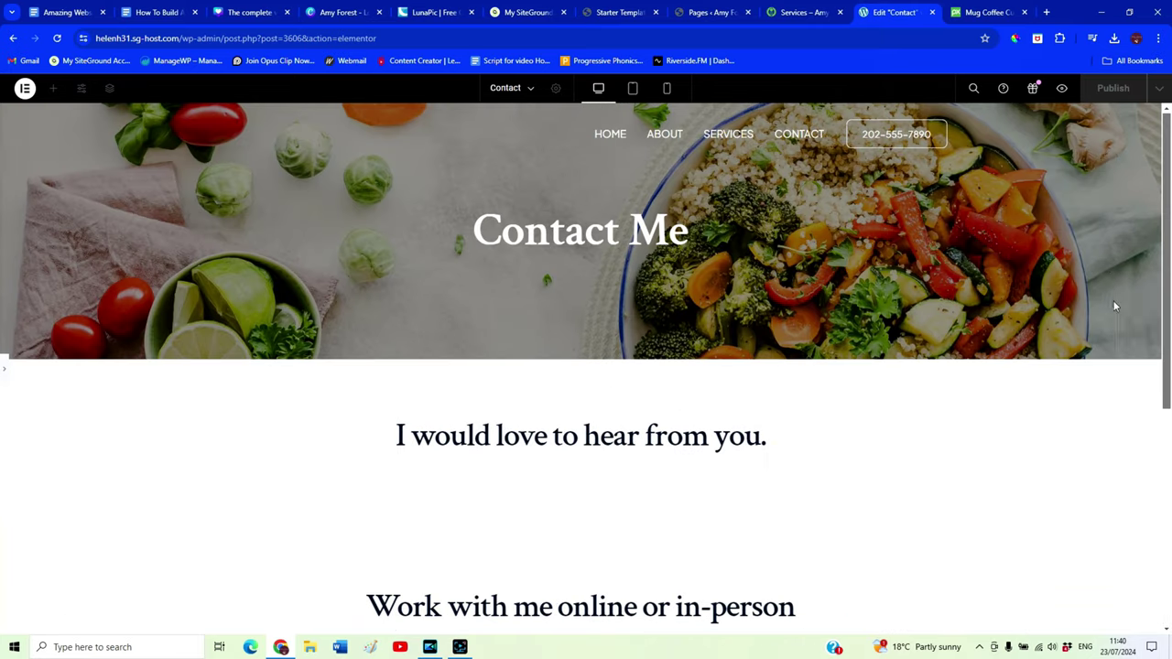
{"action": "scroll", "coordinate": [1080, 394], "scroll_direction": "down", "scroll_amount": 3}
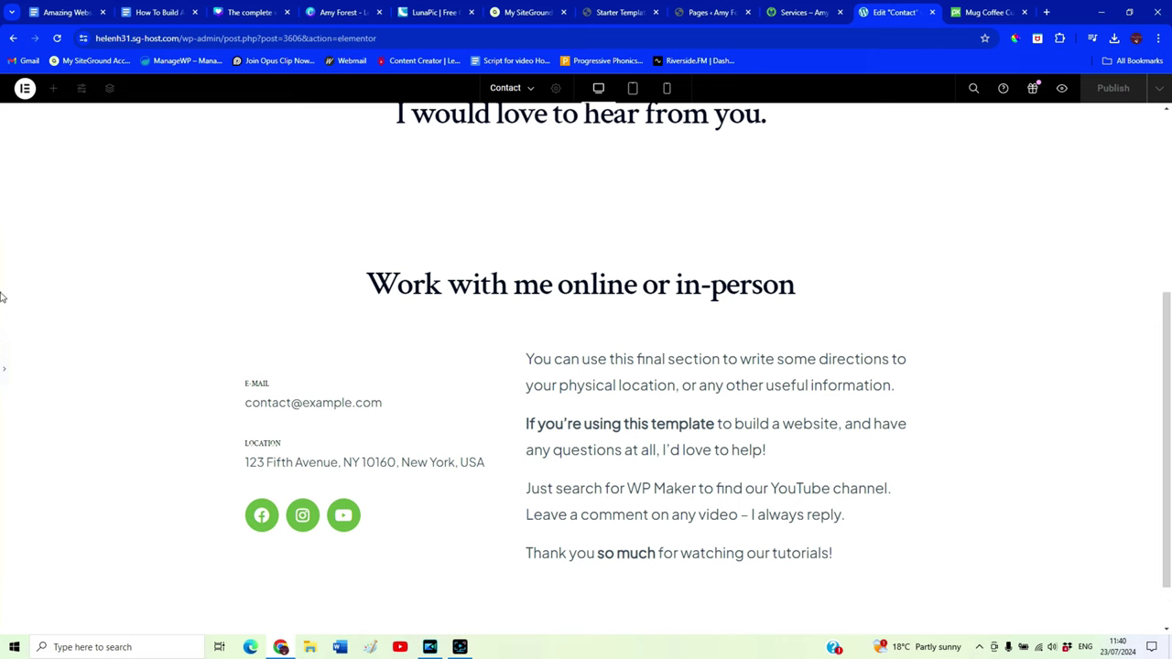
{"action": "left_click", "coordinate": [7, 377]}
Publish the Contact page, then select the greeting section in tablet view
{"action": "left_click", "coordinate": [1110, 90]}
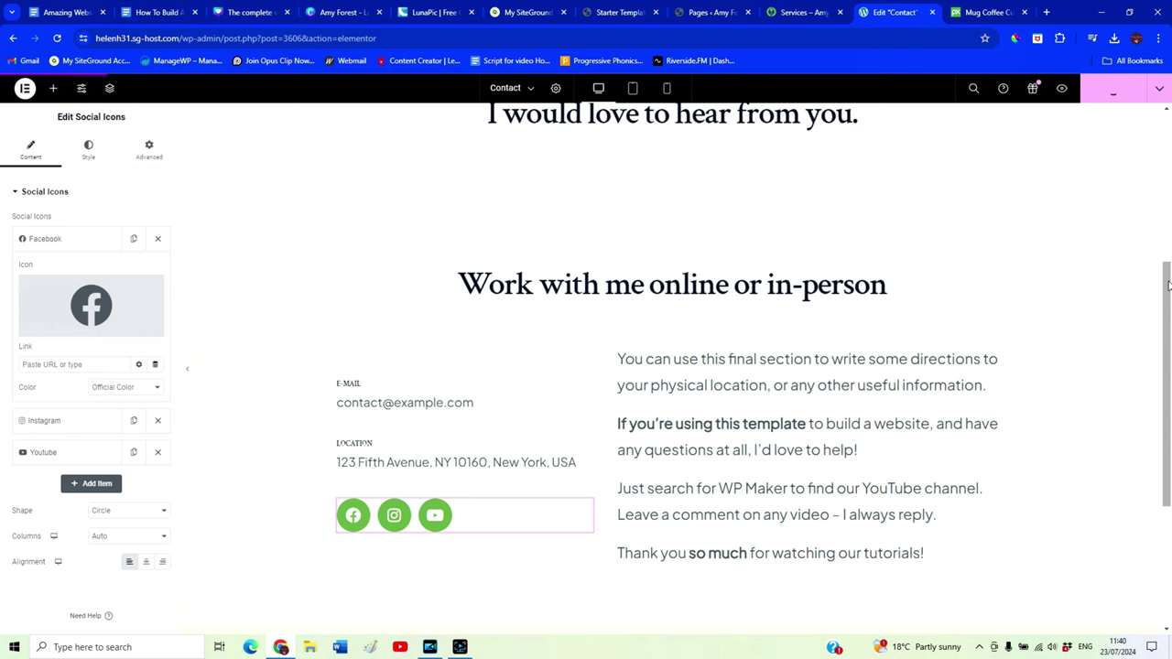
{"action": "left_click", "coordinate": [633, 87]}
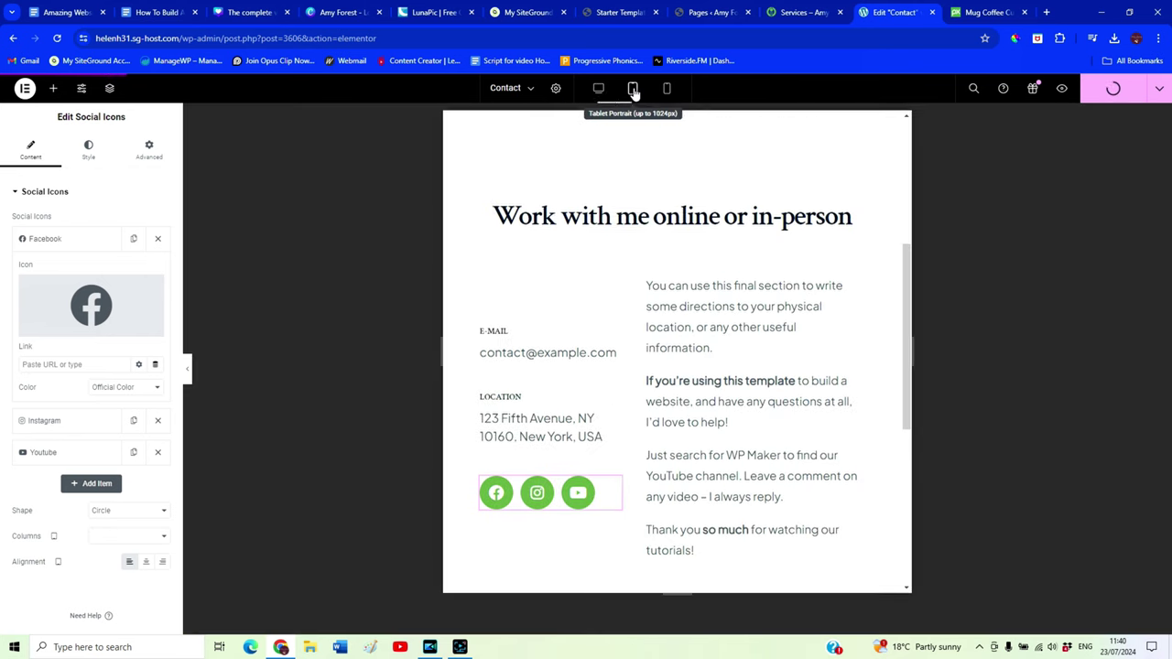
{"action": "left_click_drag", "start_coordinate": [904, 316], "coordinate": [912, 473]}
{"action": "left_click_drag", "start_coordinate": [183, 369], "coordinate": [189, 371]}
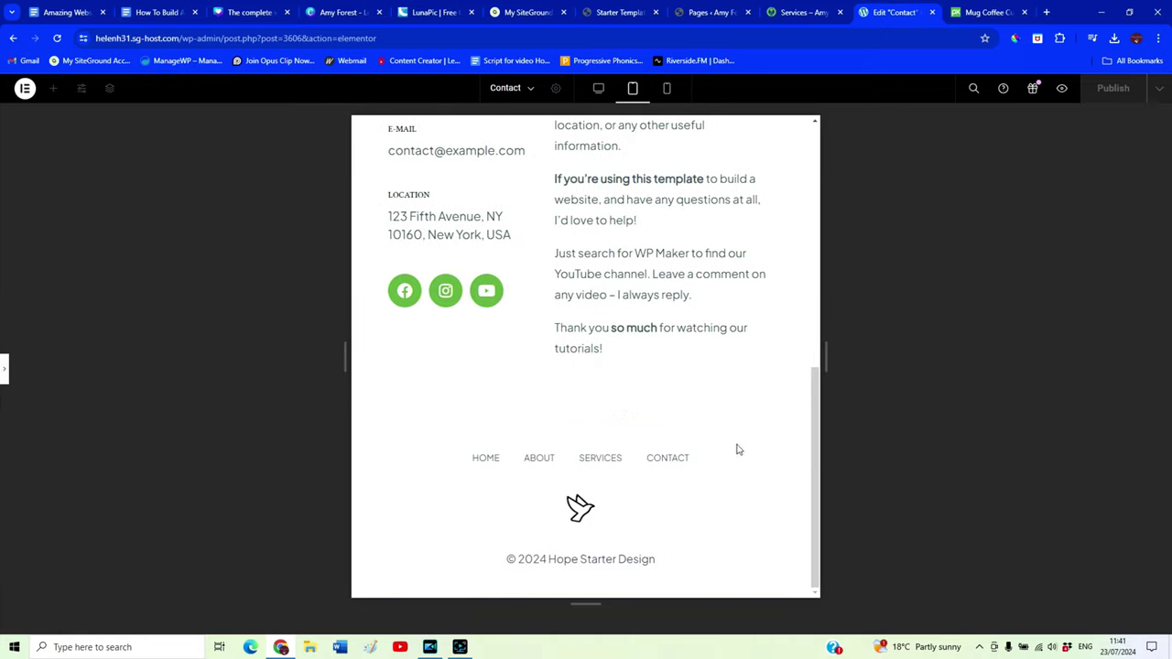
{"action": "left_click_drag", "start_coordinate": [812, 435], "coordinate": [773, 187]}
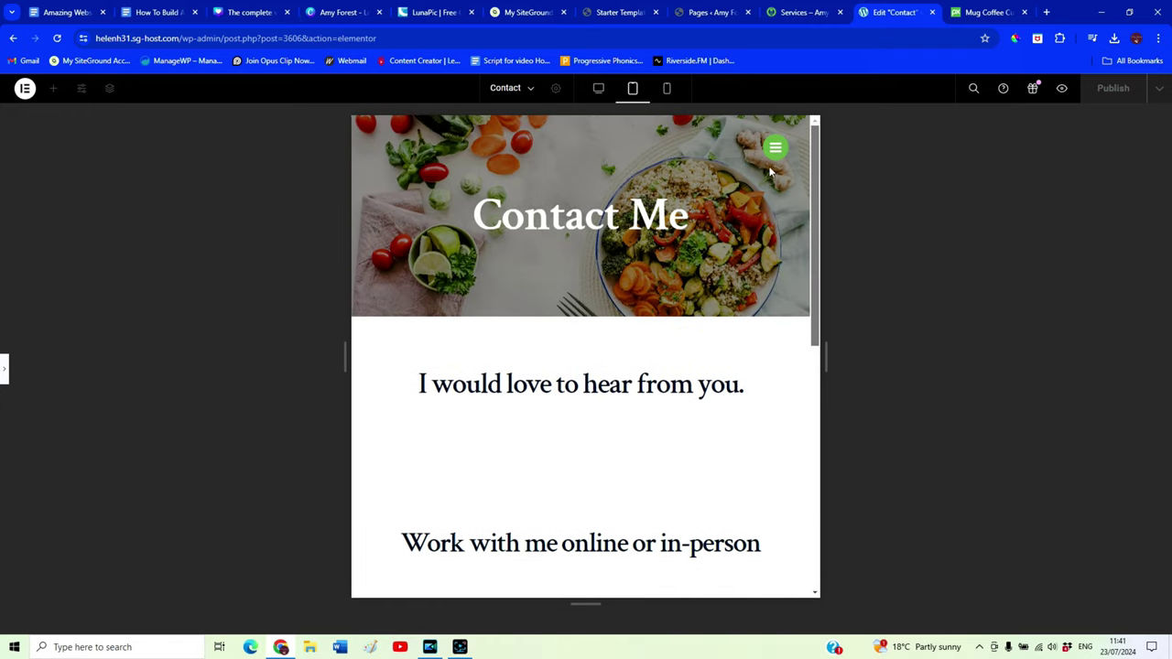
{"action": "left_click", "coordinate": [6, 368]}
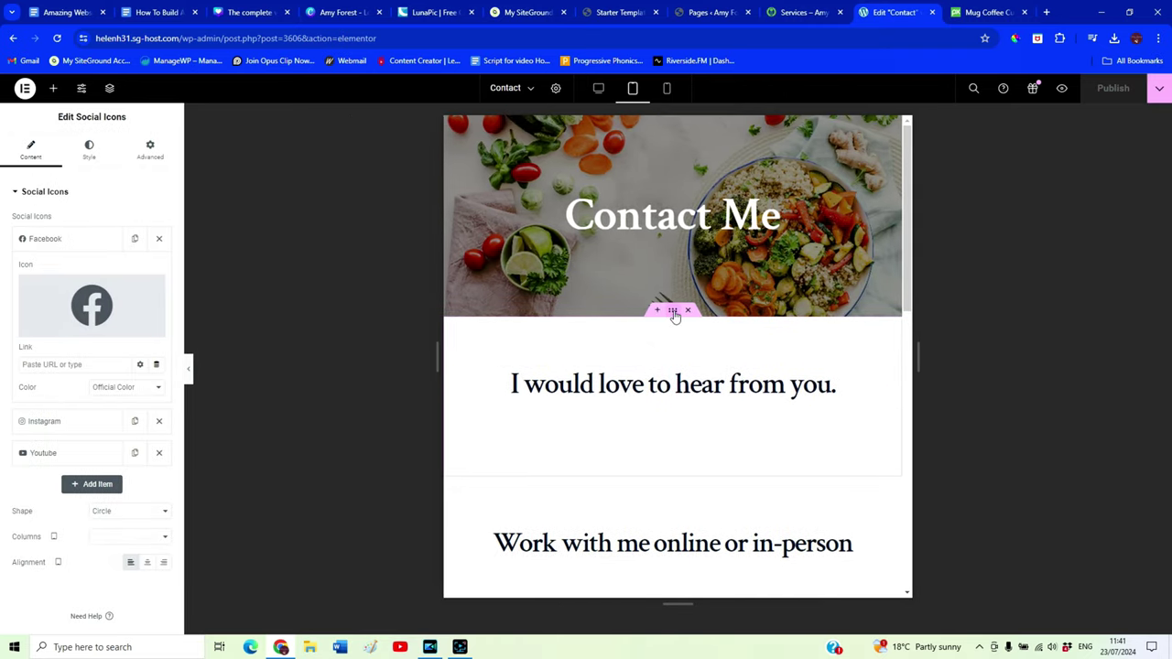
{"action": "left_click", "coordinate": [673, 312]}
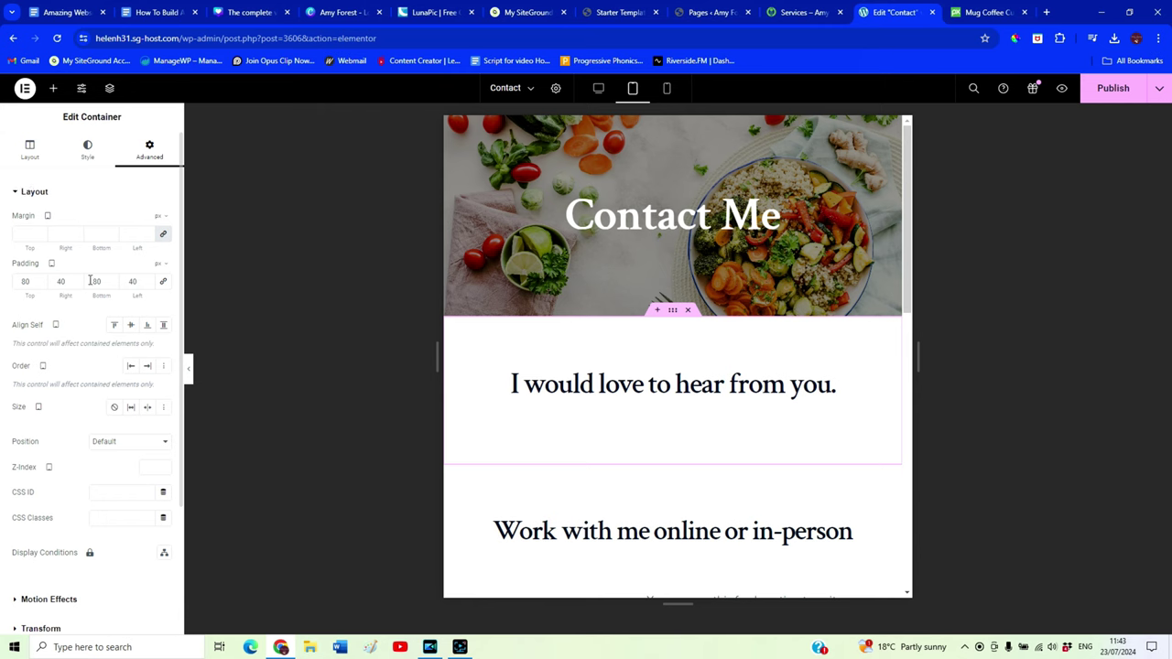
Set the greeting section's tablet top and bottom padding to 60
{"action": "left_click", "coordinate": [40, 285]}
{"action": "left_click", "coordinate": [40, 285]}
{"action": "left_click", "coordinate": [41, 284]}
{"action": "left_click", "coordinate": [40, 285]}
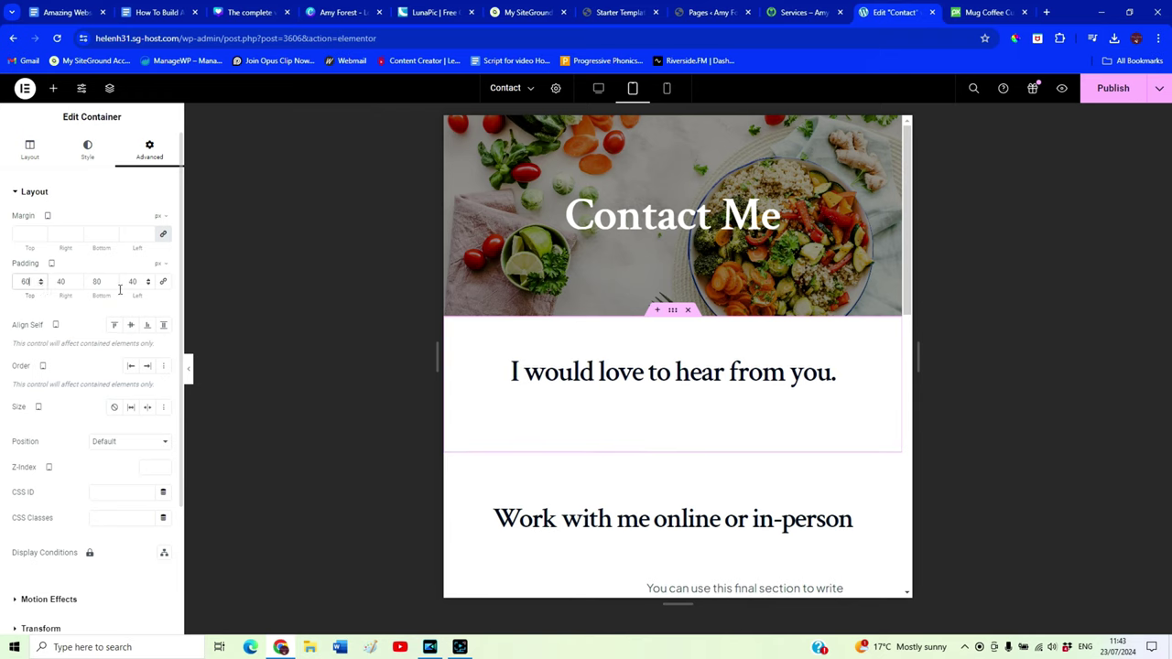
{"action": "left_click_drag", "start_coordinate": [103, 282], "coordinate": [87, 283]}
{"action": "type", "text": "60"}
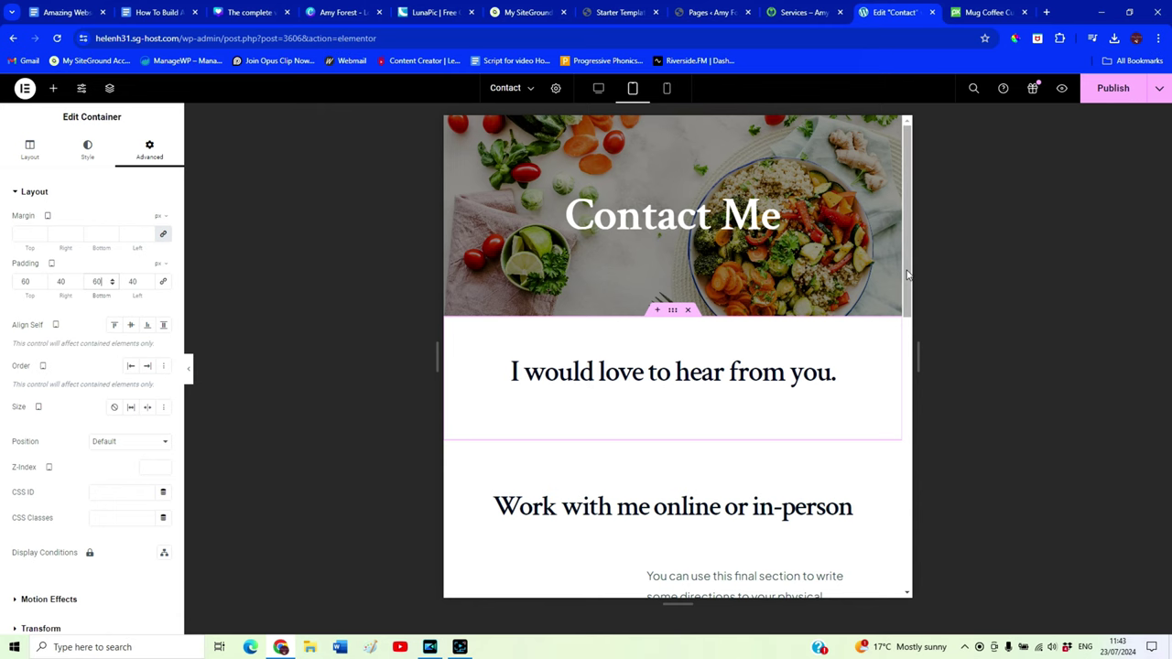
Compare the layout in desktop view and preview, then return to tablet view
{"action": "scroll", "coordinate": [915, 291], "scroll_direction": "down", "scroll_amount": 2}
{"action": "scroll", "coordinate": [915, 330], "scroll_direction": "up", "scroll_amount": 2}
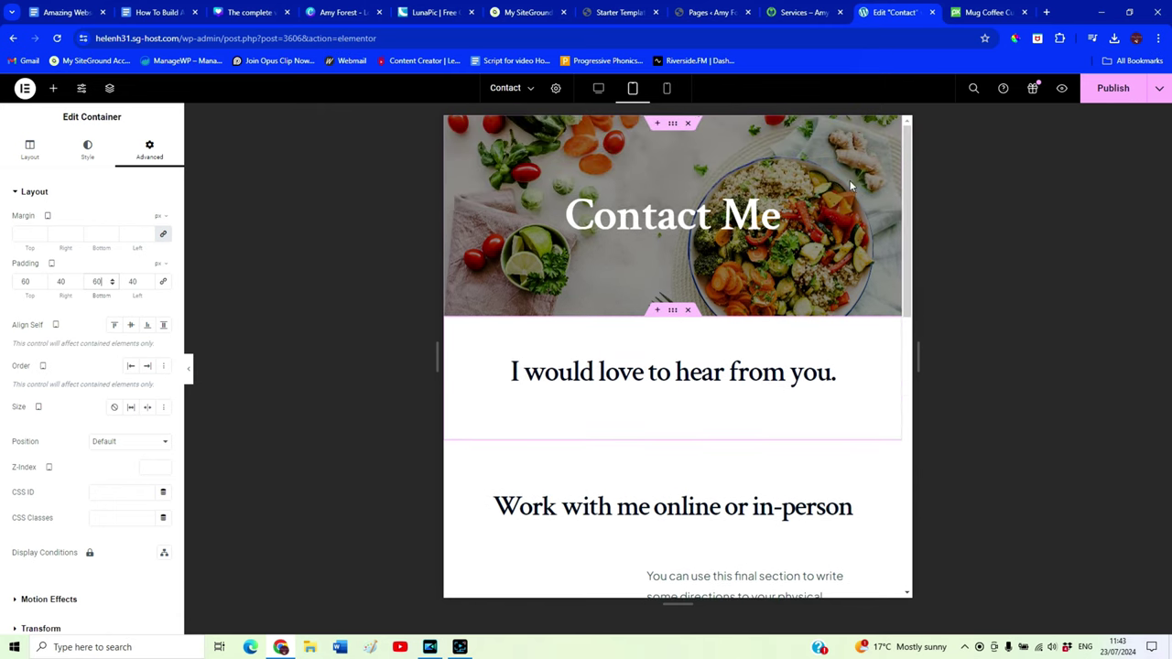
{"action": "left_click", "coordinate": [600, 88]}
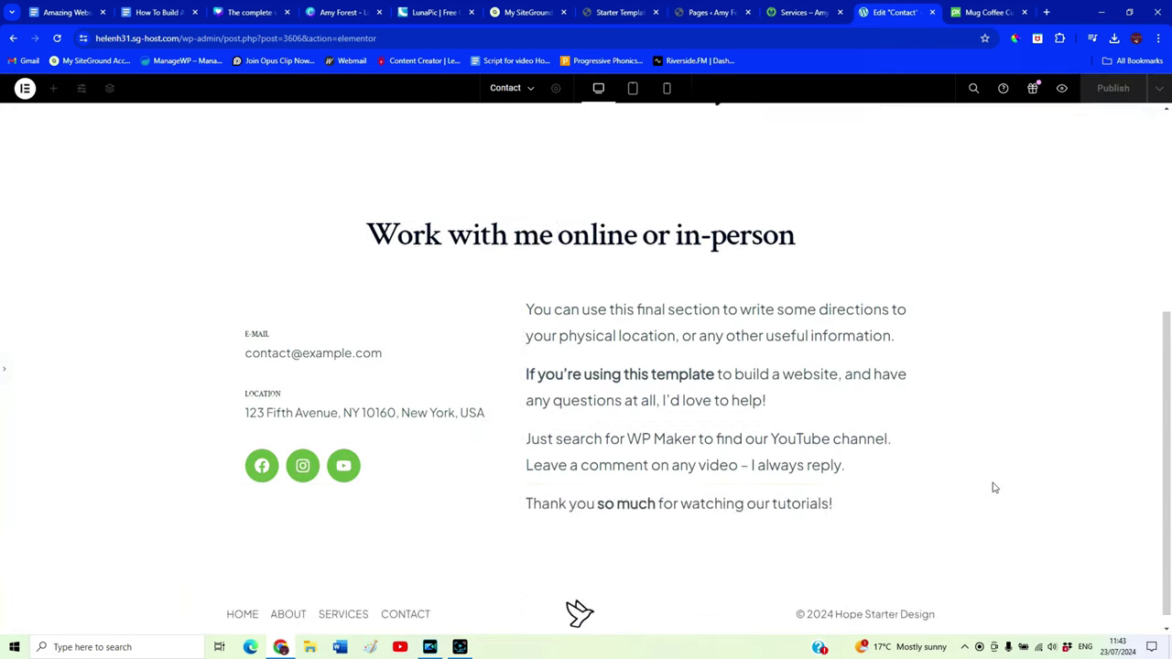
{"action": "key", "text": "ctrl+p"}
{"action": "left_click", "coordinate": [632, 92]}
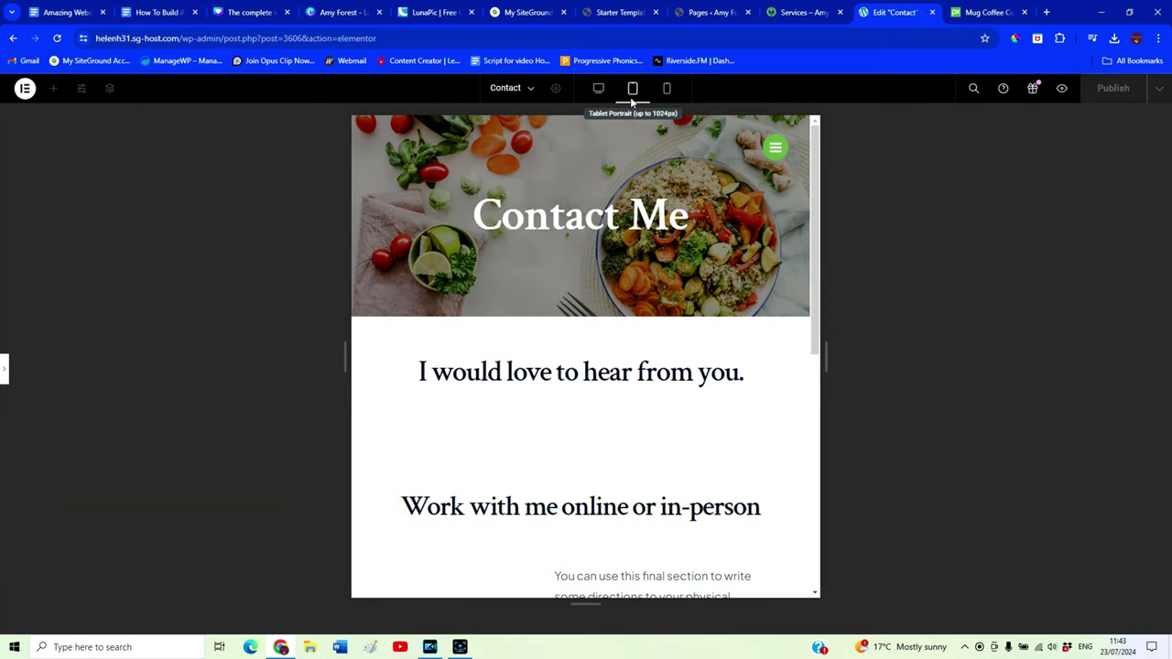
In mobile view, set the greeting heading to 34 px and preview with the panel collapsed
{"action": "left_click", "coordinate": [665, 90]}
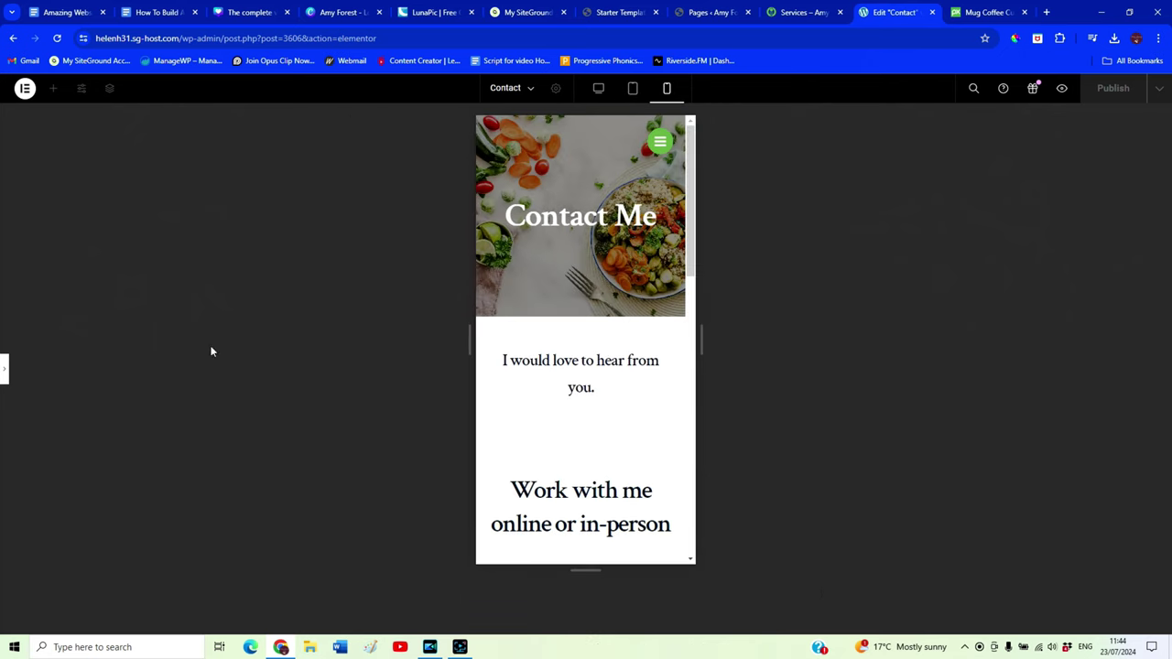
{"action": "left_click", "coordinate": [4, 369]}
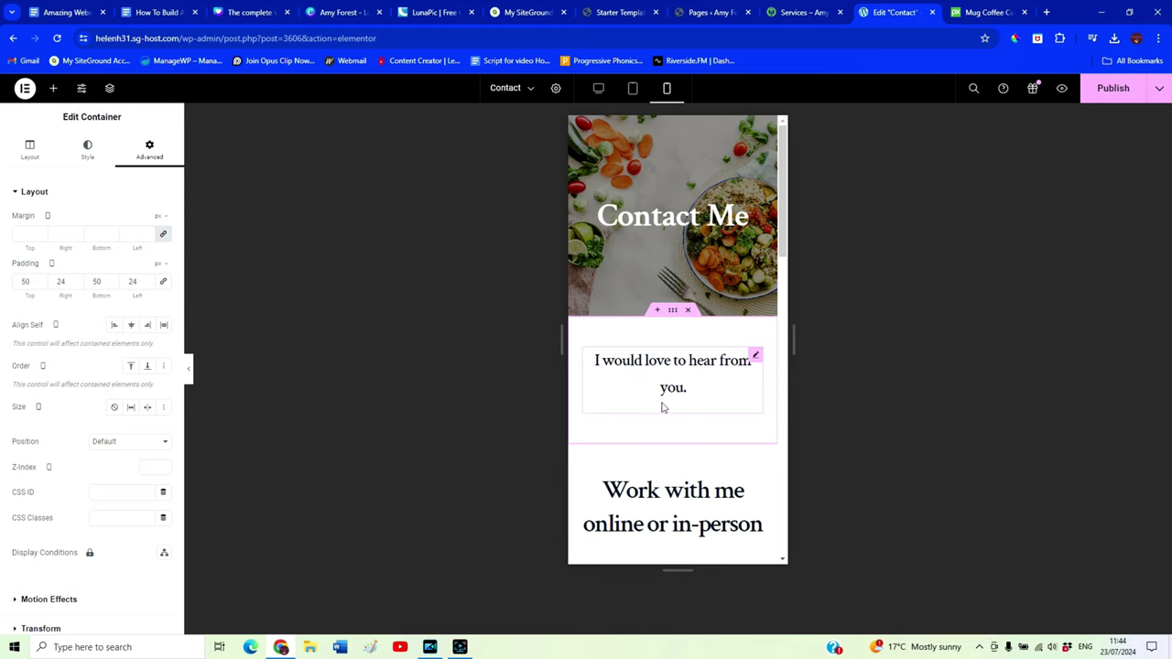
{"action": "left_click", "coordinate": [31, 152]}
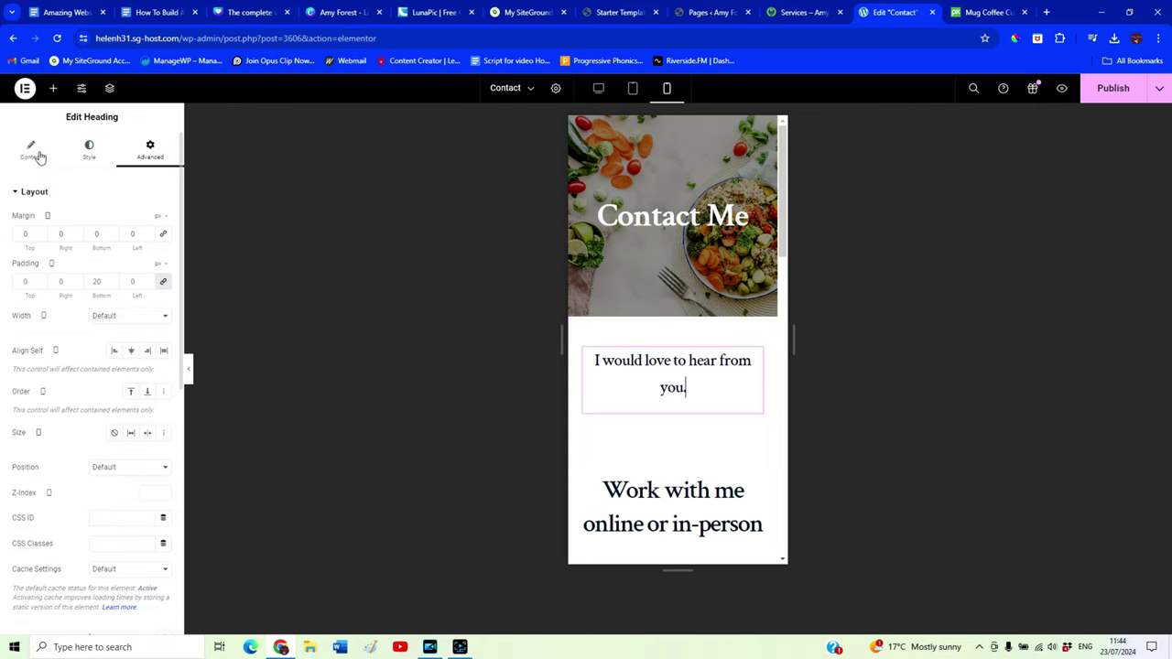
{"action": "left_click", "coordinate": [33, 151]}
{"action": "left_click", "coordinate": [87, 151]}
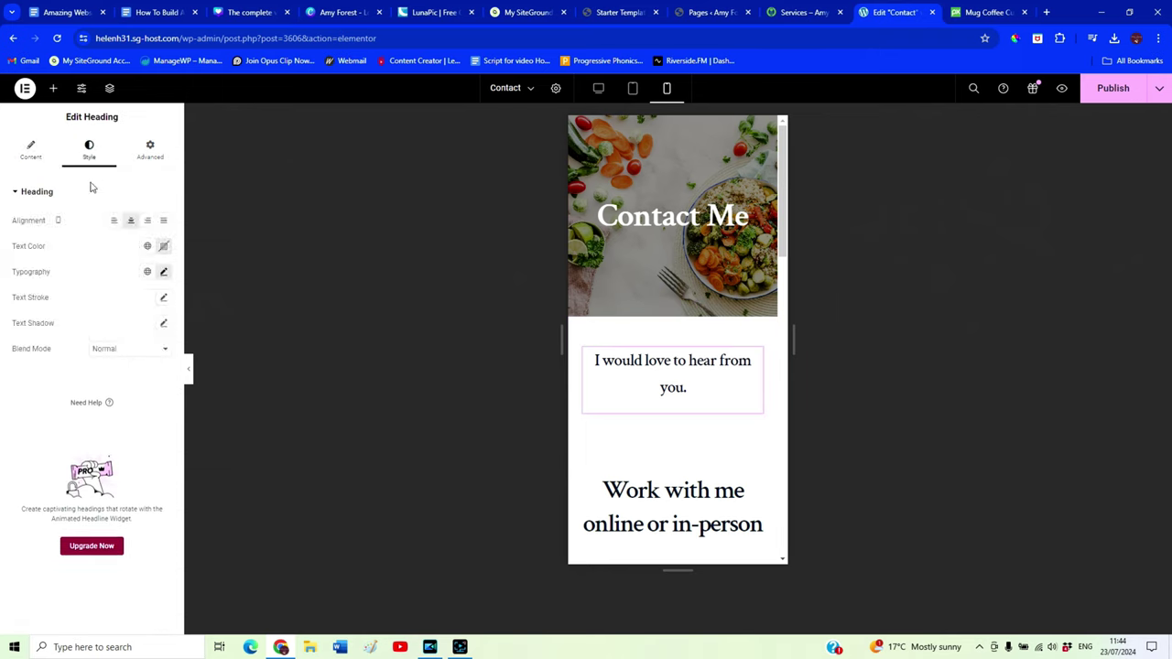
{"action": "left_click", "coordinate": [163, 270]}
{"action": "left_click_drag", "start_coordinate": [37, 372], "coordinate": [39, 374]}
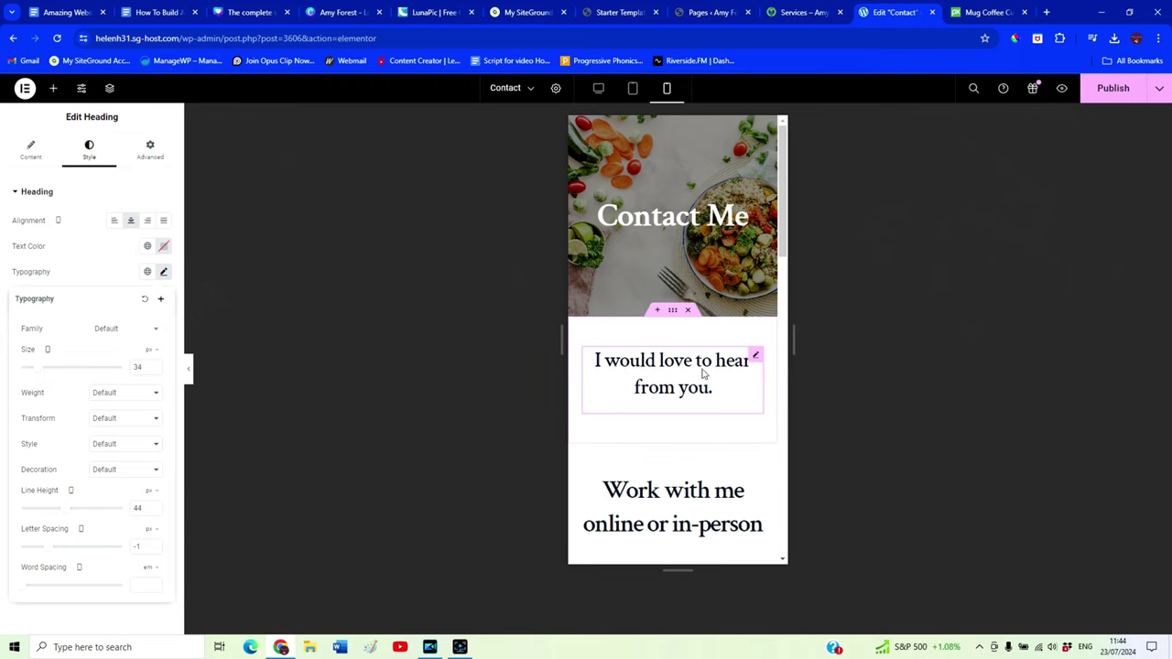
{"action": "left_click", "coordinate": [187, 369]}
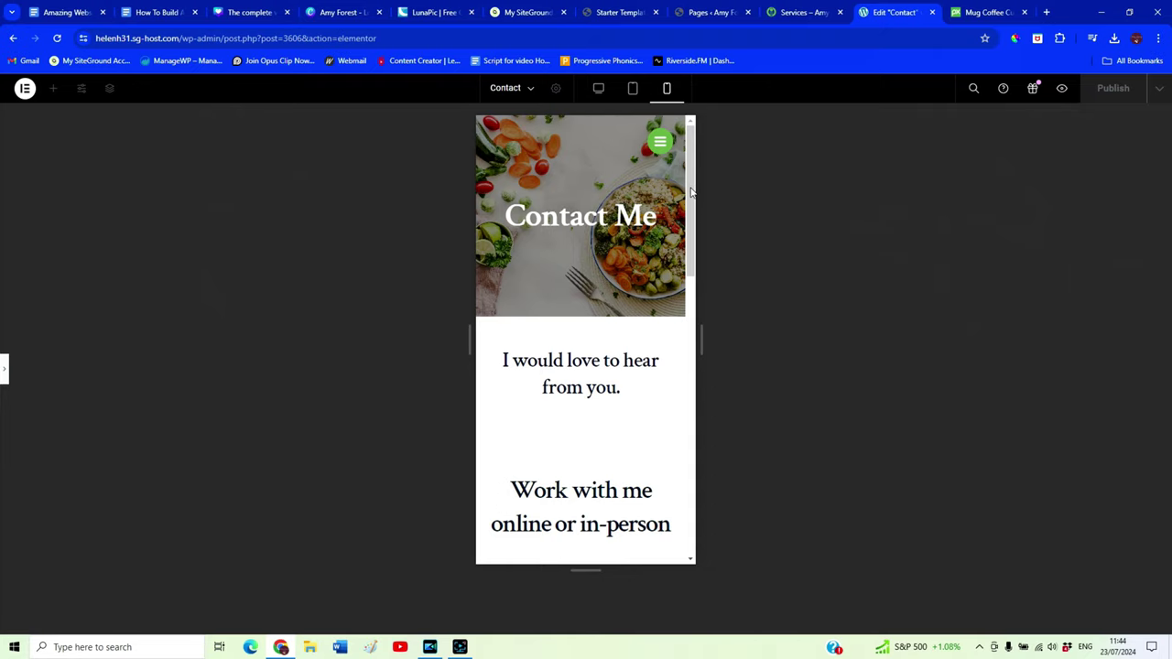
{"action": "left_click_drag", "start_coordinate": [691, 190], "coordinate": [679, 254]}
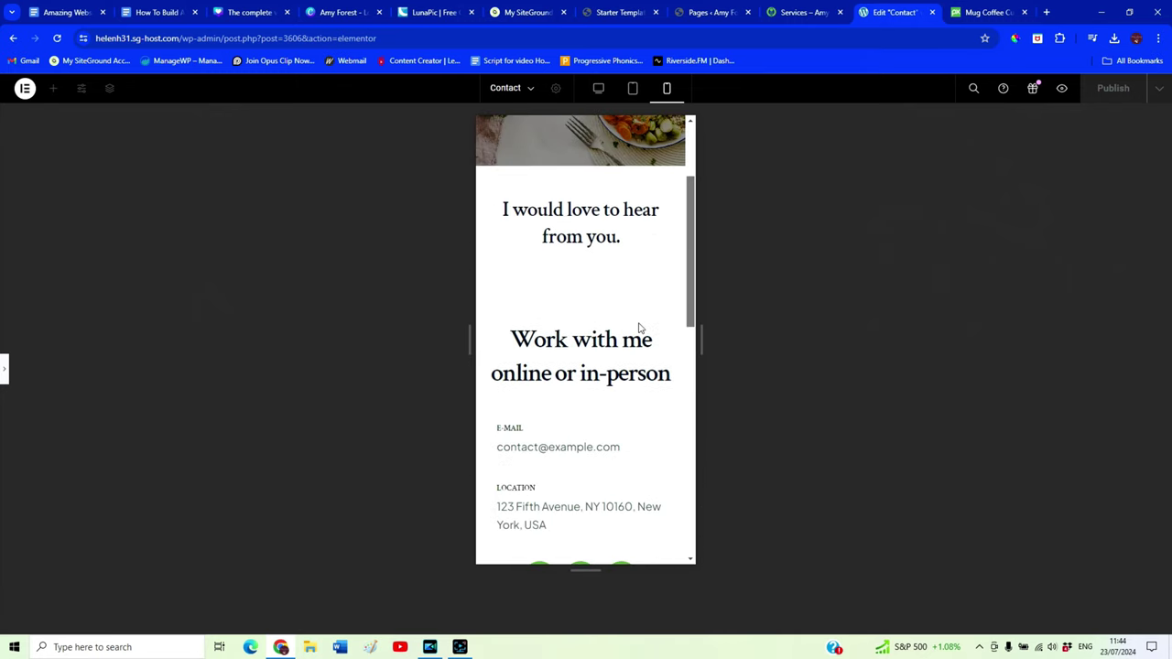
Shrink the 'Work with me online or in-person' heading to 38 px on mobile
{"action": "left_click", "coordinate": [7, 368]}
{"action": "left_click", "coordinate": [756, 333]}
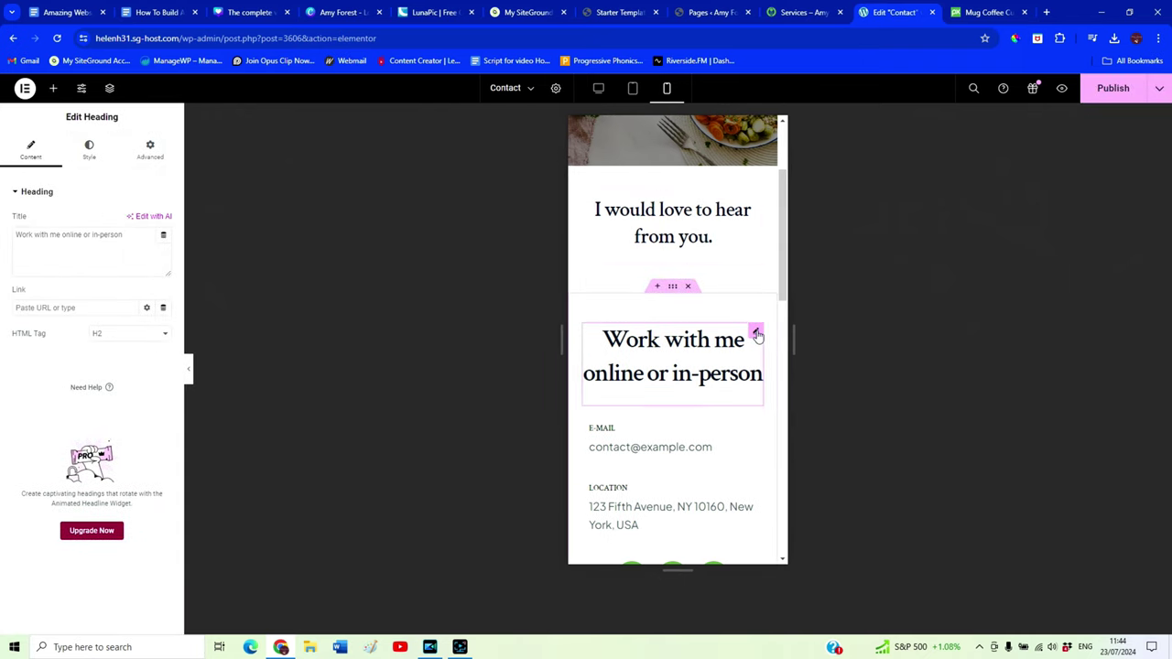
{"action": "left_click", "coordinate": [90, 151]}
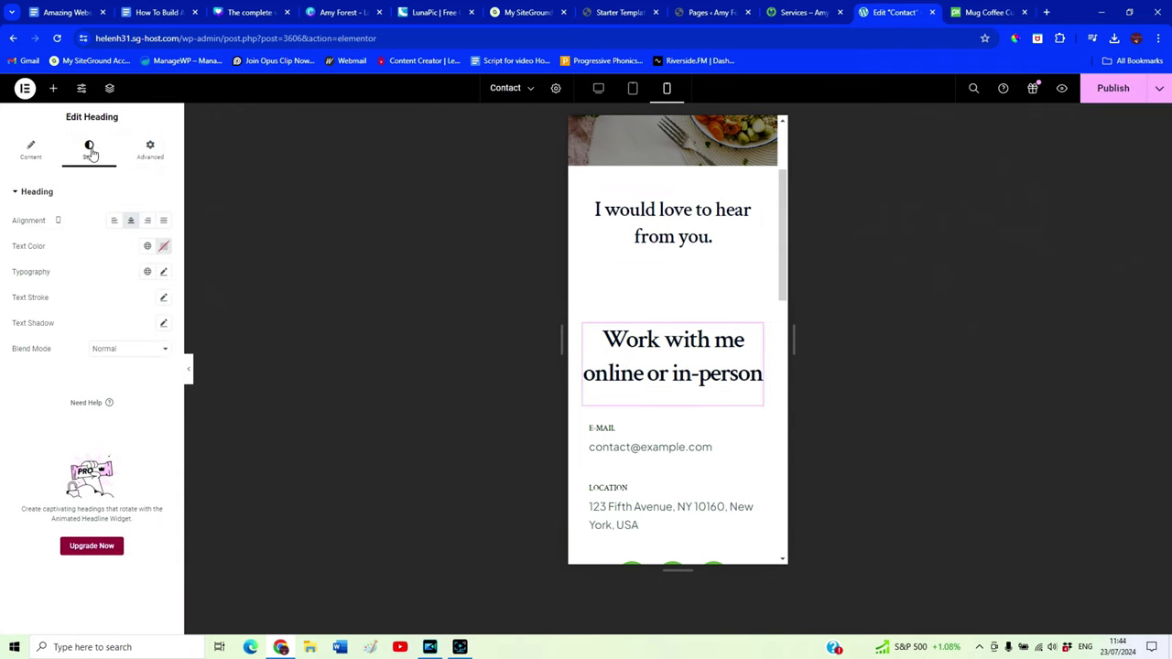
{"action": "left_click", "coordinate": [163, 273]}
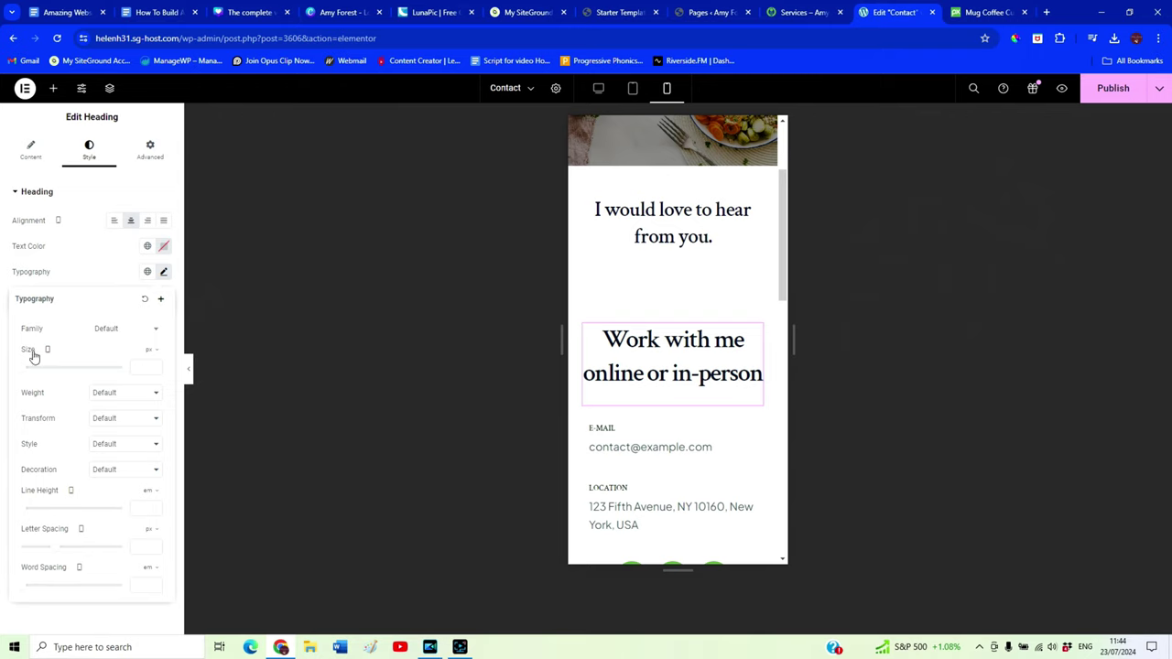
{"action": "left_click_drag", "start_coordinate": [23, 367], "coordinate": [43, 378]}
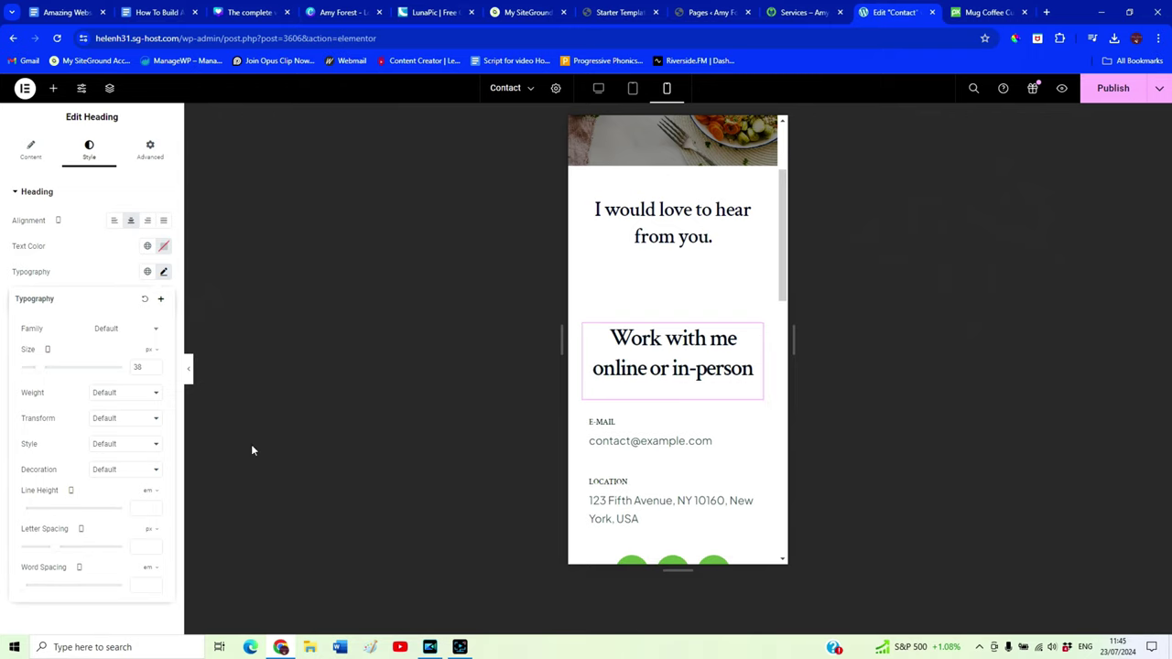
{"action": "left_click", "coordinate": [189, 368]}
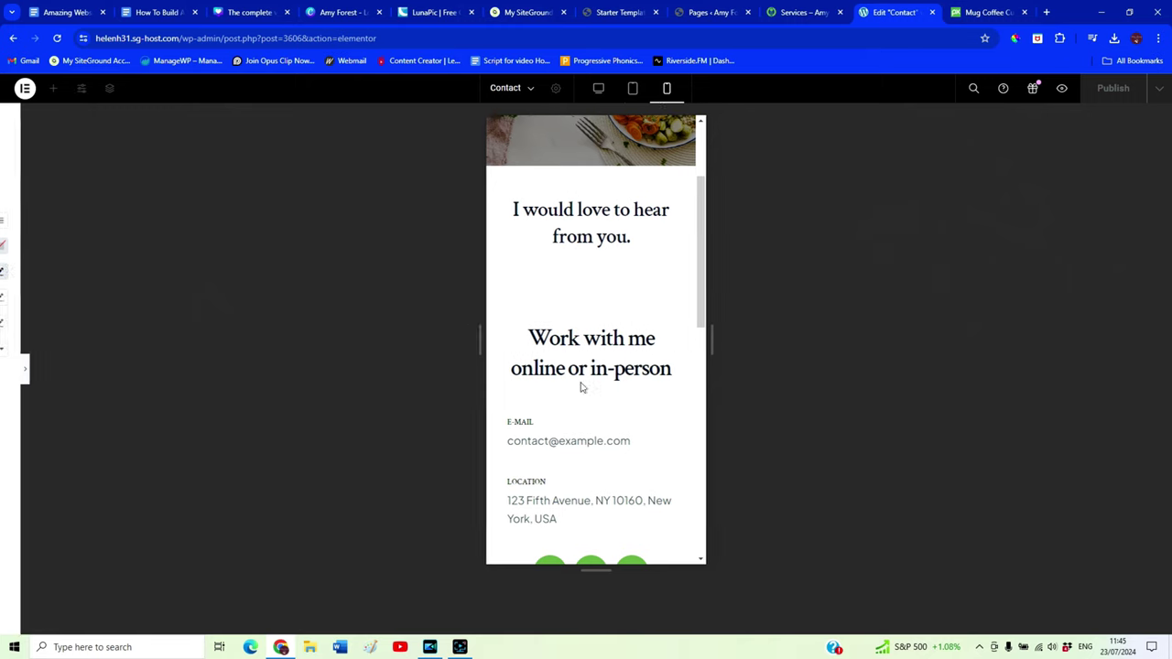
{"action": "scroll", "coordinate": [678, 197], "scroll_direction": "up", "scroll_amount": 3}
Publish the Contact page changes
{"action": "key", "text": "ctrl+p"}
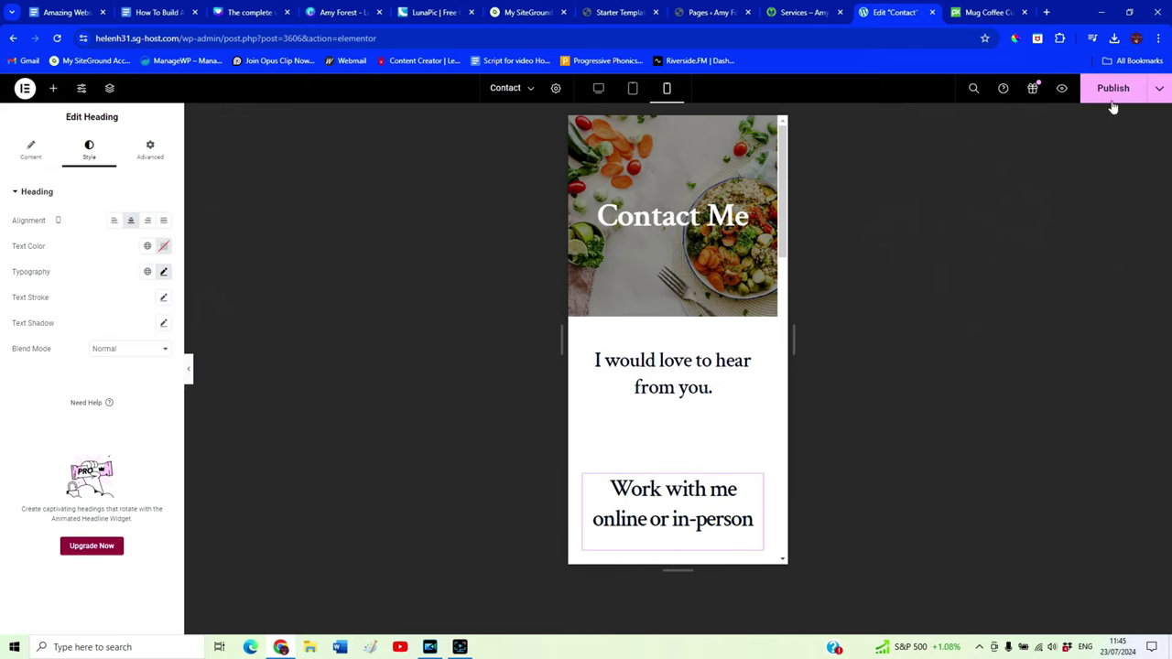
{"action": "left_click", "coordinate": [1111, 103]}
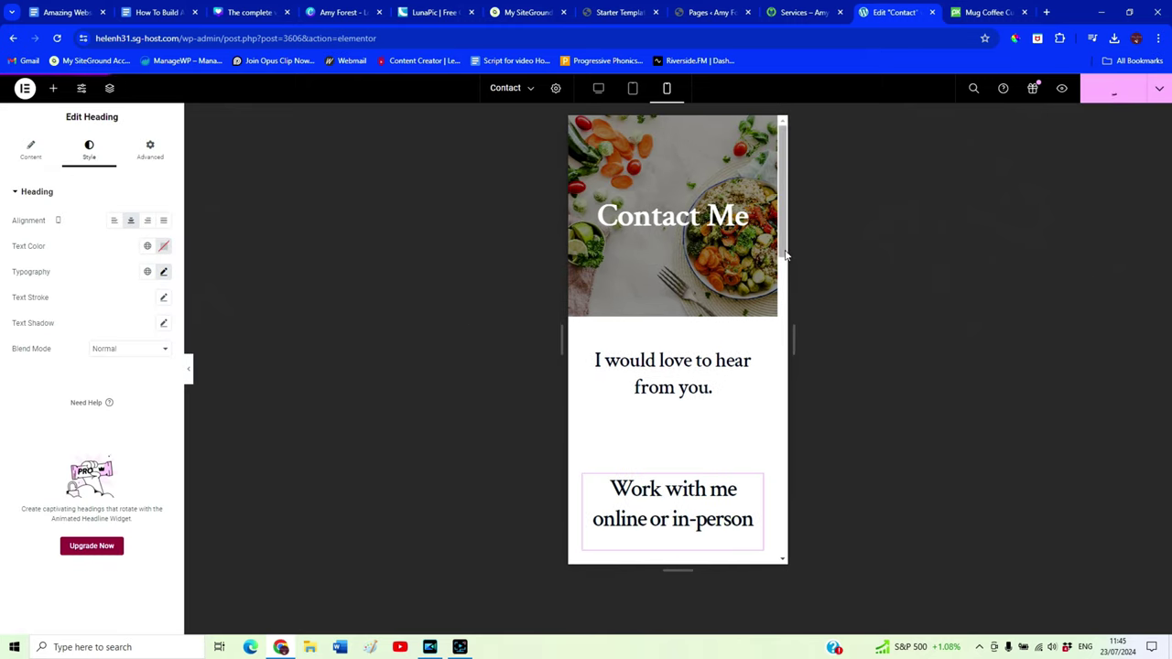
{"action": "left_click", "coordinate": [517, 88]}
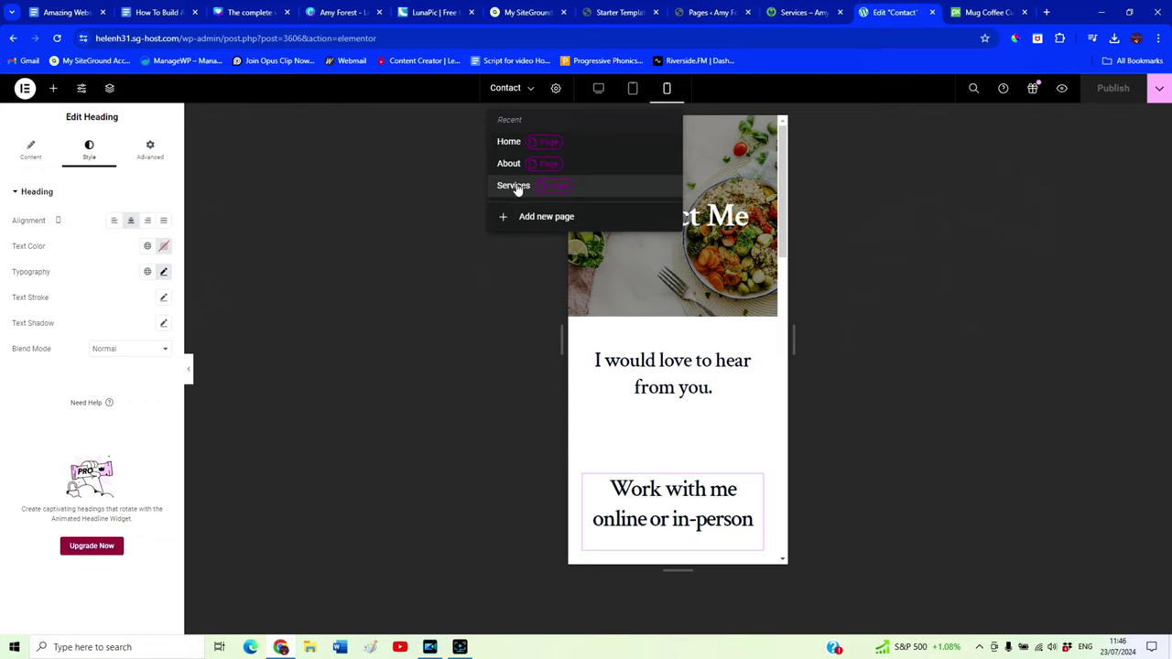
Open the Services page in Elementor at desktop width
{"action": "left_click", "coordinate": [514, 186]}
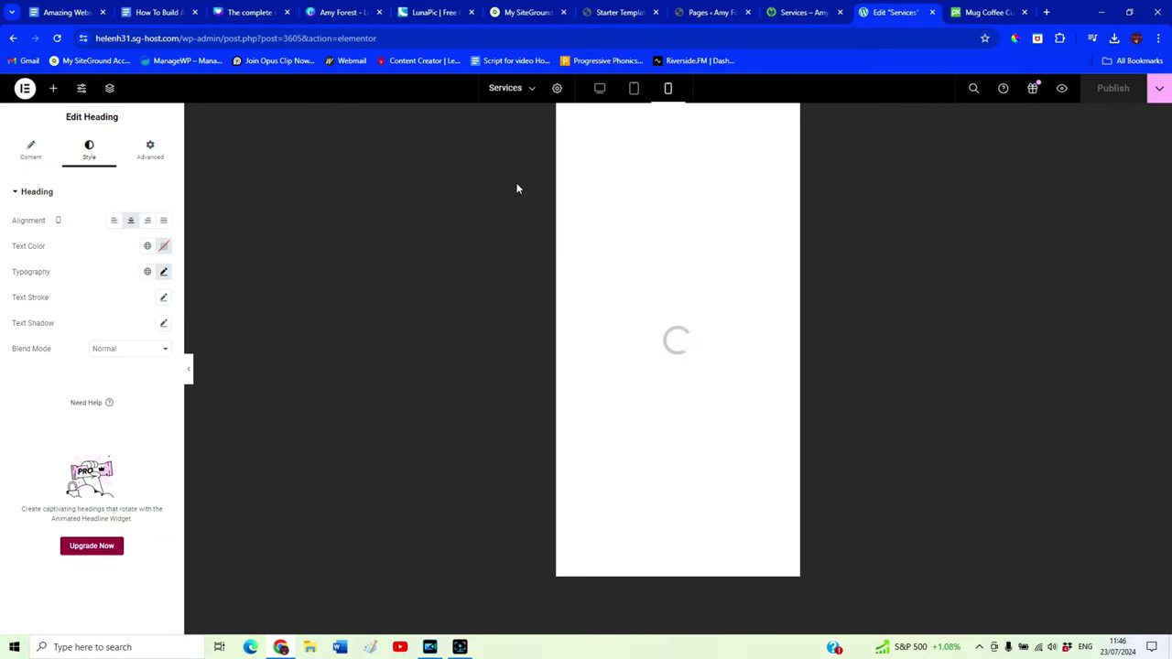
{"action": "left_click", "coordinate": [602, 90]}
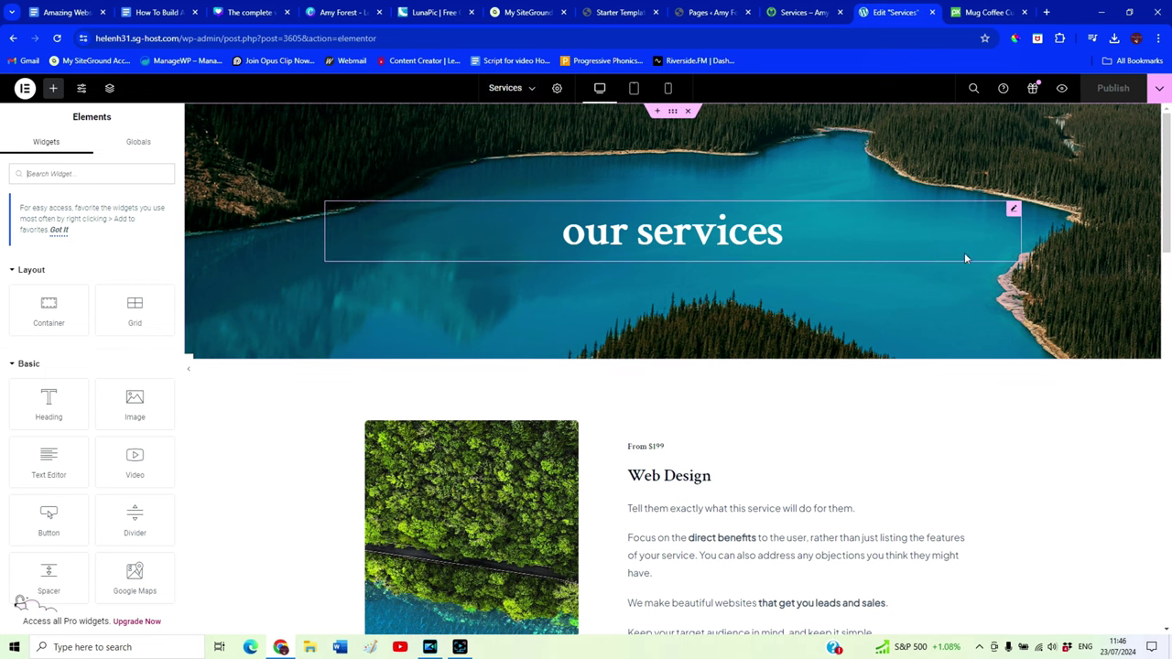
{"action": "left_click_drag", "start_coordinate": [1167, 145], "coordinate": [1167, 114]}
Inspect the 'our services' heading and the Web Design service section's layout settings
{"action": "left_click", "coordinate": [614, 238]}
{"action": "left_click", "coordinate": [777, 245]}
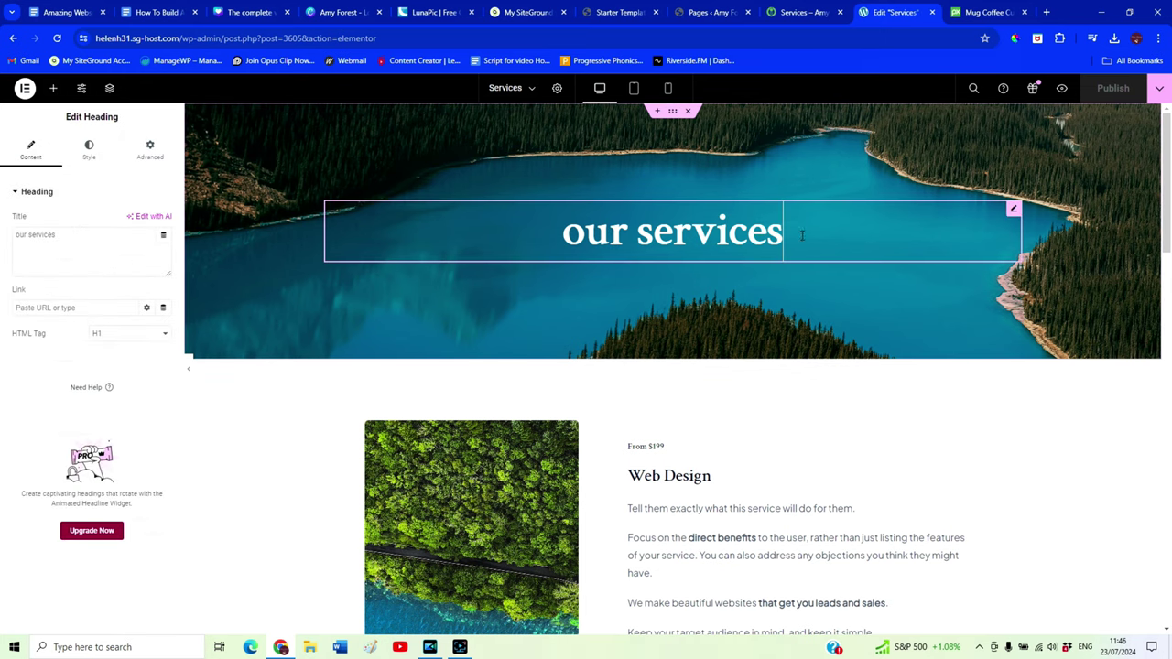
{"action": "scroll", "coordinate": [641, 224], "scroll_direction": "down", "scroll_amount": 3}
{"action": "left_click", "coordinate": [724, 214]}
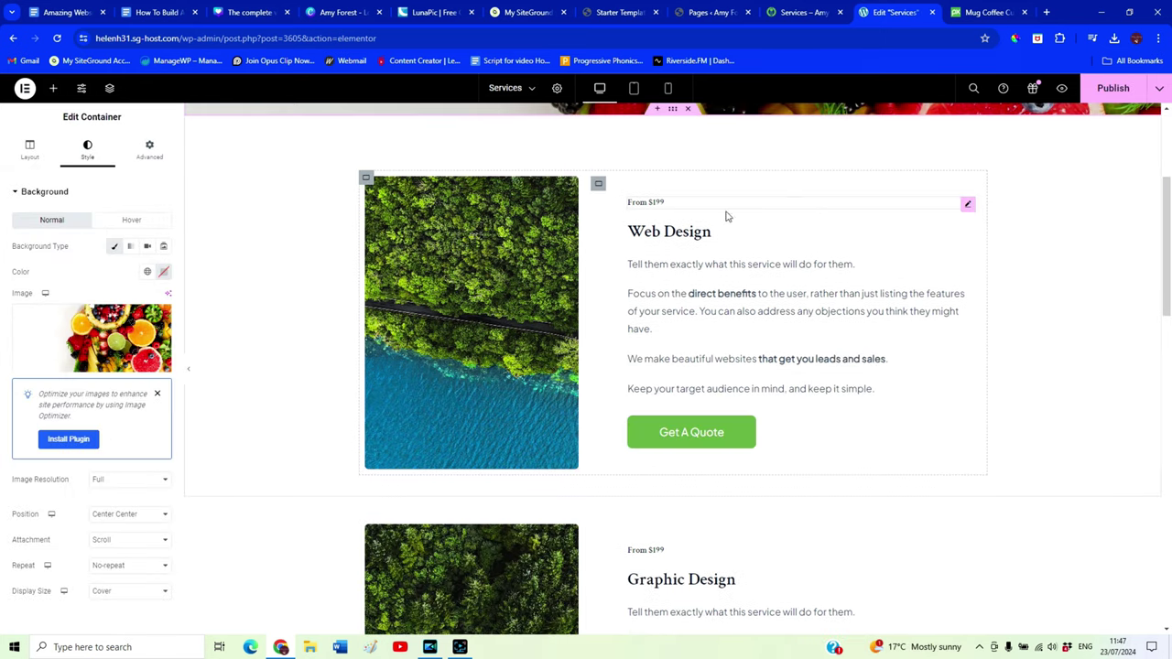
{"action": "scroll", "coordinate": [796, 540], "scroll_direction": "down", "scroll_amount": 3}
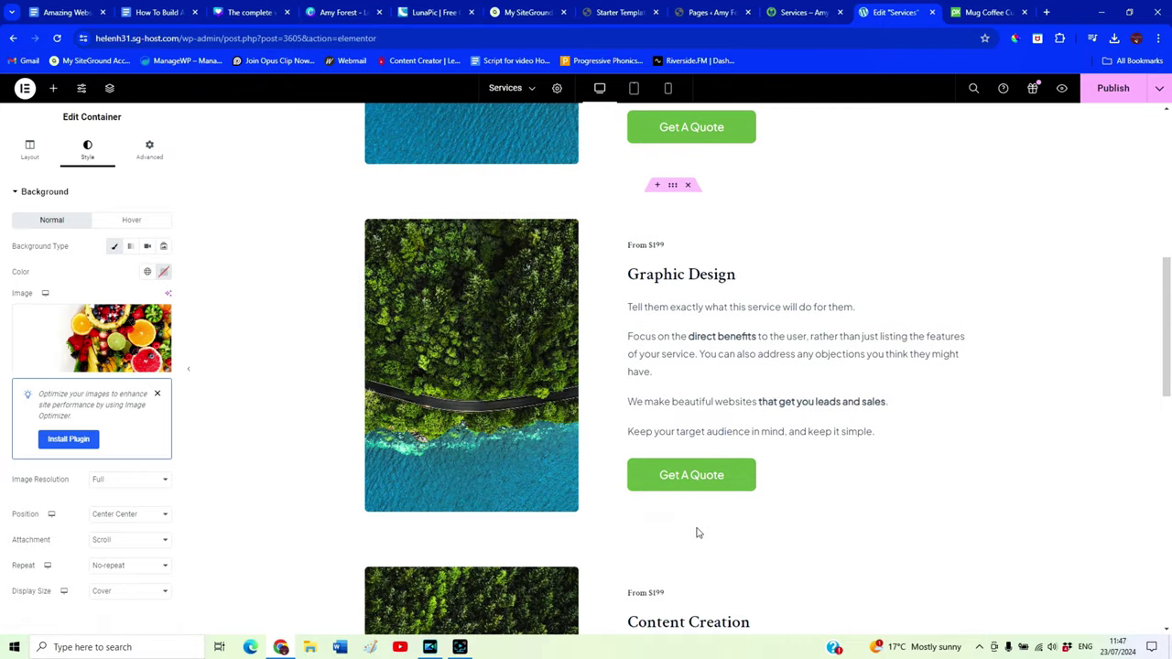
{"action": "left_click", "coordinate": [672, 186]}
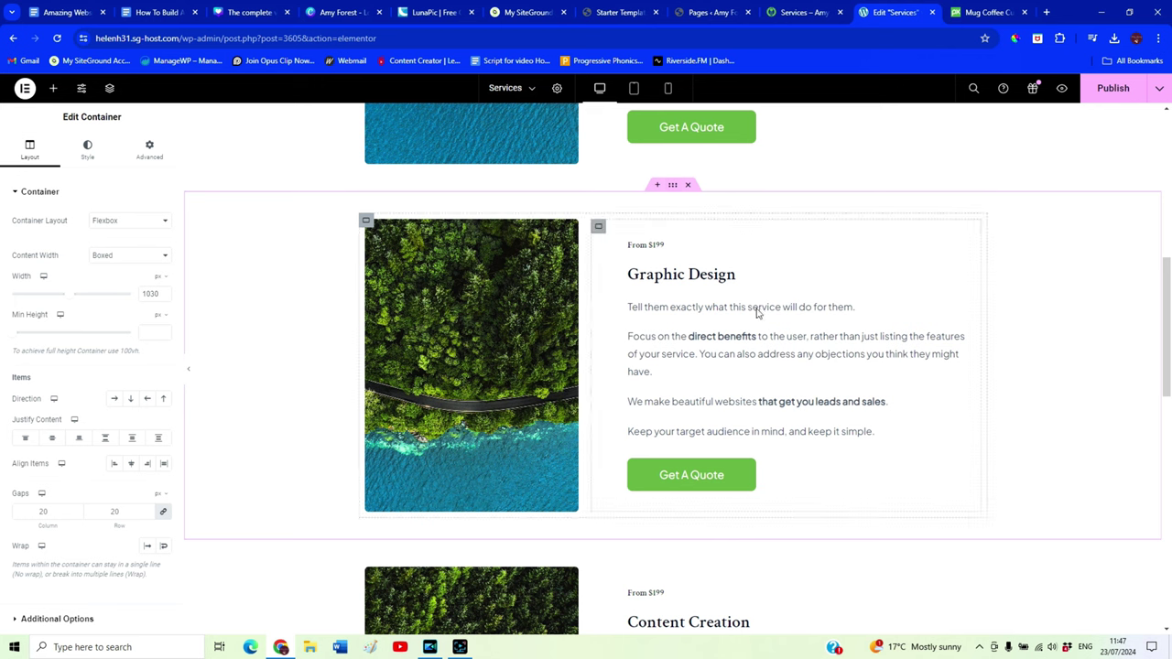
{"action": "scroll", "coordinate": [911, 410], "scroll_direction": "up", "scroll_amount": 3}
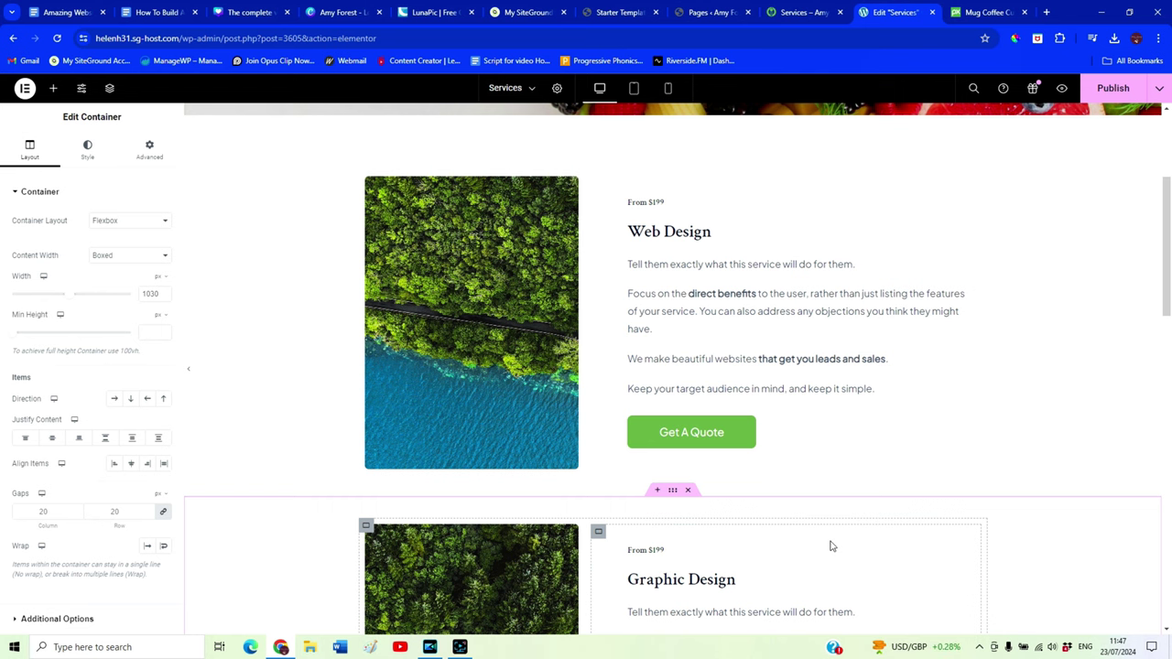
{"action": "scroll", "coordinate": [830, 546], "scroll_direction": "up", "scroll_amount": 1}
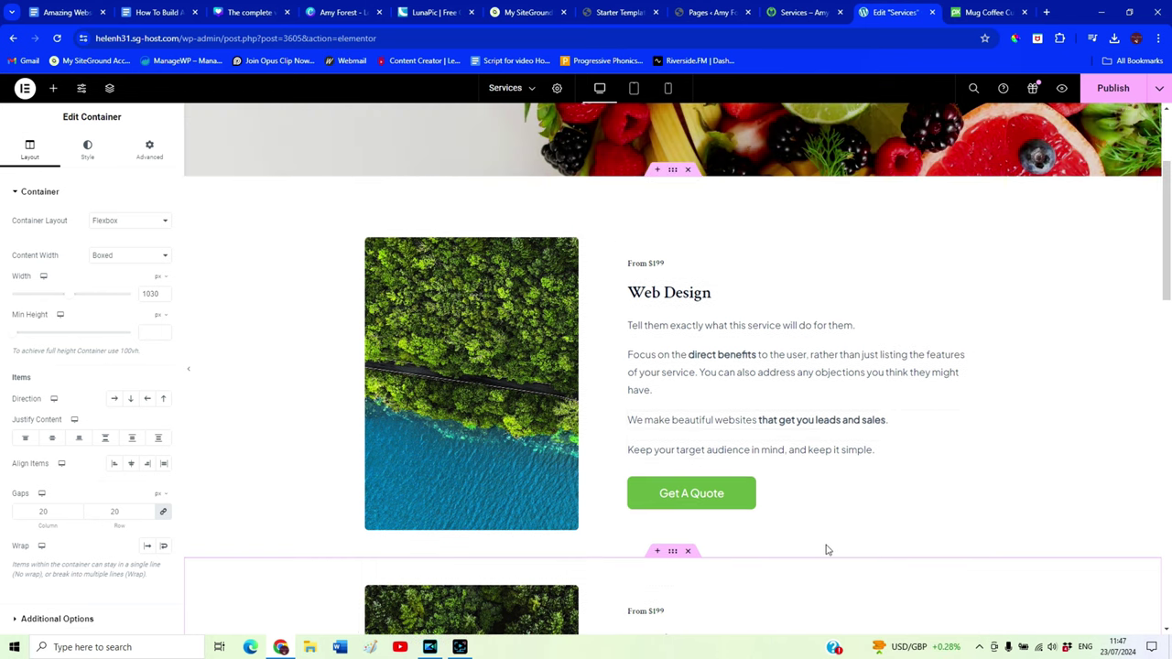
Change the first service's price from 'From $199' to '€199'
{"action": "left_click", "coordinate": [668, 263]}
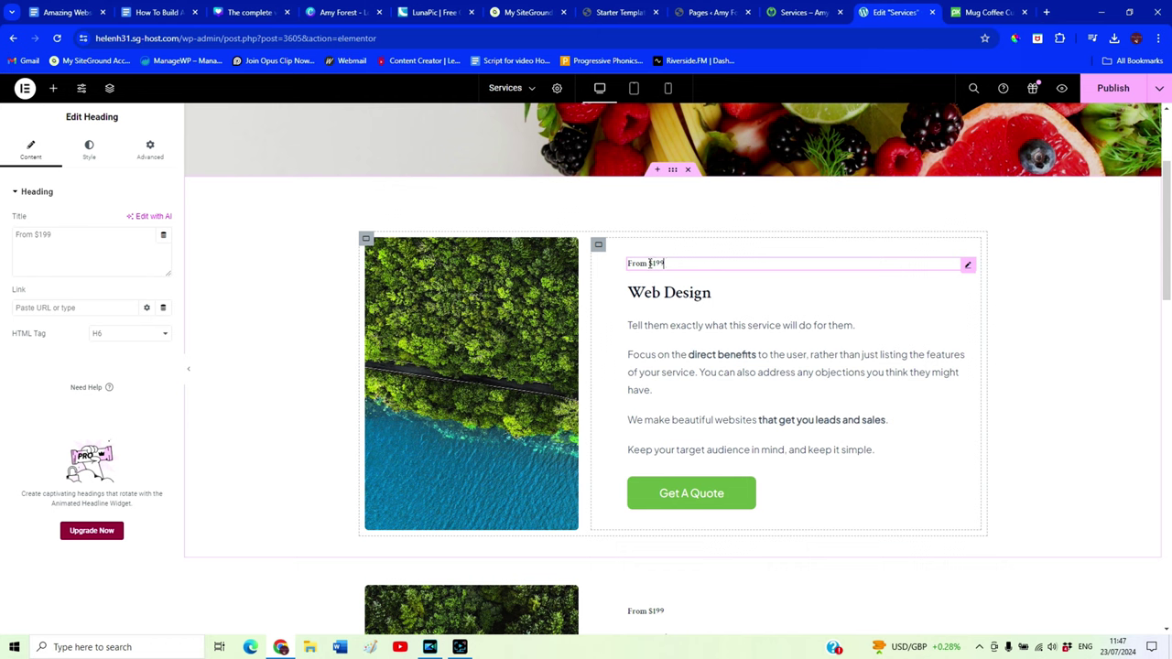
{"action": "double_click", "coordinate": [633, 262]}
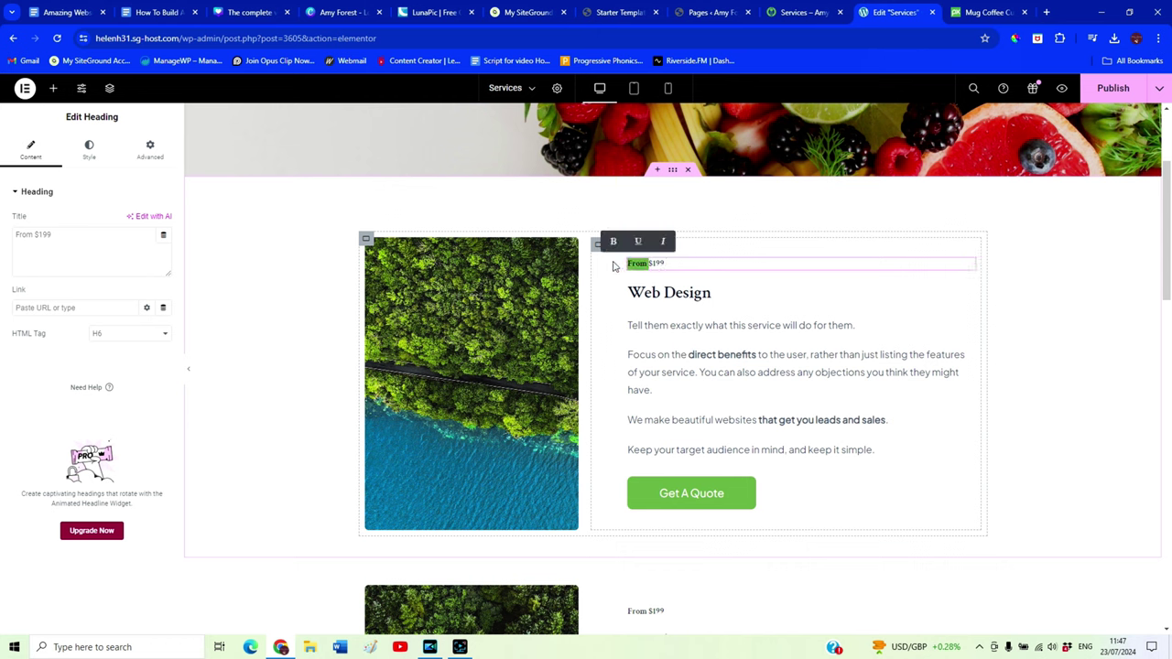
{"action": "key", "text": "BackSpace"}
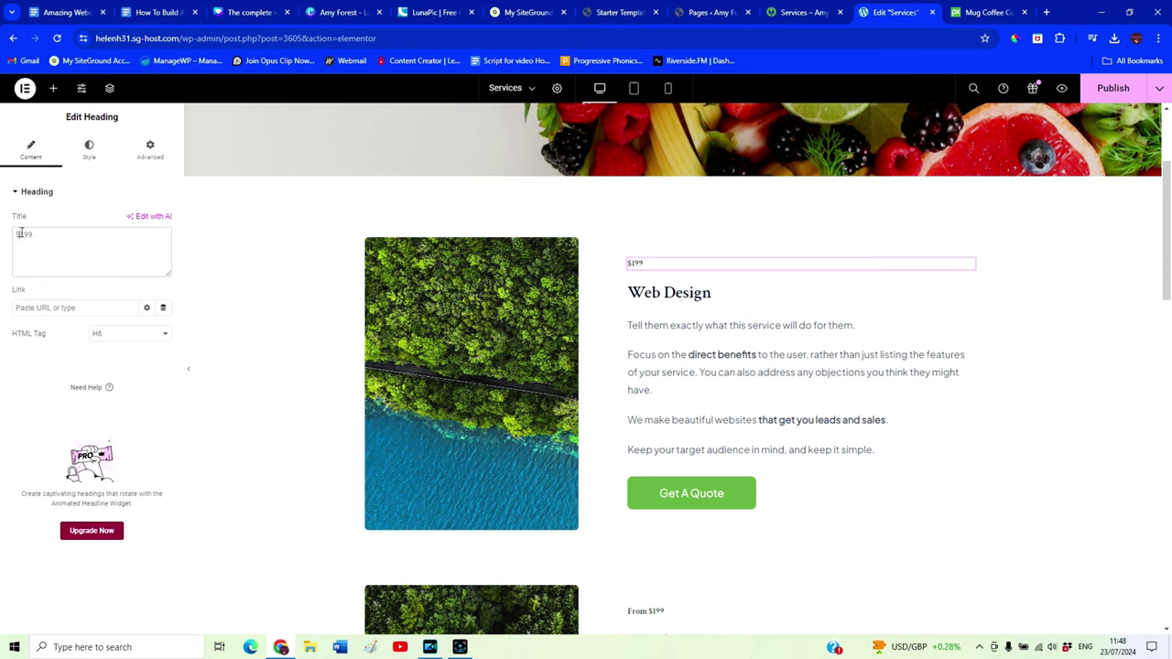
{"action": "left_click", "coordinate": [16, 235]}
{"action": "key", "text": "BackSpace"}
Rename the 'Web Design' title to '1-1 Consultation' and select the forest image
{"action": "left_click", "coordinate": [710, 293]}
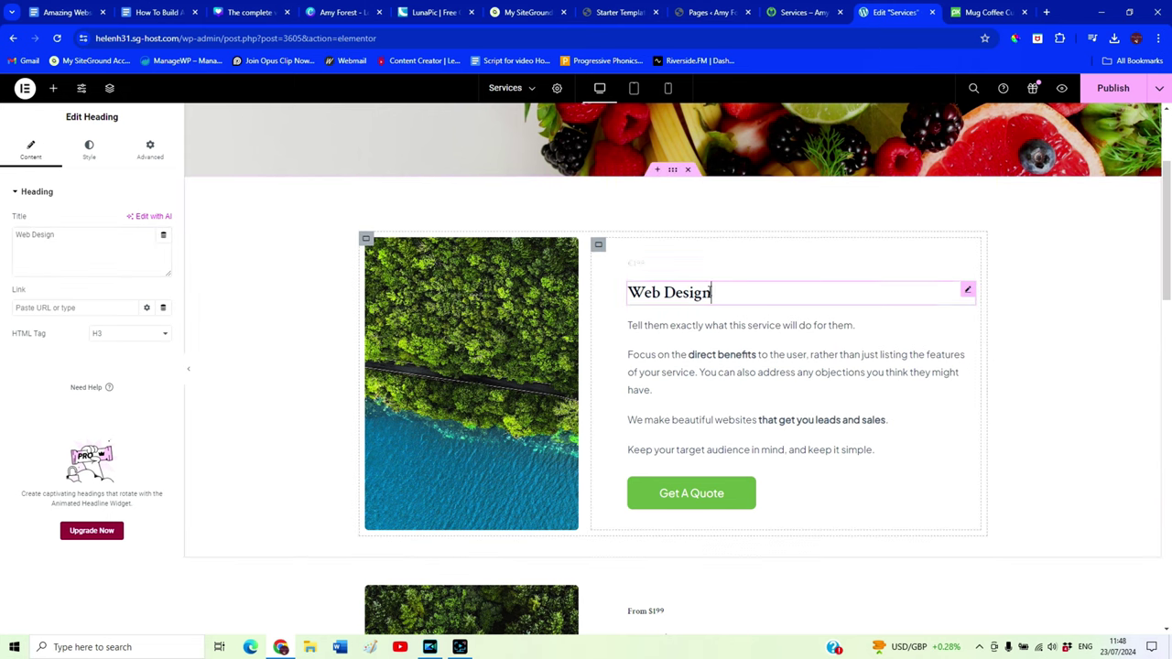
{"action": "left_click_drag", "start_coordinate": [57, 236], "coordinate": [2, 247]}
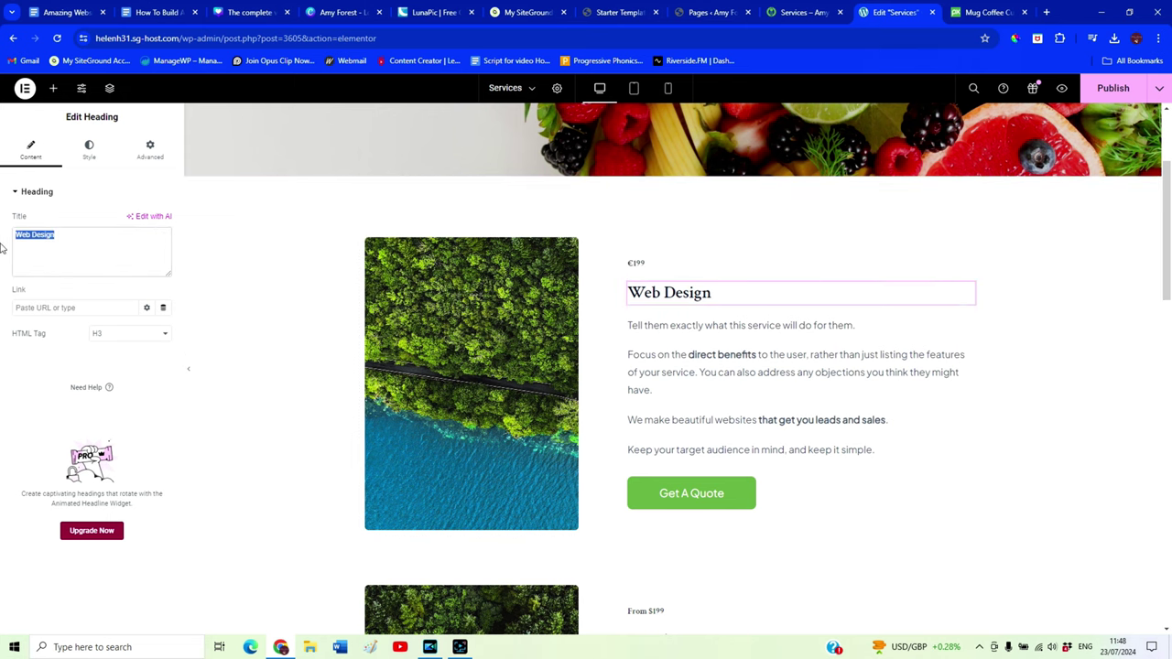
{"action": "type", "text": "1"}
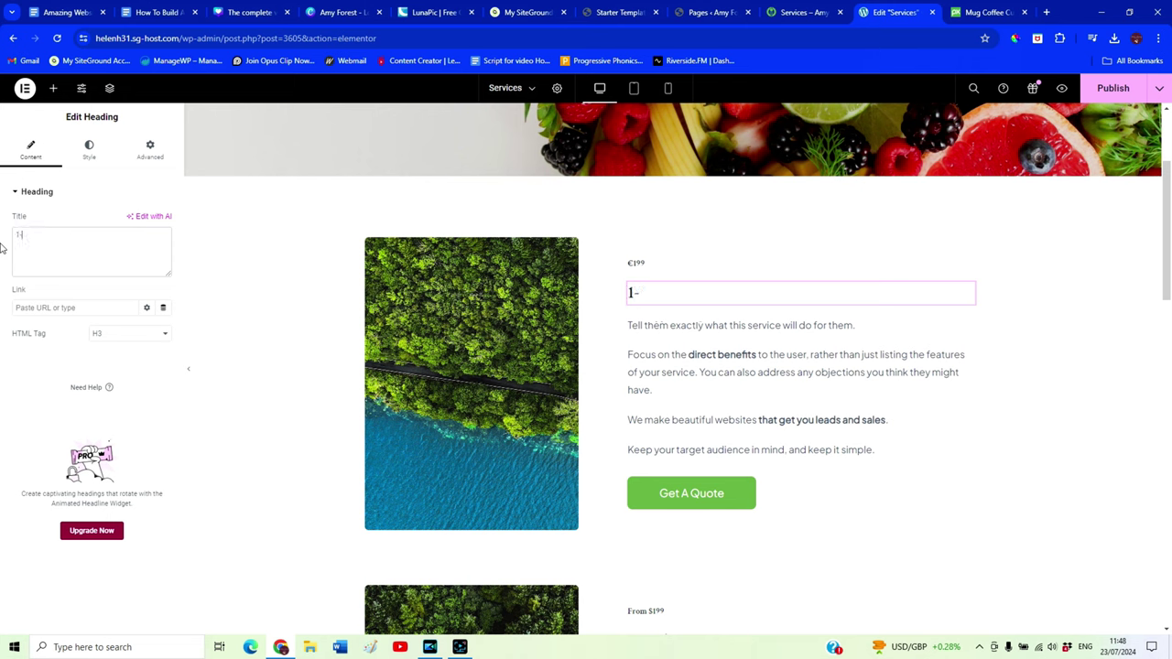
{"action": "type", "text": "-1 Consultation"}
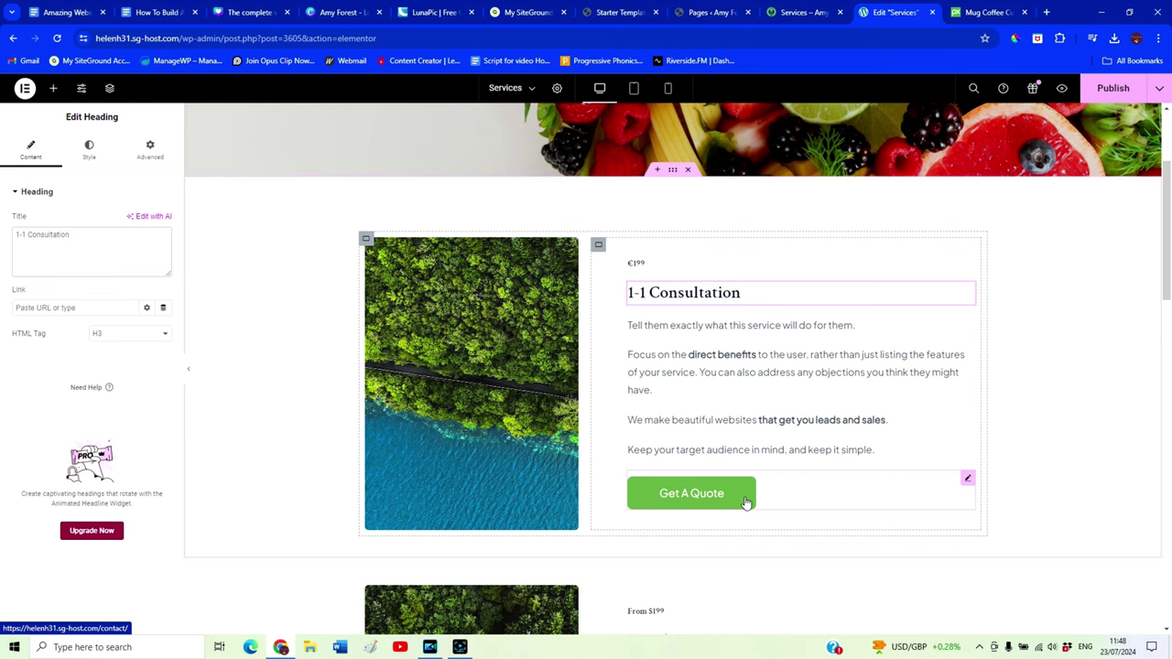
{"action": "left_click", "coordinate": [501, 366]}
Replace the 1-1 Consultation image with the free stock photo of a nutritionist holding broccoli, found by searching 'dietitian'
{"action": "left_click", "coordinate": [91, 264]}
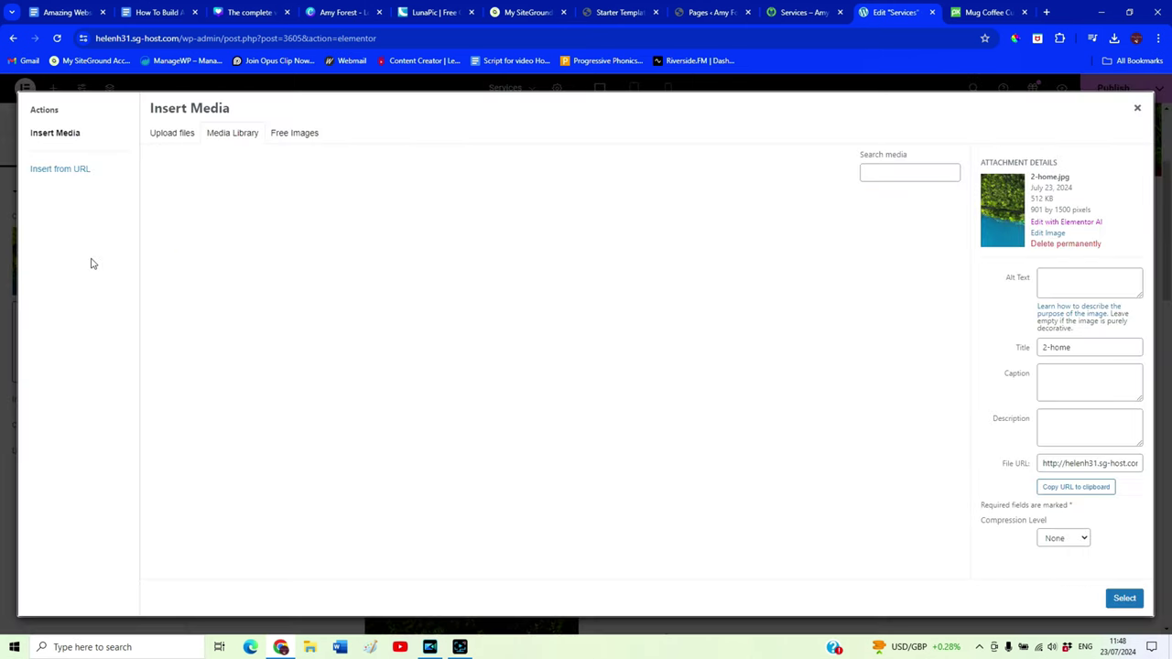
{"action": "left_click", "coordinate": [294, 133]}
{"action": "left_click", "coordinate": [265, 167]}
{"action": "type", "text": "dietitian"}
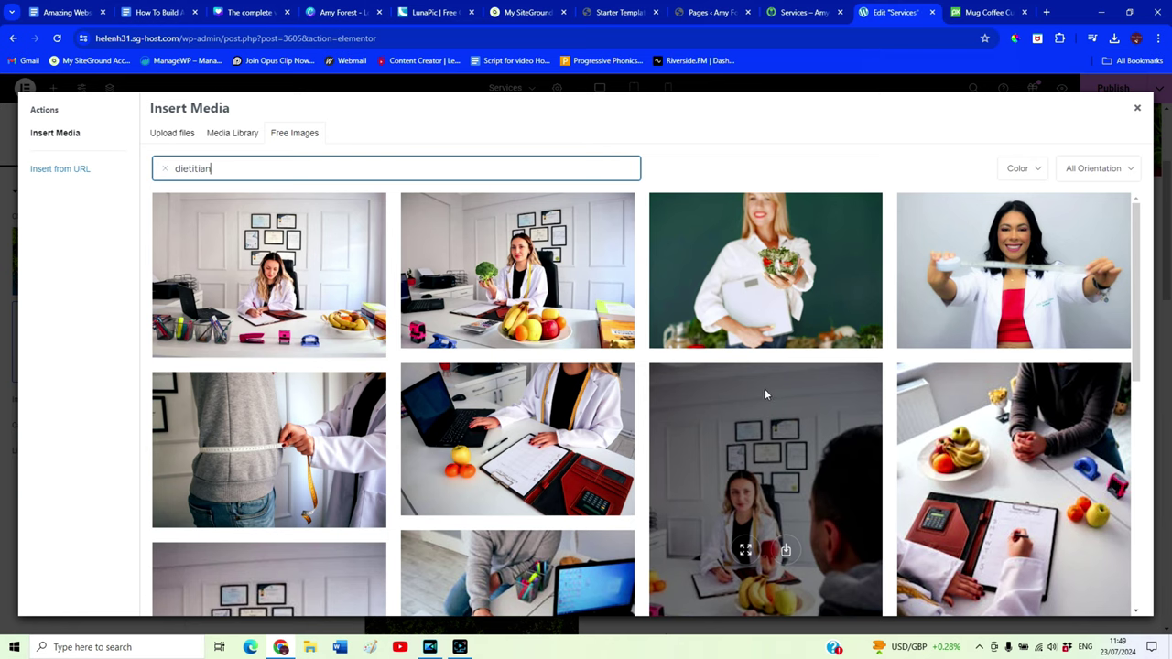
{"action": "left_click", "coordinate": [498, 274]}
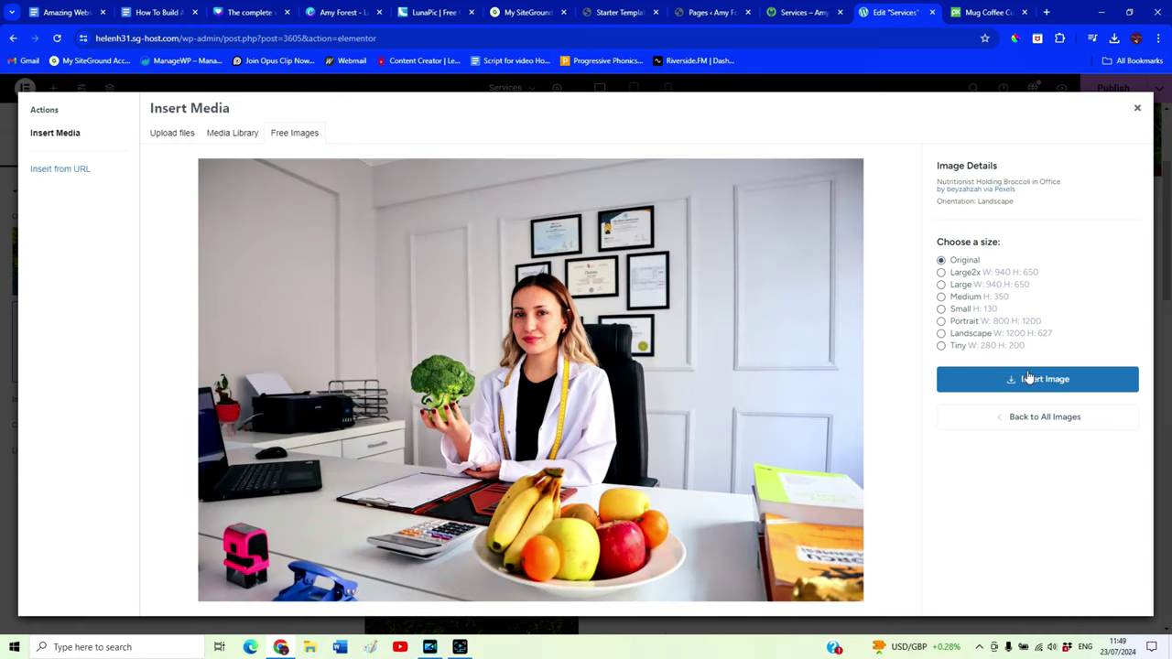
{"action": "left_click", "coordinate": [1019, 375]}
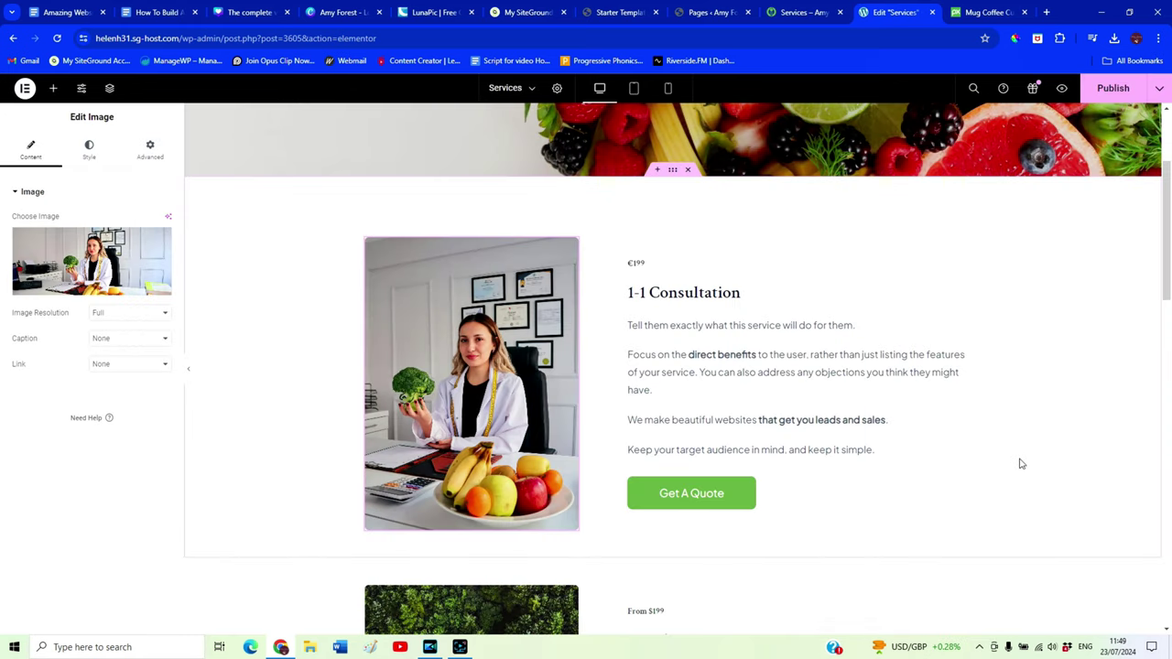
Change the second service block's price label to From €29 and its title to Tasty Recipes
{"action": "scroll", "coordinate": [1049, 434], "scroll_direction": "down", "scroll_amount": 3}
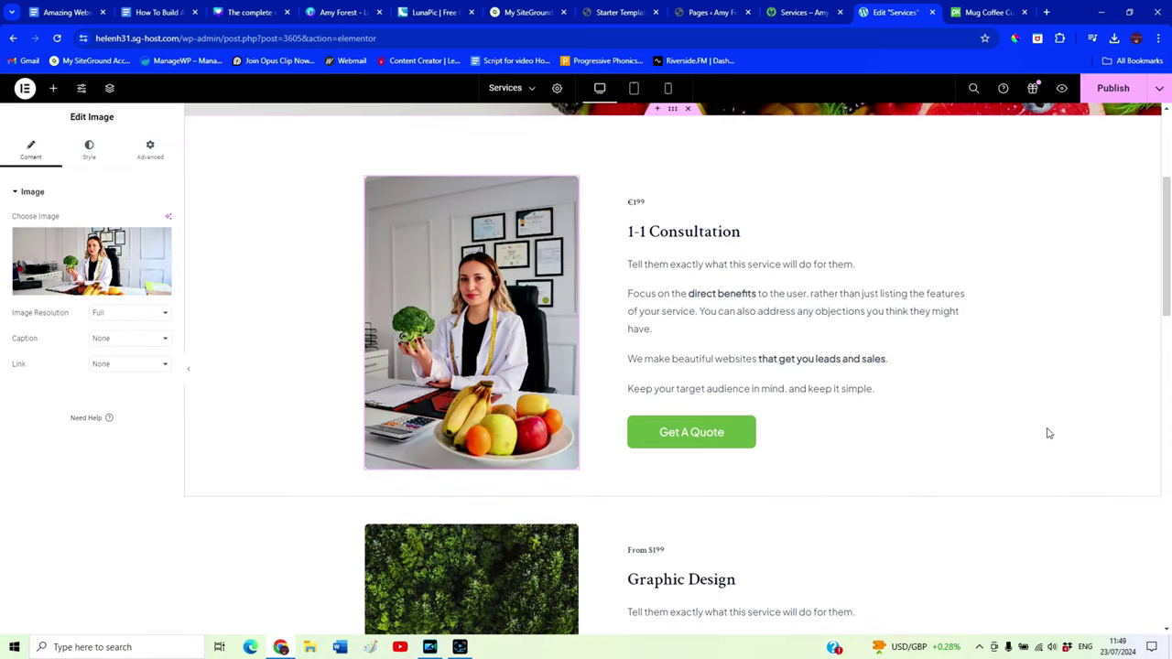
{"action": "scroll", "coordinate": [1049, 434], "scroll_direction": "down", "scroll_amount": 2}
{"action": "left_click", "coordinate": [662, 246]}
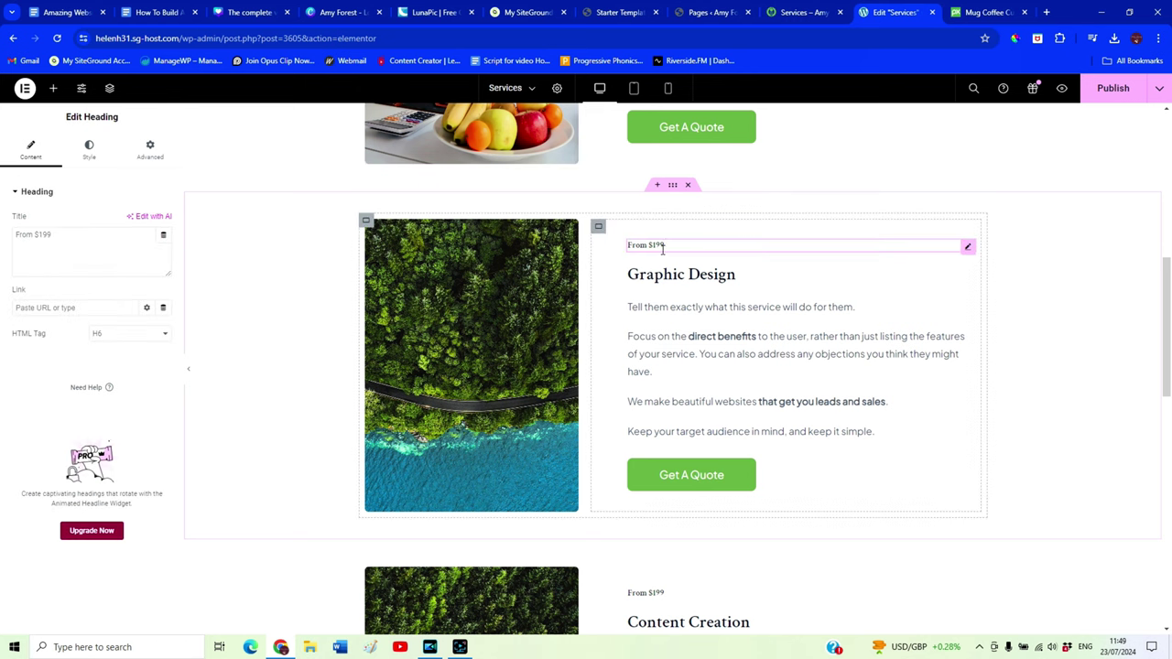
{"action": "left_click_drag", "start_coordinate": [51, 234], "coordinate": [35, 234]}
{"action": "type", "text": "€2"}
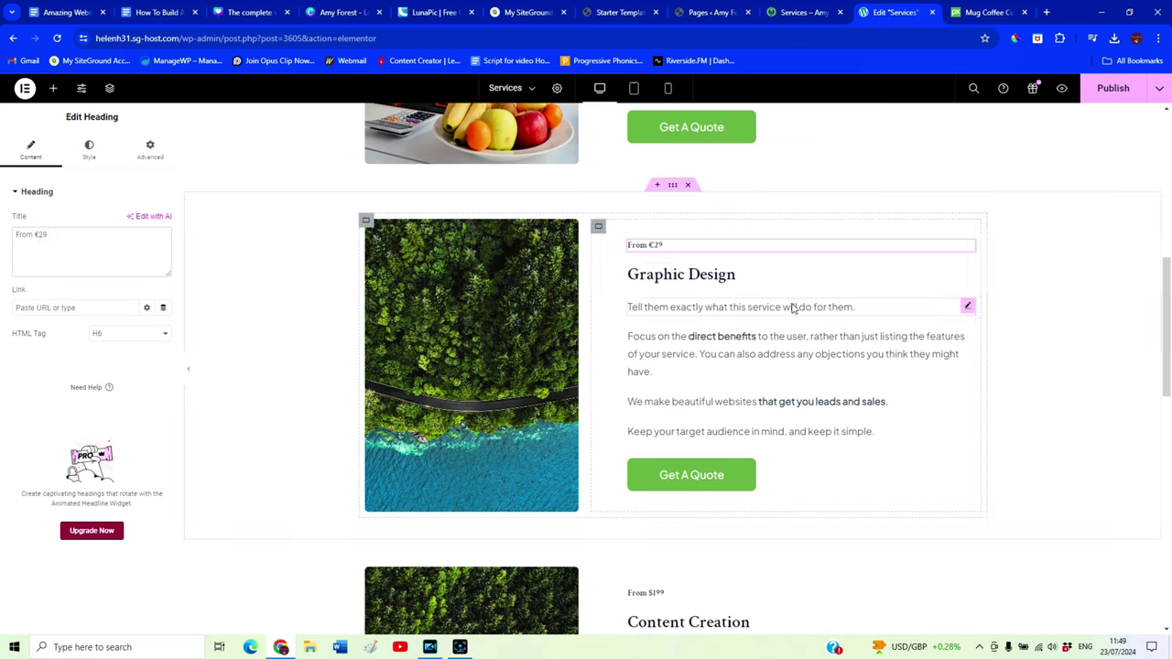
{"action": "left_click", "coordinate": [696, 274]}
{"action": "left_click_drag", "start_coordinate": [69, 235], "coordinate": [3, 242]}
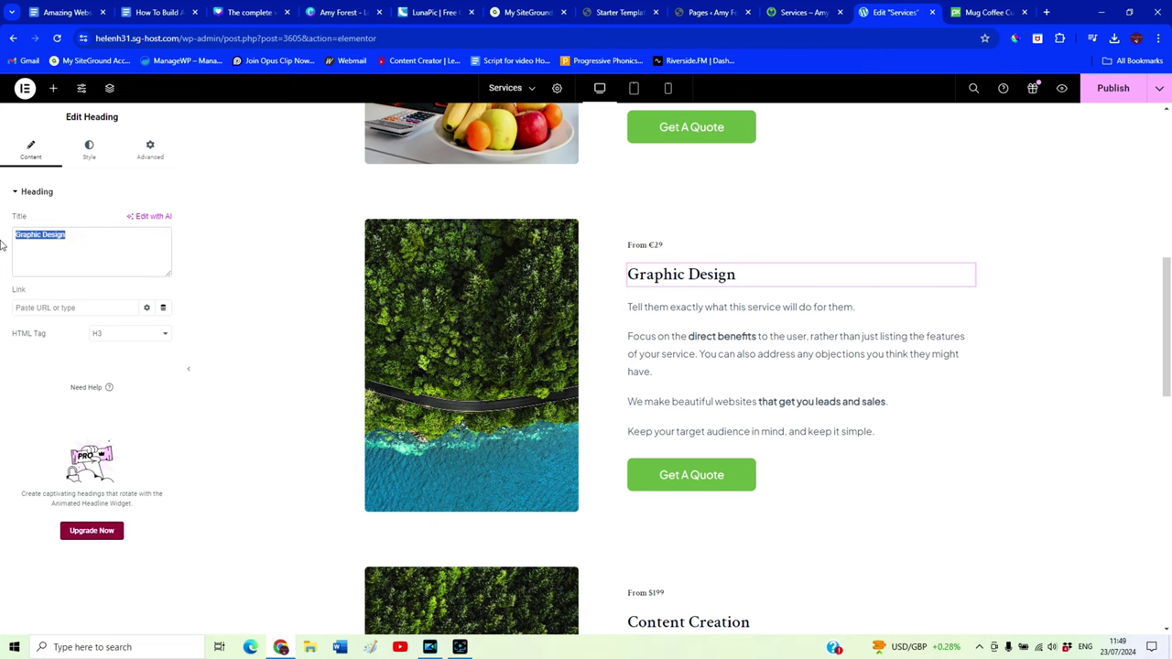
{"action": "type", "text": "Tasty Recipes"}
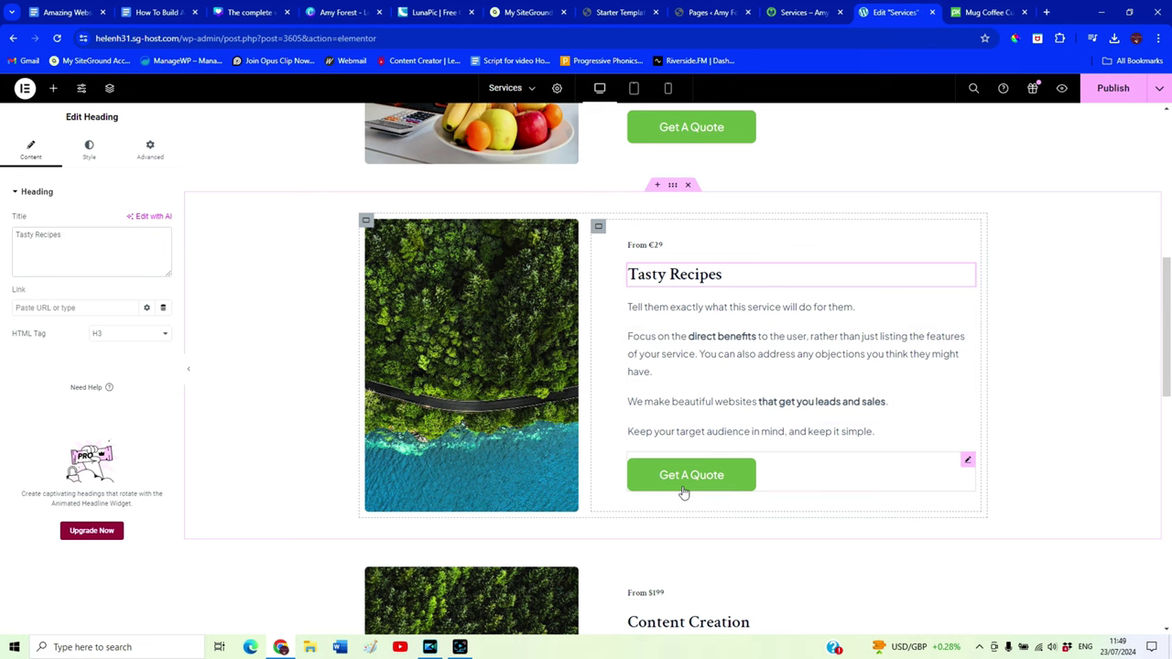
Rename that block's button to View Recipes and link it to the Shop page
{"action": "left_click", "coordinate": [733, 489]}
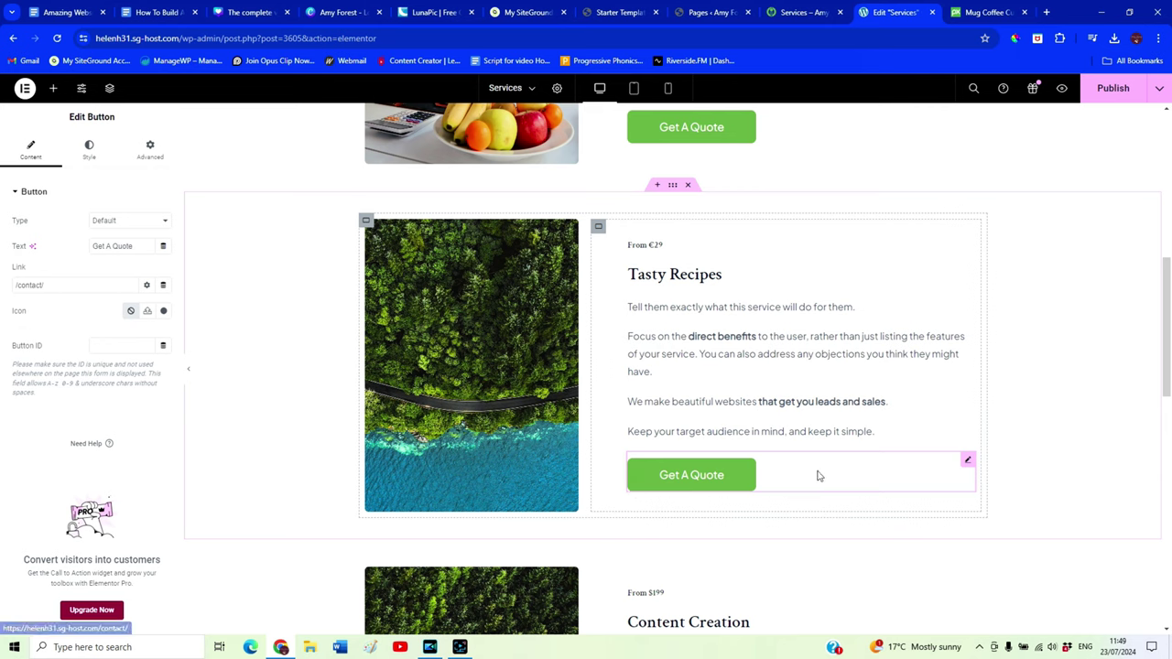
{"action": "left_click_drag", "start_coordinate": [134, 245], "coordinate": [75, 239]}
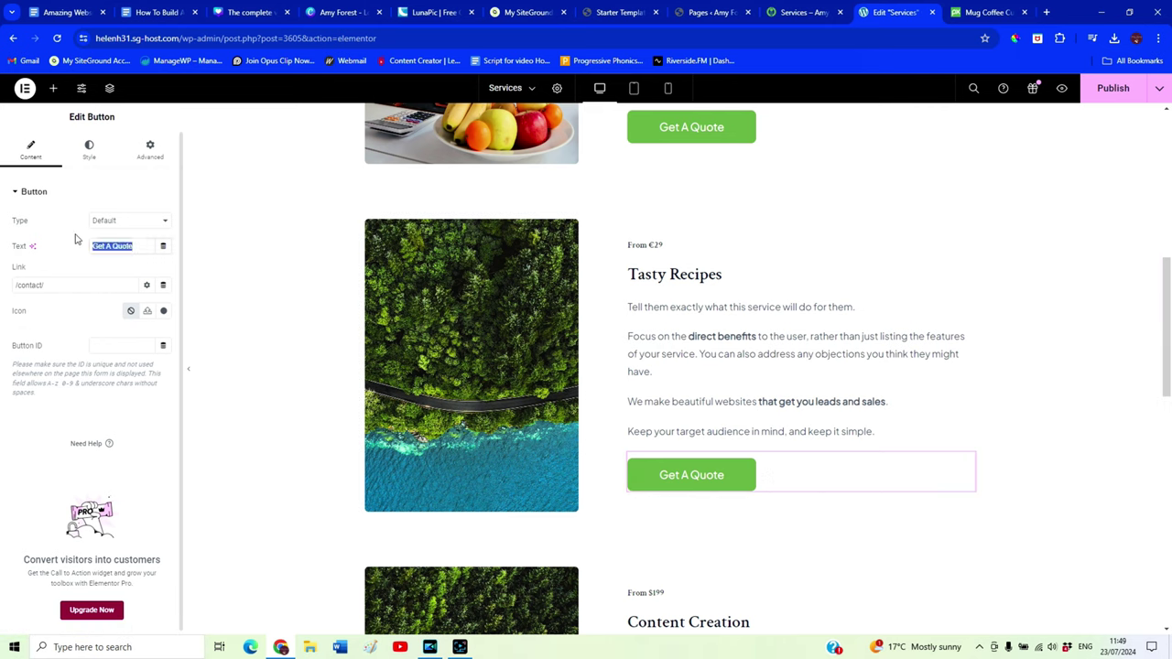
{"action": "type", "text": "View Recipes"}
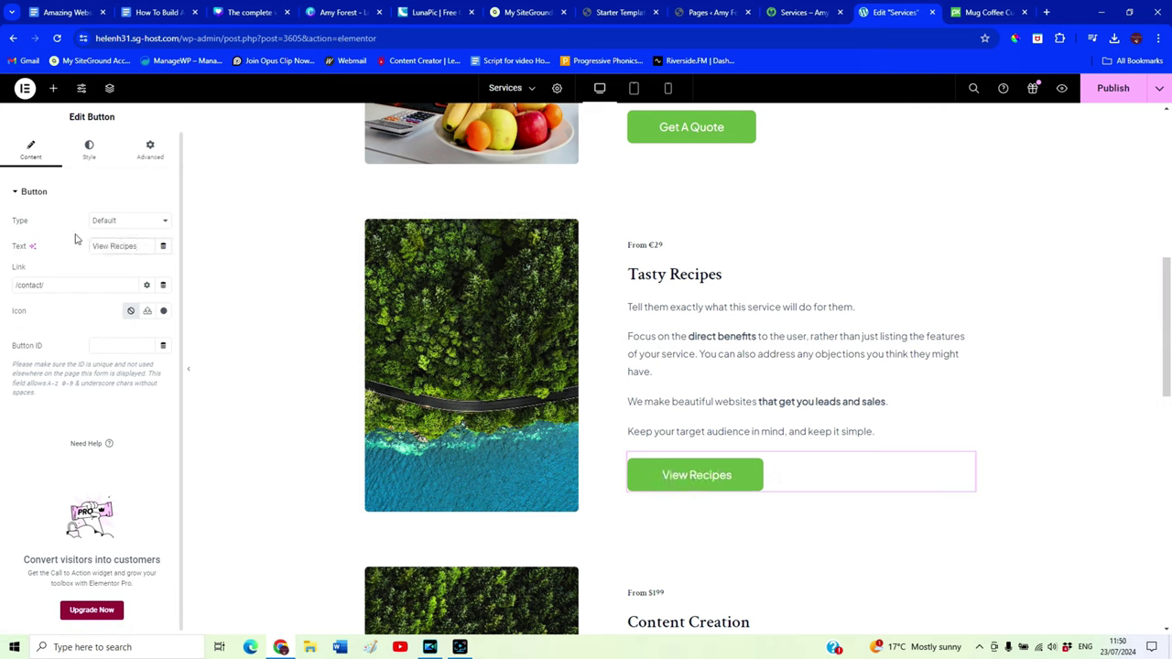
{"action": "left_click_drag", "start_coordinate": [51, 285], "coordinate": [2, 285]}
{"action": "type", "text": "S"}
{"action": "type", "text": "hop"}
{"action": "left_click", "coordinate": [25, 307]}
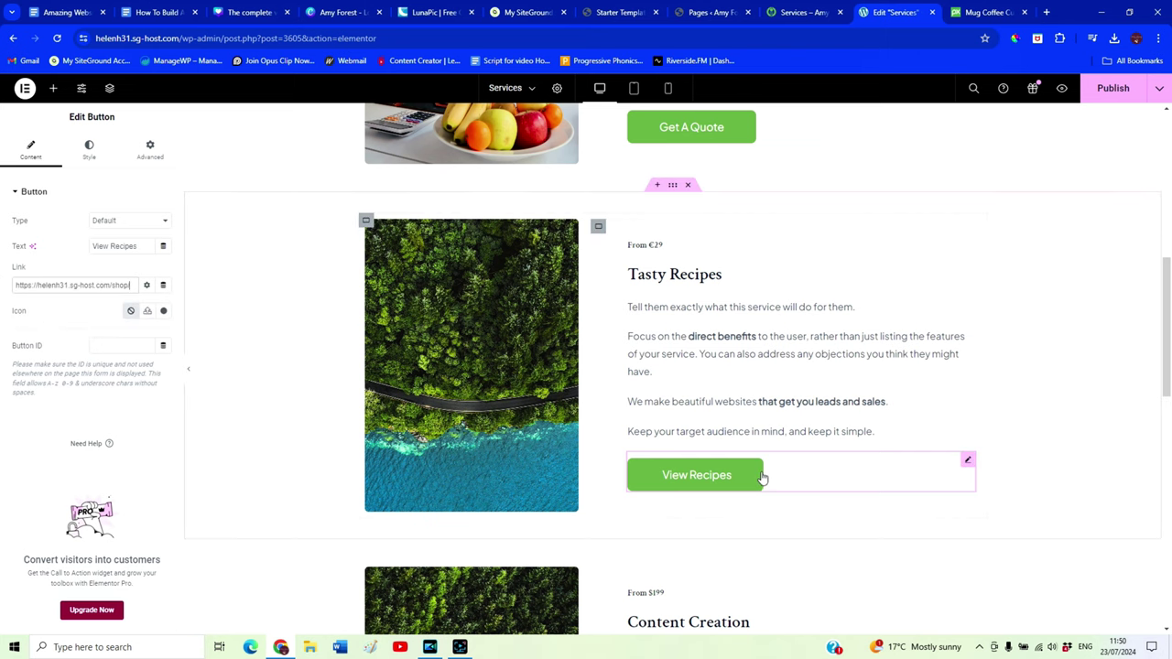
{"action": "scroll", "coordinate": [684, 348], "scroll_direction": "down", "scroll_amount": 3}
{"action": "left_click", "coordinate": [685, 348]}
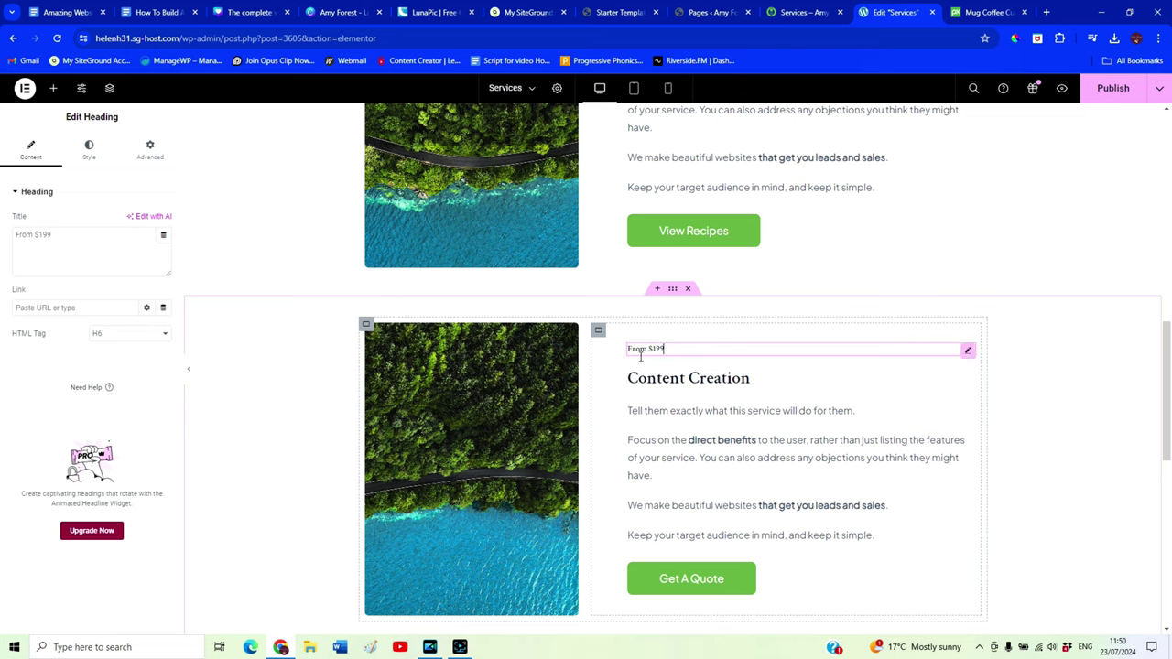
Change the next block's label to FREE and its heading to Free Facebook Group Community
{"action": "left_click_drag", "start_coordinate": [71, 239], "coordinate": [2, 235]}
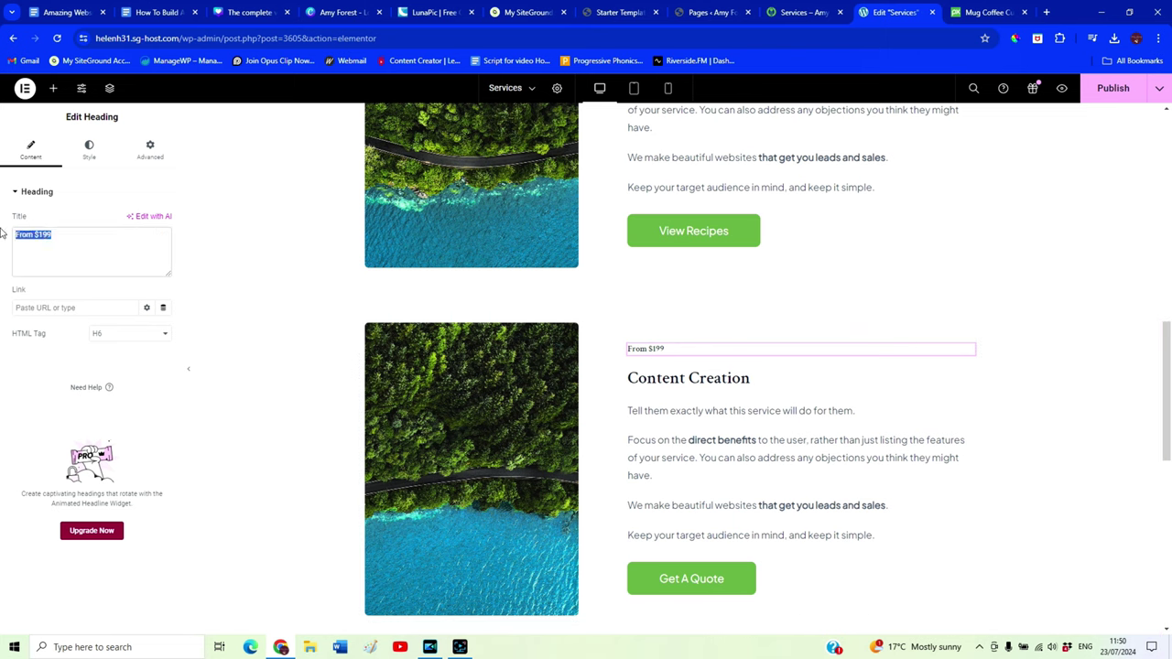
{"action": "type", "text": "F"}
{"action": "left_click", "coordinate": [689, 378]}
{"action": "left_click_drag", "start_coordinate": [91, 236], "coordinate": [3, 235]}
{"action": "type", "text": "C"}
{"action": "key", "text": "BackSpace"}
{"action": "type", "text": "Free Facebook Group Community"}
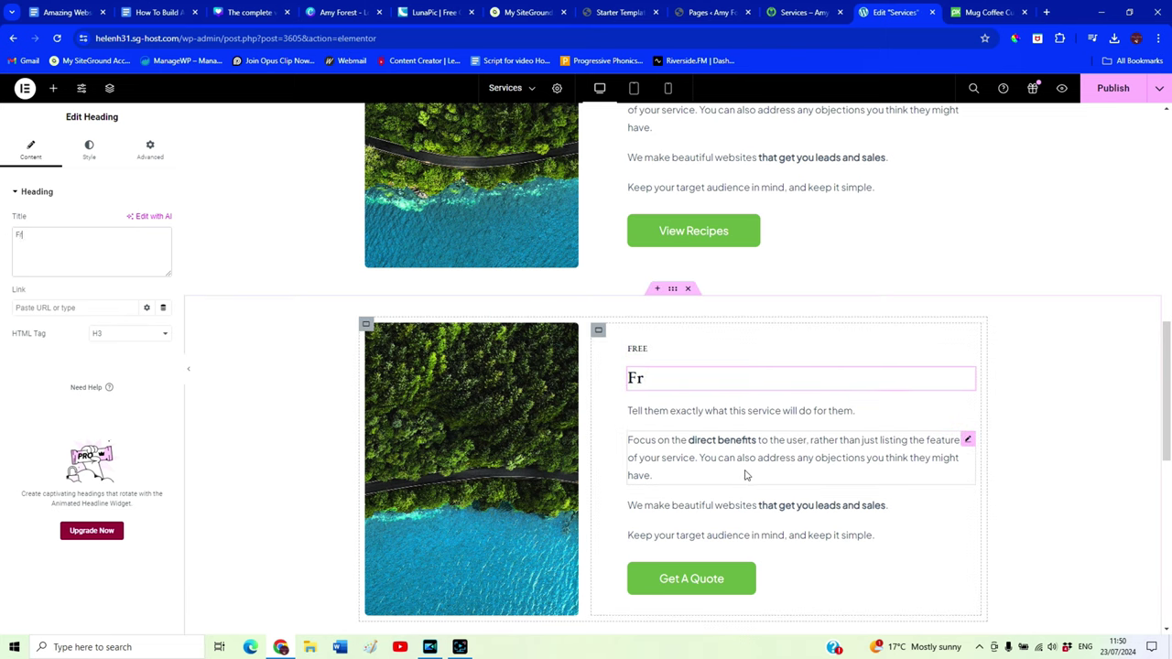
Rewrite the description as 'Get help and support from others who are also seeking to improve their health with food.'
{"action": "left_click", "coordinate": [820, 412]}
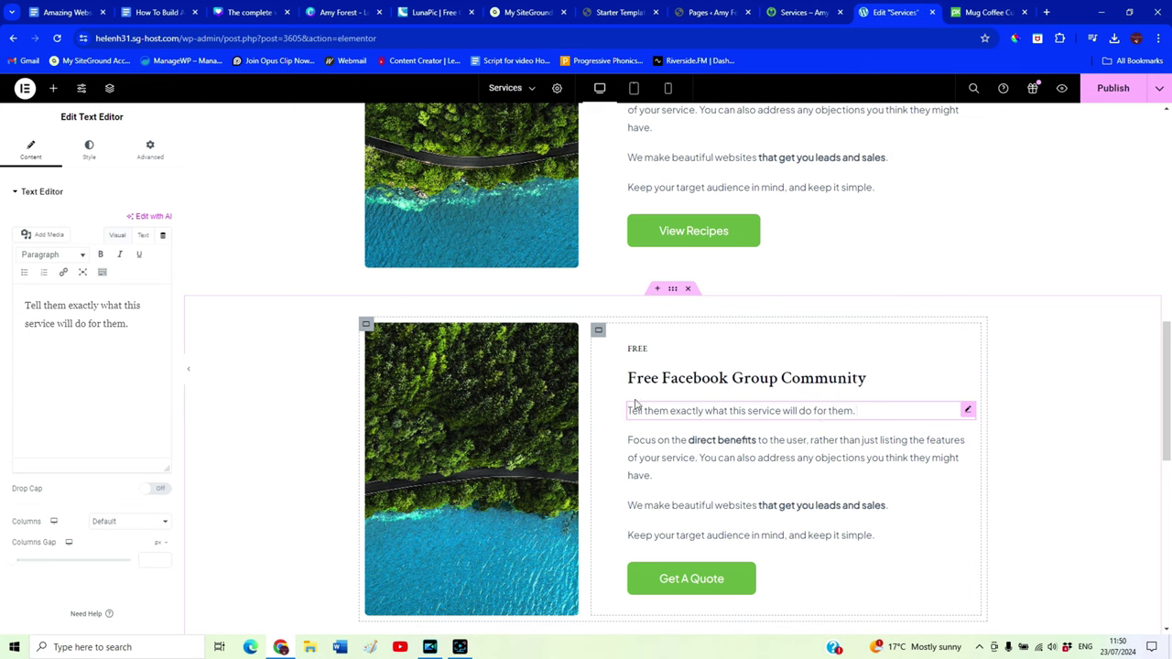
{"action": "key", "text": "ctrl+a"}
{"action": "type", "text": "Get help and suppor for others"}
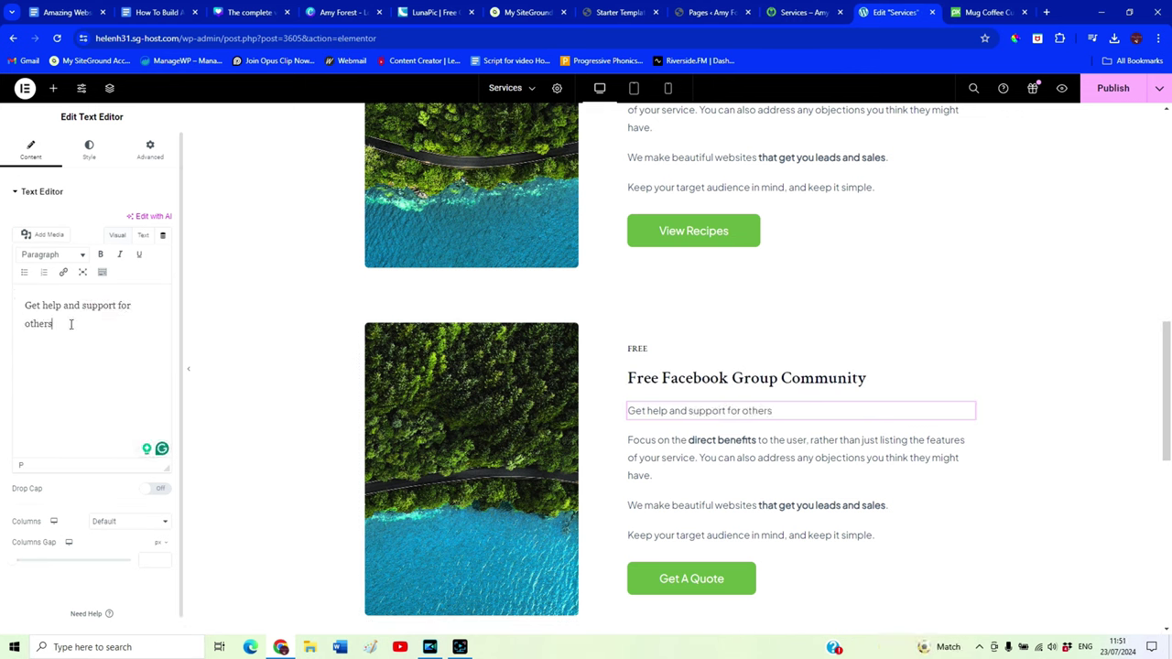
{"action": "double_click", "coordinate": [125, 306]}
{"action": "type", "text": "from"}
{"action": "left_click", "coordinate": [112, 320]}
{"action": "type", "text": "also"}
{"action": "key", "text": "BackSpace"}
{"action": "key", "text": "BackSpace"}
{"action": "key", "text": "BackSpace"}
{"action": "key", "text": "BackSpace"}
{"action": "type", "text": "who are also"}
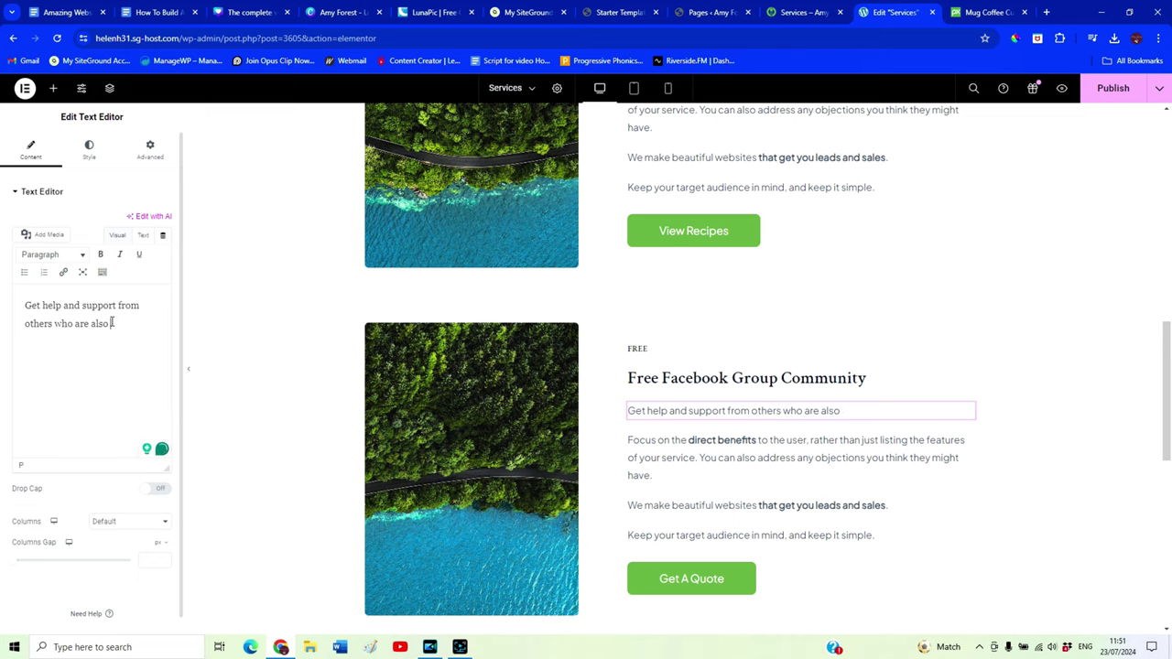
{"action": "type", "text": " seeking to improve their health with food."}
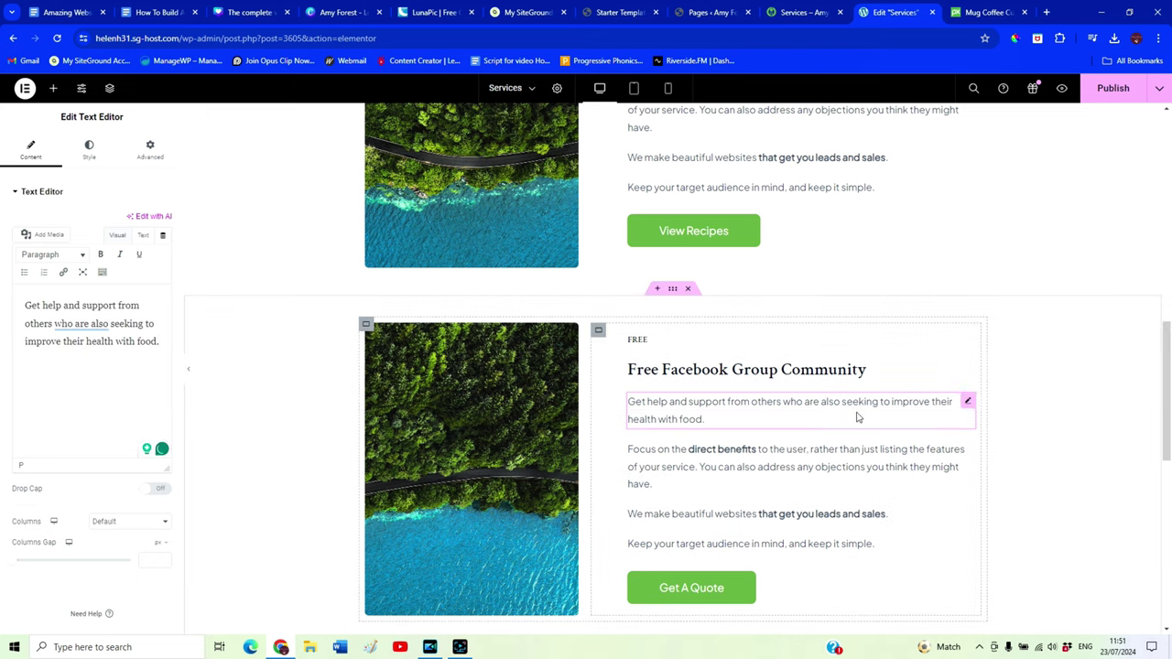
Rename the block's Get A Quote button to Book A Discovery Call
{"action": "scroll", "coordinate": [851, 492], "scroll_direction": "down", "scroll_amount": 2}
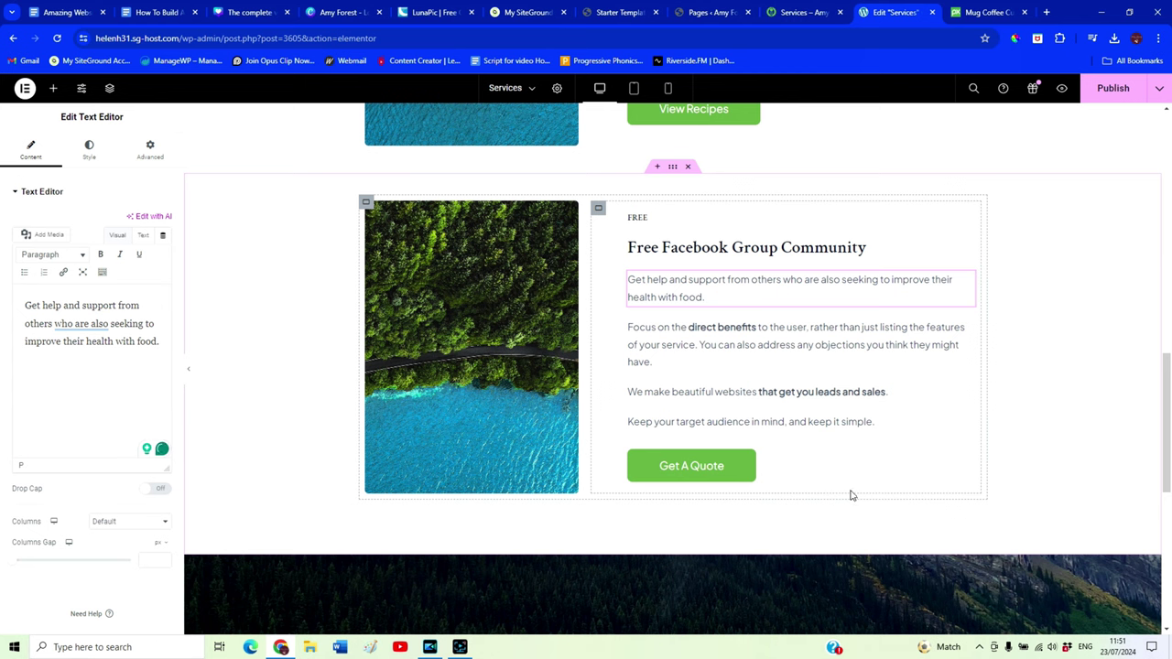
{"action": "left_click", "coordinate": [744, 476]}
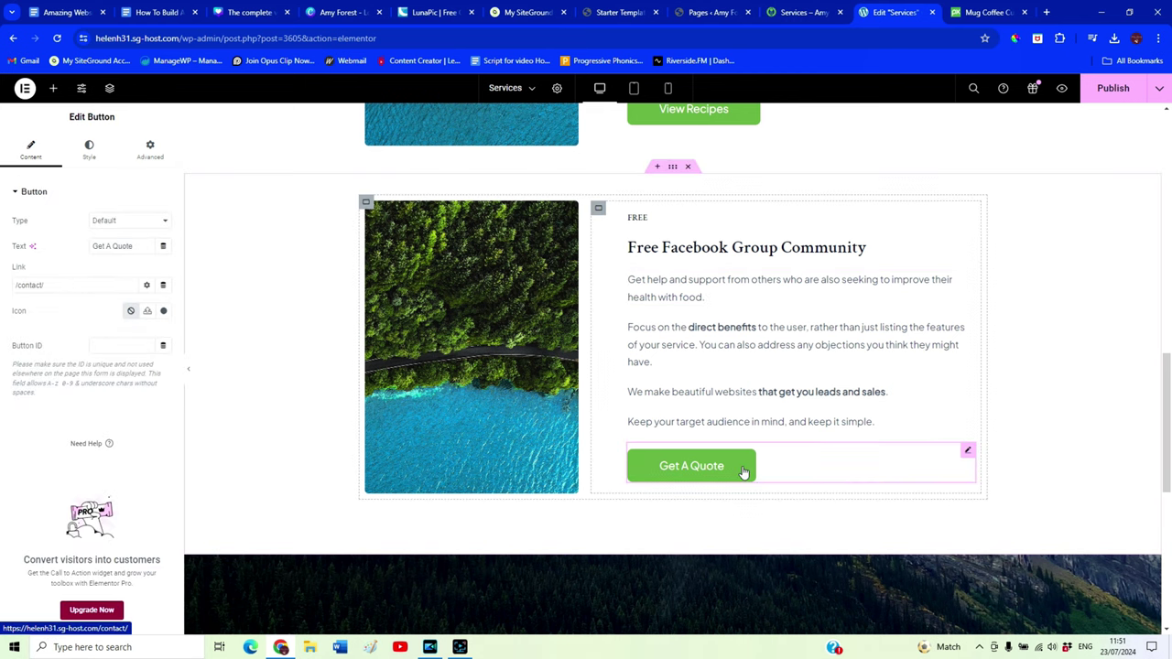
{"action": "left_click_drag", "start_coordinate": [138, 246], "coordinate": [64, 237]}
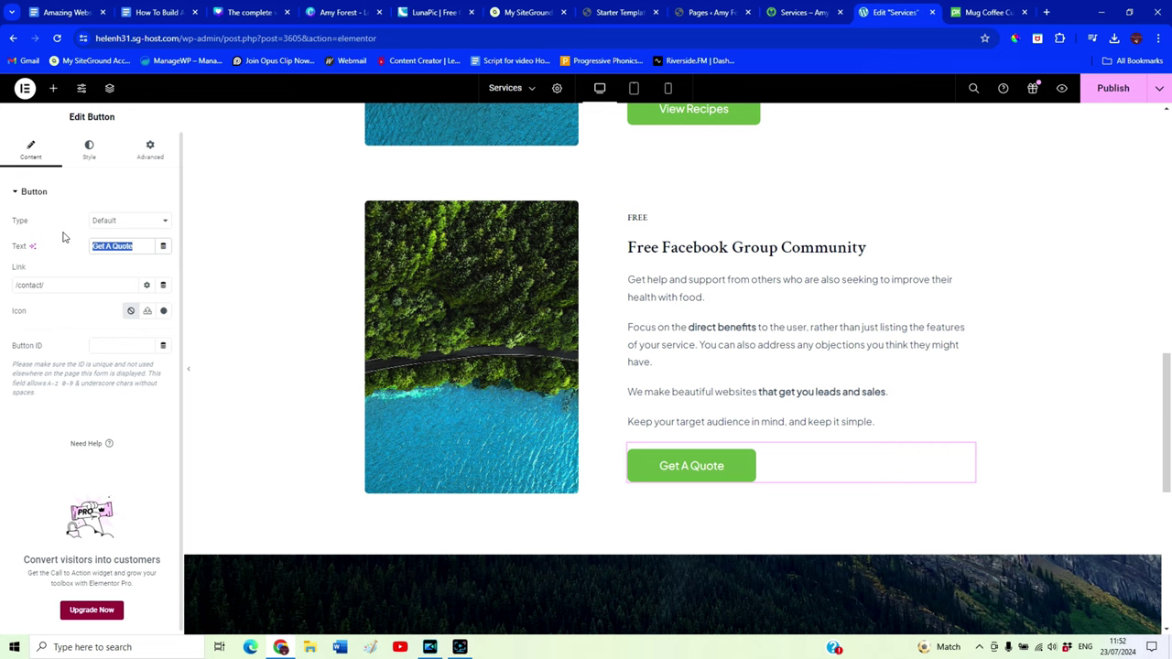
{"action": "type", "text": "Book"}
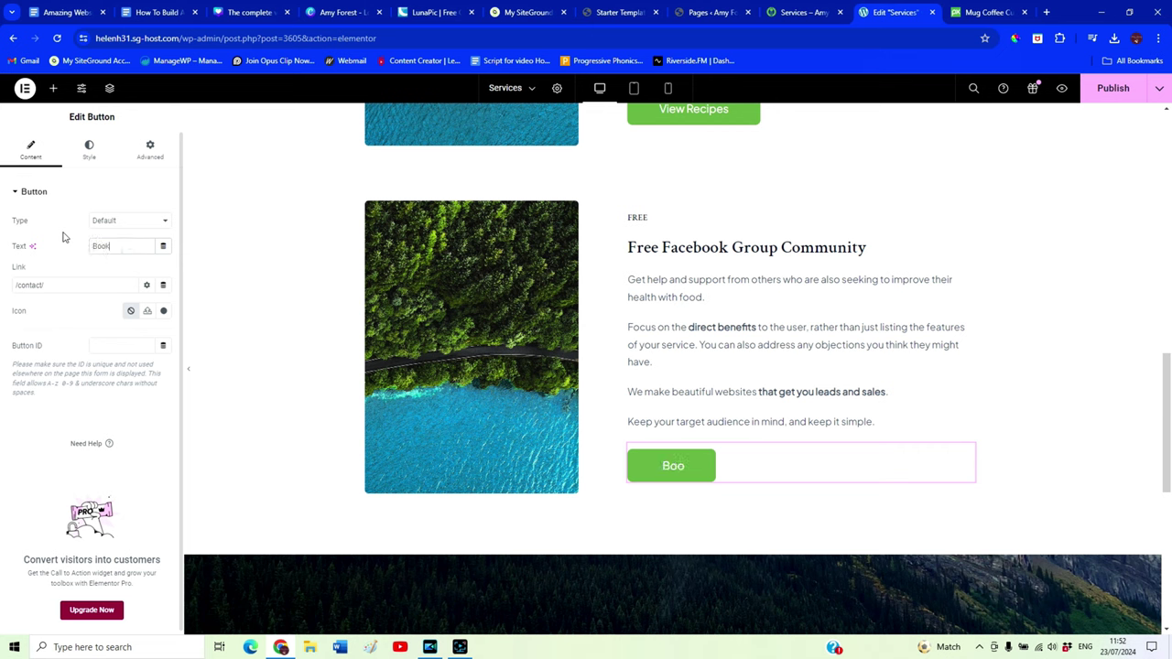
{"action": "type", "text": " A Disc"}
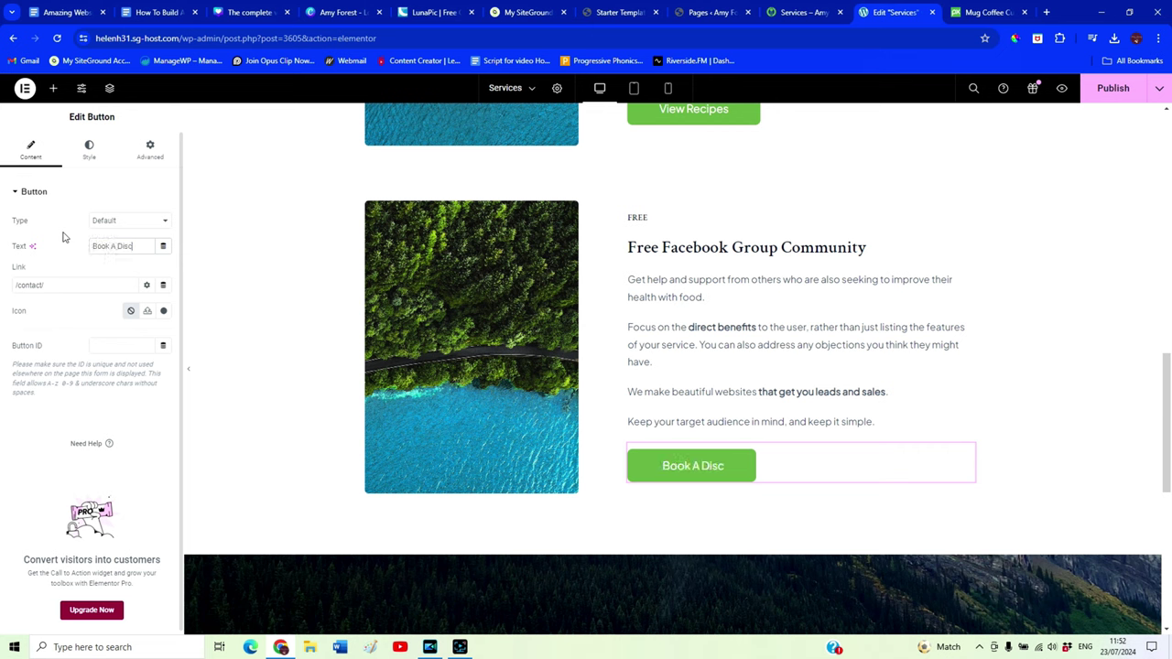
{"action": "type", "text": "overy Call"}
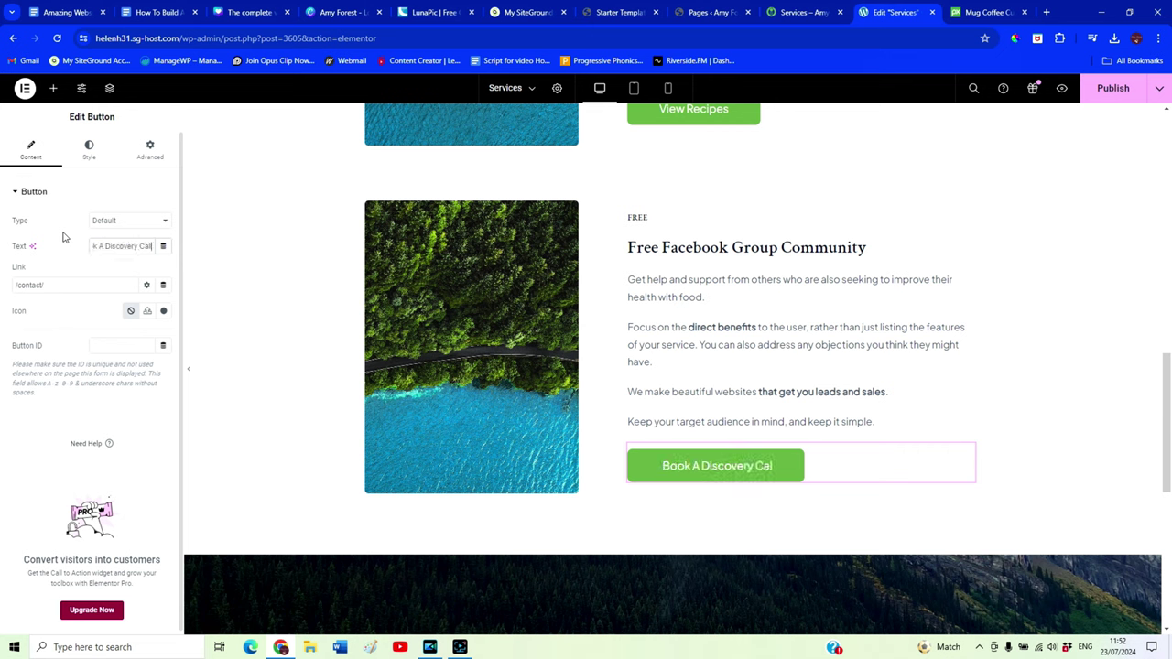
{"action": "scroll", "coordinate": [502, 416], "scroll_direction": "up", "scroll_amount": 7}
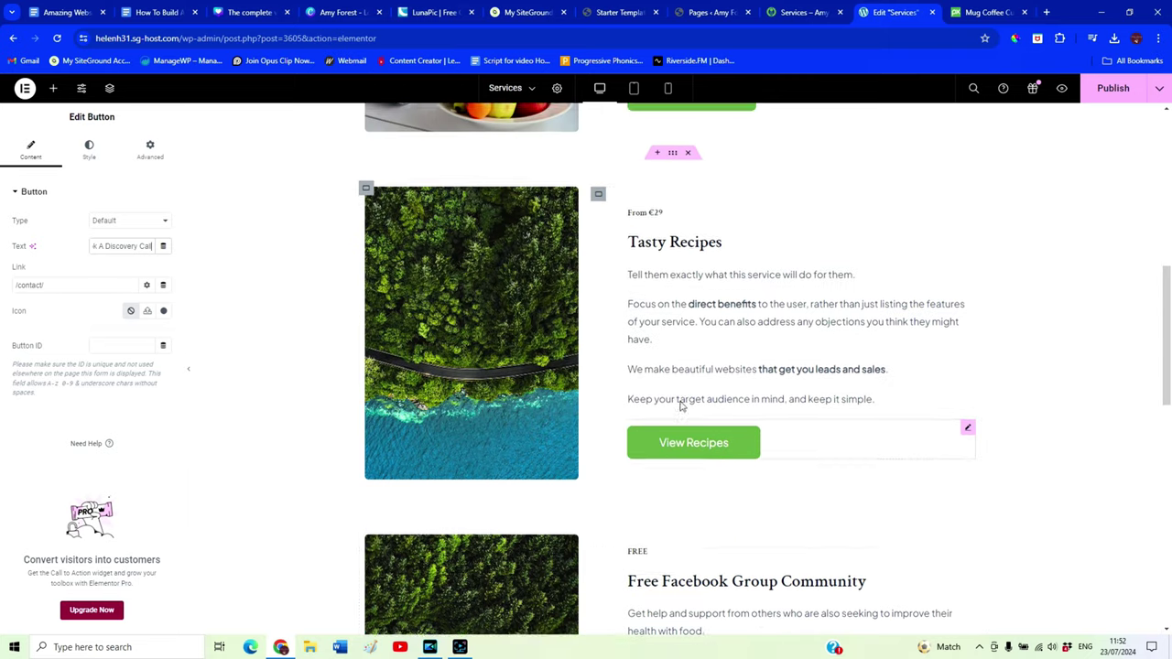
{"action": "left_click", "coordinate": [737, 377]}
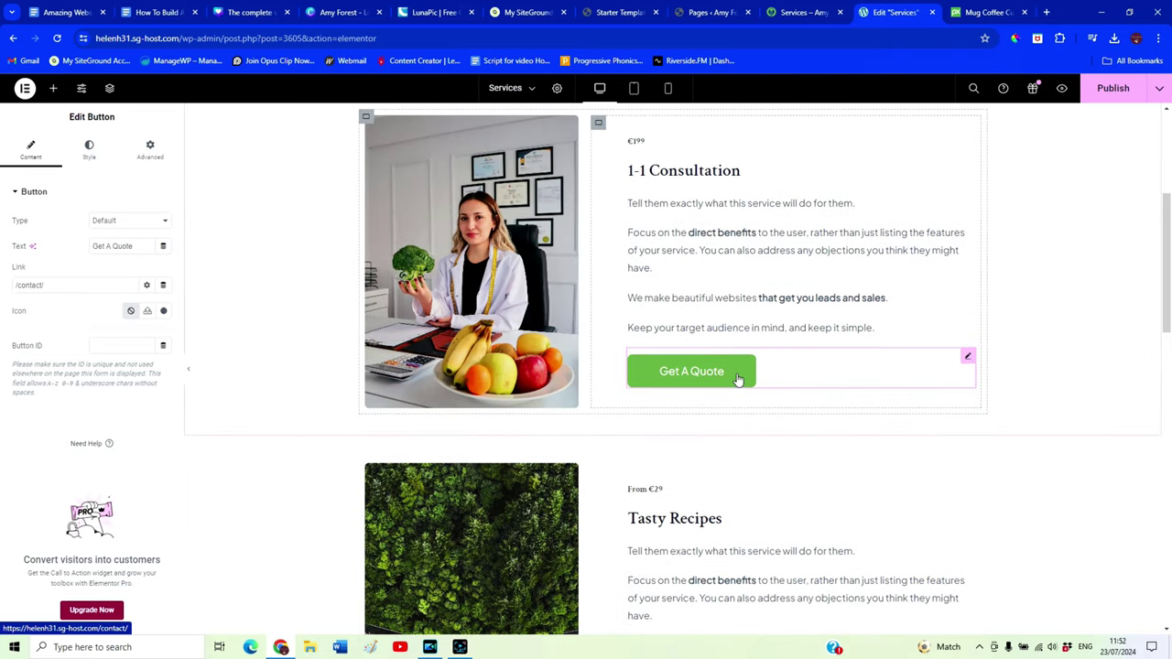
{"action": "scroll", "coordinate": [724, 370], "scroll_direction": "up", "scroll_amount": 1}
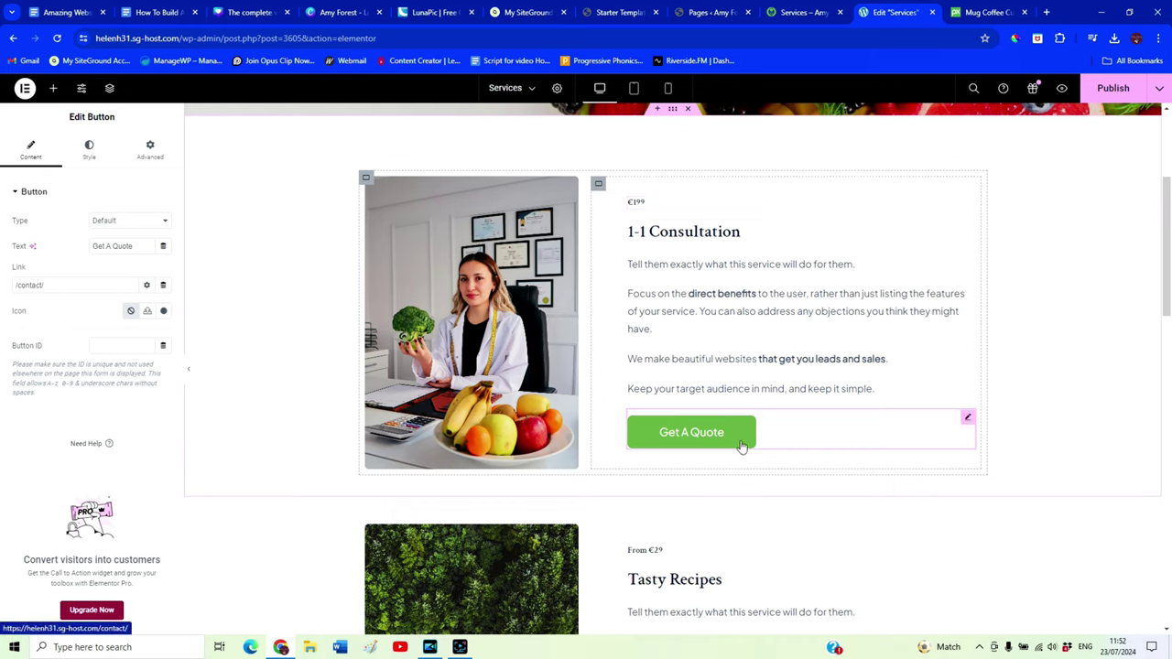
{"action": "left_click_drag", "start_coordinate": [144, 245], "coordinate": [62, 246]}
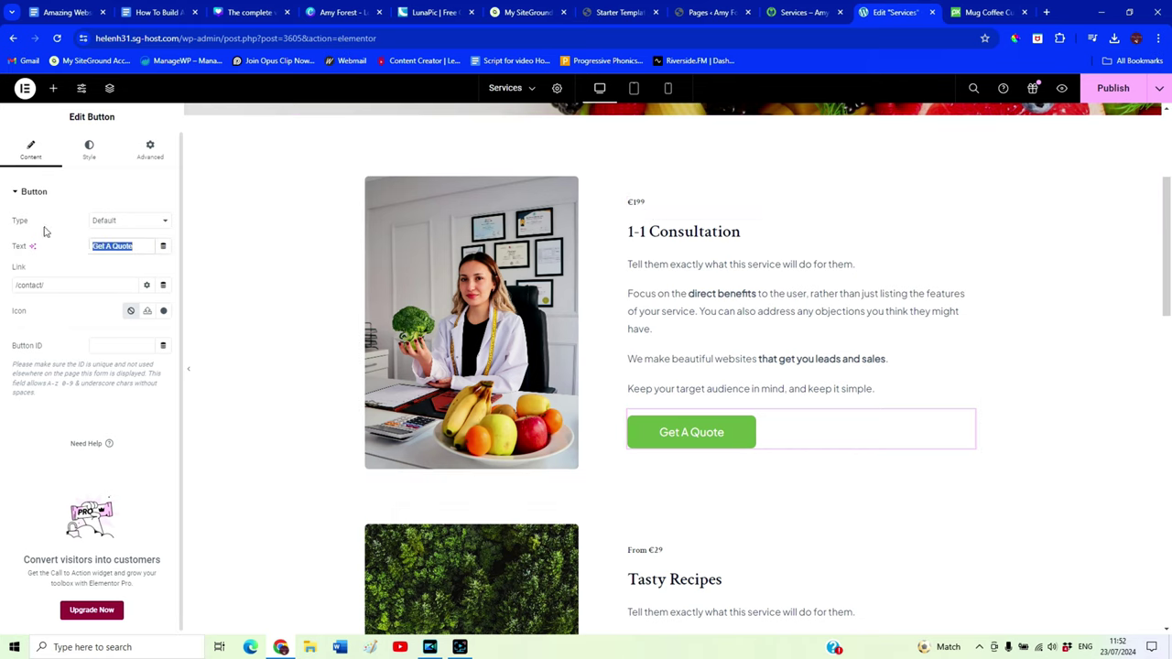
{"action": "type", "text": "Book"}
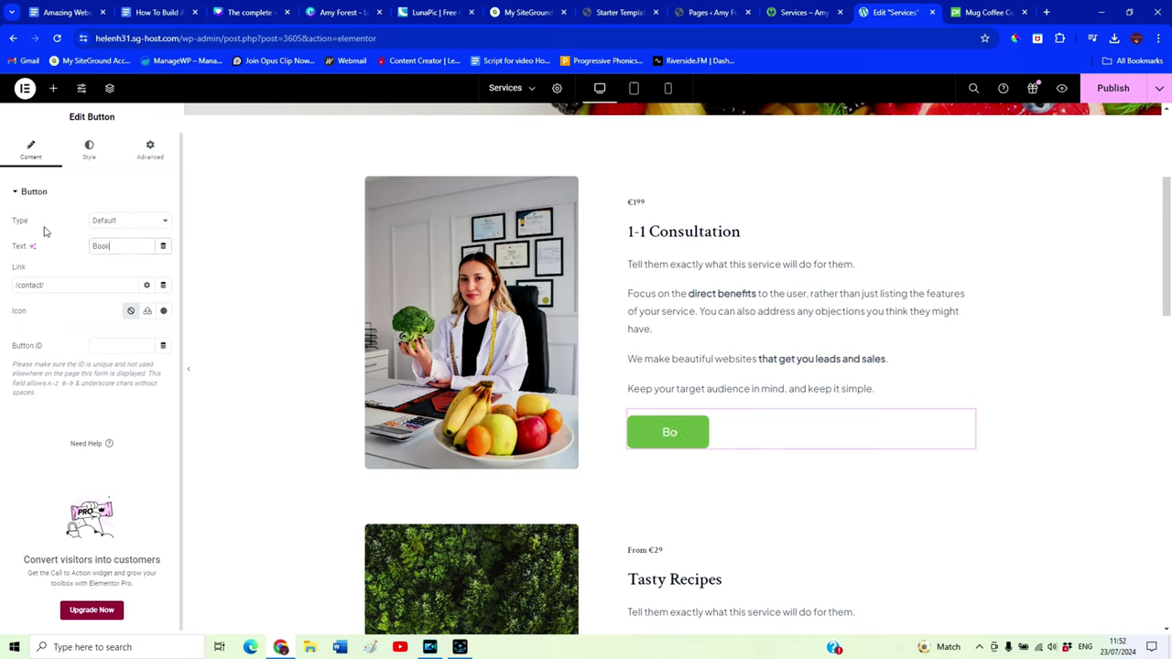
{"action": "type", "text": " A Disc"}
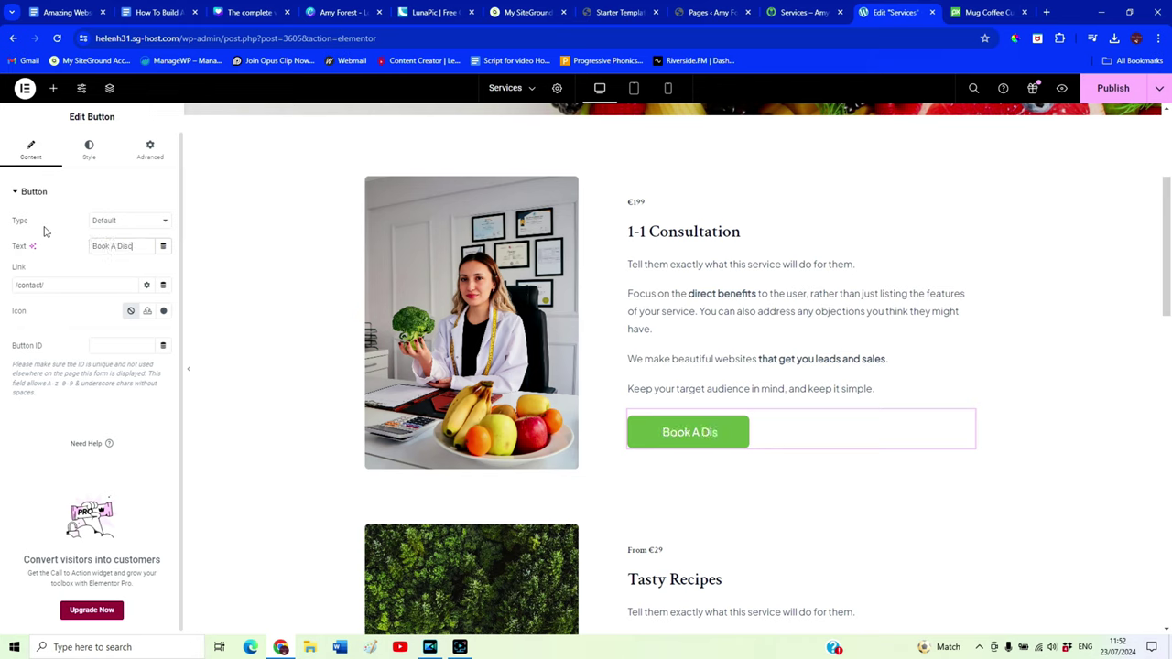
{"action": "type", "text": "overy Call"}
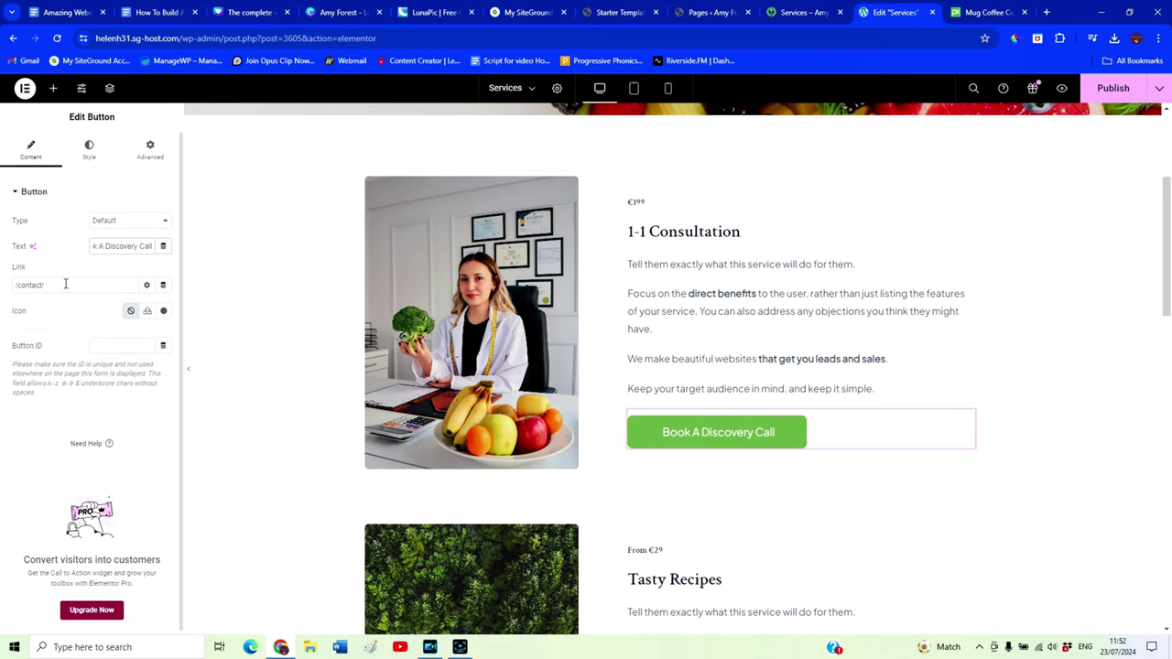
{"action": "scroll", "coordinate": [981, 530], "scroll_direction": "up", "scroll_amount": 3}
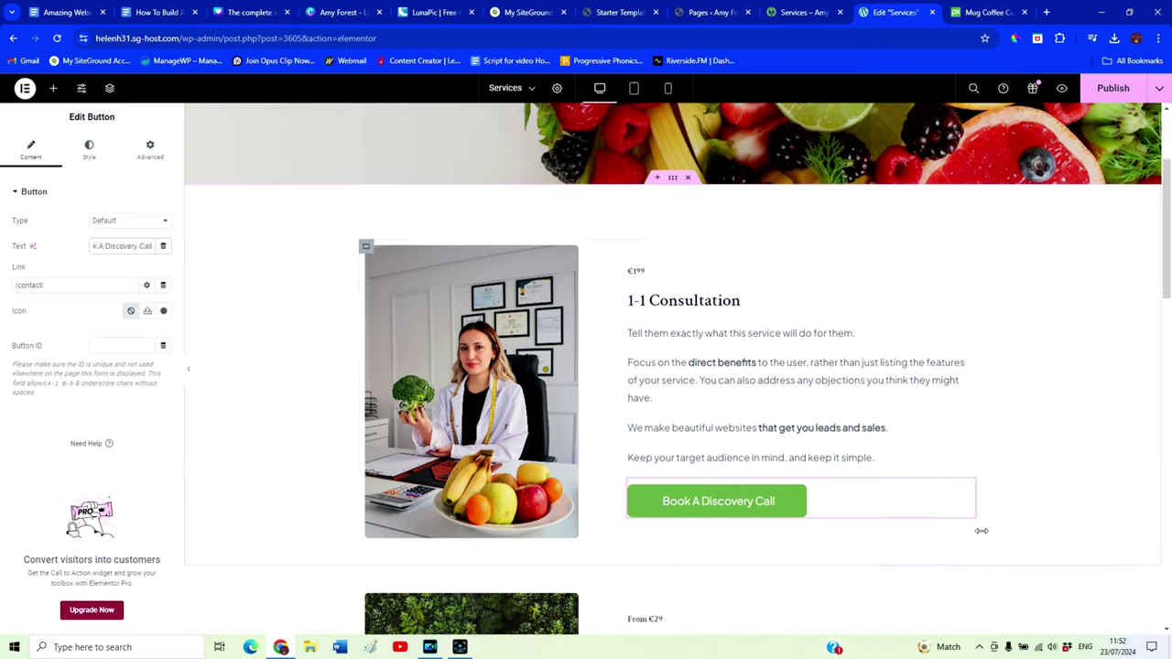
{"action": "scroll", "coordinate": [981, 532], "scroll_direction": "down", "scroll_amount": 1}
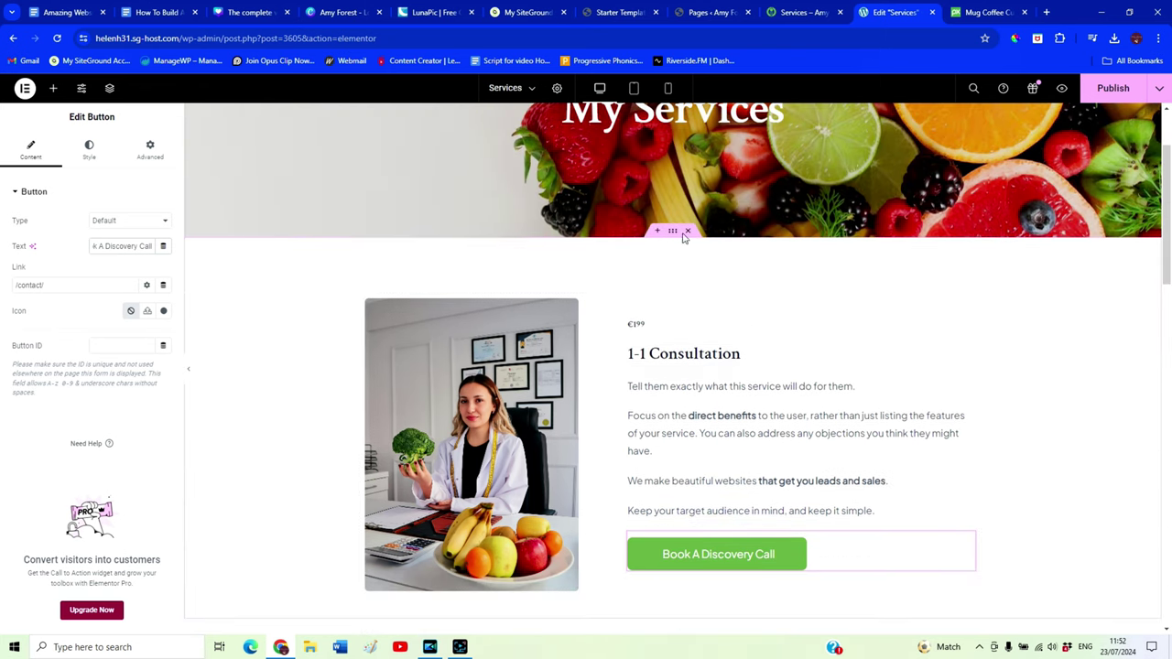
{"action": "left_click", "coordinate": [633, 88]}
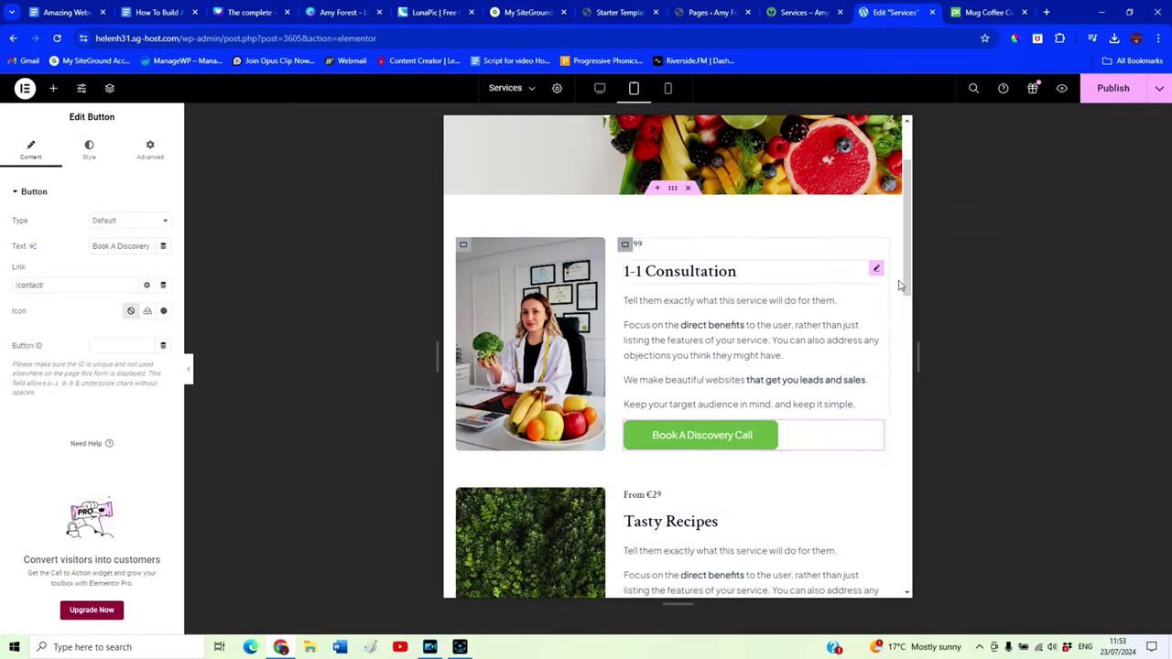
{"action": "left_click_drag", "start_coordinate": [910, 280], "coordinate": [947, 232]}
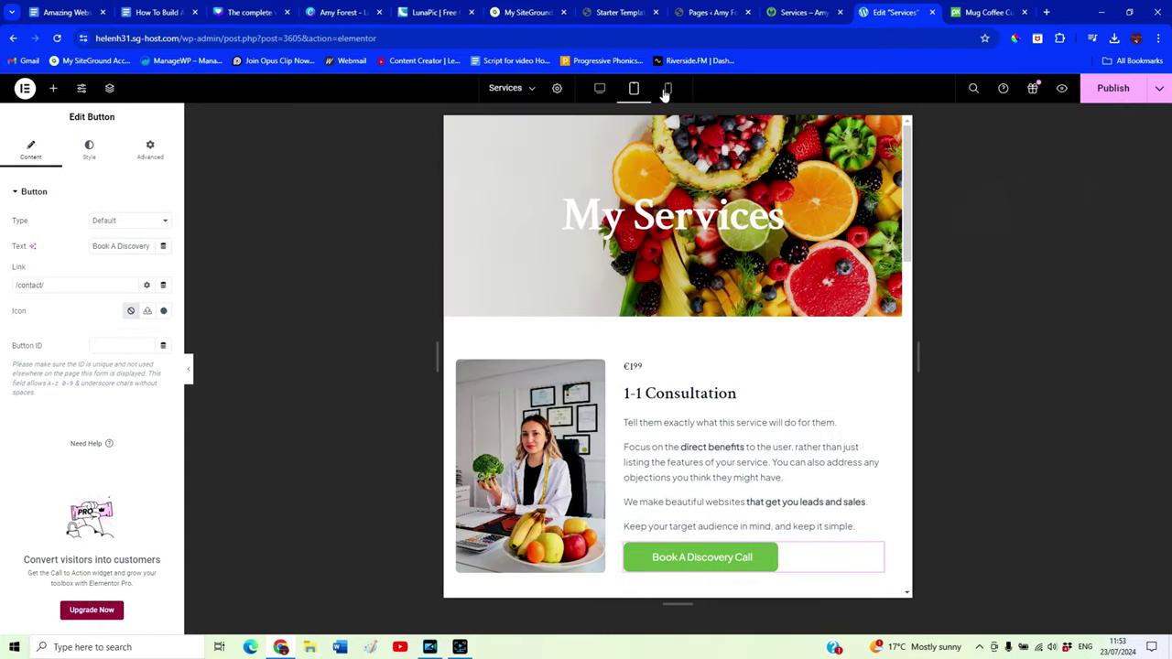
{"action": "left_click", "coordinate": [667, 88]}
{"action": "left_click", "coordinate": [599, 88]}
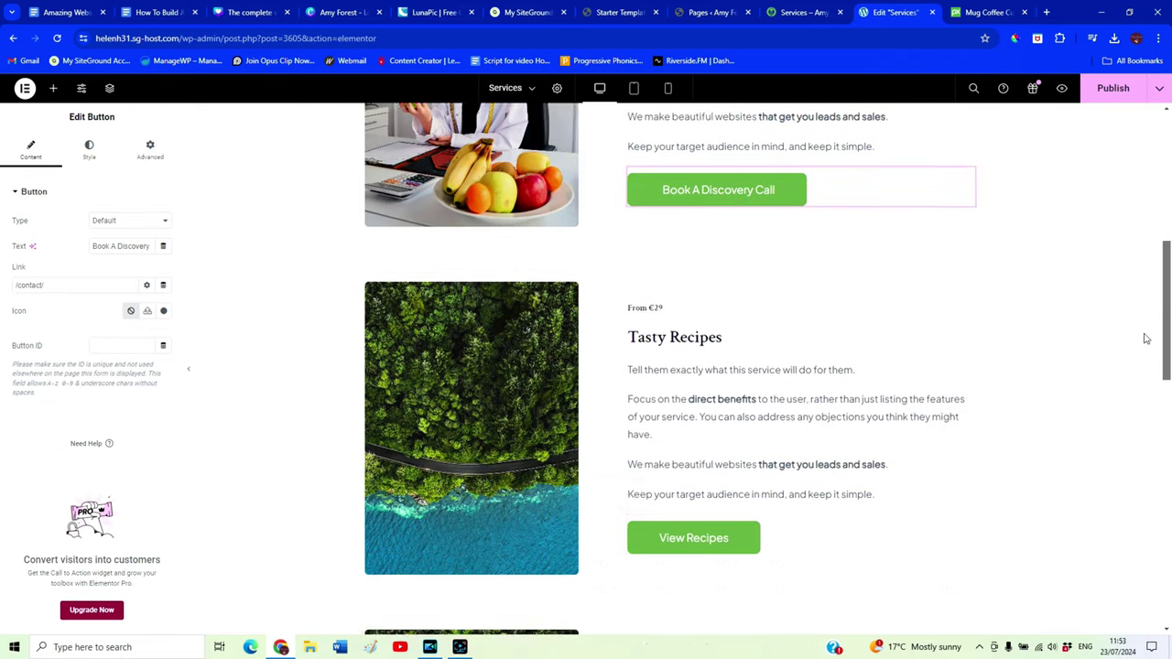
{"action": "scroll", "coordinate": [1099, 536], "scroll_direction": "down", "scroll_amount": 10}
{"action": "scroll", "coordinate": [1100, 475], "scroll_direction": "up", "scroll_amount": 1}
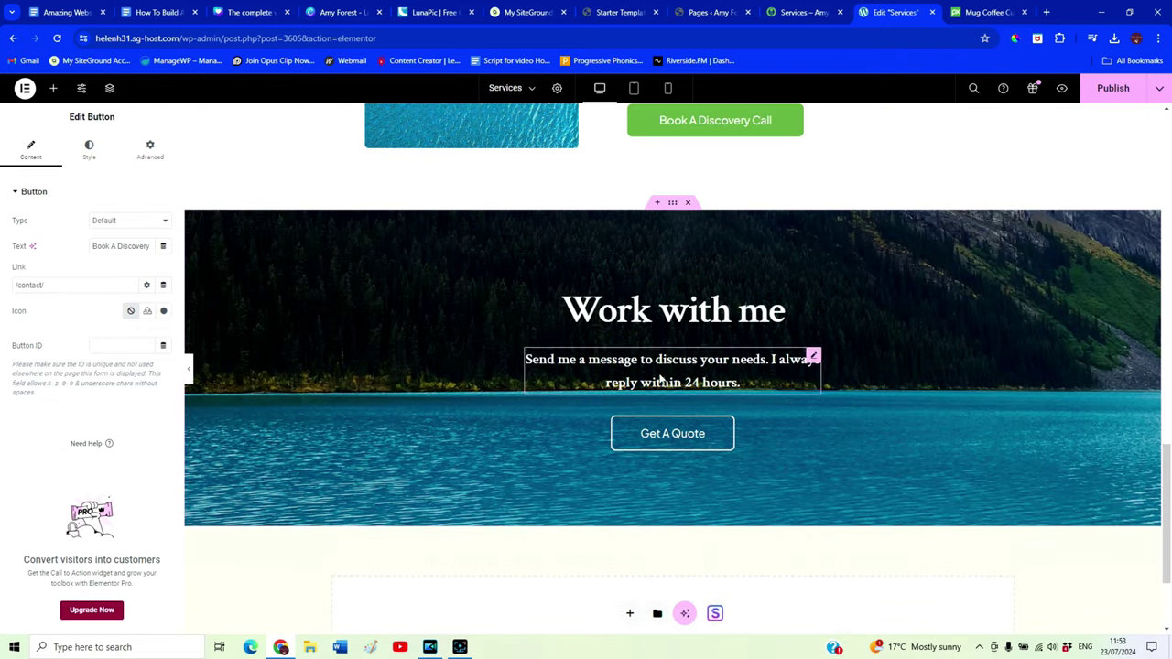
Change the 'Work with me' heading to 'Unsure if you are ready to get started?'
{"action": "left_click", "coordinate": [721, 331]}
{"action": "left_click_drag", "start_coordinate": [62, 235], "coordinate": [3, 222]}
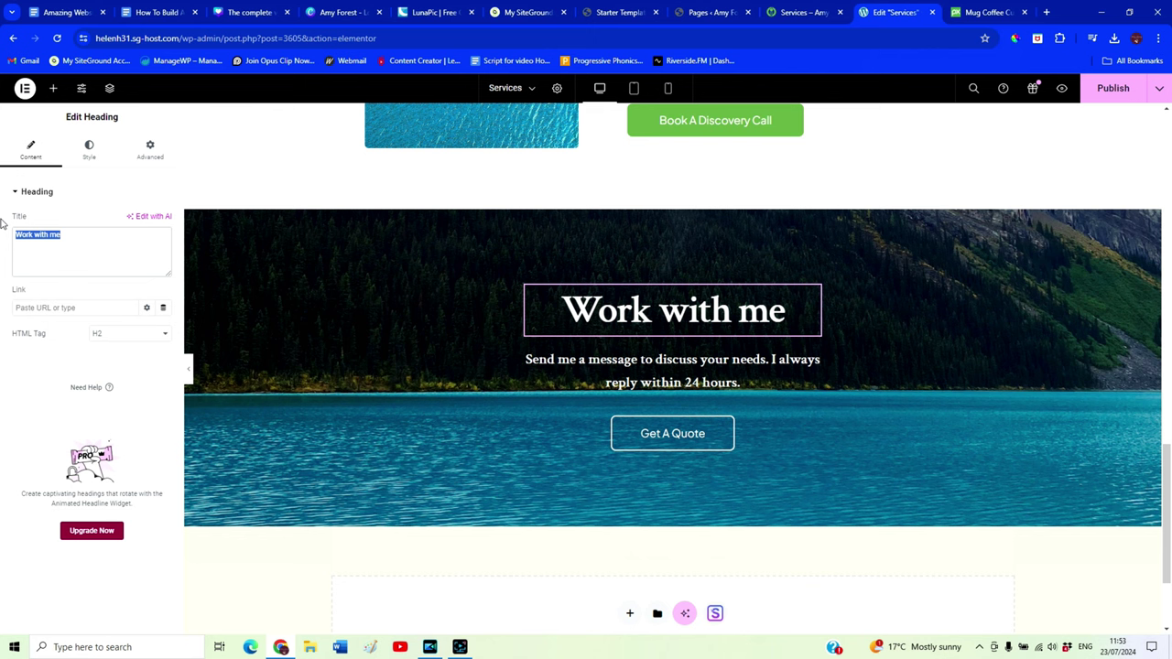
{"action": "type", "text": "Unsure if you are read"}
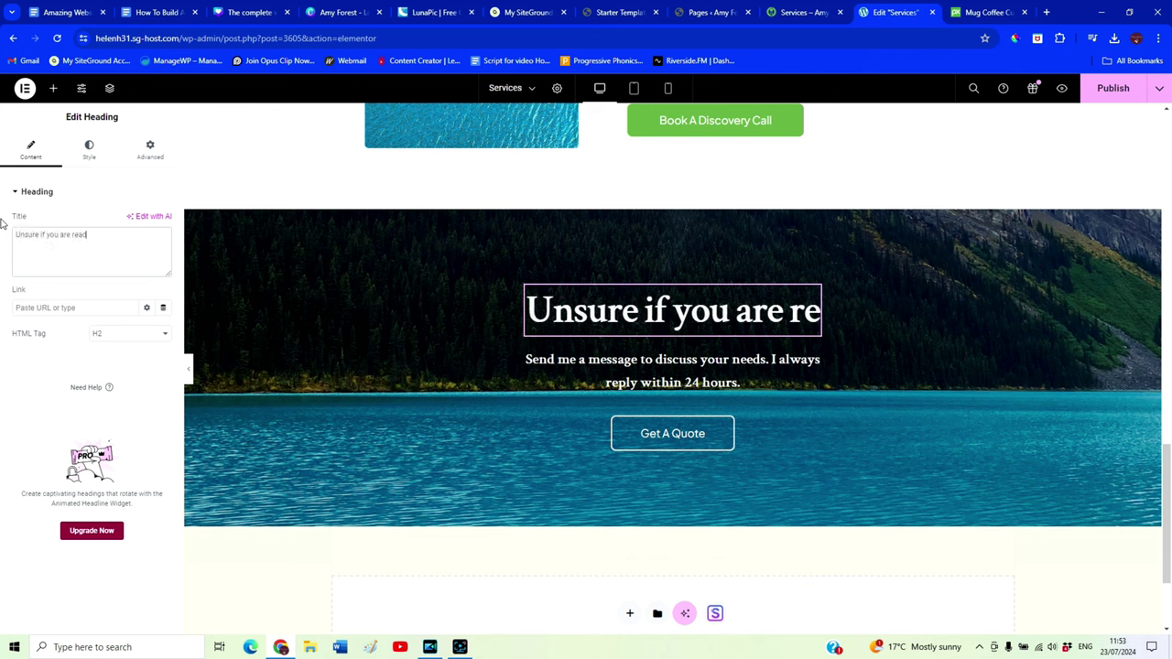
{"action": "type", "text": "y"}
{"action": "type", "text": " to get"}
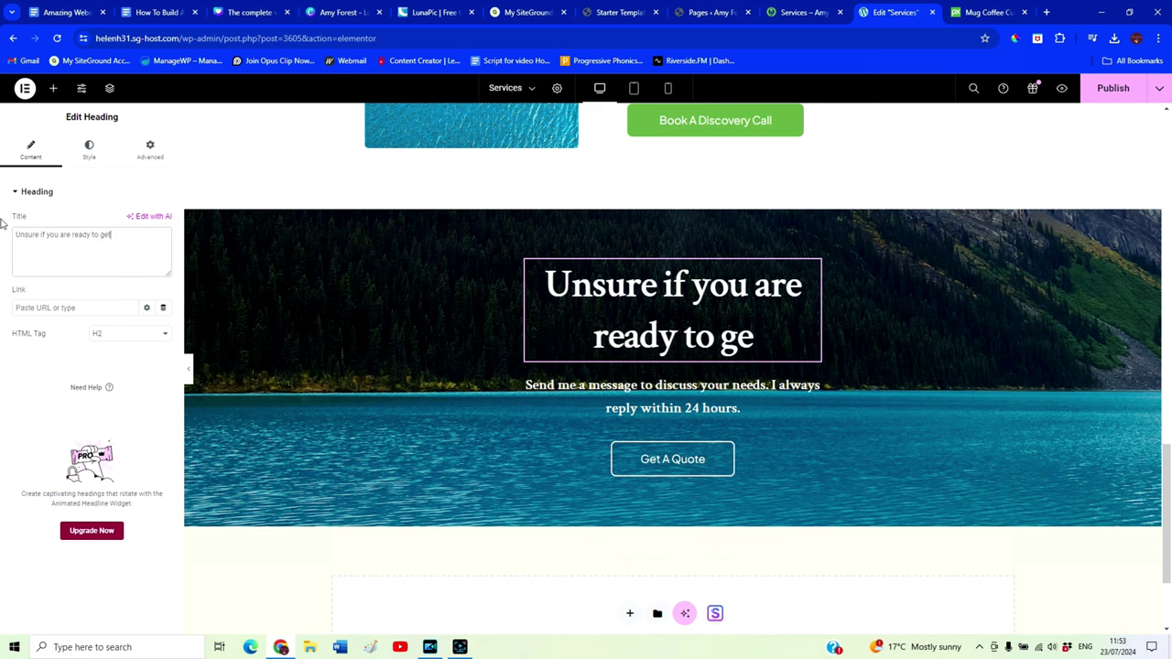
{"action": "type", "text": " started?"}
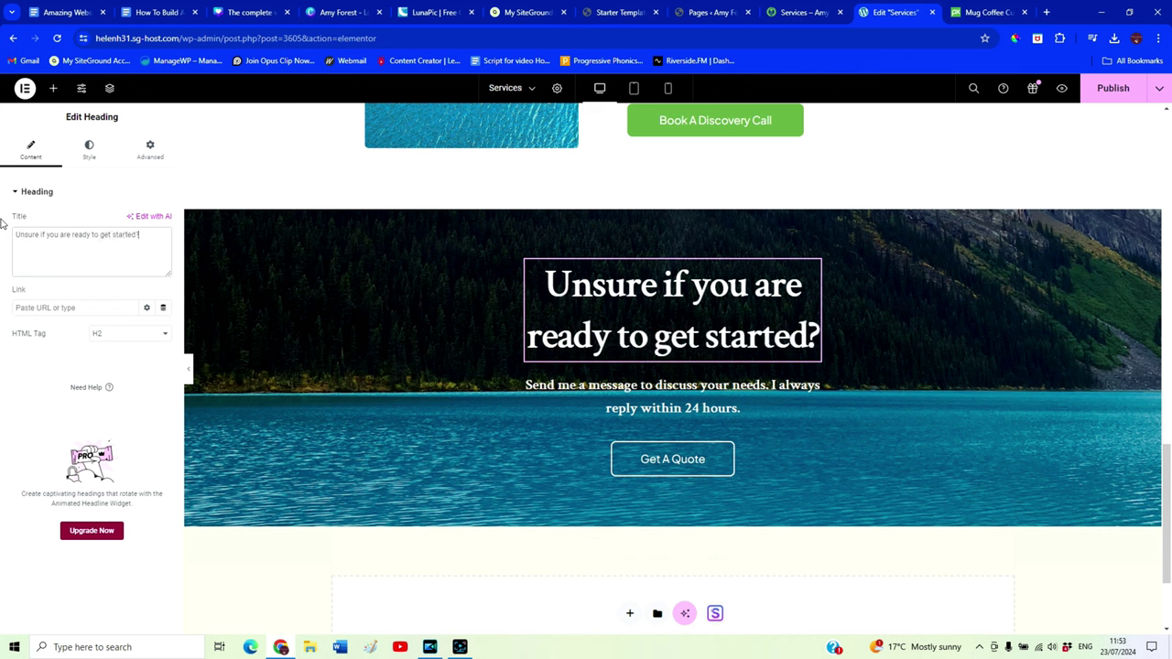
Replace the subheading with 'Don't worry, book your free, no obligation Discovery Call.'
{"action": "left_click", "coordinate": [568, 395]}
{"action": "left_click", "coordinate": [136, 268]}
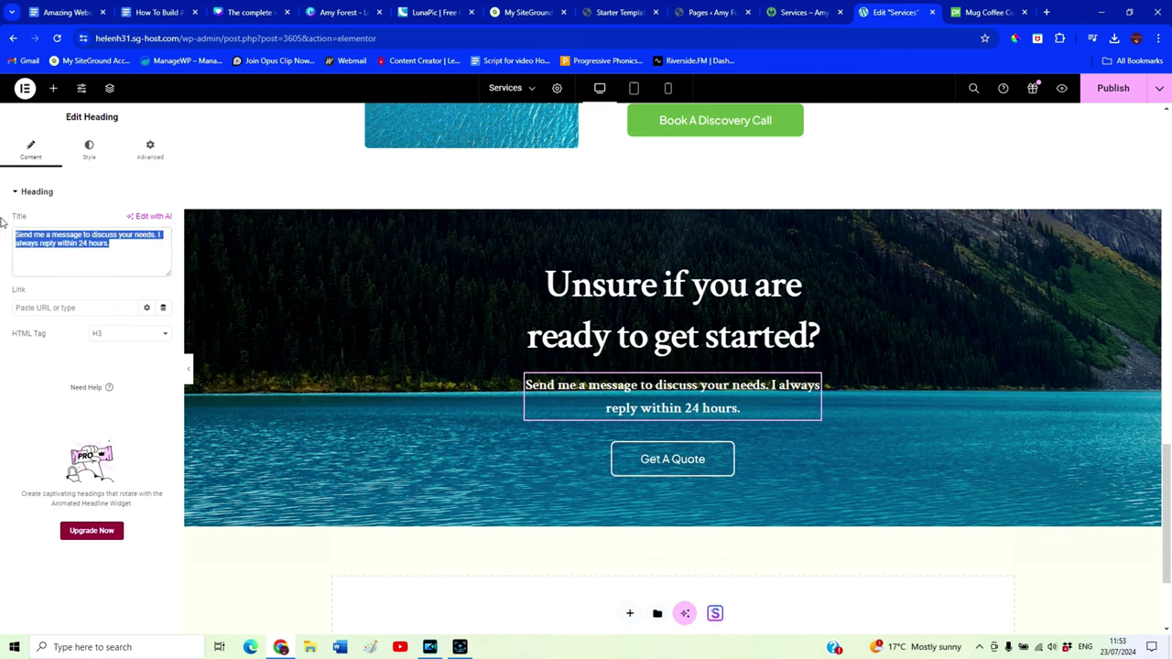
{"action": "type", "text": "Don't w"}
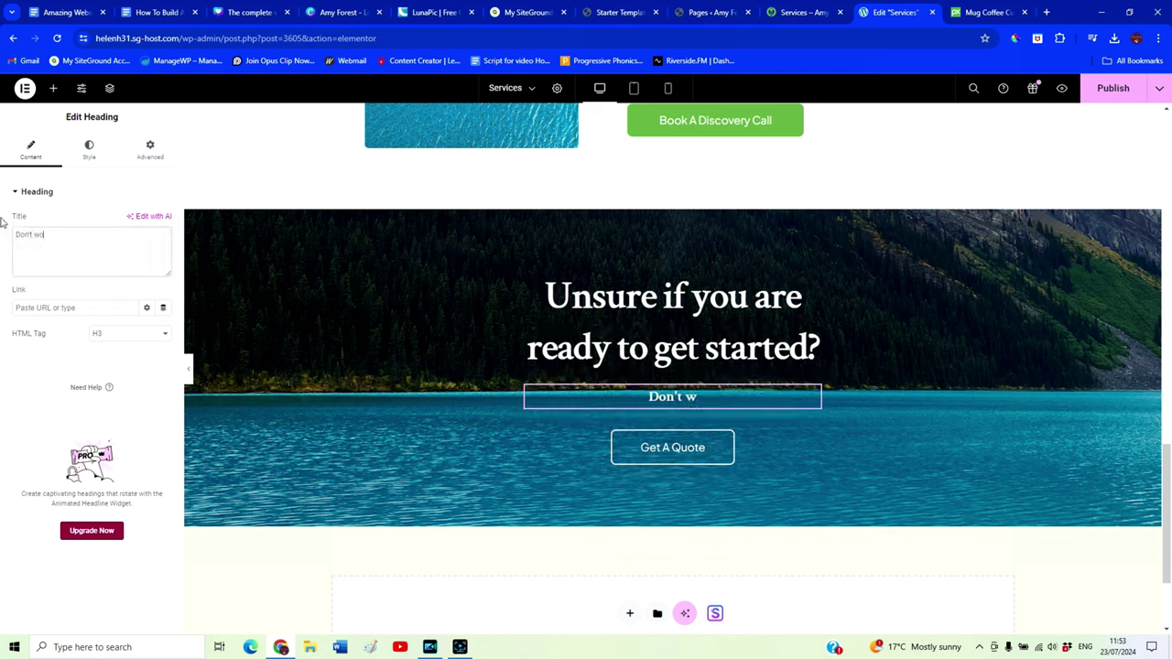
{"action": "type", "text": "orry, book i"}
{"action": "type", "text": "our free, no obligation d"}
{"action": "key", "text": "BackSpace"}
{"action": "type", "text": "Discovery Call."}
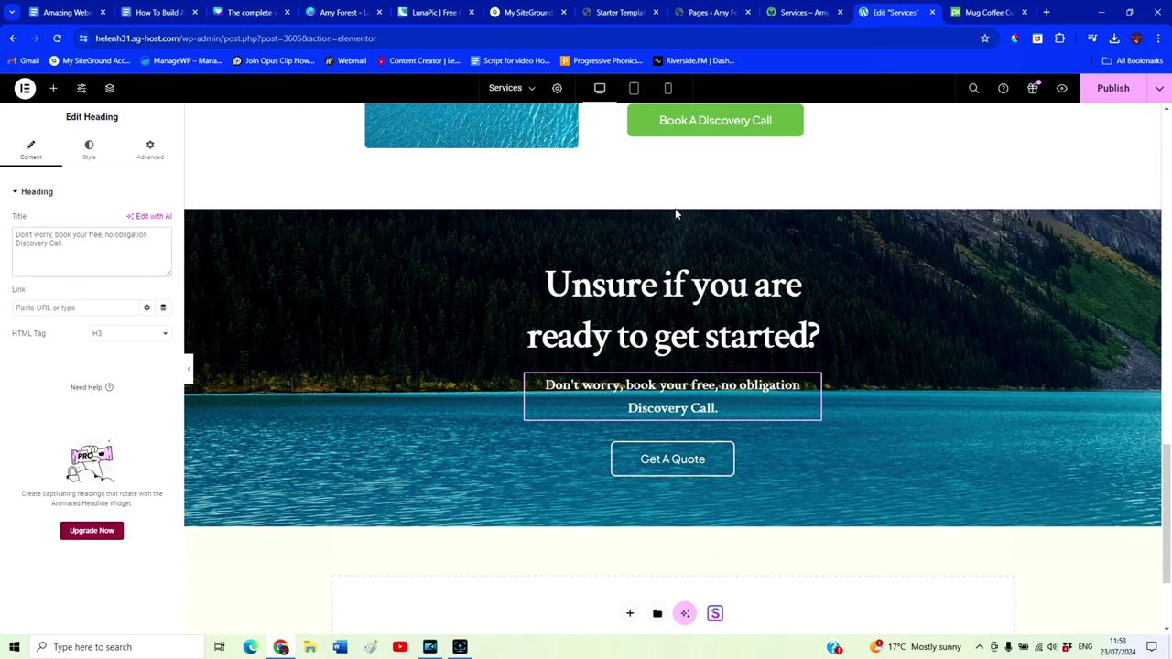
{"action": "left_click", "coordinate": [672, 203]}
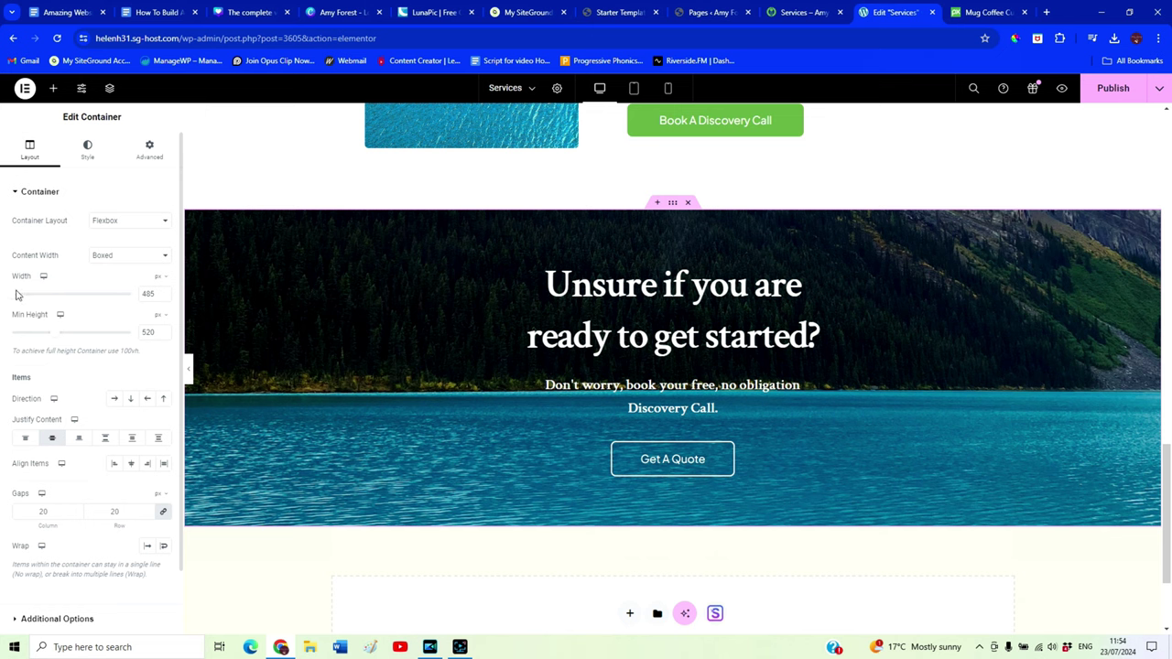
Widen the call-to-action section and give it a free stock background photo of a woman among flowers
{"action": "left_click_drag", "start_coordinate": [15, 298], "coordinate": [60, 309]}
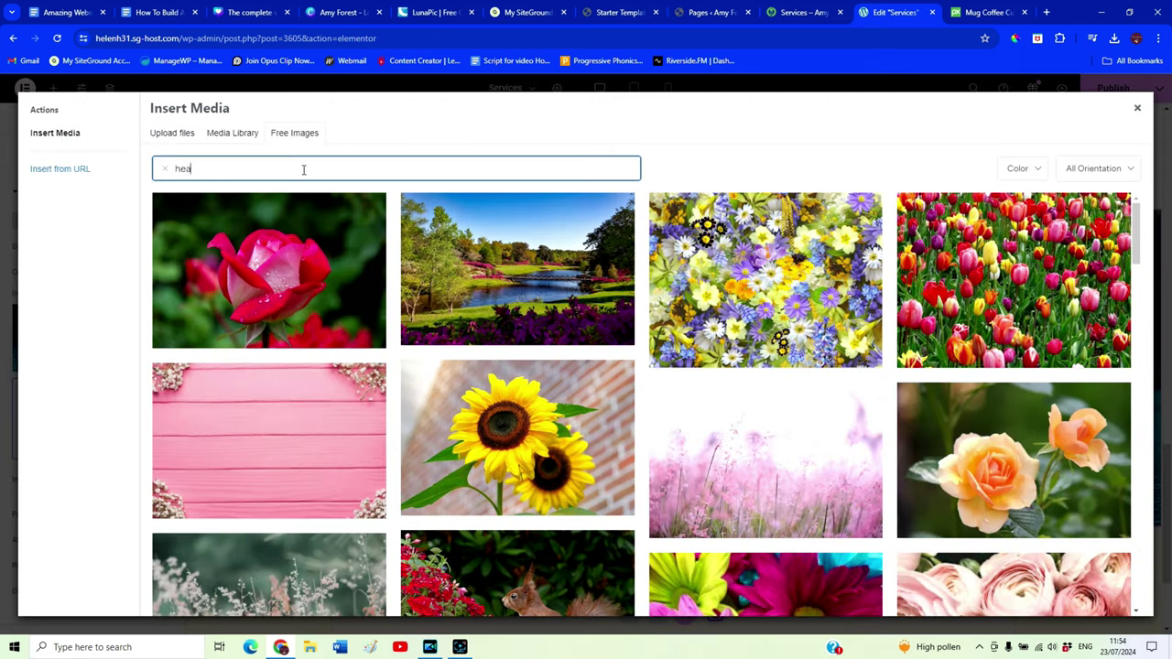
{"action": "type", "text": "thy person"}
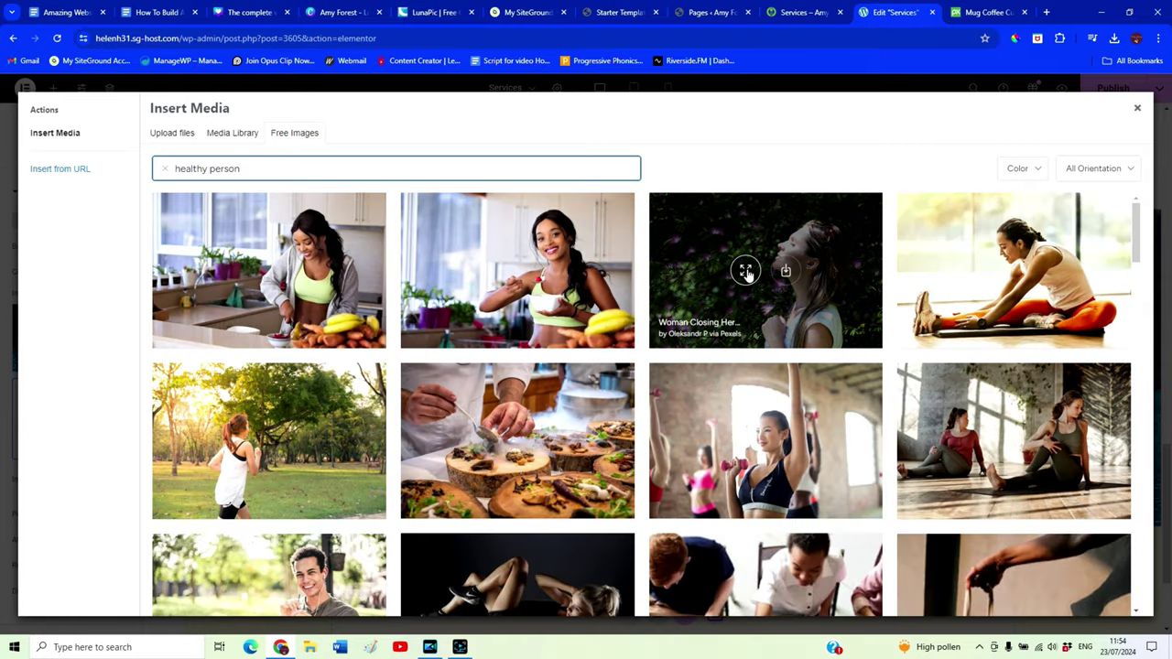
{"action": "left_click", "coordinate": [785, 271]}
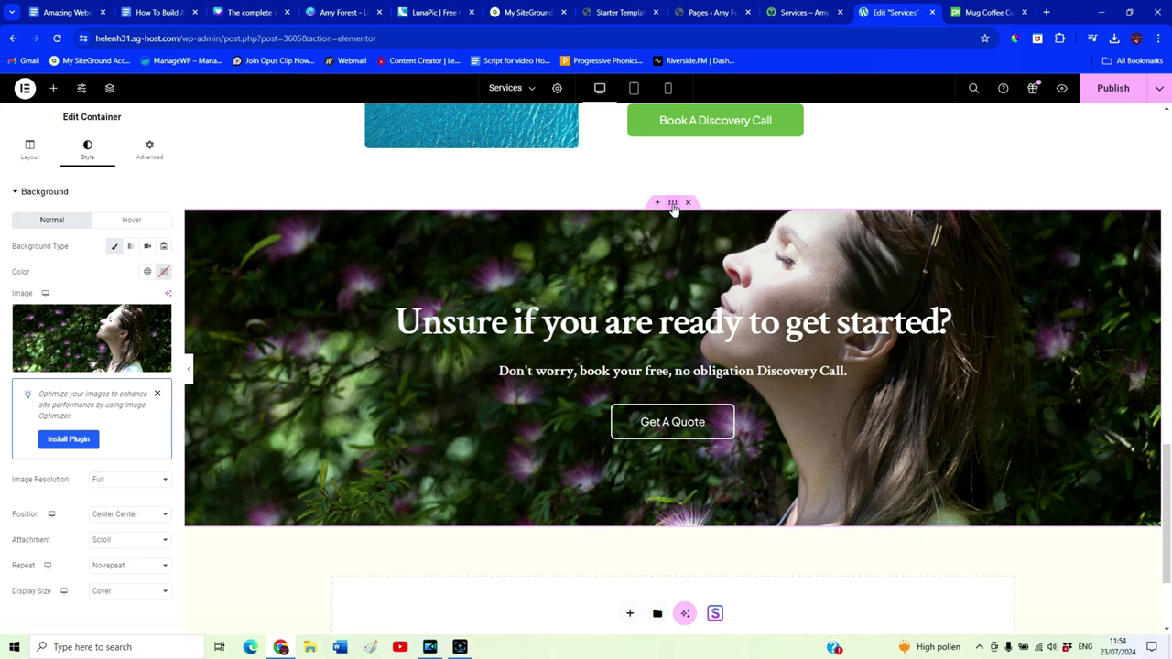
Darken the background overlay to 0.75 opacity and select the button's Get A Quote label
{"action": "scroll", "coordinate": [85, 242], "scroll_direction": "down", "scroll_amount": 2}
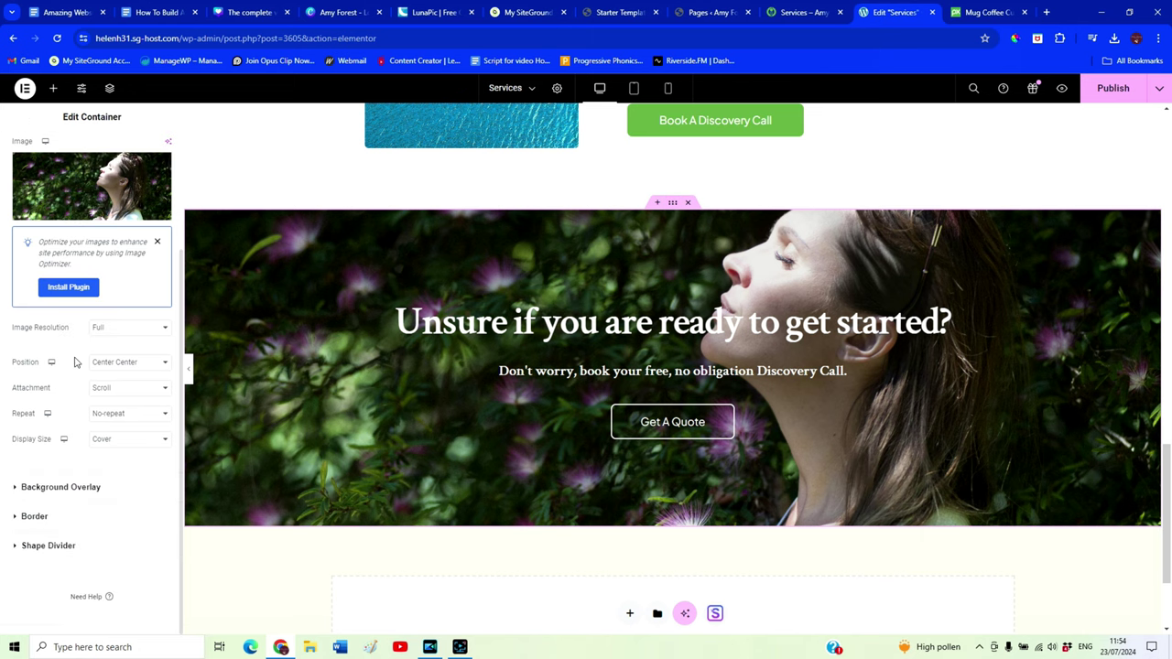
{"action": "left_click", "coordinate": [61, 487]}
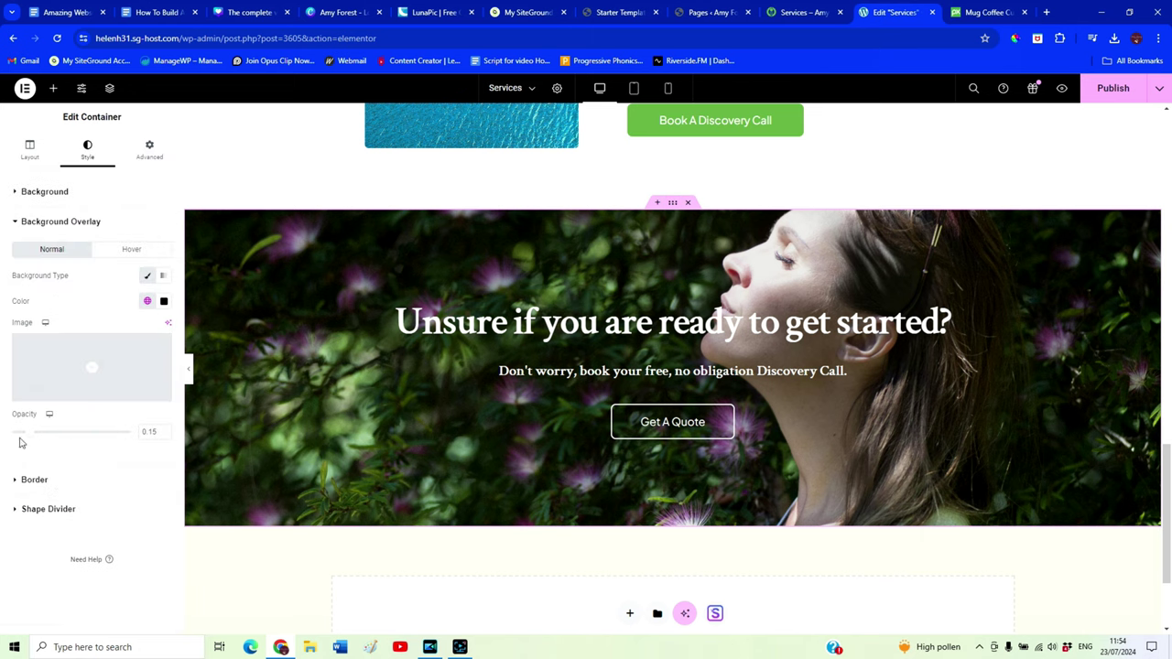
{"action": "left_click_drag", "start_coordinate": [28, 436], "coordinate": [104, 433]}
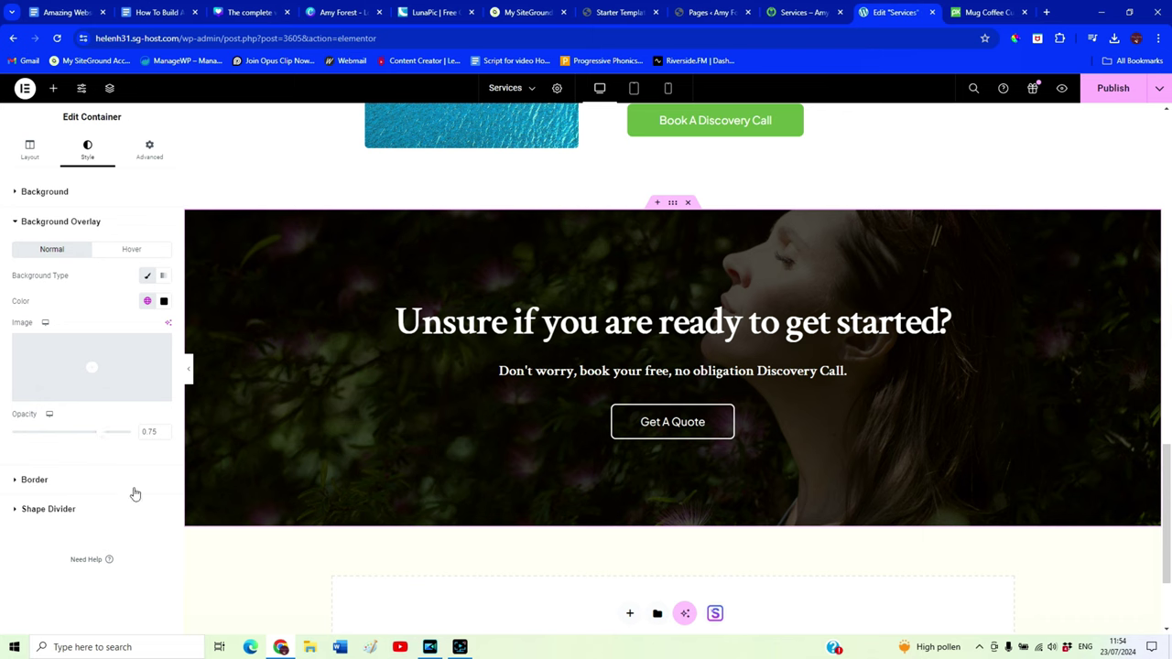
{"action": "left_click", "coordinate": [655, 406]}
{"action": "triple_click", "coordinate": [123, 245]}
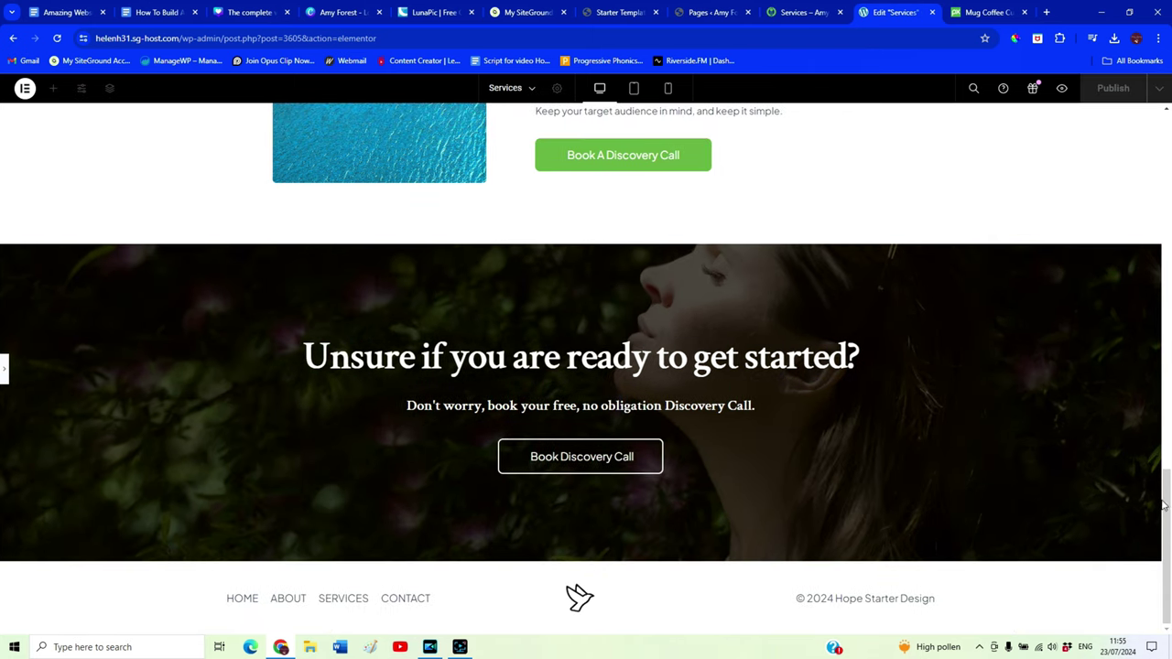
{"action": "scroll", "coordinate": [1169, 460], "scroll_direction": "up", "scroll_amount": 2}
{"action": "scroll", "coordinate": [1168, 461], "scroll_direction": "up", "scroll_amount": 3}
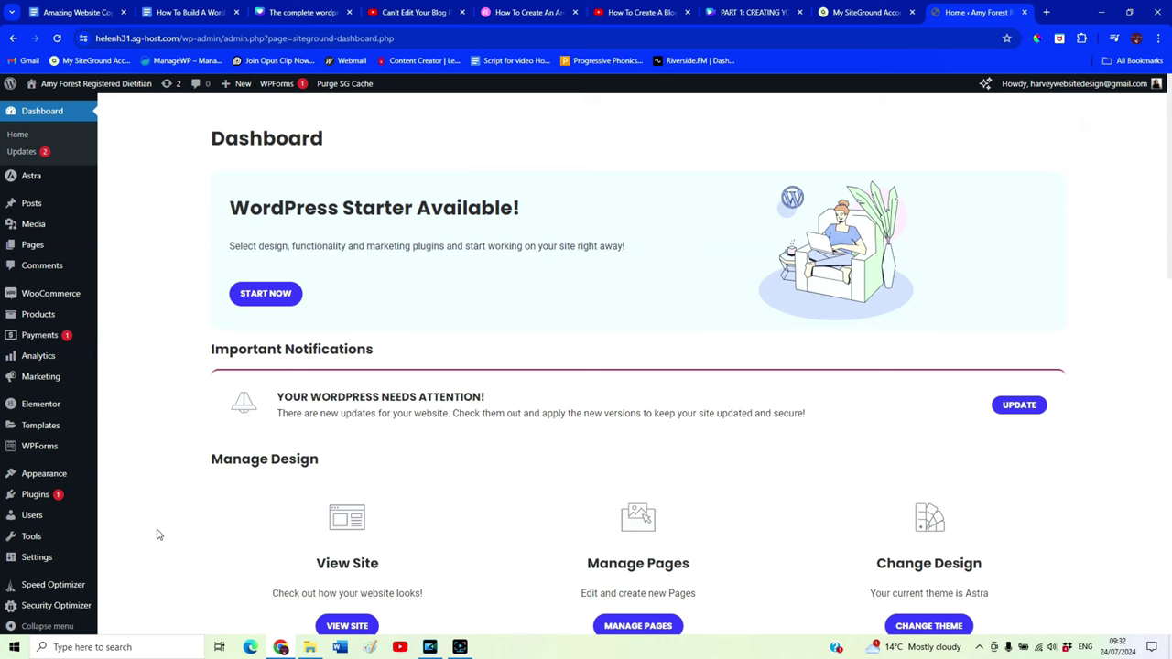
Start a new page titled Blog, then leave the editor without saving it
{"action": "left_click", "coordinate": [28, 253]}
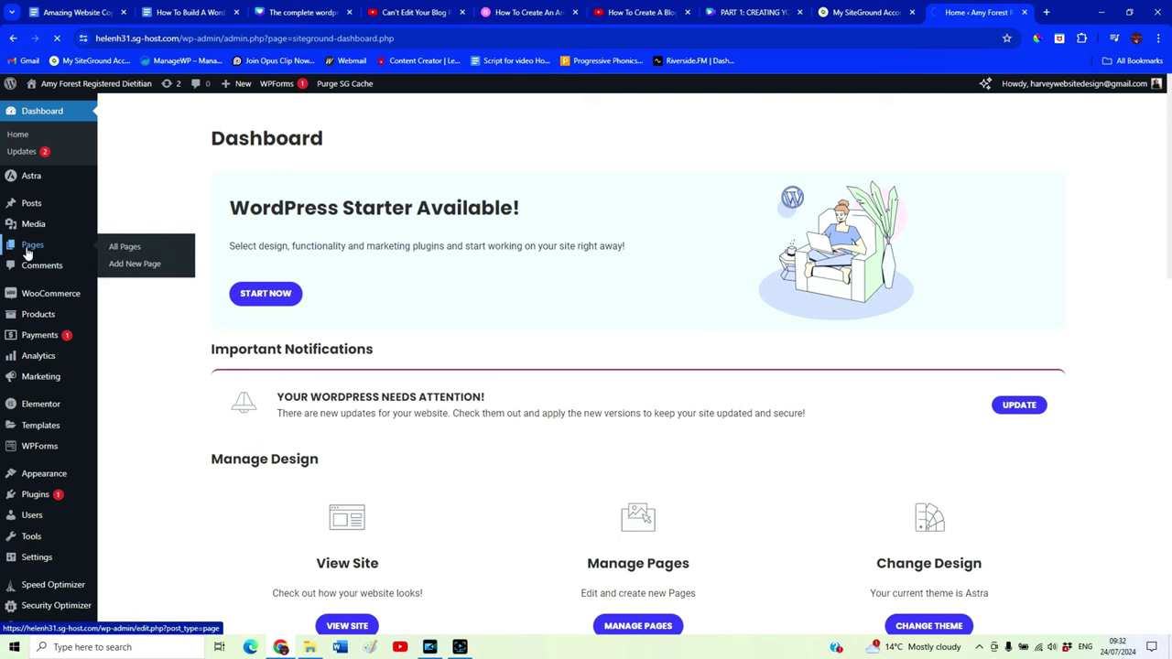
{"action": "left_click", "coordinate": [180, 163]}
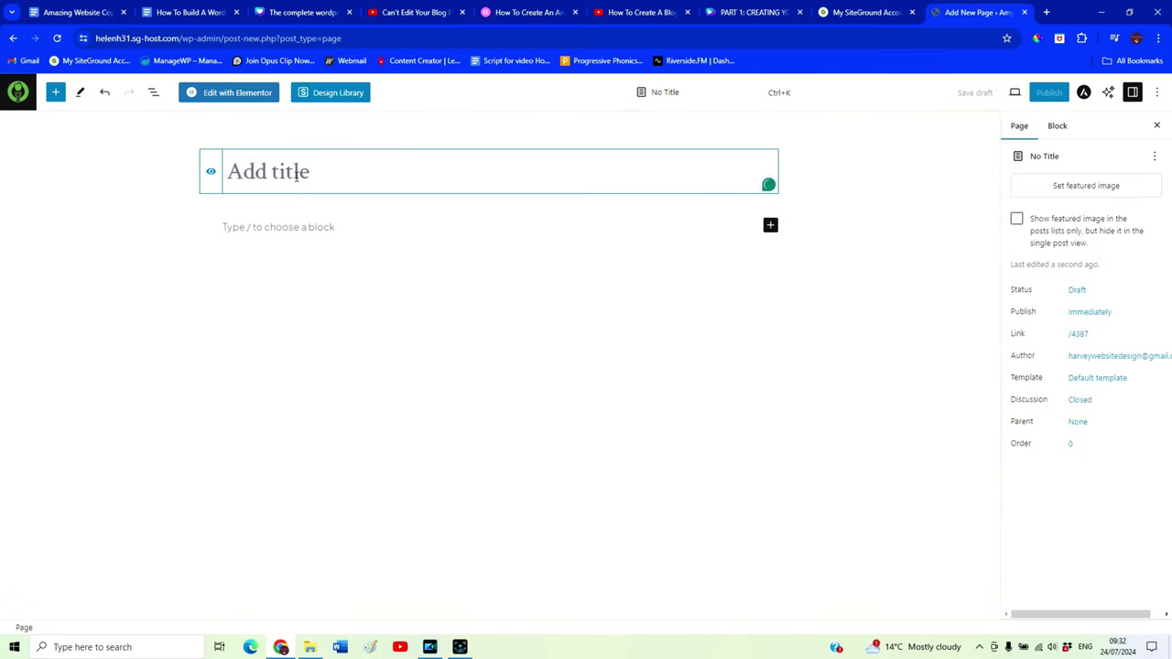
{"action": "type", "text": "Blog"}
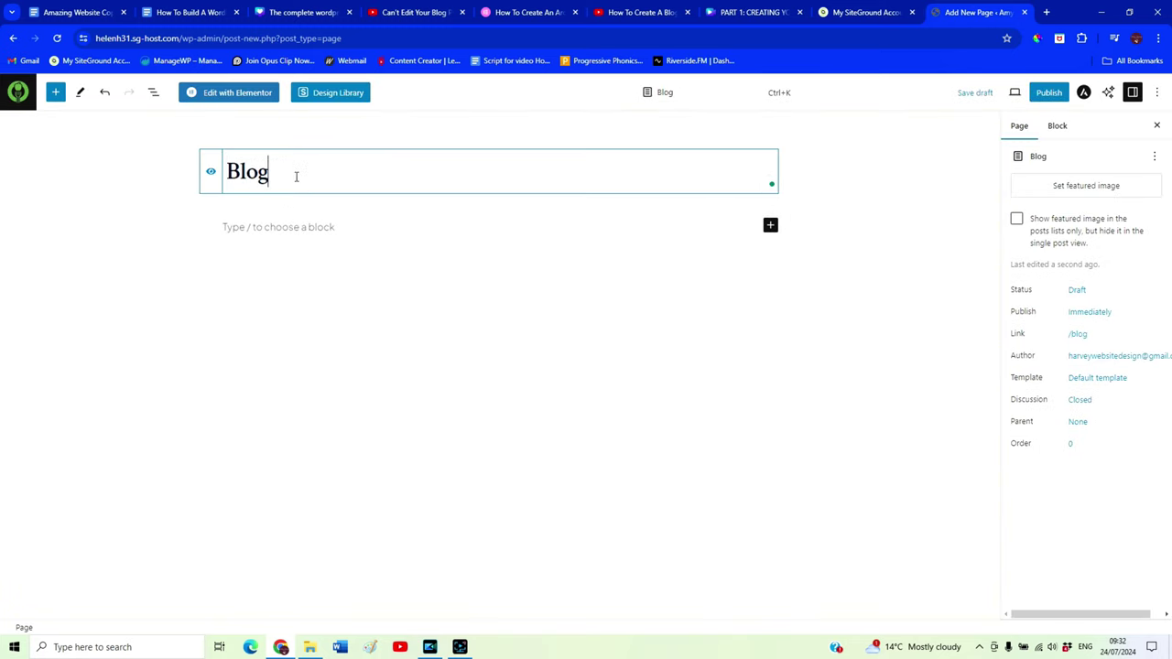
{"action": "type", "text": " Posts"}
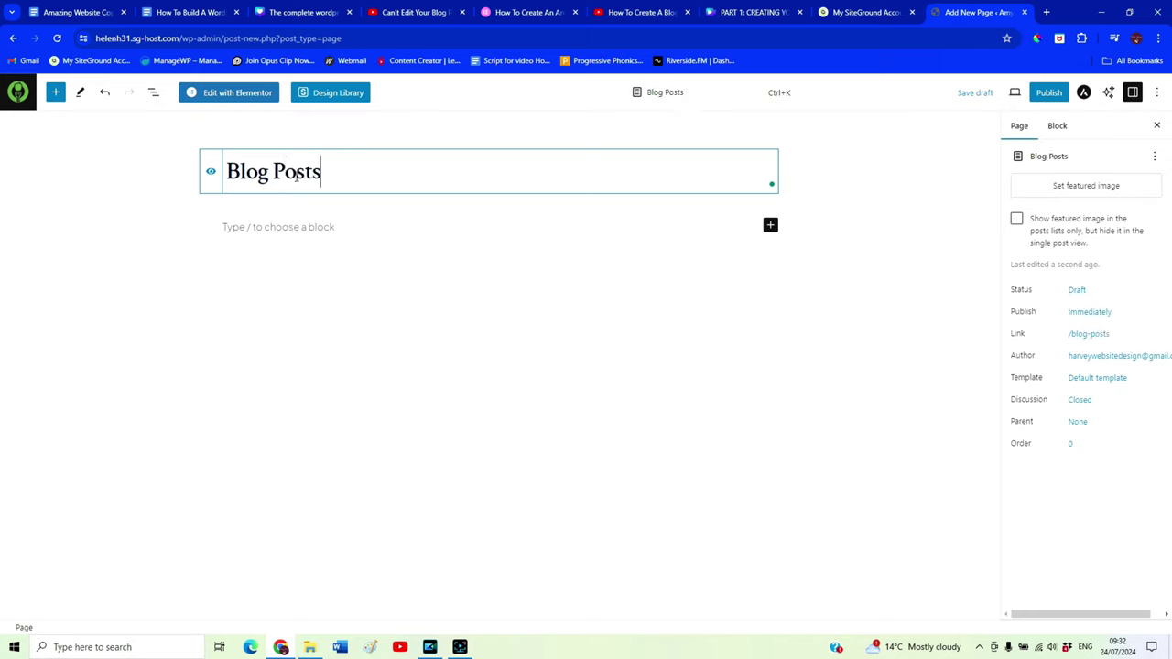
{"action": "key", "text": "BackSpace"}
{"action": "key", "text": "BackSpace"}
{"action": "key", "text": "BackSpace"}
{"action": "key", "text": "BackSpace"}
{"action": "key", "text": "BackSpace"}
{"action": "key", "text": "BackSpace"}
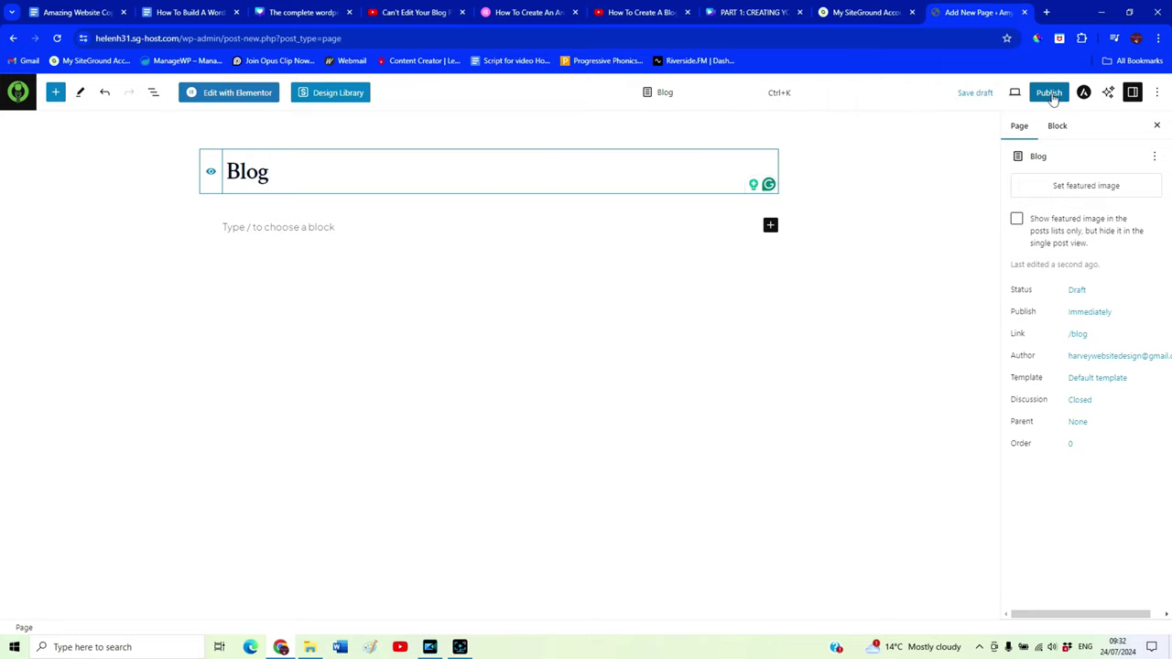
{"action": "left_click", "coordinate": [9, 95]}
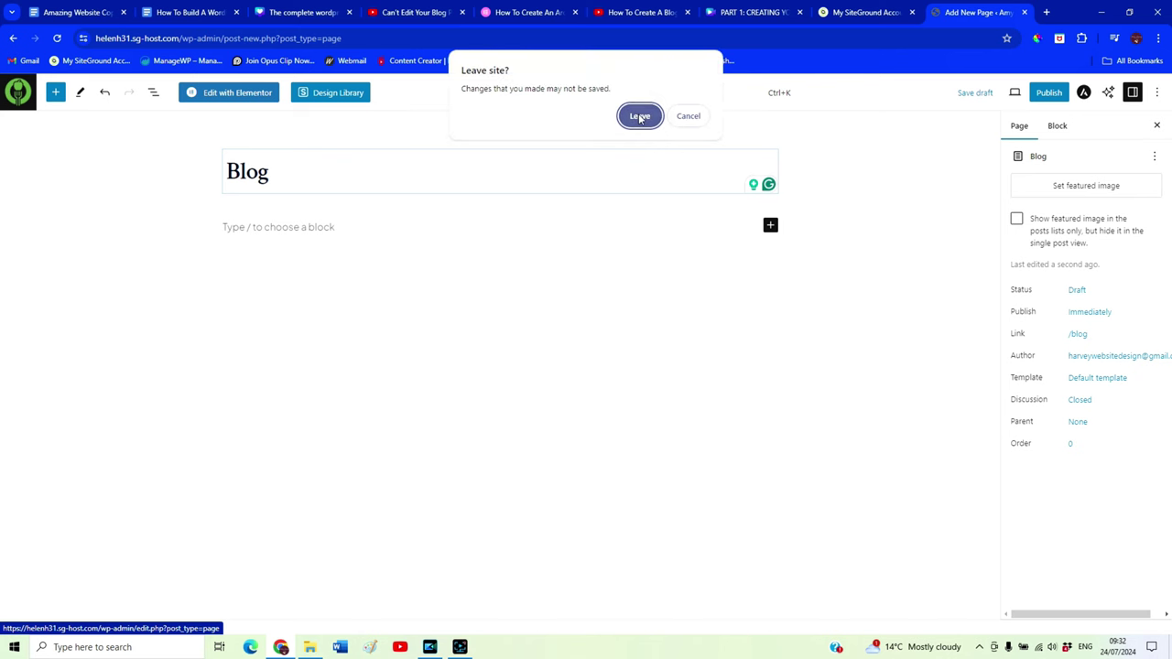
{"action": "left_click", "coordinate": [639, 117]}
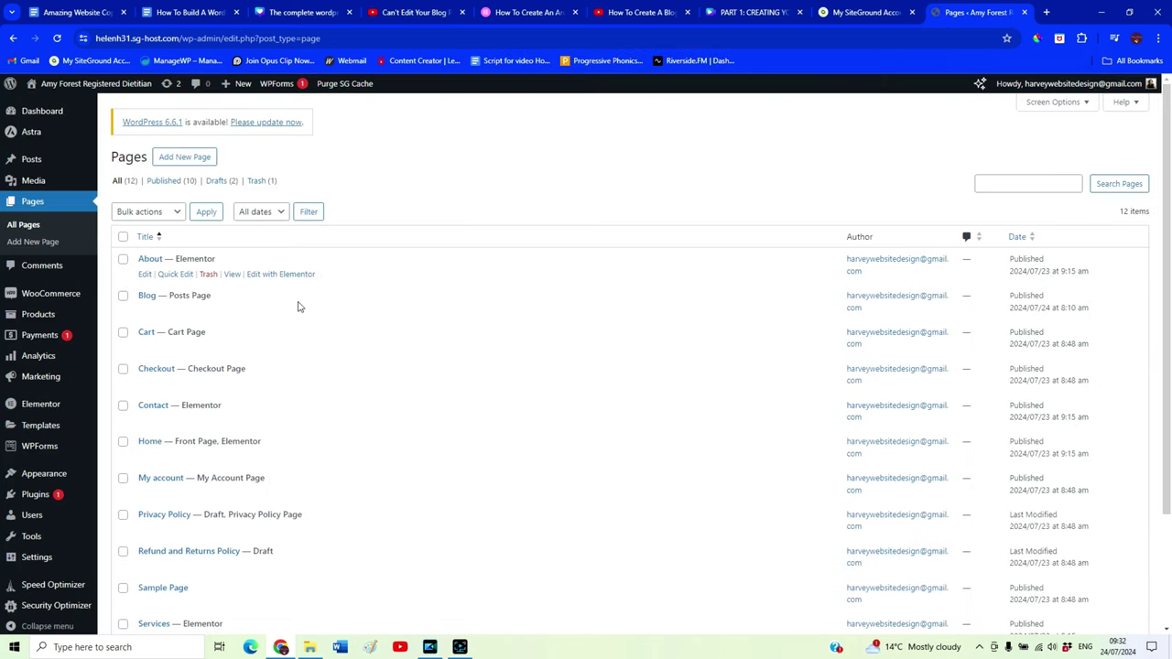
Open the site Customizer from the admin menu
{"action": "scroll", "coordinate": [394, 265], "scroll_direction": "down", "scroll_amount": 1}
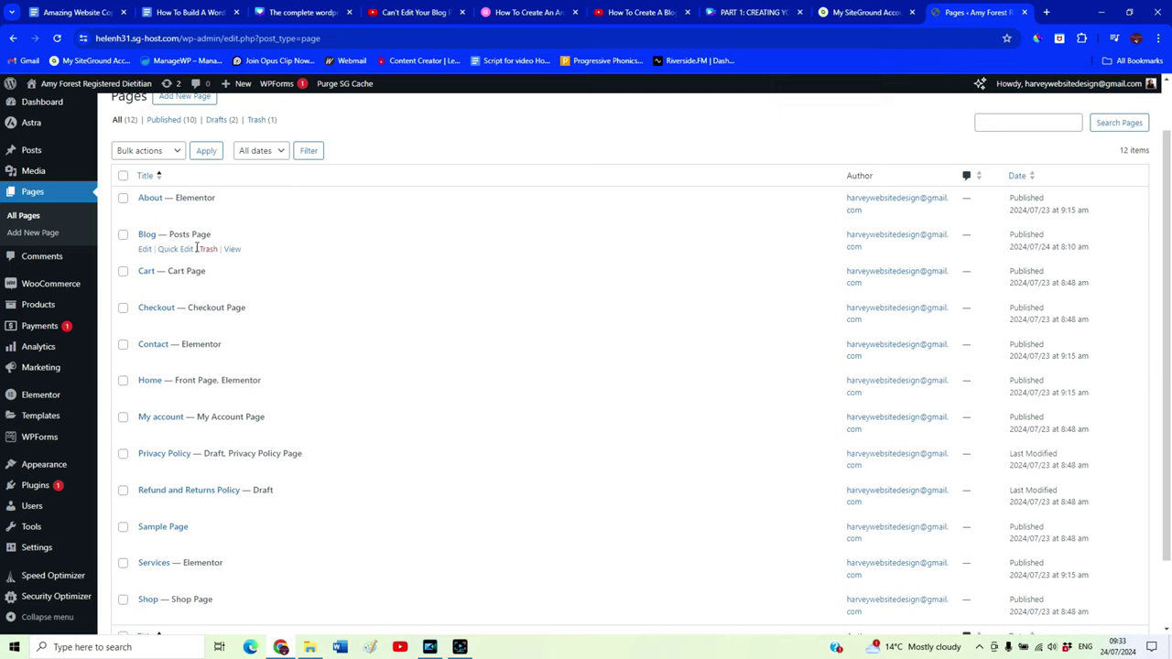
{"action": "mouse_move", "coordinate": [45, 469]}
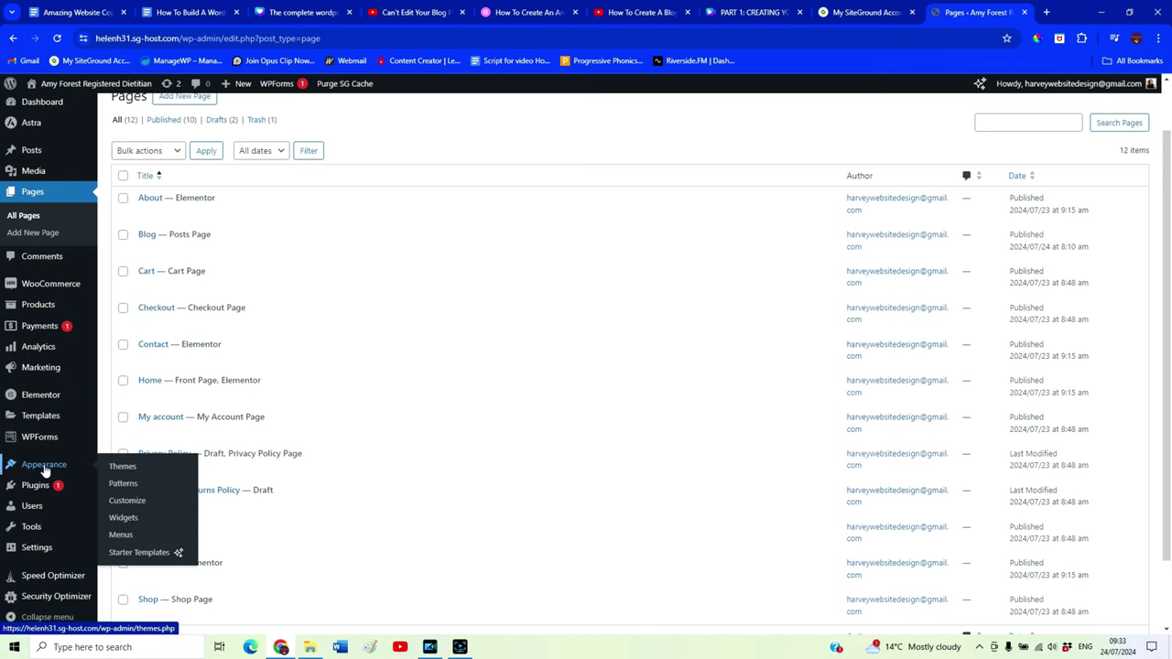
{"action": "left_click", "coordinate": [133, 507]}
In Homepage Settings set the Posts page to — Select —, publish, and close the Customizer
{"action": "left_click", "coordinate": [117, 570]}
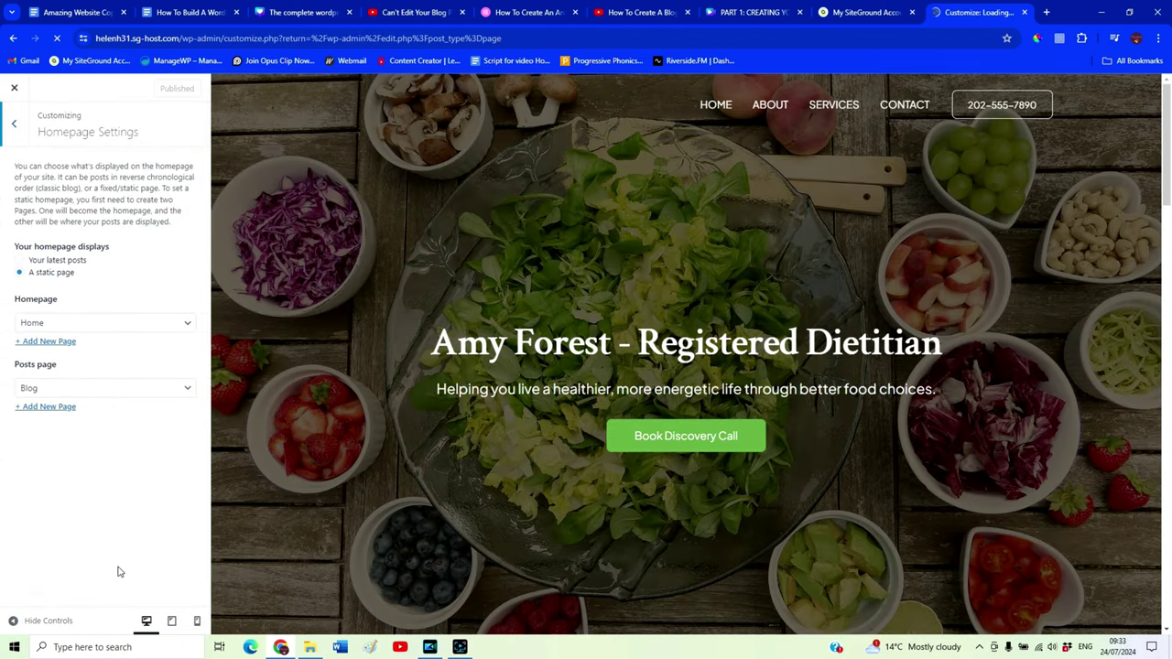
{"action": "left_click", "coordinate": [59, 391]}
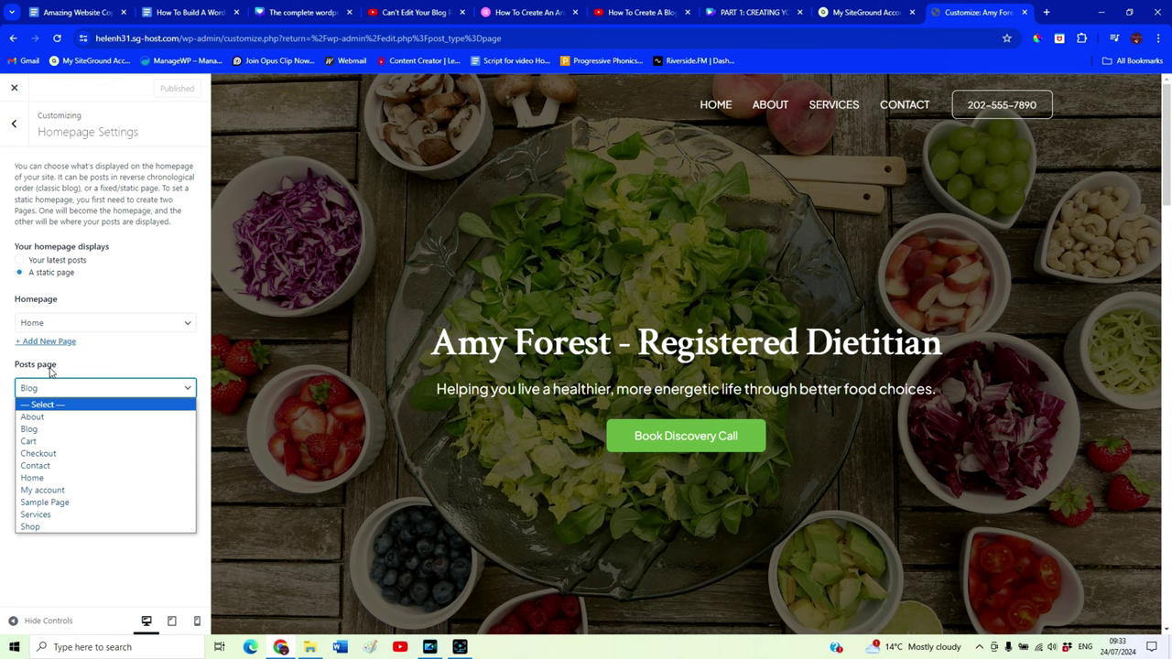
{"action": "left_click", "coordinate": [55, 405]}
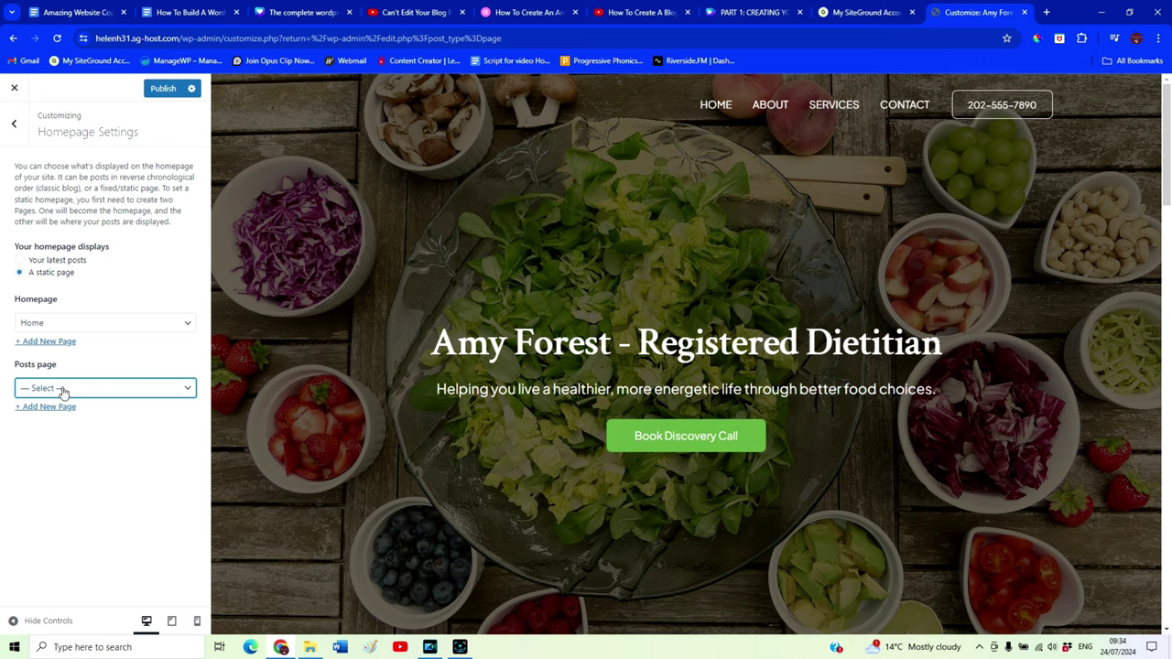
{"action": "left_click", "coordinate": [164, 88]}
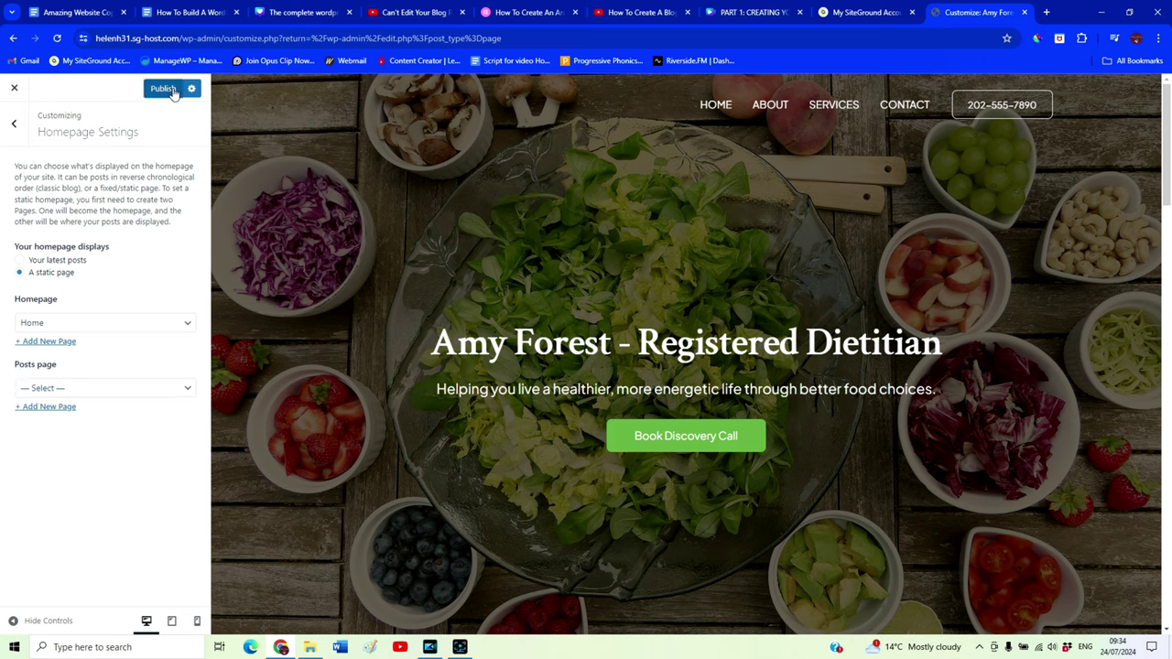
{"action": "left_click", "coordinate": [13, 89]}
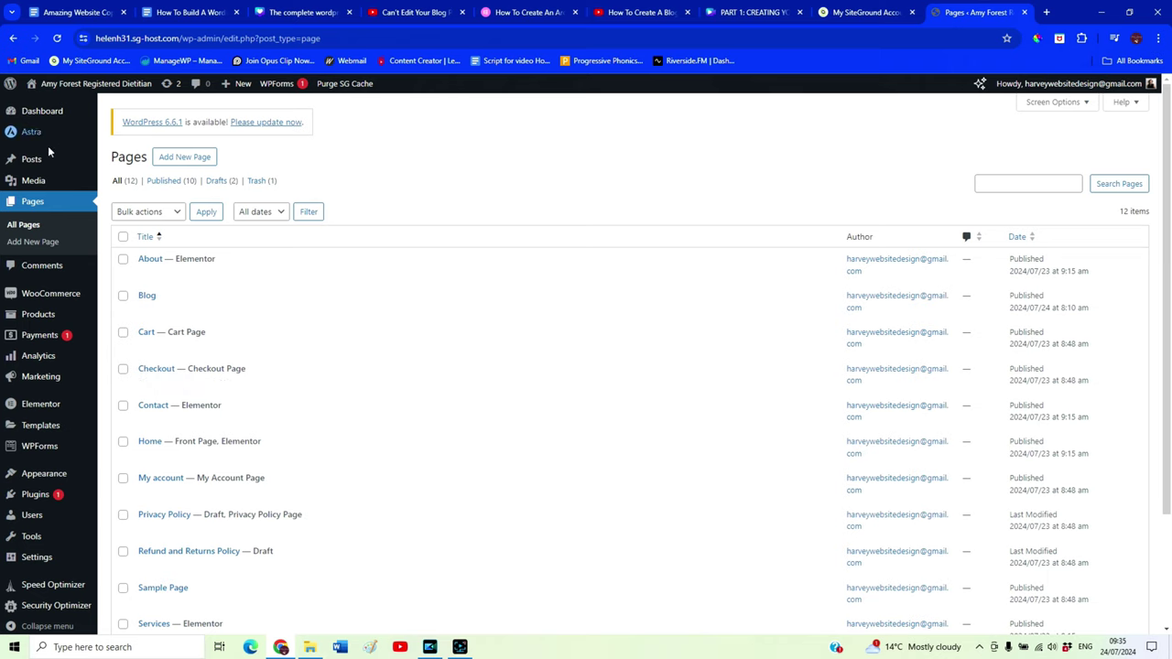
Create a new post titled 'Best Foods For Dry Skin'
{"action": "mouse_move", "coordinate": [34, 164]}
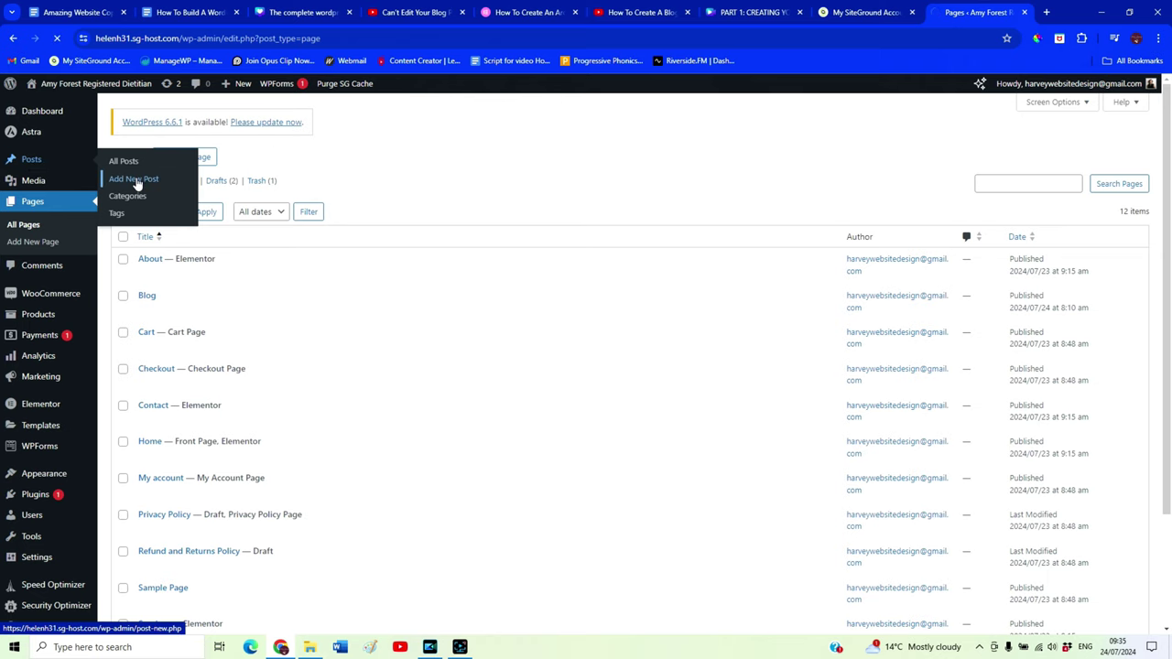
{"action": "left_click", "coordinate": [295, 229]}
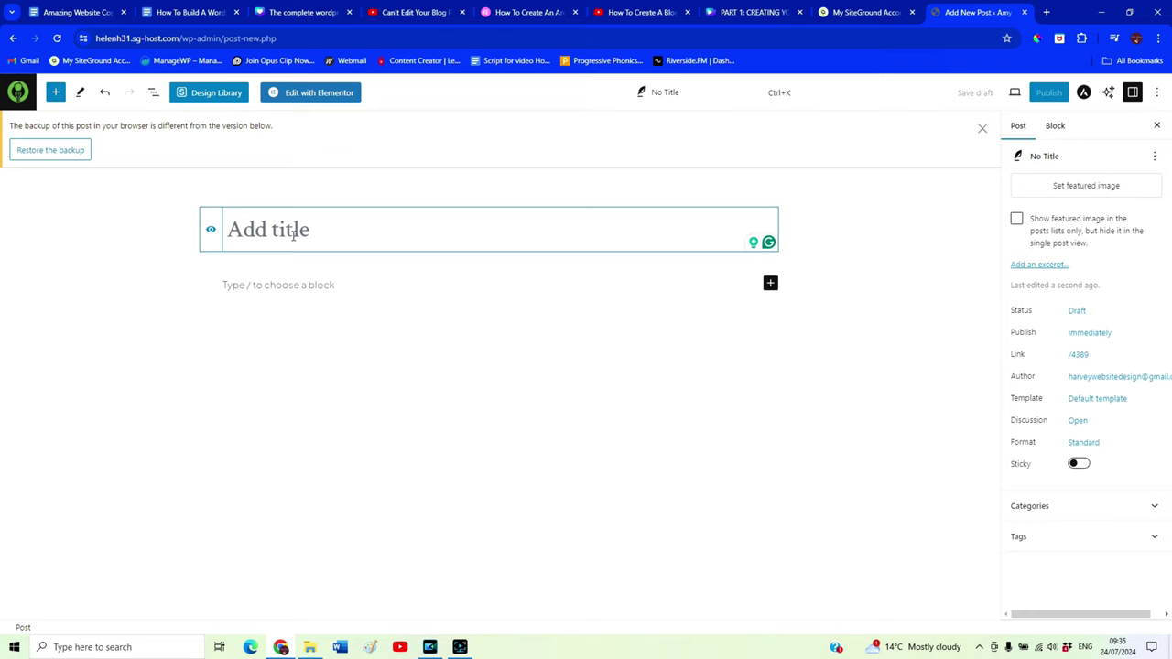
{"action": "type", "text": "Best Fo"}
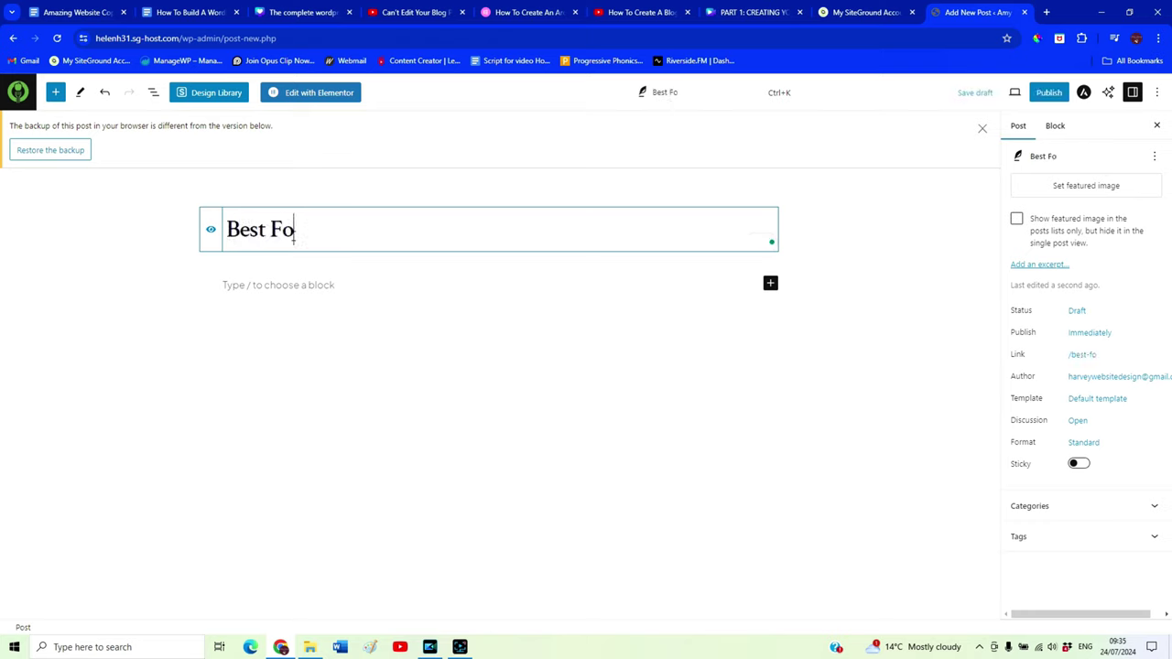
{"action": "type", "text": "ods For Dry Skin"}
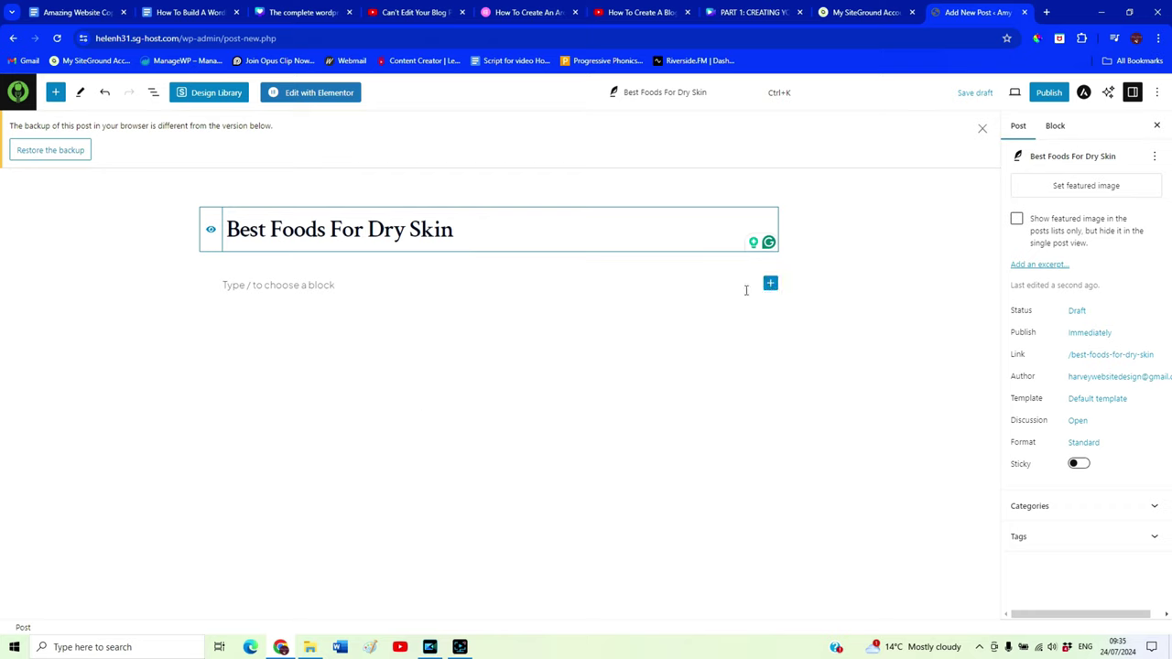
Open the block inserter's full Browse all library from the empty post body
{"action": "left_click", "coordinate": [344, 285]}
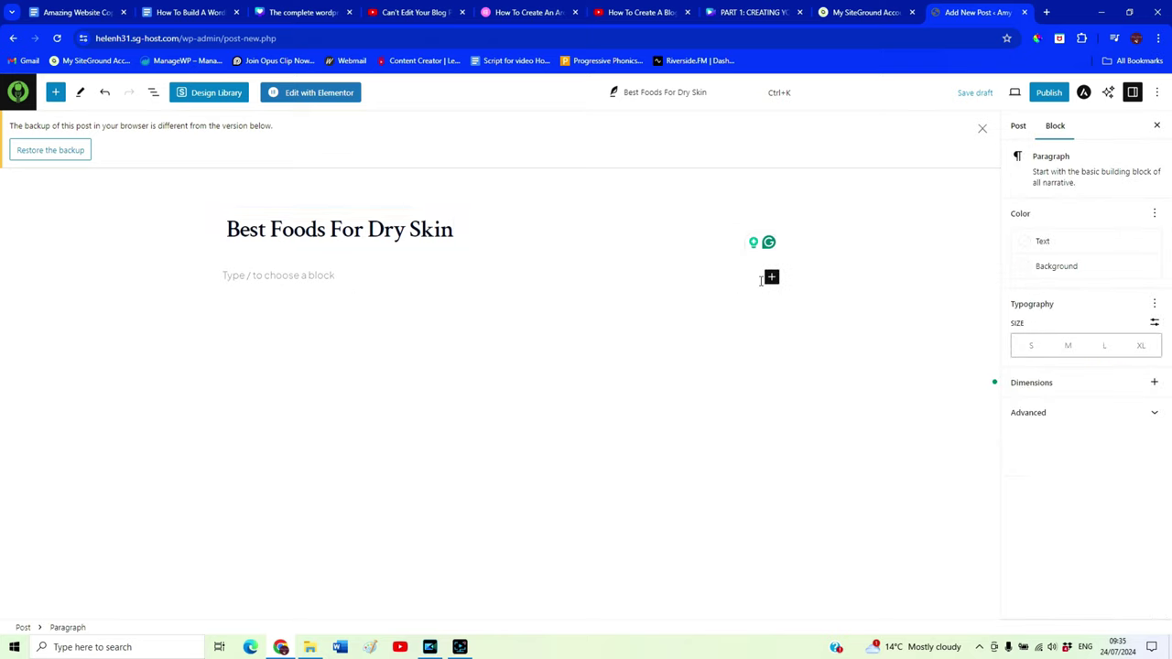
{"action": "left_click", "coordinate": [771, 279]}
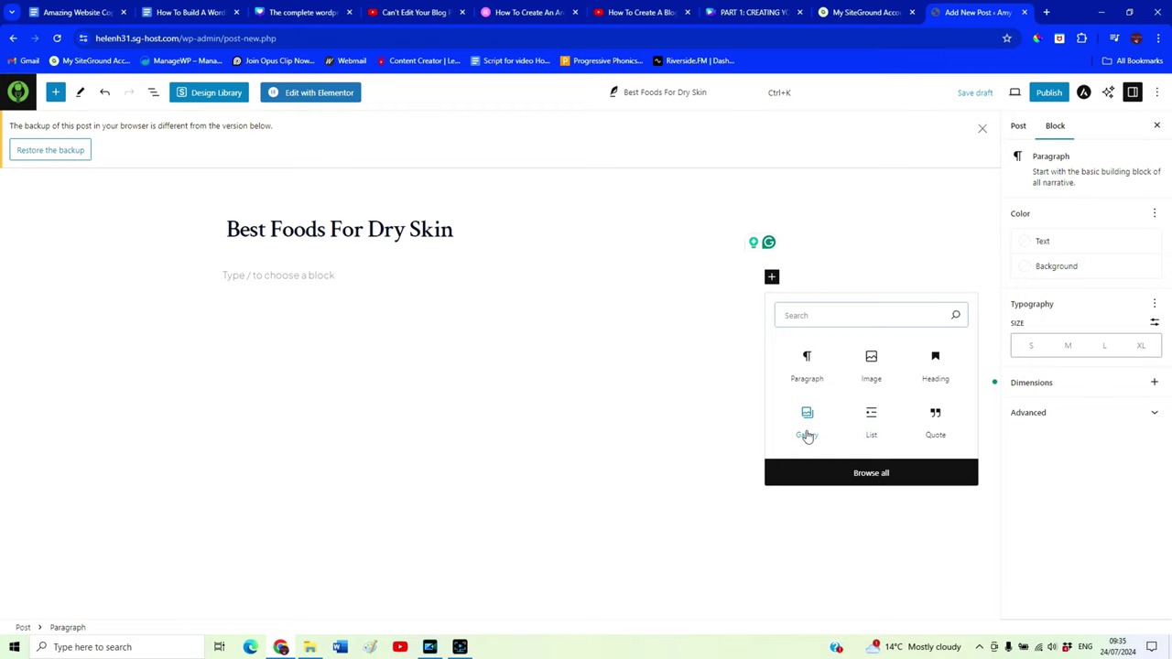
{"action": "left_click", "coordinate": [867, 473]}
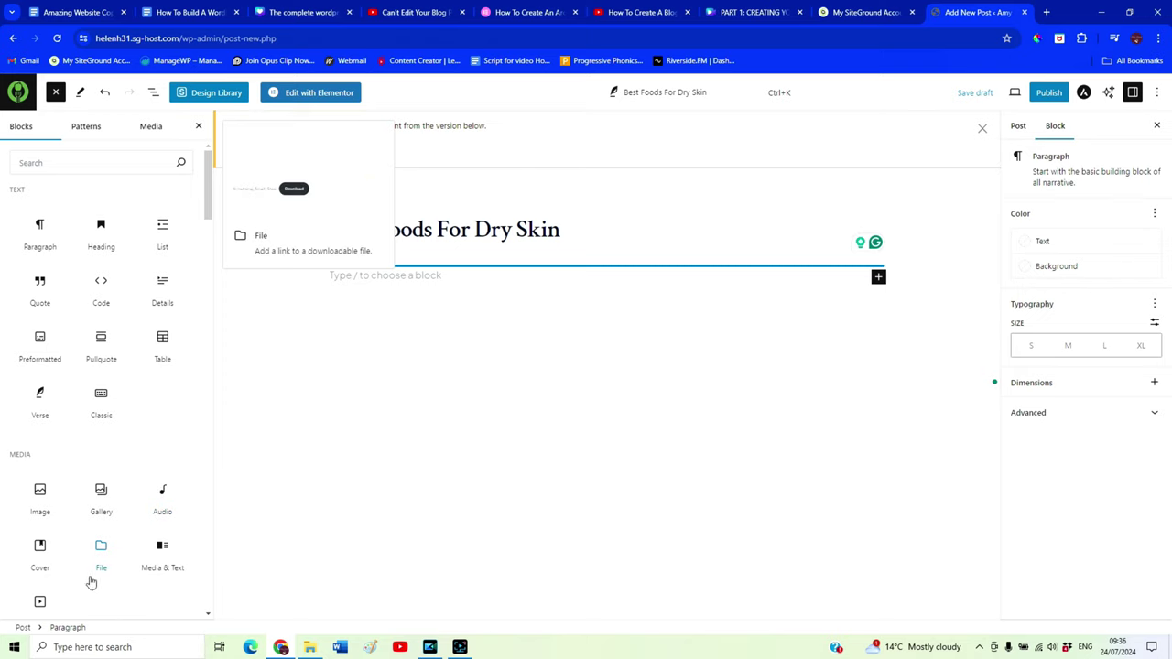
Publish the Best Foods For Dry Skin post
{"action": "key", "text": "Escape"}
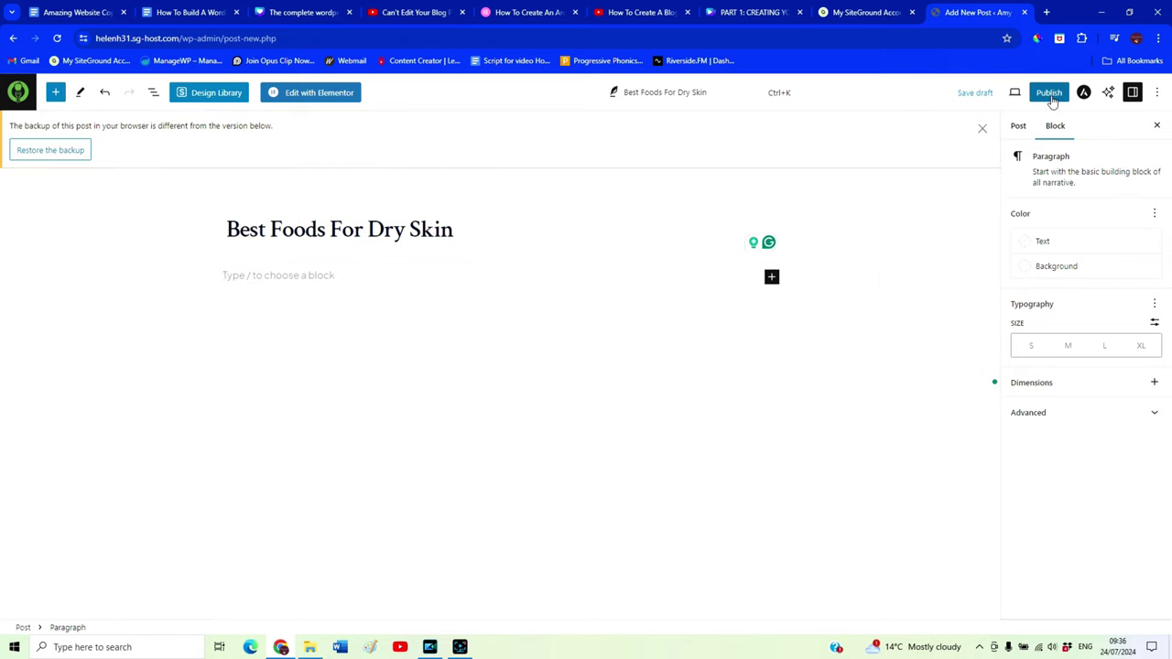
{"action": "left_click", "coordinate": [1049, 95]}
{"action": "left_click", "coordinate": [1049, 99]}
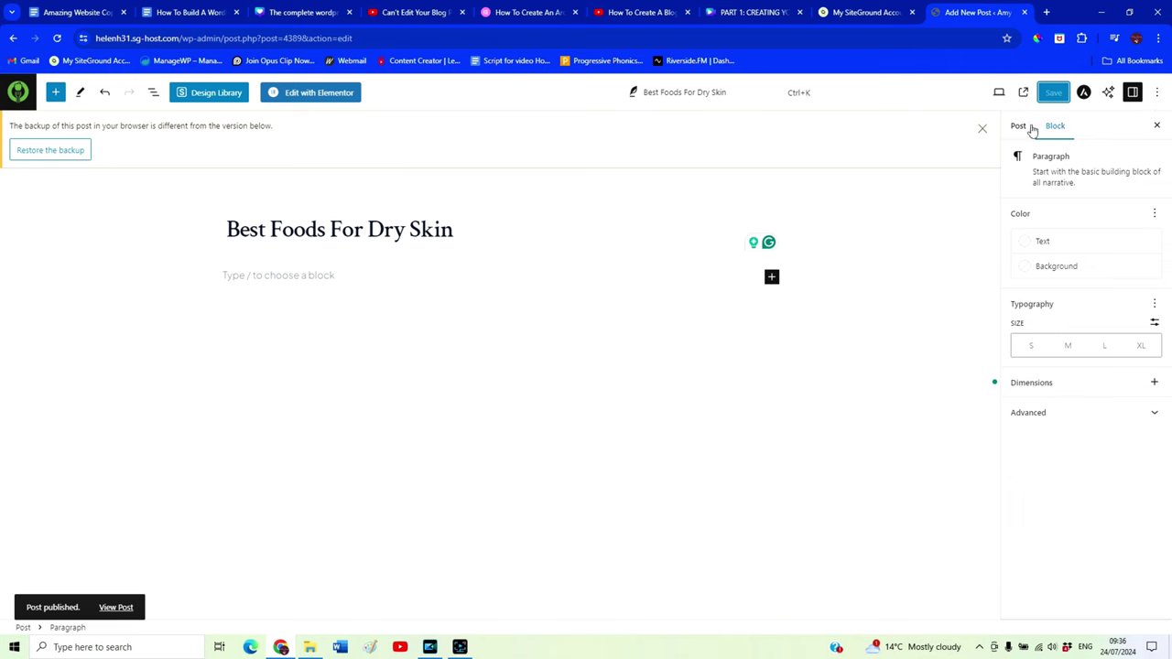
Set the salad photo as the featured image, retitled 'Best foods for dry skin'
{"action": "left_click", "coordinate": [1023, 128]}
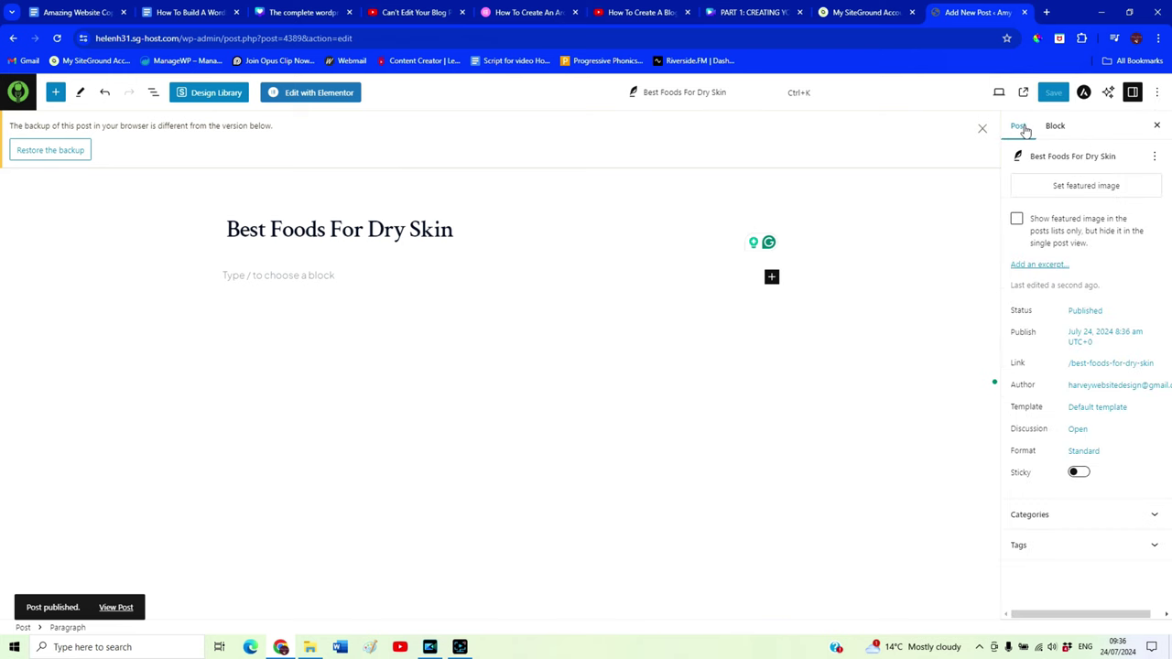
{"action": "left_click", "coordinate": [1102, 192]}
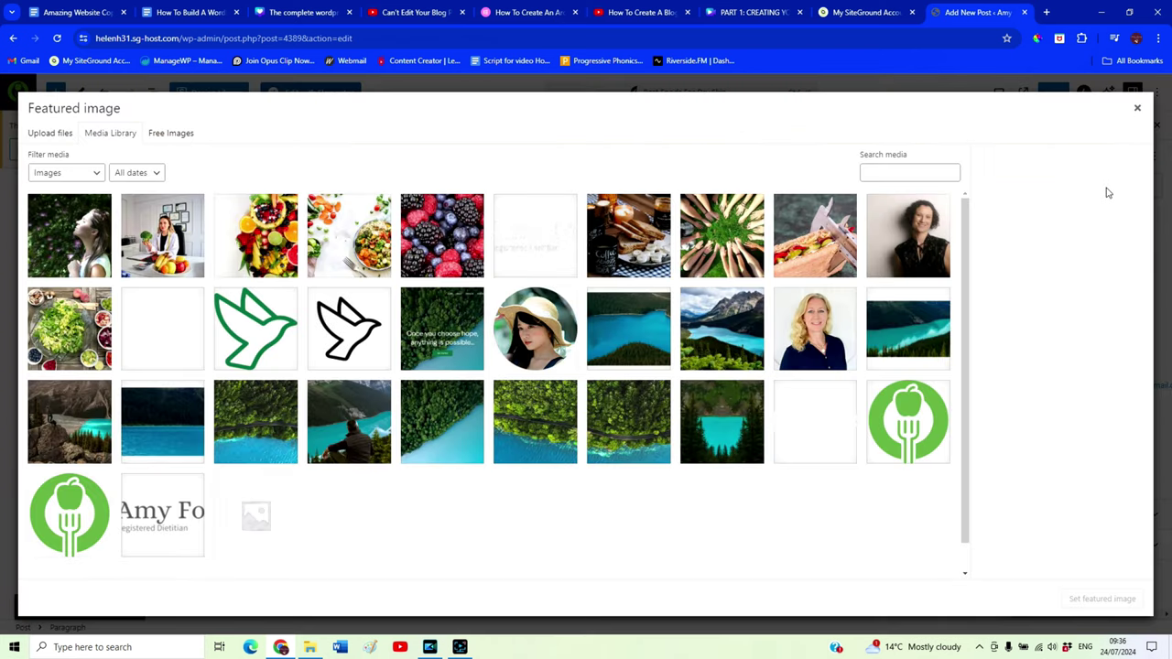
{"action": "left_click", "coordinate": [350, 246]}
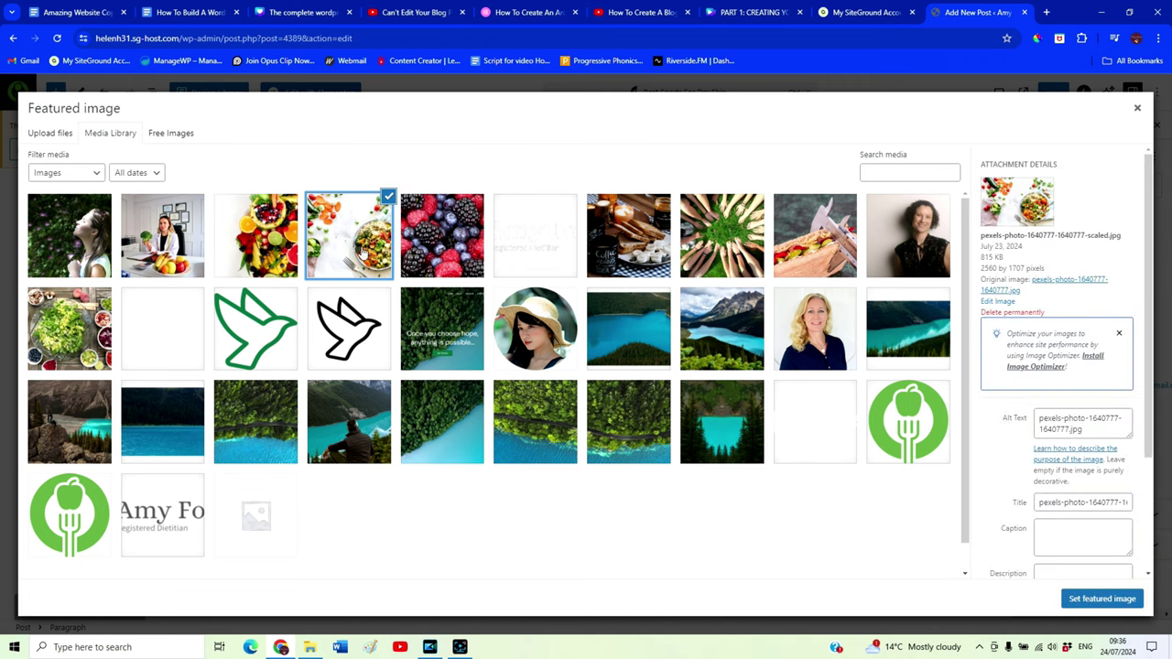
{"action": "triple_click", "coordinate": [1038, 505]}
{"action": "type", "text": "Best foods for dry skin"}
{"action": "key", "text": "ctrl+a"}
{"action": "triple_click", "coordinate": [1080, 423]}
{"action": "left_click", "coordinate": [1102, 598]}
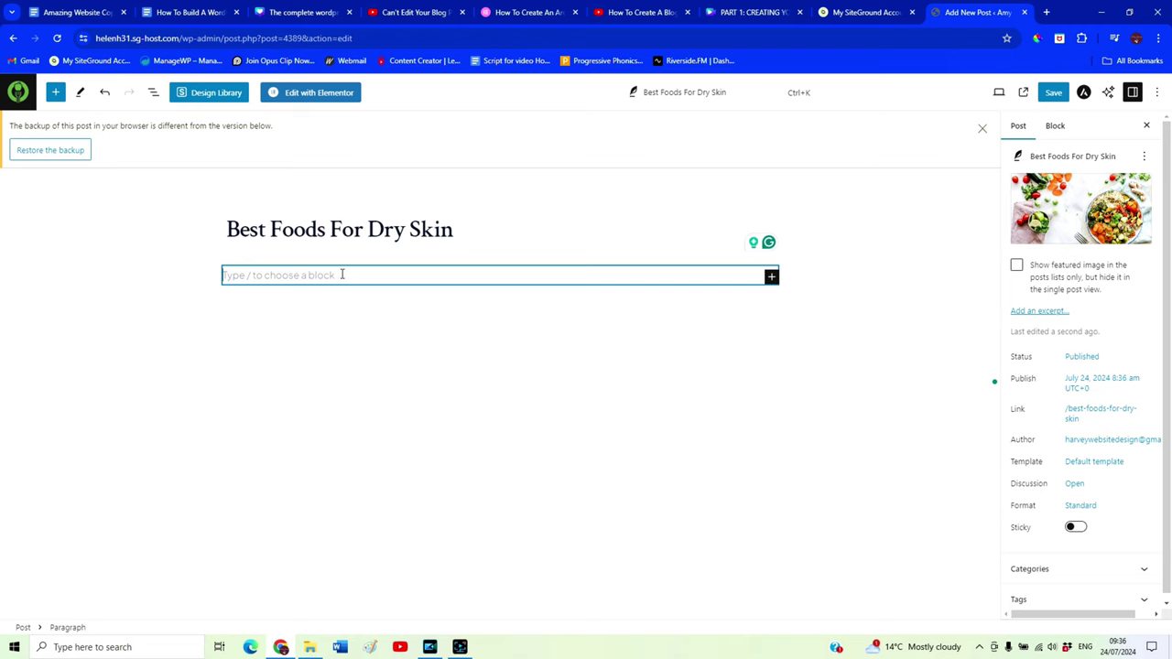
{"action": "type", "text": "amazon/spocks sorcdlaomth"}
{"action": "key", "text": "BackSpace"}
{"action": "key", "text": "BackSpace"}
{"action": "key", "text": "BackSpace"}
{"action": "key", "text": "BackSpace"}
{"action": "key", "text": "BackSpace"}
{"action": "key", "text": "BackSpace"}
{"action": "key", "text": "BackSpace"}
{"action": "key", "text": "BackSpace"}
{"action": "key", "text": "BackSpace"}
{"action": "key", "text": "BackSpace"}
{"action": "key", "text": "BackSpace"}
{"action": "key", "text": "BackSpace"}
{"action": "key", "text": "BackSpace"}
{"action": "key", "text": "BackSpace"}
{"action": "key", "text": "BackSpace"}
{"action": "key", "text": "BackSpace"}
{"action": "key", "text": "BackSpace"}
{"action": "key", "text": "BackSpace"}
{"action": "key", "text": "BackSpace"}
{"action": "key", "text": "BackSpace"}
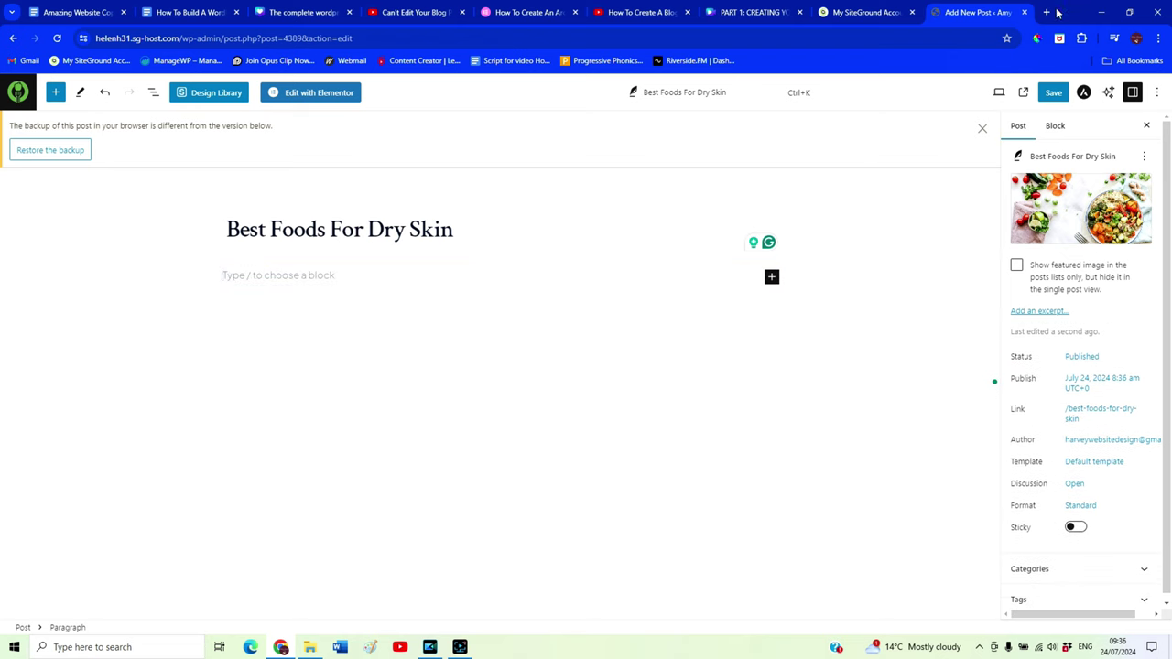
Copy the opening Lorem Ipsum paragraph from lipsum.com and return to the post editor
{"action": "left_click", "coordinate": [1045, 12]}
{"action": "type", "text": "lorem ipsum"}
{"action": "key", "text": "Return"}
{"action": "left_click", "coordinate": [366, 183]}
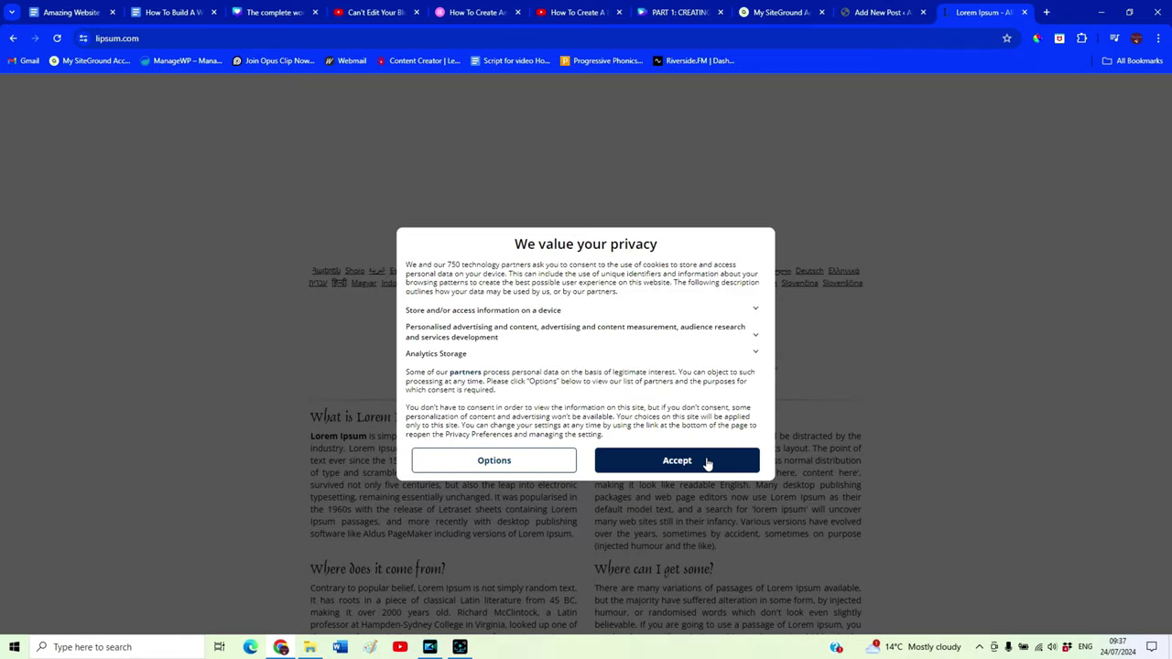
{"action": "left_click", "coordinate": [704, 465]}
{"action": "left_click_drag", "start_coordinate": [308, 437], "coordinate": [581, 414]}
{"action": "left_click_drag", "start_coordinate": [309, 432], "coordinate": [570, 533]}
{"action": "key", "text": "ctrl+c"}
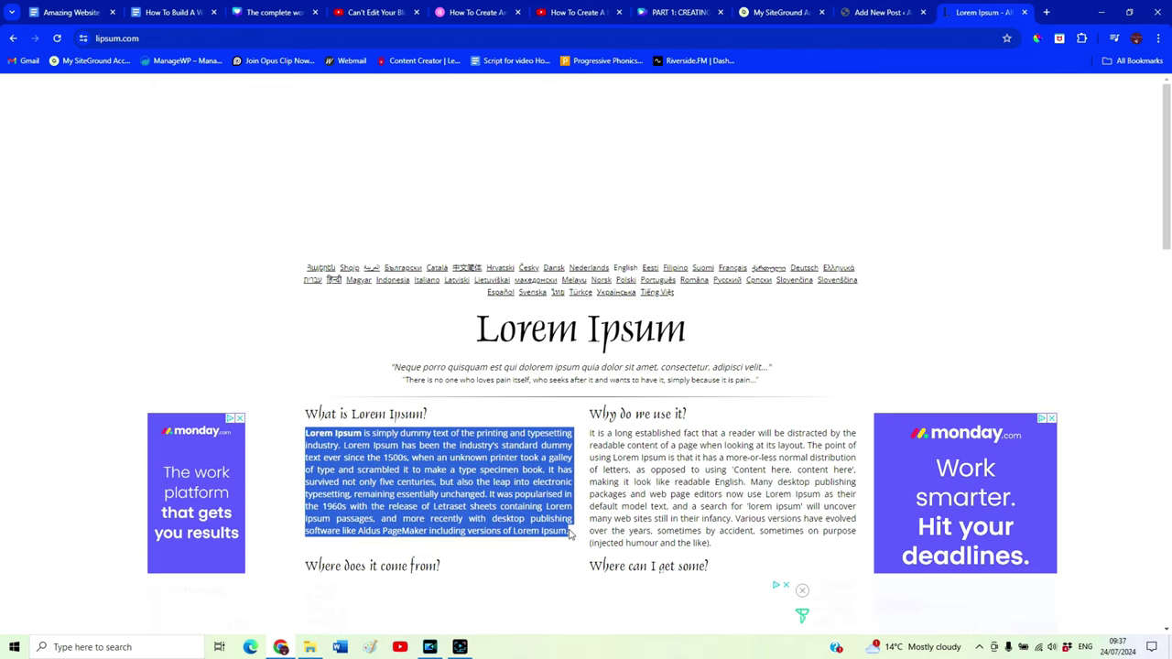
{"action": "left_click", "coordinate": [882, 12]}
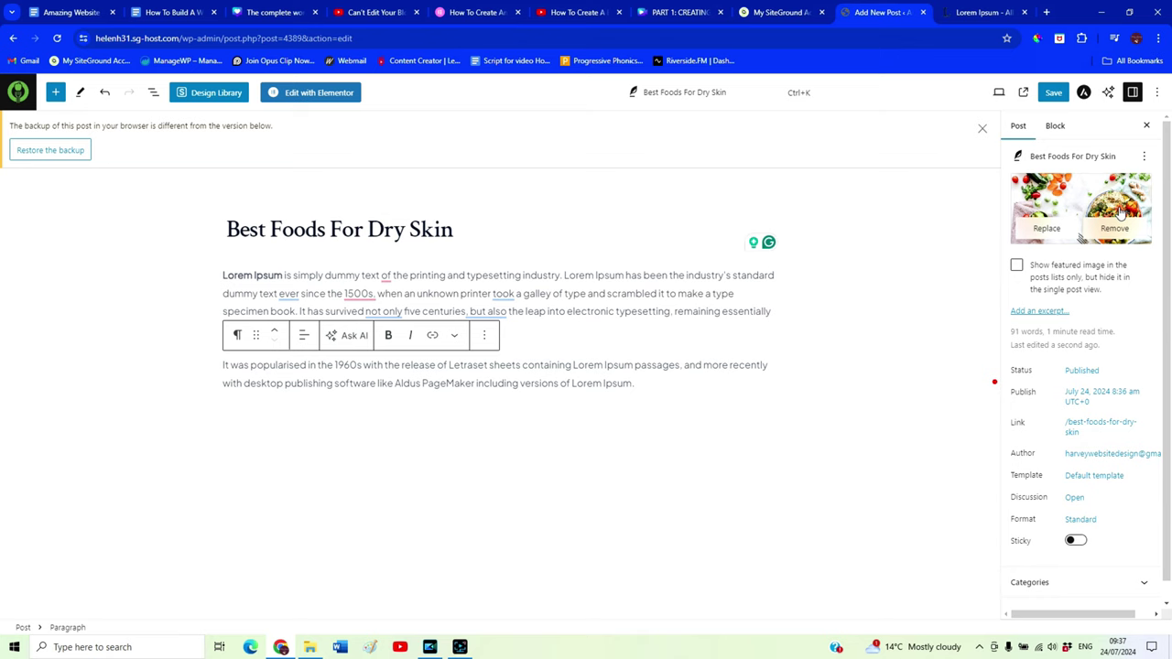
Save the current post and start a new post titled 'Best Foods For Oily Skin'
{"action": "left_click", "coordinate": [1053, 95]}
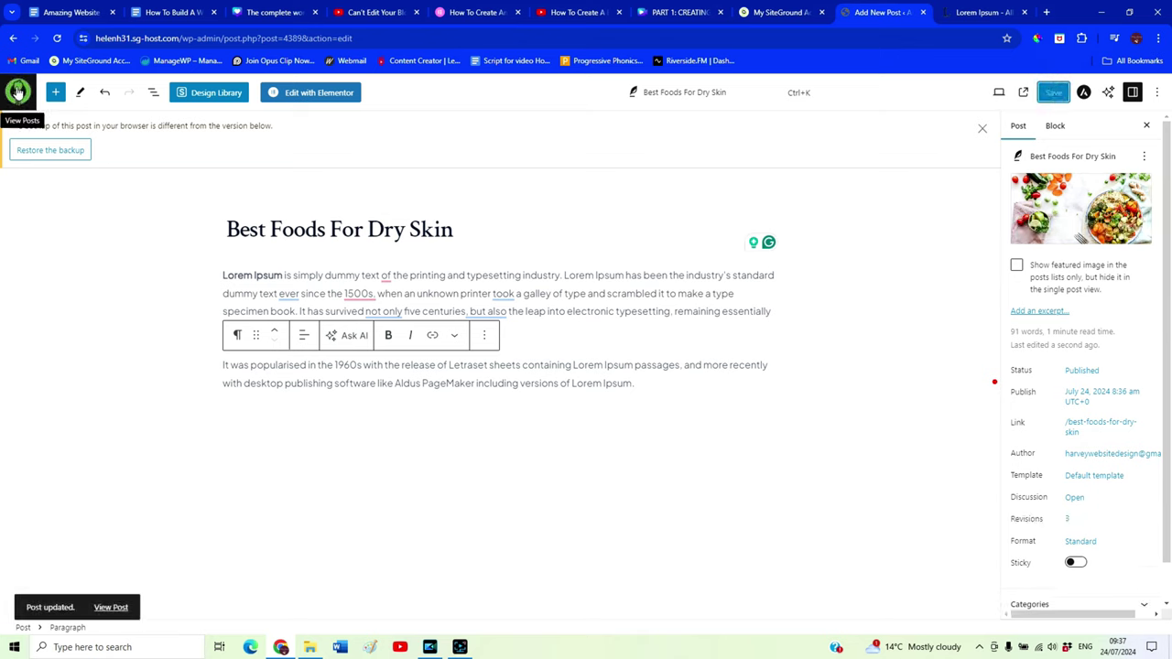
{"action": "left_click", "coordinate": [17, 92]}
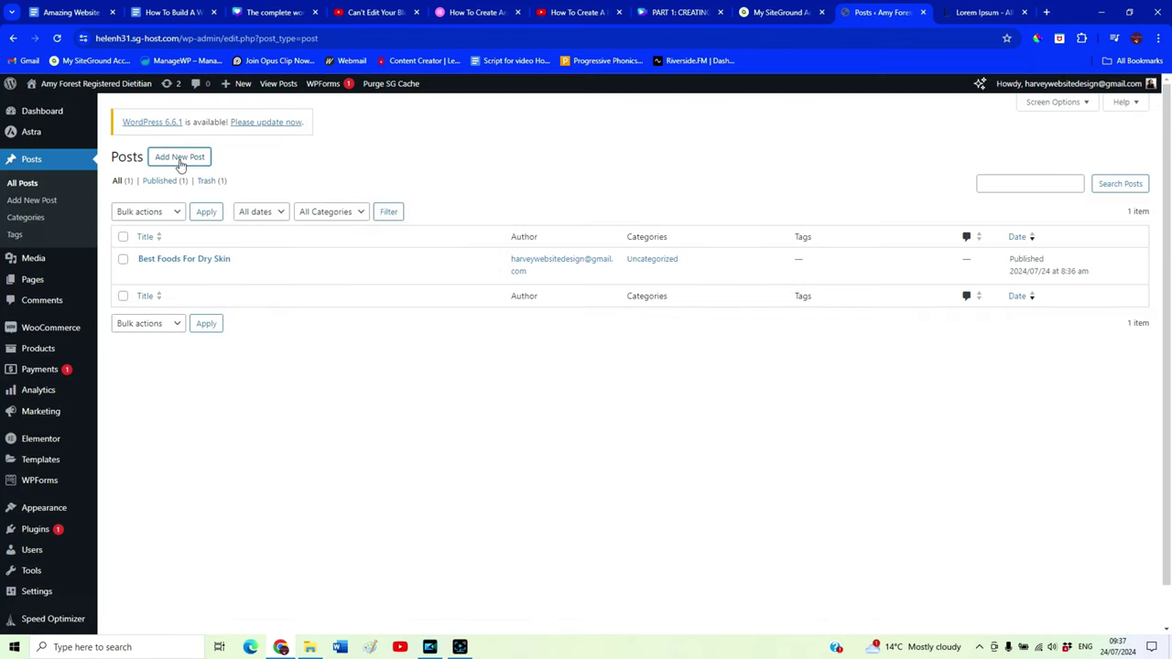
{"action": "left_click", "coordinate": [178, 162]}
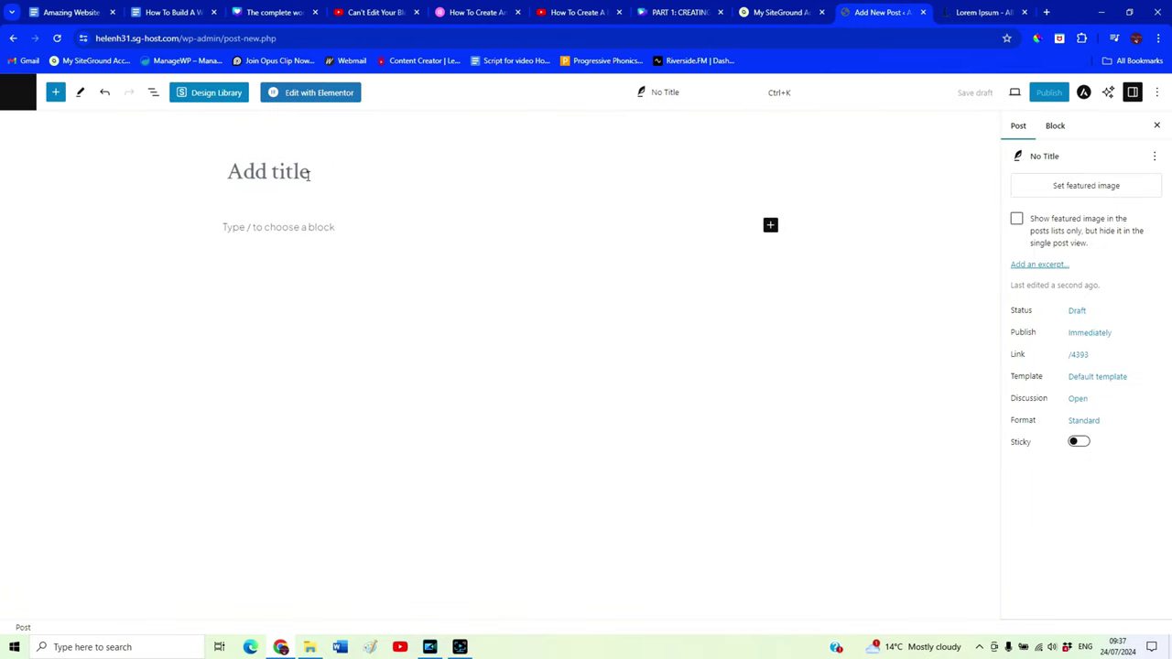
{"action": "left_click", "coordinate": [308, 174]}
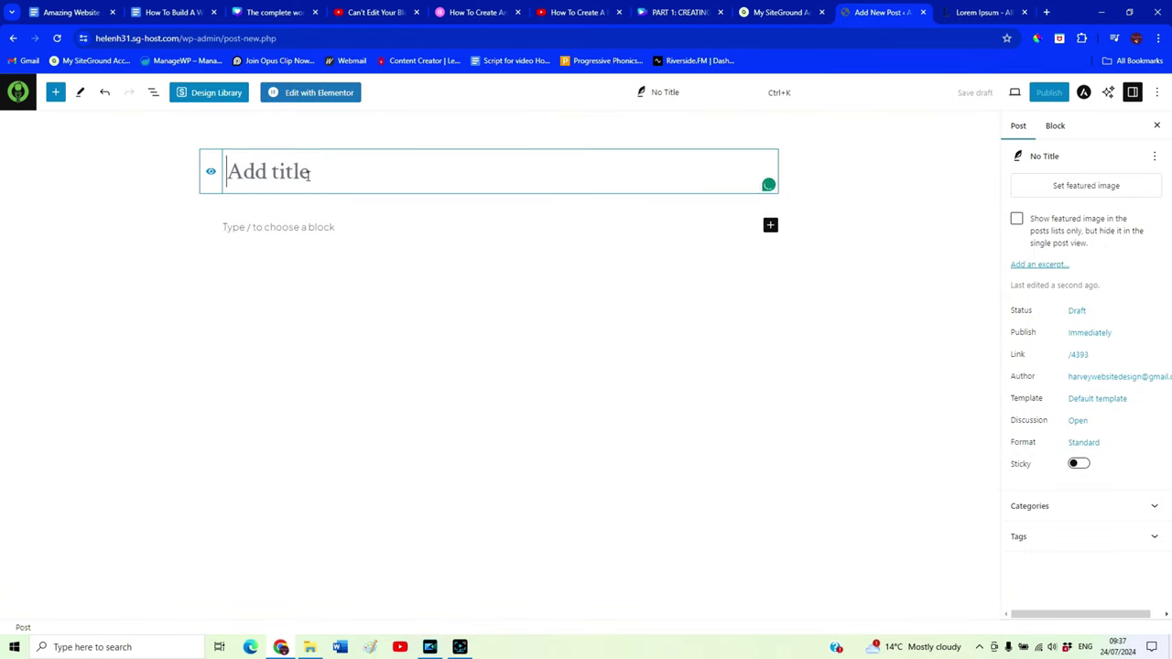
{"action": "type", "text": "Best Foods For Oily"}
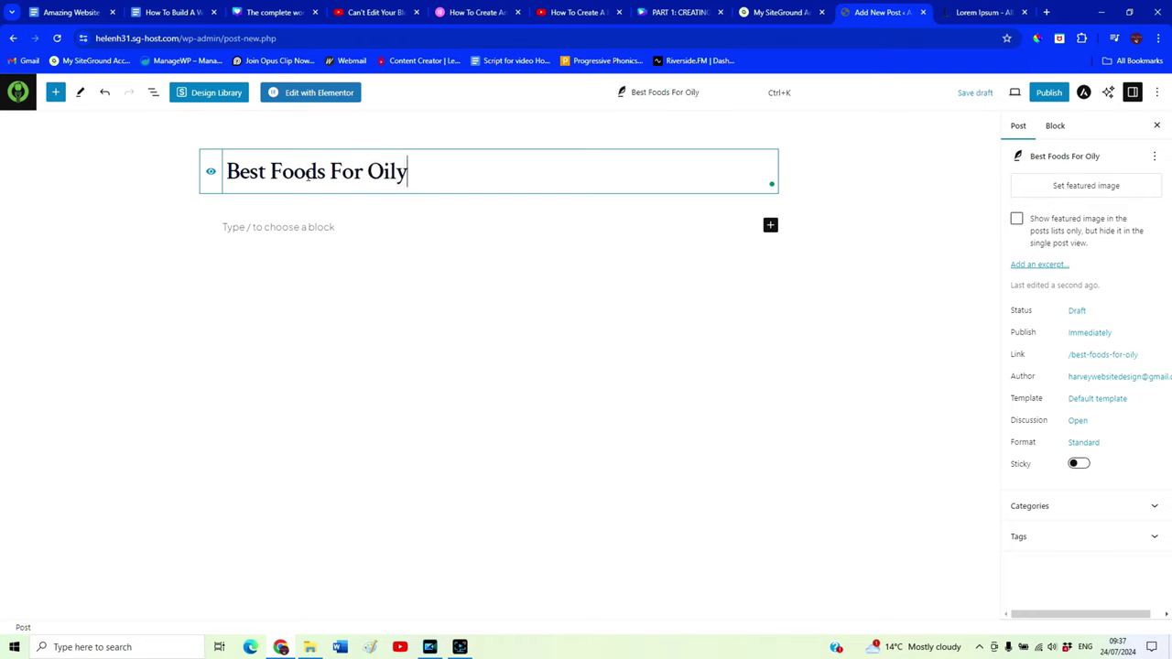
{"action": "type", "text": " Skin"}
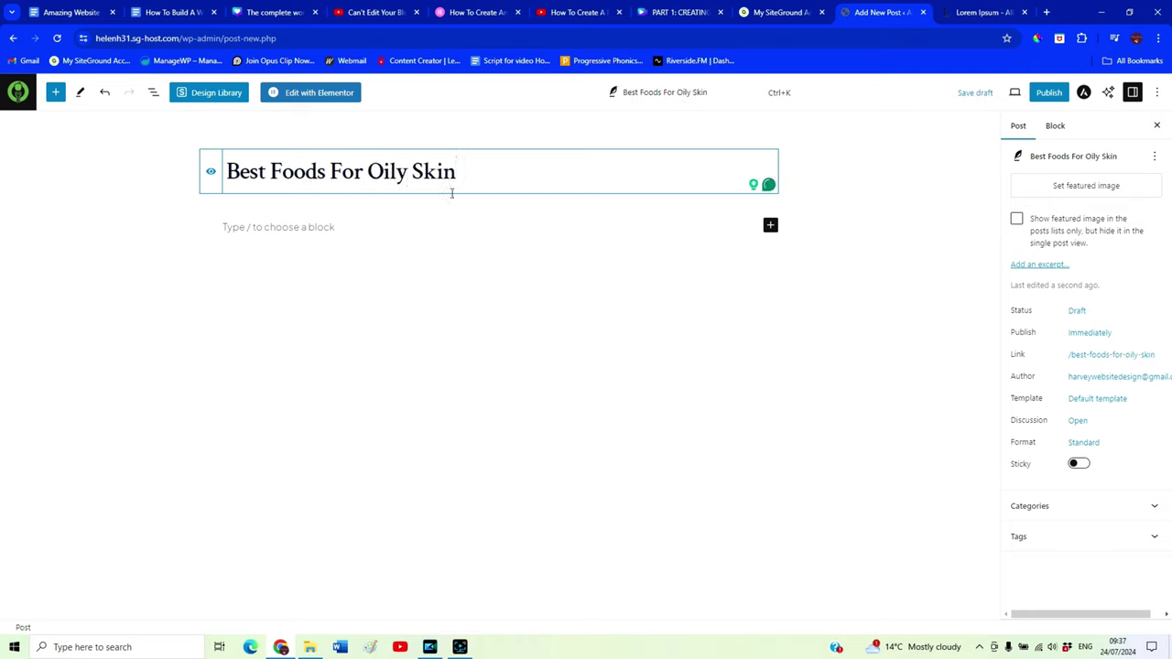
Paste the Lorem Ipsum text into the body and split it into two paragraphs
{"action": "left_click", "coordinate": [293, 235]}
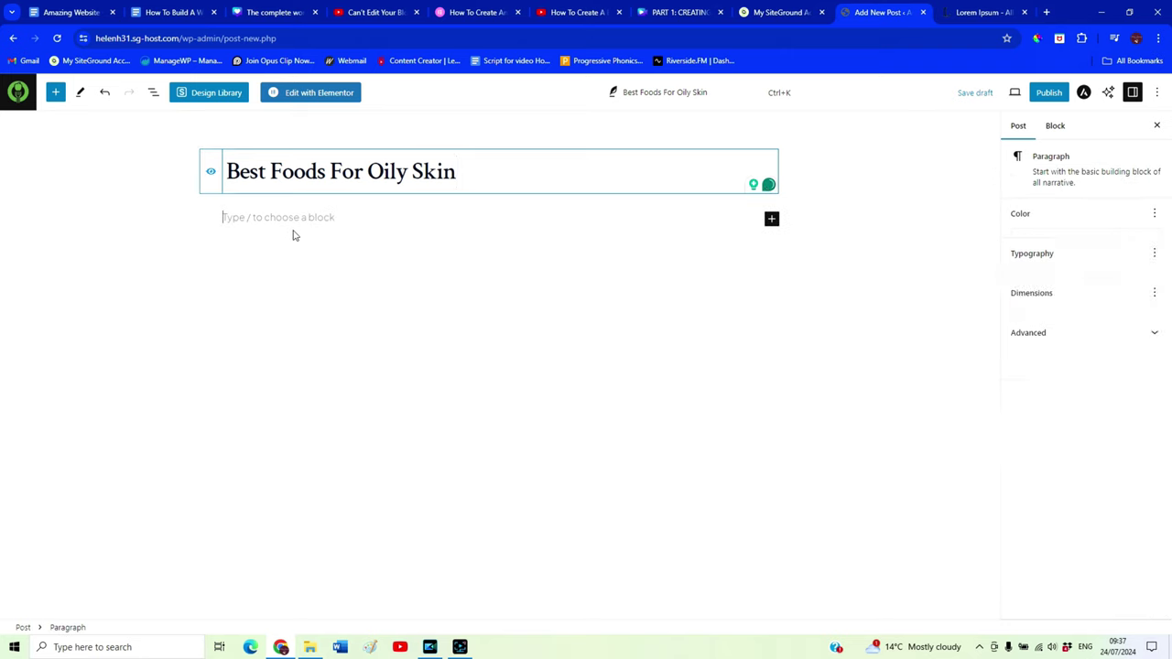
{"action": "key", "text": "ctrl+v"}
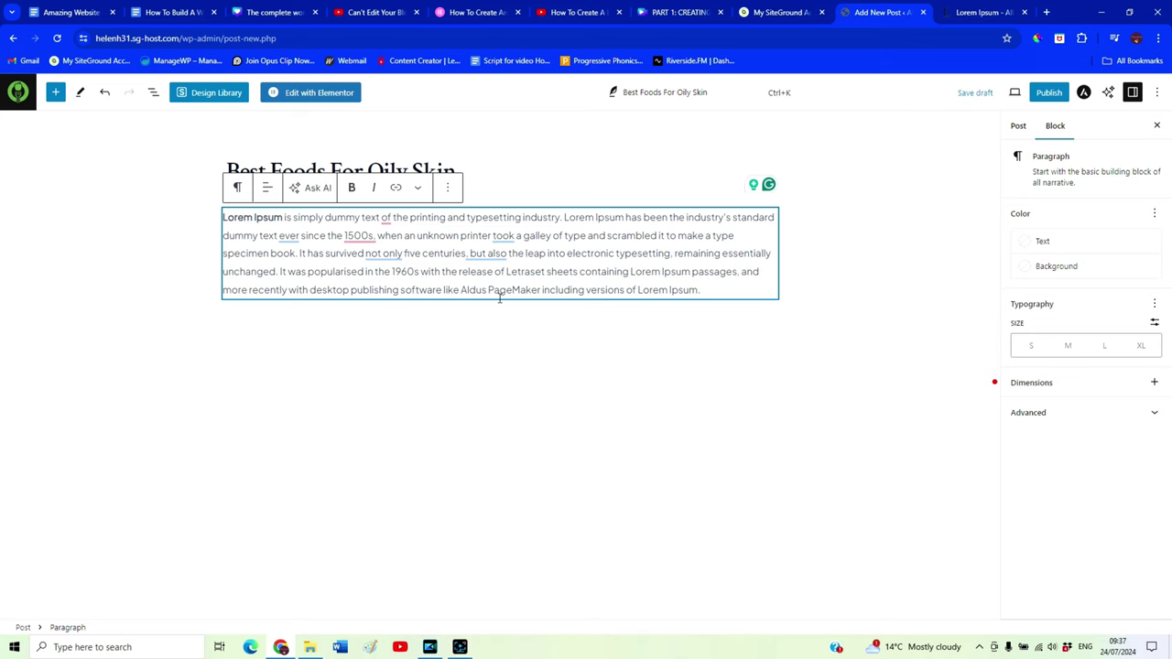
{"action": "key", "text": "Return"}
{"action": "left_click", "coordinate": [1018, 125]}
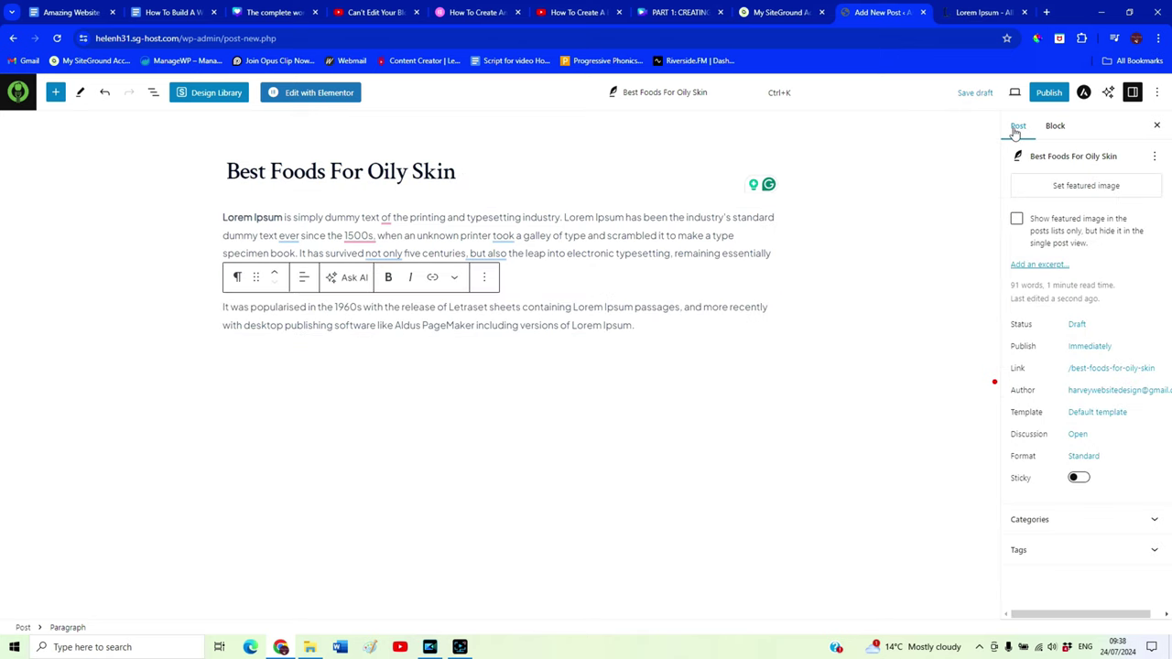
Set the berries photo as the post's featured image
{"action": "left_click", "coordinate": [1075, 188]}
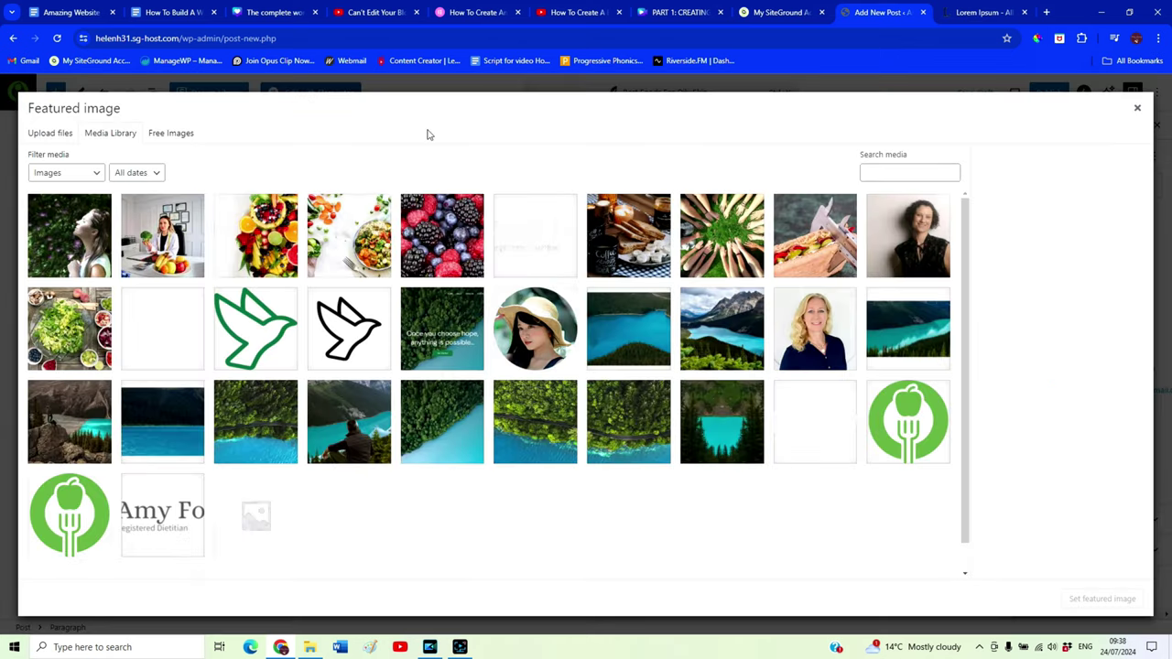
{"action": "left_click", "coordinate": [460, 253]}
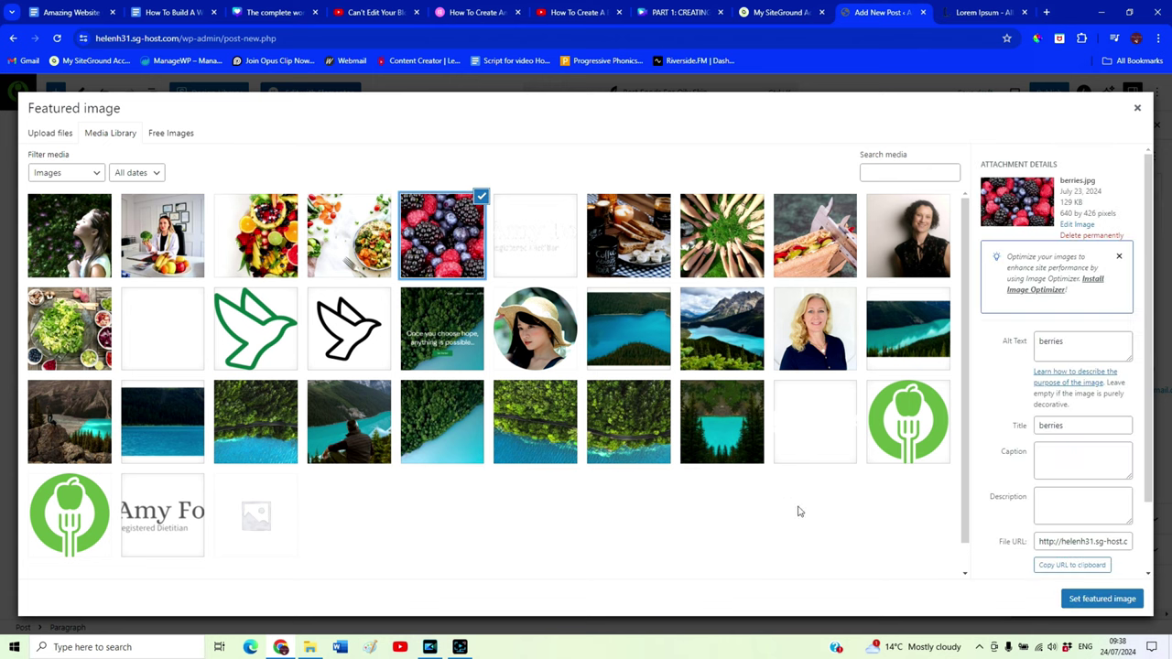
{"action": "left_click", "coordinate": [1088, 606]}
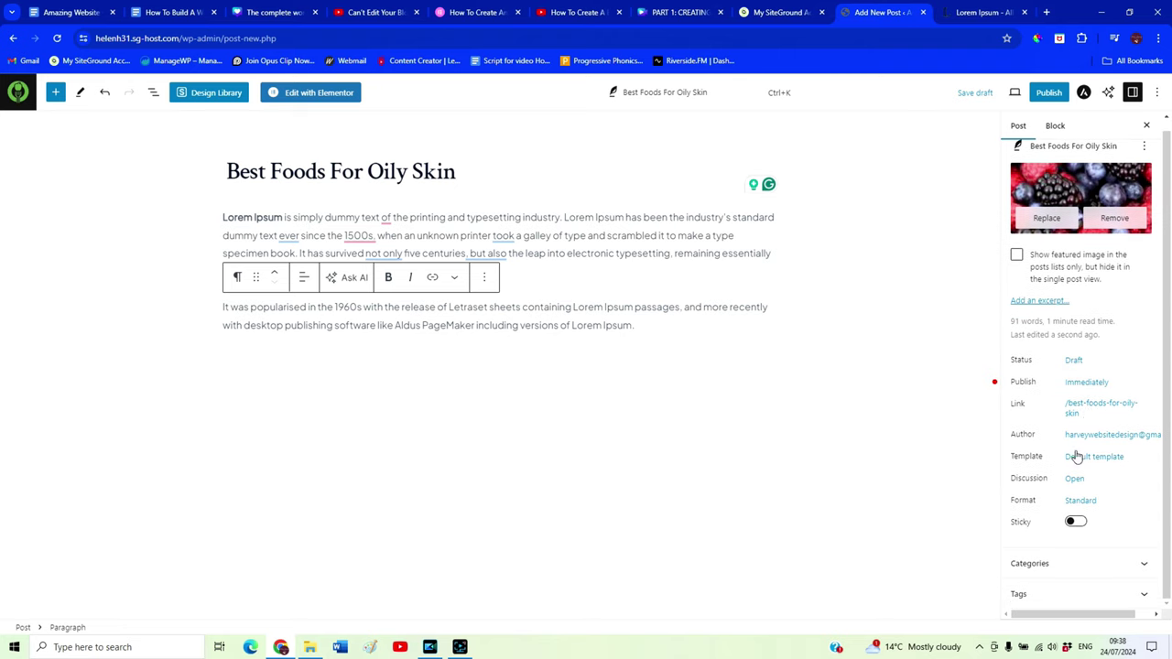
File the post under a newly created Skin category and publish it
{"action": "left_click", "coordinate": [1101, 573]}
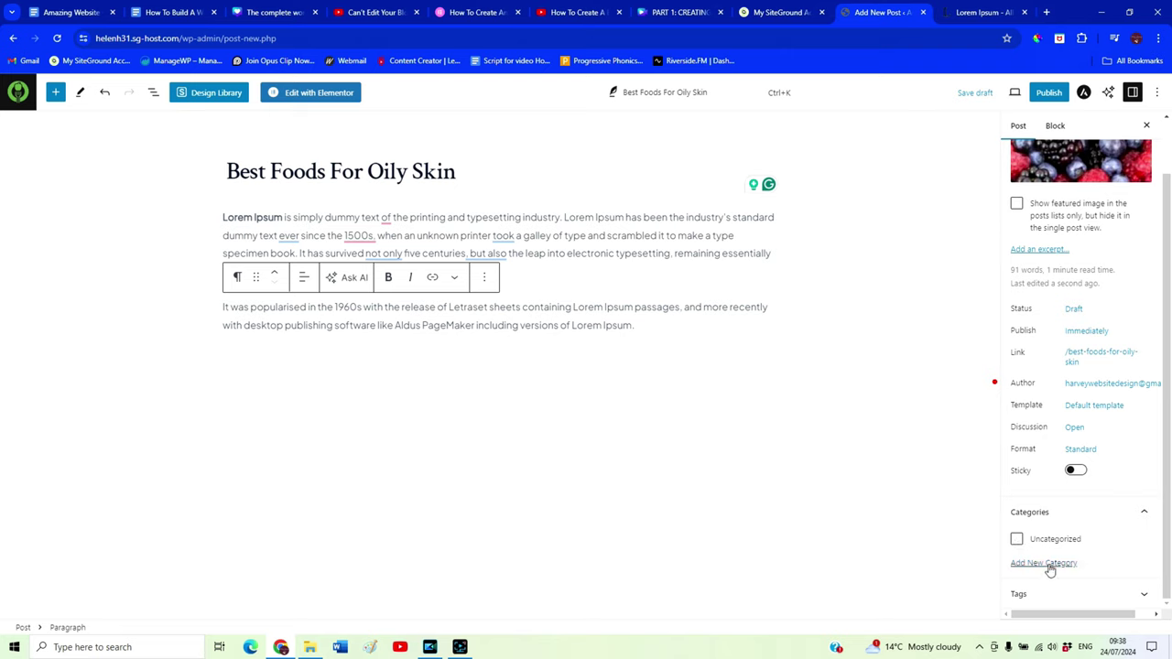
{"action": "left_click", "coordinate": [1048, 563]}
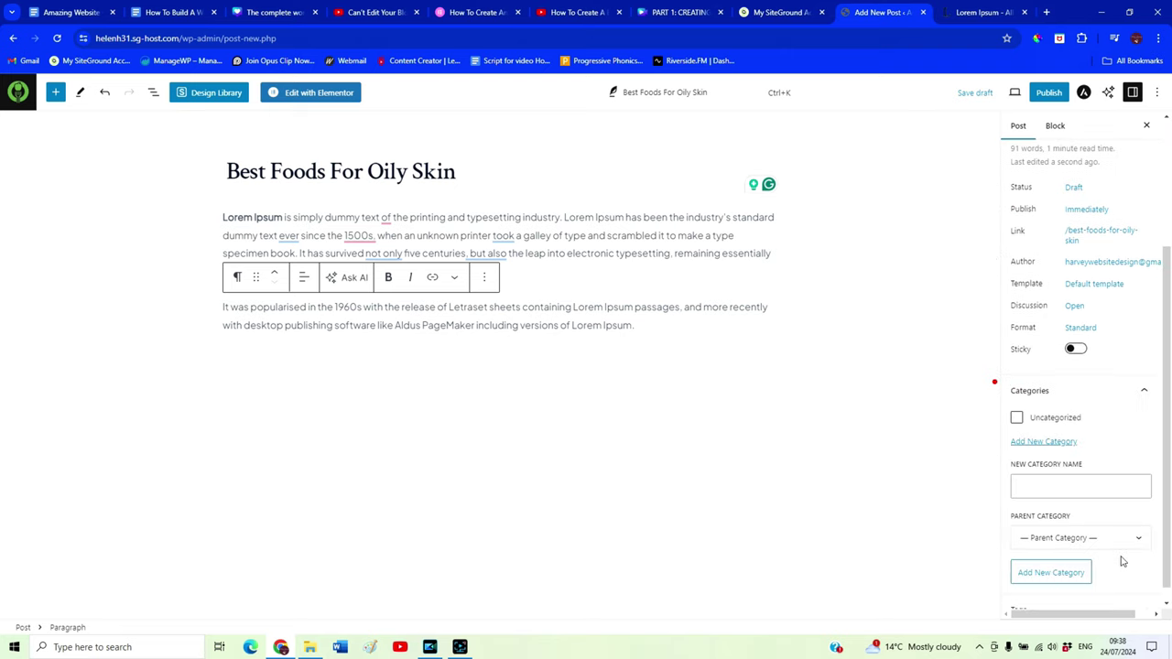
{"action": "left_click", "coordinate": [1060, 490]}
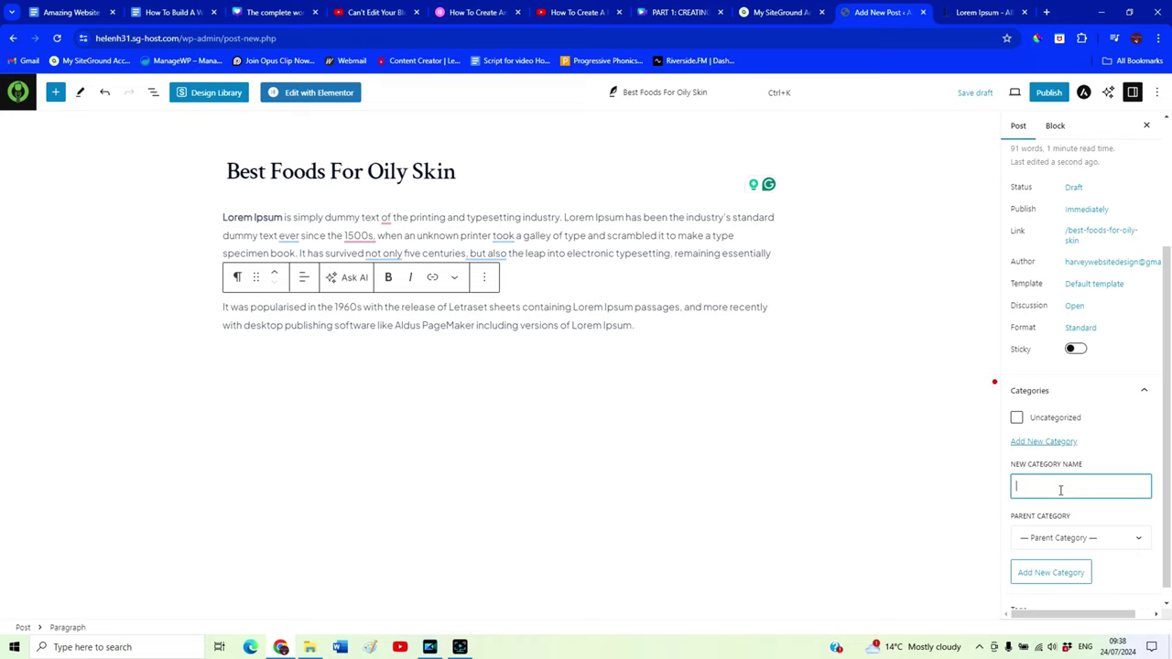
{"action": "key", "text": "Return"}
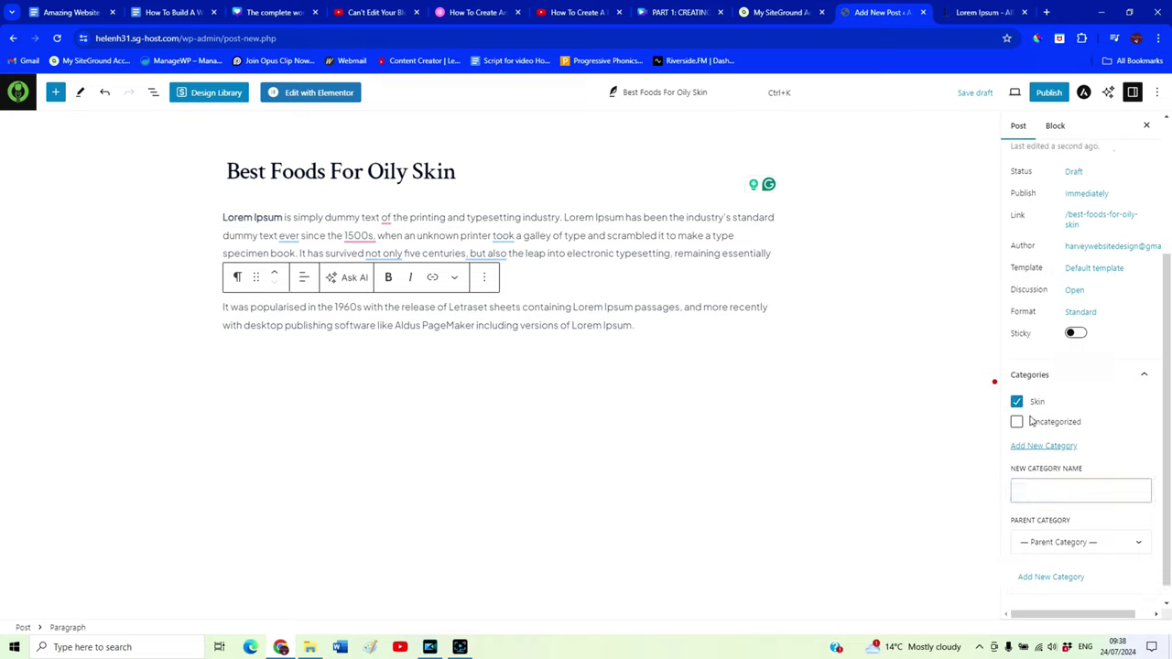
{"action": "left_click", "coordinate": [1048, 92]}
{"action": "left_click", "coordinate": [1046, 93]}
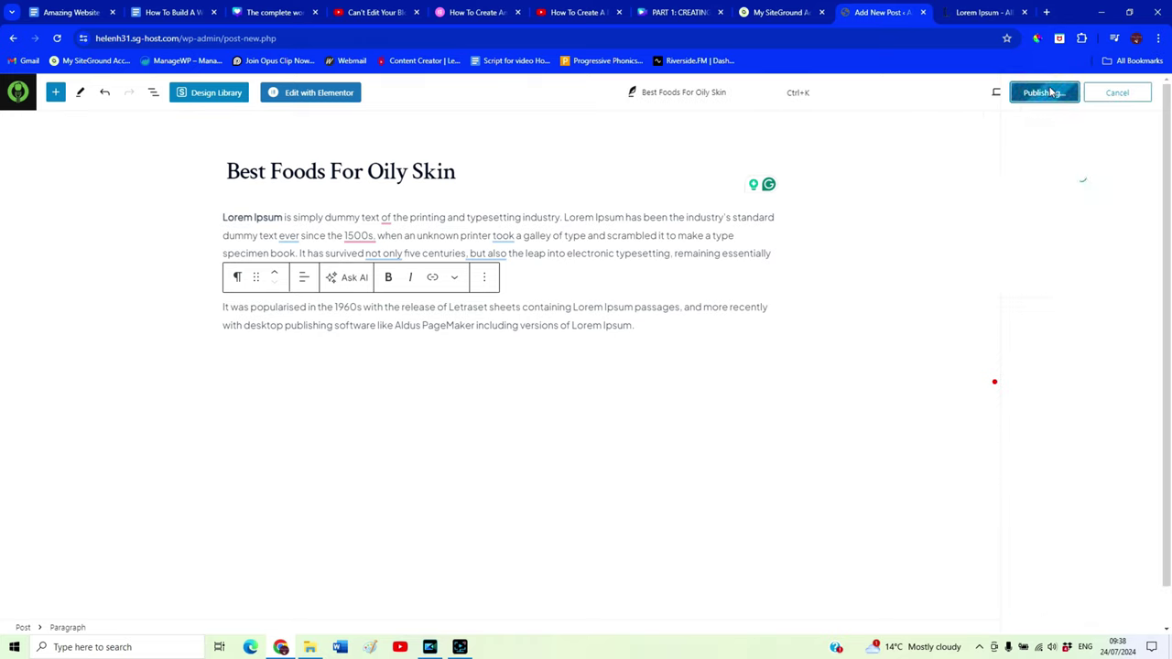
Leave the editor, go through Posts and Pages to Plugins, and open Add New Plugin
{"action": "left_click", "coordinate": [18, 91]}
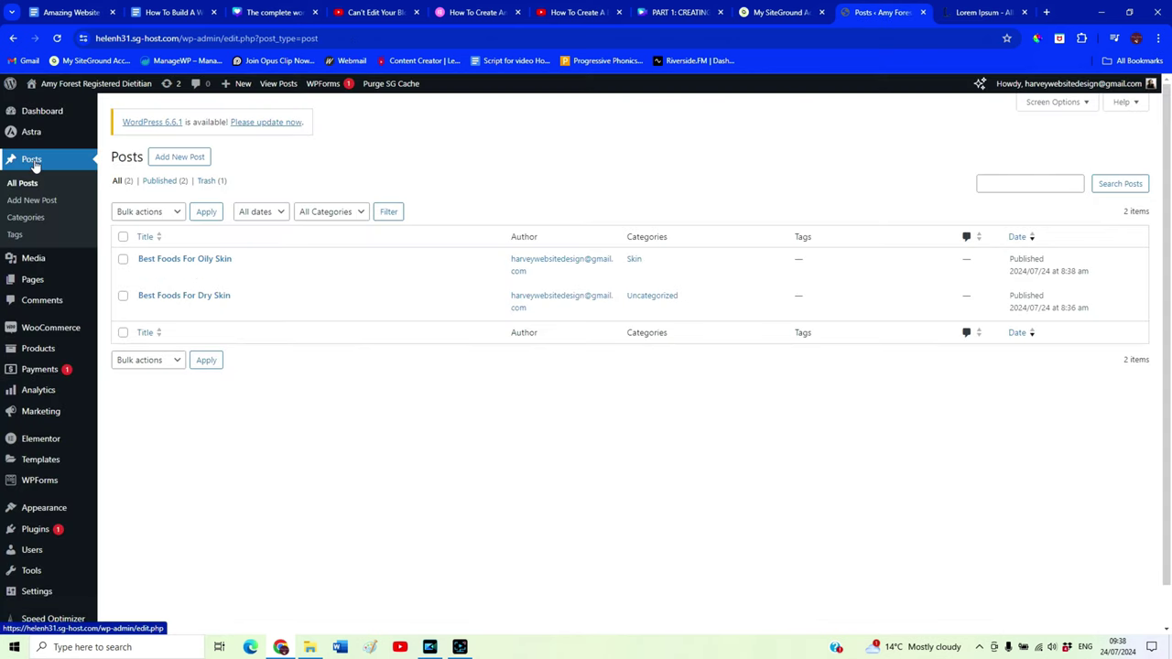
{"action": "mouse_move", "coordinate": [30, 283]}
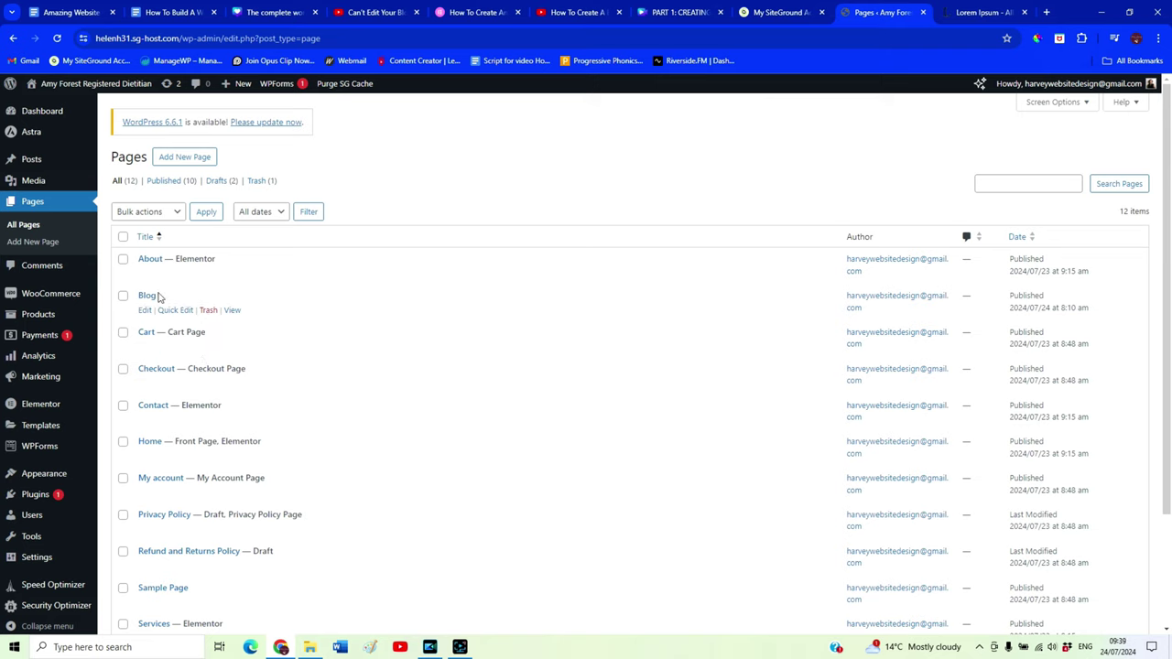
{"action": "mouse_move", "coordinate": [35, 499]}
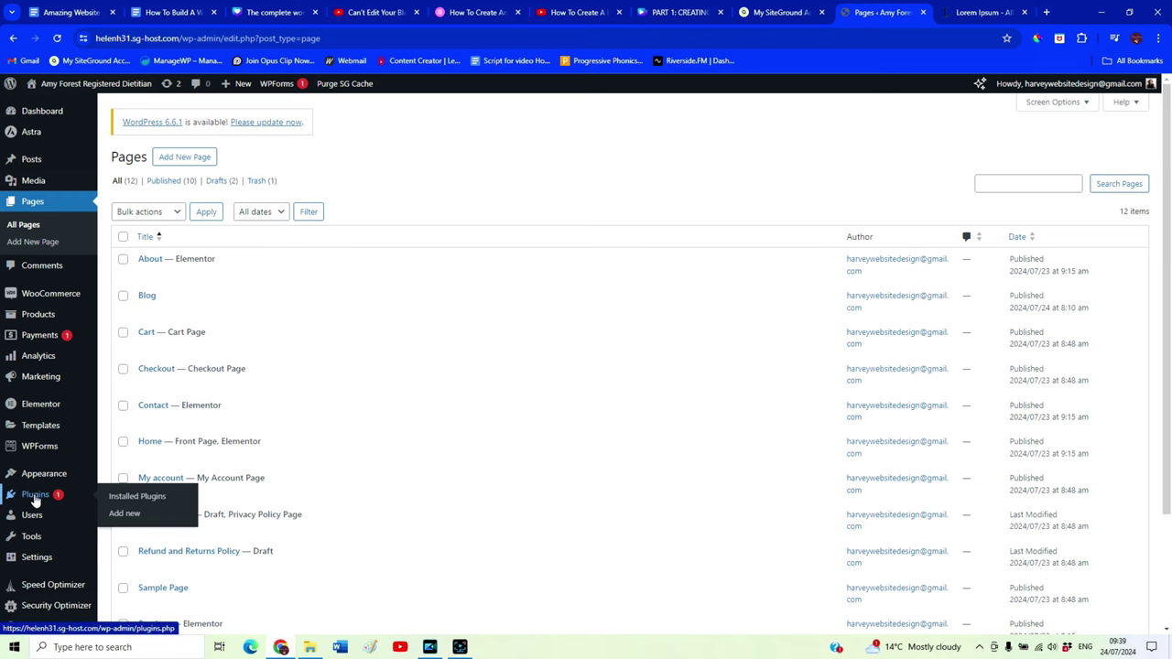
{"action": "scroll", "coordinate": [522, 452], "scroll_direction": "down", "scroll_amount": 1}
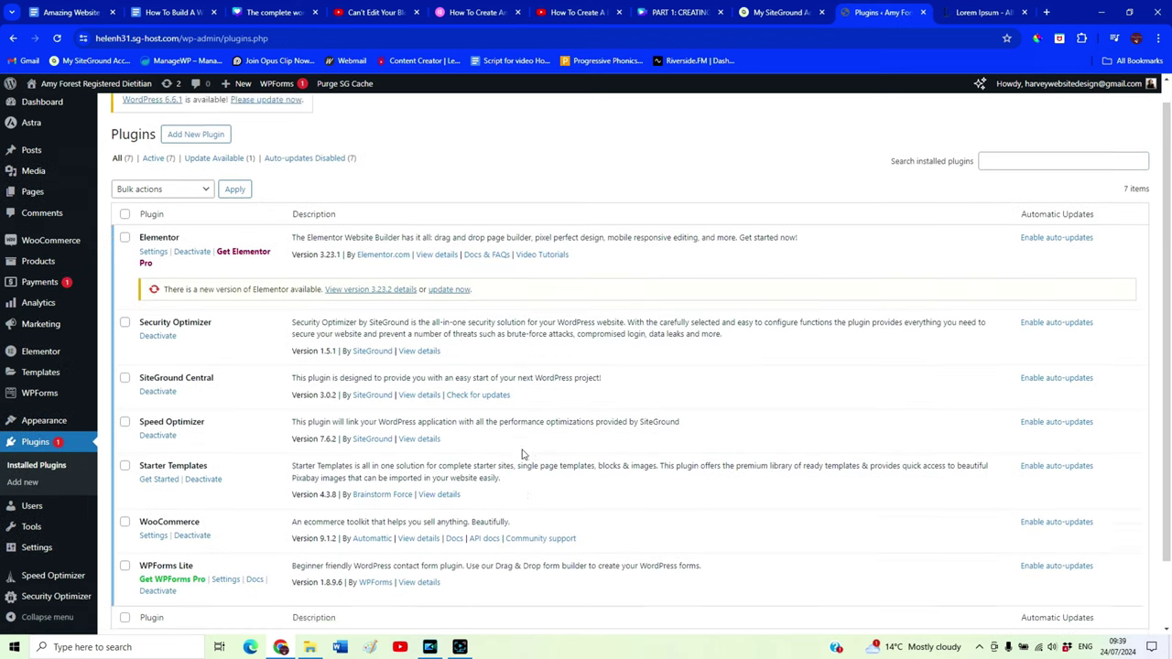
{"action": "scroll", "coordinate": [524, 452], "scroll_direction": "up", "scroll_amount": 1}
{"action": "left_click", "coordinate": [197, 158]}
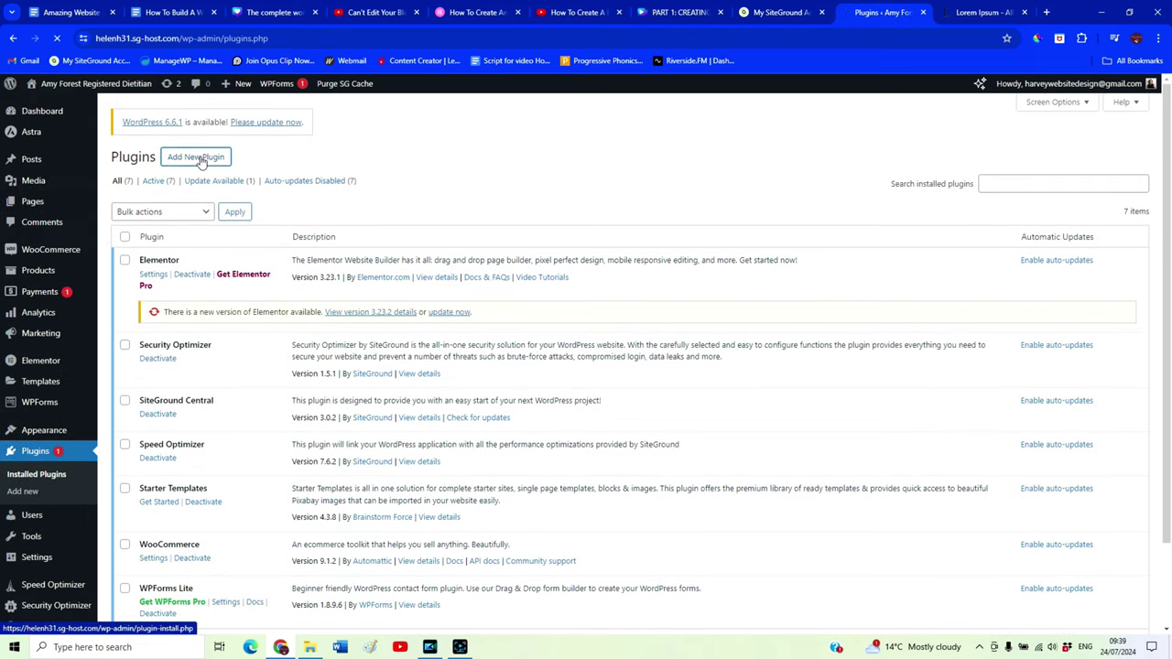
Search plugins for 'grid', then install and activate The Post Grid
{"action": "left_click", "coordinate": [988, 197]}
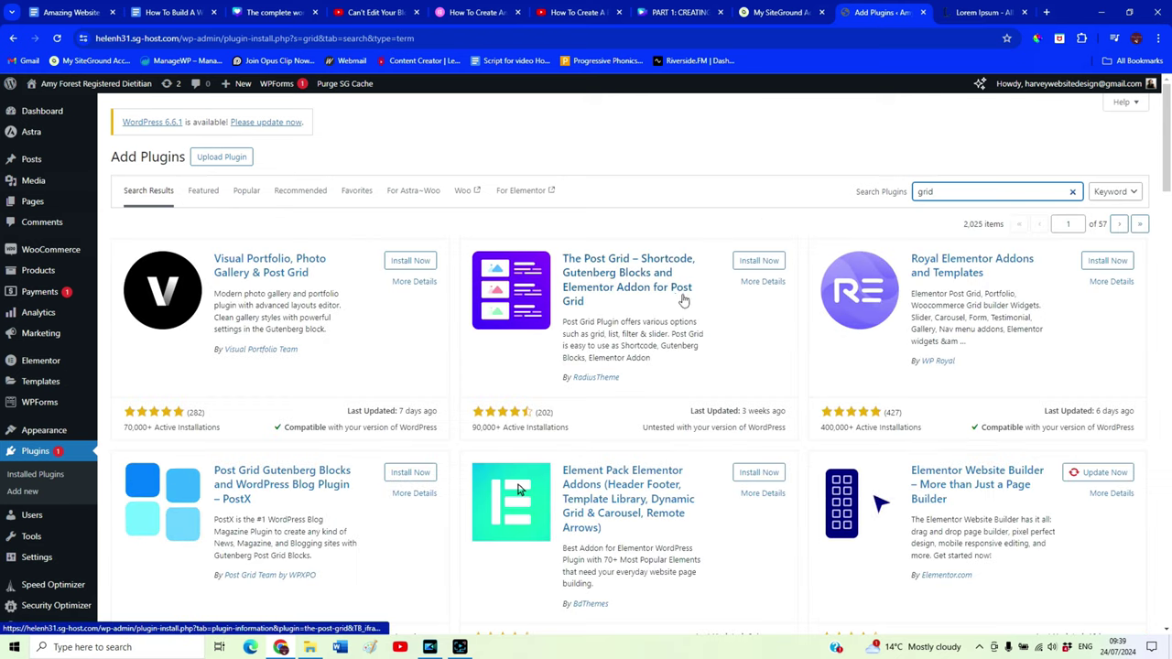
{"action": "left_click", "coordinate": [764, 262]}
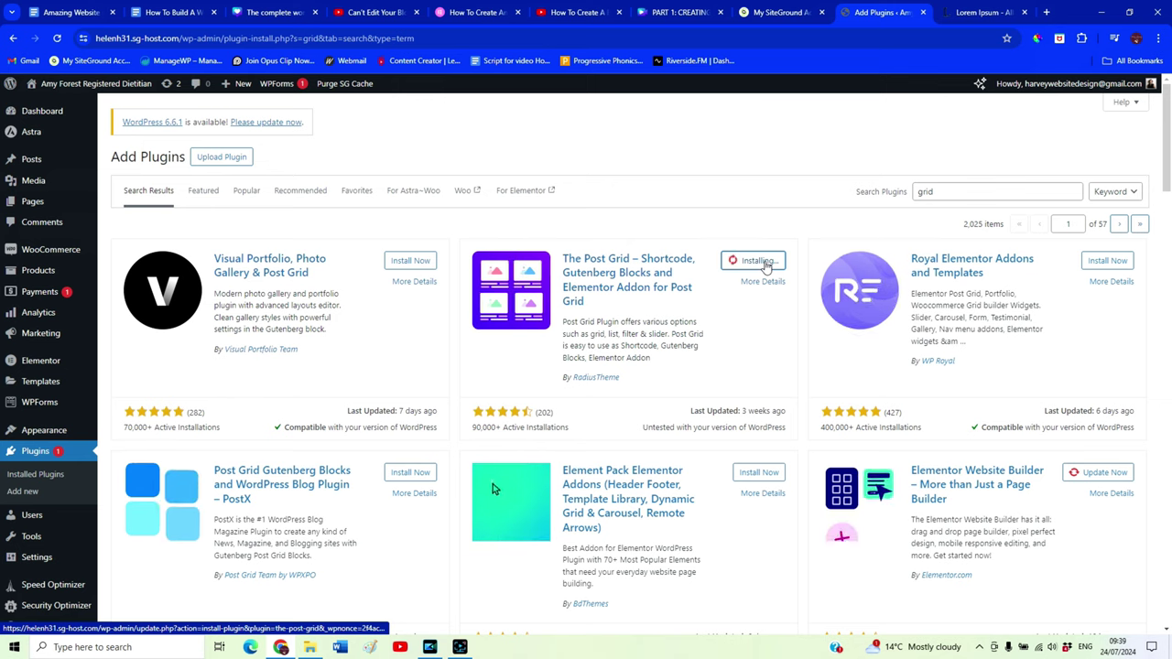
{"action": "left_click", "coordinate": [764, 262]}
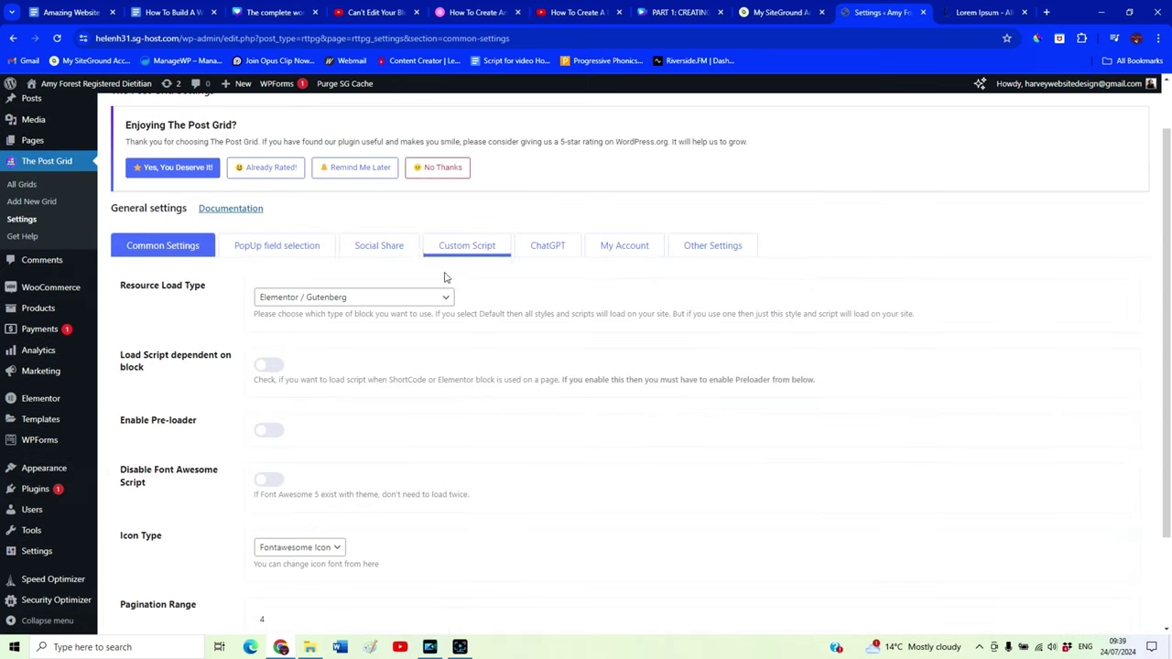
Set The Post Grid's Resource Load Type to Elementor / Gutenberg and save the settings
{"action": "left_click", "coordinate": [439, 299]}
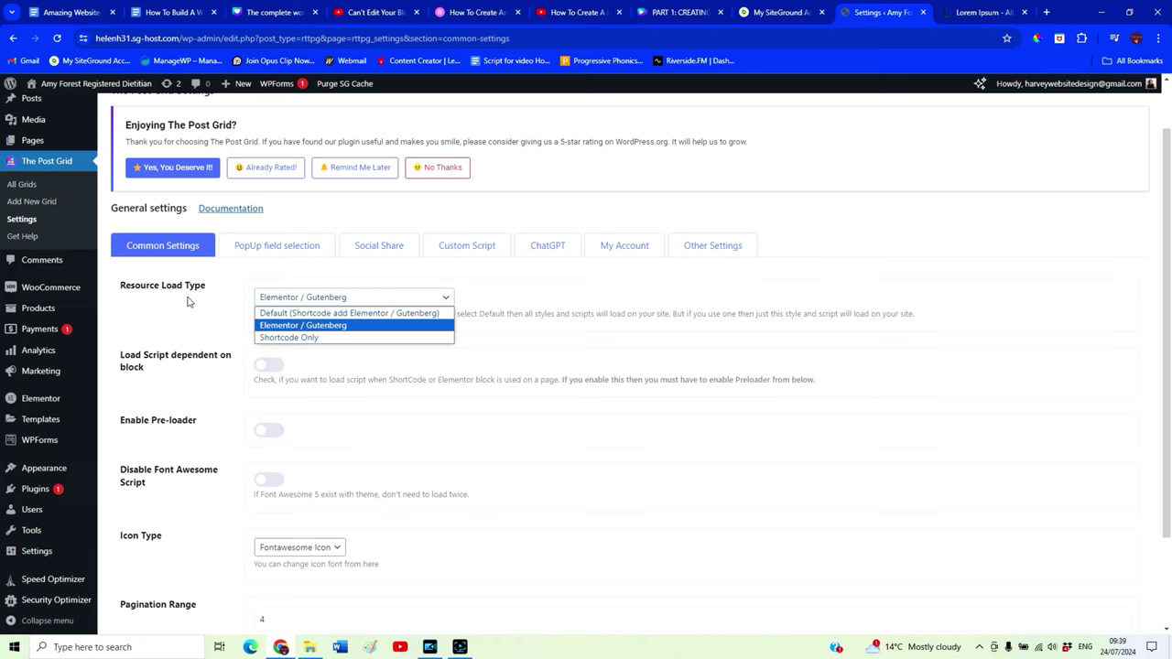
{"action": "left_click", "coordinate": [323, 326]}
{"action": "scroll", "coordinate": [165, 568], "scroll_direction": "down", "scroll_amount": 1}
{"action": "left_click", "coordinate": [165, 573]}
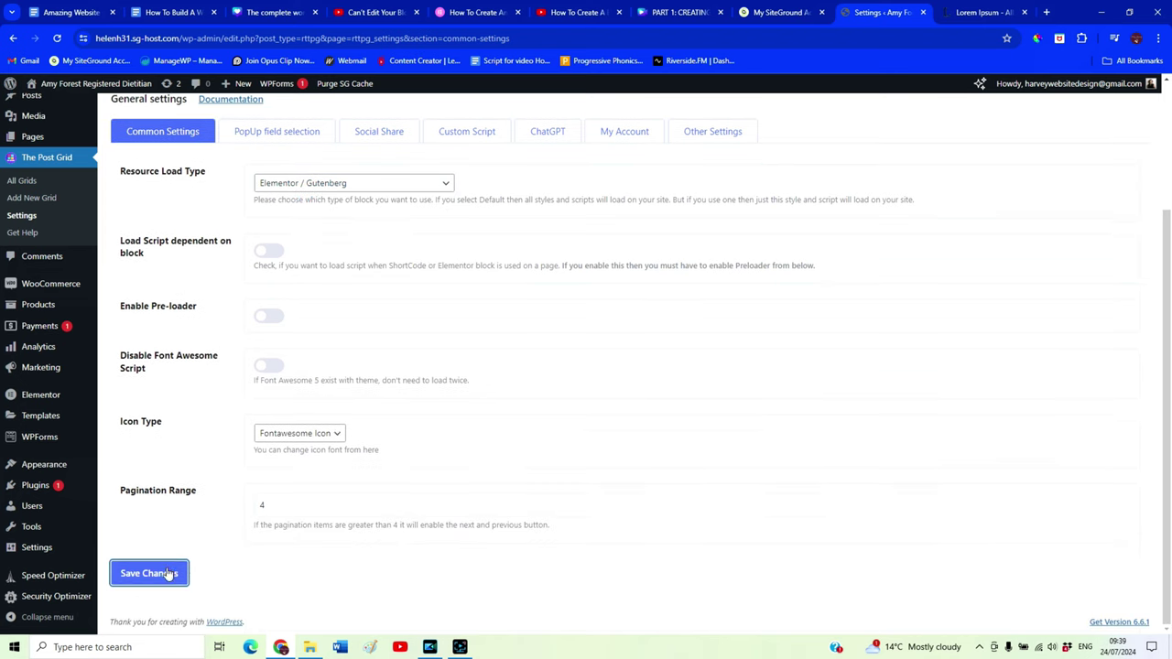
{"action": "scroll", "coordinate": [174, 549], "scroll_direction": "up", "scroll_amount": 1}
Open the Blog page from the Pages list and launch it in Elementor
{"action": "mouse_move", "coordinate": [37, 208]}
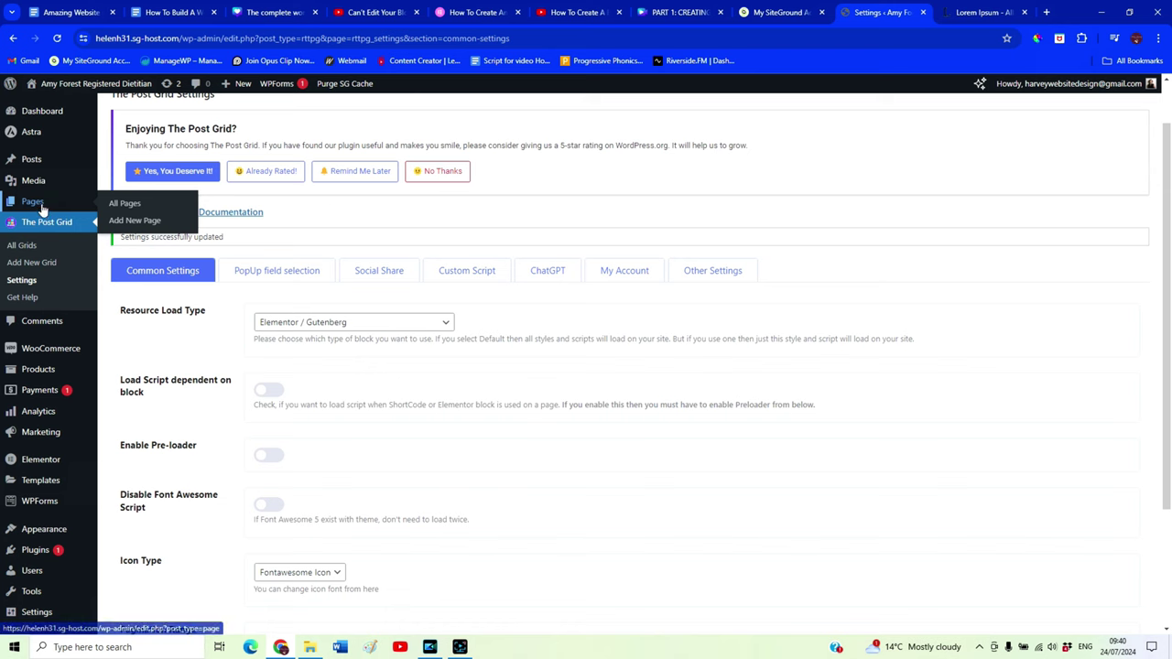
{"action": "left_click", "coordinate": [34, 209]}
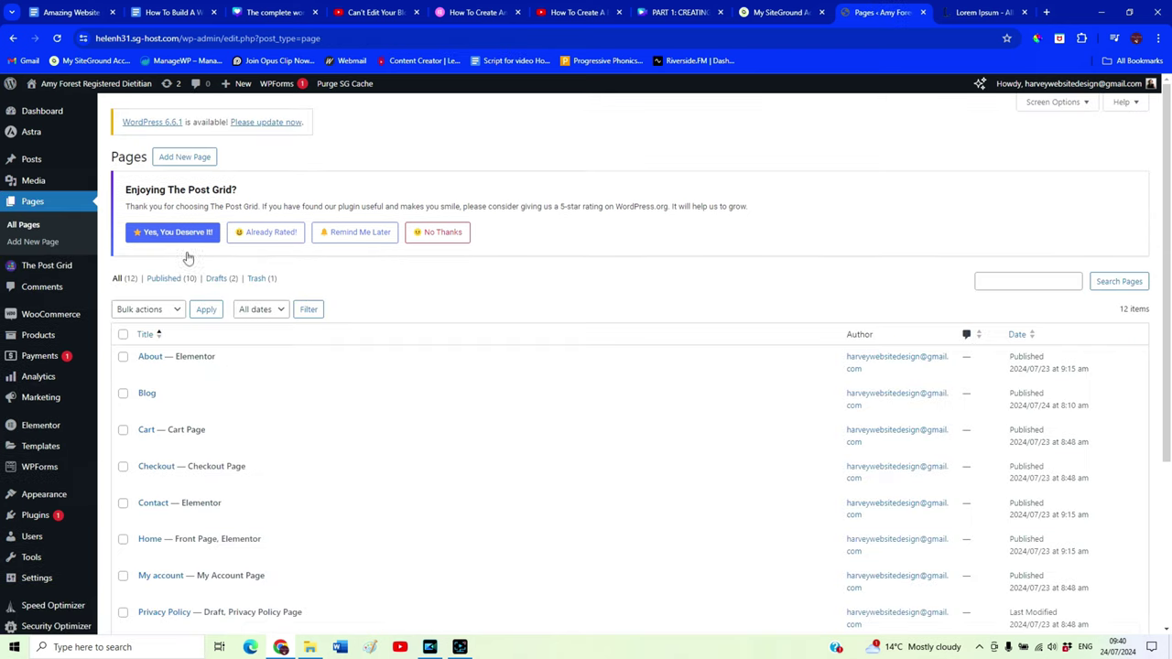
{"action": "left_click", "coordinate": [148, 394]}
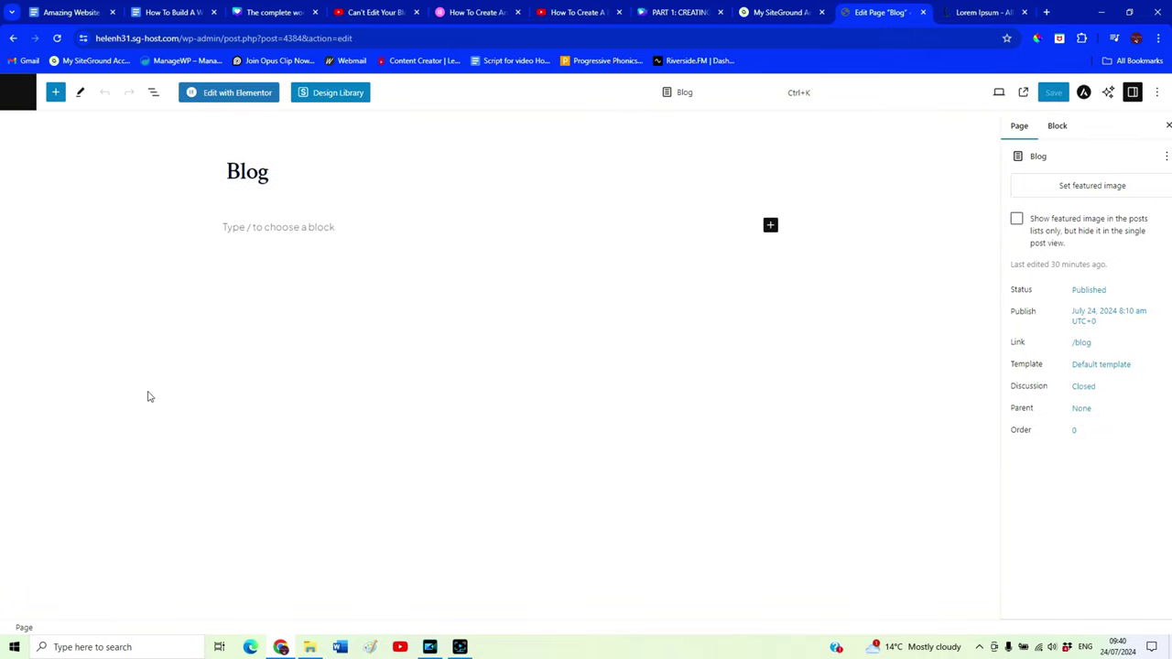
{"action": "left_click", "coordinate": [232, 93]}
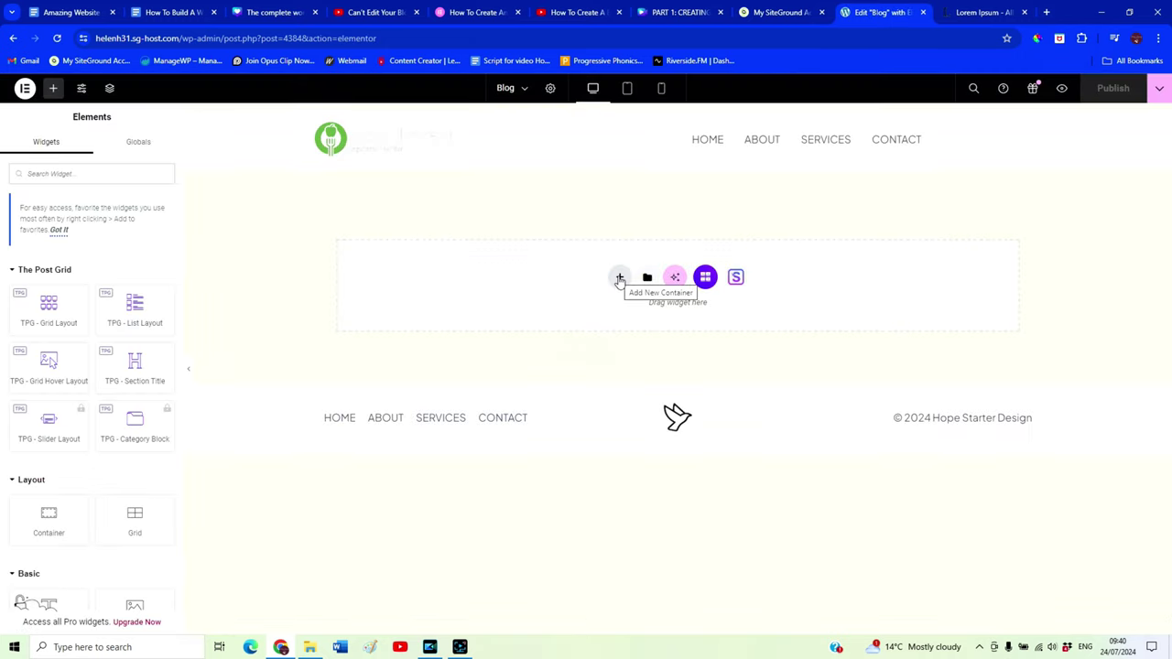
Add a single-column Flexbox container and drop the TPG - Grid Layout widget into it
{"action": "left_click", "coordinate": [619, 277]}
{"action": "left_click", "coordinate": [639, 320]}
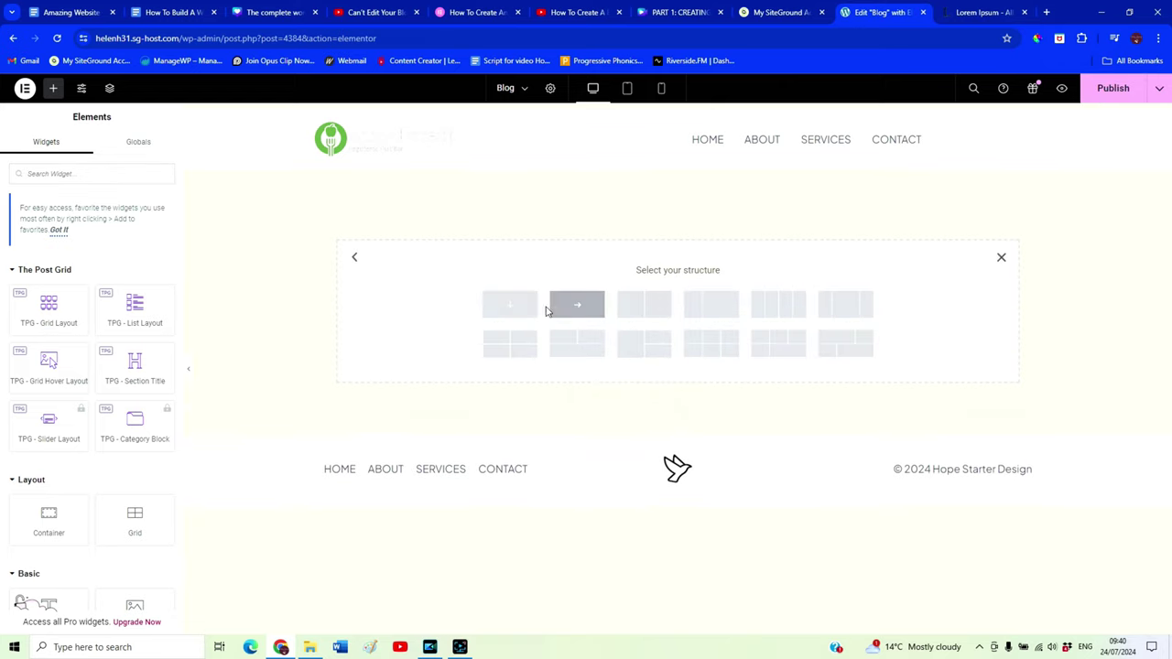
{"action": "left_click", "coordinate": [513, 306]}
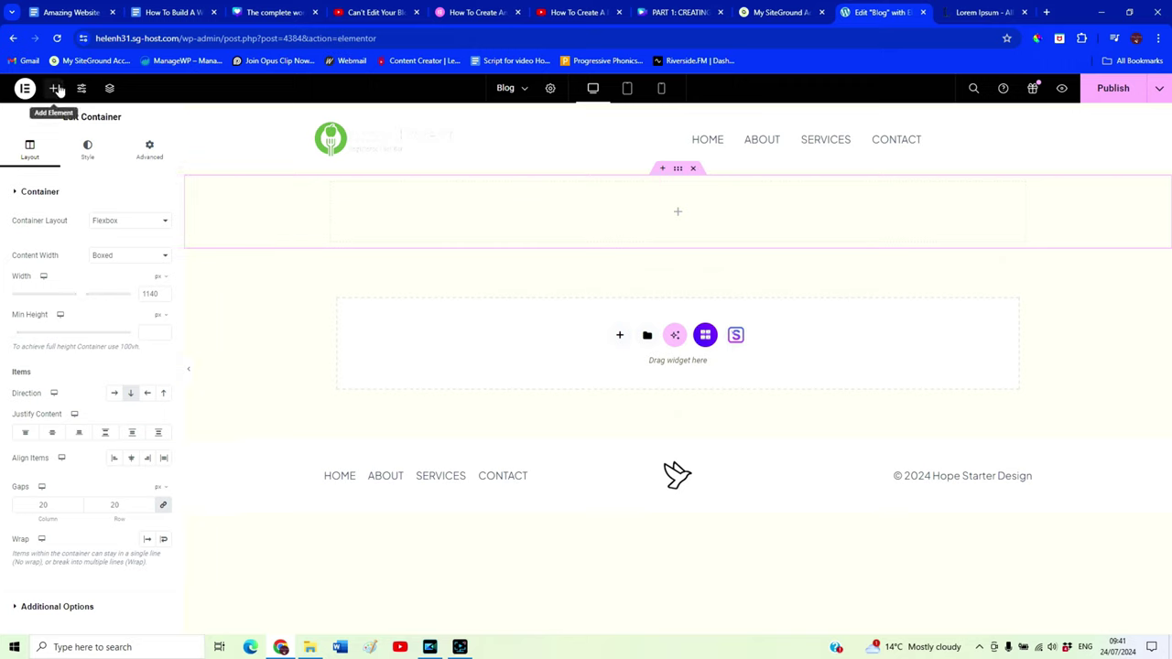
{"action": "left_click", "coordinate": [55, 89]}
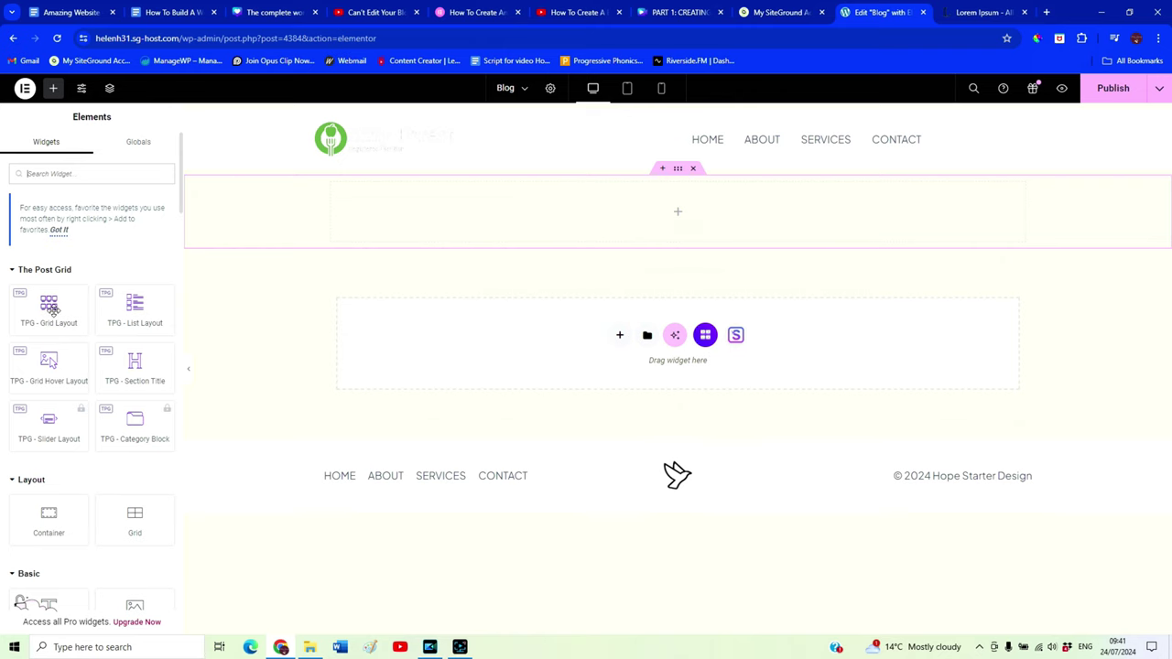
{"action": "left_click_drag", "start_coordinate": [44, 311], "coordinate": [659, 216]}
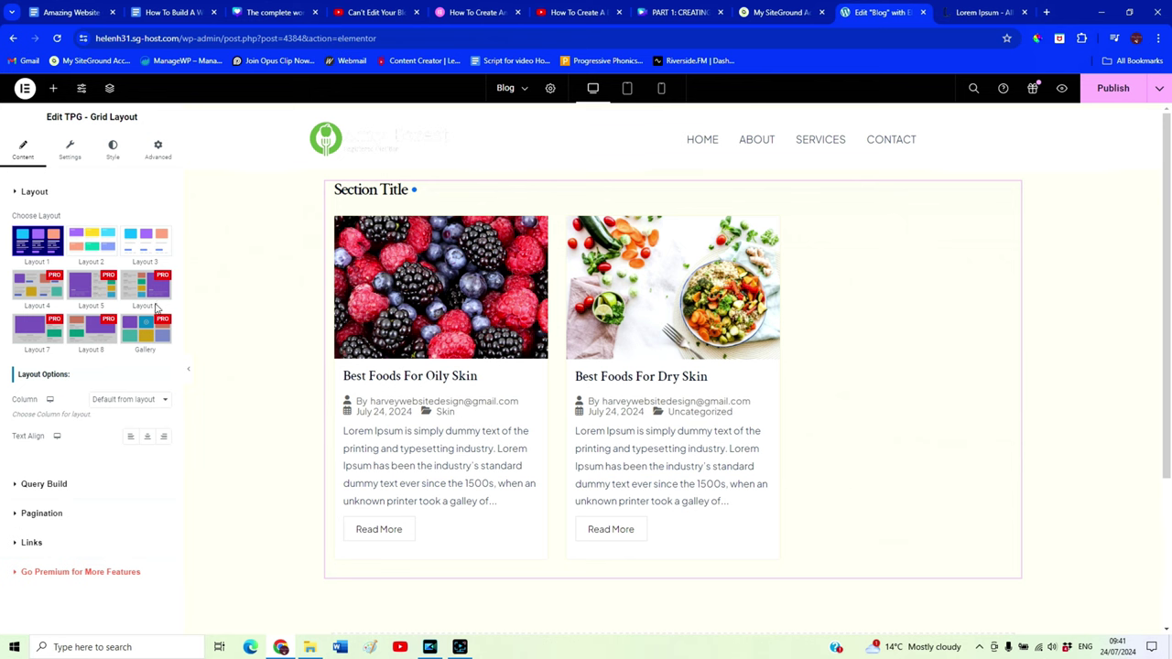
Try the second card layout, revert to the first, and expand Post Title styling
{"action": "left_click", "coordinate": [98, 247]}
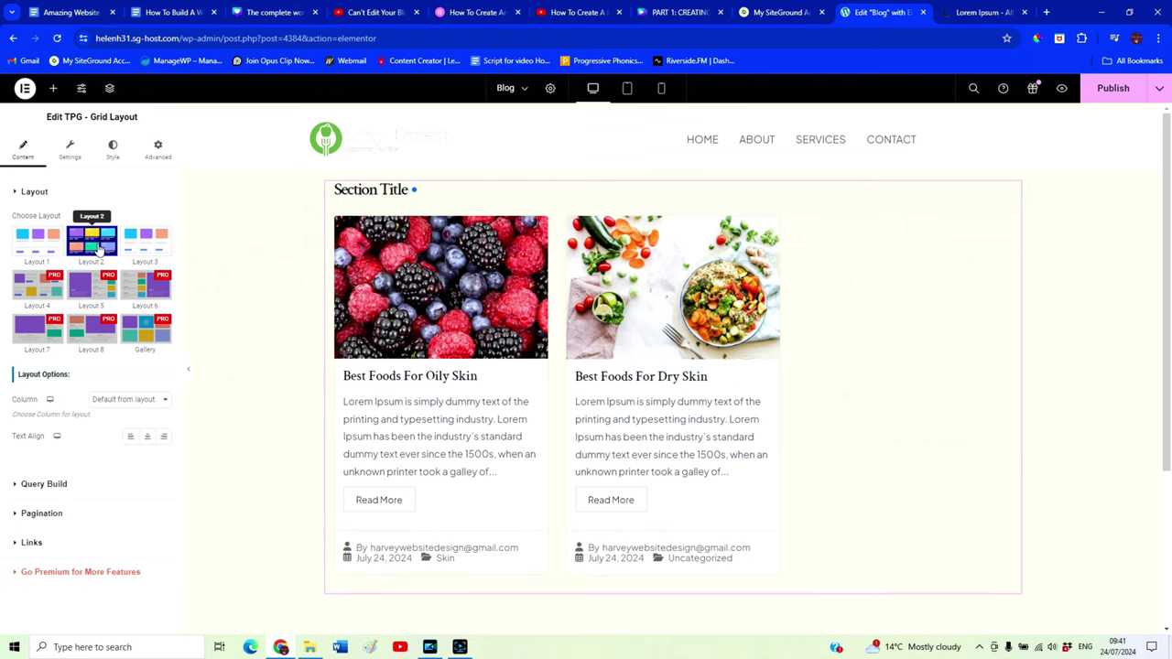
{"action": "left_click", "coordinate": [36, 240]}
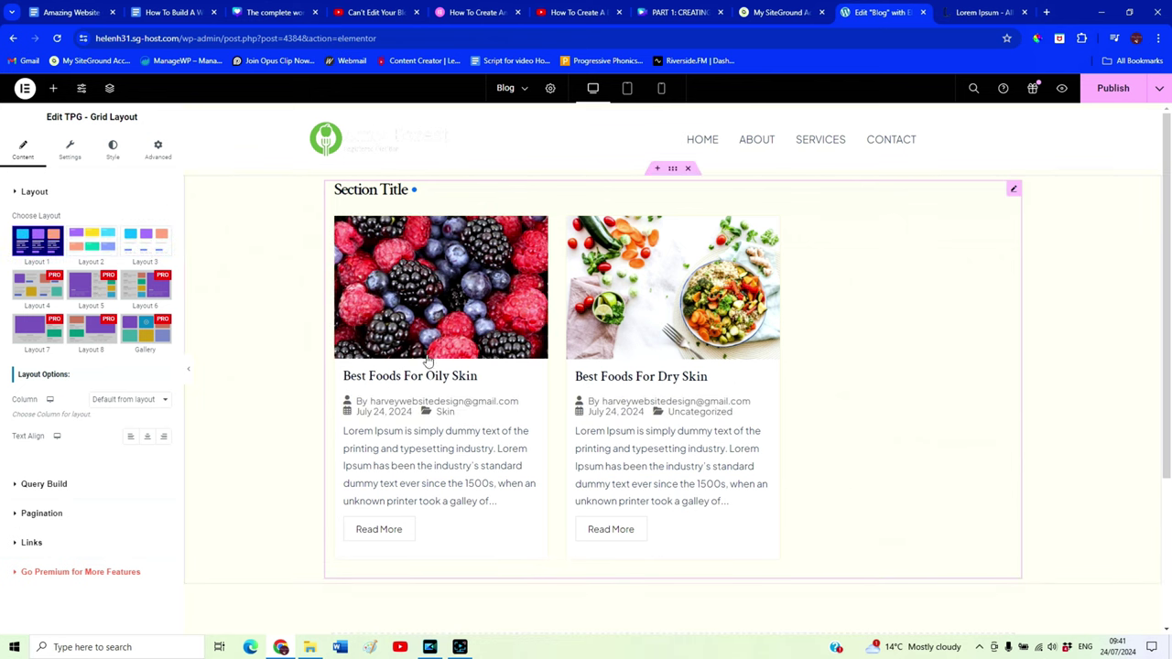
{"action": "left_click", "coordinate": [112, 148]}
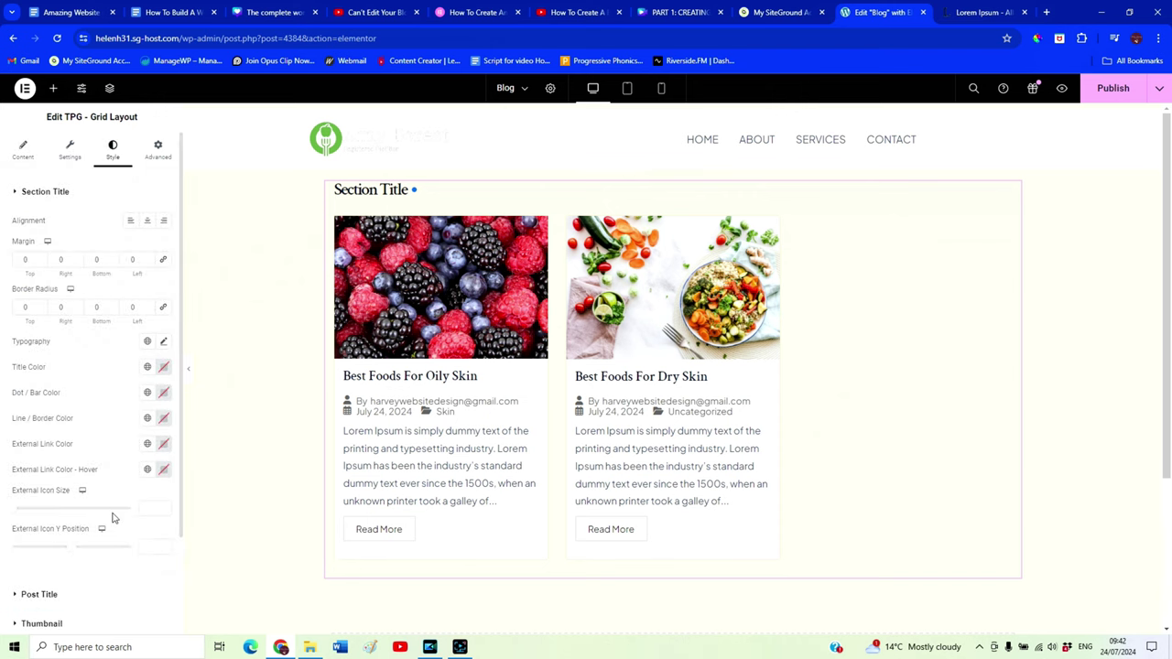
{"action": "scroll", "coordinate": [108, 302], "scroll_direction": "down", "scroll_amount": 2}
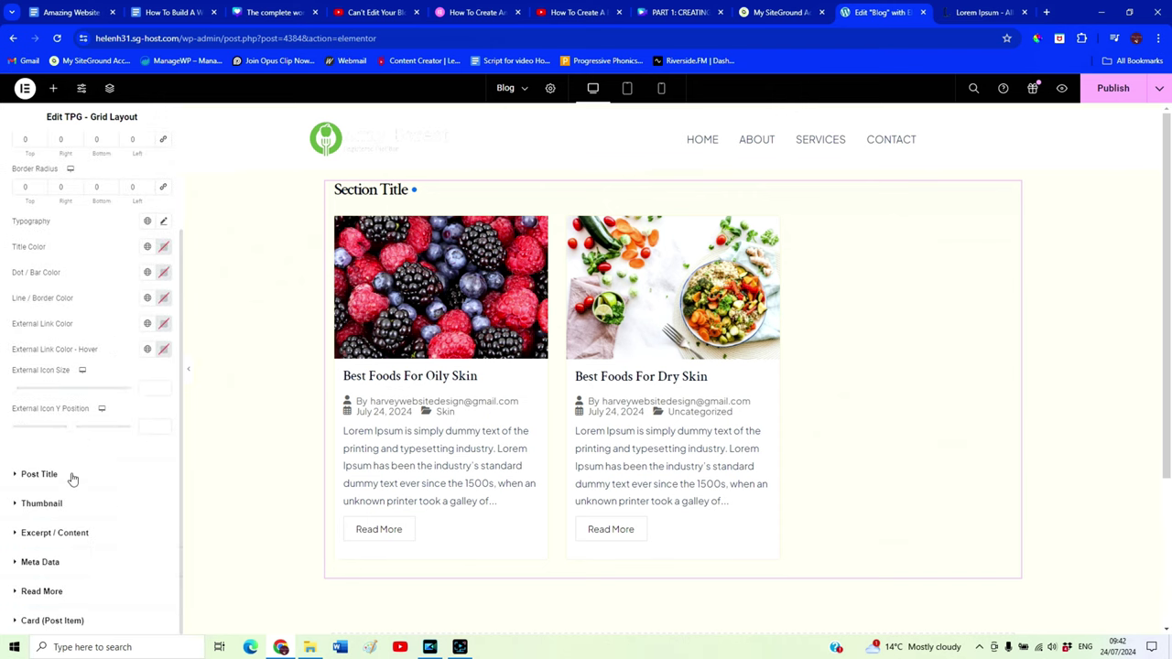
{"action": "left_click", "coordinate": [38, 475]}
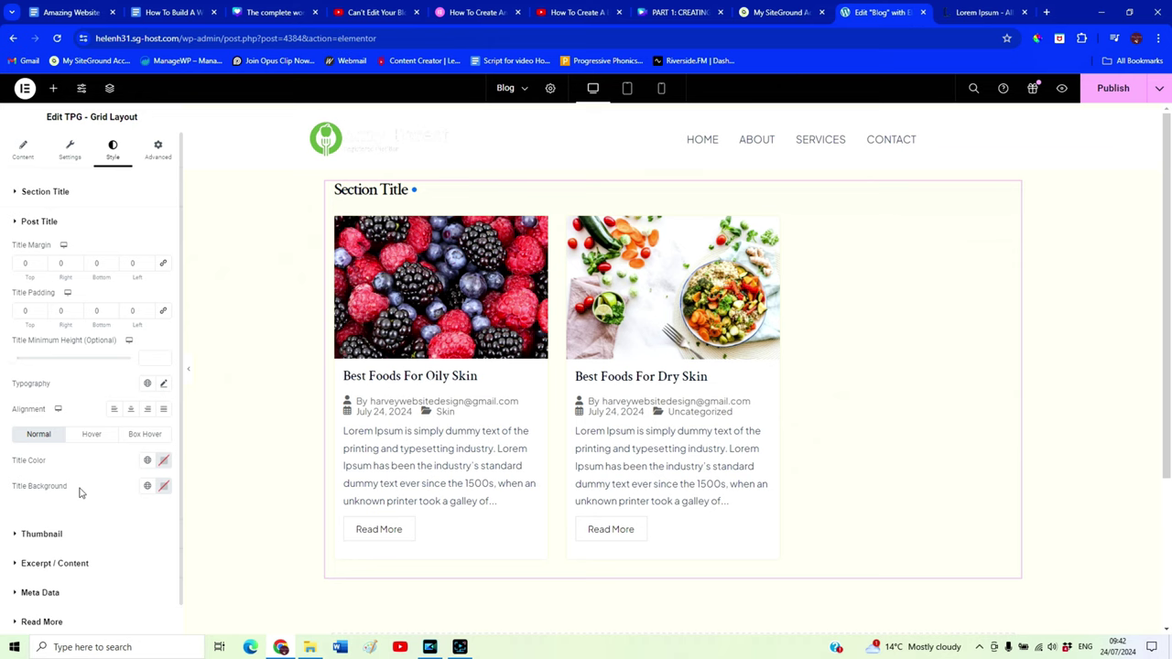
Expand the Meta Data styling, then switch to the Settings tab's Field Selection
{"action": "scroll", "coordinate": [79, 494], "scroll_direction": "down", "scroll_amount": 1}
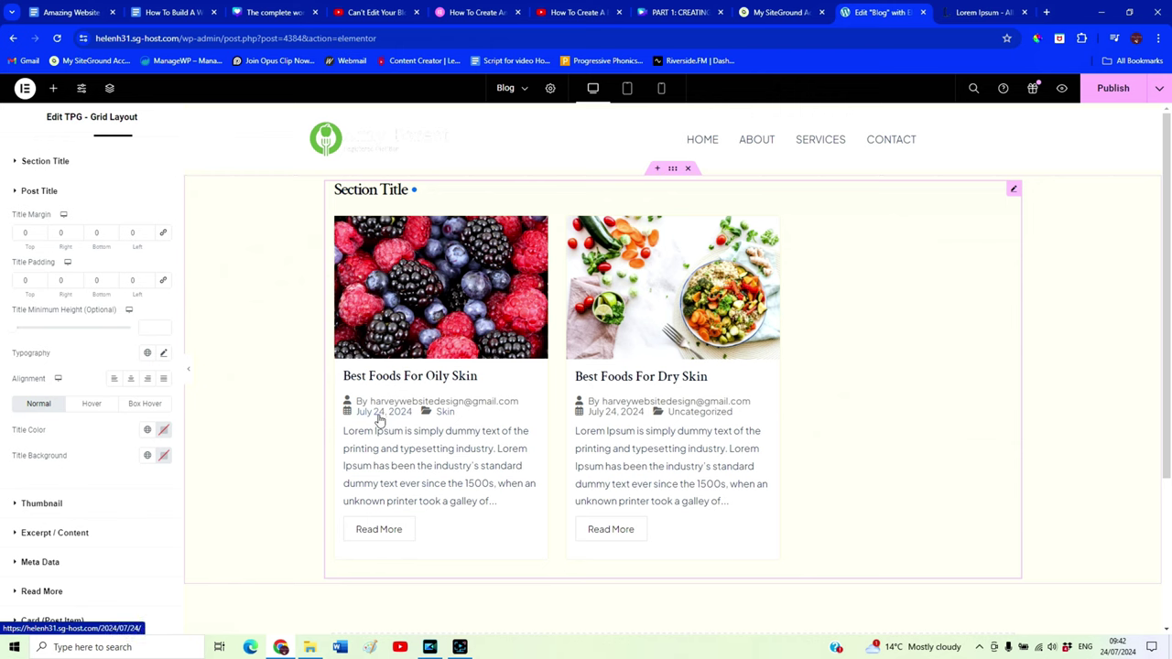
{"action": "left_click", "coordinate": [46, 562]}
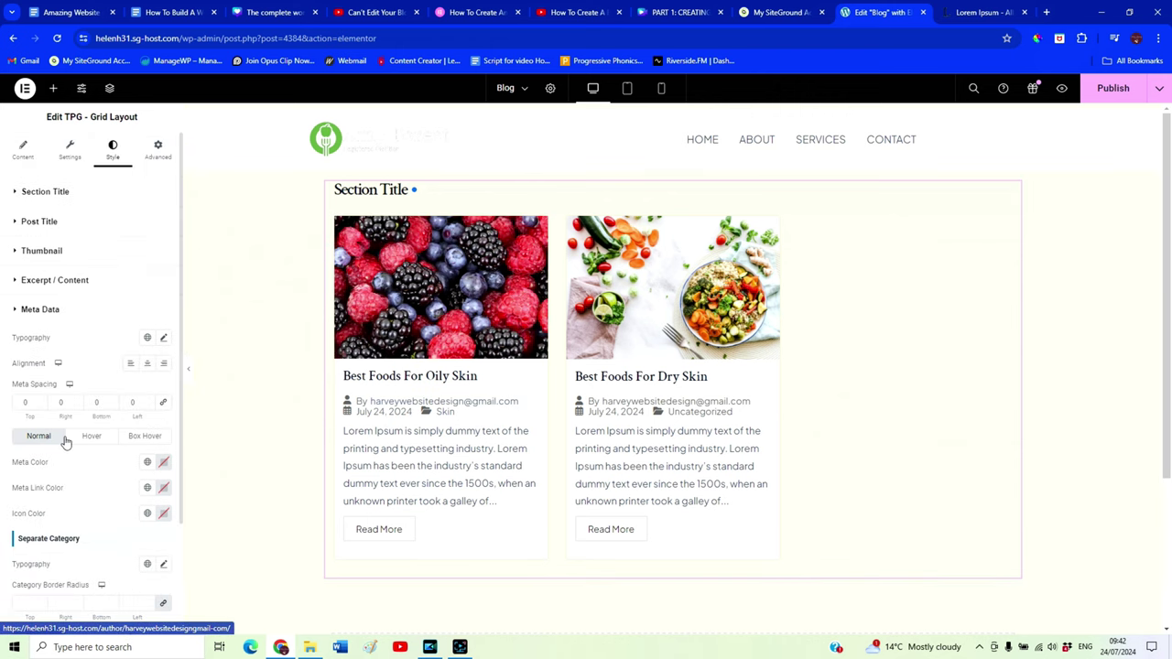
{"action": "scroll", "coordinate": [91, 430], "scroll_direction": "down", "scroll_amount": 2}
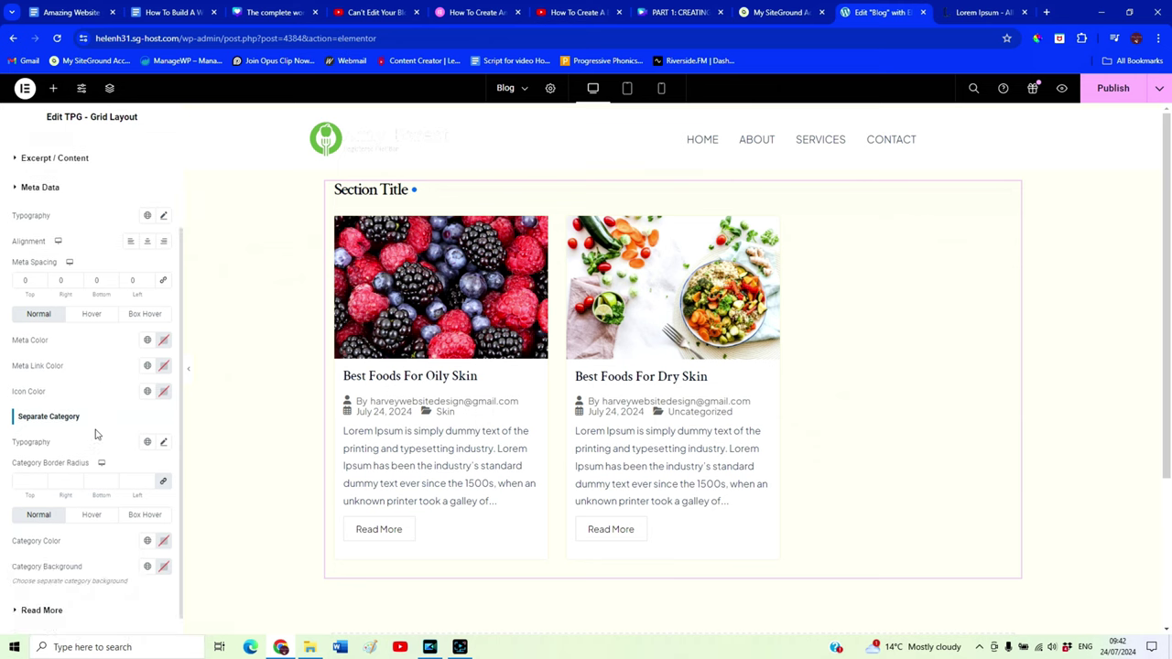
{"action": "scroll", "coordinate": [91, 366], "scroll_direction": "up", "scroll_amount": 2}
{"action": "left_click", "coordinate": [69, 149]}
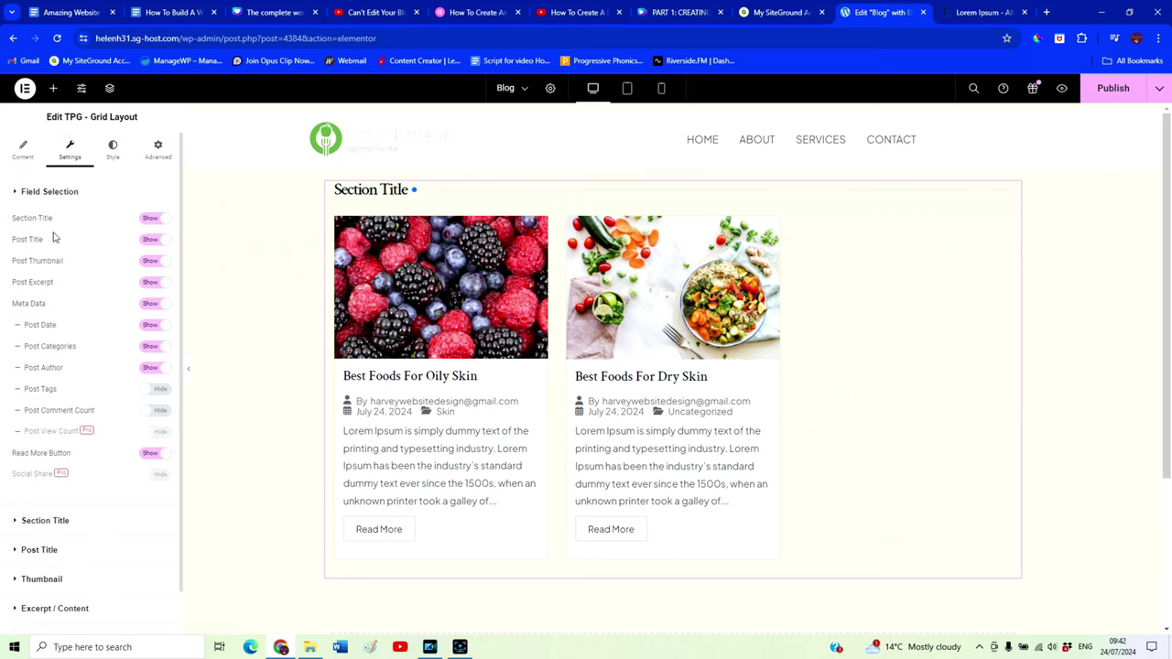
Hide Post Date, Post Categories, Post Author and Meta Data, then select the Section Title text
{"action": "left_click", "coordinate": [158, 327]}
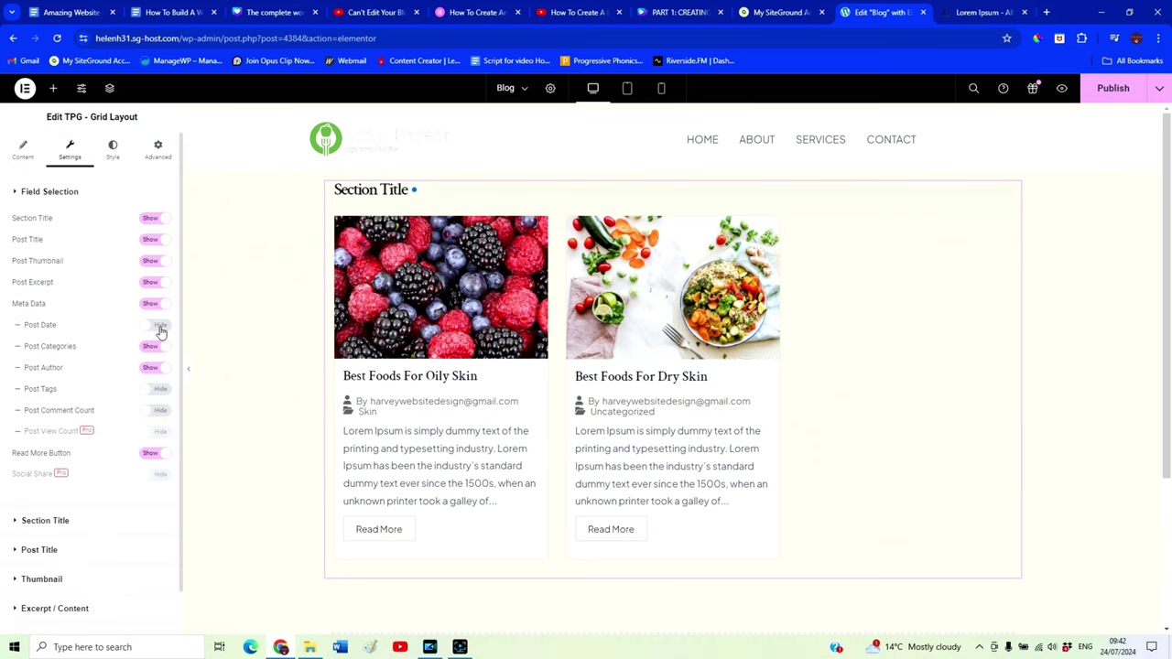
{"action": "left_click", "coordinate": [159, 354]}
{"action": "left_click", "coordinate": [152, 370]}
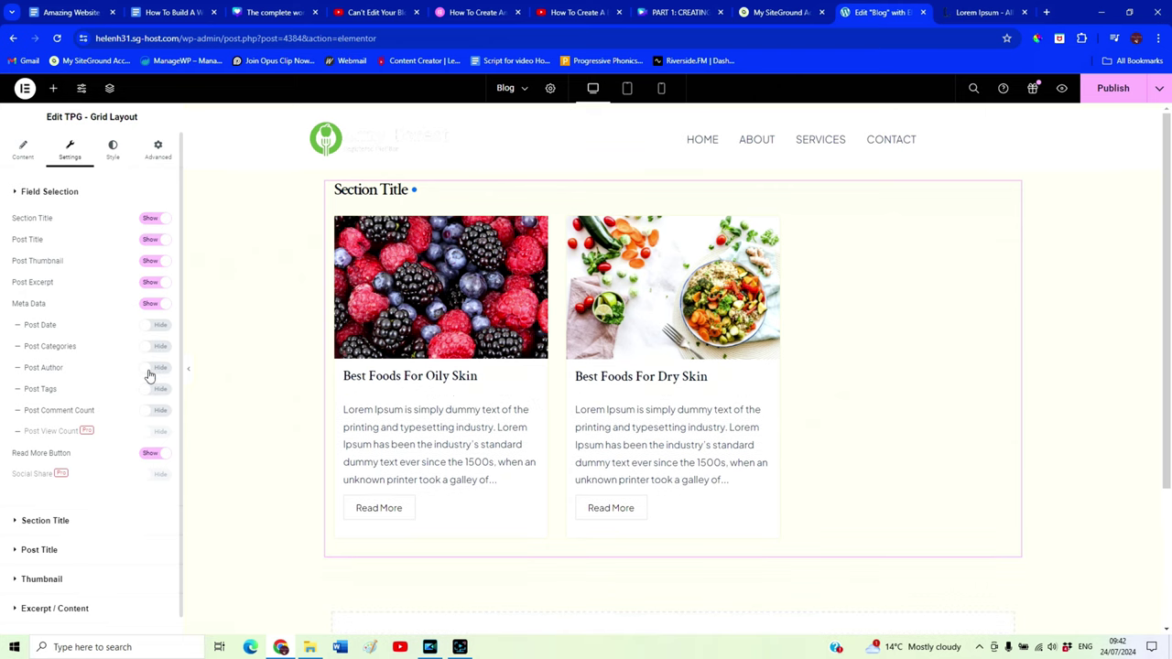
{"action": "left_click", "coordinate": [159, 305]}
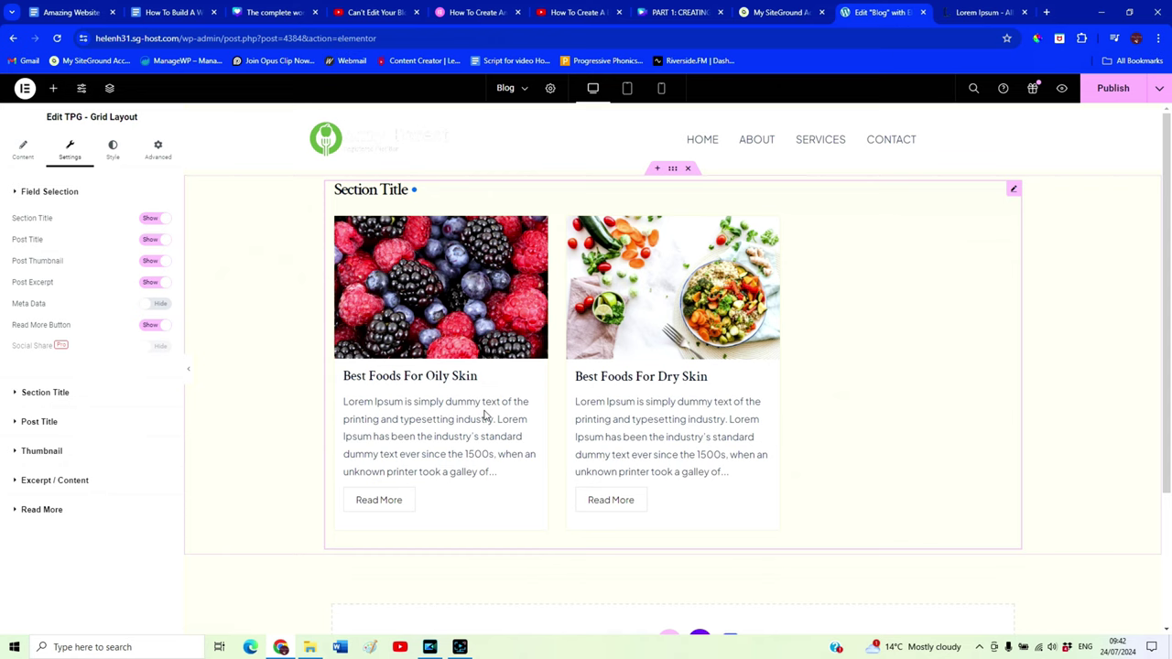
{"action": "left_click", "coordinate": [45, 393]}
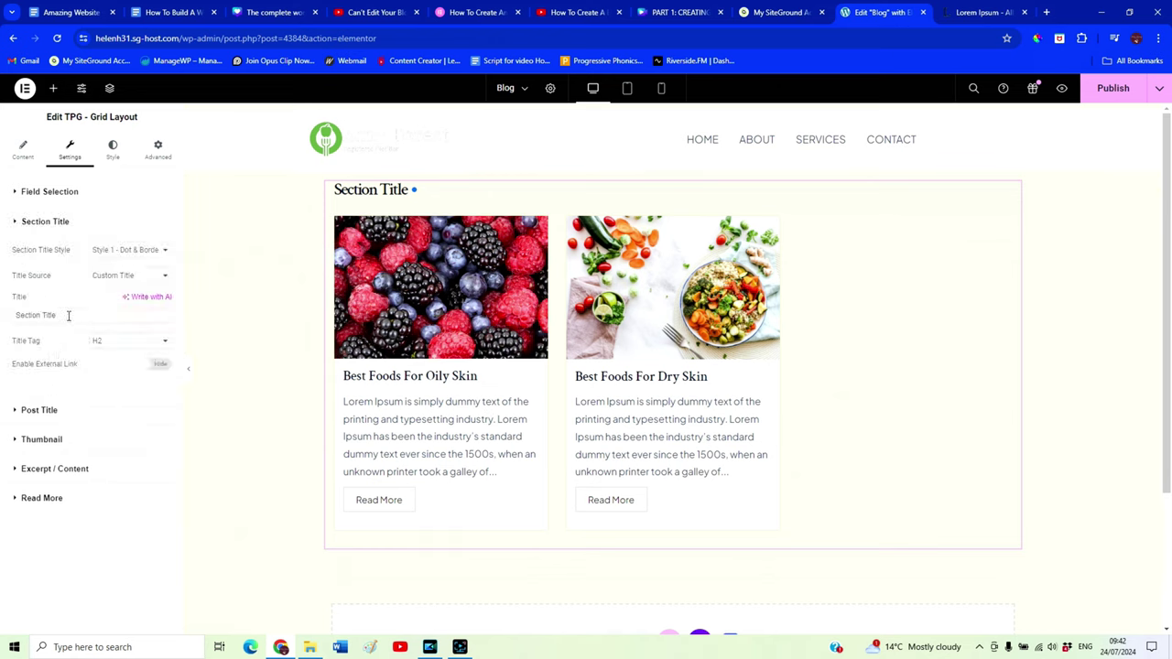
{"action": "left_click_drag", "start_coordinate": [68, 315], "coordinate": [4, 307]}
Rename the heading to 'Blog Posts' and, after trying Styles 2 and 3, apply Style 4 - Border Bottom
{"action": "type", "text": "Blog Posts"}
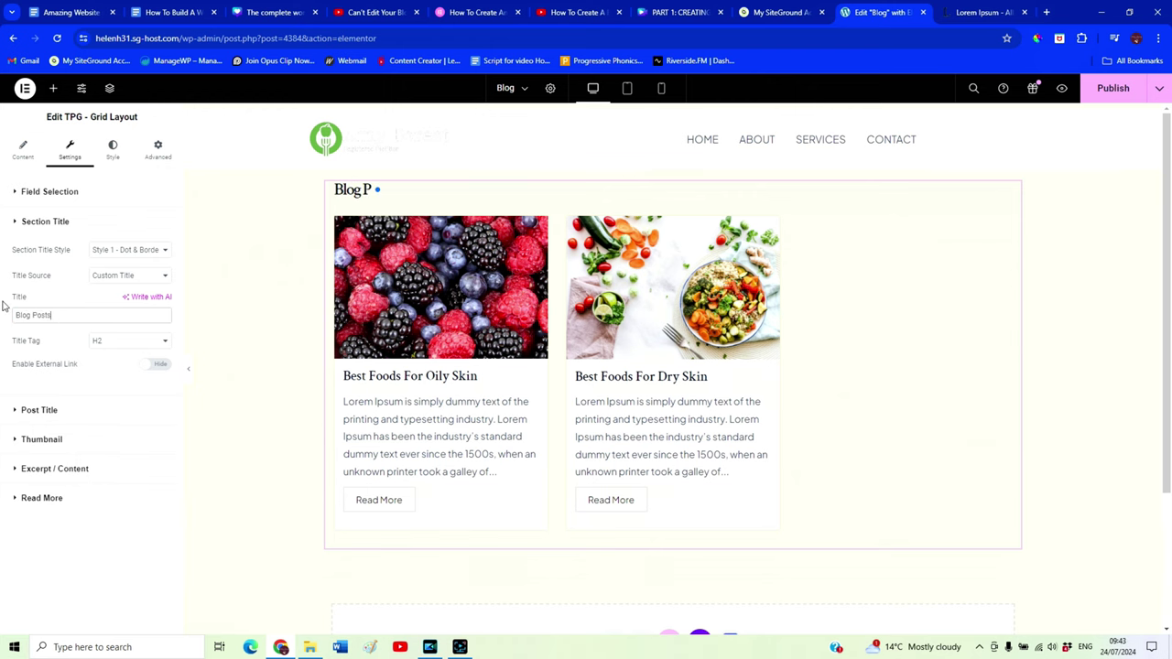
{"action": "left_click", "coordinate": [138, 254]}
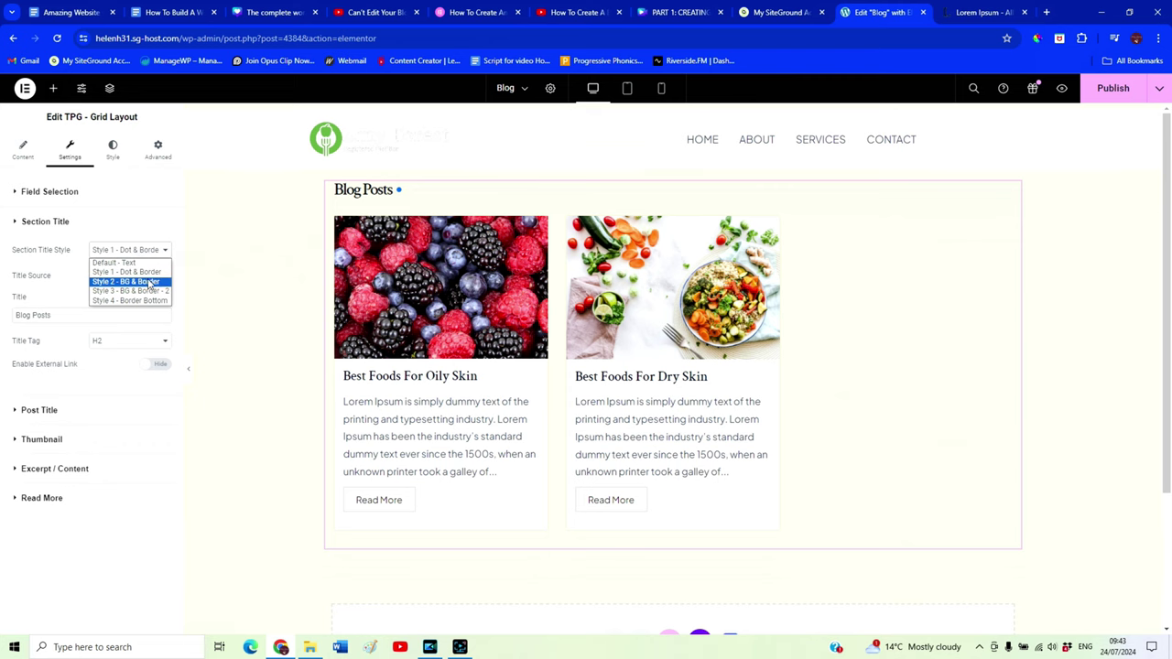
{"action": "left_click", "coordinate": [148, 281]}
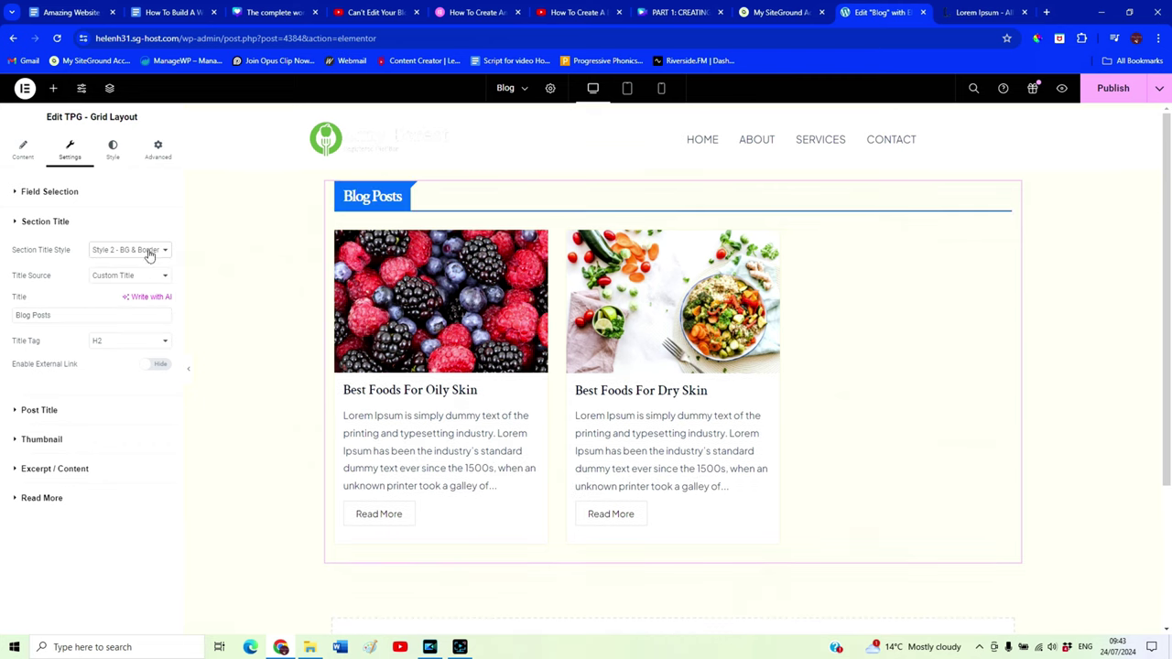
{"action": "left_click", "coordinate": [146, 254]}
{"action": "left_click", "coordinate": [137, 294]}
{"action": "left_click", "coordinate": [160, 250]}
{"action": "left_click", "coordinate": [137, 300]}
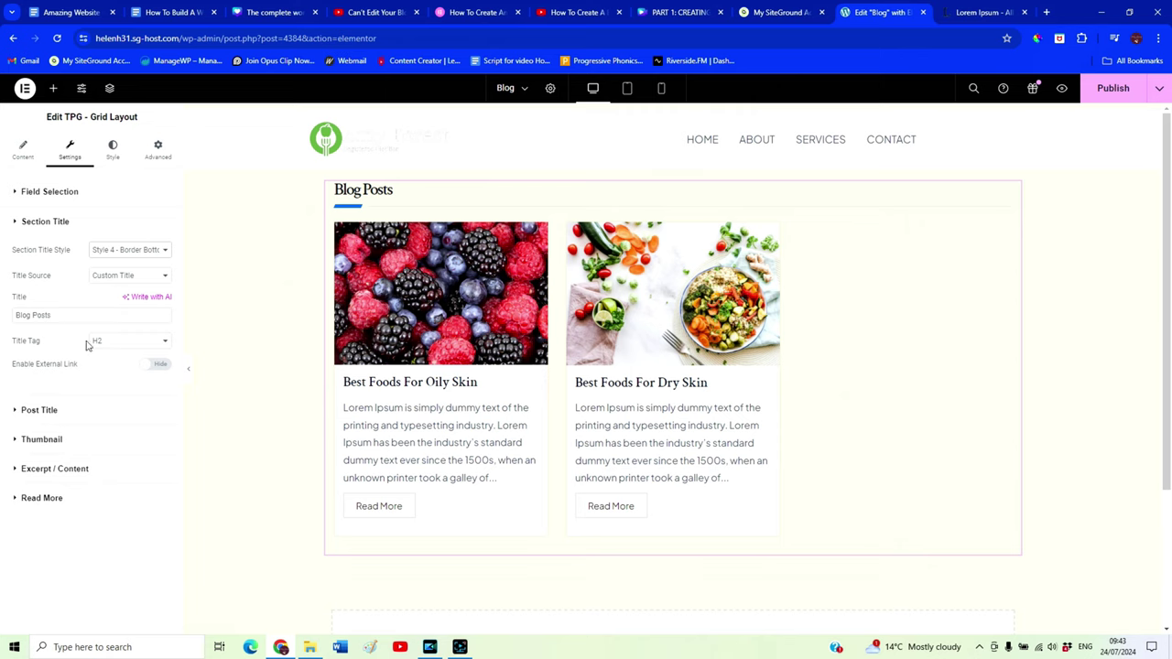
In the Section Title style controls, tint the accent bar a temporary muted brown
{"action": "left_click", "coordinate": [113, 151]}
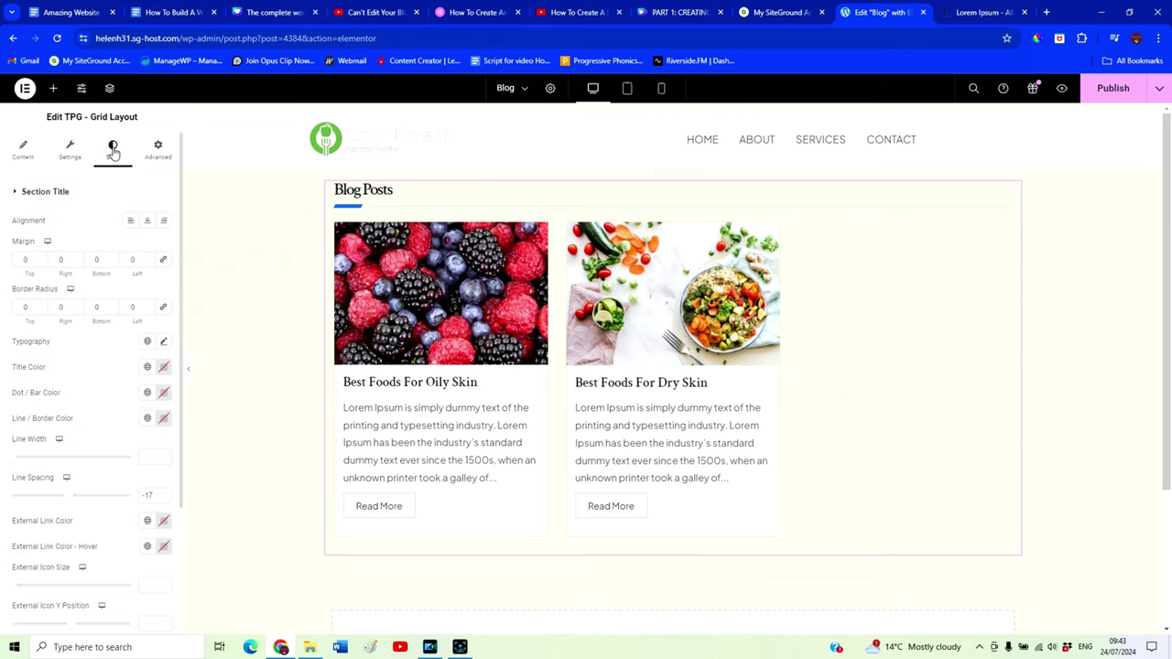
{"action": "scroll", "coordinate": [85, 378], "scroll_direction": "down", "scroll_amount": 2}
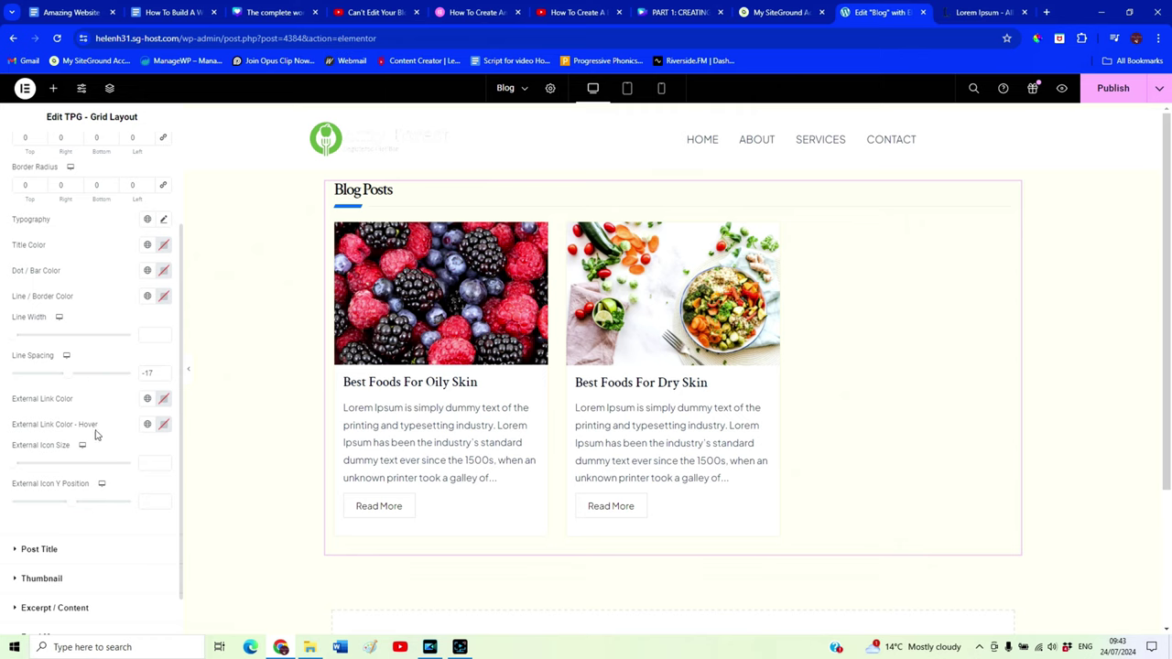
{"action": "scroll", "coordinate": [95, 435], "scroll_direction": "up", "scroll_amount": 1}
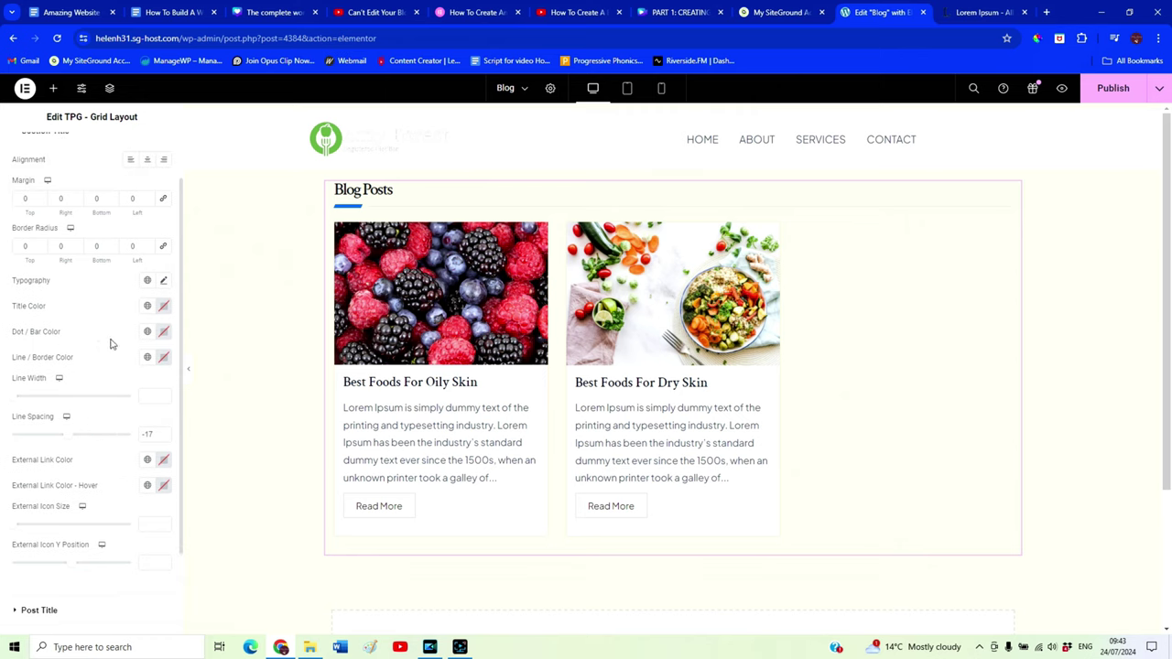
{"action": "left_click", "coordinate": [163, 332]}
{"action": "left_click_drag", "start_coordinate": [128, 458], "coordinate": [131, 416]}
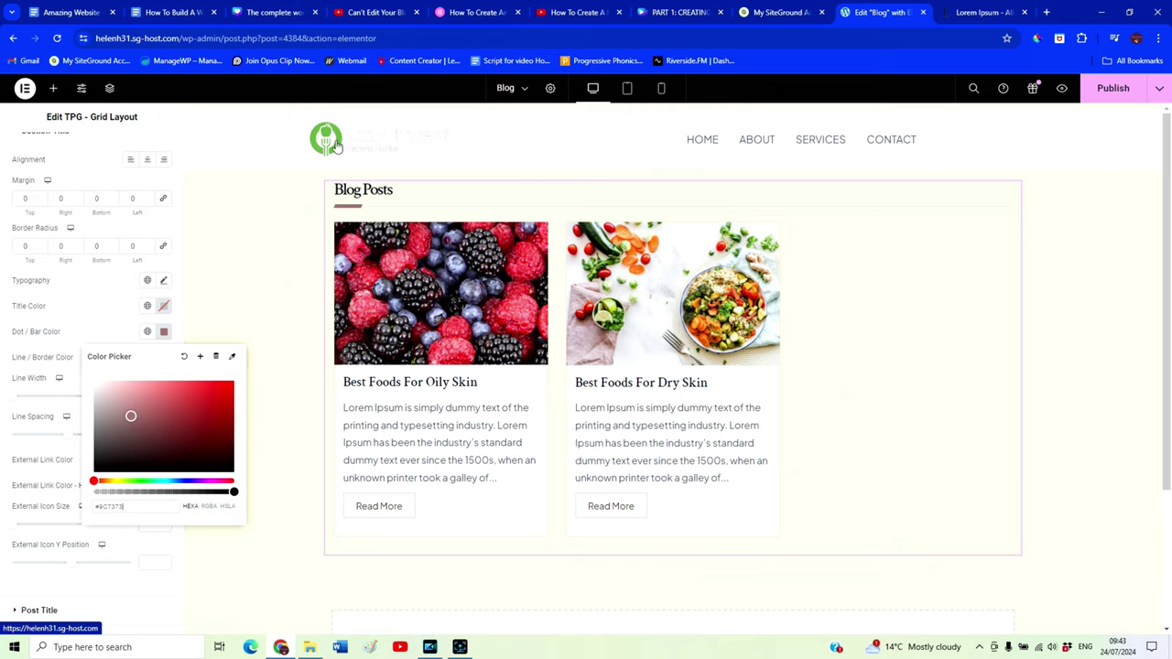
Sample the logo's green with the ColorPick eyedropper and copy its hex value
{"action": "left_click", "coordinate": [1037, 39]}
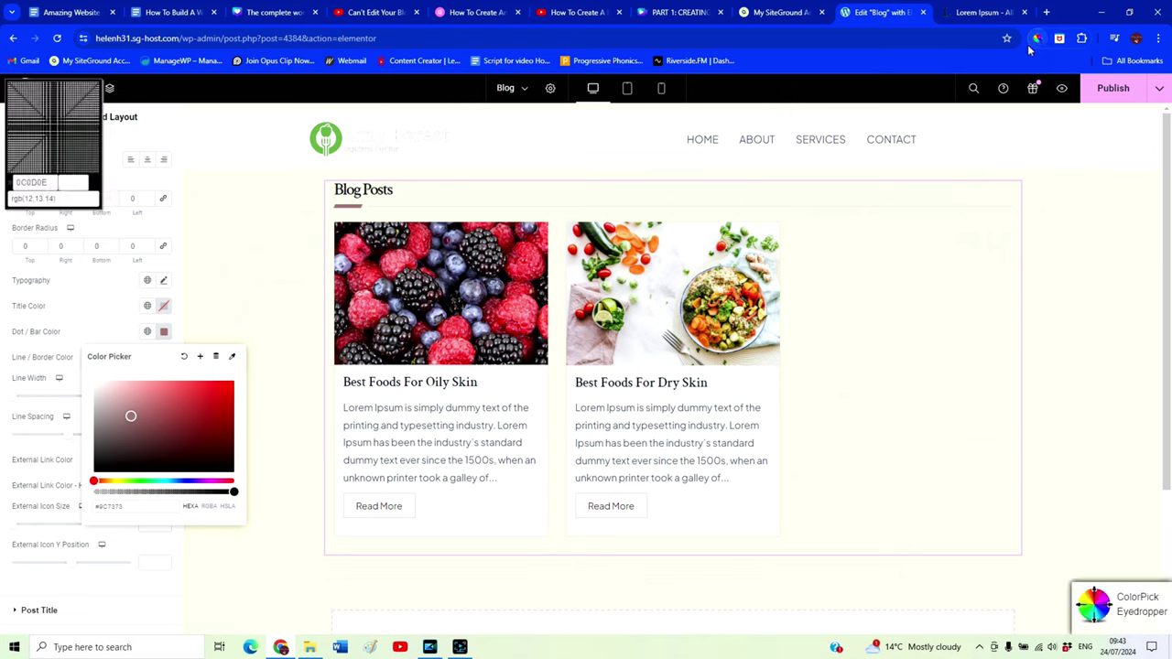
{"action": "left_click", "coordinate": [338, 154]}
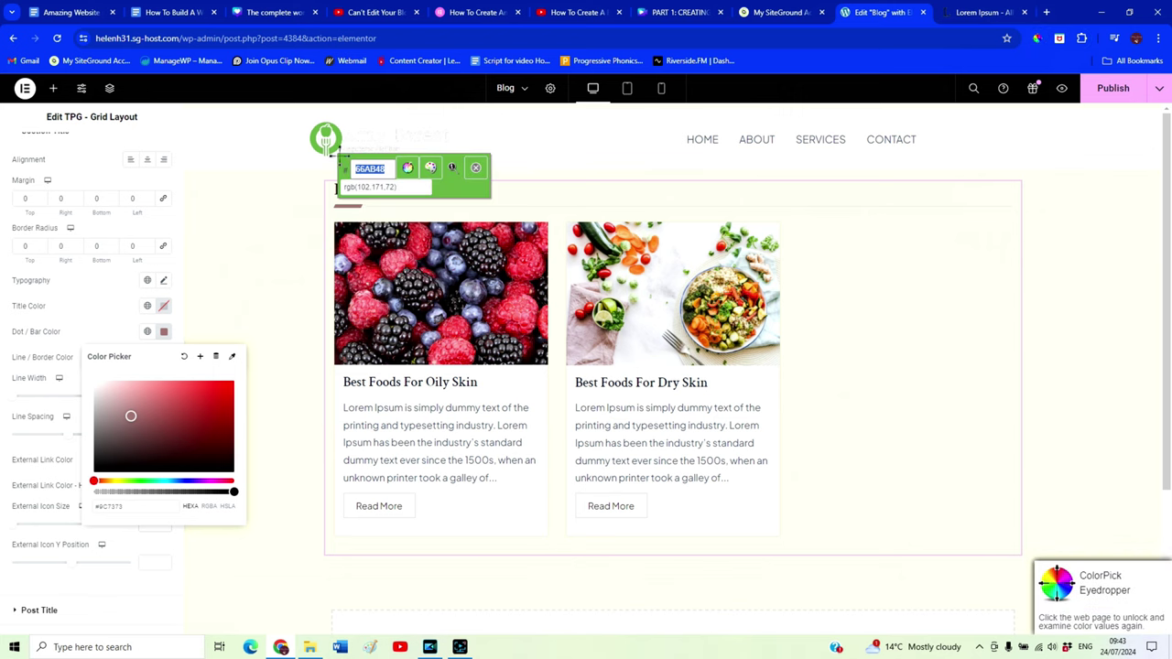
{"action": "left_click", "coordinate": [392, 170]}
{"action": "left_click_drag", "start_coordinate": [391, 170], "coordinate": [355, 167]}
{"action": "left_click", "coordinate": [475, 167]}
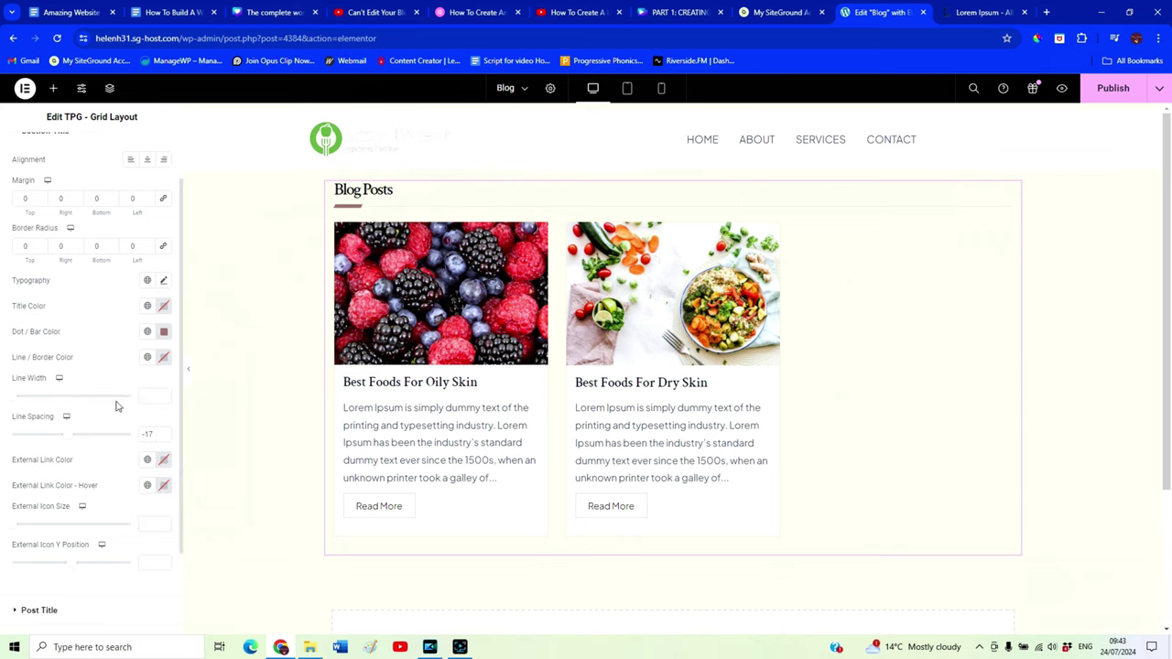
Paste the logo green into both the Line / Border Color and Dot / Bar Color
{"action": "left_click", "coordinate": [163, 357]}
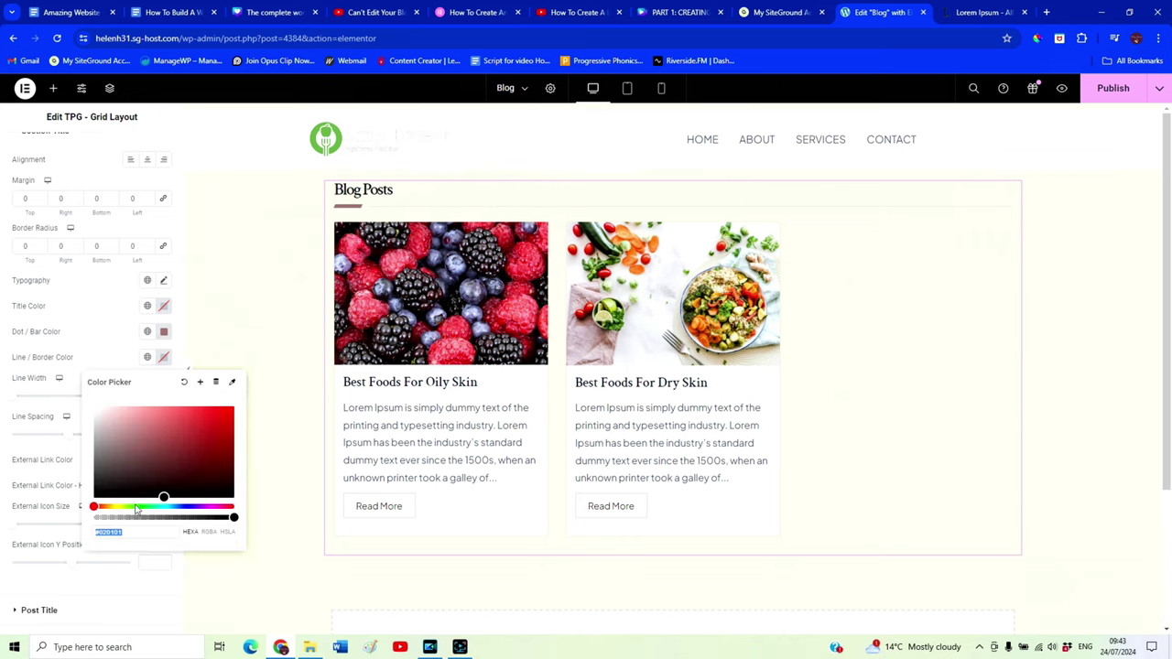
{"action": "type", "text": "68AB48"}
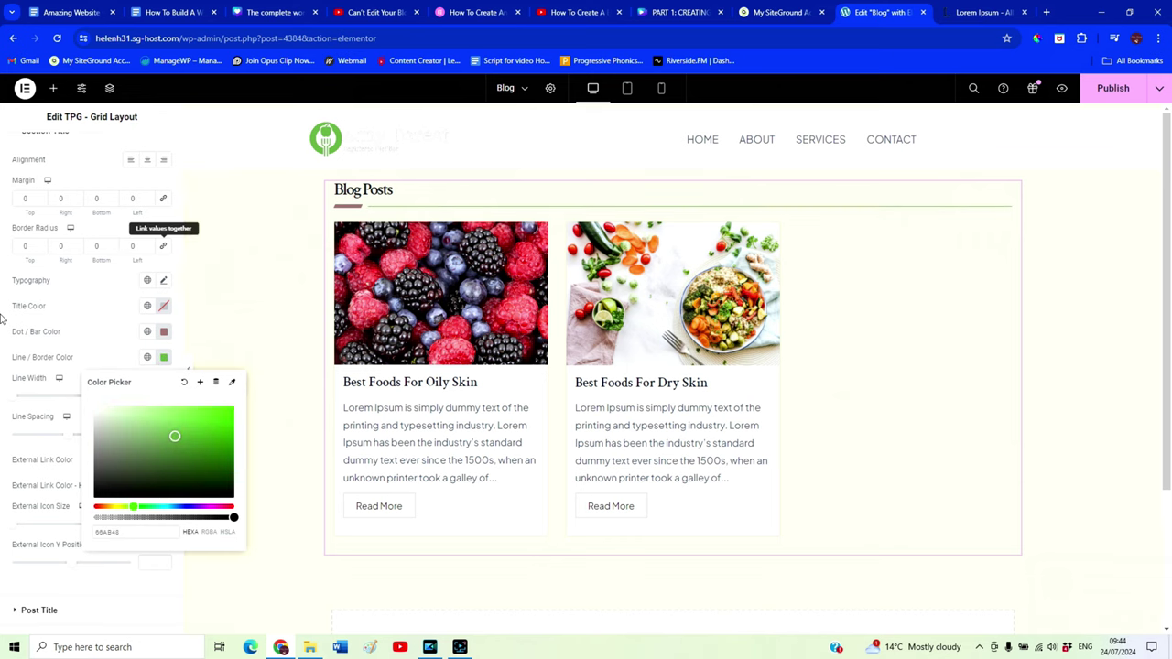
{"action": "left_click", "coordinate": [97, 345]}
{"action": "left_click", "coordinate": [162, 333]}
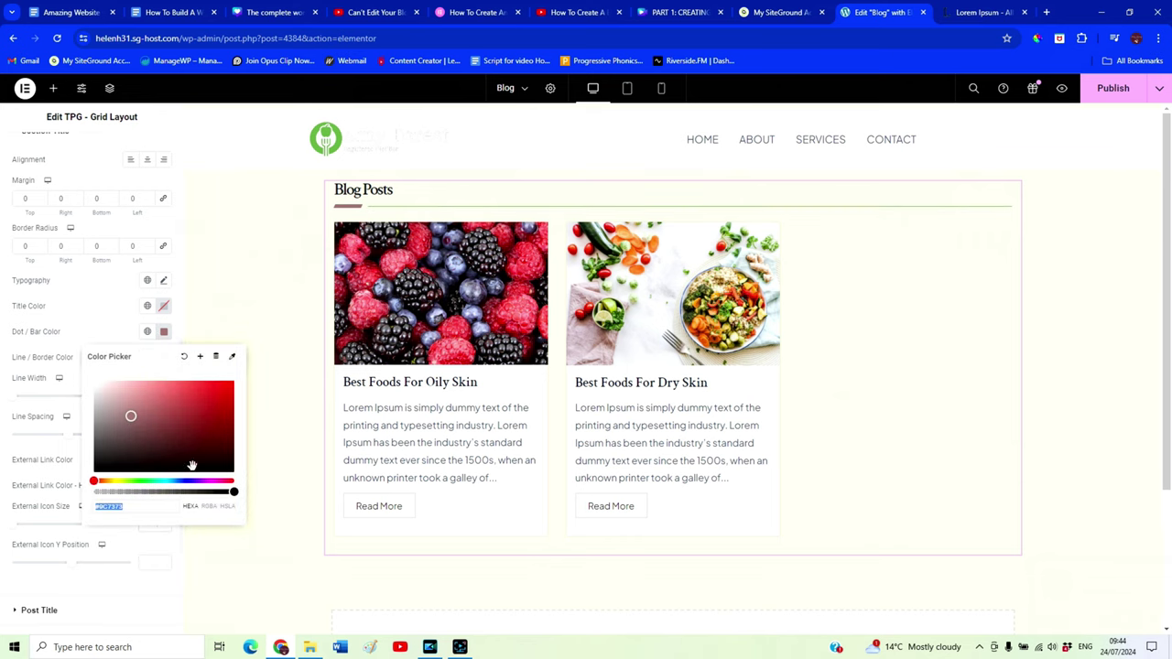
{"action": "type", "text": "68AB48"}
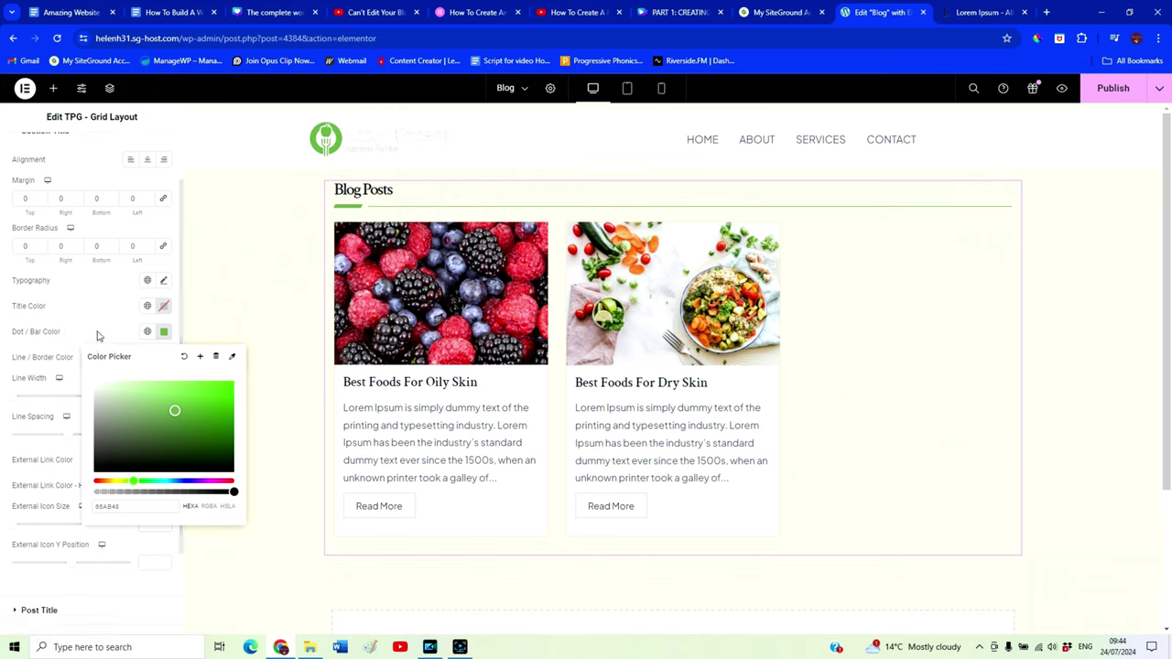
{"action": "left_click", "coordinate": [107, 301]}
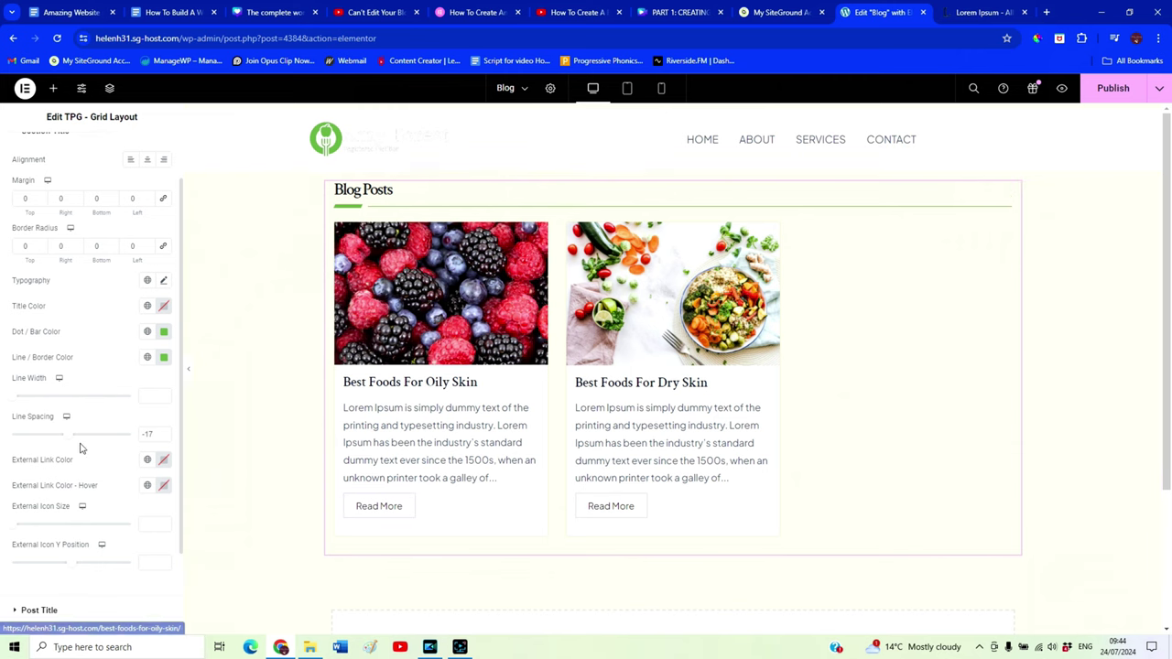
{"action": "scroll", "coordinate": [69, 413], "scroll_direction": "up", "scroll_amount": 2}
{"action": "left_click", "coordinate": [21, 156]}
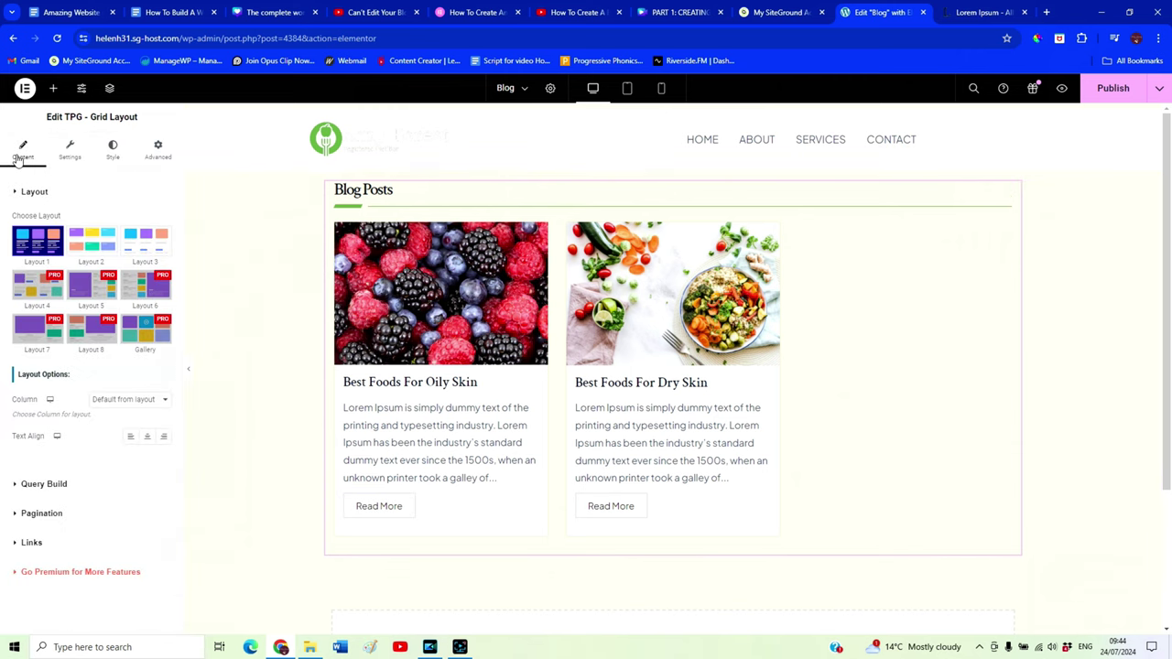
Give the Read More buttons a #68A848 hover border and #68AB48 hover text colour, then preview
{"action": "left_click", "coordinate": [109, 155]}
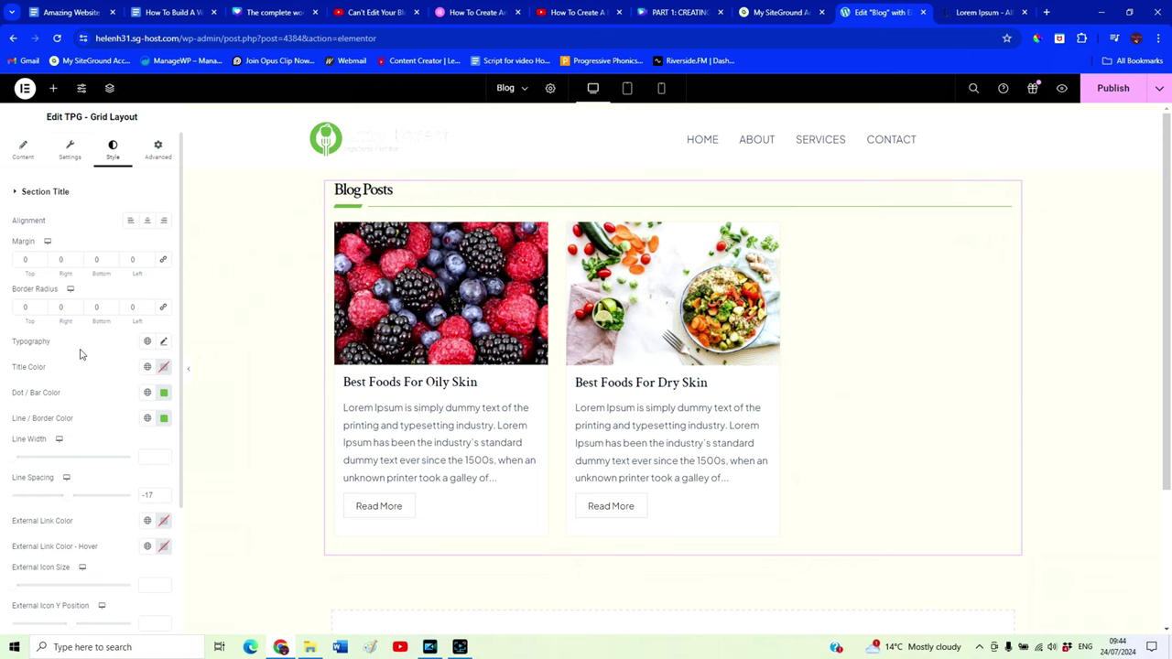
{"action": "scroll", "coordinate": [76, 599], "scroll_direction": "down", "scroll_amount": 2}
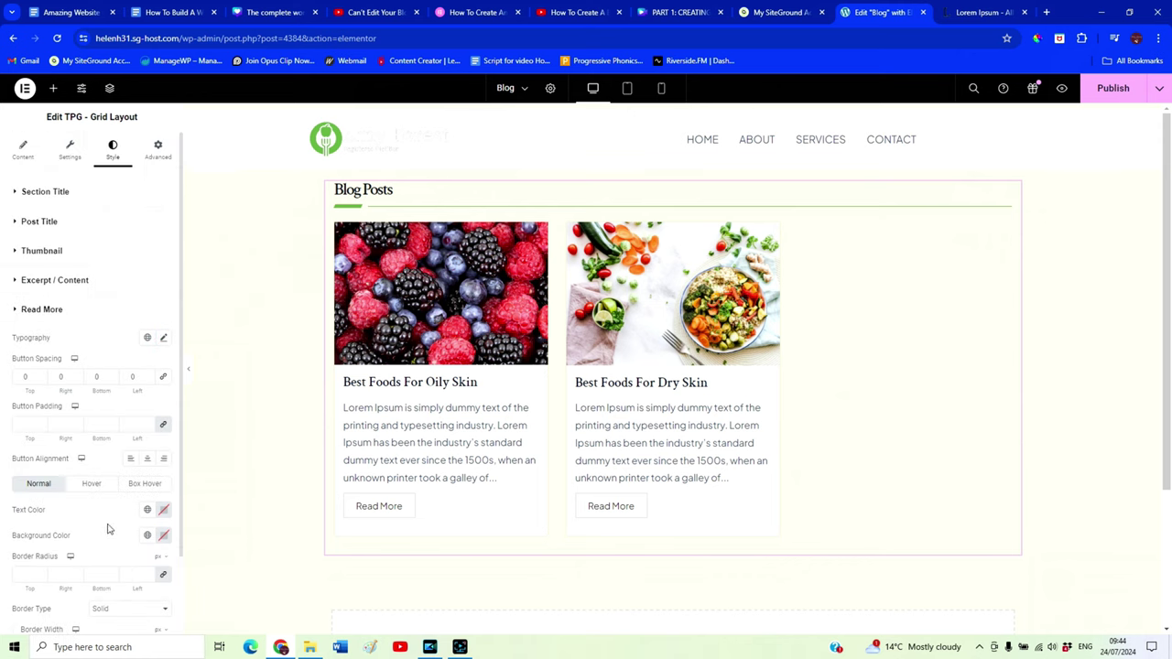
{"action": "scroll", "coordinate": [106, 522], "scroll_direction": "down", "scroll_amount": 1}
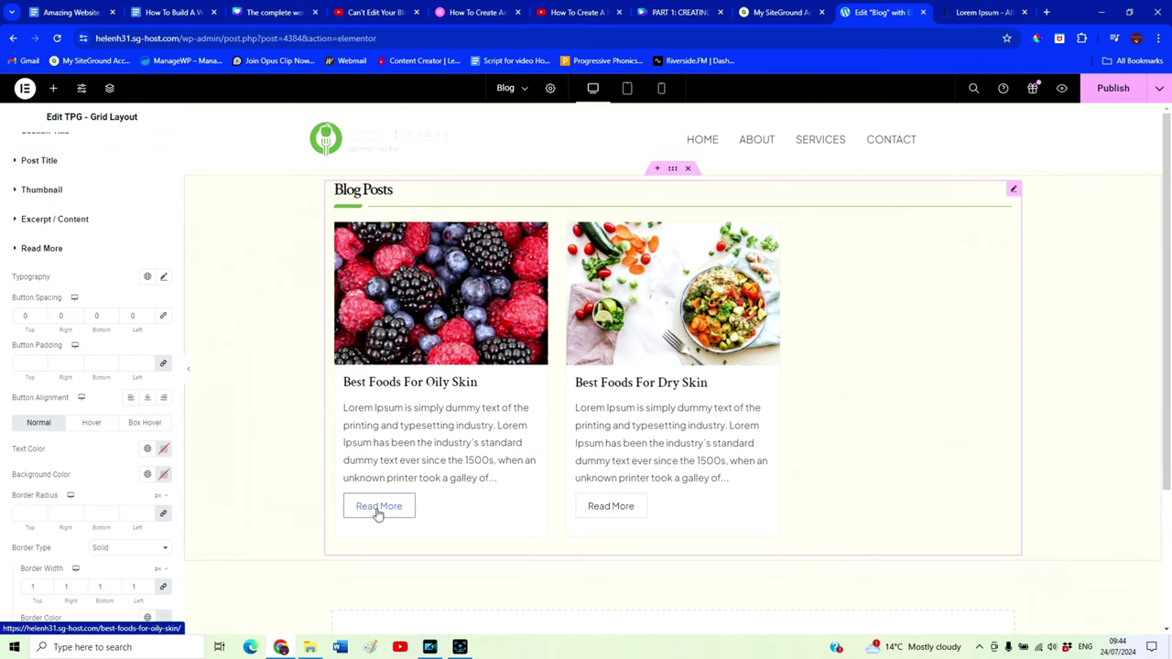
{"action": "left_click", "coordinate": [92, 424]}
{"action": "scroll", "coordinate": [121, 499], "scroll_direction": "down", "scroll_amount": 1}
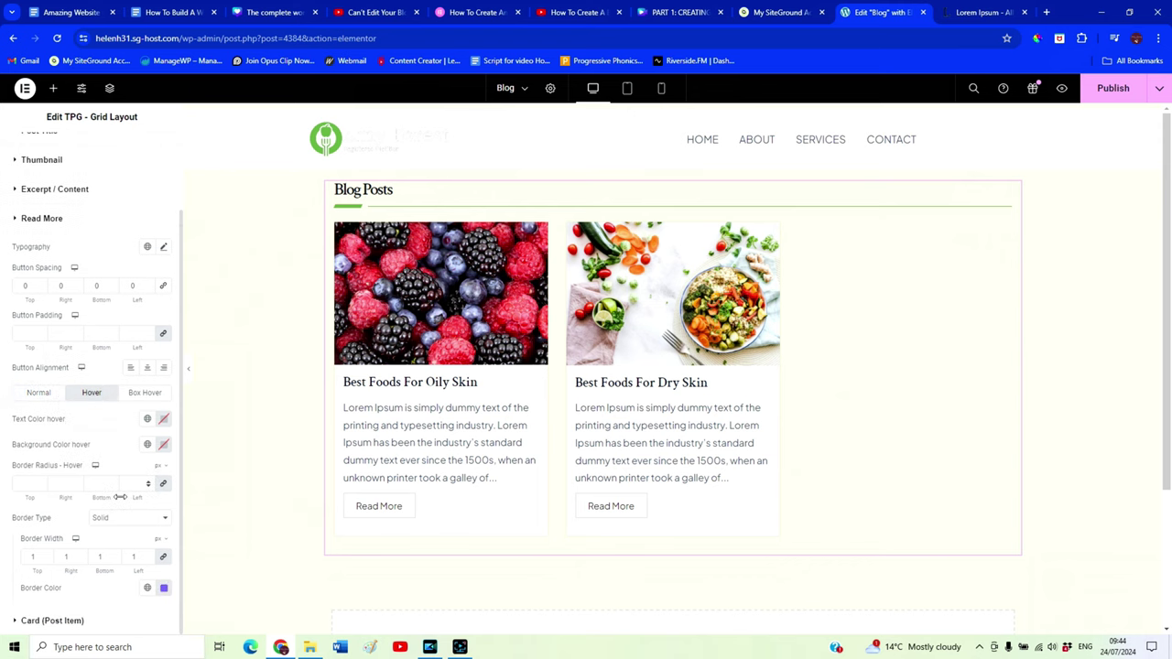
{"action": "left_click", "coordinate": [164, 588]}
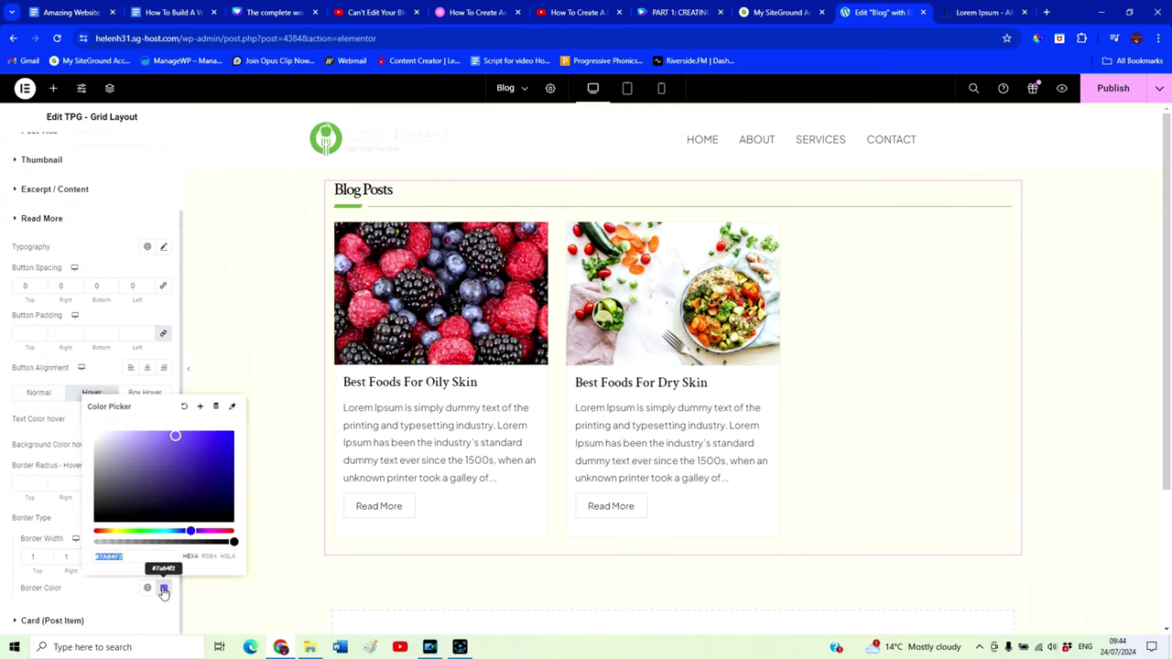
{"action": "type", "text": "68A848"}
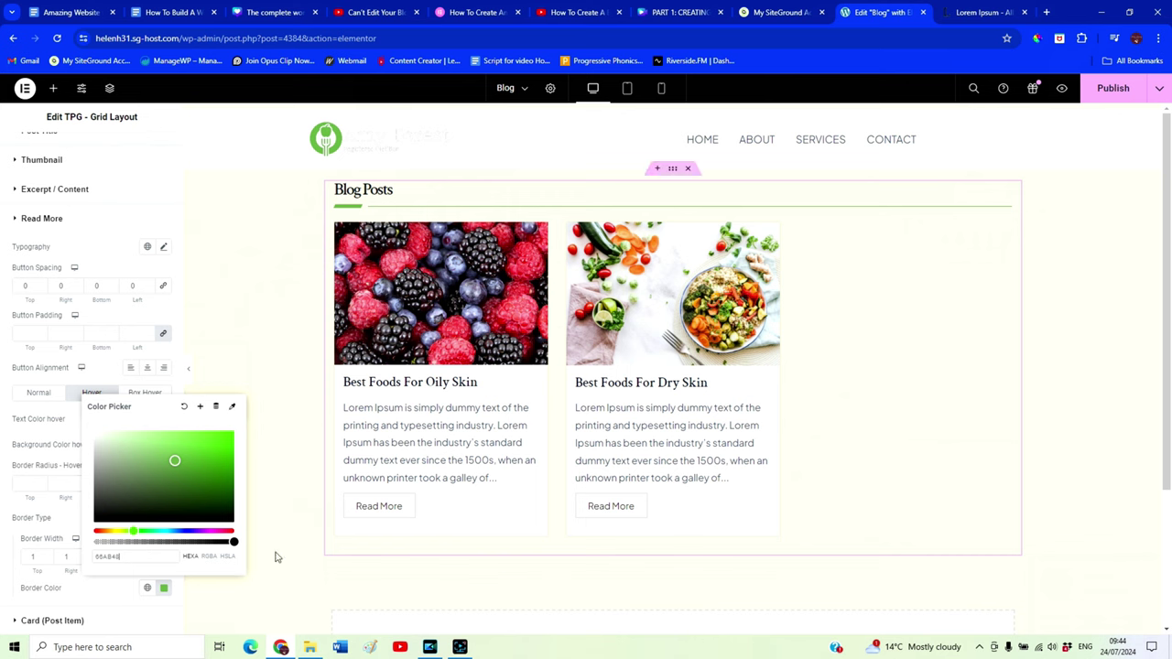
{"action": "left_click", "coordinate": [107, 364]}
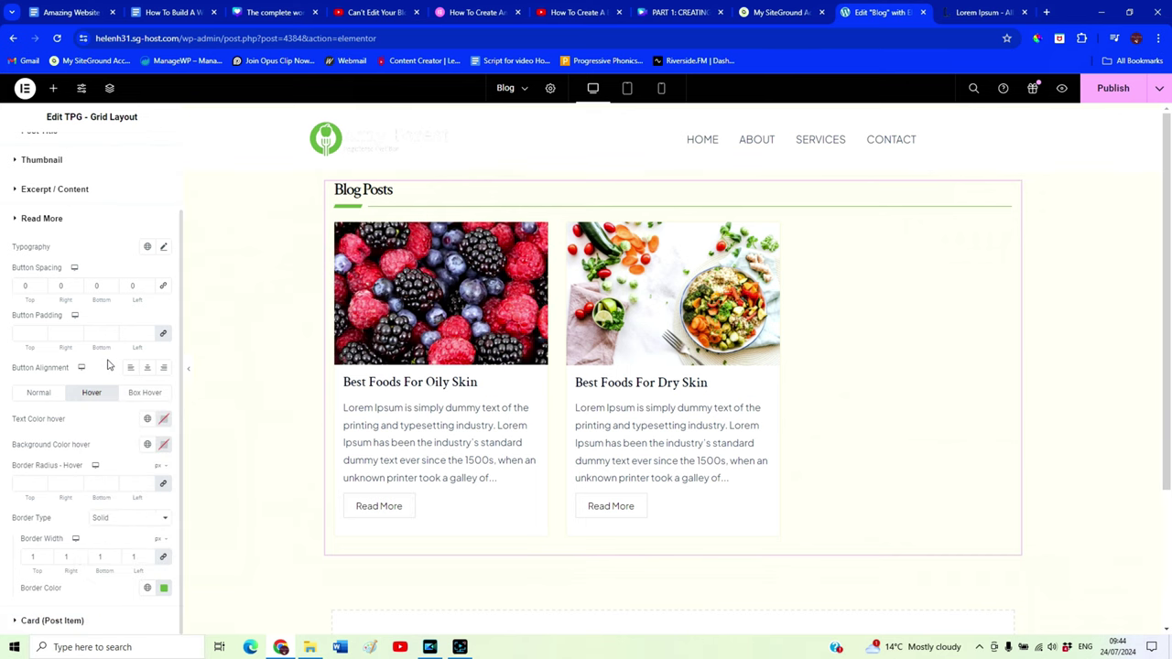
{"action": "left_click", "coordinate": [164, 419]}
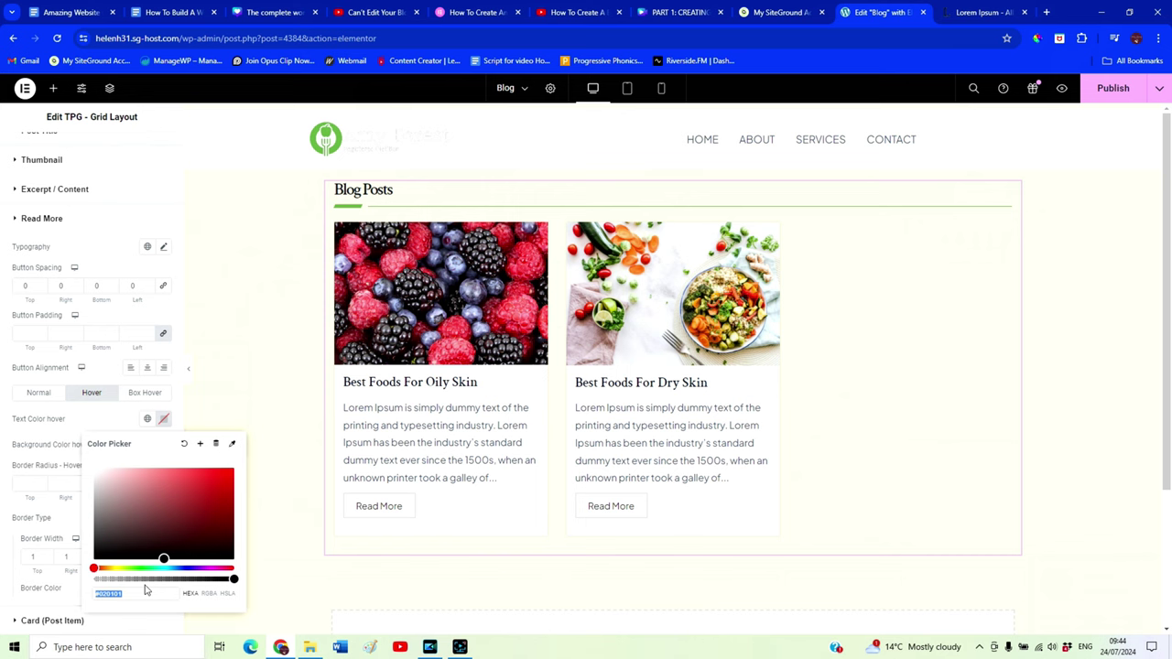
{"action": "type", "text": "68AB48"}
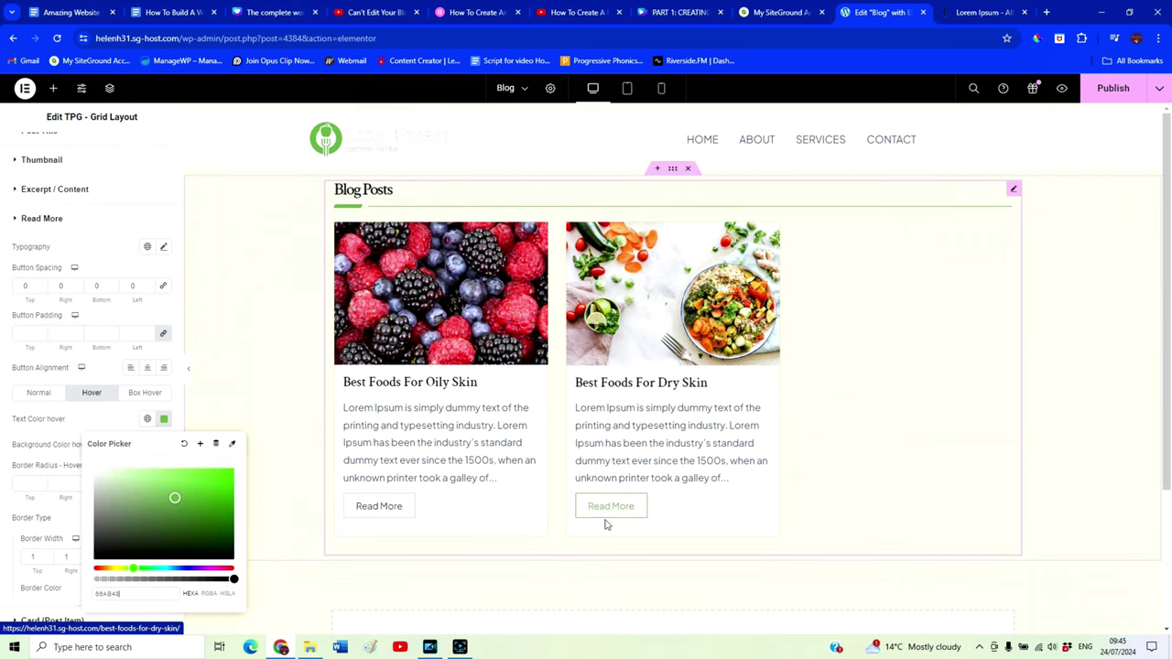
{"action": "left_click", "coordinate": [713, 476]}
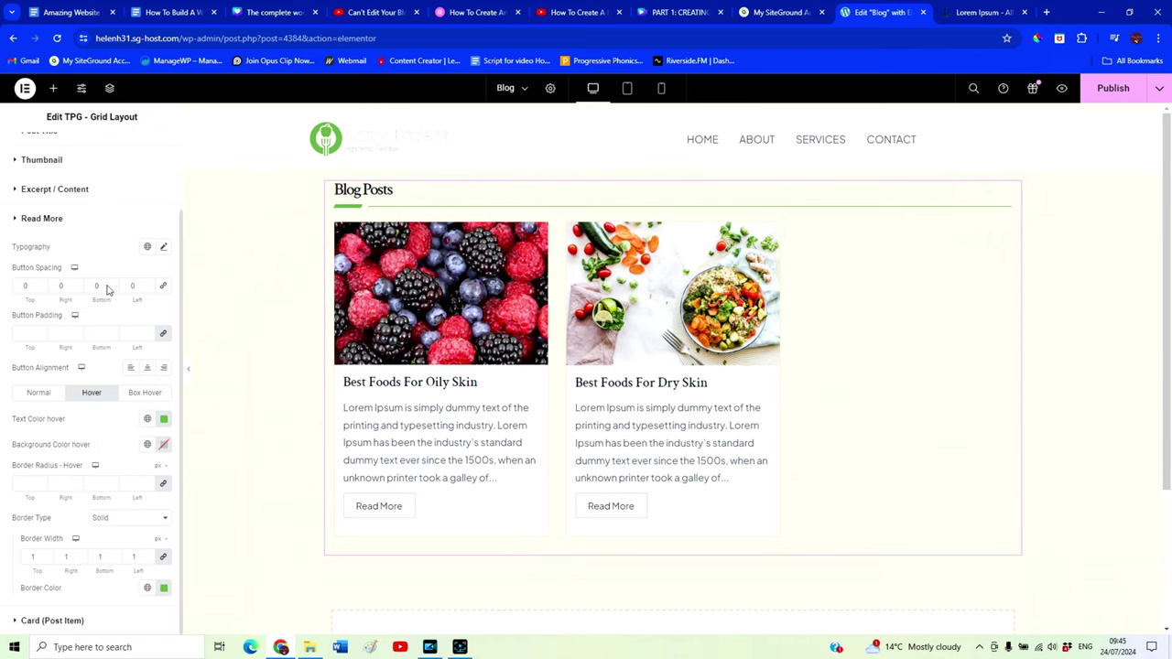
{"action": "left_click", "coordinate": [188, 369]}
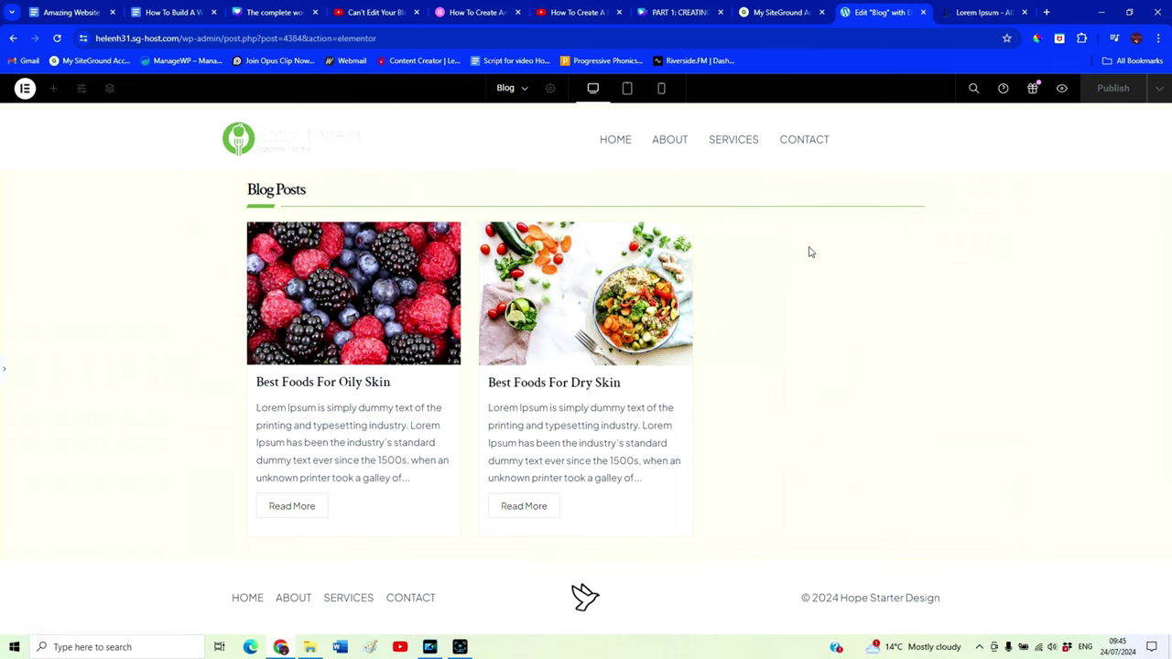
Unlink the Blog Posts container's margin and set top and bottom to 50 px
{"action": "left_click", "coordinate": [4, 370]}
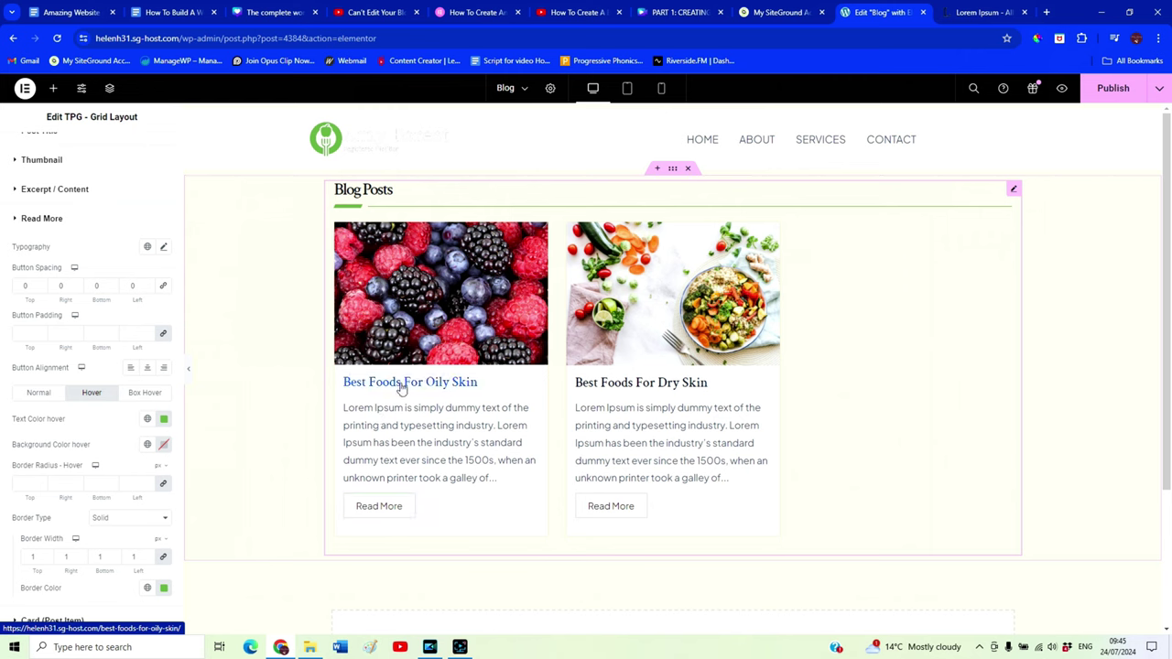
{"action": "left_click", "coordinate": [673, 169]}
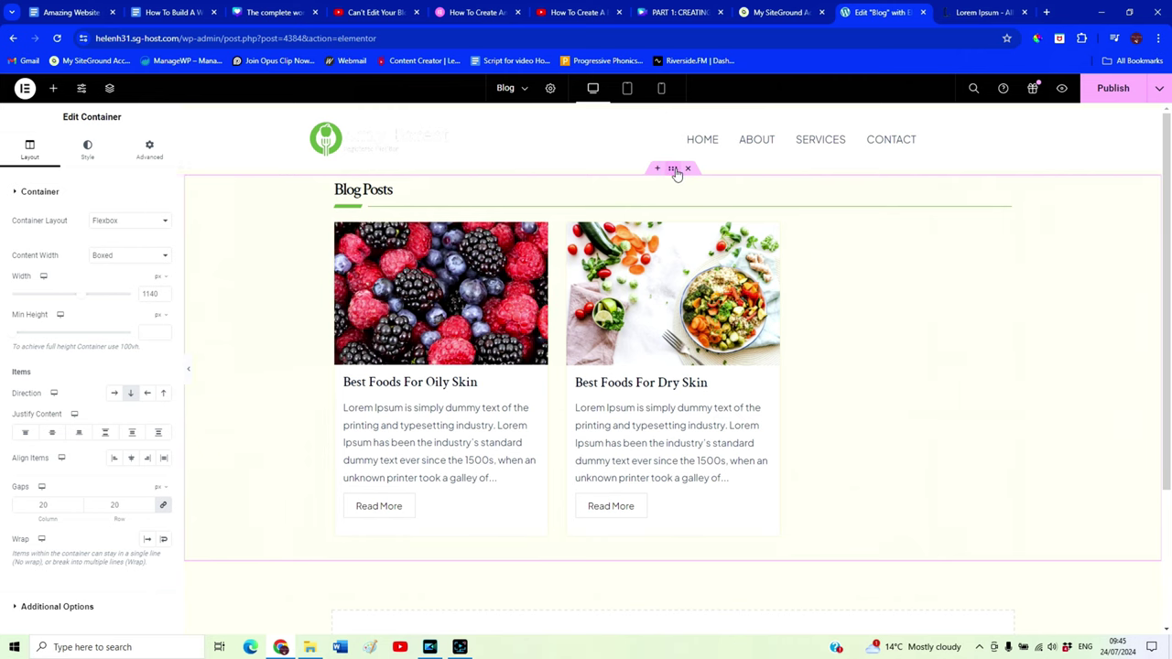
{"action": "left_click", "coordinate": [150, 149]}
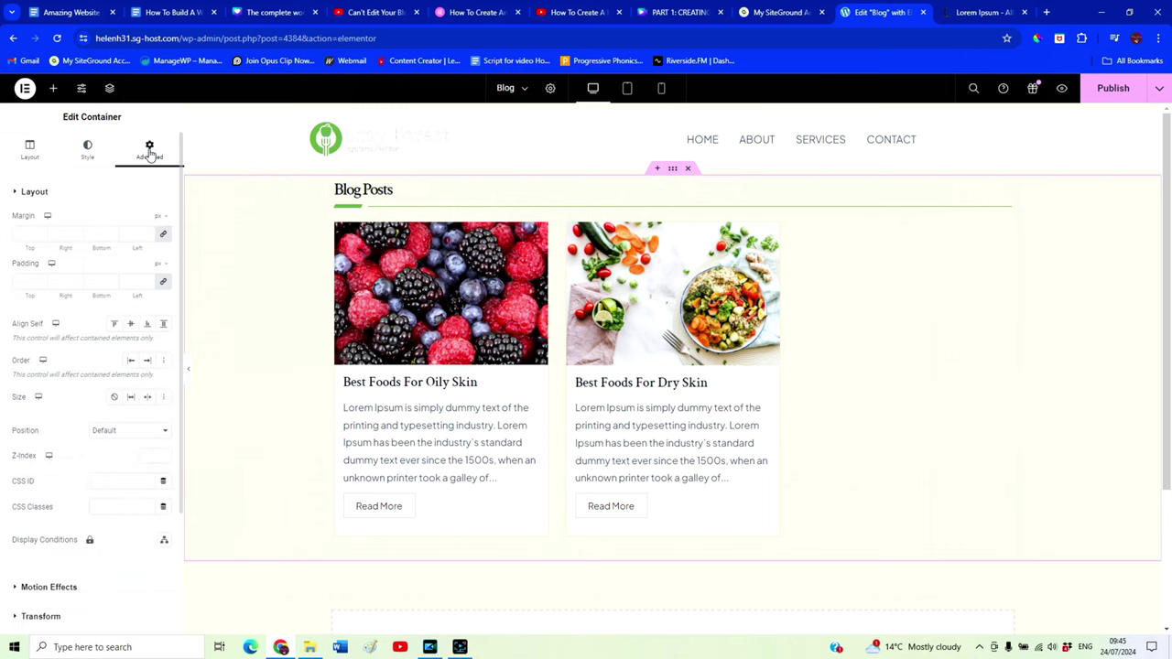
{"action": "left_click", "coordinate": [163, 236]}
{"action": "type", "text": "50"}
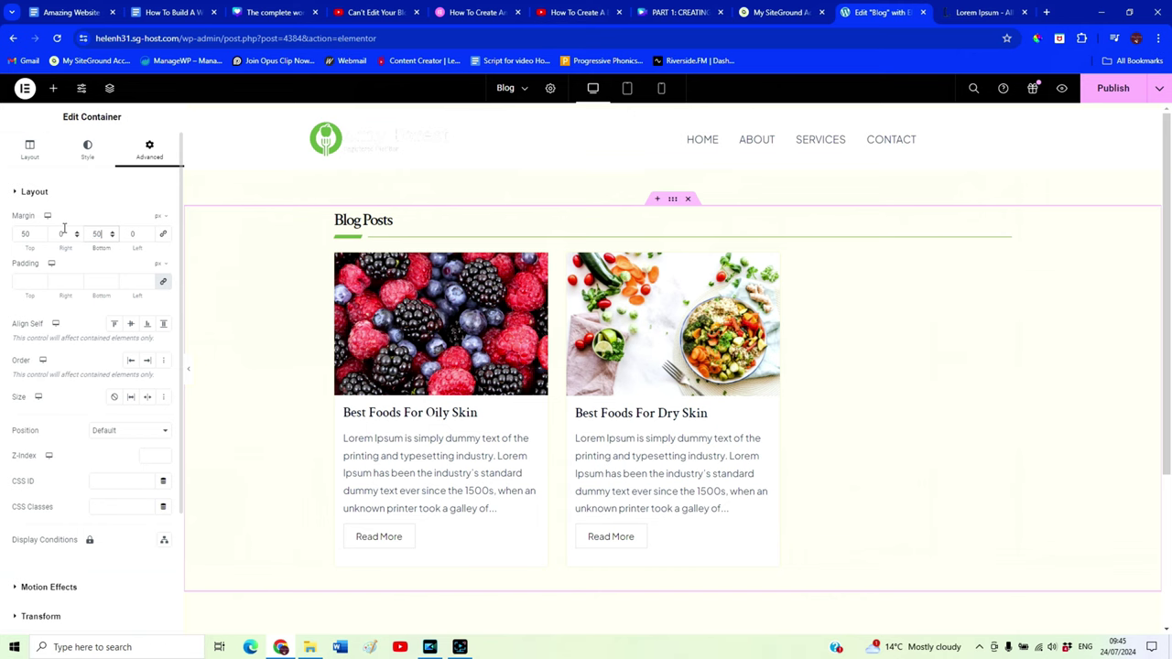
Preview the new container spacing and publish the Blog page
{"action": "left_click", "coordinate": [188, 369]}
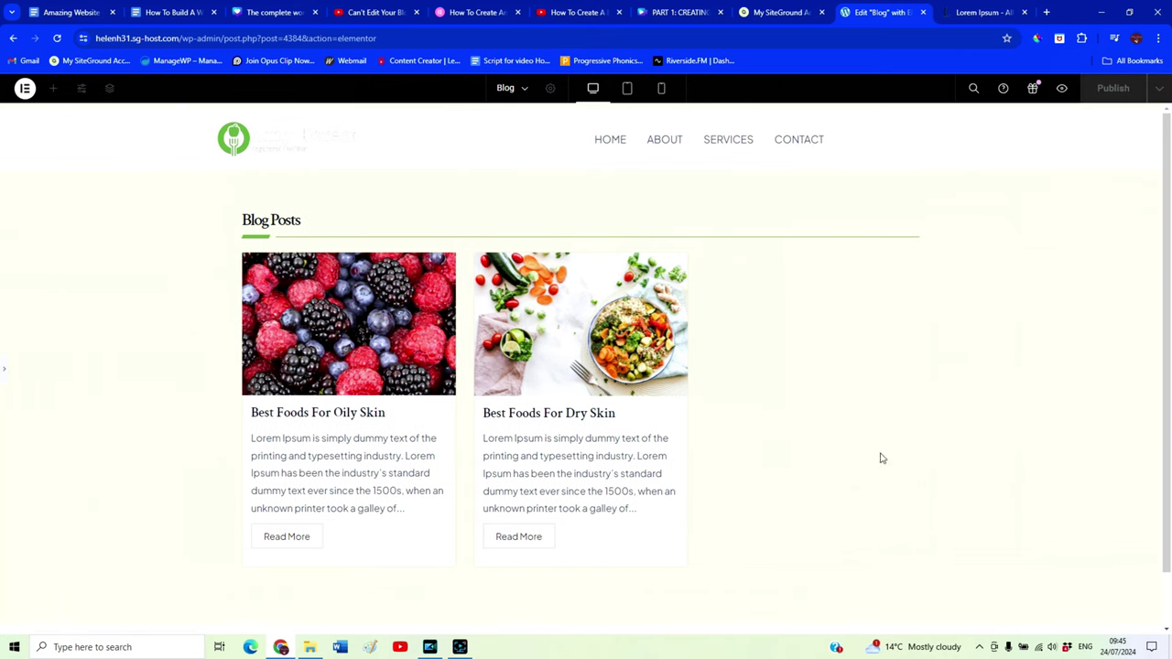
{"action": "scroll", "coordinate": [1052, 455], "scroll_direction": "down", "scroll_amount": 1}
{"action": "scroll", "coordinate": [1061, 455], "scroll_direction": "up", "scroll_amount": 1}
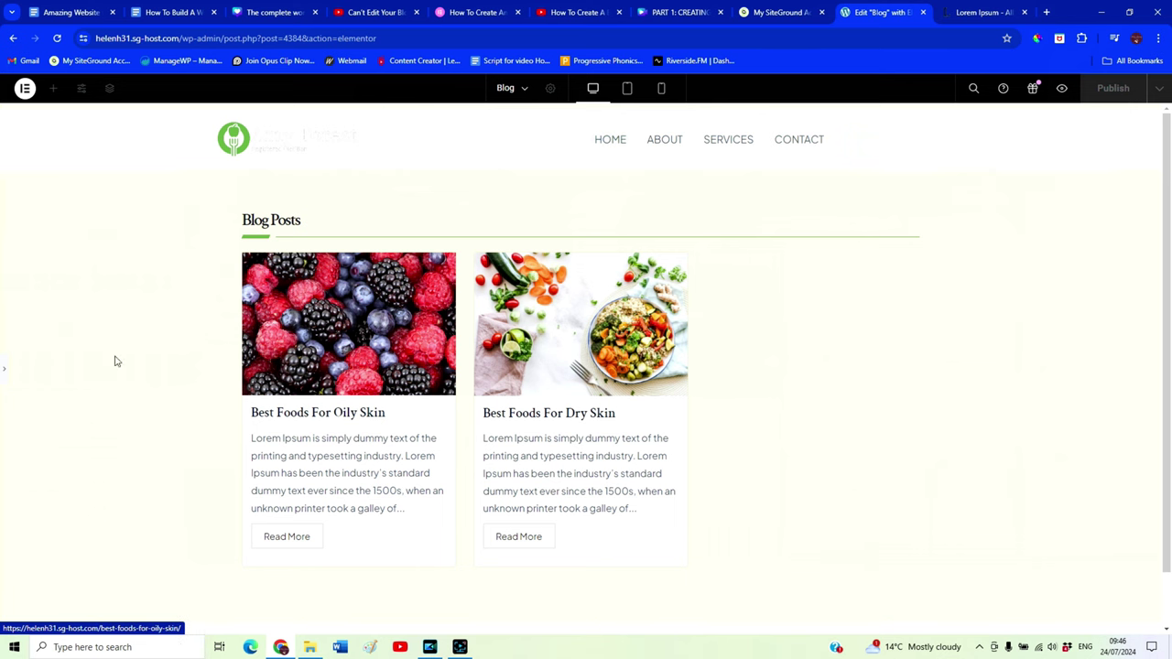
{"action": "left_click", "coordinate": [5, 375]}
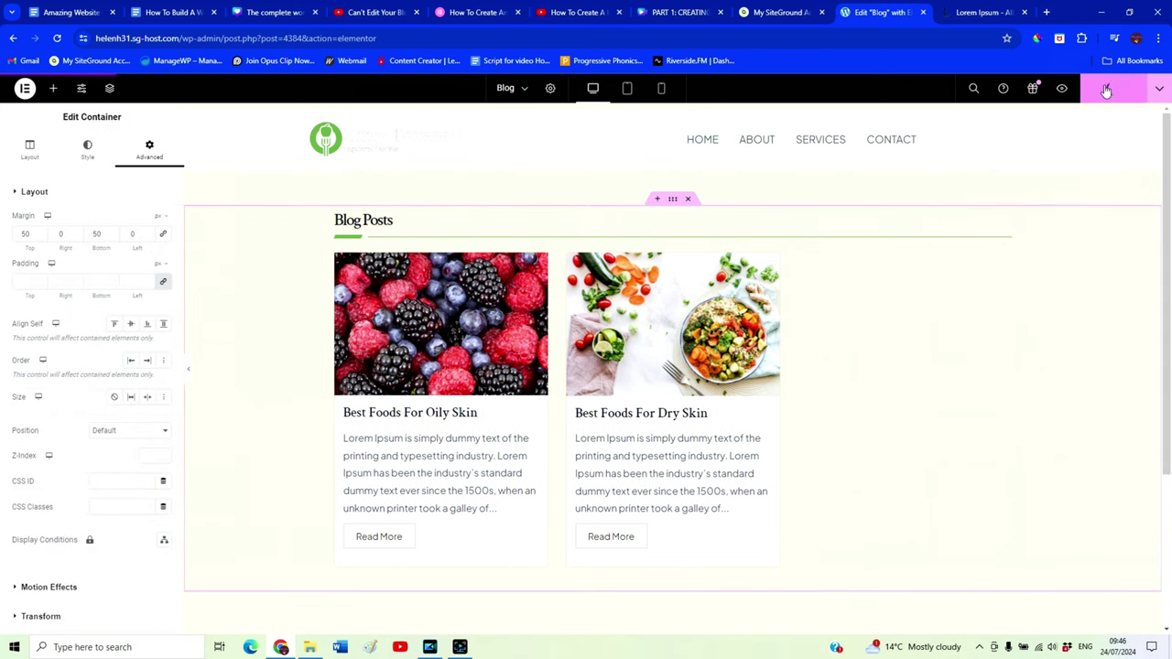
{"action": "left_click", "coordinate": [1106, 89]}
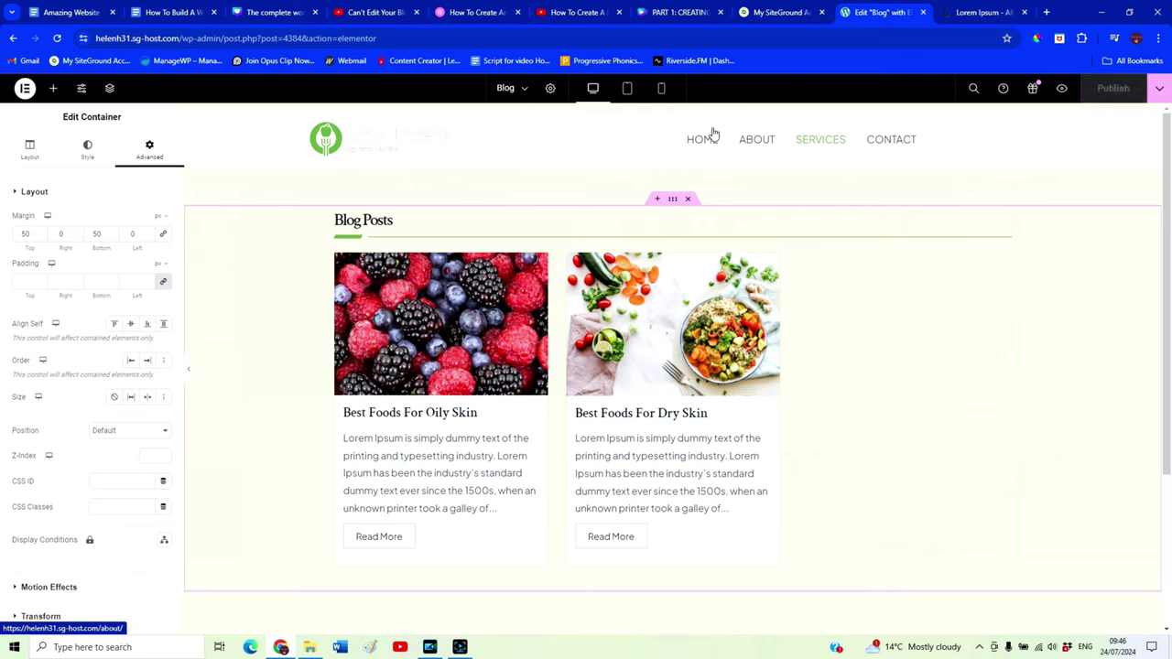
Add the Blog page to the Main Menu as a top-level item right after HOME
{"action": "left_click", "coordinate": [20, 92]}
{"action": "left_click", "coordinate": [74, 216]}
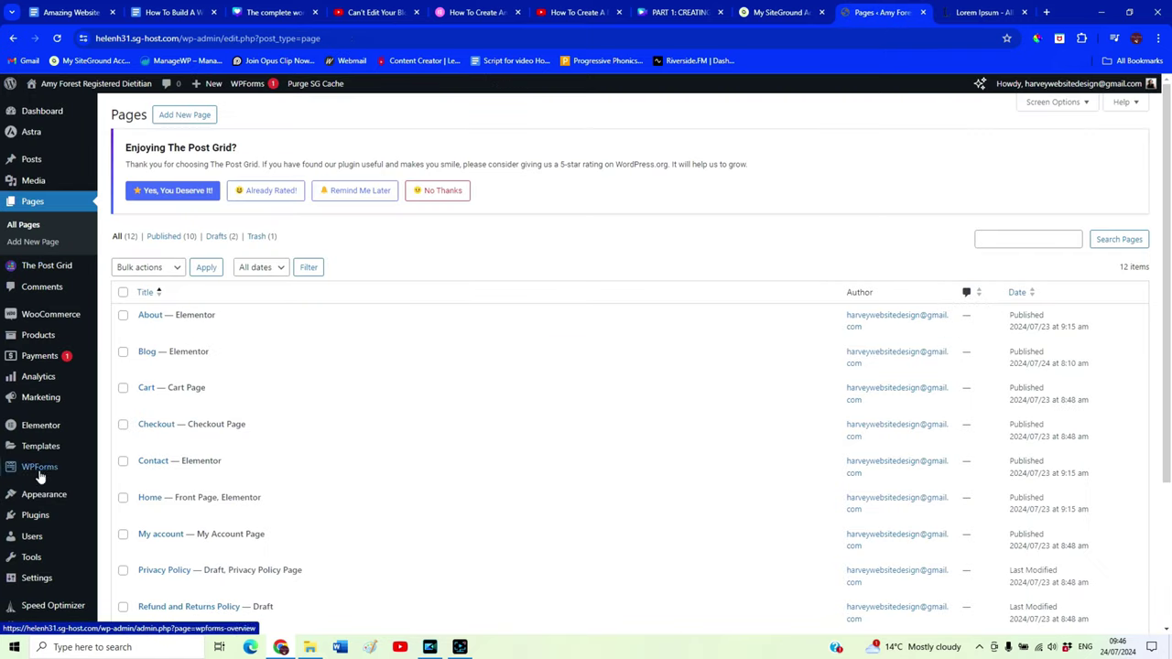
{"action": "mouse_move", "coordinate": [41, 494]}
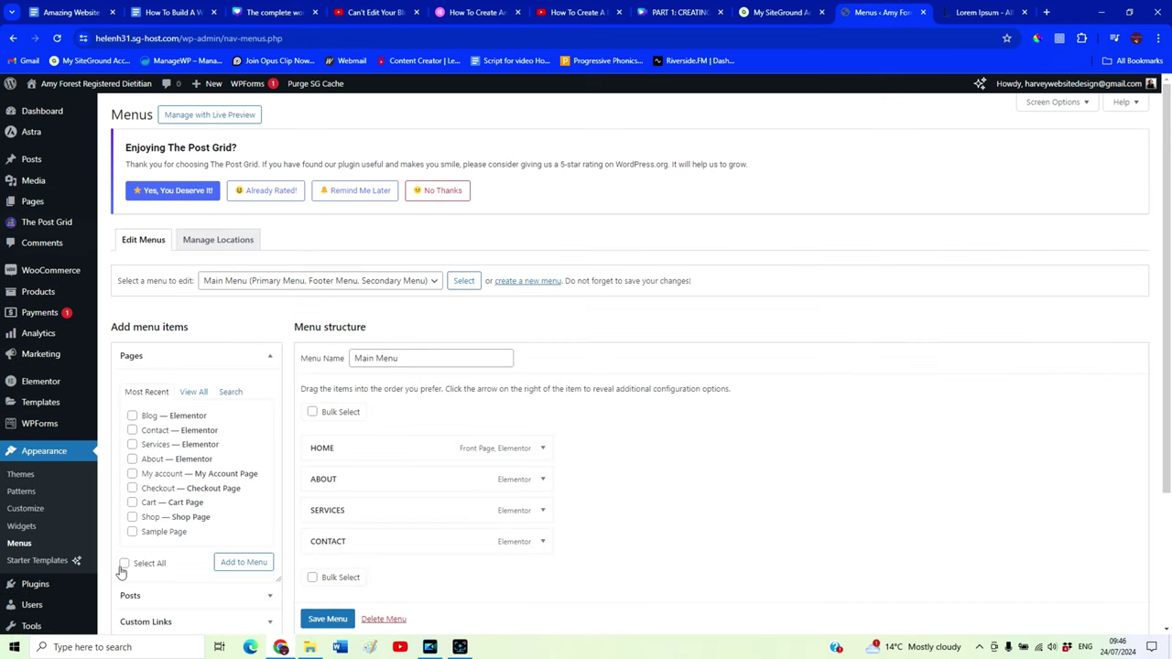
{"action": "scroll", "coordinate": [757, 488], "scroll_direction": "down", "scroll_amount": 1}
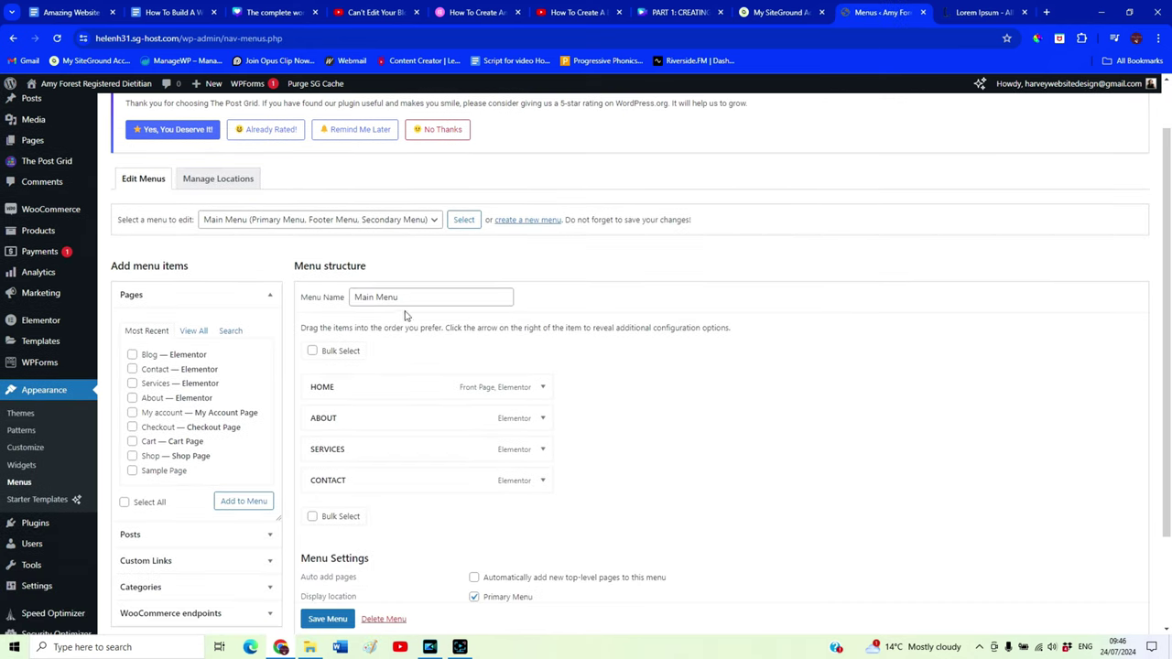
{"action": "scroll", "coordinate": [600, 425], "scroll_direction": "down", "scroll_amount": 1}
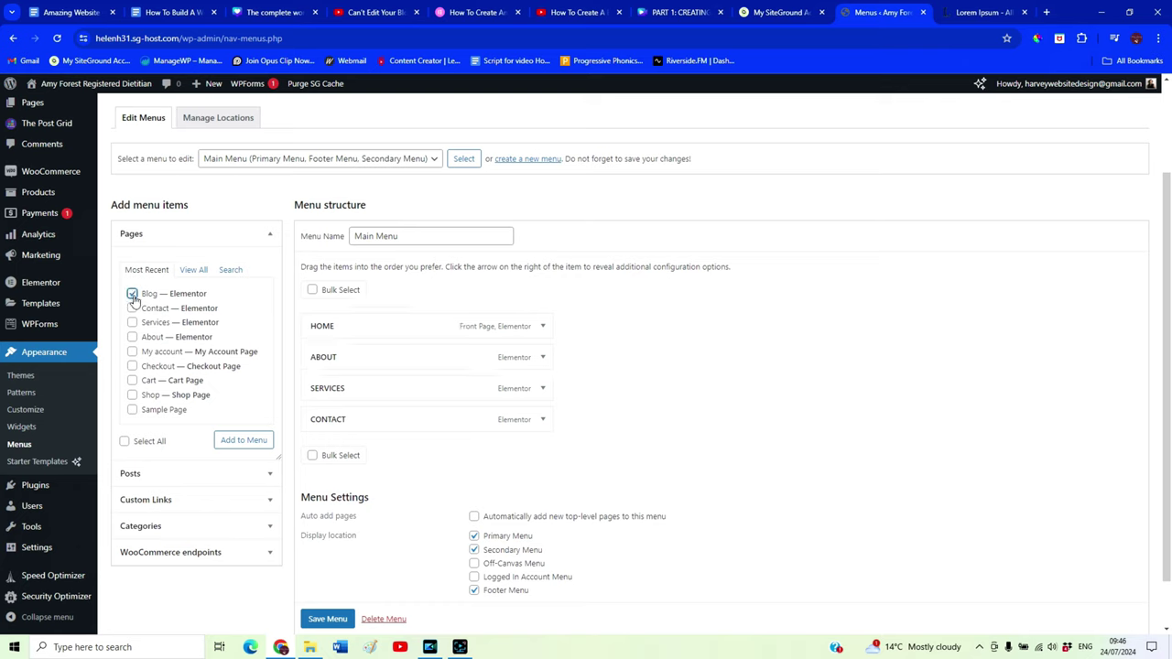
{"action": "left_click", "coordinate": [235, 441]}
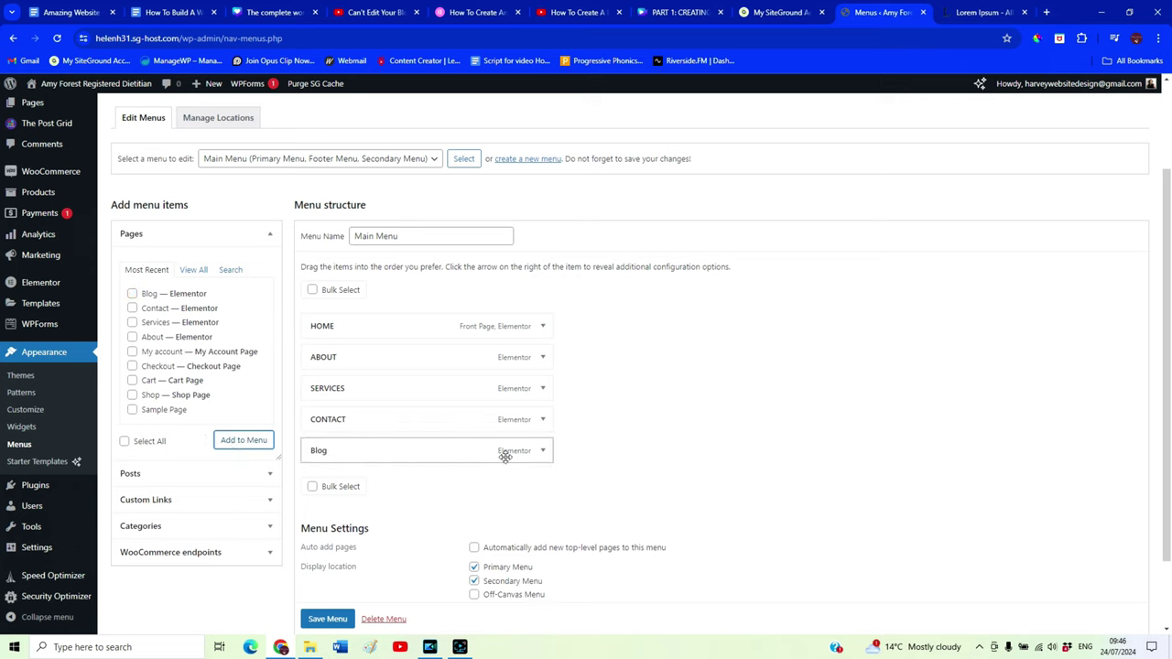
{"action": "left_click_drag", "start_coordinate": [398, 458], "coordinate": [381, 360]}
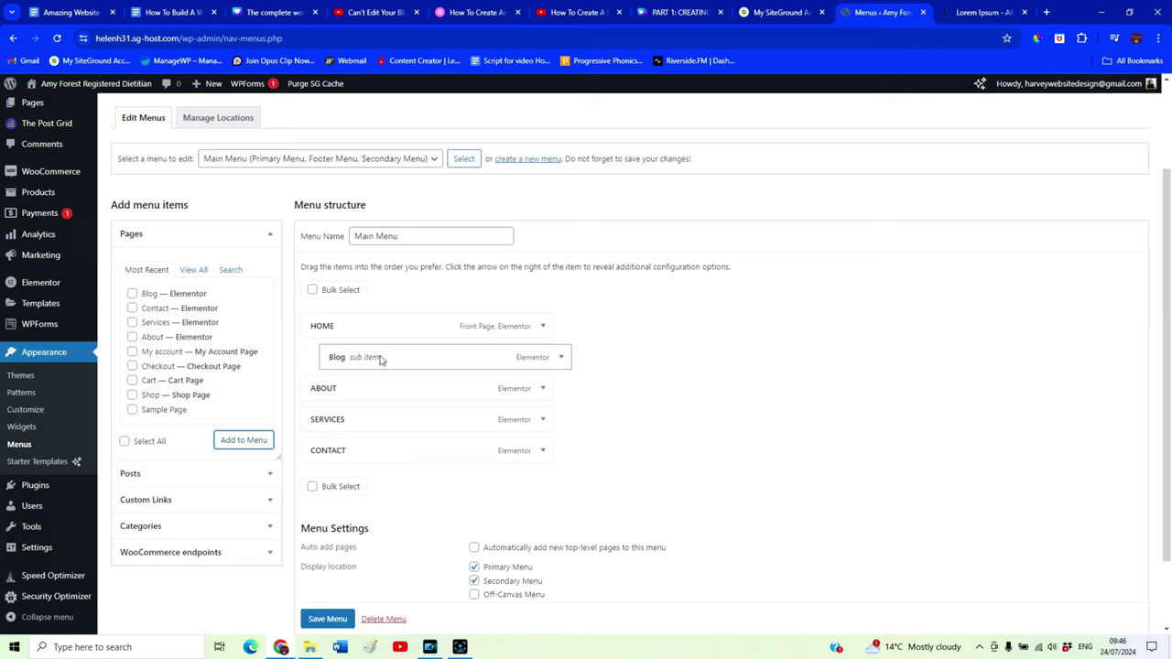
{"action": "left_click_drag", "start_coordinate": [422, 359], "coordinate": [346, 368]}
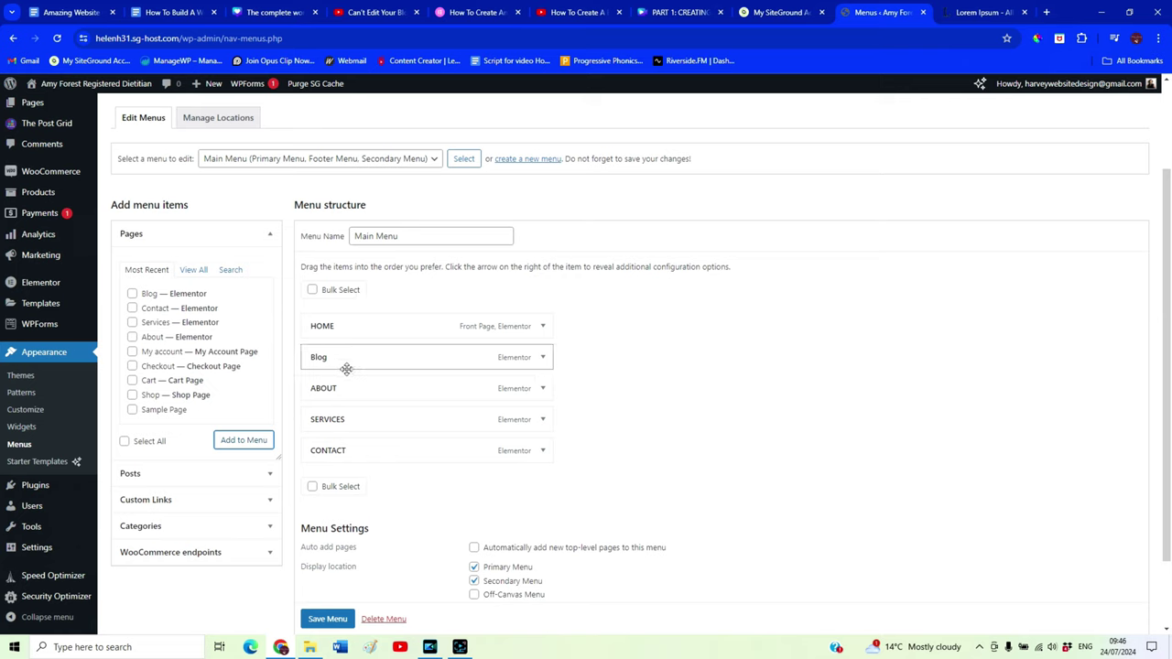
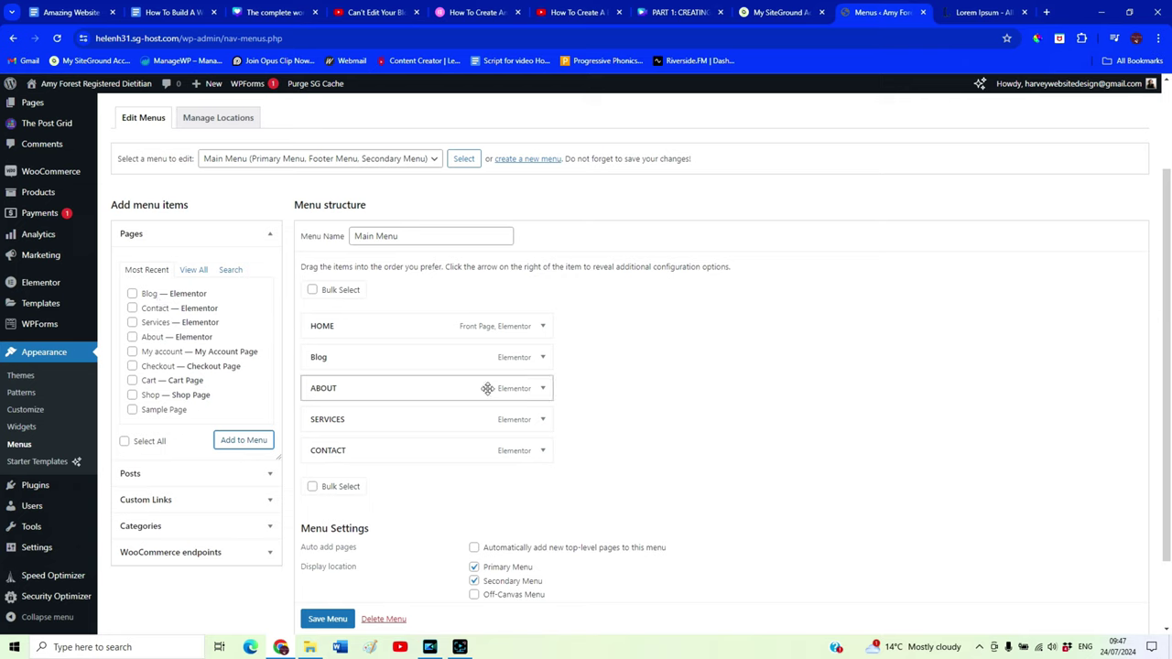
Tick and untick the My account page, then save the menu unchanged
{"action": "left_click", "coordinate": [132, 353]}
{"action": "left_click", "coordinate": [132, 352]}
{"action": "left_click", "coordinate": [132, 352]}
{"action": "scroll", "coordinate": [586, 453], "scroll_direction": "down", "scroll_amount": 1}
{"action": "left_click", "coordinate": [339, 566]}
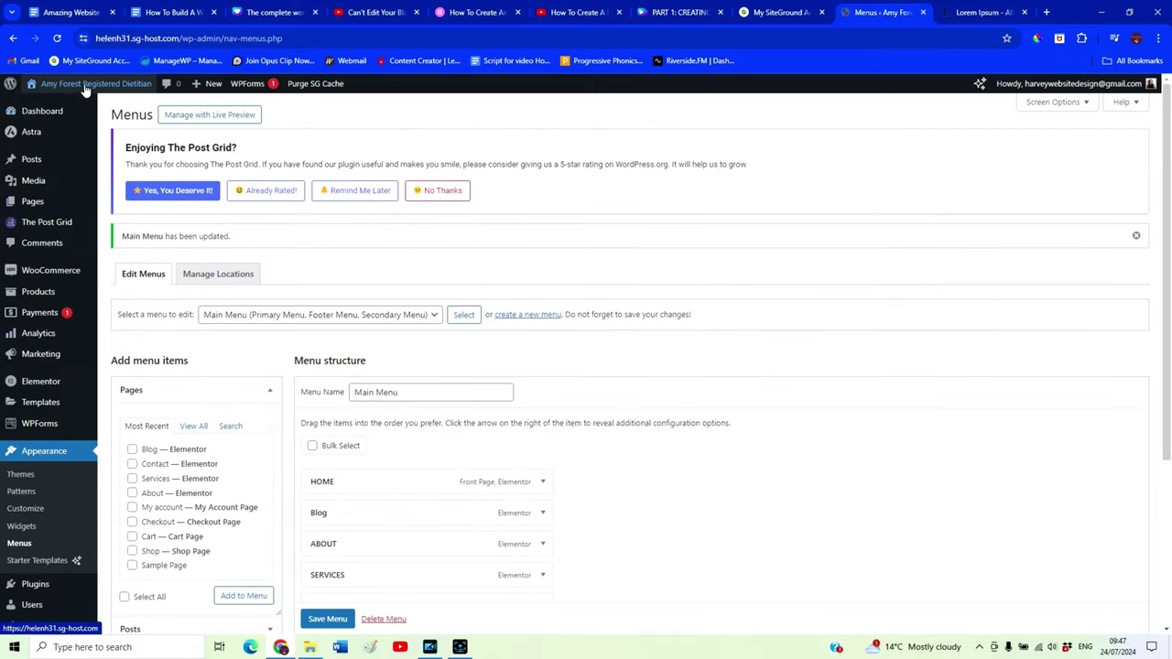
Open the live site homepage in a new browser tab
{"action": "mouse_move", "coordinate": [56, 85]}
{"action": "right_click", "coordinate": [55, 108]}
{"action": "left_click", "coordinate": [97, 120]}
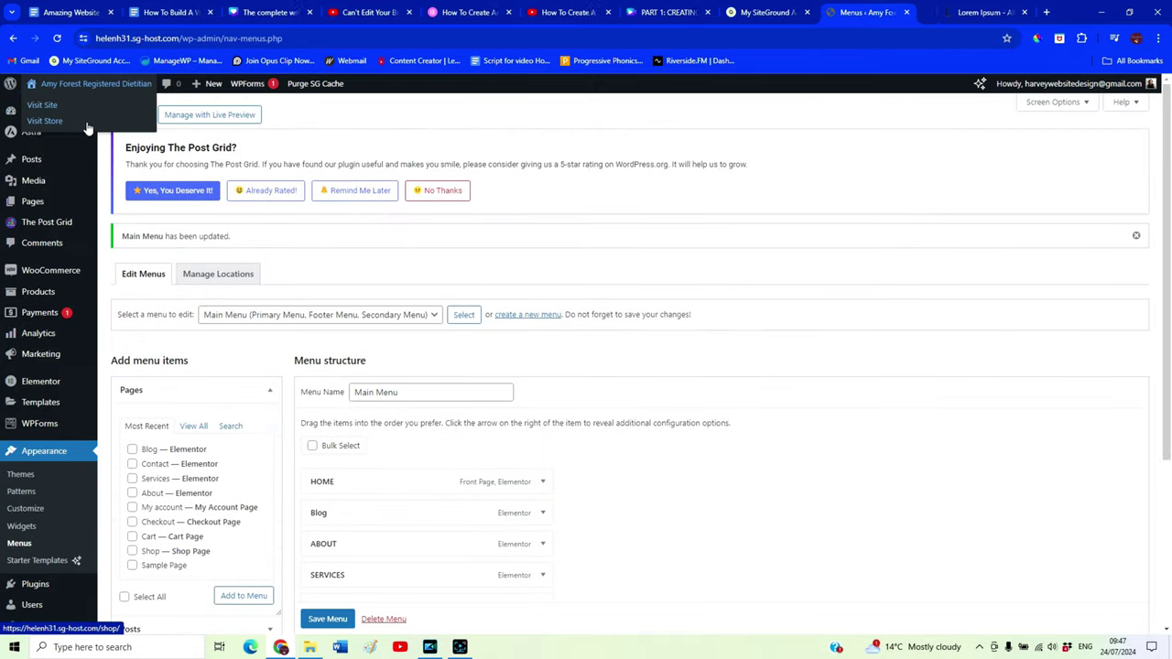
{"action": "left_click", "coordinate": [893, 12]}
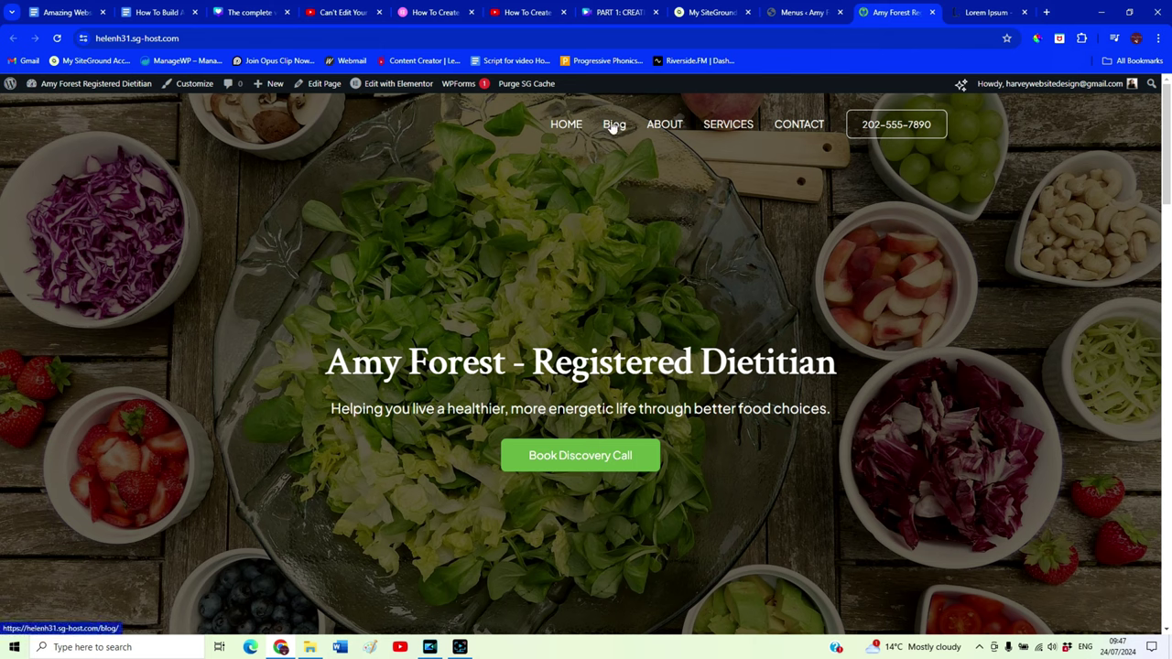
Relabel the Blog menu item to BLOG, save the menu, and return to the live site
{"action": "left_click", "coordinate": [801, 12]}
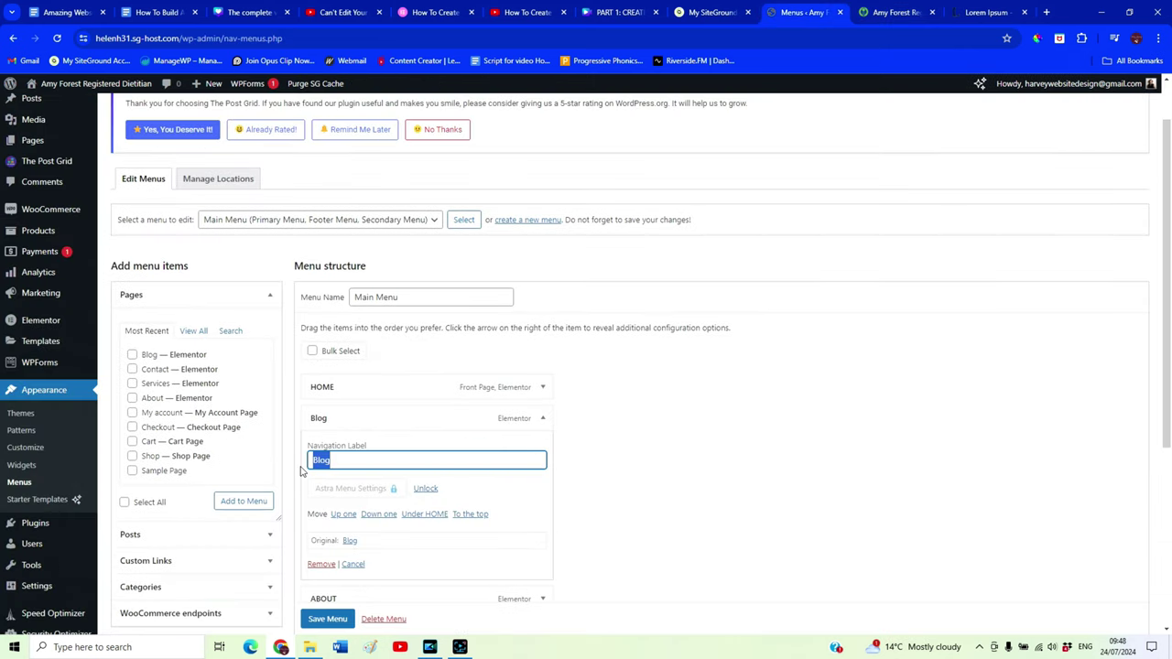
{"action": "type", "text": "BLOG"}
{"action": "scroll", "coordinate": [513, 502], "scroll_direction": "down", "scroll_amount": 1}
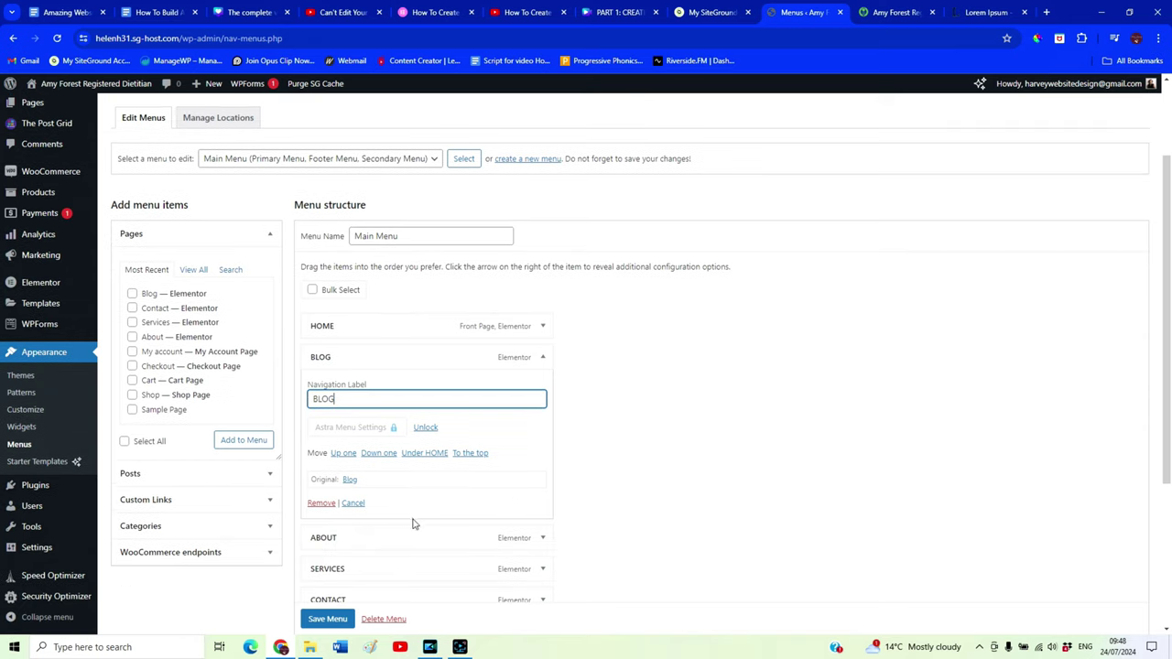
{"action": "scroll", "coordinate": [384, 550], "scroll_direction": "down", "scroll_amount": 1}
{"action": "left_click", "coordinate": [327, 619]}
{"action": "scroll", "coordinate": [542, 596], "scroll_direction": "down", "scroll_amount": 1}
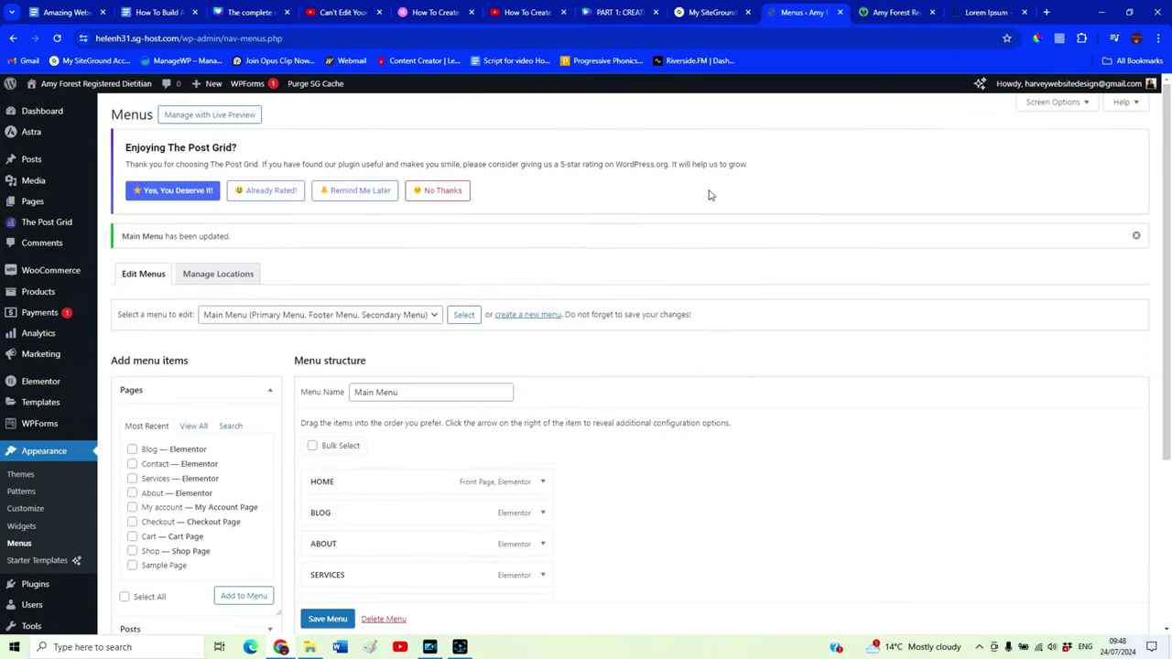
{"action": "left_click", "coordinate": [877, 13]}
Reload the live site to check the BLOG label, then go to the WordPress dashboard
{"action": "left_click", "coordinate": [57, 37]}
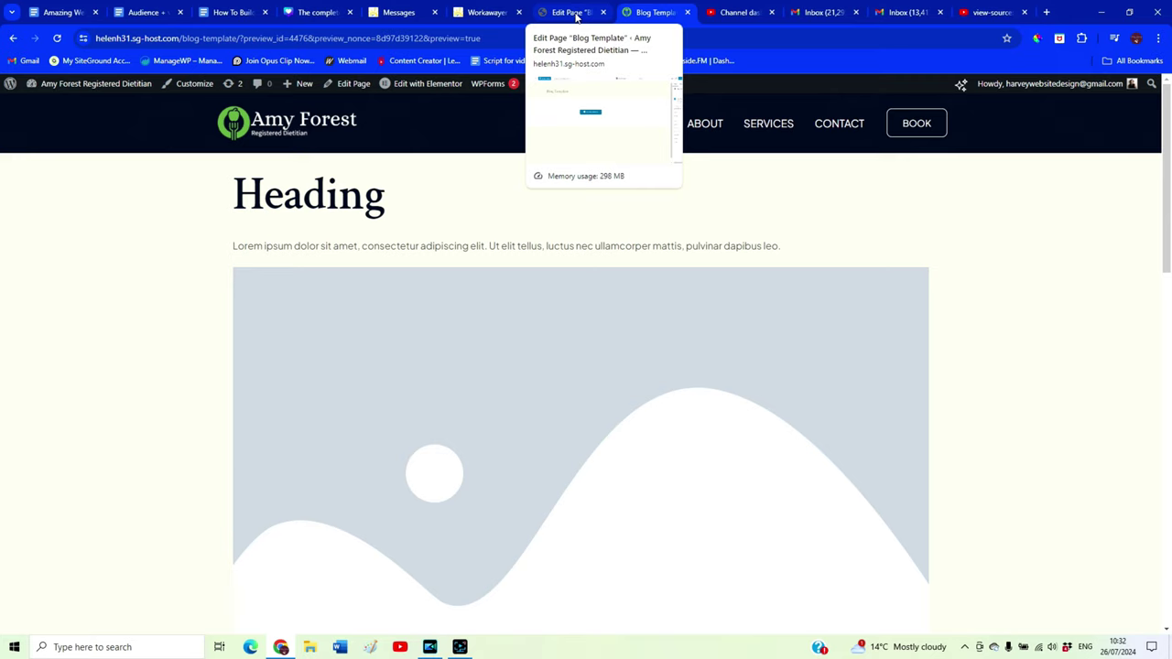
{"action": "mouse_move", "coordinate": [52, 84]}
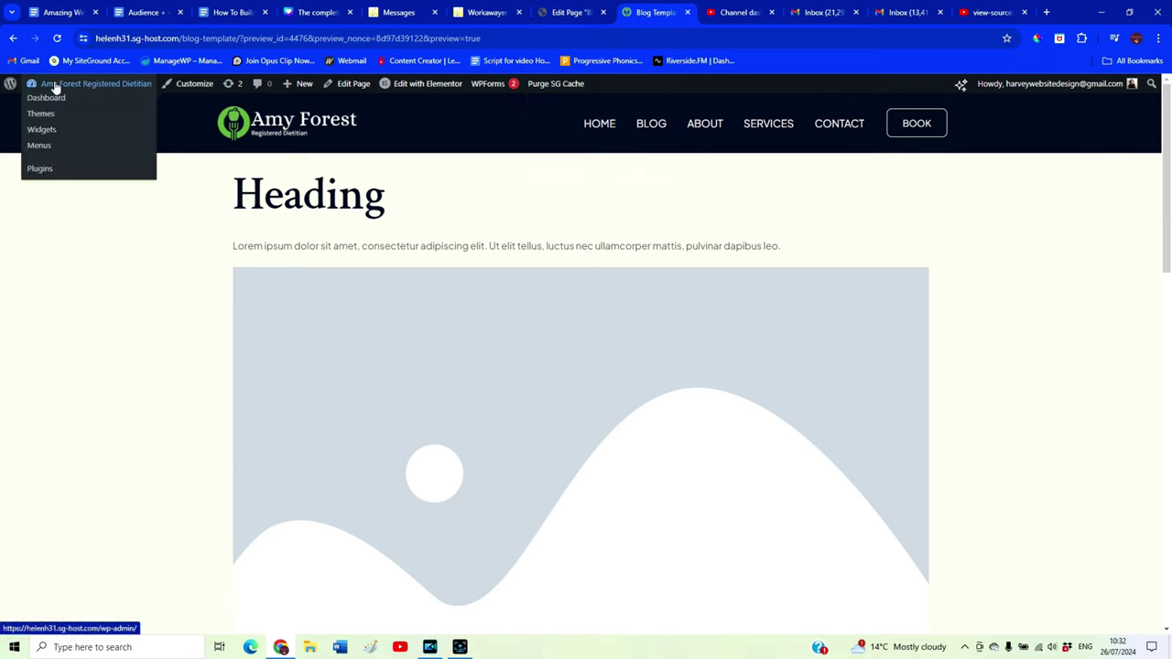
{"action": "left_click", "coordinate": [46, 98]}
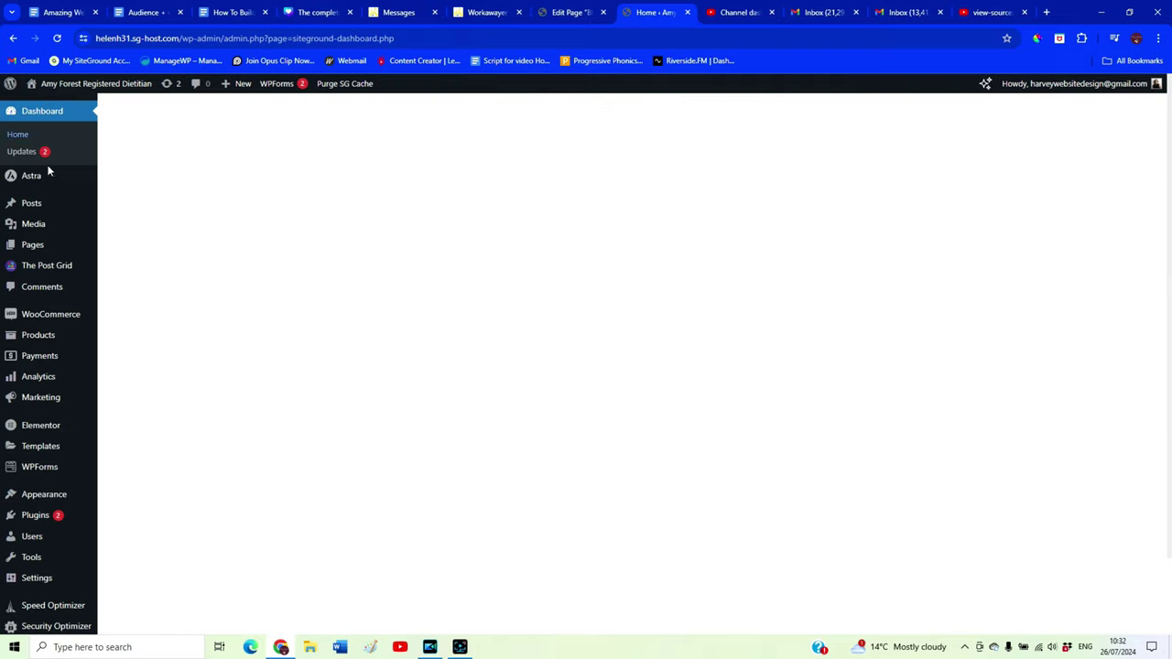
Create a new Page-type Elementor template named 'Blog post template'
{"action": "mouse_move", "coordinate": [32, 429]}
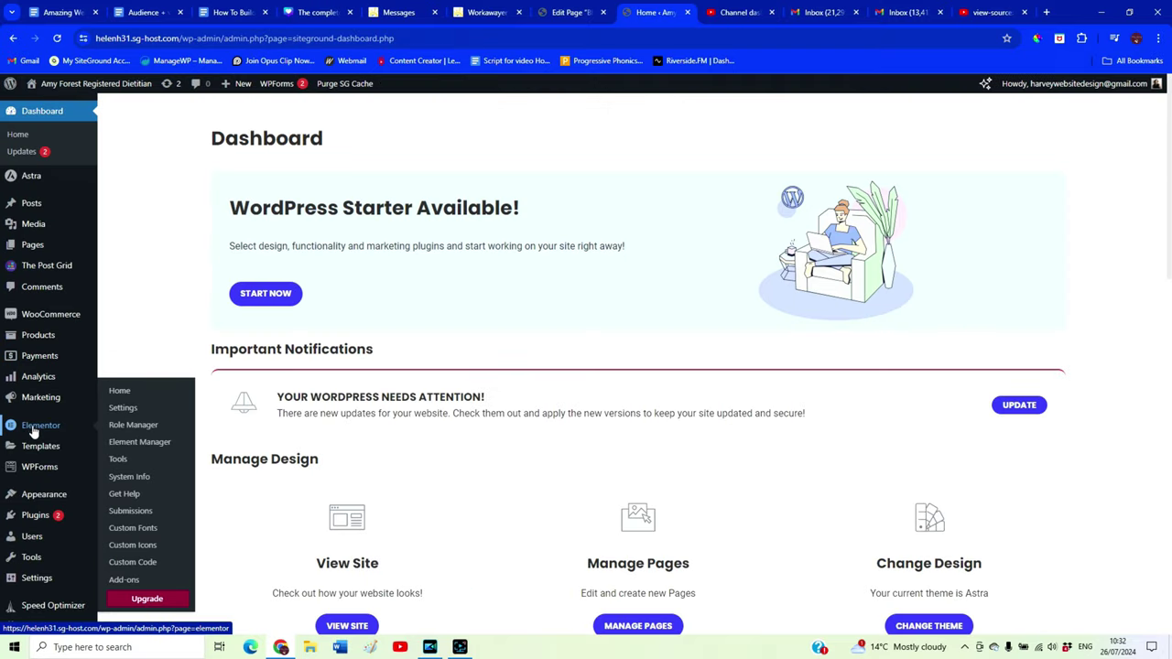
{"action": "mouse_move", "coordinate": [38, 455]}
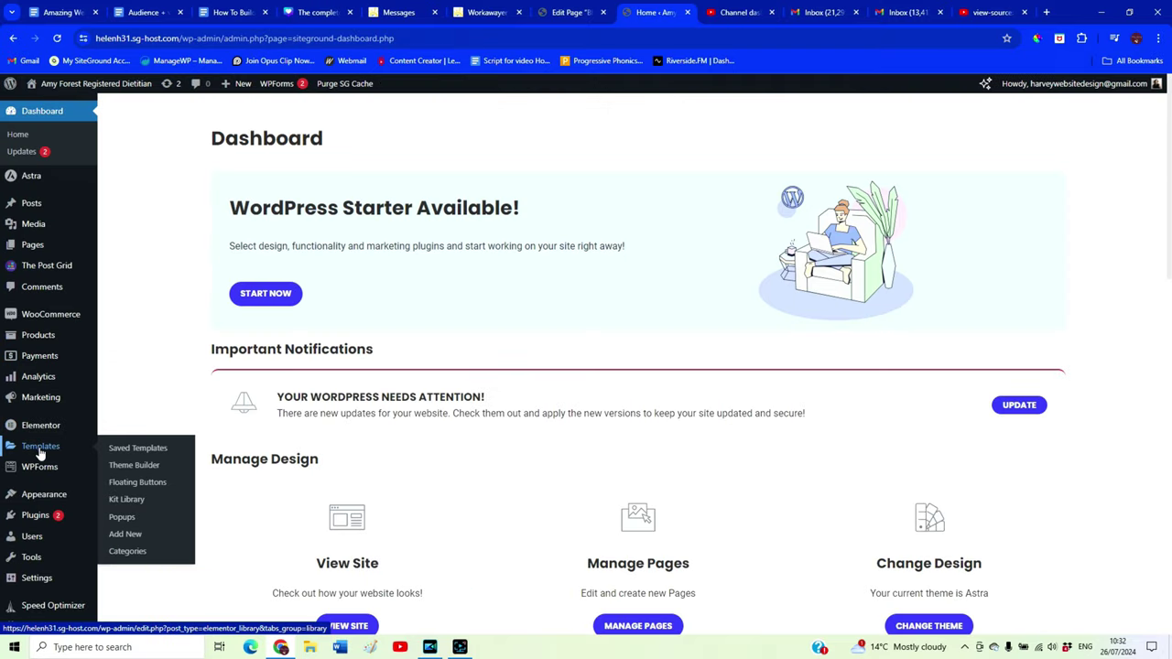
{"action": "left_click", "coordinate": [125, 534]}
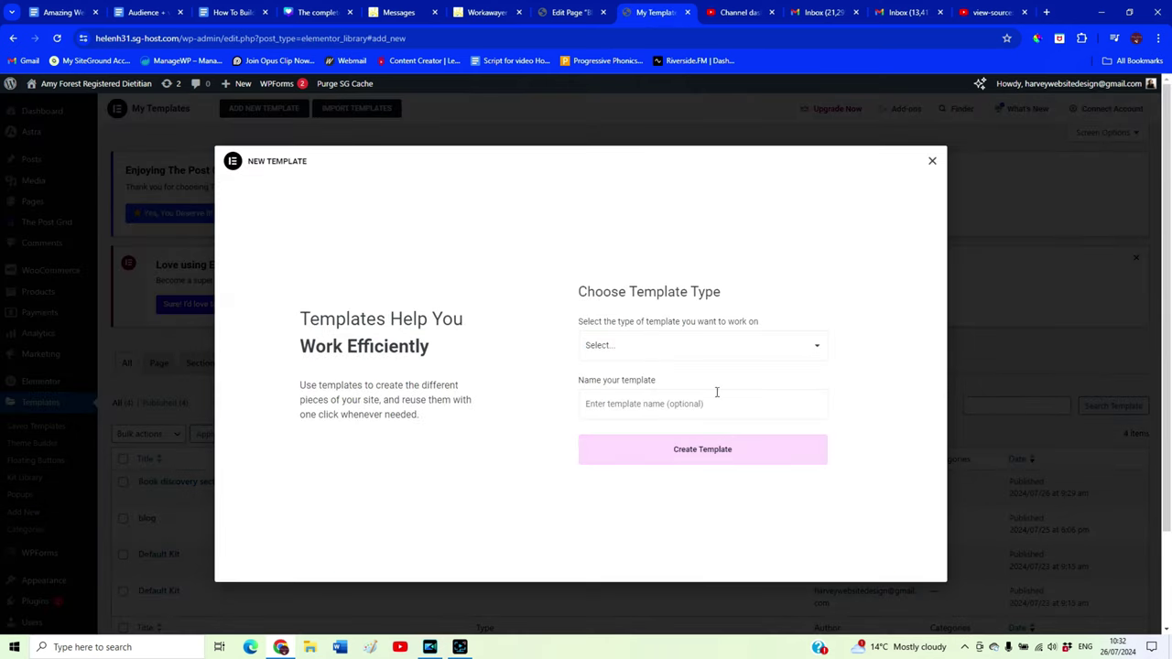
{"action": "left_click", "coordinate": [673, 348]}
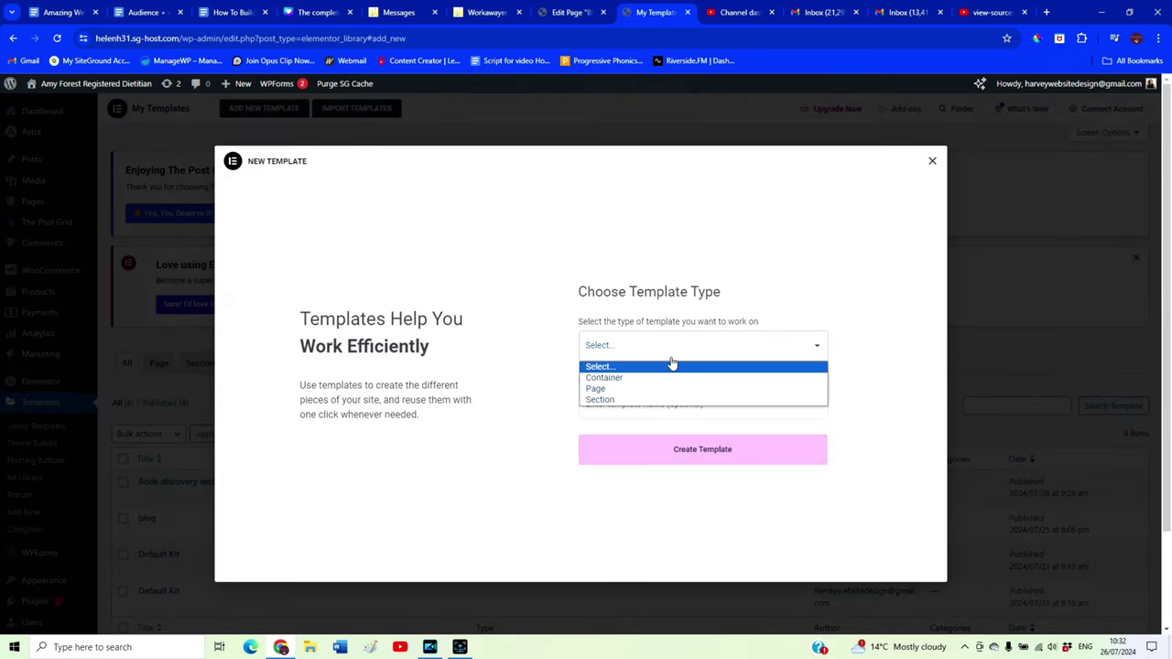
{"action": "left_click", "coordinate": [610, 390]}
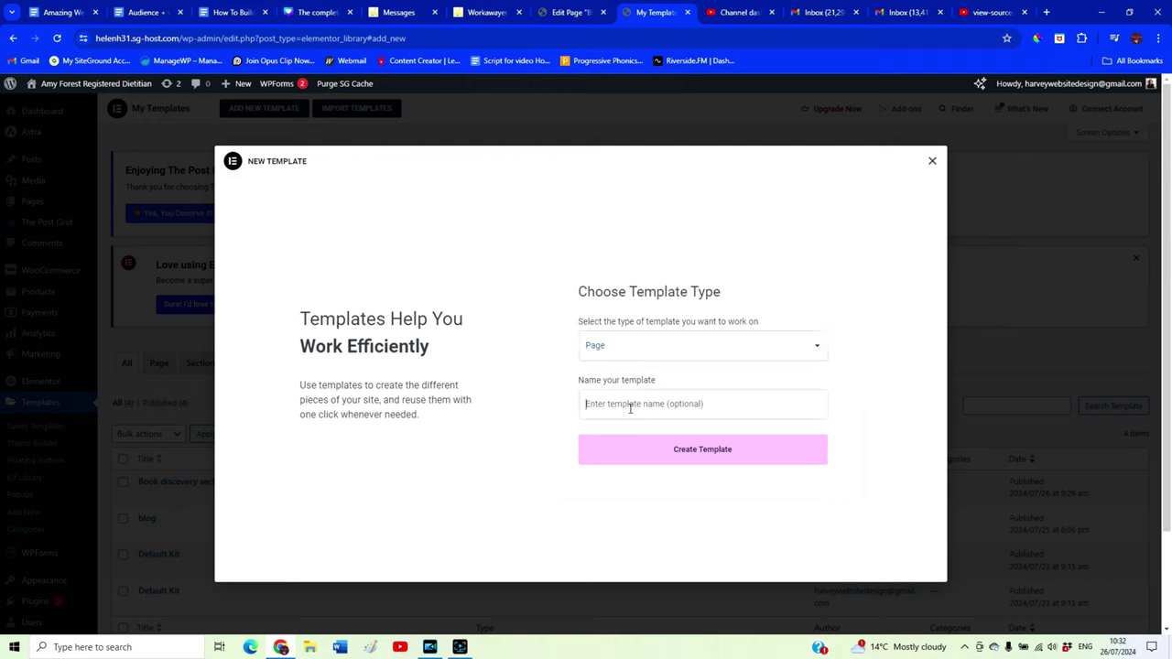
{"action": "left_click", "coordinate": [630, 409]}
{"action": "type", "text": "Blog post template"}
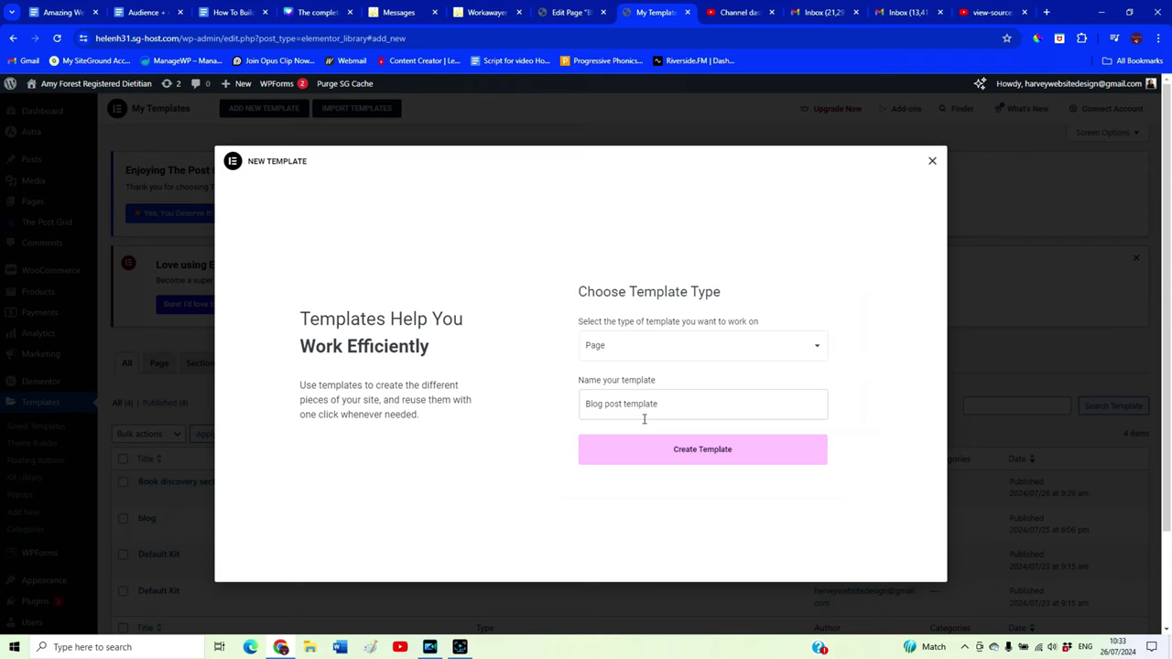
{"action": "left_click", "coordinate": [674, 450]}
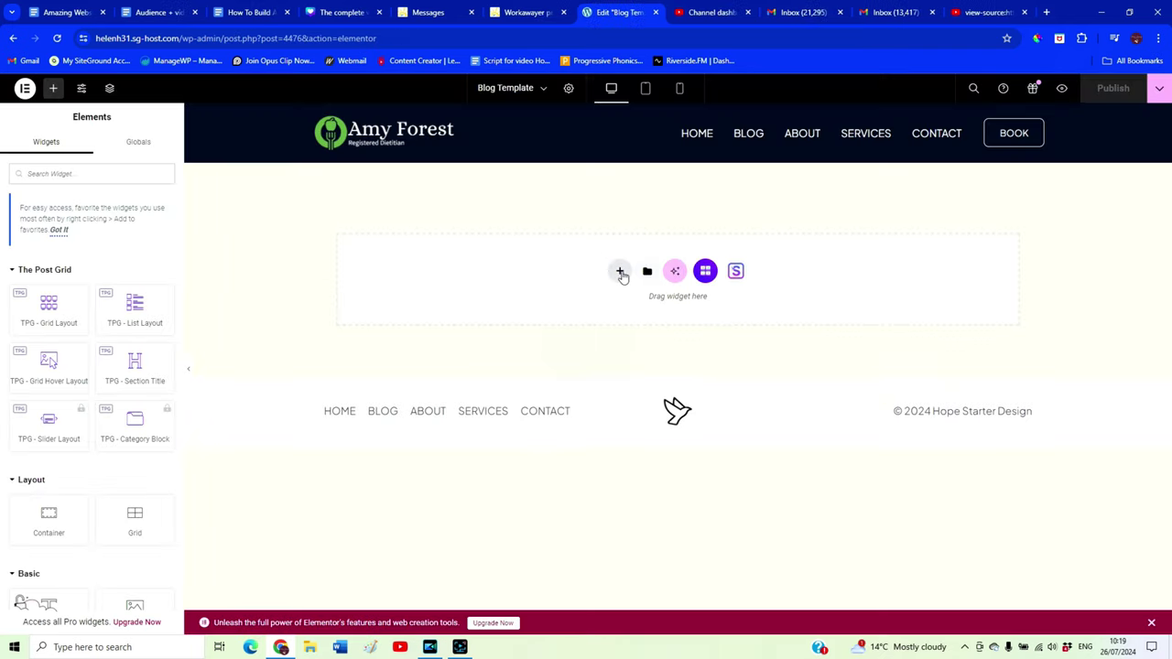
Add a single-column Flexbox container to the empty template
{"action": "left_click", "coordinate": [621, 273]}
{"action": "left_click", "coordinate": [631, 315]}
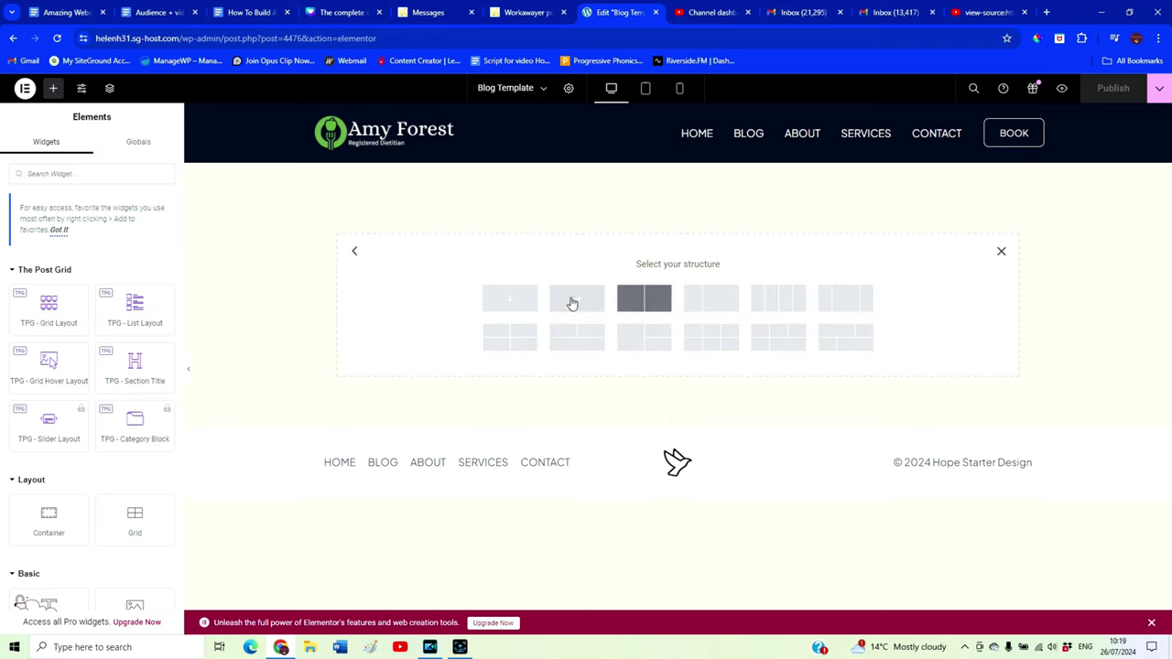
{"action": "left_click", "coordinate": [509, 298]}
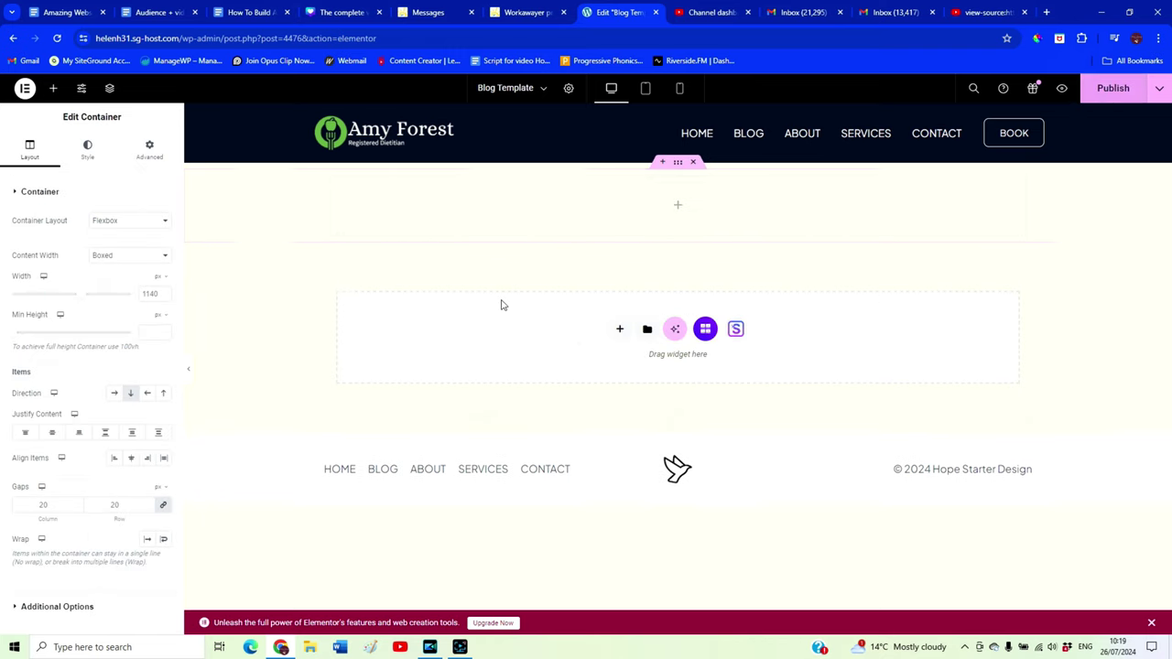
Add a Heading widget titled 'Heading' with a Text Editor paragraph below it
{"action": "left_click", "coordinate": [53, 88]}
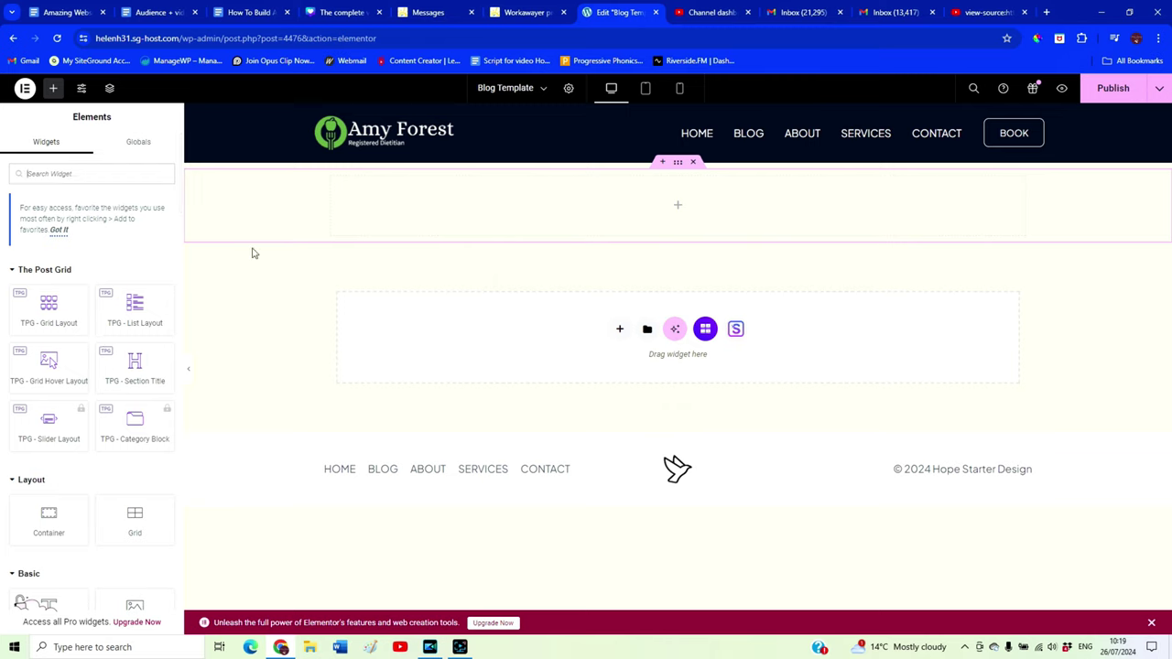
{"action": "scroll", "coordinate": [115, 324], "scroll_direction": "down", "scroll_amount": 3}
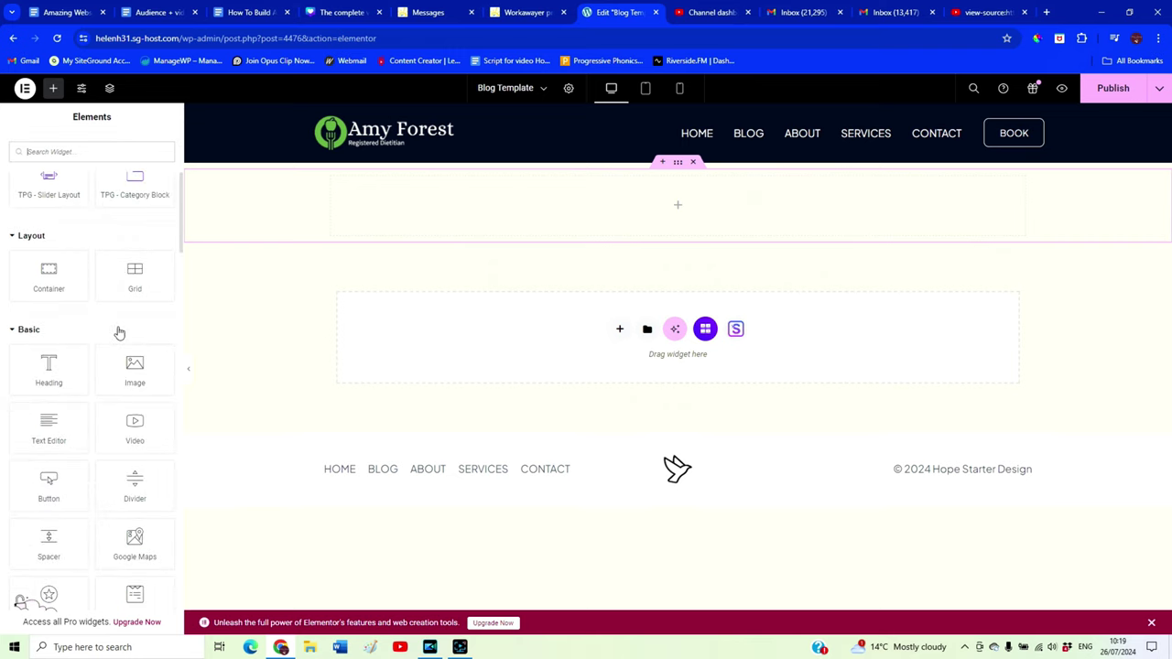
{"action": "left_click_drag", "start_coordinate": [87, 366], "coordinate": [641, 214]}
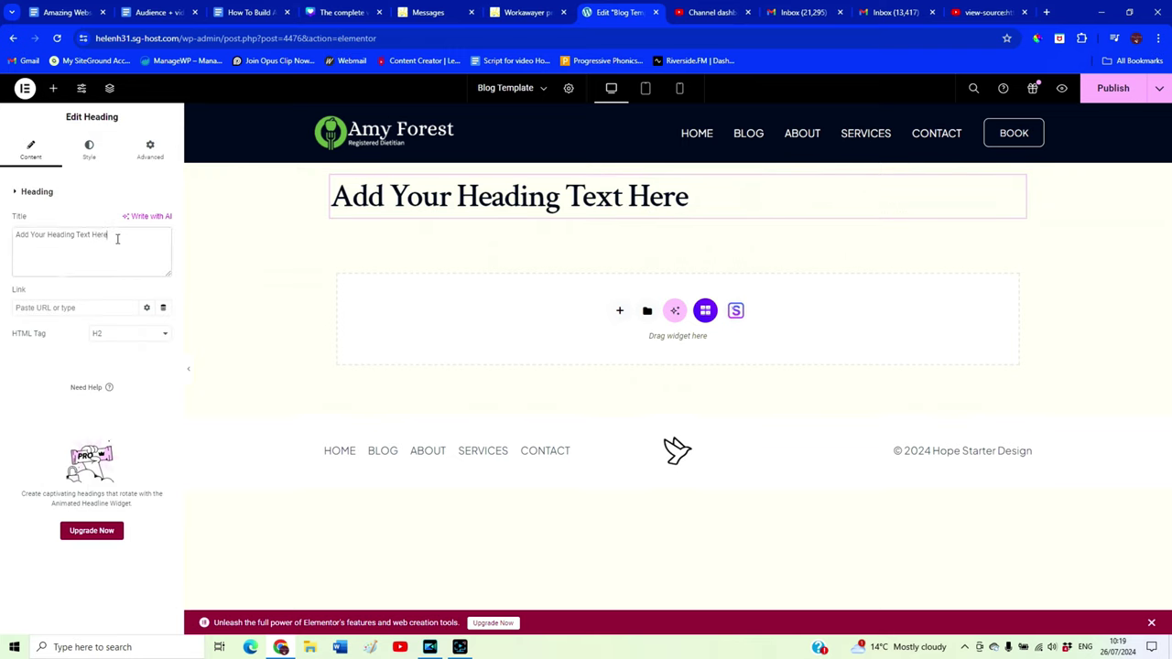
{"action": "left_click_drag", "start_coordinate": [117, 238], "coordinate": [1, 230]}
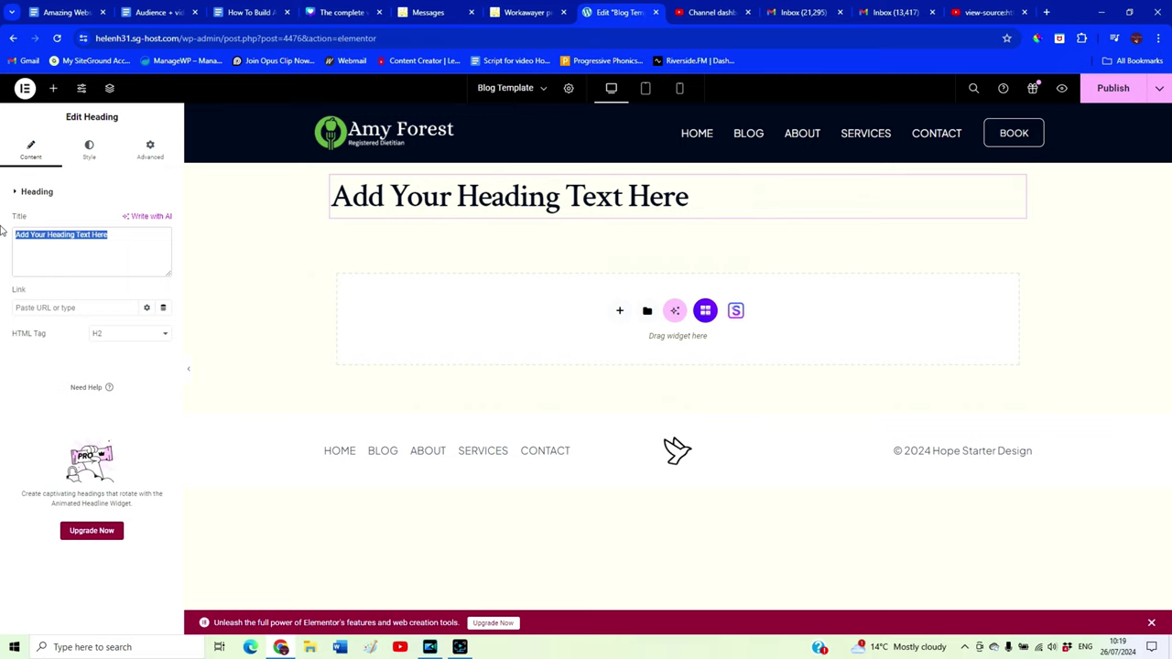
{"action": "type", "text": "Heading"}
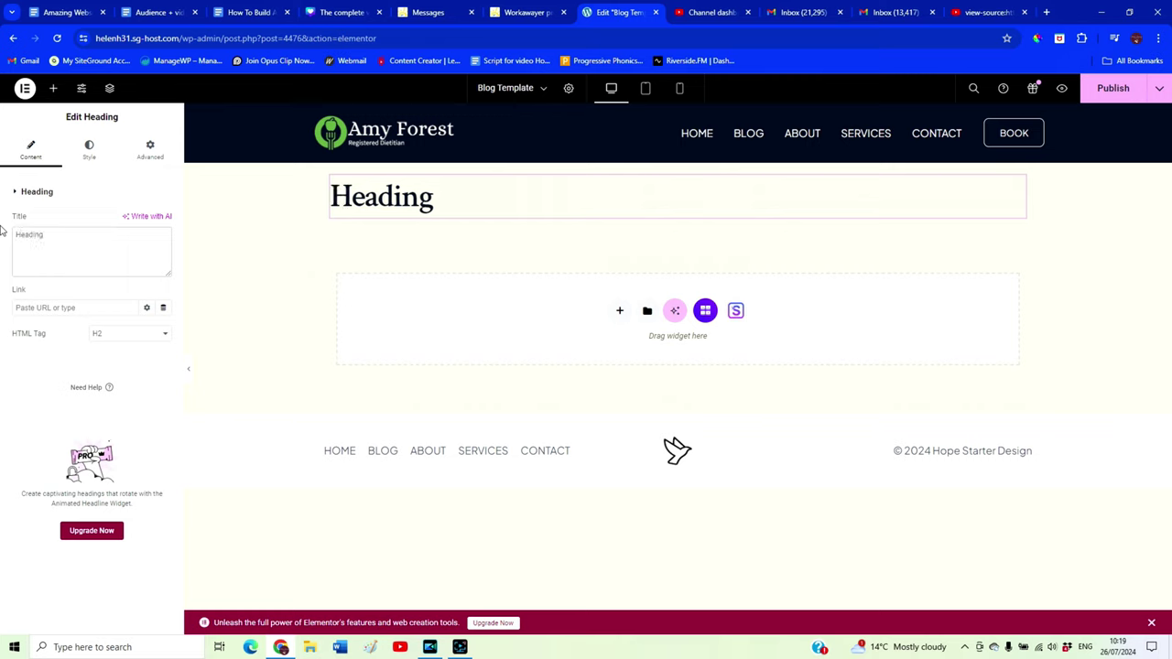
{"action": "left_click", "coordinate": [53, 88]}
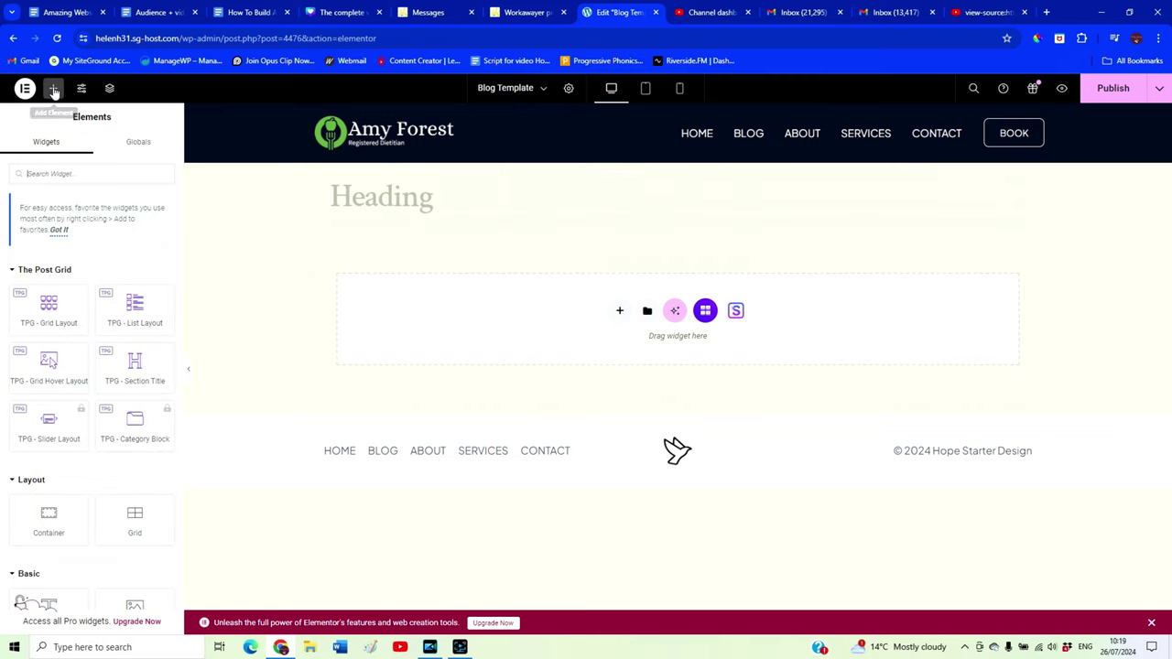
{"action": "scroll", "coordinate": [92, 392], "scroll_direction": "down", "scroll_amount": 1}
{"action": "left_click_drag", "start_coordinate": [43, 554], "coordinate": [398, 218]}
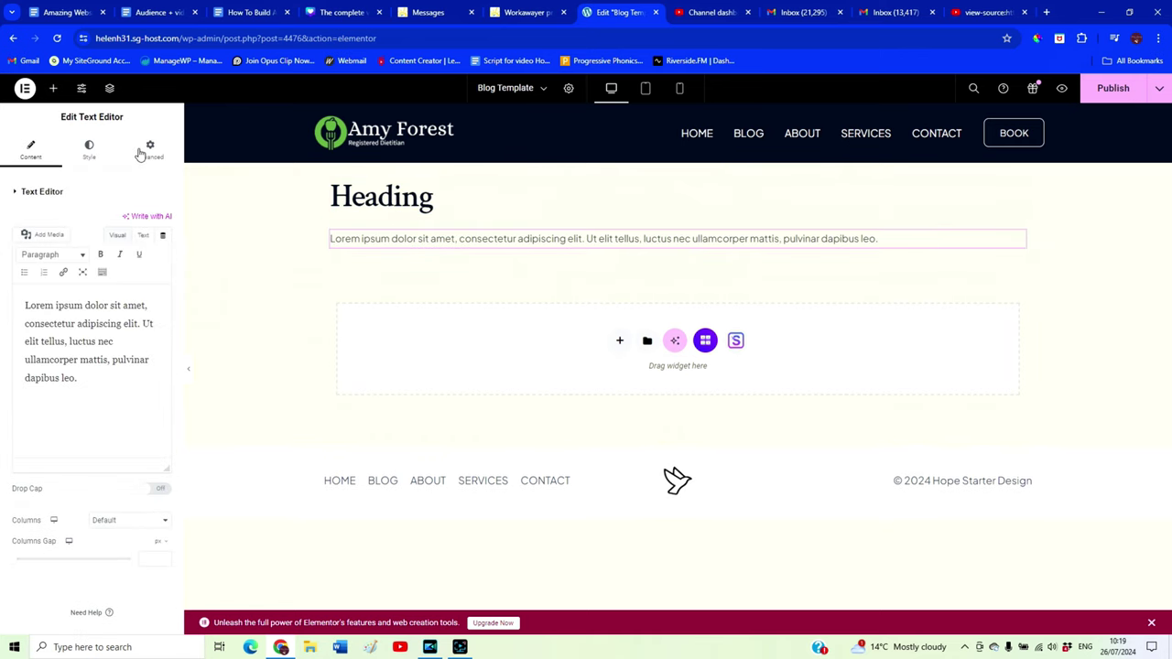
Add an Image widget below the paragraph with resolution Medium Large - 768
{"action": "left_click", "coordinate": [52, 88]}
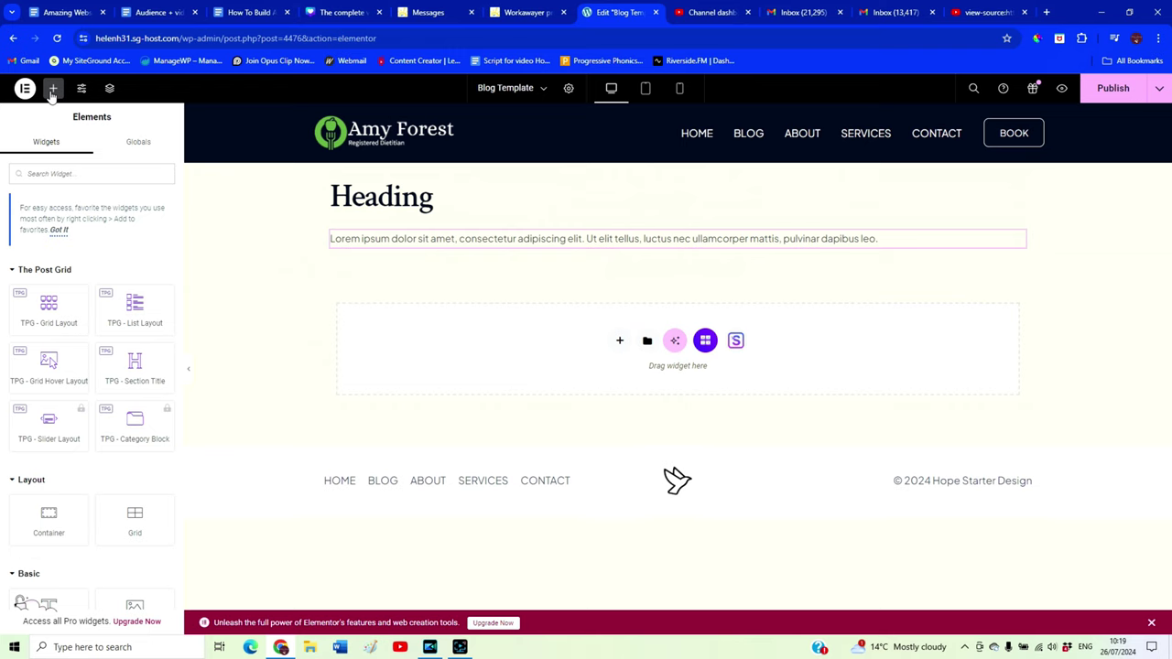
{"action": "scroll", "coordinate": [119, 401], "scroll_direction": "down", "scroll_amount": 5}
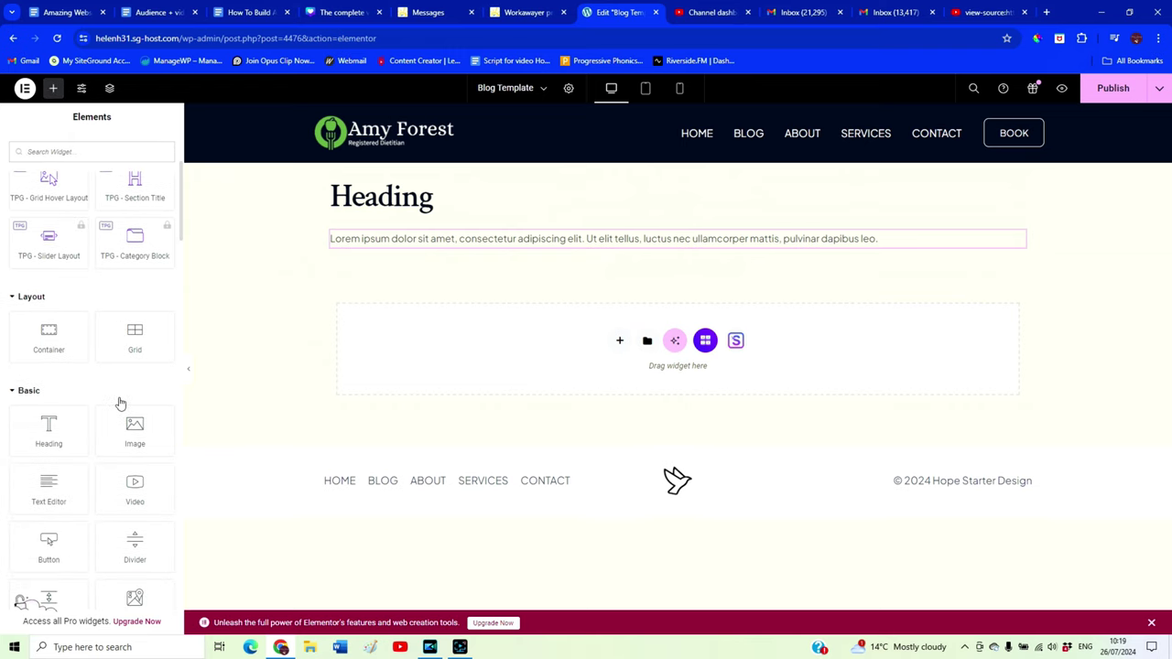
{"action": "scroll", "coordinate": [119, 403], "scroll_direction": "down", "scroll_amount": 1}
{"action": "left_click_drag", "start_coordinate": [141, 373], "coordinate": [371, 245]}
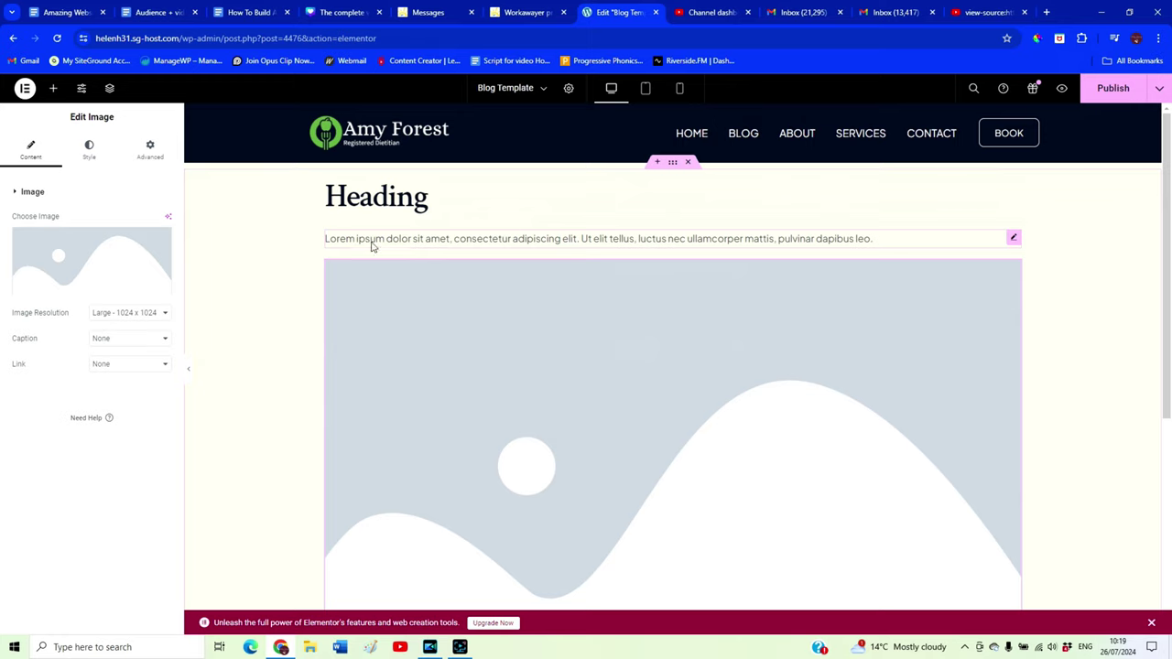
{"action": "scroll", "coordinate": [818, 348], "scroll_direction": "down", "scroll_amount": 2}
{"action": "scroll", "coordinate": [818, 350], "scroll_direction": "down", "scroll_amount": 1}
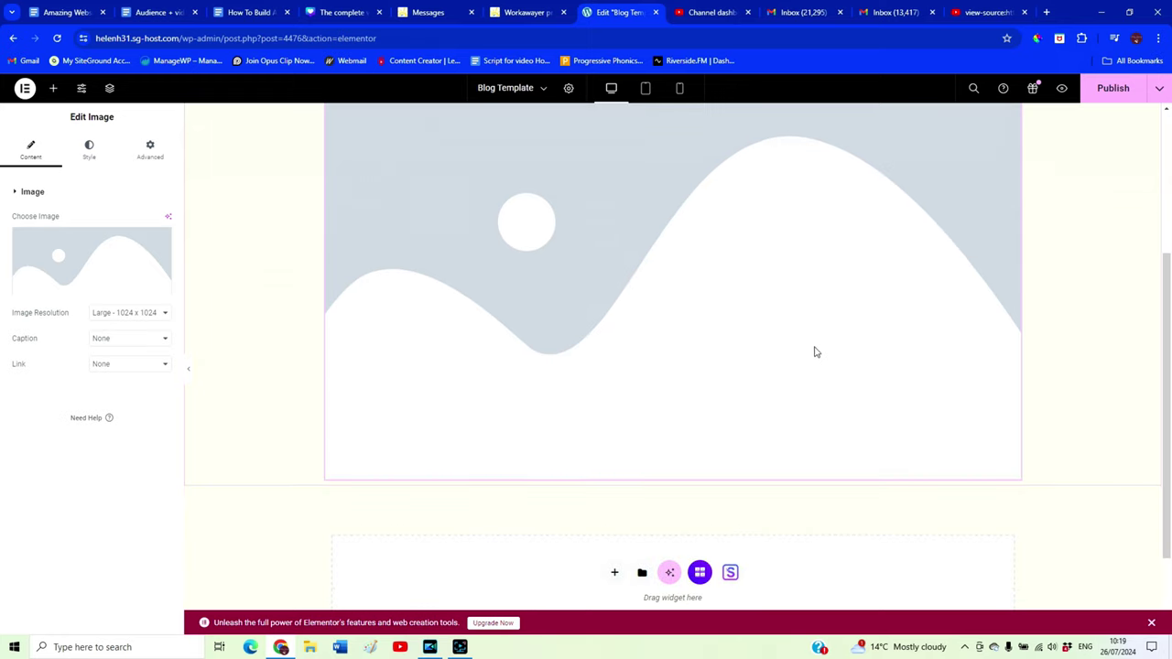
{"action": "left_click", "coordinate": [154, 314]}
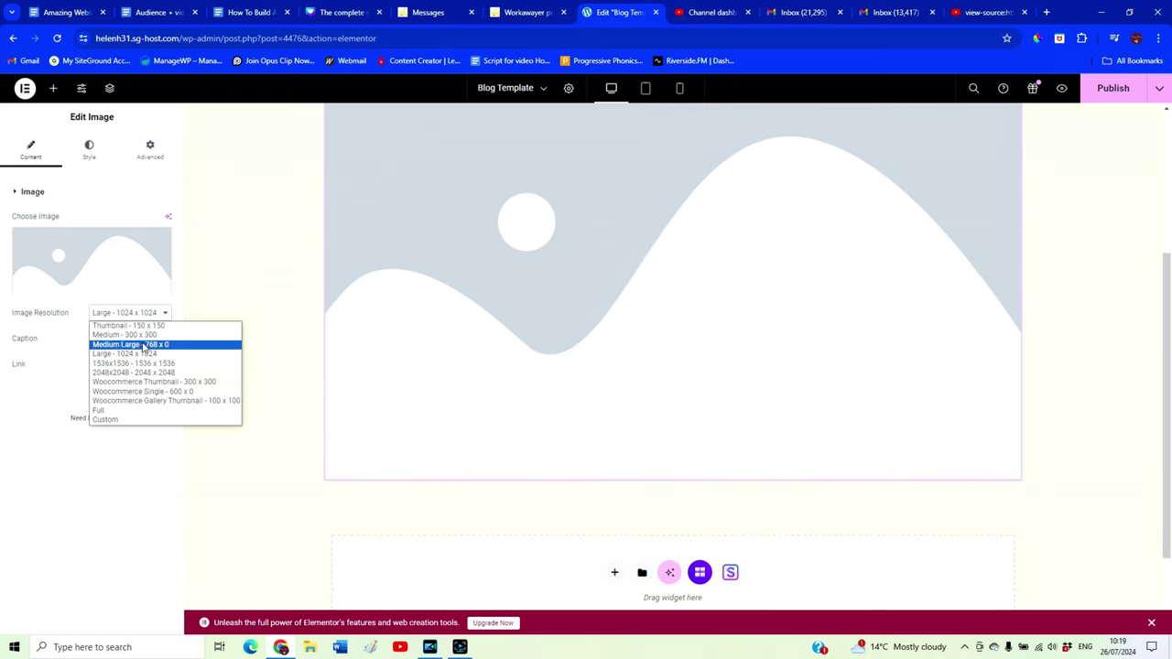
{"action": "left_click", "coordinate": [144, 344]}
{"action": "scroll", "coordinate": [467, 407], "scroll_direction": "up", "scroll_amount": 3}
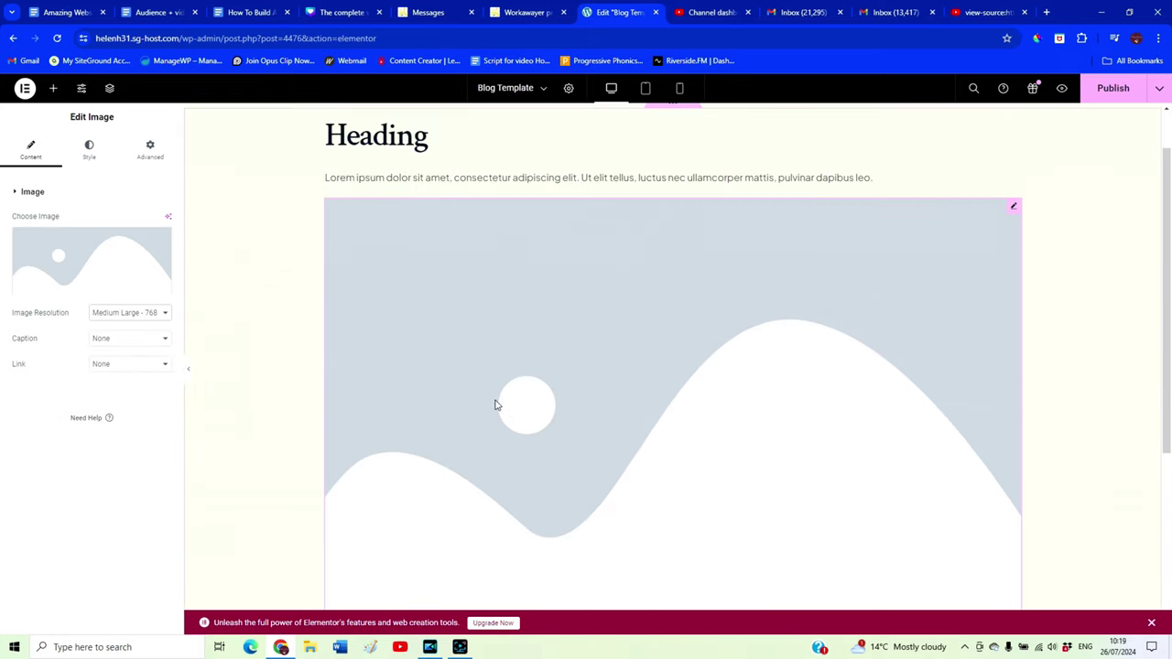
{"action": "scroll", "coordinate": [628, 372], "scroll_direction": "down", "scroll_amount": 5}
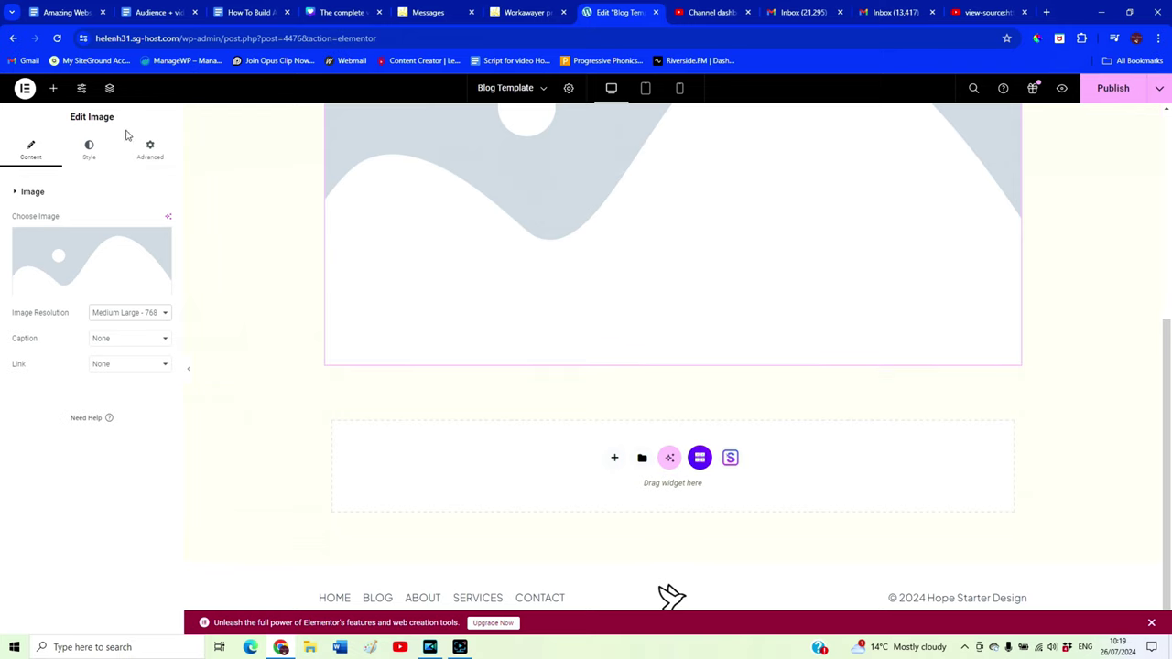
Add a new empty container directly below the image
{"action": "left_click", "coordinate": [53, 88]}
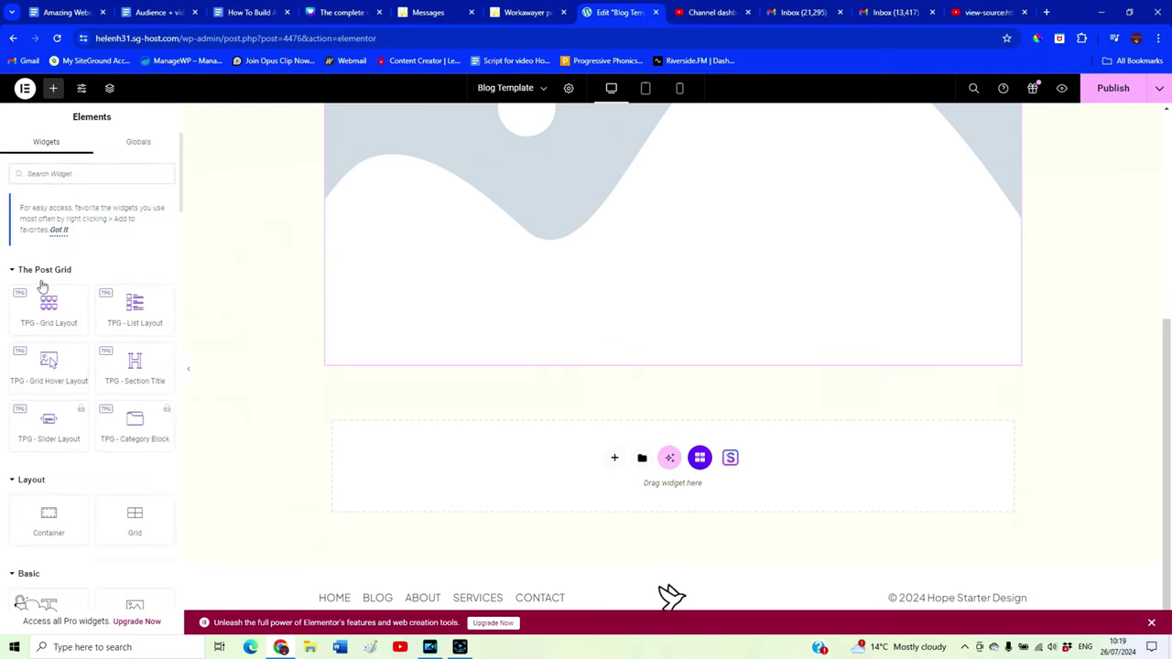
{"action": "scroll", "coordinate": [91, 403], "scroll_direction": "down", "scroll_amount": 2}
{"action": "left_click_drag", "start_coordinate": [20, 394], "coordinate": [460, 369]}
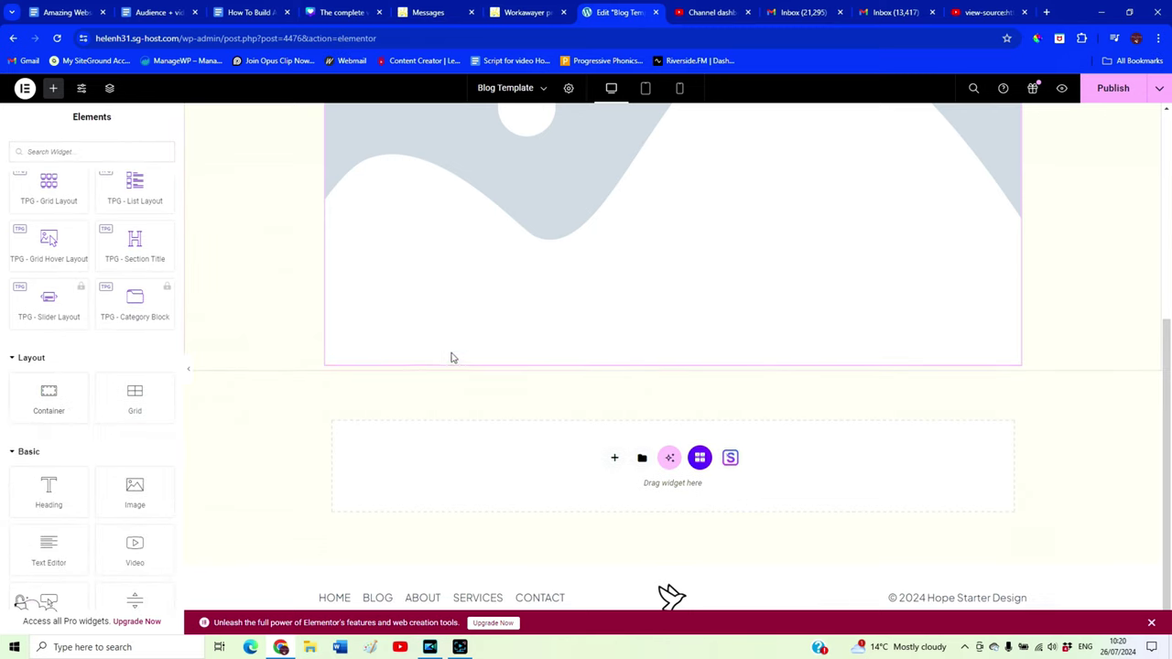
{"action": "left_click_drag", "start_coordinate": [91, 397], "coordinate": [448, 340]}
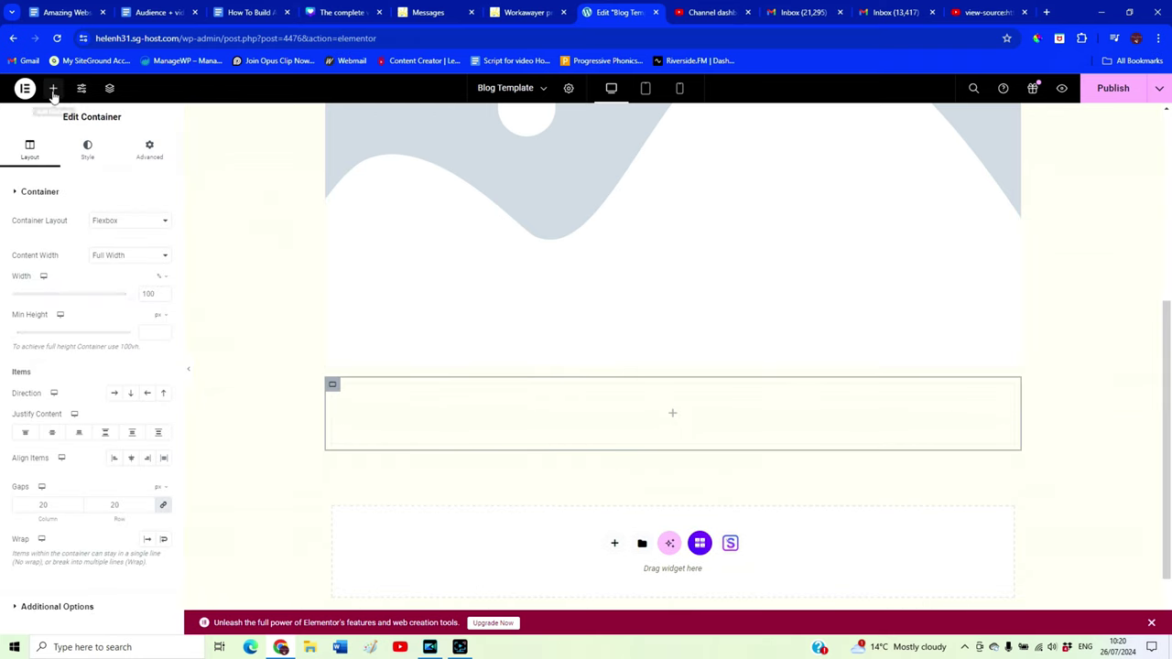
Give the container a Classic background from the Text global colour, lightened to light grey
{"action": "left_click", "coordinate": [92, 162]}
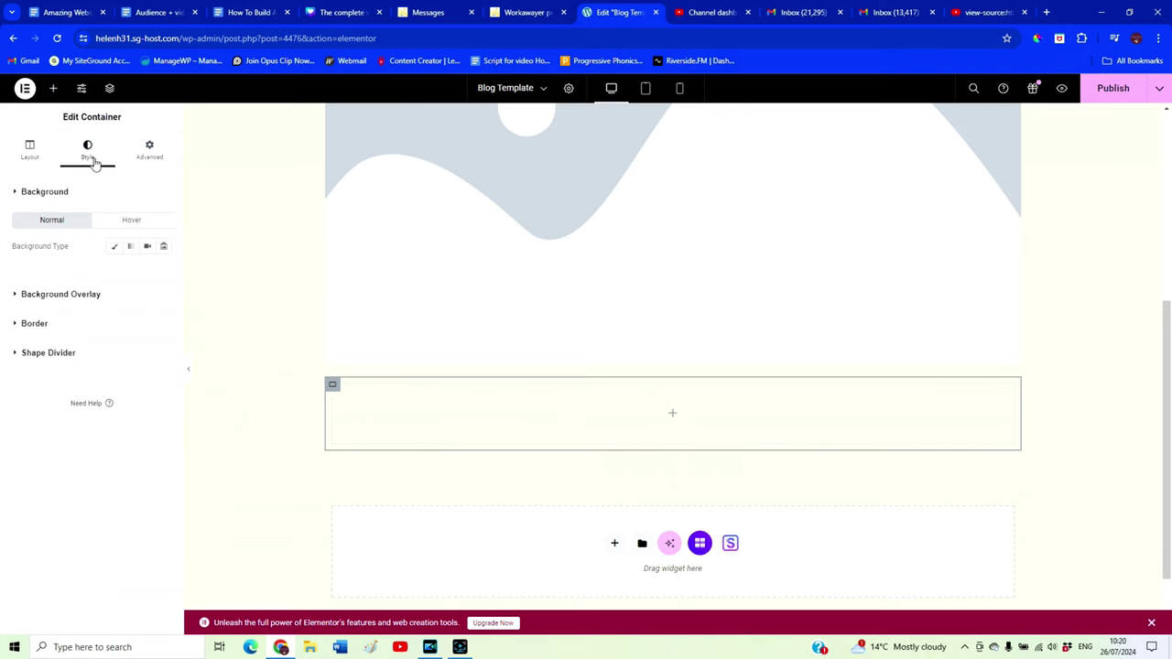
{"action": "left_click", "coordinate": [111, 248]}
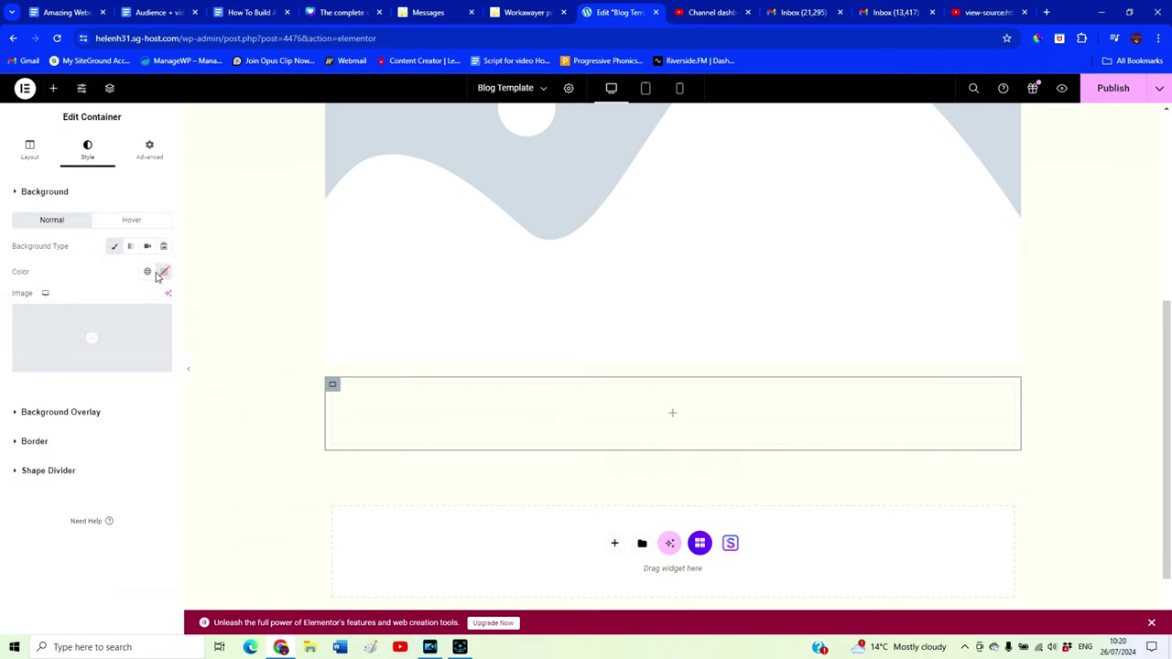
{"action": "left_click", "coordinate": [162, 274]}
{"action": "left_click", "coordinate": [162, 273]}
{"action": "left_click", "coordinate": [148, 273]}
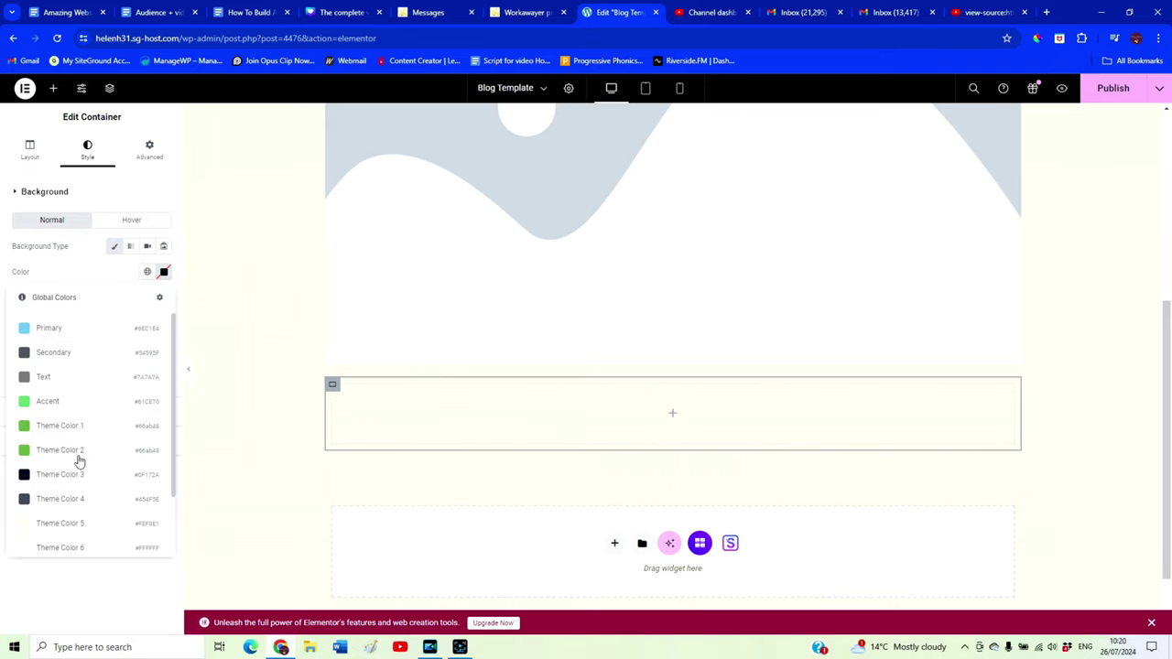
{"action": "scroll", "coordinate": [79, 462], "scroll_direction": "down", "scroll_amount": 2}
{"action": "scroll", "coordinate": [79, 465], "scroll_direction": "up", "scroll_amount": 3}
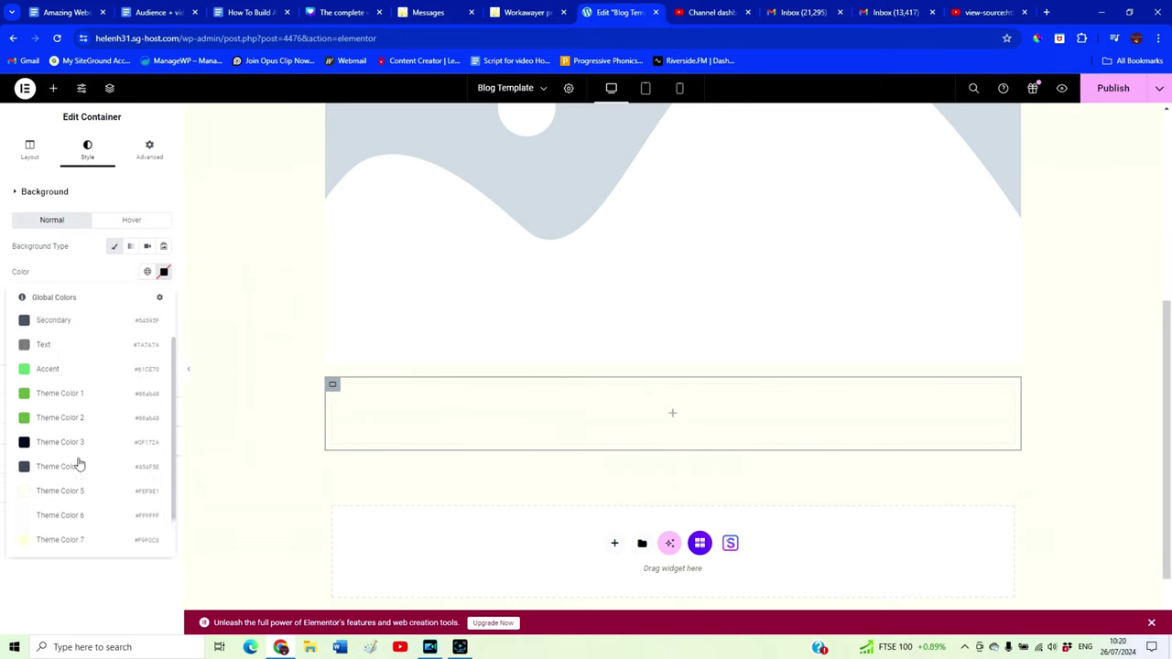
{"action": "left_click", "coordinate": [51, 383]}
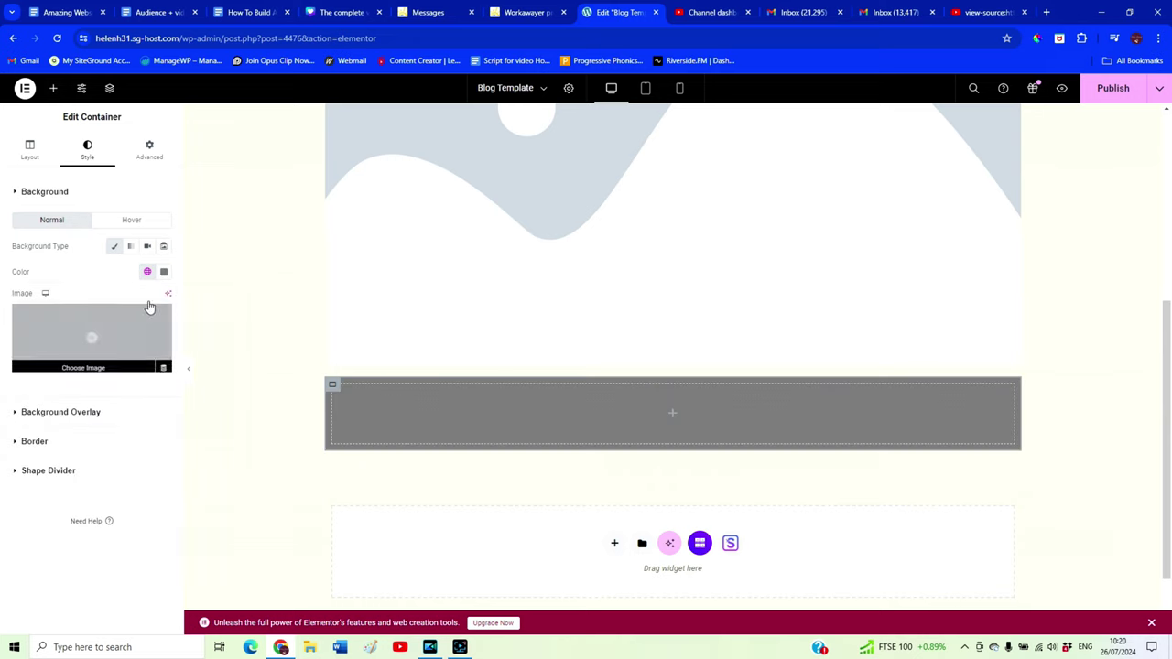
{"action": "left_click", "coordinate": [163, 273]}
{"action": "left_click_drag", "start_coordinate": [91, 366], "coordinate": [84, 353]}
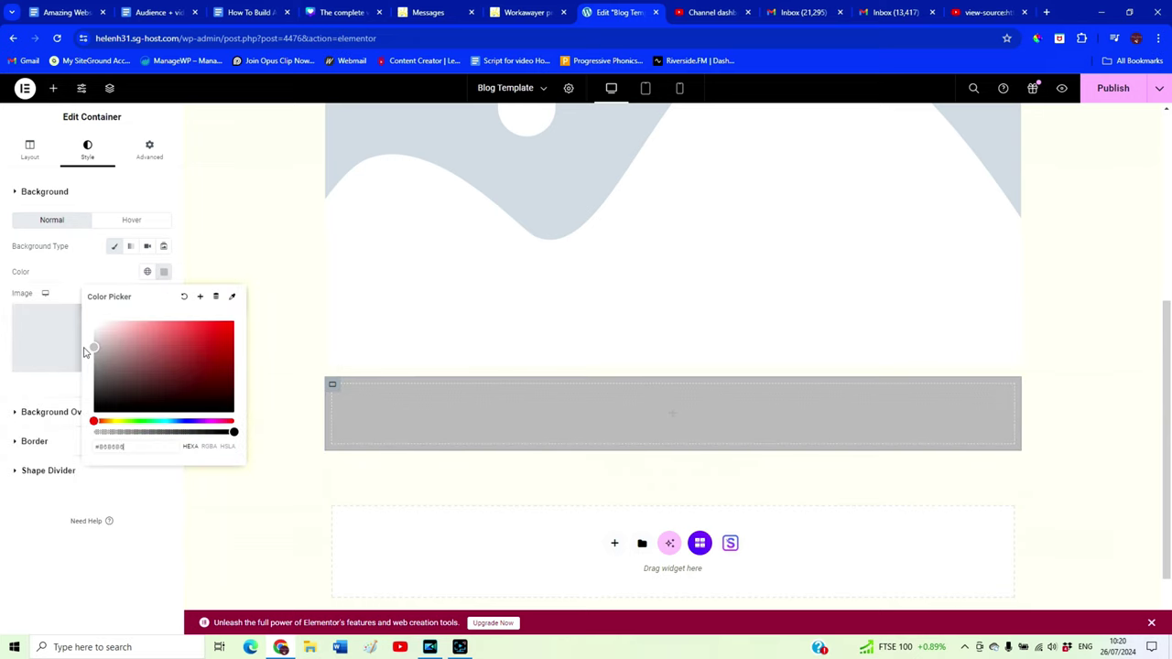
{"action": "left_click", "coordinate": [83, 277]}
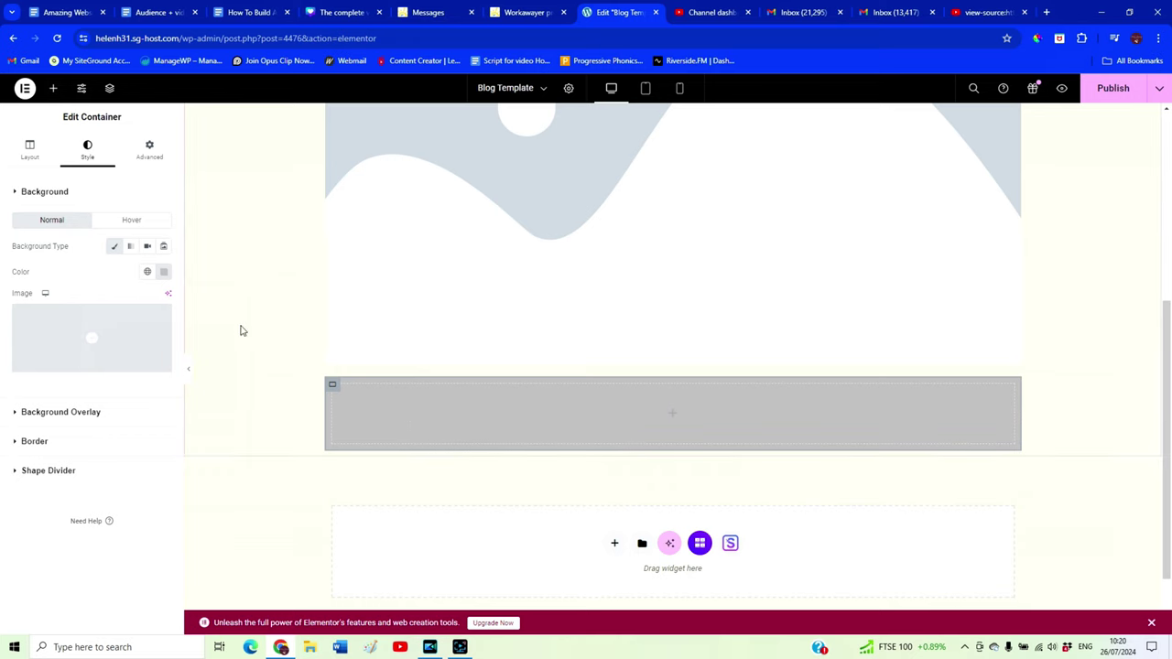
Add a Heading widget inside the grey container reading 'Table of Contents'
{"action": "left_click", "coordinate": [53, 88]}
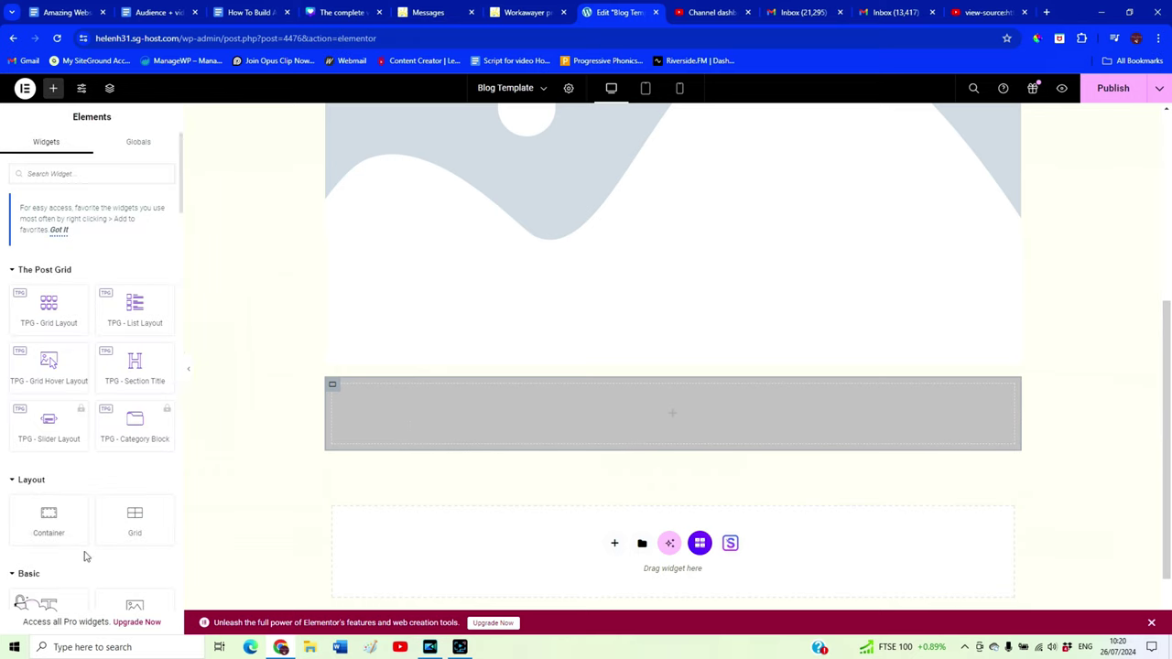
{"action": "scroll", "coordinate": [75, 542], "scroll_direction": "down", "scroll_amount": 1}
{"action": "left_click_drag", "start_coordinate": [65, 550], "coordinate": [480, 400]}
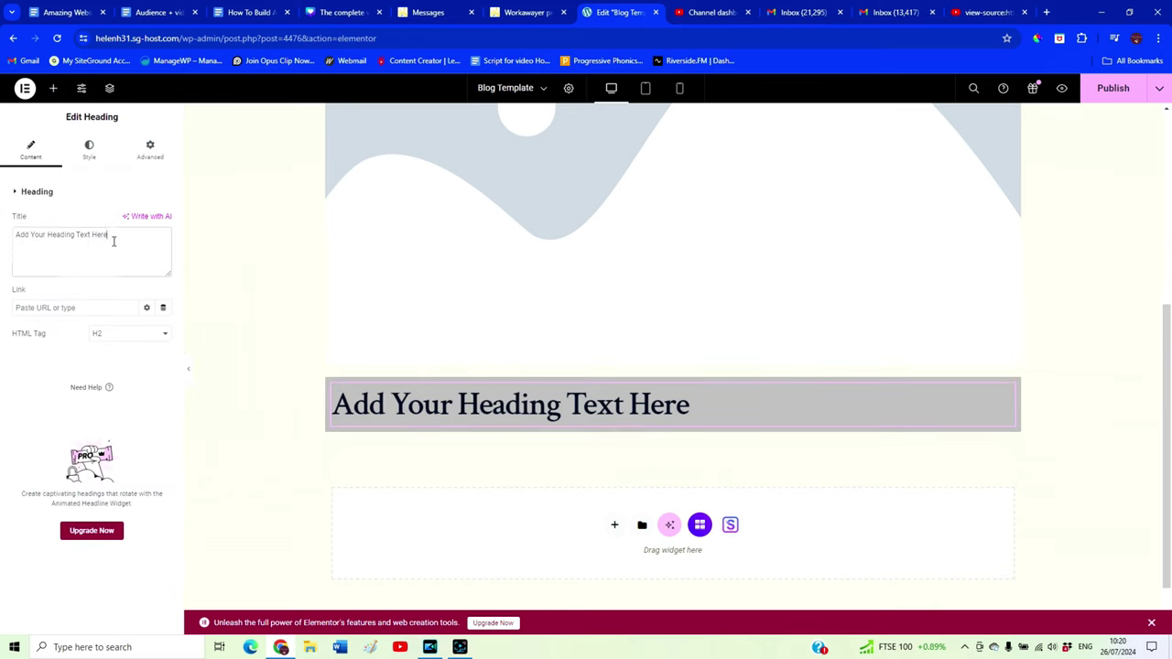
{"action": "left_click_drag", "start_coordinate": [114, 240], "coordinate": [1, 229]}
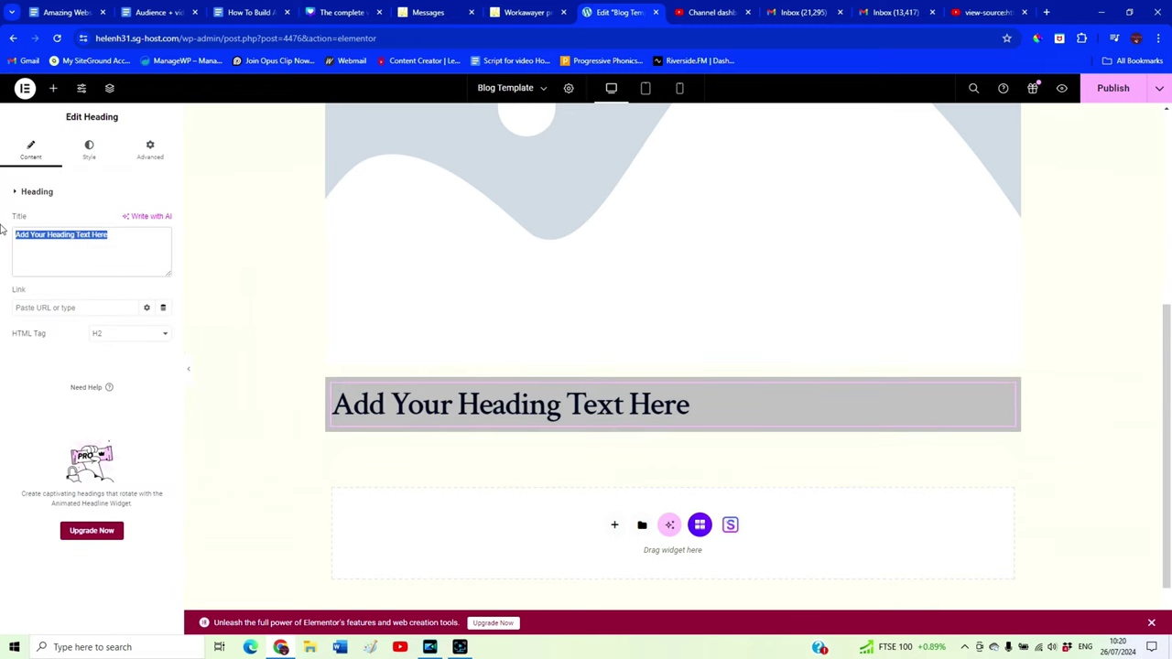
{"action": "type", "text": "Table of"}
{"action": "key", "text": "BackSpace"}
{"action": "type", "text": "of Cotof Cot"}
{"action": "key", "text": "BackSpace"}
{"action": "type", "text": "ntents"}
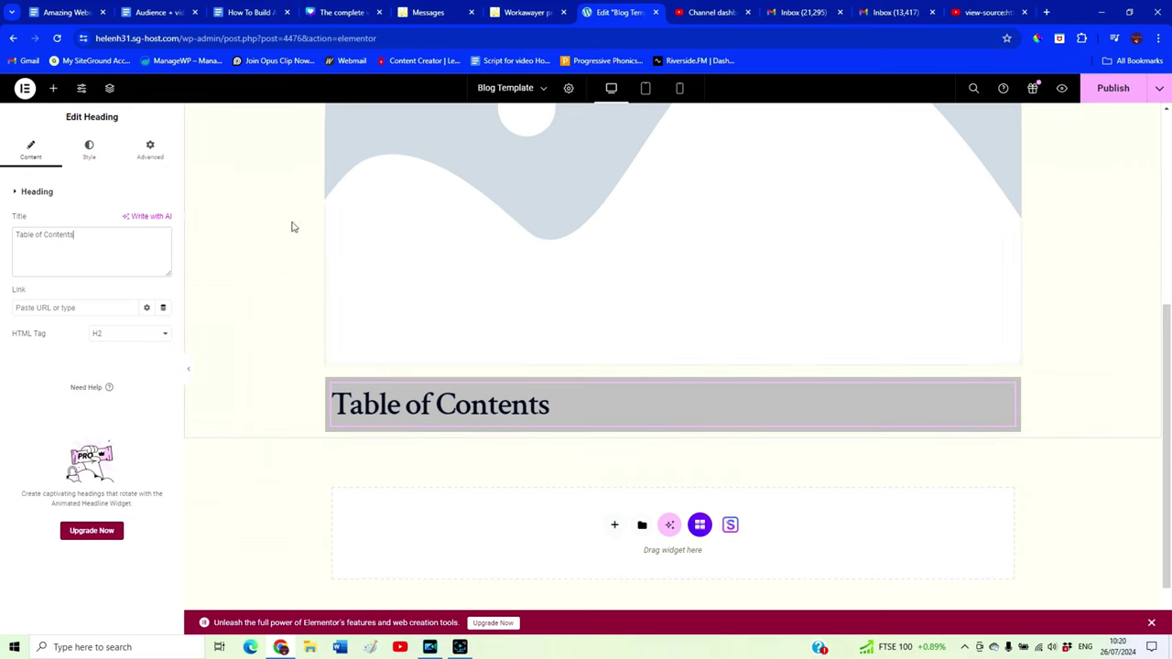
Add a Text Editor under the heading containing the numbered list 1. Introduction, 2. Section 2
{"action": "left_click", "coordinate": [53, 88]}
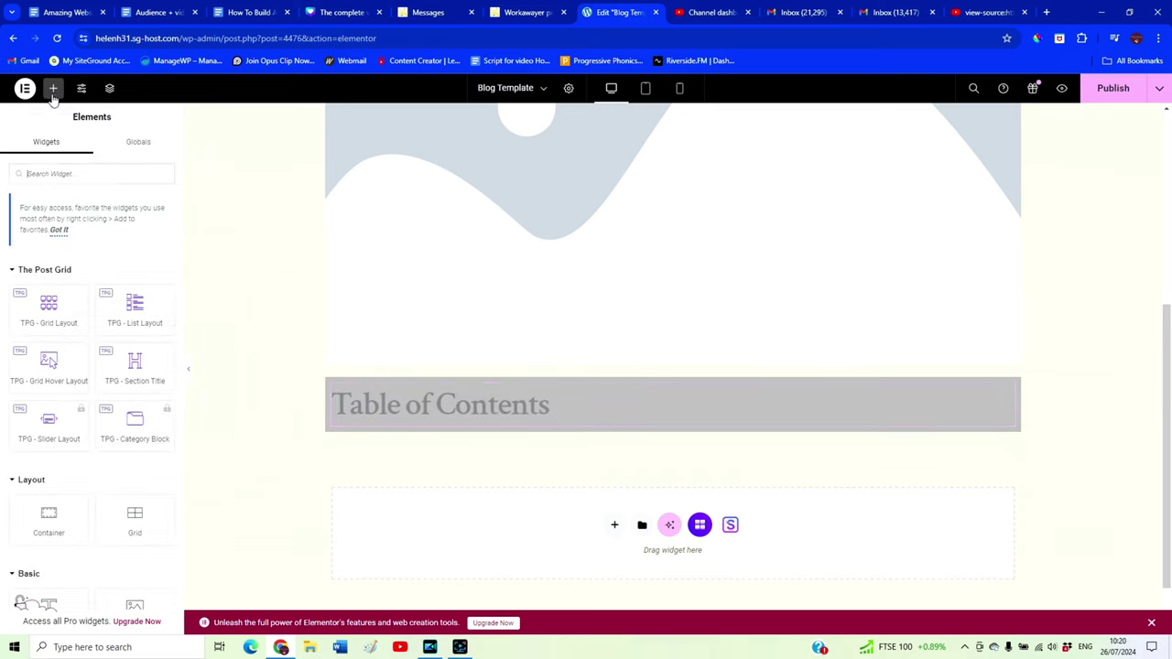
{"action": "scroll", "coordinate": [78, 370], "scroll_direction": "down", "scroll_amount": 3}
{"action": "left_click_drag", "start_coordinate": [60, 430], "coordinate": [439, 411]}
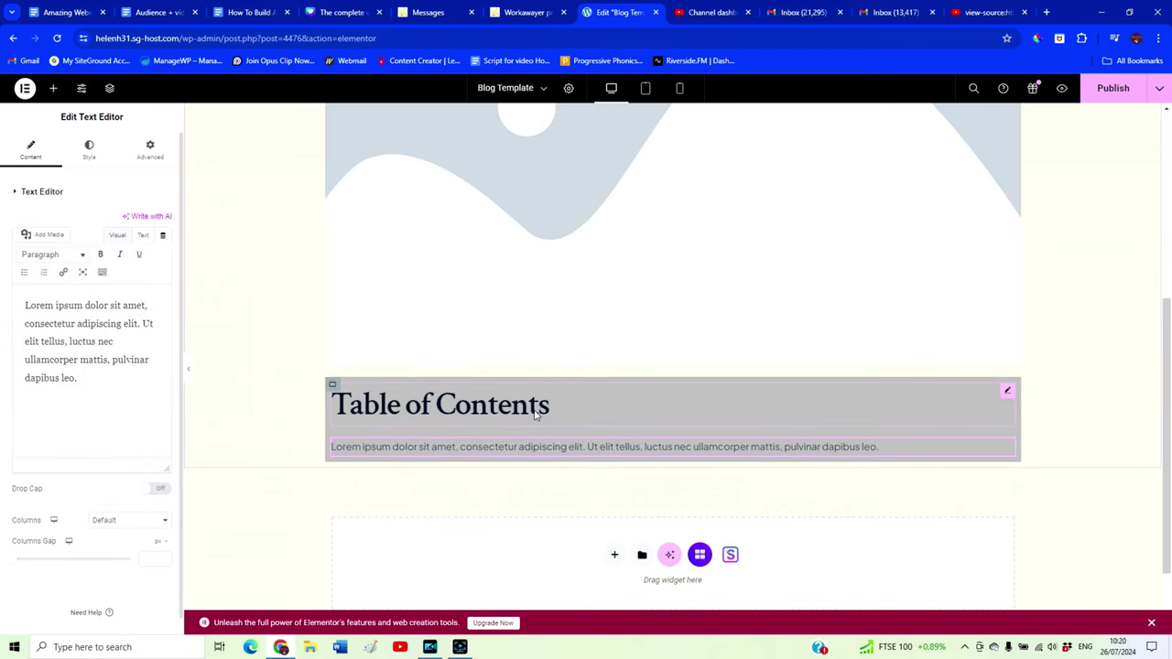
{"action": "left_click_drag", "start_coordinate": [23, 304], "coordinate": [102, 398]}
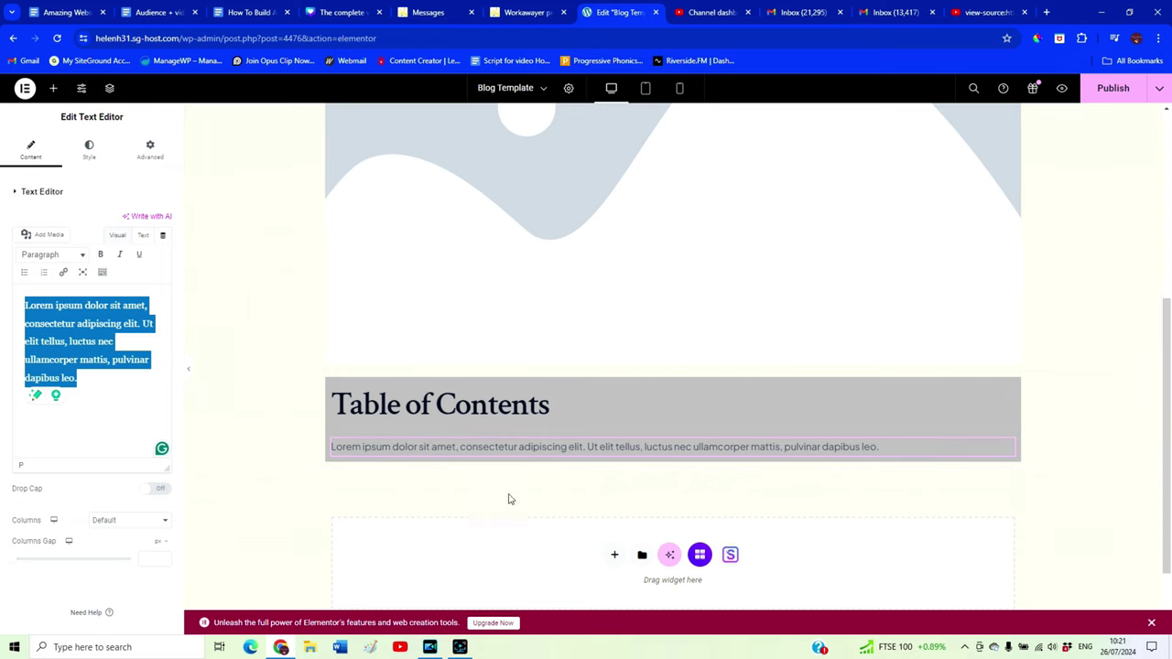
{"action": "scroll", "coordinate": [549, 421], "scroll_direction": "down", "scroll_amount": 1}
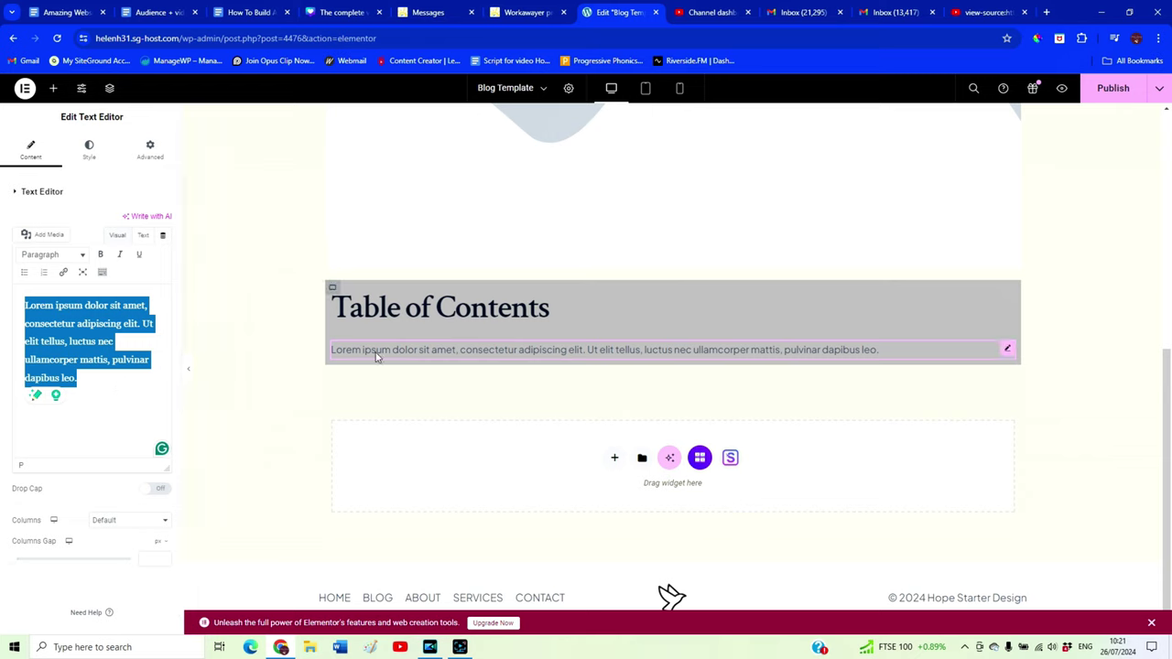
{"action": "left_click", "coordinate": [98, 384]}
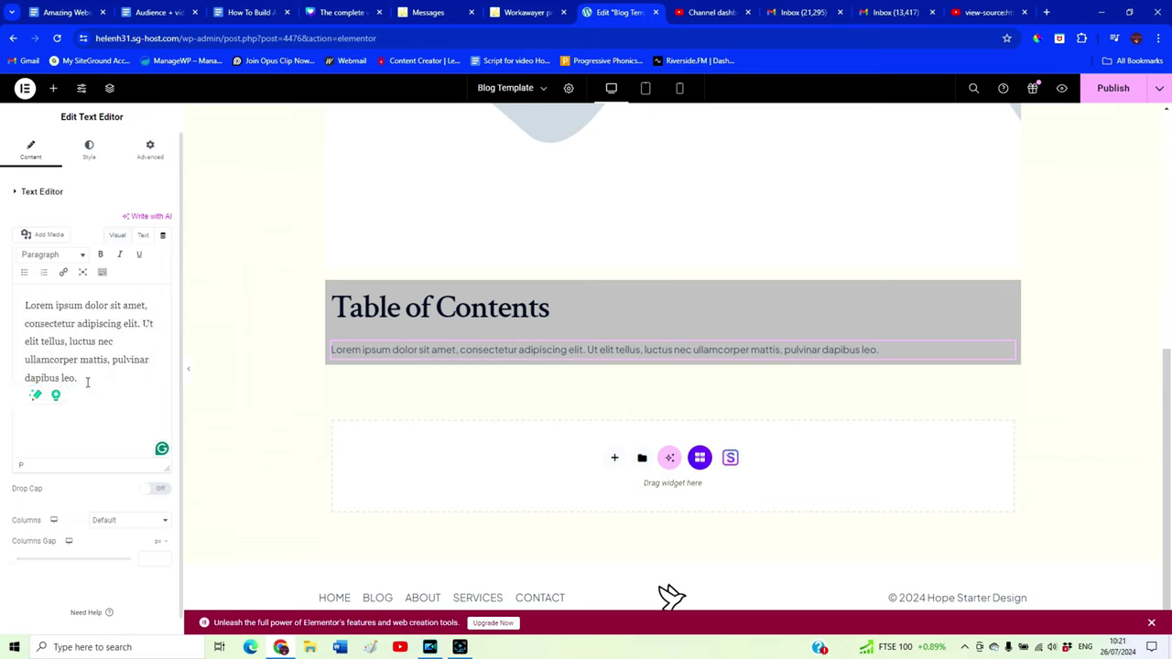
{"action": "left_click_drag", "start_coordinate": [92, 379], "coordinate": [23, 305]}
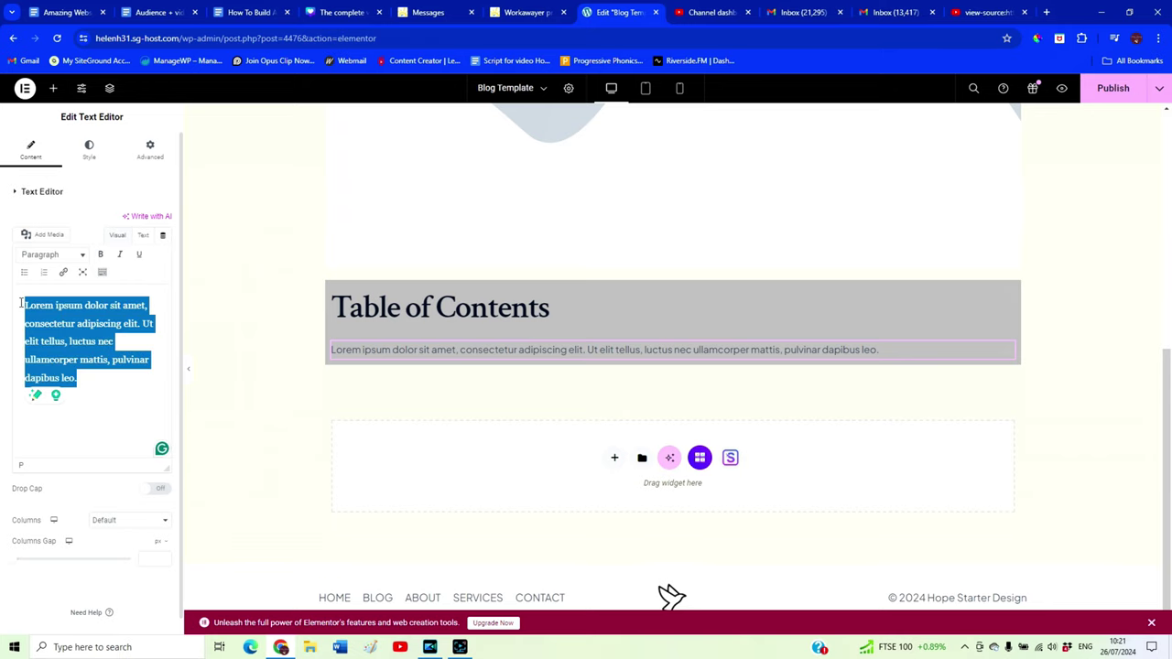
{"action": "type", "text": "1."}
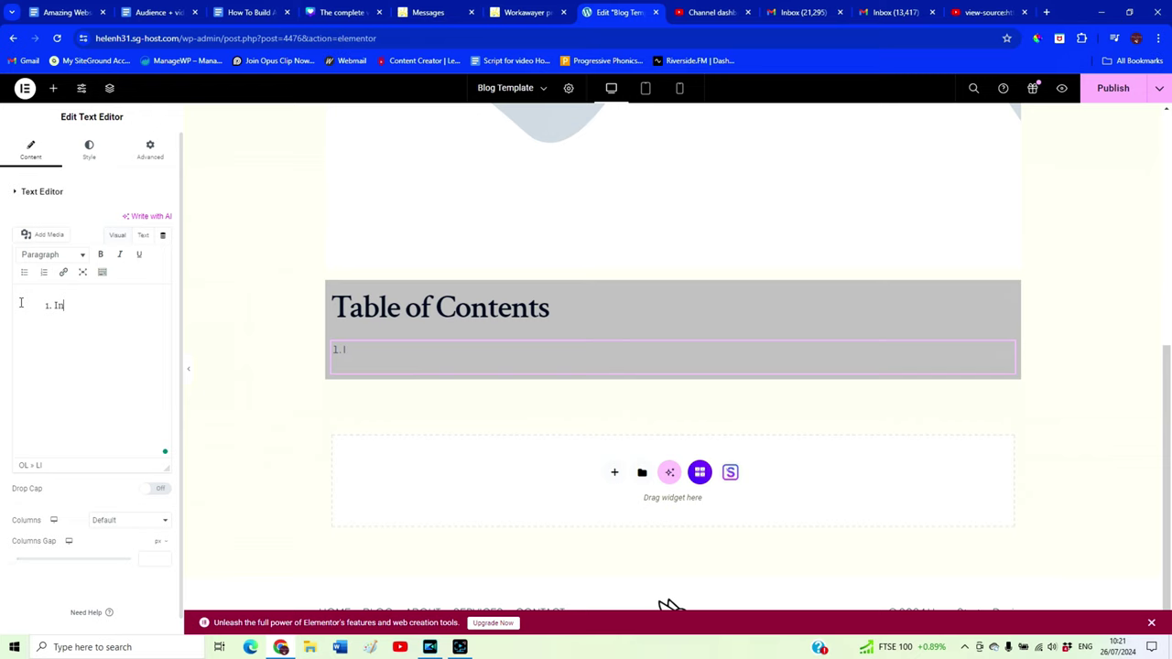
{"action": "type", "text": " Introduction"}
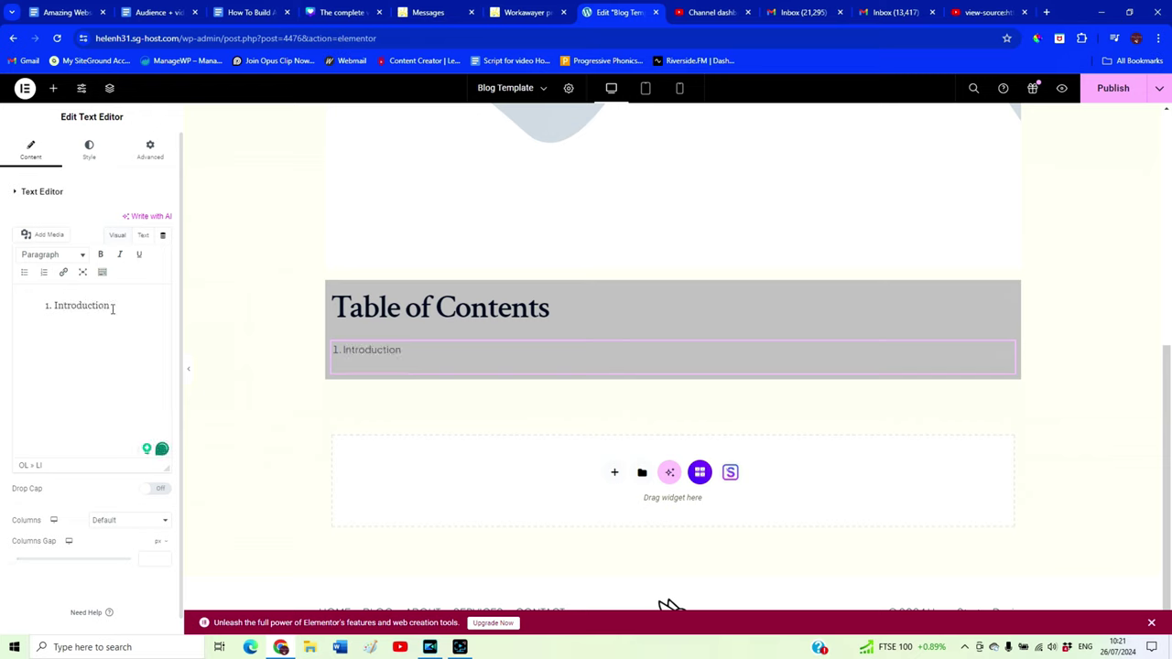
{"action": "key", "text": "Return"}
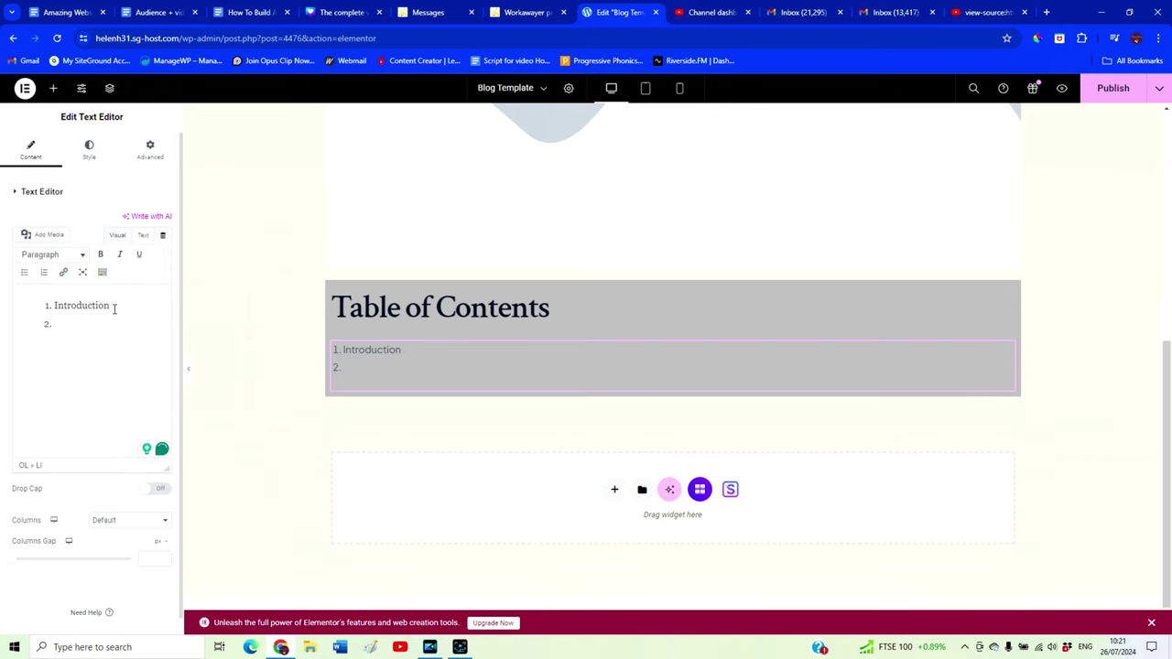
{"action": "type", "text": "Section 2"}
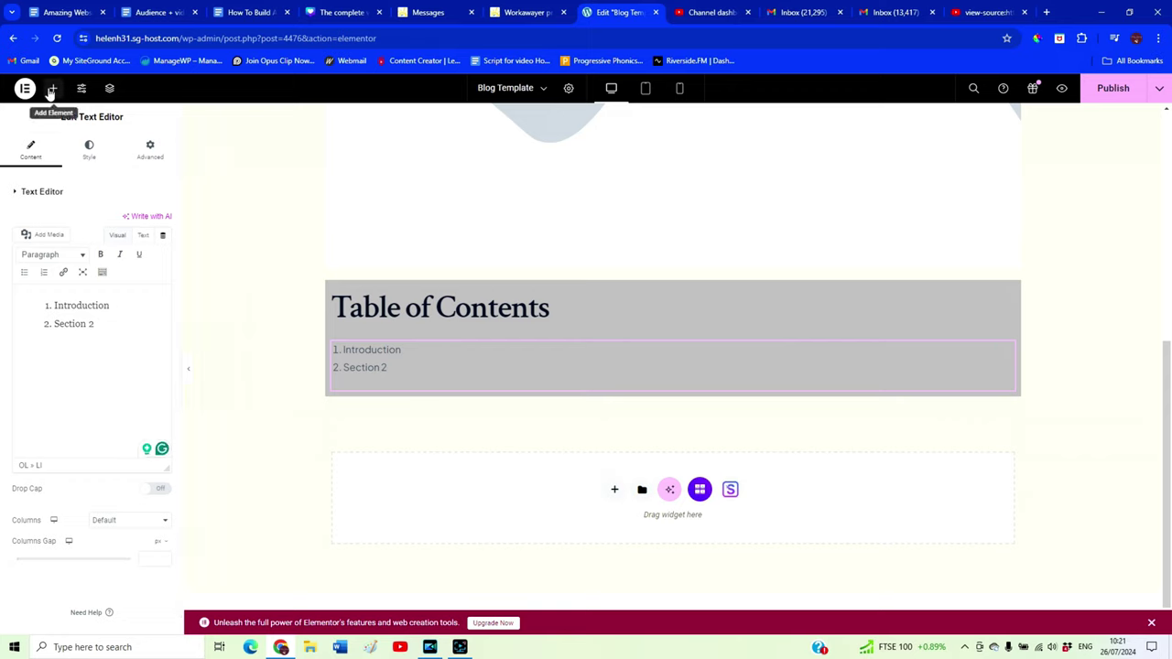
Add a container below the Table of Contents holding an H2 Heading widget
{"action": "left_click", "coordinate": [53, 87]}
{"action": "left_click_drag", "start_coordinate": [45, 457], "coordinate": [567, 397]}
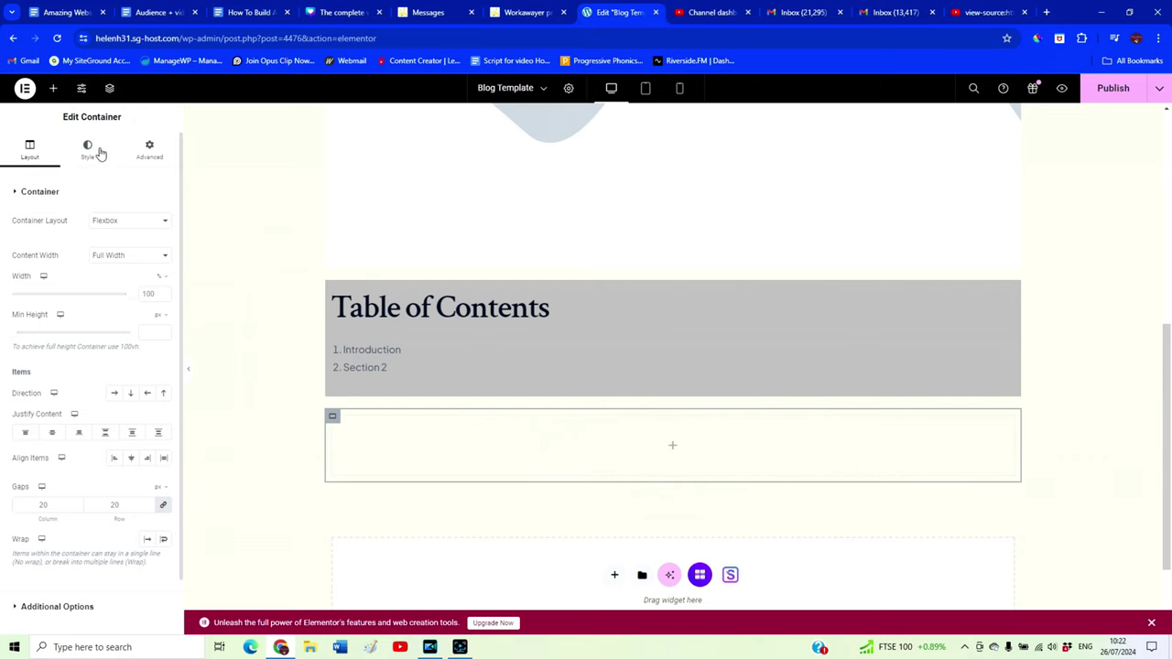
{"action": "left_click", "coordinate": [53, 87]}
{"action": "left_click_drag", "start_coordinate": [46, 549], "coordinate": [474, 444]}
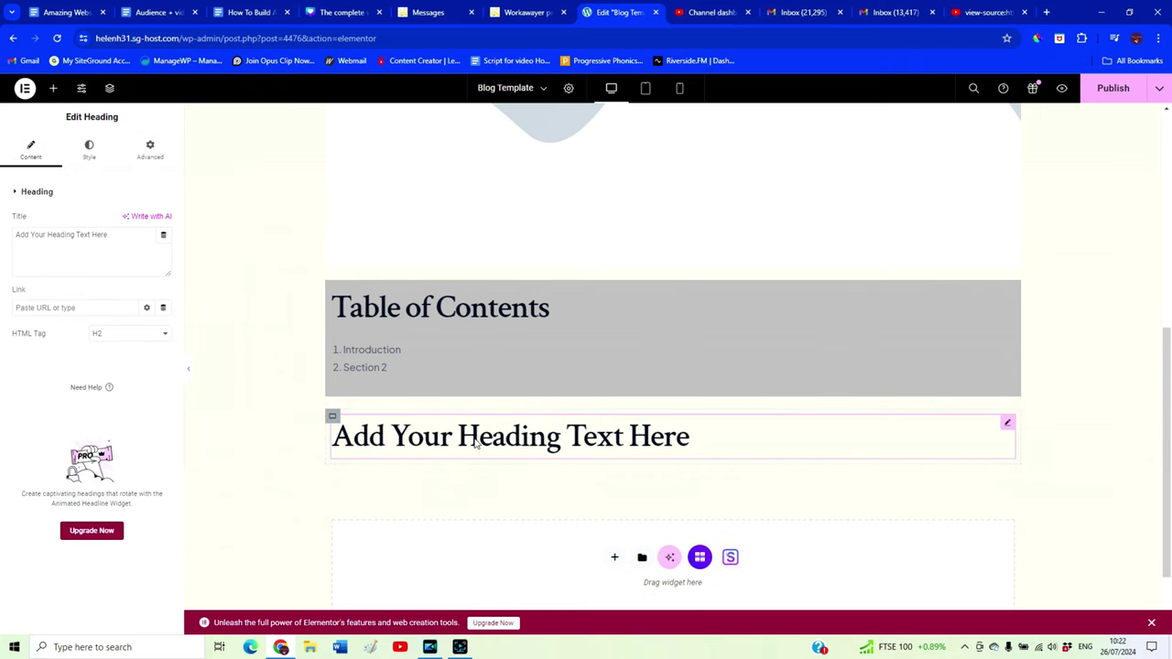
{"action": "left_click", "coordinate": [130, 337]}
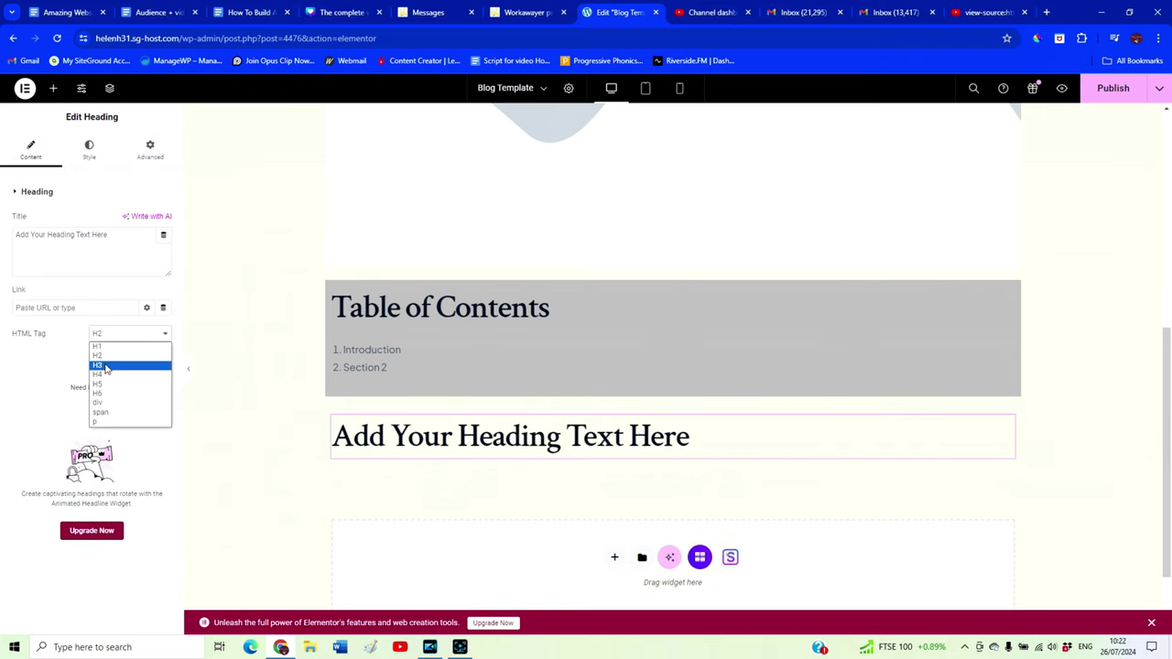
{"action": "left_click", "coordinate": [105, 365]}
{"action": "left_click", "coordinate": [157, 336]}
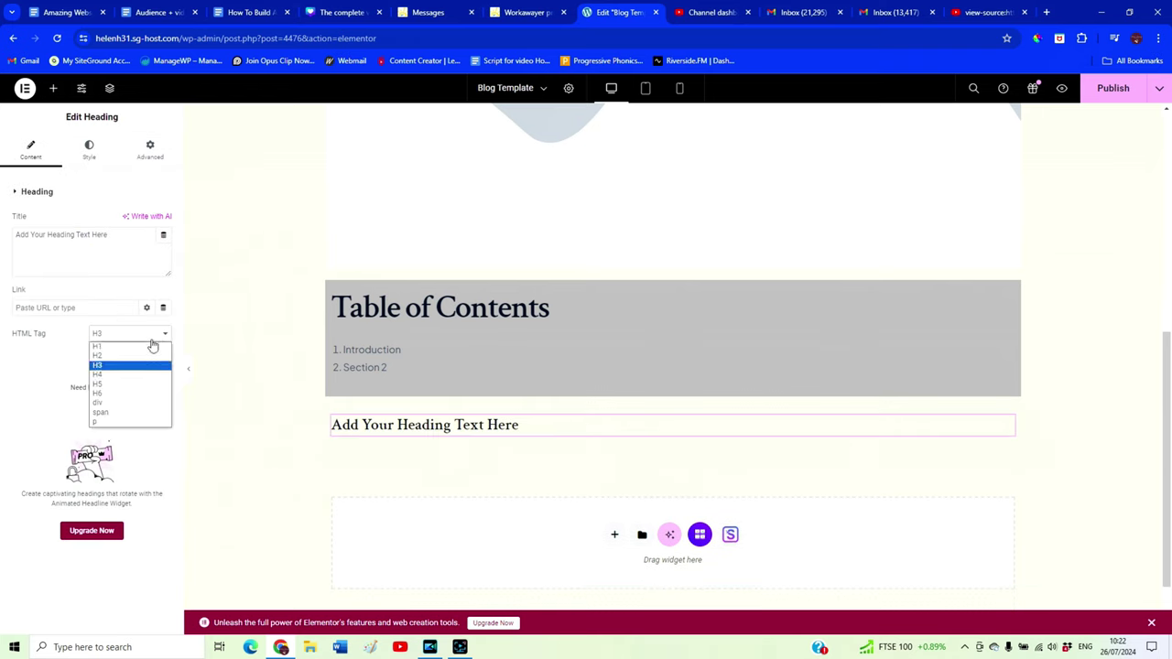
{"action": "left_click", "coordinate": [136, 357]}
{"action": "scroll", "coordinate": [562, 439], "scroll_direction": "up", "scroll_amount": 10}
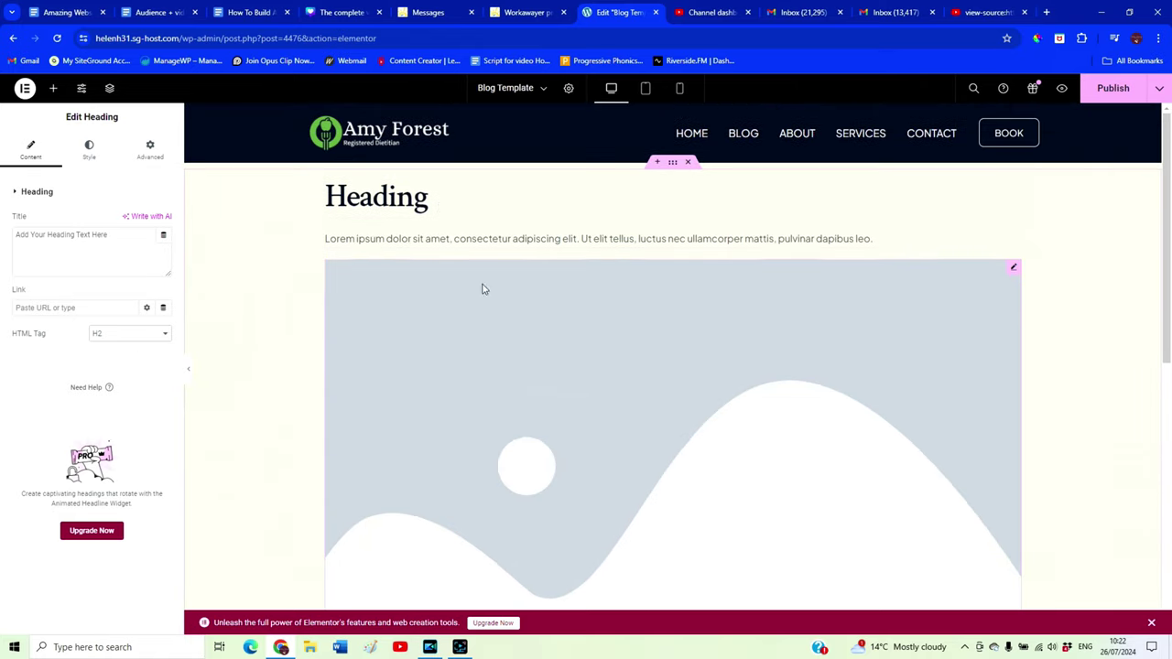
Set the top heading's HTML tag to H1, leaving the new heading at H2
{"action": "left_click", "coordinate": [432, 195]}
{"action": "left_click", "coordinate": [141, 336]}
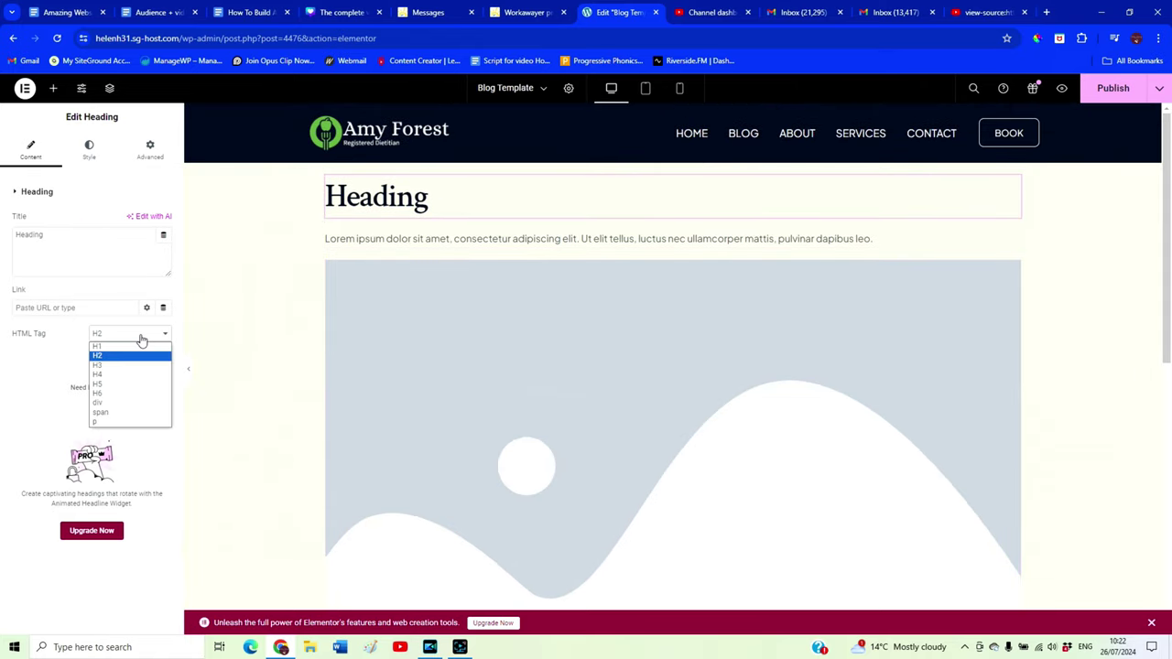
{"action": "left_click", "coordinate": [120, 348]}
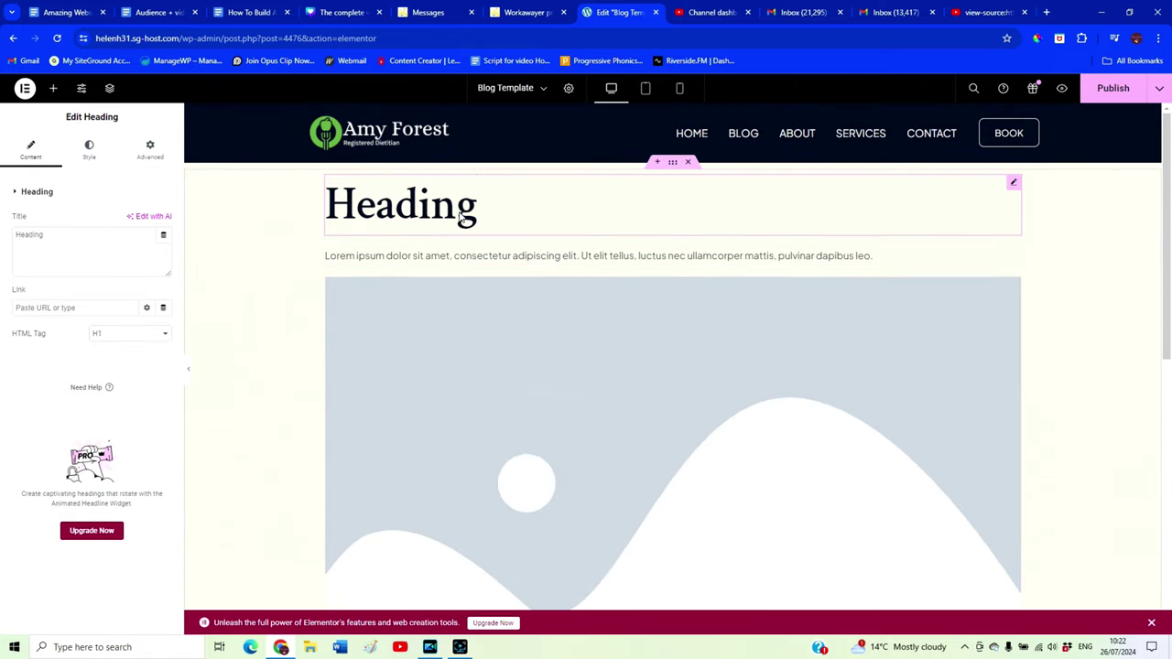
{"action": "scroll", "coordinate": [487, 366], "scroll_direction": "down", "scroll_amount": 10}
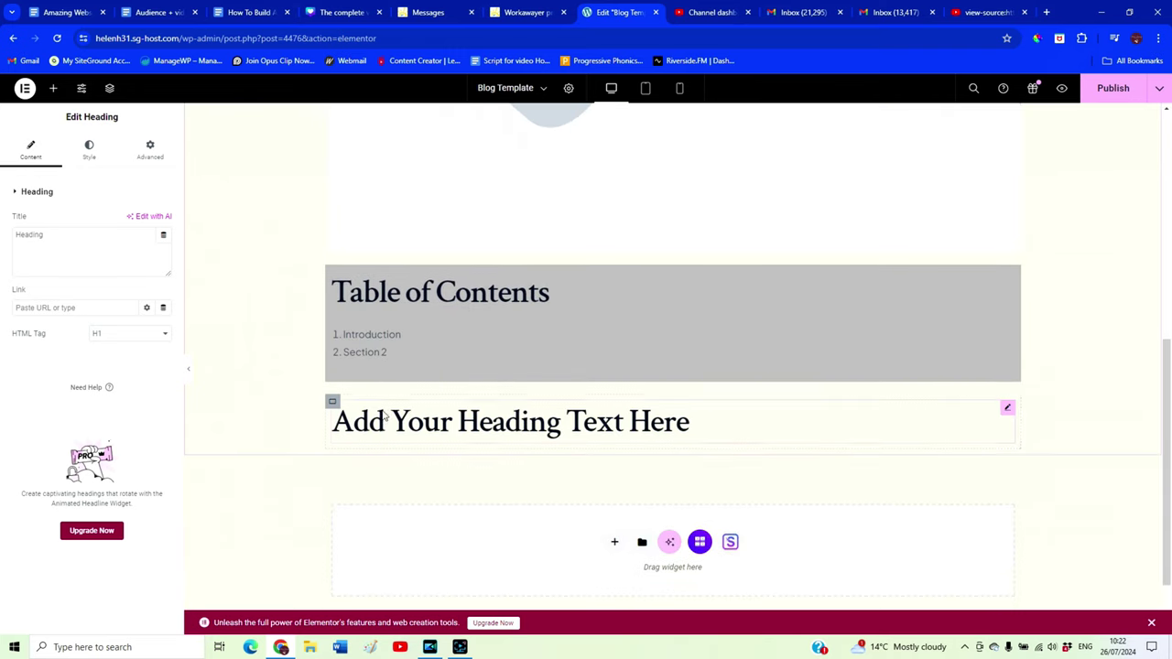
{"action": "left_click", "coordinate": [385, 417]}
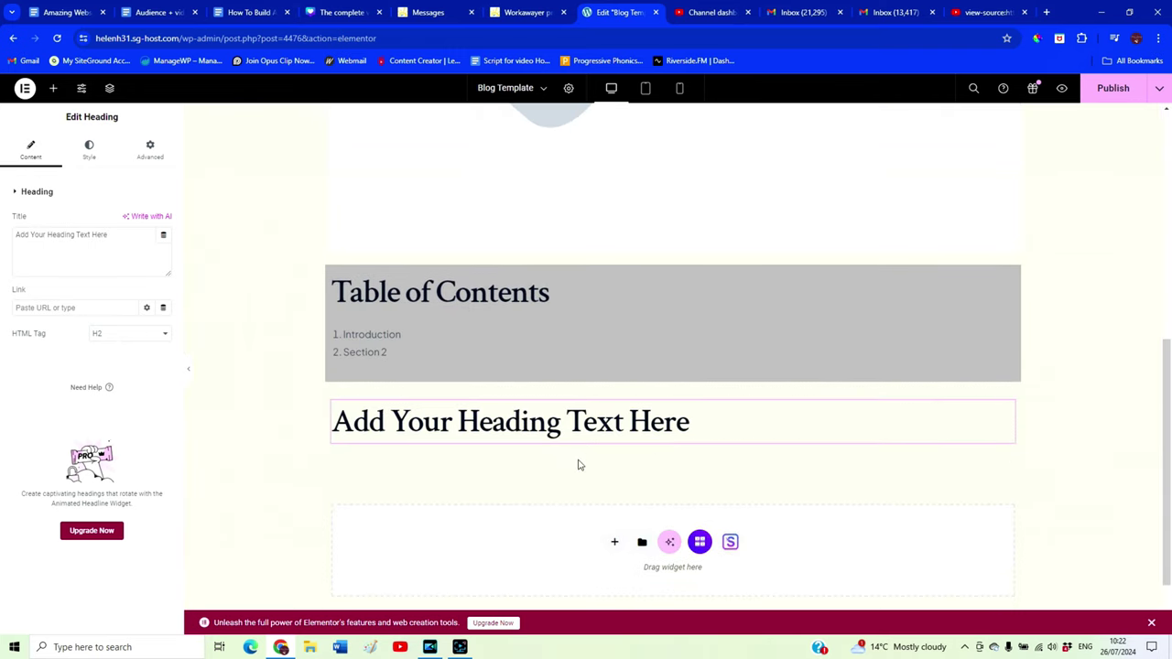
{"action": "scroll", "coordinate": [579, 458], "scroll_direction": "down", "scroll_amount": 1}
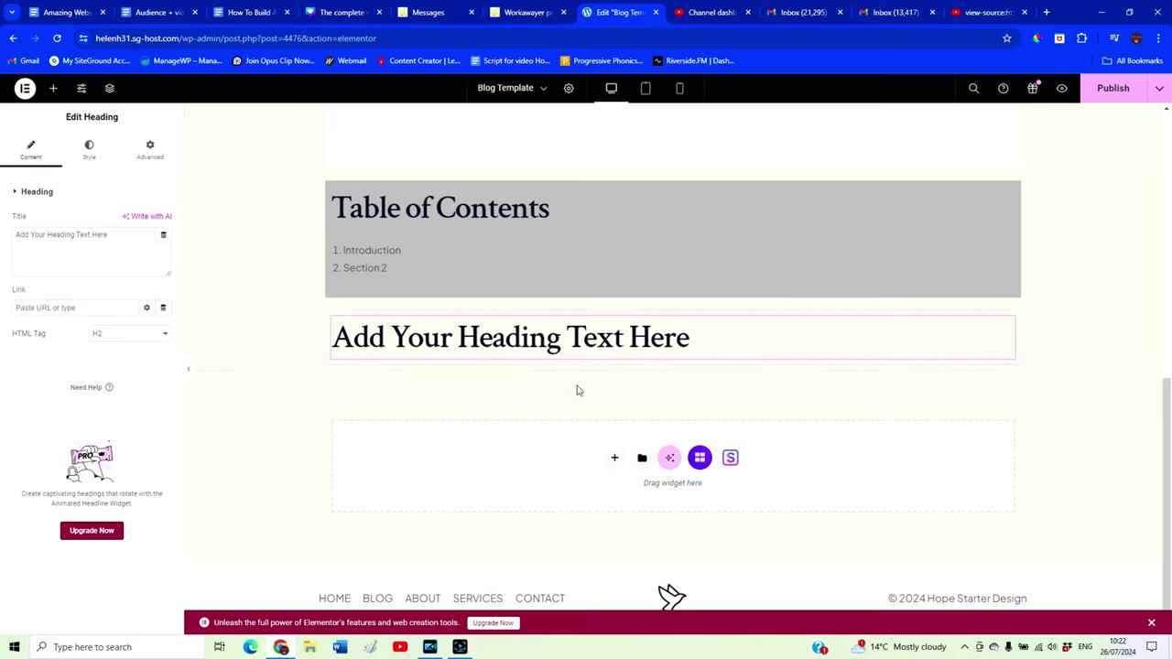
{"action": "left_click", "coordinate": [147, 340]}
{"action": "left_click", "coordinate": [145, 340]}
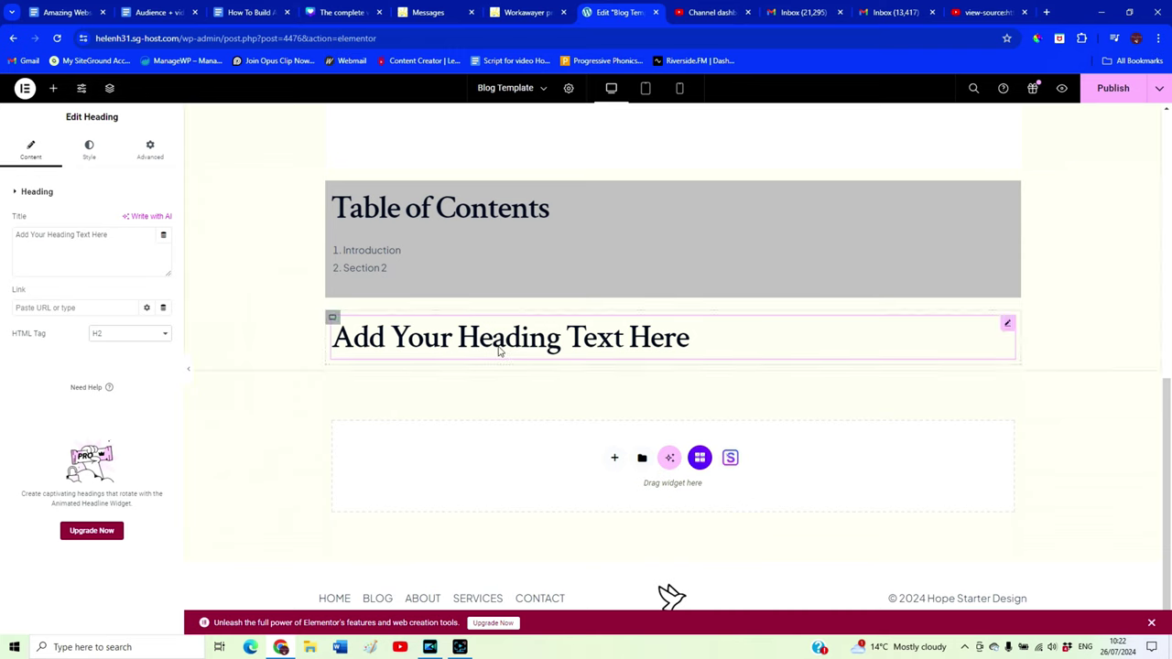
Change the placeholder heading text to '1. Introduction'
{"action": "left_click", "coordinate": [593, 352]}
{"action": "left_click_drag", "start_coordinate": [335, 335], "coordinate": [714, 371]}
{"action": "type", "text": "1l="}
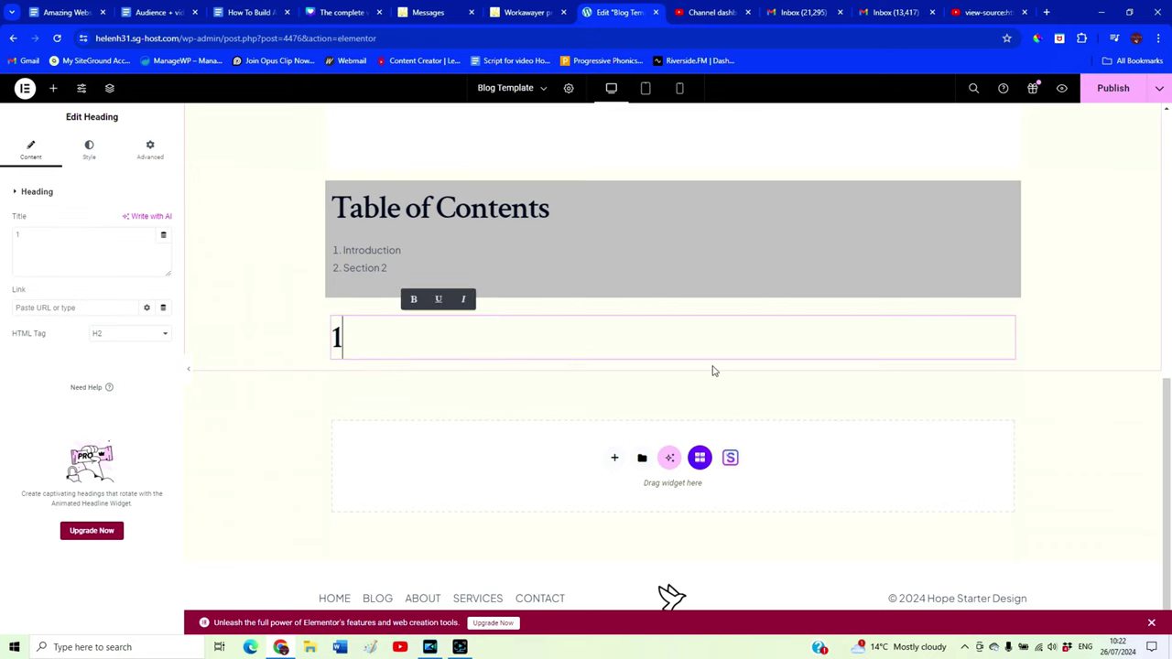
{"action": "key", "text": "BackSpace"}
{"action": "type", "text": ". I"}
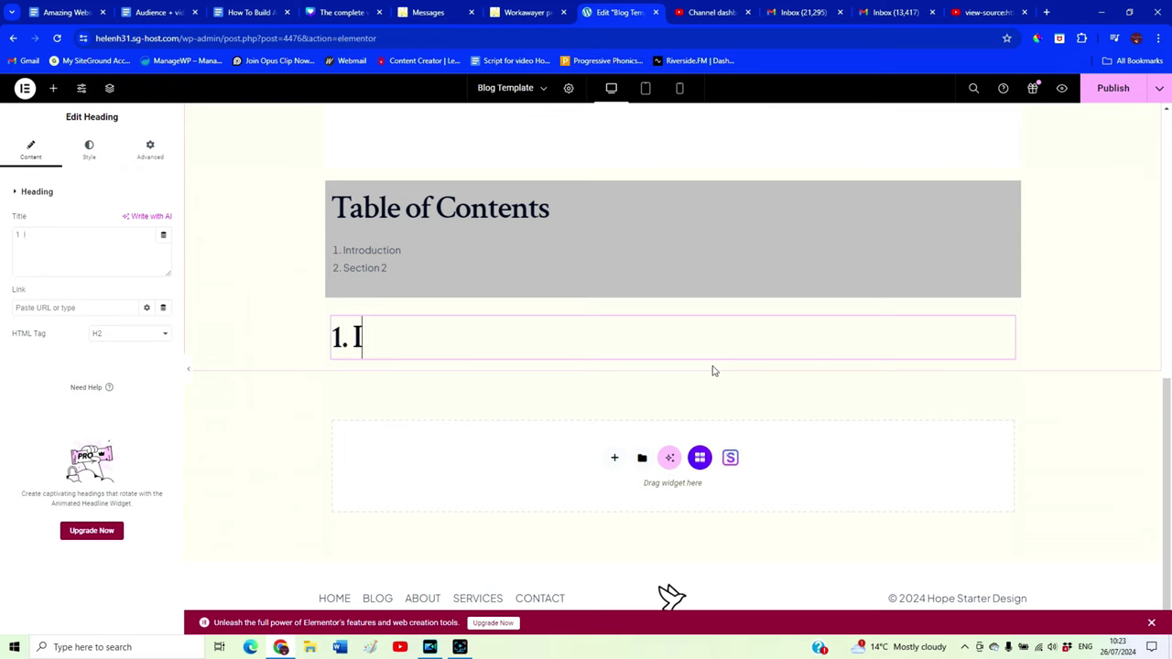
{"action": "type", "text": "ntrodc"}
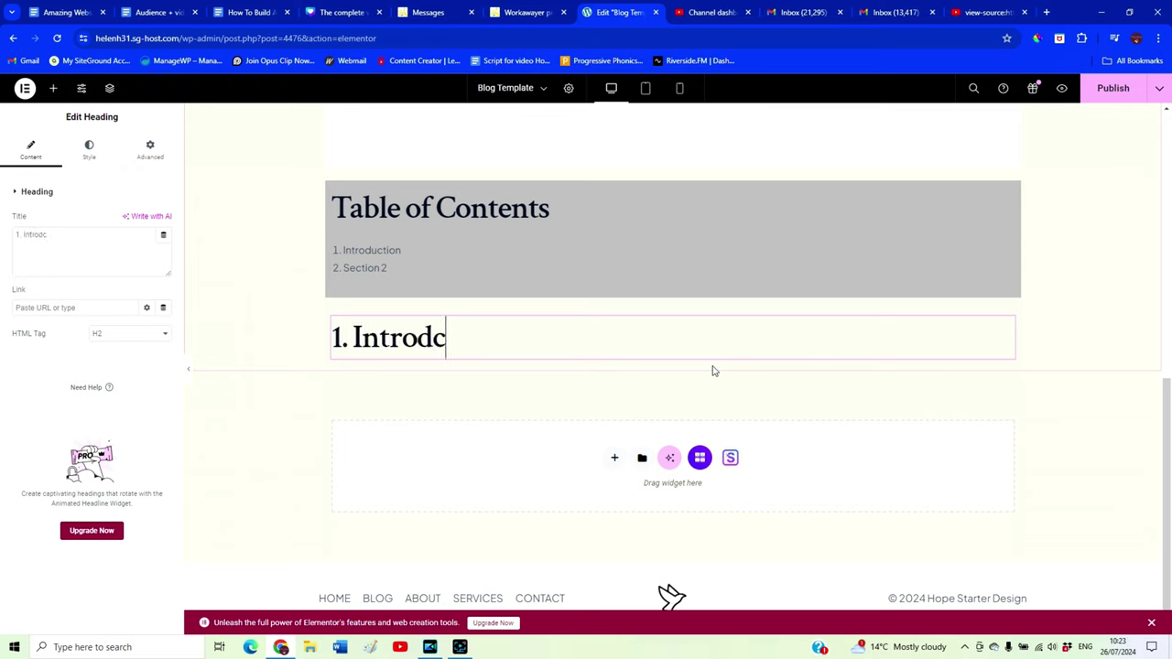
{"action": "key", "text": "BackSpace"}
{"action": "type", "text": "uction"}
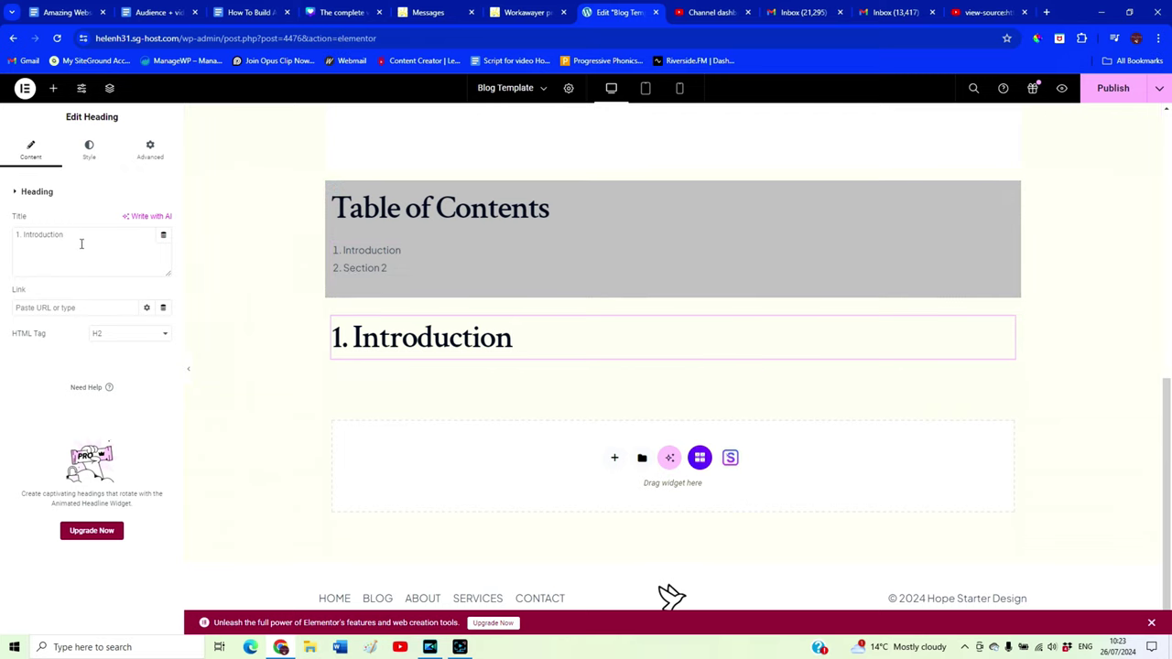
Link the Table of Contents' Introduction item to #introduction
{"action": "left_click", "coordinate": [401, 250]}
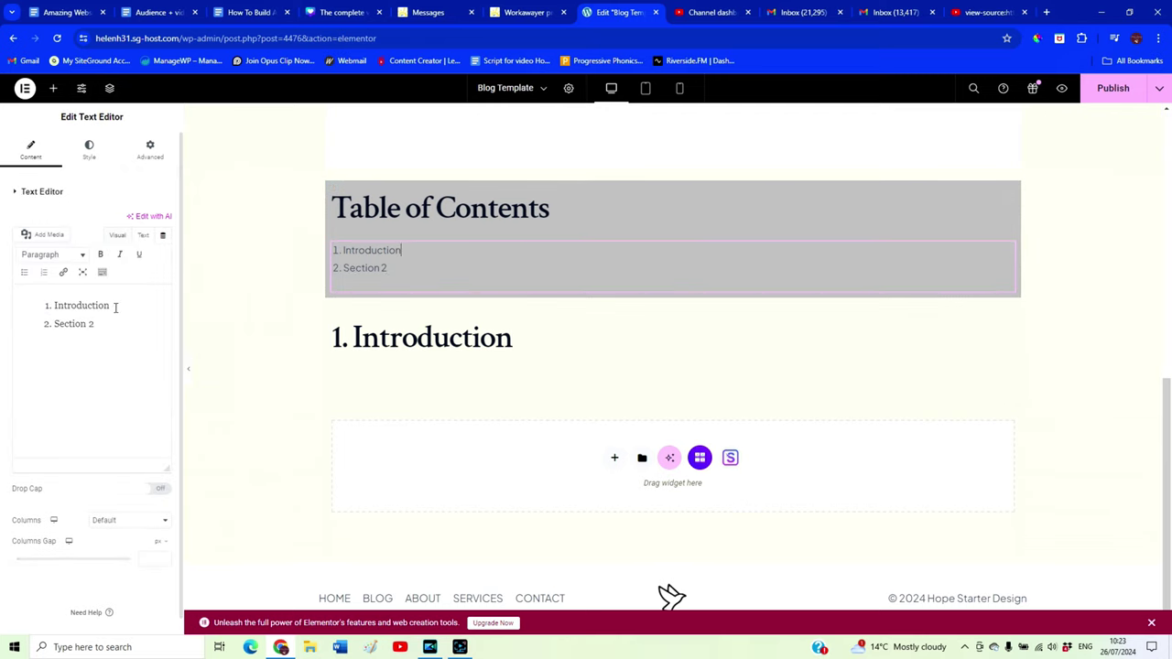
{"action": "left_click_drag", "start_coordinate": [110, 306], "coordinate": [48, 307]}
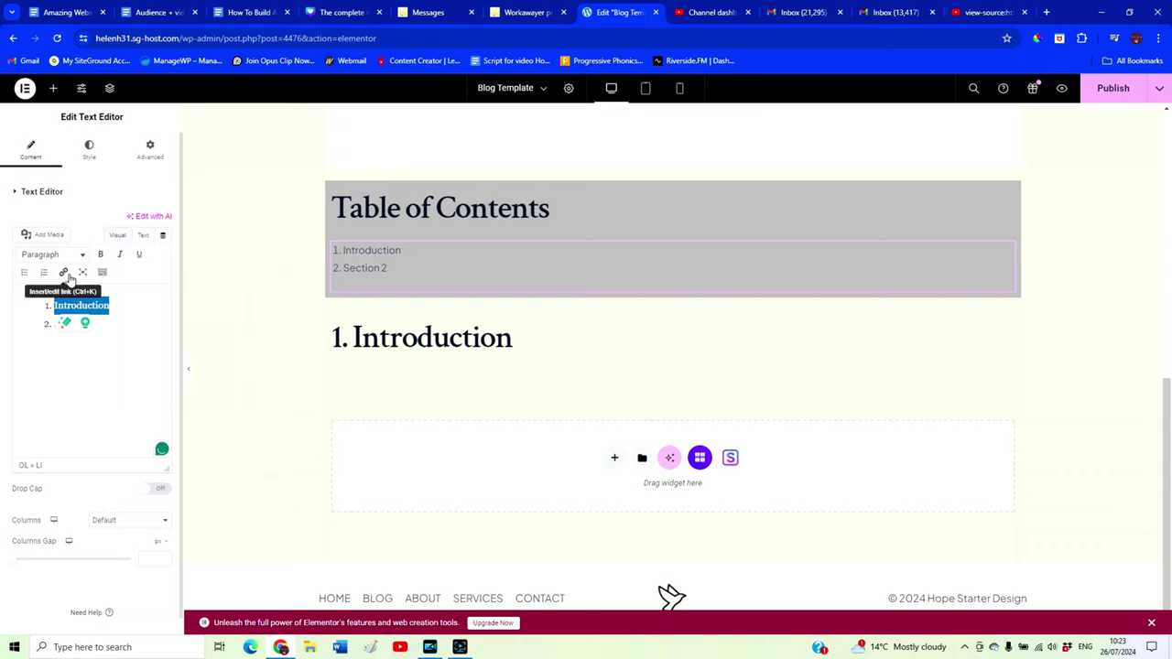
{"action": "left_click", "coordinate": [63, 272]}
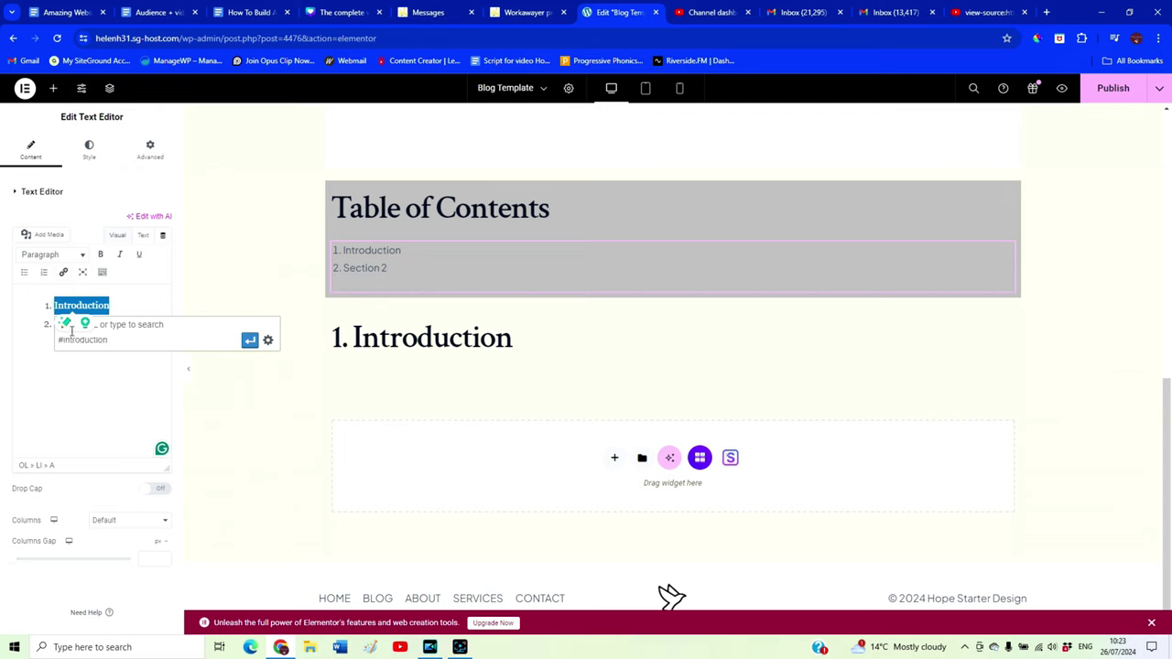
{"action": "left_click", "coordinate": [249, 339]}
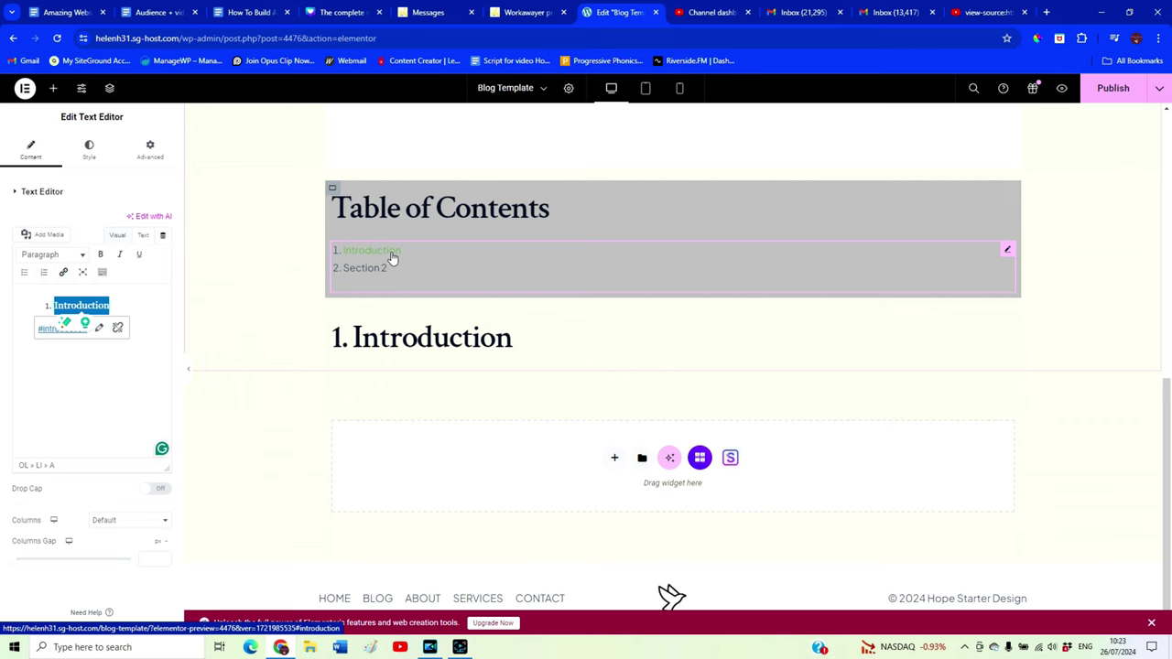
{"action": "left_click", "coordinate": [509, 336]}
{"action": "mouse_move", "coordinate": [512, 338]}
{"action": "left_mouse_down"}
{"action": "mouse_move", "coordinate": [379, 340]}
{"action": "mouse_move", "coordinate": [513, 338]}
{"action": "left_mouse_up"}
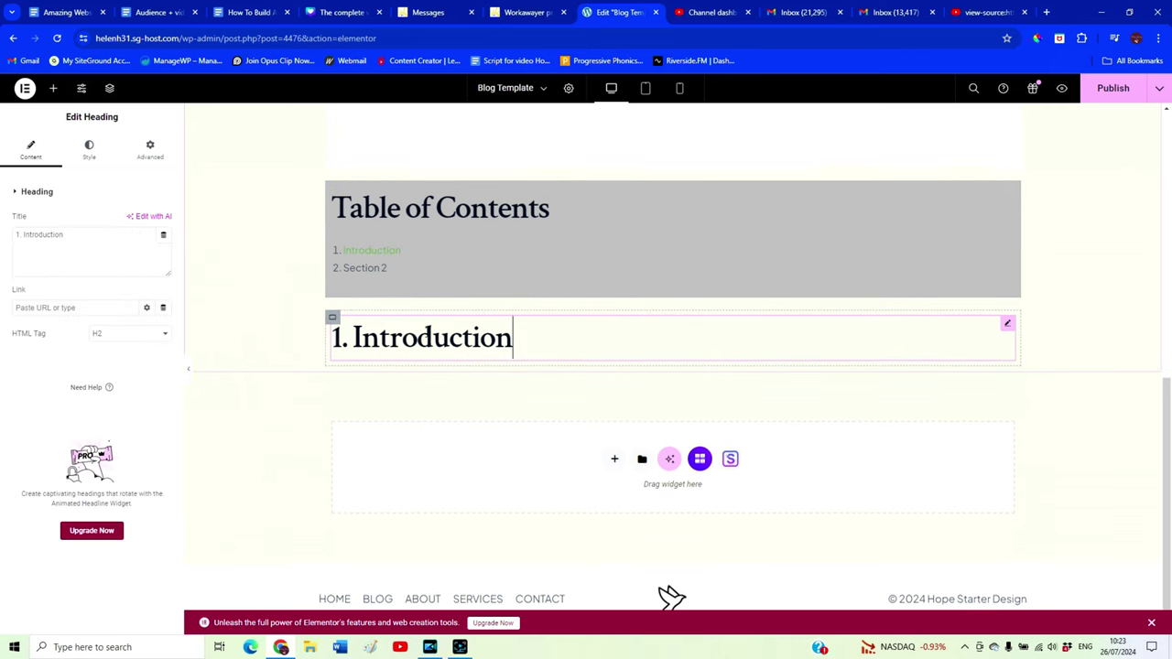
Place a Menu Anchor with ID #introduction above the heading and publish the template
{"action": "left_click", "coordinate": [53, 89]}
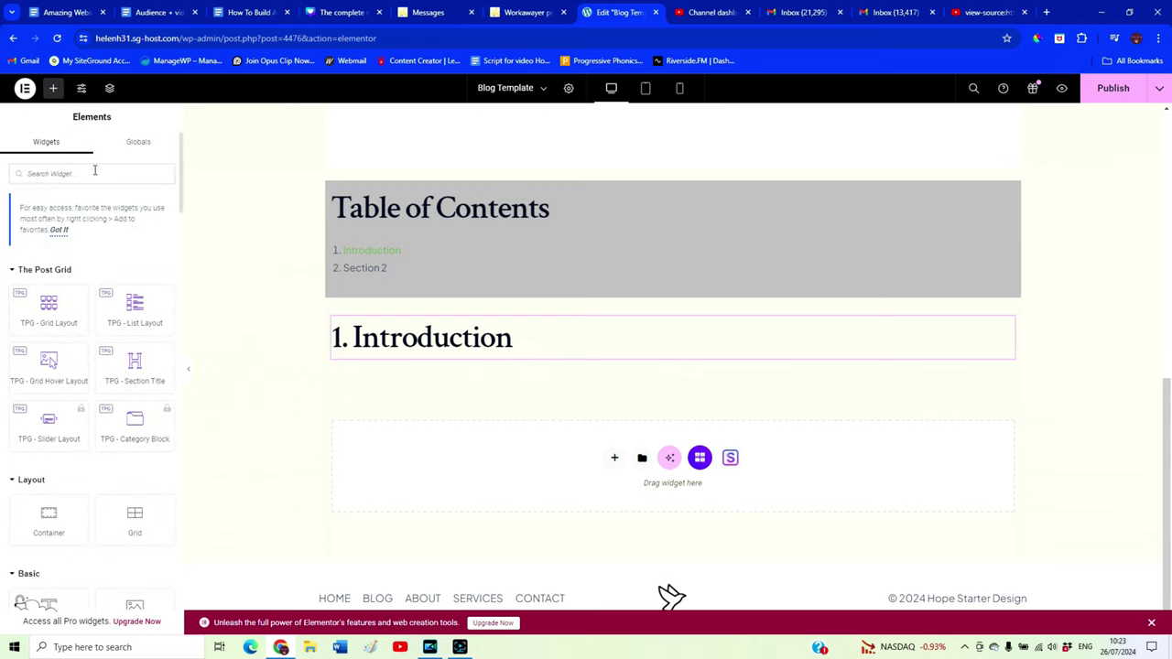
{"action": "type", "text": "menu"}
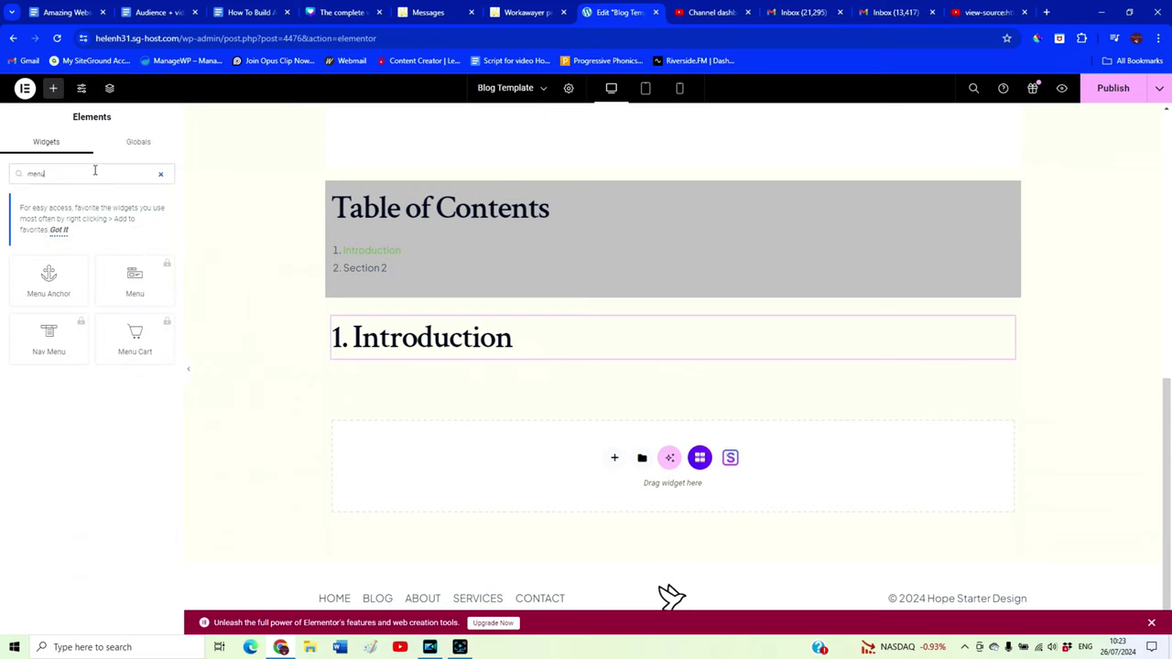
{"action": "left_click_drag", "start_coordinate": [36, 290], "coordinate": [531, 335]}
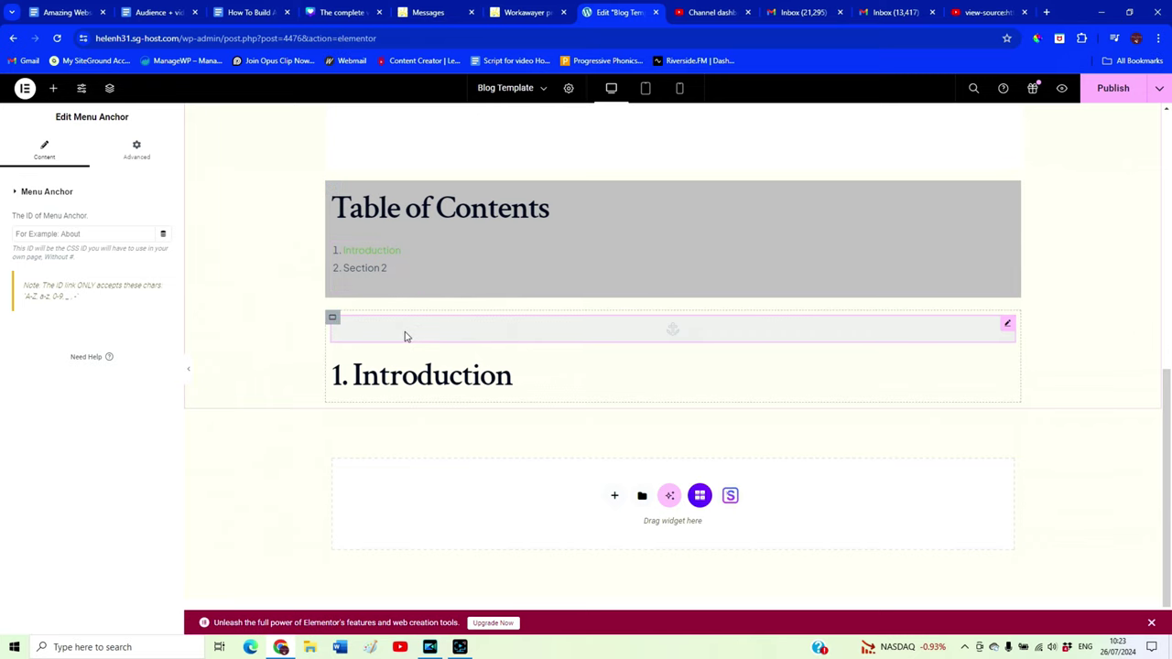
{"action": "left_click", "coordinate": [41, 235]}
{"action": "type", "text": "#"}
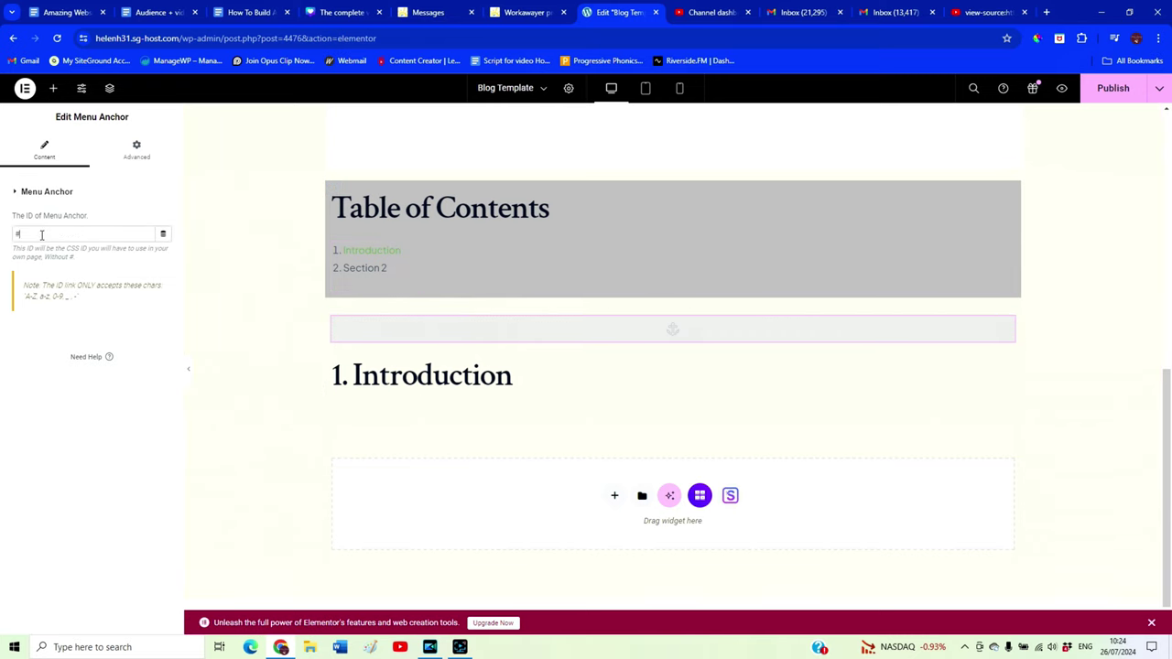
{"action": "type", "text": "introduction"}
{"action": "left_click", "coordinate": [1115, 89]}
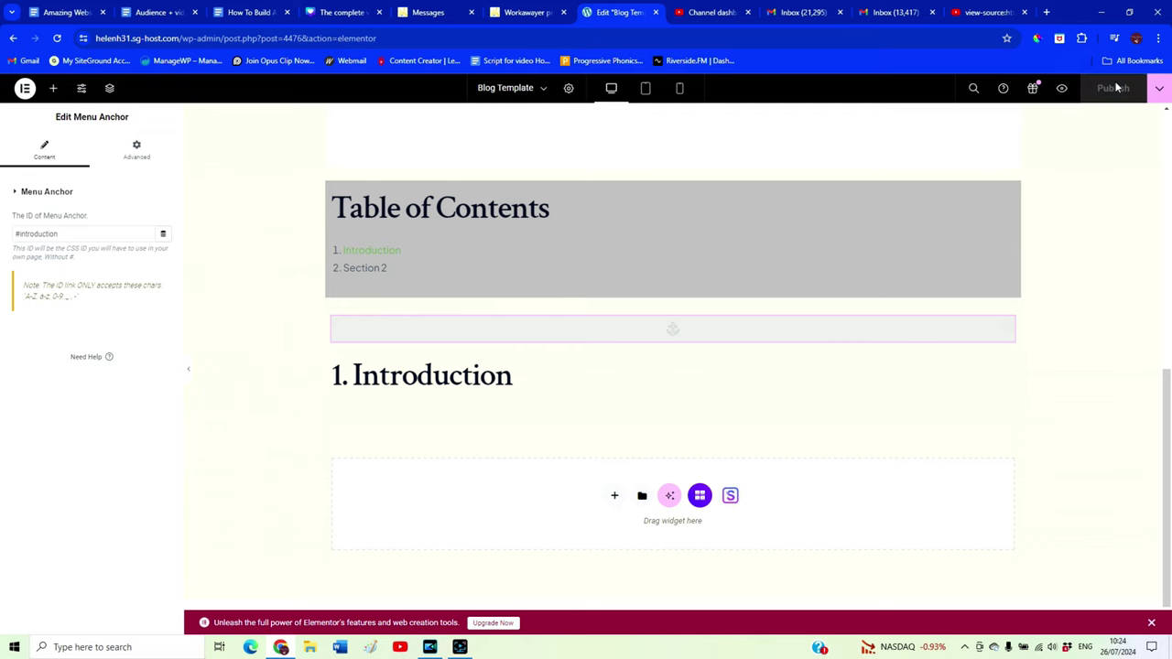
Preview the Blog Template, confirm the Introduction TOC link jumps to '1. Introduction', then return to the editor
{"action": "left_click", "coordinate": [1061, 88]}
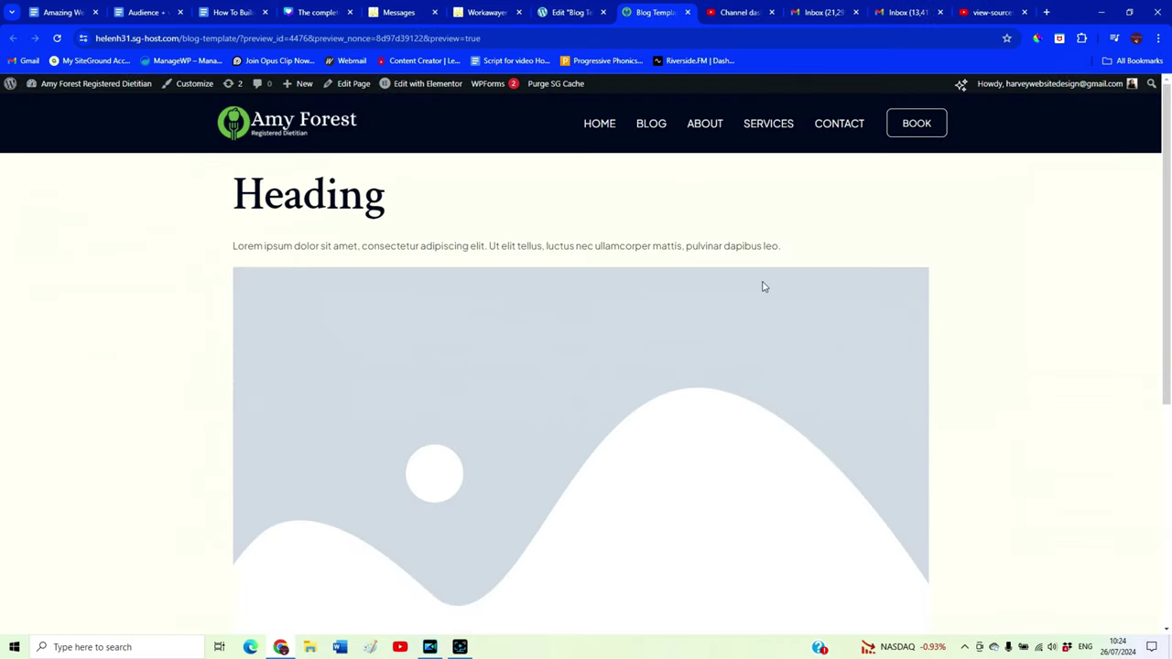
{"action": "scroll", "coordinate": [902, 314], "scroll_direction": "down", "scroll_amount": 4}
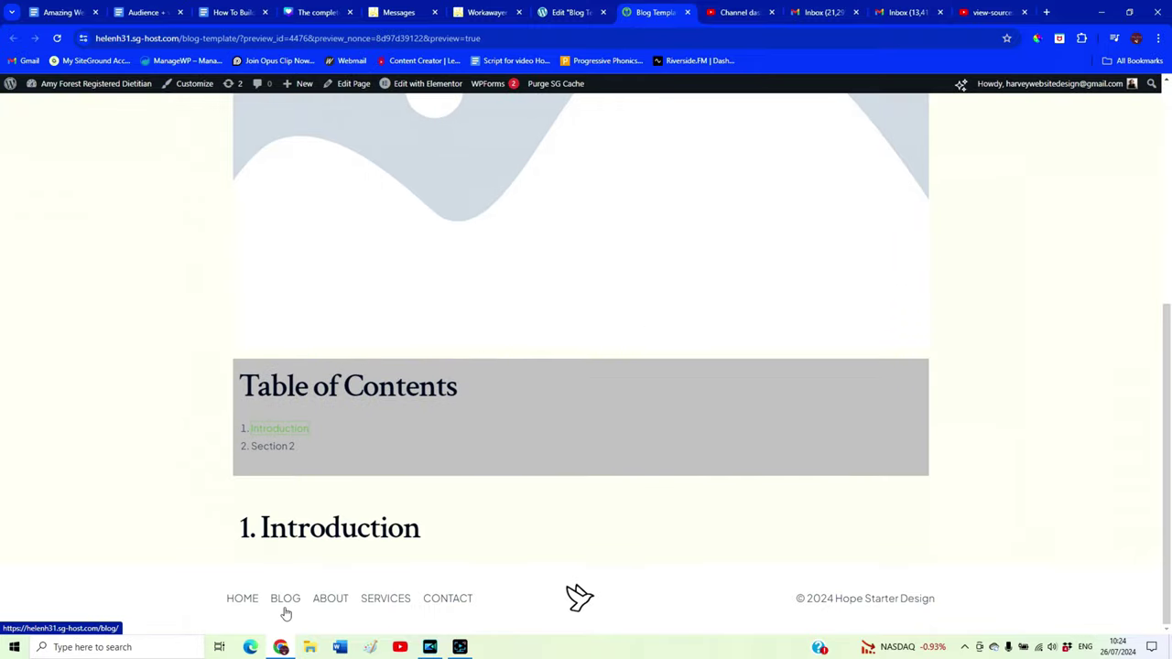
{"action": "scroll", "coordinate": [575, 436], "scroll_direction": "up", "scroll_amount": 2}
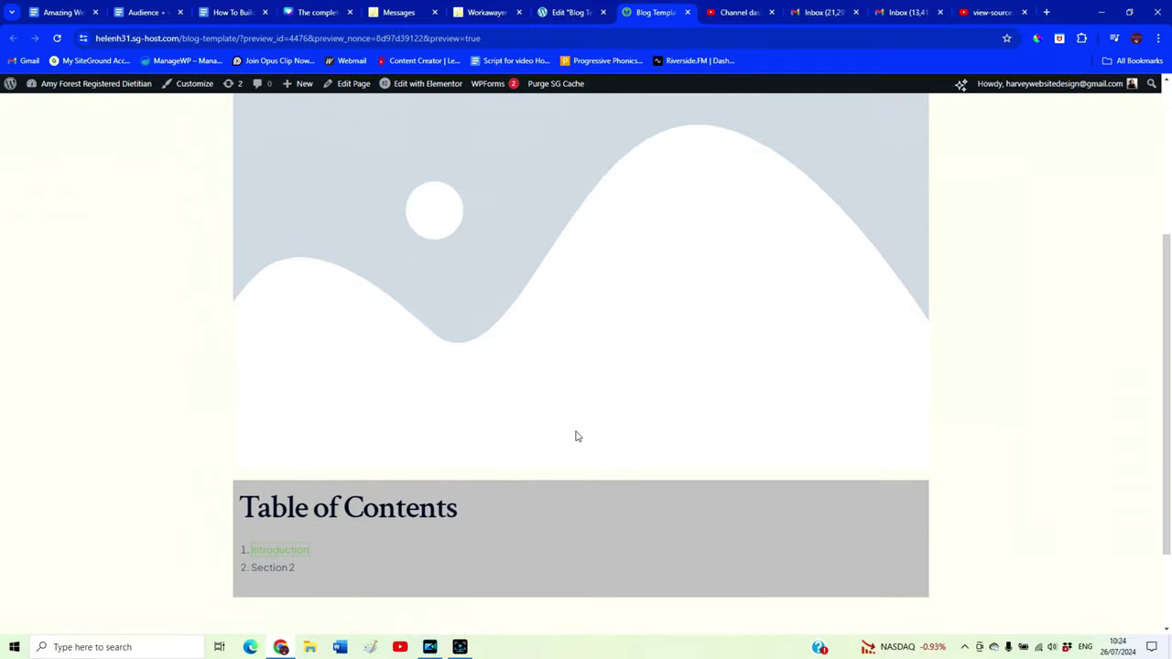
{"action": "left_click", "coordinate": [256, 555]}
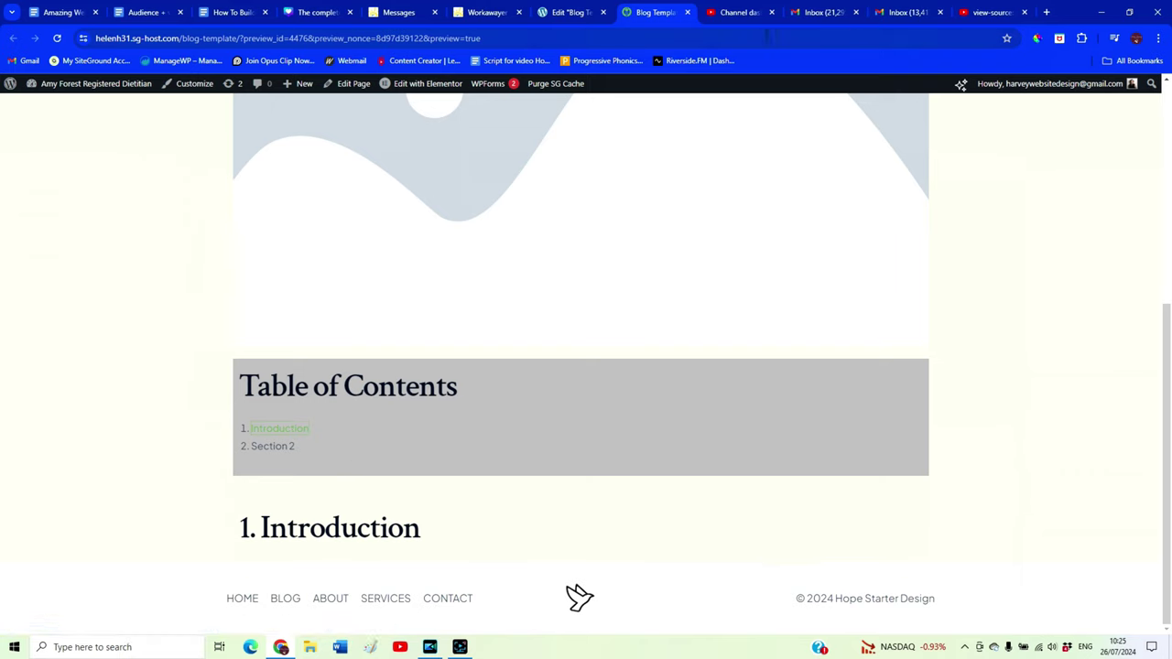
{"action": "left_click", "coordinate": [556, 14]}
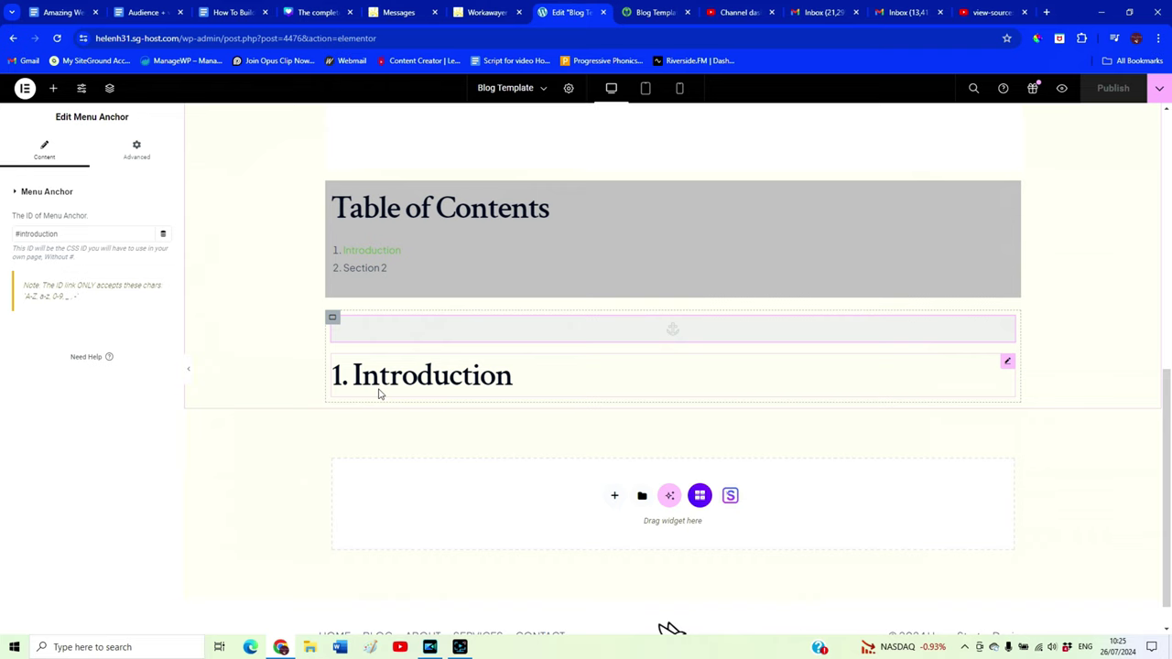
Add a Text Editor paragraph and then an Image widget below the Introduction heading
{"action": "left_click", "coordinate": [53, 87]}
{"action": "left_click_drag", "start_coordinate": [47, 417], "coordinate": [421, 407]}
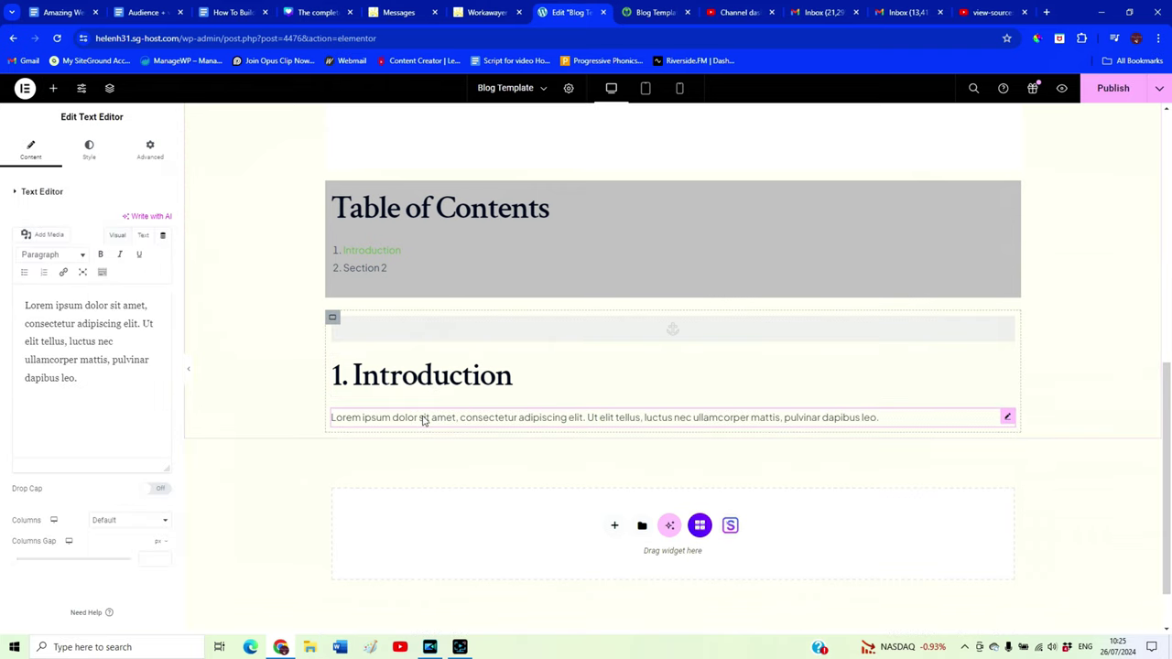
{"action": "scroll", "coordinate": [423, 419], "scroll_direction": "down", "scroll_amount": 1}
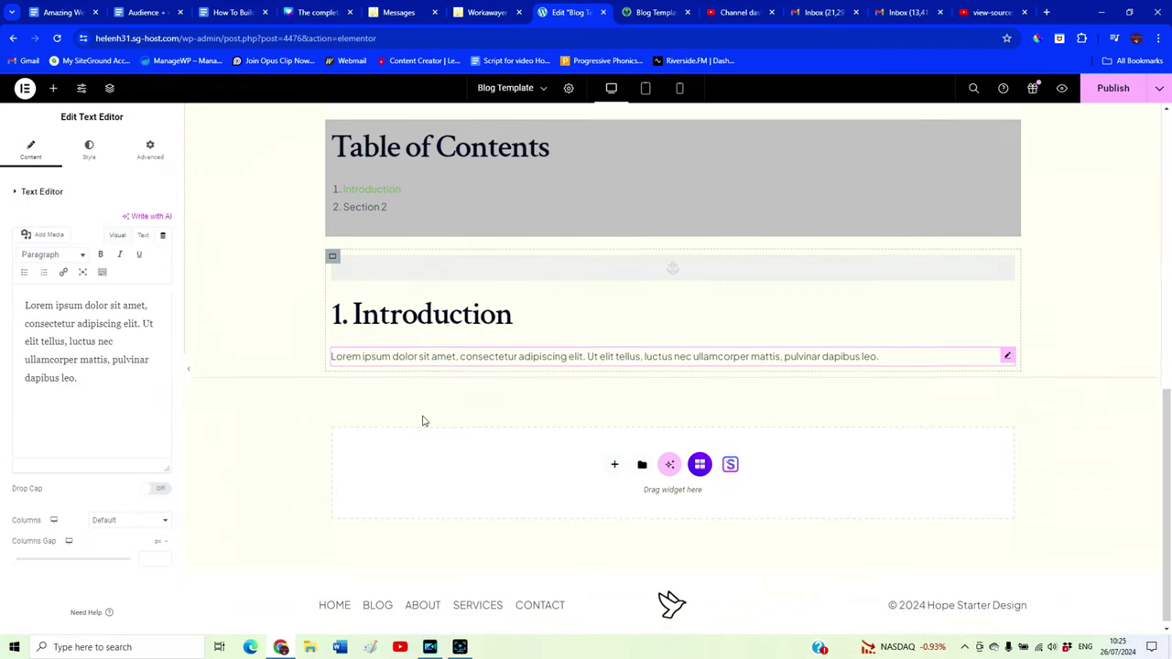
{"action": "left_click", "coordinate": [52, 88]}
{"action": "scroll", "coordinate": [117, 406], "scroll_direction": "down", "scroll_amount": 3}
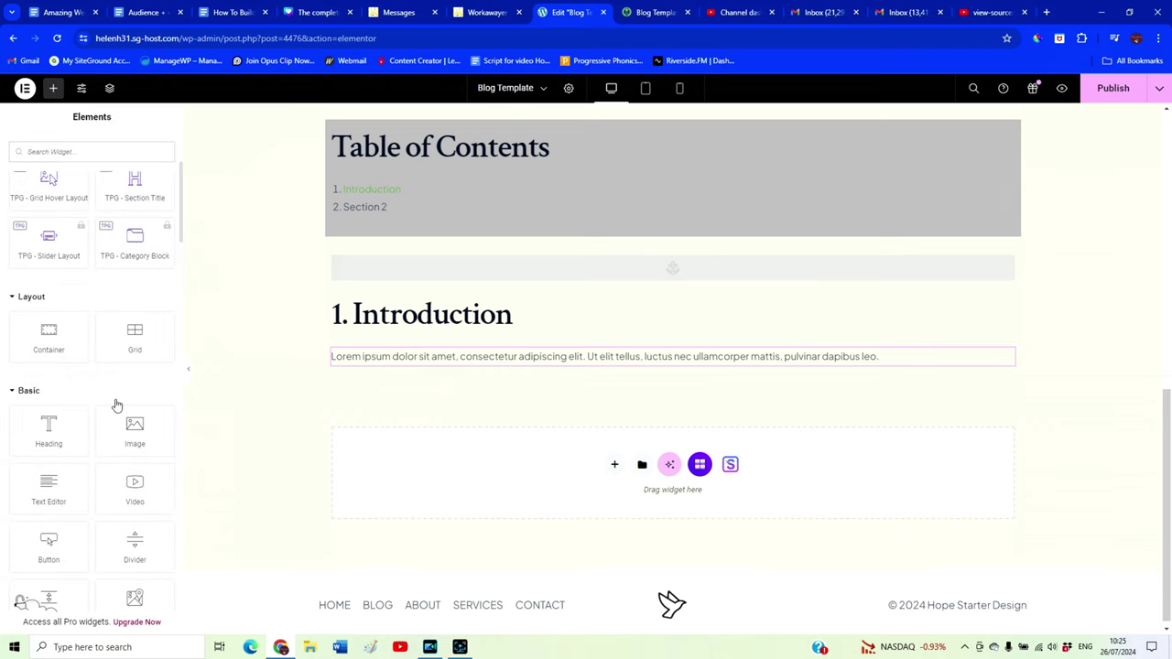
{"action": "left_click_drag", "start_coordinate": [134, 428], "coordinate": [525, 372]}
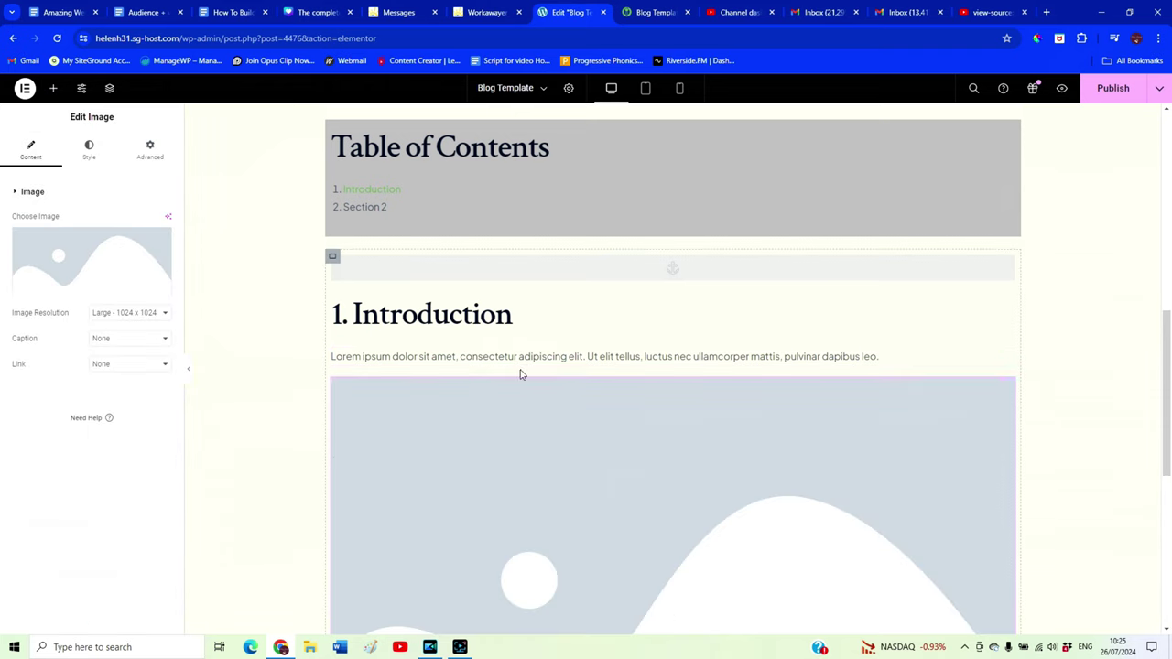
Add a Heading widget below the image, then another Text Editor paragraph under it
{"action": "scroll", "coordinate": [280, 525], "scroll_direction": "down", "scroll_amount": 3}
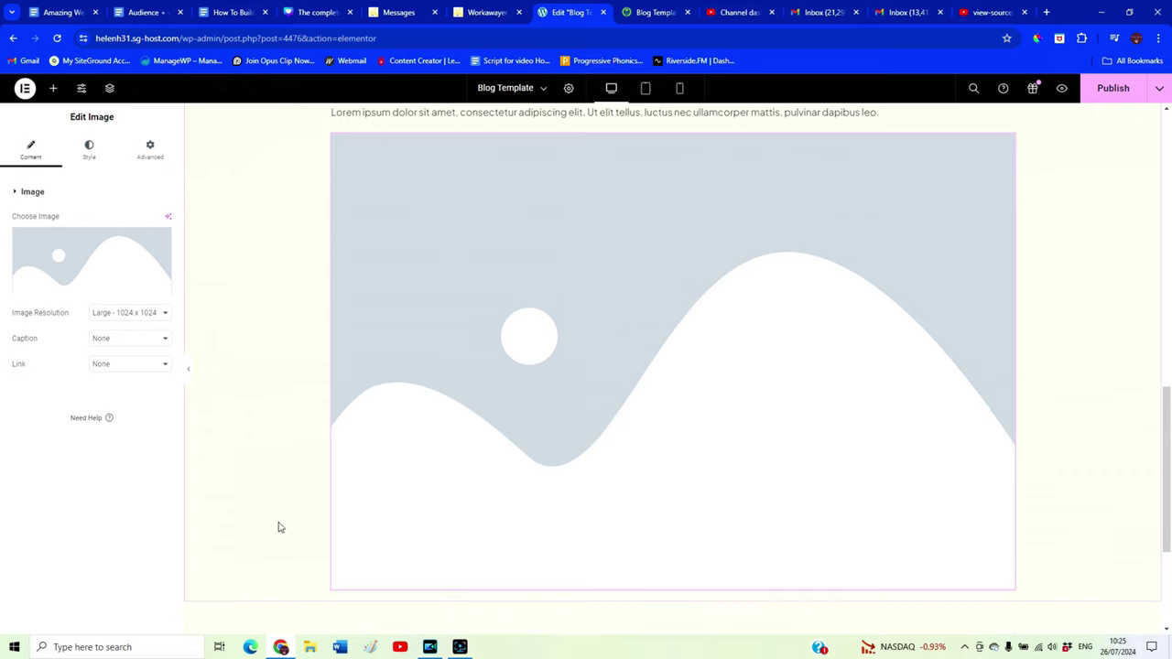
{"action": "scroll", "coordinate": [280, 526], "scroll_direction": "down", "scroll_amount": 2}
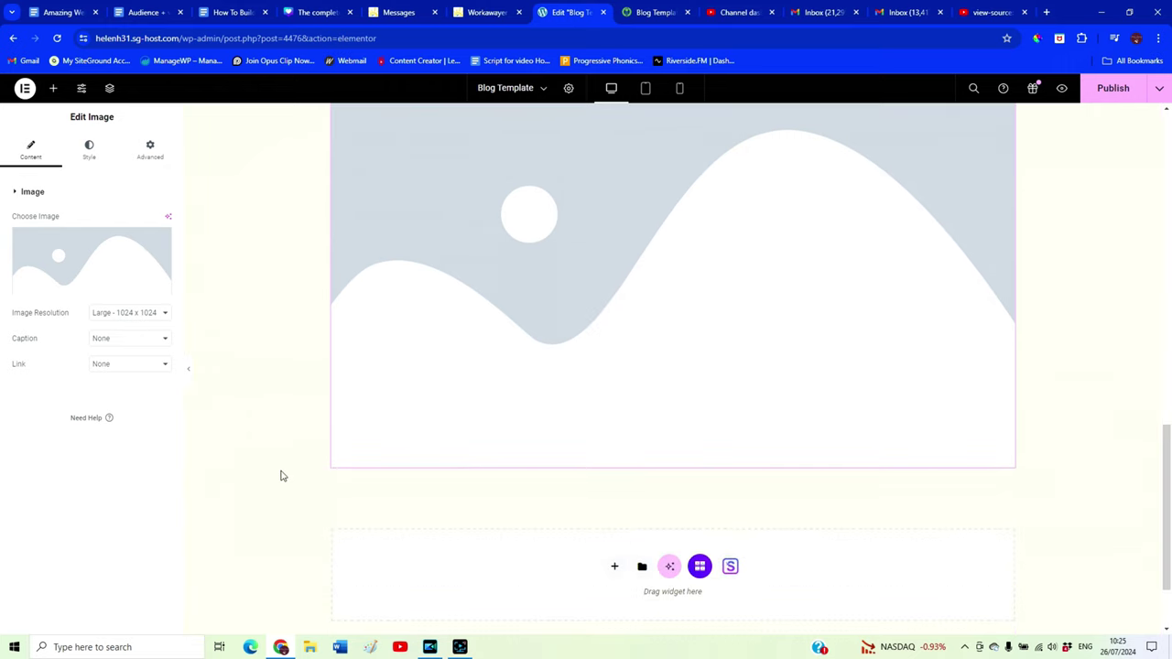
{"action": "left_click", "coordinate": [53, 88]}
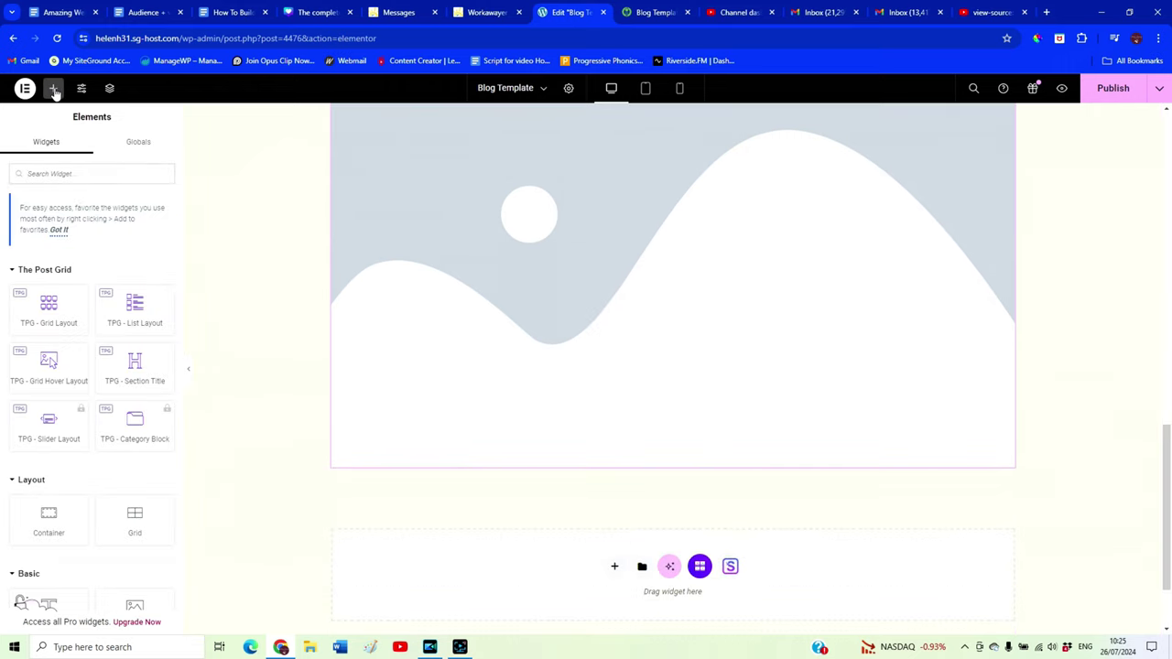
{"action": "scroll", "coordinate": [89, 446], "scroll_direction": "down", "scroll_amount": 2}
{"action": "left_click_drag", "start_coordinate": [49, 423], "coordinate": [477, 471]}
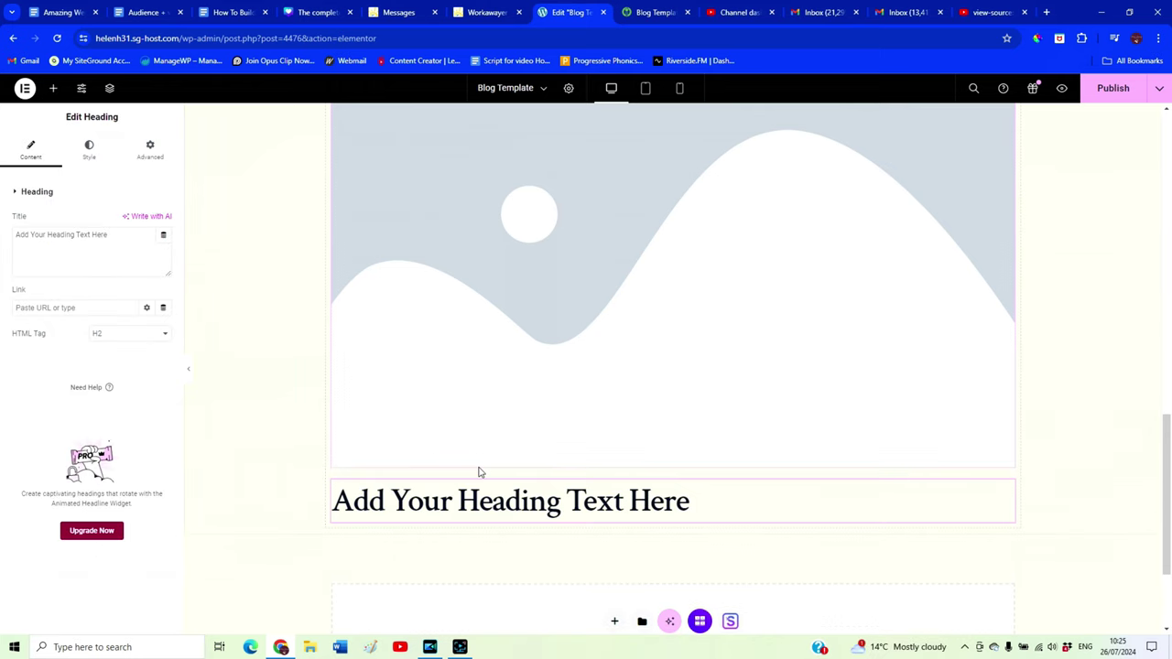
{"action": "left_click", "coordinate": [53, 87]}
{"action": "scroll", "coordinate": [103, 437], "scroll_direction": "down", "scroll_amount": 3}
{"action": "scroll", "coordinate": [103, 437], "scroll_direction": "down", "scroll_amount": 2}
{"action": "left_click_drag", "start_coordinate": [62, 437], "coordinate": [404, 523]}
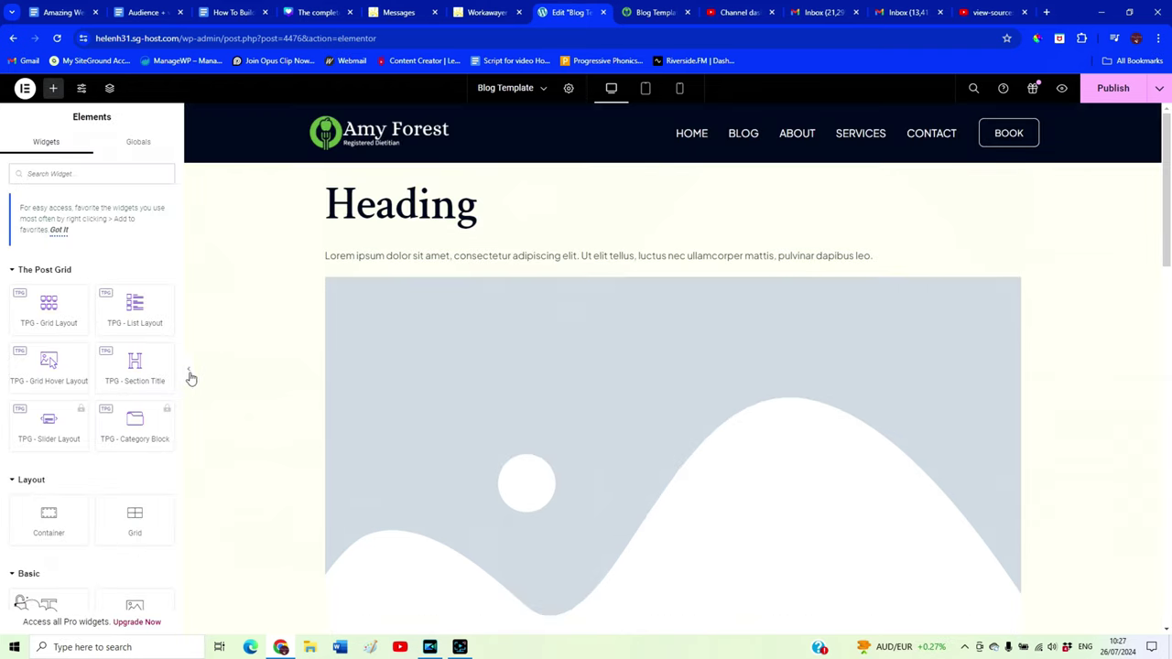
{"action": "left_click", "coordinate": [189, 375]}
{"action": "scroll", "coordinate": [959, 372], "scroll_direction": "down", "scroll_amount": 4}
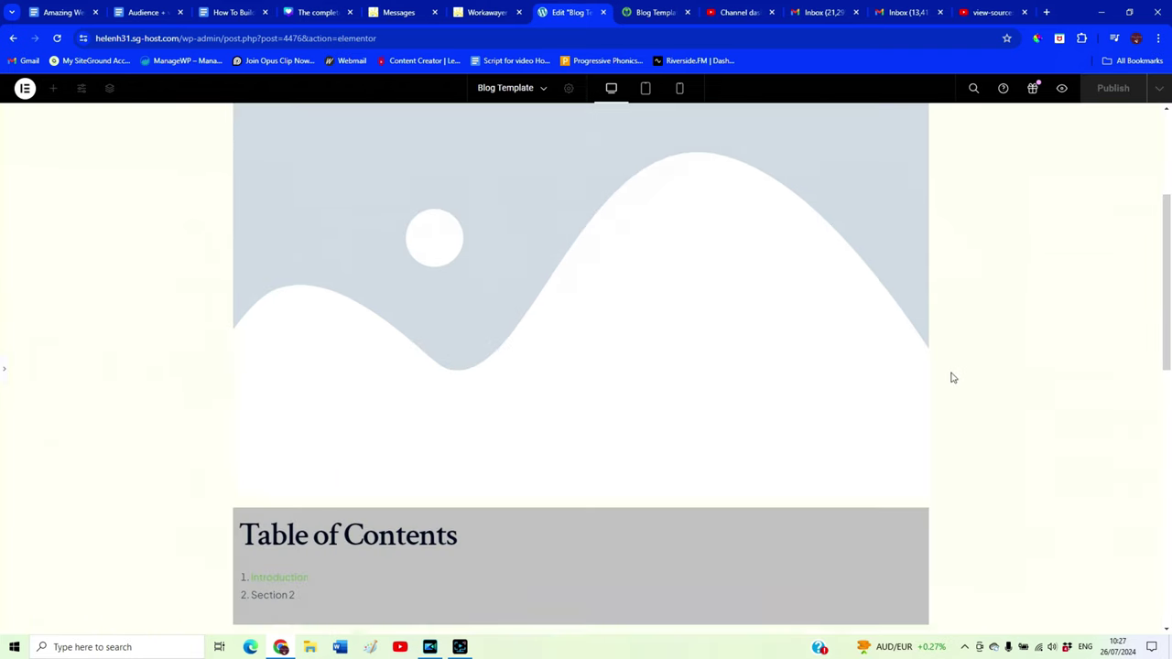
{"action": "scroll", "coordinate": [952, 379], "scroll_direction": "down", "scroll_amount": 2}
{"action": "scroll", "coordinate": [951, 379], "scroll_direction": "up", "scroll_amount": 6}
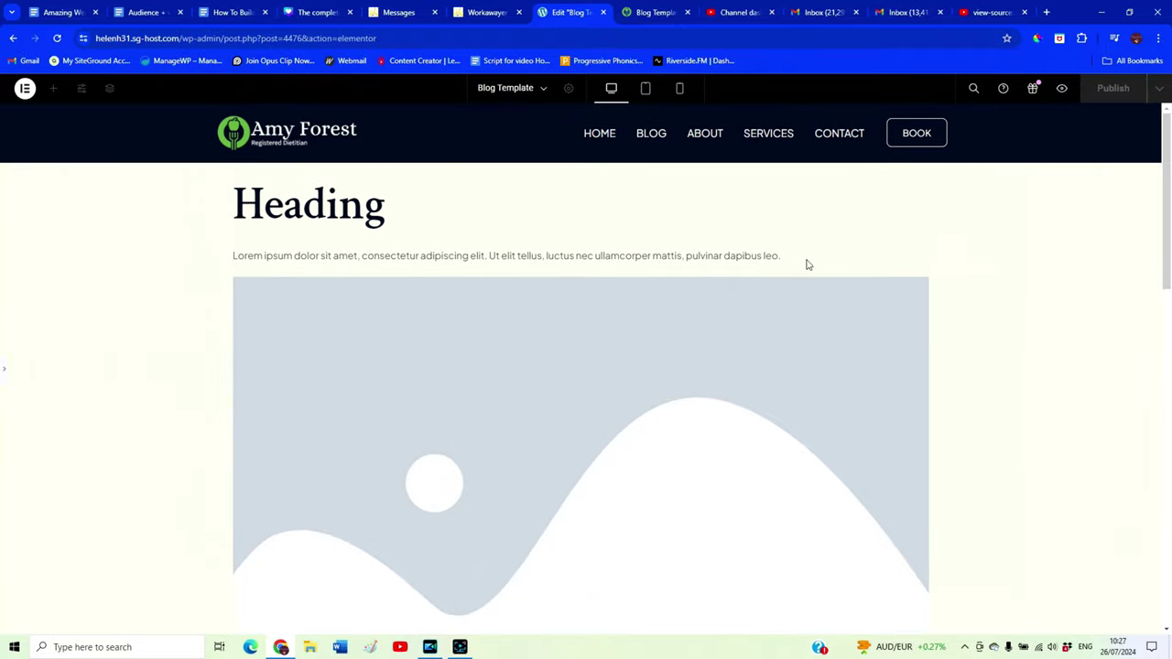
{"action": "scroll", "coordinate": [882, 296], "scroll_direction": "down", "scroll_amount": 5}
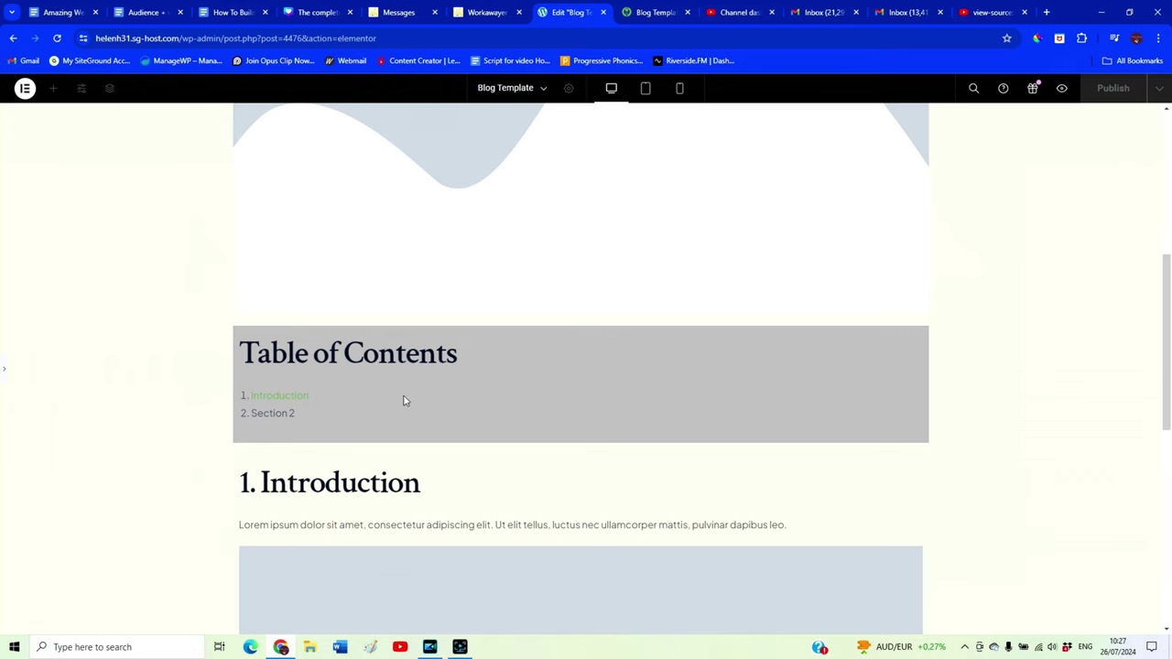
{"action": "scroll", "coordinate": [855, 412], "scroll_direction": "down", "scroll_amount": 1}
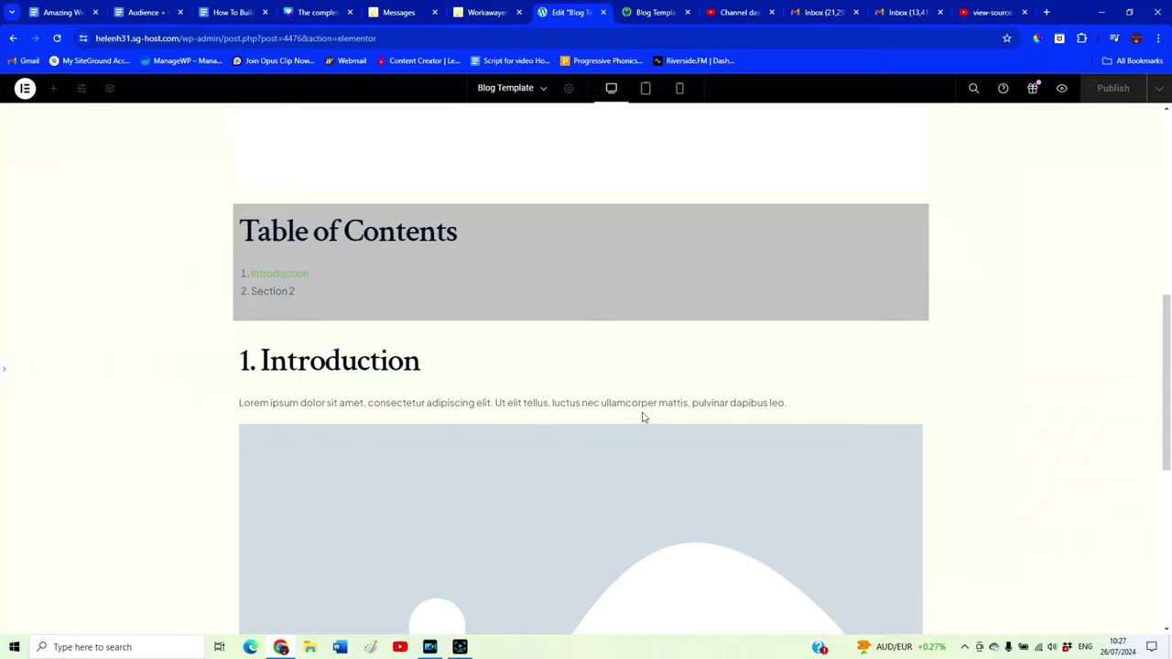
{"action": "scroll", "coordinate": [549, 419], "scroll_direction": "down", "scroll_amount": 4}
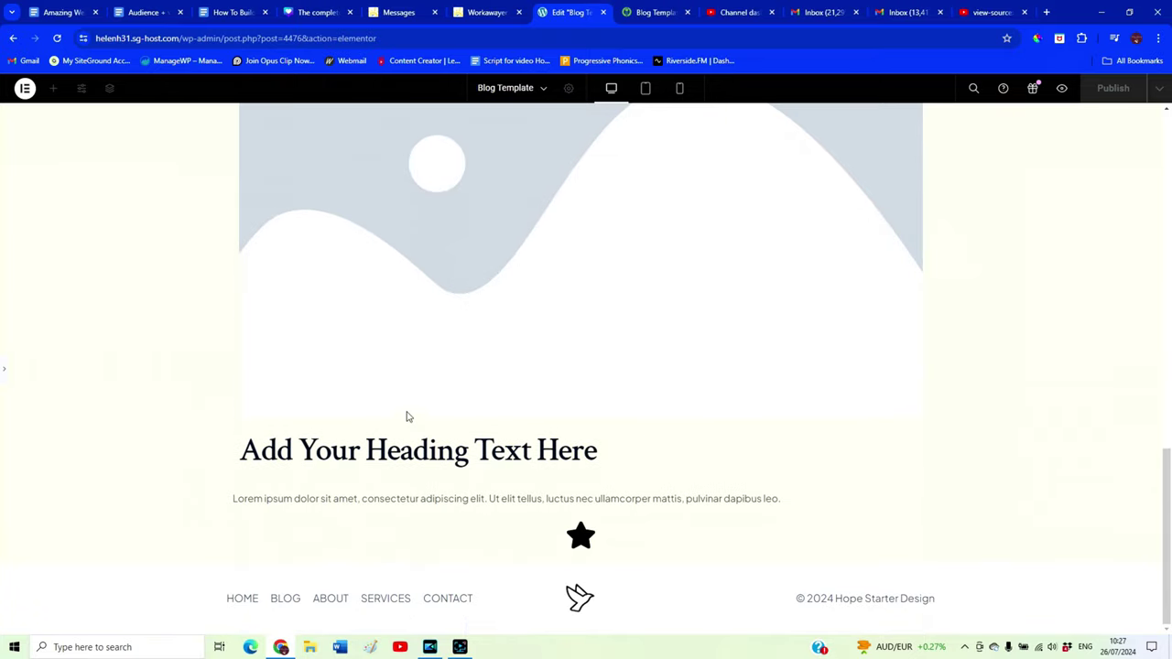
{"action": "left_click", "coordinate": [7, 367]}
Add a Text Editor paragraph between the placeholder image and the second heading
{"action": "scroll", "coordinate": [146, 467], "scroll_direction": "down", "scroll_amount": 1}
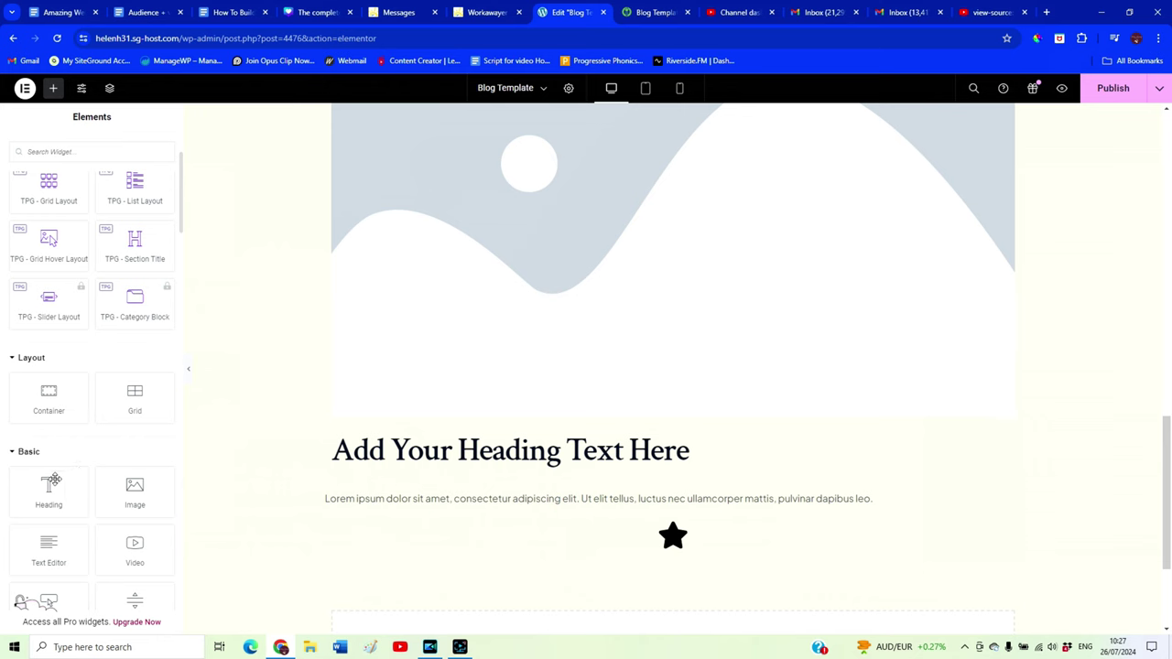
{"action": "left_click_drag", "start_coordinate": [57, 547], "coordinate": [450, 432]}
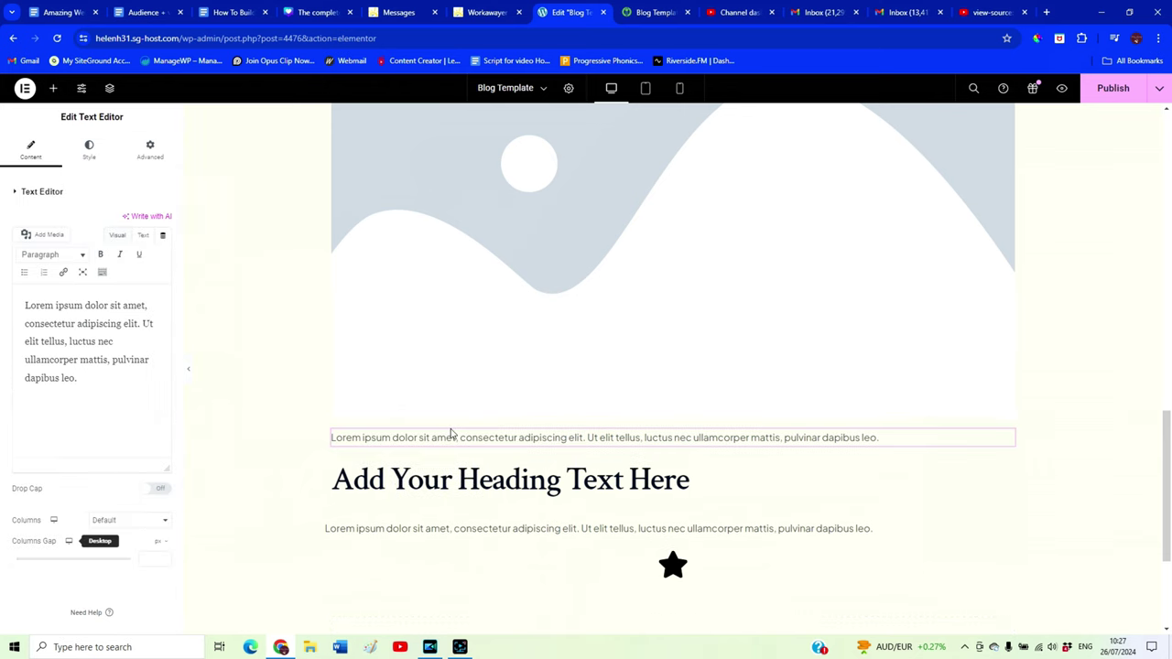
{"action": "scroll", "coordinate": [799, 440], "scroll_direction": "down", "scroll_amount": 1}
{"action": "left_click", "coordinate": [881, 376]}
{"action": "scroll", "coordinate": [882, 376], "scroll_direction": "down", "scroll_amount": 1}
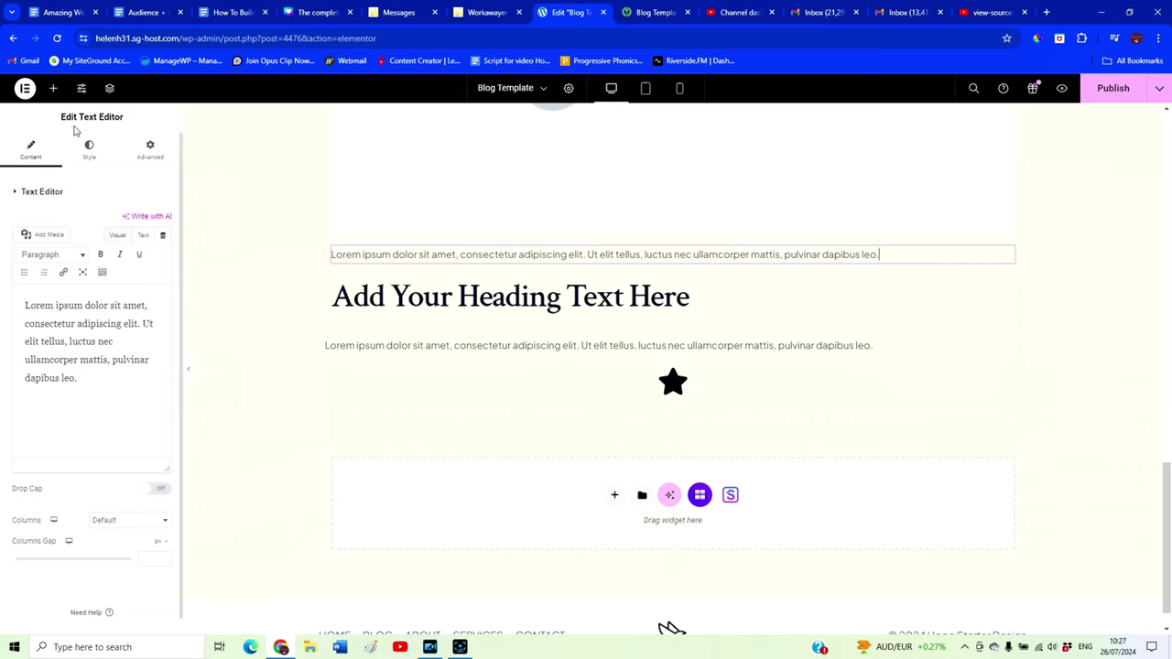
Browse the Basic and Pro widget lists in the Elements panel
{"action": "left_click", "coordinate": [54, 89]}
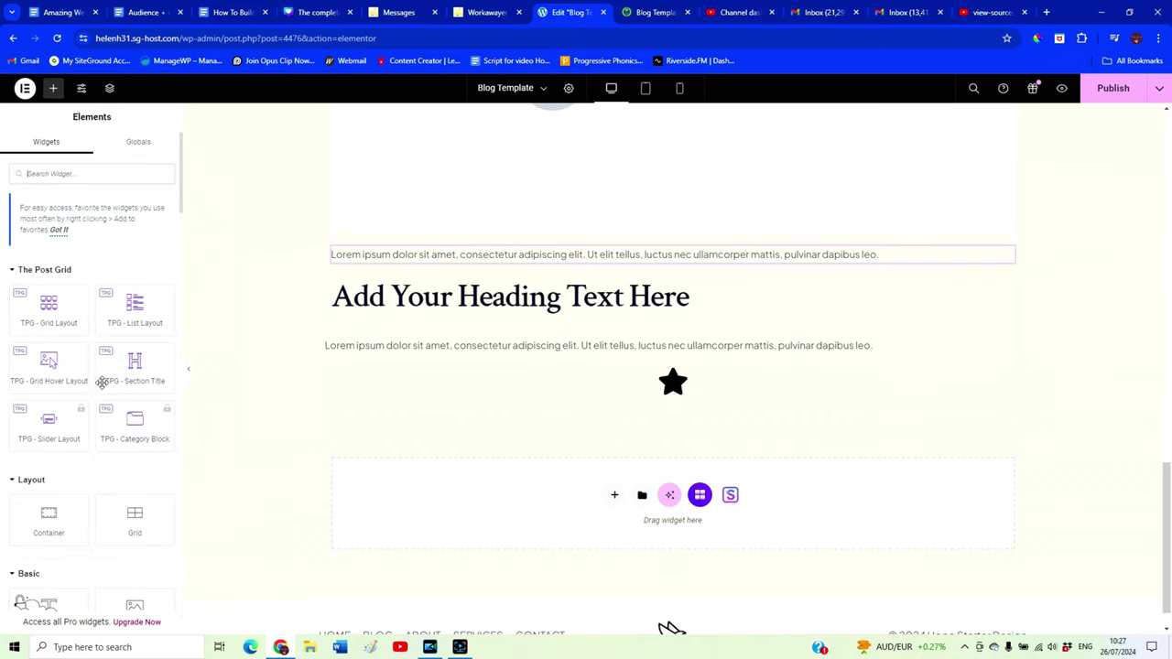
{"action": "scroll", "coordinate": [91, 393], "scroll_direction": "down", "scroll_amount": 3}
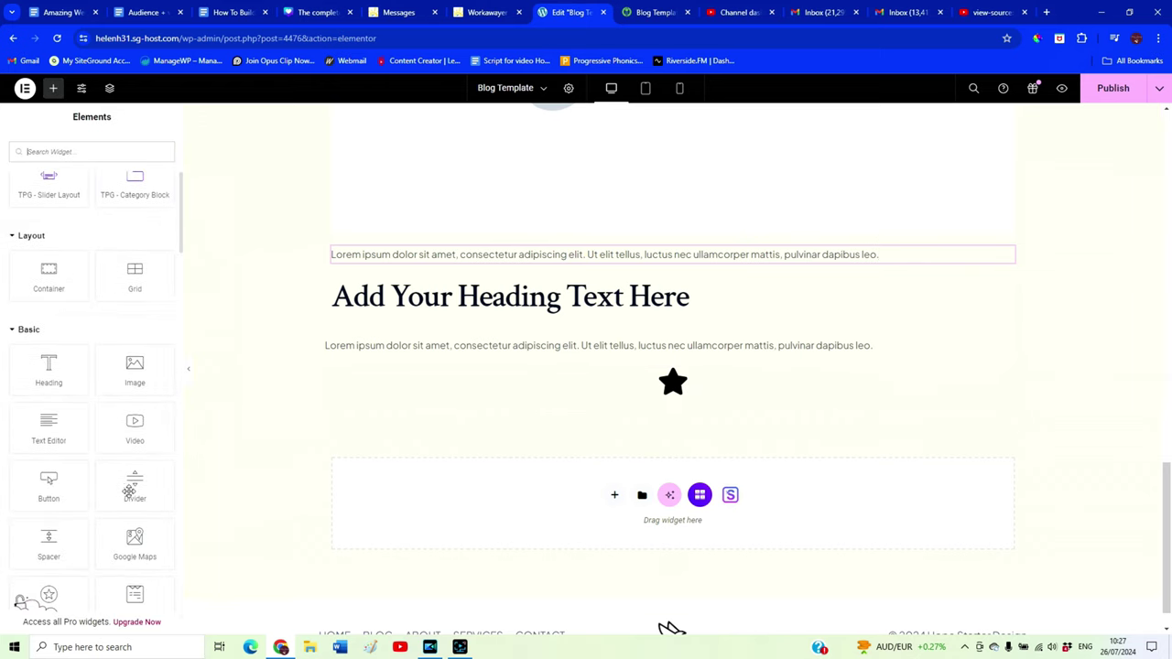
{"action": "scroll", "coordinate": [135, 480], "scroll_direction": "down", "scroll_amount": 1}
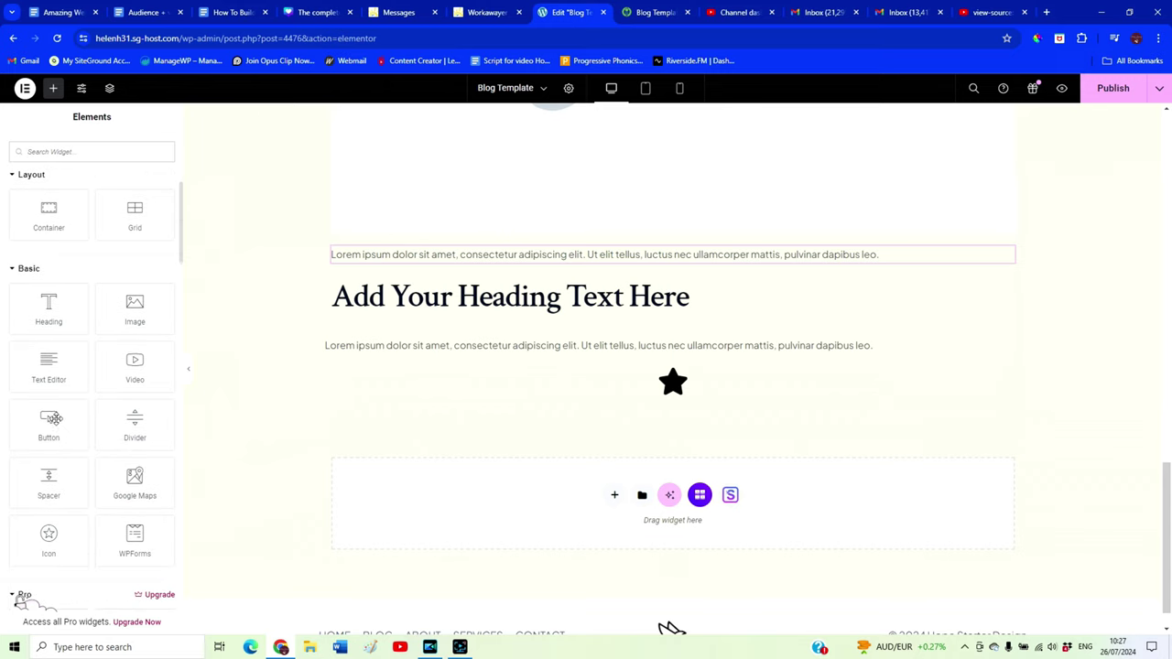
{"action": "scroll", "coordinate": [91, 551], "scroll_direction": "up", "scroll_amount": 2}
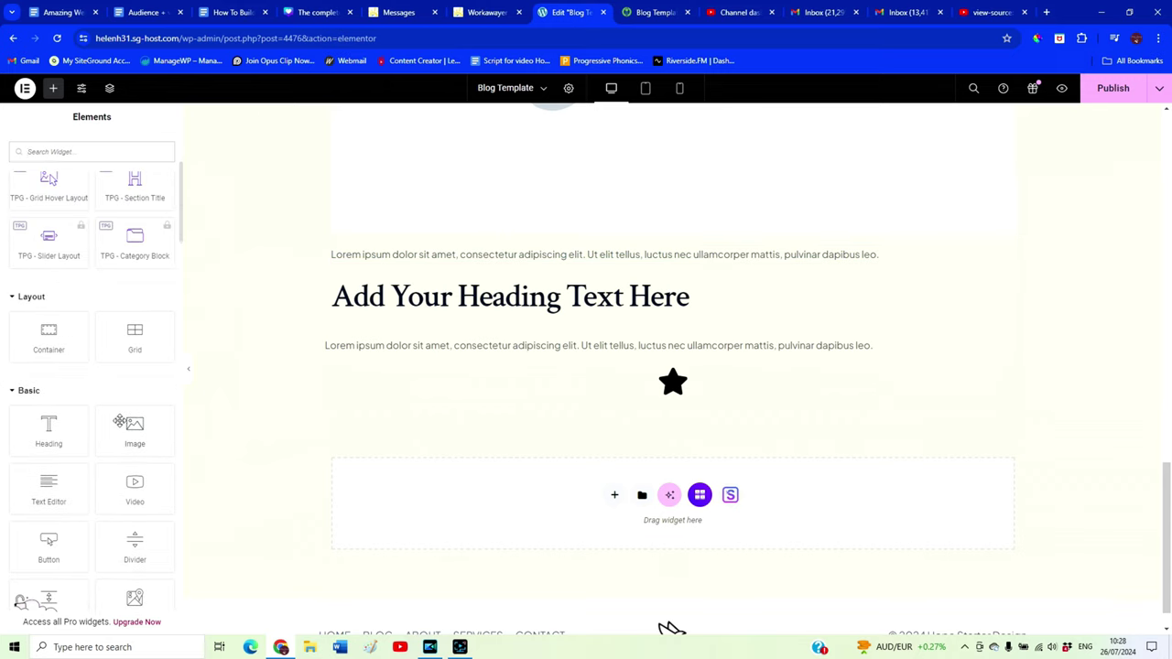
{"action": "scroll", "coordinate": [119, 421], "scroll_direction": "down", "scroll_amount": 8}
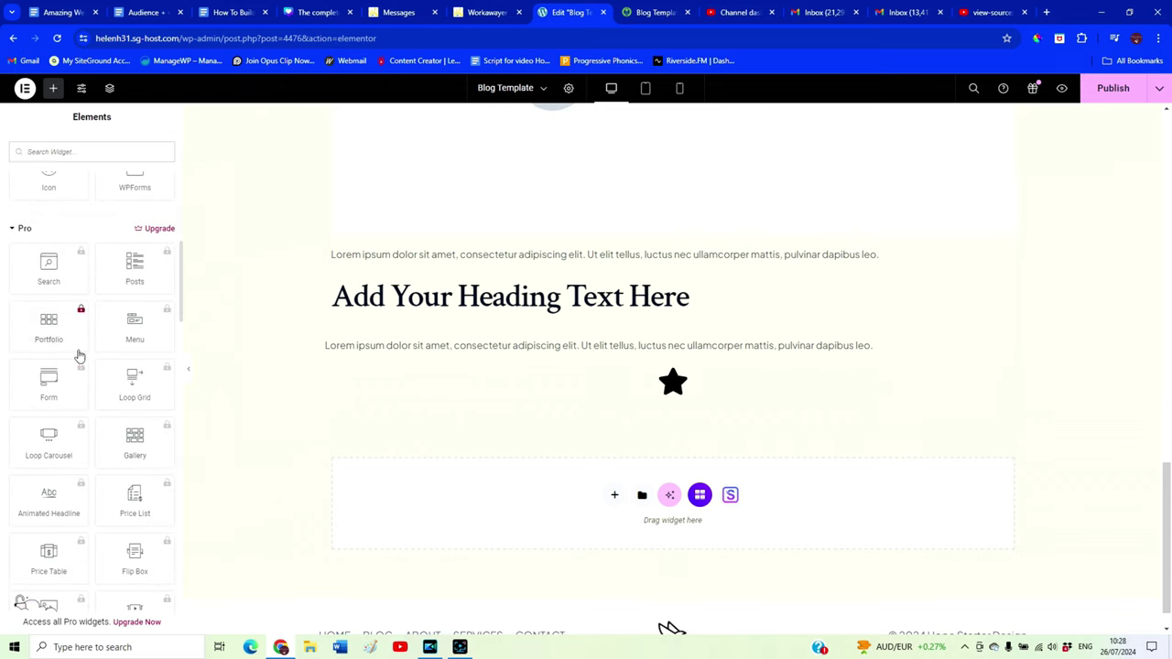
{"action": "scroll", "coordinate": [78, 480], "scroll_direction": "up", "scroll_amount": 5}
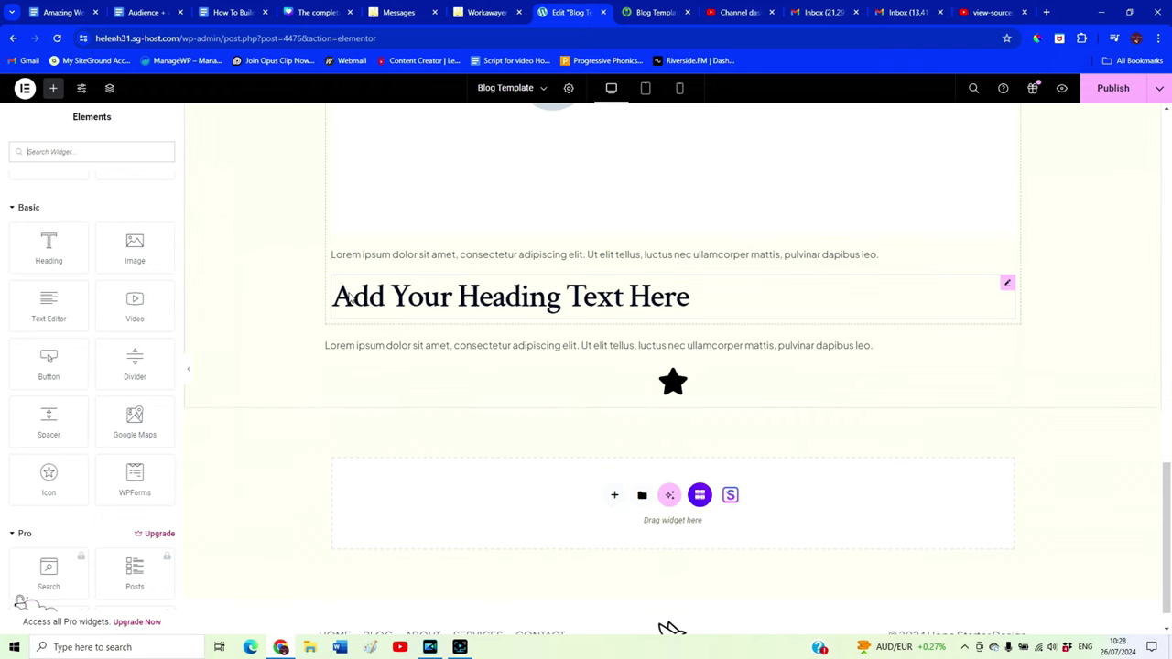
{"action": "scroll", "coordinate": [303, 333], "scroll_direction": "up", "scroll_amount": 6}
{"action": "scroll", "coordinate": [479, 199], "scroll_direction": "up", "scroll_amount": 1}
{"action": "scroll", "coordinate": [604, 241], "scroll_direction": "down", "scroll_amount": 1}
{"action": "scroll", "coordinate": [543, 357], "scroll_direction": "down", "scroll_amount": 5}
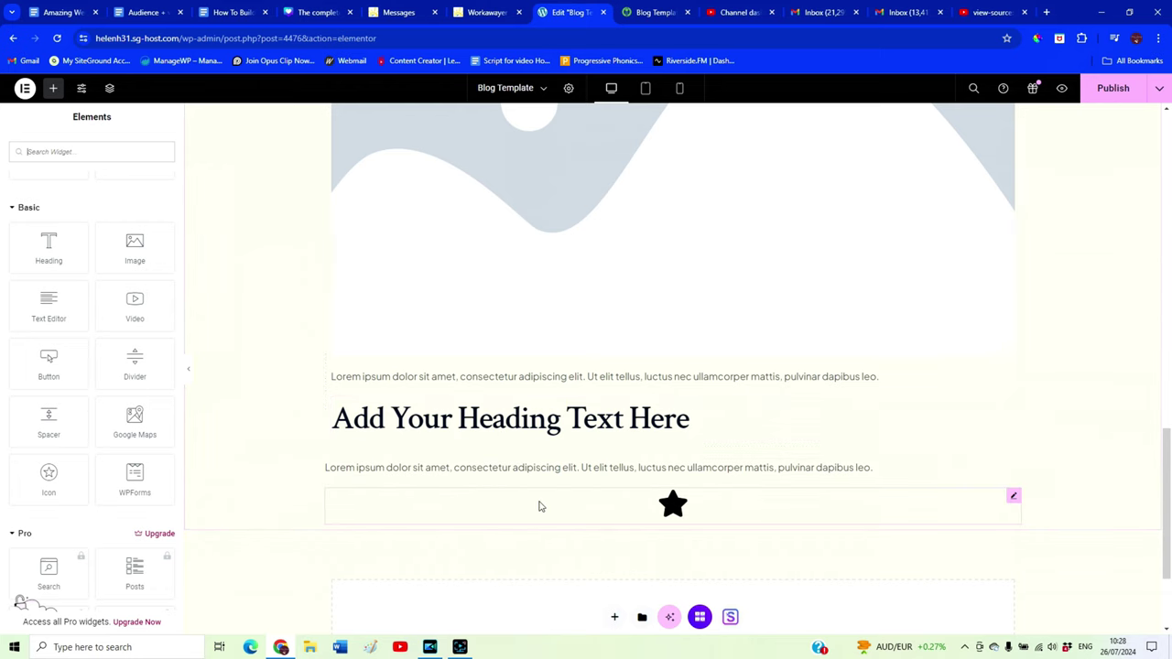
{"action": "scroll", "coordinate": [539, 506], "scroll_direction": "up", "scroll_amount": 6}
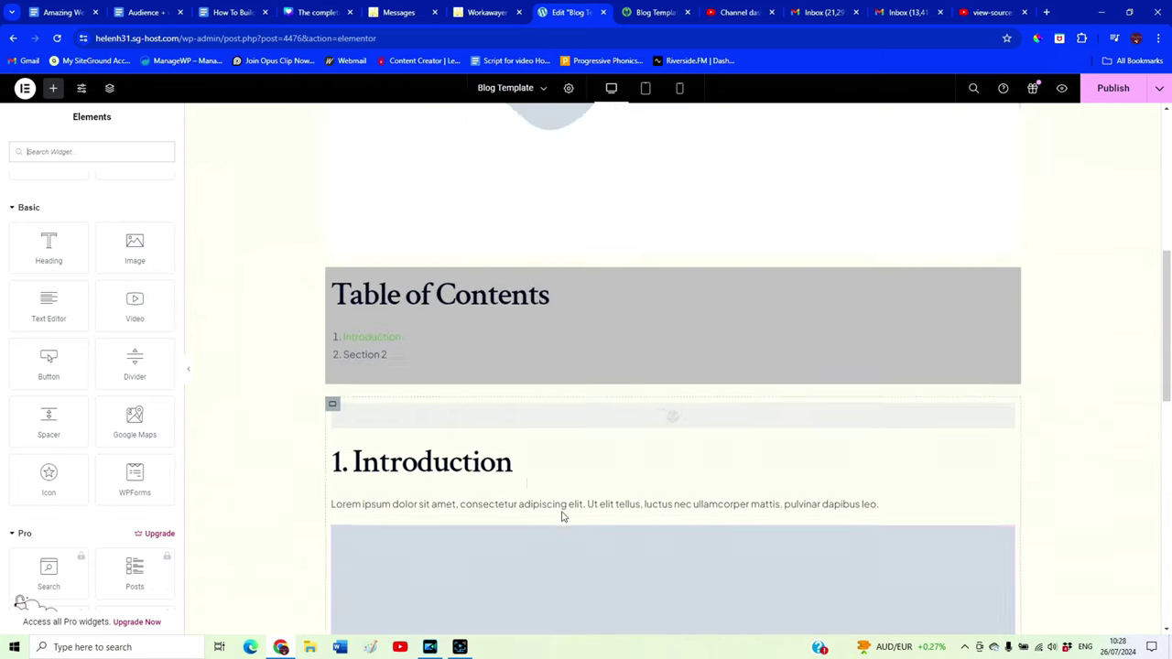
{"action": "scroll", "coordinate": [1099, 364], "scroll_direction": "down", "scroll_amount": 3}
{"action": "scroll", "coordinate": [1124, 544], "scroll_direction": "down", "scroll_amount": 8}
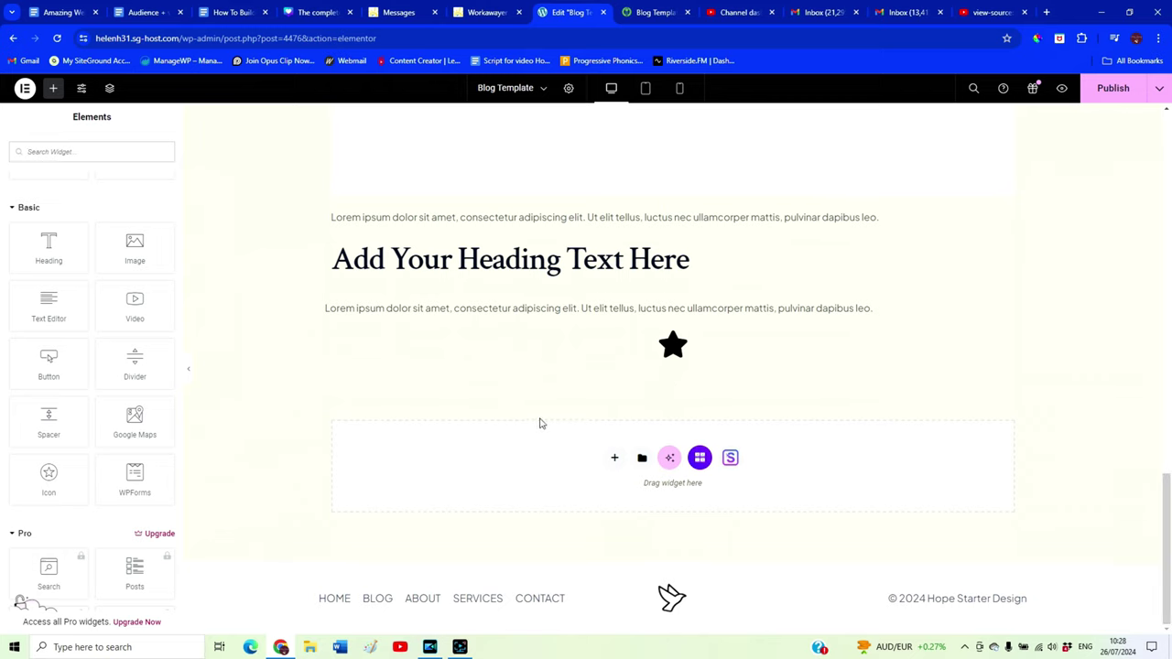
In the preview tab, visit ABOUT then HOME and scroll to 'Ready To Improve Your Health?'
{"action": "left_click", "coordinate": [657, 12]}
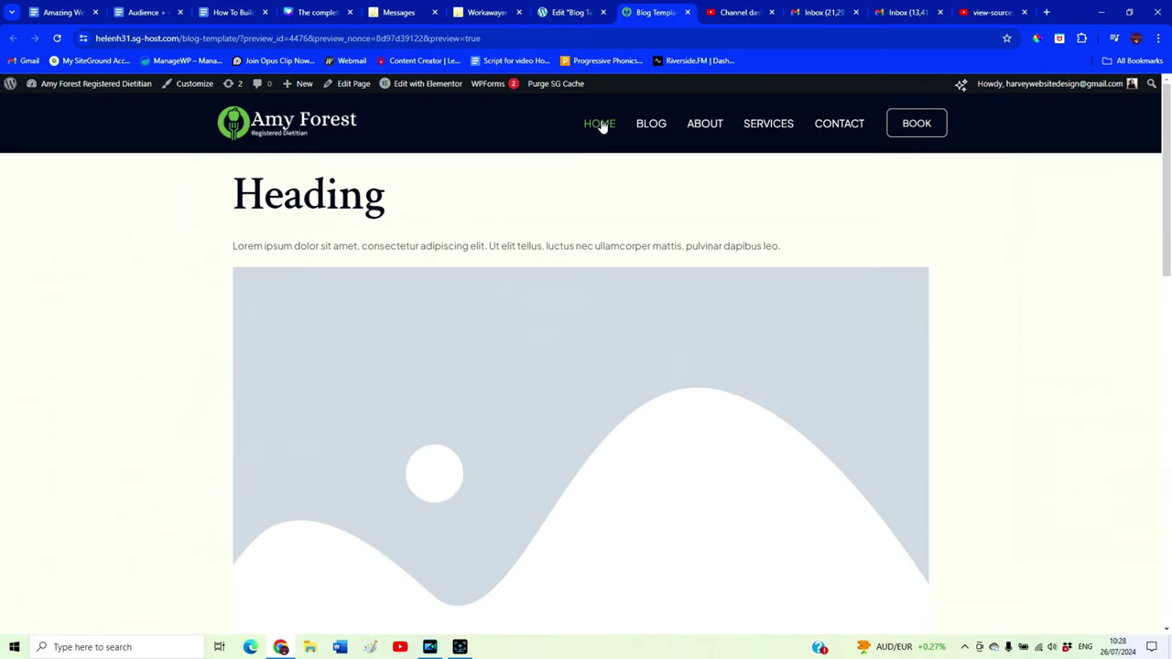
{"action": "left_click", "coordinate": [714, 130]}
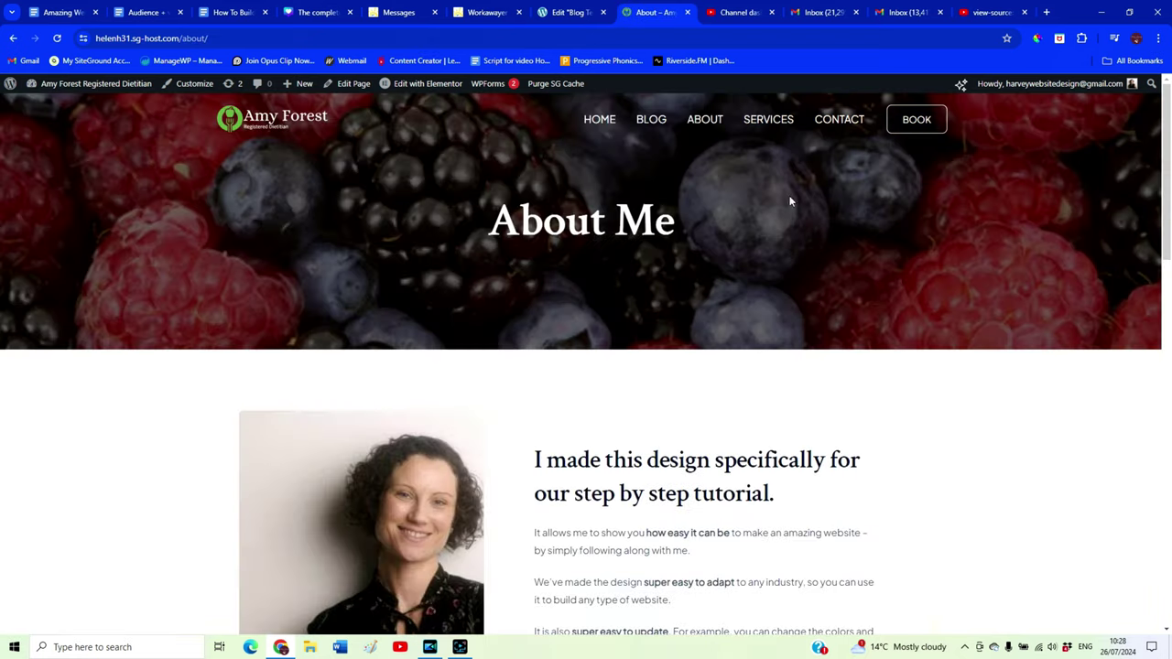
{"action": "left_click_drag", "start_coordinate": [1165, 137], "coordinate": [1090, 575]}
{"action": "left_click_drag", "start_coordinate": [1164, 580], "coordinate": [1053, 88]}
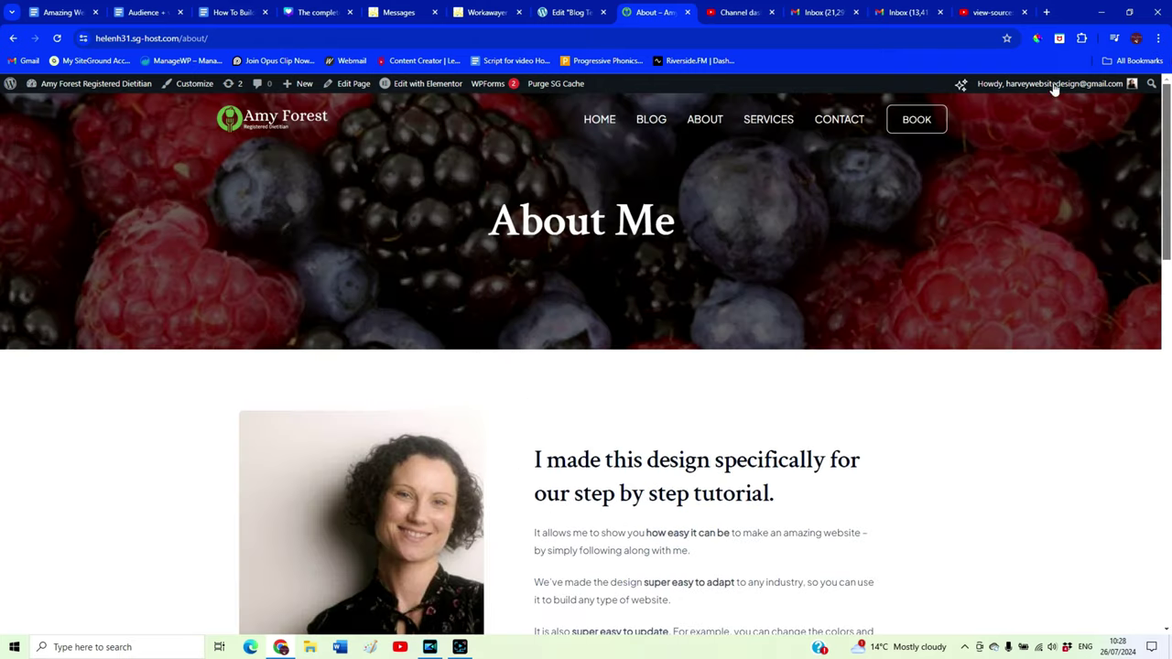
{"action": "left_click", "coordinate": [606, 128]}
{"action": "mouse_move", "coordinate": [1166, 122]}
{"action": "left_mouse_down"}
{"action": "mouse_move", "coordinate": [1153, 327]}
{"action": "mouse_move", "coordinate": [1117, 537]}
{"action": "left_mouse_up"}
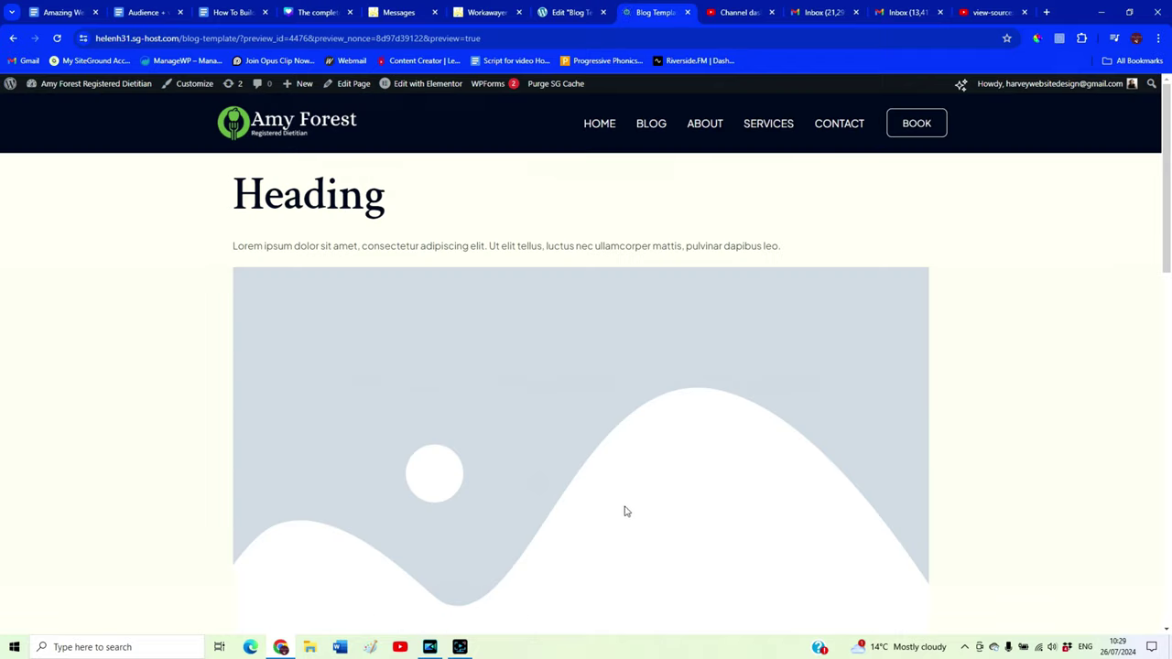
{"action": "left_click", "coordinate": [584, 15]}
{"action": "left_click", "coordinate": [638, 15]}
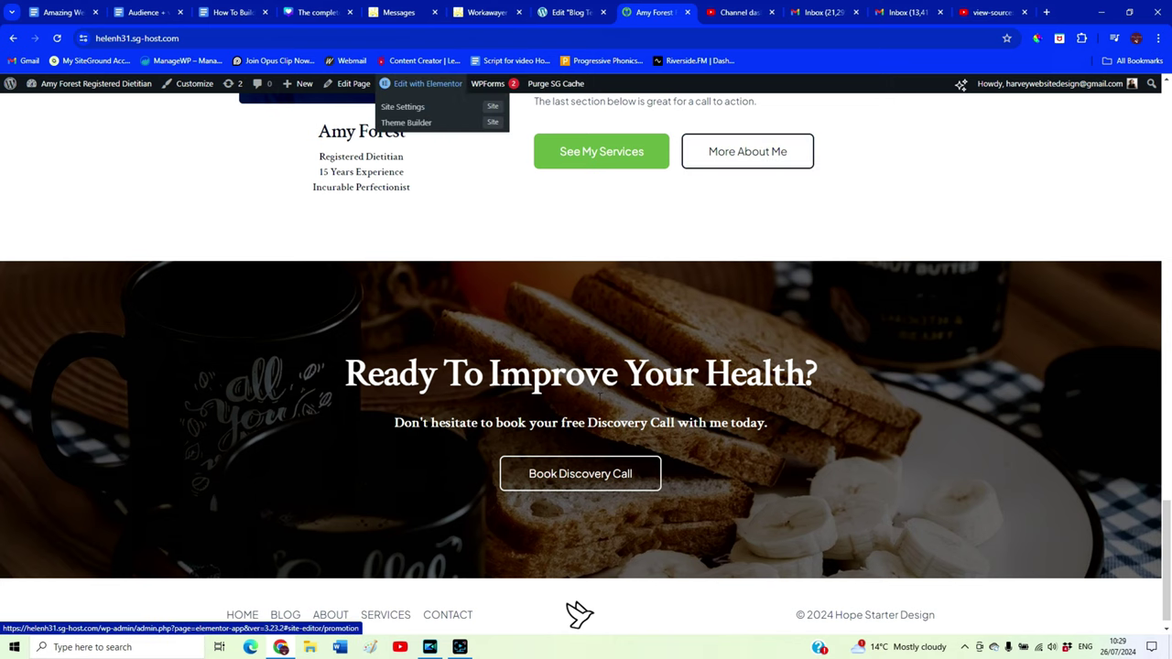
Save the home page's call-to-action container as template 'Book discovery section', then return to the Blog Template
{"action": "left_click", "coordinate": [407, 85]}
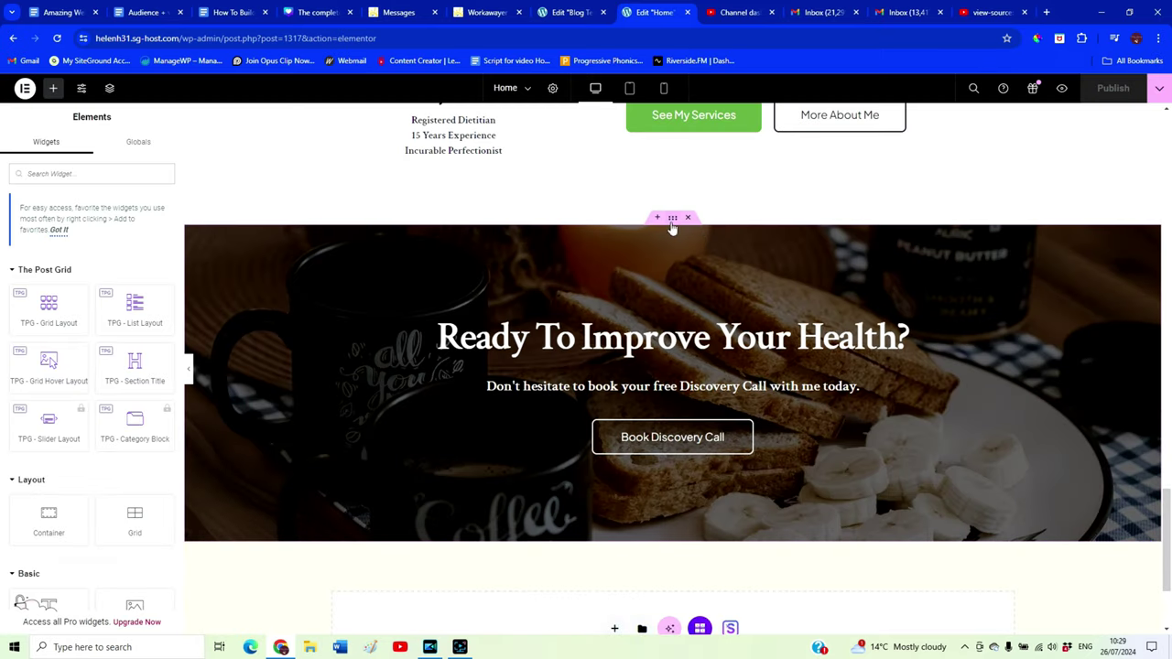
{"action": "left_click", "coordinate": [671, 222]}
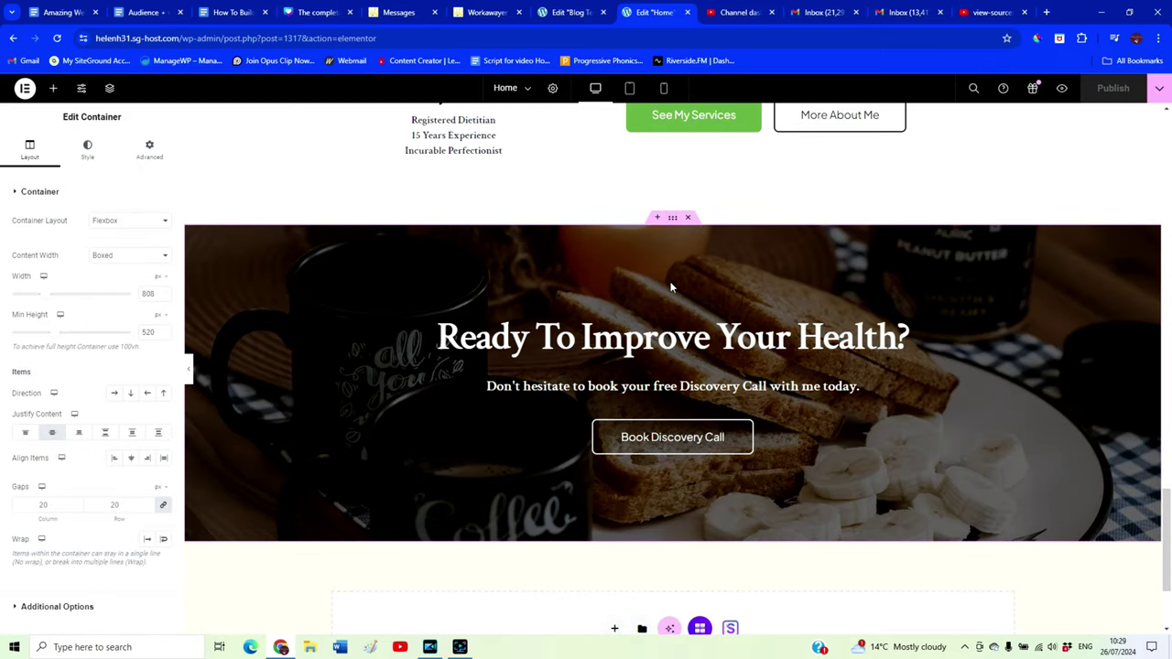
{"action": "right_click", "coordinate": [671, 222]}
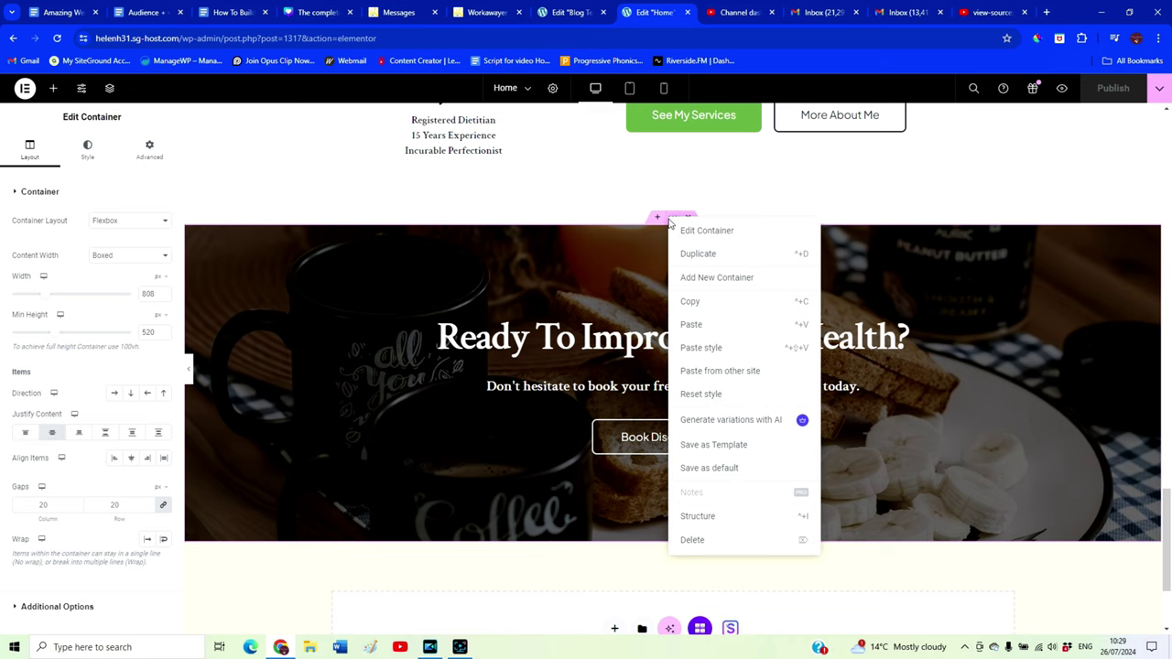
{"action": "left_click", "coordinate": [710, 446]}
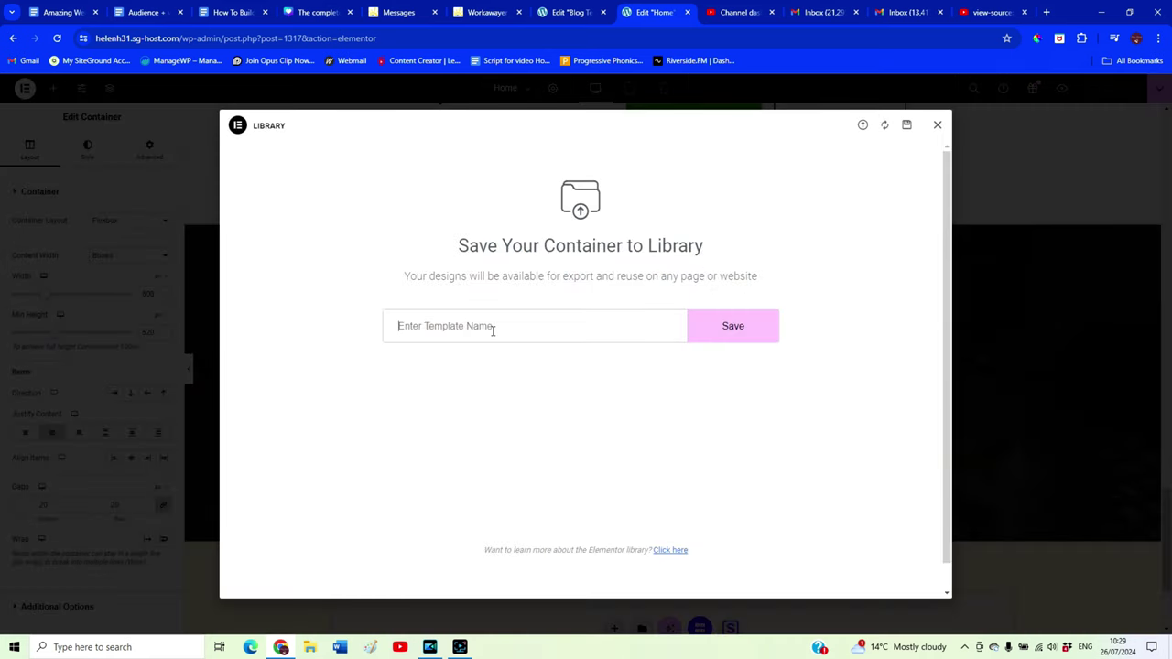
{"action": "type", "text": "Book discovery section"}
{"action": "left_click", "coordinate": [754, 324]}
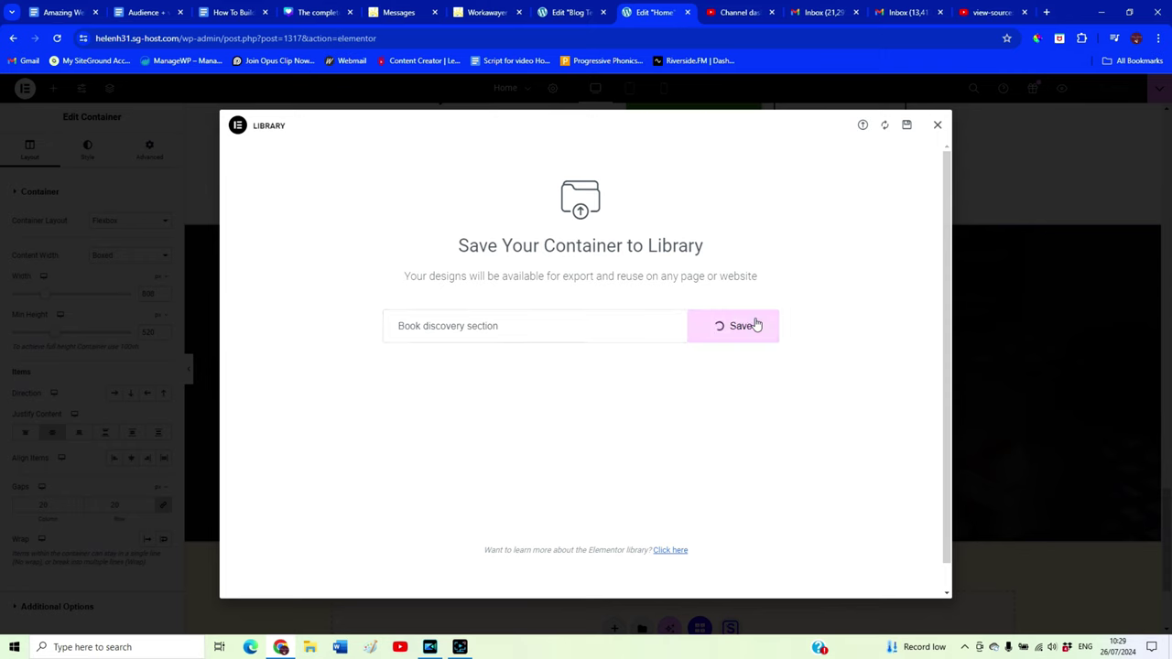
{"action": "left_click", "coordinate": [937, 125]}
{"action": "left_click", "coordinate": [563, 13]}
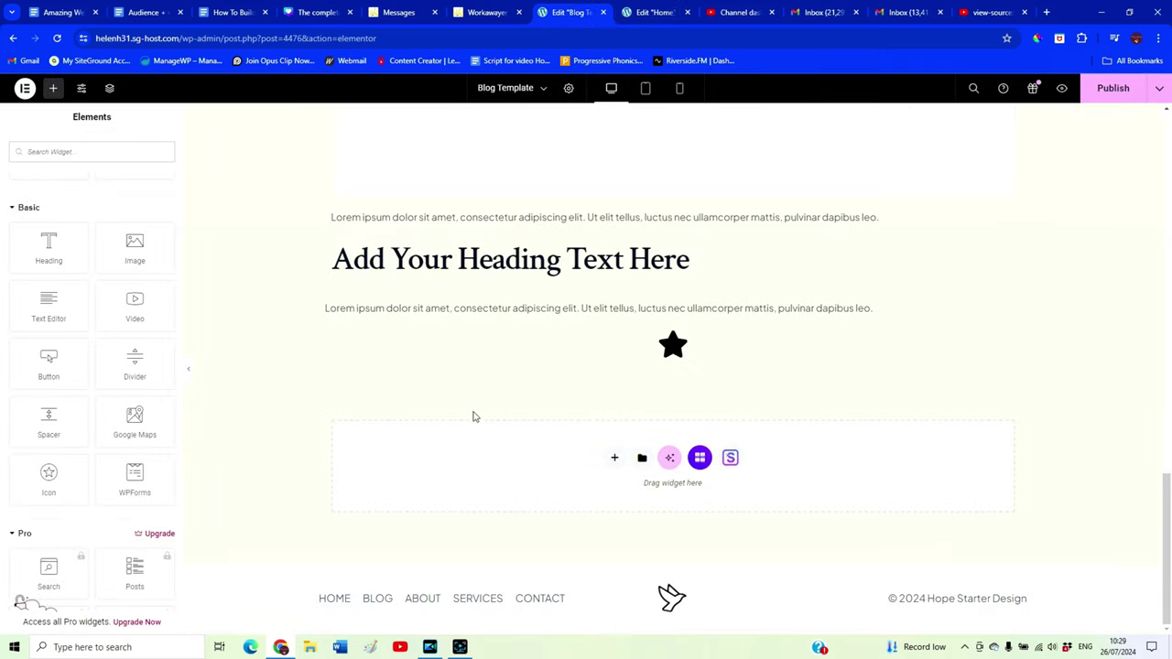
Publish the Blog Template and insert 'Book discovery section' from My Templates without applying its settings
{"action": "left_click", "coordinate": [1097, 91]}
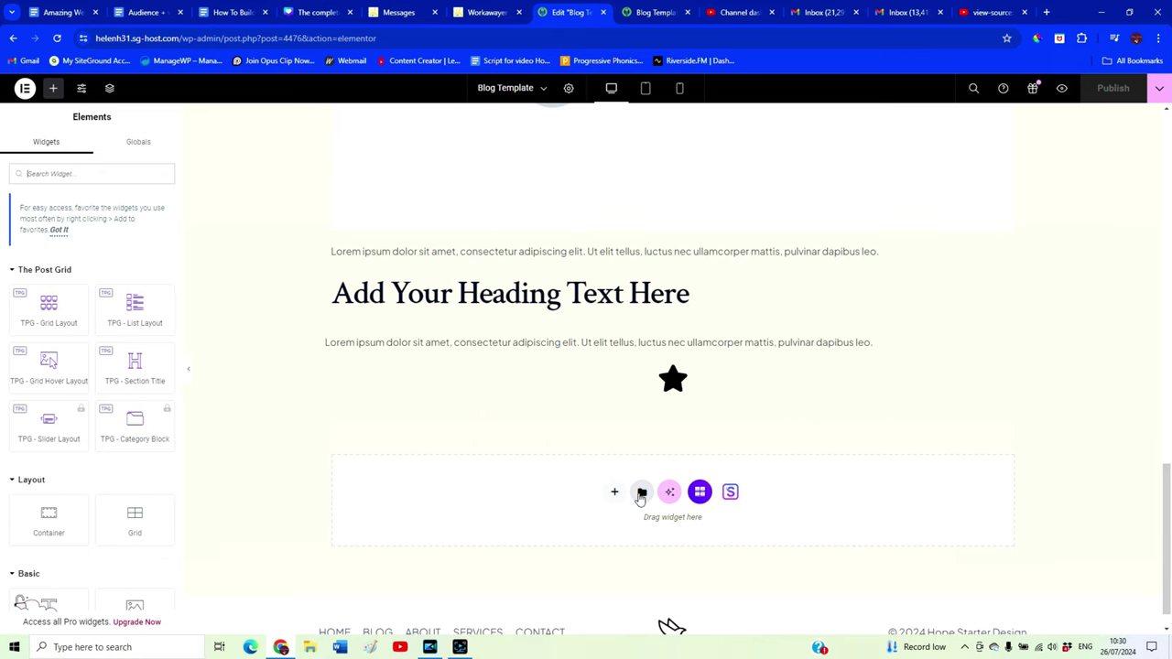
{"action": "left_click", "coordinate": [641, 493]}
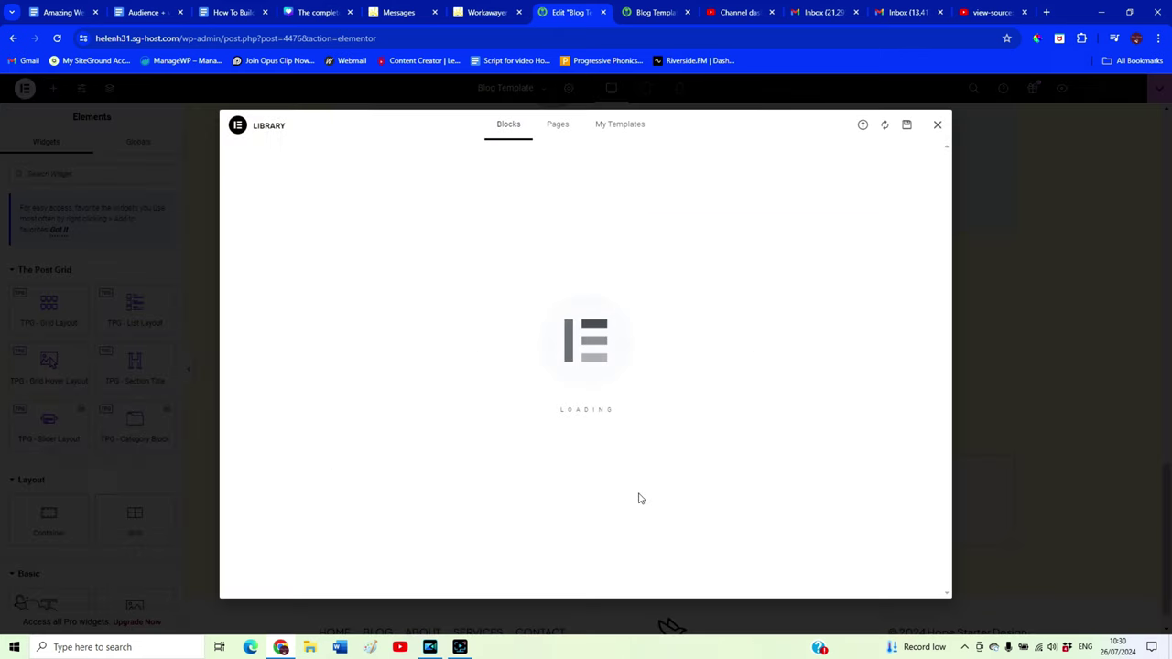
{"action": "left_click", "coordinate": [615, 128]}
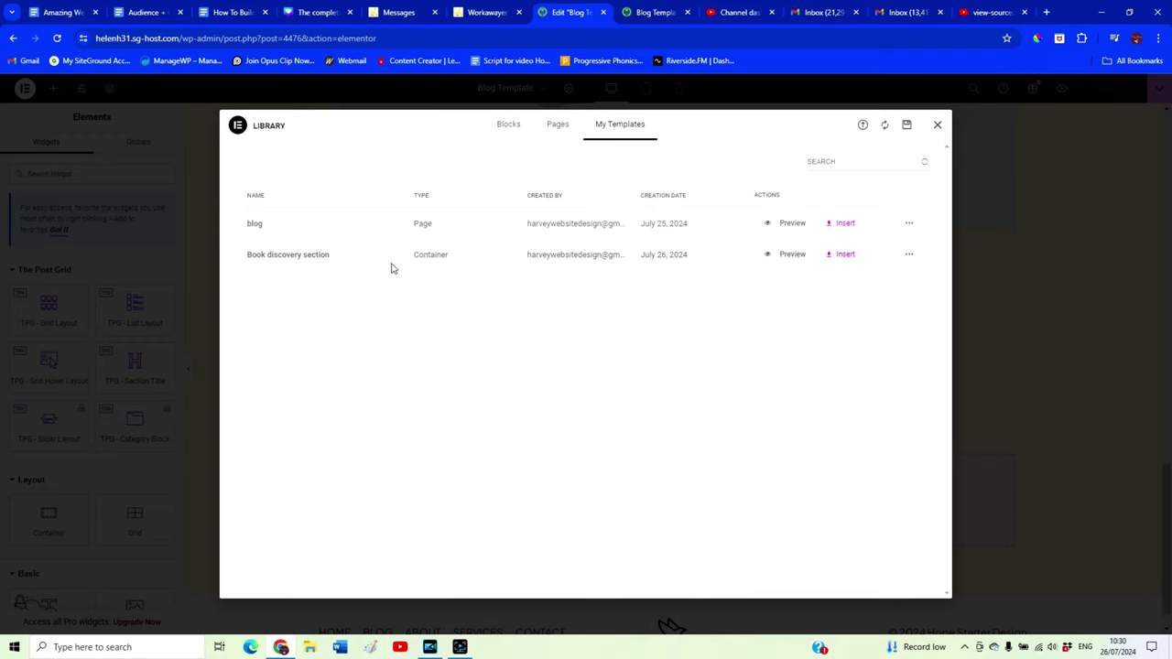
{"action": "left_click", "coordinate": [841, 255]}
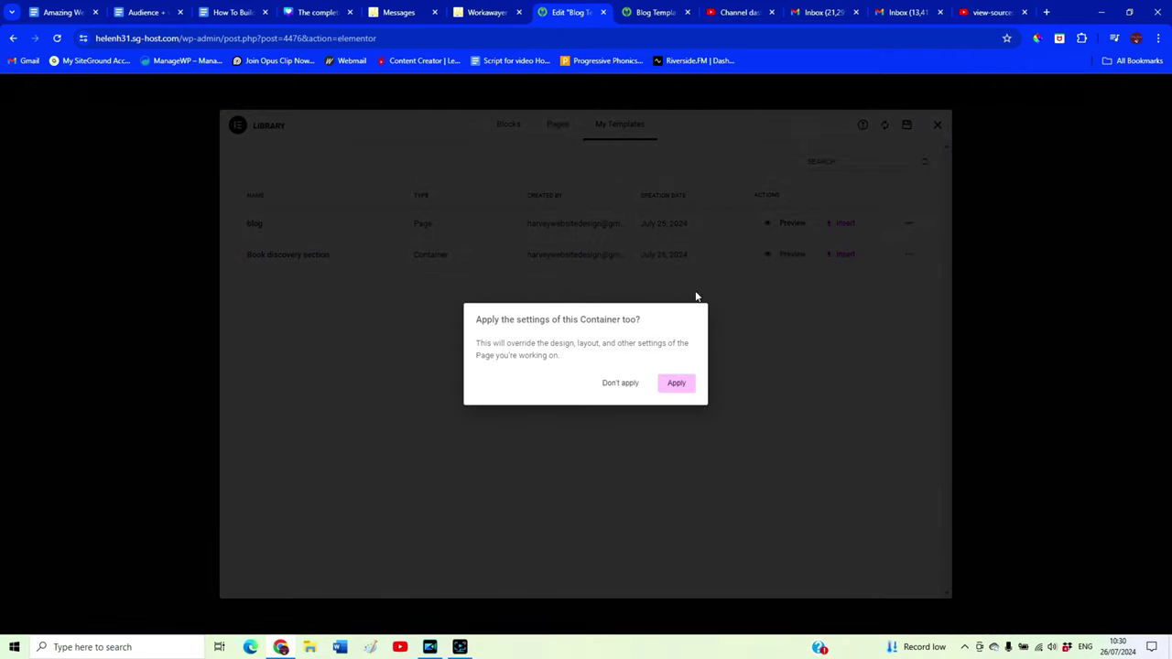
{"action": "left_click", "coordinate": [620, 383]}
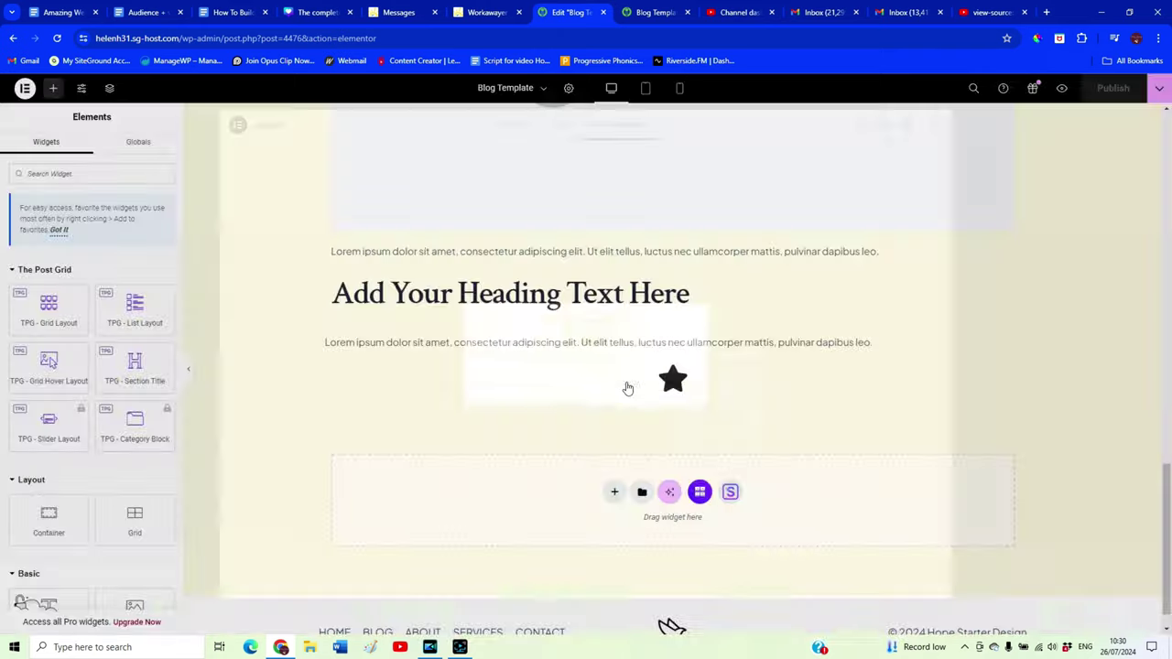
Preview the page to check the new call-to-action section above the footer
{"action": "scroll", "coordinate": [1036, 468], "scroll_direction": "down", "scroll_amount": 2}
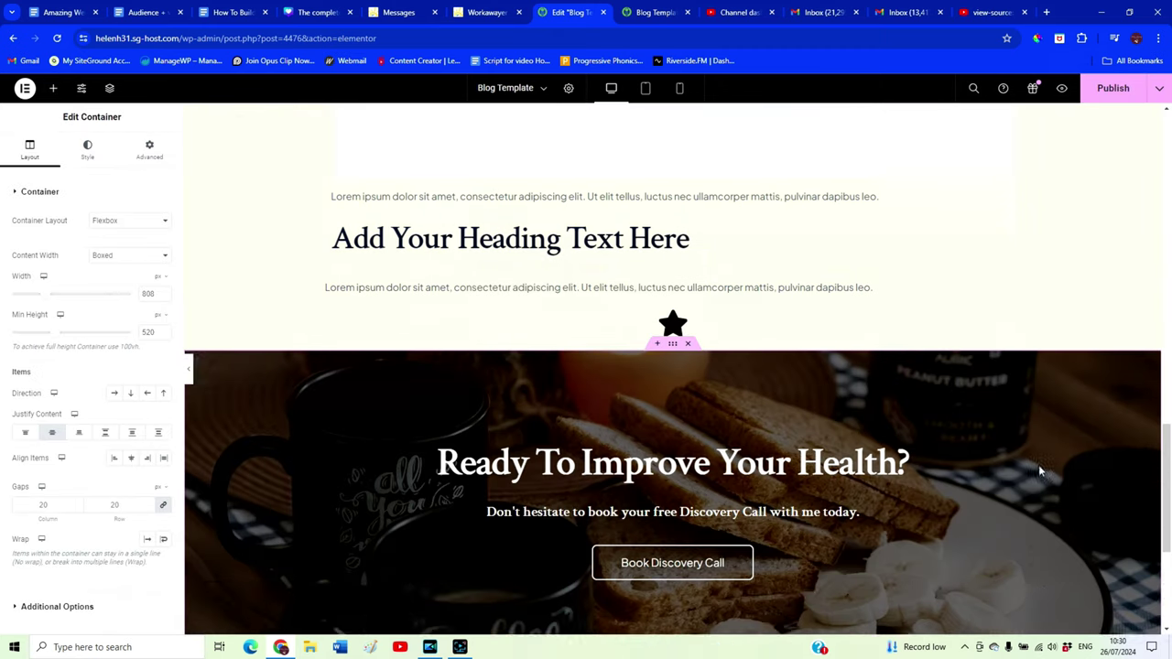
{"action": "scroll", "coordinate": [950, 508], "scroll_direction": "down", "scroll_amount": 2}
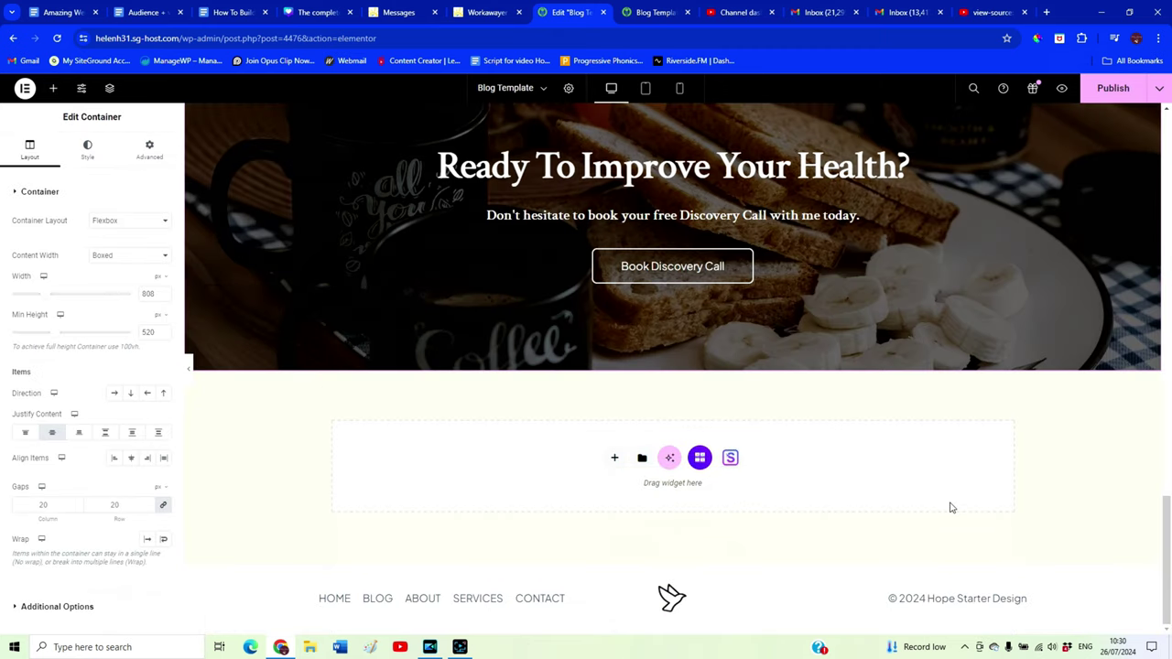
{"action": "scroll", "coordinate": [1074, 507], "scroll_direction": "up", "scroll_amount": 2}
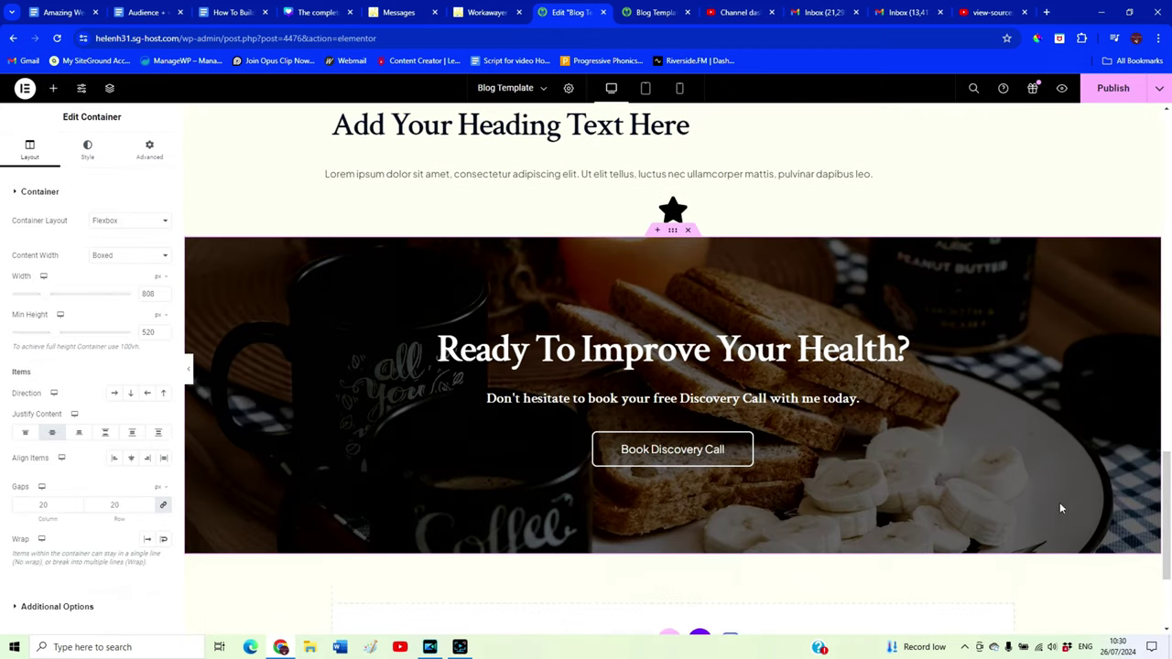
{"action": "key", "text": "ctrl+p"}
{"action": "left_click_drag", "start_coordinate": [1166, 525], "coordinate": [1166, 154]}
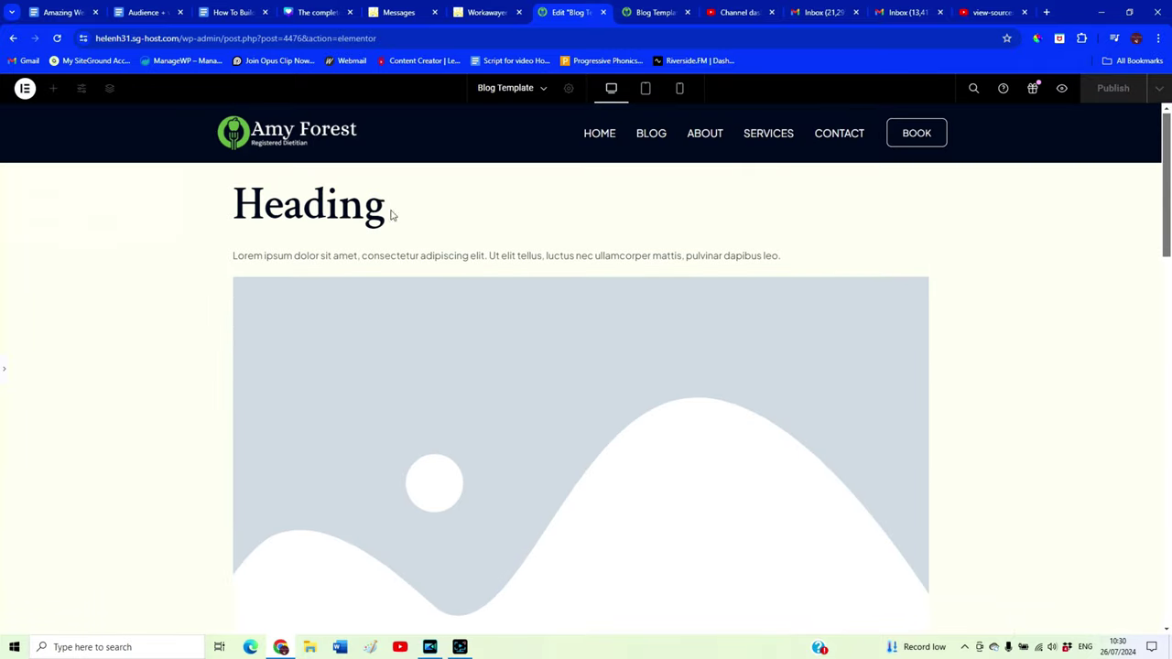
Hide and restore the editing panel to review the bottom of the Blog Template
{"action": "left_click", "coordinate": [7, 366]}
{"action": "left_click", "coordinate": [1113, 88]}
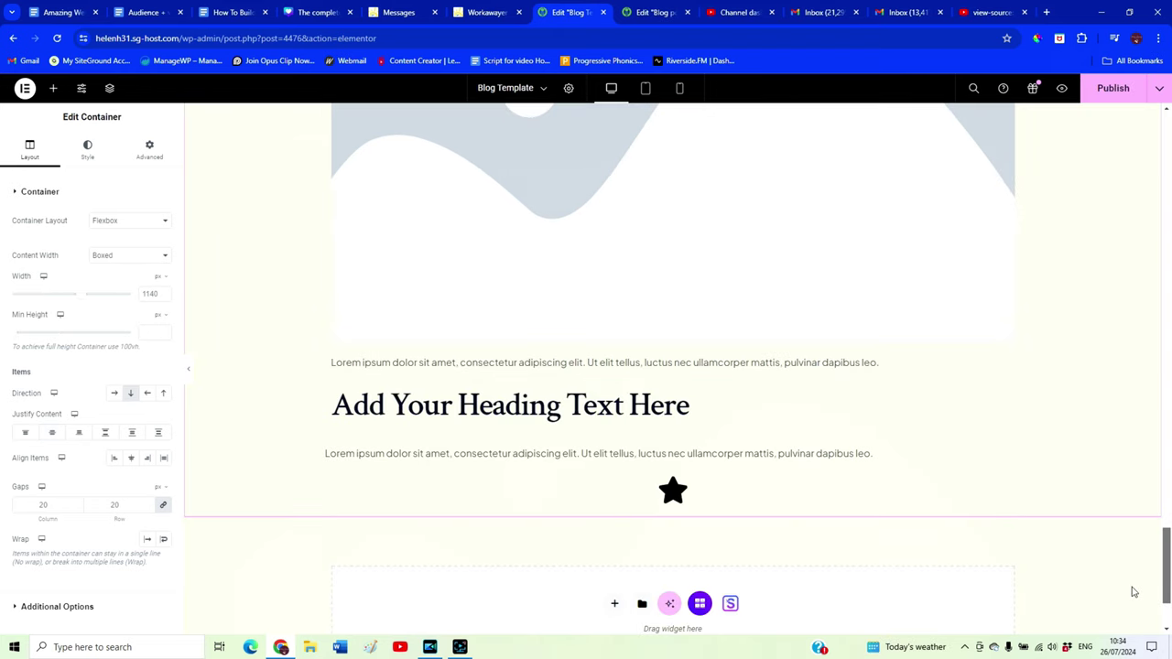
{"action": "scroll", "coordinate": [1133, 593], "scroll_direction": "down", "scroll_amount": 2}
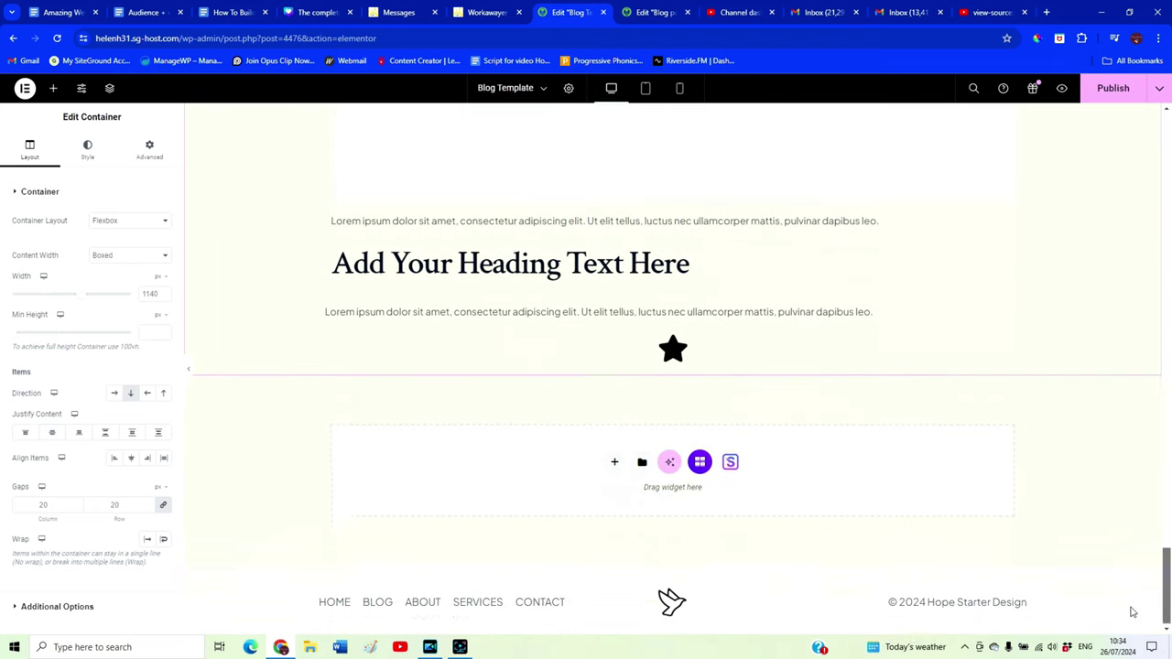
{"action": "left_click", "coordinate": [188, 374]}
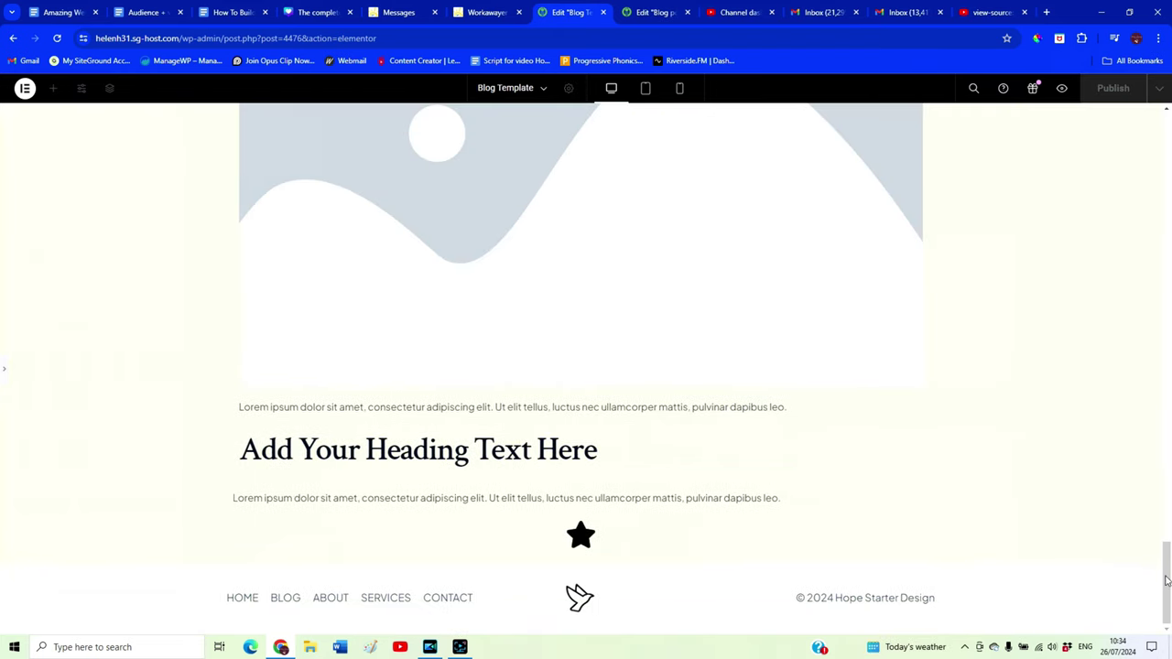
{"action": "left_click_drag", "start_coordinate": [1167, 581], "coordinate": [1159, 468]}
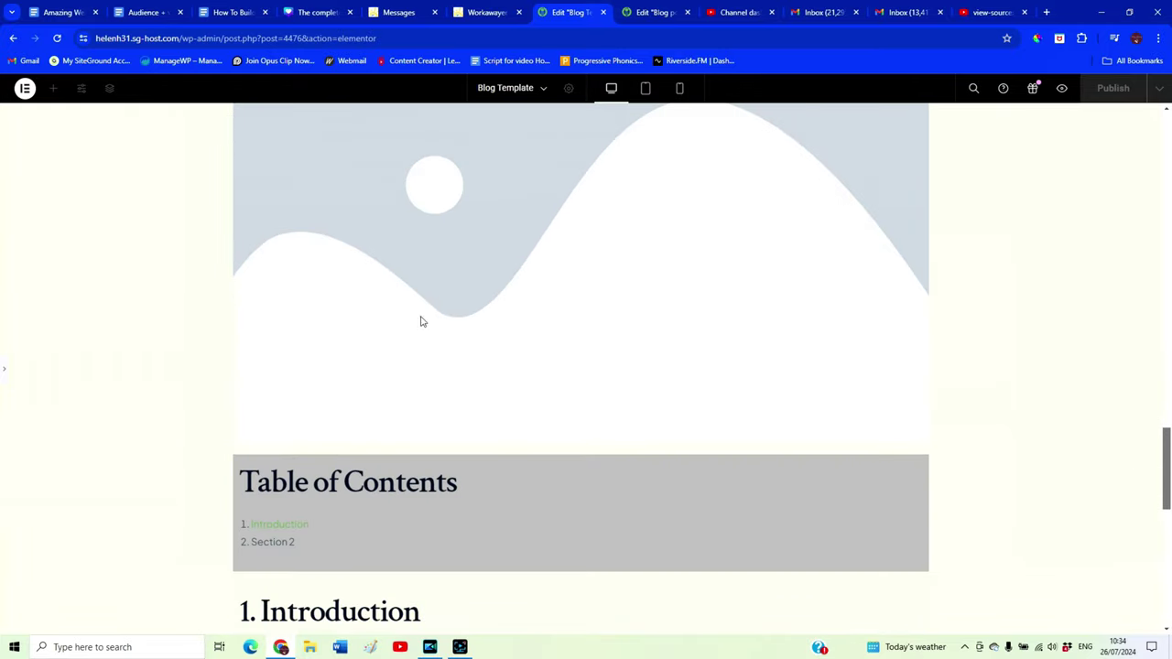
{"action": "left_click", "coordinate": [4, 374]}
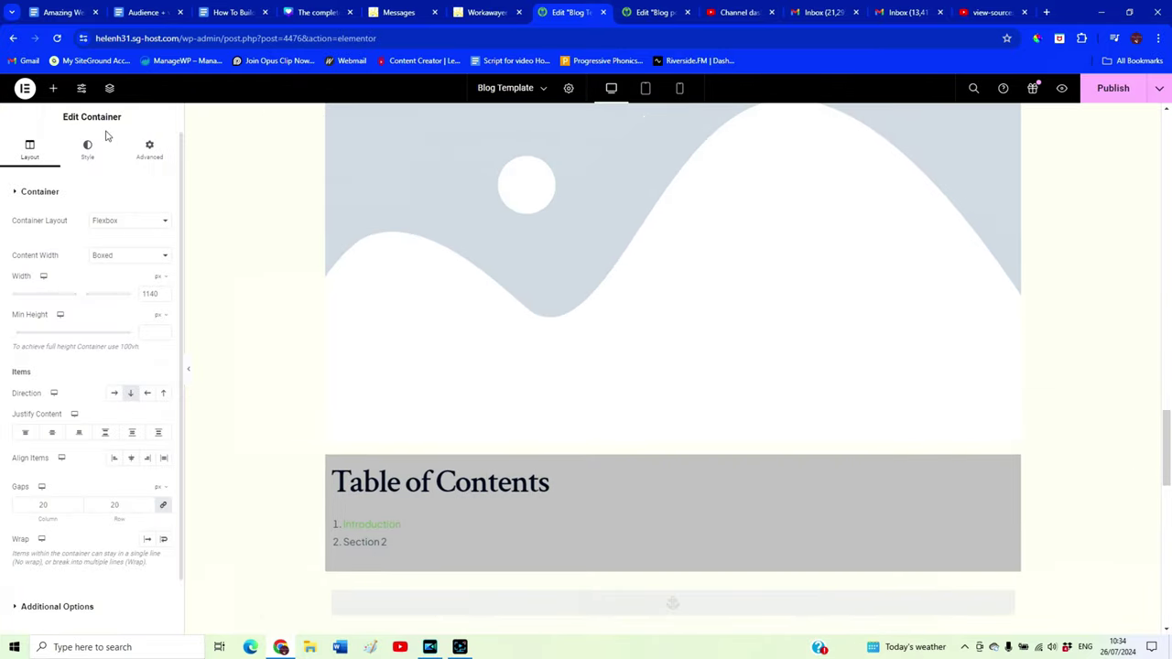
{"action": "left_click_drag", "start_coordinate": [1168, 418], "coordinate": [1167, 456]}
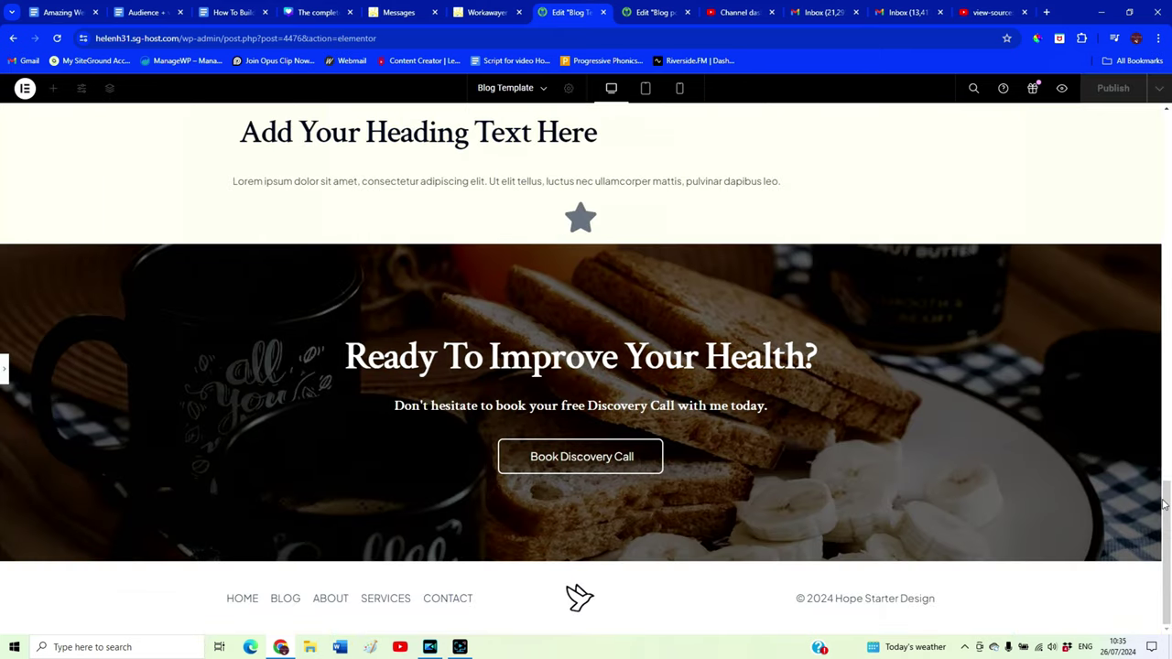
Review the page once more and save the Blog Template with Ctrl+S
{"action": "left_click_drag", "start_coordinate": [1165, 504], "coordinate": [1146, 128]}
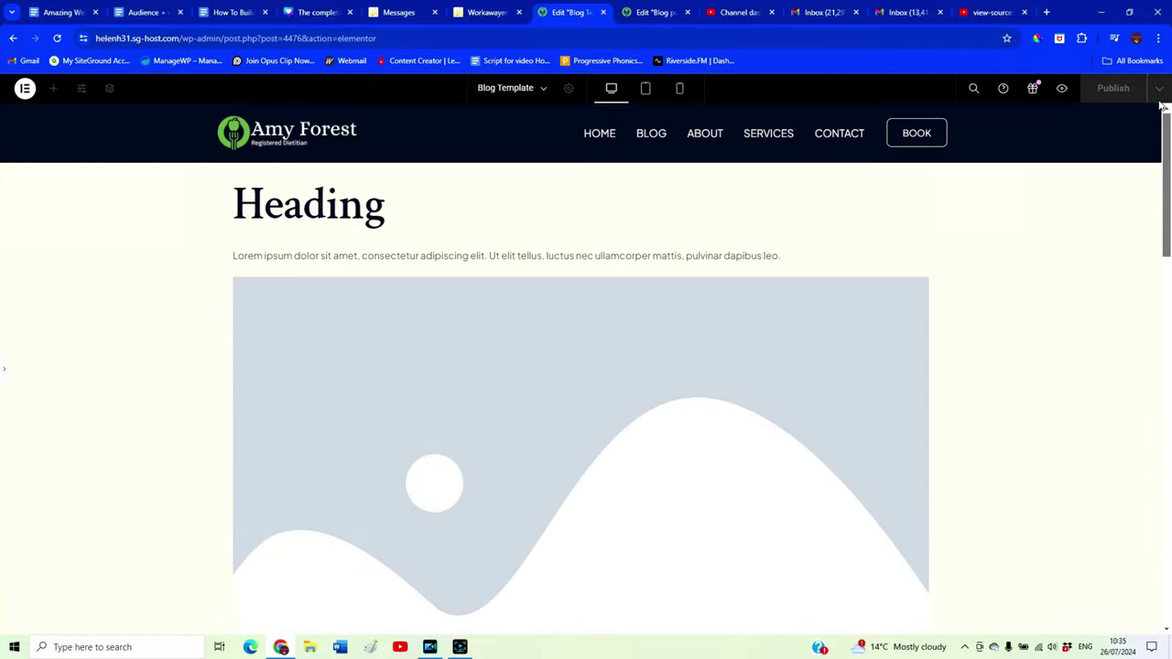
{"action": "left_click", "coordinate": [7, 373]}
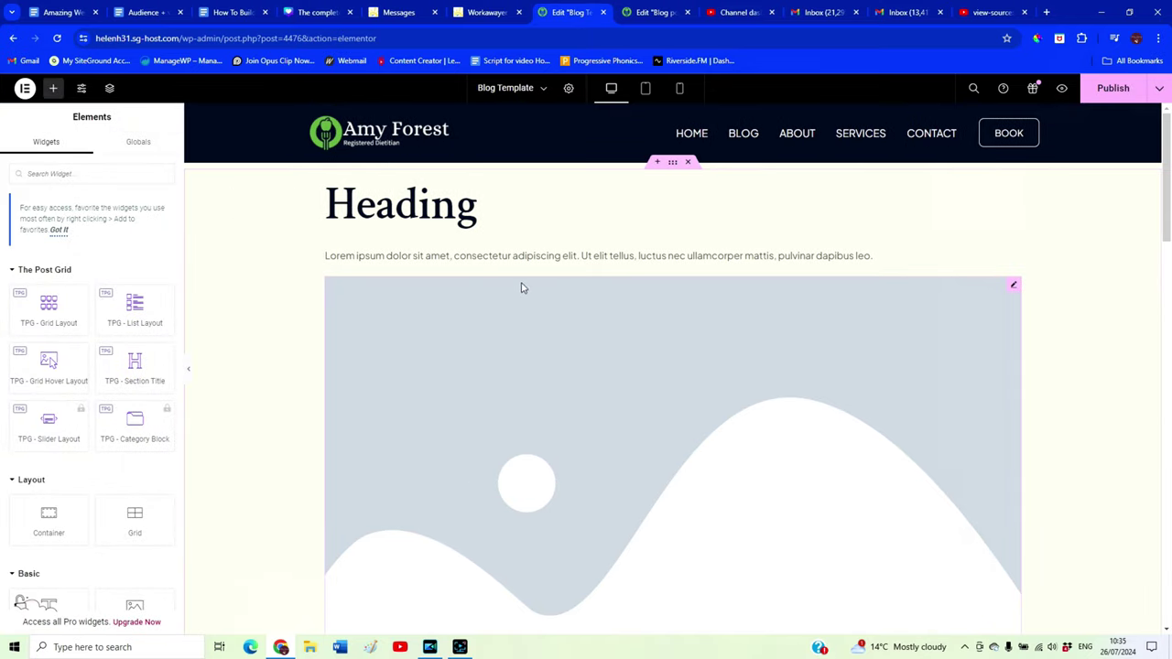
{"action": "key", "text": "ctrl+s"}
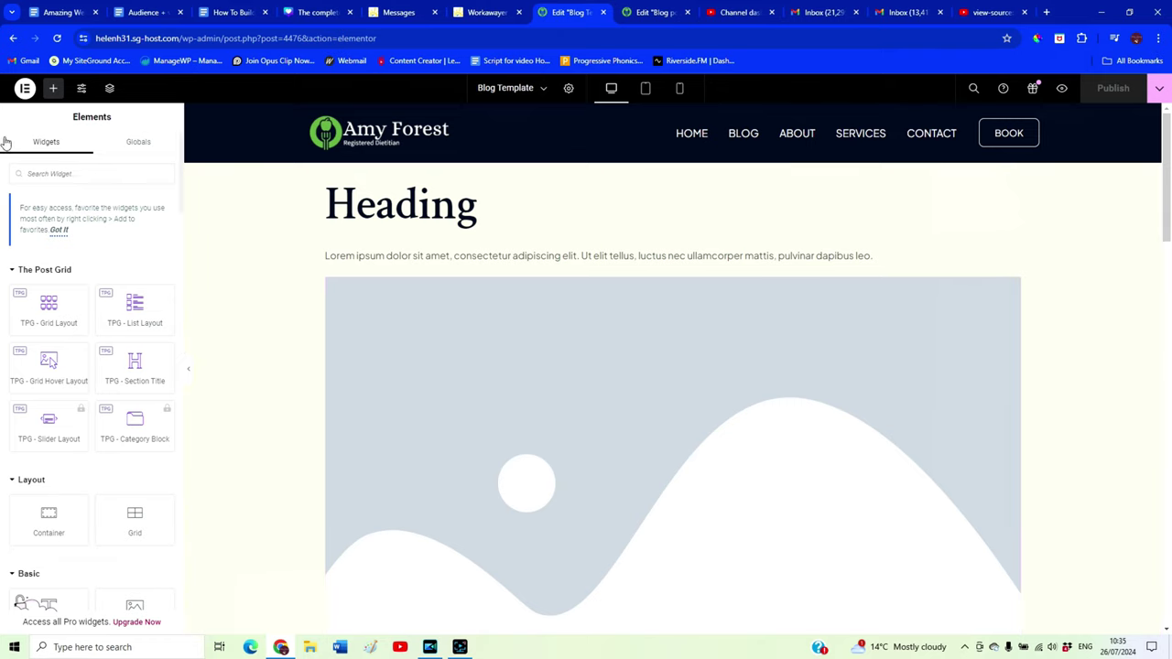
{"action": "left_click", "coordinate": [25, 88]}
Exit Elementor to the WordPress admin and start a new post
{"action": "left_click", "coordinate": [50, 210]}
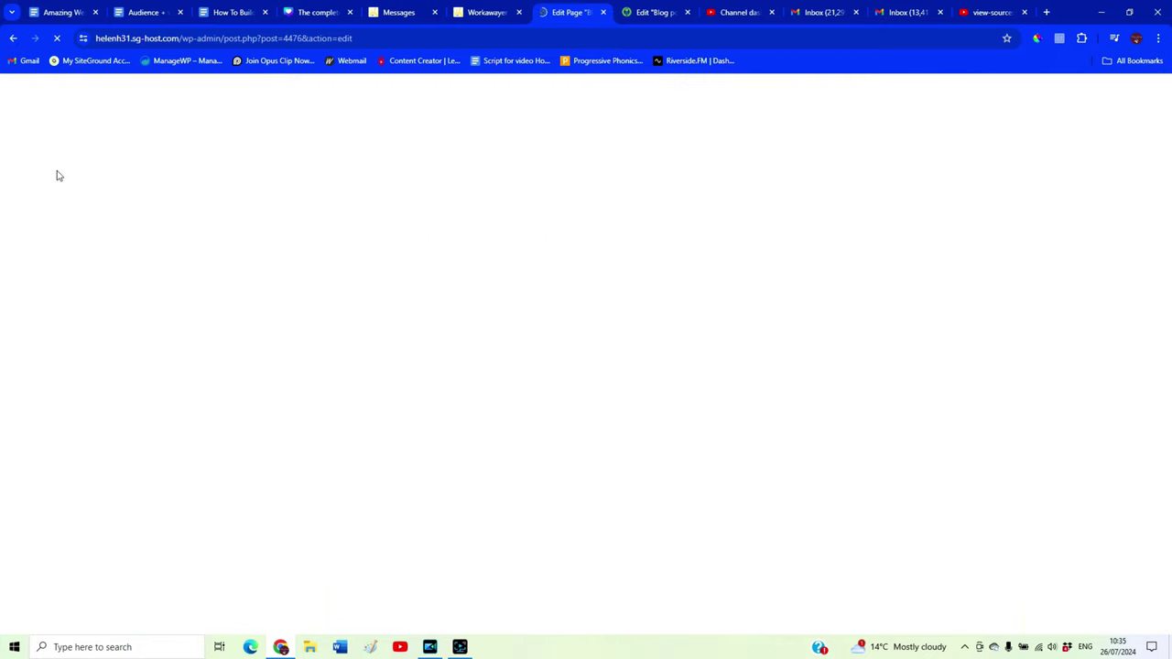
{"action": "mouse_move", "coordinate": [33, 165]}
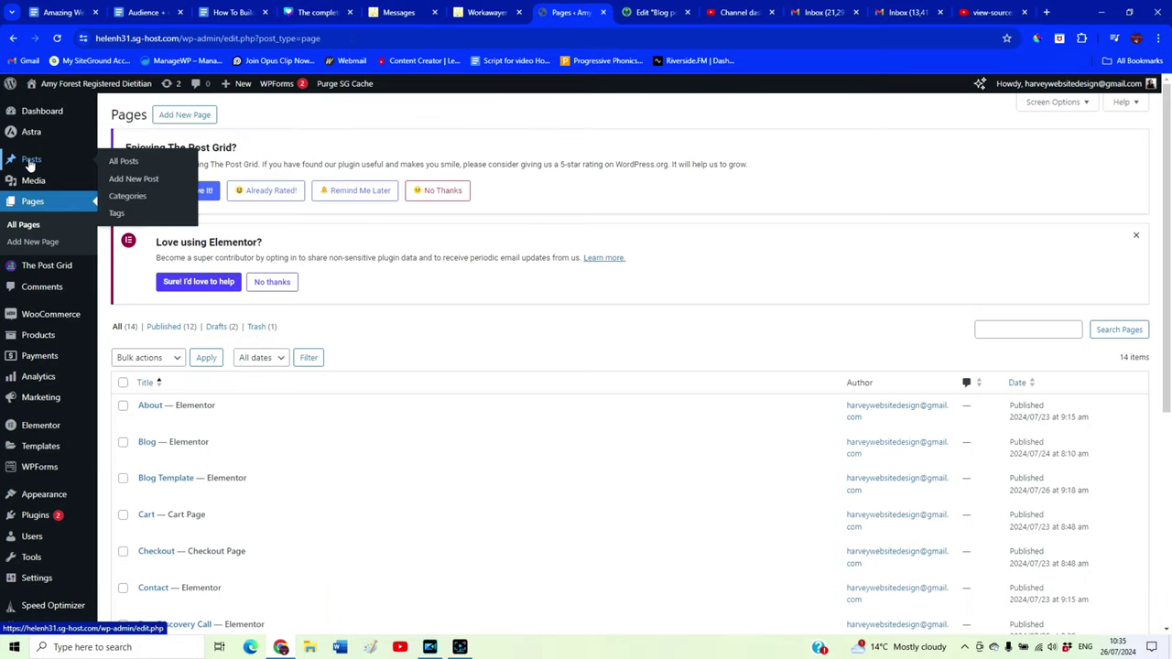
{"action": "left_click", "coordinate": [131, 183]}
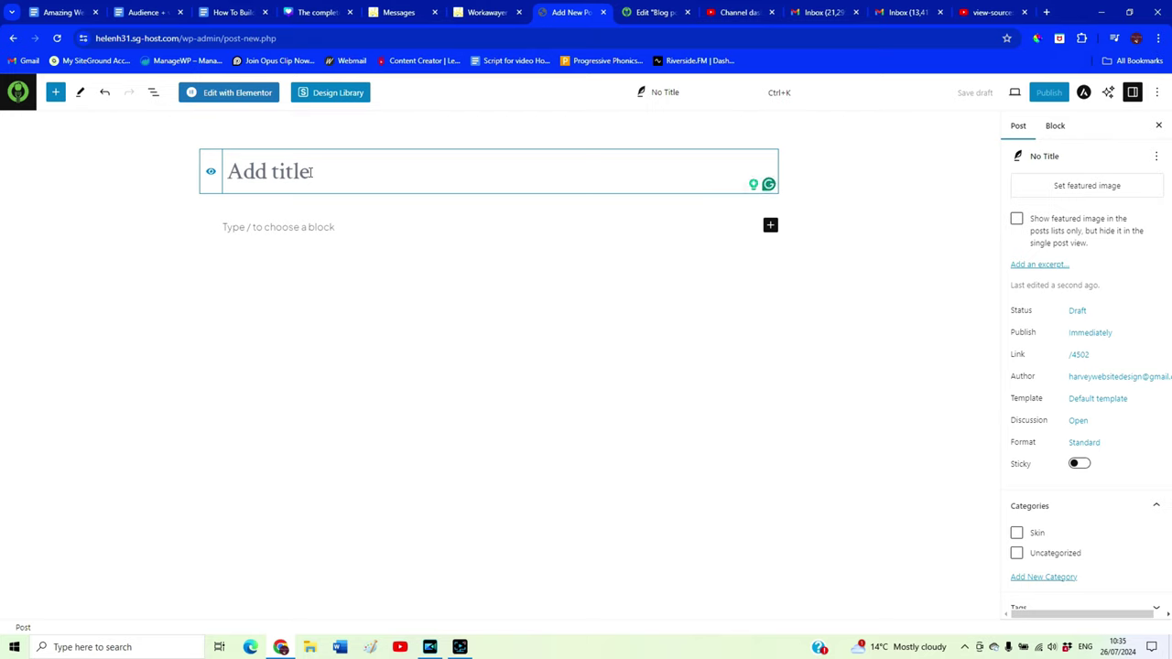
Title the post 'Best Recipes for Weight Loss' and publish it
{"action": "type", "text": "Best Re"}
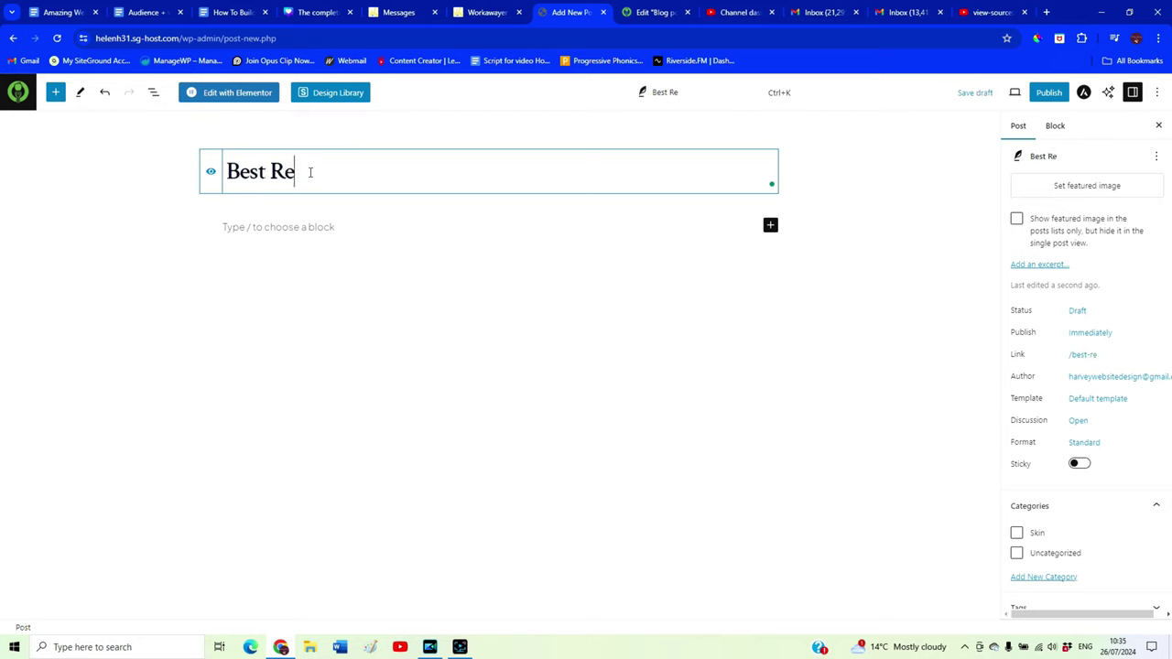
{"action": "type", "text": "cipes for Weight Loss"}
{"action": "left_click", "coordinate": [1048, 92]}
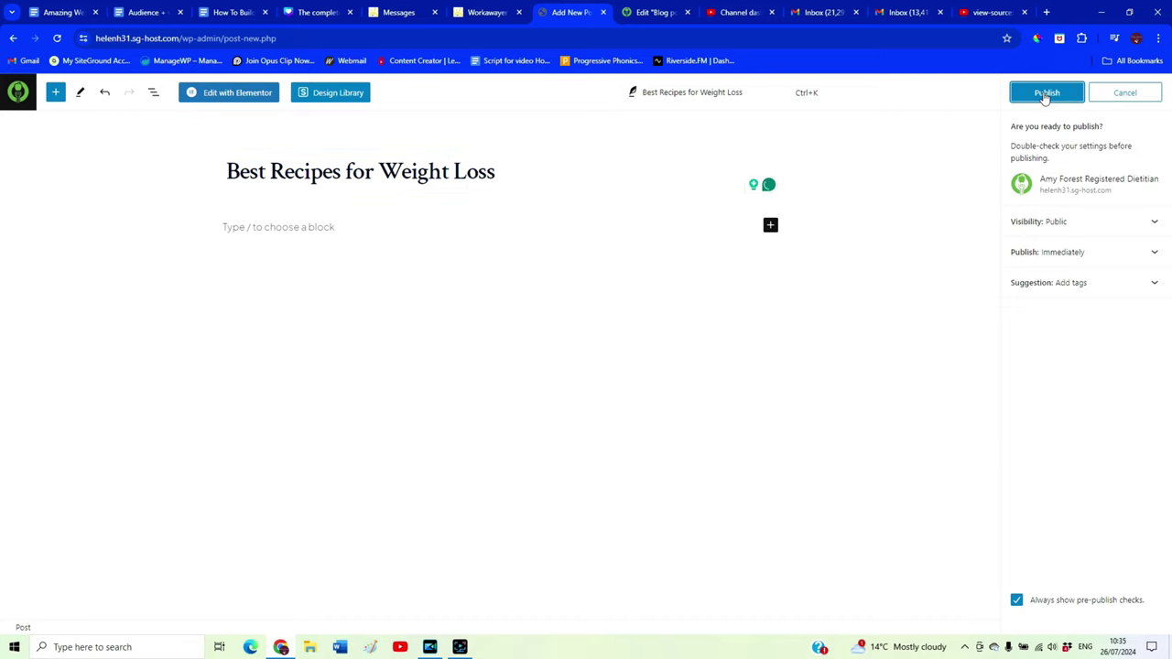
{"action": "left_click", "coordinate": [1044, 95]}
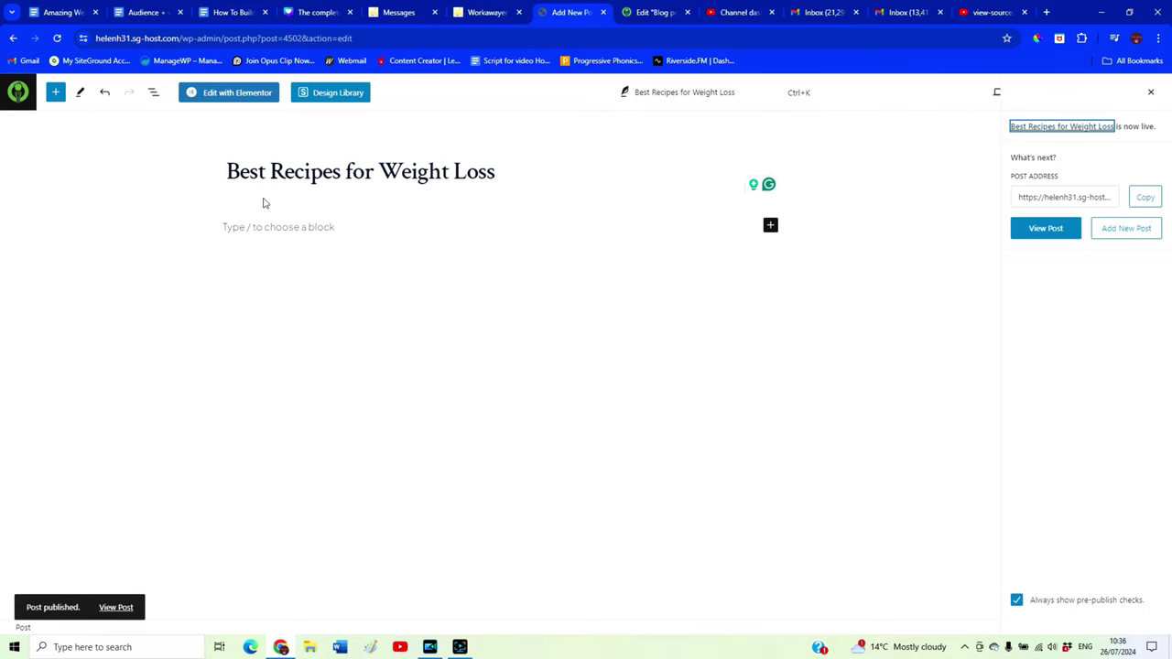
Open the post in Elementor and insert the 'blog post 2' template without its settings
{"action": "left_click", "coordinate": [220, 95]}
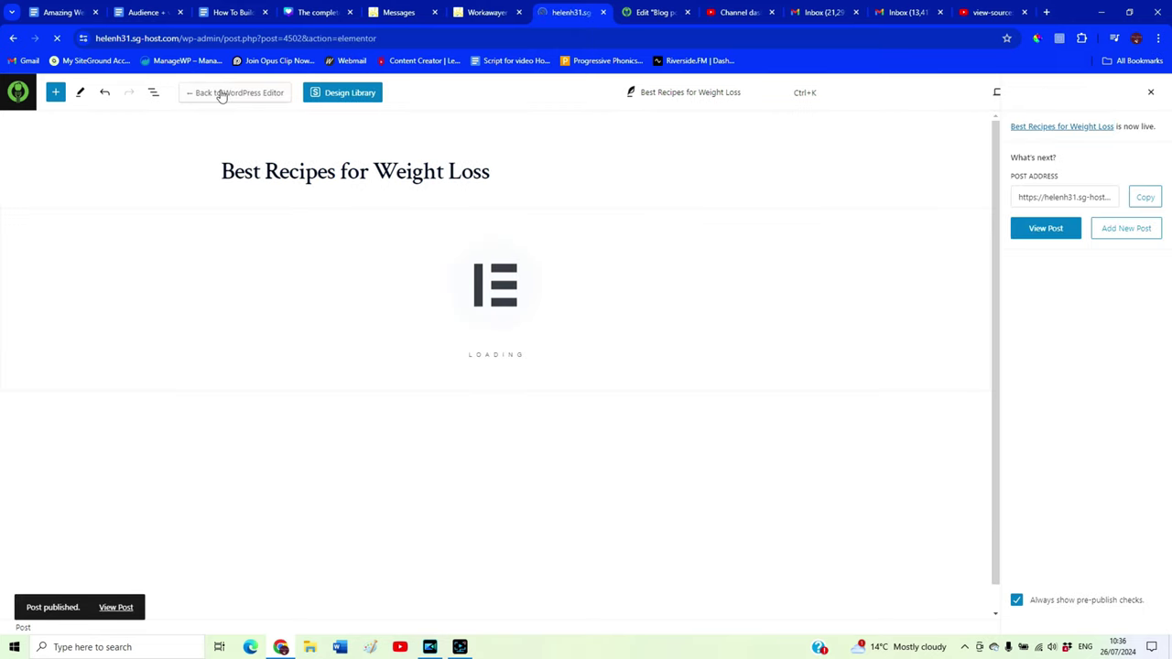
{"action": "left_click", "coordinate": [642, 405]}
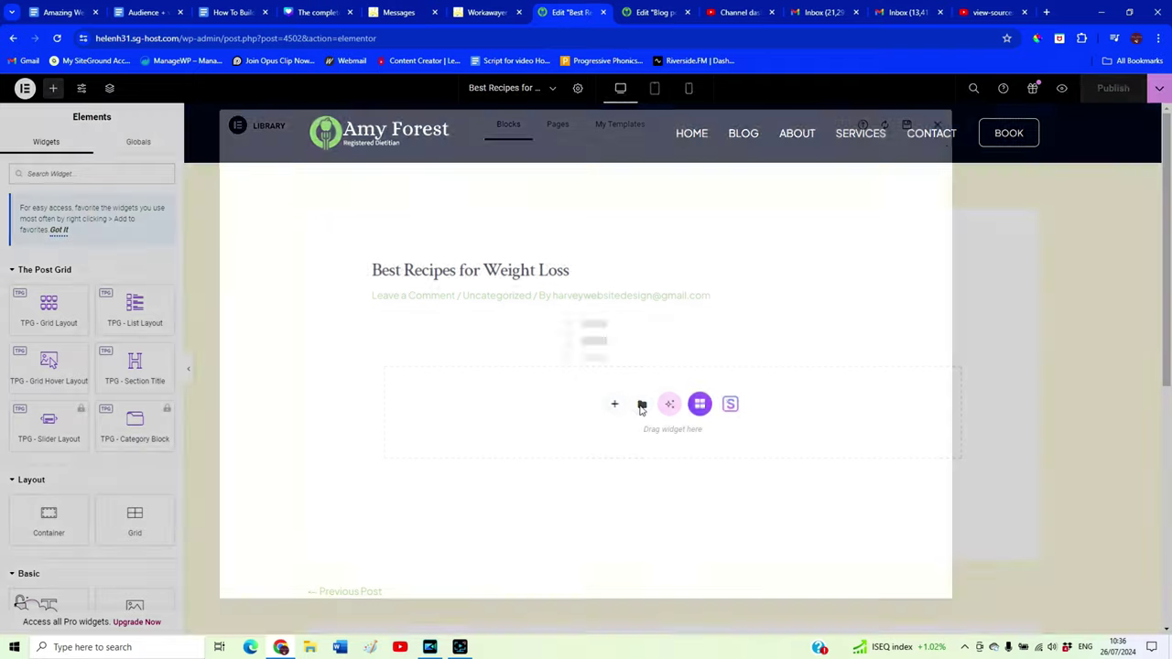
{"action": "left_click", "coordinate": [640, 125]}
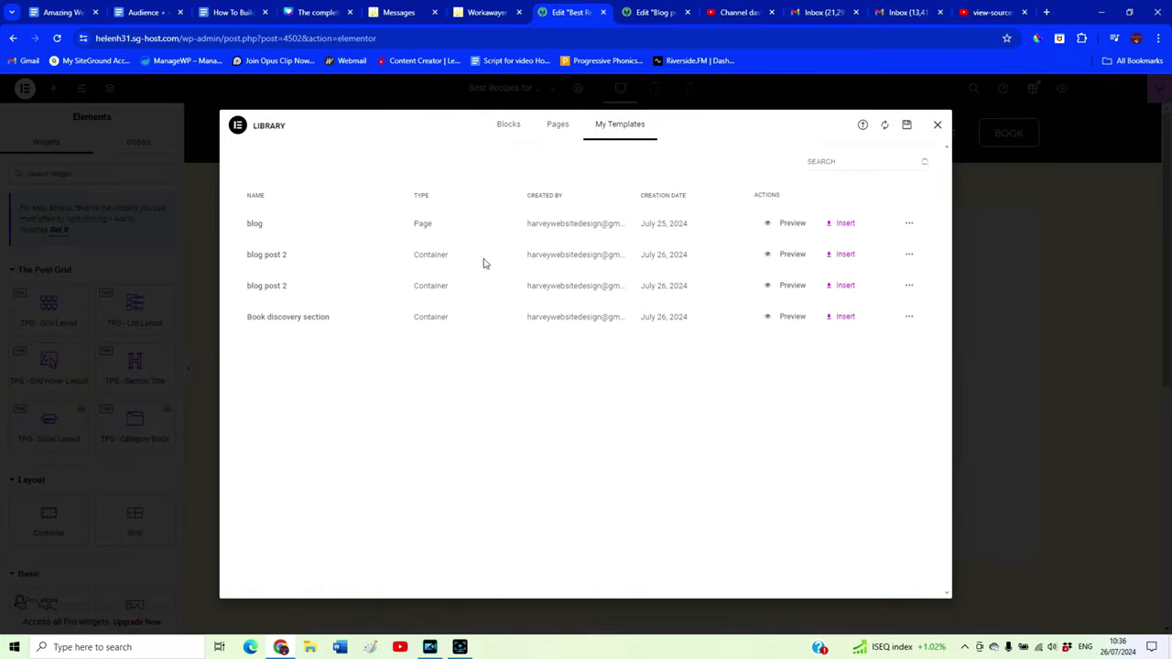
{"action": "left_click", "coordinate": [845, 258]}
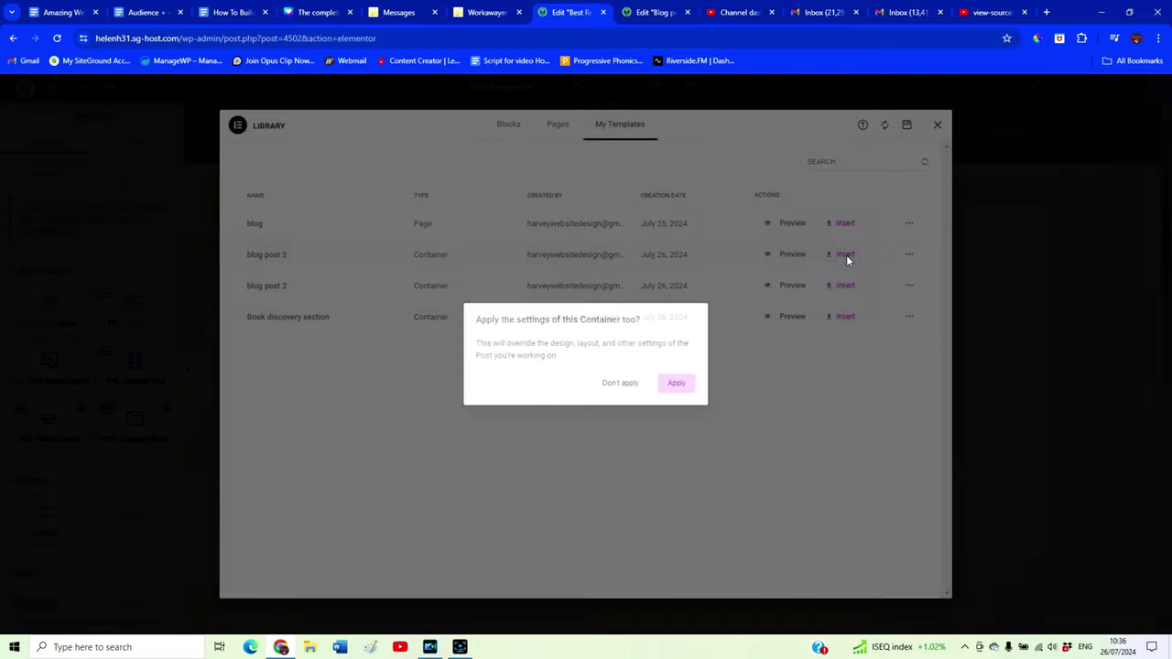
{"action": "left_click", "coordinate": [623, 384]}
{"action": "scroll", "coordinate": [784, 403], "scroll_direction": "down", "scroll_amount": 10}
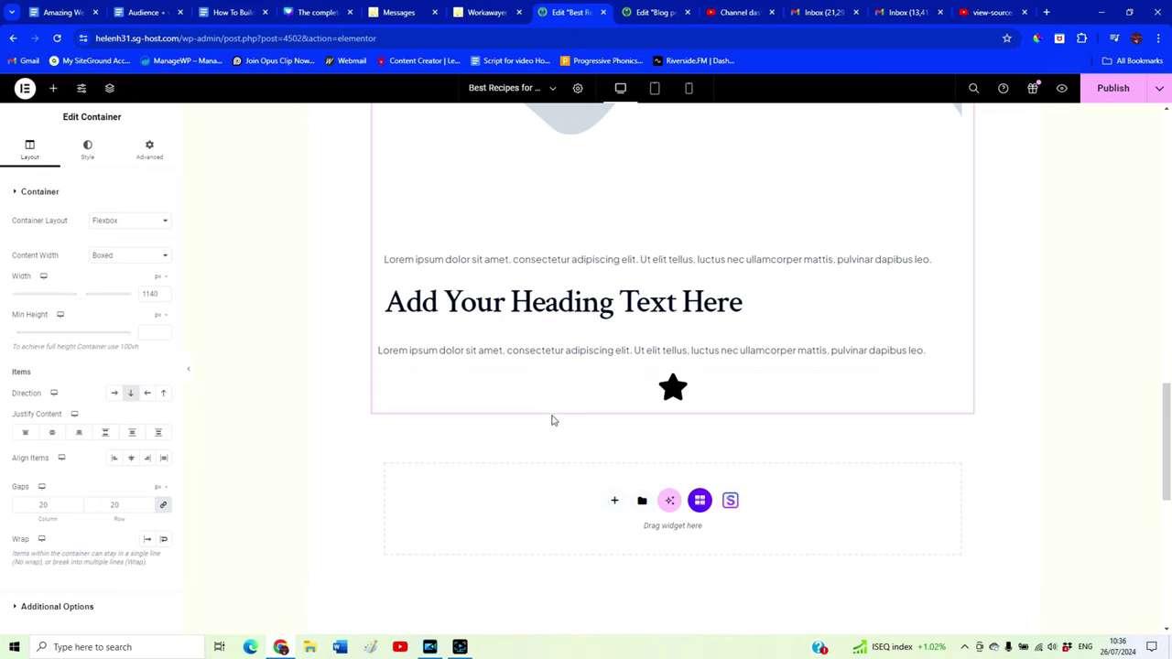
Insert the 'Book discovery section' template with its settings applied, then preview the page
{"action": "left_click", "coordinate": [642, 501]}
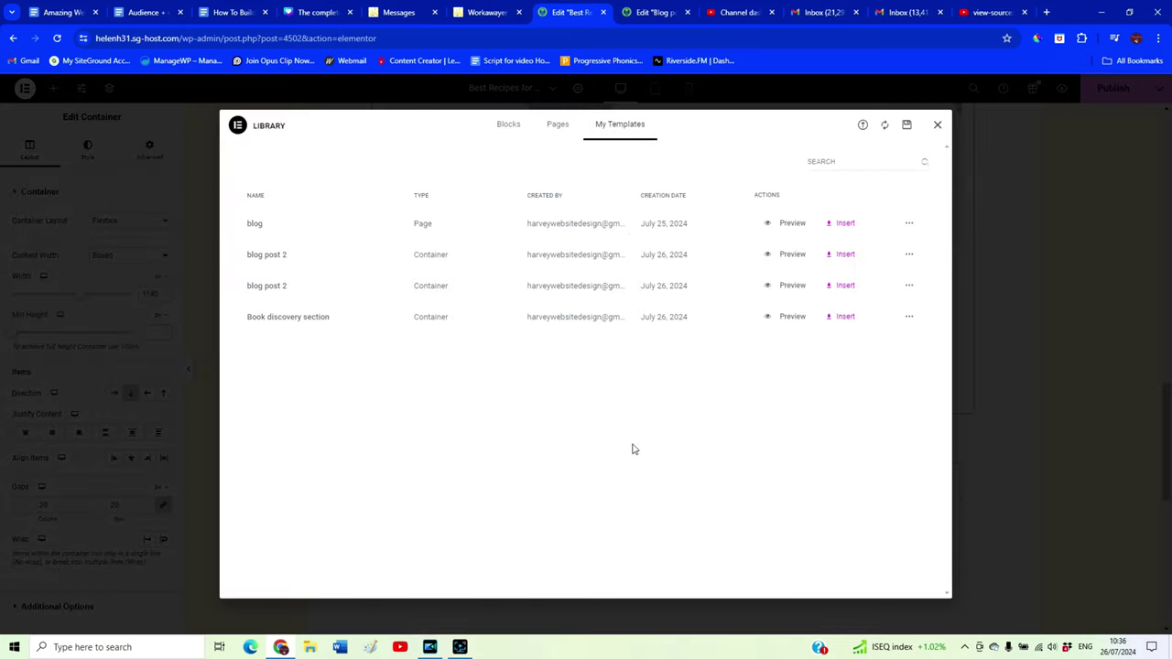
{"action": "left_click", "coordinate": [851, 318]}
{"action": "left_click", "coordinate": [675, 384]}
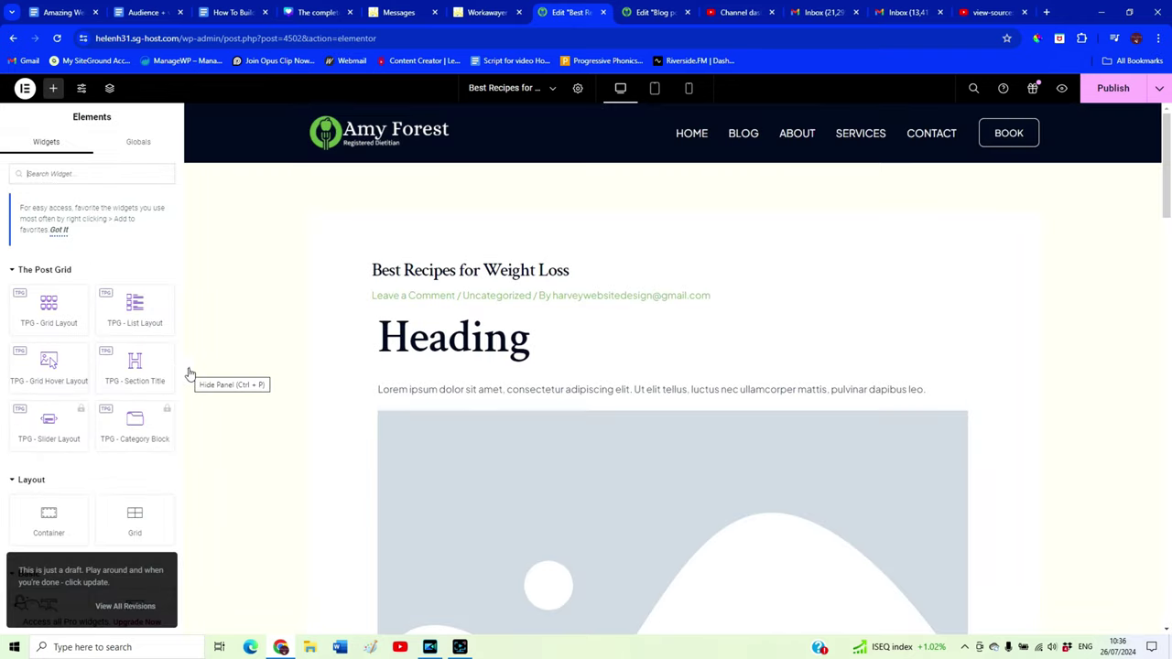
{"action": "left_click", "coordinate": [188, 371]}
{"action": "scroll", "coordinate": [1143, 348], "scroll_direction": "down", "scroll_amount": 8}
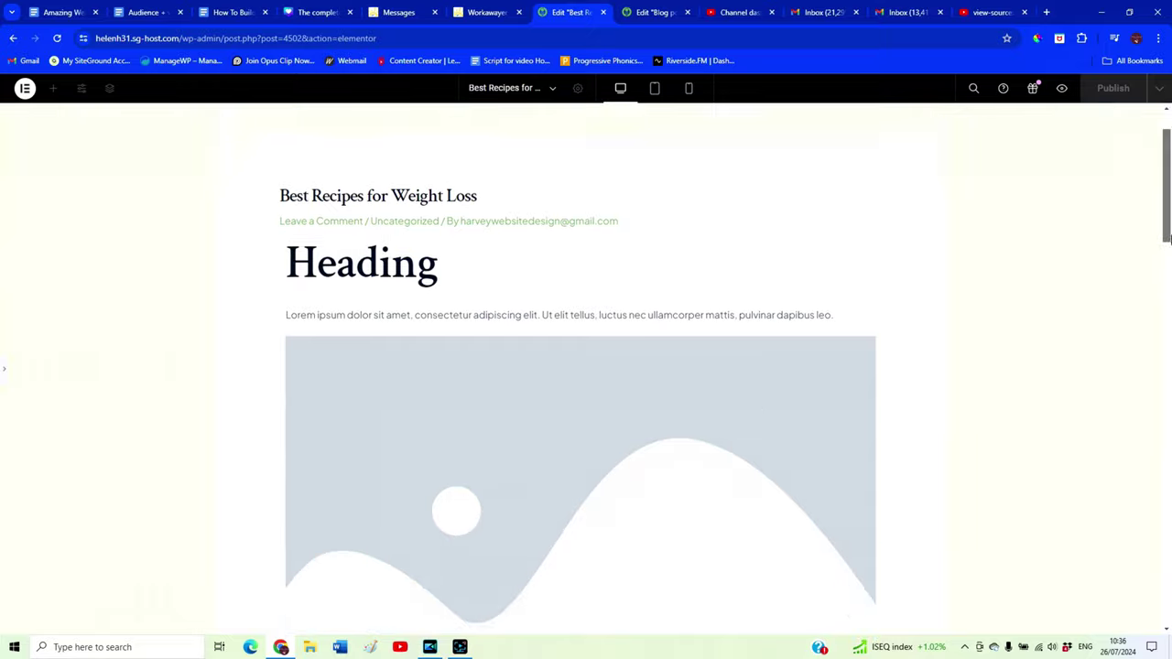
{"action": "scroll", "coordinate": [1124, 415], "scroll_direction": "up", "scroll_amount": 8}
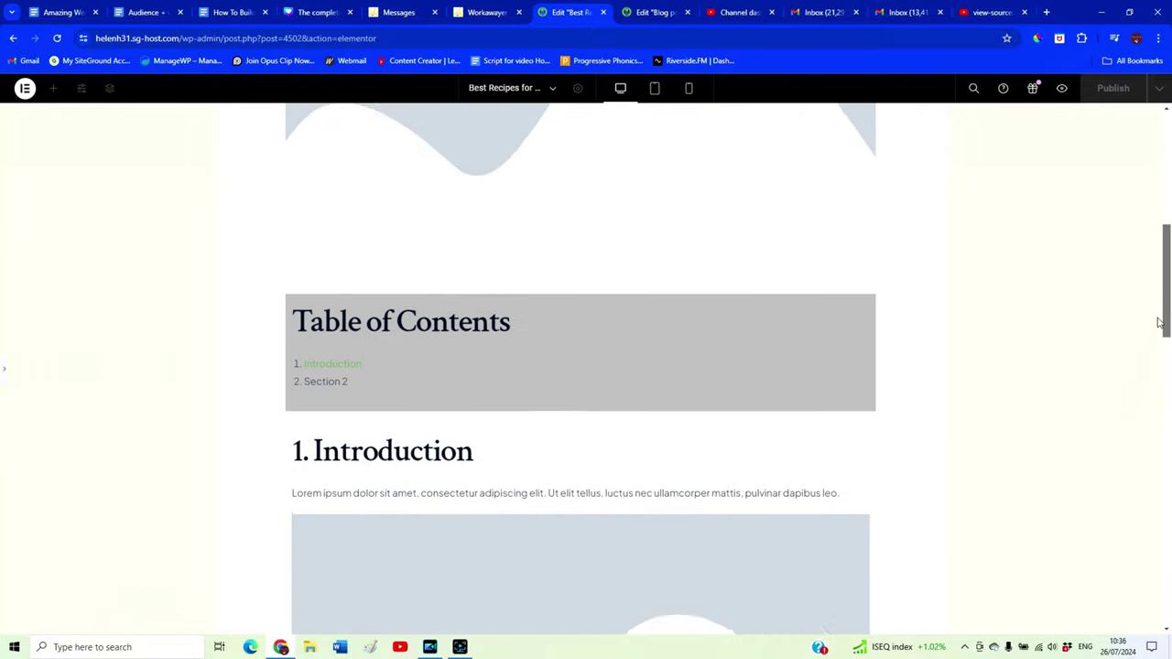
{"action": "scroll", "coordinate": [1150, 324], "scroll_direction": "down", "scroll_amount": 10}
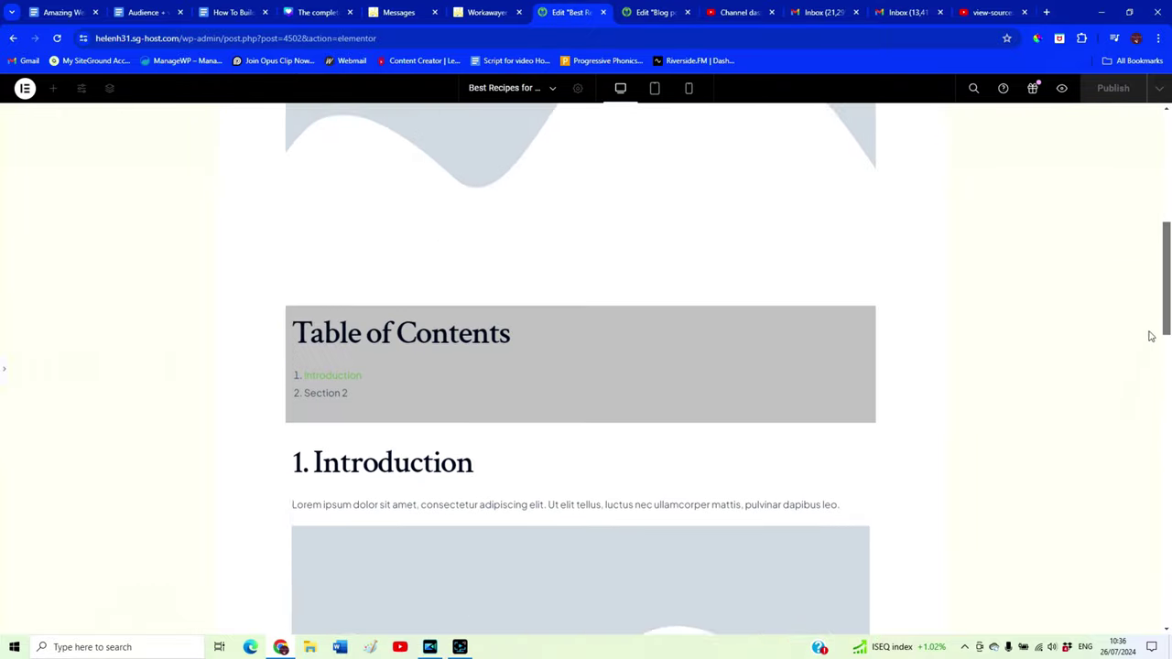
{"action": "scroll", "coordinate": [1103, 546], "scroll_direction": "down", "scroll_amount": 2}
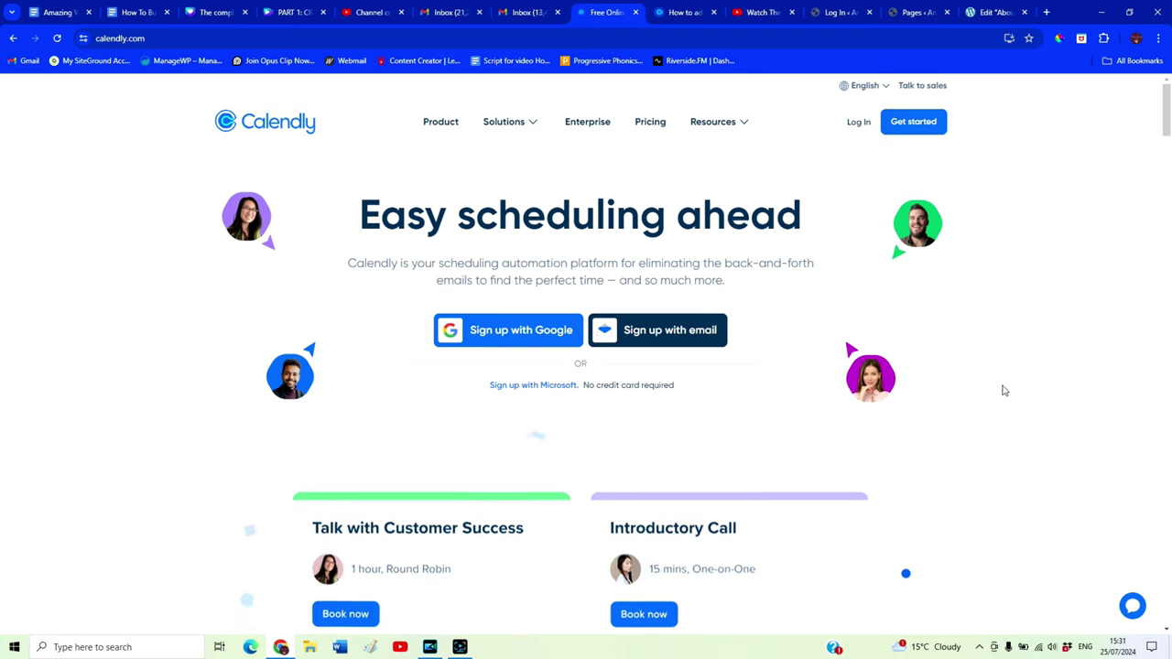
On calendly.com, choose Log In to reach the Calendly account
{"action": "mouse_move", "coordinate": [497, 126]}
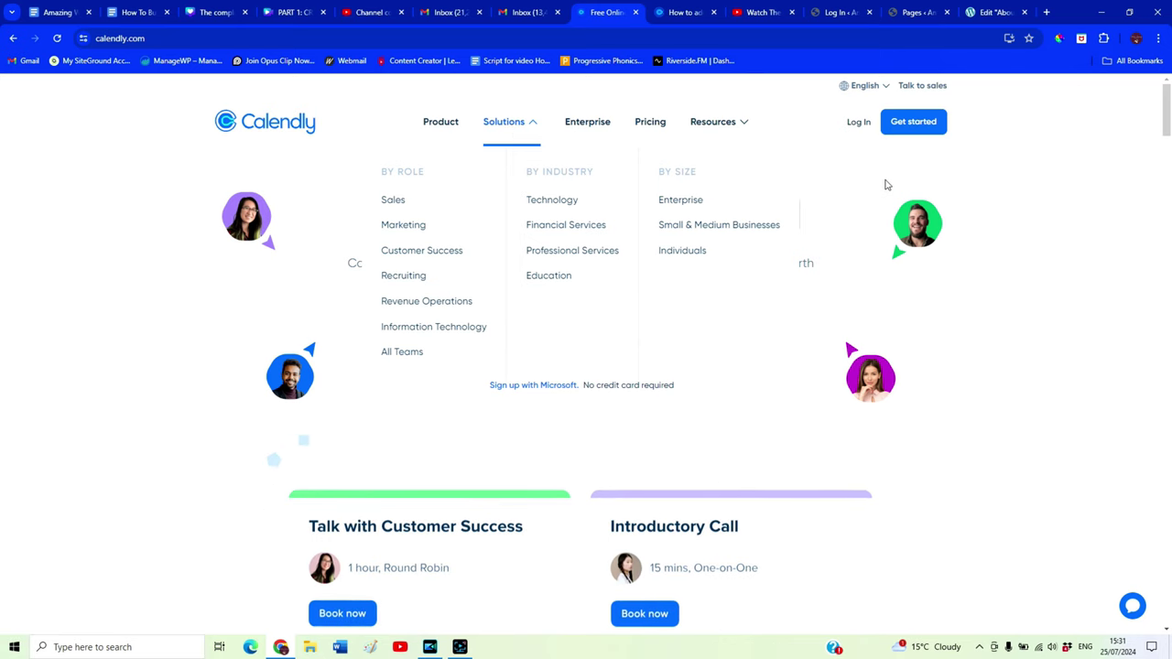
{"action": "scroll", "coordinate": [1168, 119], "scroll_direction": "down", "scroll_amount": 2}
{"action": "scroll", "coordinate": [1168, 119], "scroll_direction": "up", "scroll_amount": 2}
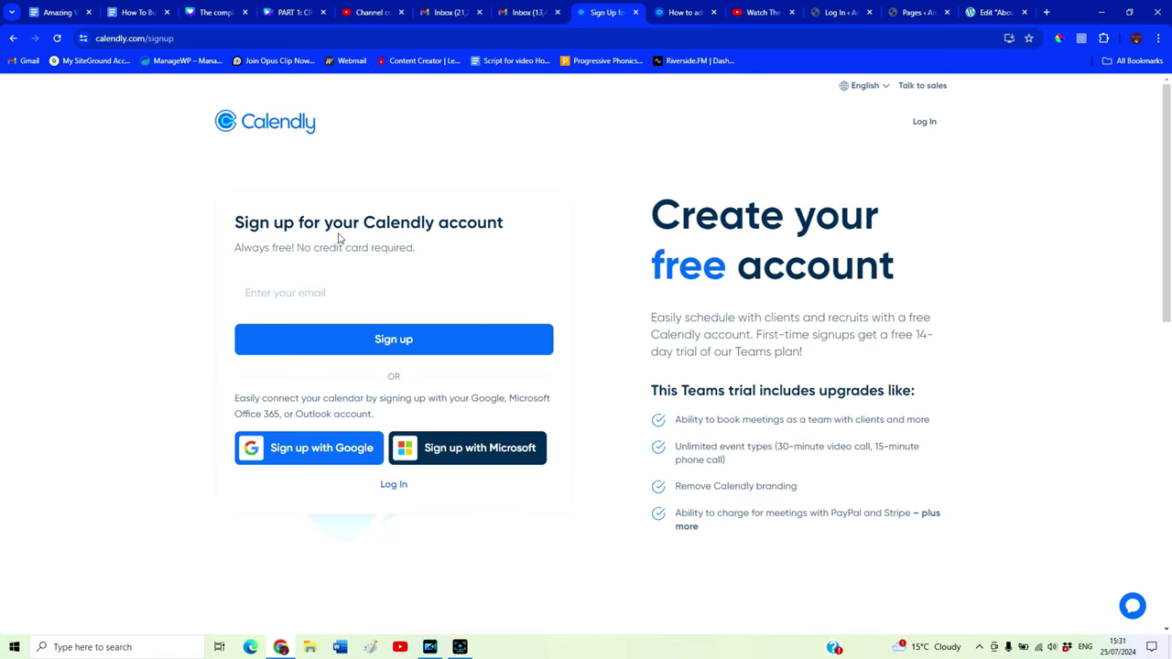
{"action": "left_click", "coordinate": [921, 125]}
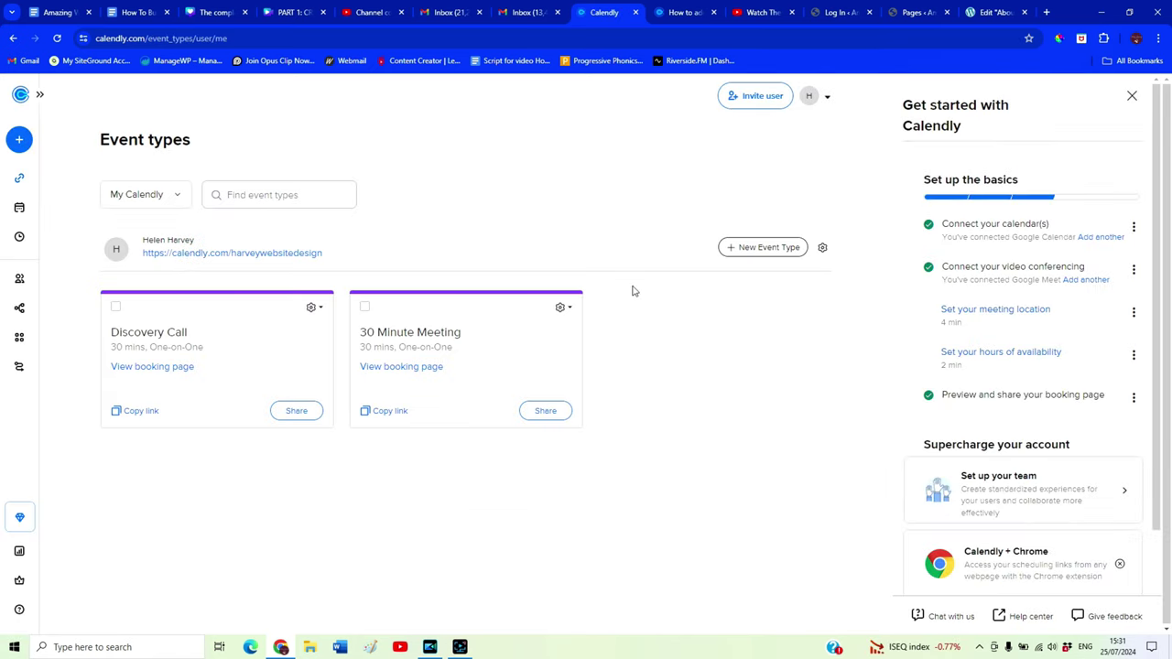
Create a new One-on-One Calendly event type named 'Free Discovery Call' (30 min)
{"action": "left_click", "coordinate": [19, 141]}
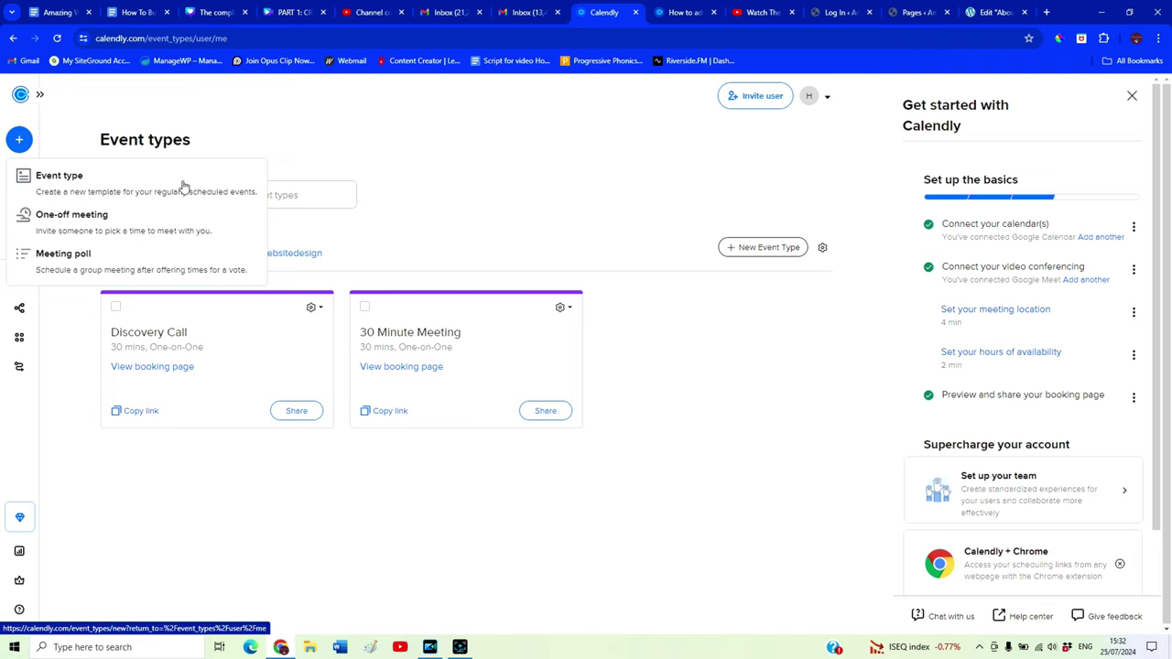
{"action": "left_click", "coordinate": [81, 188]}
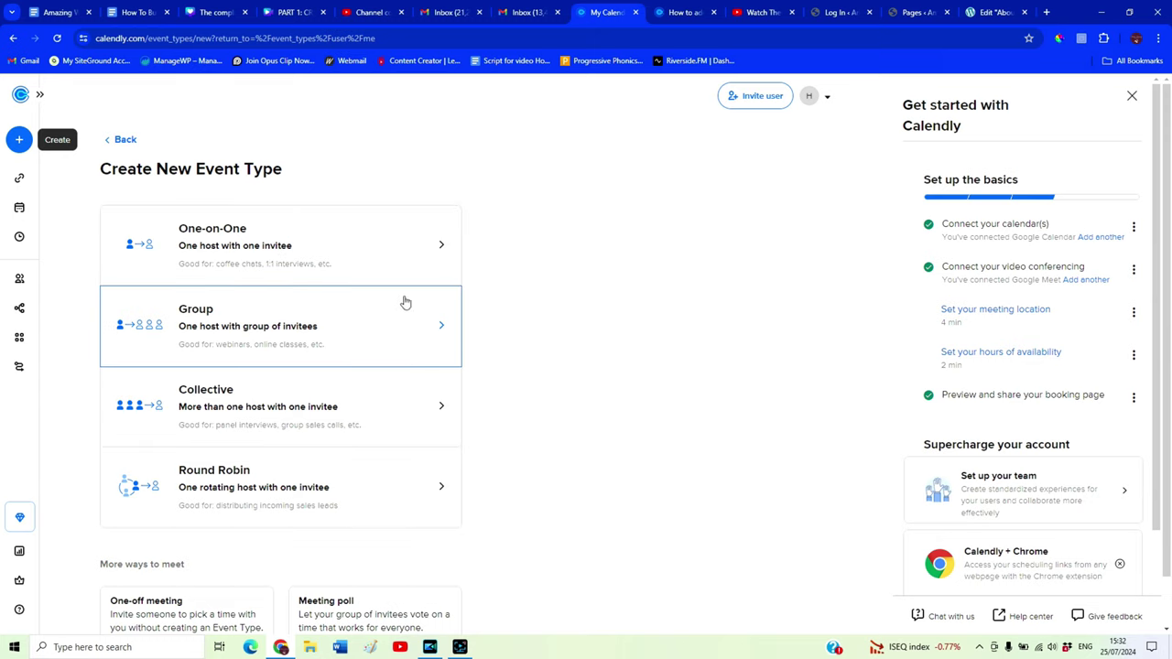
{"action": "left_click", "coordinate": [442, 249]}
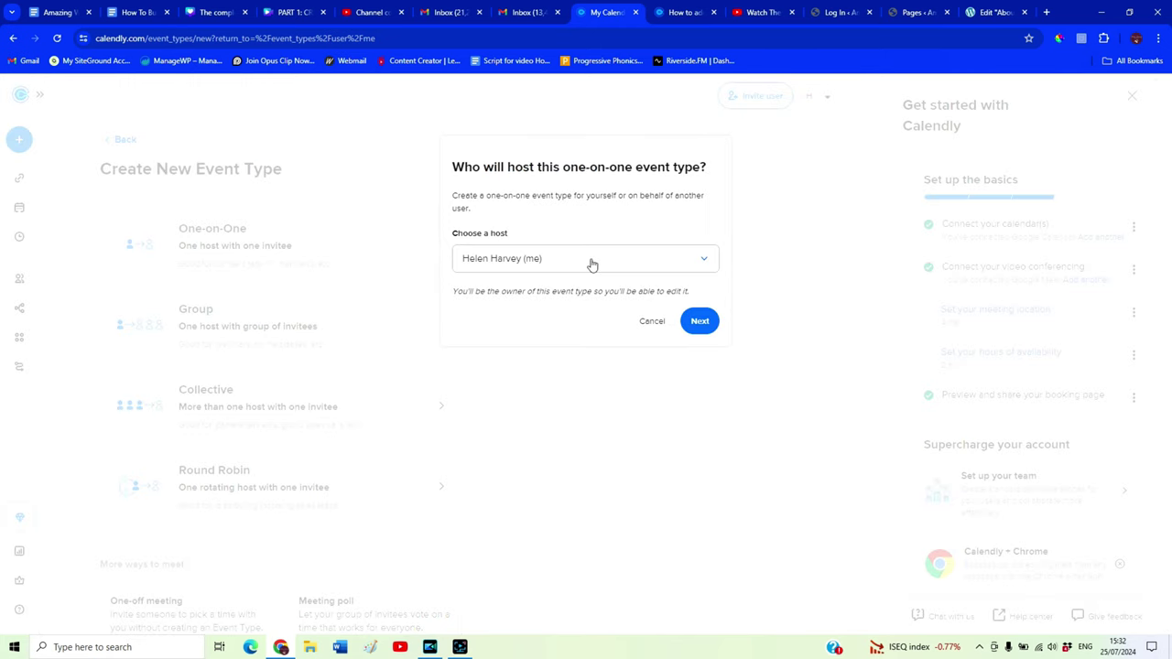
{"action": "left_click", "coordinate": [701, 322]}
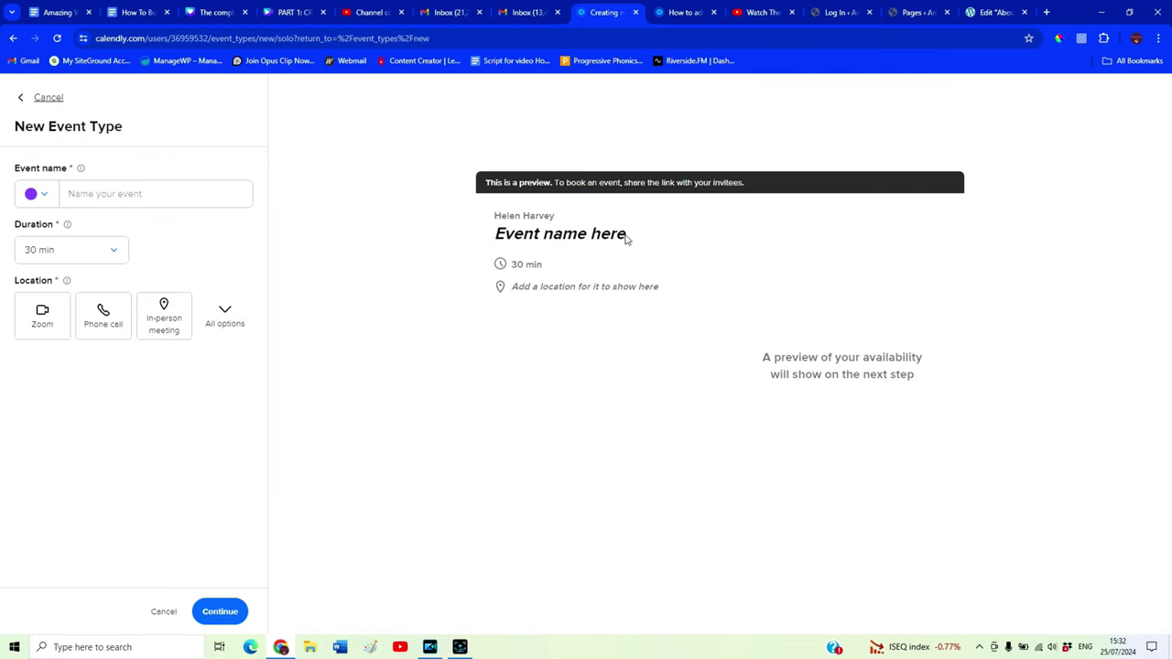
{"action": "left_click", "coordinate": [188, 198]}
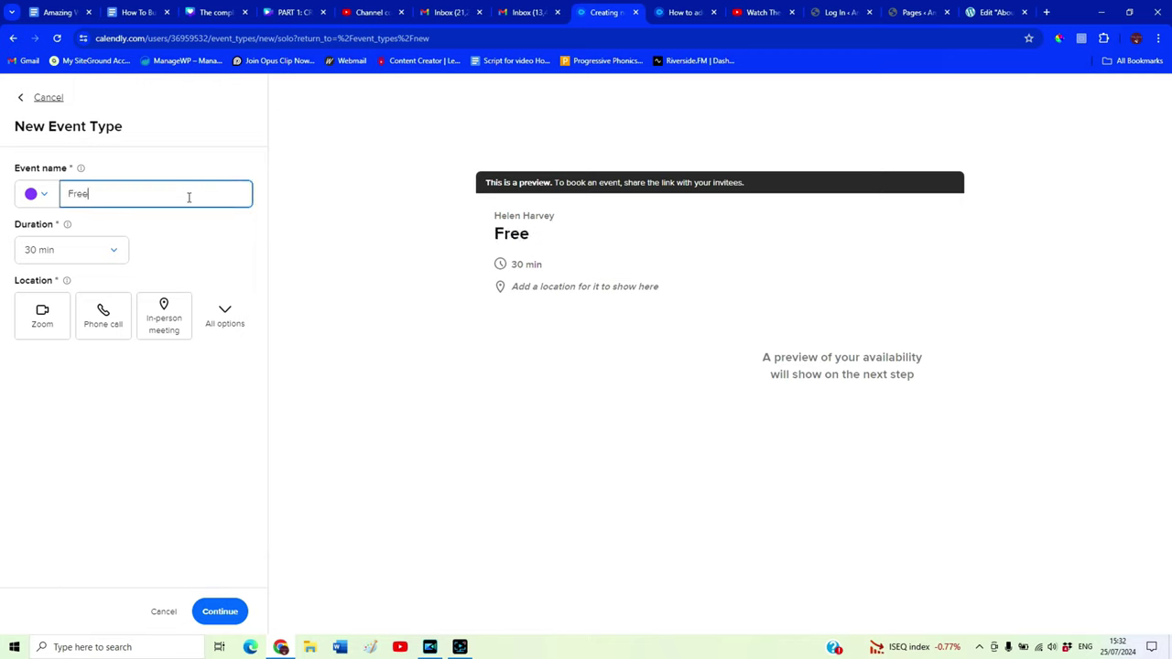
{"action": "type", "text": "Free Discovery Call"}
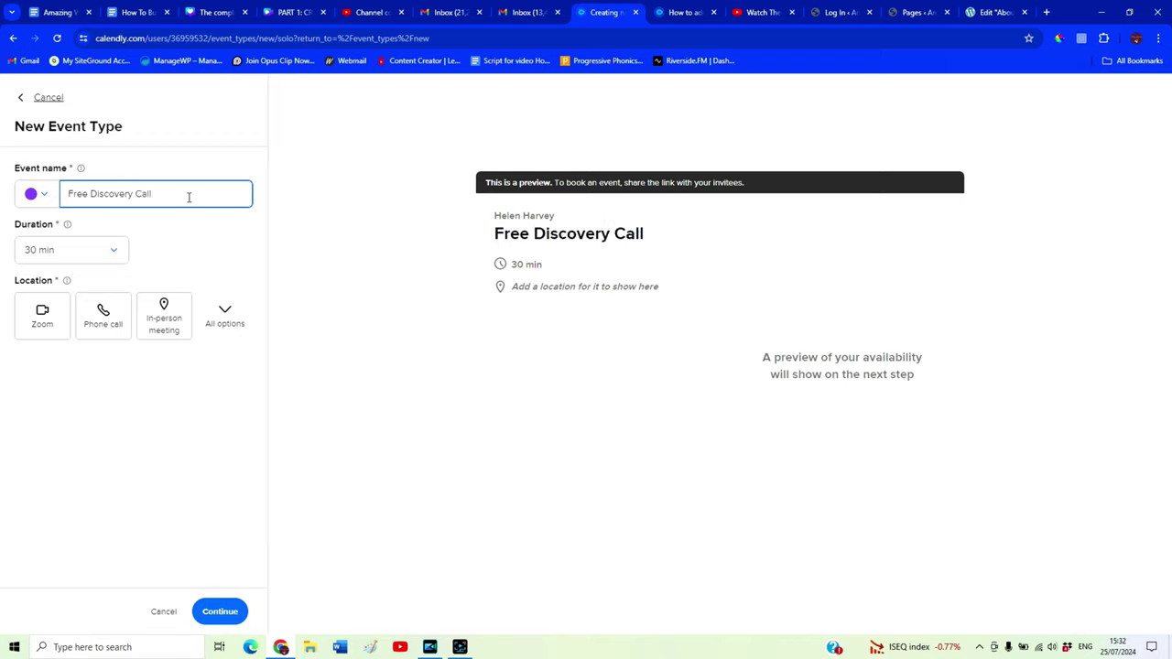
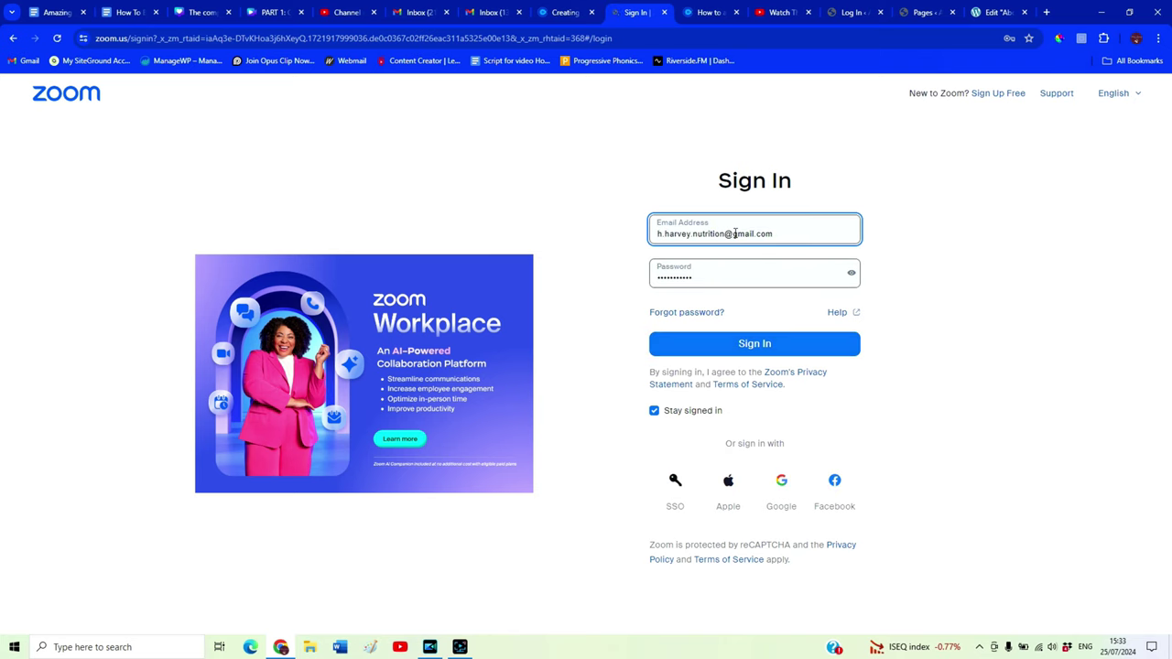
Sign in to Zoom with the emailed passcode and allow Calendly for Zoom access
{"action": "left_click", "coordinate": [774, 345]}
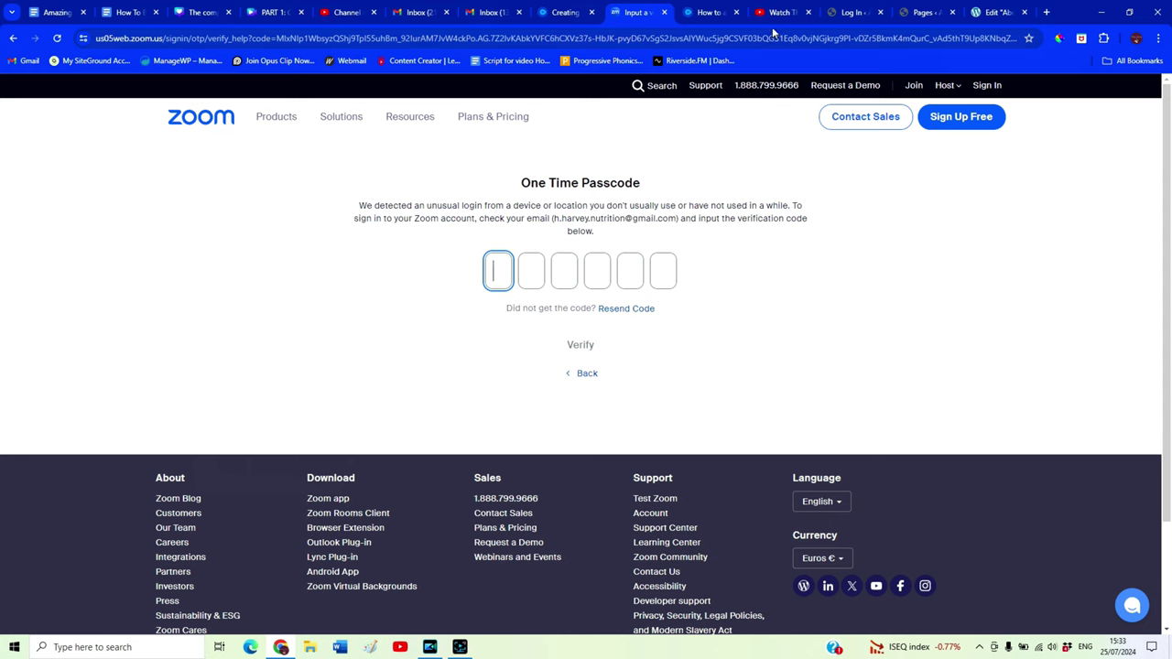
{"action": "left_click", "coordinate": [485, 12]}
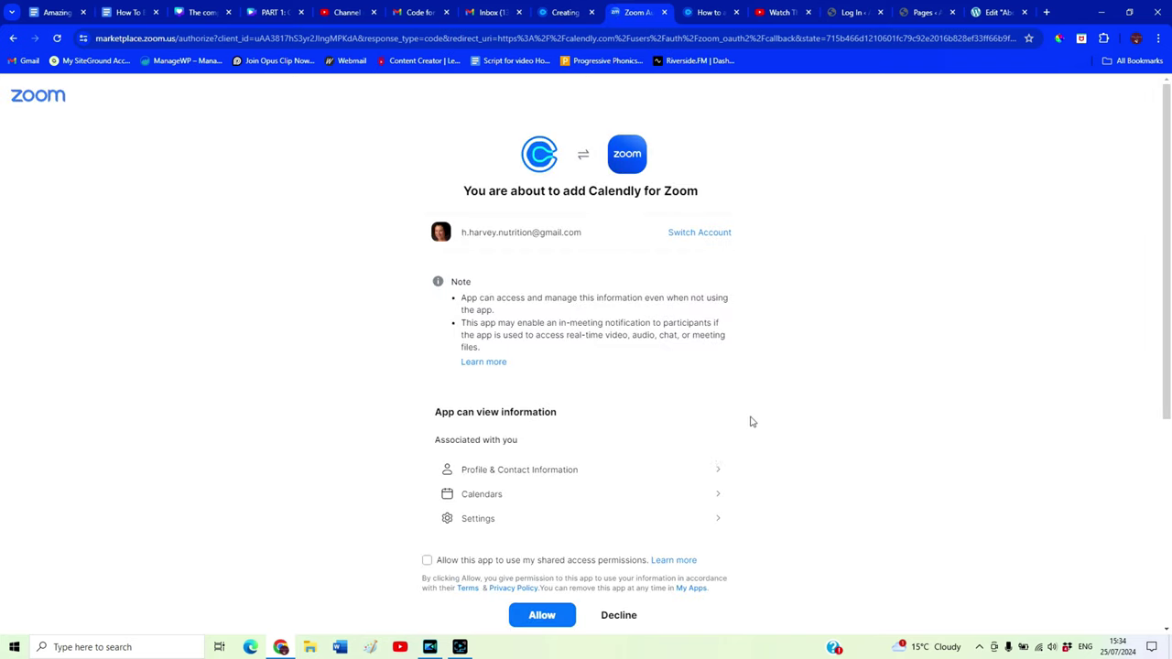
{"action": "scroll", "coordinate": [591, 455], "scroll_direction": "down", "scroll_amount": 2}
{"action": "left_click", "coordinate": [540, 619]}
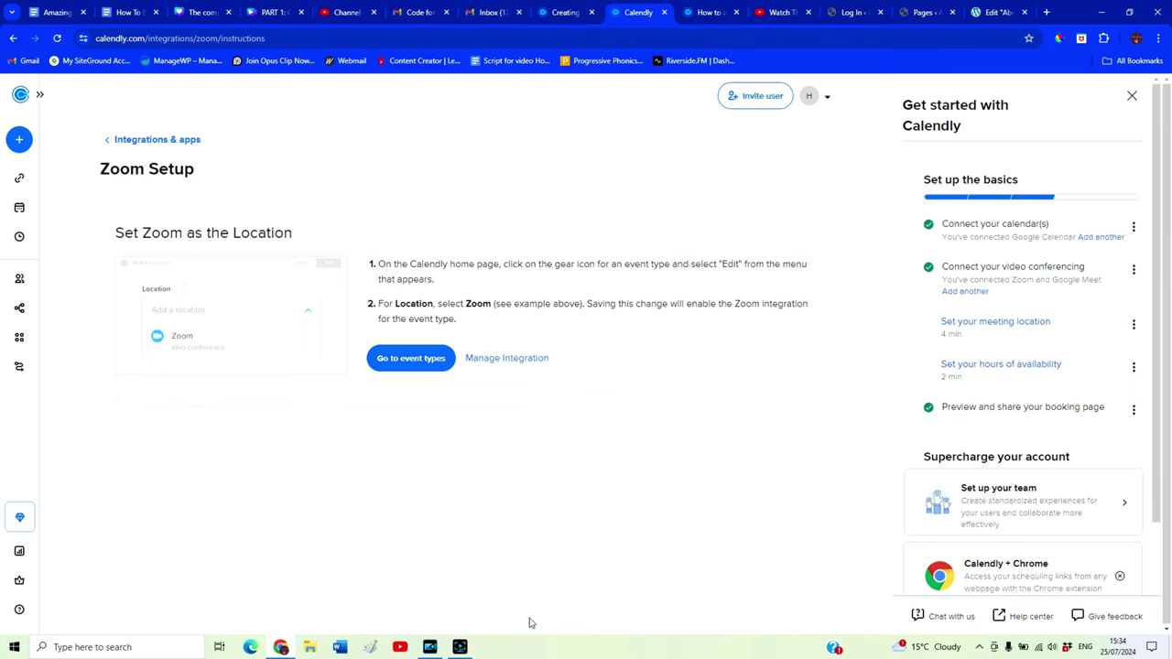
Create a 15-minute one-on-one Zoom event type named Free Discovery Call with the host's name
{"action": "left_click", "coordinate": [410, 358]}
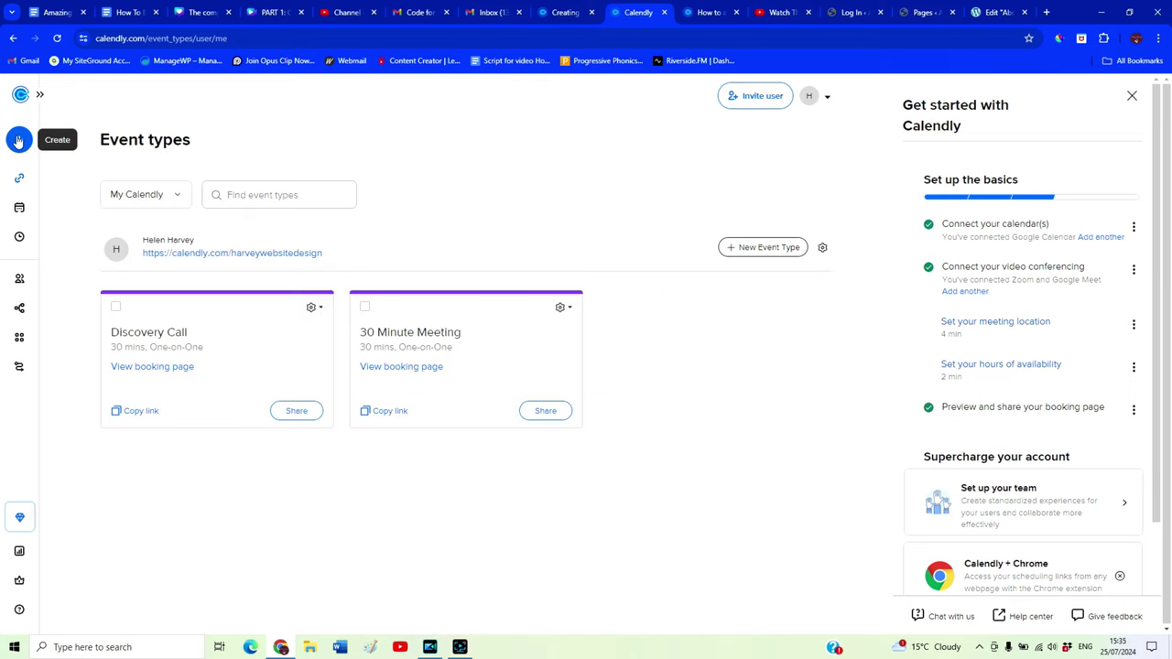
{"action": "left_click", "coordinate": [767, 254]}
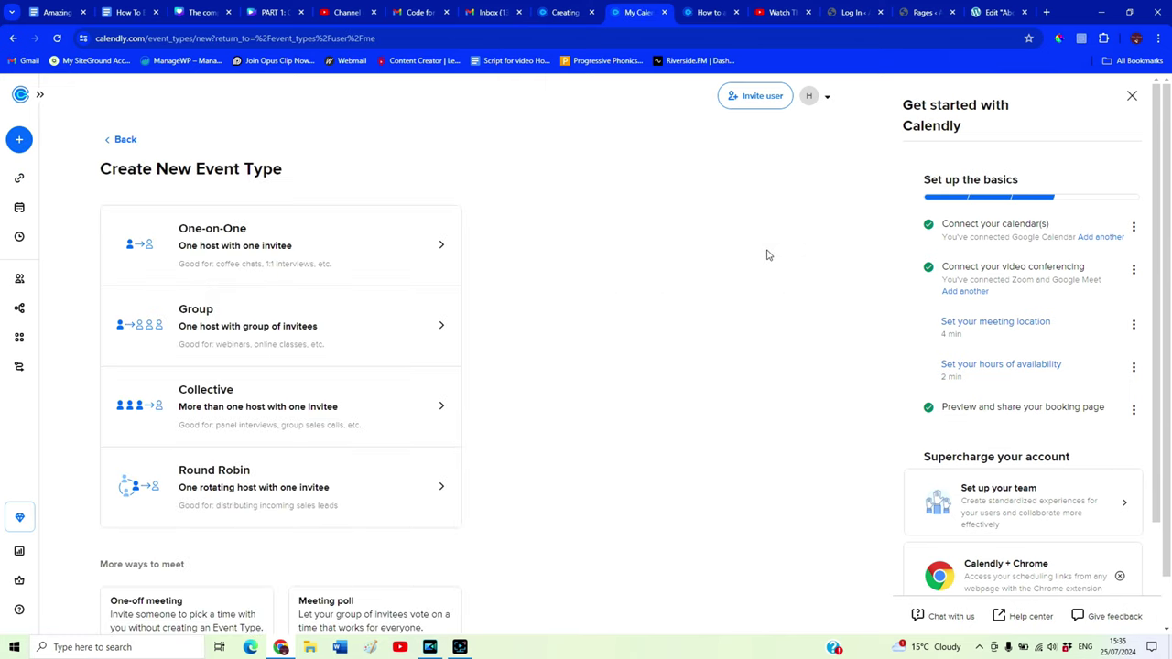
{"action": "left_click", "coordinate": [248, 269]}
{"action": "left_click", "coordinate": [699, 320]}
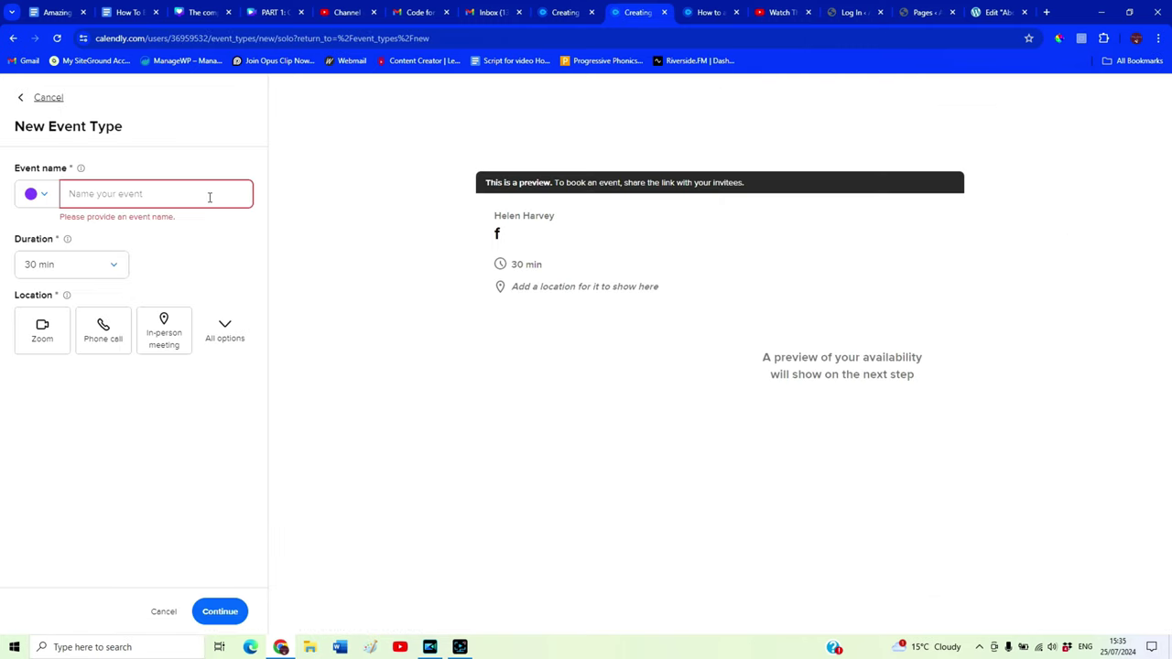
{"action": "type", "text": "Free Dis"}
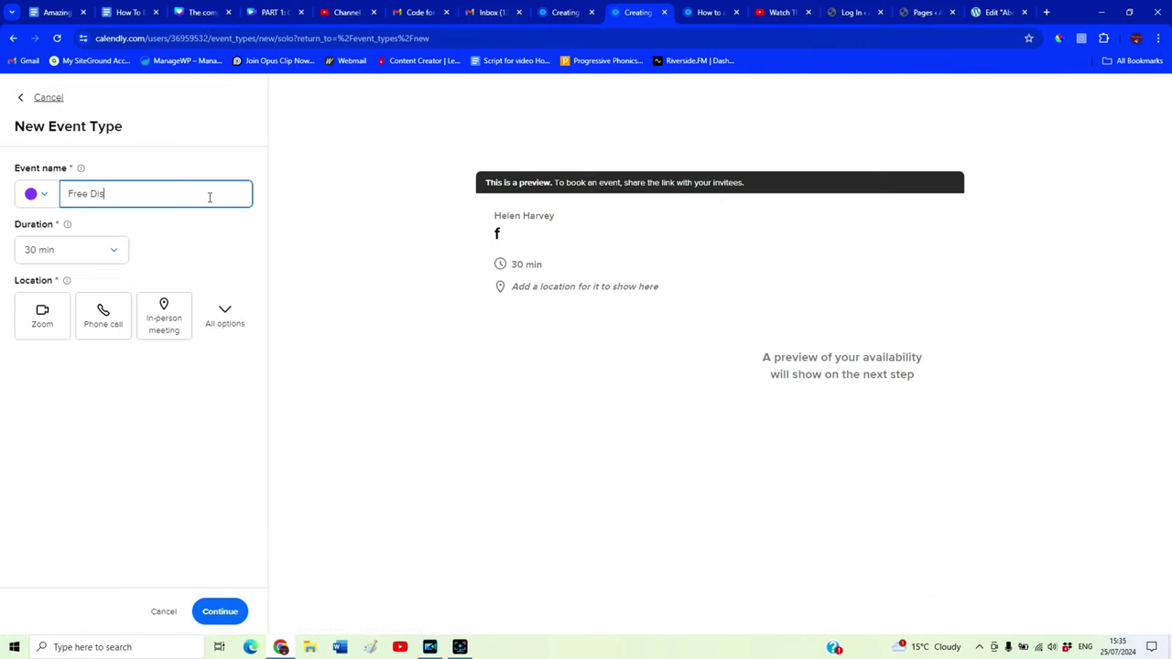
{"action": "type", "text": "covery C"}
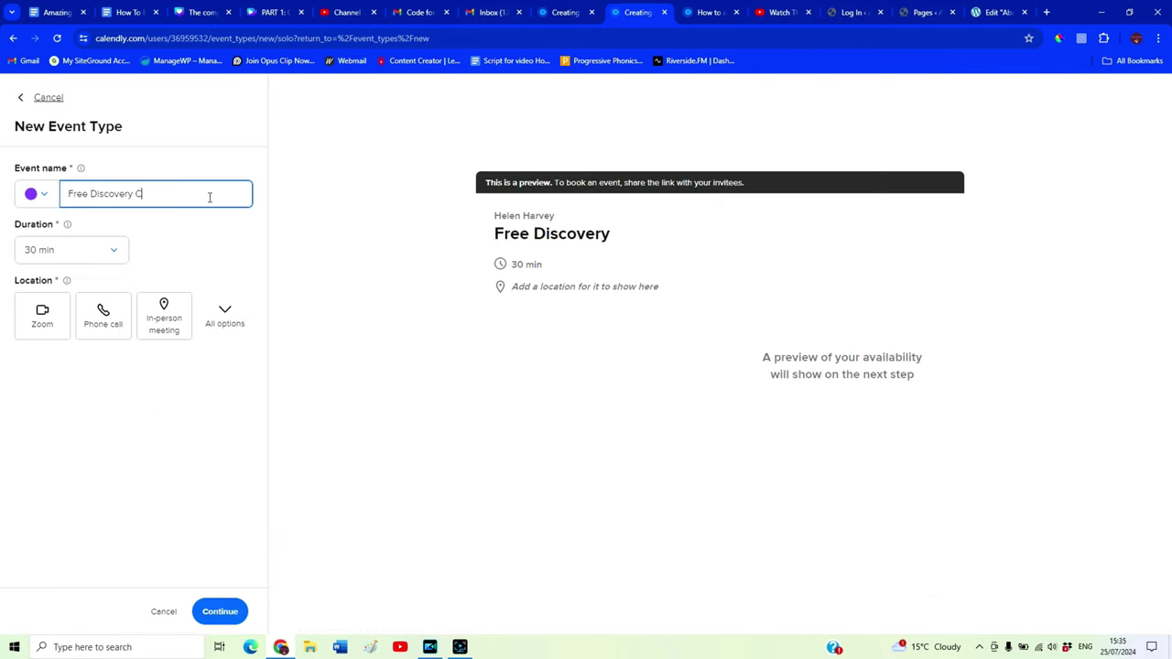
{"action": "type", "text": "all With Amy"}
{"action": "left_click", "coordinate": [70, 248]}
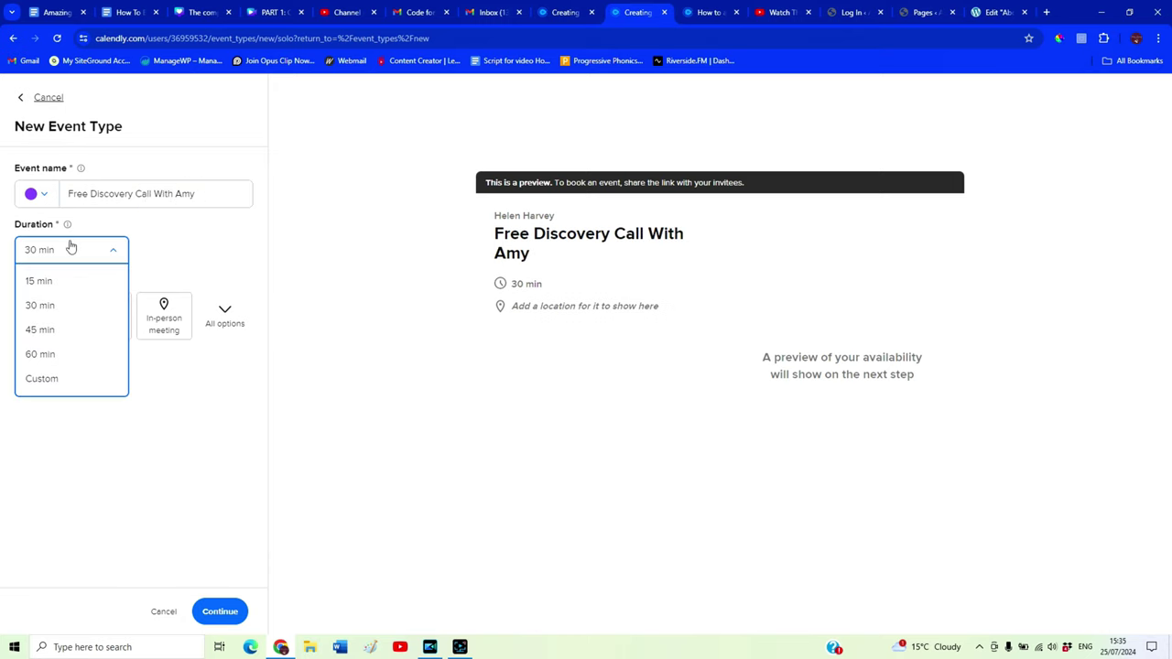
{"action": "left_click", "coordinate": [68, 279]}
{"action": "left_click", "coordinate": [53, 328]}
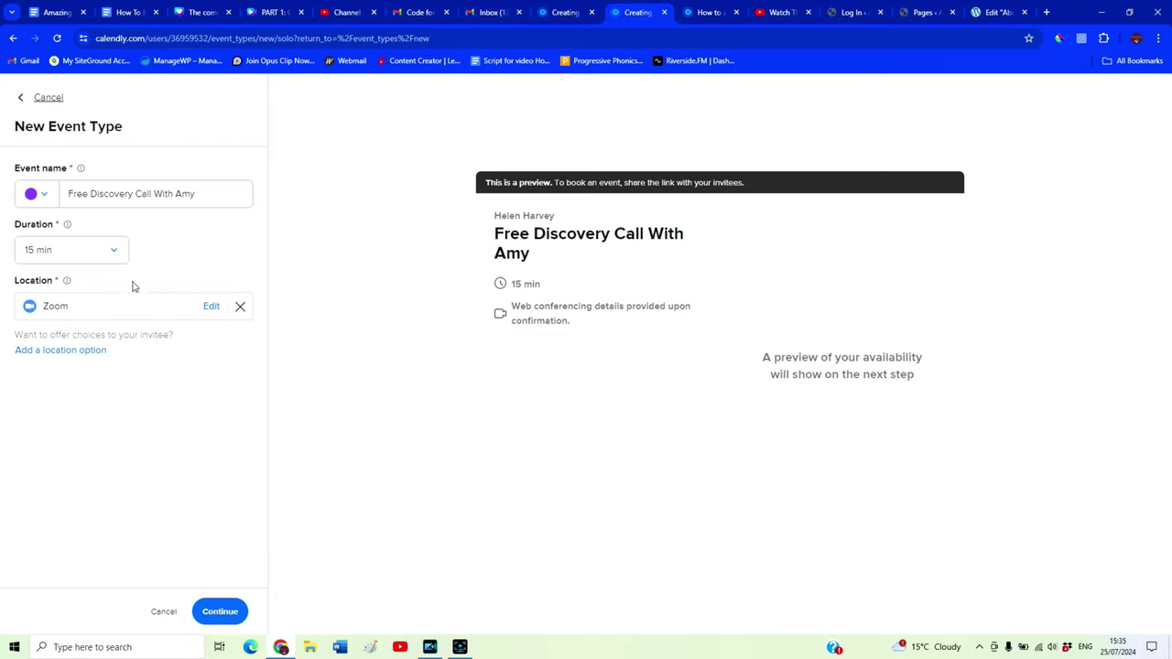
{"action": "left_click", "coordinate": [223, 611]}
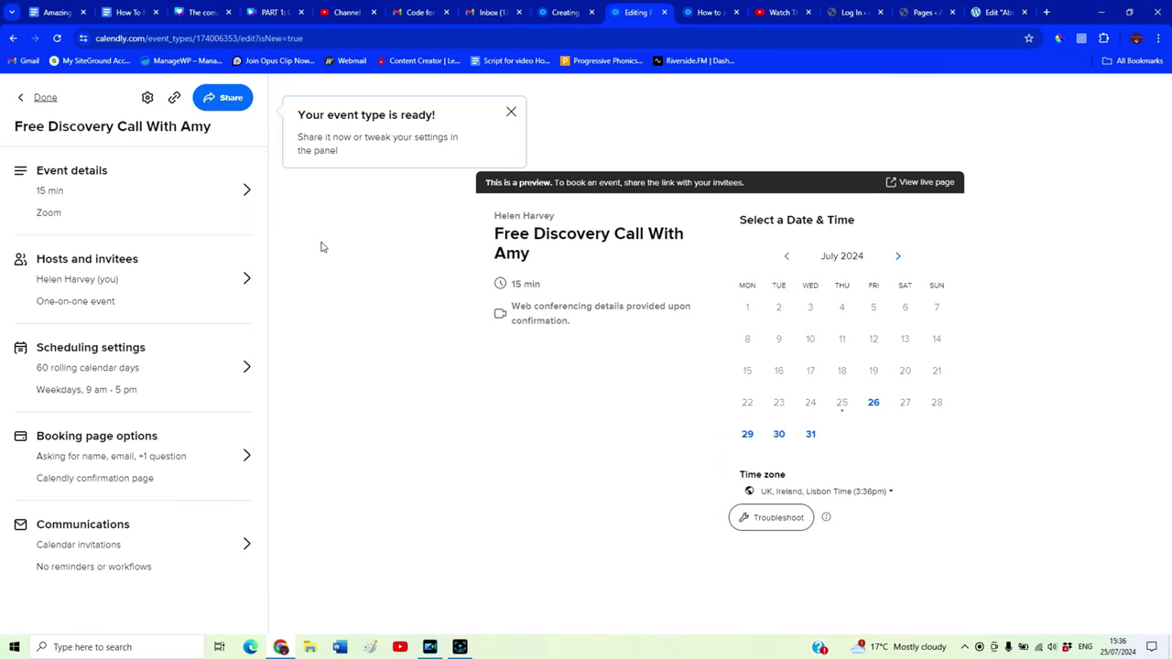
Open the event details, begin a description, and save and close them
{"action": "left_click", "coordinate": [229, 198]}
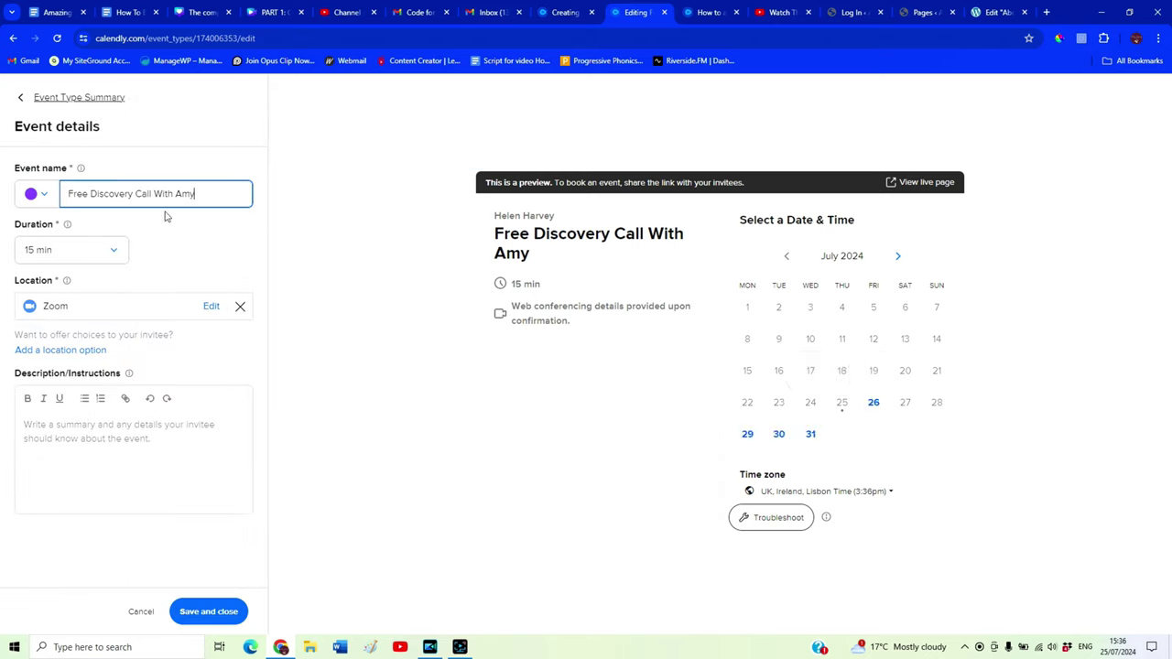
{"action": "left_click", "coordinate": [123, 443]}
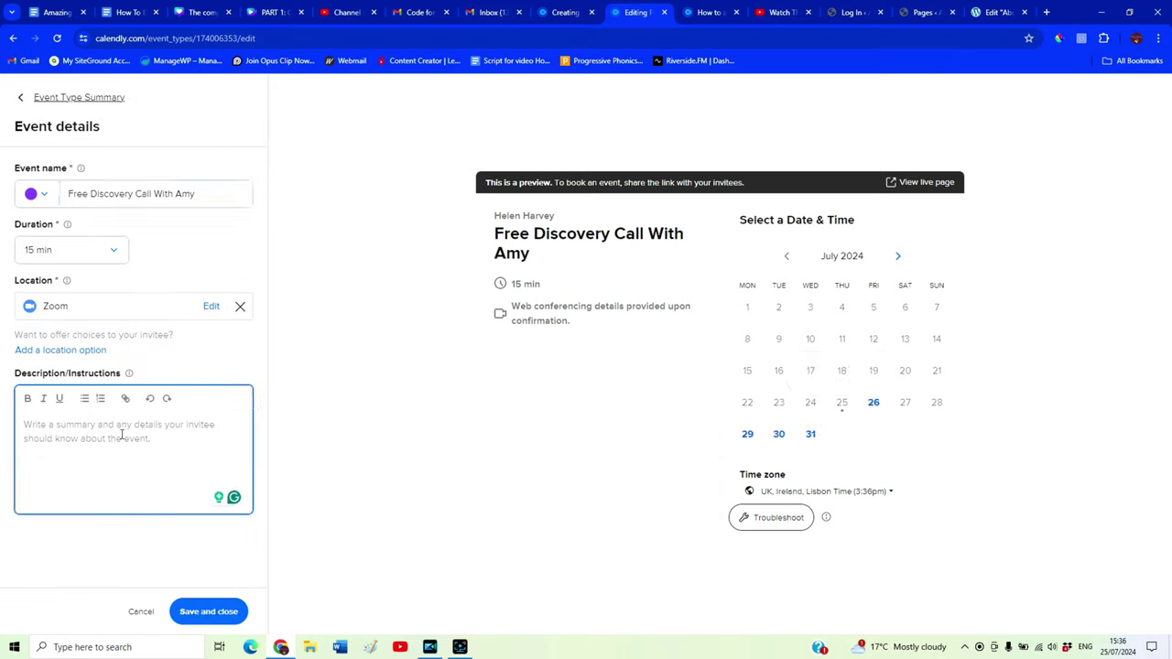
{"action": "left_click", "coordinate": [207, 612]}
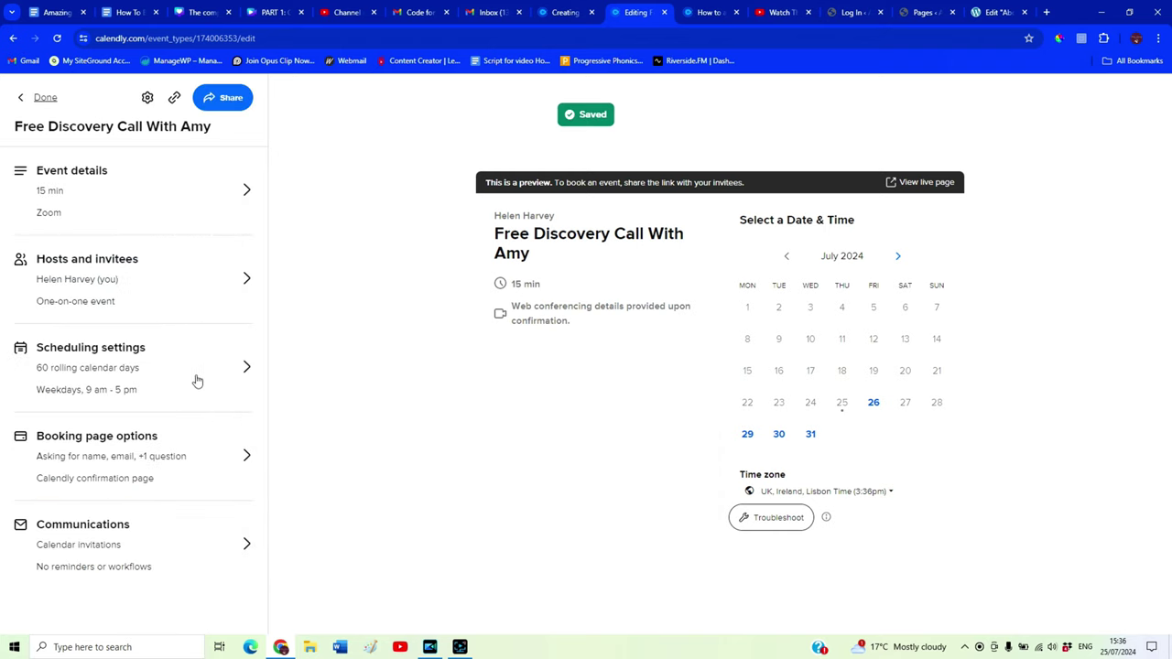
Limit bookings to 30 weekdays into the future in Scheduling settings
{"action": "left_click", "coordinate": [197, 381]}
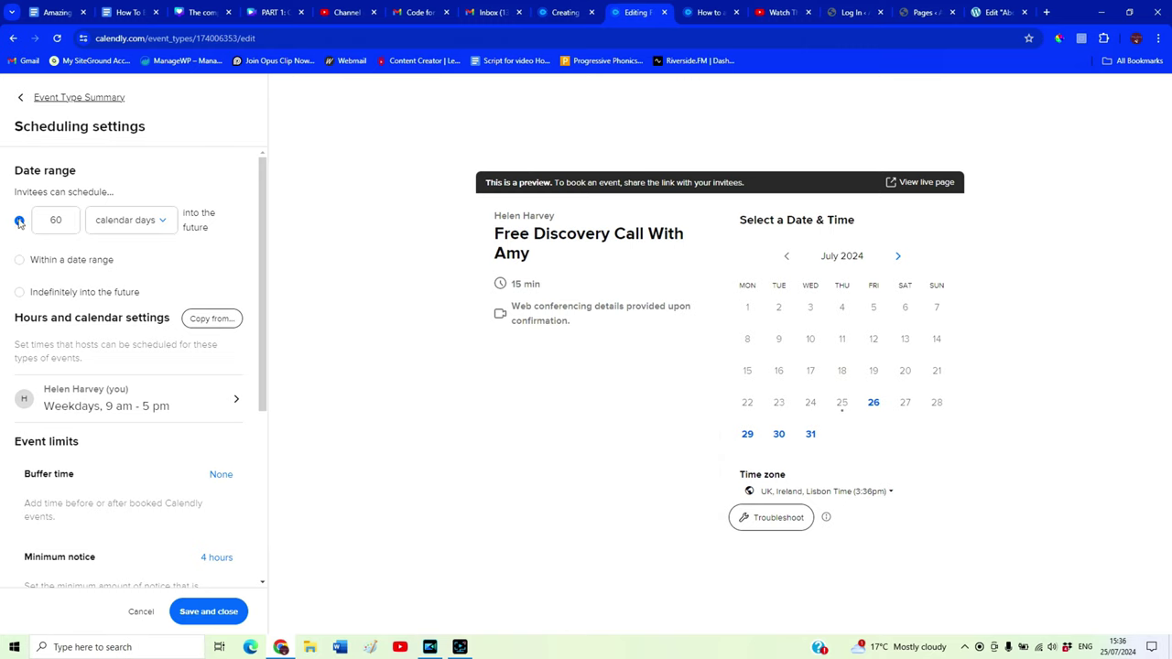
{"action": "left_click", "coordinate": [61, 223]}
{"action": "left_click_drag", "start_coordinate": [64, 220], "coordinate": [46, 218]}
{"action": "type", "text": "30"}
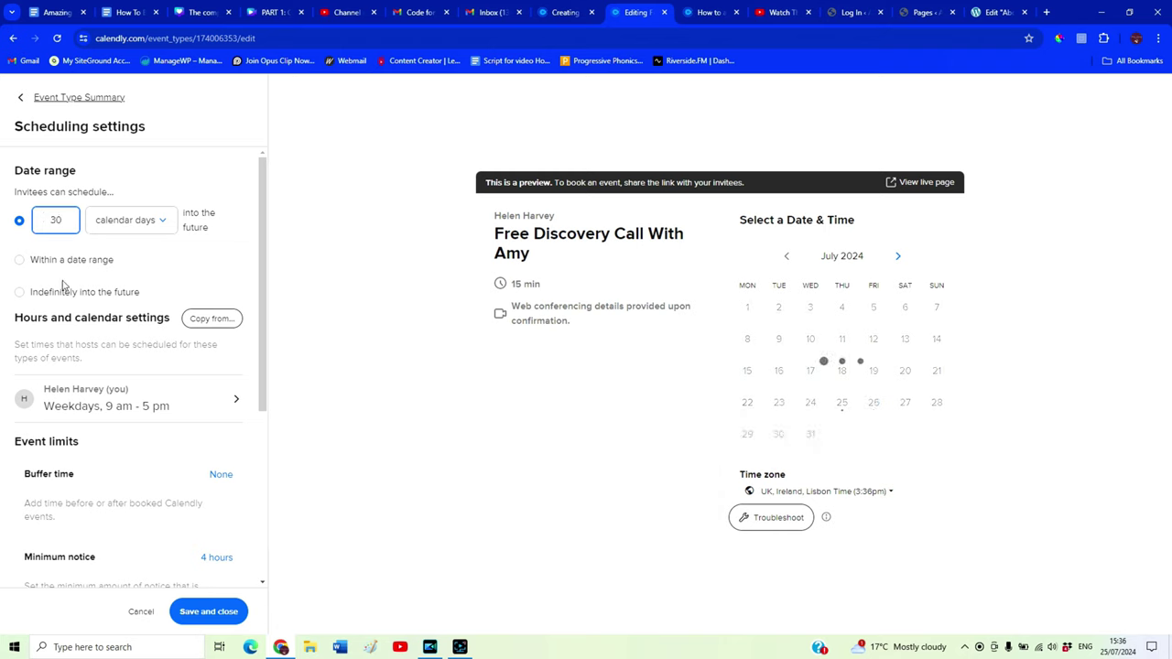
{"action": "left_click", "coordinate": [174, 221]}
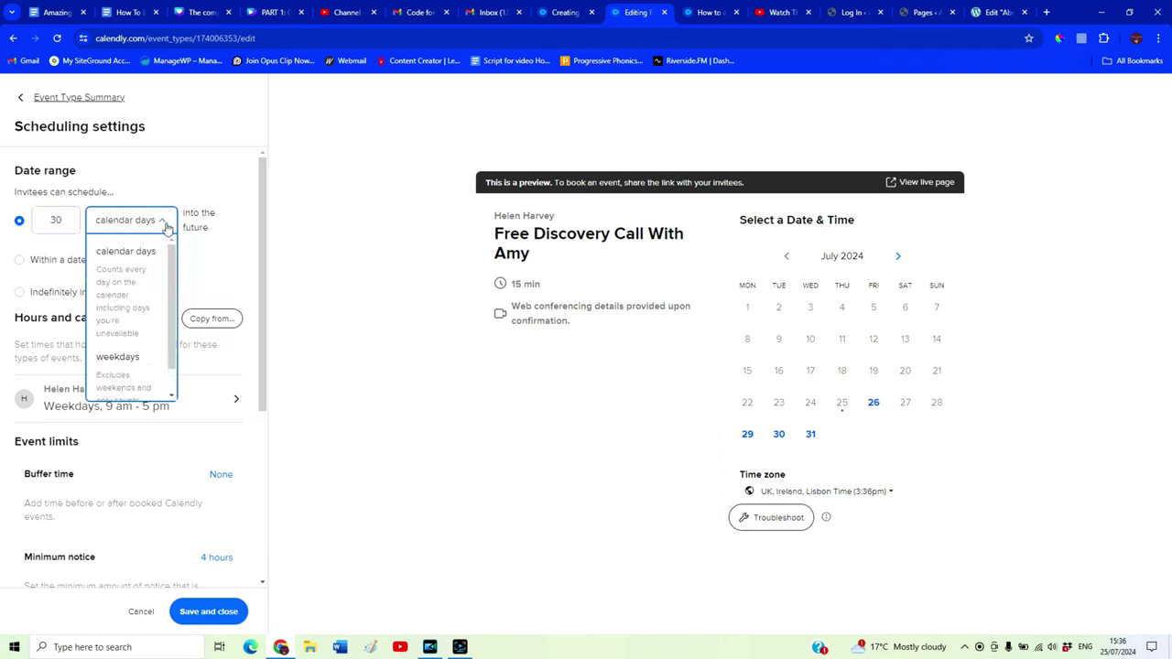
{"action": "left_click", "coordinate": [136, 381]}
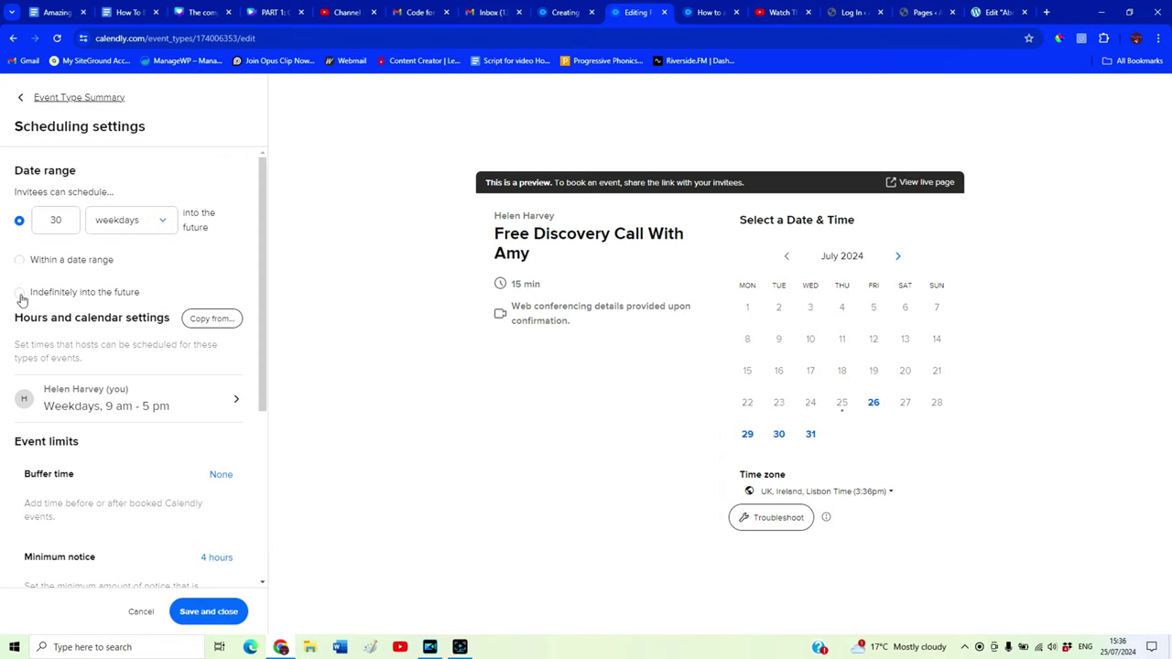
Review the before and after buffer time options and open the host's available hours
{"action": "scroll", "coordinate": [196, 373], "scroll_direction": "down", "scroll_amount": 1}
{"action": "left_click", "coordinate": [188, 357]}
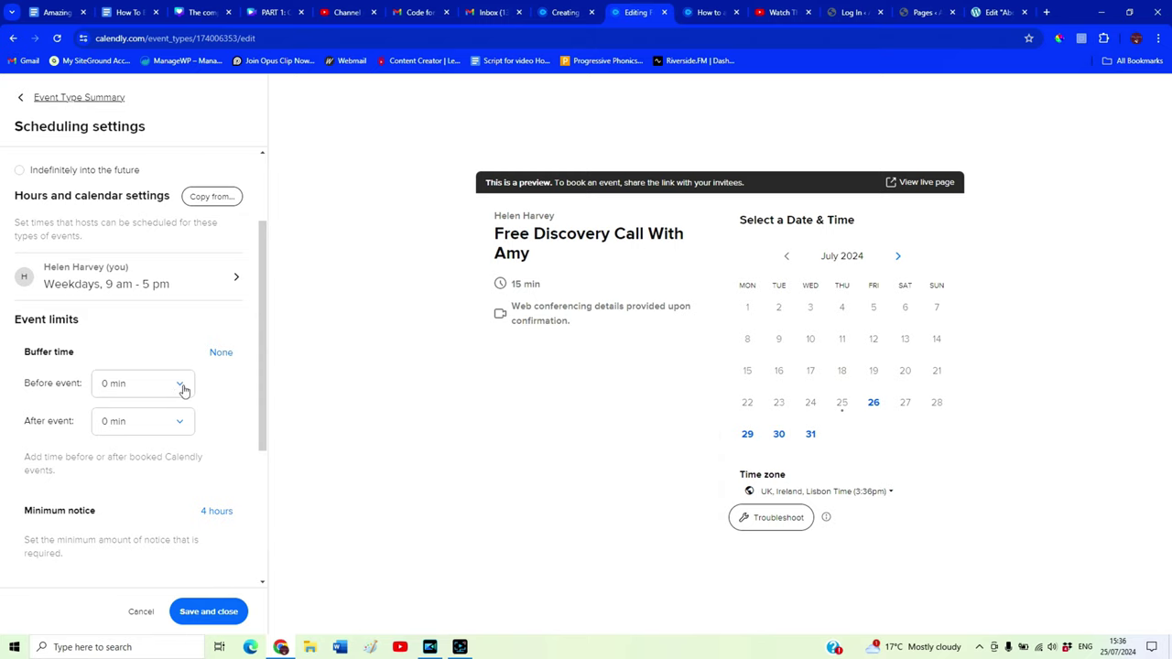
{"action": "scroll", "coordinate": [183, 389], "scroll_direction": "down", "scroll_amount": 2}
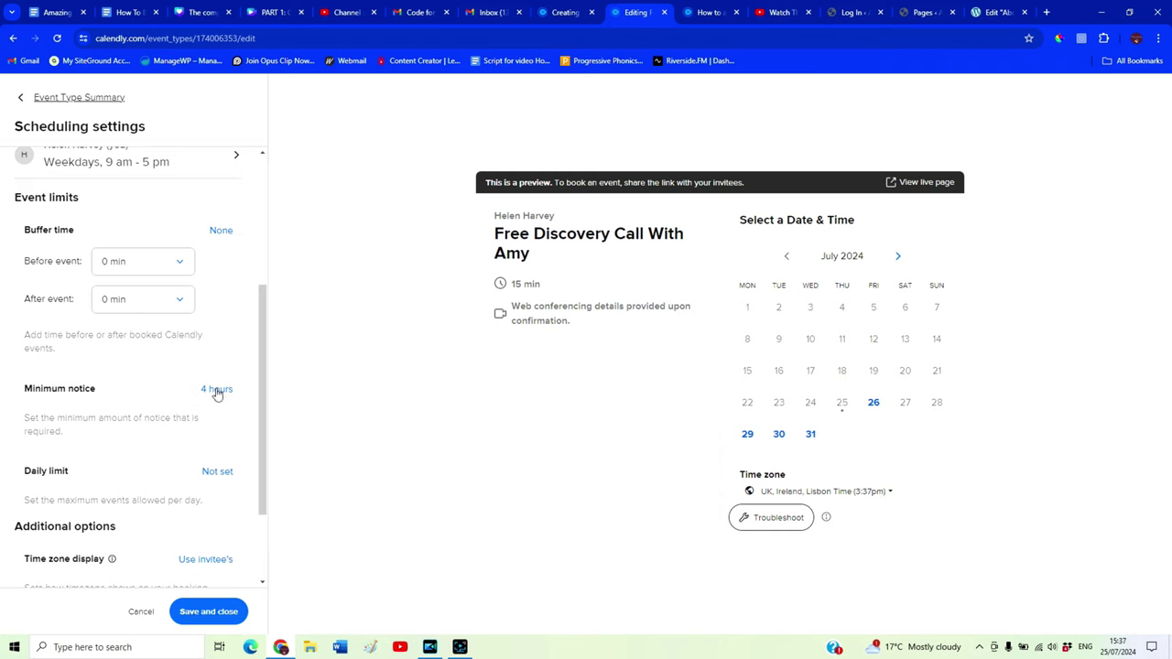
{"action": "scroll", "coordinate": [217, 391], "scroll_direction": "down", "scroll_amount": 1}
{"action": "scroll", "coordinate": [154, 423], "scroll_direction": "down", "scroll_amount": 1}
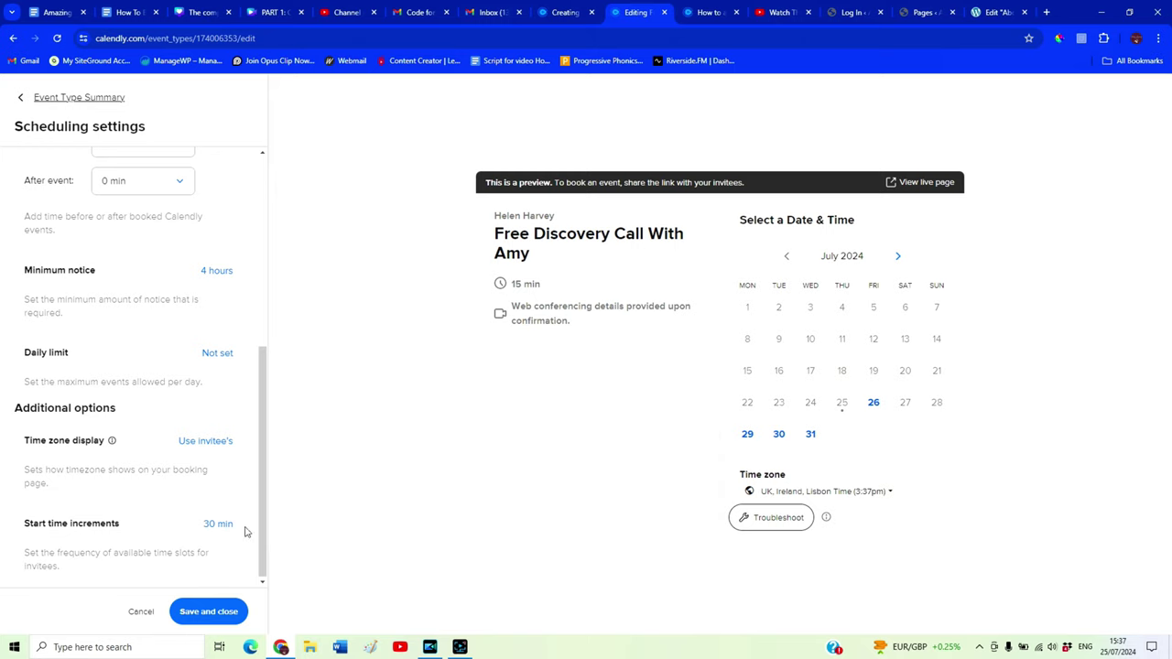
{"action": "scroll", "coordinate": [162, 547], "scroll_direction": "up", "scroll_amount": 4}
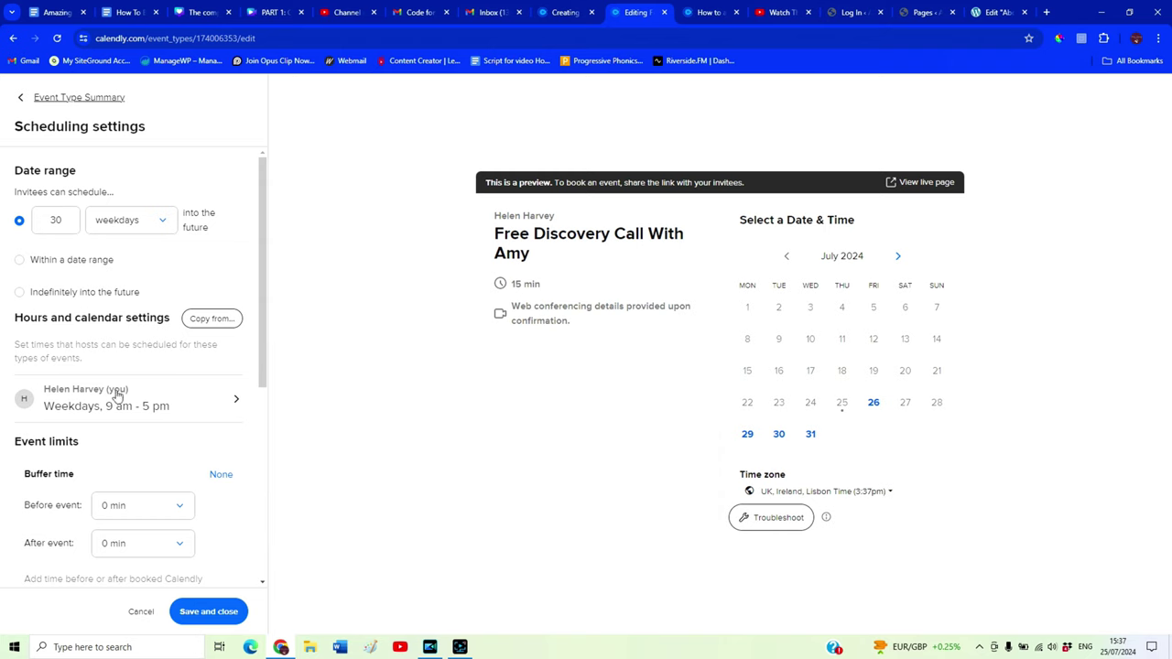
{"action": "left_click", "coordinate": [207, 407]}
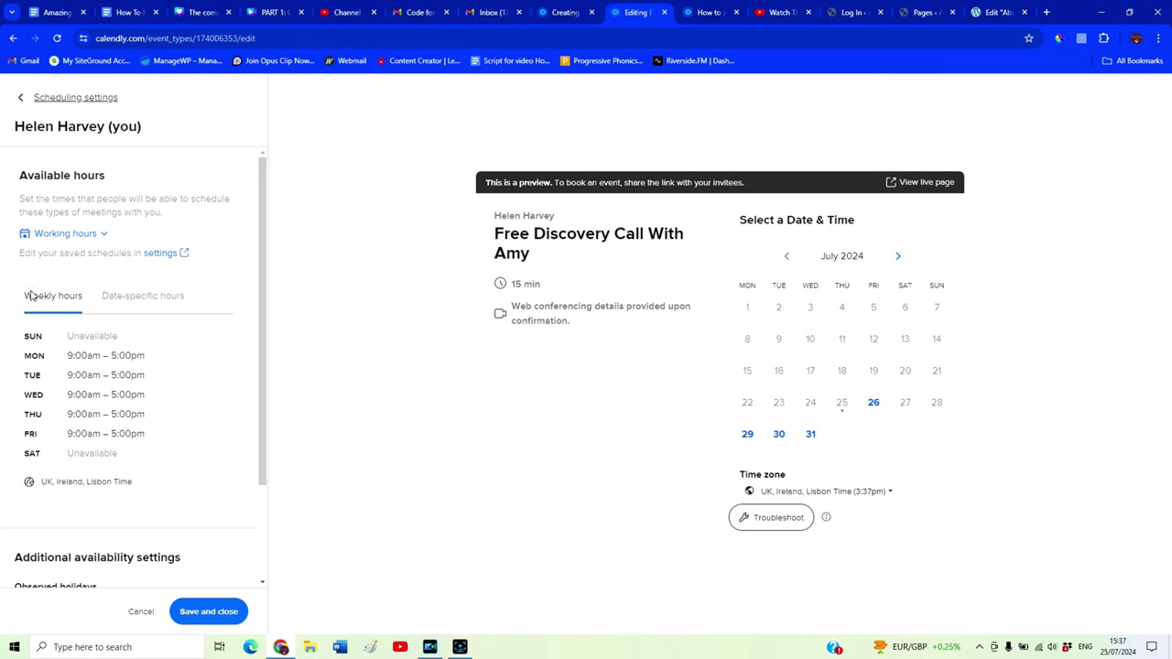
Look at the date-specific hours, then go back to the weekly hours
{"action": "left_click", "coordinate": [144, 302]}
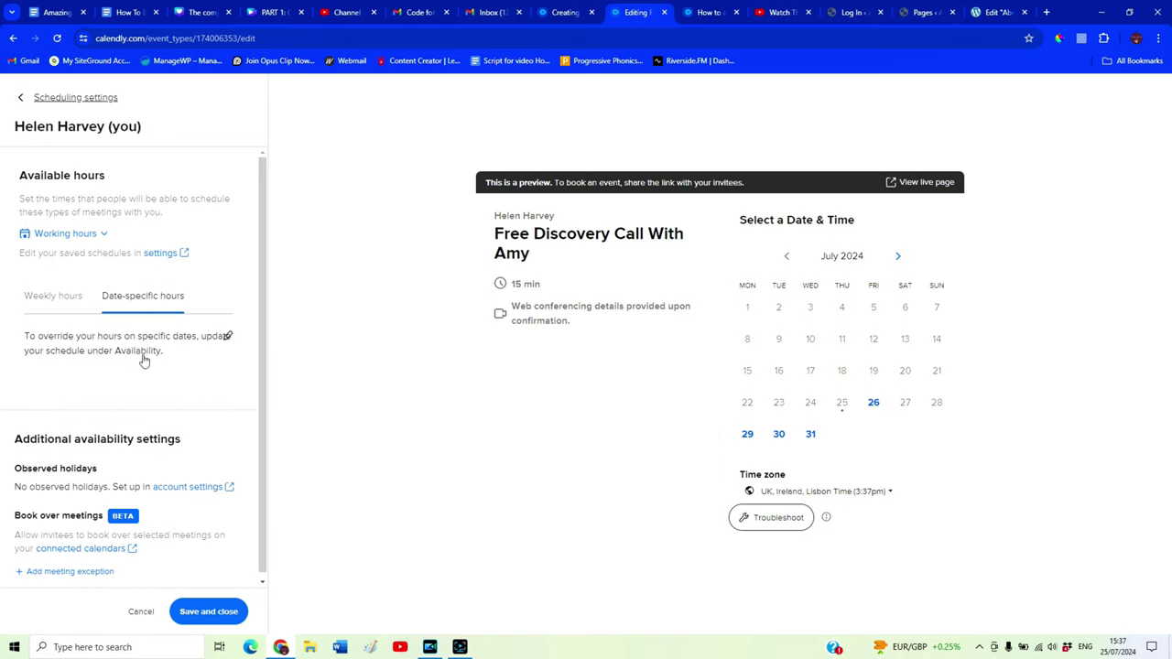
{"action": "left_click", "coordinate": [58, 304]}
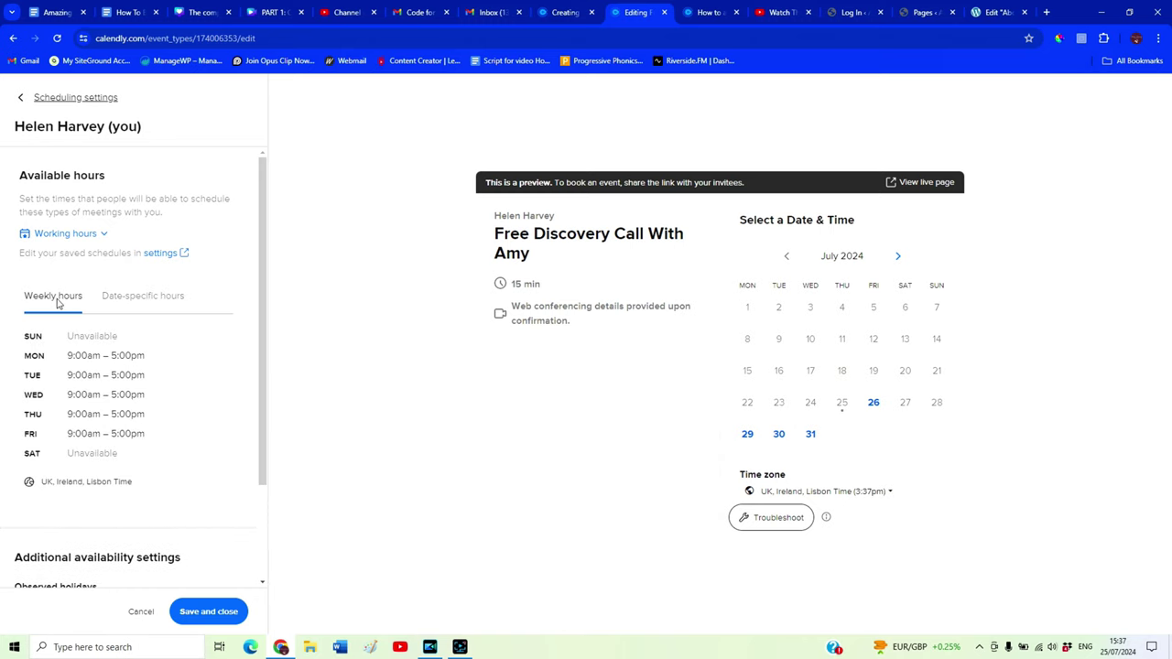
{"action": "scroll", "coordinate": [180, 426], "scroll_direction": "down", "scroll_amount": 3}
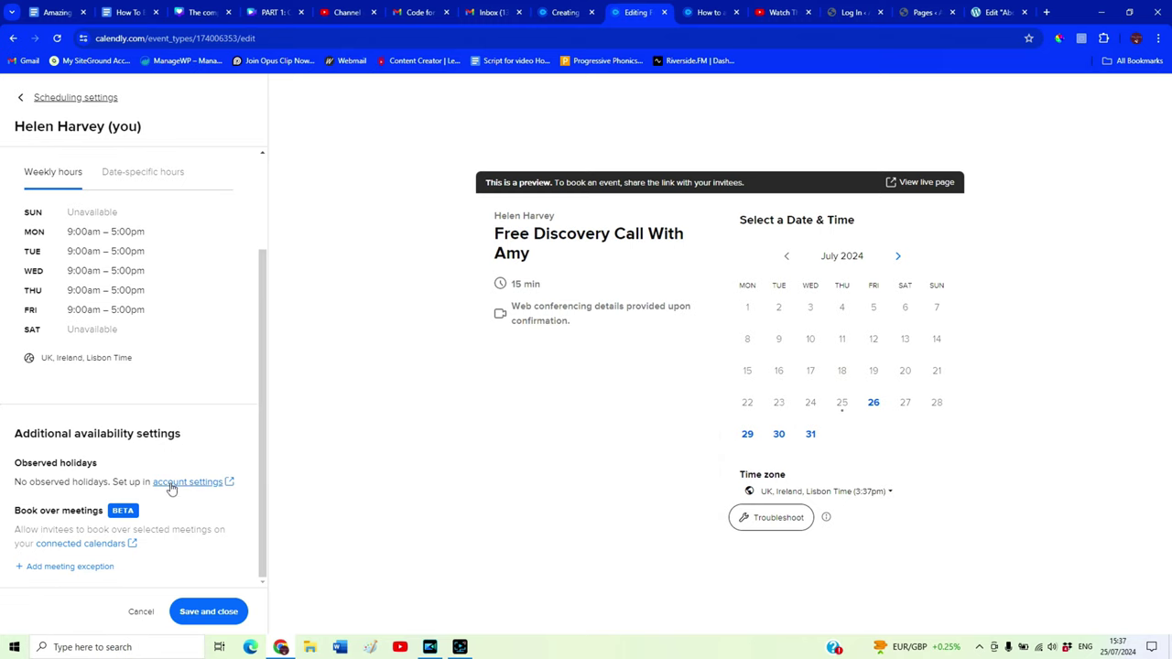
{"action": "scroll", "coordinate": [193, 403], "scroll_direction": "up", "scroll_amount": 3}
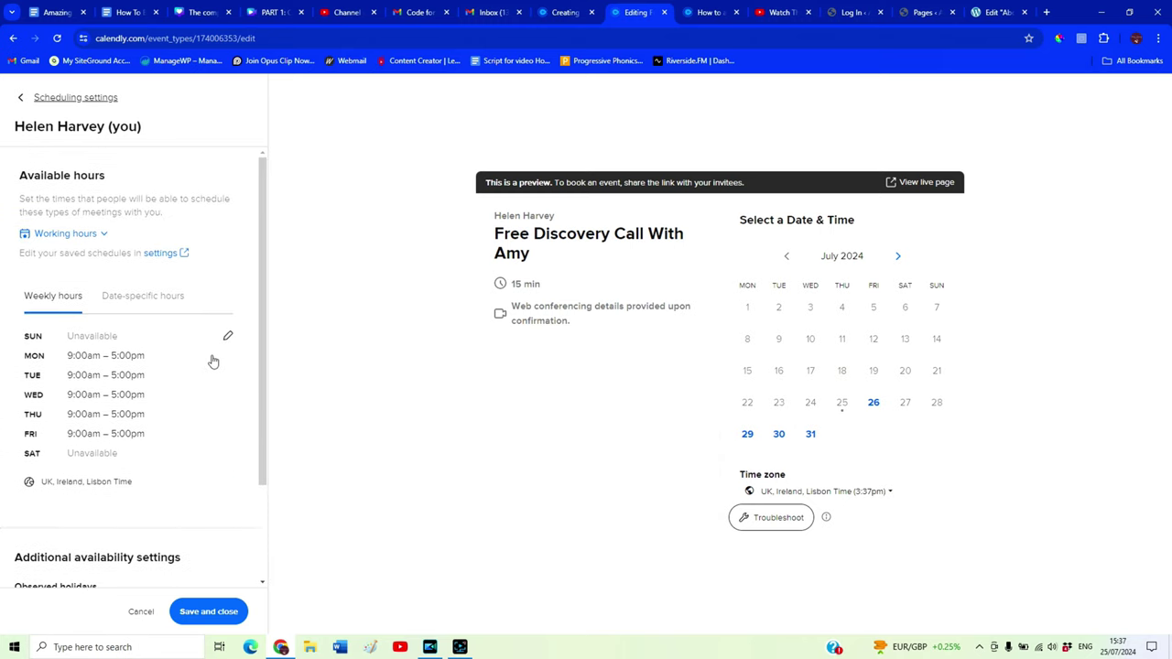
Review the working hours schedule shared by all 3 event types, then return to Event types
{"action": "left_click", "coordinate": [134, 343]}
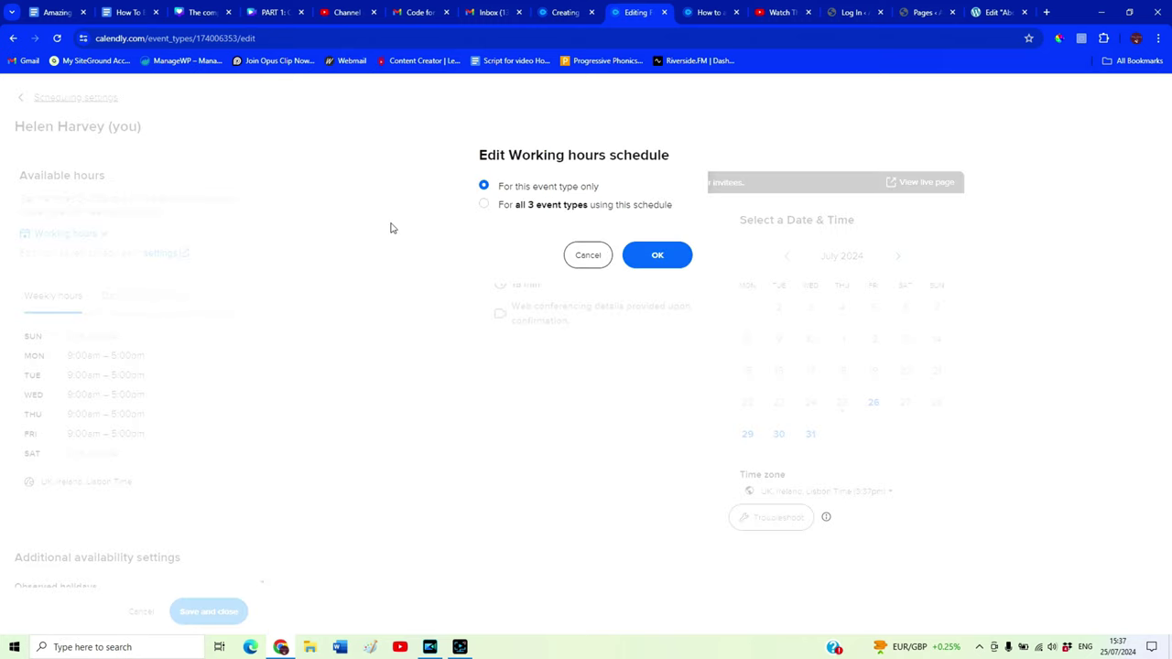
{"action": "left_click", "coordinate": [483, 205]}
{"action": "left_click", "coordinate": [645, 261]}
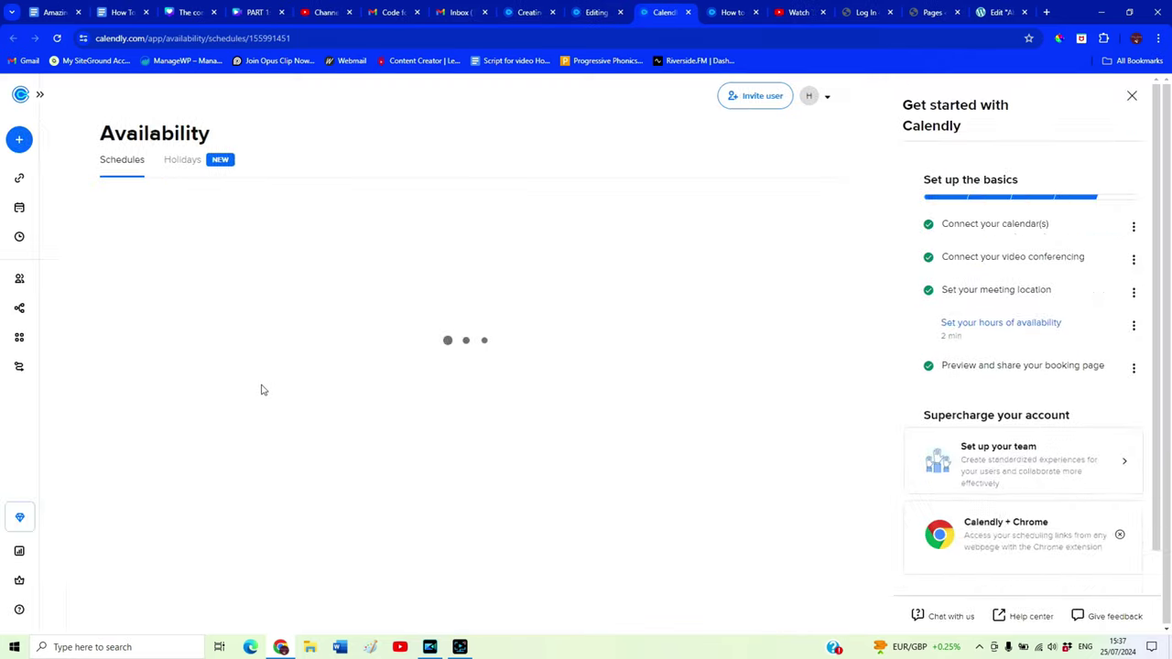
{"action": "scroll", "coordinate": [449, 403], "scroll_direction": "down", "scroll_amount": 2}
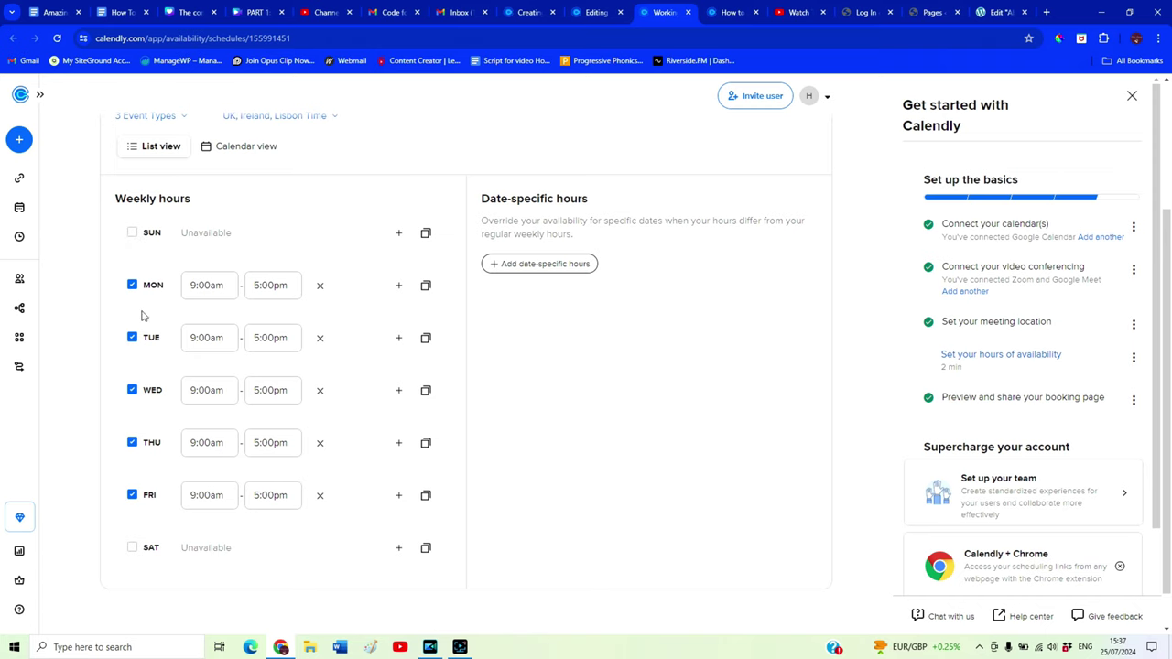
{"action": "scroll", "coordinate": [348, 481], "scroll_direction": "up", "scroll_amount": 2}
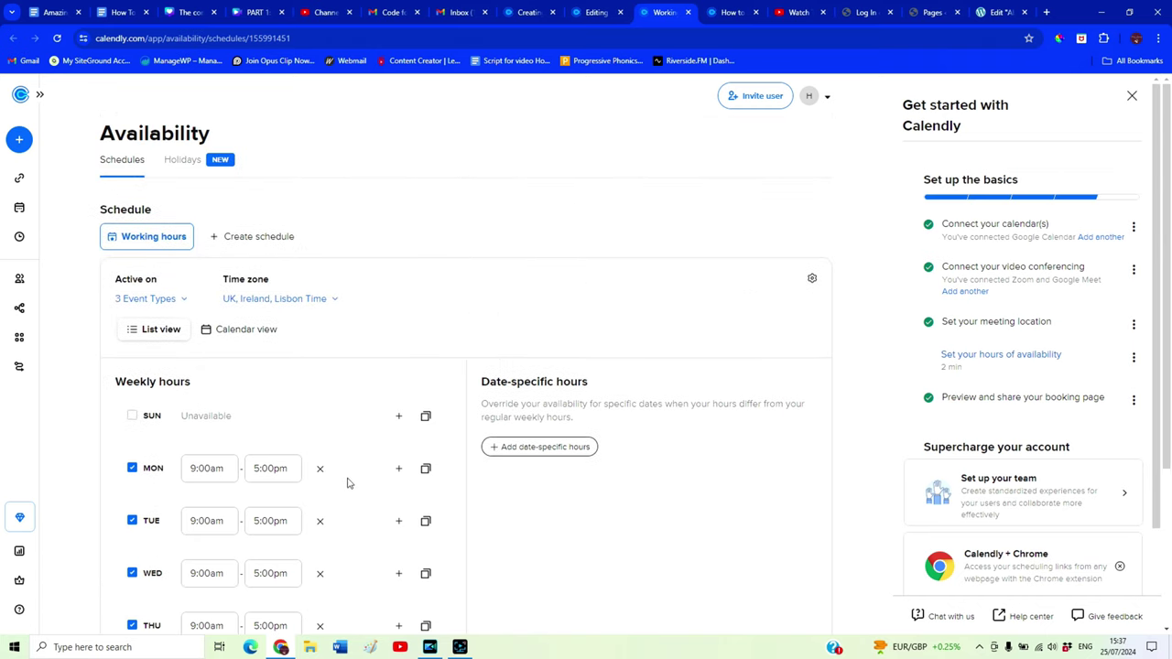
{"action": "scroll", "coordinate": [347, 481], "scroll_direction": "down", "scroll_amount": 3}
{"action": "scroll", "coordinate": [348, 481], "scroll_direction": "up", "scroll_amount": 3}
{"action": "left_click", "coordinate": [19, 96]}
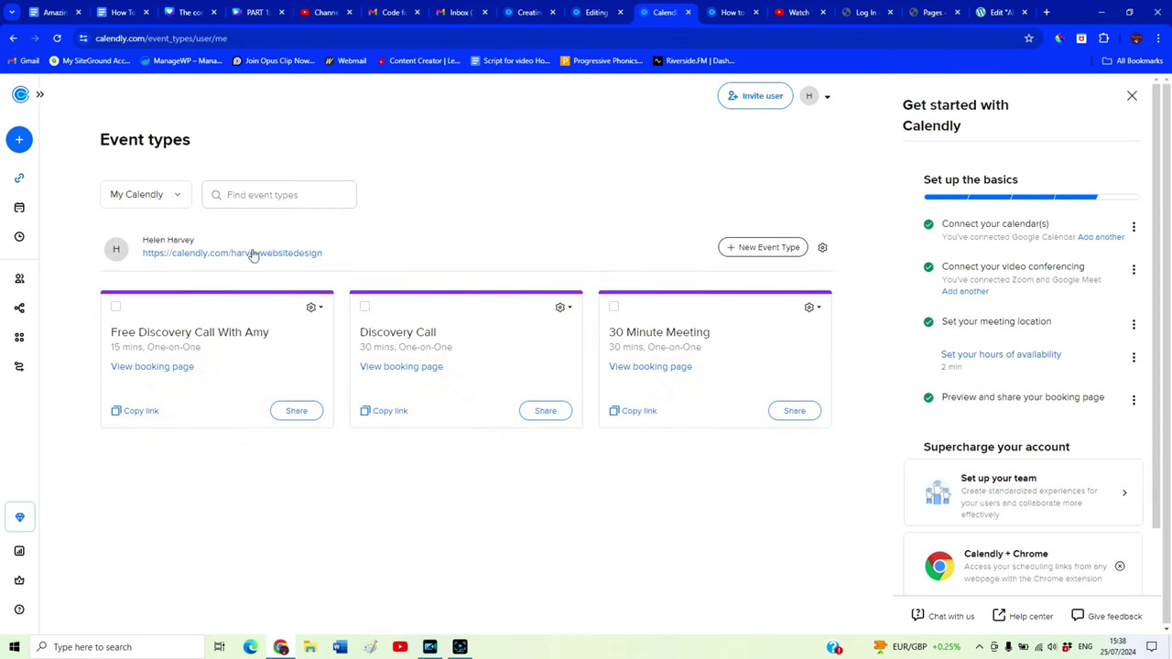
Generate inline website embed code for the discovery call via Share > Add to website
{"action": "left_click", "coordinate": [296, 409]}
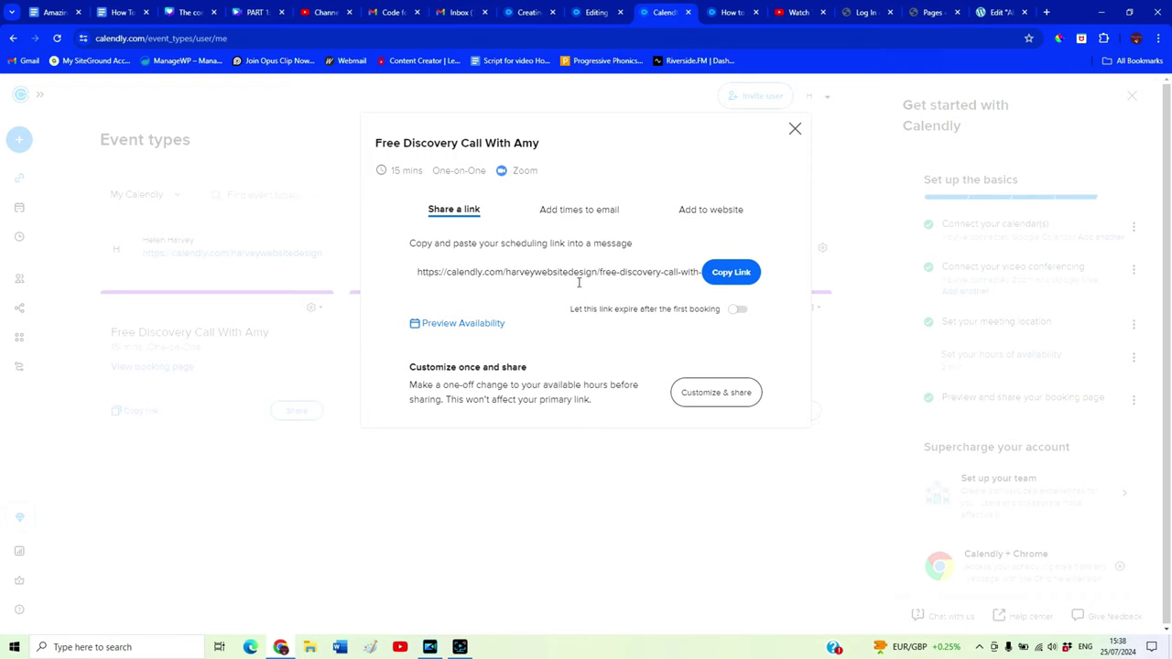
{"action": "left_click", "coordinate": [696, 210]}
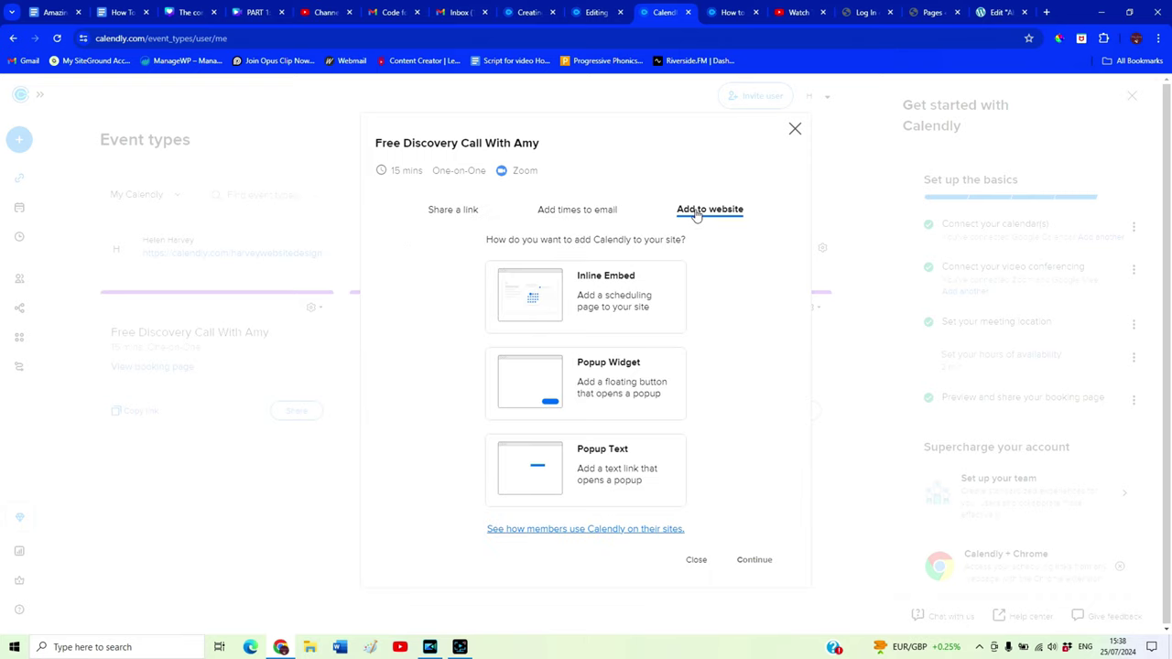
{"action": "left_click", "coordinate": [625, 302]}
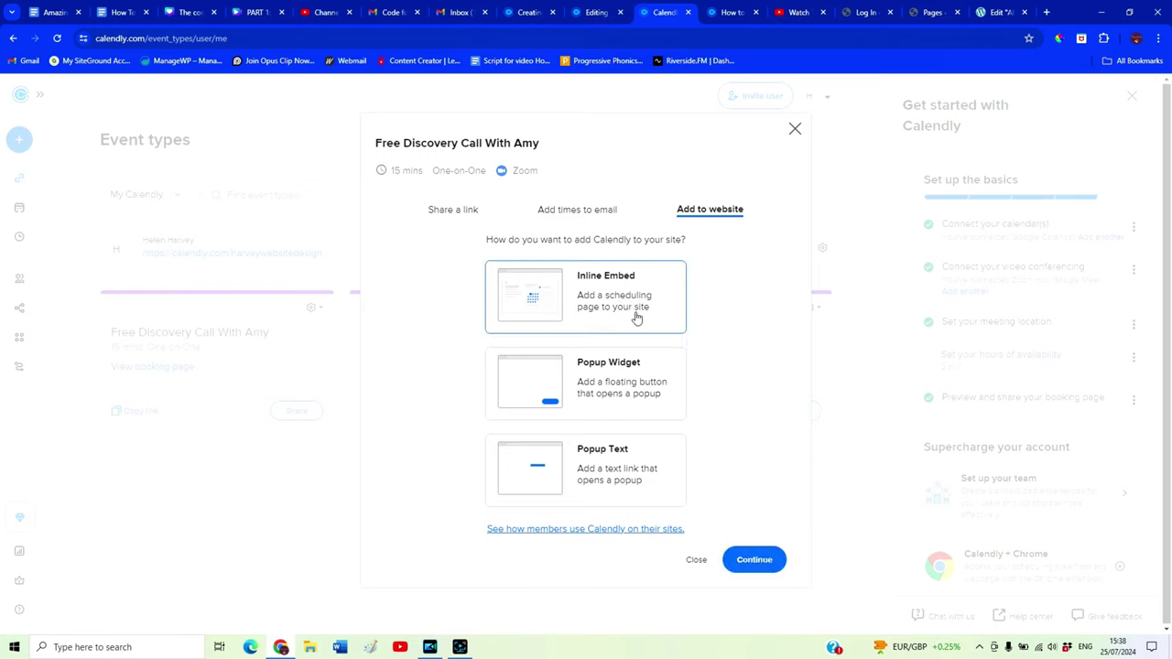
{"action": "left_click", "coordinate": [747, 559]}
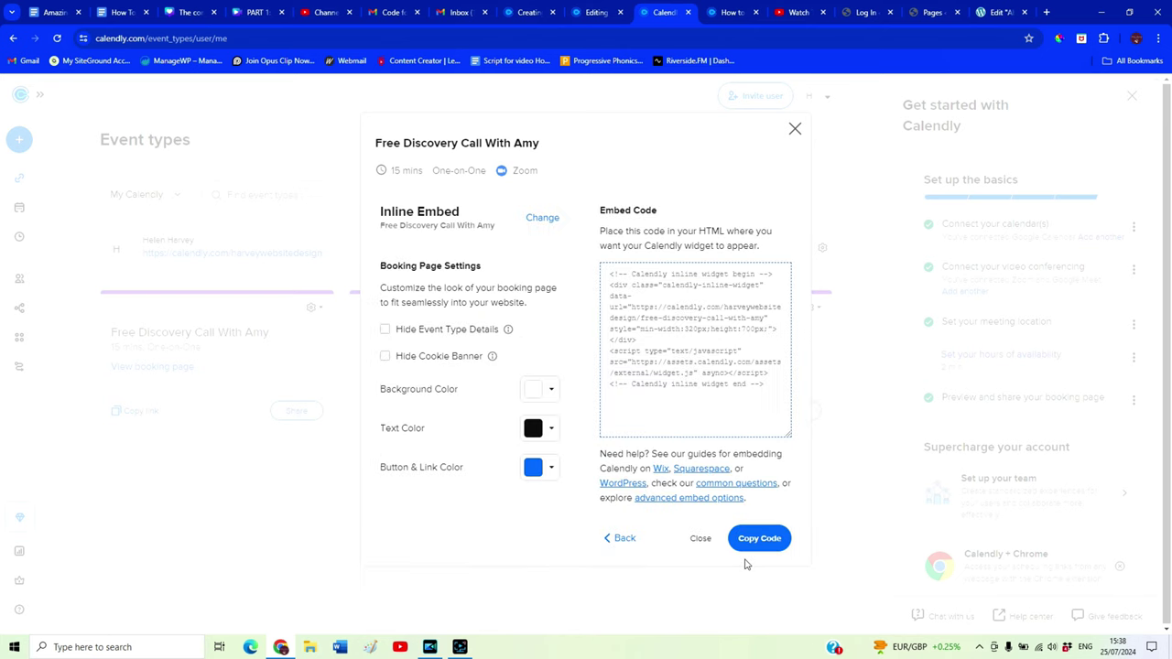
Open the Button & Link Color choices and switch to the Amazing Website Copy document
{"action": "left_click", "coordinate": [608, 271]}
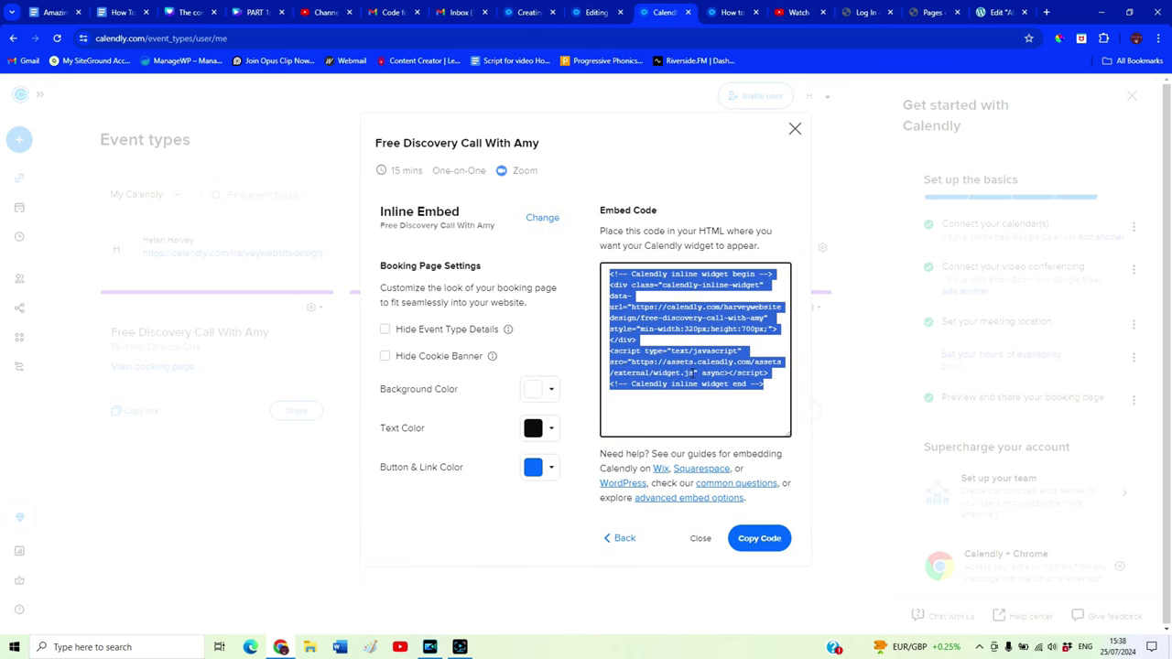
{"action": "left_click", "coordinate": [564, 380]}
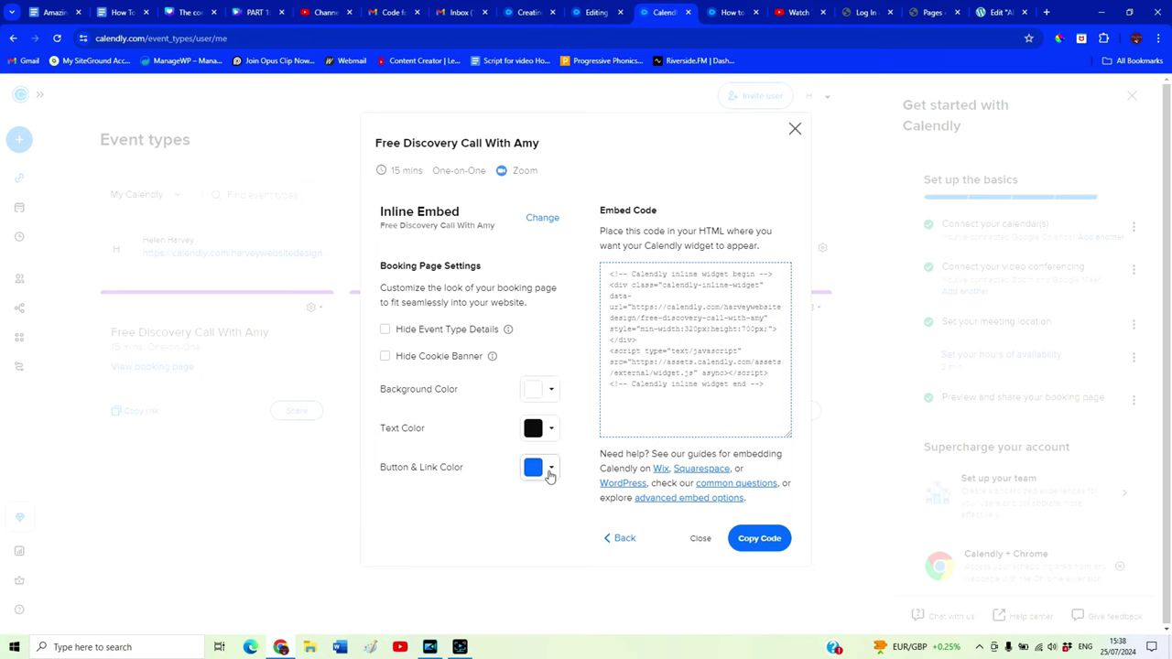
{"action": "left_click", "coordinate": [549, 470]}
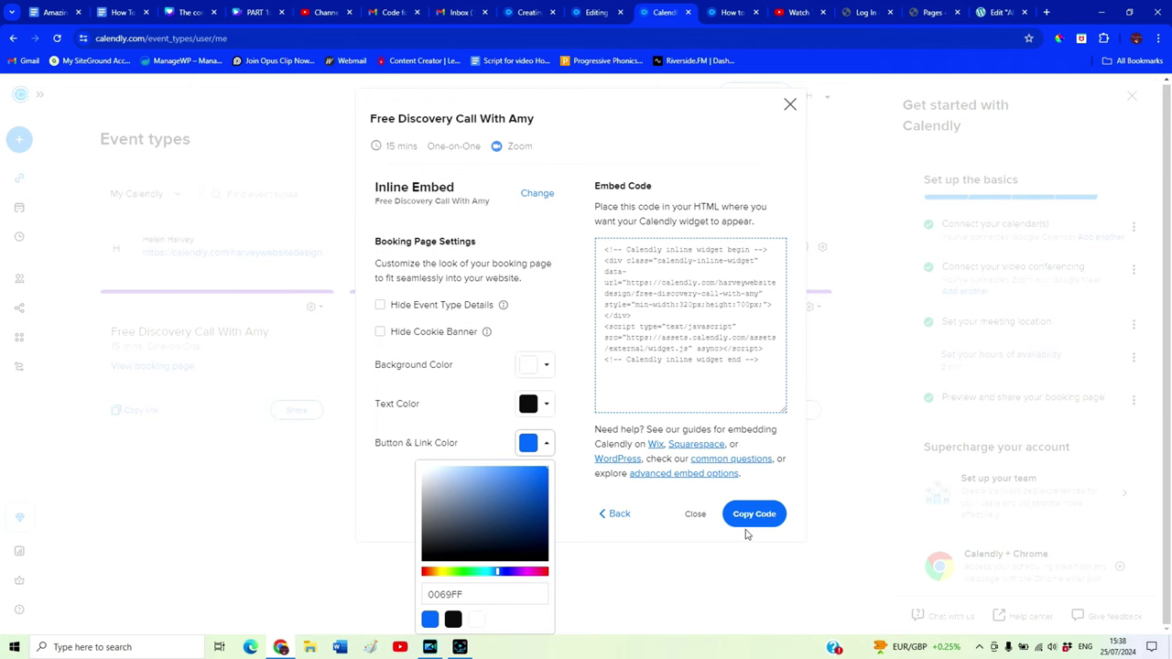
{"action": "left_click", "coordinate": [46, 13]}
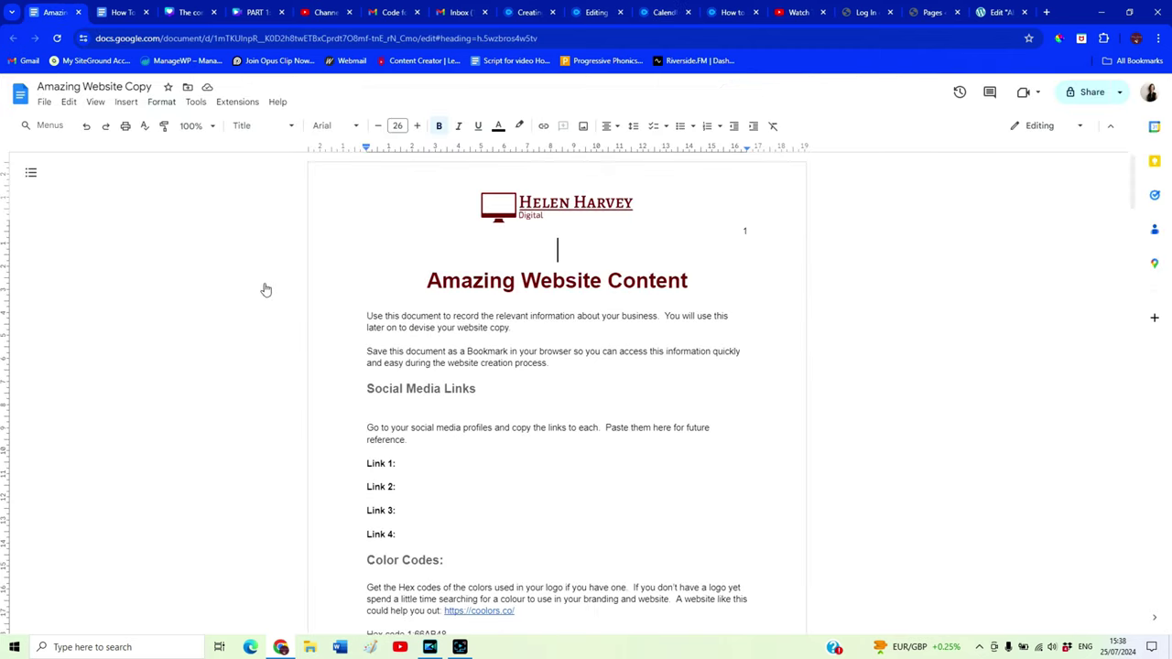
Select the brand hex code 66AB48 under Color Codes in the document
{"action": "left_click", "coordinate": [444, 536]}
{"action": "scroll", "coordinate": [504, 502], "scroll_direction": "down", "scroll_amount": 2}
{"action": "left_click_drag", "start_coordinate": [463, 518], "coordinate": [423, 515]}
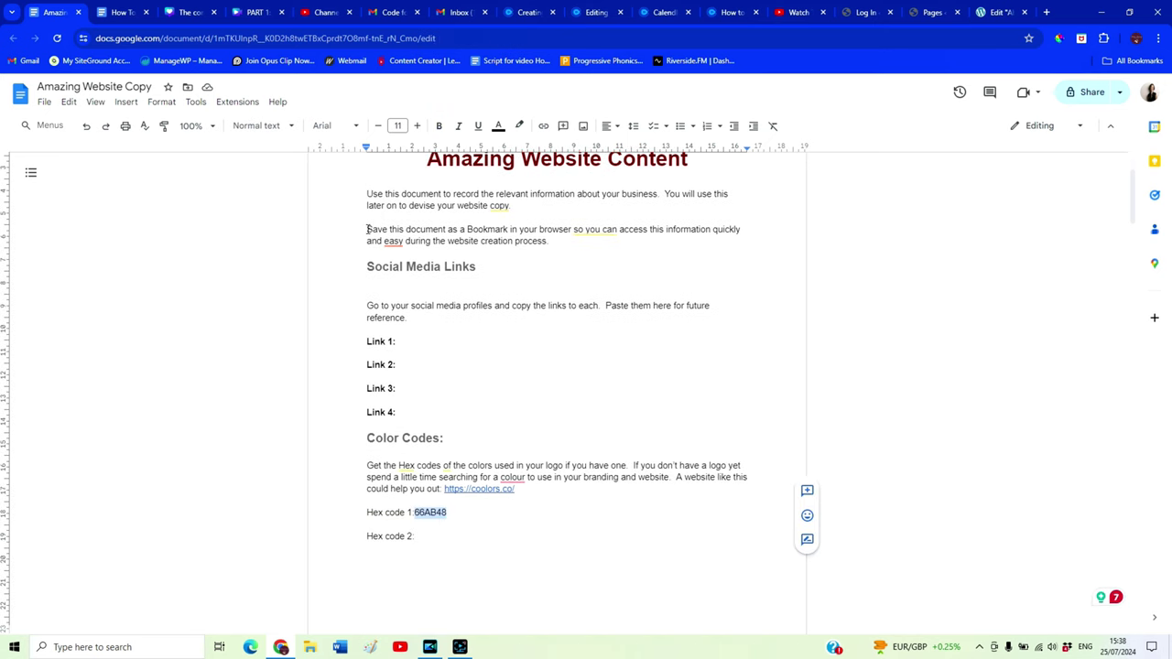
{"action": "left_click", "coordinate": [663, 11]}
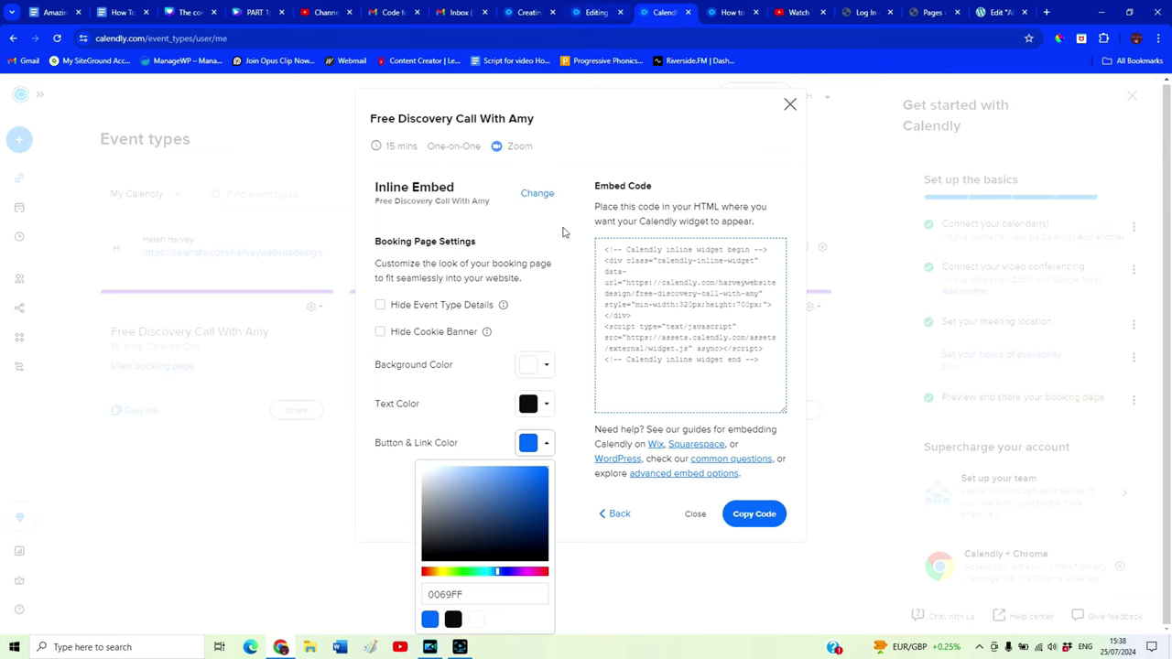
Change the button and link colour from 0069FF to 66AB48 and copy the embed code
{"action": "left_click", "coordinate": [479, 594]}
{"action": "left_click", "coordinate": [412, 600]}
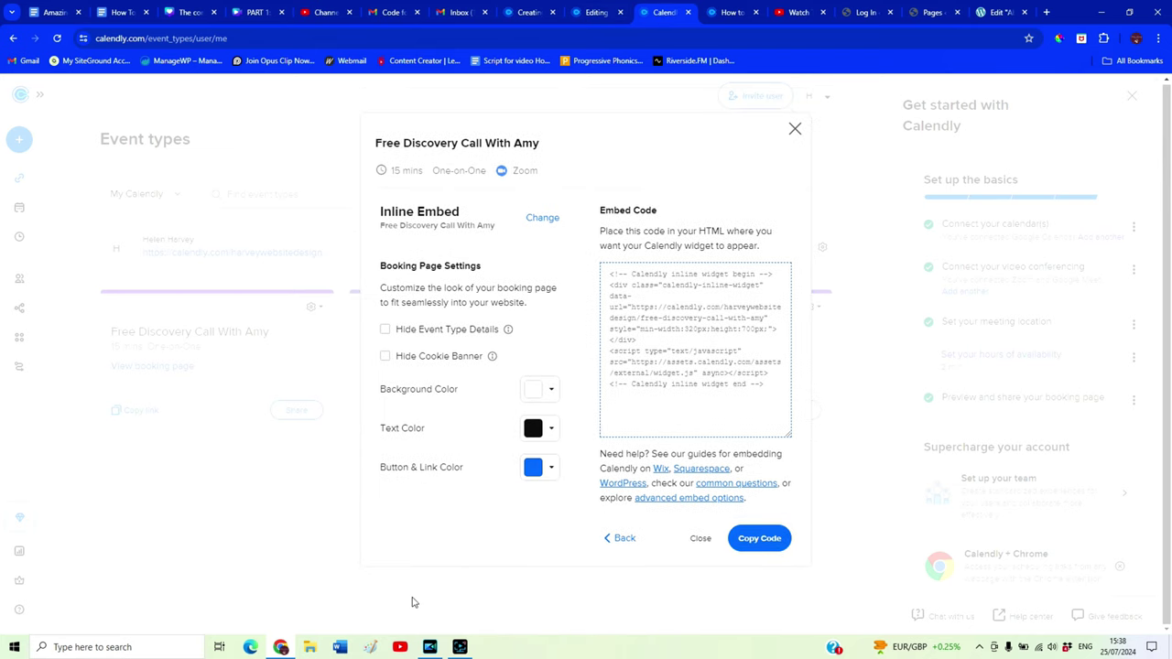
{"action": "left_click", "coordinate": [540, 466]}
{"action": "left_click", "coordinate": [494, 612]}
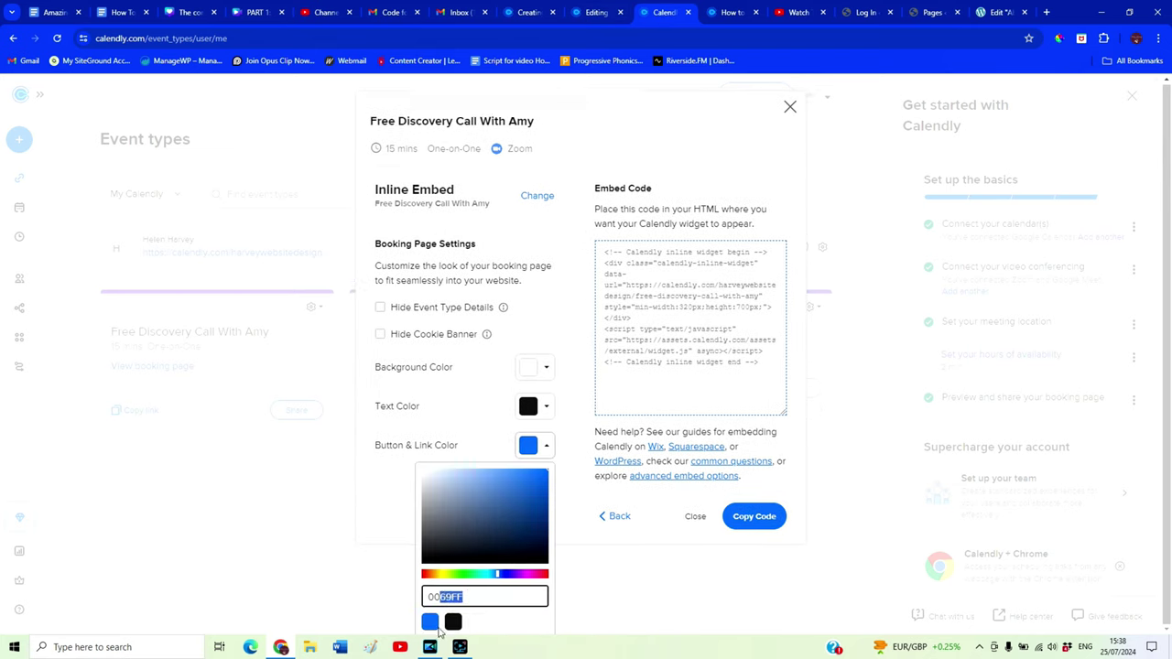
{"action": "type", "text": "66AB48"}
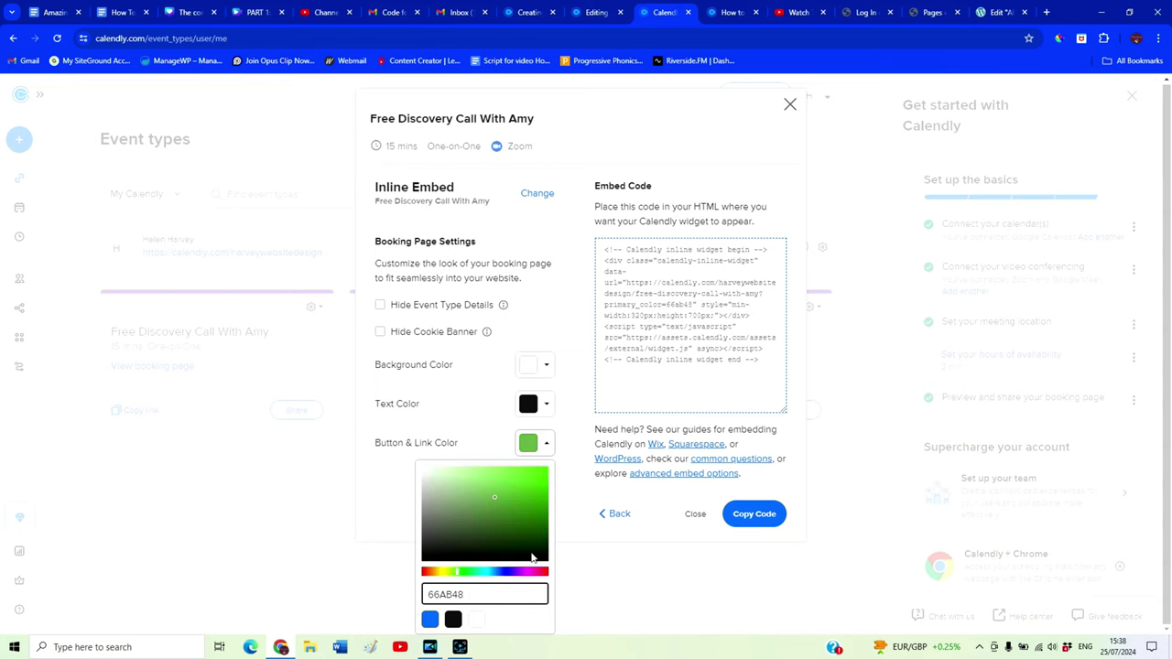
{"action": "left_click", "coordinate": [576, 473]}
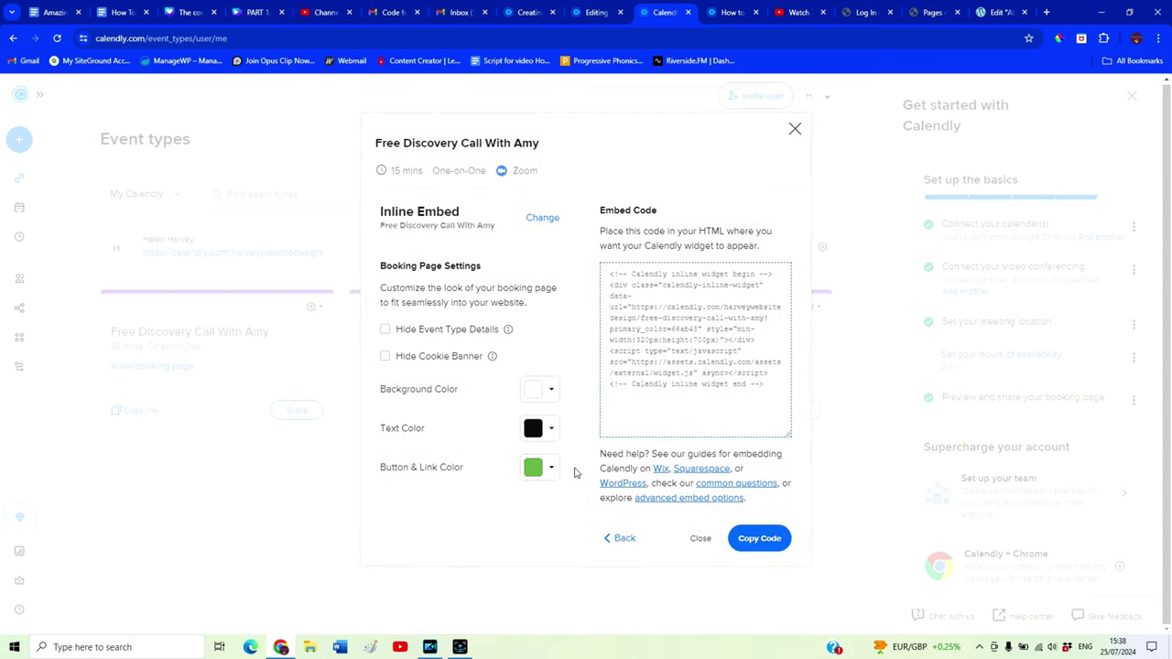
{"action": "left_click", "coordinate": [769, 540]}
{"action": "left_click", "coordinate": [930, 13]}
Publish a new page titled 'Free Discovery Call' and open it in Elementor
{"action": "scroll", "coordinate": [543, 419], "scroll_direction": "up", "scroll_amount": 1}
{"action": "scroll", "coordinate": [545, 419], "scroll_direction": "up", "scroll_amount": 2}
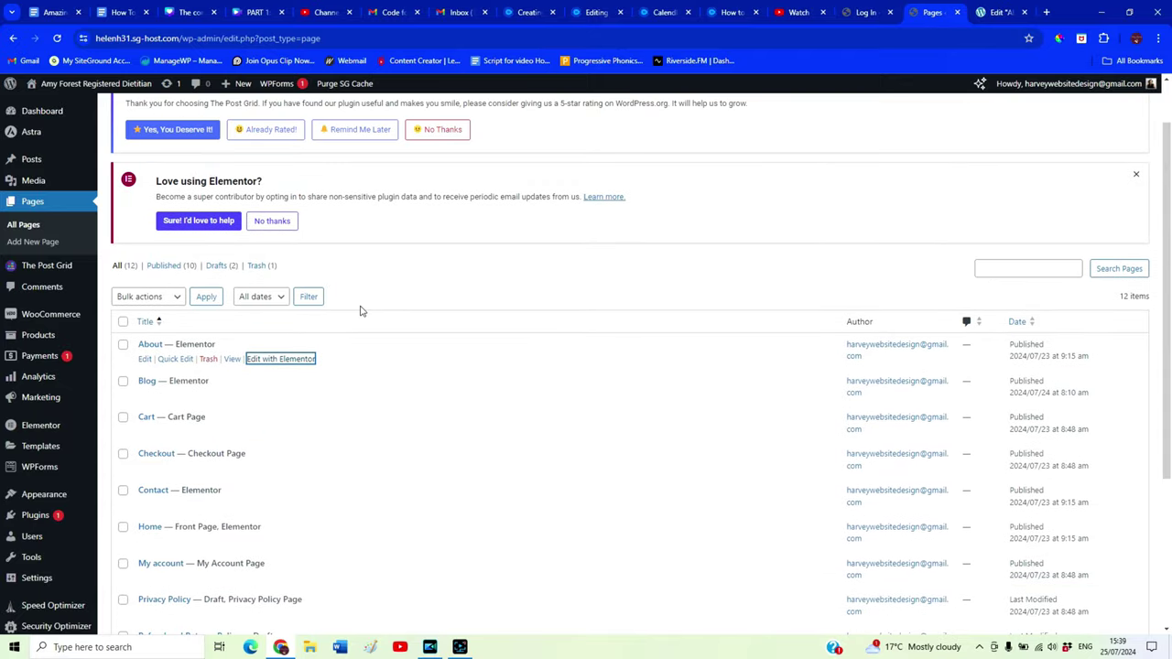
{"action": "scroll", "coordinate": [361, 311], "scroll_direction": "up", "scroll_amount": 1}
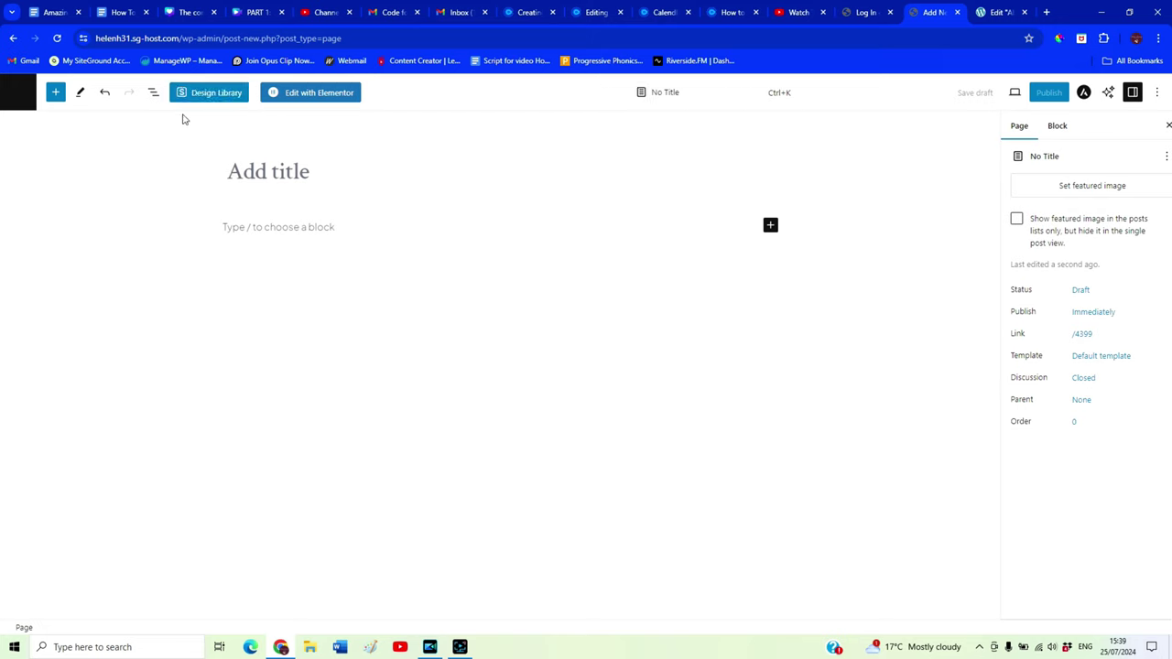
{"action": "left_click", "coordinate": [291, 173]}
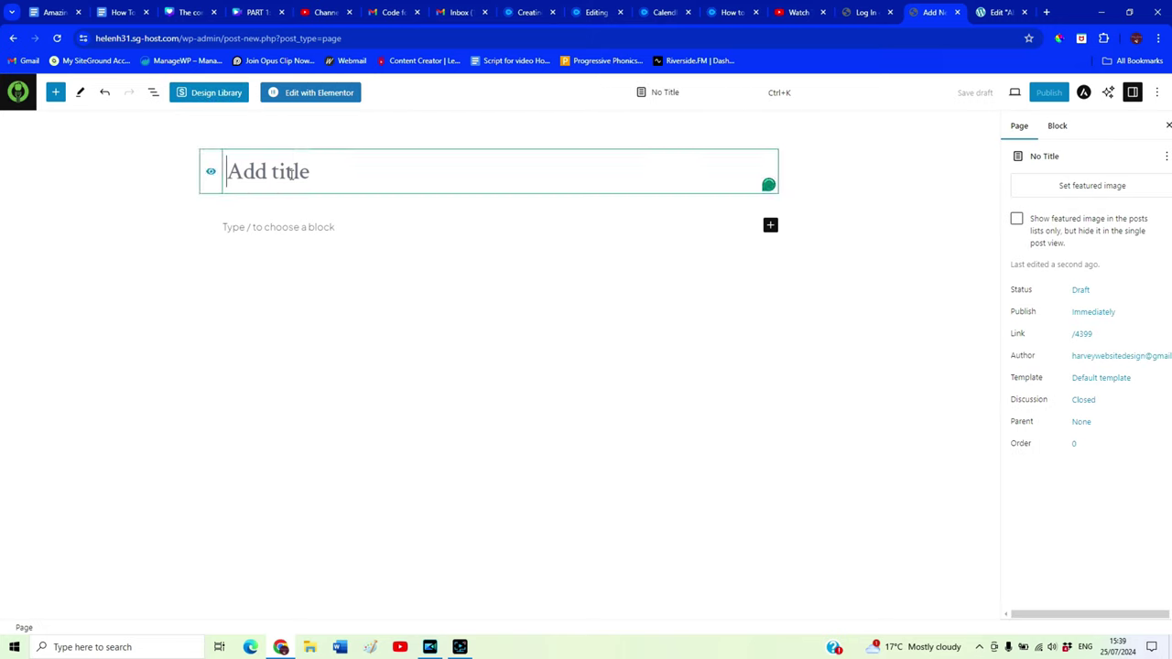
{"action": "type", "text": "Fre"}
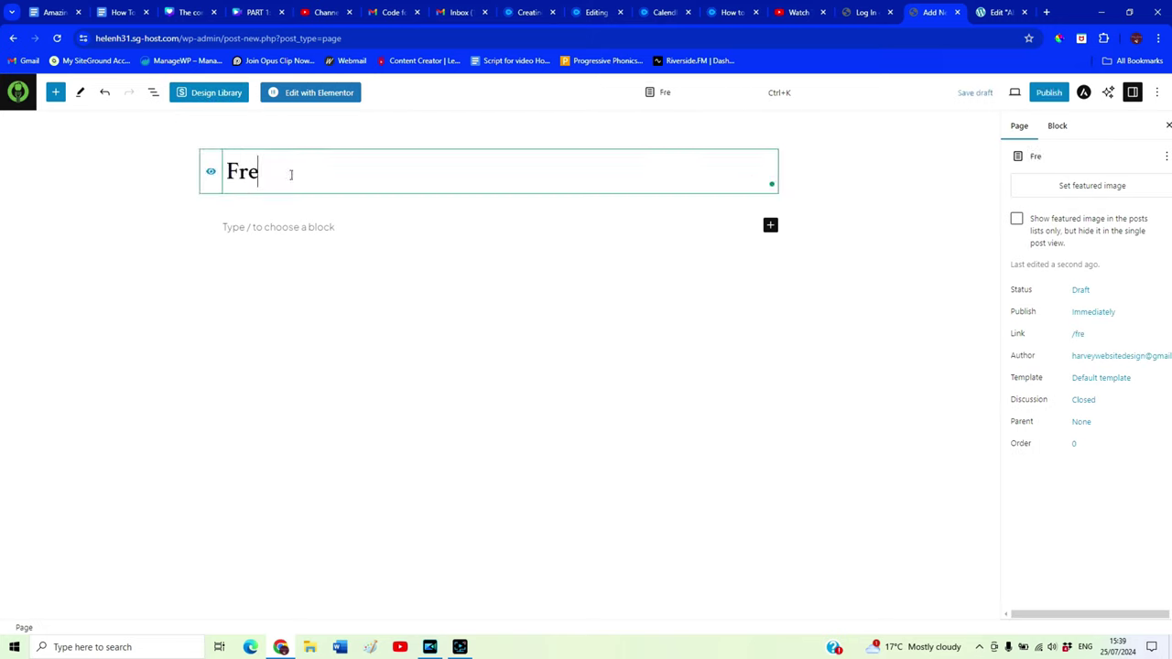
{"action": "type", "text": "e Discove"}
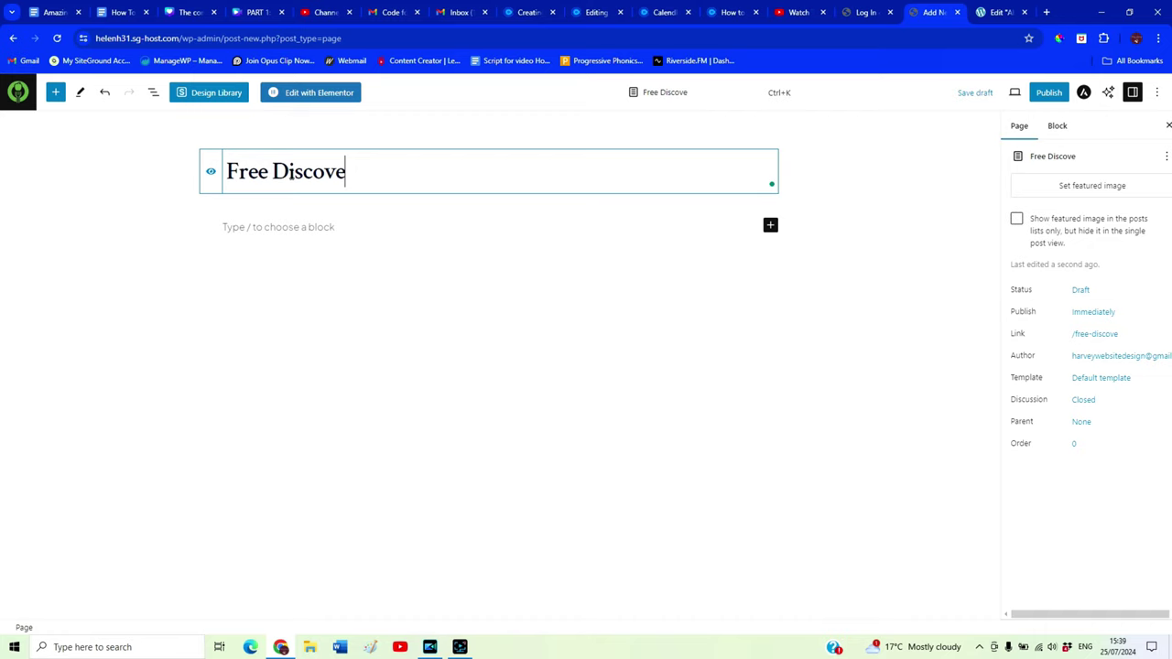
{"action": "type", "text": "ry Call"}
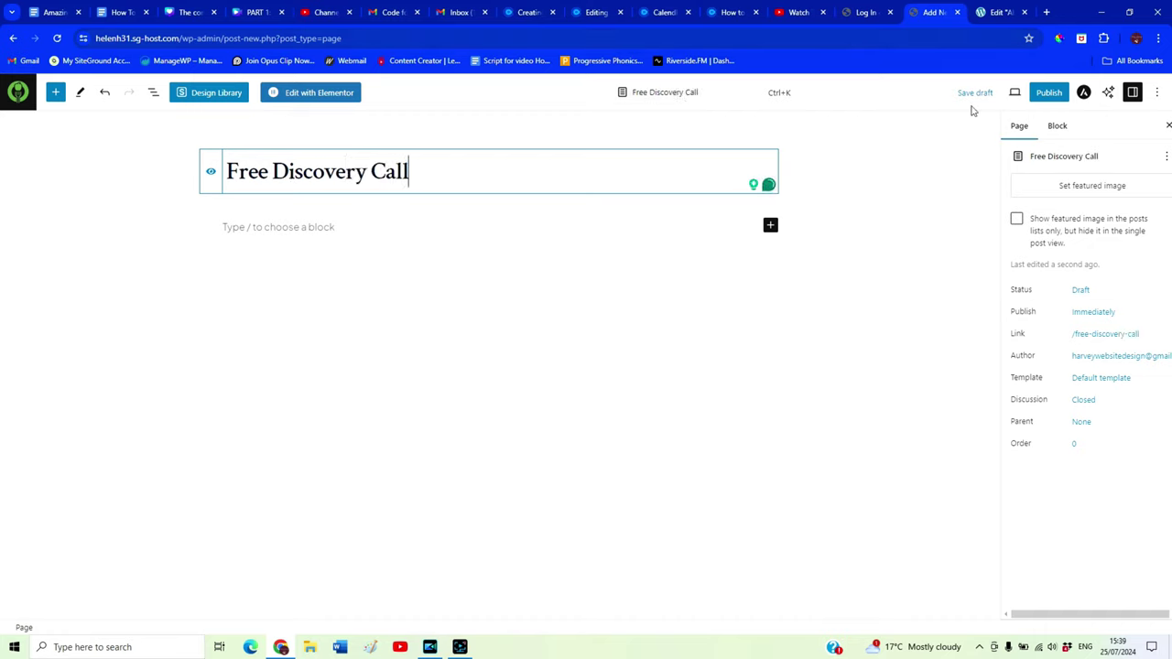
{"action": "left_click", "coordinate": [1055, 97]}
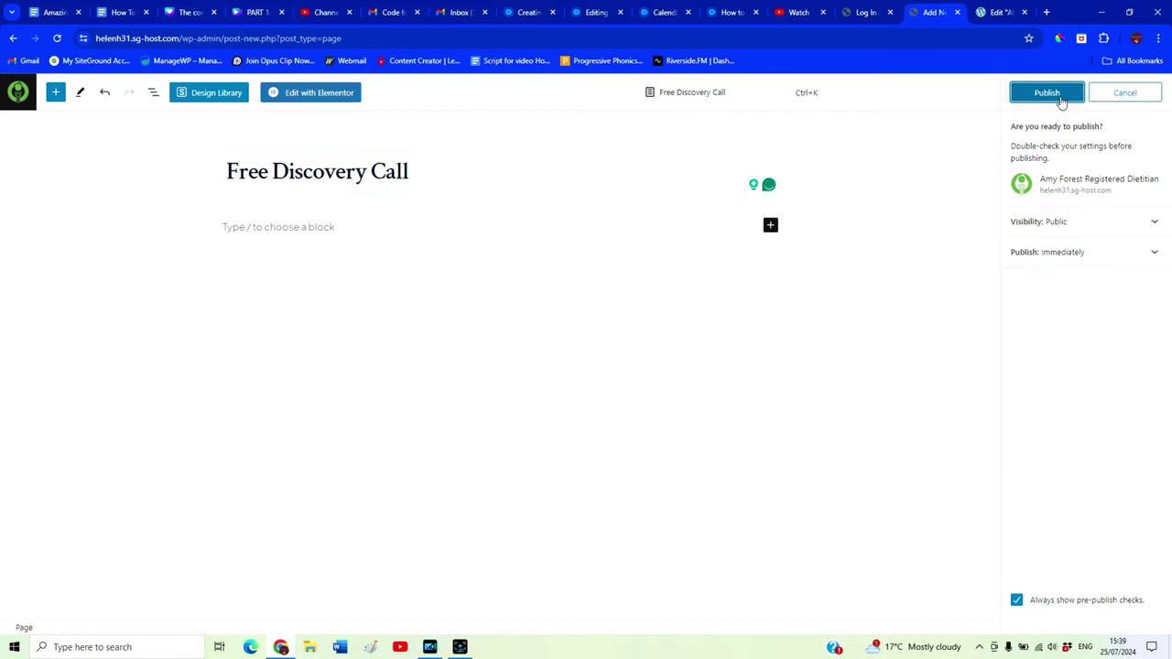
{"action": "left_click", "coordinate": [1060, 99]}
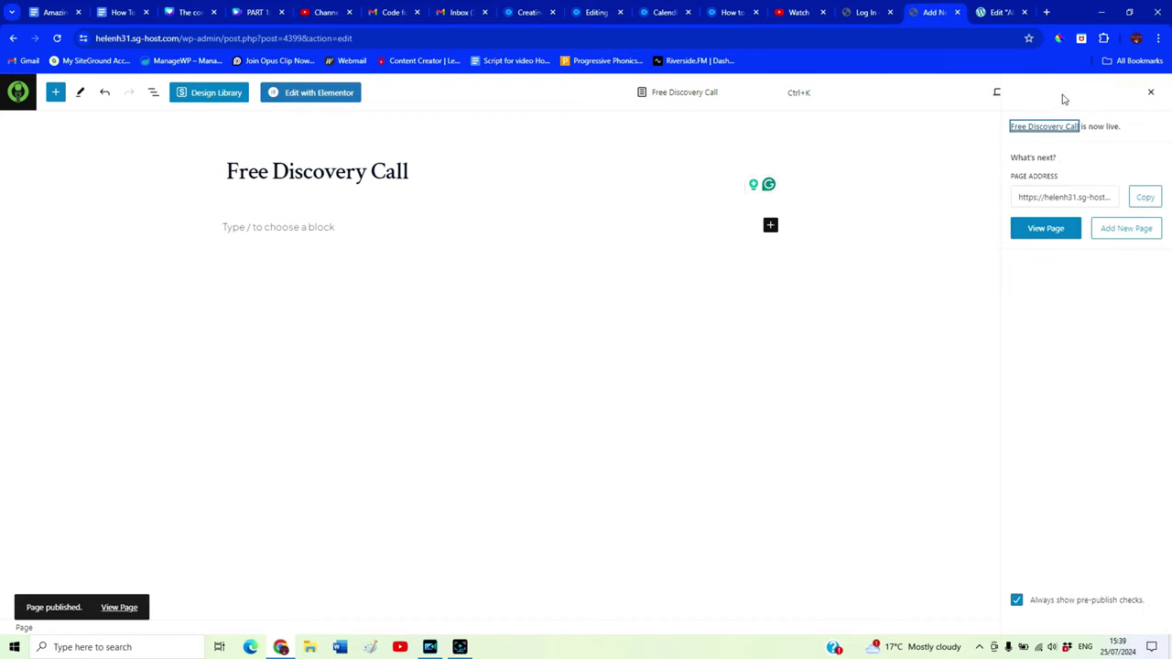
{"action": "left_click", "coordinate": [318, 93]}
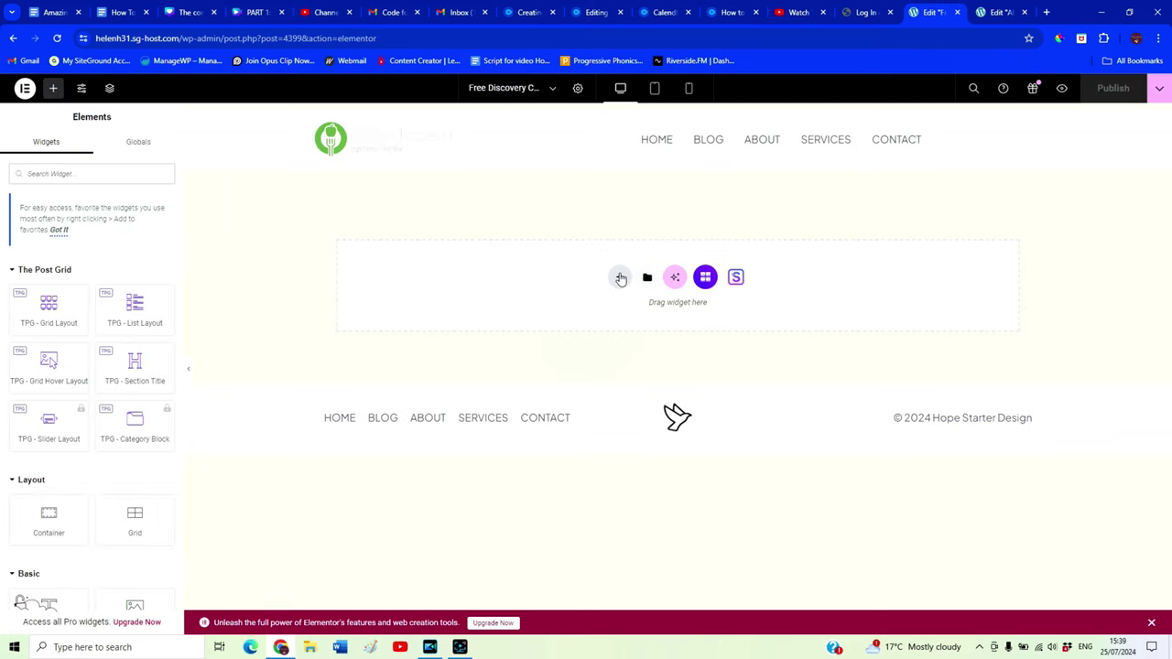
Add a single-column flexbox container to the empty page
{"action": "left_click", "coordinate": [620, 278]}
{"action": "left_click", "coordinate": [638, 318]}
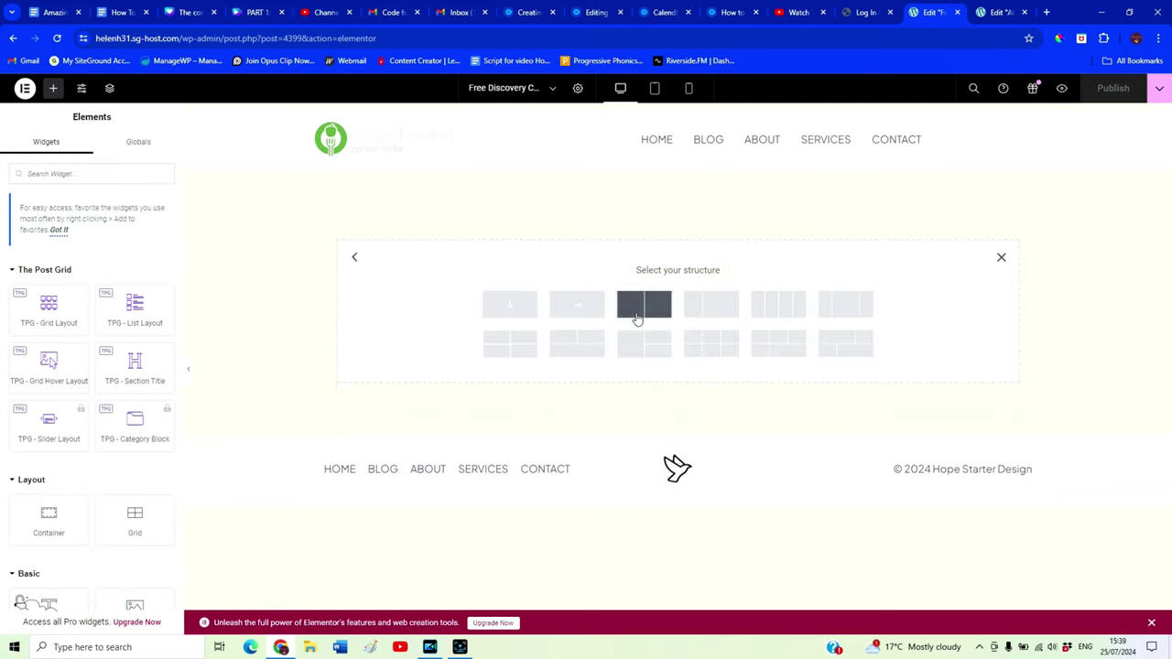
{"action": "left_click", "coordinate": [510, 305]}
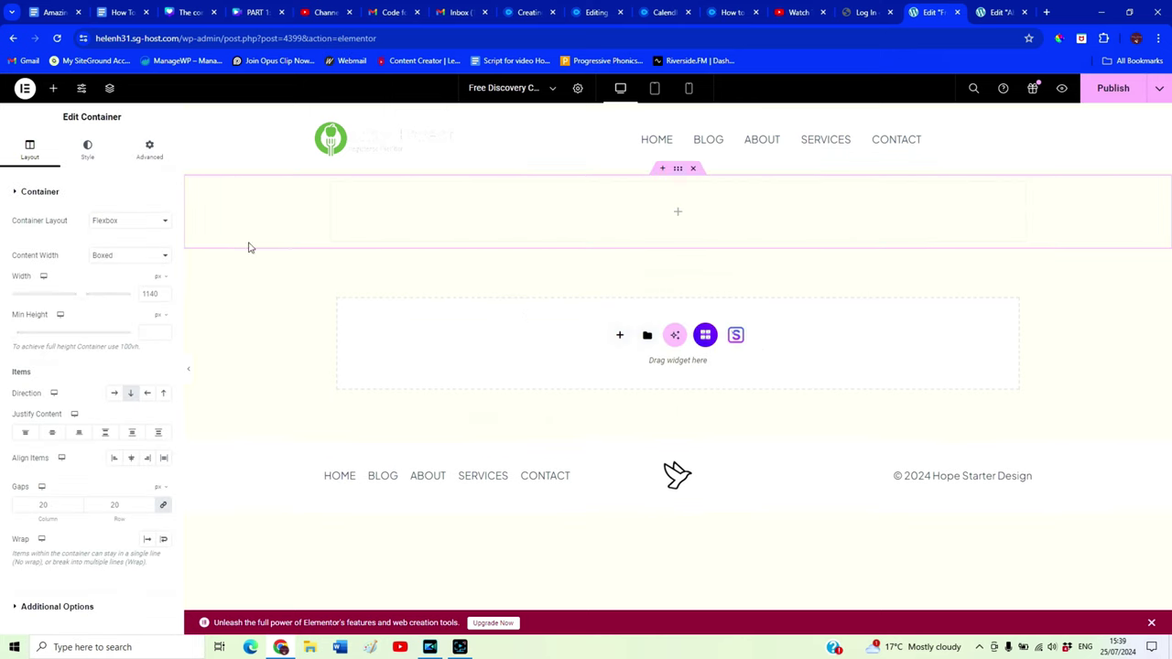
Place a Shortcode widget in the container and paste the Calendly inline embed code
{"action": "left_click", "coordinate": [54, 88]}
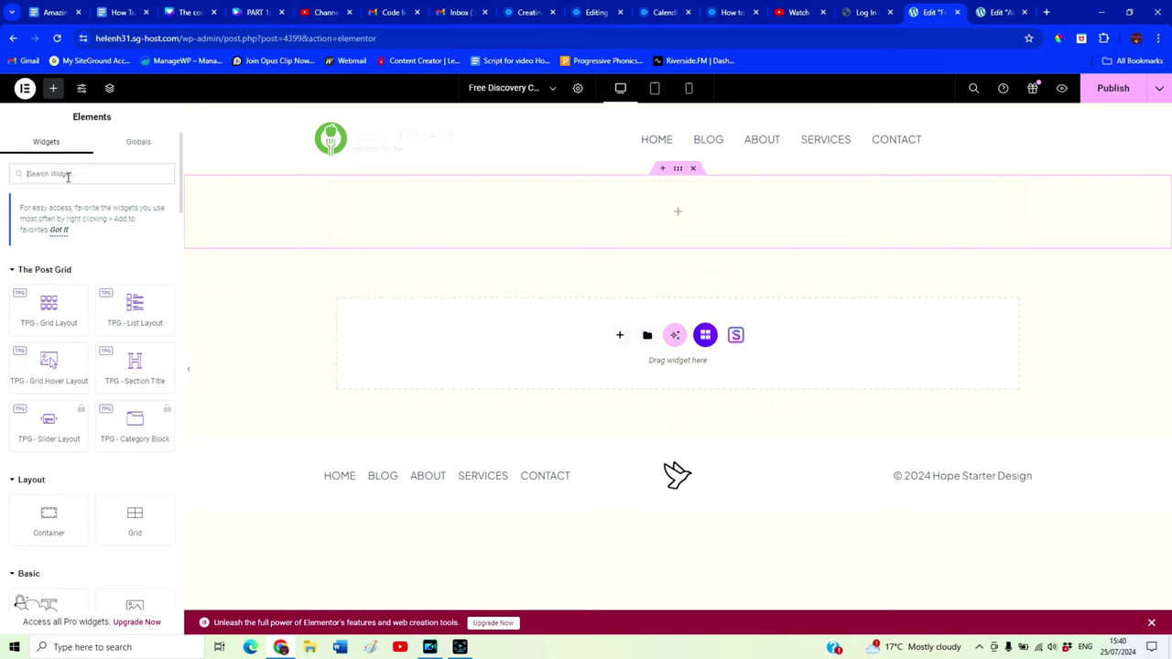
{"action": "type", "text": "short"}
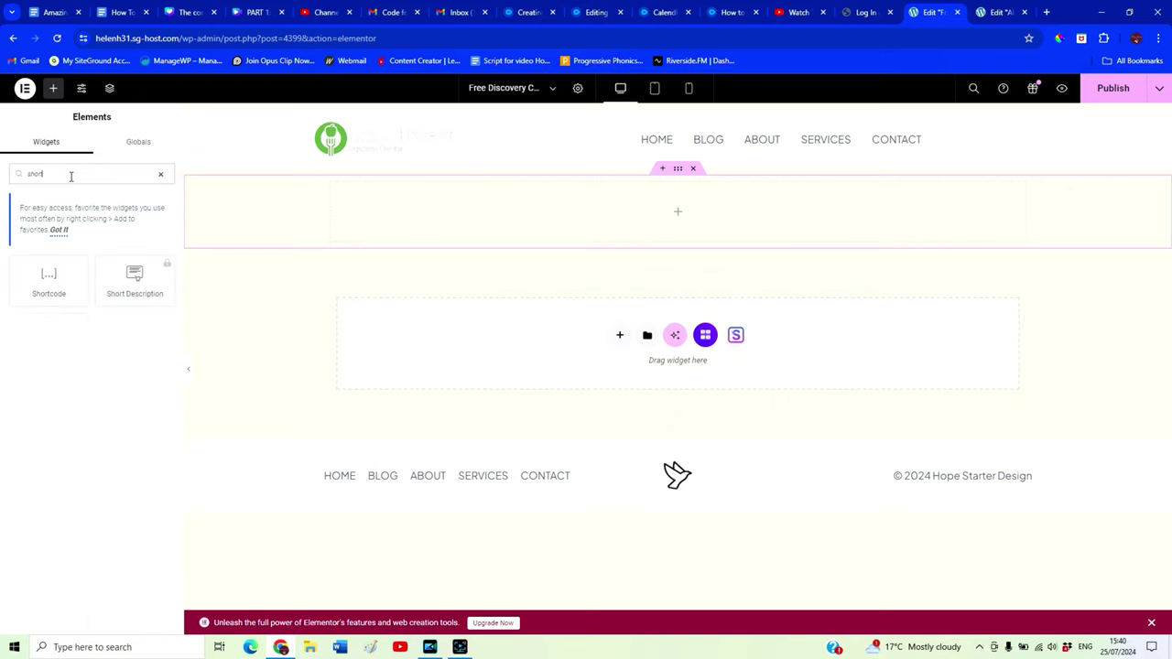
{"action": "left_click_drag", "start_coordinate": [53, 277], "coordinate": [668, 226]}
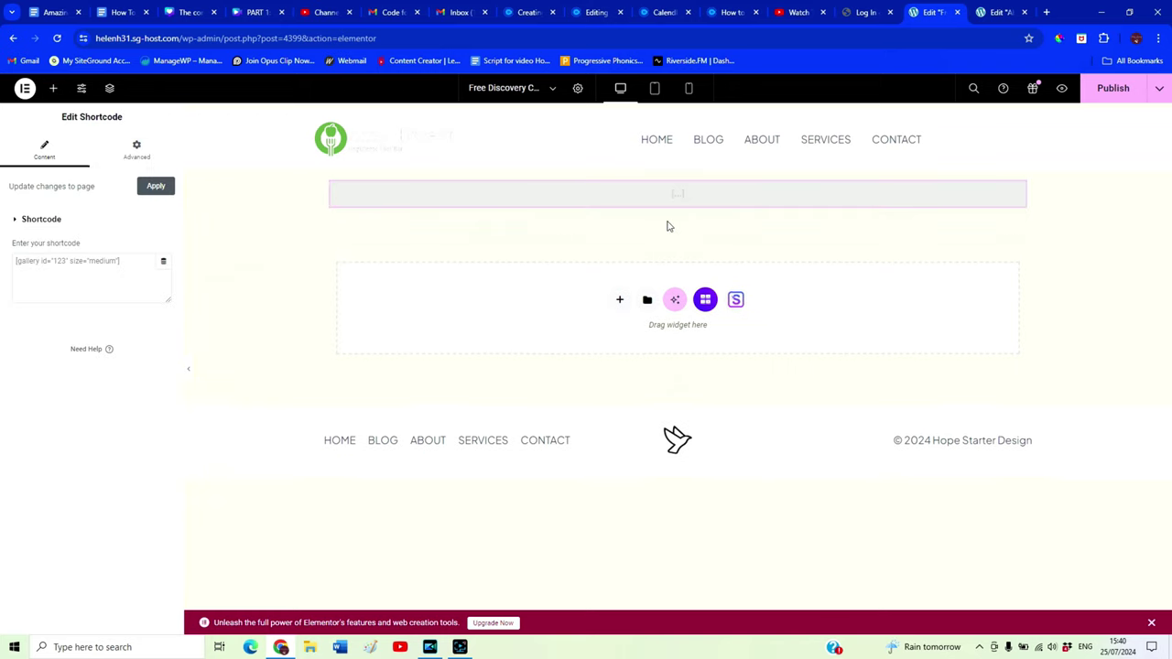
{"action": "left_click", "coordinate": [52, 268]}
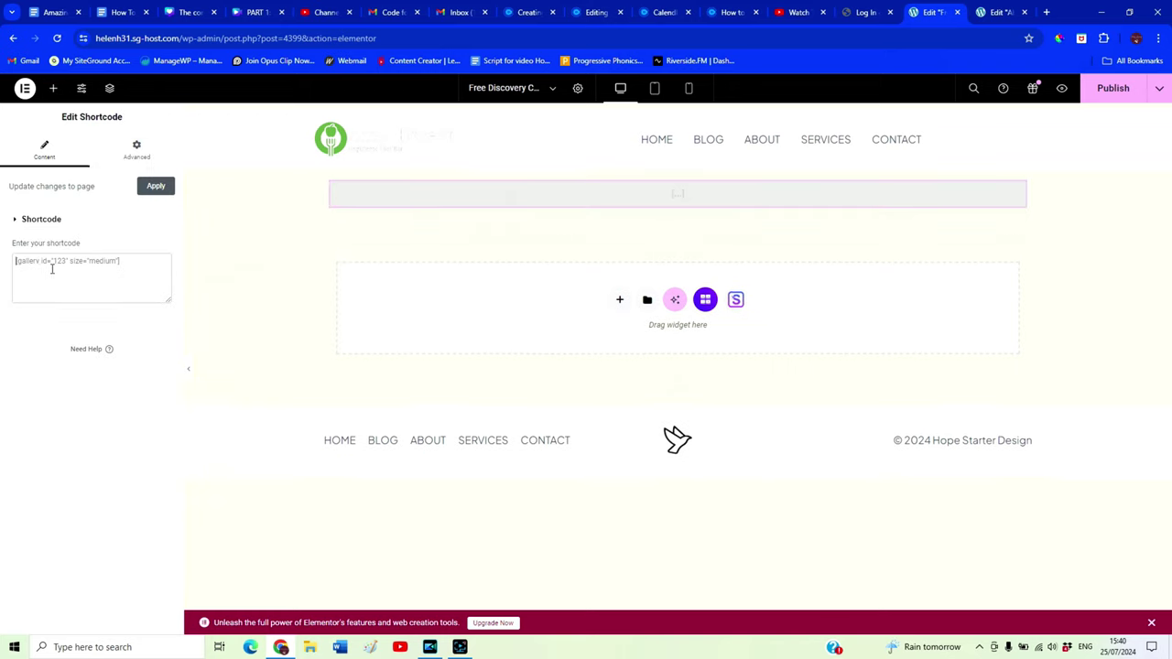
{"action": "key", "text": "ctrl+v"}
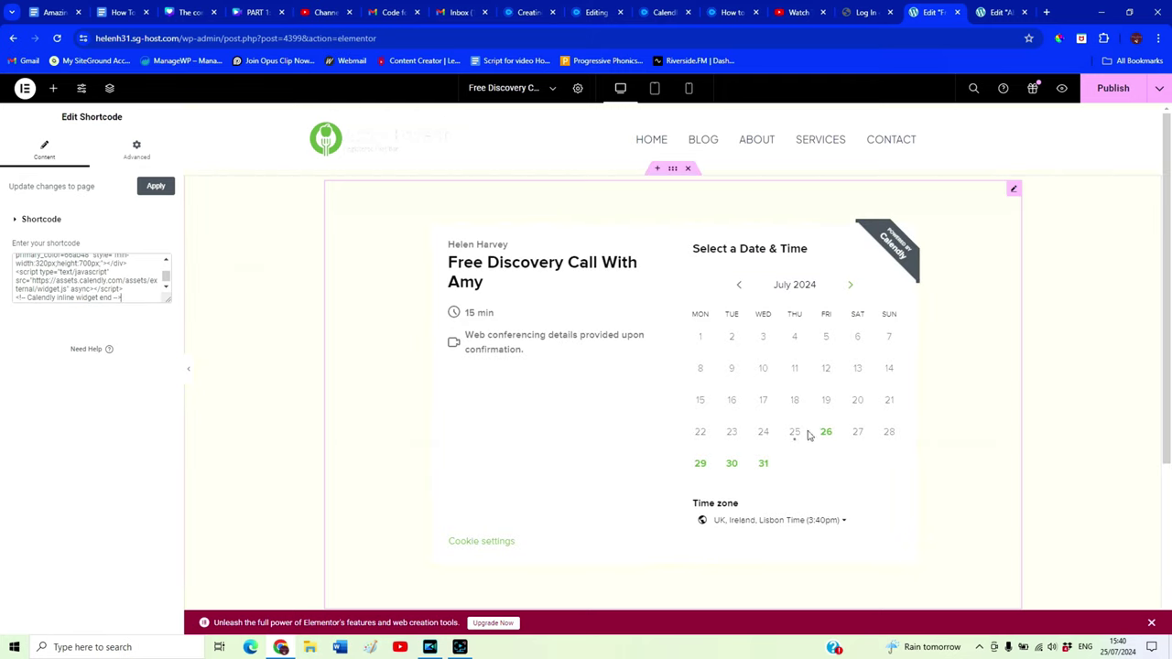
{"action": "scroll", "coordinate": [604, 385], "scroll_direction": "down", "scroll_amount": 2}
{"action": "scroll", "coordinate": [591, 386], "scroll_direction": "up", "scroll_amount": 2}
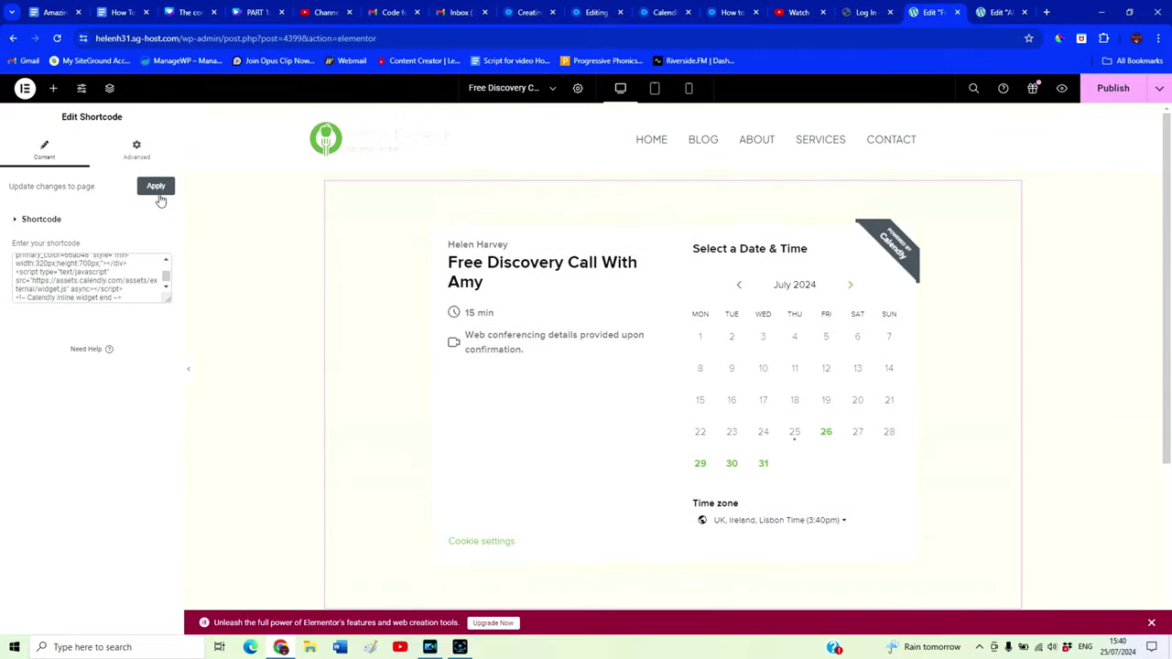
{"action": "left_click", "coordinate": [54, 88]}
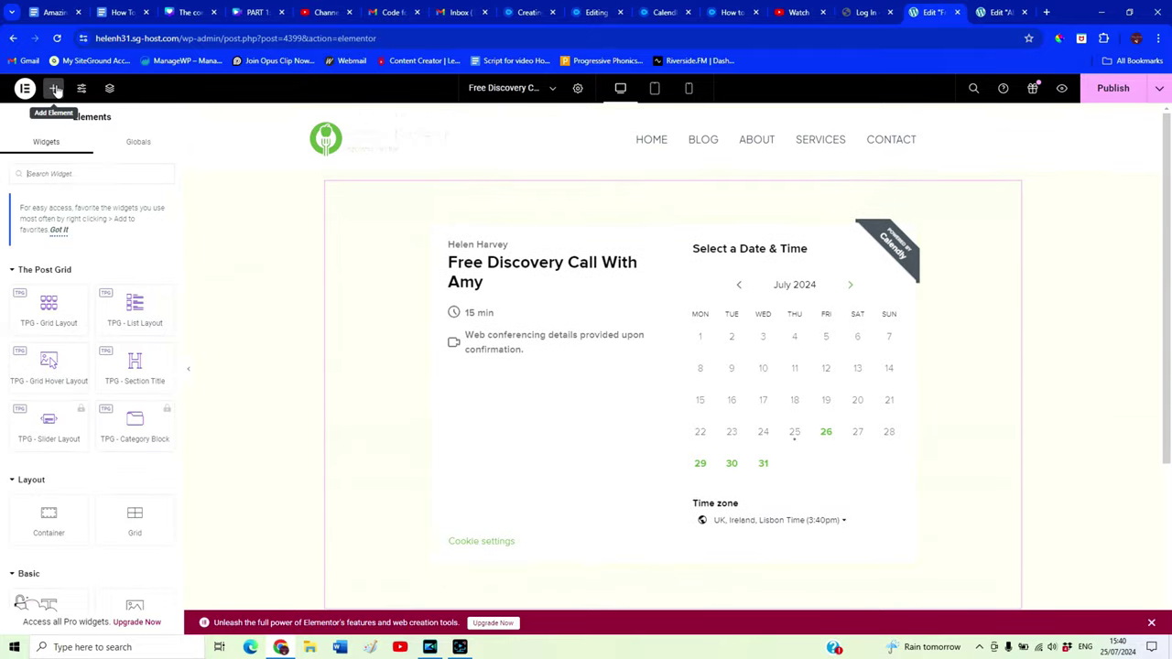
Add a Heading widget above the embed reading 'Book Your Free Discovery Call'
{"action": "scroll", "coordinate": [91, 439], "scroll_direction": "down", "scroll_amount": 3}
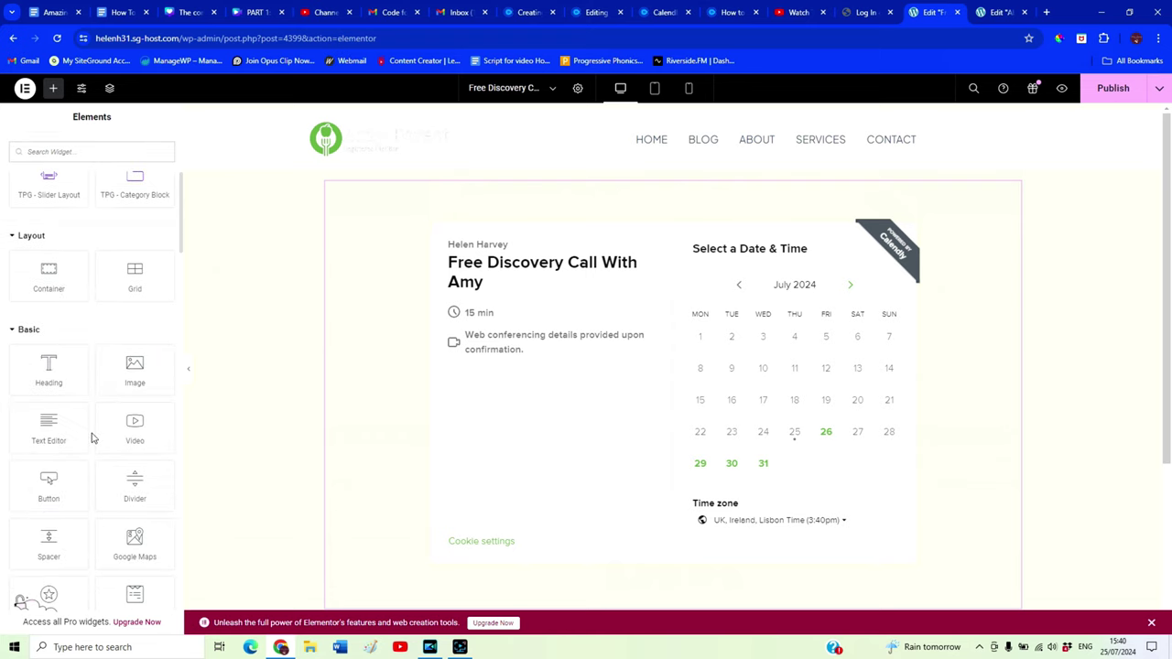
{"action": "left_click_drag", "start_coordinate": [71, 371], "coordinate": [577, 212]}
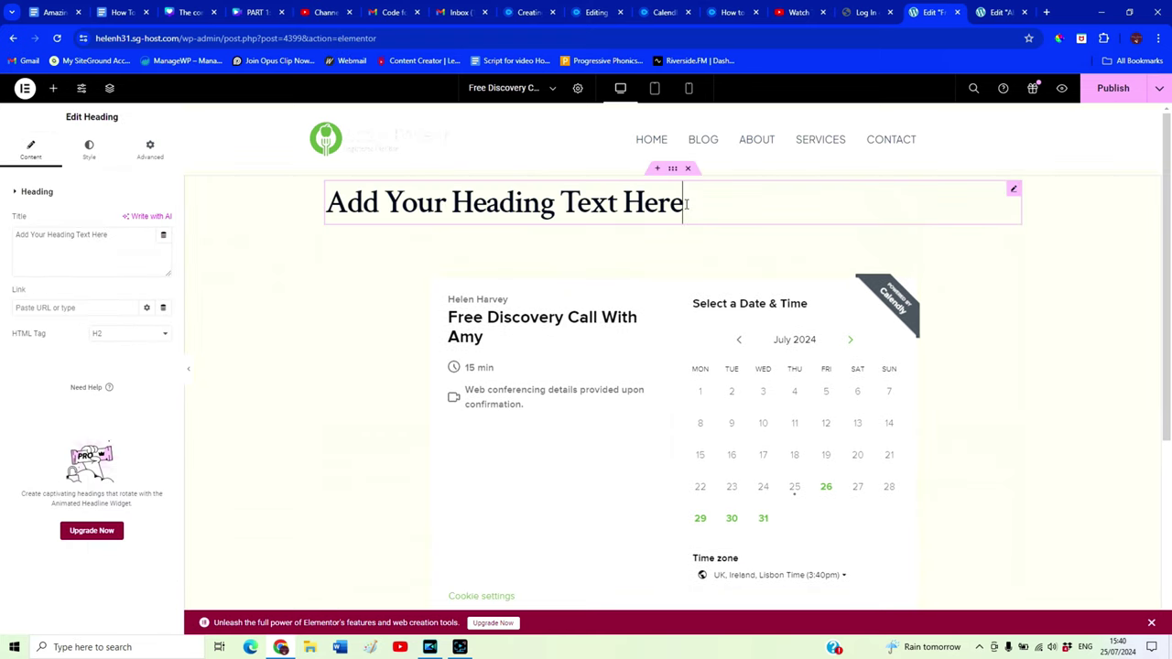
{"action": "left_click", "coordinate": [355, 206]}
{"action": "left_click_drag", "start_coordinate": [325, 203], "coordinate": [700, 220]}
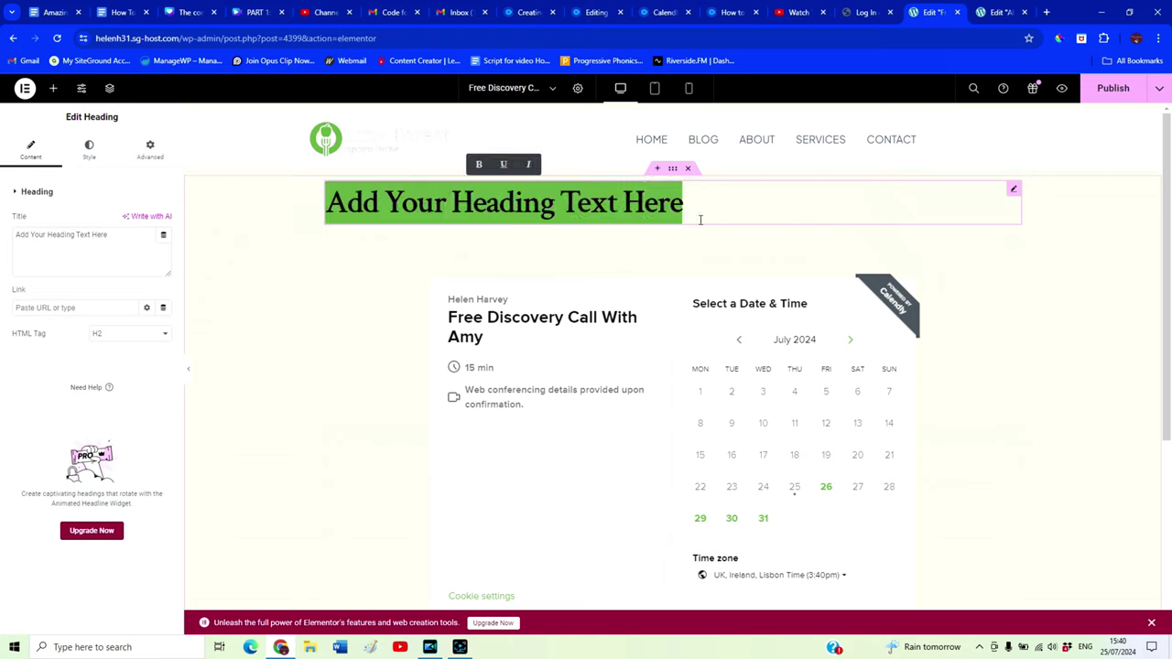
{"action": "type", "text": "Book Your Free Discovery Call"}
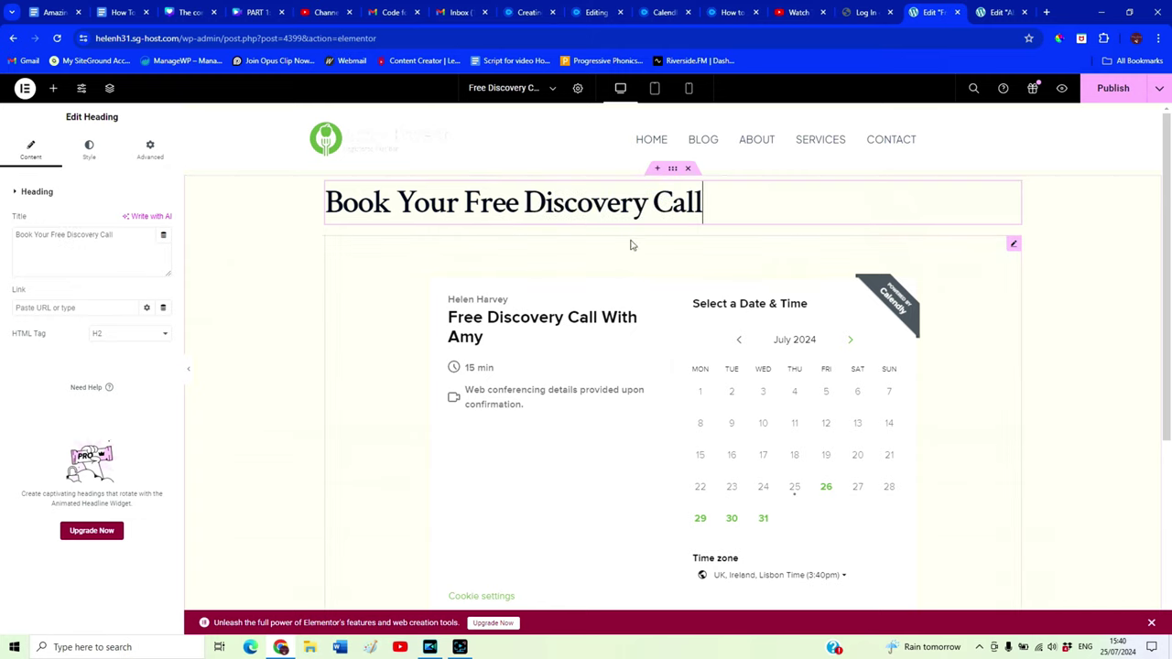
Set the heading's Style alignment to Center
{"action": "left_click", "coordinate": [190, 378]}
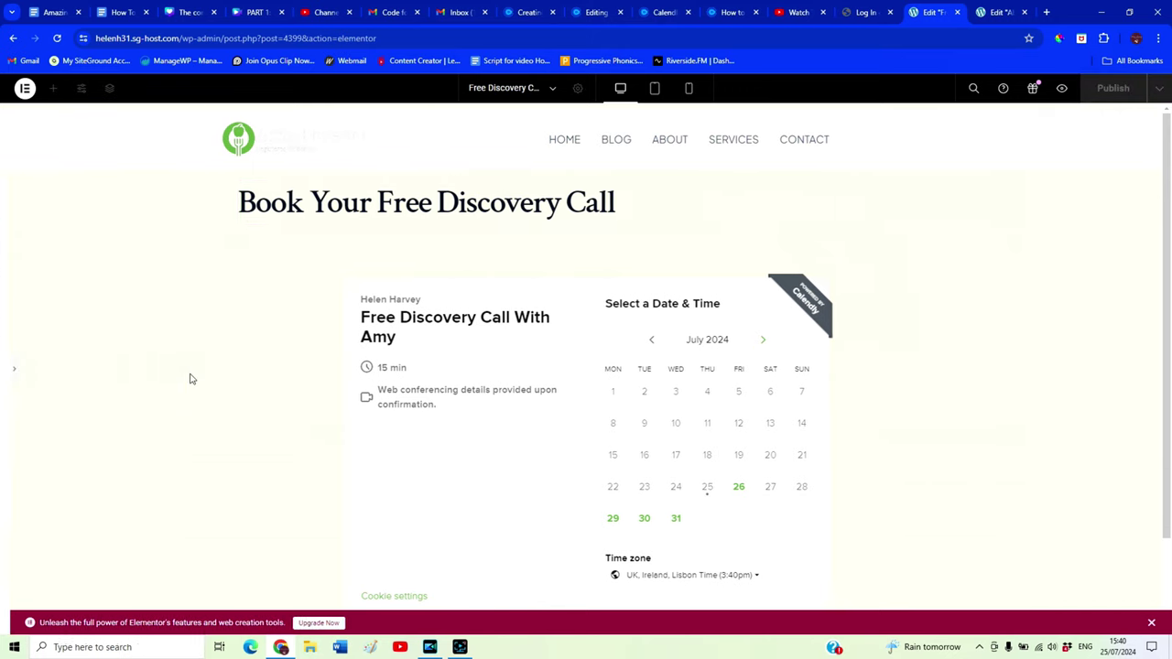
{"action": "left_click", "coordinate": [4, 369]}
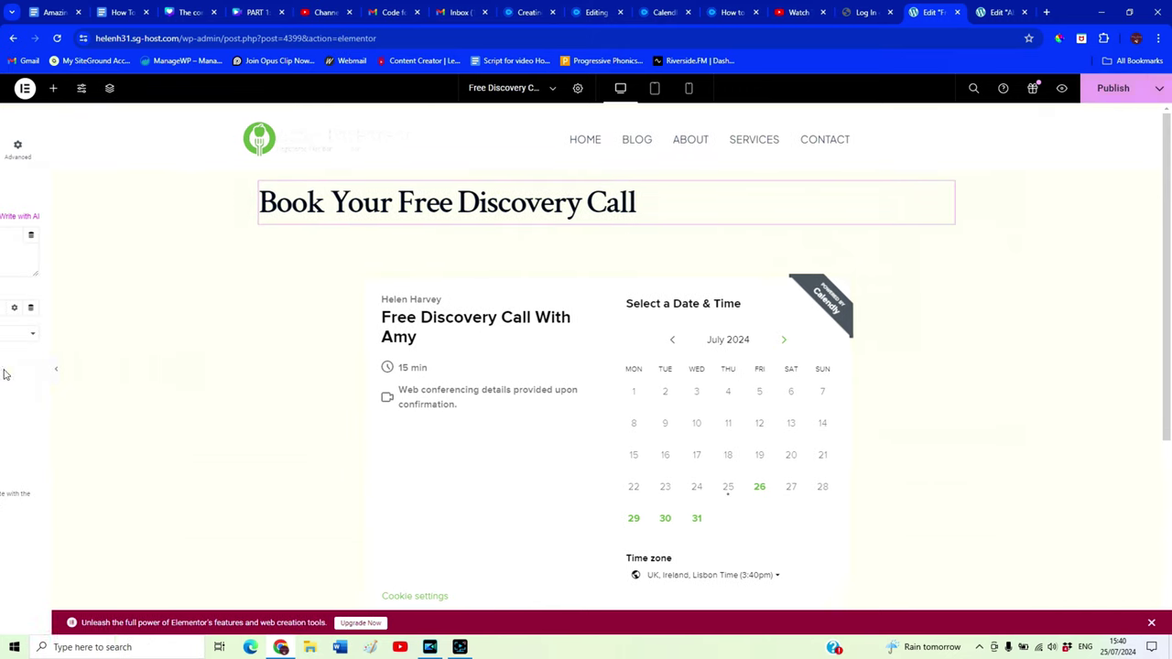
{"action": "left_click", "coordinate": [702, 203]}
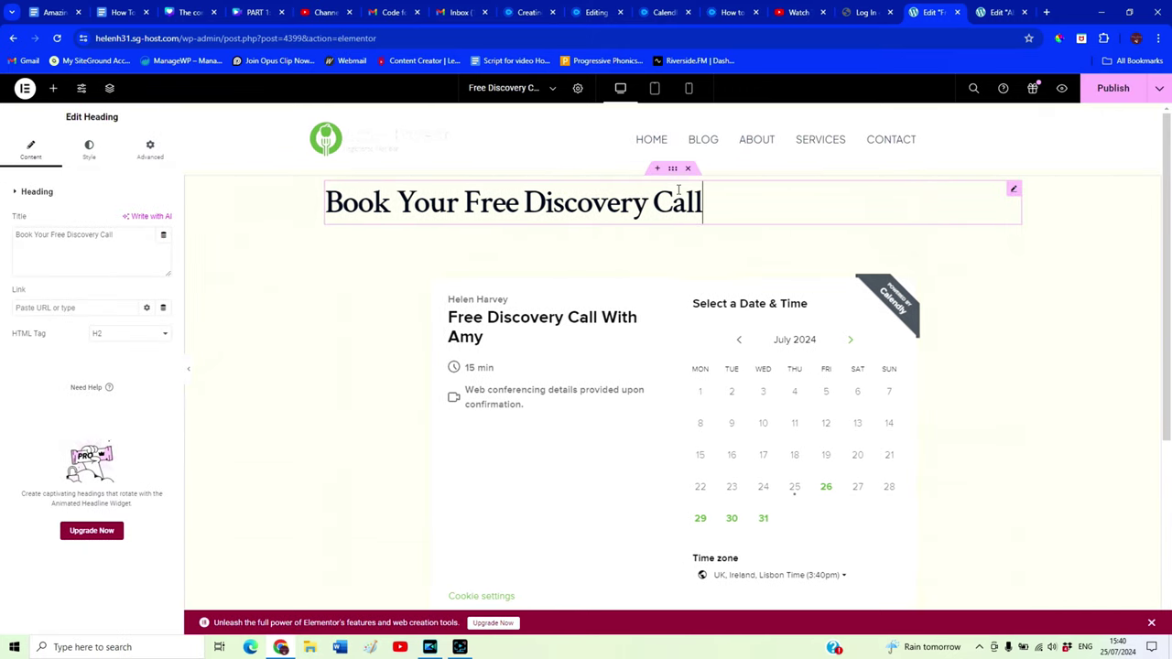
{"action": "left_click", "coordinate": [89, 149]}
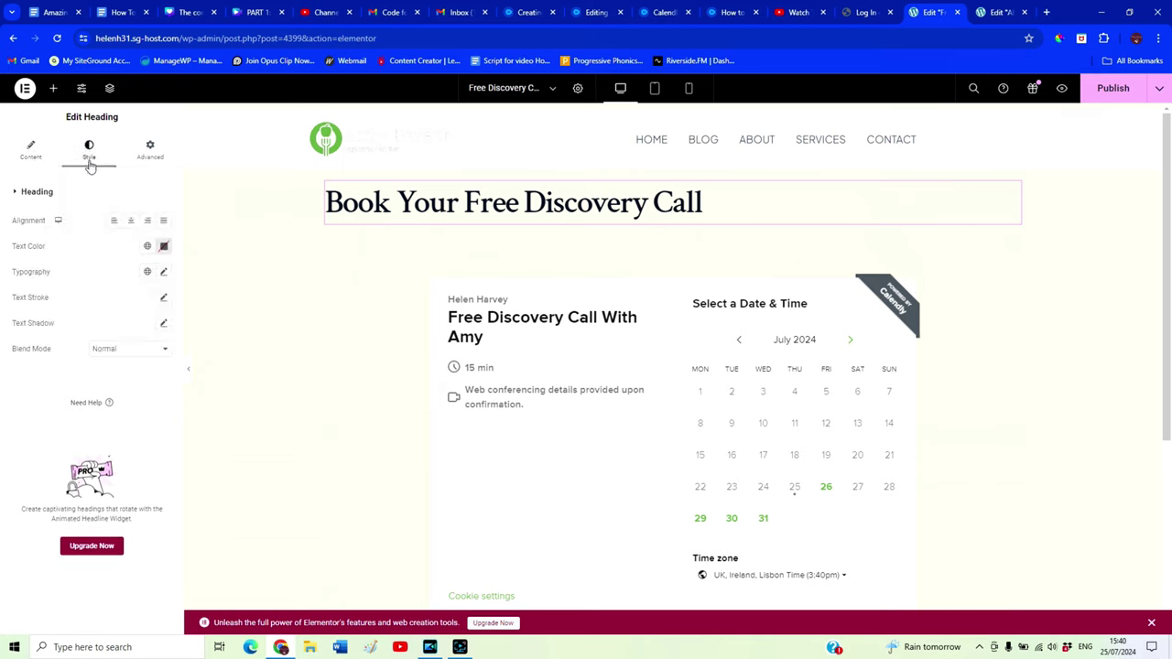
{"action": "left_click", "coordinate": [134, 221]}
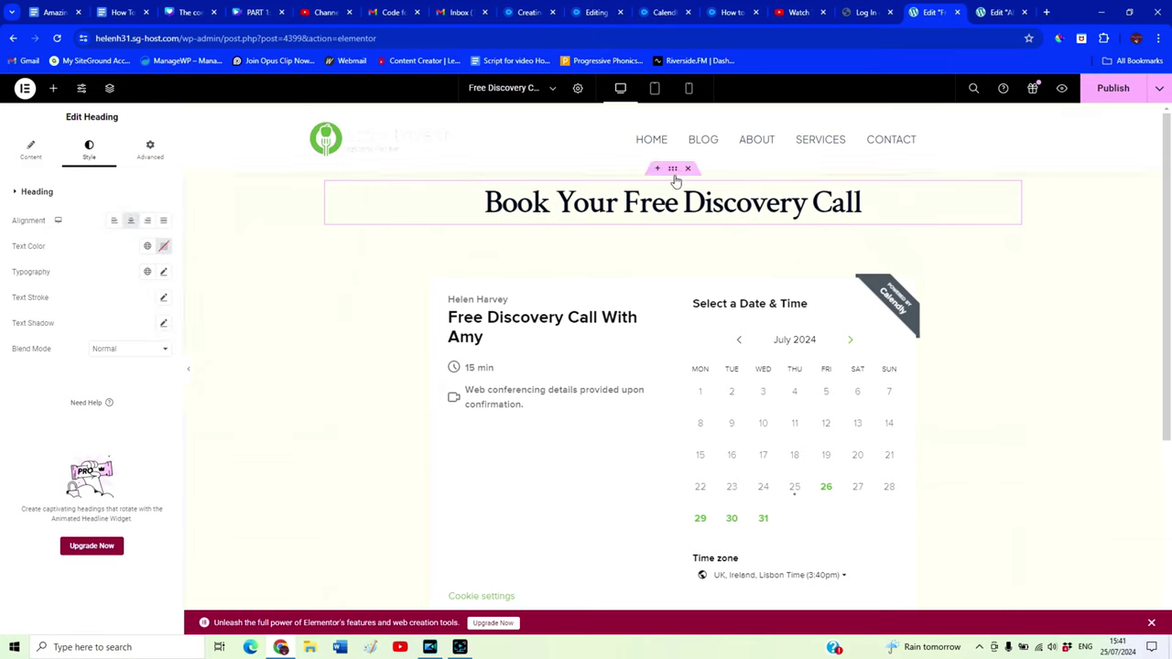
{"action": "left_click", "coordinate": [671, 168]}
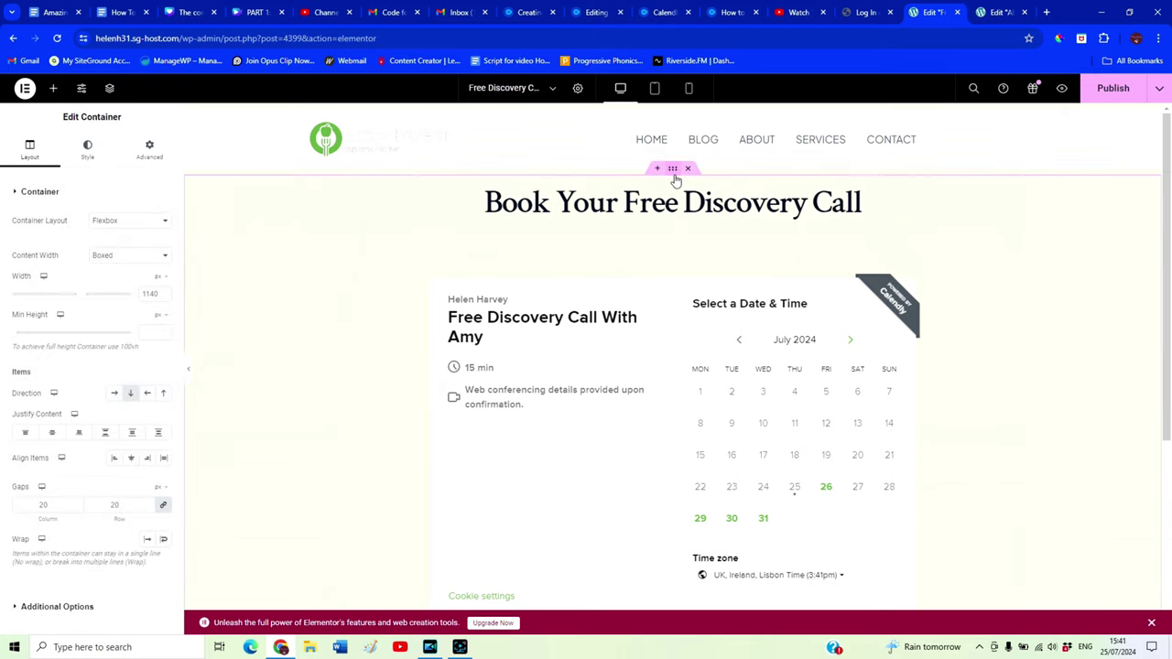
Give the booking section a 50 px top margin and preview it with the panel collapsed
{"action": "left_click", "coordinate": [157, 161]}
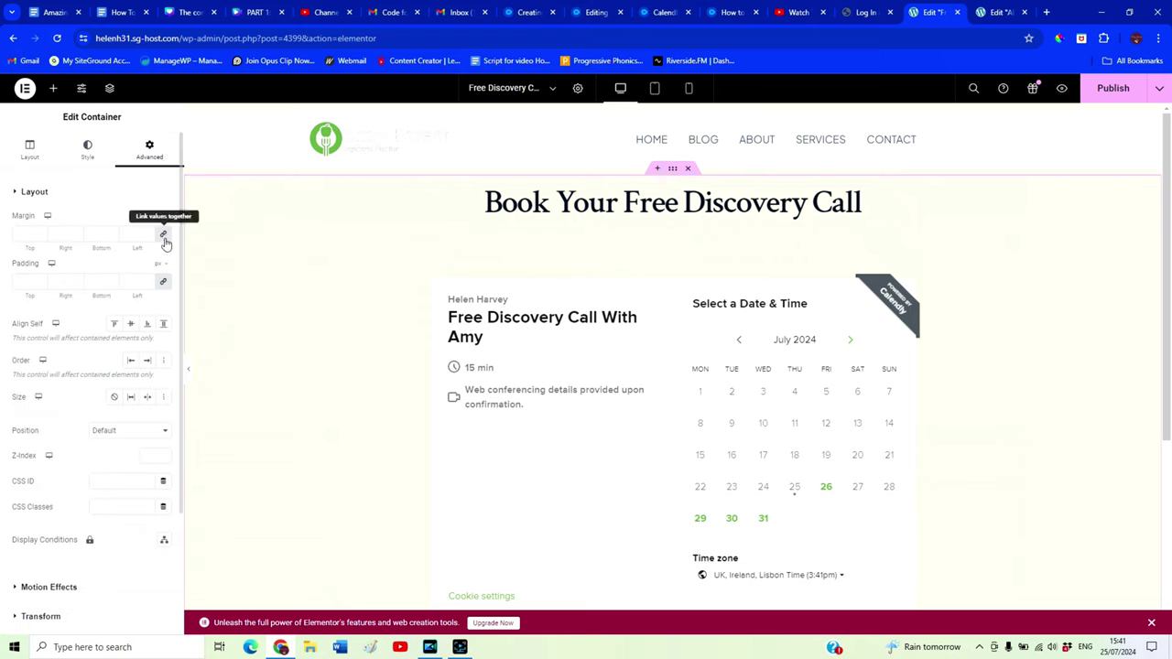
{"action": "left_click", "coordinate": [37, 235]}
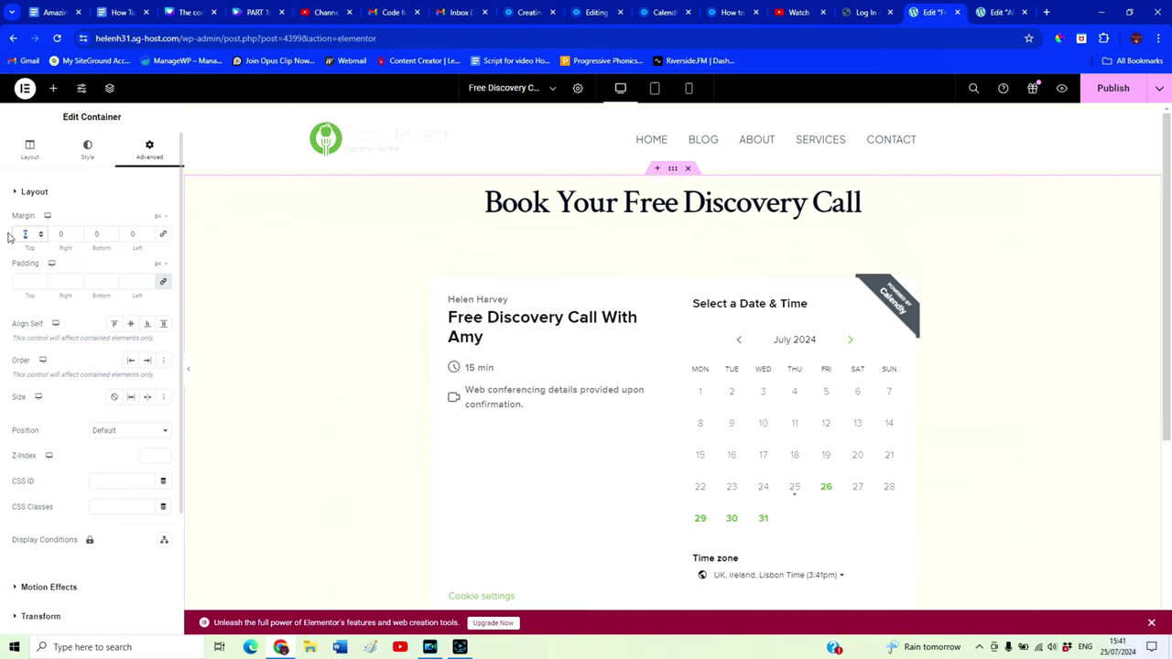
{"action": "type", "text": "50"}
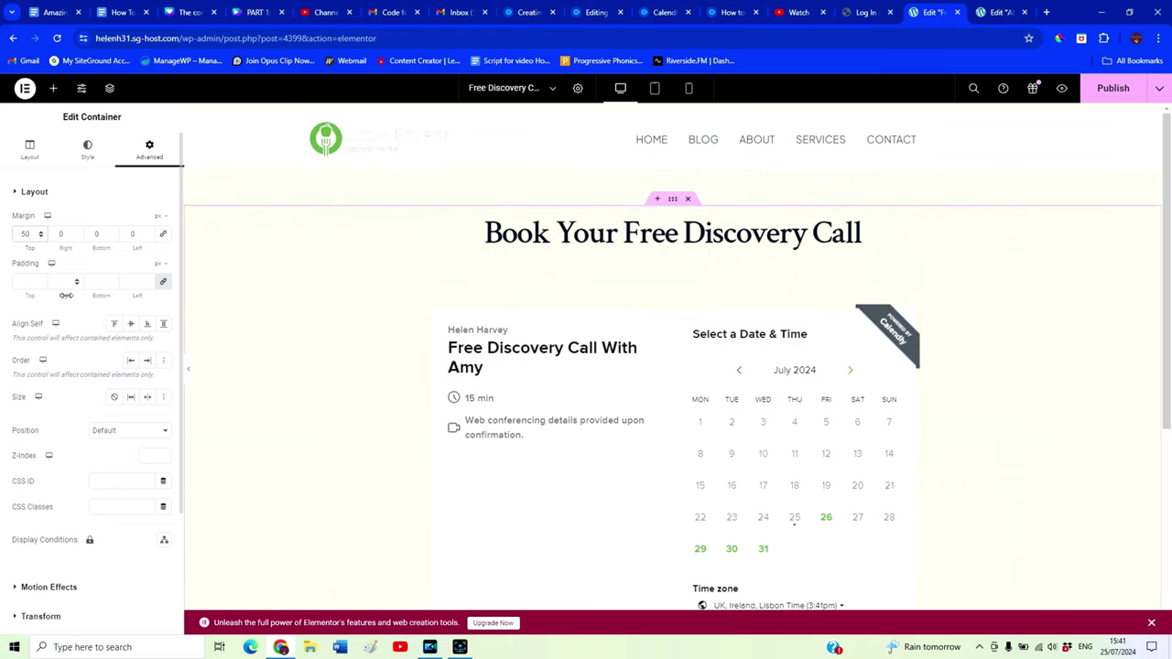
{"action": "left_click", "coordinate": [188, 368]}
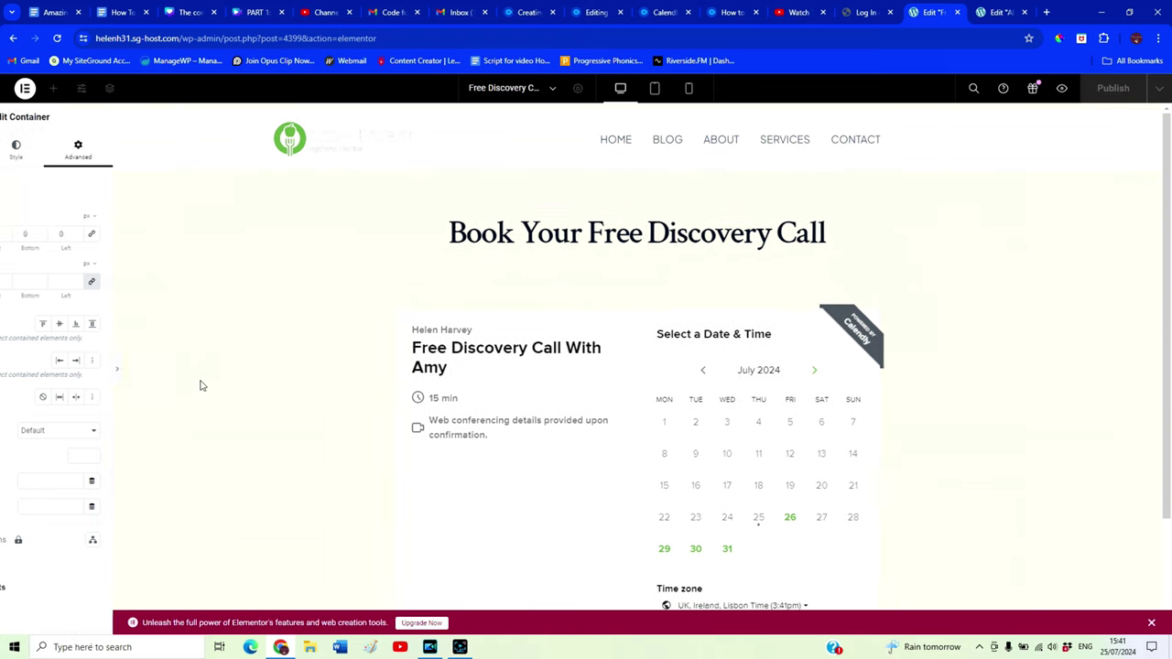
{"action": "scroll", "coordinate": [1035, 314], "scroll_direction": "down", "scroll_amount": 2}
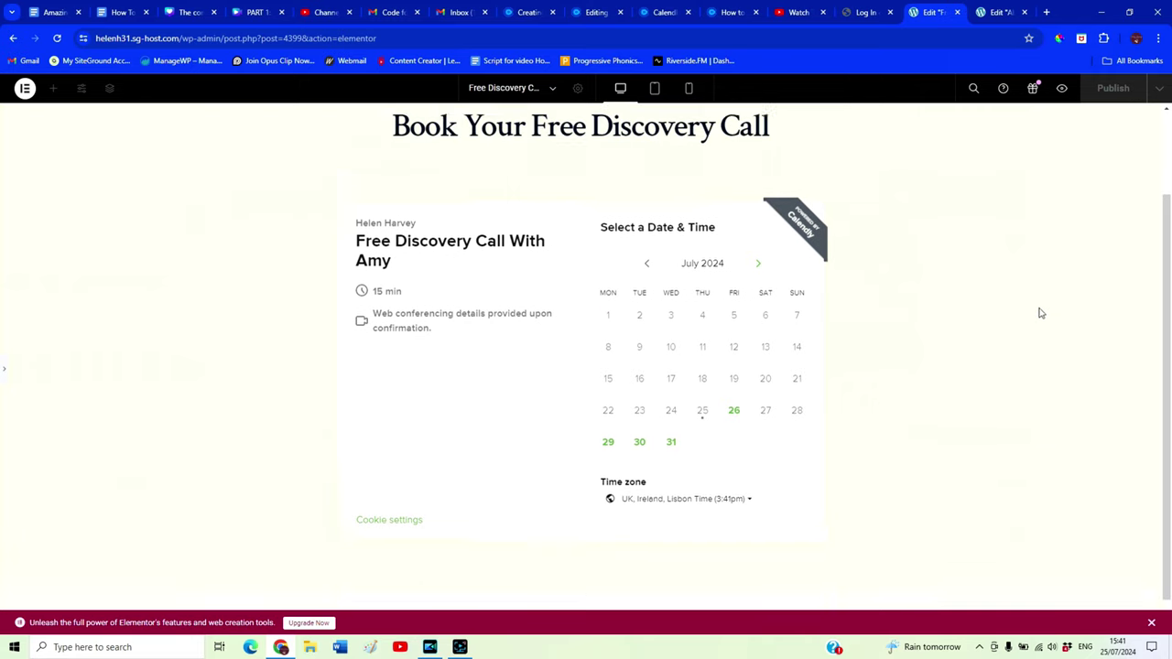
{"action": "scroll", "coordinate": [1039, 313], "scroll_direction": "up", "scroll_amount": 1}
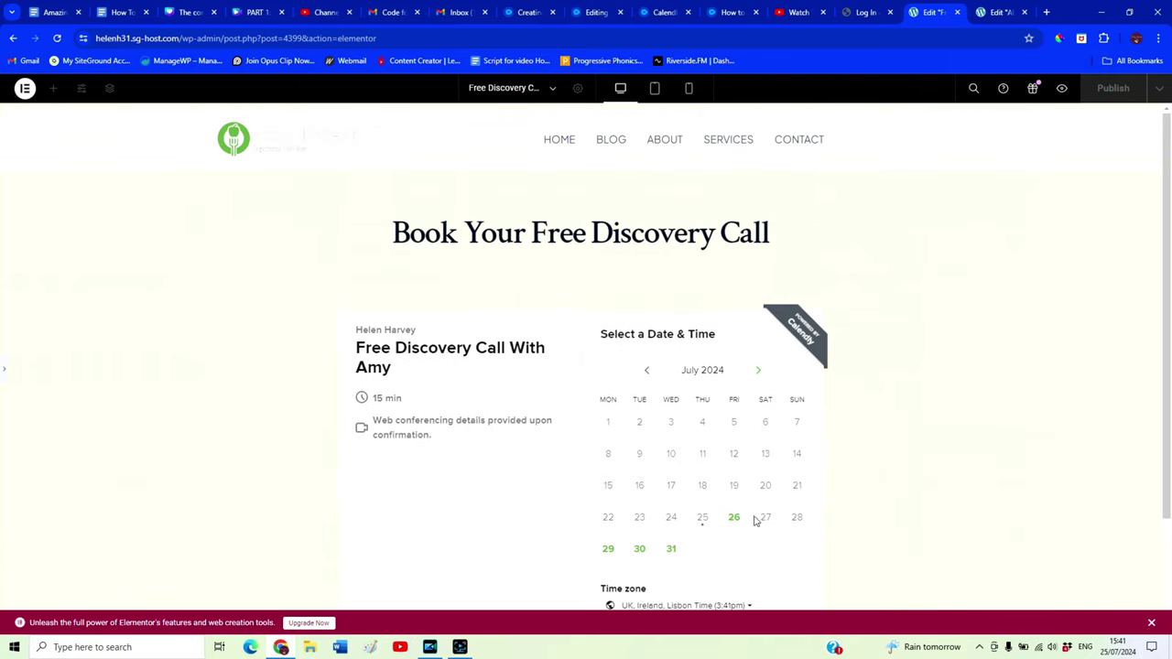
{"action": "scroll", "coordinate": [701, 524], "scroll_direction": "down", "scroll_amount": 1}
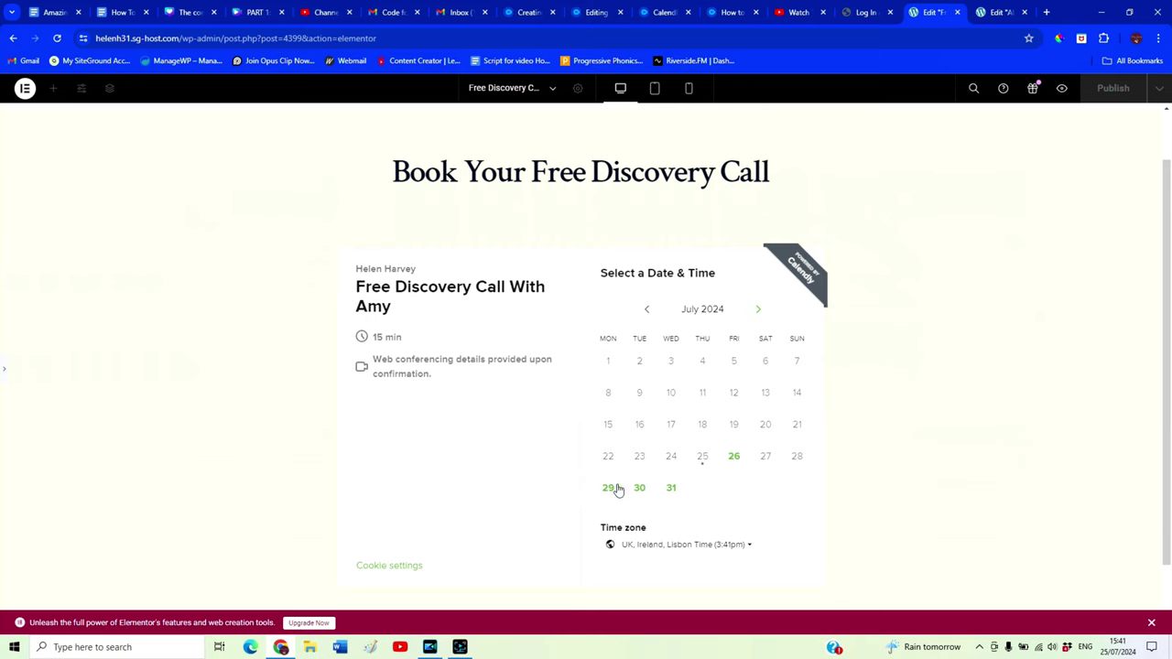
{"action": "scroll", "coordinate": [706, 498], "scroll_direction": "up", "scroll_amount": 1}
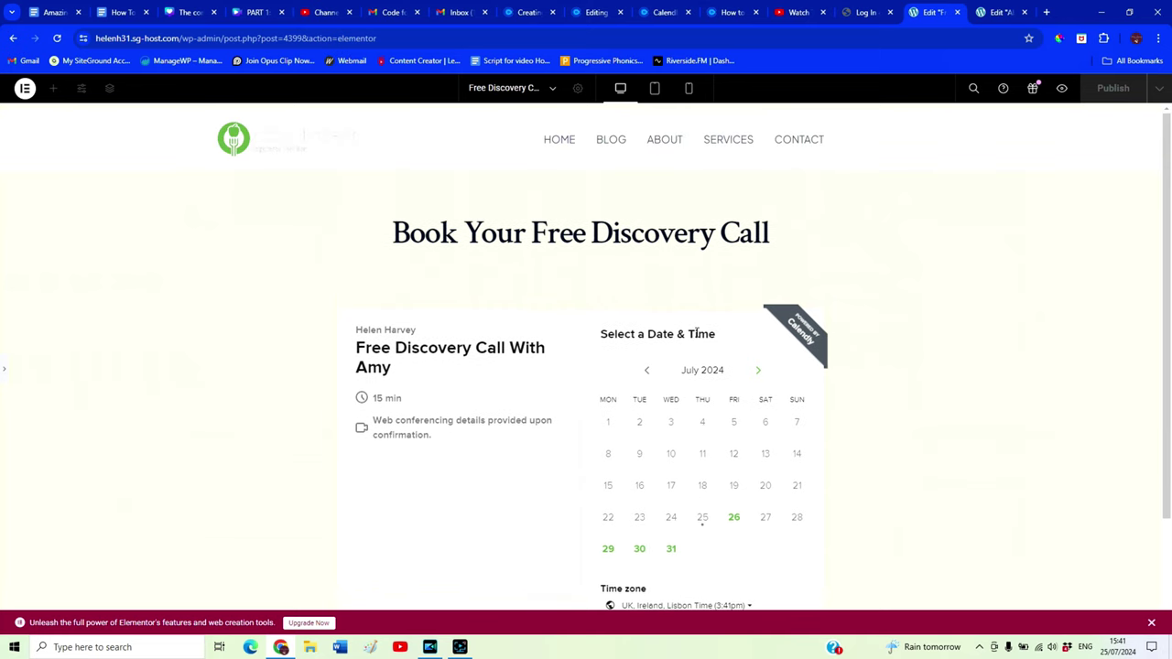
Publish the Free Discovery Call page changes in Elementor
{"action": "left_click", "coordinate": [4, 369]}
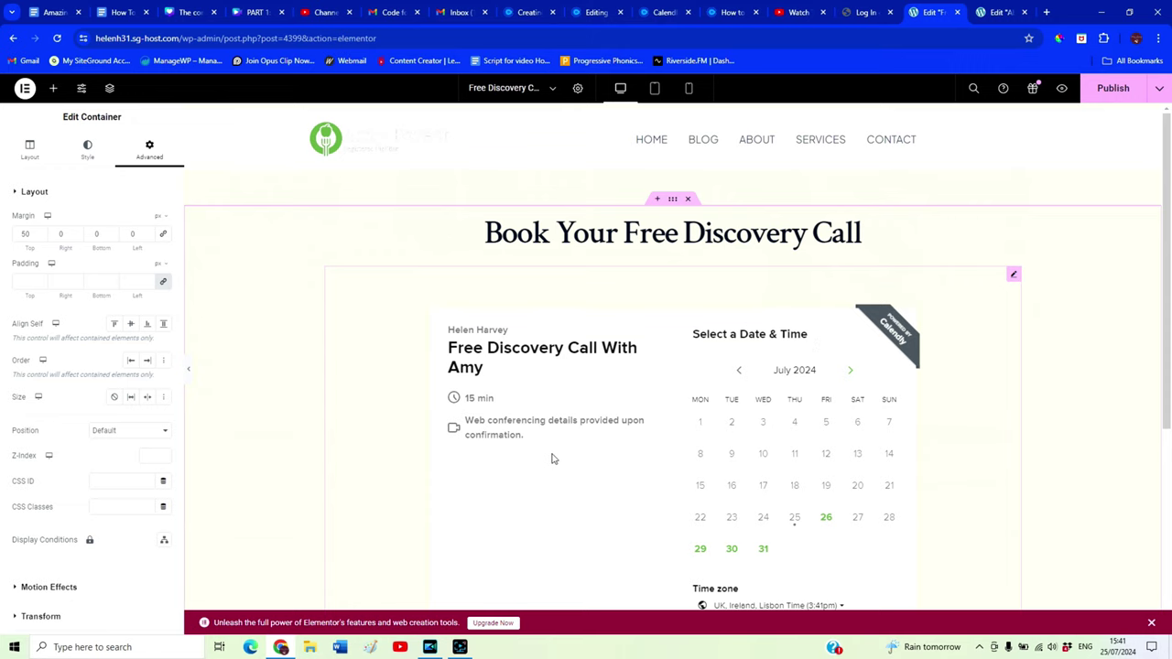
{"action": "scroll", "coordinate": [546, 465], "scroll_direction": "down", "scroll_amount": 4}
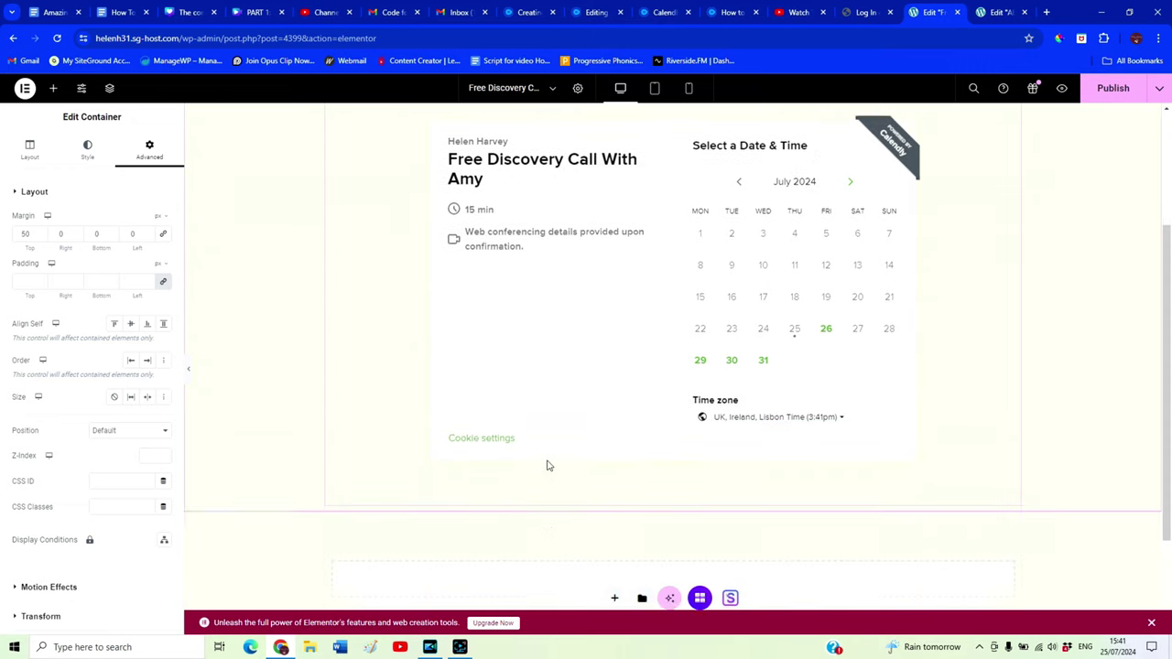
{"action": "scroll", "coordinate": [545, 465], "scroll_direction": "up", "scroll_amount": 2}
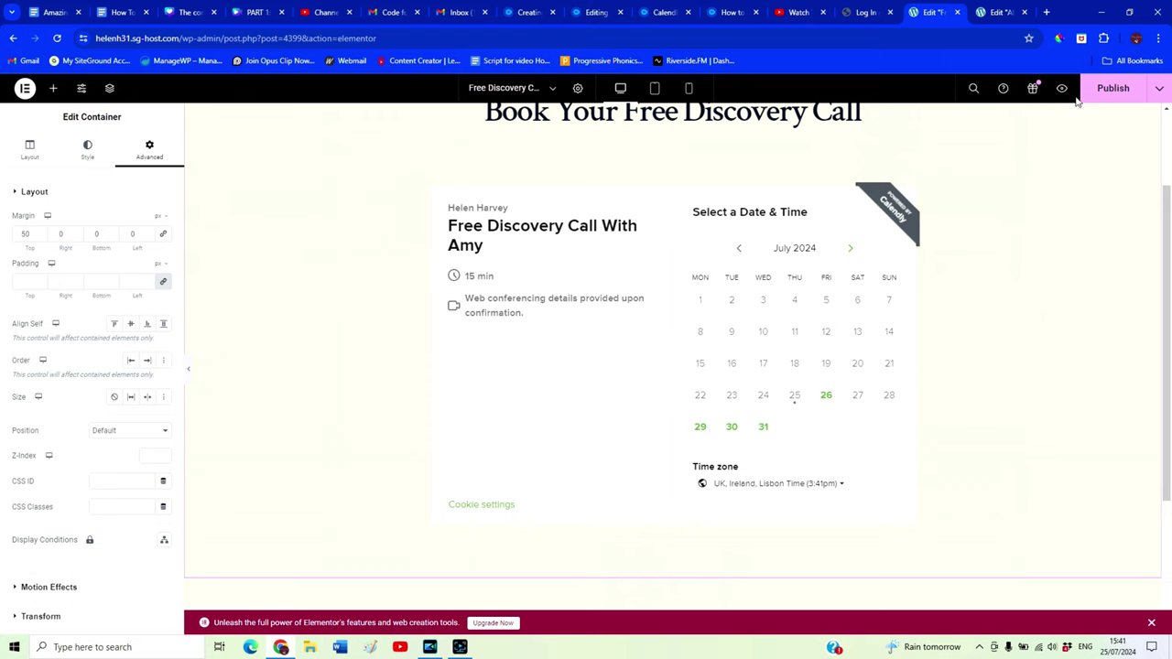
{"action": "left_click", "coordinate": [1111, 87]}
{"action": "scroll", "coordinate": [847, 403], "scroll_direction": "up", "scroll_amount": 1}
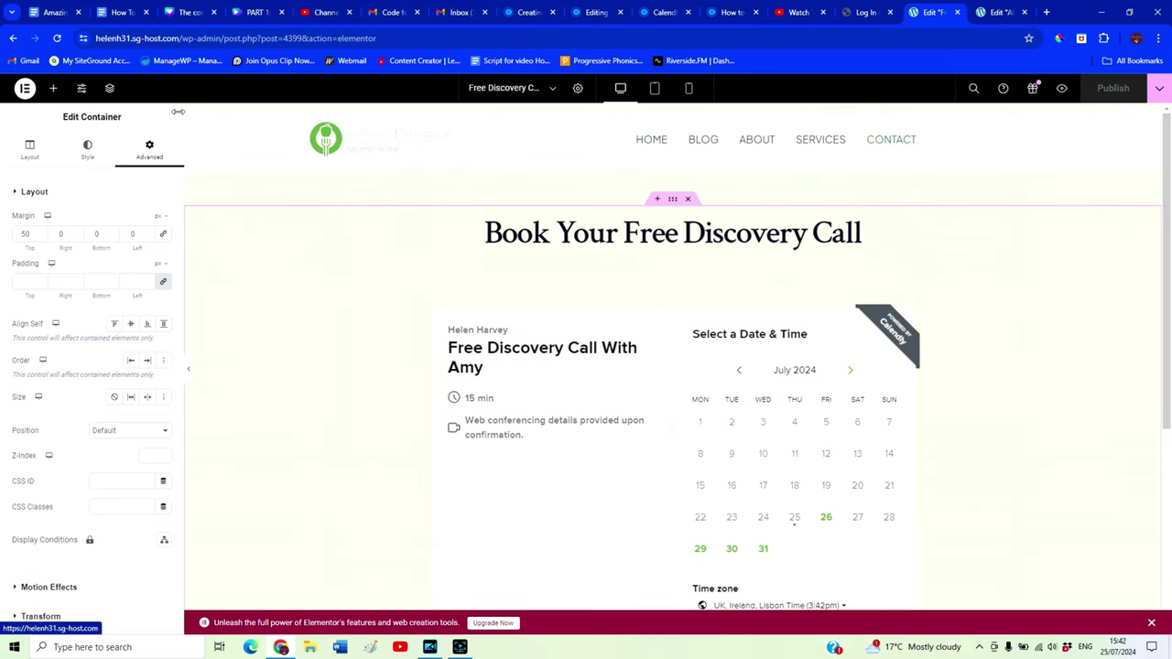
{"action": "left_click", "coordinate": [25, 88]}
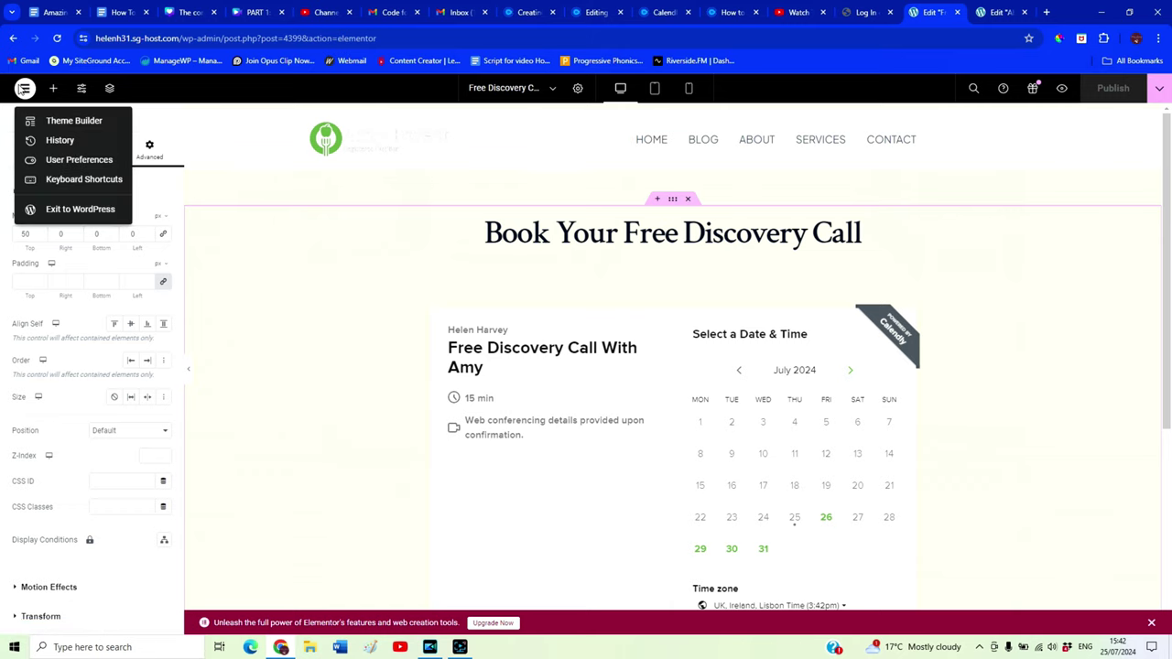
Leave Elementor and add the Free Discovery Call page to the Main Menu
{"action": "left_click", "coordinate": [56, 209]}
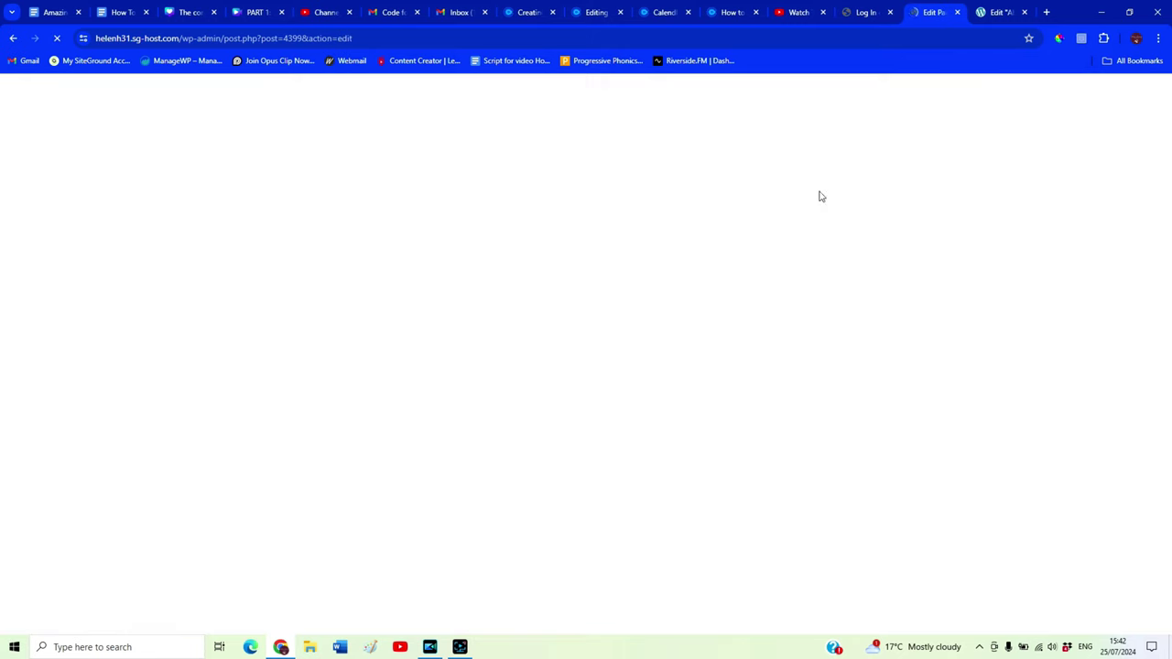
{"action": "left_click", "coordinate": [18, 91]}
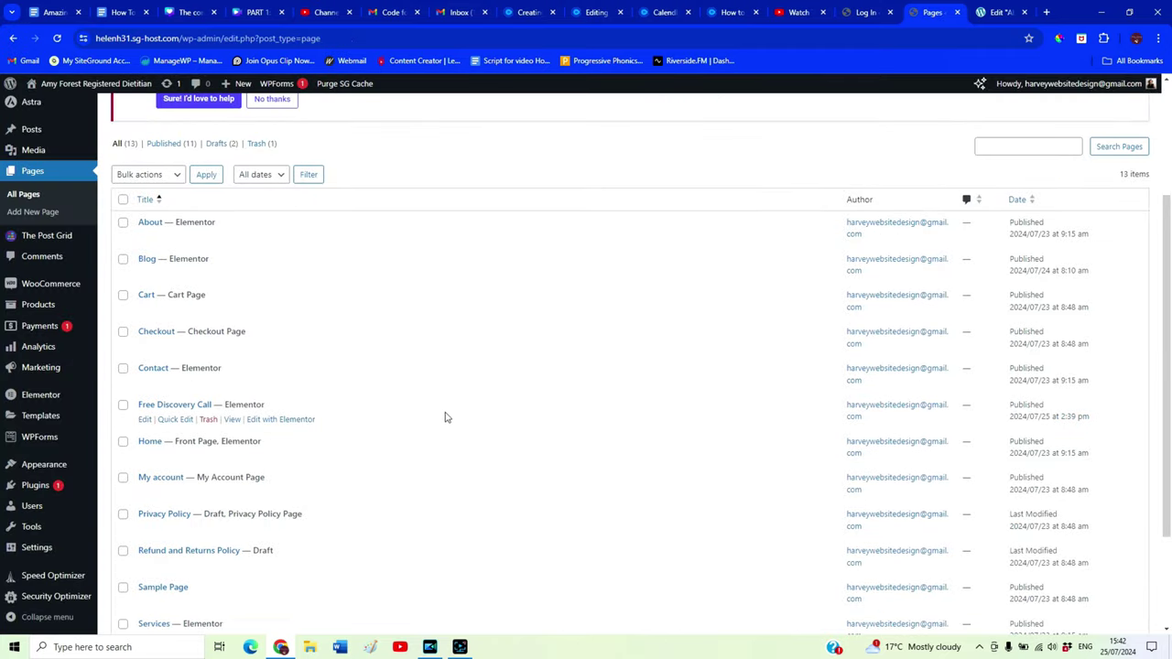
{"action": "scroll", "coordinate": [36, 394], "scroll_direction": "down", "scroll_amount": 2}
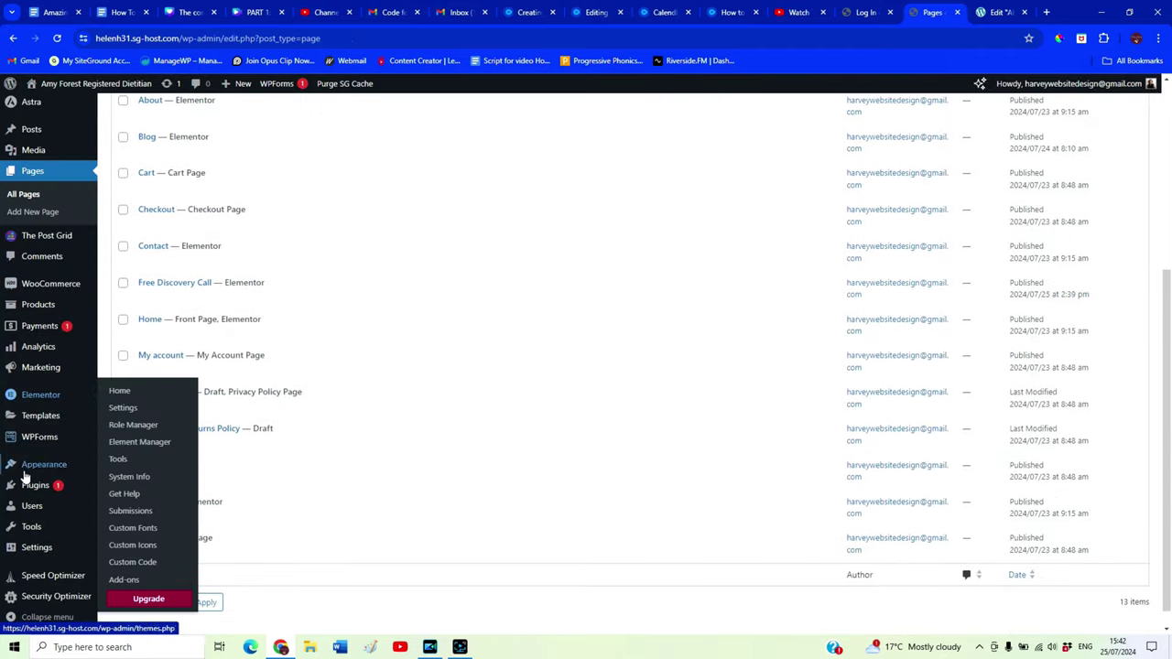
{"action": "mouse_move", "coordinate": [41, 467]}
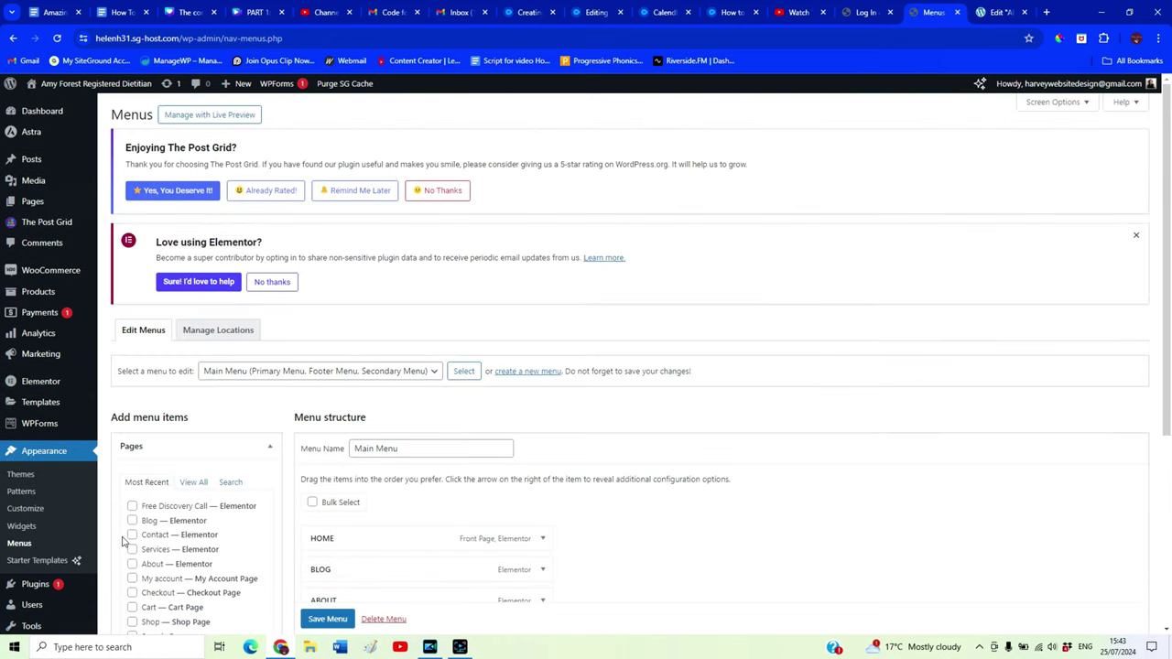
{"action": "scroll", "coordinate": [778, 412], "scroll_direction": "down", "scroll_amount": 2}
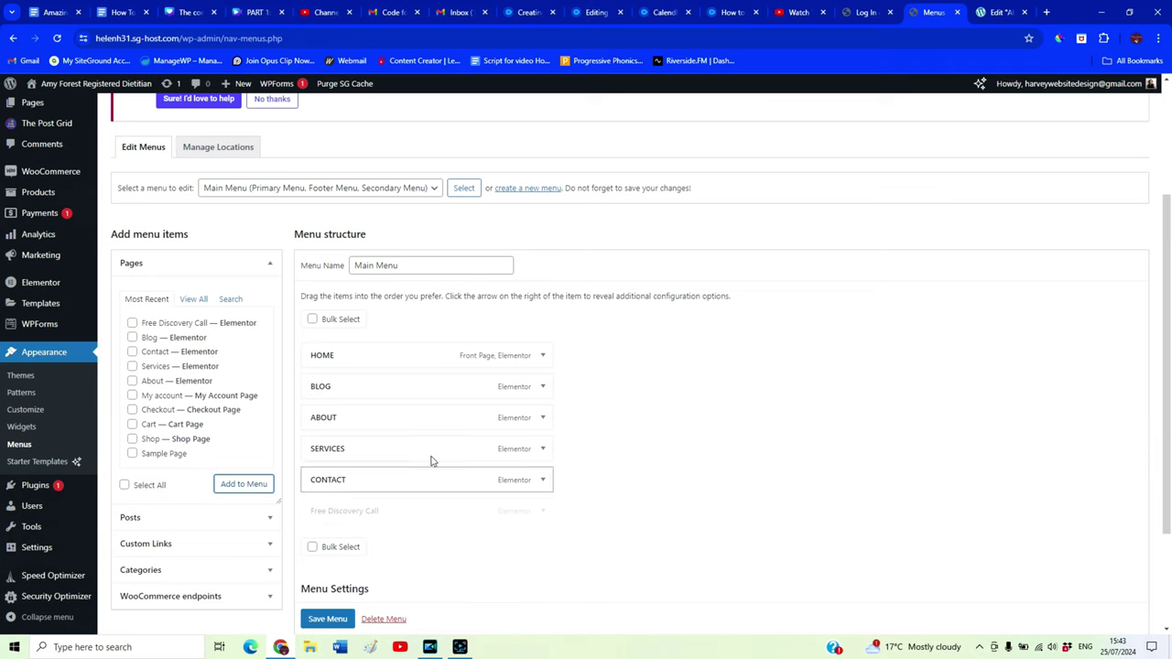
{"action": "scroll", "coordinate": [620, 413], "scroll_direction": "down", "scroll_amount": 3}
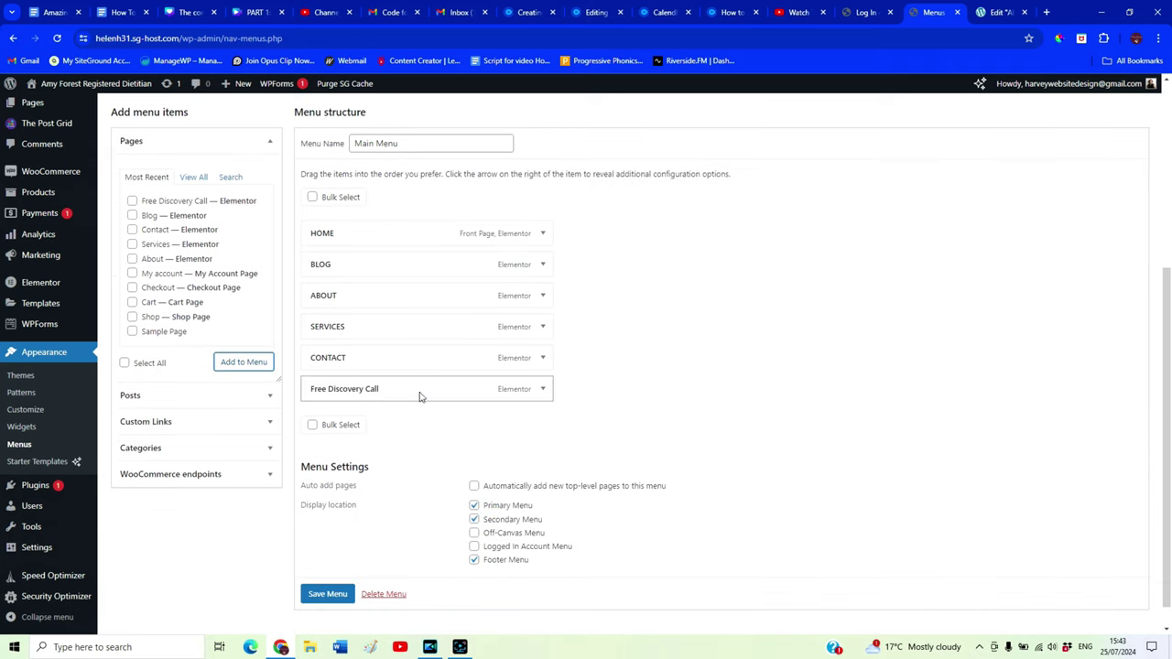
Rename the Free Discovery Call menu item's navigation label to BOOK and save the Main Menu
{"action": "left_click", "coordinate": [542, 389]}
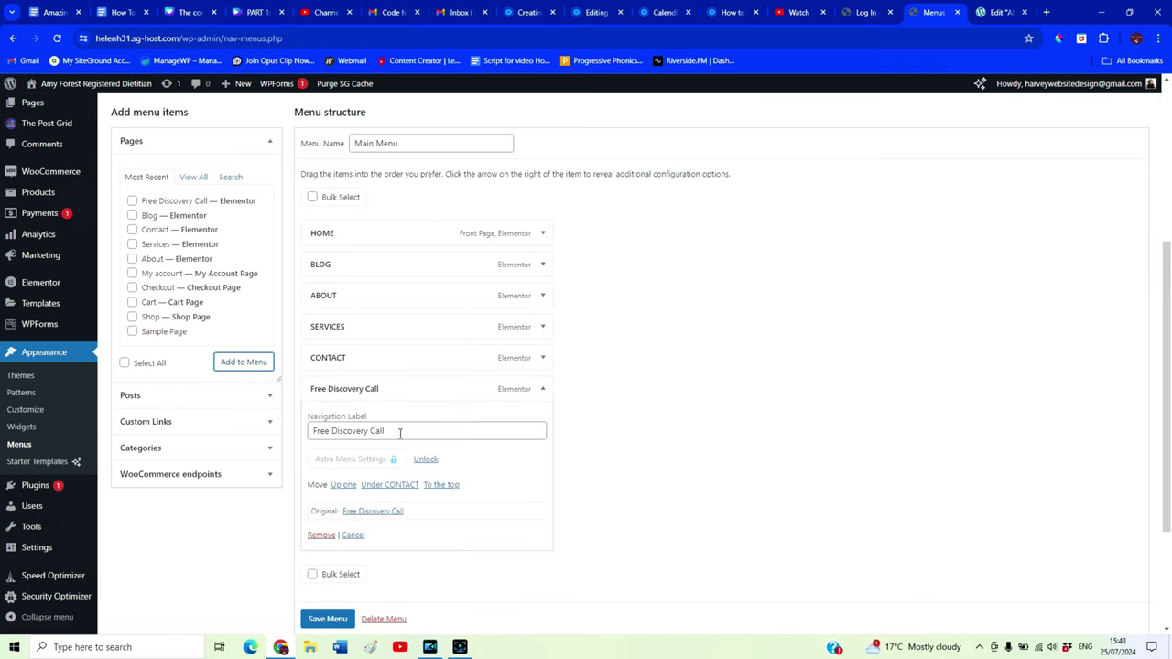
{"action": "left_click_drag", "start_coordinate": [400, 434], "coordinate": [272, 445]}
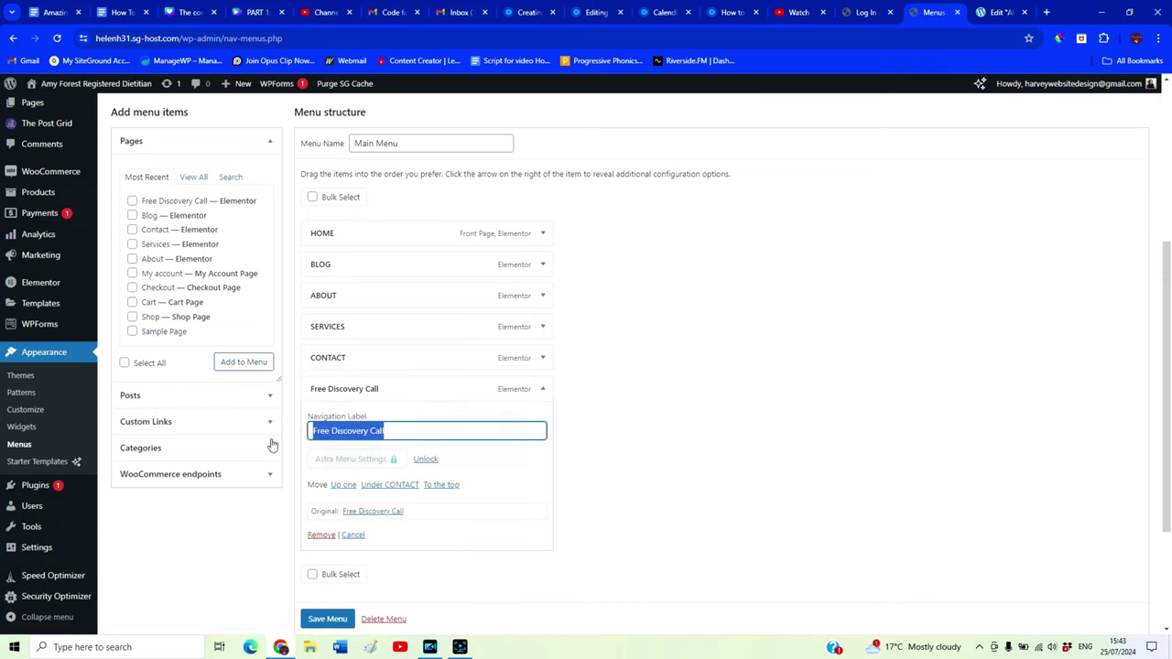
{"action": "type", "text": "B"}
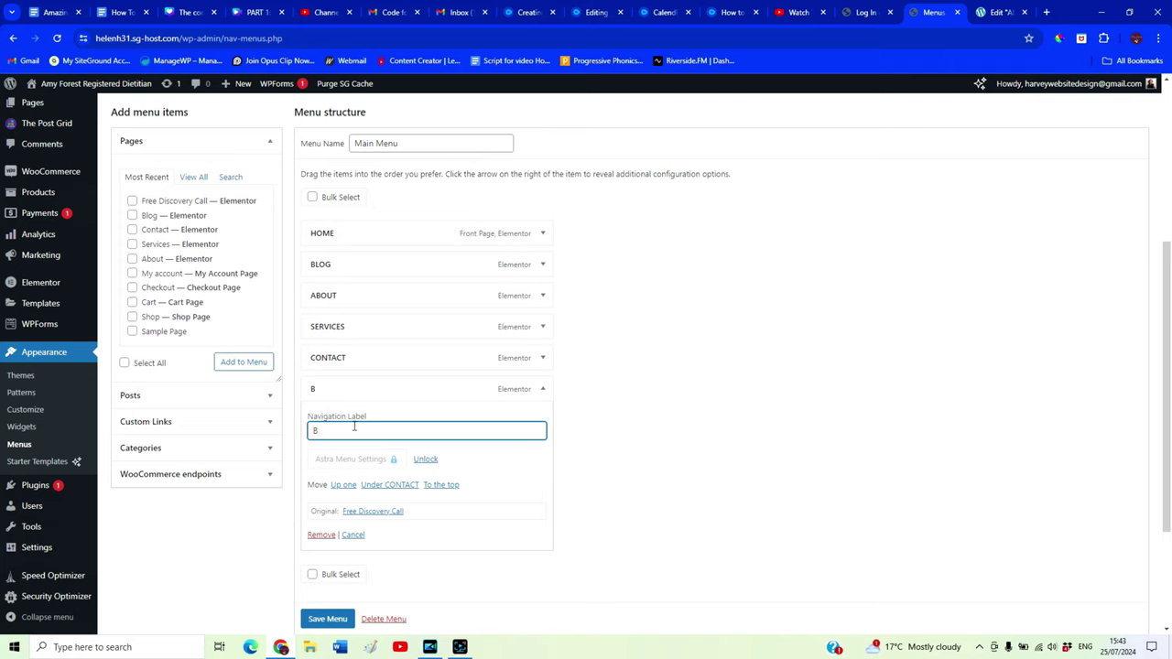
{"action": "type", "text": "OOK"}
{"action": "left_click", "coordinate": [329, 619]}
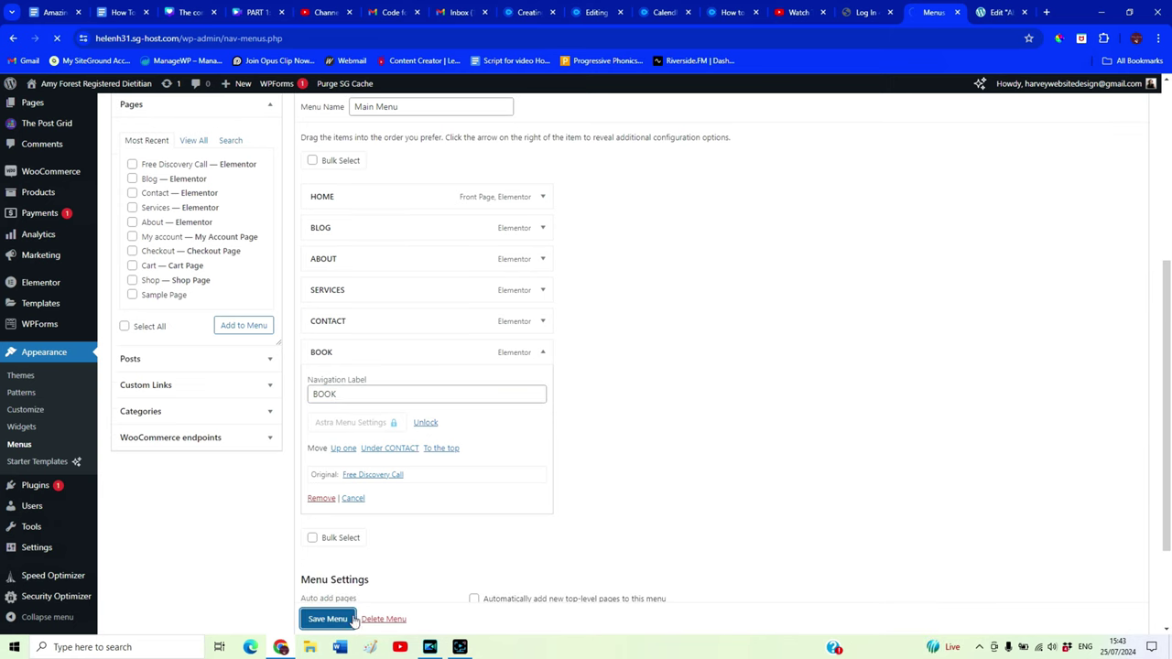
{"action": "scroll", "coordinate": [811, 417], "scroll_direction": "down", "scroll_amount": 2}
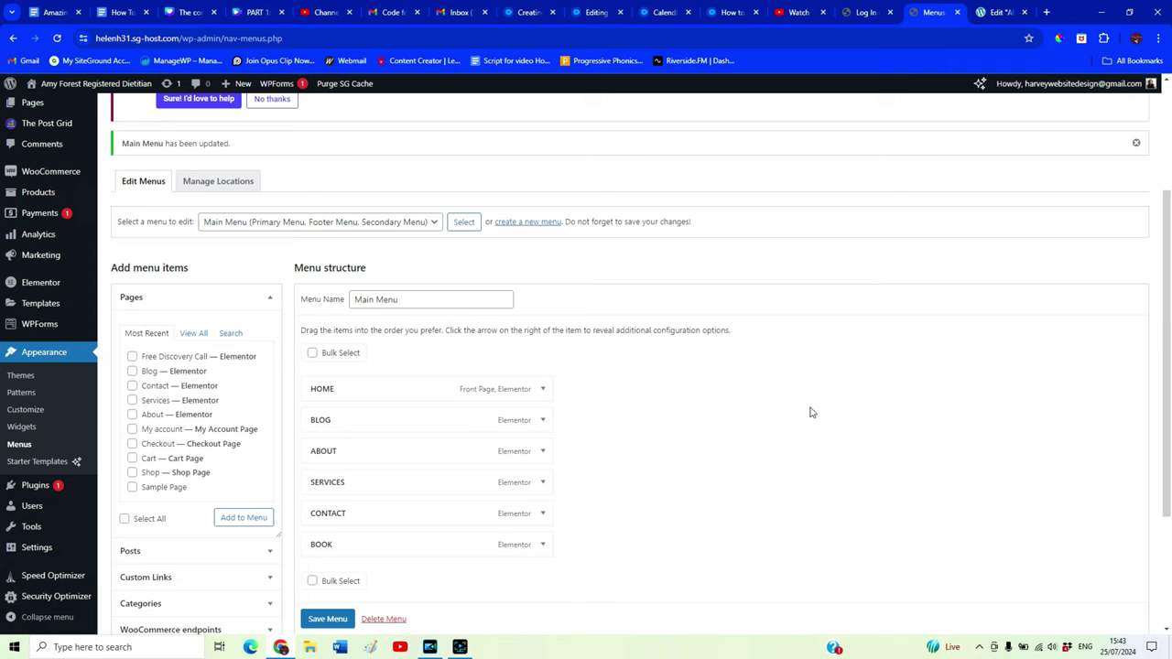
Close the Calendly inline embed code window and return to the Menus page
{"action": "left_click", "coordinate": [666, 12]}
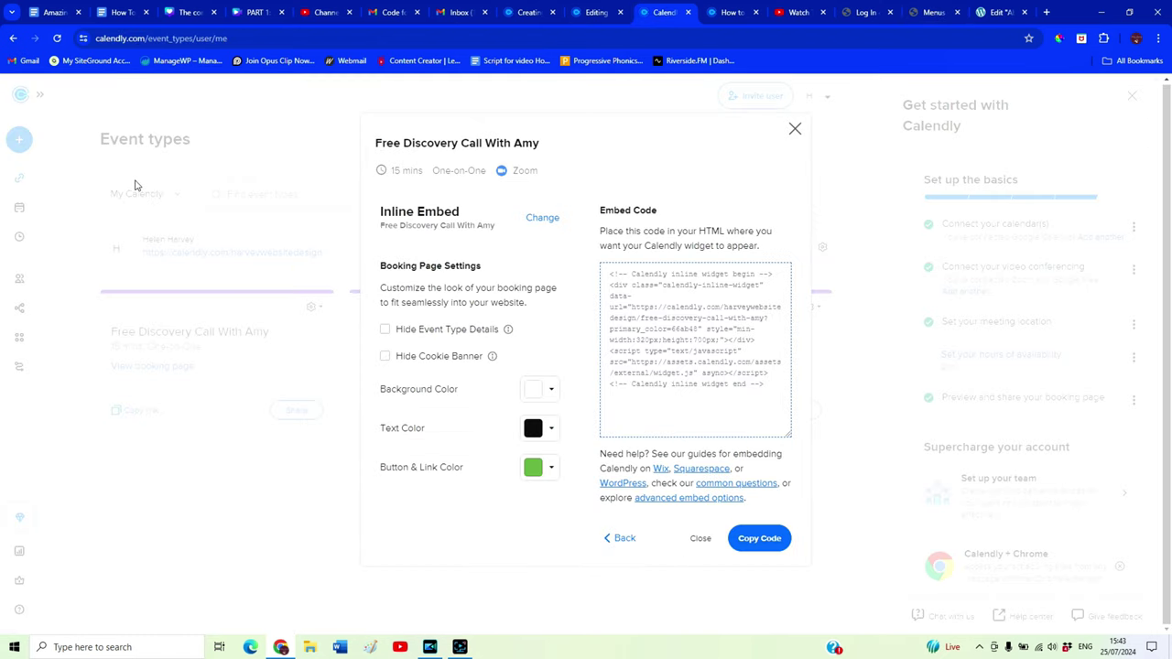
{"action": "left_click", "coordinate": [794, 128]}
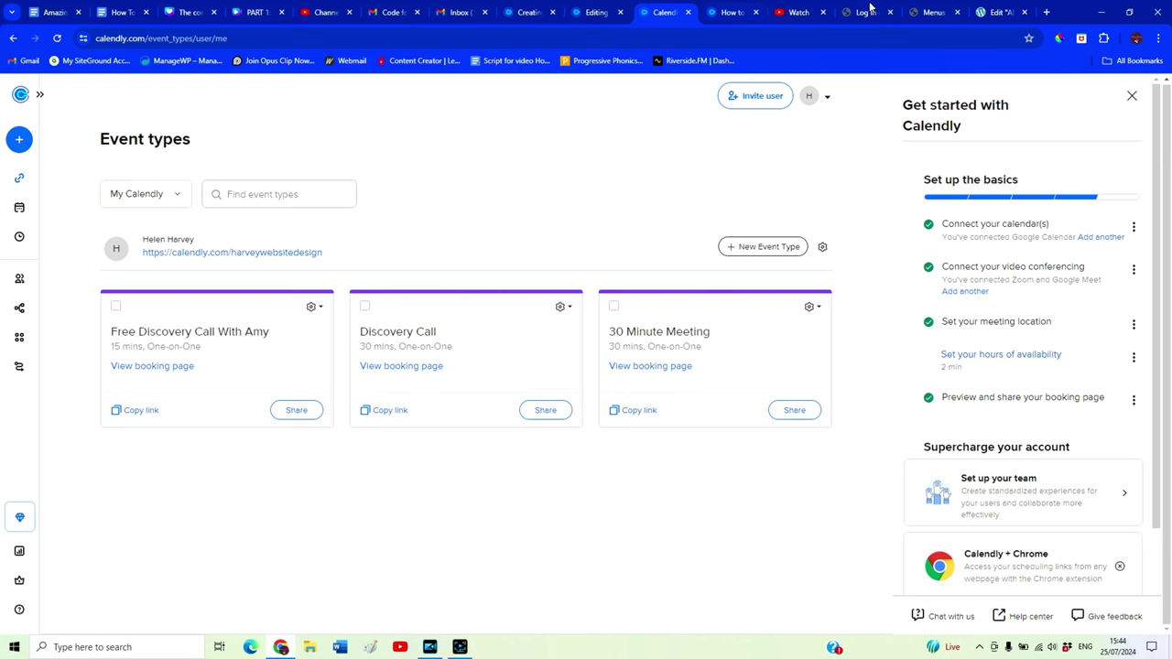
{"action": "left_click", "coordinate": [930, 13]}
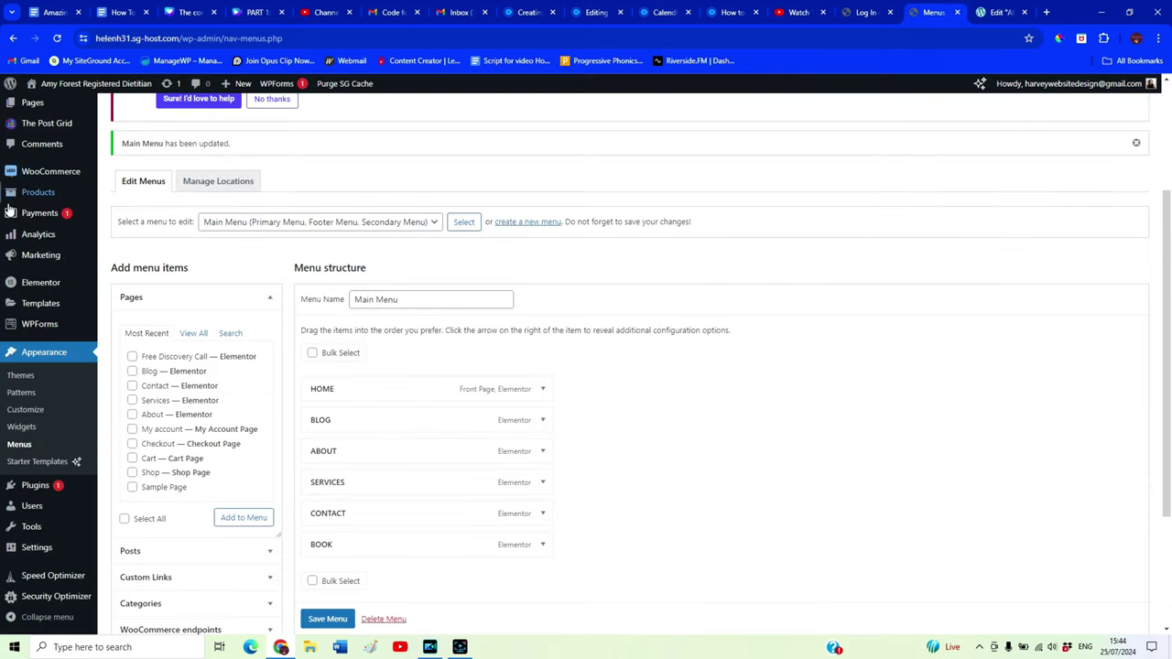
Open the live site in a new tab and confirm BOOK appears in the header navigation
{"action": "mouse_move", "coordinate": [73, 83]}
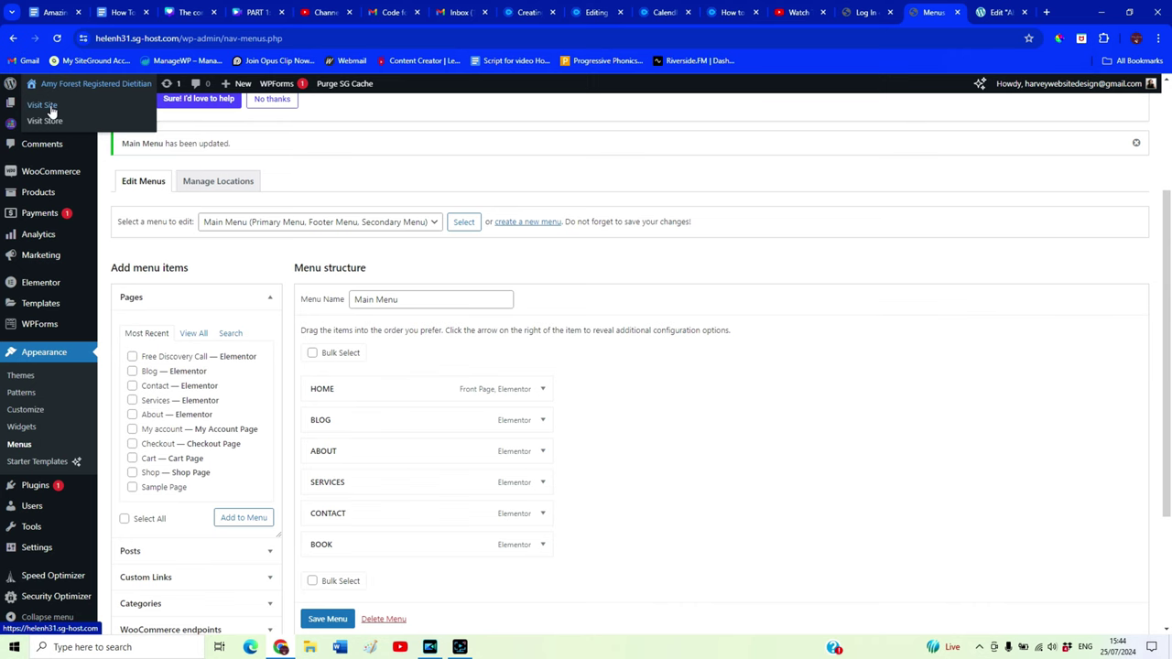
{"action": "right_click", "coordinate": [52, 110]}
{"action": "left_click", "coordinate": [59, 117]}
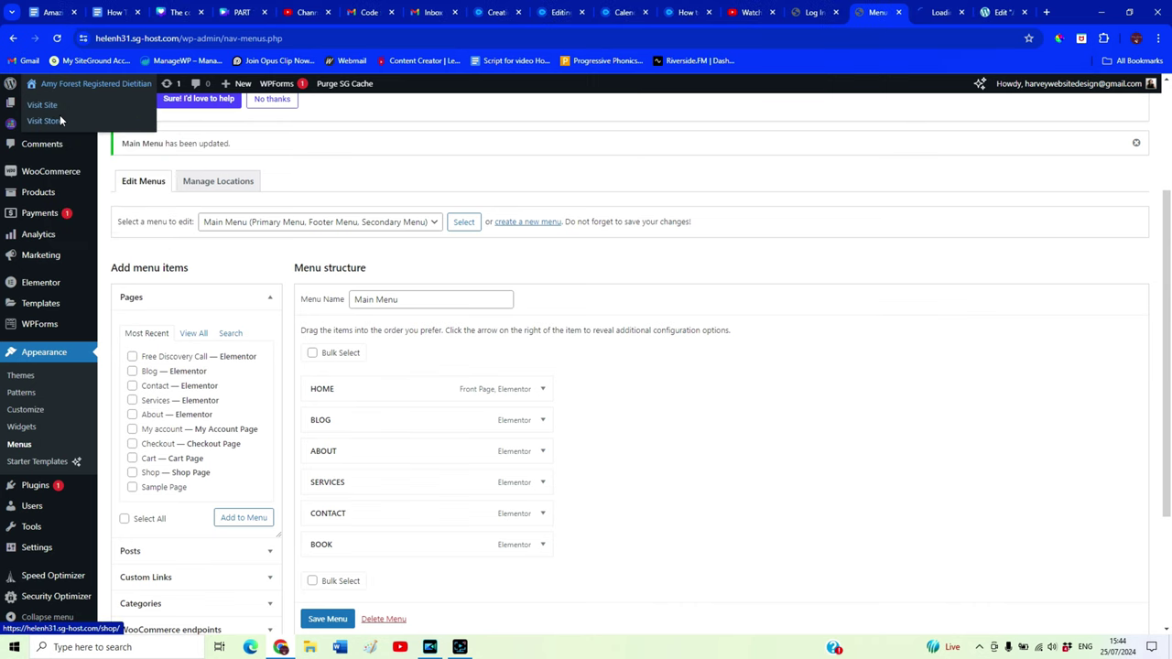
{"action": "left_click", "coordinate": [943, 14]}
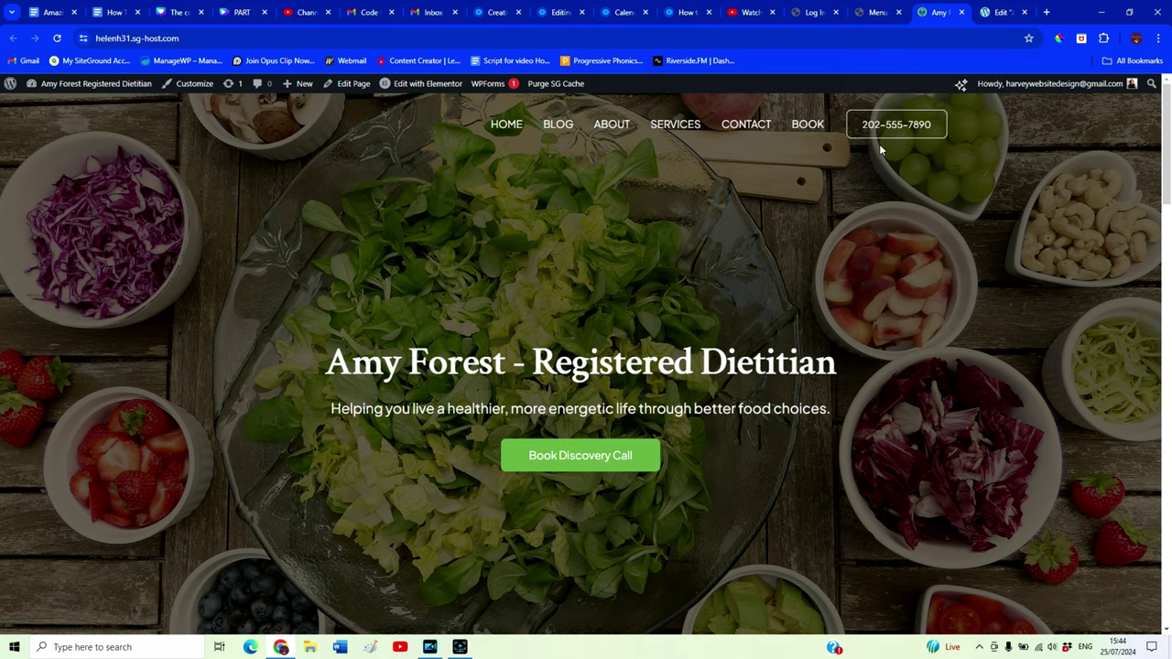
{"action": "left_click", "coordinate": [874, 14]}
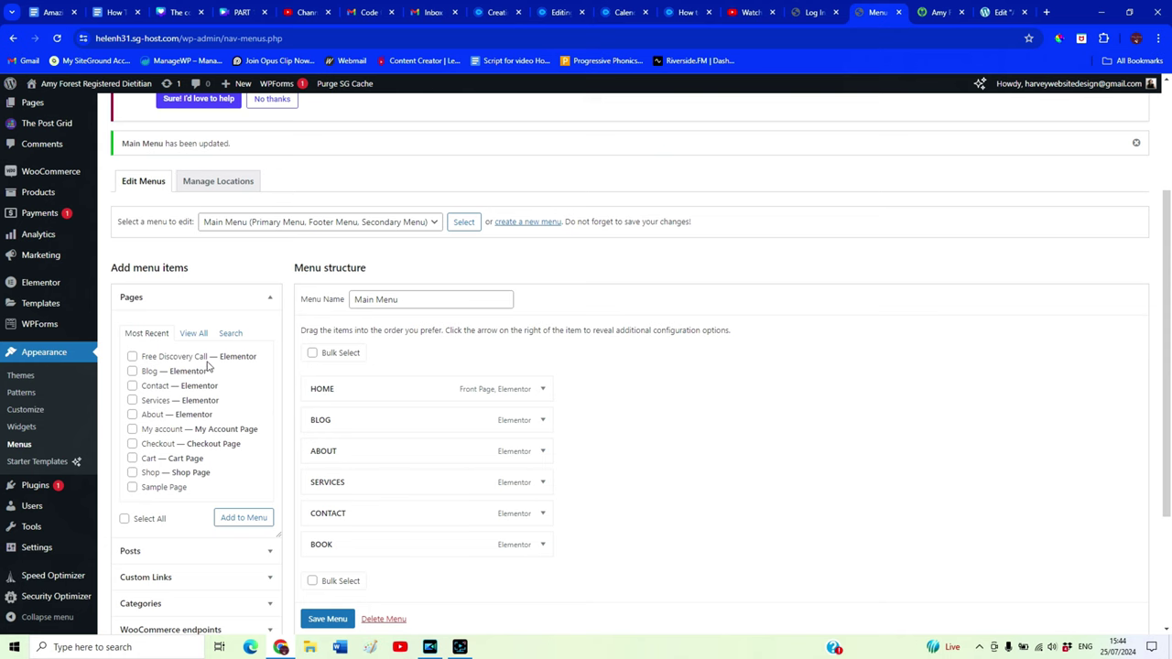
{"action": "left_click", "coordinate": [27, 375]}
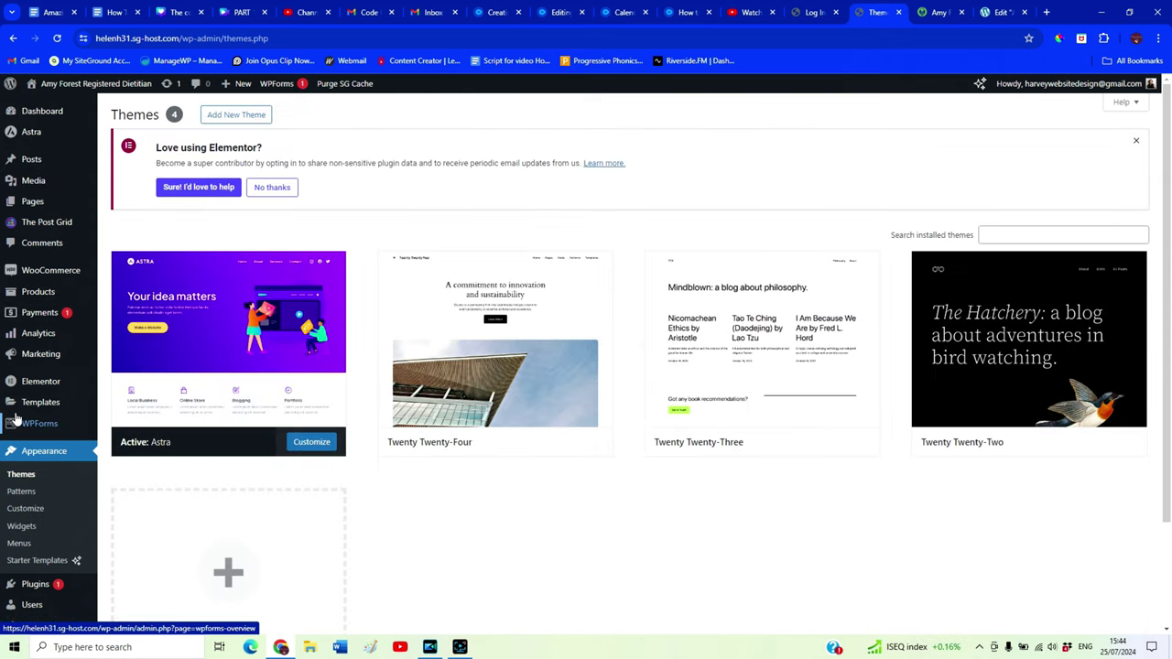
Replace the header's phone-number button with a new Button element in the Header Builder
{"action": "left_click", "coordinate": [25, 508]}
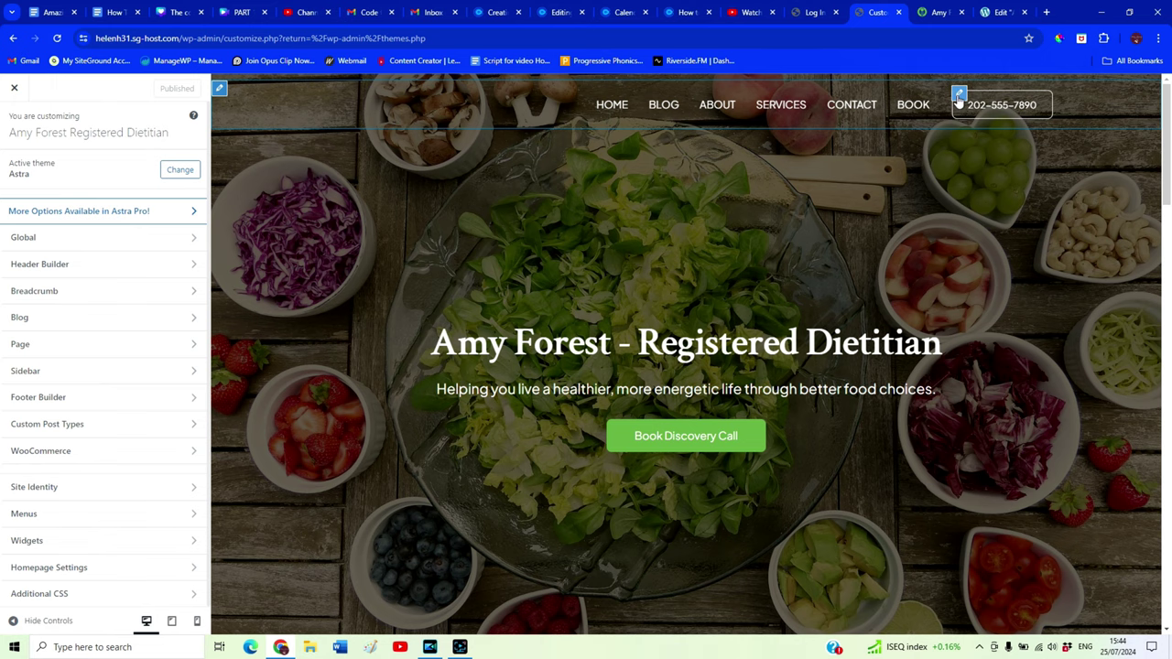
{"action": "left_click", "coordinate": [957, 94]}
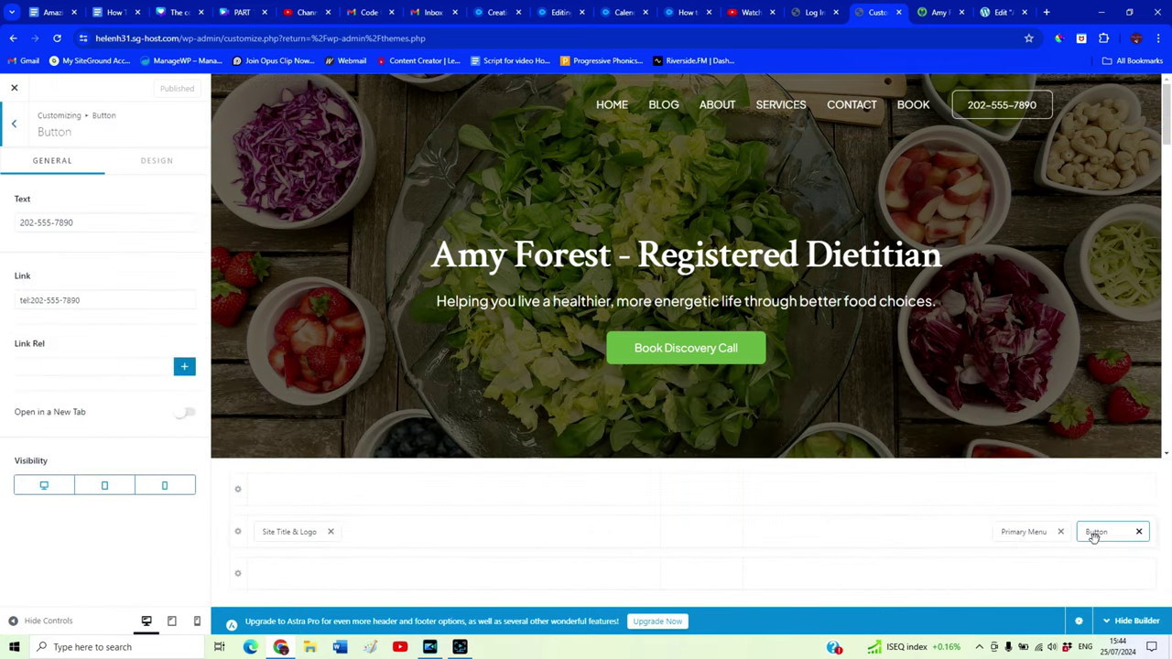
{"action": "left_click", "coordinate": [1138, 531]}
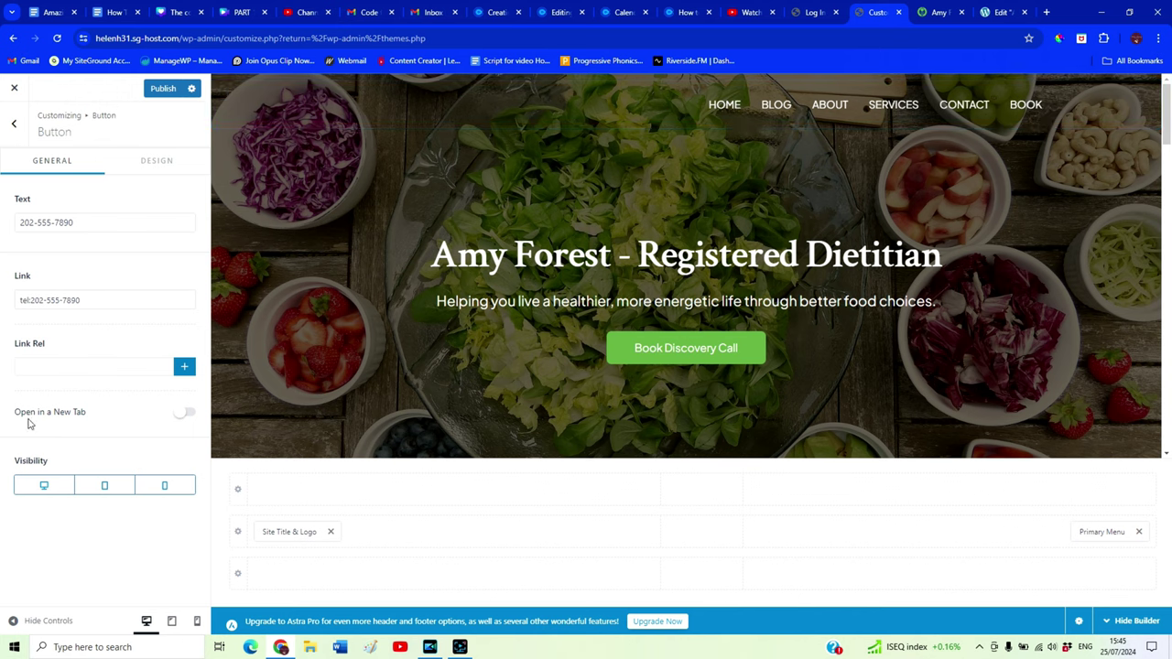
{"action": "left_click", "coordinate": [17, 126]}
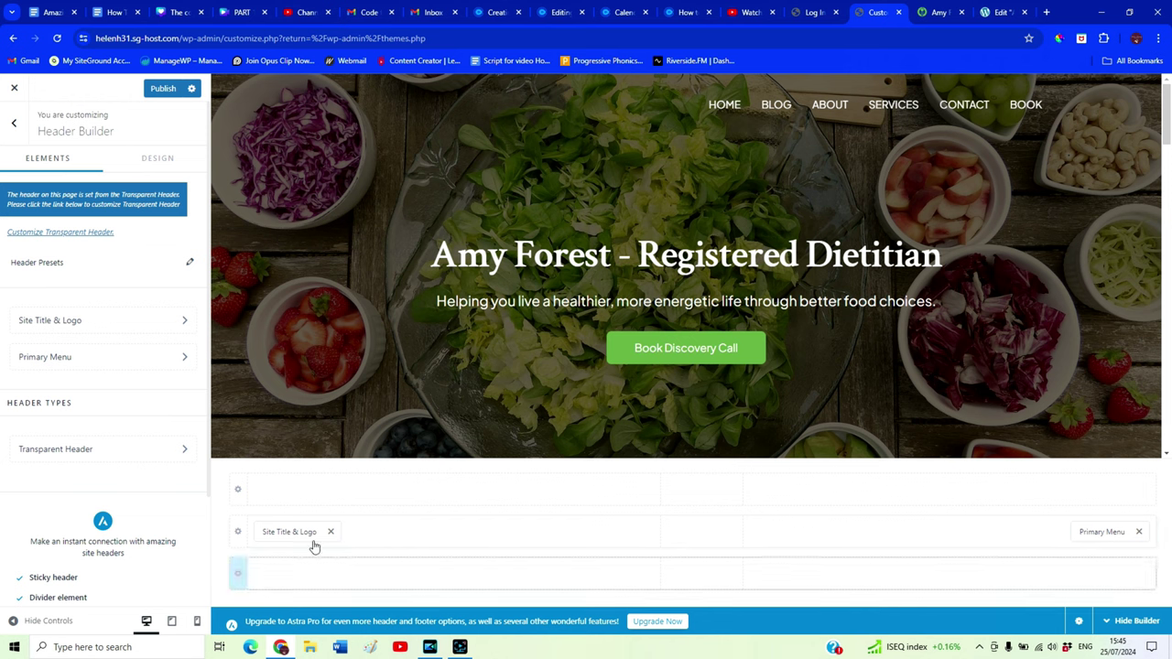
{"action": "left_click", "coordinate": [952, 534]}
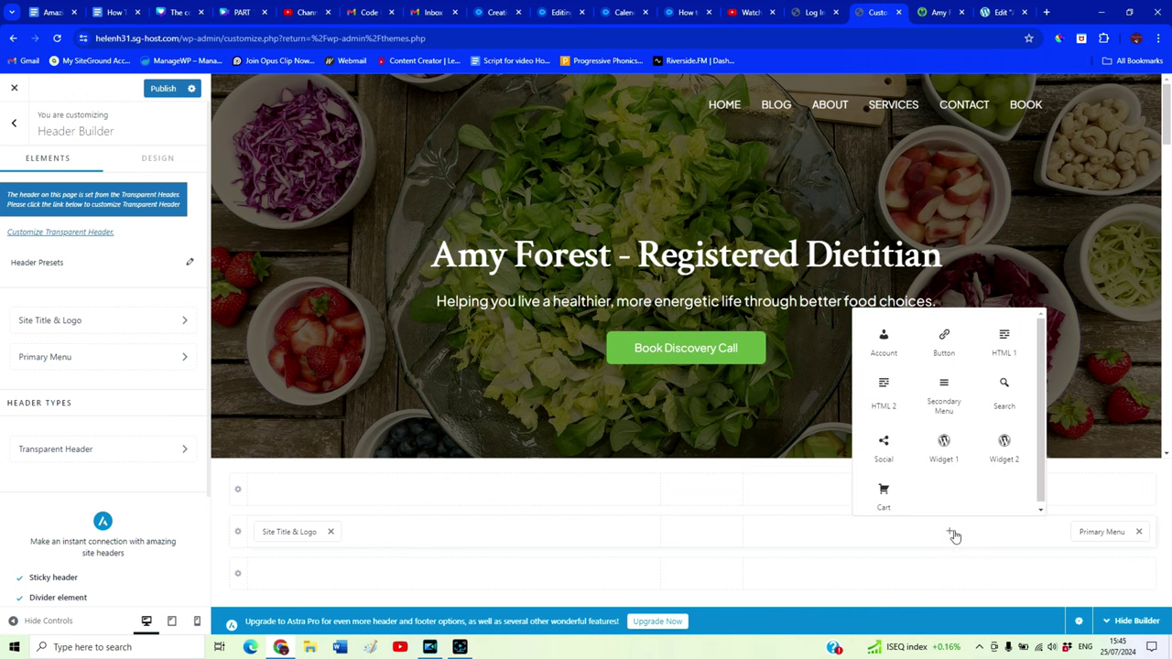
{"action": "left_click", "coordinate": [944, 340]}
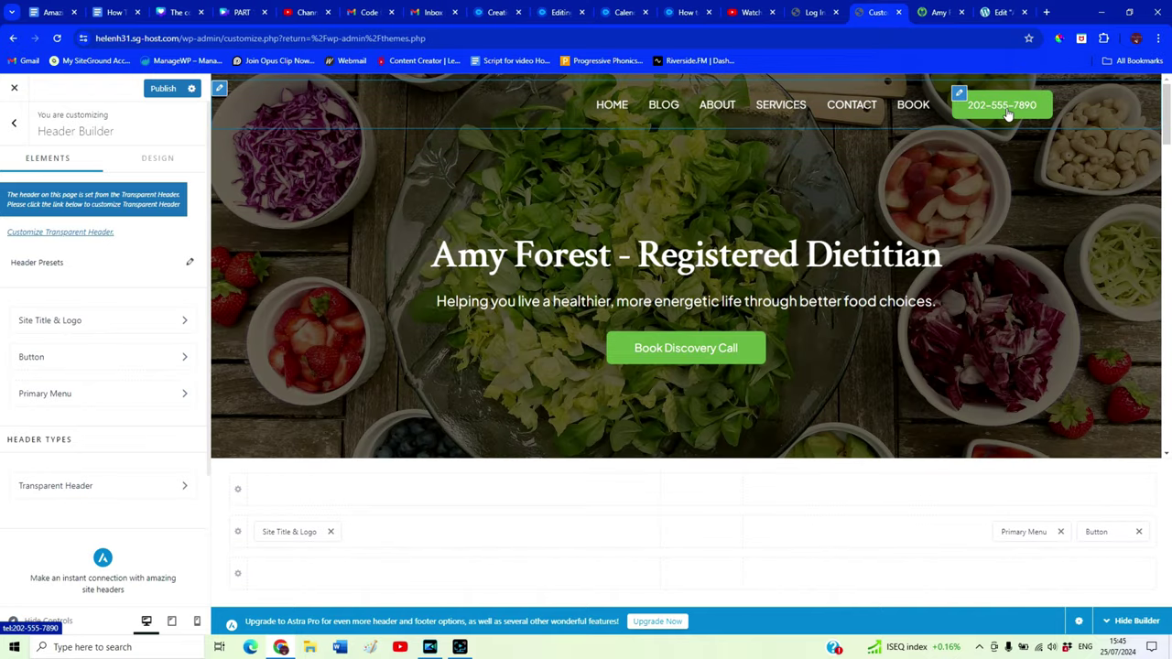
Change the header button's text to BOOK and select its Link field
{"action": "left_click", "coordinate": [1005, 110]}
{"action": "left_click_drag", "start_coordinate": [91, 222], "coordinate": [5, 219]}
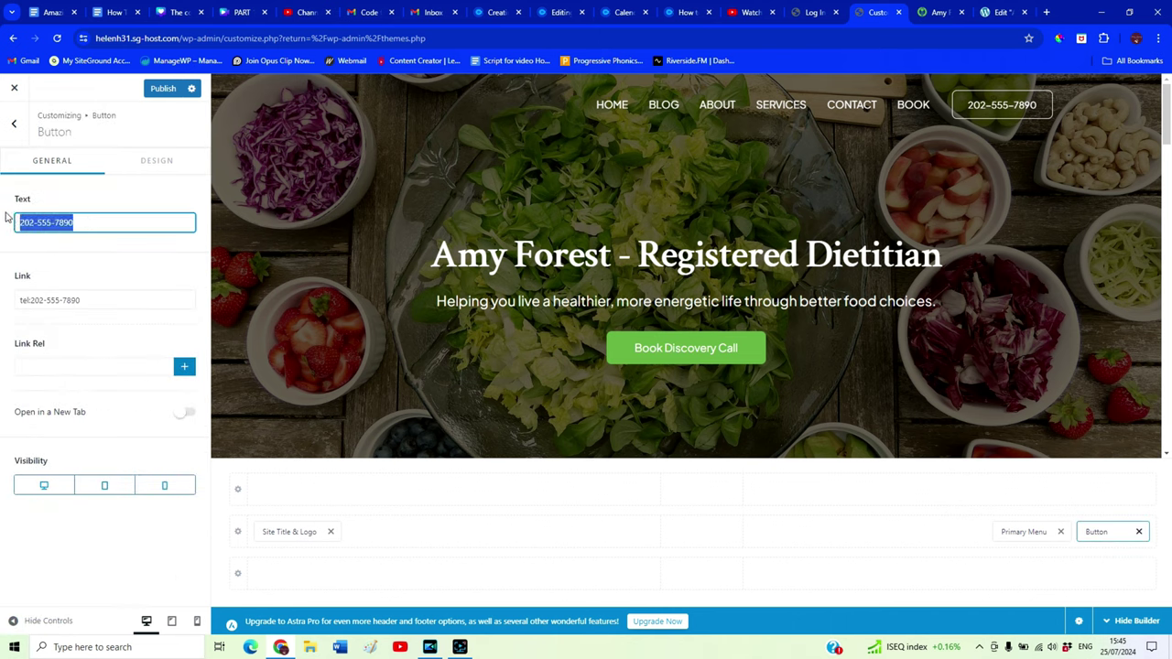
{"action": "type", "text": "bOO"}
{"action": "key", "text": "BackSpace"}
{"action": "key", "text": "BackSpace"}
{"action": "type", "text": "BOOK"}
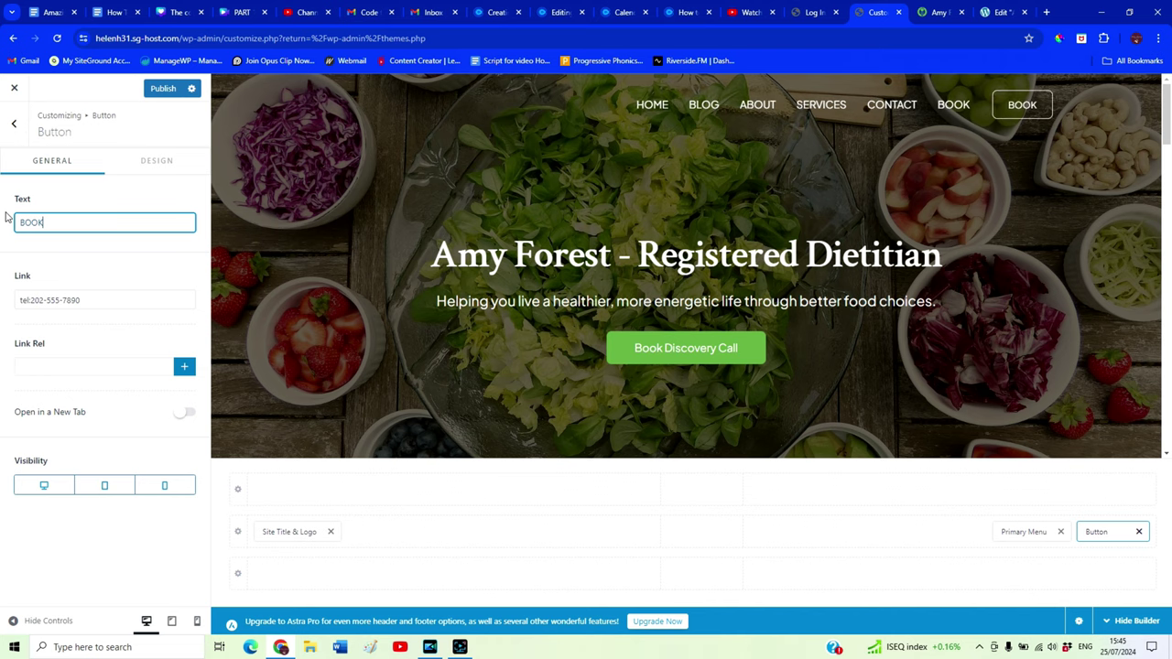
{"action": "left_click_drag", "start_coordinate": [98, 294], "coordinate": [0, 314]}
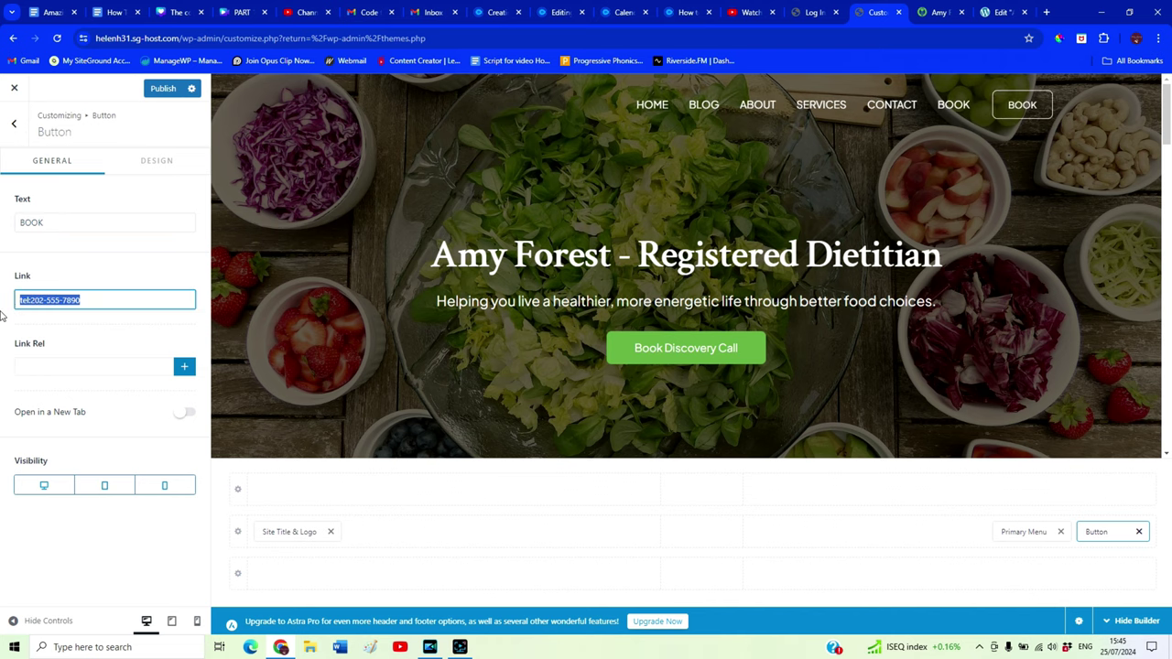
{"action": "left_click", "coordinate": [921, 16]}
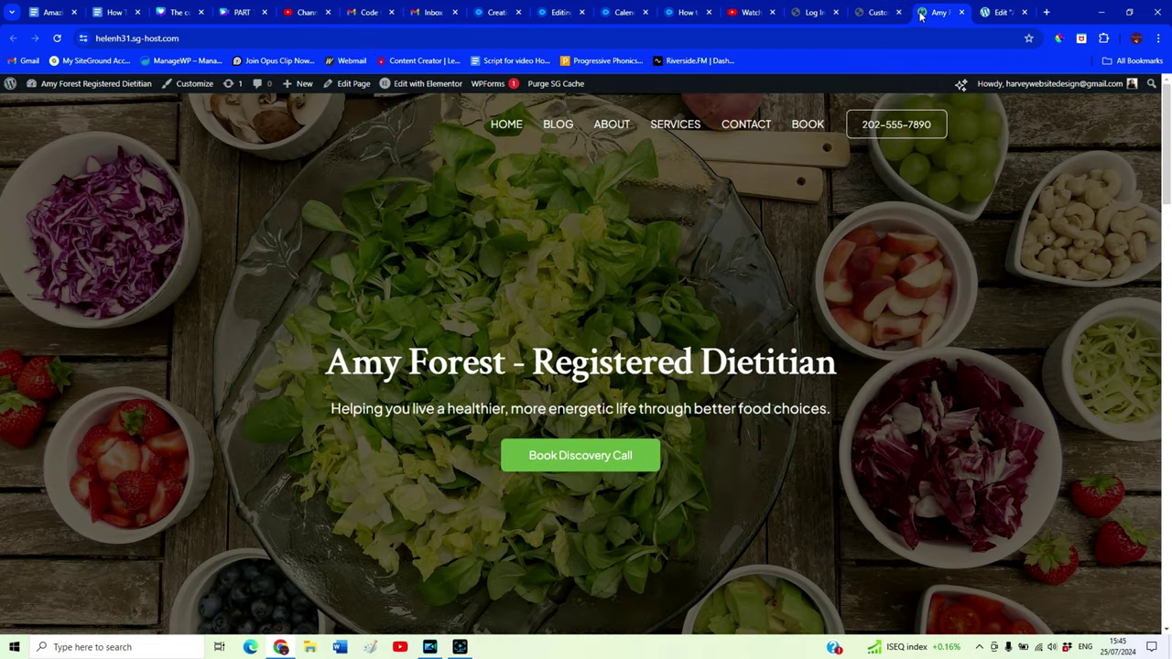
Copy the Free Discovery Call page address from the live site's BOOK link
{"action": "left_click", "coordinate": [820, 125]}
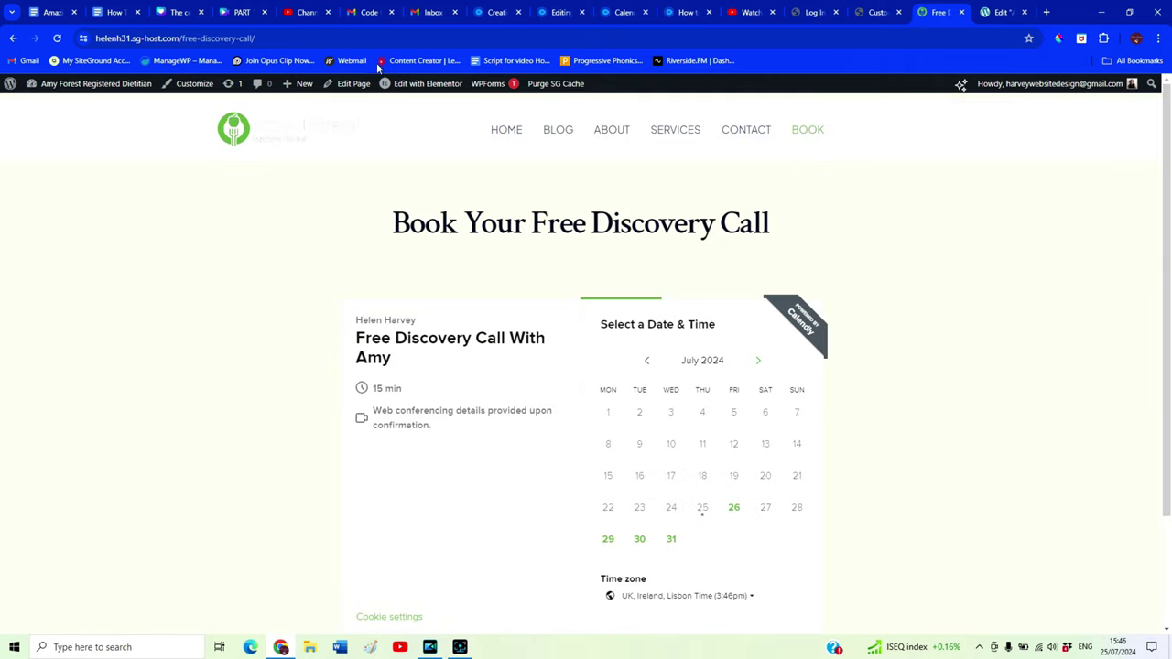
{"action": "left_click", "coordinate": [301, 37]}
{"action": "key", "text": "ctrl+c"}
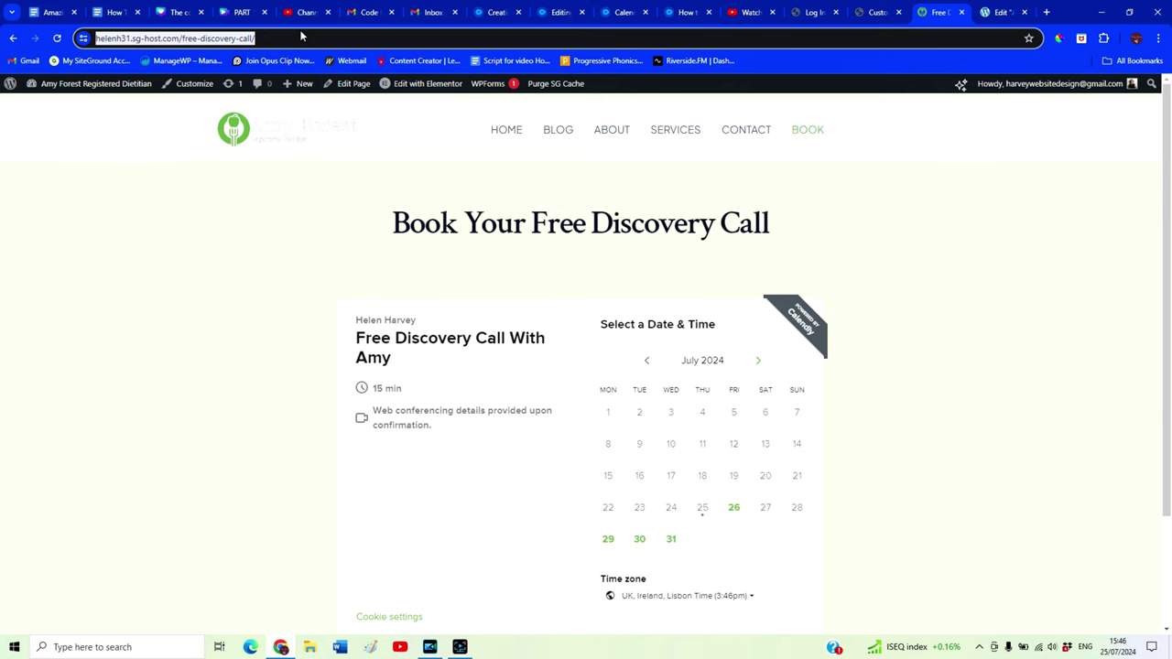
{"action": "left_click", "coordinate": [993, 12]}
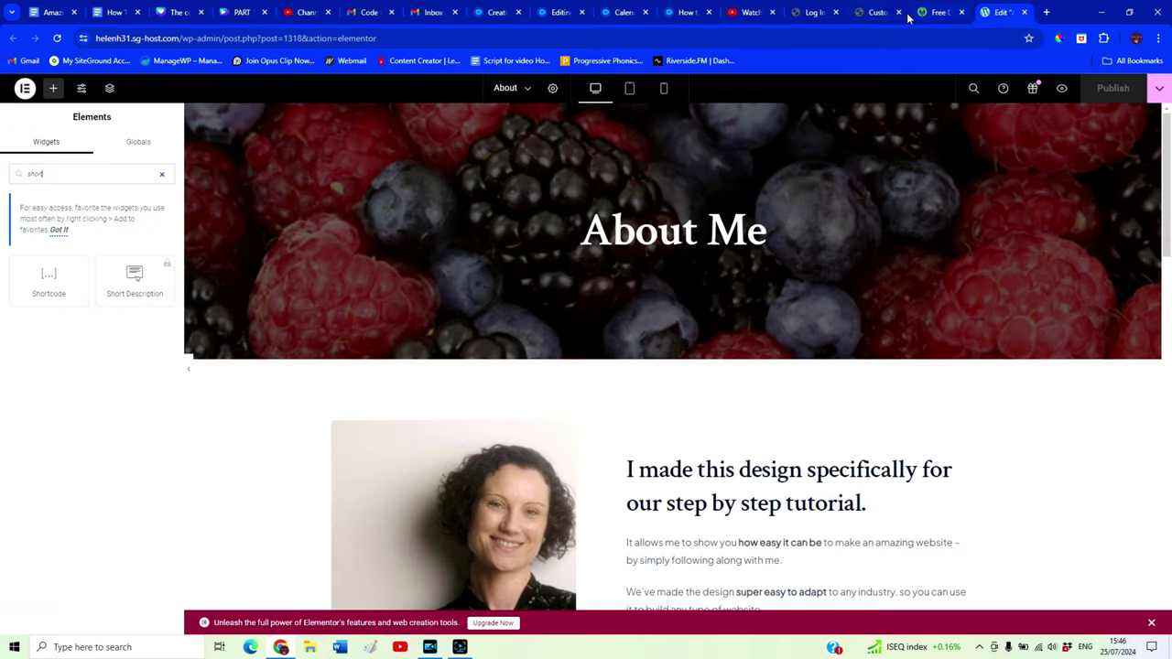
{"action": "left_click", "coordinate": [877, 12]}
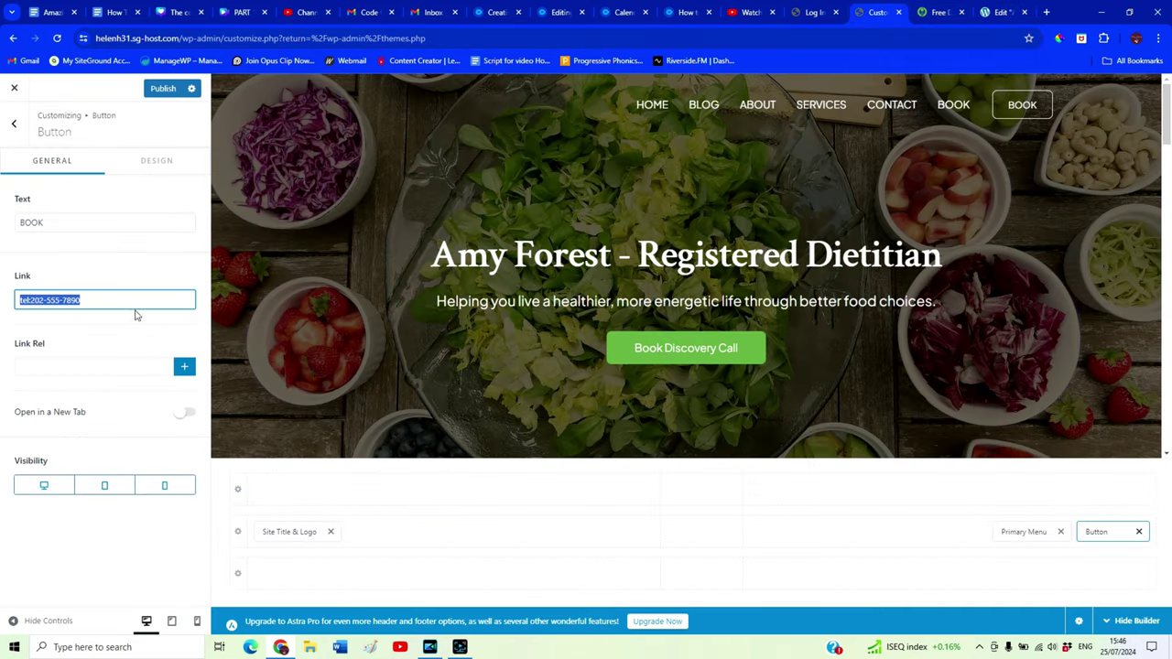
Paste the Free Discovery Call URL into the header button's Link and publish
{"action": "key", "text": "ctrl+v"}
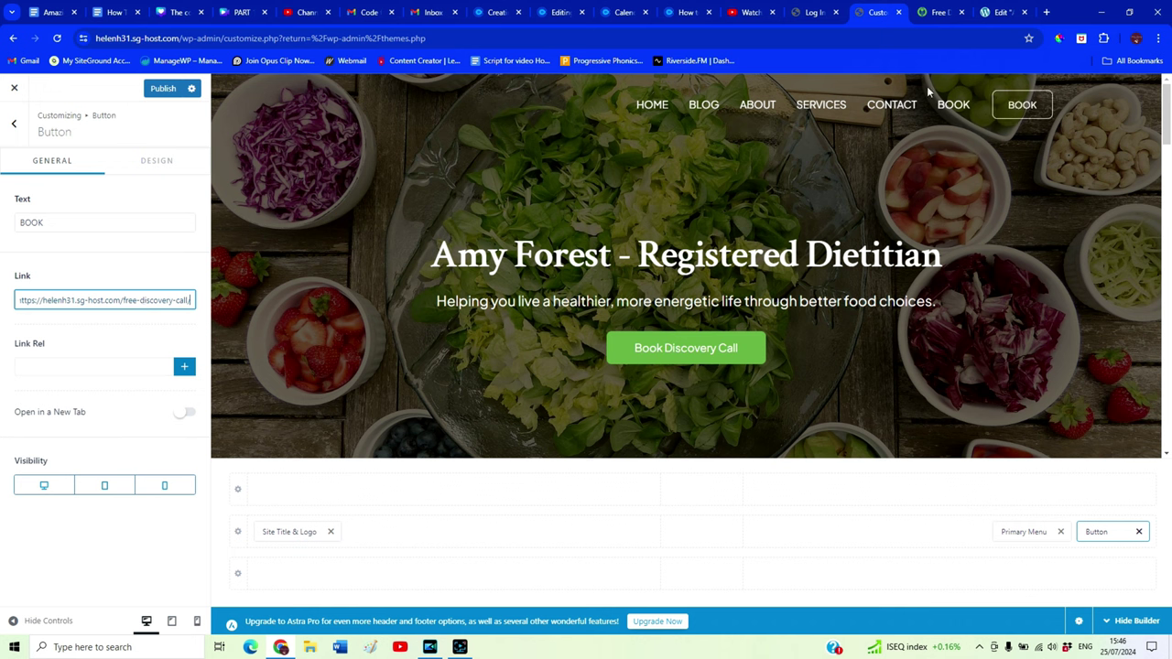
{"action": "left_click", "coordinate": [159, 88]}
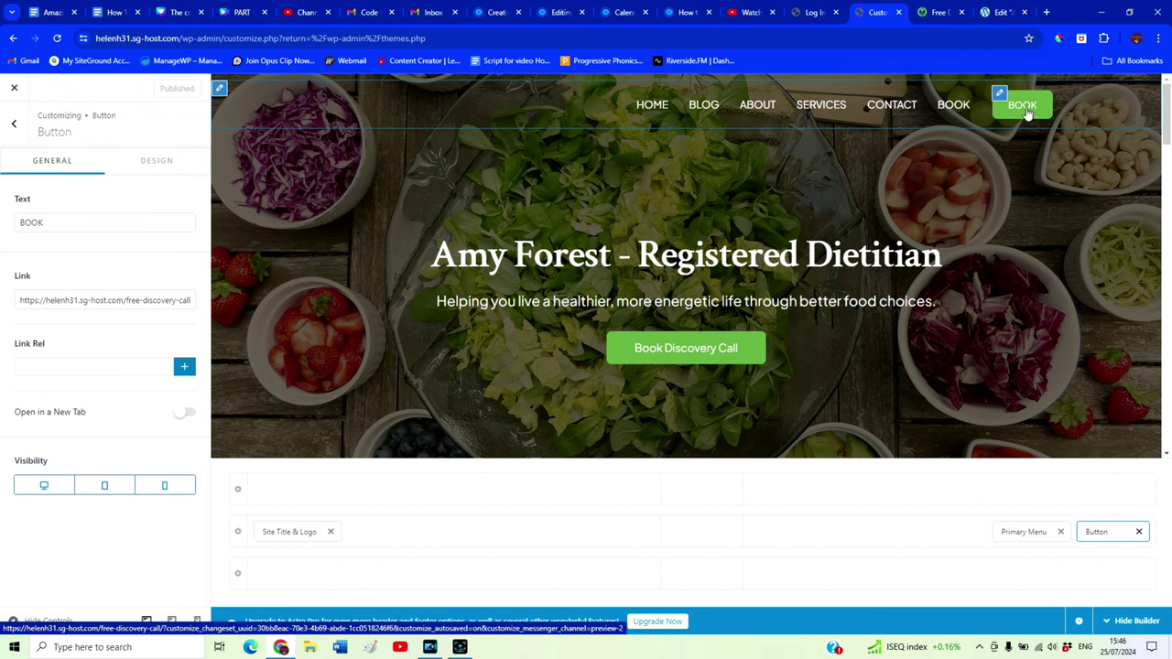
{"action": "left_click", "coordinate": [1032, 125]}
{"action": "left_click", "coordinate": [156, 161]}
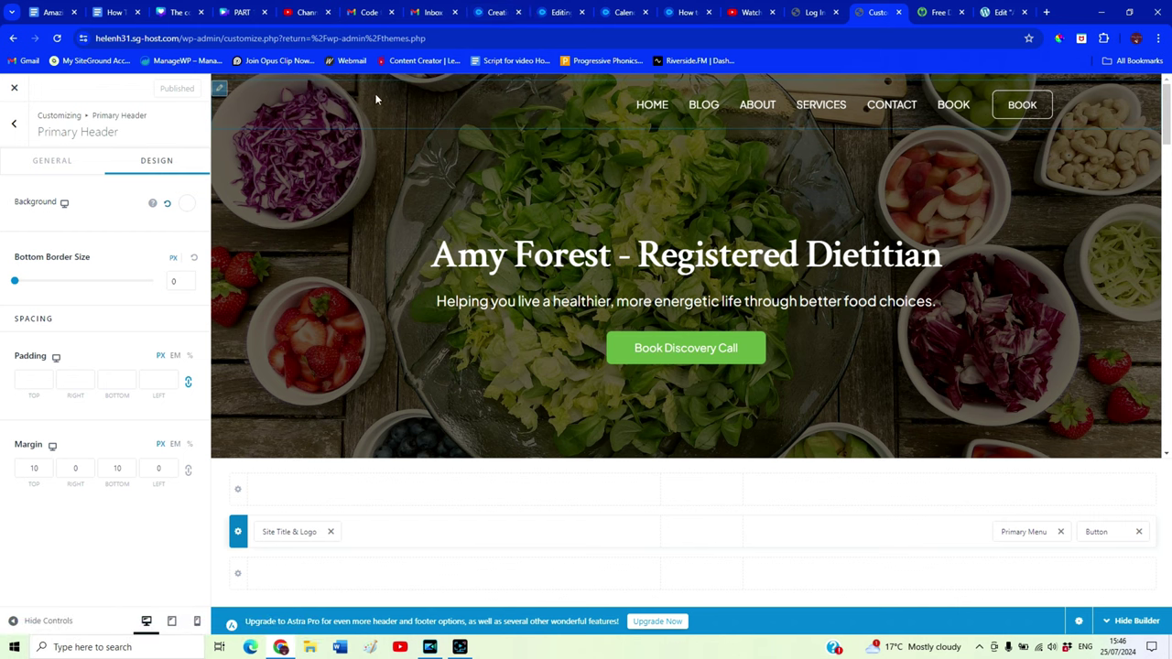
Delete the Primary Header's top margin value of 10 and publish
{"action": "key", "text": "ctrl+Tab"}
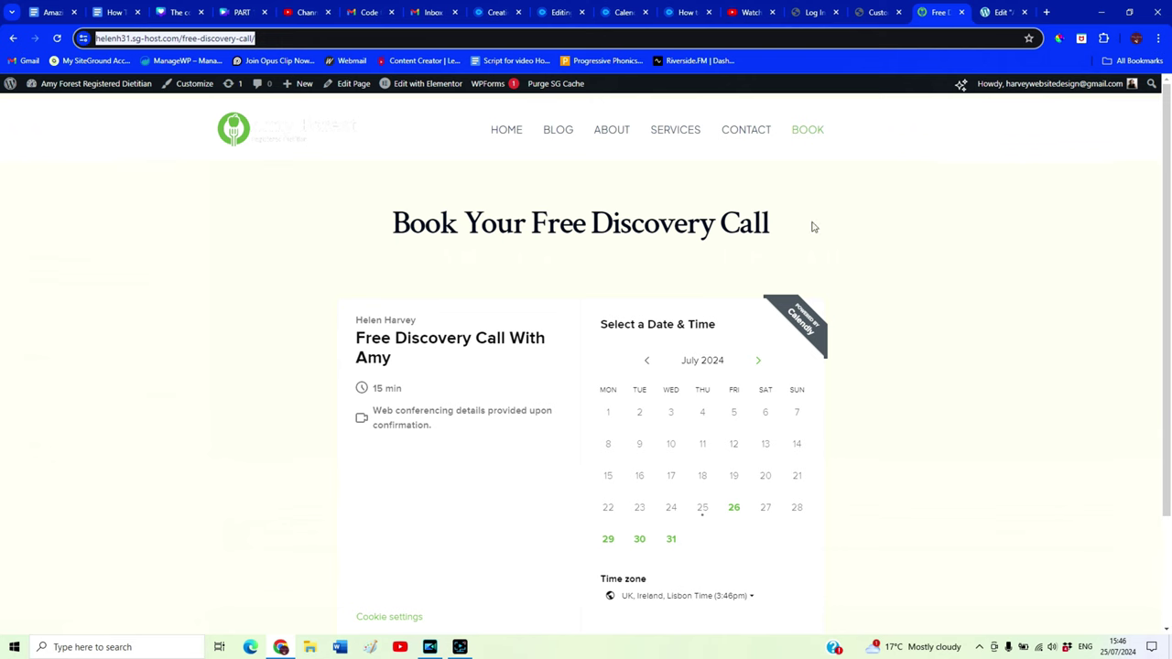
{"action": "left_click", "coordinate": [872, 16]}
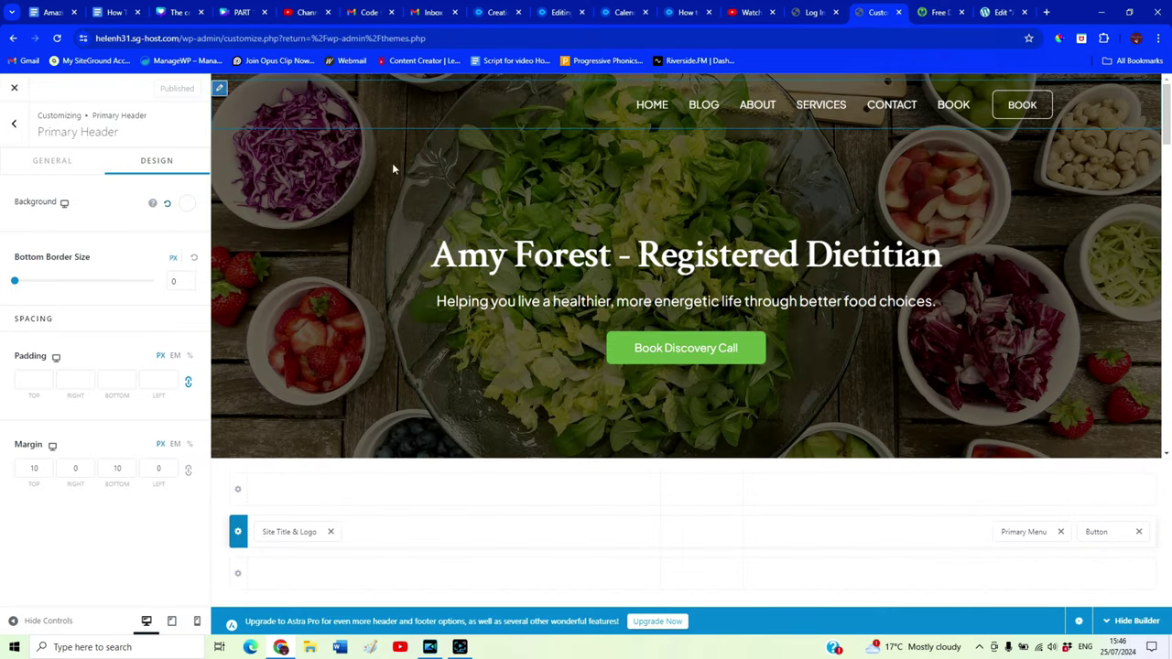
{"action": "left_click", "coordinate": [41, 469]}
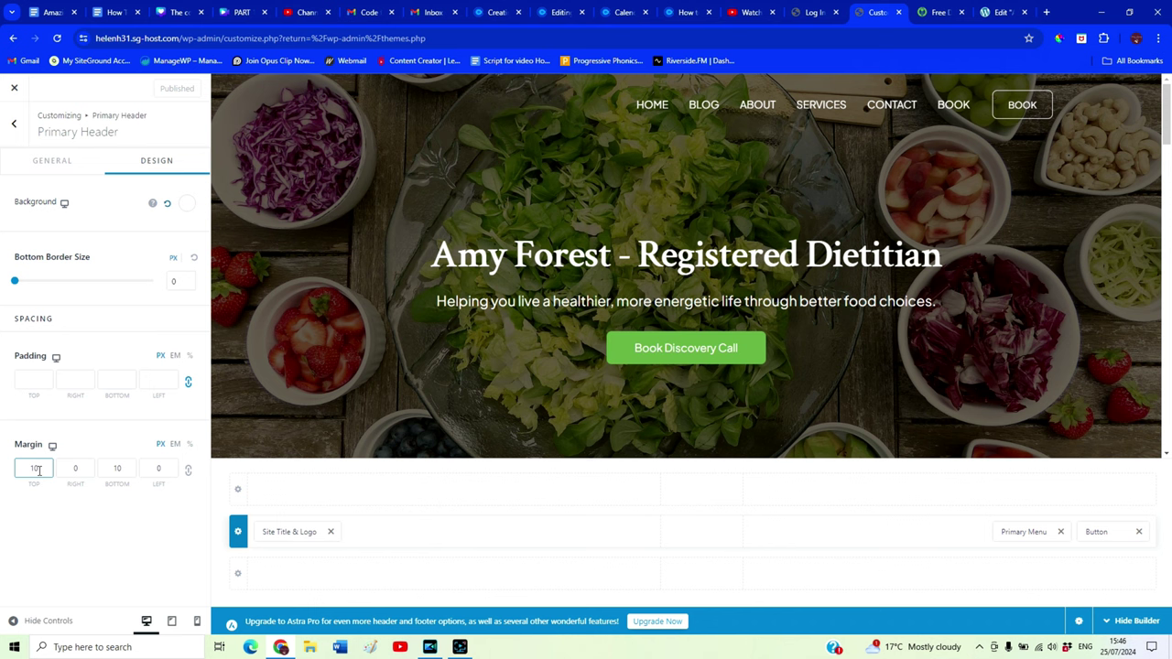
{"action": "left_click_drag", "start_coordinate": [39, 469], "coordinate": [29, 469]}
{"action": "key", "text": "BackSpace"}
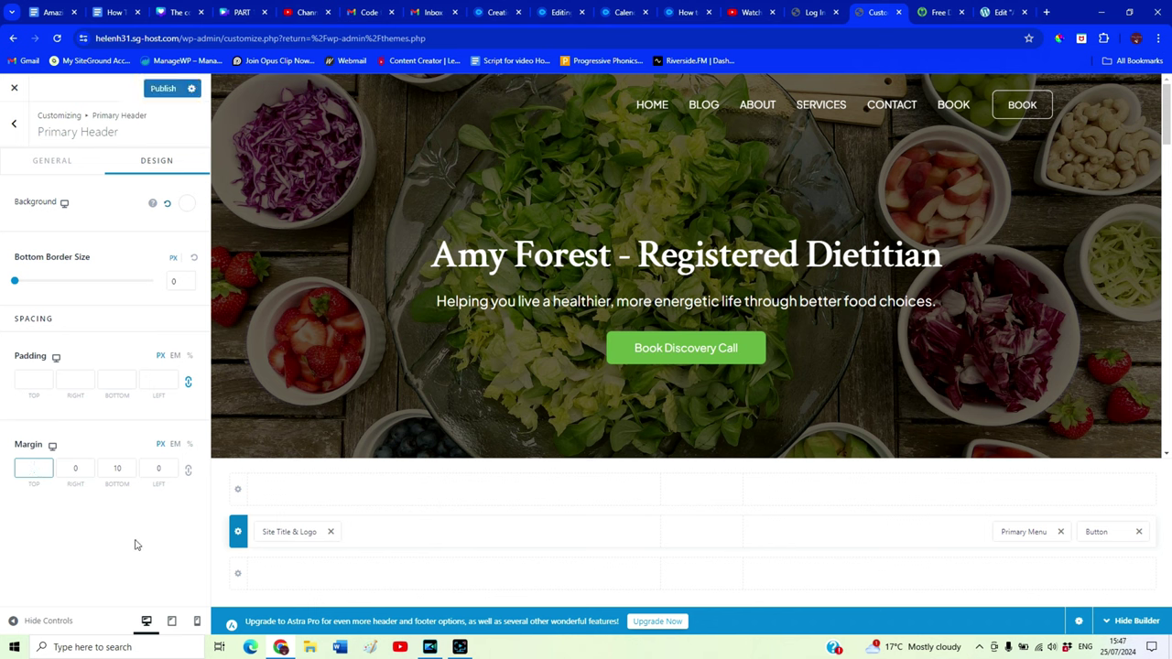
{"action": "left_click", "coordinate": [161, 89]}
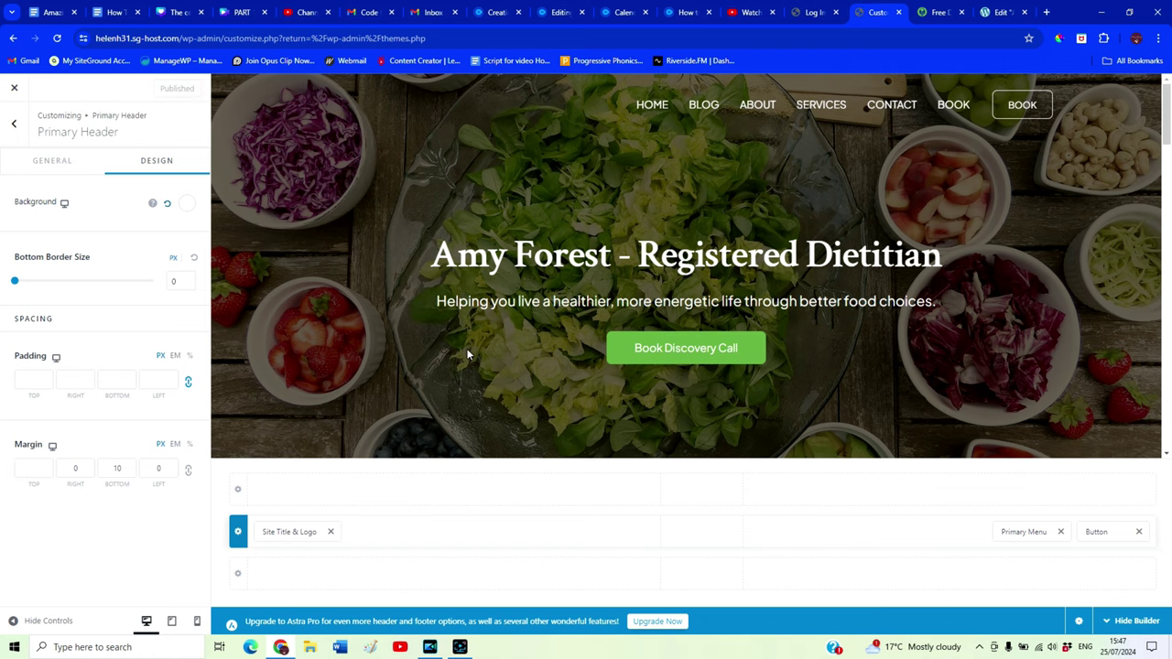
Reload the Free Discovery Call page to check the header without the margin
{"action": "left_click", "coordinate": [940, 12]}
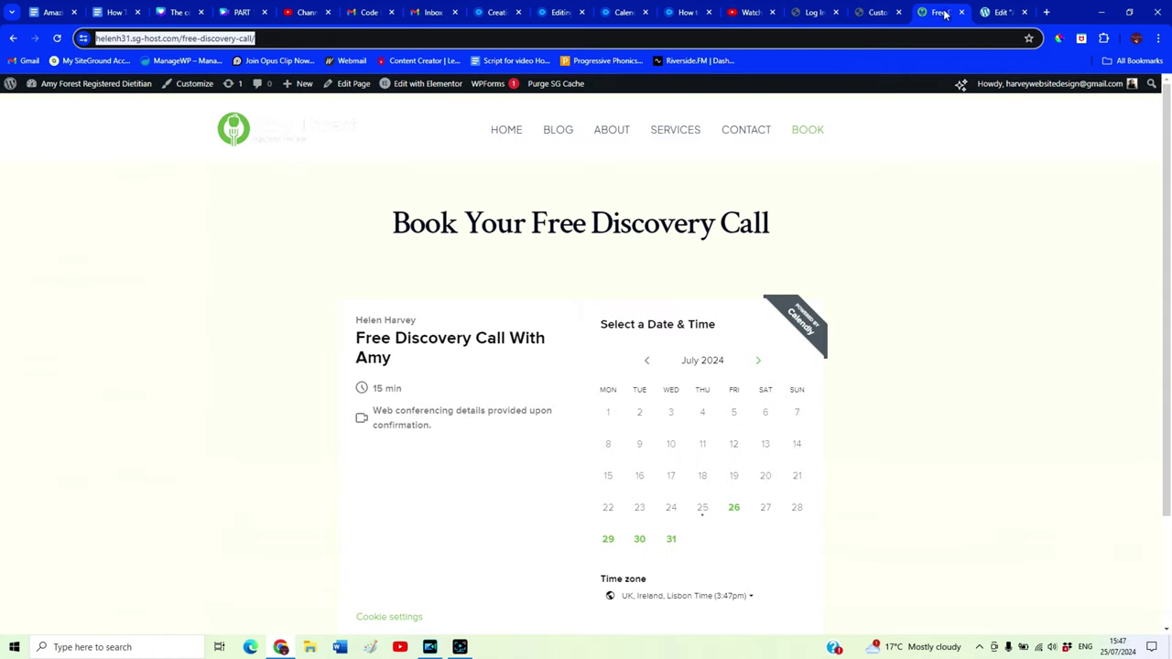
{"action": "left_click", "coordinate": [53, 39]}
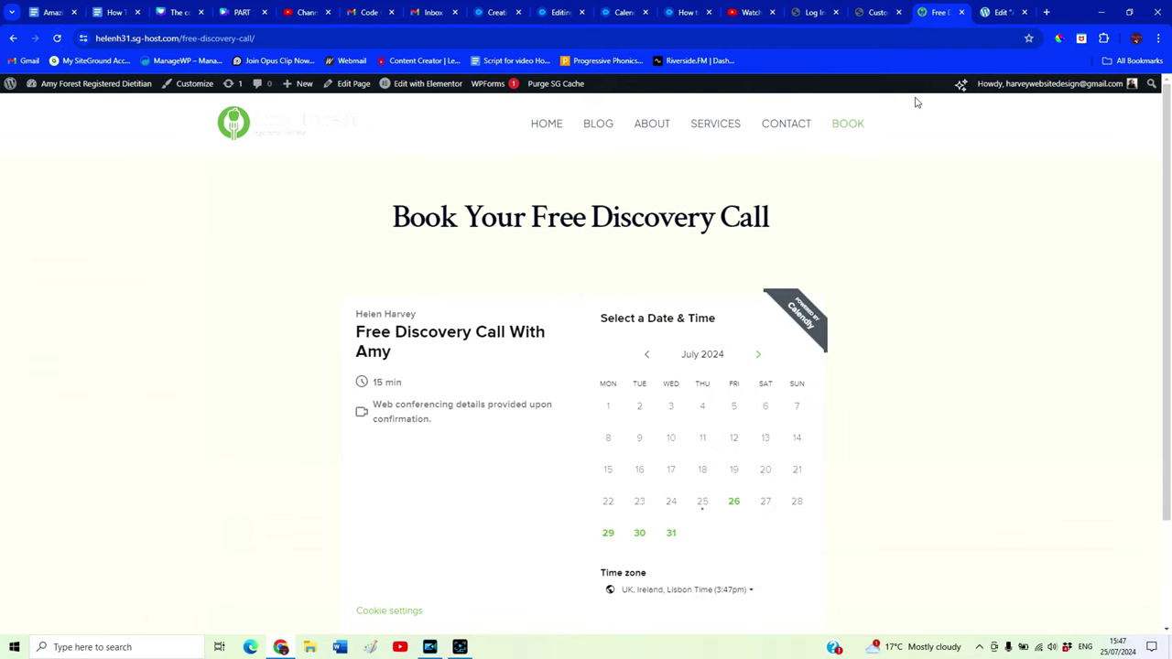
{"action": "key", "text": "ctrl+shift+Tab"}
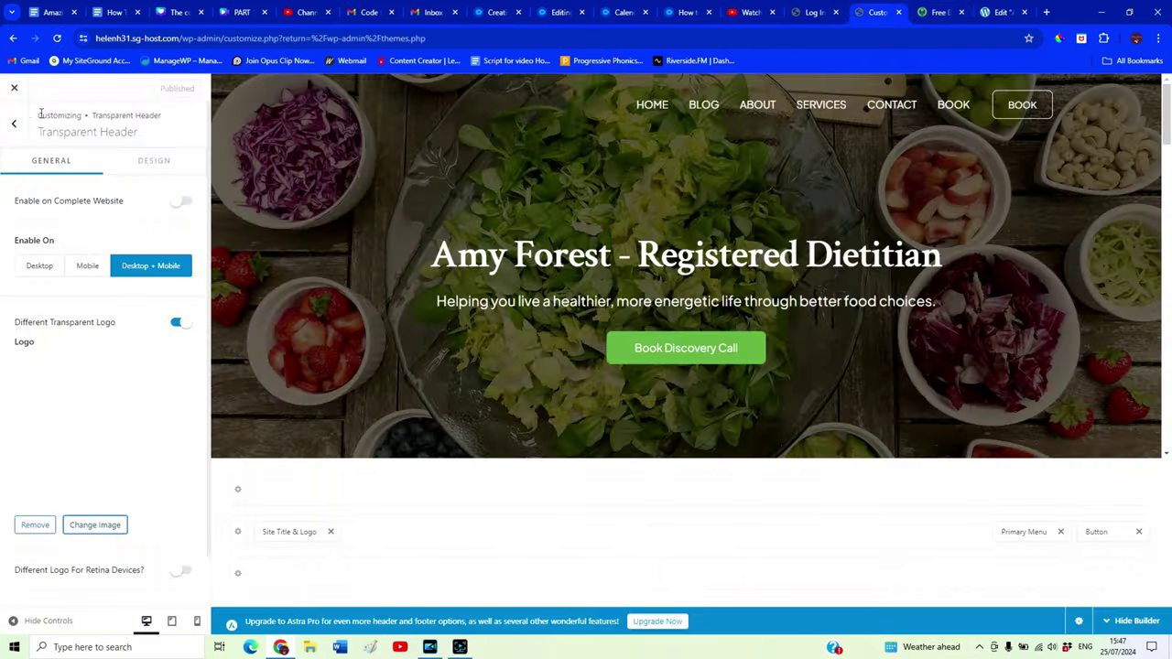
Remove the BOOK item from the Main Menu and save the menu
{"action": "left_click", "coordinate": [15, 90]}
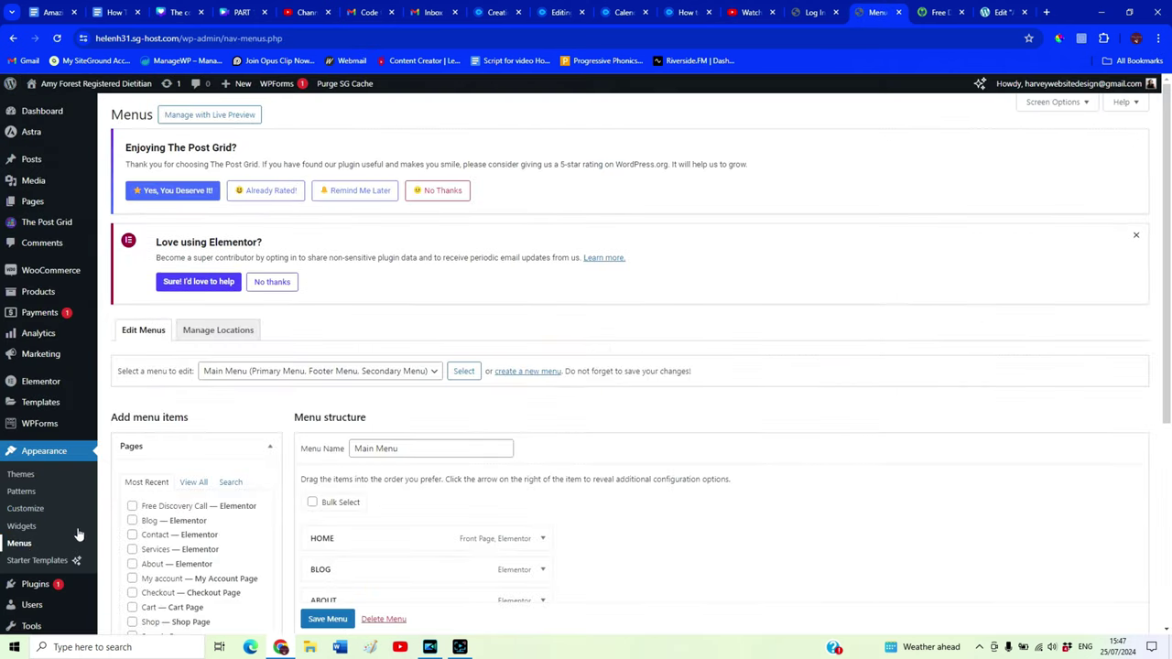
{"action": "scroll", "coordinate": [681, 502], "scroll_direction": "down", "scroll_amount": 1}
{"action": "scroll", "coordinate": [686, 500], "scroll_direction": "down", "scroll_amount": 1}
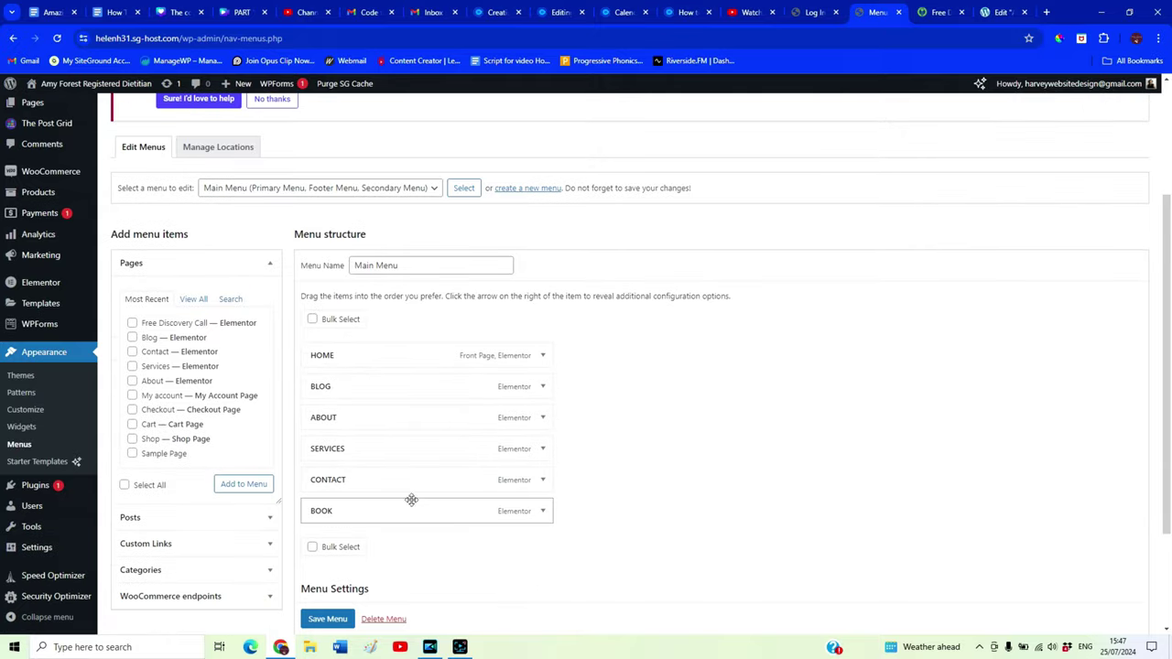
{"action": "left_click", "coordinate": [542, 514]}
{"action": "scroll", "coordinate": [549, 511], "scroll_direction": "down", "scroll_amount": 2}
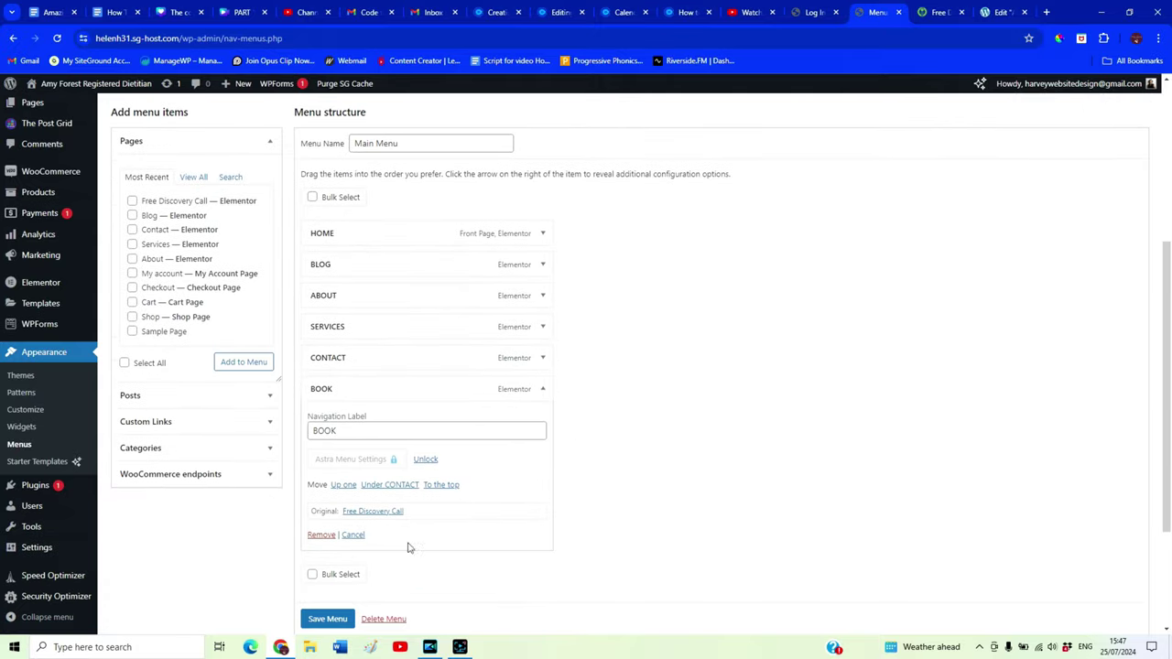
{"action": "left_click", "coordinate": [317, 533]}
{"action": "left_click", "coordinate": [340, 569]}
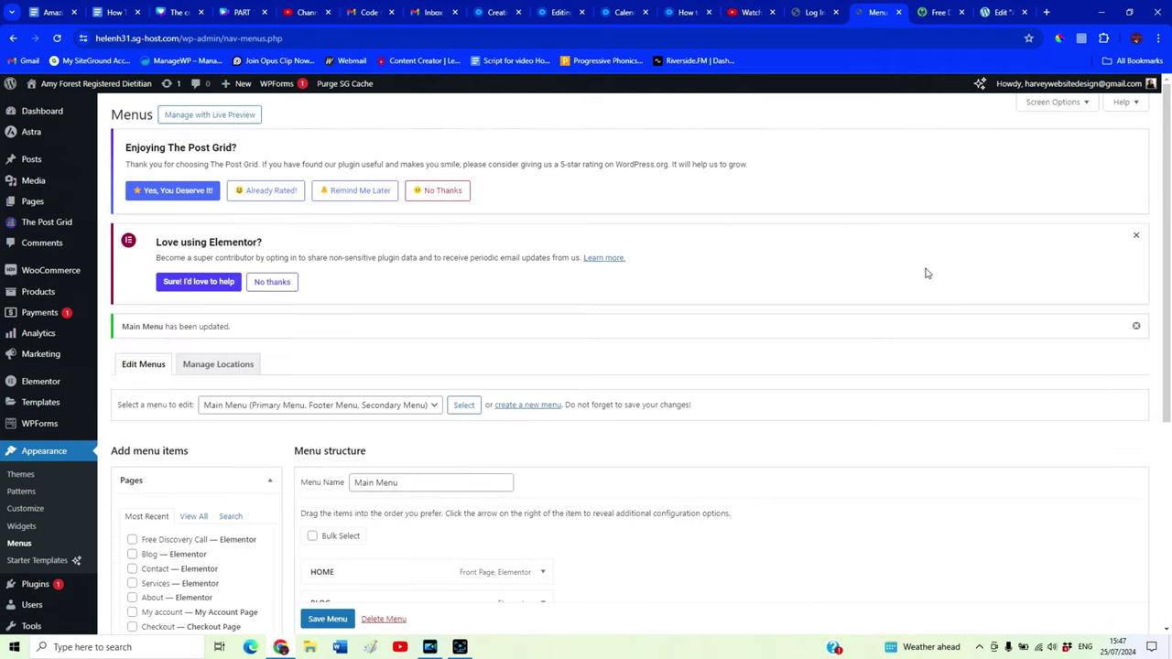
Confirm BOOK is gone from the Free Discovery Call page, then reopen Primary Header settings
{"action": "left_click", "coordinate": [942, 12]}
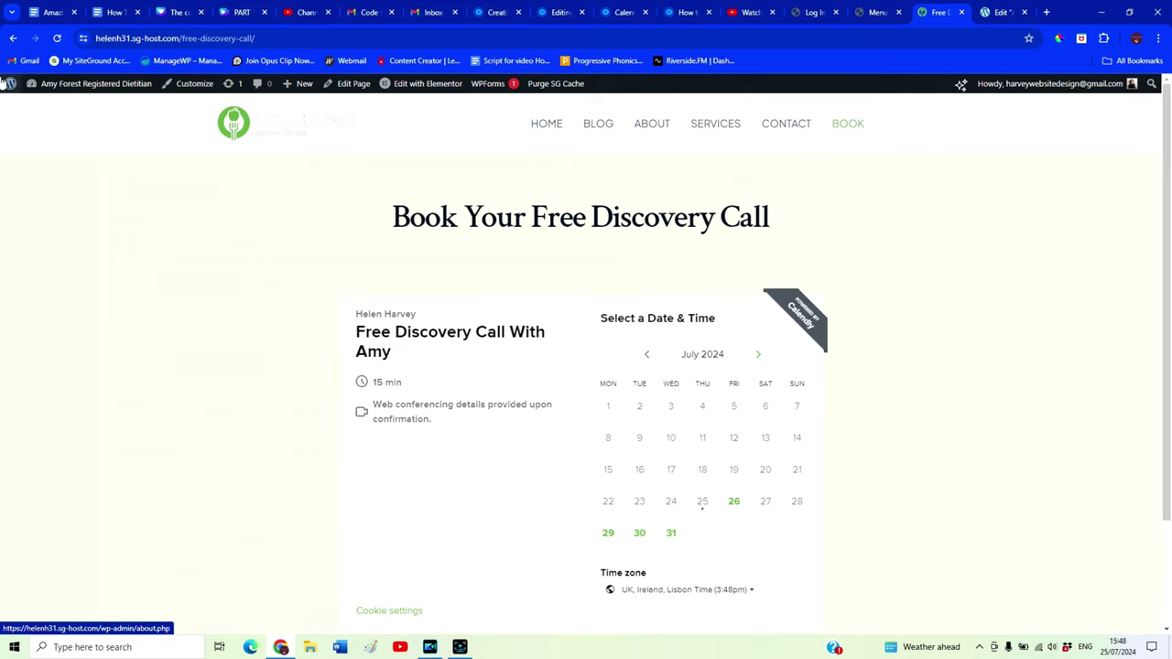
{"action": "left_click", "coordinate": [57, 38]}
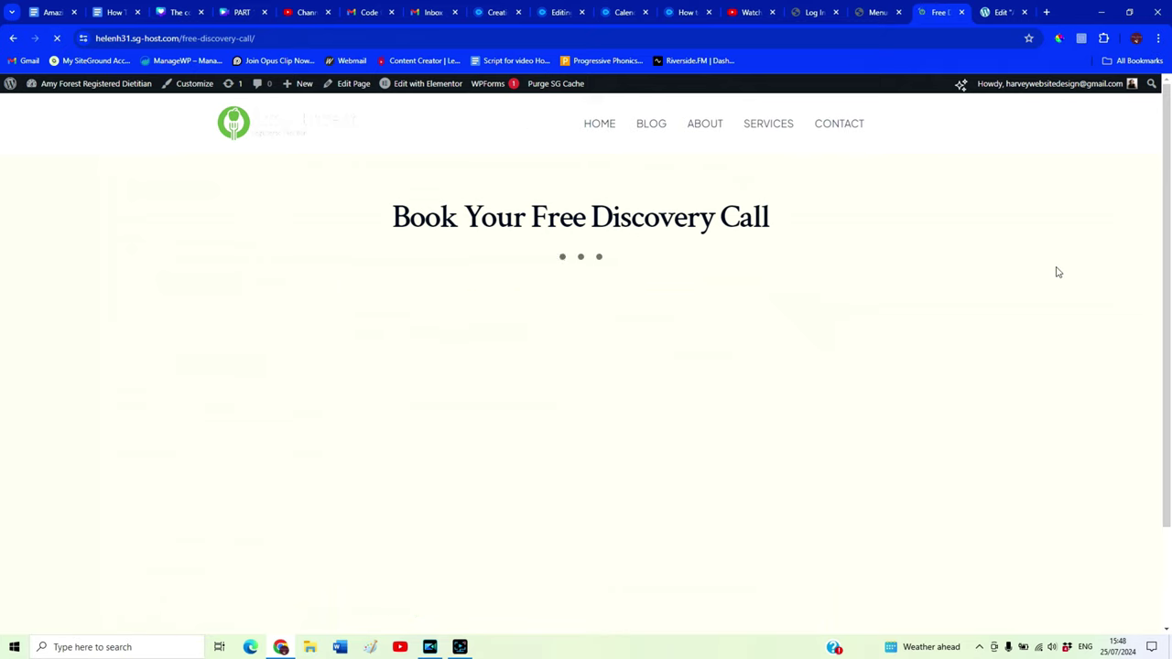
{"action": "left_click", "coordinate": [864, 15]}
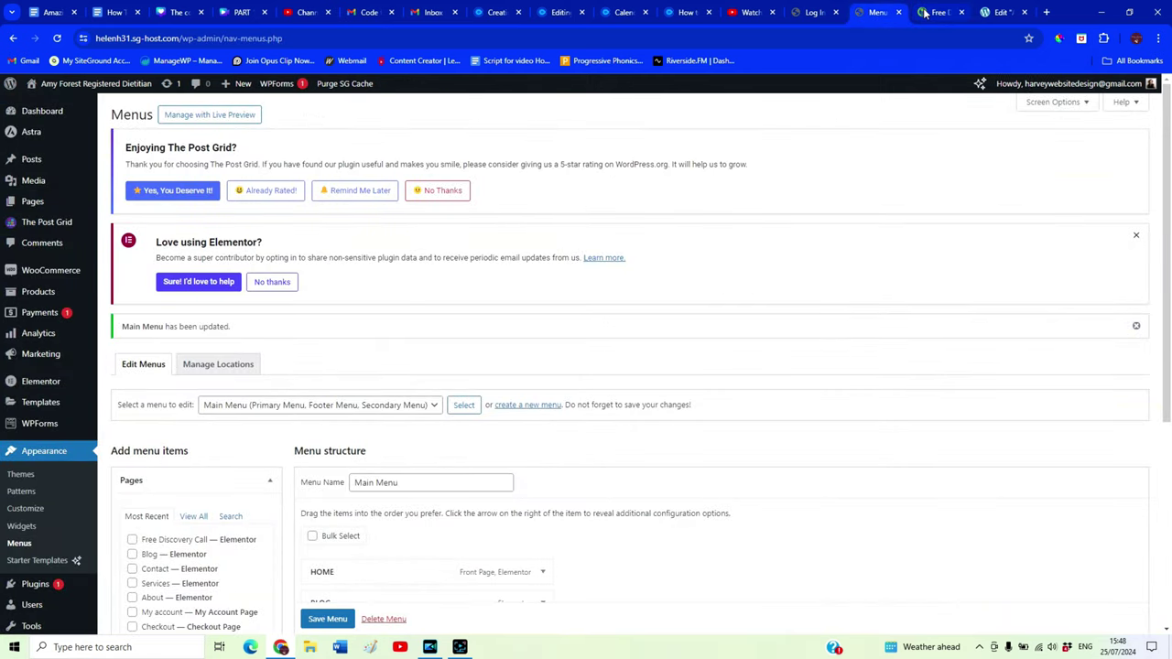
{"action": "left_click", "coordinate": [925, 13]}
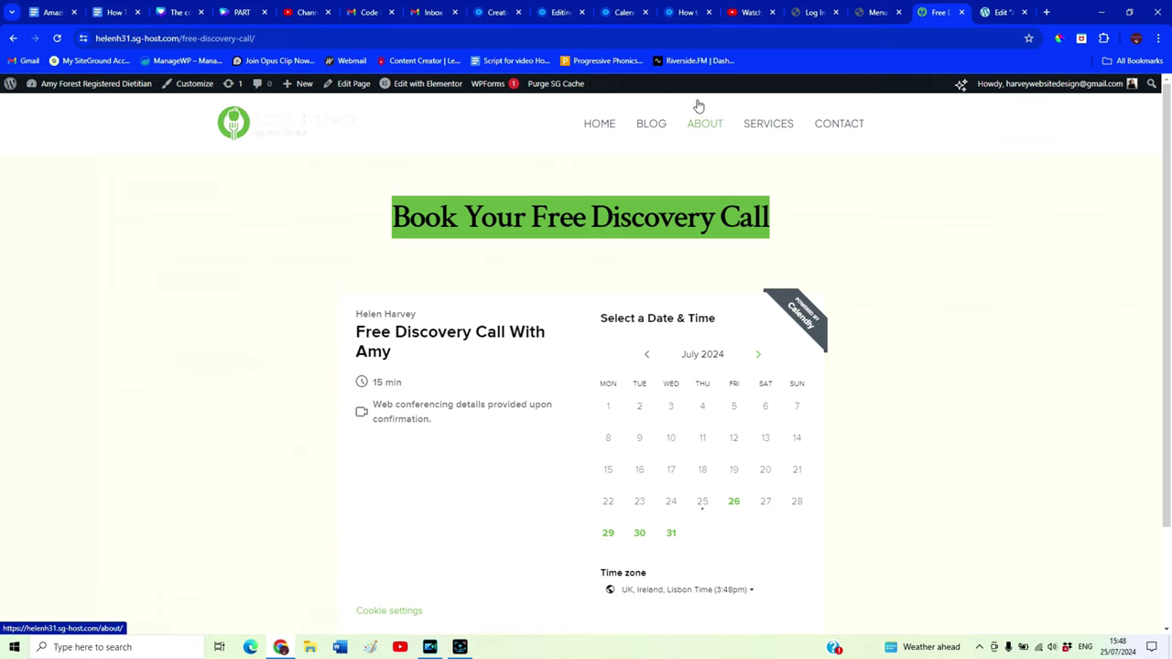
{"action": "left_click", "coordinate": [865, 11]}
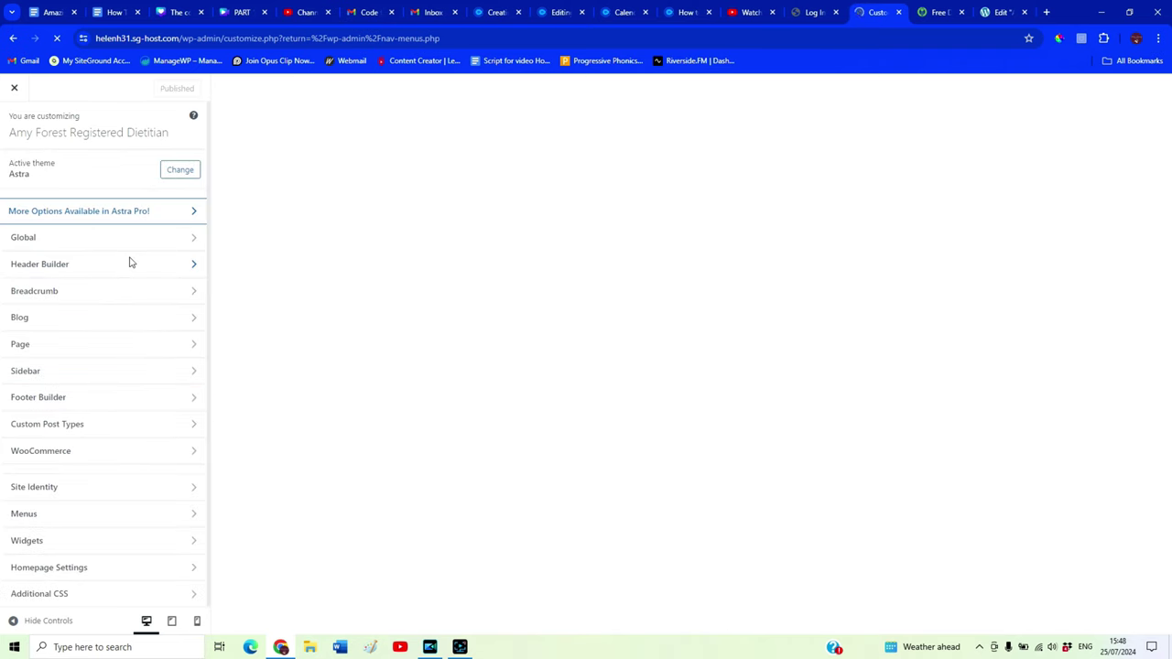
{"action": "left_click", "coordinate": [130, 263]}
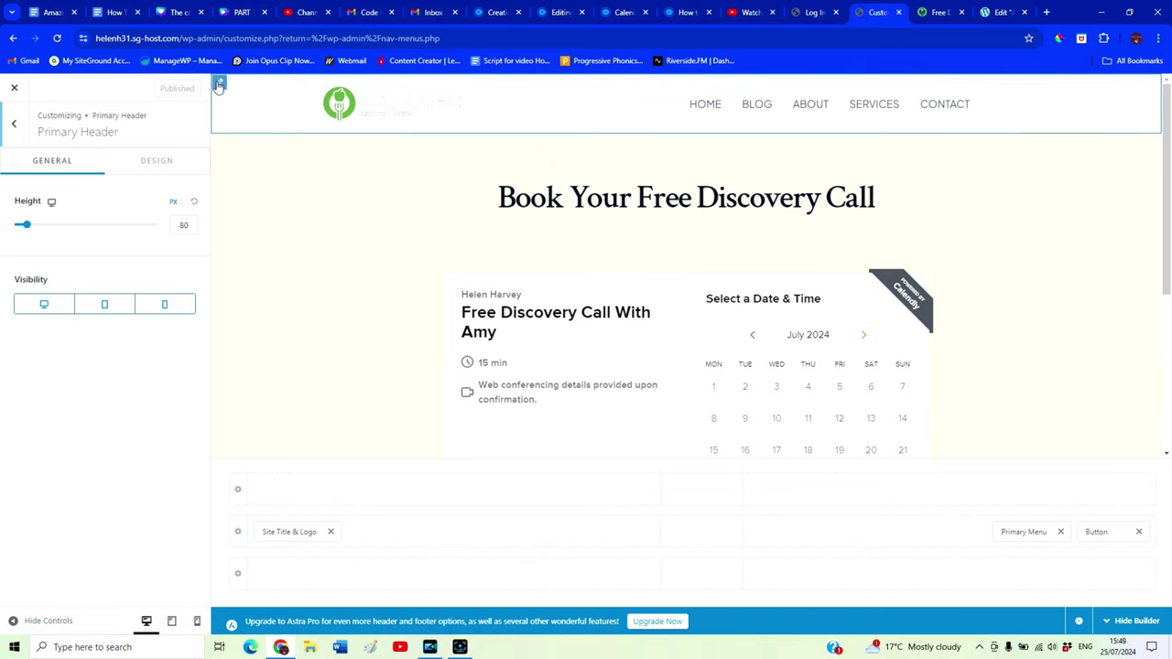
Set the Primary Header background to the Color 3 preset, dark navy 0F172A
{"action": "left_click", "coordinate": [157, 161]}
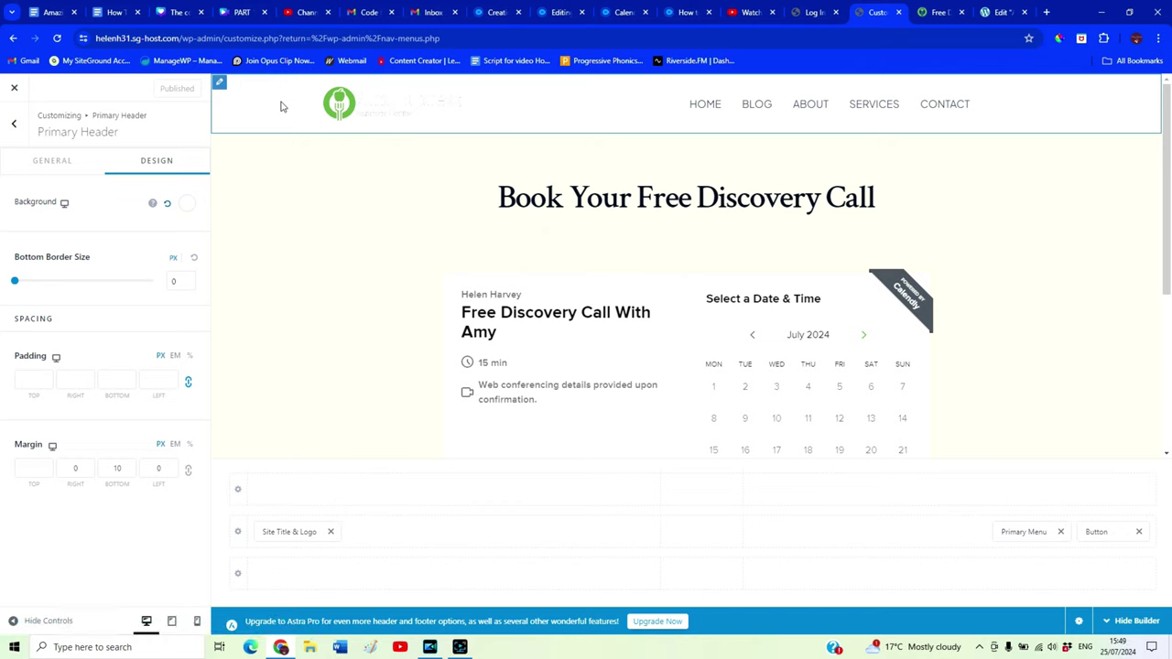
{"action": "left_click", "coordinate": [187, 205]}
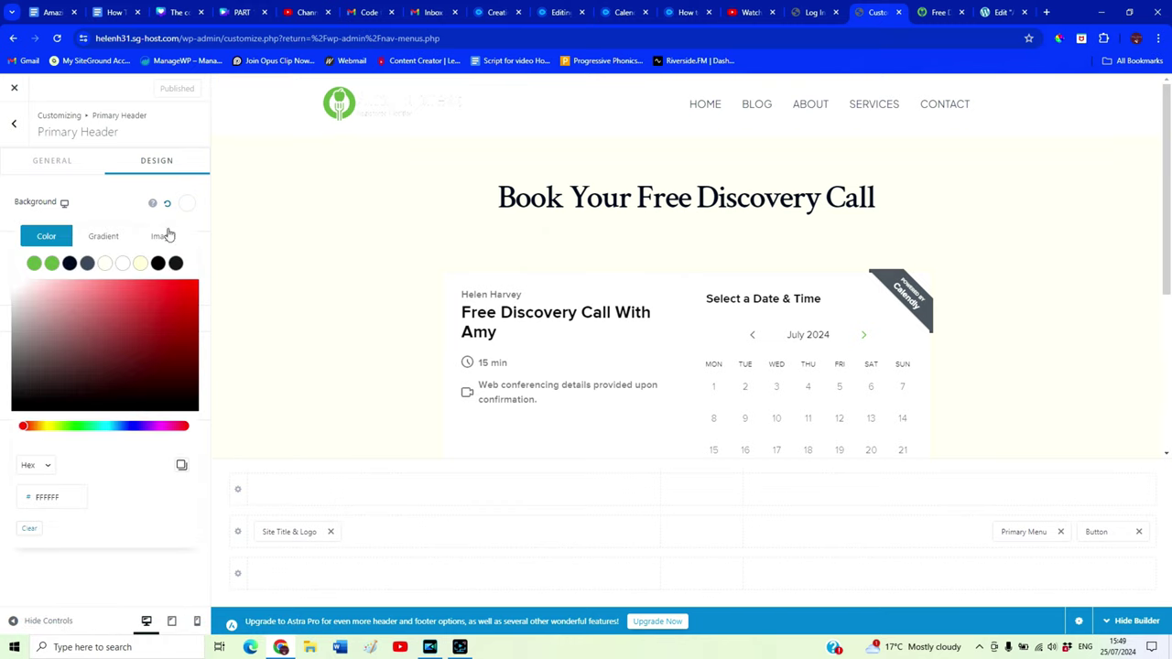
{"action": "left_click", "coordinate": [69, 263]}
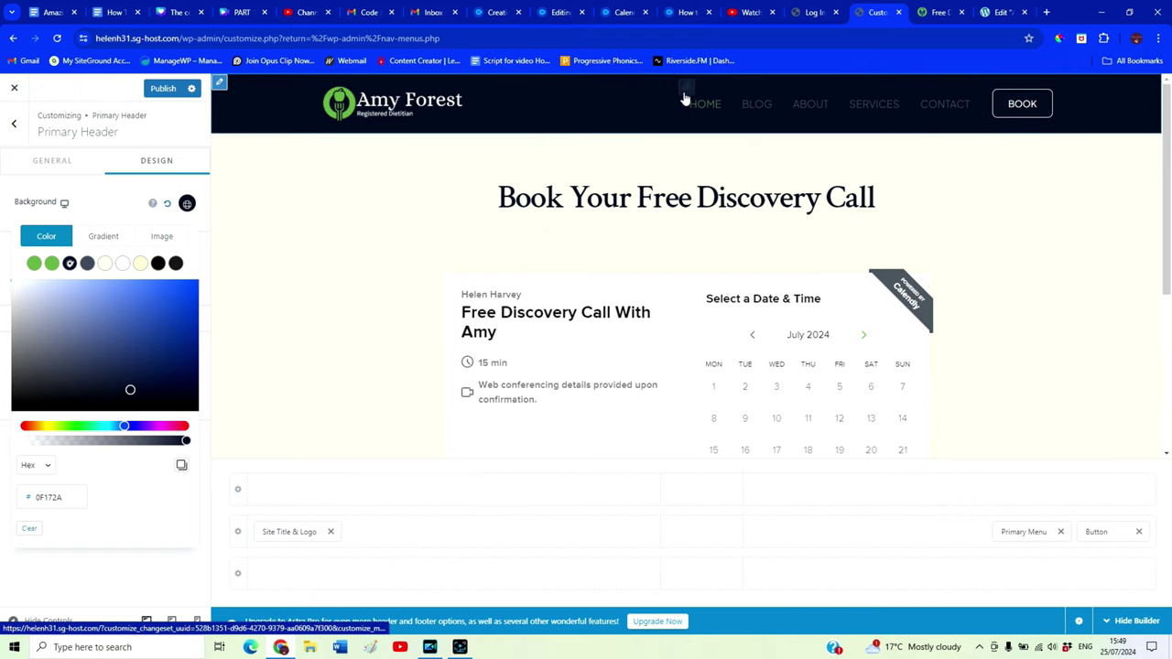
{"action": "left_click", "coordinate": [899, 112]}
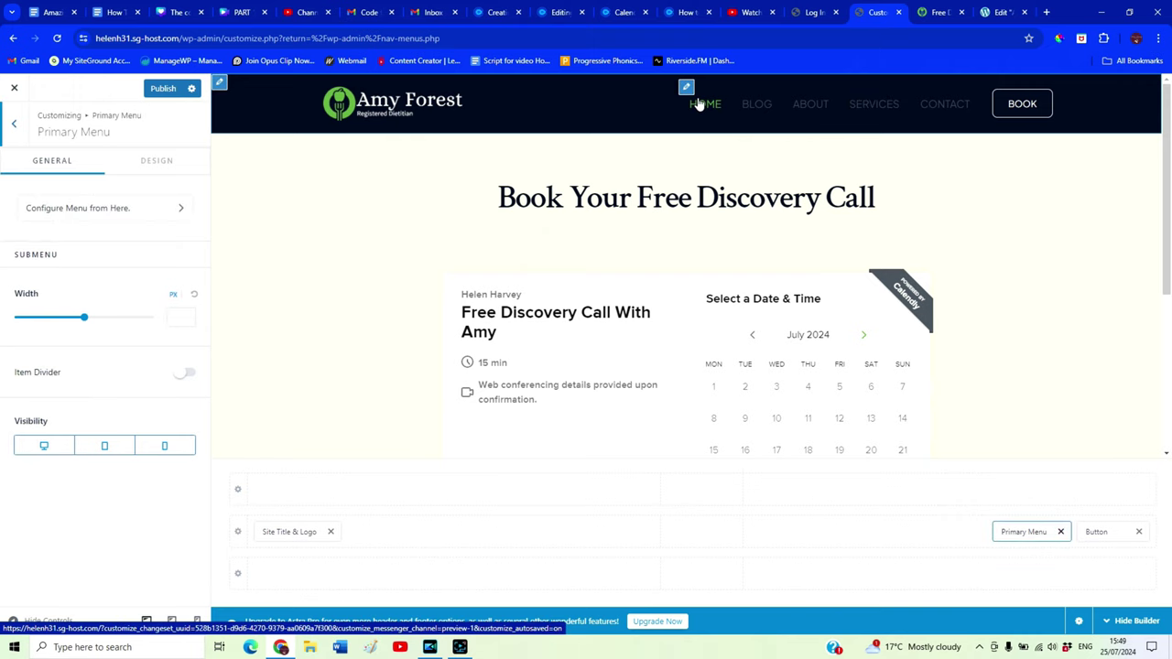
Clear the Primary Menu's Text/Link colour so links show white, then publish
{"action": "left_click", "coordinate": [165, 166]}
{"action": "scroll", "coordinate": [108, 359], "scroll_direction": "down", "scroll_amount": 2}
{"action": "scroll", "coordinate": [110, 360], "scroll_direction": "down", "scroll_amount": 4}
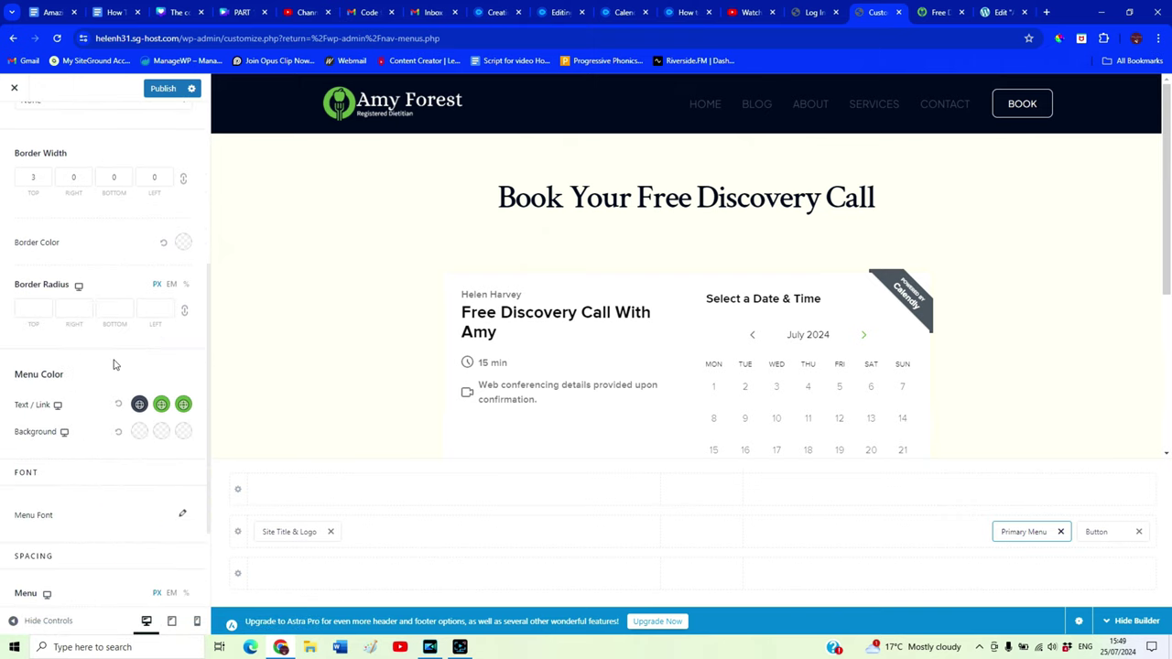
{"action": "left_click", "coordinate": [140, 405]}
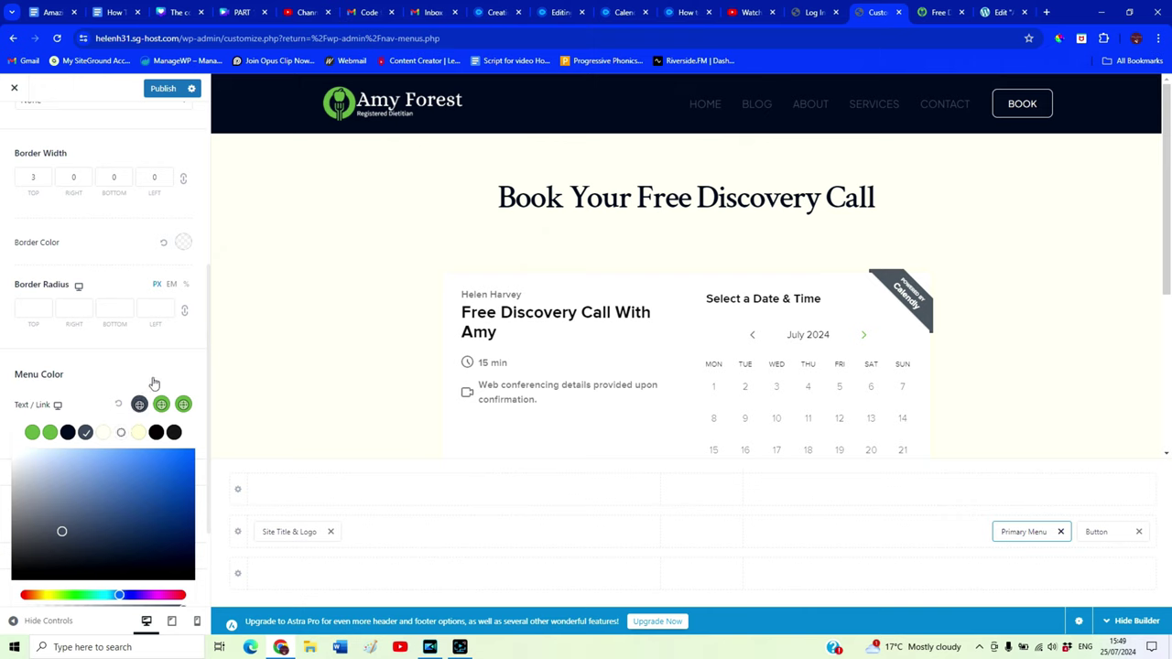
{"action": "left_click", "coordinate": [118, 404]}
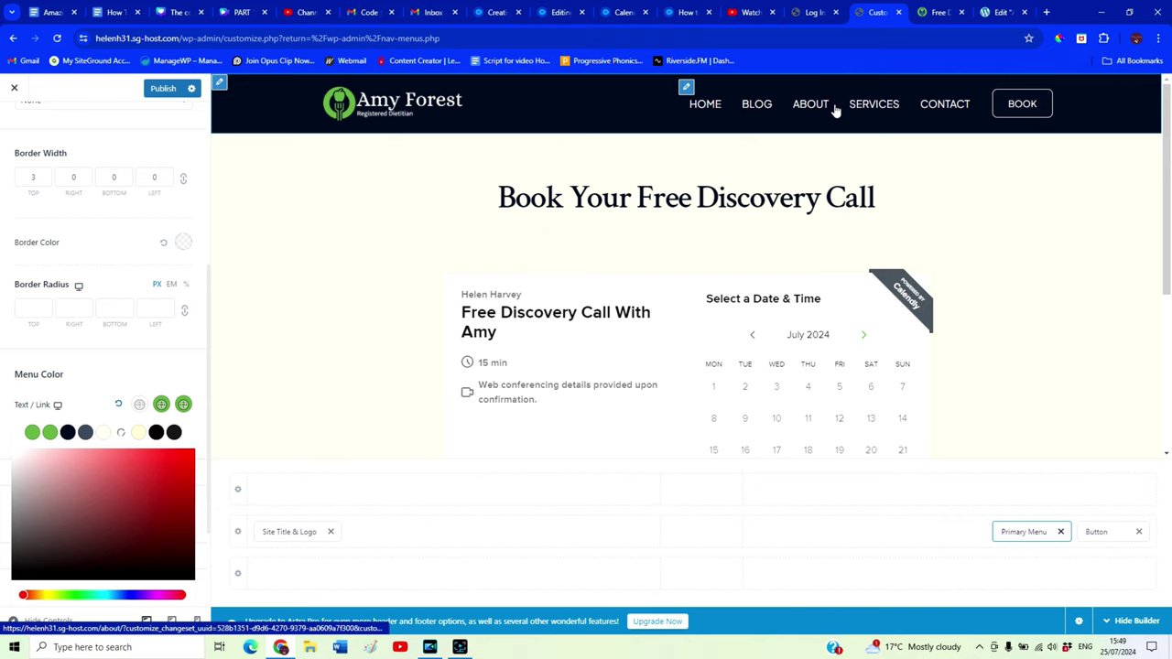
{"action": "left_click", "coordinate": [160, 371]}
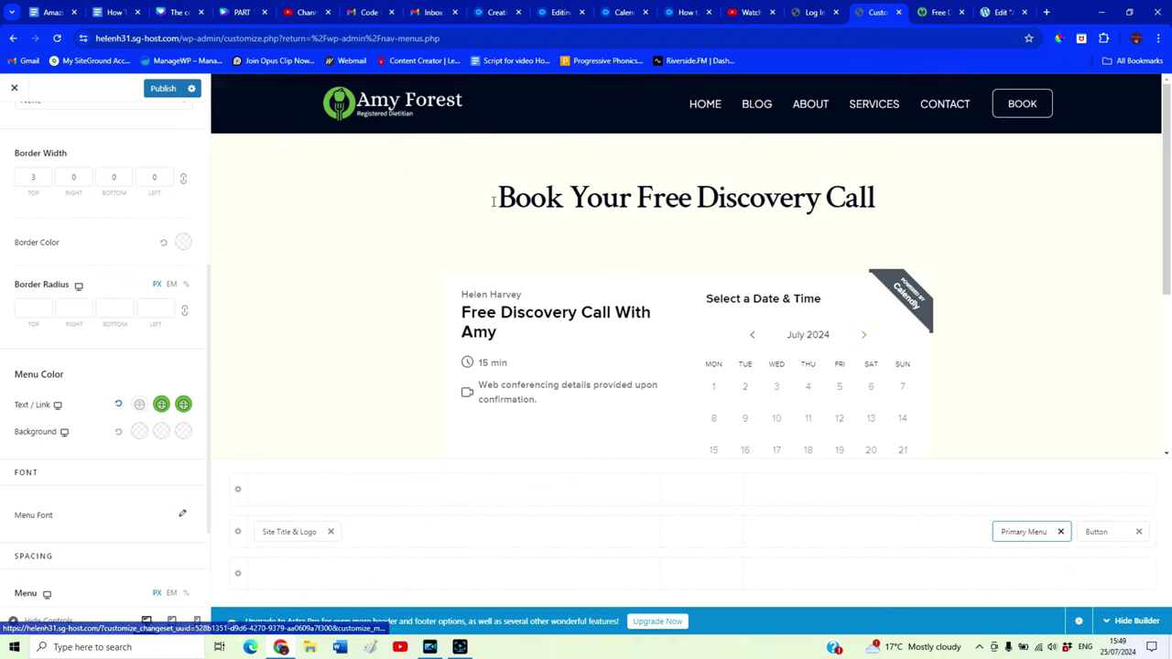
{"action": "left_click", "coordinate": [161, 90]}
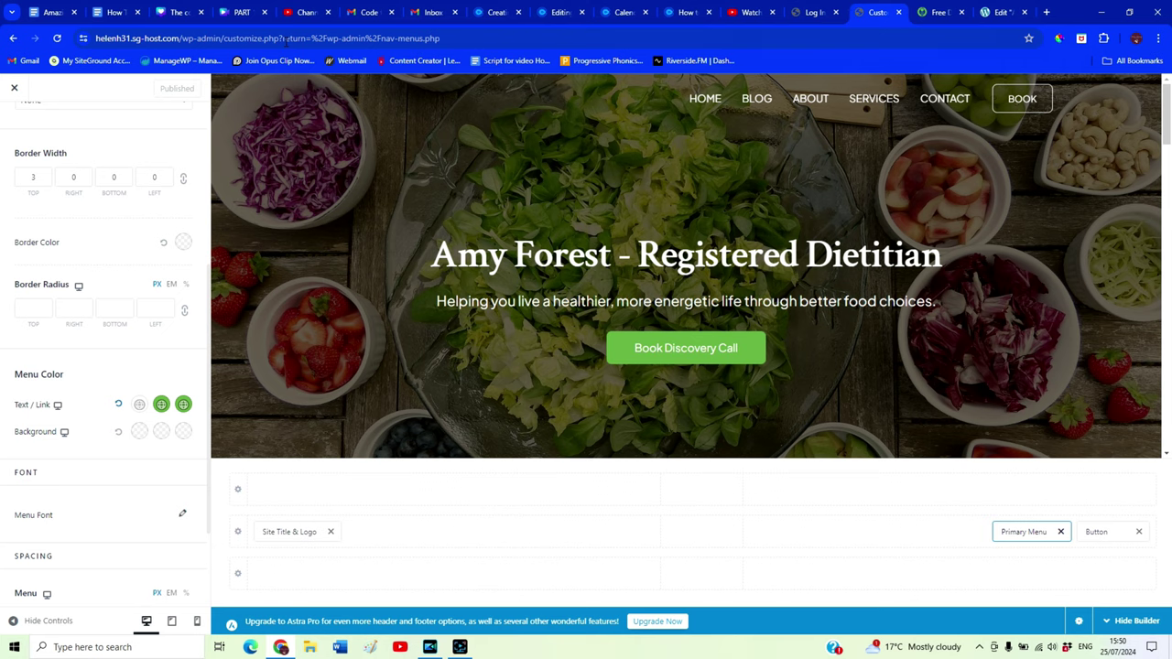
{"action": "left_click", "coordinate": [932, 13]}
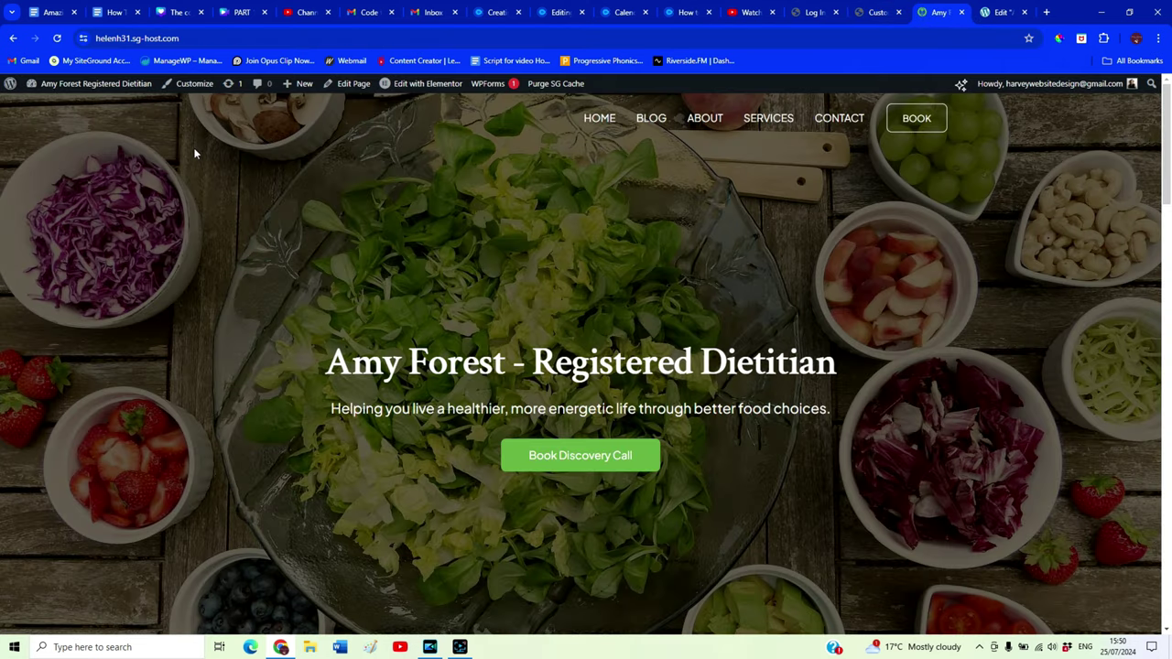
{"action": "left_click", "coordinate": [850, 18]}
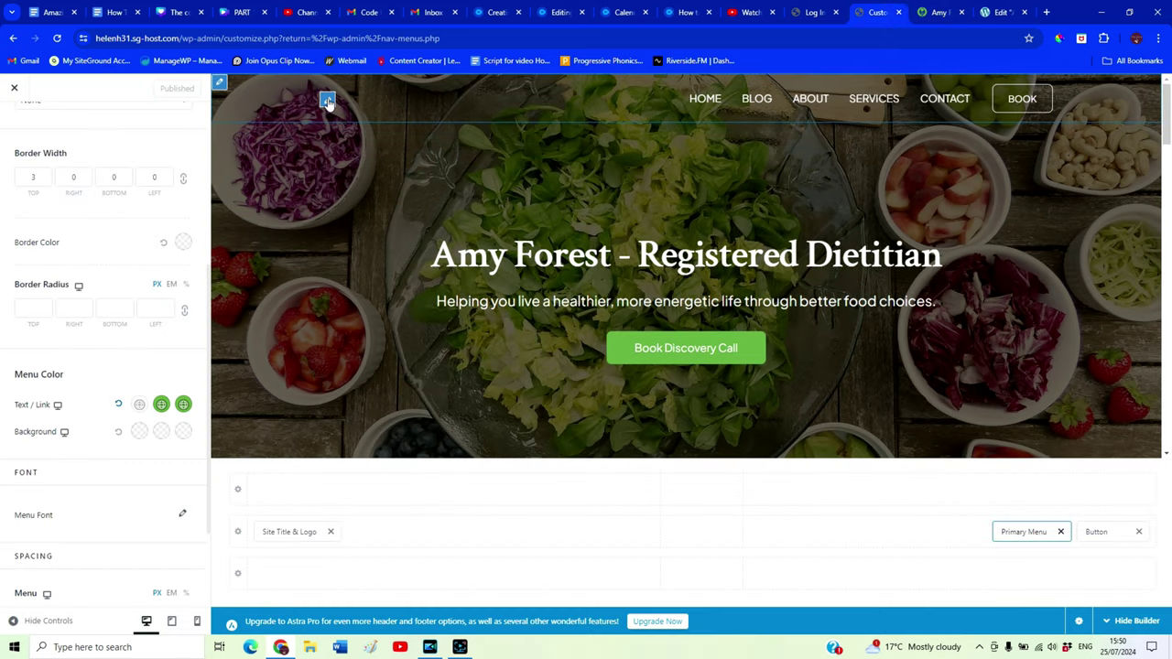
{"action": "left_click", "coordinate": [328, 103]}
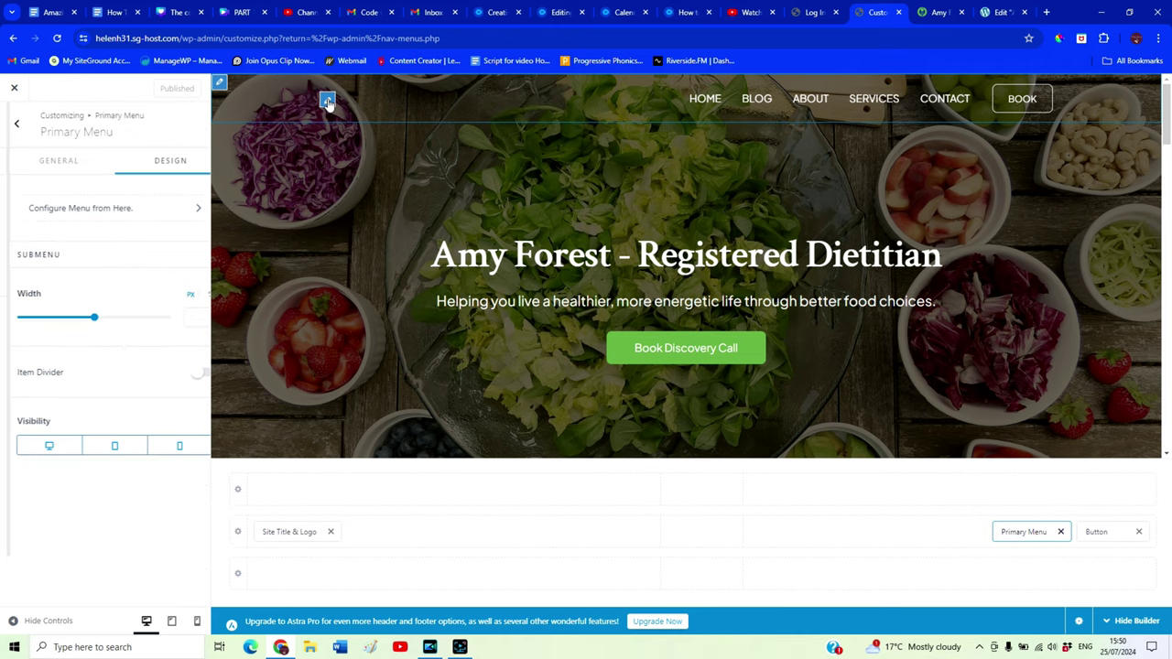
{"action": "left_click", "coordinate": [63, 165]}
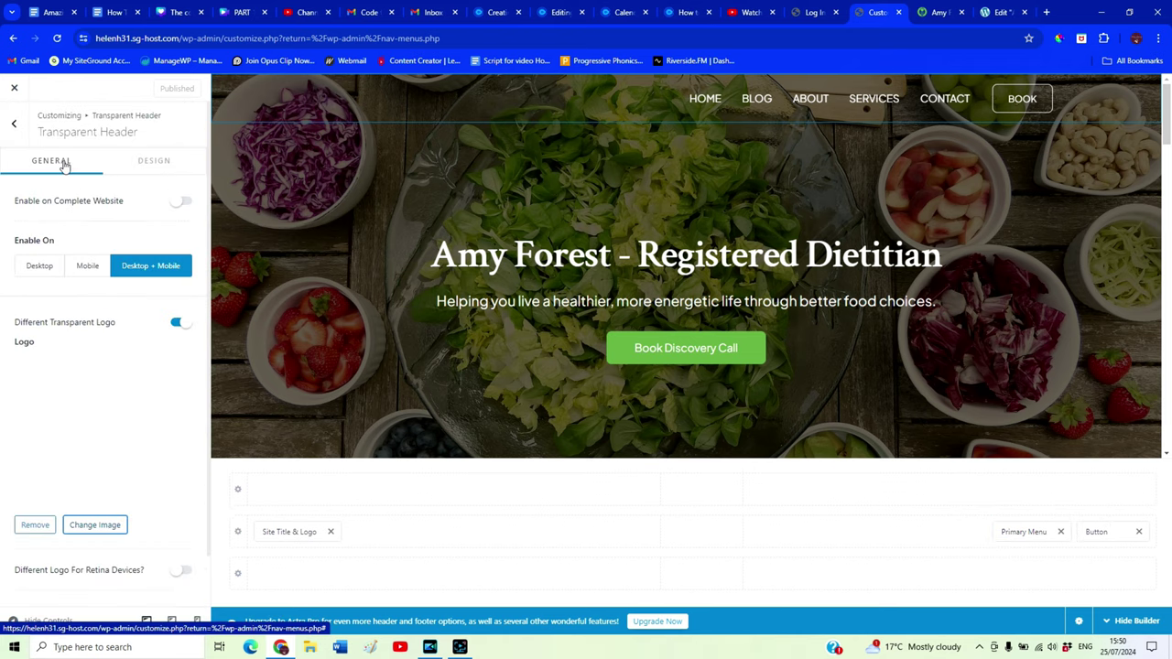
{"action": "left_click", "coordinate": [87, 526]}
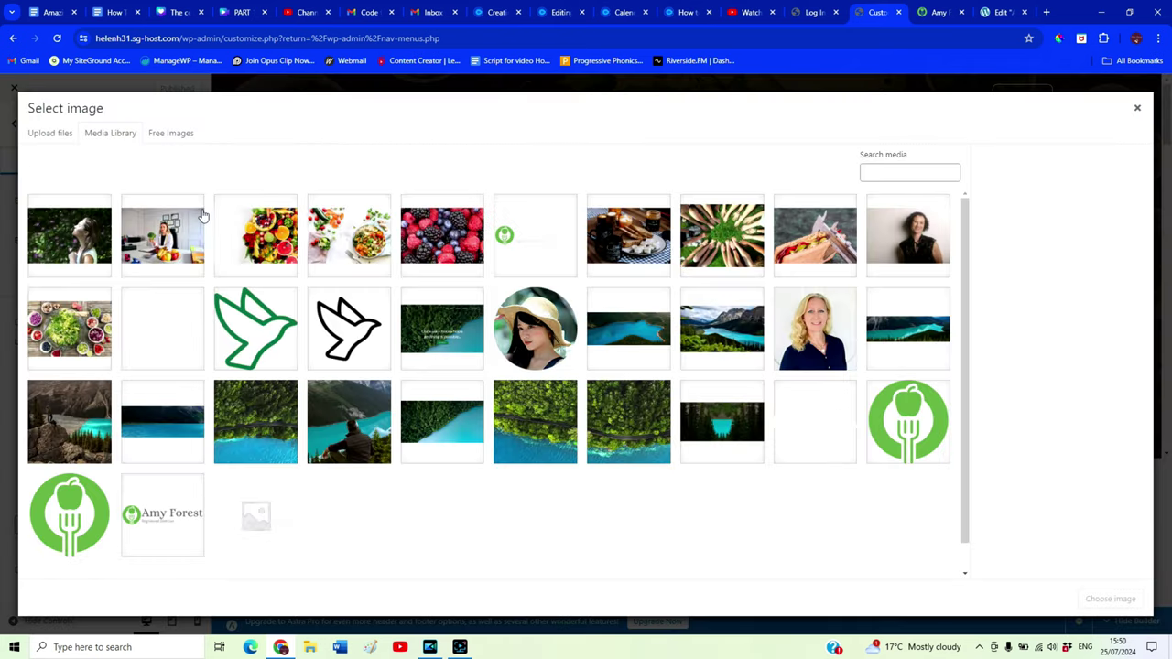
{"action": "left_click", "coordinate": [166, 522]}
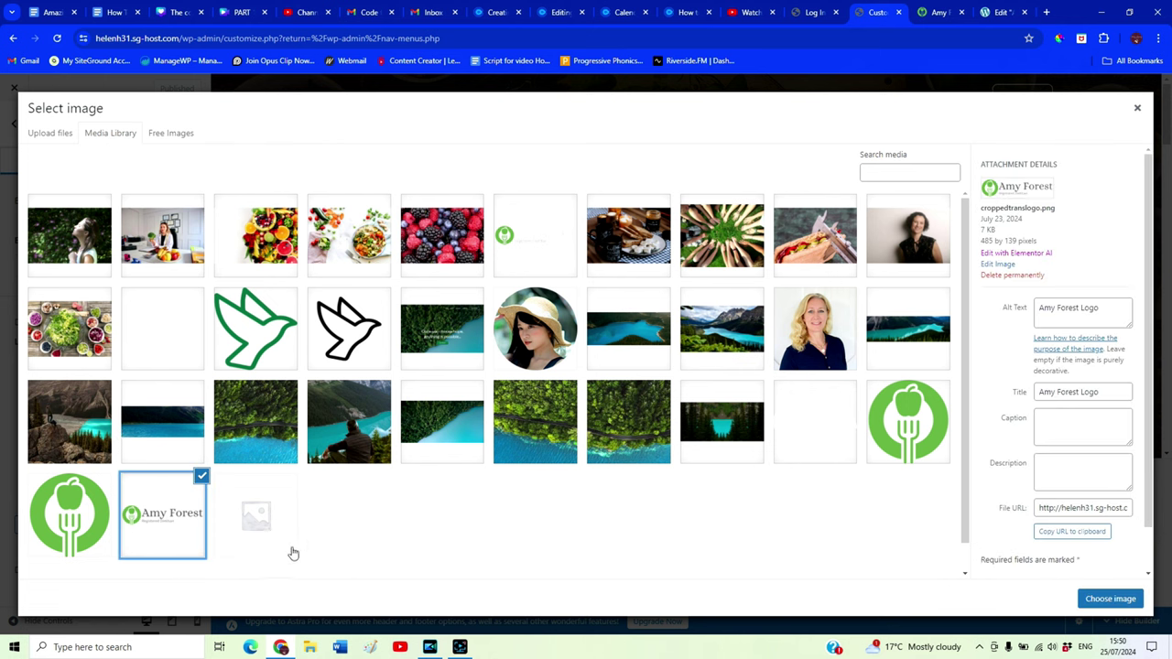
{"action": "left_click", "coordinate": [1110, 600]}
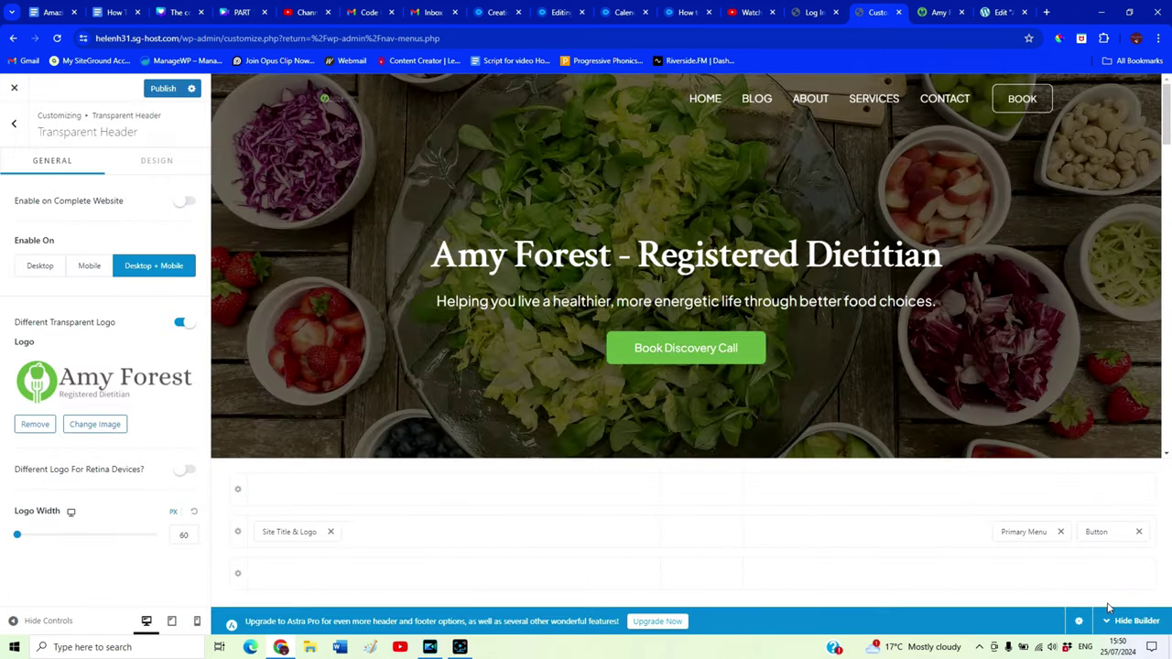
Widen the transparent header logo from 60 to 190 px and publish
{"action": "left_click", "coordinate": [108, 428]}
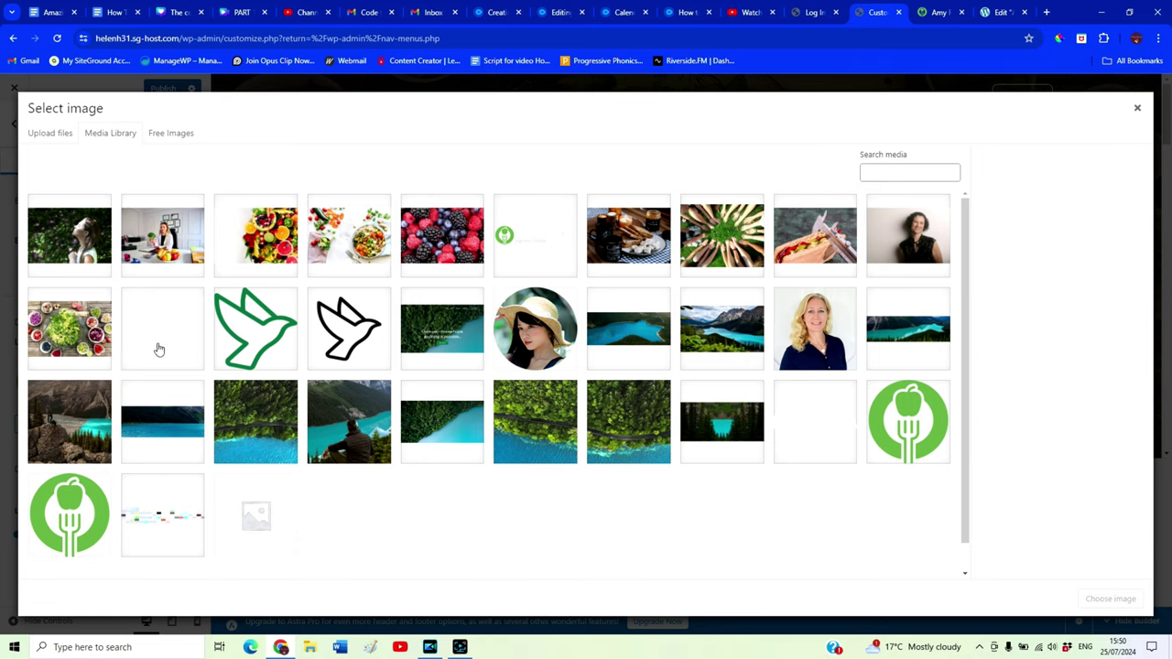
{"action": "left_click", "coordinate": [49, 135]}
{"action": "left_click", "coordinate": [586, 339]}
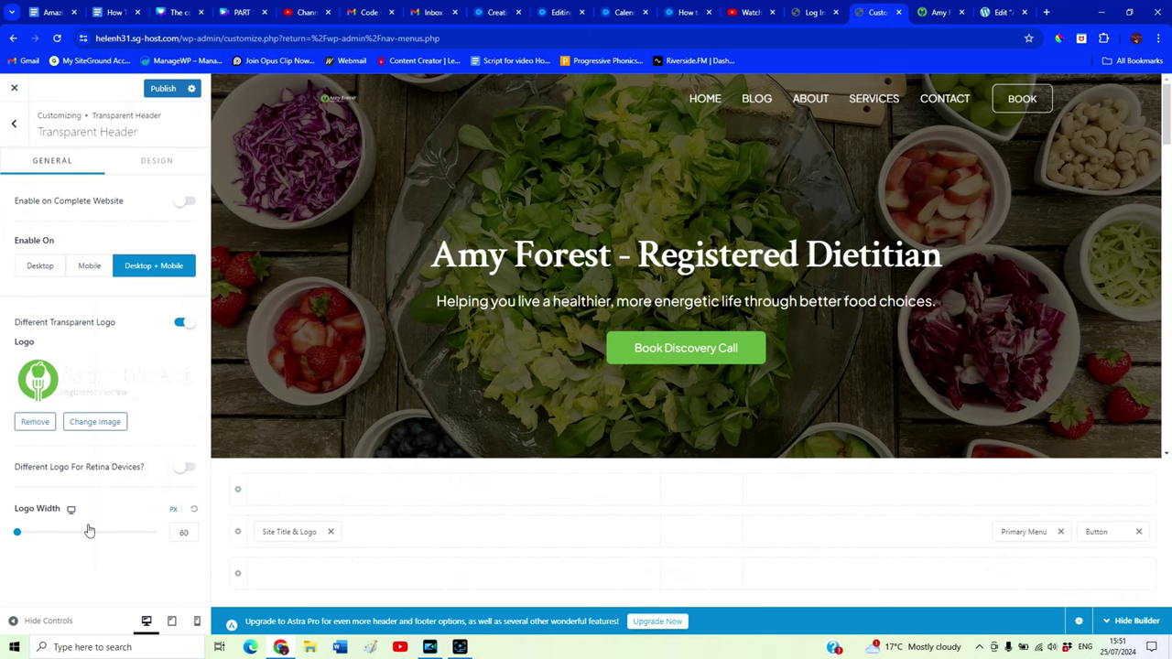
{"action": "left_click_drag", "start_coordinate": [16, 537], "coordinate": [52, 538]}
{"action": "left_click", "coordinate": [157, 89]}
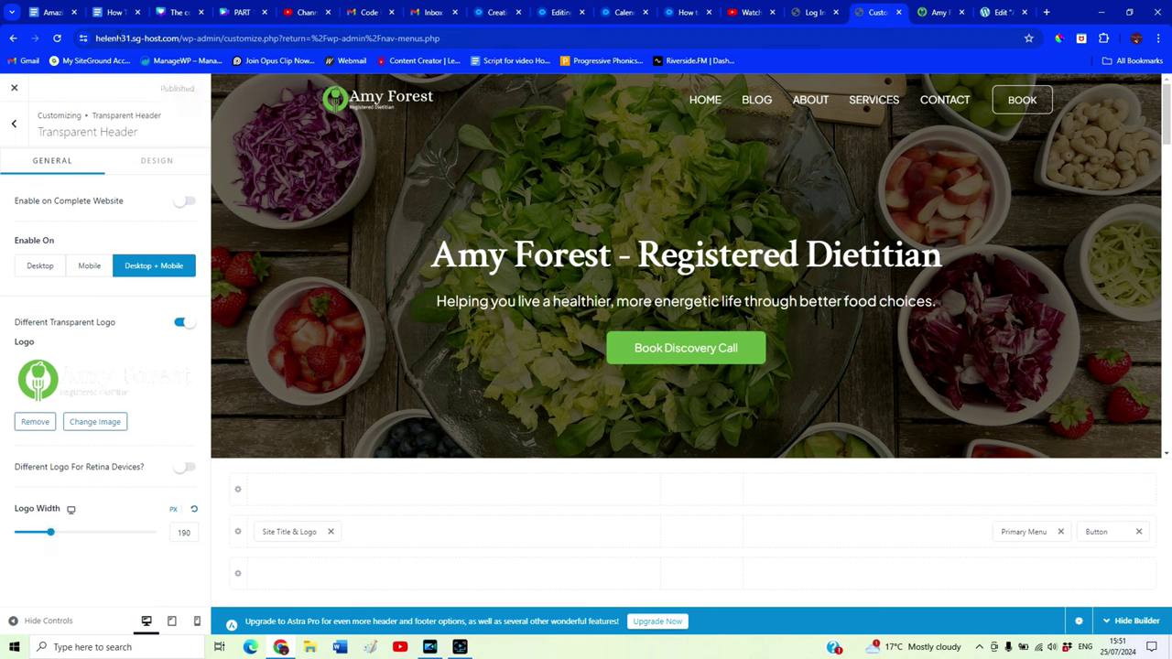
{"action": "left_click", "coordinate": [810, 12]}
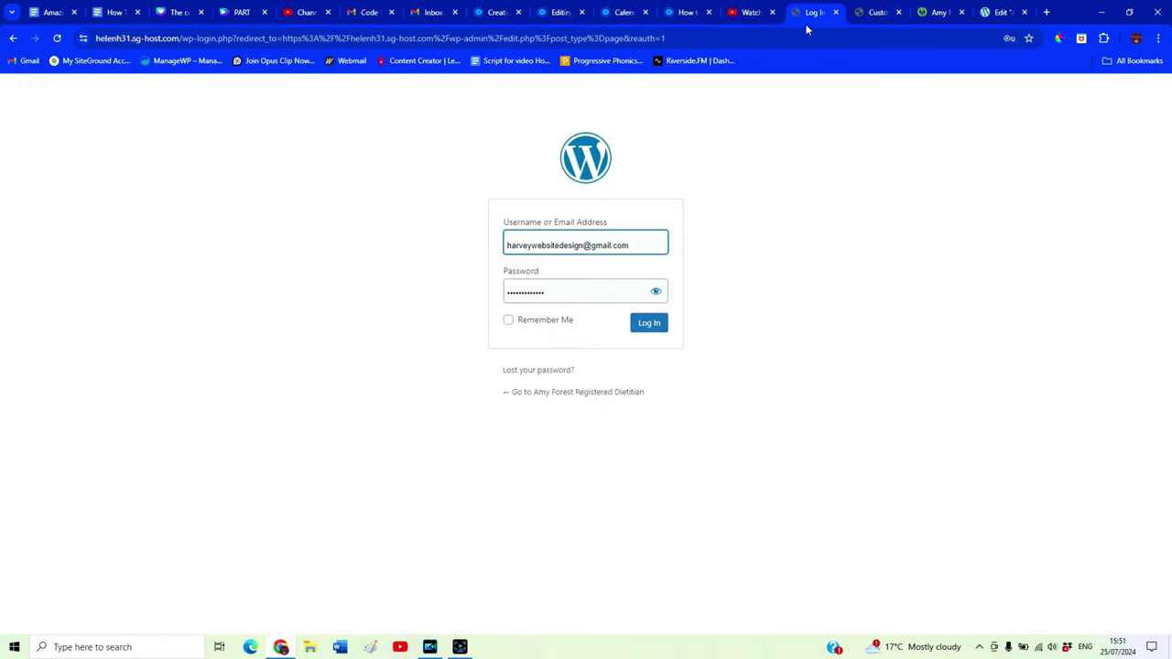
Reload the live homepage to check the new logo, then close the Customizer
{"action": "left_click", "coordinate": [944, 16]}
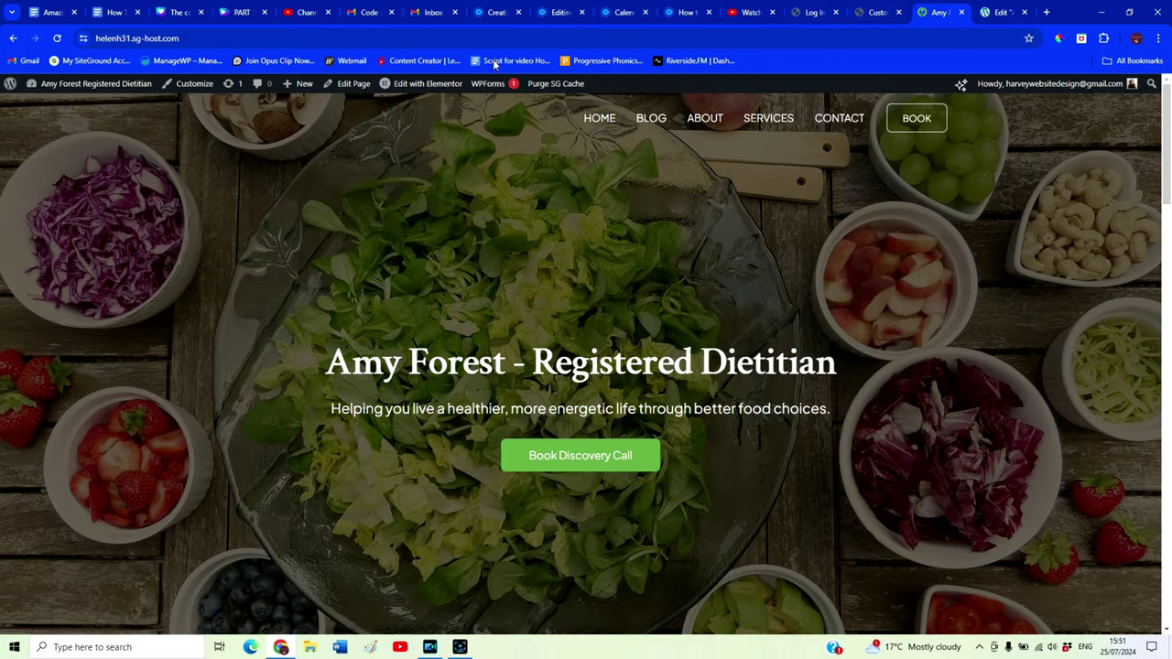
{"action": "left_click", "coordinate": [58, 38]}
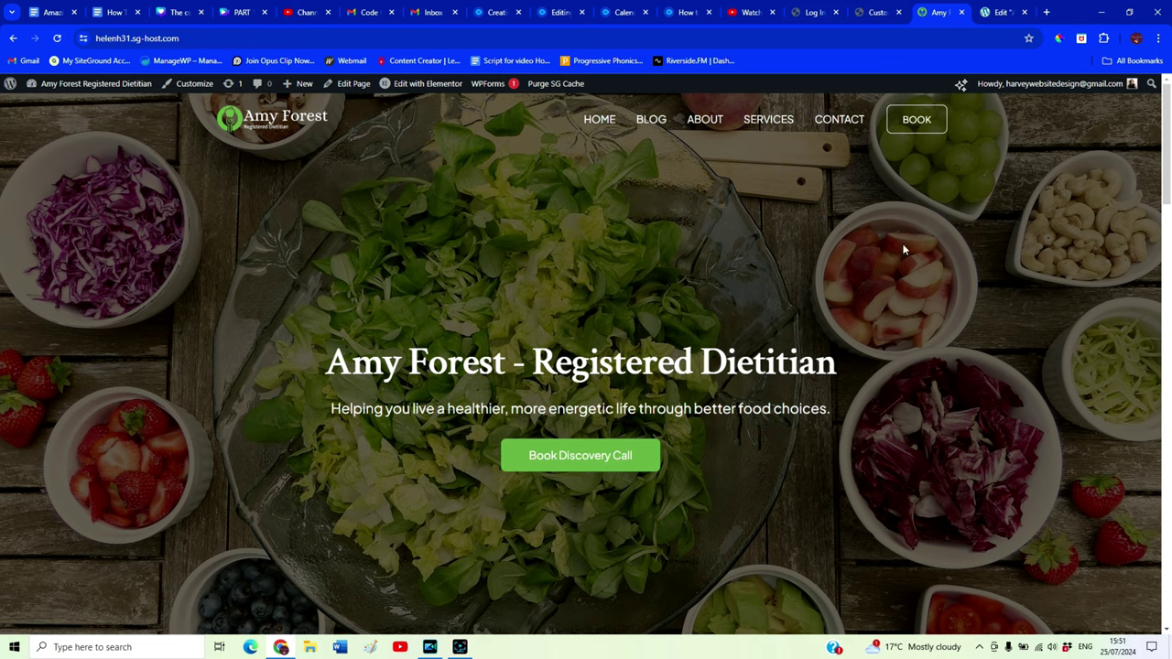
{"action": "left_click", "coordinate": [870, 18]}
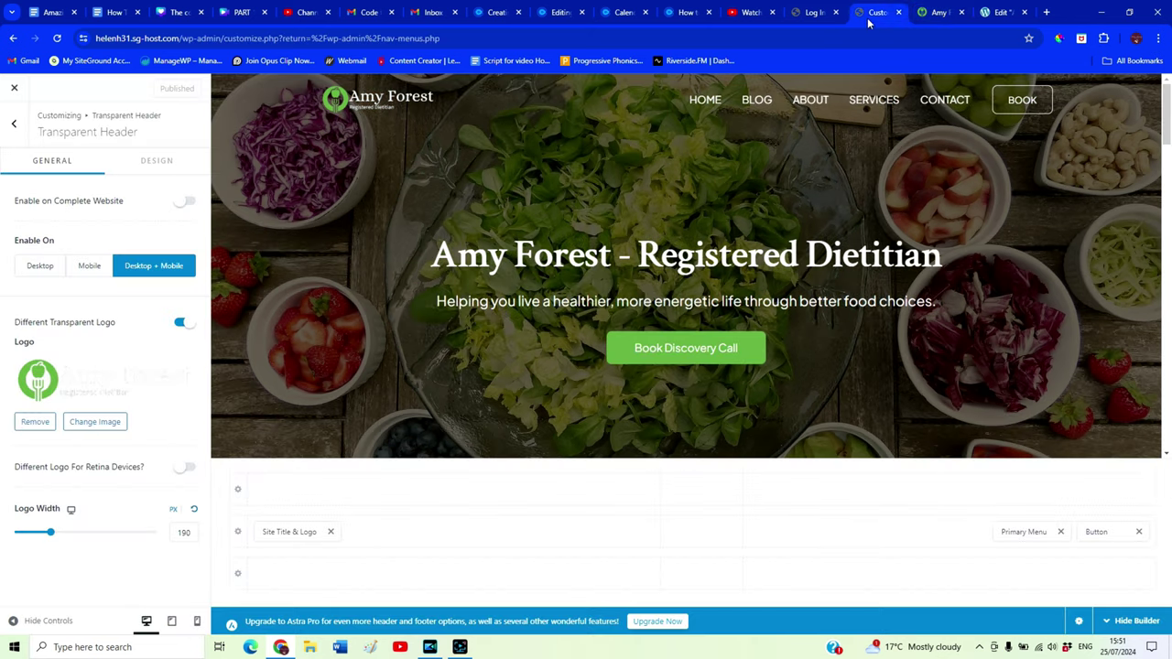
{"action": "left_click", "coordinate": [13, 124]}
{"action": "left_click", "coordinate": [14, 87]}
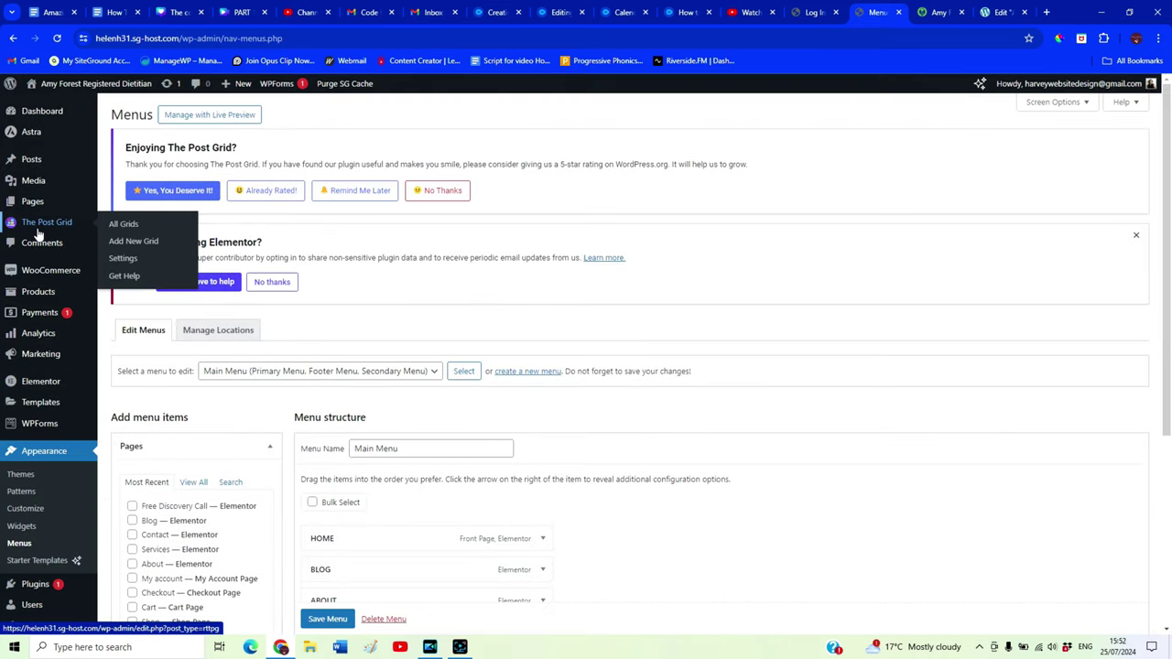
From All Pages, open the Home page's Elementor editor in a new tab
{"action": "left_click", "coordinate": [45, 204]}
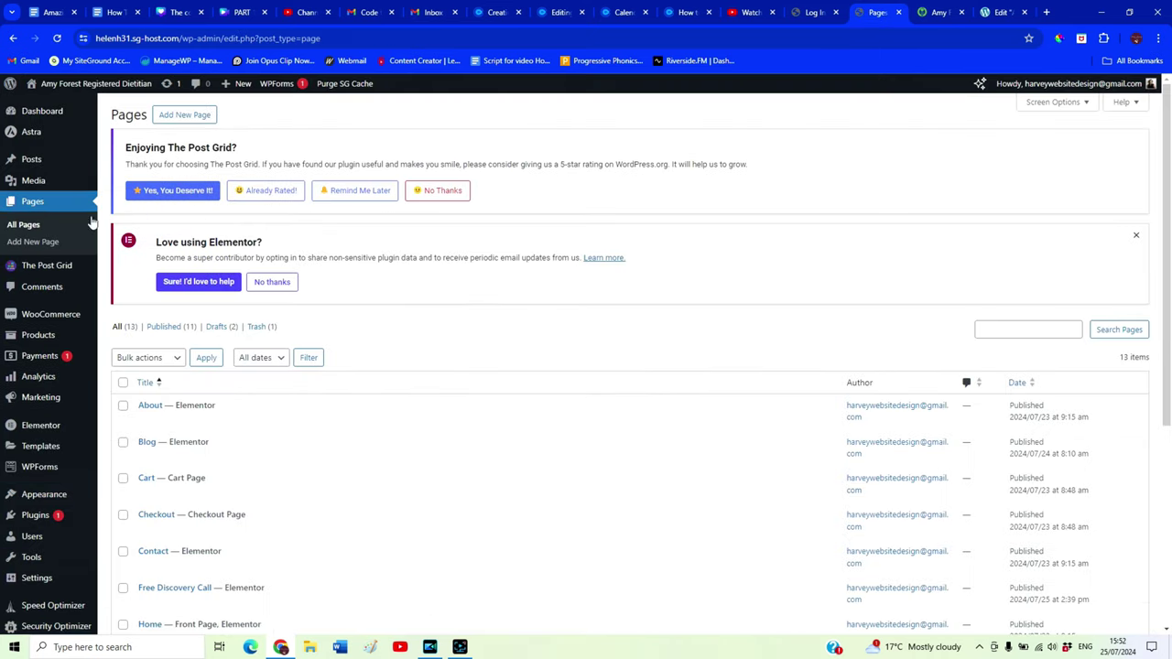
{"action": "scroll", "coordinate": [463, 426], "scroll_direction": "down", "scroll_amount": 1}
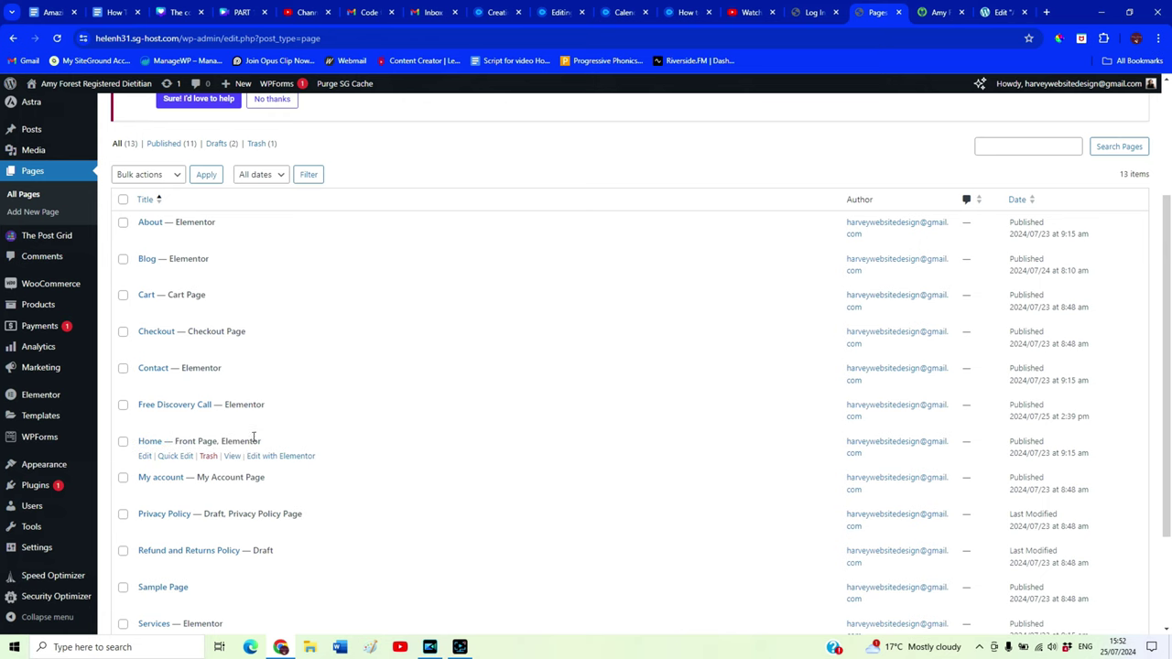
{"action": "right_click", "coordinate": [291, 456]}
{"action": "left_click", "coordinate": [306, 466]}
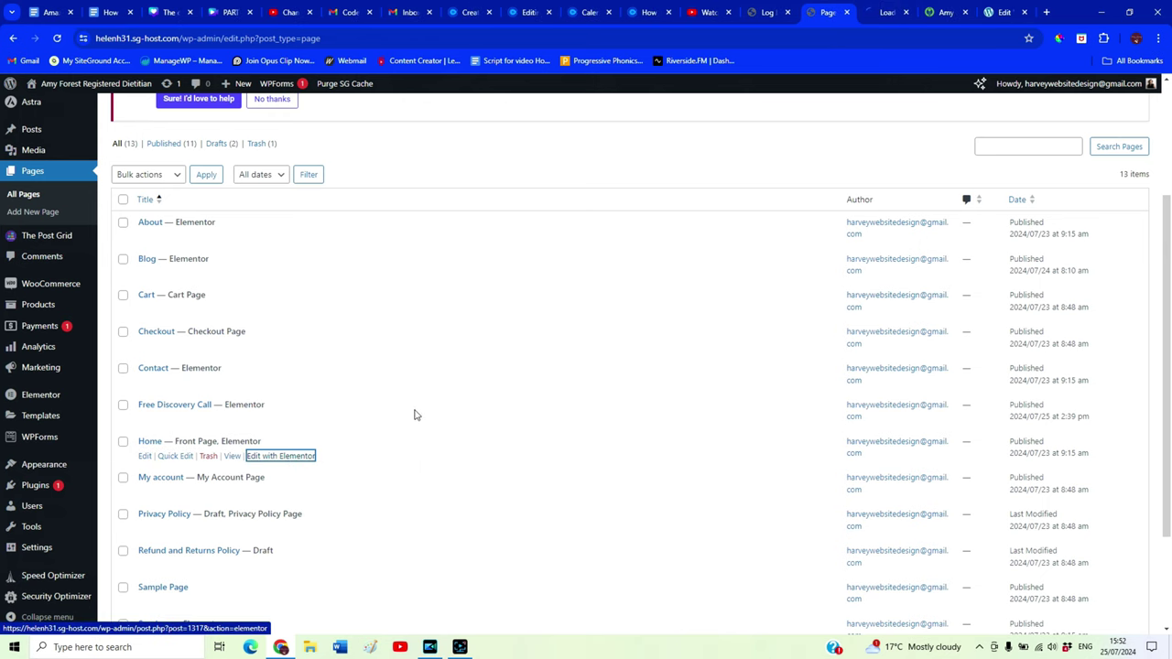
{"action": "left_click", "coordinate": [883, 12]}
Link the hero and 1-1 Consultations Book Discovery Call buttons to the Free Discovery Call page
{"action": "left_click", "coordinate": [787, 12]}
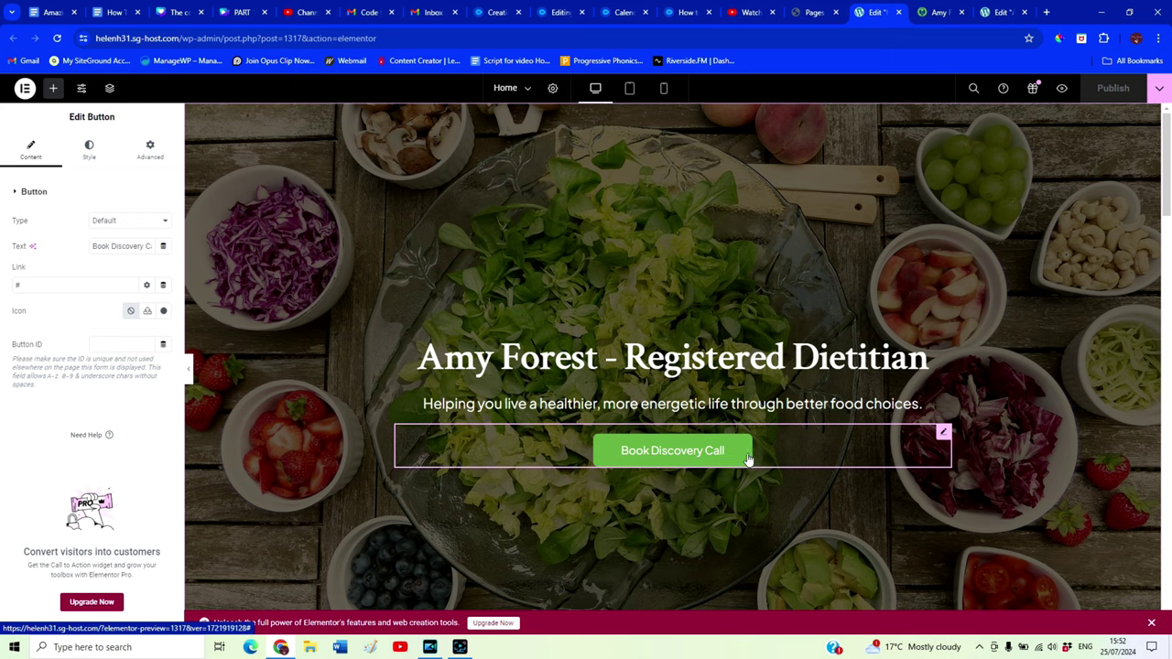
{"action": "left_click_drag", "start_coordinate": [97, 283], "coordinate": [2, 275]}
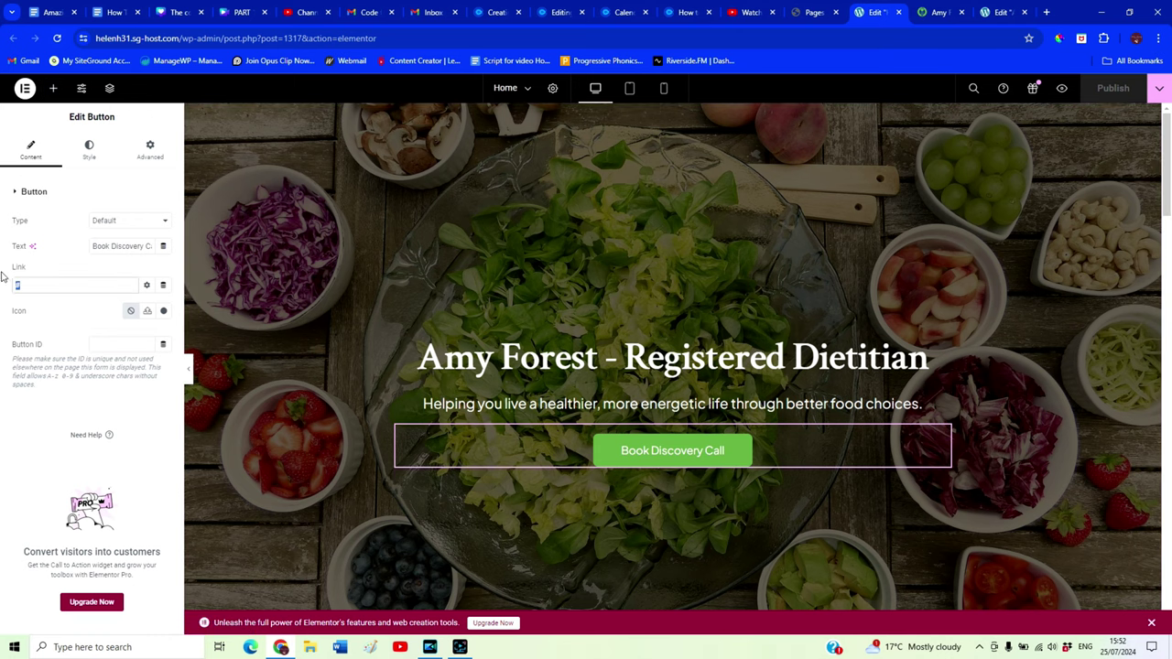
{"action": "type", "text": "BOOK"}
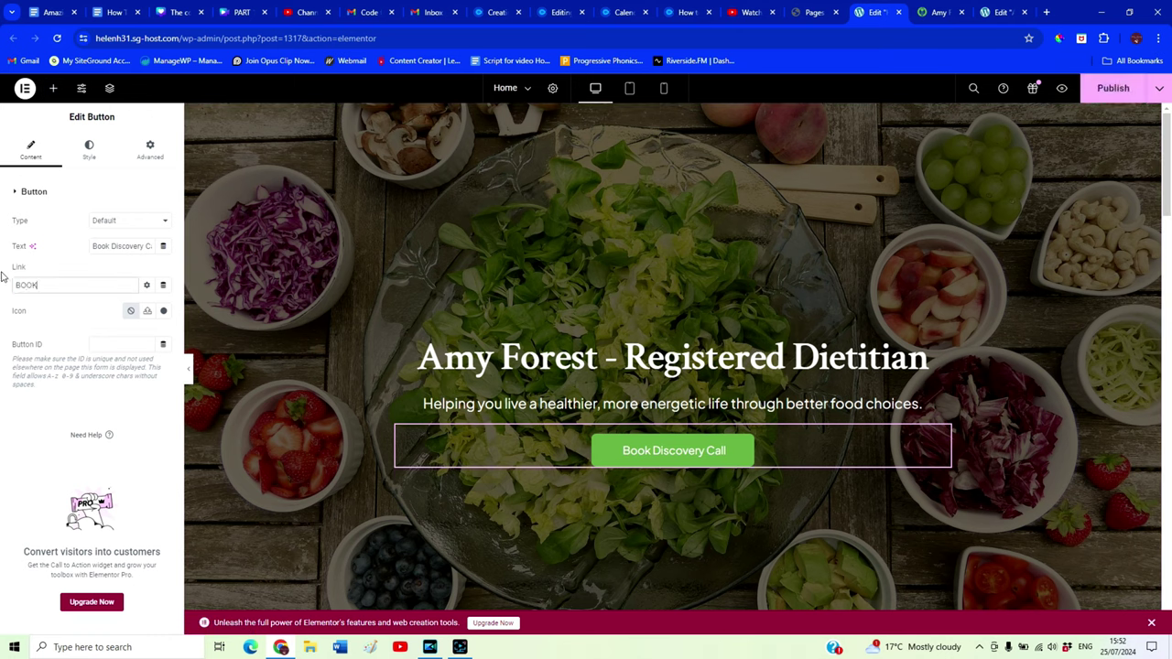
{"action": "left_click", "coordinate": [66, 306]}
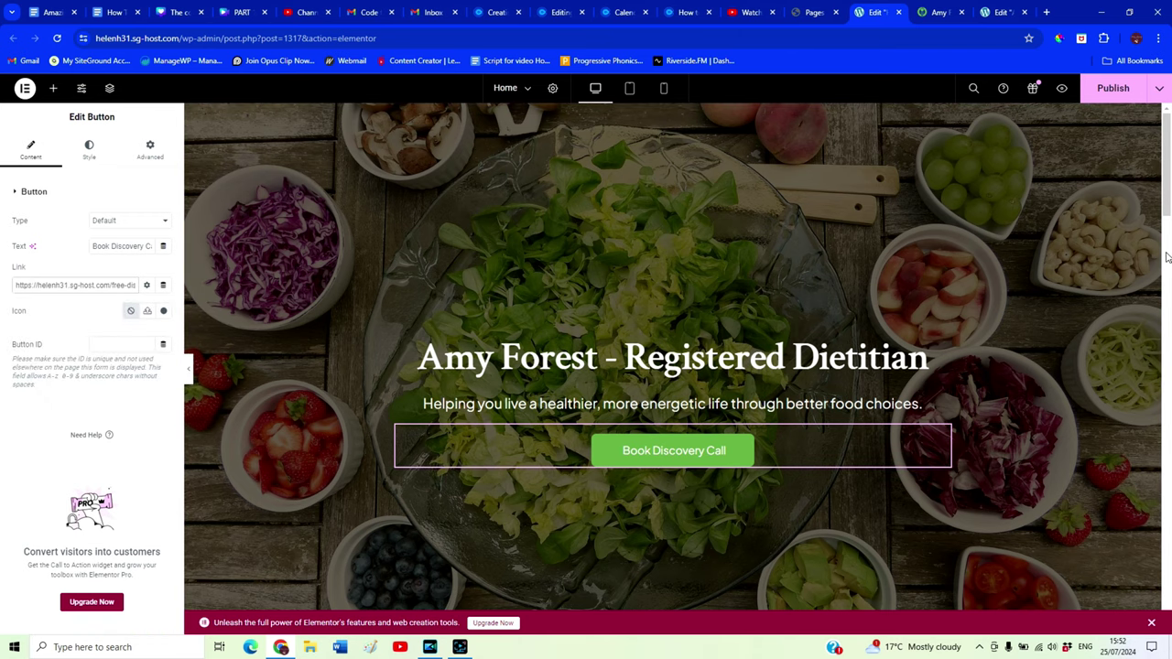
{"action": "scroll", "coordinate": [1167, 224], "scroll_direction": "down", "scroll_amount": 1}
{"action": "left_click_drag", "start_coordinate": [1166, 224], "coordinate": [1136, 393]}
{"action": "left_click", "coordinate": [452, 338]}
{"action": "double_click", "coordinate": [15, 282]}
{"action": "type", "text": "BOOK"}
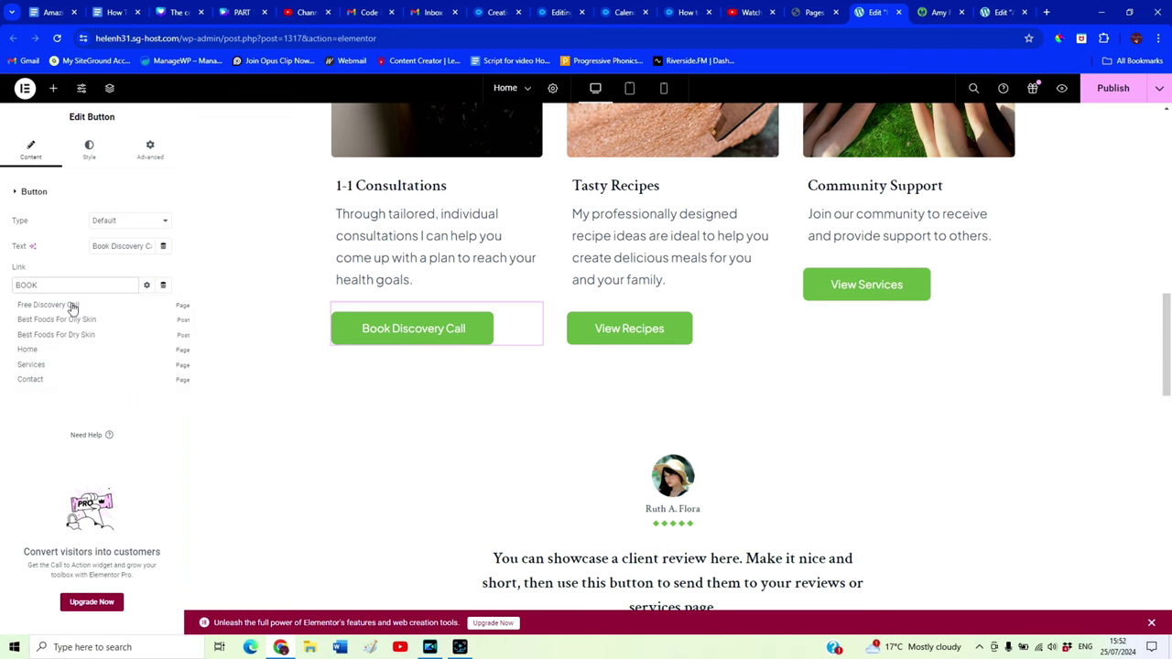
{"action": "left_click", "coordinate": [73, 308]}
Replace the closing section button's /contact/ link with the Free Discovery Call page
{"action": "scroll", "coordinate": [688, 400], "scroll_direction": "down", "scroll_amount": 10}
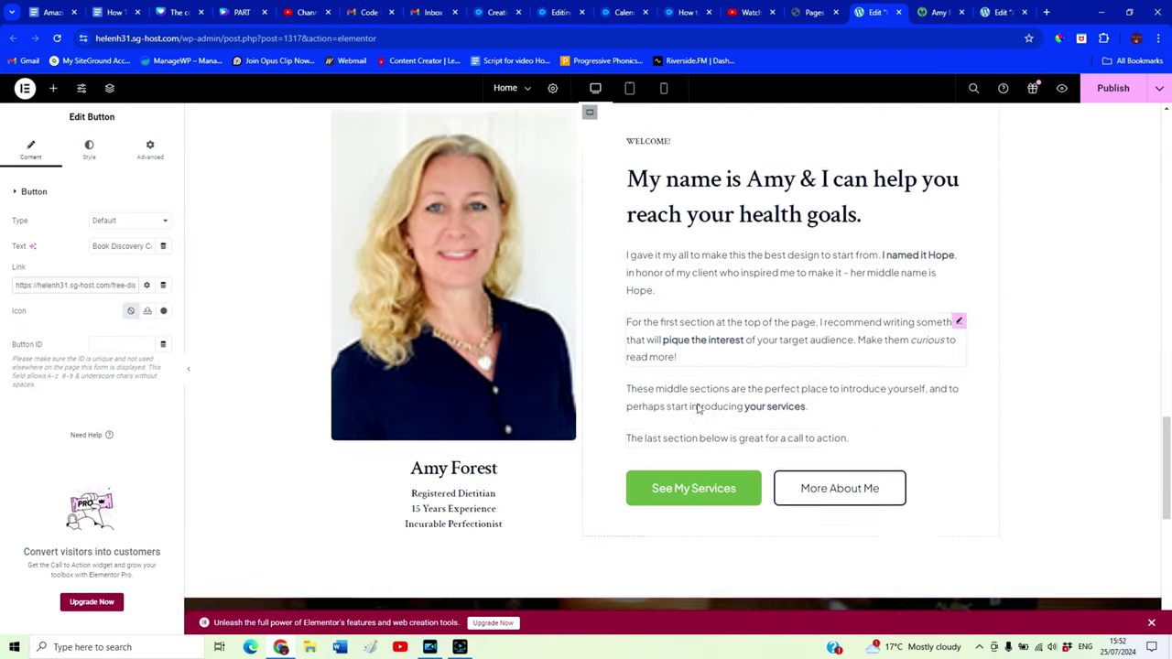
{"action": "scroll", "coordinate": [696, 408], "scroll_direction": "down", "scroll_amount": 3}
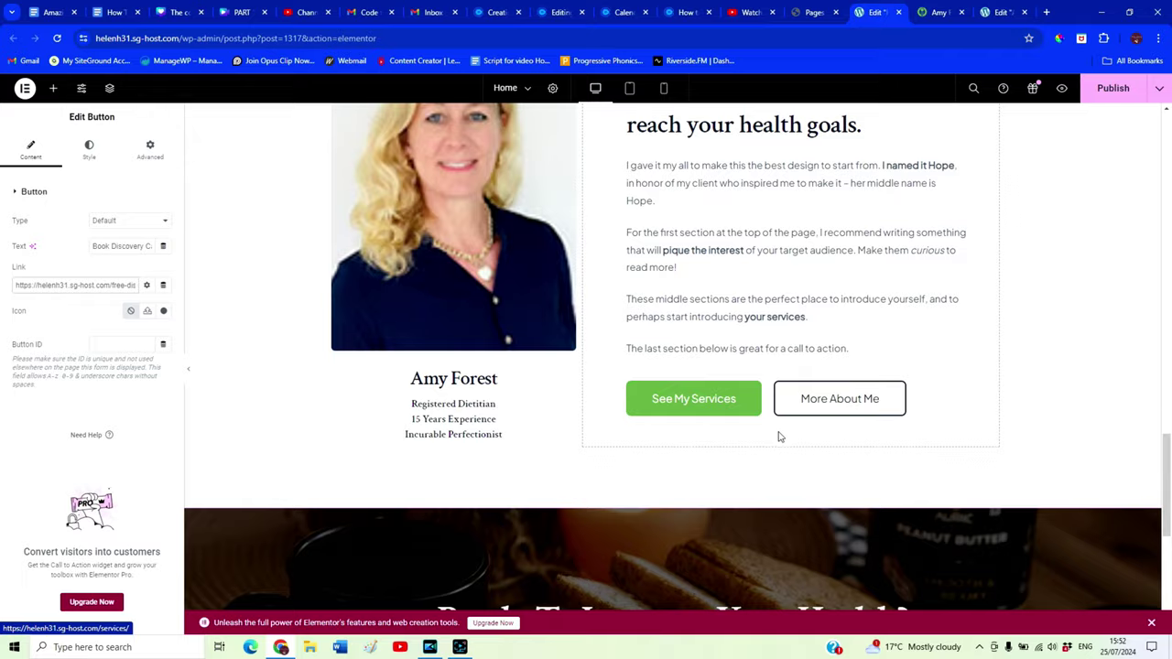
{"action": "scroll", "coordinate": [779, 436], "scroll_direction": "down", "scroll_amount": 4}
{"action": "scroll", "coordinate": [793, 445], "scroll_direction": "up", "scroll_amount": 1}
{"action": "left_click", "coordinate": [746, 478]}
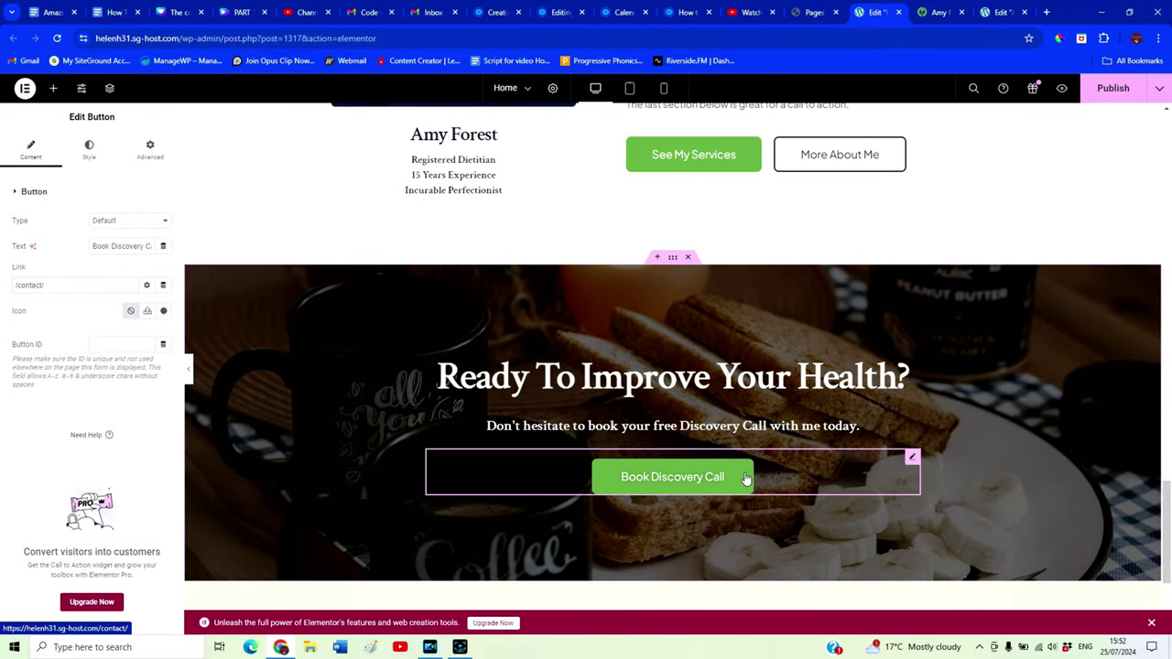
{"action": "left_click_drag", "start_coordinate": [78, 285], "coordinate": [2, 281]}
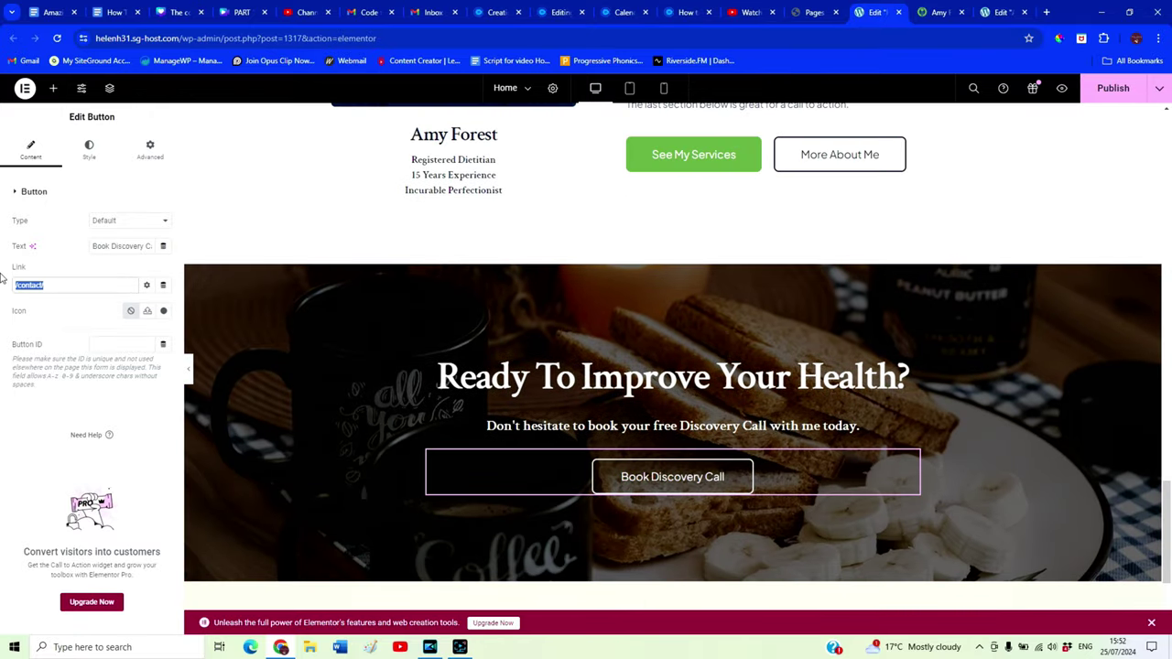
{"action": "type", "text": "BOOK"}
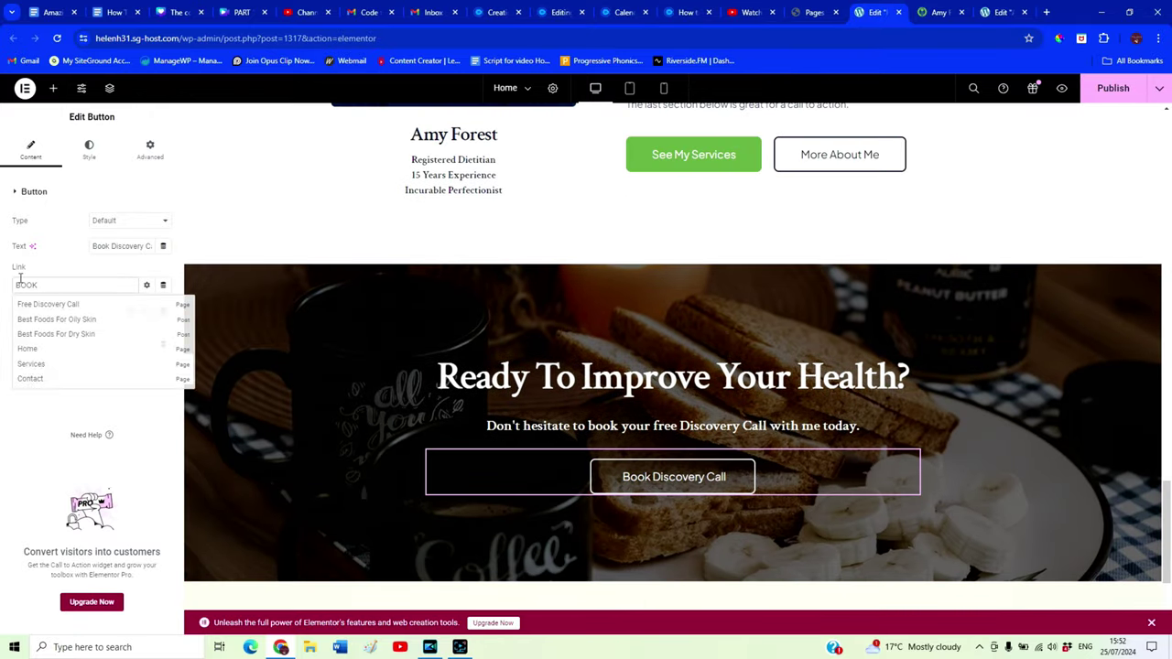
{"action": "left_click", "coordinate": [37, 303]}
Replace the See My Services button's /services/ link with the Services page suggestion
{"action": "scroll", "coordinate": [519, 475], "scroll_direction": "up", "scroll_amount": 1}
{"action": "scroll", "coordinate": [519, 475], "scroll_direction": "up", "scroll_amount": 2}
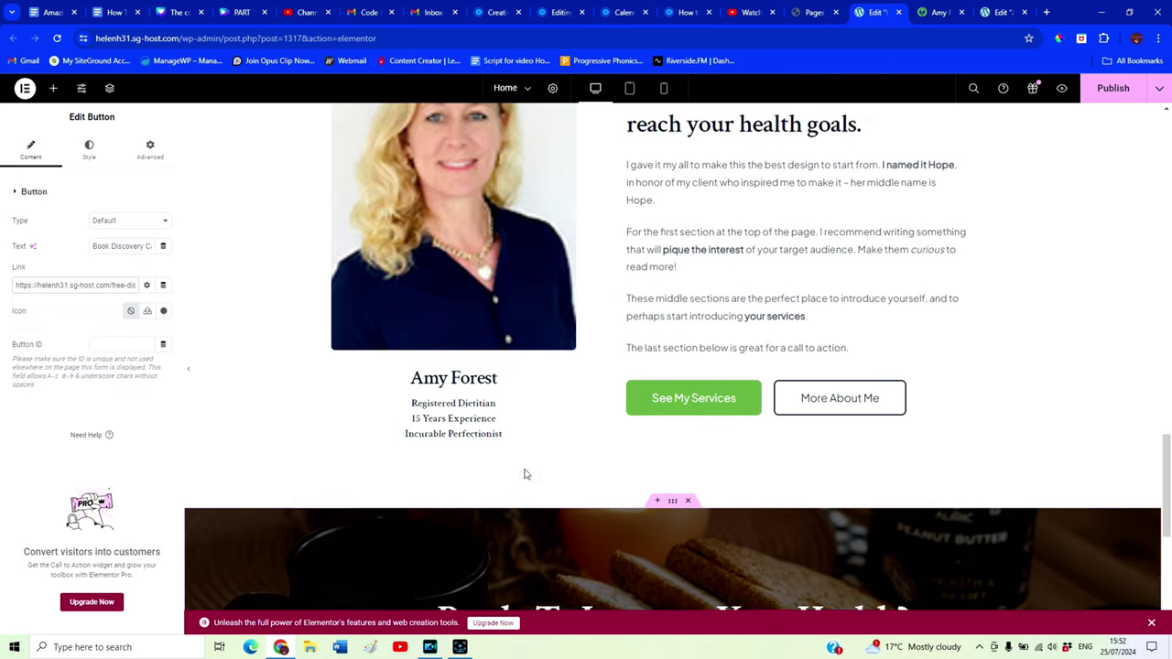
{"action": "left_click", "coordinate": [638, 407]}
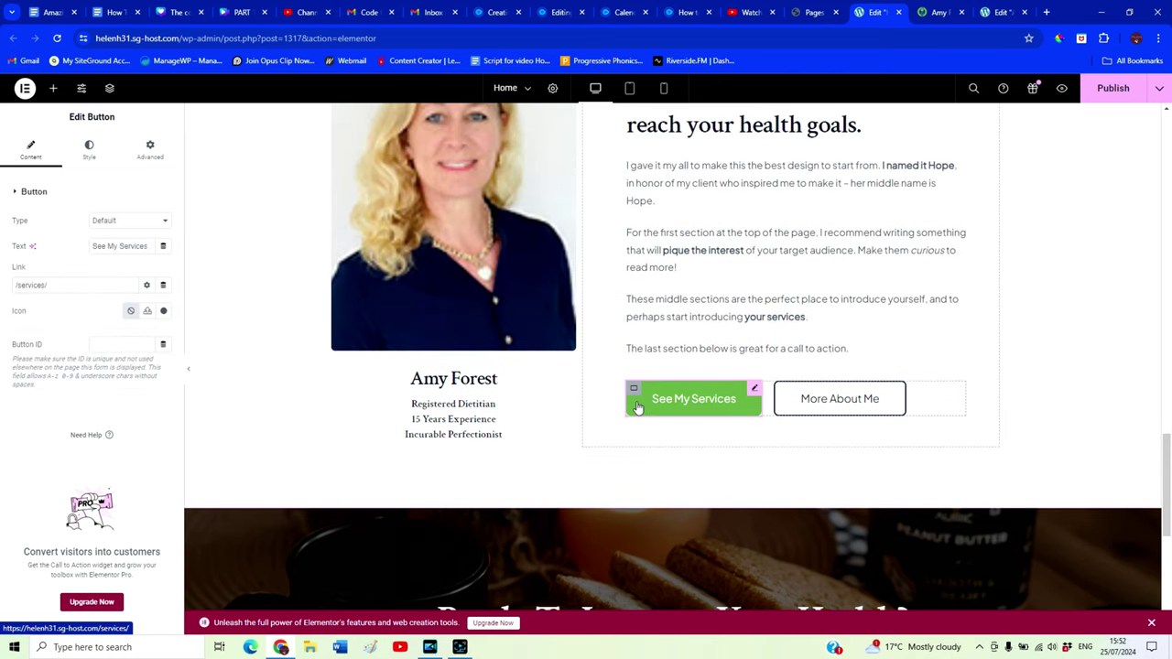
{"action": "left_click_drag", "start_coordinate": [55, 284], "coordinate": [2, 279]}
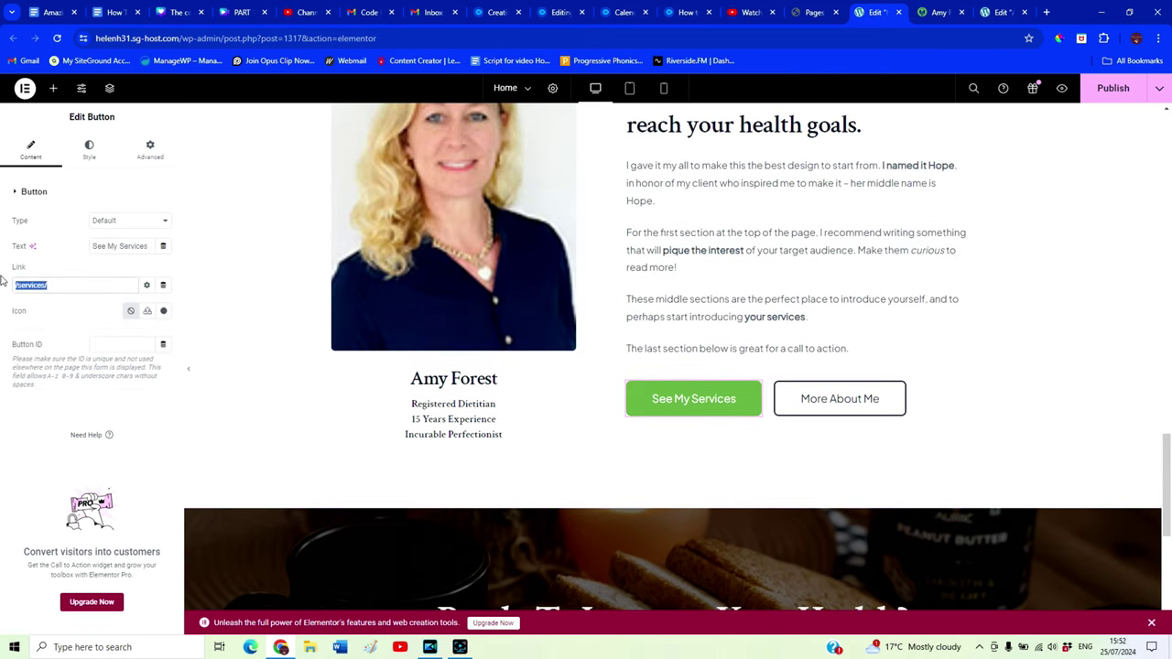
{"action": "type", "text": "SERVI"}
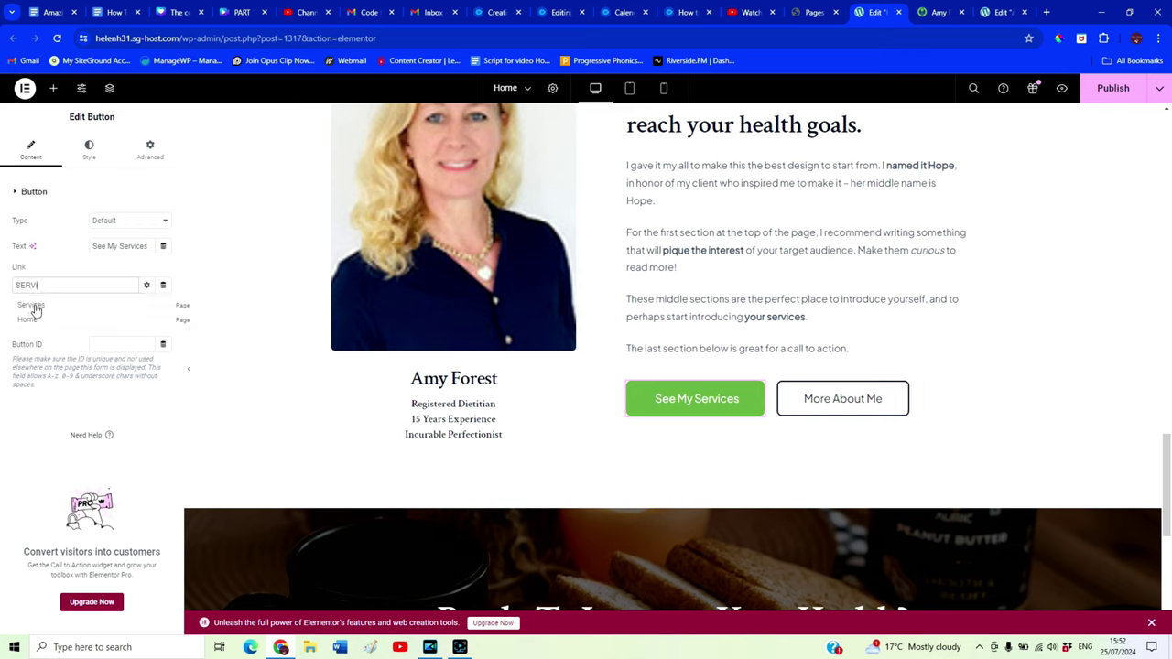
{"action": "left_click", "coordinate": [35, 308]}
Check the More About Me button's link, publish the Home page, and select the next /contact/ link
{"action": "left_click", "coordinate": [803, 400]}
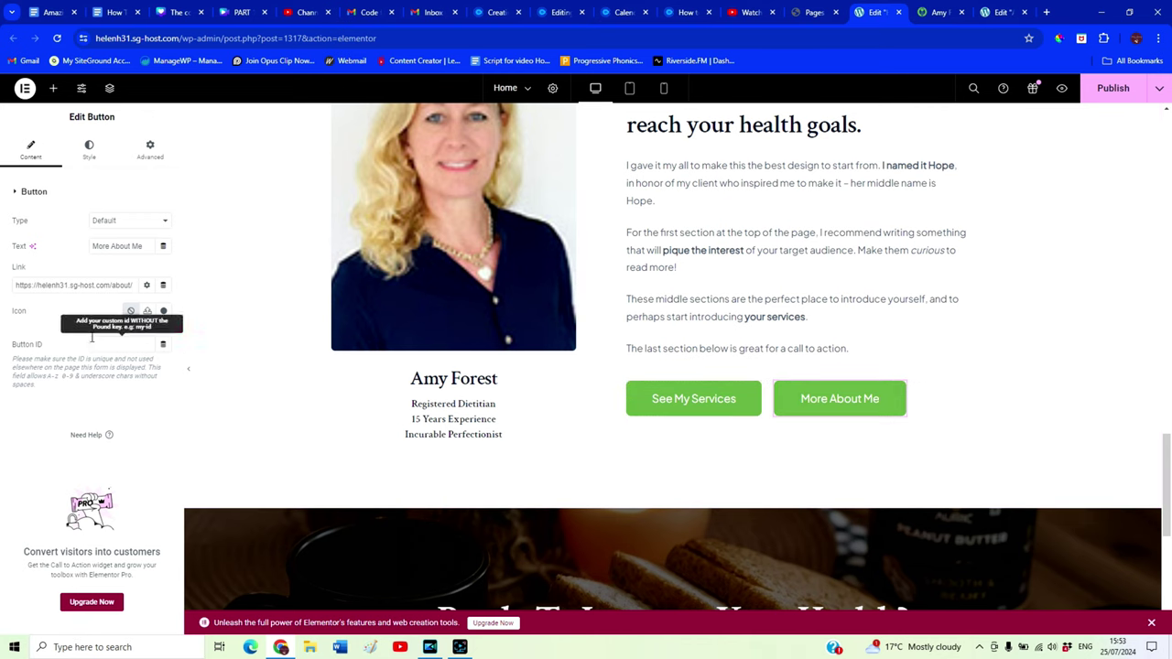
{"action": "mouse_move", "coordinate": [1163, 467]}
{"action": "left_mouse_down"}
{"action": "mouse_move", "coordinate": [1162, 538]}
{"action": "mouse_move", "coordinate": [1163, 115]}
{"action": "left_mouse_up"}
{"action": "left_click", "coordinate": [1106, 89]}
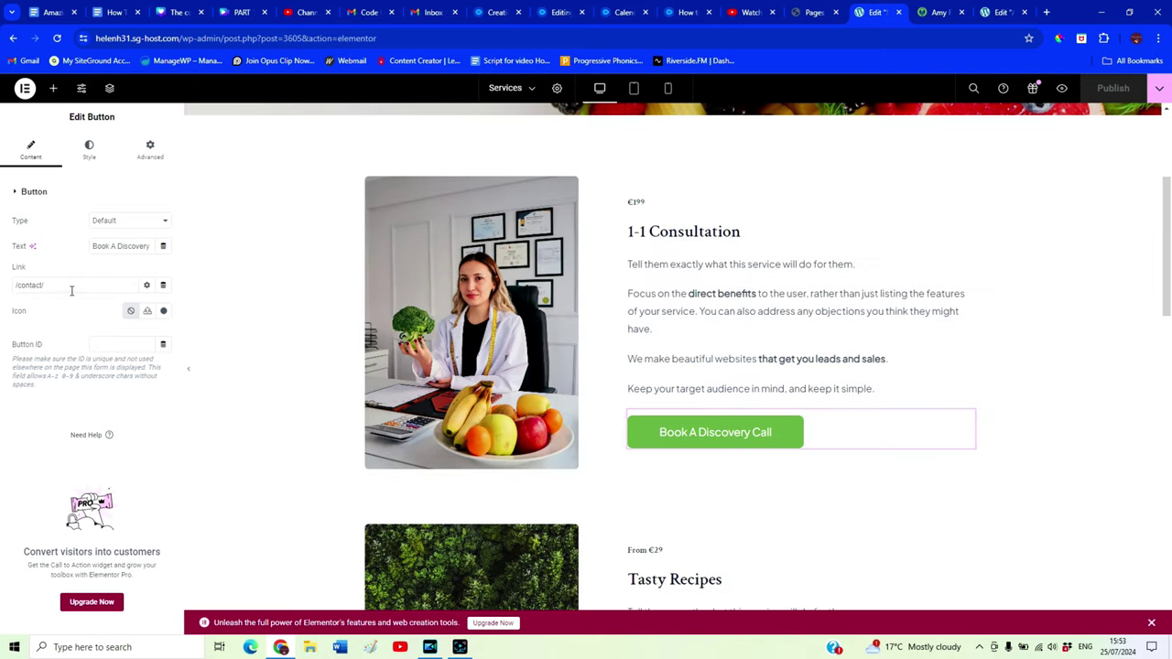
{"action": "left_click_drag", "start_coordinate": [71, 285], "coordinate": [3, 284]}
Link the first booking button and the Free Facebook Group Community button to Free Discovery Call
{"action": "type", "text": "BOOK"}
{"action": "left_click", "coordinate": [55, 307]}
{"action": "scroll", "coordinate": [861, 460], "scroll_direction": "down", "scroll_amount": 4}
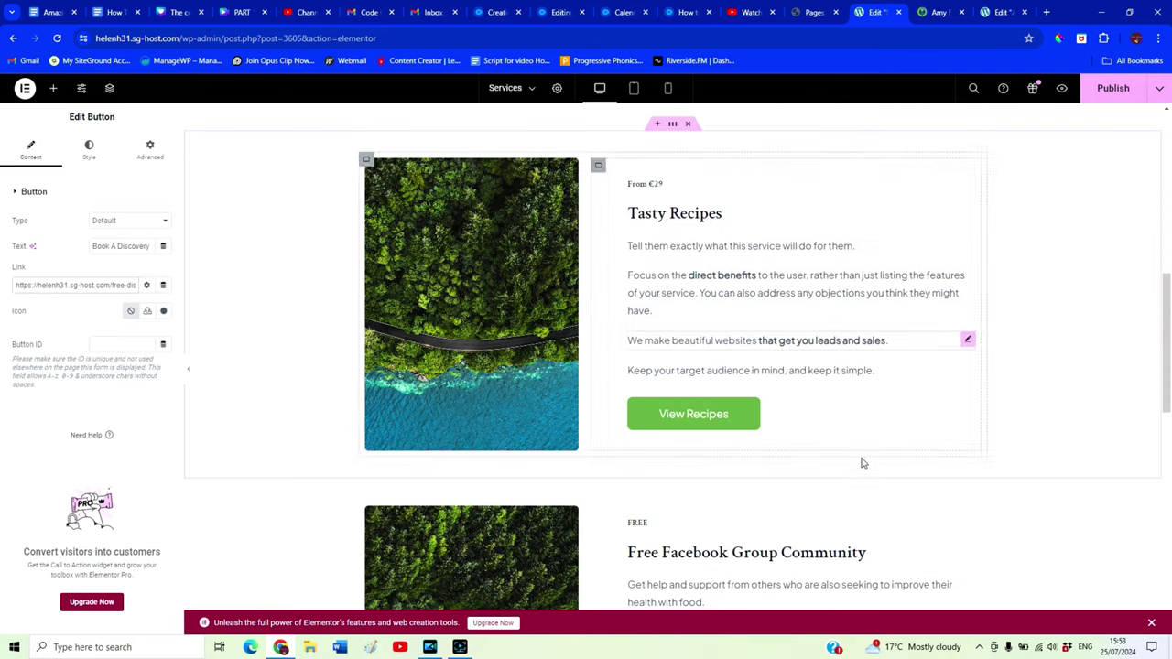
{"action": "scroll", "coordinate": [860, 439], "scroll_direction": "down", "scroll_amount": 4}
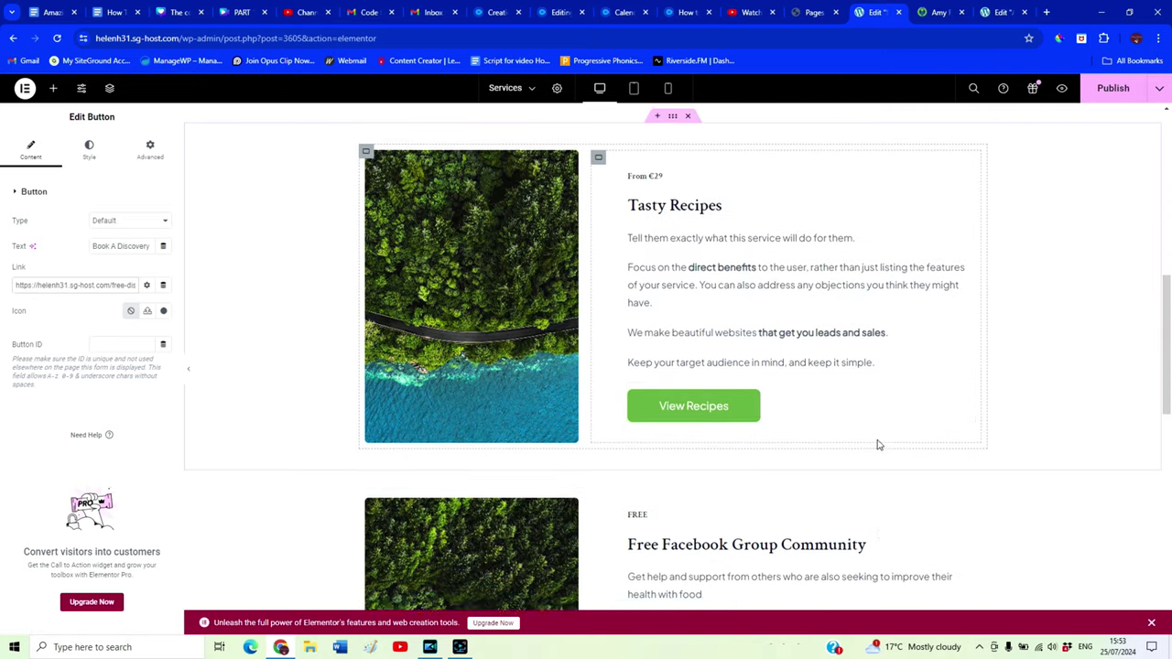
{"action": "left_click", "coordinate": [766, 468]}
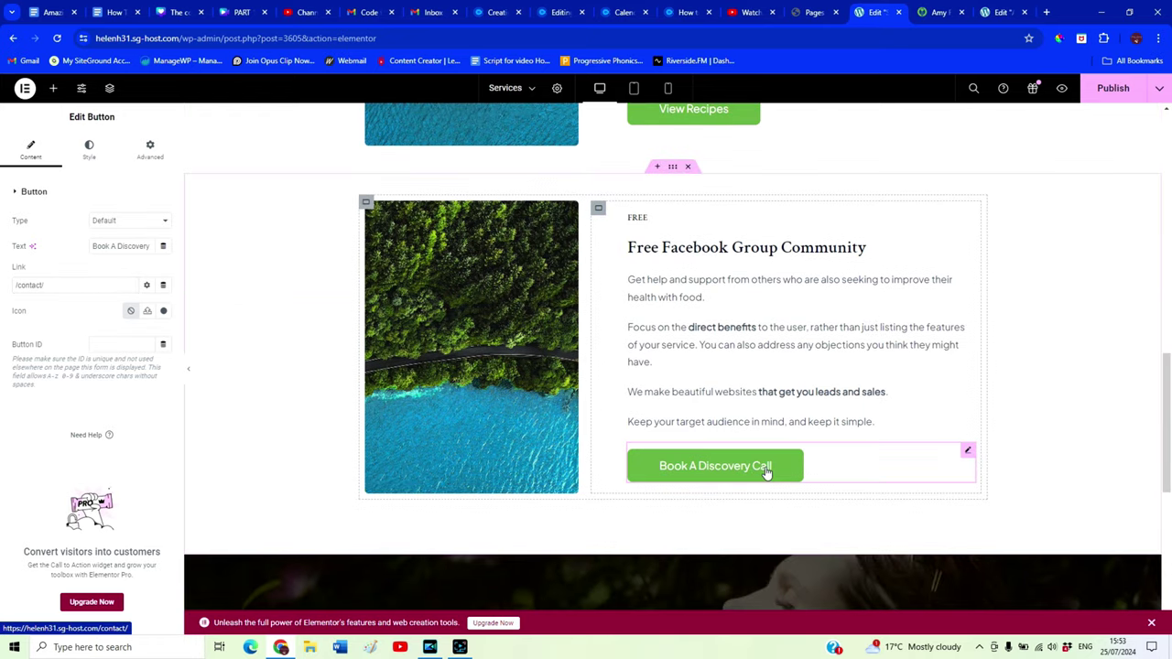
{"action": "left_click_drag", "start_coordinate": [68, 287], "coordinate": [3, 281]}
{"action": "type", "text": "#"}
{"action": "type", "text": "OOK"}
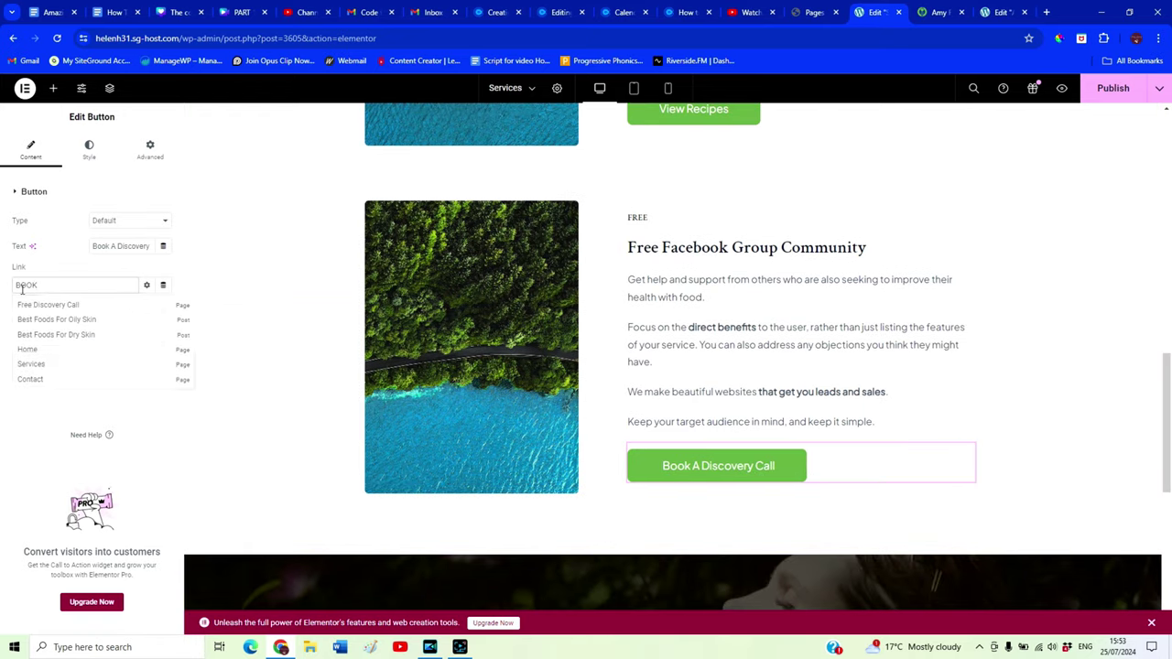
{"action": "left_click", "coordinate": [32, 306]}
Link the closing section's Book Discovery Call button to the Free Discovery Call page
{"action": "scroll", "coordinate": [752, 449], "scroll_direction": "down", "scroll_amount": 3}
{"action": "scroll", "coordinate": [752, 449], "scroll_direction": "down", "scroll_amount": 1}
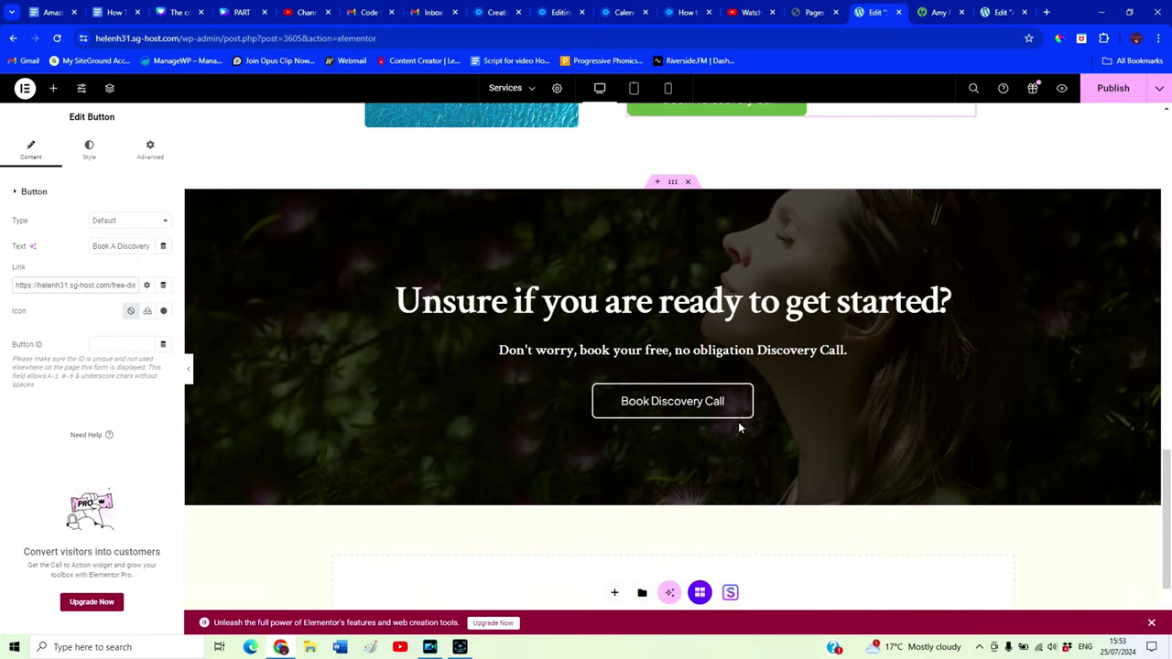
{"action": "left_click", "coordinate": [729, 414]}
{"action": "left_click_drag", "start_coordinate": [77, 286], "coordinate": [3, 291]}
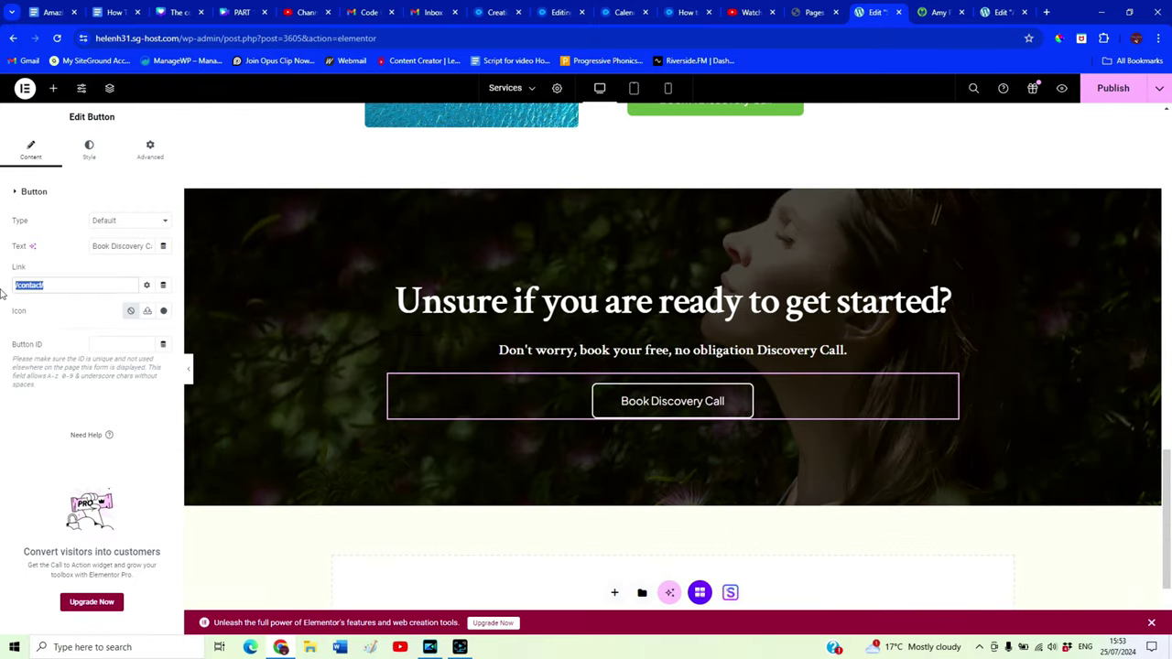
{"action": "type", "text": "BOOK"}
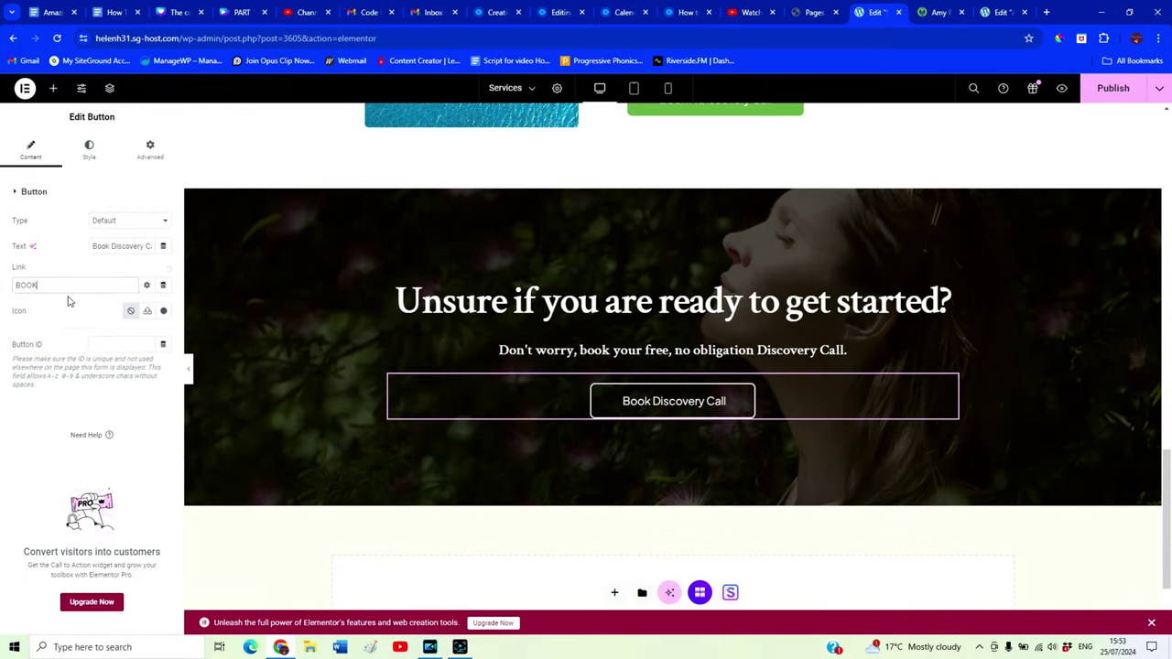
{"action": "left_click", "coordinate": [58, 305]}
{"action": "scroll", "coordinate": [634, 476], "scroll_direction": "down", "scroll_amount": 1}
{"action": "scroll", "coordinate": [634, 476], "scroll_direction": "down", "scroll_amount": 1}
{"action": "left_click_drag", "start_coordinate": [1160, 501], "coordinate": [1169, 122]}
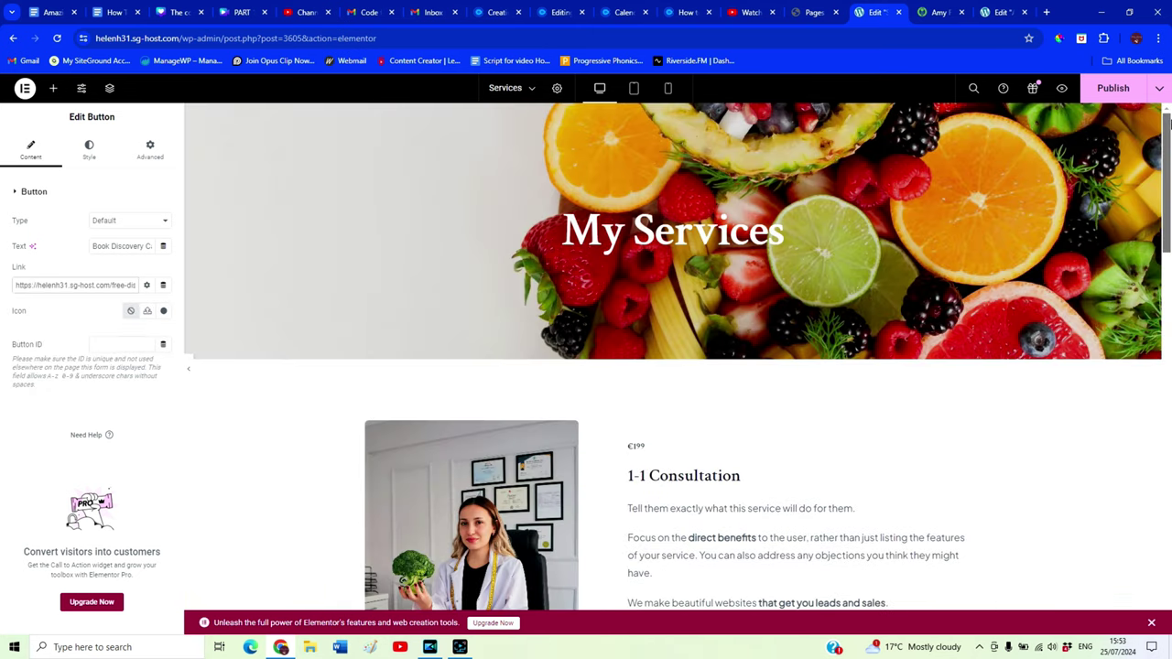
Publish the Services page and look over the Contact page in Elementor
{"action": "left_click", "coordinate": [1112, 88]}
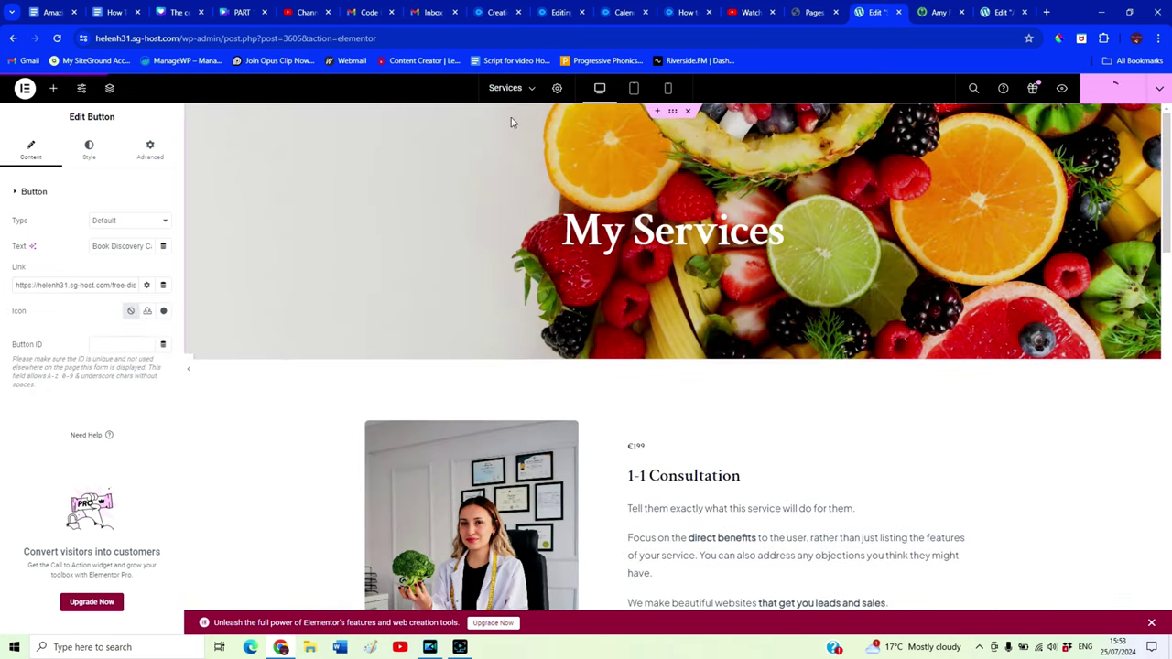
{"action": "left_click", "coordinate": [520, 89]}
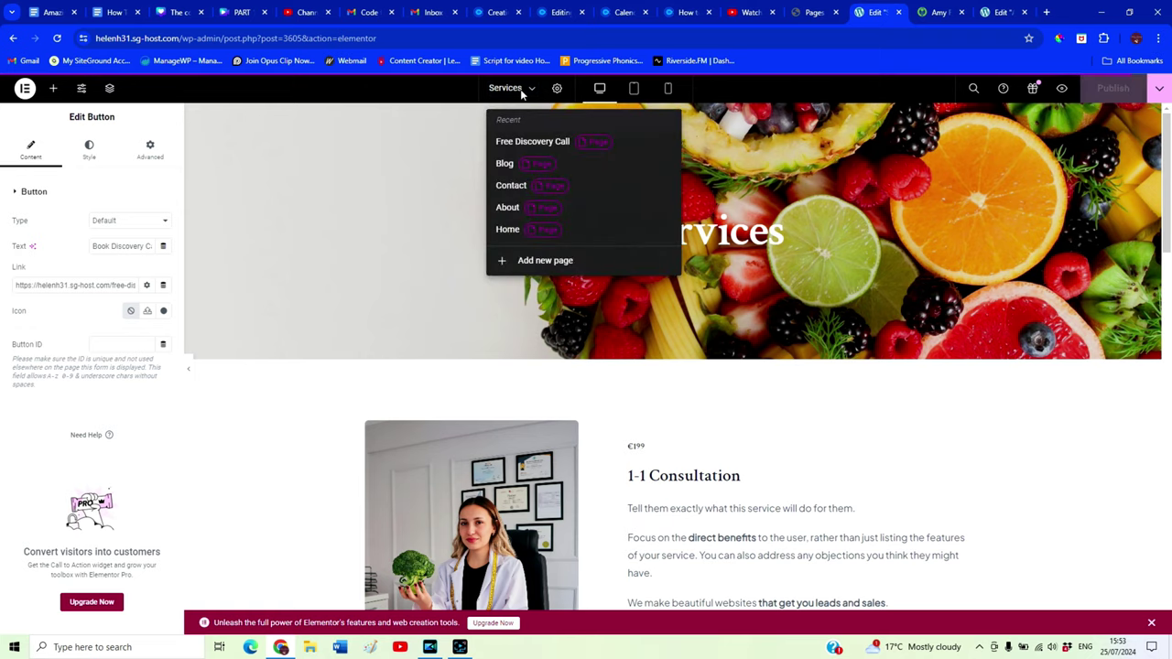
{"action": "left_click", "coordinate": [511, 186]}
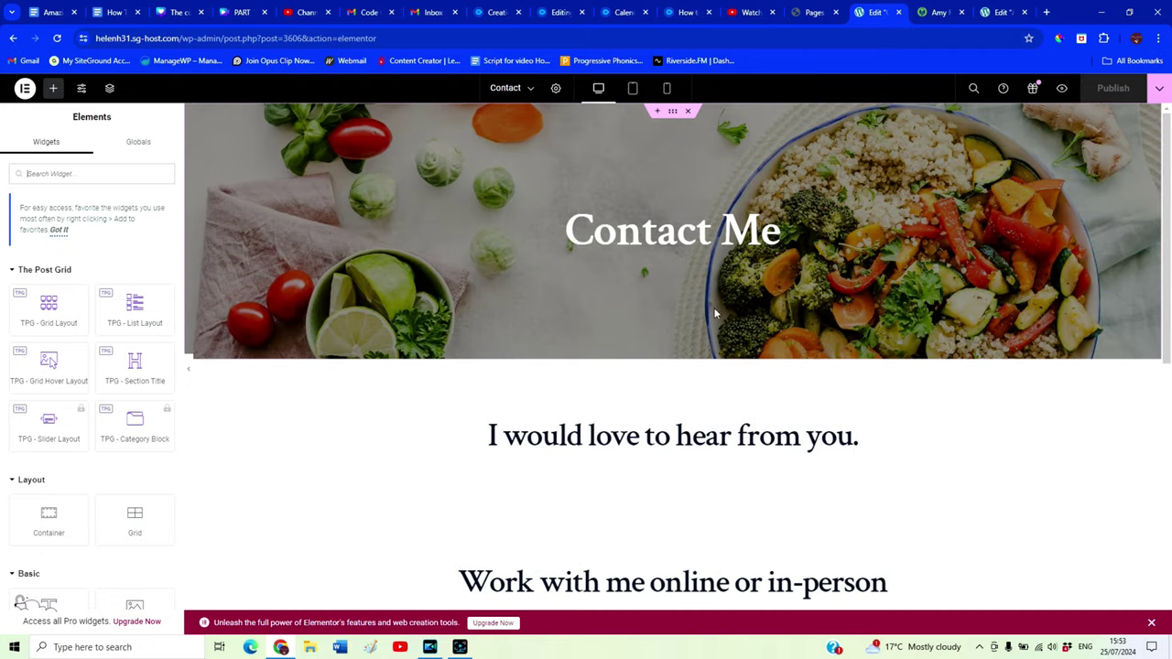
{"action": "scroll", "coordinate": [952, 390], "scroll_direction": "down", "scroll_amount": 7}
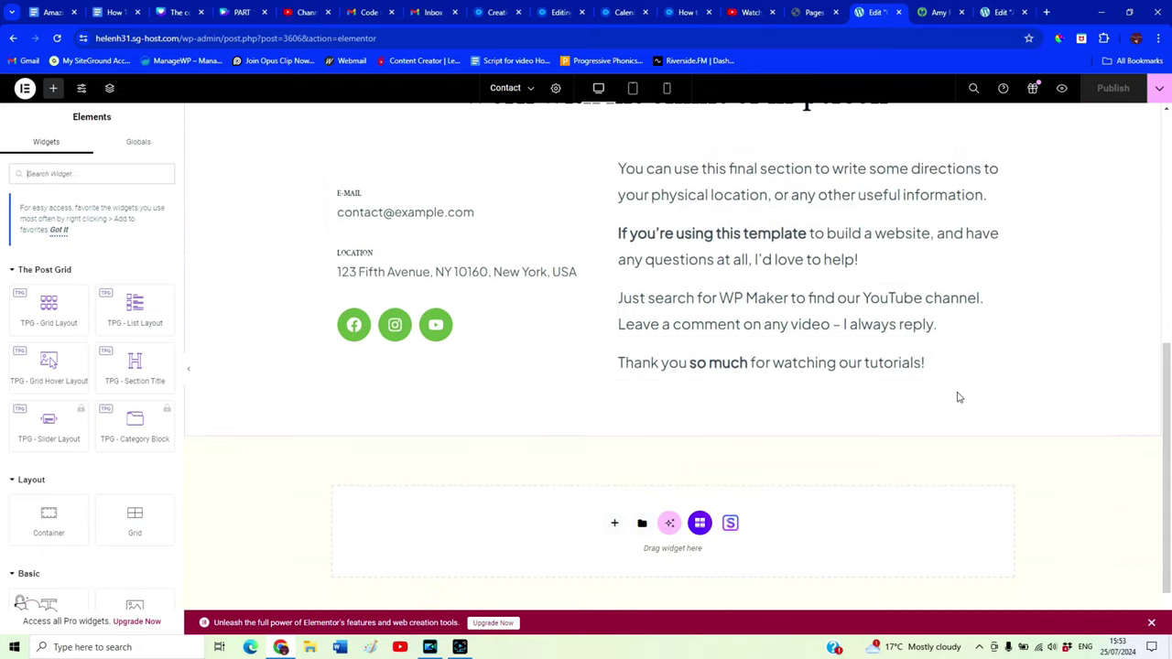
{"action": "scroll", "coordinate": [957, 399], "scroll_direction": "up", "scroll_amount": 7}
{"action": "scroll", "coordinate": [958, 400], "scroll_direction": "down", "scroll_amount": 3}
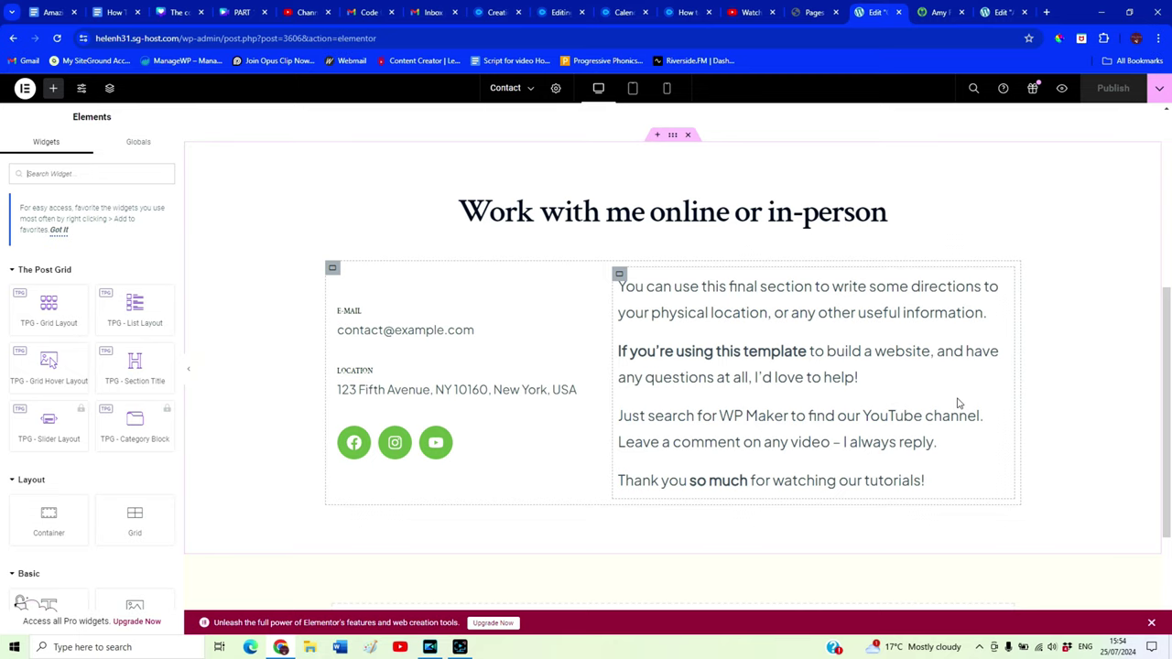
{"action": "left_click", "coordinate": [54, 92]}
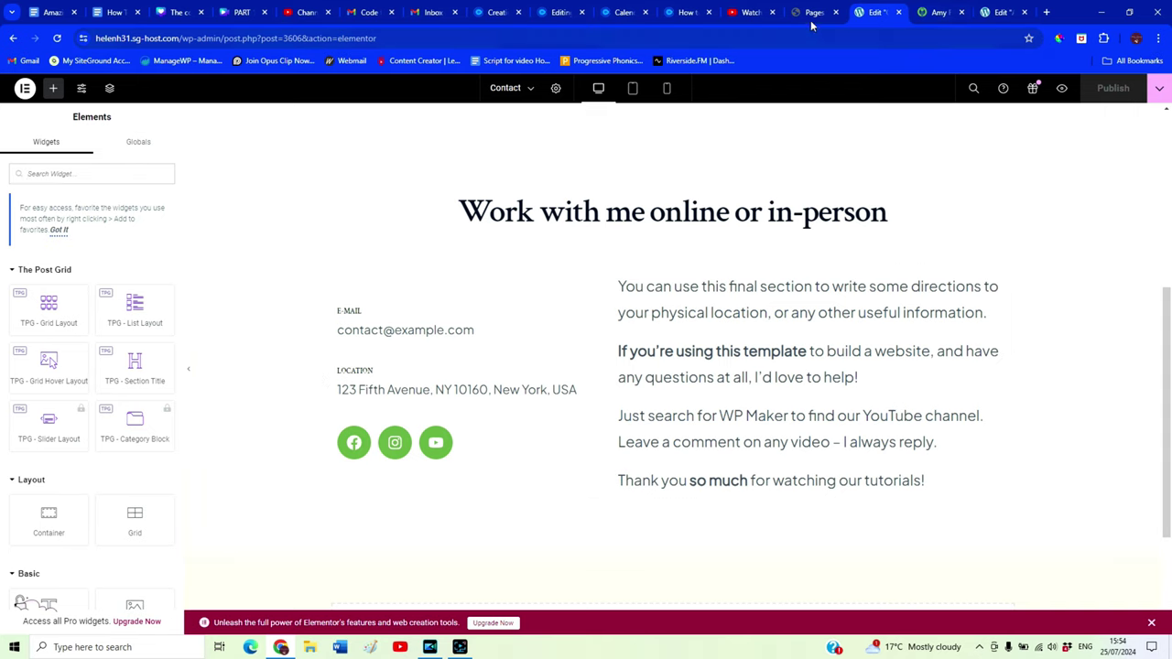
Copy the Home page's hero Book Discovery Call button and return to the Contact page
{"action": "left_click", "coordinate": [534, 91]}
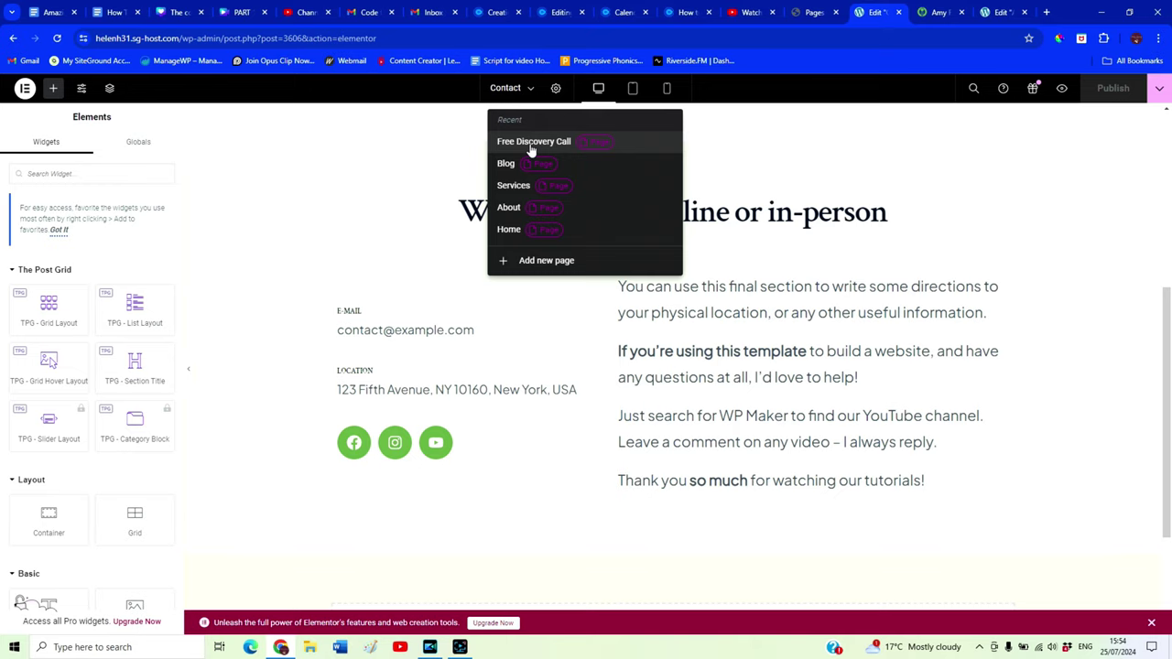
{"action": "left_click", "coordinate": [514, 233]}
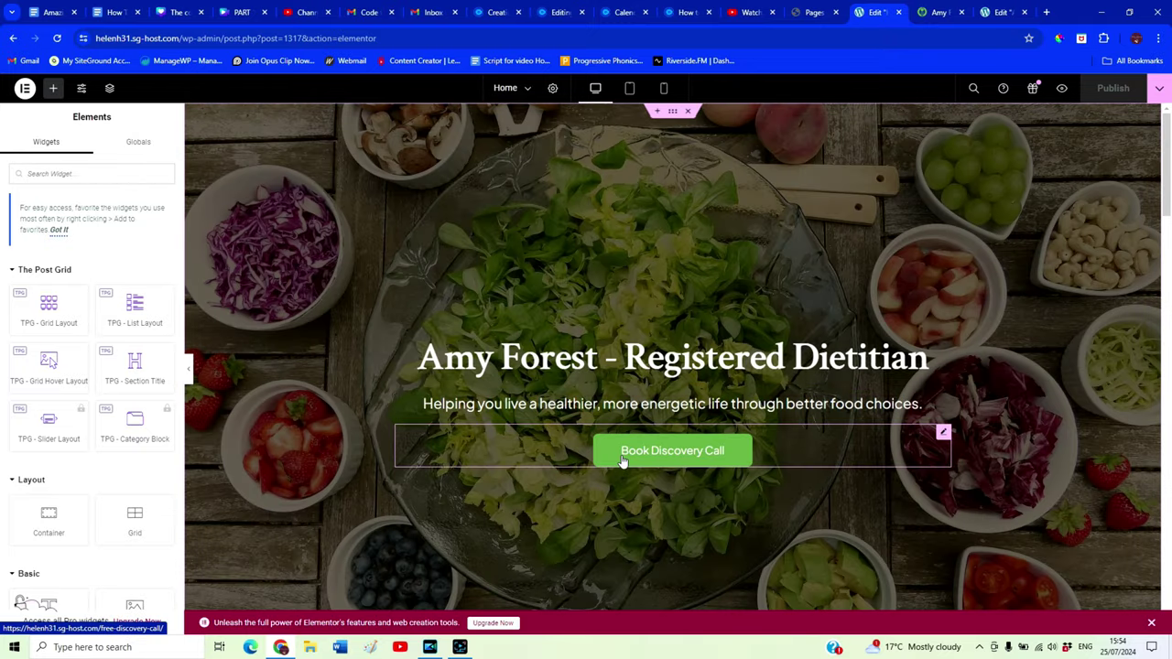
{"action": "left_click", "coordinate": [624, 460]}
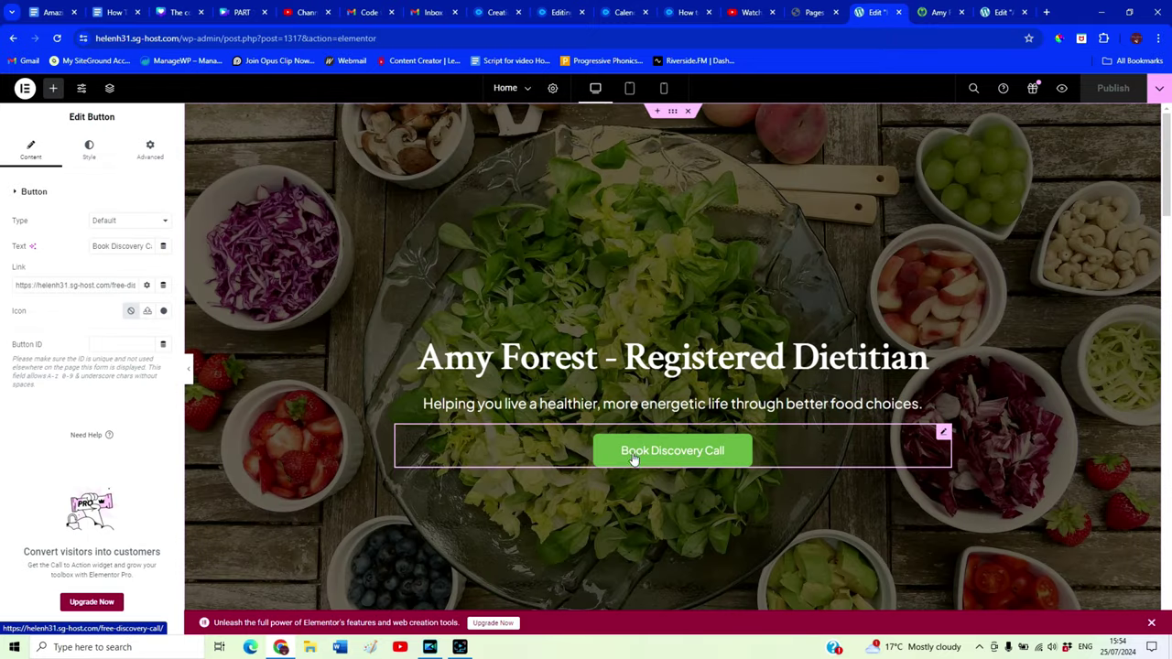
{"action": "right_click", "coordinate": [943, 438]}
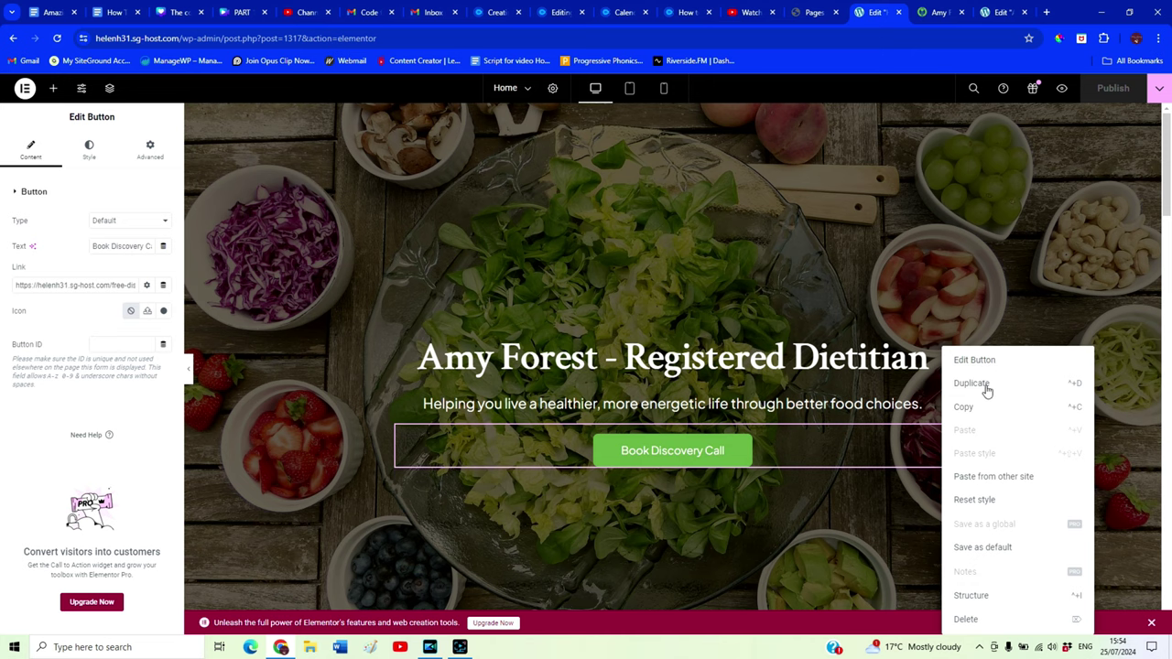
{"action": "left_click", "coordinate": [968, 416]}
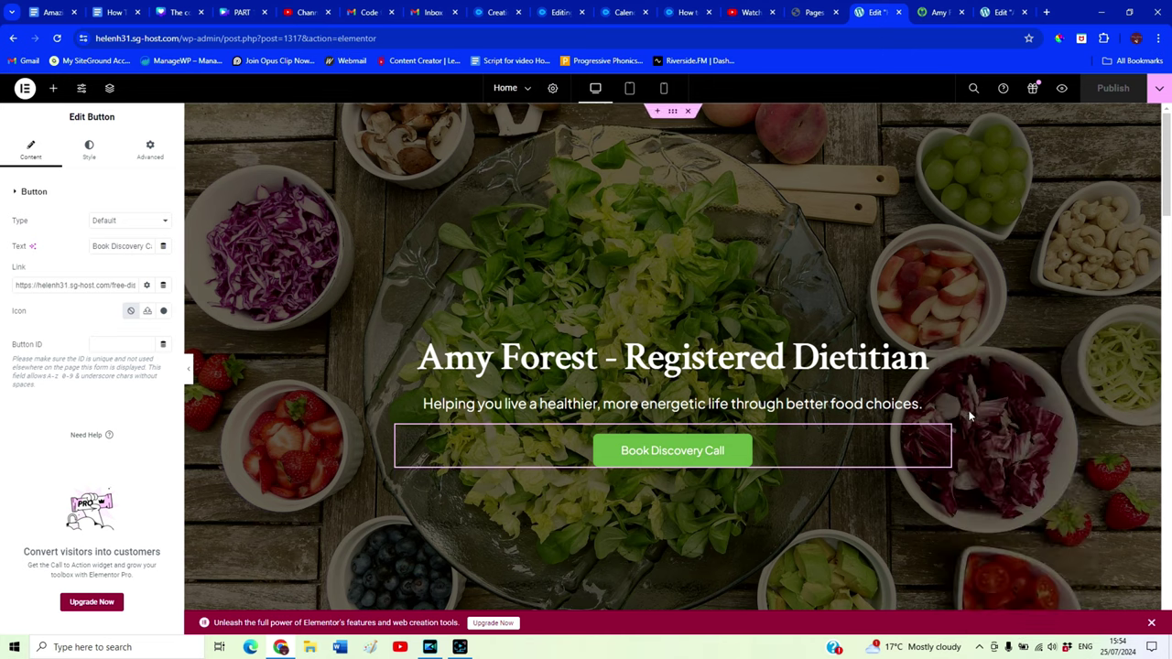
{"action": "left_click", "coordinate": [527, 91]}
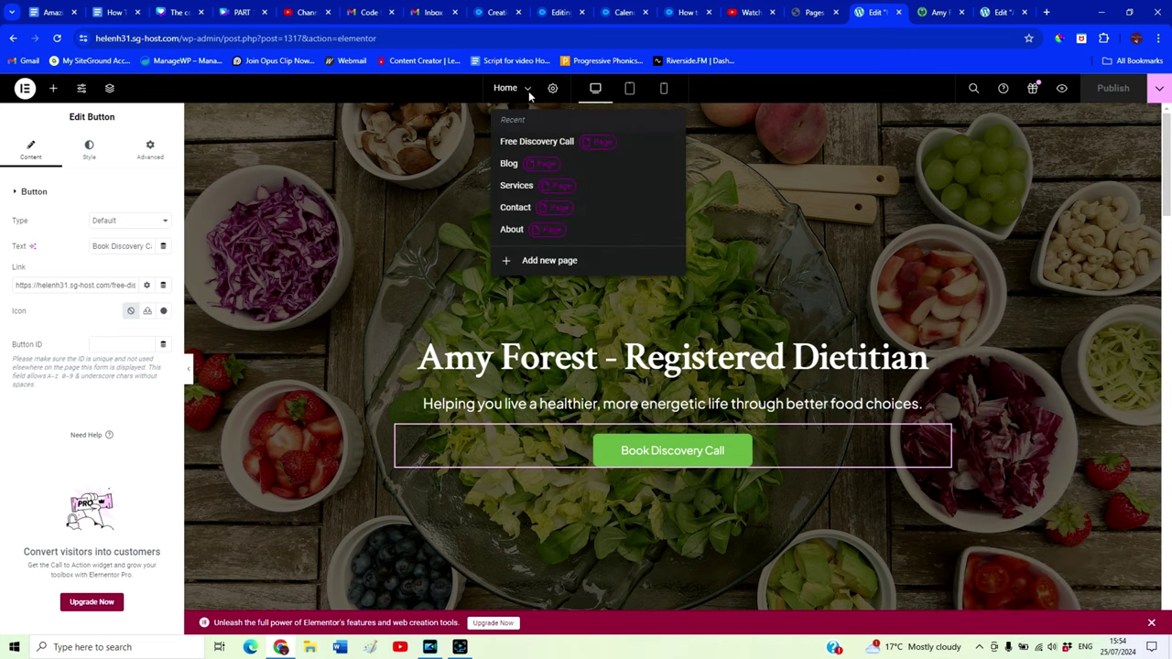
{"action": "left_click", "coordinate": [515, 208]}
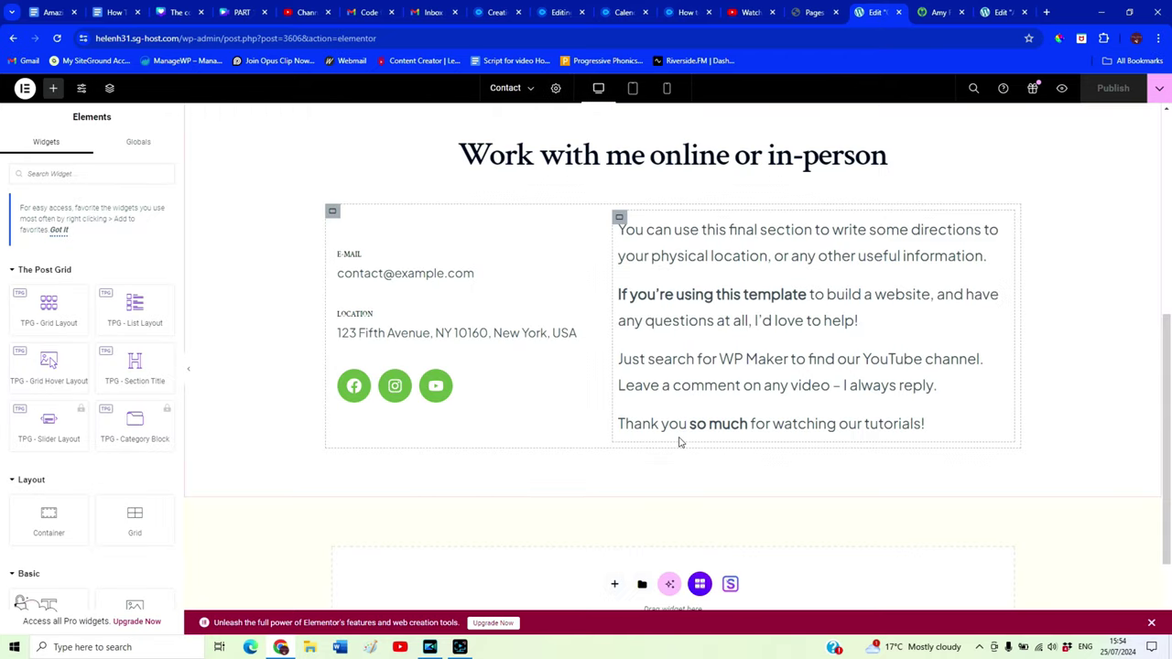
Paste the Book Discovery Call button beside the contact details and set its position to center
{"action": "right_click", "coordinate": [678, 441]}
{"action": "left_click", "coordinate": [721, 403]}
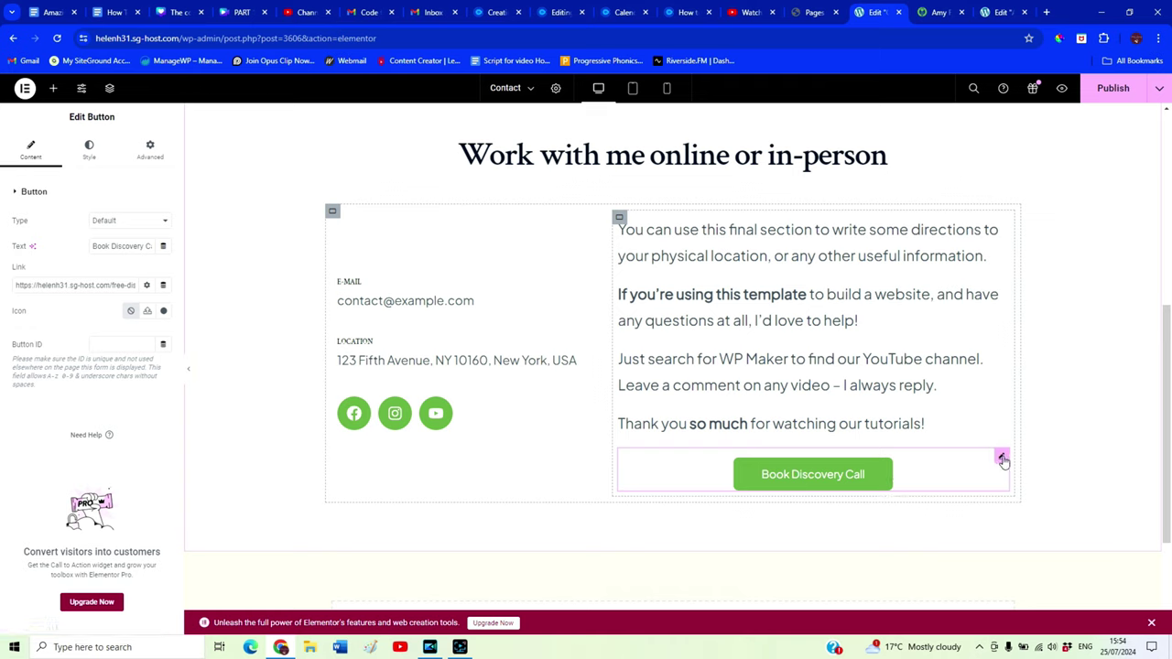
{"action": "left_click", "coordinate": [92, 160]}
{"action": "left_click", "coordinate": [117, 194]}
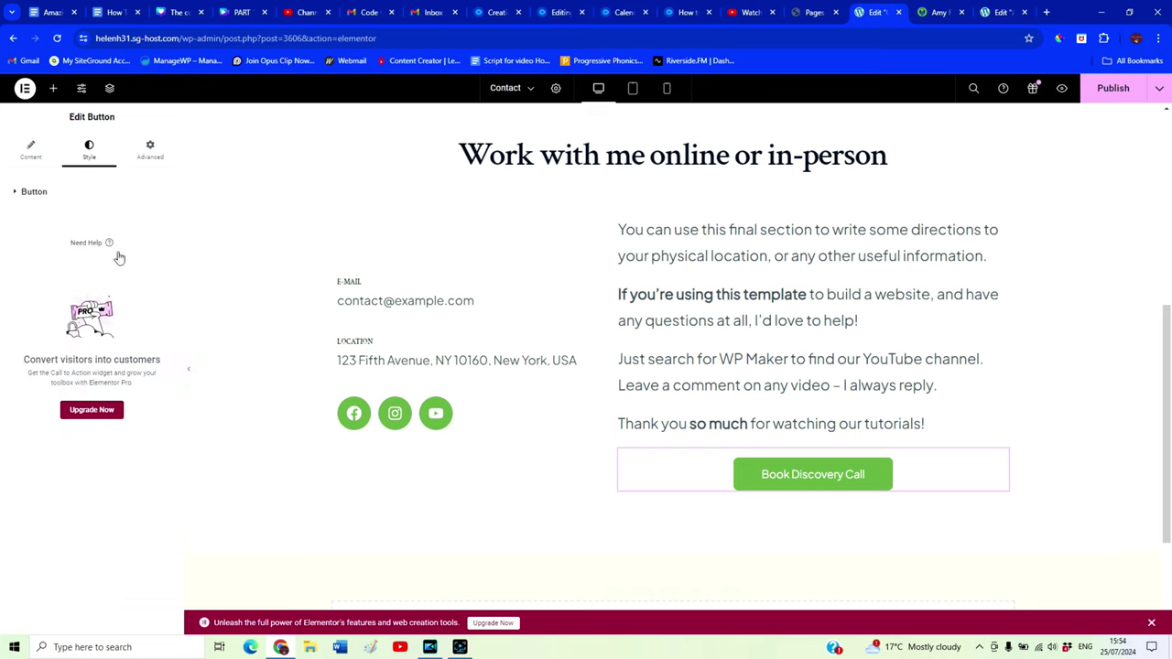
{"action": "left_click", "coordinate": [30, 191]}
{"action": "left_click", "coordinate": [113, 220]}
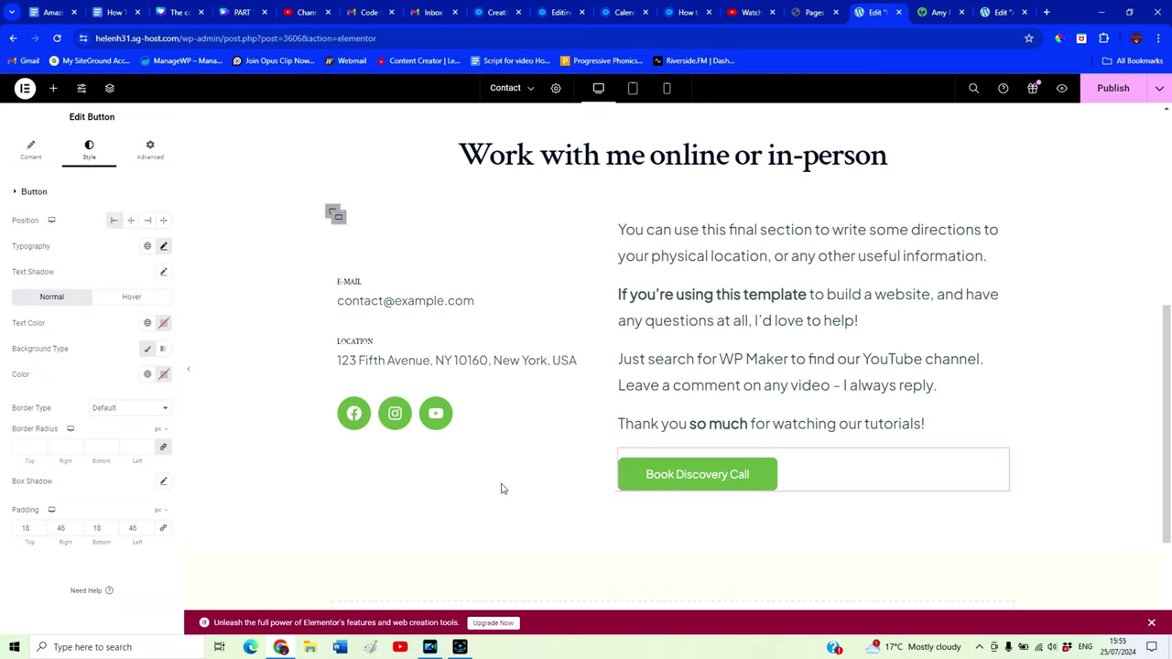
{"action": "left_click", "coordinate": [189, 375]}
{"action": "scroll", "coordinate": [965, 515], "scroll_direction": "up", "scroll_amount": 2}
{"action": "scroll", "coordinate": [863, 522], "scroll_direction": "down", "scroll_amount": 3}
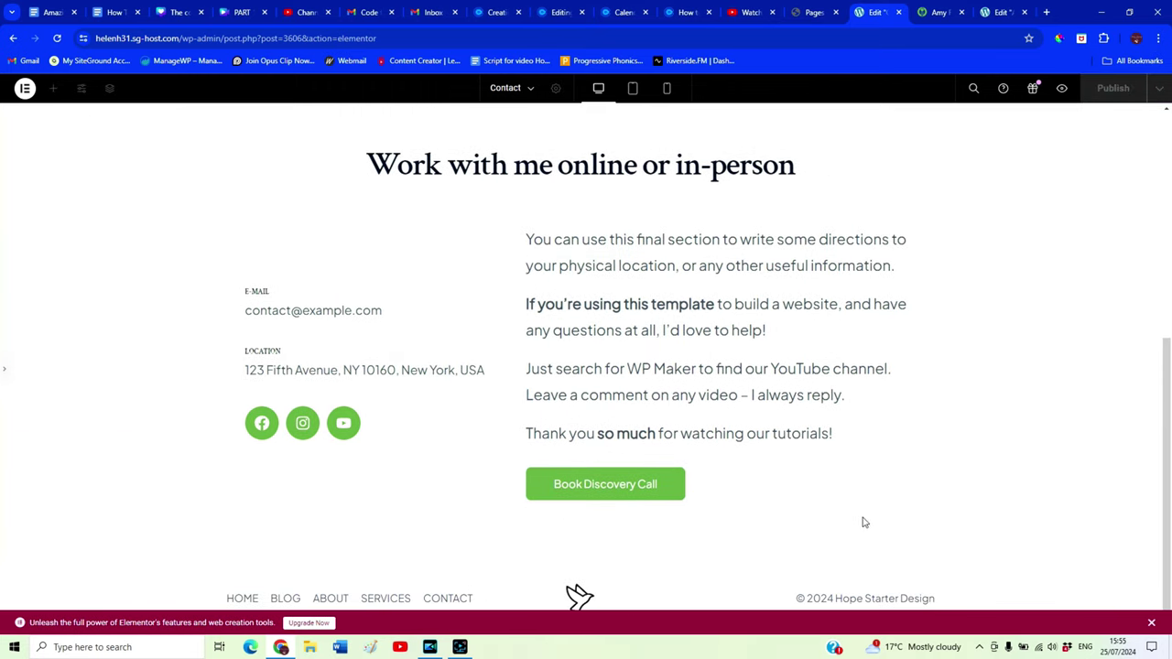
{"action": "left_click", "coordinate": [8, 376]}
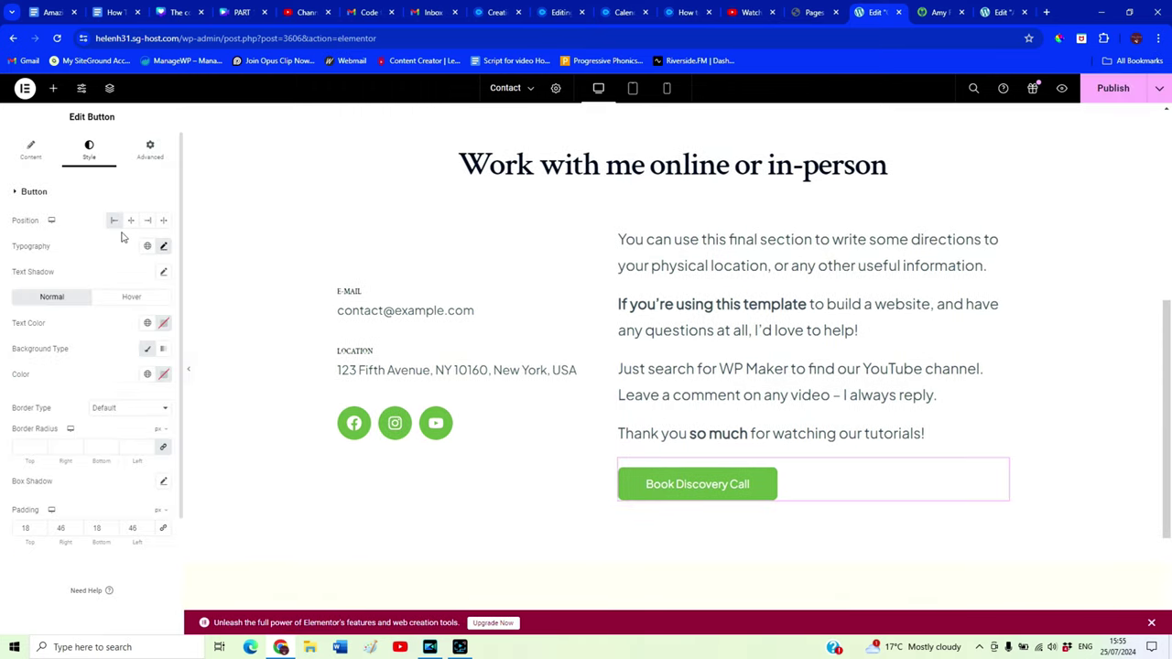
{"action": "left_click", "coordinate": [130, 221]}
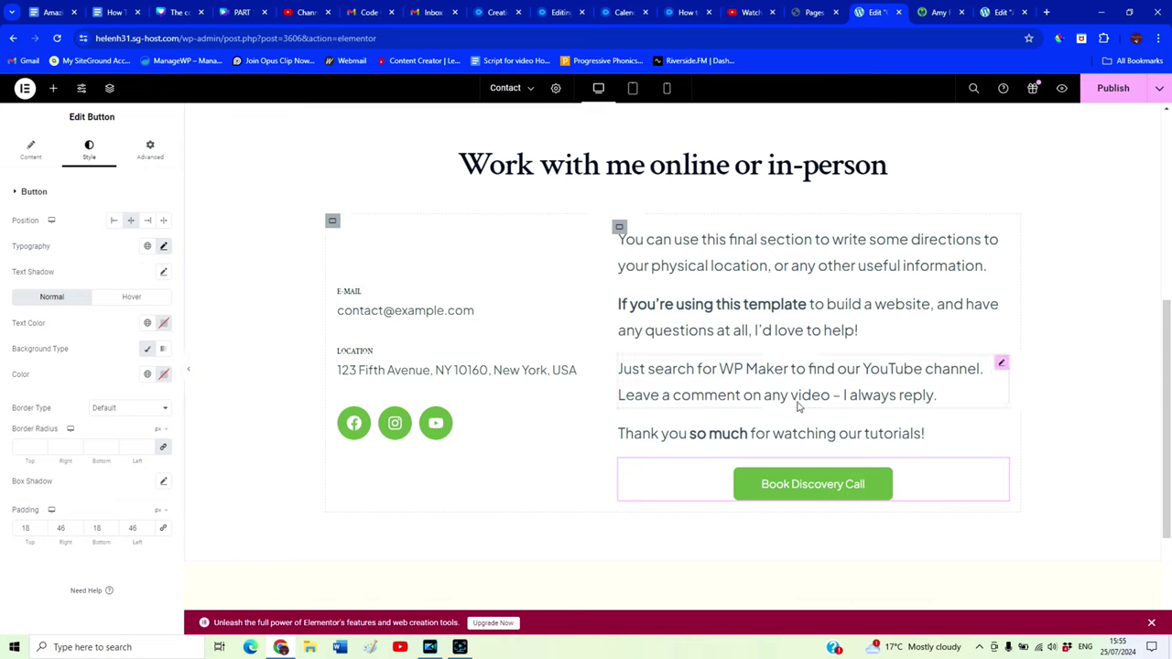
Review the pasted button's text and link settings in the Content tab
{"action": "left_click", "coordinate": [14, 158]}
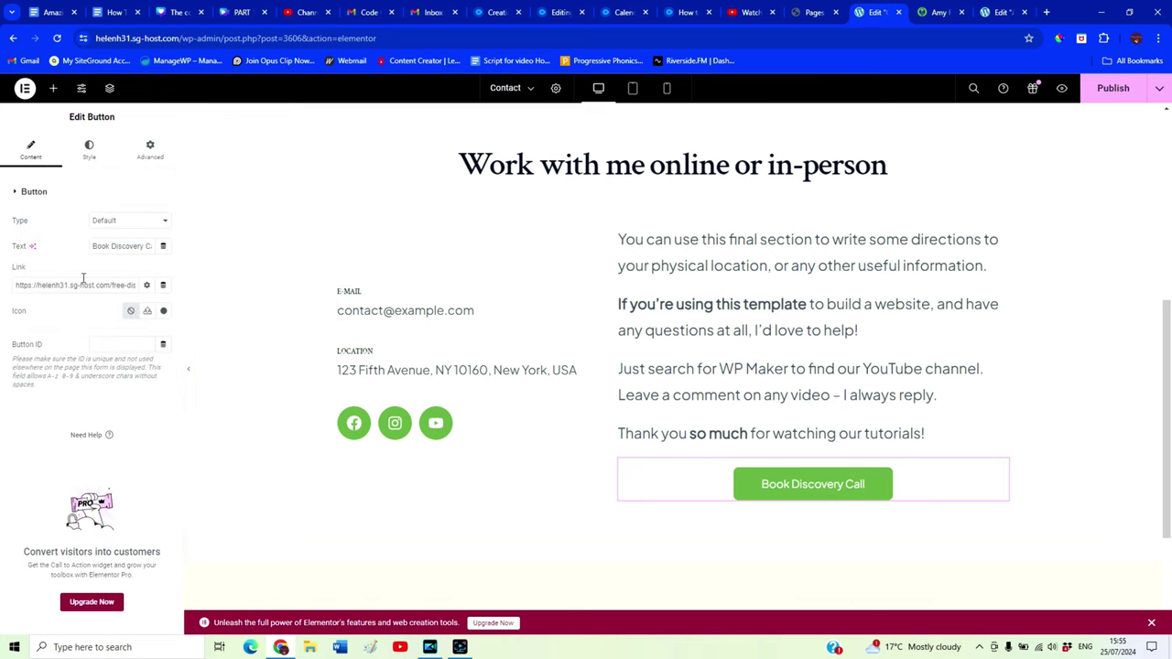
{"action": "scroll", "coordinate": [680, 533], "scroll_direction": "down", "scroll_amount": 2}
{"action": "scroll", "coordinate": [682, 535], "scroll_direction": "up", "scroll_amount": 2}
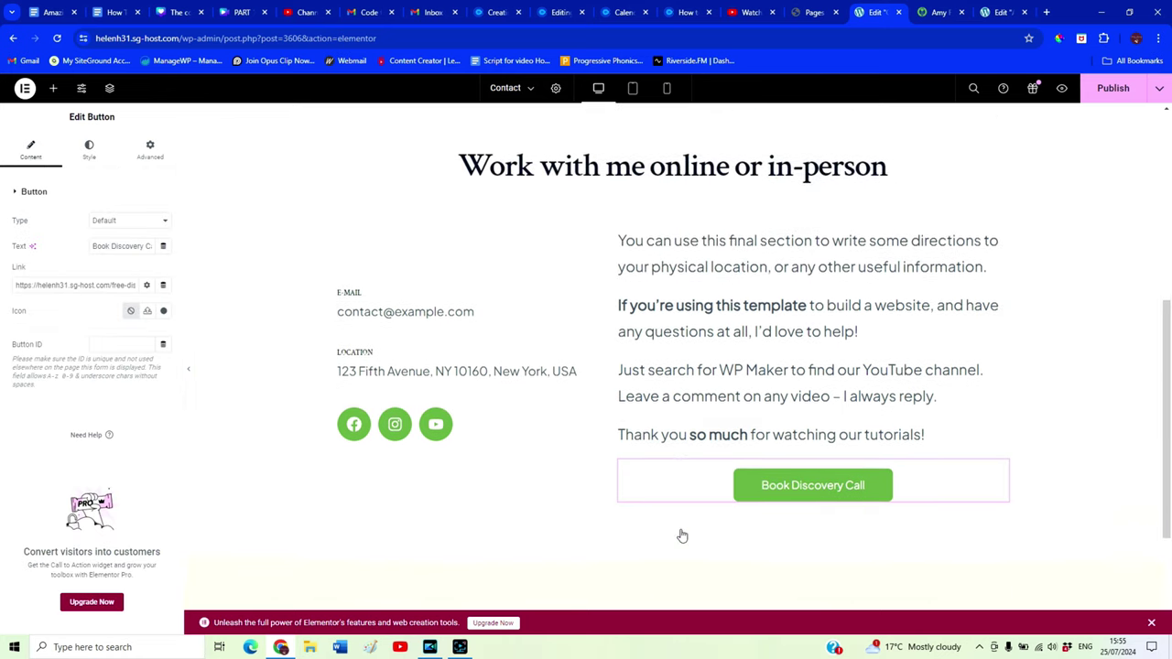
{"action": "scroll", "coordinate": [682, 535], "scroll_direction": "up", "scroll_amount": 3}
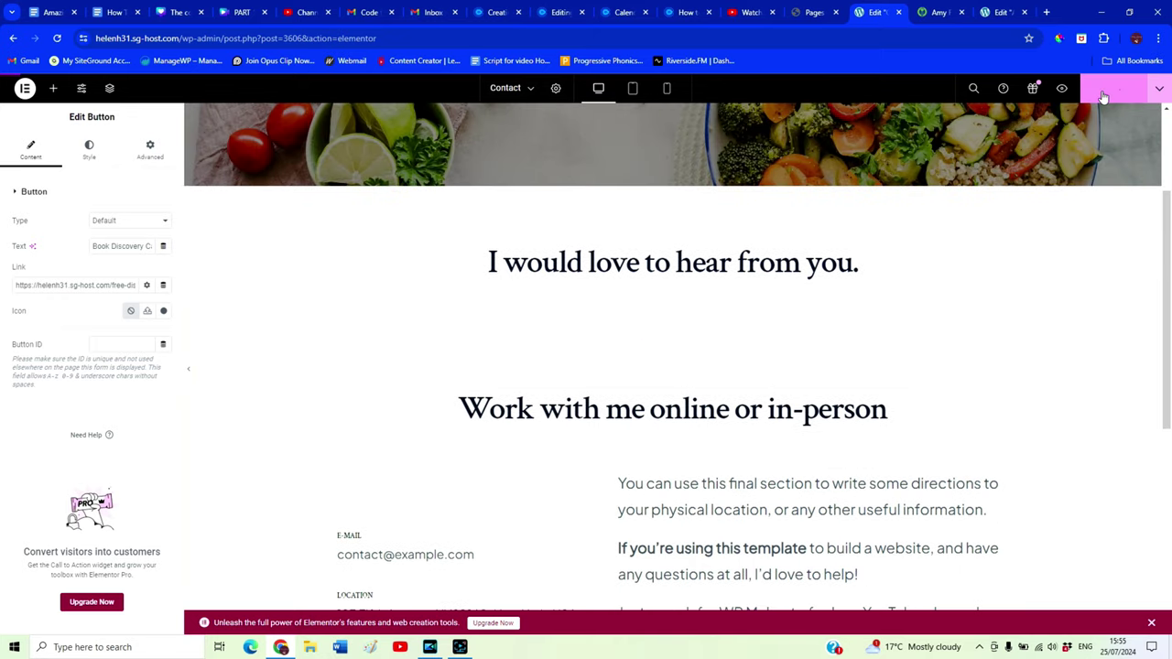
{"action": "left_click", "coordinate": [527, 95]}
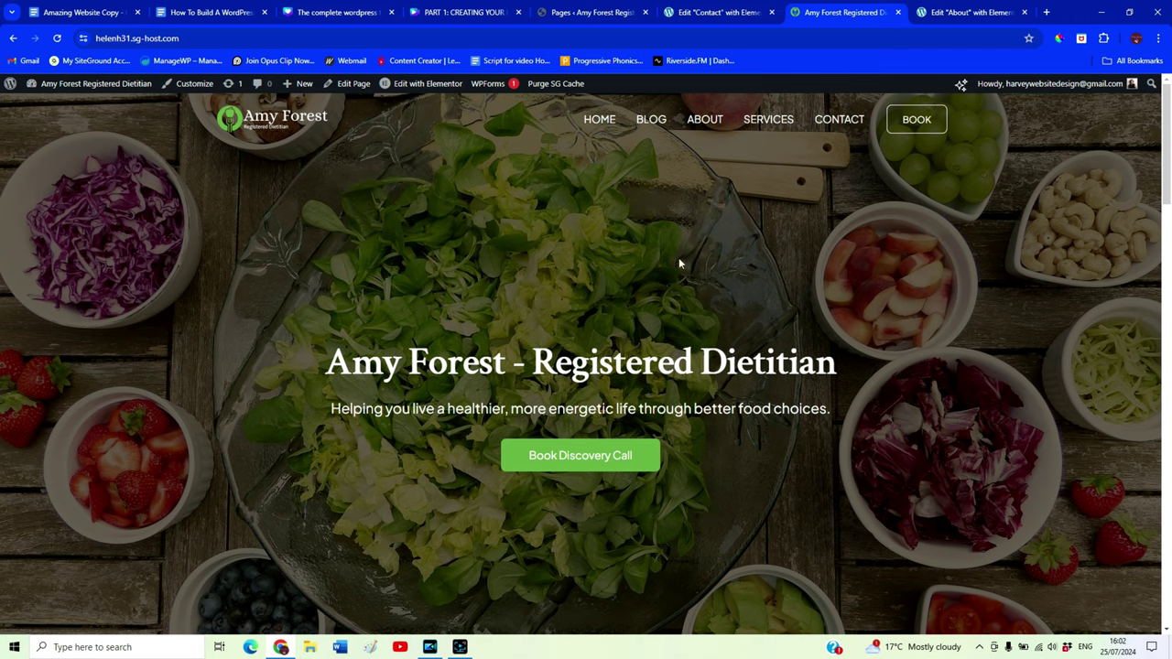
Open the WordPress admin Dashboard from the admin bar's site menu
{"action": "left_click", "coordinate": [44, 97]}
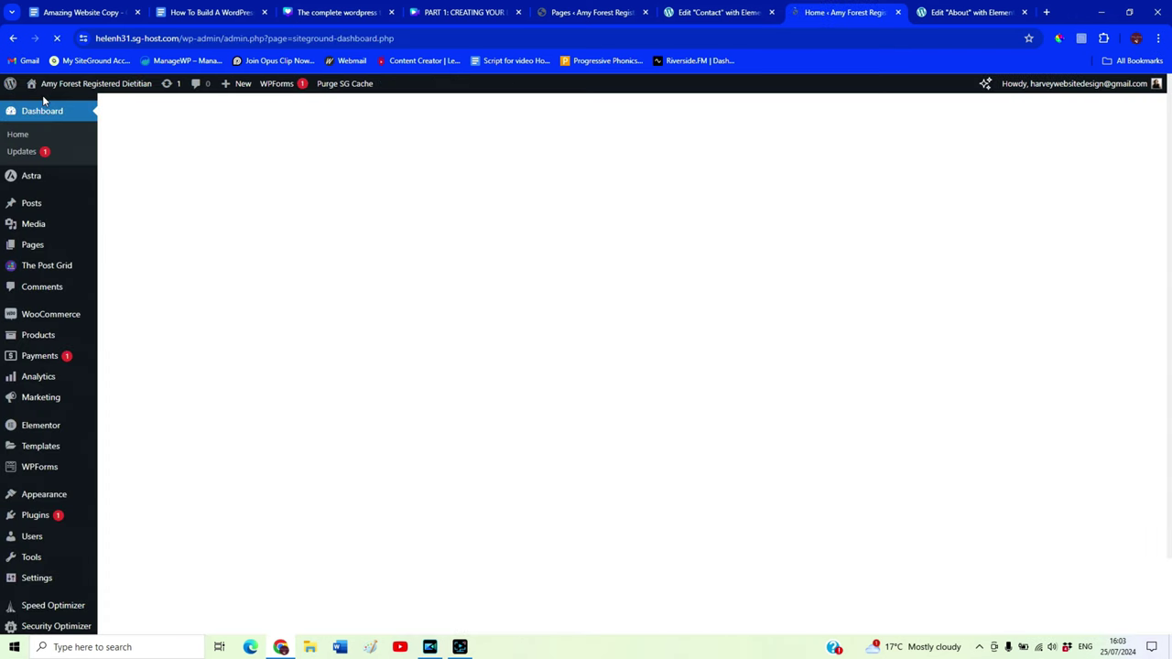
{"action": "mouse_move", "coordinate": [24, 316]}
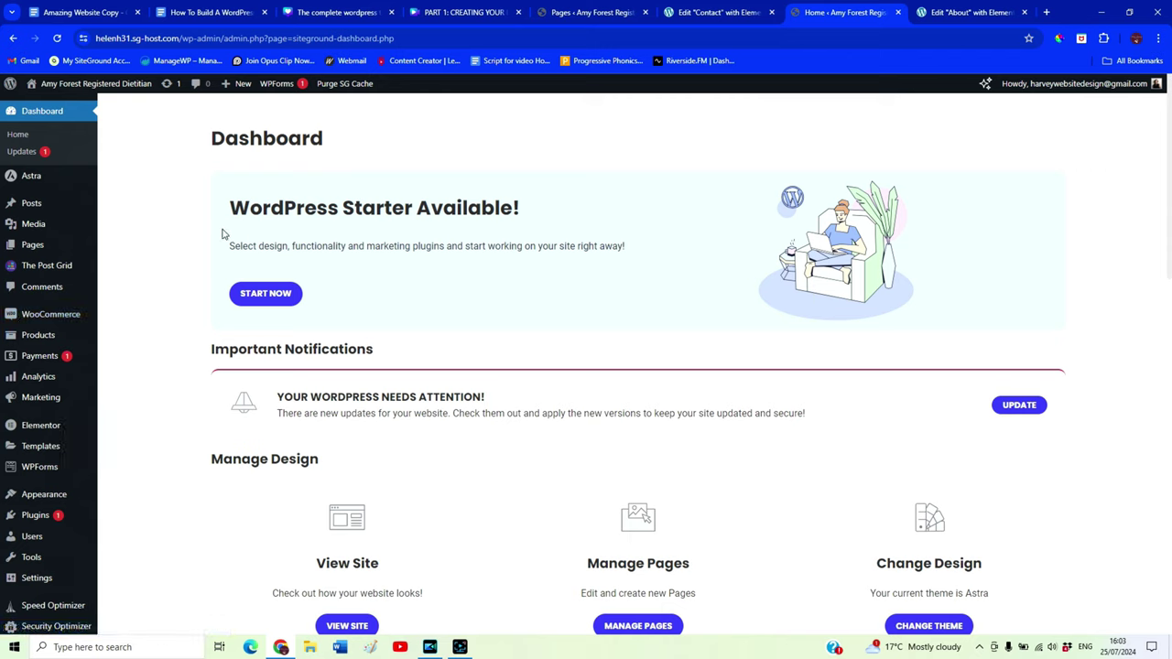
{"action": "mouse_move", "coordinate": [27, 340]}
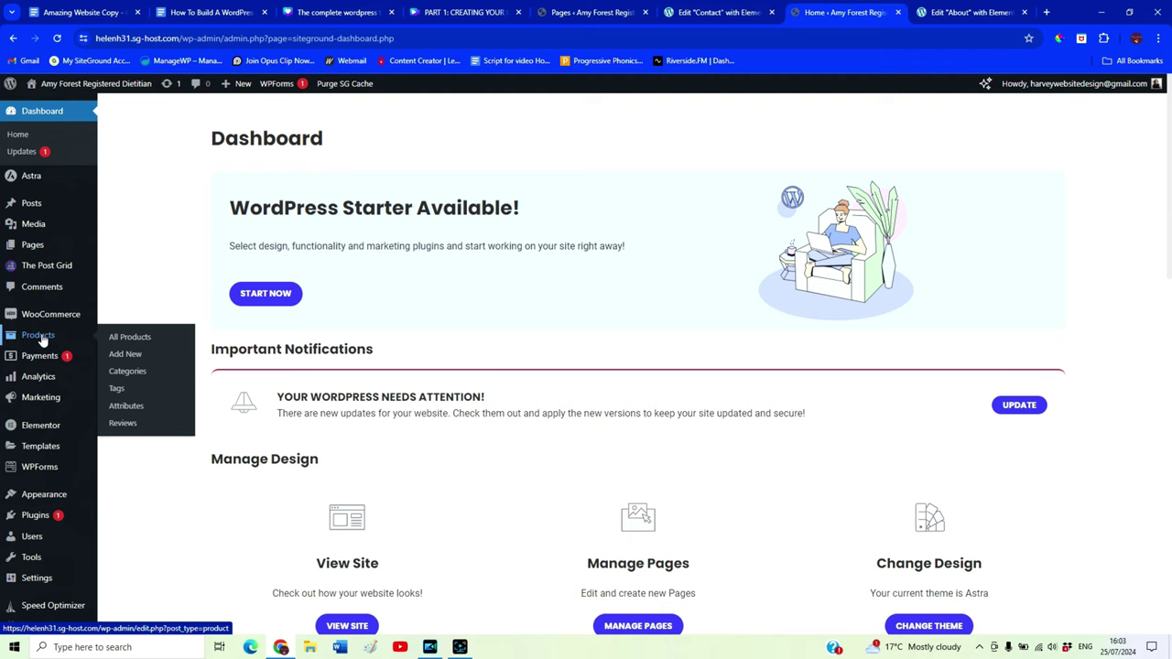
Create a new WooCommerce product titled 'Low Calorie Breakfast Recipes' via Products > Add New
{"action": "left_click", "coordinate": [120, 357]}
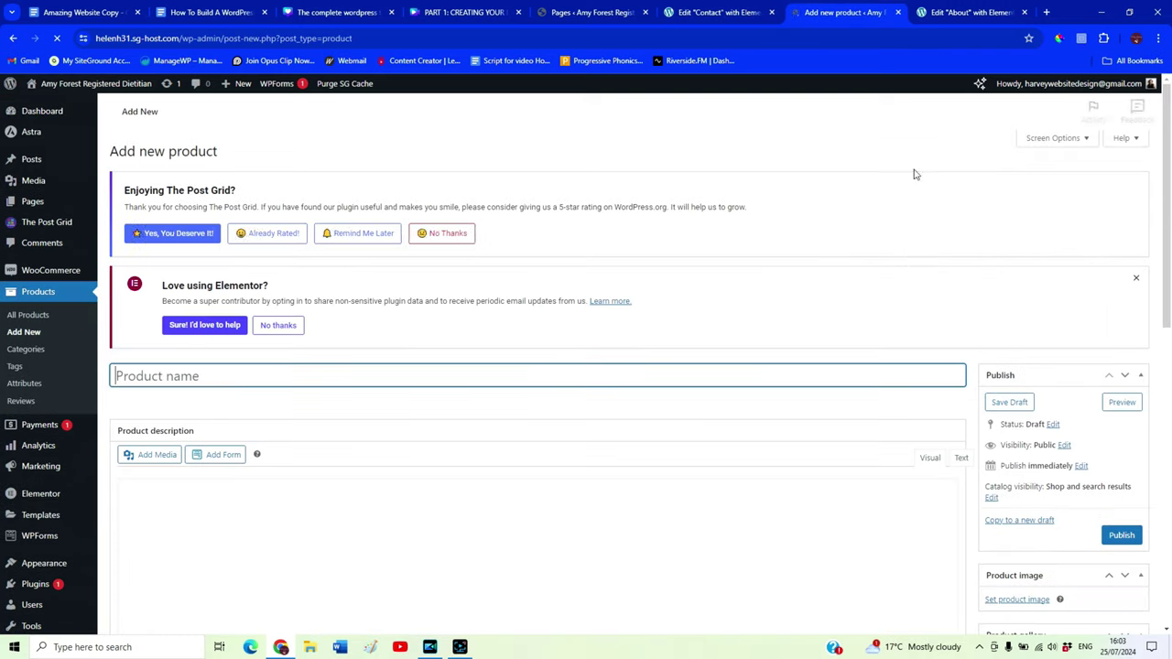
{"action": "scroll", "coordinate": [969, 349], "scroll_direction": "down", "scroll_amount": 1}
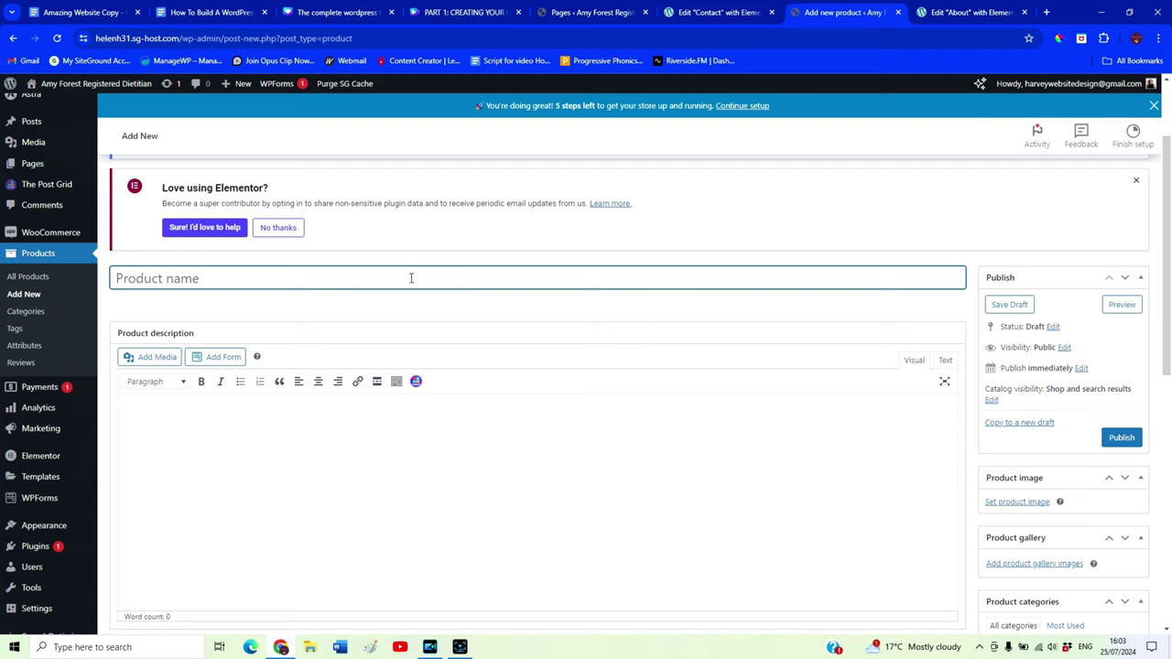
{"action": "type", "text": "Low Calorie Breakfast Rec"}
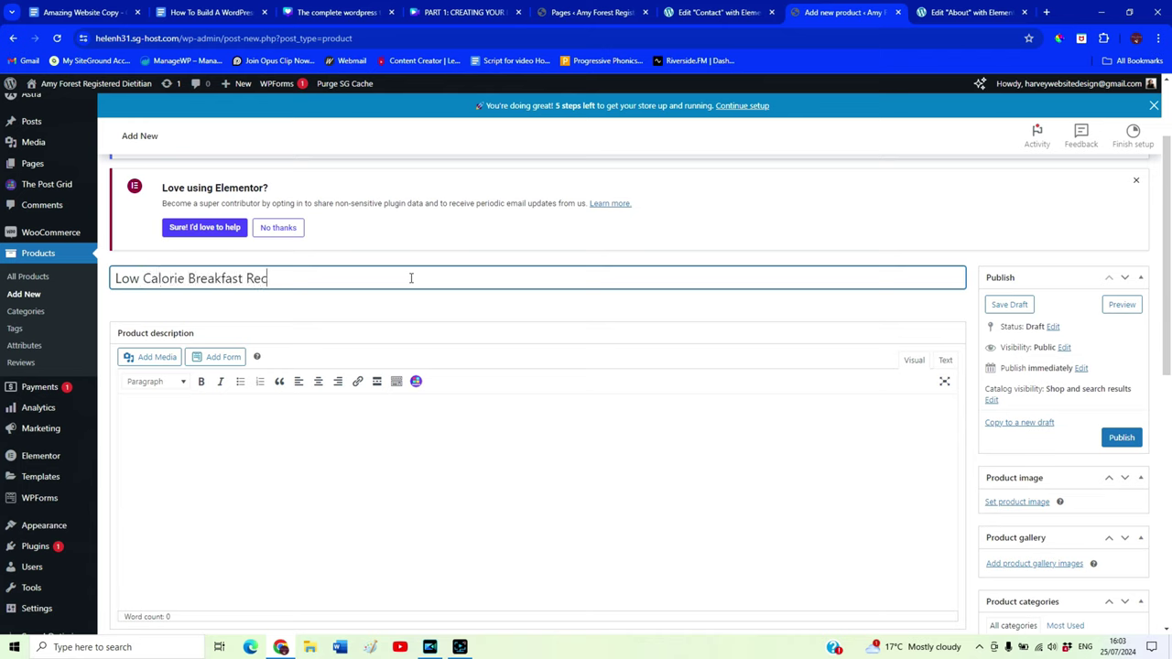
{"action": "type", "text": "ipes"}
{"action": "scroll", "coordinate": [400, 282], "scroll_direction": "down", "scroll_amount": 1}
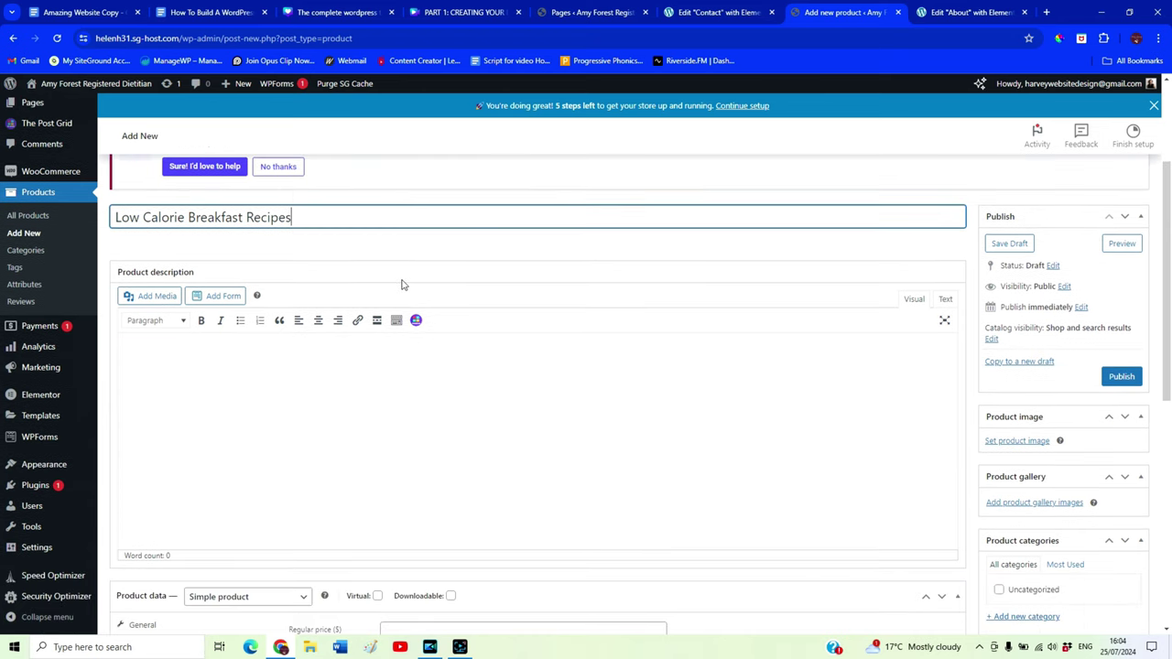
{"action": "left_click", "coordinate": [346, 349]}
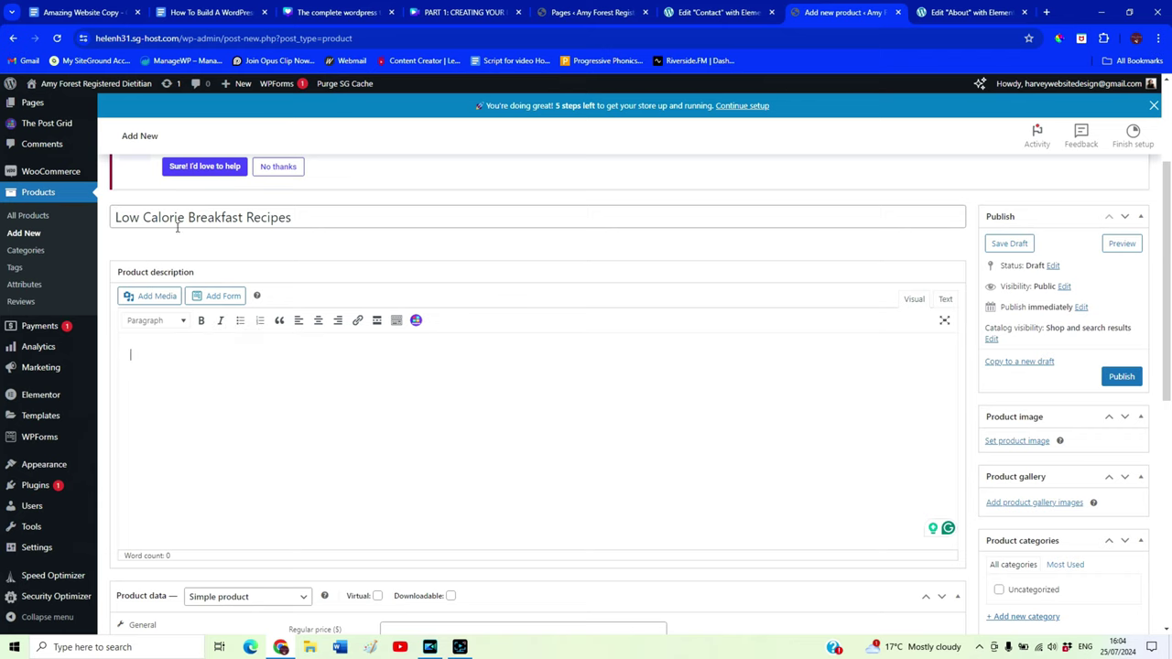
{"action": "left_click_drag", "start_coordinate": [295, 218], "coordinate": [113, 229]}
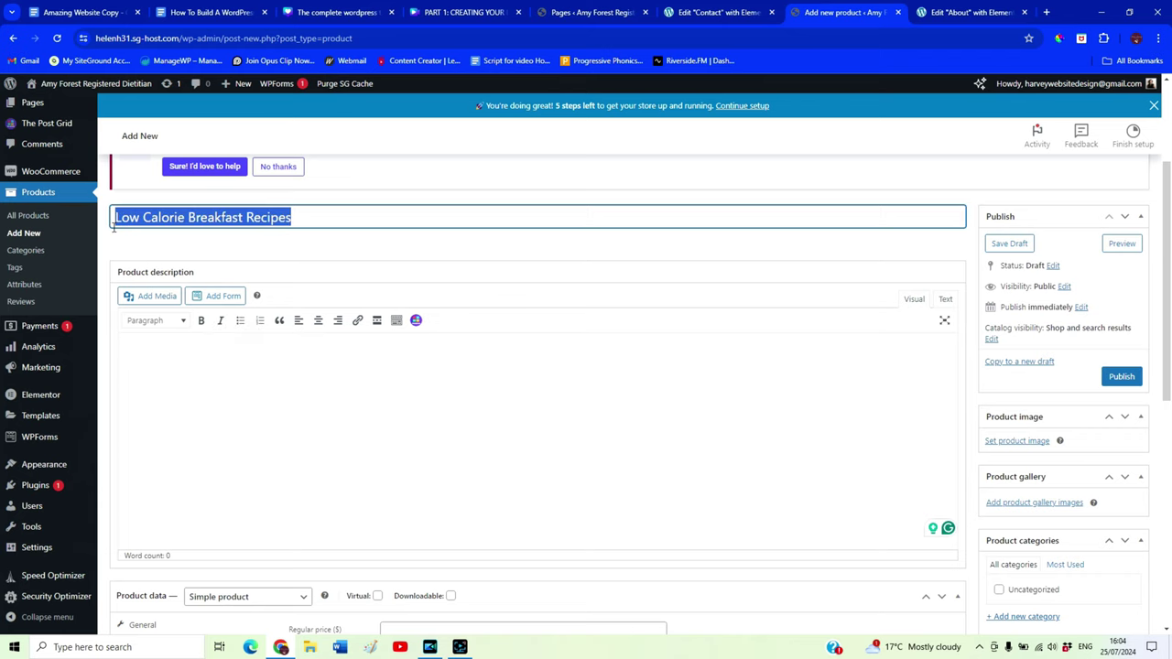
{"action": "left_click", "coordinate": [371, 261]}
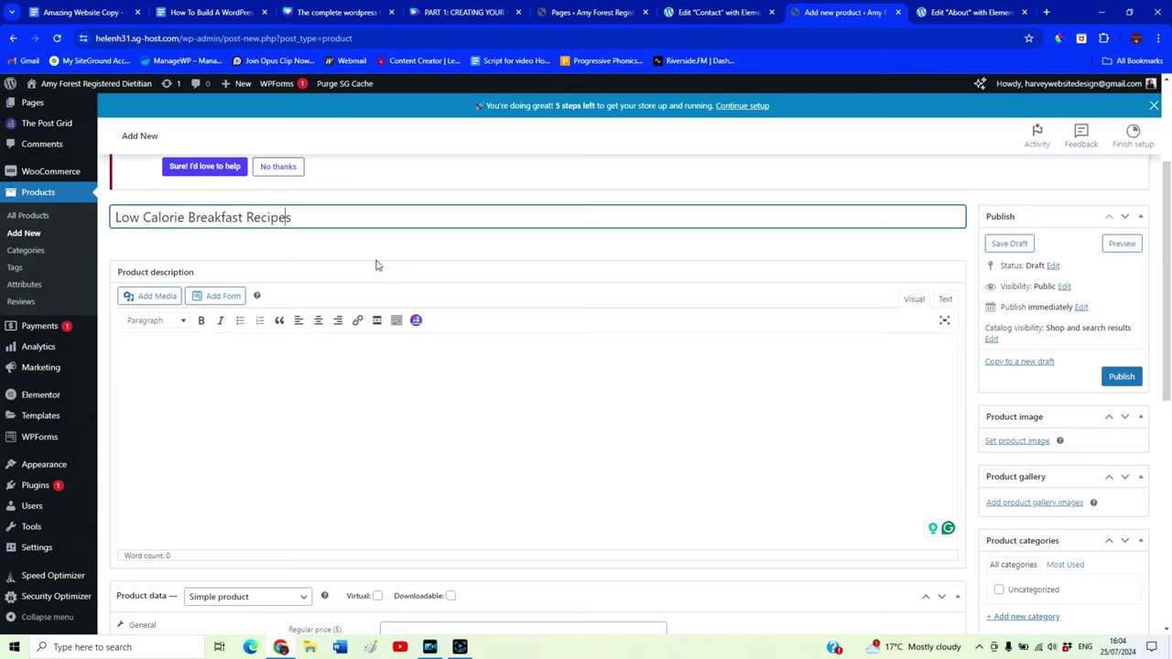
Give the simple product regular price 24.99 and sale price 19.99, and tick Virtual and Downloadable
{"action": "scroll", "coordinate": [565, 458], "scroll_direction": "down", "scroll_amount": 3}
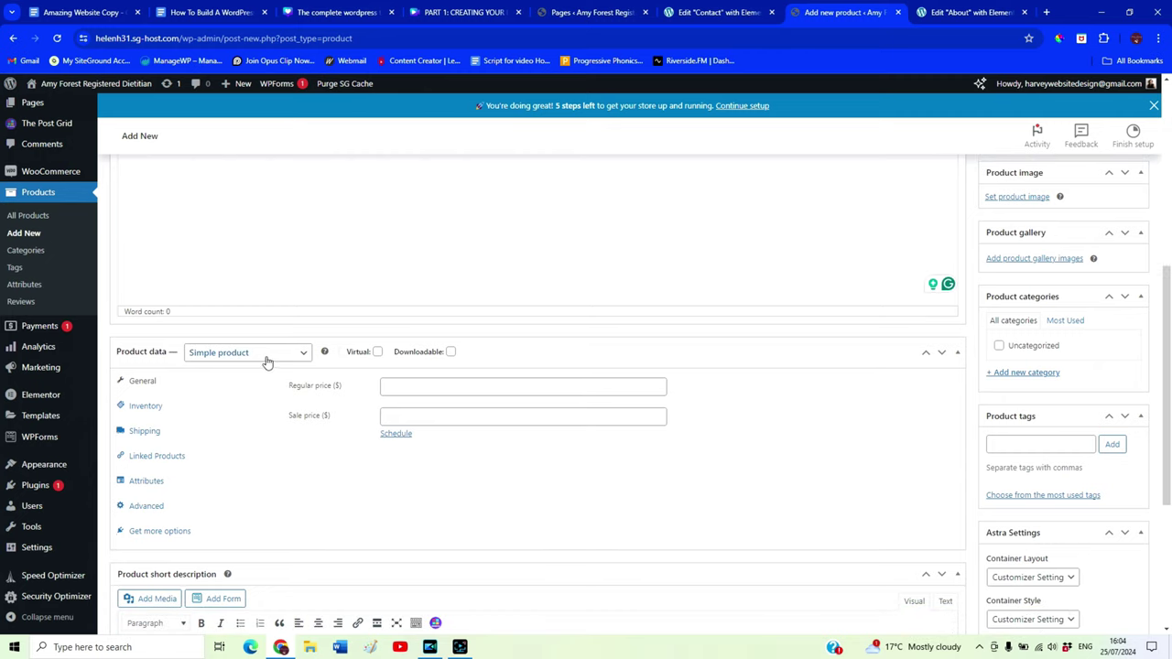
{"action": "left_click", "coordinate": [403, 389]}
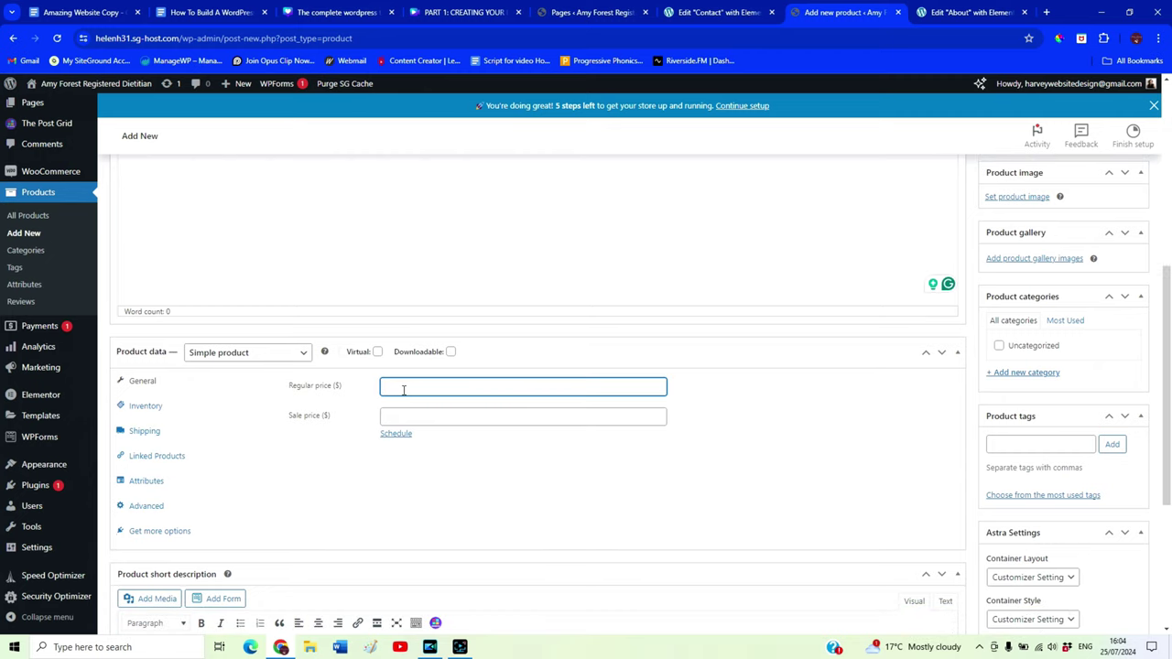
{"action": "type", "text": "24.99"}
{"action": "left_click", "coordinate": [270, 357]}
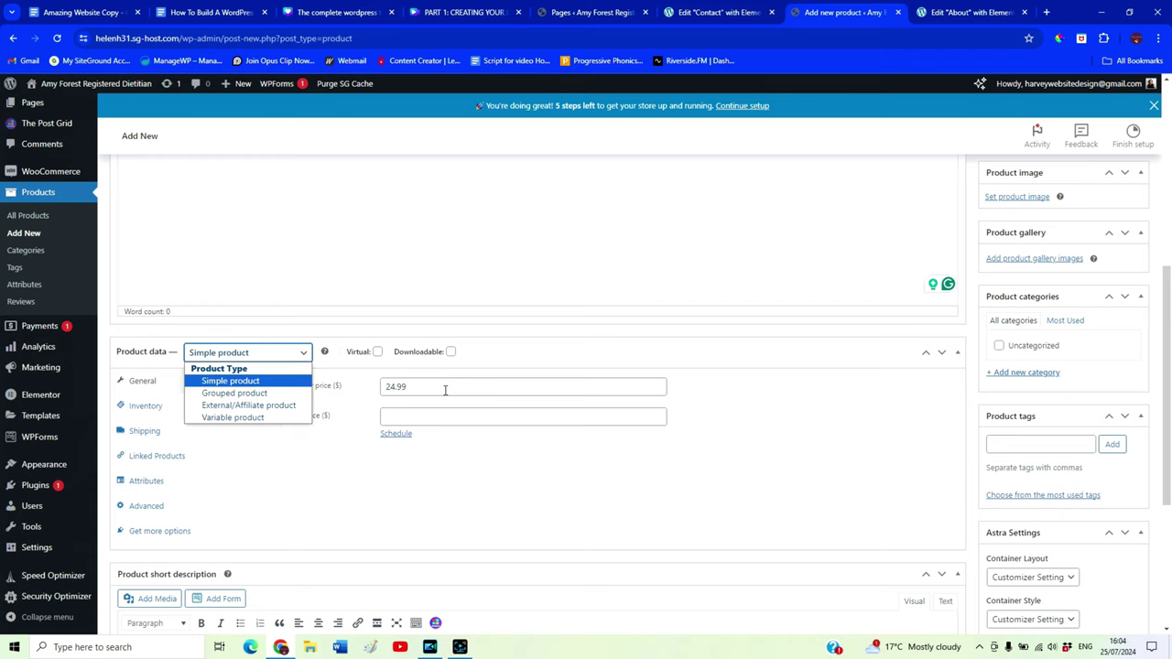
{"action": "left_click", "coordinate": [302, 355]}
{"action": "left_click", "coordinate": [377, 354]}
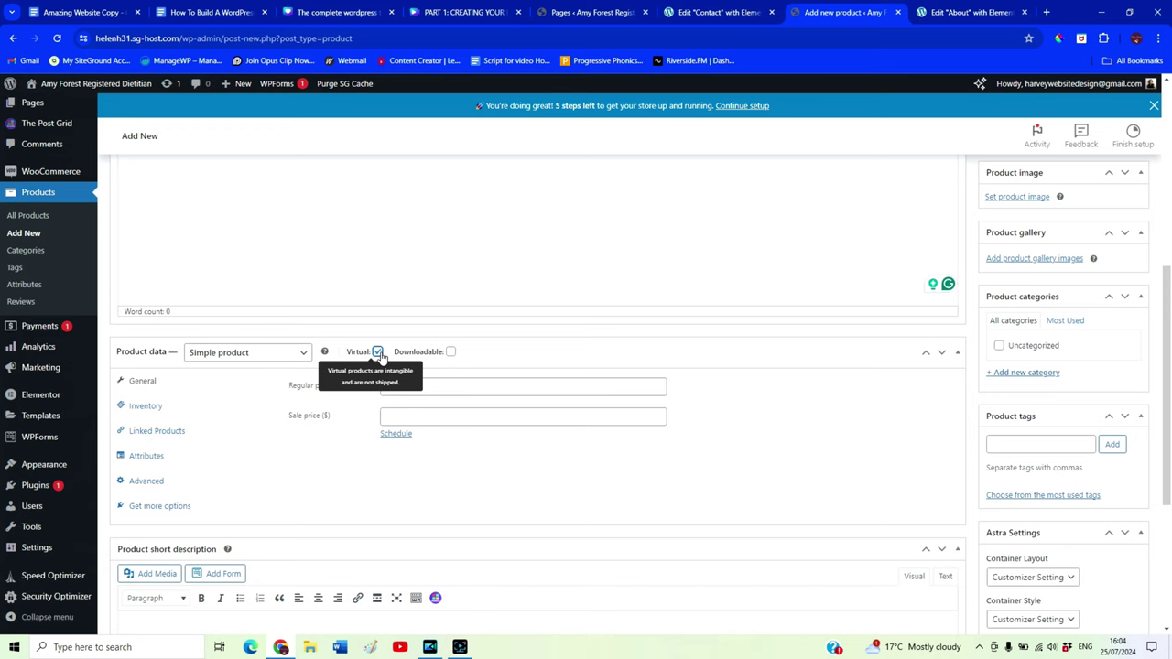
{"action": "left_click", "coordinate": [450, 352]}
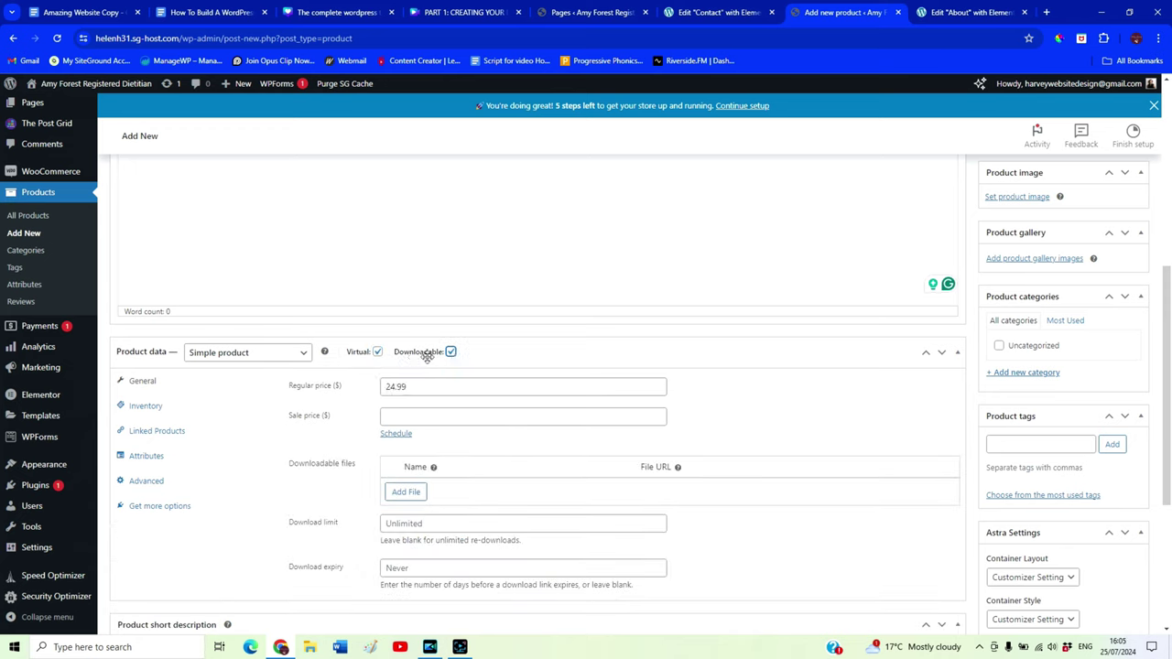
{"action": "left_click", "coordinate": [411, 419]}
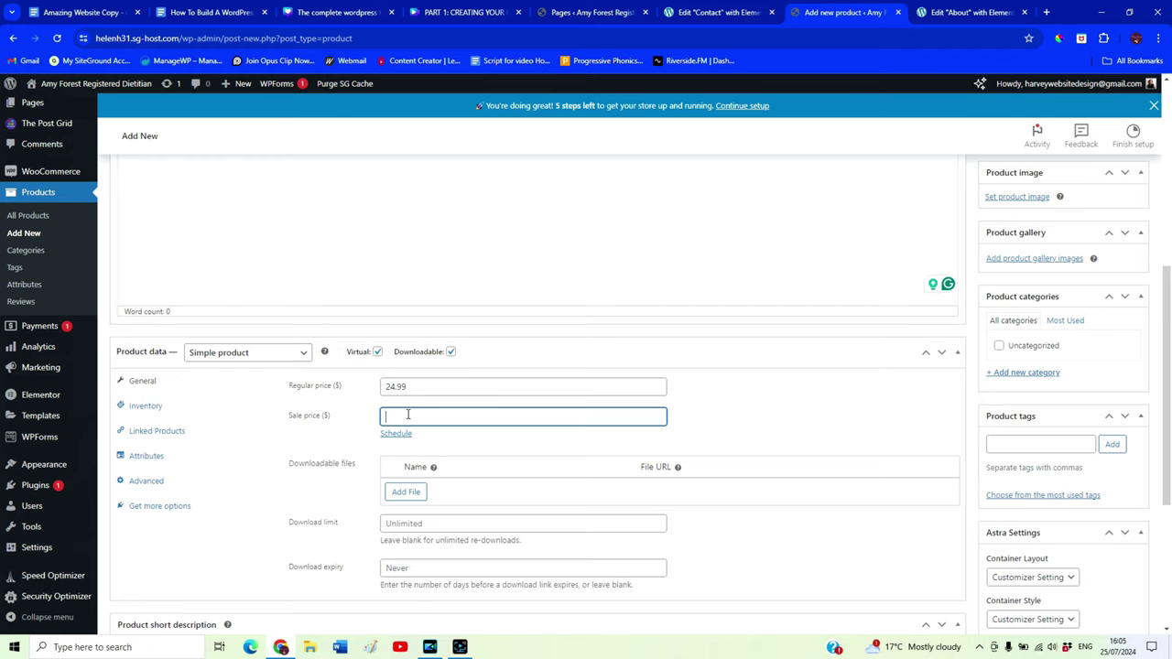
{"action": "type", "text": "19.99"}
{"action": "scroll", "coordinate": [776, 445], "scroll_direction": "down", "scroll_amount": 1}
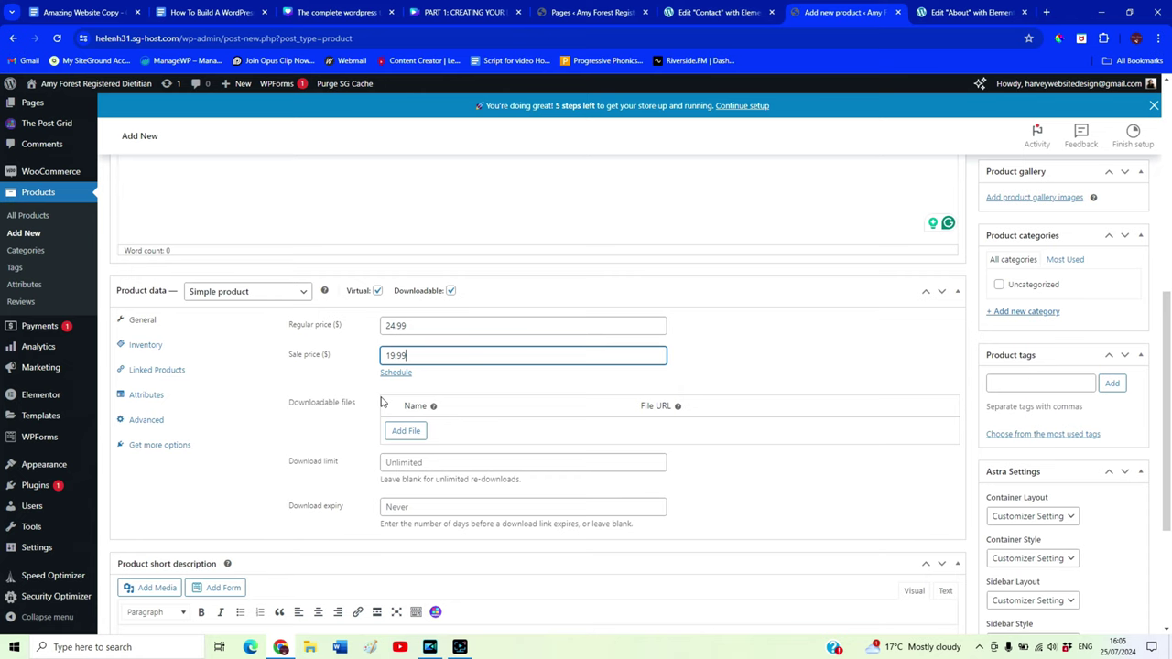
Add a downloadable file row named 'Low Calorie Breakfast Recipes'
{"action": "left_click", "coordinate": [407, 432]}
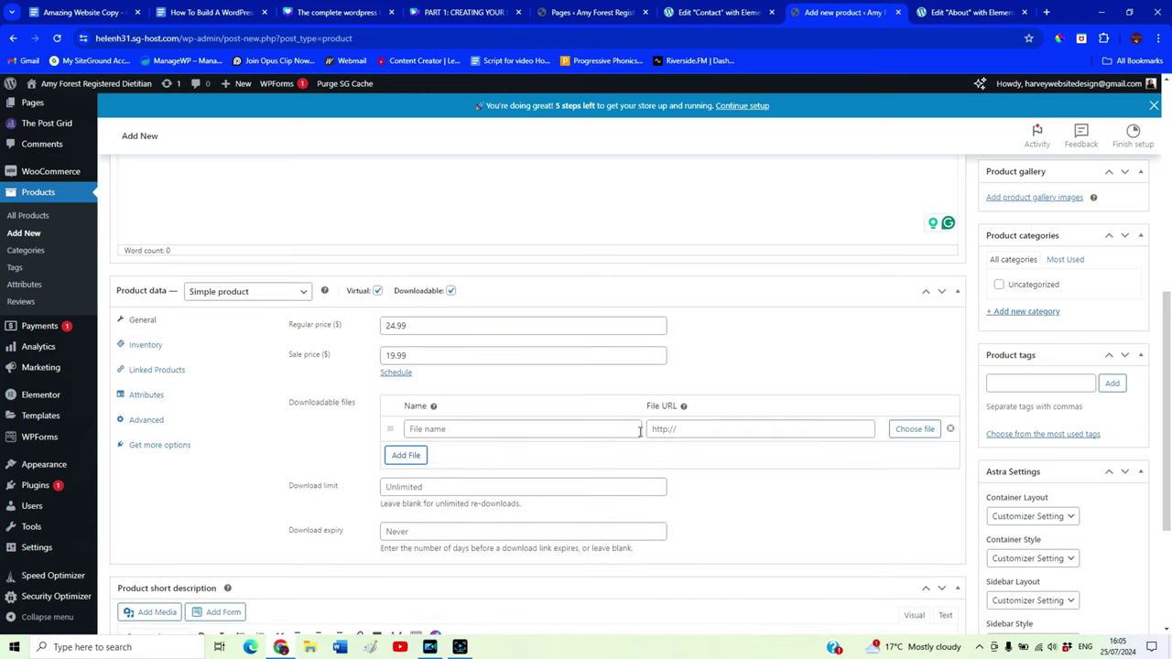
{"action": "left_click", "coordinate": [451, 435]}
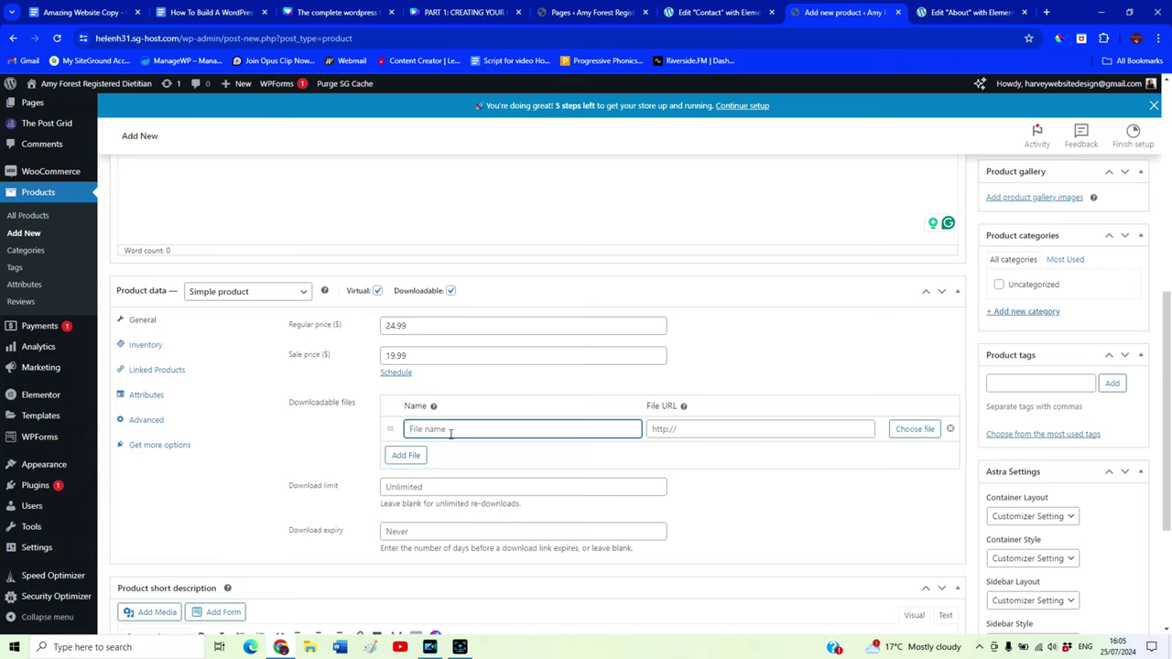
{"action": "type", "text": "Low Cal"}
{"action": "type", "text": "orie"}
{"action": "type", "text": " R"}
{"action": "type", "text": "Breakfast"}
{"action": "scroll", "coordinate": [440, 438], "scroll_direction": "up", "scroll_amount": 3}
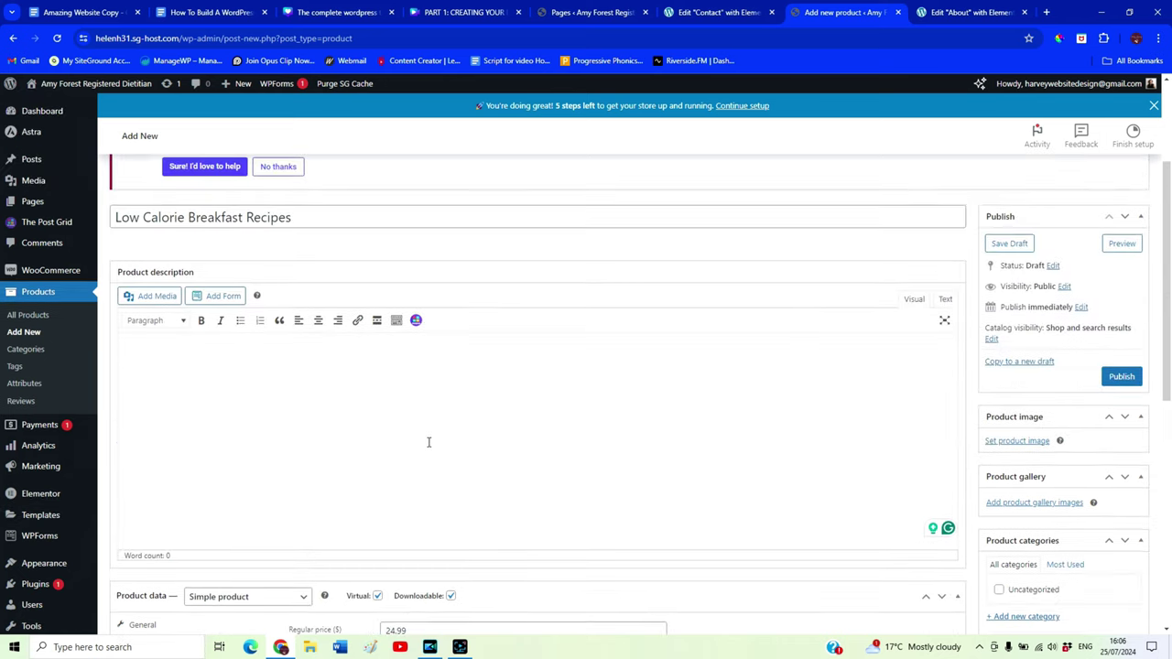
{"action": "scroll", "coordinate": [430, 440], "scroll_direction": "down", "scroll_amount": 3}
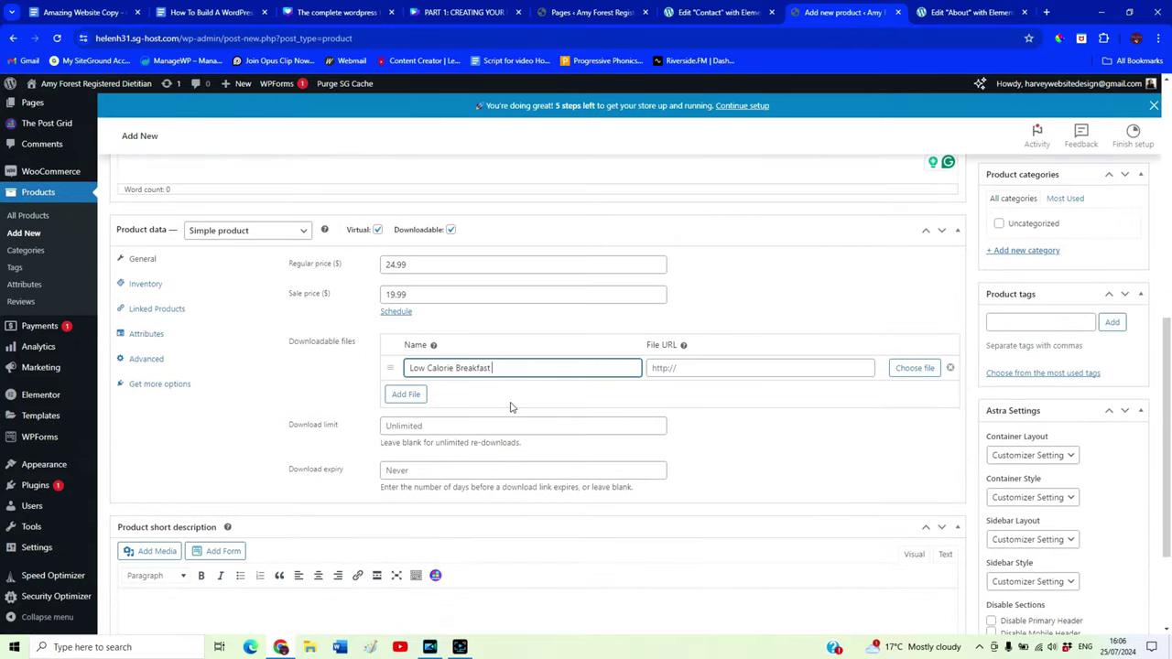
{"action": "type", "text": "R"}
{"action": "mouse_move", "coordinate": [684, 348]}
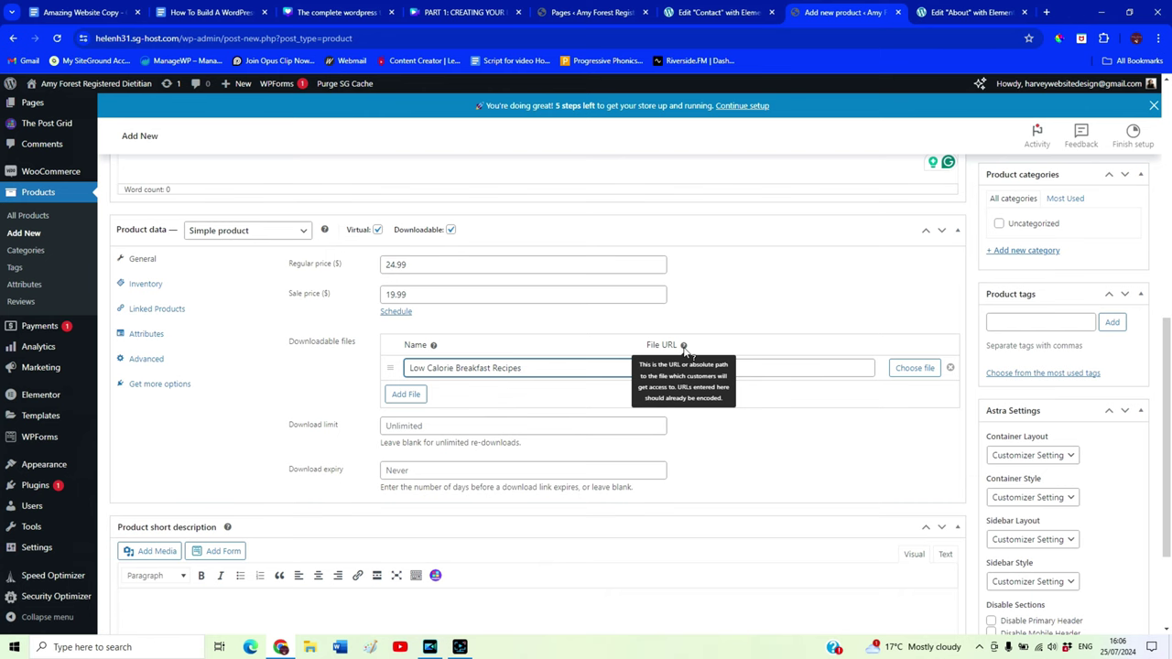
Upload the lead-generation PDF to the media library for the download
{"action": "left_click", "coordinate": [909, 370]}
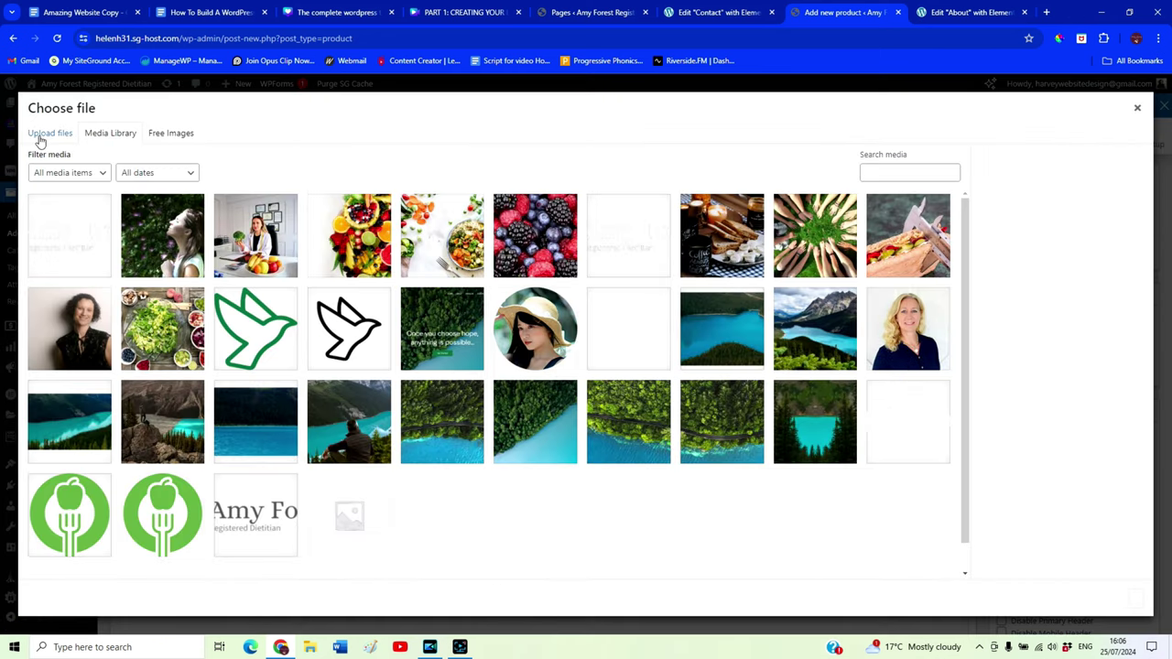
{"action": "left_click", "coordinate": [40, 137]}
{"action": "left_click", "coordinate": [587, 341]}
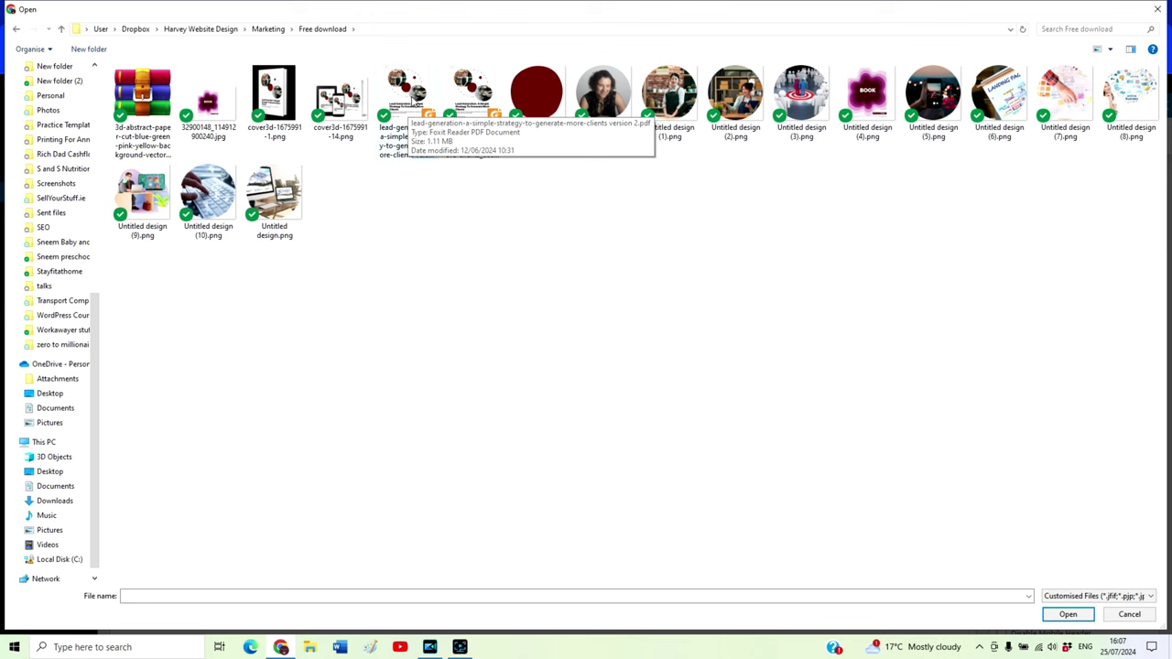
{"action": "double_click", "coordinate": [411, 101]}
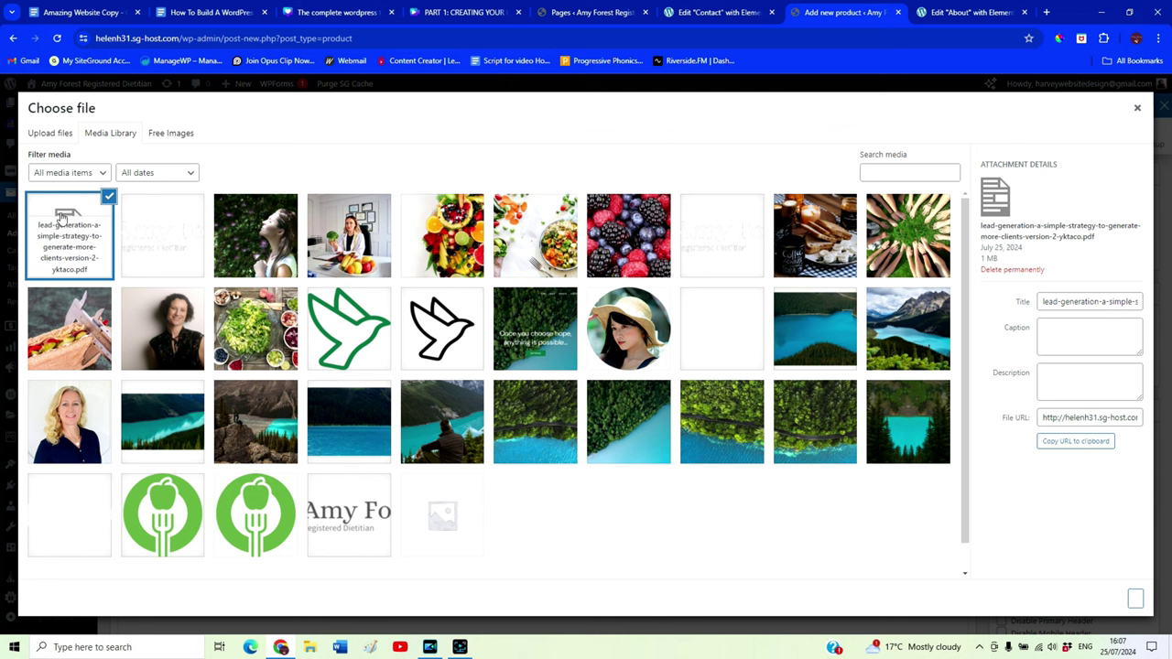
Retitle the PDF 'Low Calorie Breakfast Recipes' and insert its URL as the downloadable file
{"action": "left_click_drag", "start_coordinate": [1047, 301], "coordinate": [1170, 316]}
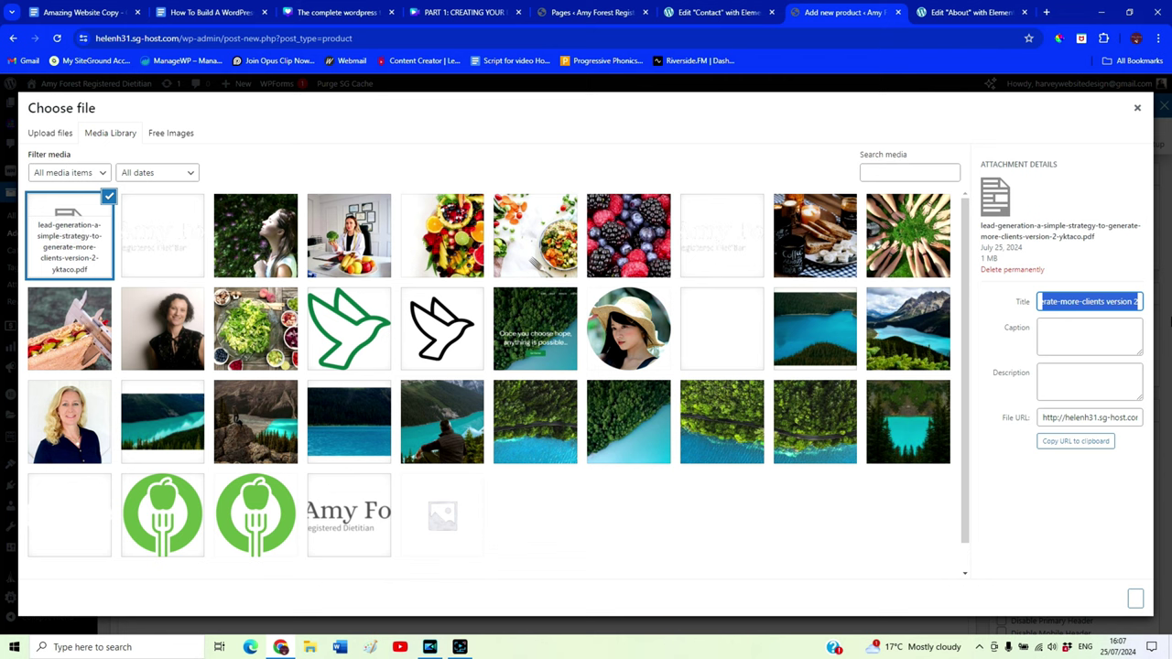
{"action": "type", "text": "Le"}
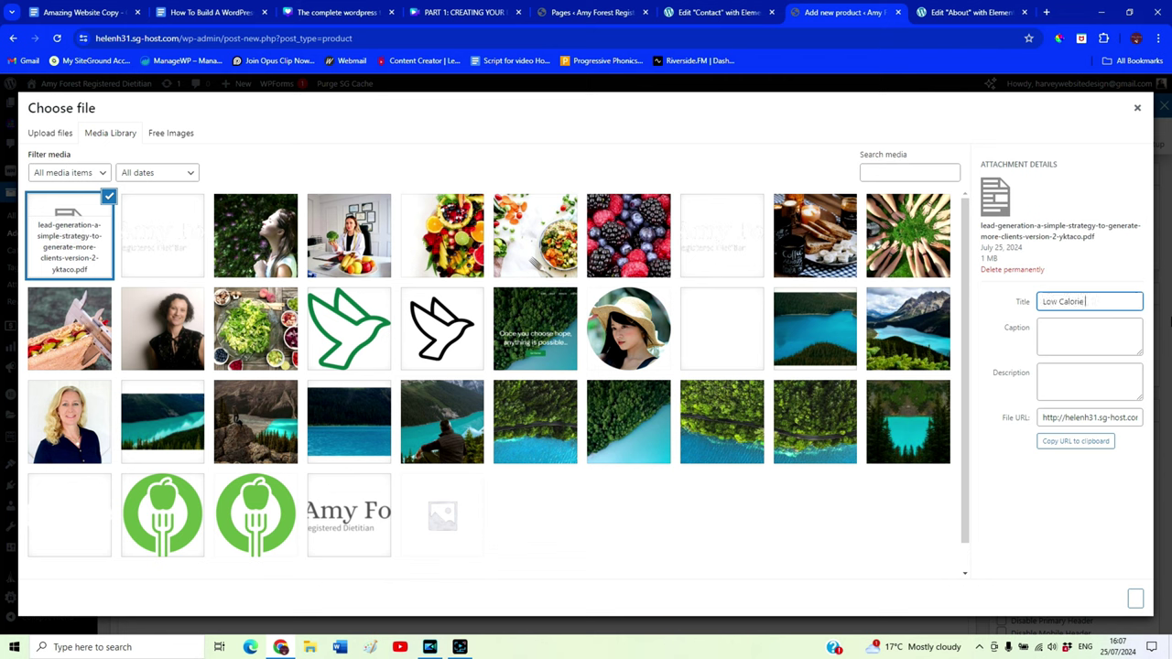
{"action": "type", "text": "w Calorie Breakfast Recipes"}
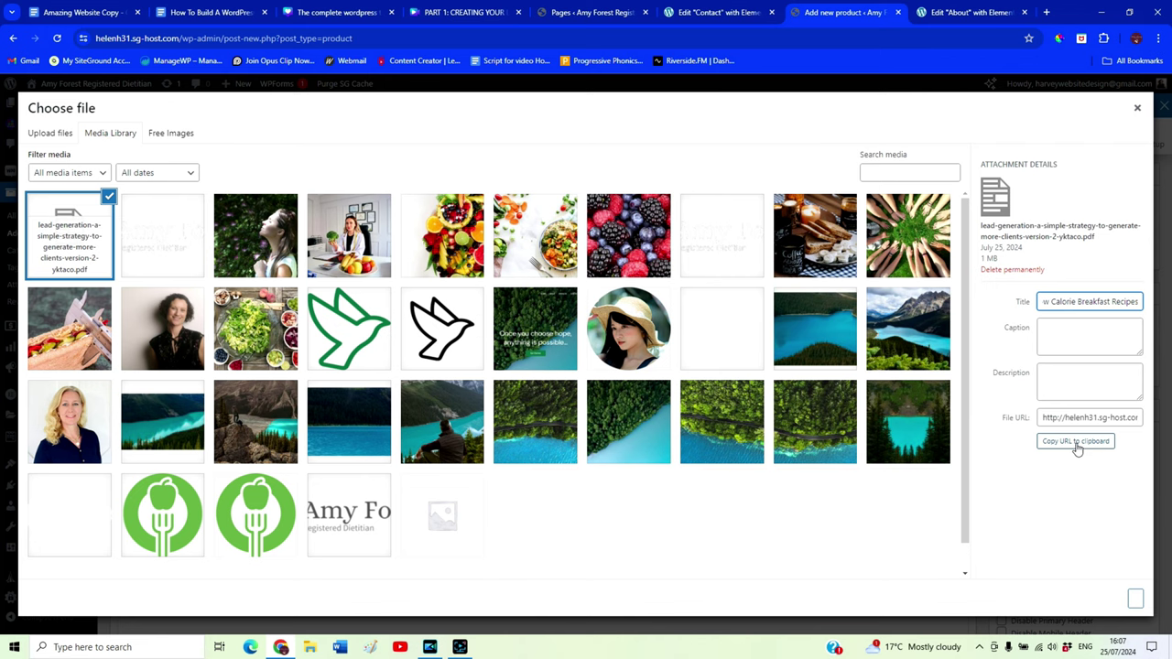
{"action": "left_click", "coordinate": [1077, 446]}
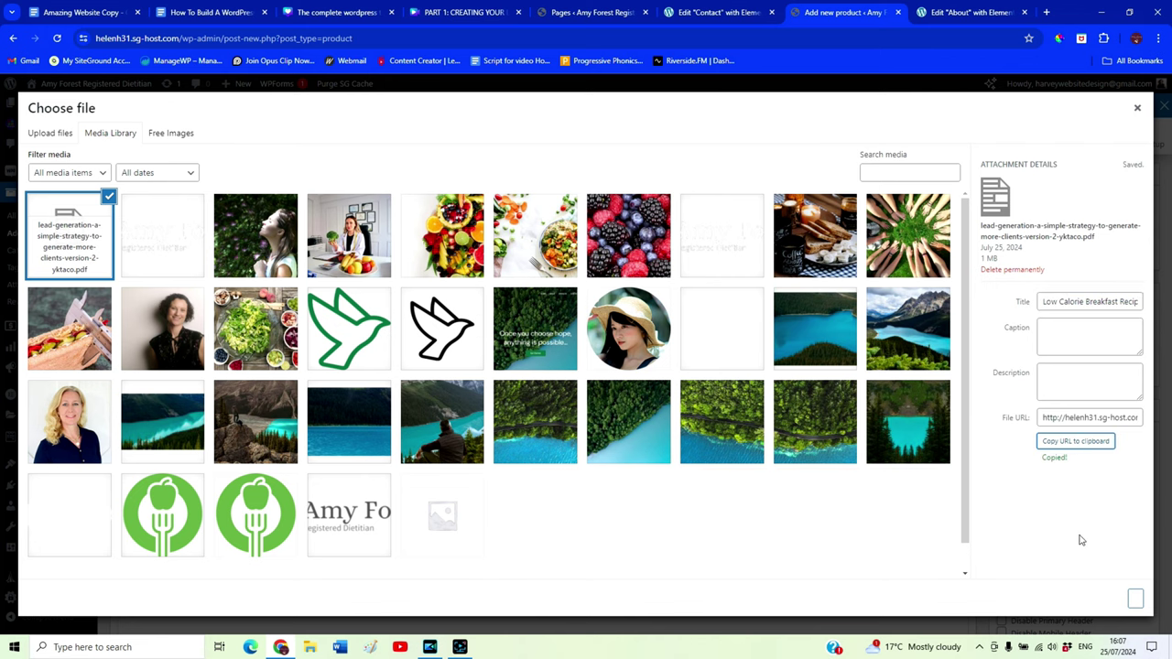
{"action": "left_click", "coordinate": [1137, 600]}
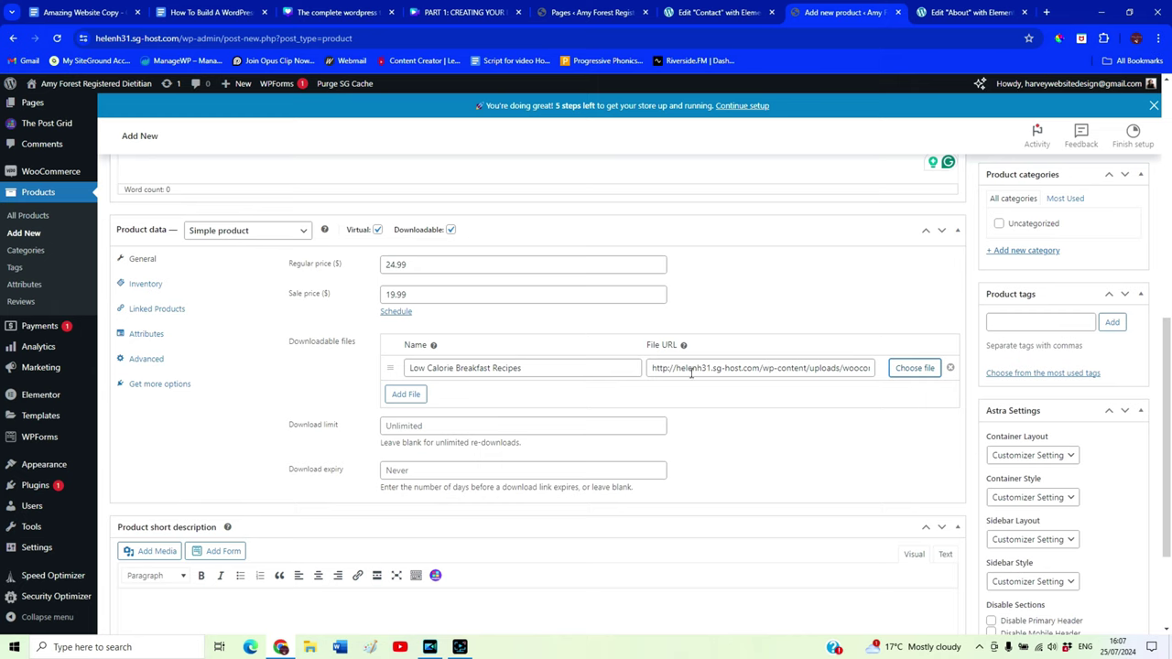
{"action": "left_click", "coordinate": [840, 367]}
{"action": "key", "text": "End"}
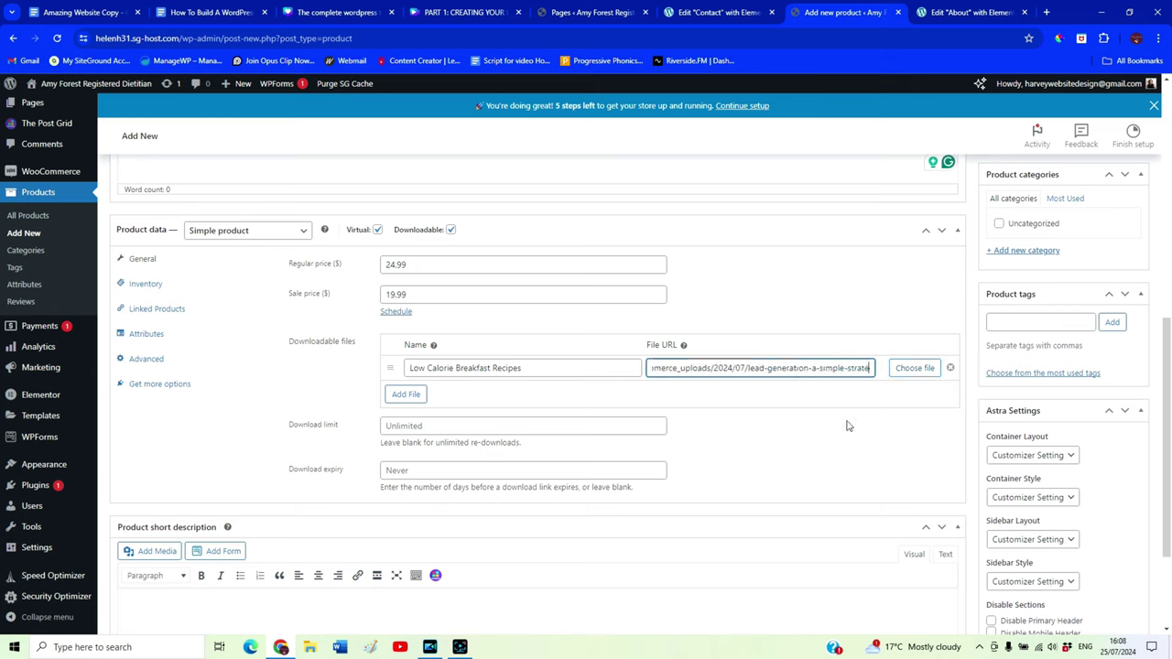
{"action": "key", "text": "Right"}
{"action": "key", "text": "Right"}
{"action": "key", "text": "Right"}
{"action": "key", "text": "Right"}
{"action": "key", "text": "Right"}
{"action": "key", "text": "Right"}
{"action": "key", "text": "Right"}
{"action": "key", "text": "Right"}
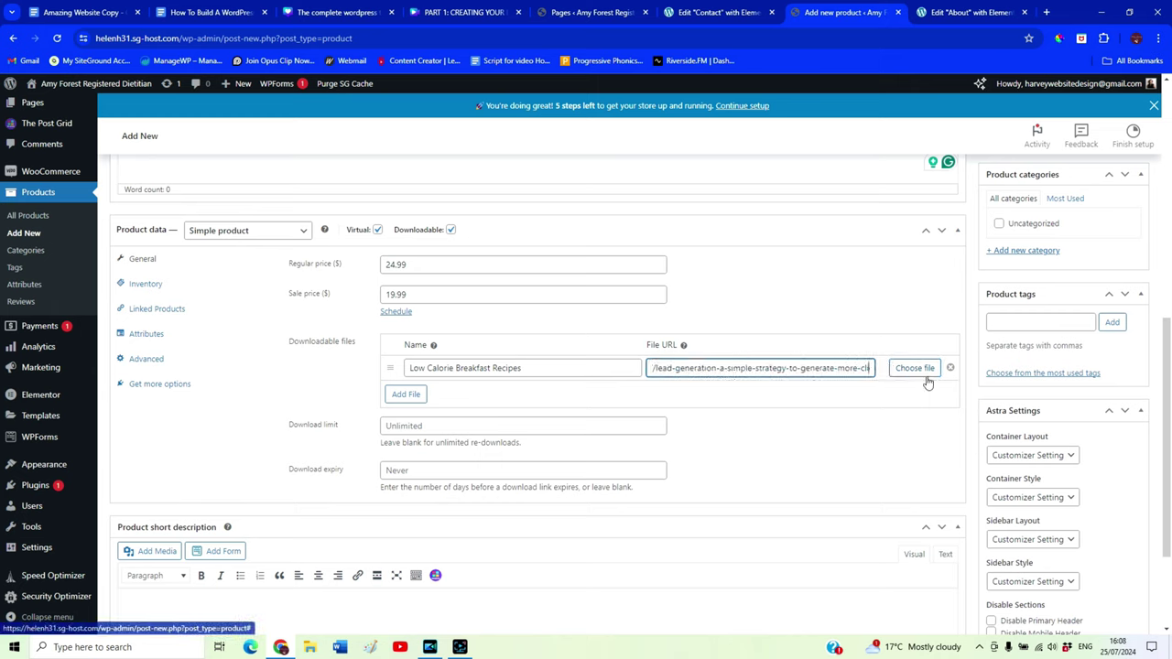
{"action": "left_click", "coordinate": [438, 422]}
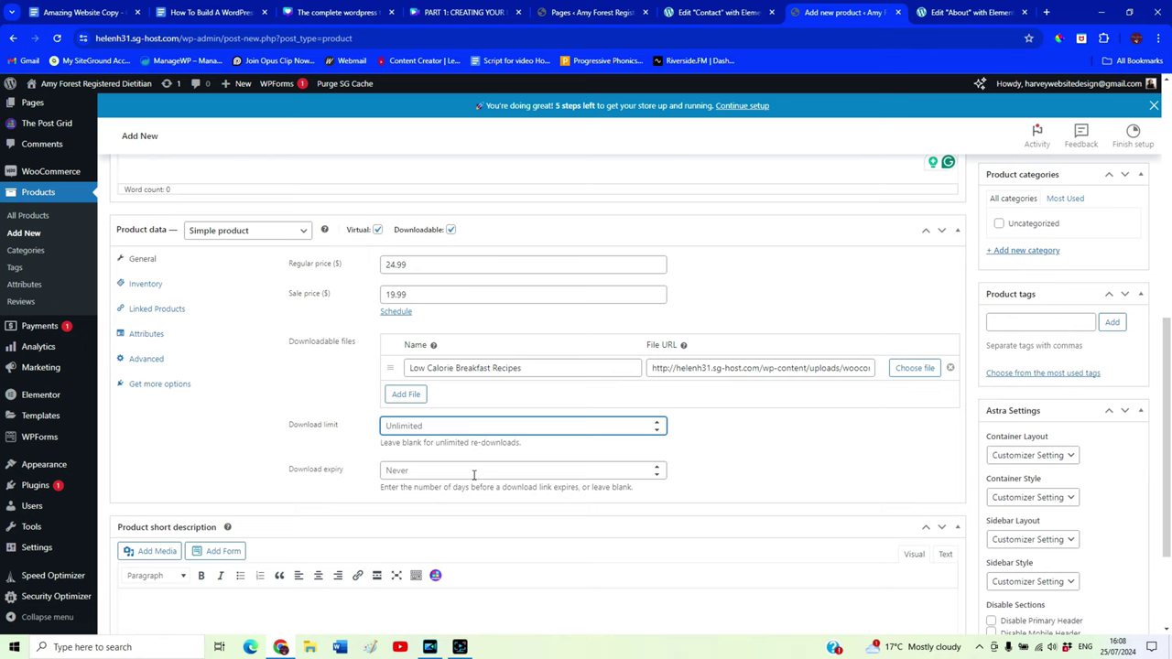
{"action": "scroll", "coordinate": [473, 474], "scroll_direction": "down", "scroll_amount": 1}
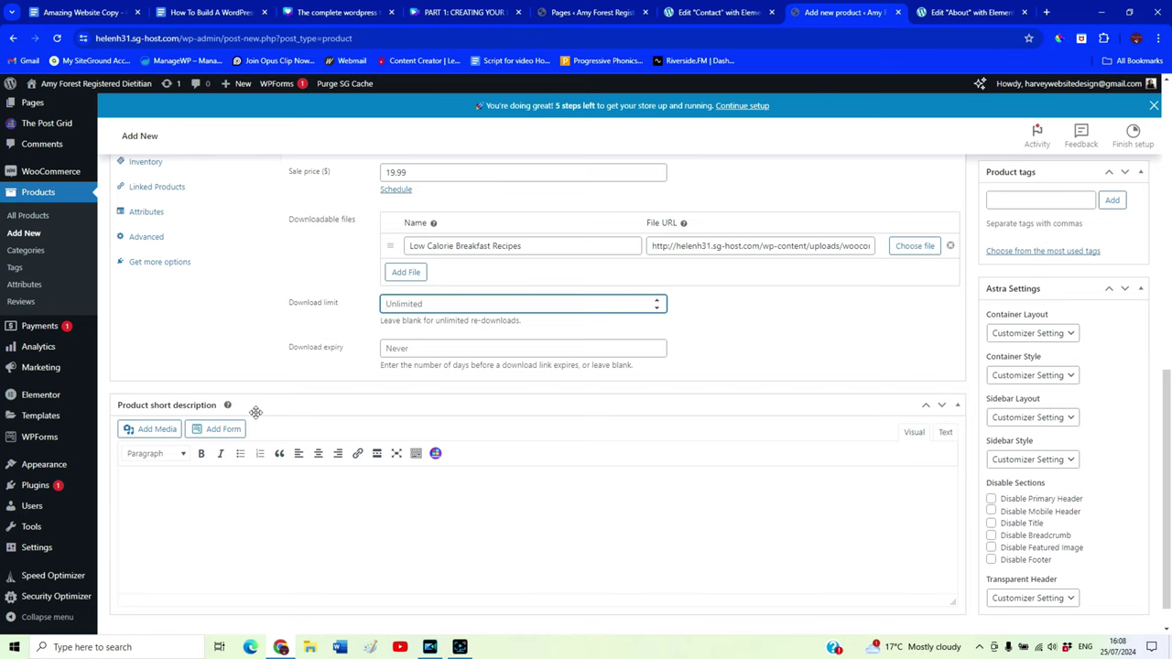
Enter a short description saying you'll never run out of weight-loss breakfast ideas with this list
{"action": "left_click", "coordinate": [278, 510]}
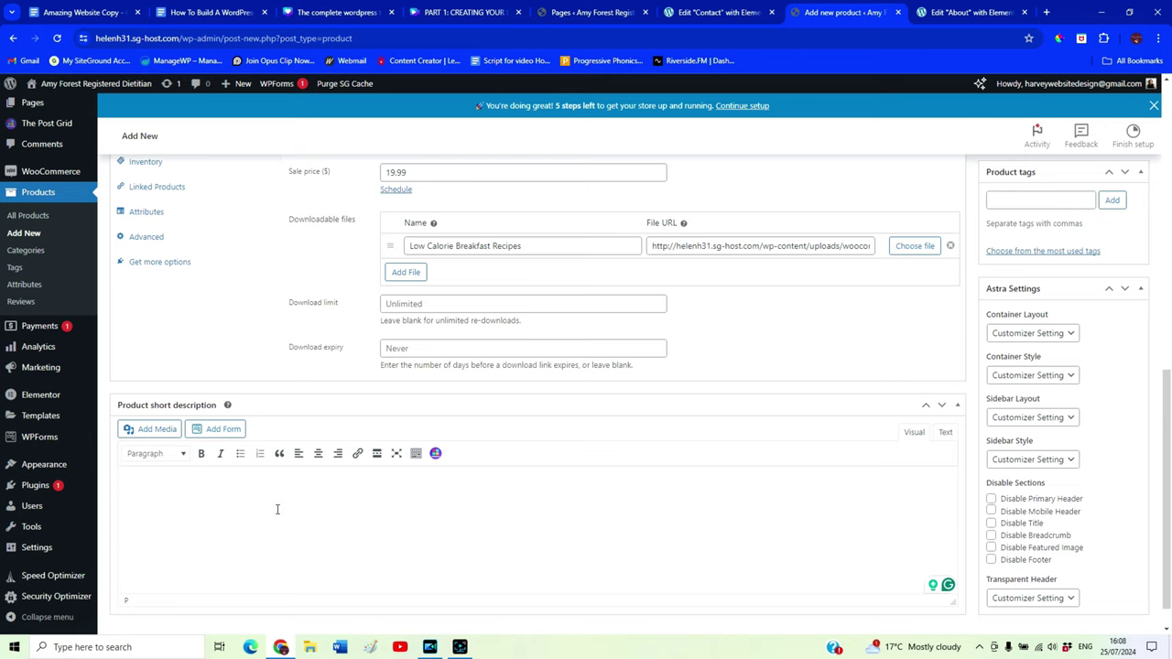
{"action": "type", "text": "ou will never run out of breakfast ideas that help you lose weight again, with this breakfast recipe list."}
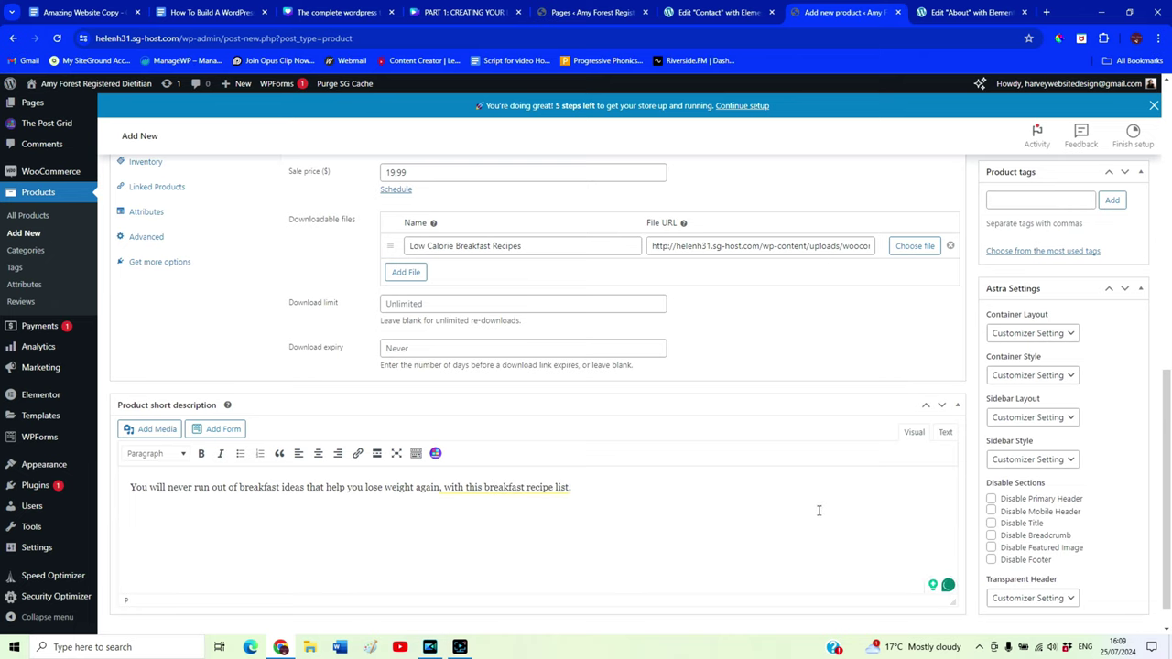
{"action": "scroll", "coordinate": [1093, 538], "scroll_direction": "up", "scroll_amount": 3}
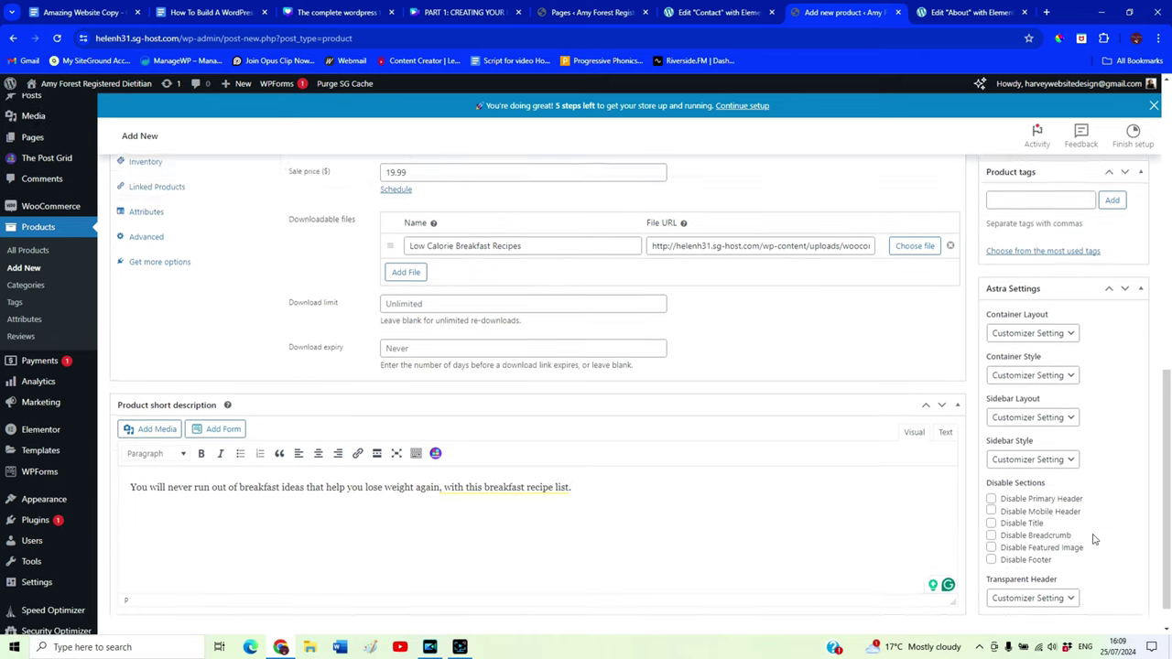
{"action": "scroll", "coordinate": [1093, 538], "scroll_direction": "up", "scroll_amount": 2}
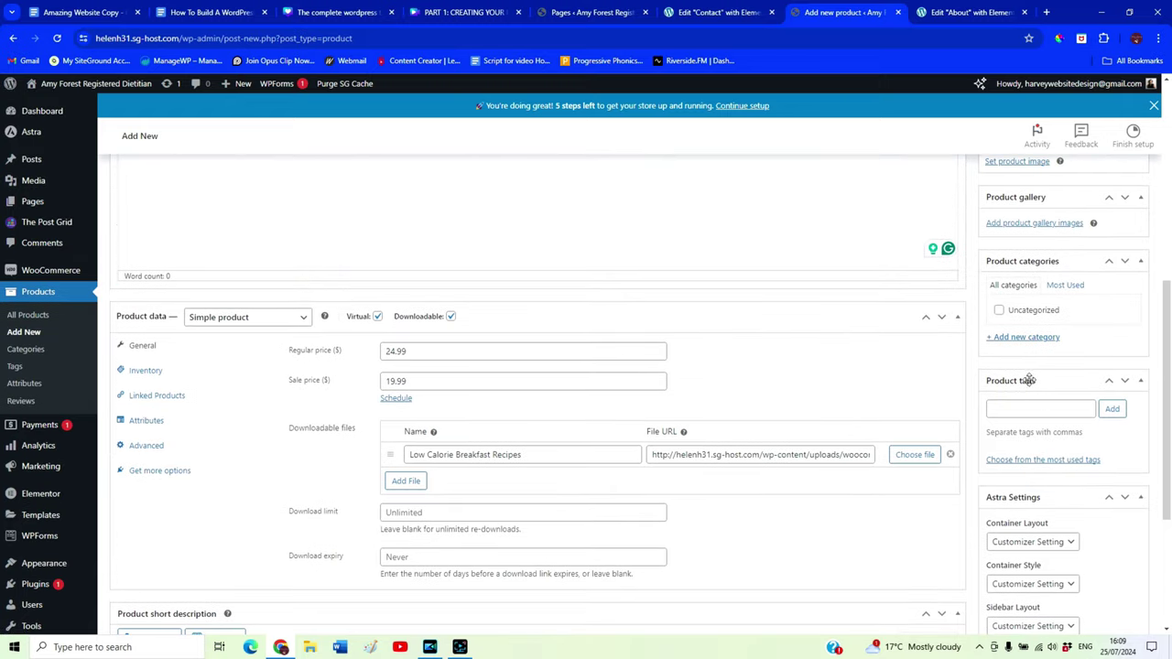
Create a new product category named Recipes
{"action": "left_click", "coordinate": [1036, 336]}
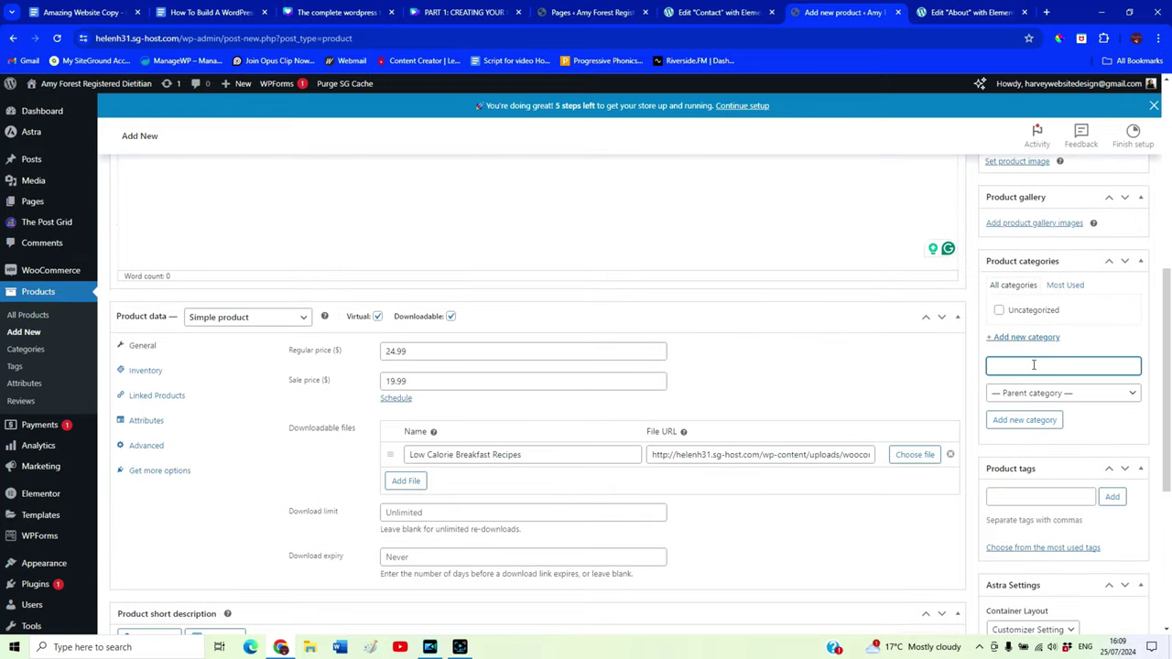
{"action": "key", "text": "Return"}
{"action": "scroll", "coordinate": [1071, 366], "scroll_direction": "up", "scroll_amount": 4}
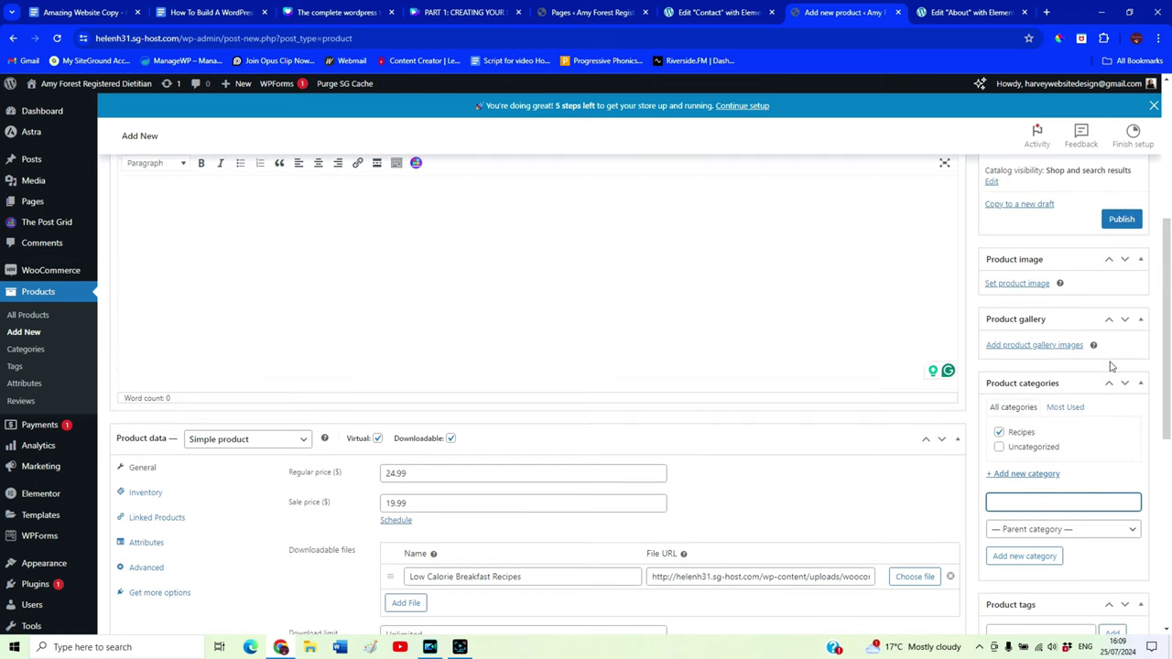
Set the salad photo as the product image
{"action": "left_click", "coordinate": [1009, 346]}
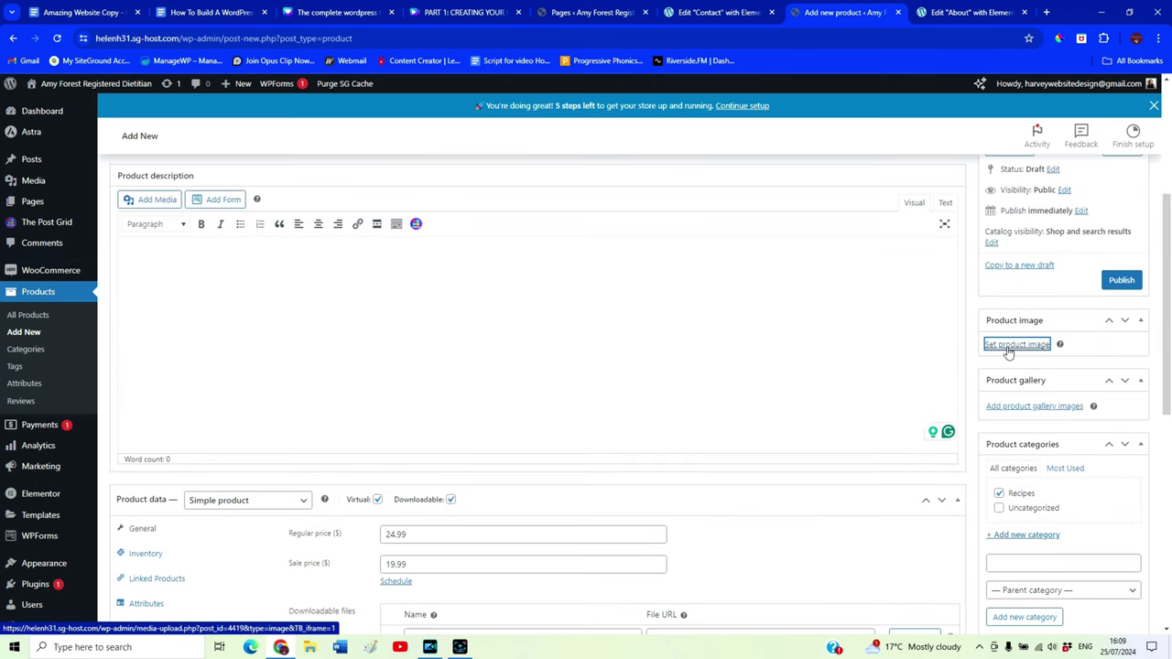
{"action": "left_click", "coordinate": [448, 252]}
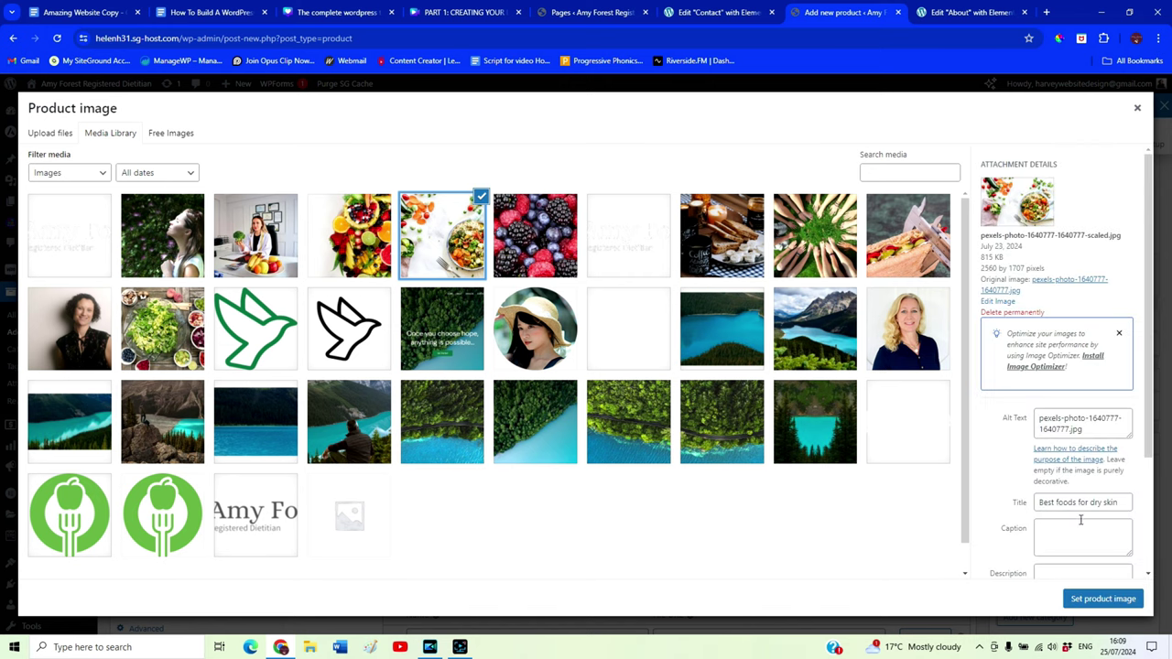
{"action": "left_click", "coordinate": [1103, 598]}
{"action": "scroll", "coordinate": [675, 373], "scroll_direction": "up", "scroll_amount": 3}
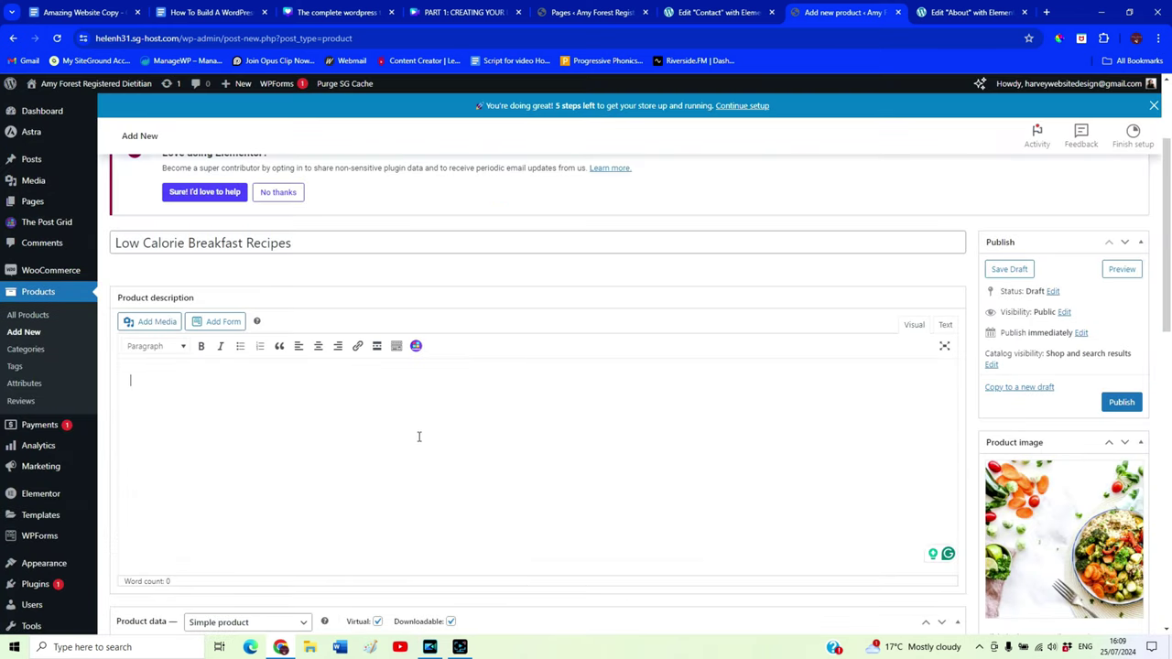
Search for lorem ipsum and copy the 'Where does it come from?' paragraph on lipsum.com
{"action": "left_click", "coordinate": [1046, 12]}
{"action": "type", "text": "lorum"}
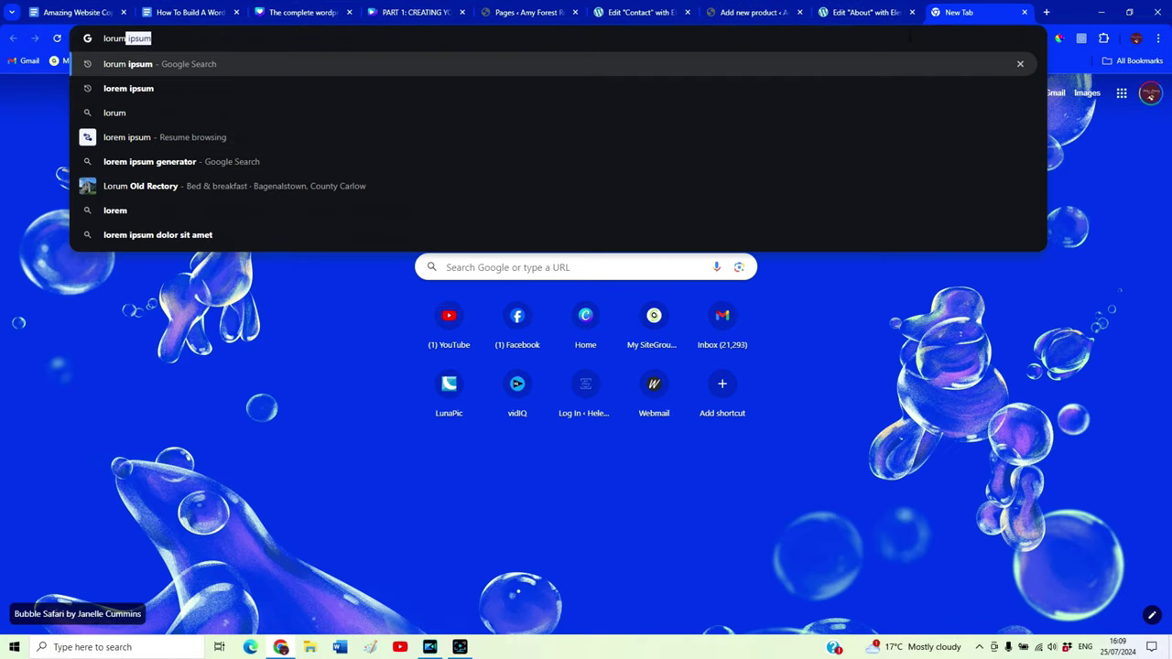
{"action": "key", "text": "Return"}
{"action": "left_click", "coordinate": [358, 258]}
{"action": "scroll", "coordinate": [603, 445], "scroll_direction": "down", "scroll_amount": 3}
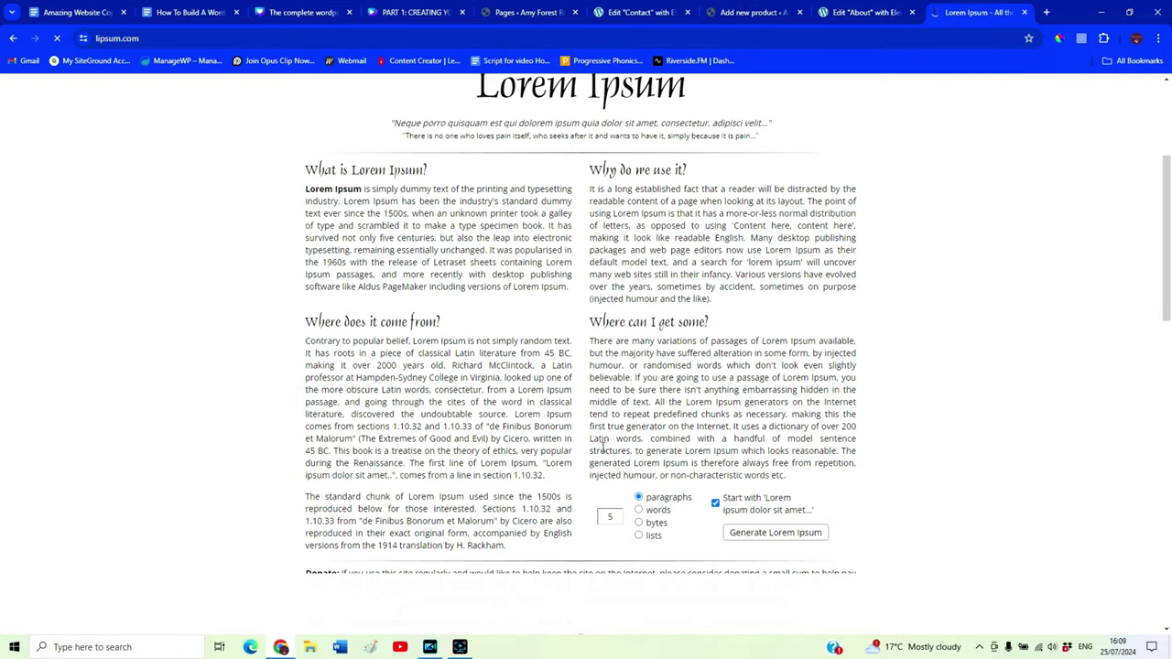
{"action": "left_click_drag", "start_coordinate": [307, 338], "coordinate": [565, 481]}
{"action": "key", "text": "ctrl+c"}
Paste the Lorem Ipsum paragraph into the empty product description
{"action": "left_click", "coordinate": [839, 15]}
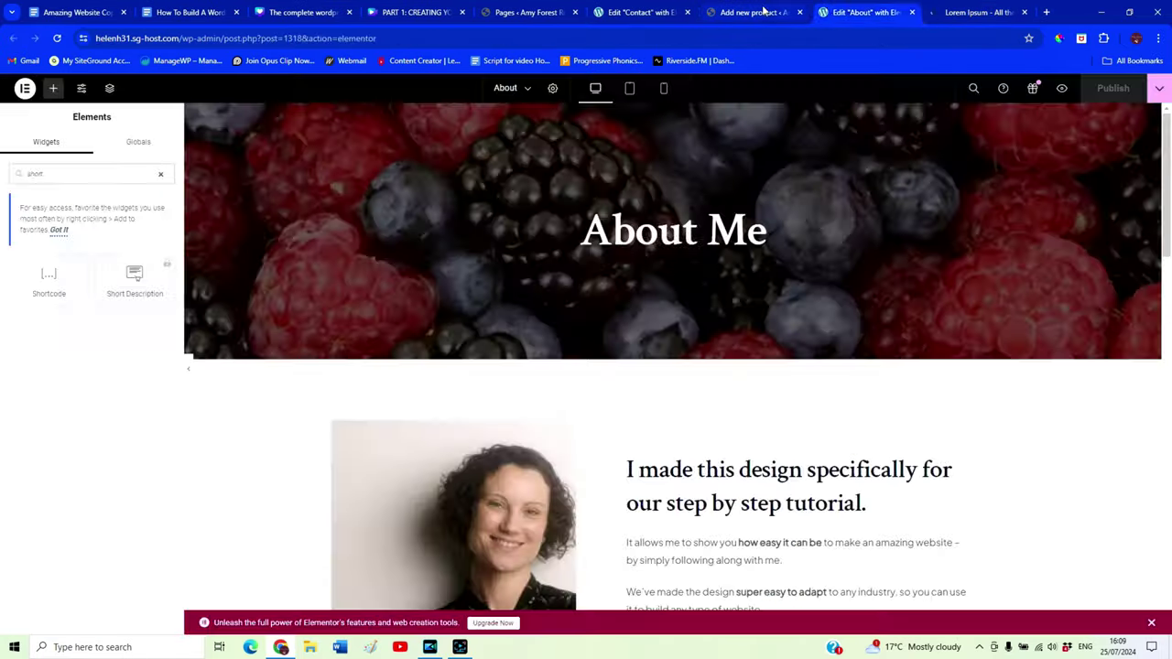
{"action": "left_click", "coordinate": [764, 11]}
{"action": "left_click", "coordinate": [317, 393]}
{"action": "key", "text": "ctrl+v"}
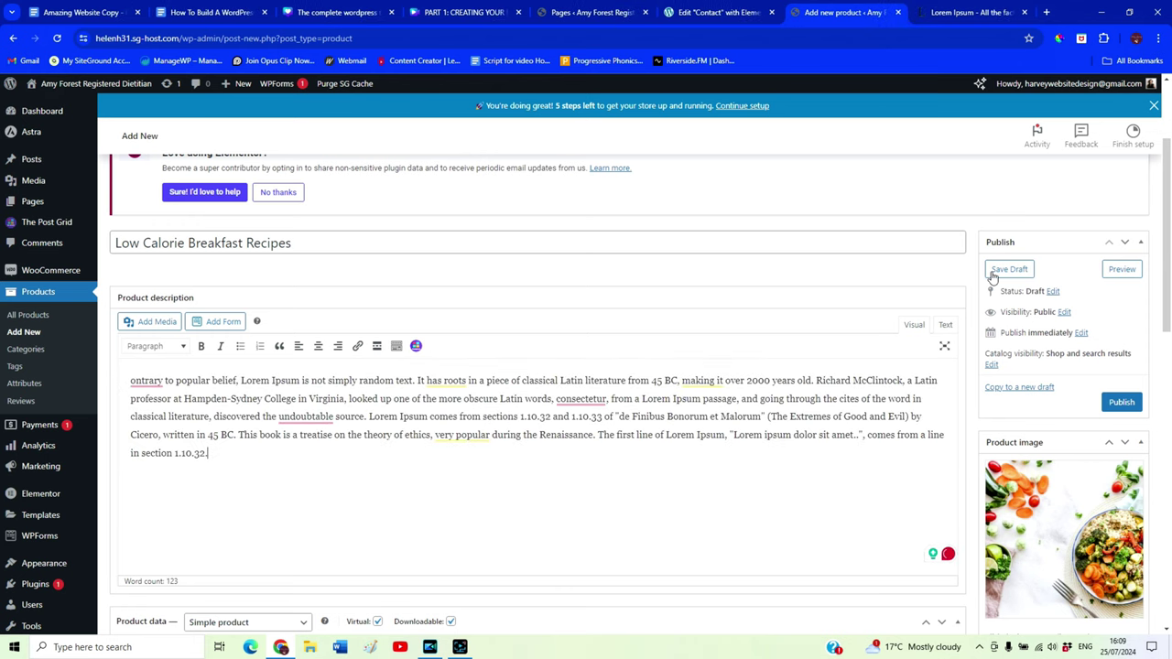
Publish Low Calorie Breakfast Recipes and view its live product page in a new browser tab
{"action": "left_click", "coordinate": [1120, 407]}
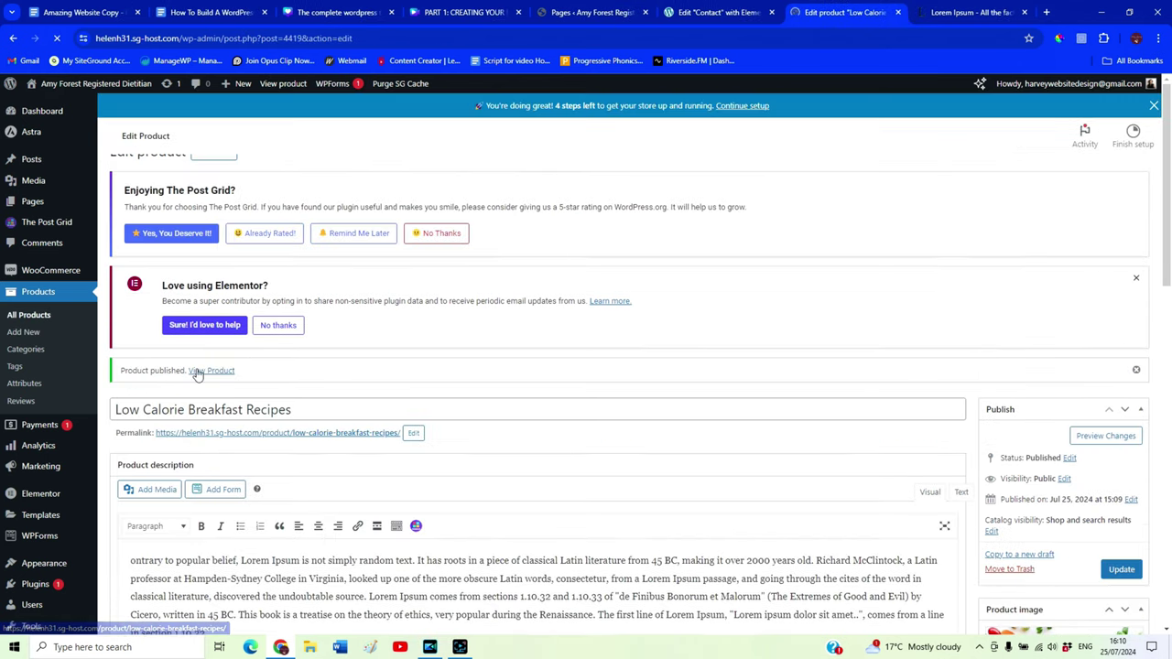
{"action": "right_click", "coordinate": [196, 373]}
{"action": "key", "text": "Escape"}
{"action": "left_click", "coordinate": [205, 395]}
{"action": "right_click", "coordinate": [205, 396]}
{"action": "left_click", "coordinate": [247, 409]}
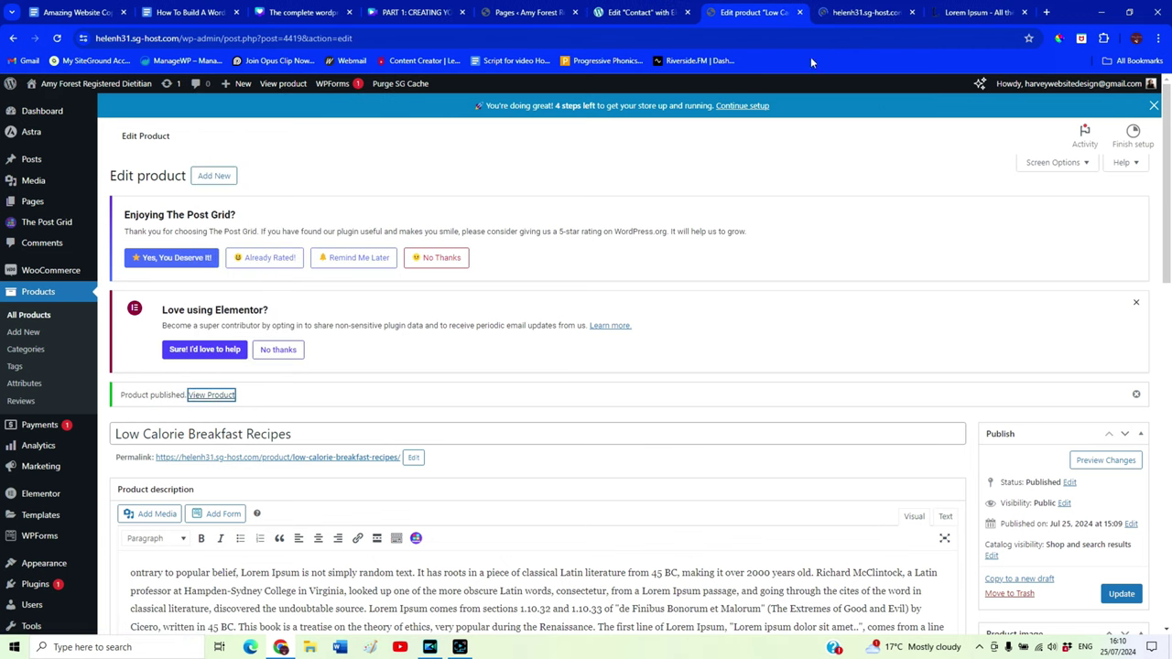
{"action": "left_click", "coordinate": [860, 14]}
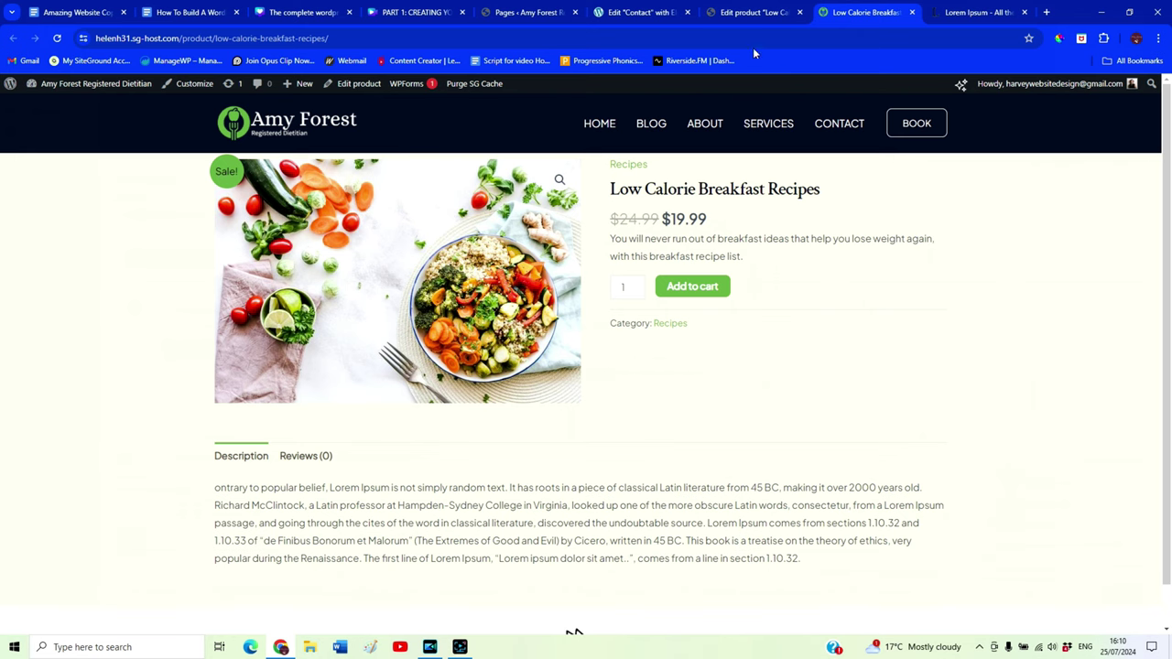
Return to the product's edit tab and open the WooCommerce General settings
{"action": "left_click", "coordinate": [738, 13]}
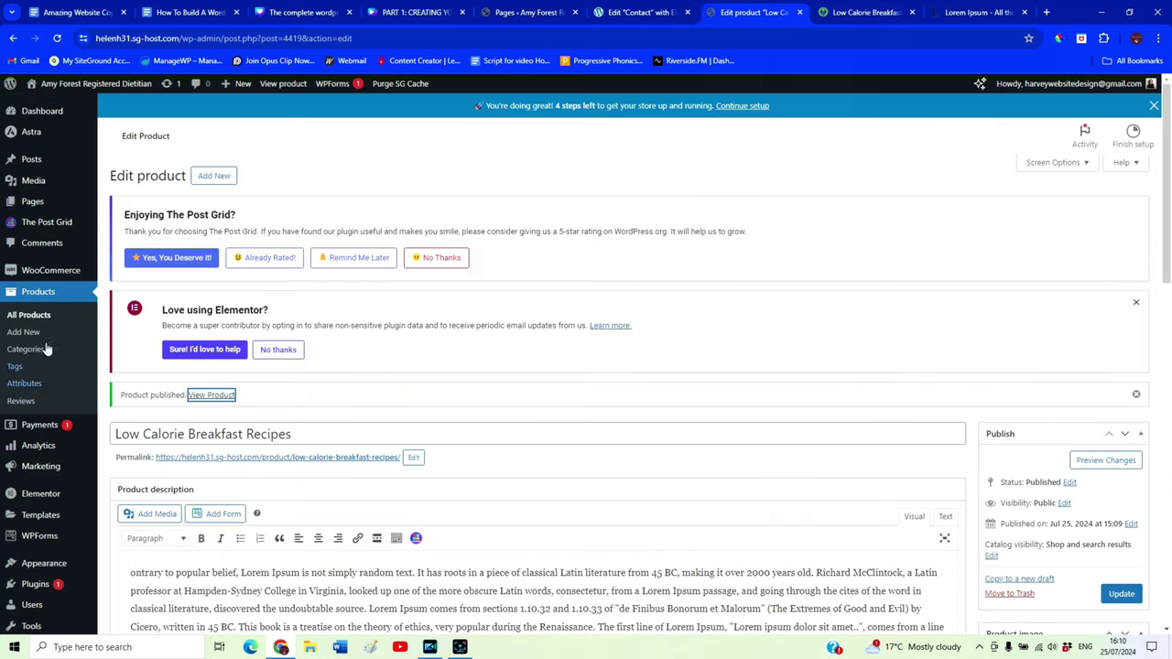
{"action": "mouse_move", "coordinate": [47, 277]}
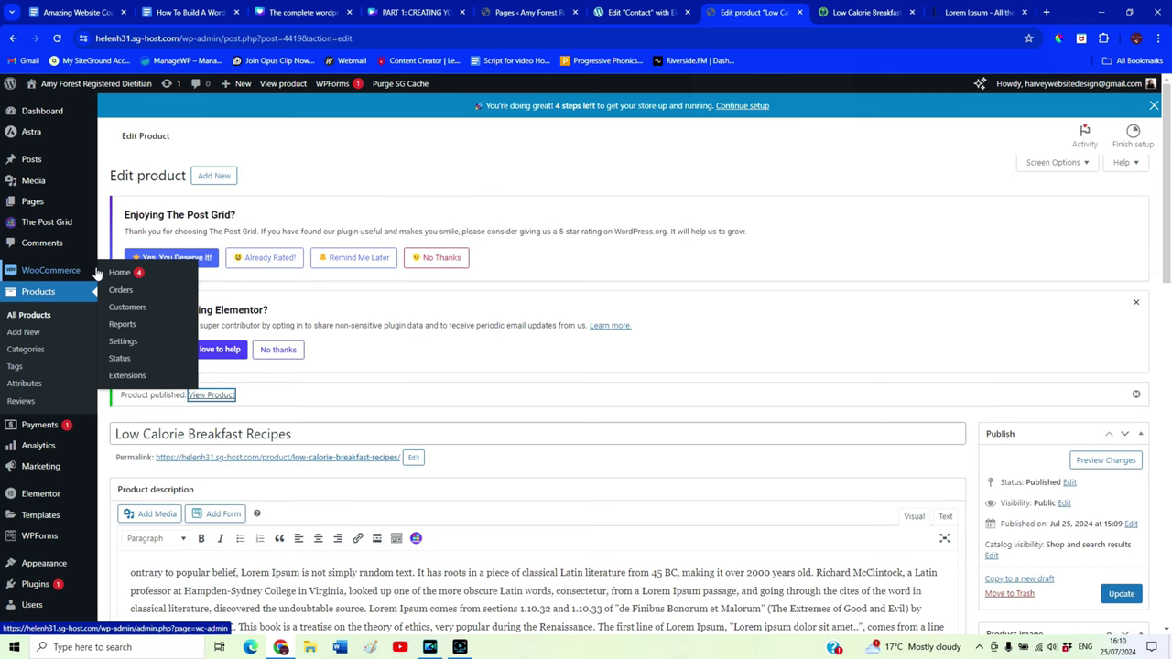
{"action": "left_click", "coordinate": [121, 364]}
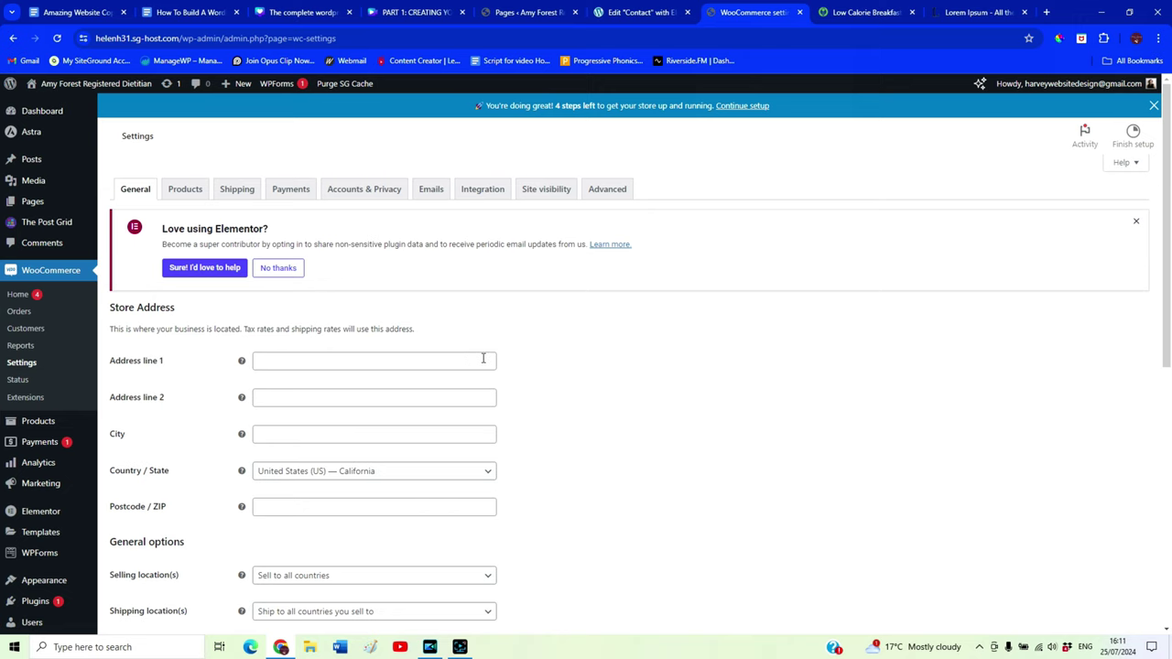
Review the store address, keeping the country/state at United States (US) — California
{"action": "left_click", "coordinate": [465, 360]}
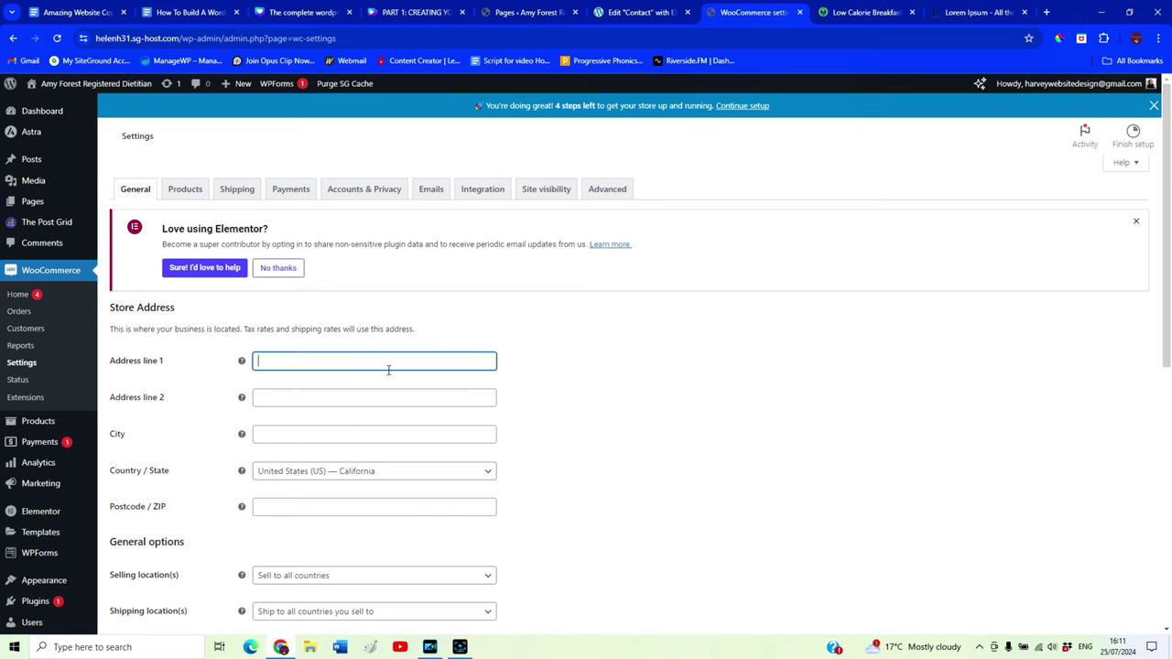
{"action": "left_click", "coordinate": [395, 473]}
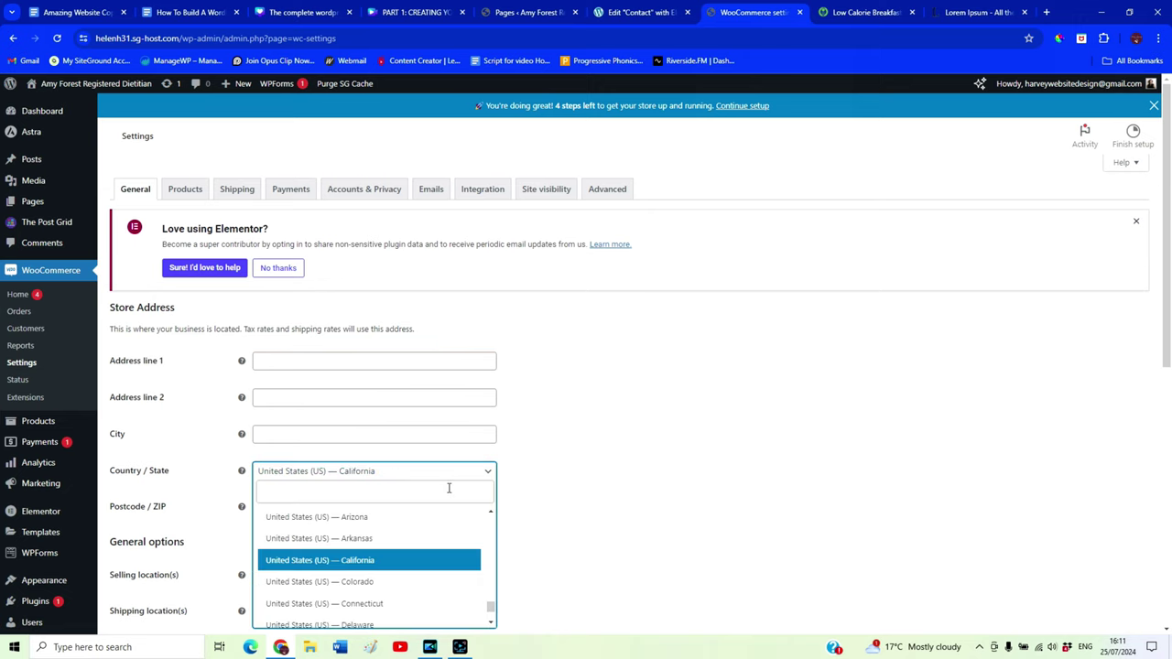
{"action": "scroll", "coordinate": [448, 486], "scroll_direction": "down", "scroll_amount": 2}
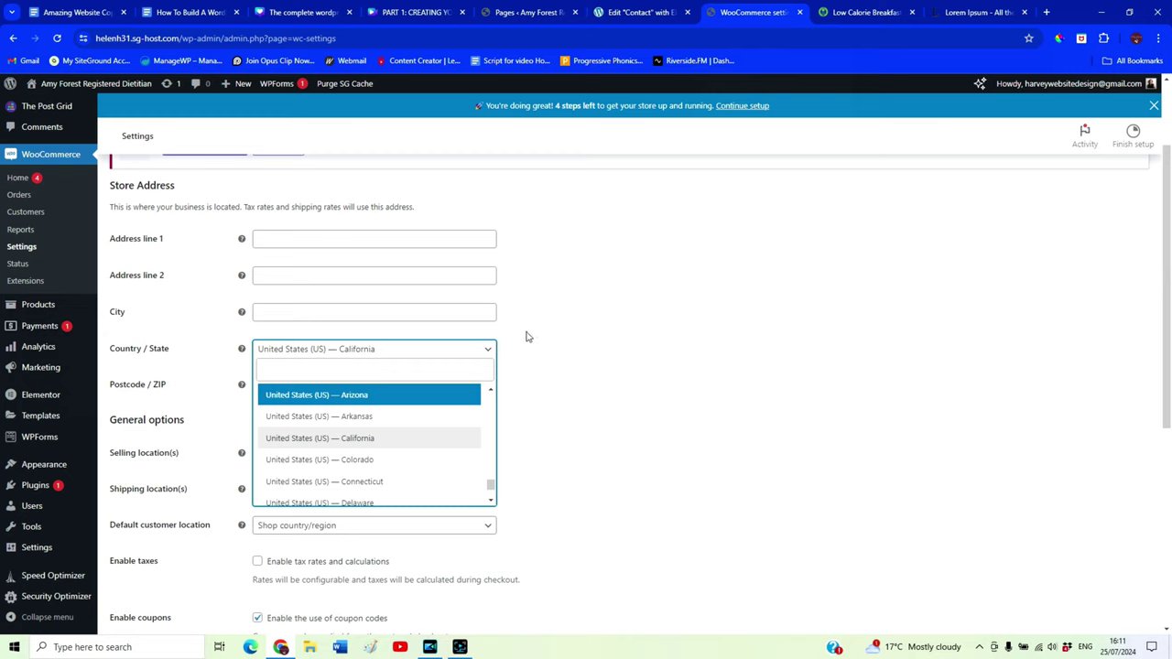
{"action": "left_click", "coordinate": [404, 356]}
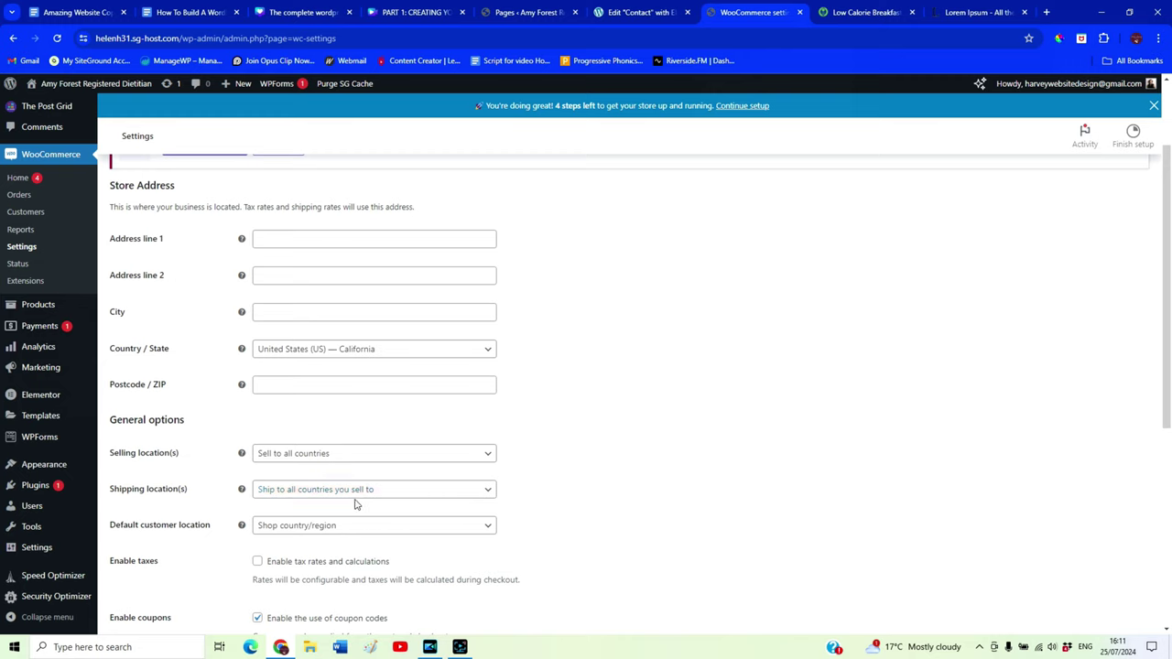
{"action": "scroll", "coordinate": [430, 494], "scroll_direction": "down", "scroll_amount": 1}
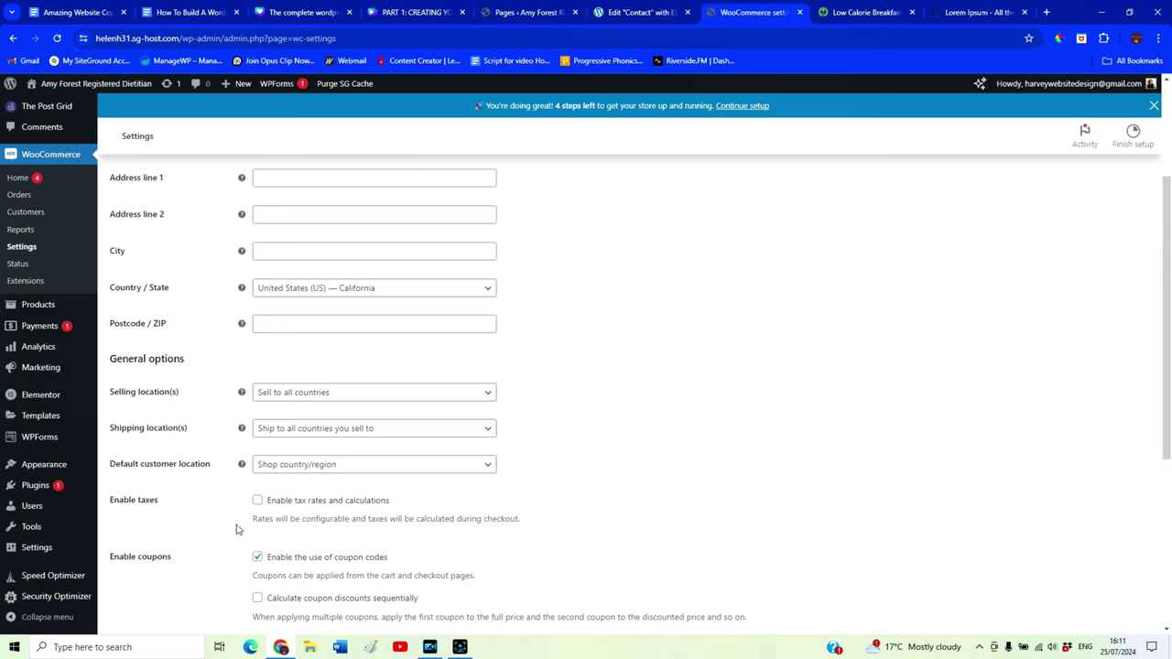
{"action": "scroll", "coordinate": [192, 527], "scroll_direction": "down", "scroll_amount": 2}
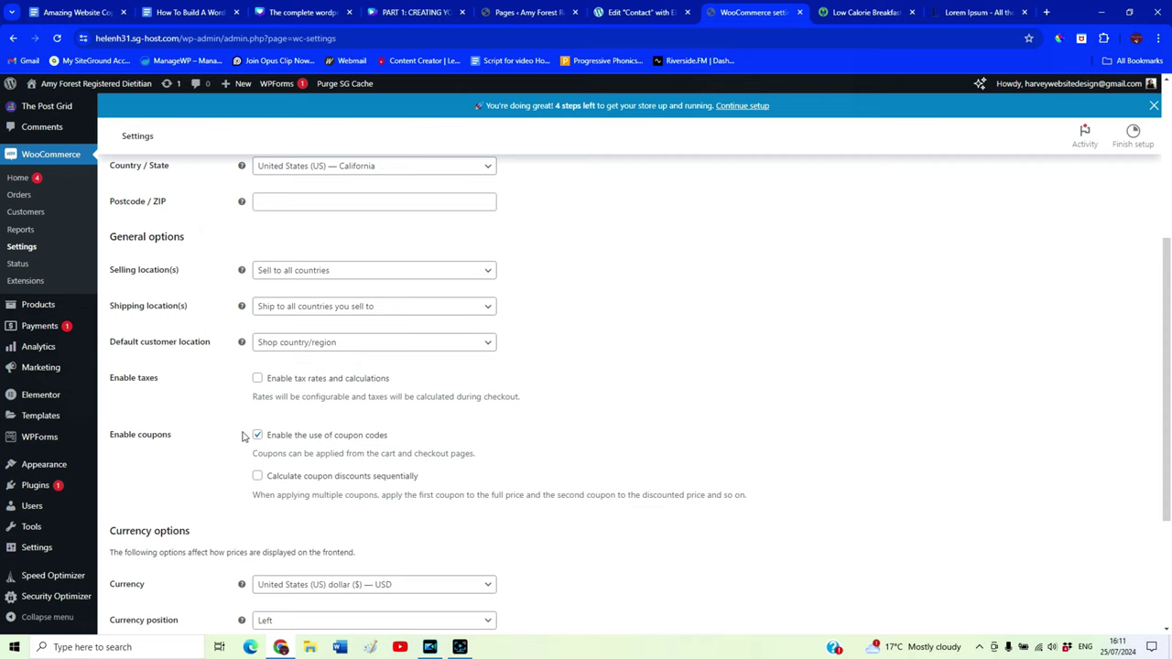
{"action": "scroll", "coordinate": [266, 492], "scroll_direction": "down", "scroll_amount": 2}
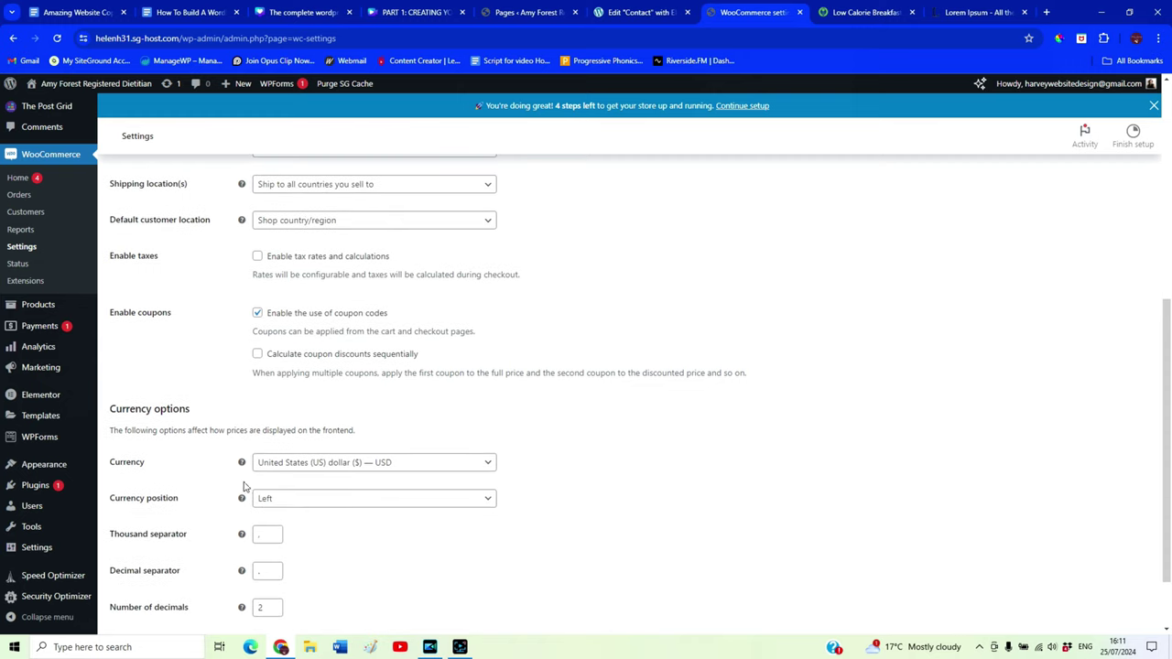
Set the store currency to Euro (€) — EUR and save the settings
{"action": "left_click", "coordinate": [328, 471]}
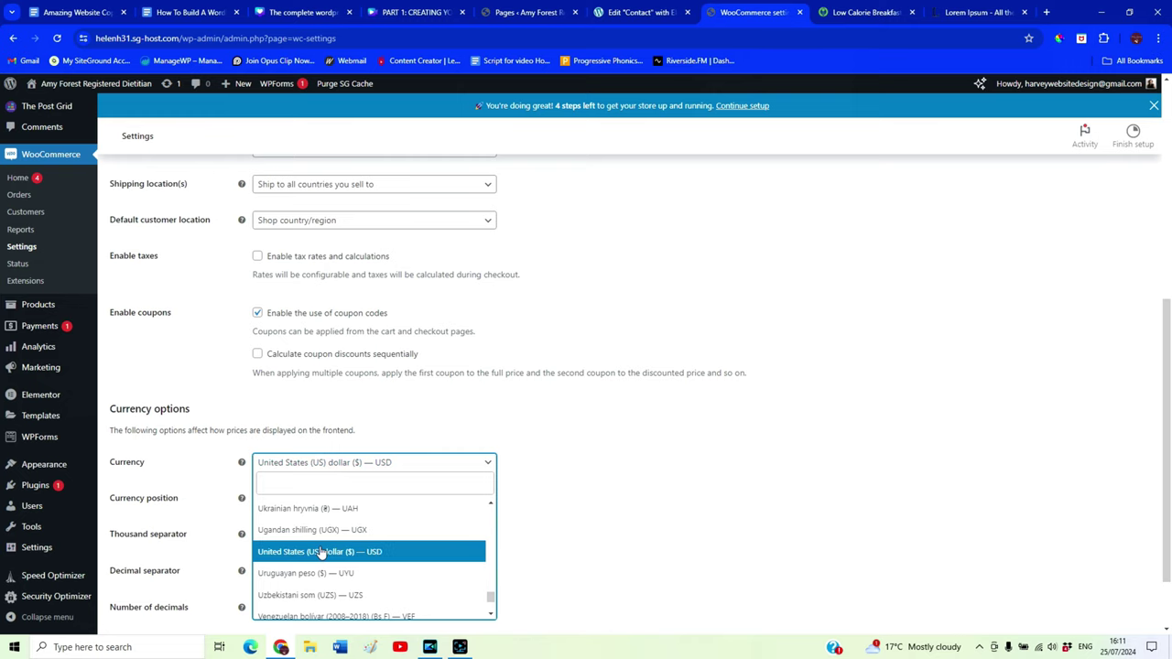
{"action": "type", "text": "eur"}
{"action": "key", "text": "Return"}
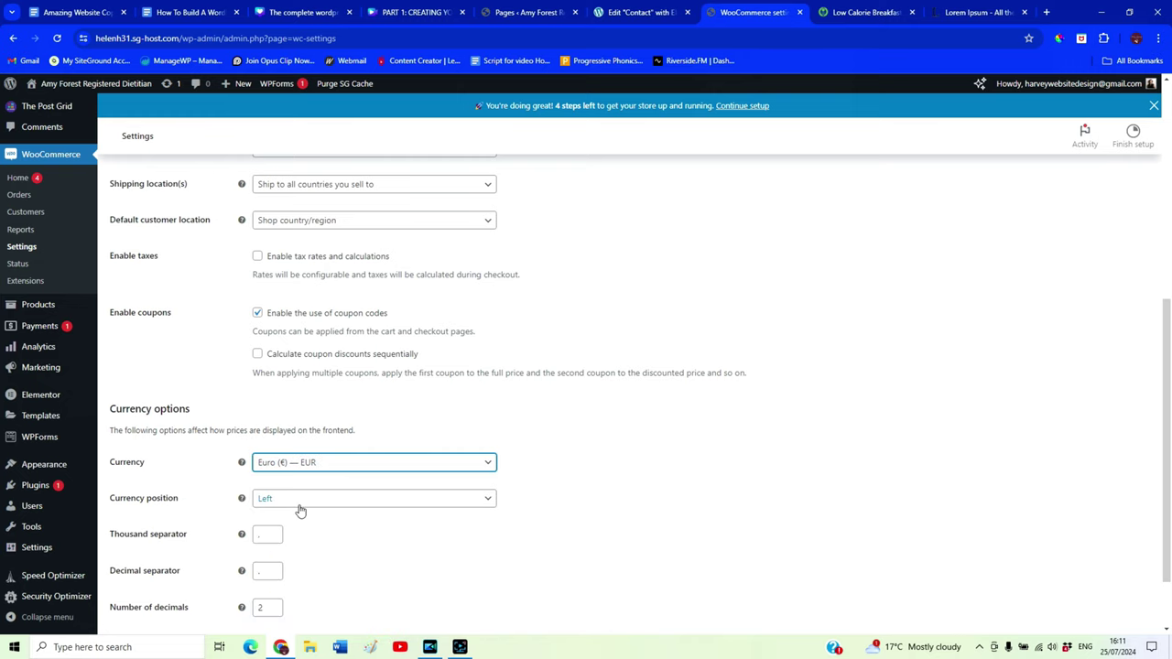
{"action": "scroll", "coordinate": [281, 556], "scroll_direction": "down", "scroll_amount": 1}
{"action": "left_click", "coordinate": [143, 590]}
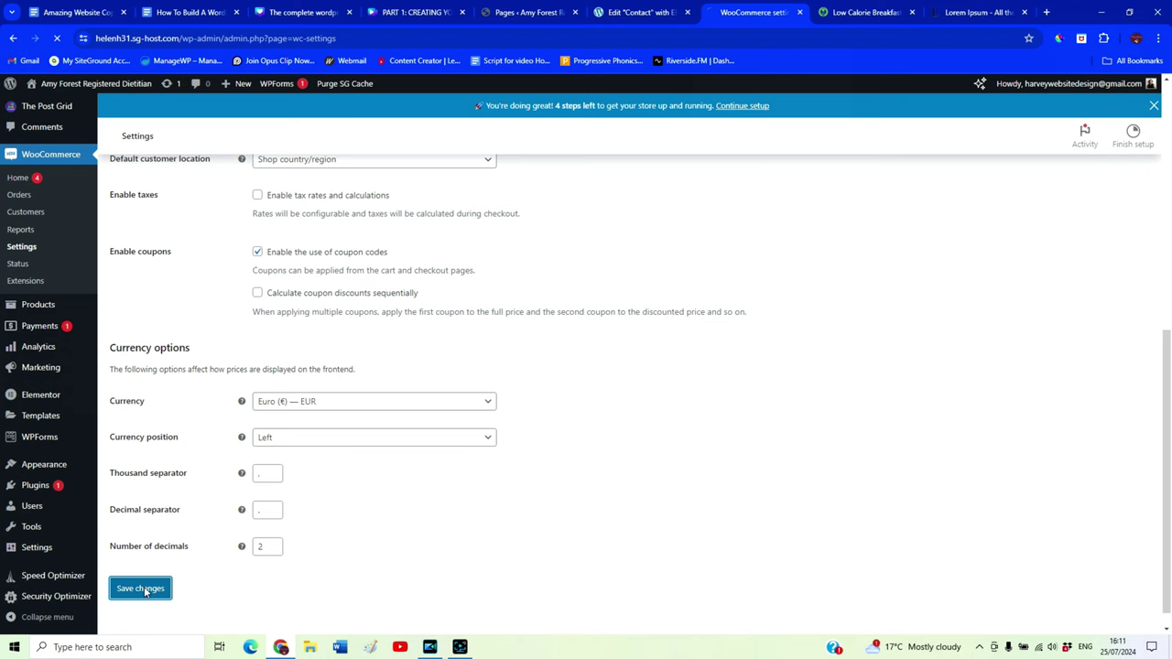
{"action": "left_click", "coordinate": [843, 13]}
Reload the product page to confirm €24.99/€19.99 prices, then open the Astra Customizer
{"action": "left_click", "coordinate": [57, 38]}
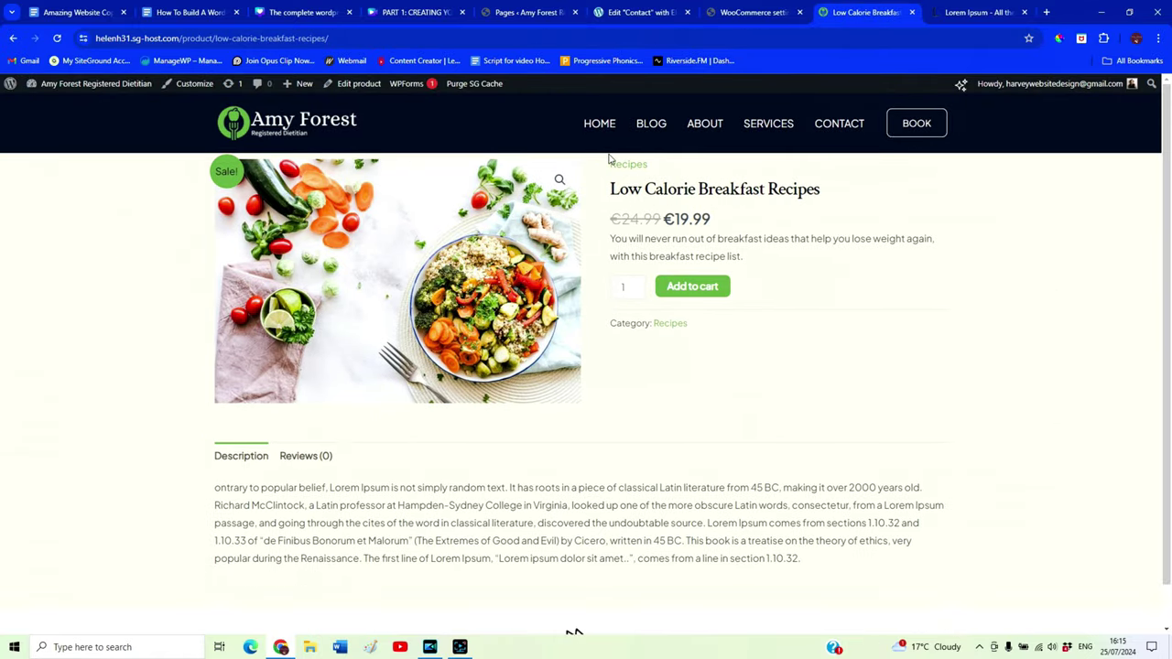
{"action": "scroll", "coordinate": [743, 485], "scroll_direction": "down", "scroll_amount": 1}
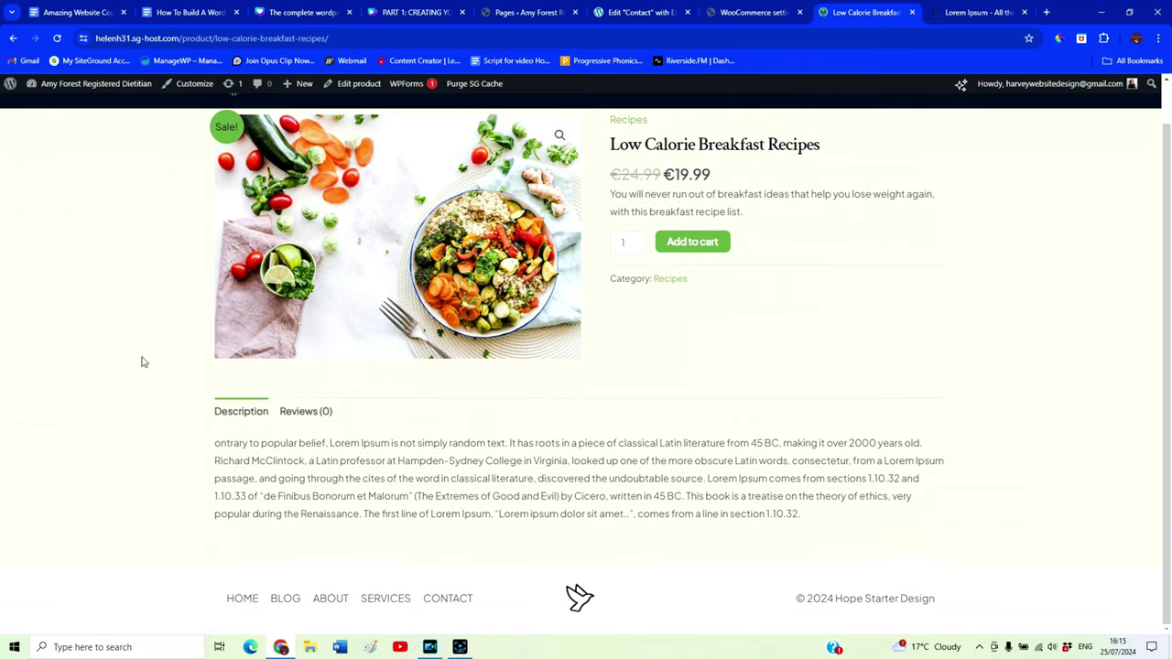
{"action": "scroll", "coordinate": [852, 221], "scroll_direction": "up", "scroll_amount": 1}
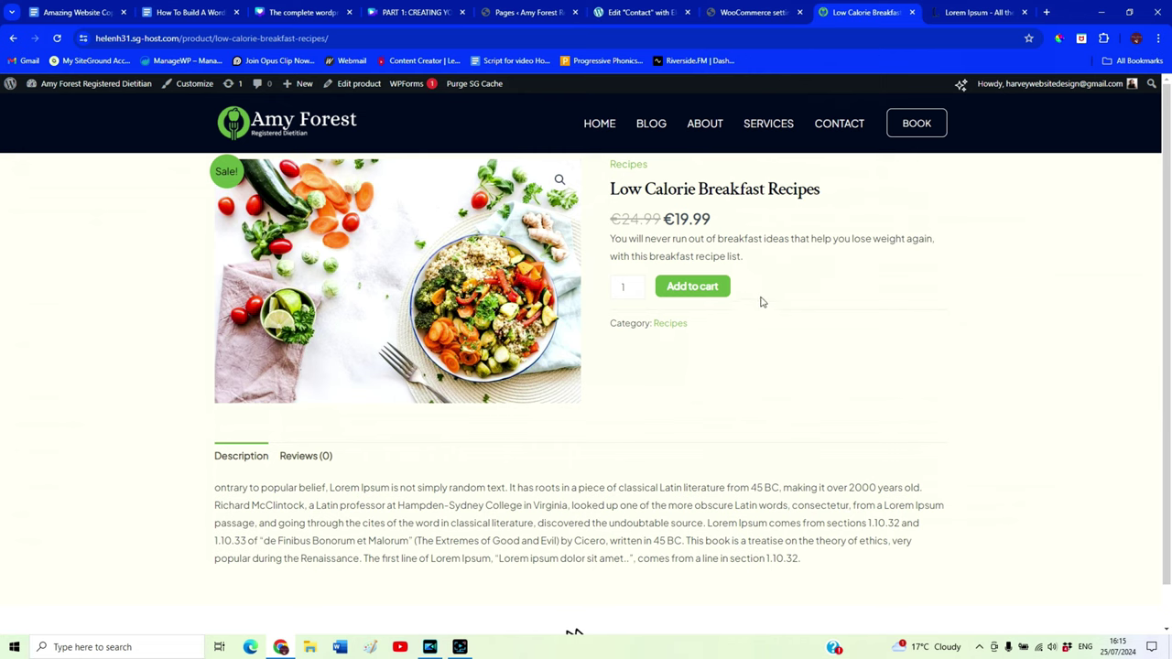
{"action": "left_click", "coordinate": [187, 85]}
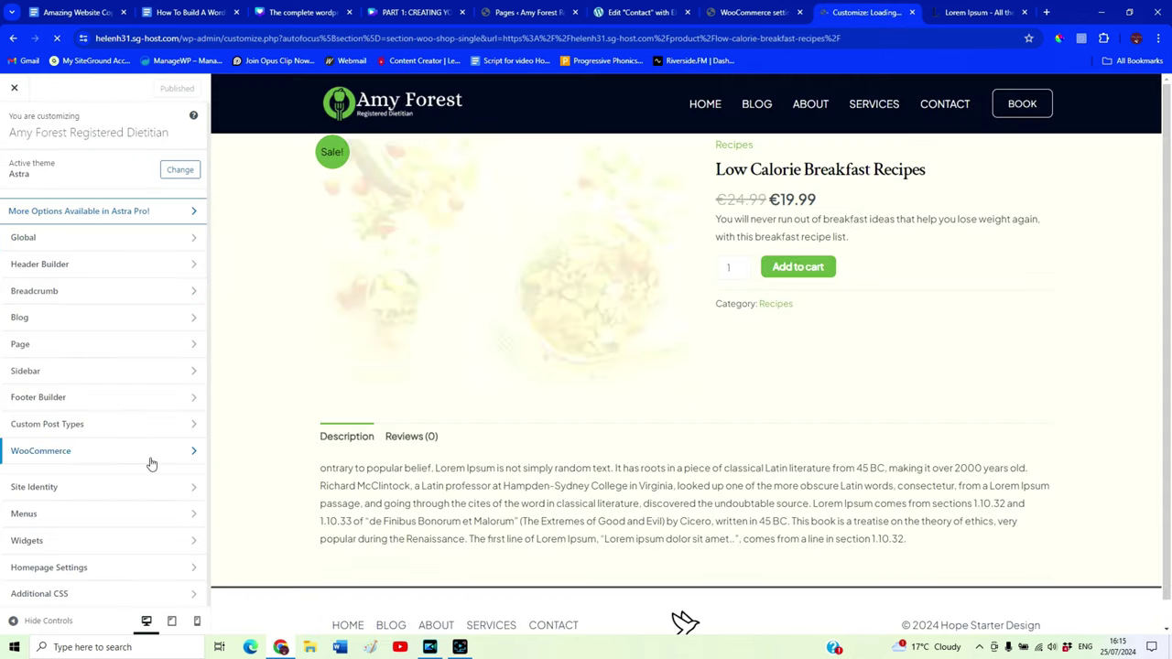
Open Single Product settings, try a boxed container, then revert it to default
{"action": "left_click", "coordinate": [177, 461]}
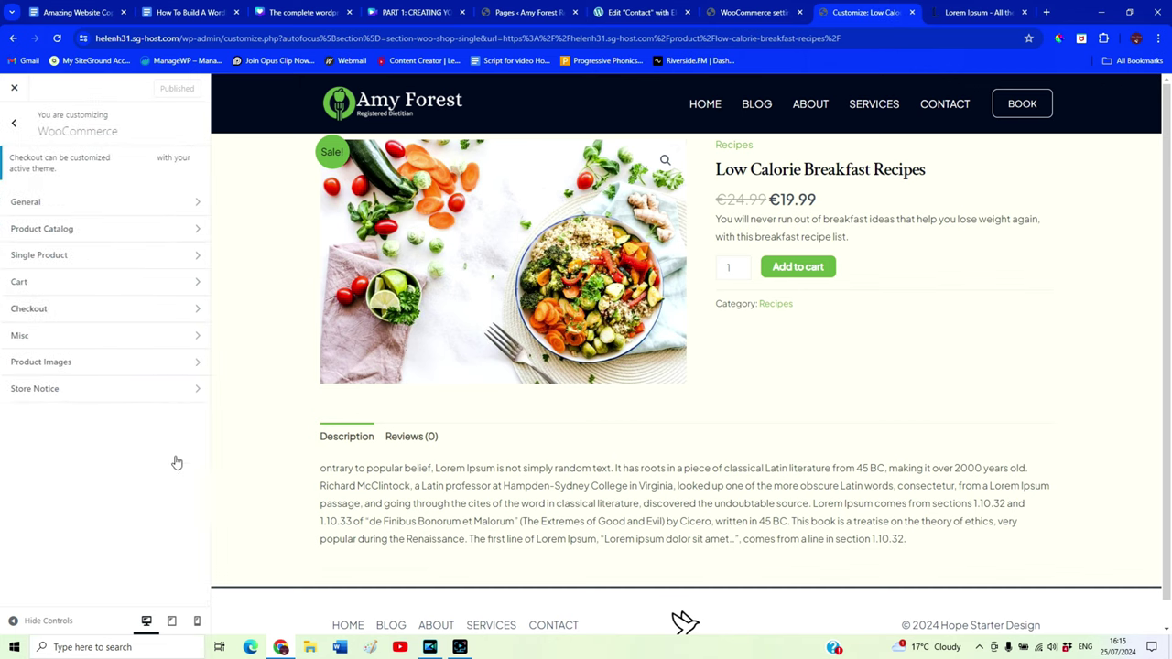
{"action": "left_click", "coordinate": [87, 262]}
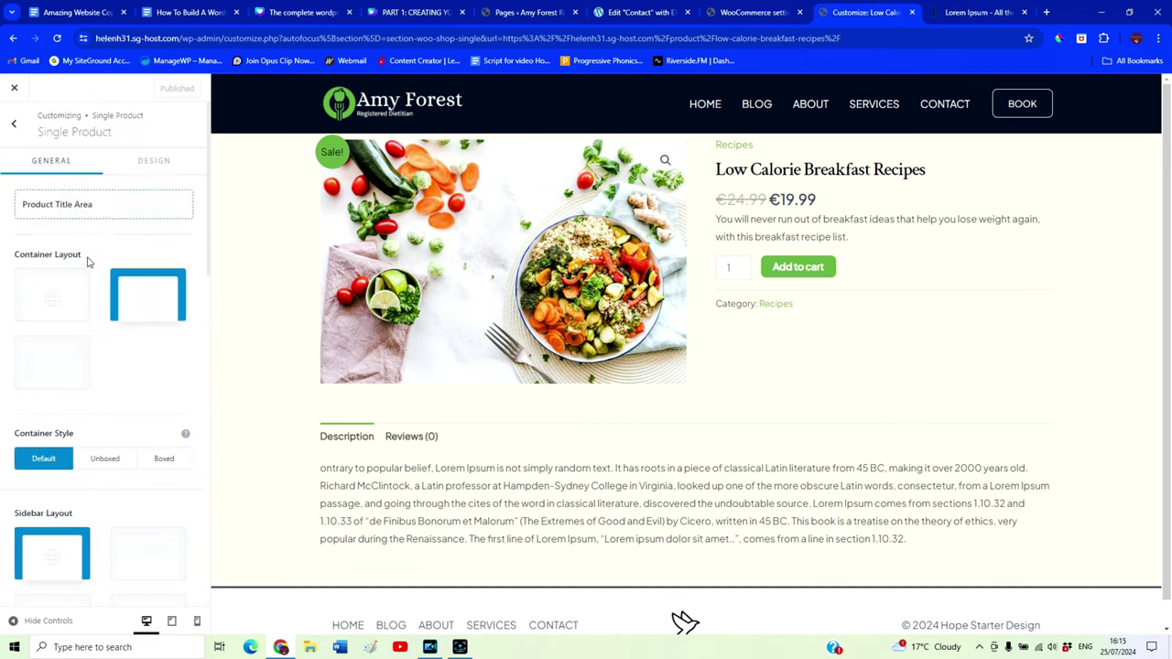
{"action": "scroll", "coordinate": [128, 367], "scroll_direction": "down", "scroll_amount": 2}
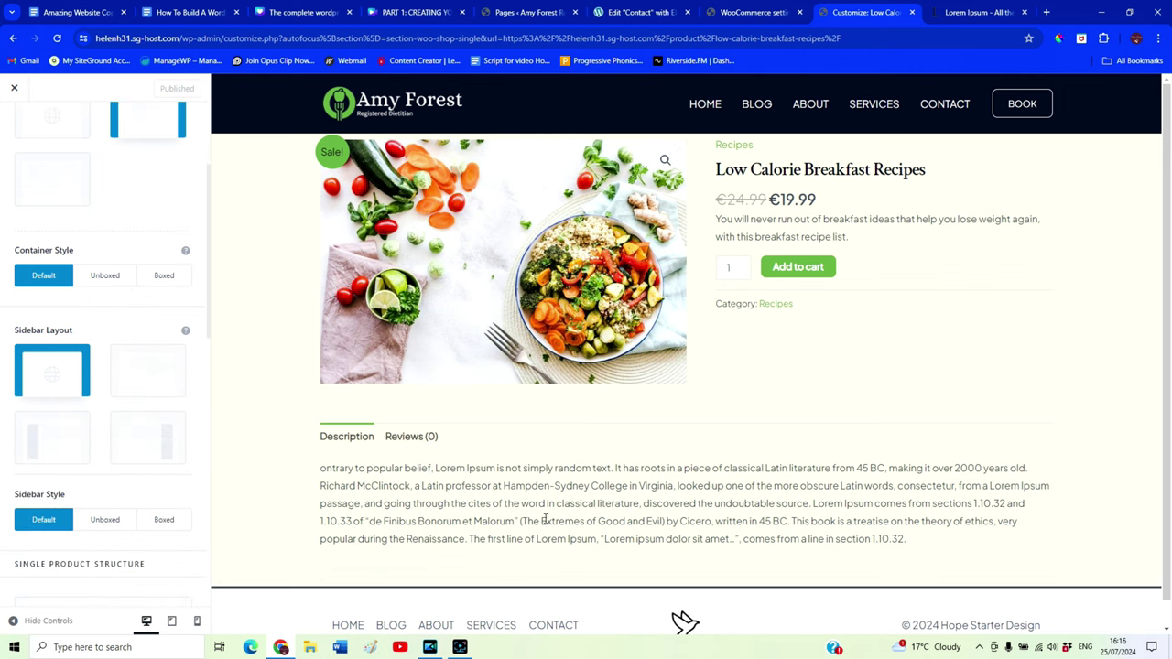
{"action": "left_click", "coordinate": [165, 279]}
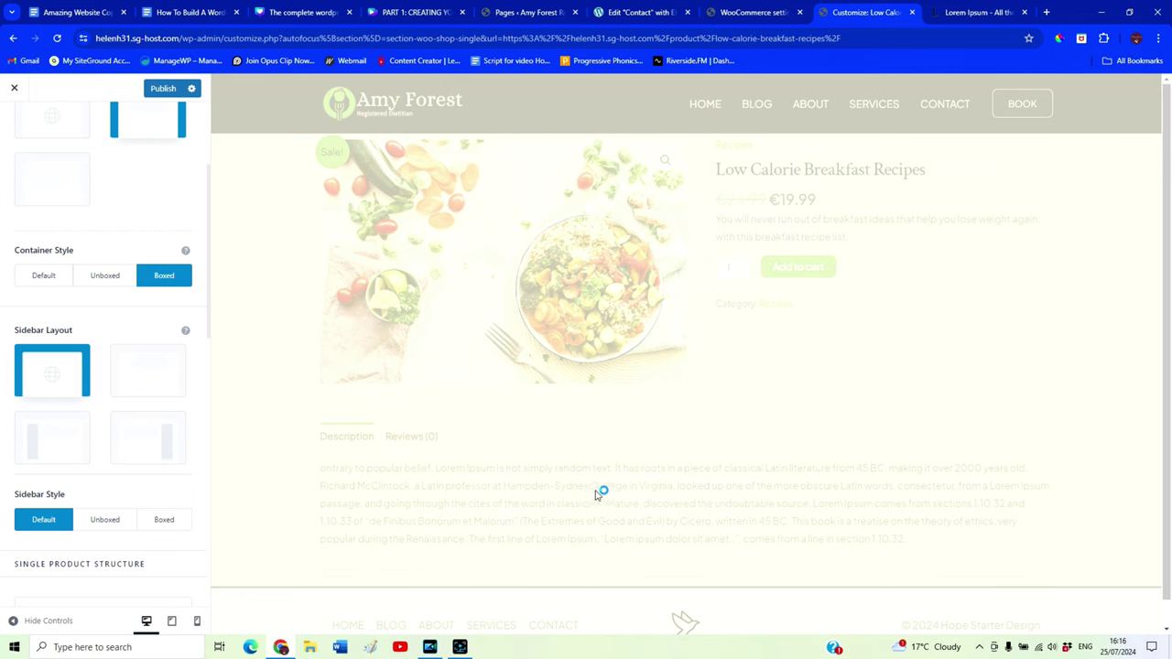
{"action": "scroll", "coordinate": [938, 439], "scroll_direction": "down", "scroll_amount": 3}
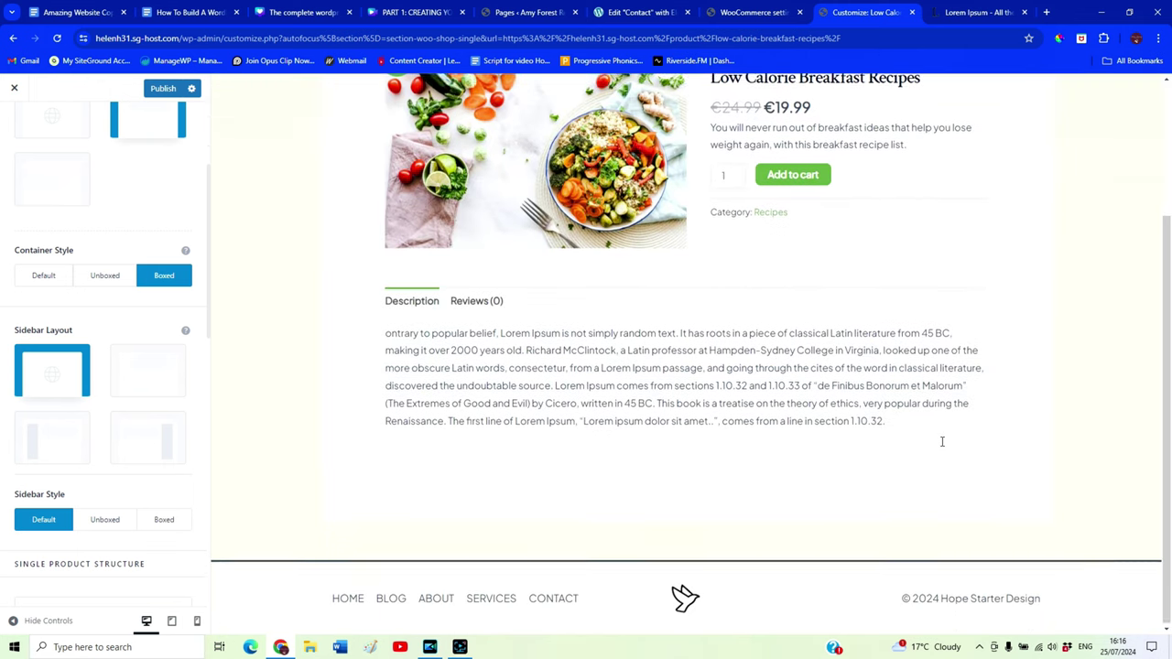
{"action": "scroll", "coordinate": [940, 443], "scroll_direction": "up", "scroll_amount": 3}
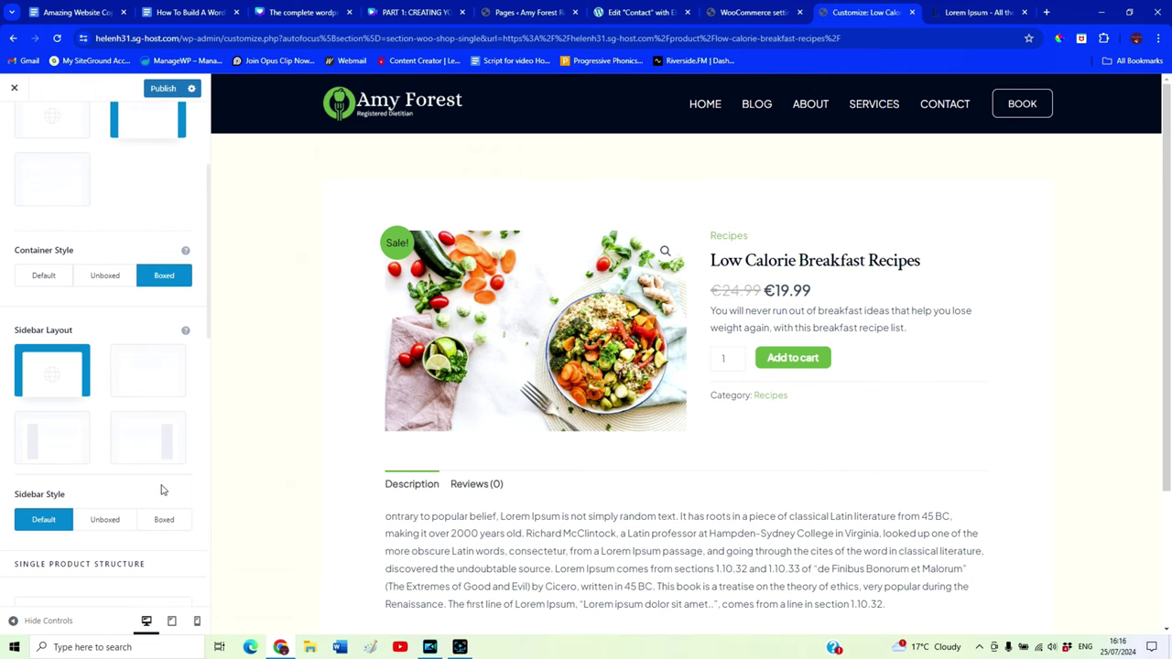
{"action": "left_click", "coordinate": [46, 282]}
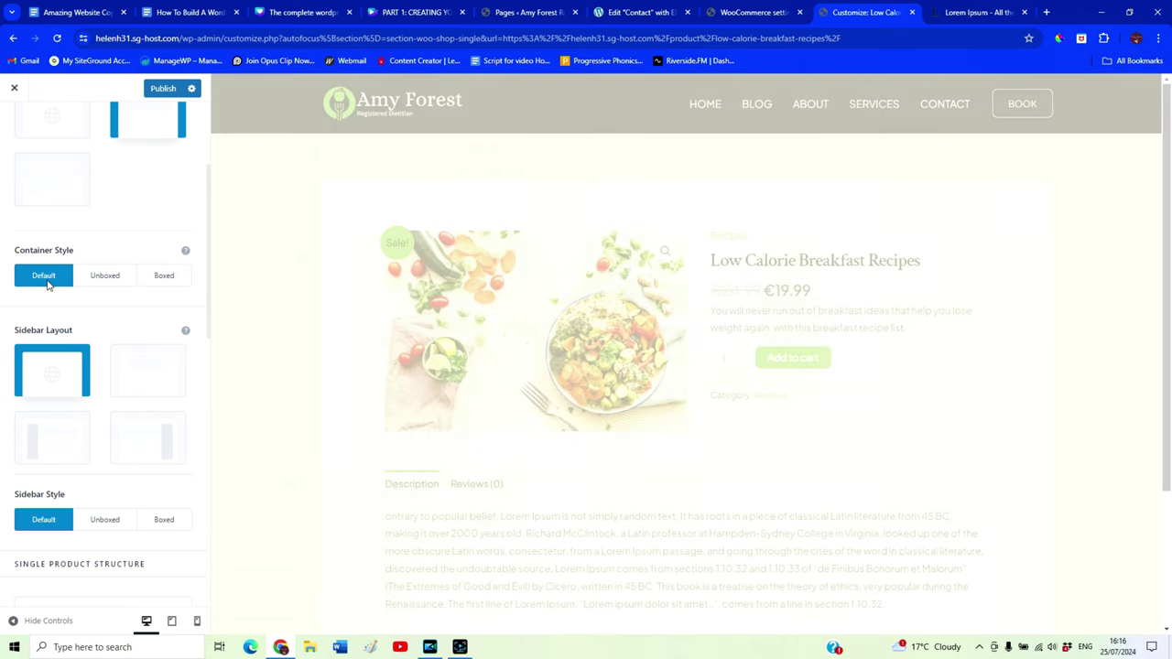
{"action": "scroll", "coordinate": [115, 437], "scroll_direction": "down", "scroll_amount": 2}
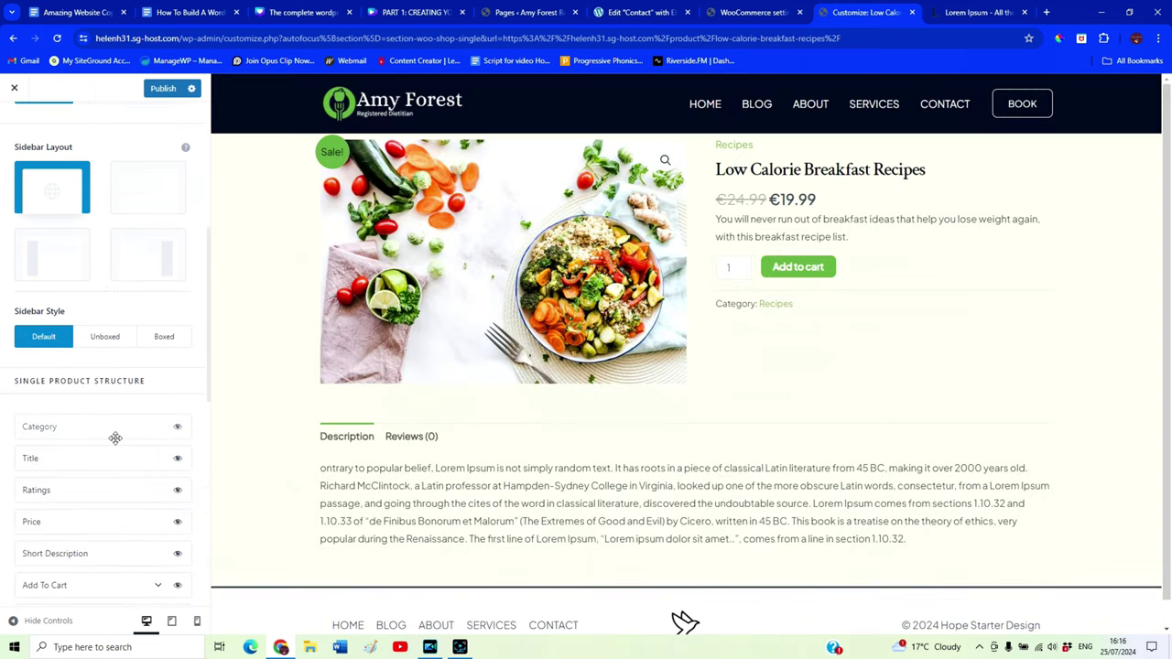
{"action": "scroll", "coordinate": [115, 437], "scroll_direction": "down", "scroll_amount": 1}
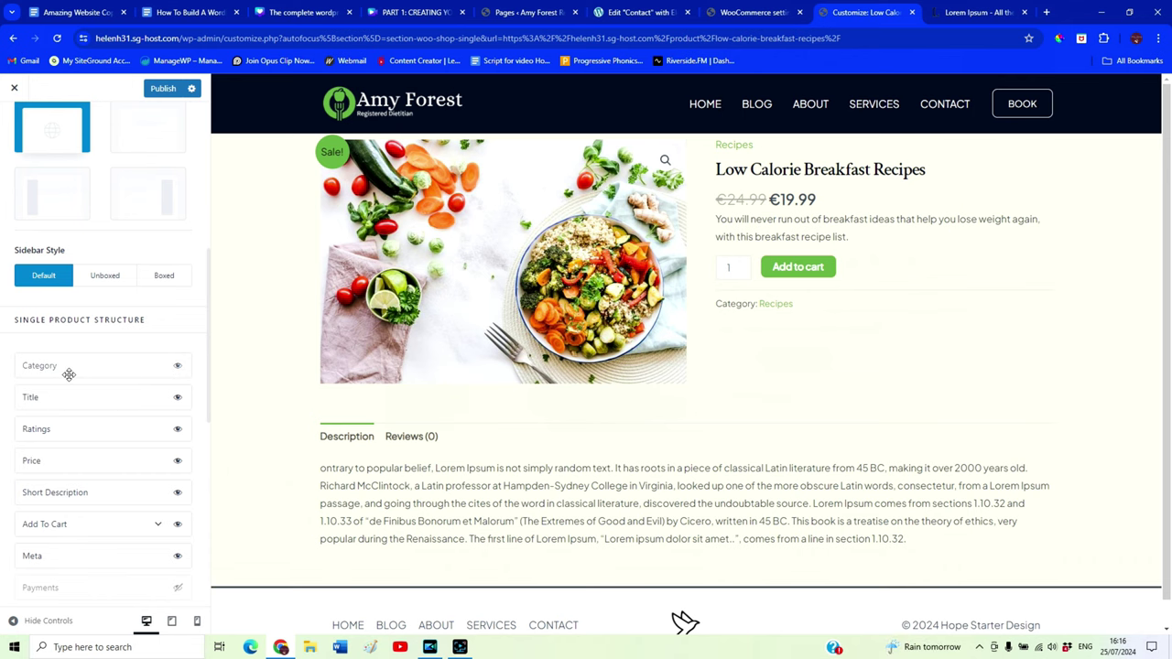
Hide Ratings in the single product structure while keeping Category visible
{"action": "left_click", "coordinate": [178, 369]}
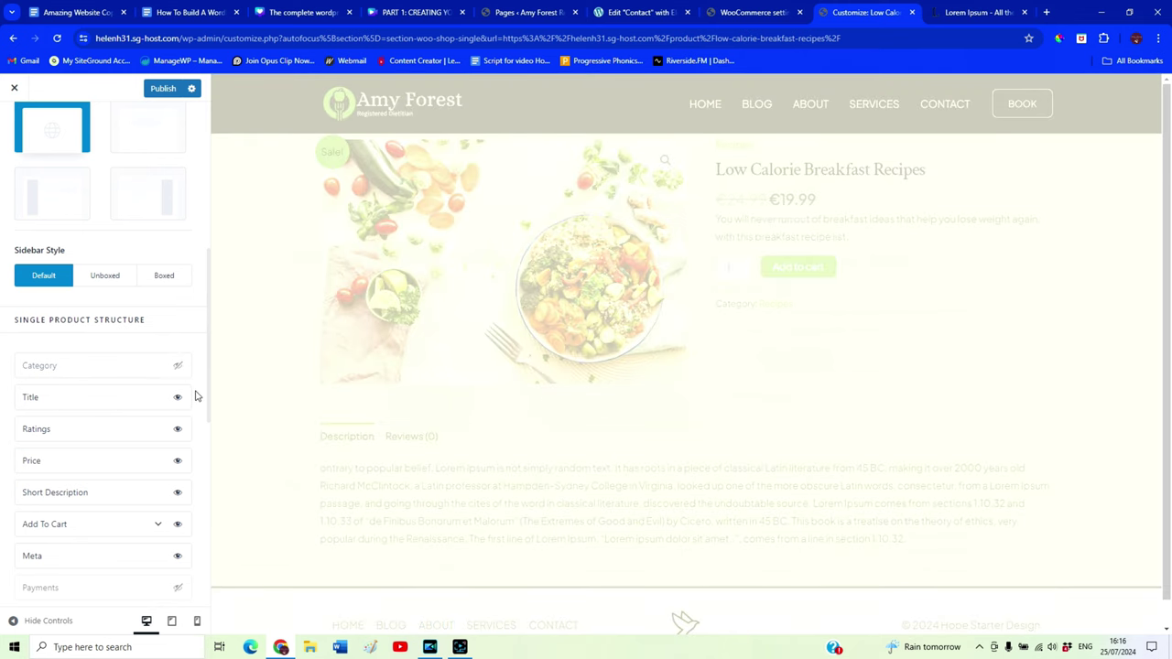
{"action": "left_click", "coordinate": [178, 365]}
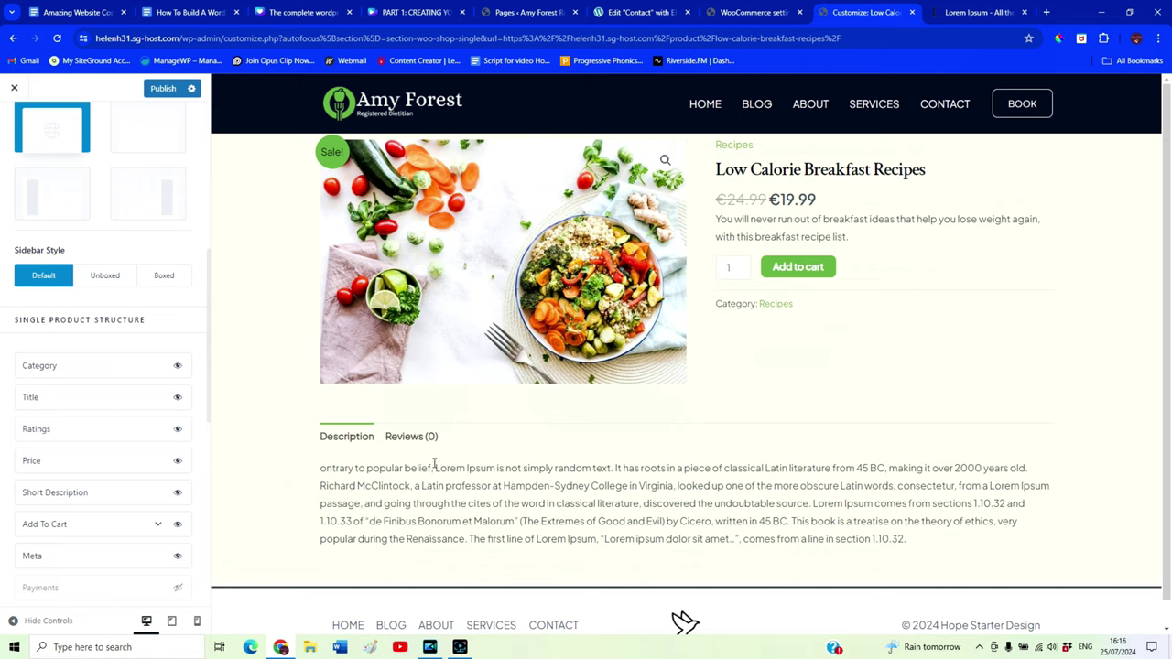
{"action": "scroll", "coordinate": [798, 456], "scroll_direction": "down", "scroll_amount": 1}
{"action": "scroll", "coordinate": [799, 456], "scroll_direction": "down", "scroll_amount": 1}
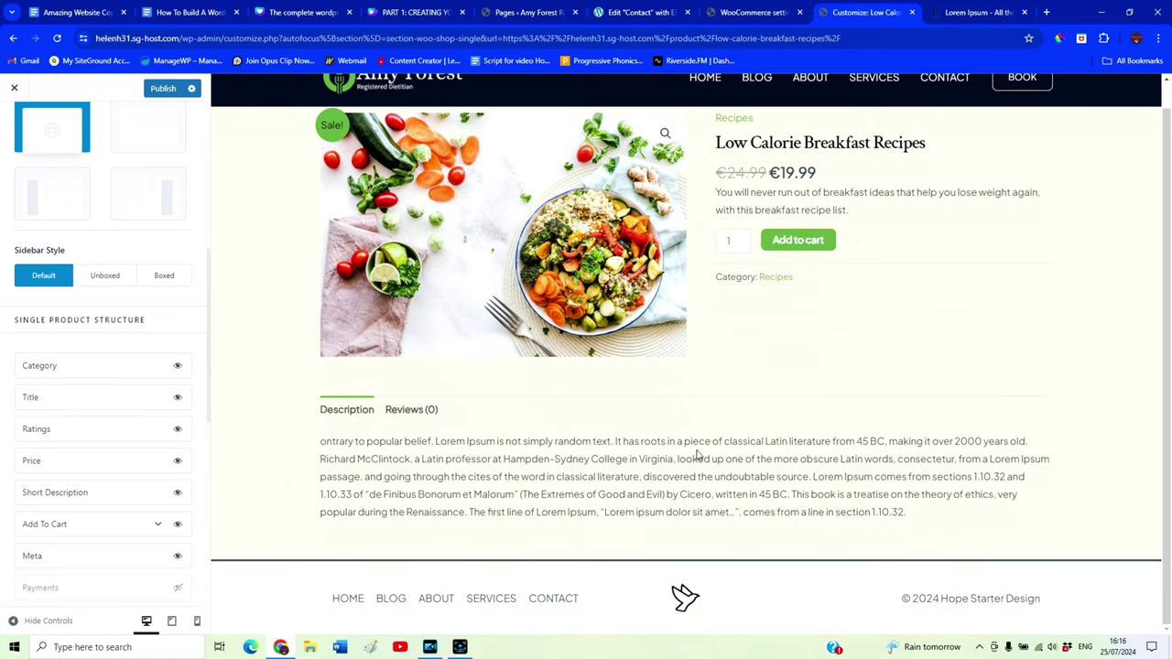
{"action": "left_click", "coordinate": [178, 429]}
{"action": "scroll", "coordinate": [133, 465], "scroll_direction": "down", "scroll_amount": 2}
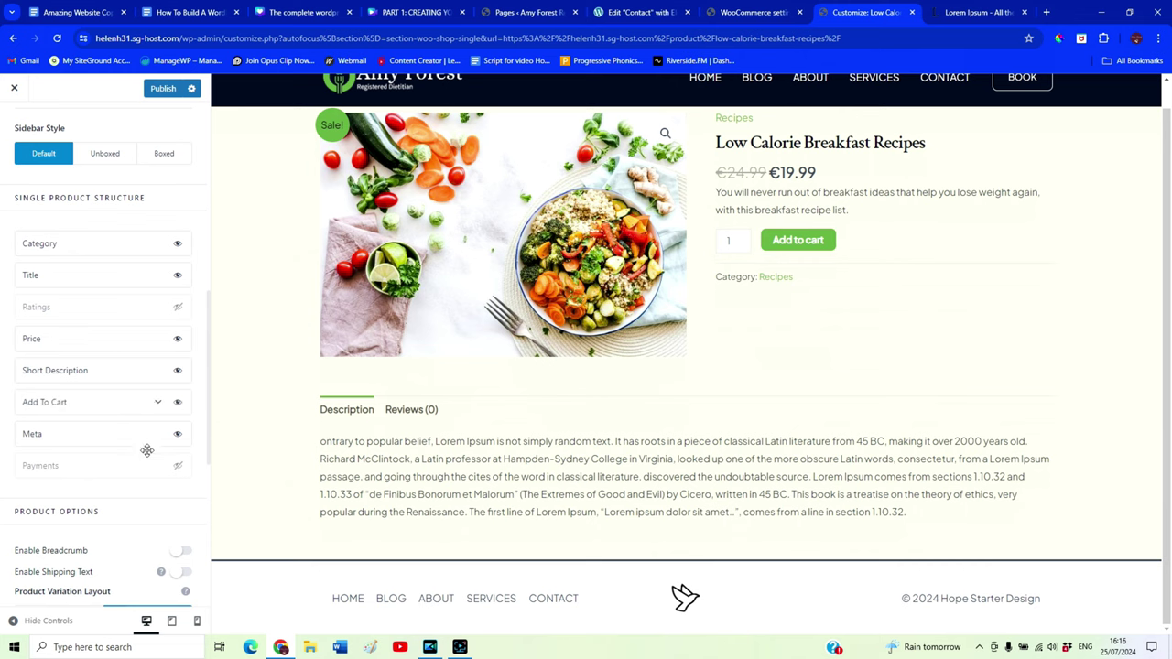
{"action": "scroll", "coordinate": [150, 429], "scroll_direction": "up", "scroll_amount": 1}
{"action": "scroll", "coordinate": [141, 434], "scroll_direction": "down", "scroll_amount": 4}
{"action": "scroll", "coordinate": [129, 476], "scroll_direction": "up", "scroll_amount": 6}
{"action": "scroll", "coordinate": [120, 519], "scroll_direction": "up", "scroll_amount": 5}
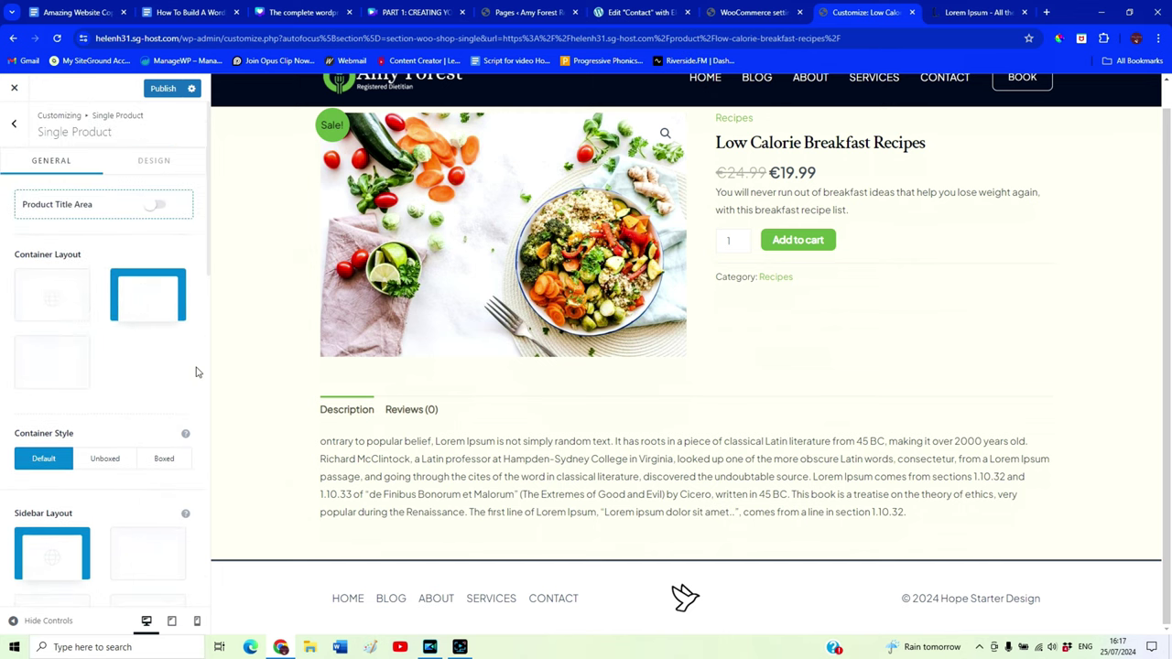
{"action": "scroll", "coordinate": [295, 348], "scroll_direction": "up", "scroll_amount": 1}
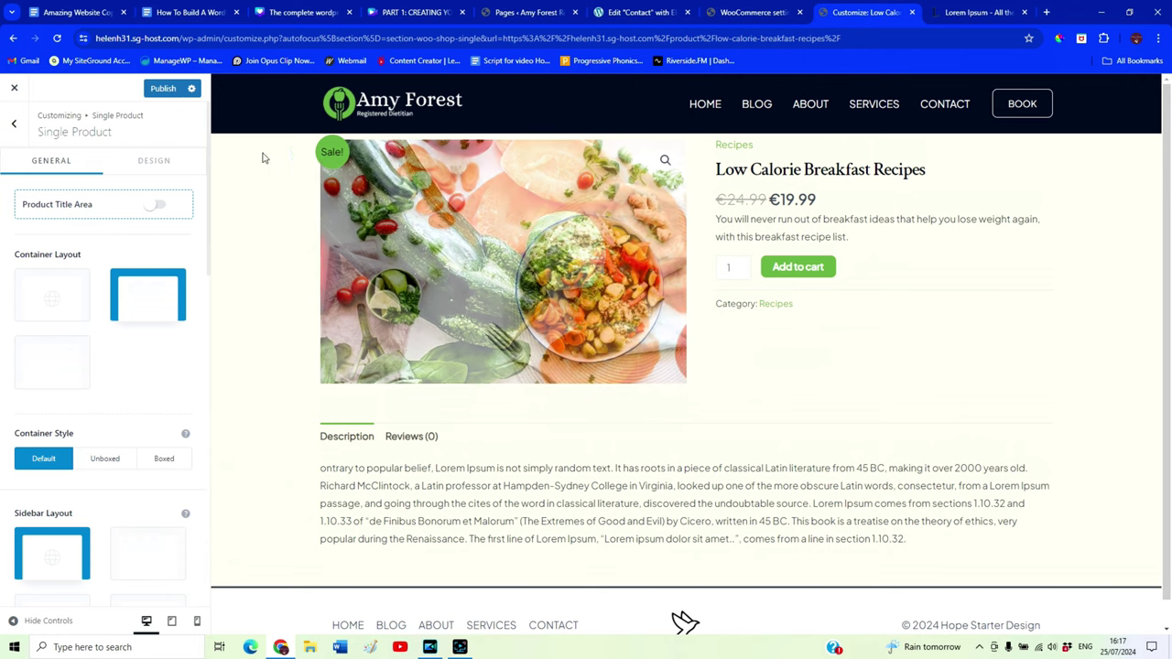
Set unlinked top and bottom padding to 100 px in the Design tab and publish
{"action": "left_click", "coordinate": [163, 163]}
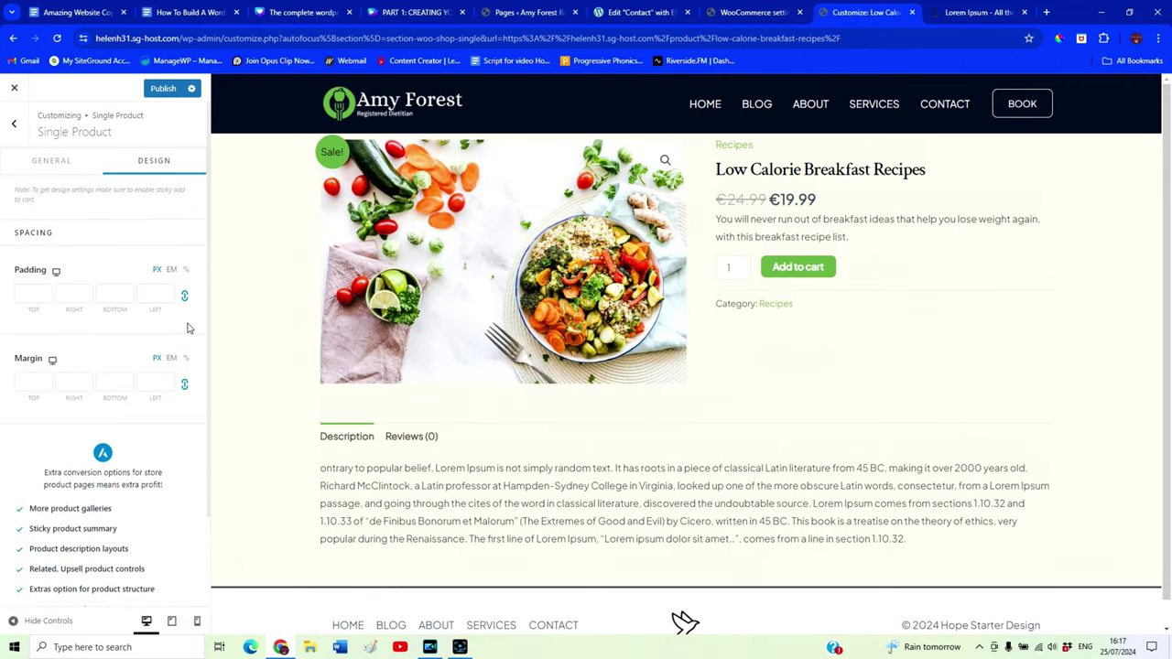
{"action": "left_click", "coordinate": [156, 294]}
{"action": "left_click", "coordinate": [184, 295]}
{"action": "left_click", "coordinate": [35, 291]}
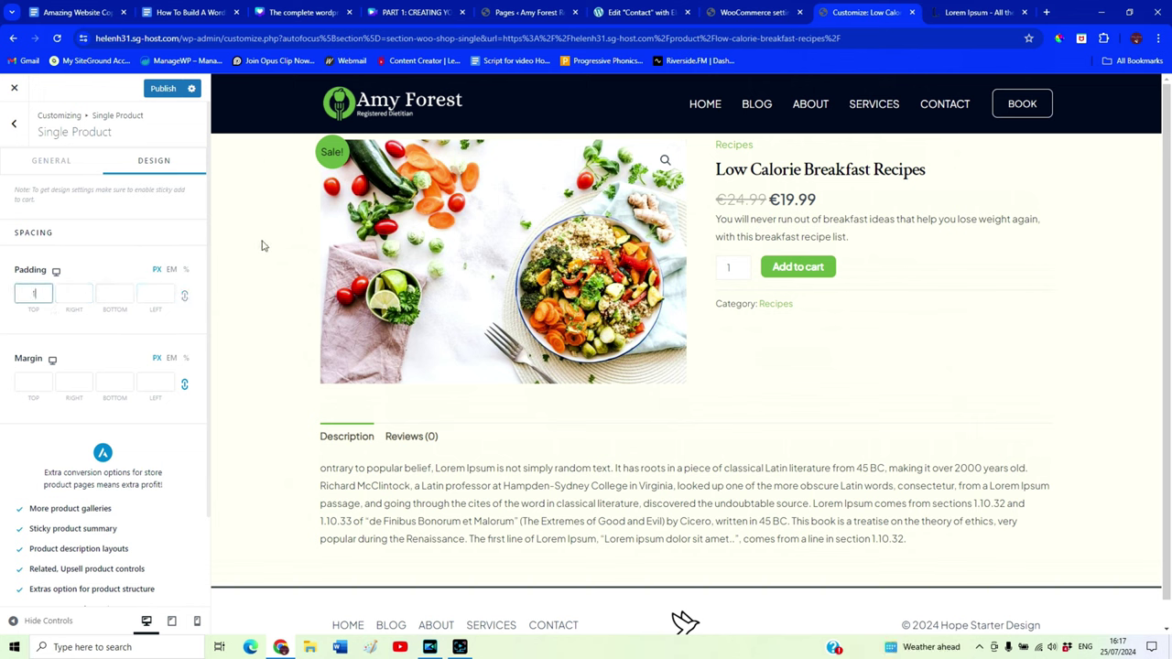
{"action": "left_click", "coordinate": [113, 295]}
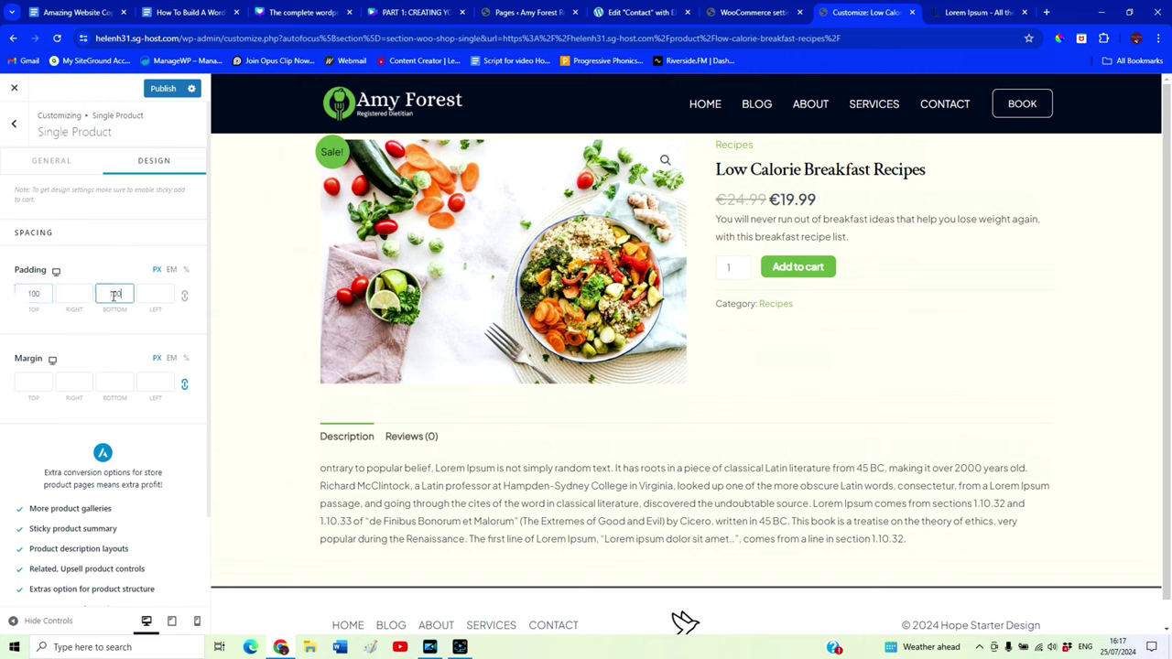
{"action": "type", "text": "100"}
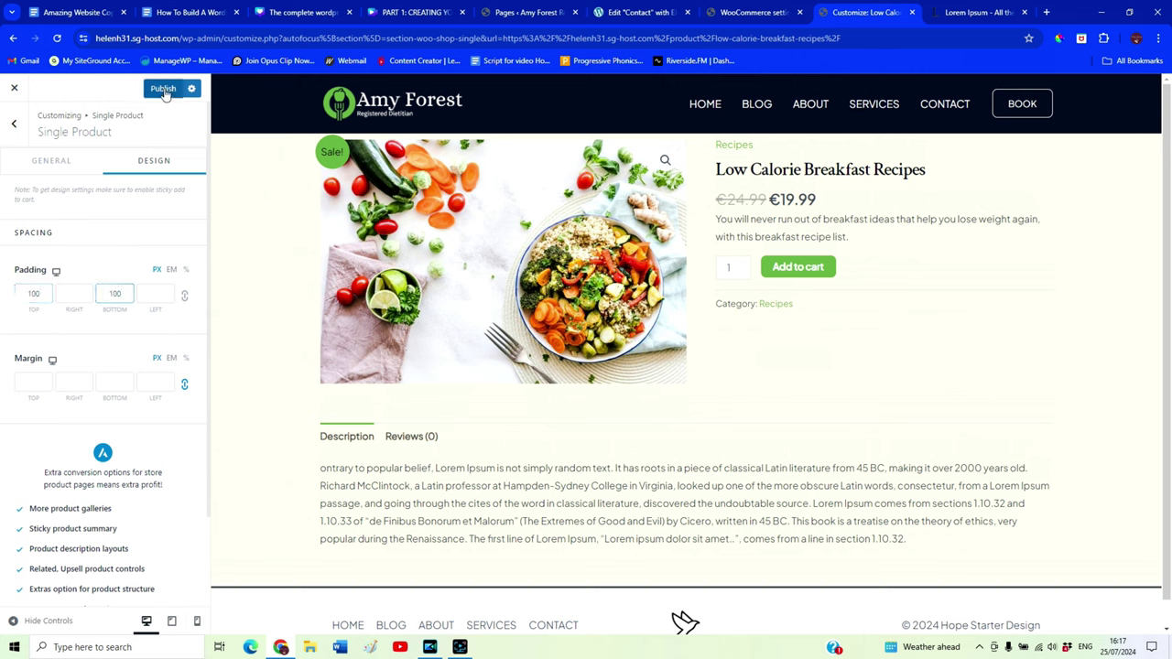
{"action": "left_click", "coordinate": [242, 382]}
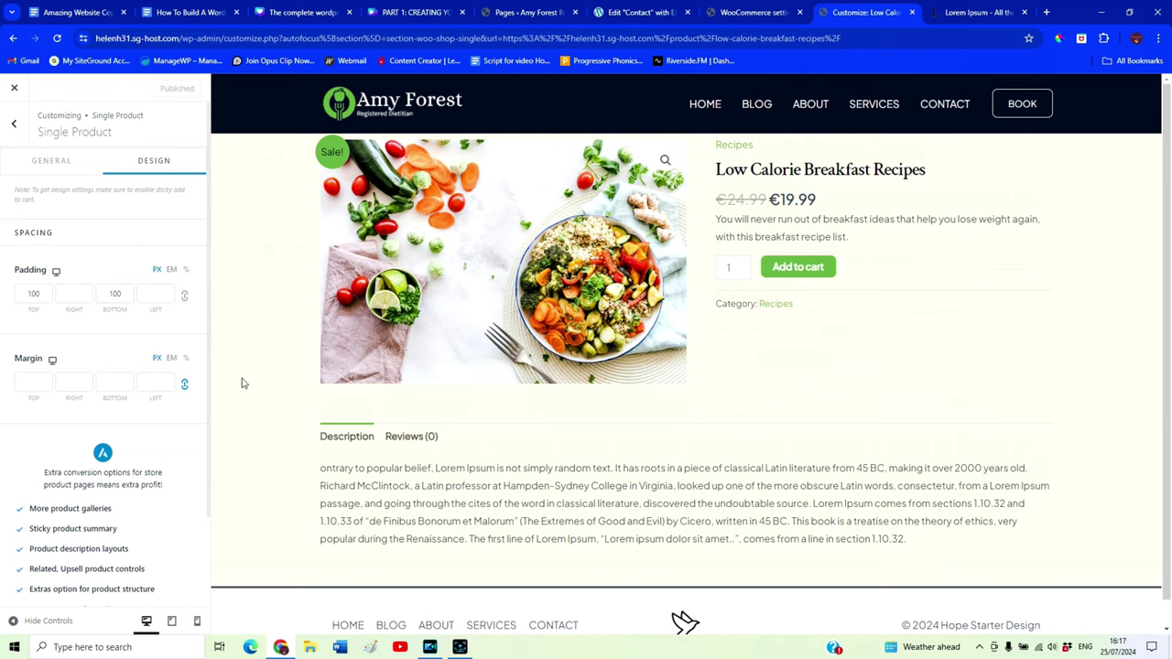
Reload the preview and open the WooCommerce Cart customization settings
{"action": "left_click", "coordinate": [57, 40]}
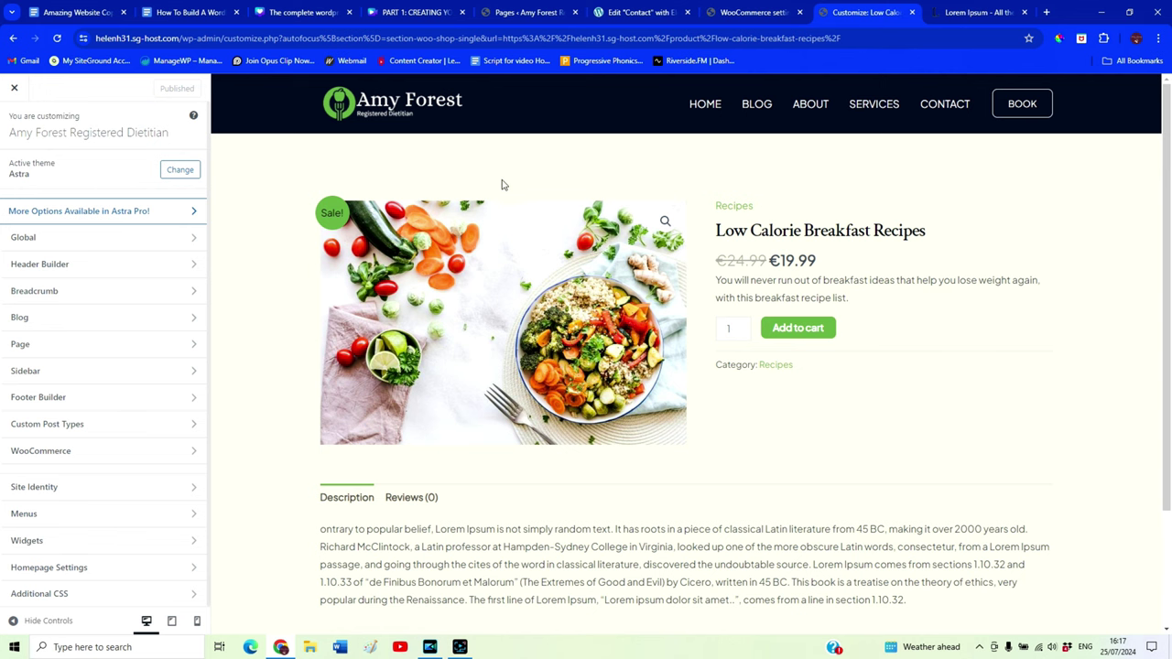
{"action": "scroll", "coordinate": [855, 538], "scroll_direction": "down", "scroll_amount": 2}
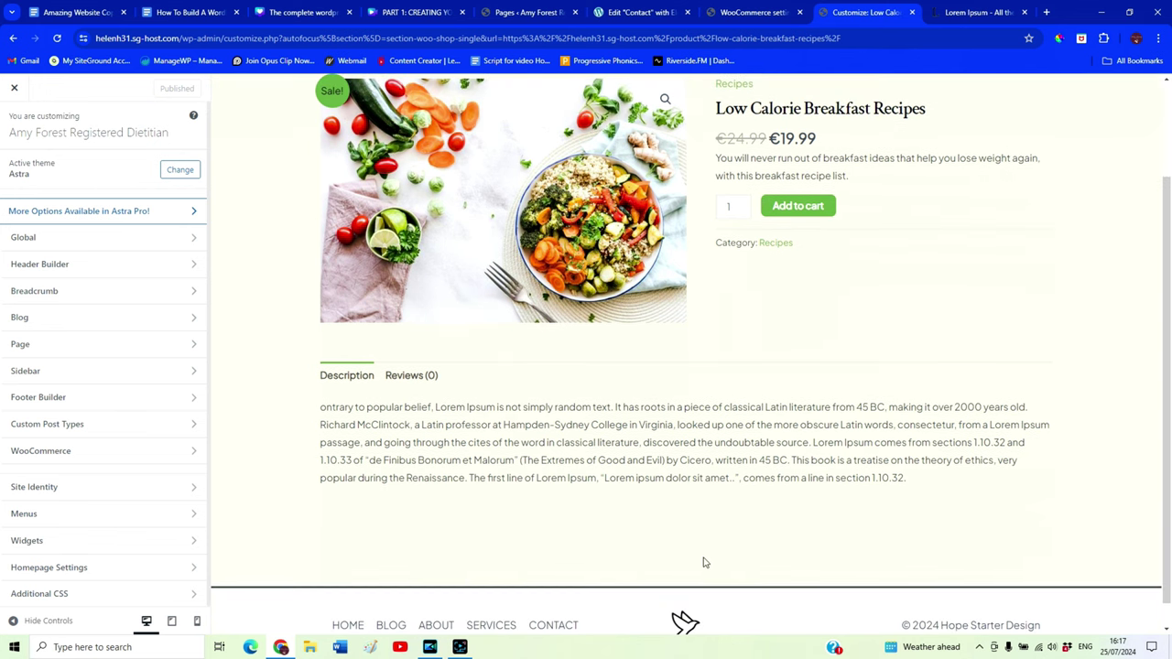
{"action": "scroll", "coordinate": [989, 302], "scroll_direction": "up", "scroll_amount": 2}
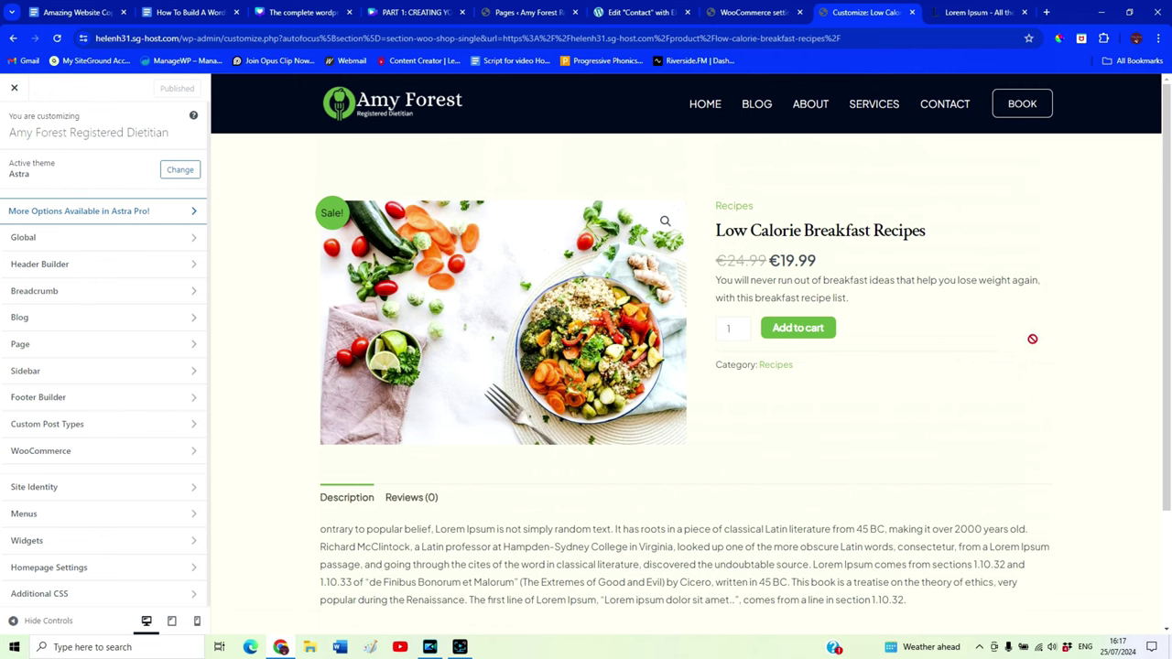
{"action": "left_click", "coordinate": [138, 450]}
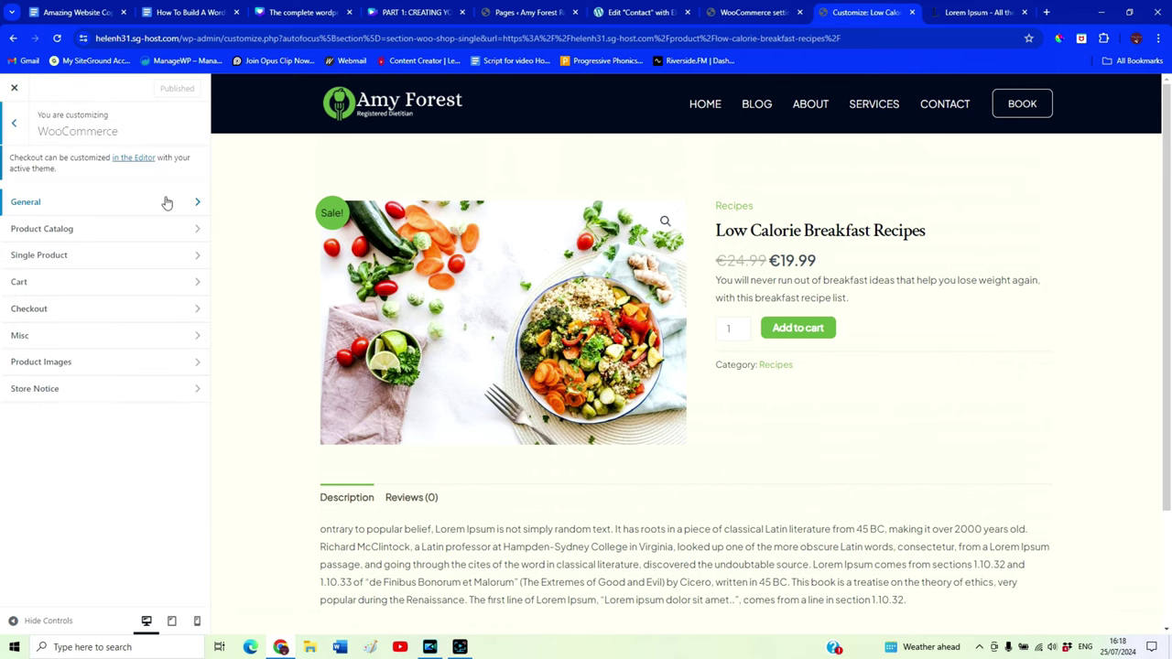
{"action": "left_click", "coordinate": [133, 283]}
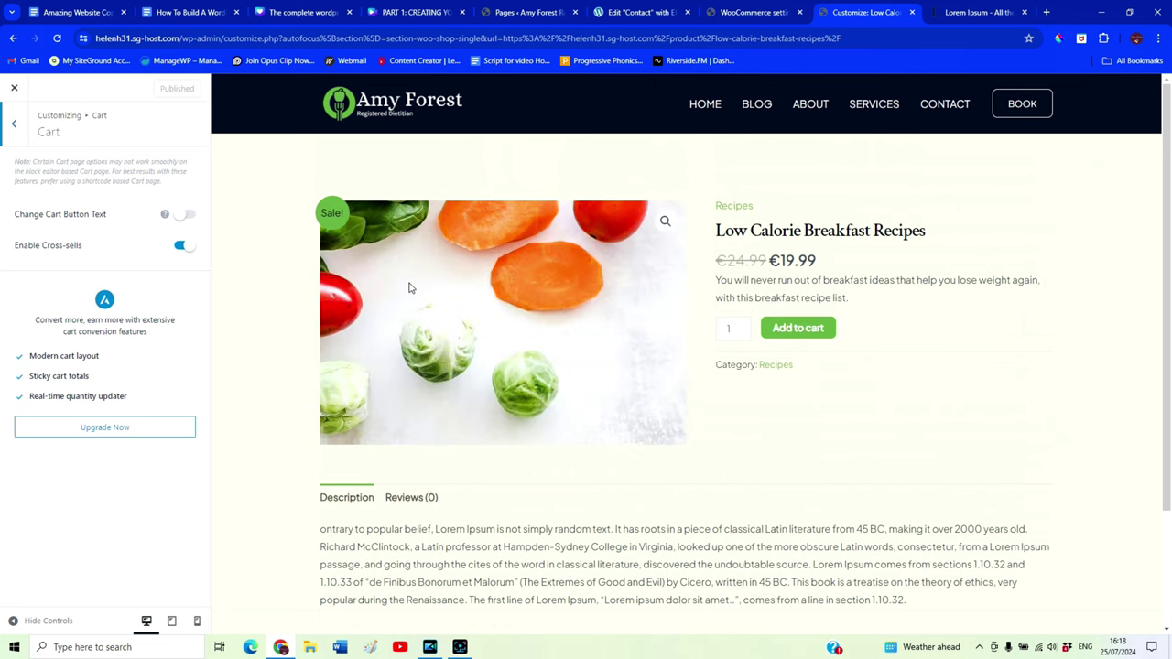
Leave the Customizer, add Low Calorie Breakfast Recipes to the cart, and go to checkout at €19.99
{"action": "left_click", "coordinate": [15, 90]}
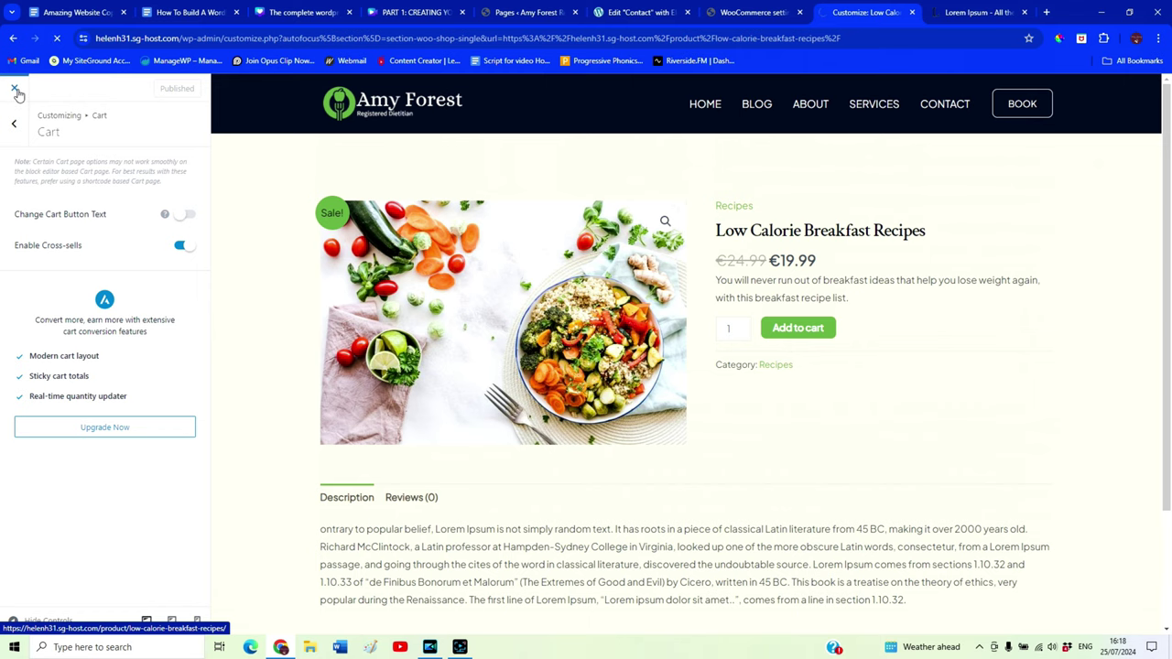
{"action": "scroll", "coordinate": [1002, 385], "scroll_direction": "down", "scroll_amount": 2}
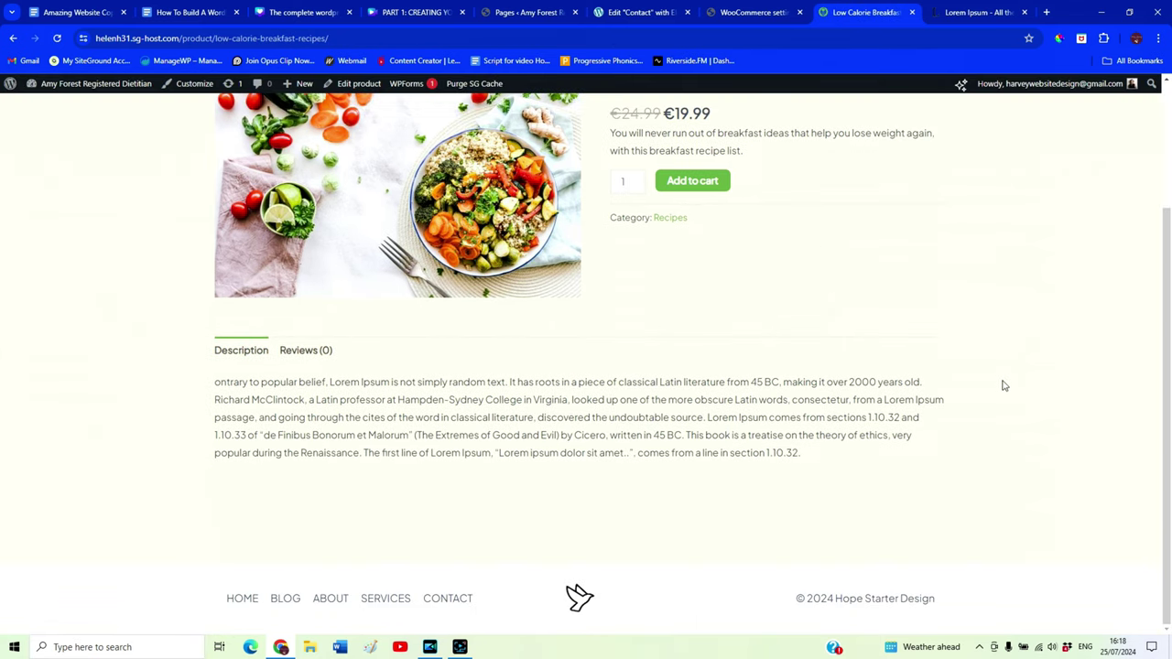
{"action": "scroll", "coordinate": [1002, 385], "scroll_direction": "up", "scroll_amount": 2}
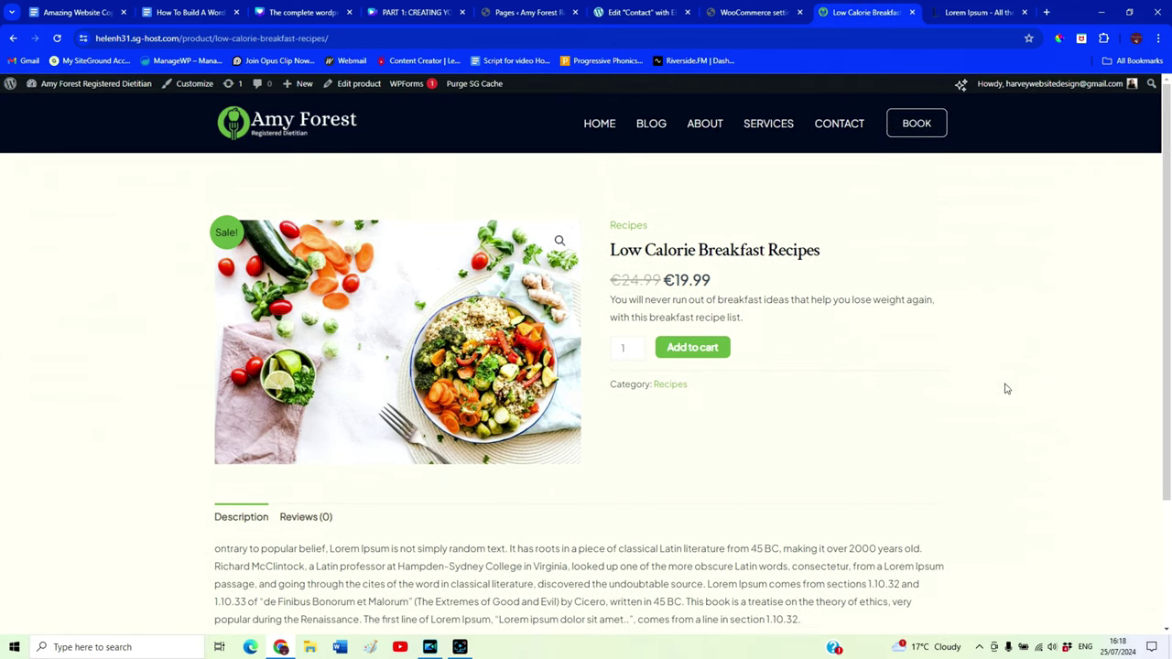
{"action": "left_click", "coordinate": [710, 353]}
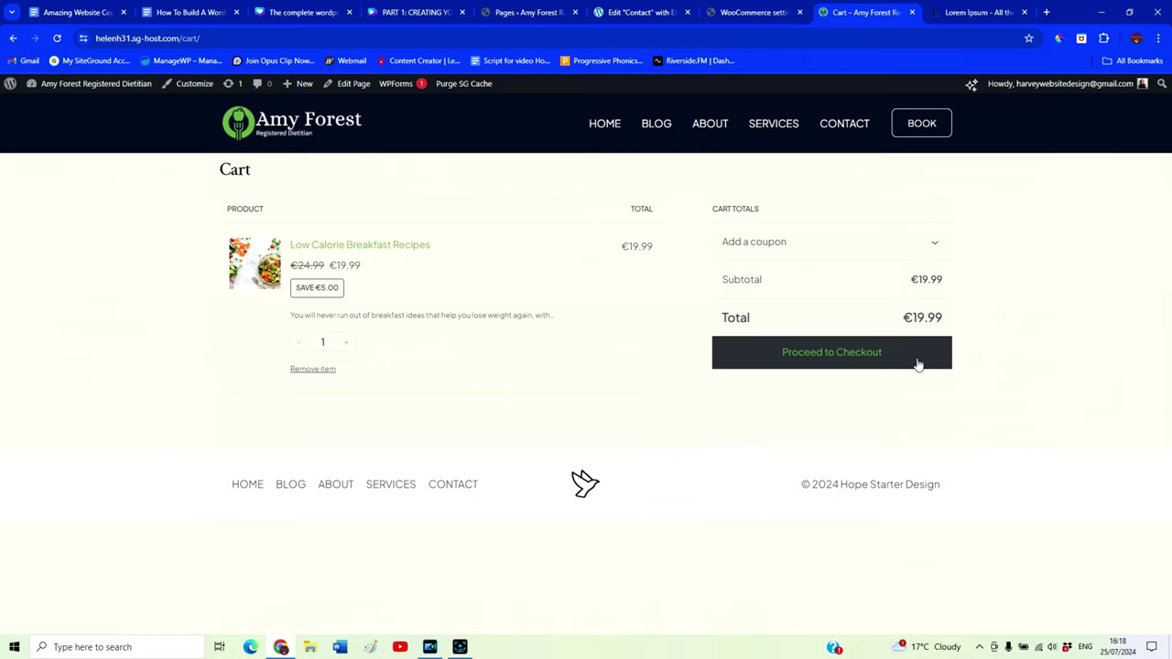
{"action": "left_click", "coordinate": [816, 360]}
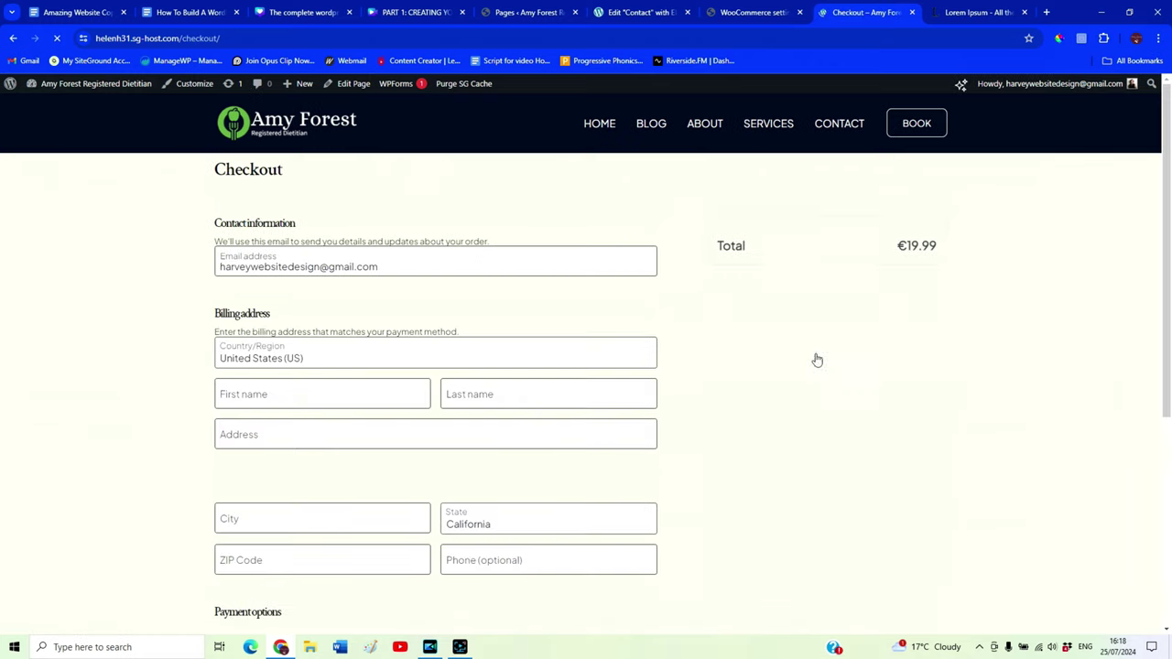
Submit the order with empty billing fields, flagging name, address, city and ZIP as invalid
{"action": "scroll", "coordinate": [1064, 427], "scroll_direction": "down", "scroll_amount": 1}
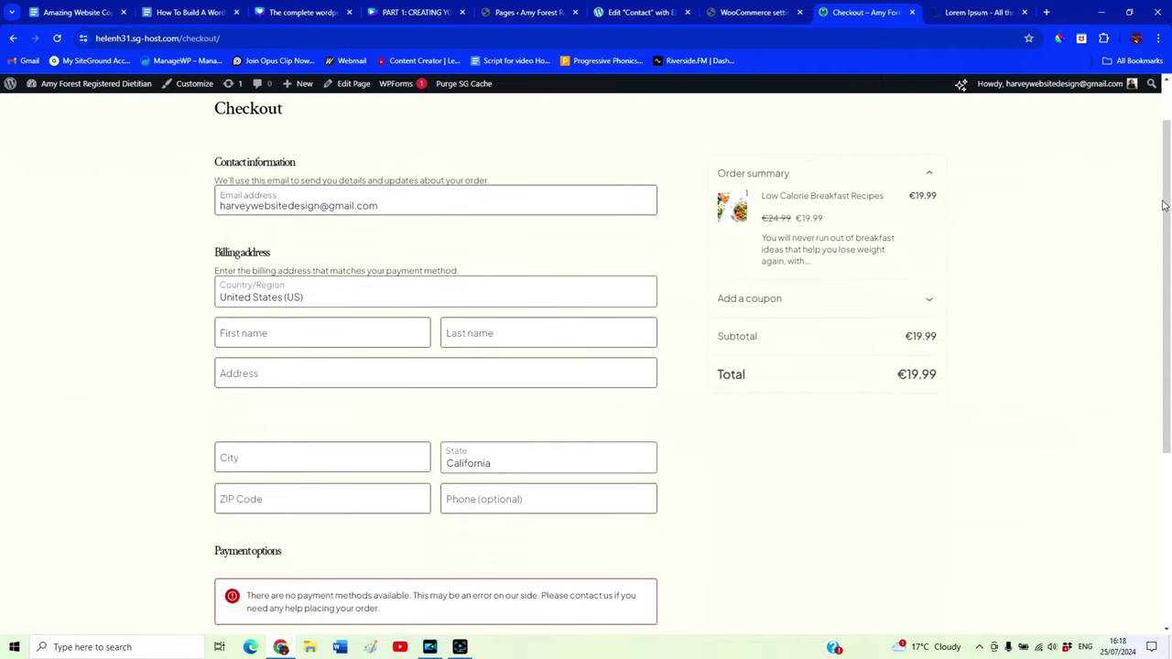
{"action": "left_click_drag", "start_coordinate": [1163, 205], "coordinate": [1149, 274]}
{"action": "scroll", "coordinate": [1163, 288], "scroll_direction": "up", "scroll_amount": 2}
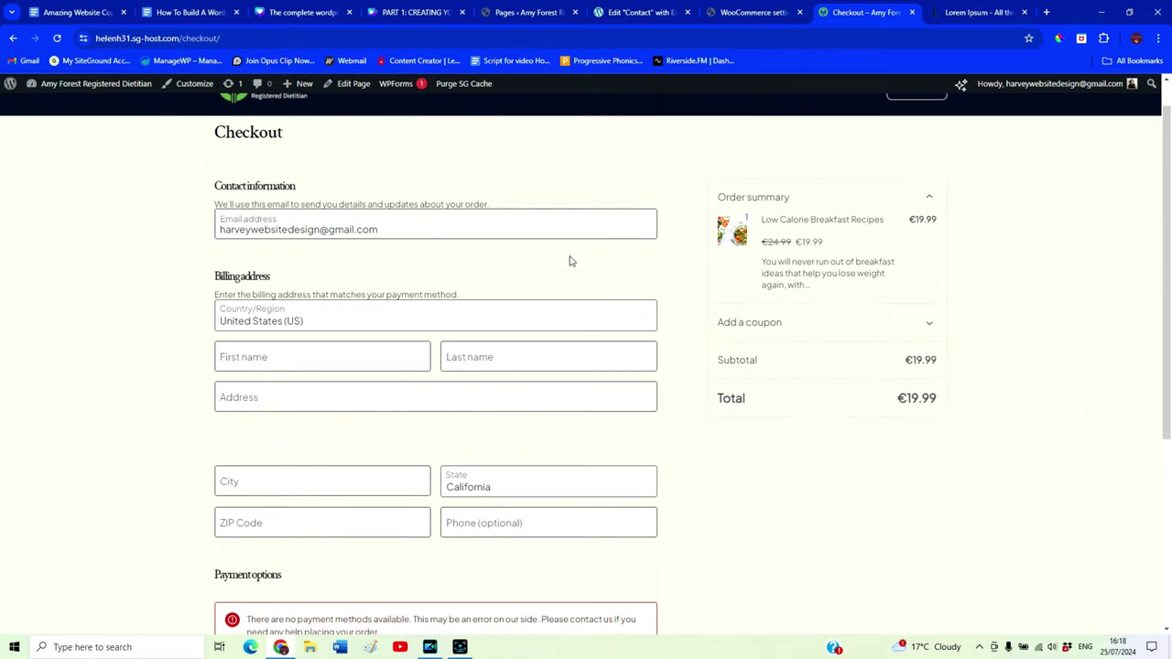
{"action": "scroll", "coordinate": [503, 468], "scroll_direction": "down", "scroll_amount": 1}
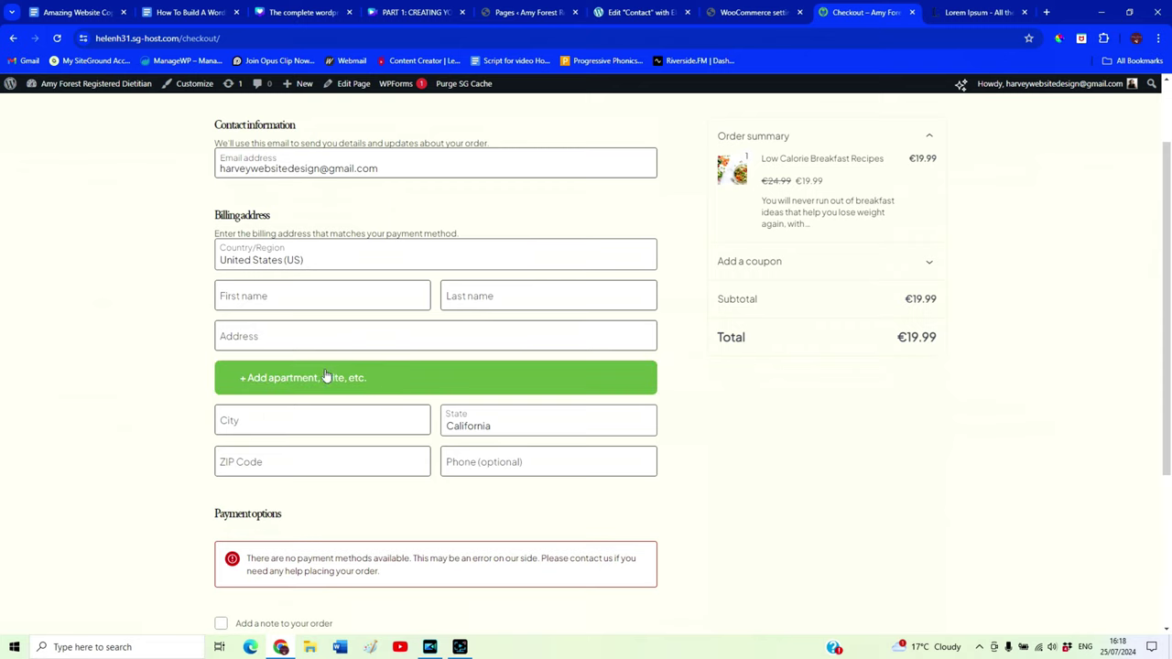
{"action": "scroll", "coordinate": [411, 458], "scroll_direction": "down", "scroll_amount": 4}
{"action": "left_click", "coordinate": [547, 502]}
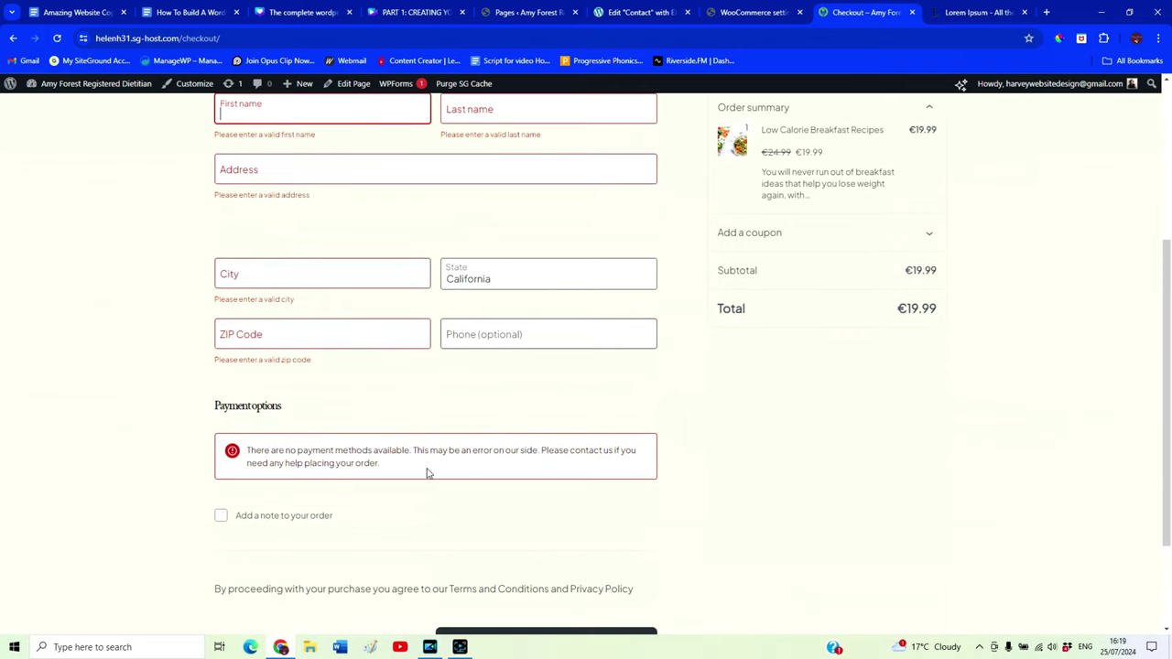
{"action": "scroll", "coordinate": [412, 277], "scroll_direction": "up", "scroll_amount": 3}
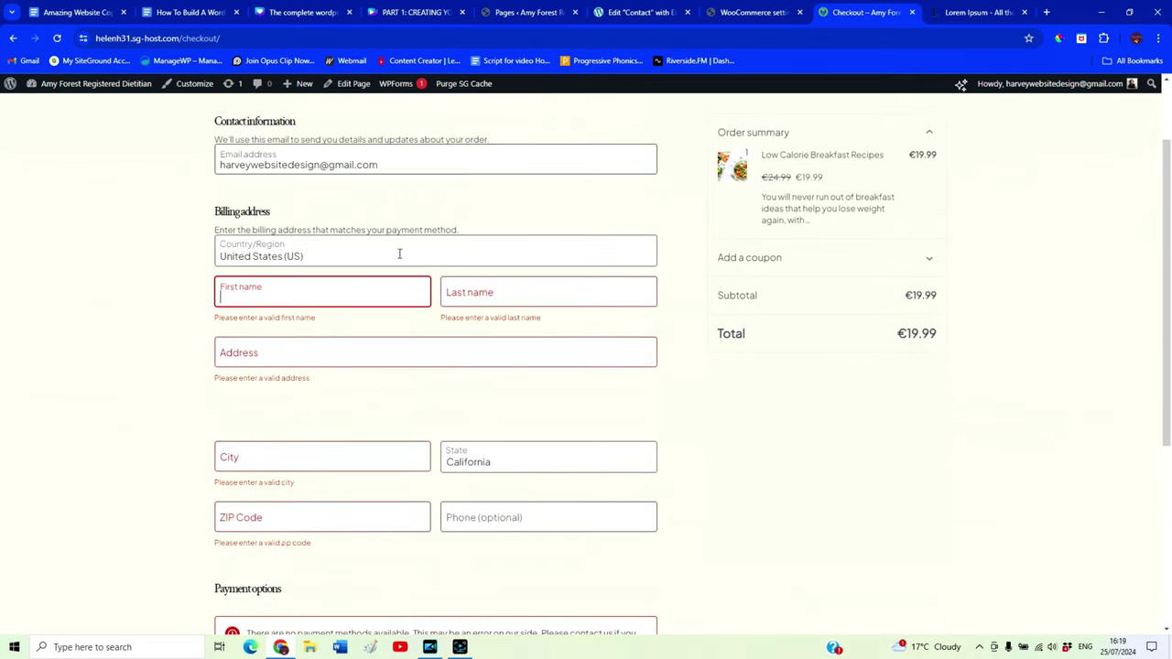
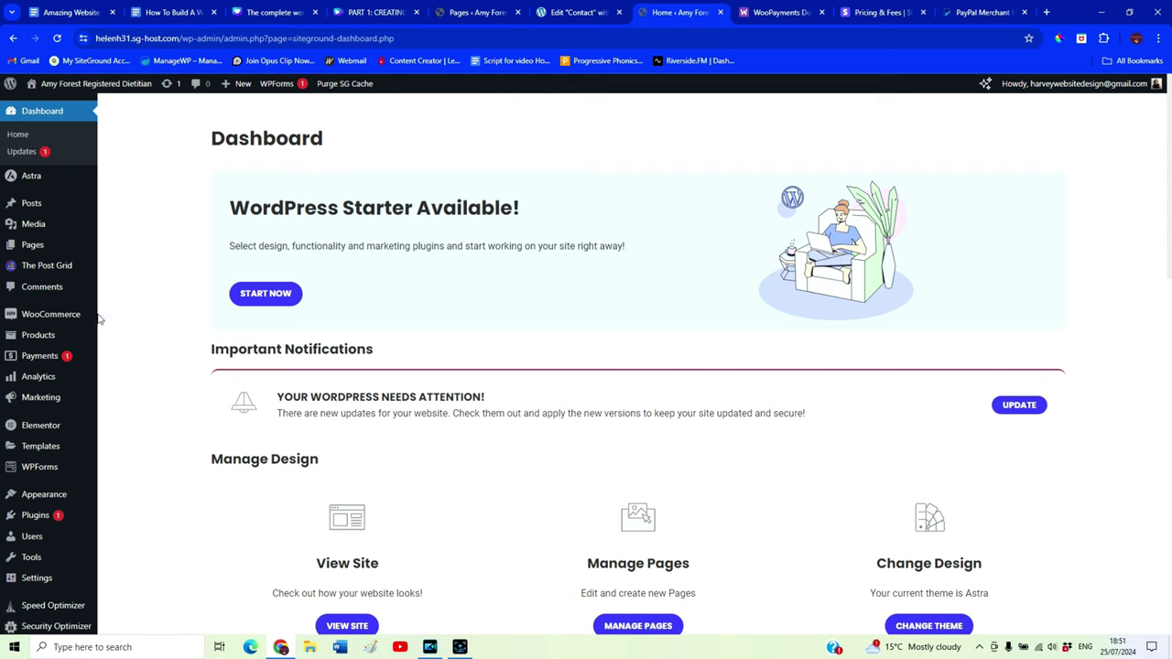
Start the WooCommerce store setup as a business just starting out in Health and beauty
{"action": "mouse_move", "coordinate": [50, 318]}
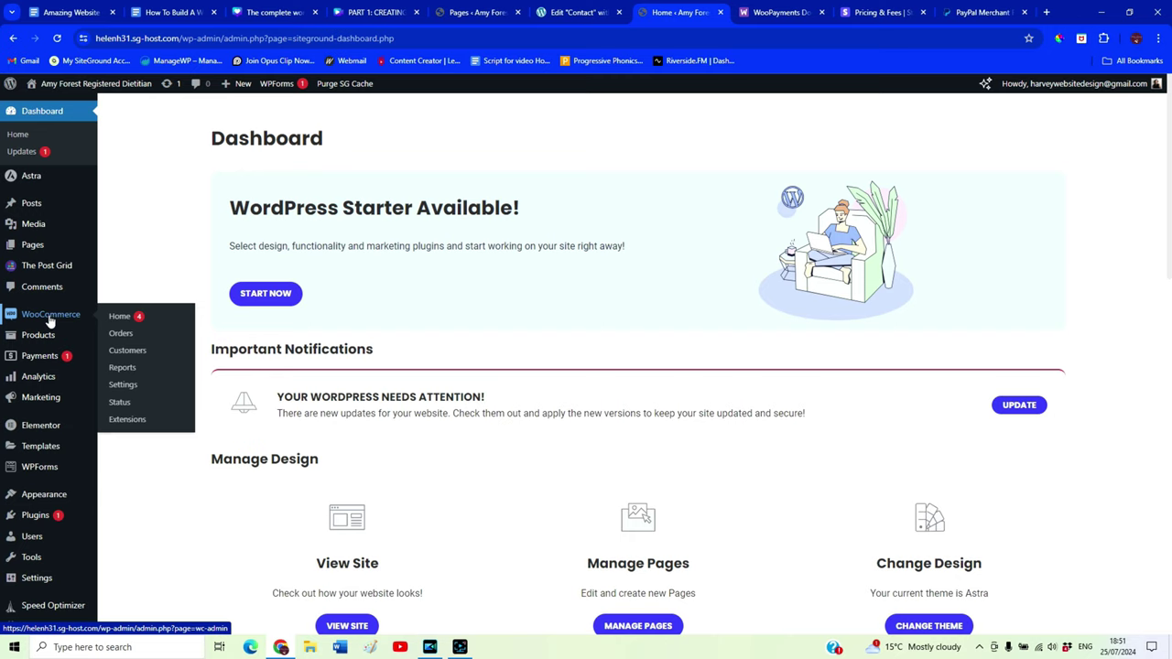
{"action": "left_click", "coordinate": [64, 319]}
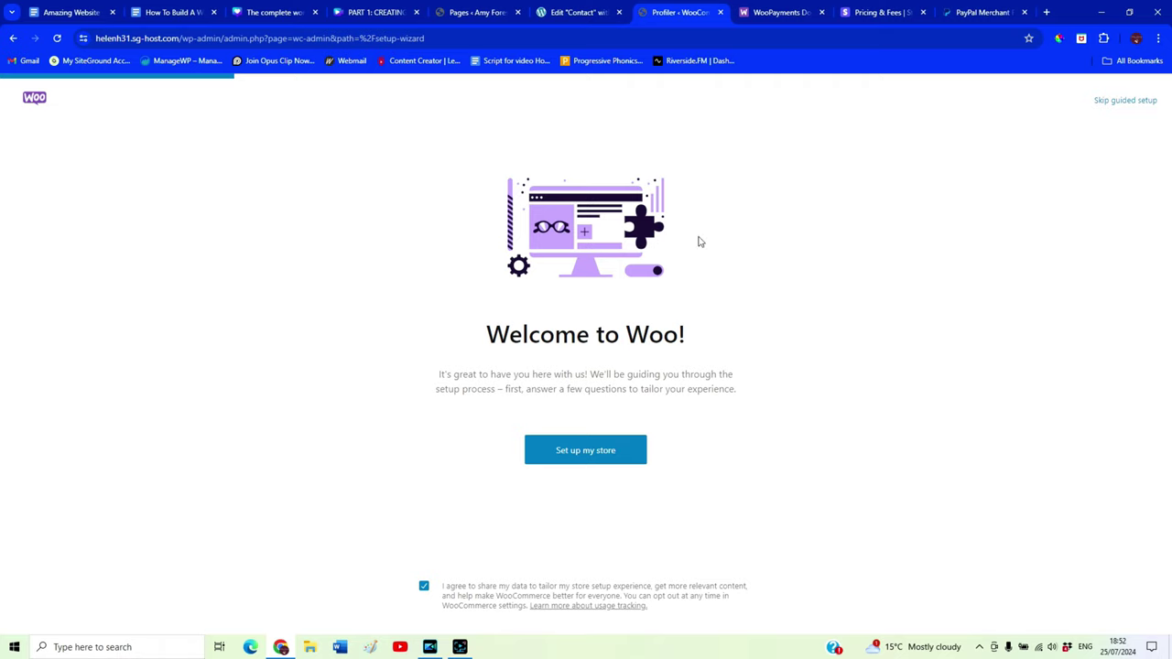
{"action": "left_click", "coordinate": [583, 455]}
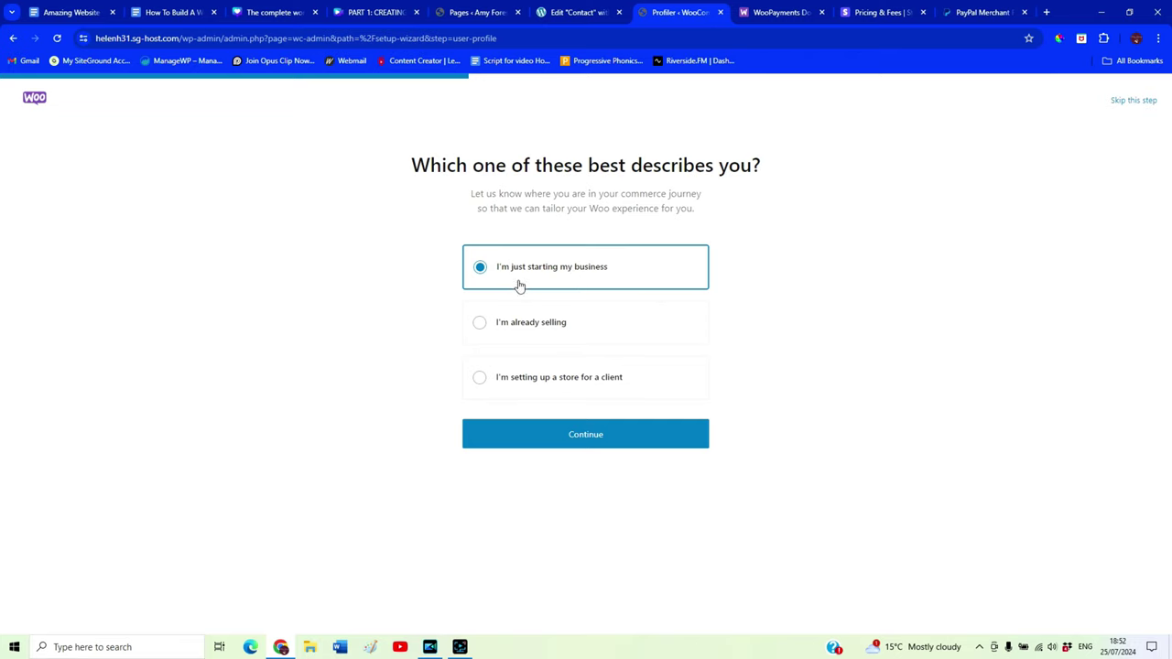
{"action": "left_click", "coordinate": [592, 445]}
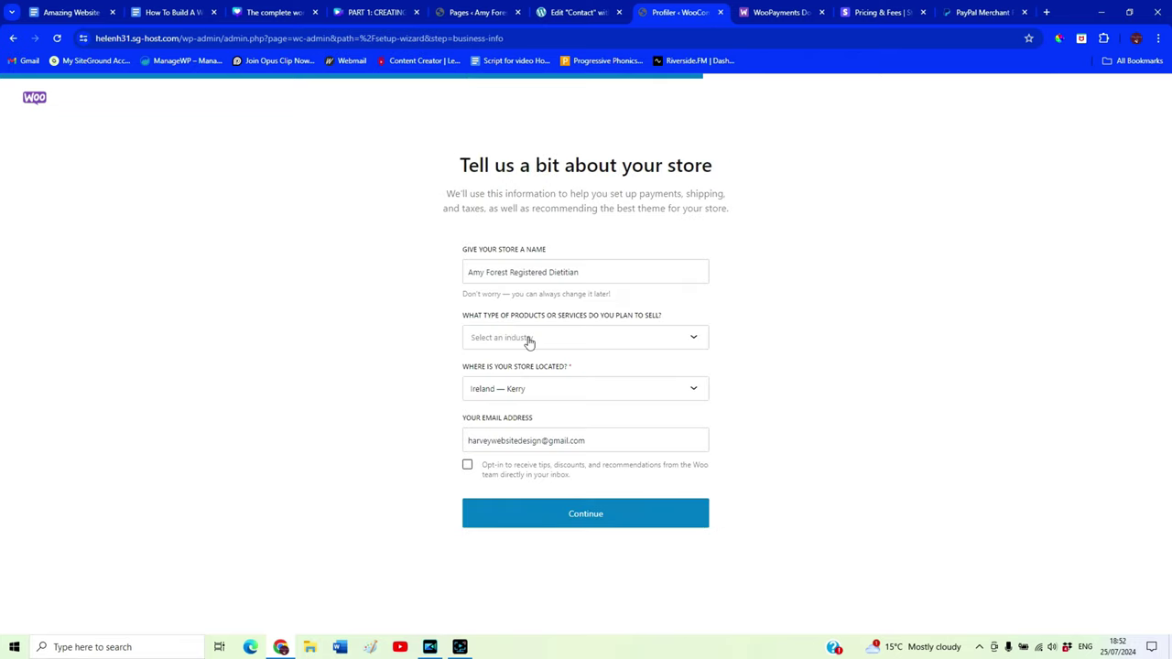
{"action": "left_click", "coordinate": [528, 341]}
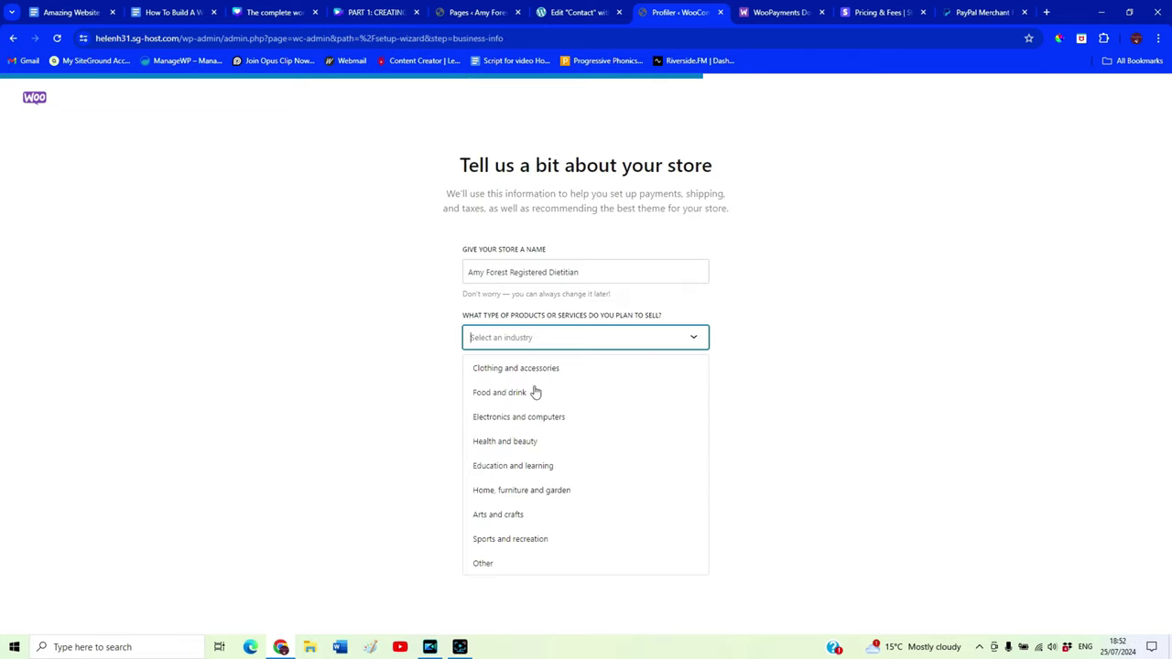
{"action": "left_click", "coordinate": [520, 441]}
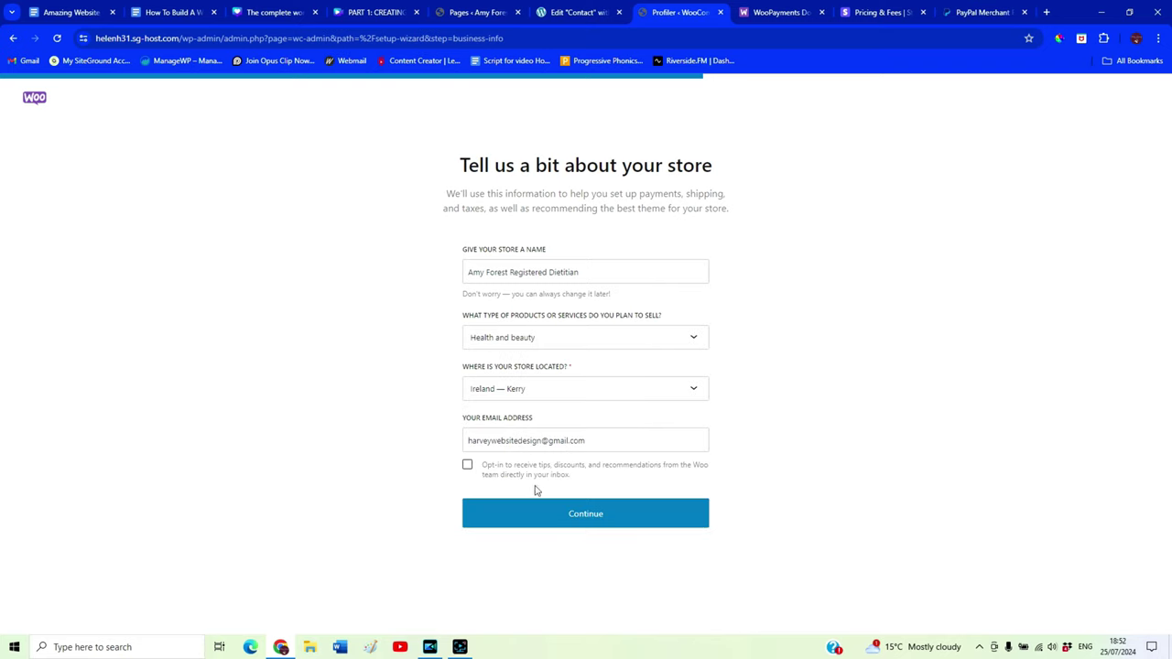
{"action": "left_click", "coordinate": [566, 515]}
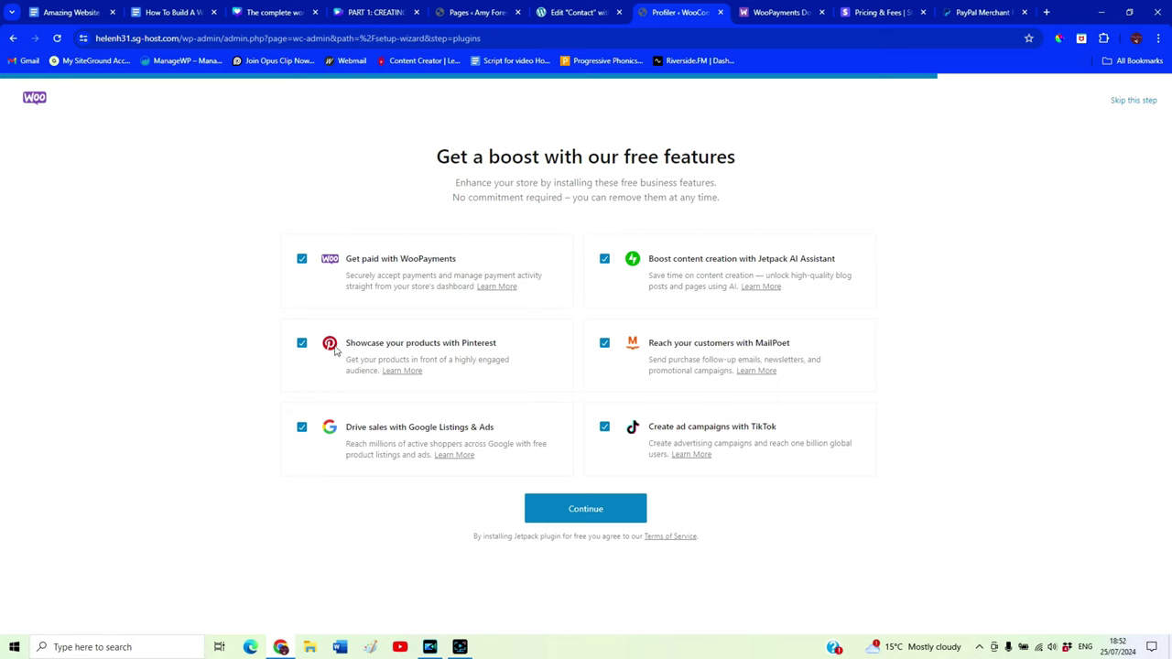
Untick Pinterest, Google Listings & Ads, TikTok, MailPoet and Jetpack AI, keeping only WooPayments, and finish
{"action": "left_click", "coordinate": [301, 343]}
{"action": "left_click", "coordinate": [300, 429]}
{"action": "left_click", "coordinate": [605, 428]}
{"action": "left_click", "coordinate": [605, 345]}
{"action": "left_click", "coordinate": [605, 261]}
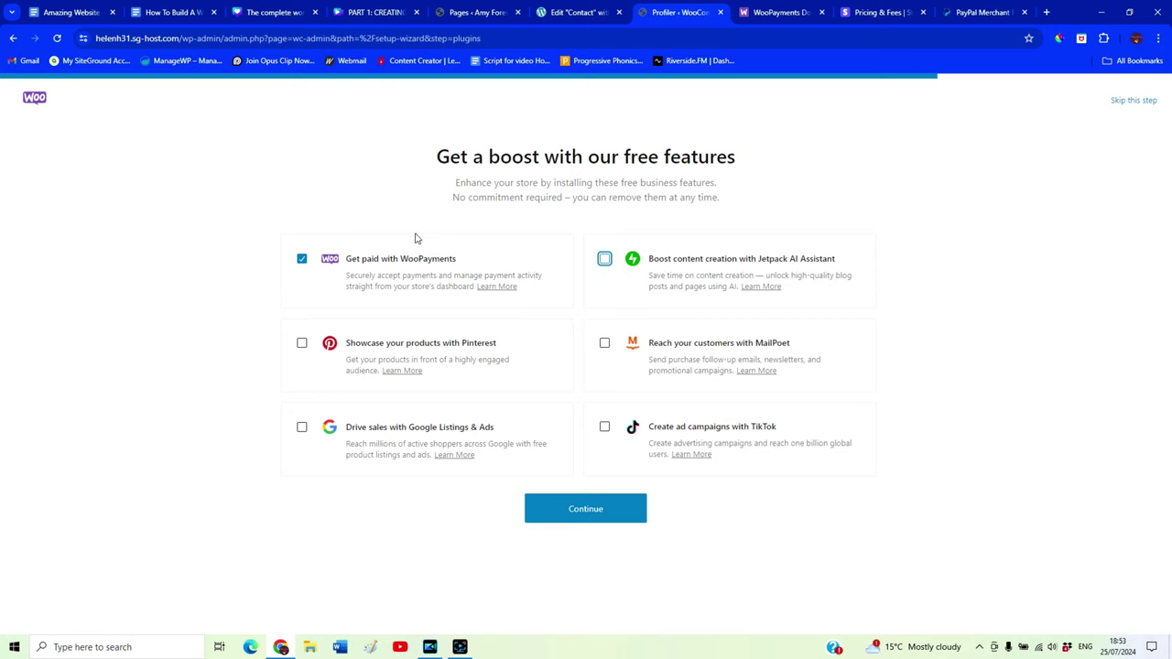
{"action": "left_click", "coordinate": [583, 518]}
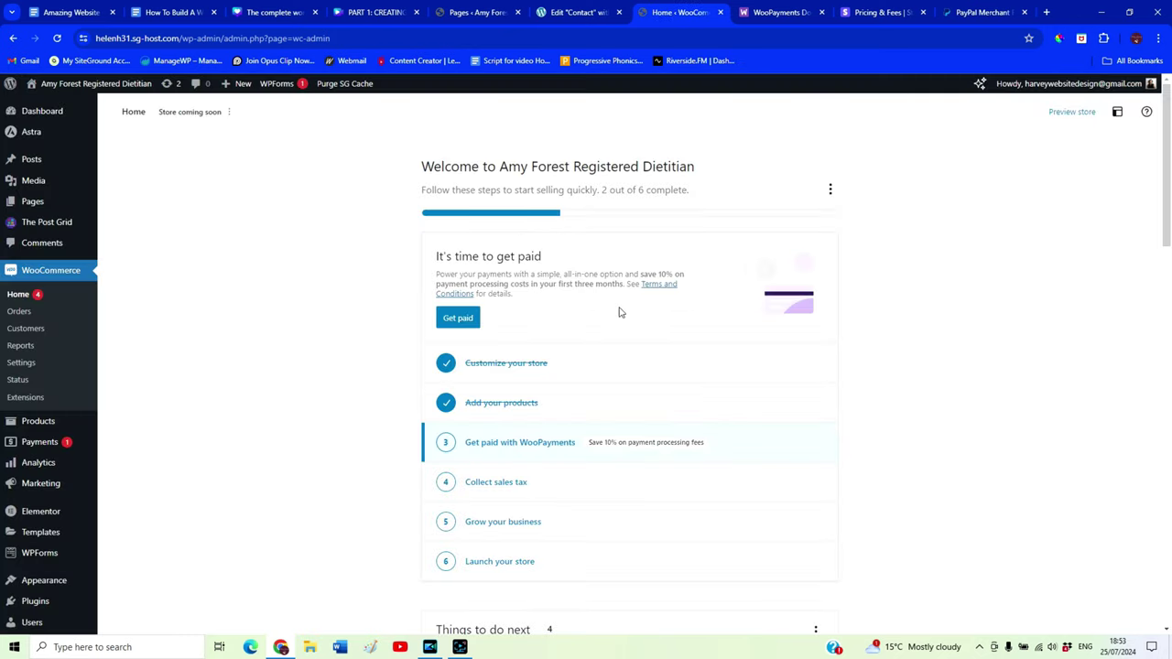
Begin WooPayments setup, connect the store and approve the WordPress.com account connection
{"action": "left_click", "coordinate": [458, 320]}
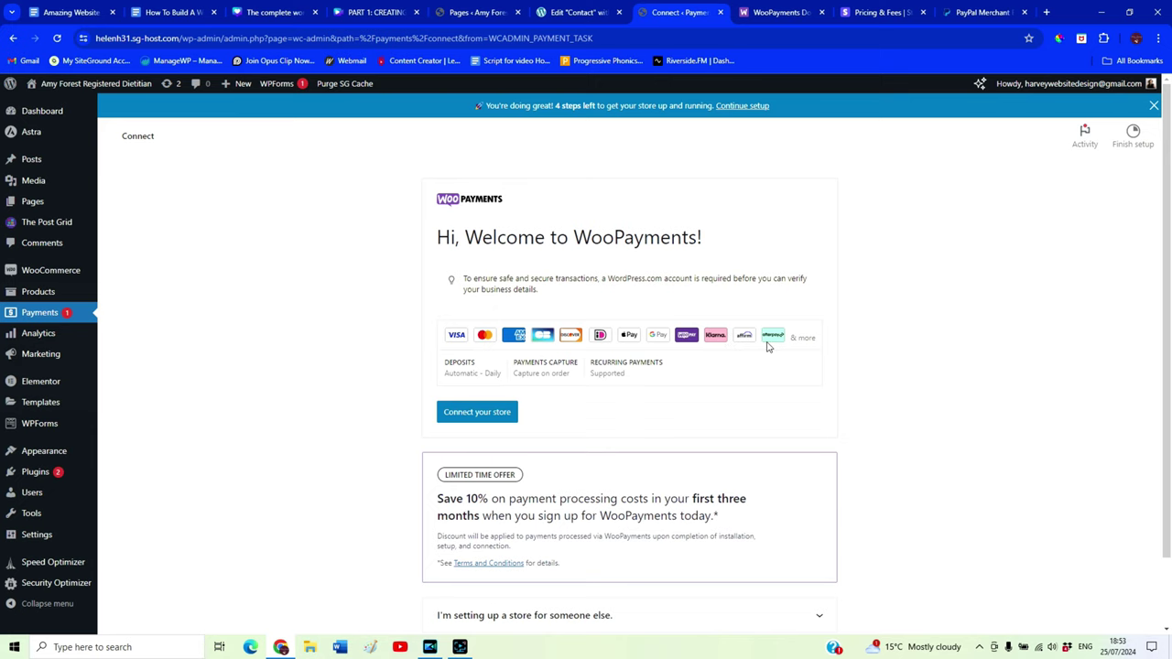
{"action": "scroll", "coordinate": [829, 429], "scroll_direction": "down", "scroll_amount": 1}
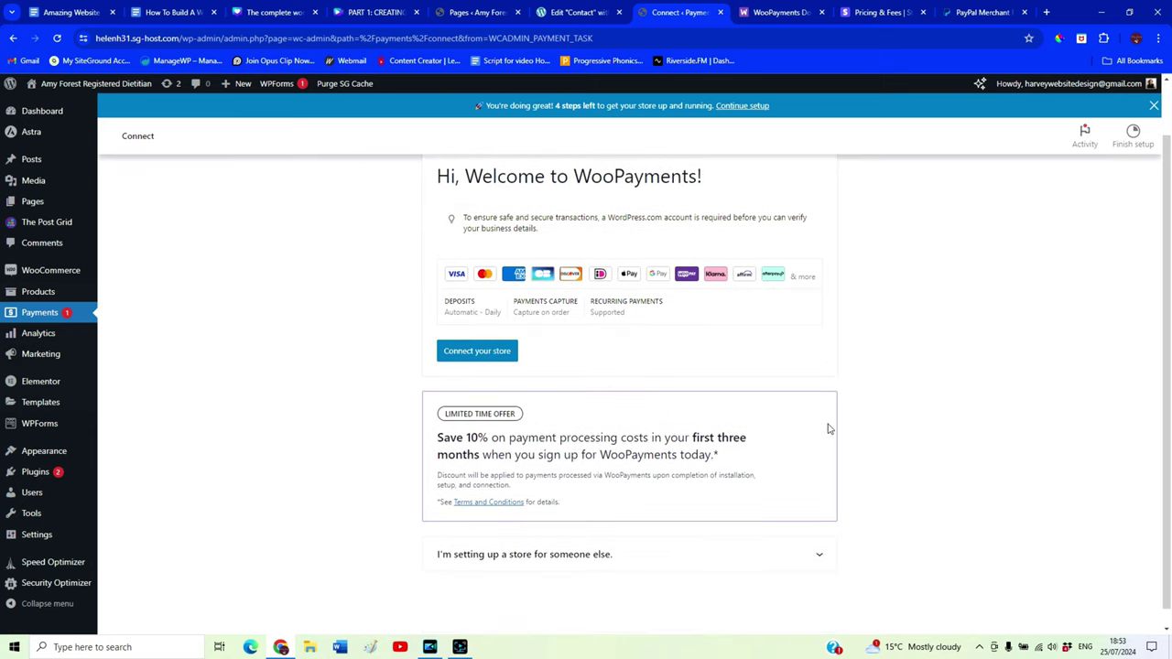
{"action": "scroll", "coordinate": [829, 429], "scroll_direction": "up", "scroll_amount": 1}
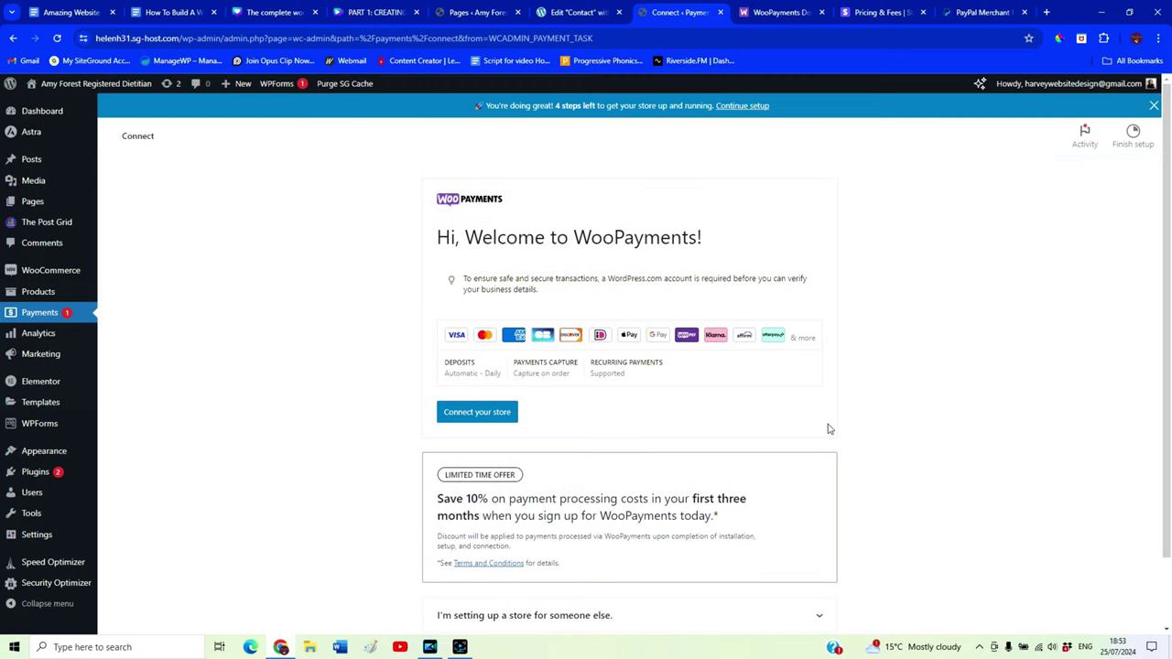
{"action": "left_click", "coordinate": [472, 414]}
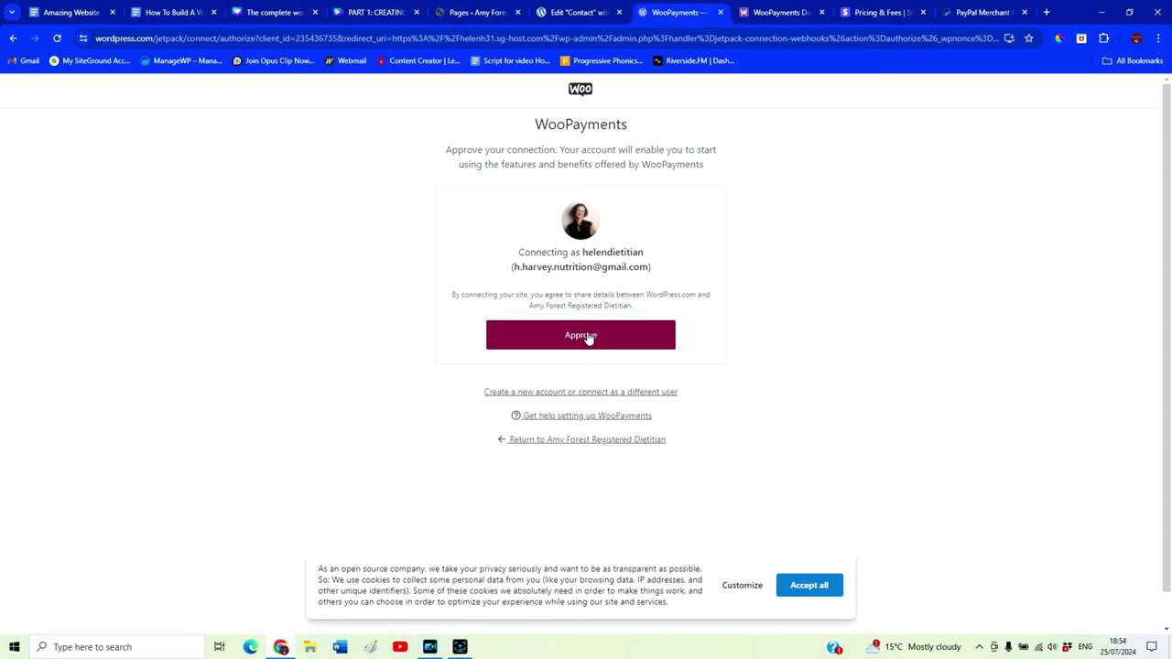
{"action": "left_click", "coordinate": [589, 336]}
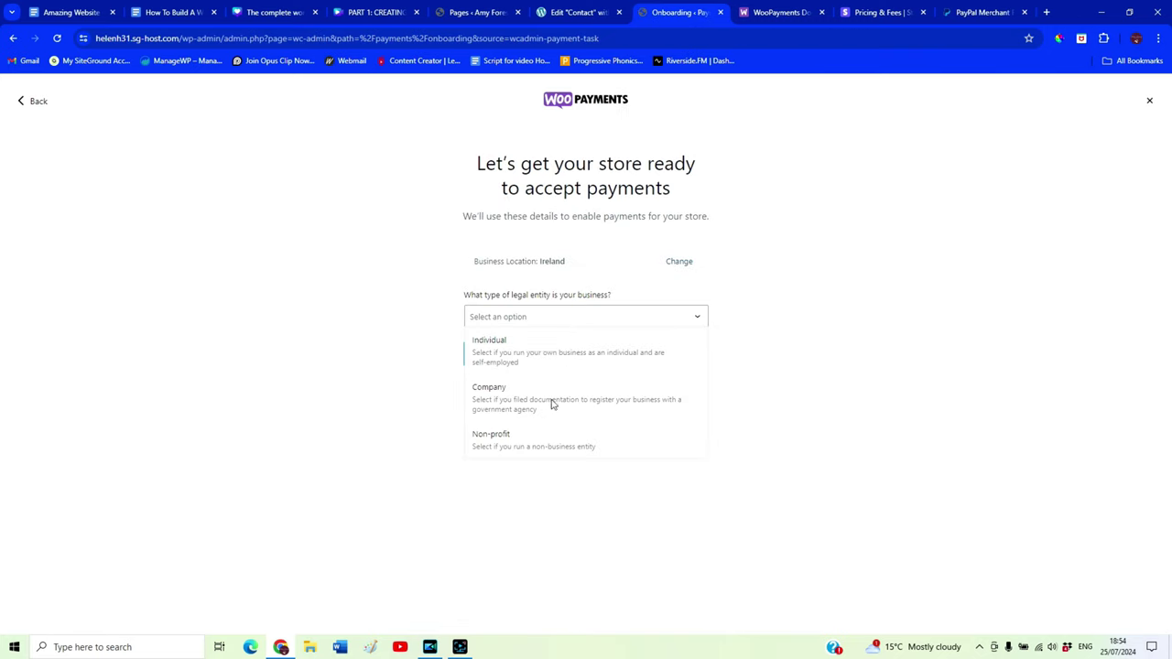
Choose Individual as the legal entity and Beauty products as the business category
{"action": "left_click", "coordinate": [569, 362]}
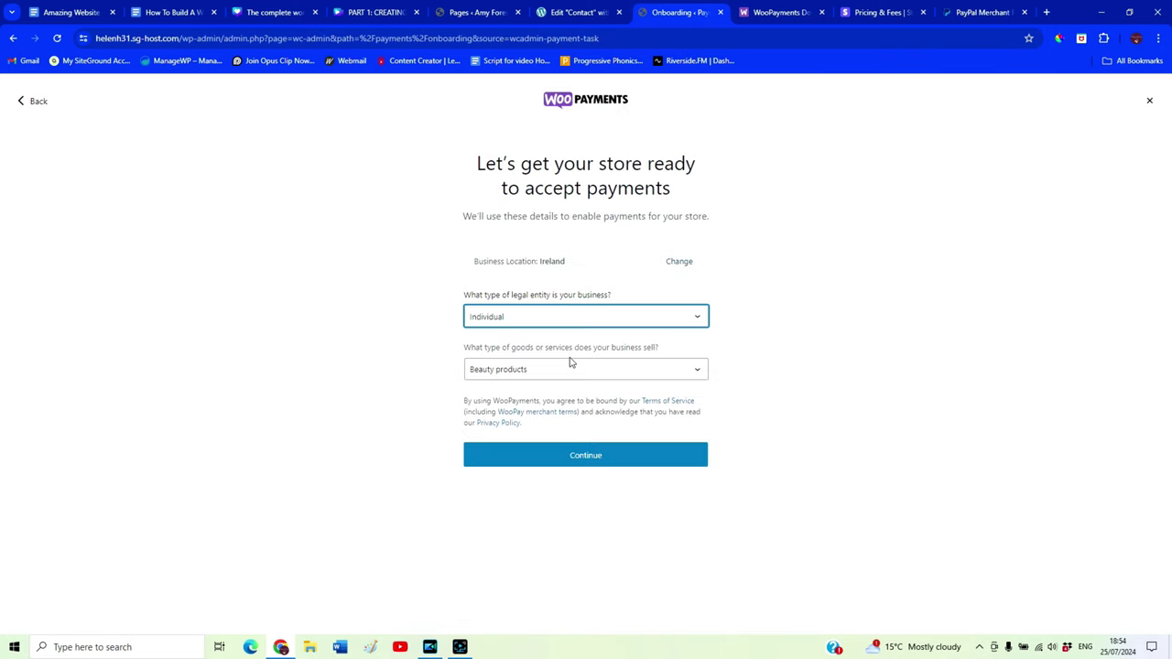
{"action": "left_click", "coordinate": [561, 374]}
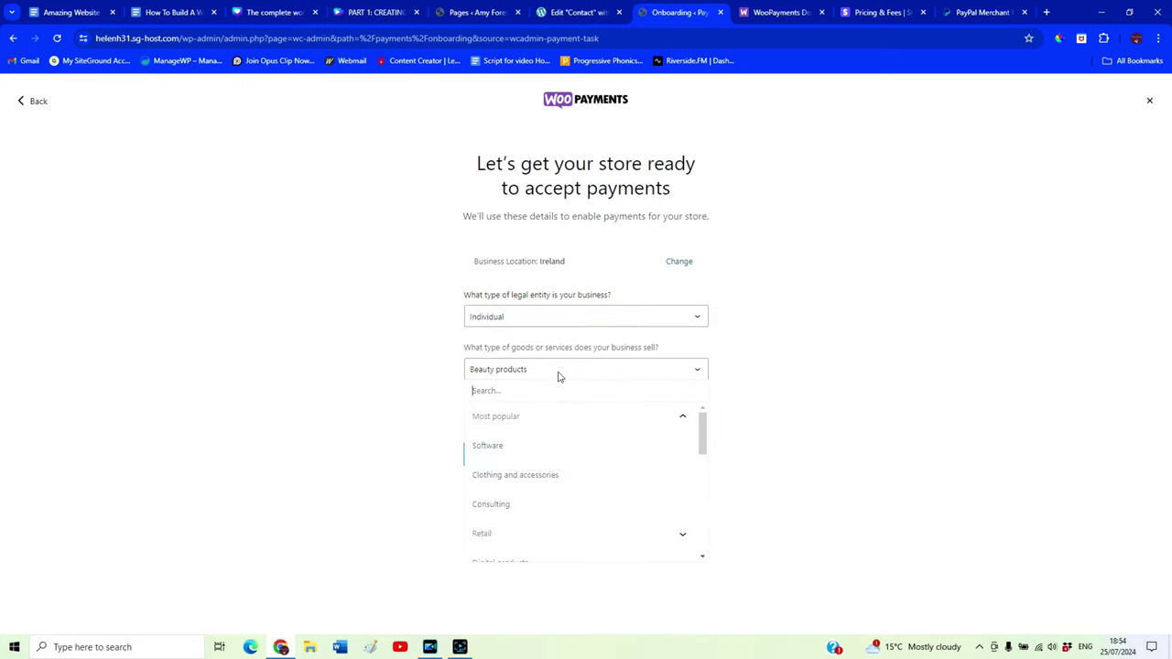
{"action": "scroll", "coordinate": [553, 503], "scroll_direction": "down", "scroll_amount": 3}
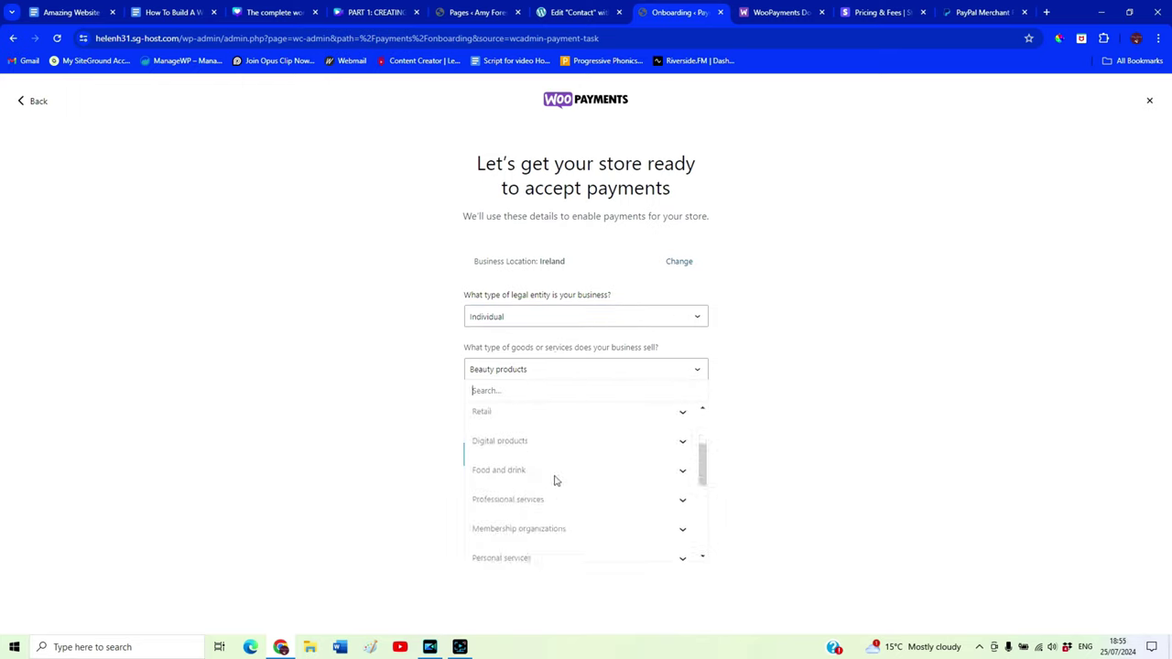
{"action": "left_click", "coordinate": [679, 483]}
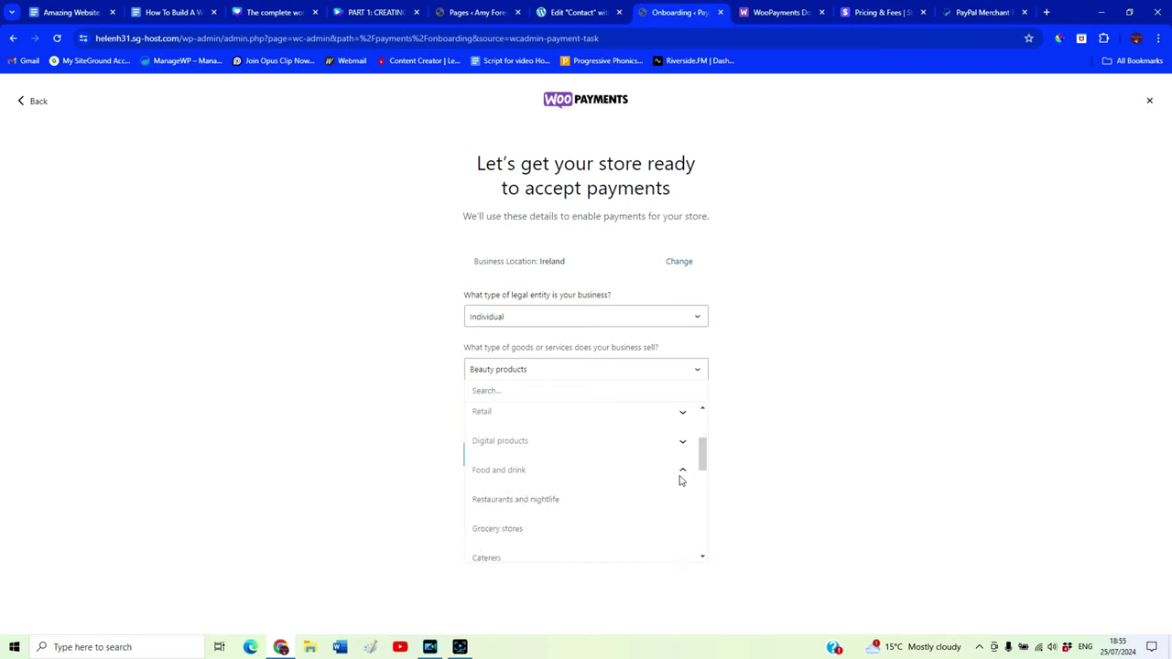
{"action": "scroll", "coordinate": [585, 491], "scroll_direction": "down", "scroll_amount": 3}
{"action": "scroll", "coordinate": [620, 494], "scroll_direction": "down", "scroll_amount": 1}
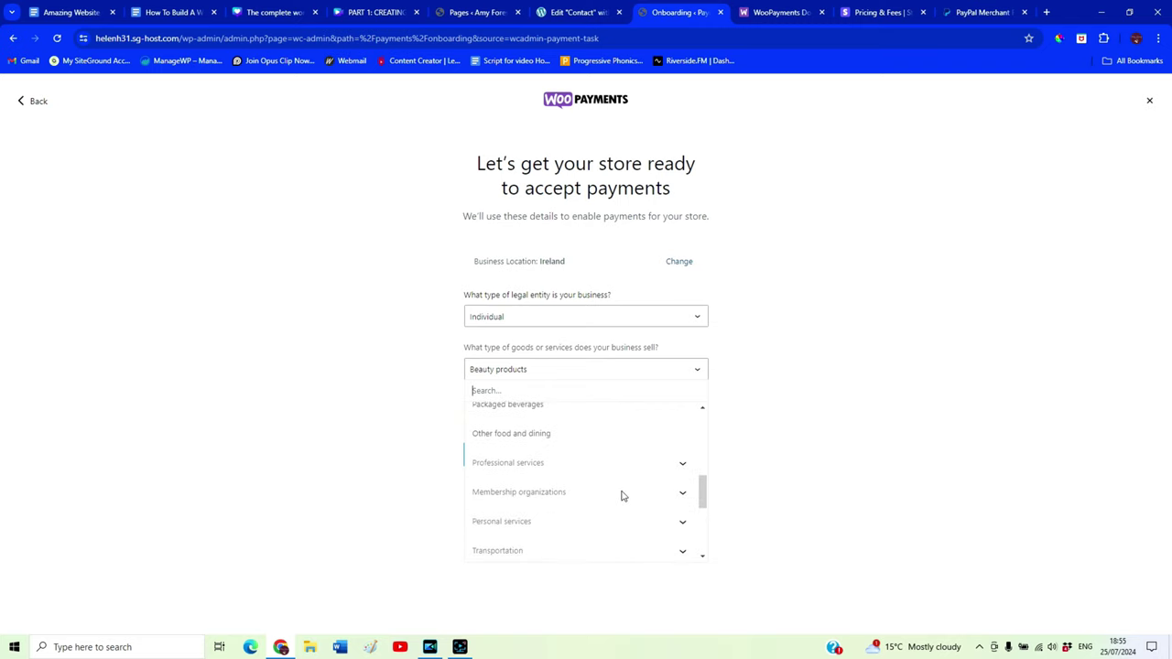
{"action": "scroll", "coordinate": [620, 495], "scroll_direction": "down", "scroll_amount": 1}
{"action": "scroll", "coordinate": [620, 495], "scroll_direction": "up", "scroll_amount": 1}
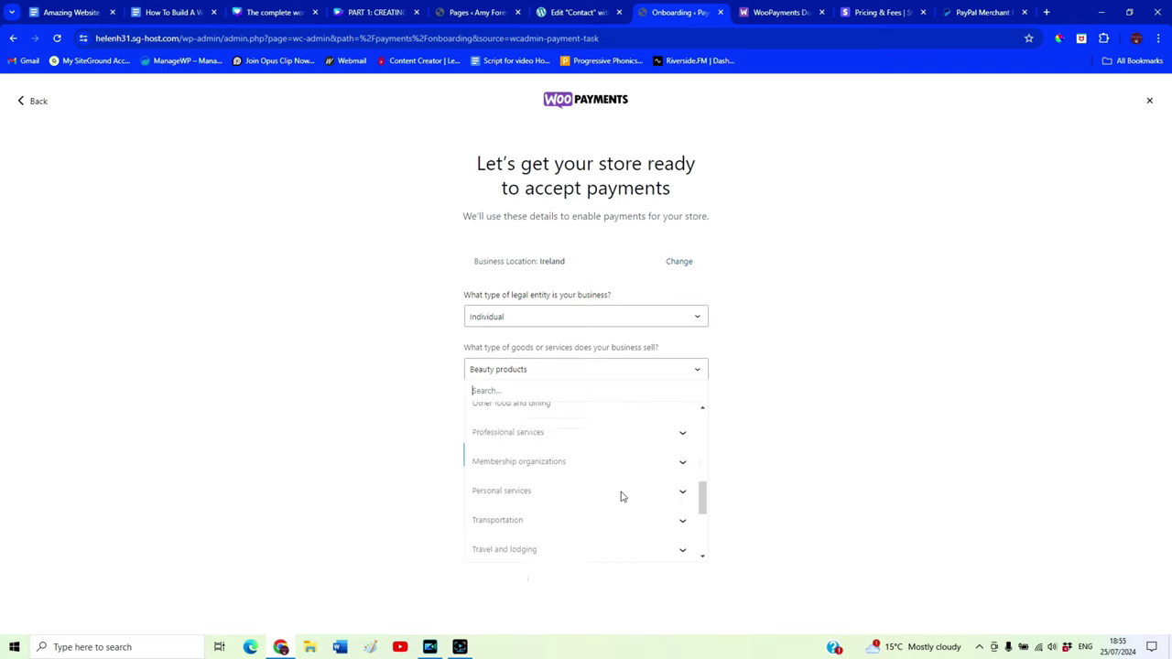
{"action": "scroll", "coordinate": [619, 494], "scroll_direction": "down", "scroll_amount": 2}
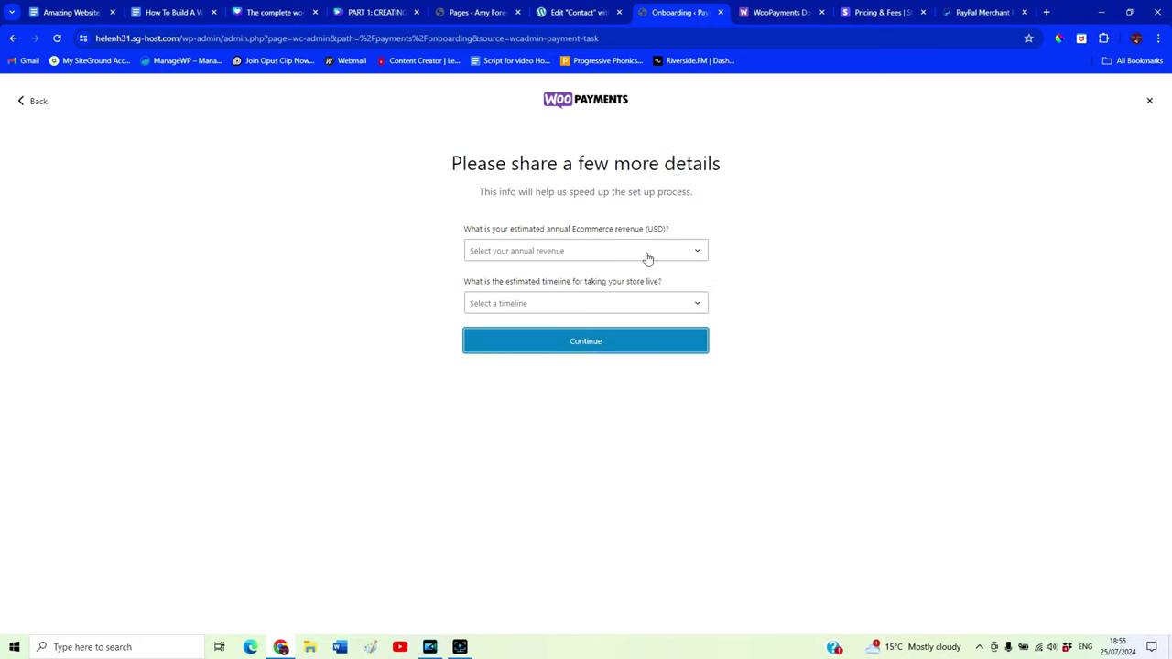
Set estimated revenue to Less than $250k and the first selling timeline, then proceed to identity verification
{"action": "left_click", "coordinate": [647, 258]}
{"action": "left_click", "coordinate": [536, 274]}
{"action": "left_click", "coordinate": [555, 307]}
{"action": "left_click", "coordinate": [555, 325]}
{"action": "left_click", "coordinate": [586, 346]}
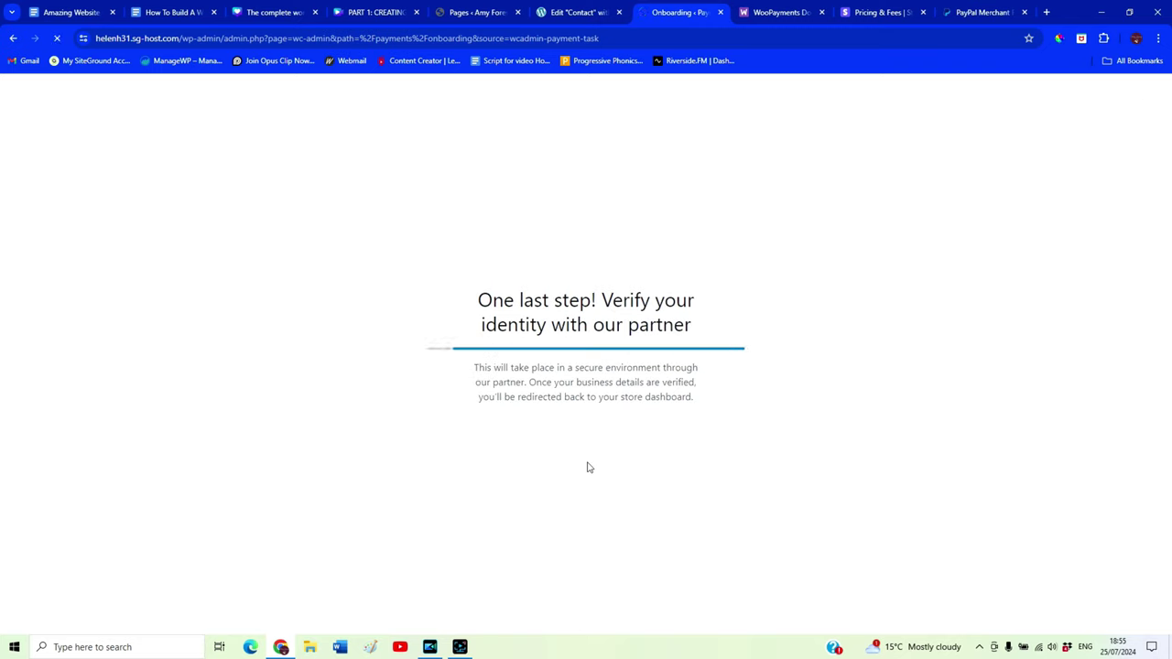
{"action": "left_click", "coordinate": [509, 307]}
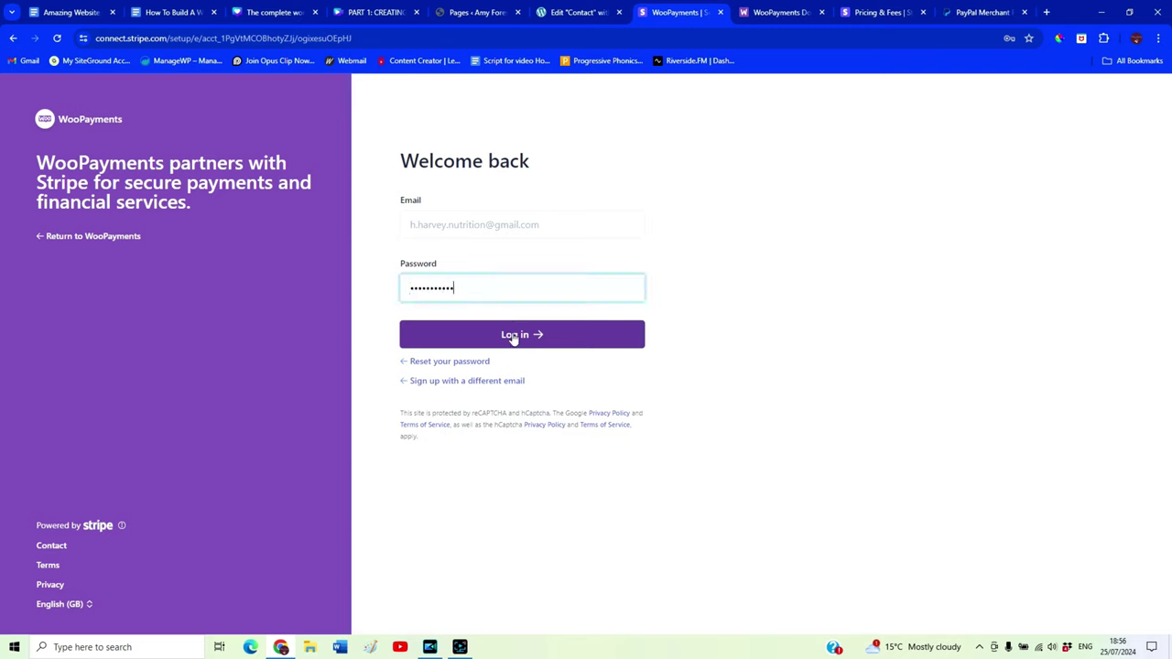
Sign in to Stripe and continue with the saved business information card
{"action": "left_click", "coordinate": [512, 337]}
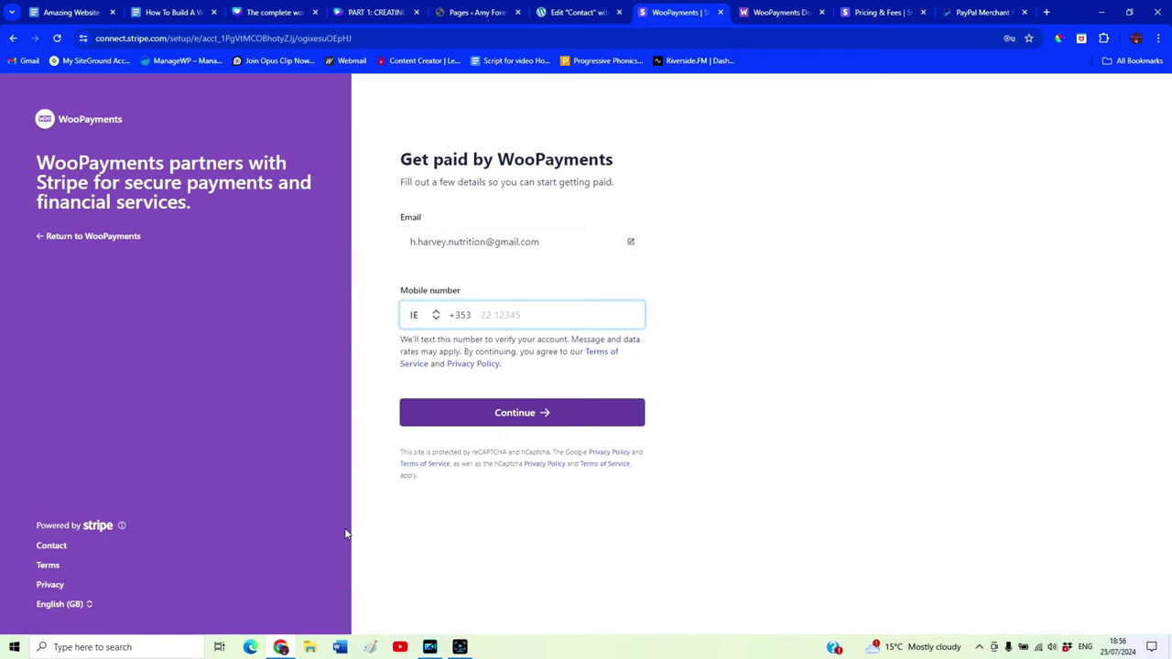
{"action": "left_click", "coordinate": [518, 252]}
{"action": "left_click", "coordinate": [515, 389]}
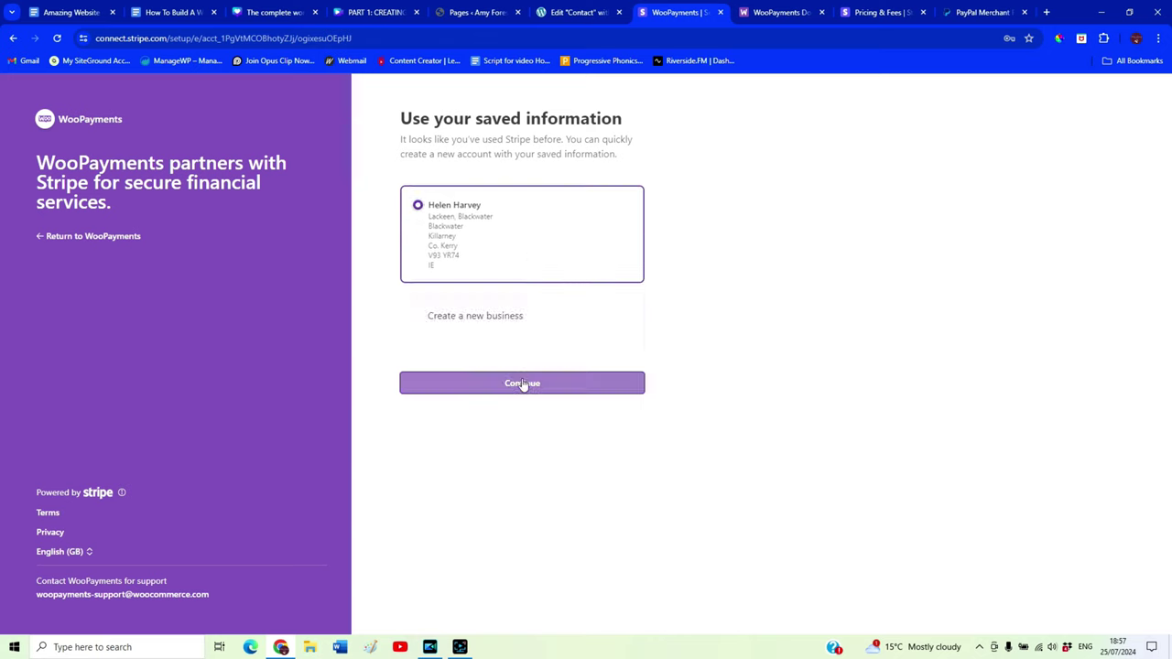
{"action": "left_click", "coordinate": [500, 385]}
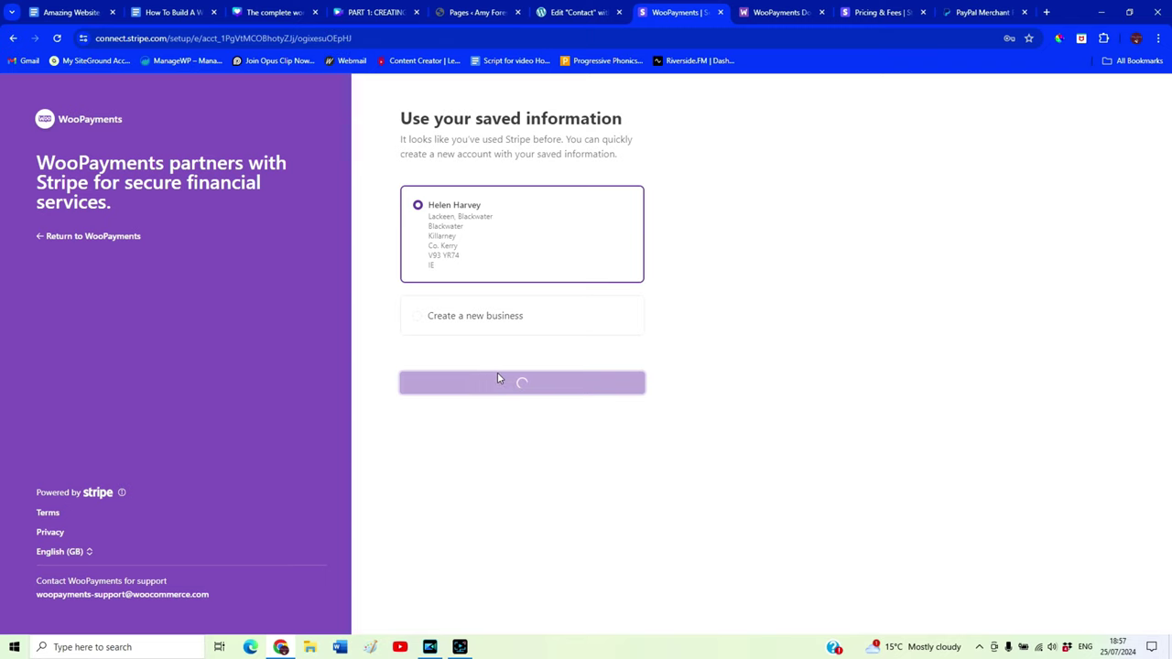
Add the store's website address to the professional details, save, and agree and submit
{"action": "left_click", "coordinate": [445, 346]}
{"action": "scroll", "coordinate": [589, 438], "scroll_direction": "down", "scroll_amount": 1}
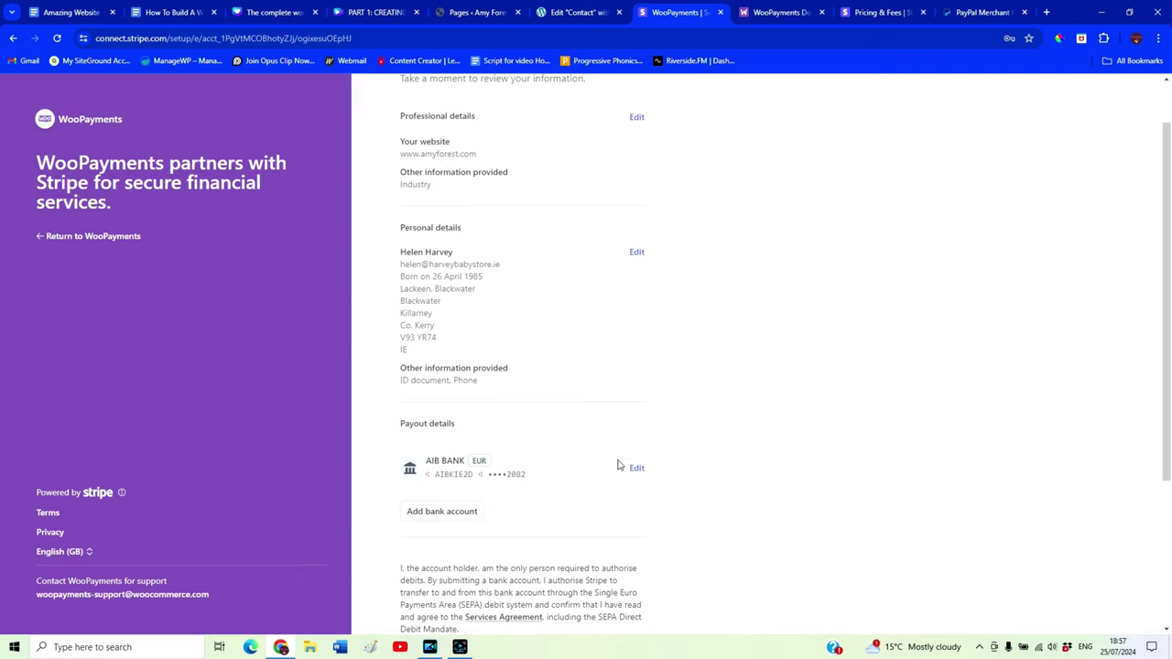
{"action": "scroll", "coordinate": [529, 570], "scroll_direction": "down", "scroll_amount": 2}
{"action": "left_click", "coordinate": [529, 568]}
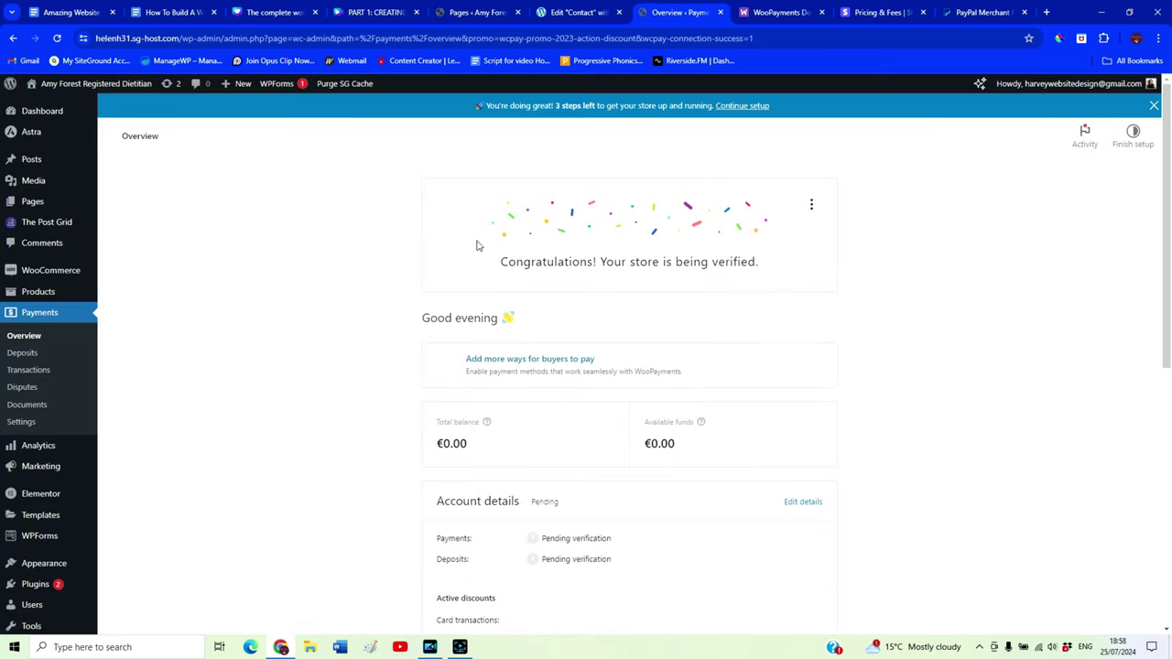
Scroll through the WooPayments overview showing the store's pending verification
{"action": "scroll", "coordinate": [884, 355], "scroll_direction": "down", "scroll_amount": 1}
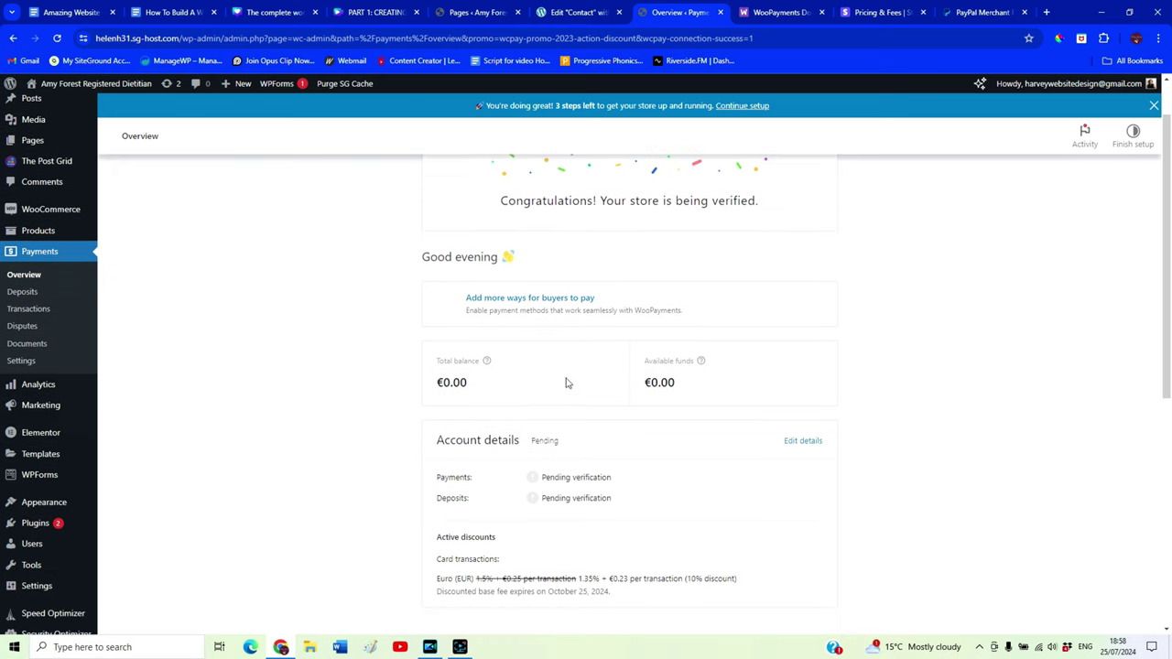
{"action": "mouse_move", "coordinate": [485, 366]}
{"action": "scroll", "coordinate": [691, 486], "scroll_direction": "down", "scroll_amount": 1}
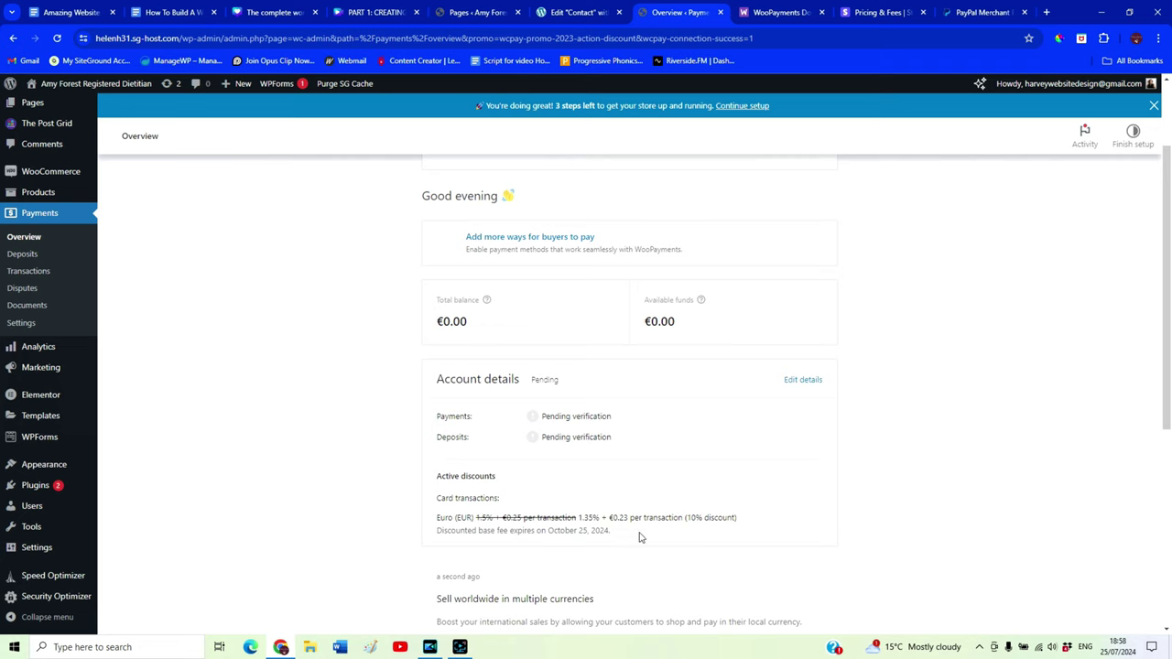
{"action": "scroll", "coordinate": [733, 513], "scroll_direction": "down", "scroll_amount": 3}
{"action": "scroll", "coordinate": [833, 488], "scroll_direction": "up", "scroll_amount": 5}
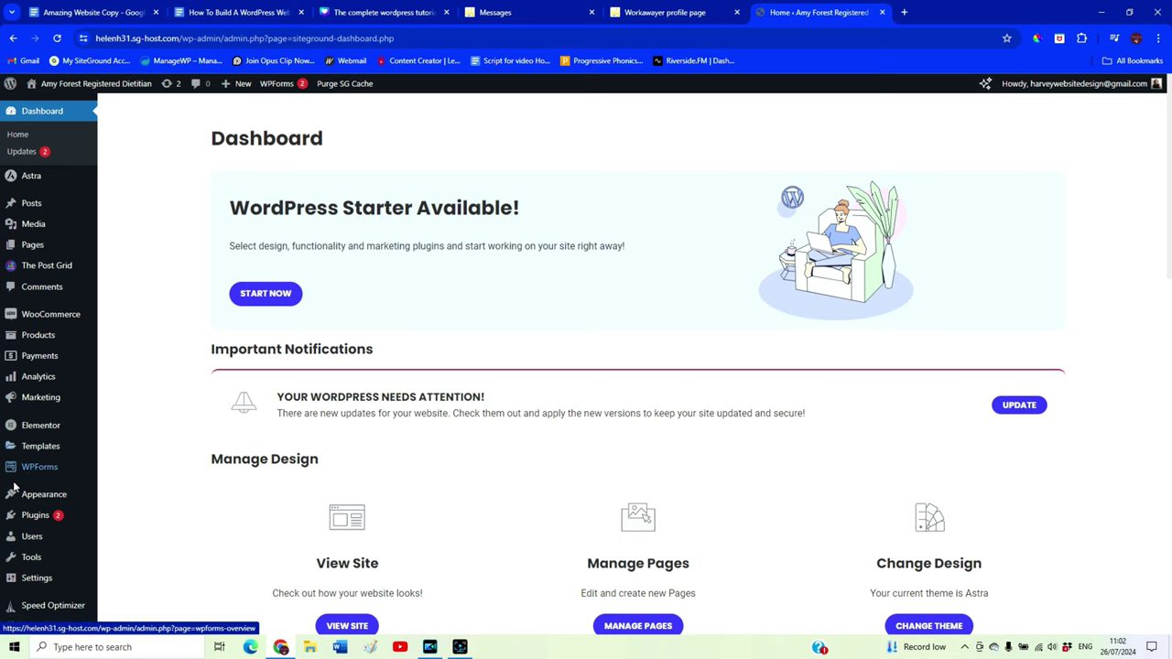
Search Add Plugins for 'yoast seo' and install the Yoast SEO plugin
{"action": "mouse_move", "coordinate": [34, 520]}
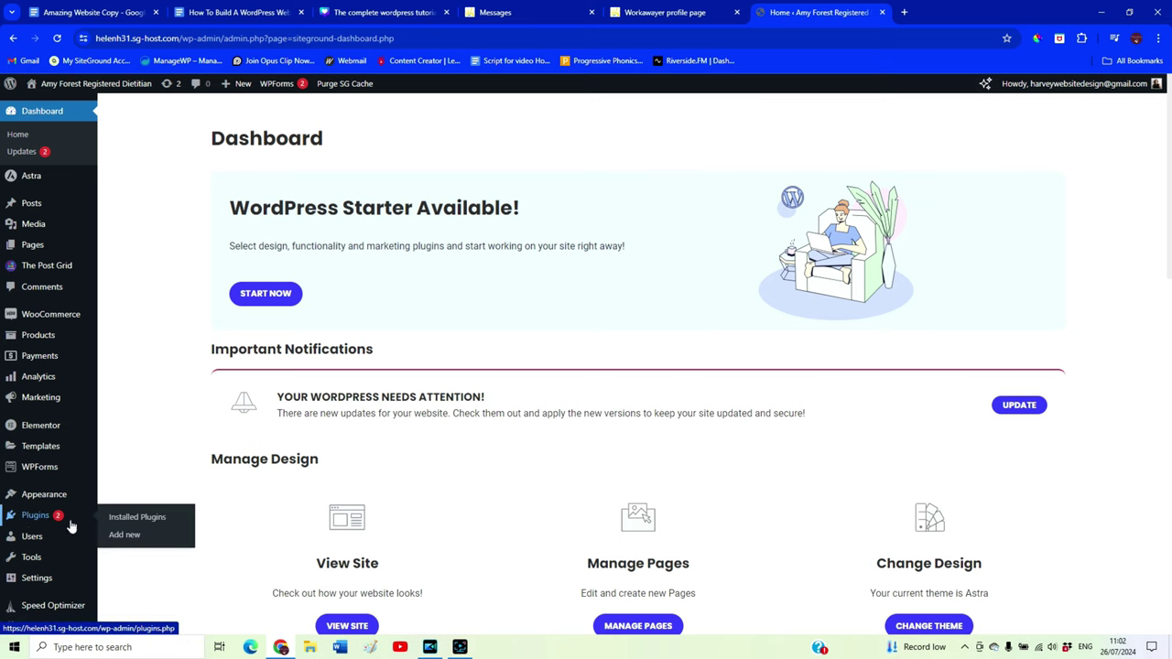
{"action": "left_click", "coordinate": [120, 538]}
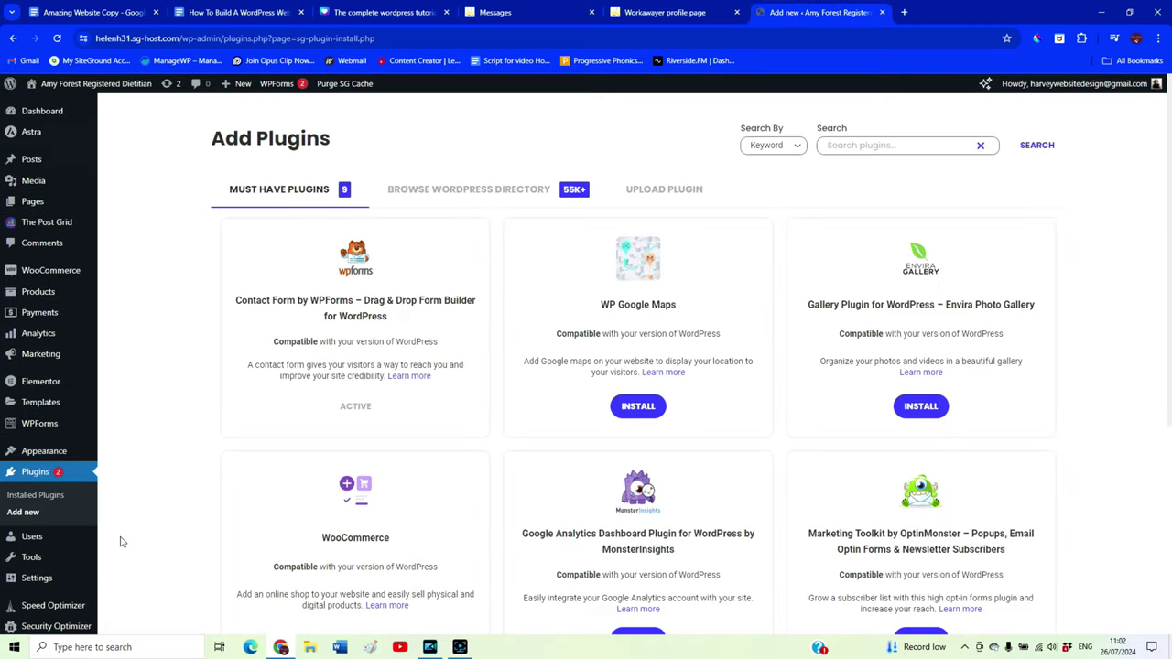
{"action": "left_click", "coordinate": [893, 145]}
{"action": "type", "text": "yo"}
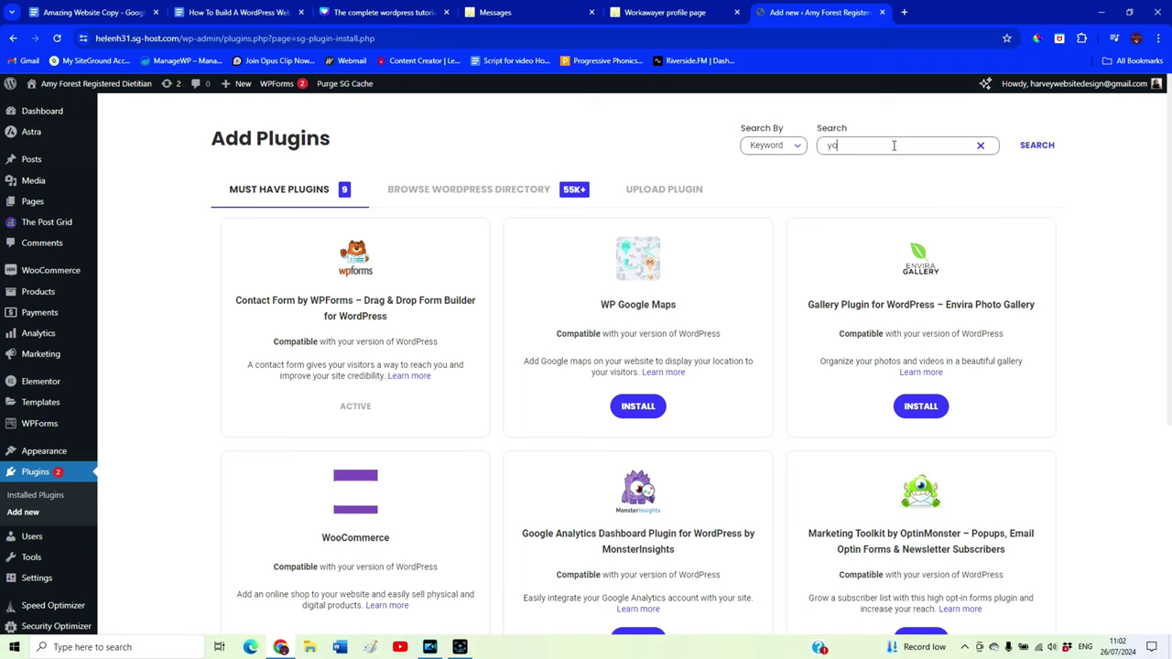
{"action": "type", "text": "ast seo"}
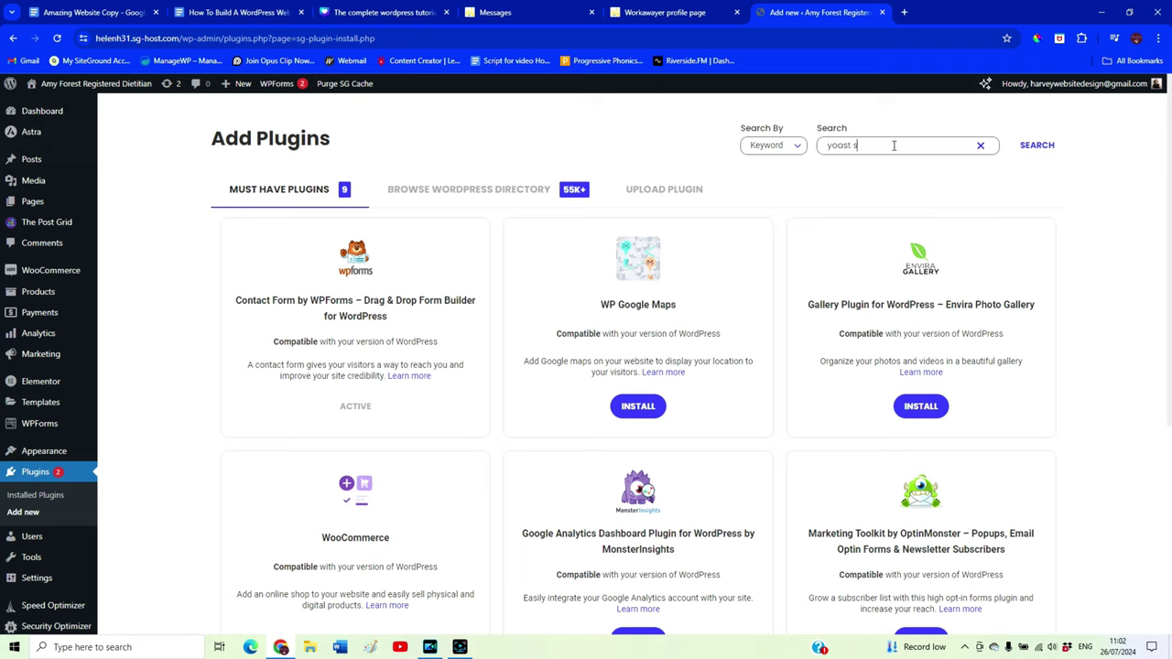
{"action": "key", "text": "Return"}
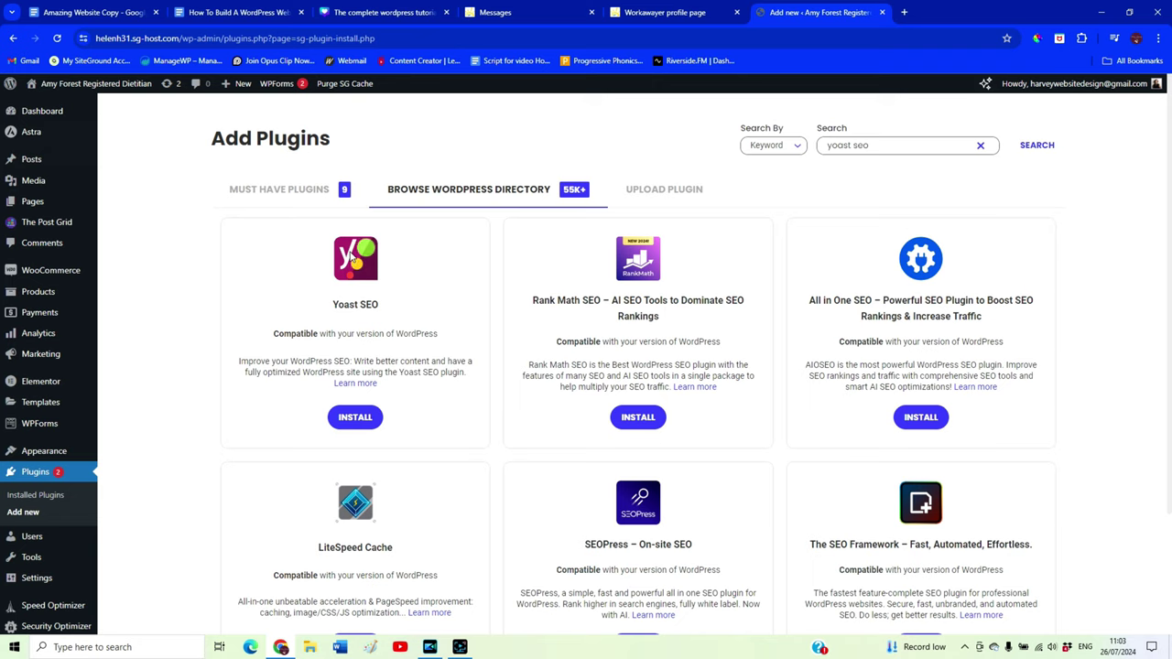
{"action": "left_click", "coordinate": [358, 419]}
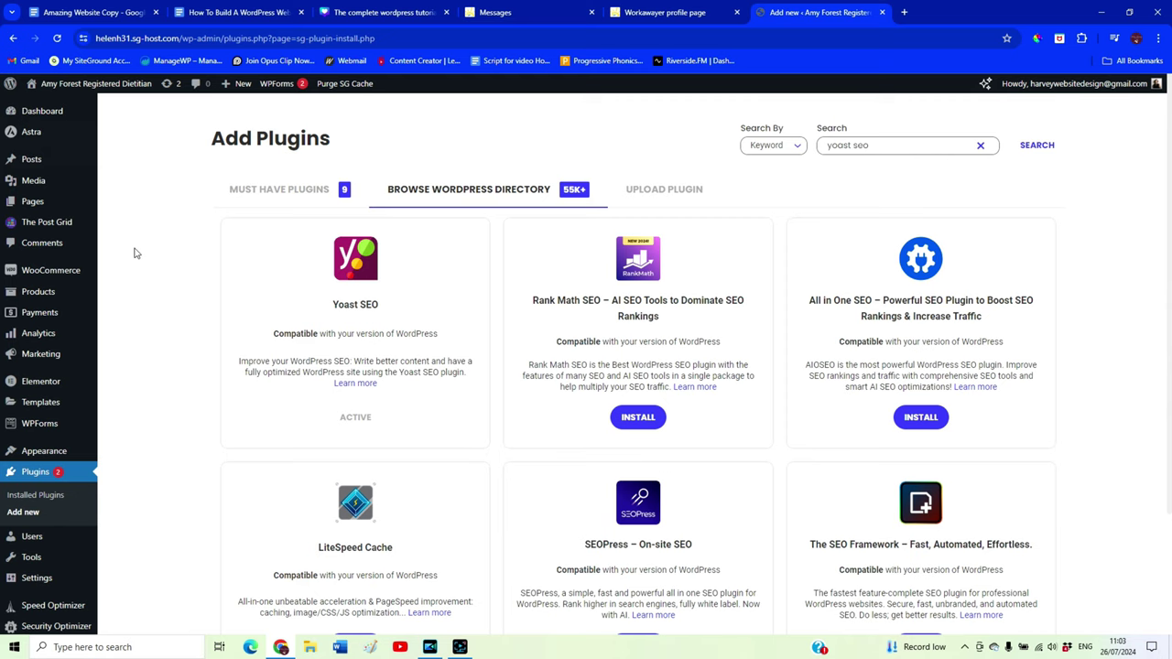
Open the Home page from the Pages list in the editor and scroll down to the Yoast SEO panel
{"action": "left_click", "coordinate": [40, 205]}
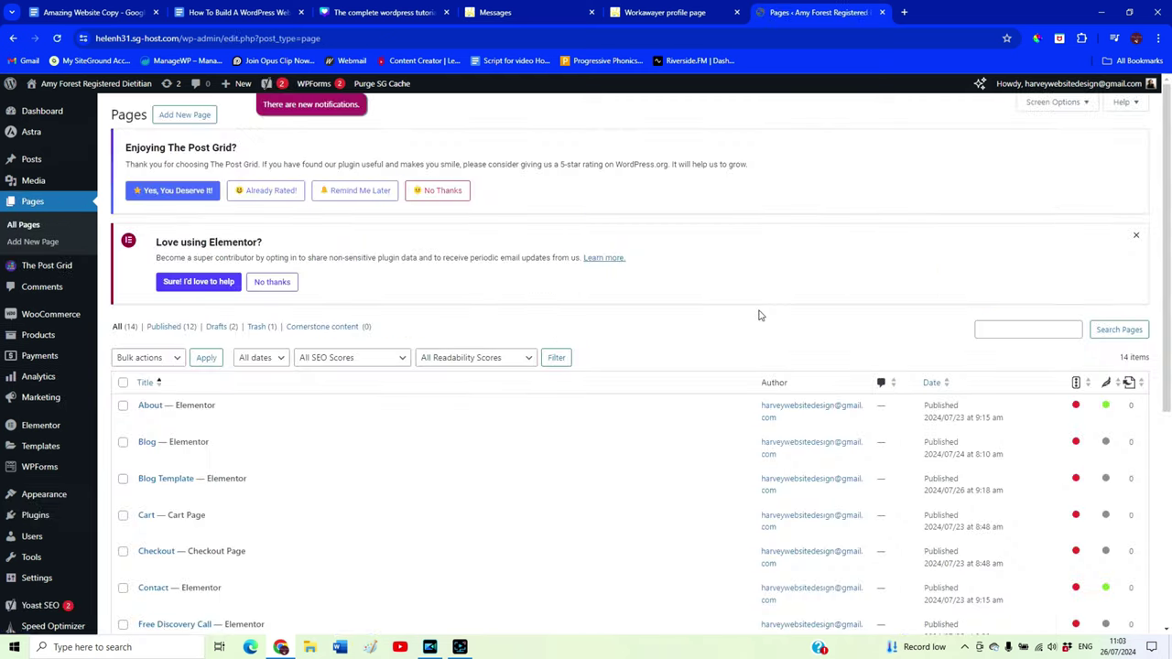
{"action": "scroll", "coordinate": [758, 315], "scroll_direction": "down", "scroll_amount": 1}
{"action": "scroll", "coordinate": [751, 330], "scroll_direction": "down", "scroll_amount": 2}
{"action": "scroll", "coordinate": [400, 510], "scroll_direction": "down", "scroll_amount": 1}
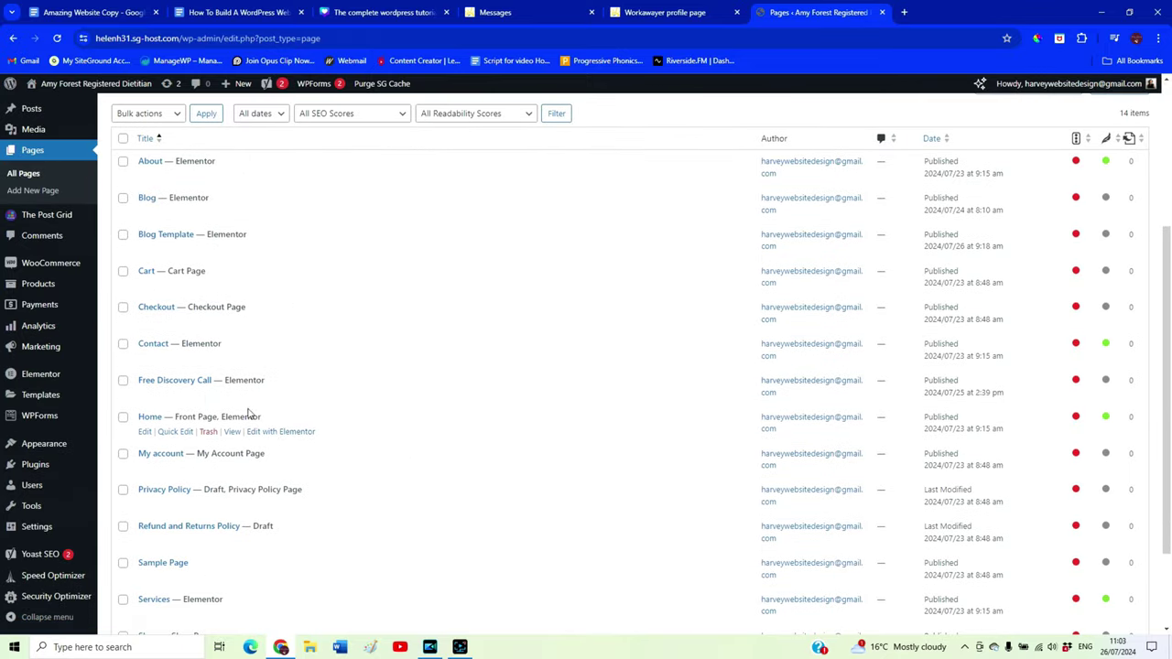
{"action": "left_click", "coordinate": [146, 417]}
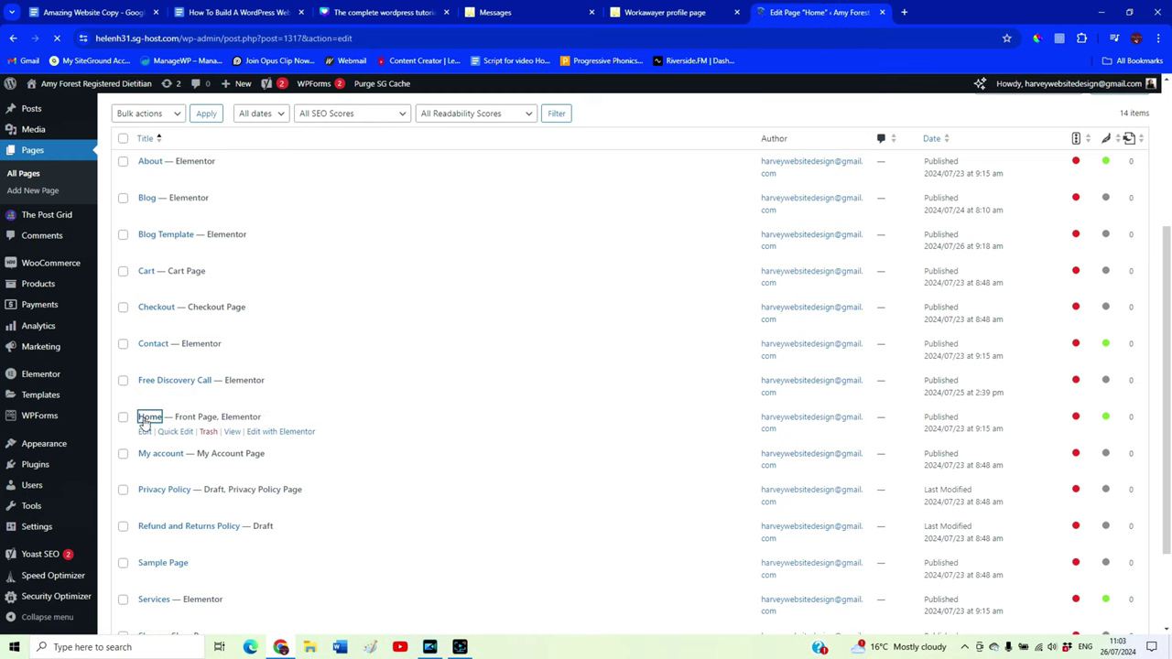
{"action": "scroll", "coordinate": [959, 358], "scroll_direction": "down", "scroll_amount": 1}
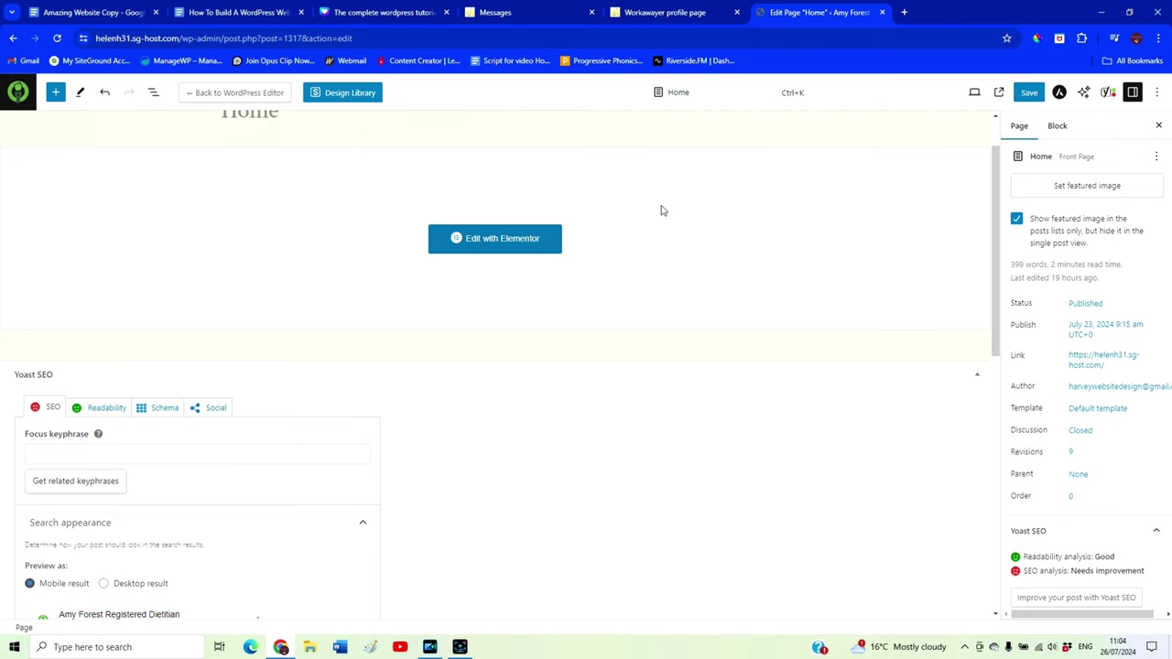
{"action": "scroll", "coordinate": [486, 339], "scroll_direction": "down", "scroll_amount": 2}
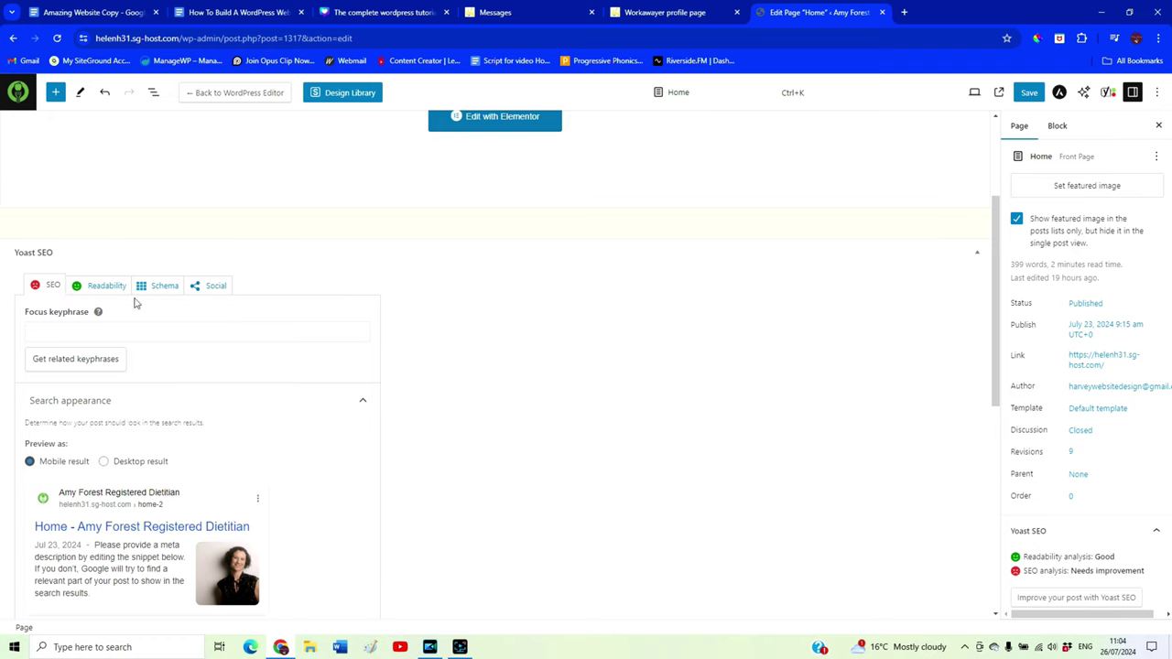
{"action": "scroll", "coordinate": [245, 306], "scroll_direction": "down", "scroll_amount": 1}
Enter 'Registered Dietitian in London' as the Home page's Yoast focus keyphrase
{"action": "left_click", "coordinate": [160, 272]}
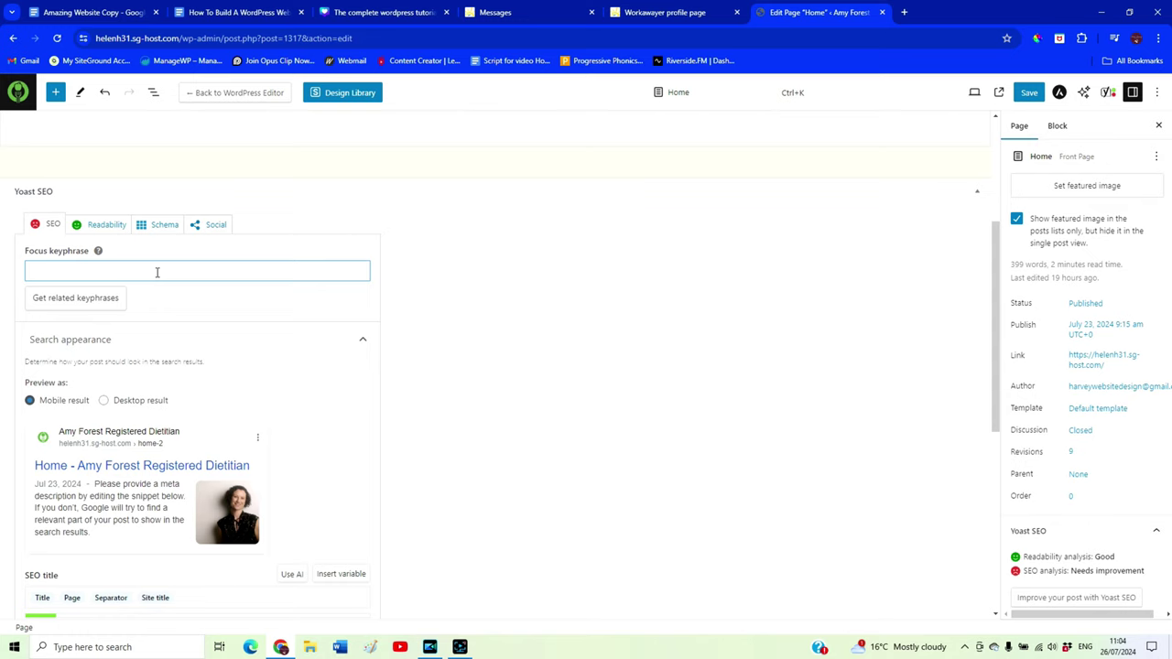
{"action": "type", "text": "Registered Dietitian in"}
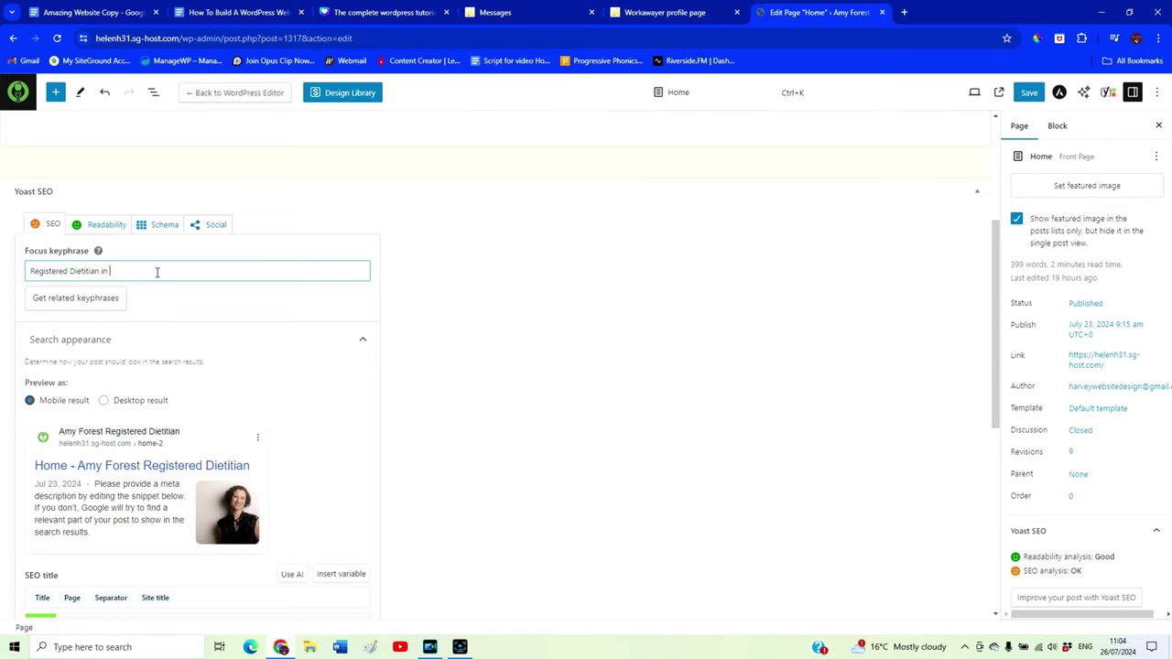
{"action": "type", "text": "London"}
{"action": "scroll", "coordinate": [434, 335], "scroll_direction": "down", "scroll_amount": 1}
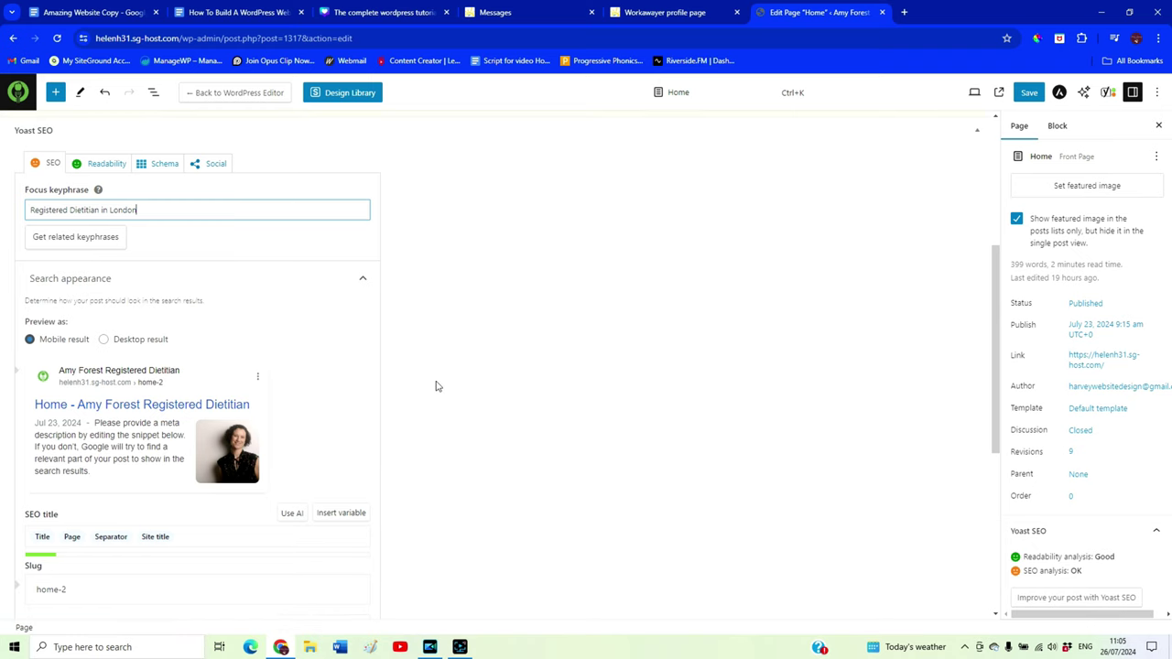
{"action": "scroll", "coordinate": [437, 384], "scroll_direction": "down", "scroll_amount": 1}
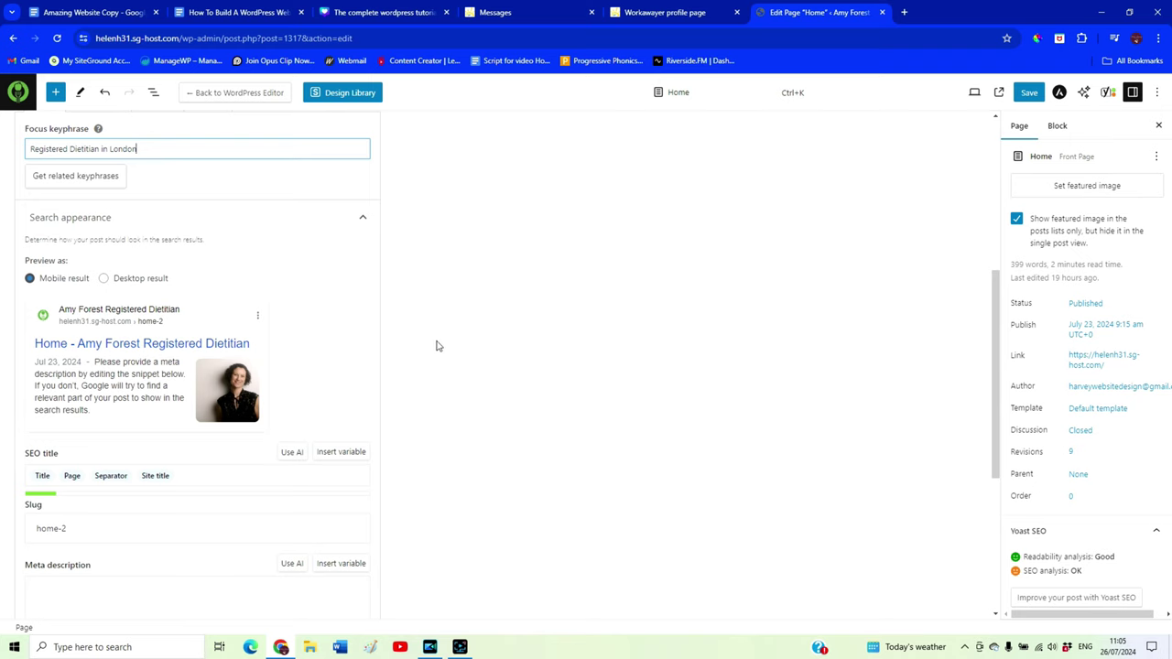
Write a meta description introducing the freelance Registered Dietitian in London, replacing 'Book Now.' with 'Spaces available.'
{"action": "scroll", "coordinate": [424, 453], "scroll_direction": "down", "scroll_amount": 1}
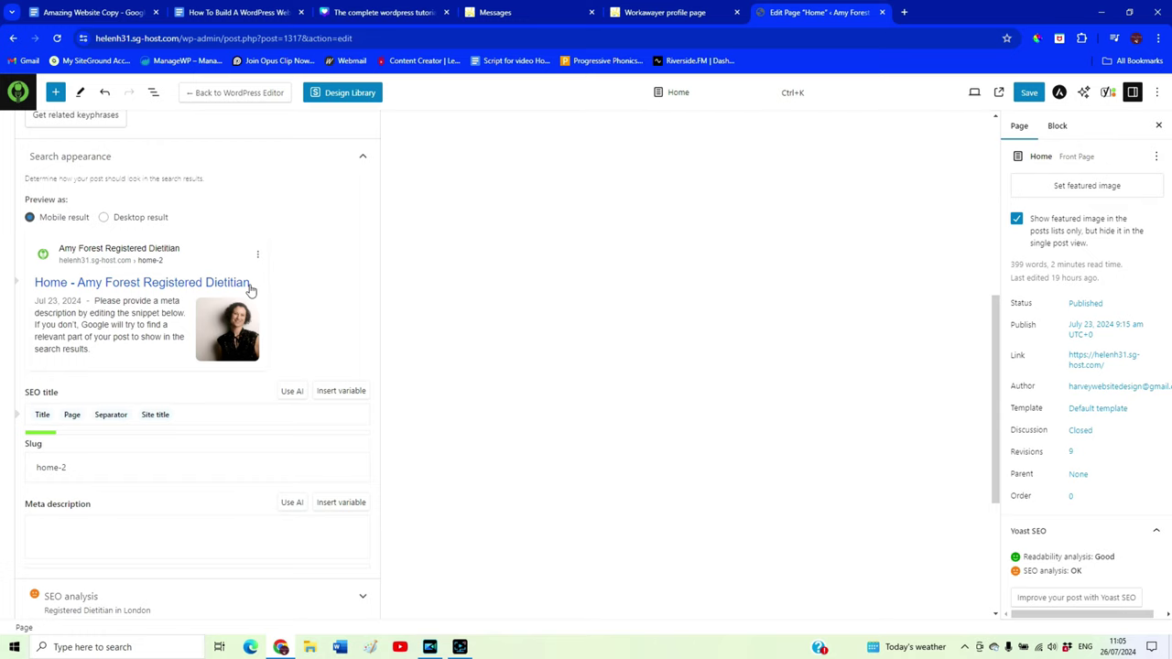
{"action": "left_click", "coordinate": [61, 528]}
{"action": "scroll", "coordinate": [78, 494], "scroll_direction": "down", "scroll_amount": 1}
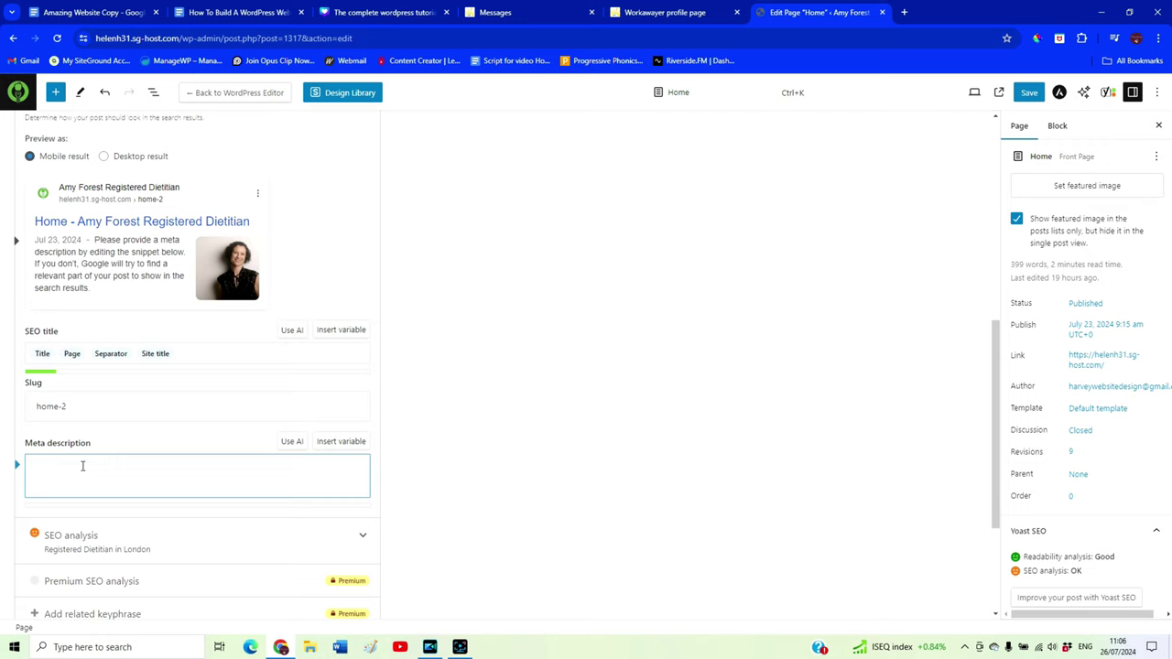
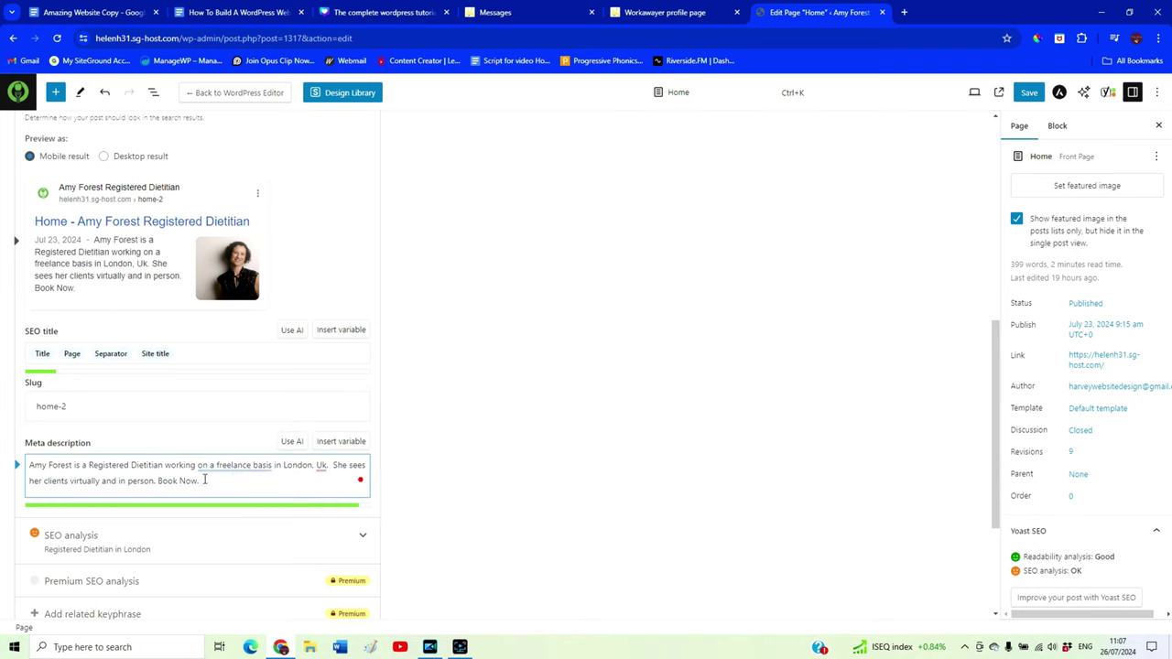
{"action": "left_click_drag", "start_coordinate": [201, 480], "coordinate": [158, 480]}
{"action": "type", "text": "Spaces available."}
{"action": "scroll", "coordinate": [366, 416], "scroll_direction": "down", "scroll_amount": 1}
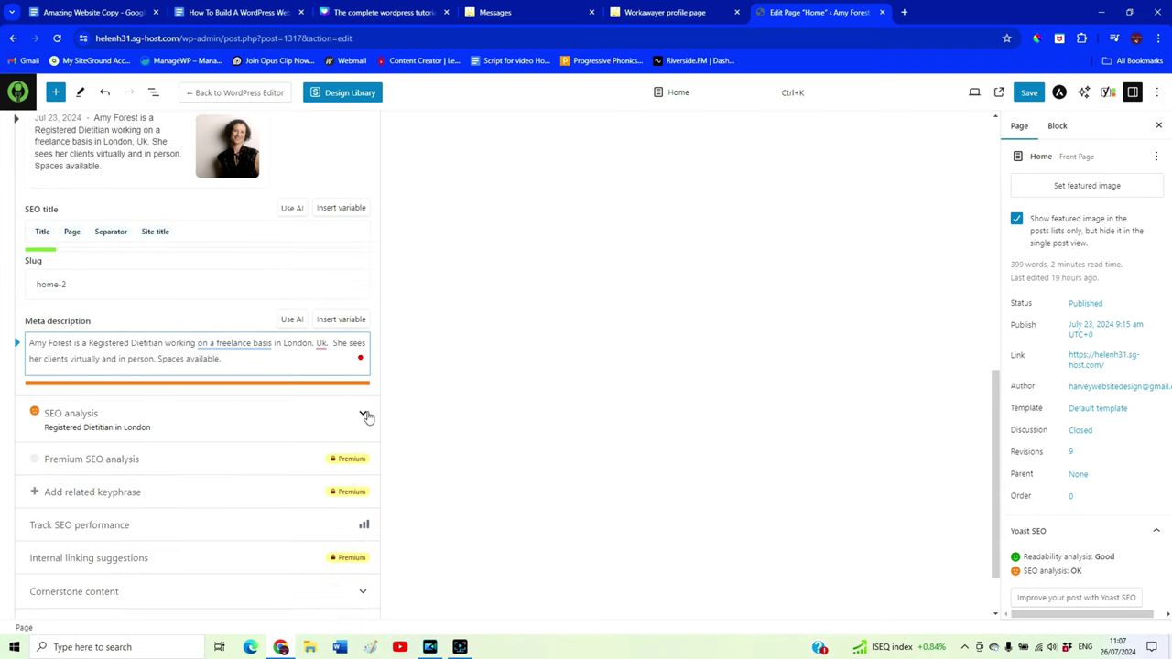
Expand the Yoast SEO analysis and review its problems and improvements
{"action": "left_click", "coordinate": [364, 414]}
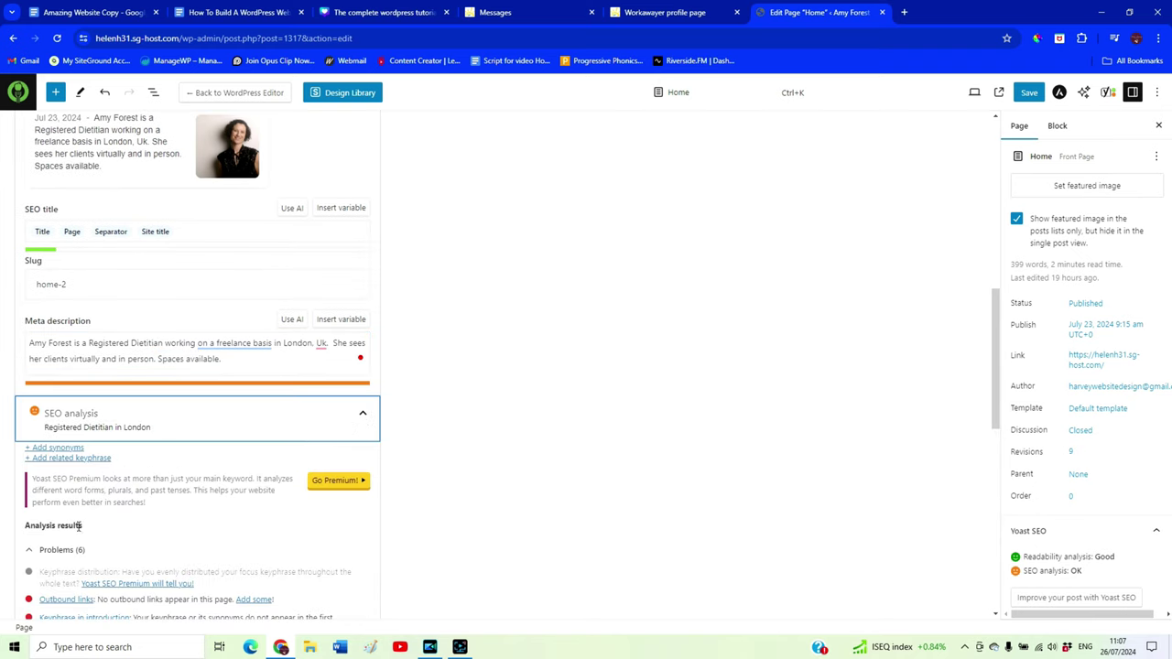
{"action": "scroll", "coordinate": [229, 502], "scroll_direction": "down", "scroll_amount": 1}
{"action": "scroll", "coordinate": [230, 502], "scroll_direction": "down", "scroll_amount": 1}
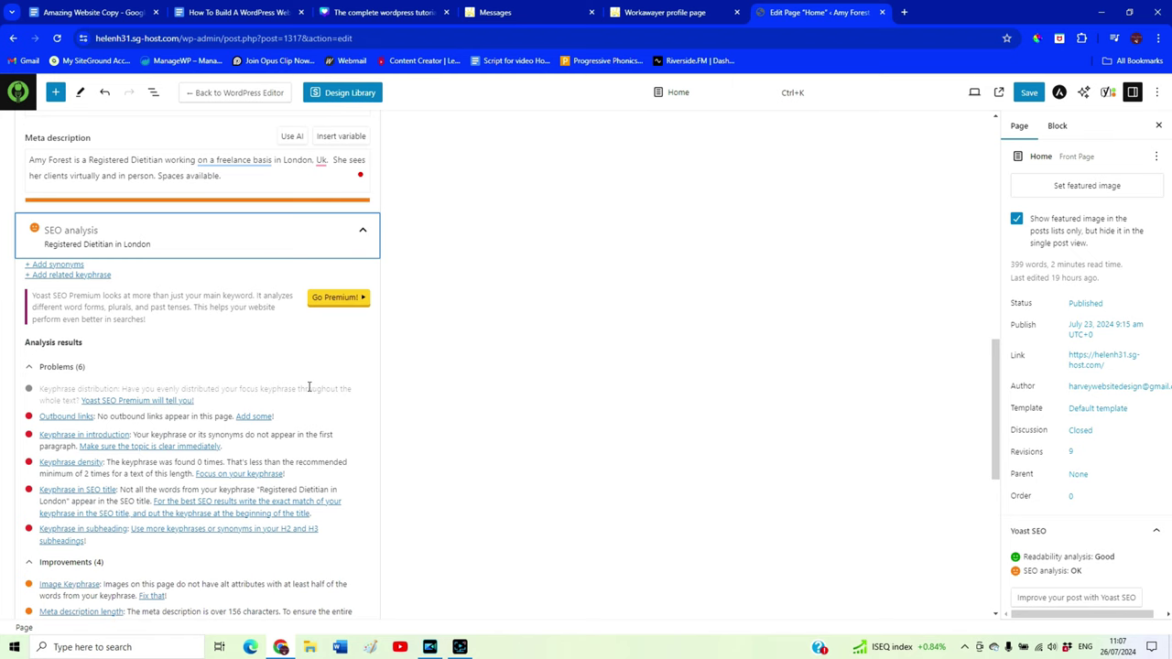
{"action": "scroll", "coordinate": [394, 398], "scroll_direction": "up", "scroll_amount": 2}
{"action": "scroll", "coordinate": [393, 398], "scroll_direction": "up", "scroll_amount": 8}
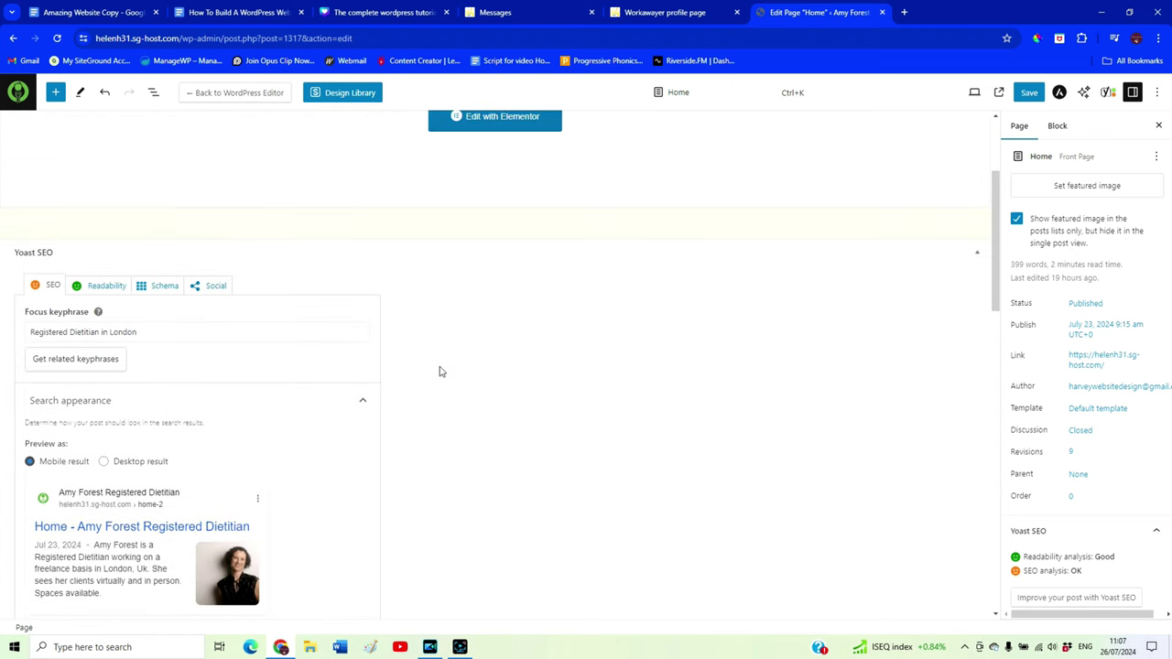
{"action": "scroll", "coordinate": [451, 355], "scroll_direction": "down", "scroll_amount": 1}
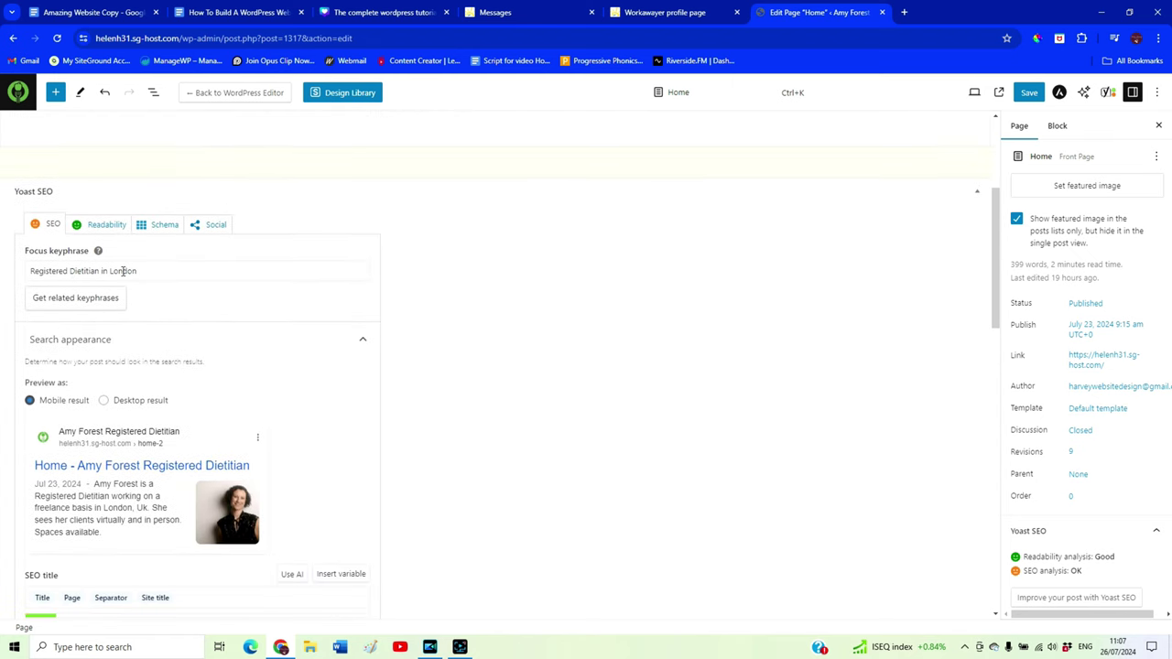
{"action": "scroll", "coordinate": [364, 366], "scroll_direction": "down", "scroll_amount": 3}
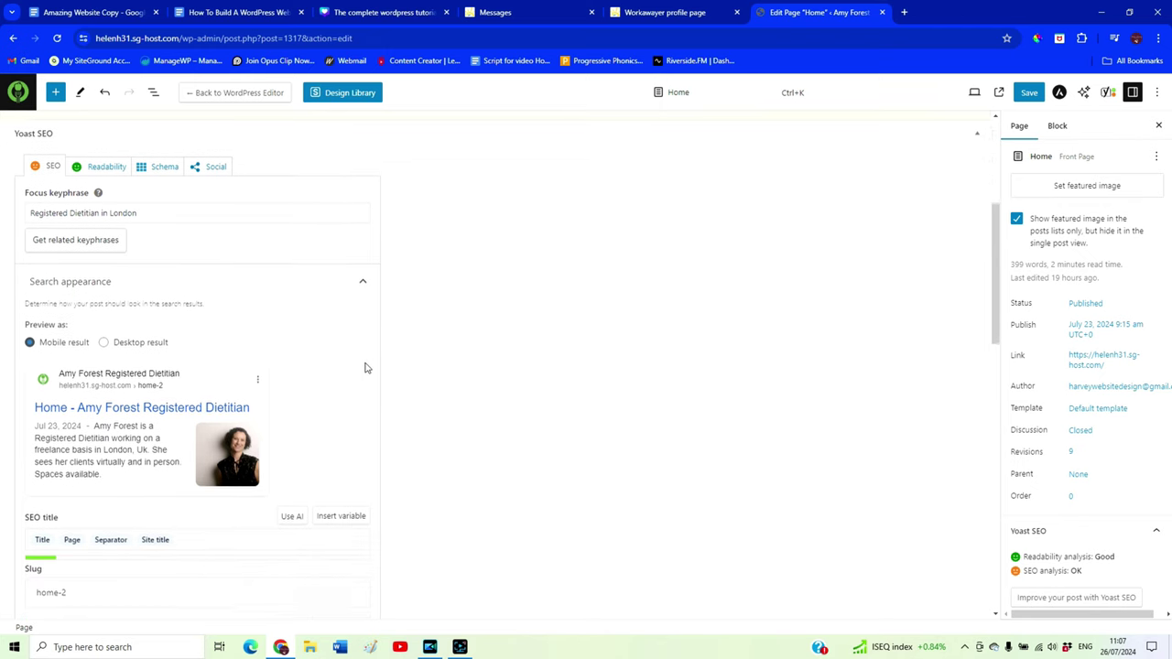
{"action": "scroll", "coordinate": [366, 369], "scroll_direction": "down", "scroll_amount": 5}
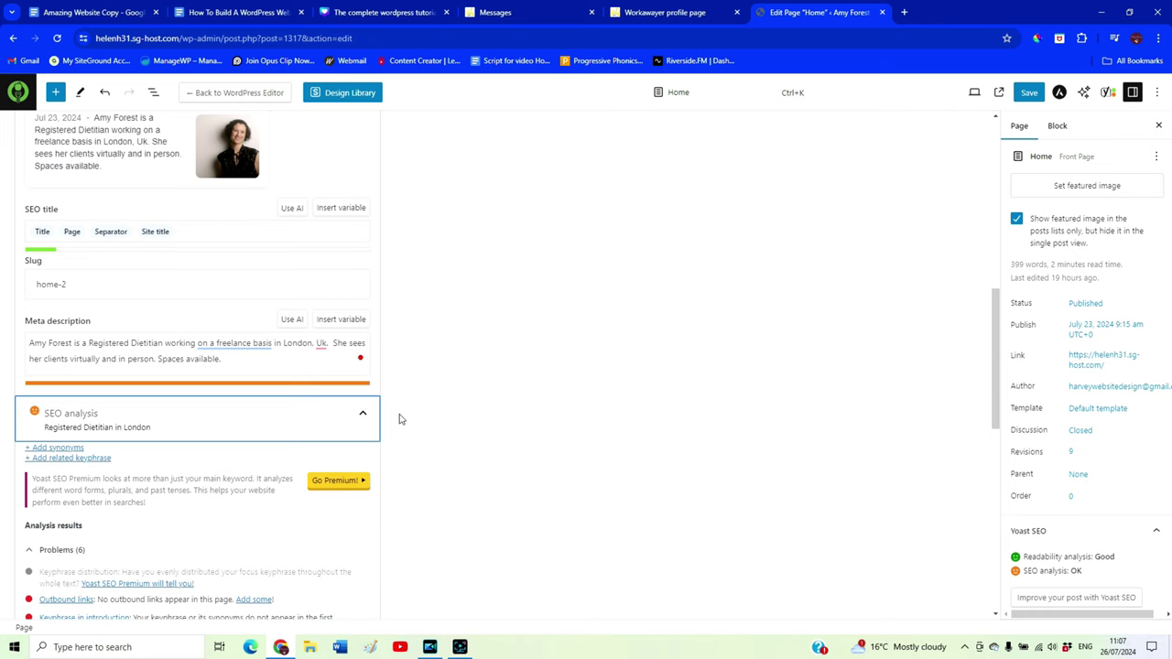
{"action": "scroll", "coordinate": [399, 421], "scroll_direction": "up", "scroll_amount": 5}
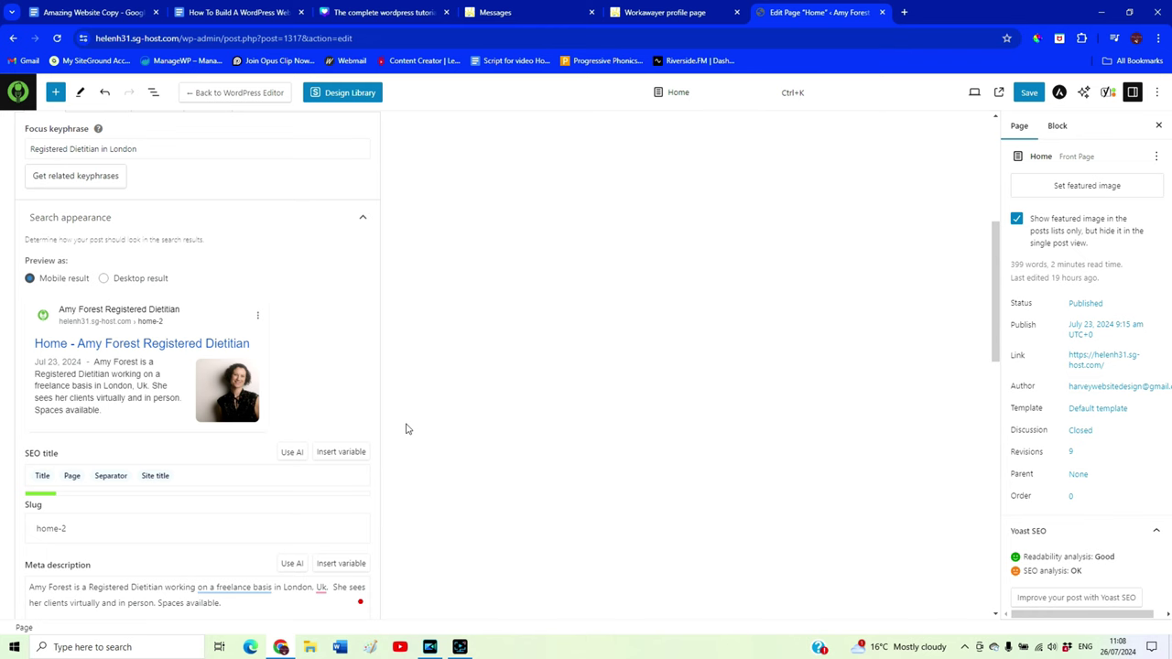
{"action": "scroll", "coordinate": [408, 429], "scroll_direction": "down", "scroll_amount": 5}
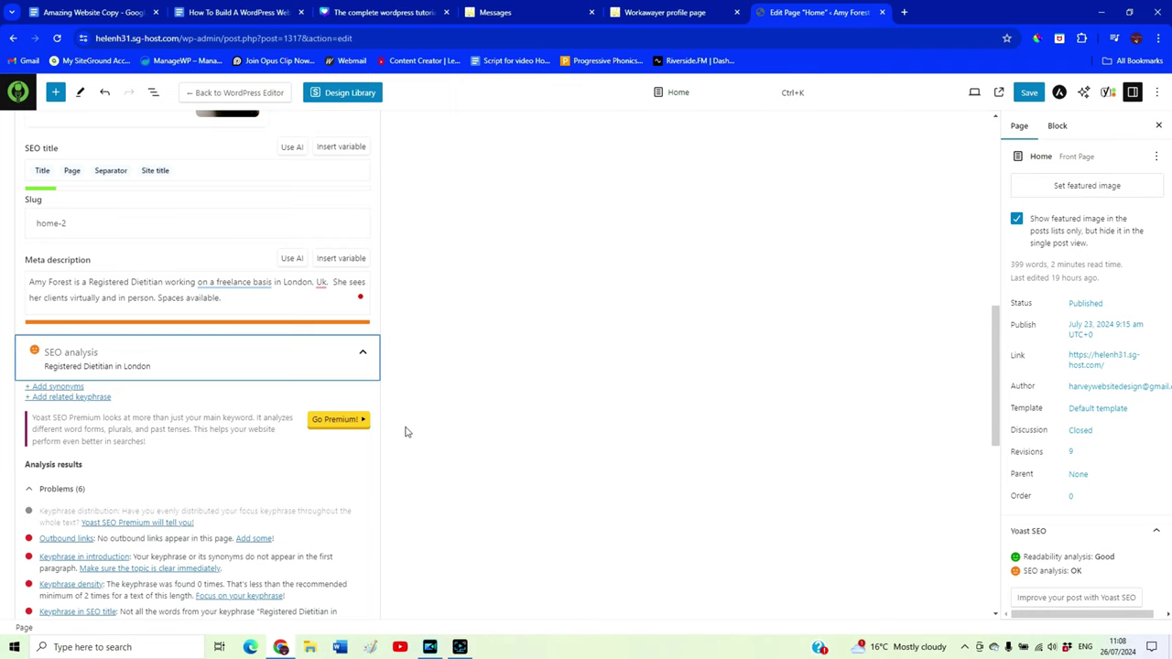
{"action": "scroll", "coordinate": [407, 432], "scroll_direction": "down", "scroll_amount": 3}
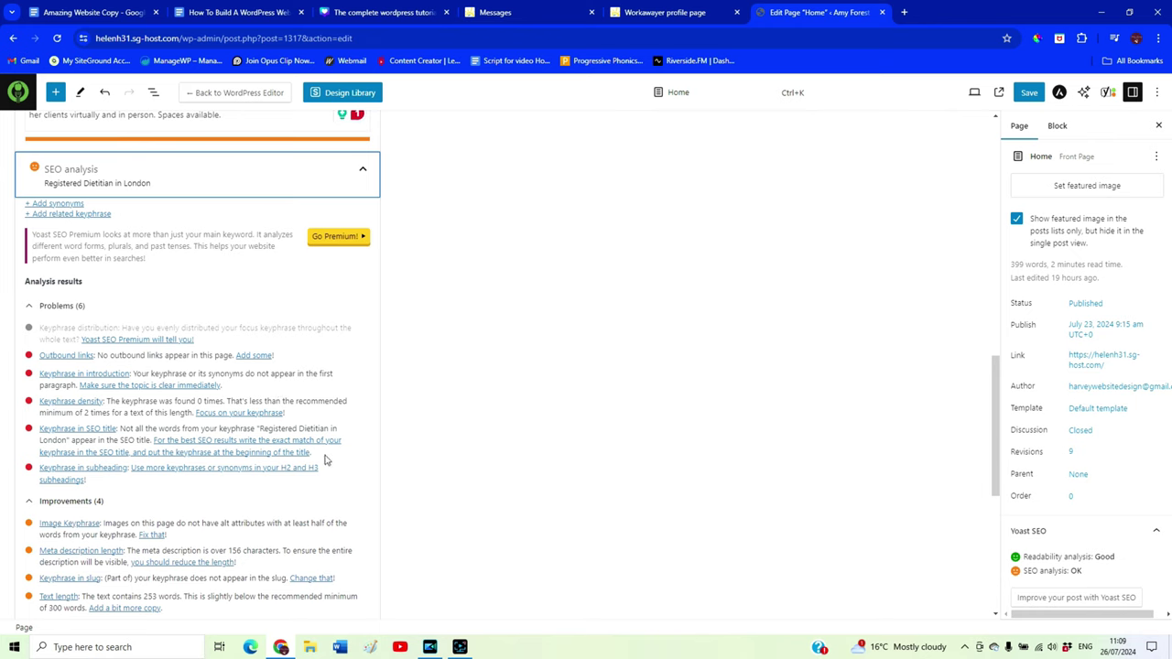
{"action": "scroll", "coordinate": [325, 459], "scroll_direction": "up", "scroll_amount": 5}
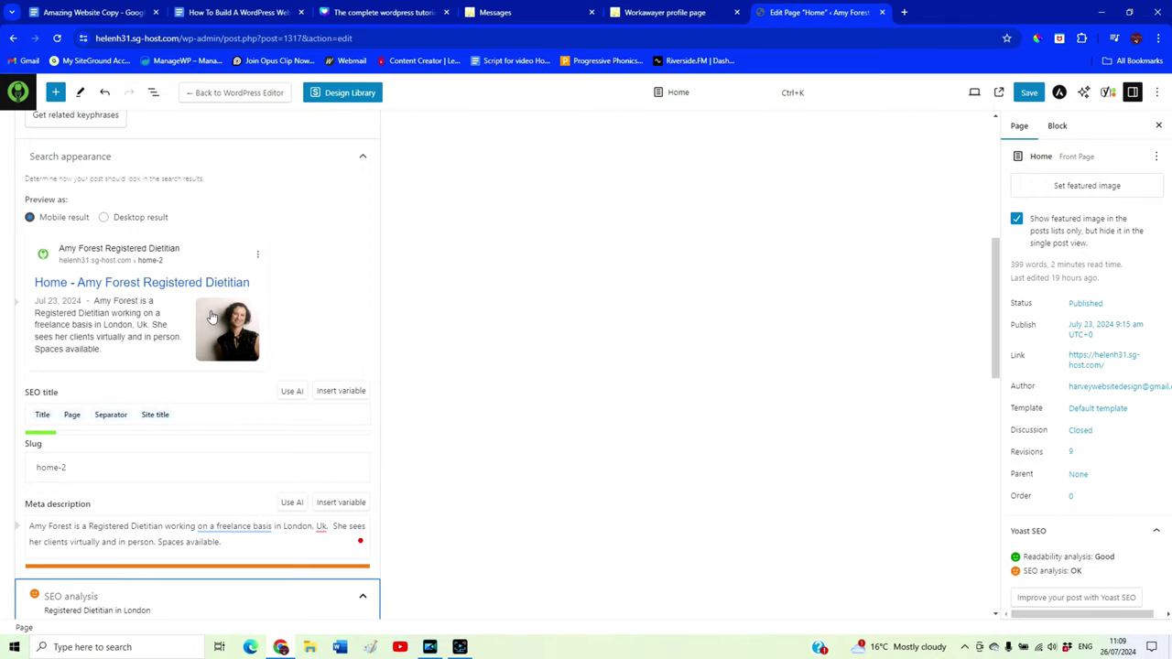
Set the photo of the woman at a desk as the Home page's featured image
{"action": "left_click", "coordinate": [1086, 188]}
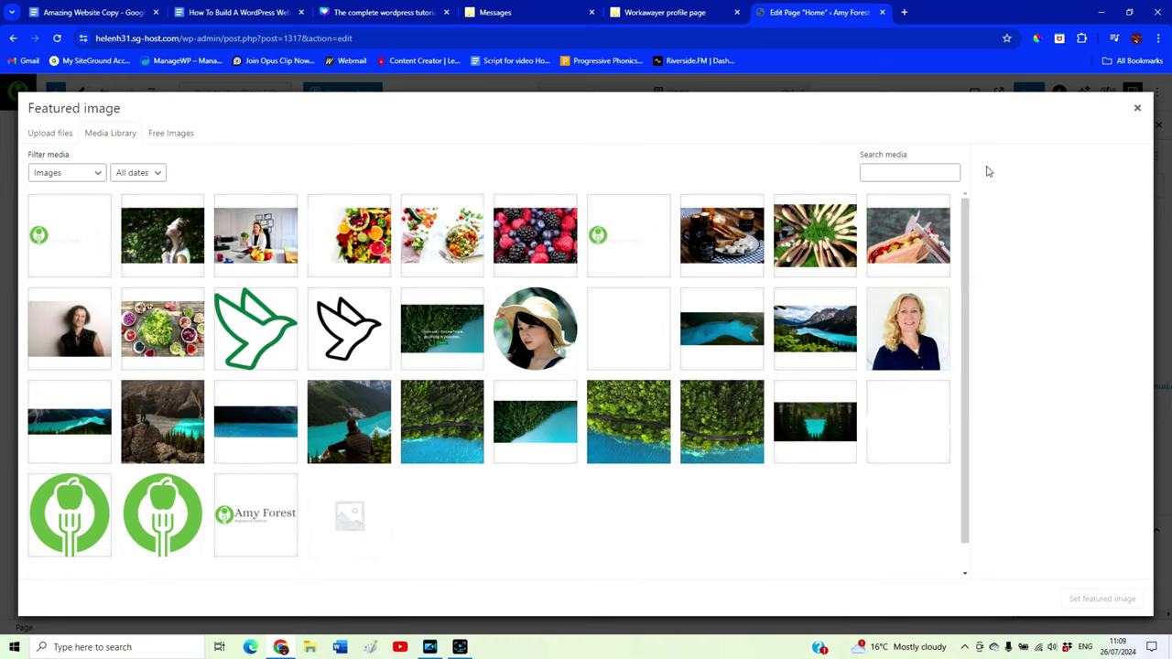
{"action": "left_click", "coordinate": [259, 227]}
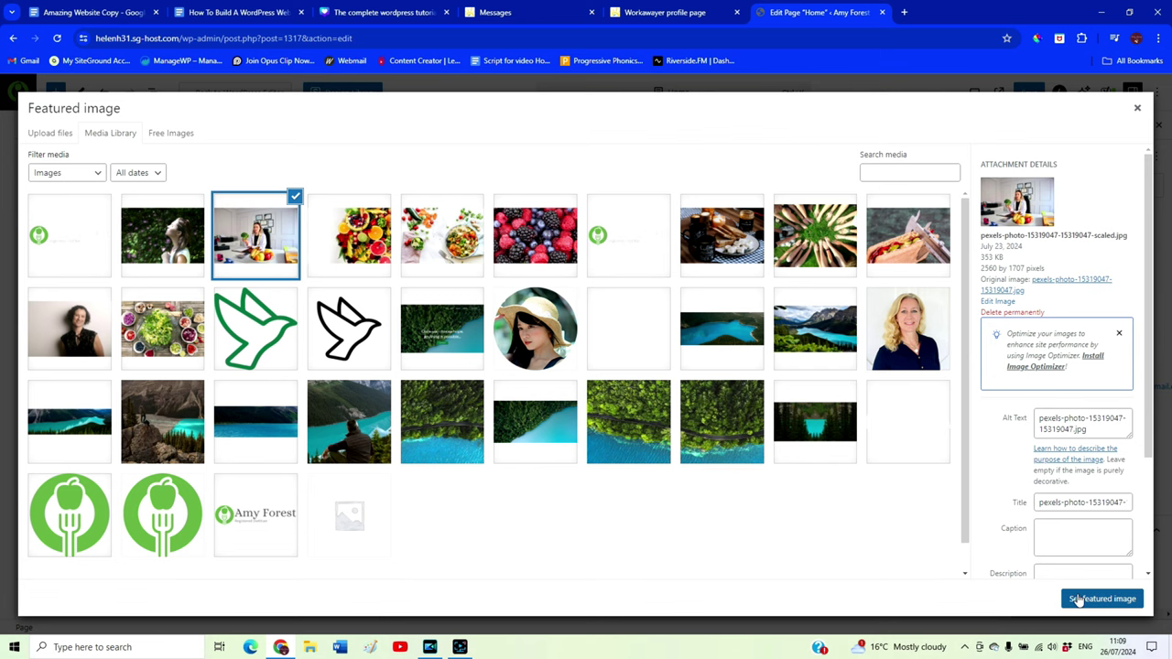
{"action": "left_click", "coordinate": [1076, 600]}
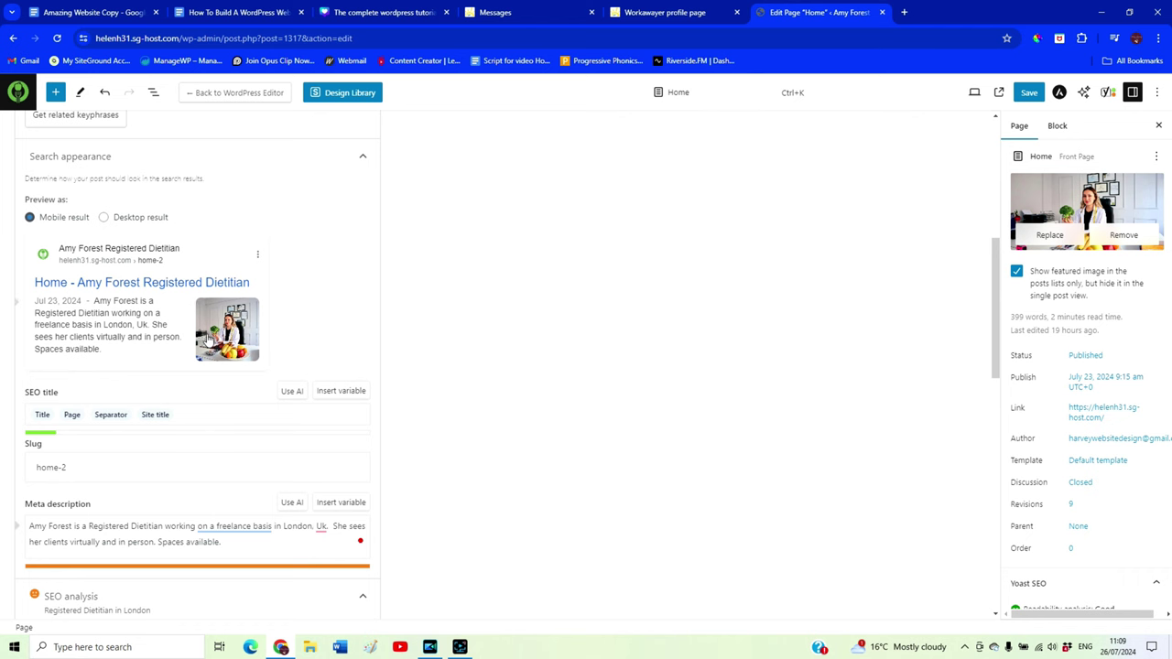
Return to the top of the Home page editor and save the page
{"action": "scroll", "coordinate": [208, 338], "scroll_direction": "down", "scroll_amount": 10}
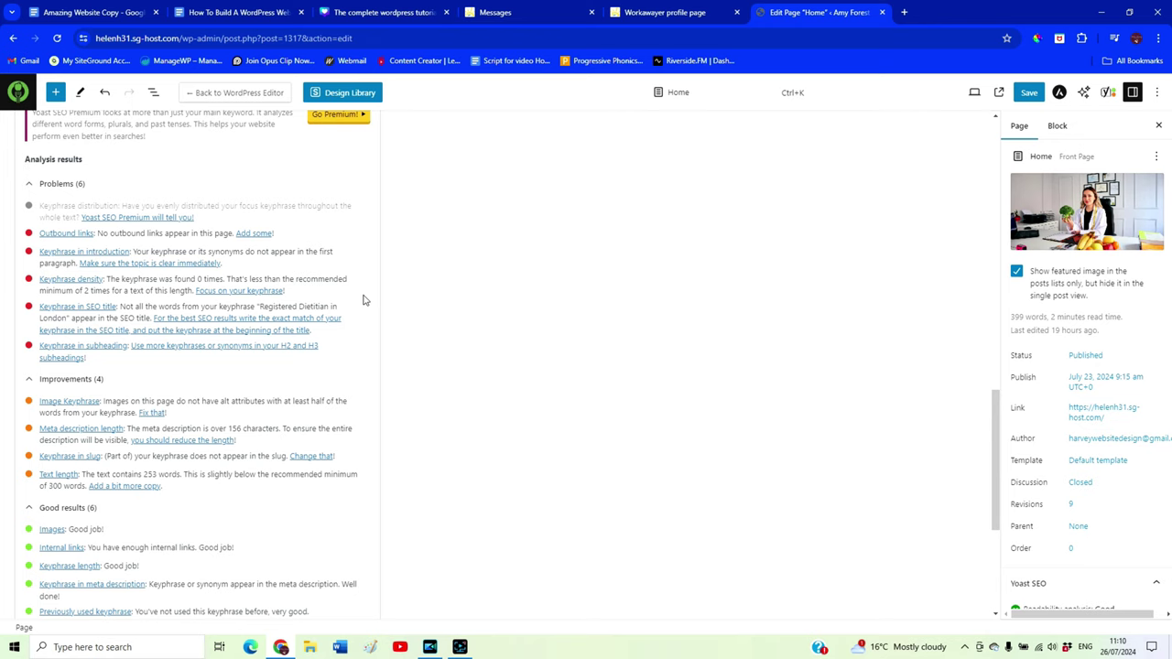
{"action": "scroll", "coordinate": [364, 300], "scroll_direction": "down", "scroll_amount": 1}
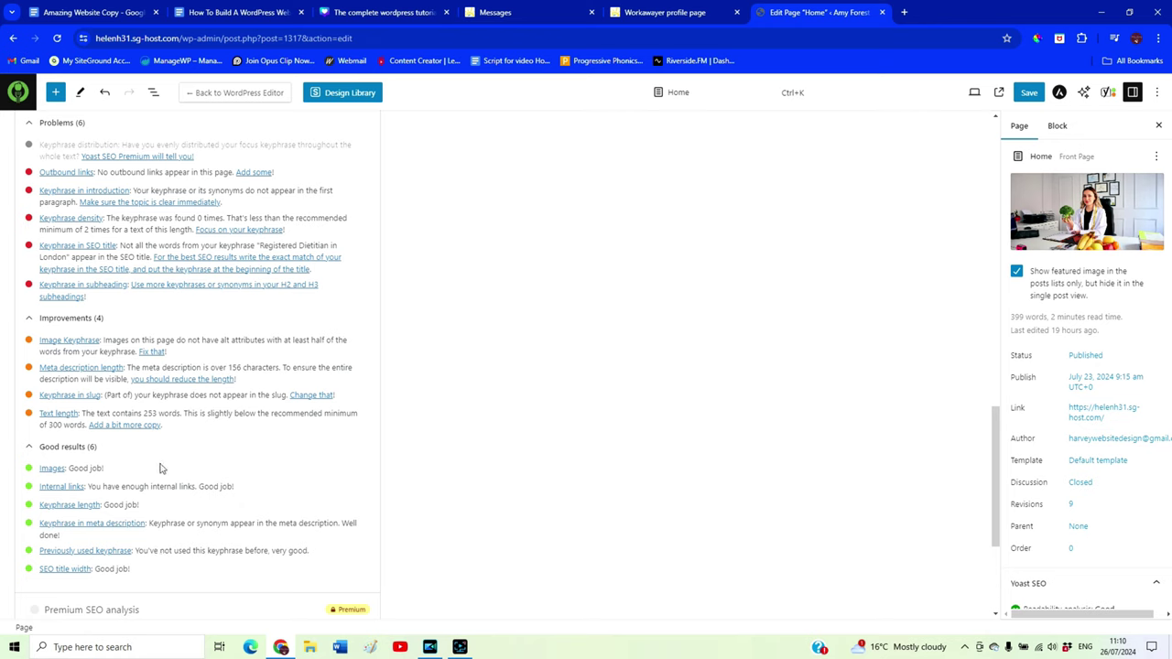
{"action": "scroll", "coordinate": [222, 518], "scroll_direction": "up", "scroll_amount": 1}
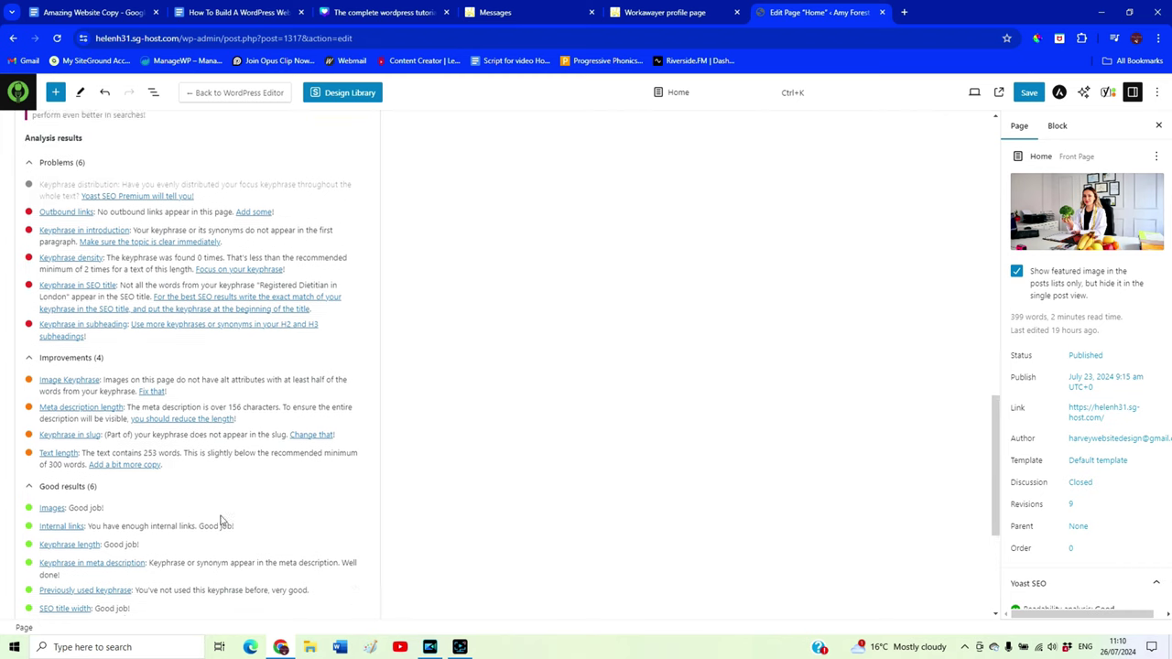
{"action": "scroll", "coordinate": [299, 525], "scroll_direction": "up", "scroll_amount": 5}
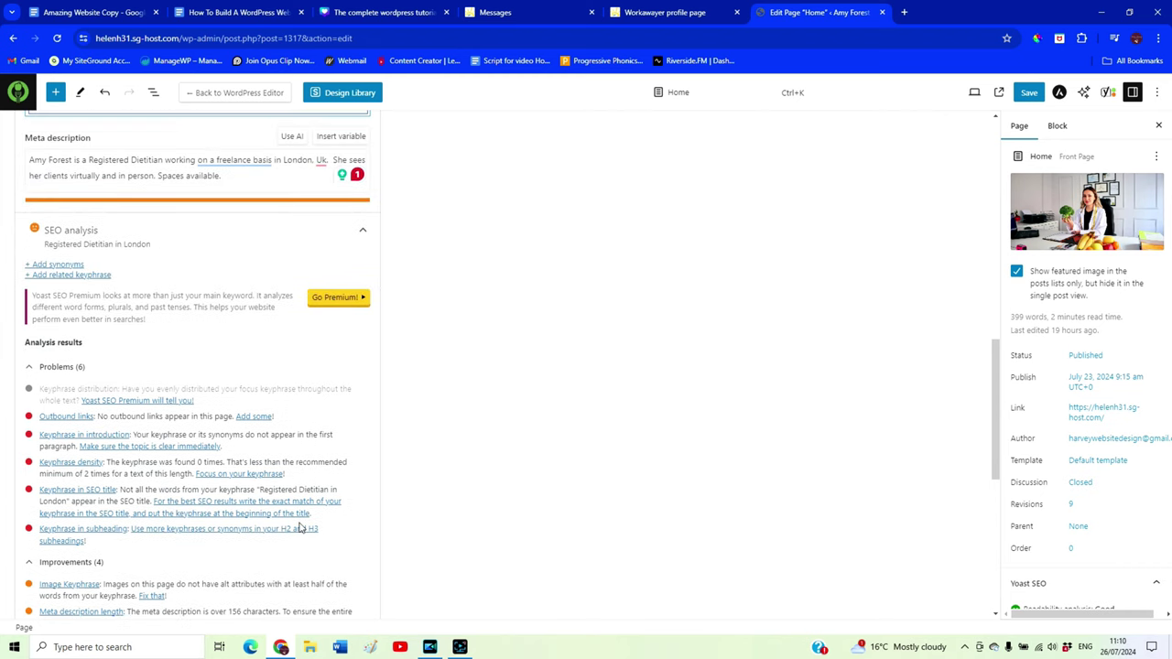
{"action": "scroll", "coordinate": [301, 251], "scroll_direction": "up", "scroll_amount": 2}
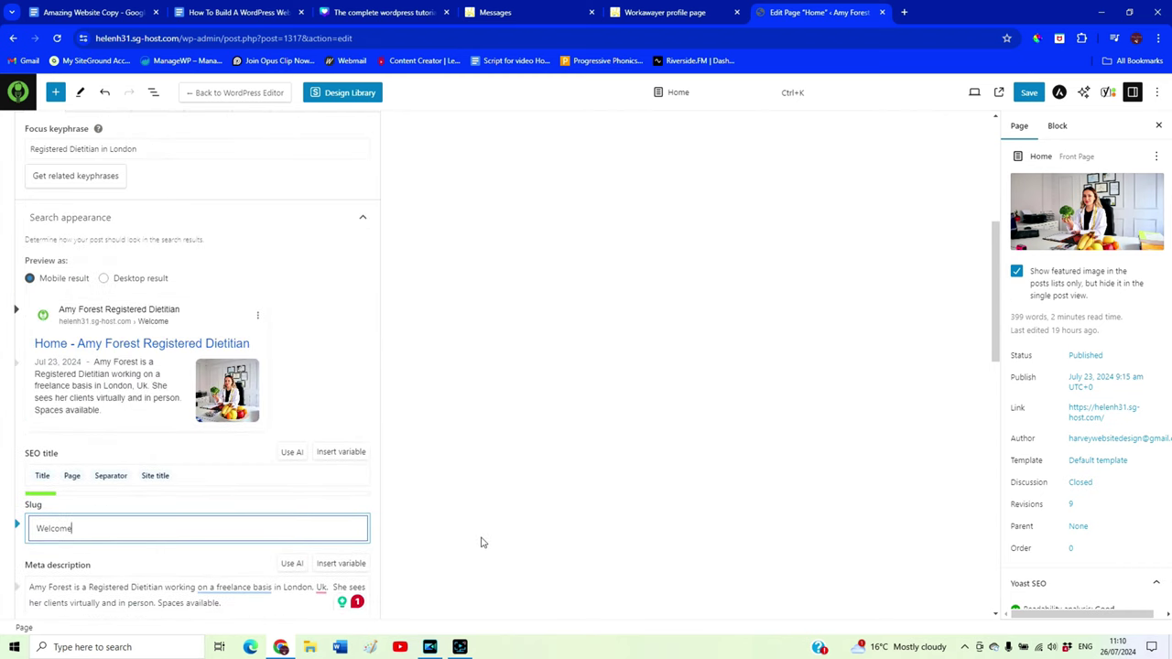
{"action": "scroll", "coordinate": [479, 541], "scroll_direction": "up", "scroll_amount": 4}
{"action": "scroll", "coordinate": [480, 543], "scroll_direction": "up", "scroll_amount": 1}
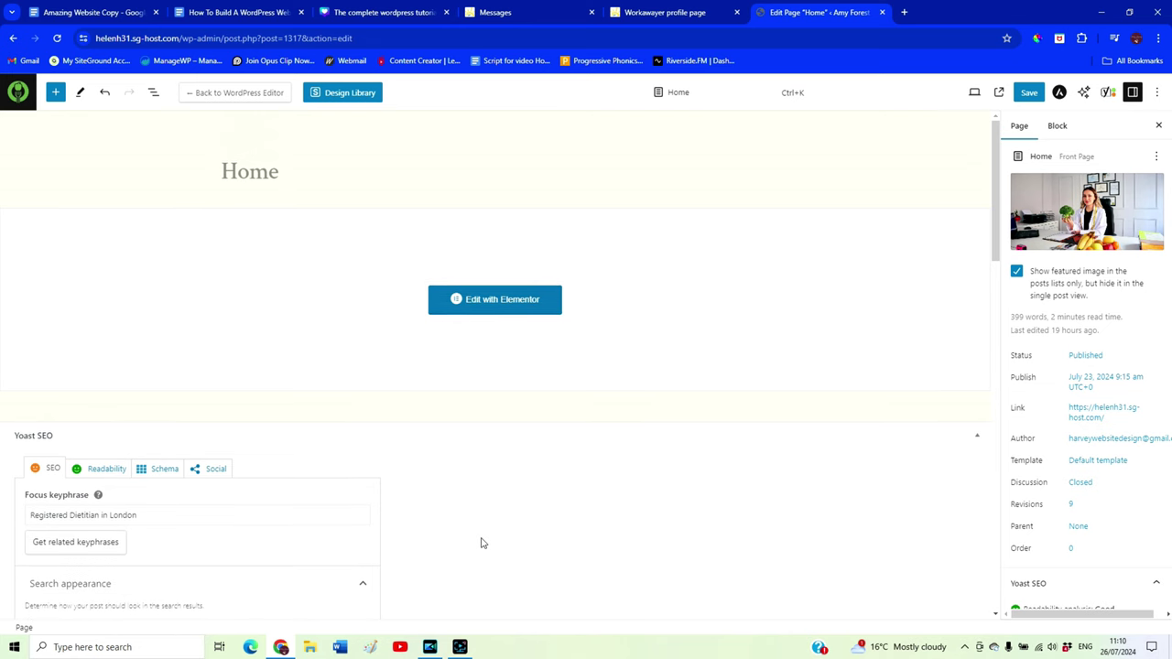
{"action": "left_click", "coordinate": [1031, 95]}
Open the About page and enter a Yoast focus keyphrase with the dietitian's name and 'Registered Dietitian'
{"action": "left_click", "coordinate": [144, 162]}
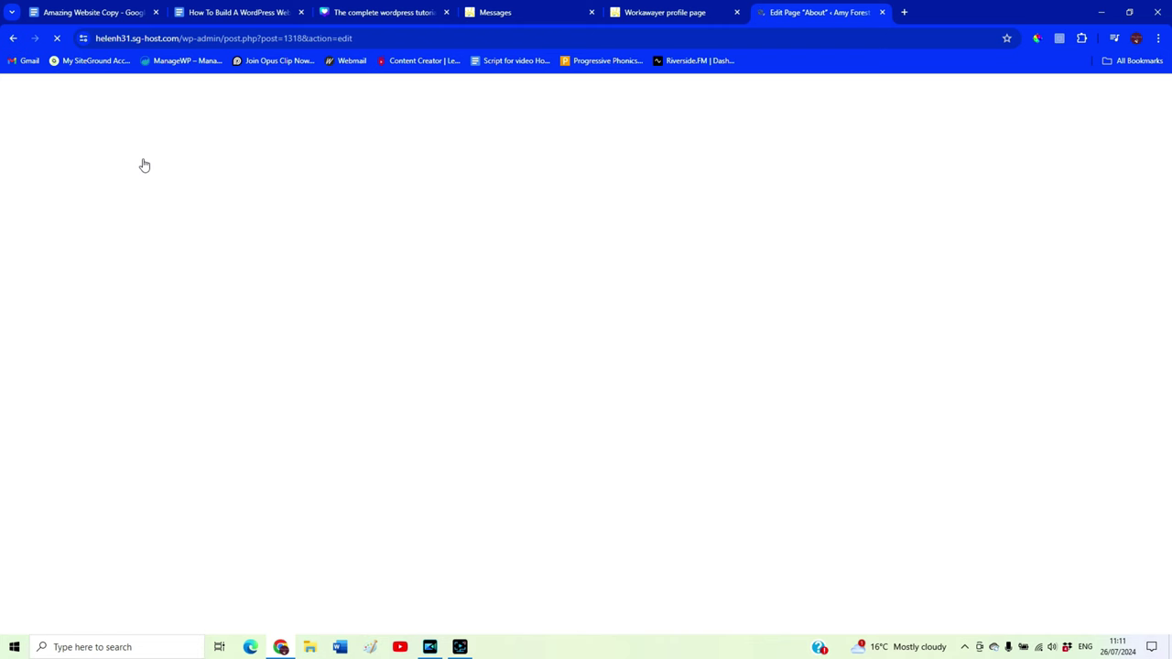
{"action": "left_click", "coordinate": [104, 453]}
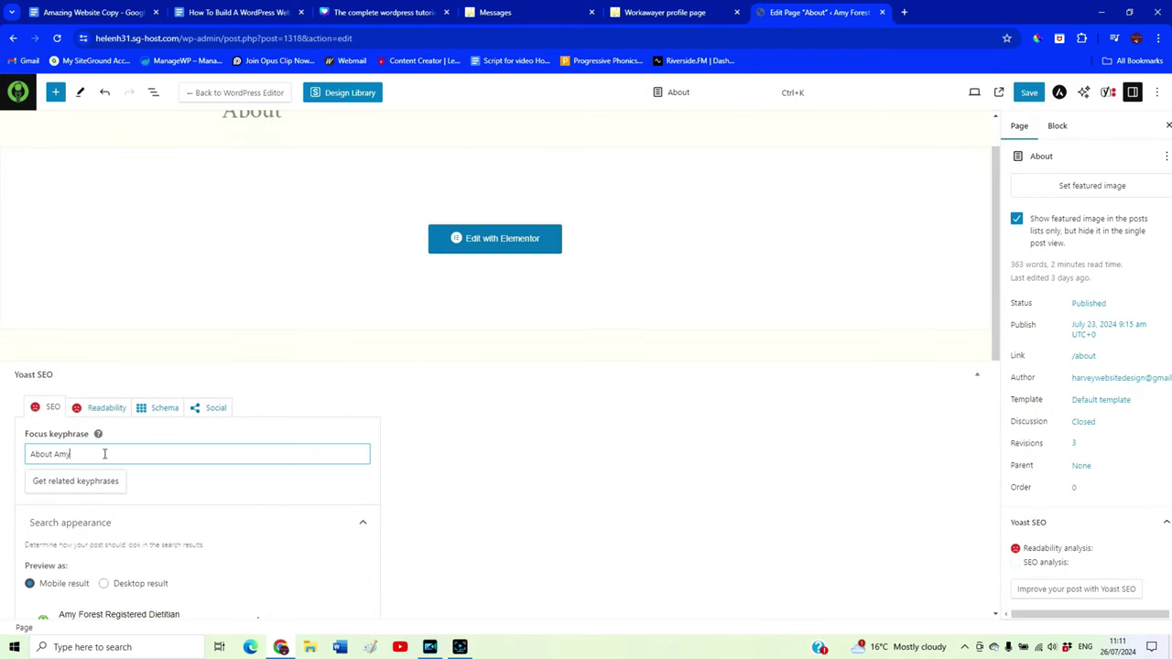
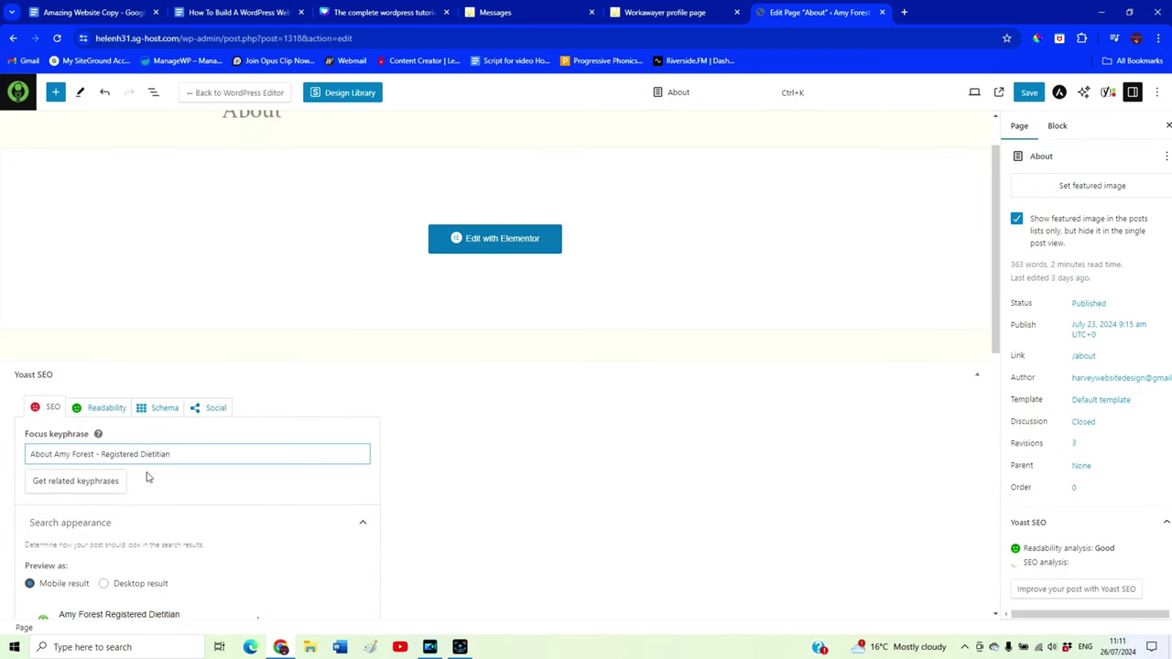
{"action": "scroll", "coordinate": [147, 476], "scroll_direction": "down", "scroll_amount": 5}
Write a meta description about her London base, 10+ years' experience and NHS work, then review the SEO analysis
{"action": "left_click", "coordinate": [145, 476]}
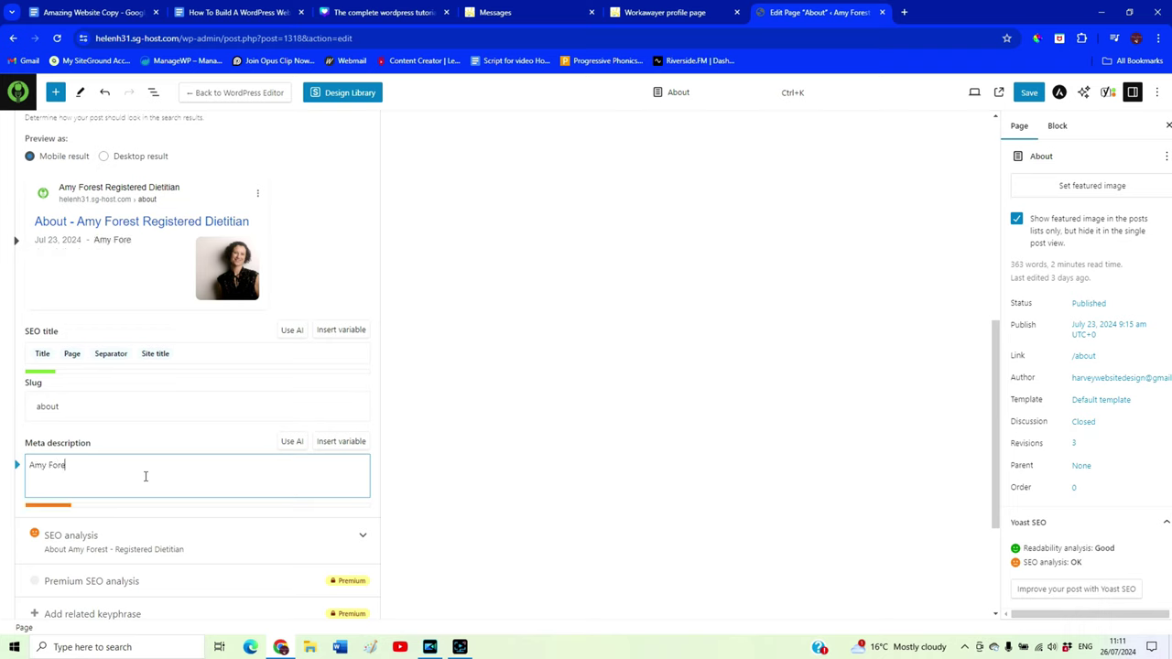
{"action": "type", "text": "an "}
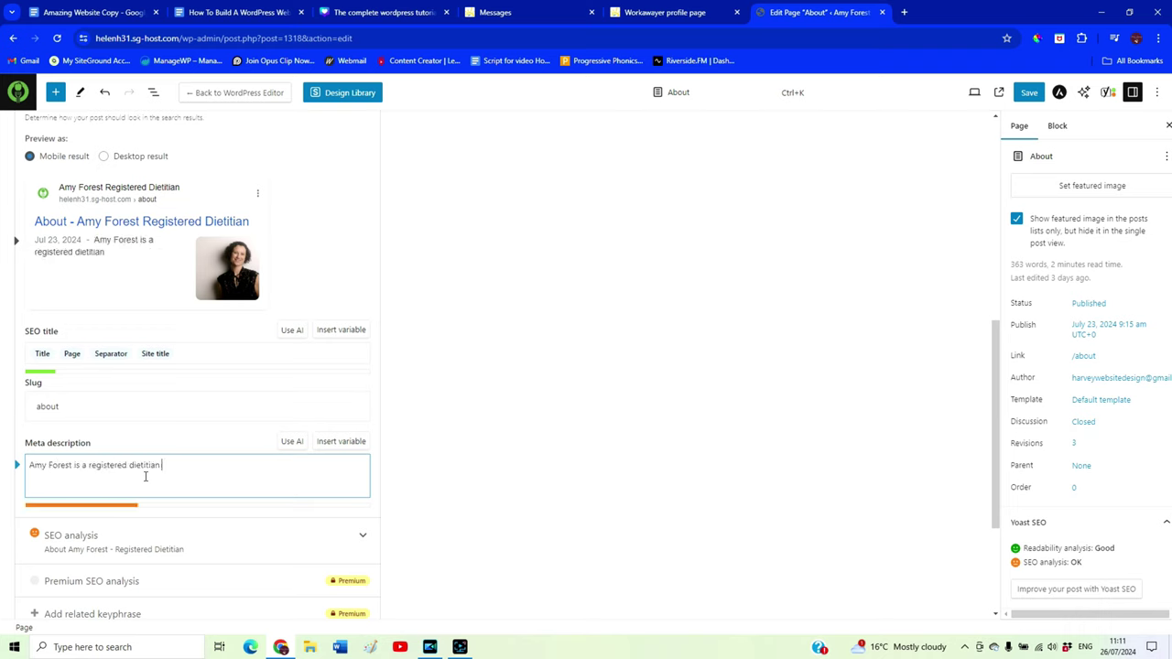
{"action": "type", "text": "based in London, UK.  She has over "}
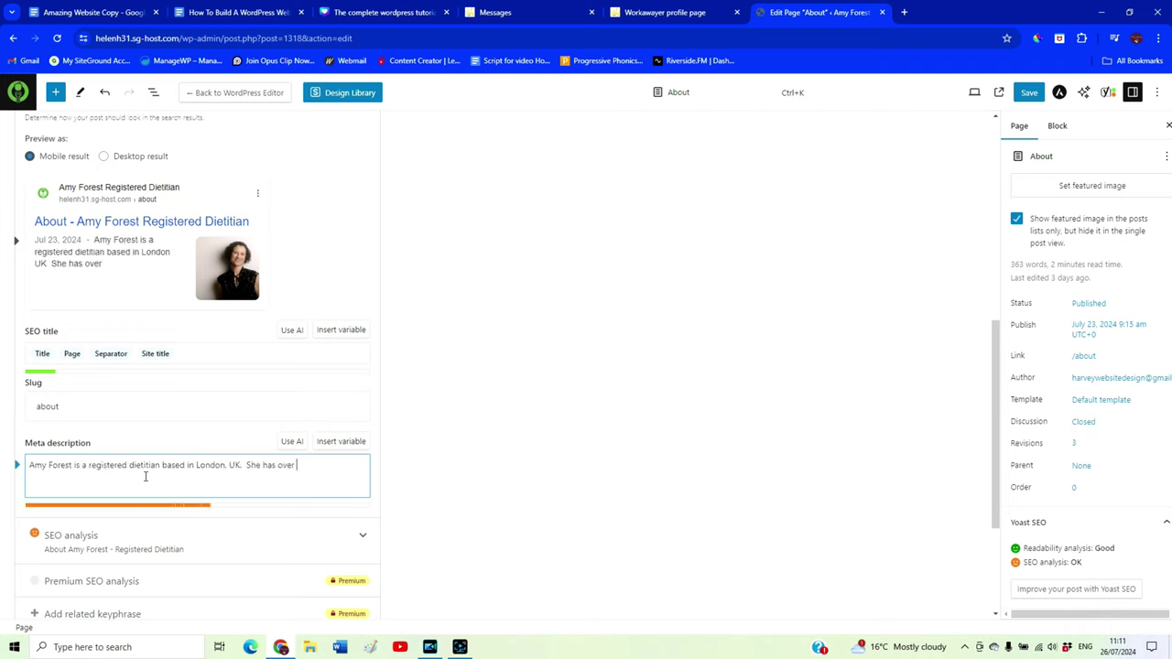
{"action": "type", "text": "10 years experience and"}
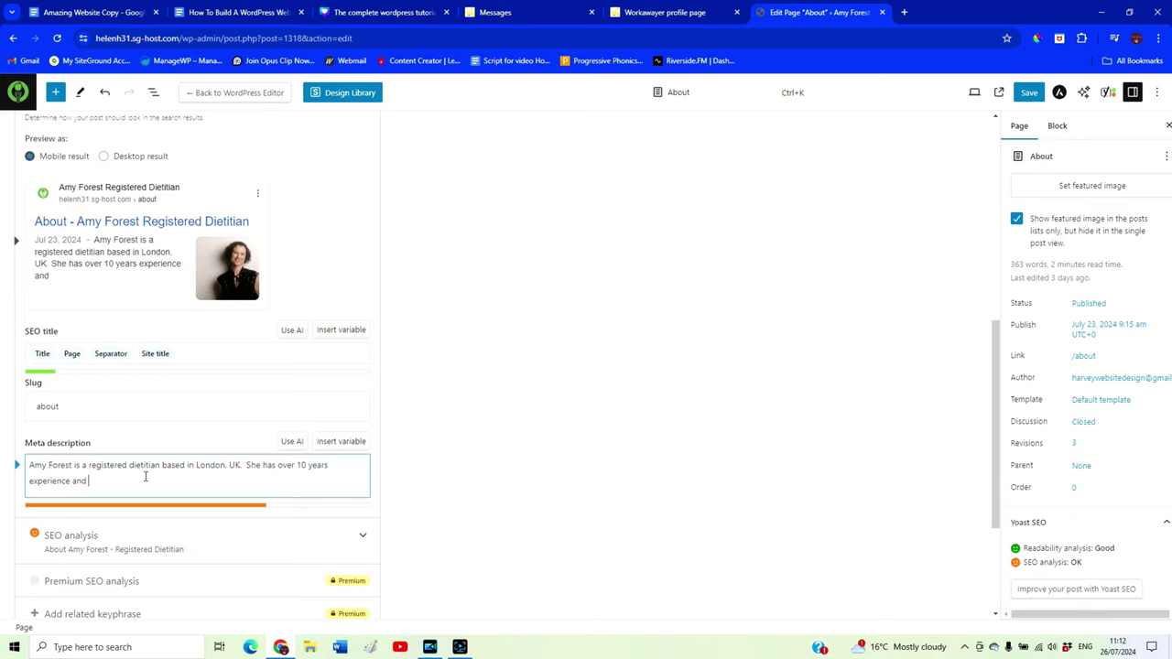
{"action": "type", "text": " has worked in the NHS."}
{"action": "scroll", "coordinate": [345, 544], "scroll_direction": "down", "scroll_amount": 2}
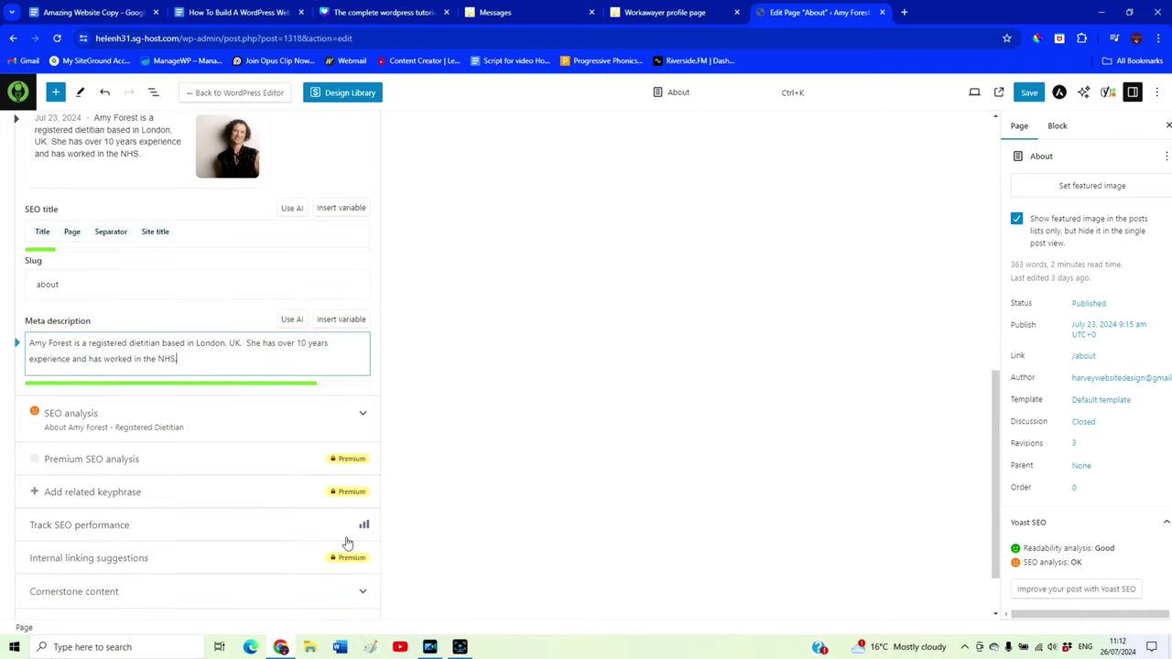
{"action": "left_click", "coordinate": [362, 419]}
{"action": "scroll", "coordinate": [137, 382], "scroll_direction": "down", "scroll_amount": 4}
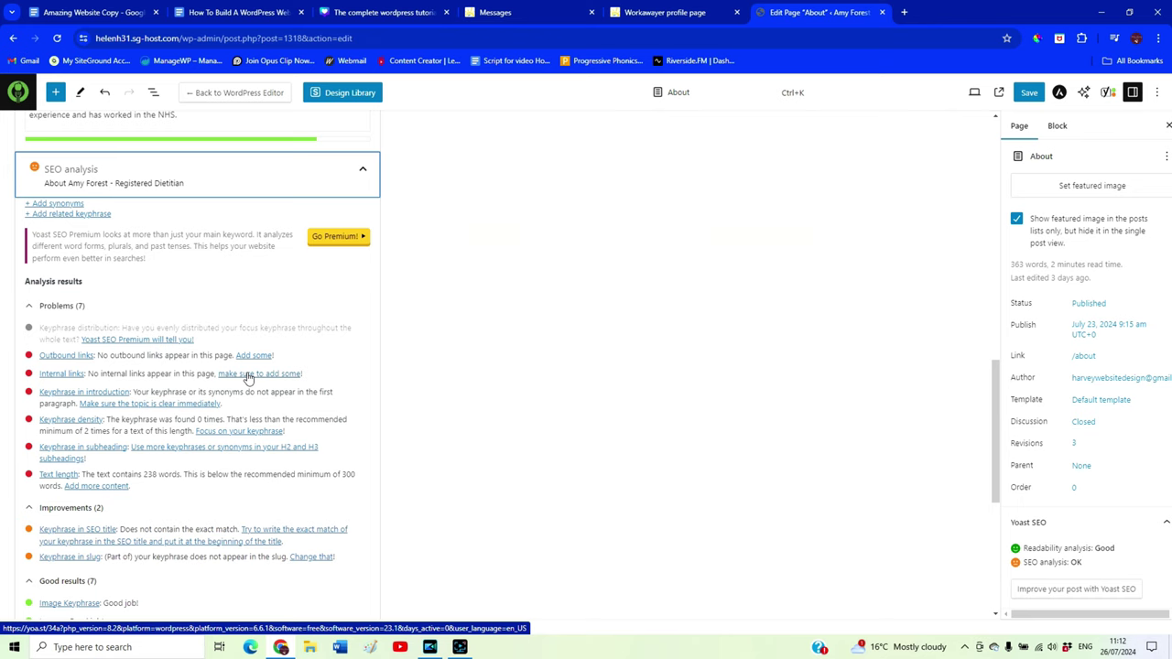
{"action": "scroll", "coordinate": [247, 377], "scroll_direction": "up", "scroll_amount": 6}
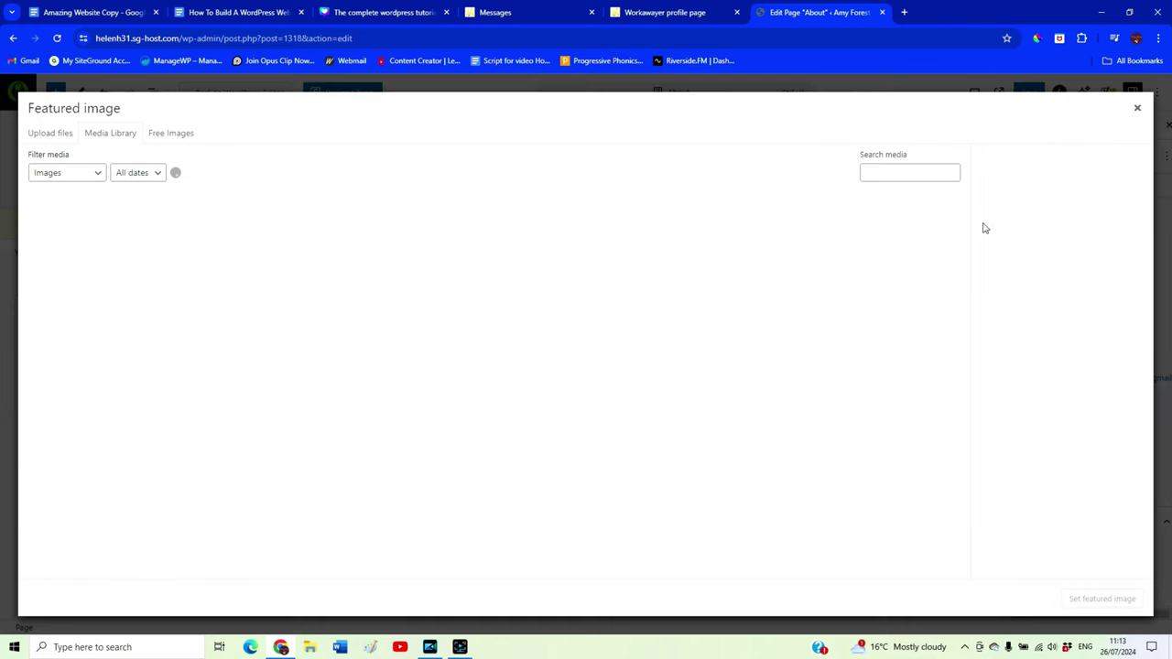
Set her portrait photo as the featured image and save the About page
{"action": "left_click", "coordinate": [934, 333]}
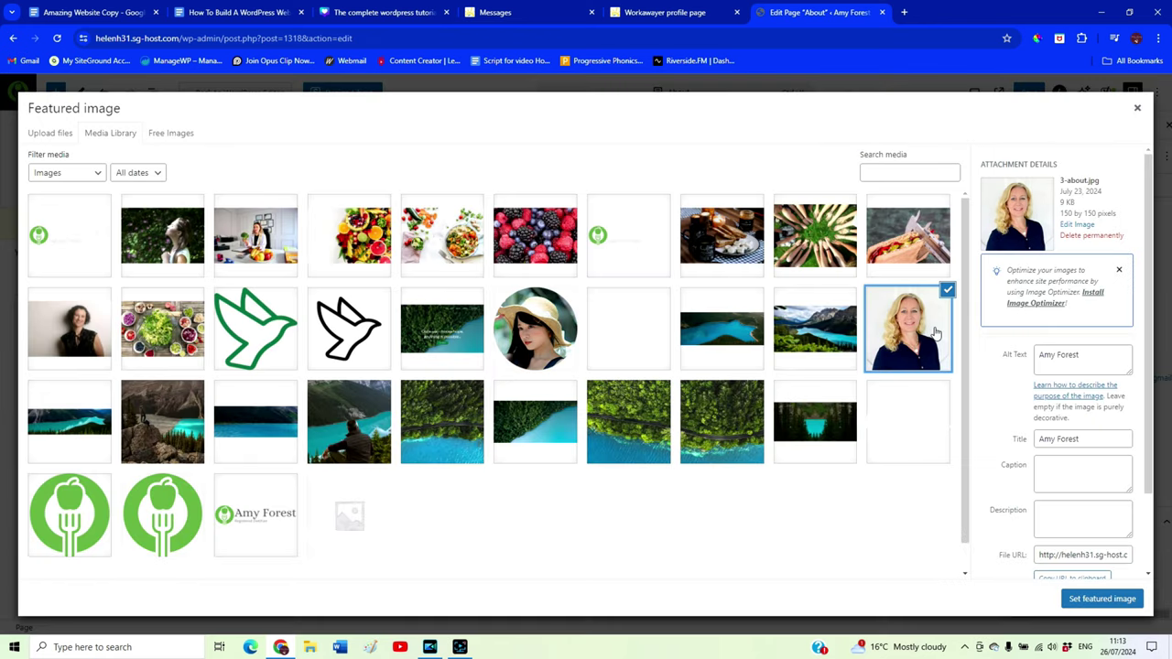
{"action": "left_click", "coordinate": [1114, 600]}
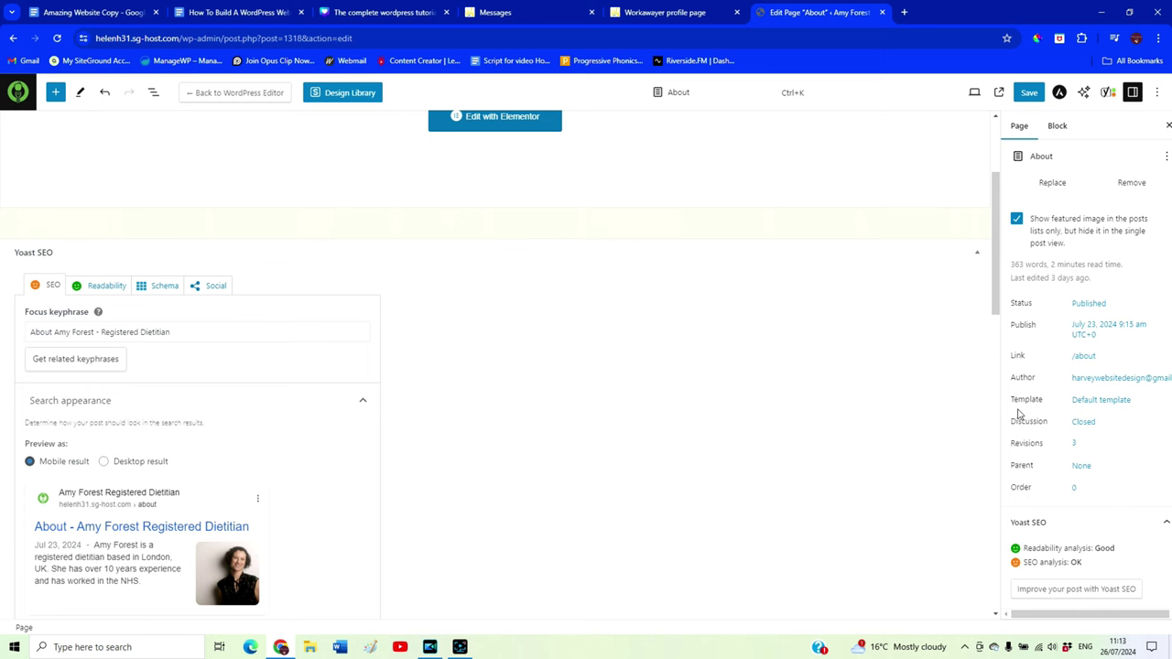
{"action": "scroll", "coordinate": [771, 474], "scroll_direction": "up", "scroll_amount": 2}
{"action": "left_click", "coordinate": [1028, 93]}
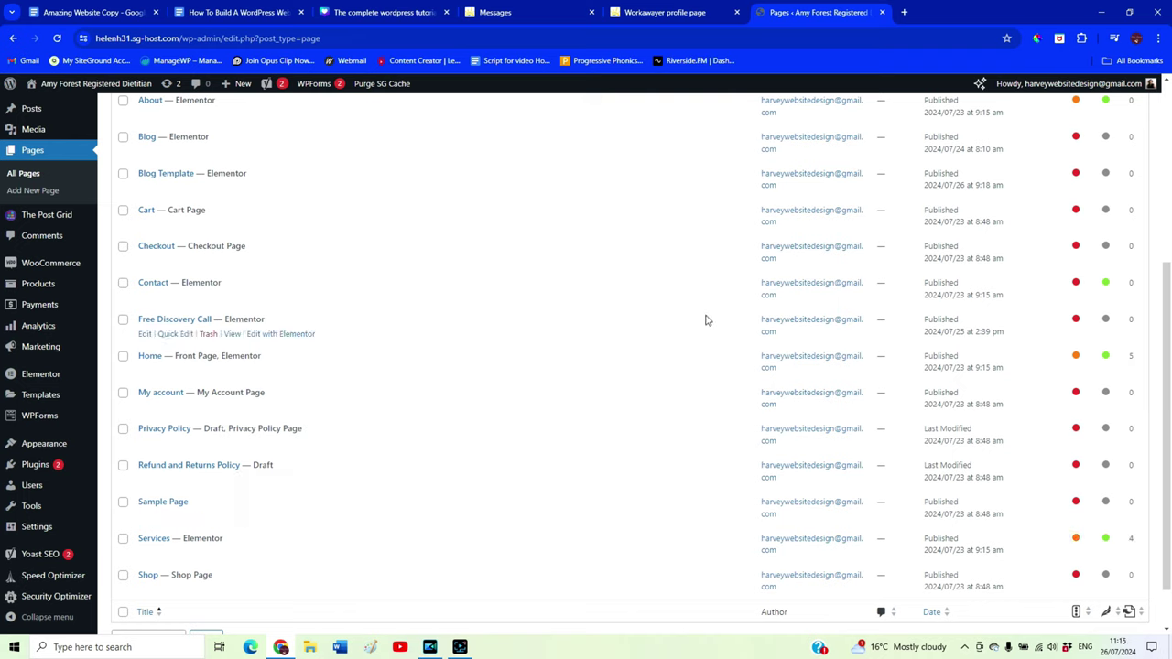
Return to All Pages, where Home, About and Services show Yoast SEO scores
{"action": "mouse_move", "coordinate": [36, 560]}
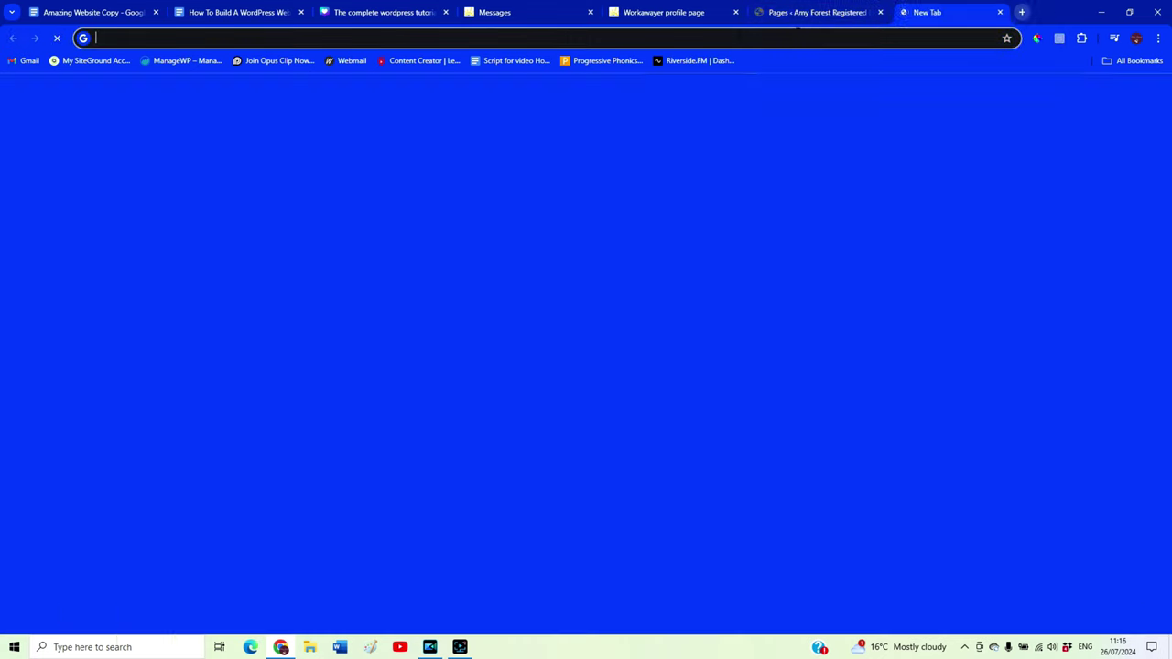
Search for Google Search Console in a new tab and choose the URL prefix property type
{"action": "left_click", "coordinate": [903, 11]}
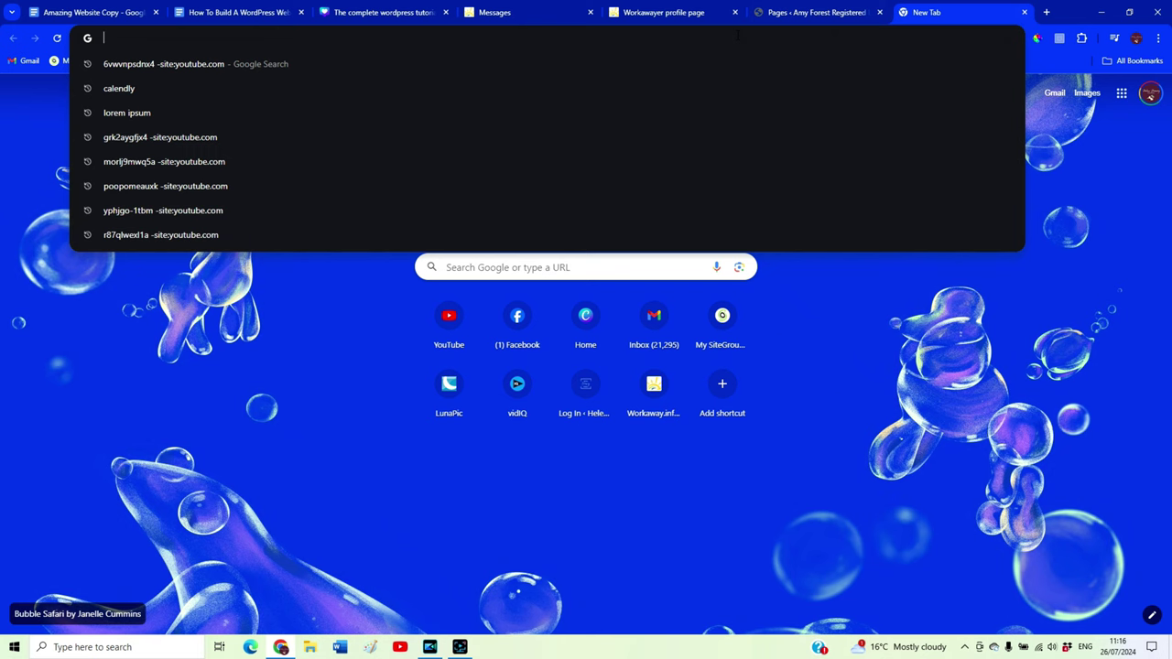
{"action": "type", "text": "Google search console"}
{"action": "key", "text": "Return"}
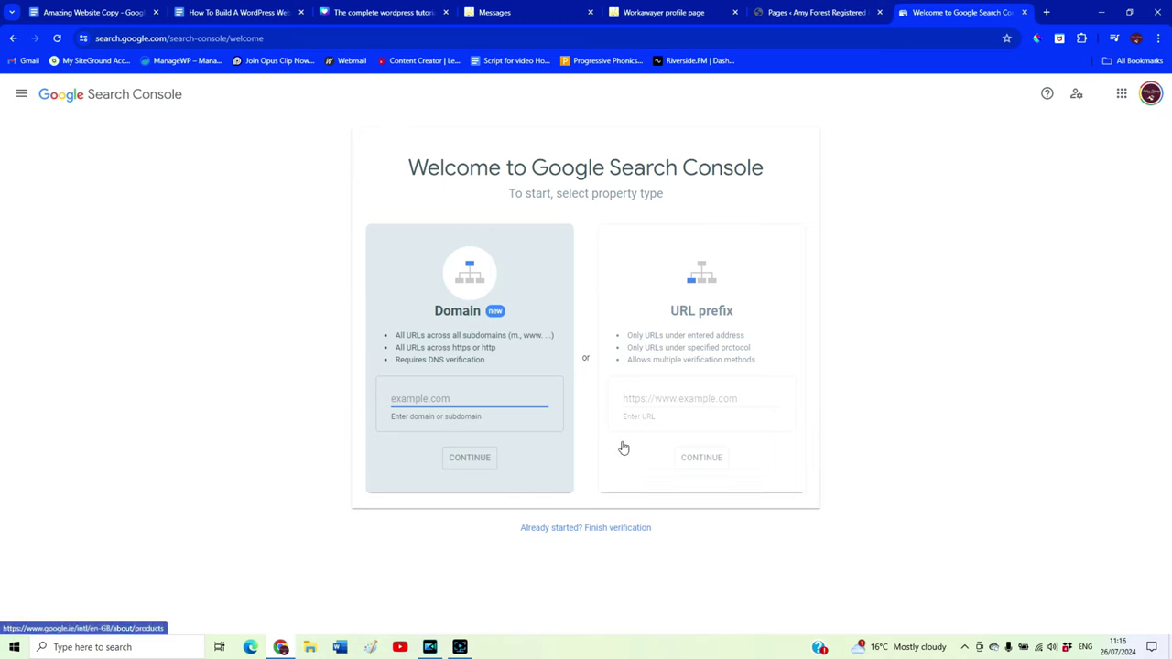
{"action": "left_click", "coordinate": [702, 400]}
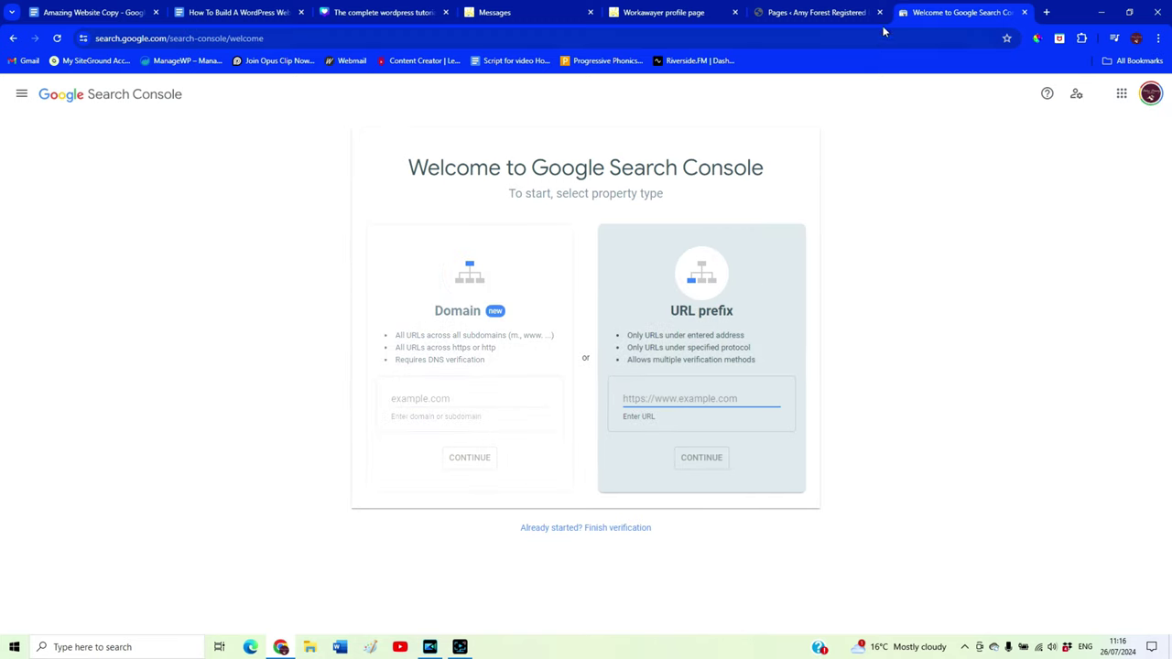
{"action": "left_click", "coordinate": [814, 13]}
{"action": "left_click", "coordinate": [212, 39]}
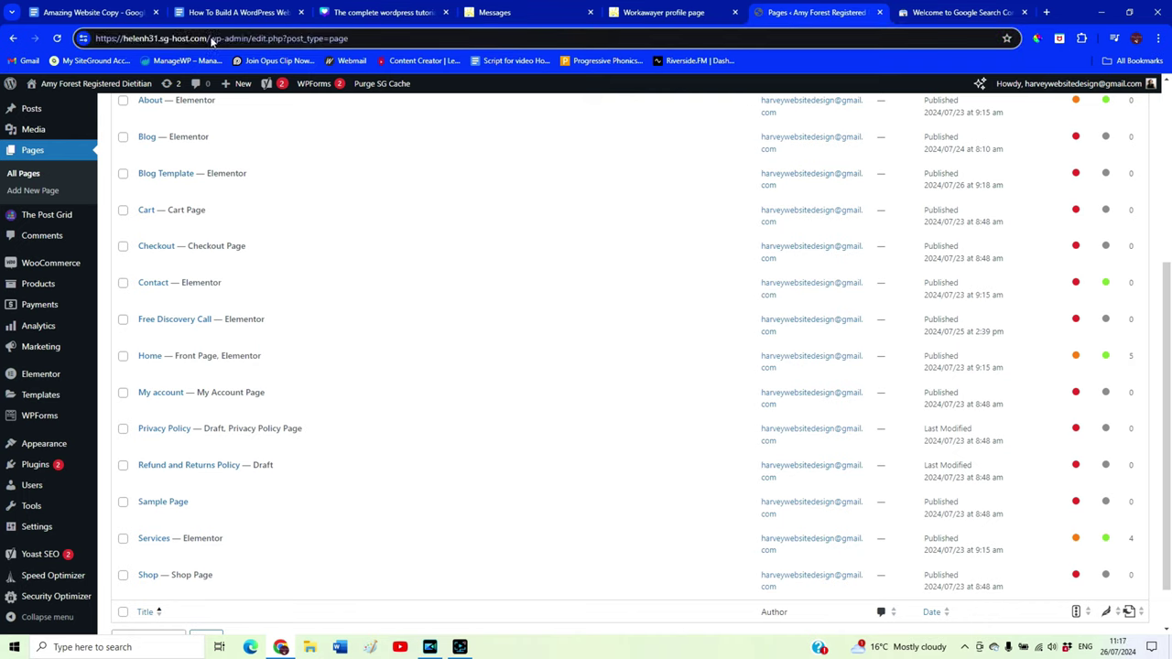
{"action": "left_click_drag", "start_coordinate": [211, 39], "coordinate": [95, 38]}
{"action": "key", "text": "ctrl+c"}
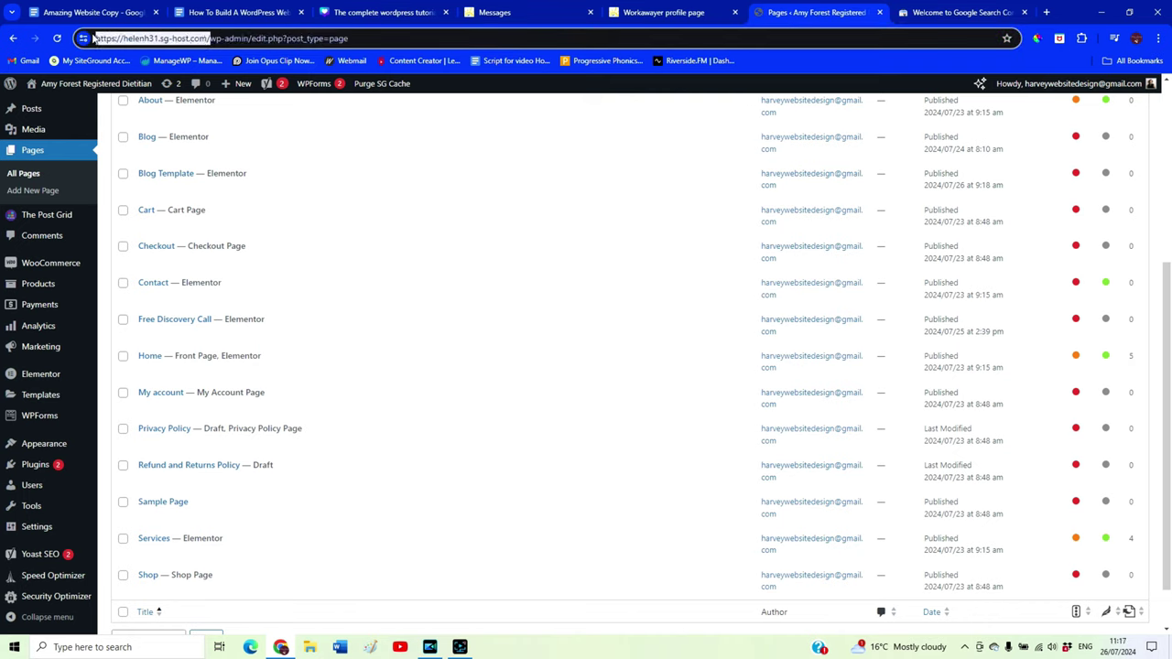
{"action": "left_click", "coordinate": [957, 13]}
{"action": "left_click", "coordinate": [682, 398]}
{"action": "key", "text": "ctrl+v"}
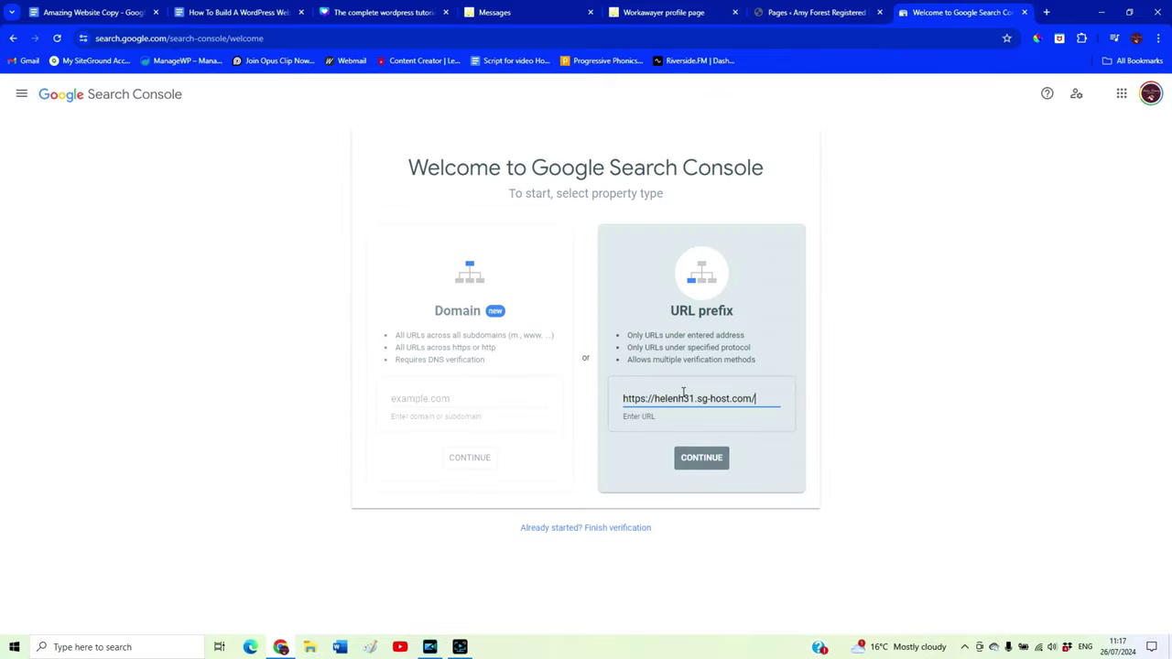
{"action": "left_click", "coordinate": [693, 460]}
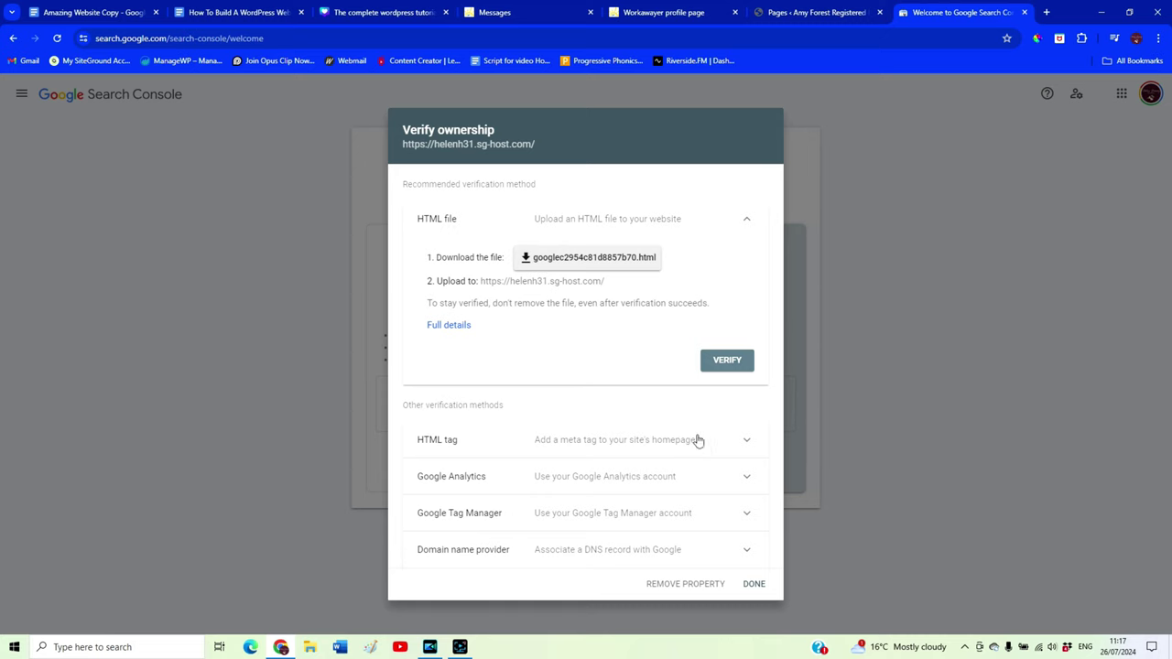
Copy the HTML tag verification meta tag, then go back to the WordPress pages tab
{"action": "left_click", "coordinate": [746, 443]}
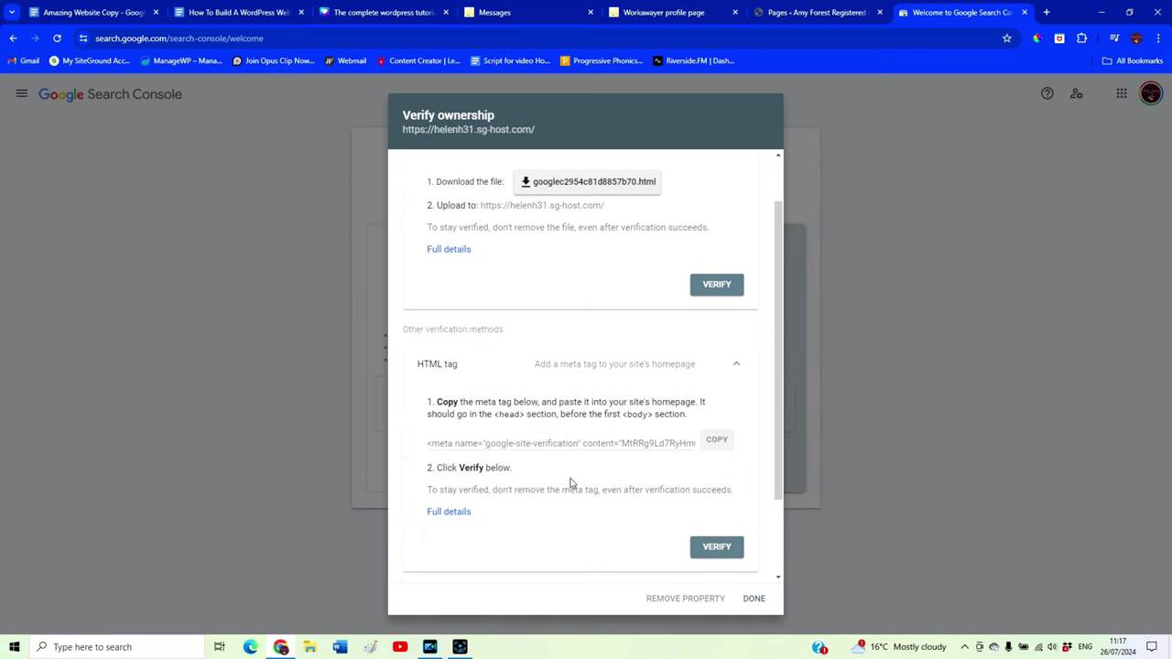
{"action": "left_click", "coordinate": [713, 442]}
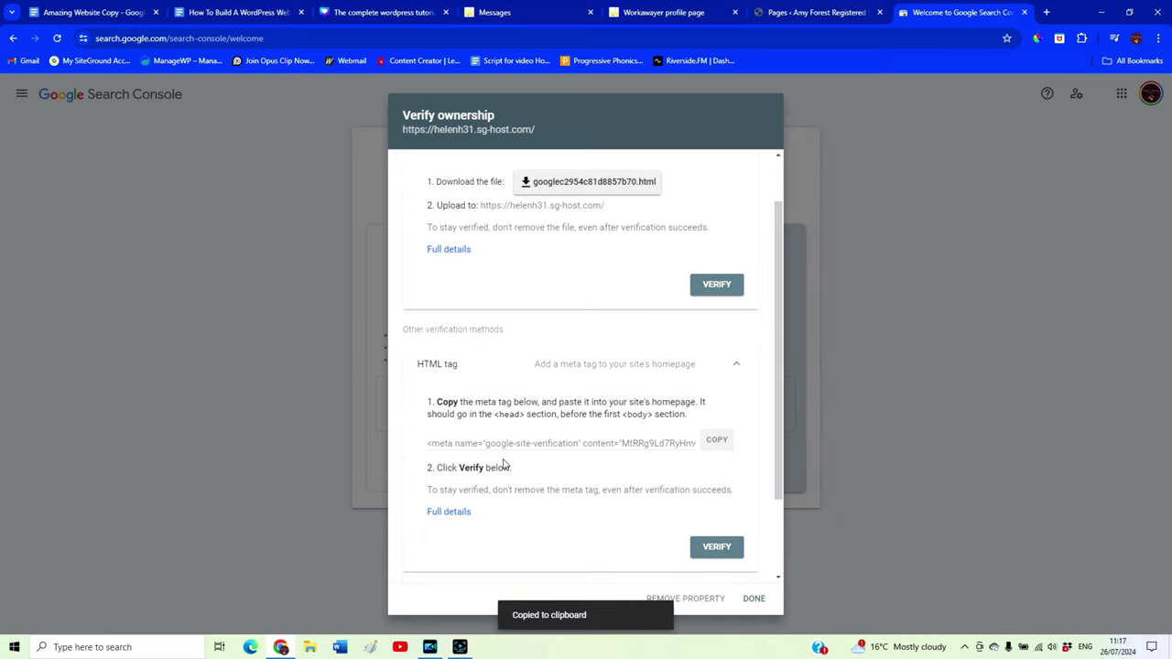
{"action": "left_click", "coordinate": [815, 12]}
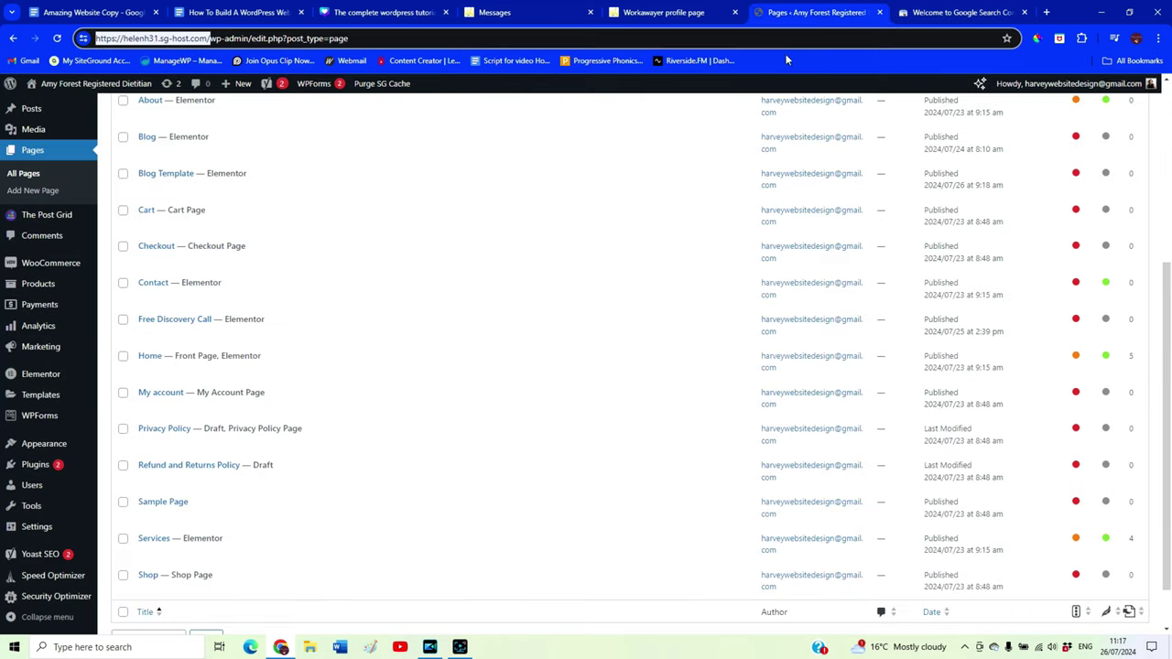
Search the plugin directory under Add New Plugin for 'headers'
{"action": "left_click", "coordinate": [30, 467]}
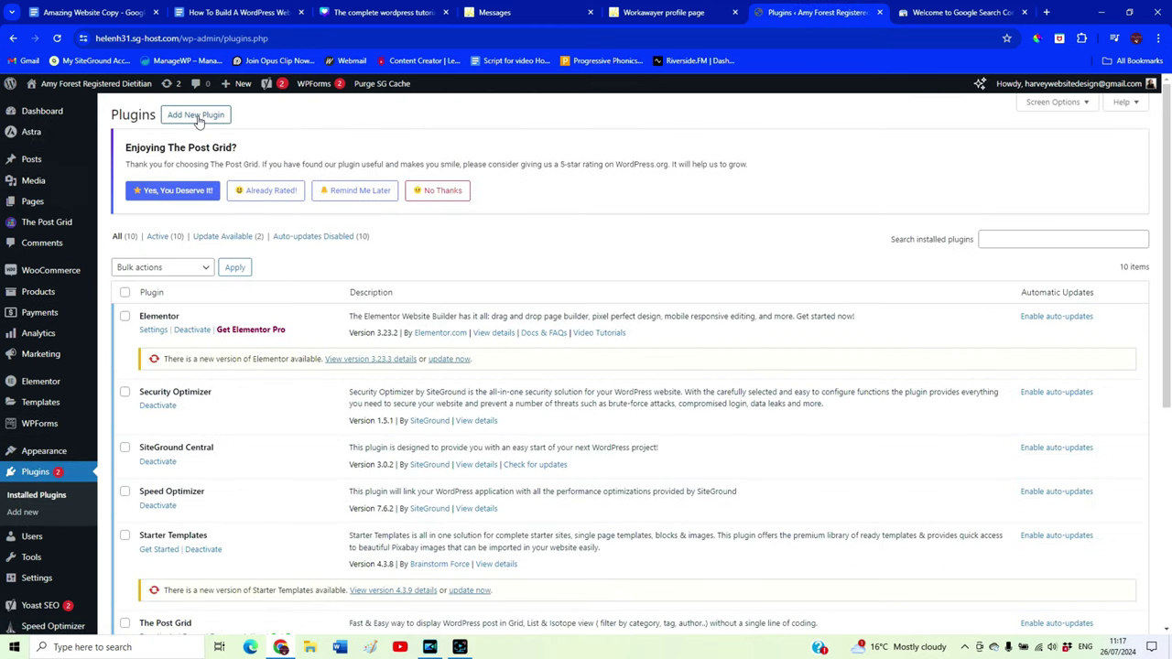
{"action": "left_click", "coordinate": [198, 117]}
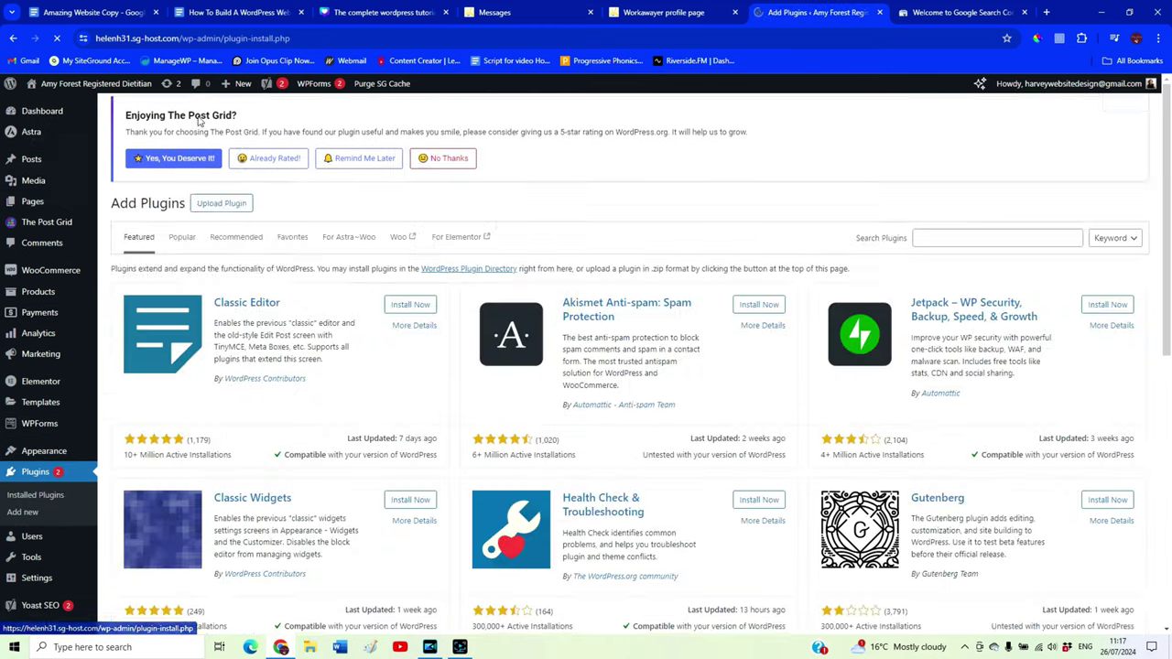
{"action": "left_click", "coordinate": [966, 242]}
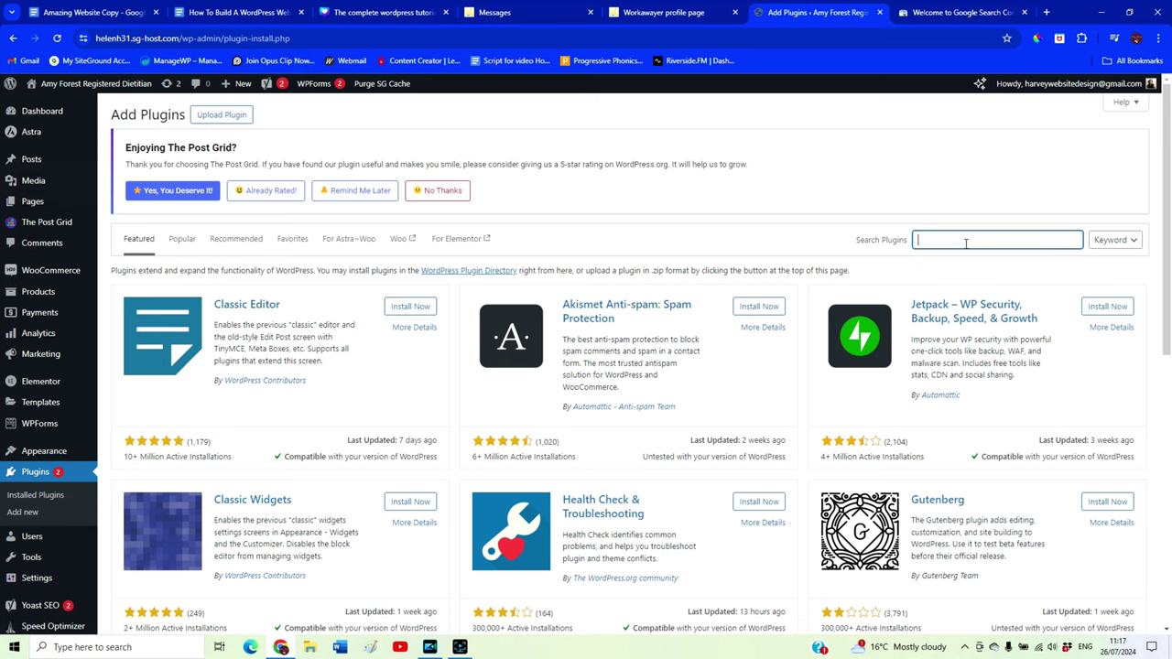
{"action": "type", "text": "headers"}
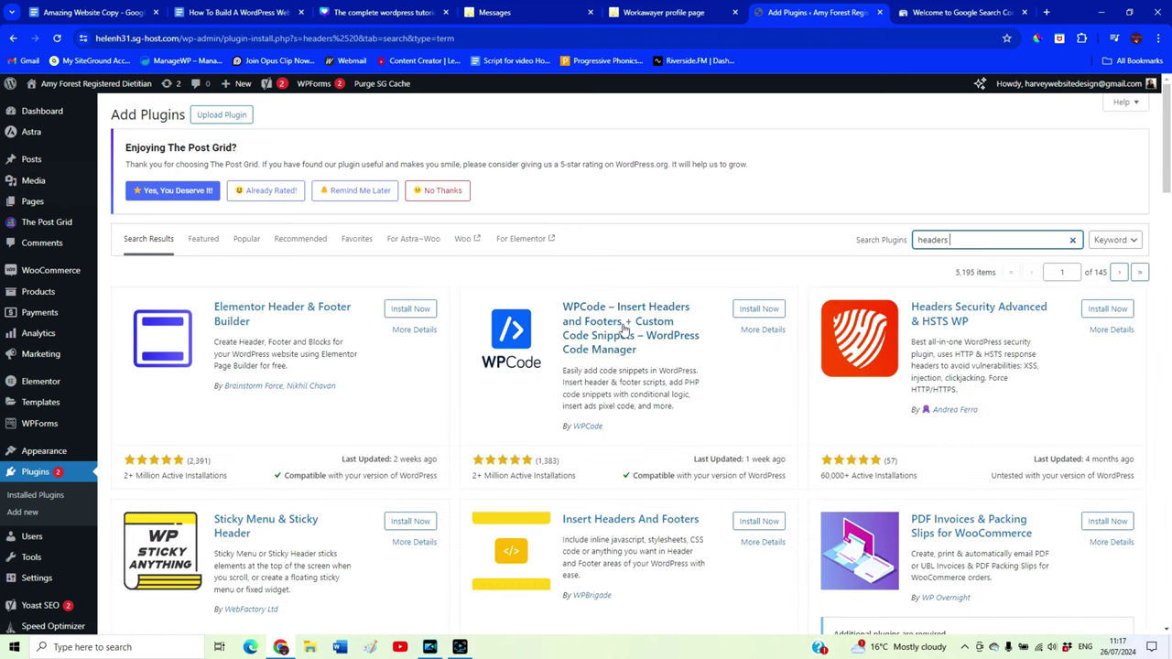
{"action": "scroll", "coordinate": [805, 384], "scroll_direction": "down", "scroll_amount": 2}
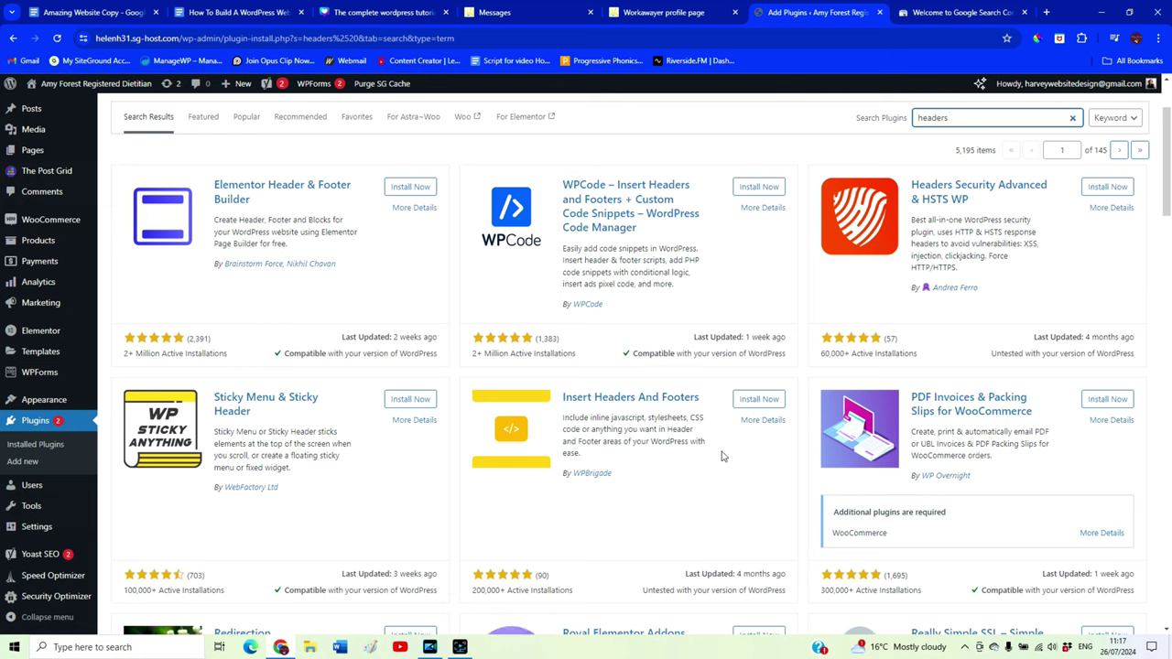
Install and activate Insert Headers And Footers, then open its settings
{"action": "left_click", "coordinate": [757, 401]}
{"action": "left_click", "coordinate": [759, 400]}
{"action": "left_click", "coordinate": [151, 444]}
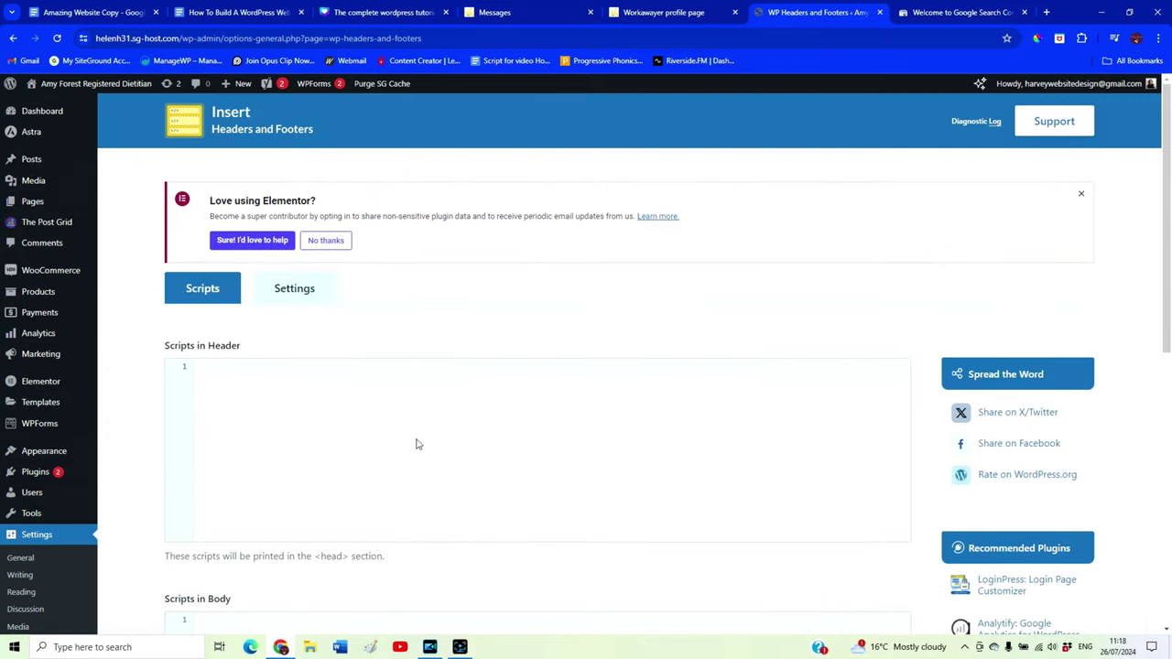
Paste the google-site-verification meta tag into Scripts in Header and save the changes
{"action": "left_click", "coordinate": [281, 367]}
{"action": "left_click", "coordinate": [962, 13]}
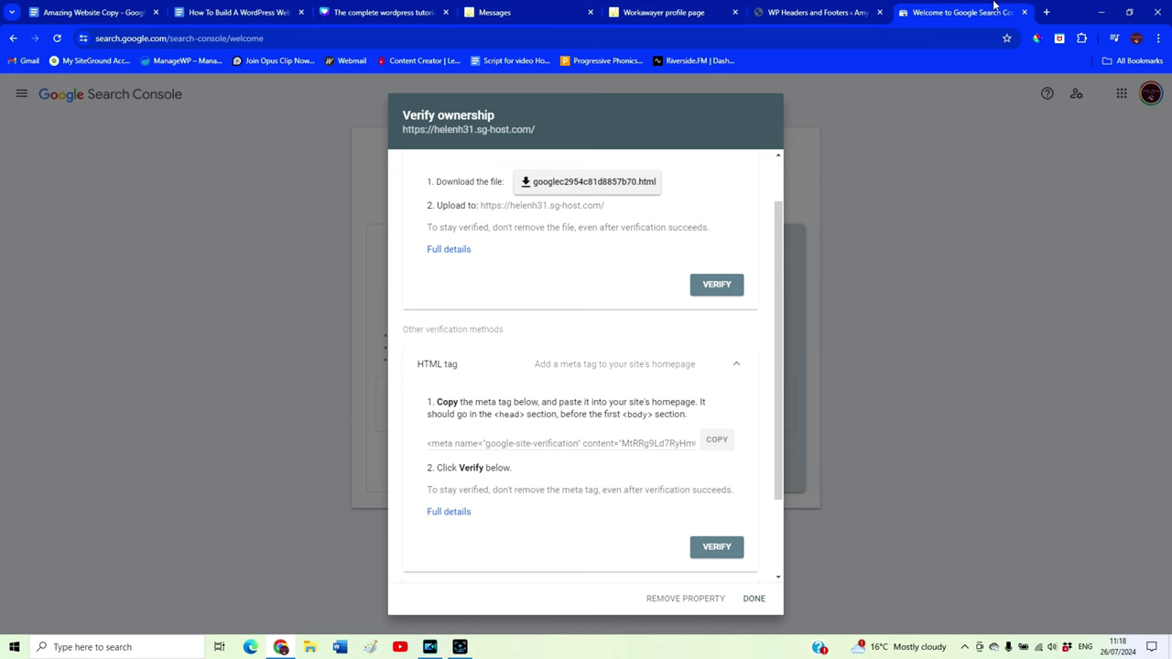
{"action": "left_click", "coordinate": [865, 18]}
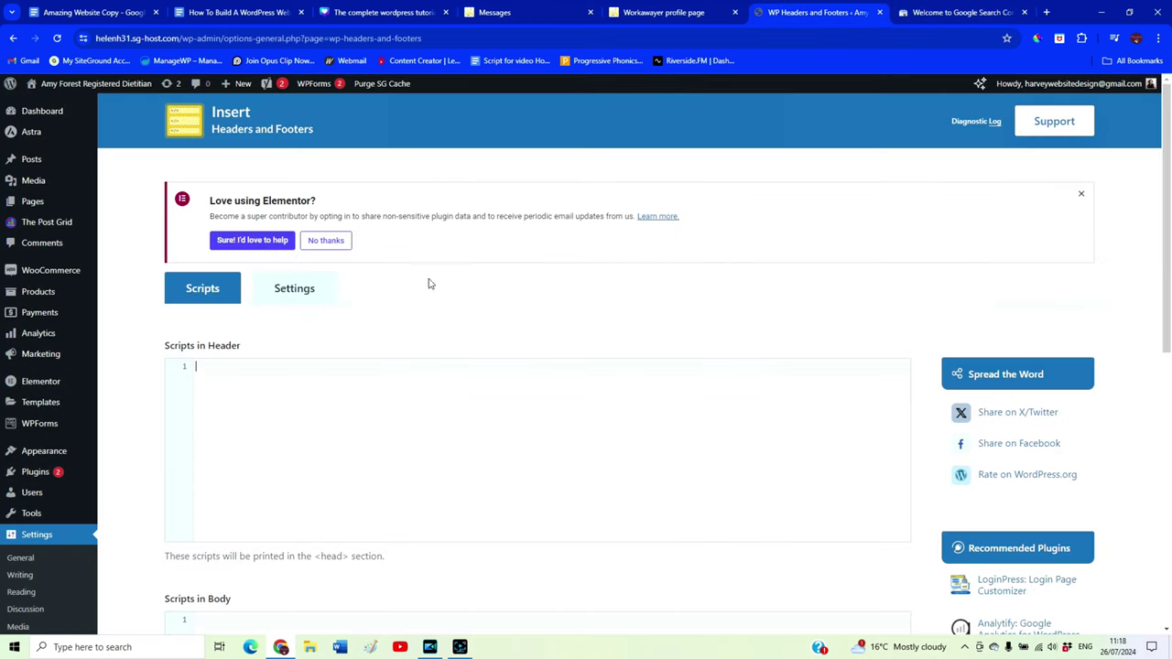
{"action": "left_click", "coordinate": [243, 361]}
{"action": "key", "text": "ctrl+v"}
{"action": "scroll", "coordinate": [659, 400], "scroll_direction": "down", "scroll_amount": 1}
{"action": "scroll", "coordinate": [659, 400], "scroll_direction": "down", "scroll_amount": 4}
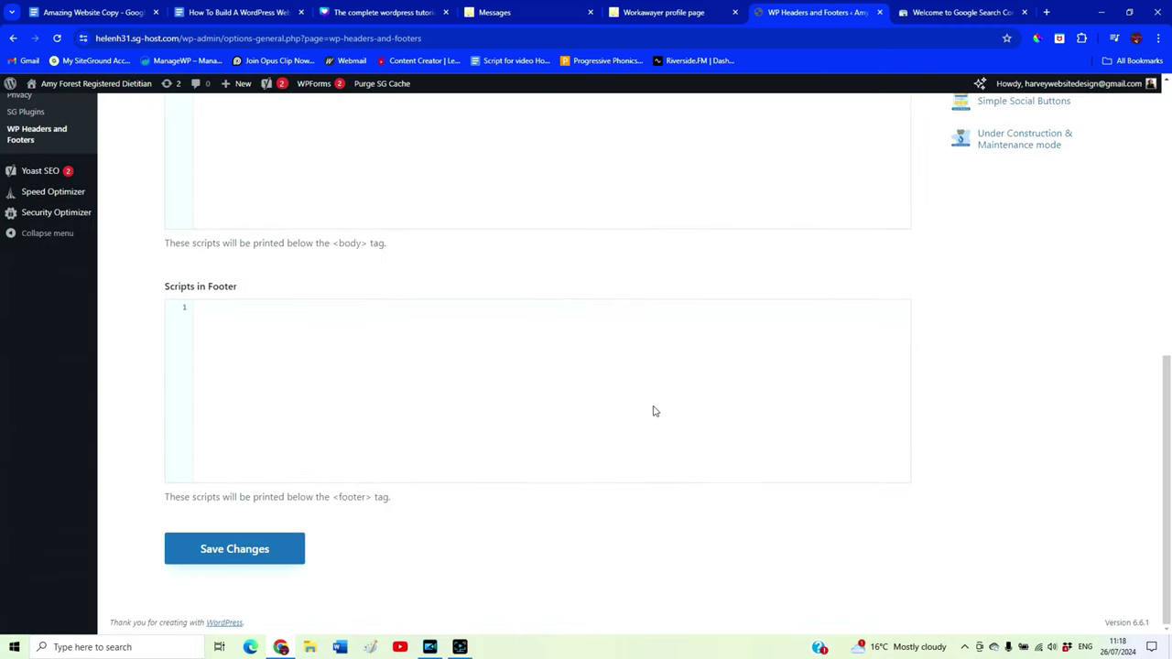
{"action": "left_click", "coordinate": [202, 555]}
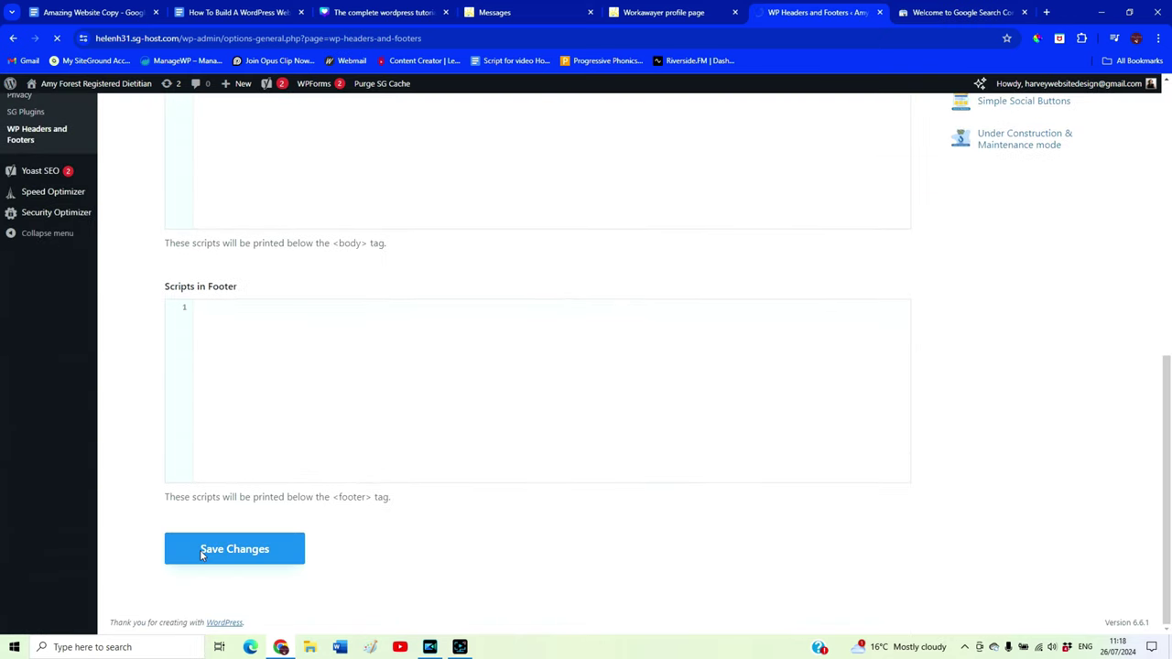
{"action": "key", "text": "ctrl+Tab"}
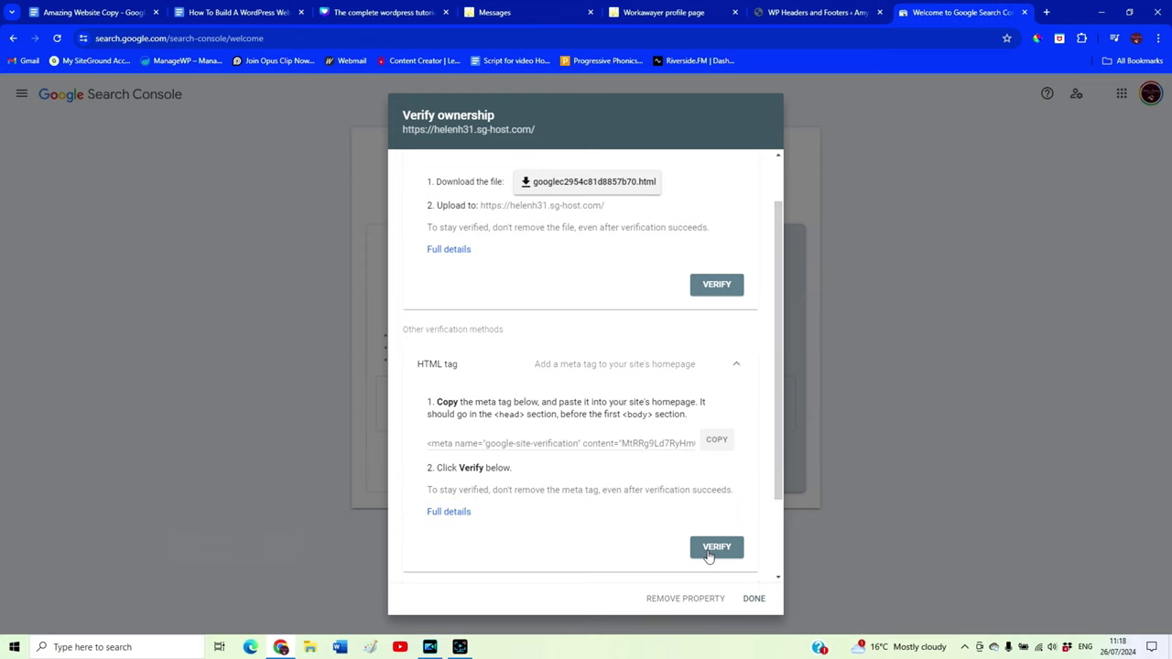
Verify ownership via the HTML tag, go to the new property, and open Sitemaps
{"action": "left_click", "coordinate": [709, 553]}
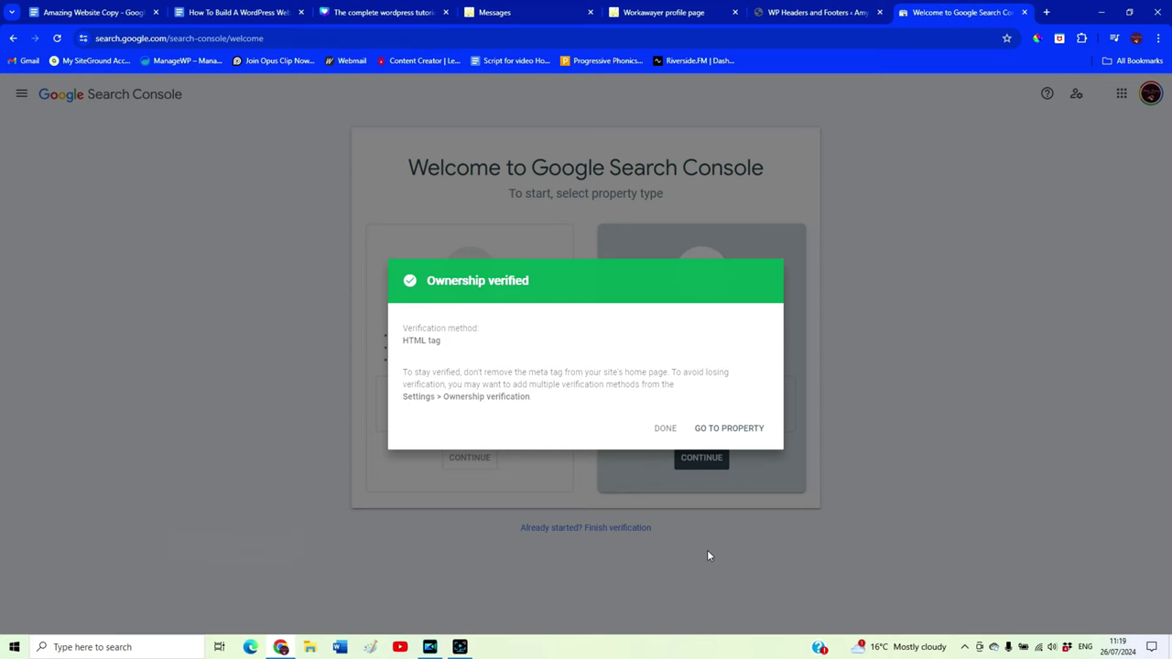
{"action": "left_click", "coordinate": [727, 430]}
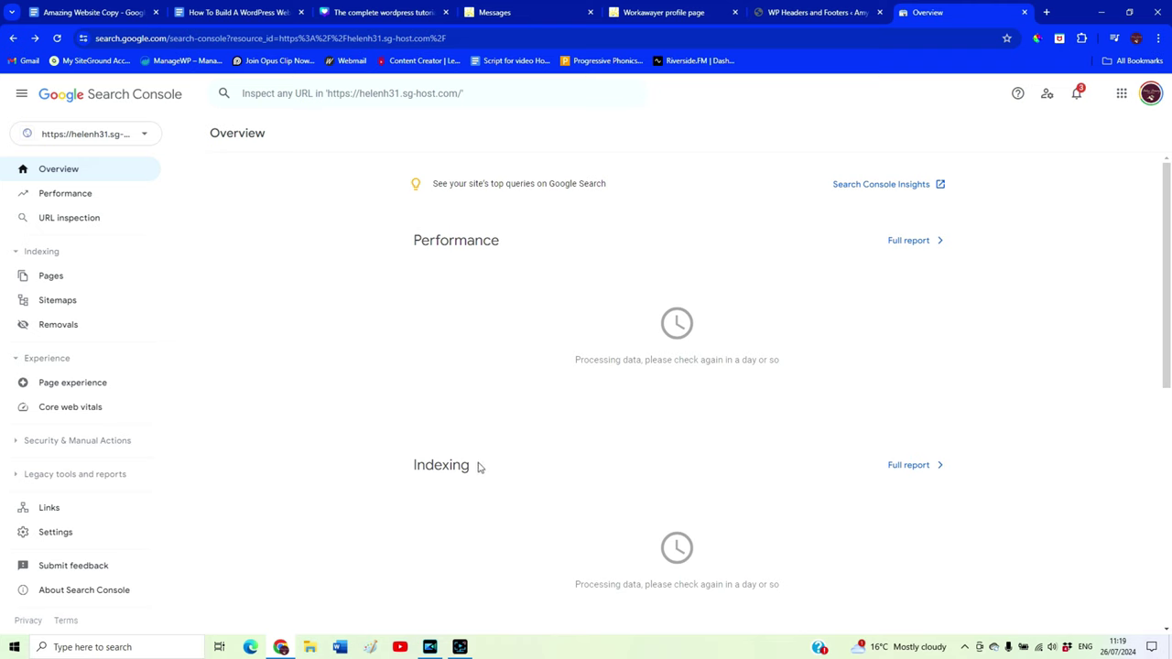
{"action": "left_click", "coordinate": [61, 302]}
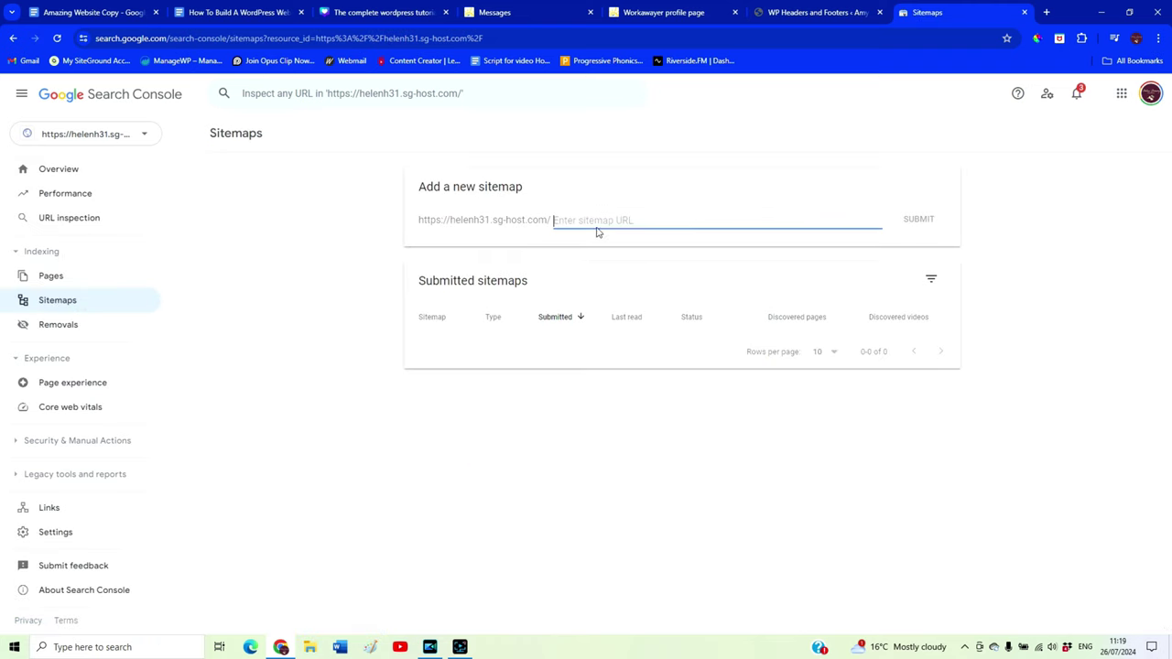
Find 'site' in Yoast SEO Settings and view the XML sitemap index of six sitemaps
{"action": "left_click", "coordinate": [782, 13]}
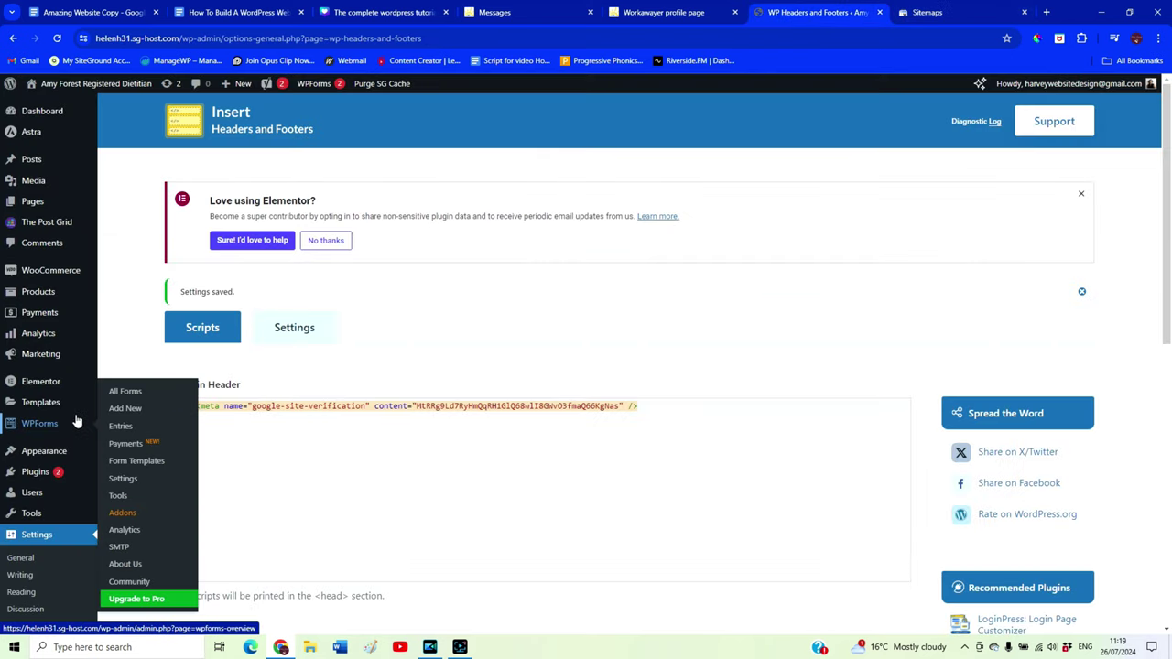
{"action": "scroll", "coordinate": [40, 516], "scroll_direction": "down", "scroll_amount": 2}
{"action": "scroll", "coordinate": [39, 518], "scroll_direction": "down", "scroll_amount": 1}
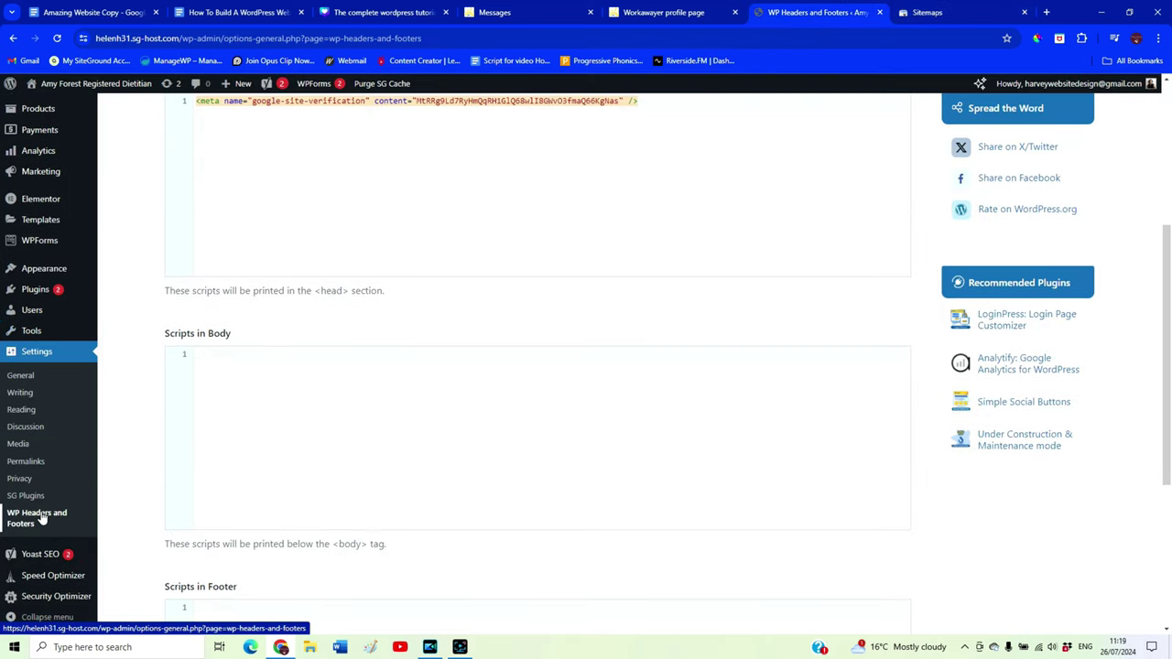
{"action": "left_click", "coordinate": [39, 559]}
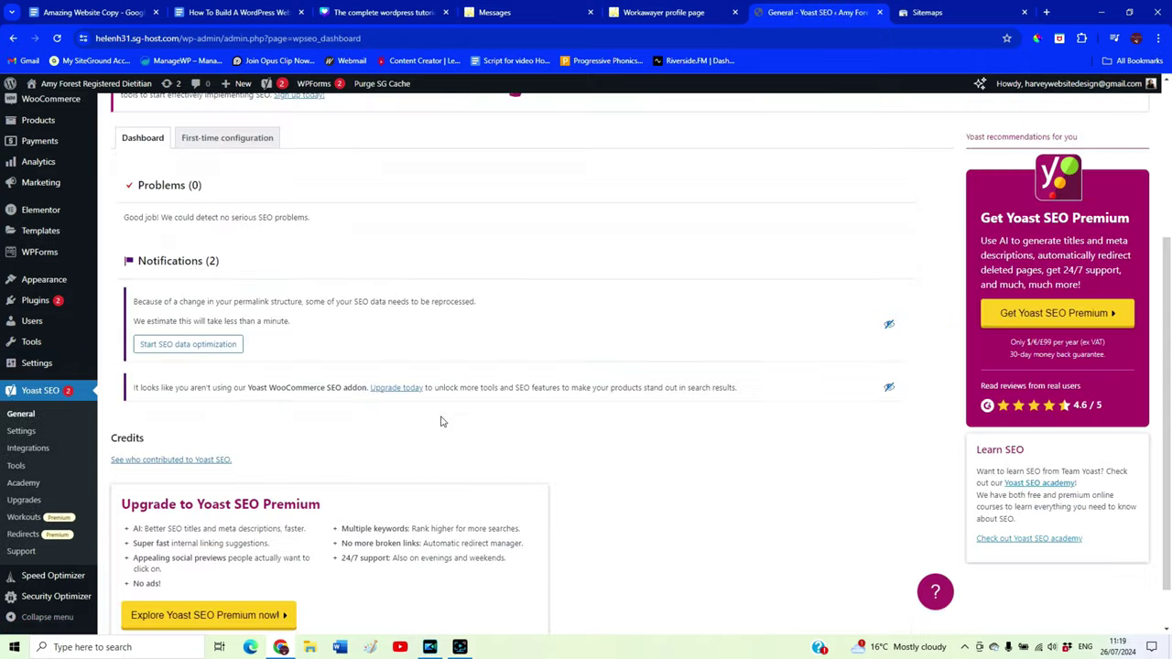
{"action": "scroll", "coordinate": [441, 421], "scroll_direction": "down", "scroll_amount": 1}
{"action": "left_click", "coordinate": [23, 431]}
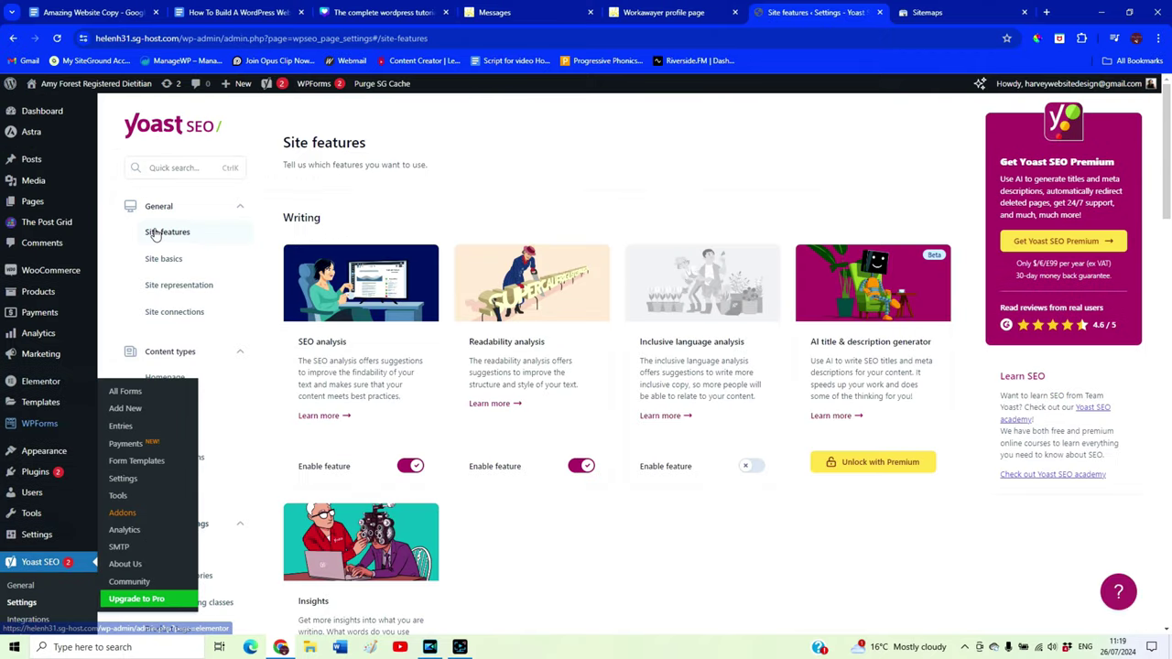
{"action": "left_click", "coordinate": [182, 176]}
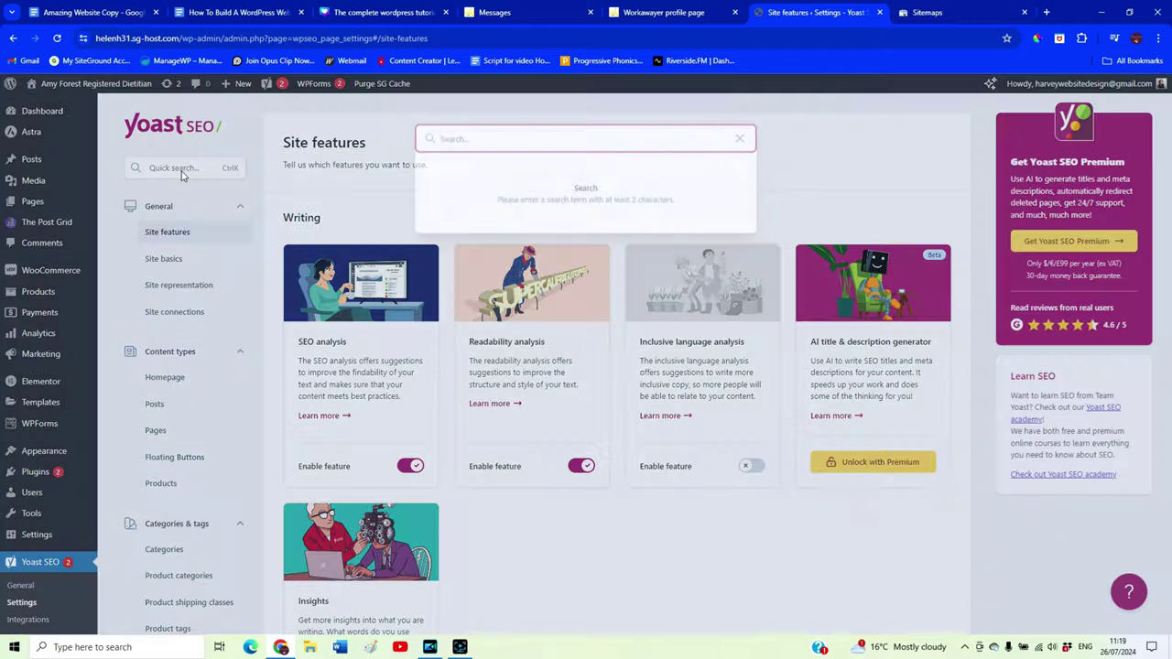
{"action": "type", "text": "site"}
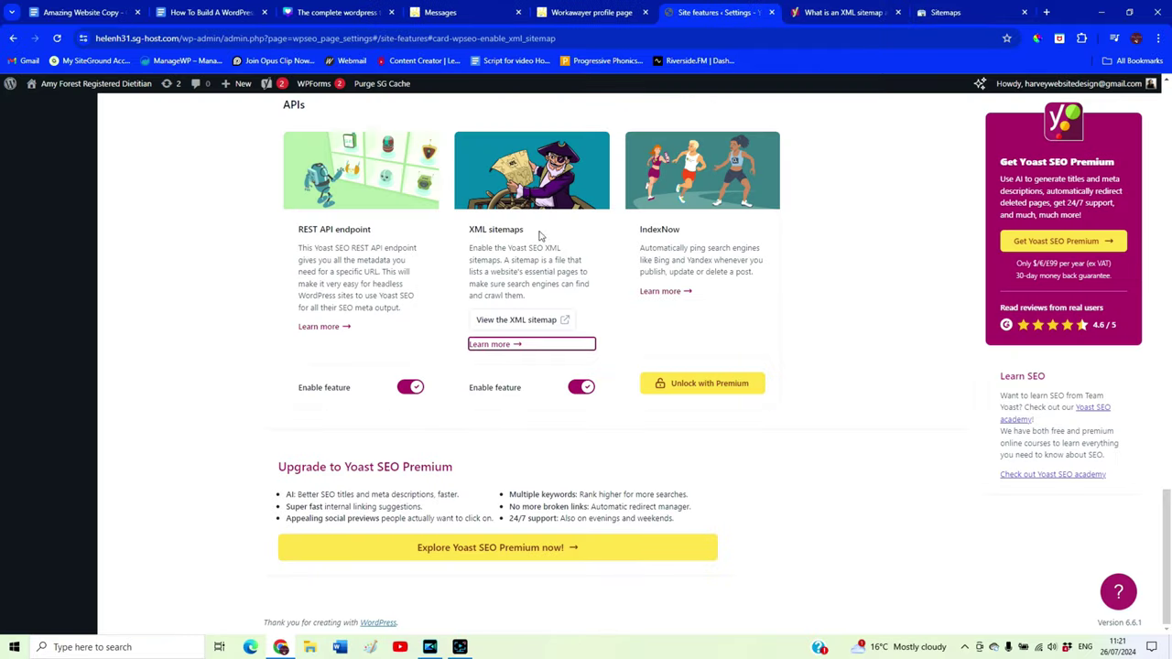
{"action": "left_click", "coordinate": [516, 320]}
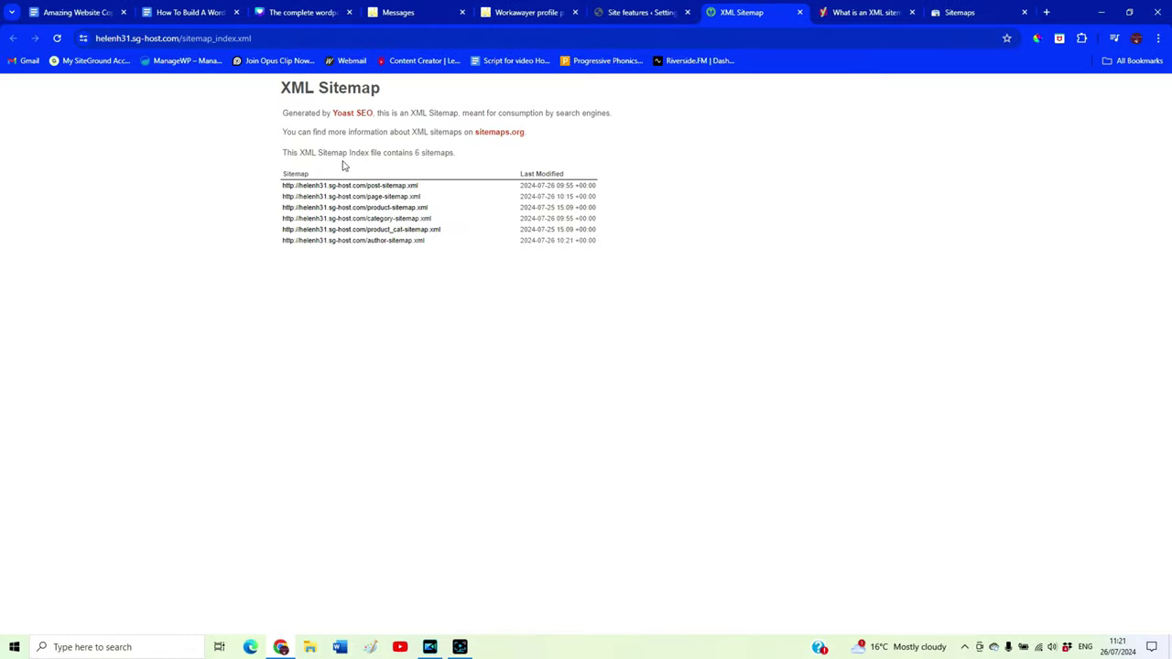
Check post-sitemap.xml's three URLs, then select its address in the sitemap index
{"action": "left_click", "coordinate": [402, 185]}
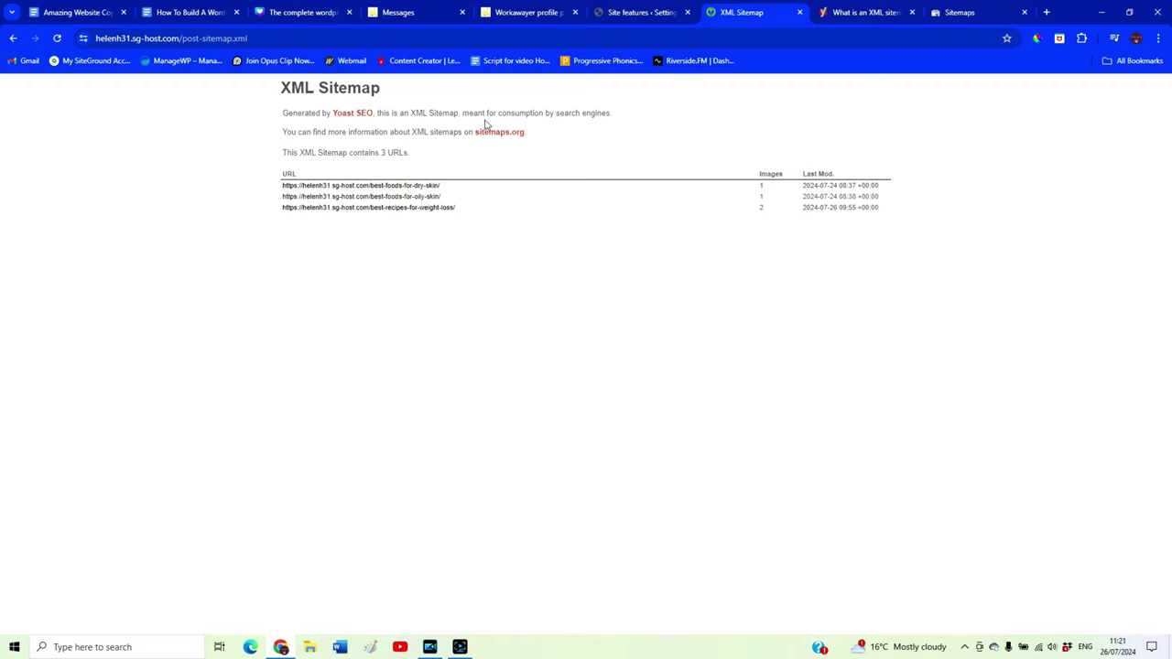
{"action": "key", "text": "alt+Left"}
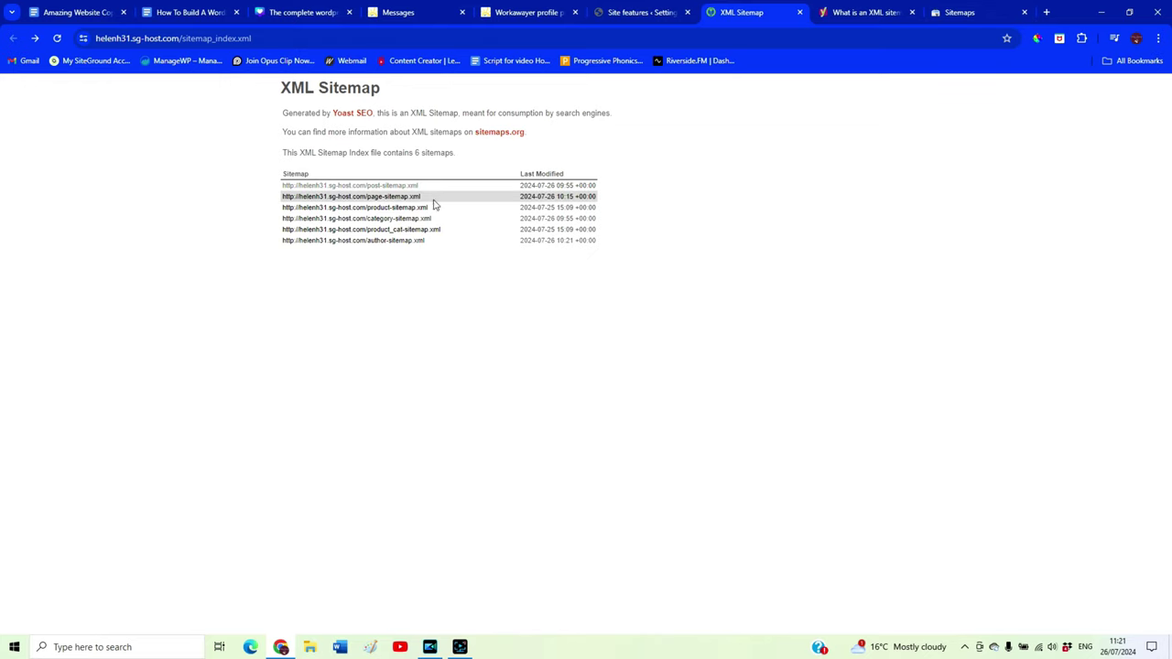
{"action": "left_click_drag", "start_coordinate": [421, 191], "coordinate": [282, 195]}
{"action": "key", "text": "ctrl+c"}
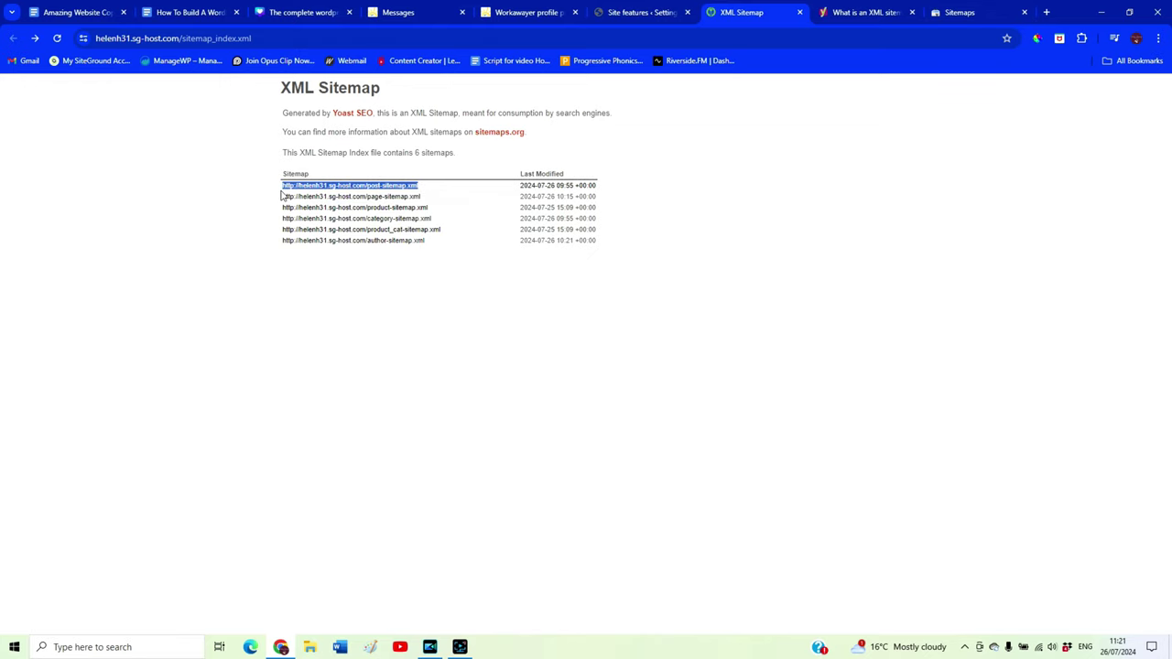
Submit post-sitemap.xml in Search Console after removing the duplicated domain prefix
{"action": "left_click", "coordinate": [980, 12]}
{"action": "left_click", "coordinate": [609, 220]}
{"action": "key", "text": "ctrl+v"}
{"action": "left_click", "coordinate": [914, 226]}
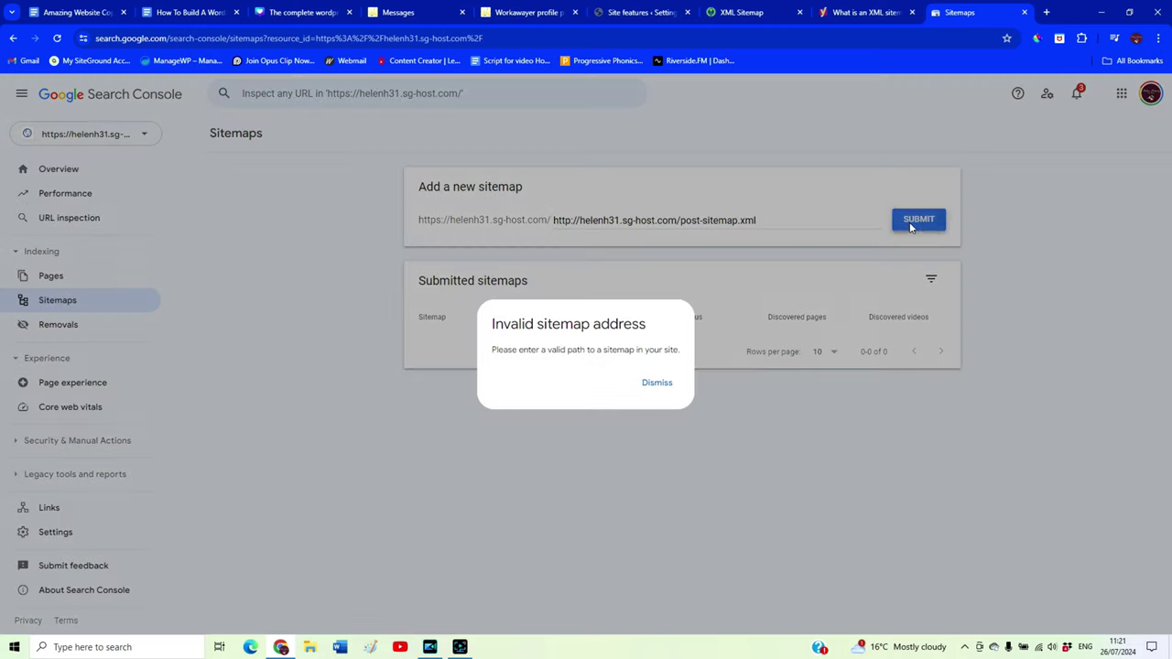
{"action": "left_click", "coordinate": [653, 385]}
{"action": "left_click", "coordinate": [663, 226]}
{"action": "left_click_drag", "start_coordinate": [678, 222], "coordinate": [553, 230]}
{"action": "key", "text": "BackSpace"}
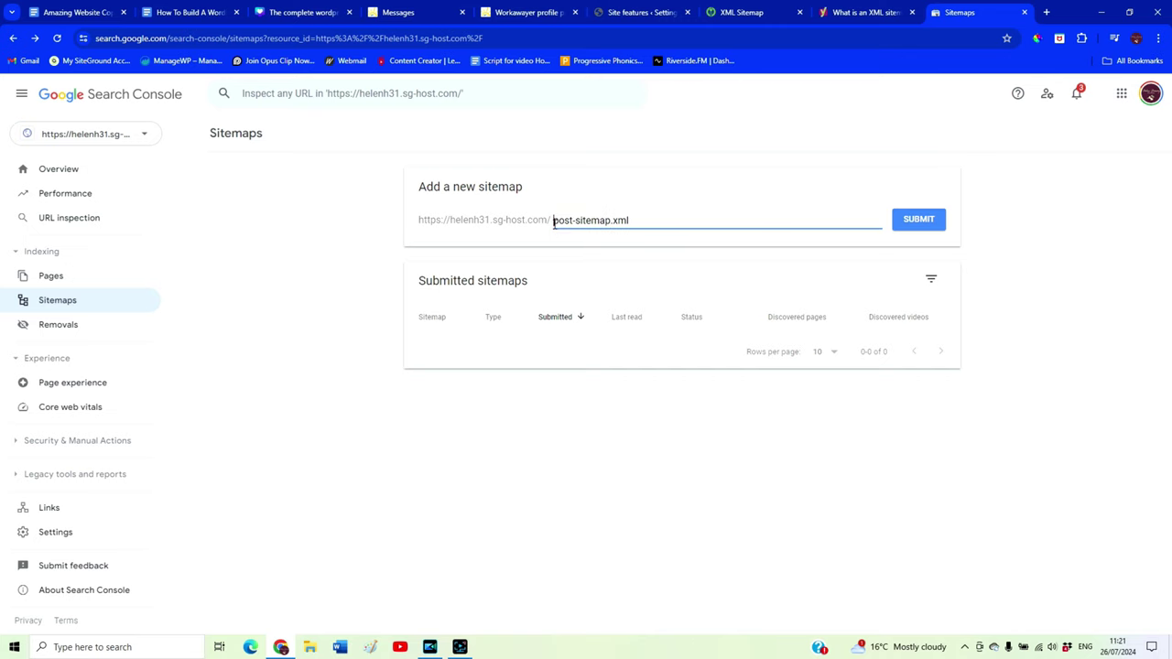
{"action": "left_click", "coordinate": [904, 223]}
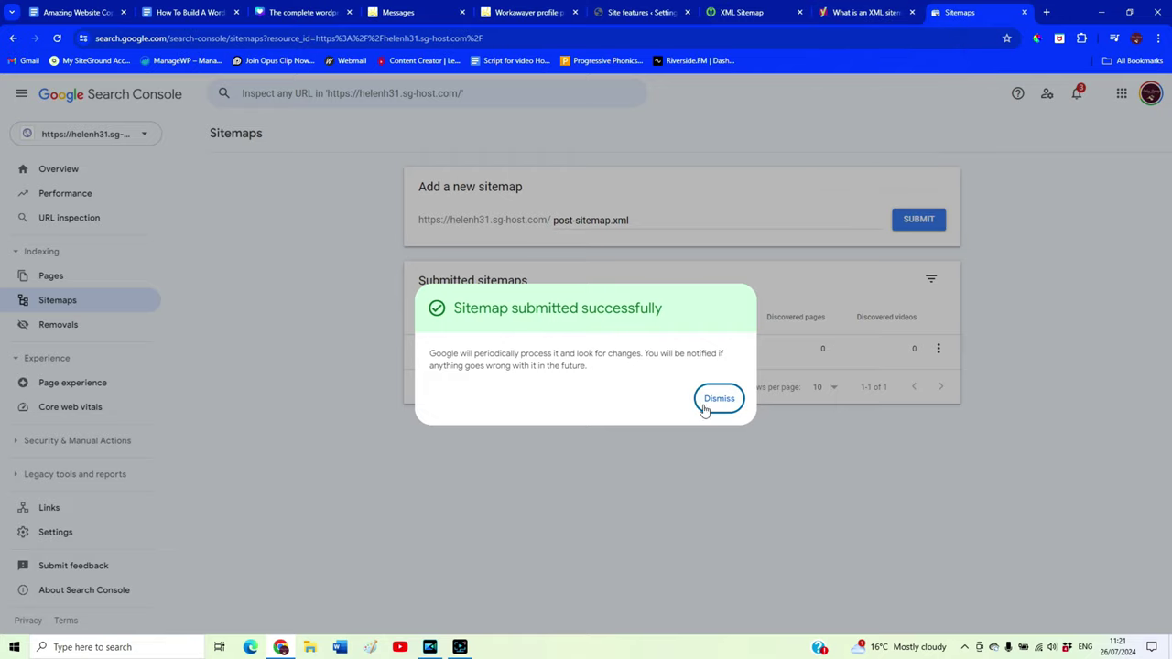
{"action": "left_click", "coordinate": [719, 399]}
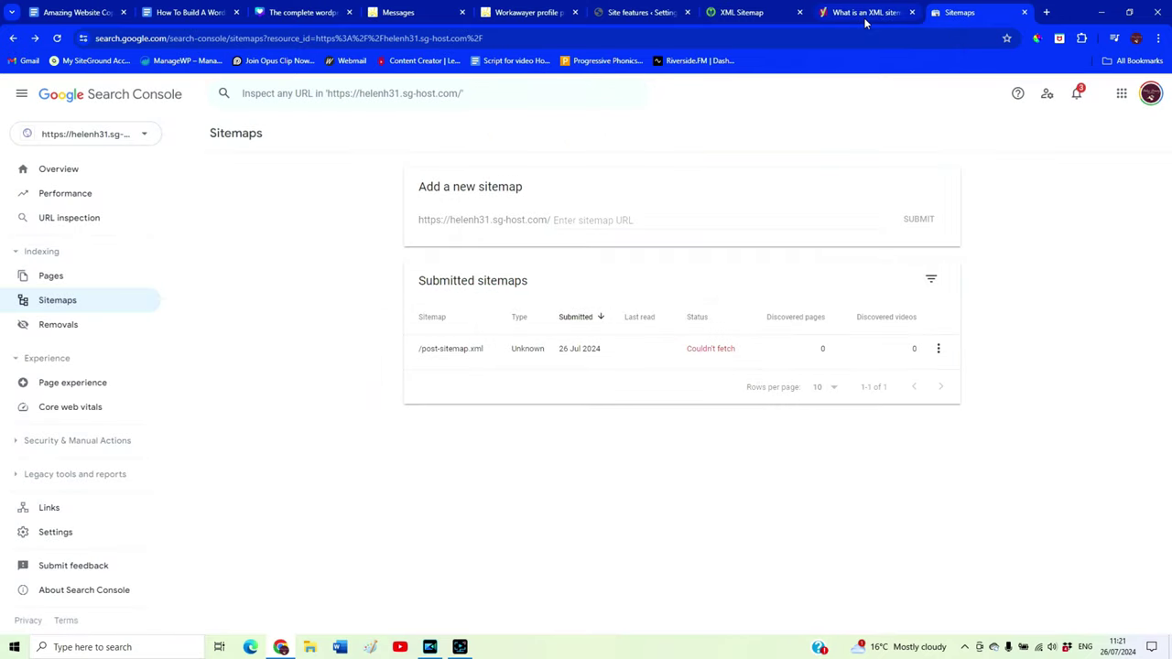
Copy the page and product sitemap addresses into Search Console and submit the product sitemap
{"action": "left_click", "coordinate": [865, 12]}
{"action": "left_click", "coordinate": [755, 14]}
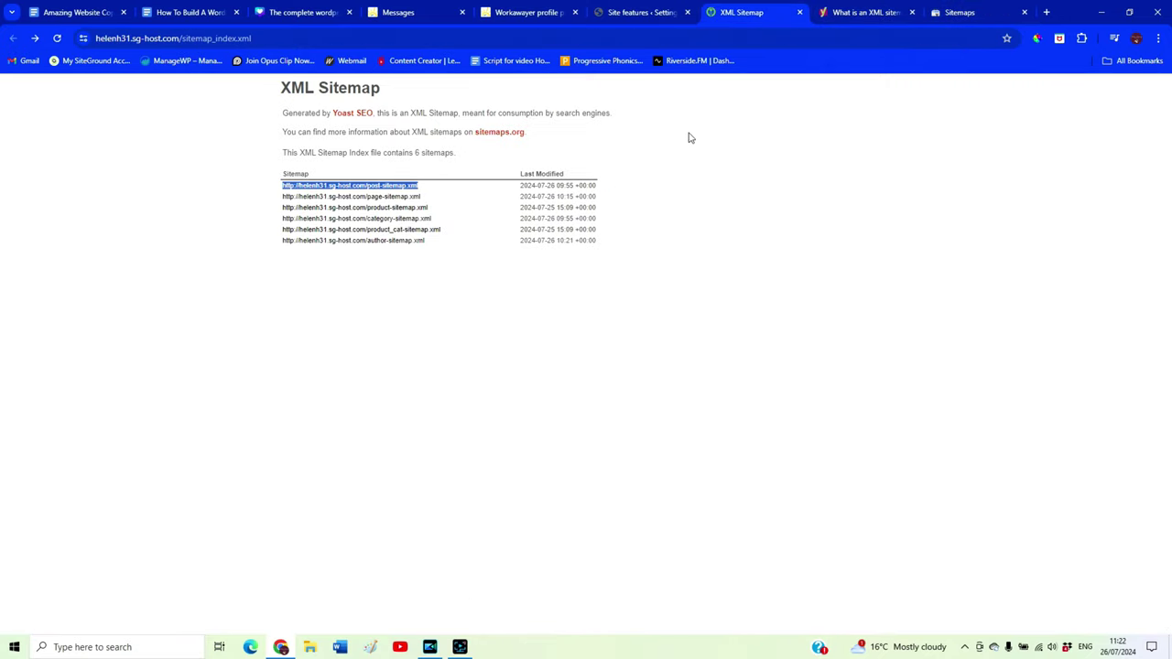
{"action": "left_click_drag", "start_coordinate": [434, 198], "coordinate": [358, 200]}
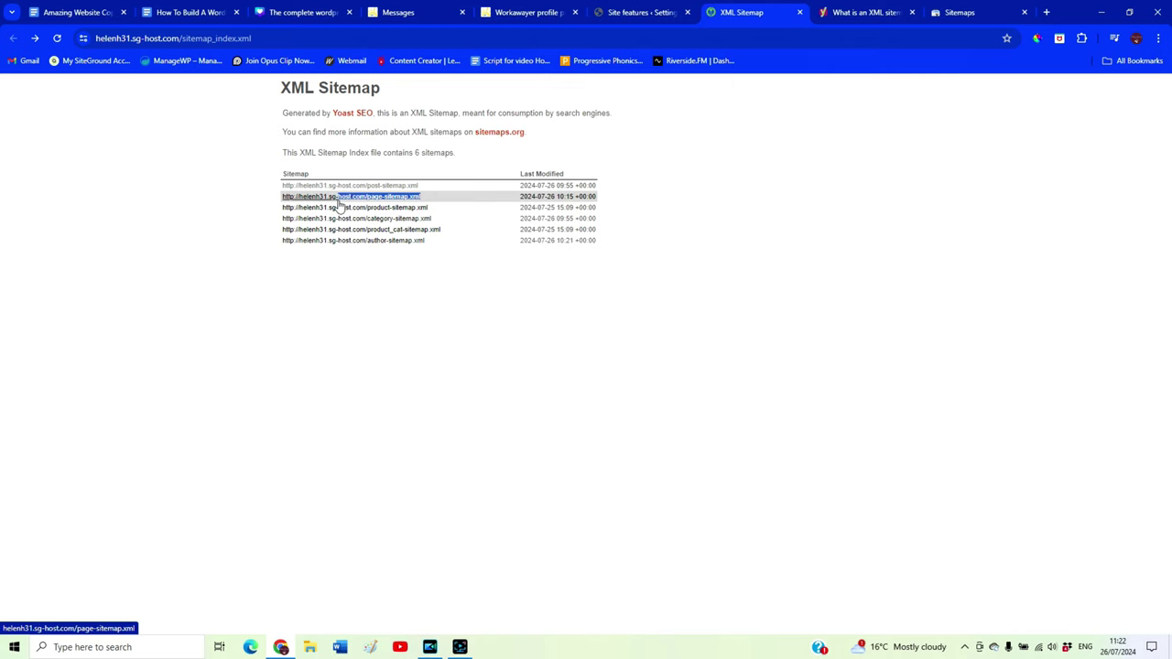
{"action": "left_click", "coordinate": [960, 12]}
{"action": "left_click", "coordinate": [603, 220]}
{"action": "type", "text": "host.com/page-sitemap.xml"}
{"action": "key", "text": "ctrl+shift+Tab"}
{"action": "key", "text": "ctrl+shift+Tab"}
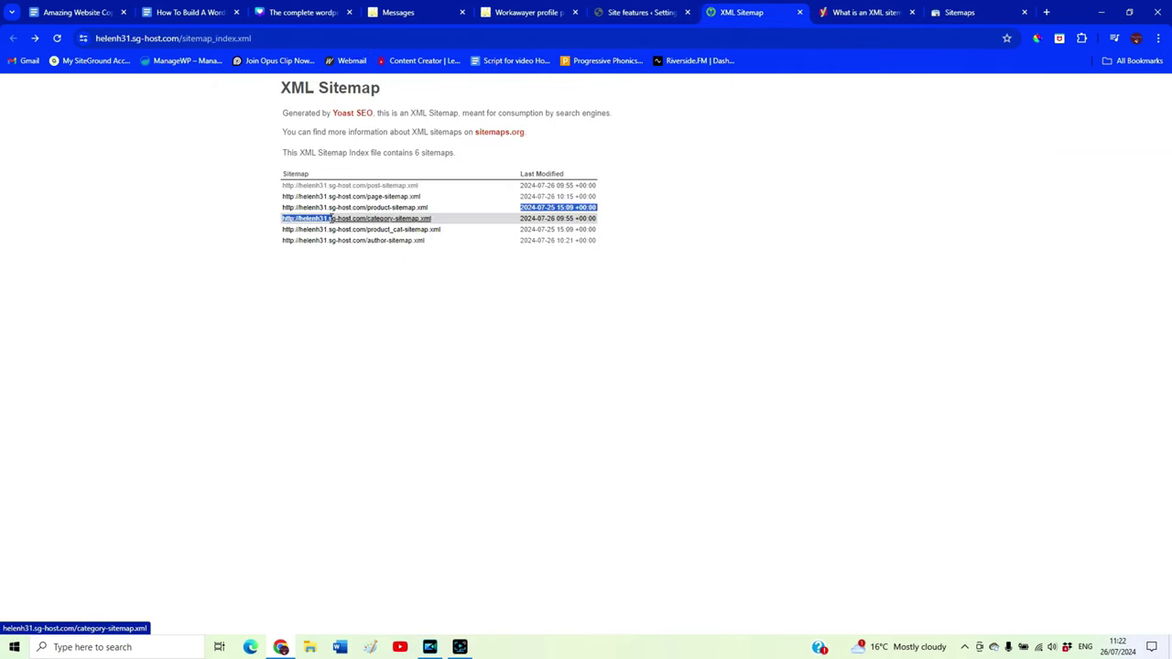
{"action": "left_click_drag", "start_coordinate": [336, 219], "coordinate": [338, 207]}
{"action": "key", "text": "ctrl+c"}
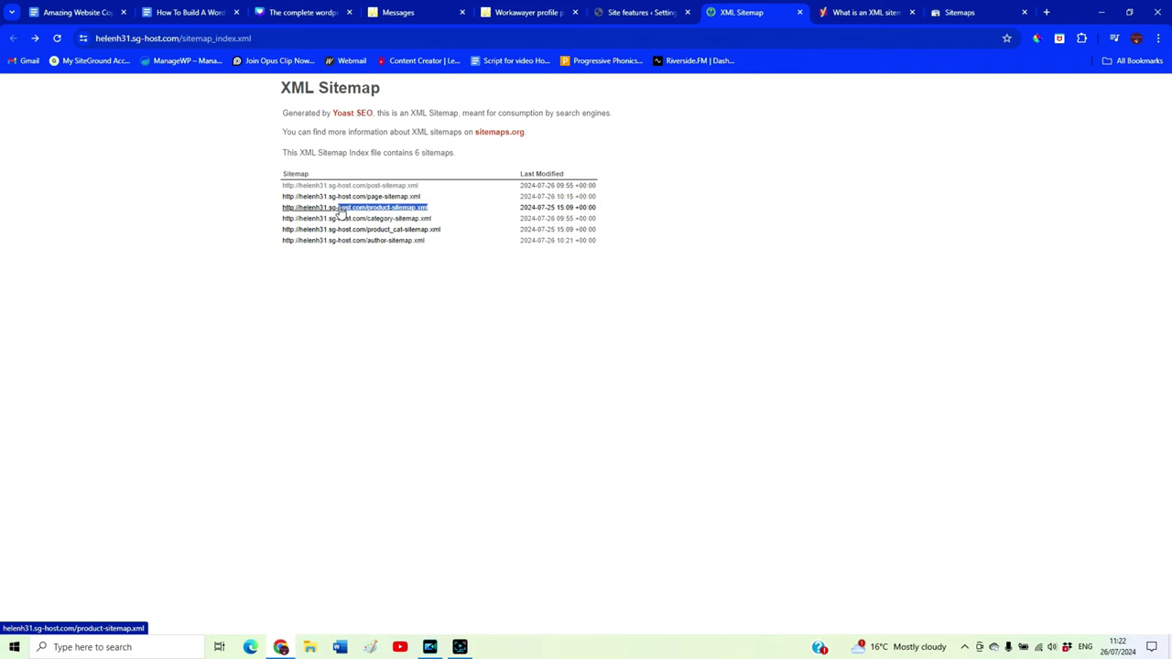
{"action": "left_click", "coordinate": [956, 12]}
{"action": "left_click", "coordinate": [654, 219]}
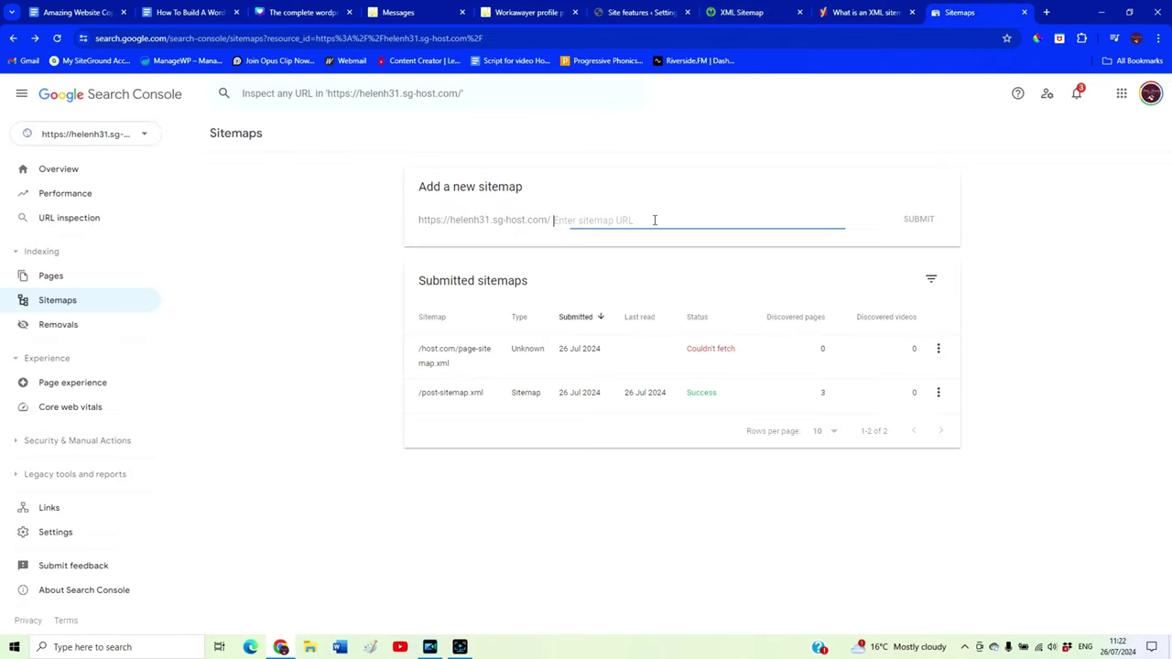
{"action": "key", "text": "ctrl+v"}
{"action": "left_click", "coordinate": [918, 219]}
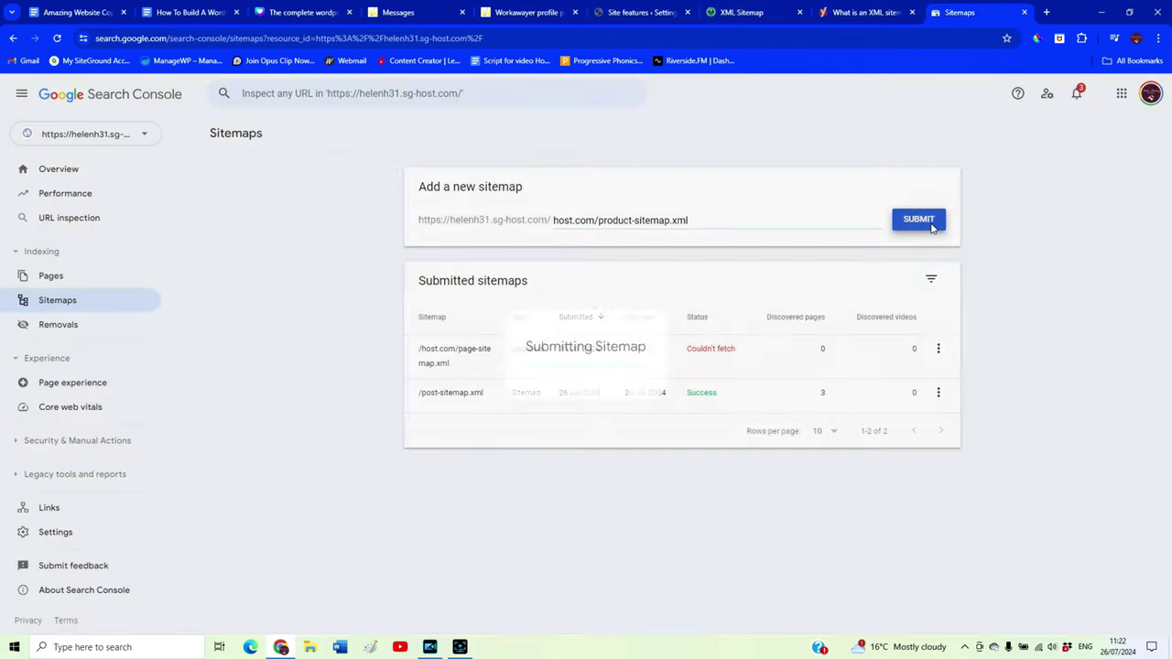
Submit author-sitemap.xml as a new sitemap
{"action": "left_click", "coordinate": [745, 18]}
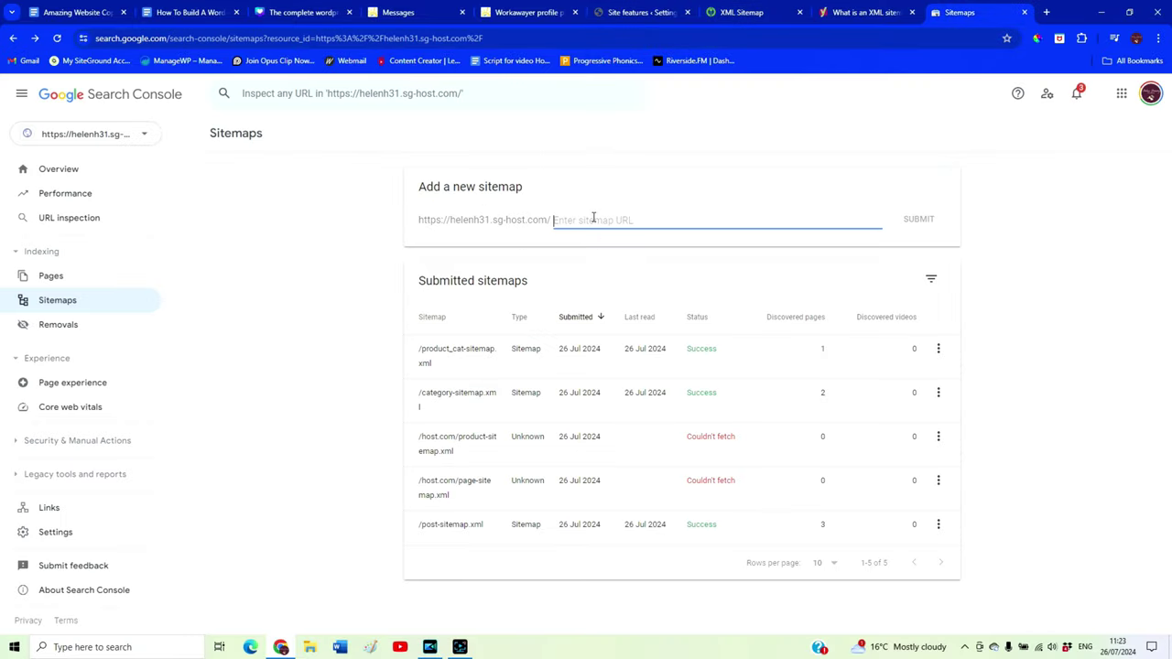
{"action": "type", "text": "author-sitemap.xml"}
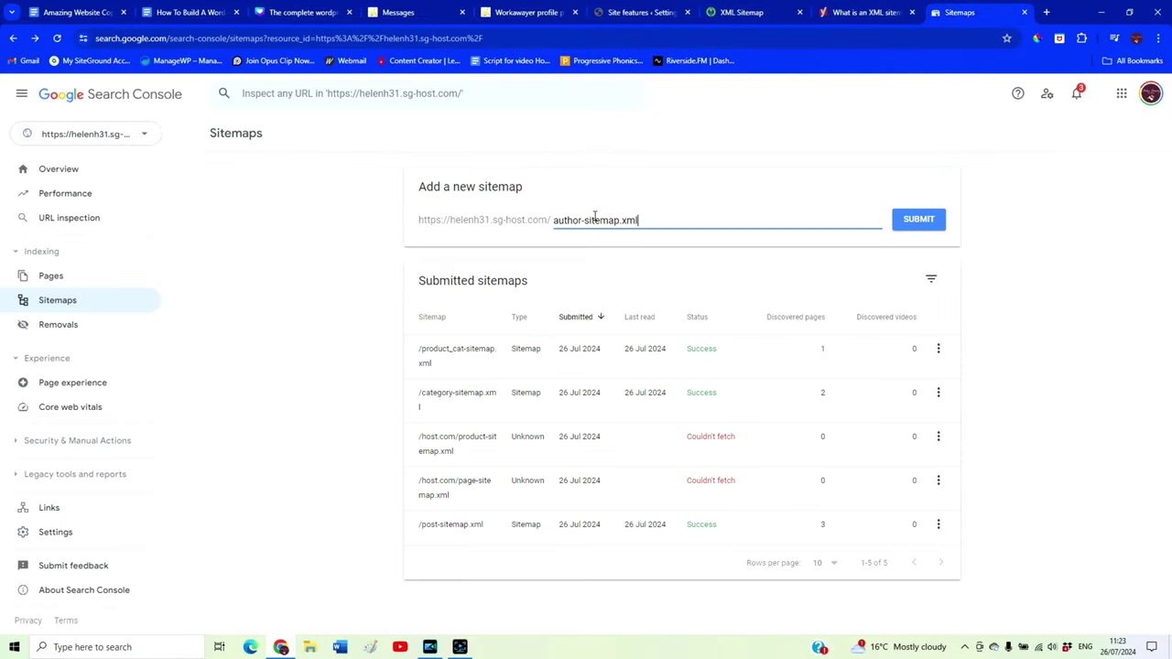
{"action": "left_click", "coordinate": [924, 229]}
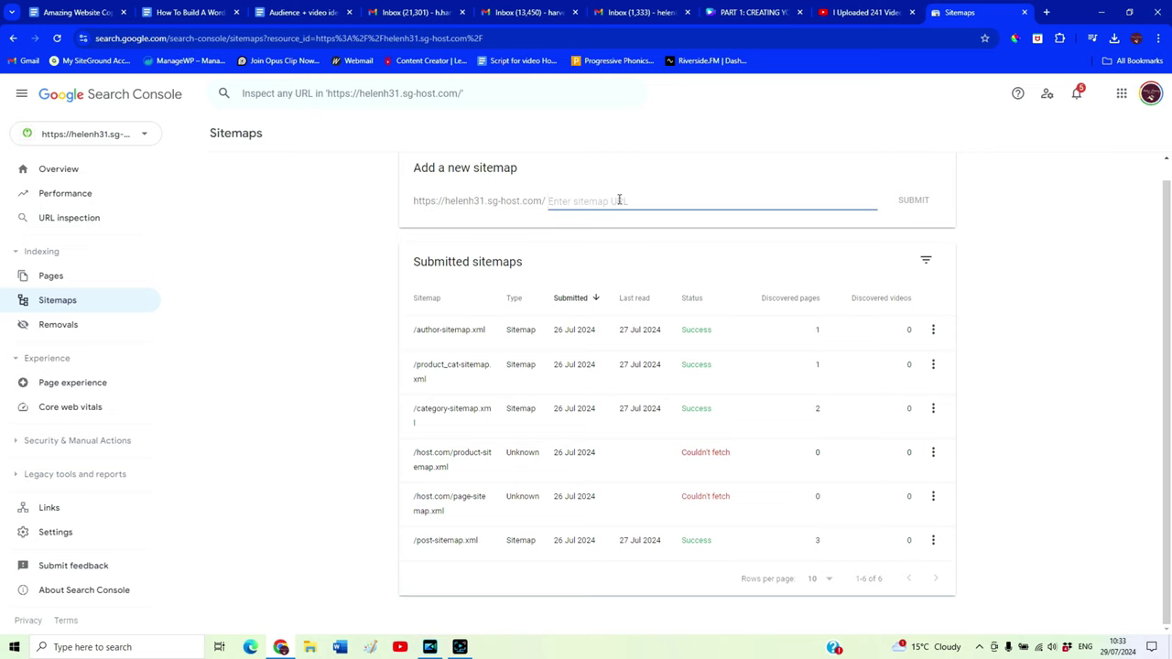
Submit product-sitemap.xml in Search Console's Sitemaps and dismiss the success message
{"action": "type", "text": "product-"}
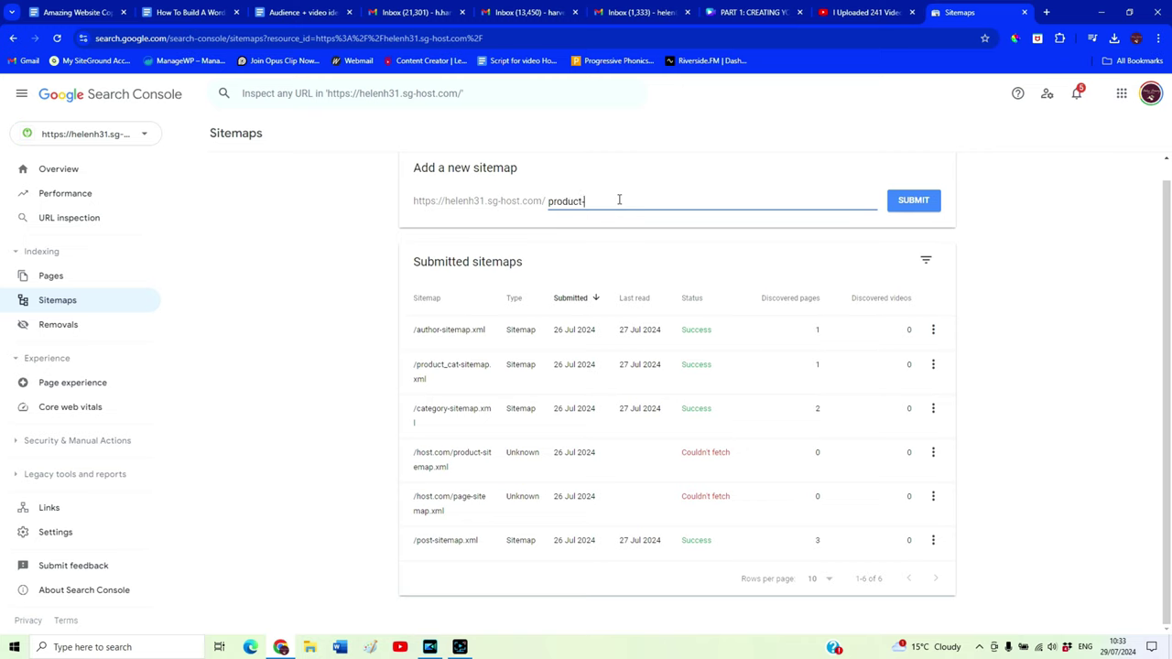
{"action": "type", "text": "sitemap.xml"}
{"action": "left_click", "coordinate": [900, 204]}
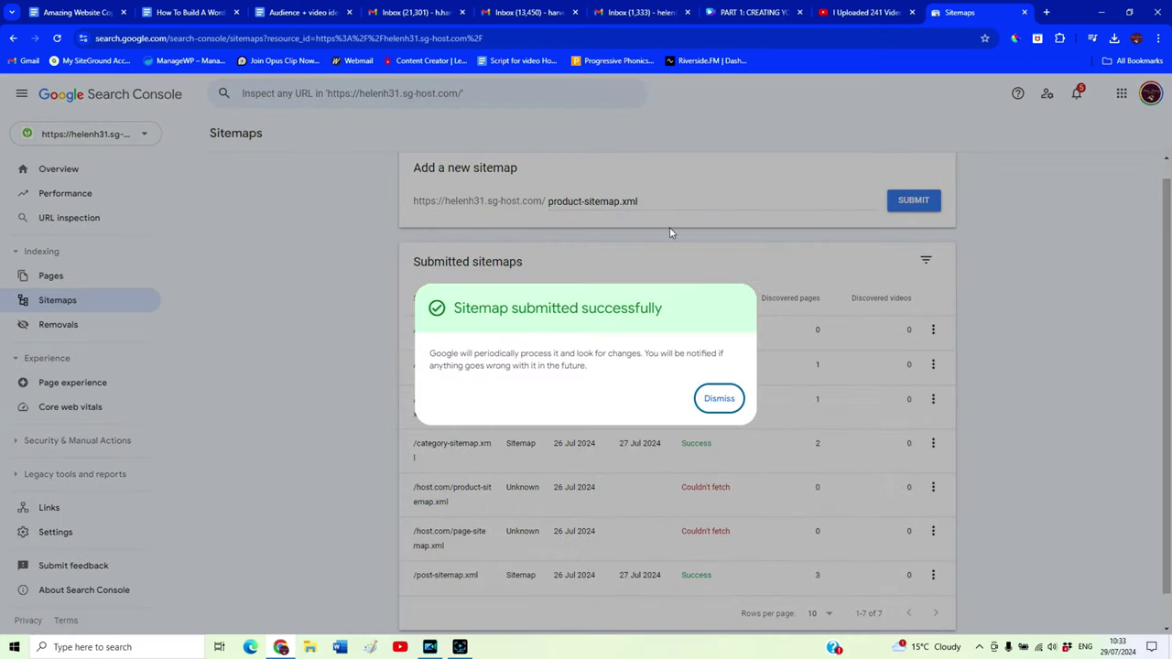
{"action": "left_click", "coordinate": [719, 399]}
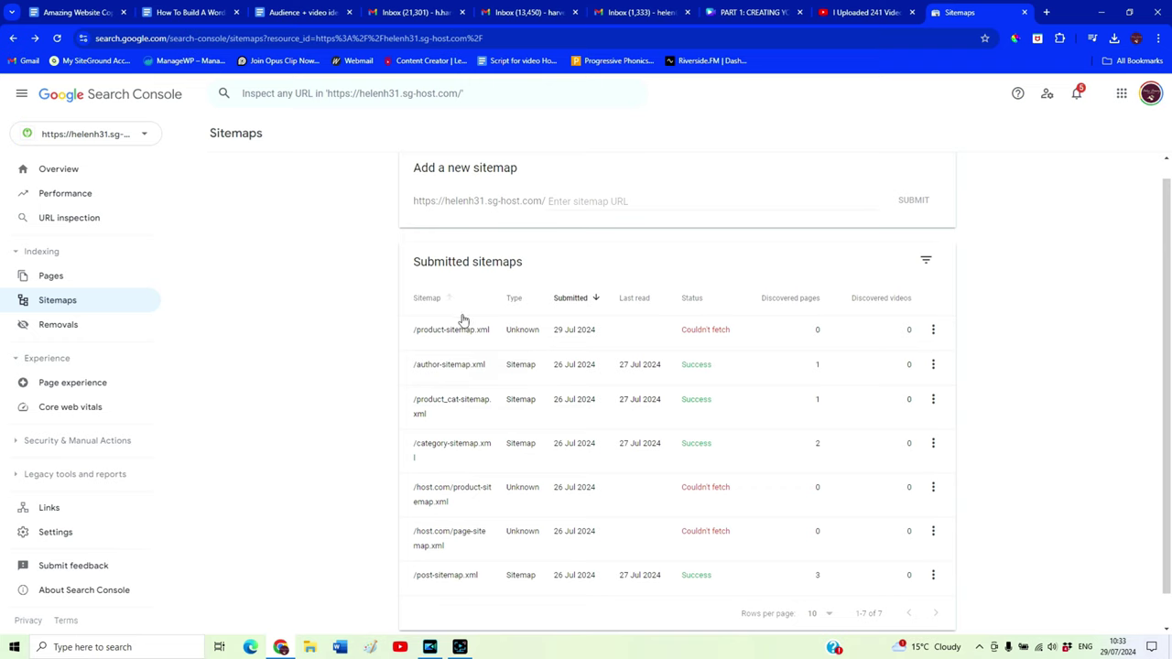
Submit page-sitemap.xml as another sitemap
{"action": "left_click", "coordinate": [582, 200]}
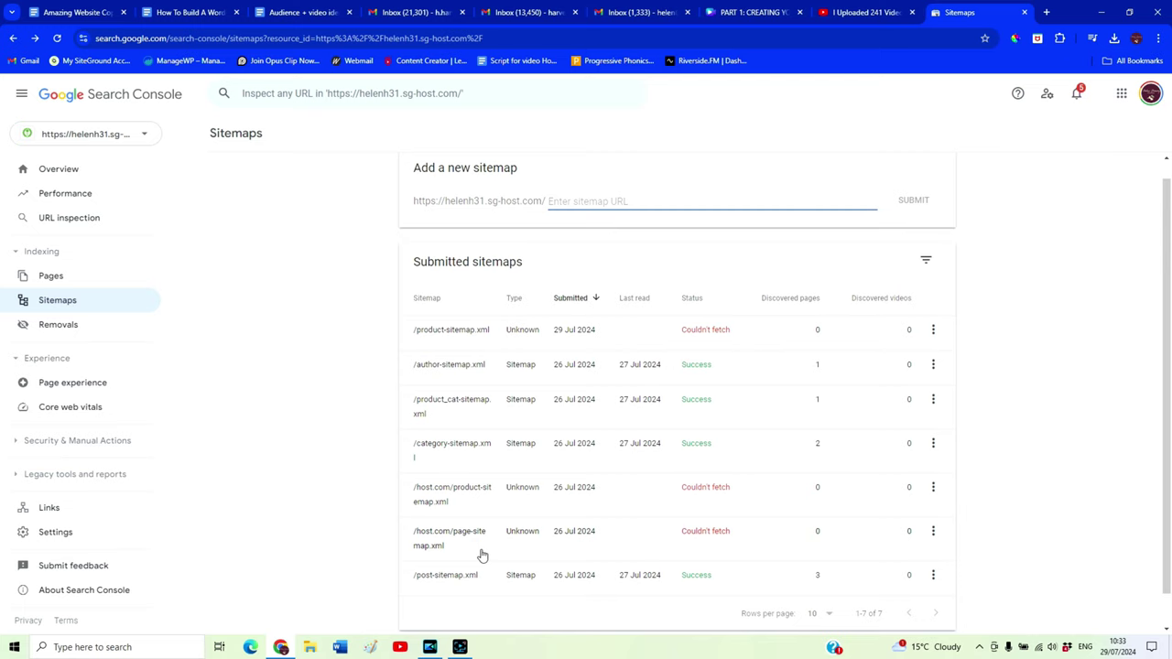
{"action": "type", "text": "page-sitemap.xml"}
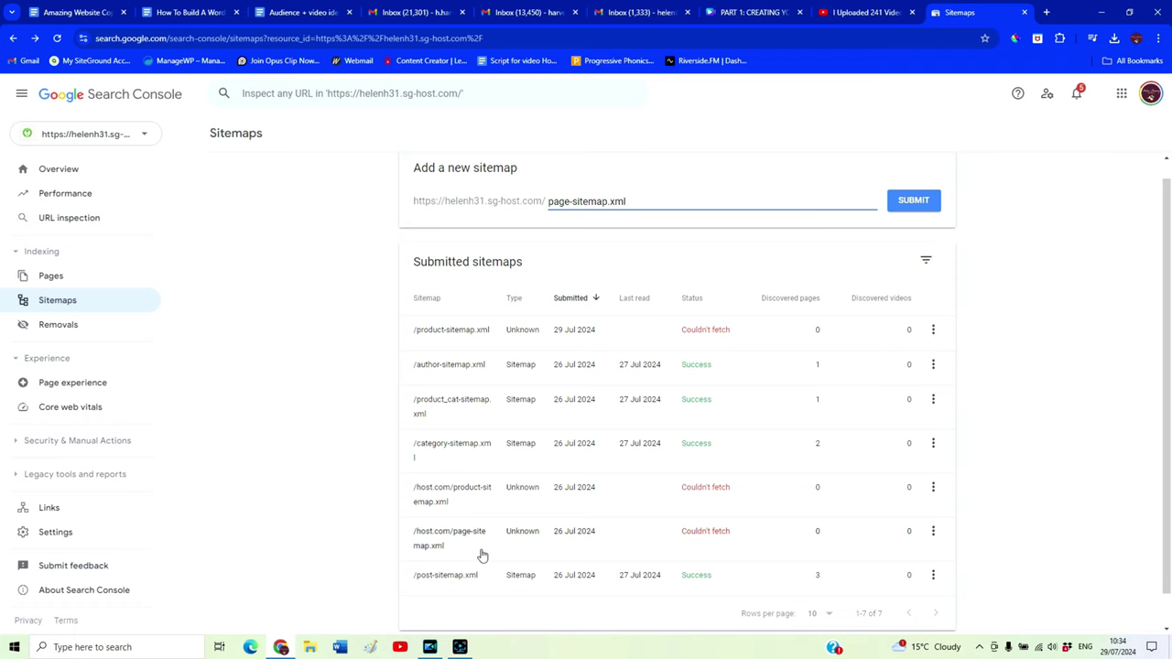
{"action": "left_click", "coordinate": [901, 205]}
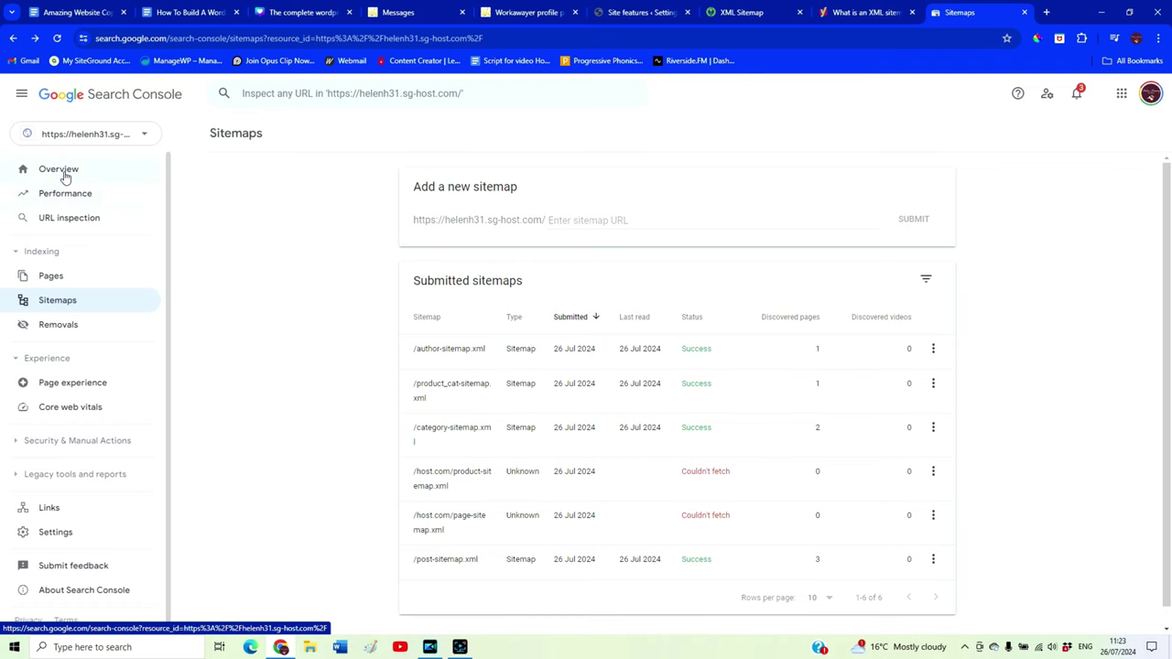
View the still-processing Performance report, then go back to the site Overview
{"action": "left_click", "coordinate": [64, 195]}
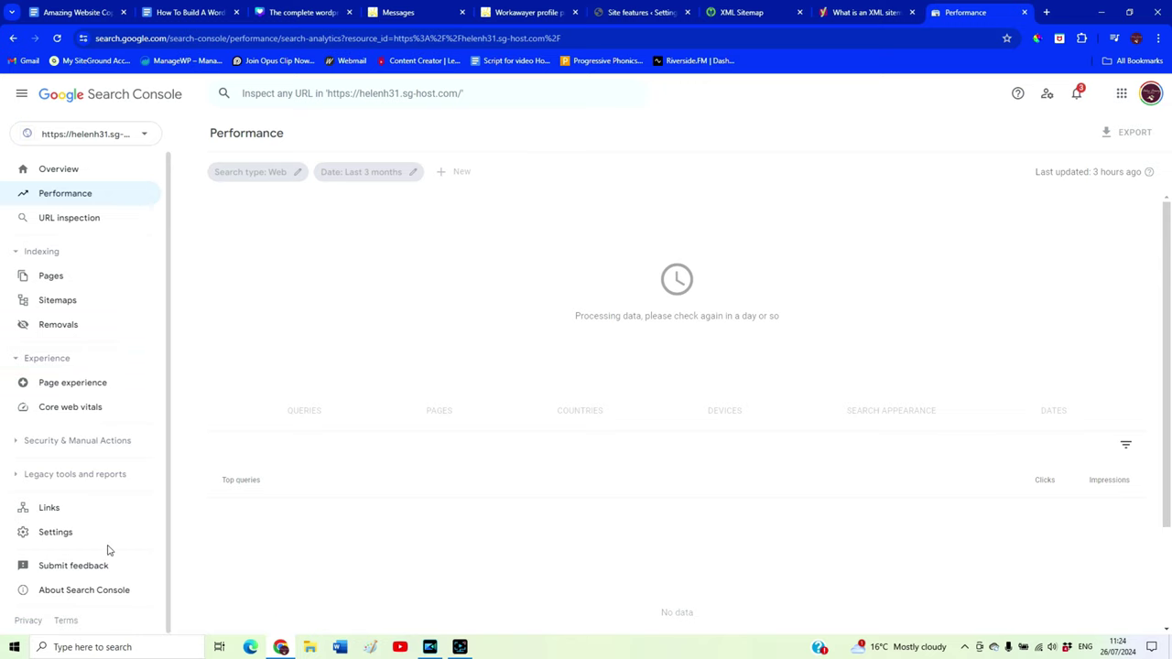
{"action": "left_click", "coordinate": [91, 175]}
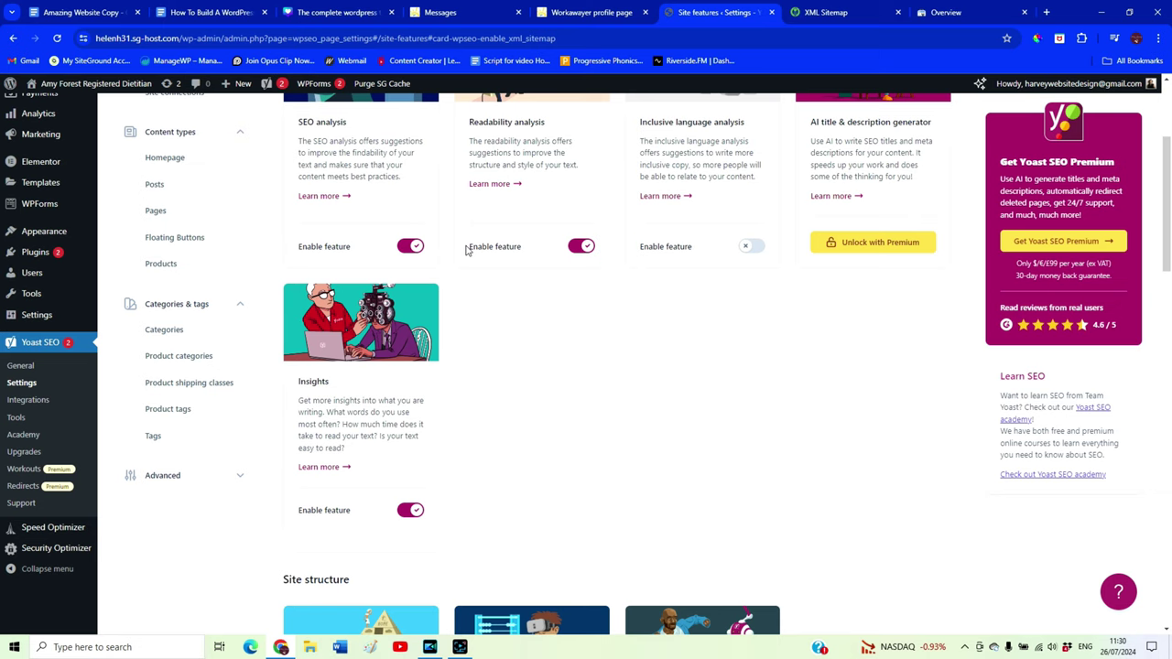
Open Speed Optimizer's Dashboard and review Caching 2/4, Environment 1/3, Frontend 0/6 and Media 0/3
{"action": "scroll", "coordinate": [231, 498], "scroll_direction": "down", "scroll_amount": 1}
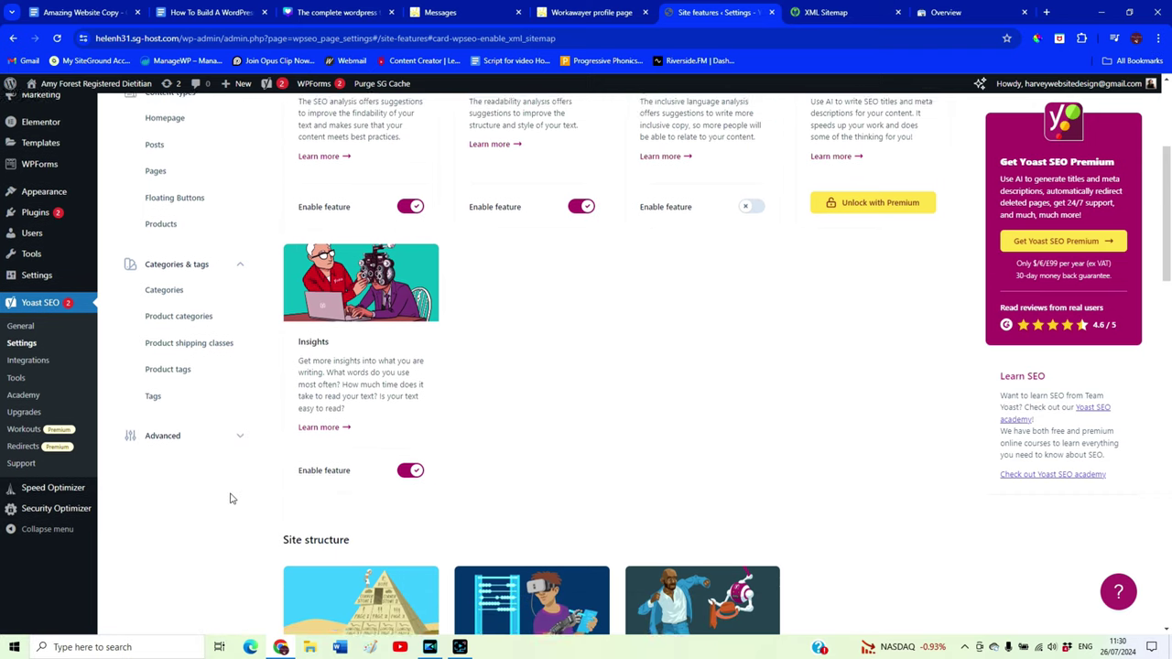
{"action": "mouse_move", "coordinate": [45, 468]}
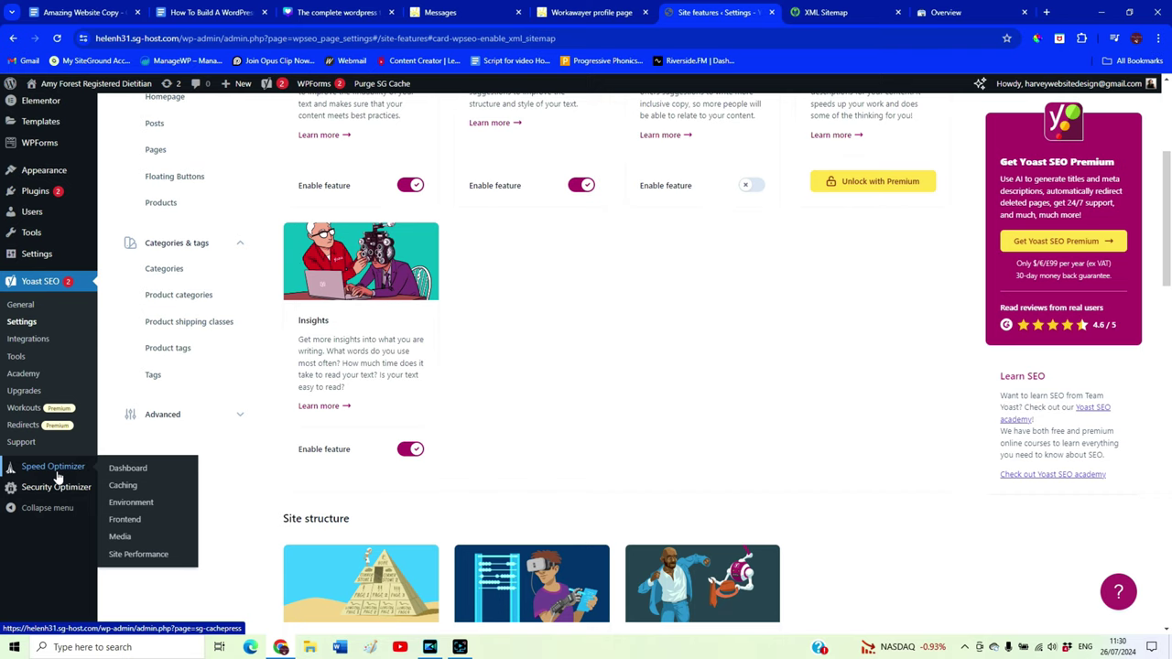
{"action": "left_click", "coordinate": [58, 469]}
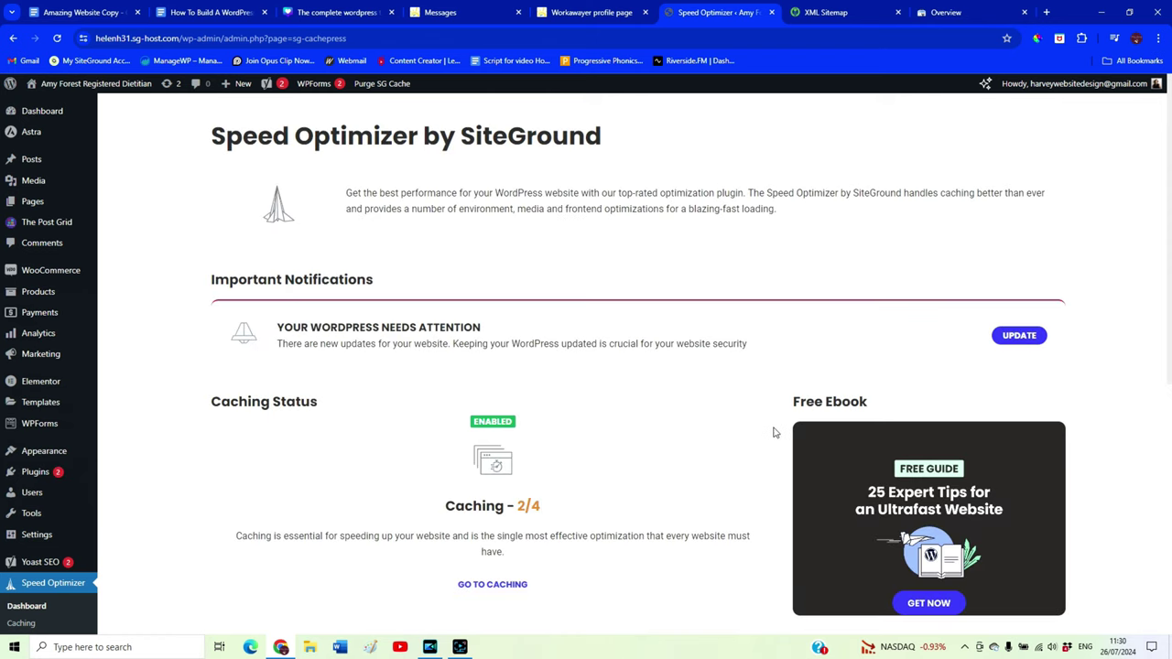
{"action": "scroll", "coordinate": [774, 432], "scroll_direction": "down", "scroll_amount": 3}
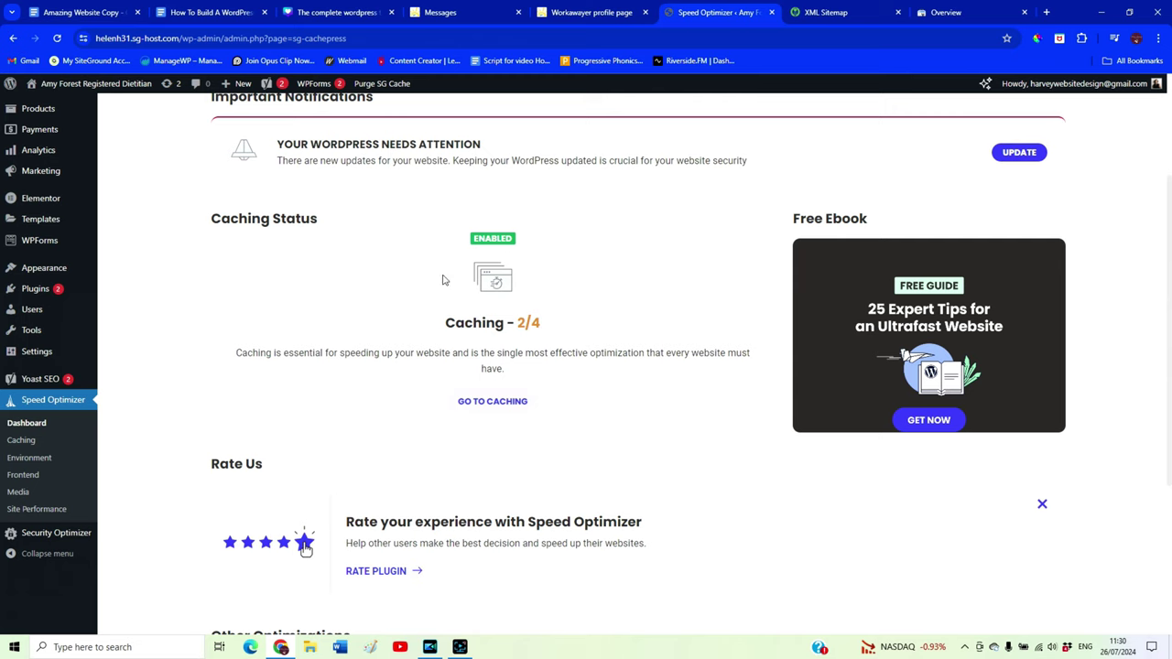
{"action": "scroll", "coordinate": [586, 455], "scroll_direction": "down", "scroll_amount": 3}
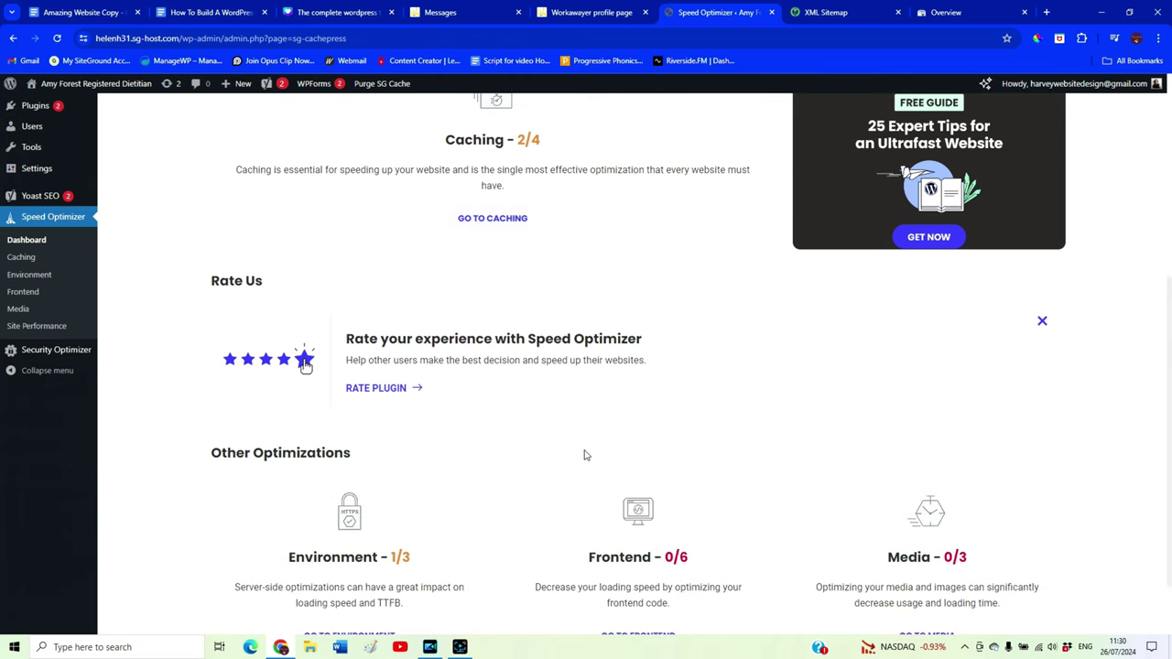
{"action": "scroll", "coordinate": [586, 455], "scroll_direction": "up", "scroll_amount": 2}
{"action": "scroll", "coordinate": [583, 450], "scroll_direction": "down", "scroll_amount": 3}
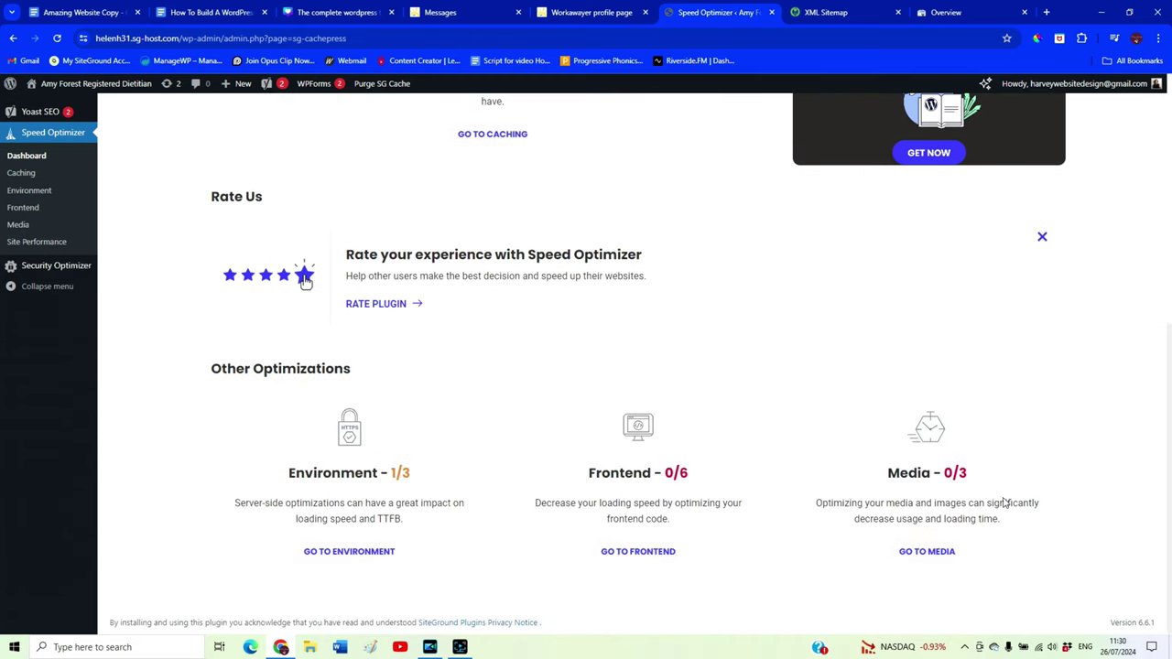
{"action": "scroll", "coordinate": [694, 510], "scroll_direction": "up", "scroll_amount": 1}
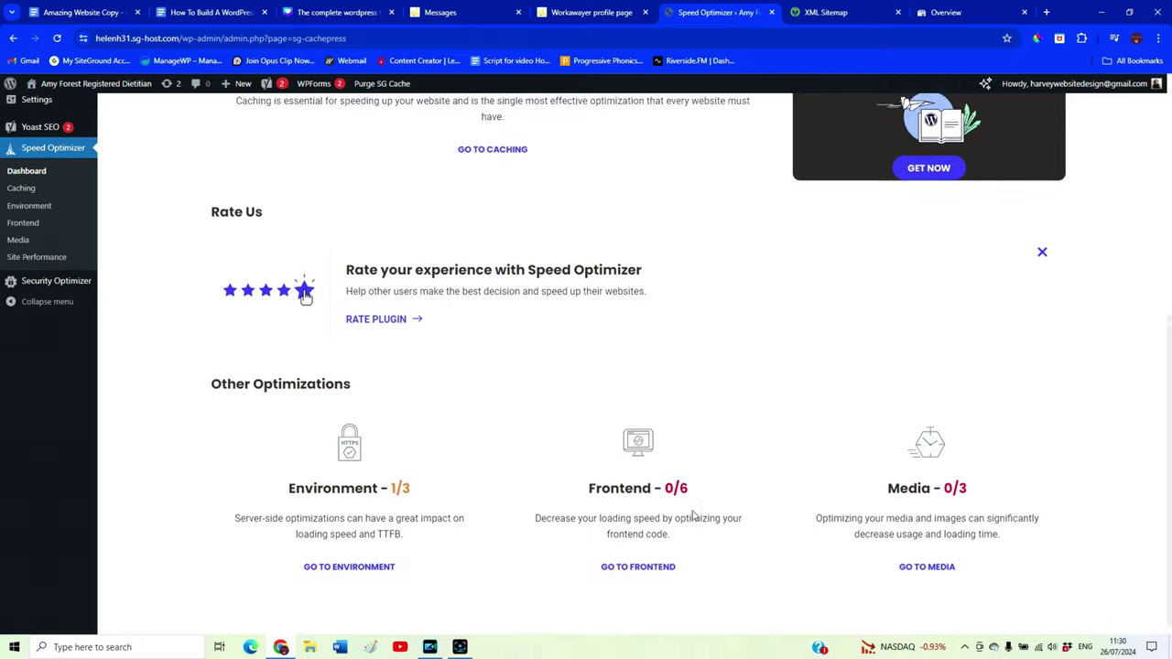
{"action": "scroll", "coordinate": [694, 510], "scroll_direction": "up", "scroll_amount": 5}
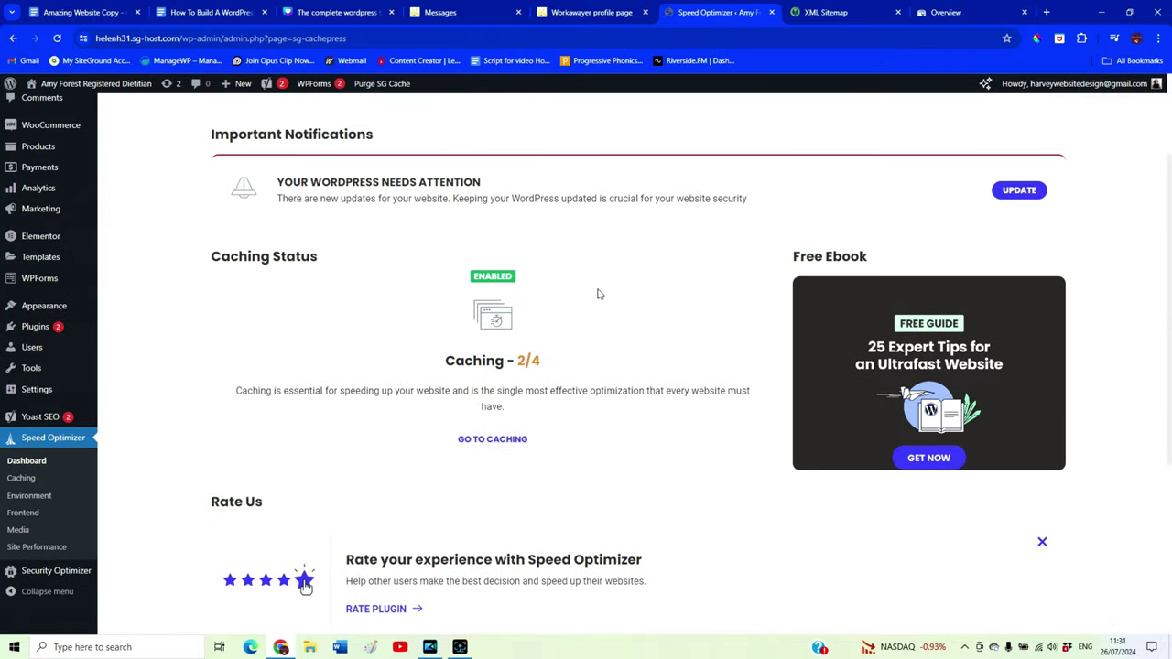
On the Speed Optimizer Caching page, enable File-Based Caching next to Dynamic Caching, then review the settings
{"action": "left_click", "coordinate": [505, 441]}
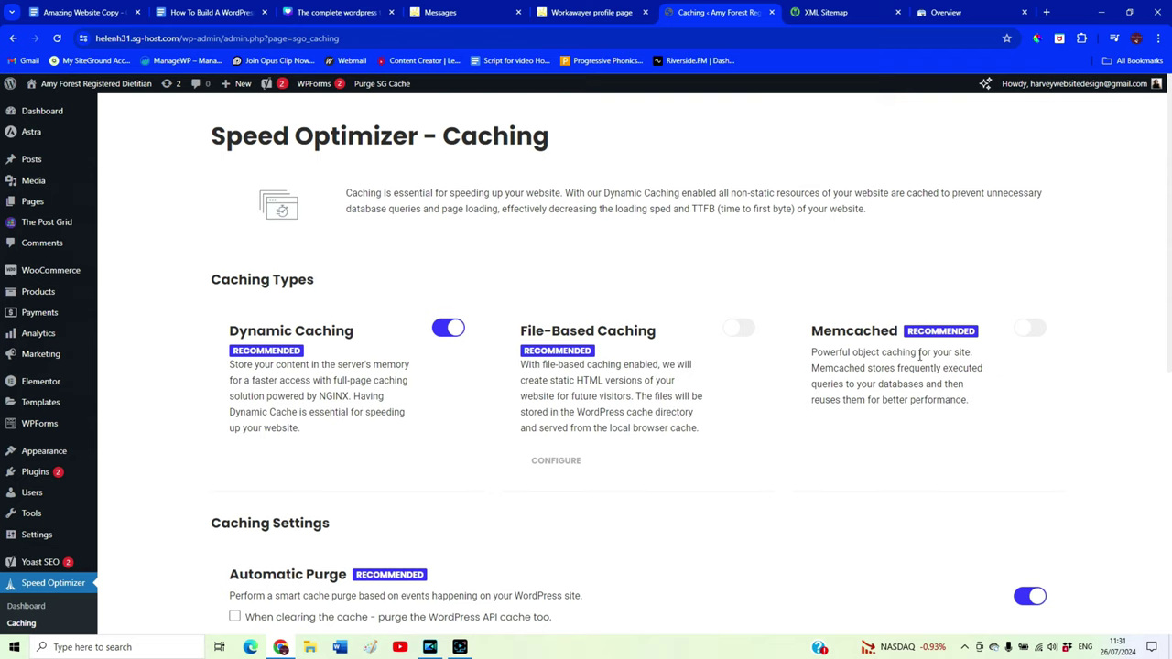
{"action": "left_click", "coordinate": [739, 328]}
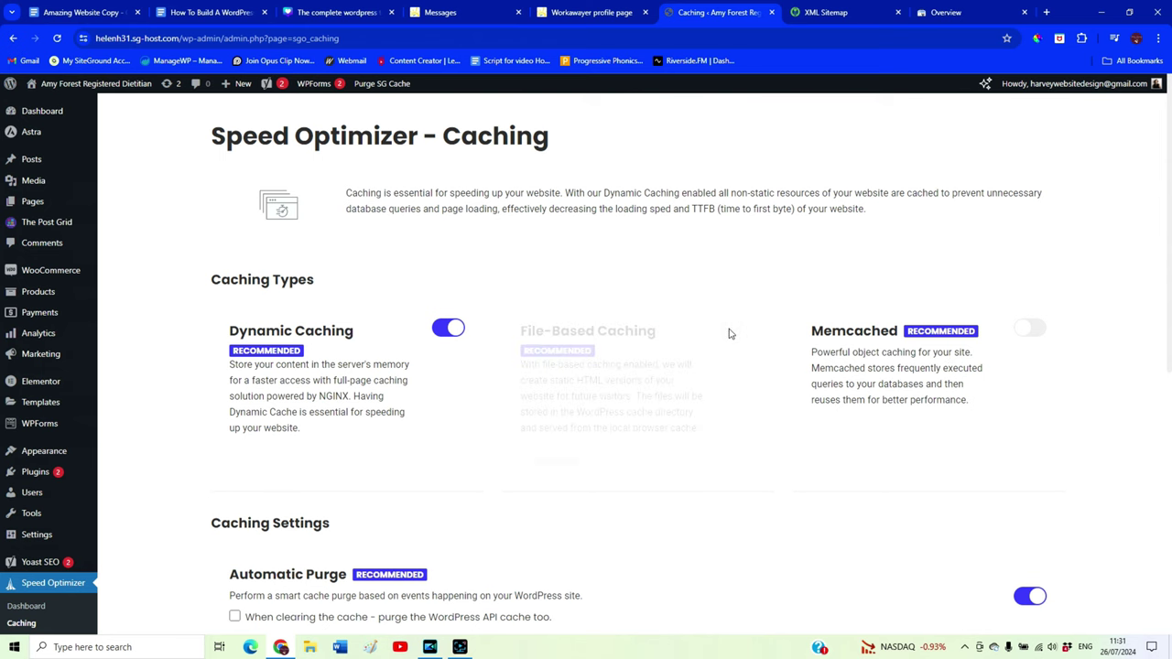
{"action": "scroll", "coordinate": [760, 366], "scroll_direction": "down", "scroll_amount": 1}
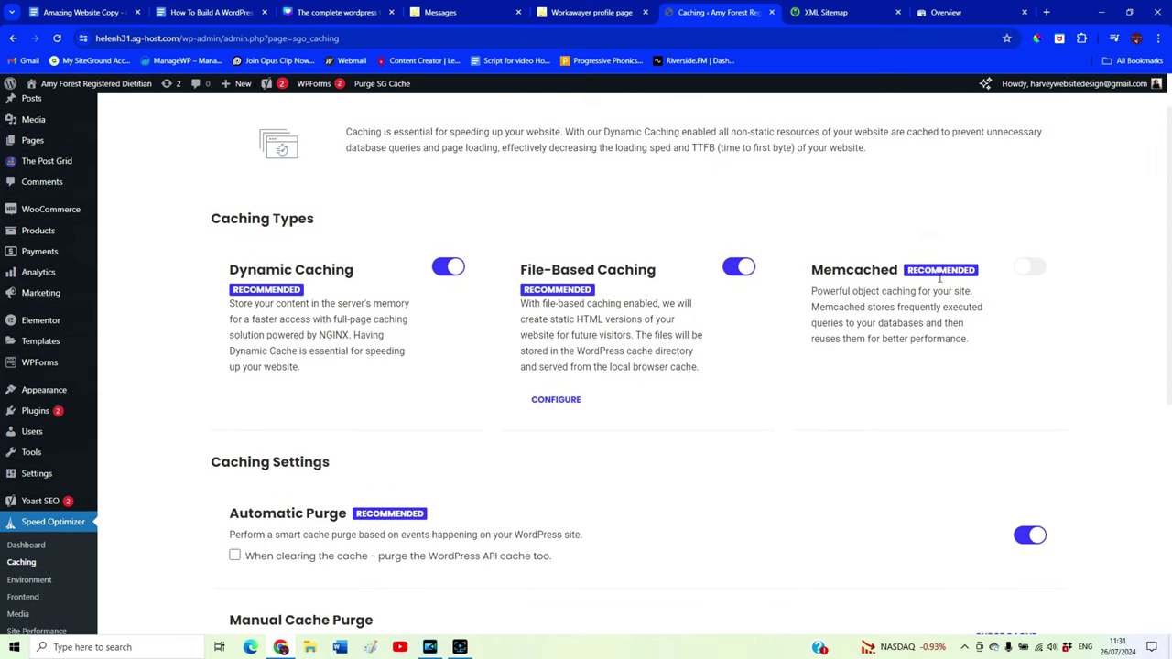
{"action": "scroll", "coordinate": [774, 470], "scroll_direction": "down", "scroll_amount": 2}
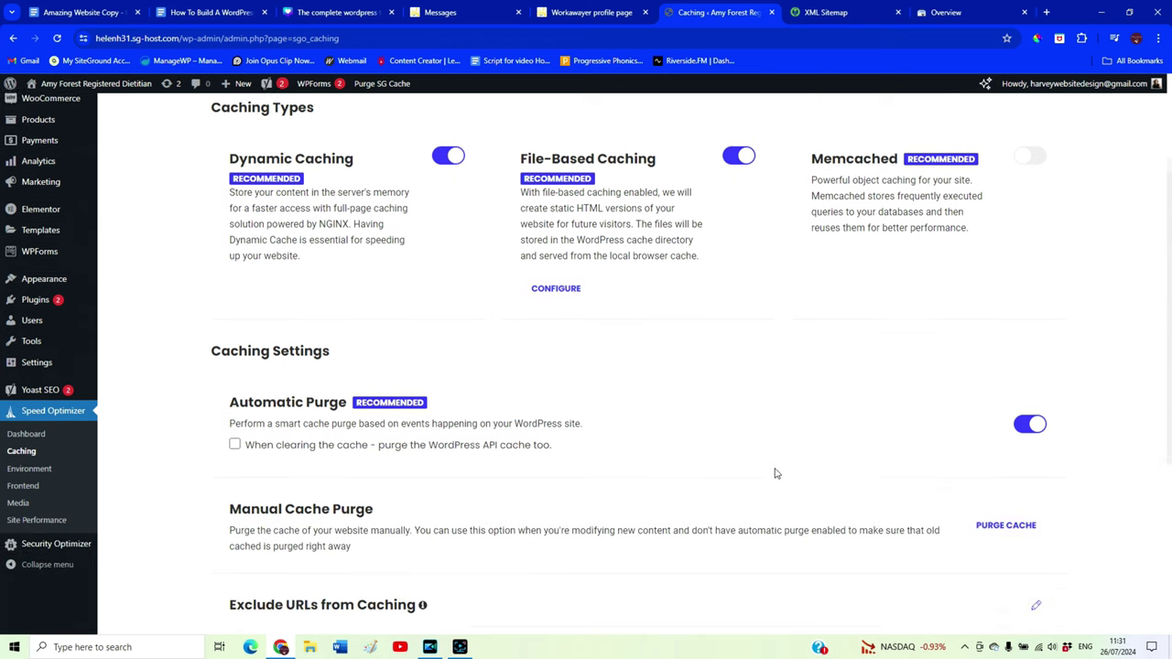
{"action": "scroll", "coordinate": [774, 473], "scroll_direction": "down", "scroll_amount": 1}
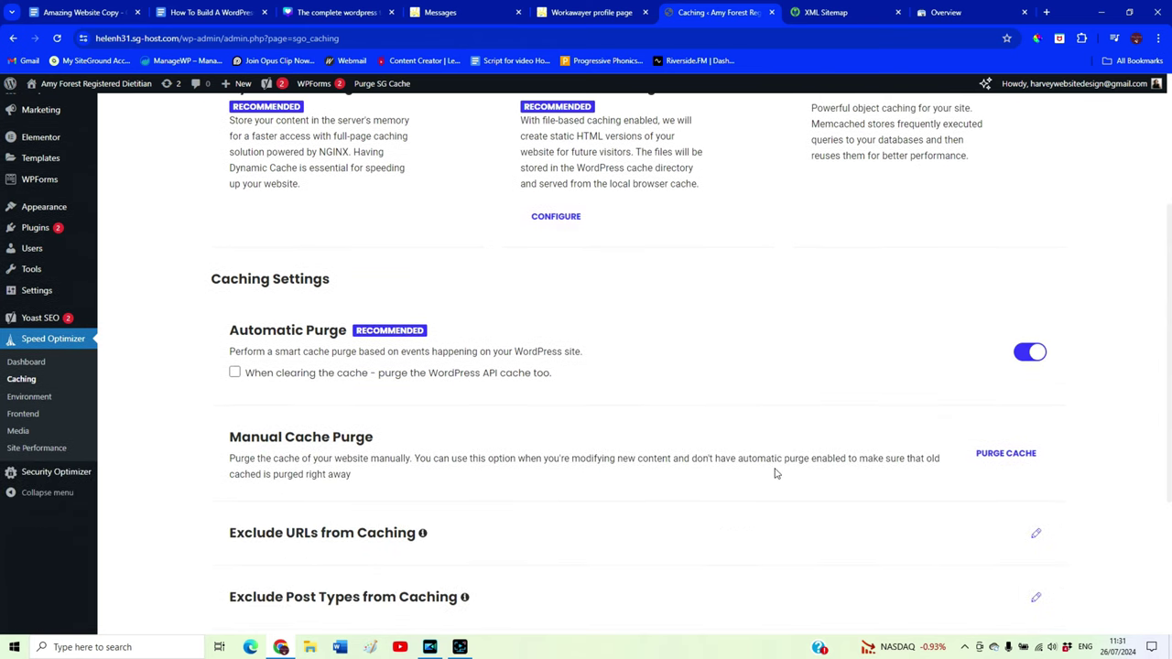
{"action": "scroll", "coordinate": [780, 470], "scroll_direction": "down", "scroll_amount": 3}
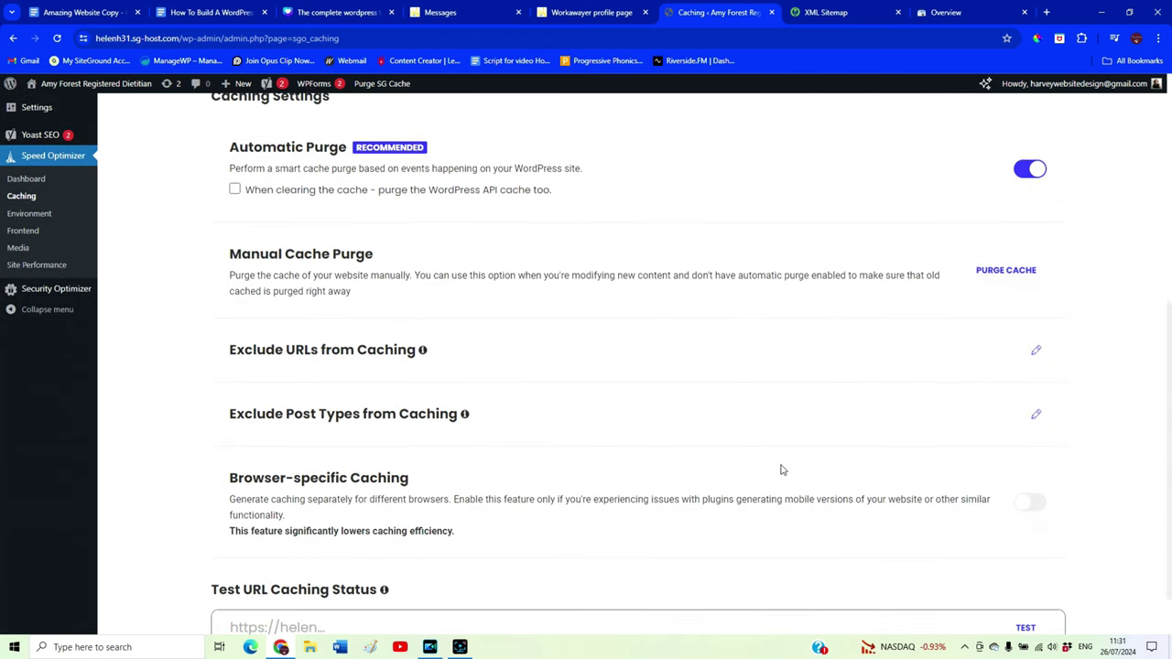
Go to siteground.com, log in, and open Site Tools for the website from the Websites list
{"action": "left_click", "coordinate": [825, 11]}
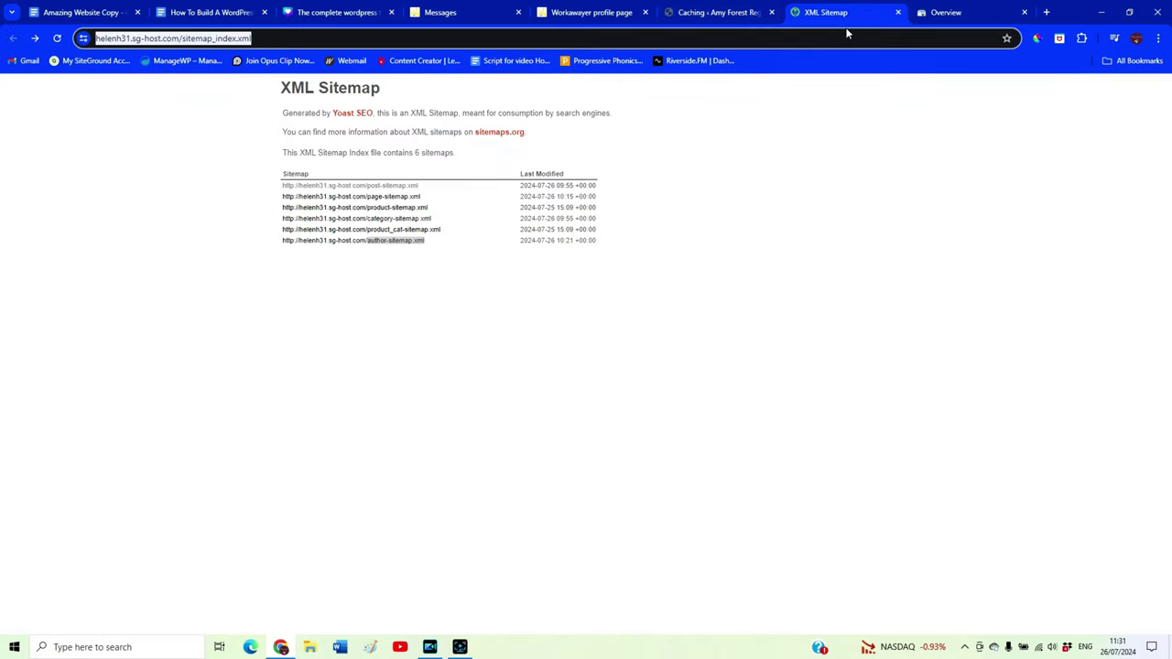
{"action": "type", "text": "site"}
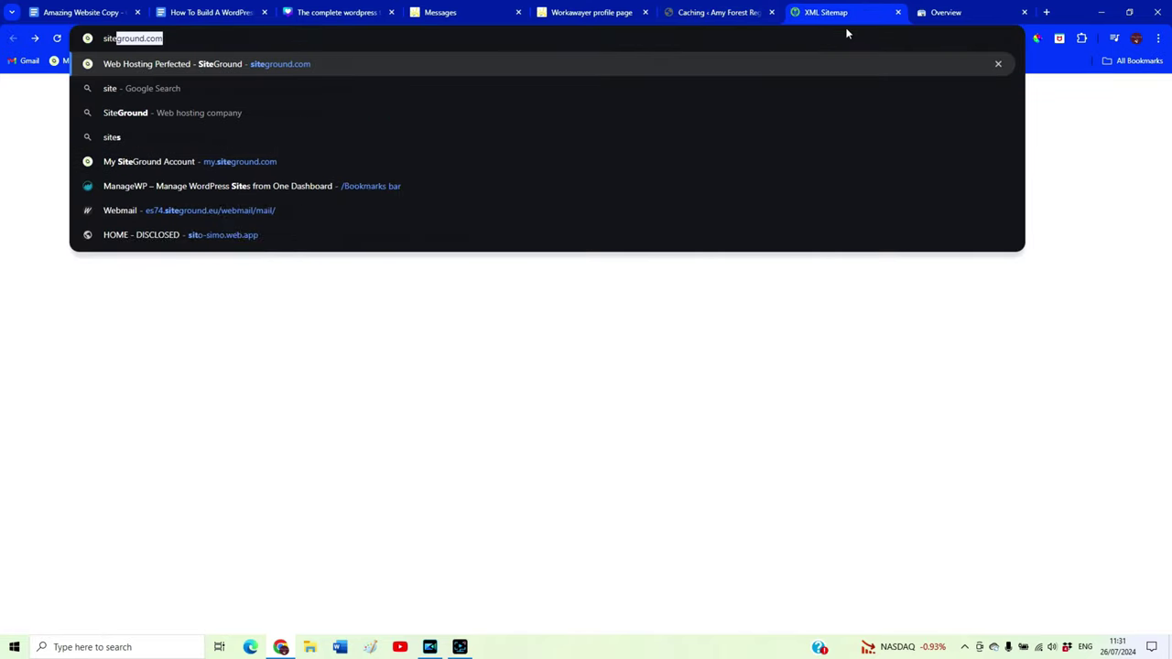
{"action": "key", "text": "Return"}
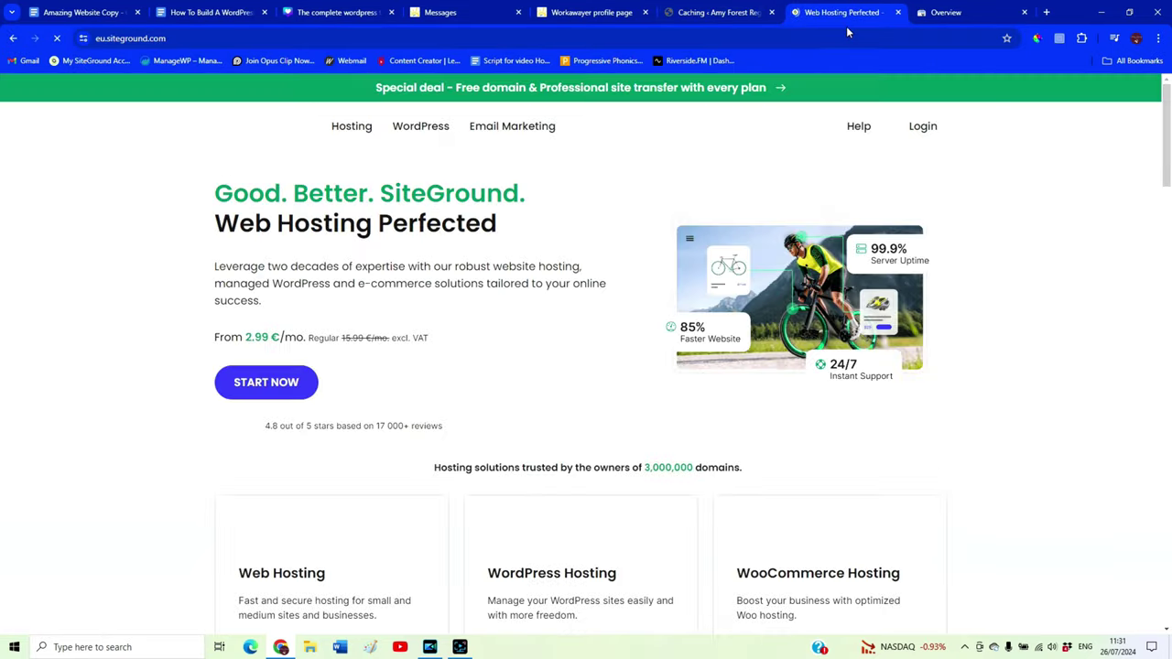
{"action": "left_click", "coordinate": [927, 132]}
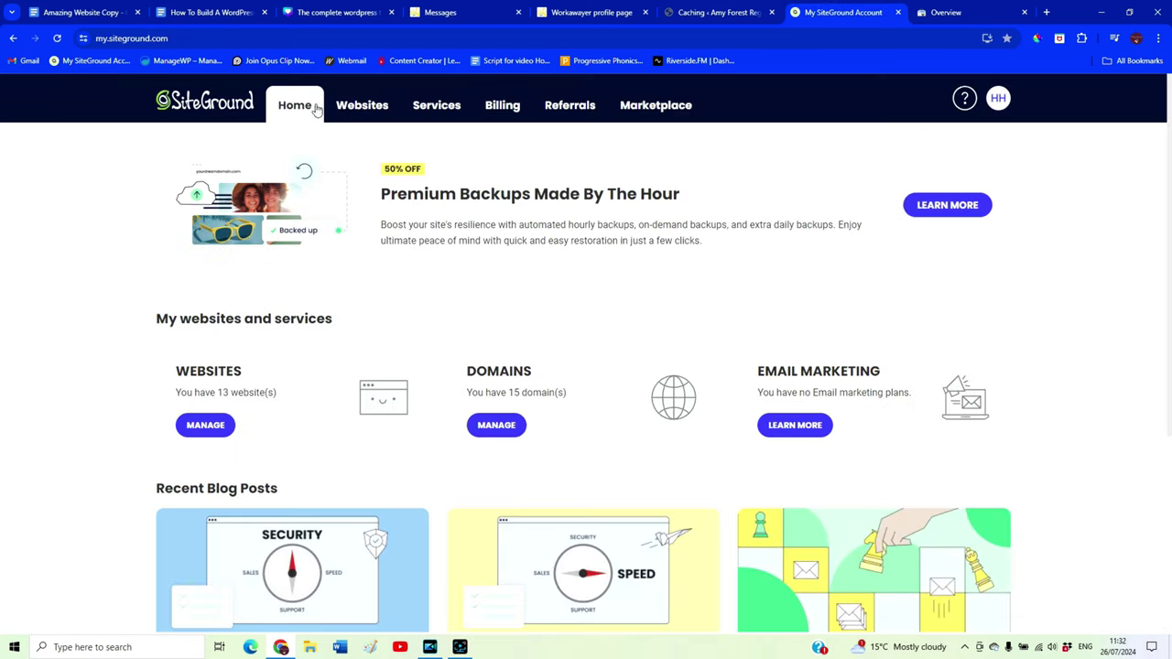
{"action": "left_click", "coordinate": [353, 110]}
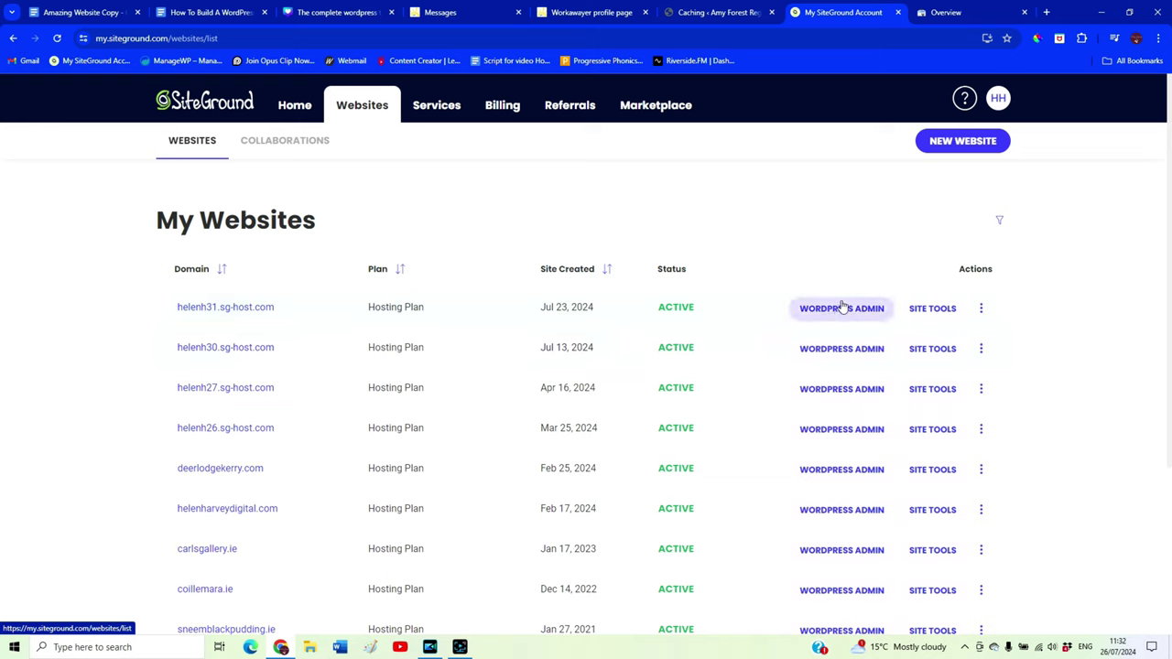
{"action": "left_click", "coordinate": [930, 314]}
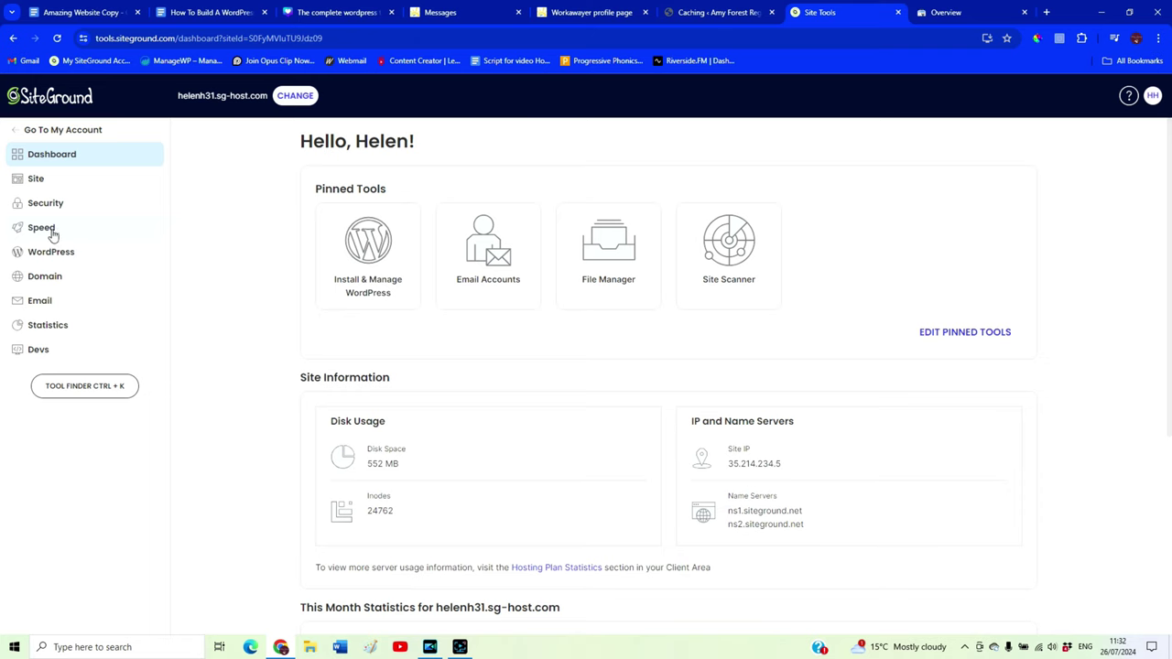
In Speed > SuperCacher, switch Memcached on for all sites
{"action": "left_click", "coordinate": [52, 229]}
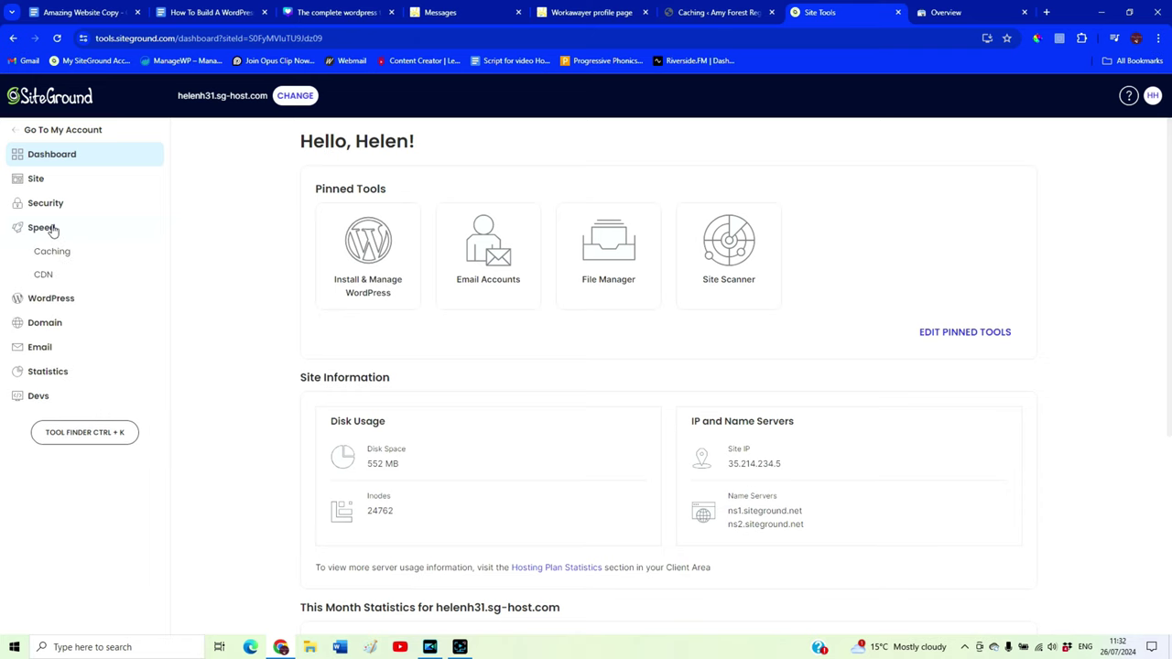
{"action": "left_click", "coordinate": [53, 256]}
{"action": "left_click", "coordinate": [499, 288]}
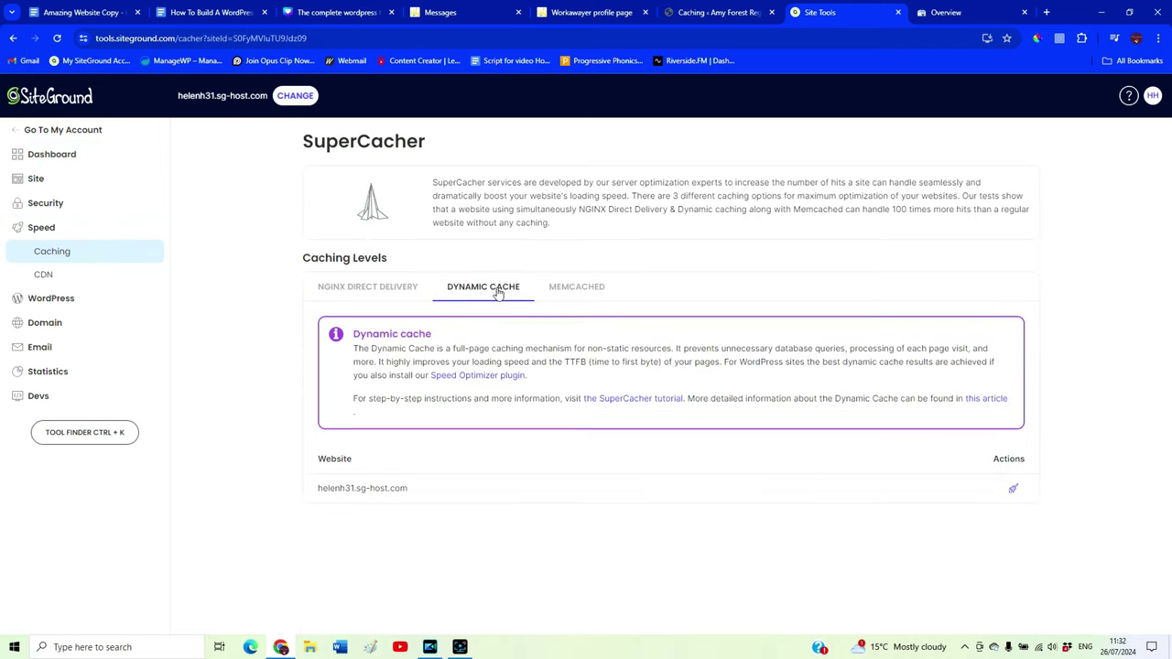
{"action": "left_click", "coordinate": [566, 291]}
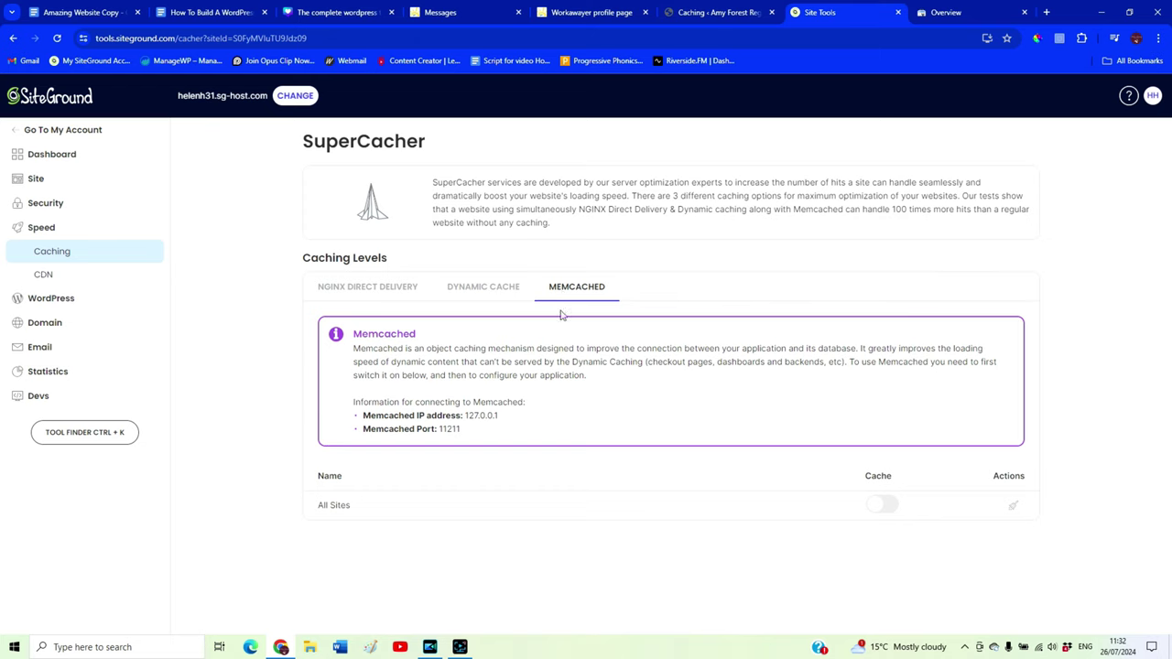
{"action": "left_click", "coordinate": [879, 509]}
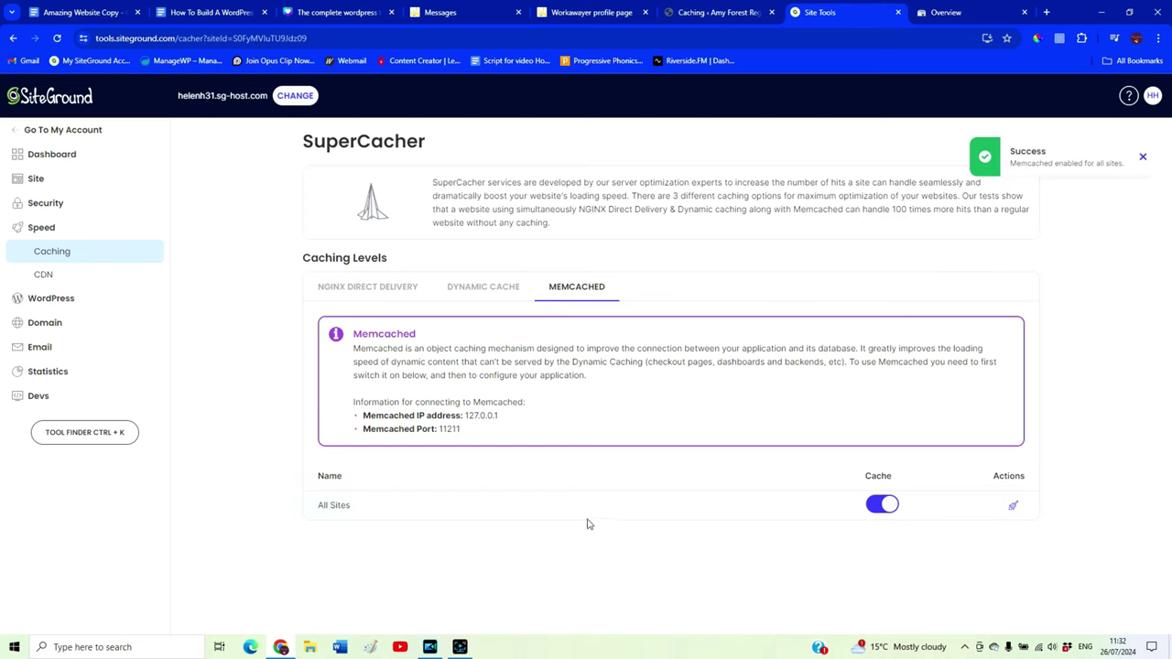
Enable Memcached in the WordPress Speed Optimizer caching settings as well
{"action": "left_click", "coordinate": [684, 14]}
{"action": "left_click", "coordinate": [1027, 329]}
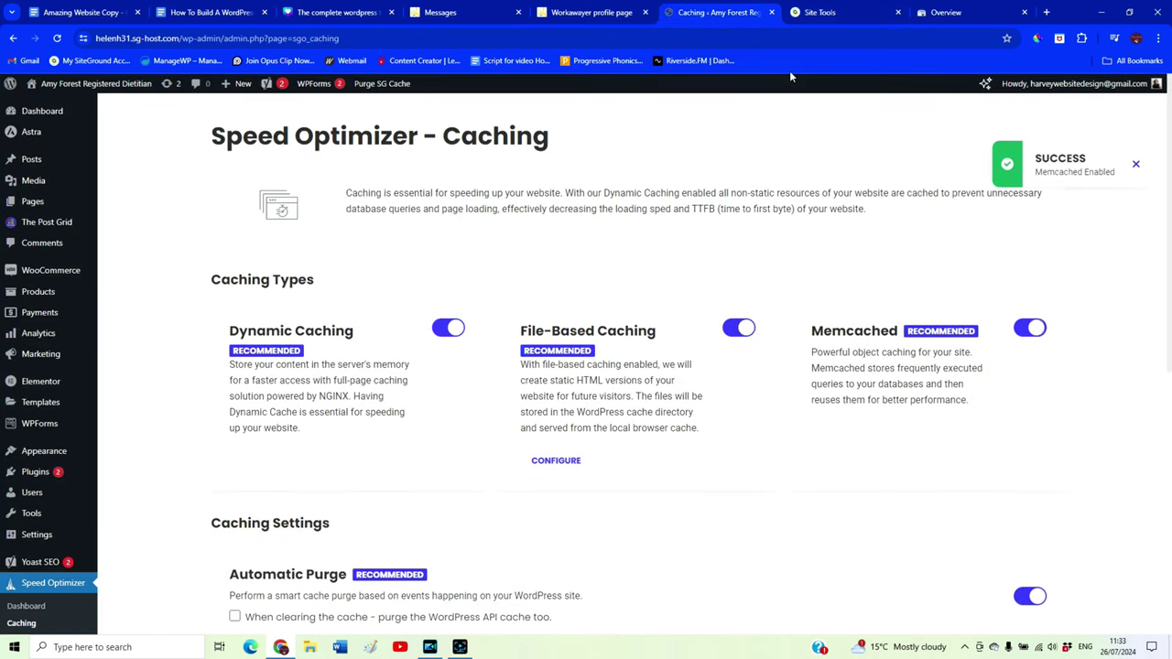
{"action": "left_click", "coordinate": [819, 20]}
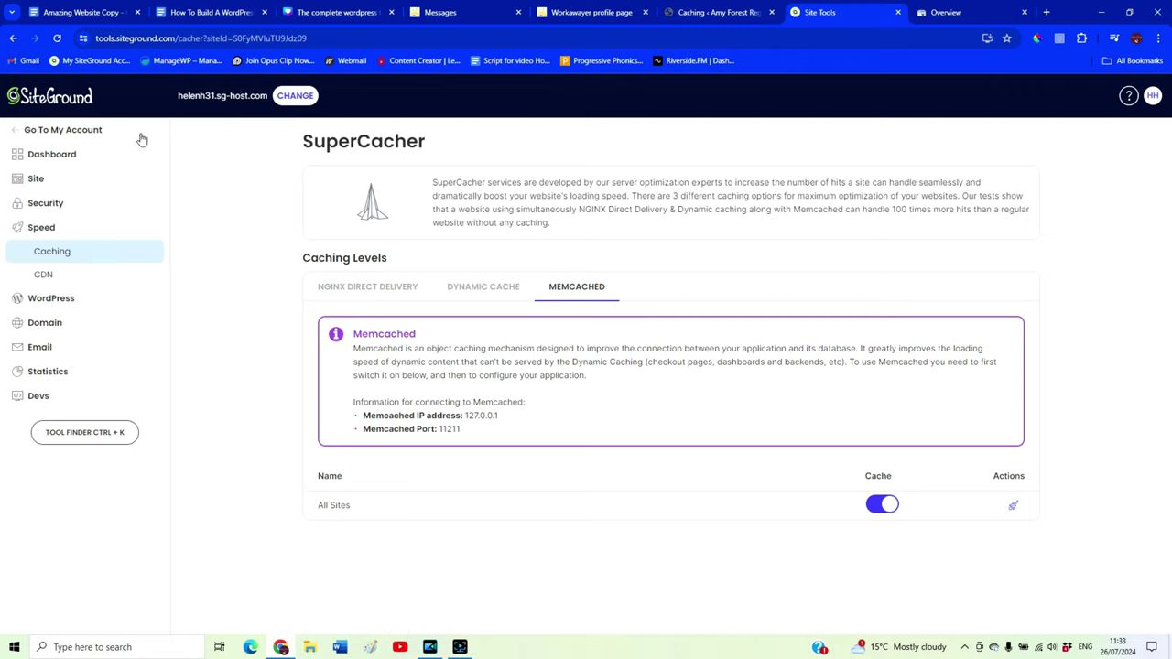
Review the site's Backups under Security, then open the SSL Manager
{"action": "left_click", "coordinate": [59, 211]}
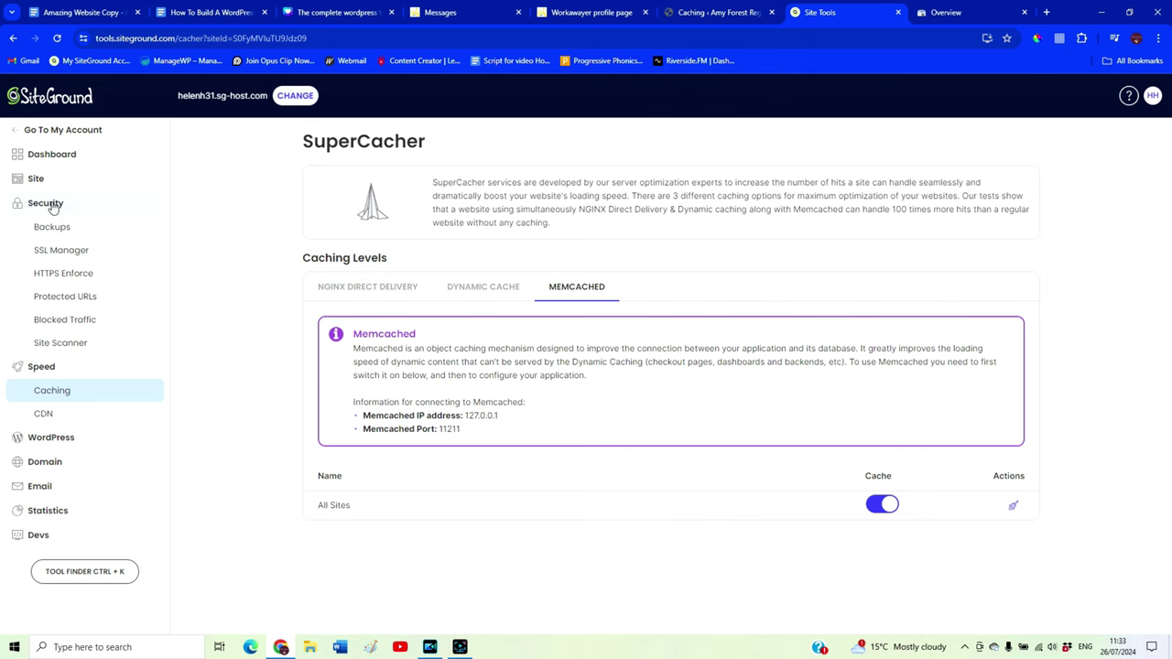
{"action": "left_click", "coordinate": [65, 226]}
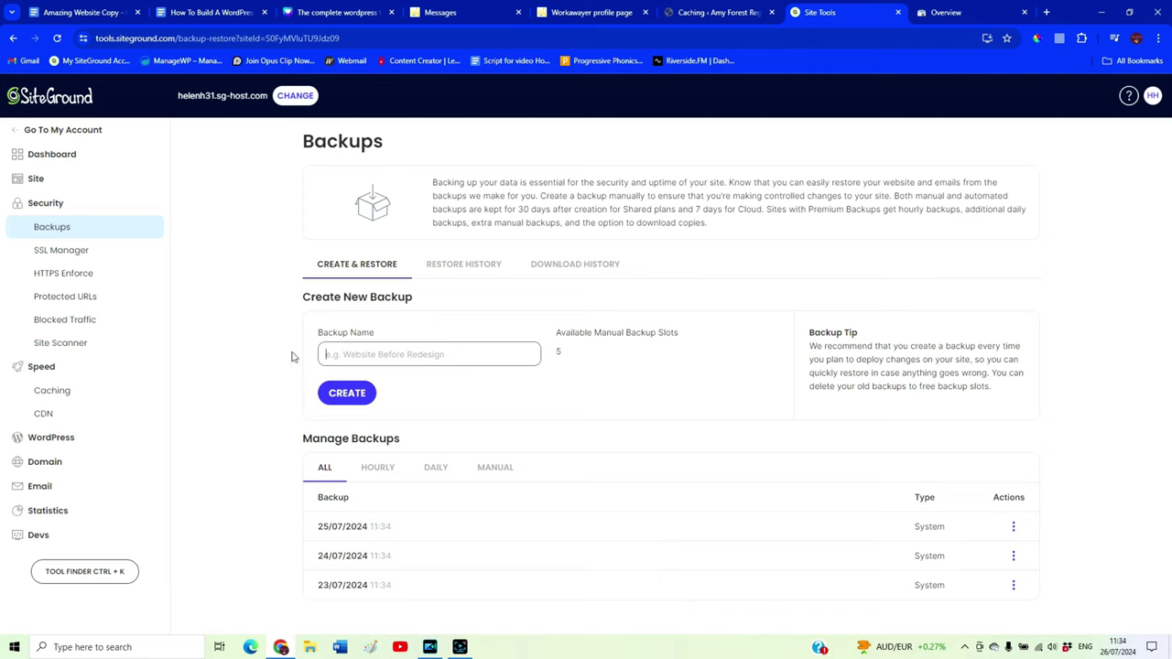
{"action": "left_click", "coordinate": [62, 252]}
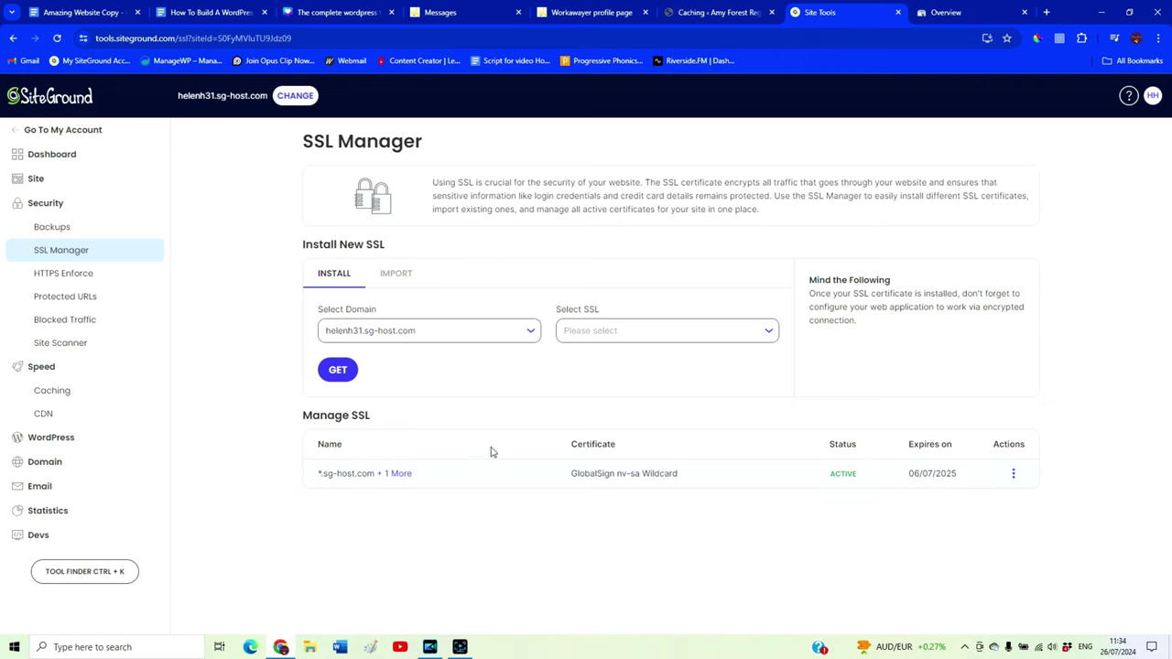
Turn on HTTPS Enforce for the site's domain
{"action": "left_click", "coordinate": [74, 275]}
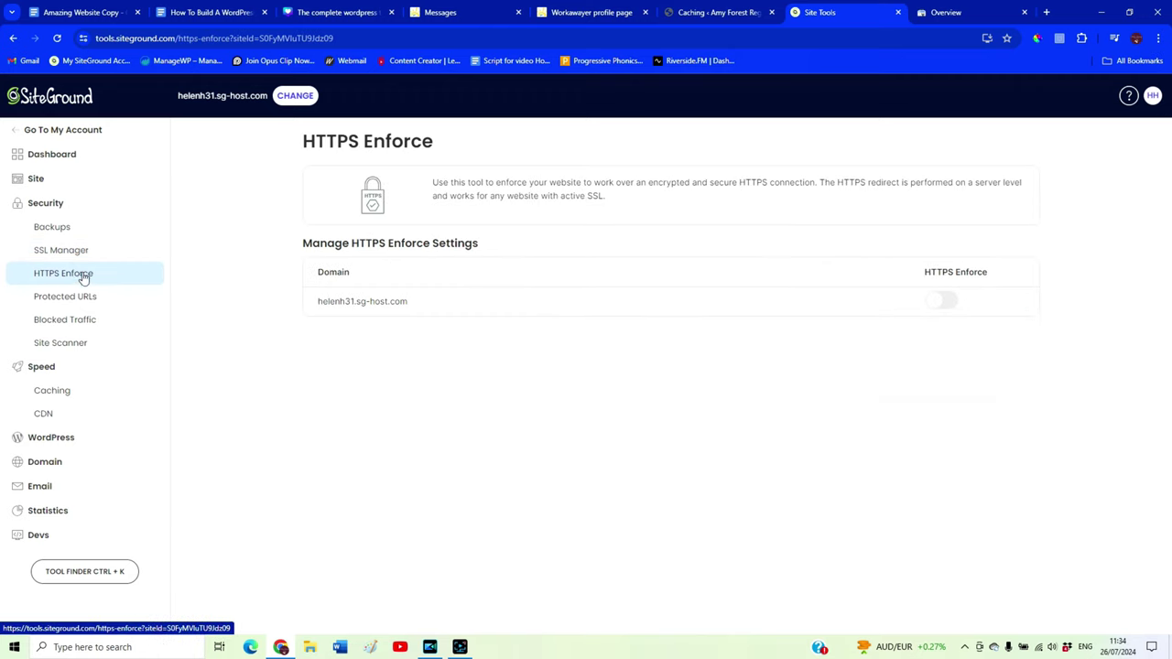
{"action": "left_click", "coordinate": [934, 305]}
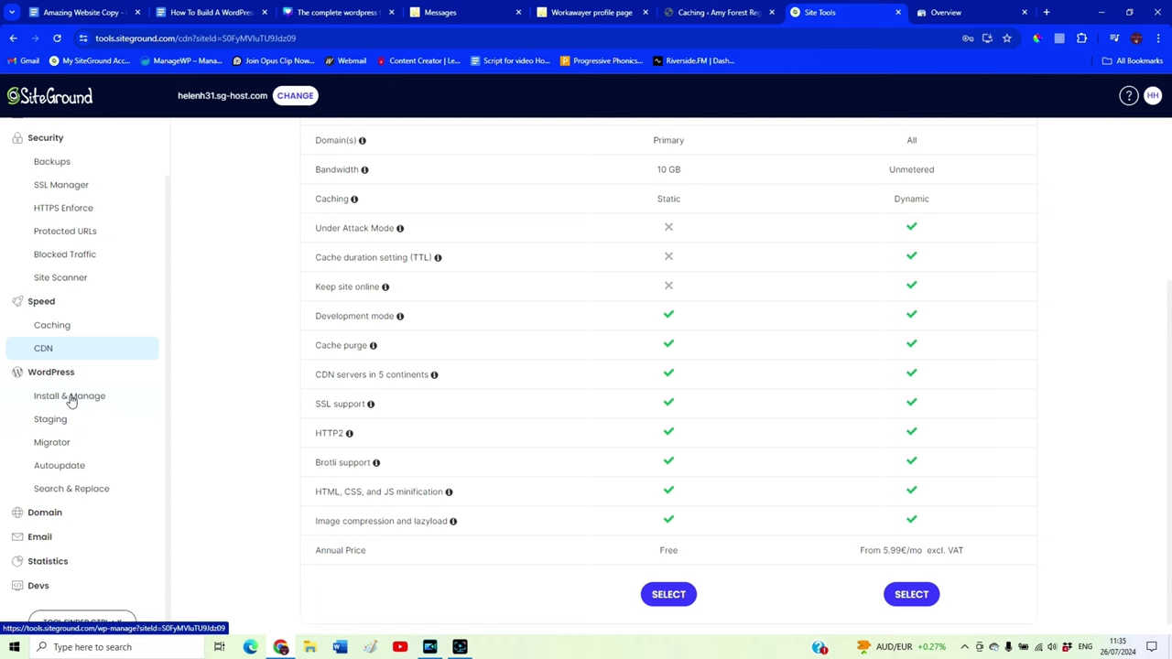
Open WordPress > Staging and scroll through the staging copies page
{"action": "left_click", "coordinate": [61, 423]}
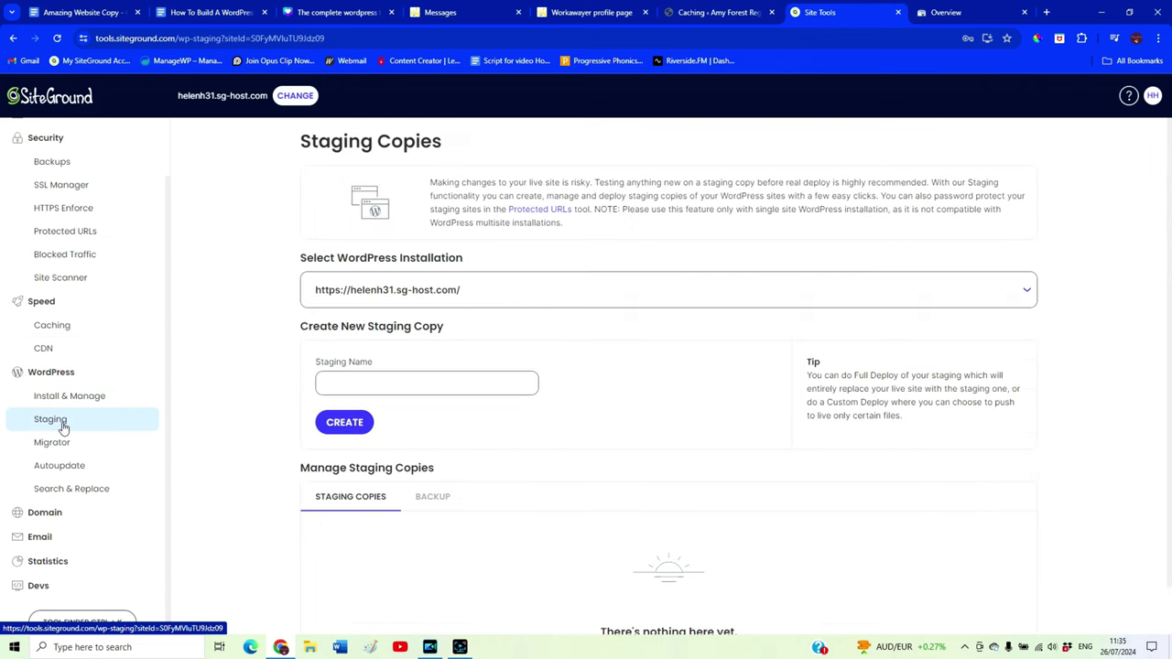
{"action": "scroll", "coordinate": [287, 452], "scroll_direction": "down", "scroll_amount": 1}
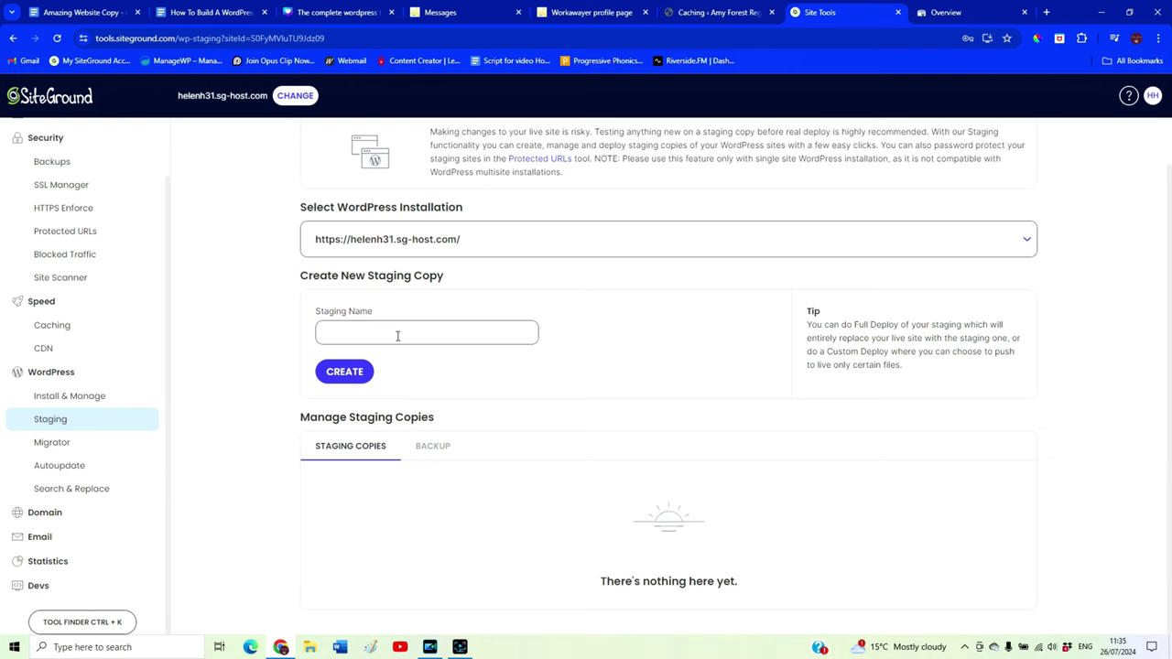
{"action": "scroll", "coordinate": [397, 336], "scroll_direction": "up", "scroll_amount": 1}
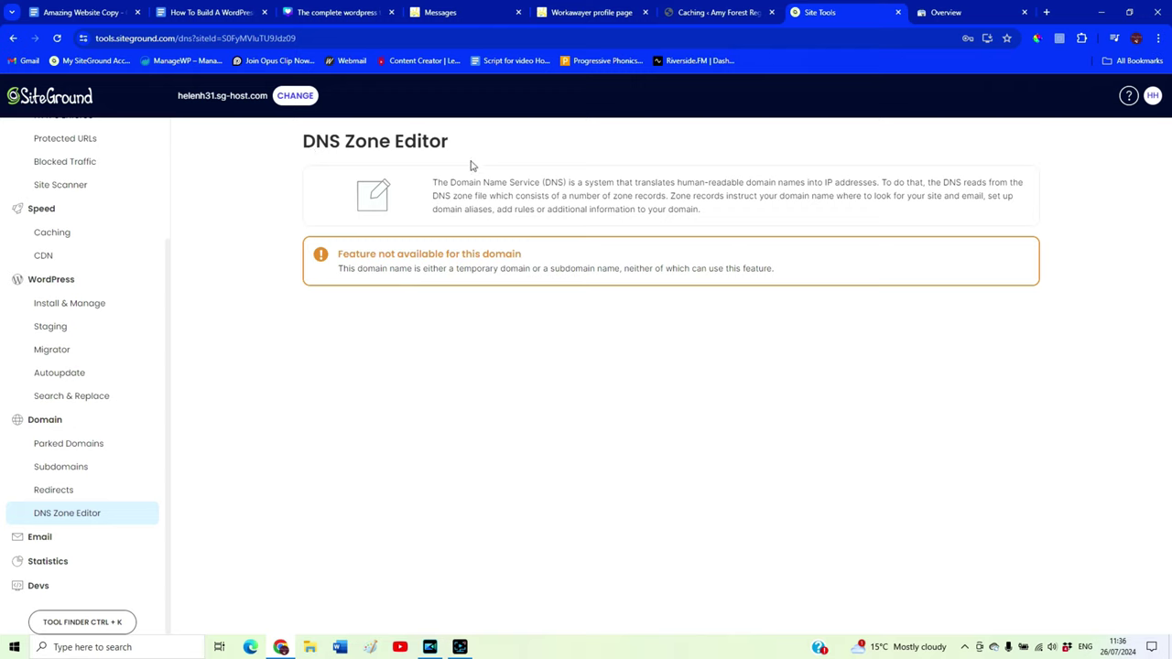
Open the Email > Accounts page for the site
{"action": "left_click", "coordinate": [49, 542]}
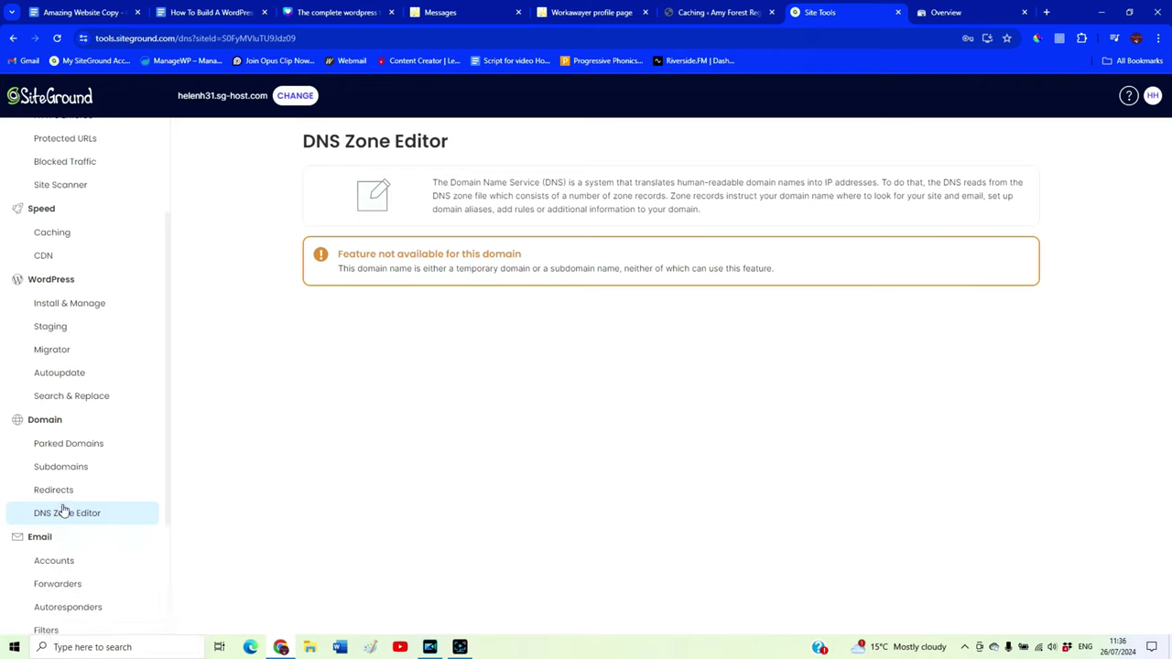
{"action": "scroll", "coordinate": [60, 510], "scroll_direction": "down", "scroll_amount": 2}
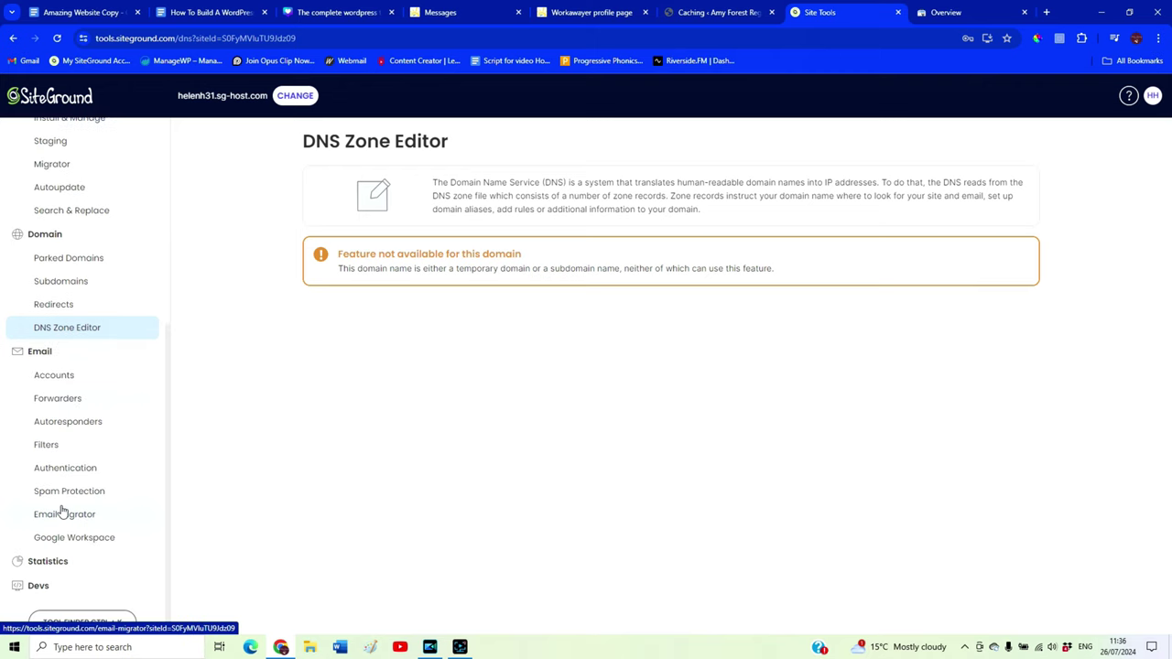
{"action": "left_click", "coordinate": [52, 379]}
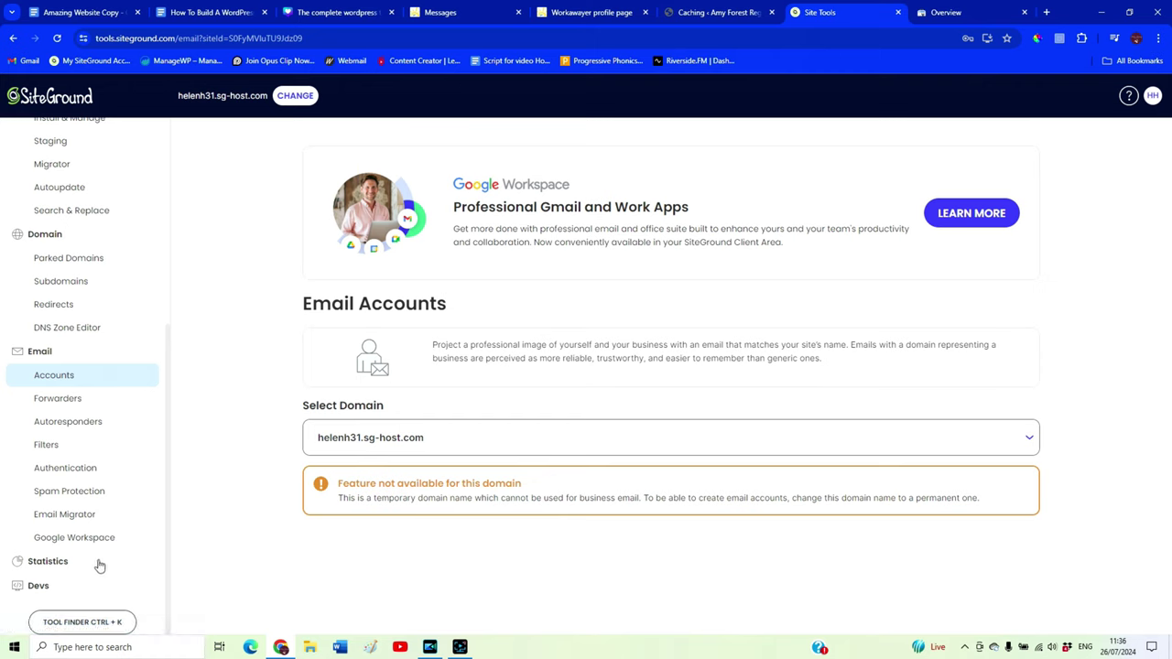
Open the Site Tools Traffic statistics, showing 14 unique visitors for July 2024
{"action": "left_click", "coordinate": [48, 562]}
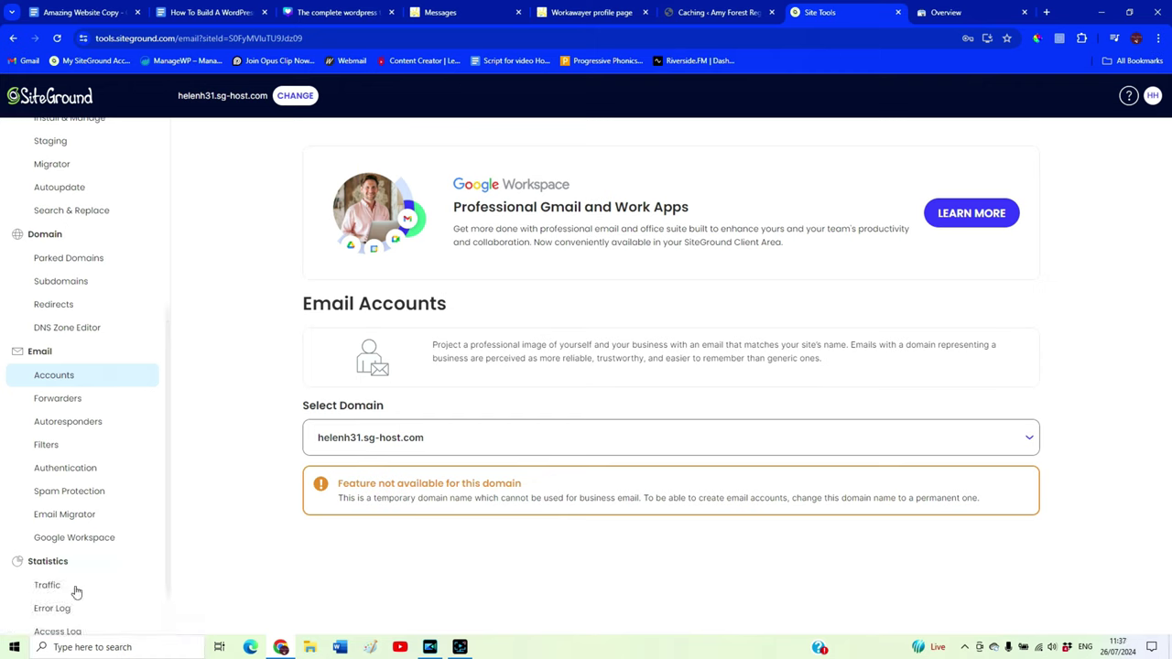
{"action": "left_click", "coordinate": [46, 517]}
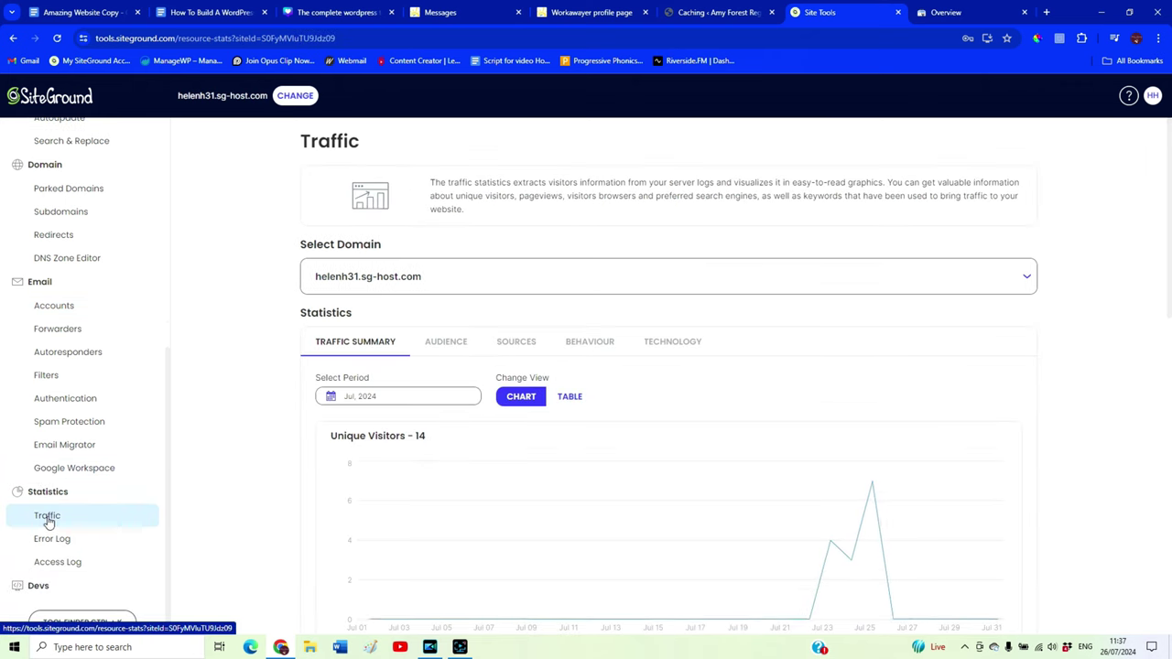
Return to WordPress and go to Speed Optimizer's Environment settings page
{"action": "left_click", "coordinate": [671, 11]}
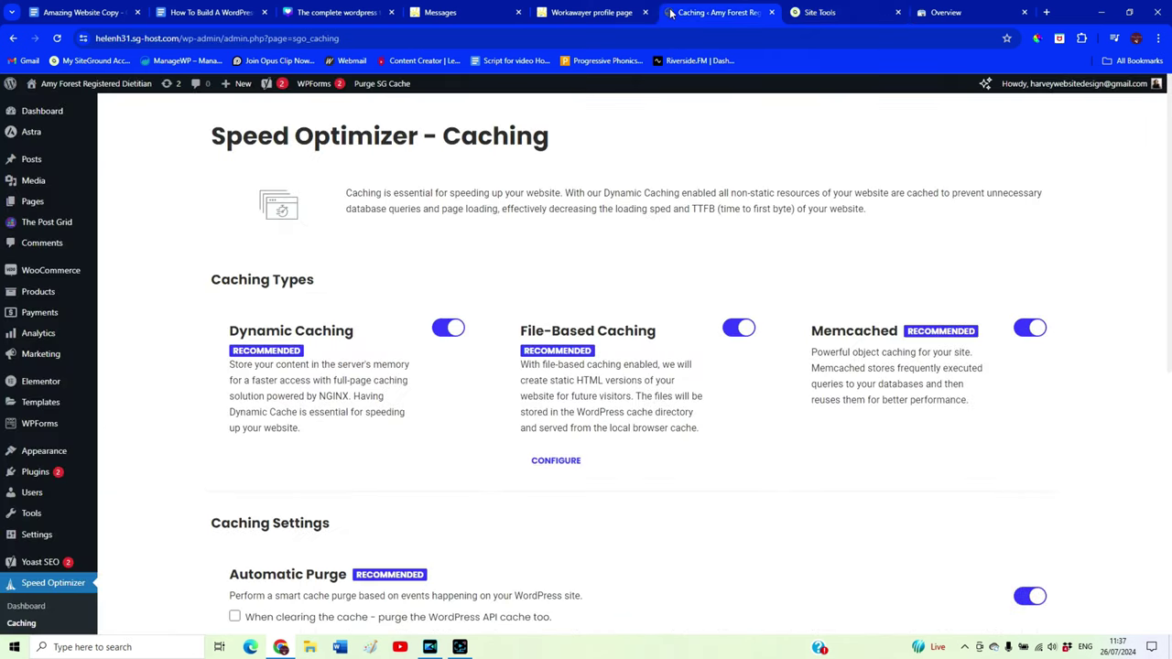
{"action": "scroll", "coordinate": [33, 513], "scroll_direction": "down", "scroll_amount": 2}
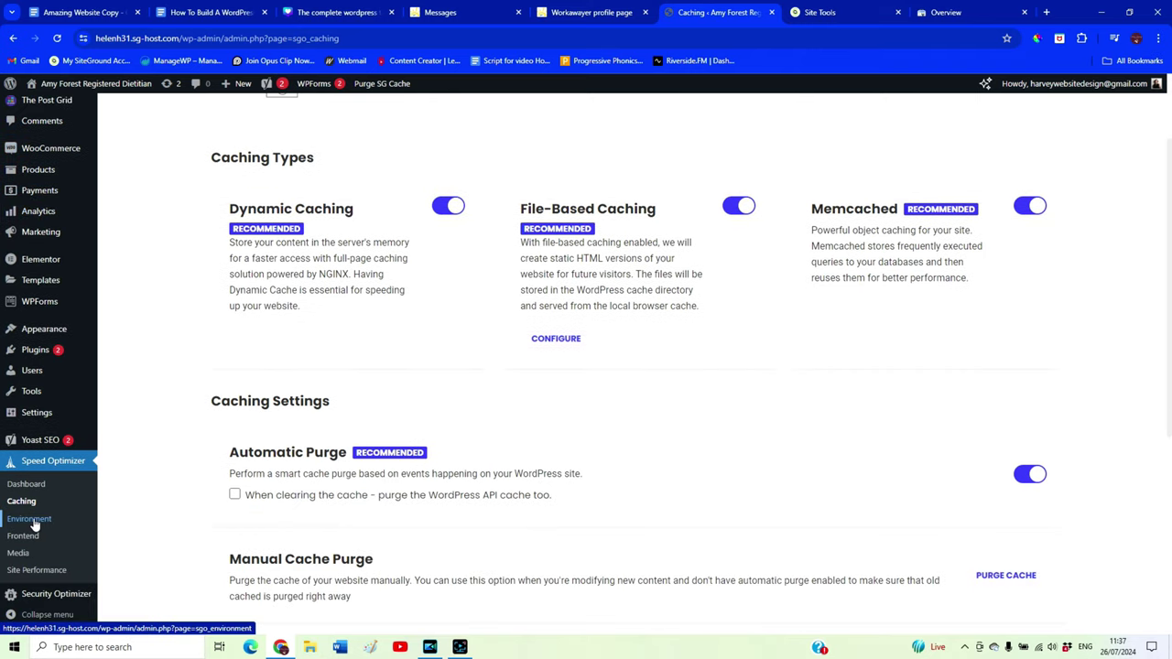
{"action": "scroll", "coordinate": [33, 524], "scroll_direction": "down", "scroll_amount": 2}
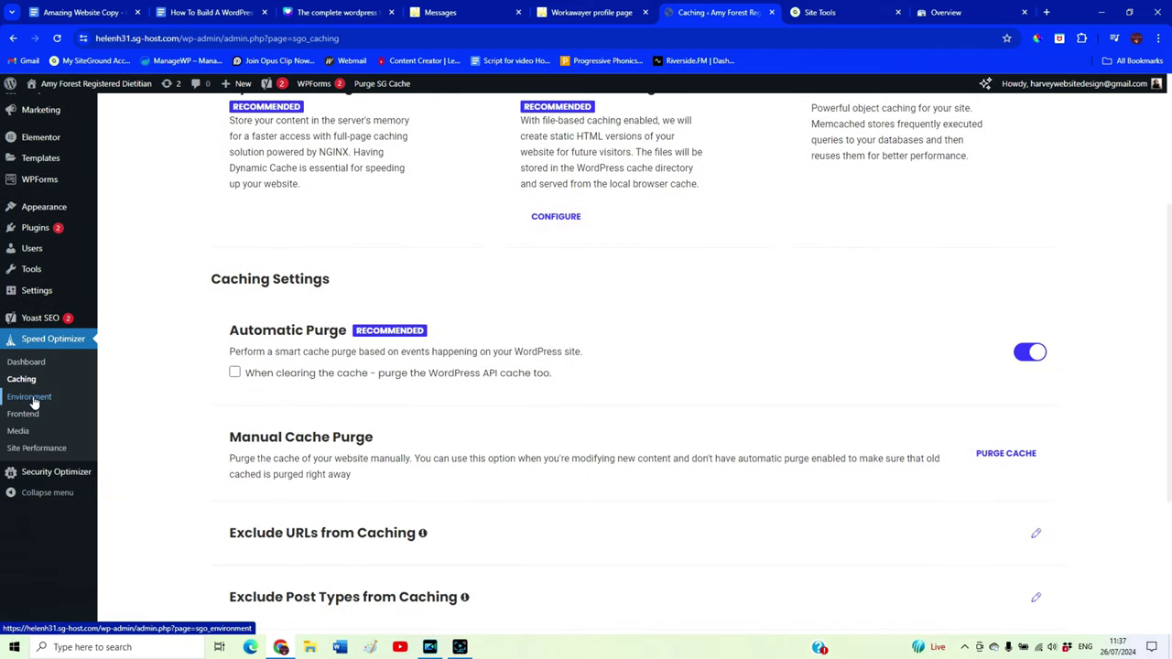
{"action": "left_click", "coordinate": [34, 401]}
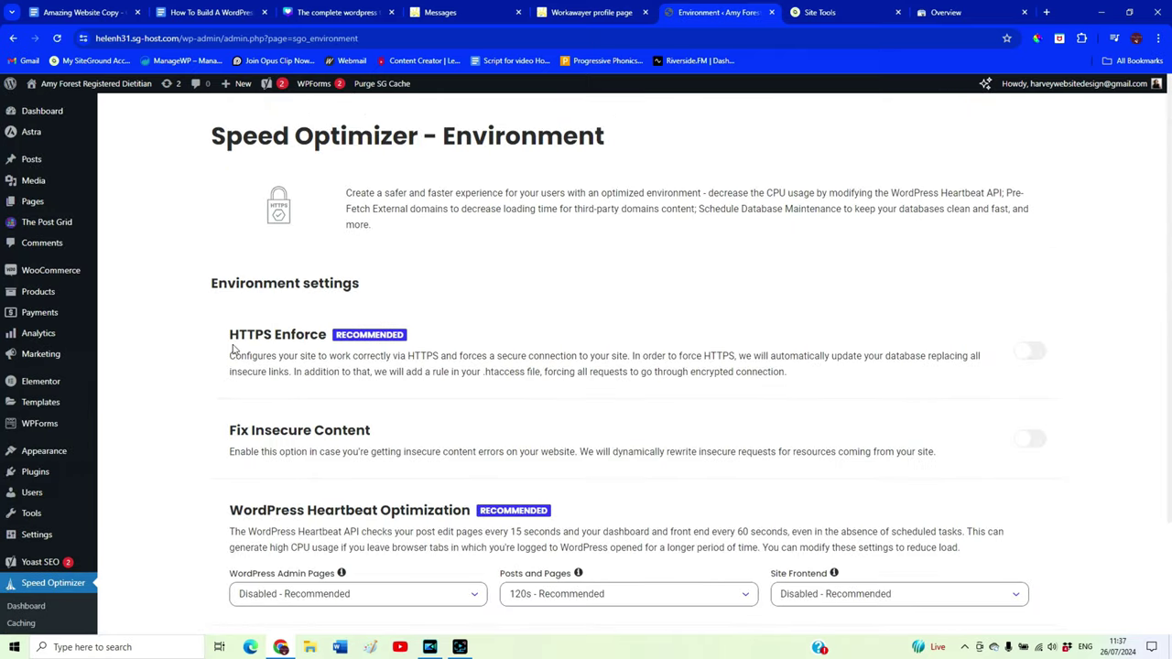
Turn on HTTPS Enforce, confirm it, and log back into the WordPress admin
{"action": "left_click", "coordinate": [876, 19]}
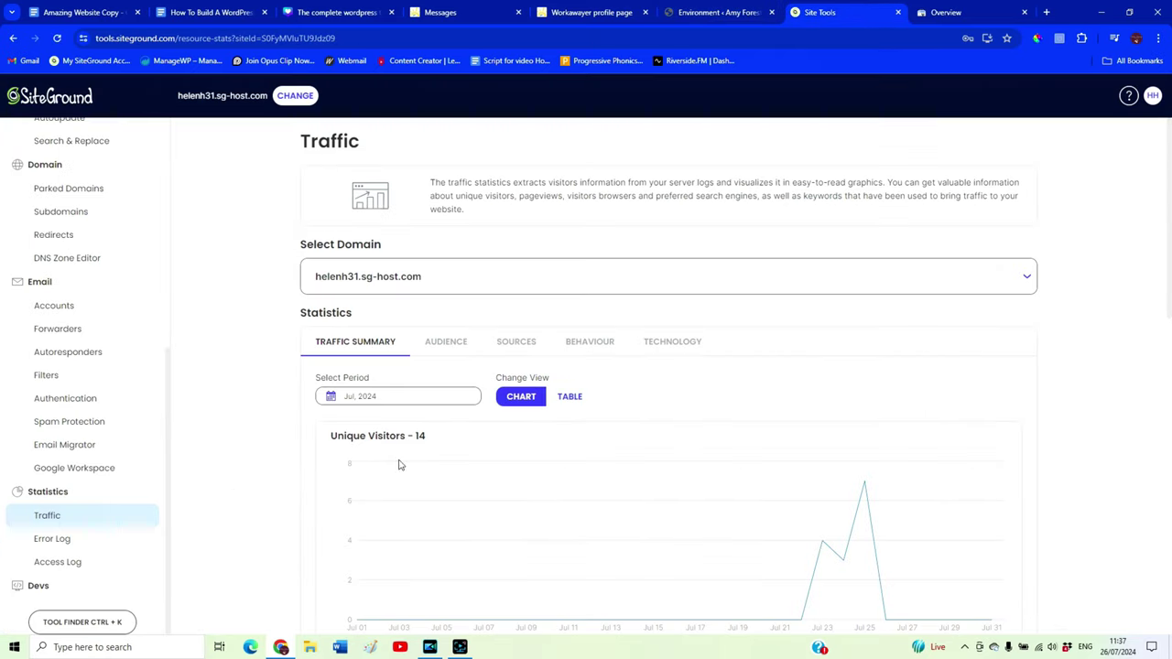
{"action": "left_click", "coordinate": [695, 19]}
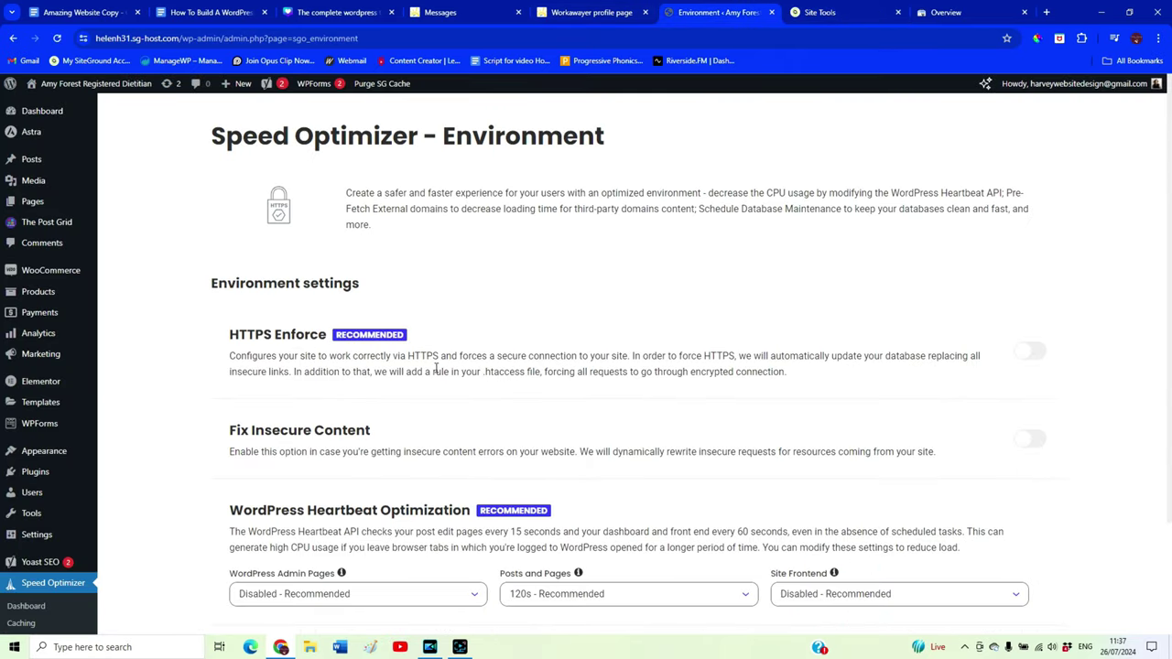
{"action": "left_click", "coordinate": [1027, 352]}
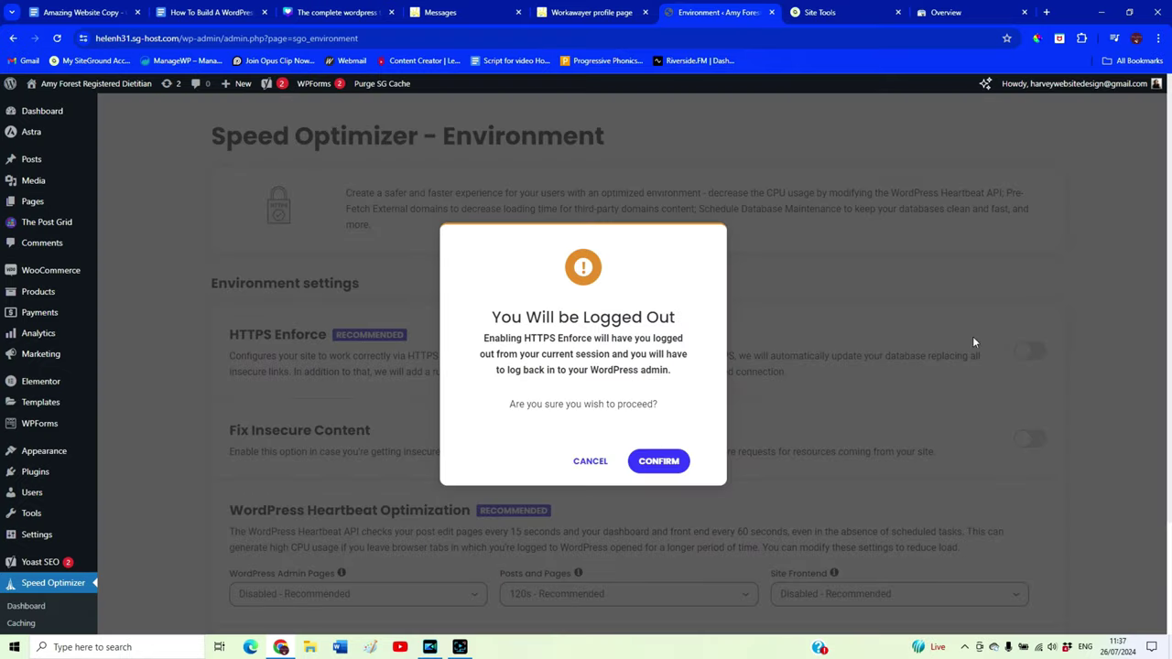
{"action": "left_click", "coordinate": [659, 462]}
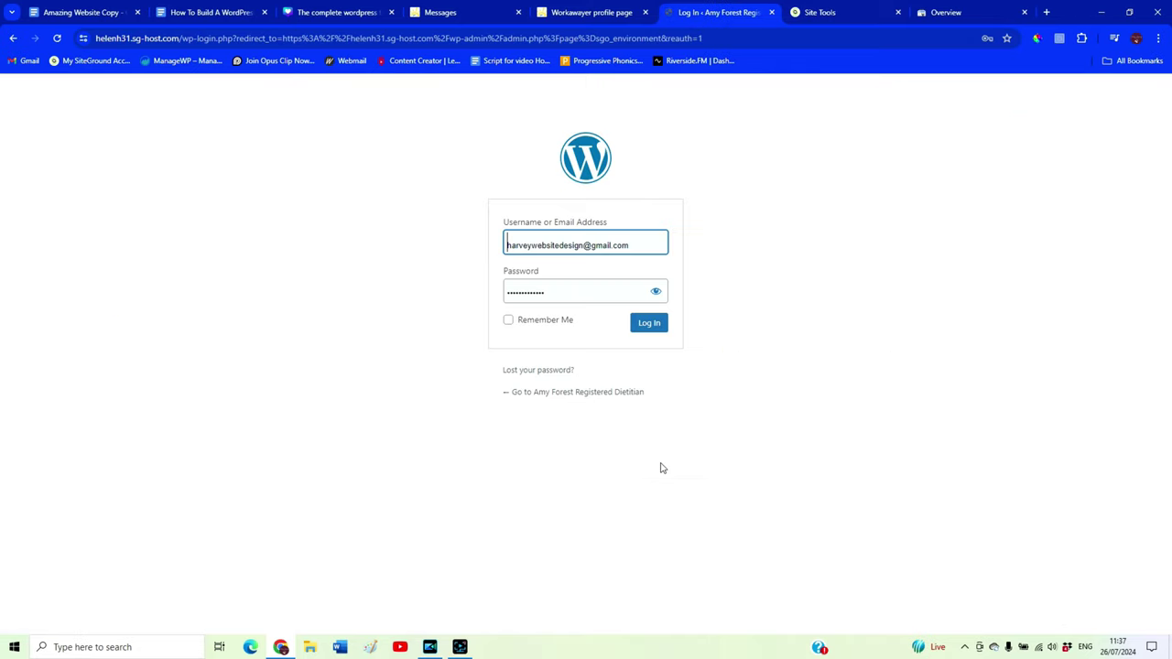
{"action": "left_click", "coordinate": [649, 324]}
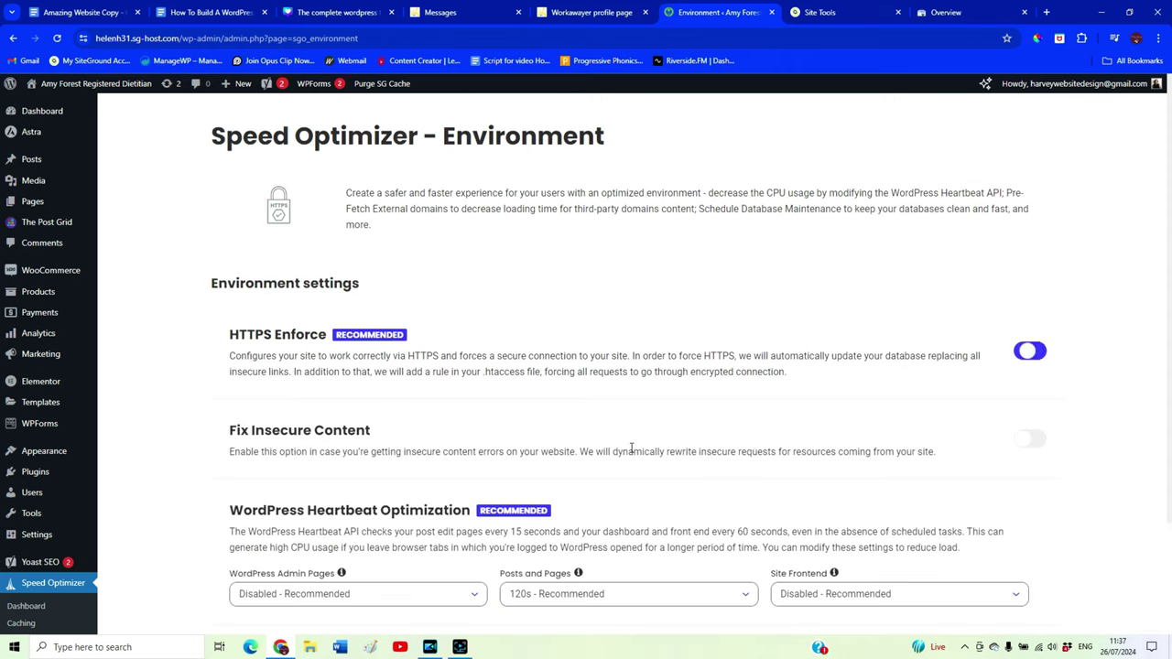
Turn on Fix Insecure Content and go to Speed Optimizer's Frontend settings
{"action": "scroll", "coordinate": [515, 442], "scroll_direction": "down", "scroll_amount": 1}
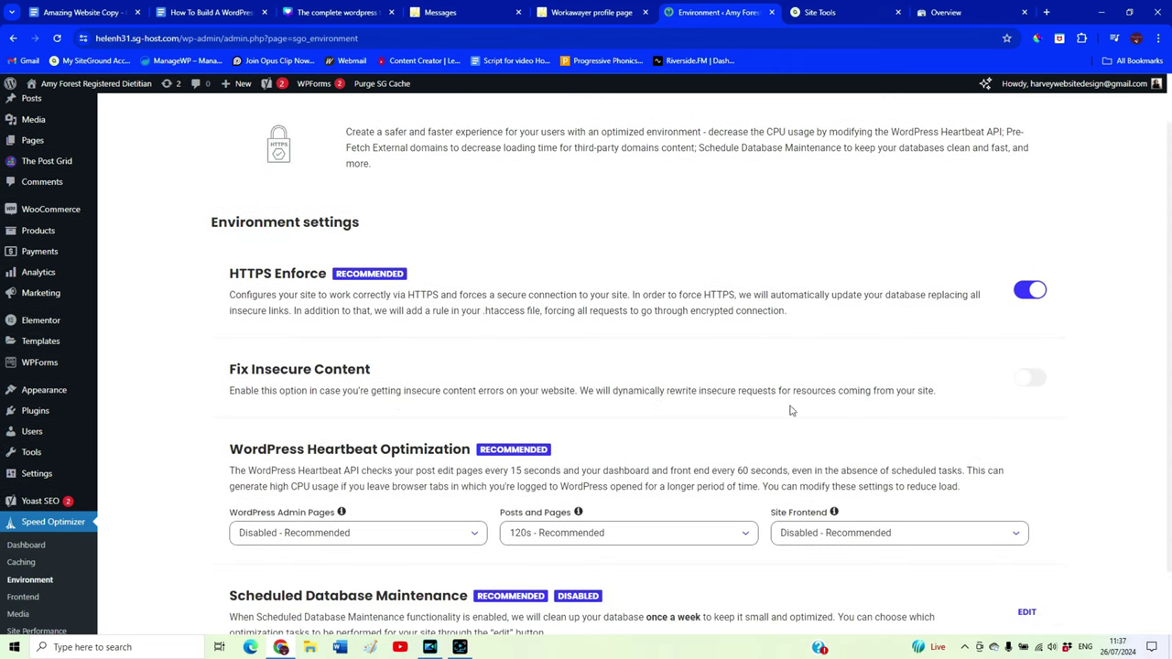
{"action": "left_click", "coordinate": [1029, 379]}
{"action": "scroll", "coordinate": [46, 509], "scroll_direction": "down", "scroll_amount": 1}
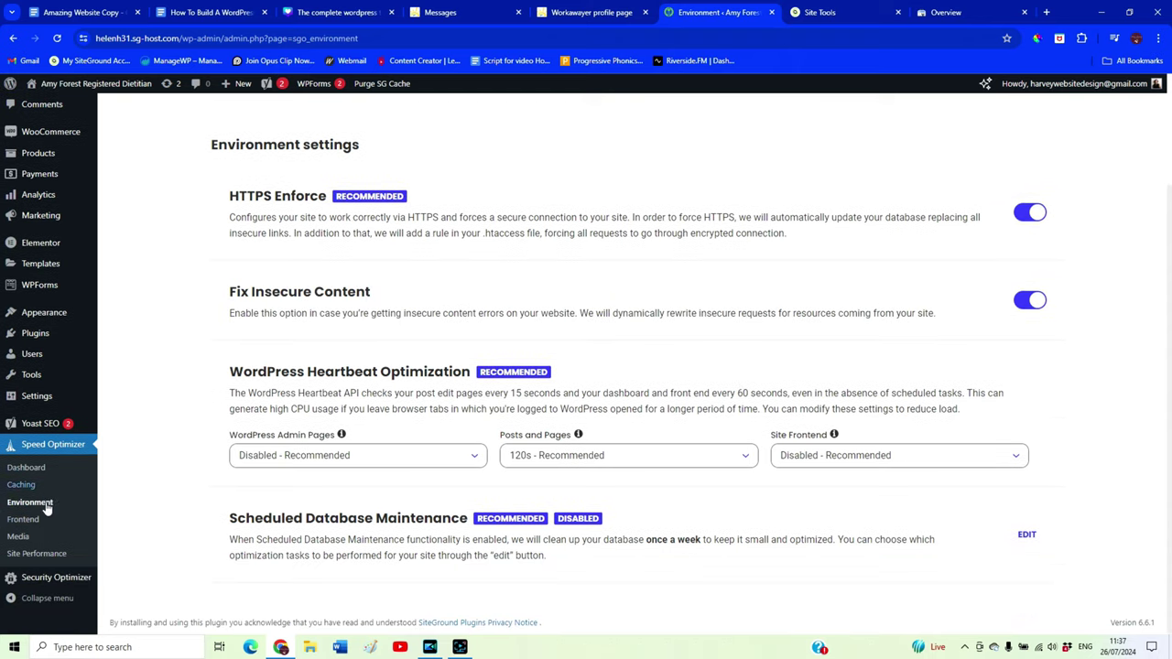
{"action": "left_click", "coordinate": [28, 520]}
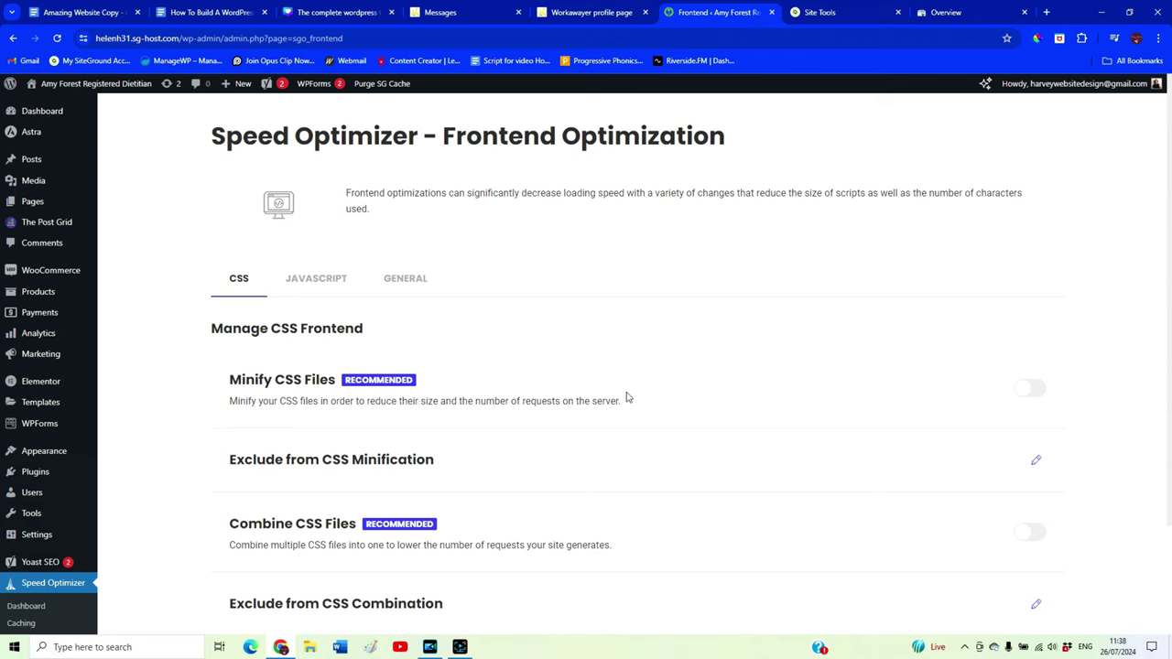
Turn on Minify CSS Files, Combine CSS Files and Preload Combined CSS
{"action": "scroll", "coordinate": [628, 396], "scroll_direction": "down", "scroll_amount": 1}
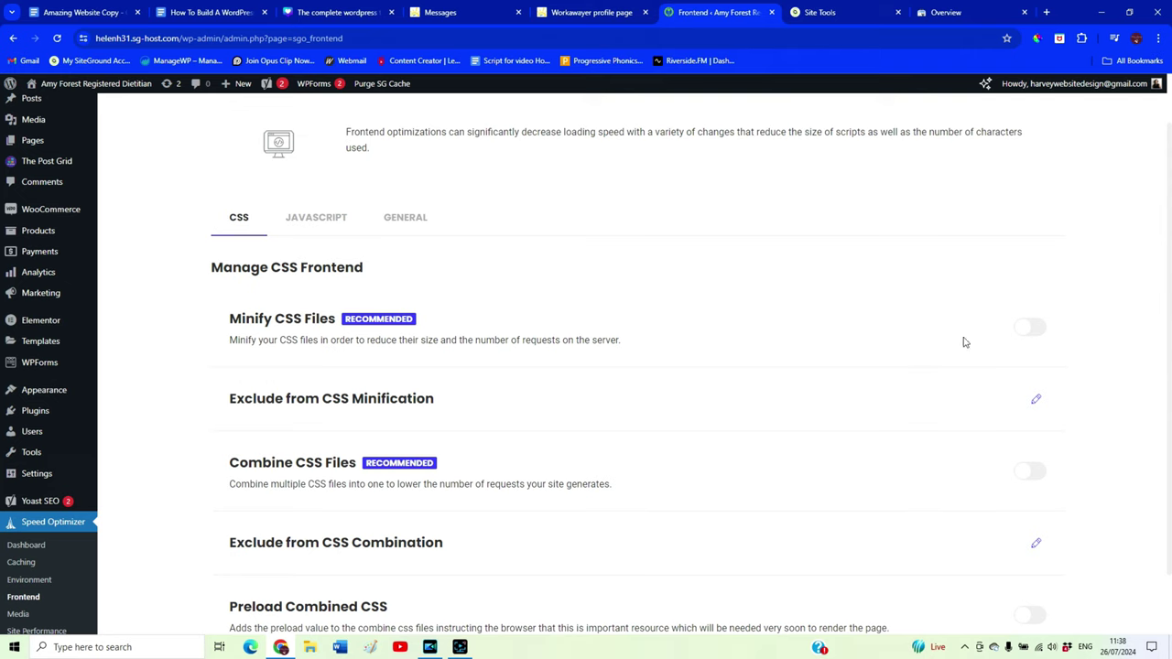
{"action": "left_click", "coordinate": [1030, 327]}
{"action": "scroll", "coordinate": [745, 470], "scroll_direction": "down", "scroll_amount": 1}
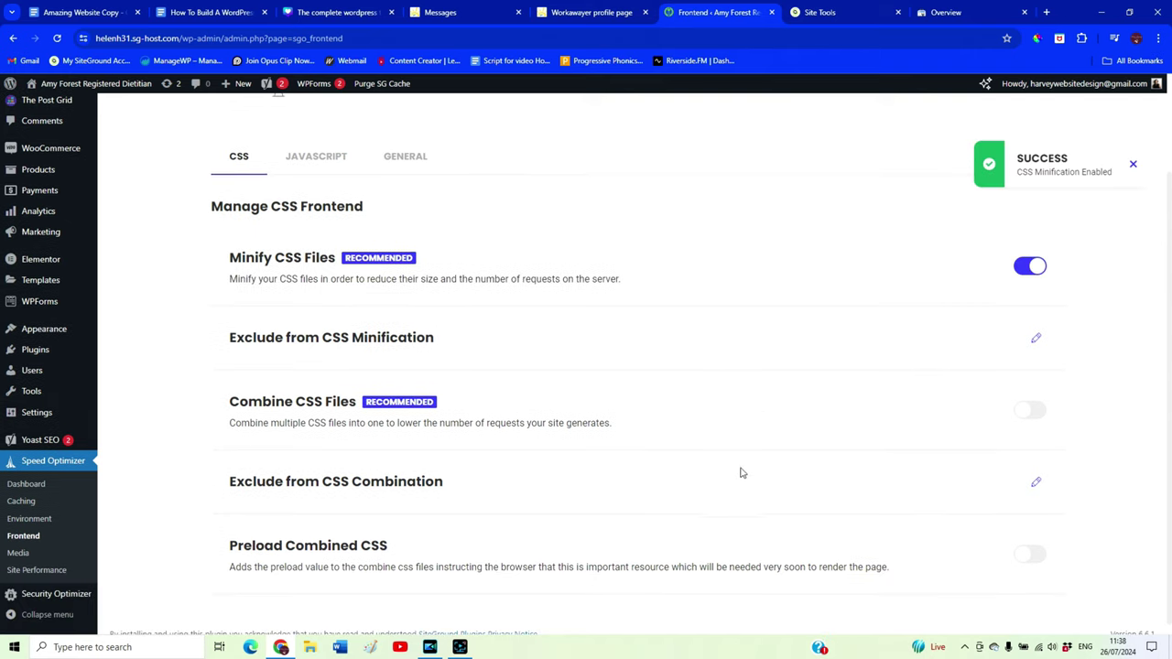
{"action": "left_click", "coordinate": [1030, 410]}
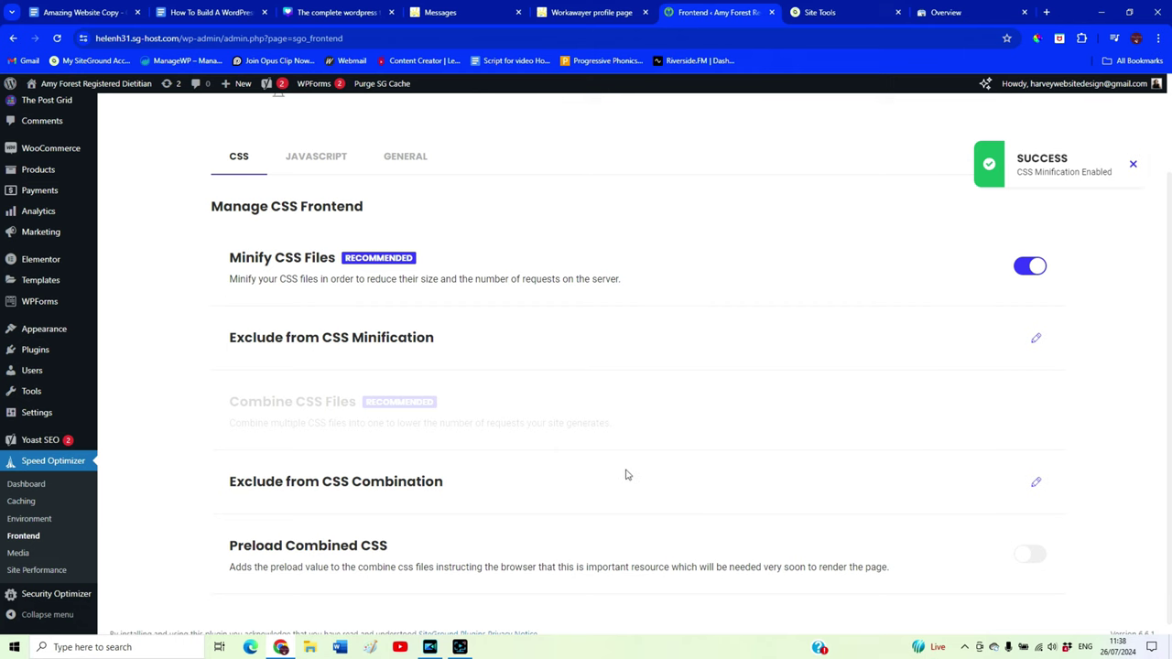
{"action": "scroll", "coordinate": [625, 471], "scroll_direction": "down", "scroll_amount": 1}
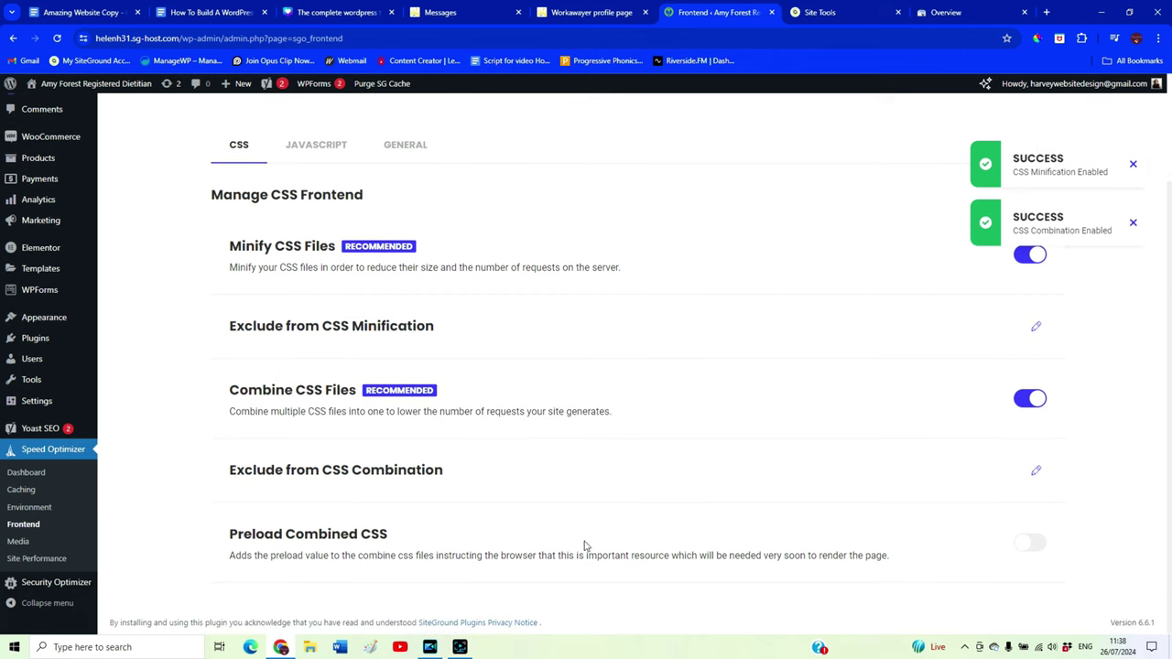
{"action": "left_click", "coordinate": [1027, 546]}
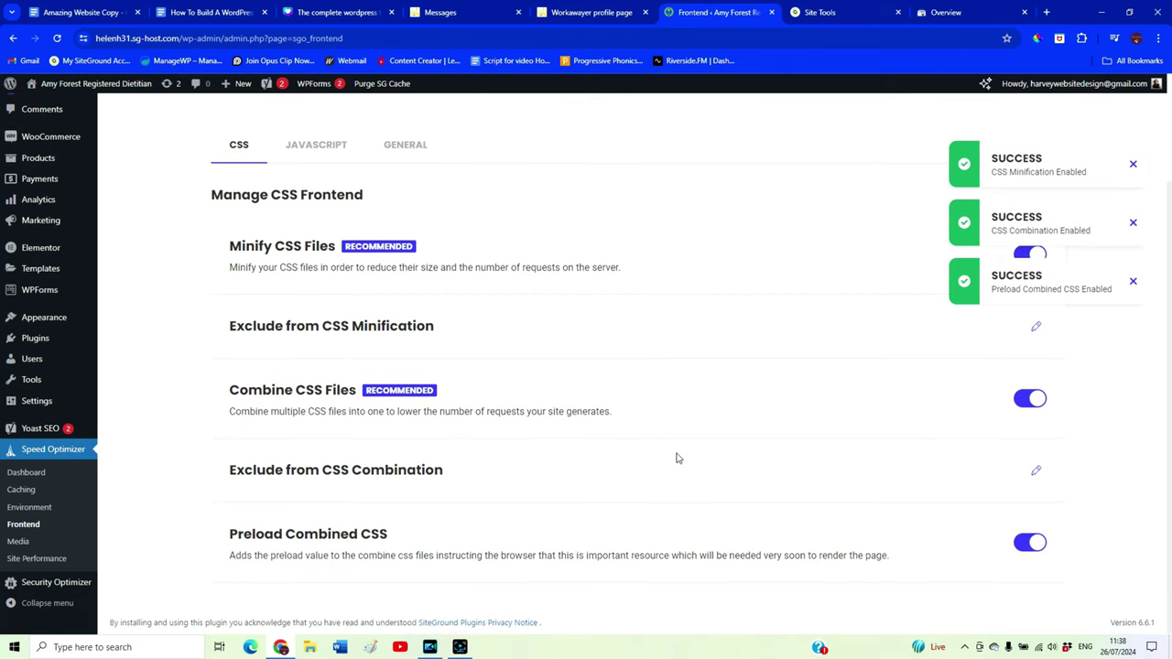
Bring up the JavaScript frontend optimization options
{"action": "scroll", "coordinate": [674, 455], "scroll_direction": "up", "scroll_amount": 2}
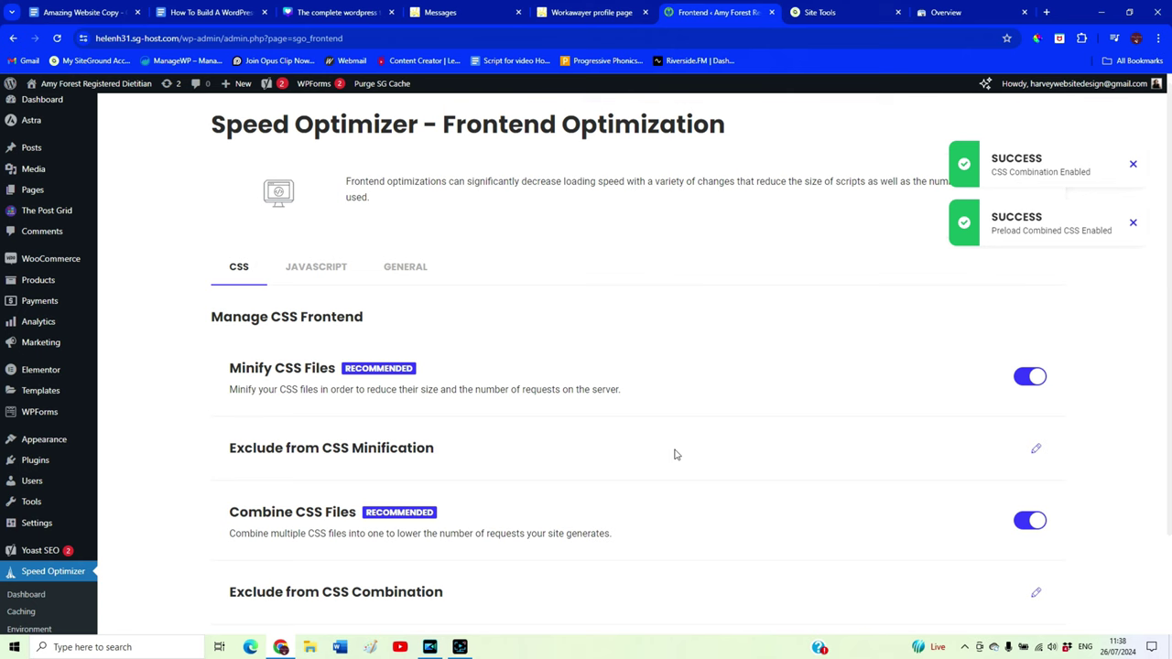
{"action": "left_click", "coordinate": [315, 267]}
{"action": "scroll", "coordinate": [523, 492], "scroll_direction": "down", "scroll_amount": 1}
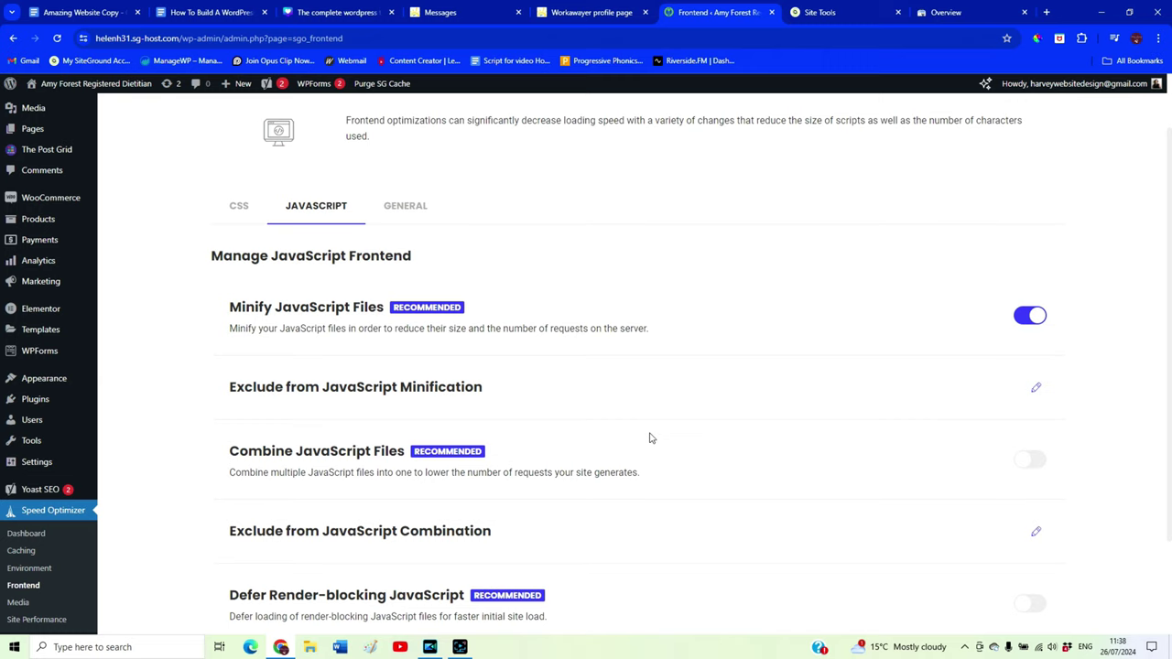
Turn on Combine JavaScript Files and look over the remaining JavaScript options
{"action": "scroll", "coordinate": [649, 438], "scroll_direction": "down", "scroll_amount": 1}
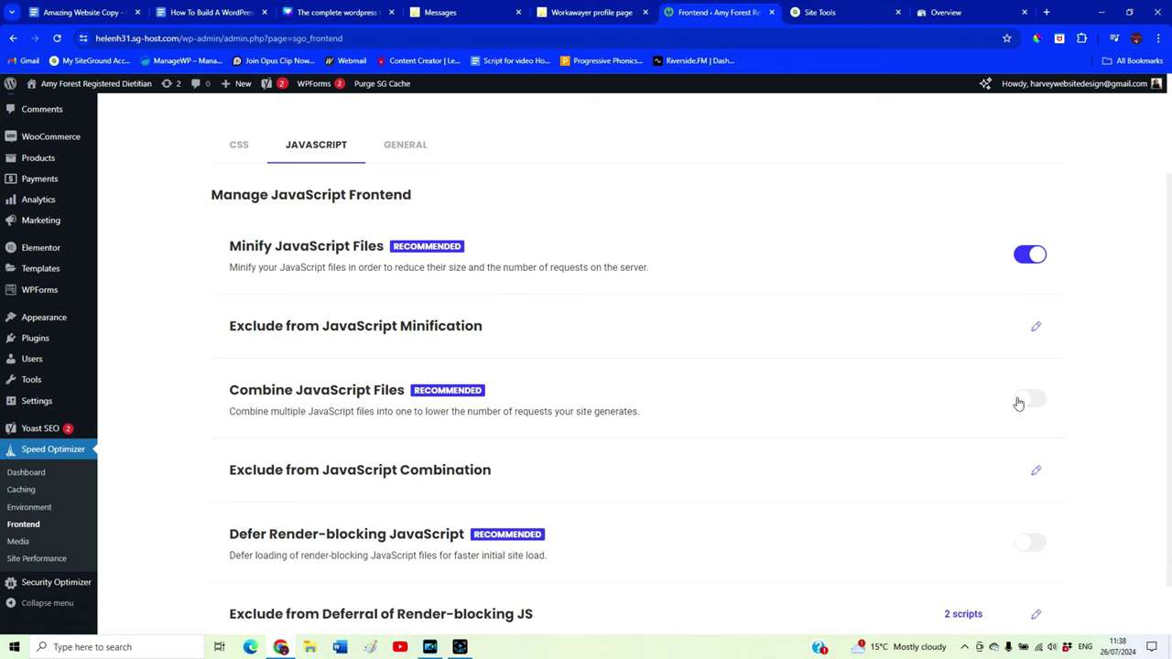
{"action": "left_click", "coordinate": [1023, 399]}
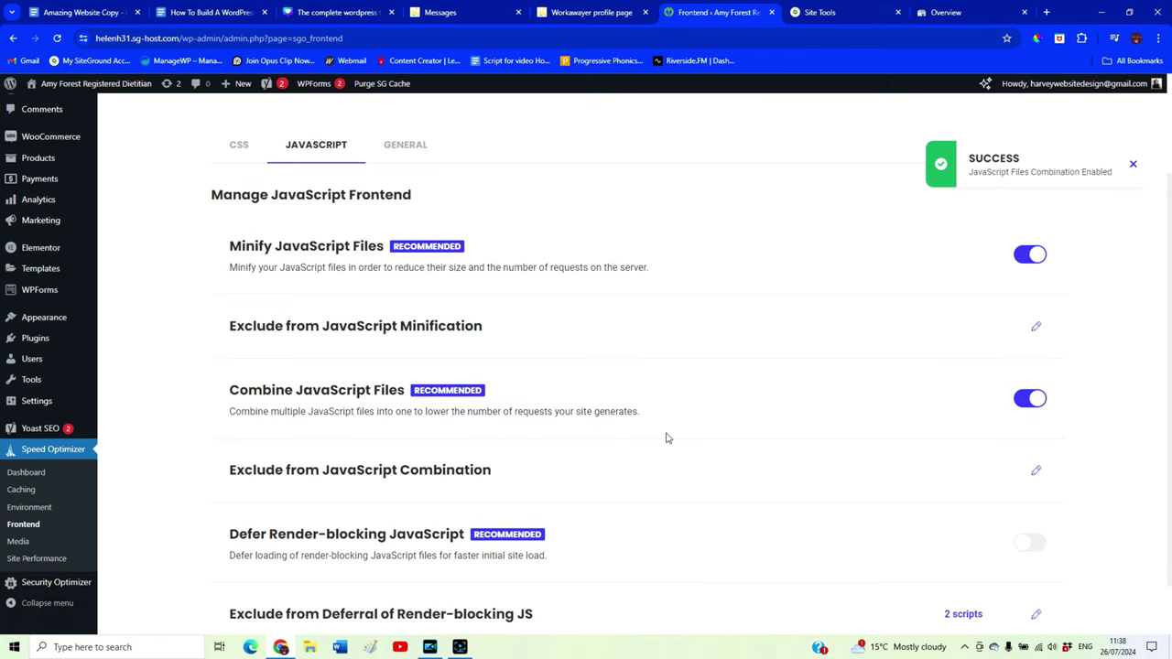
{"action": "scroll", "coordinate": [666, 439], "scroll_direction": "down", "scroll_amount": 1}
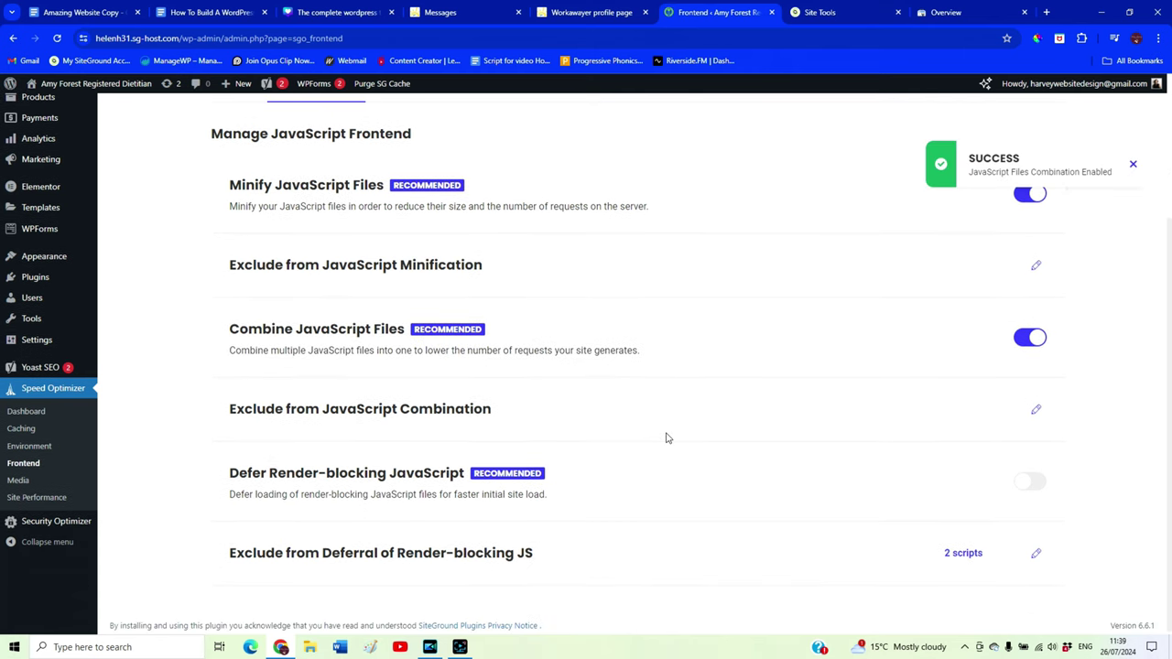
{"action": "scroll", "coordinate": [666, 438], "scroll_direction": "up", "scroll_amount": 1}
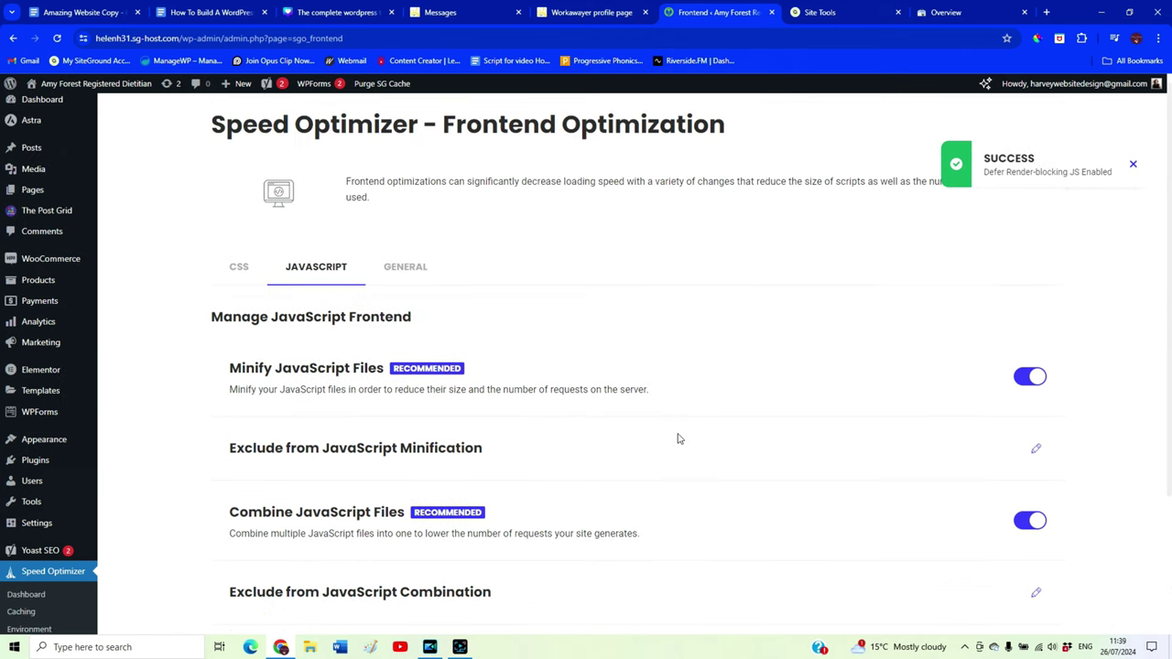
{"action": "scroll", "coordinate": [678, 440], "scroll_direction": "down", "scroll_amount": 2}
{"action": "scroll", "coordinate": [677, 439], "scroll_direction": "down", "scroll_amount": 1}
{"action": "scroll", "coordinate": [678, 439], "scroll_direction": "up", "scroll_amount": 1}
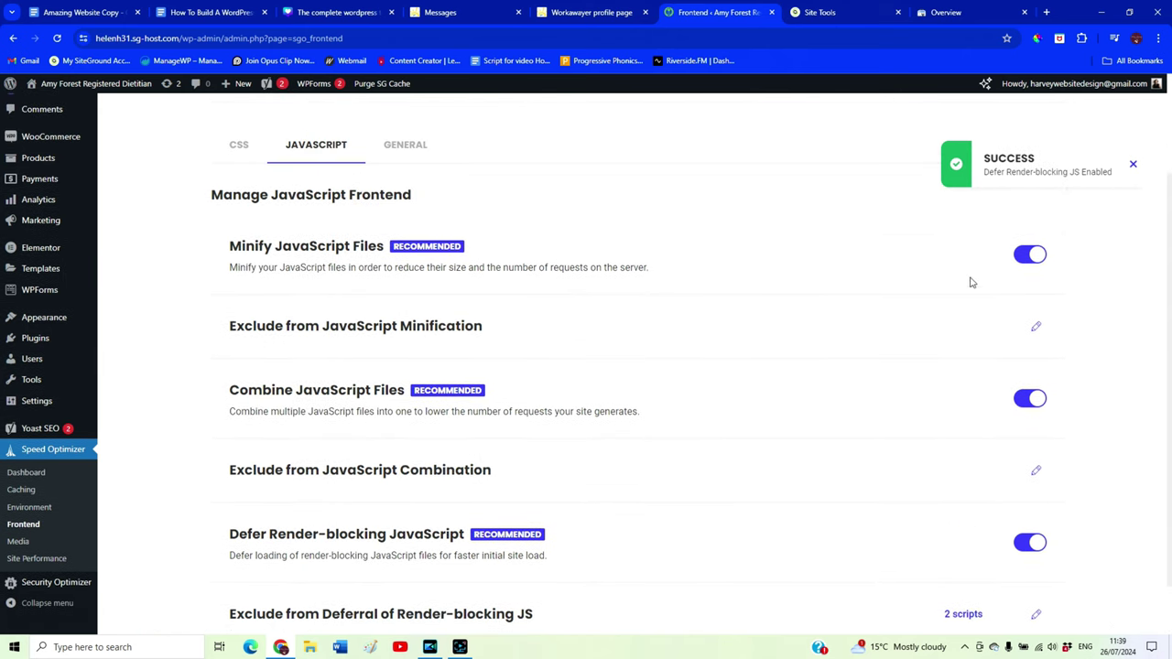
{"action": "scroll", "coordinate": [654, 482], "scroll_direction": "up", "scroll_amount": 2}
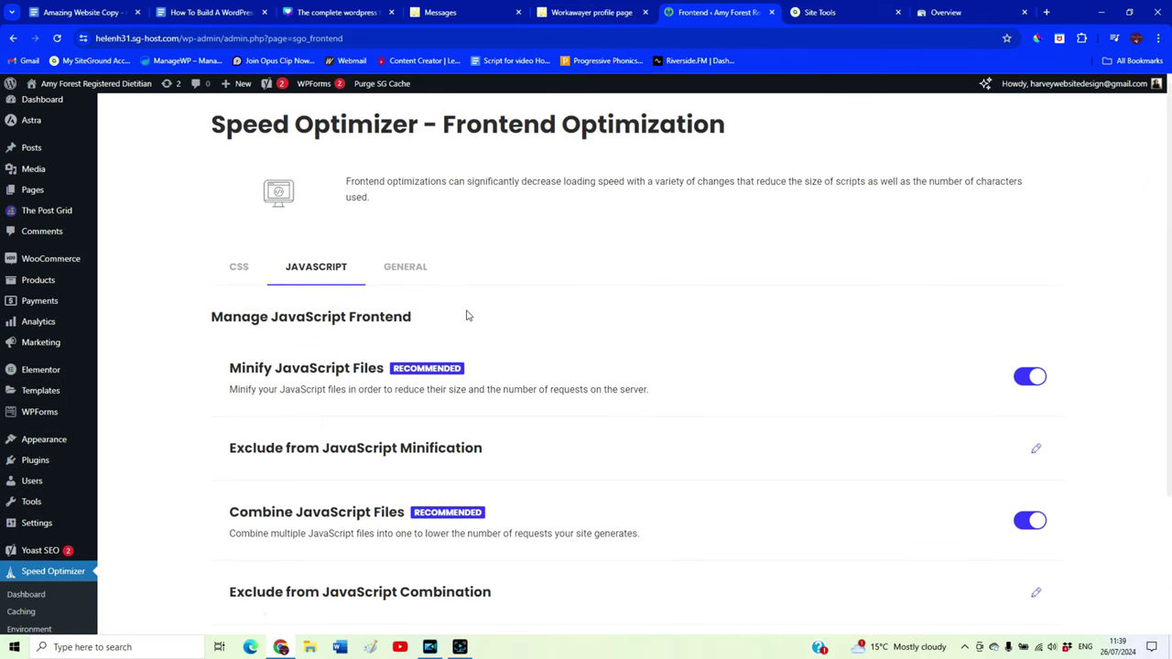
On the General tab, turn on Minify the HTML Output and Web Fonts Optimization, then go to Media
{"action": "left_click", "coordinate": [412, 266]}
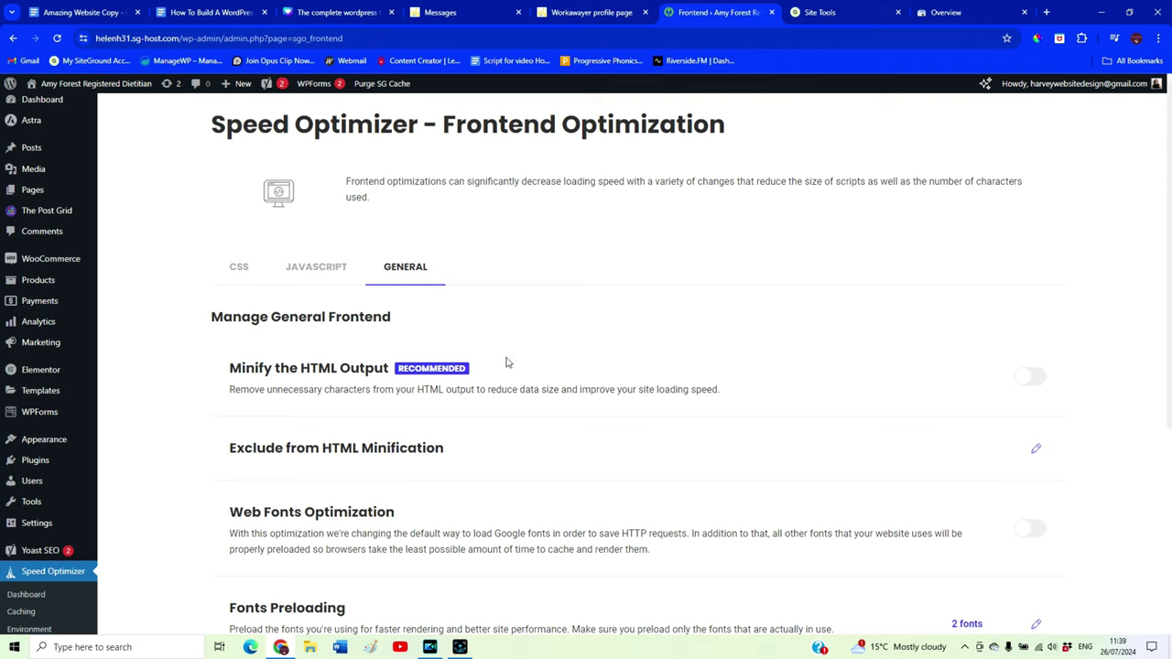
{"action": "left_click", "coordinate": [1029, 376]}
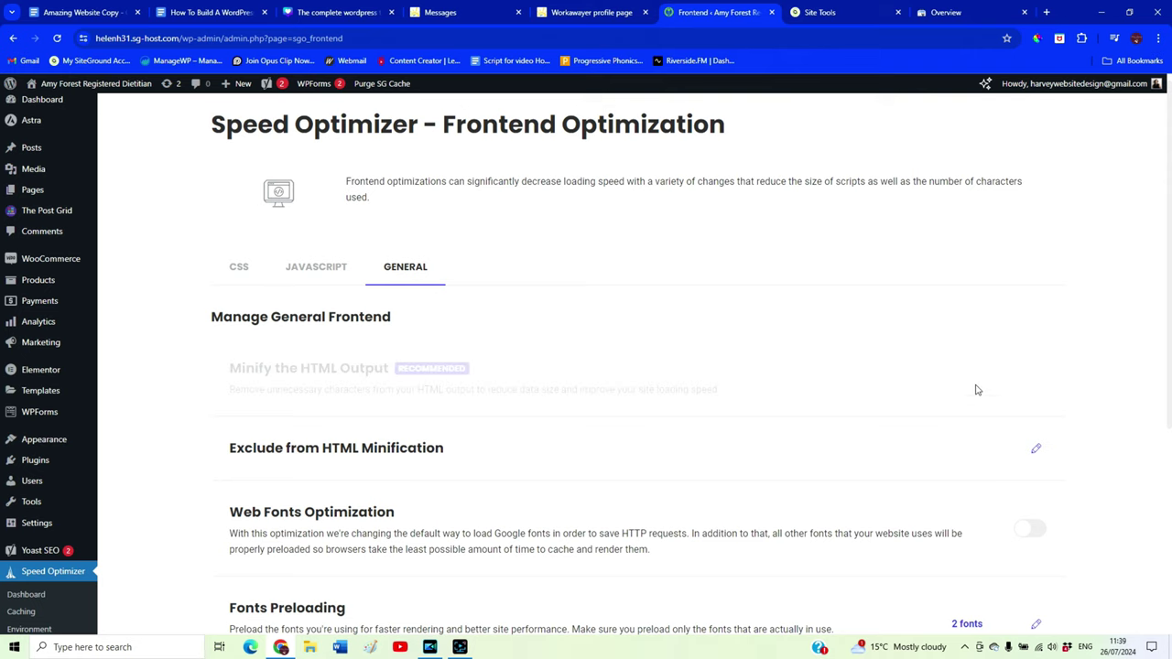
{"action": "scroll", "coordinate": [543, 511], "scroll_direction": "down", "scroll_amount": 1}
{"action": "scroll", "coordinate": [542, 510], "scroll_direction": "down", "scroll_amount": 1}
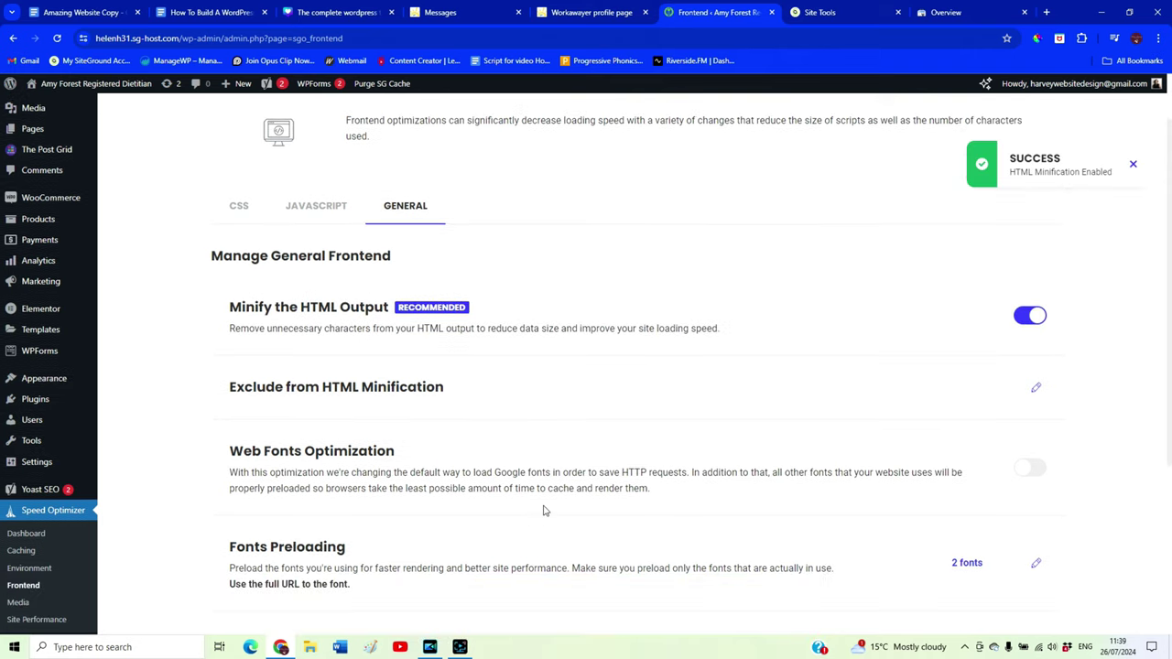
{"action": "left_click", "coordinate": [1029, 406]}
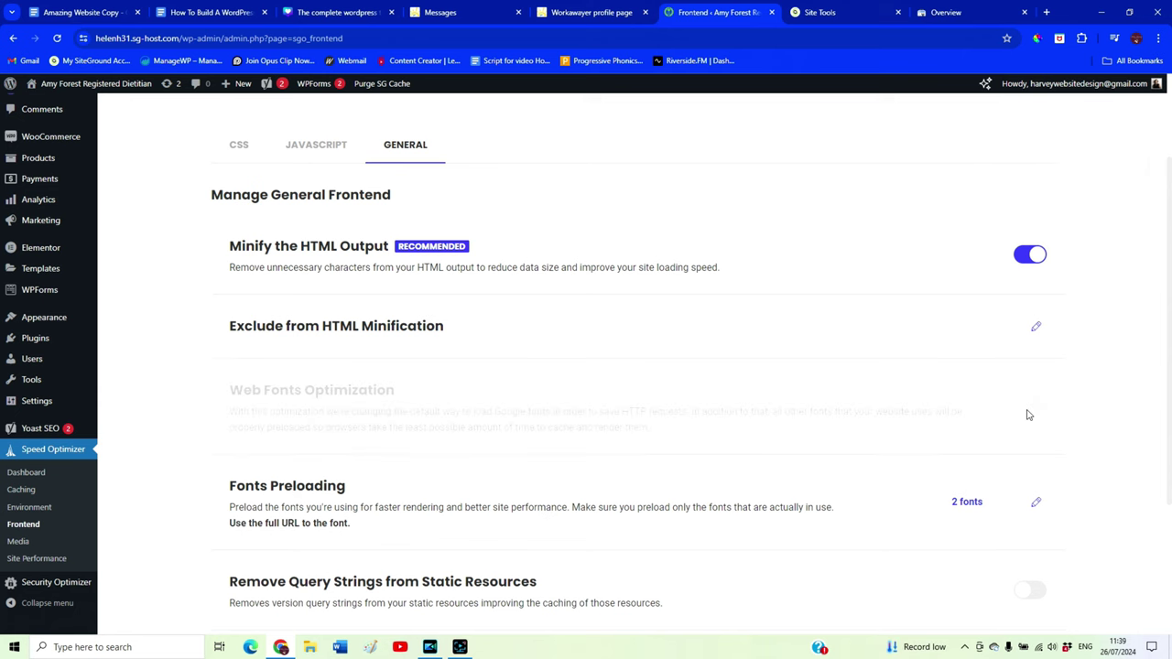
{"action": "scroll", "coordinate": [661, 495], "scroll_direction": "down", "scroll_amount": 1}
{"action": "scroll", "coordinate": [660, 494], "scroll_direction": "down", "scroll_amount": 3}
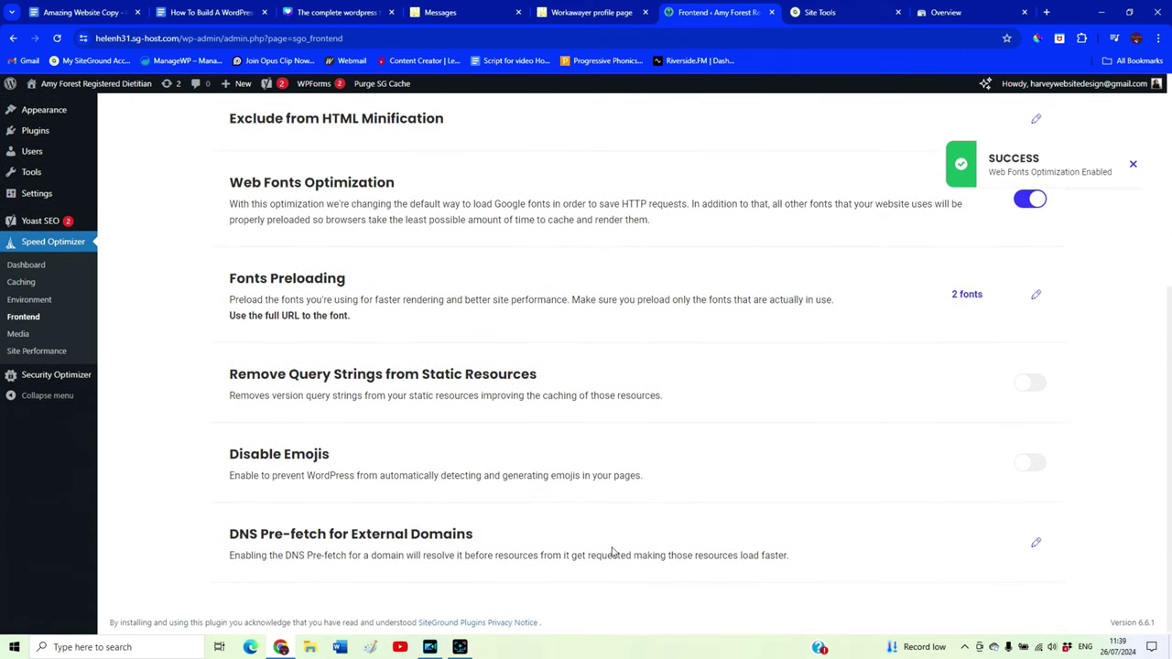
{"action": "scroll", "coordinate": [611, 552], "scroll_direction": "up", "scroll_amount": 3}
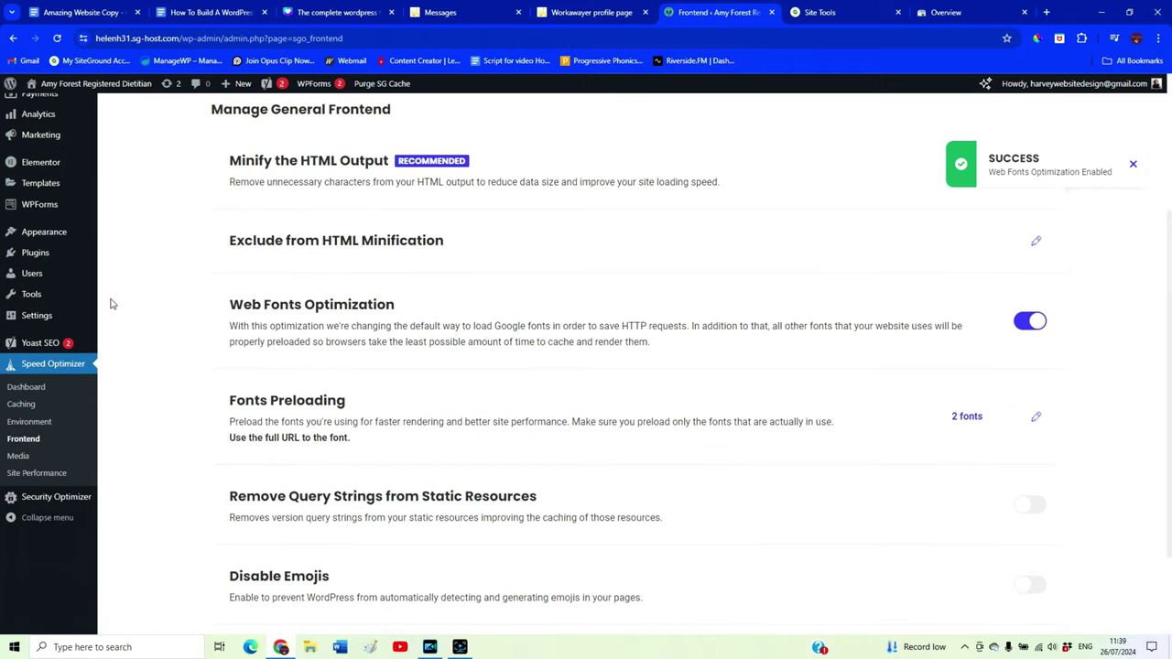
{"action": "left_click", "coordinate": [19, 456]}
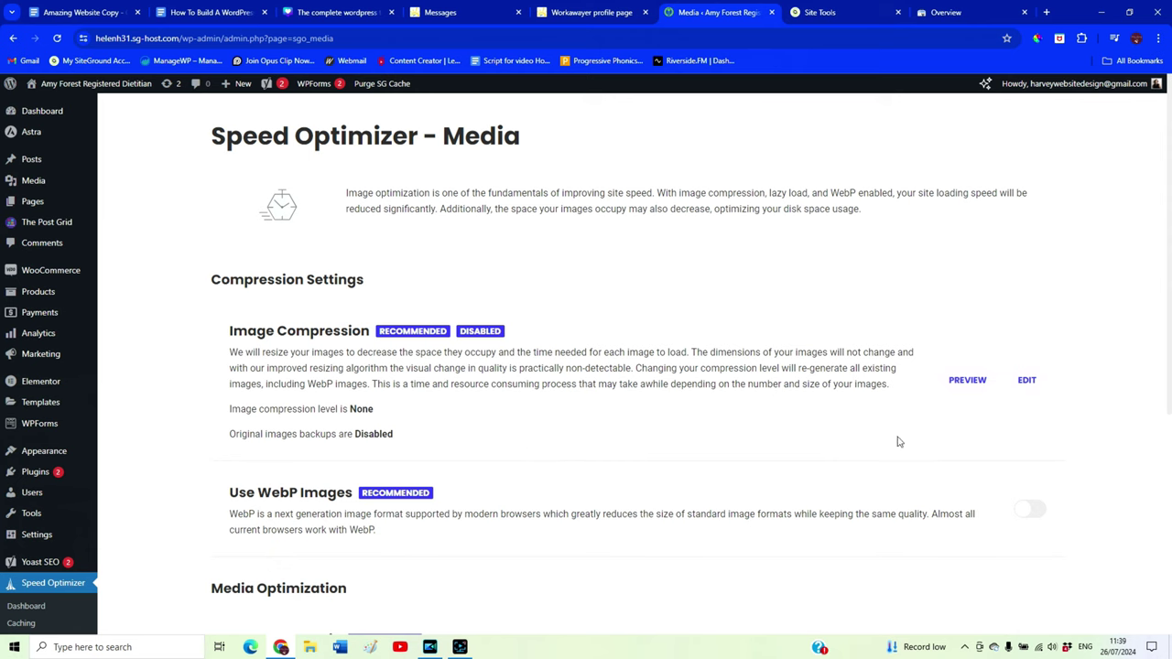
Set image compression to High (85%), backing up originals and including existing images
{"action": "left_click", "coordinate": [1027, 380]}
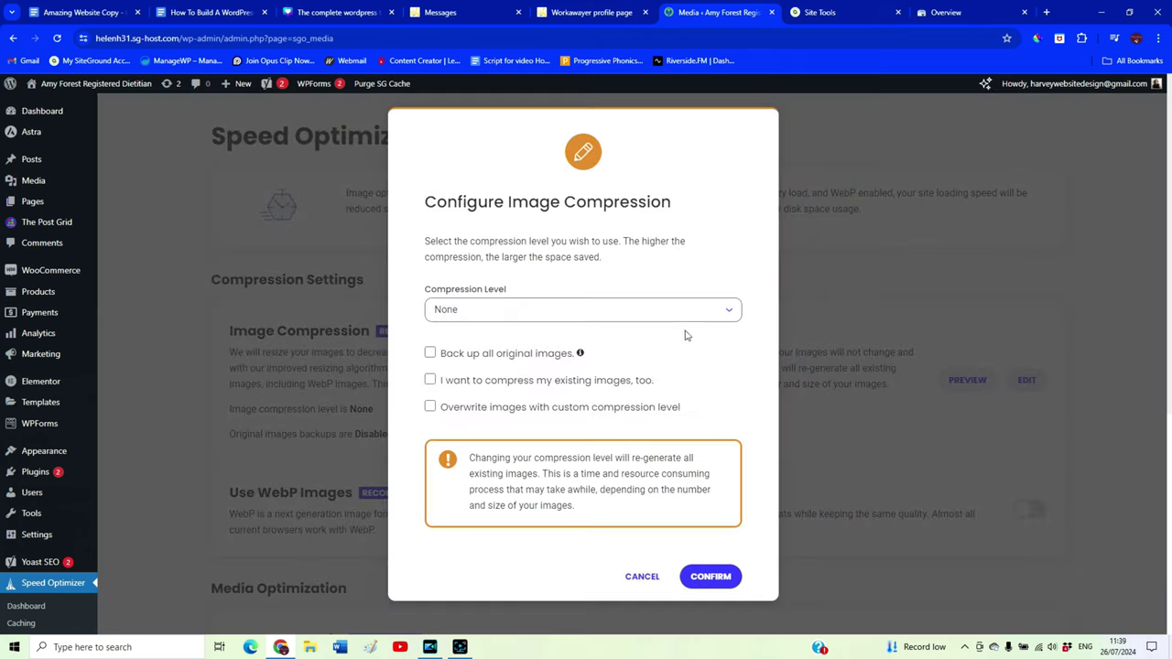
{"action": "left_click", "coordinate": [565, 317]}
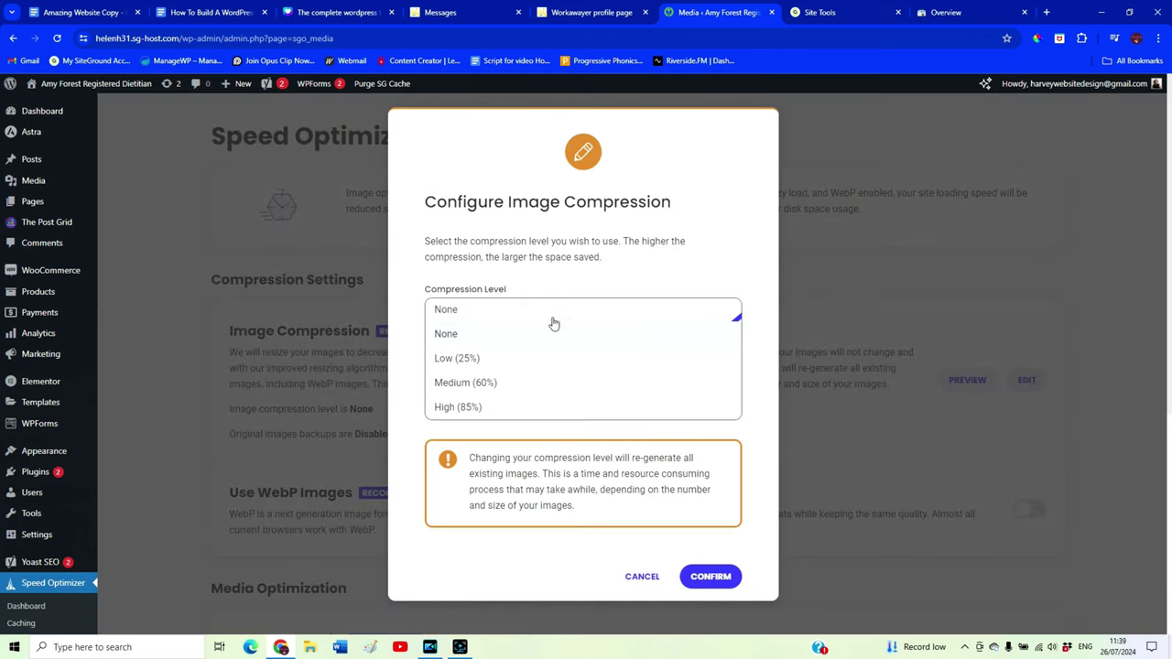
{"action": "left_click", "coordinate": [497, 387]}
{"action": "left_click", "coordinate": [430, 355]}
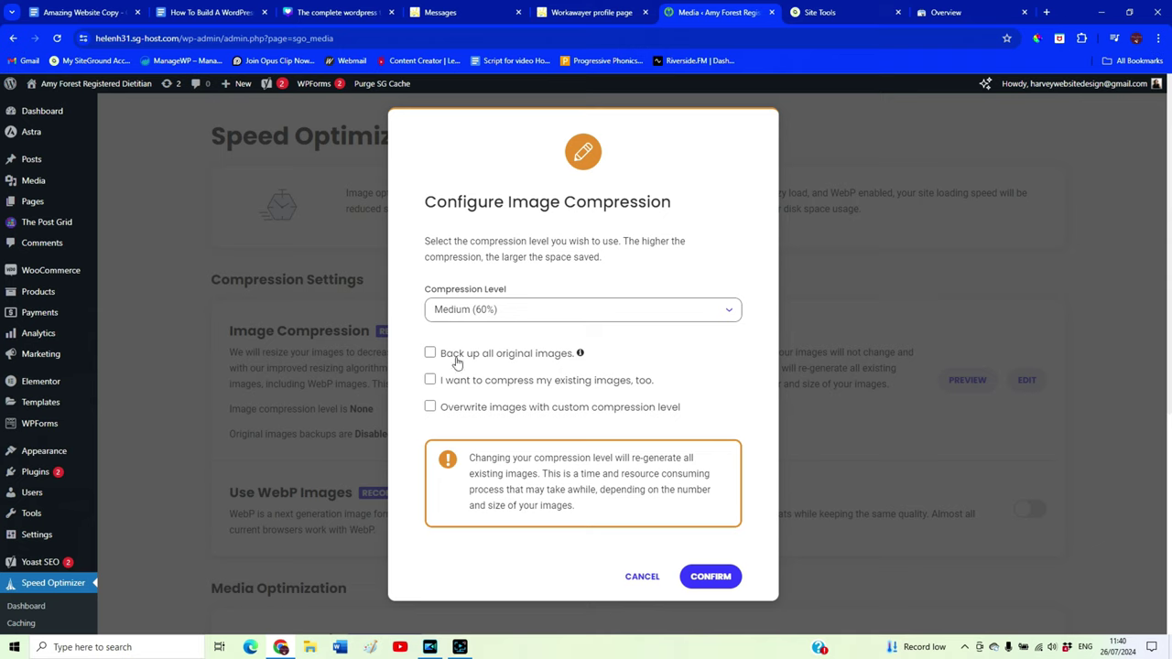
{"action": "left_click", "coordinate": [431, 379]}
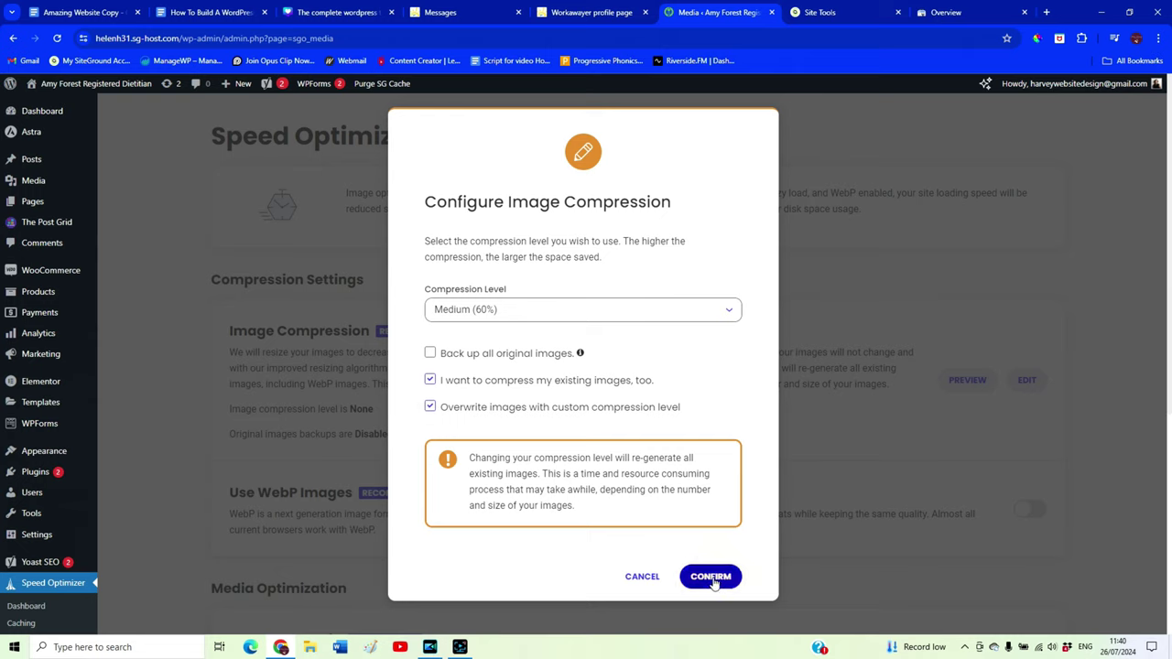
{"action": "left_click", "coordinate": [513, 315]}
{"action": "left_click", "coordinate": [485, 406]}
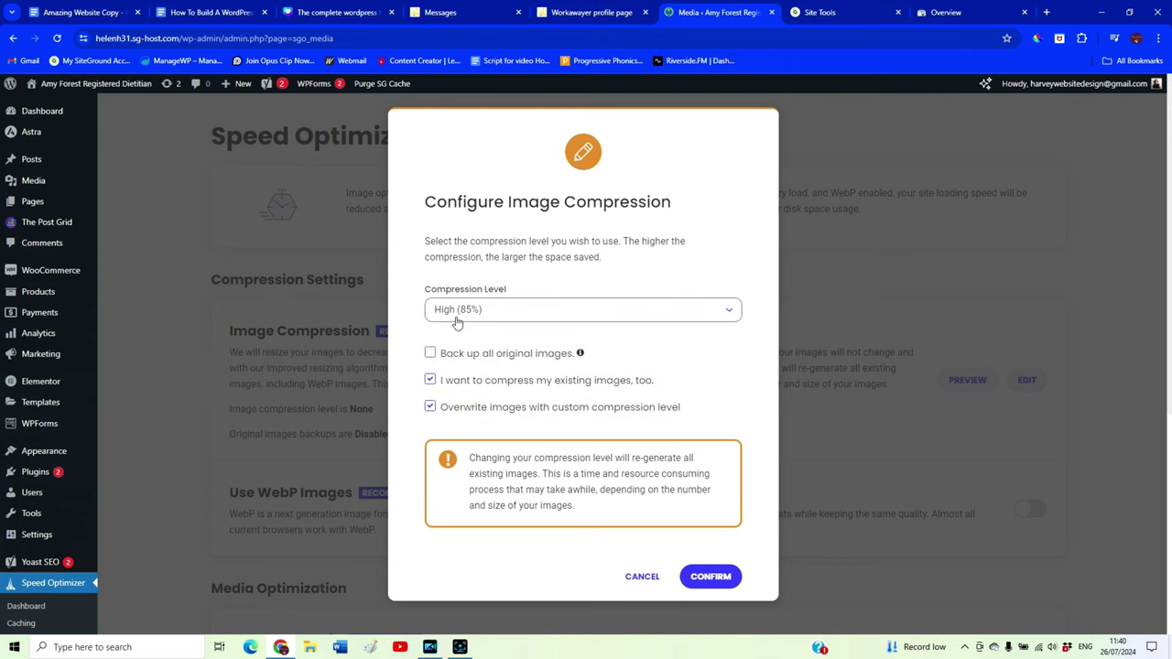
{"action": "left_click", "coordinate": [714, 576]}
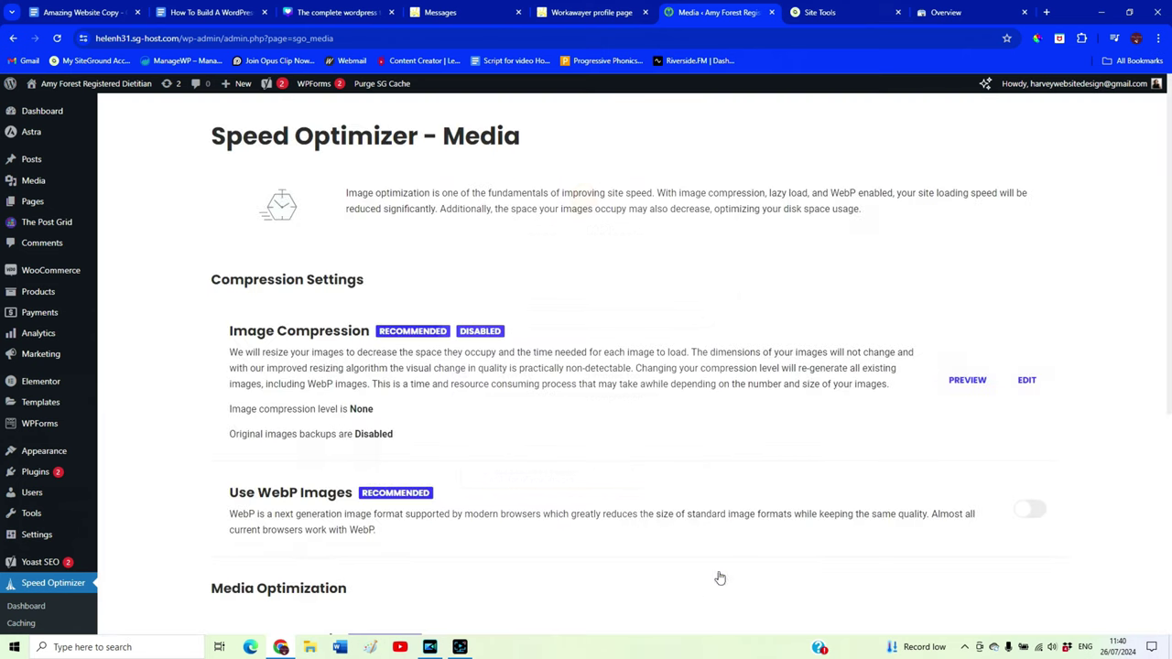
Turn on Use WebP Images and confirm the WebP conversion
{"action": "scroll", "coordinate": [578, 544], "scroll_direction": "down", "scroll_amount": 1}
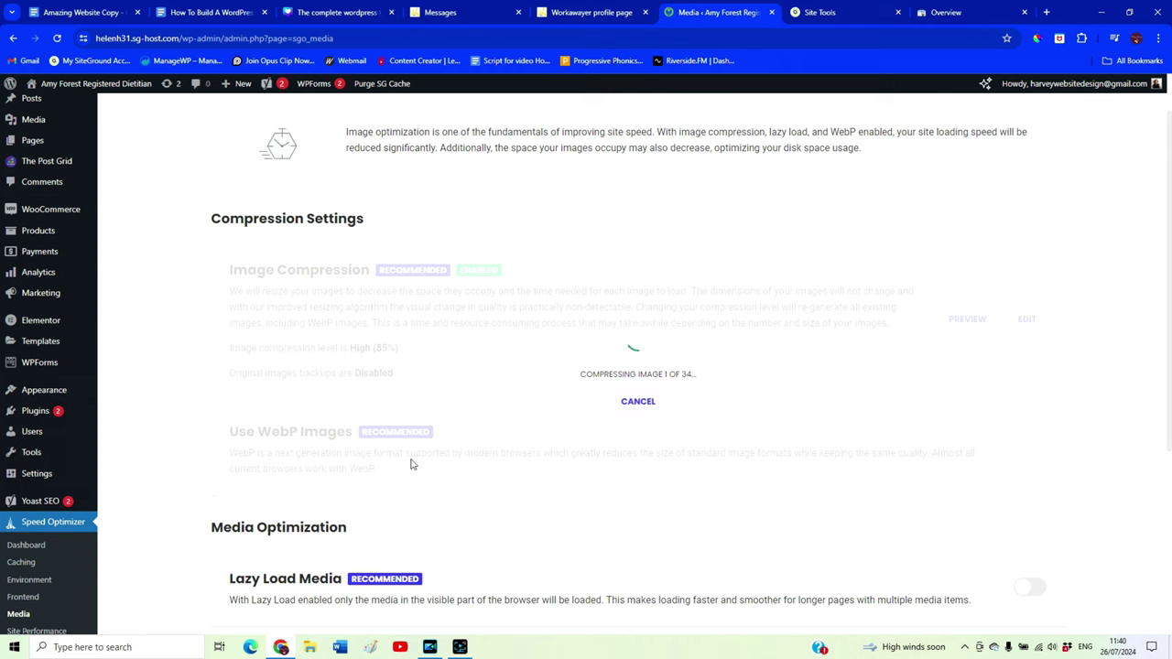
{"action": "scroll", "coordinate": [411, 464], "scroll_direction": "down", "scroll_amount": 1}
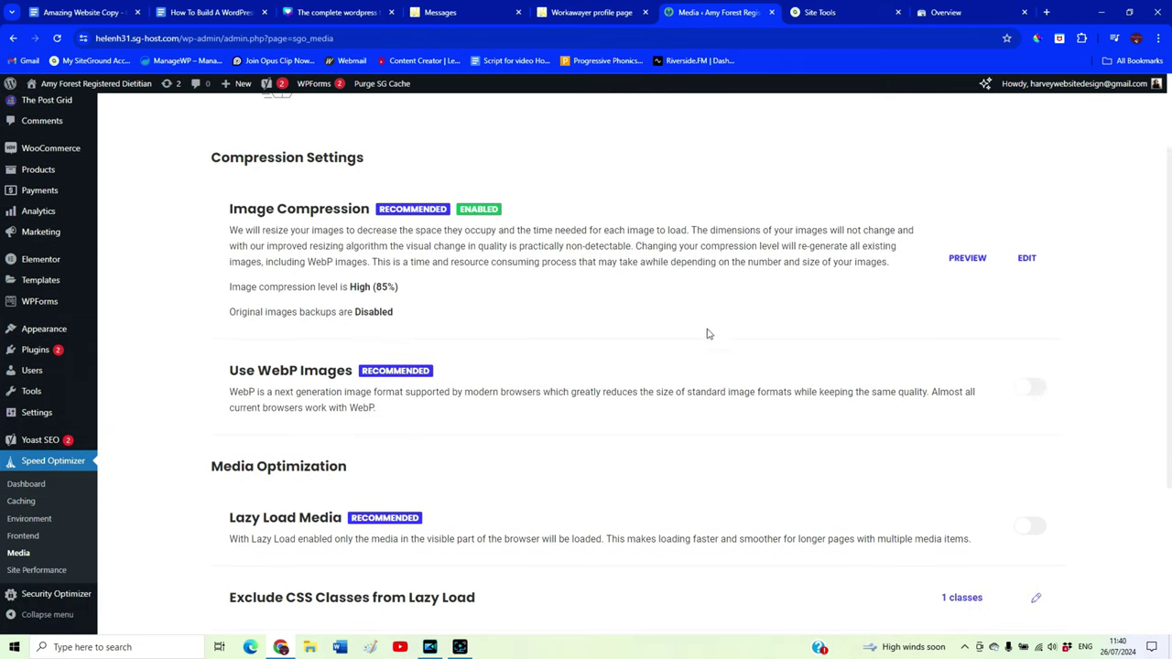
{"action": "left_click", "coordinate": [1030, 388]}
{"action": "left_click", "coordinate": [658, 475]}
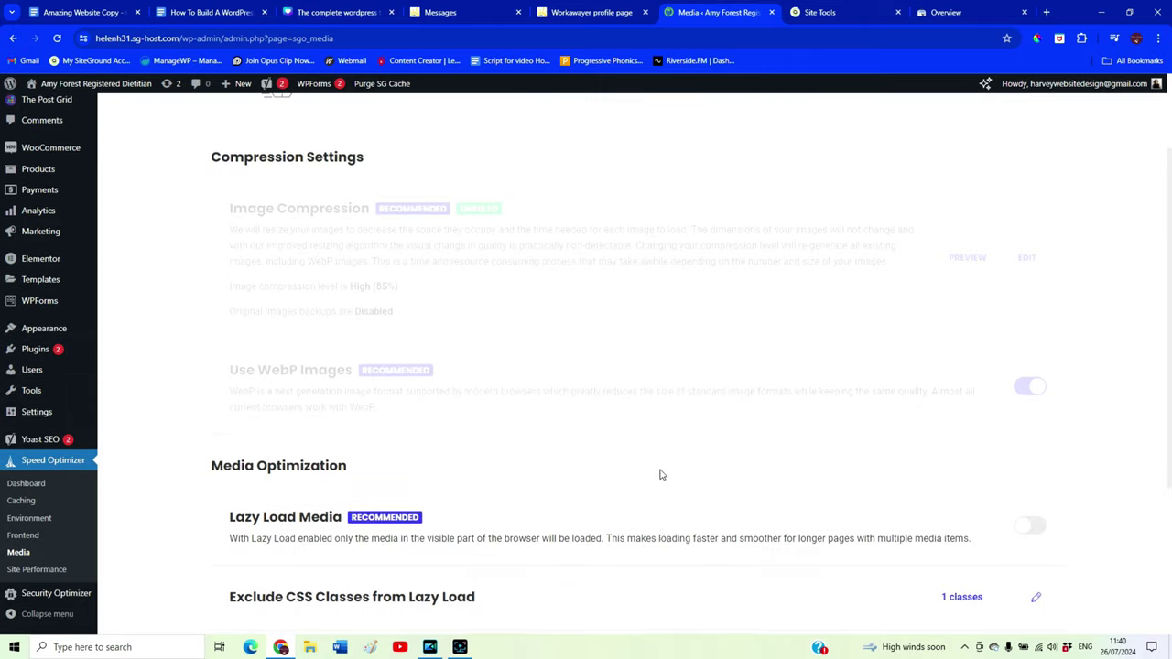
Turn on Lazy Load Media and review the Media settings
{"action": "scroll", "coordinate": [661, 474], "scroll_direction": "down", "scroll_amount": 1}
{"action": "scroll", "coordinate": [659, 474], "scroll_direction": "down", "scroll_amount": 1}
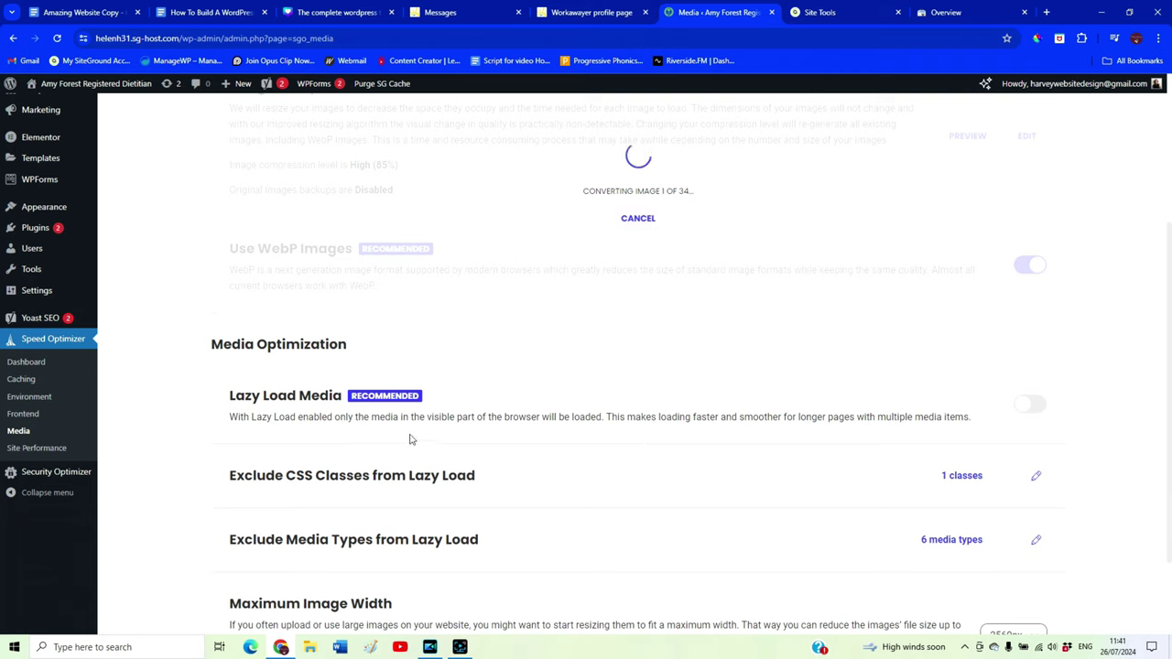
{"action": "left_click", "coordinate": [1028, 414]}
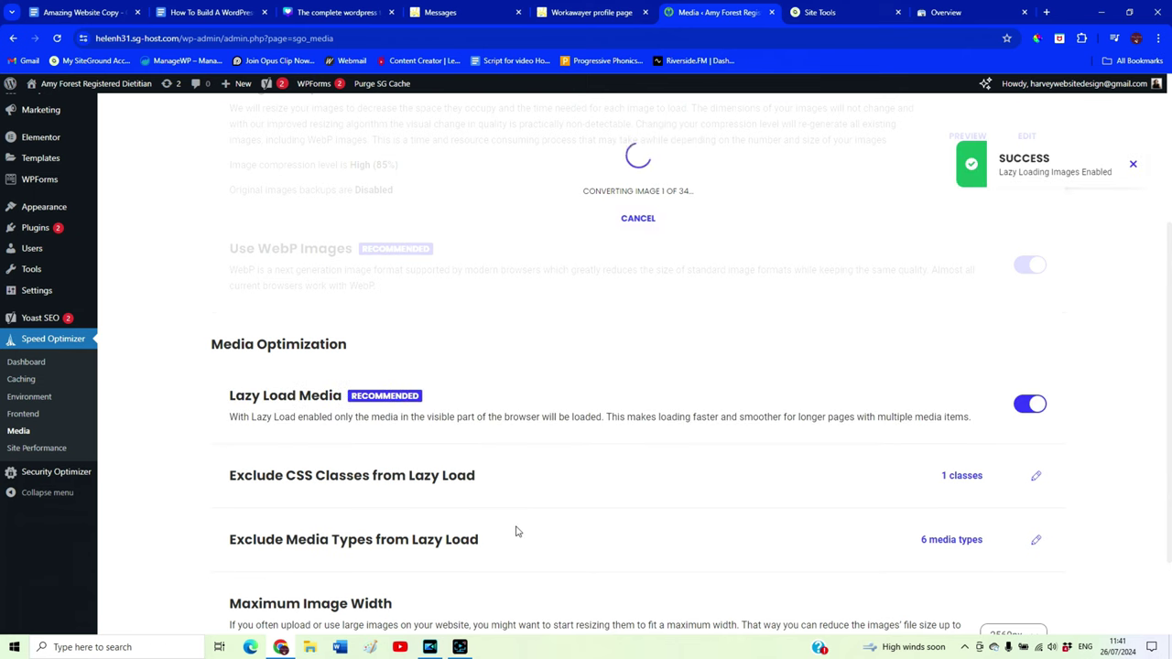
{"action": "scroll", "coordinate": [517, 533], "scroll_direction": "down", "scroll_amount": 2}
{"action": "scroll", "coordinate": [518, 536], "scroll_direction": "up", "scroll_amount": 1}
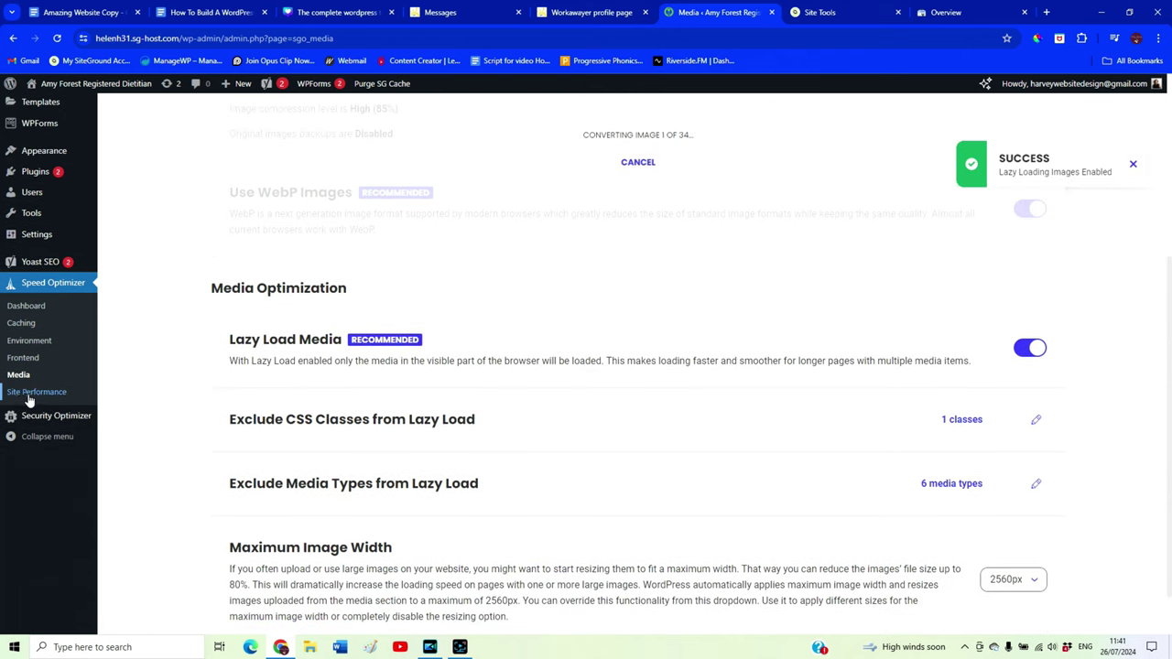
{"action": "scroll", "coordinate": [478, 510], "scroll_direction": "up", "scroll_amount": 4}
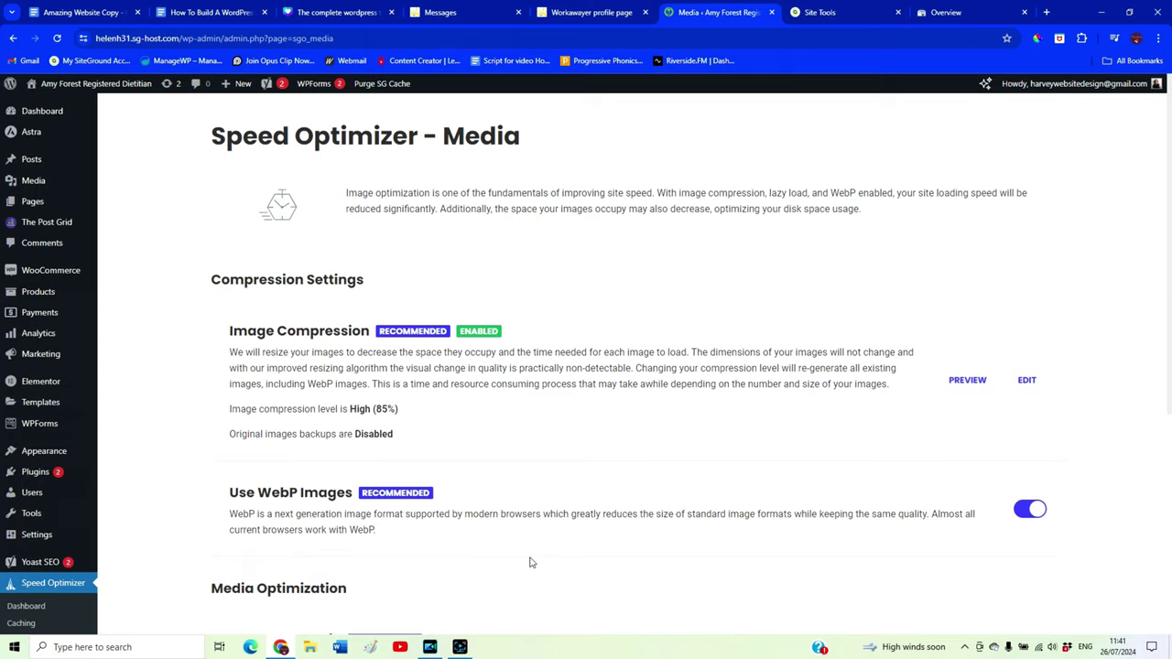
{"action": "scroll", "coordinate": [568, 590], "scroll_direction": "down", "scroll_amount": 5}
{"action": "scroll", "coordinate": [575, 595], "scroll_direction": "down", "scroll_amount": 1}
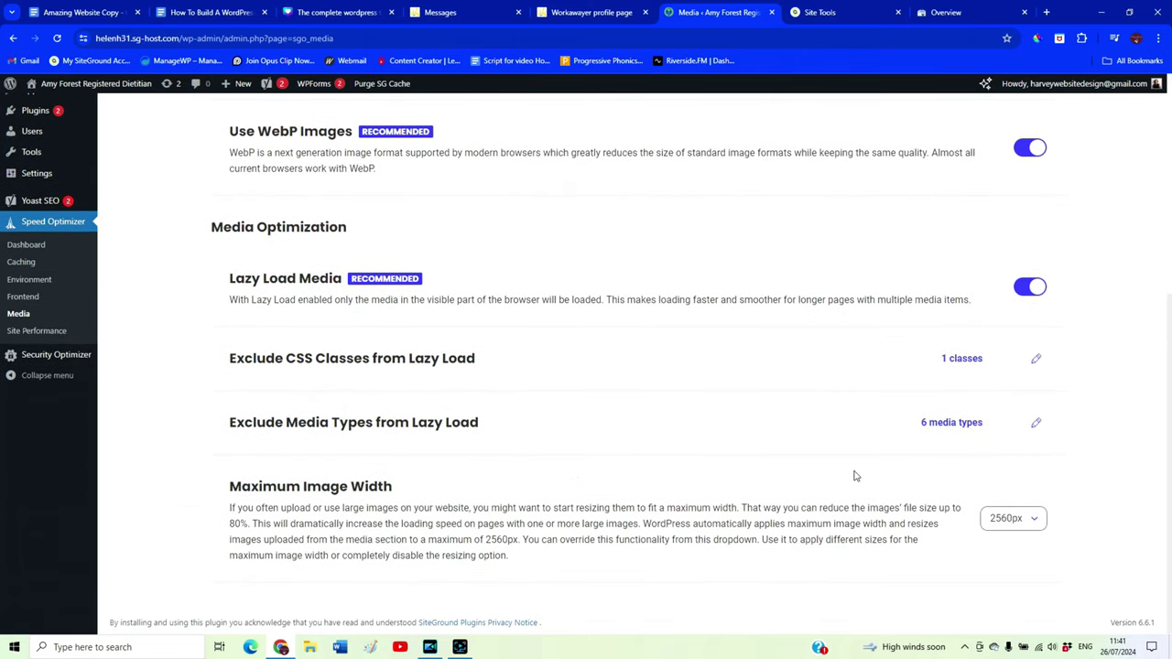
{"action": "scroll", "coordinate": [572, 421], "scroll_direction": "up", "scroll_amount": 4}
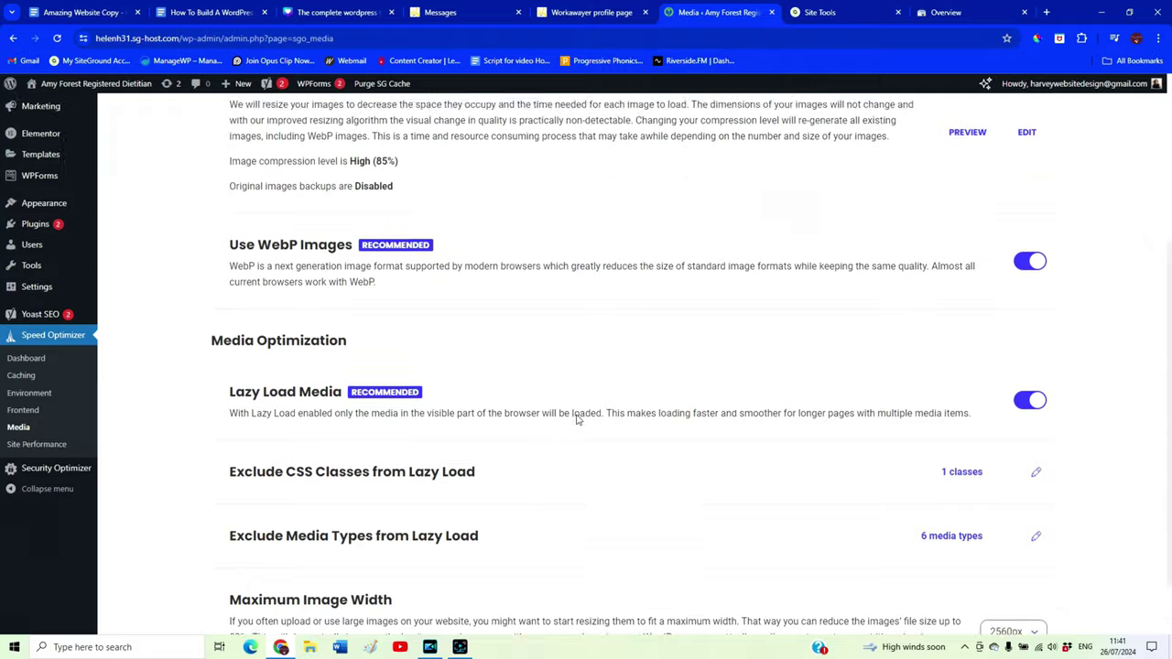
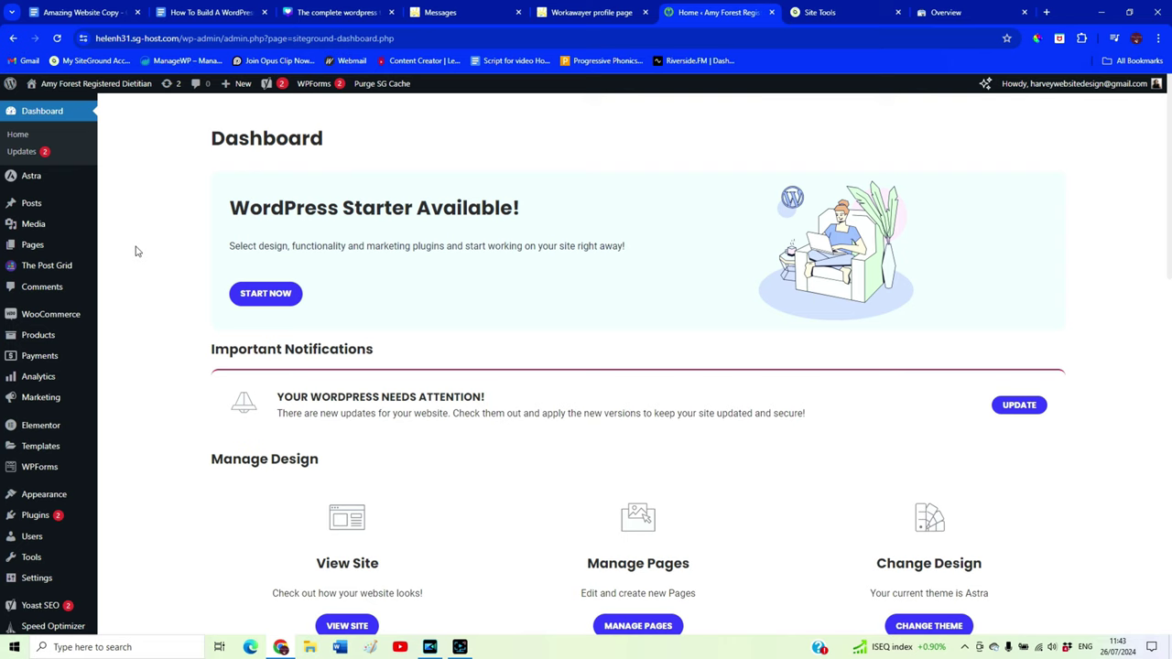
Review the list of installed plugins
{"action": "scroll", "coordinate": [784, 490], "scroll_direction": "down", "scroll_amount": 3}
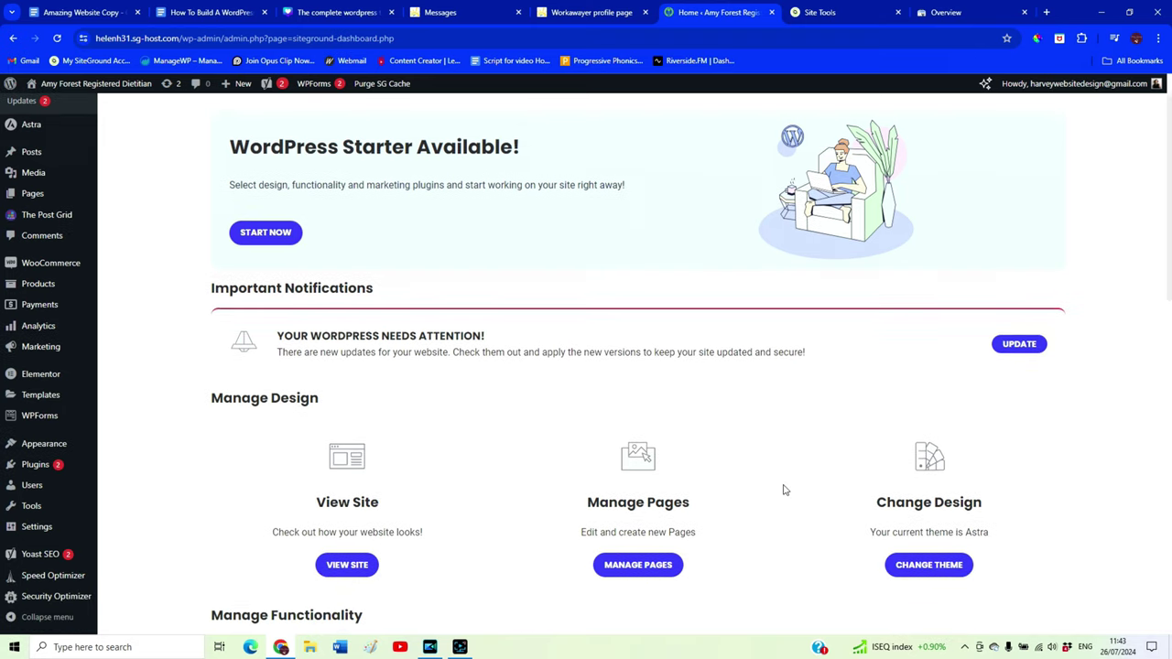
{"action": "scroll", "coordinate": [783, 490], "scroll_direction": "down", "scroll_amount": 1}
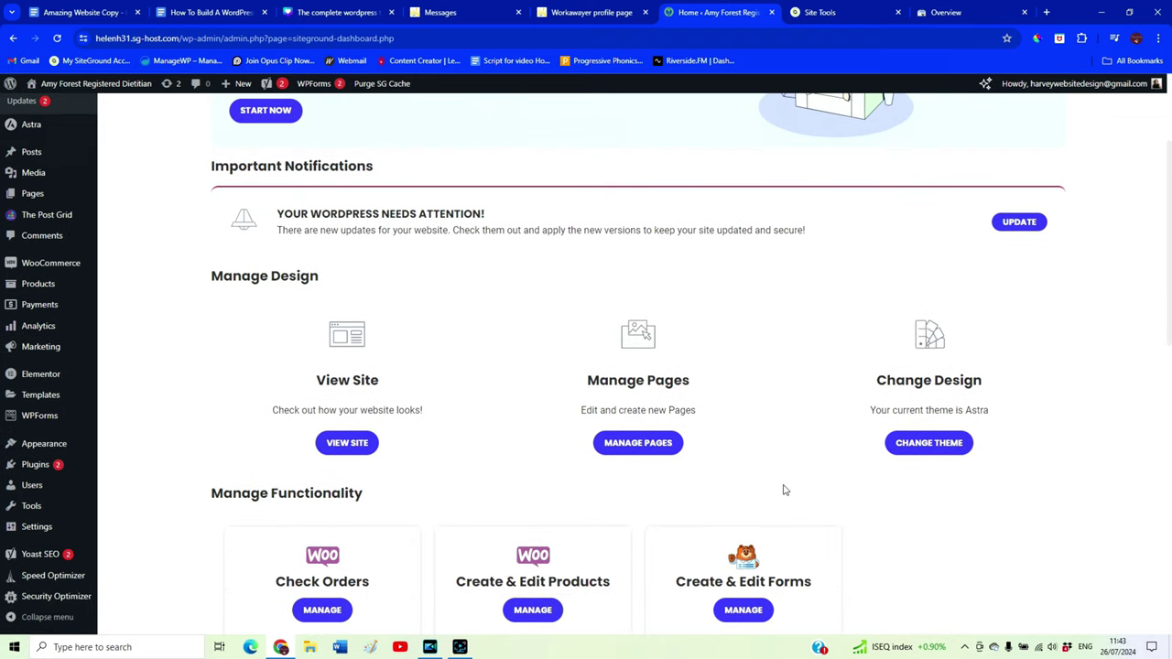
{"action": "scroll", "coordinate": [784, 490], "scroll_direction": "up", "scroll_amount": 2}
{"action": "scroll", "coordinate": [783, 490], "scroll_direction": "down", "scroll_amount": 2}
{"action": "left_click", "coordinate": [37, 472]}
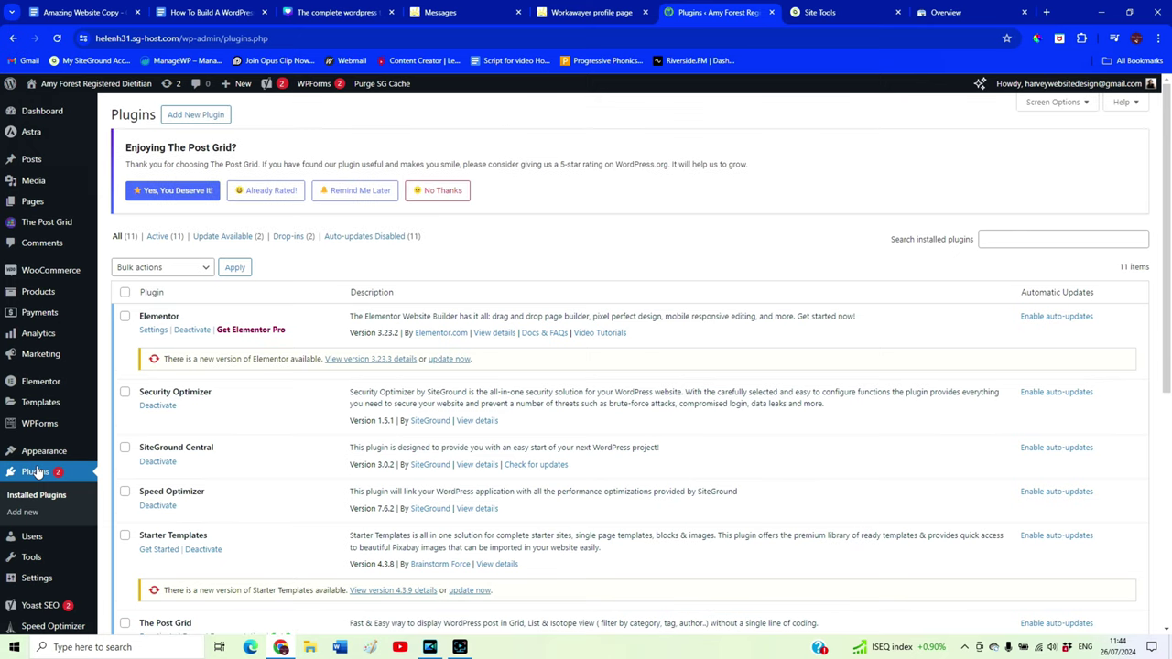
{"action": "left_click", "coordinate": [1053, 240]}
Search new plugins for 'complianz' and install Complianz GDPR/CCPA Cookie Consent
{"action": "left_click", "coordinate": [200, 115]}
{"action": "left_click", "coordinate": [946, 243]}
{"action": "type", "text": "complianz"}
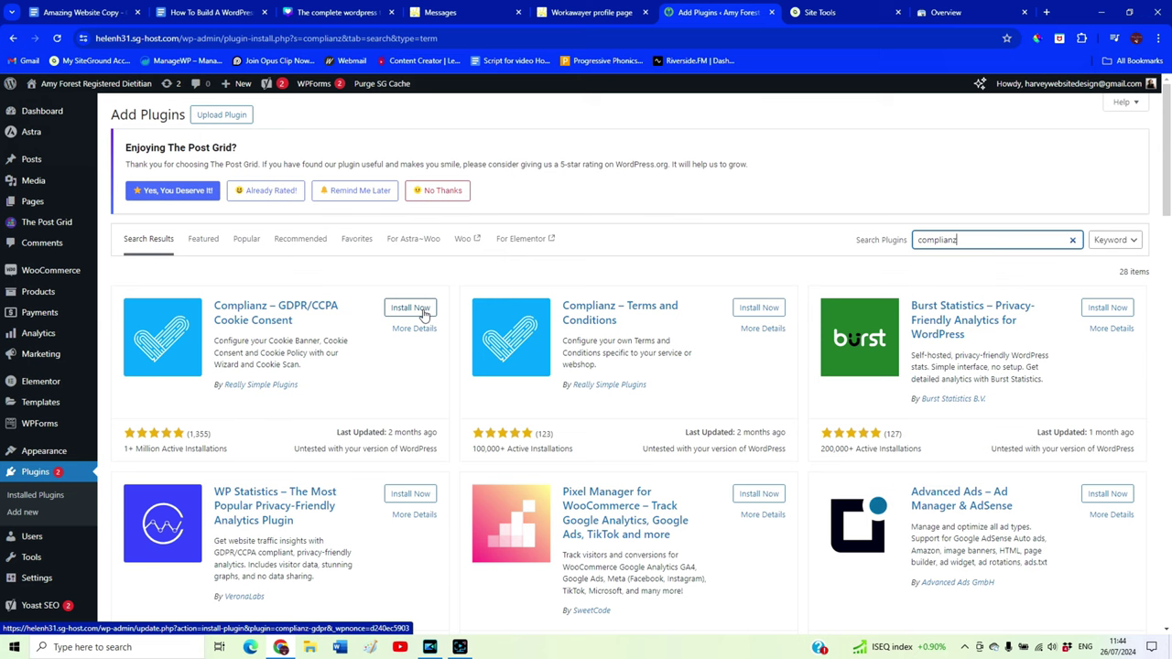
{"action": "left_click", "coordinate": [424, 311]}
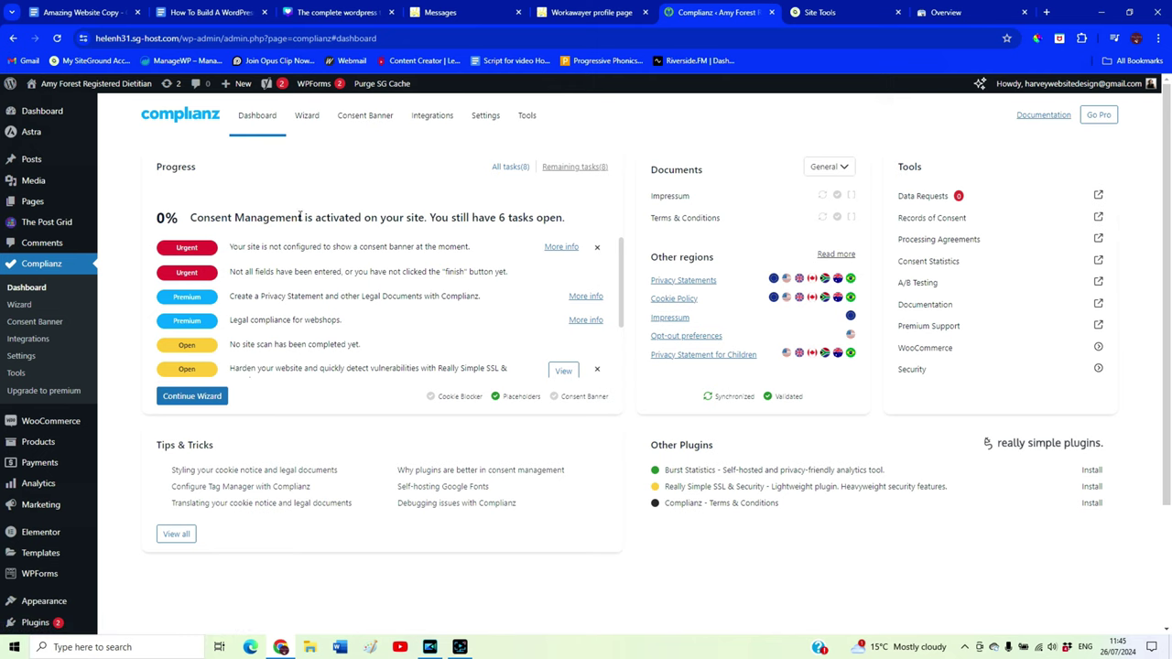
Start the Complianz wizard and choose European Union (GDPR) as the privacy law
{"action": "left_click", "coordinate": [310, 120]}
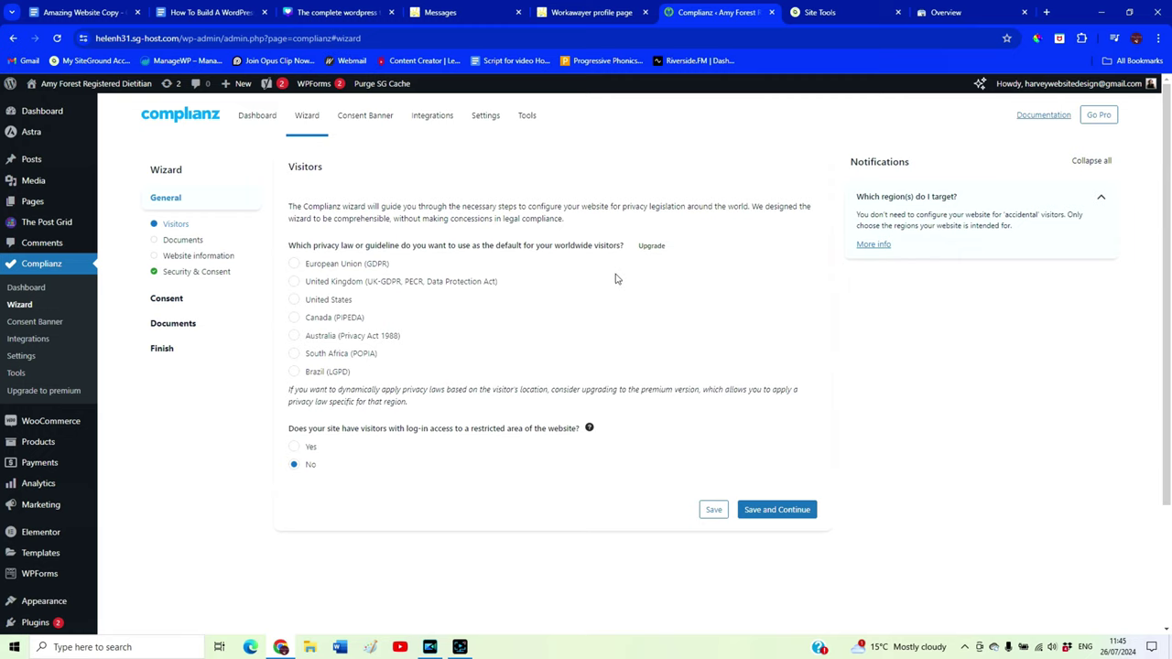
{"action": "left_click", "coordinate": [294, 263]}
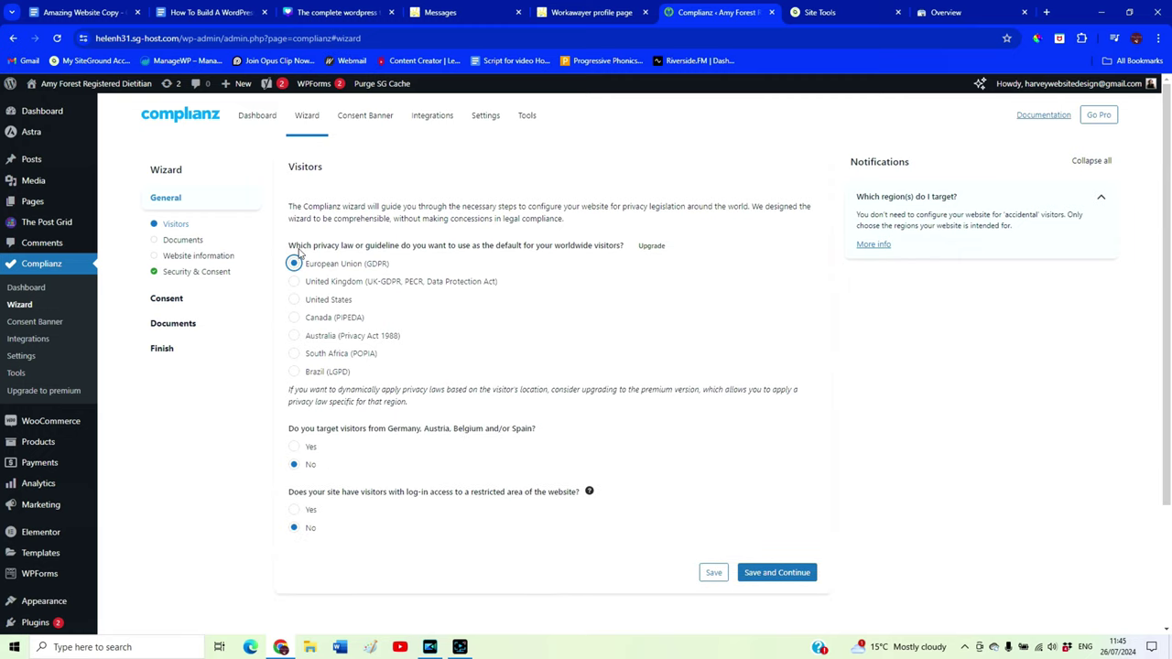
{"action": "scroll", "coordinate": [464, 382], "scroll_direction": "down", "scroll_amount": 1}
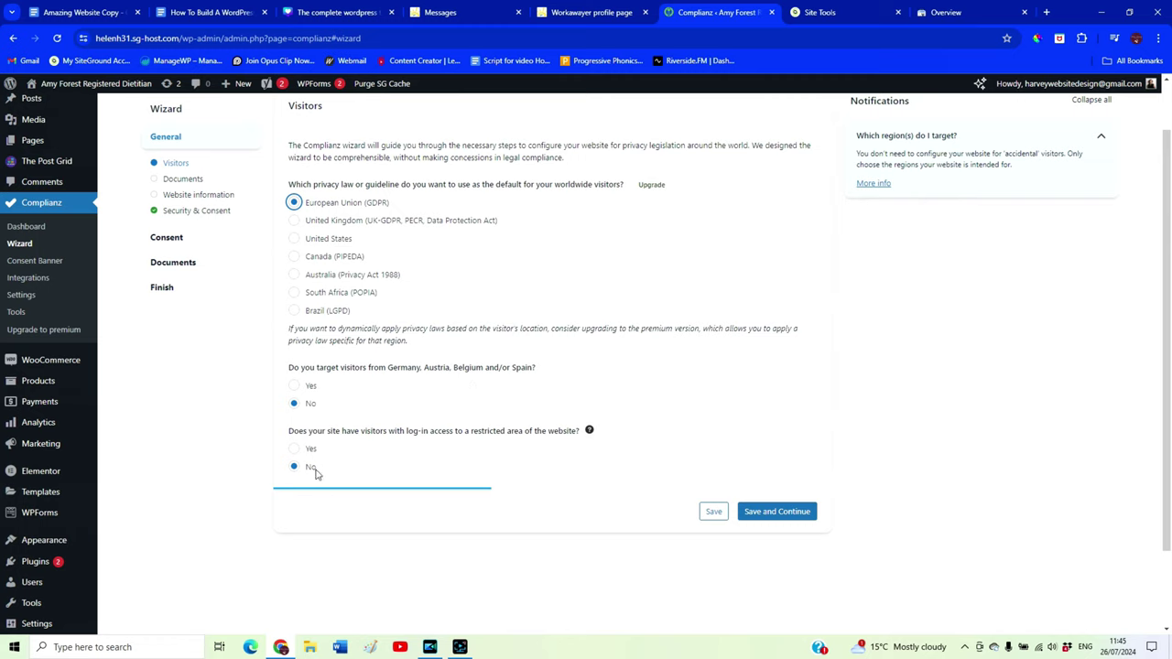
{"action": "left_click", "coordinate": [747, 511]}
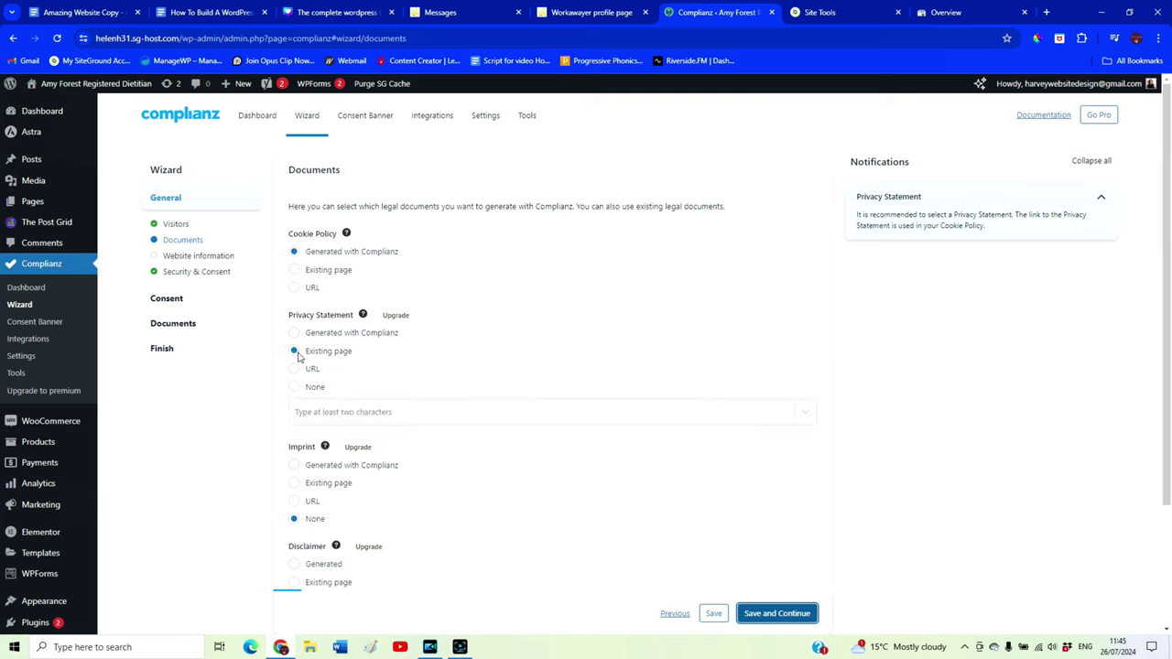
Set the Privacy Statement document to None and save the document choices
{"action": "left_click", "coordinate": [357, 414]}
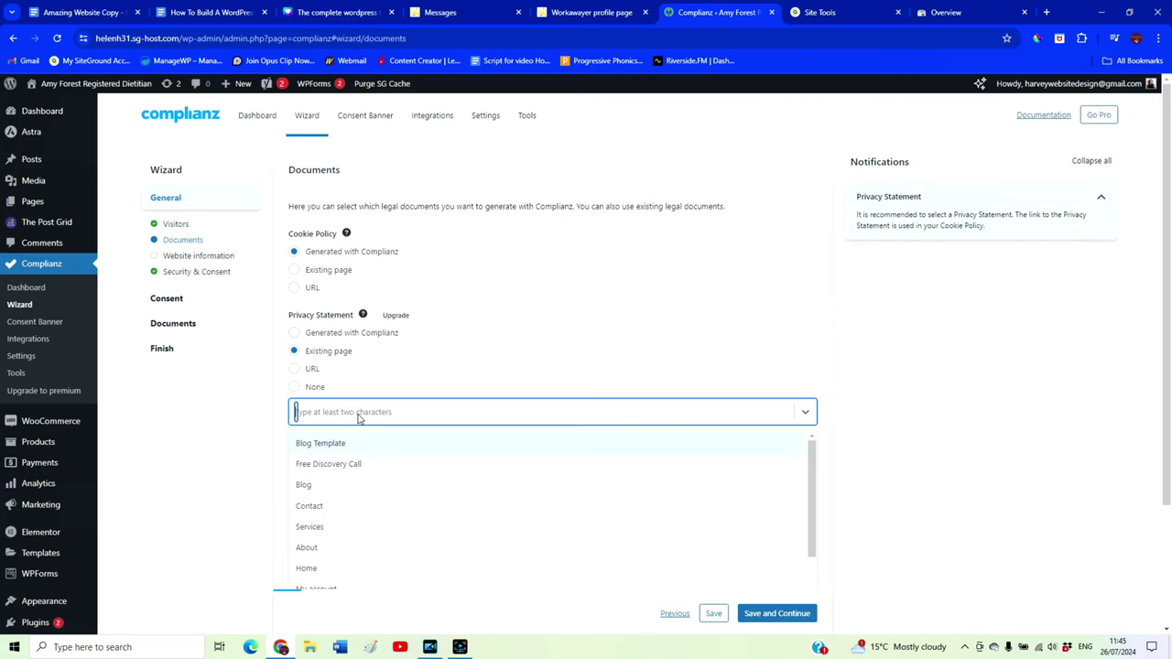
{"action": "scroll", "coordinate": [379, 474], "scroll_direction": "down", "scroll_amount": 2}
{"action": "scroll", "coordinate": [379, 473], "scroll_direction": "up", "scroll_amount": 2}
{"action": "left_click", "coordinate": [387, 418]}
{"action": "left_click", "coordinate": [384, 385]}
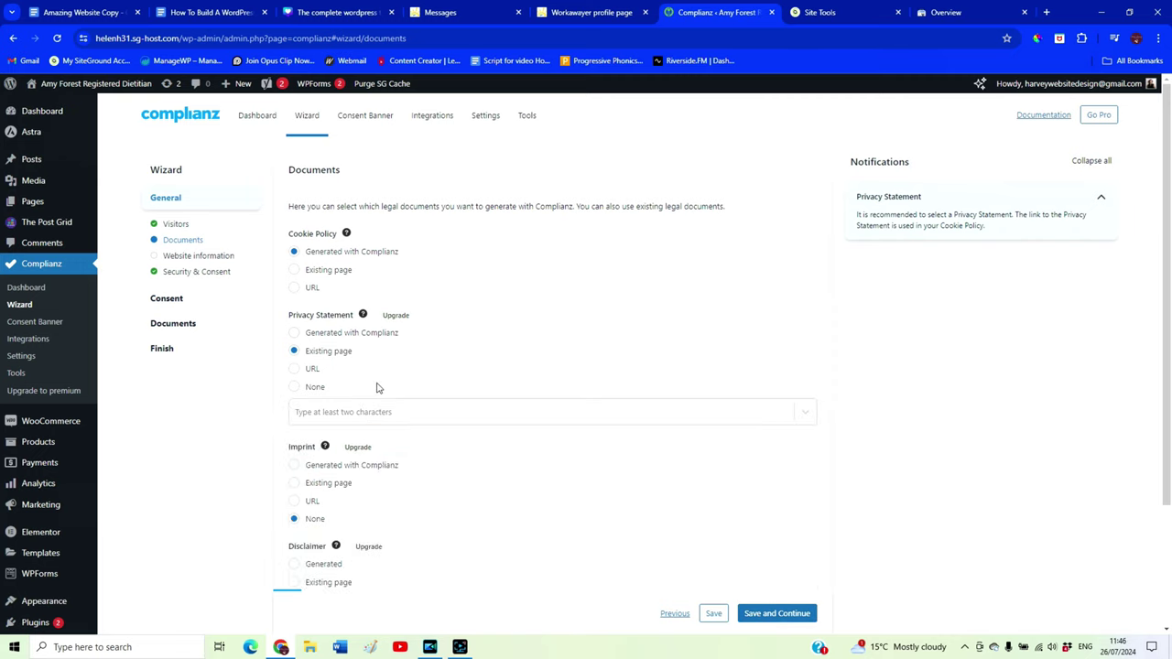
{"action": "left_click", "coordinate": [294, 387]}
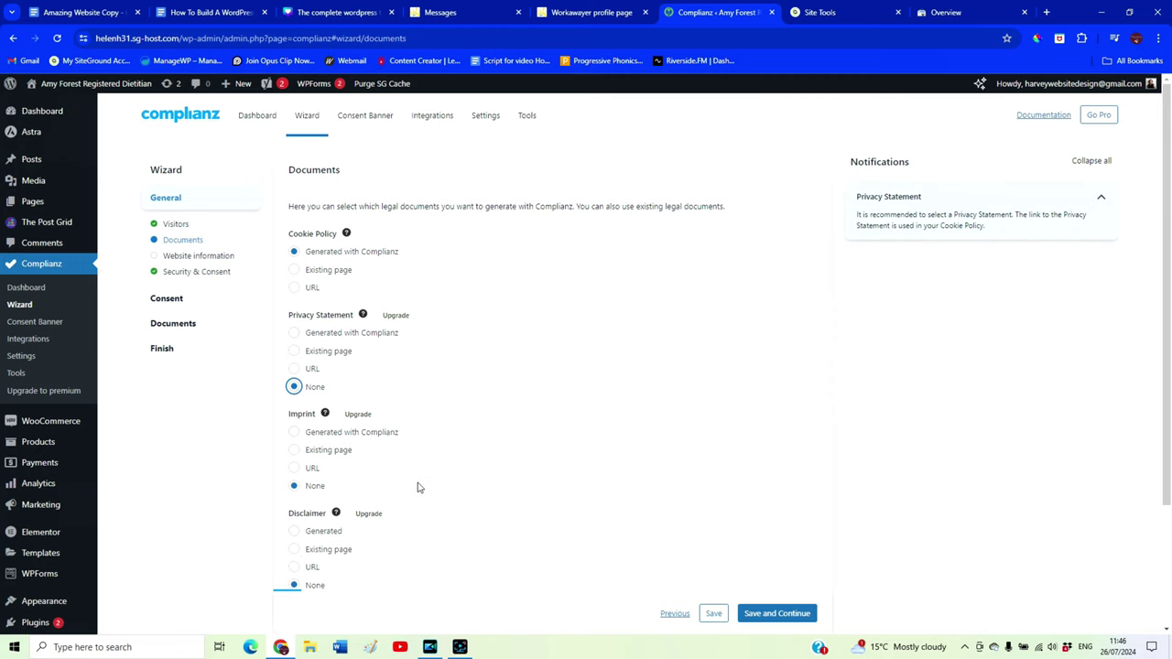
{"action": "scroll", "coordinate": [421, 485], "scroll_direction": "down", "scroll_amount": 1}
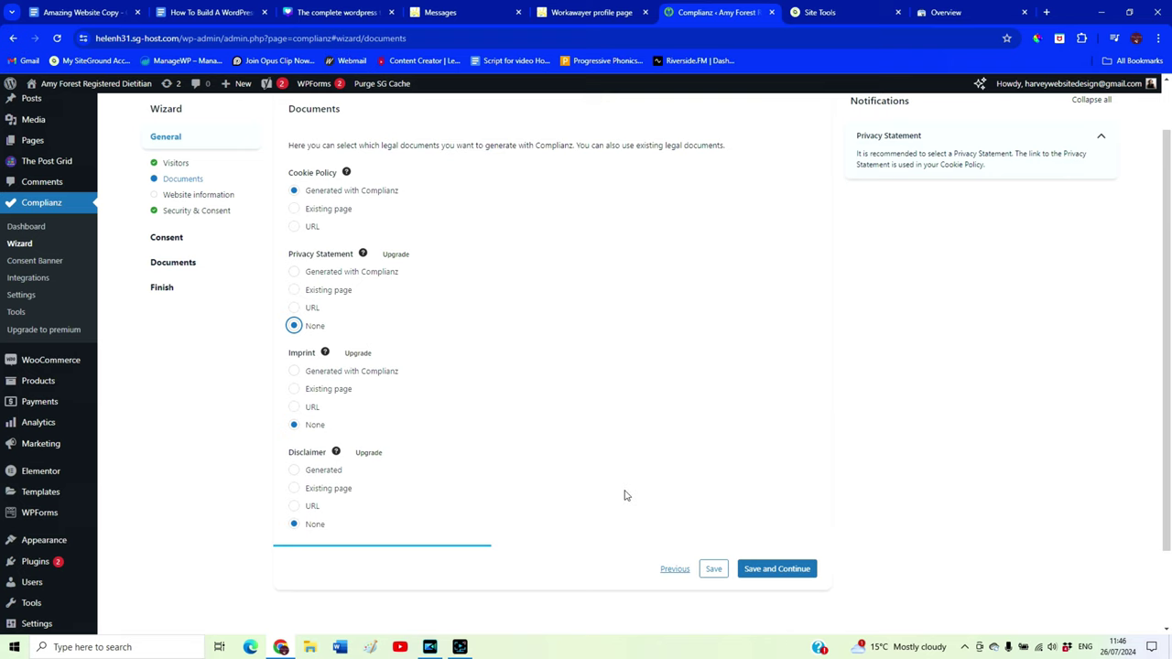
{"action": "left_click", "coordinate": [784, 571]}
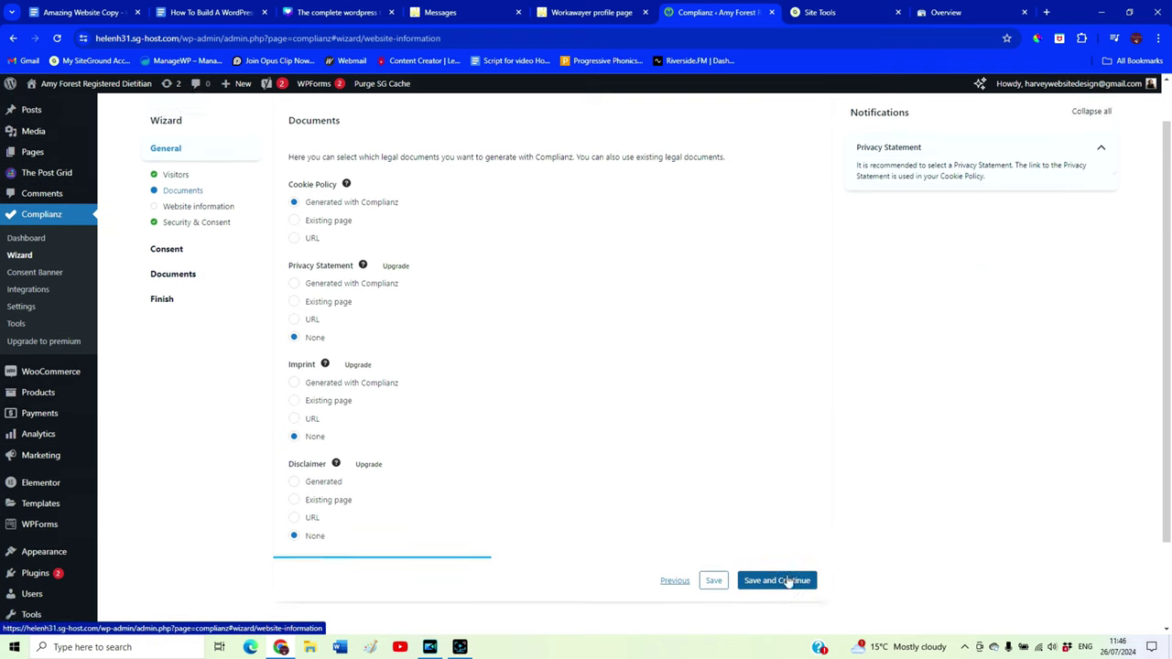
{"action": "left_click", "coordinate": [370, 255]}
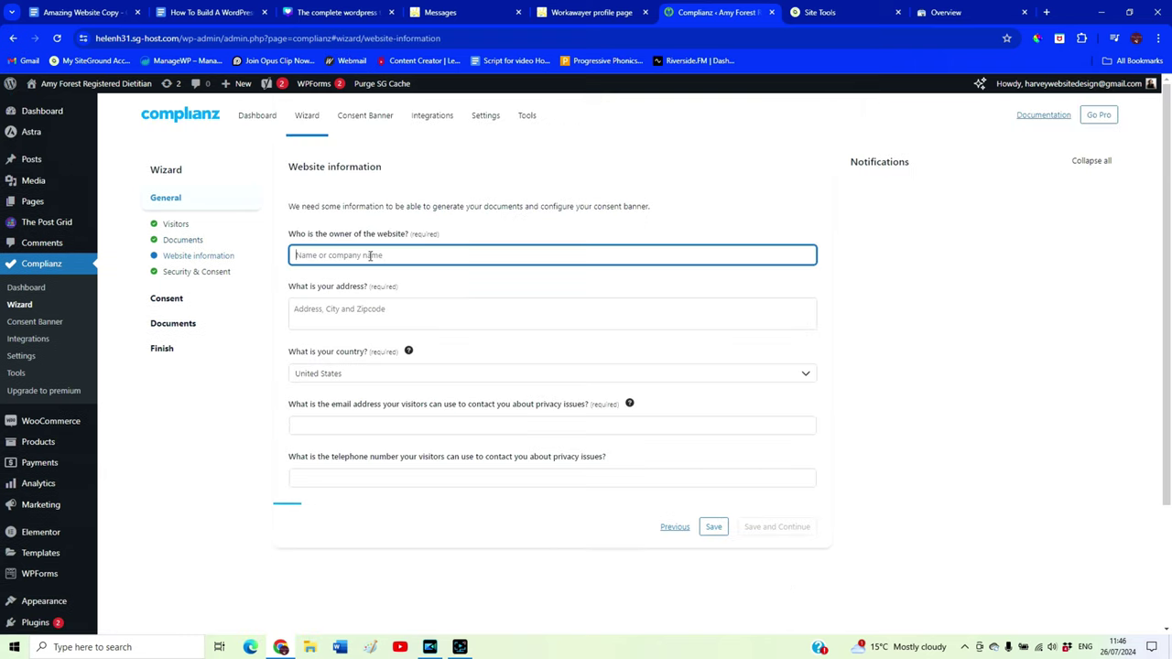
Enter the site owner's name and postal address, and choose Ireland as the country
{"action": "left_click", "coordinate": [374, 319]}
{"action": "type", "text": "Lovely Street, Lovely City"}
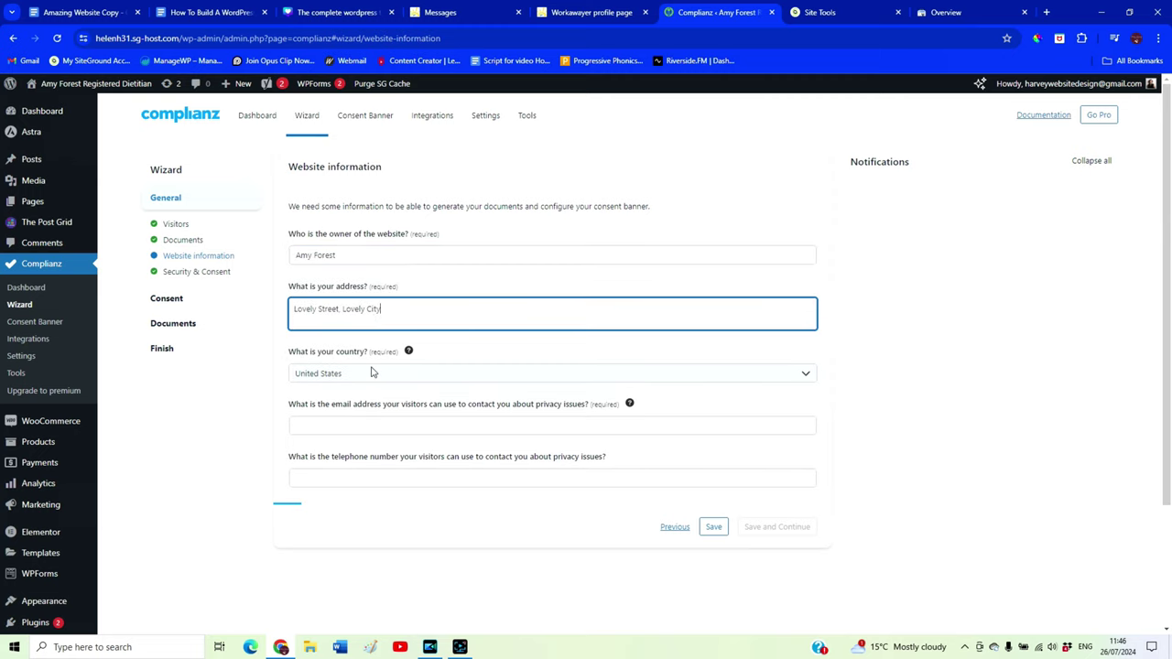
{"action": "left_click", "coordinate": [370, 372]}
{"action": "scroll", "coordinate": [348, 293], "scroll_direction": "up", "scroll_amount": 20}
{"action": "left_click", "coordinate": [311, 337]}
Fill in the privacy contact e-mail and phone number, then save the website information
{"action": "left_click", "coordinate": [382, 426]}
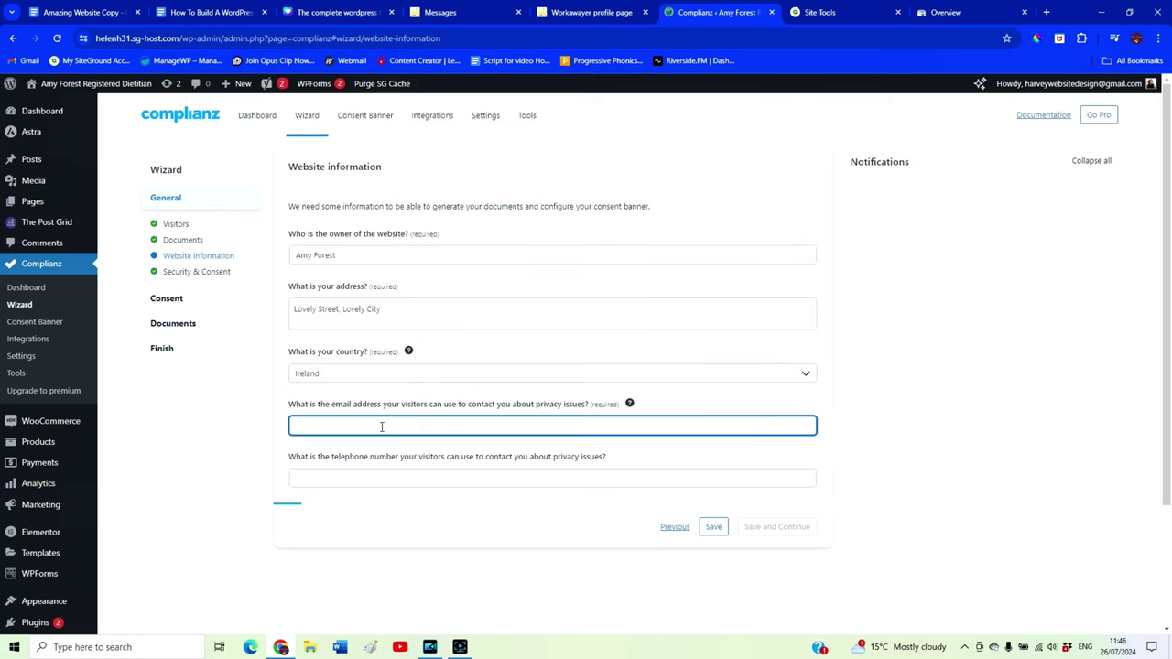
{"action": "left_click", "coordinate": [397, 476]}
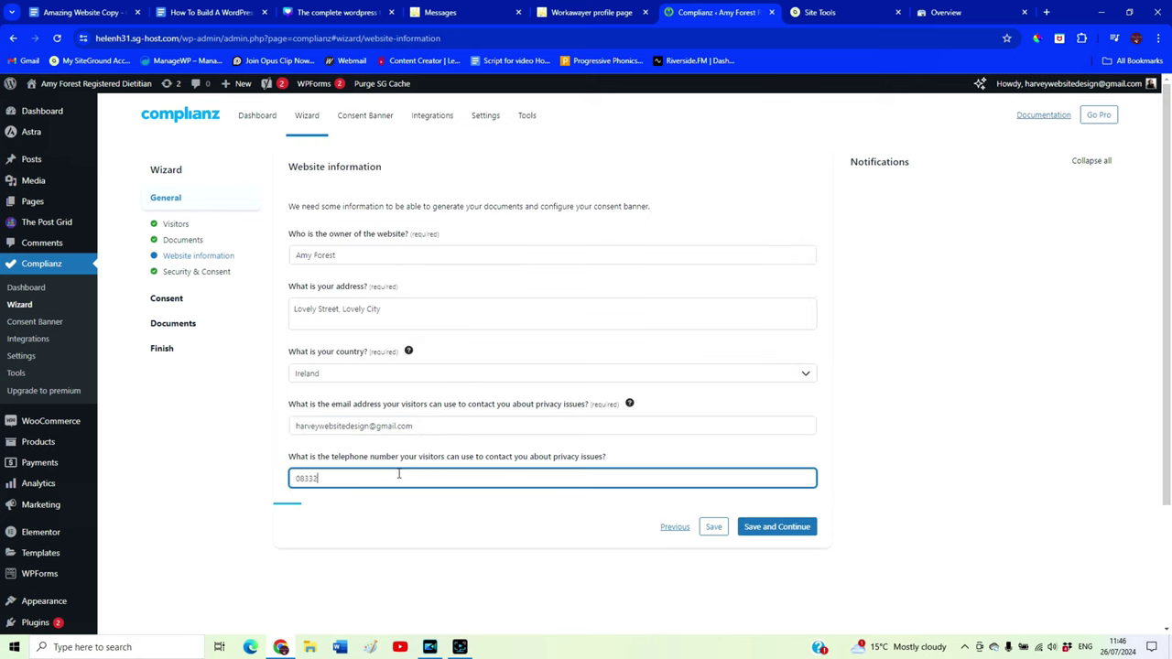
{"action": "left_click", "coordinate": [797, 529]}
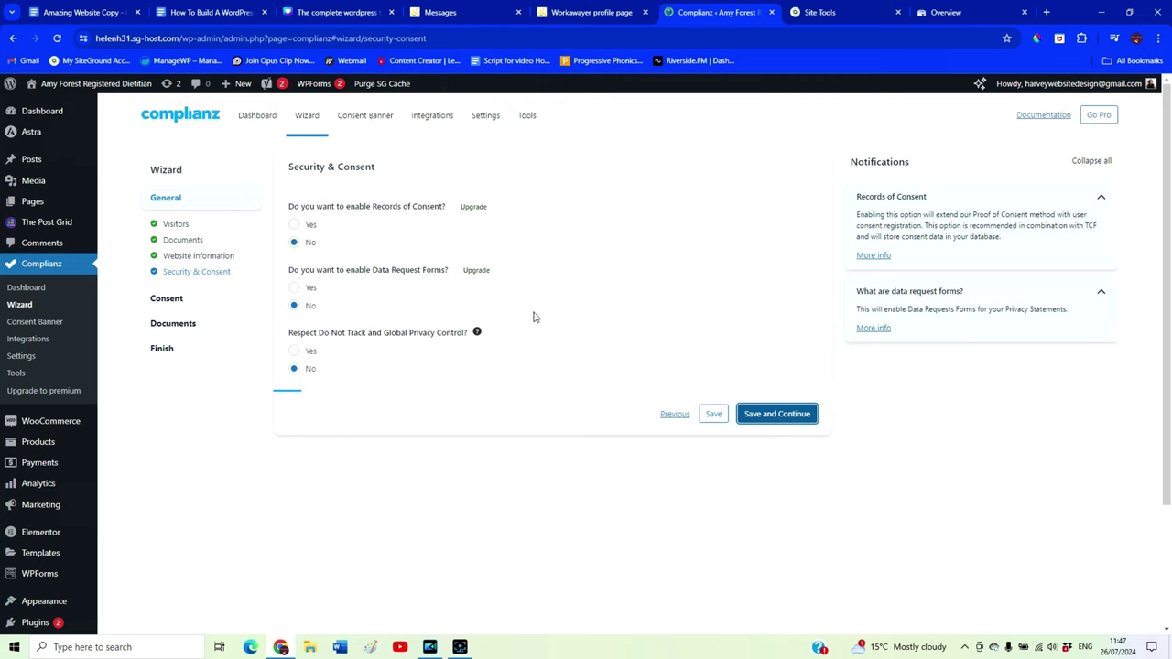
Respect Do Not Track, save the security answers and continue past the site scan
{"action": "left_click", "coordinate": [293, 352]}
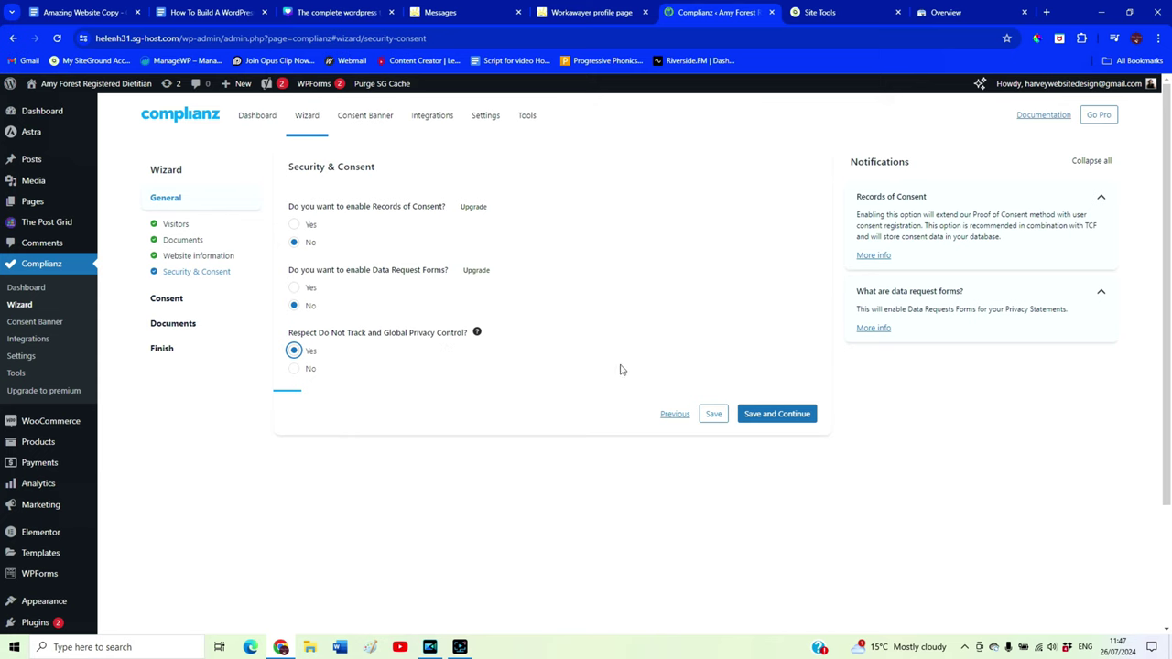
{"action": "left_click", "coordinate": [786, 414]}
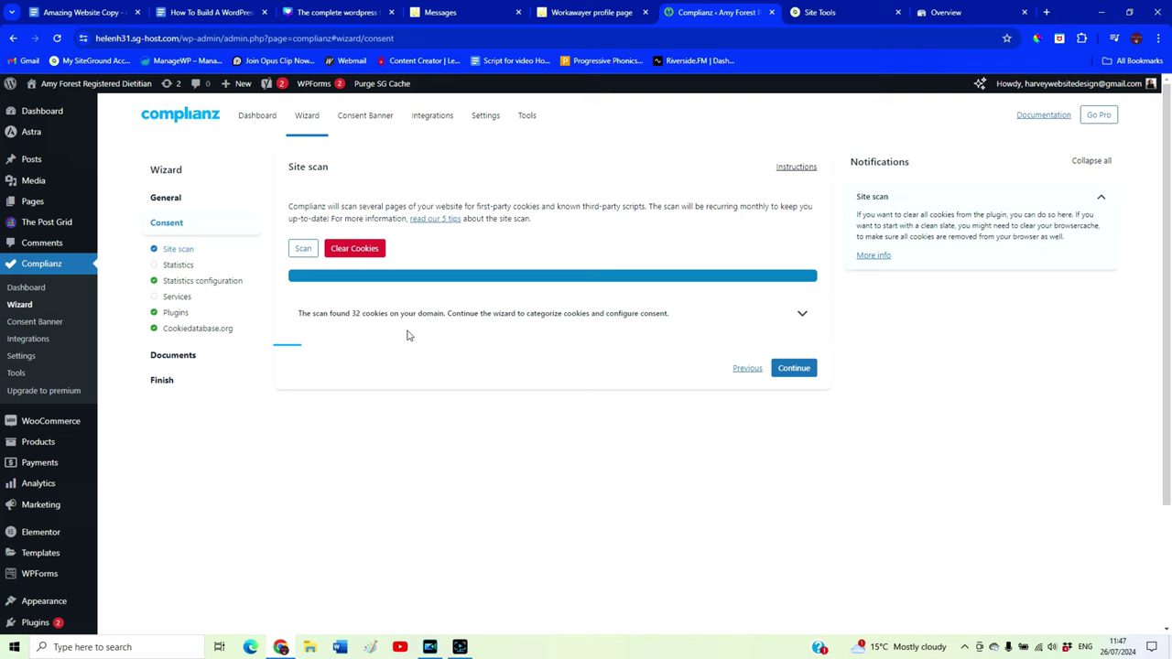
{"action": "left_click", "coordinate": [789, 372]}
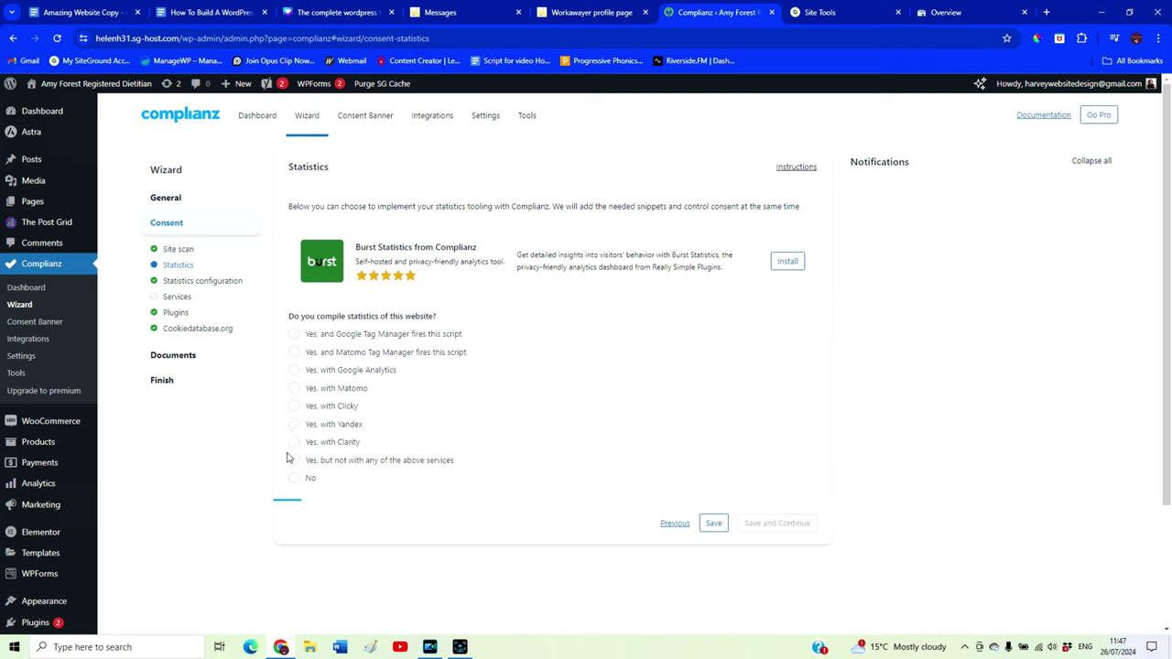
Set statistics to 'Yes, but not with any of the above services' and save
{"action": "left_click", "coordinate": [294, 479]}
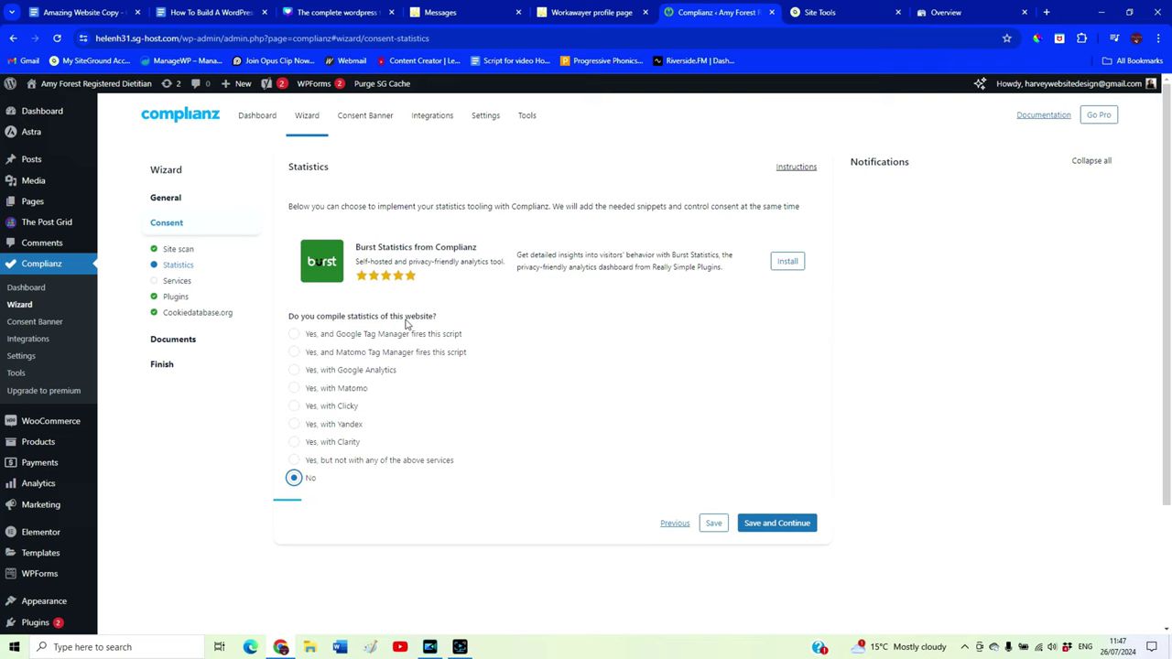
{"action": "left_click", "coordinate": [294, 461]}
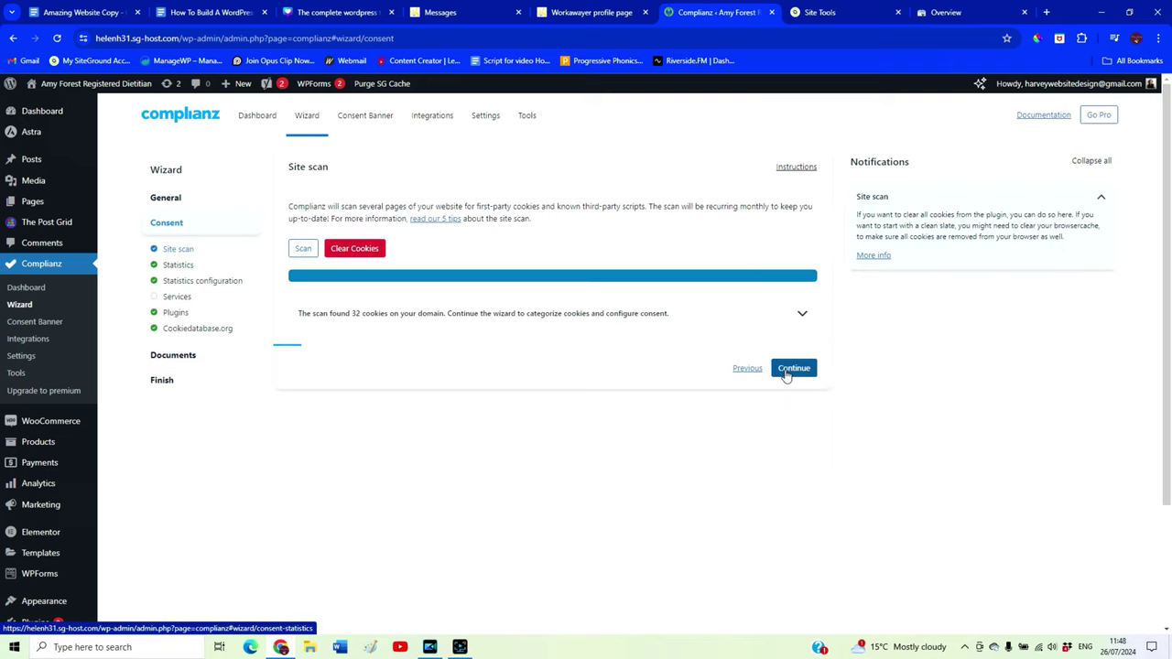
{"action": "left_click", "coordinate": [786, 373]}
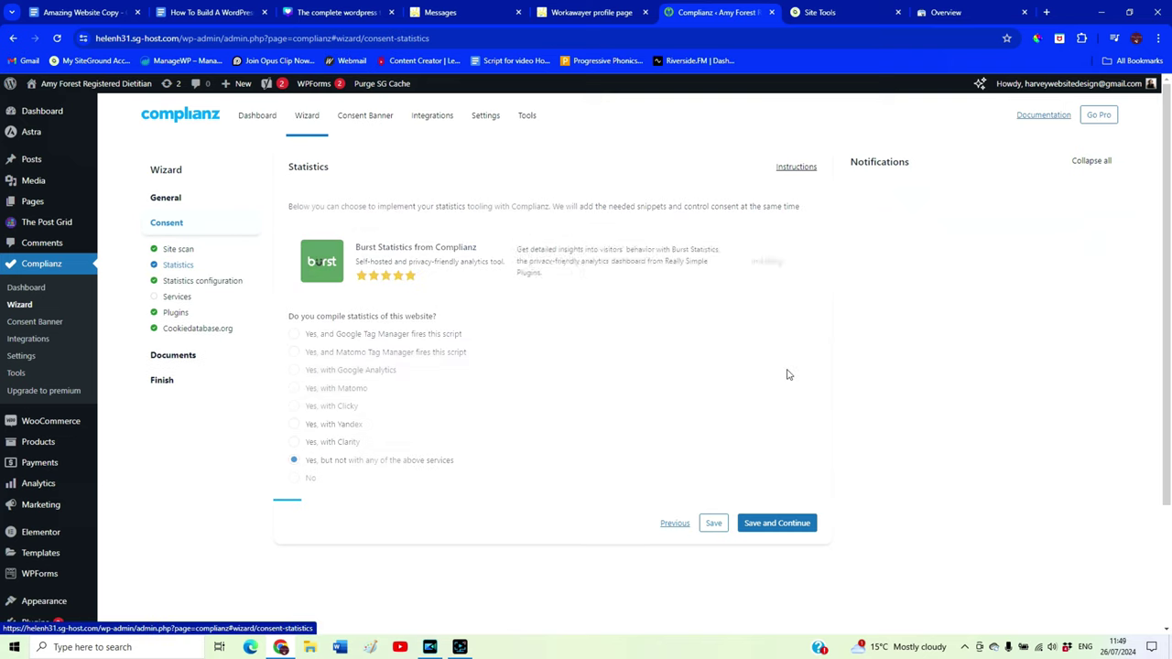
{"action": "left_click", "coordinate": [768, 525]}
{"action": "left_click", "coordinate": [770, 286]}
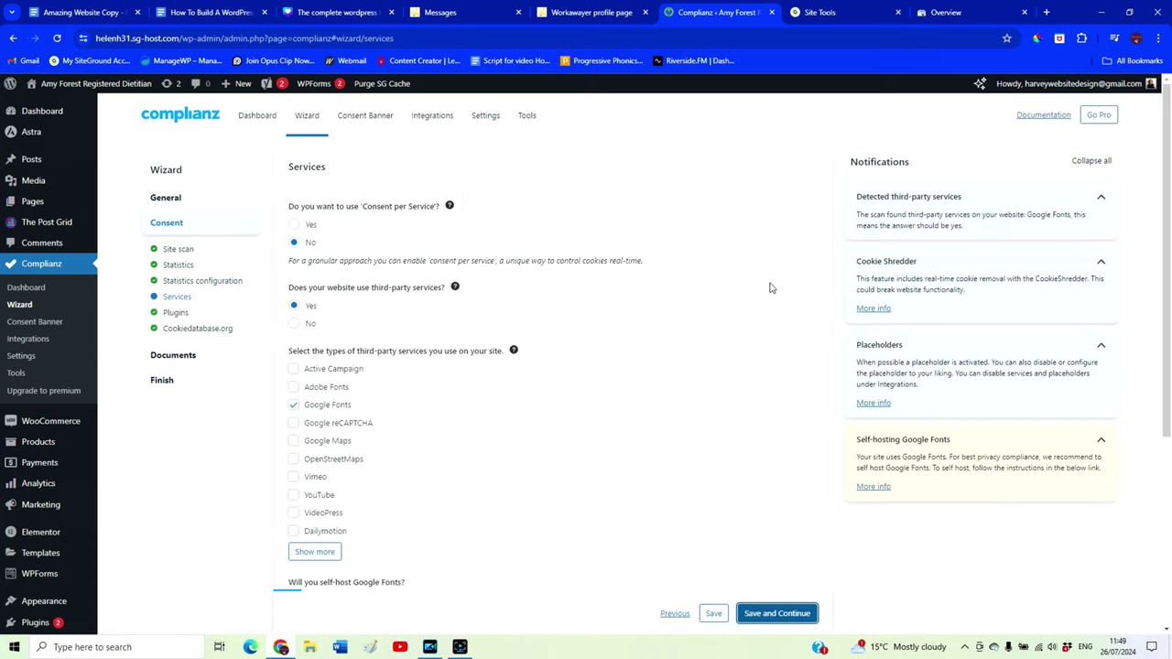
Answer No to 'Will you self-host Google Fonts?' and save the Services step
{"action": "scroll", "coordinate": [450, 502], "scroll_direction": "down", "scroll_amount": 1}
{"action": "scroll", "coordinate": [450, 501], "scroll_direction": "down", "scroll_amount": 1}
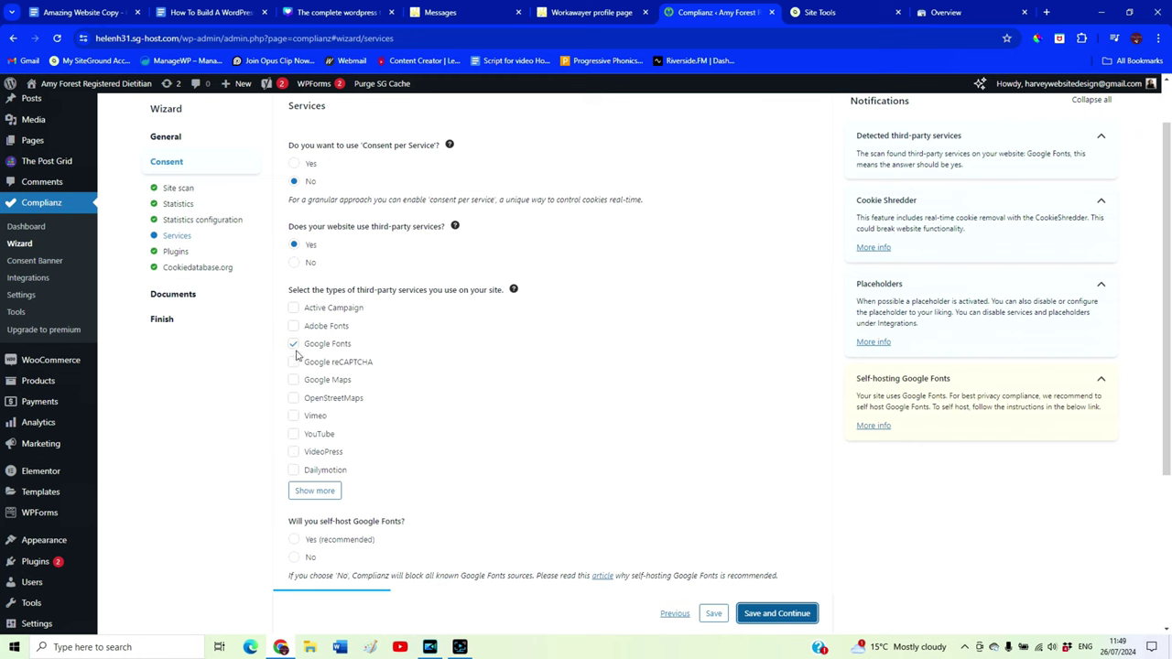
{"action": "scroll", "coordinate": [483, 475], "scroll_direction": "down", "scroll_amount": 1}
{"action": "scroll", "coordinate": [483, 475], "scroll_direction": "down", "scroll_amount": 2}
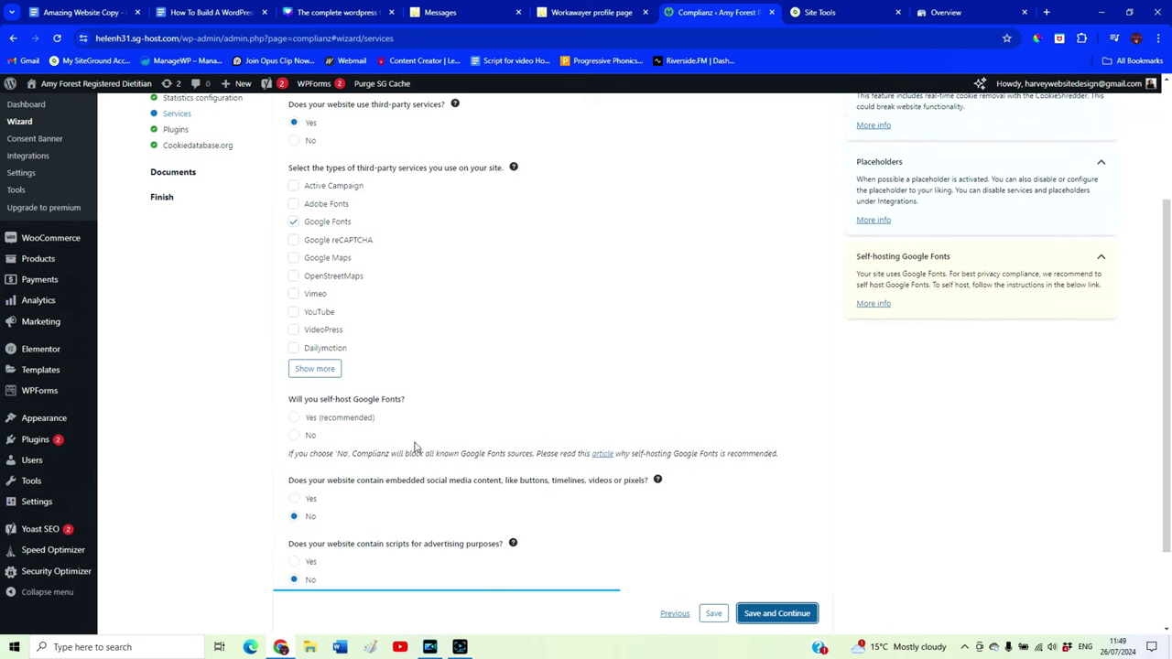
{"action": "left_click", "coordinate": [294, 436]}
{"action": "scroll", "coordinate": [560, 483], "scroll_direction": "down", "scroll_amount": 2}
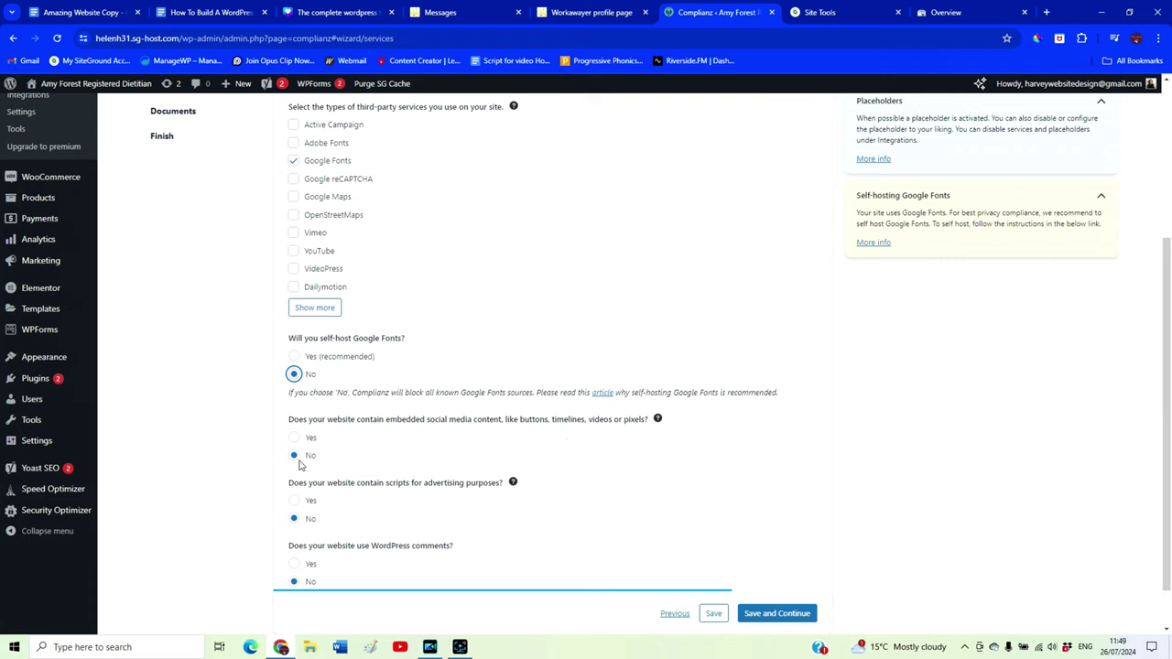
{"action": "scroll", "coordinate": [410, 502], "scroll_direction": "down", "scroll_amount": 1}
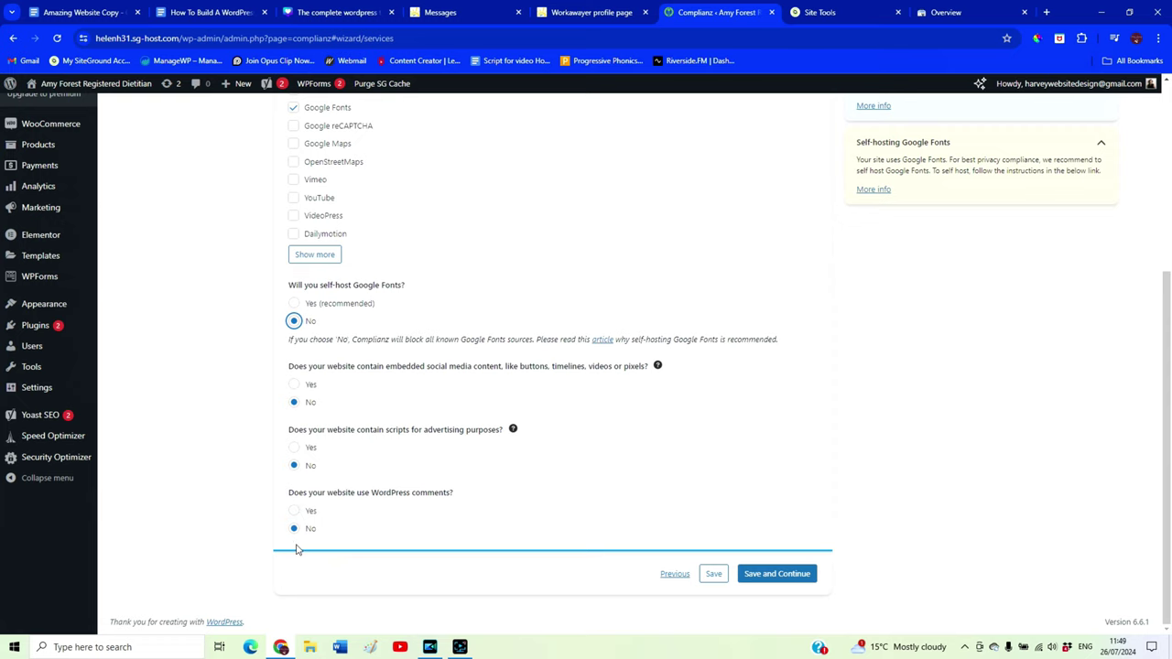
{"action": "left_click", "coordinate": [788, 577]}
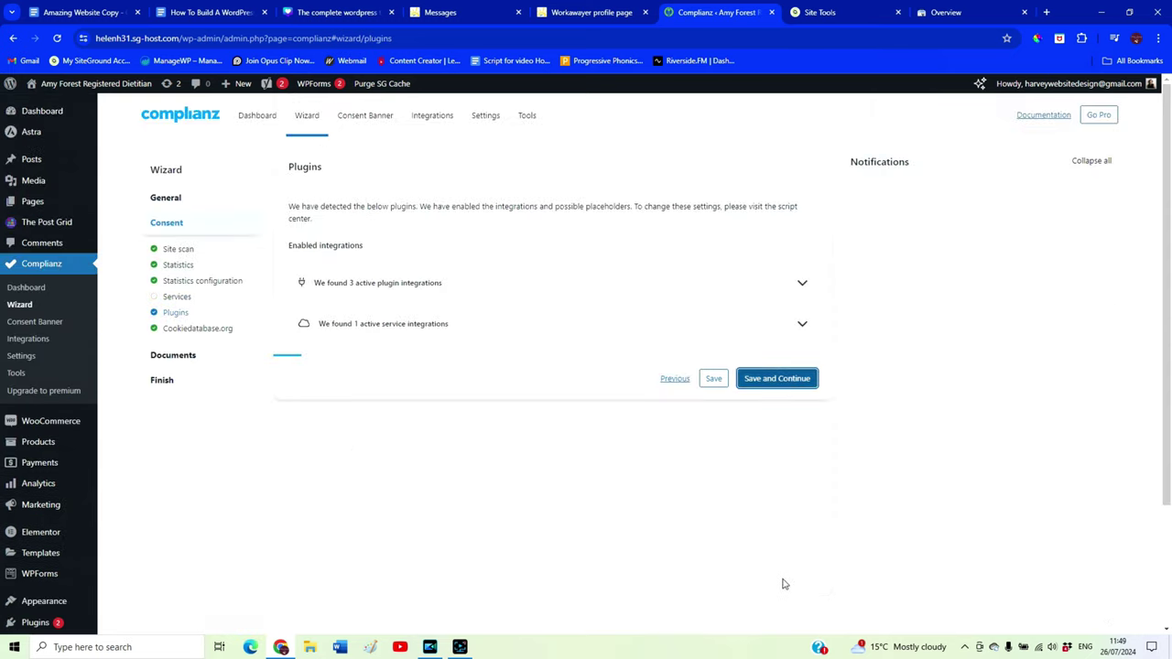
Continue through the Plugins, Cookiedatabase and Documents steps of the wizard
{"action": "left_click", "coordinate": [767, 381]}
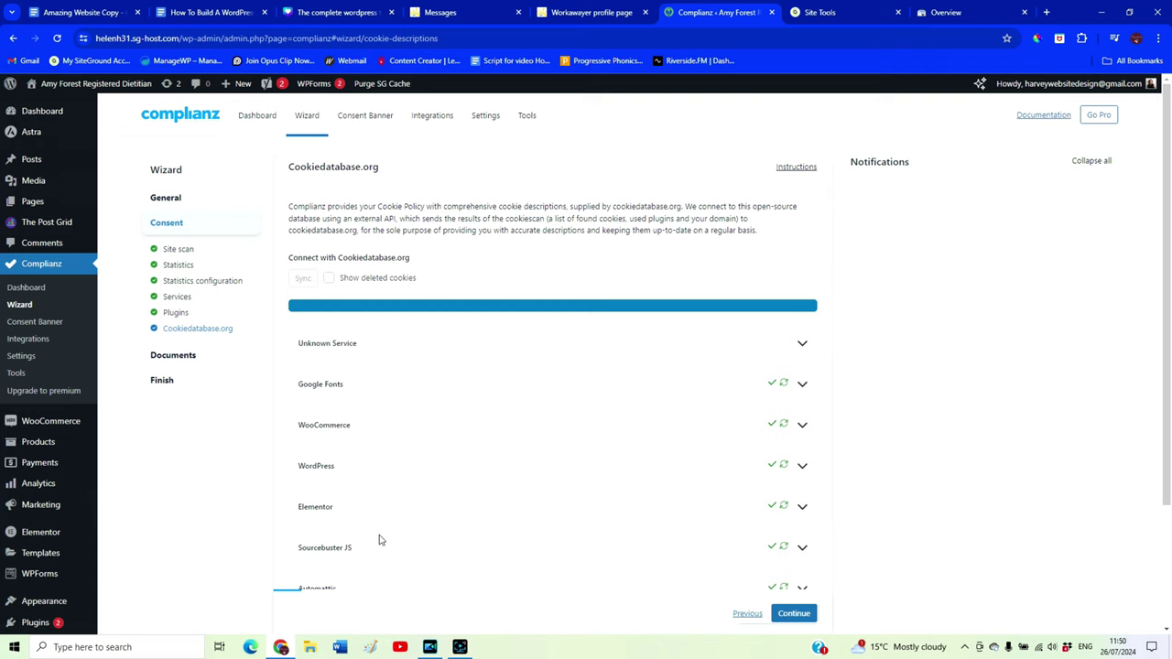
{"action": "scroll", "coordinate": [382, 505], "scroll_direction": "down", "scroll_amount": 2}
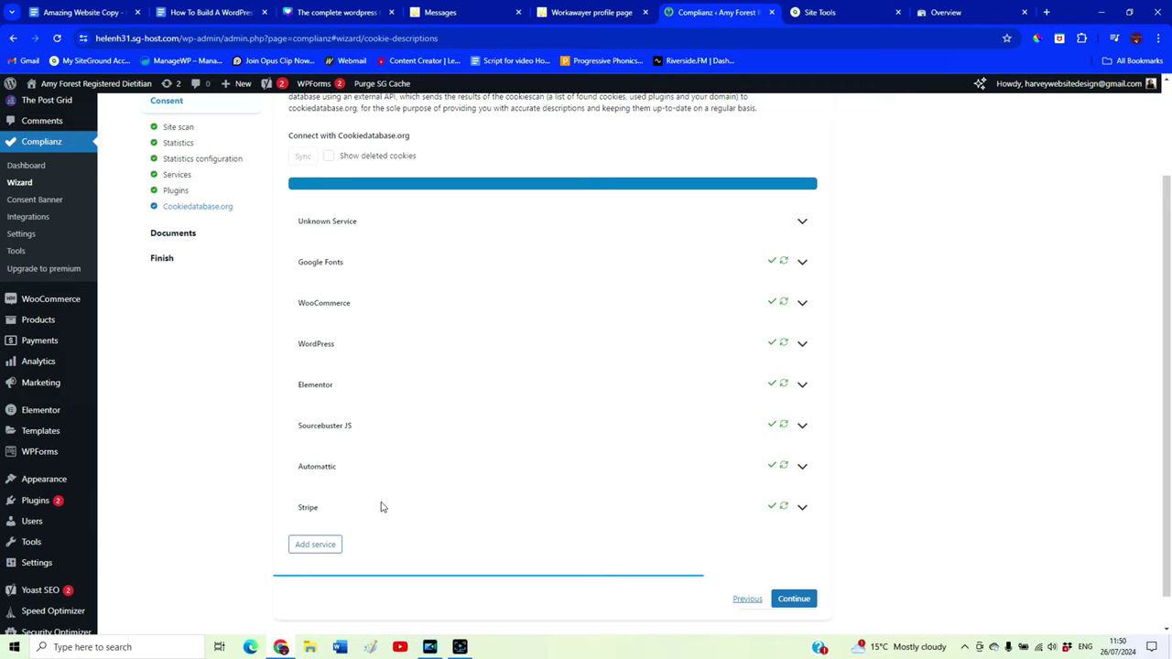
{"action": "left_click", "coordinate": [801, 598]}
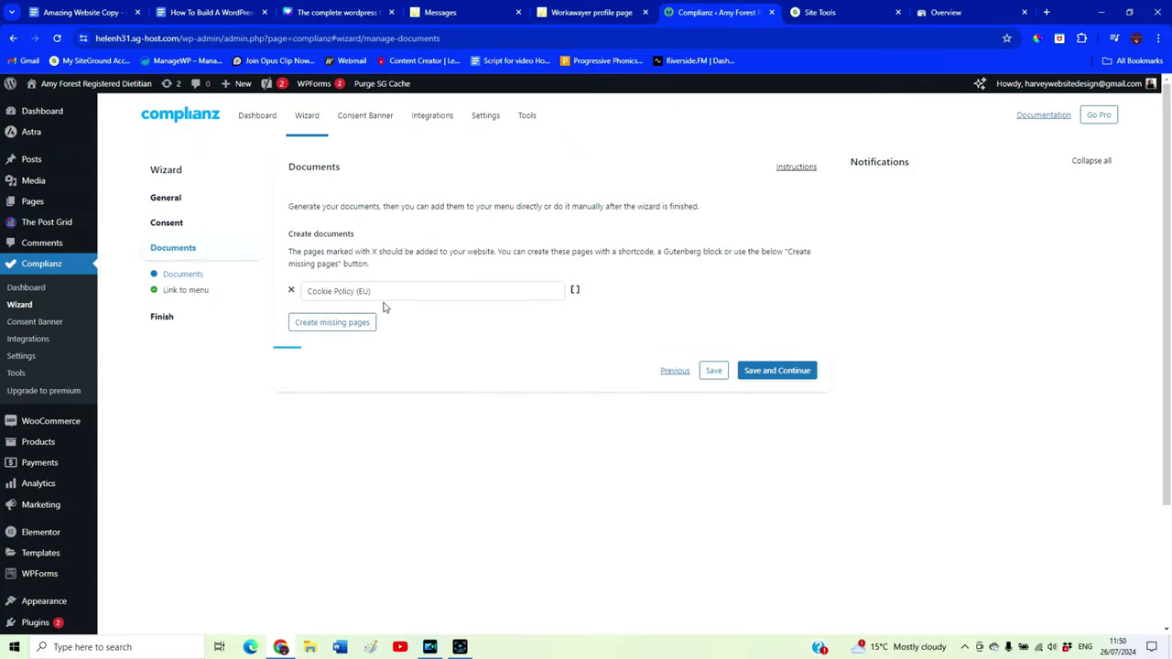
{"action": "left_click", "coordinate": [776, 371]}
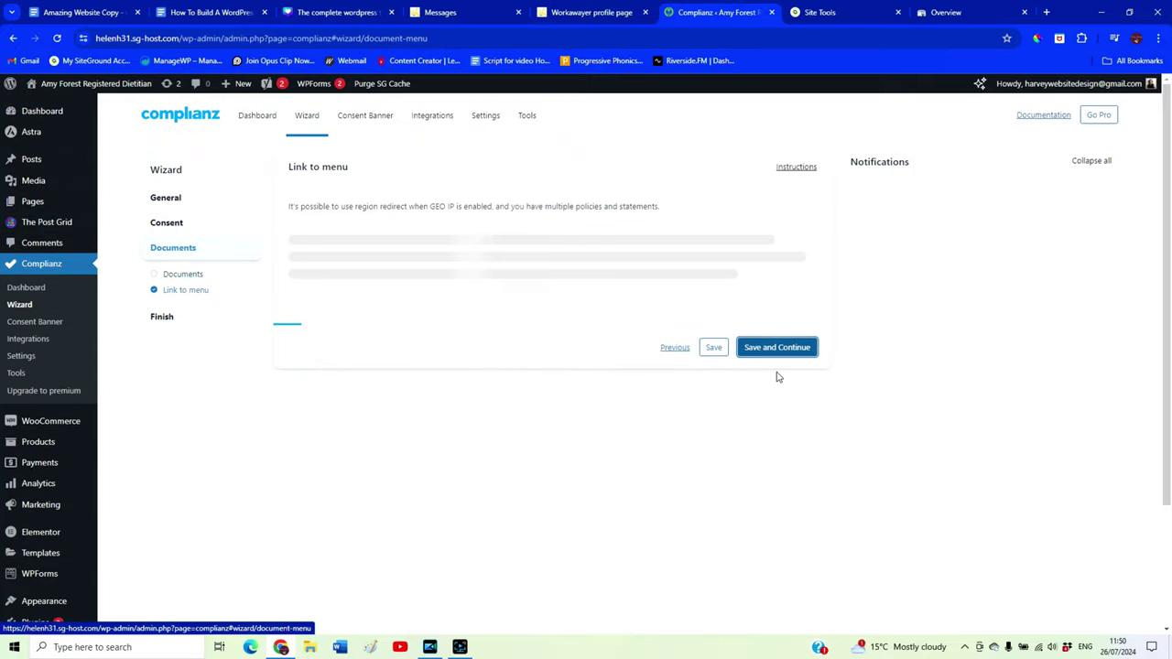
Choose Yes to show the consent banner and enable the cookie blocker, then finish
{"action": "left_click", "coordinate": [296, 308]}
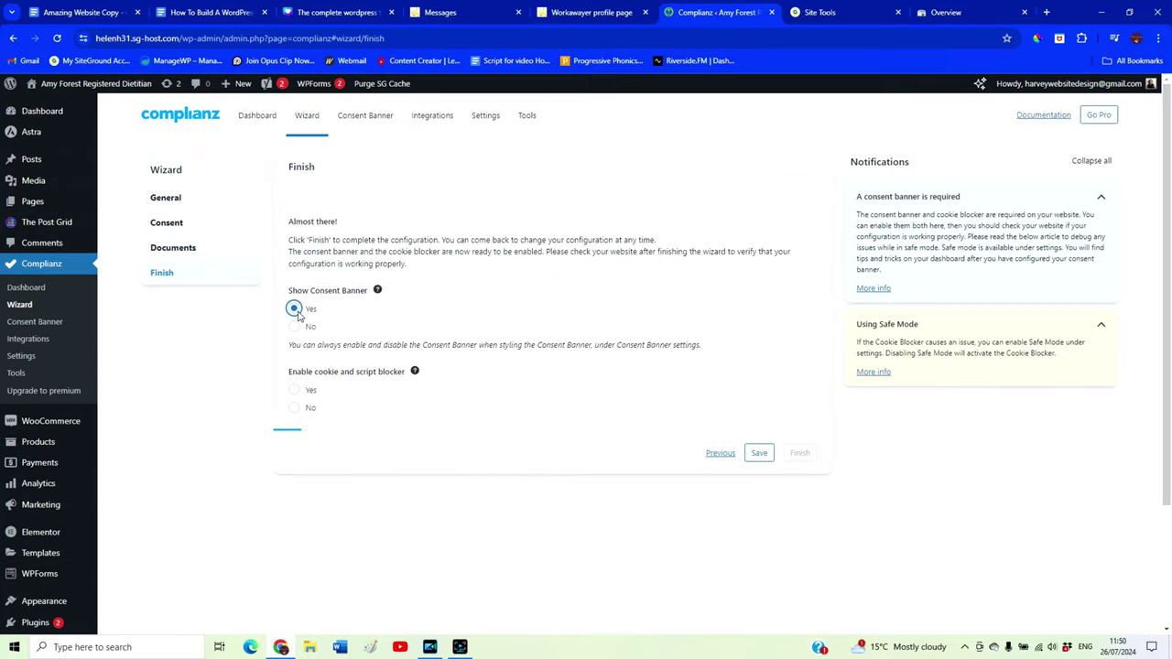
{"action": "left_click", "coordinate": [294, 390]}
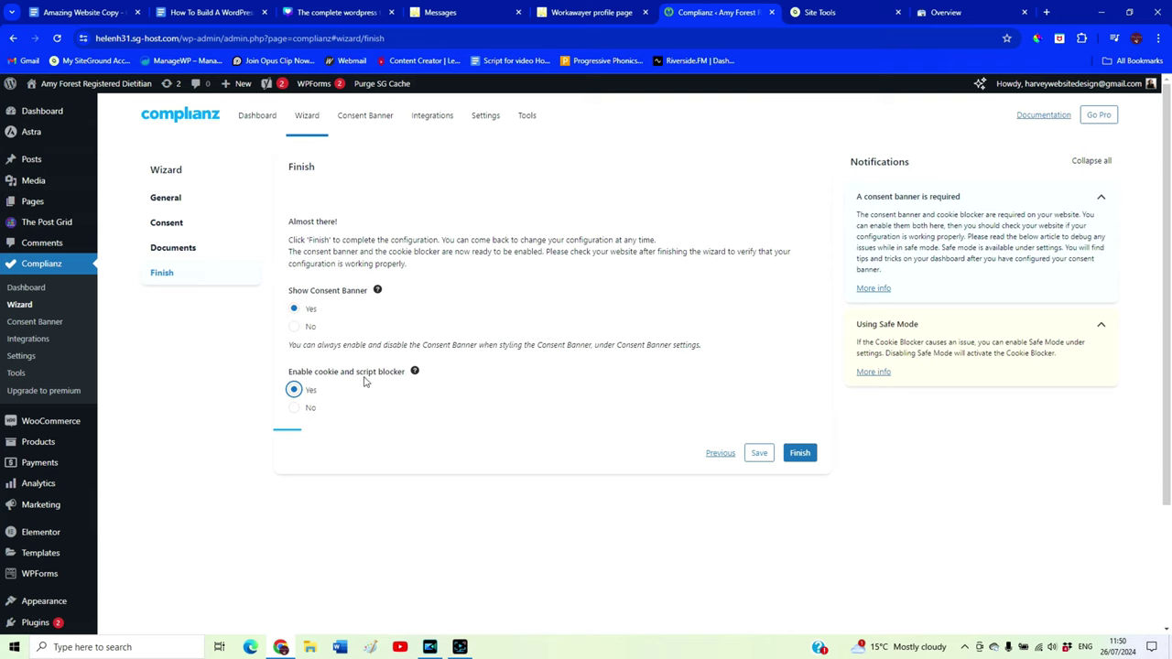
{"action": "mouse_move", "coordinate": [414, 374]}
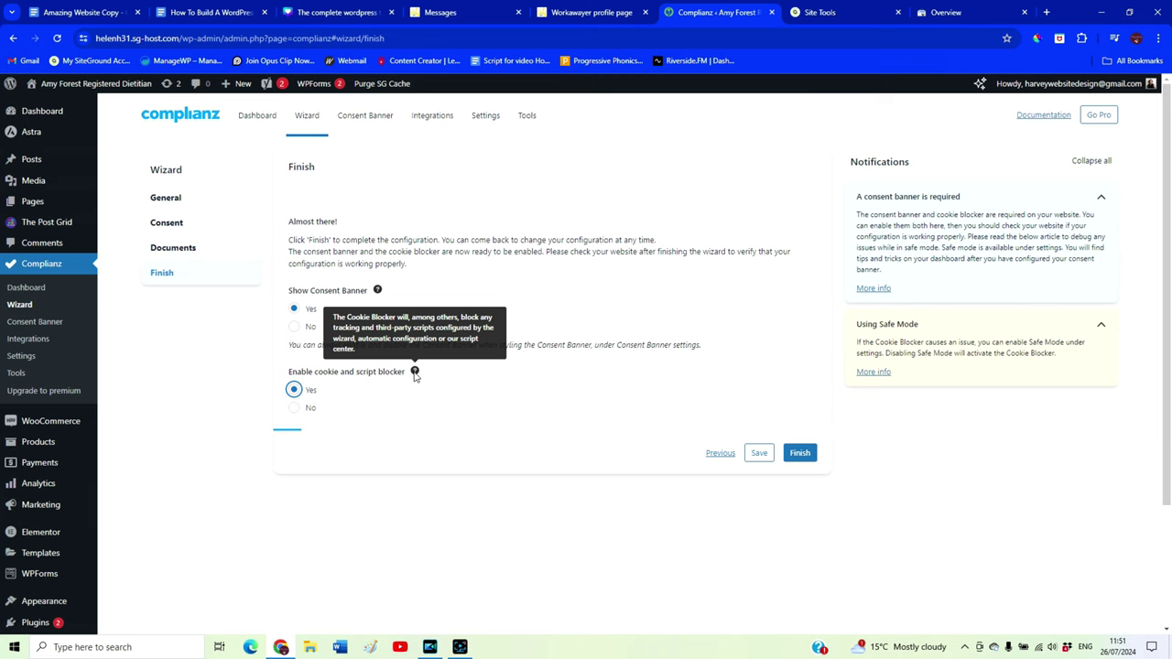
{"action": "left_click", "coordinate": [801, 452]}
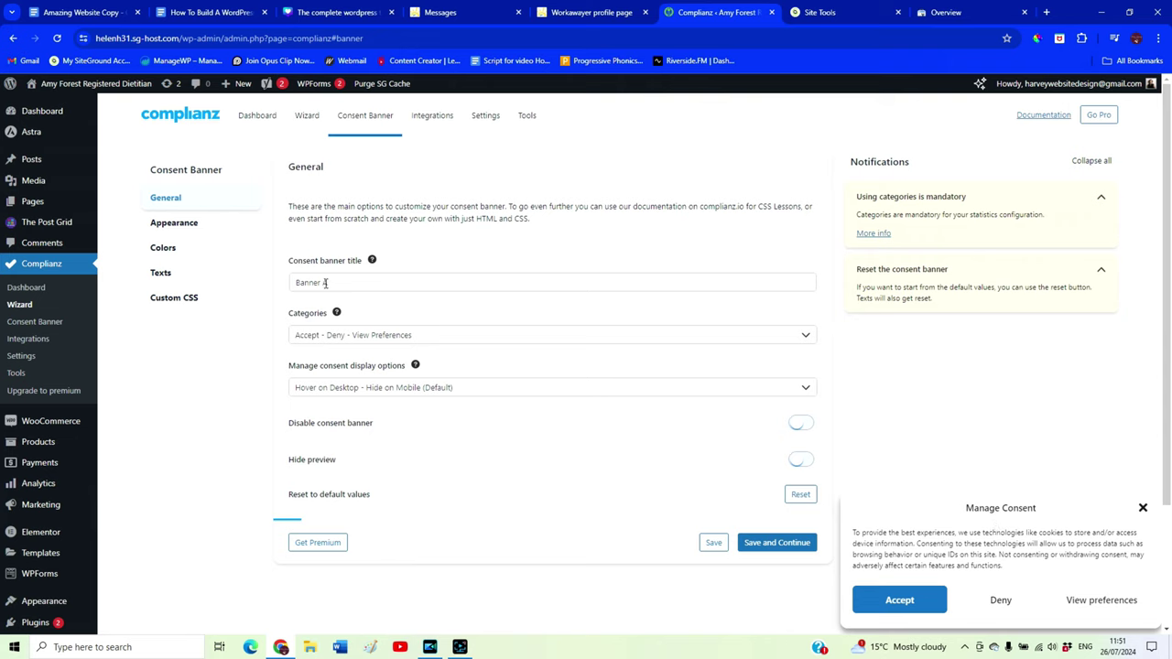
Keep the consent categories, pick a consent display option and save the General banner settings
{"action": "left_click", "coordinate": [483, 339]}
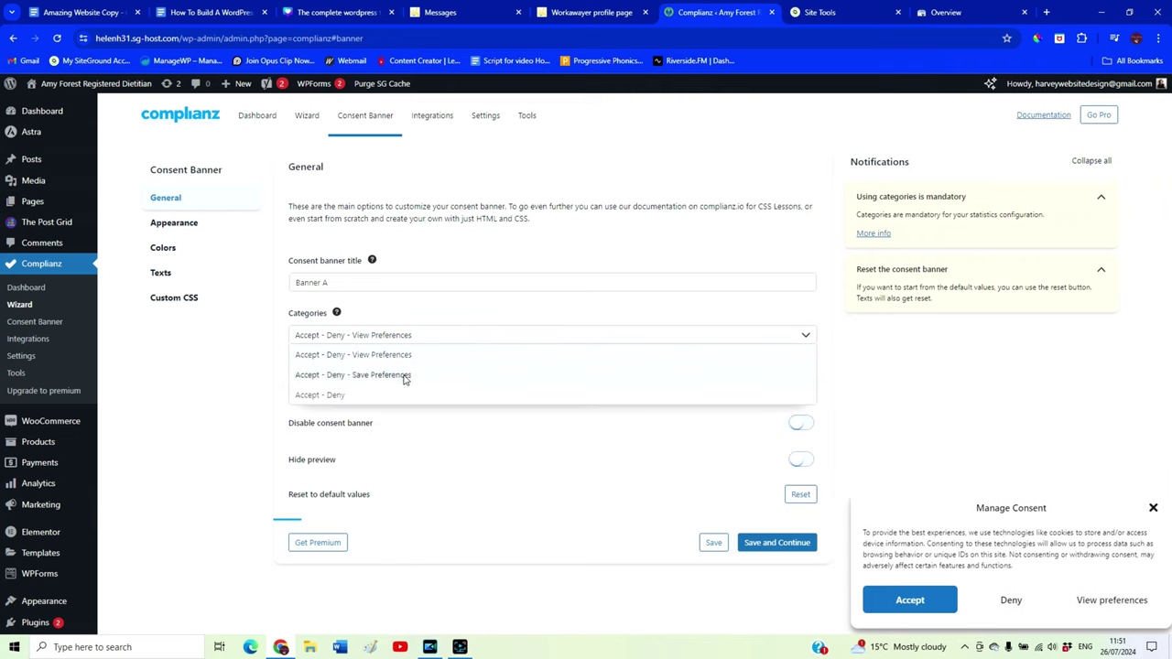
{"action": "left_click", "coordinate": [412, 325]}
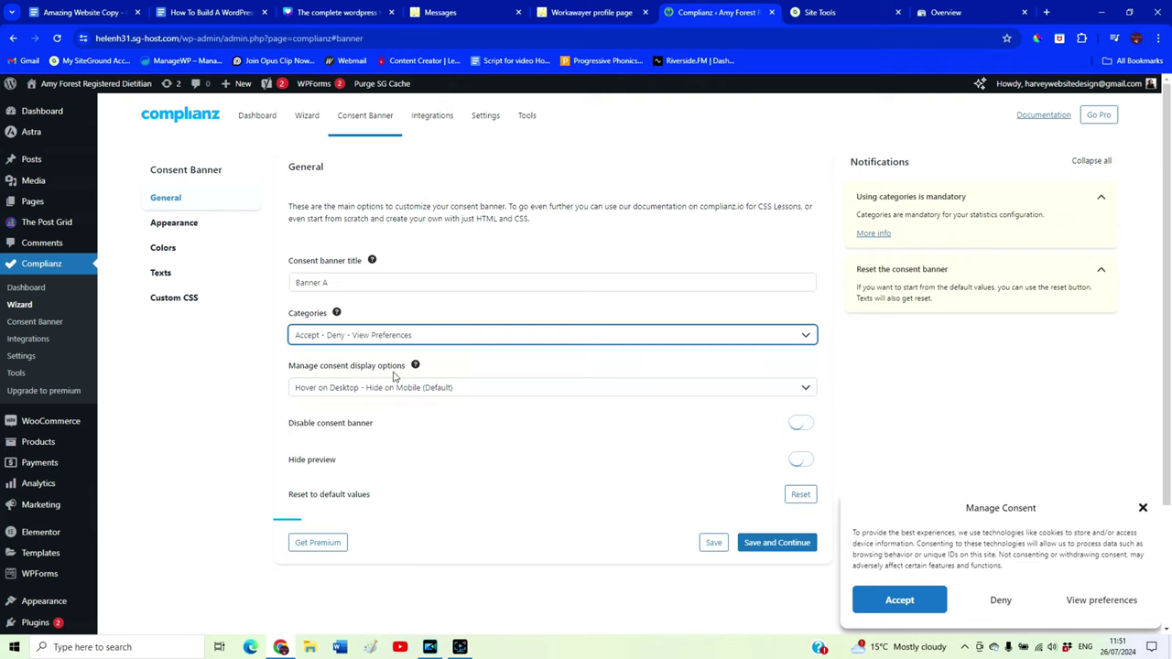
{"action": "left_click", "coordinate": [500, 392]}
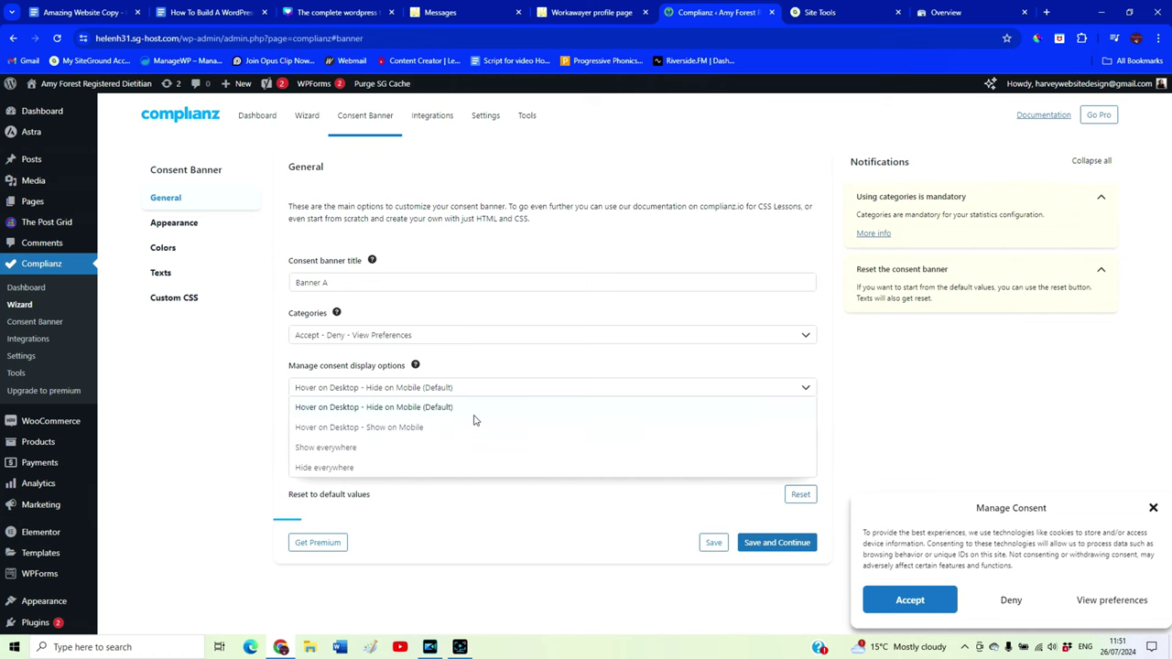
{"action": "left_click", "coordinate": [440, 431]}
{"action": "scroll", "coordinate": [763, 483], "scroll_direction": "down", "scroll_amount": 1}
{"action": "left_click", "coordinate": [762, 483]}
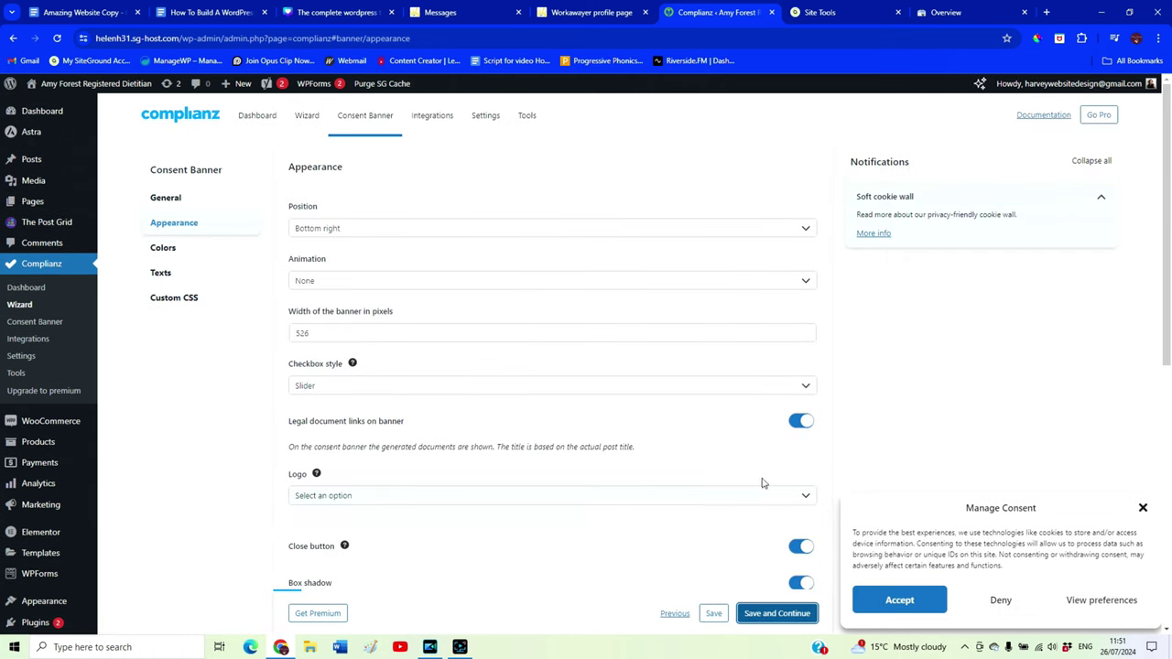
Save the consent banner Appearance settings
{"action": "scroll", "coordinate": [762, 482], "scroll_direction": "down", "scroll_amount": 3}
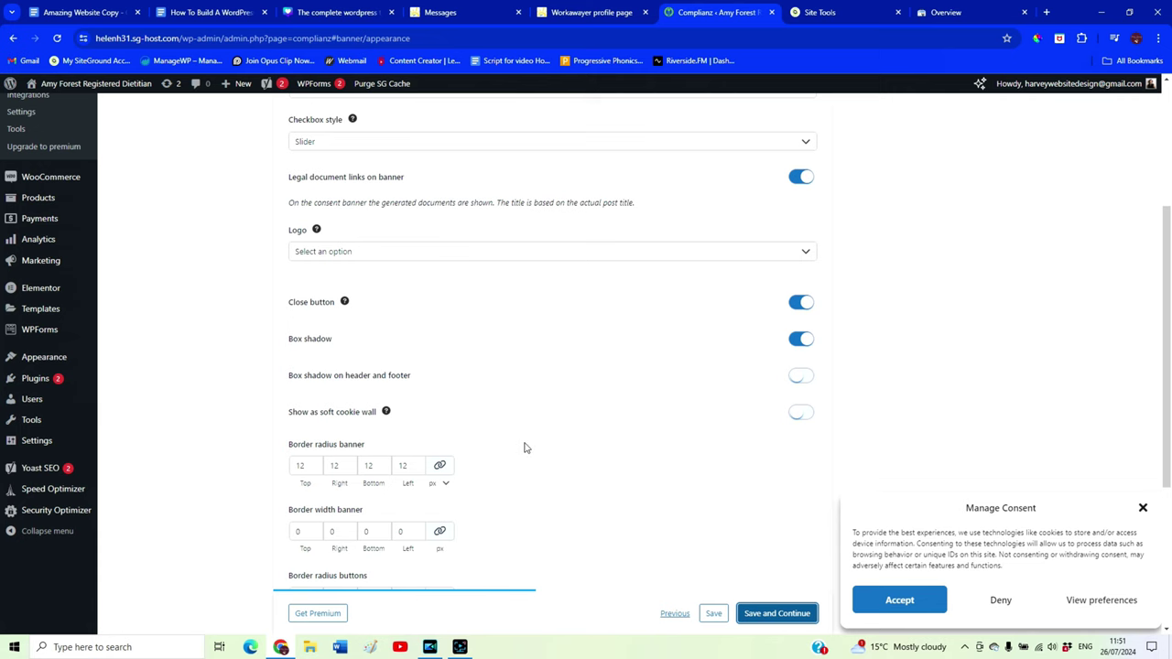
{"action": "scroll", "coordinate": [526, 448], "scroll_direction": "down", "scroll_amount": 1}
{"action": "scroll", "coordinate": [526, 344], "scroll_direction": "up", "scroll_amount": 2}
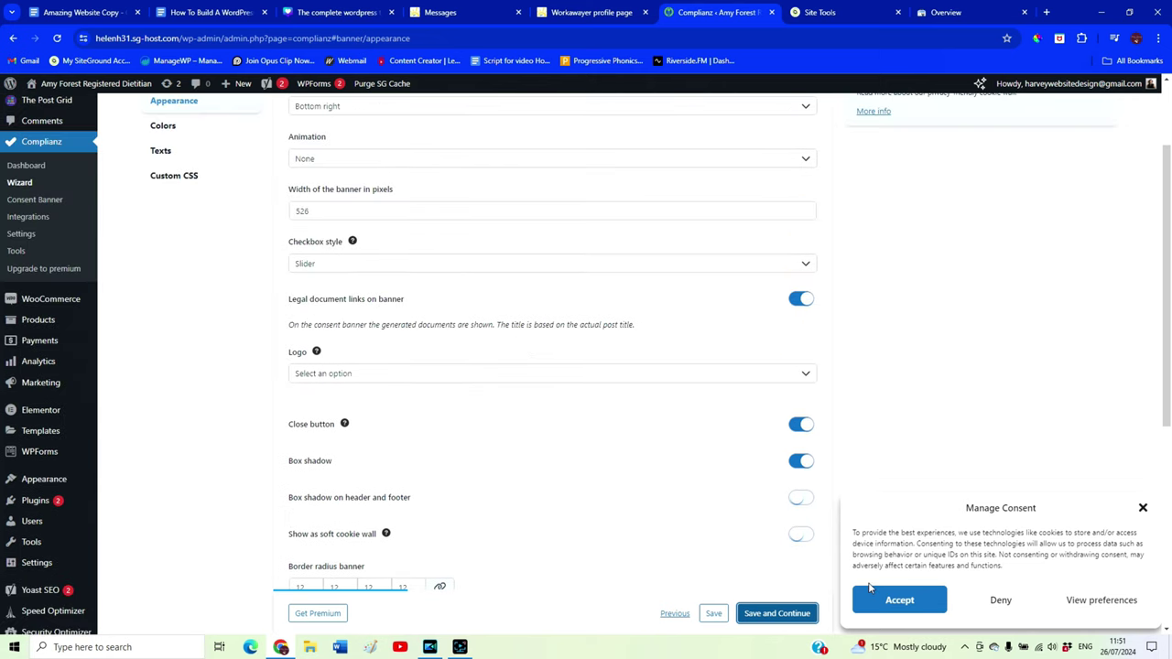
{"action": "scroll", "coordinate": [597, 435], "scroll_direction": "up", "scroll_amount": 2}
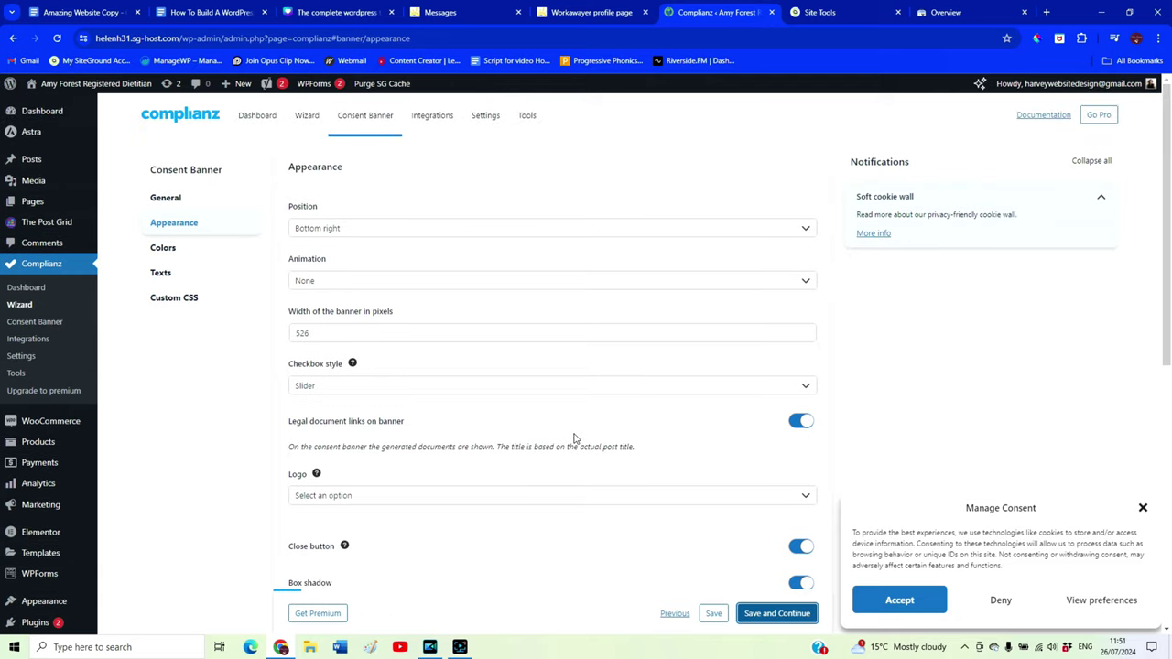
{"action": "scroll", "coordinate": [575, 439], "scroll_direction": "down", "scroll_amount": 5}
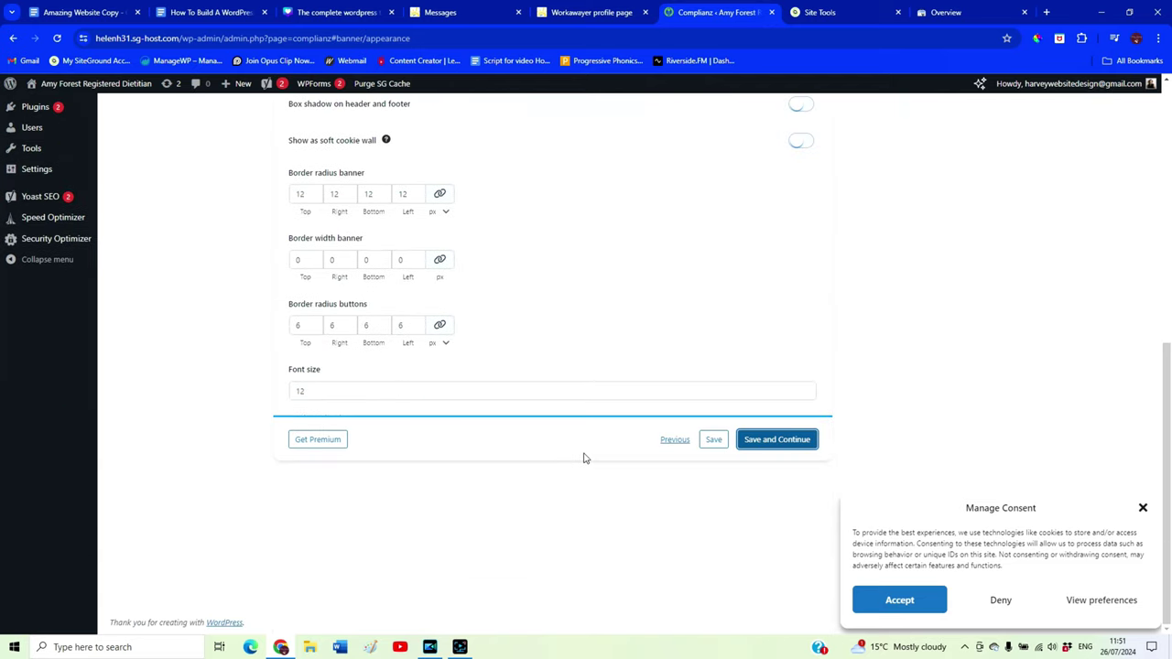
{"action": "left_click", "coordinate": [784, 445]}
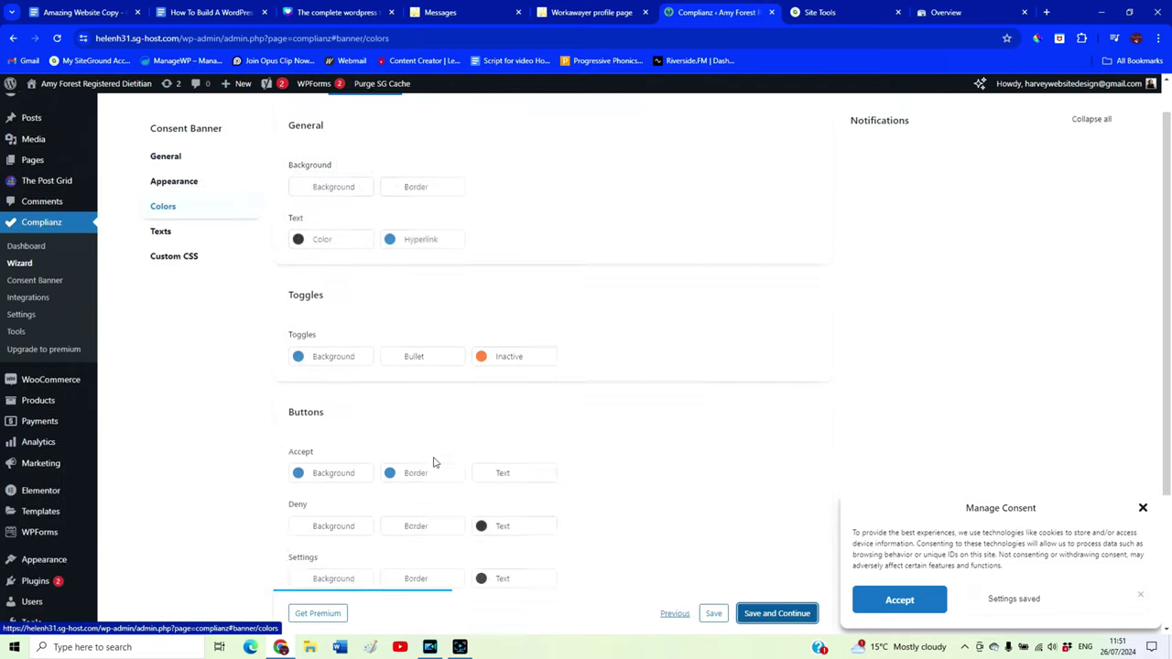
Edit the Accept background colour and copy hex code 66AB48 from the website copy document
{"action": "scroll", "coordinate": [400, 449], "scroll_direction": "down", "scroll_amount": 2}
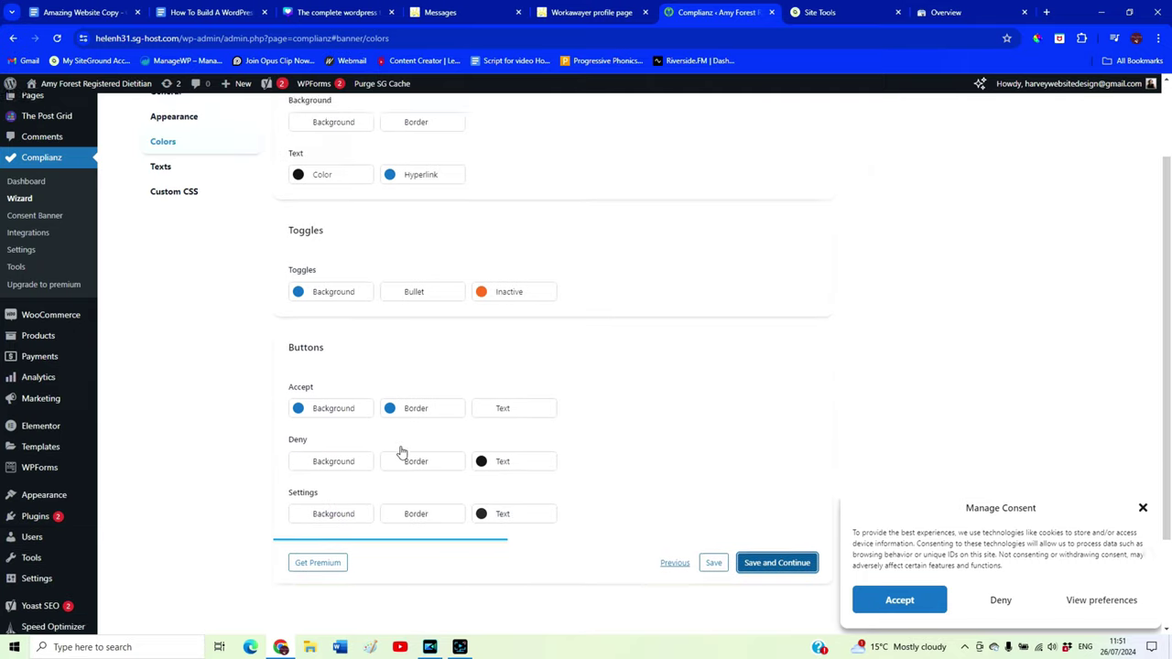
{"action": "left_click", "coordinate": [298, 395]}
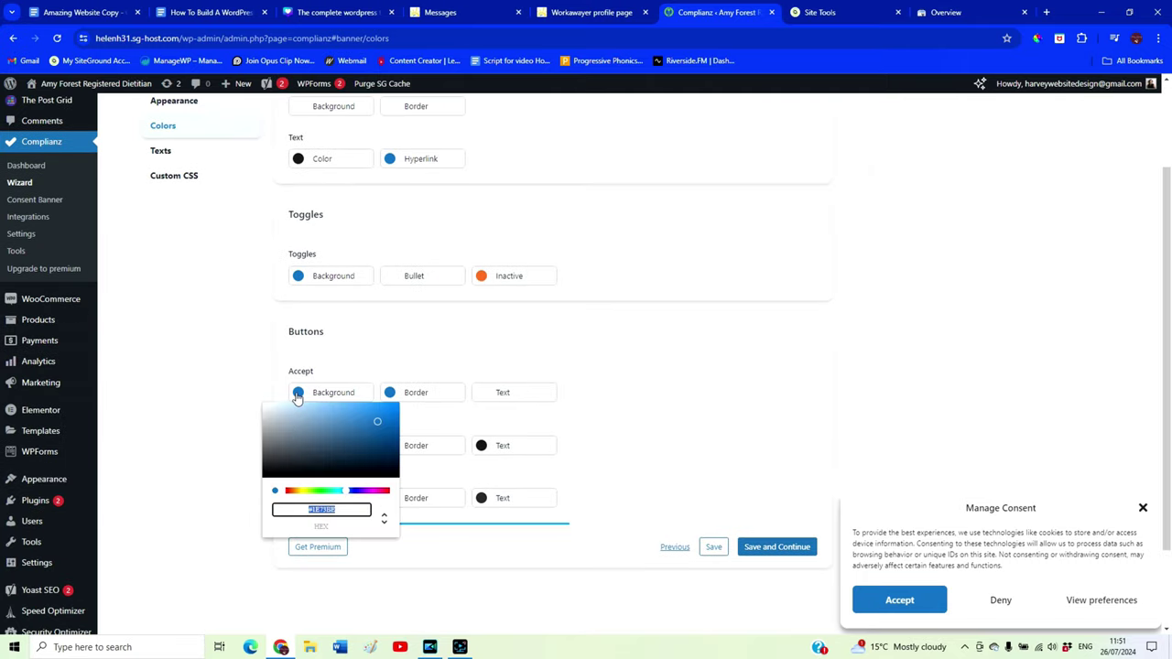
{"action": "left_click", "coordinate": [77, 14]}
{"action": "scroll", "coordinate": [439, 548], "scroll_direction": "down", "scroll_amount": 3}
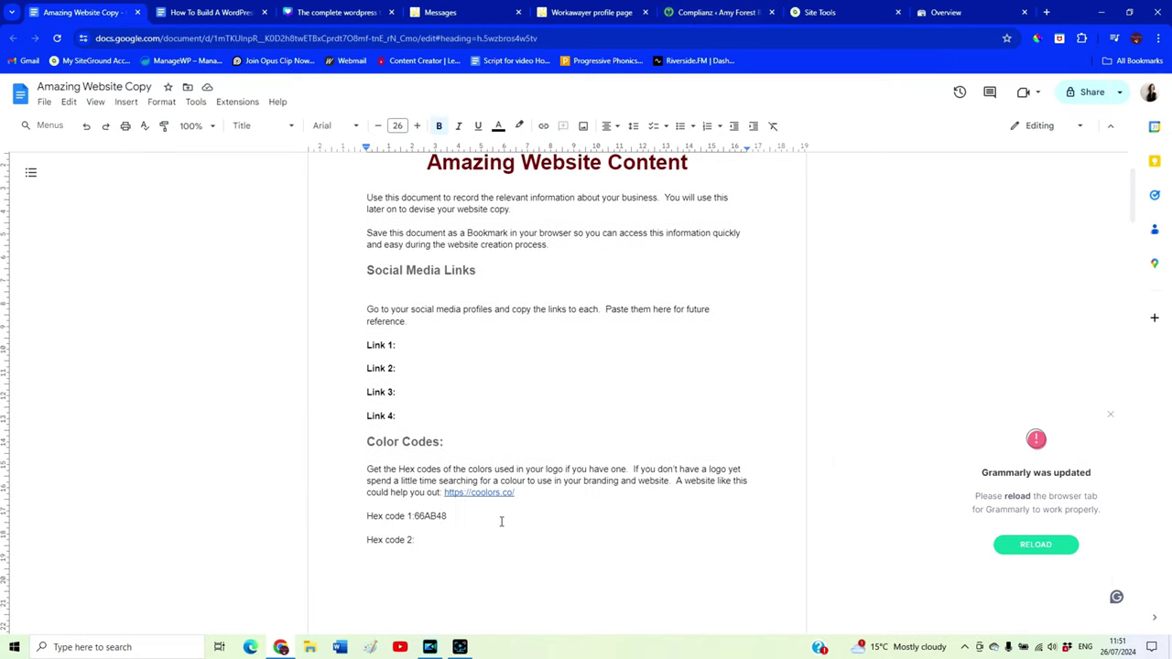
{"action": "left_click_drag", "start_coordinate": [457, 513], "coordinate": [415, 514]}
{"action": "key", "text": "ctrl+c"}
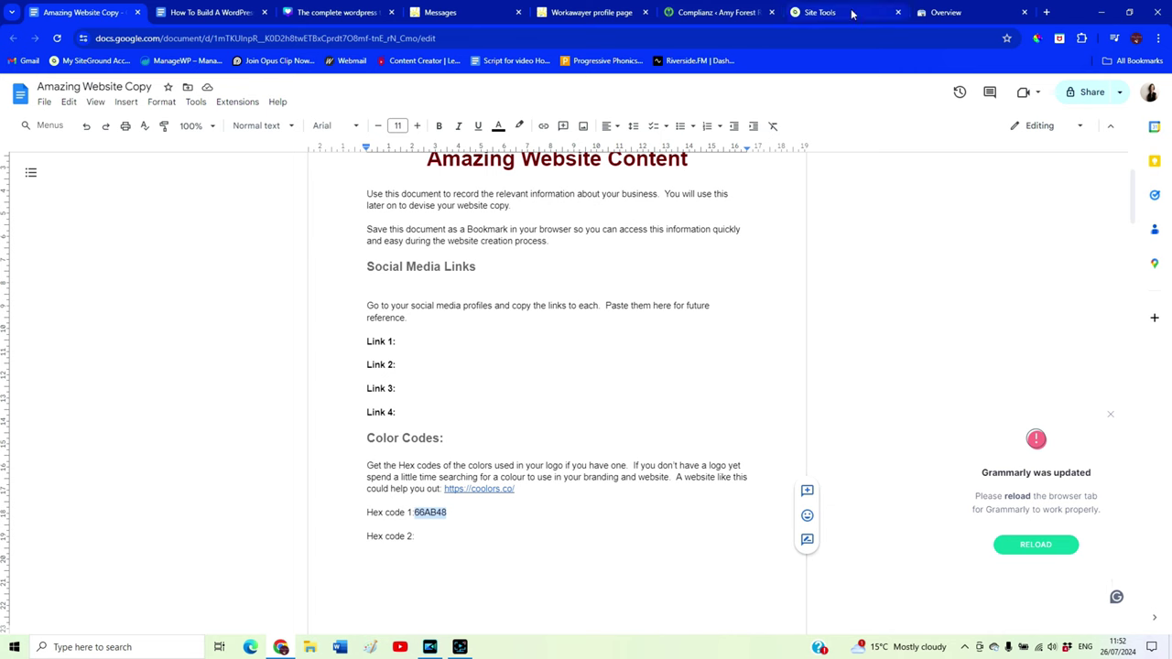
{"action": "left_click", "coordinate": [692, 19]}
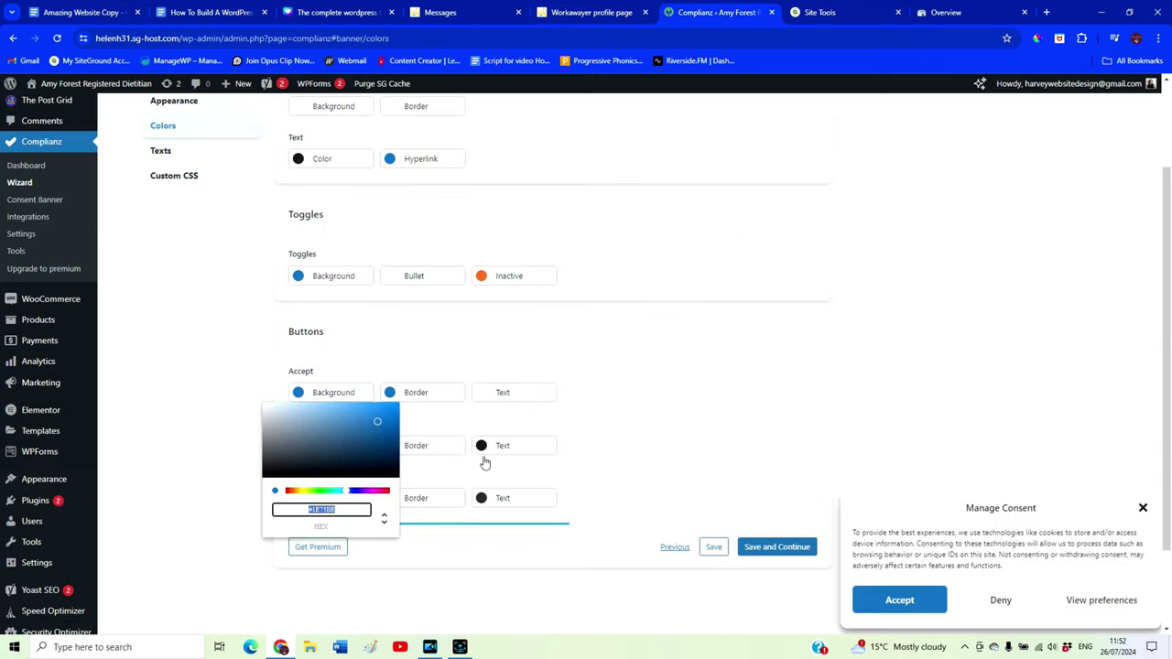
Set the Accept button background and border colours to brand green 66AB48
{"action": "key", "text": "ctrl+v"}
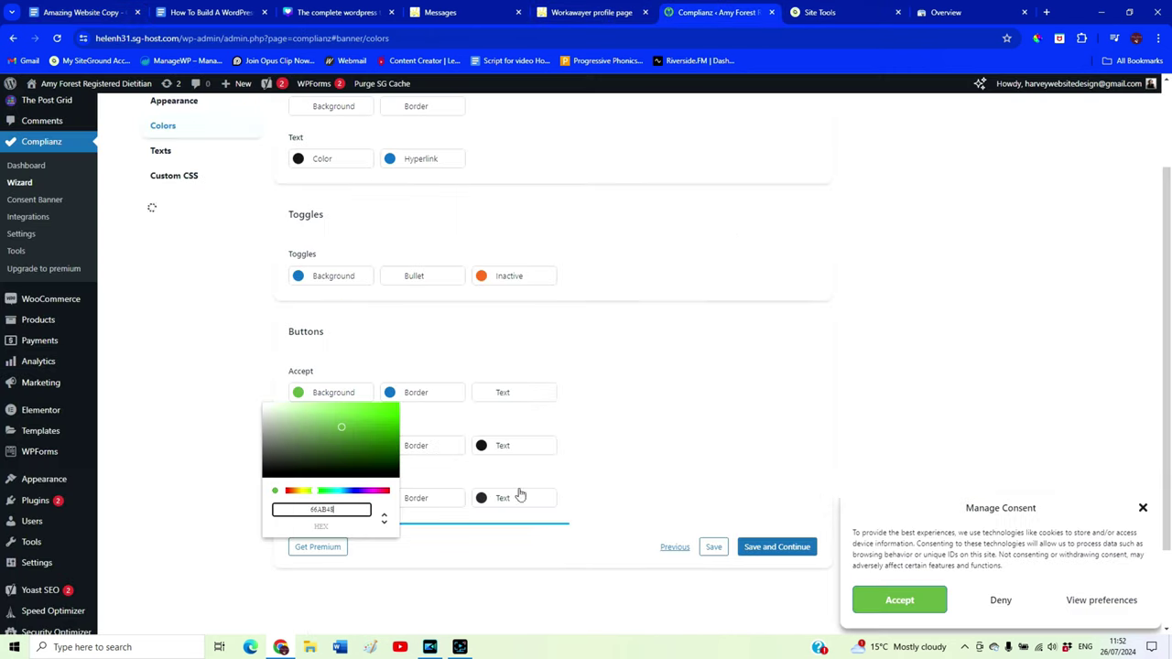
{"action": "left_click", "coordinate": [618, 466]}
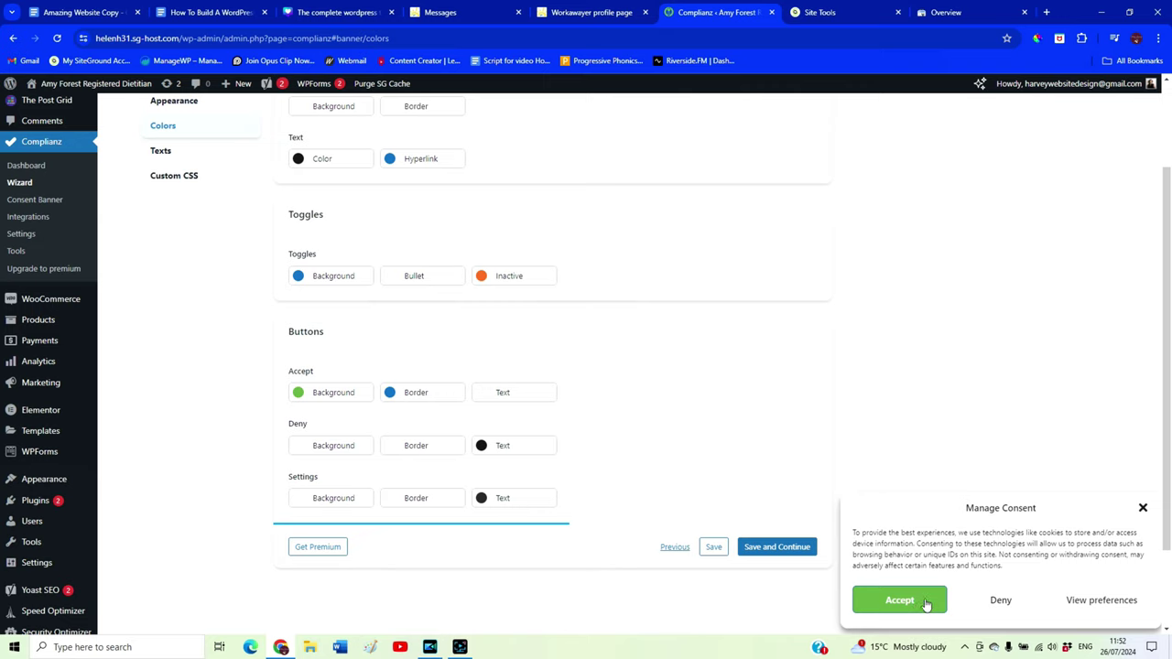
{"action": "left_click", "coordinate": [414, 395]}
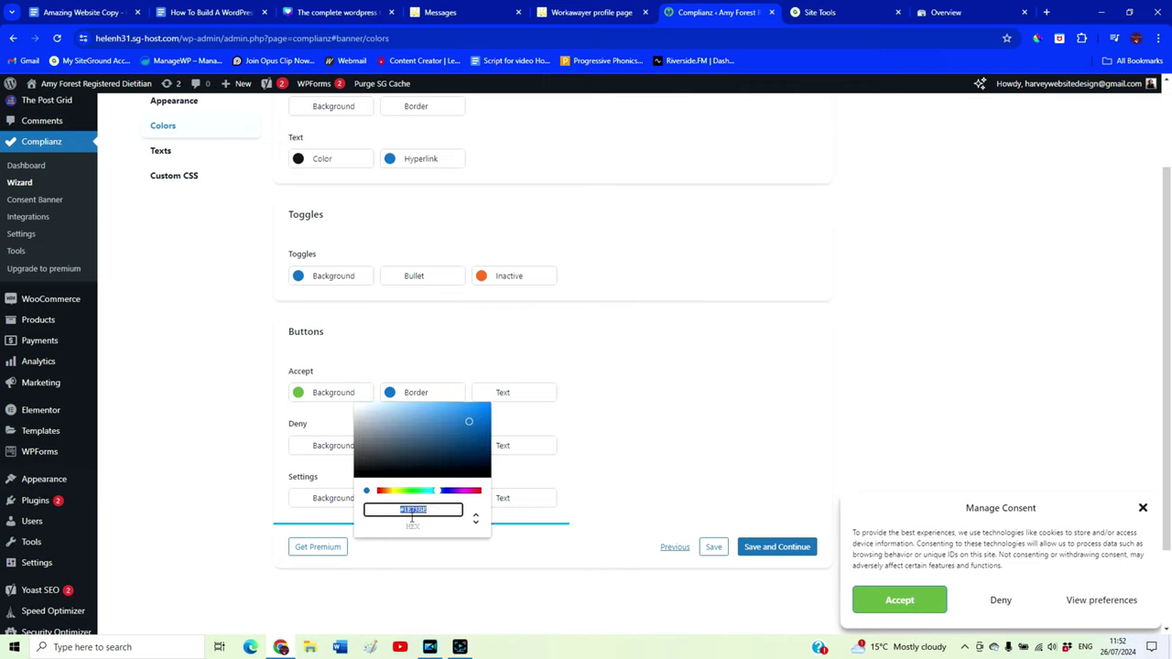
{"action": "key", "text": "ctrl+v"}
{"action": "left_click", "coordinate": [639, 451]}
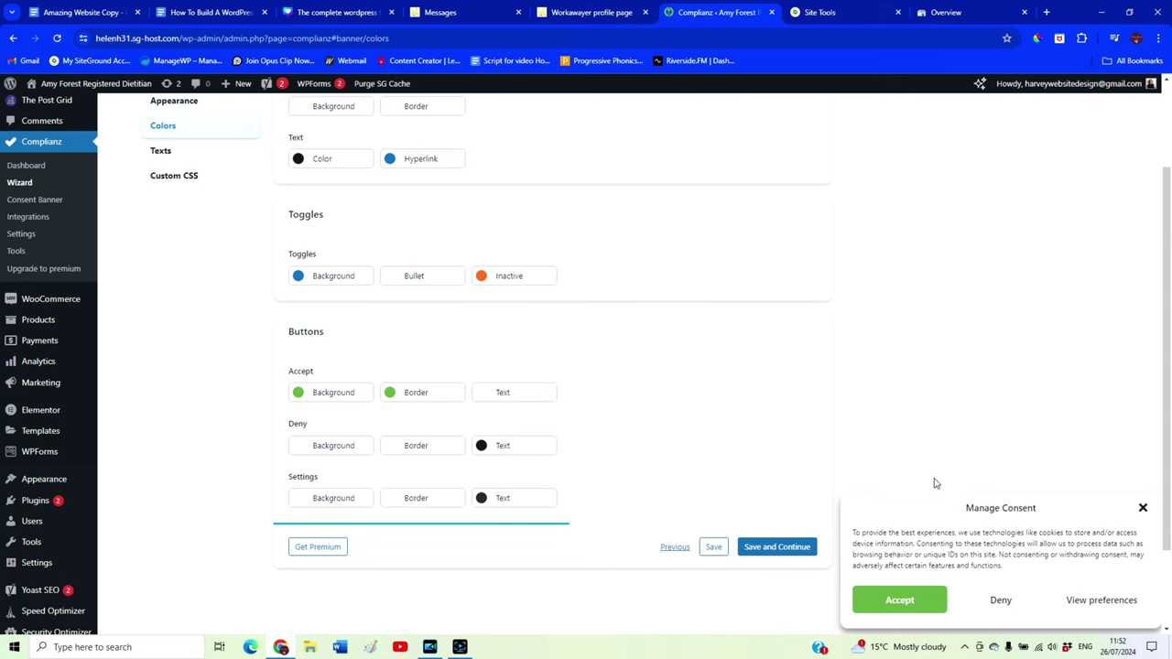
Save the banner Colors, Texts and Custom CSS settings
{"action": "left_click", "coordinate": [774, 546]}
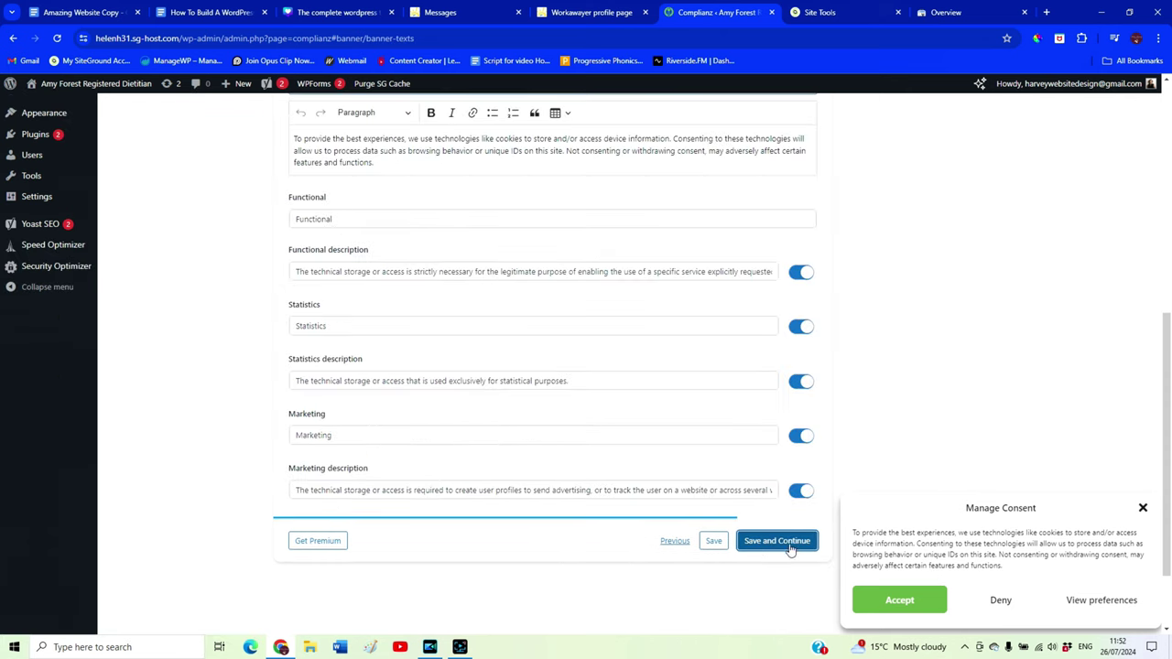
{"action": "left_click", "coordinate": [787, 547]}
{"action": "left_click", "coordinate": [810, 463]}
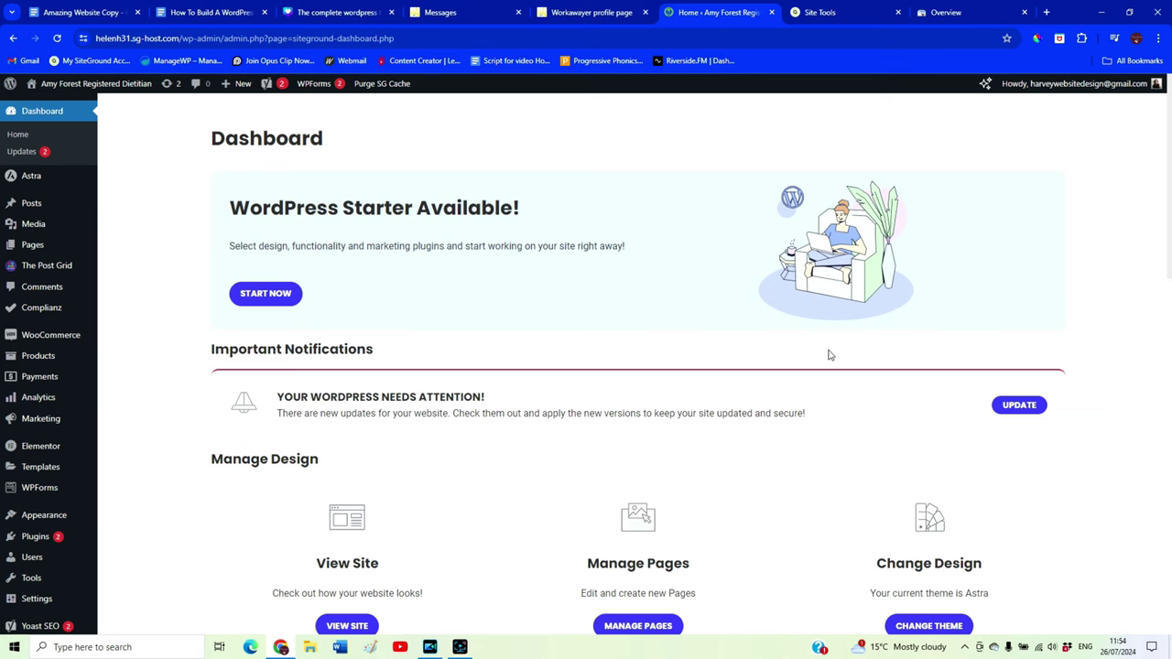
Open the Privacy Policy draft from the Pages list in the block editor
{"action": "left_click", "coordinate": [35, 247]}
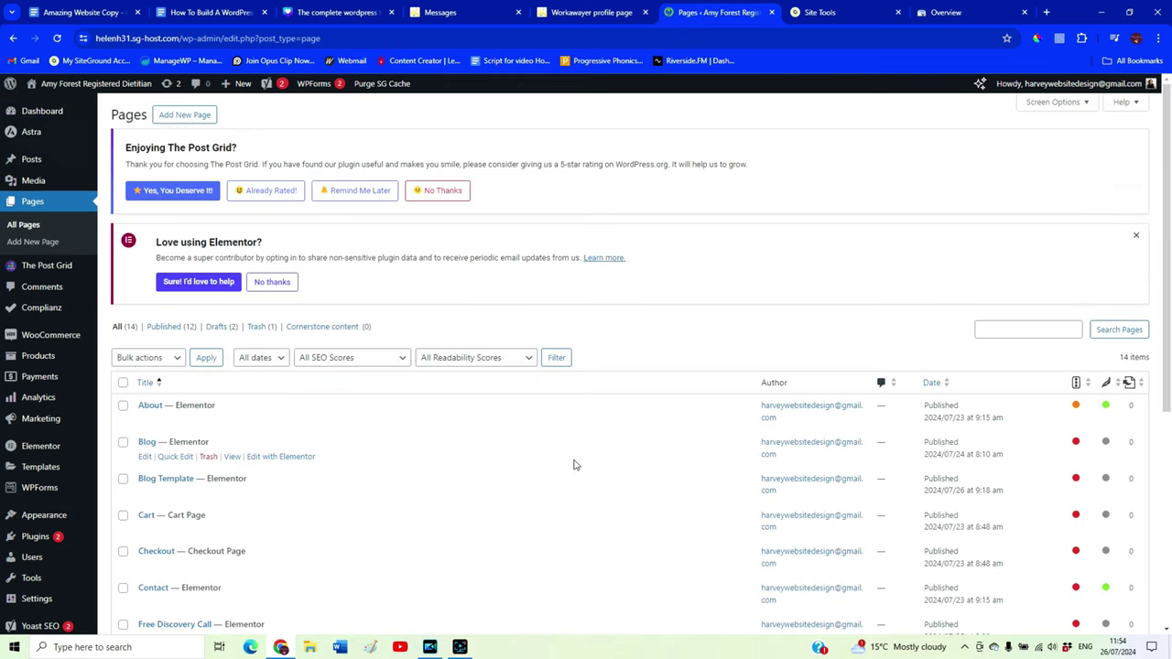
{"action": "scroll", "coordinate": [576, 464], "scroll_direction": "down", "scroll_amount": 5}
{"action": "scroll", "coordinate": [577, 464], "scroll_direction": "down", "scroll_amount": 2}
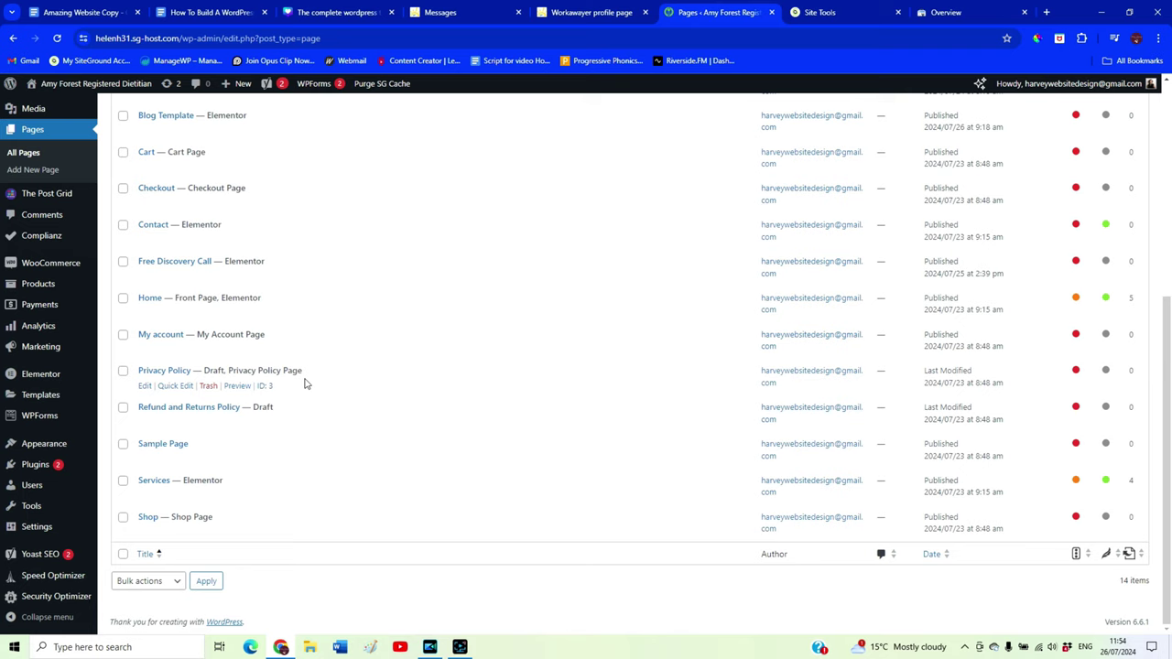
{"action": "left_click", "coordinate": [167, 372]}
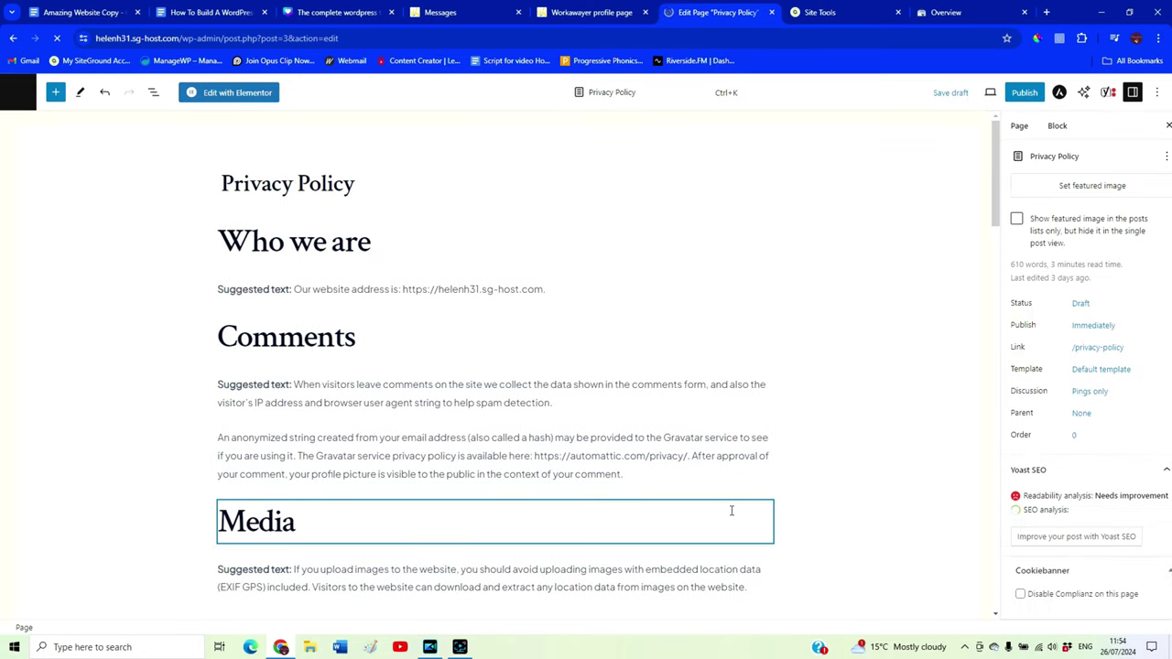
Delete the 'Suggested text:' label from the website address paragraph
{"action": "mouse_move", "coordinate": [384, 298]}
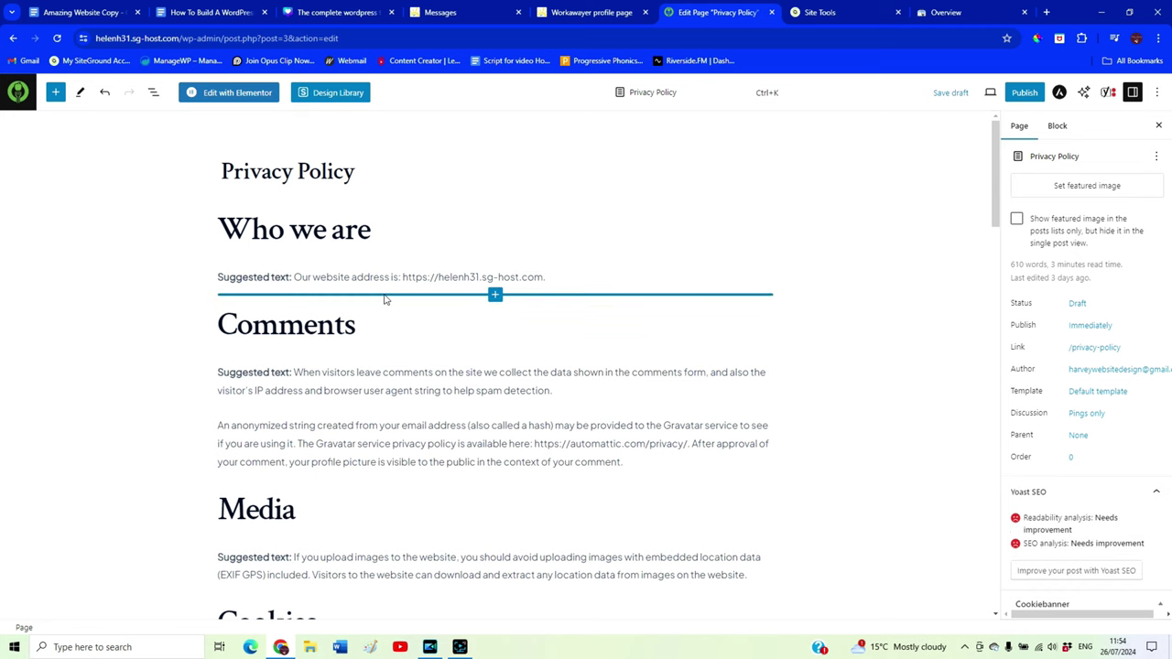
{"action": "scroll", "coordinate": [451, 425], "scroll_direction": "down", "scroll_amount": 1}
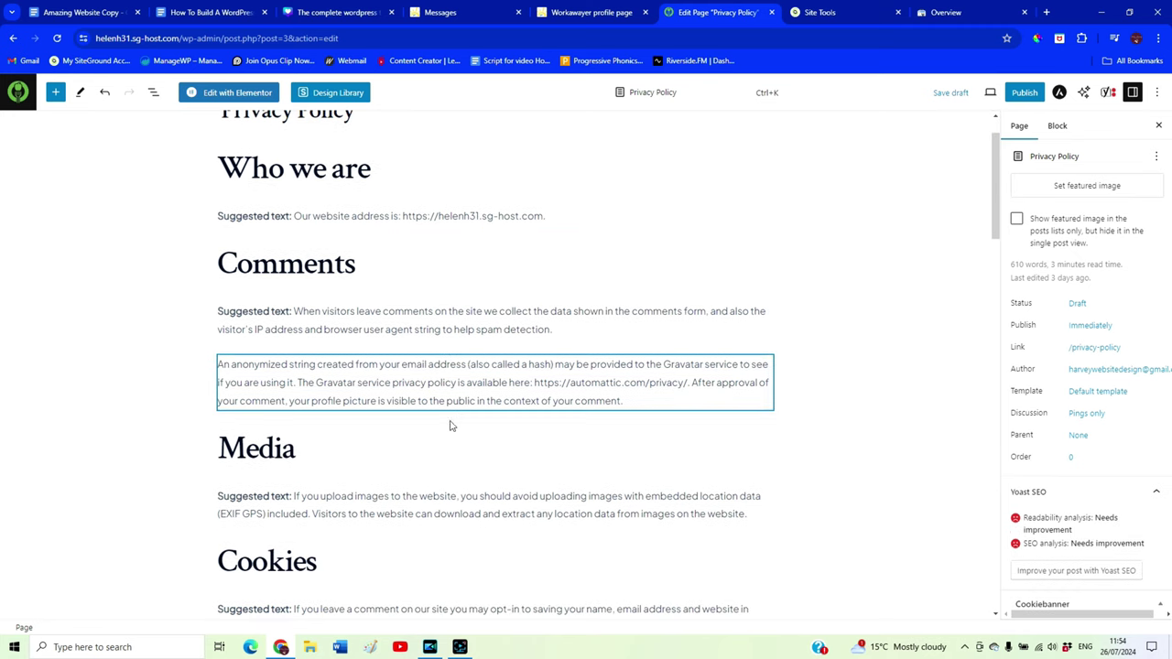
{"action": "scroll", "coordinate": [450, 426], "scroll_direction": "up", "scroll_amount": 1}
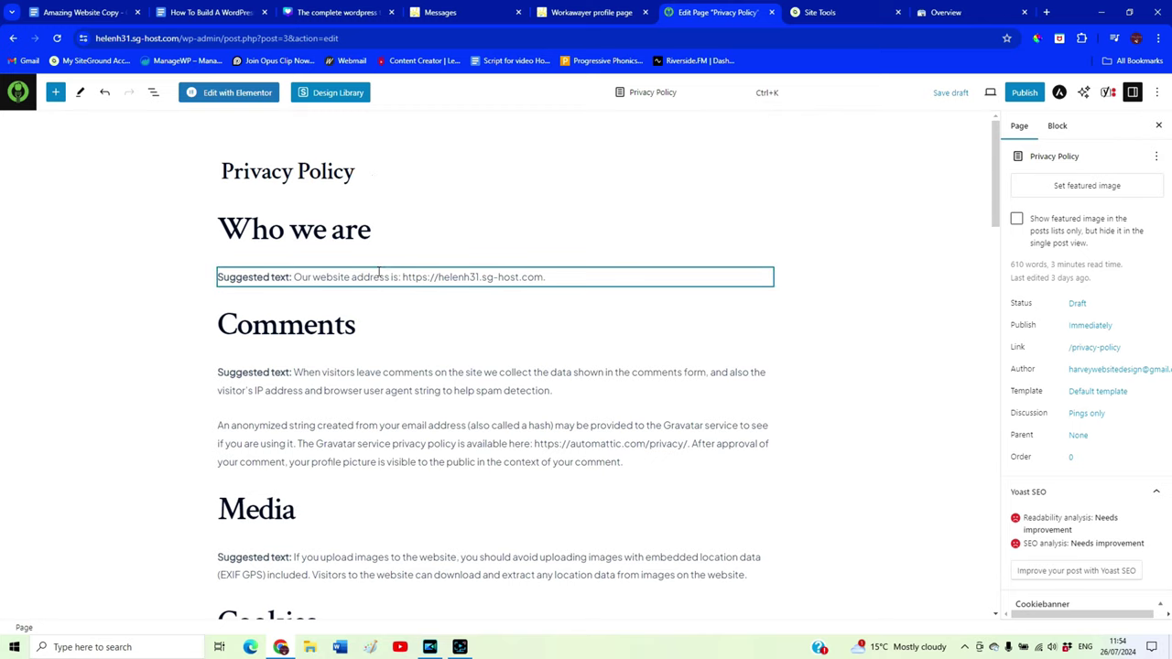
{"action": "scroll", "coordinate": [543, 523], "scroll_direction": "down", "scroll_amount": 1}
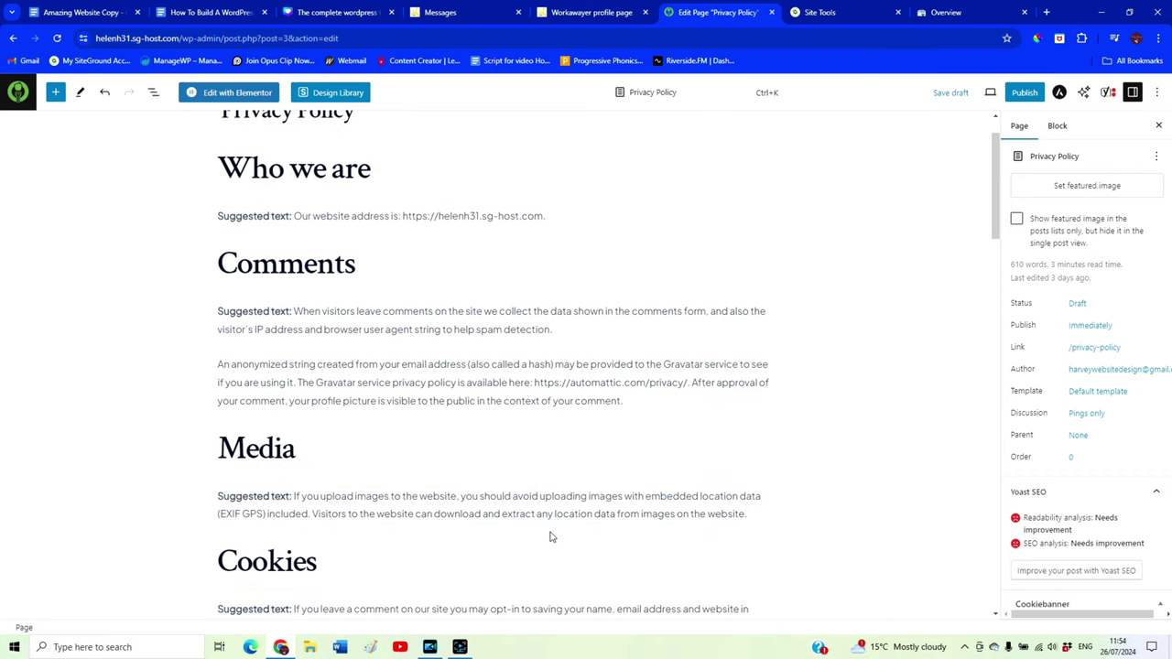
{"action": "scroll", "coordinate": [550, 537], "scroll_direction": "up", "scroll_amount": 1}
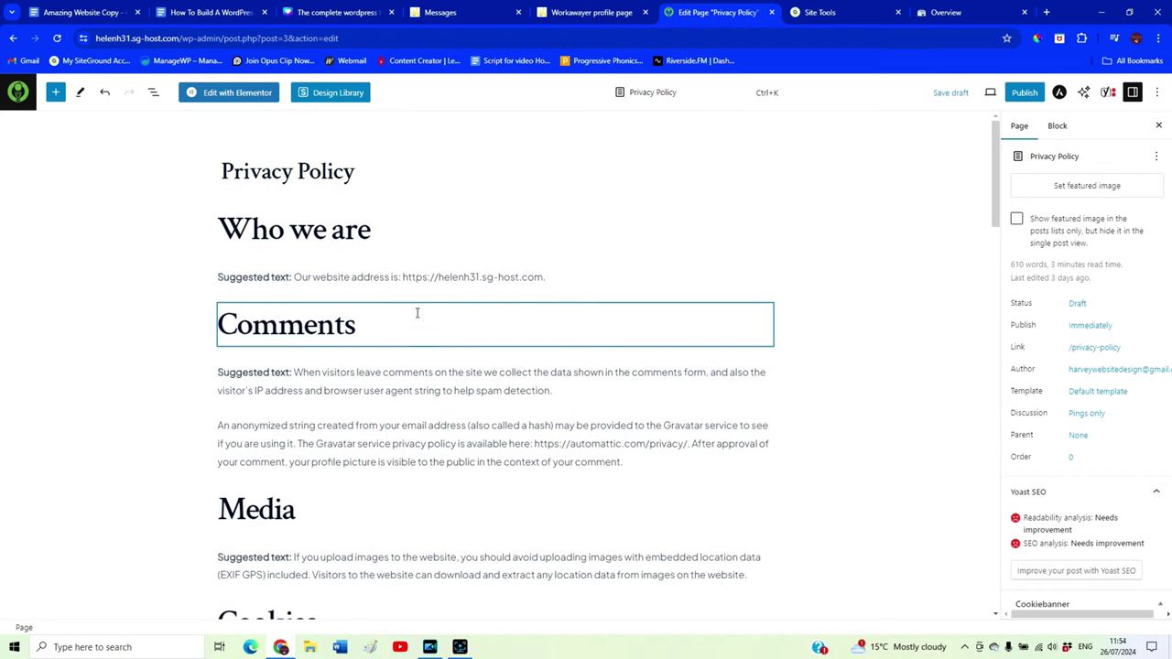
{"action": "left_click", "coordinate": [611, 282]}
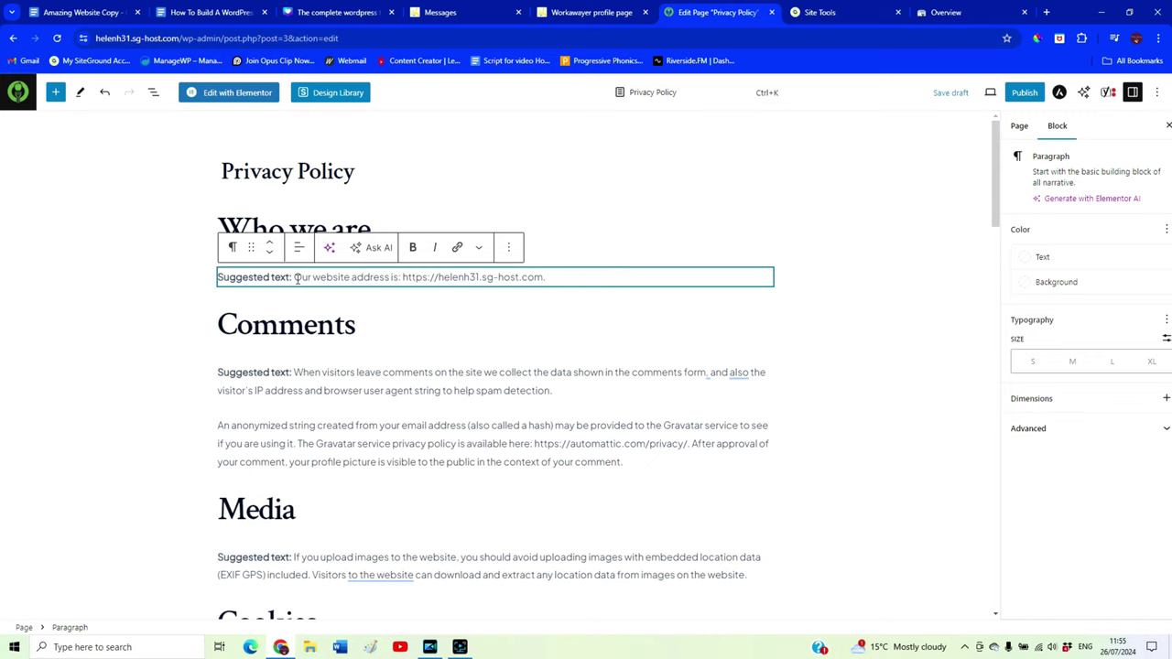
{"action": "left_click_drag", "start_coordinate": [294, 277], "coordinate": [218, 277]}
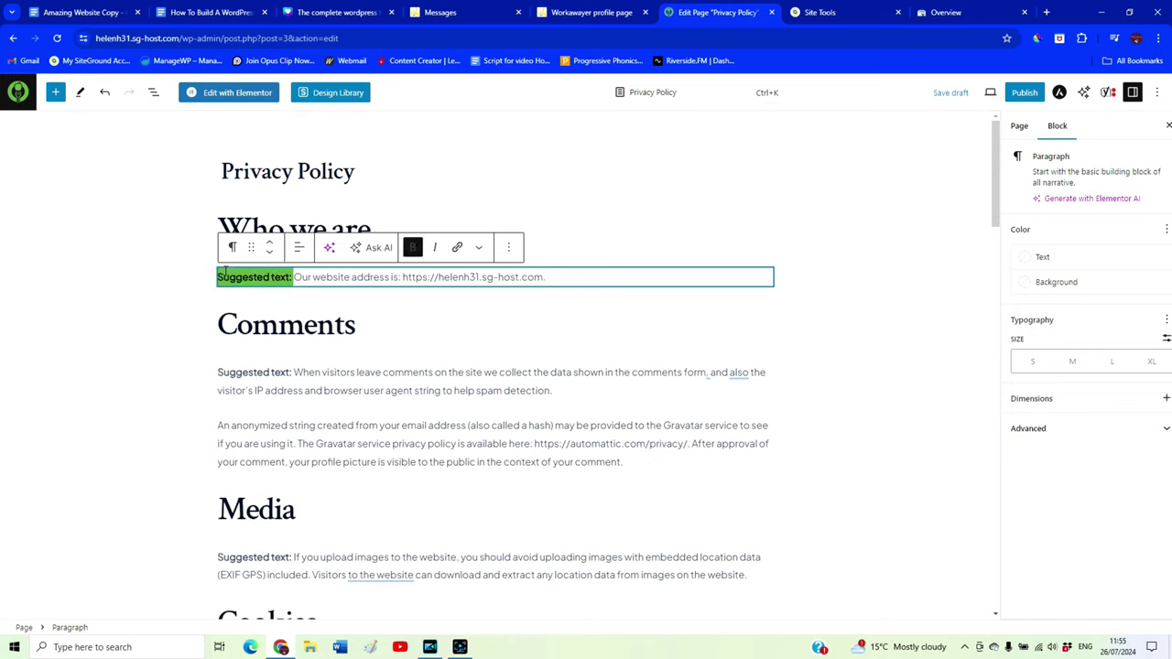
{"action": "key", "text": "BackSpace"}
{"action": "left_click", "coordinate": [449, 453]}
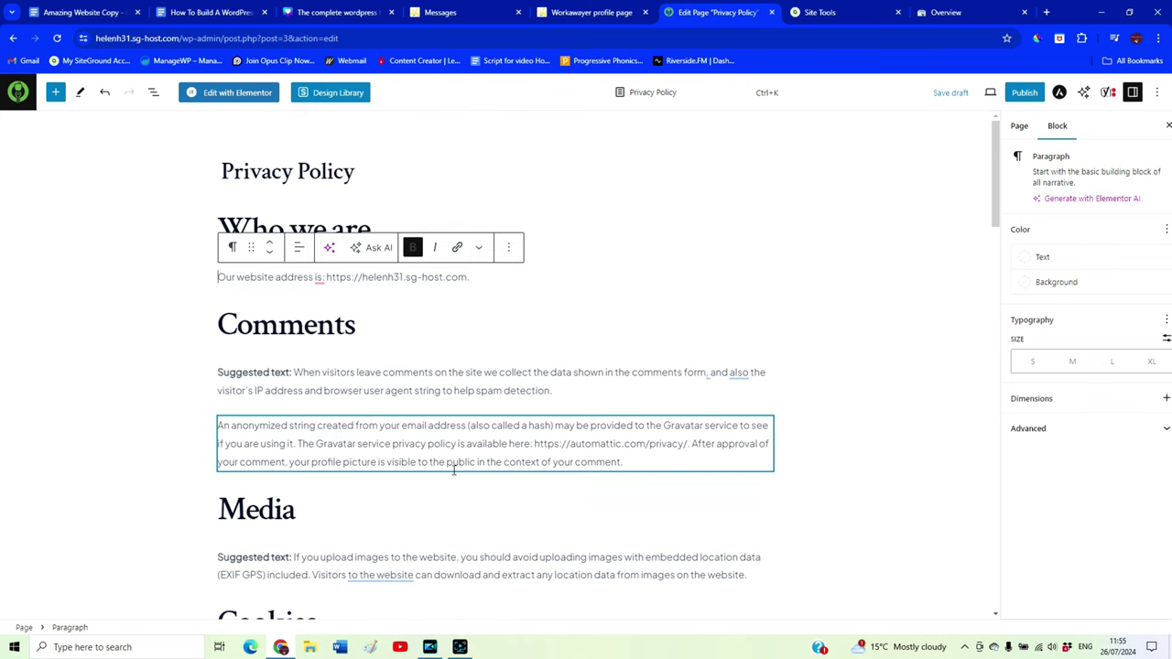
Publish the Privacy Policy page and return to the Pages list
{"action": "scroll", "coordinate": [452, 474], "scroll_direction": "down", "scroll_amount": 10}
{"action": "scroll", "coordinate": [802, 466], "scroll_direction": "up", "scroll_amount": 2}
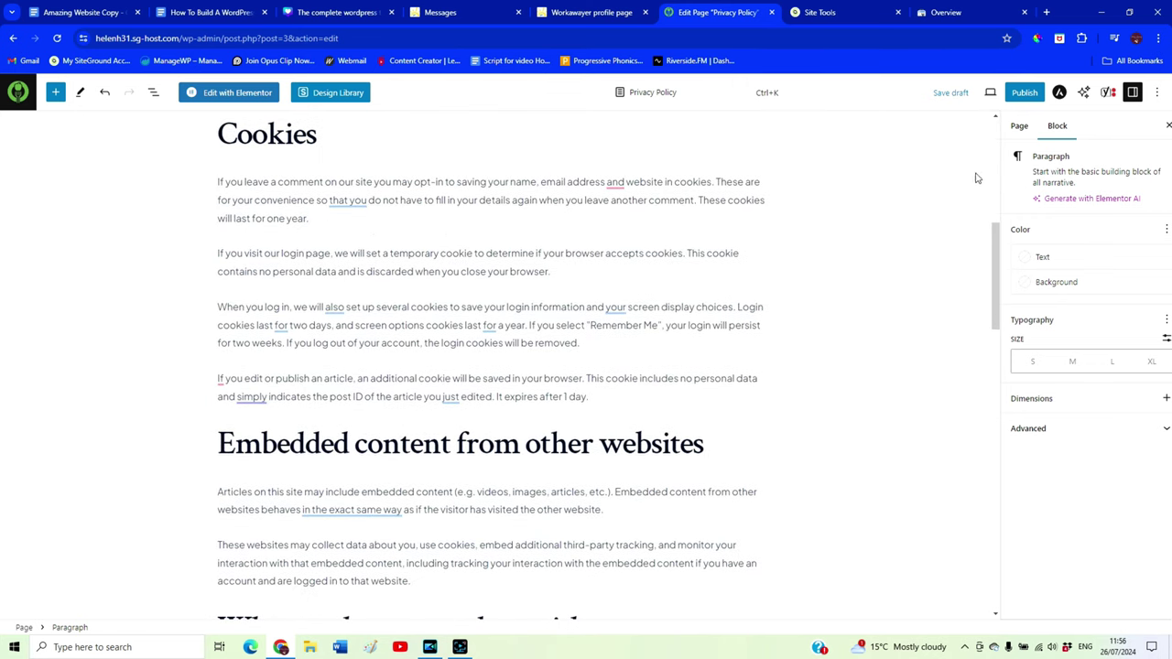
{"action": "left_click", "coordinate": [1025, 92]}
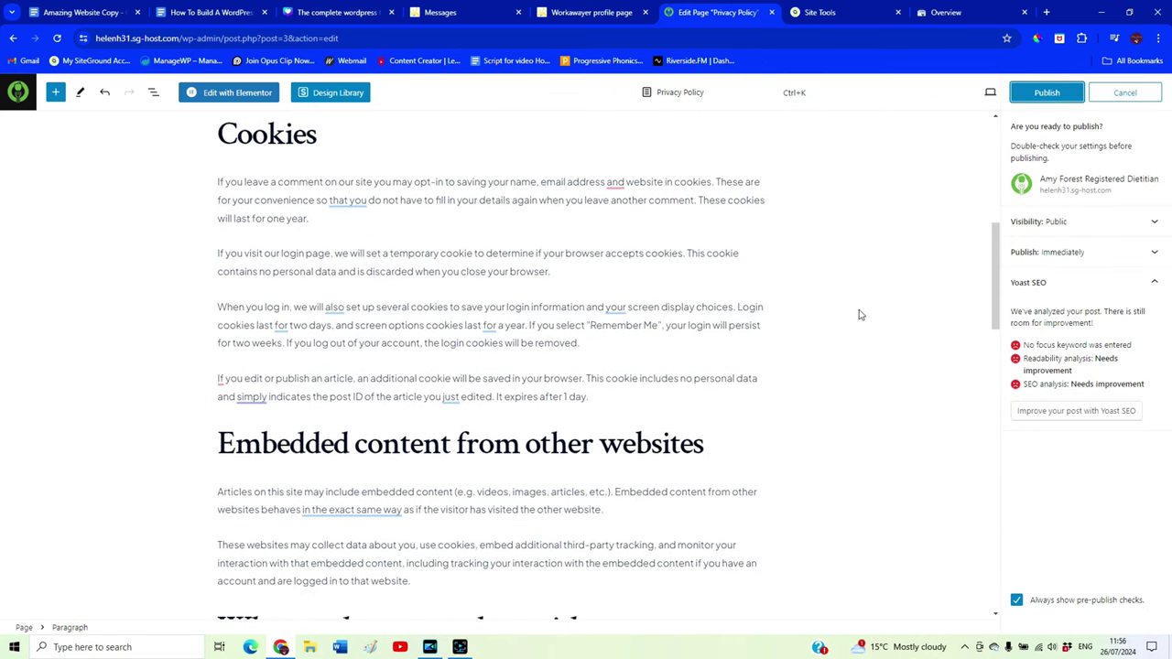
{"action": "left_click", "coordinate": [1075, 97]}
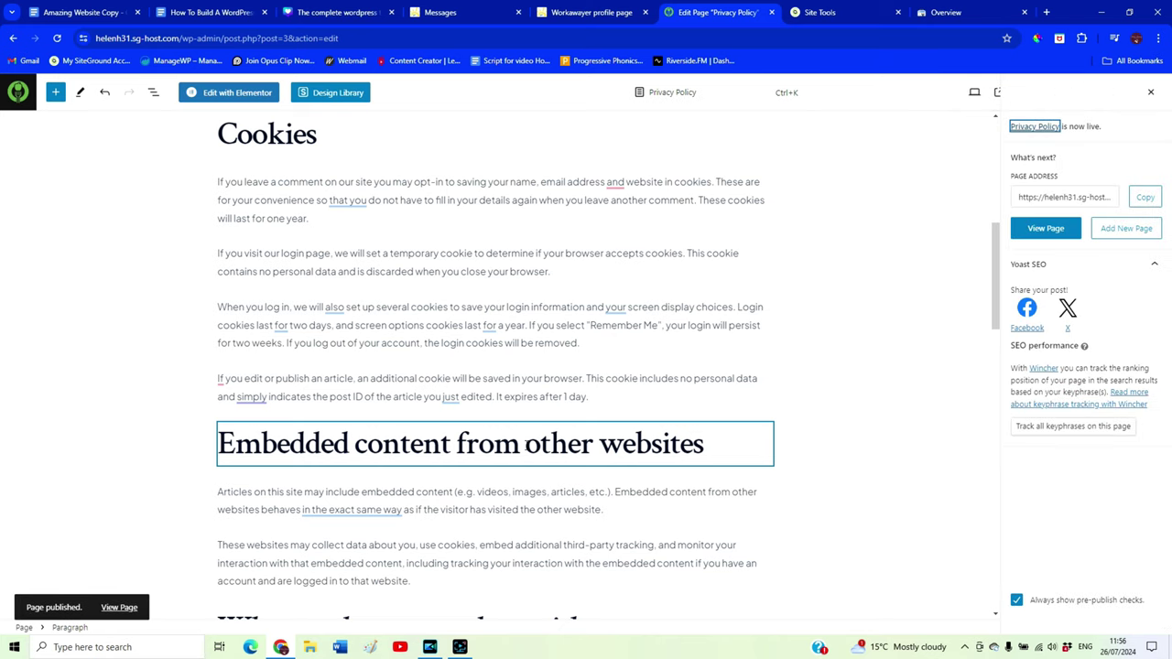
{"action": "left_click", "coordinate": [18, 93]}
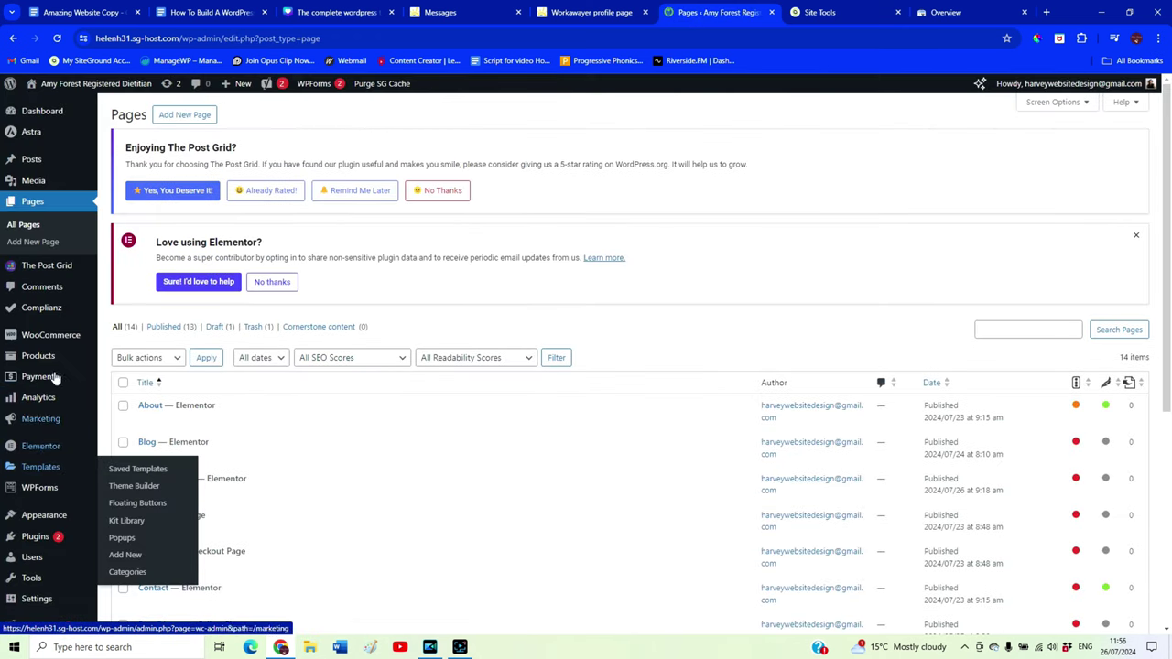
In the Complianz wizard's Documents step, set the Privacy Statement to the existing Privacy Policy page and save
{"action": "mouse_move", "coordinate": [37, 317]}
{"action": "scroll", "coordinate": [36, 317], "scroll_direction": "down", "scroll_amount": 3}
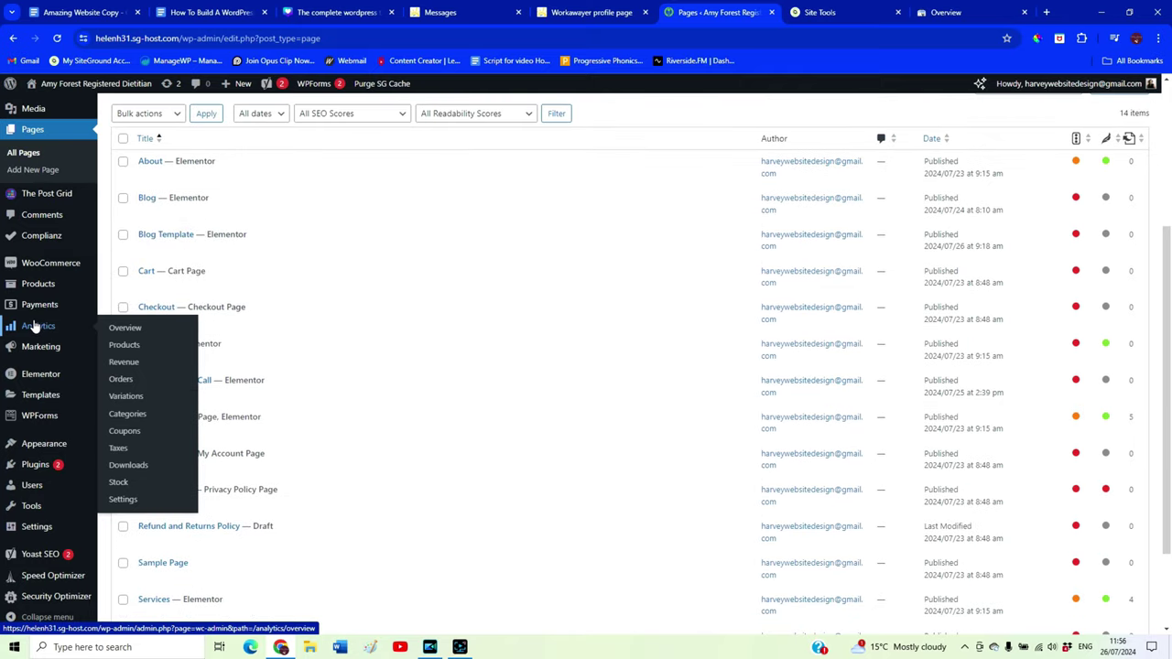
{"action": "mouse_move", "coordinate": [45, 238]}
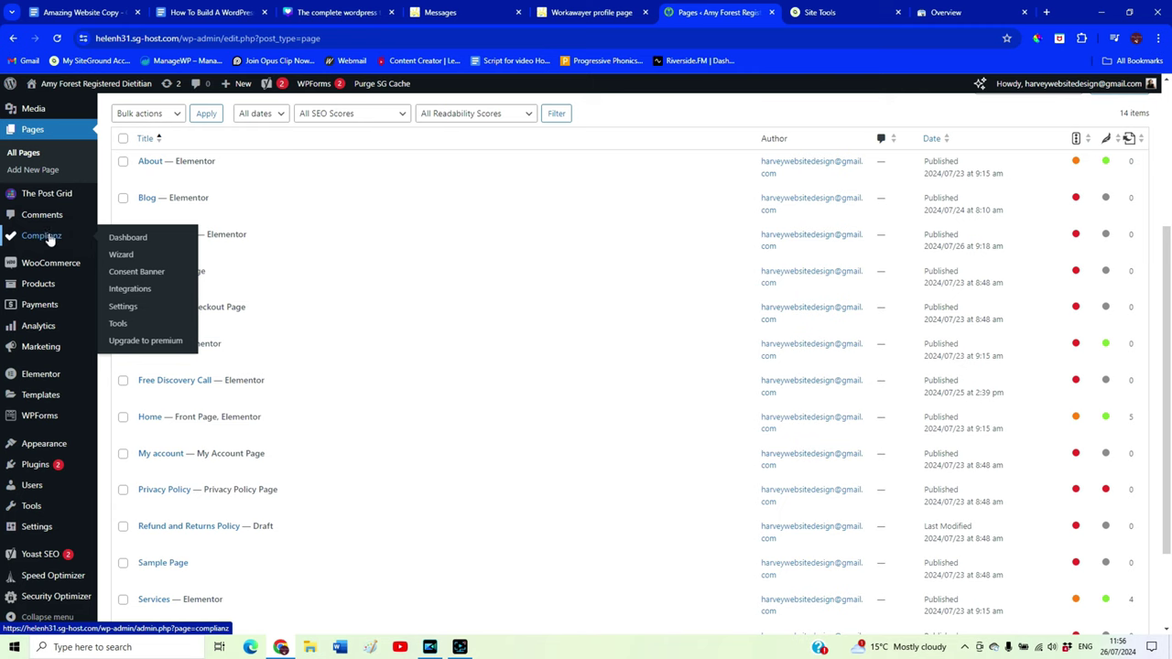
{"action": "left_click", "coordinate": [123, 254]}
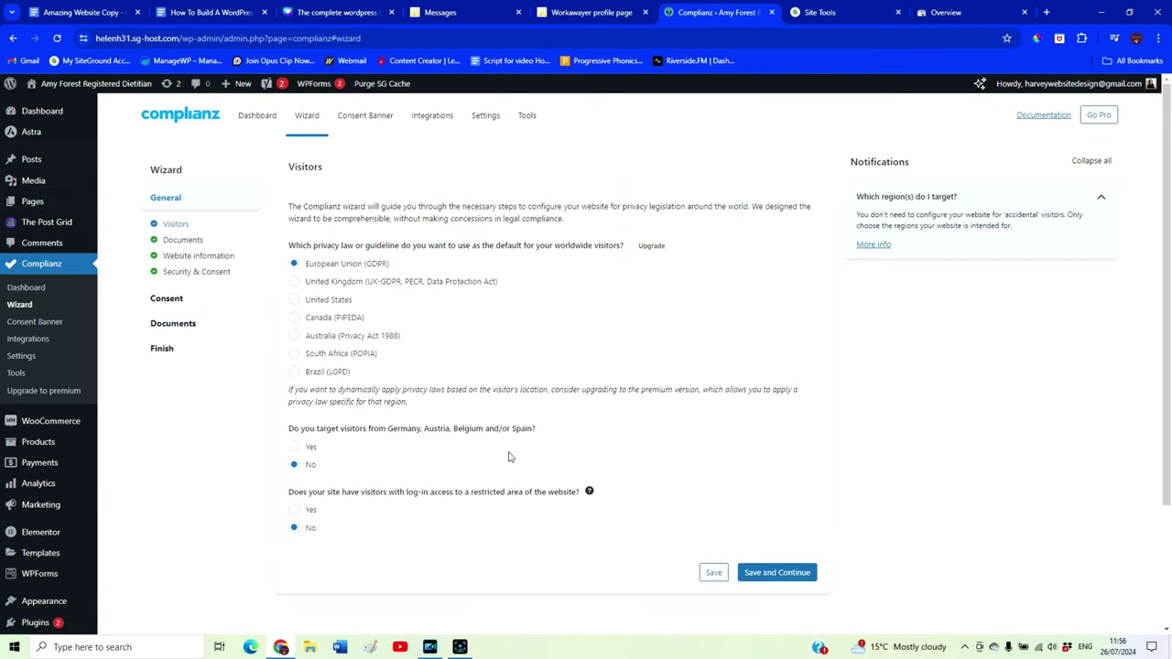
{"action": "left_click", "coordinate": [753, 574]}
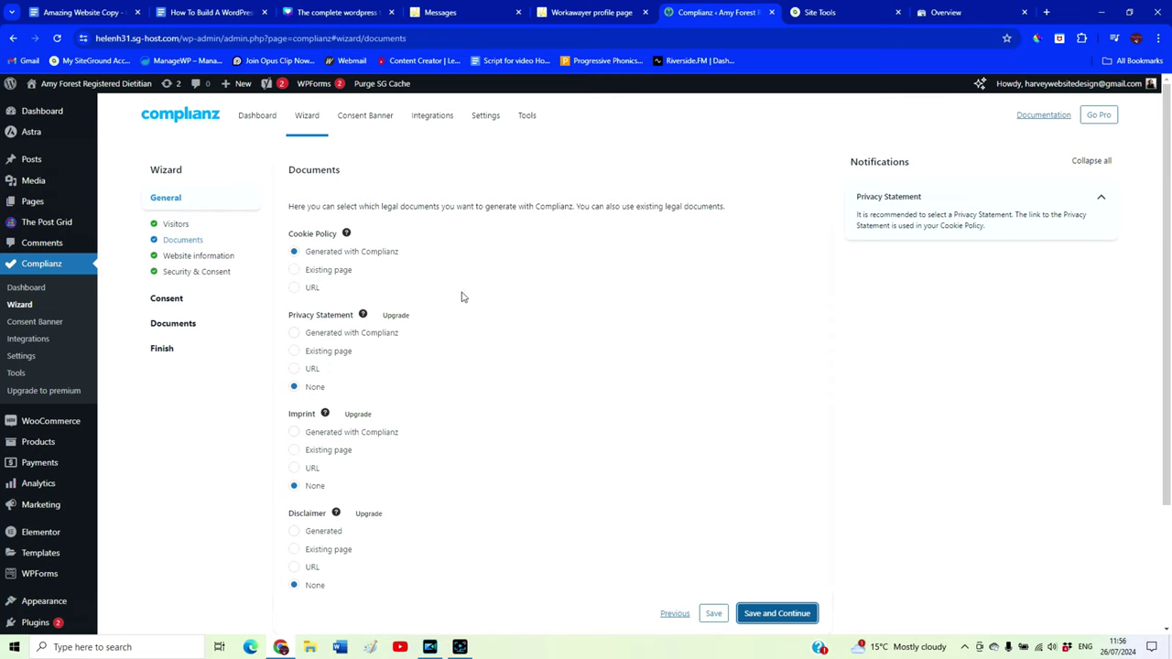
{"action": "left_click", "coordinate": [293, 350]}
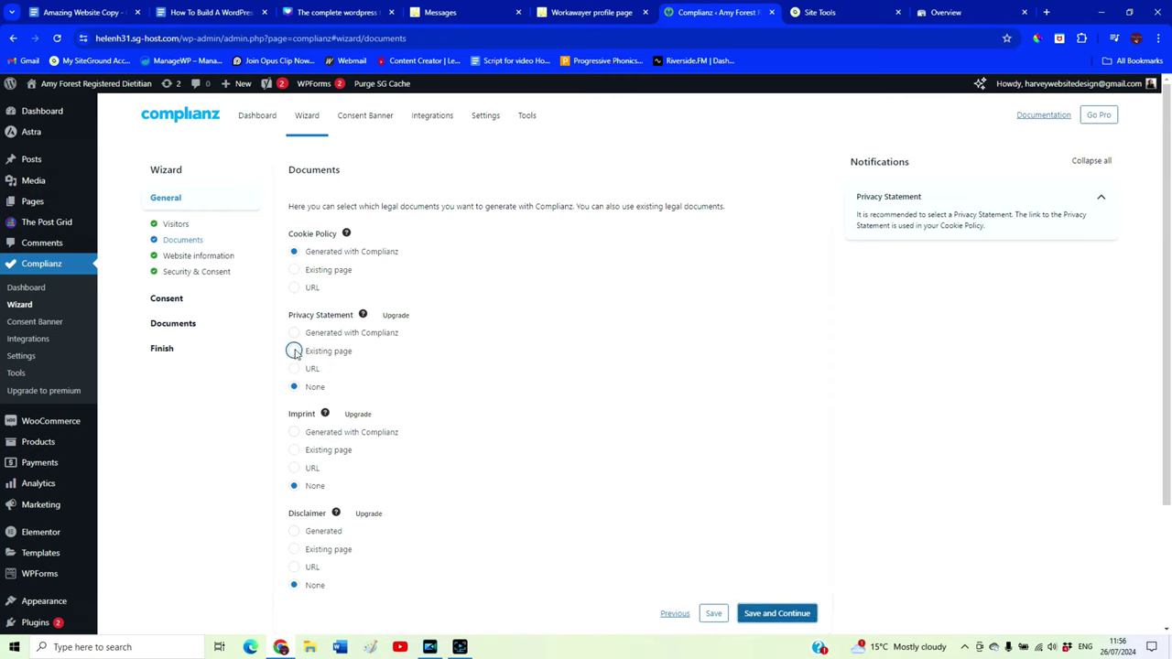
{"action": "left_click", "coordinate": [398, 419]}
{"action": "scroll", "coordinate": [403, 541], "scroll_direction": "down", "scroll_amount": 3}
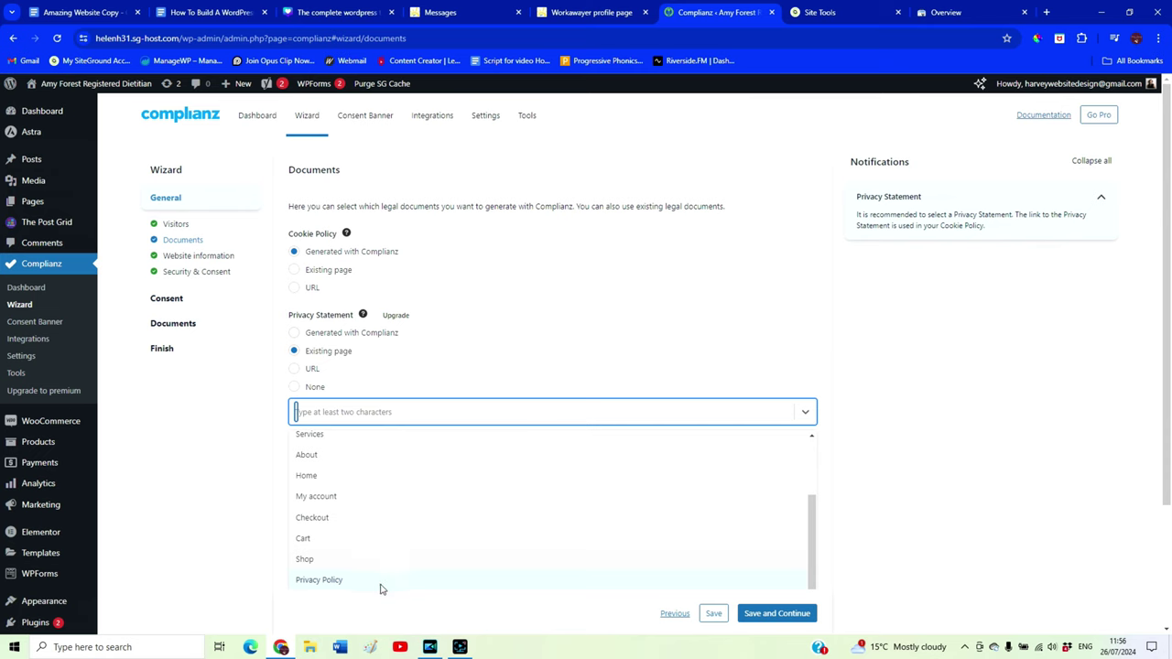
{"action": "left_click", "coordinate": [383, 583]}
{"action": "left_click", "coordinate": [776, 613]}
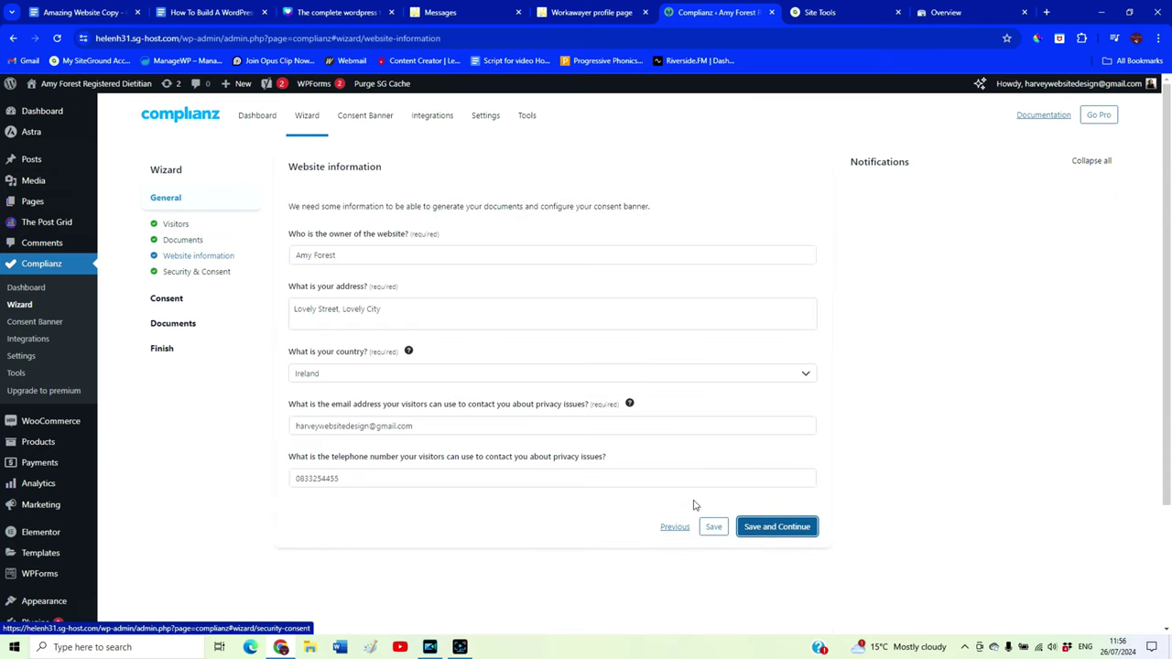
Continue to the security and consent step, then go back to the Pages list
{"action": "left_click", "coordinate": [801, 529]}
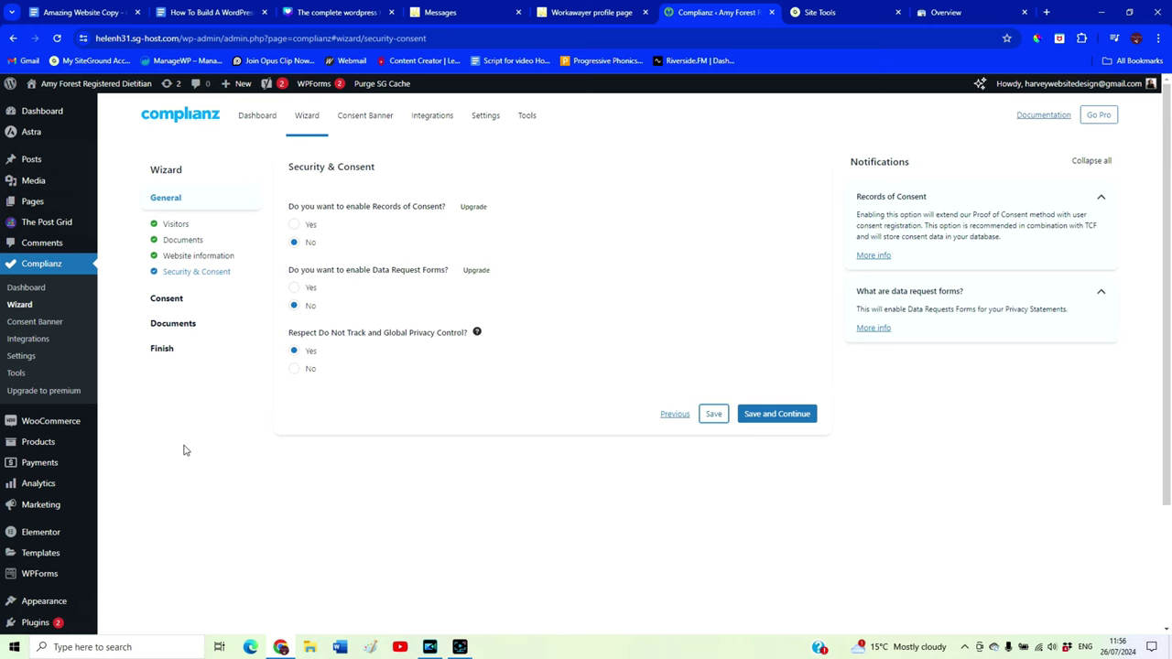
{"action": "left_click", "coordinate": [42, 201]}
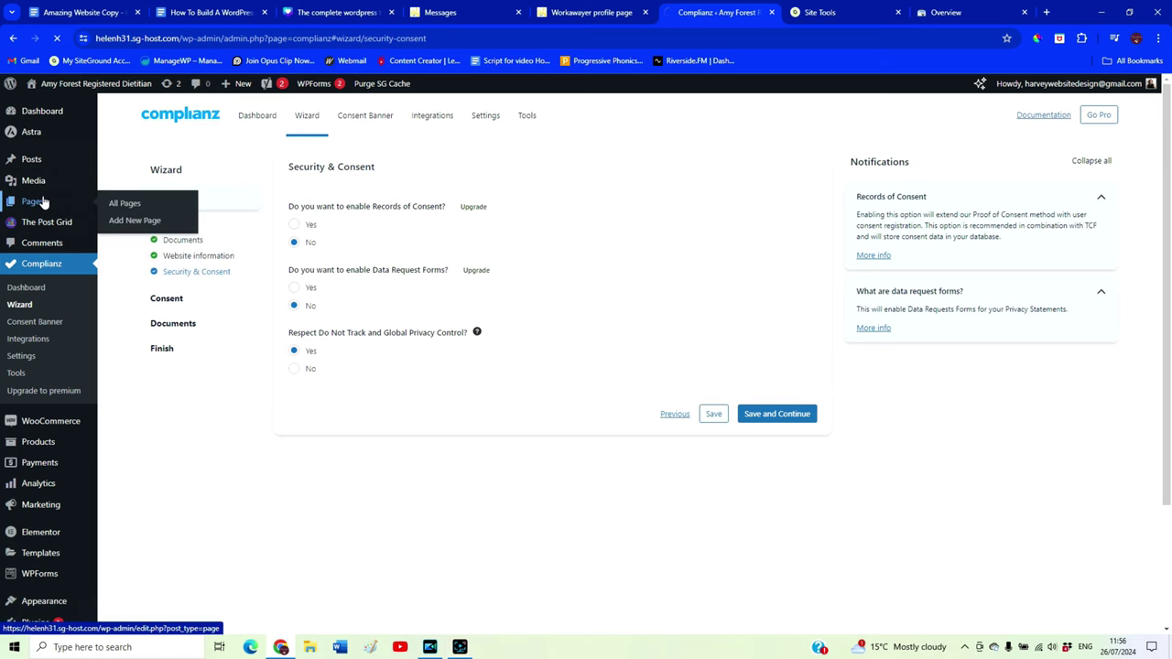
{"action": "scroll", "coordinate": [596, 440], "scroll_direction": "down", "scroll_amount": 5}
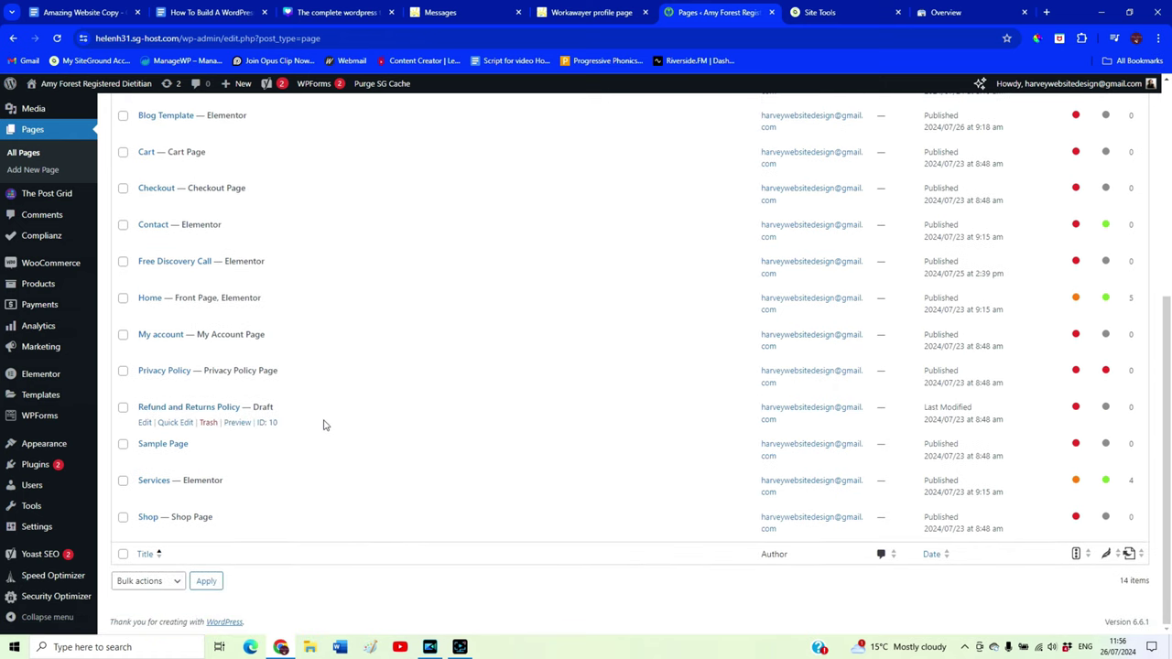
Scroll the Pages list back to the top and head for the Dashboard link
{"action": "scroll", "coordinate": [323, 424], "scroll_direction": "up", "scroll_amount": 5}
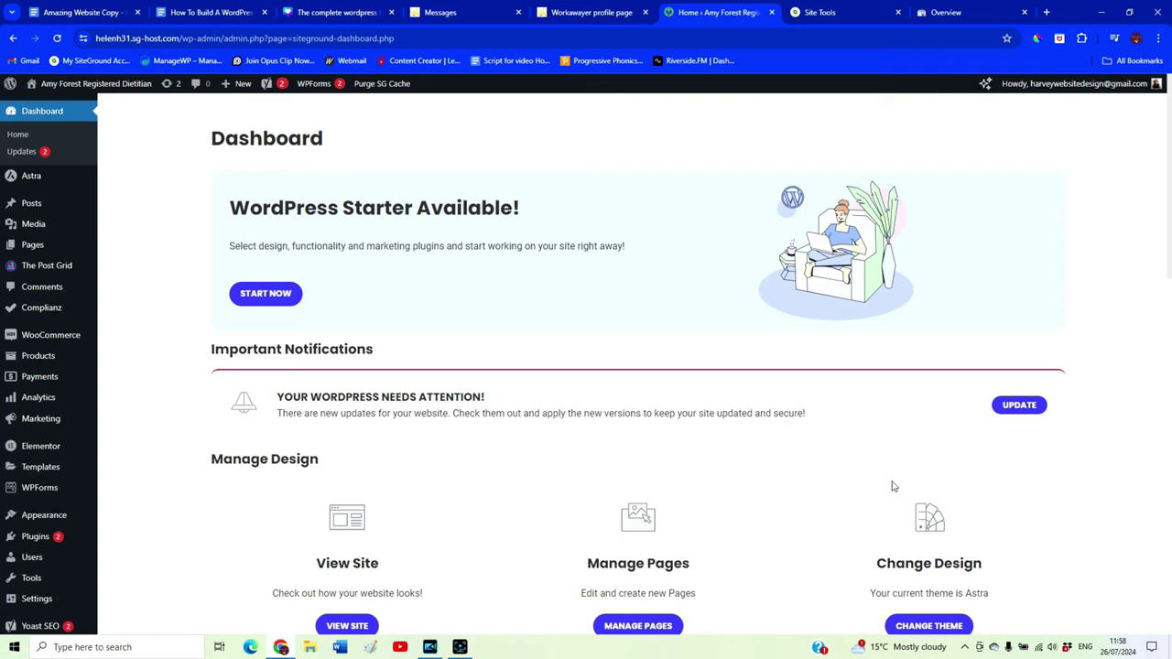
{"action": "mouse_move", "coordinate": [33, 421]}
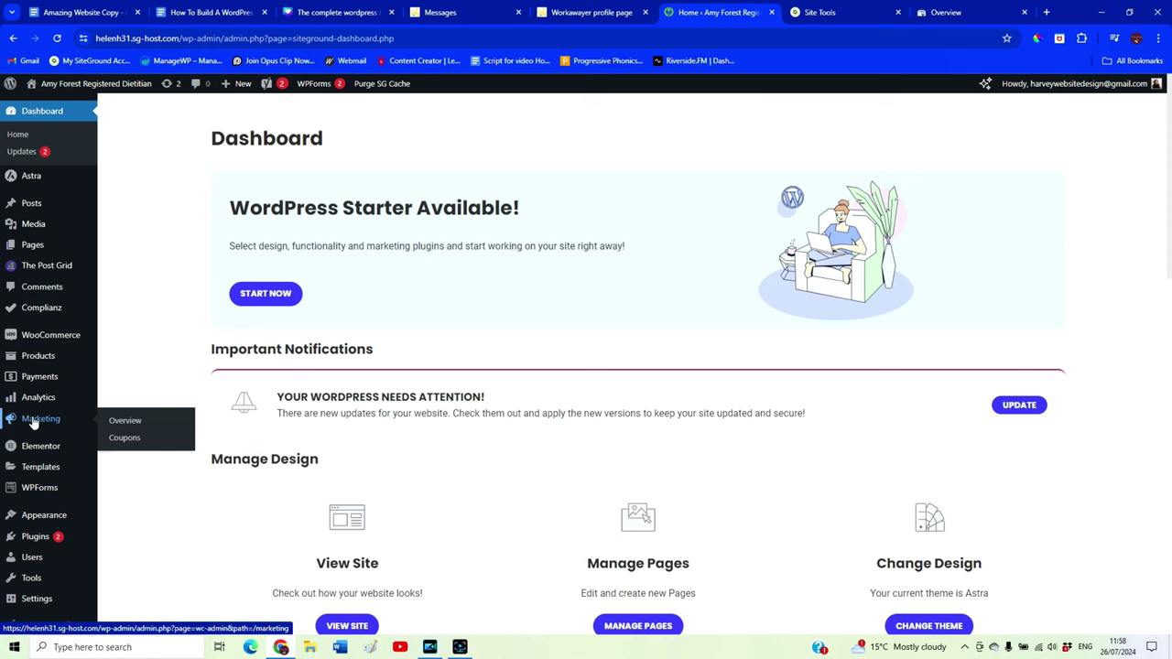
Publish a new coupon with code 'free product', discount type Percentage discount and amount 100
{"action": "left_click", "coordinate": [125, 439]}
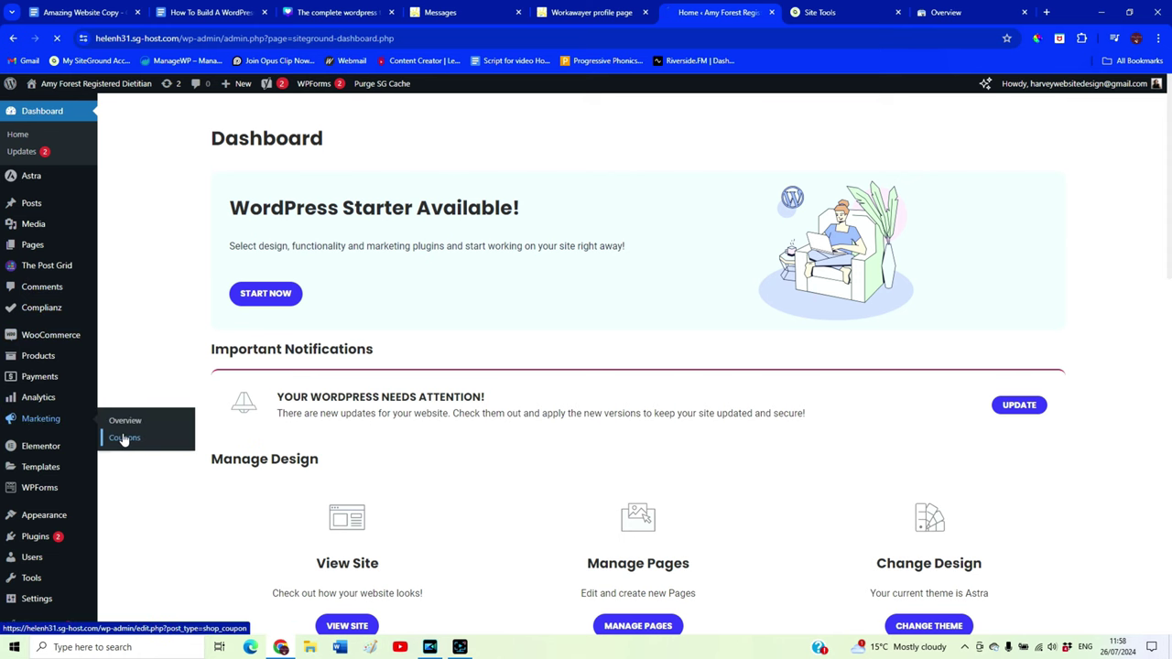
{"action": "left_click", "coordinate": [556, 400]}
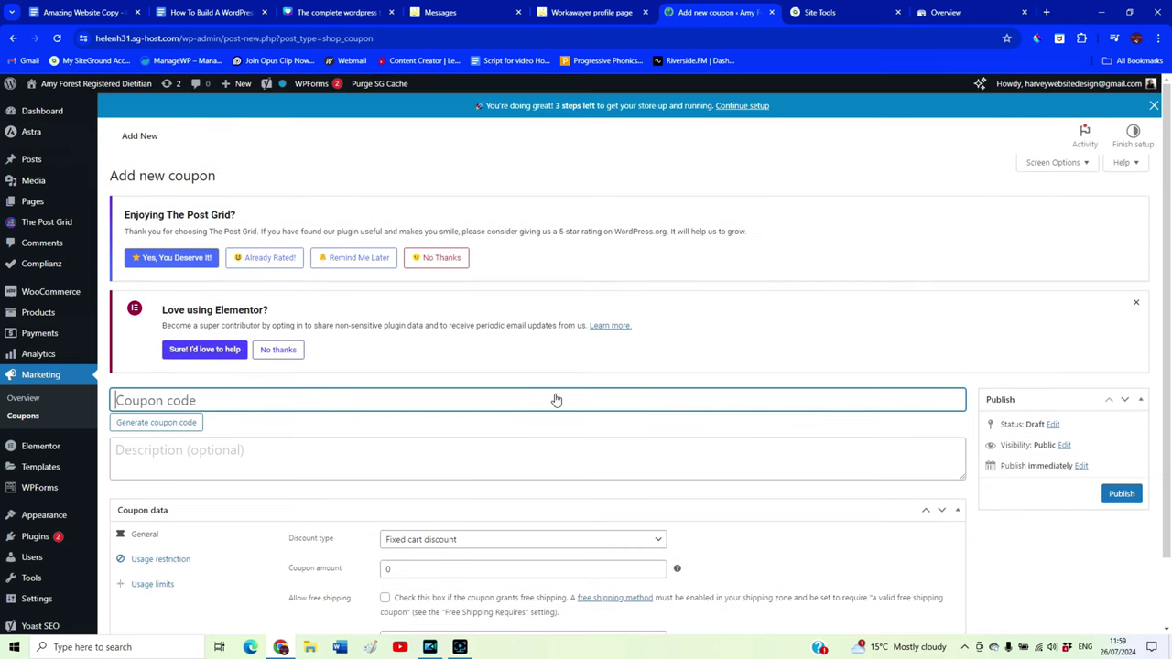
{"action": "scroll", "coordinate": [556, 400], "scroll_direction": "down", "scroll_amount": 2}
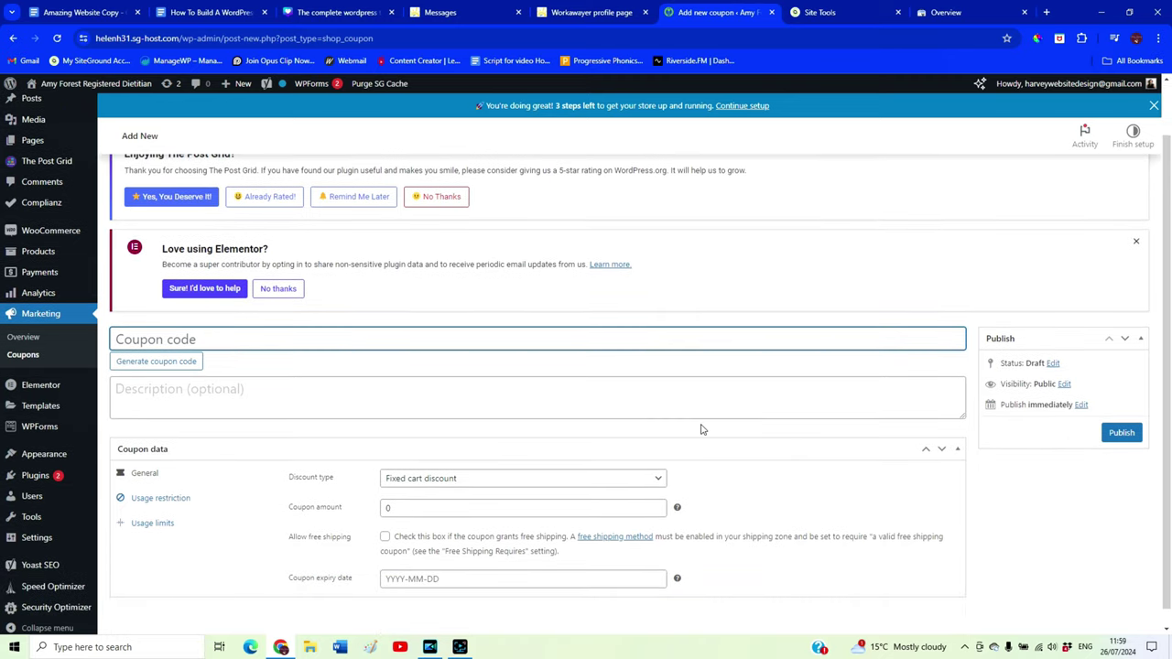
{"action": "type", "text": "free product"}
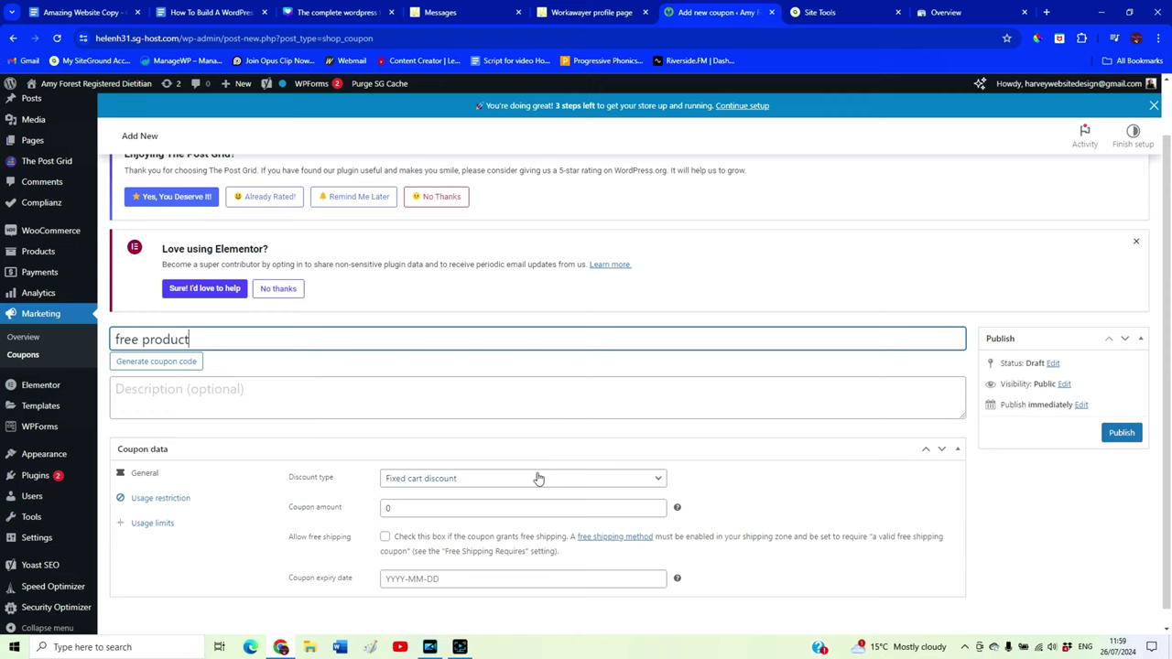
{"action": "left_click", "coordinate": [539, 478]}
{"action": "left_click", "coordinate": [441, 495]}
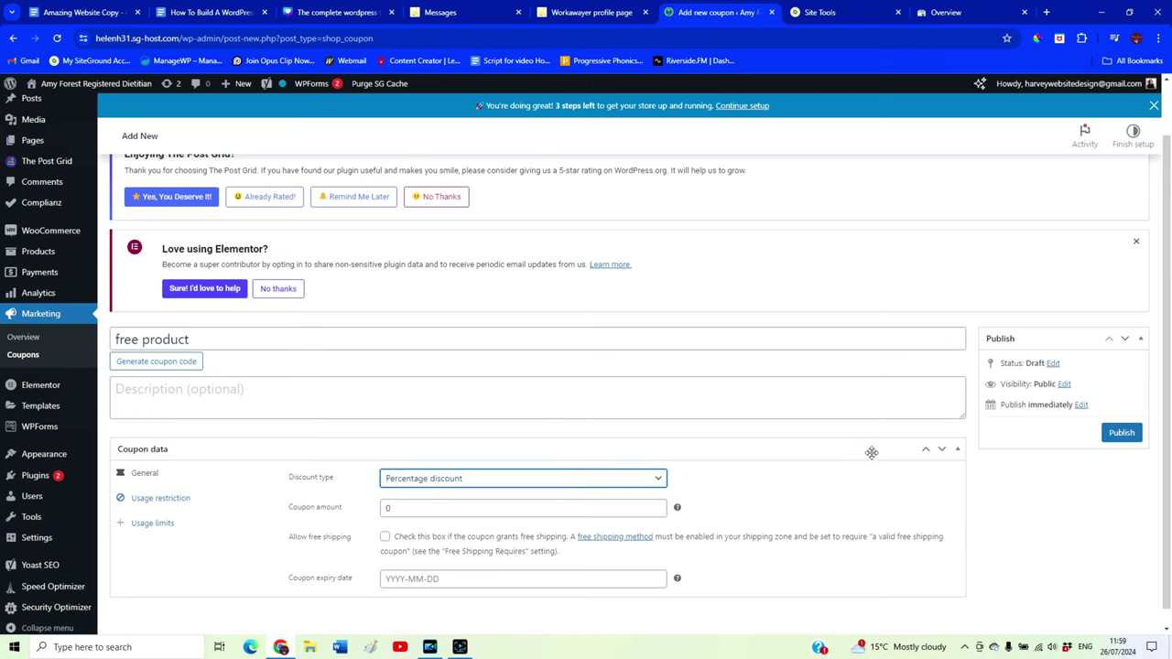
{"action": "scroll", "coordinate": [810, 462], "scroll_direction": "down", "scroll_amount": 1}
{"action": "left_click", "coordinate": [387, 490]}
{"action": "left_click_drag", "start_coordinate": [387, 489], "coordinate": [375, 467]}
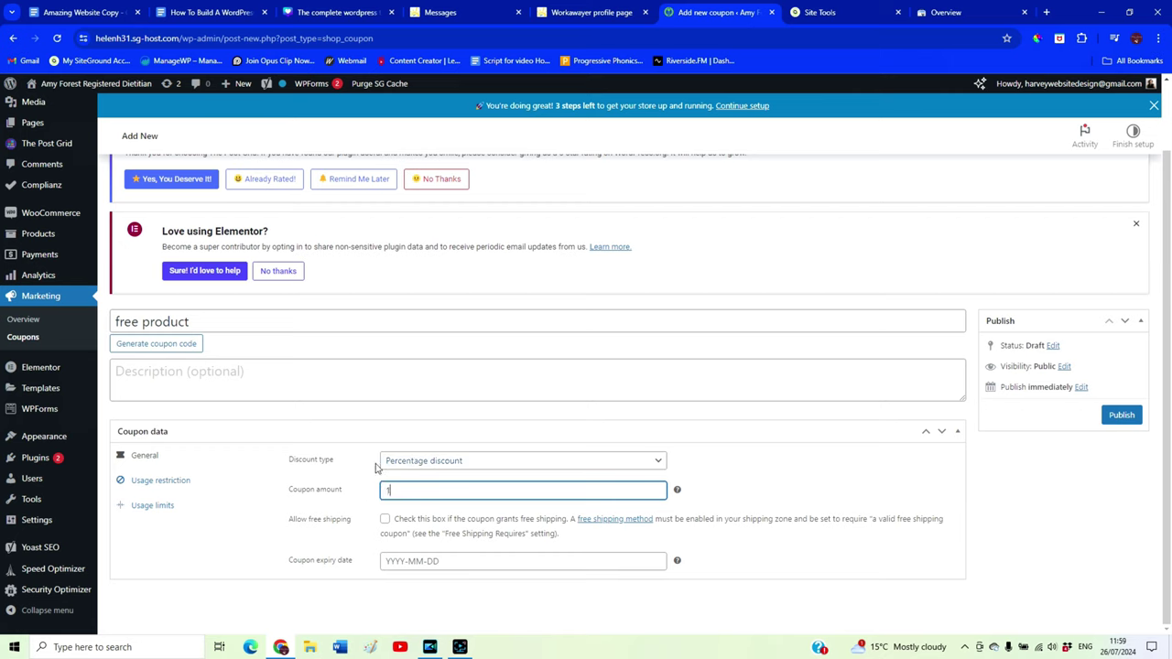
{"action": "left_click", "coordinate": [713, 457]}
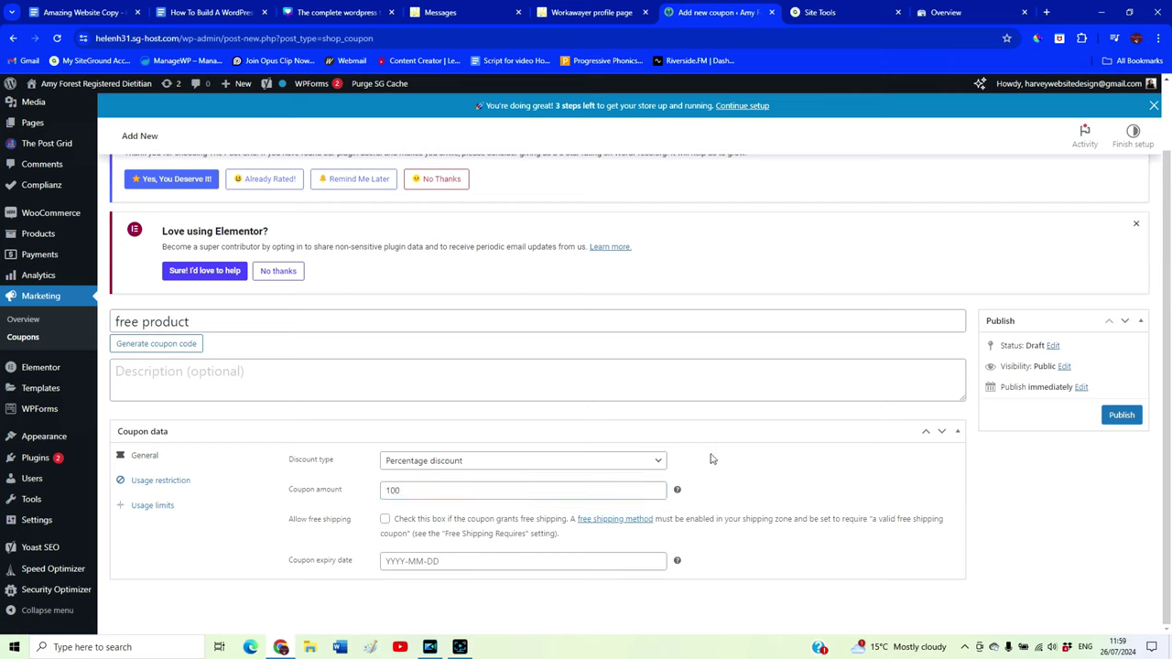
{"action": "left_click", "coordinate": [1122, 416]}
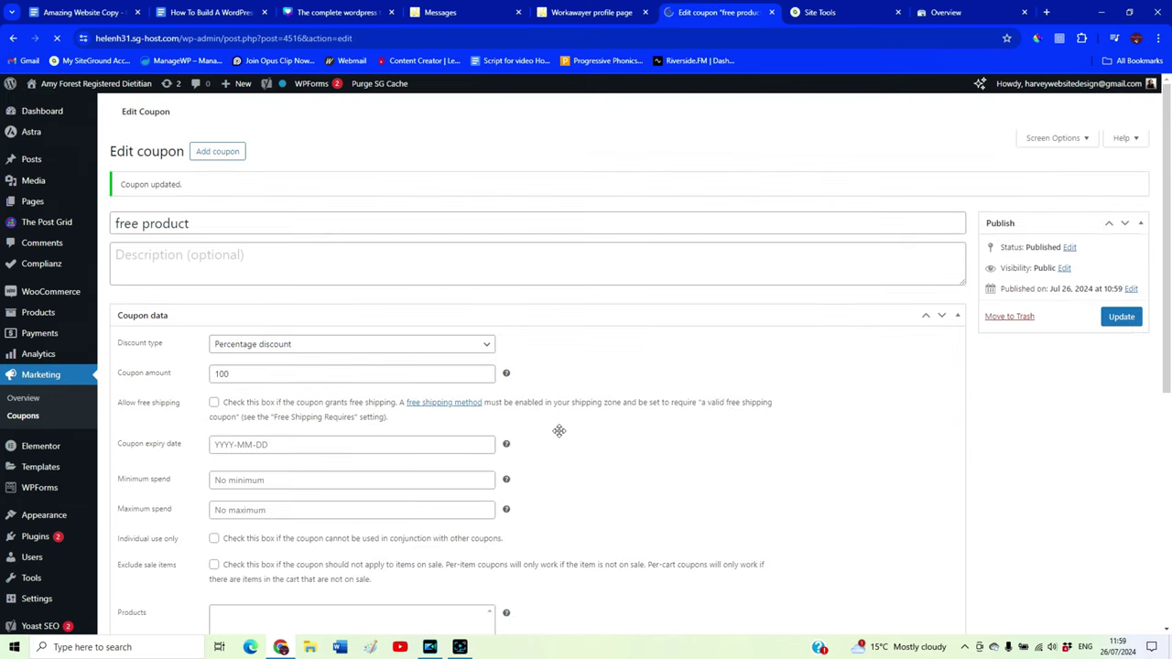
{"action": "mouse_move", "coordinate": [59, 90]}
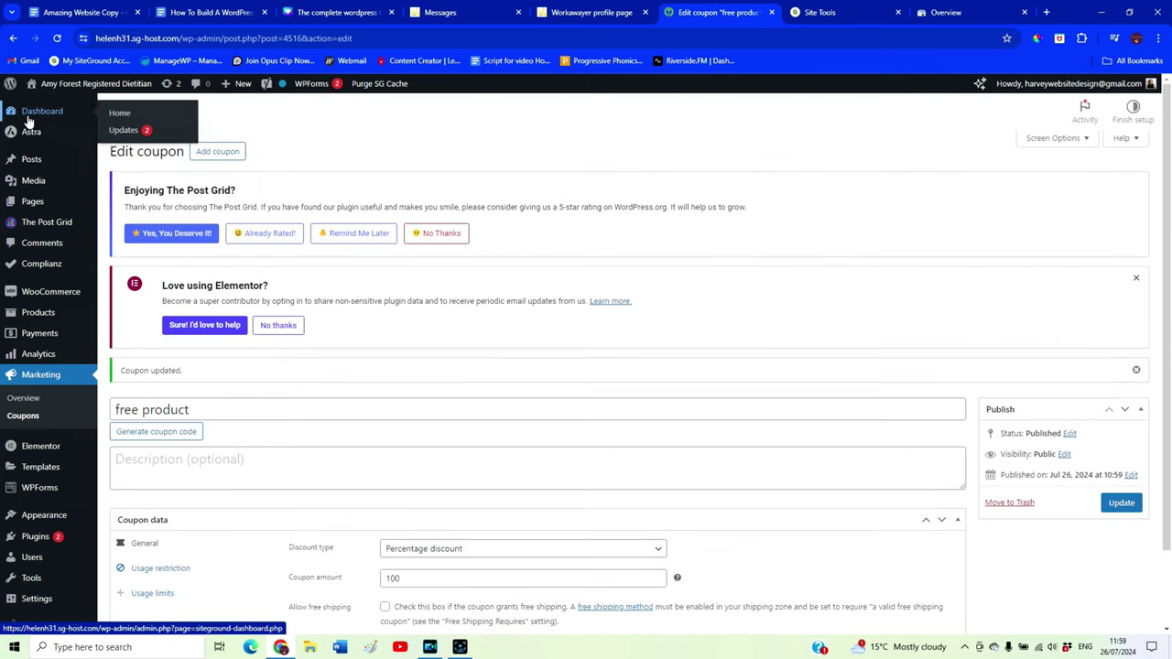
Open the live site in a new tab and accept its cookie consent popup
{"action": "right_click", "coordinate": [49, 107]}
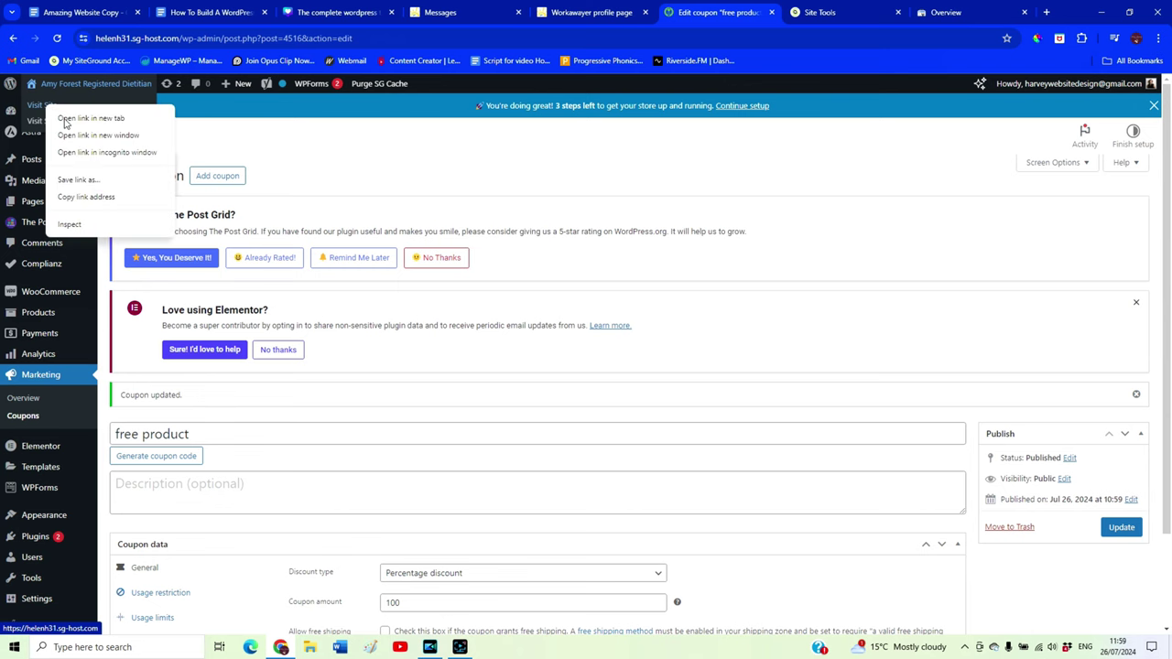
{"action": "left_click", "coordinate": [65, 119]}
{"action": "left_click", "coordinate": [734, 11]}
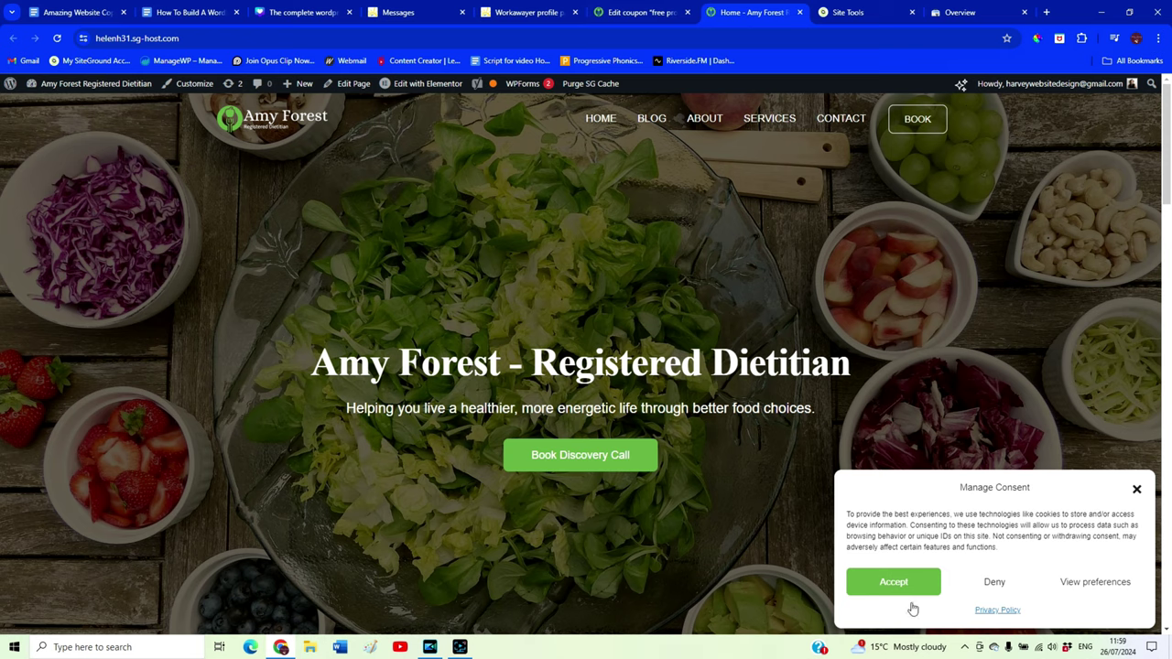
{"action": "left_click", "coordinate": [905, 586]}
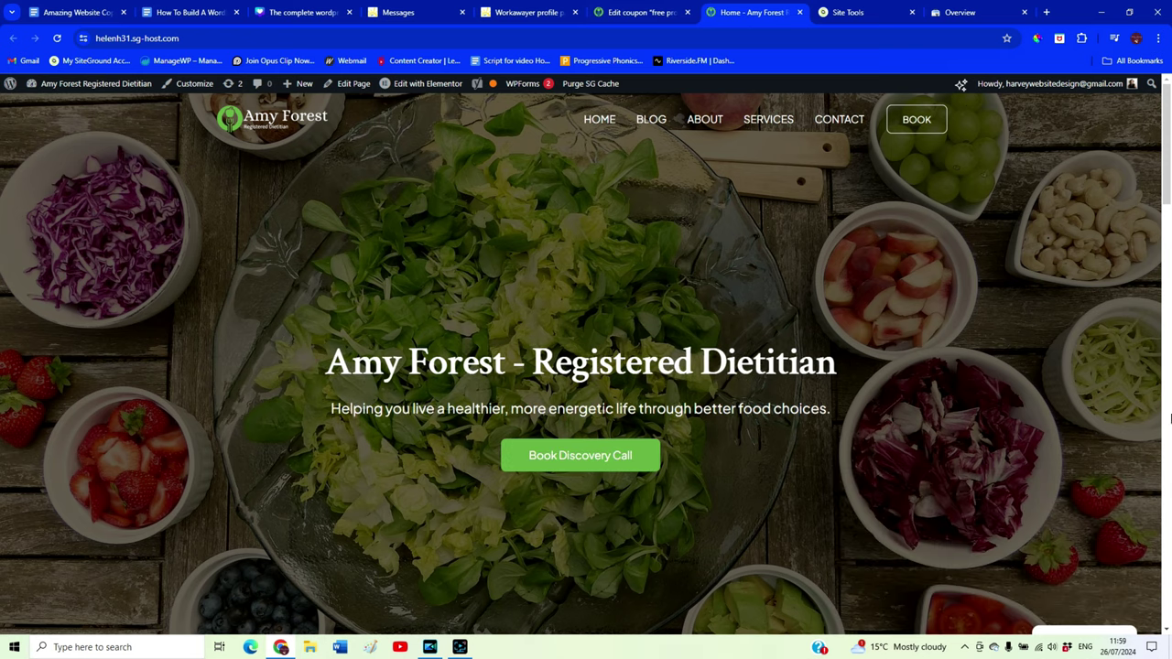
Test where the View Services and View Recipes buttons on the homepage lead
{"action": "scroll", "coordinate": [1160, 183], "scroll_direction": "down", "scroll_amount": 1}
{"action": "scroll", "coordinate": [1159, 174], "scroll_direction": "up", "scroll_amount": 1}
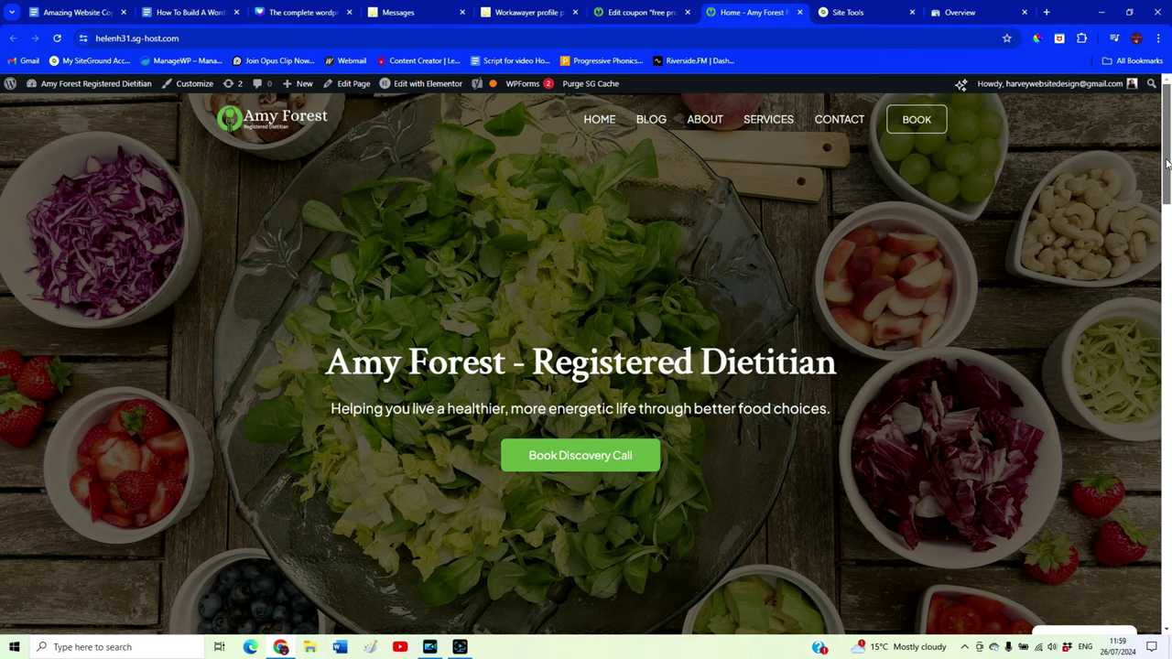
{"action": "left_click_drag", "start_coordinate": [1166, 163], "coordinate": [1122, 353]}
{"action": "left_click", "coordinate": [761, 379]}
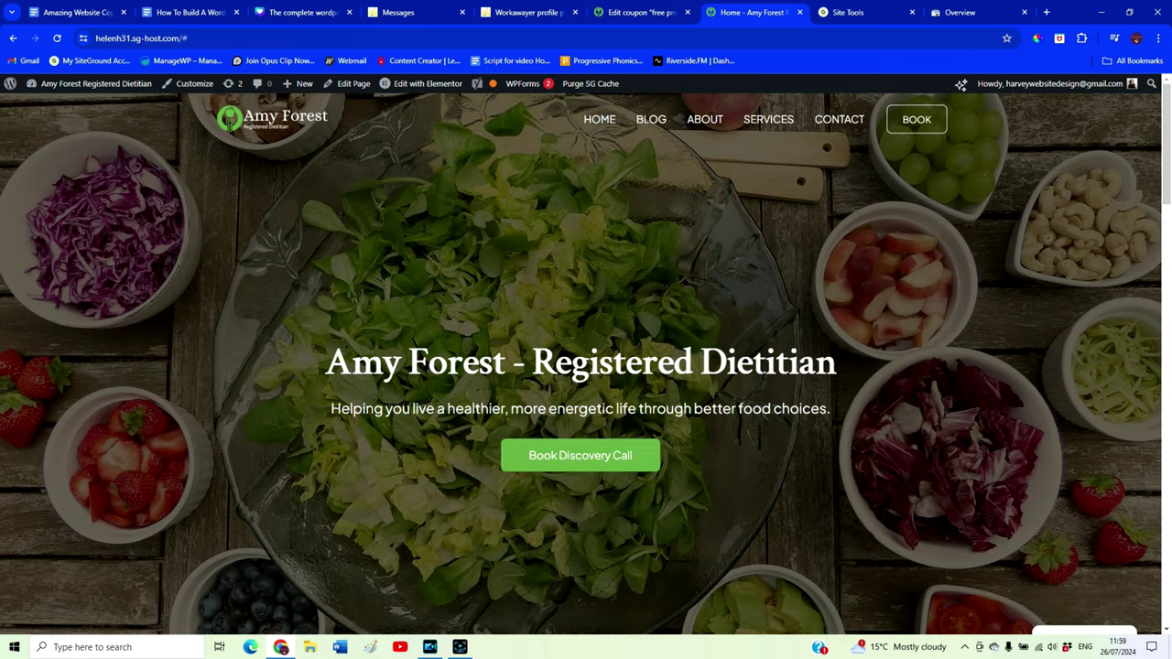
{"action": "left_click_drag", "start_coordinate": [1166, 192], "coordinate": [1143, 374]}
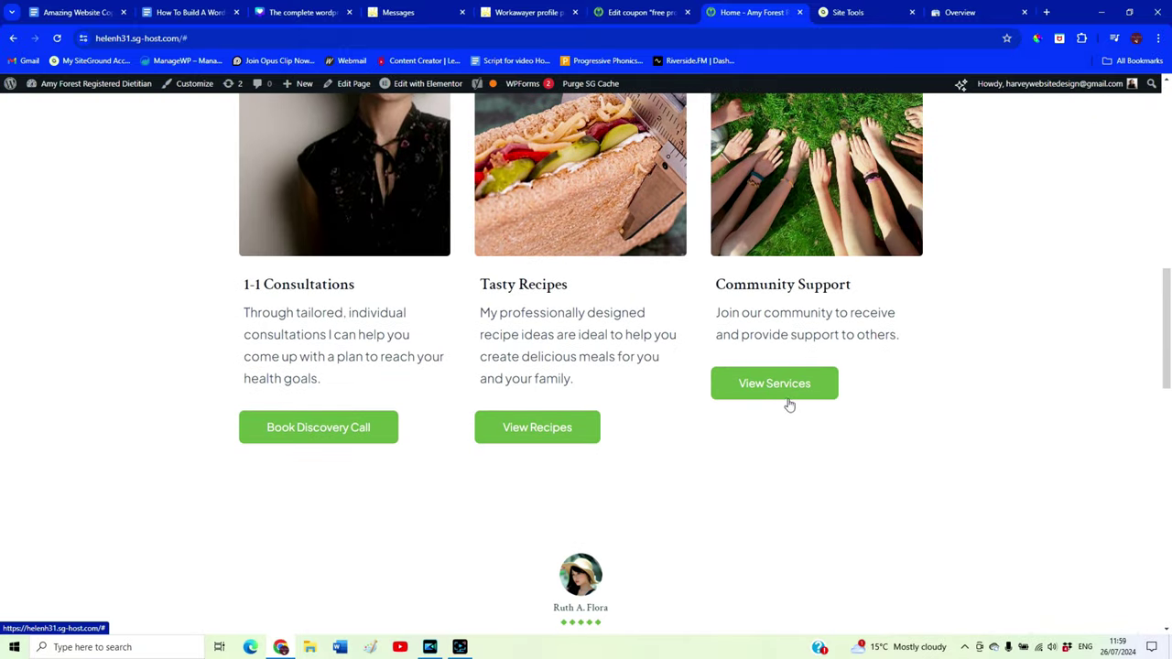
{"action": "scroll", "coordinate": [819, 421], "scroll_direction": "up", "scroll_amount": 2}
{"action": "scroll", "coordinate": [696, 439], "scroll_direction": "down", "scroll_amount": 2}
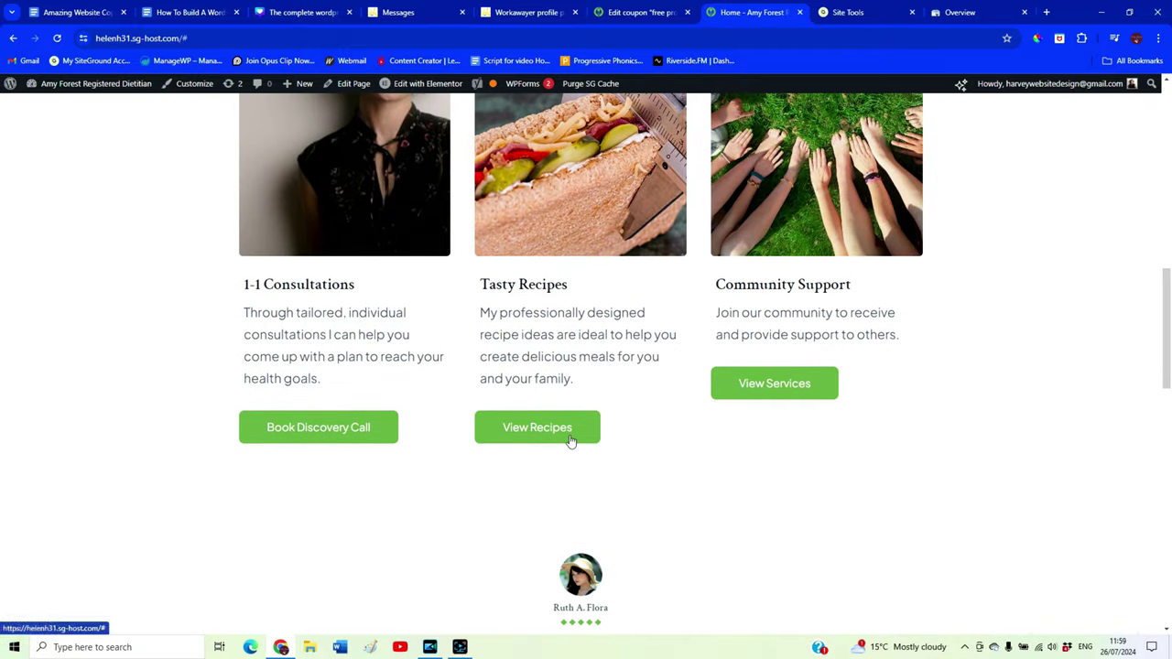
{"action": "left_click", "coordinate": [570, 438]}
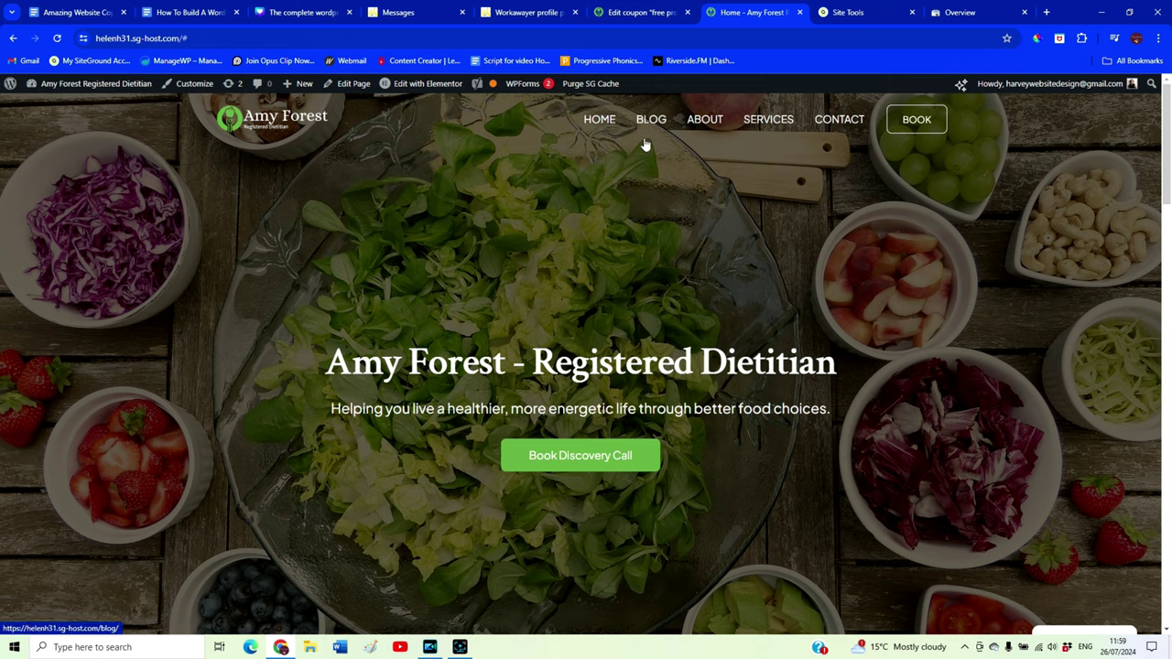
{"action": "left_click_drag", "start_coordinate": [1168, 194], "coordinate": [1168, 381]}
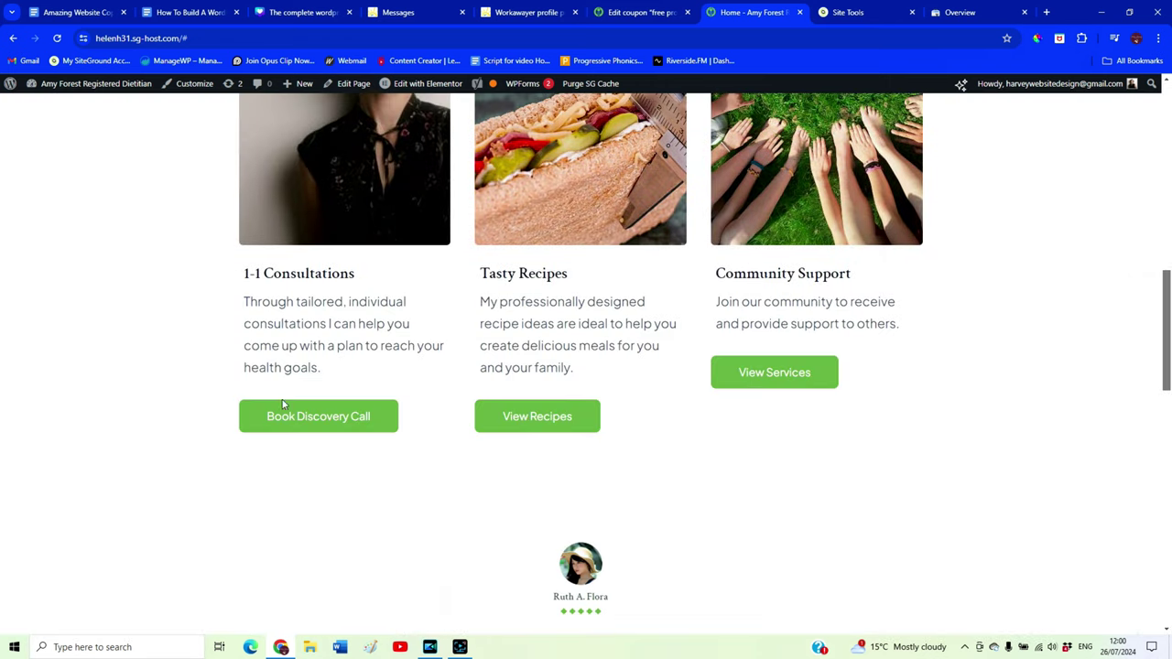
Open the Free Discovery Call page with its Calendly booking calendar
{"action": "left_click", "coordinate": [286, 416]}
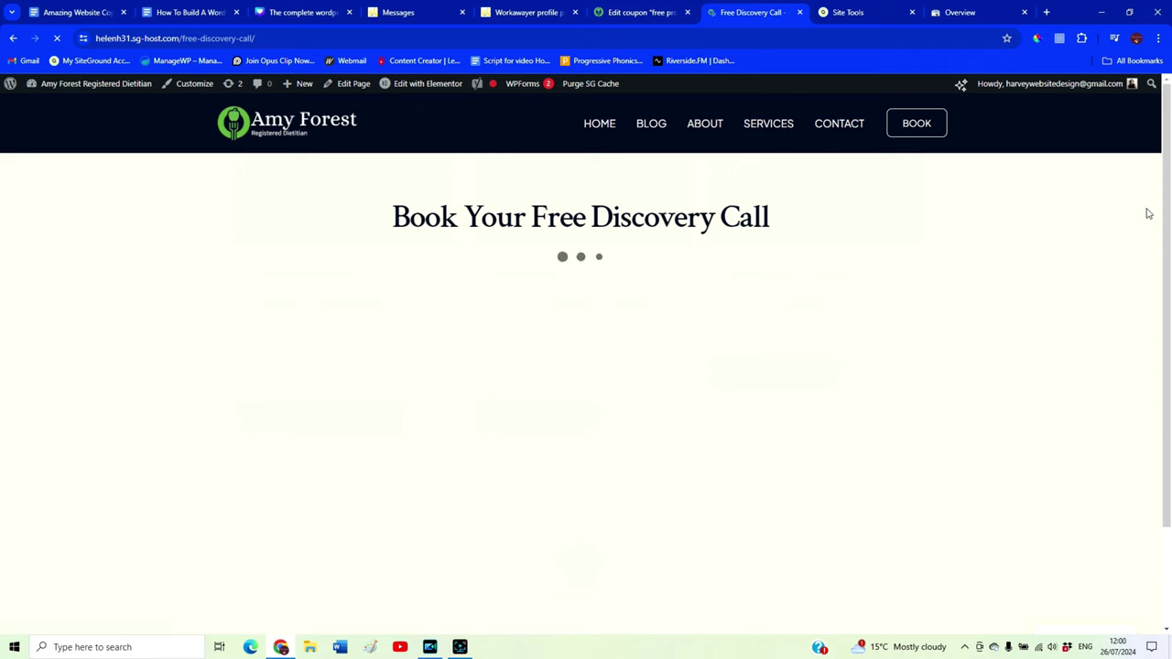
{"action": "scroll", "coordinate": [1143, 275], "scroll_direction": "down", "scroll_amount": 2}
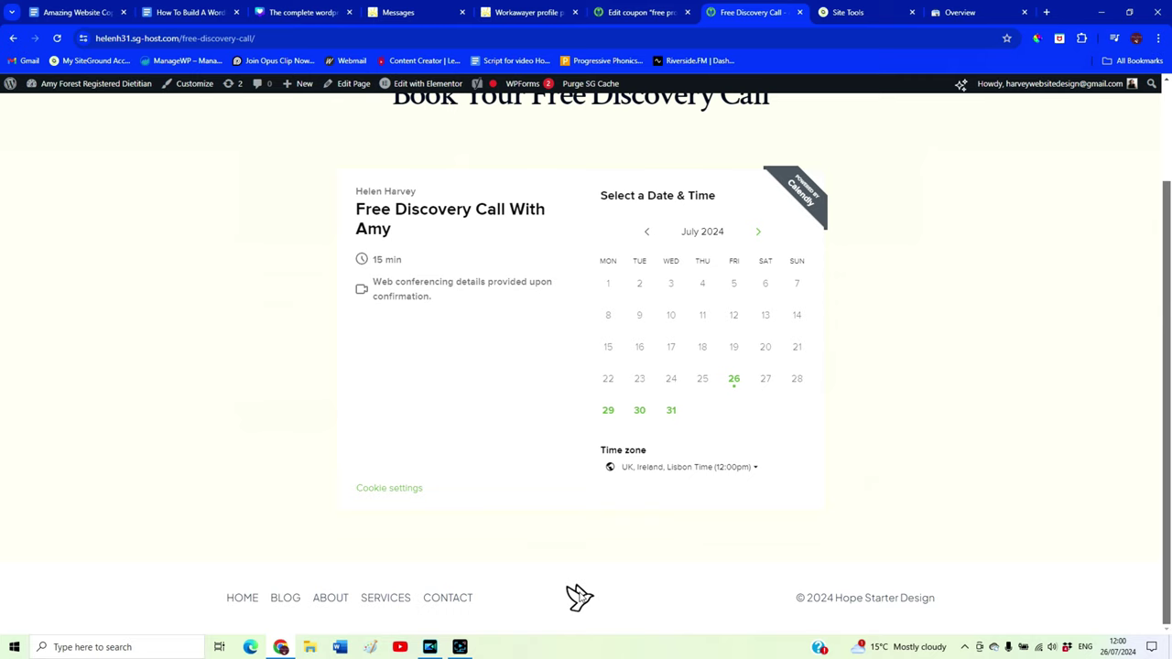
{"action": "mouse_move", "coordinate": [422, 84]}
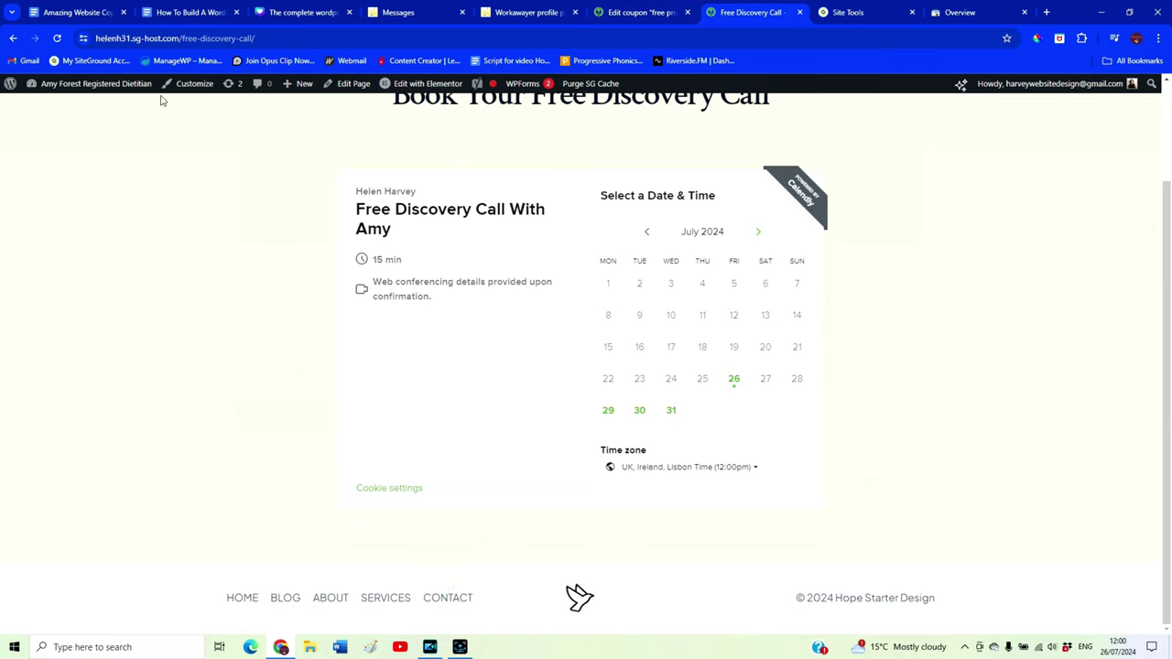
In the Customizer's footer HTML 1 element, delete the existing bird image
{"action": "left_click", "coordinate": [192, 85]}
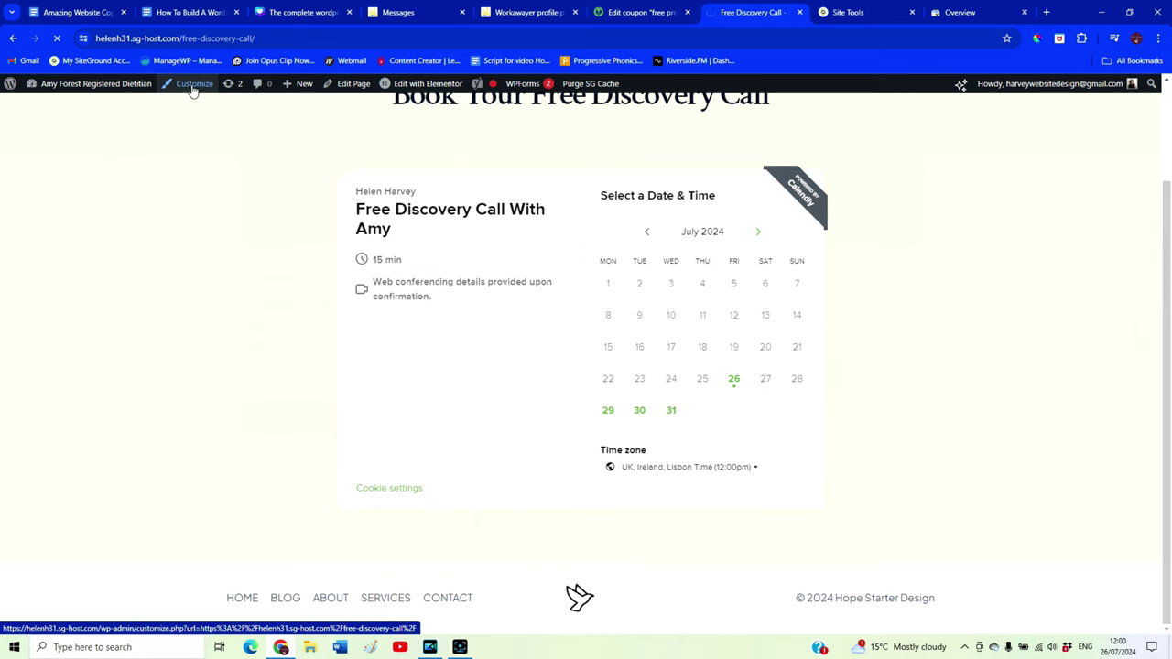
{"action": "scroll", "coordinate": [1161, 152], "scroll_direction": "down", "scroll_amount": 2}
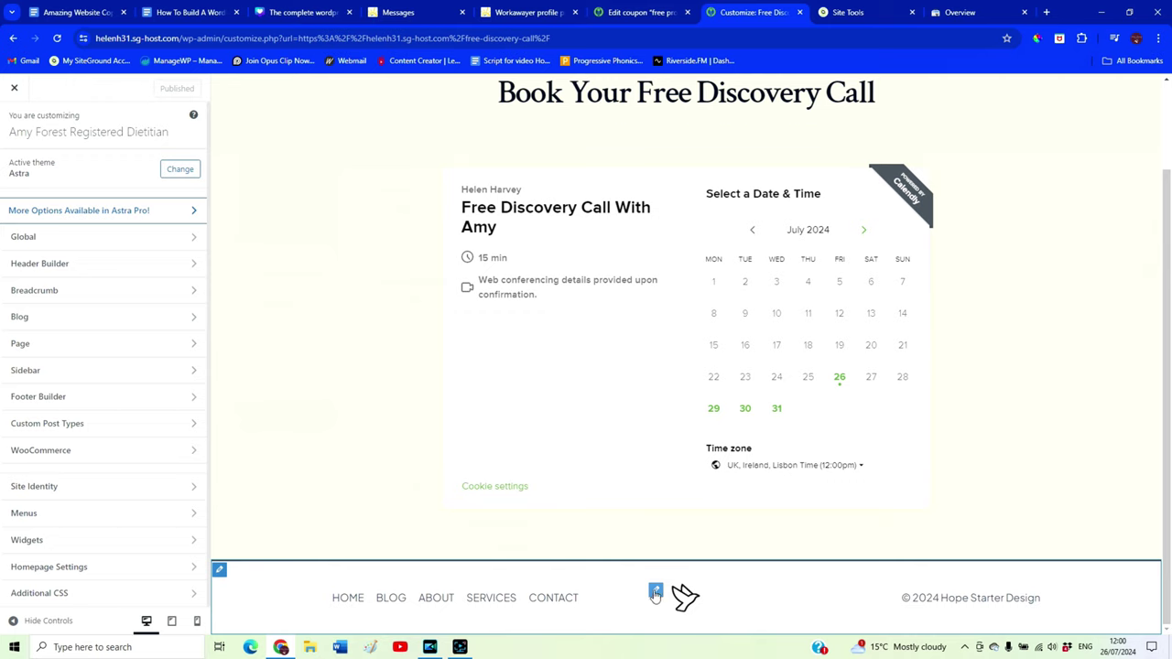
{"action": "left_click", "coordinate": [655, 592]}
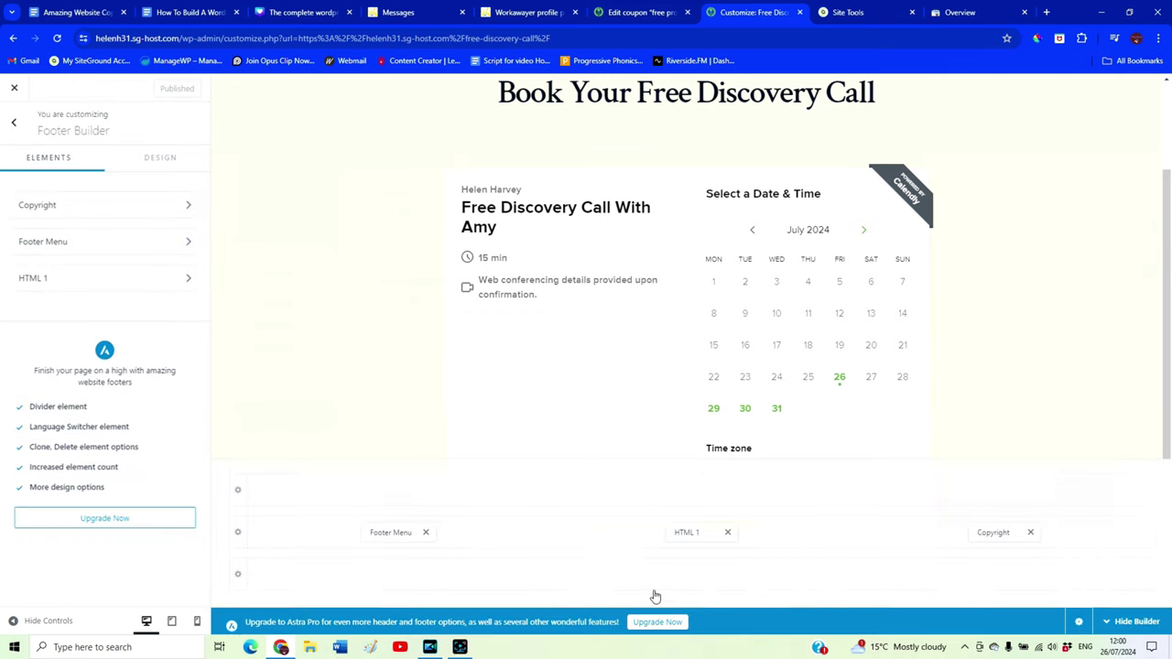
{"action": "left_click", "coordinate": [702, 530]}
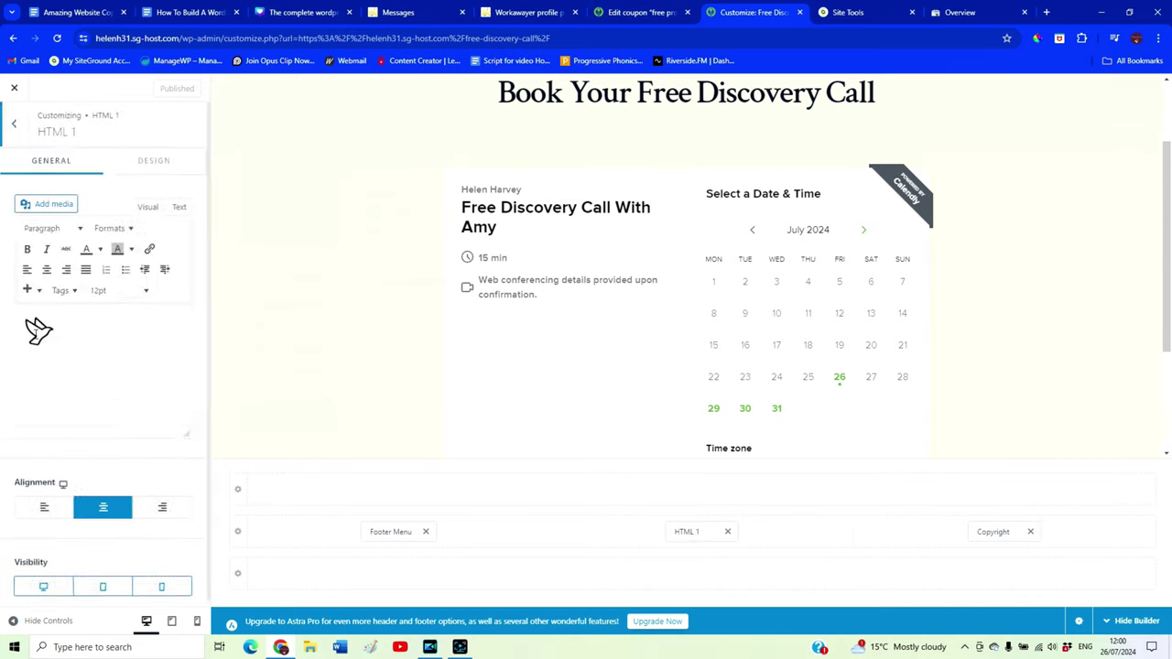
{"action": "left_click", "coordinate": [39, 329]}
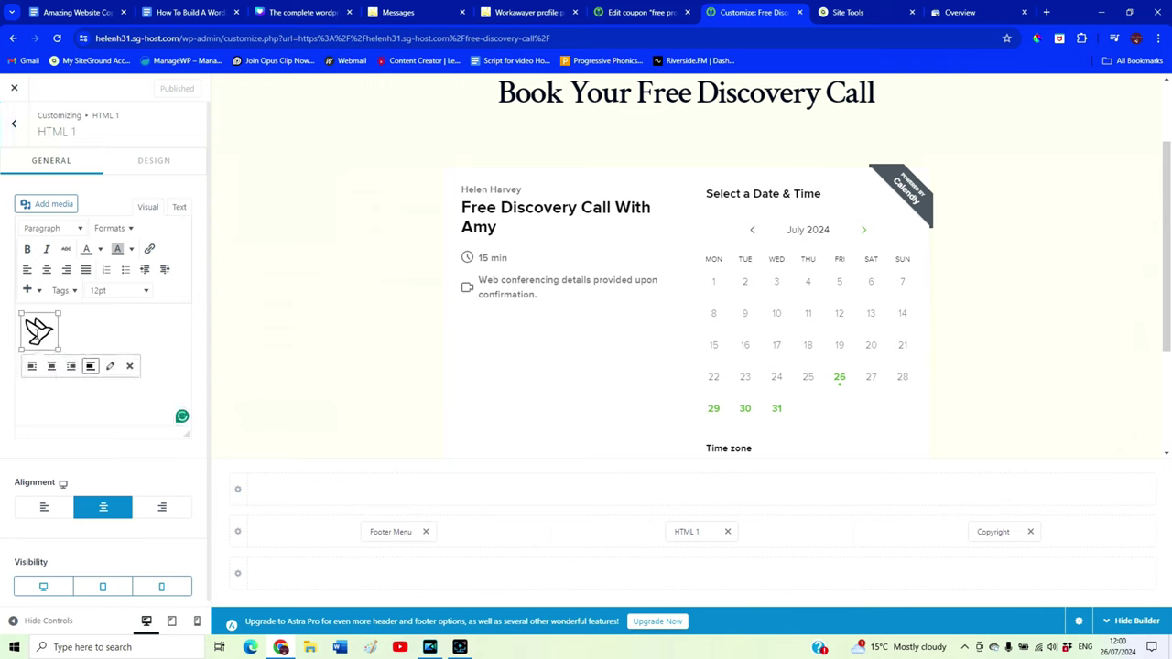
{"action": "left_click", "coordinate": [130, 367]}
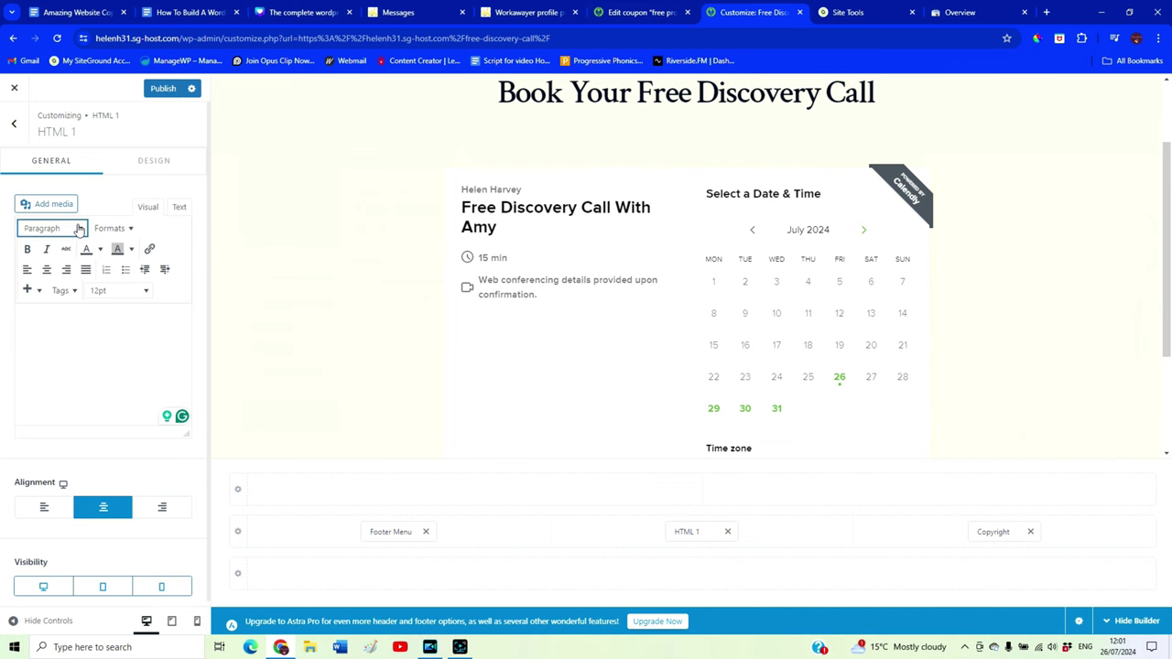
{"action": "left_click", "coordinate": [53, 204]}
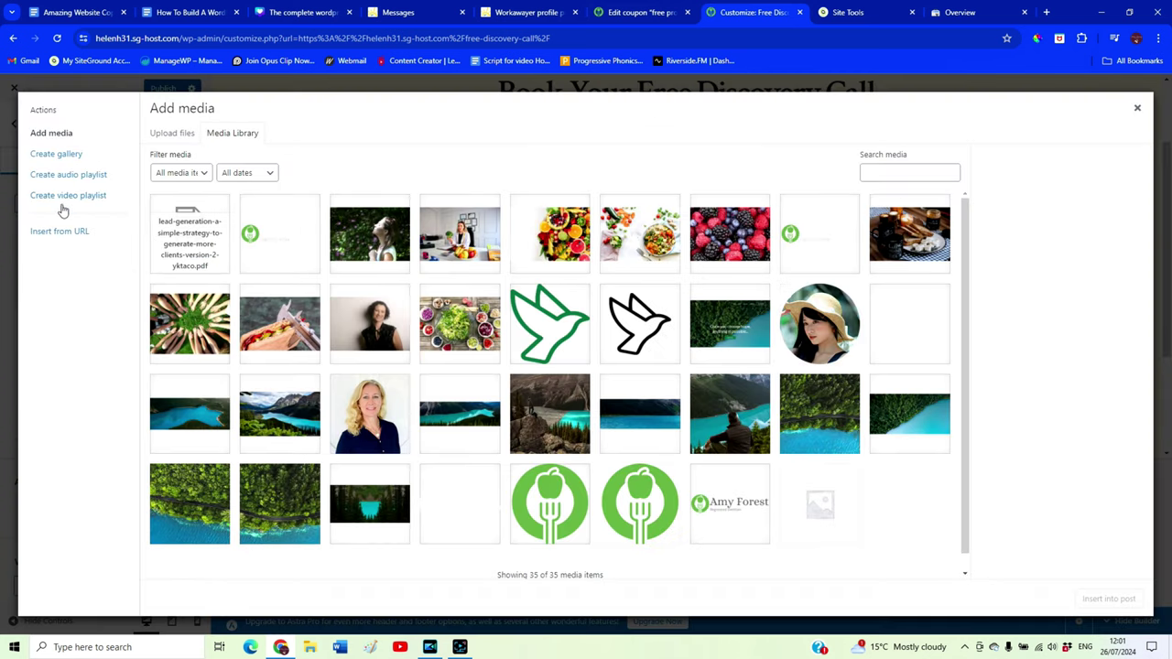
{"action": "scroll", "coordinate": [761, 512], "scroll_direction": "down", "scroll_amount": 1}
{"action": "left_click", "coordinate": [724, 498]}
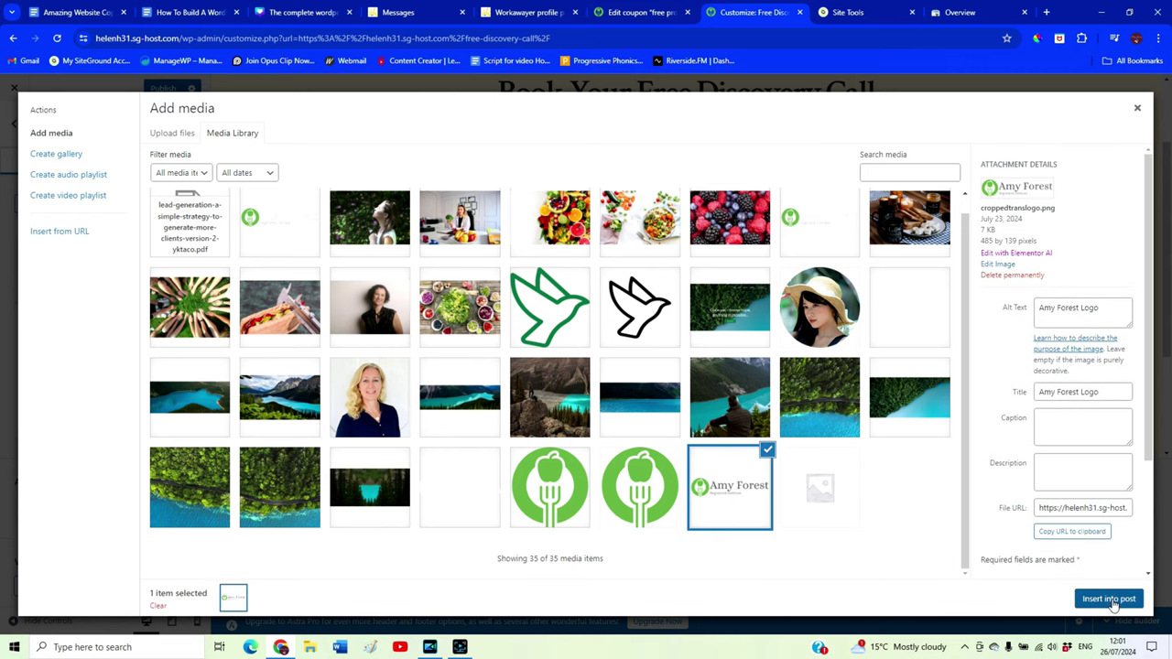
{"action": "left_click", "coordinate": [1108, 599]}
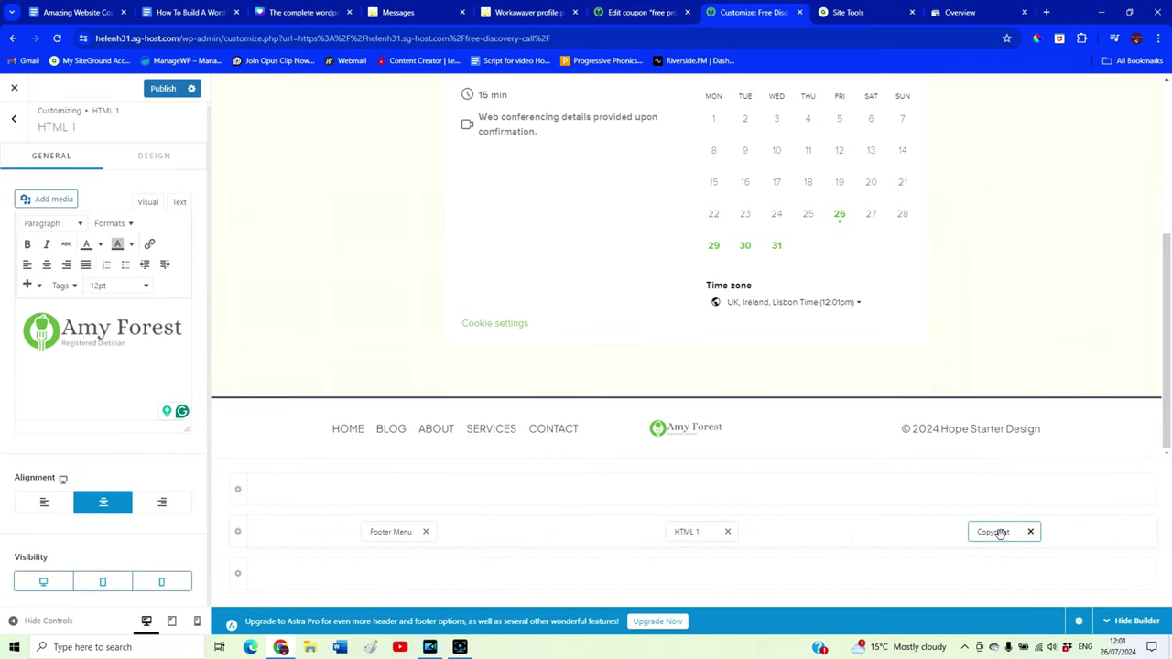
{"action": "left_click", "coordinate": [996, 532]}
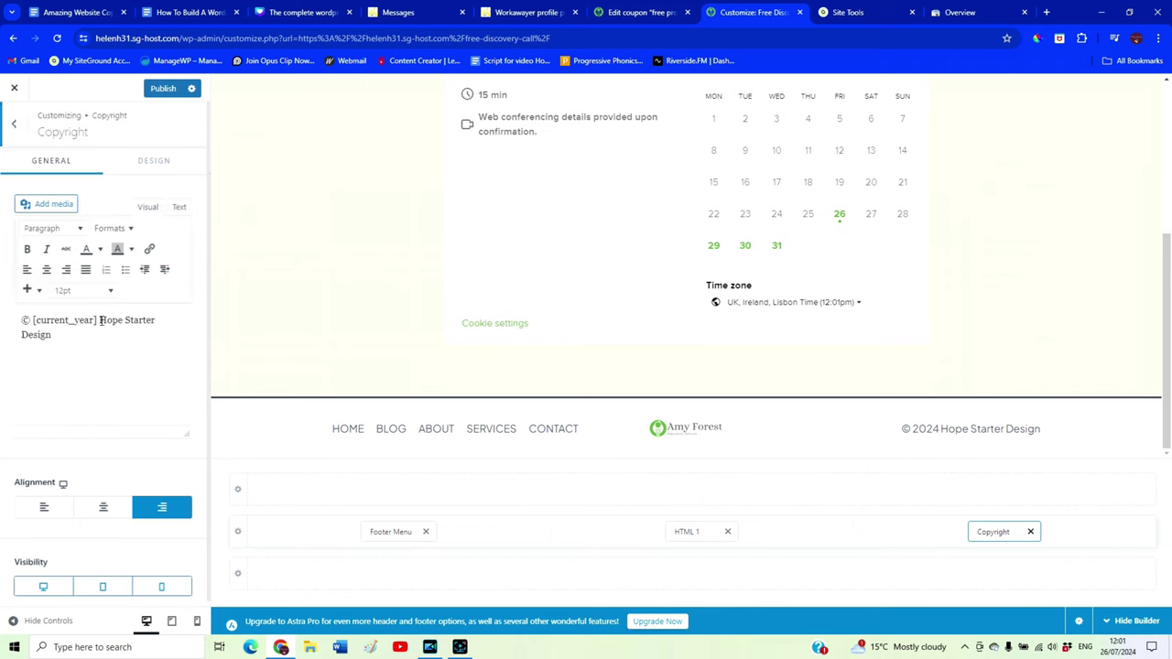
{"action": "left_click_drag", "start_coordinate": [110, 325], "coordinate": [115, 333]}
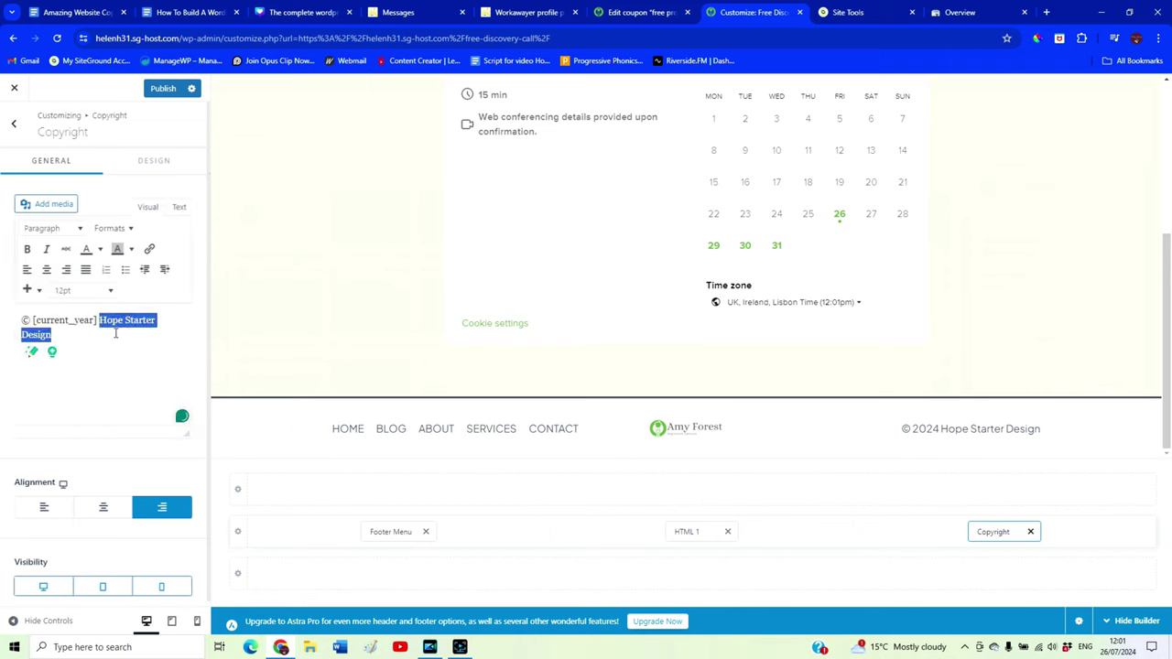
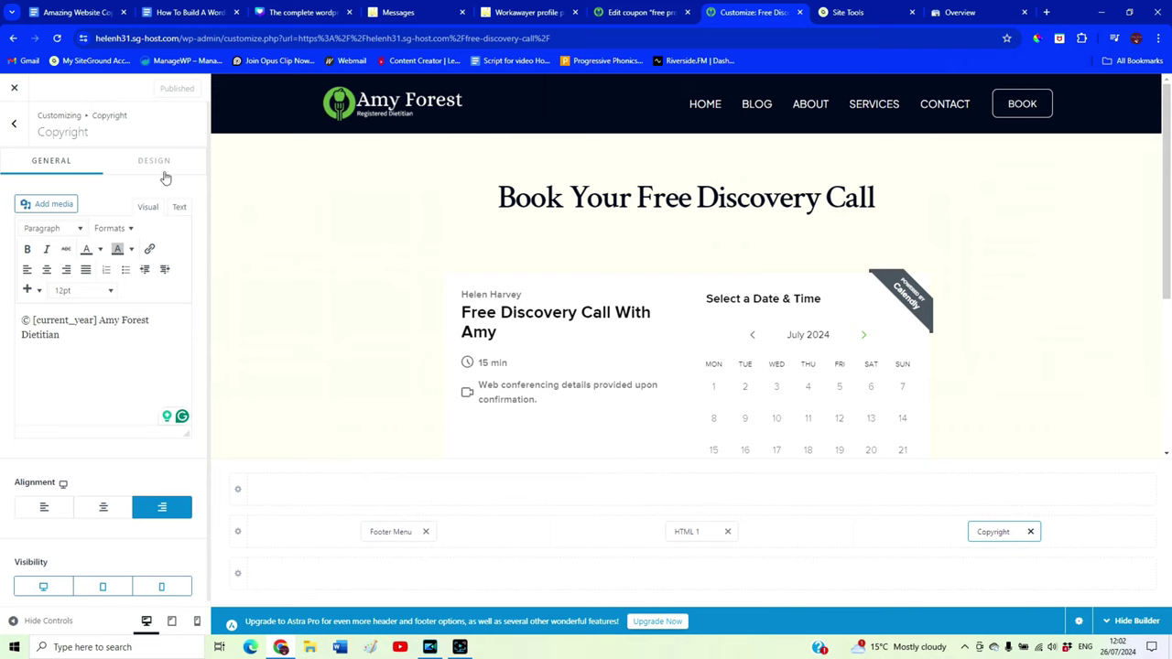
{"action": "left_click", "coordinate": [13, 89]}
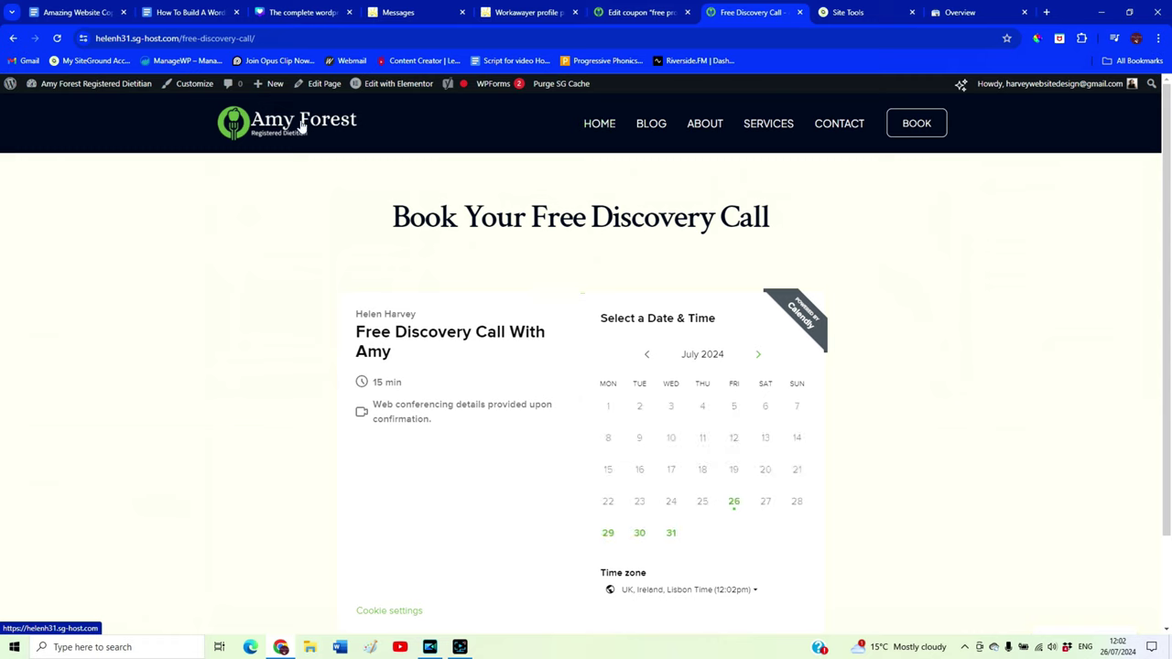
Remove the HOME item from the Main Menu
{"action": "mouse_move", "coordinate": [121, 85]}
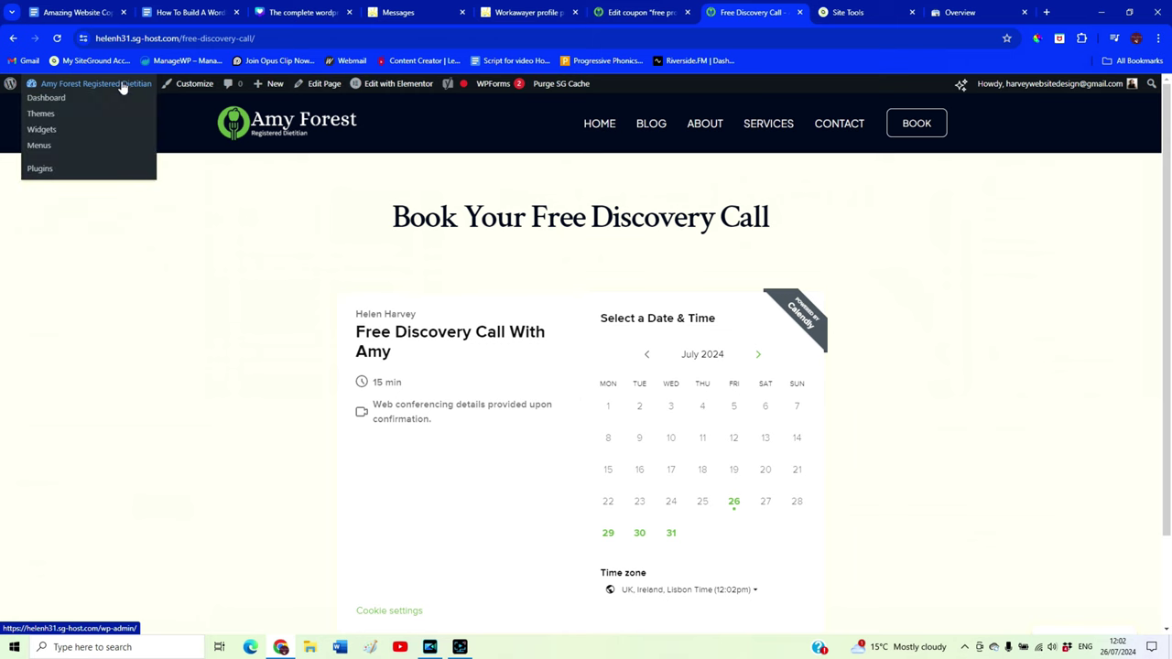
{"action": "left_click", "coordinate": [55, 99]}
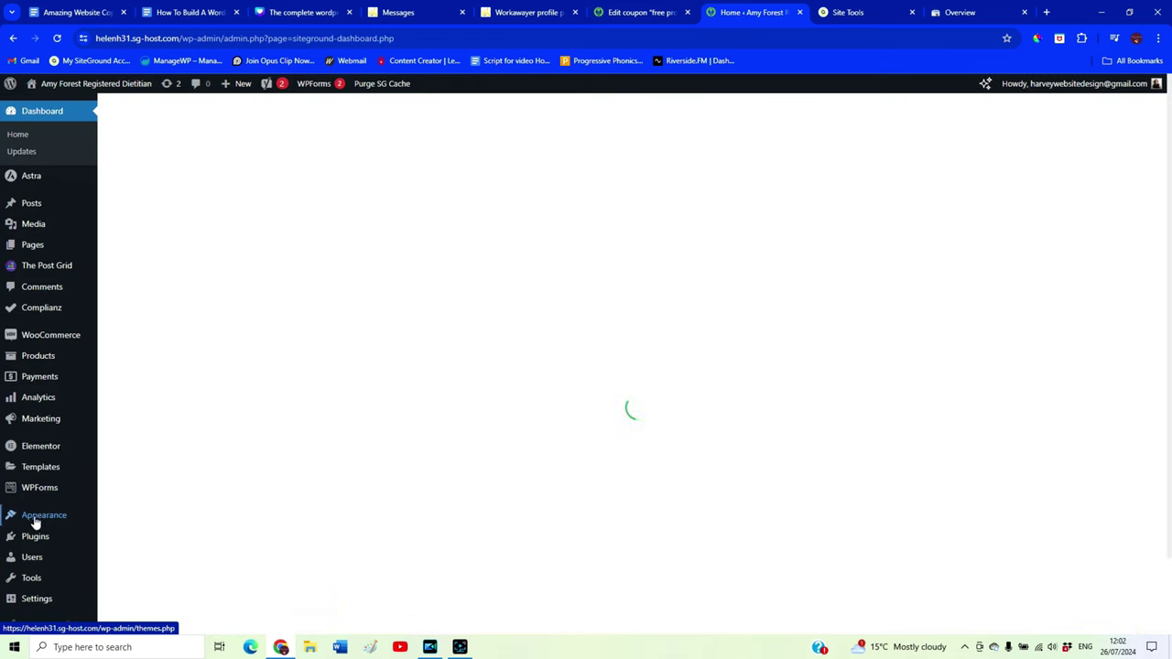
{"action": "mouse_move", "coordinate": [37, 517]}
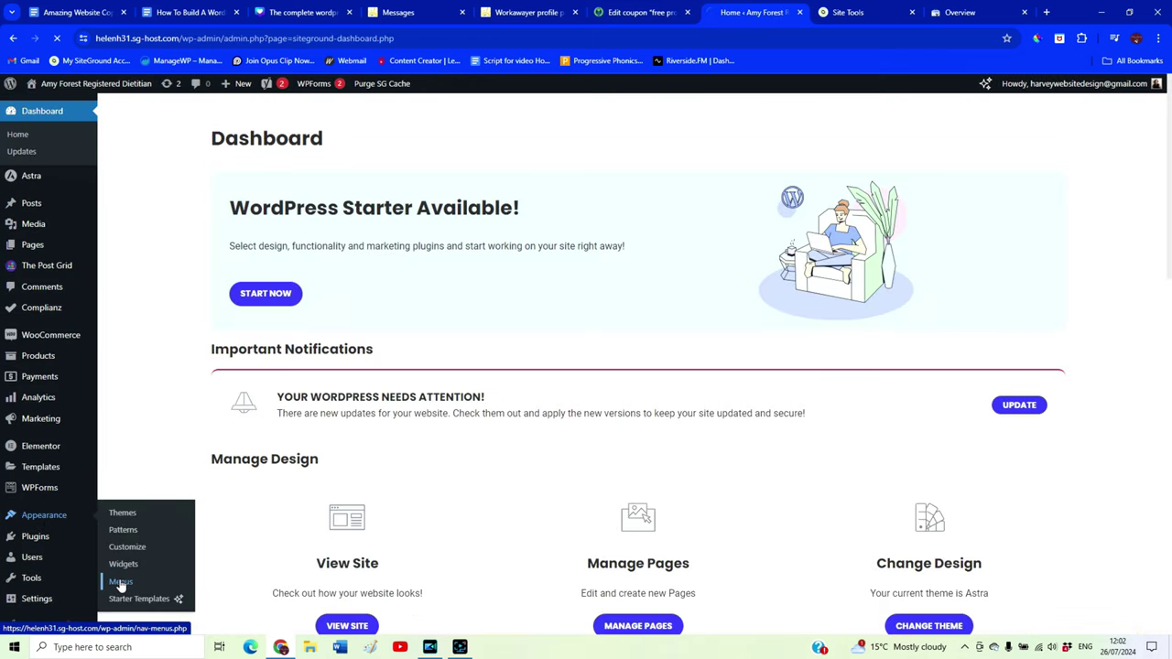
{"action": "scroll", "coordinate": [512, 313], "scroll_direction": "down", "scroll_amount": 3}
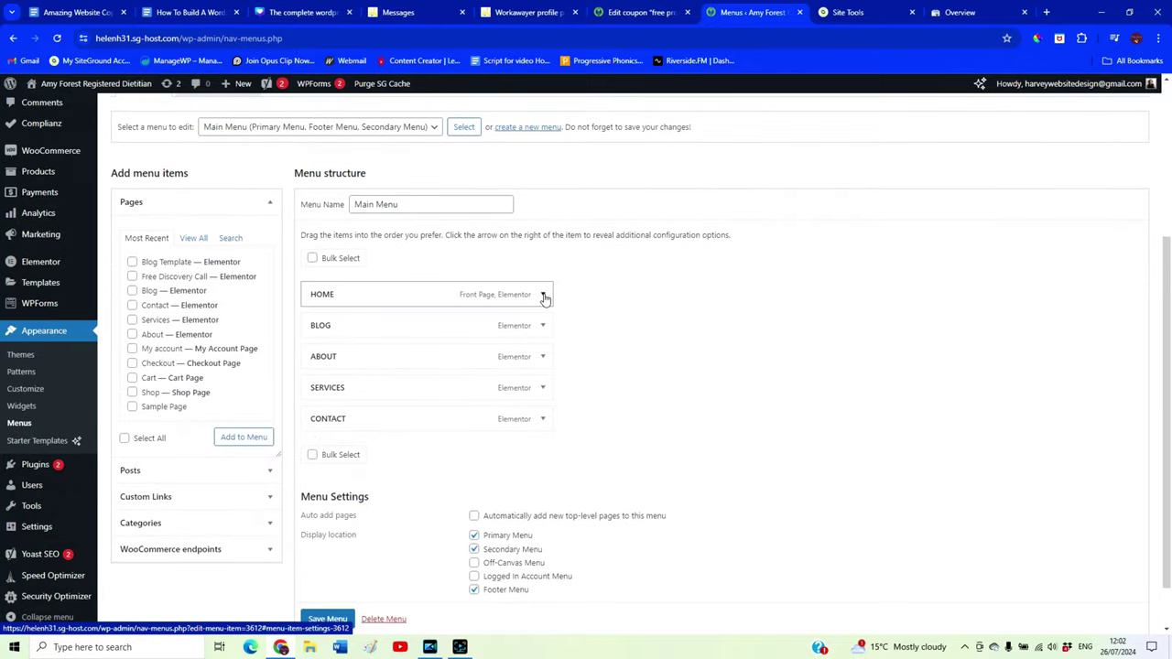
{"action": "left_click", "coordinate": [544, 297]}
{"action": "left_click", "coordinate": [331, 444]}
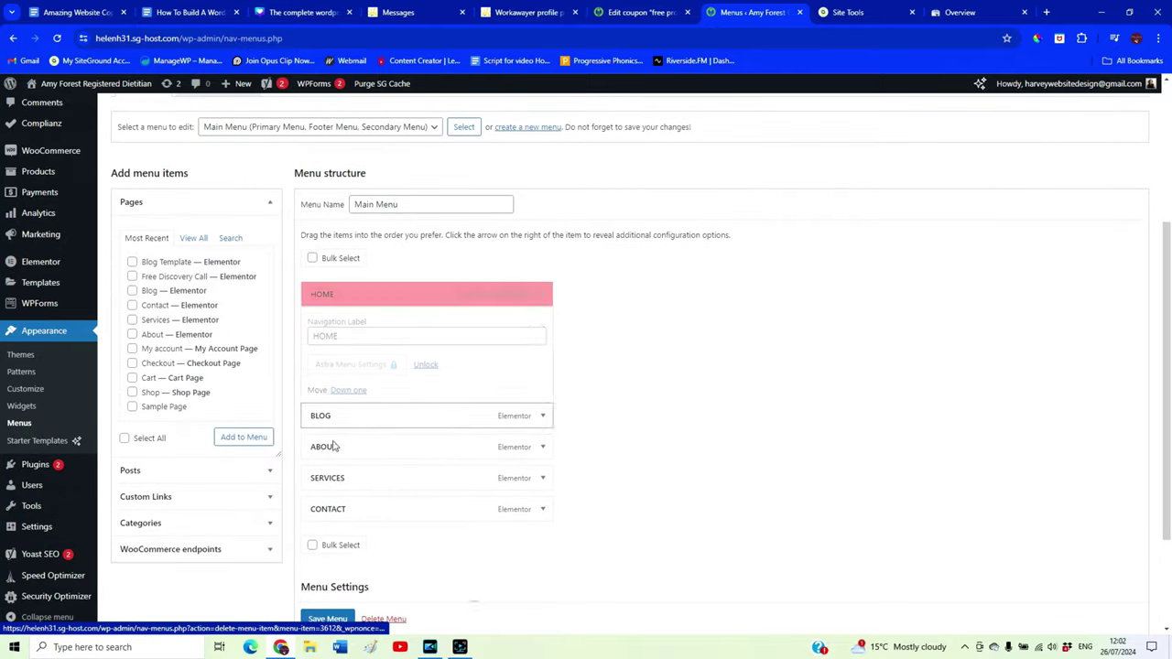
Add the Shop page to the menu with Navigation Label SHOP and save the menu
{"action": "left_click", "coordinate": [193, 238]}
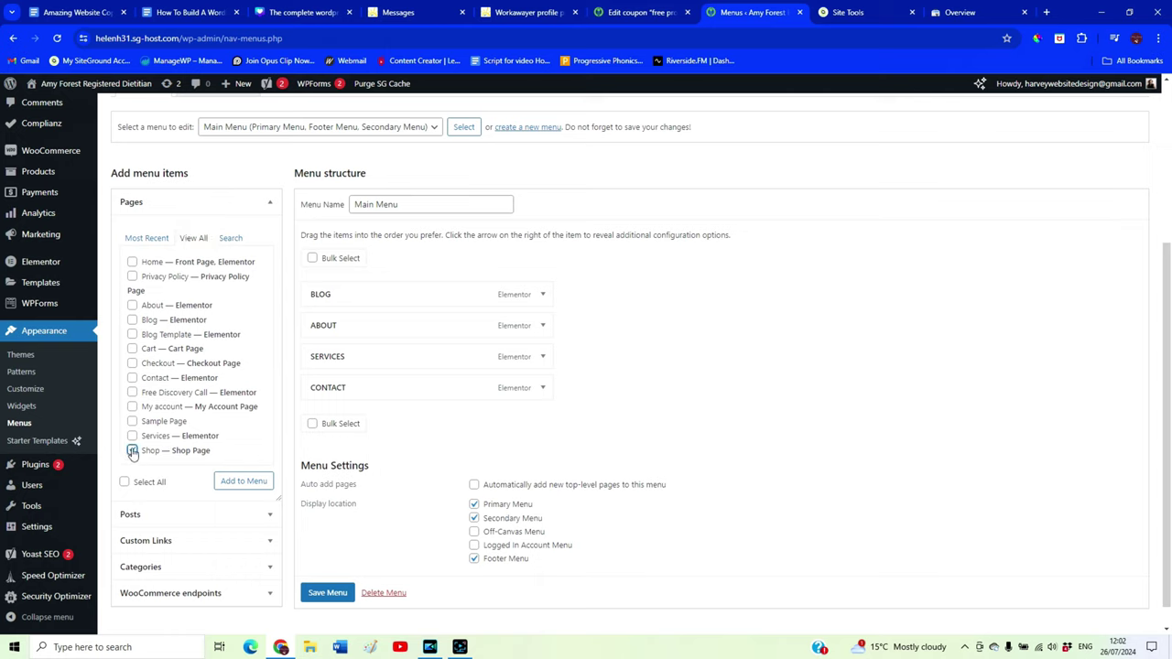
{"action": "left_click", "coordinate": [133, 451]}
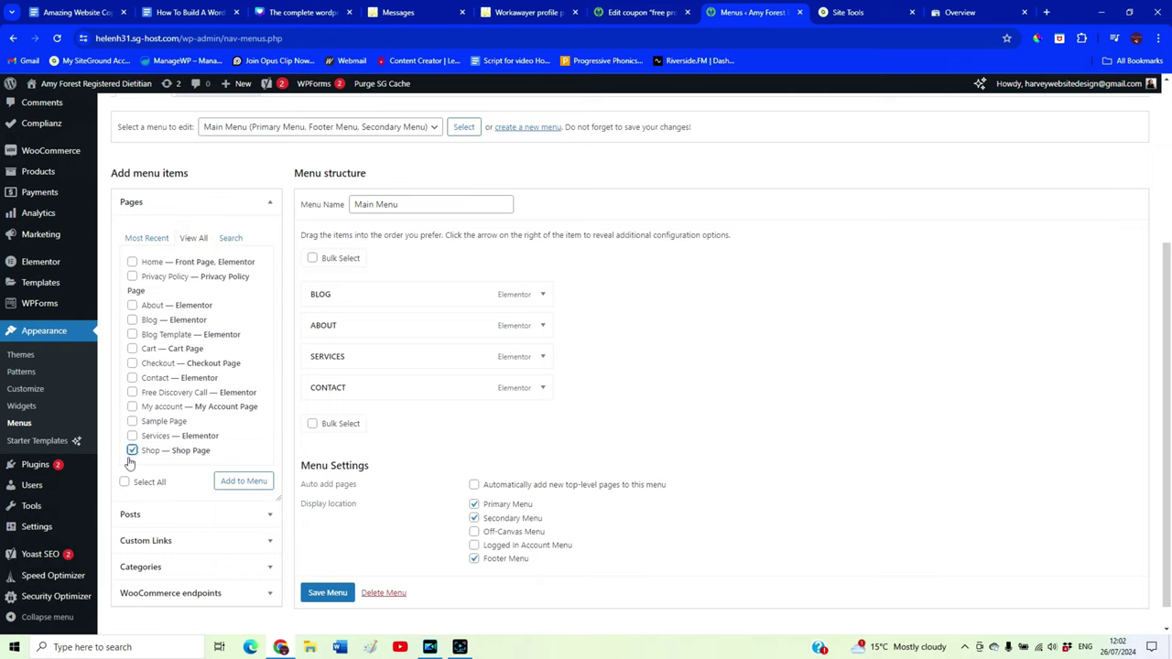
{"action": "left_click", "coordinate": [261, 483]}
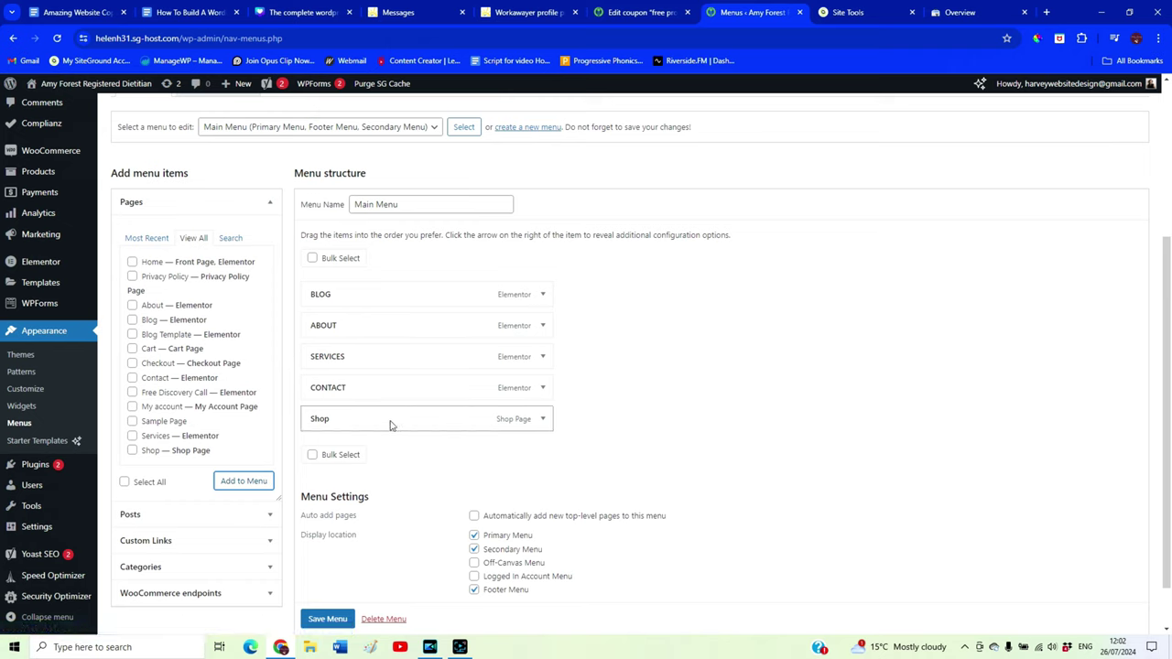
{"action": "left_click", "coordinate": [543, 419]}
{"action": "left_click_drag", "start_coordinate": [340, 461], "coordinate": [288, 456]}
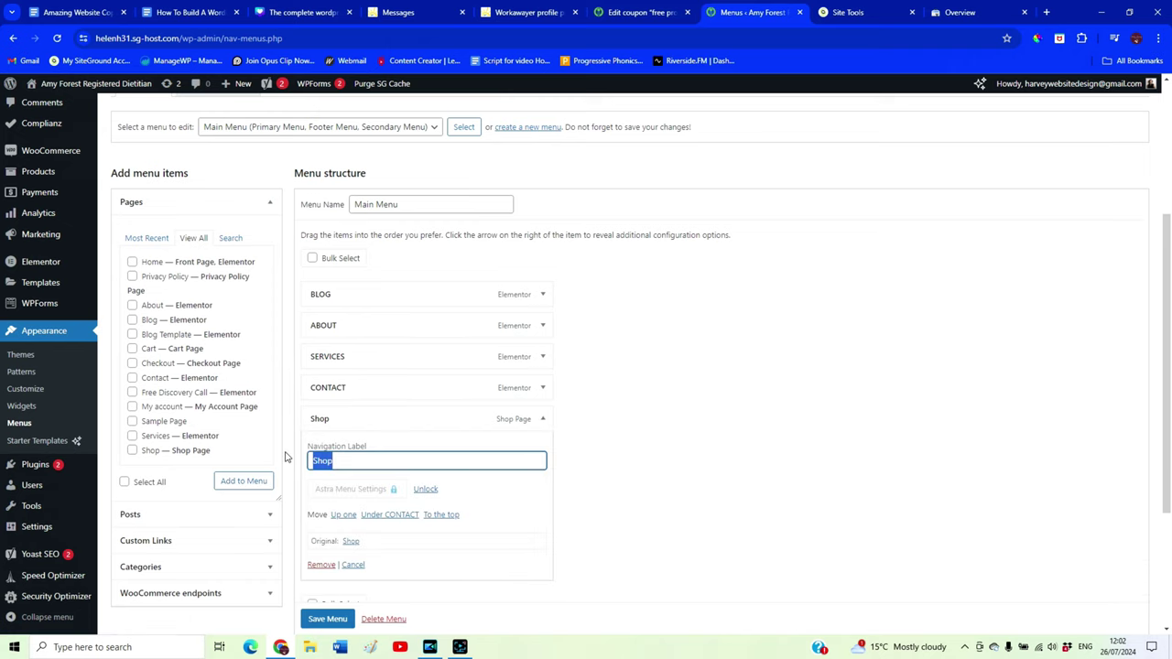
{"action": "type", "text": "SHOP"}
{"action": "scroll", "coordinate": [397, 599], "scroll_direction": "down", "scroll_amount": 2}
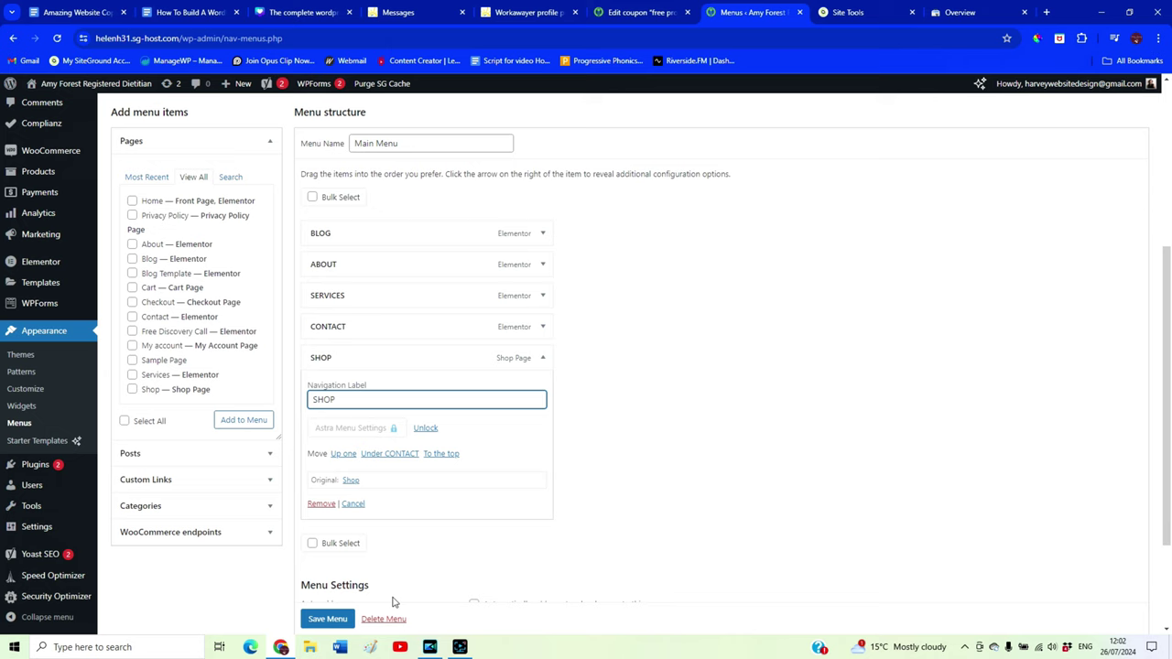
{"action": "left_click", "coordinate": [325, 620]}
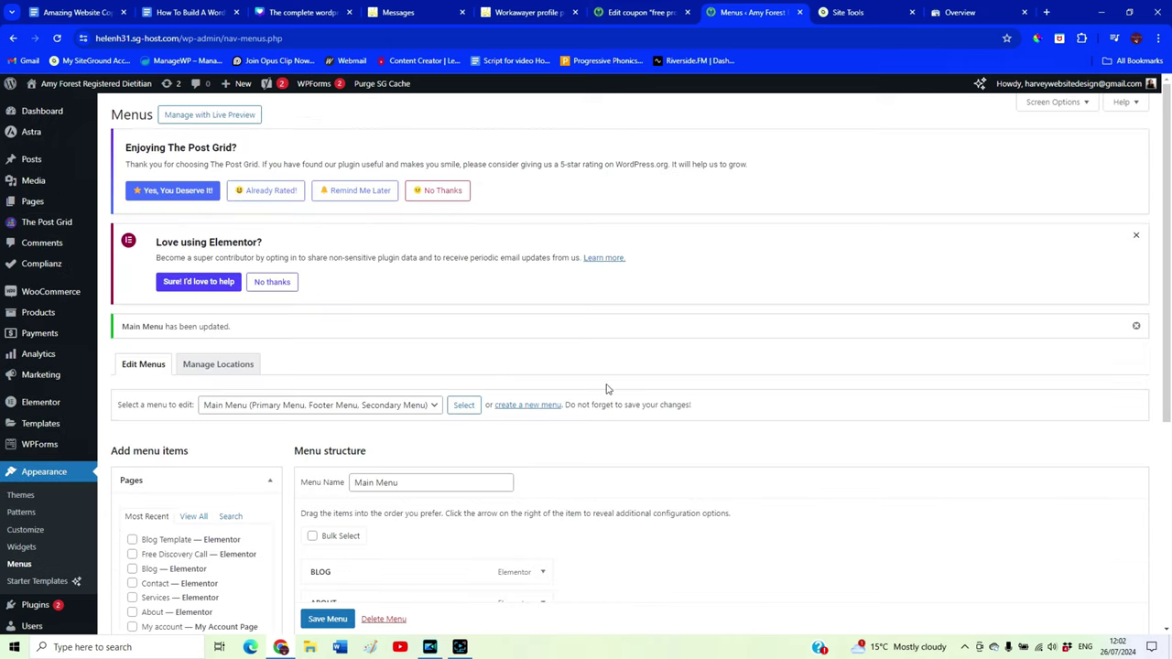
Open the live site in a new tab and compare its homepage with the menu editor
{"action": "mouse_move", "coordinate": [52, 103]}
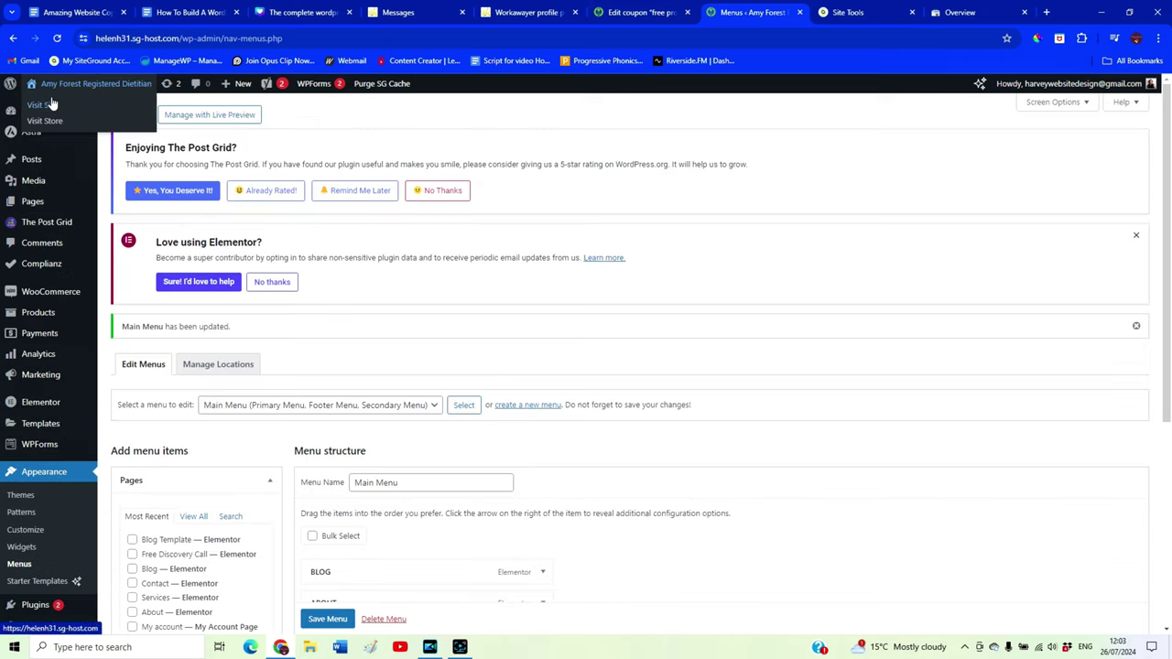
{"action": "middle_click", "coordinate": [52, 104]}
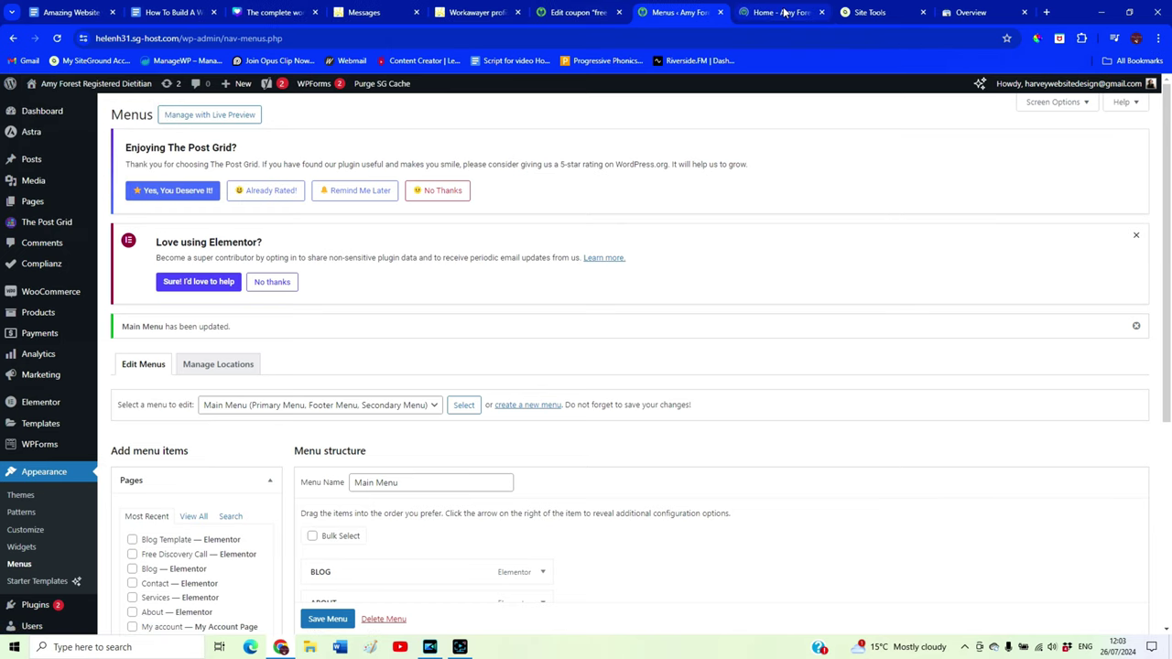
{"action": "left_click", "coordinate": [783, 12]}
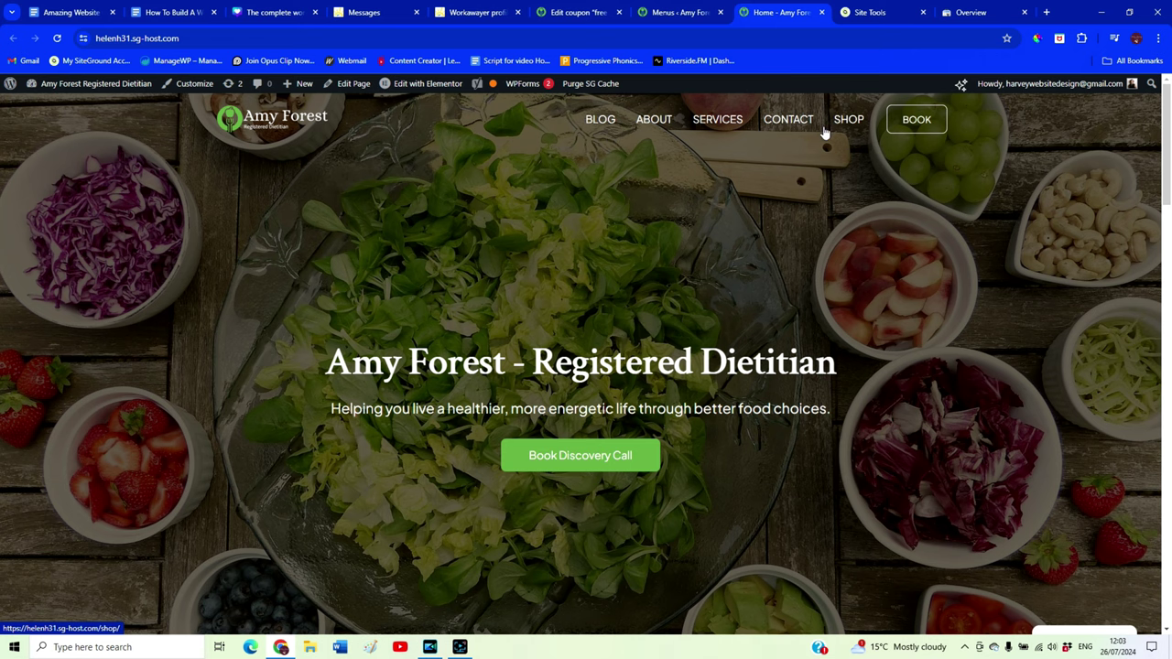
{"action": "left_click", "coordinate": [710, 18]}
{"action": "scroll", "coordinate": [765, 428], "scroll_direction": "down", "scroll_amount": 4}
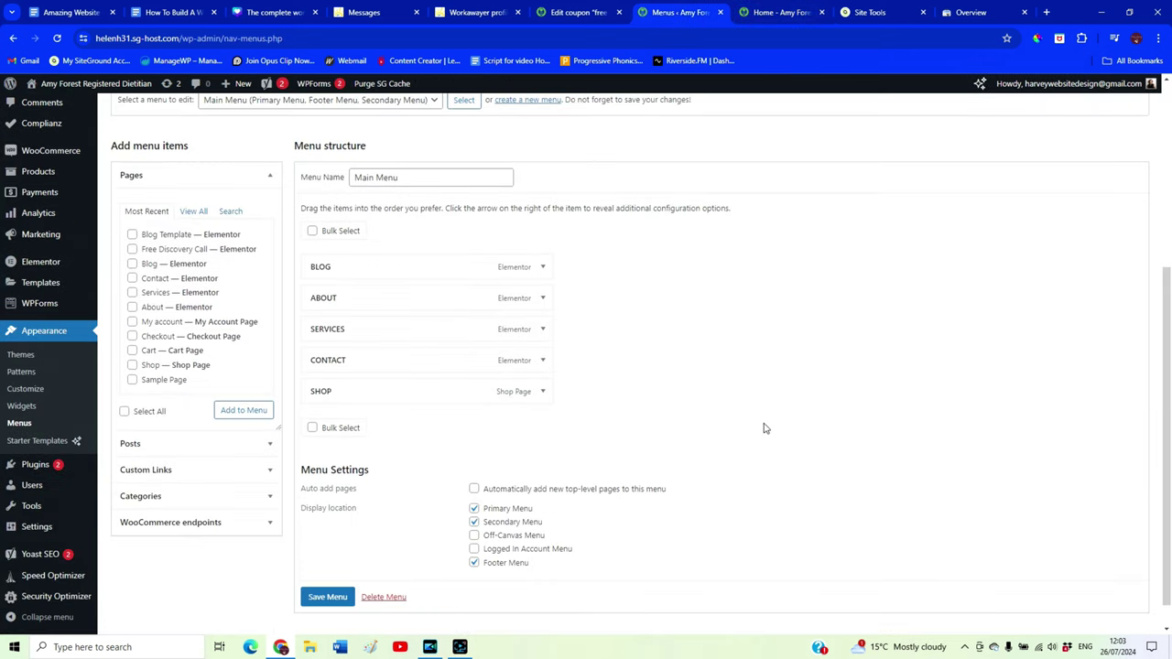
{"action": "left_click", "coordinate": [758, 20]}
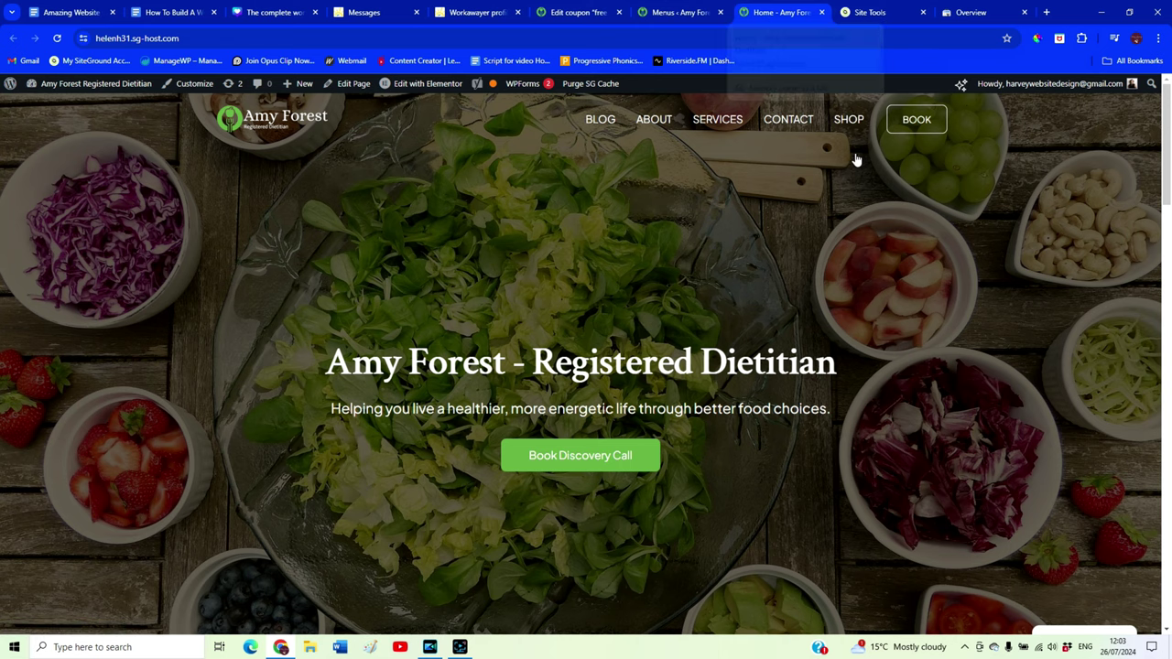
{"action": "left_click", "coordinate": [673, 12]}
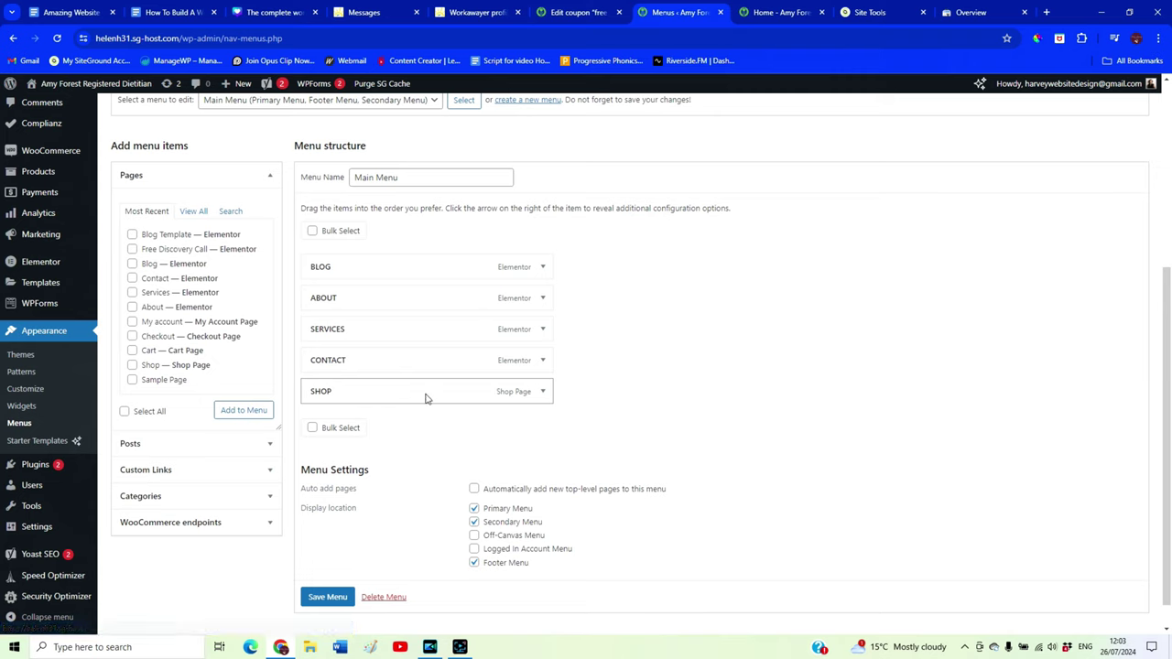
Change the SHOP menu item's Navigation Label to RECIPES and save the menu
{"action": "left_click", "coordinate": [541, 394]}
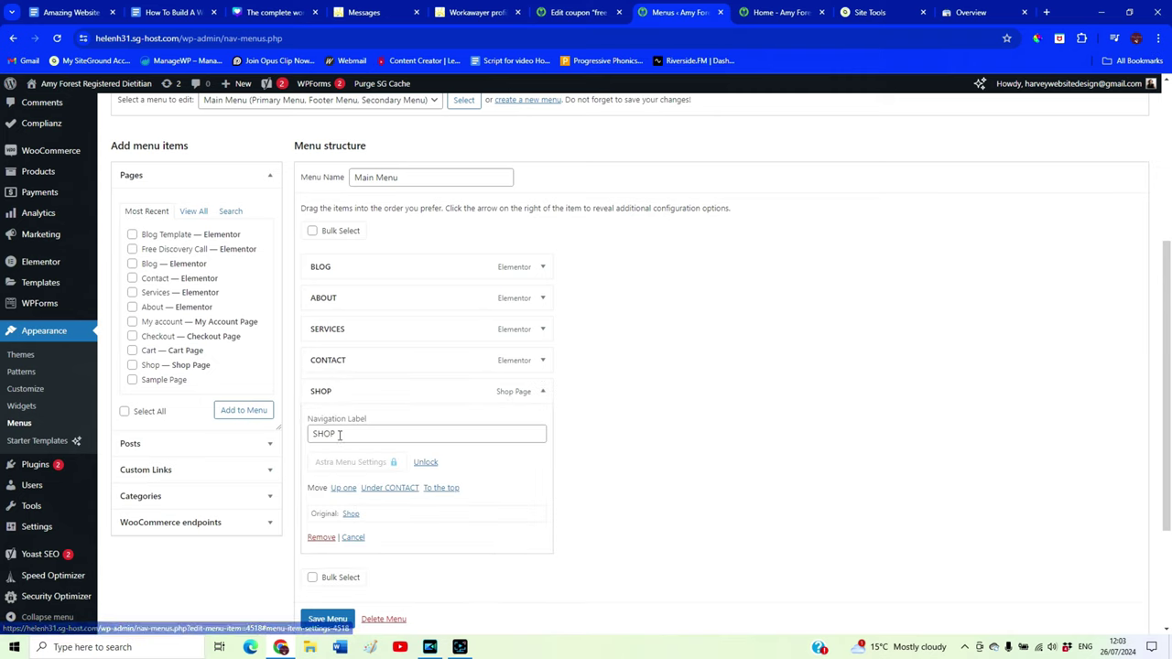
{"action": "left_click_drag", "start_coordinate": [337, 434], "coordinate": [280, 428]}
{"action": "type", "text": "RECIPES"}
{"action": "left_click", "coordinate": [324, 623]}
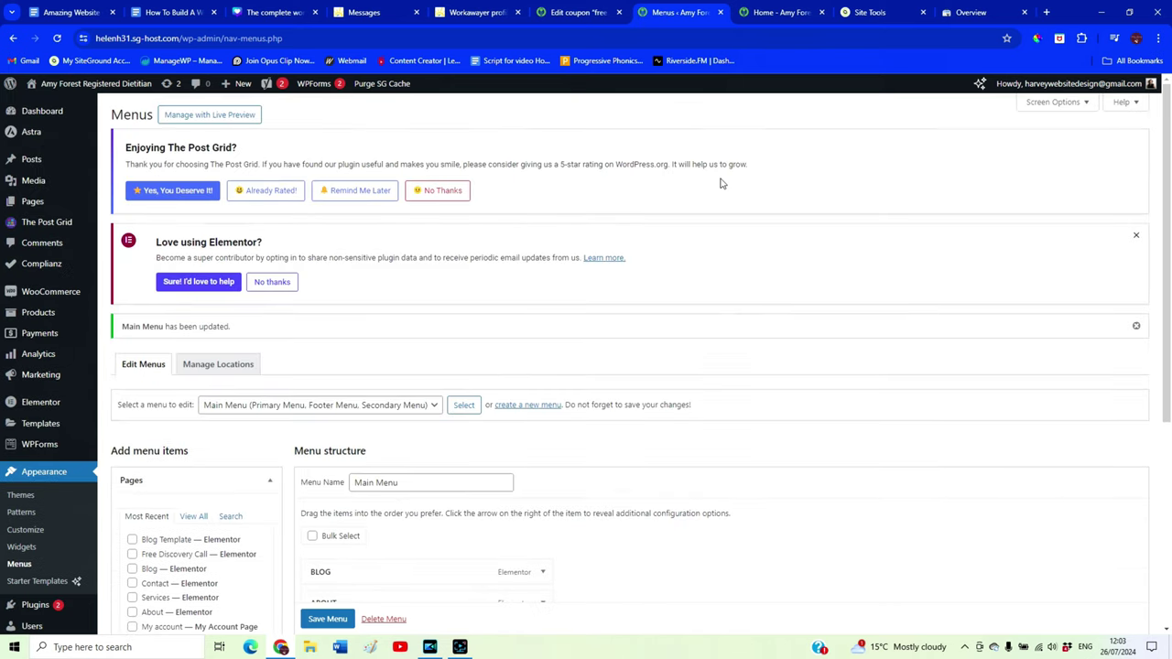
Reload the live homepage and open the Shop page via the RECIPES navigation item
{"action": "left_click", "coordinate": [759, 15]}
{"action": "left_click", "coordinate": [57, 38]}
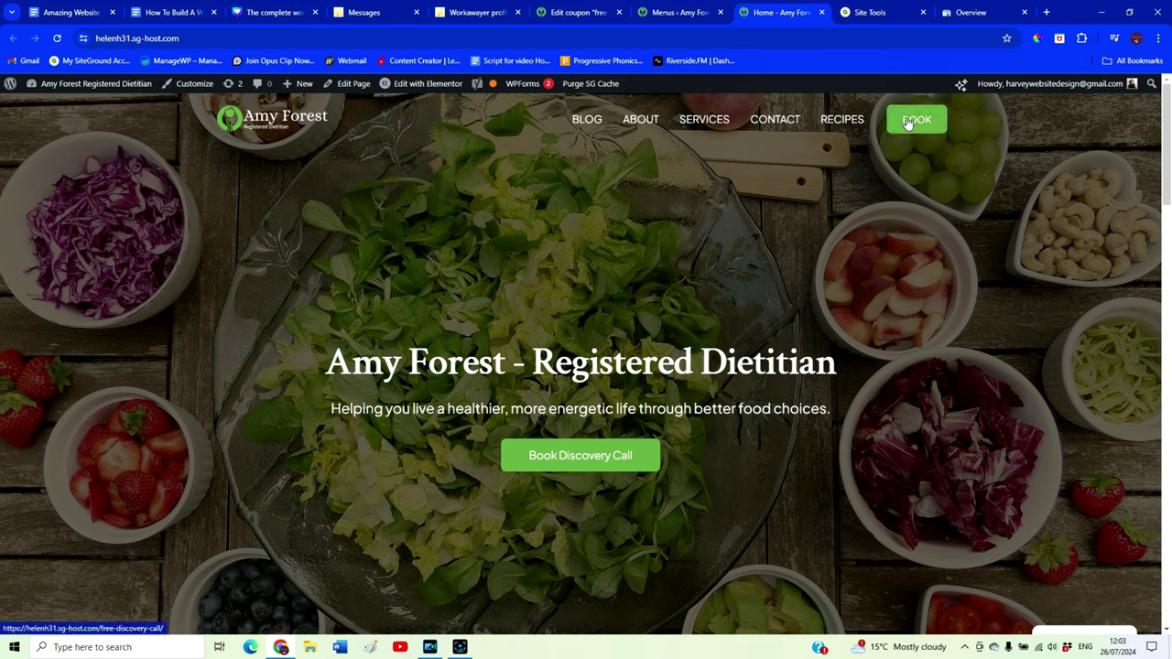
{"action": "left_click_drag", "start_coordinate": [1165, 163], "coordinate": [1165, 575]}
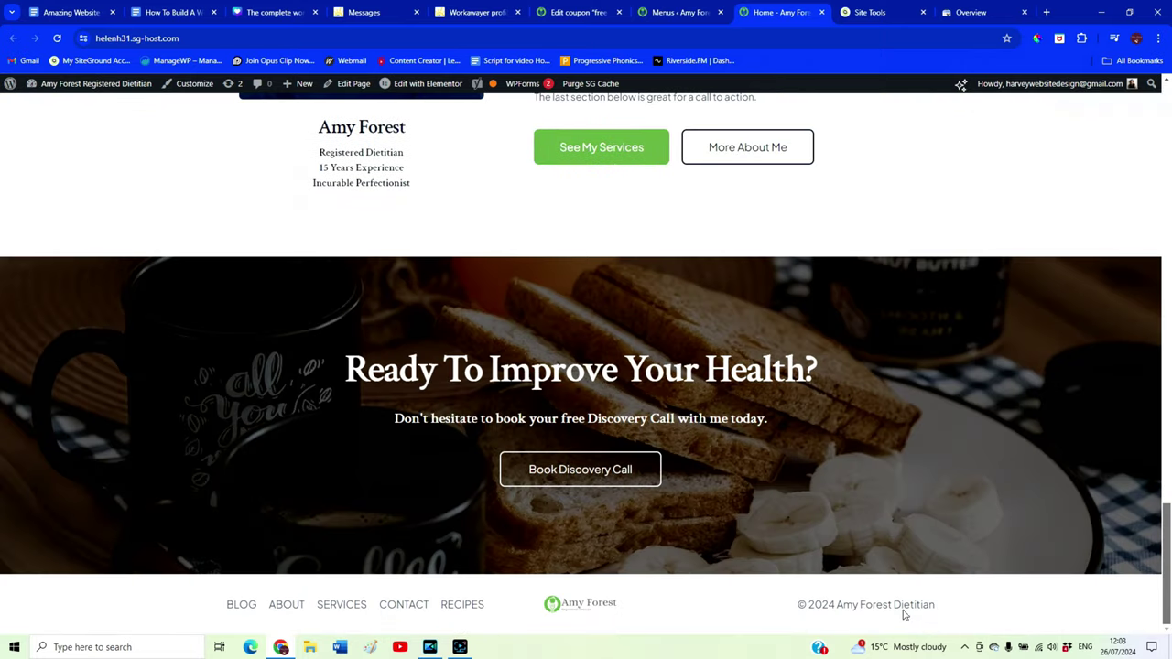
{"action": "left_click_drag", "start_coordinate": [1165, 566], "coordinate": [1108, 96]}
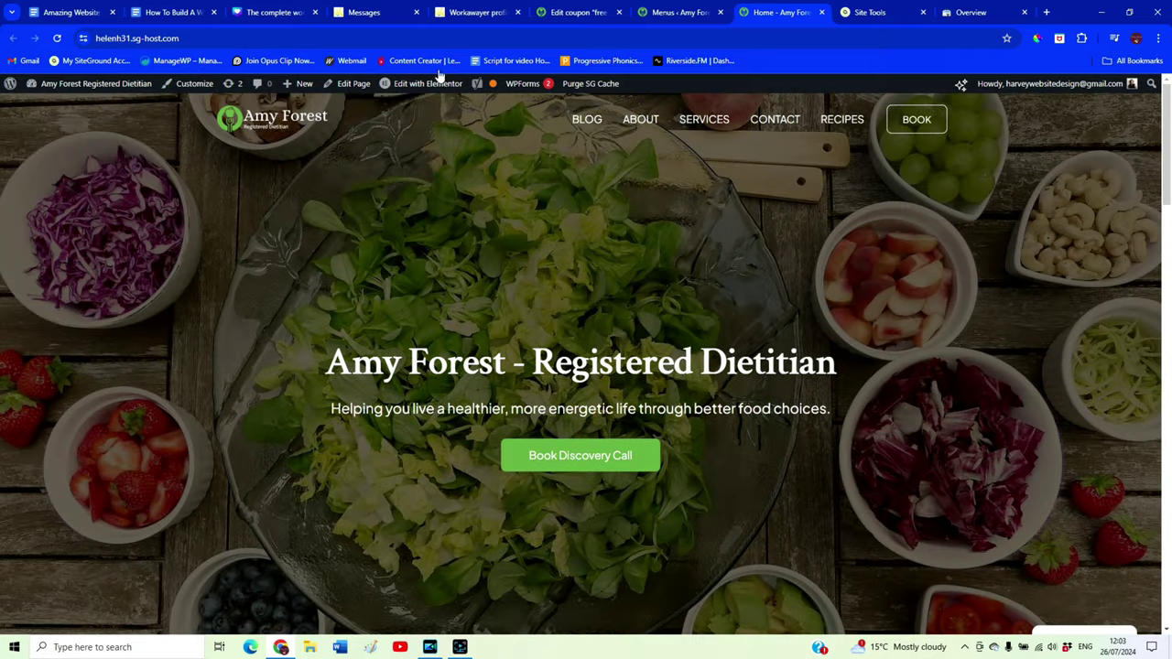
{"action": "left_click", "coordinate": [836, 122]}
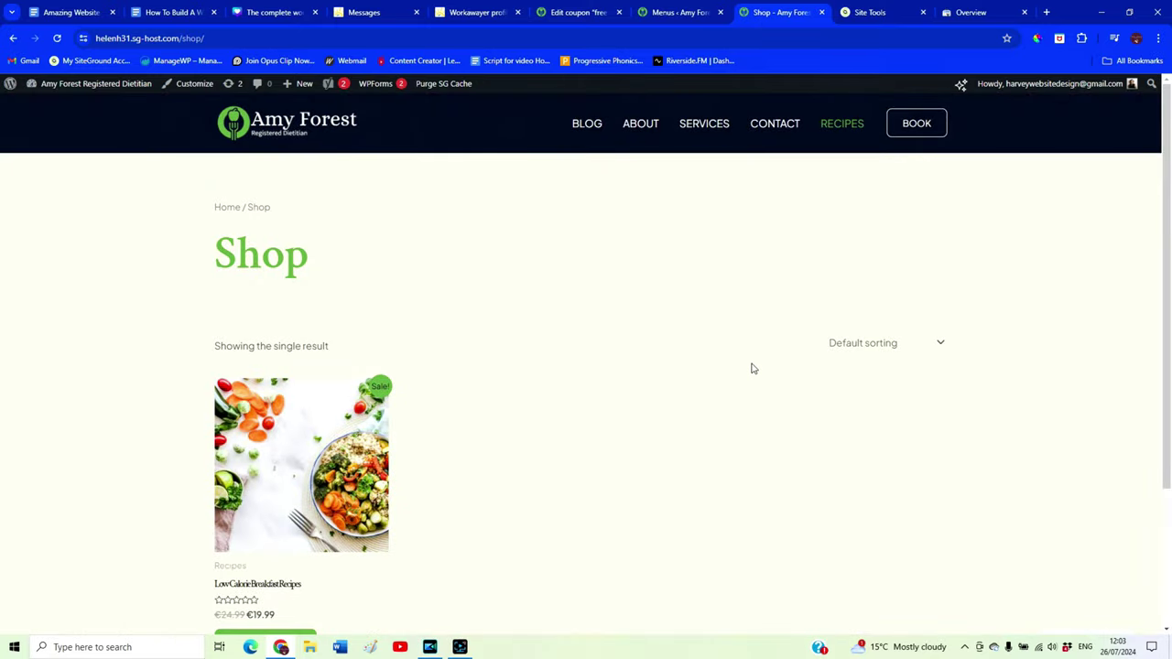
Add Low Calorie Breakfast Recipes (€19.99) to the cart from the Shop page listing
{"action": "scroll", "coordinate": [753, 368], "scroll_direction": "down", "scroll_amount": 2}
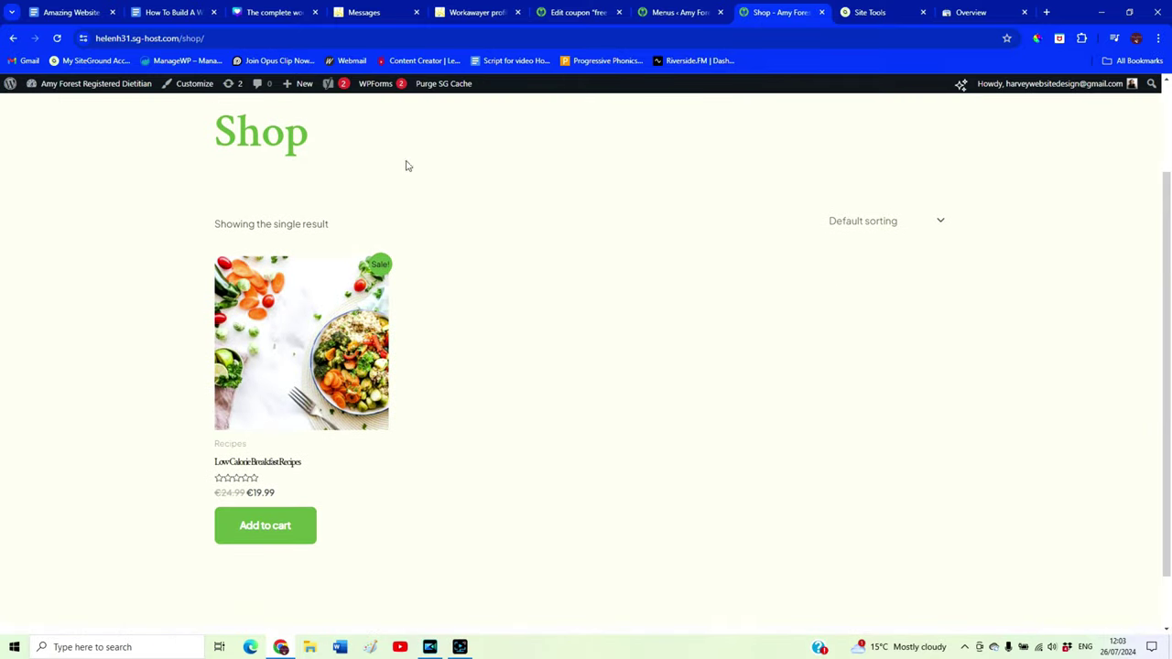
{"action": "scroll", "coordinate": [517, 291], "scroll_direction": "up", "scroll_amount": 2}
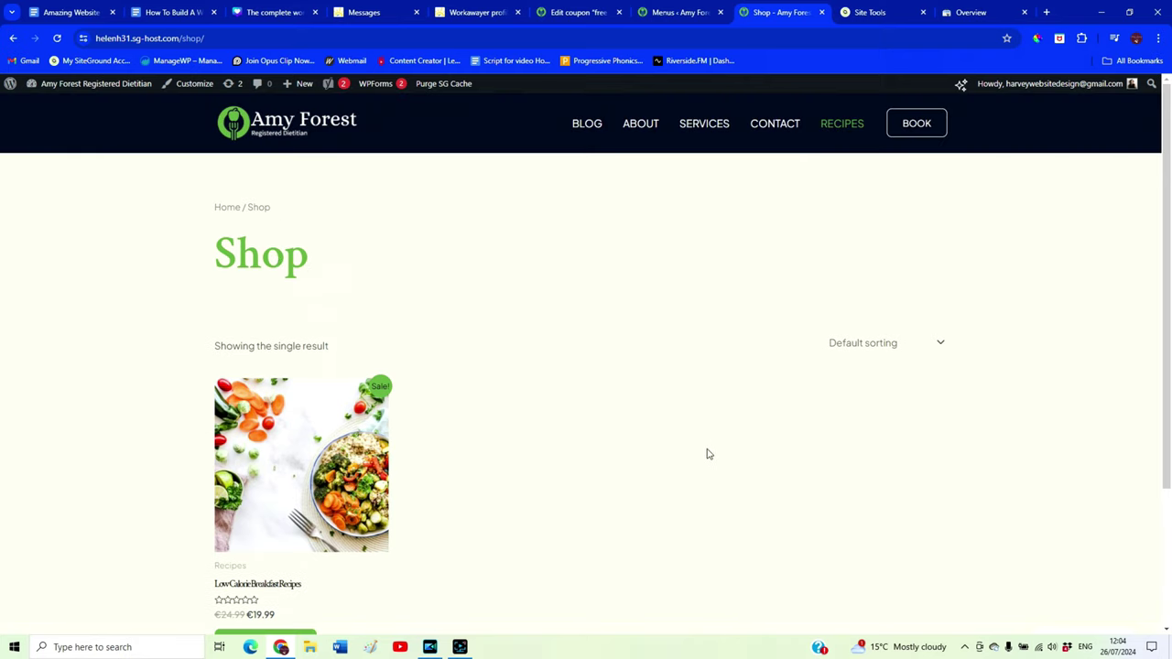
{"action": "scroll", "coordinate": [706, 454], "scroll_direction": "down", "scroll_amount": 1}
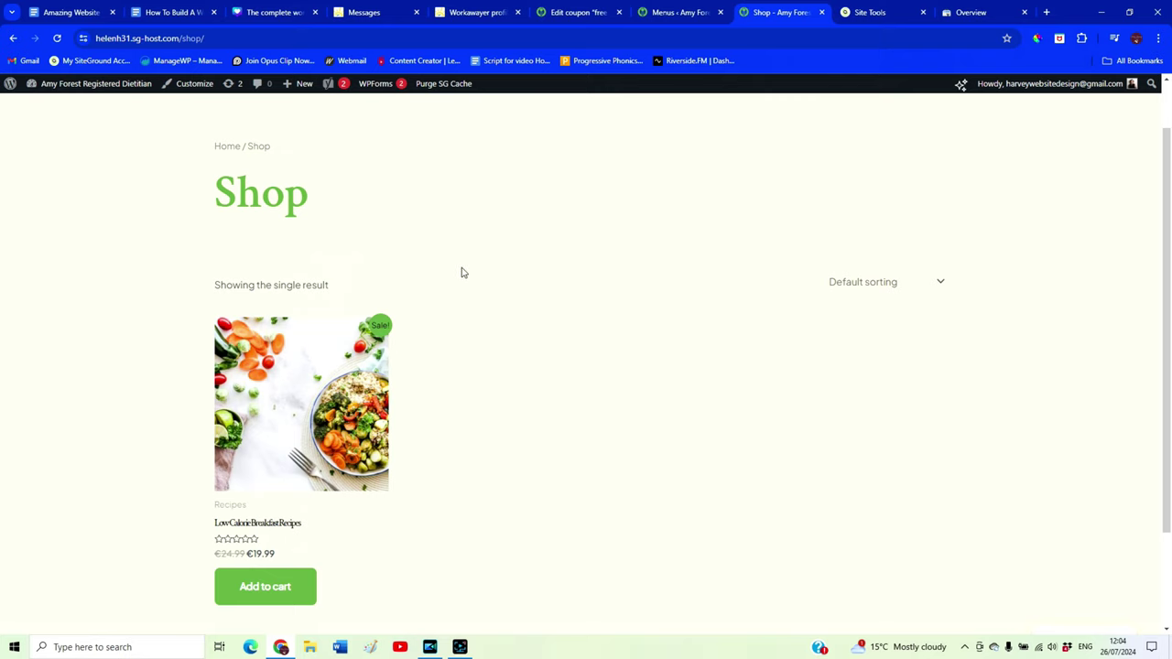
{"action": "scroll", "coordinate": [472, 279], "scroll_direction": "down", "scroll_amount": 2}
{"action": "left_click", "coordinate": [262, 466]}
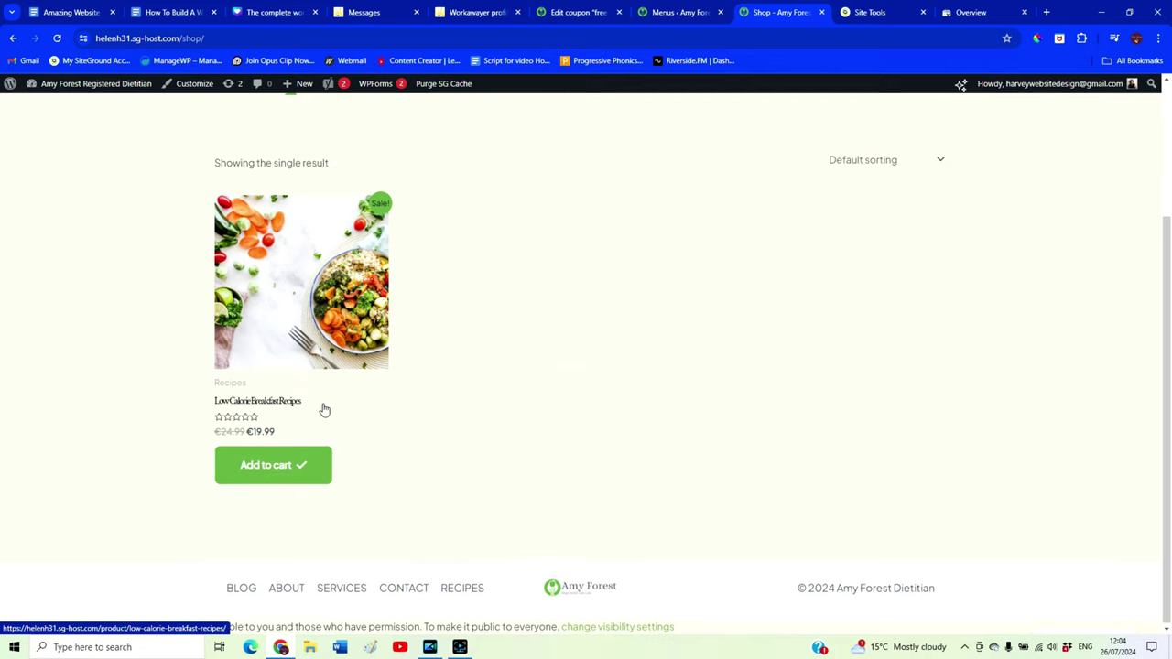
{"action": "scroll", "coordinate": [536, 408], "scroll_direction": "up", "scroll_amount": 3}
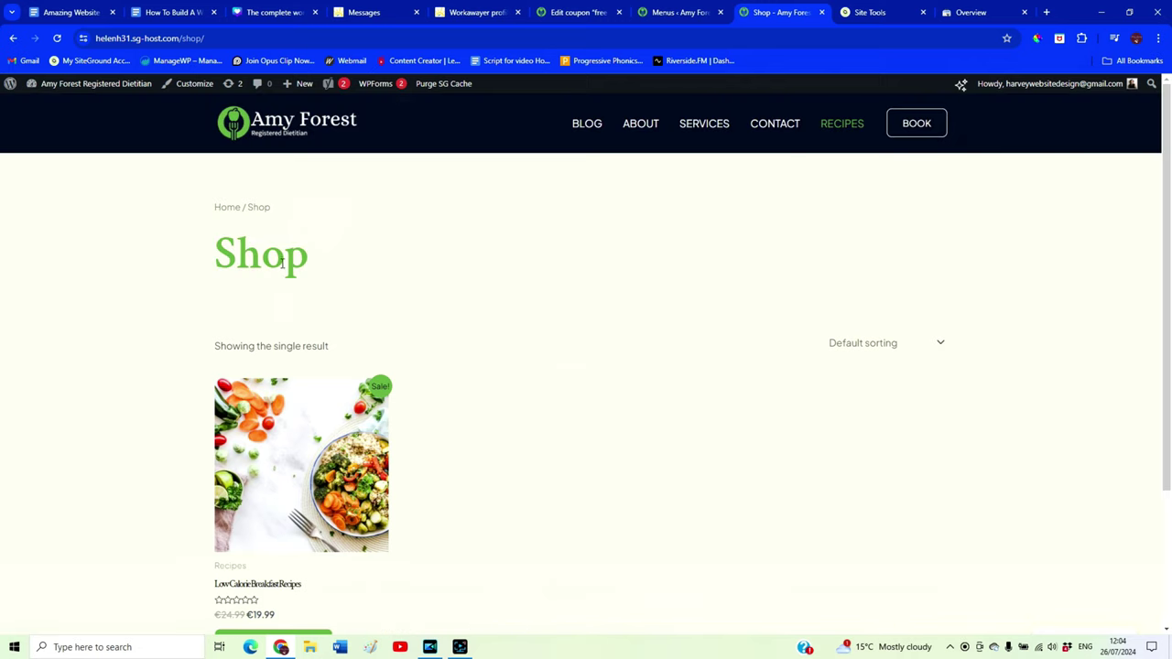
{"action": "scroll", "coordinate": [543, 411], "scroll_direction": "down", "scroll_amount": 3}
{"action": "scroll", "coordinate": [531, 421], "scroll_direction": "up", "scroll_amount": 3}
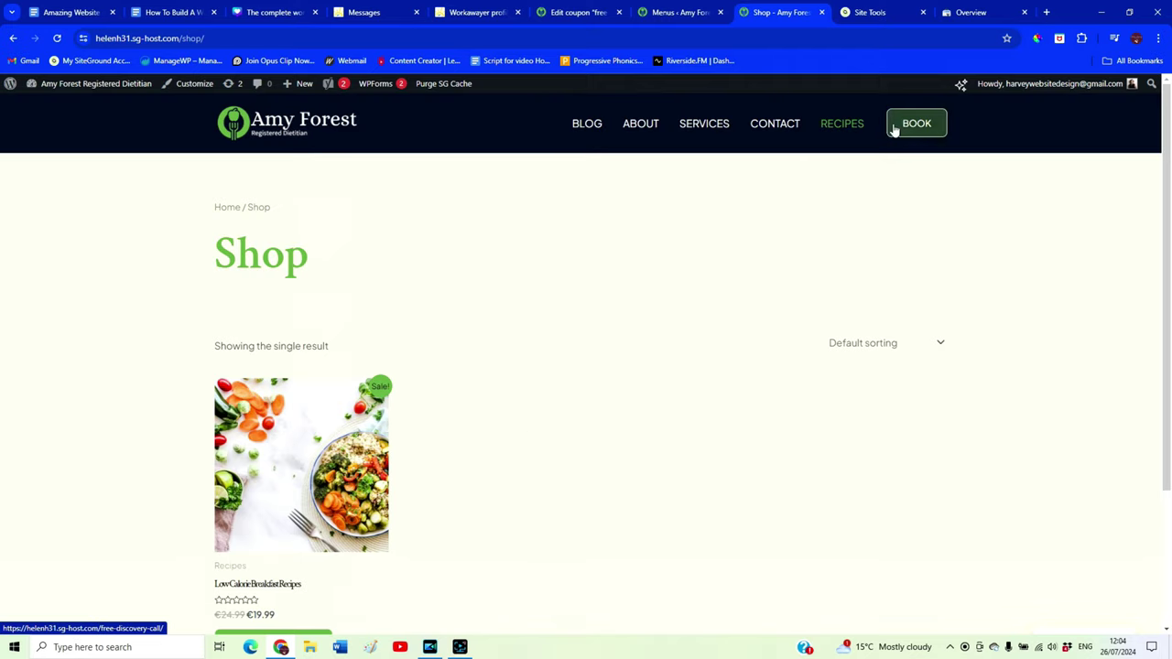
In the Header Builder, add a Cart element to the primary header row
{"action": "left_click", "coordinate": [682, 13]}
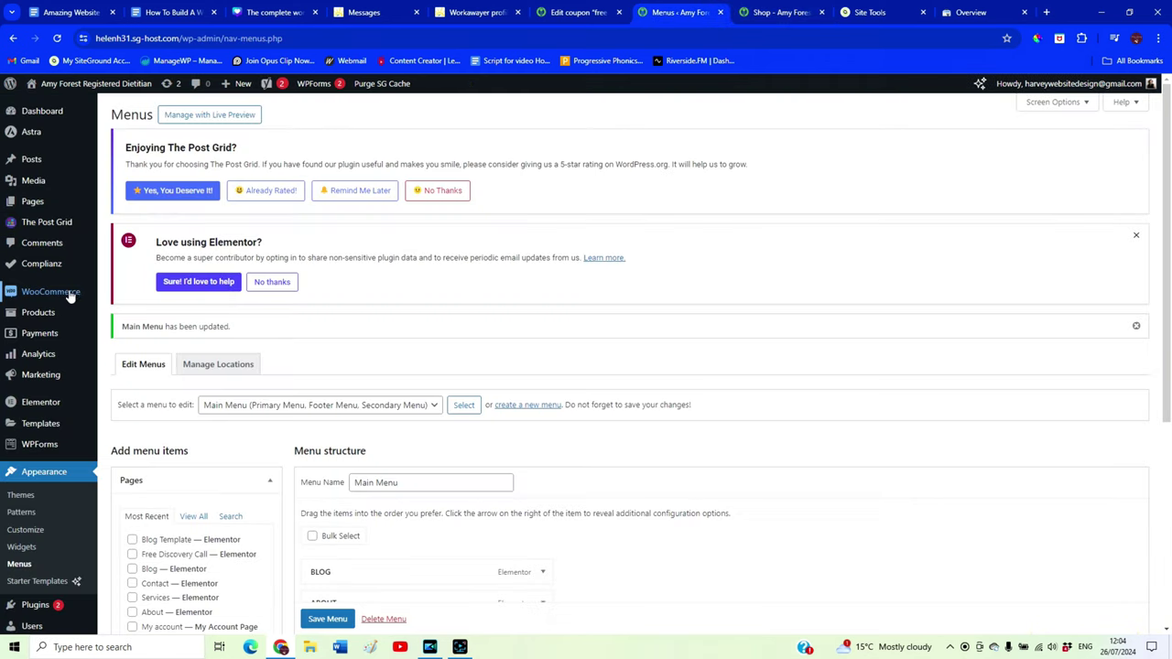
{"action": "mouse_move", "coordinate": [69, 298]}
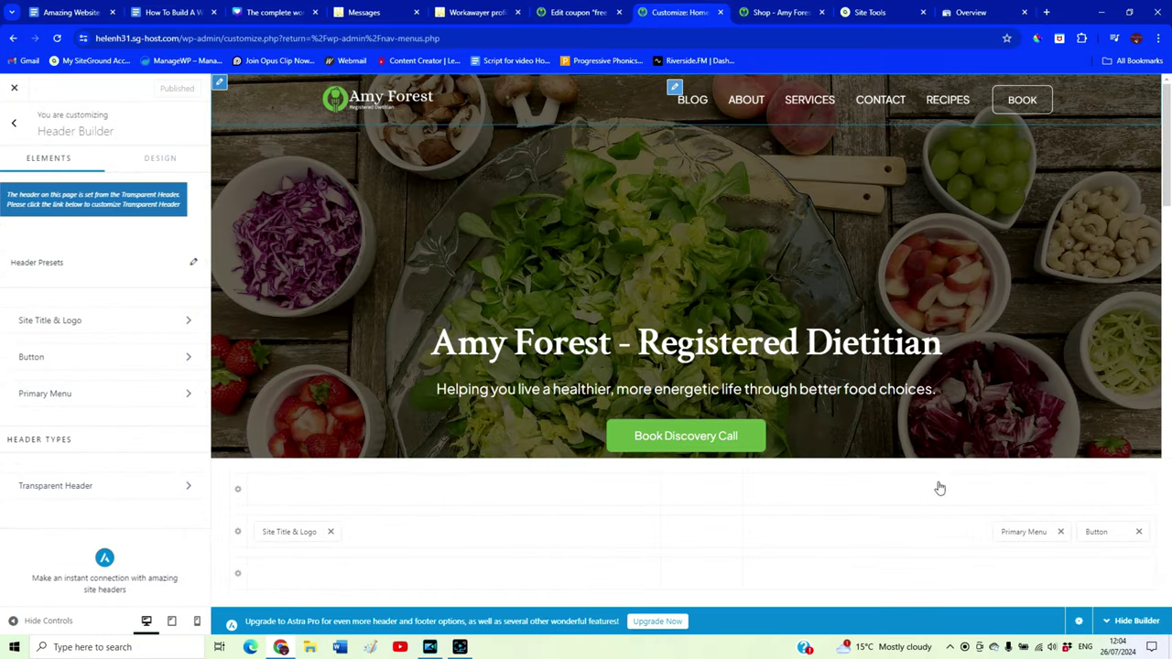
{"action": "left_click", "coordinate": [1024, 531]}
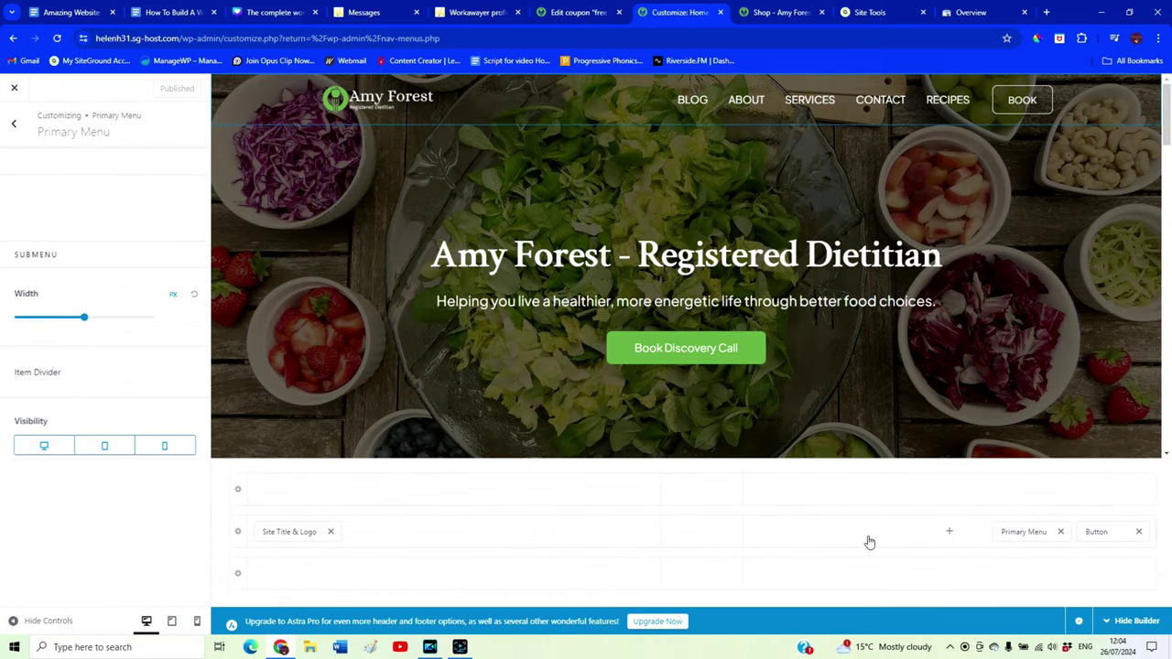
{"action": "left_click", "coordinate": [950, 534]}
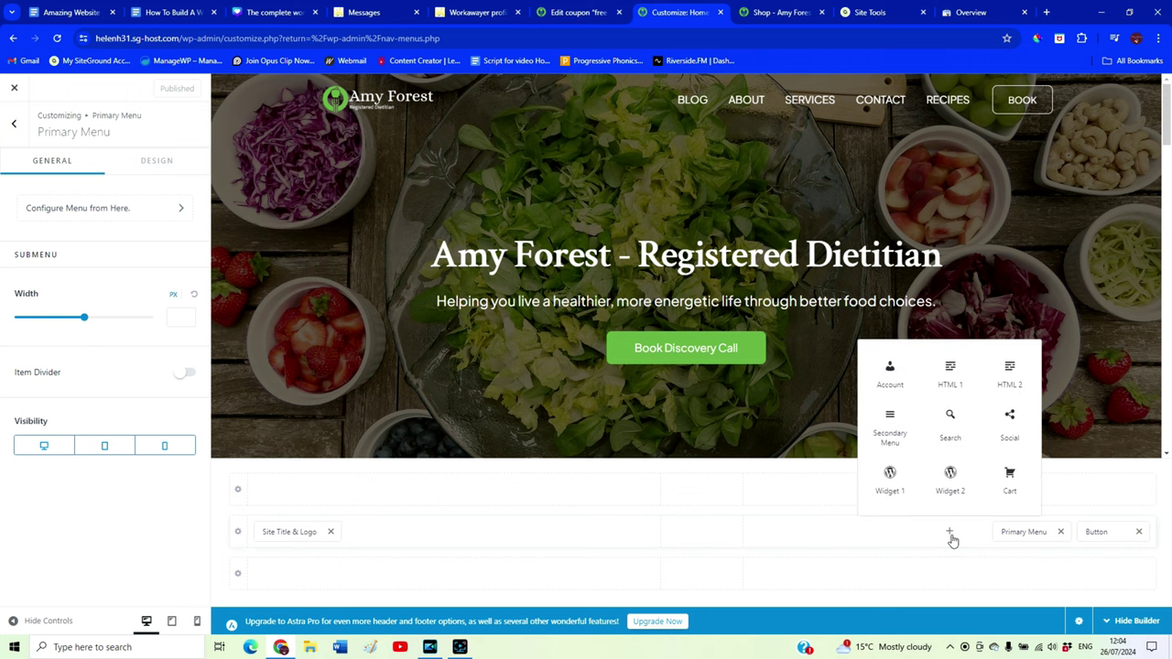
{"action": "left_click", "coordinate": [1009, 478]}
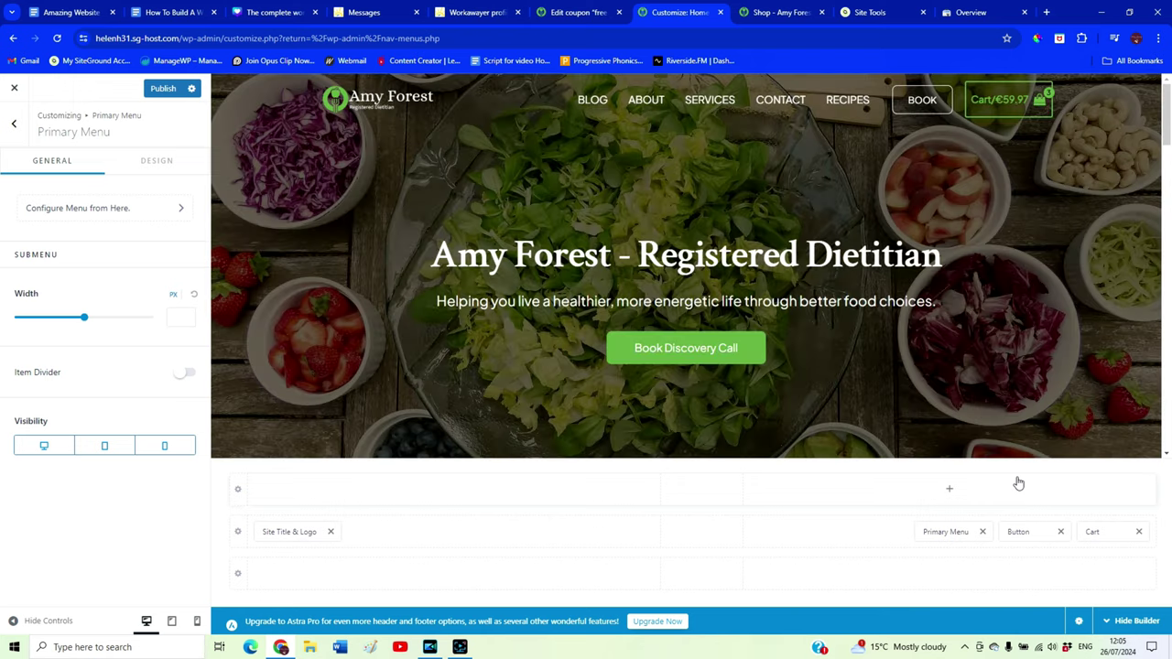
Publish the header changes and return to the live Shop page tab
{"action": "mouse_move", "coordinate": [1007, 107]}
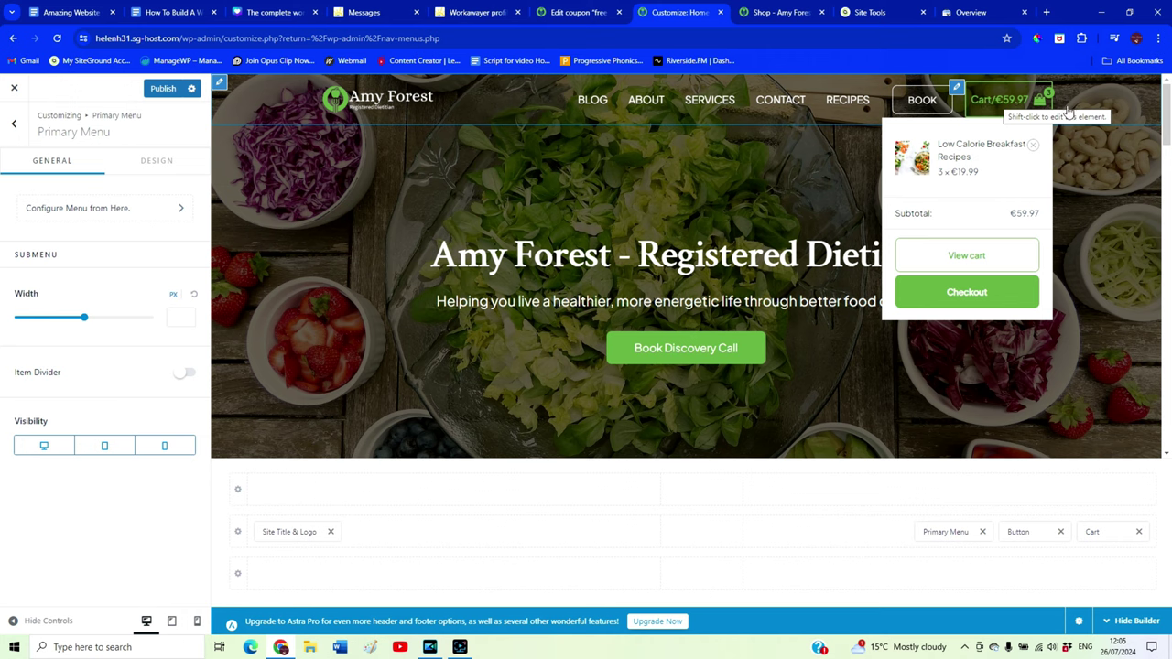
{"action": "left_click", "coordinate": [172, 91]}
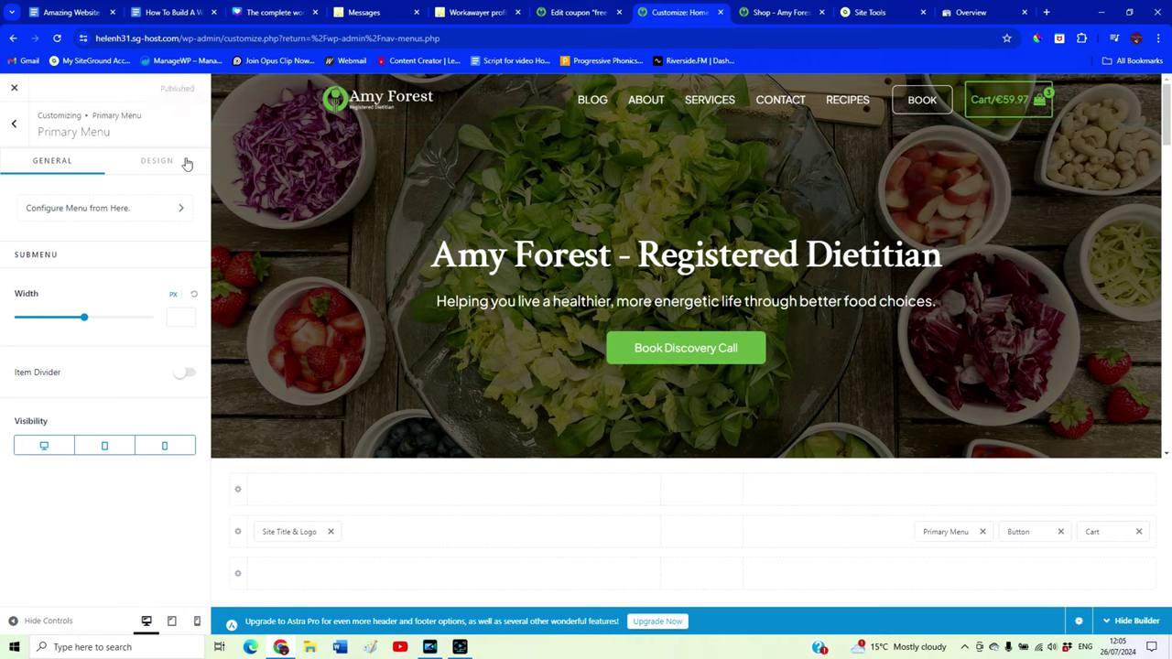
{"action": "left_click", "coordinate": [753, 18]}
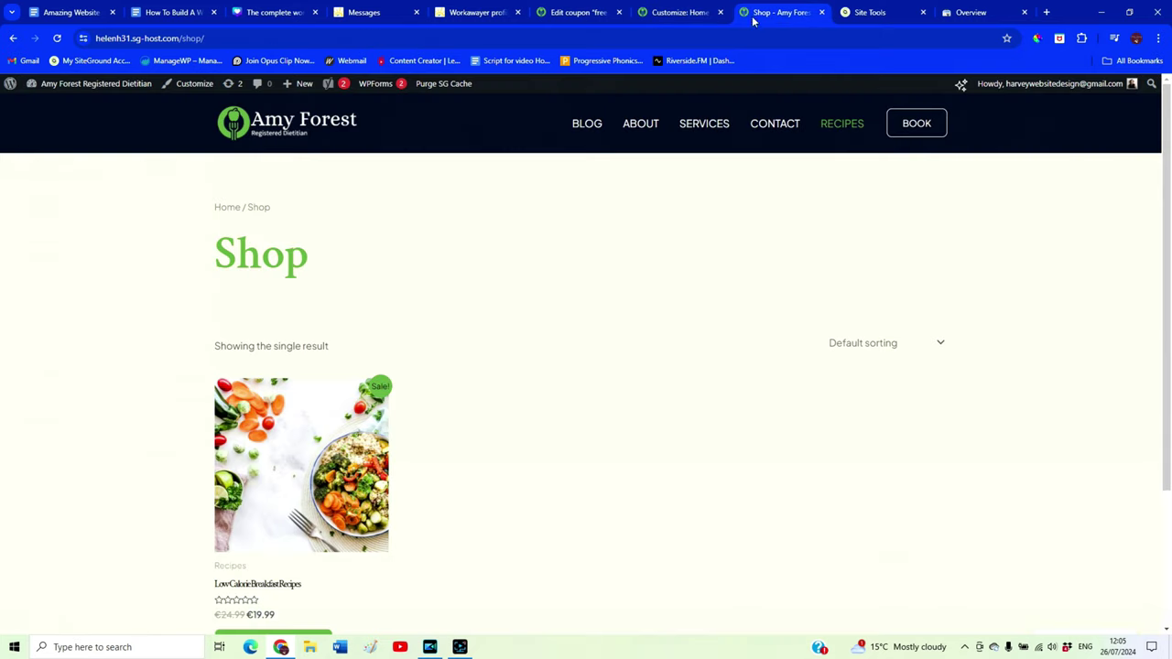
Reload the Shop page, open the full cart from the header mini-cart, then close the Shop tab
{"action": "left_click", "coordinate": [57, 38]}
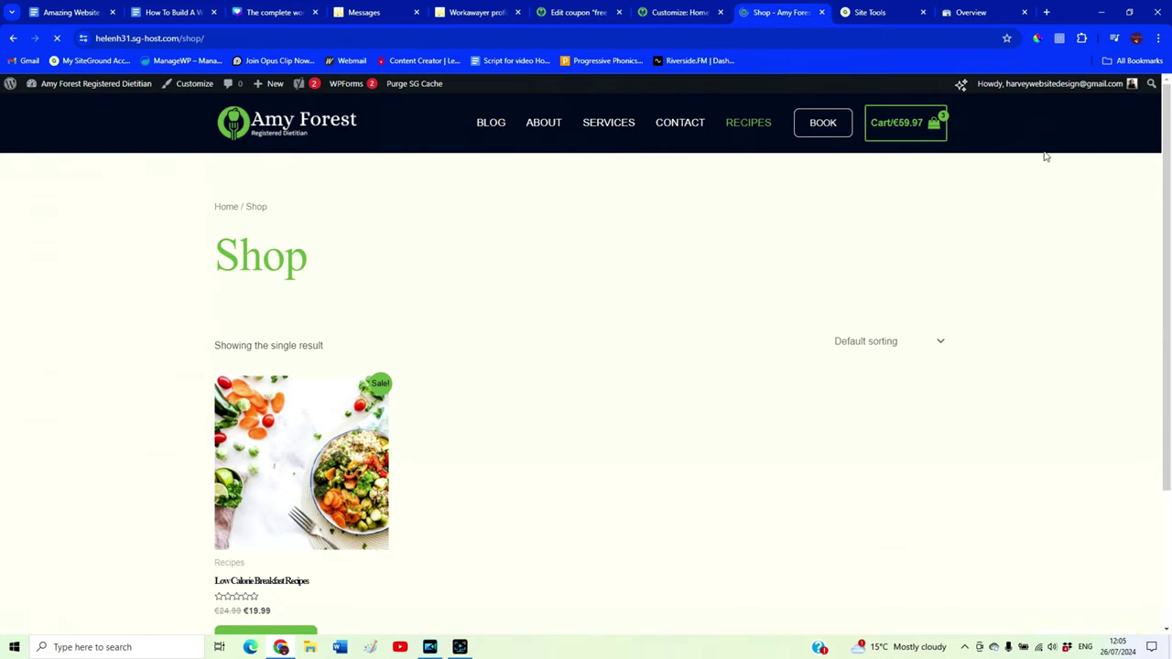
{"action": "mouse_move", "coordinate": [901, 128]}
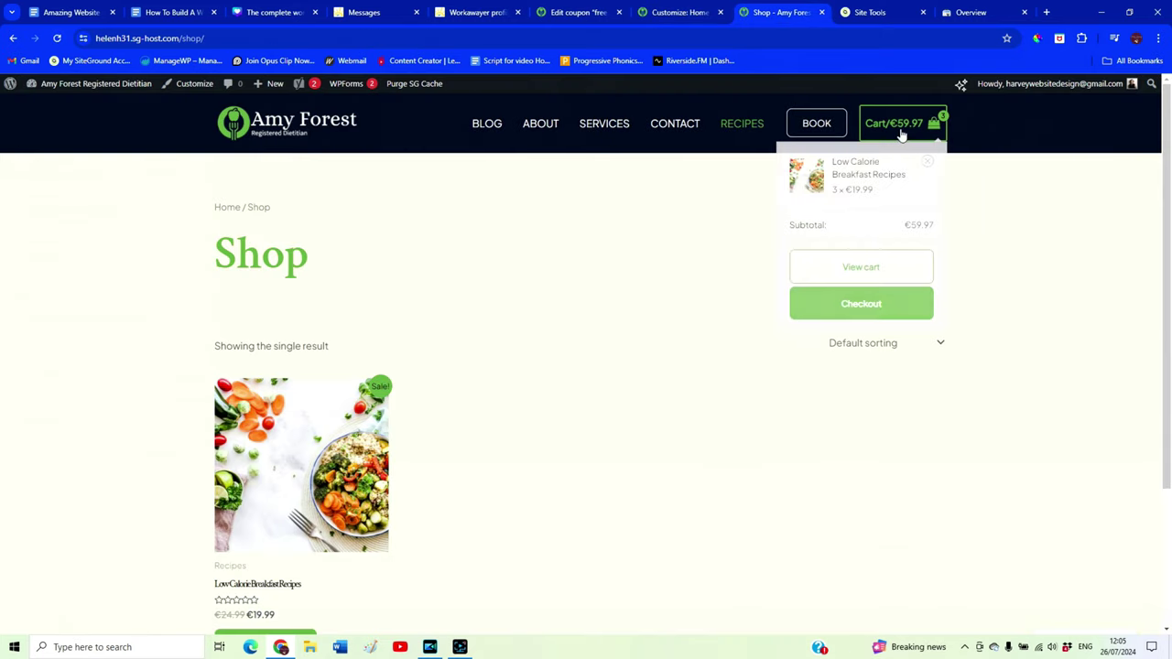
{"action": "left_click", "coordinate": [844, 265]}
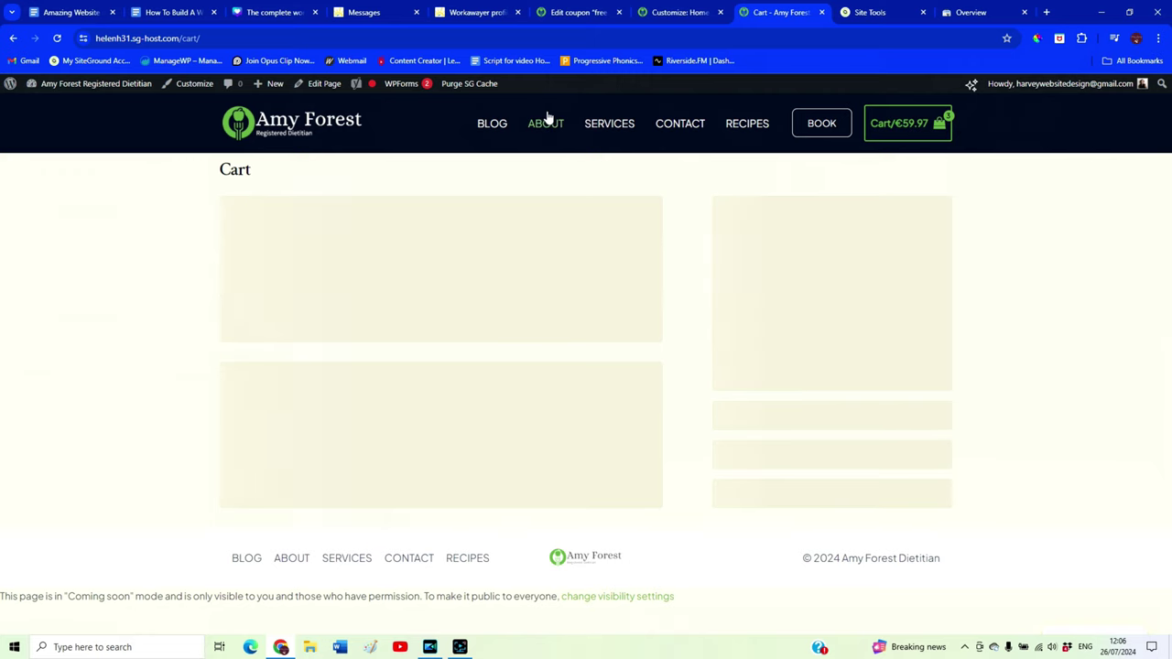
{"action": "left_click", "coordinate": [195, 87]}
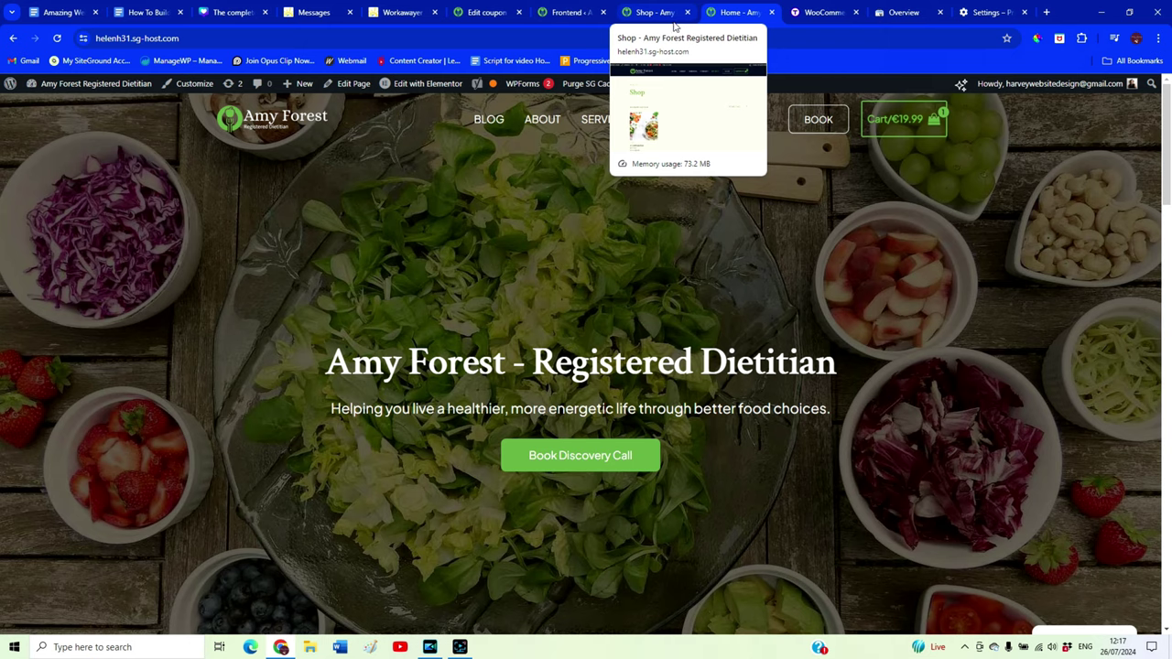
{"action": "left_click", "coordinate": [653, 13]}
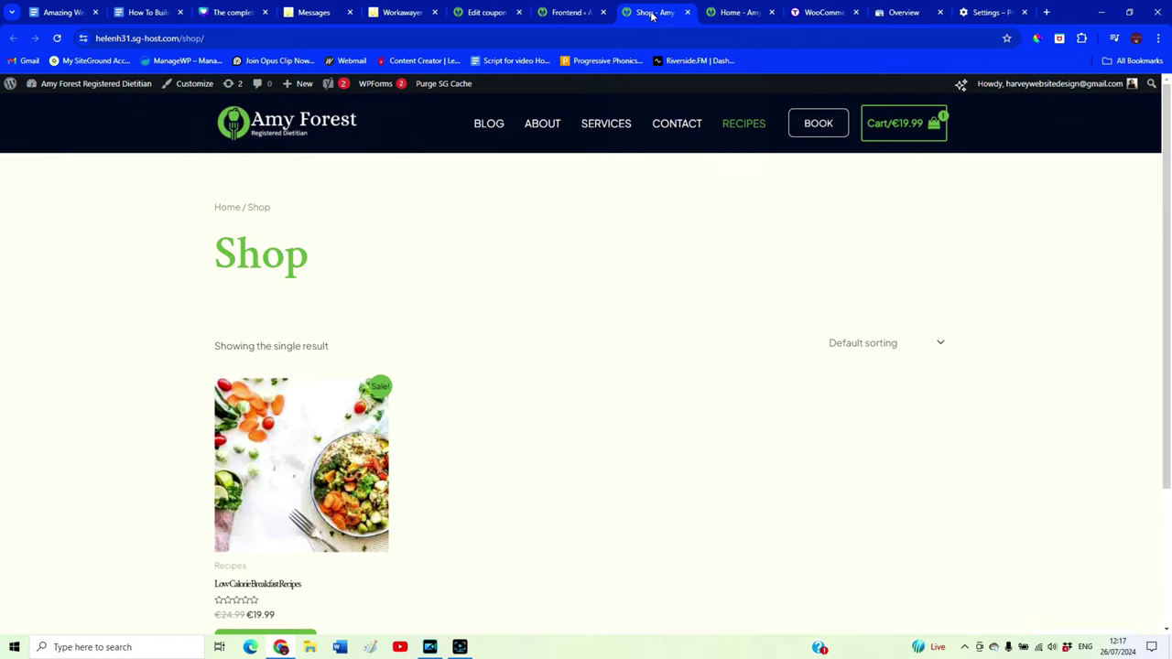
{"action": "left_click", "coordinate": [688, 13]}
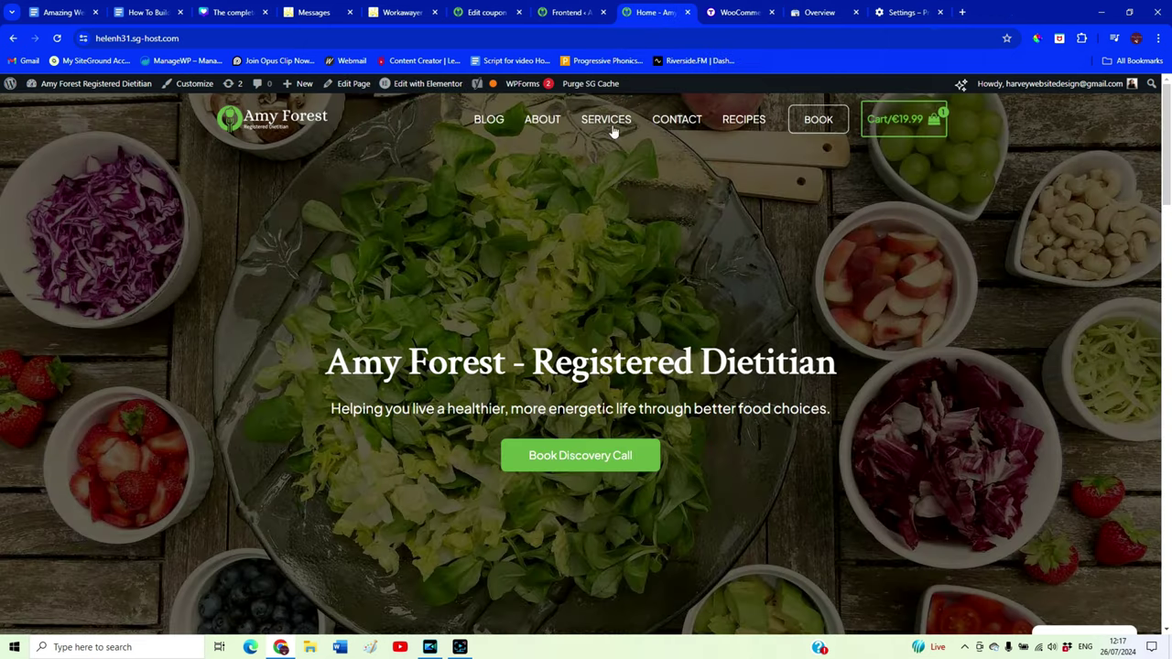
Review the Speed Optimizer Frontend JavaScript optimisation settings
{"action": "left_click", "coordinate": [619, 13]}
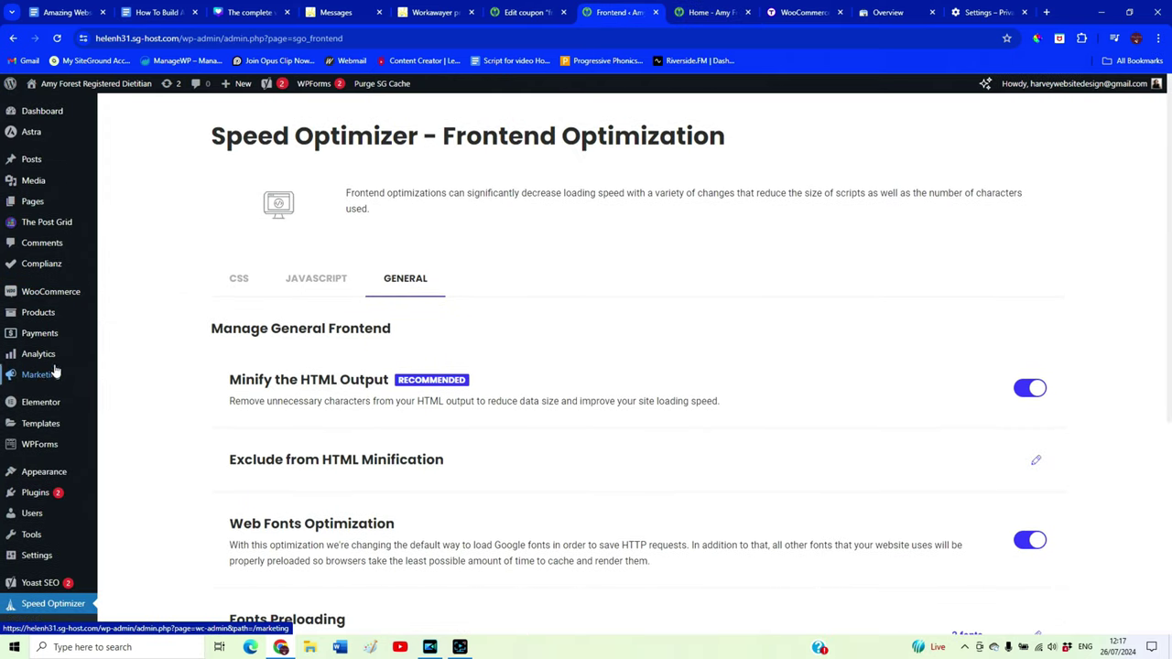
{"action": "scroll", "coordinate": [785, 395], "scroll_direction": "down", "scroll_amount": 2}
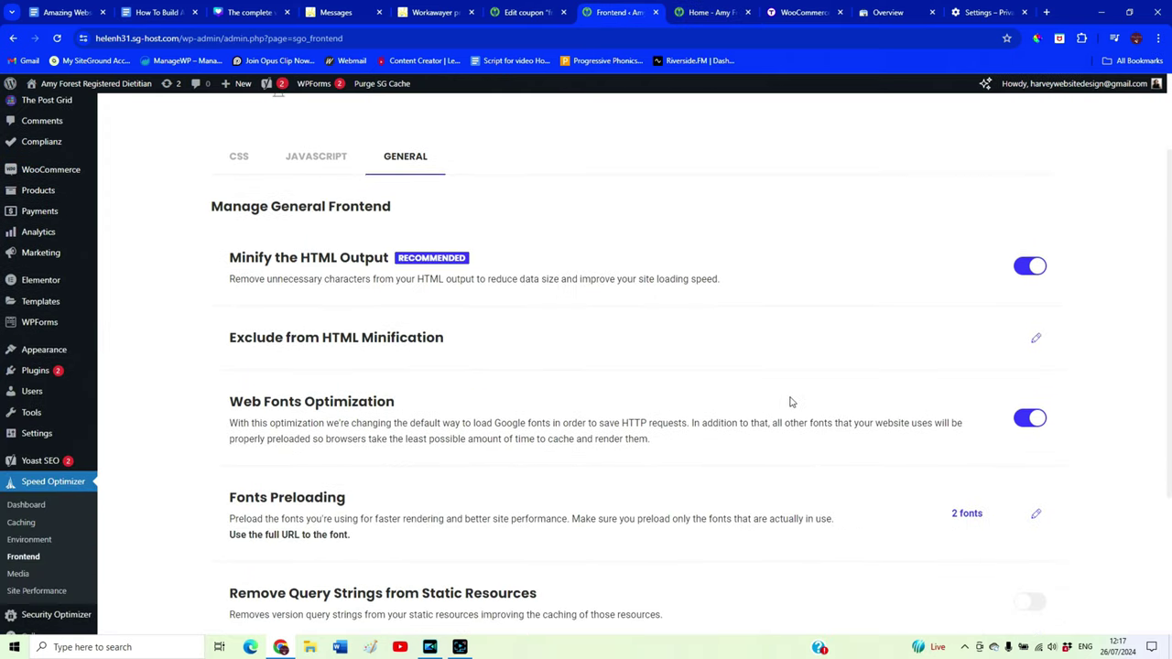
{"action": "left_click", "coordinate": [315, 169]}
{"action": "scroll", "coordinate": [767, 310], "scroll_direction": "down", "scroll_amount": 1}
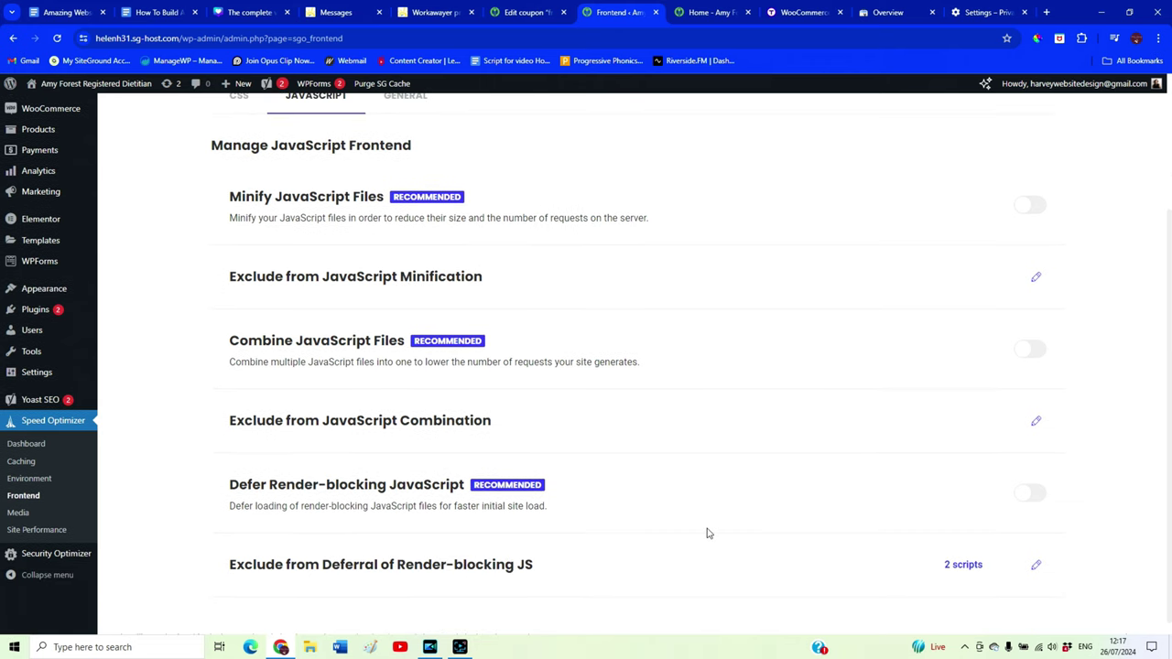
Open the cart page from the Home tab's mini-cart, showing Low Calorie Breakfast Recipes at €19.99
{"action": "left_click", "coordinate": [698, 17]}
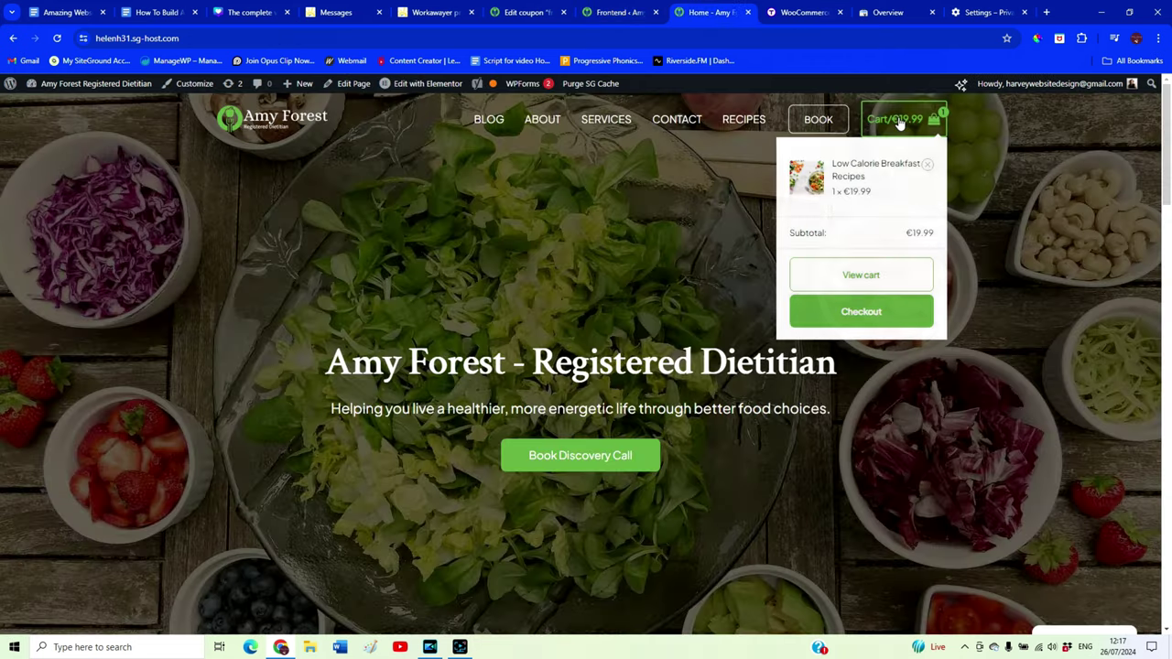
{"action": "left_click", "coordinate": [850, 276]}
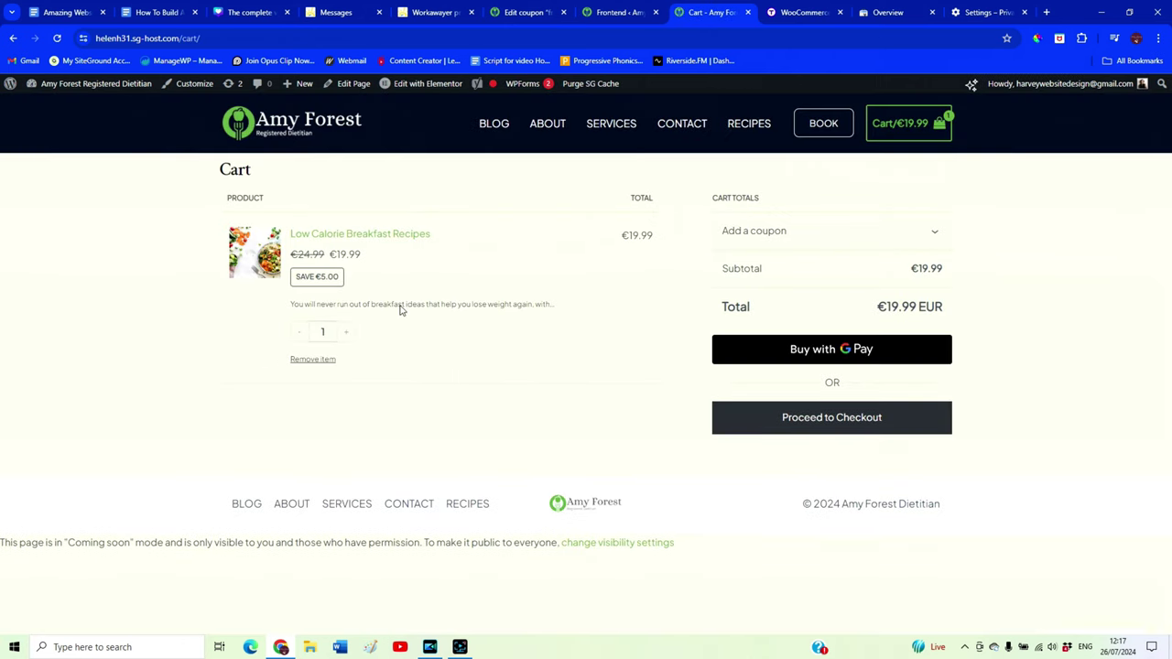
{"action": "left_click", "coordinate": [622, 13]}
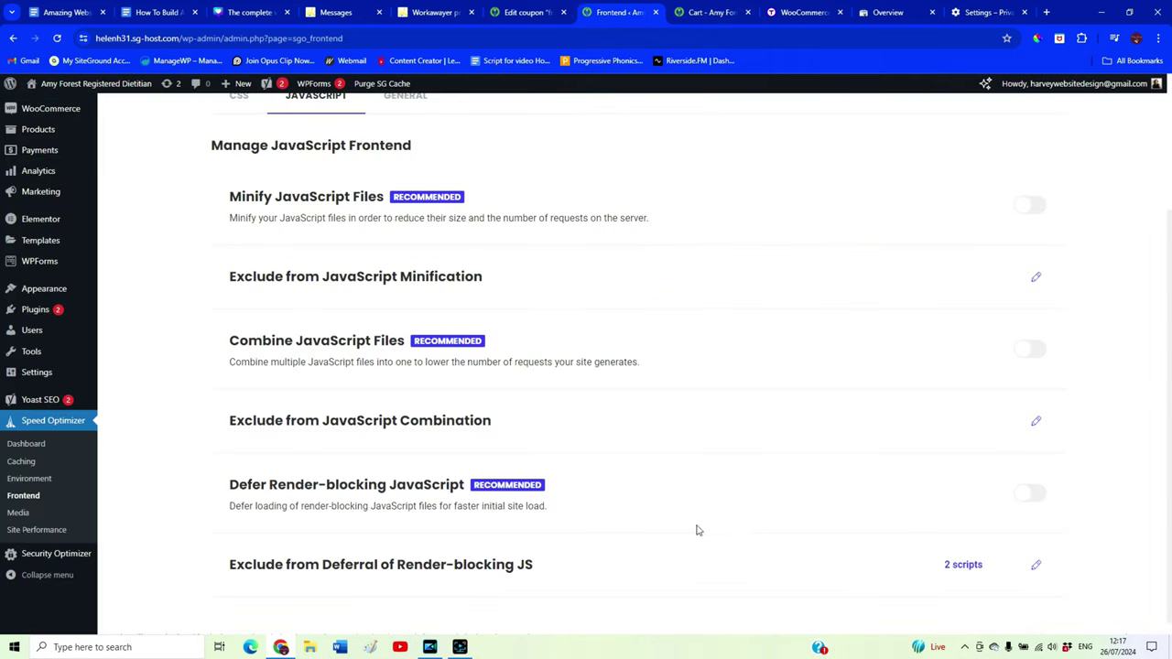
{"action": "left_click", "coordinate": [707, 14]}
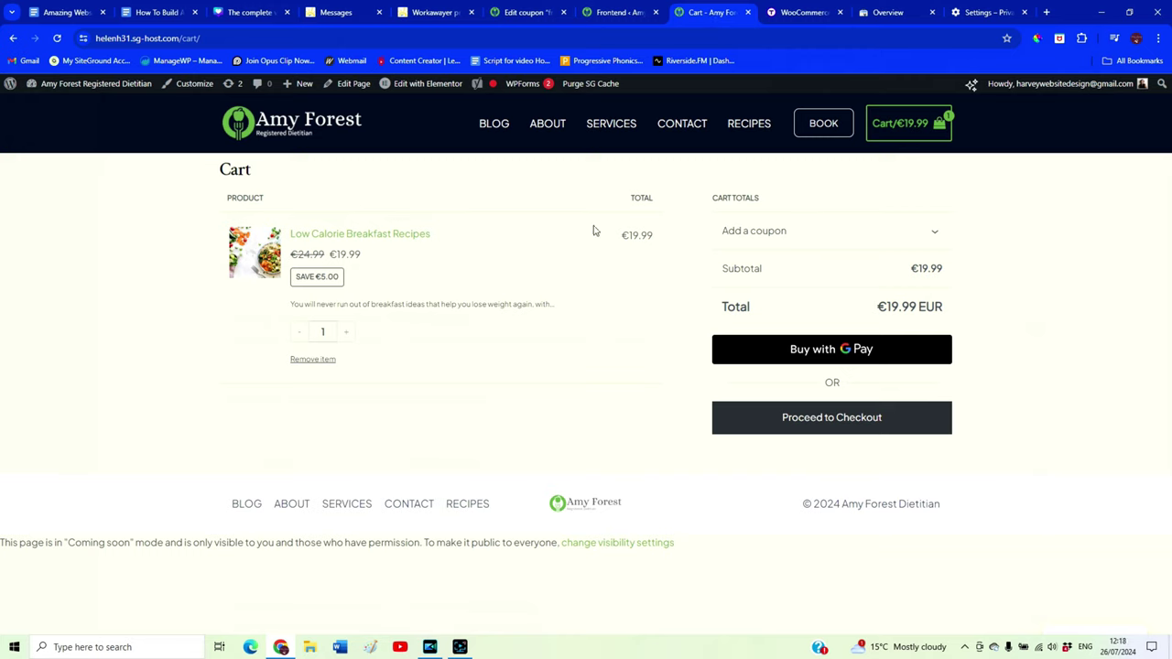
Proceed to checkout and apply the coupon code 'free product'
{"action": "left_click", "coordinate": [849, 430]}
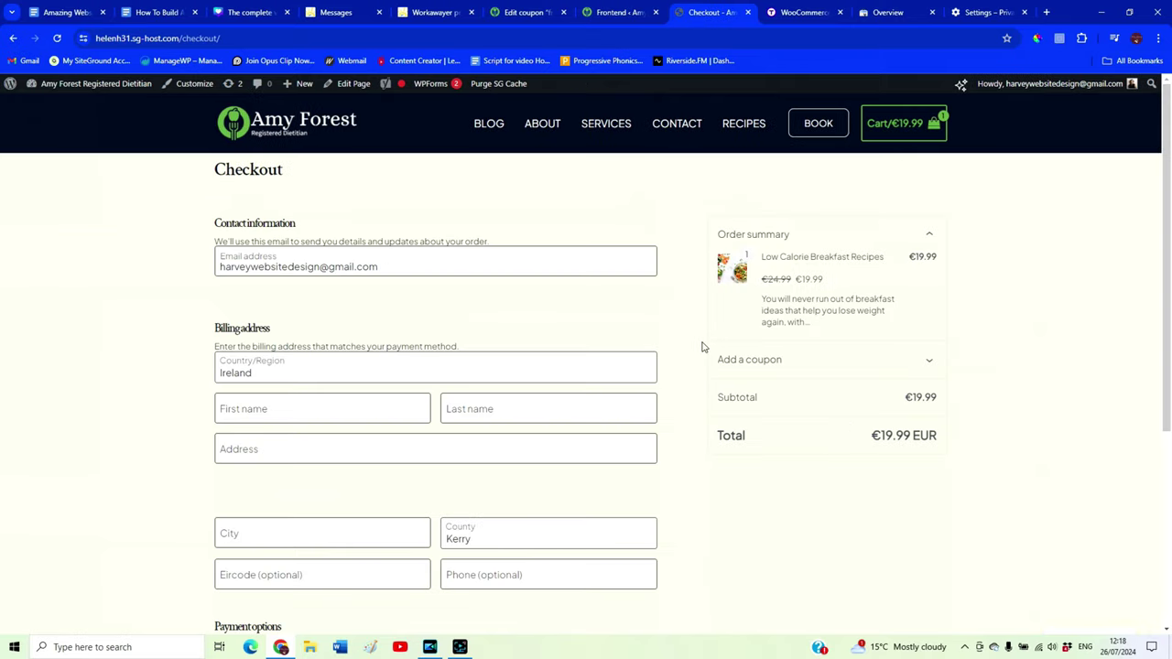
{"action": "left_click", "coordinate": [929, 365]}
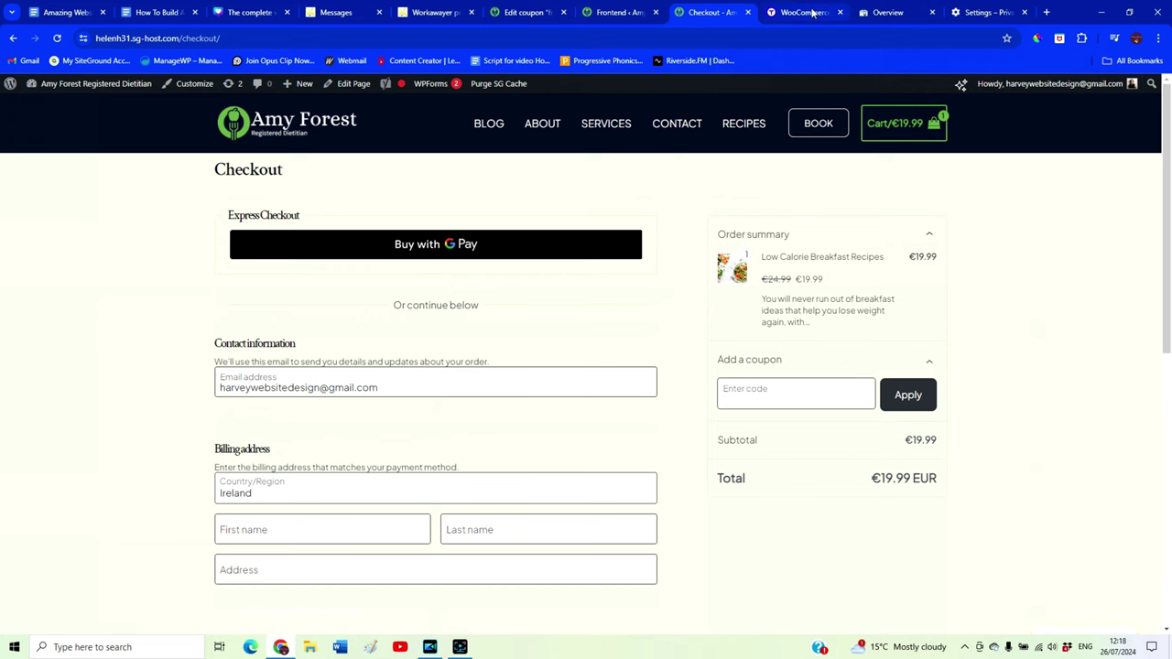
{"action": "left_click", "coordinate": [503, 19]}
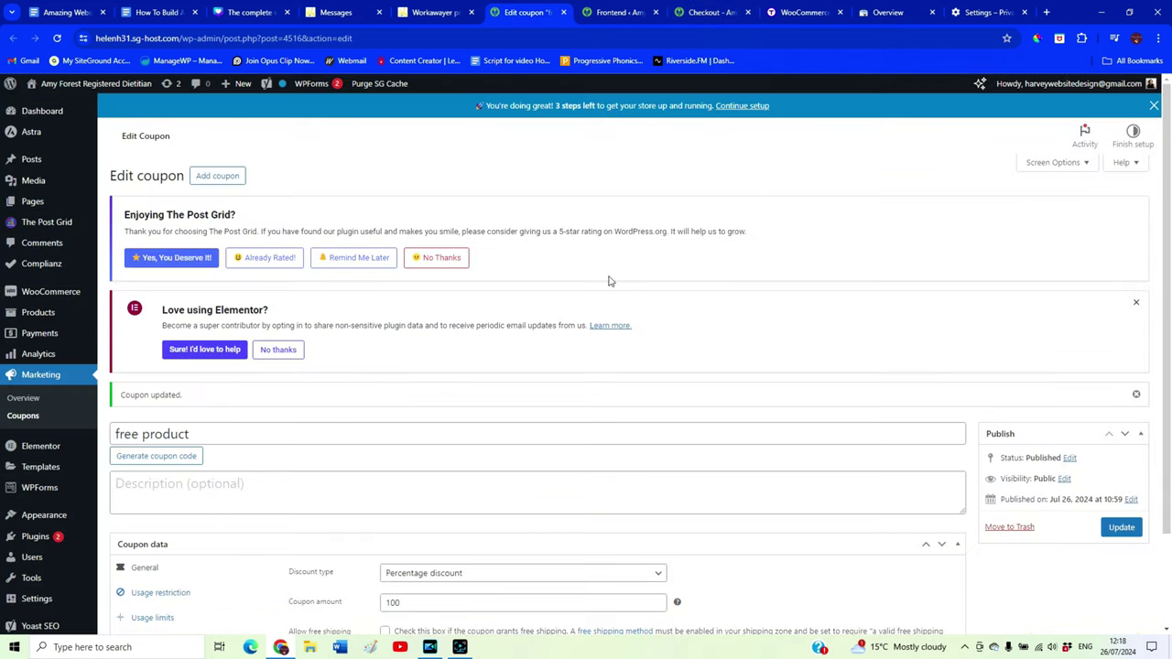
{"action": "left_click", "coordinate": [794, 12]}
{"action": "left_click", "coordinate": [689, 15]}
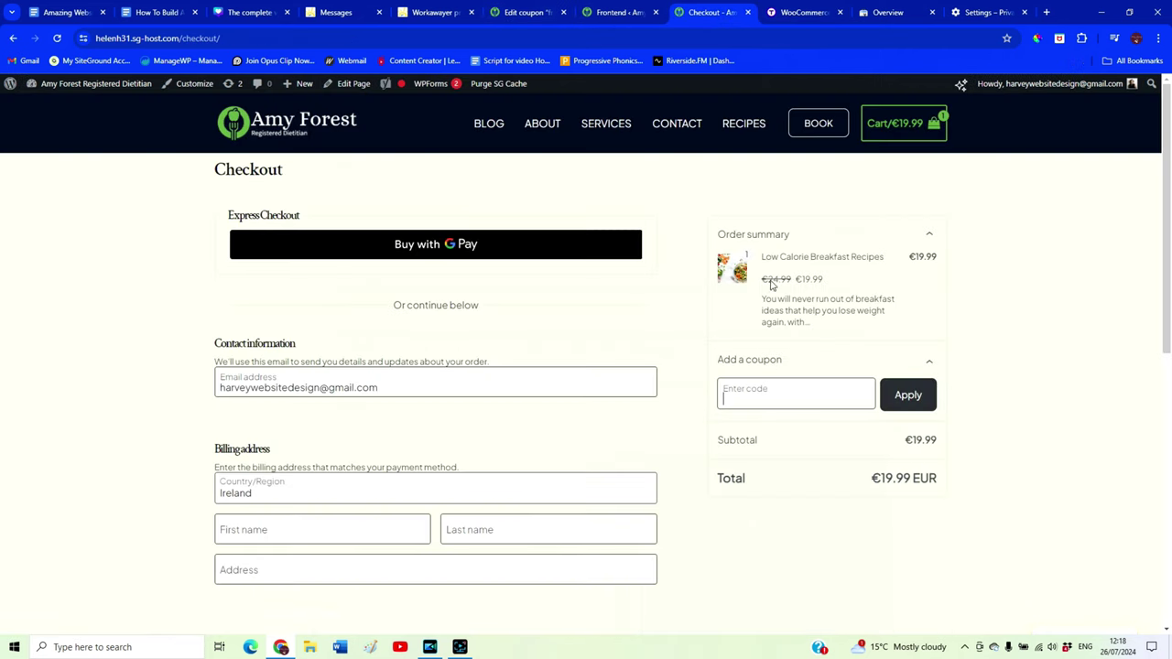
{"action": "left_click", "coordinate": [778, 387]}
{"action": "type", "text": "free product"}
{"action": "left_click", "coordinate": [919, 408]}
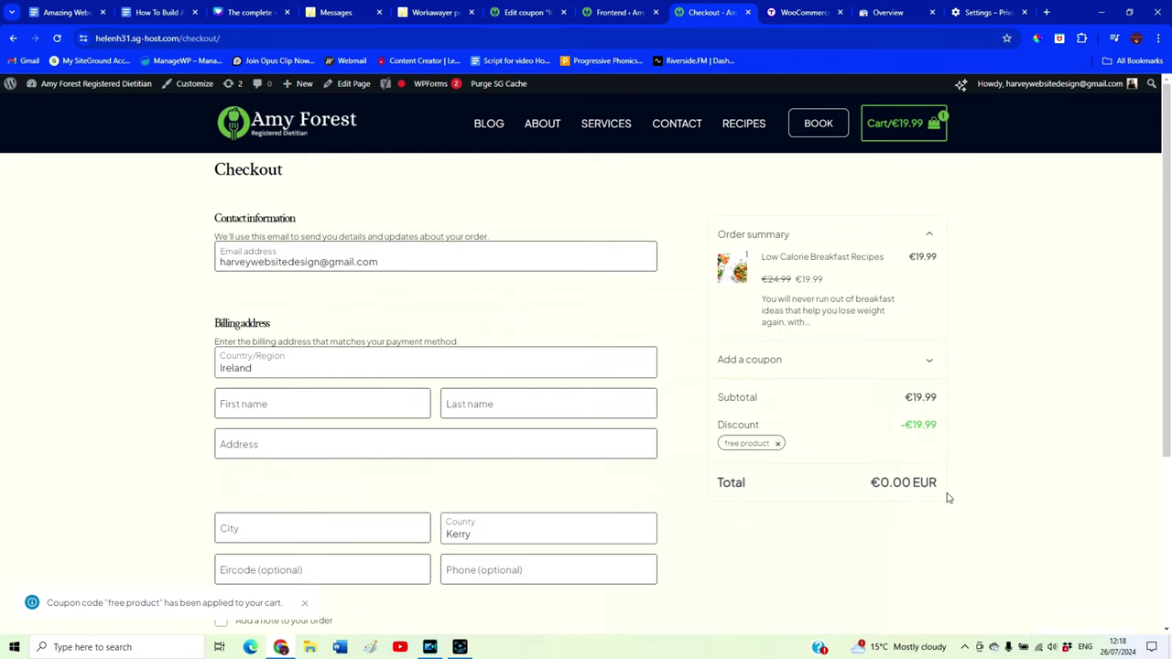
{"action": "scroll", "coordinate": [939, 492], "scroll_direction": "down", "scroll_amount": 2}
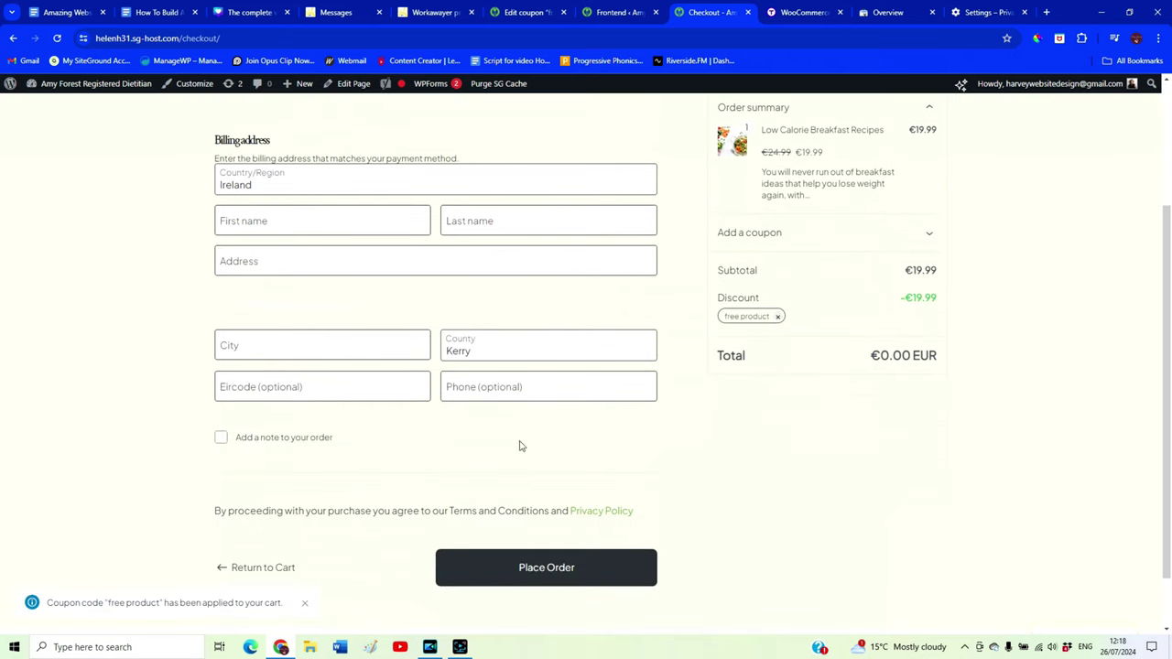
{"action": "scroll", "coordinate": [586, 476], "scroll_direction": "up", "scroll_amount": 2}
Enter billing details with Ireland, the customer's name, placeholder address and city, and place the order
{"action": "left_click", "coordinate": [314, 360]}
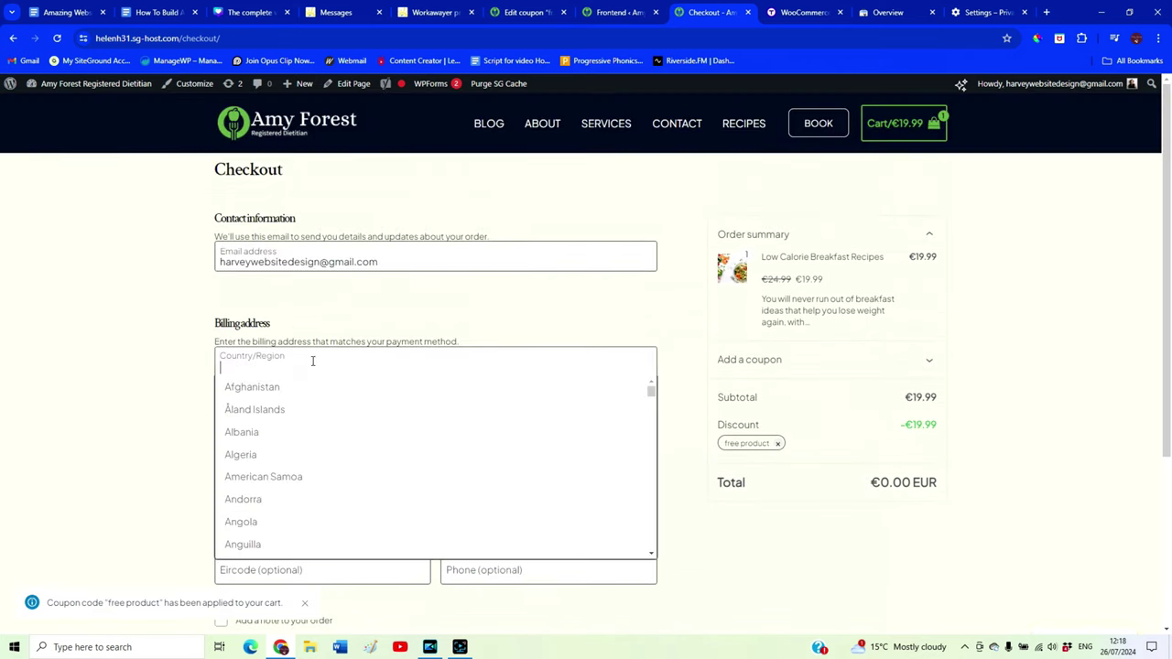
{"action": "left_click", "coordinate": [394, 335]}
{"action": "left_click", "coordinate": [327, 401]}
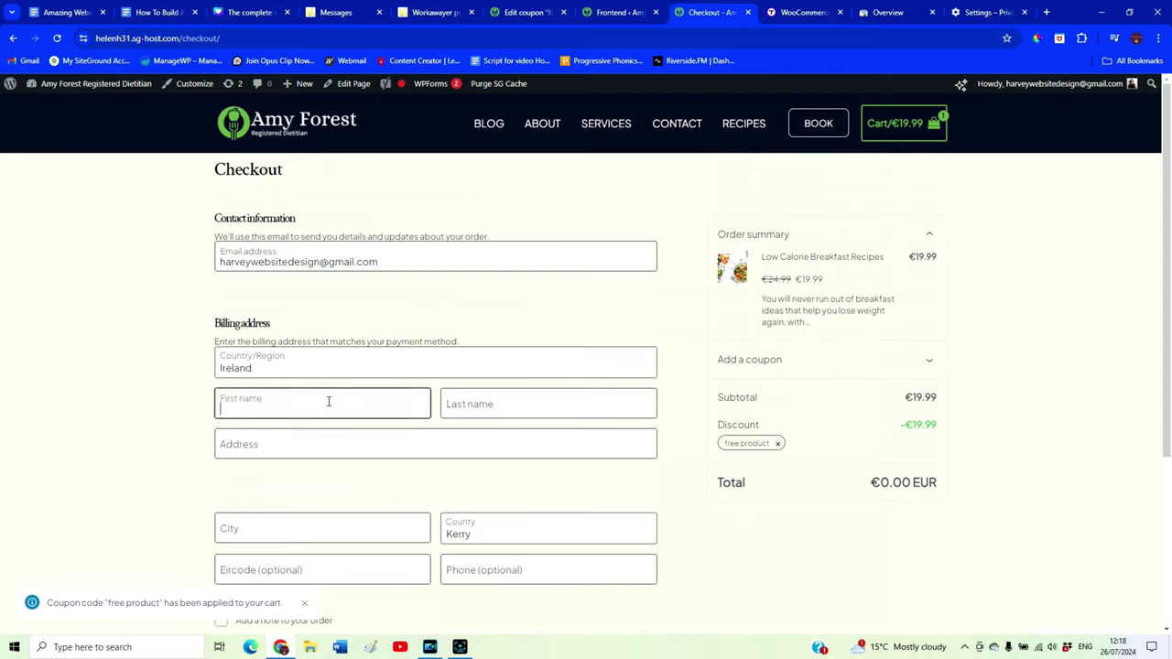
{"action": "key", "text": "Tab"}
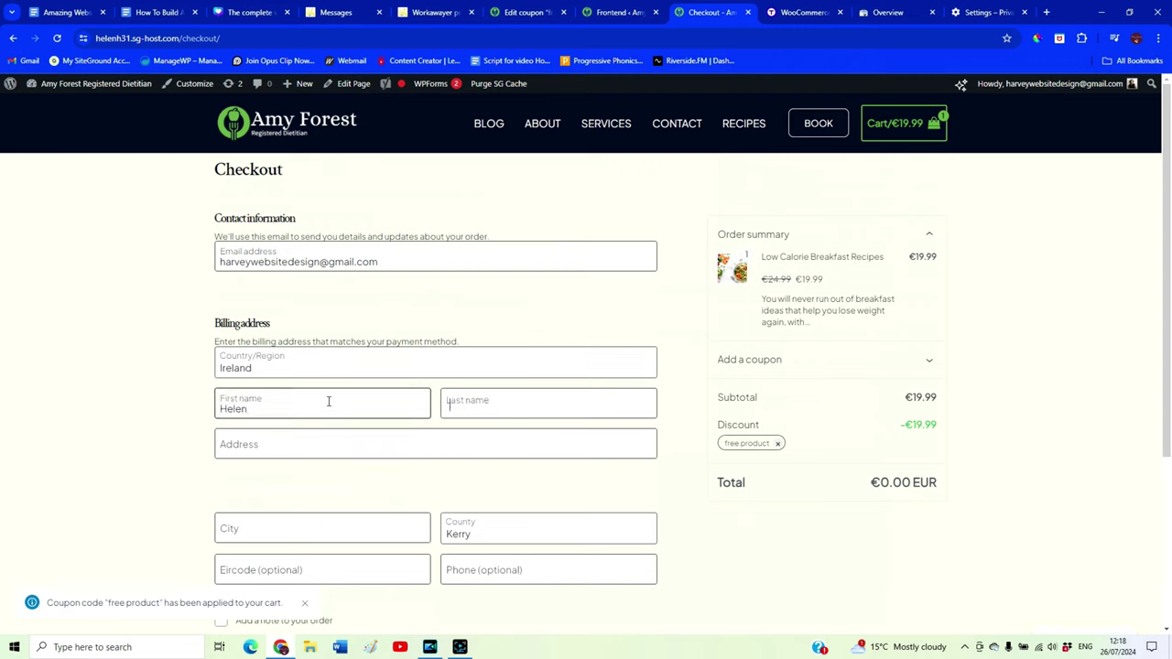
{"action": "left_click", "coordinate": [323, 442]}
{"action": "type", "text": "b;a c;a[s"}
{"action": "scroll", "coordinate": [323, 442], "scroll_direction": "down", "scroll_amount": 1}
{"action": "left_click", "coordinate": [324, 406]}
{"action": "type", "text": "kflasd"}
{"action": "scroll", "coordinate": [531, 504], "scroll_direction": "down", "scroll_amount": 1}
{"action": "left_click", "coordinate": [521, 512]}
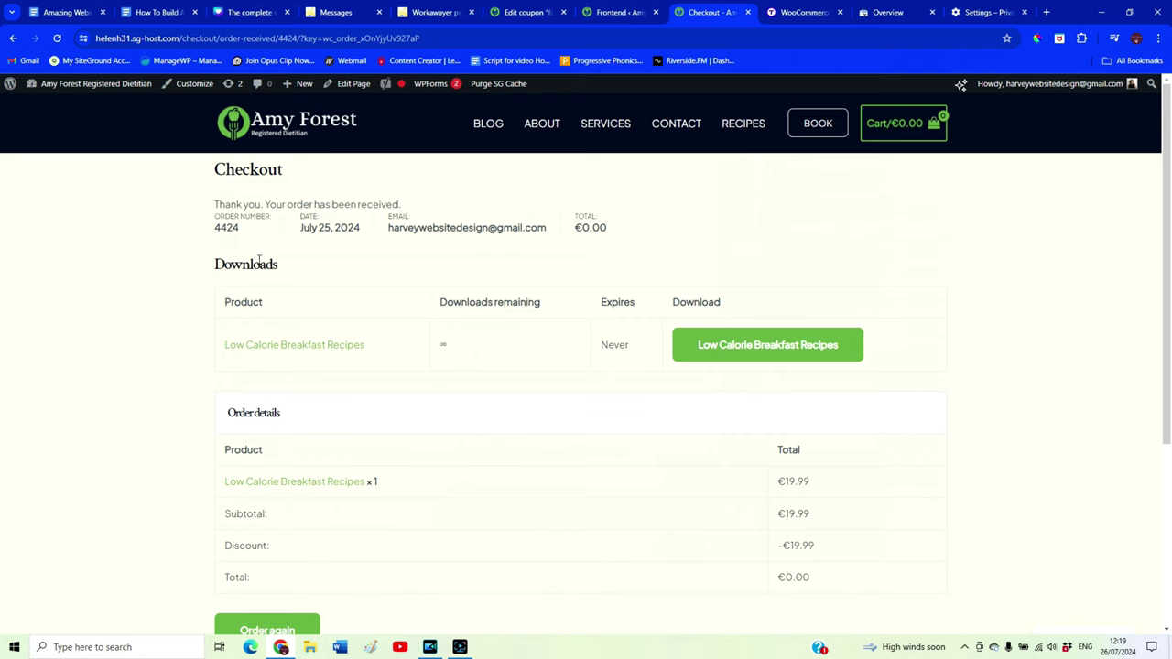
Download and save the Low Calorie Breakfast Recipes file, then go to the RECIPES shop page
{"action": "left_click", "coordinate": [793, 346]}
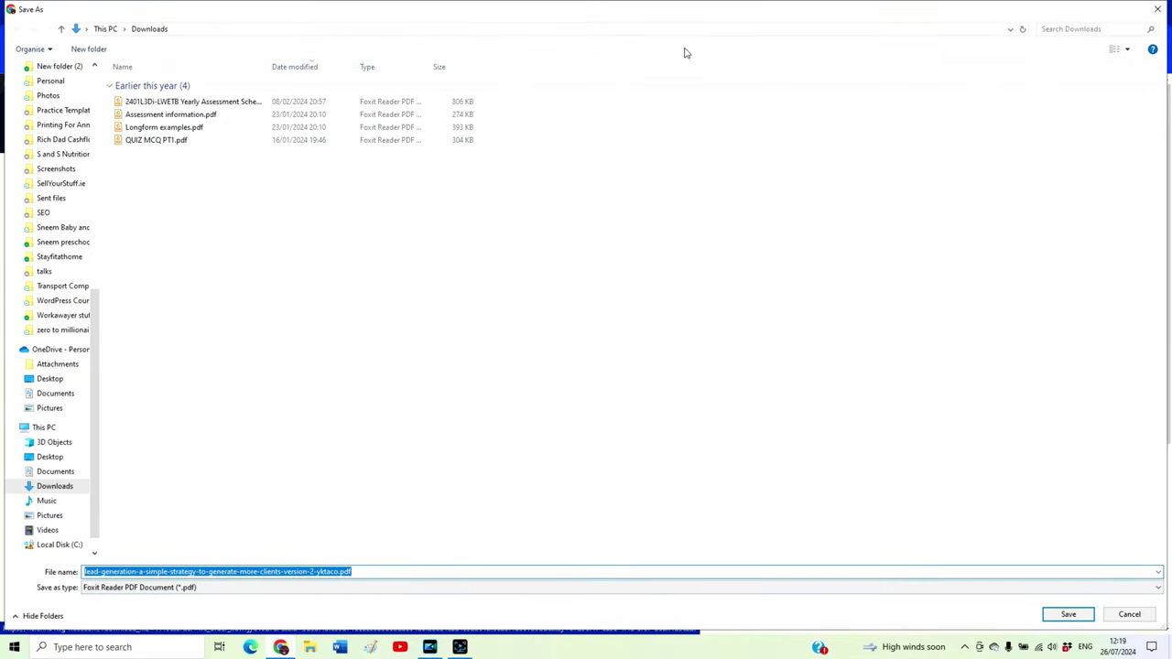
{"action": "left_click", "coordinate": [1161, 8]}
{"action": "scroll", "coordinate": [818, 442], "scroll_direction": "down", "scroll_amount": 3}
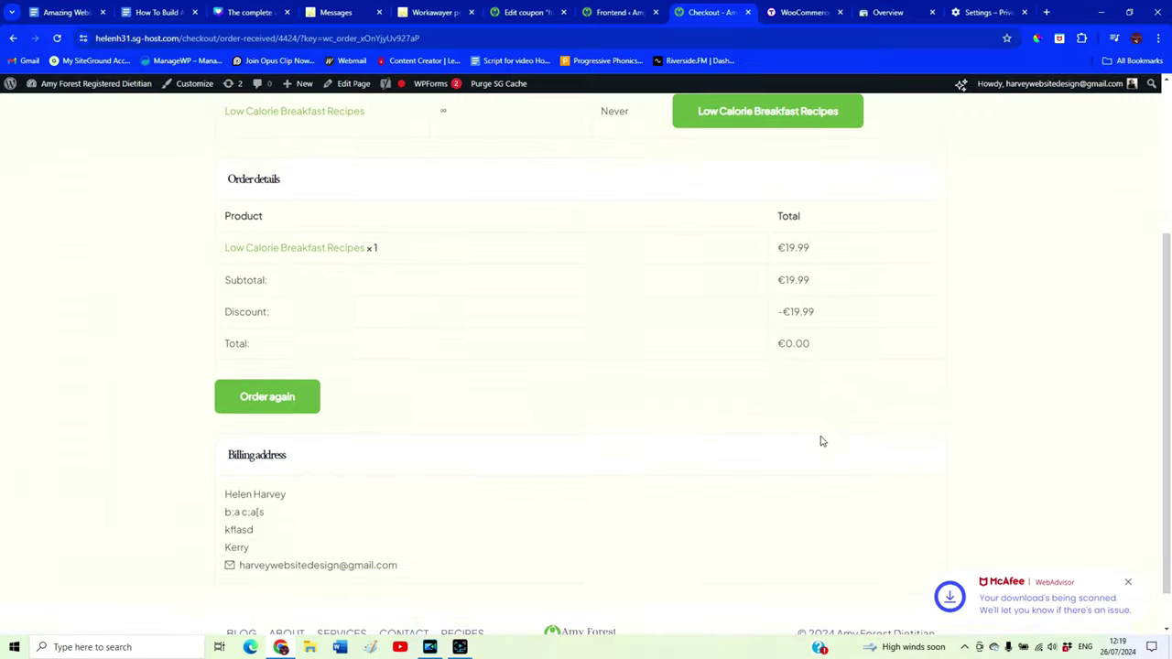
{"action": "scroll", "coordinate": [821, 442], "scroll_direction": "down", "scroll_amount": 1}
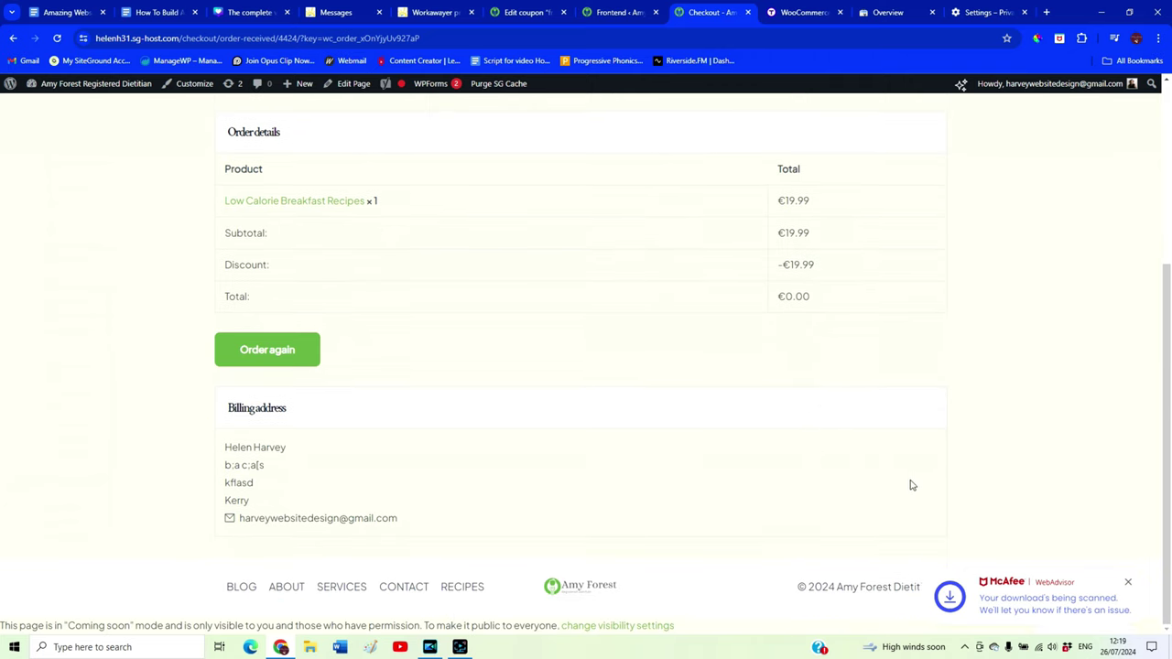
{"action": "scroll", "coordinate": [938, 470], "scroll_direction": "up", "scroll_amount": 3}
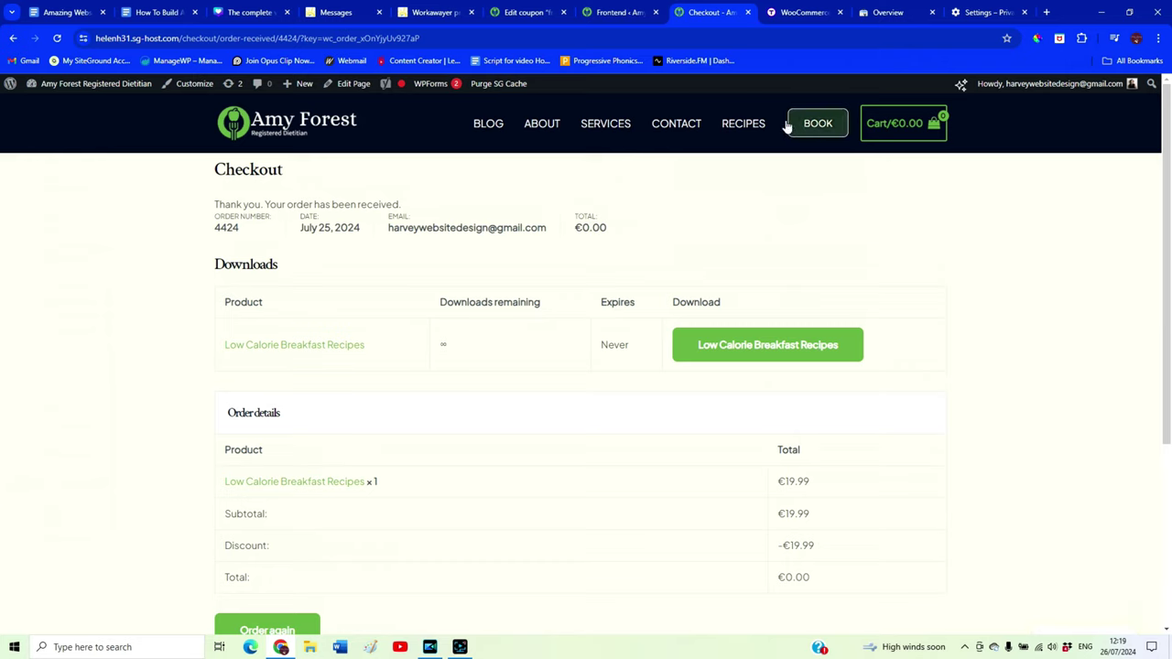
{"action": "left_click", "coordinate": [747, 124]}
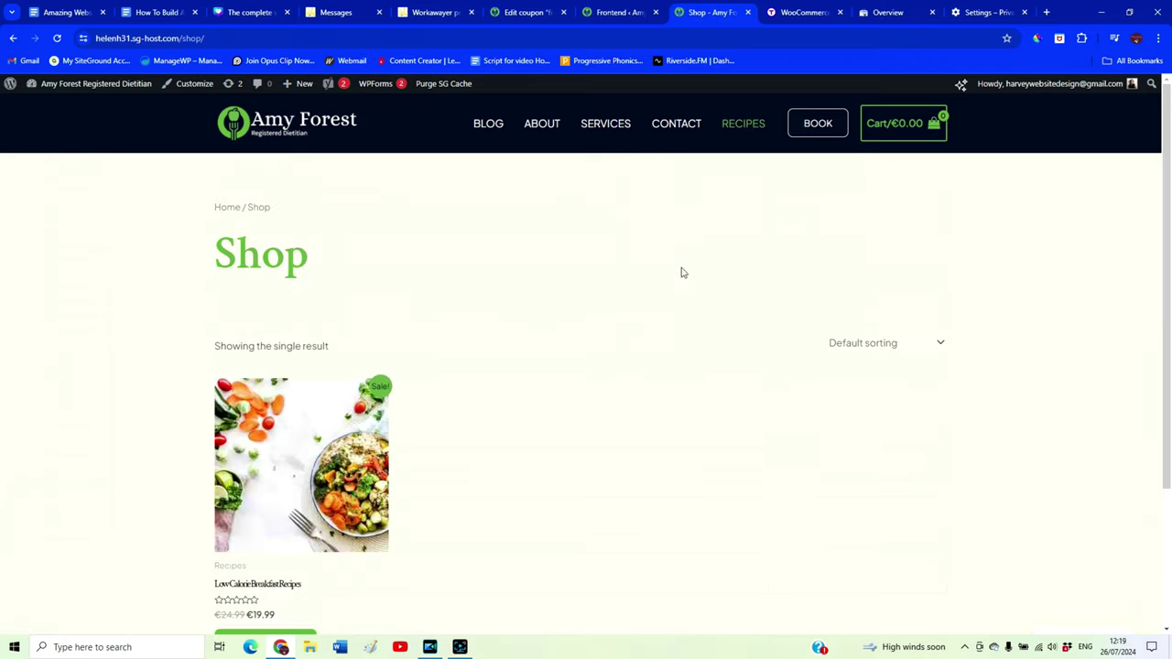
Add Low Calorie Breakfast Recipes to the cart and open the €19.99 cart from the mini-cart
{"action": "scroll", "coordinate": [654, 484], "scroll_direction": "down", "scroll_amount": 2}
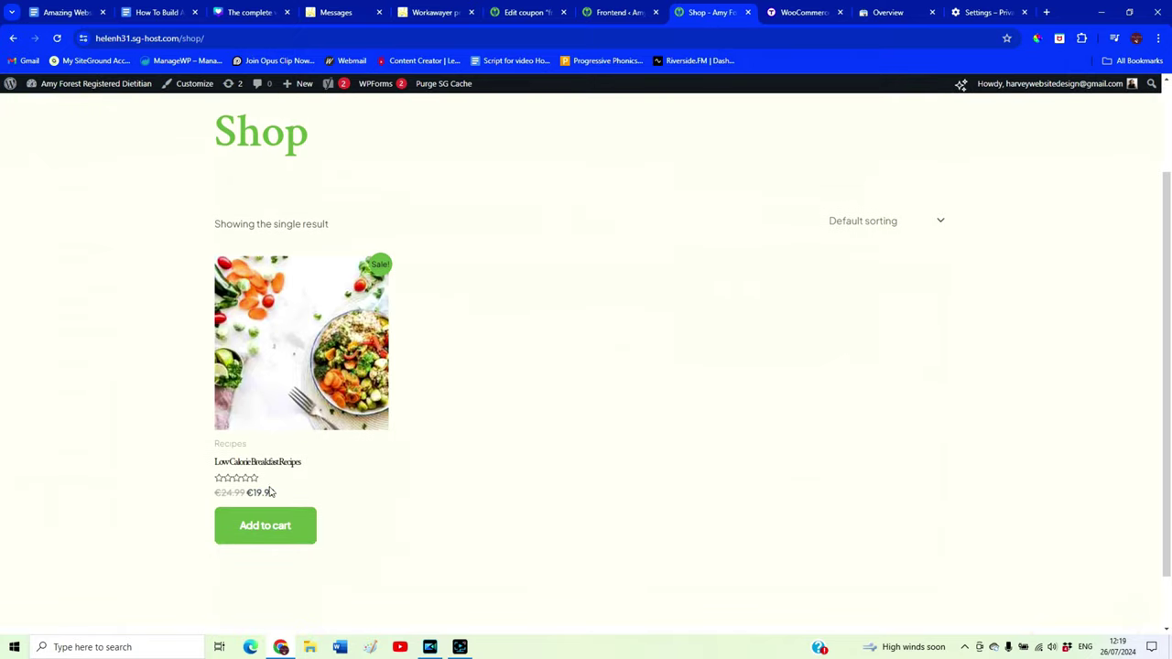
{"action": "left_click", "coordinate": [247, 532]}
{"action": "scroll", "coordinate": [567, 499], "scroll_direction": "up", "scroll_amount": 2}
{"action": "mouse_move", "coordinate": [922, 128]}
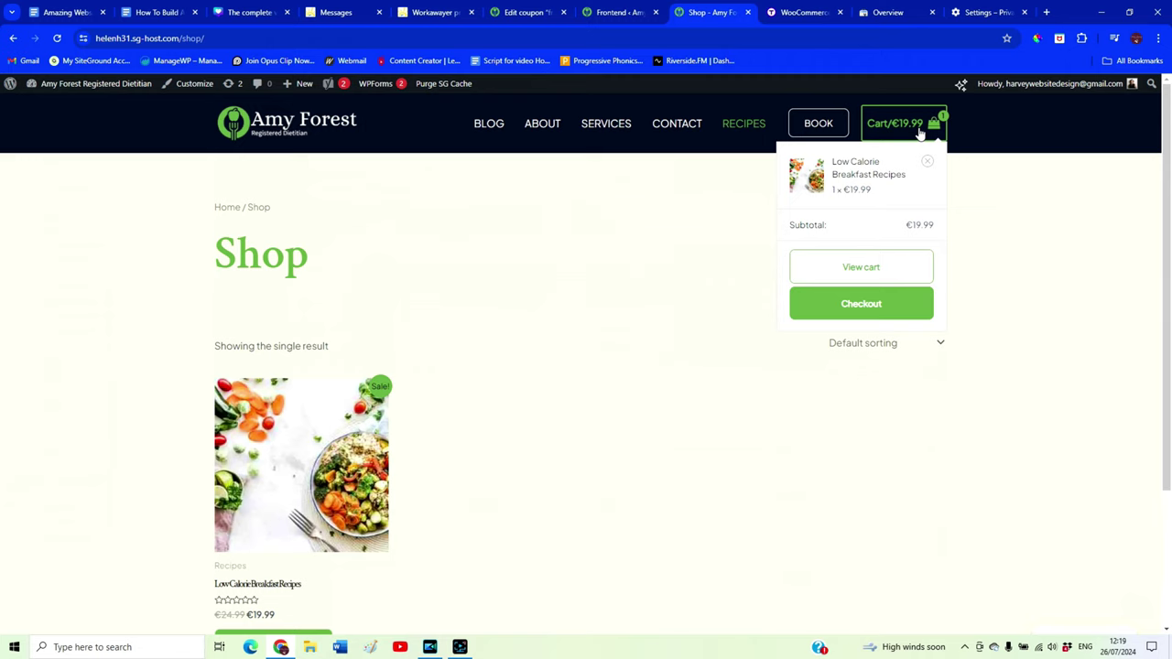
{"action": "left_click", "coordinate": [863, 268]}
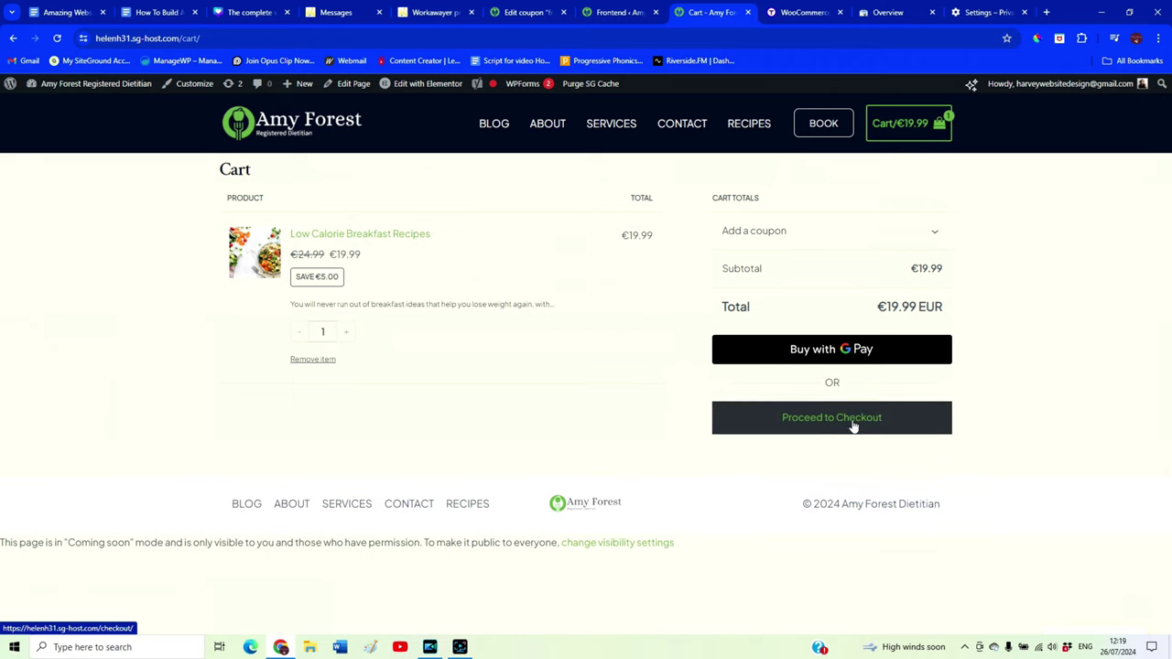
Go to checkout for the €19.99 order and autofill a saved card's number and expiry
{"action": "left_click", "coordinate": [851, 421]}
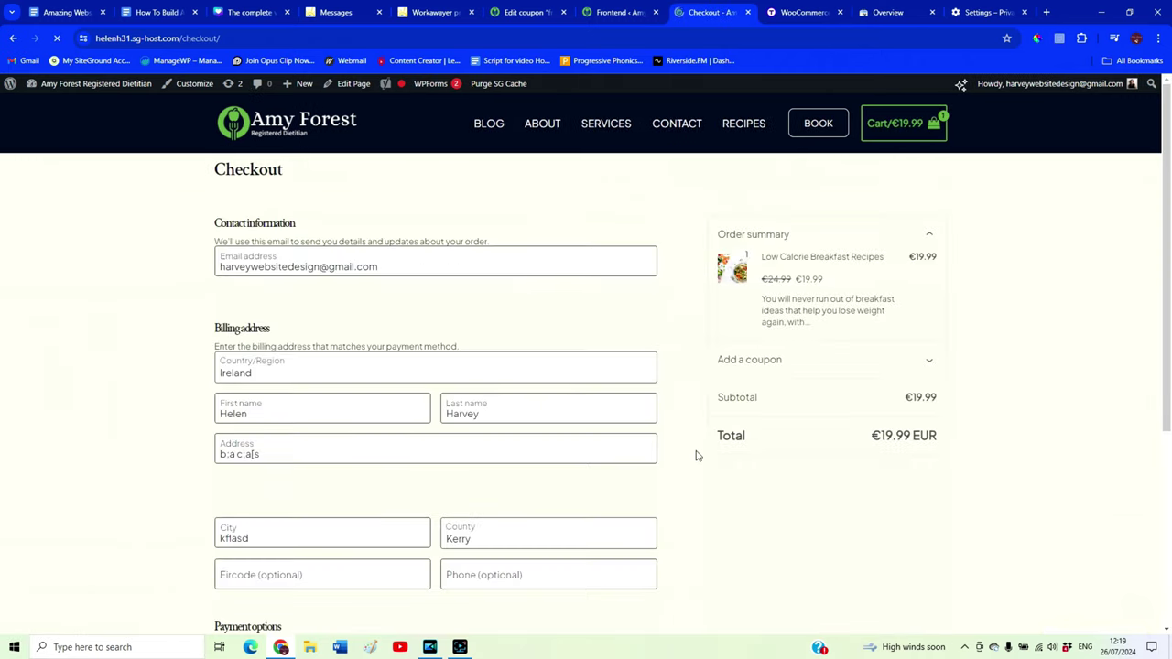
{"action": "scroll", "coordinate": [696, 455], "scroll_direction": "down", "scroll_amount": 2}
{"action": "scroll", "coordinate": [662, 504], "scroll_direction": "up", "scroll_amount": 2}
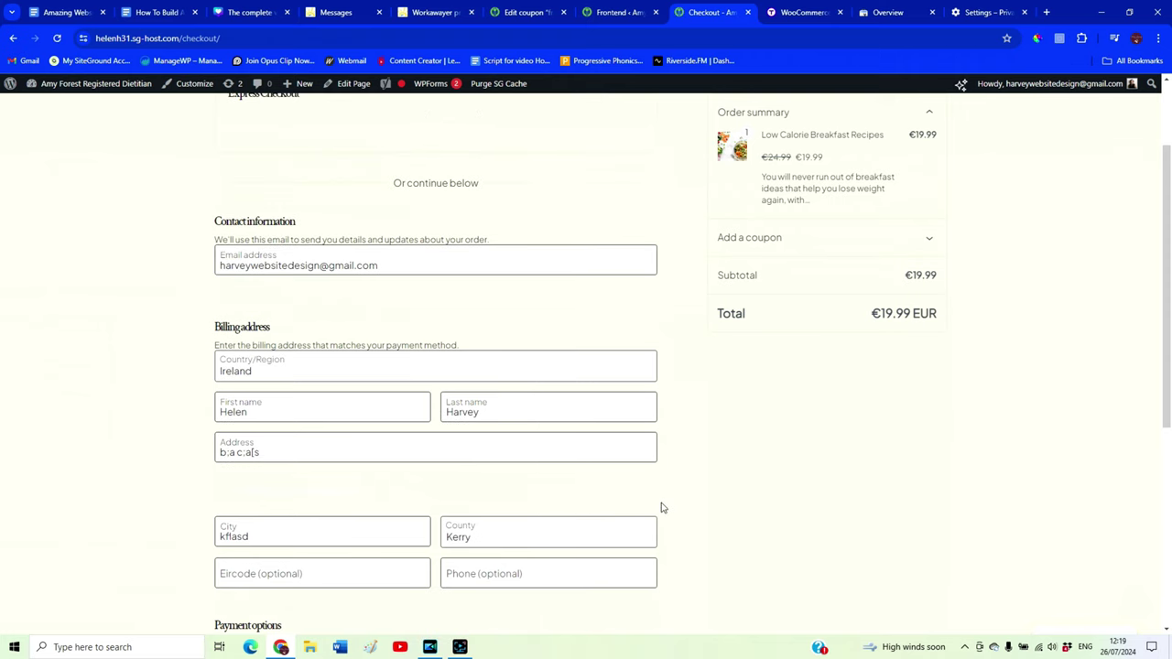
{"action": "scroll", "coordinate": [696, 367], "scroll_direction": "up", "scroll_amount": 1}
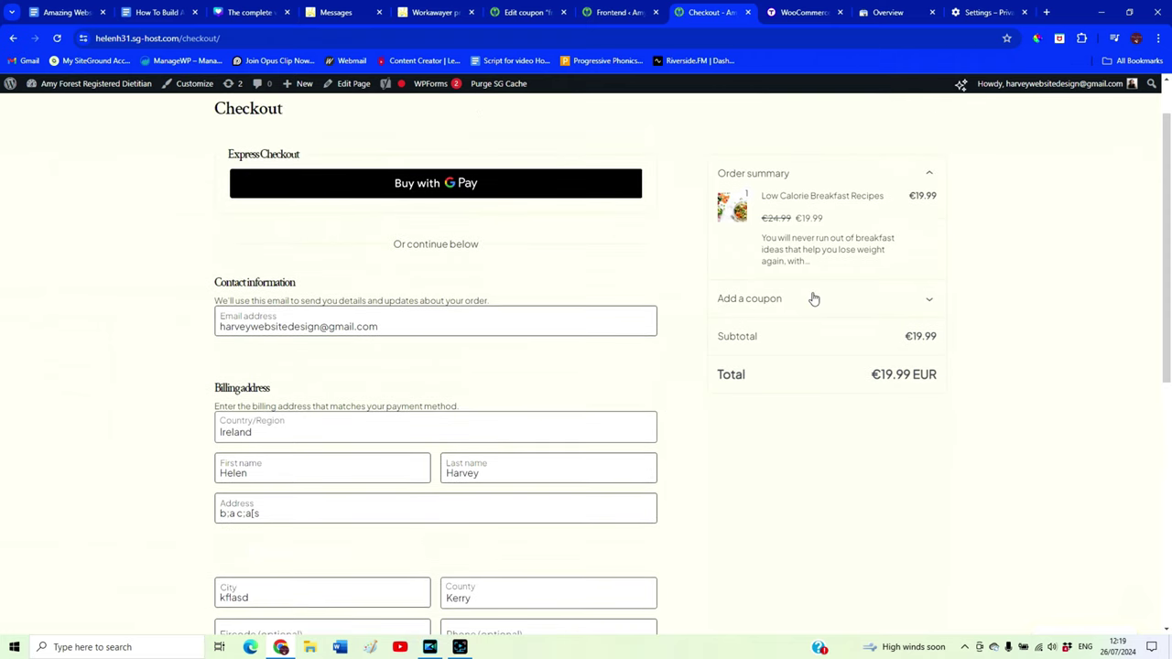
{"action": "scroll", "coordinate": [664, 359], "scroll_direction": "down", "scroll_amount": 6}
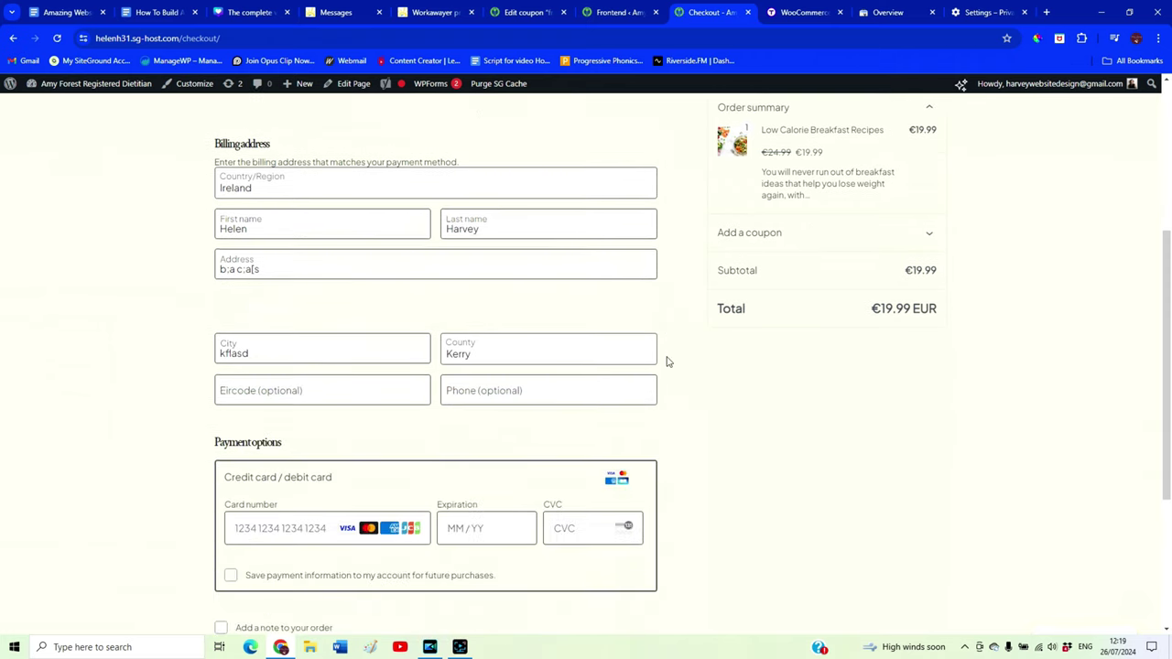
{"action": "left_click", "coordinate": [295, 405]}
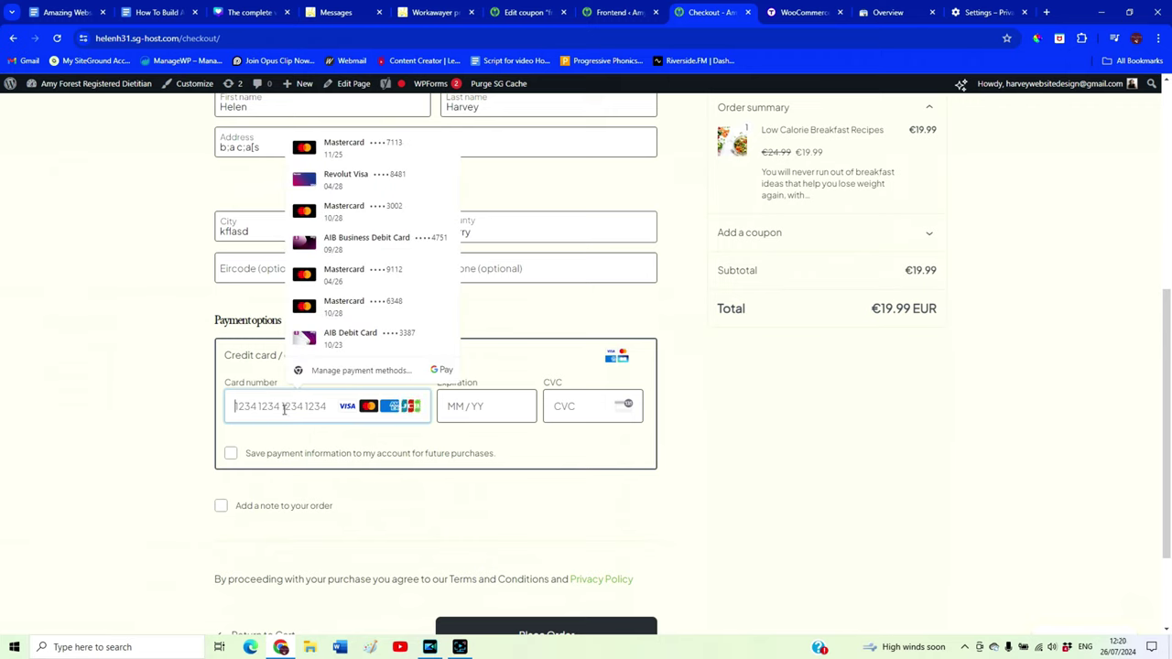
{"action": "left_click", "coordinate": [361, 148]}
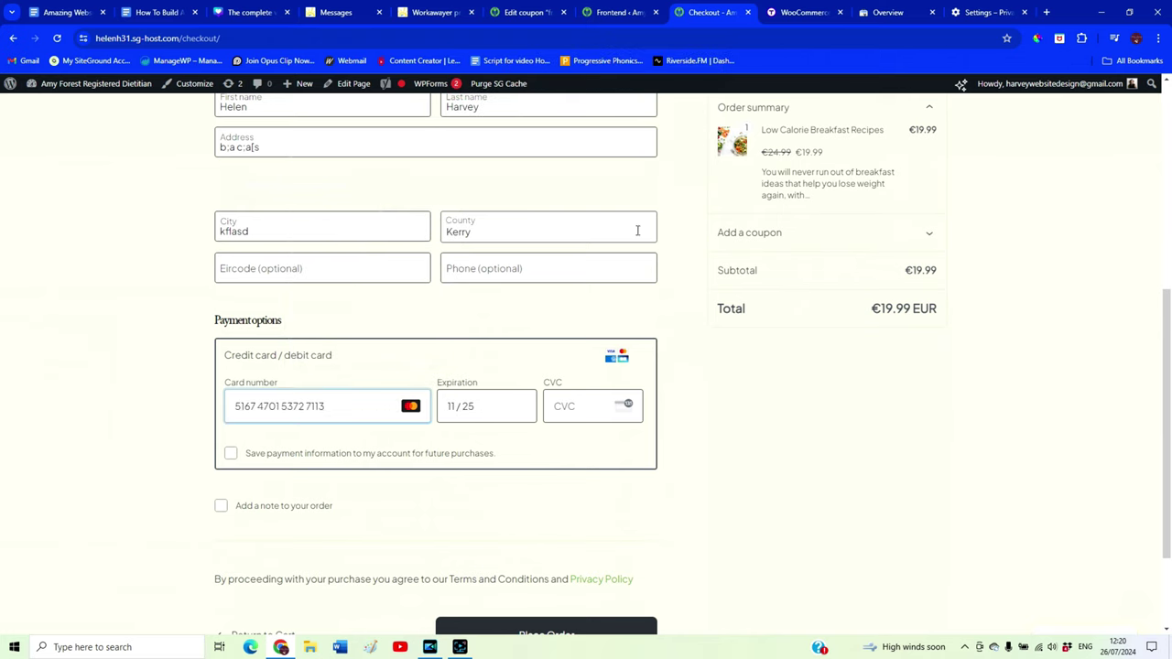
{"action": "scroll", "coordinate": [671, 432], "scroll_direction": "down", "scroll_amount": 2}
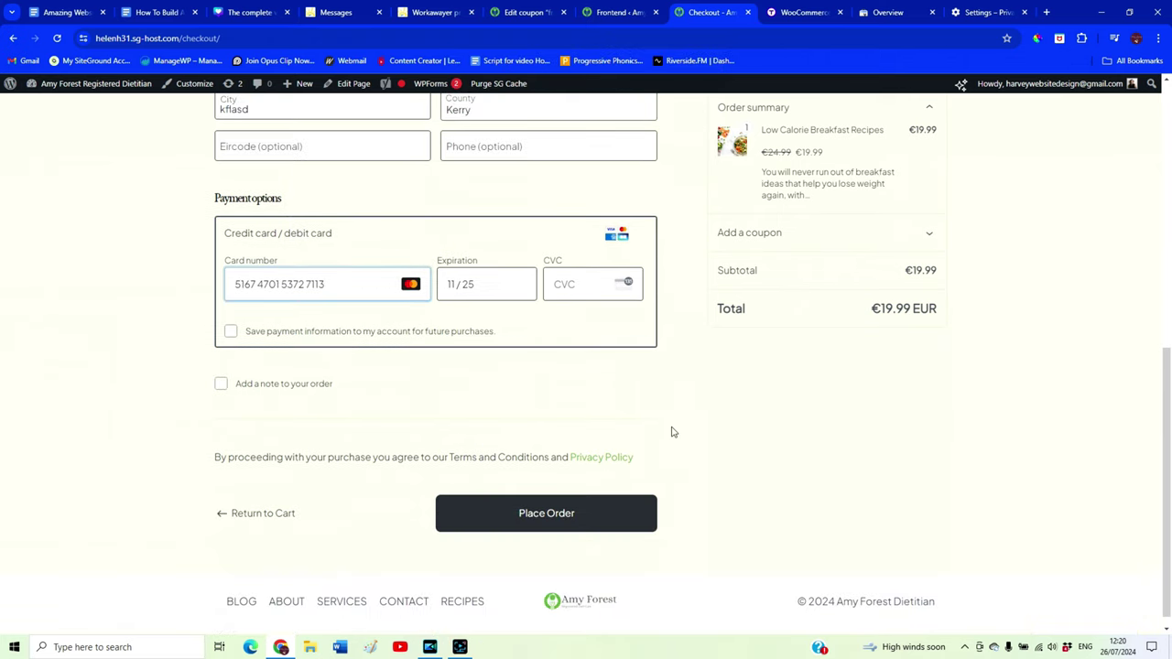
{"action": "scroll", "coordinate": [681, 439], "scroll_direction": "up", "scroll_amount": 6}
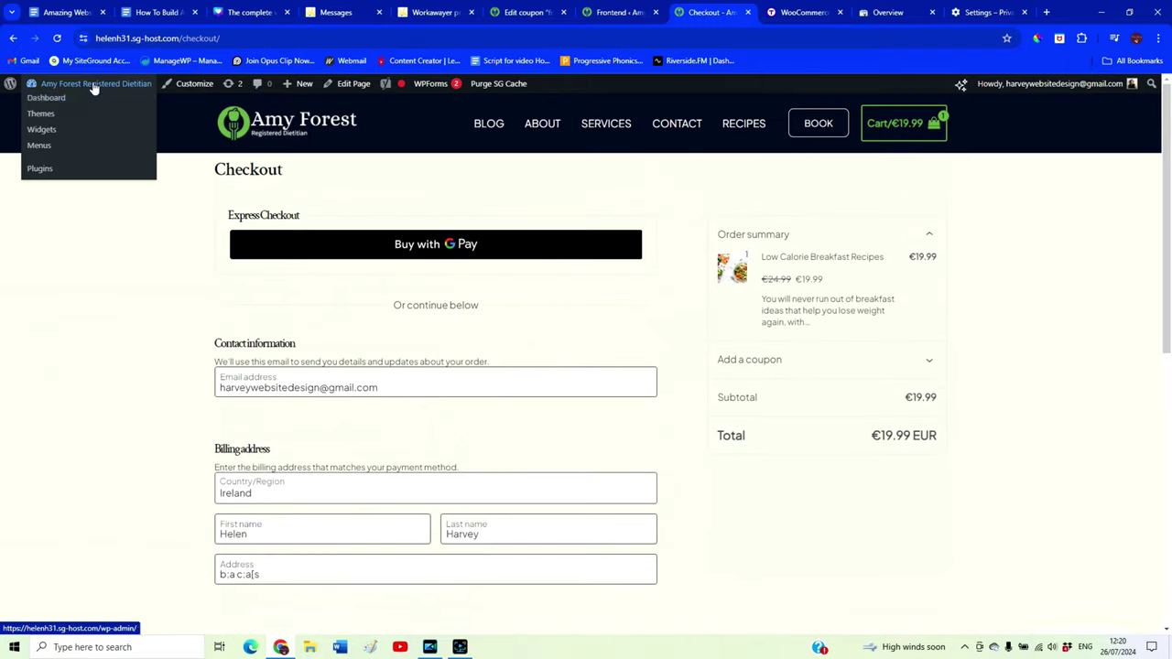
Open Analytics > Orders from the Dashboard, dismiss the notice, and review the €0.00 recipe order
{"action": "left_click", "coordinate": [62, 97]}
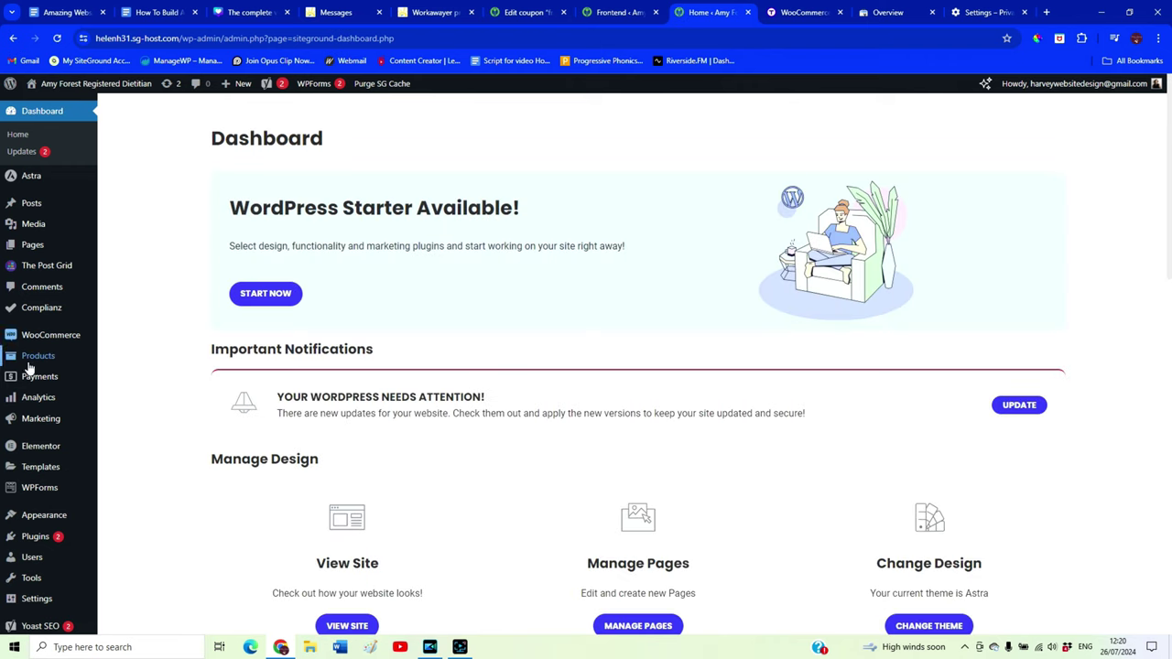
{"action": "mouse_move", "coordinate": [41, 403]}
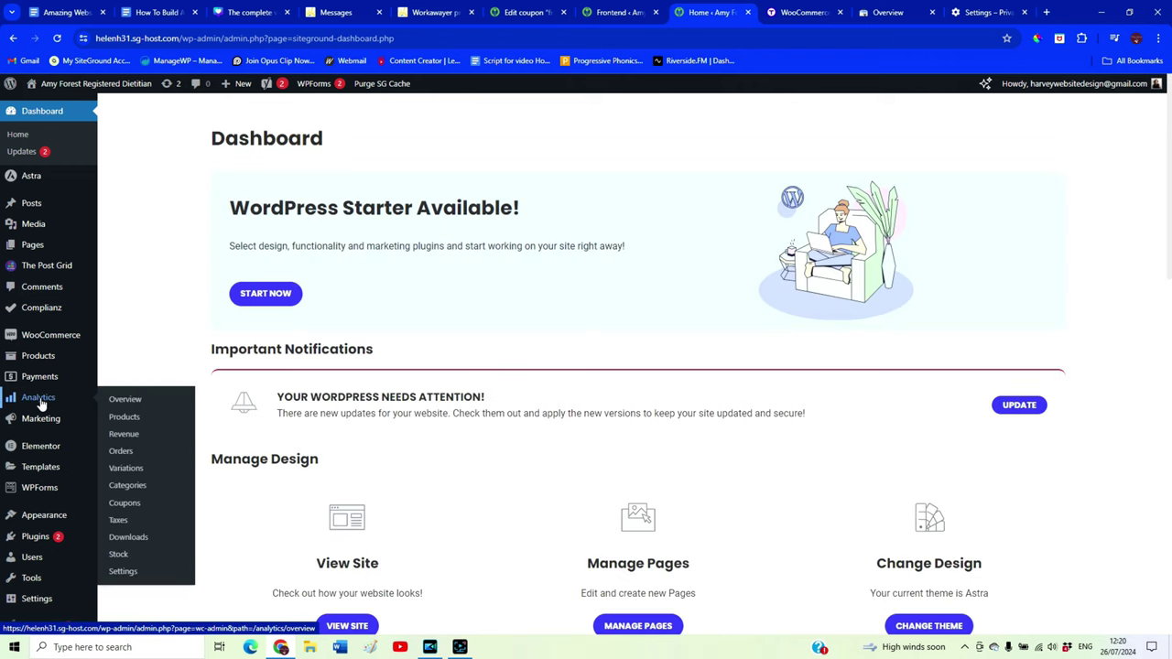
{"action": "left_click", "coordinate": [121, 451]}
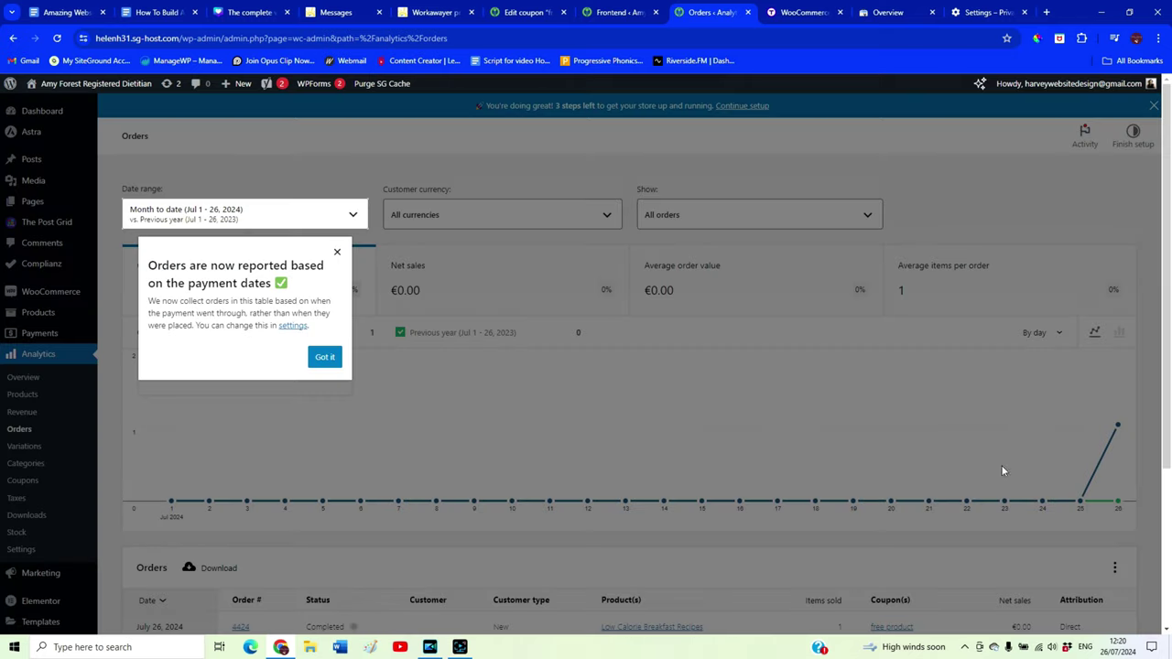
{"action": "left_click", "coordinate": [324, 359]}
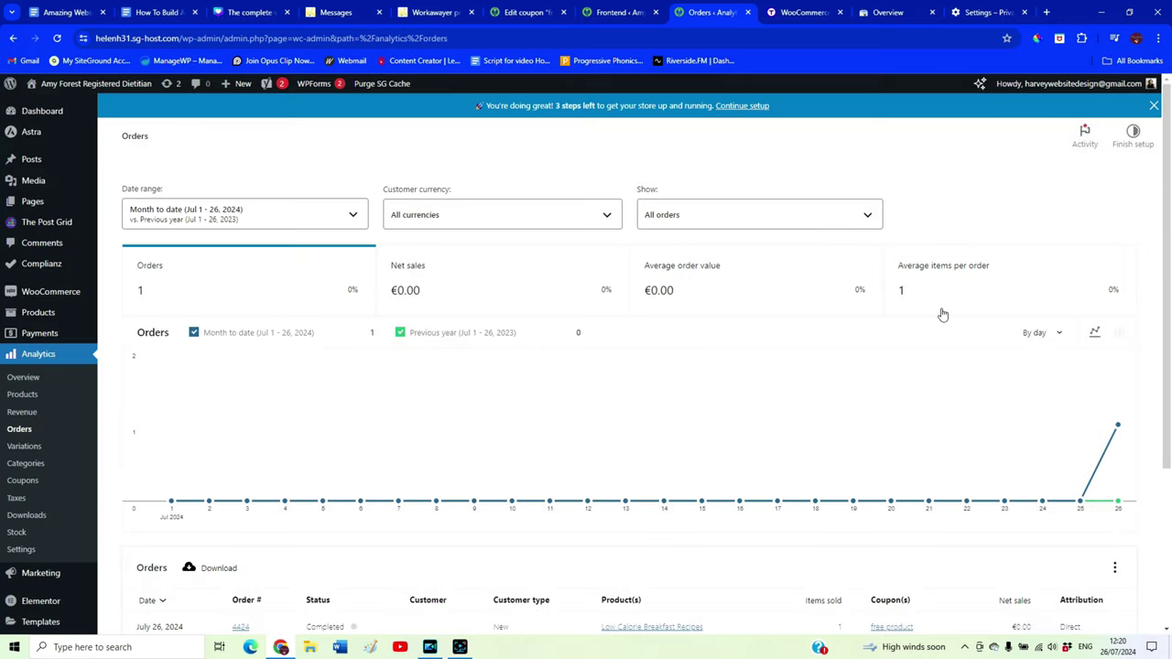
{"action": "scroll", "coordinate": [943, 314], "scroll_direction": "down", "scroll_amount": 2}
{"action": "scroll", "coordinate": [745, 552], "scroll_direction": "up", "scroll_amount": 2}
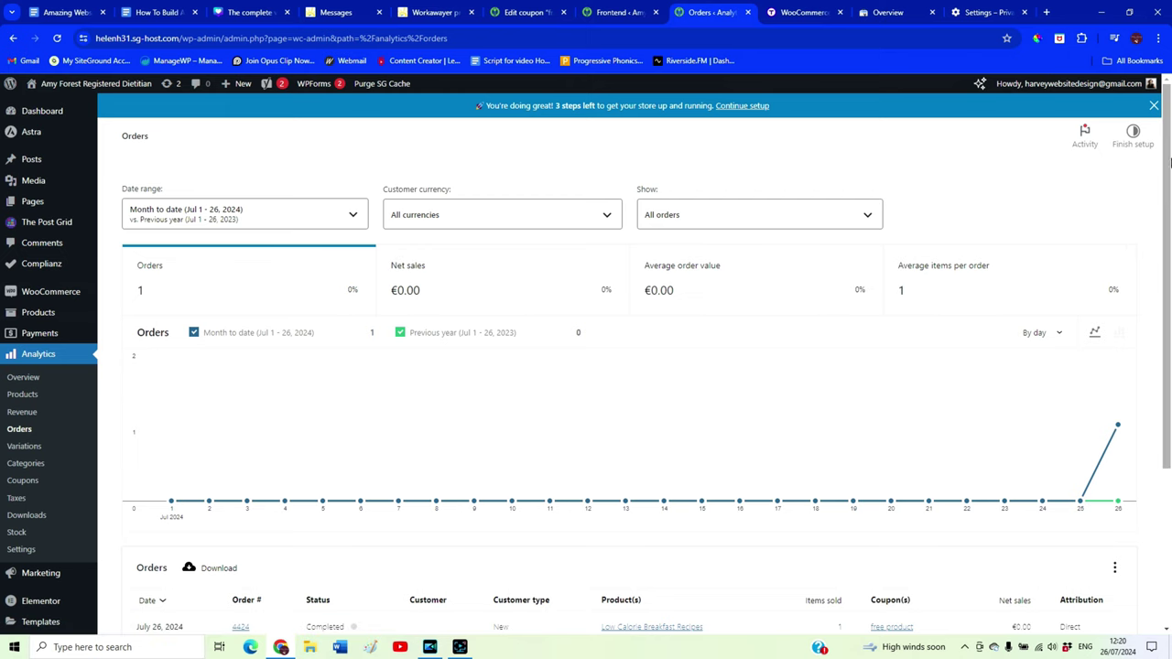
{"action": "mouse_move", "coordinate": [1168, 163]}
{"action": "left_mouse_down"}
{"action": "mouse_move", "coordinate": [1160, 262]}
{"action": "mouse_move", "coordinate": [1164, 170]}
{"action": "left_mouse_up"}
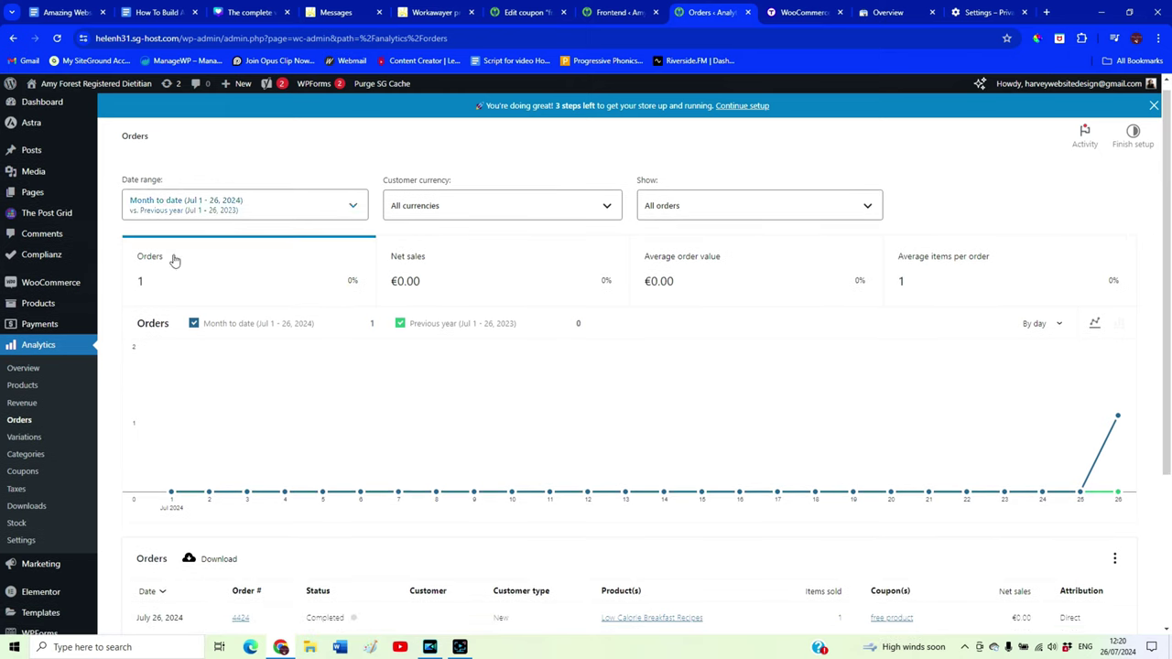
{"action": "scroll", "coordinate": [668, 577], "scroll_direction": "up", "scroll_amount": 1}
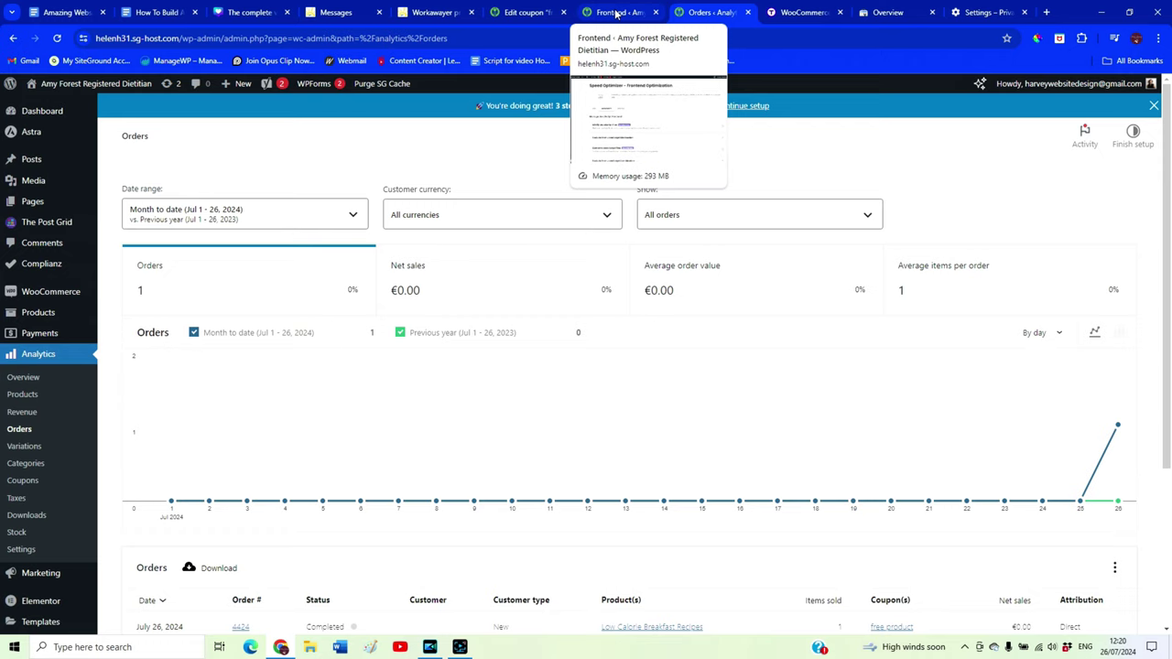
Switch from the Edit coupon tab back to the admin Dashboard tab
{"action": "left_click", "coordinate": [616, 14]}
{"action": "left_click", "coordinate": [541, 12]}
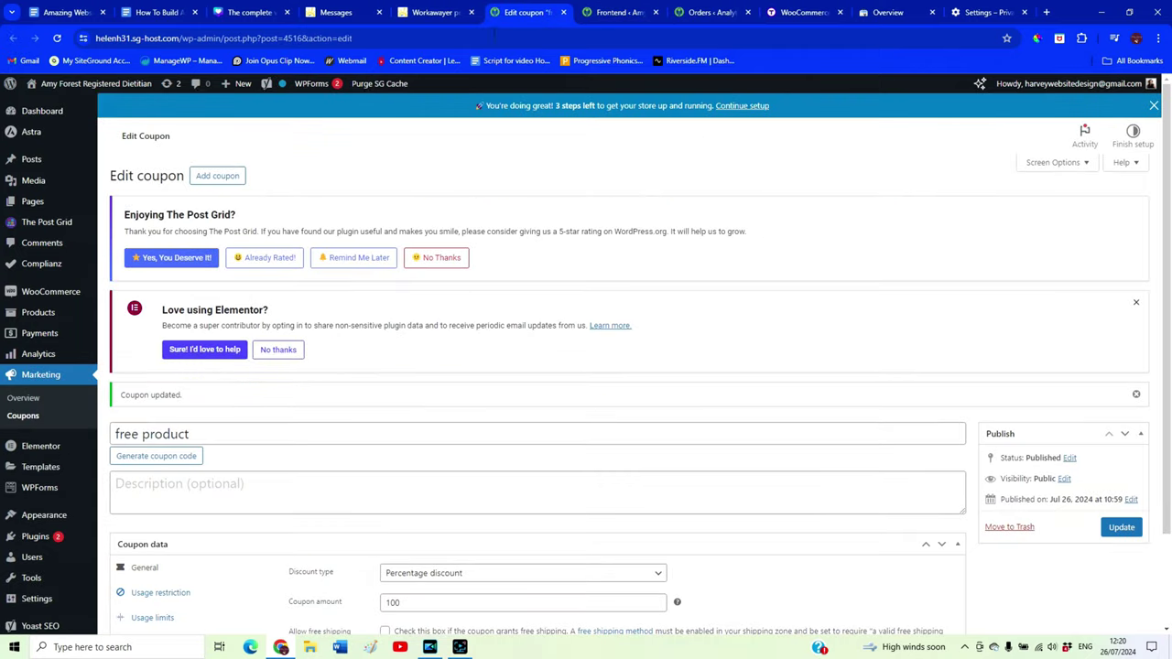
{"action": "left_click", "coordinate": [712, 13]}
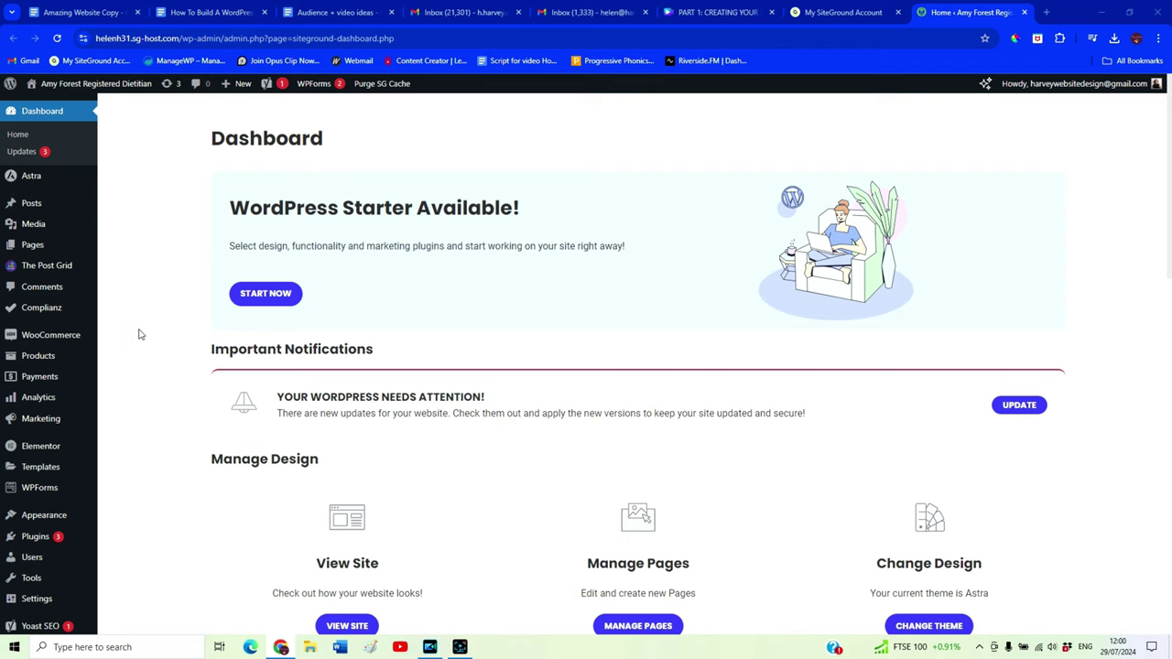
Open the site's SiteGround Site Tools and go to Security > Backups
{"action": "left_click", "coordinate": [817, 12]}
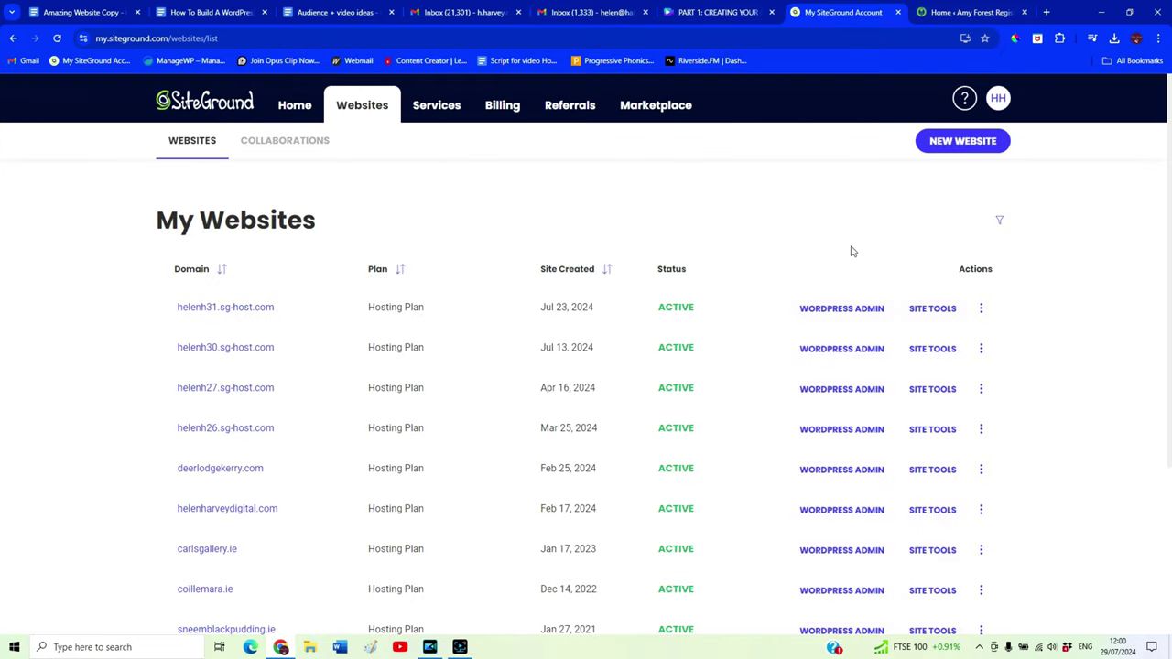
{"action": "left_click", "coordinate": [931, 315]}
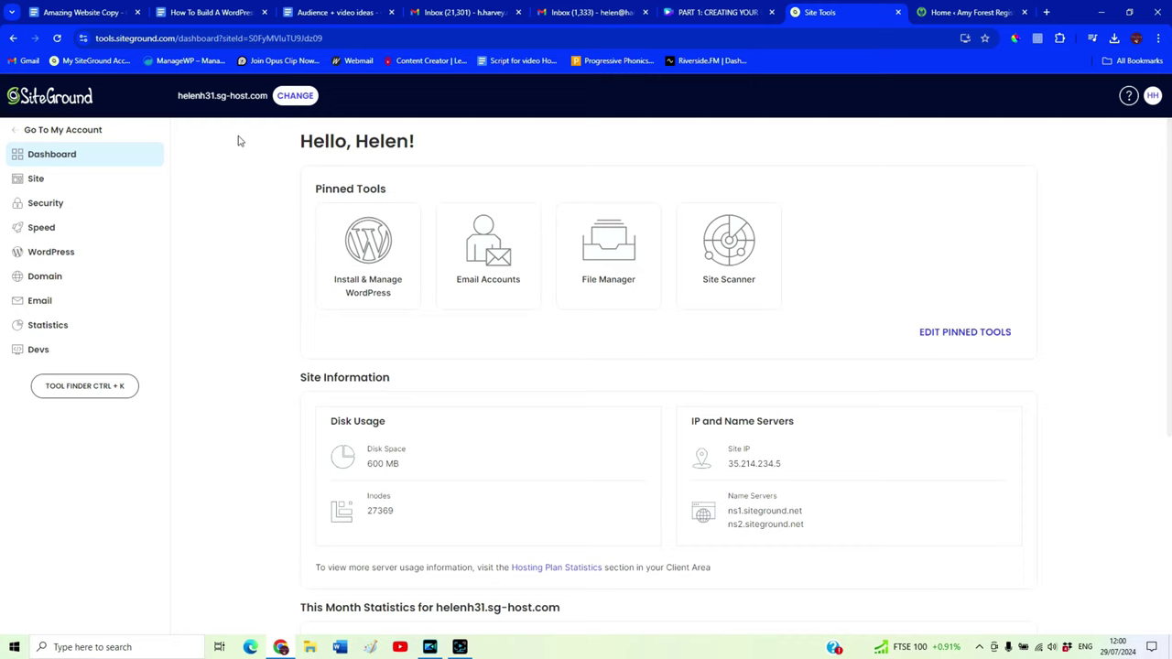
{"action": "left_click", "coordinate": [50, 205]}
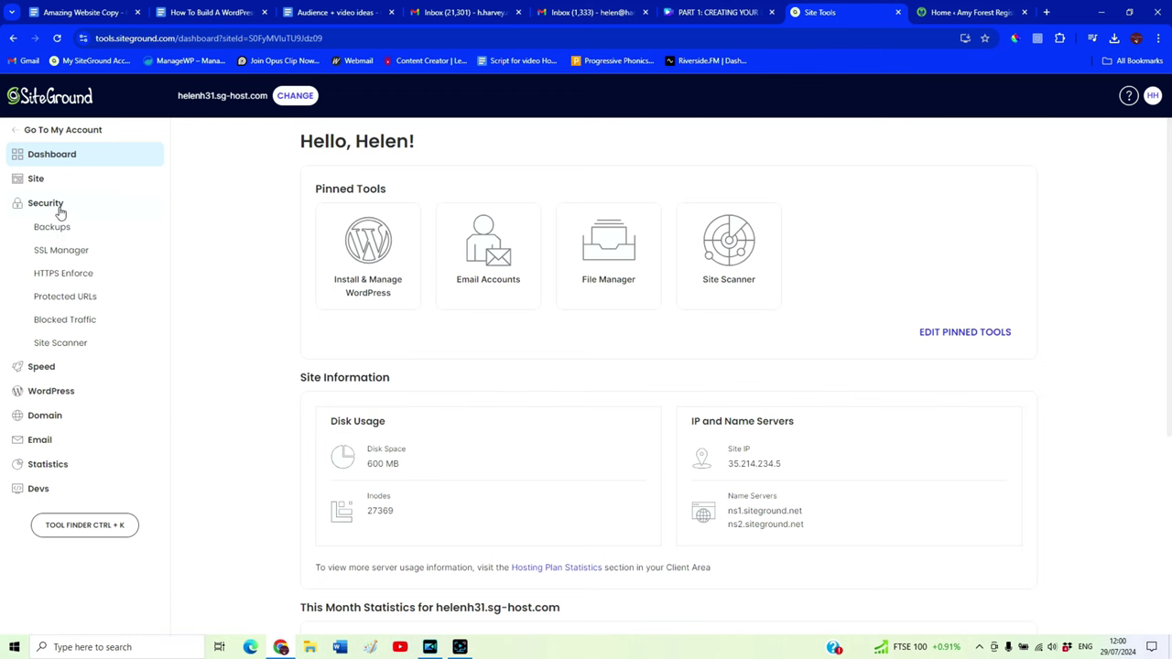
{"action": "left_click", "coordinate": [66, 231]}
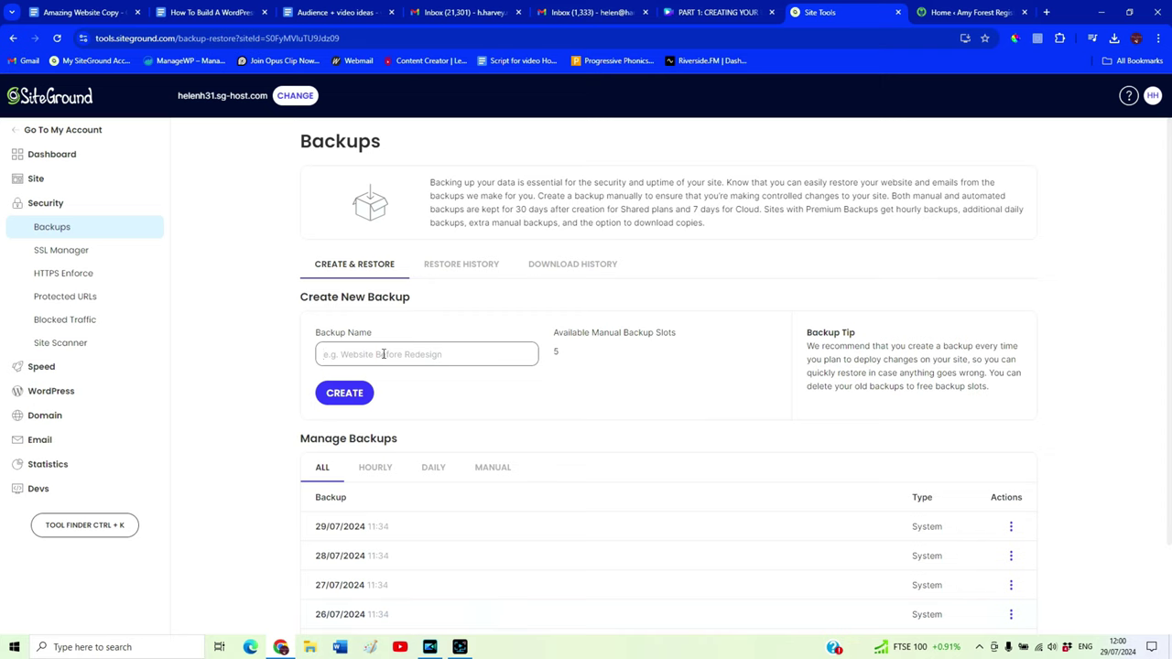
Create a manual backup named Backupbeforechanges and return to the WordPress dashboard
{"action": "left_click", "coordinate": [383, 354]}
{"action": "type", "text": "Backupbeforechanges"}
{"action": "key", "text": "Return"}
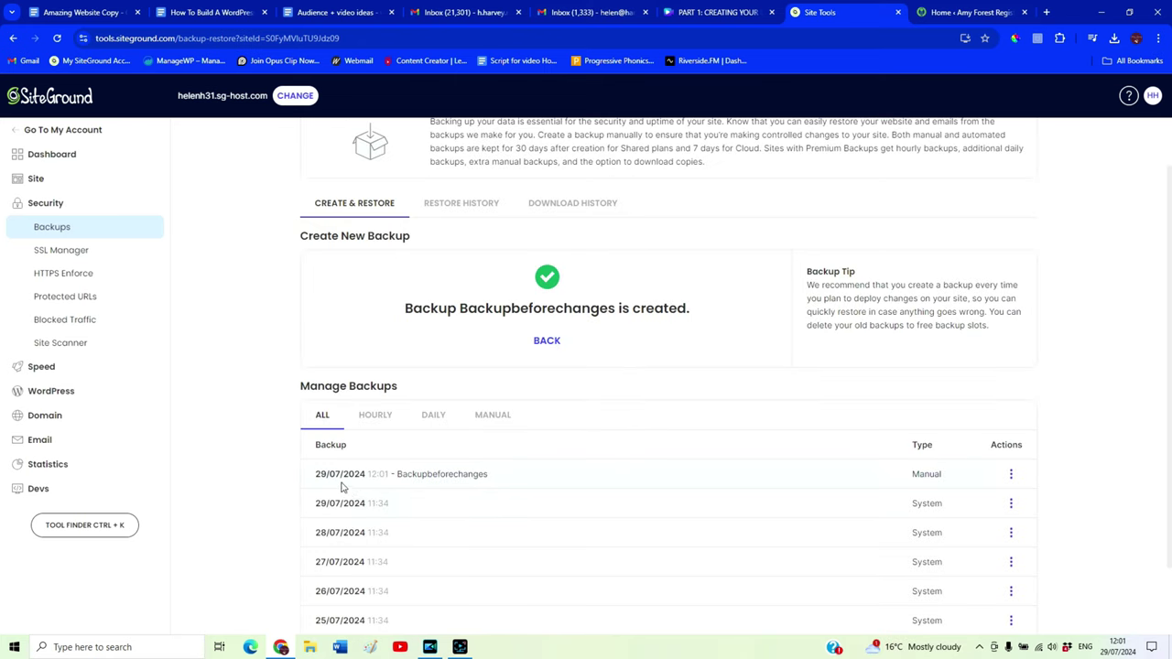
{"action": "left_click", "coordinate": [1011, 474]}
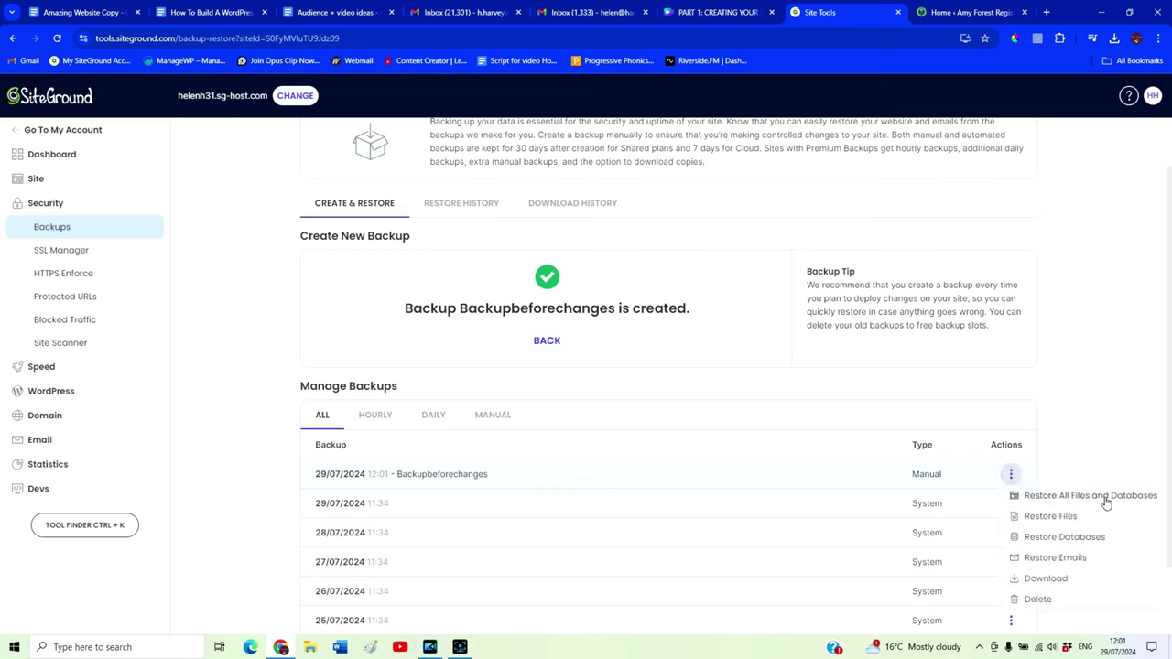
{"action": "left_click", "coordinate": [1051, 404]}
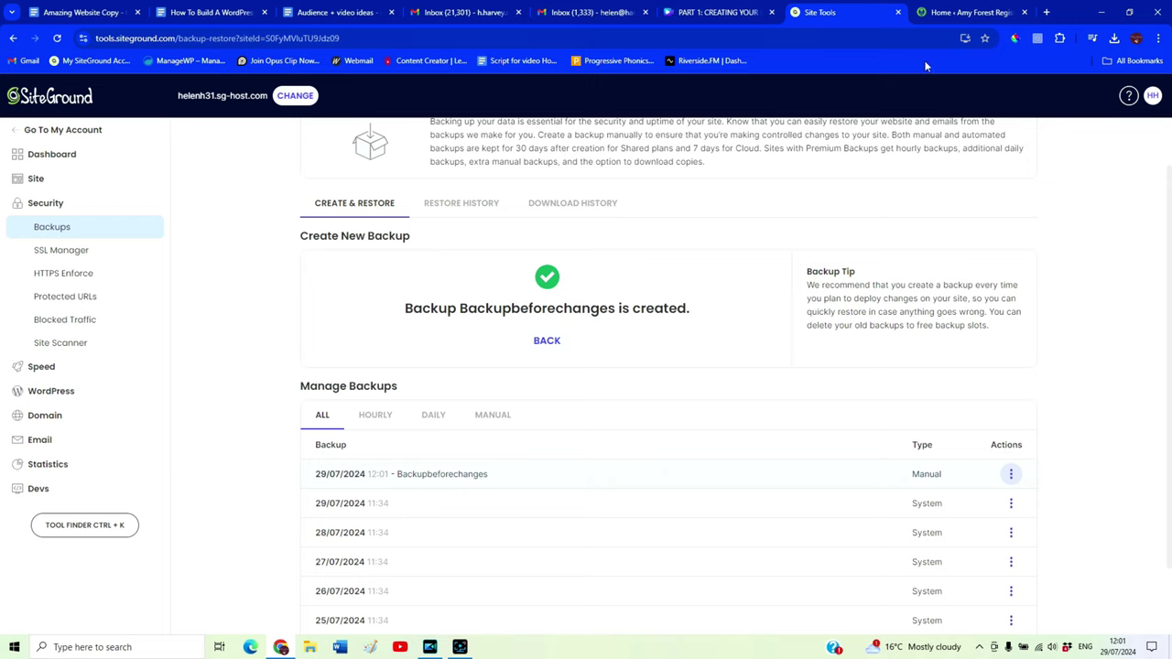
{"action": "left_click", "coordinate": [968, 11]}
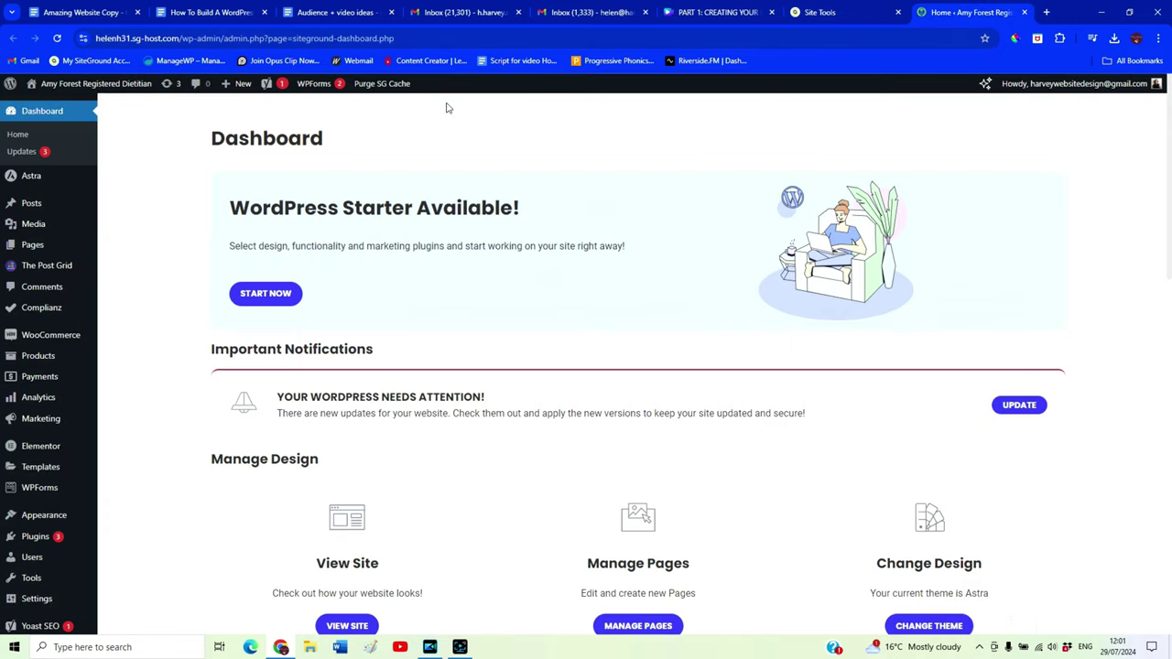
Update Elementor to 3.23.3, Starter Templates to 4.3.9 and WooCommerce to 9.1.4 under Installed Plugins
{"action": "scroll", "coordinate": [125, 508], "scroll_direction": "down", "scroll_amount": 3}
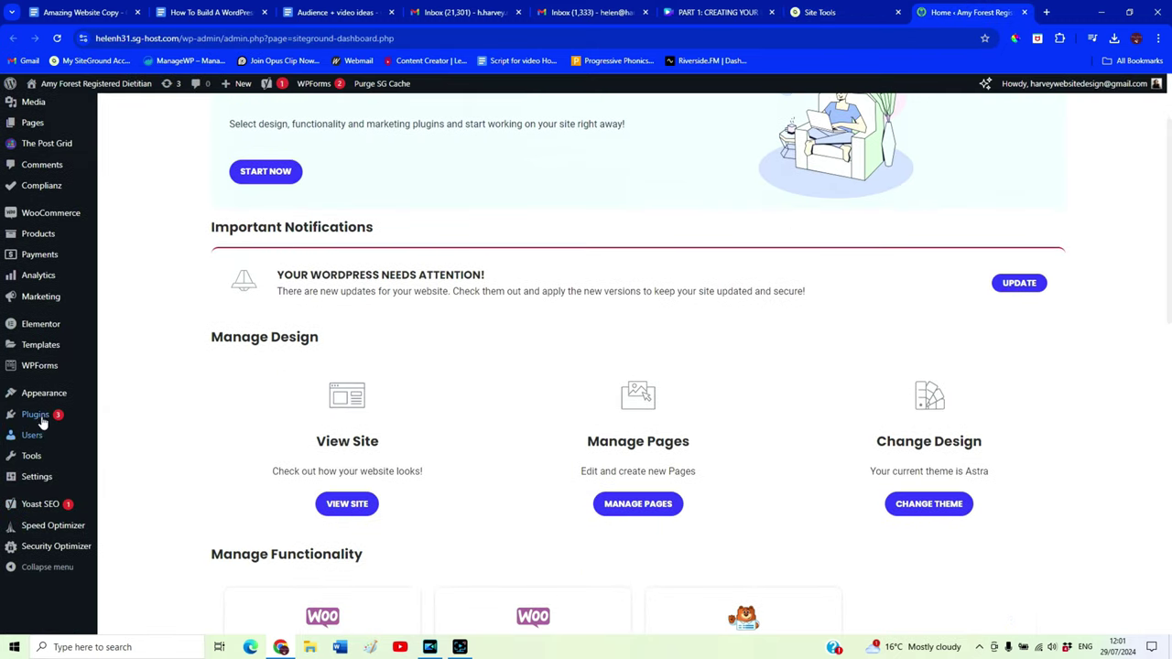
{"action": "mouse_move", "coordinate": [43, 418]}
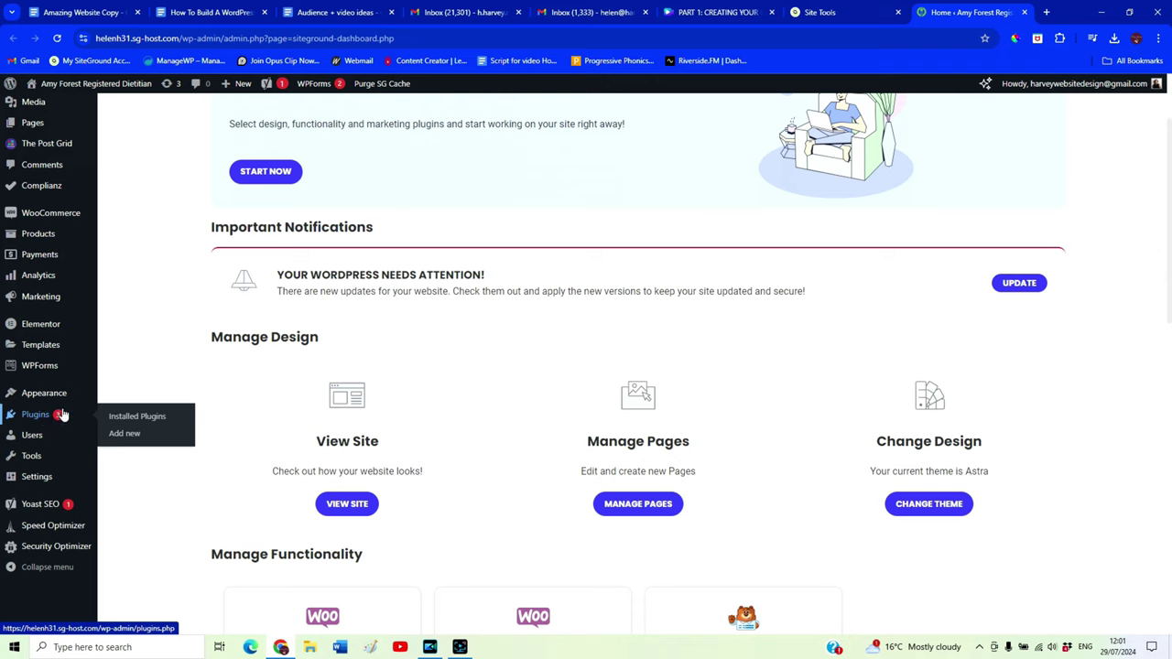
{"action": "left_click", "coordinate": [34, 417]}
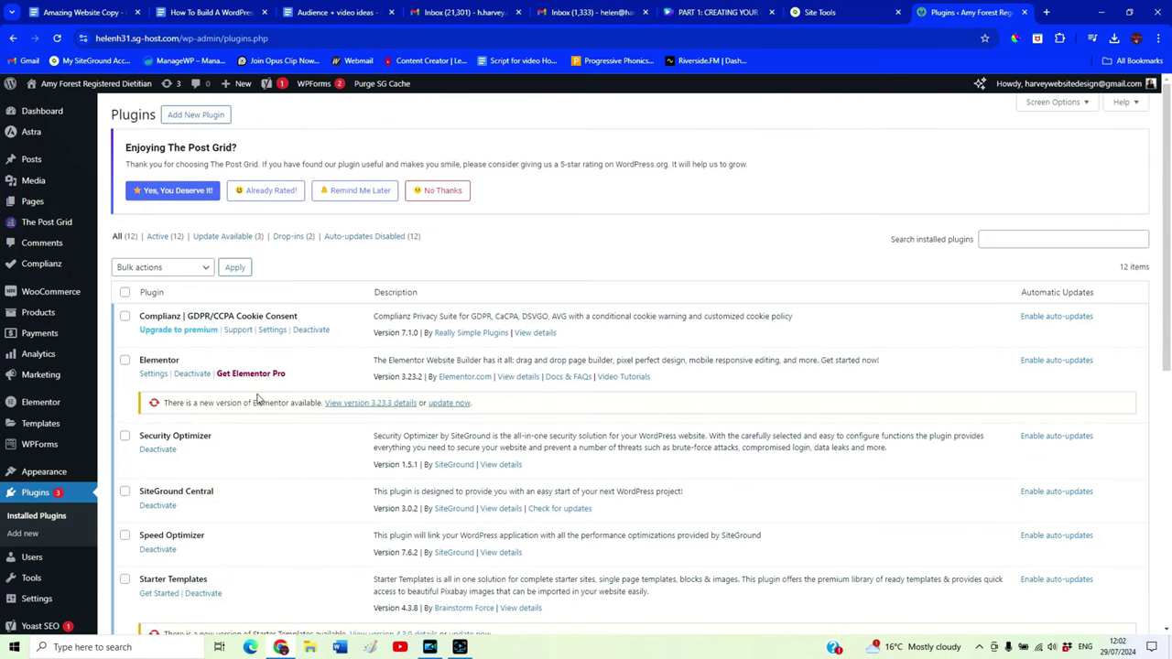
{"action": "left_click", "coordinate": [462, 403]}
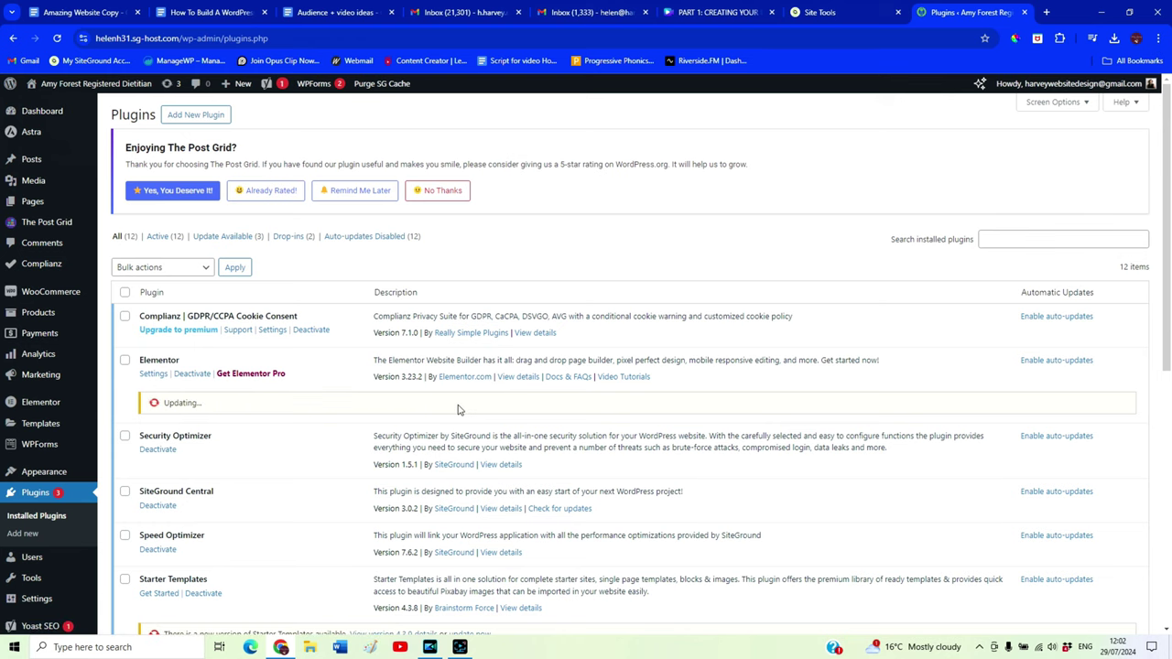
{"action": "scroll", "coordinate": [459, 409], "scroll_direction": "down", "scroll_amount": 2}
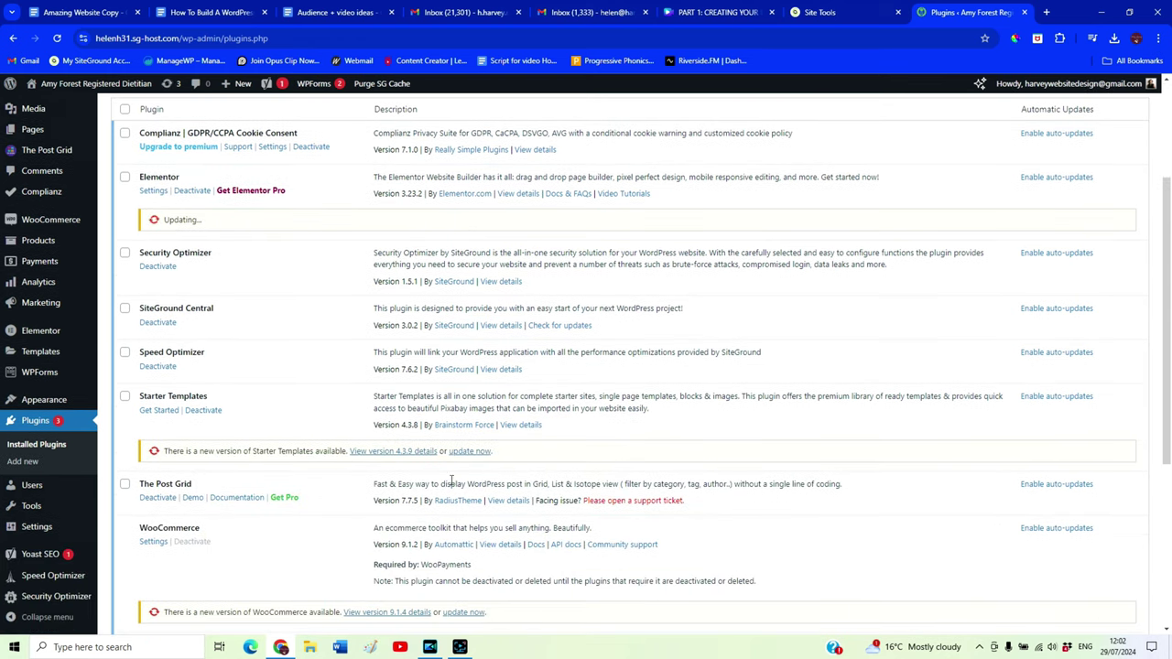
{"action": "left_click", "coordinate": [473, 451]}
{"action": "scroll", "coordinate": [617, 511], "scroll_direction": "down", "scroll_amount": 2}
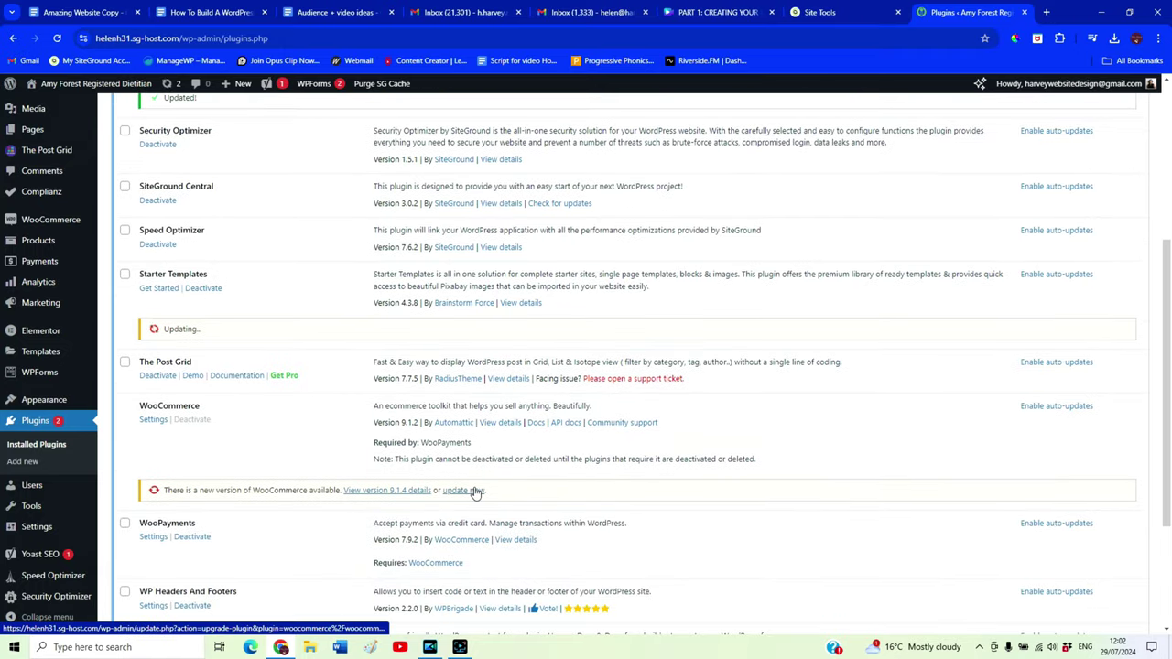
{"action": "left_click", "coordinate": [474, 491]}
{"action": "scroll", "coordinate": [795, 456], "scroll_direction": "down", "scroll_amount": 2}
{"action": "scroll", "coordinate": [795, 456], "scroll_direction": "up", "scroll_amount": 5}
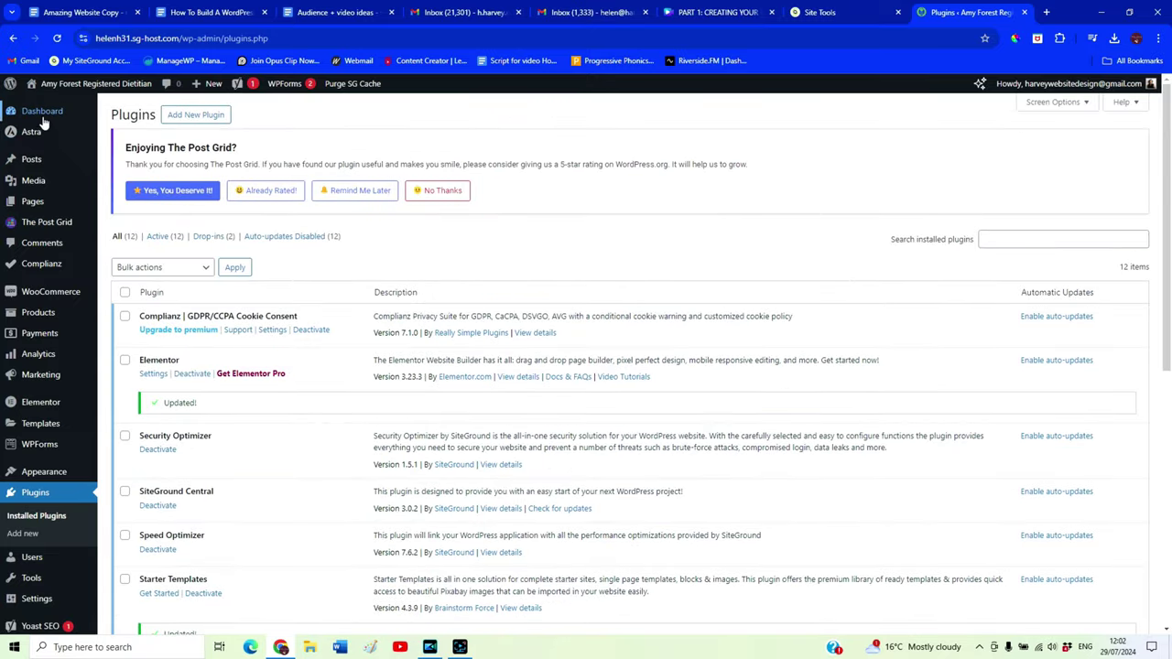
{"action": "left_click", "coordinate": [42, 117]}
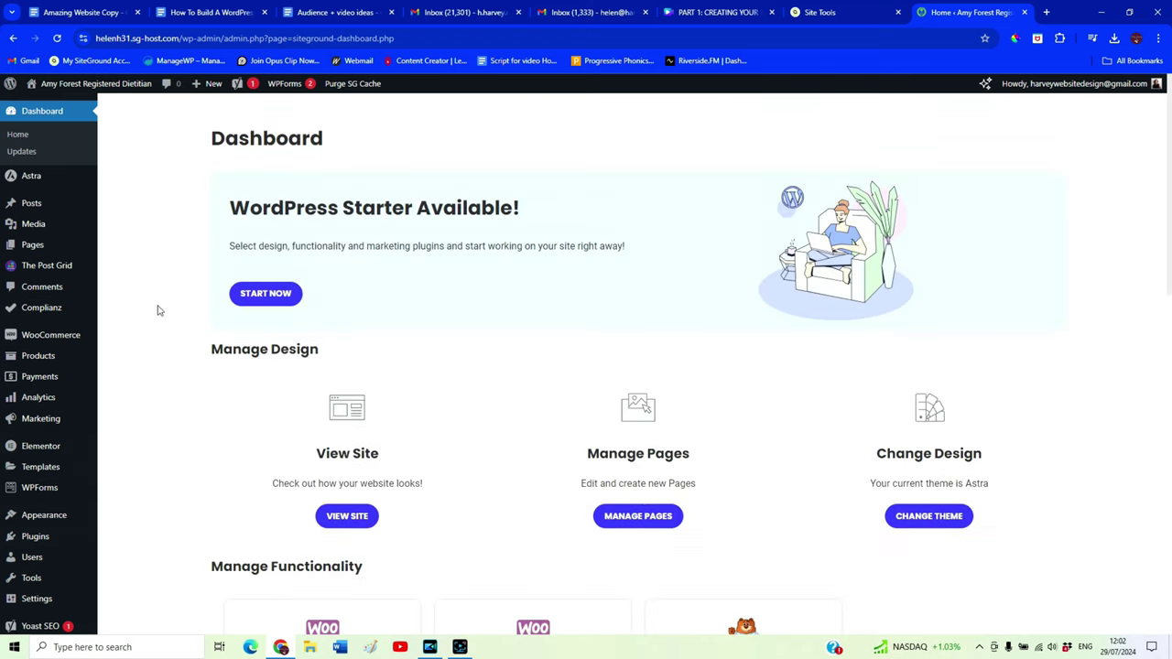
Open the live site in a new browser tab and switch to it
{"action": "mouse_move", "coordinate": [62, 560]}
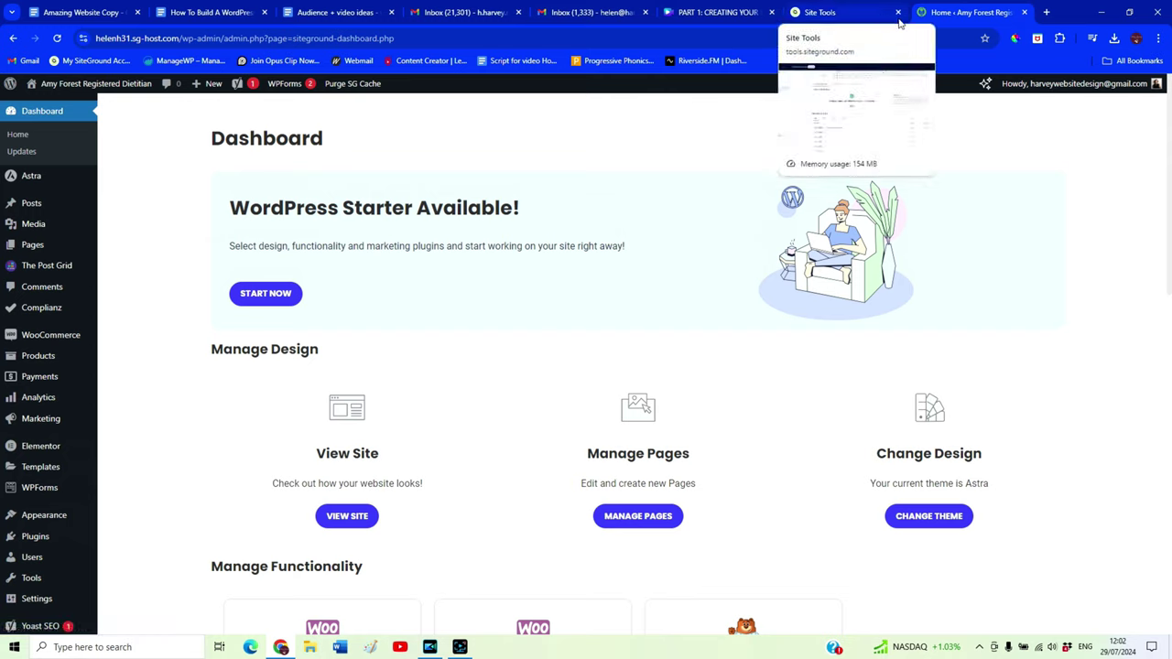
{"action": "mouse_move", "coordinate": [81, 83]}
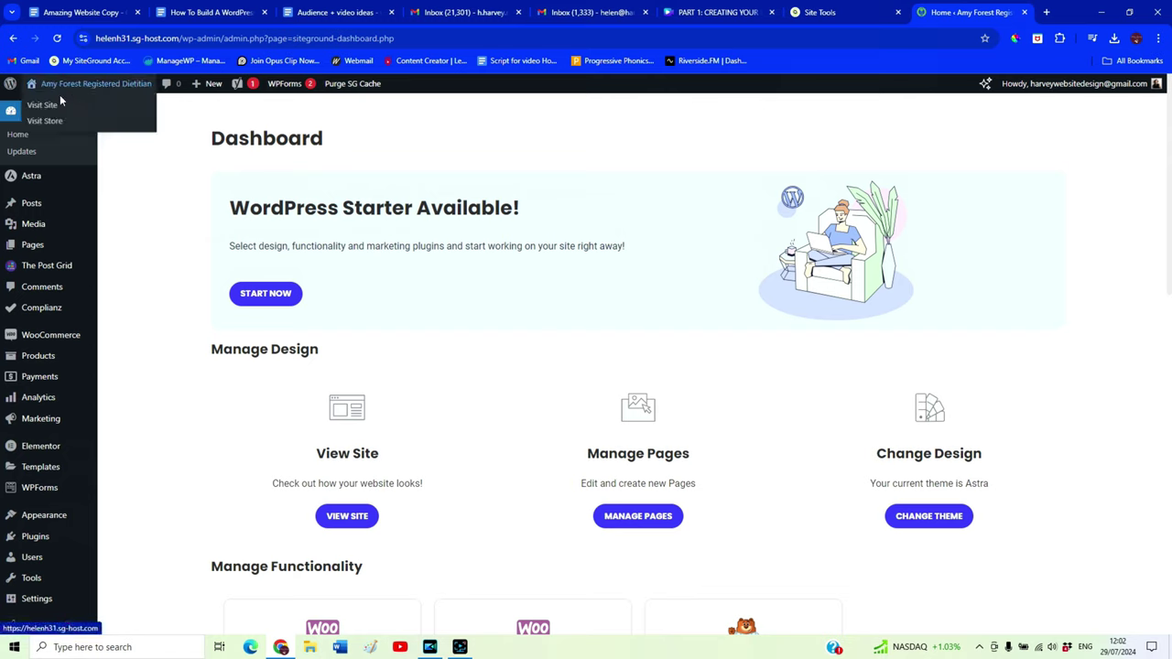
{"action": "right_click", "coordinate": [43, 108]}
{"action": "left_click", "coordinate": [61, 121]}
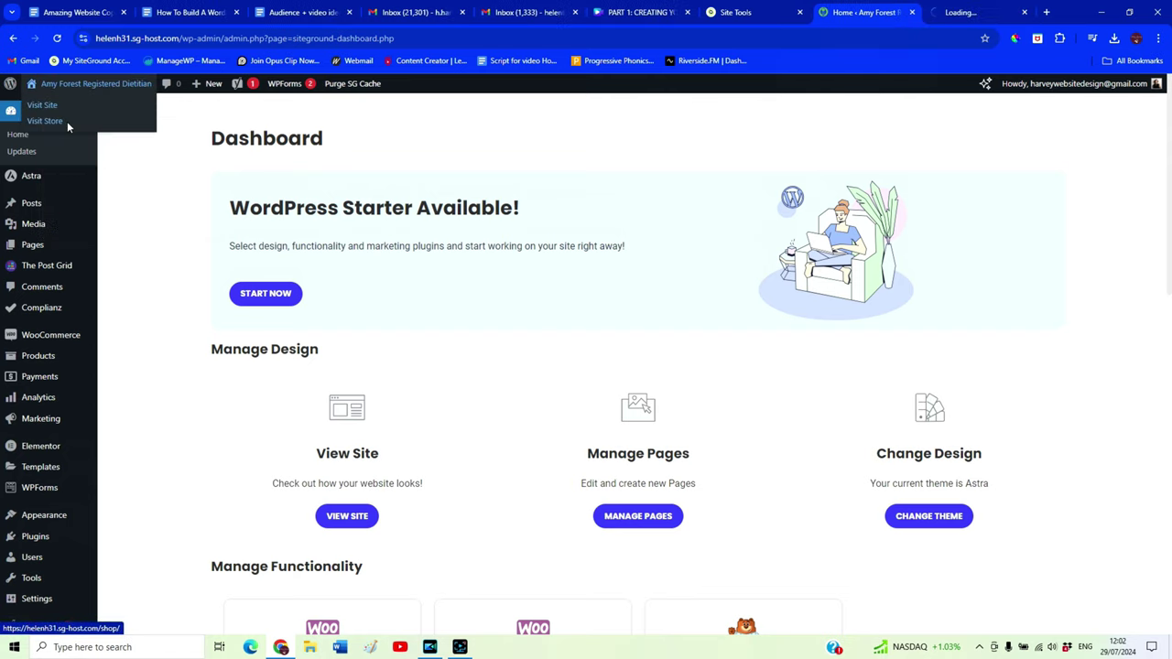
{"action": "left_click", "coordinate": [960, 13]}
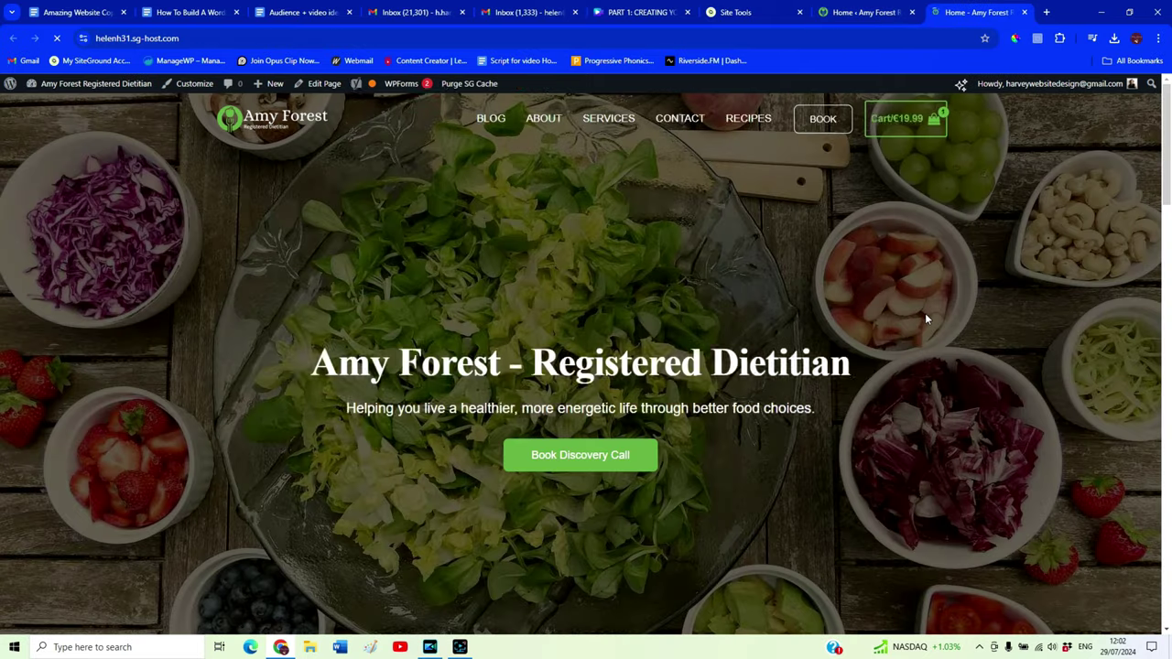
Remove Low Calorie Breakfast Recipes from the mini-cart, leaving €0.00, then browse the RECIPES shop page
{"action": "mouse_move", "coordinate": [901, 130]}
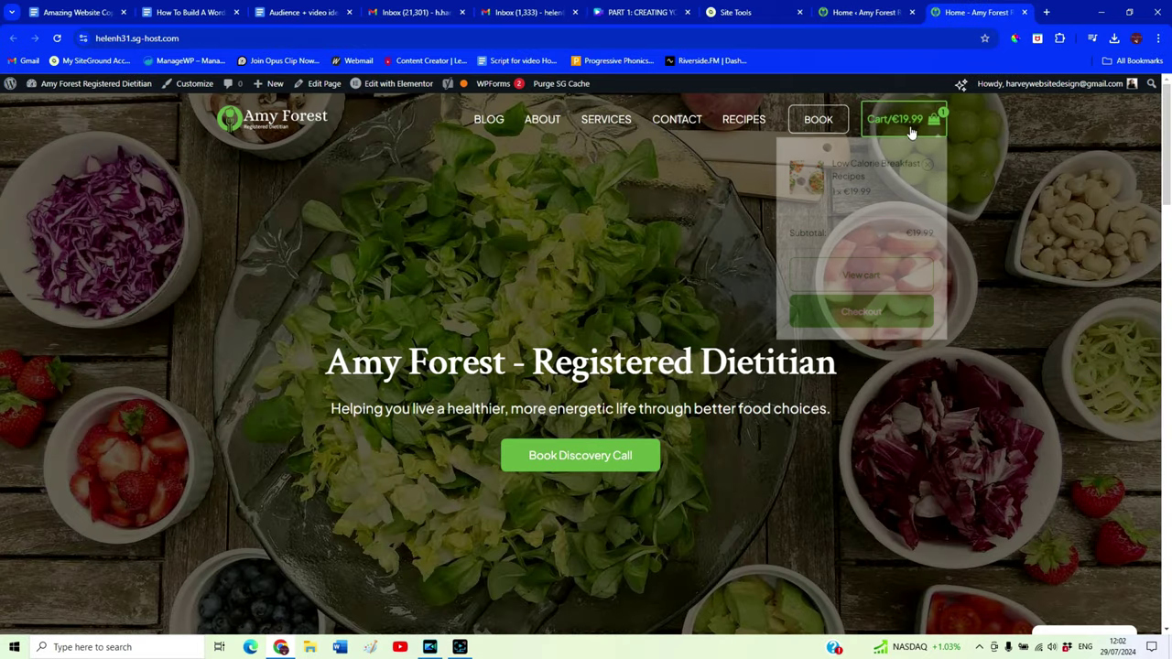
{"action": "left_click", "coordinate": [927, 165]}
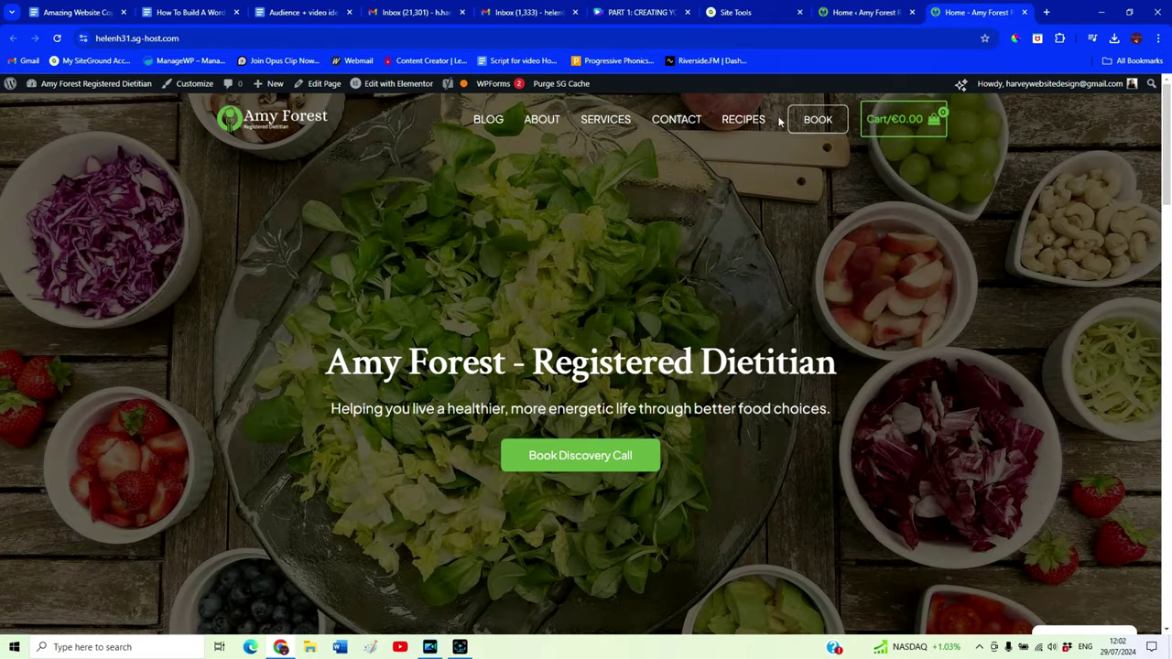
{"action": "left_click", "coordinate": [735, 122]}
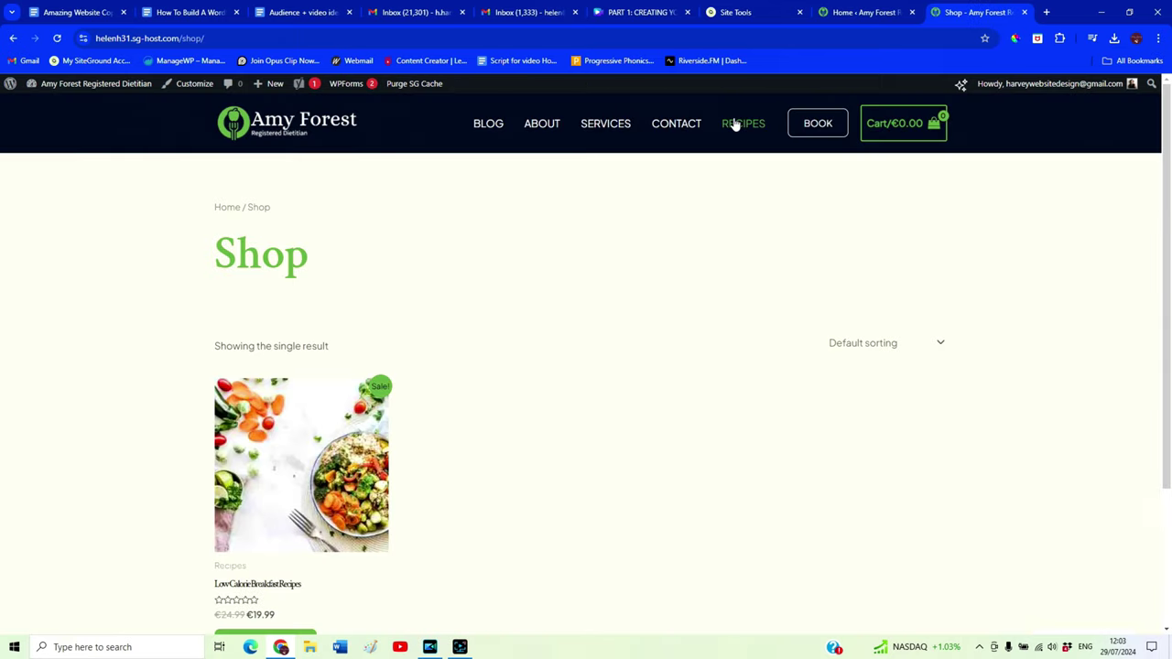
{"action": "scroll", "coordinate": [745, 432], "scroll_direction": "down", "scroll_amount": 2}
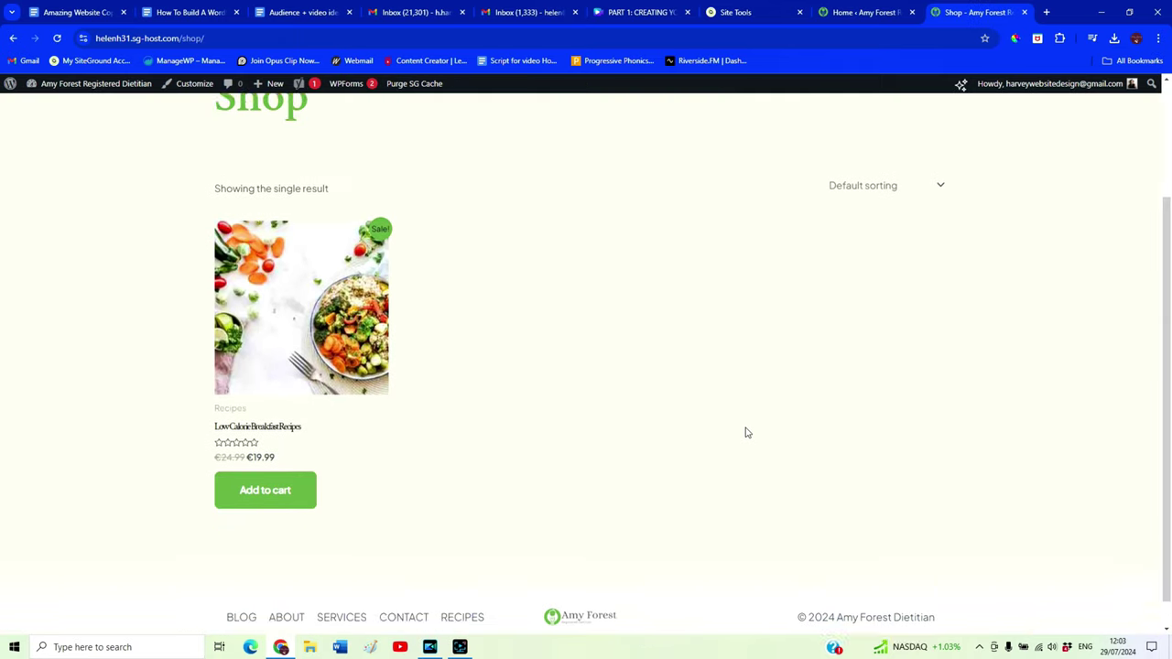